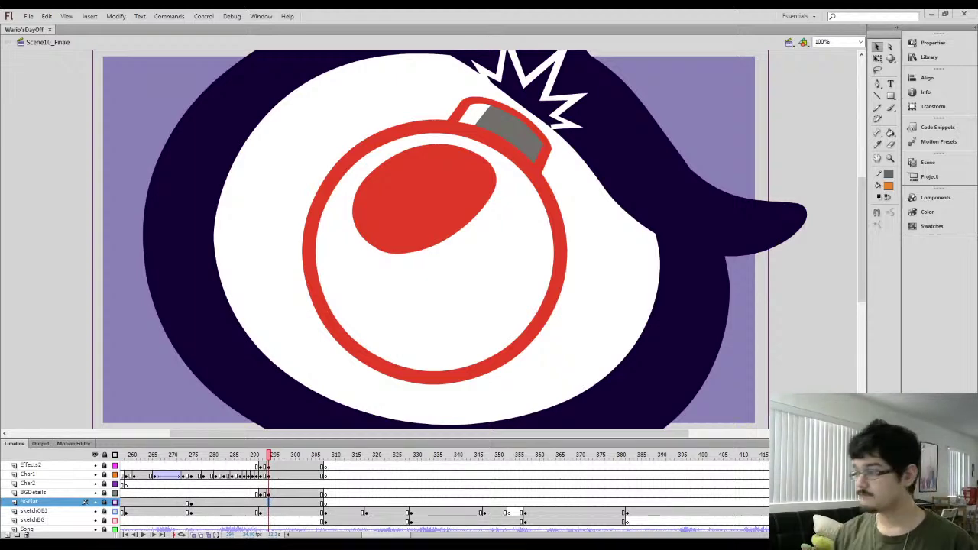
Move the playhead back to frame 284 on the Char2 layer
mouse_move(445, 433)
left_mouse_down()
mouse_move(434, 434)
mouse_move(453, 432)
left_mouse_up()
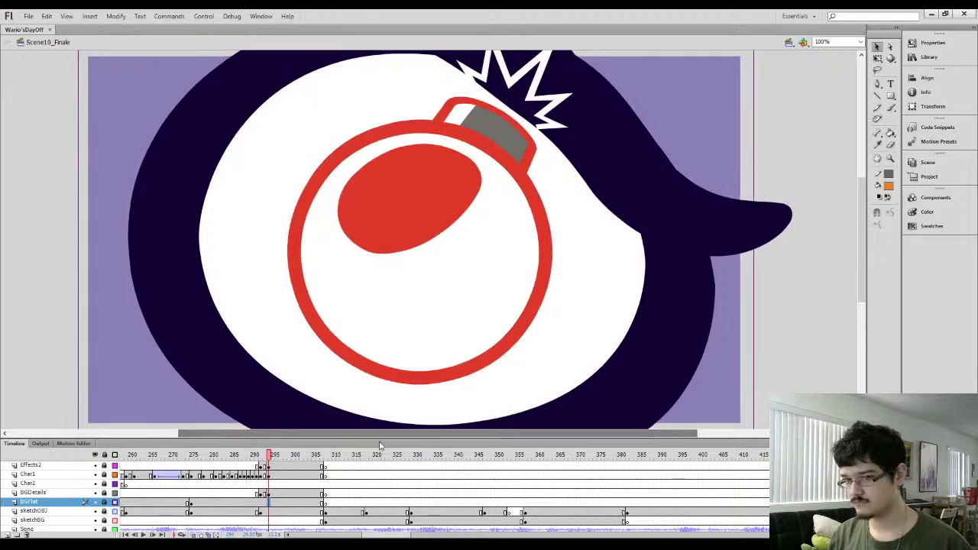
left_click(249, 476)
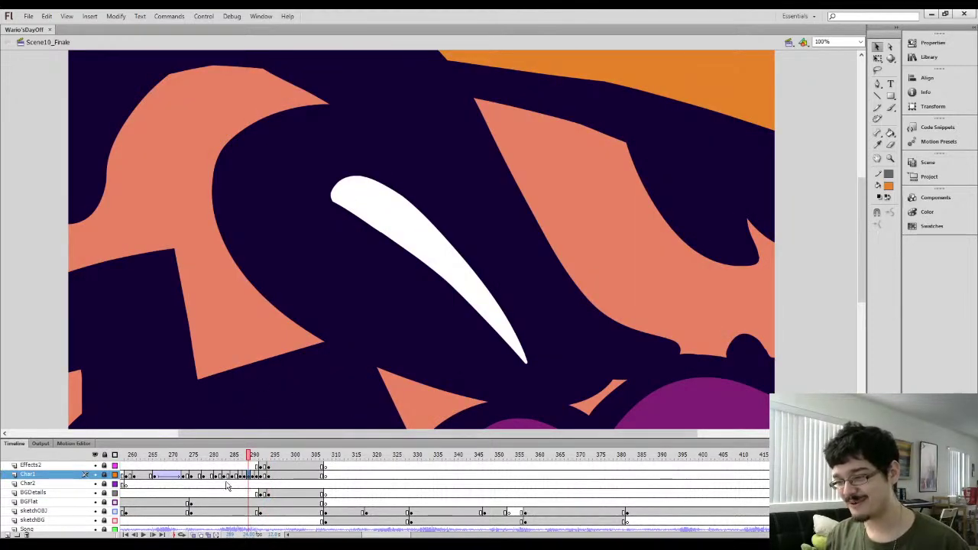
left_click(228, 485)
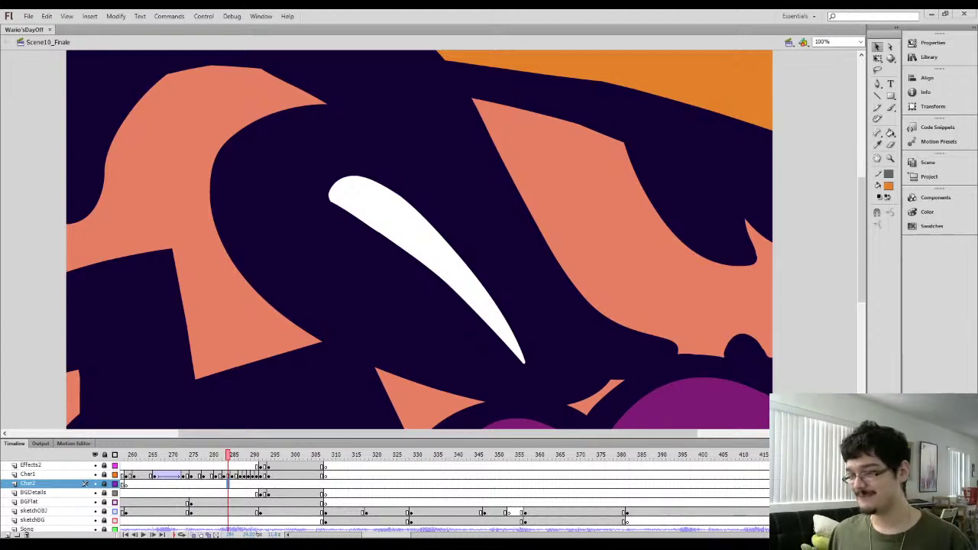
Step the playhead back to frame 277 on the Char1 layer
left_click(212, 483)
left_click(200, 475)
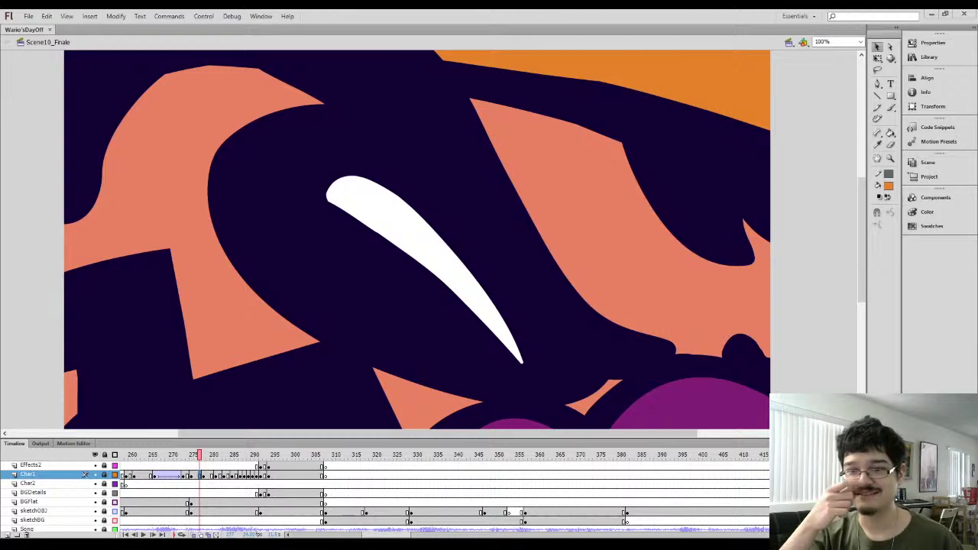
left_click_drag(324, 434, 326, 434)
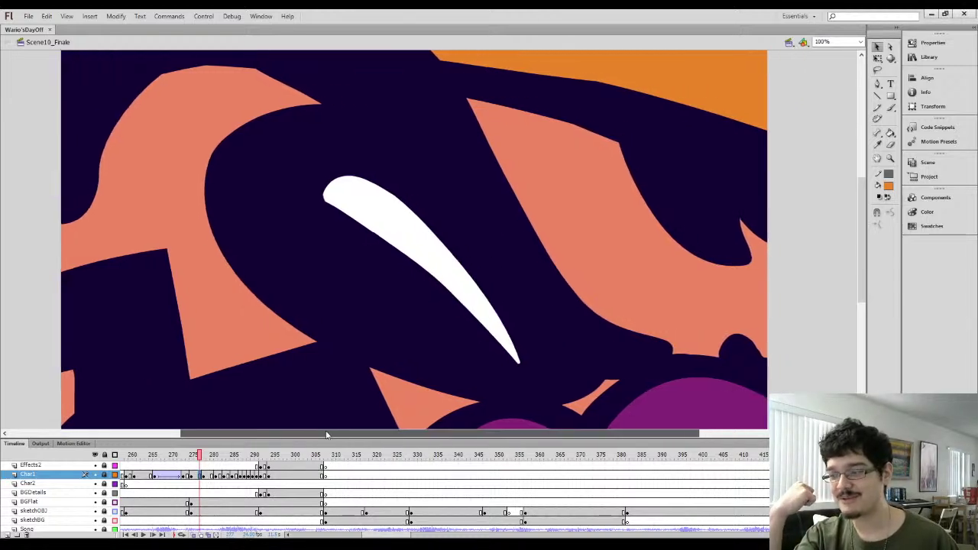
Zoom out to 50% and play the close-up from around frames 272 and 268
left_click(179, 457)
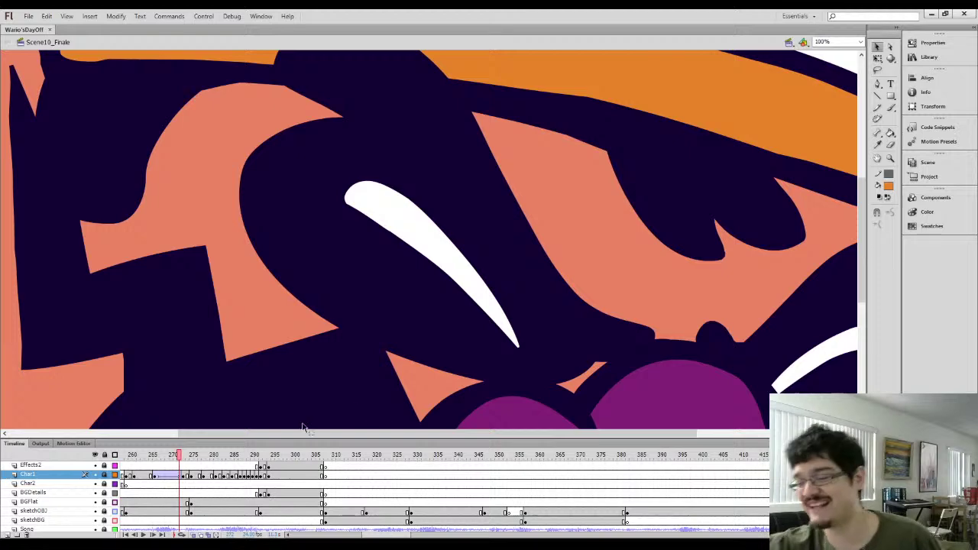
key("ctrl+minus")
key("Return")
left_click(162, 475)
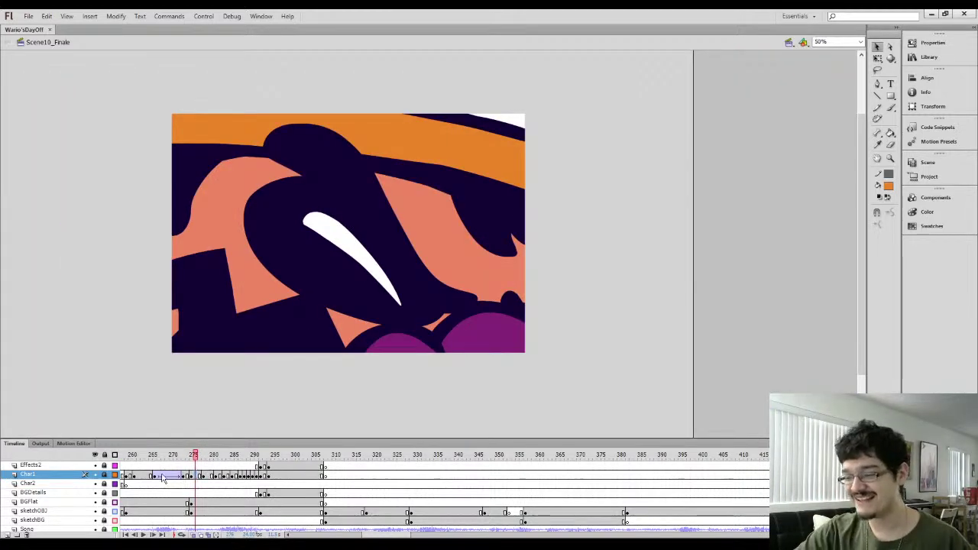
key("Return")
key("comma")
key("comma")
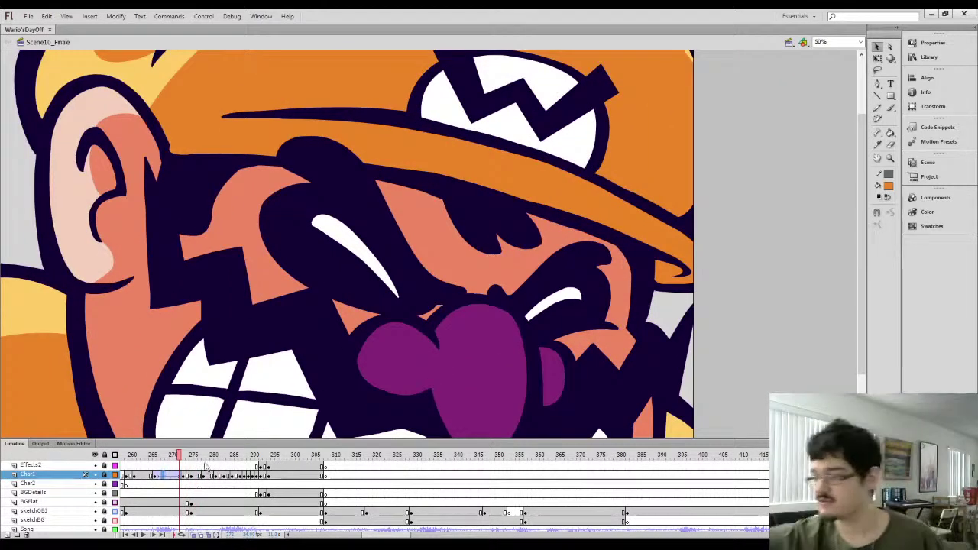
left_click_drag(383, 536, 365, 535)
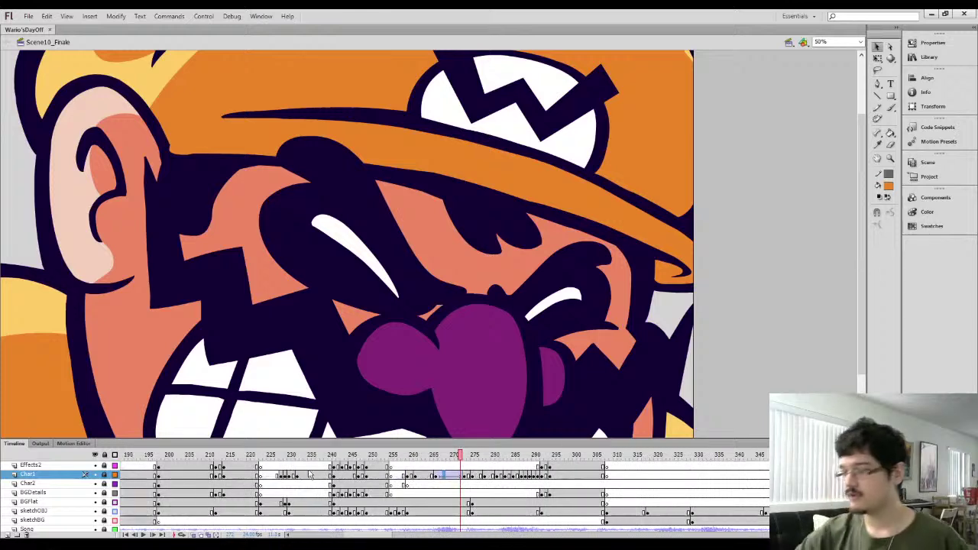
Scrub frames 235 to 251, toggle the hand layer's visibility, and select the glove on Effects2
left_click(313, 476)
key("period")
key("period")
key("period")
key("period")
key("period")
key("period")
key("period")
key("period")
key("period")
key("period")
key("period")
key("period")
key("period")
key("period")
key("period")
key("period")
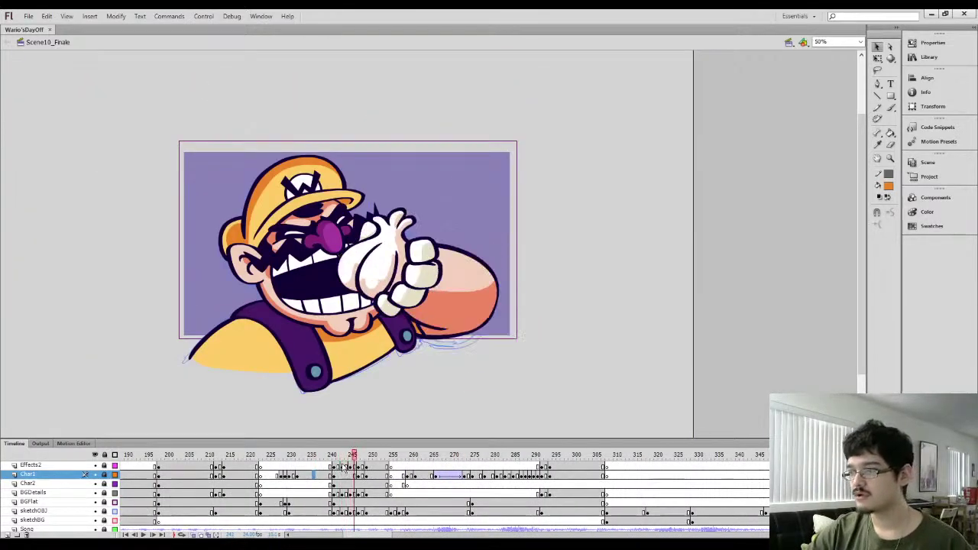
left_click_drag(332, 455, 352, 457)
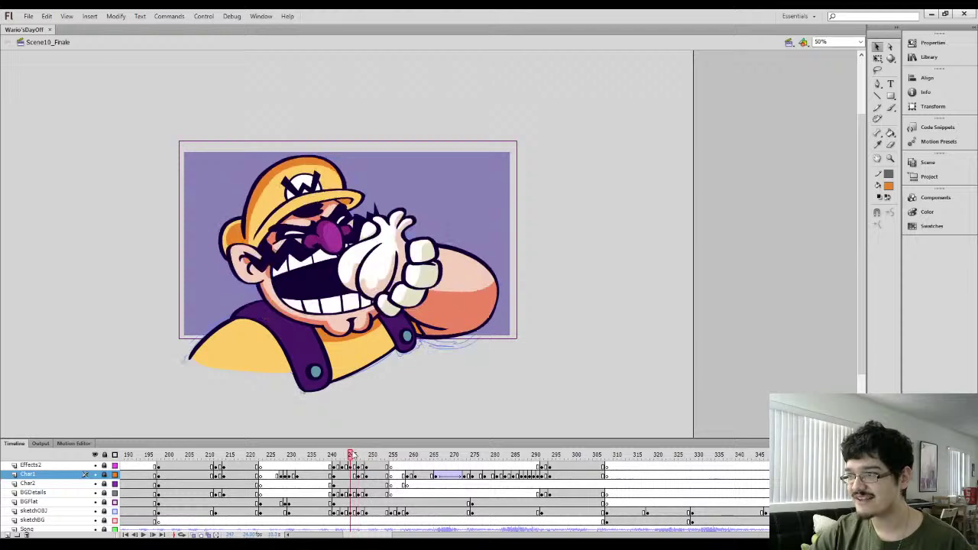
key("period")
key("period")
key("period")
key("period")
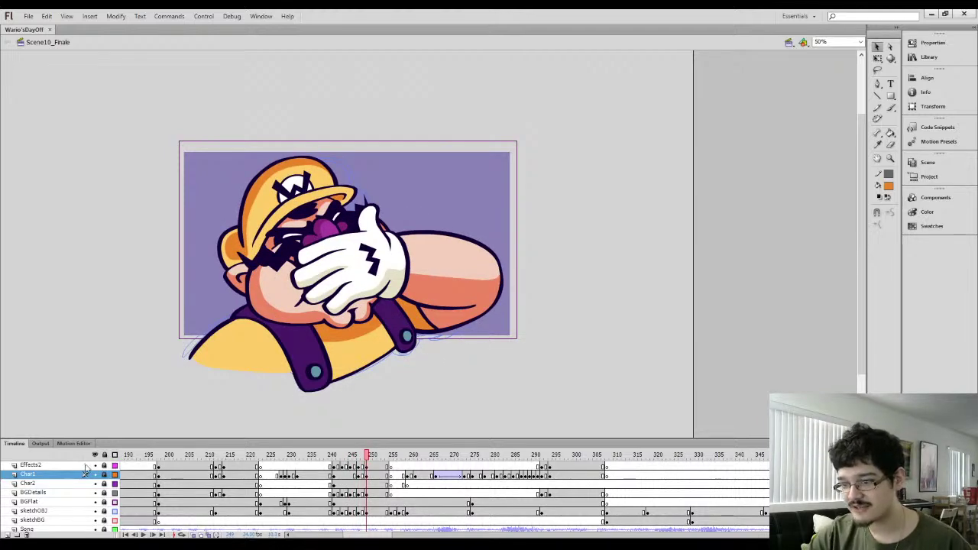
left_click(94, 465)
left_click(95, 465)
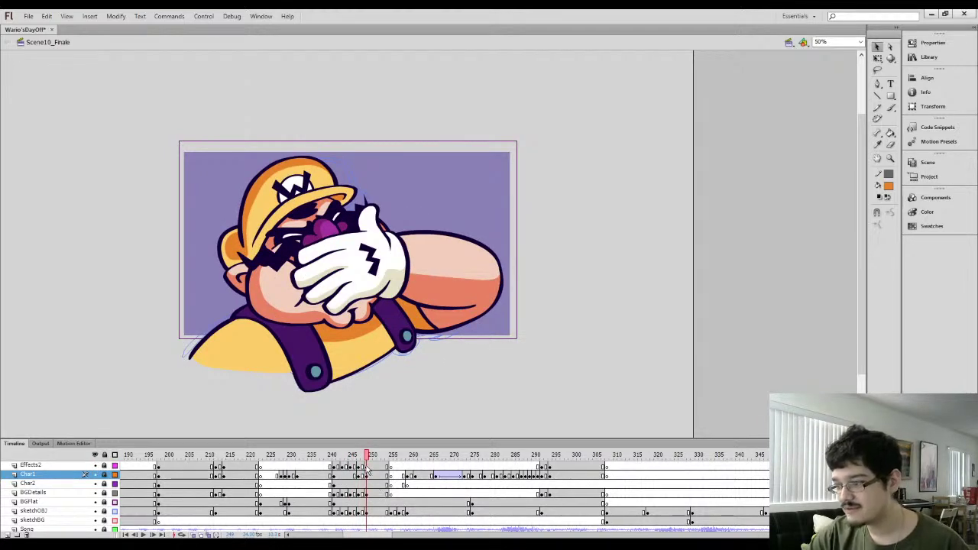
left_click(34, 464)
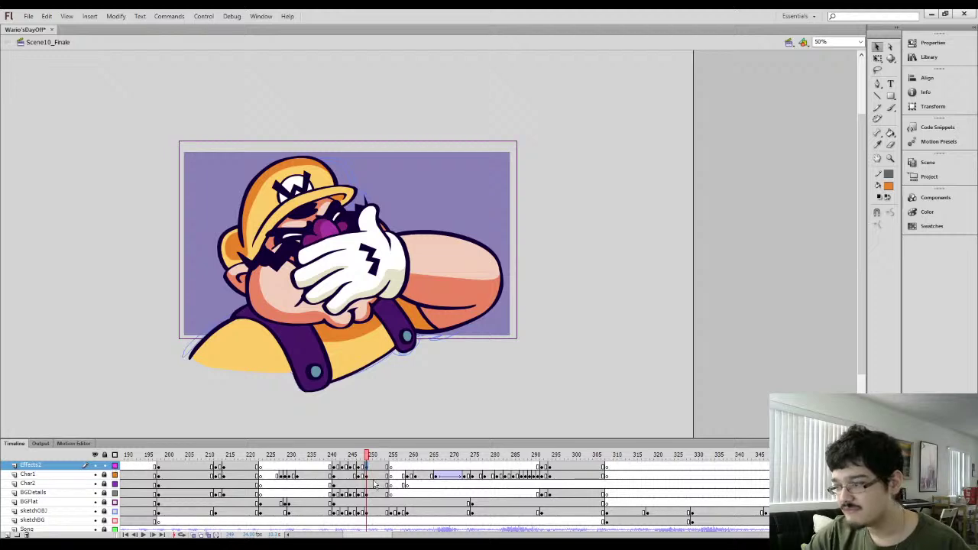
left_click(372, 466)
Rotate the glove slightly counter-clockwise around a pivot moved to the wrist
key("q")
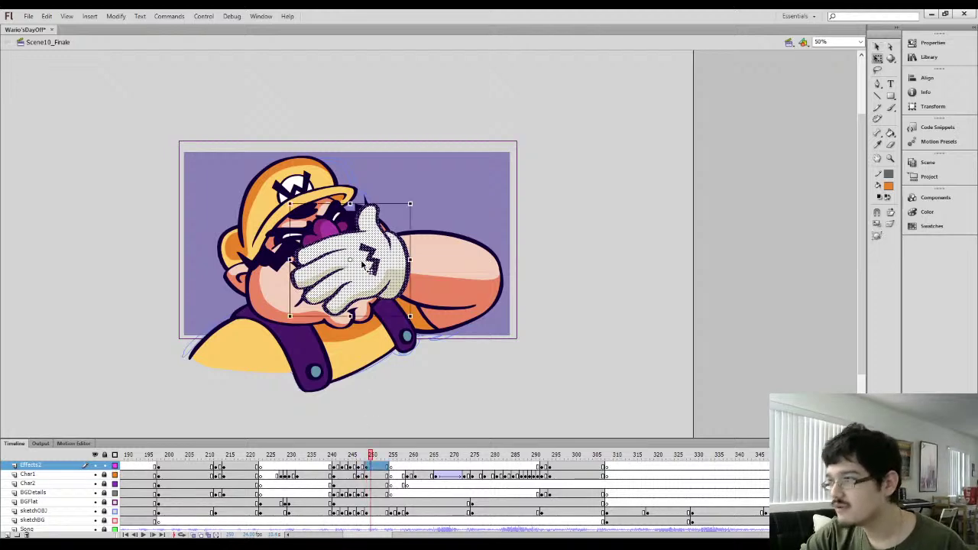
left_click_drag(403, 265, 401, 264)
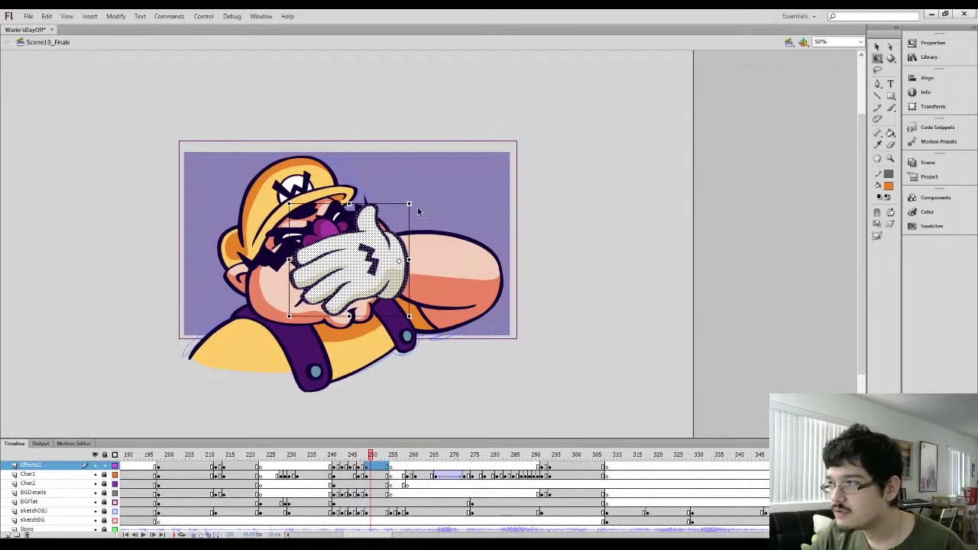
left_click_drag(417, 202, 416, 201)
Replay the sequence from frame 237 and scrub through frames 245 to 262
key("comma")
key("comma")
key("comma")
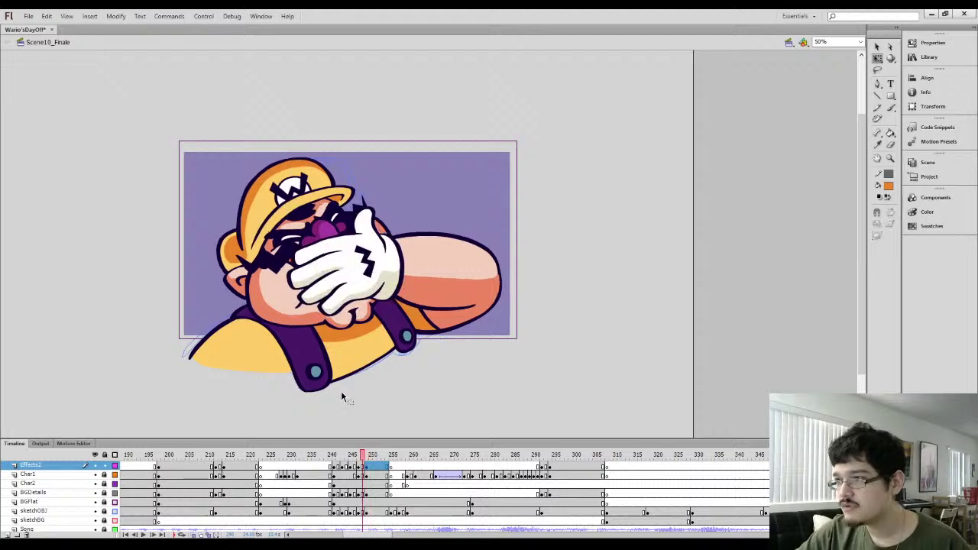
left_click(321, 467)
key("Return")
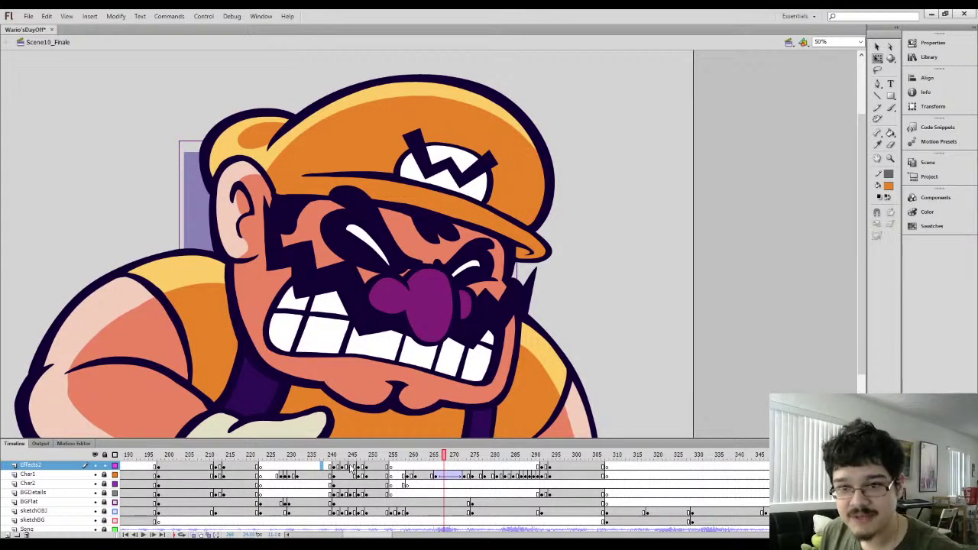
left_click_drag(361, 460, 416, 448)
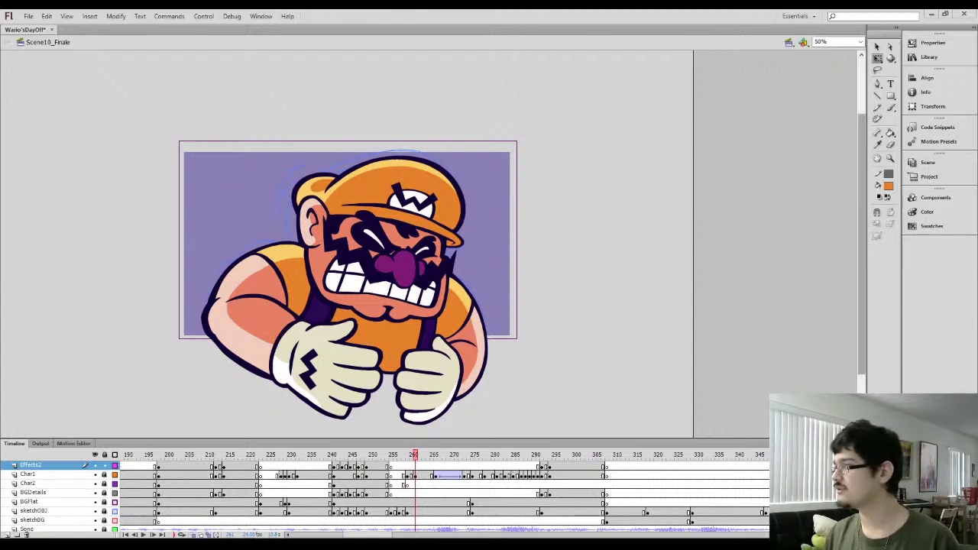
Scrub between frames 244 and 256 and select Char1's frame 255
left_click_drag(862, 215, 862, 223)
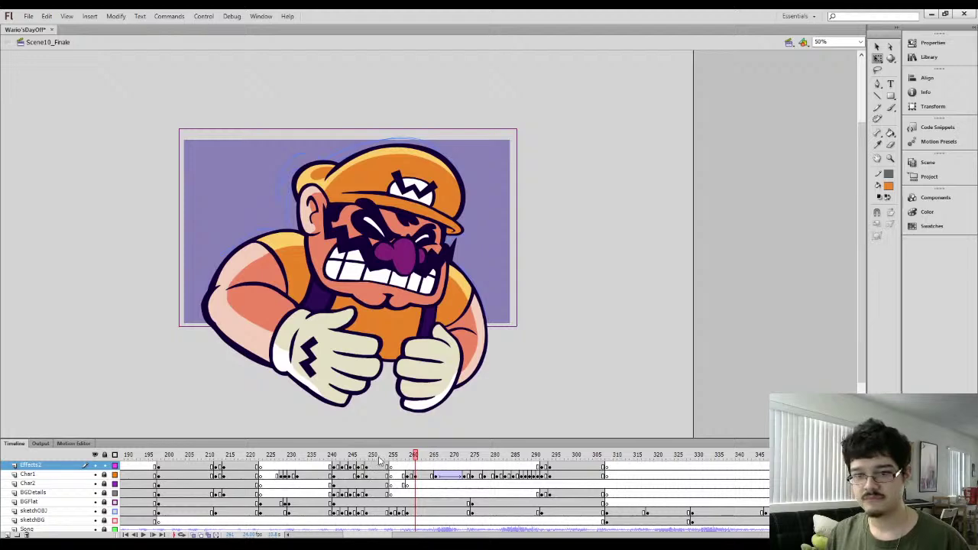
left_click(378, 456)
left_click(350, 457)
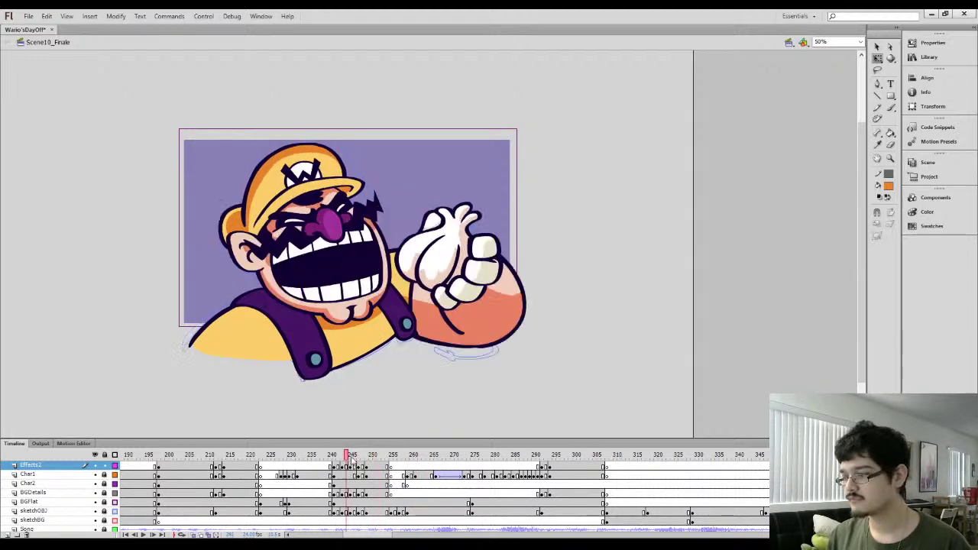
left_click_drag(352, 457, 395, 456)
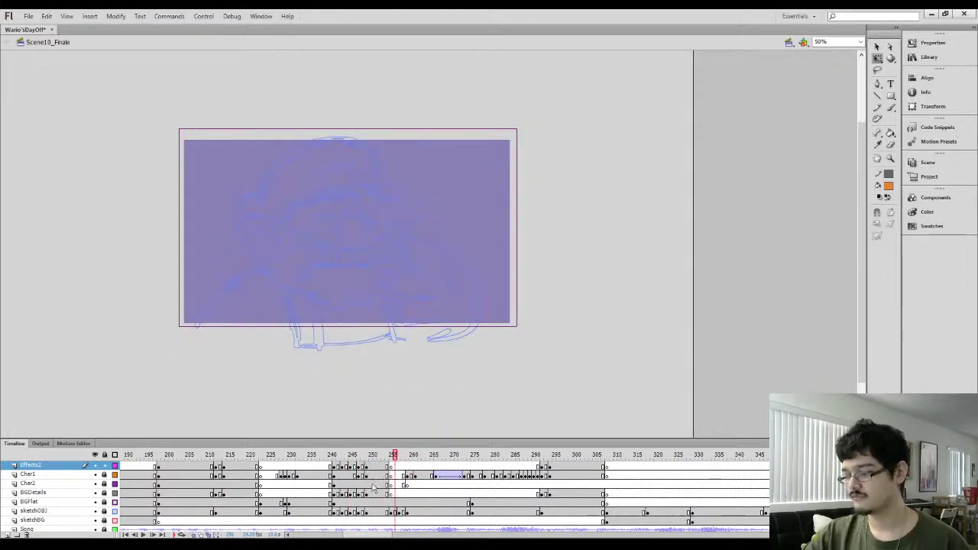
key("comma")
key("comma")
key("period")
left_click(392, 475)
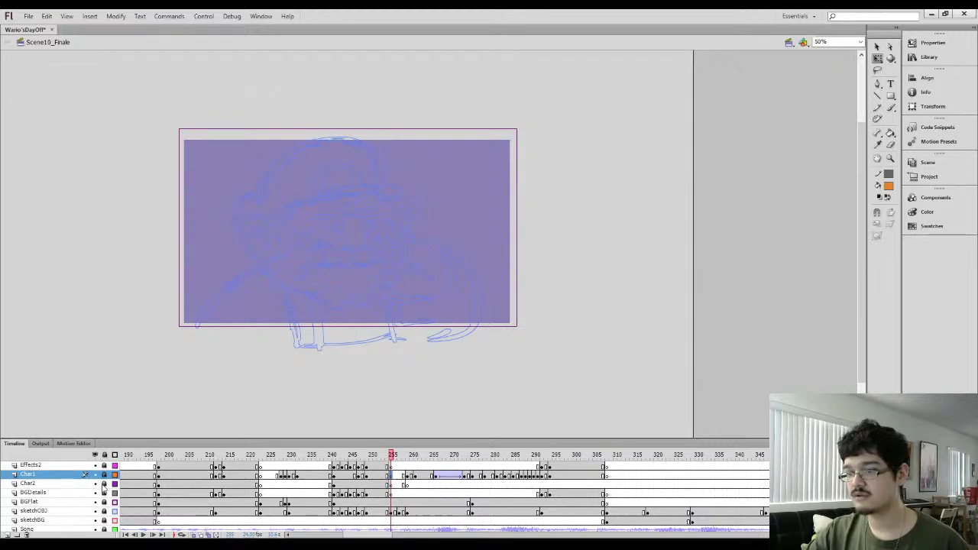
Zoom to 100% and compare Char2's finished artwork with the empty sketch frame 255
left_click(383, 485)
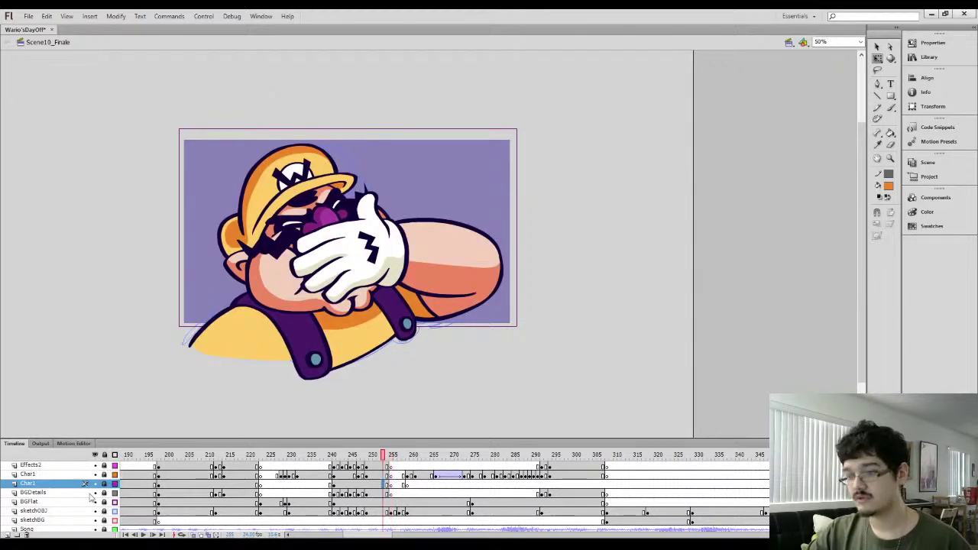
left_click(379, 484)
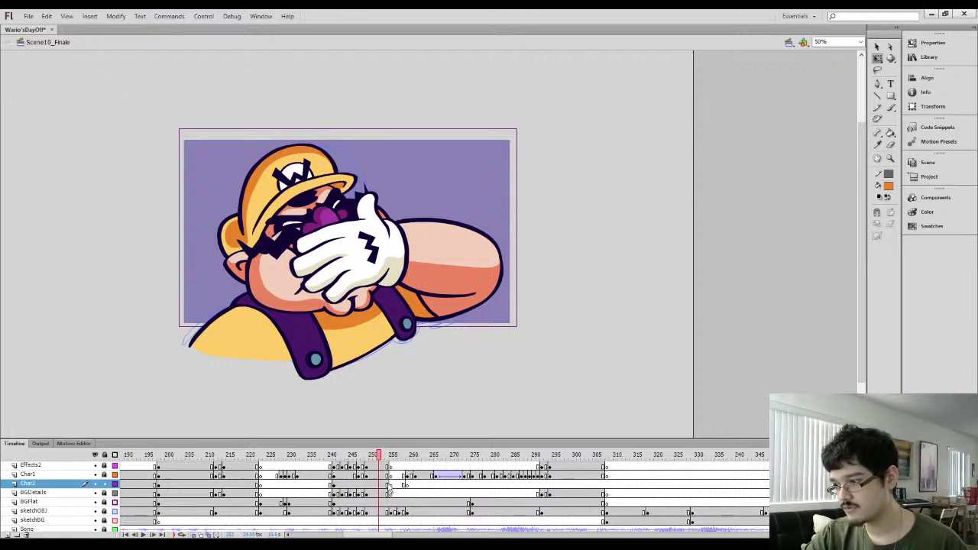
left_click(388, 486)
left_click(392, 493)
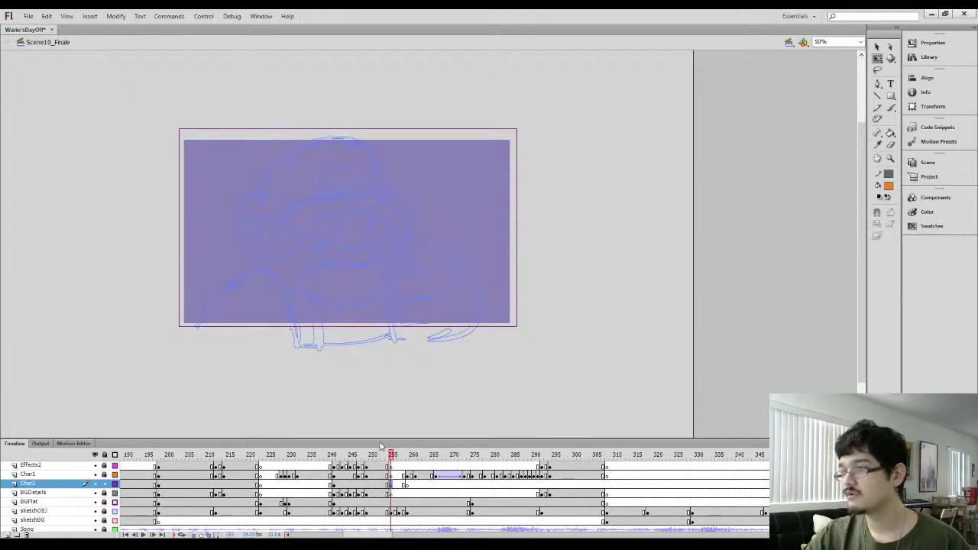
key("ctrl+1")
left_click_drag(319, 326, 316, 239)
key("comma")
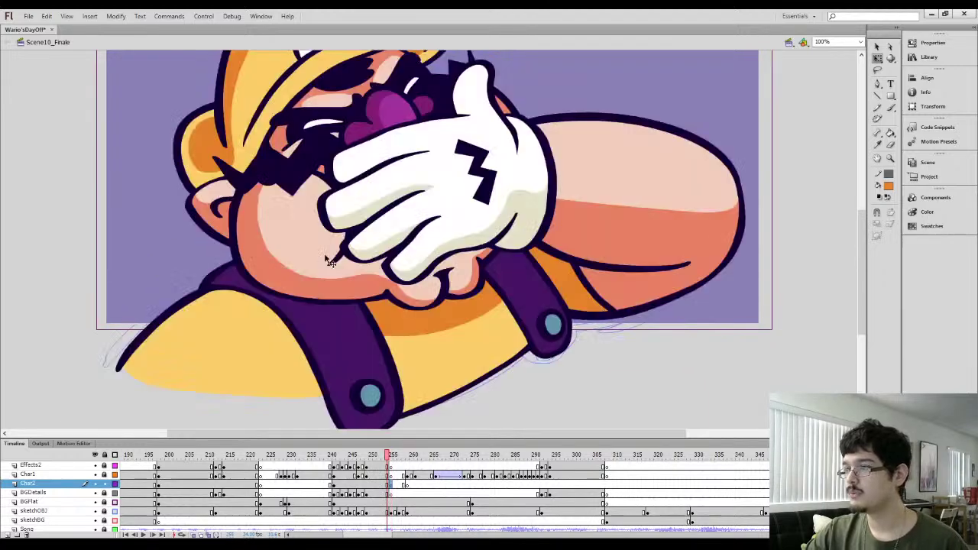
key("period")
key("comma")
Sample the dark purple outline colour and set a flat horizontal brush tip, undoing a test stroke
key("i")
left_click(303, 335)
key("period")
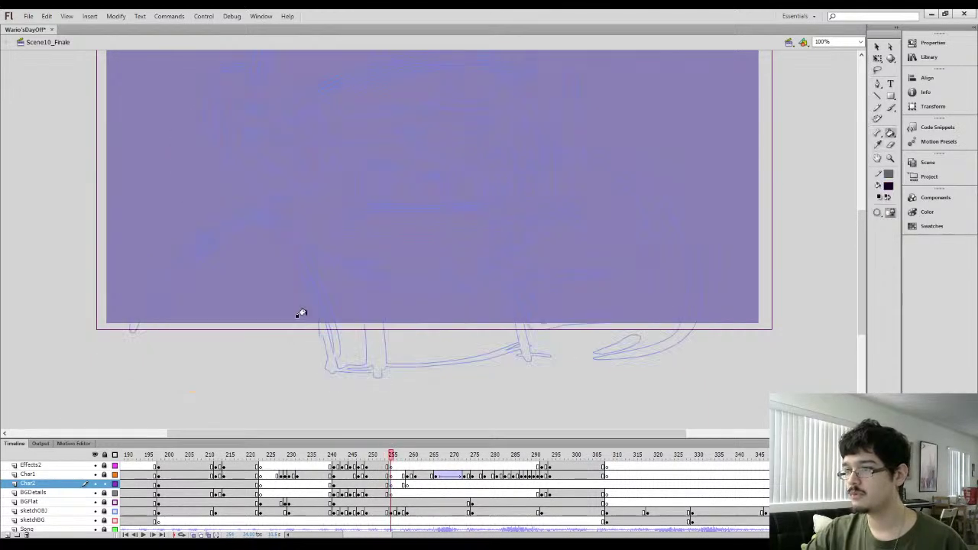
left_click_drag(302, 298, 311, 285)
key("b")
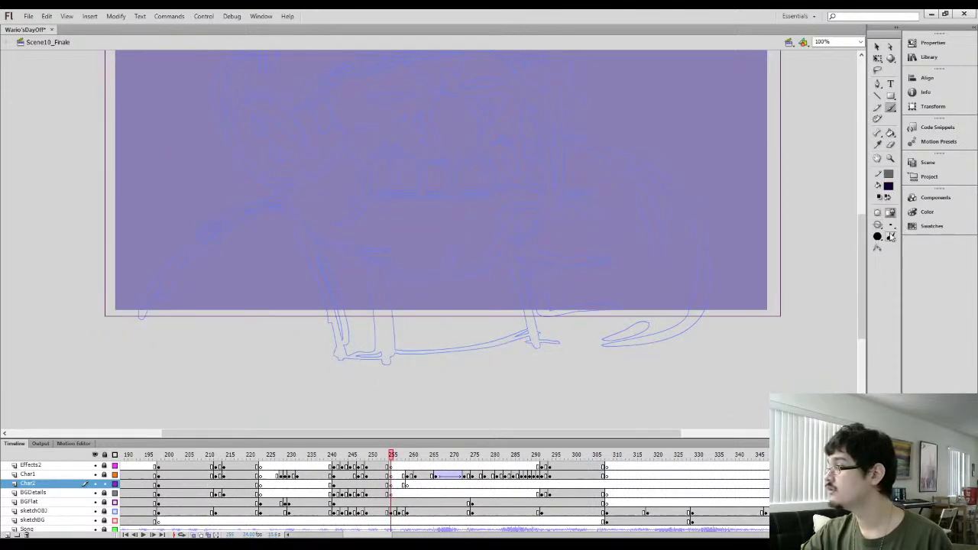
left_click(879, 237)
left_click(890, 254)
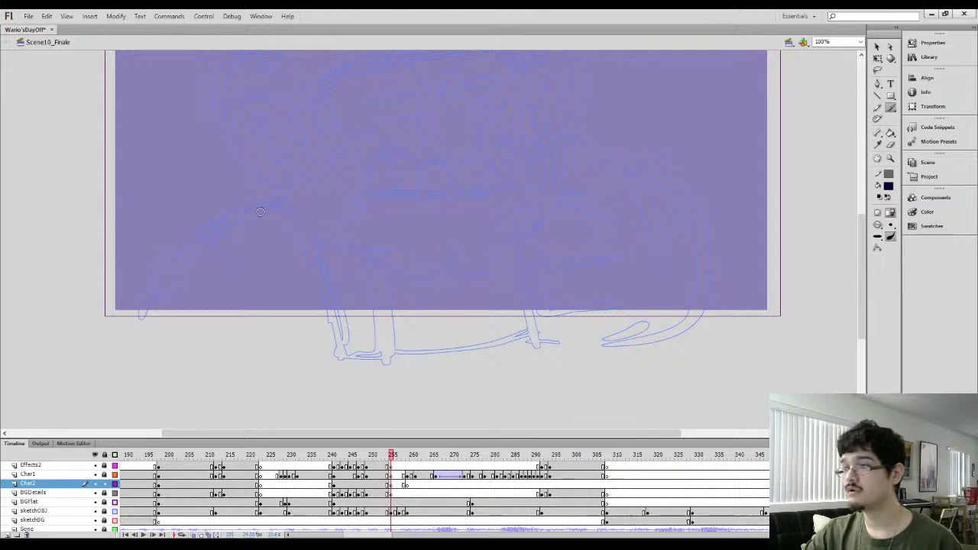
left_click_drag(268, 204, 357, 381)
key("ctrl+z")
Check Wario's pose on frame 253, then paste onto Char2's blank frame 255
left_click(384, 484)
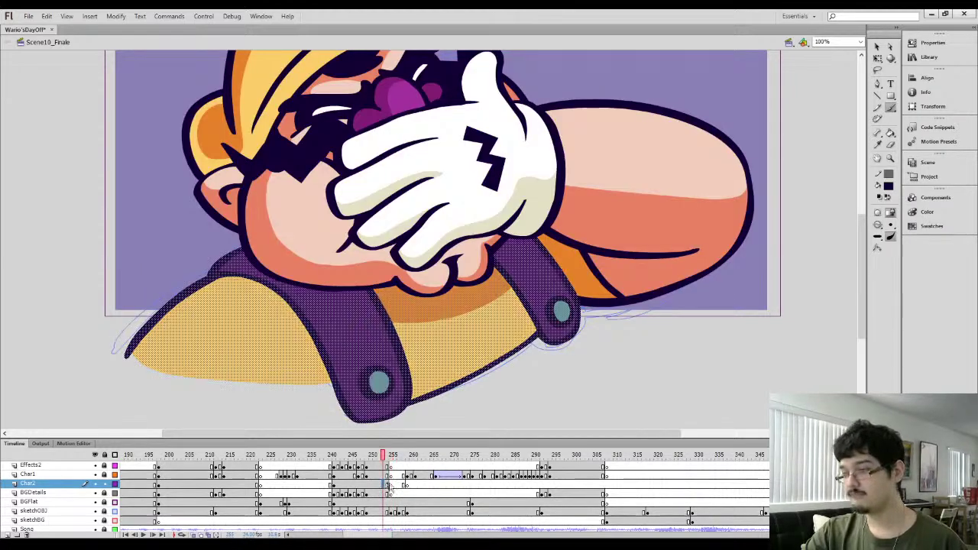
left_click(391, 486)
type("https://www.youtube.com/watch?v=qdzoM0eYQfI")
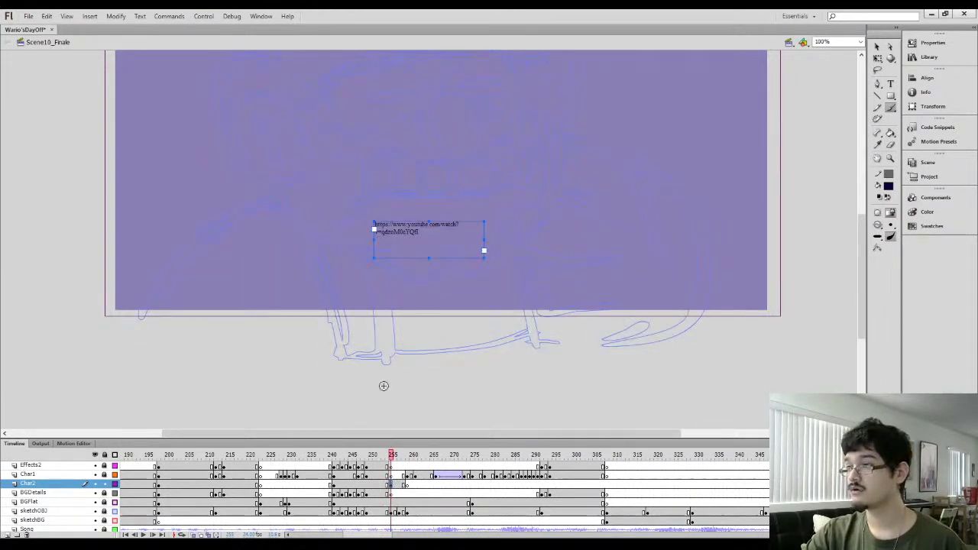
Delete the stray YouTube-link text box from Char2 frame 255
left_click_drag(391, 486, 380, 496)
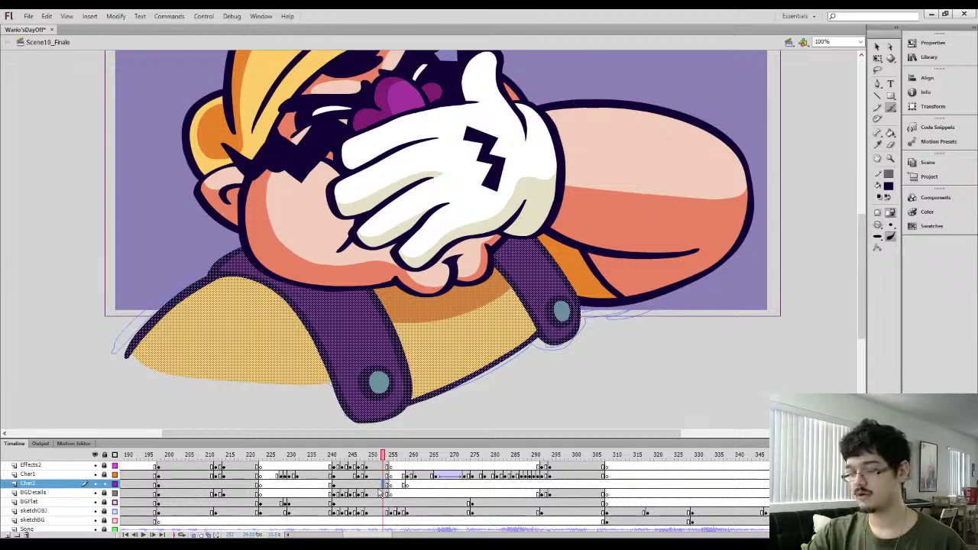
left_click(392, 485)
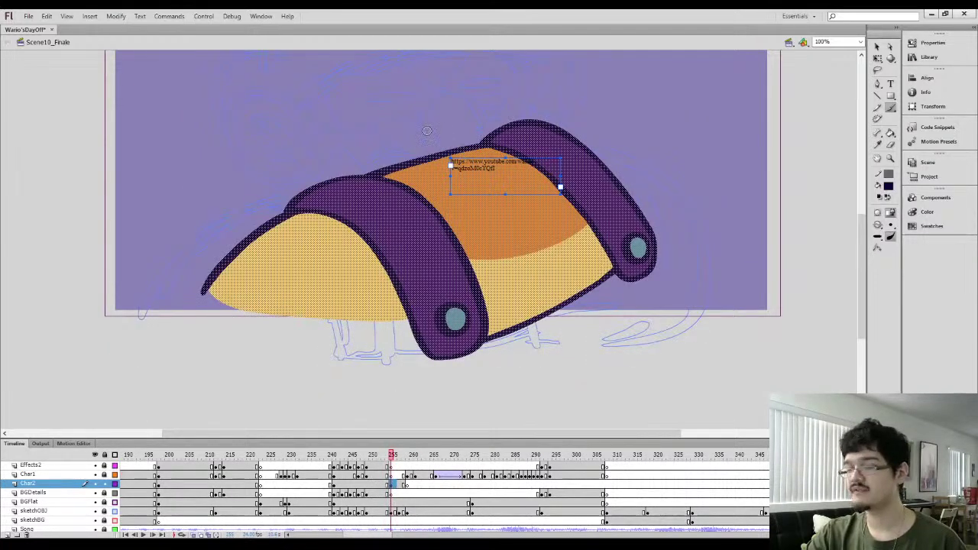
left_click_drag(462, 164, 315, 110)
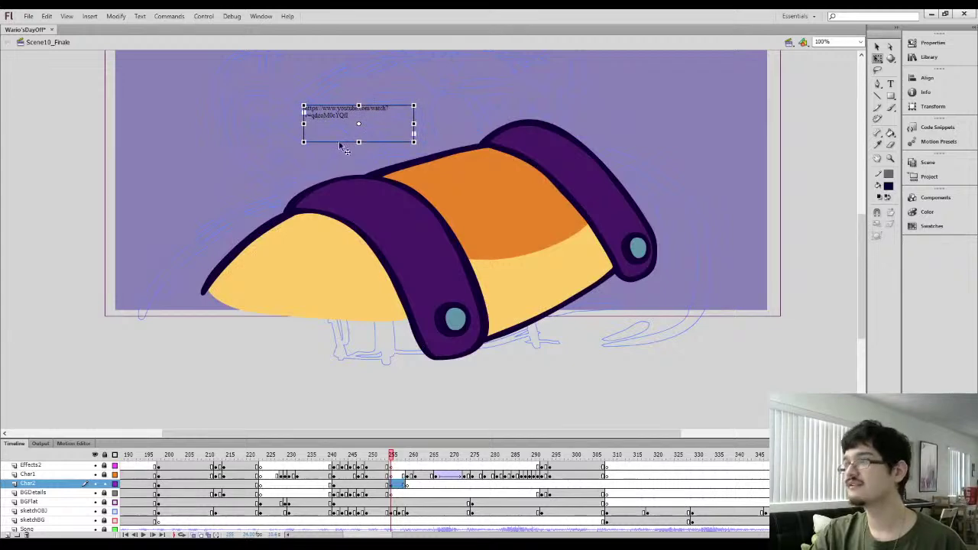
key("Delete")
Lasso the strapped arm art and shift it down and to the left
key("l")
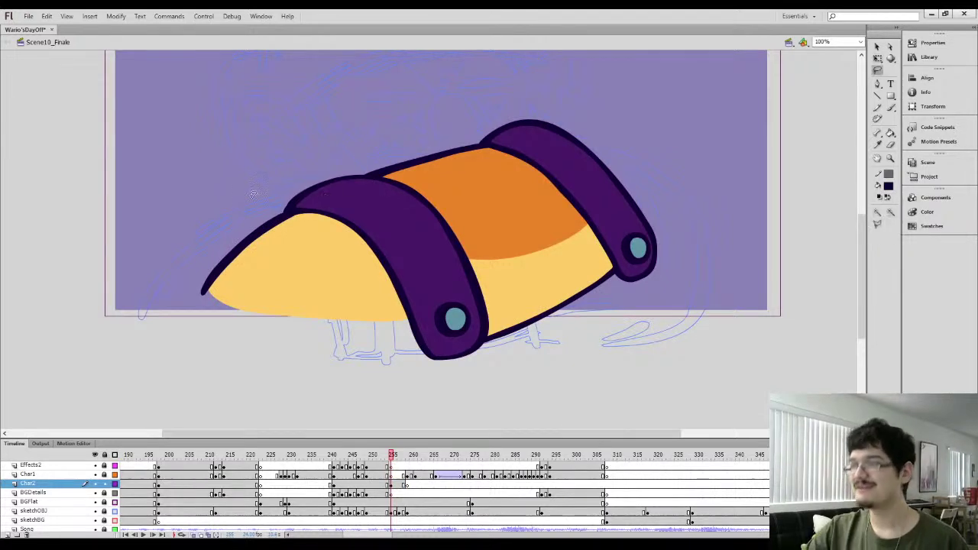
mouse_move(253, 194)
left_mouse_down()
mouse_move(669, 115)
mouse_move(135, 328)
mouse_move(252, 195)
left_mouse_up()
mouse_move(420, 286)
left_mouse_down()
mouse_move(376, 348)
mouse_move(378, 286)
left_mouse_up()
key("q")
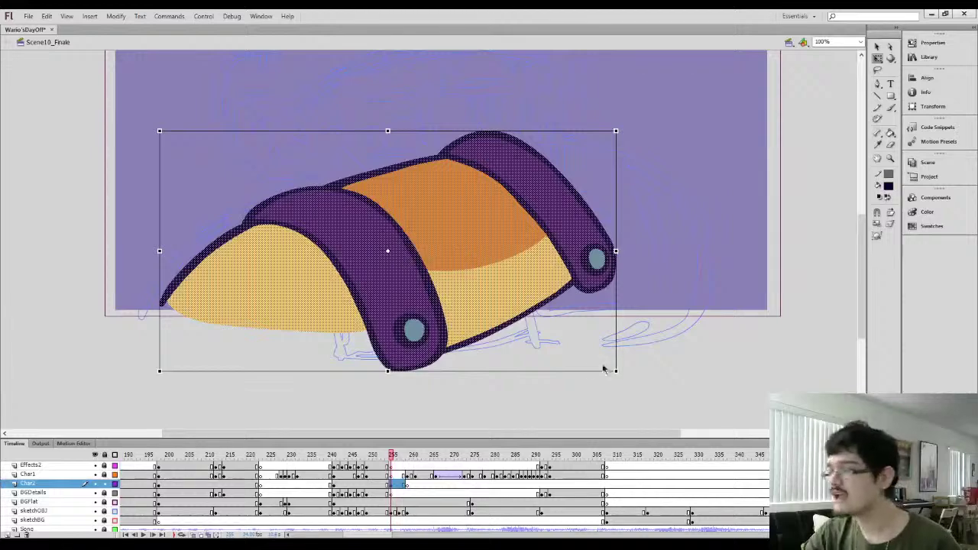
Rotate the arm art counter-clockwise around a shifted pivot and move it up-left
left_click_drag(388, 252, 372, 264)
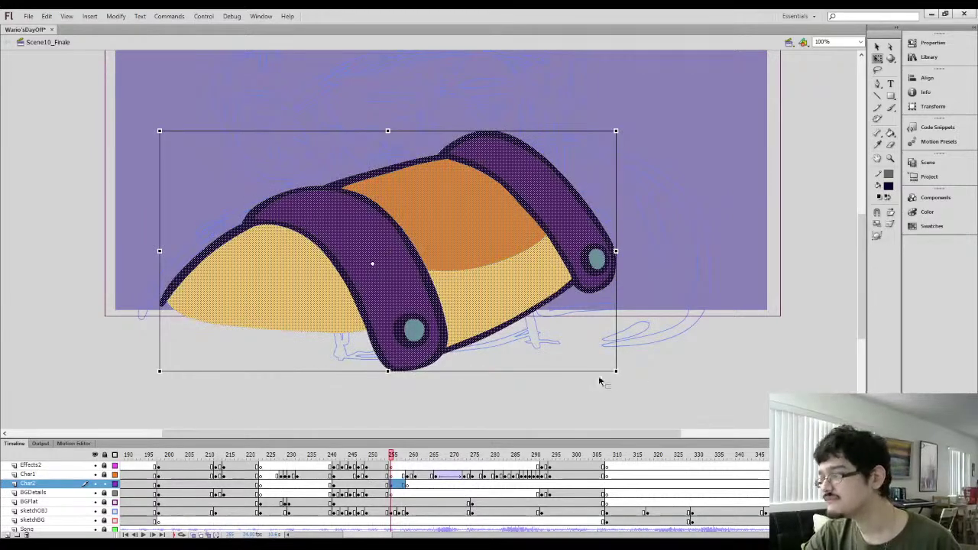
left_click_drag(623, 371, 566, 421)
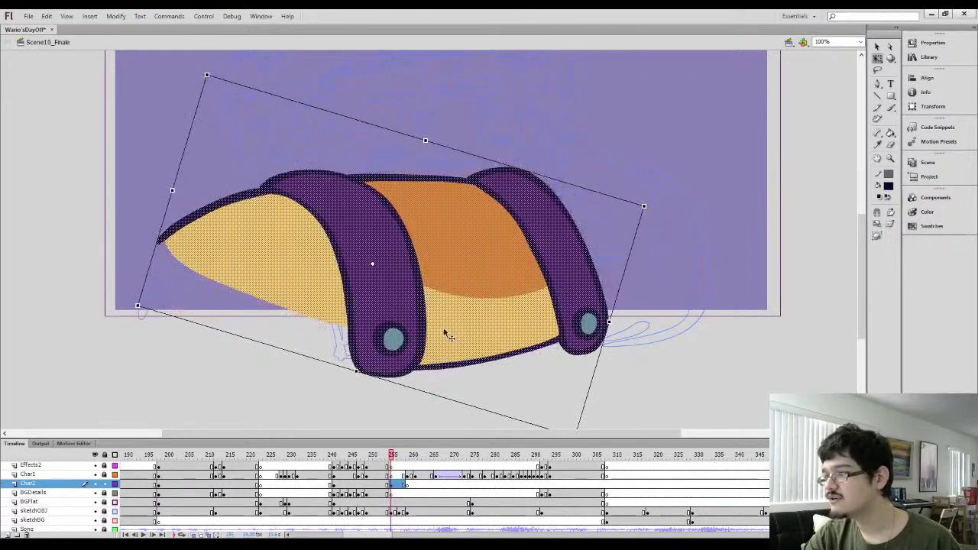
left_click_drag(444, 332, 396, 307)
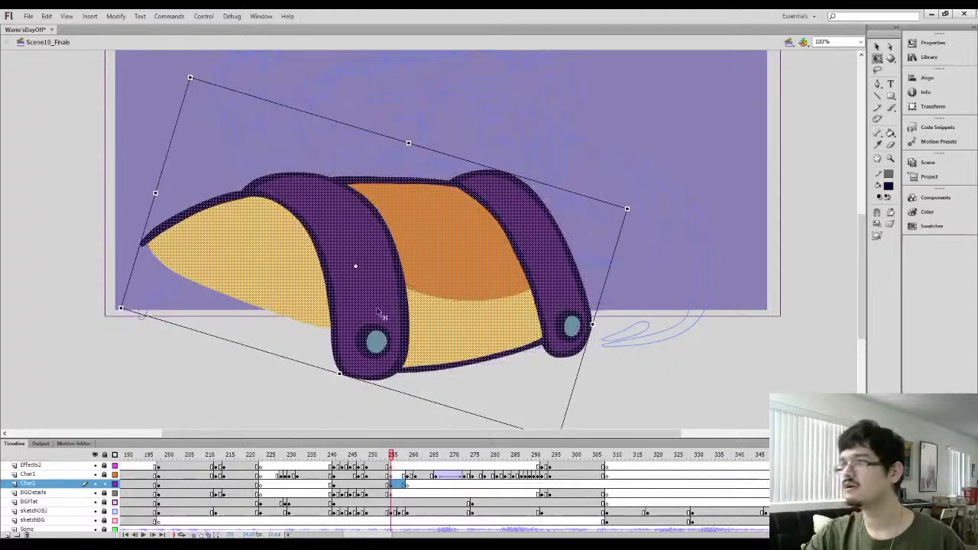
left_click(125, 236)
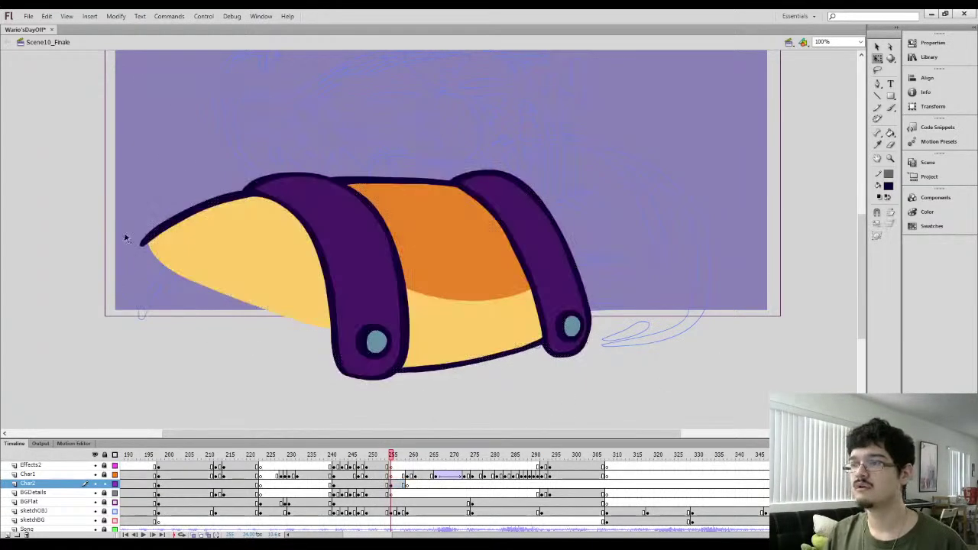
Distort the arm art by lowering its top corners and stretching its bottom downward
left_click_drag(100, 387, 684, 139)
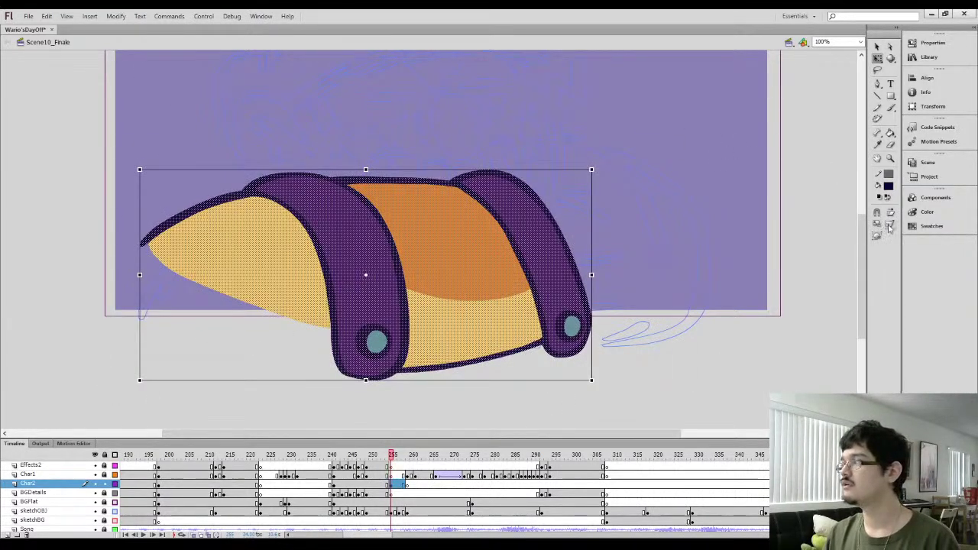
left_click_drag(141, 173, 154, 191)
mouse_move(590, 169)
left_mouse_down()
mouse_move(589, 209)
mouse_move(600, 183)
left_mouse_up()
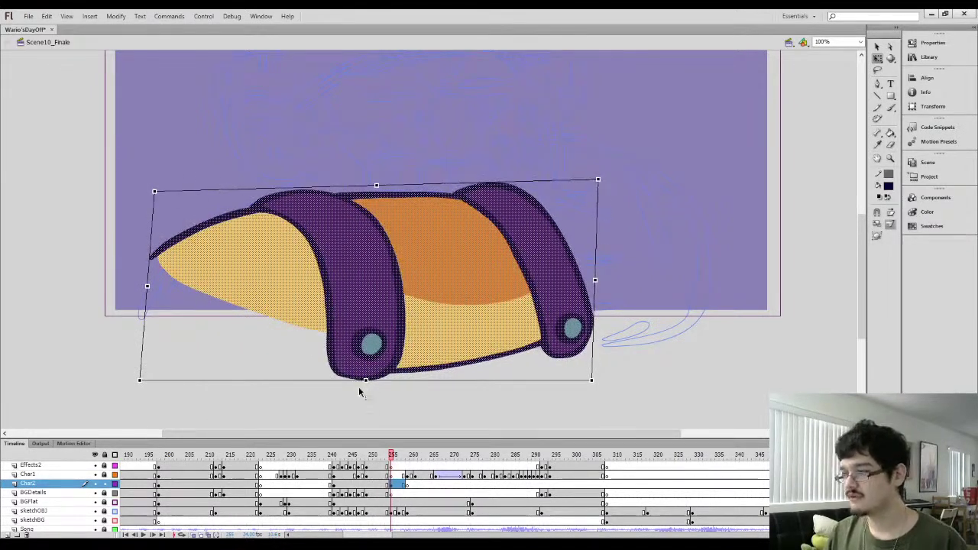
left_click_drag(366, 381, 368, 388)
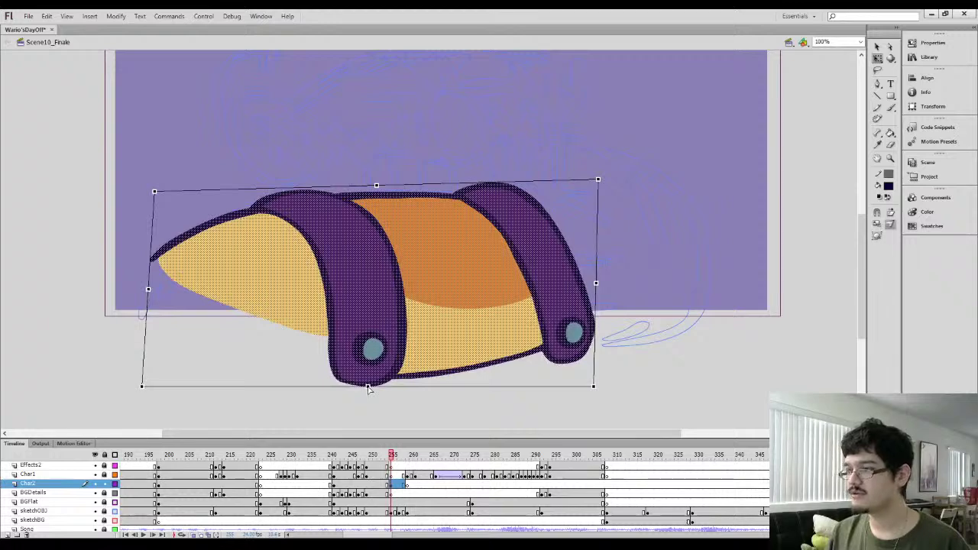
left_click(267, 393)
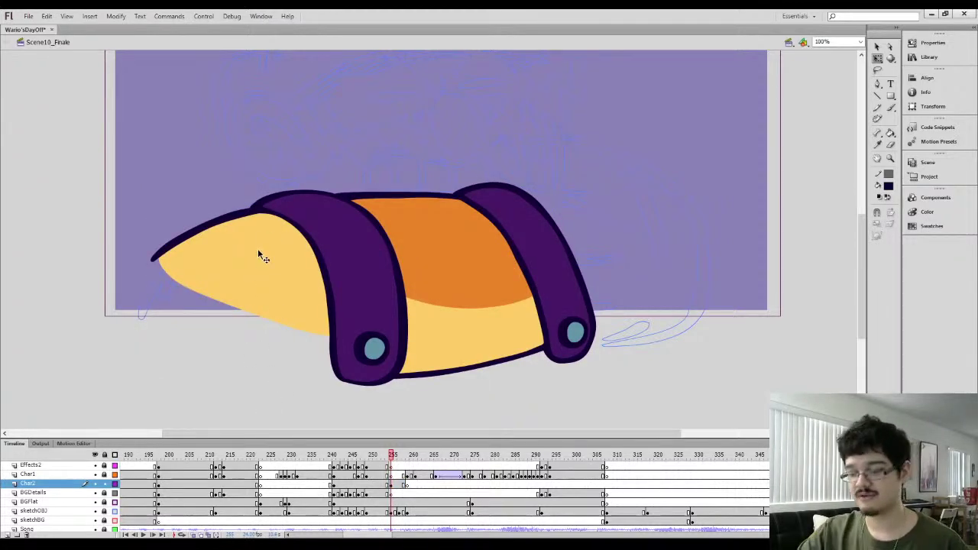
key("b")
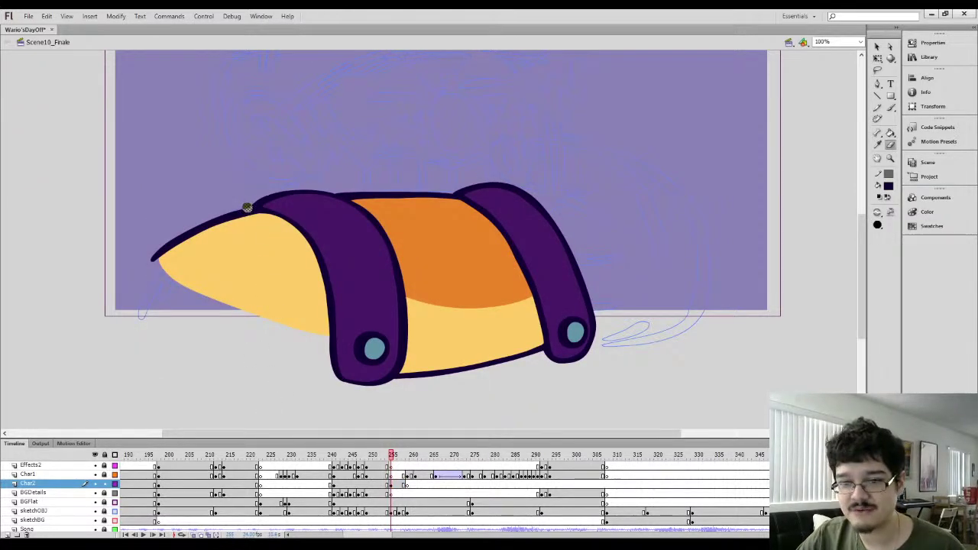
Remove the pointed yellow tip's outline and fill left of the first strap
mouse_move(238, 216)
left_mouse_down()
mouse_move(259, 189)
mouse_move(237, 217)
left_mouse_up()
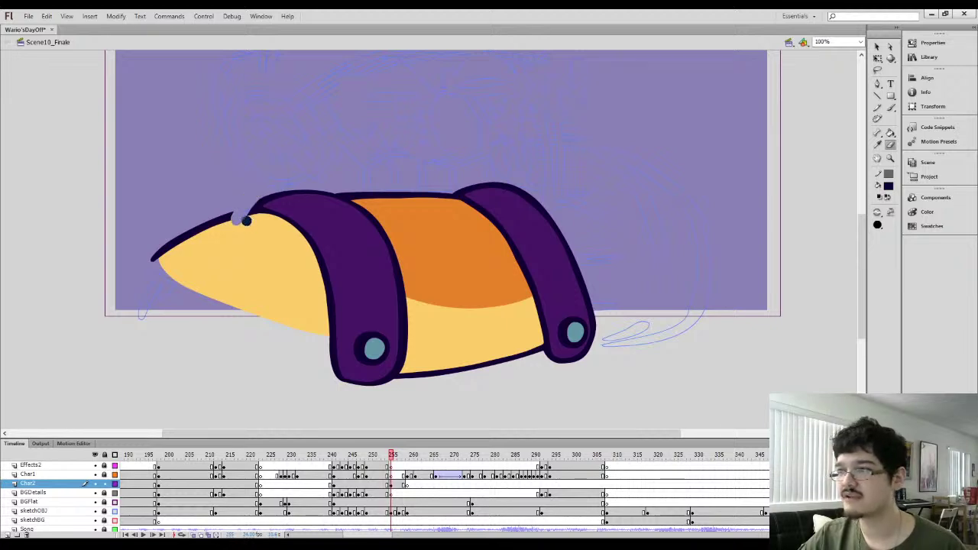
left_click(222, 221, "ctrl")
key("Delete")
left_click(235, 263, "ctrl")
key("Delete")
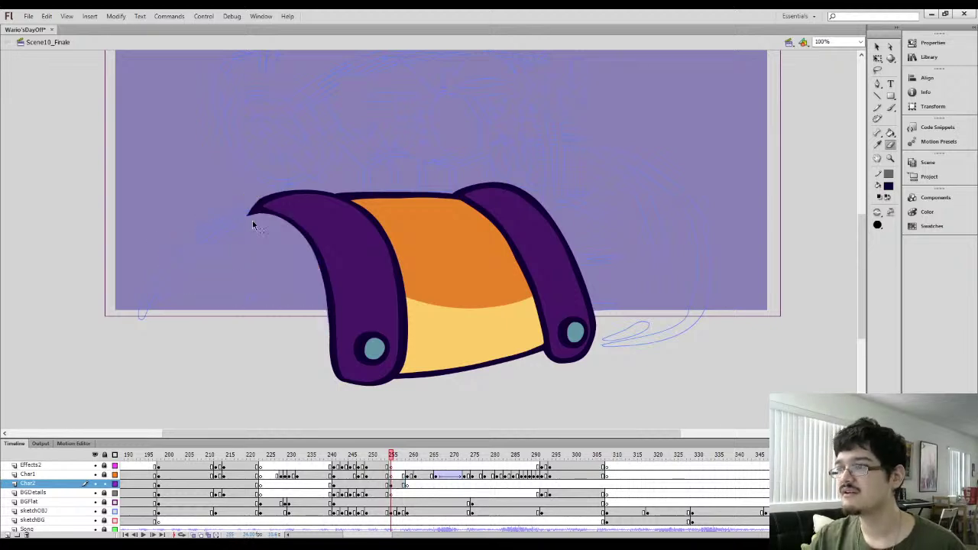
left_click_drag(233, 220, 277, 223)
Nudge the right rivet up-left and fill the exposed gap with the Paint Bucket
key("v")
left_click(369, 348)
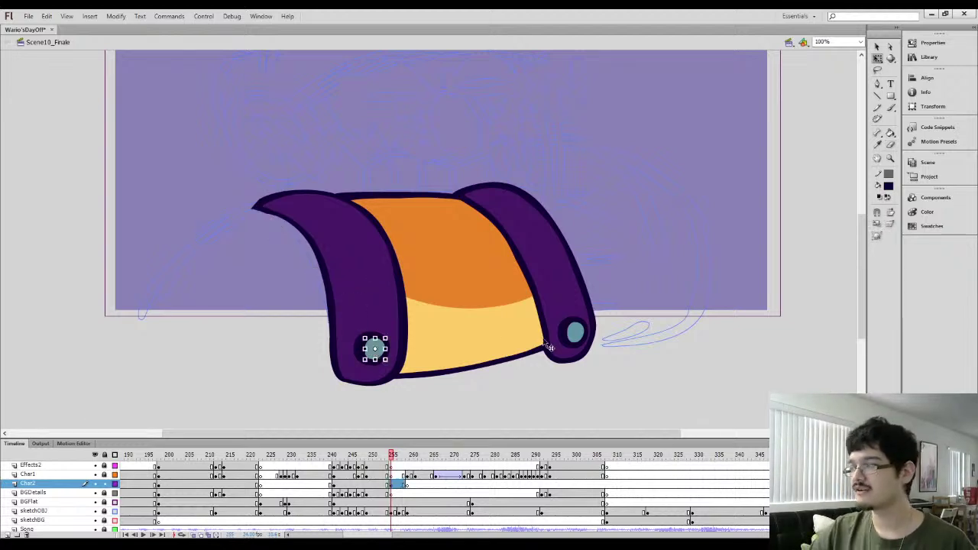
left_click(570, 336)
left_click(563, 336, "shift")
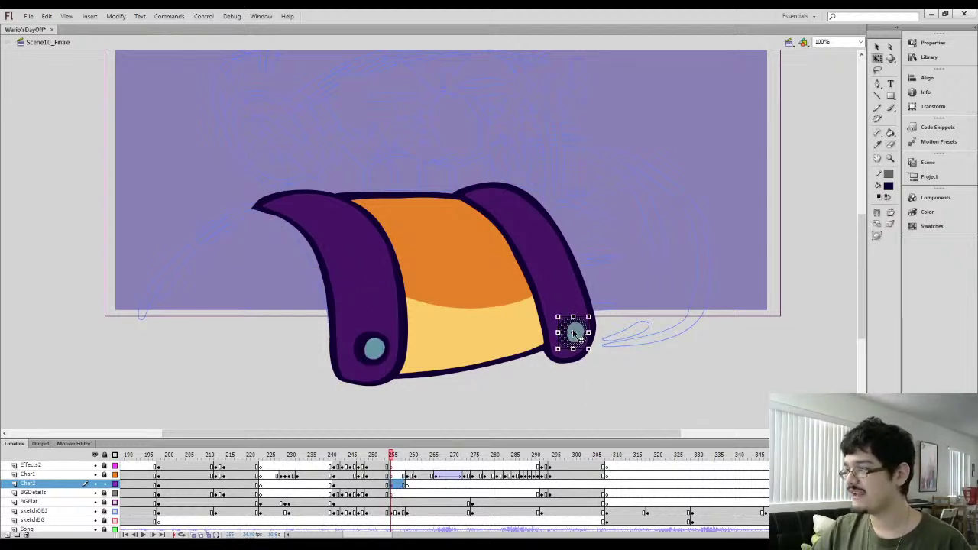
left_click_drag(575, 335, 587, 308)
key("k")
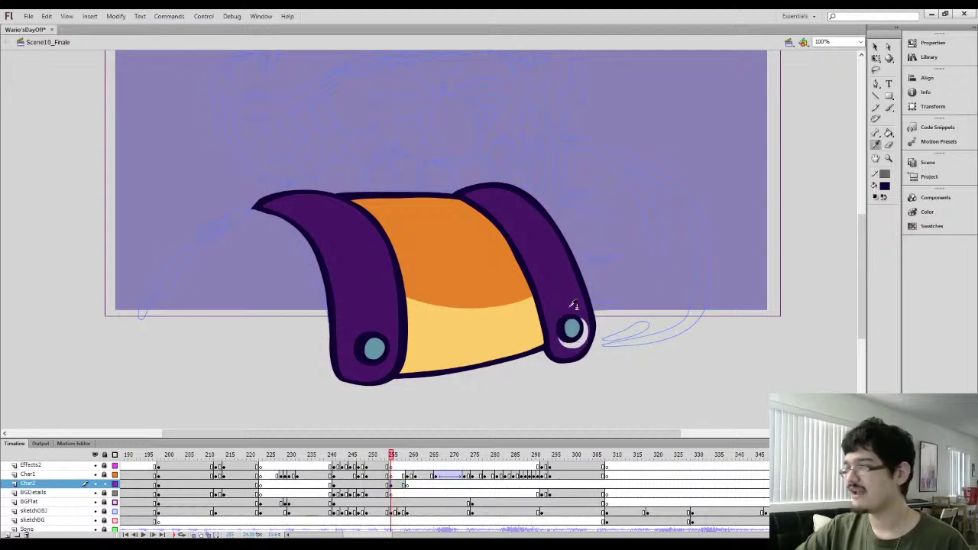
left_click(573, 328)
Lasso the leftover tip at the strap's left end, then sample the dark outline colour
key("l")
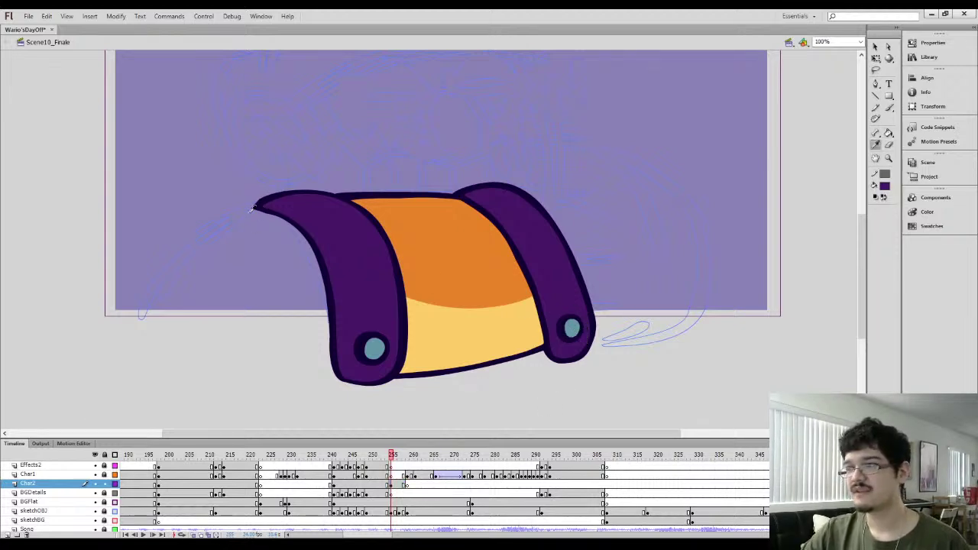
mouse_move(256, 226)
left_mouse_down()
mouse_move(279, 164)
mouse_move(300, 225)
left_mouse_up()
left_click(877, 48)
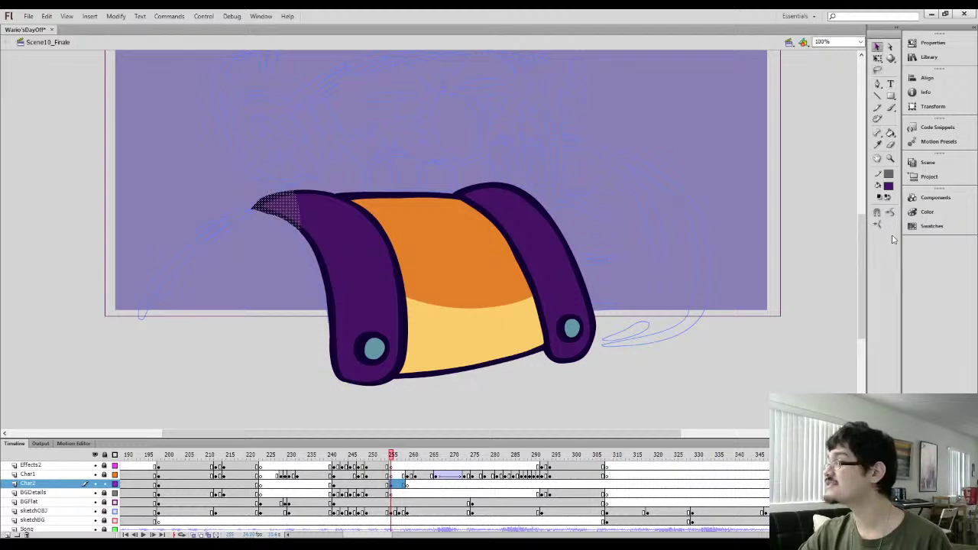
left_click(651, 235)
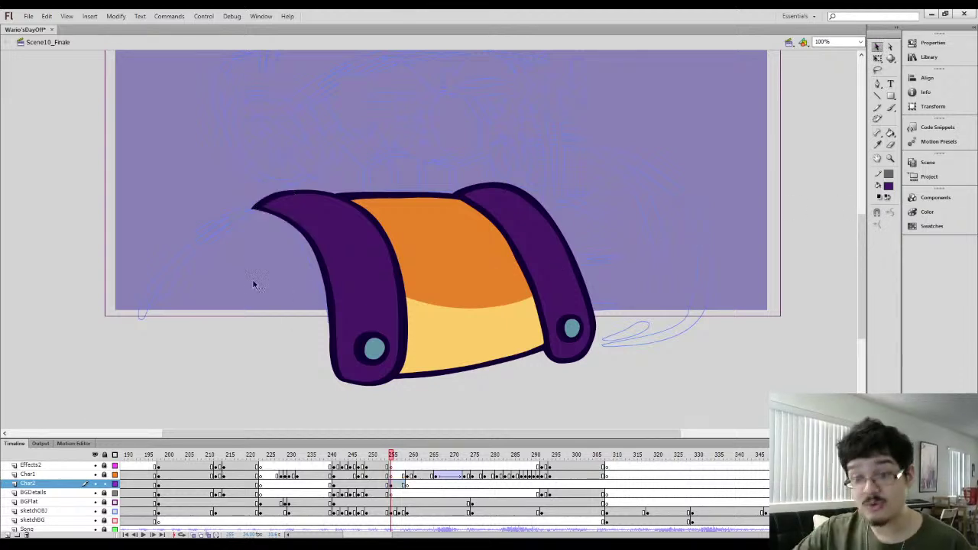
key("i")
left_click(253, 206)
key("b")
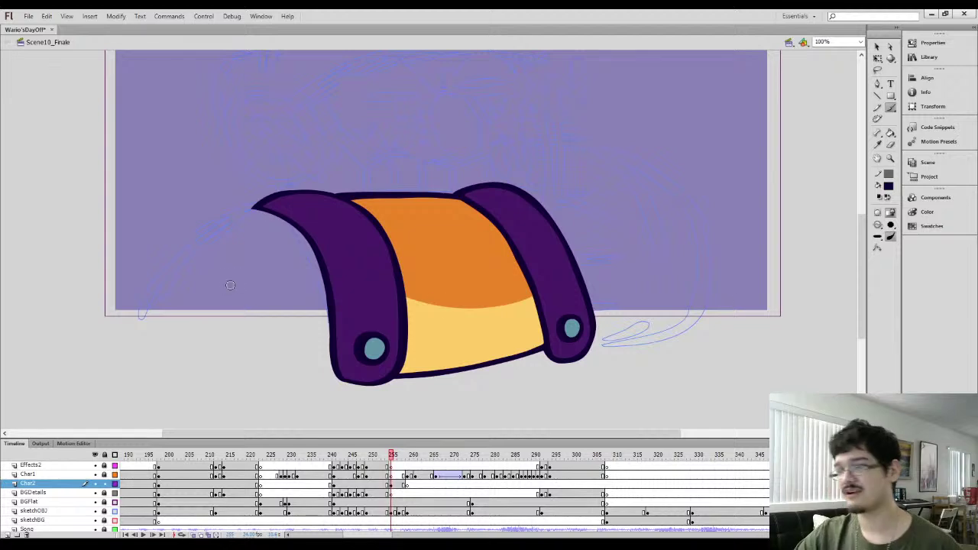
Brush the dark outer arm arc from lower left to the purple band, redrawing until smooth and thickening its base
mouse_move(138, 336)
left_mouse_down()
mouse_move(158, 279)
mouse_move(206, 230)
mouse_move(260, 204)
left_mouse_up()
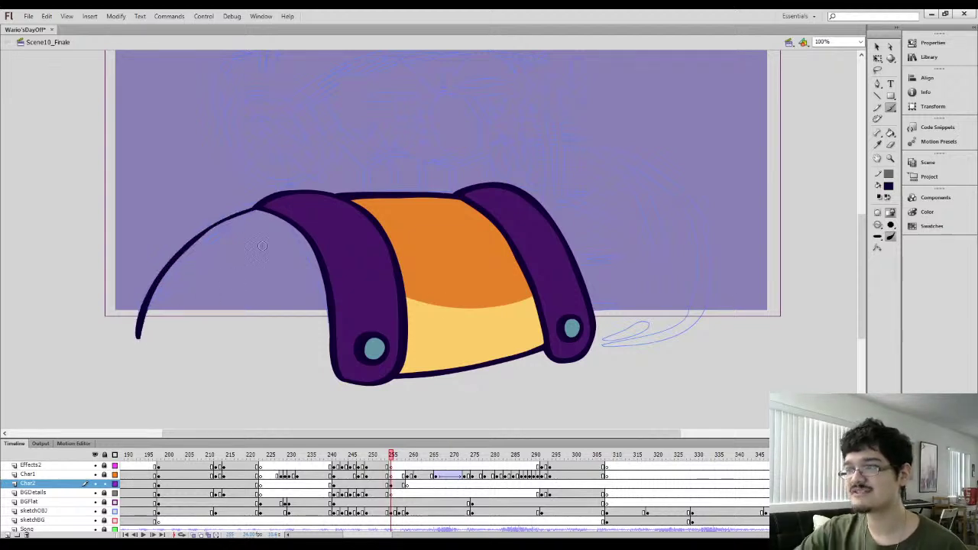
key("ctrl+z")
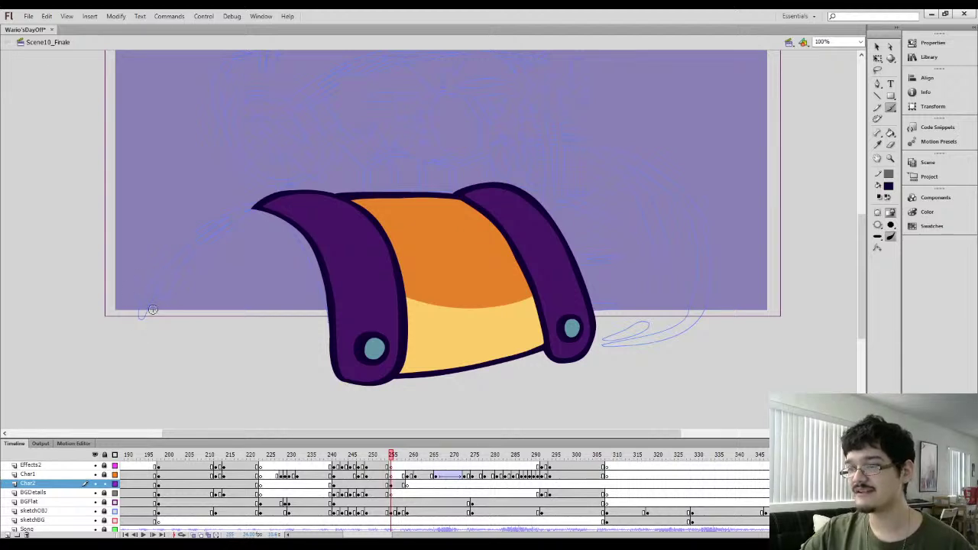
mouse_move(132, 350)
left_mouse_down()
mouse_move(230, 226)
mouse_move(269, 217)
left_mouse_up()
key("ctrl+z")
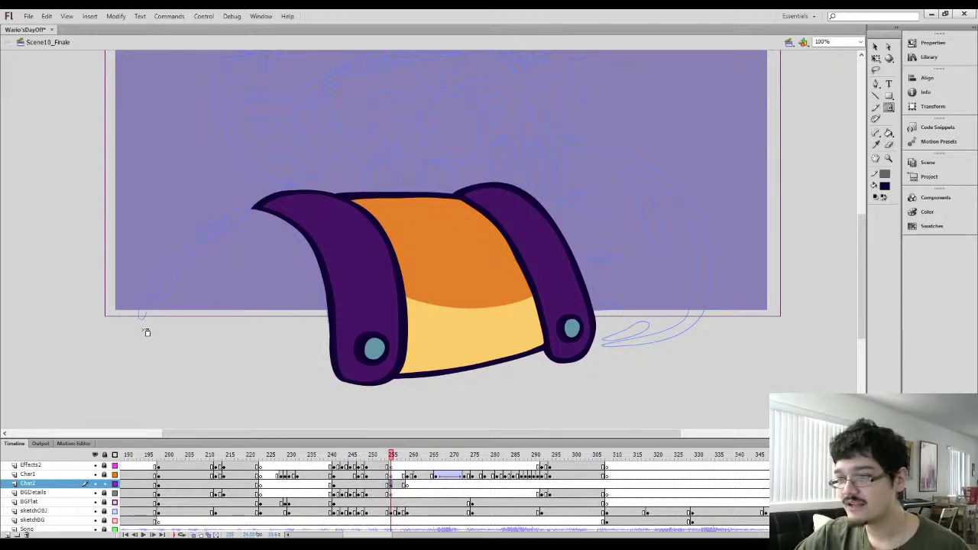
mouse_move(134, 336)
left_mouse_down()
mouse_move(154, 285)
mouse_move(196, 239)
mouse_move(271, 203)
left_mouse_up()
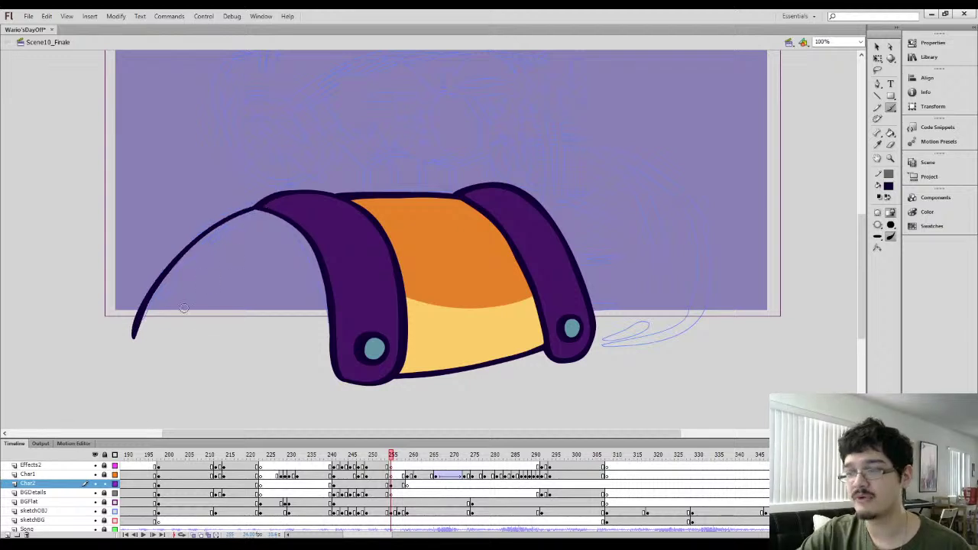
key("ctrl+z")
mouse_move(137, 336)
left_mouse_down()
mouse_move(186, 252)
mouse_move(224, 224)
mouse_move(251, 222)
mouse_move(258, 201)
left_mouse_up()
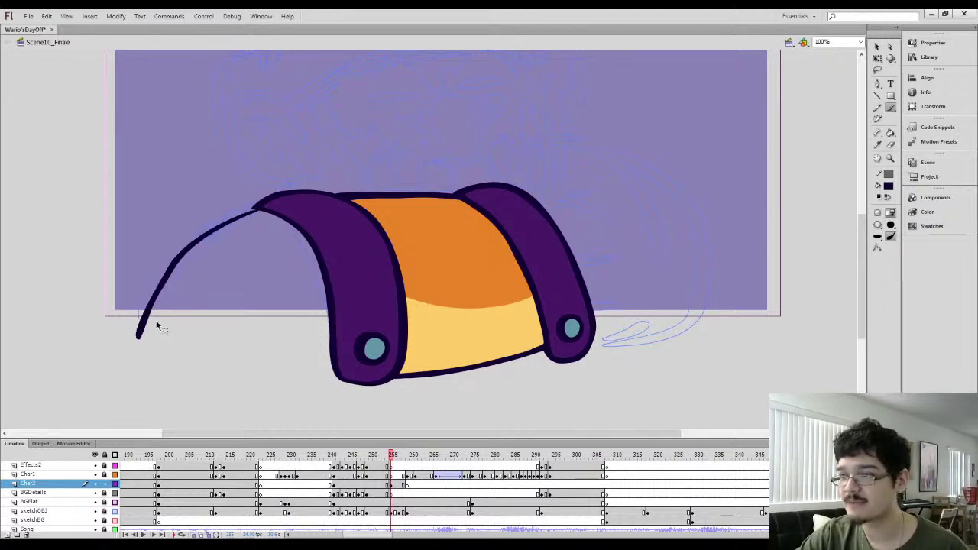
key("ctrl+z")
mouse_move(135, 338)
left_mouse_down()
mouse_move(162, 268)
mouse_move(197, 232)
mouse_move(256, 205)
left_mouse_up()
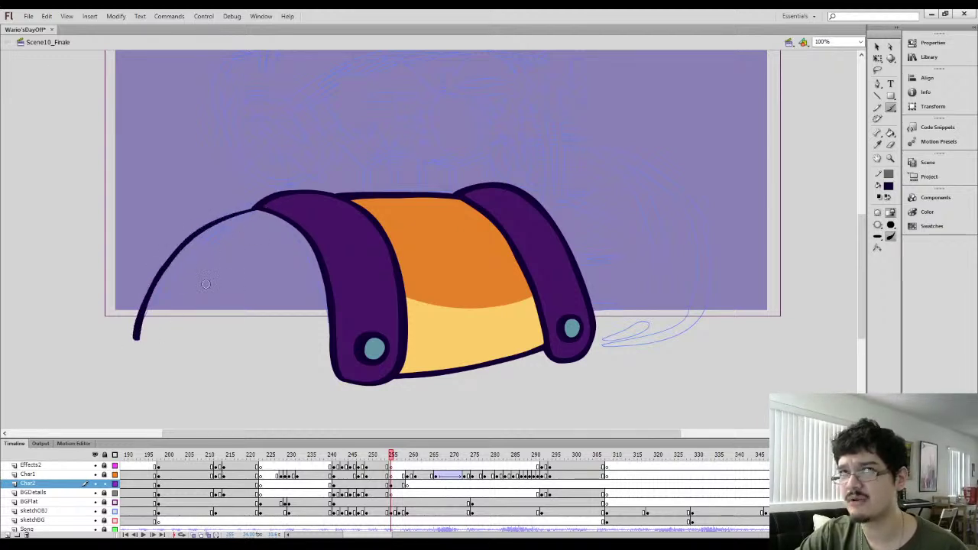
key("ctrl+z")
left_click_drag(135, 339, 201, 245)
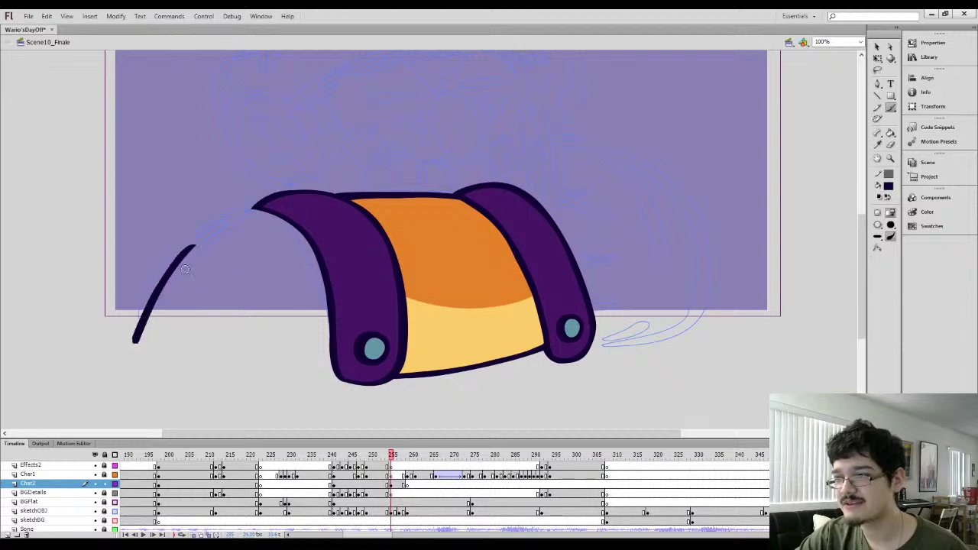
key("ctrl+z")
mouse_move(134, 340)
left_mouse_down()
mouse_move(148, 292)
mouse_move(173, 254)
mouse_move(218, 216)
mouse_move(268, 201)
left_mouse_up()
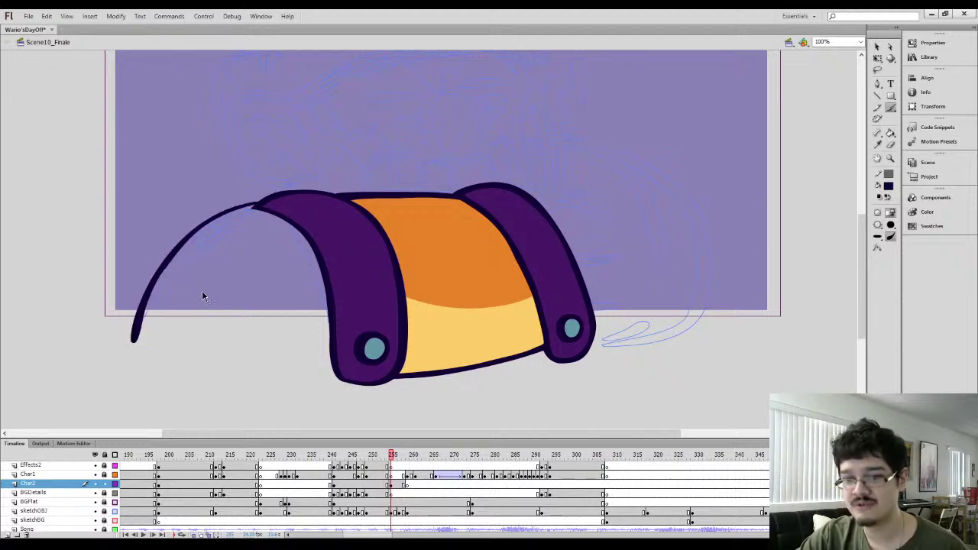
key("ctrl+z")
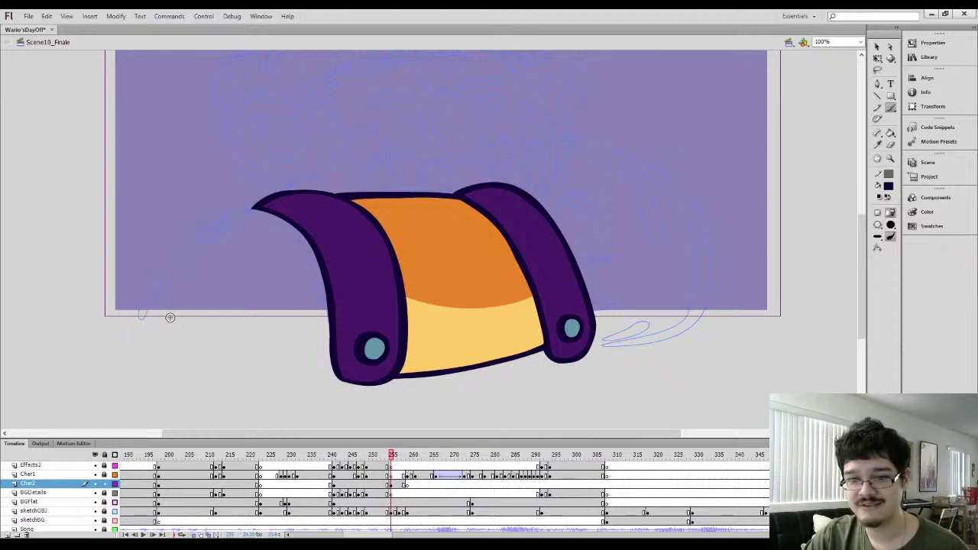
mouse_move(136, 339)
left_mouse_down()
mouse_move(146, 299)
mouse_move(177, 258)
mouse_move(257, 209)
left_mouse_up()
key("ctrl+z")
mouse_move(139, 336)
left_mouse_down()
mouse_move(184, 254)
mouse_move(257, 208)
left_mouse_up()
key("ctrl+z")
mouse_move(131, 344)
left_mouse_down()
mouse_move(168, 271)
mouse_move(217, 226)
mouse_move(258, 206)
left_mouse_up()
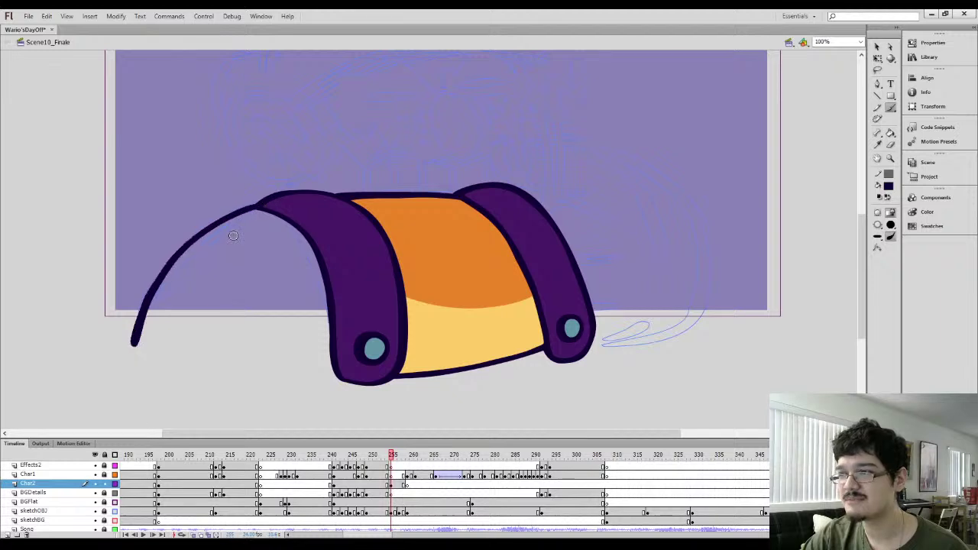
mouse_move(136, 353)
left_mouse_down()
mouse_move(147, 303)
mouse_move(136, 352)
mouse_move(174, 262)
left_mouse_up()
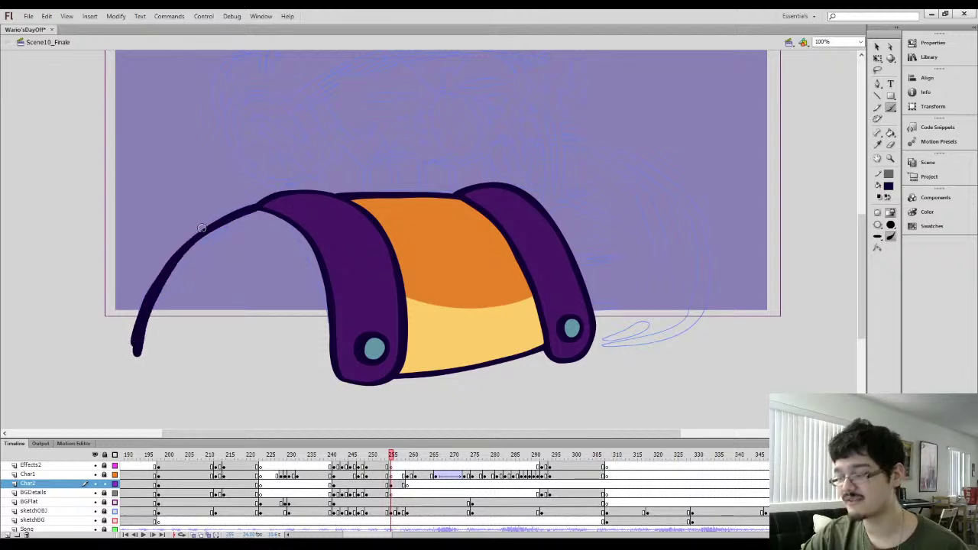
Lasso-select the newly drawn arc stroke
key("v")
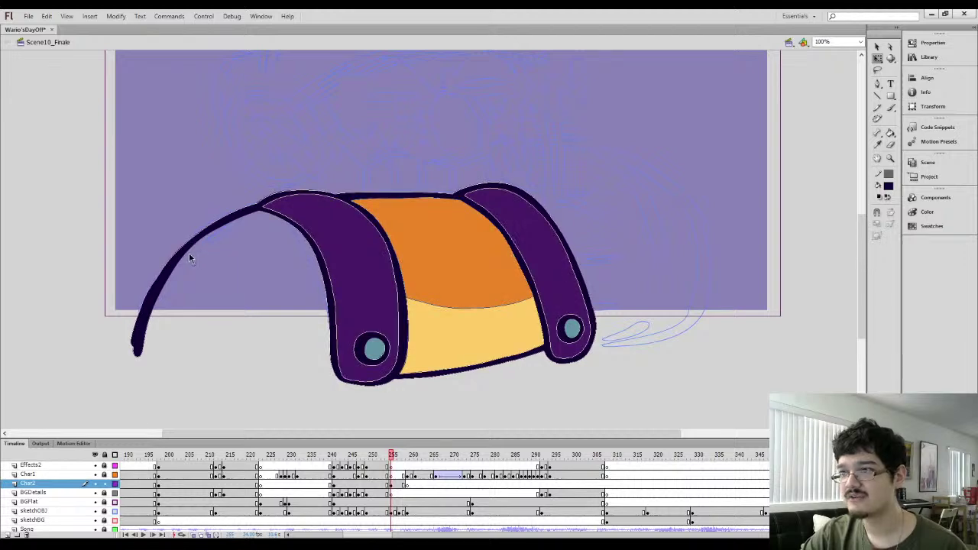
key("l")
mouse_move(191, 256)
left_mouse_down()
mouse_move(138, 336)
mouse_move(176, 244)
left_mouse_up()
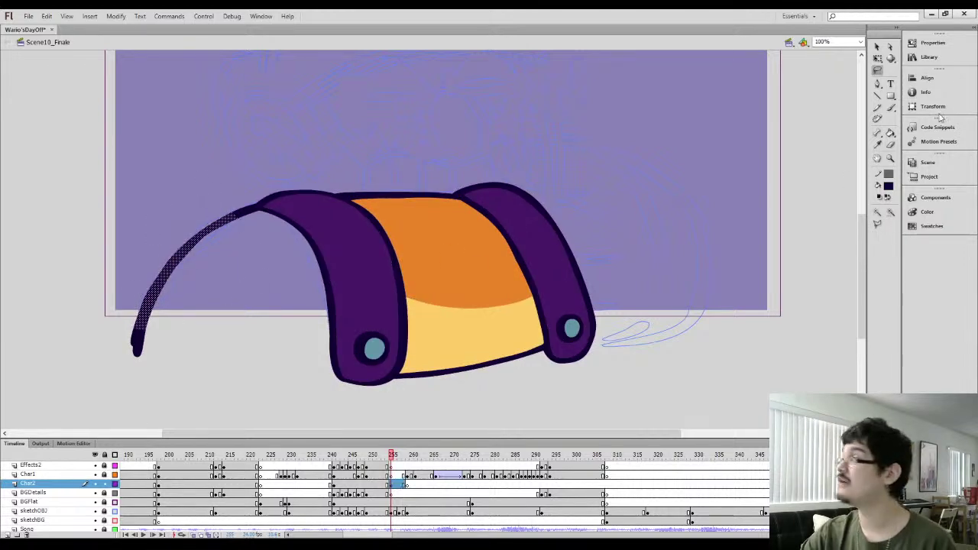
left_click(878, 48)
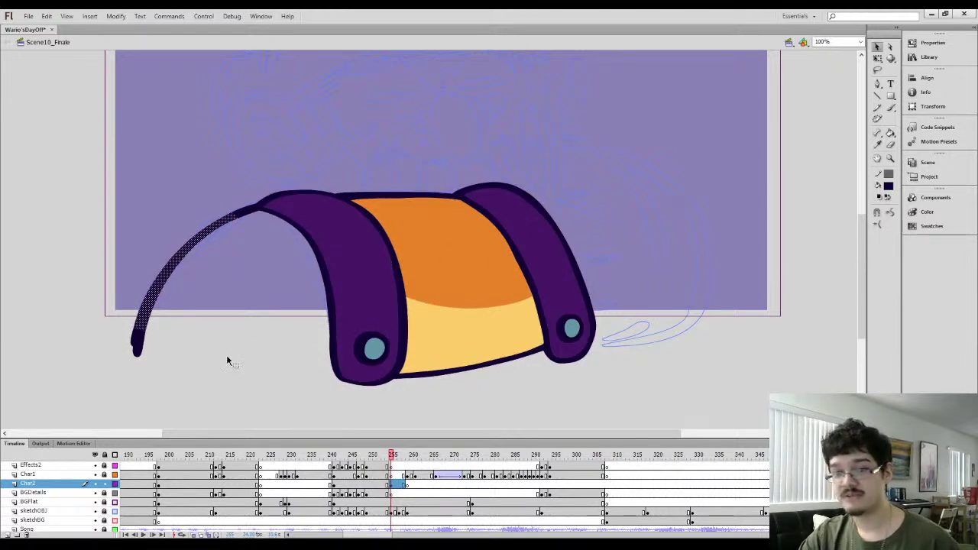
Erase the outer arc's tail below the stage to shorten it
left_click(216, 325)
key("e")
mouse_move(123, 343)
left_mouse_down()
mouse_move(159, 356)
mouse_move(121, 353)
mouse_move(144, 364)
left_mouse_up()
left_click_drag(428, 312, 339, 350)
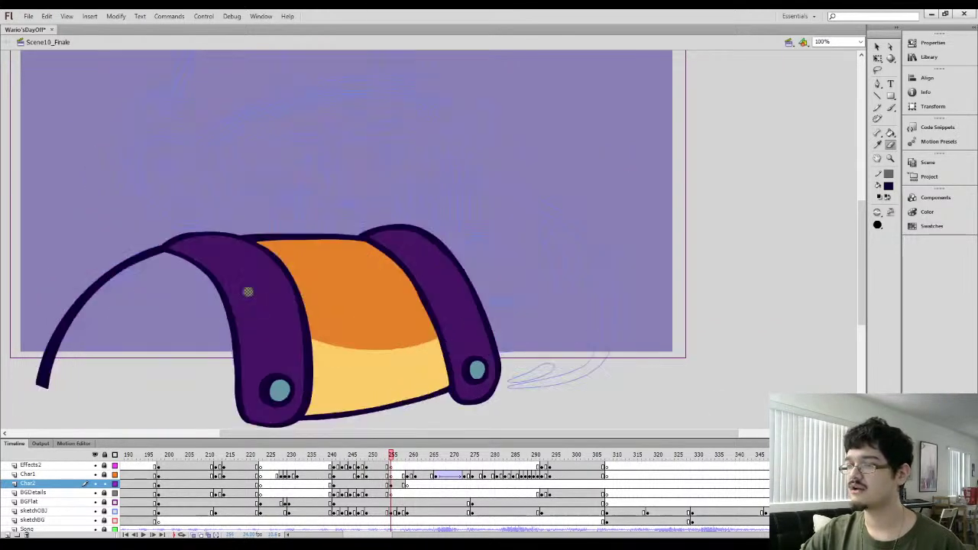
Sample the dark outline colour and brush a thicker inner curve toward the purple band
key("i")
left_click_drag(324, 332, 462, 282)
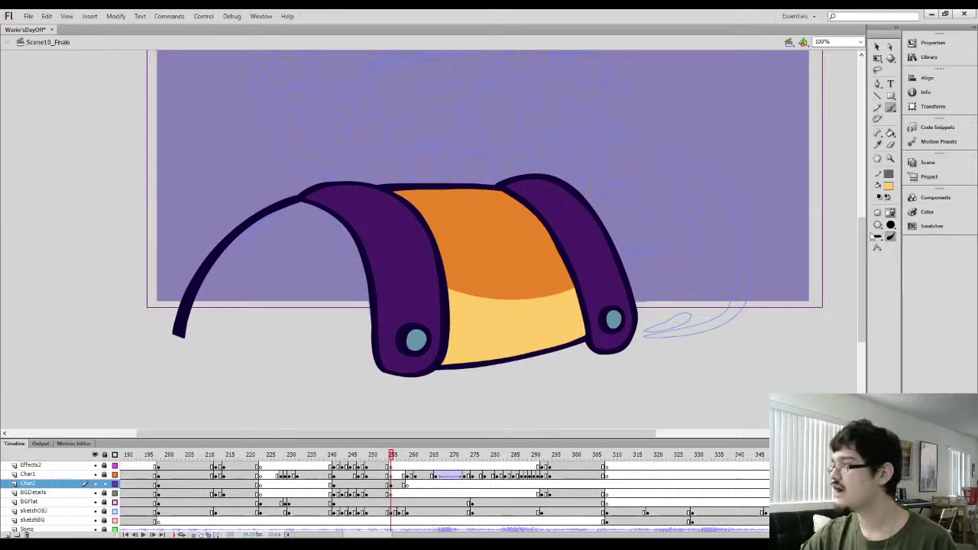
left_click(373, 274)
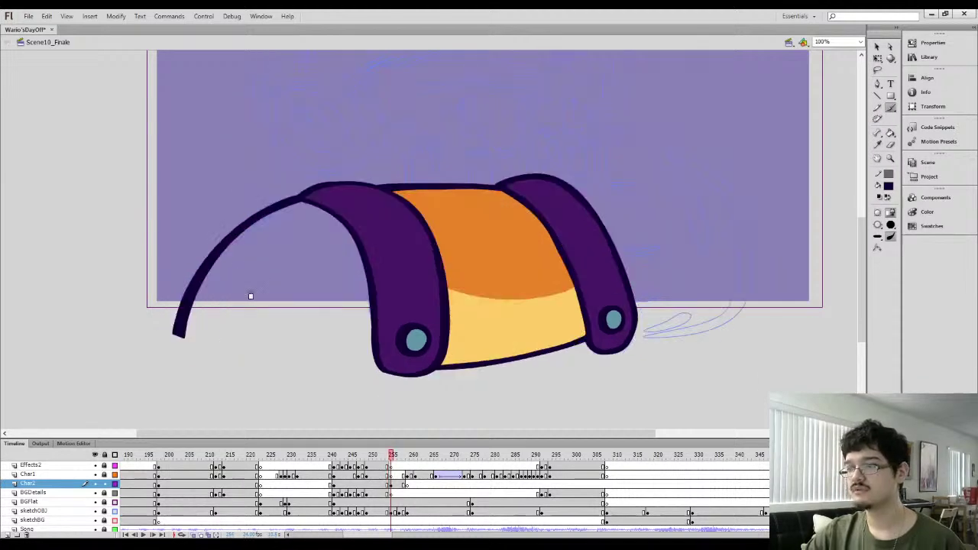
key("b")
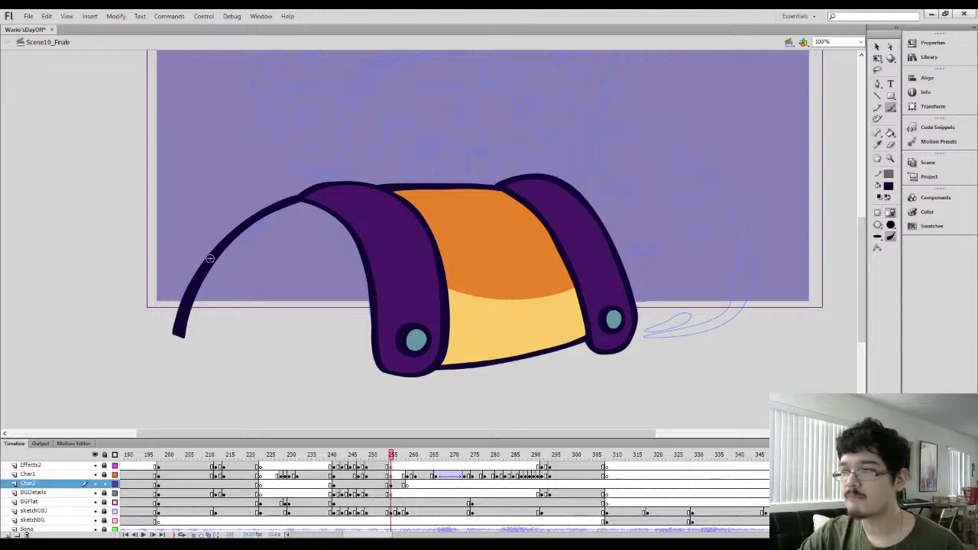
mouse_move(219, 255)
left_mouse_down()
mouse_move(308, 282)
mouse_move(354, 357)
left_mouse_up()
key("ctrl+z")
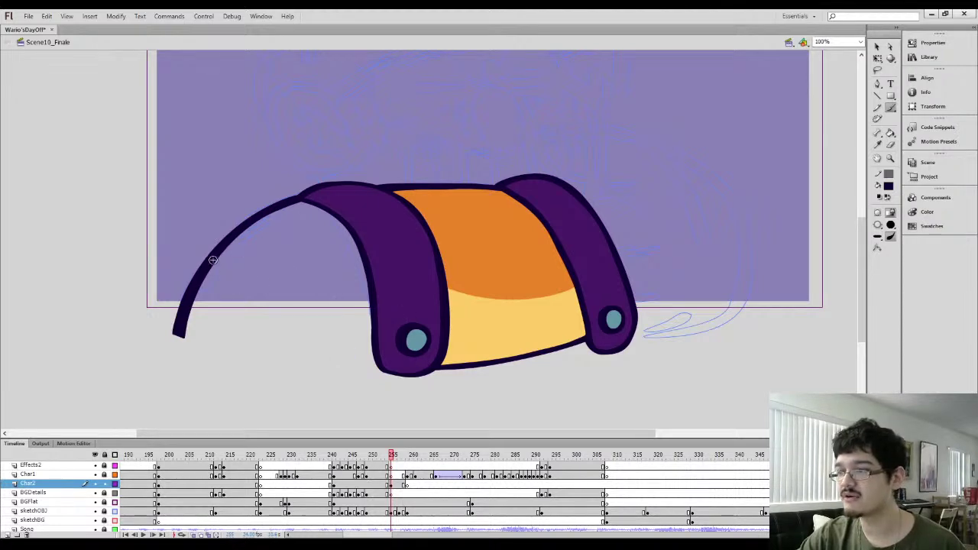
mouse_move(217, 256)
left_mouse_down()
mouse_move(291, 257)
mouse_move(336, 296)
mouse_move(349, 350)
mouse_move(371, 338)
left_mouse_up()
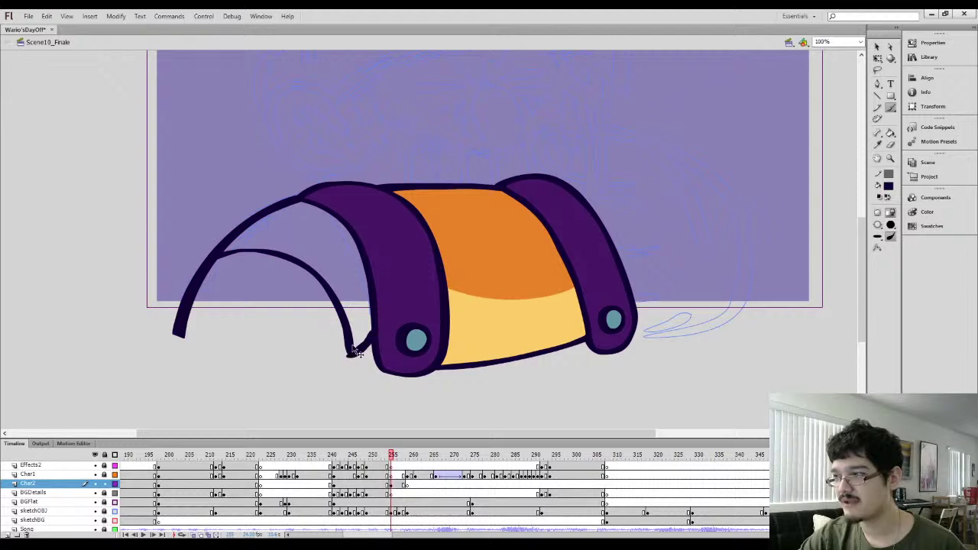
key("ctrl+z")
key("ctrl+equal")
Brush a thickened hook stroke joining the inner curve's end to the purple band
left_click_drag(283, 305, 364, 229)
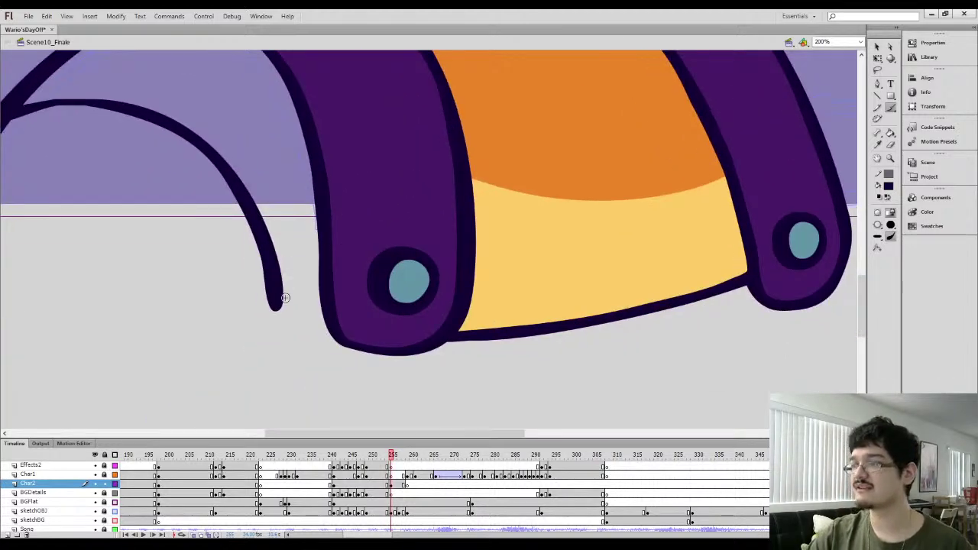
mouse_move(276, 305)
left_mouse_down()
mouse_move(315, 272)
mouse_move(283, 304)
mouse_move(316, 269)
mouse_move(320, 241)
mouse_move(275, 308)
mouse_move(318, 230)
left_mouse_up()
key("ctrl+z")
key("ctrl+z")
left_click_drag(277, 298, 319, 243)
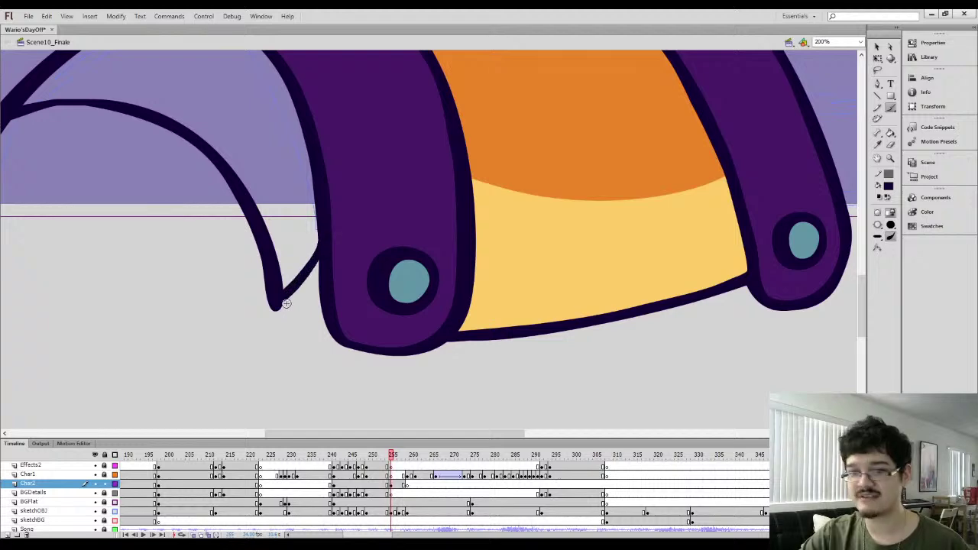
key("ctrl+z")
mouse_move(280, 297)
left_mouse_down()
mouse_move(320, 235)
mouse_move(306, 278)
mouse_move(319, 249)
mouse_move(404, 287)
left_mouse_up()
Smooth out the kink at the inner curve's top and clean up its inner edge
left_click_drag(216, 123, 277, 183)
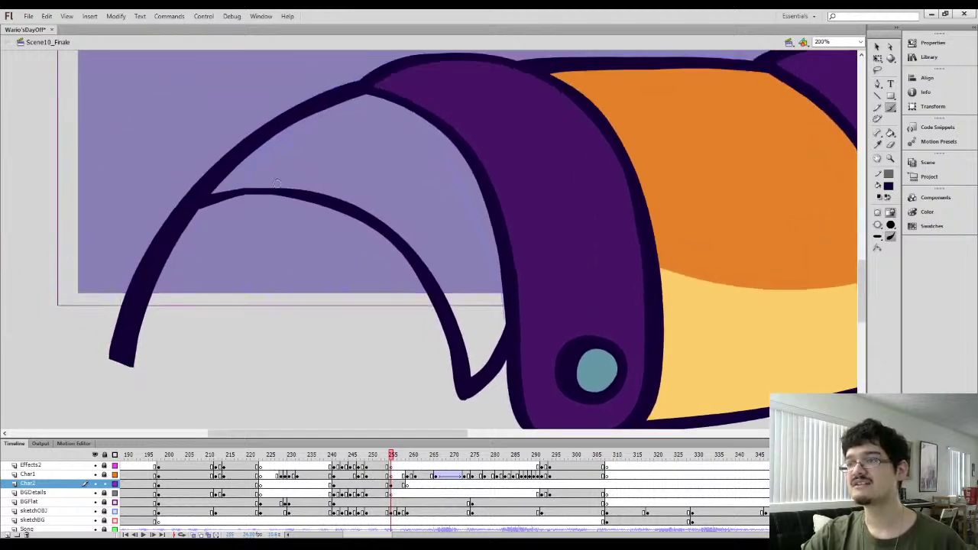
mouse_move(197, 211)
left_mouse_down()
mouse_move(235, 200)
mouse_move(302, 201)
left_mouse_up()
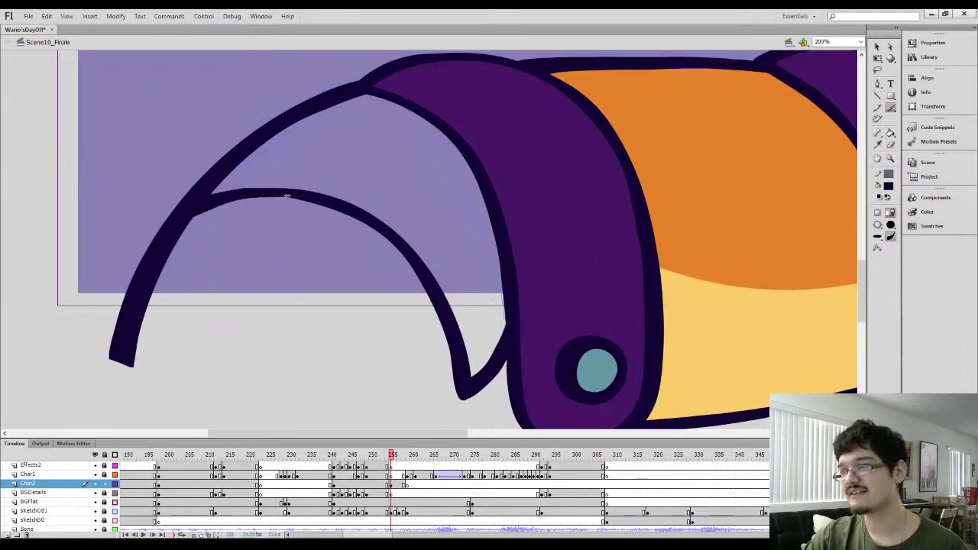
key("l")
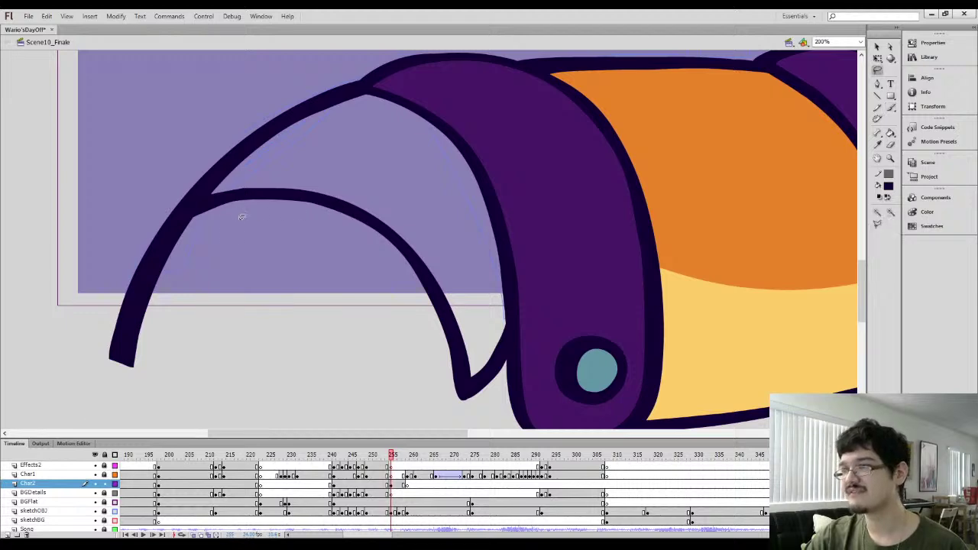
left_click_drag(239, 217, 401, 250)
left_click(878, 46)
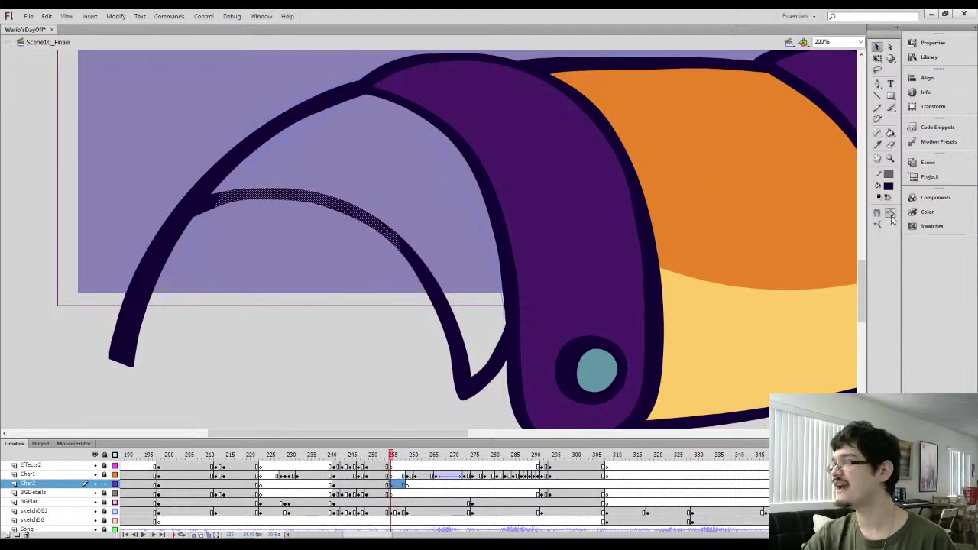
left_click(367, 192)
scroll(367, 214, "down", 3)
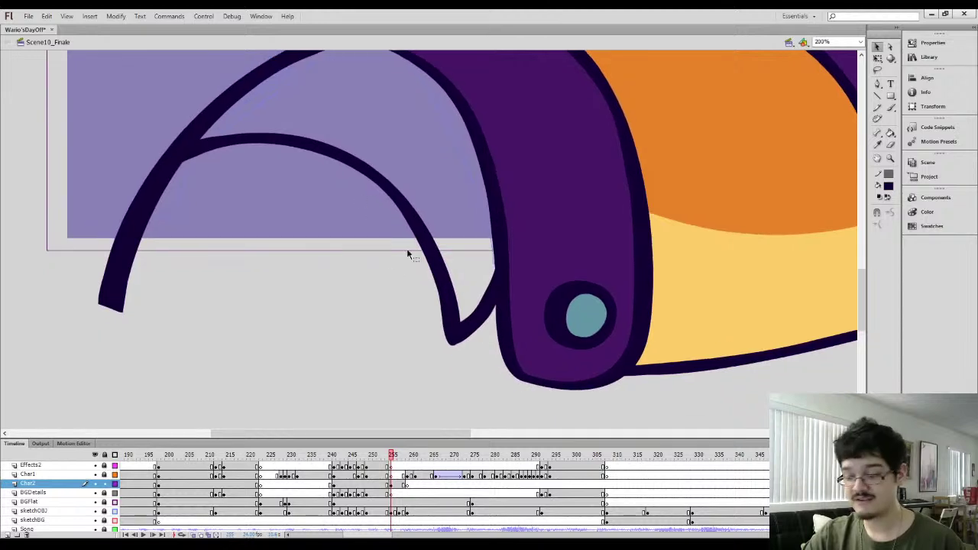
key("b")
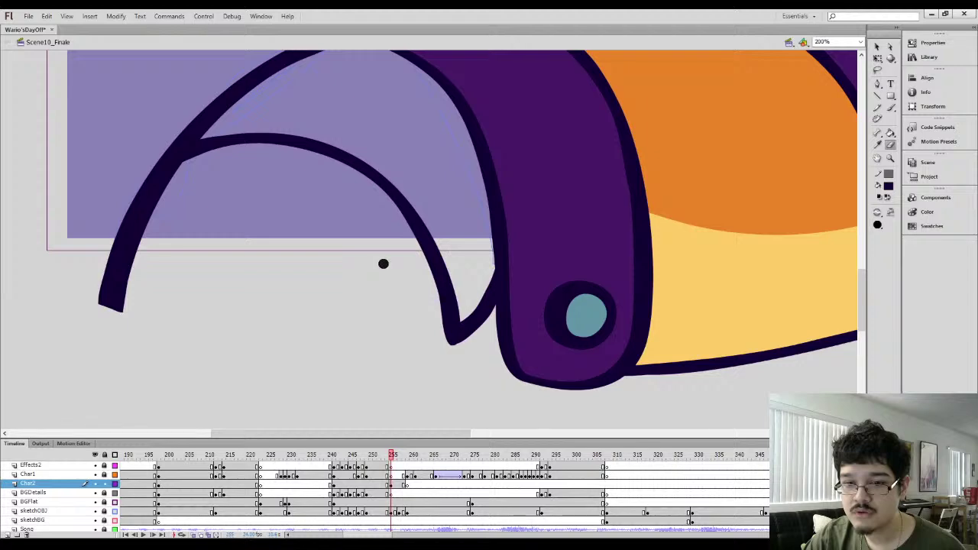
mouse_move(391, 246)
left_mouse_down()
mouse_move(436, 349)
mouse_move(389, 218)
mouse_move(446, 365)
mouse_move(410, 269)
left_mouse_up()
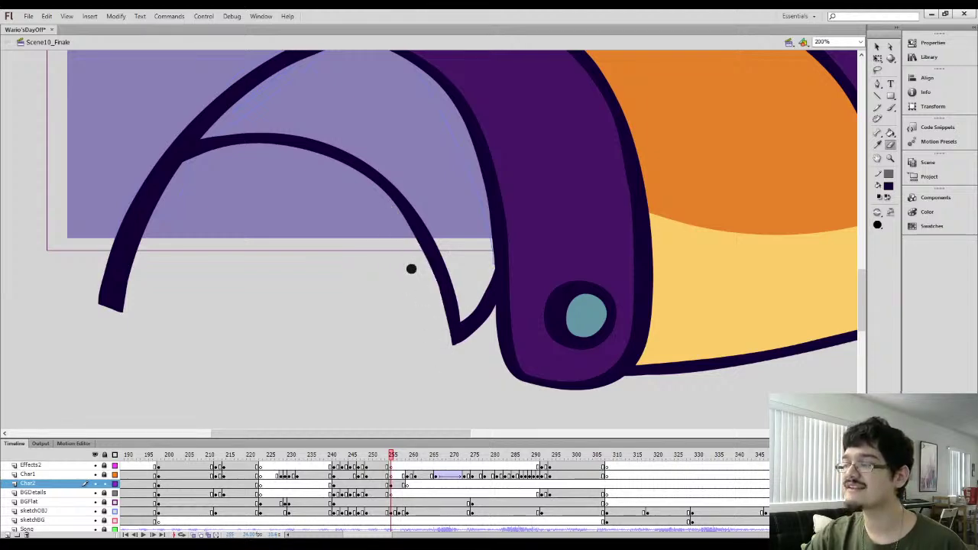
Lasso the whole inner arc including the hook, apply Smooth, and zoom out to 100%
key("k")
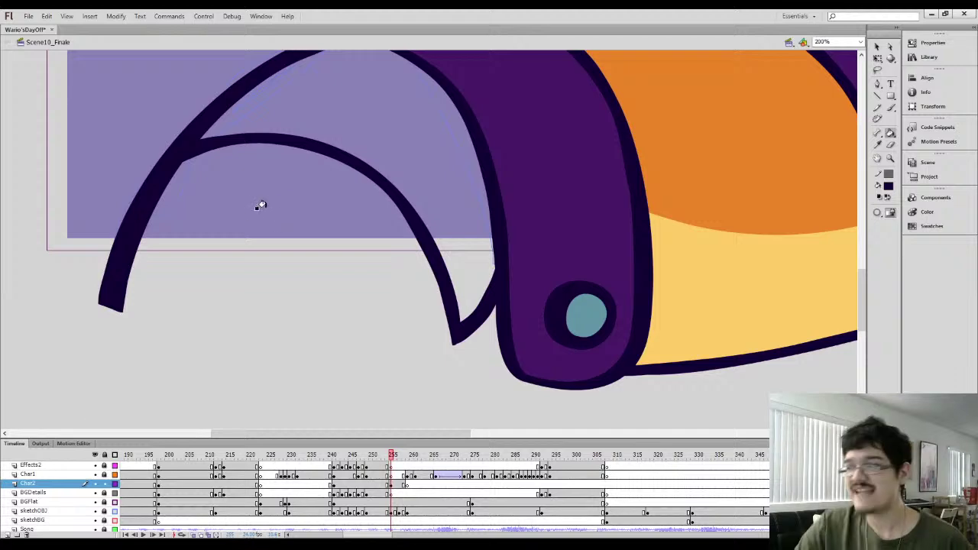
key("l")
mouse_move(227, 220)
left_mouse_down()
mouse_move(191, 157)
mouse_move(428, 298)
left_mouse_up()
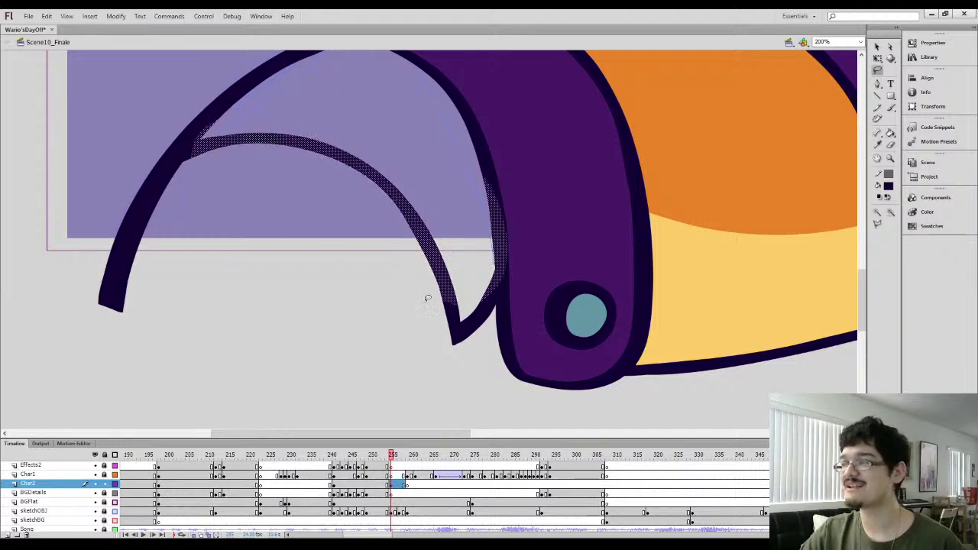
mouse_move(286, 262)
left_mouse_down()
mouse_move(220, 193)
mouse_move(225, 133)
mouse_move(428, 175)
mouse_move(453, 324)
left_mouse_up()
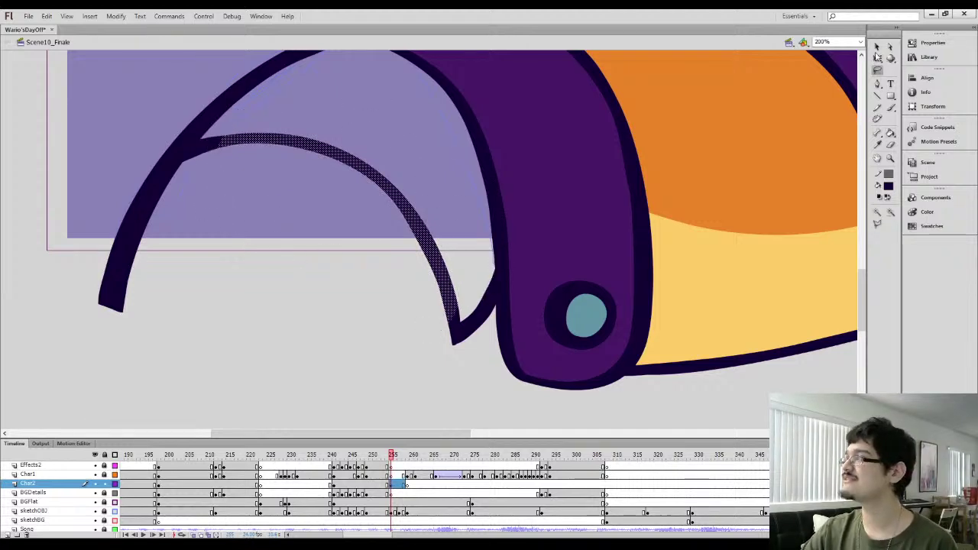
left_click(877, 48)
left_click(895, 217)
left_click(414, 158)
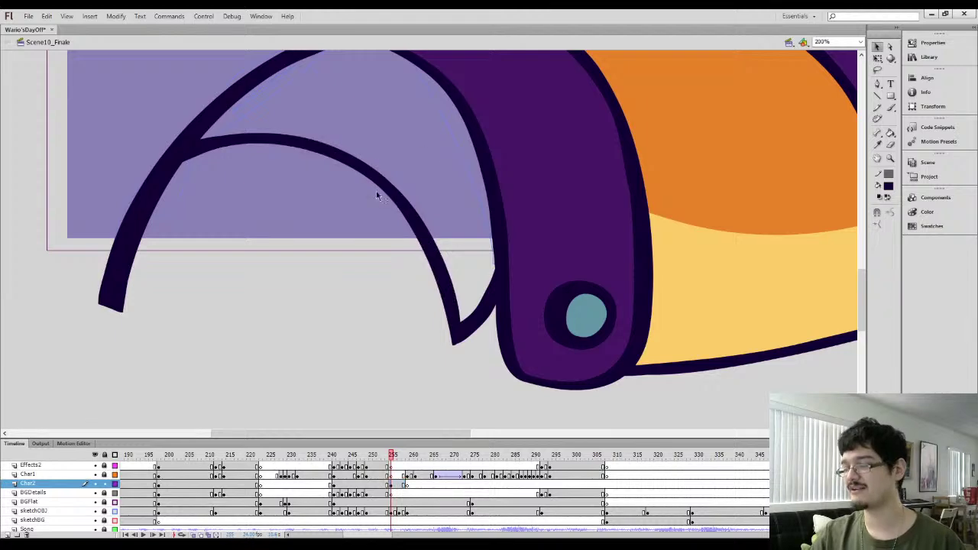
key("ctrl+minus")
Eyedrop the sleeve's yellow and fill the band above the inner arc with it
key("i")
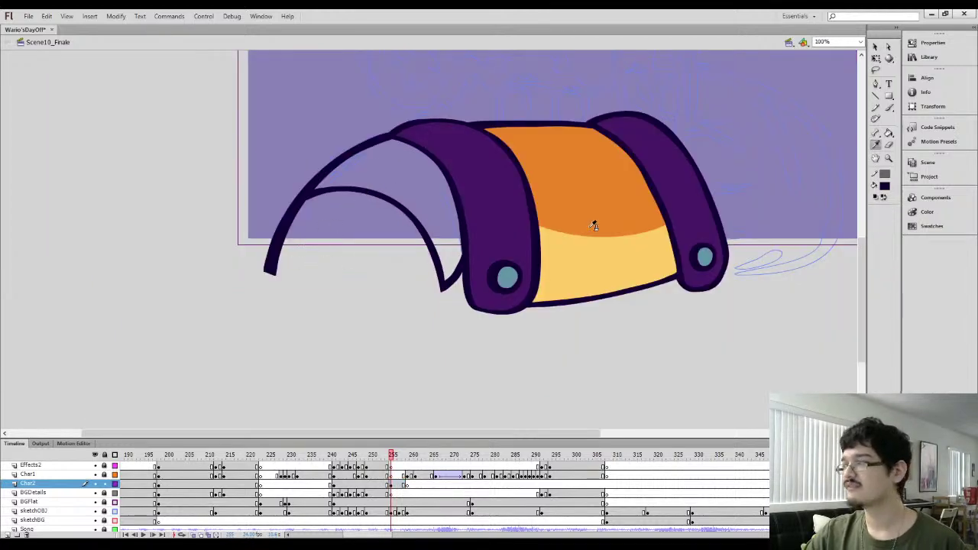
left_click(592, 230)
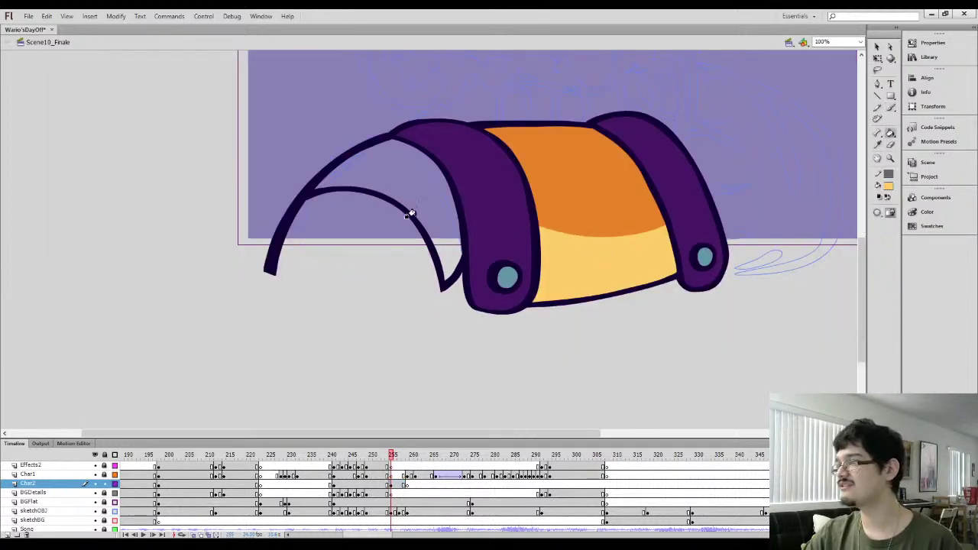
left_click(428, 203)
Sample the pink skin colour from the previous frame and return to the arm drawing
key("i")
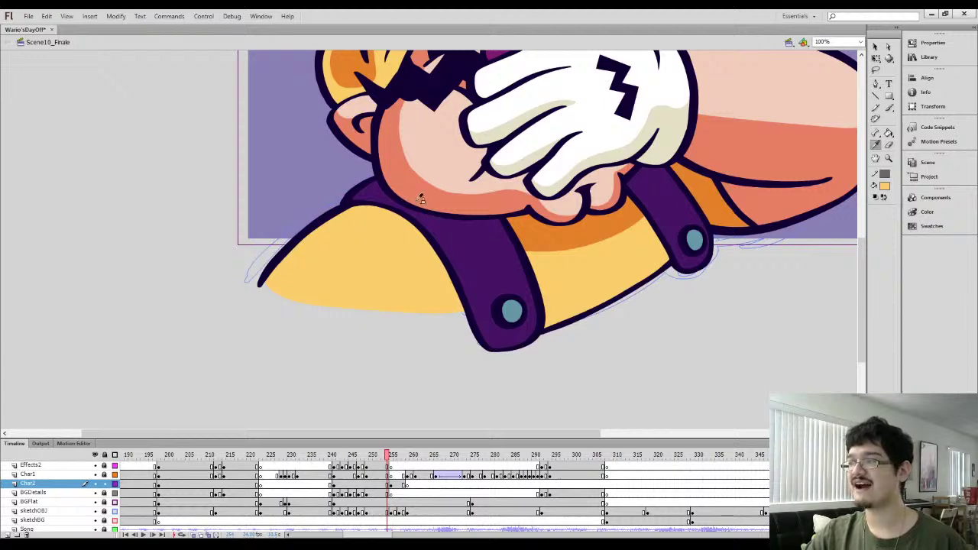
left_click(403, 135)
key(".")
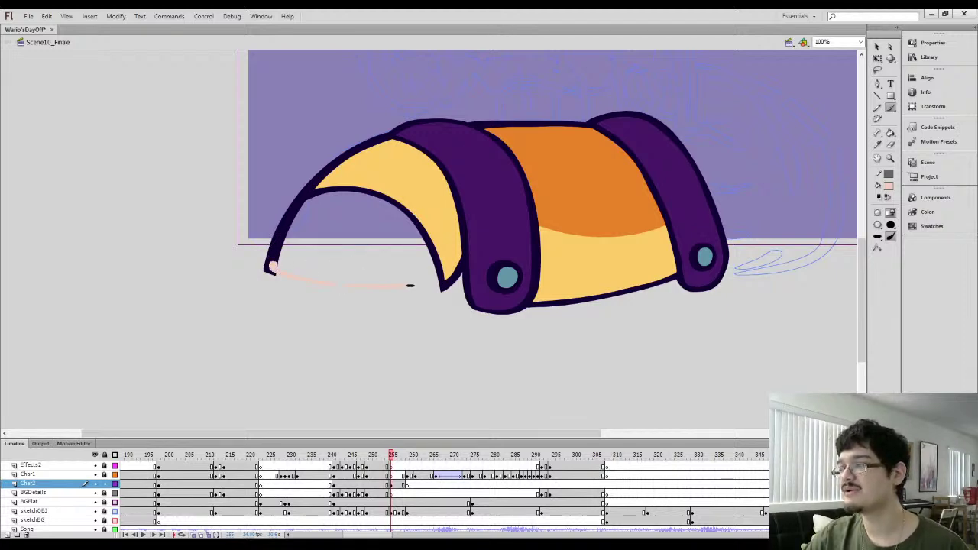
Fill the arm's inner area pink and pull the pink corner into the outline junction at 200% zoom
left_click(325, 272)
left_click_drag(325, 275, 361, 289)
key("l")
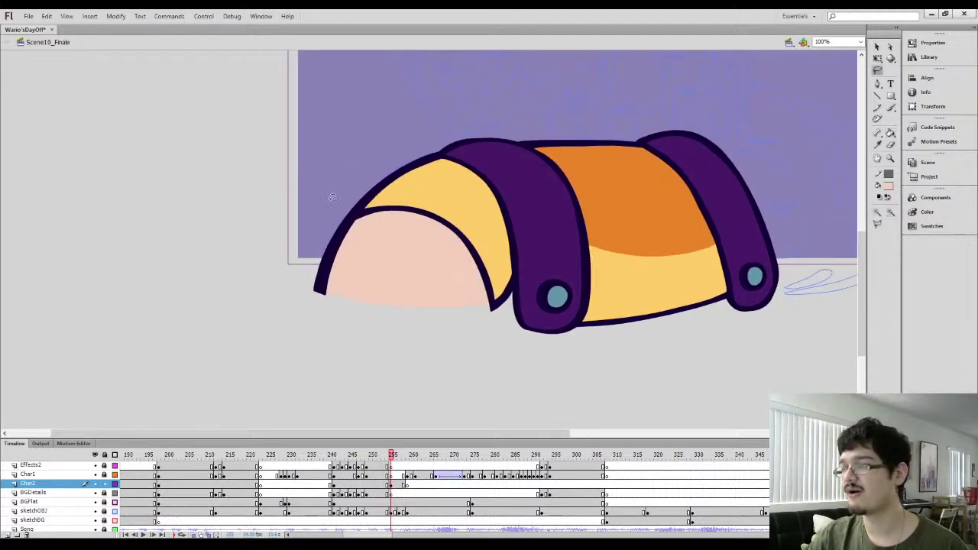
left_click_drag(332, 198, 331, 175)
key("ctrl+equal")
left_click(373, 188)
left_click(877, 49)
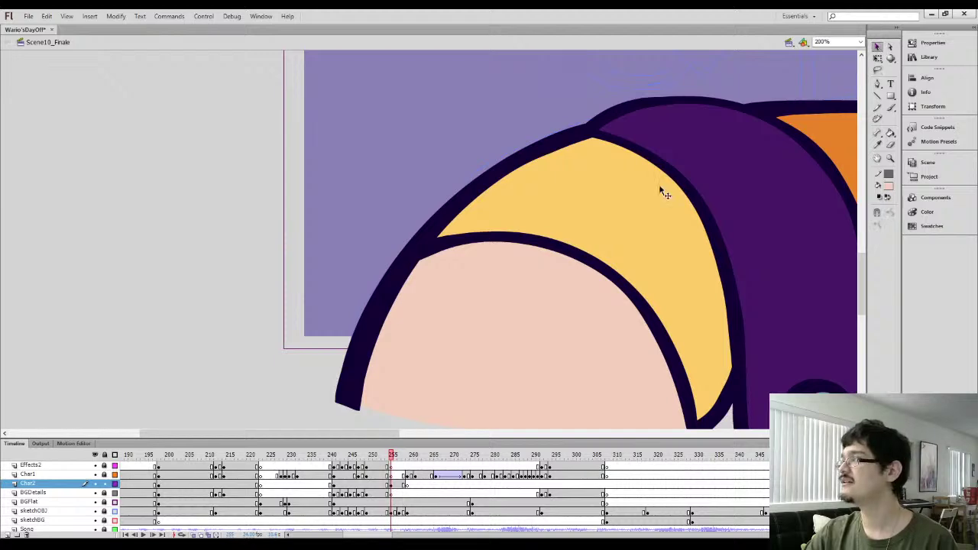
left_click_drag(419, 261, 431, 254)
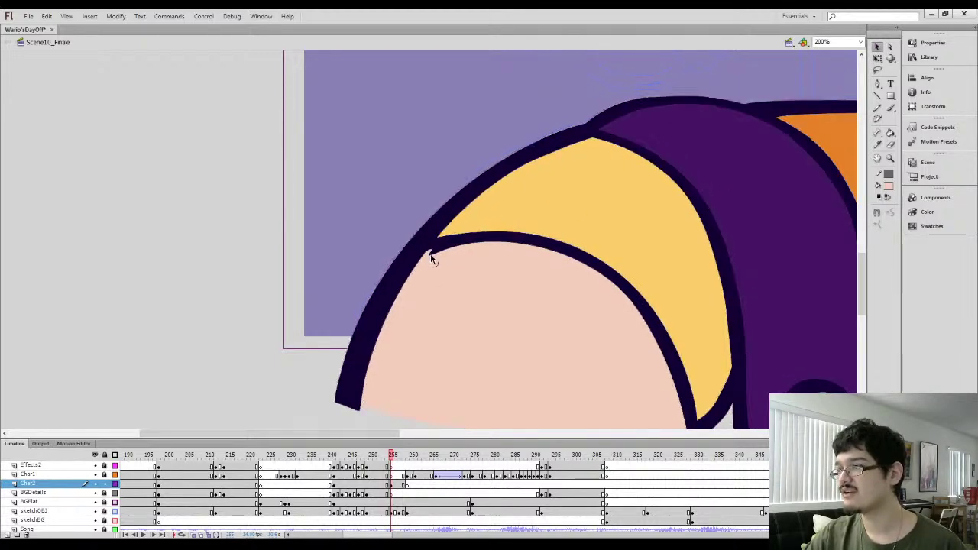
Paint a brush stroke along the outline at the junction to close it neatly
left_click(429, 261)
key("Escape")
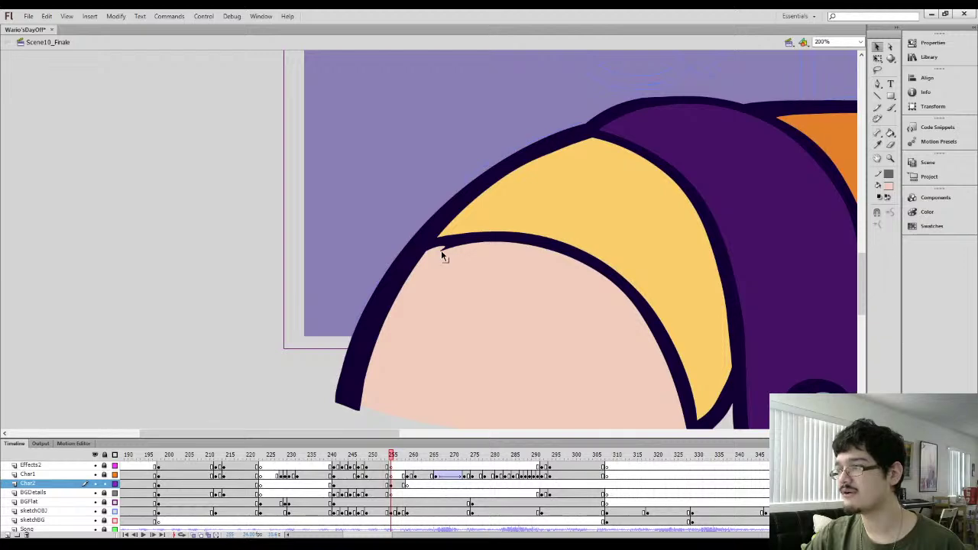
left_click(447, 248)
key("Escape")
key("i")
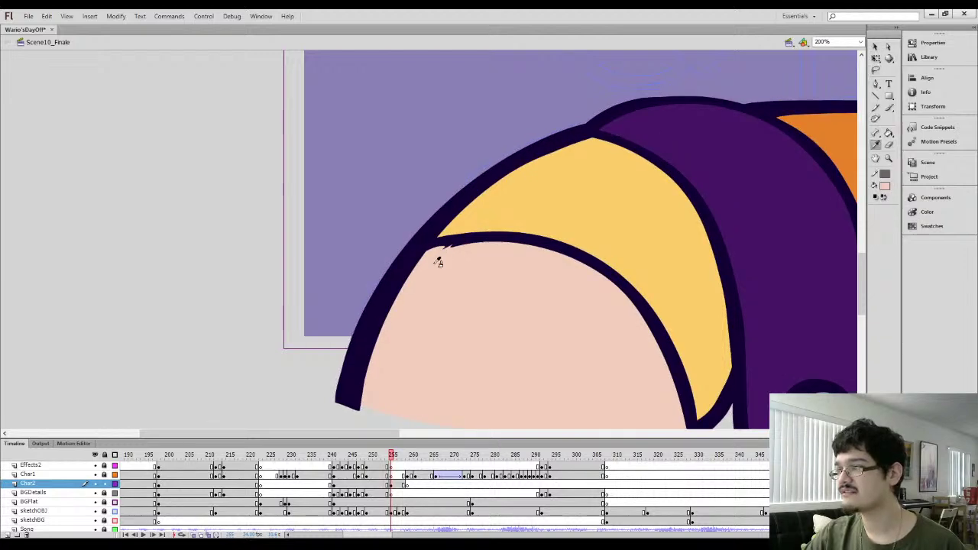
key("b")
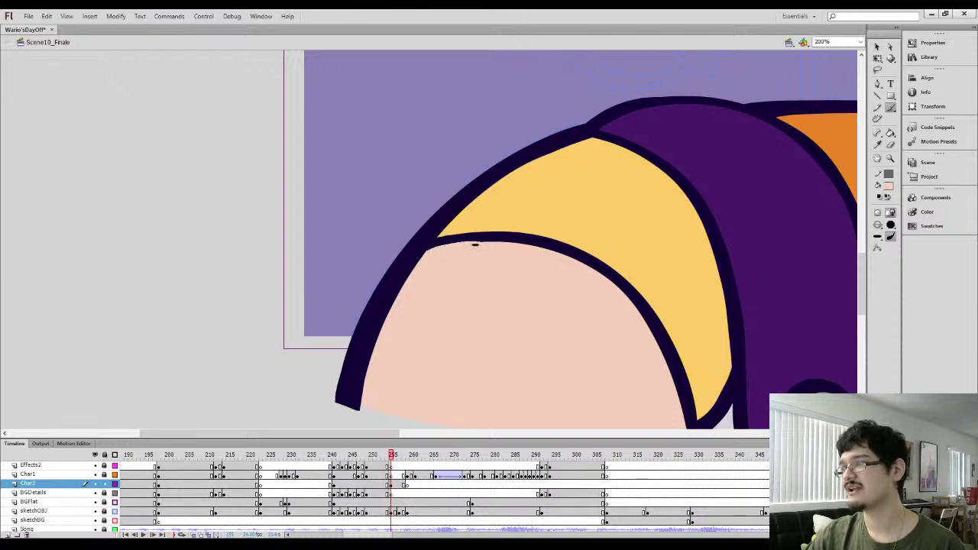
key("l")
left_click_drag(451, 263, 528, 270)
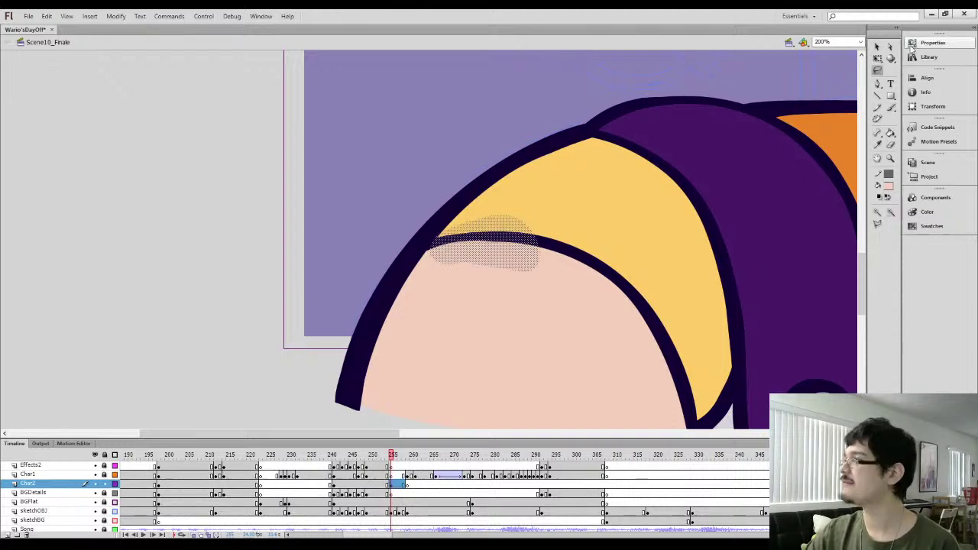
left_click(878, 47)
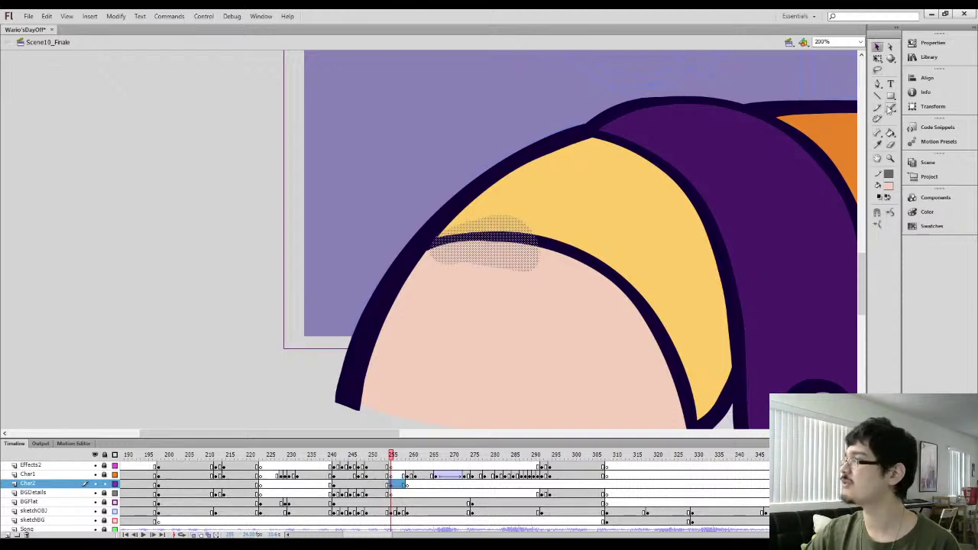
left_click(362, 189)
Review the yellow-pink junction at 100% and 200%, then lasso the rounded left end of the arm
key("ctrl+minus")
left_click_drag(456, 255, 437, 224)
key("ctrl+equal")
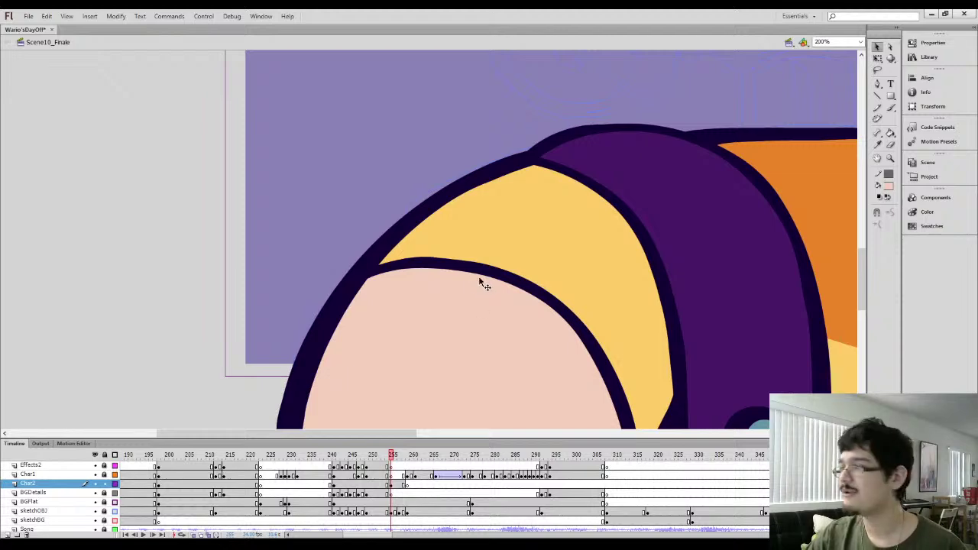
key("ctrl+1")
key("l")
left_click_drag(396, 218, 422, 209)
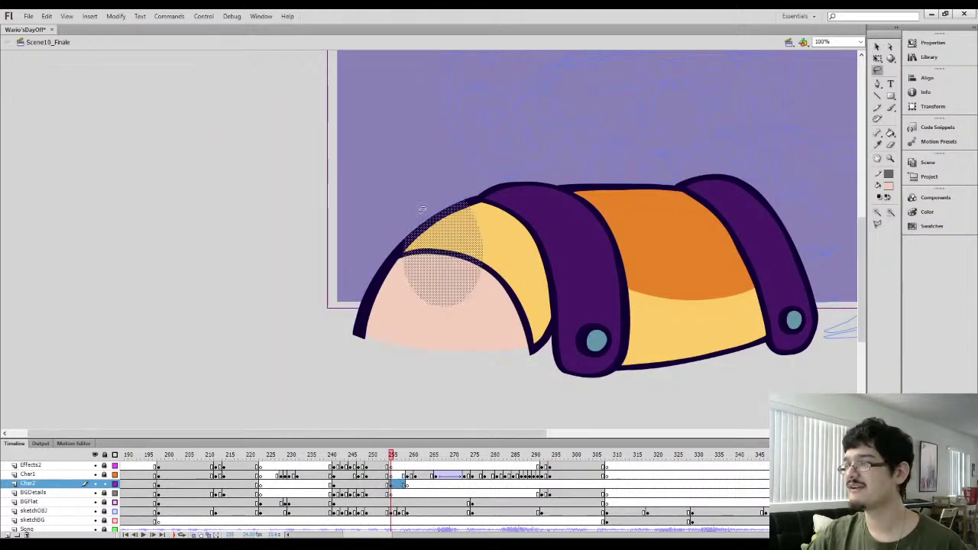
Smooth the selected left end of the arm, centre it, and zoom out to 50%
left_click(877, 48)
left_click(892, 213)
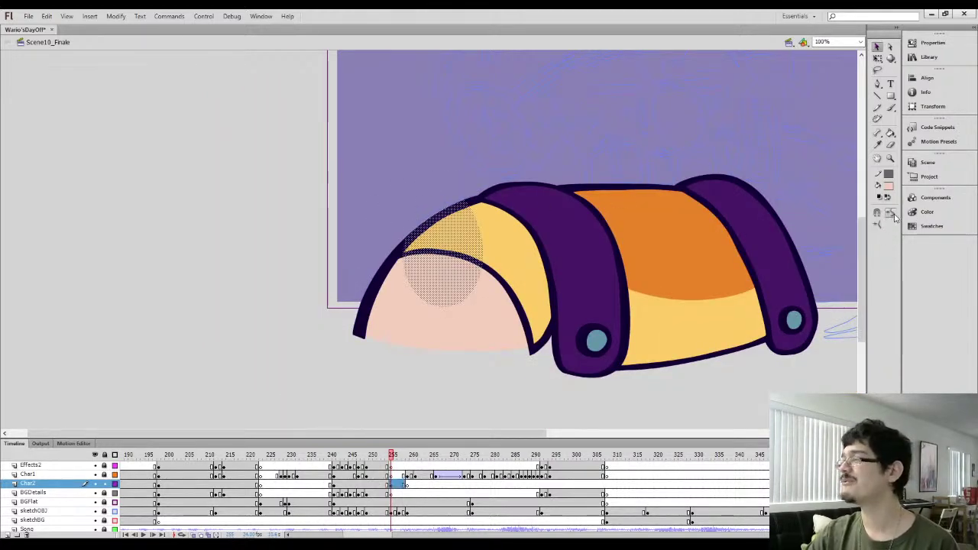
left_click(343, 200)
left_click_drag(391, 251, 224, 241)
left_click_drag(303, 279, 248, 287)
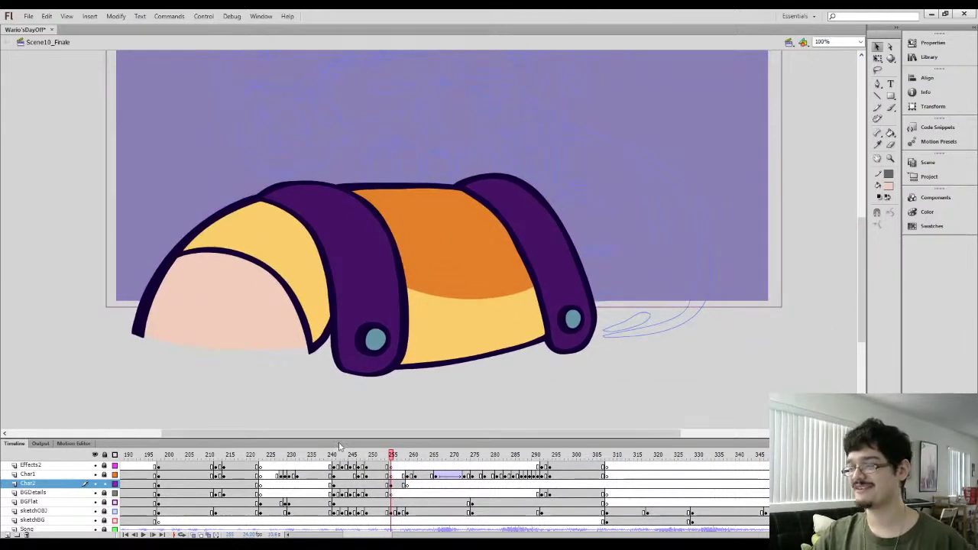
key("ctrl+minus")
Select the arm frame on Char2, turn on Onion Skin, and unlock the Char1 layer
key("comma")
key("period")
key("period")
key("period")
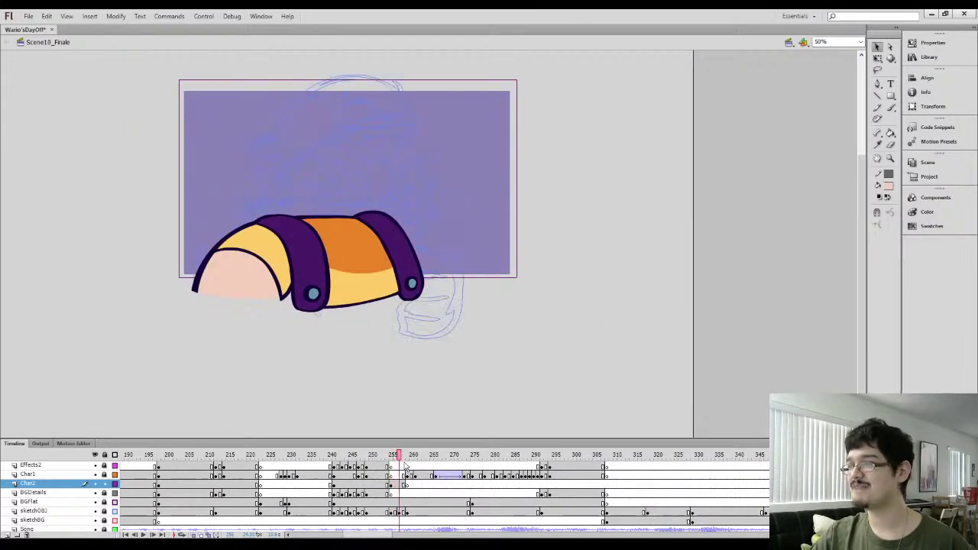
key("comma")
key("comma")
key("period")
key("period")
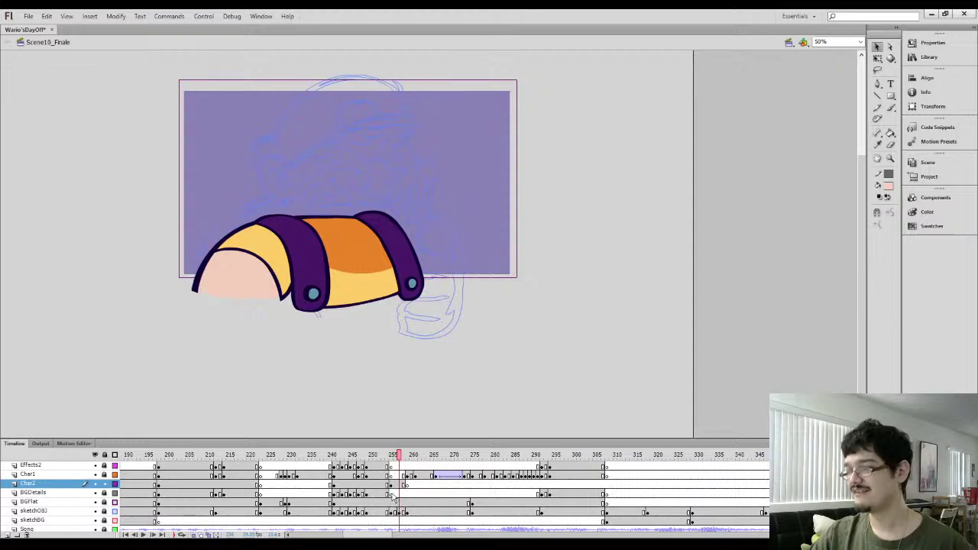
left_click(401, 486)
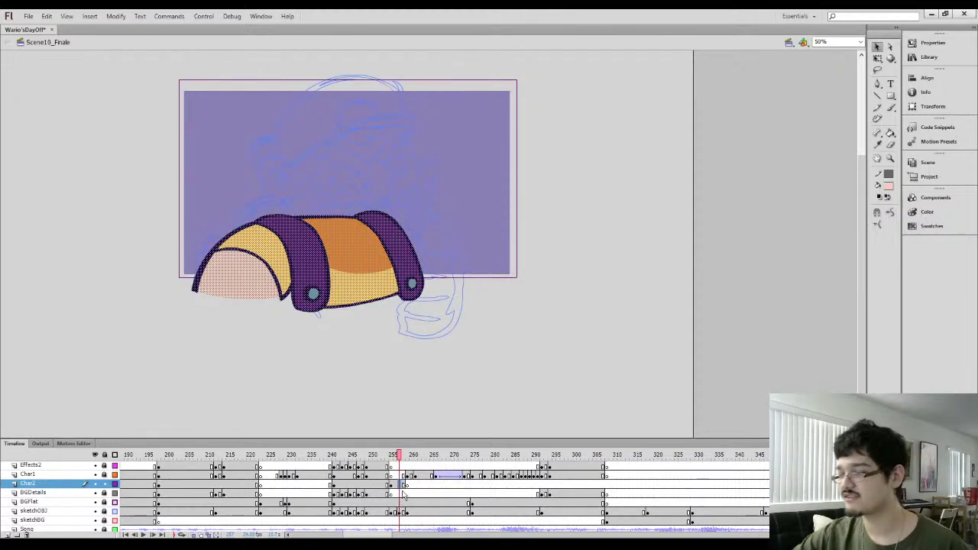
left_click(408, 486)
left_click(403, 486)
left_click(398, 486)
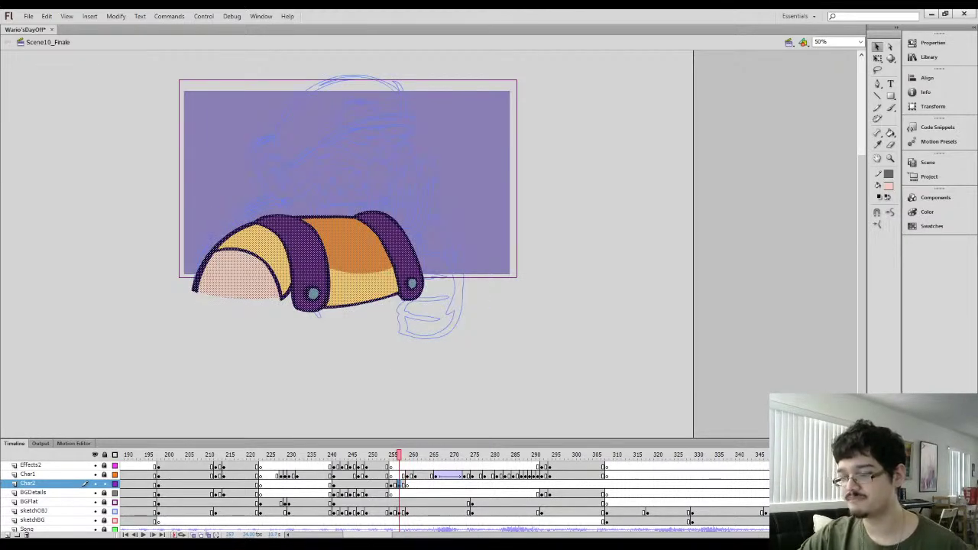
left_click(193, 535)
left_click(105, 475)
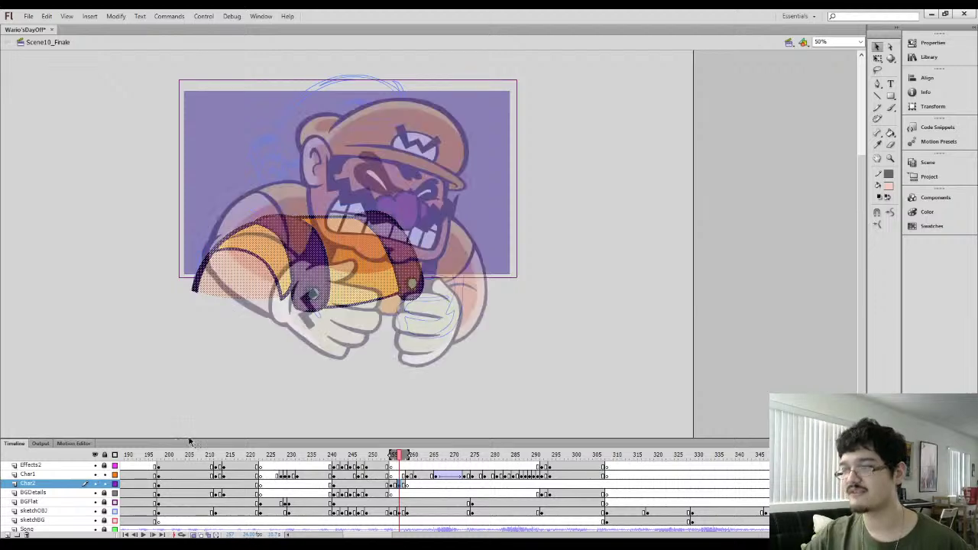
Compare the arm frame with the adjacent Wario frames, sampling the dark outline colour
key("Delete")
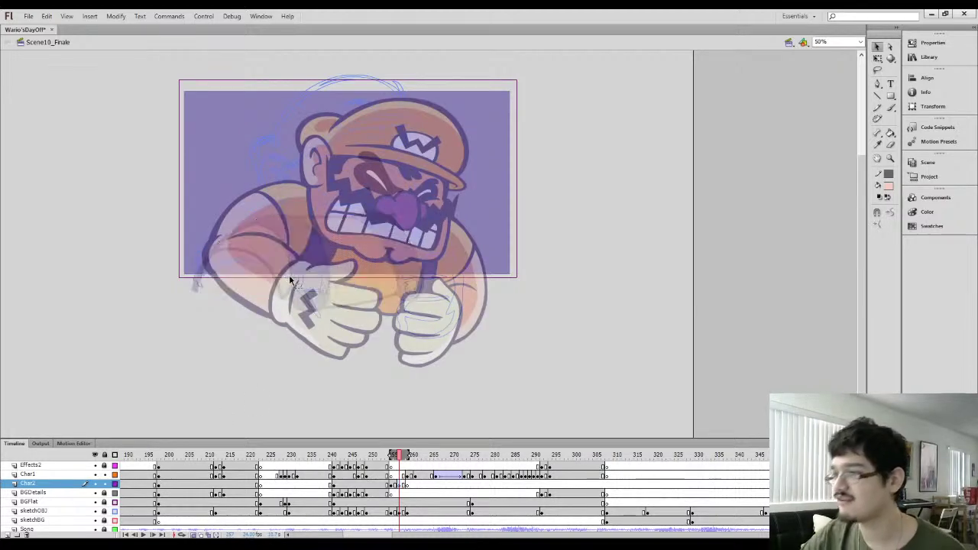
key("comma")
key("l")
left_click(331, 277)
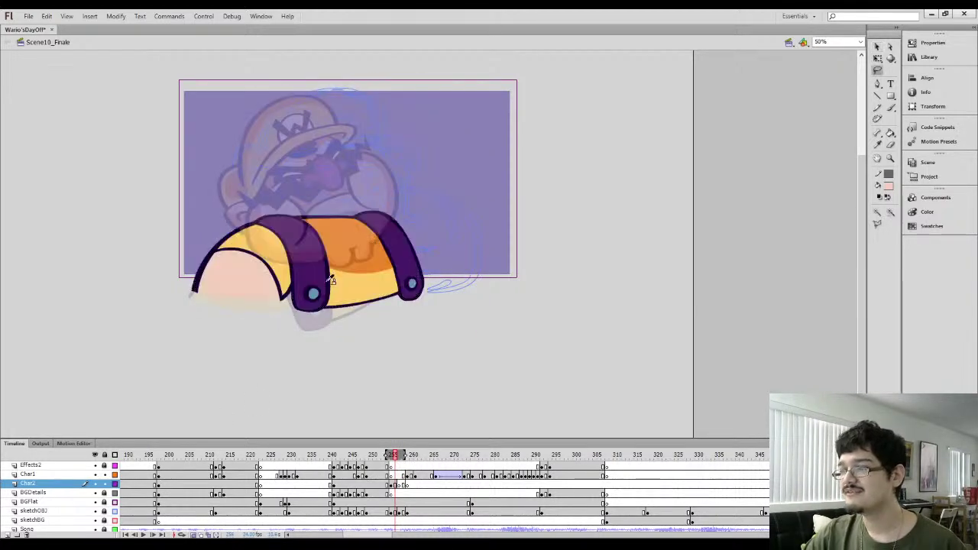
key("i")
left_click(329, 279)
key("period")
scroll(331, 240, "up", 1)
key("b")
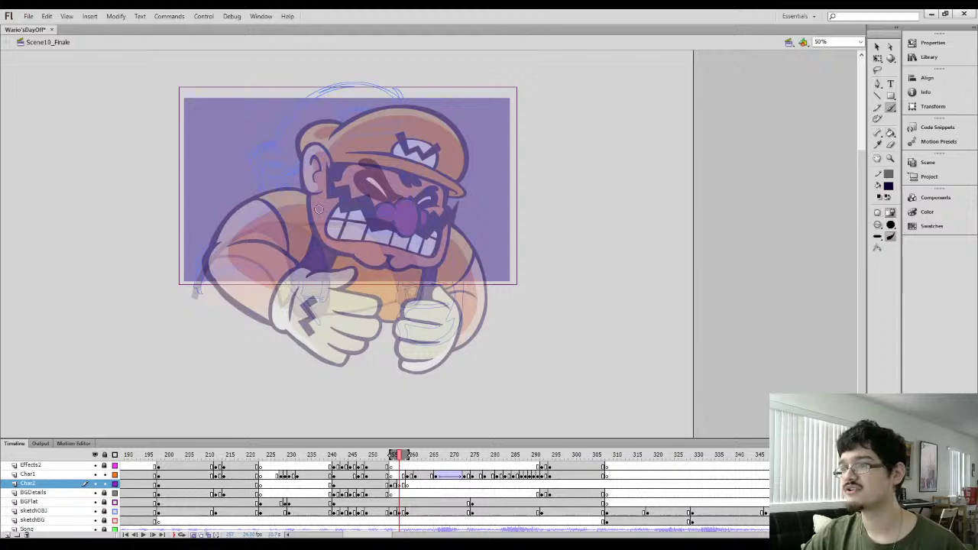
key("b")
key("comma")
key("b")
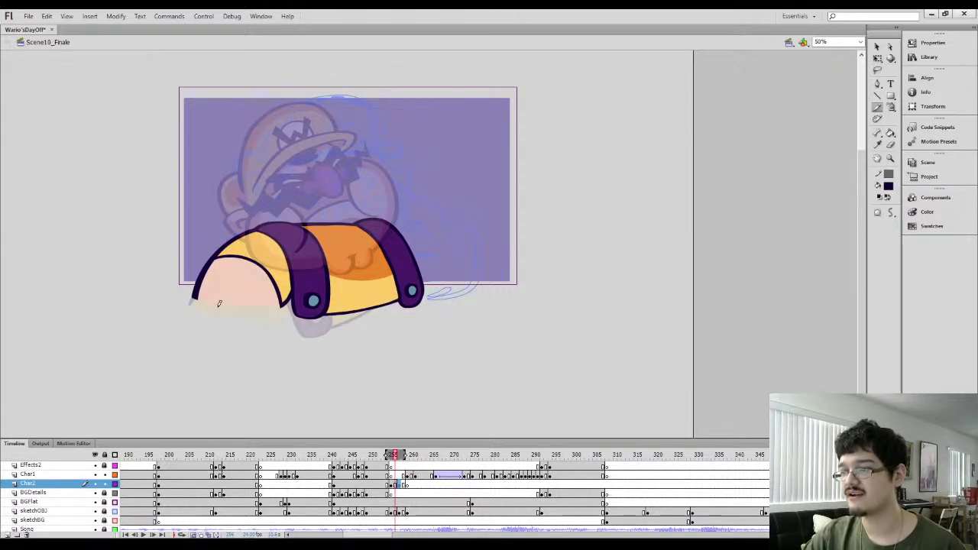
key("comma")
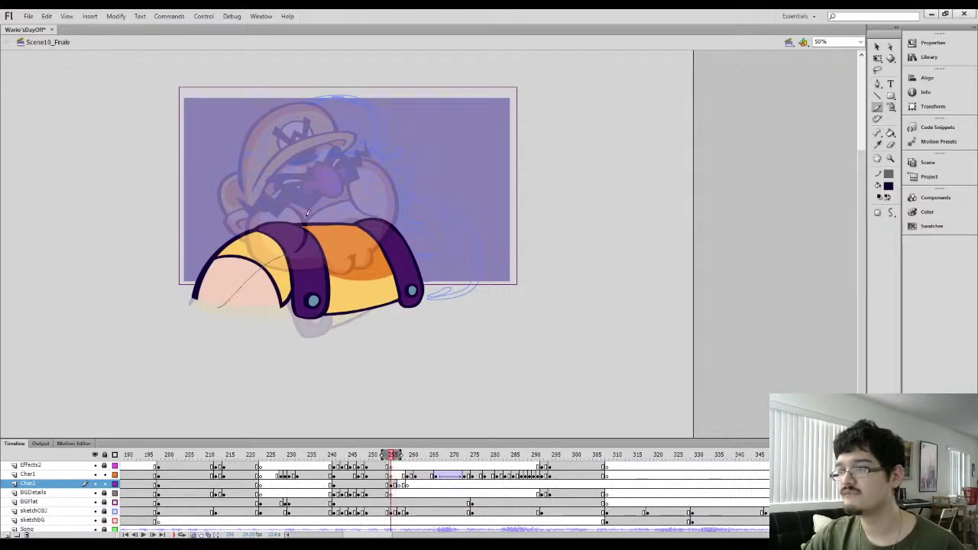
key("comma")
key("period")
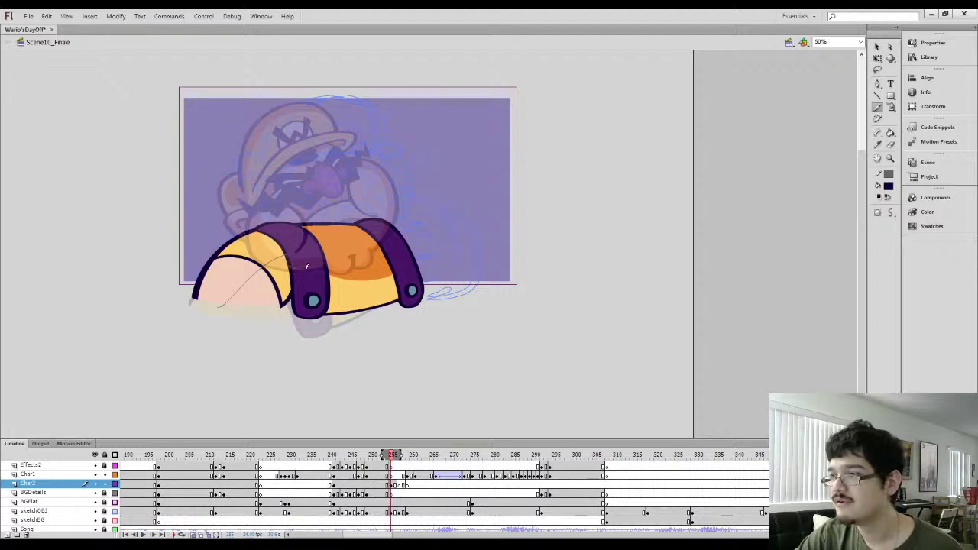
Flip through earlier and later finished Wario frames, then return to the arm frame with the Paint Bucket
key("comma")
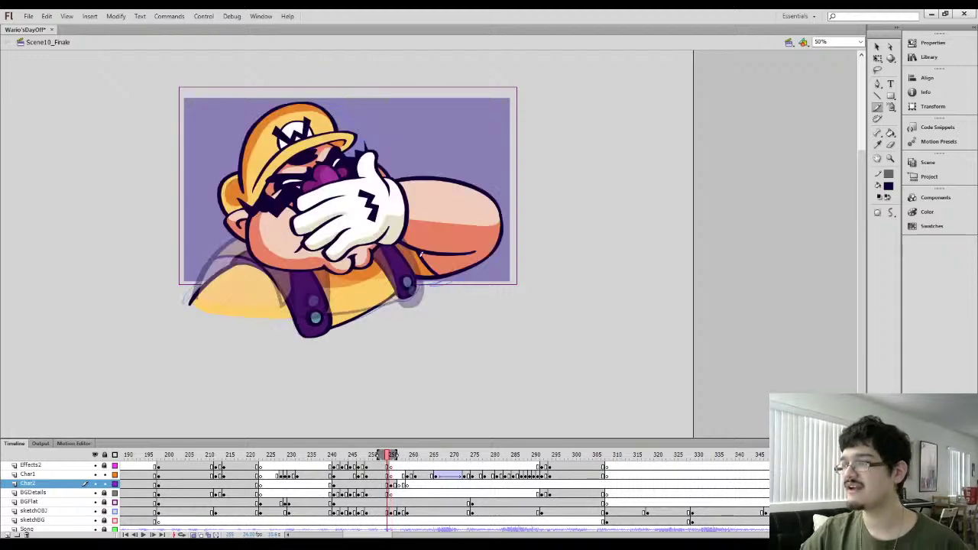
key("period")
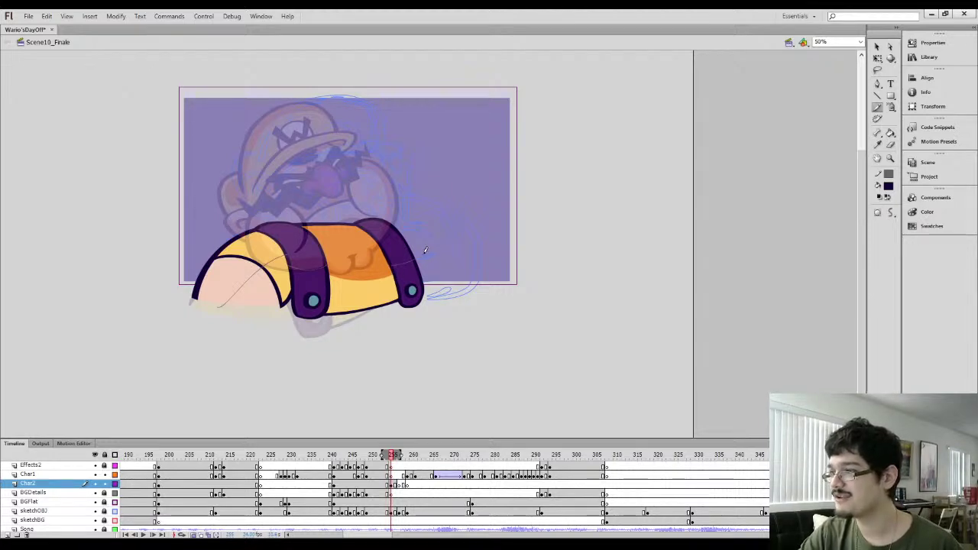
key("comma")
key("i")
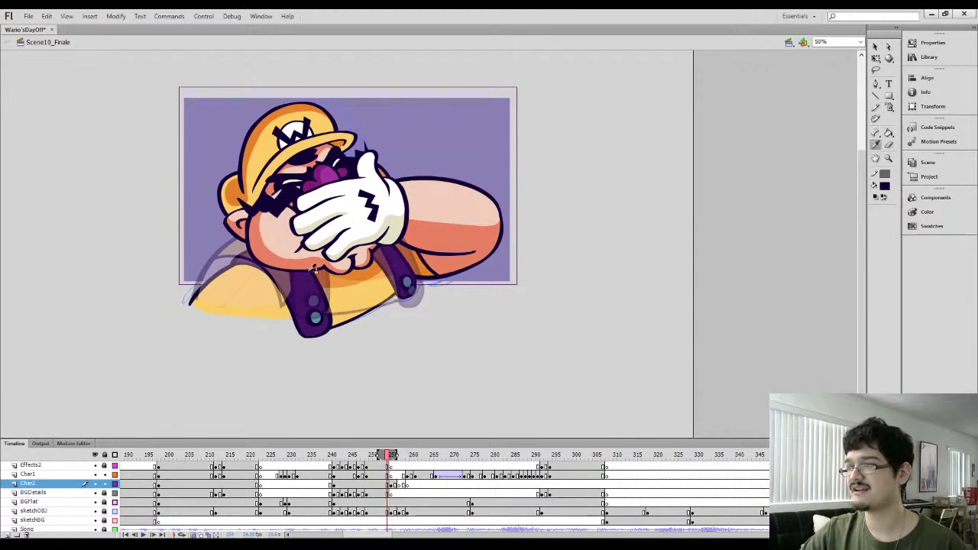
key("comma")
key("comma")
key("comma")
key("comma")
key("comma")
key("comma")
key("comma")
key("comma")
key("comma")
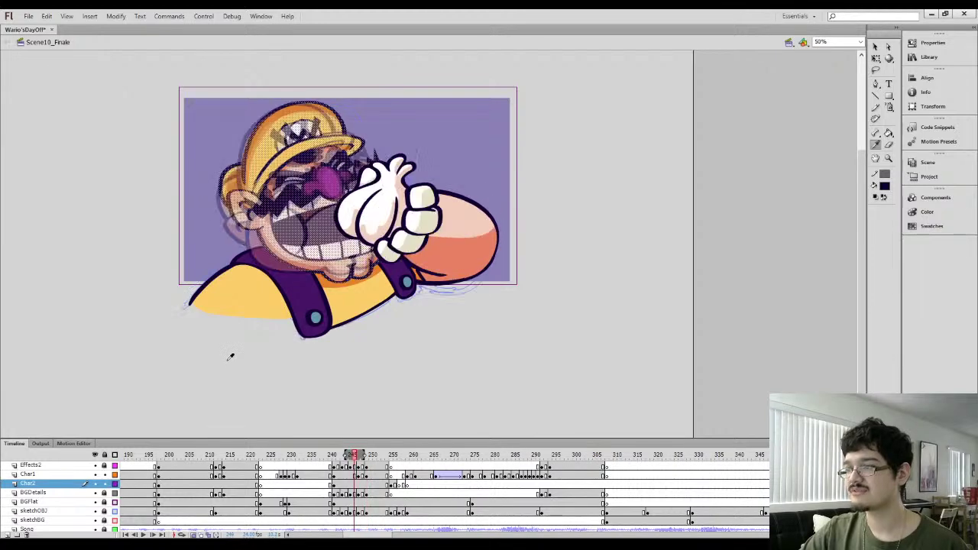
key("period")
key("period")
key("period")
key("period")
key("period")
key("period")
key("period")
key("period")
key("period")
key("period")
key("period")
key("period")
key("period")
key("period")
key("period")
key("period")
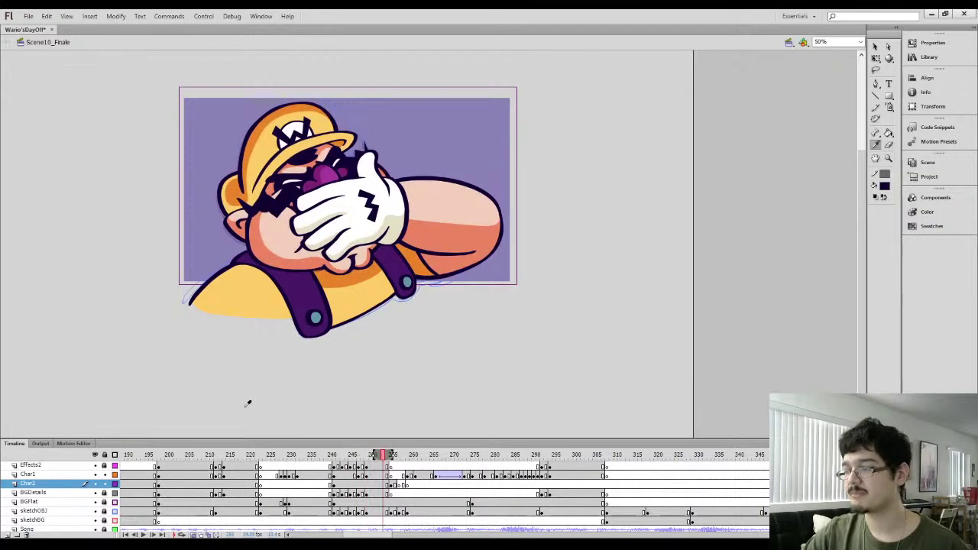
key("comma")
key("comma")
left_click(193, 535)
key("comma")
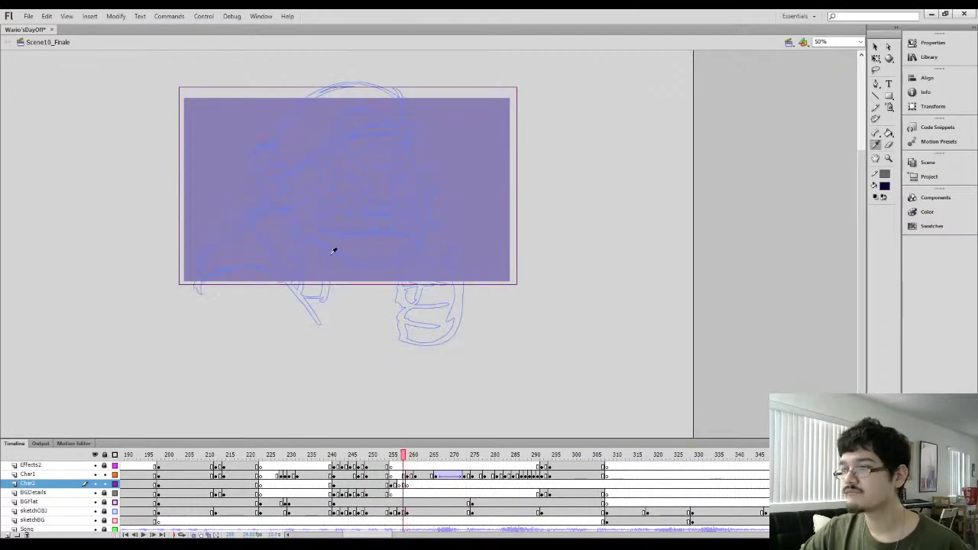
key("period")
key("k")
key("comma")
key("comma")
key("comma")
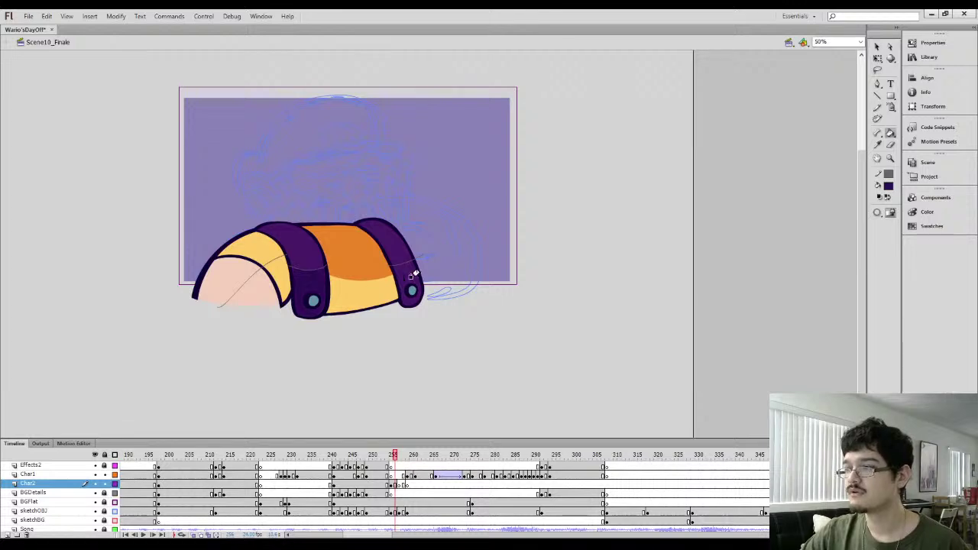
Fill the lower yellow band and remaining cuff area with the upper band's orange
key("i")
left_click(352, 272)
left_click(352, 288)
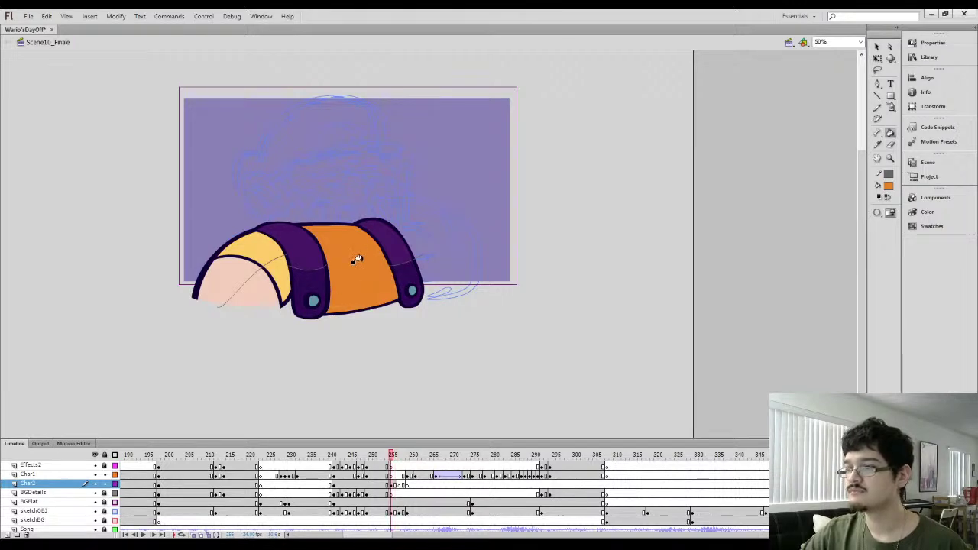
left_click(278, 274)
Sample salmon from the previous Wario frame and shade the pink arm section with it
key("comma")
key("i")
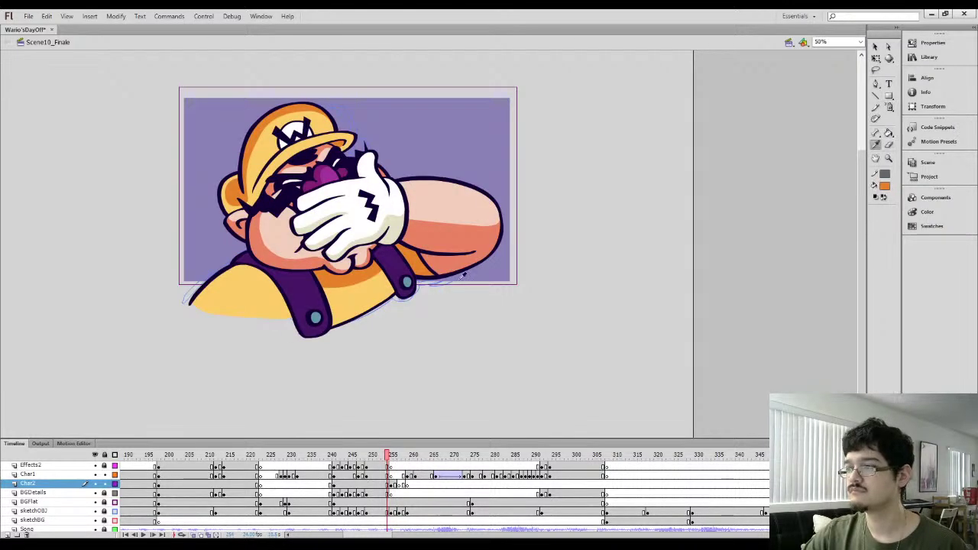
left_click(457, 264)
key("period")
left_click(246, 293)
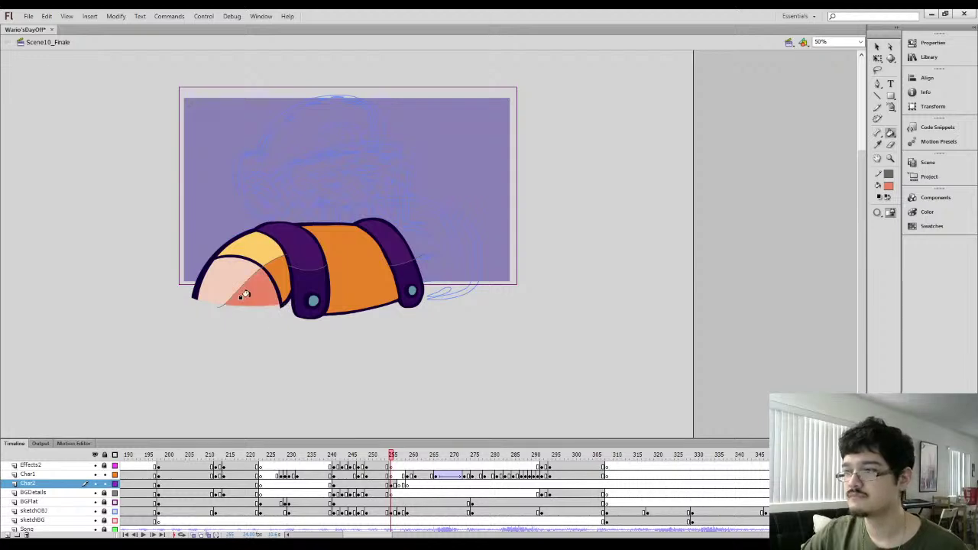
Check the finished arm drawing, then advance to the next sketch-only frame on Char2
key("ctrl+a")
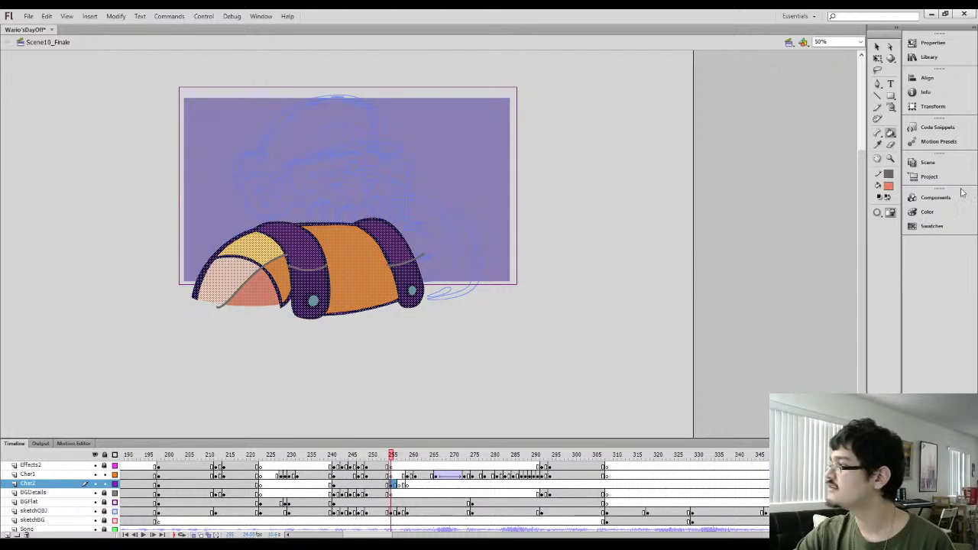
left_click(278, 372)
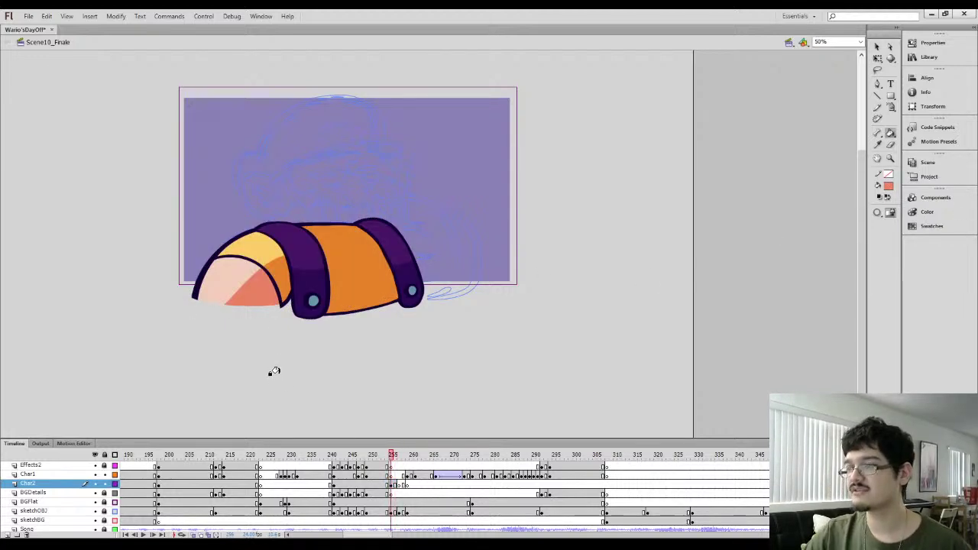
key("comma")
key("comma")
key("period")
key("period")
left_click(392, 486)
left_click(398, 486)
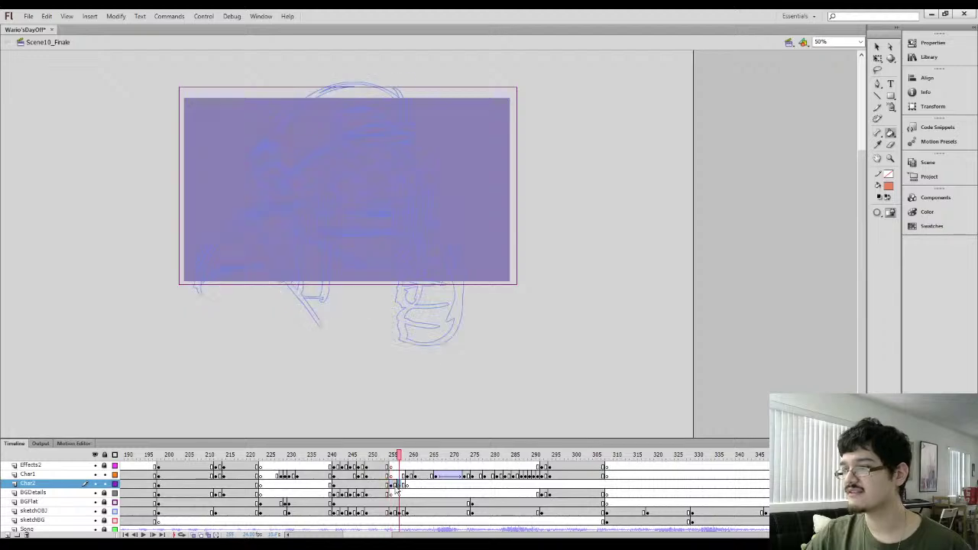
Compare with the previous coloured frame and brush a dark outline over Wario's shoulder and arm
key("comma")
key("ctrl+a")
key("period")
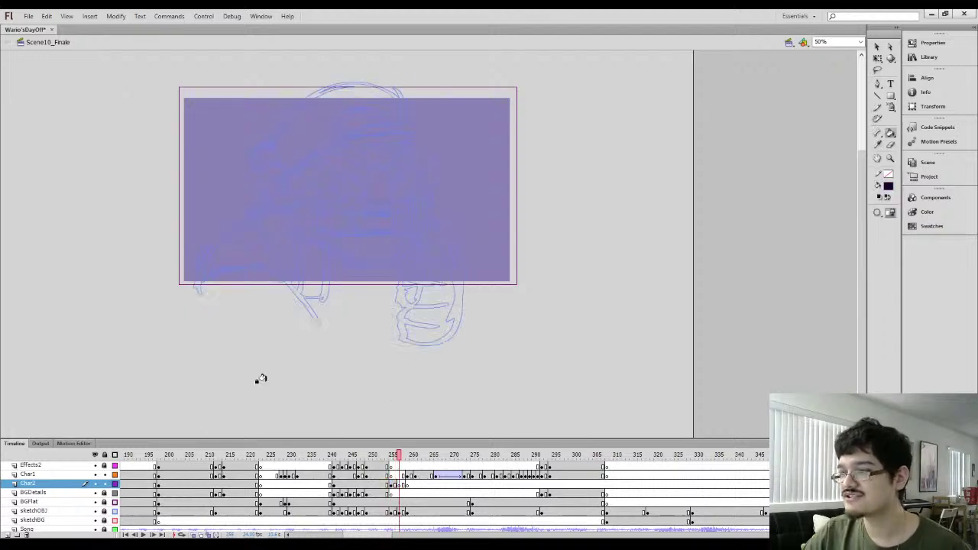
key("comma")
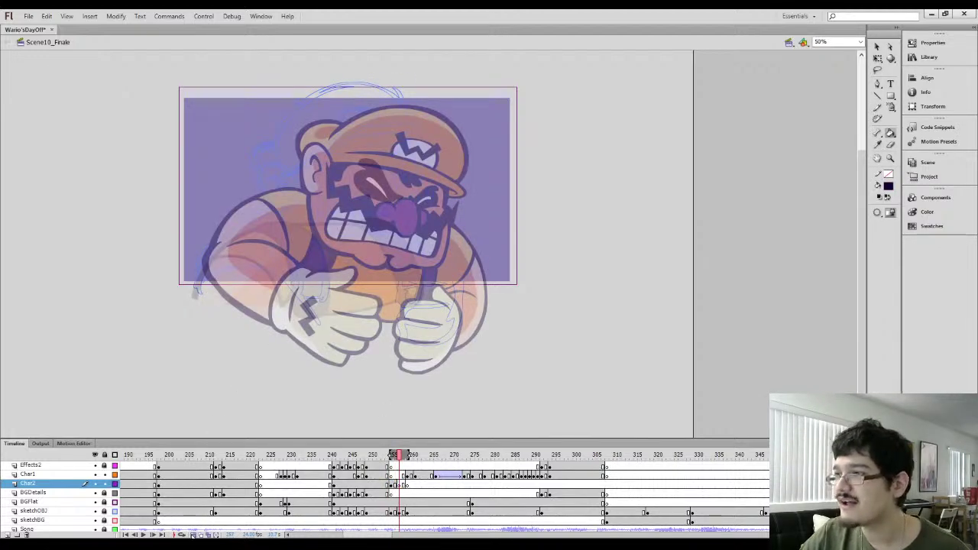
key("period")
key("b")
key("comma")
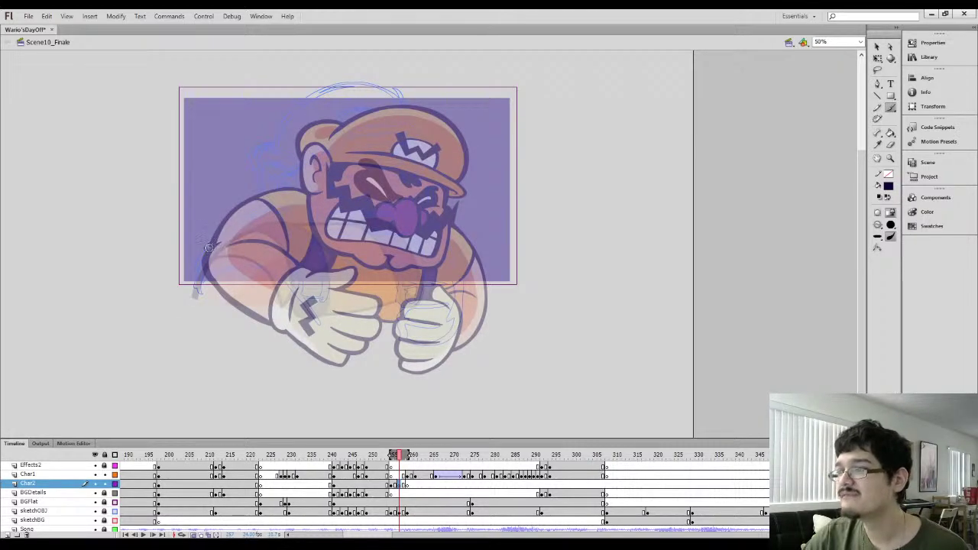
mouse_move(204, 249)
left_mouse_down()
mouse_move(279, 199)
mouse_move(306, 202)
mouse_move(290, 296)
left_mouse_up()
key("ctrl+z")
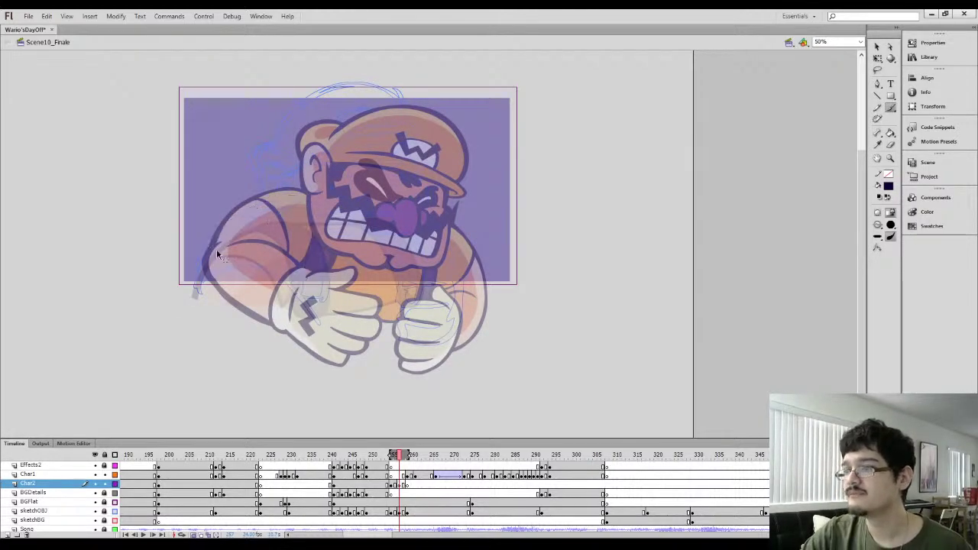
mouse_move(194, 279)
left_mouse_down()
mouse_move(233, 227)
mouse_move(267, 206)
mouse_move(302, 205)
mouse_move(302, 298)
left_mouse_up()
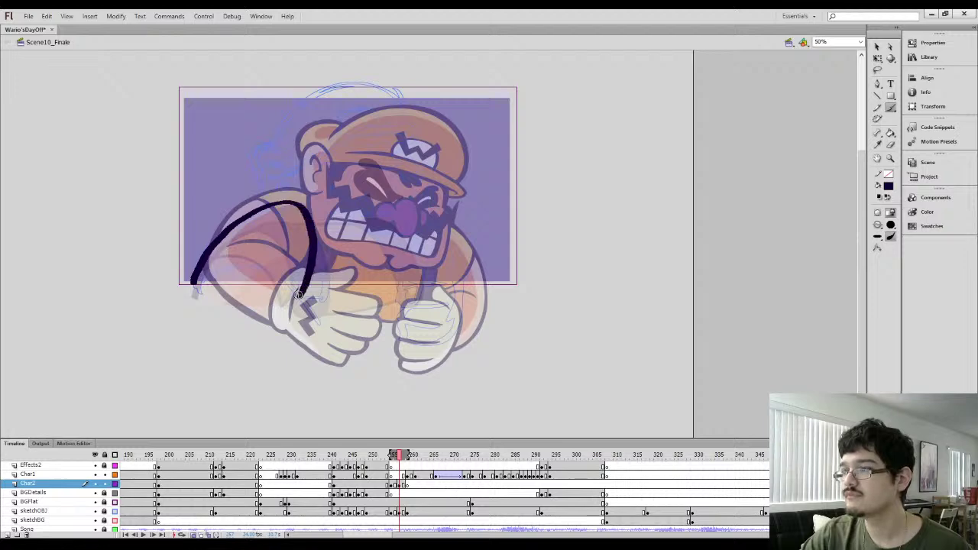
key("ctrl+z")
mouse_move(200, 284)
left_mouse_down()
mouse_move(250, 212)
mouse_move(298, 198)
mouse_move(316, 253)
mouse_move(302, 307)
left_mouse_up()
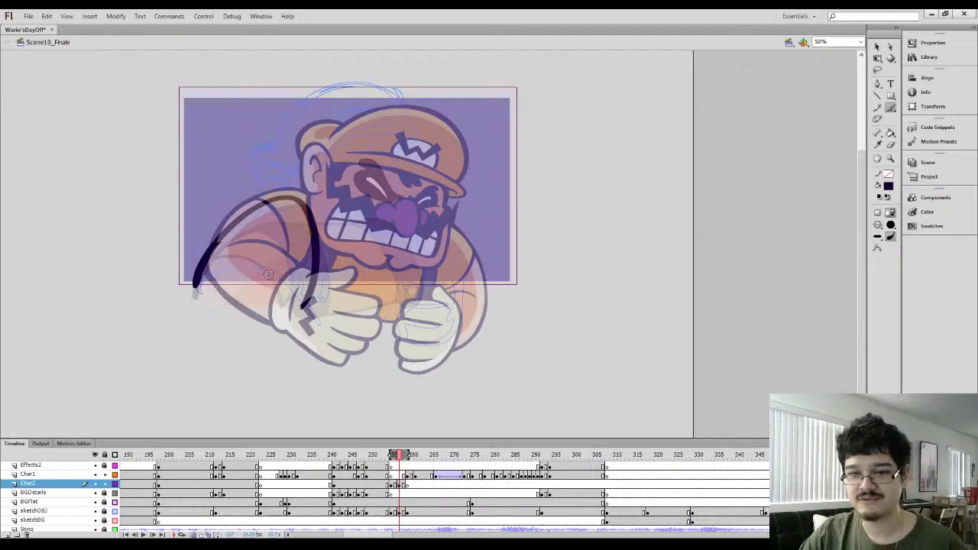
Lasso-select parts of the new outline stroke and zoom in to 100%
key("l")
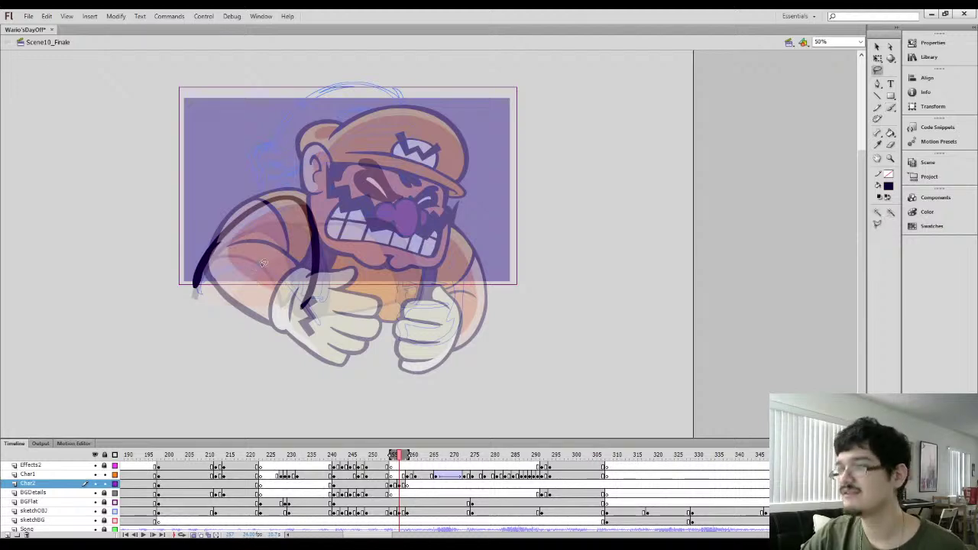
mouse_move(260, 276)
left_mouse_down()
mouse_move(268, 148)
mouse_move(323, 218)
left_mouse_up()
key("p")
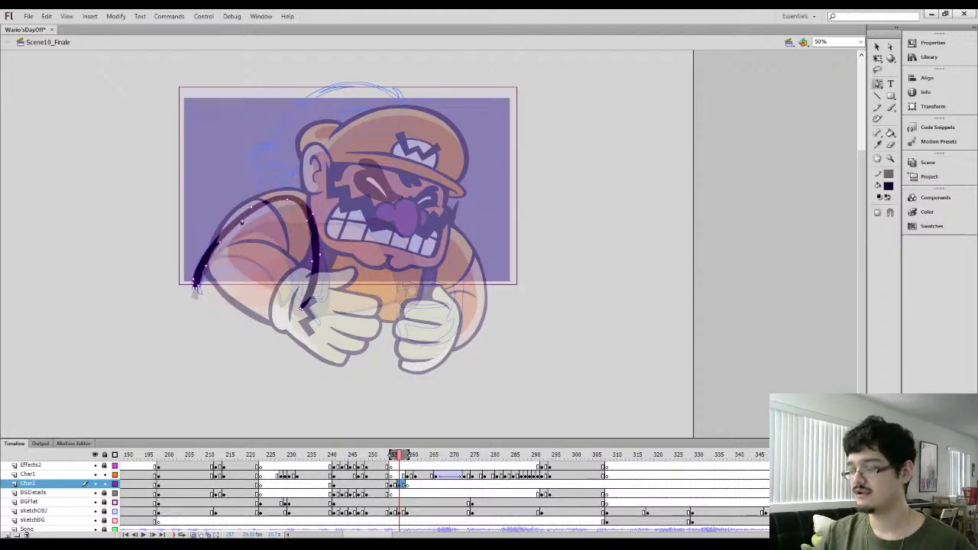
key("l")
mouse_move(230, 277)
left_mouse_down()
mouse_move(206, 208)
mouse_move(260, 210)
mouse_move(111, 195)
left_mouse_up()
key("ctrl+equal")
left_click(255, 204)
Brush the inner arm outline down toward the hand and erase stray marks beside it
key("b")
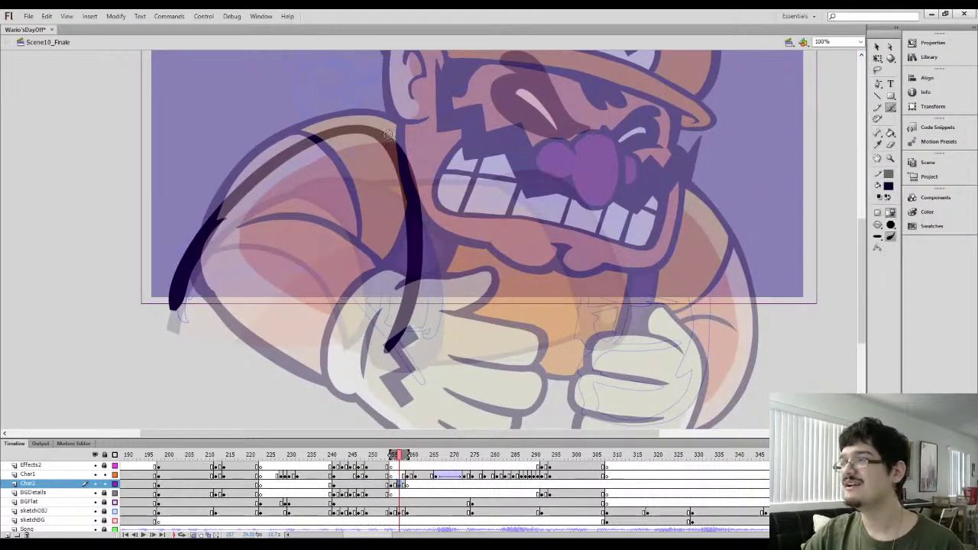
mouse_move(388, 133)
left_mouse_down()
mouse_move(365, 128)
mouse_move(439, 132)
mouse_move(470, 202)
mouse_move(452, 311)
left_mouse_up()
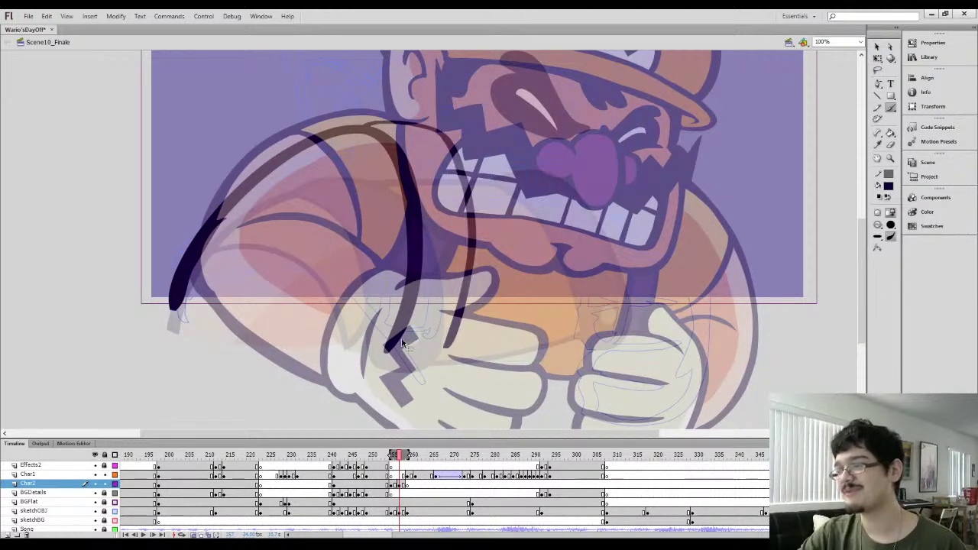
left_click_drag(403, 344, 395, 337)
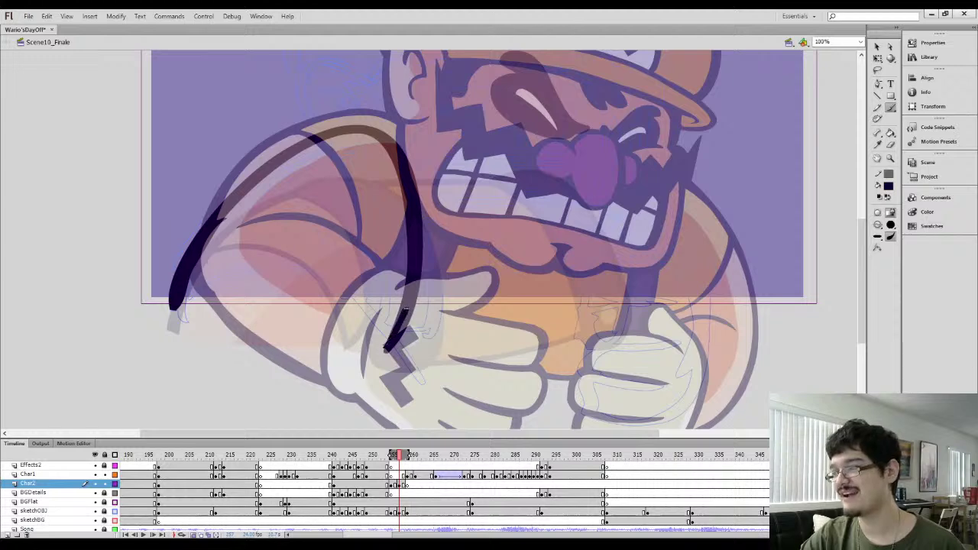
key("e")
mouse_move(386, 372)
left_mouse_down()
mouse_move(433, 226)
mouse_move(411, 322)
mouse_move(424, 215)
mouse_move(419, 326)
mouse_move(397, 118)
mouse_move(424, 234)
mouse_move(407, 148)
mouse_move(414, 174)
left_mouse_up()
left_click_drag(410, 362, 431, 297)
Erase excess parts of the dark stroke beside the arm near the hand
key("v")
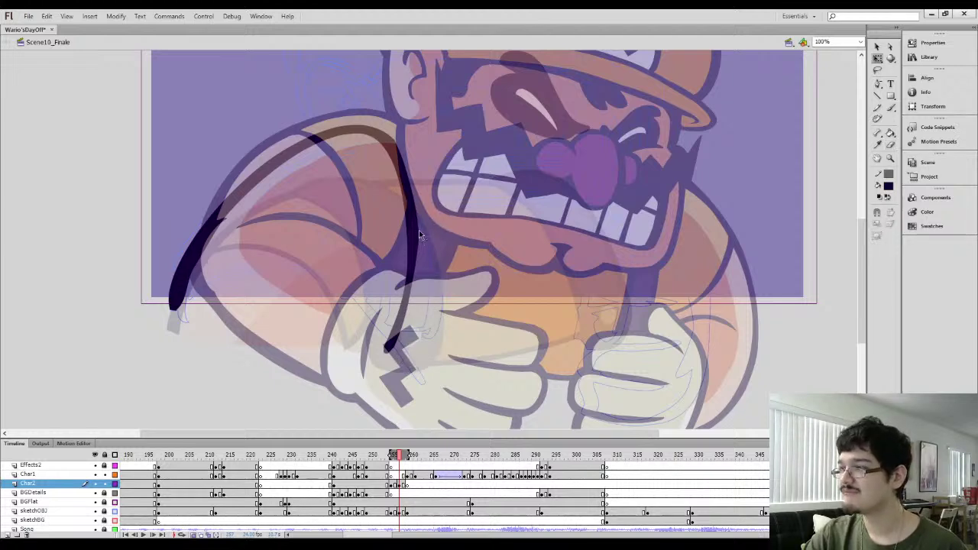
left_click(411, 229)
key("l")
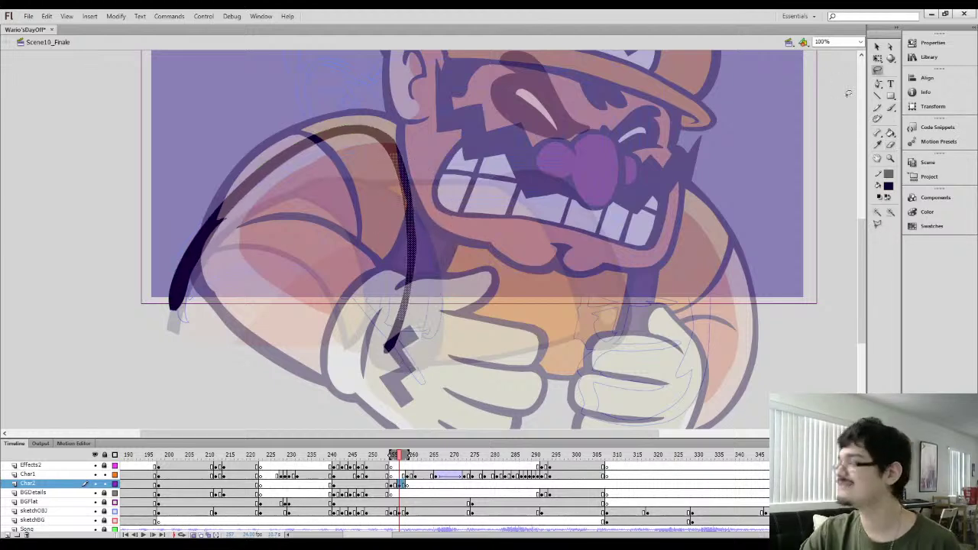
left_click(877, 47)
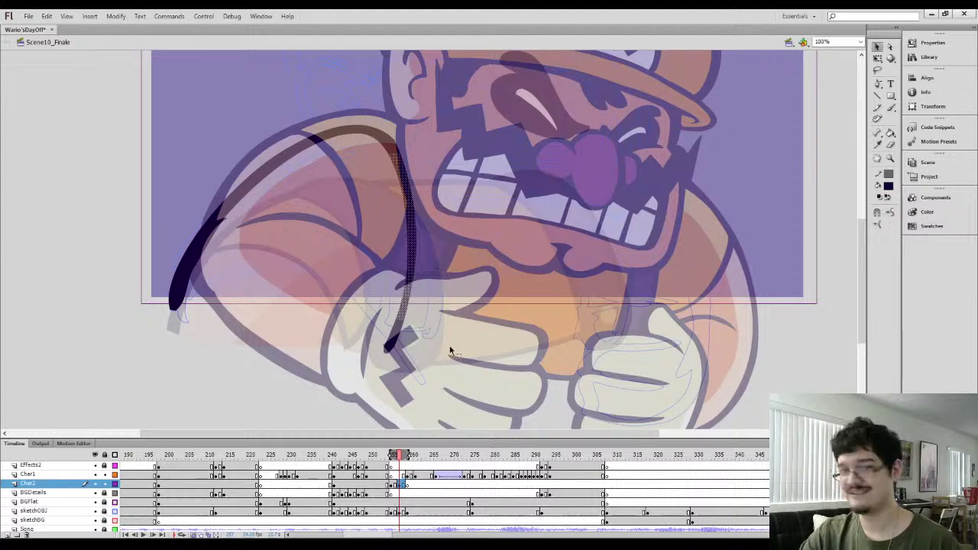
left_click(450, 352)
key("e")
mouse_move(375, 340)
left_mouse_down()
mouse_move(384, 328)
mouse_move(393, 356)
mouse_move(378, 343)
left_mouse_up()
left_click_drag(400, 276, 389, 291)
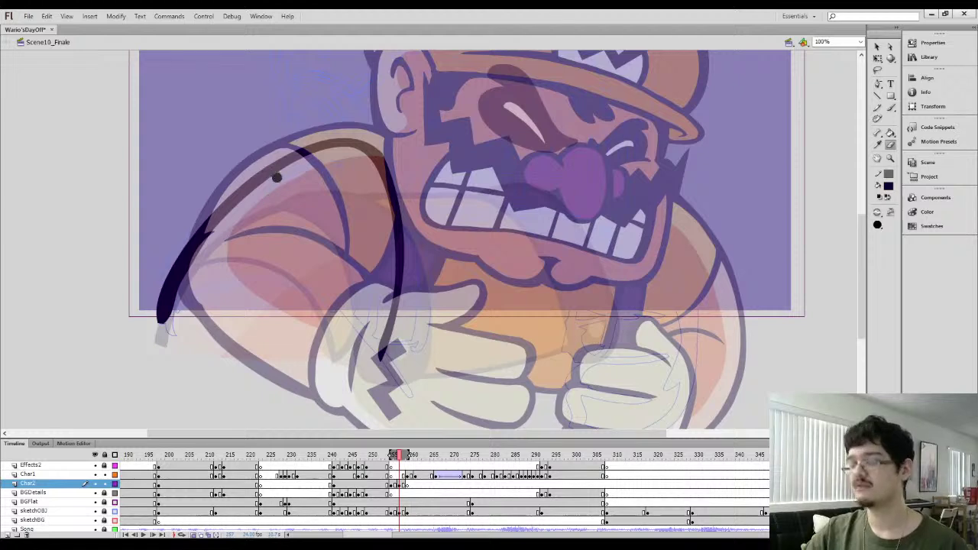
Bend the arm outline outward at its upper edge, shoulder and elbow, and thin it near the elbow
key("v")
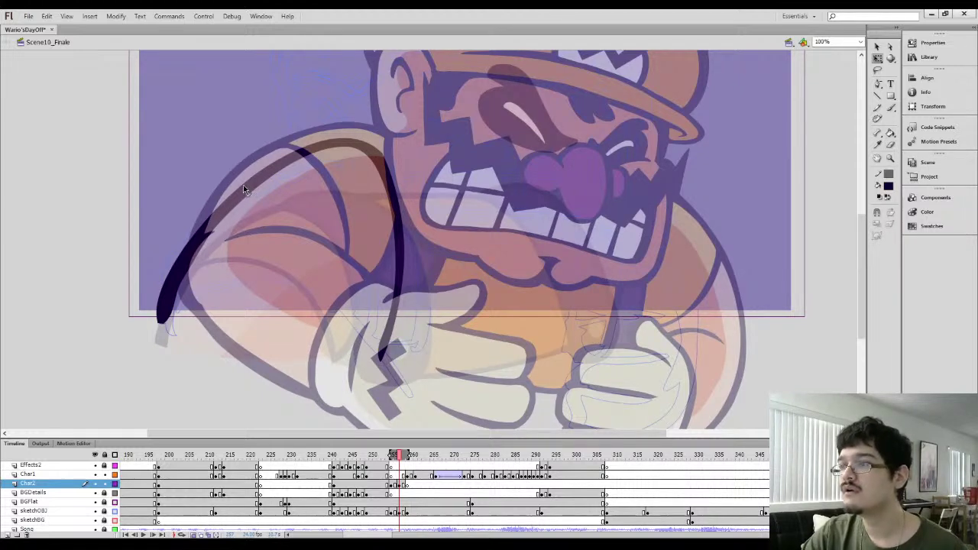
left_click_drag(243, 185, 230, 178)
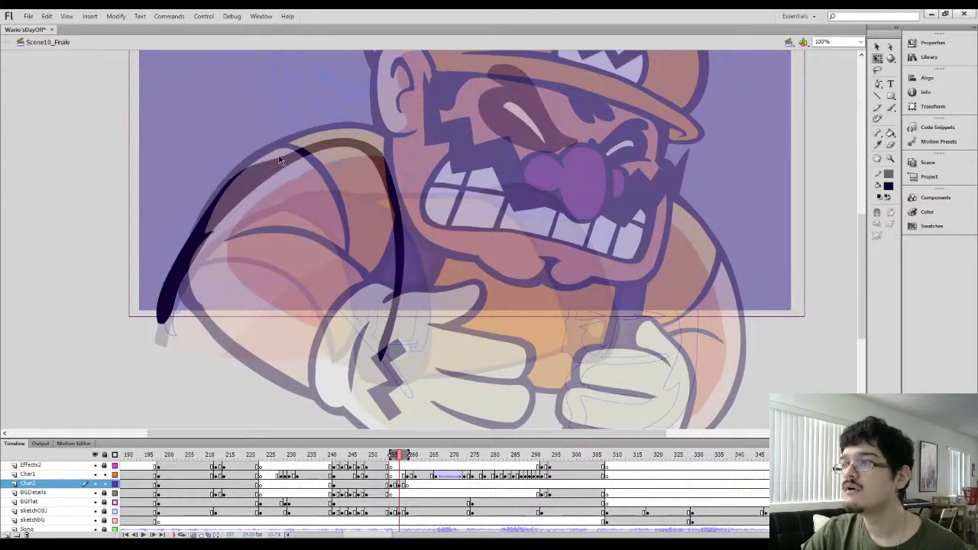
left_click_drag(280, 158, 286, 153)
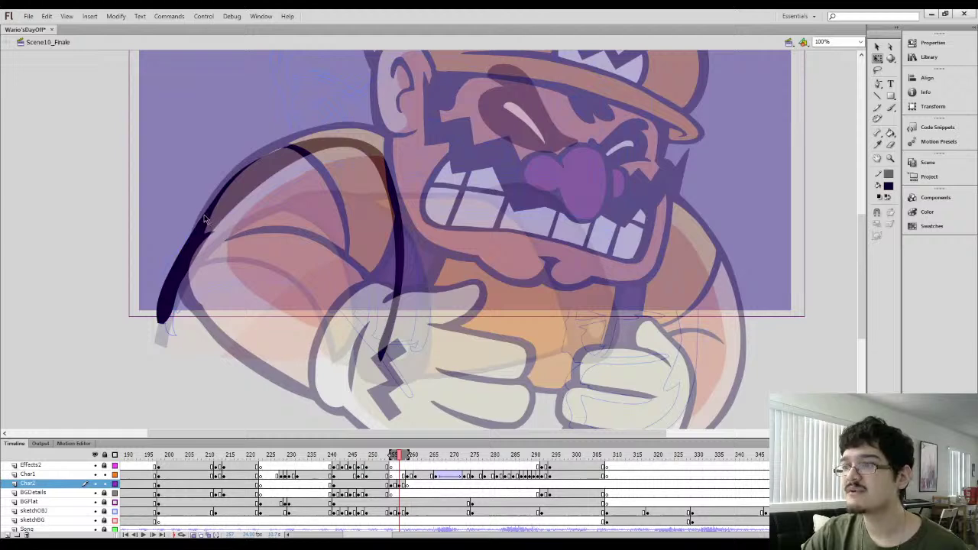
left_click_drag(204, 216, 200, 218)
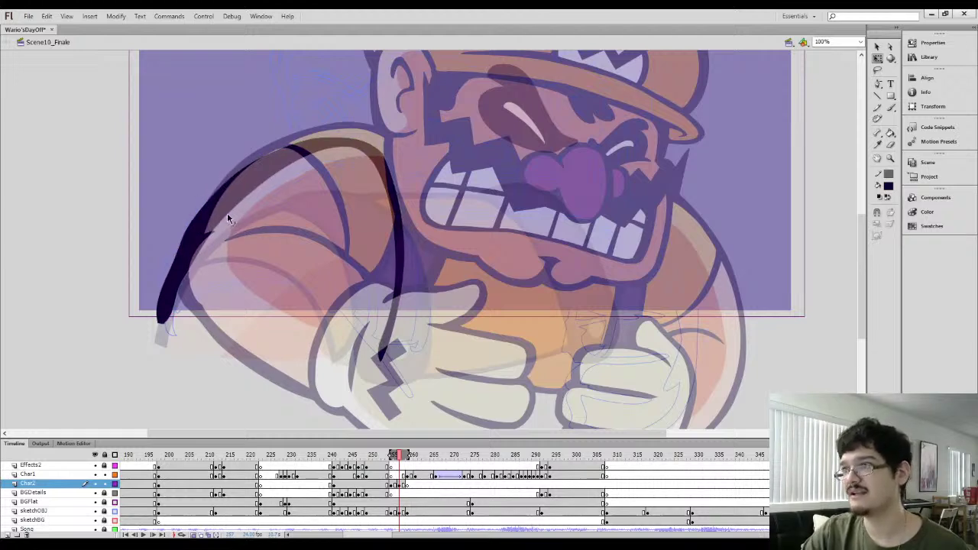
left_click(202, 246)
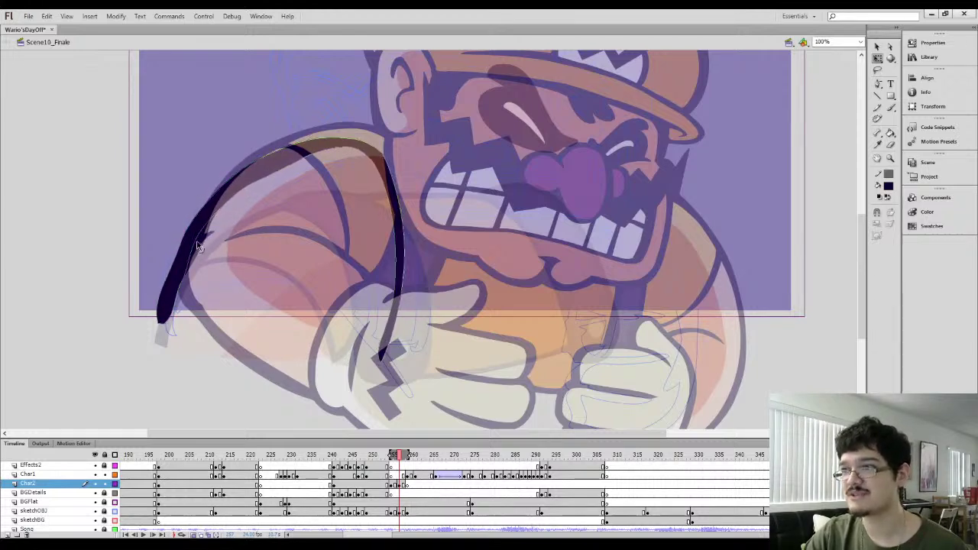
mouse_move(197, 243)
left_mouse_down()
mouse_move(157, 287)
mouse_move(269, 231)
mouse_move(212, 142)
left_mouse_up()
key("l")
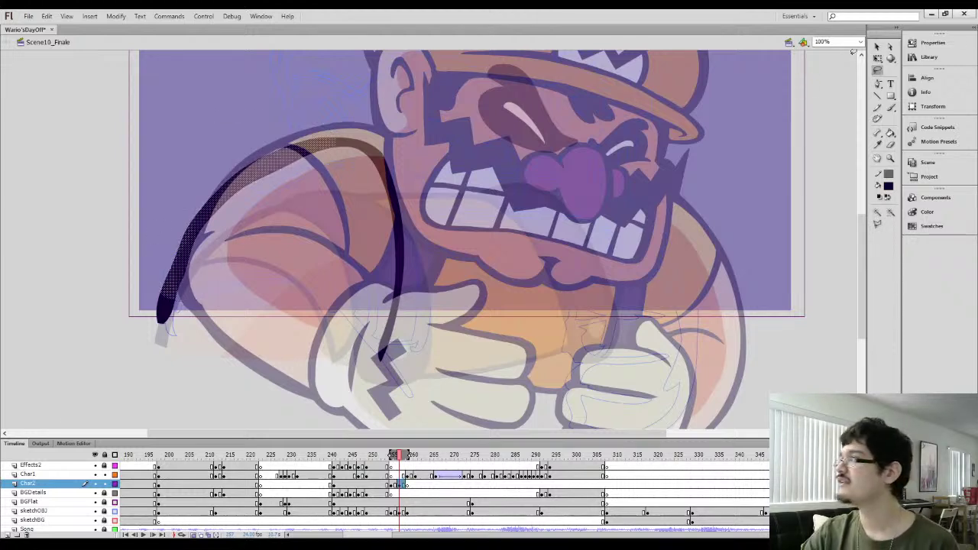
left_click(877, 46)
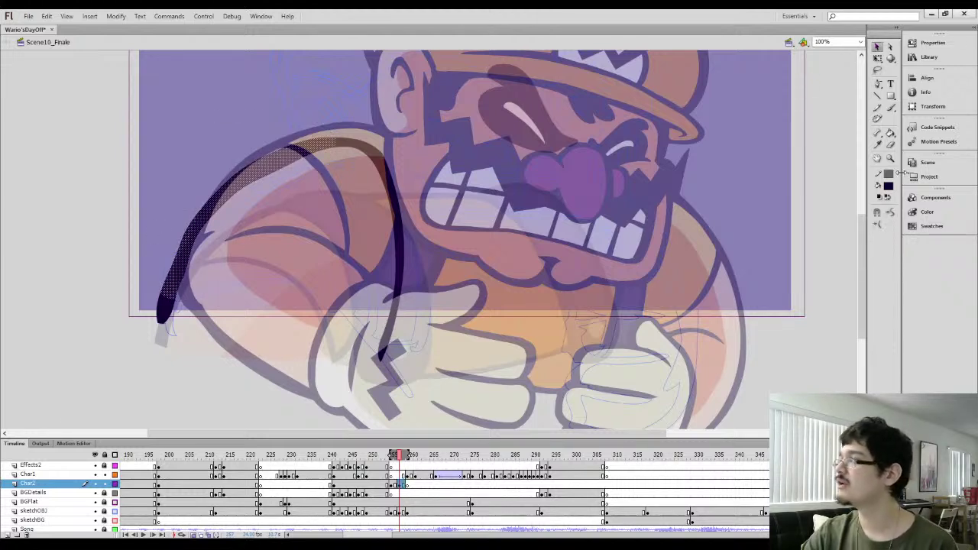
left_click(516, 281)
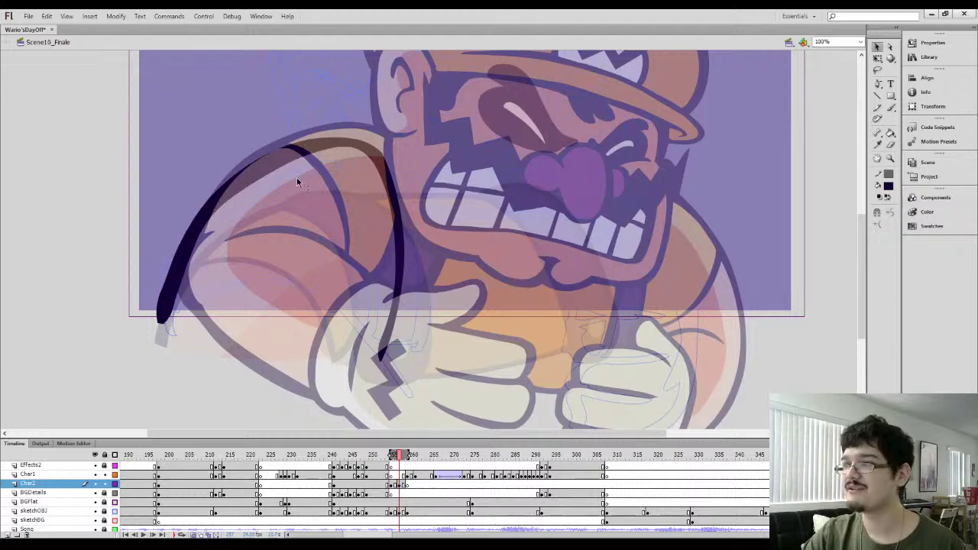
Thin the outline near the shoulder and reshape its lower inner edge and tip
left_click_drag(275, 170, 265, 161)
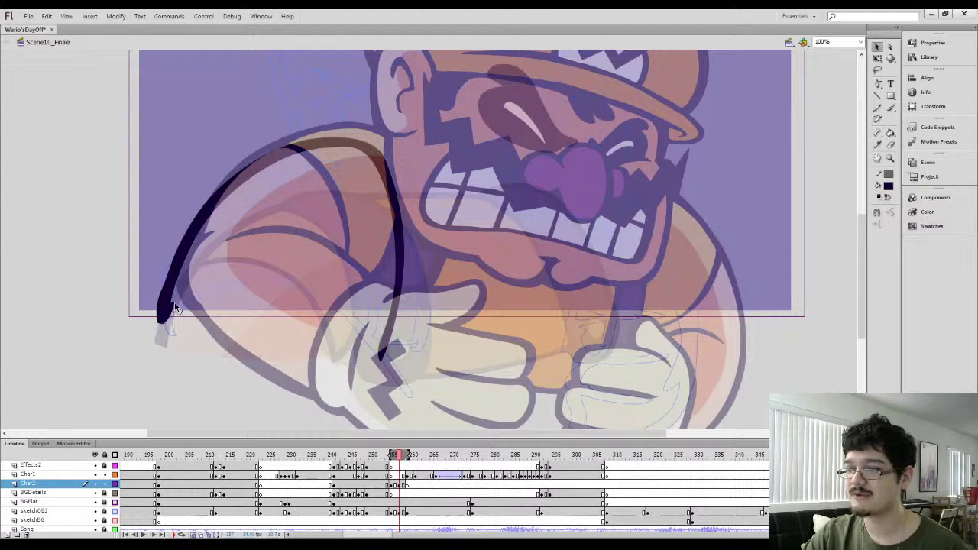
mouse_move(170, 314)
left_mouse_down()
mouse_move(169, 330)
mouse_move(188, 268)
mouse_move(180, 302)
mouse_move(156, 309)
mouse_move(329, 161)
mouse_move(195, 179)
left_mouse_up()
key("e")
key("l")
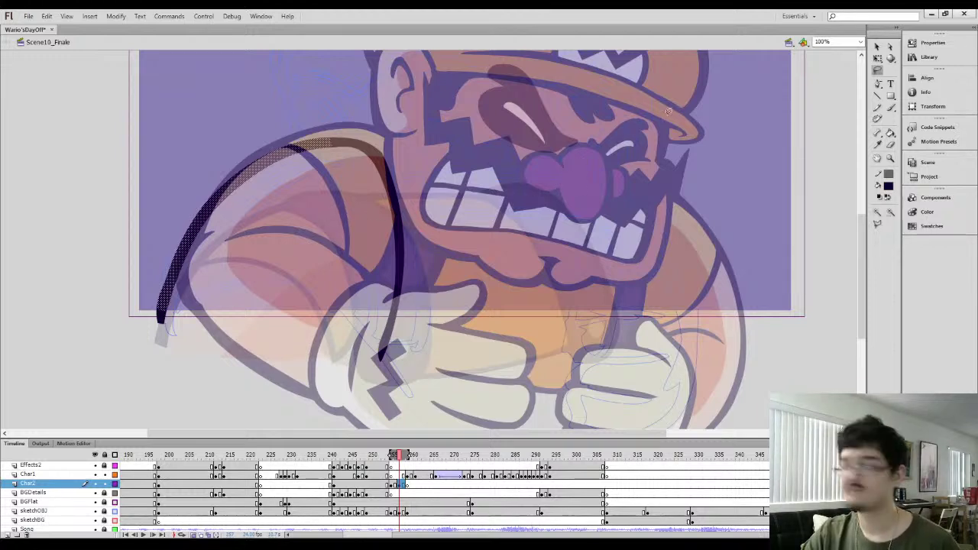
left_click(877, 47)
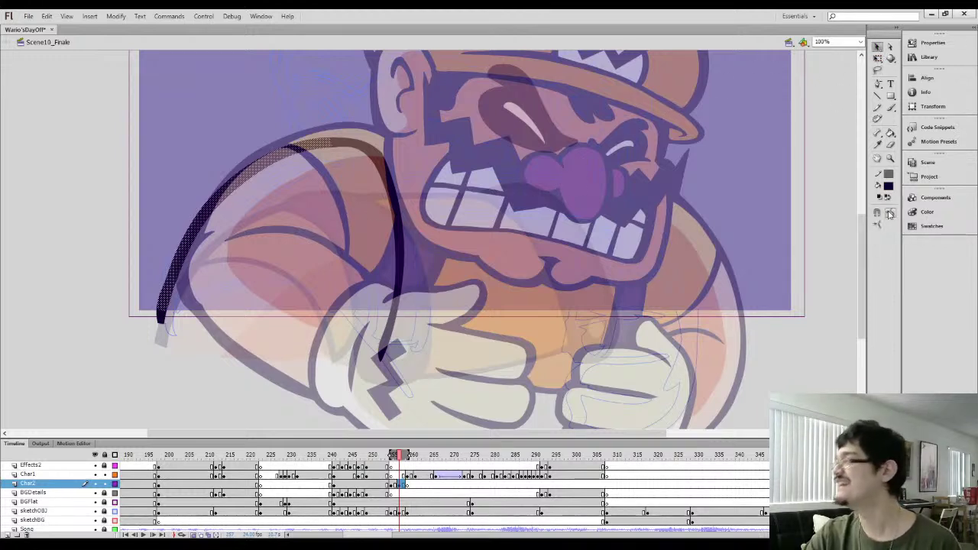
left_click(241, 330)
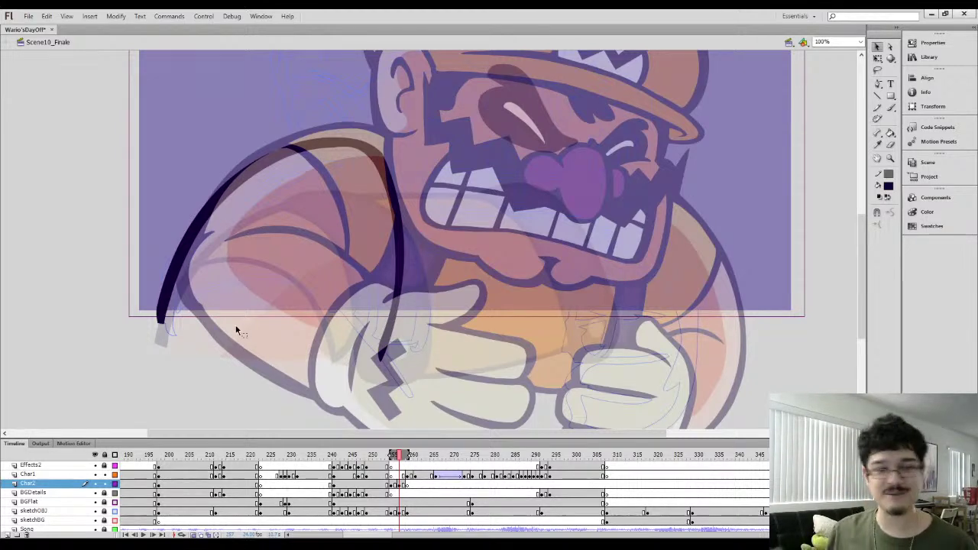
Brush trial curves along the arm, keeping a short stroke near the fist
key("l")
key("b")
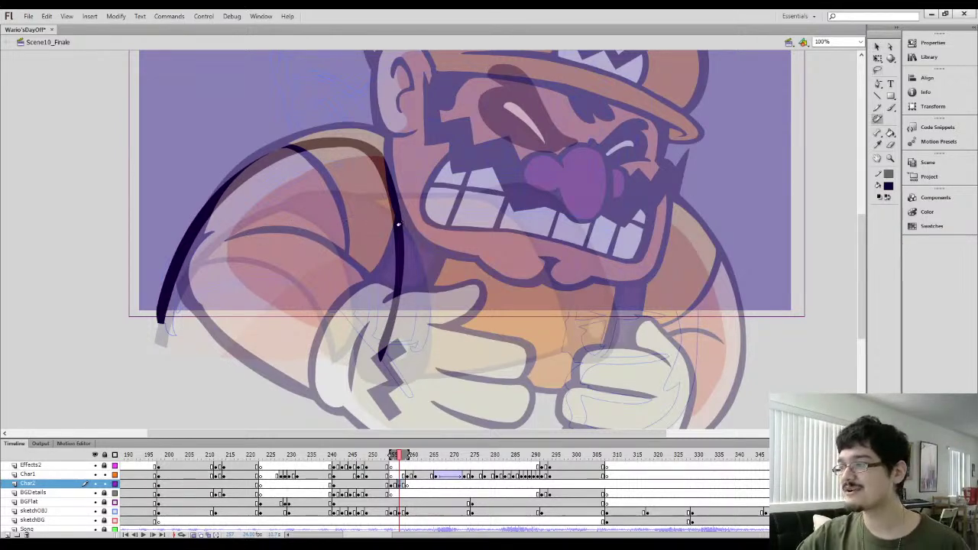
key("b")
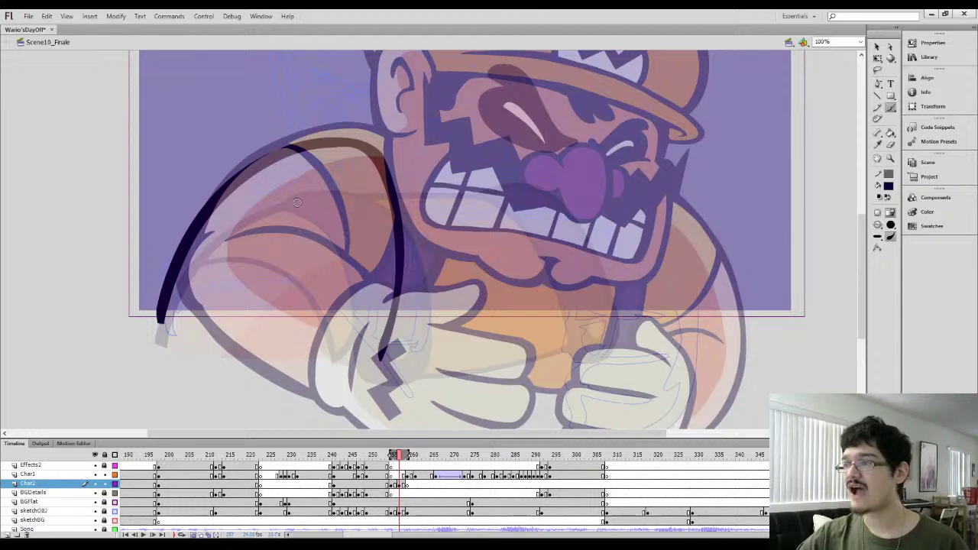
mouse_move(239, 187)
left_mouse_down()
mouse_move(315, 219)
mouse_move(375, 321)
left_mouse_up()
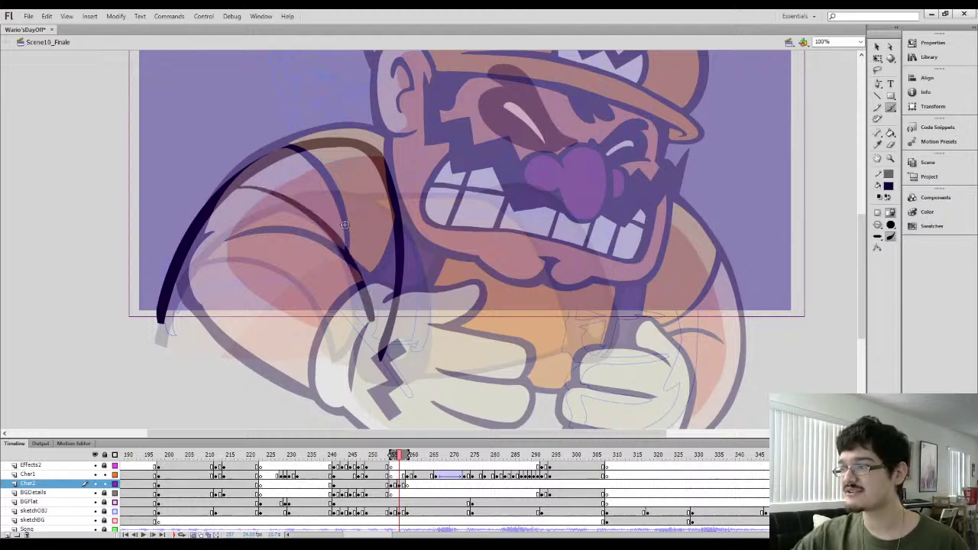
key("ctrl+z")
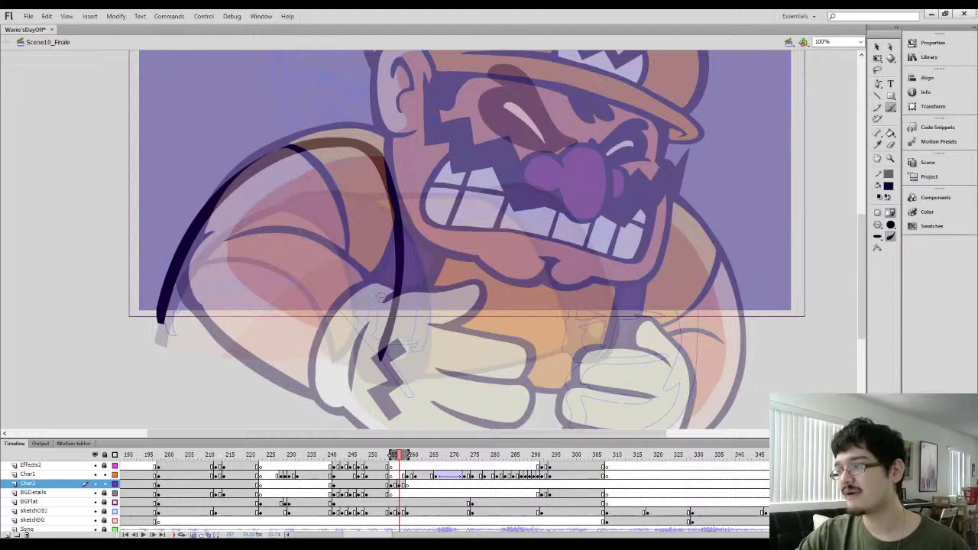
mouse_move(301, 352)
left_mouse_down()
mouse_move(344, 324)
mouse_move(376, 274)
left_mouse_up()
key("ctrl+z")
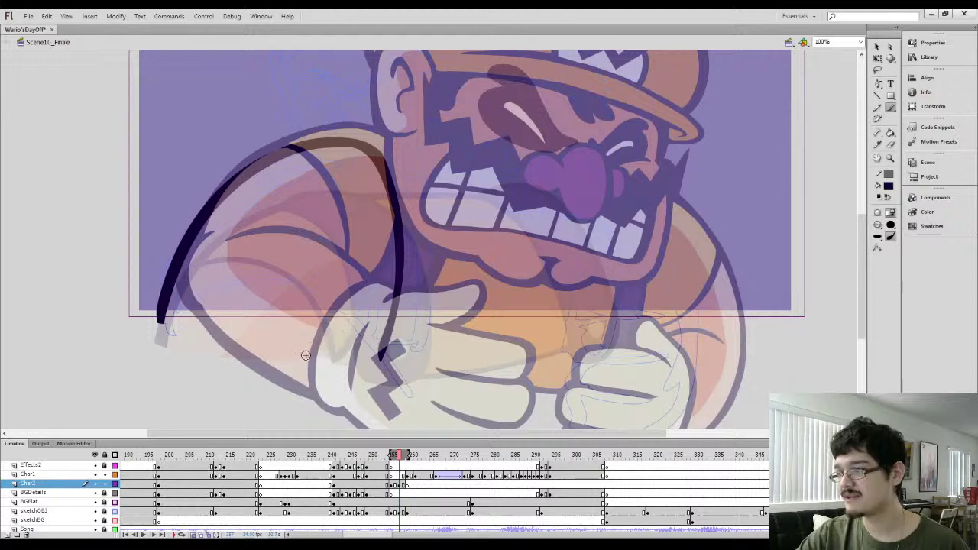
mouse_move(298, 356)
left_mouse_down()
mouse_move(359, 313)
mouse_move(376, 276)
left_mouse_up()
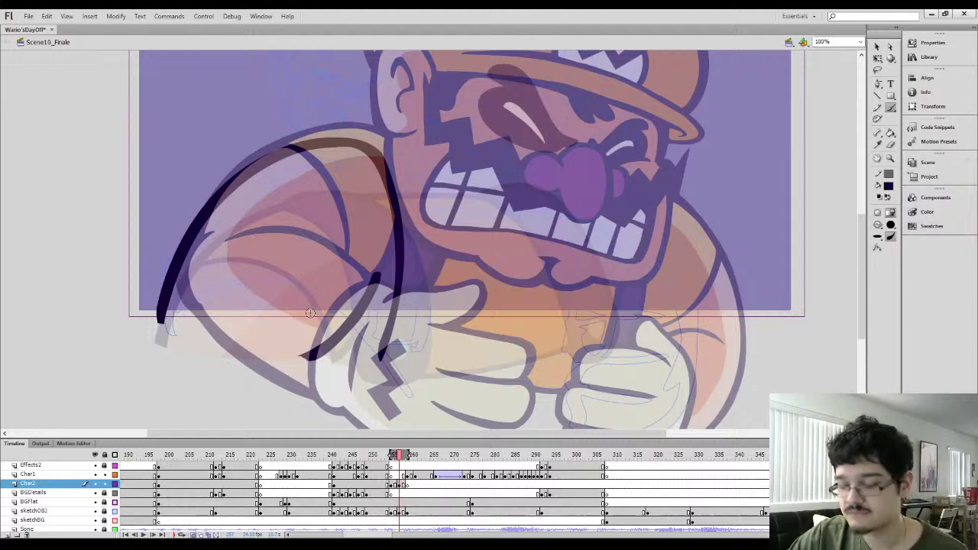
key("q")
left_click(350, 337)
left_click(368, 263)
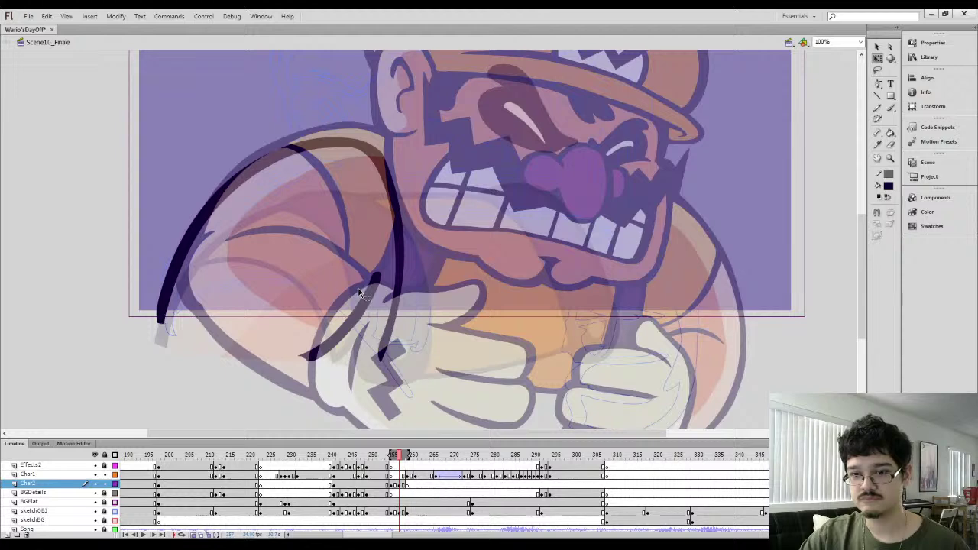
Try several inner arm lines from the shoulder down to the fist, undoing each attempt
key("b")
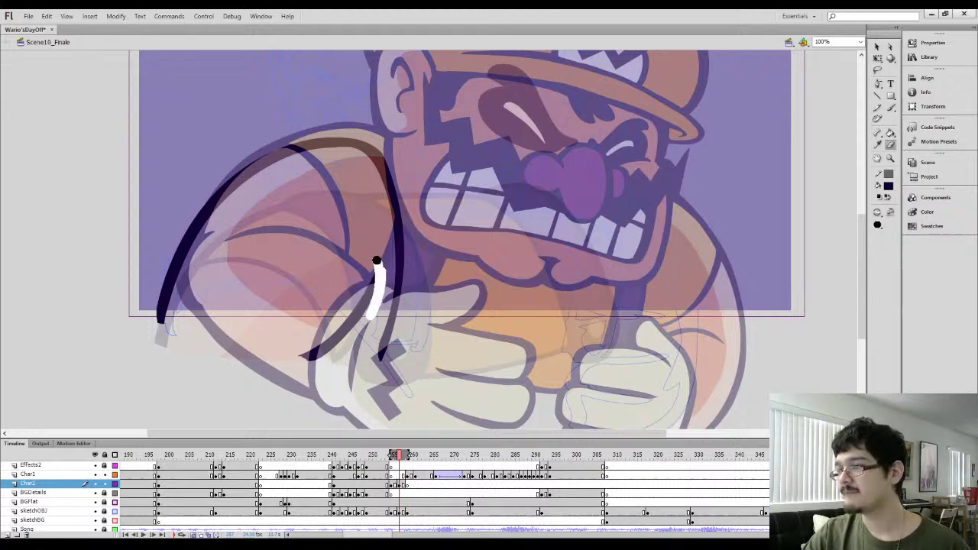
key("b")
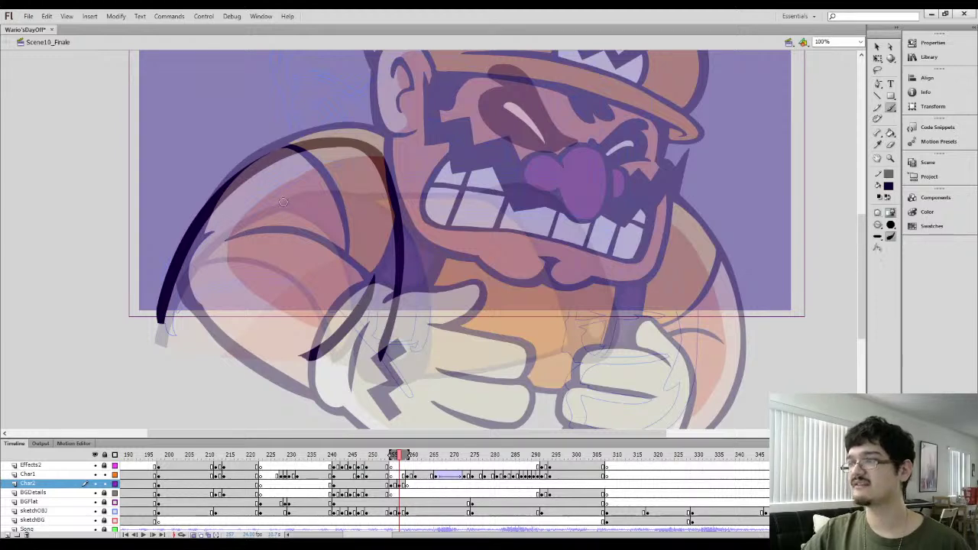
mouse_move(223, 198)
left_mouse_down()
mouse_move(284, 204)
mouse_move(346, 325)
left_mouse_up()
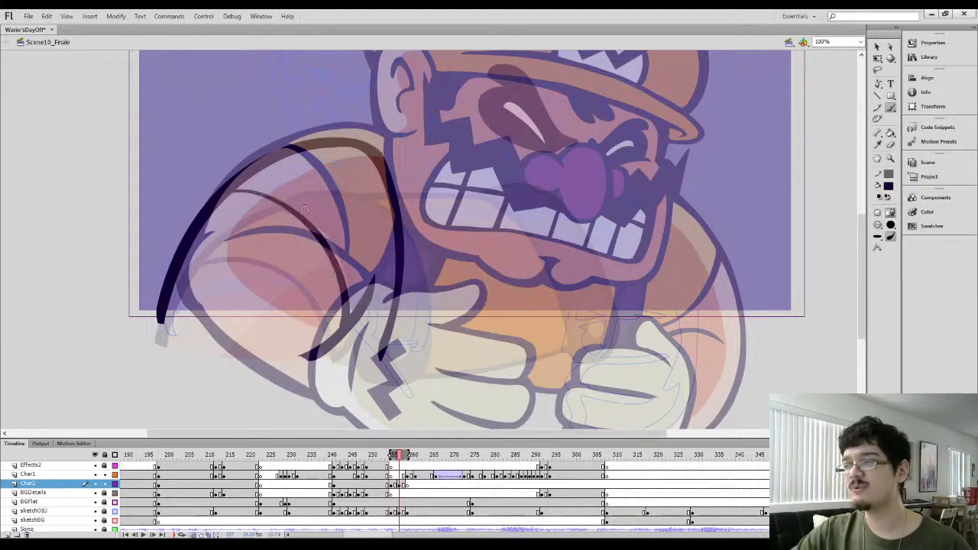
key("ctrl+z")
mouse_move(214, 206)
left_mouse_down()
mouse_move(238, 198)
mouse_move(345, 292)
mouse_move(347, 315)
mouse_move(228, 199)
mouse_move(344, 297)
mouse_move(349, 320)
mouse_move(228, 199)
mouse_move(339, 295)
mouse_move(341, 323)
left_mouse_up()
key("ctrl+z")
key("ctrl+z")
mouse_move(220, 202)
left_mouse_down()
mouse_move(282, 204)
mouse_move(323, 252)
mouse_move(343, 324)
mouse_move(333, 278)
mouse_move(304, 235)
mouse_move(260, 205)
left_mouse_up()
key("ctrl+z")
key("ctrl+z")
key("ctrl+z")
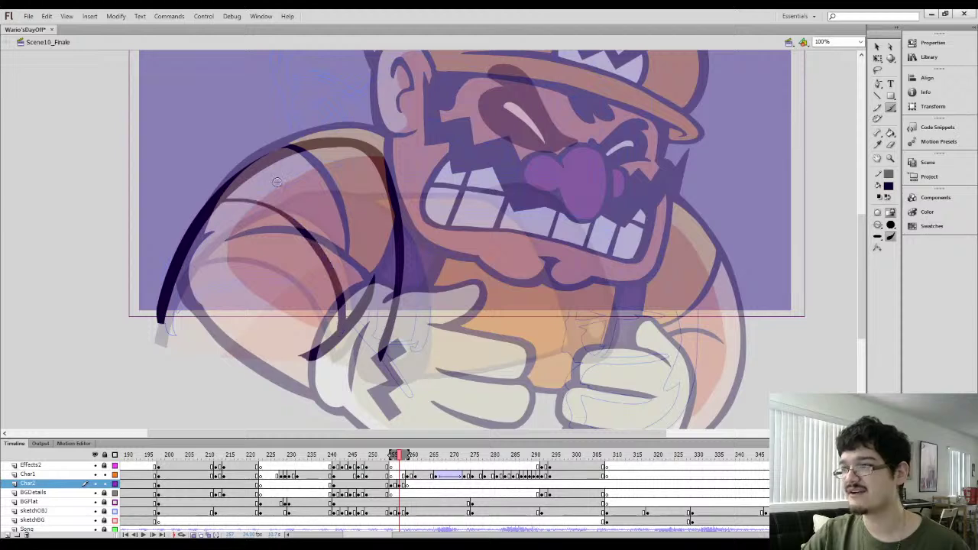
left_click_drag(301, 299, 293, 280)
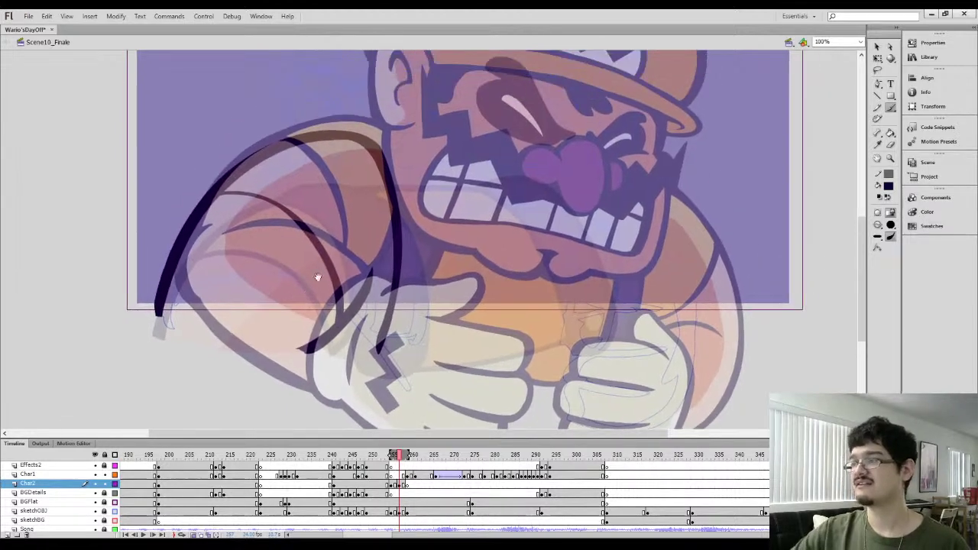
left_click_drag(261, 316, 283, 270)
left_click_drag(334, 251, 245, 331)
mouse_move(286, 173)
left_mouse_down()
mouse_move(339, 166)
mouse_move(378, 202)
mouse_move(382, 389)
mouse_move(376, 278)
mouse_move(358, 197)
mouse_move(290, 170)
mouse_move(361, 179)
mouse_move(392, 271)
mouse_move(380, 409)
mouse_move(387, 317)
mouse_move(375, 221)
mouse_move(359, 182)
mouse_move(314, 165)
mouse_move(358, 176)
mouse_move(377, 231)
mouse_move(377, 369)
left_mouse_up()
key("ctrl+z")
key("ctrl+z")
key("ctrl+z")
key("ctrl+z")
key("ctrl+z")
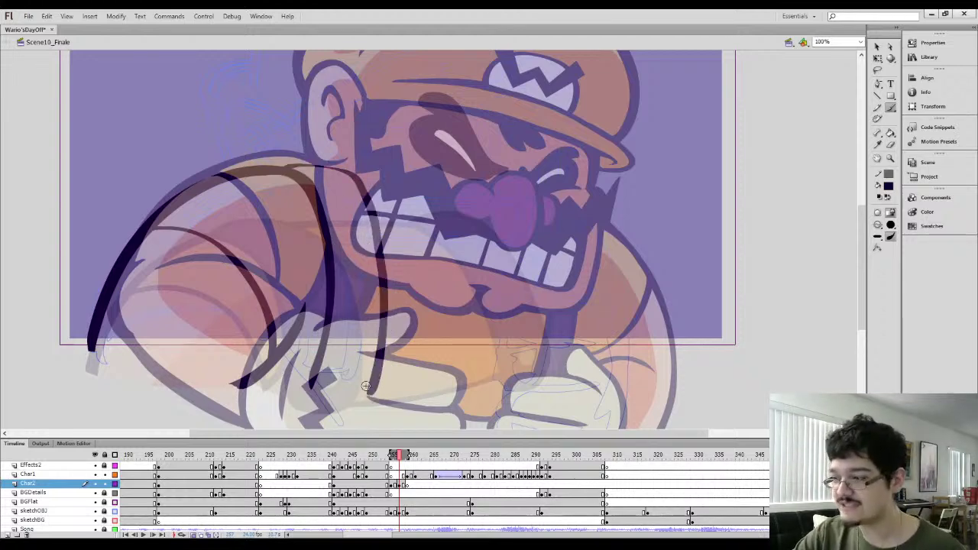
Flip between neighbouring frames to compare the arm motion against the working frame
left_click_drag(352, 313, 350, 266)
key("comma")
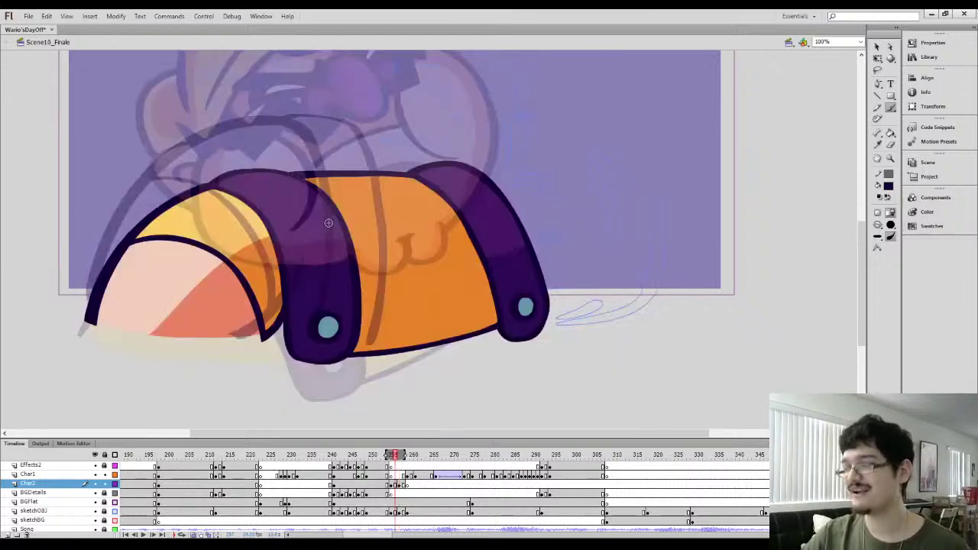
key("period")
key("comma")
key("comma")
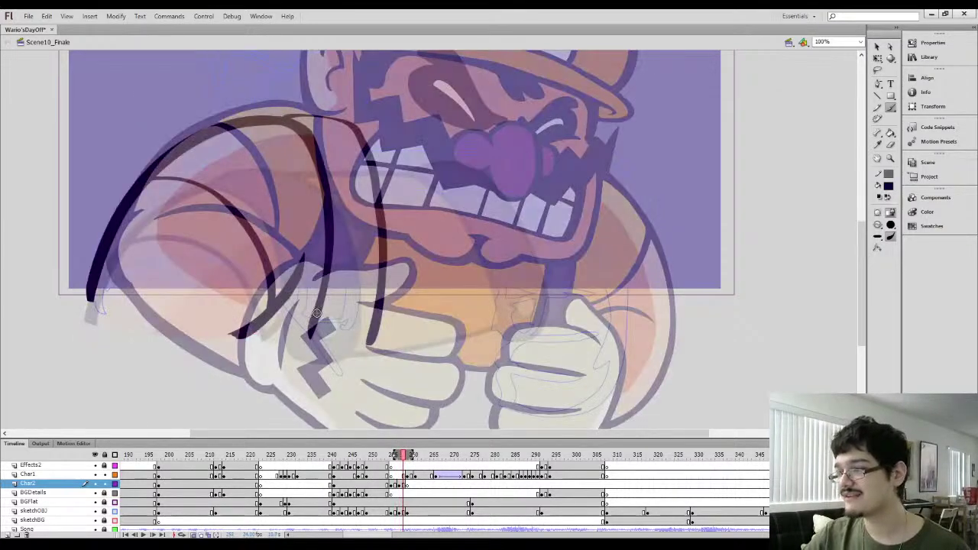
key("comma")
key("period")
key("period")
key("period")
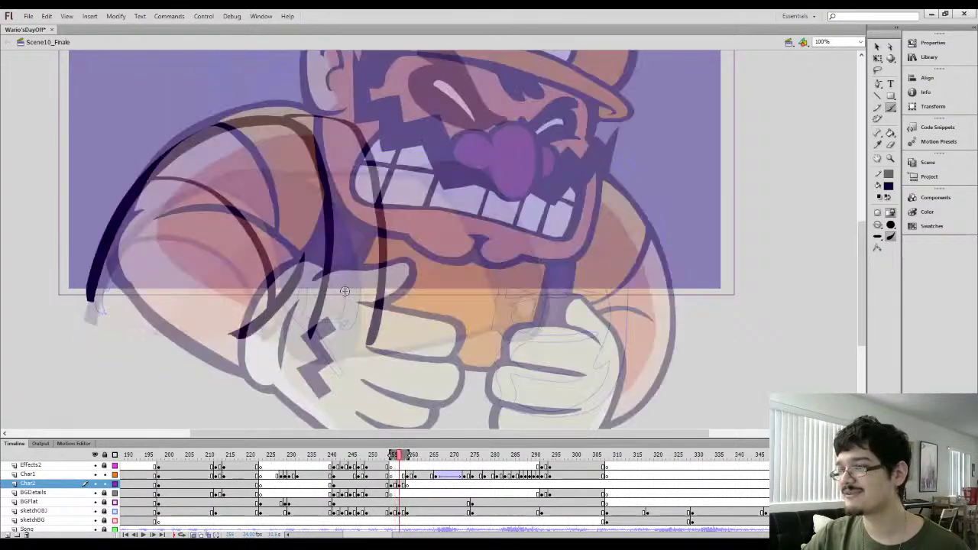
left_click_drag(349, 286, 339, 296)
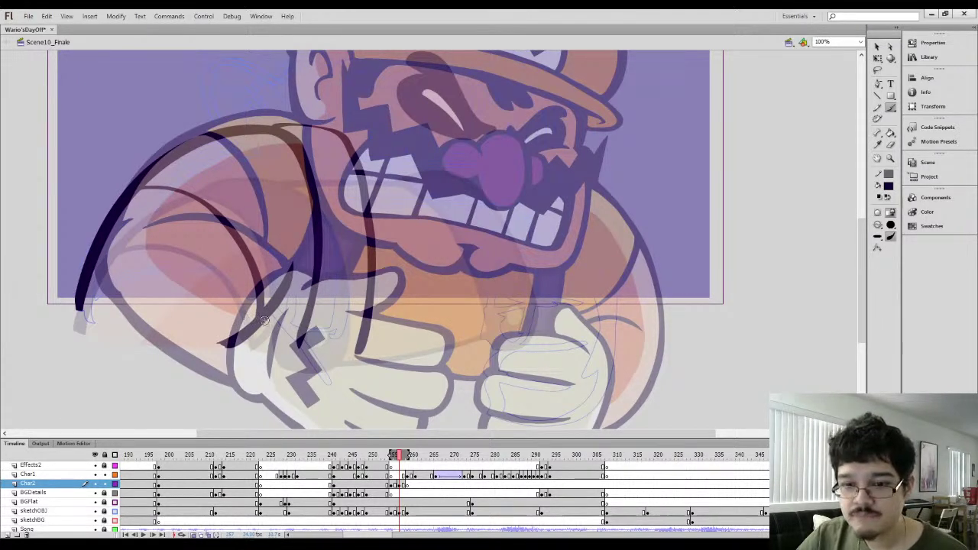
mouse_move(319, 219)
left_mouse_down()
mouse_move(280, 258)
mouse_move(227, 275)
mouse_move(247, 263)
mouse_move(356, 272)
left_mouse_up()
Sample the outline colour and brush-extend the dark outline along Wario's shoulder
key("i")
left_click(268, 257)
key("b")
mouse_move(264, 188)
left_mouse_down()
mouse_move(333, 199)
mouse_move(356, 277)
mouse_move(369, 292)
mouse_move(361, 256)
mouse_move(364, 312)
mouse_move(333, 184)
mouse_move(364, 324)
mouse_move(344, 219)
mouse_move(304, 175)
mouse_move(349, 203)
mouse_move(299, 178)
mouse_move(346, 202)
mouse_move(294, 180)
left_mouse_up()
key("e")
Zoom in on the outline beside the teeth and delete the bumpy anchor point on its top edge
key("l")
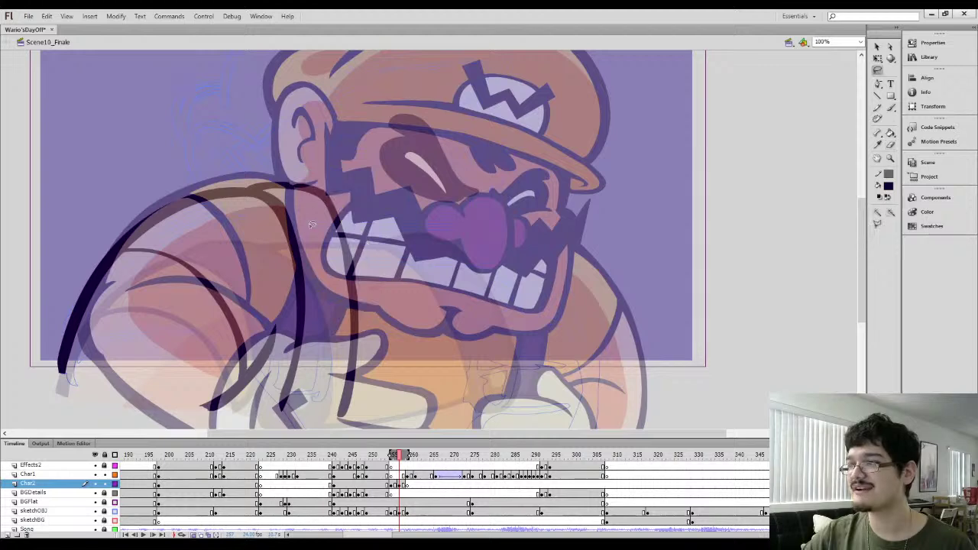
mouse_move(313, 223)
left_mouse_down()
mouse_move(293, 168)
mouse_move(359, 313)
mouse_move(328, 283)
left_mouse_up()
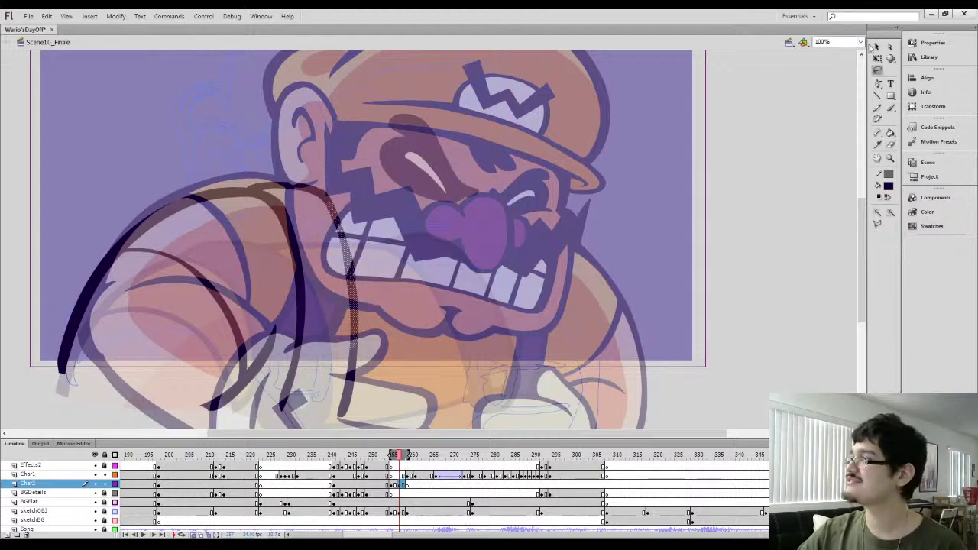
key("v")
key("ctrl+equal")
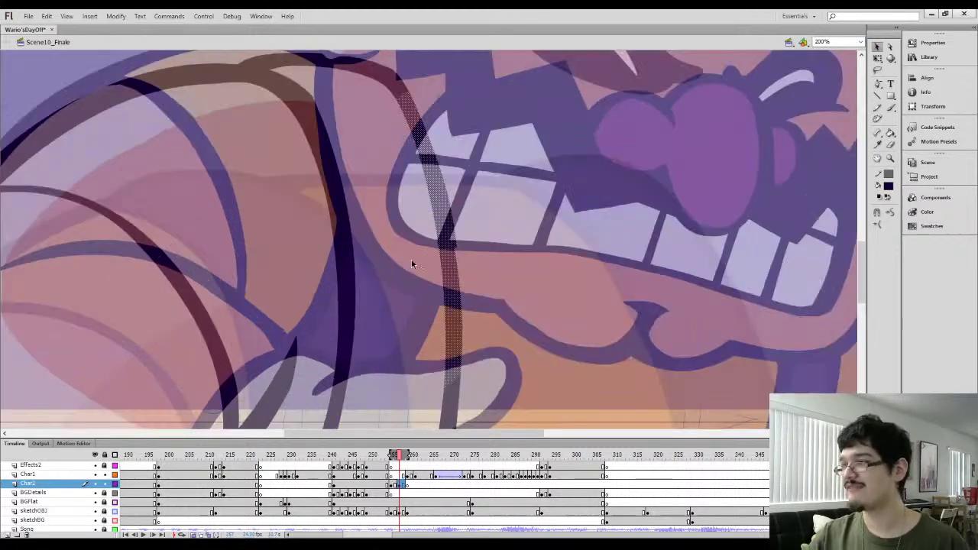
left_click(889, 46)
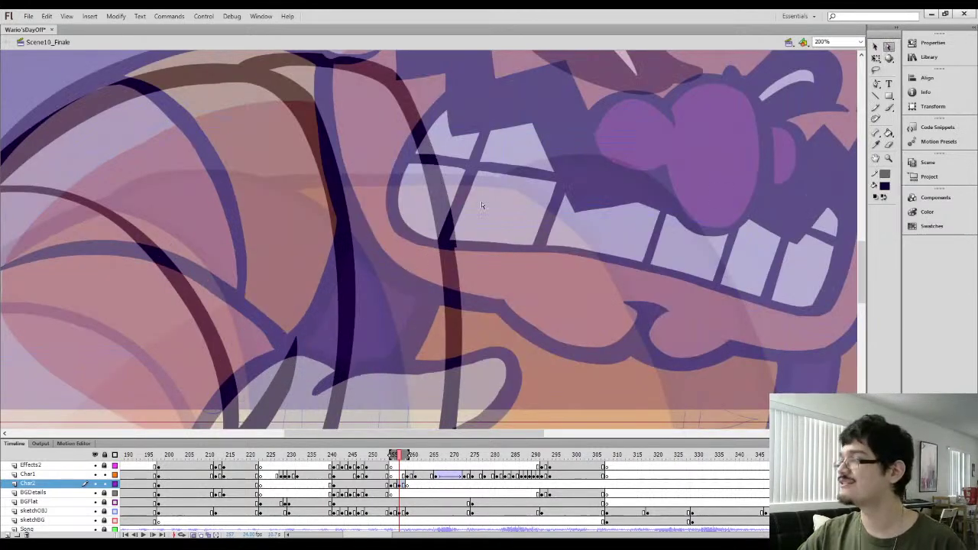
left_click(449, 252)
scroll(399, 212, "up", 3)
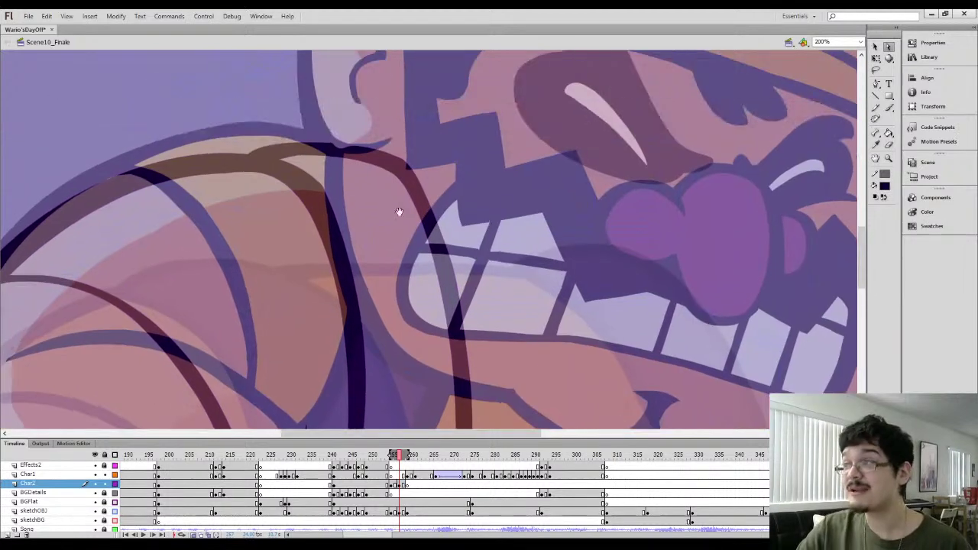
left_click(346, 146)
key("Delete")
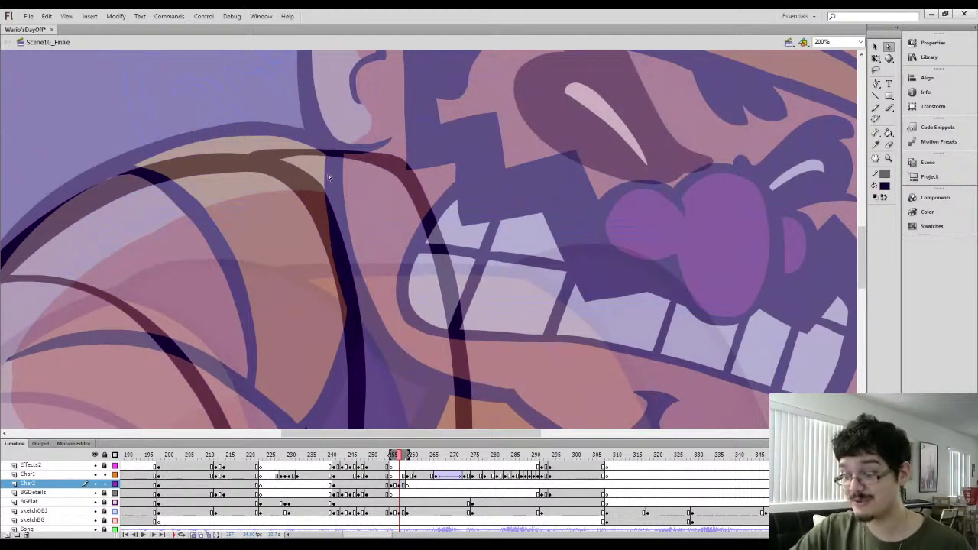
Patch the outline's top edge with a brush stroke and fill the remaining gap
key("b")
mouse_move(243, 159)
left_mouse_down()
mouse_move(338, 143)
mouse_move(396, 157)
left_mouse_up()
key("k")
left_click(323, 146)
key("ctrl+minus")
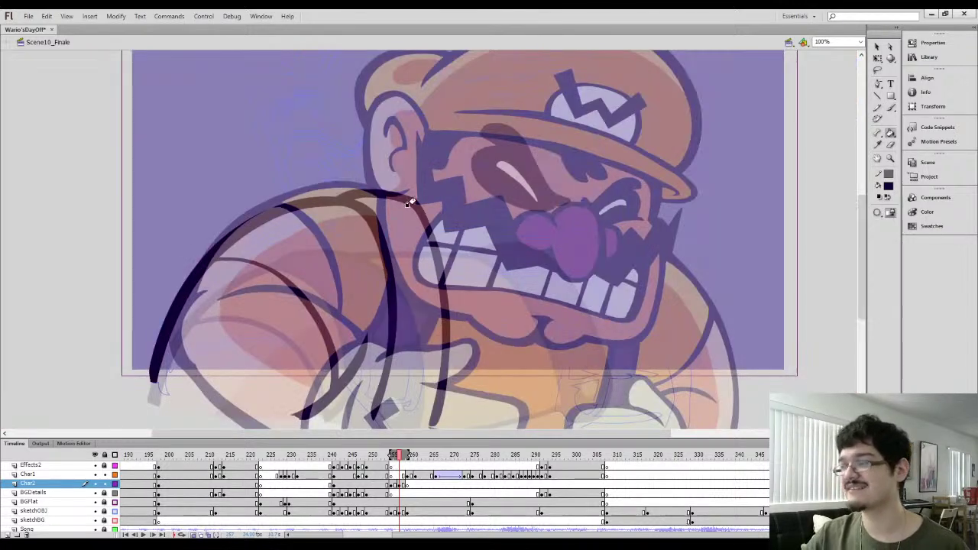
Sample the outline colour and try brushing and erasing the arm outline around the left fist
left_click_drag(411, 201, 362, 118)
key("i")
left_click(392, 217)
left_click_drag(366, 269, 402, 225)
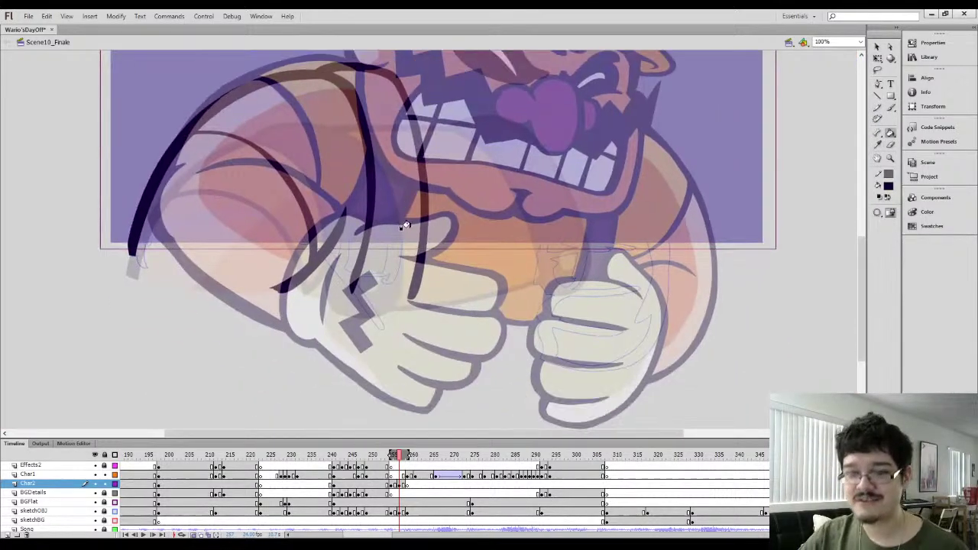
key("b")
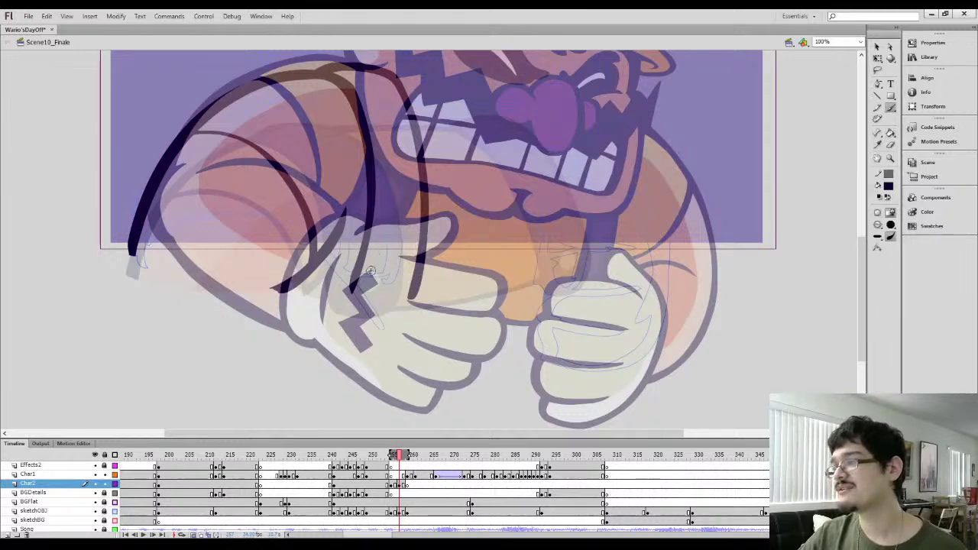
mouse_move(360, 262)
left_mouse_down()
mouse_move(357, 284)
mouse_move(383, 303)
mouse_move(415, 293)
left_mouse_up()
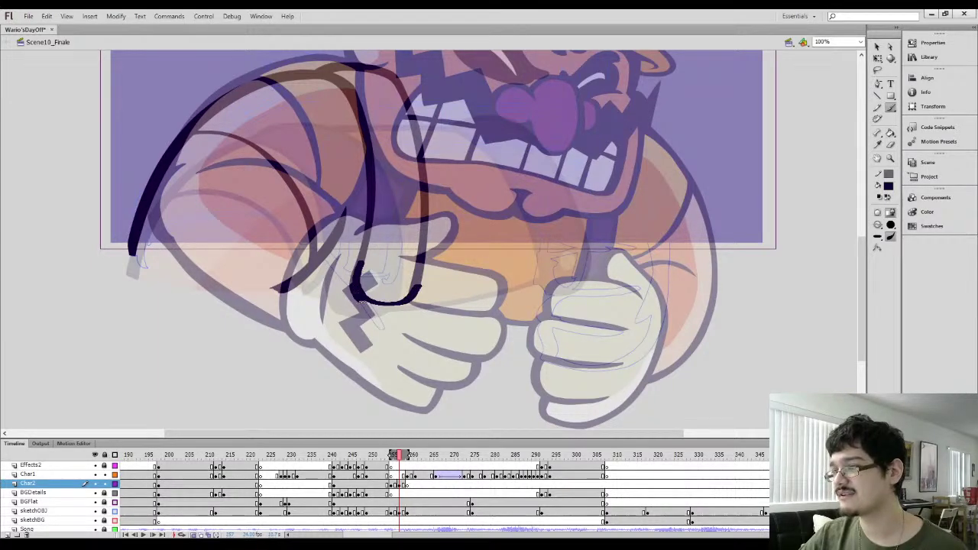
key("ctrl+z")
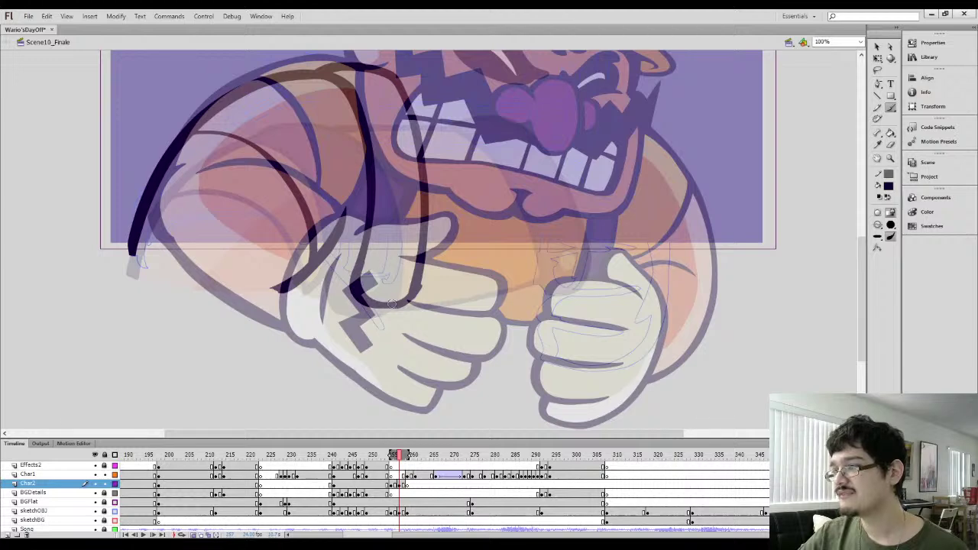
key("e")
mouse_move(409, 310)
left_mouse_down()
mouse_move(428, 298)
mouse_move(382, 316)
mouse_move(432, 281)
mouse_move(419, 301)
left_mouse_up()
key("ctrl+z")
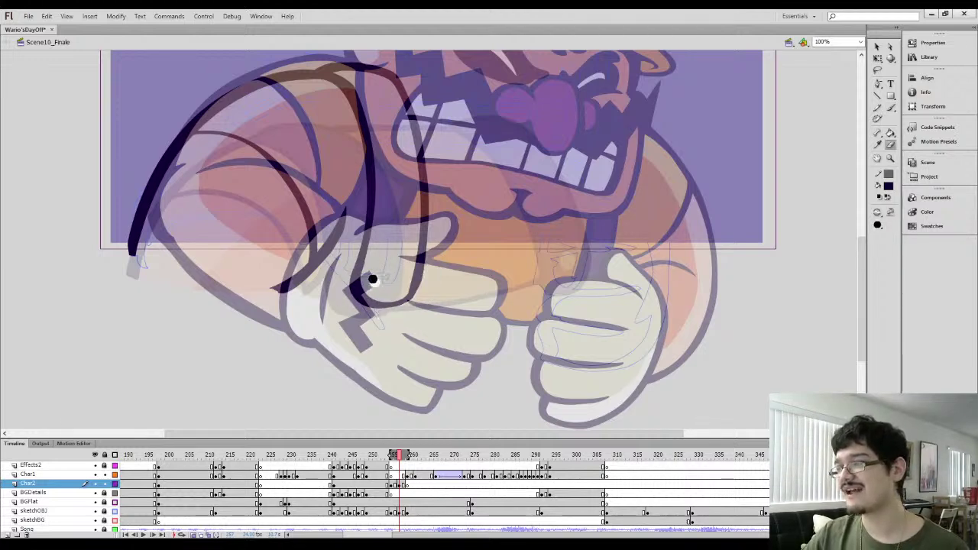
mouse_move(372, 279)
left_mouse_down()
mouse_move(367, 268)
mouse_move(371, 295)
mouse_move(401, 292)
mouse_move(402, 301)
mouse_move(421, 264)
mouse_move(414, 275)
mouse_move(448, 258)
mouse_move(402, 299)
left_mouse_up()
key("ctrl+z")
Lasso and delete the stray stroke on the hand, then sample the outline colour near the right fist
key("b")
key("l")
left_click(878, 48)
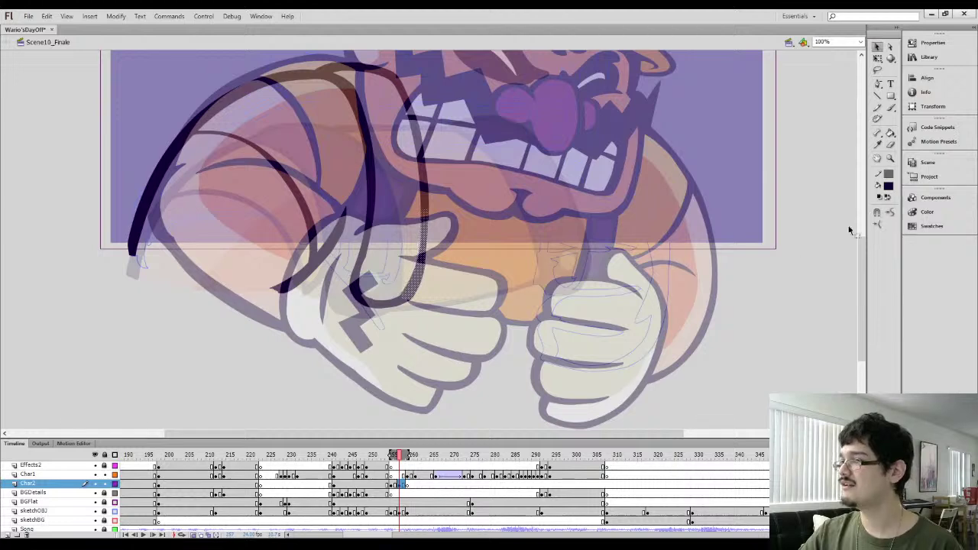
key("Delete")
key("l")
mouse_move(337, 263)
left_mouse_down()
mouse_move(334, 294)
mouse_move(340, 267)
left_mouse_up()
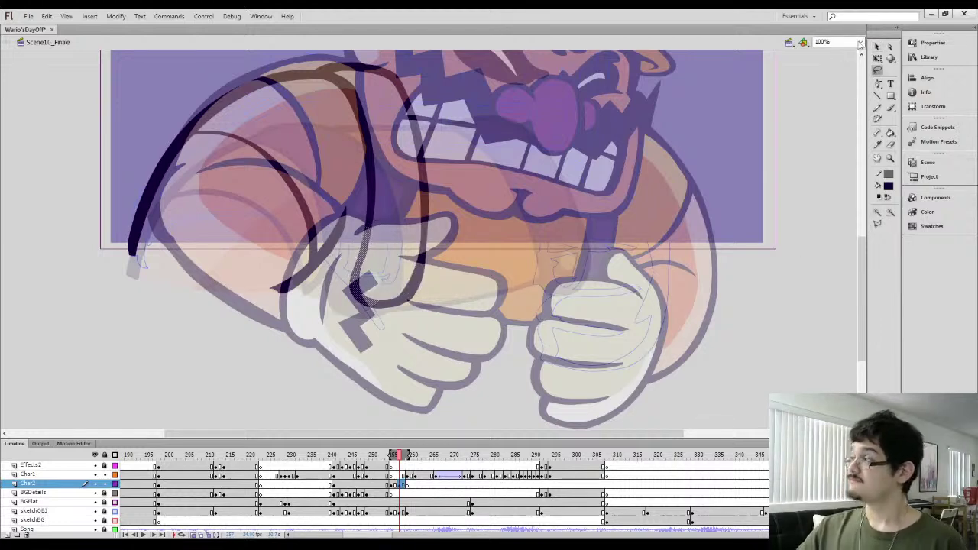
left_click(877, 48)
left_click(448, 253)
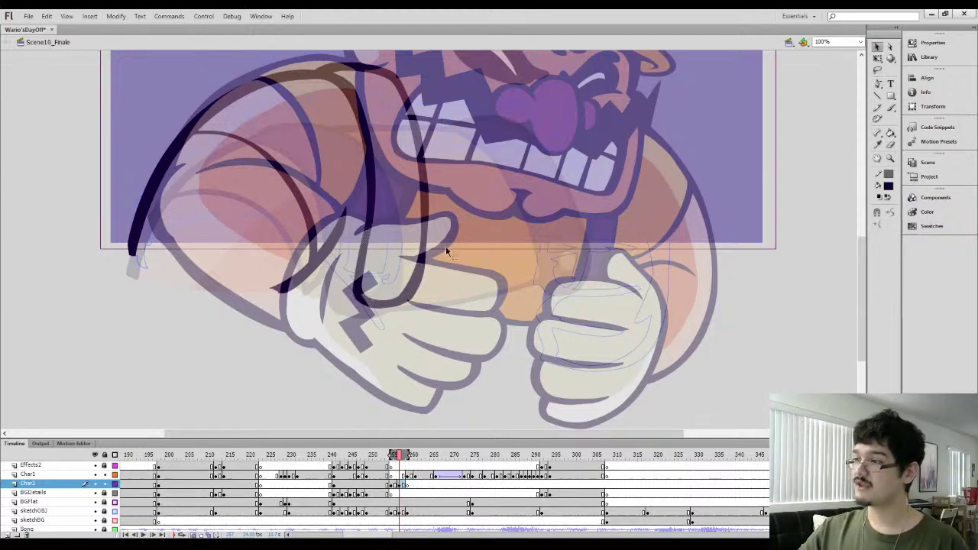
key("q")
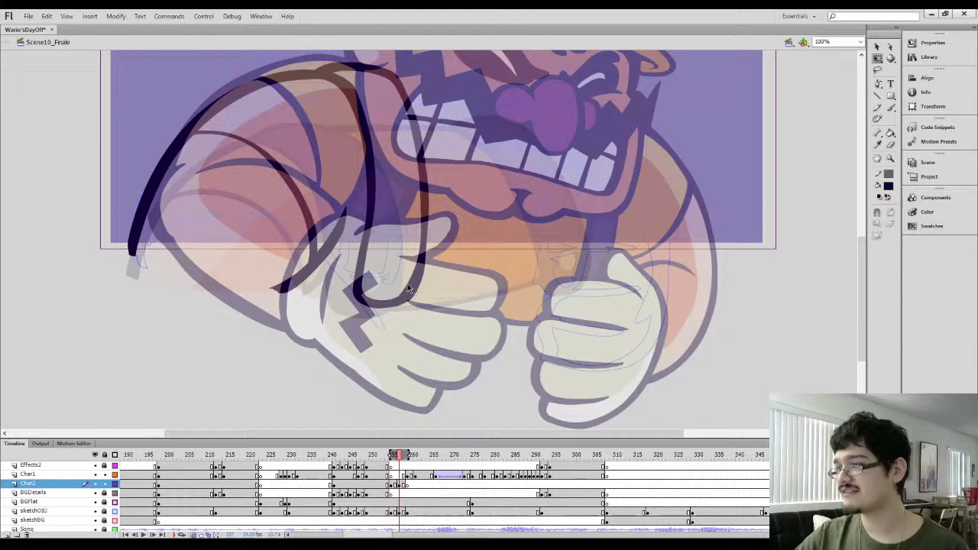
key("l")
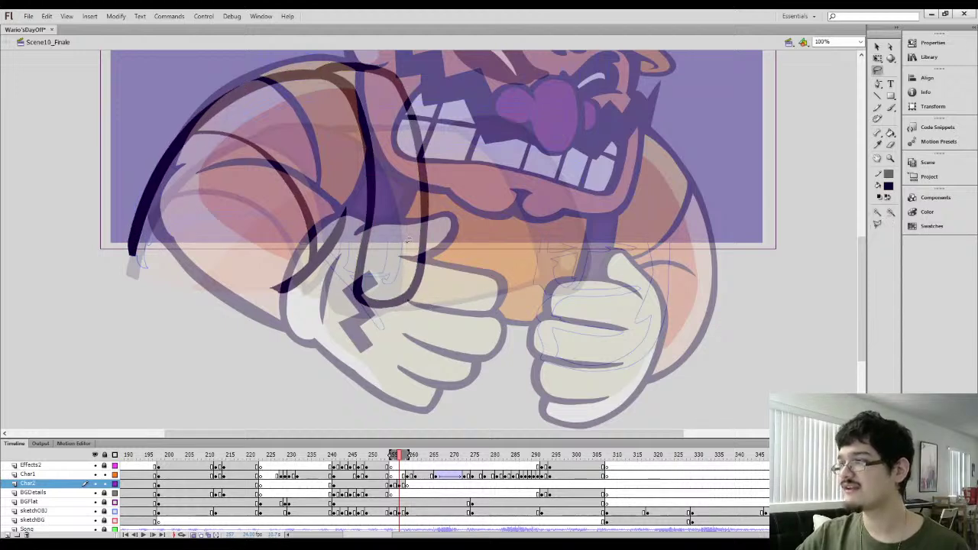
key("i")
mouse_move(437, 196)
left_mouse_down()
mouse_move(431, 242)
mouse_move(434, 218)
mouse_move(375, 200)
left_mouse_up()
left_click(421, 228)
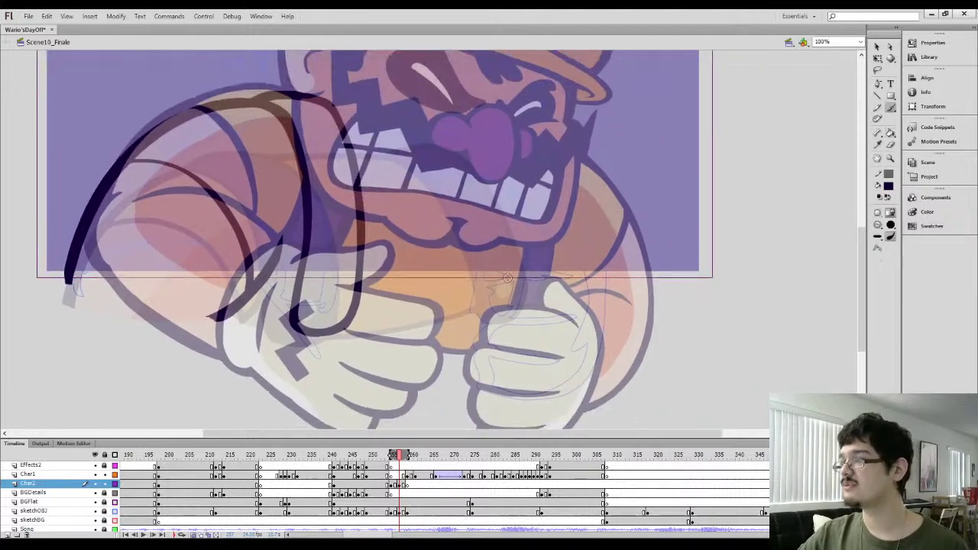
Brush the right arm outline from the right fist up to the nose, redoing the stroke until it fits
key("b")
mouse_move(489, 338)
left_mouse_down()
mouse_move(488, 236)
mouse_move(472, 177)
left_mouse_up()
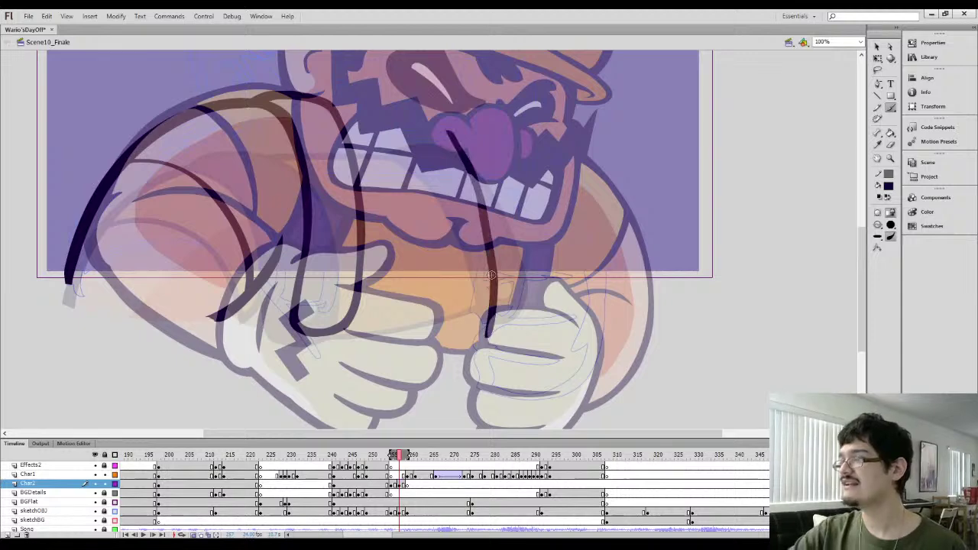
key("ctrl+z")
mouse_move(486, 338)
left_mouse_down()
mouse_move(481, 170)
mouse_move(460, 120)
mouse_move(476, 117)
mouse_move(507, 123)
mouse_move(537, 179)
mouse_move(551, 324)
left_mouse_up()
key("ctrl+z")
mouse_move(485, 334)
left_mouse_down()
mouse_move(493, 260)
mouse_move(486, 203)
mouse_move(453, 128)
mouse_move(513, 136)
mouse_move(540, 197)
mouse_move(545, 282)
mouse_move(534, 322)
mouse_move(501, 334)
mouse_move(482, 204)
mouse_move(448, 128)
left_mouse_up()
key("ctrl+z")
key("ctrl+z")
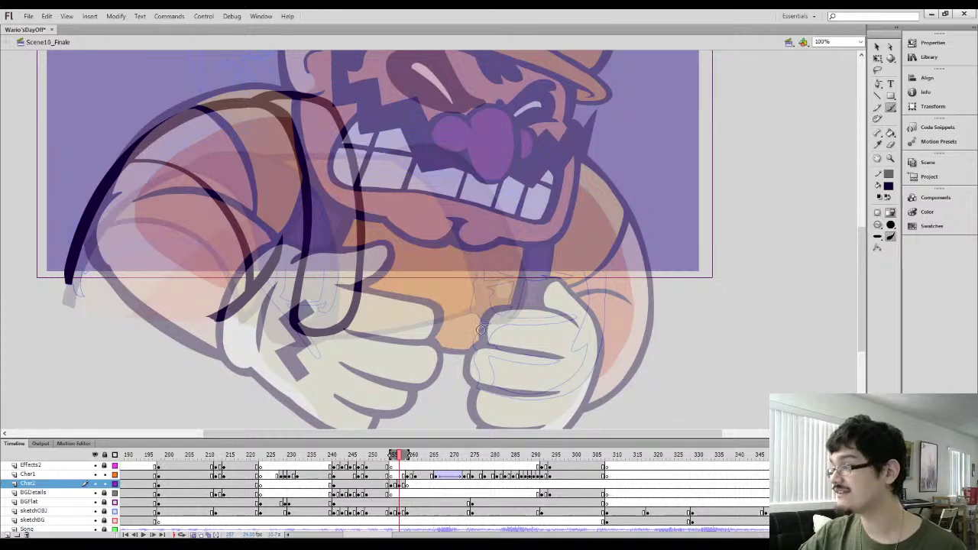
mouse_move(481, 330)
left_mouse_down()
mouse_move(494, 243)
mouse_move(465, 130)
mouse_move(484, 127)
mouse_move(515, 135)
mouse_move(547, 227)
mouse_move(544, 289)
mouse_move(524, 333)
mouse_move(482, 330)
left_mouse_up()
Reshape the new arm stroke's arch by pulling its top corners inward with Free Transform
left_click(497, 256, "ctrl")
key("q")
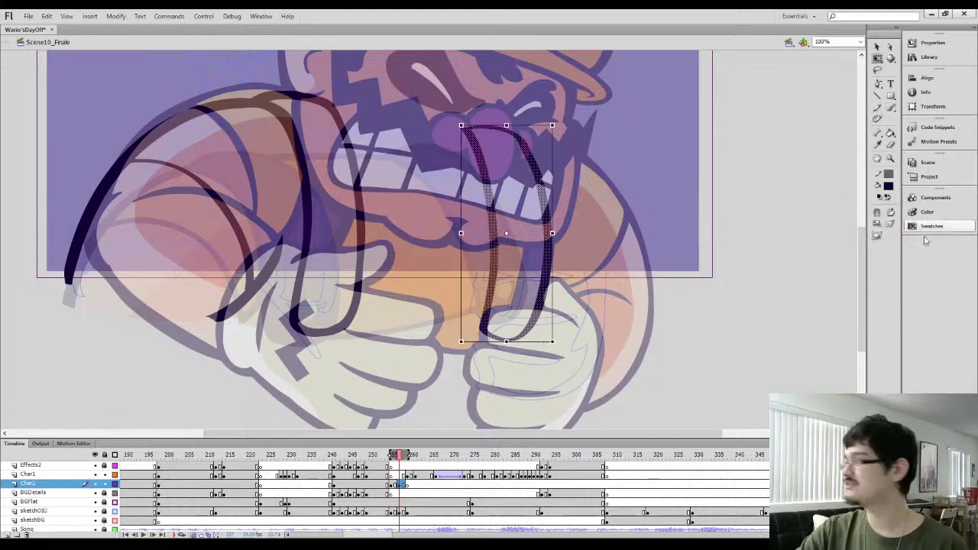
left_click_drag(552, 126, 533, 124)
left_click_drag(461, 126, 452, 122)
left_click(423, 164)
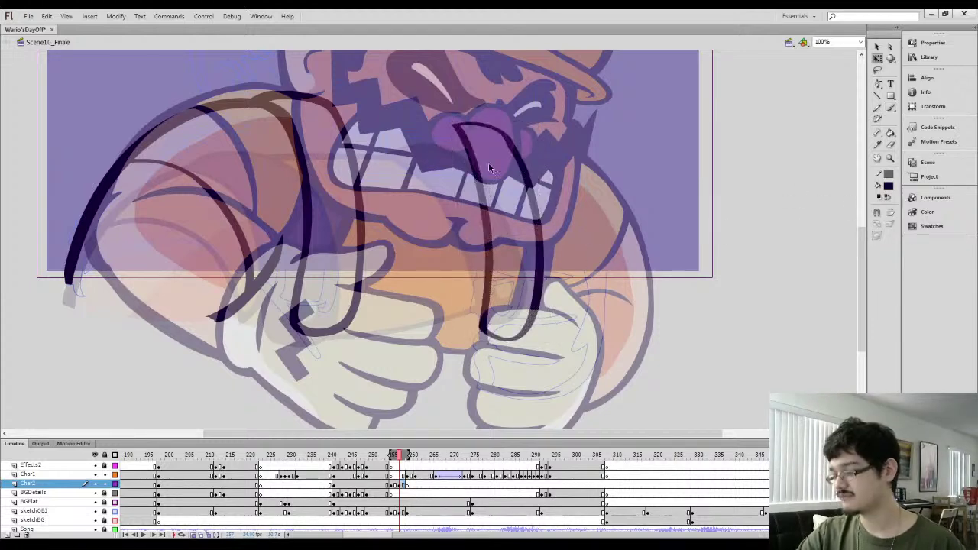
key("l")
left_click_drag(507, 169, 493, 145)
key("v")
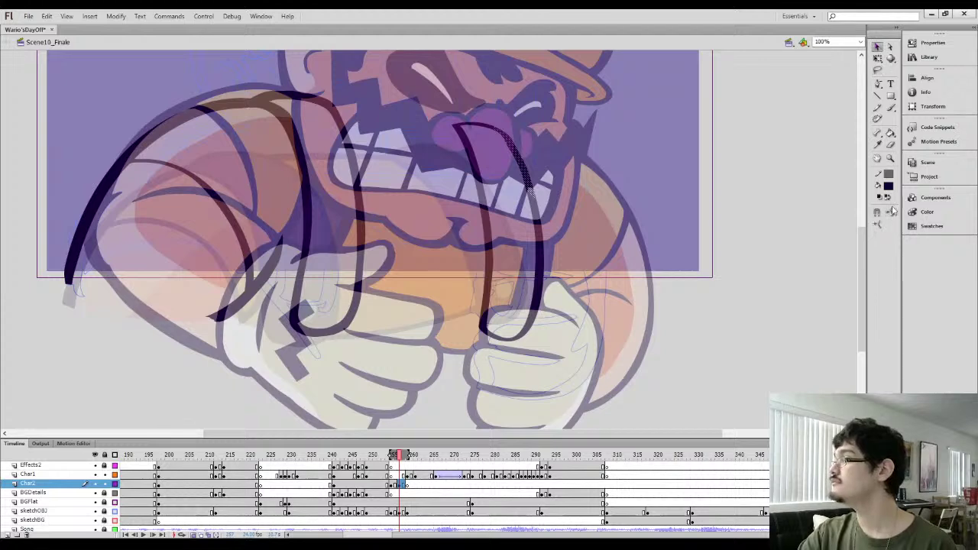
left_click(666, 226)
Brush a dark line along the mustache under the nose, trimming the extra strokes
left_click_drag(471, 246, 485, 305)
key("b")
left_click_drag(375, 174, 470, 187)
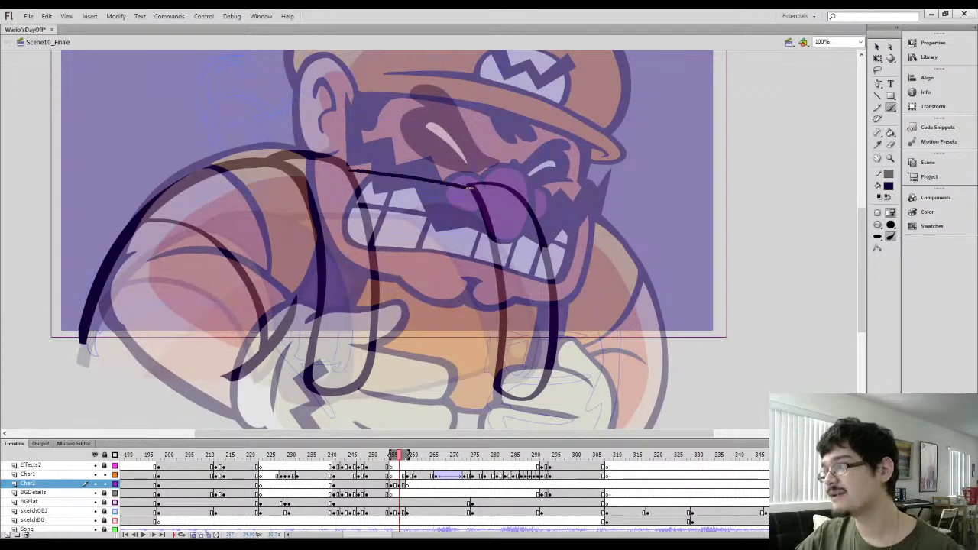
left_click_drag(403, 178, 351, 168)
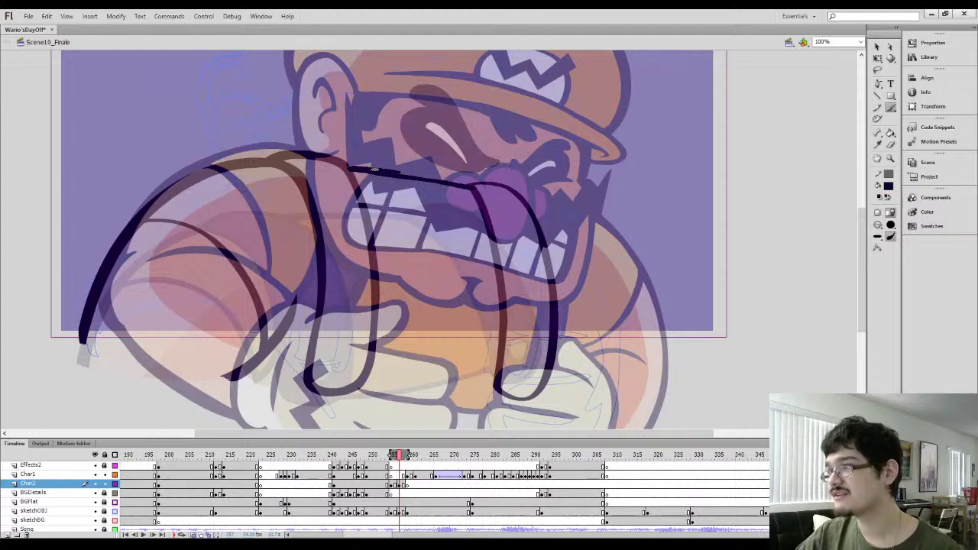
key("ctrl+z")
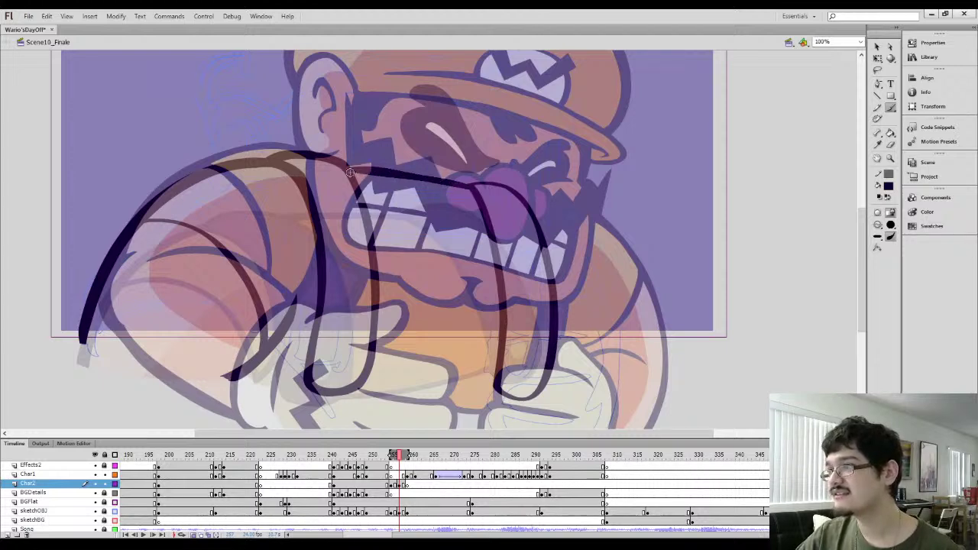
left_click_drag(344, 165, 371, 167)
key("ctrl+z")
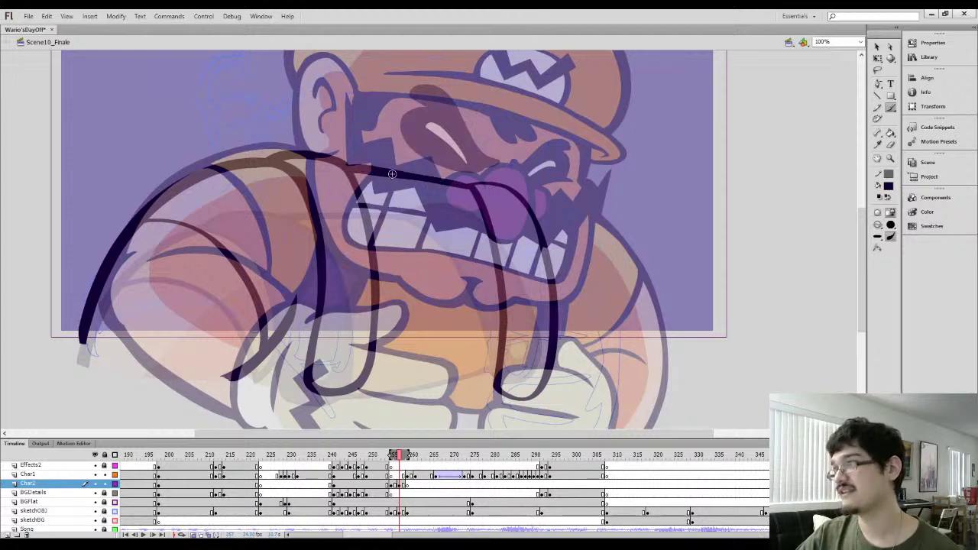
key("l")
mouse_move(381, 188)
left_mouse_down()
mouse_move(459, 168)
mouse_move(475, 188)
left_mouse_up()
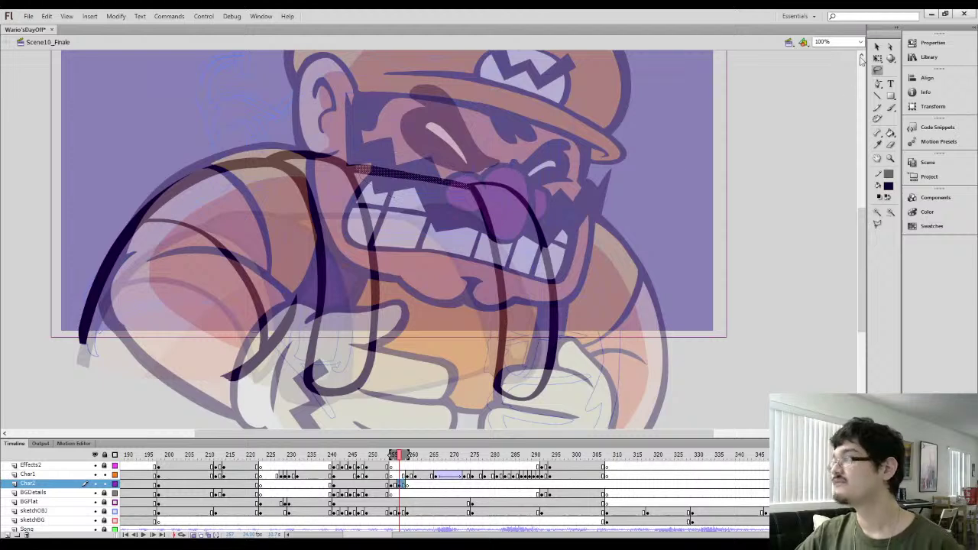
left_click(878, 48)
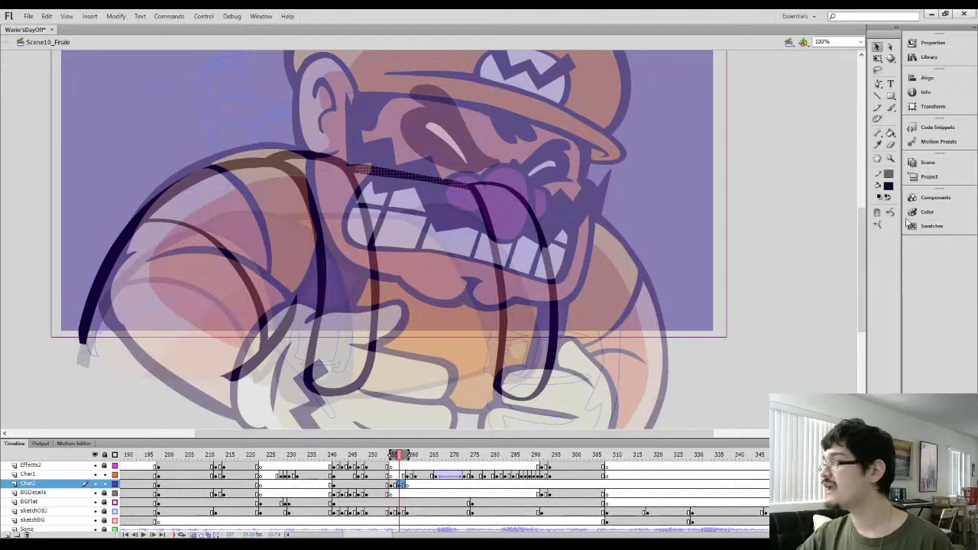
left_click(696, 257)
key("b")
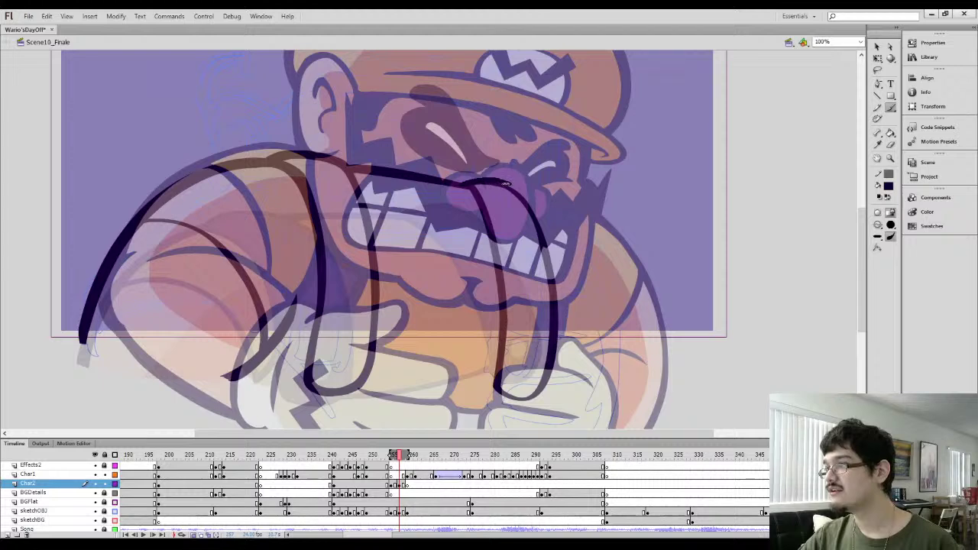
Zoom in on the mouth and repaint the strap crossing it, cleaning its ragged edge
key("e")
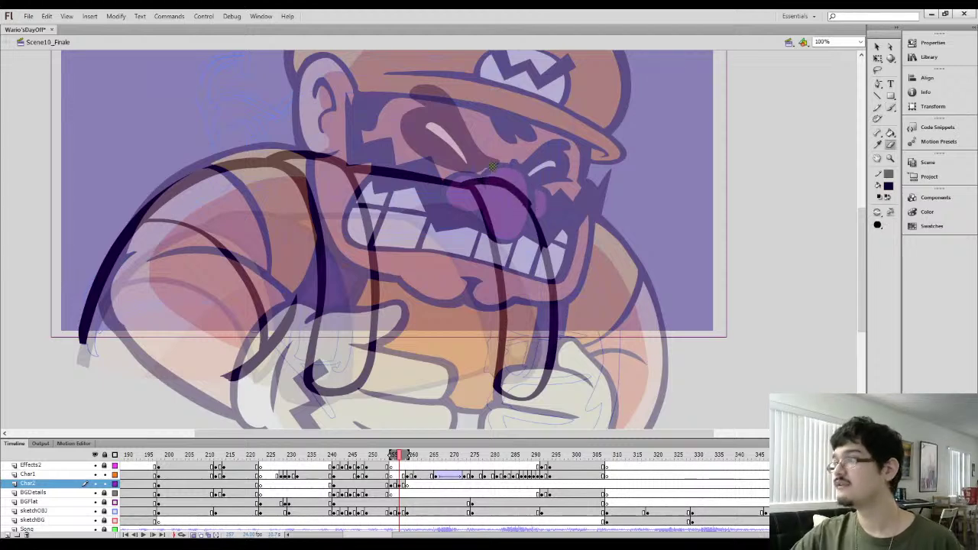
mouse_move(495, 164)
left_mouse_down()
mouse_move(543, 208)
mouse_move(549, 229)
mouse_move(499, 162)
left_mouse_up()
key("ctrl+z")
key("l")
left_click_drag(493, 218, 524, 250)
key("ctrl+=")
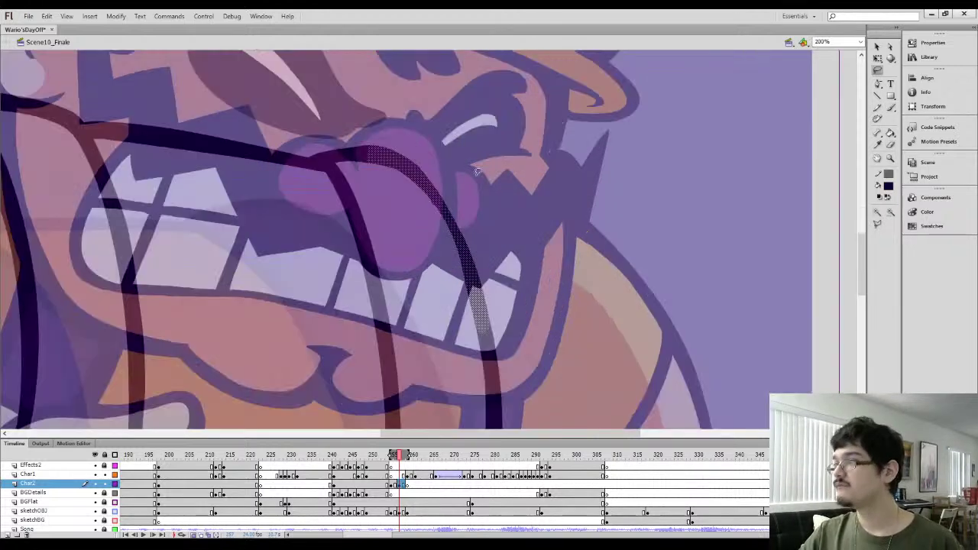
left_click(411, 122)
key("b")
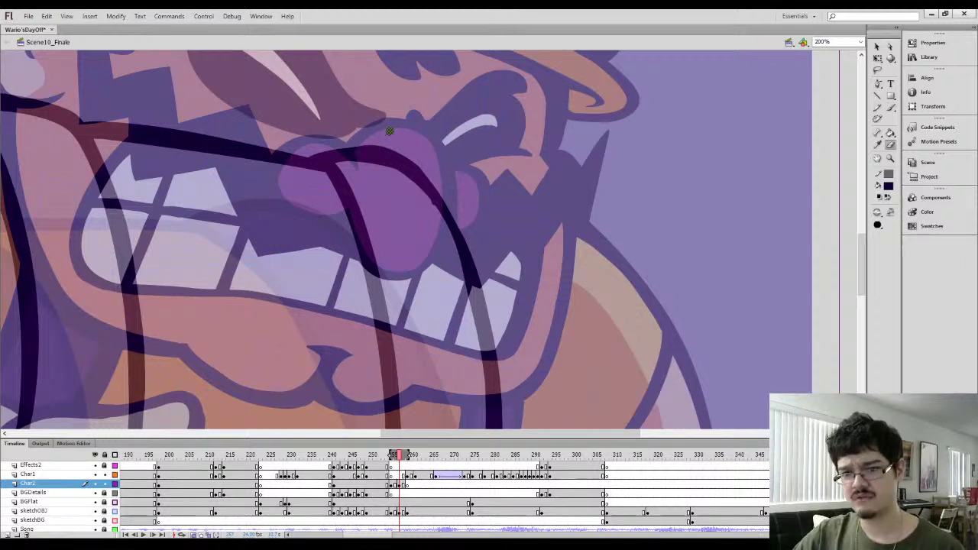
mouse_move(323, 141)
left_mouse_down()
mouse_move(362, 137)
mouse_move(335, 145)
mouse_move(426, 164)
left_mouse_up()
mouse_move(380, 139)
left_mouse_down()
mouse_move(423, 161)
mouse_move(456, 199)
mouse_move(434, 190)
left_mouse_up()
Adjust the strap edge near the nose with Subselection, then zoom back out to 100%
key("l")
mouse_move(415, 232)
left_mouse_down()
mouse_move(462, 267)
mouse_move(447, 264)
left_mouse_up()
key("v")
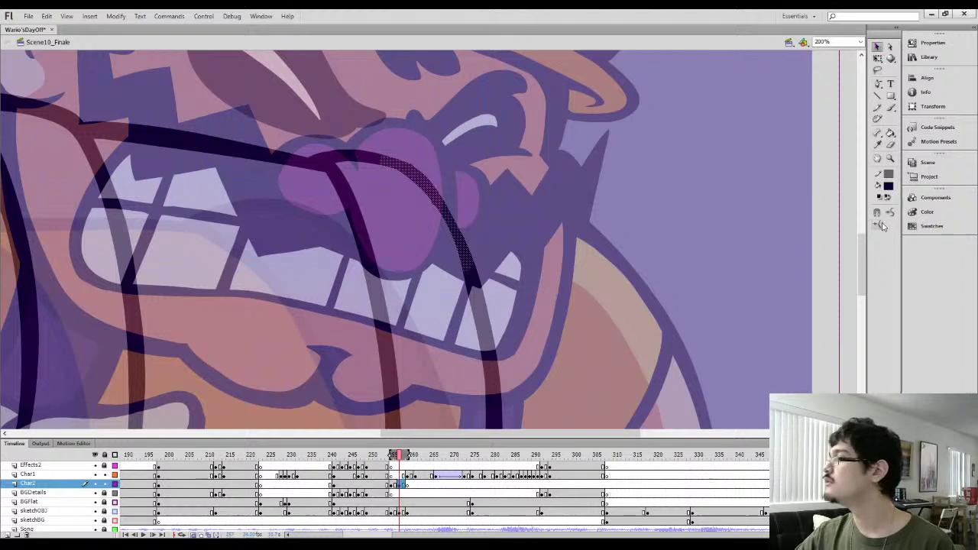
left_click(673, 272)
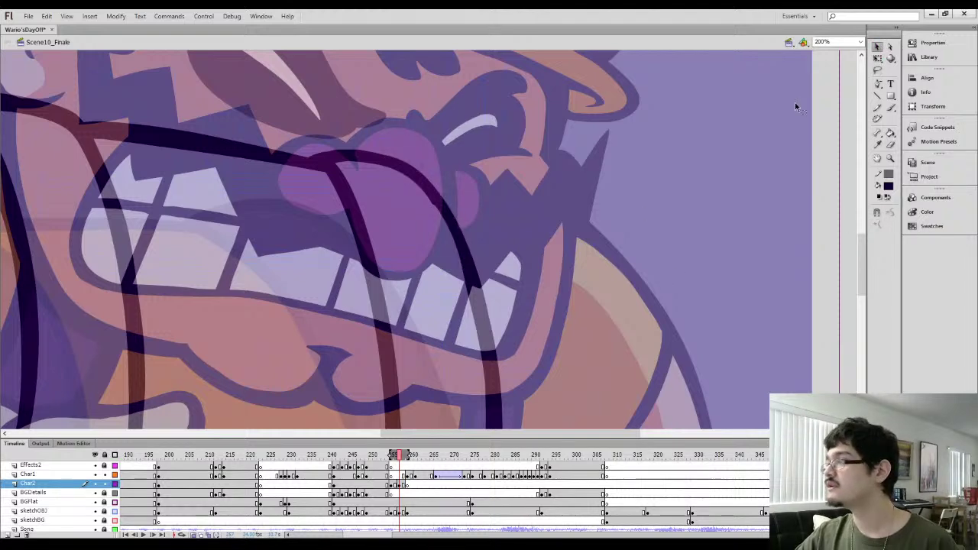
left_click(890, 47)
left_click_drag(440, 205, 464, 201)
left_click_drag(472, 370, 463, 197)
key("ctrl+minus")
left_click_drag(342, 281, 375, 291)
Brush a dark line across the fingers between both fists, redrawing it until it fits
key("comma")
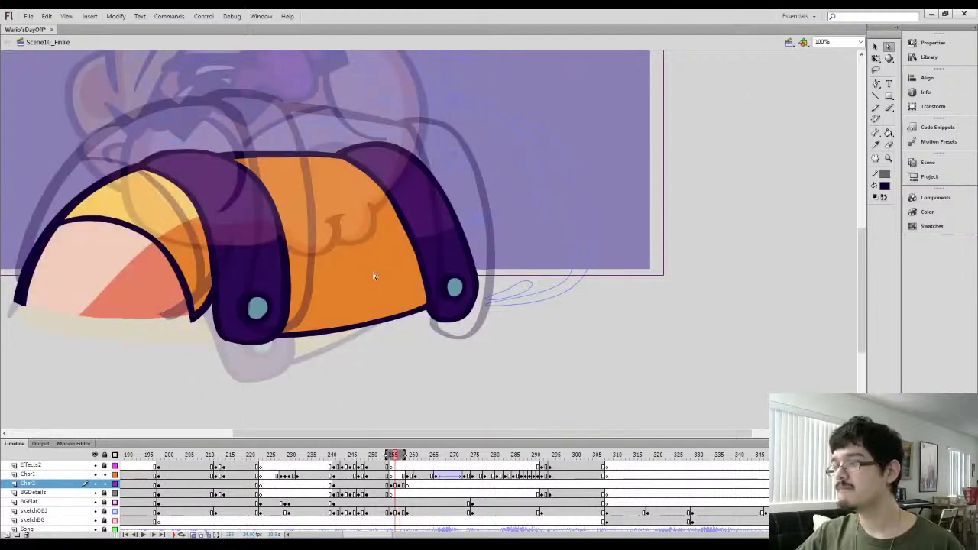
key("period")
key("i")
key("b")
left_click_drag(299, 314, 432, 309)
key("ctrl+z")
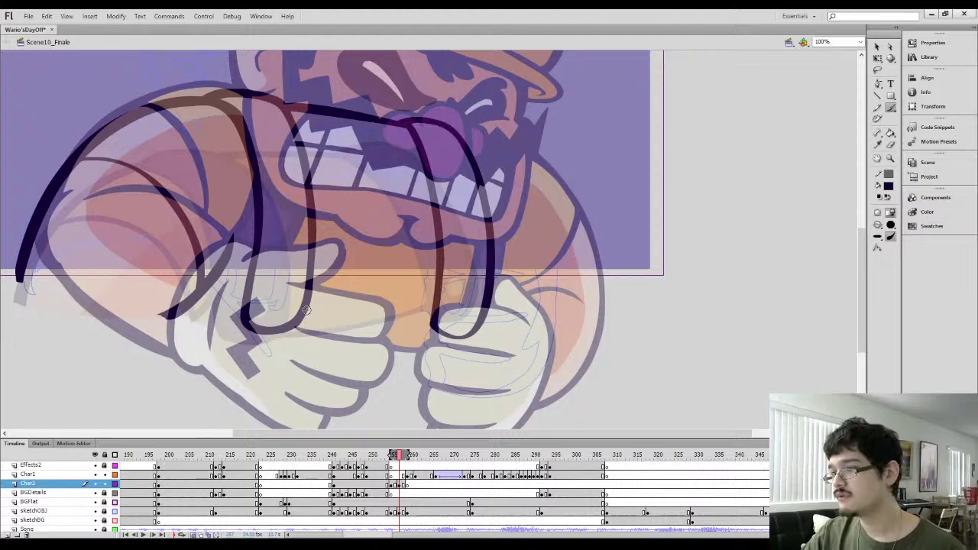
left_click_drag(302, 311, 384, 321)
key("ctrl+z")
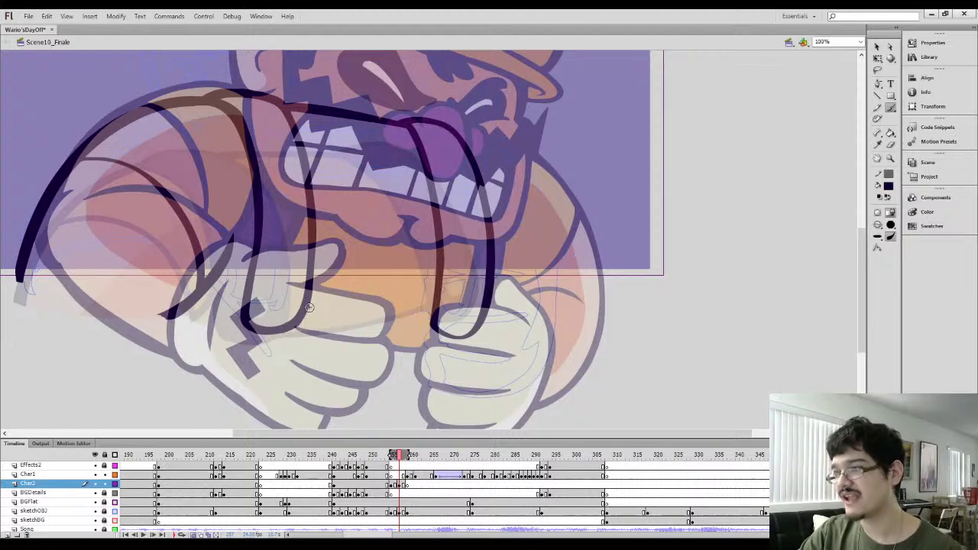
left_click_drag(306, 309, 431, 316)
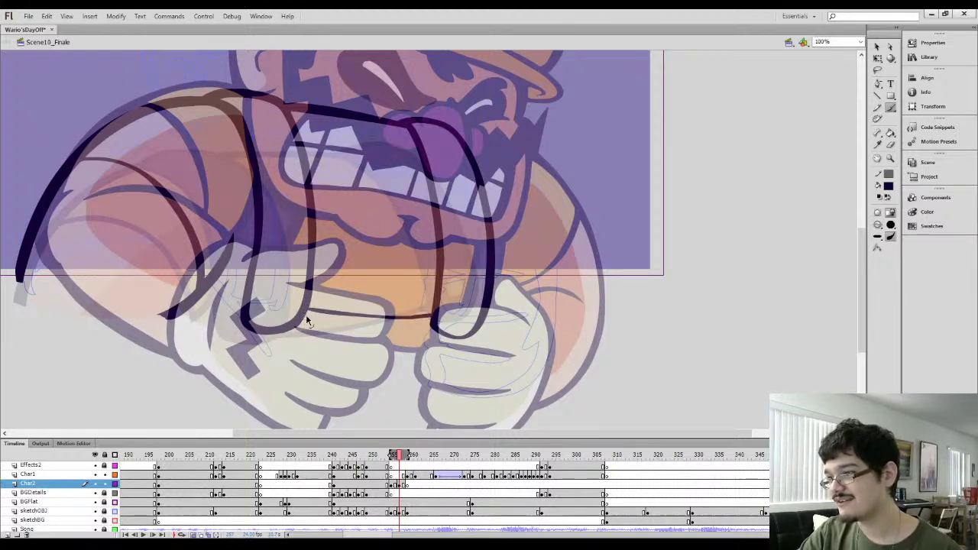
key("ctrl+z")
left_click_drag(304, 312, 432, 319)
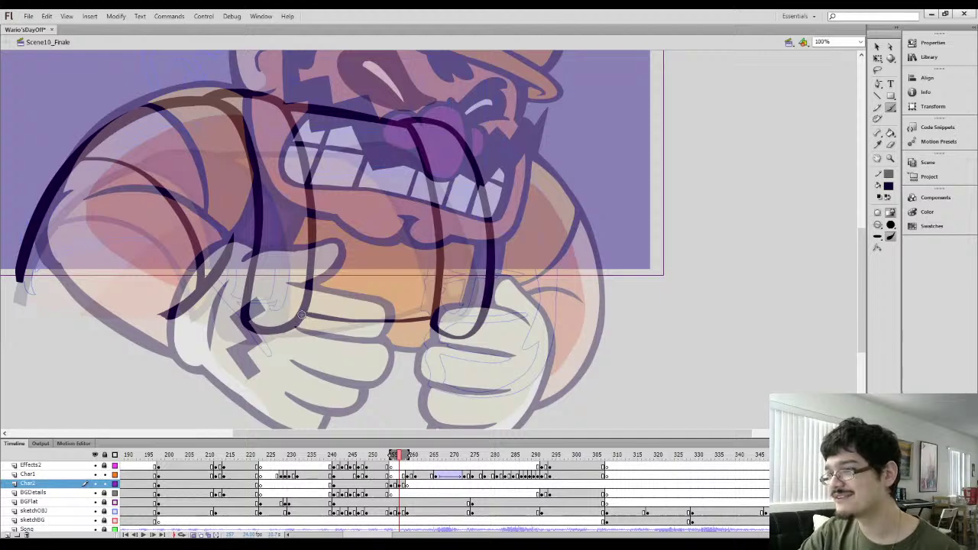
left_click_drag(330, 318, 427, 321)
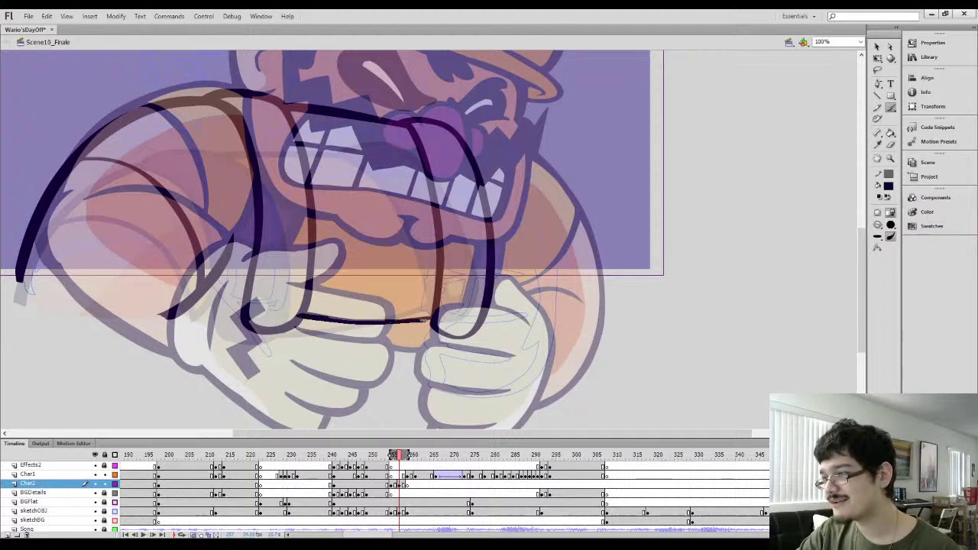
left_click_drag(325, 320, 305, 316)
Compare the new arms against the previous frame by flipping between frames
mouse_move(430, 197)
left_mouse_down()
mouse_move(454, 249)
mouse_move(478, 242)
mouse_move(402, 242)
left_mouse_up()
key(".")
key("i")
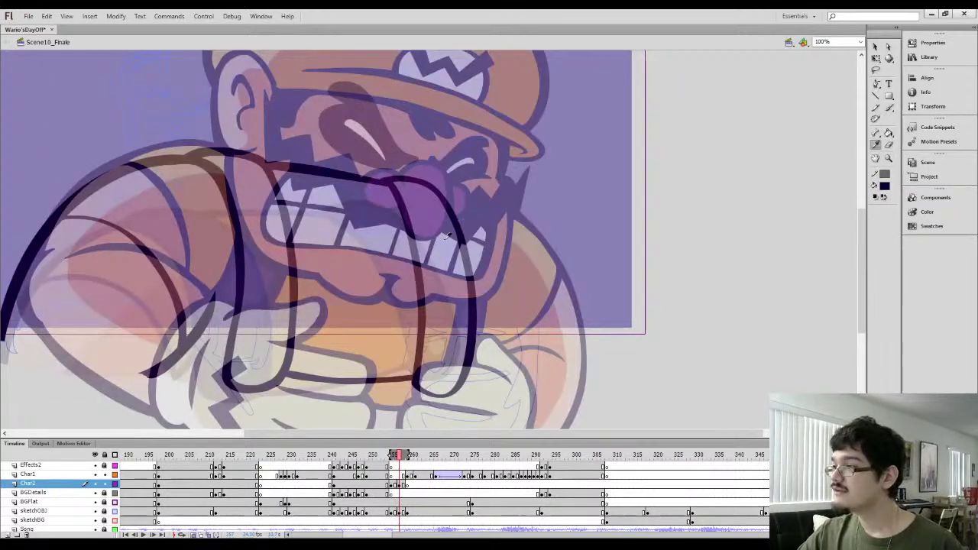
left_click_drag(312, 304, 382, 271)
key(".")
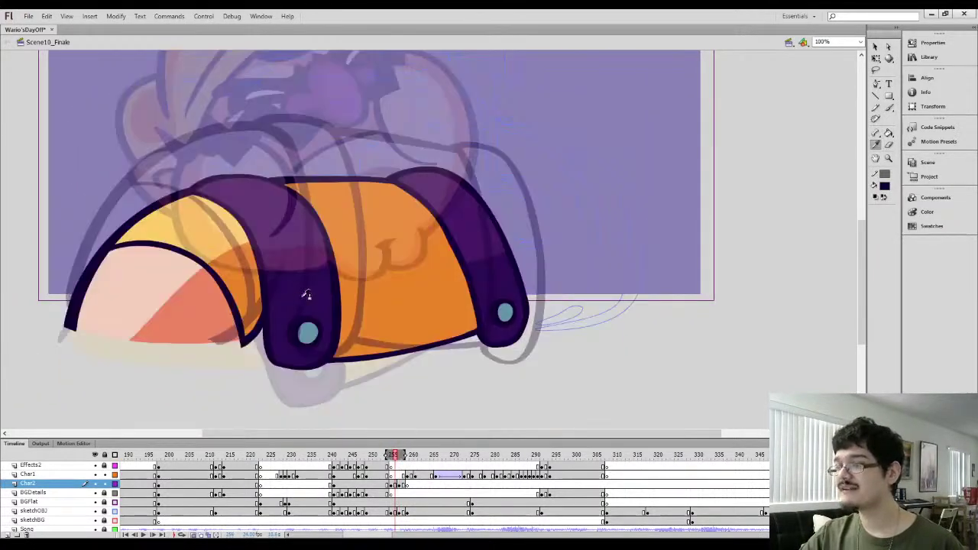
key("period")
key("b")
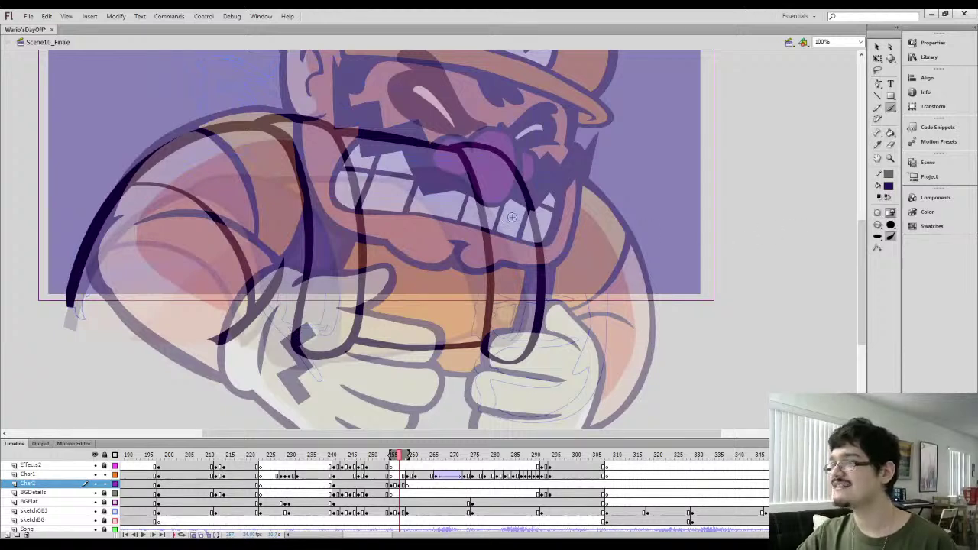
key(".")
key("r")
key("b")
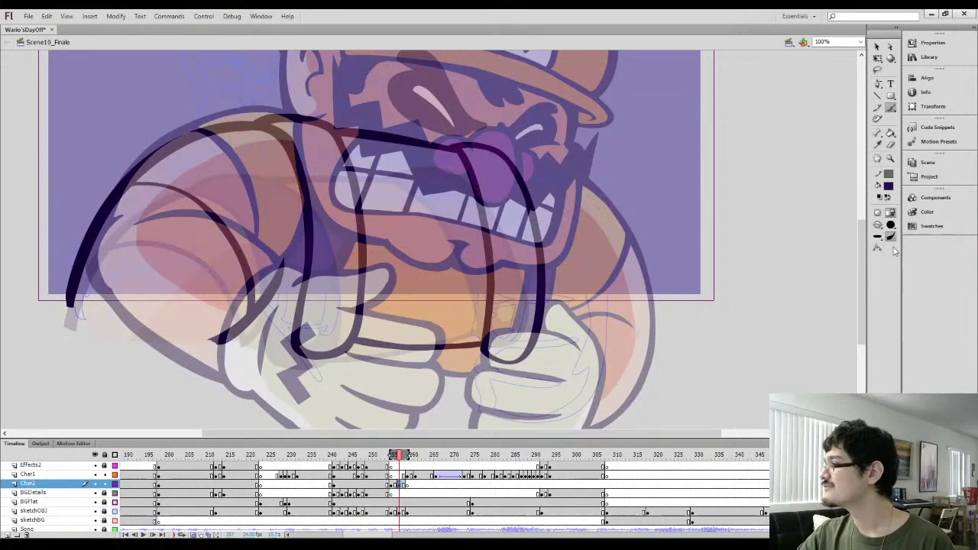
Fill the new arm regions with dark purple sampled from the previous frame
key("k")
left_click(323, 168)
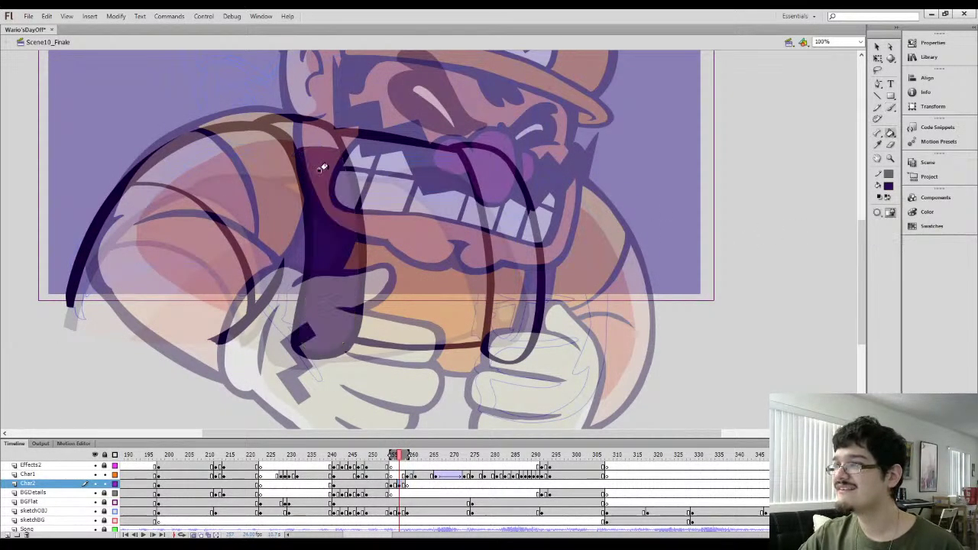
key("b")
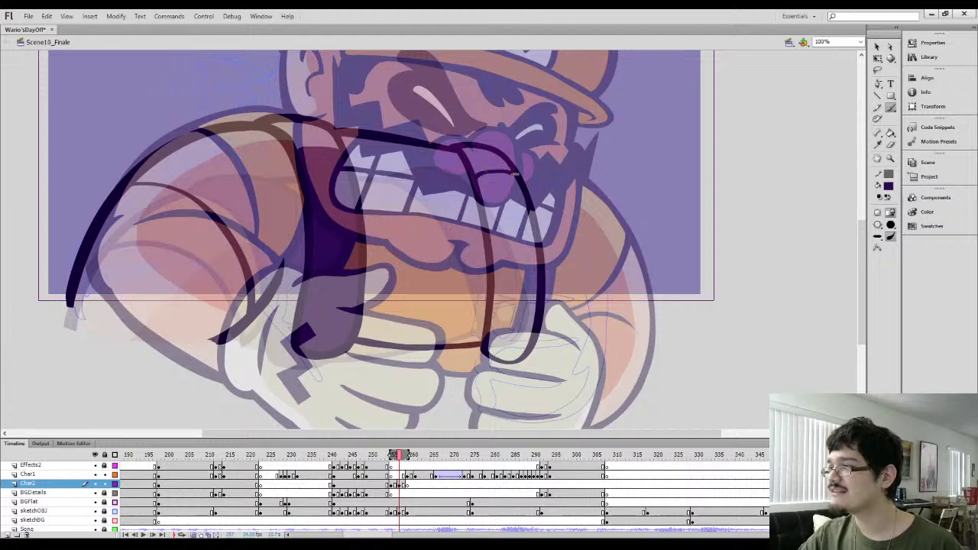
key("k")
key("comma")
key("i")
left_click(457, 229)
key("period")
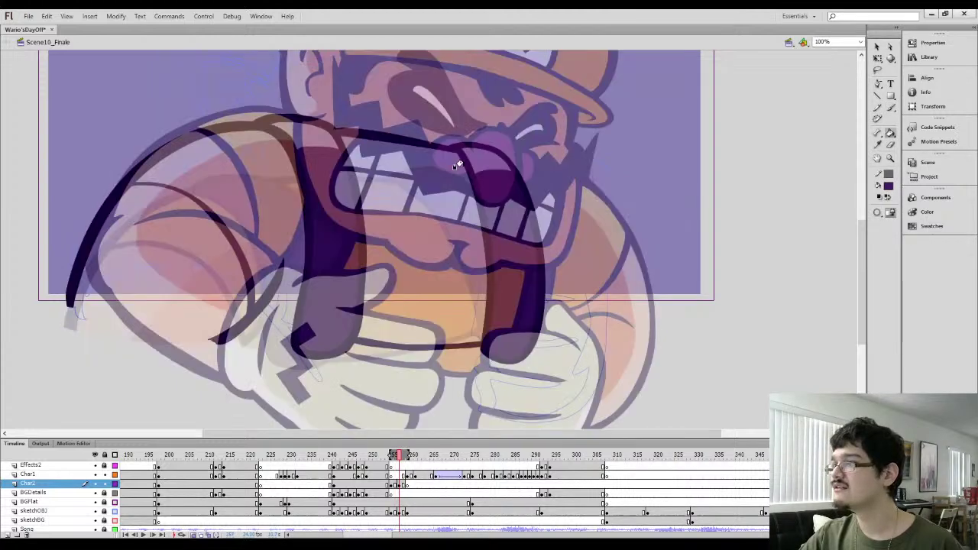
left_click(475, 160)
left_click(311, 138)
Sample the overalls' orange from the previous frame and fill the overalls area
key("comma")
key("i")
left_click(395, 304)
key("period")
left_click(396, 274)
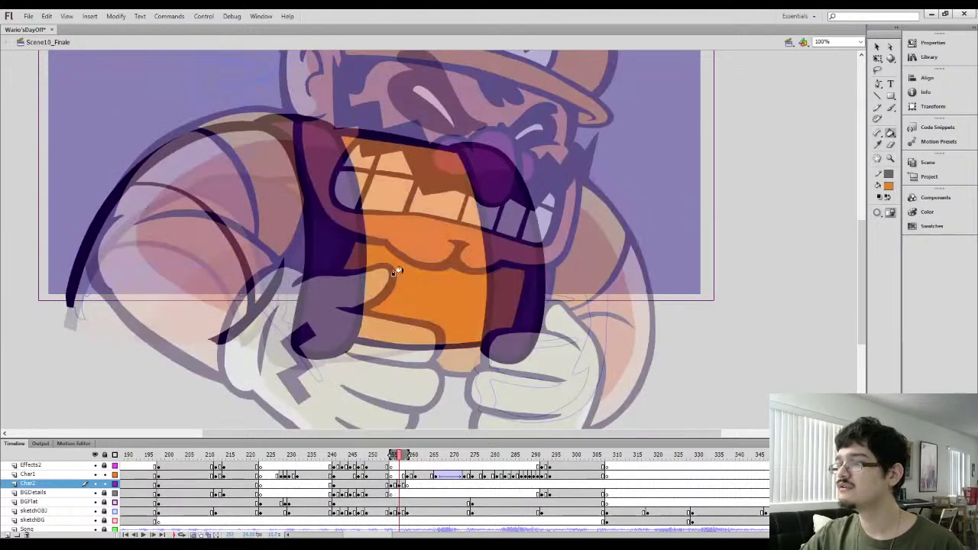
left_click_drag(275, 261, 394, 230)
With the dark navy outline colour, extend and thicken the left arm outline downward
key("b")
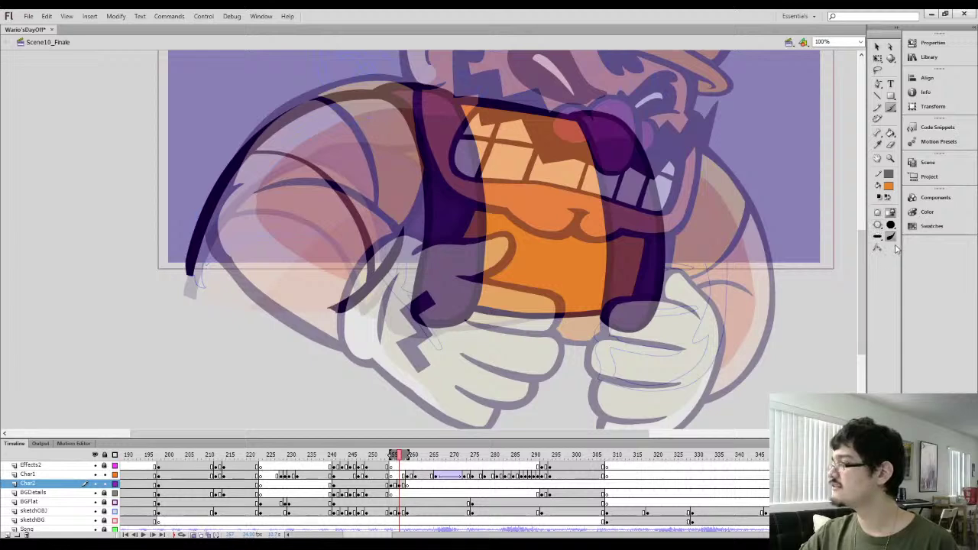
key("i")
left_click(342, 308)
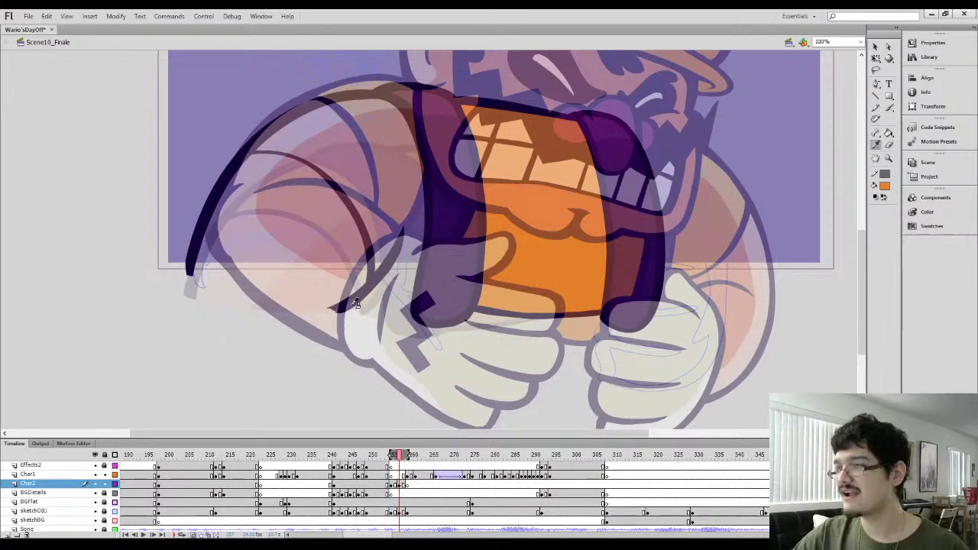
key("b")
mouse_move(342, 307)
left_mouse_down()
mouse_move(331, 309)
mouse_move(332, 299)
mouse_move(298, 314)
left_mouse_up()
key("e")
key("b")
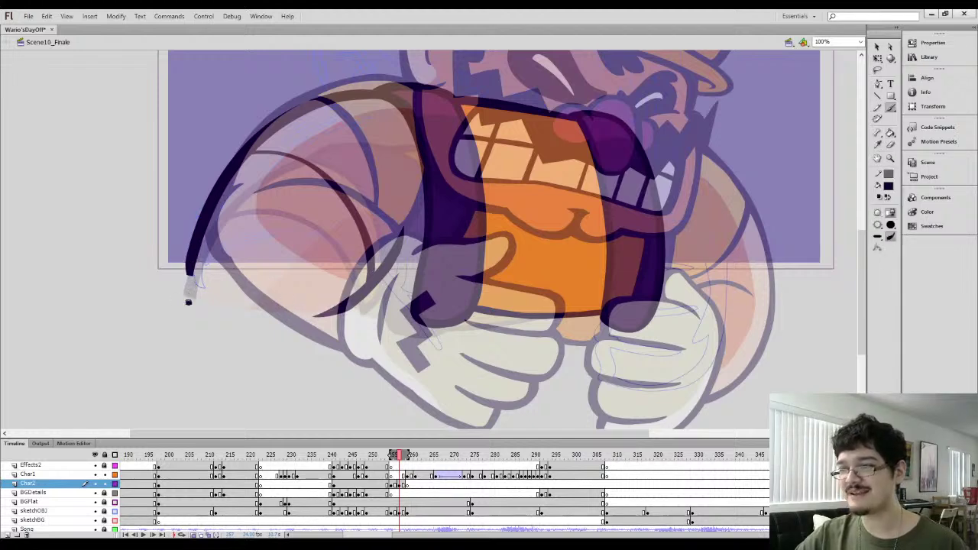
left_click_drag(188, 301, 184, 260)
mouse_move(190, 306)
left_mouse_down()
mouse_move(178, 243)
mouse_move(178, 321)
mouse_move(185, 246)
left_mouse_up()
key("e")
key("b")
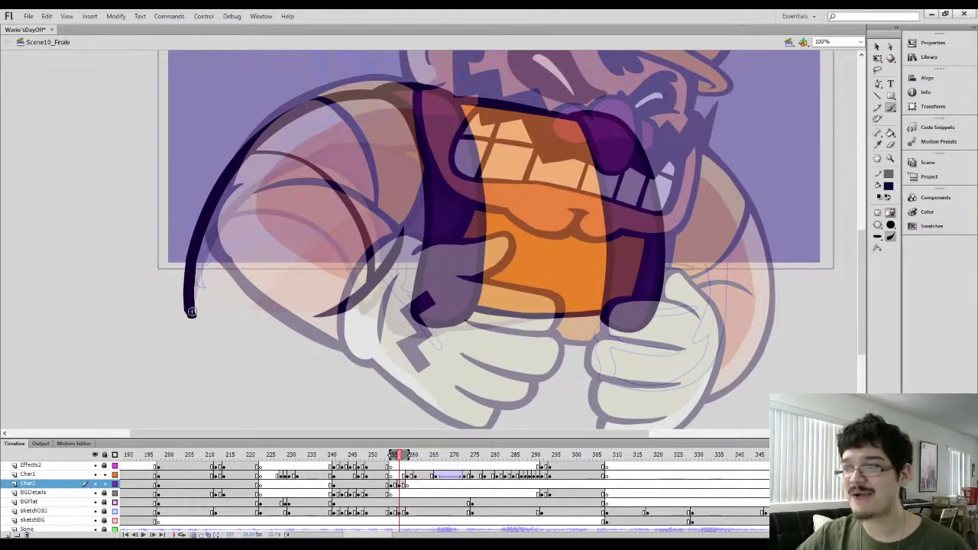
Smooth the left arm outline stroke so it ends in a rounded tip
key("l")
left_click_drag(191, 313, 246, 191)
key("v")
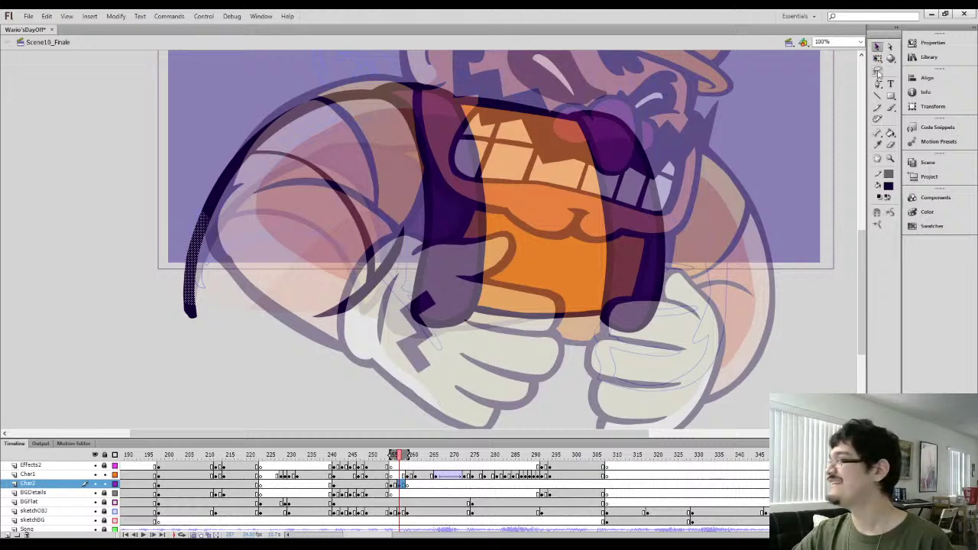
left_click(895, 214)
left_click(186, 375)
left_click_drag(220, 321, 238, 325)
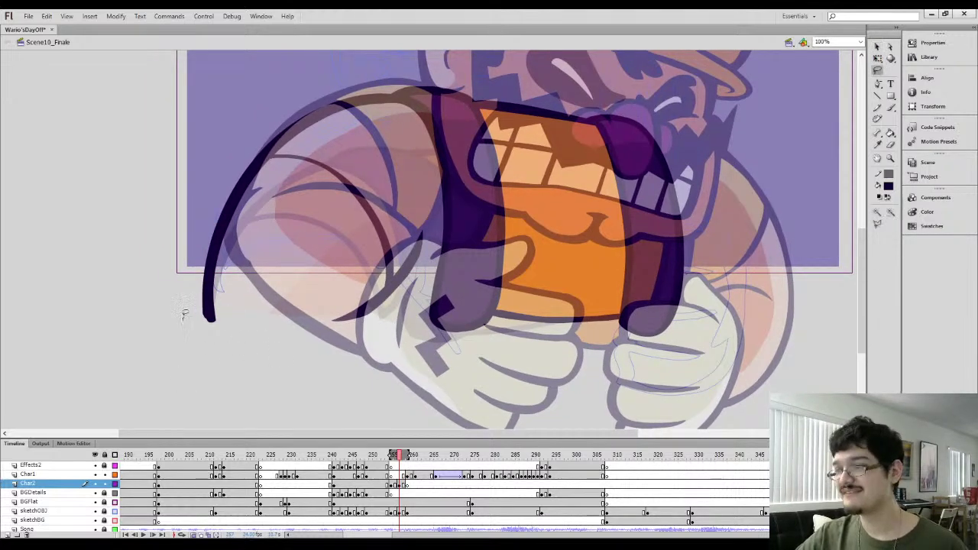
key("b")
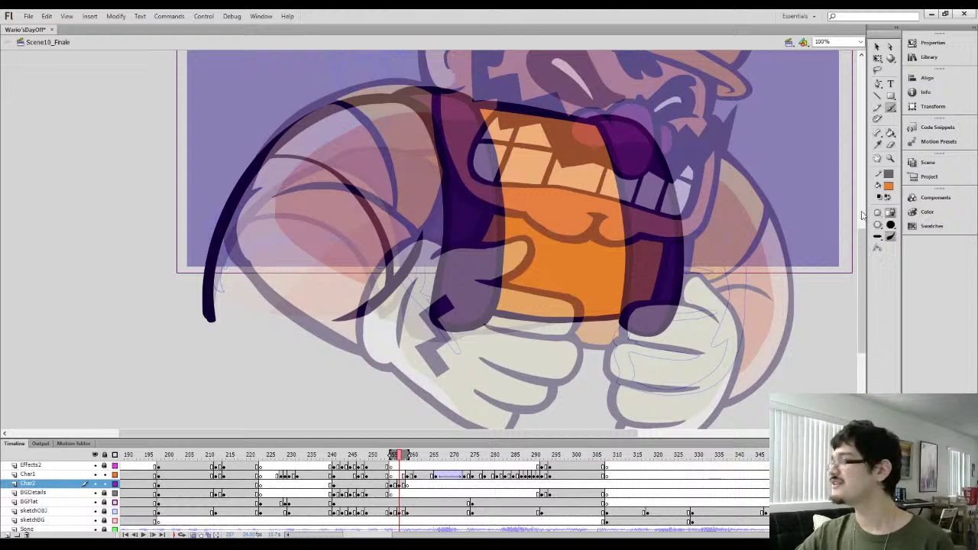
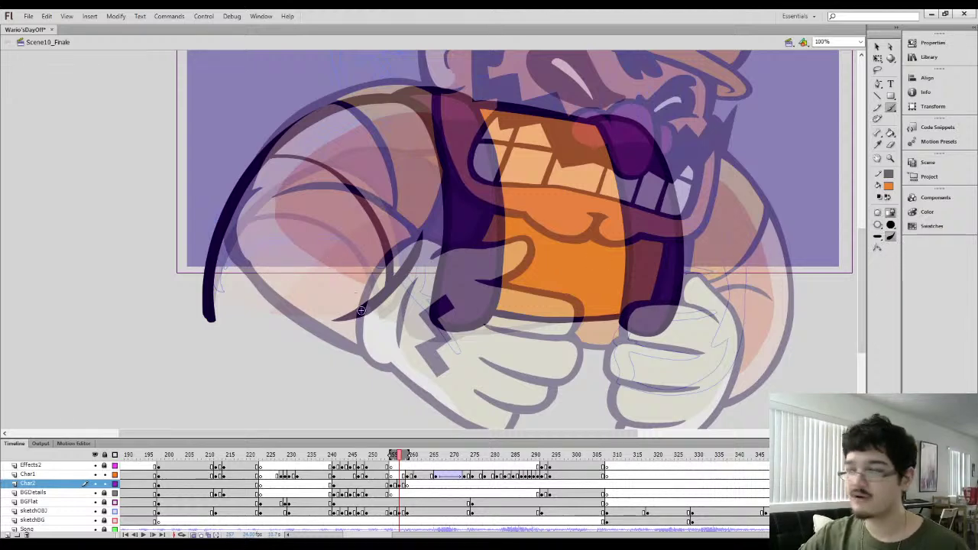
Draw an orange edge under the arm and try an orange arm fill, then undo the fill
mouse_move(432, 310)
left_mouse_down()
mouse_move(369, 342)
mouse_move(320, 343)
mouse_move(298, 320)
mouse_move(338, 240)
mouse_move(409, 170)
left_mouse_up()
key("ctrl+z")
mouse_move(431, 316)
left_mouse_down()
mouse_move(389, 335)
mouse_move(312, 343)
mouse_move(282, 314)
mouse_move(312, 218)
mouse_move(339, 180)
mouse_move(417, 137)
left_mouse_up()
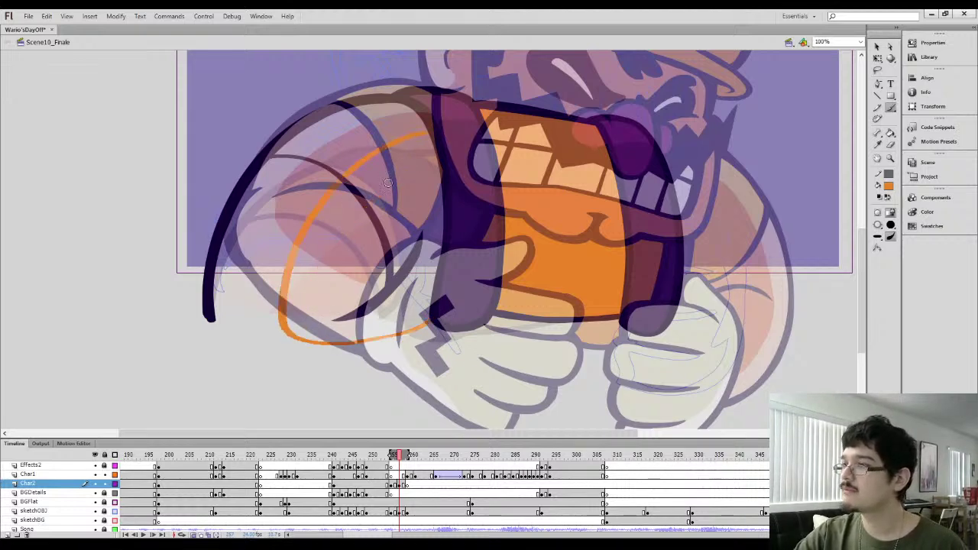
key("k")
left_click(328, 244)
key("period")
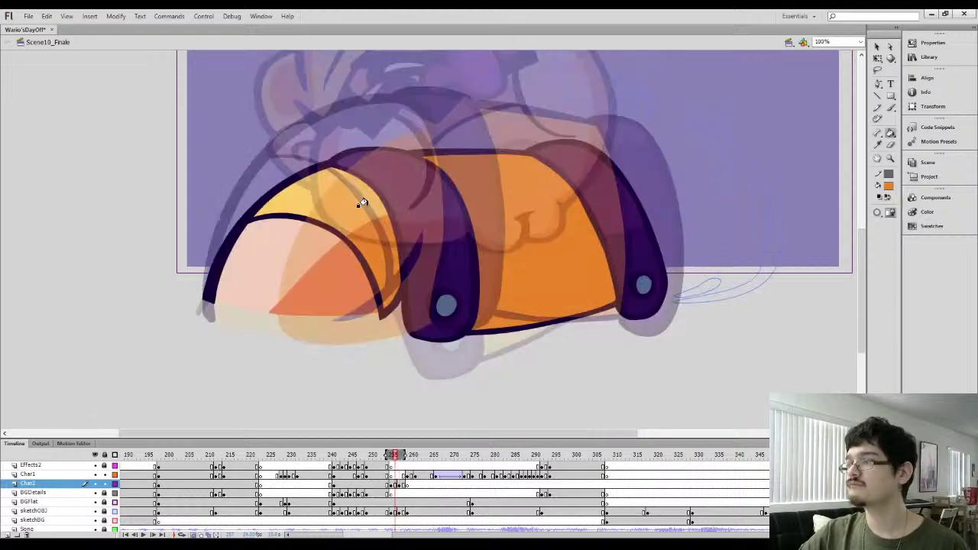
key("comma")
key("b")
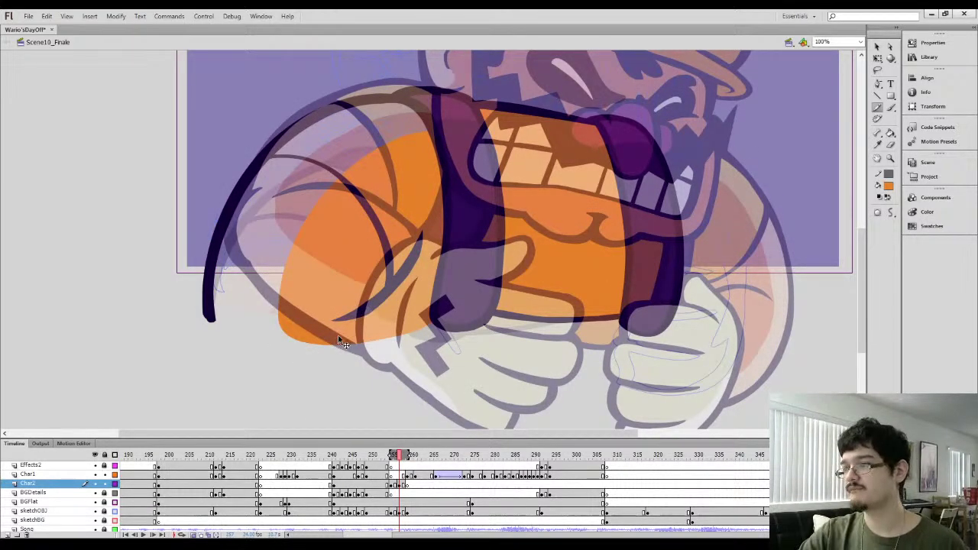
key("ctrl+z")
Sample the dark purple outline colour and draw a curved outline under the arm
key("i")
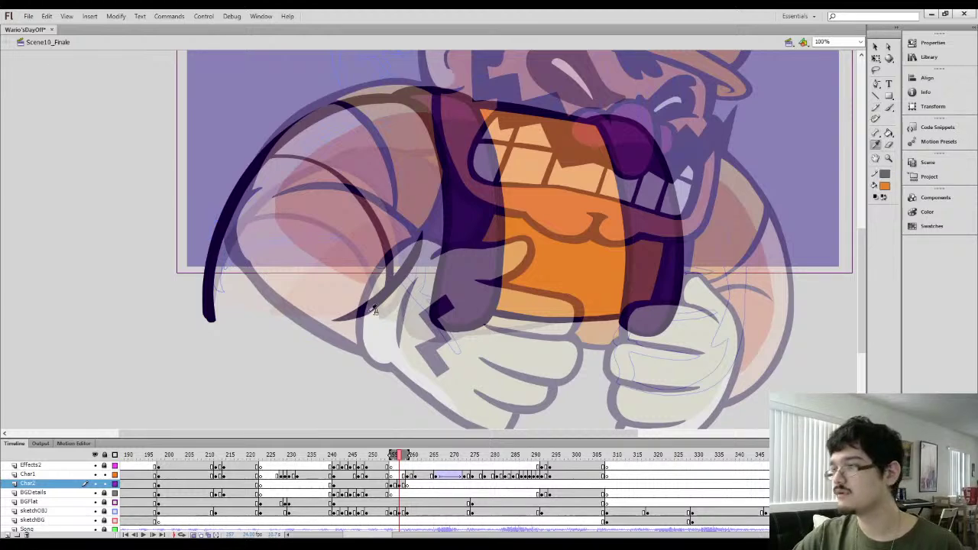
left_click(369, 311)
key("b")
mouse_move(360, 315)
left_mouse_down()
mouse_move(406, 326)
mouse_move(426, 320)
left_mouse_up()
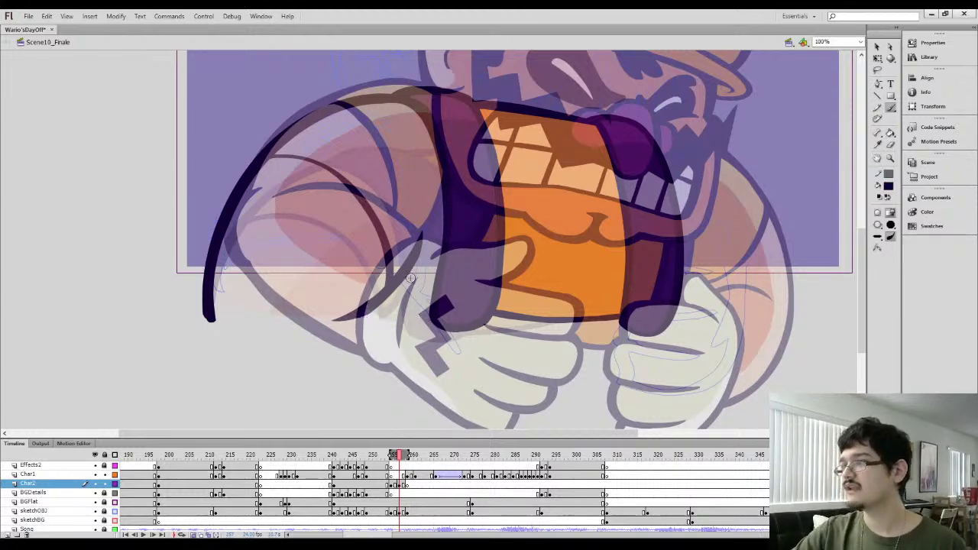
Sample the mouth's orange and paint orange edges along, up and around the arm
key("i")
left_click(562, 259)
key("b")
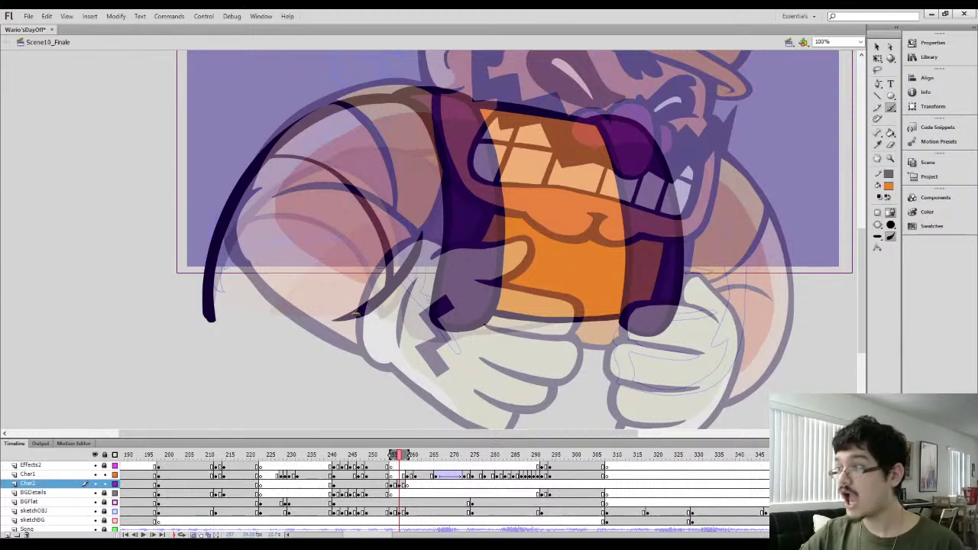
mouse_move(355, 314)
left_mouse_down()
mouse_move(376, 329)
mouse_move(427, 326)
left_mouse_up()
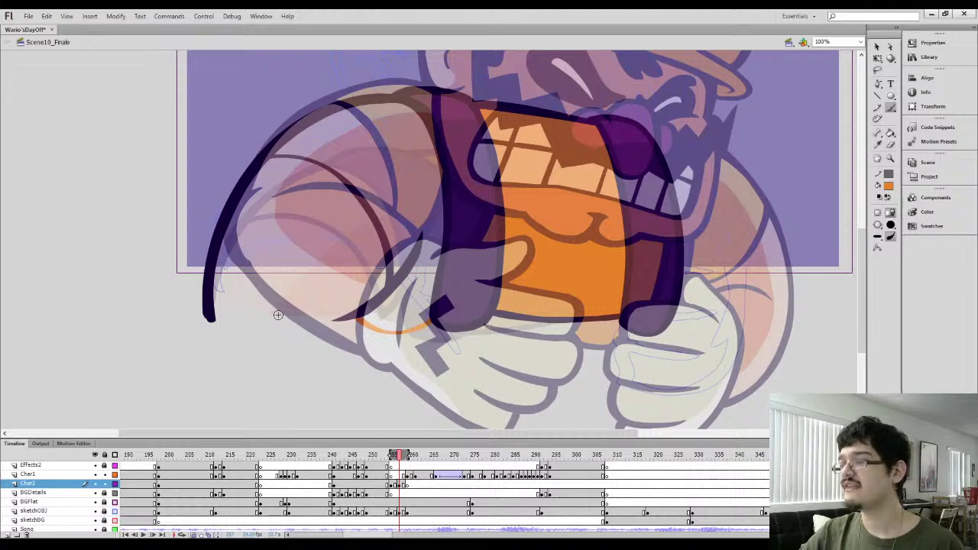
mouse_move(283, 310)
left_mouse_down()
mouse_move(342, 195)
mouse_move(393, 149)
mouse_move(434, 138)
left_mouse_up()
mouse_move(284, 319)
left_mouse_down()
mouse_move(270, 305)
mouse_move(299, 221)
left_mouse_up()
Fill the arm region orange, then fill three arm areas with salmon from the previous frame
key("k")
left_click(353, 170)
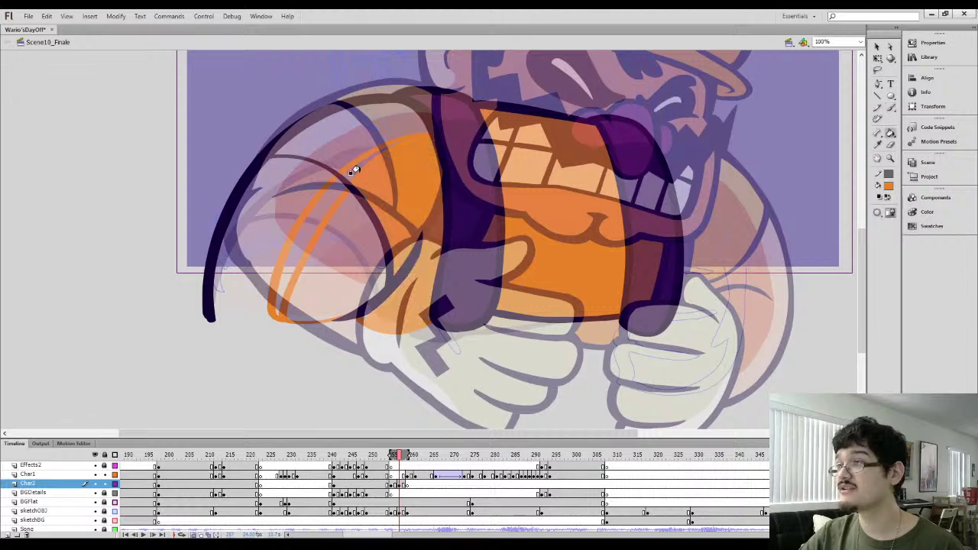
key("comma")
key("i")
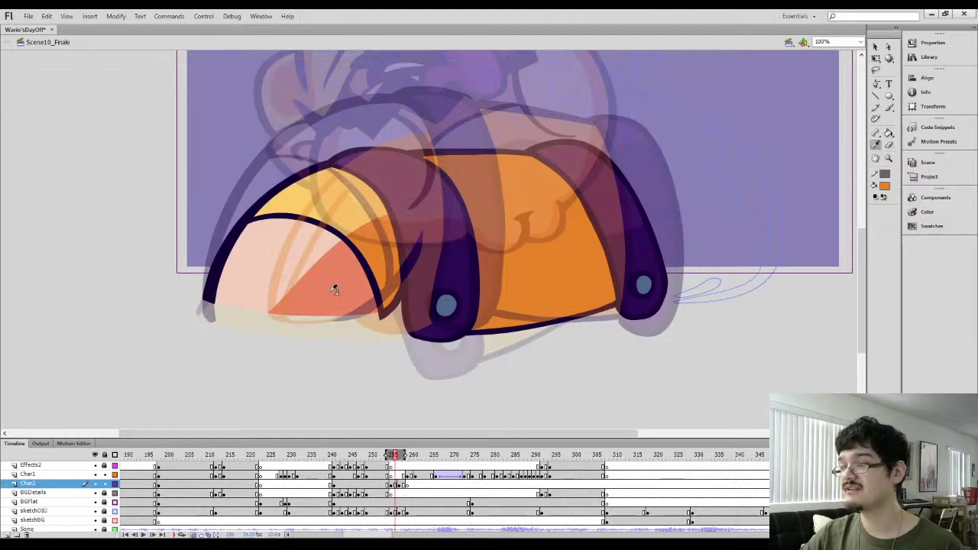
left_click(331, 290)
key("period")
left_click(284, 278)
left_click(277, 268)
left_click(306, 285)
Fill the top of the sleeve yellow, zoom out, and turn off onion skinning
key("comma")
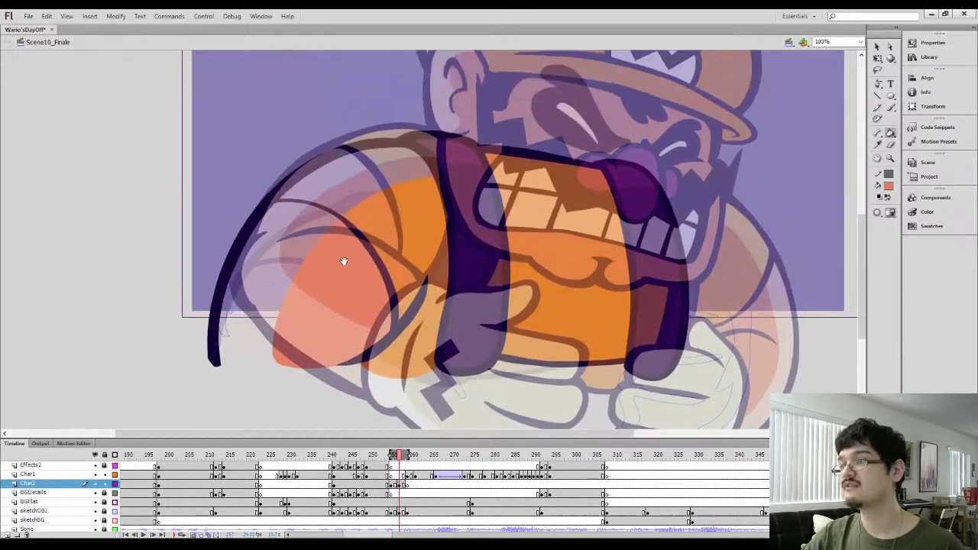
key("comma")
key("period")
key("b")
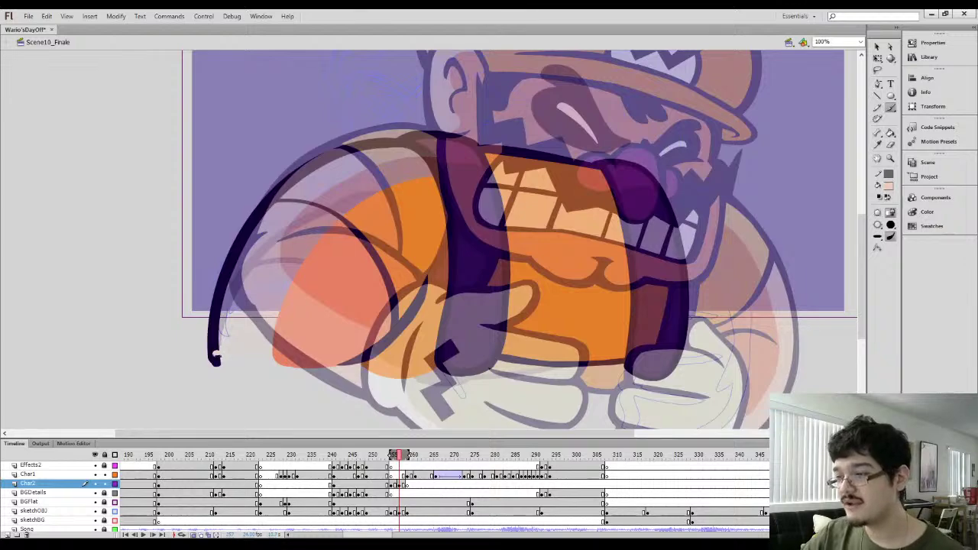
key("k")
key("comma")
key("period")
left_click(326, 190)
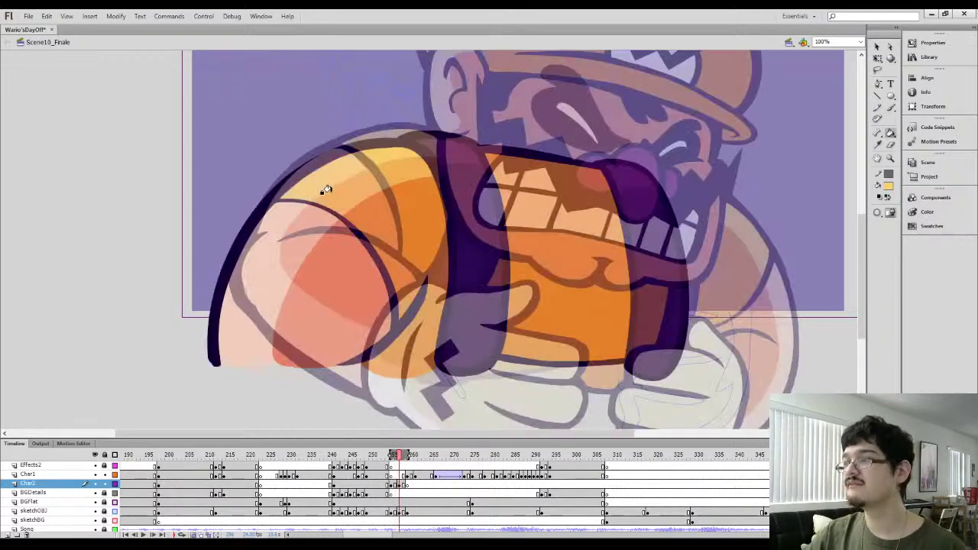
key("ctrl+minus")
left_click(193, 534)
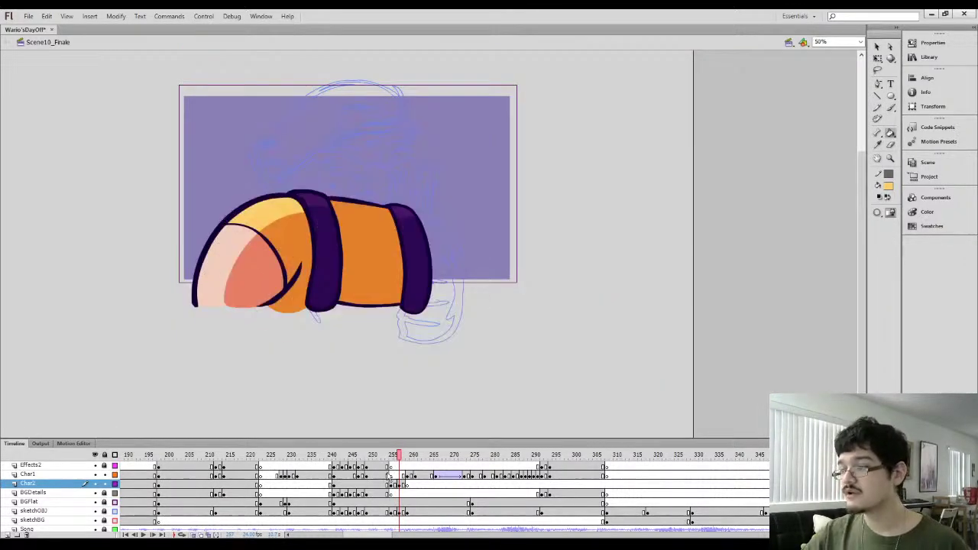
Play the animation and flip between neighbouring frames to compare the two body poses
key("Return")
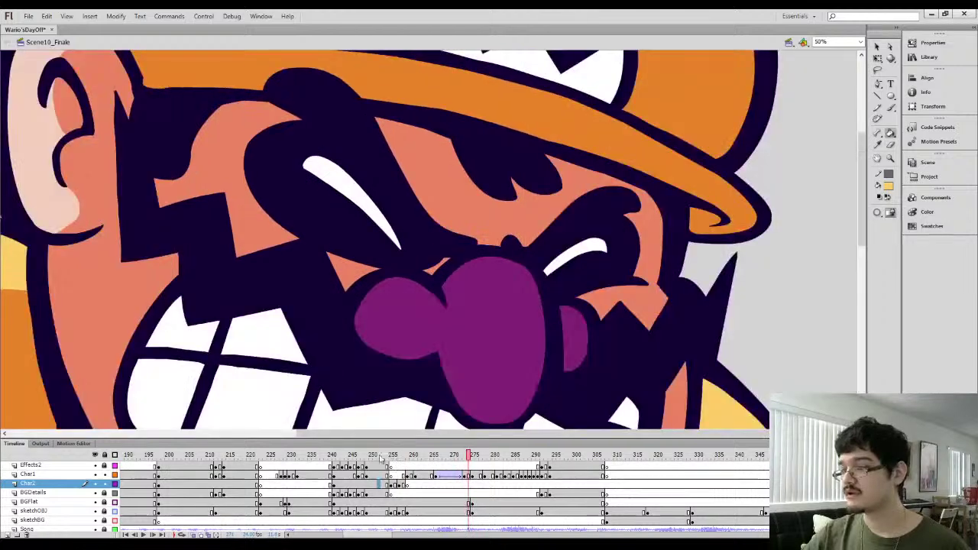
key("comma")
key("comma")
key("comma")
key("comma")
key("comma")
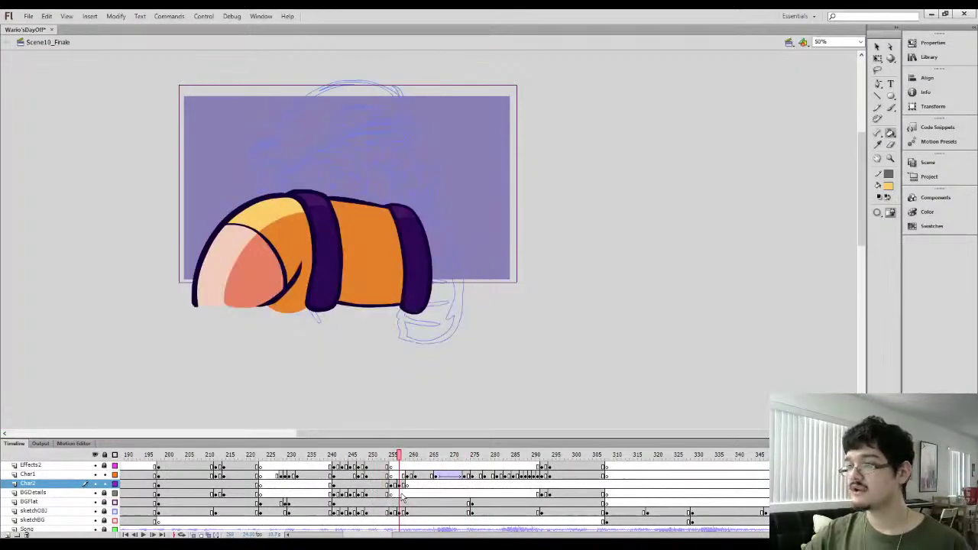
key("period")
key("period")
key("period")
key("period")
key("comma")
key("comma")
key("comma")
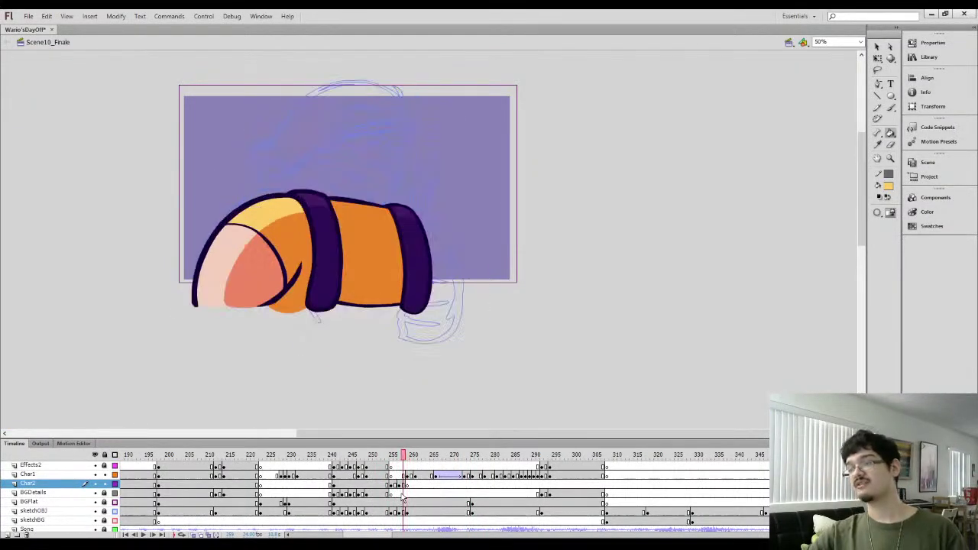
key("period")
key("comma")
key("period")
key("comma")
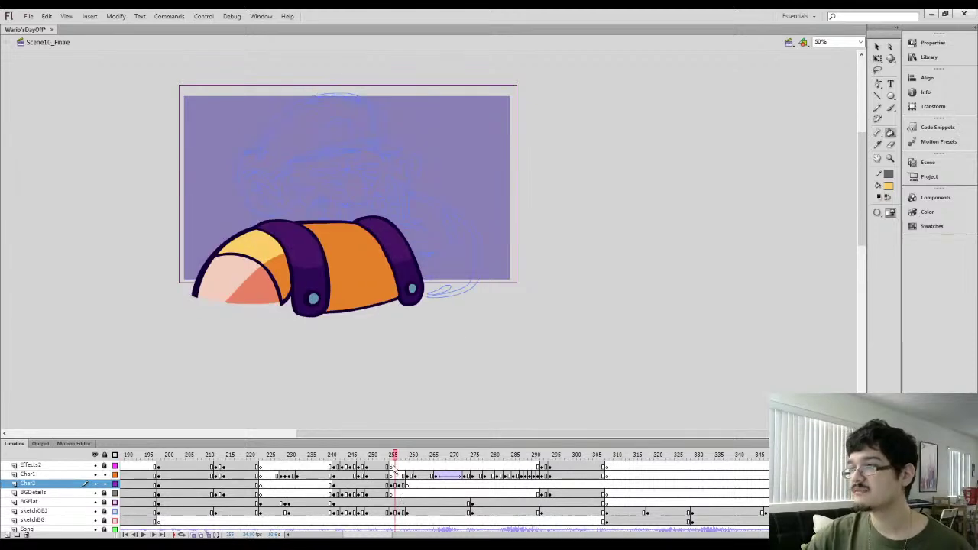
key("period")
key("comma")
key("period")
key("period")
key("period")
key("comma")
key("comma")
key("comma")
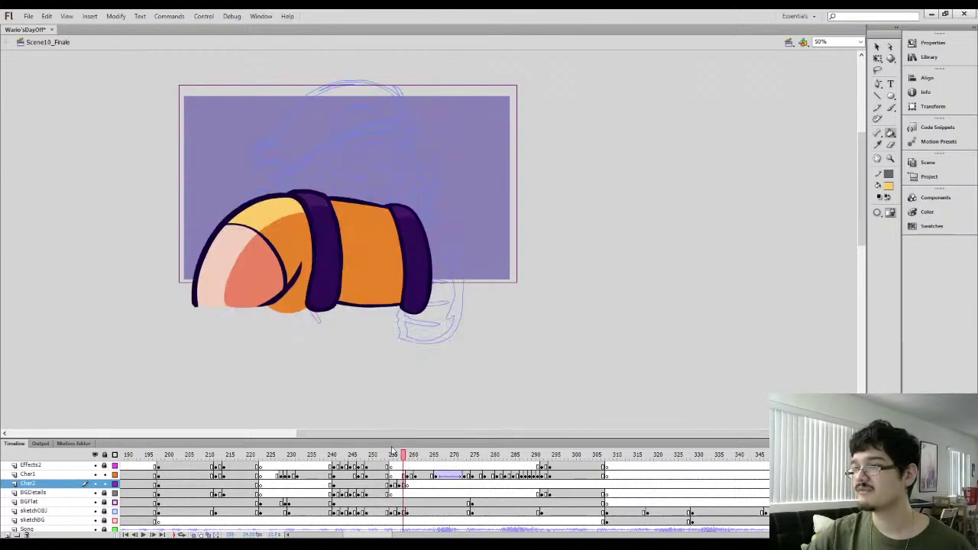
Turn on onion skinning and lasso-select the arm artwork in the Char2 frame
left_click(393, 486)
left_click(402, 486)
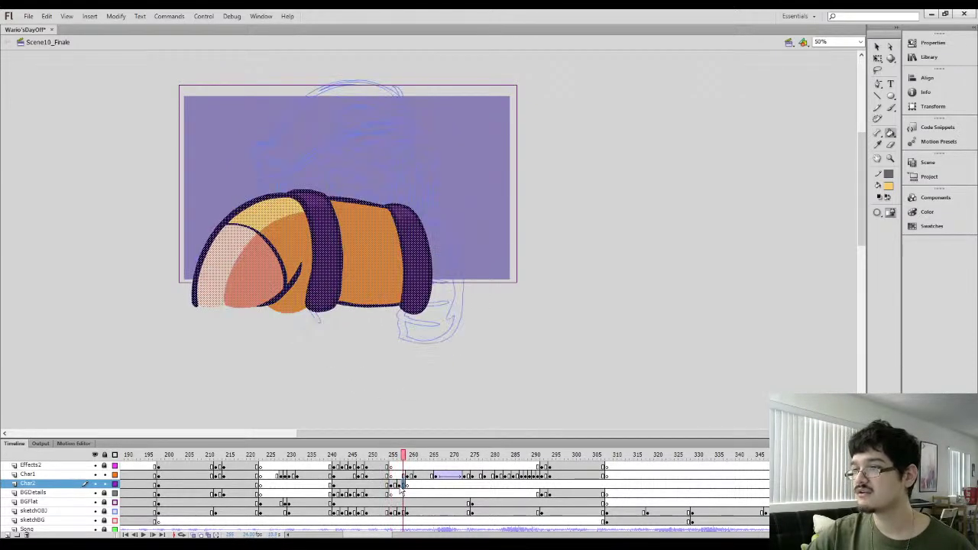
key("comma")
key("comma")
left_click(195, 534)
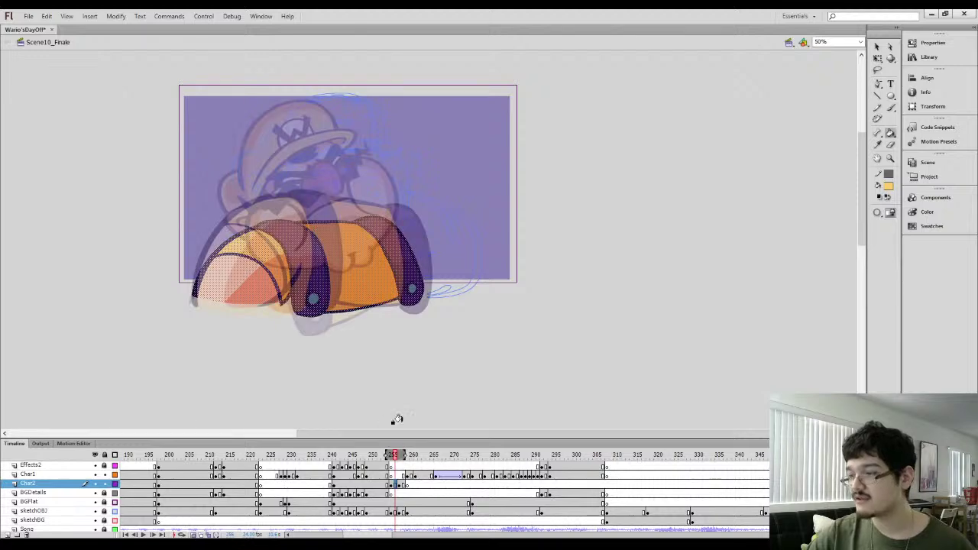
key("l")
mouse_move(249, 181)
left_mouse_down()
mouse_move(237, 389)
mouse_move(203, 243)
left_mouse_up()
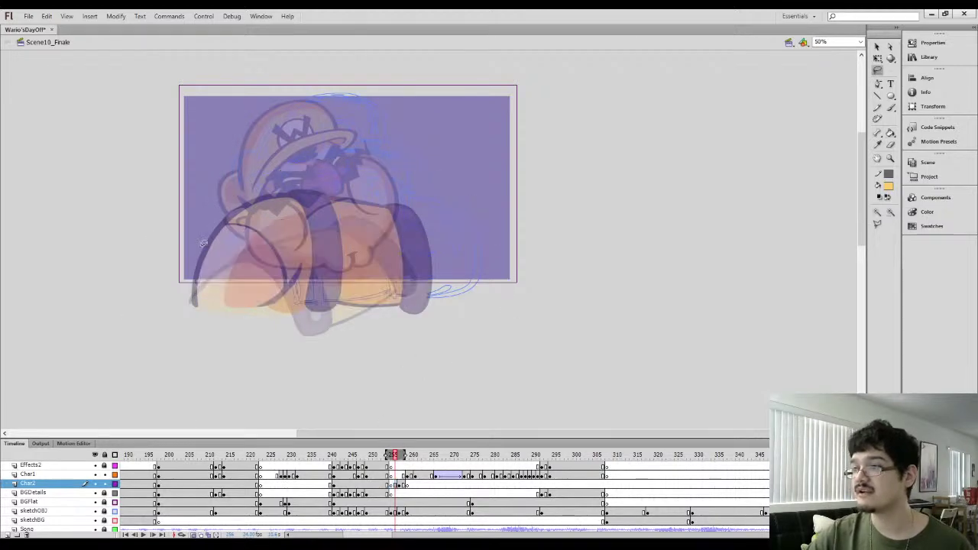
Sample the dark strap colour from the previous frame and view the figure at 100%
key("comma")
key("comma")
key("i")
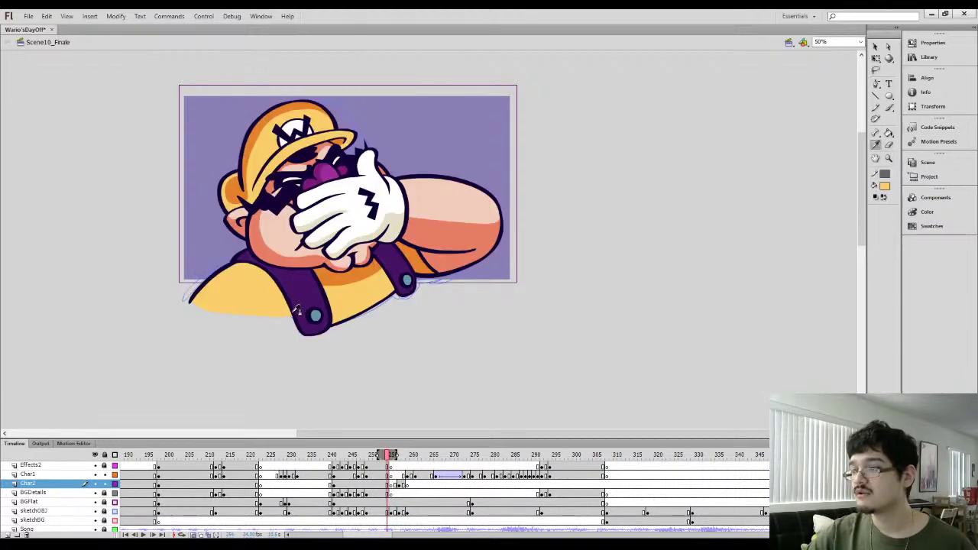
left_click(296, 310)
key("period")
key("ctrl+1")
left_click_drag(223, 269, 275, 136)
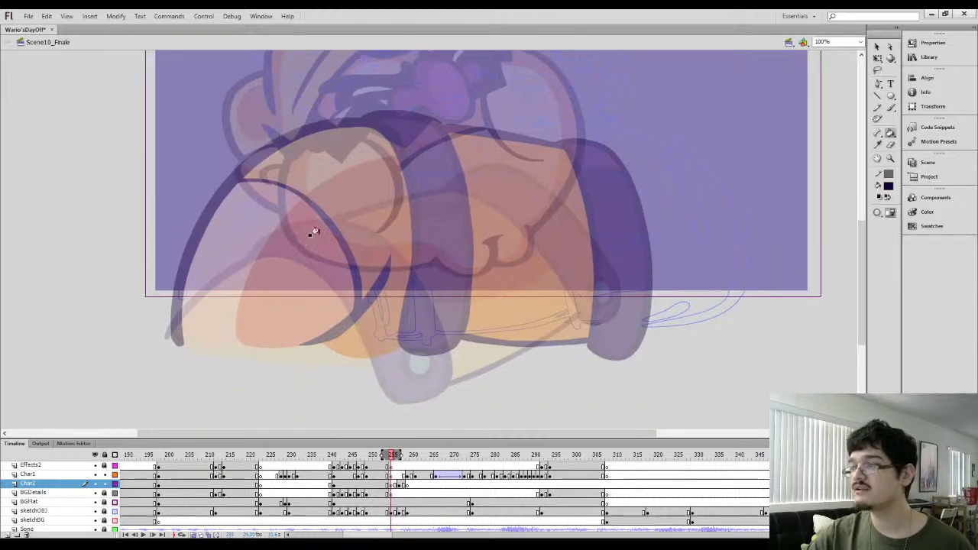
Try several dark brush strokes down from the face, undoing each one
key("b")
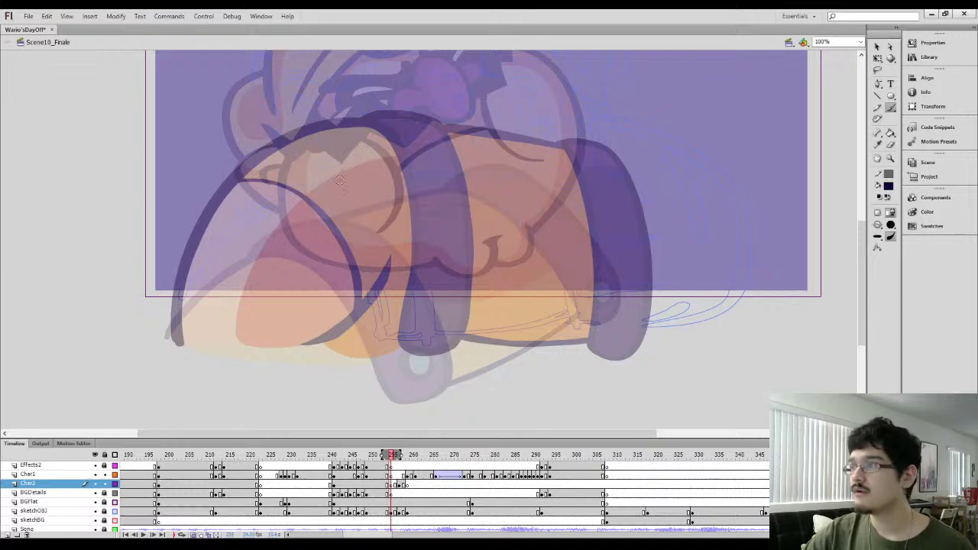
mouse_move(304, 168)
left_mouse_down()
mouse_move(390, 260)
mouse_move(413, 356)
left_mouse_up()
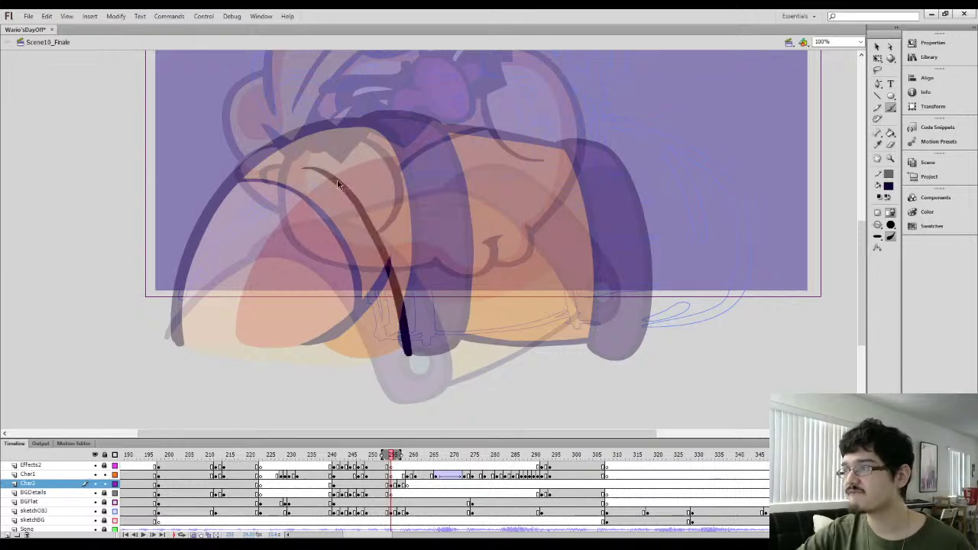
key("ctrl+z")
mouse_move(304, 172)
left_mouse_down()
mouse_move(365, 238)
mouse_move(399, 359)
mouse_move(432, 374)
mouse_move(455, 353)
mouse_move(386, 158)
left_mouse_up()
key("ctrl+z")
mouse_move(306, 157)
left_mouse_down()
mouse_move(352, 180)
mouse_move(398, 301)
left_mouse_up()
key("ctrl+z")
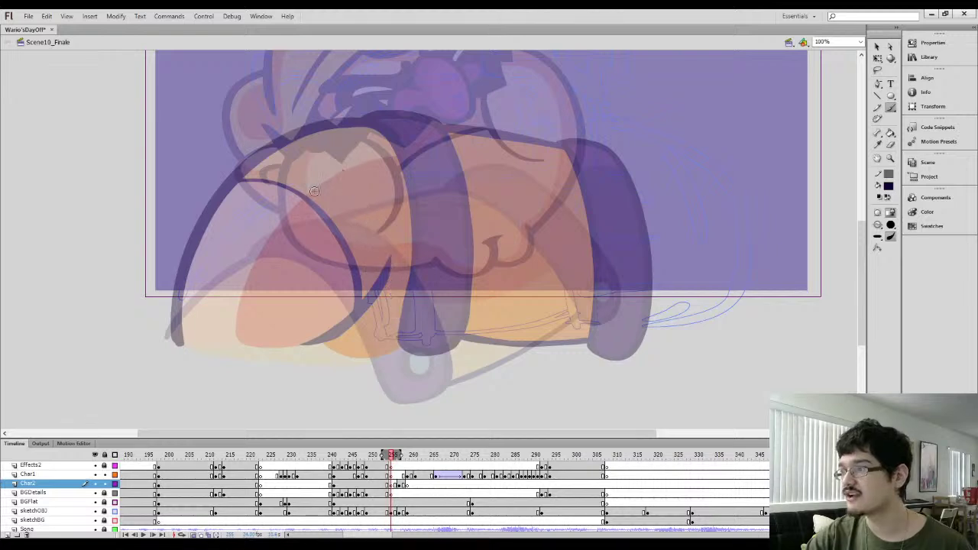
mouse_move(291, 168)
left_mouse_down()
mouse_move(326, 186)
mouse_move(416, 367)
mouse_move(449, 361)
mouse_move(447, 303)
mouse_move(418, 221)
mouse_move(368, 157)
mouse_move(355, 229)
mouse_move(394, 370)
left_mouse_up()
key("ctrl+z")
key("ctrl+z")
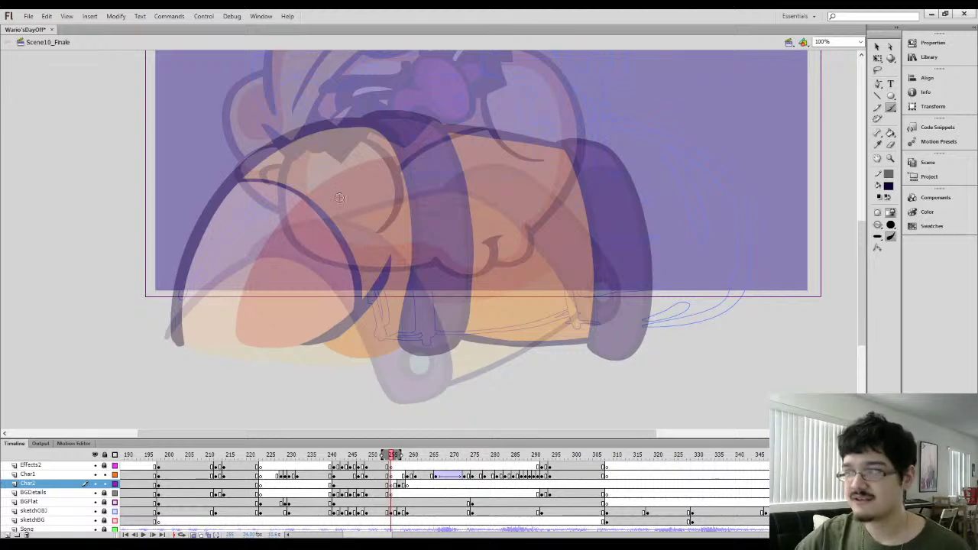
key("comma")
key("period")
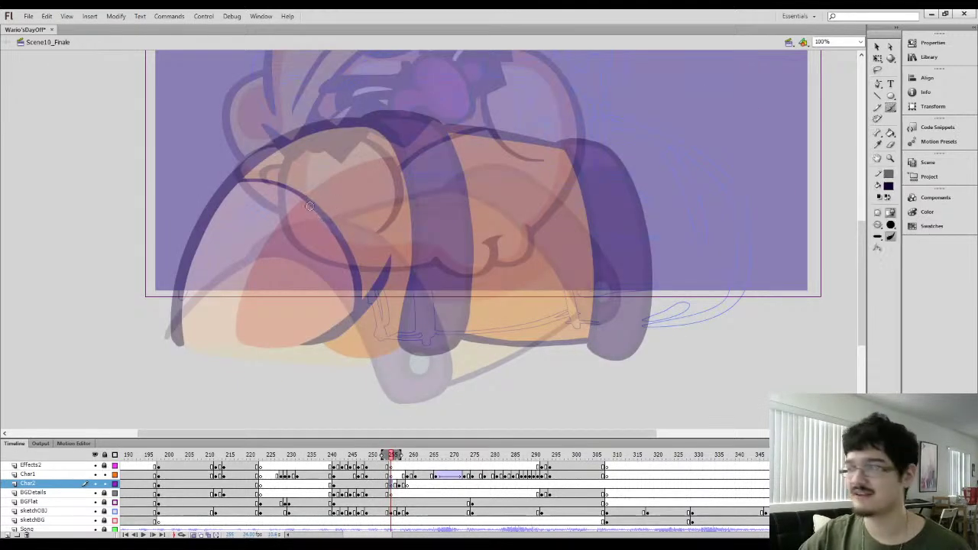
Attempt the dark outline from face to strap and a white eye highlight, undoing them all
mouse_move(277, 185)
left_mouse_down()
mouse_move(308, 198)
mouse_move(364, 264)
mouse_move(401, 358)
left_mouse_up()
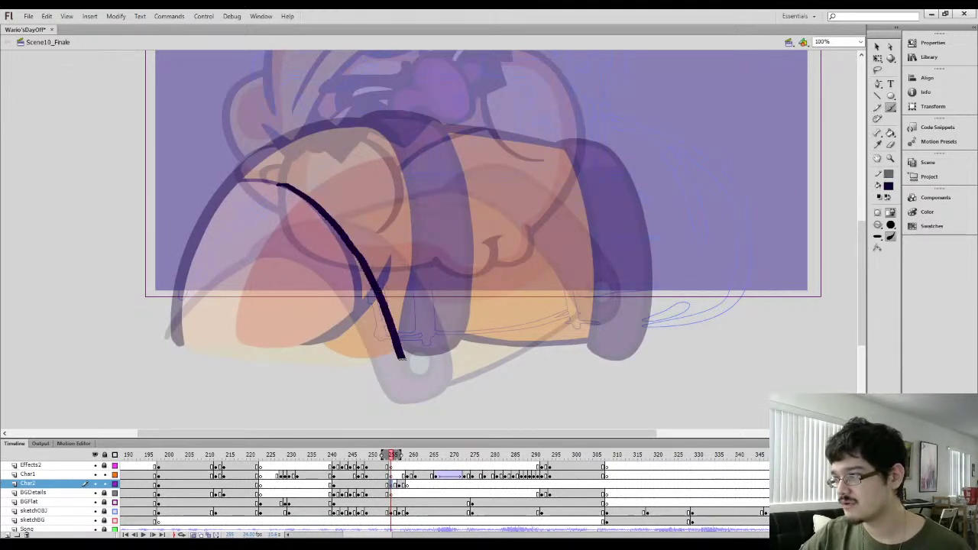
key("ctrl+z")
mouse_move(261, 184)
left_mouse_down()
mouse_move(296, 198)
mouse_move(418, 369)
mouse_move(422, 261)
mouse_move(315, 152)
mouse_move(430, 272)
left_mouse_up()
key("ctrl+z")
mouse_move(430, 365)
left_mouse_down()
mouse_move(401, 365)
mouse_move(346, 269)
mouse_move(293, 220)
mouse_move(291, 181)
mouse_move(353, 247)
mouse_move(403, 357)
mouse_move(416, 365)
mouse_move(449, 357)
mouse_move(407, 245)
mouse_move(312, 135)
left_mouse_up()
key("ctrl+z")
mouse_move(292, 166)
left_mouse_down()
mouse_move(316, 209)
mouse_move(339, 188)
mouse_move(358, 191)
left_mouse_up()
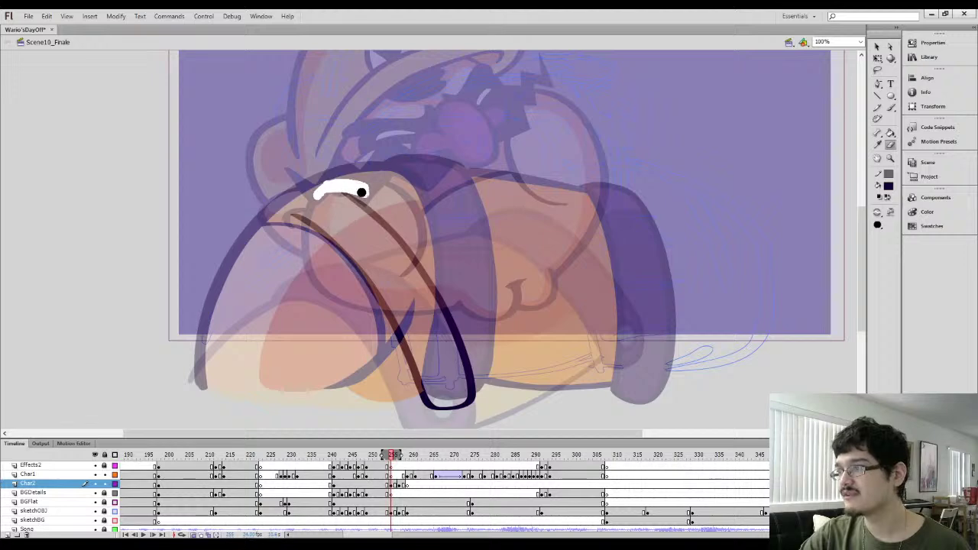
key("ctrl+z")
Rotate the dark curved outline with Free Transform so it fits the sketch
left_click(427, 277, "ctrl")
key("q")
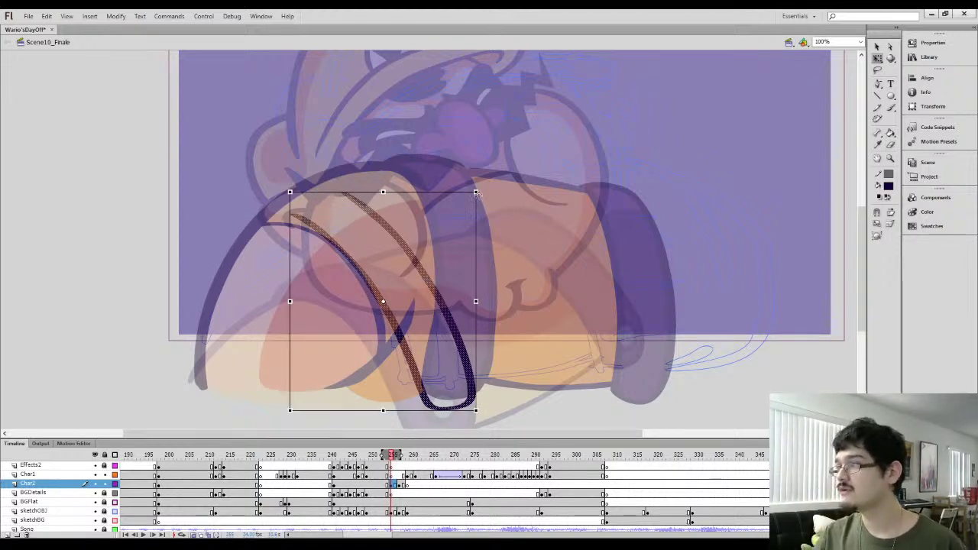
mouse_move(475, 192)
left_mouse_down()
mouse_move(477, 178)
mouse_move(453, 180)
left_mouse_up()
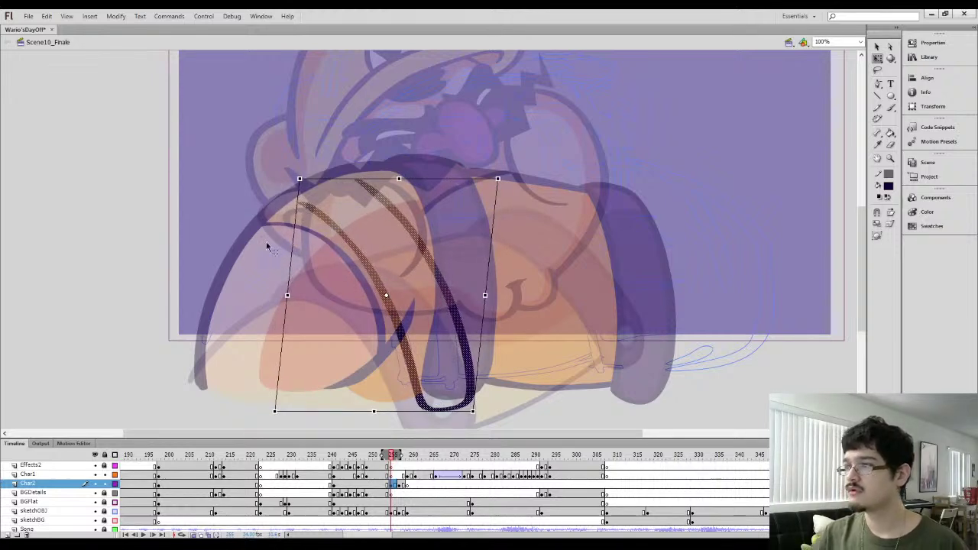
left_click(238, 261)
Paint the dark stroke up the head's left edge, redrawing until clean, and zoom to 200%
left_click_drag(265, 284, 292, 247)
key("b")
key("b")
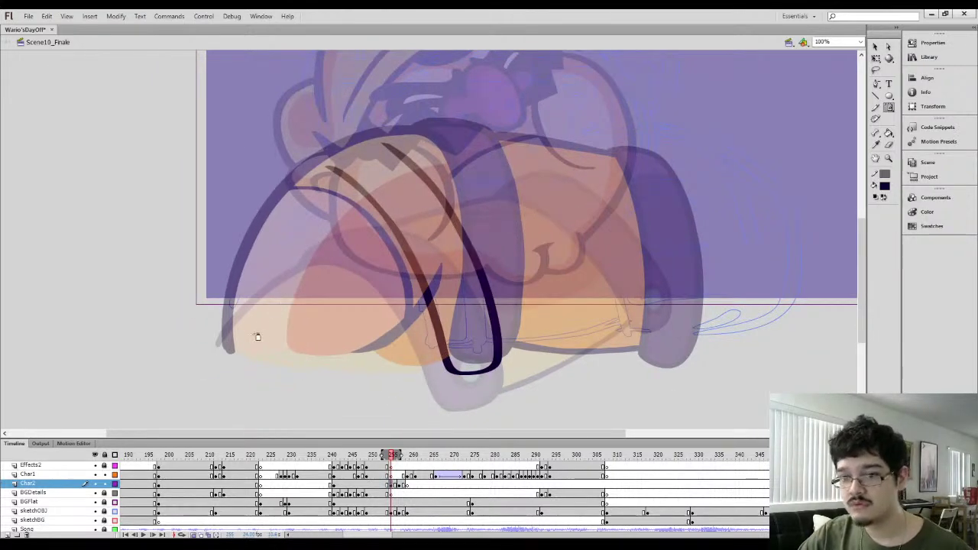
mouse_move(223, 350)
left_mouse_down()
mouse_move(246, 255)
mouse_move(312, 177)
left_mouse_up()
key("ctrl+z")
mouse_move(223, 350)
left_mouse_down()
mouse_move(231, 302)
mouse_move(299, 193)
left_mouse_up()
key("ctrl+z")
mouse_move(224, 350)
left_mouse_down()
mouse_move(227, 300)
mouse_move(268, 224)
mouse_move(346, 151)
mouse_move(374, 139)
left_mouse_up()
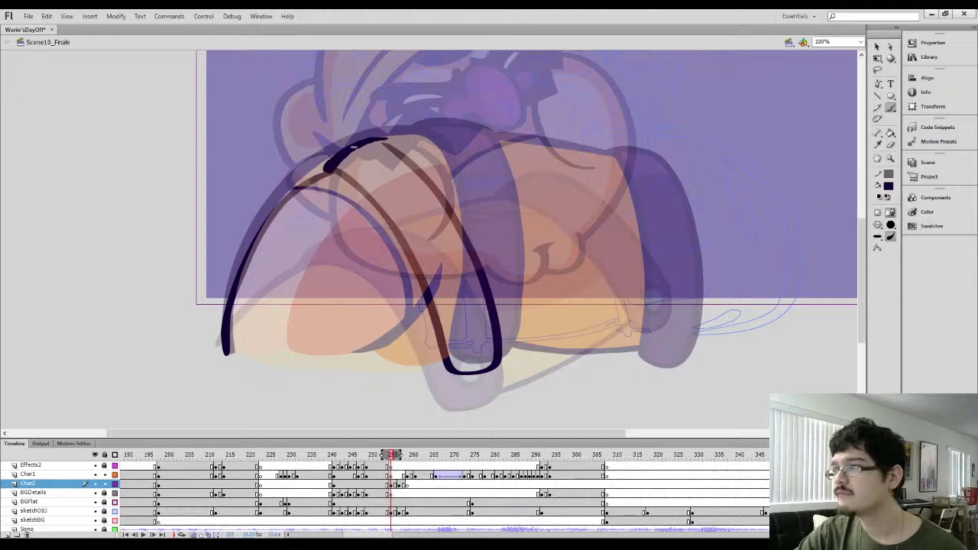
key("ctrl+z")
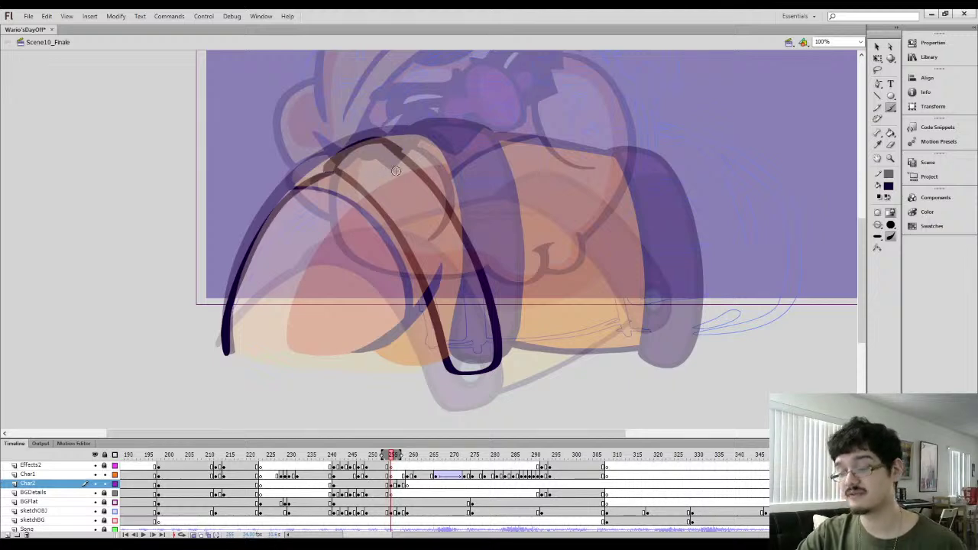
key("ctrl+equal")
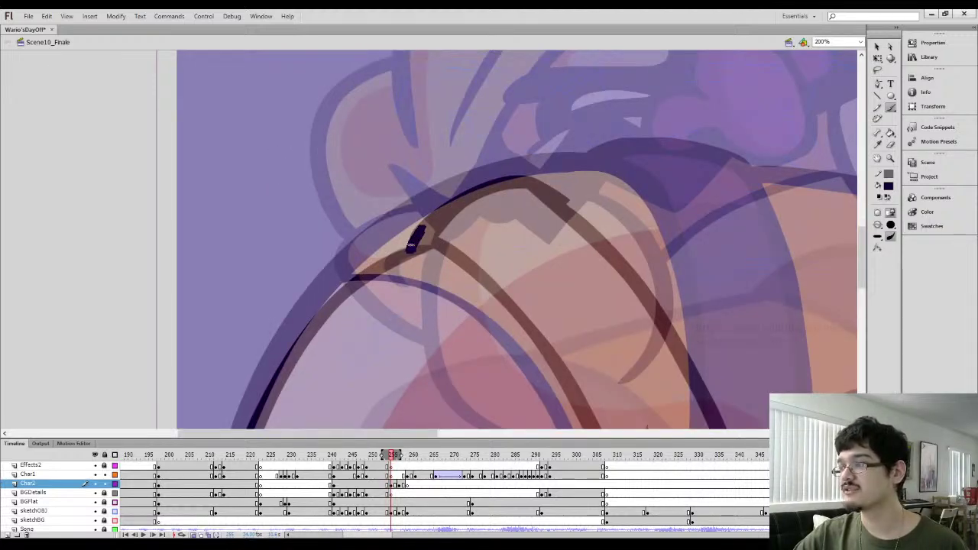
Erase the stray mark at the top of the head outline
left_click_drag(419, 236, 321, 235)
left_click_drag(414, 180, 465, 211)
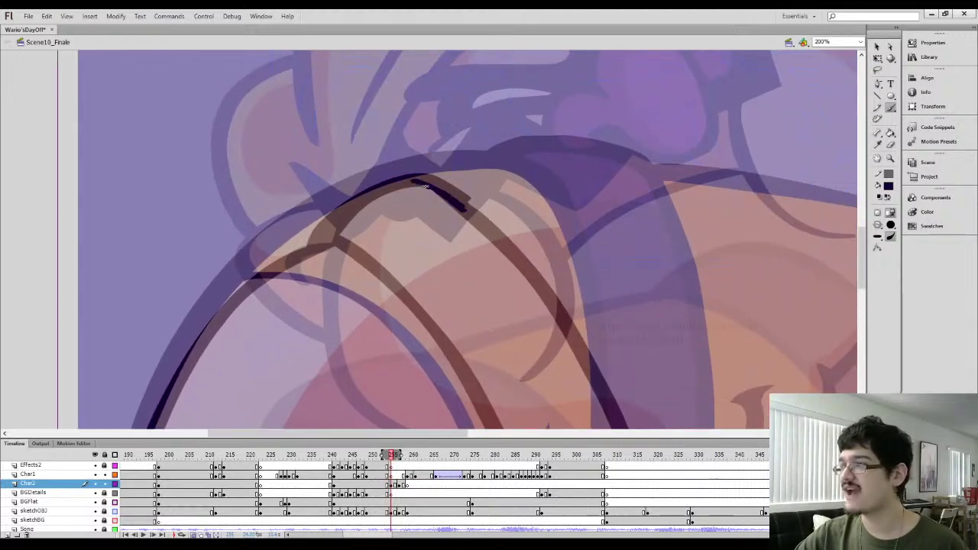
key("ctrl+z")
key("e")
mouse_move(411, 162)
left_mouse_down()
mouse_move(517, 235)
mouse_move(527, 253)
left_mouse_up()
Lasso the rough section of the top line and smooth it
key("l")
mouse_move(404, 191)
left_mouse_down()
mouse_move(507, 226)
mouse_move(524, 277)
left_mouse_up()
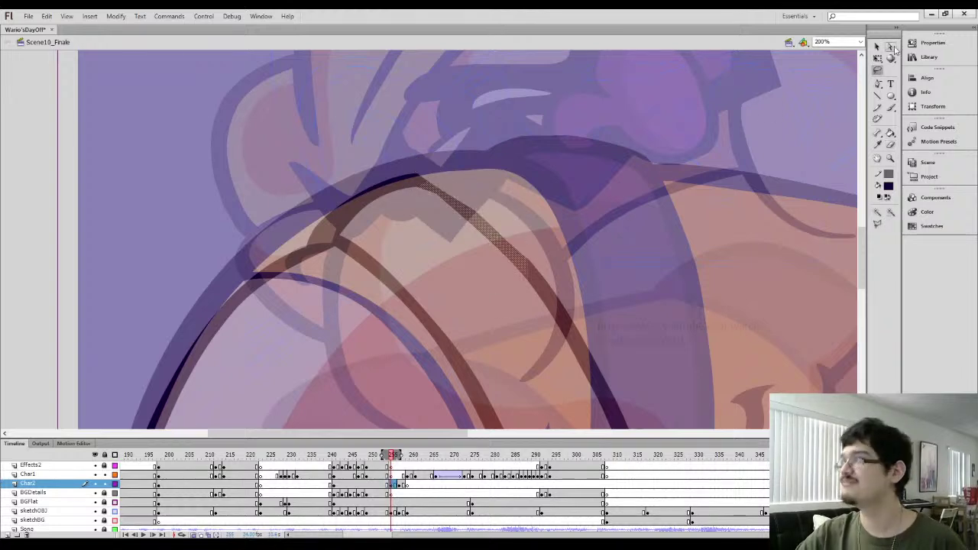
left_click(877, 47)
left_click(889, 215)
left_click(889, 215)
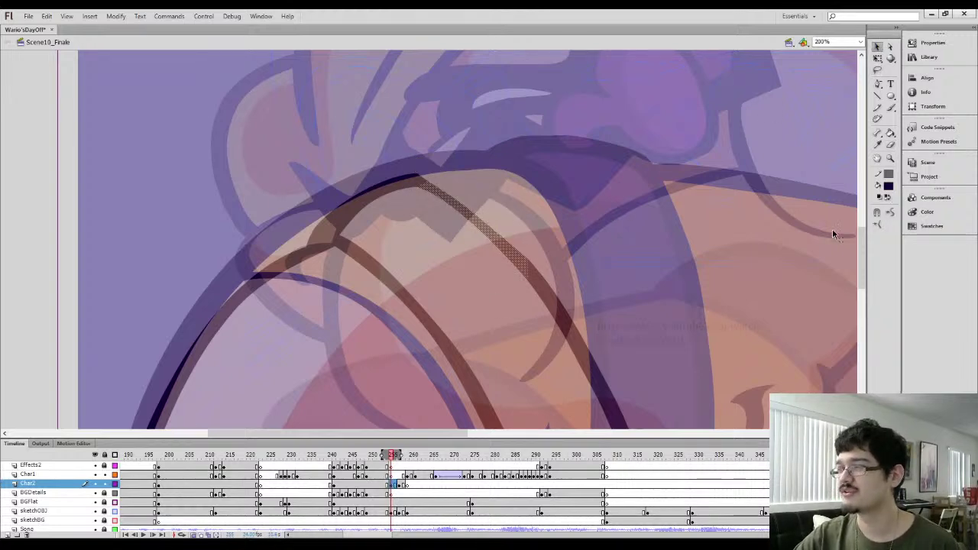
left_click(520, 217)
Delete the leftover sliver beside the dark line at the join
key("b")
mouse_move(402, 183)
left_mouse_down()
mouse_move(434, 188)
mouse_move(537, 274)
left_mouse_up()
key("ctrl+z")
key("l")
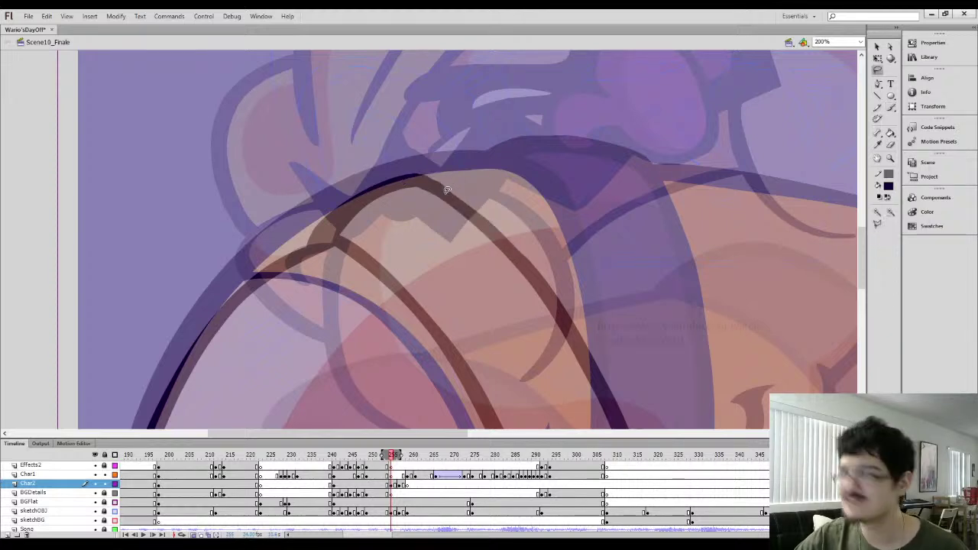
mouse_move(423, 170)
left_mouse_down()
mouse_move(489, 206)
mouse_move(425, 172)
left_mouse_up()
key("v")
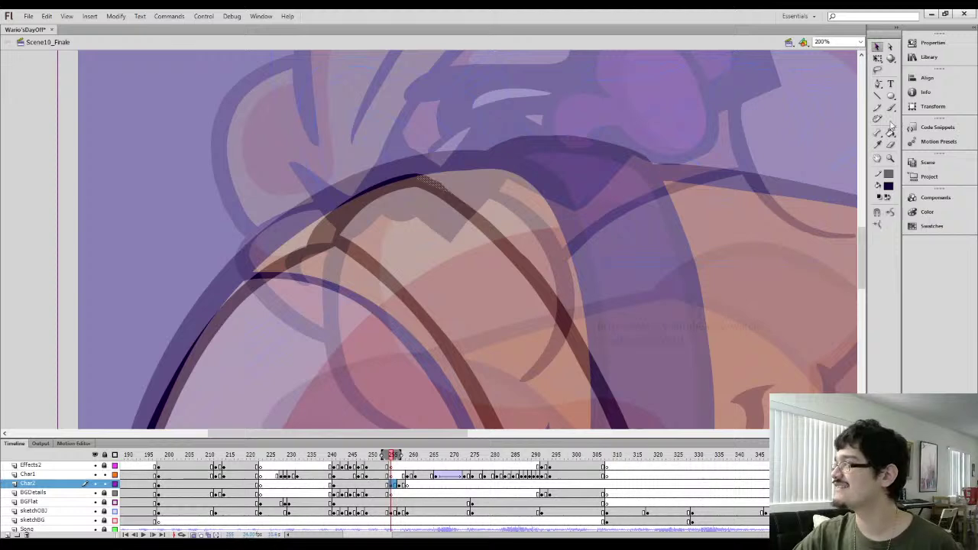
key("Delete")
Zoom back to 100% on the head and sample the dark ink colour
mouse_move(459, 290)
left_mouse_down()
mouse_move(415, 179)
mouse_move(398, 163)
left_mouse_up()
key("ctrl+minus")
left_click_drag(399, 277, 424, 265)
key("i")
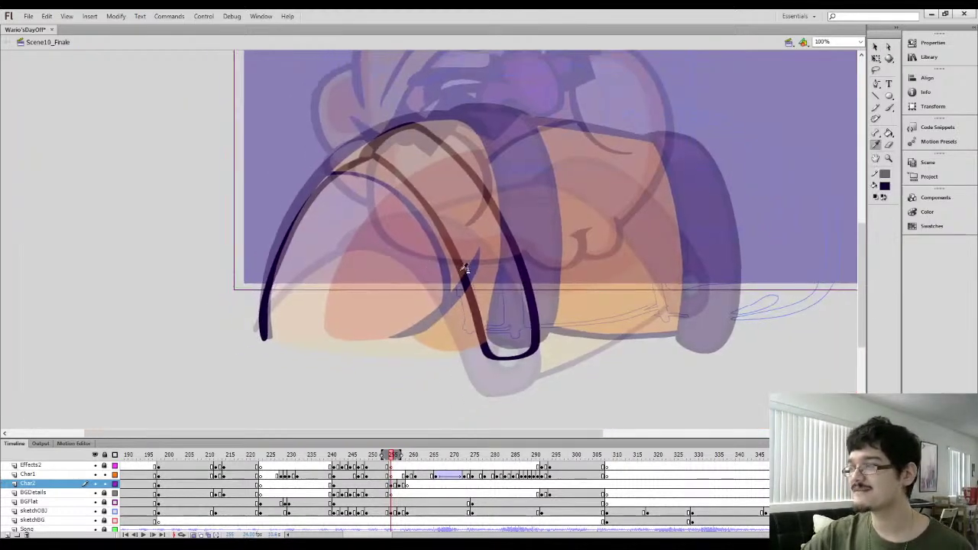
left_click(464, 269)
Try the hooked lower curve, then thicken the left outline's base and extend it upward
key("b")
mouse_move(389, 362)
left_mouse_down()
mouse_move(420, 335)
mouse_move(437, 255)
left_mouse_up()
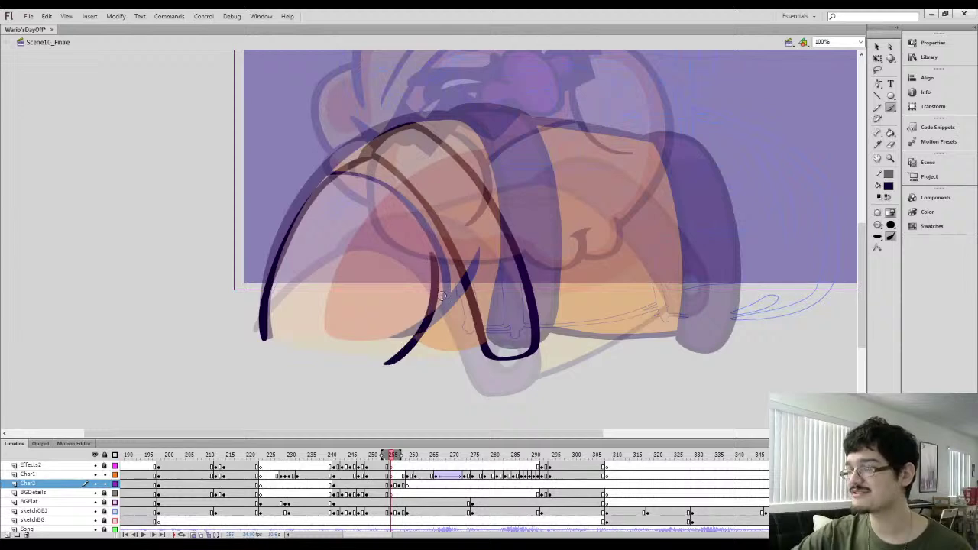
key("ctrl+z")
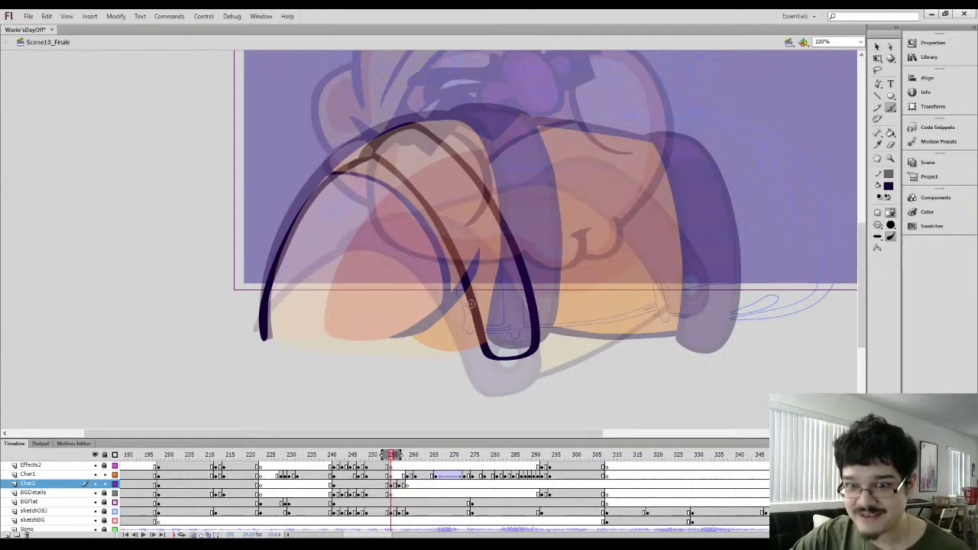
mouse_move(386, 360)
left_mouse_down()
mouse_move(420, 338)
mouse_move(442, 275)
left_mouse_up()
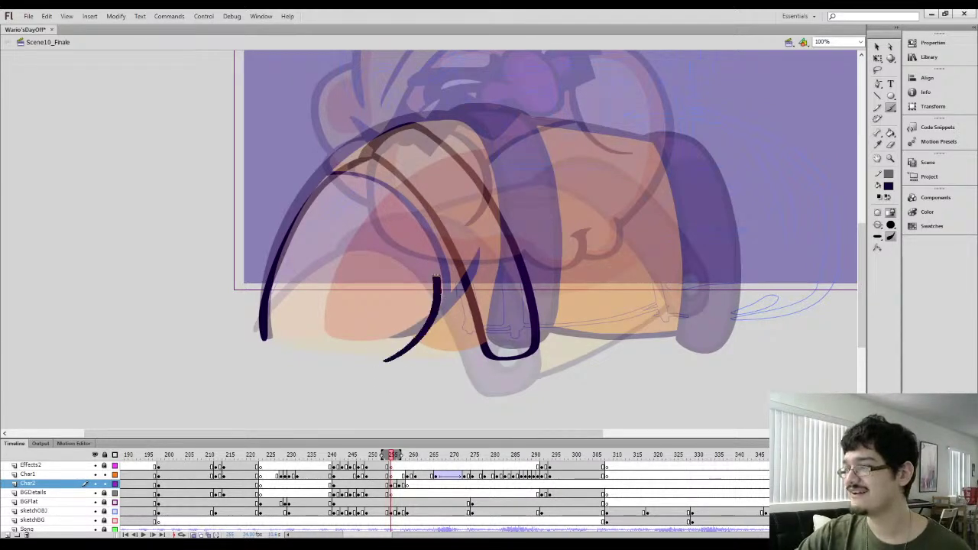
key("ctrl+z")
mouse_move(378, 363)
left_mouse_down()
mouse_move(440, 302)
mouse_move(428, 269)
left_mouse_up()
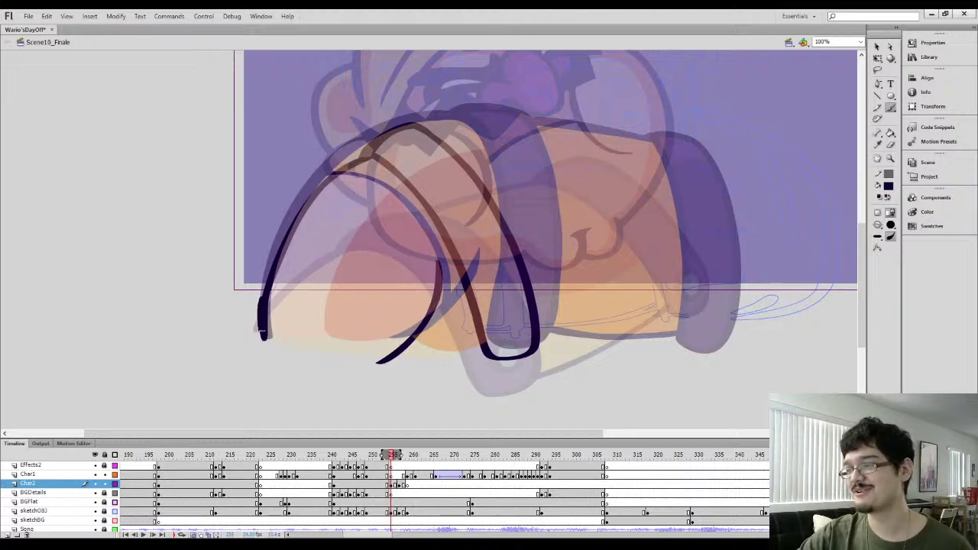
key("ctrl+z")
left_click_drag(265, 338, 261, 308)
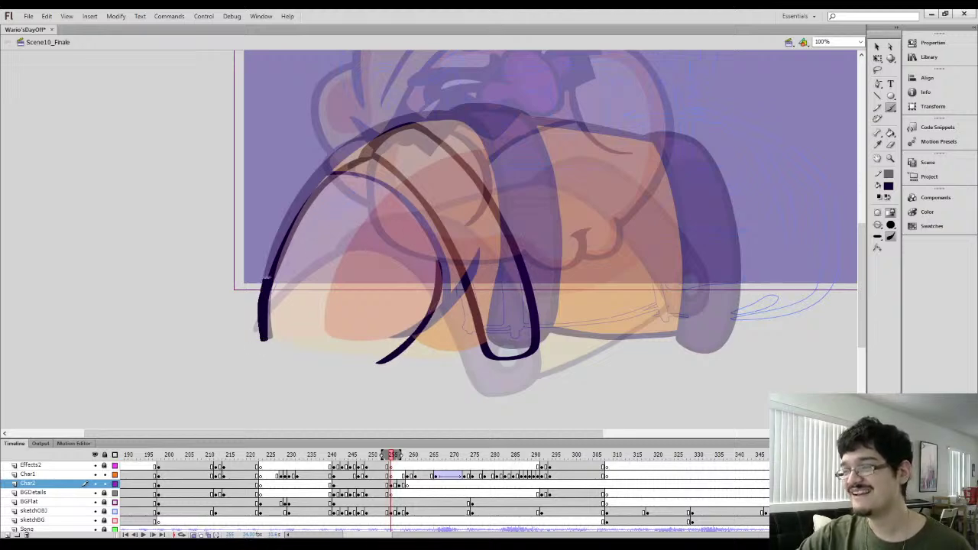
mouse_move(285, 228)
left_mouse_down()
mouse_move(317, 186)
mouse_move(360, 159)
left_mouse_up()
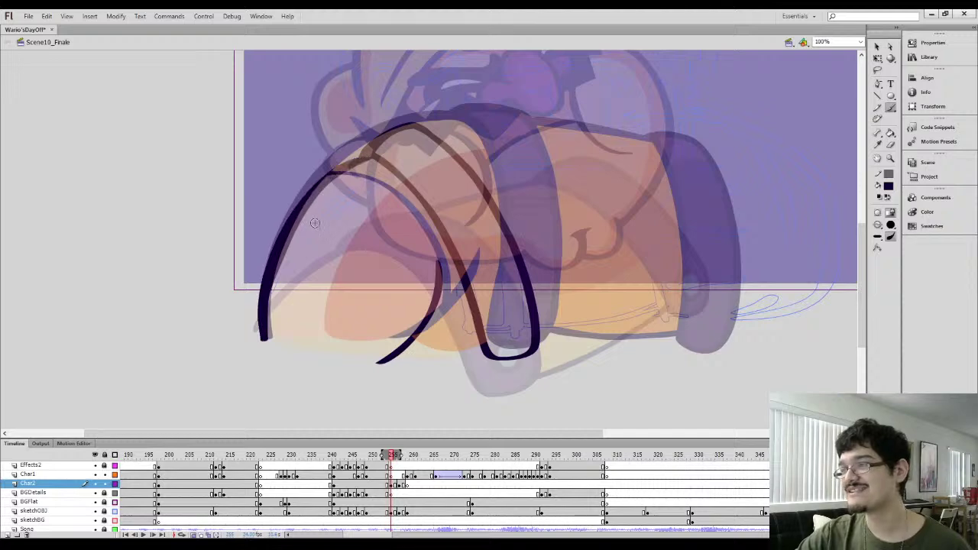
Paint the long curve across the cheek, then zoom to 200% on its end
mouse_move(289, 232)
left_mouse_down()
mouse_move(340, 235)
mouse_move(422, 335)
left_mouse_up()
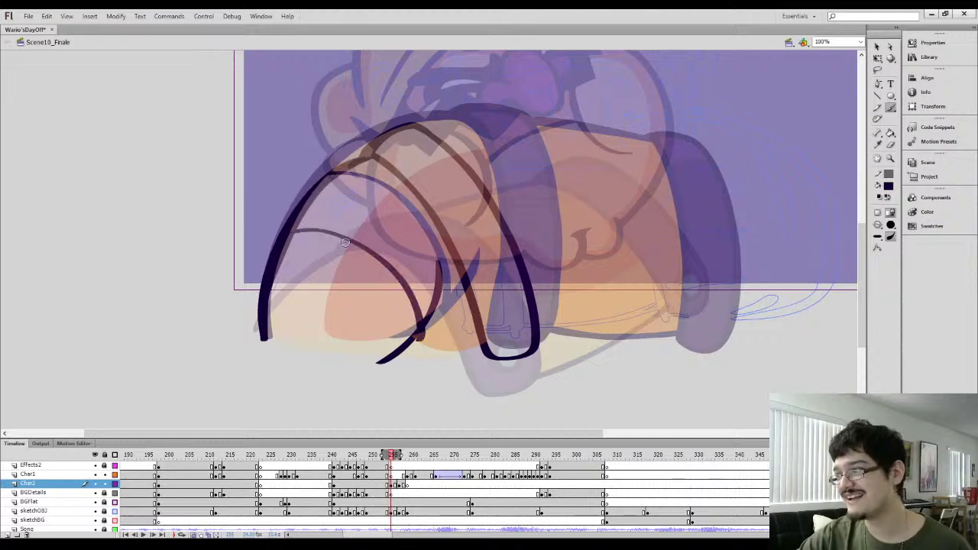
key("ctrl+z")
mouse_move(292, 227)
left_mouse_down()
mouse_move(363, 247)
mouse_move(403, 297)
mouse_move(417, 333)
left_mouse_up()
key("ctrl+z")
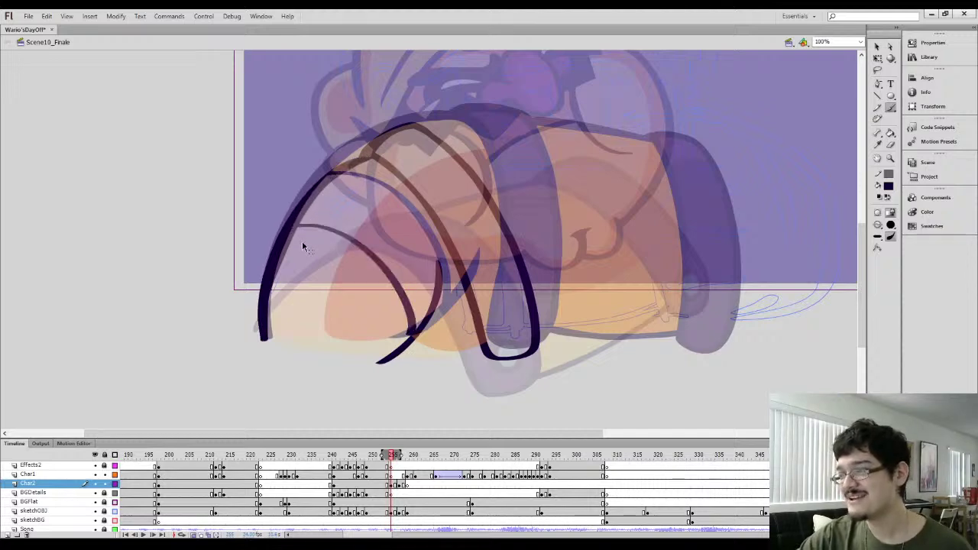
key("ctrl+z")
mouse_move(283, 236)
left_mouse_down()
mouse_move(318, 236)
mouse_move(396, 284)
mouse_move(421, 323)
left_mouse_up()
key("ctrl+z")
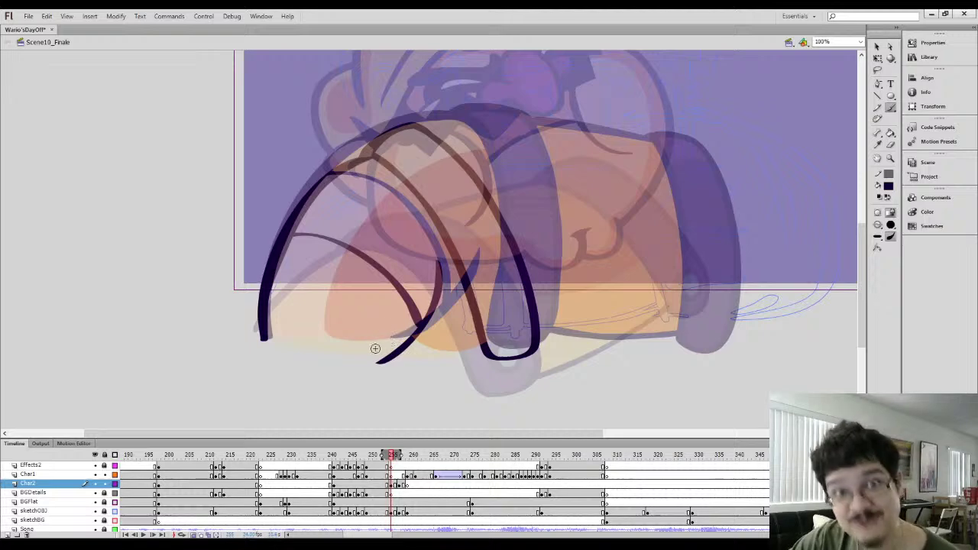
key("l")
left_click_drag(384, 307, 407, 312)
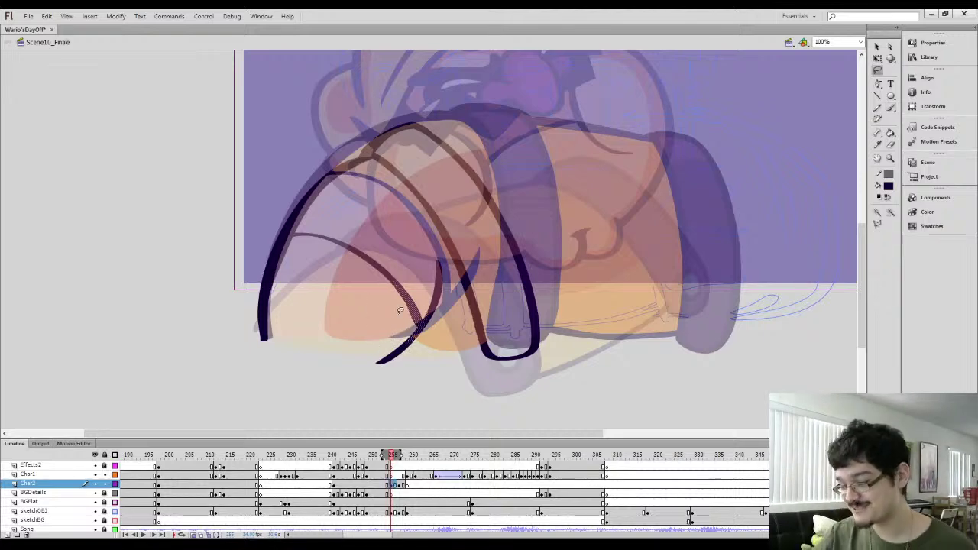
key("ctrl+equal")
left_click(335, 302)
Lasso a section of the long cheek curve and smooth it twice
key("q")
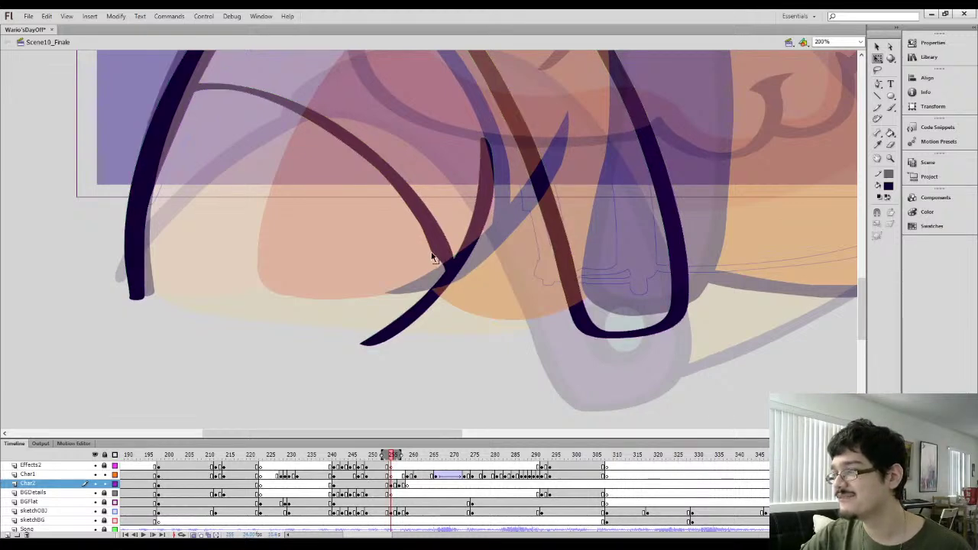
key("k")
key("l")
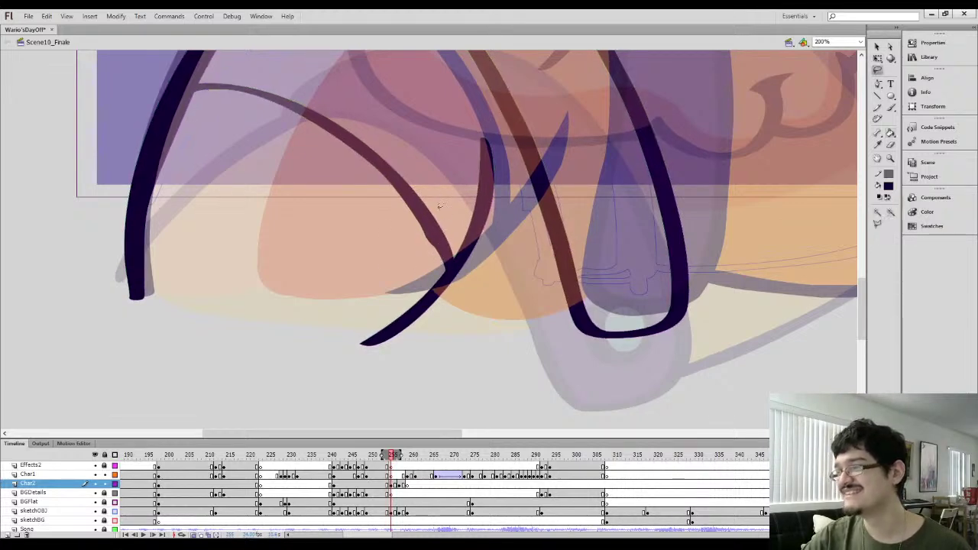
left_click_drag(439, 210, 492, 131)
left_click(877, 47)
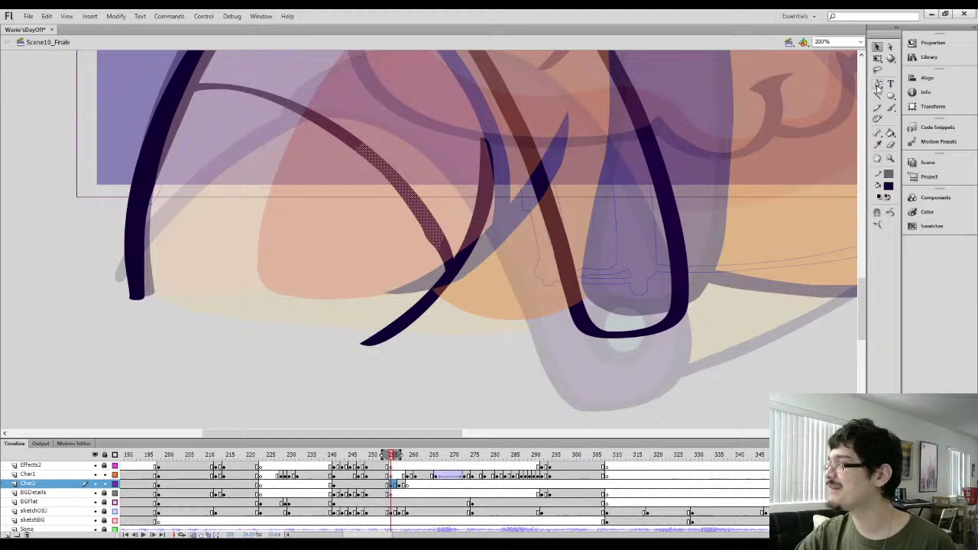
left_click(892, 217)
left_click(893, 219)
left_click(490, 307)
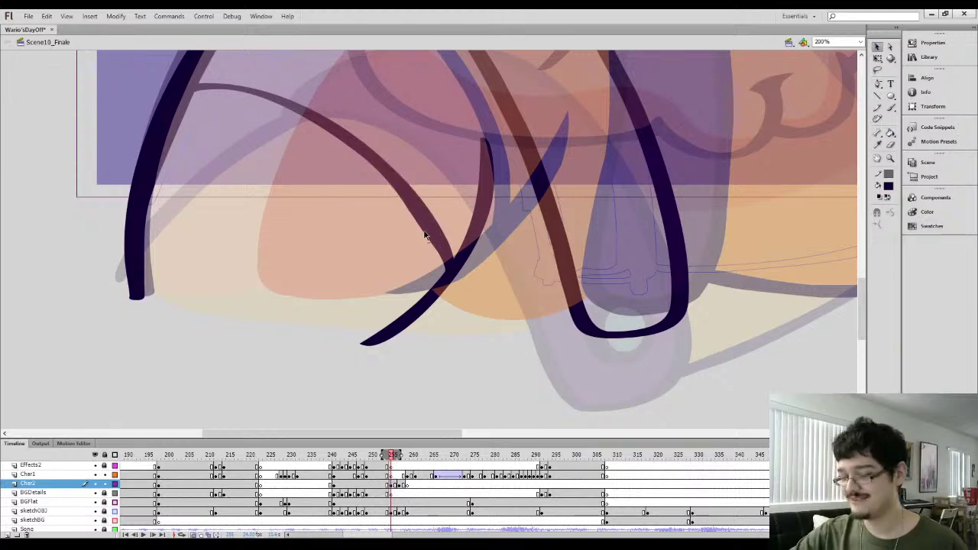
Reshape the cheek curve's edge by dragging it into a new shape
key("q")
mouse_move(422, 231)
left_mouse_down()
mouse_move(394, 272)
mouse_move(207, 69)
left_mouse_up()
key("l")
left_click(879, 47)
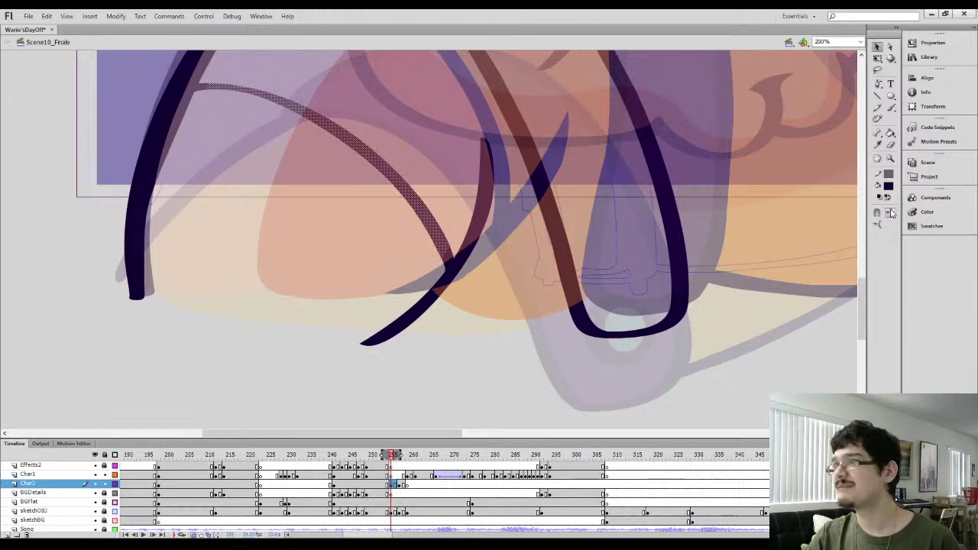
Brush under the thin curve to thicken it and fill the gap with ink
key("space")
left_click_drag(256, 227, 351, 286)
left_click(311, 228)
key("b")
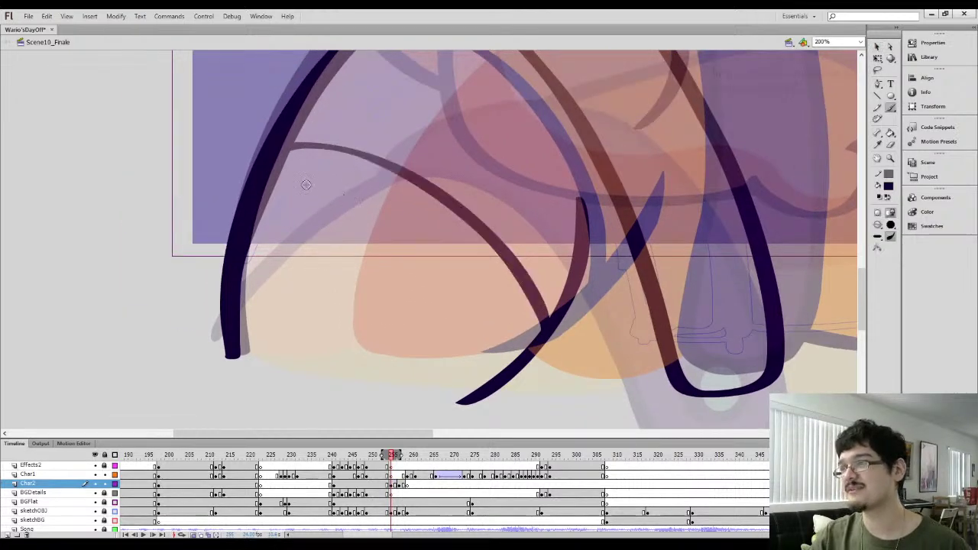
left_click_drag(282, 156, 390, 166)
key("k")
left_click(329, 152)
Lasso the thin painted stroke, then turn off onion skinning
key("l")
mouse_move(298, 145)
left_mouse_down()
mouse_move(344, 191)
mouse_move(473, 264)
left_mouse_up()
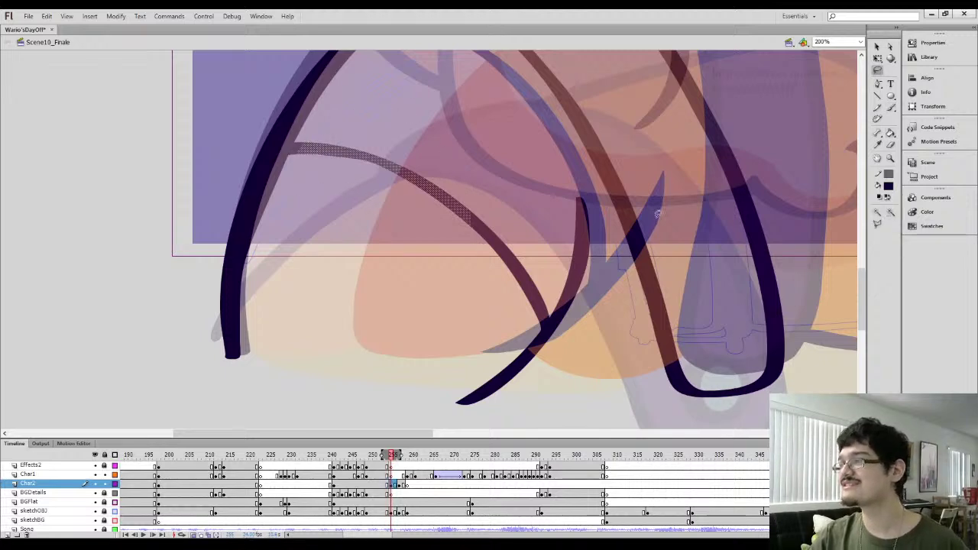
left_click(877, 47)
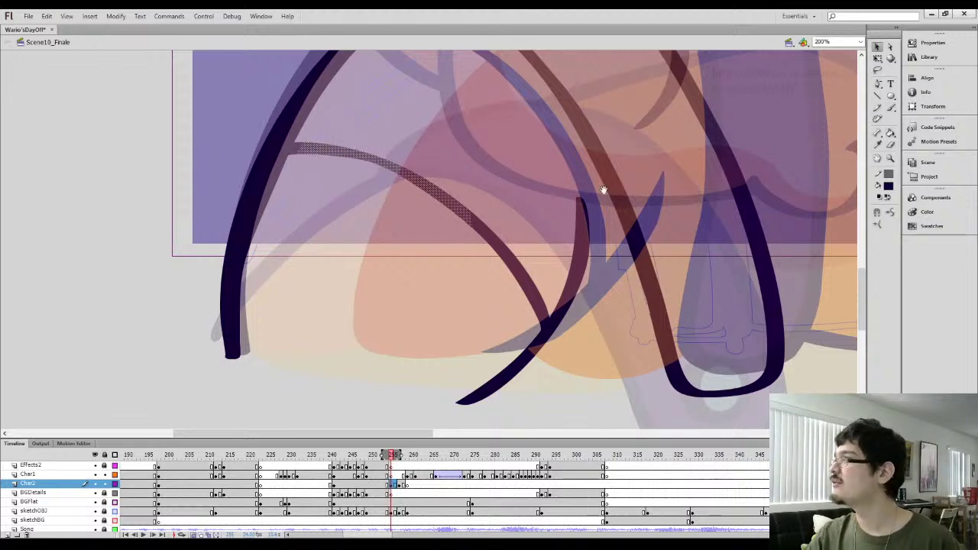
left_click_drag(604, 189, 324, 273)
left_click(196, 535)
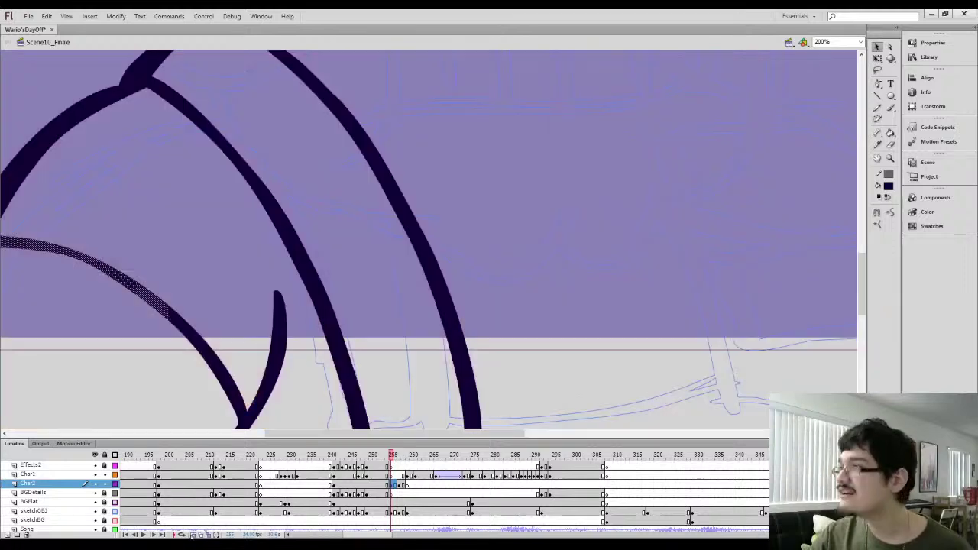
Step between frames at 200% zoom to compare the new line art with the coloured frame
key(".")
key(".")
key("period")
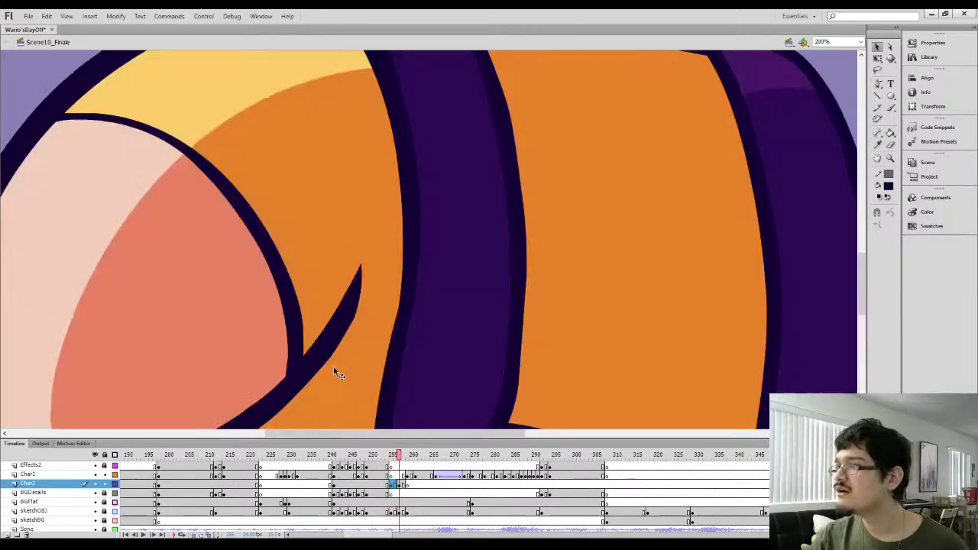
key("ctrl+minus")
key("ctrl+minus")
key("l")
key("comma")
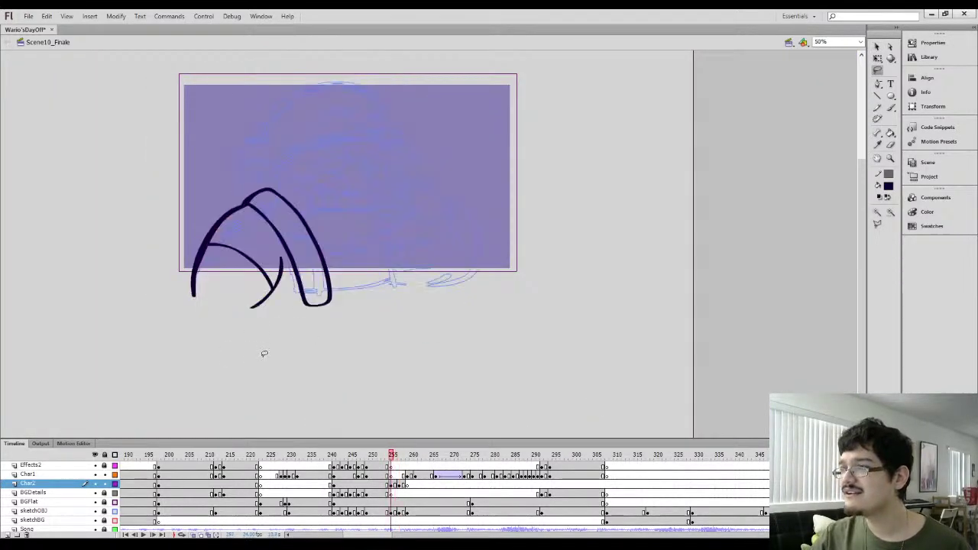
scroll(266, 361, "up", 3)
key("period")
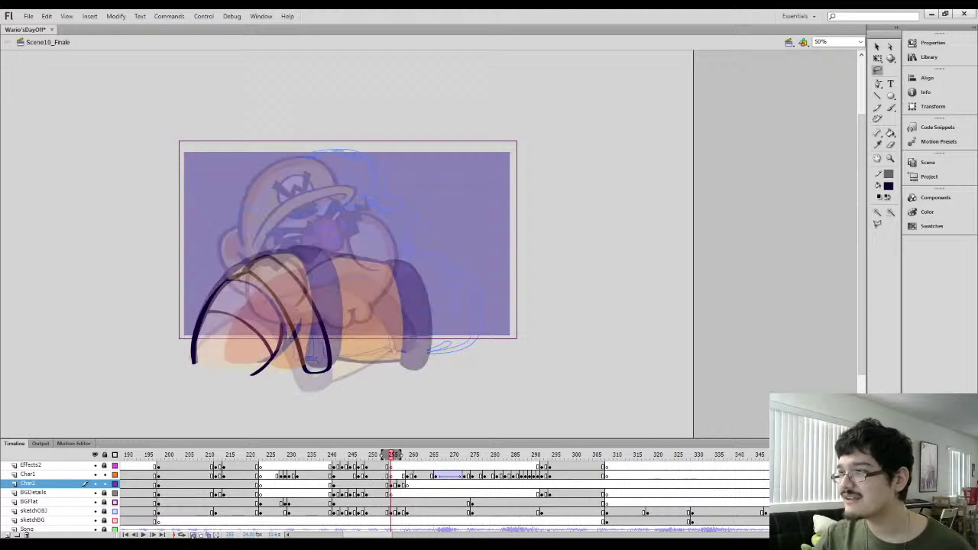
key("ctrl+equal")
key("ctrl+equal")
left_click_drag(386, 288, 423, 163)
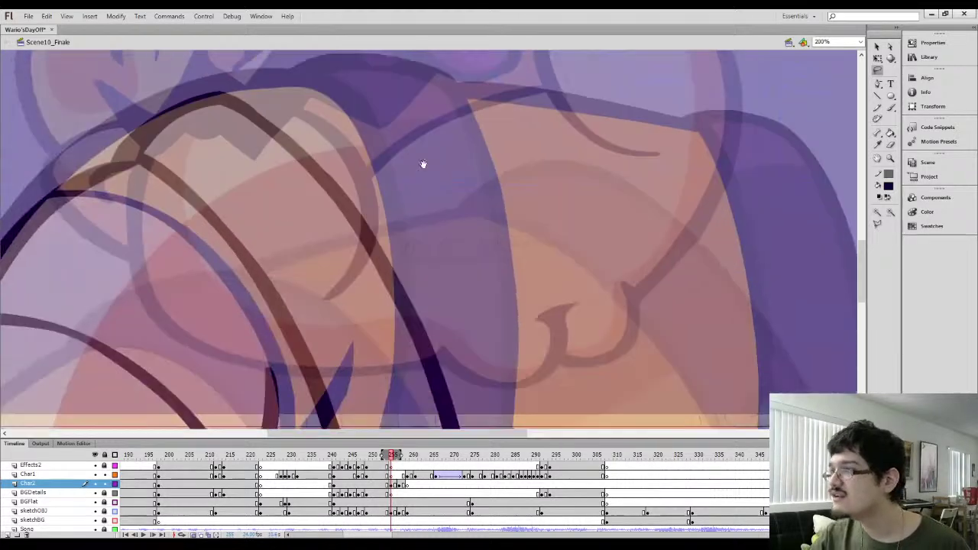
left_click_drag(381, 236, 357, 222)
key("comma")
key("comma")
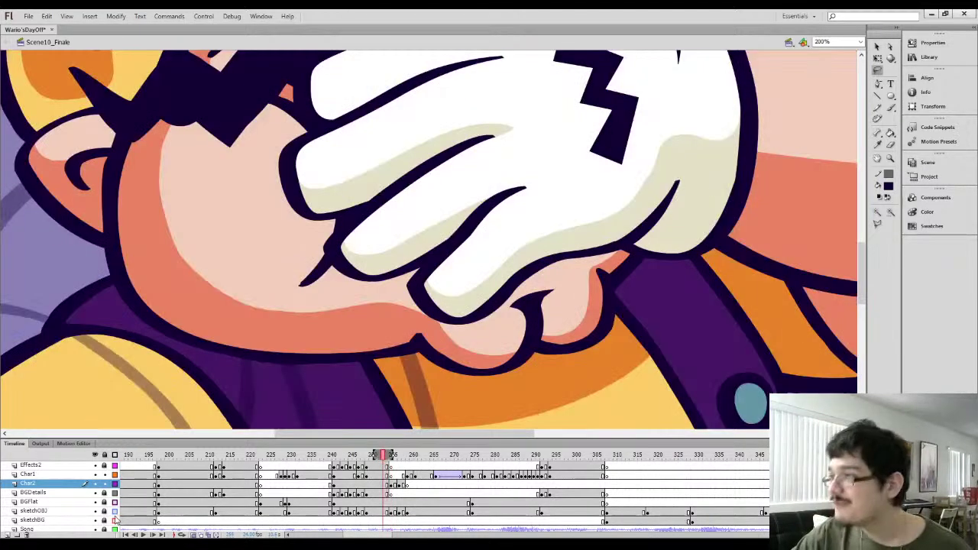
Hide every layer except Char2
left_click_drag(95, 466, 94, 529)
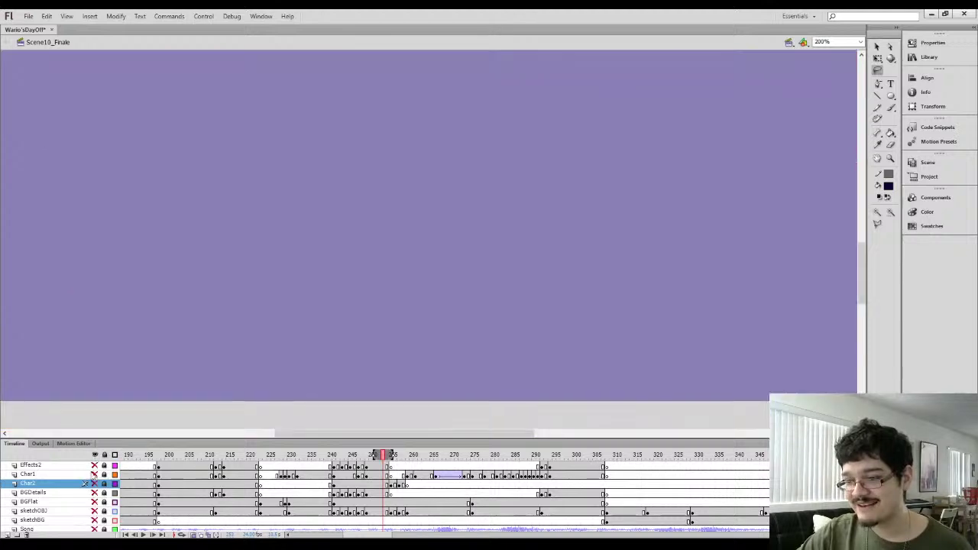
left_click(95, 493)
left_click(94, 493)
left_click(95, 484)
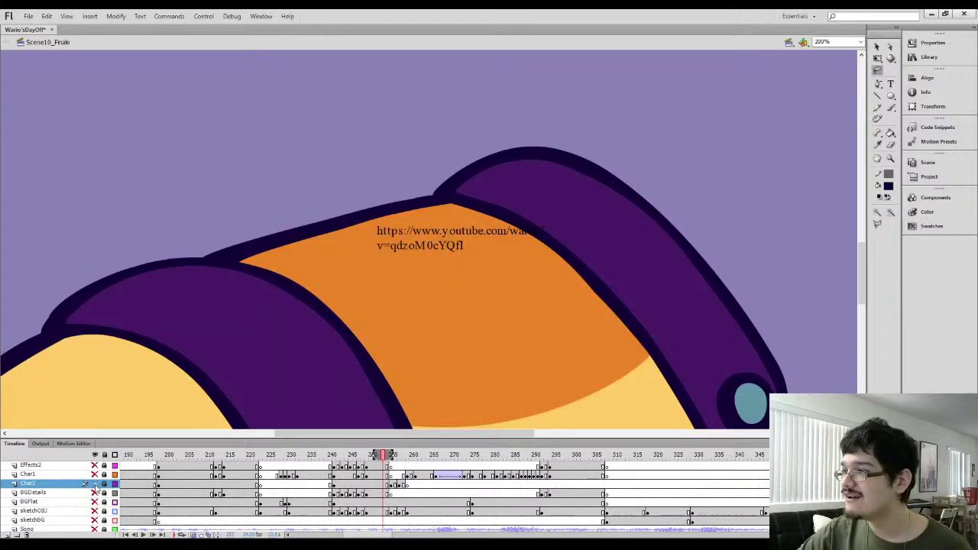
Delete the stray web link text, then return to the later Char2 sketch frame at 100%
key("period")
key("q")
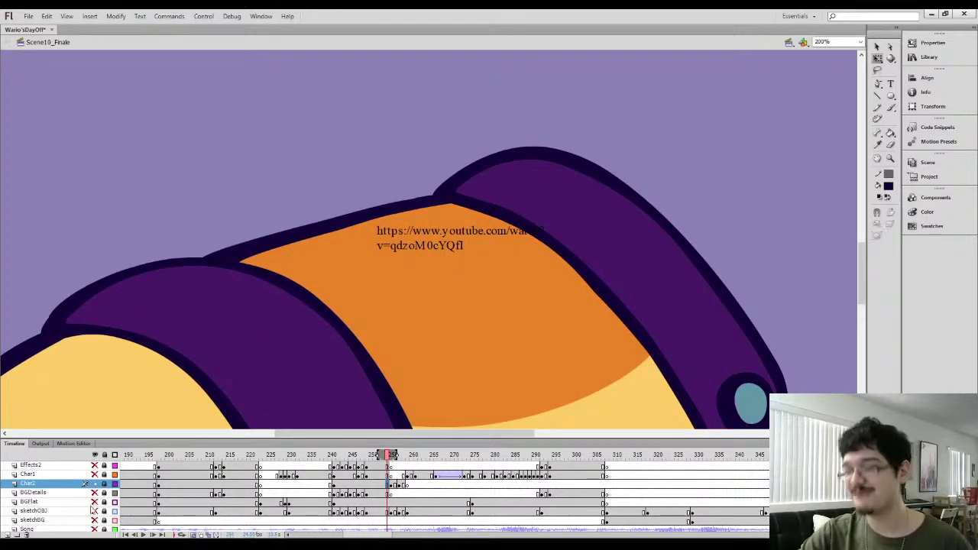
left_click(399, 249)
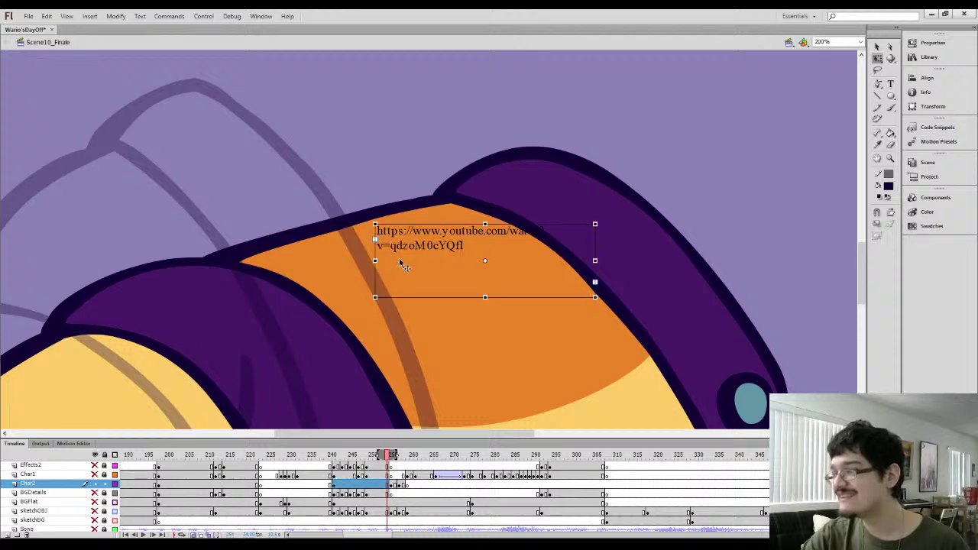
key("Delete")
left_click(396, 485)
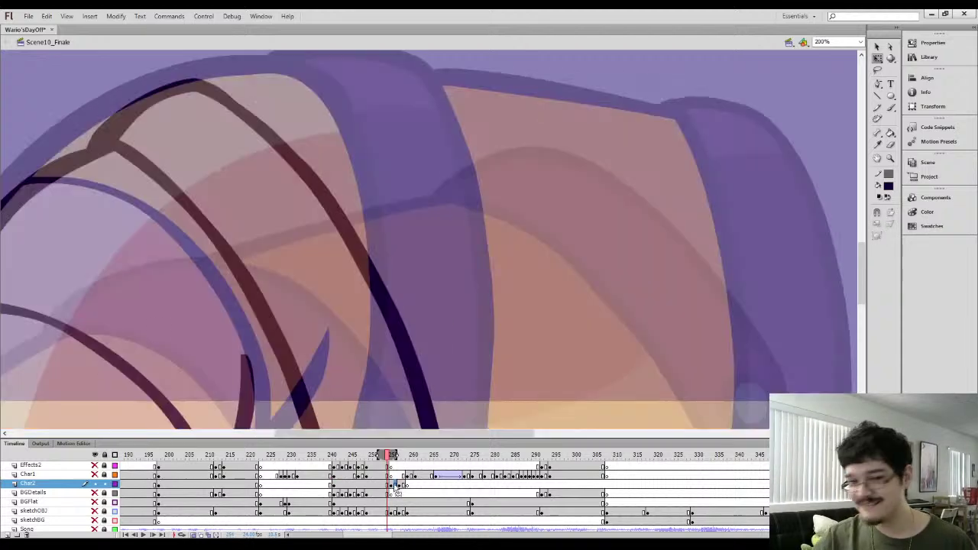
key("ctrl+1")
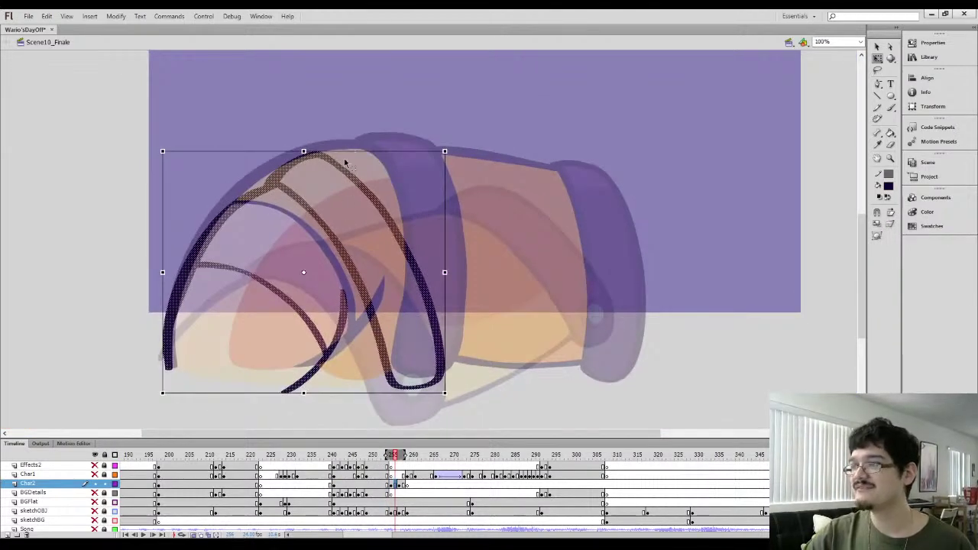
Sample the dark ink, brush an arc over the head top, and erase along its right side
left_click(274, 147)
key("i")
left_click(271, 182)
key("b")
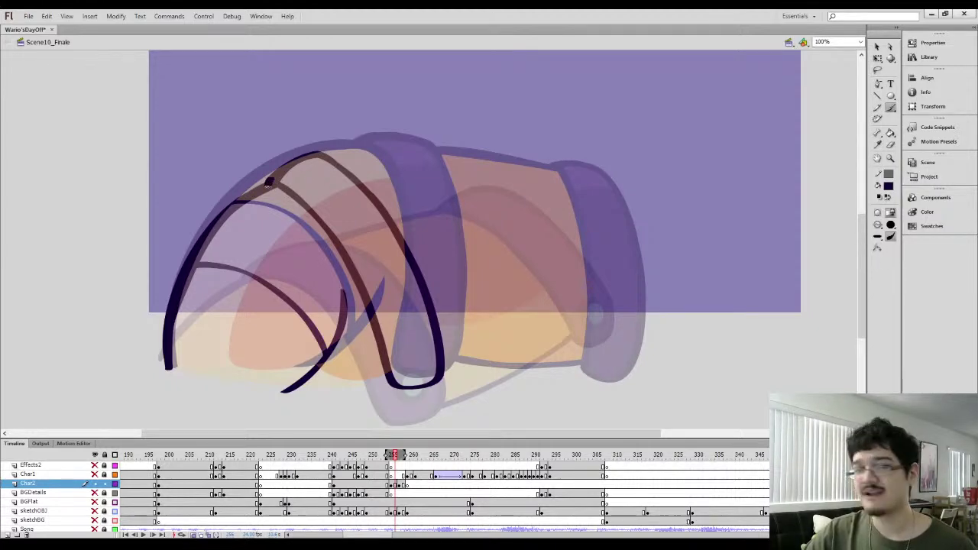
left_click_drag(266, 185, 315, 150)
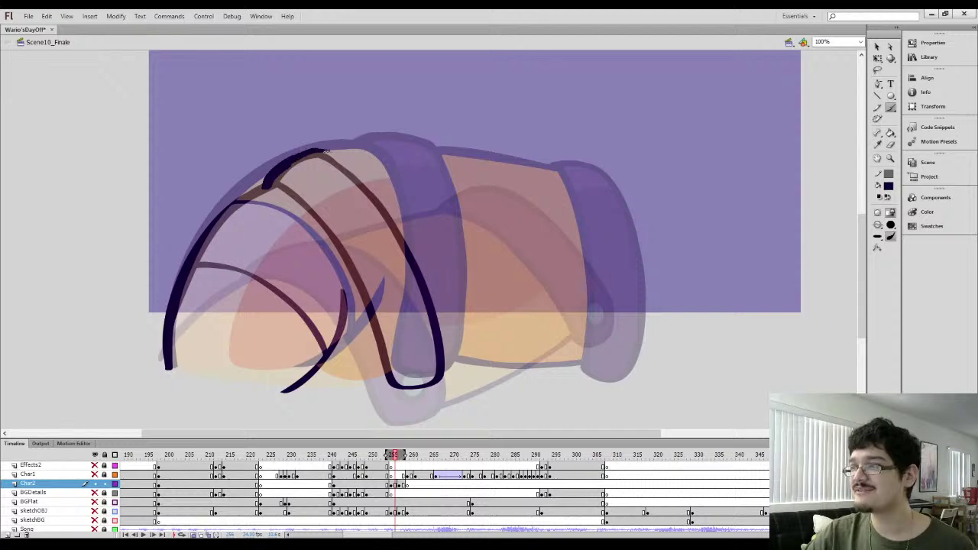
key("ctrl+z")
mouse_move(266, 185)
left_mouse_down()
mouse_move(299, 158)
mouse_move(352, 165)
mouse_move(411, 249)
left_mouse_up()
key("e")
mouse_move(327, 133)
left_mouse_down()
mouse_move(391, 200)
mouse_move(400, 215)
mouse_move(360, 165)
mouse_move(444, 302)
mouse_move(379, 178)
mouse_move(442, 302)
left_mouse_up()
key("ctrl+=")
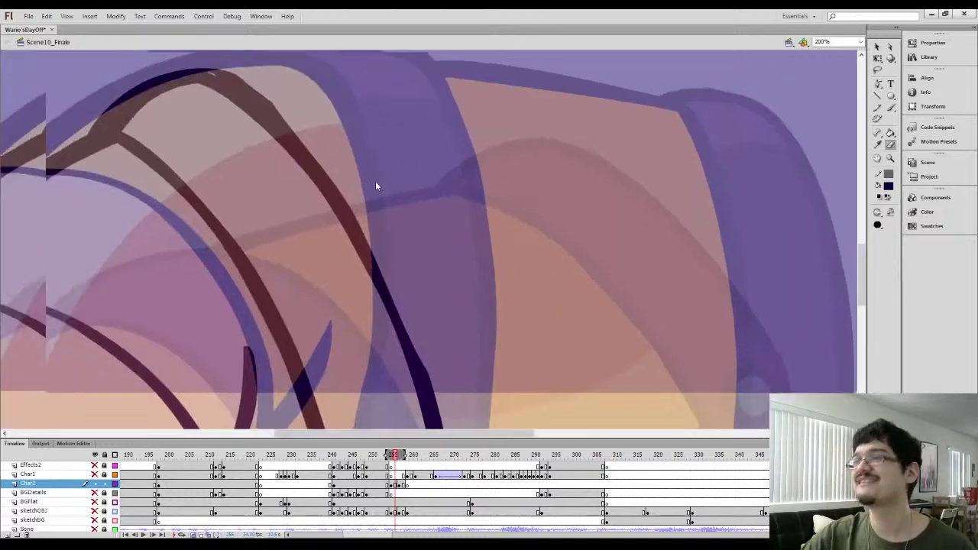
Try a dark fill between the outlines, undo it, and lasso part of the arch stroke
key("q")
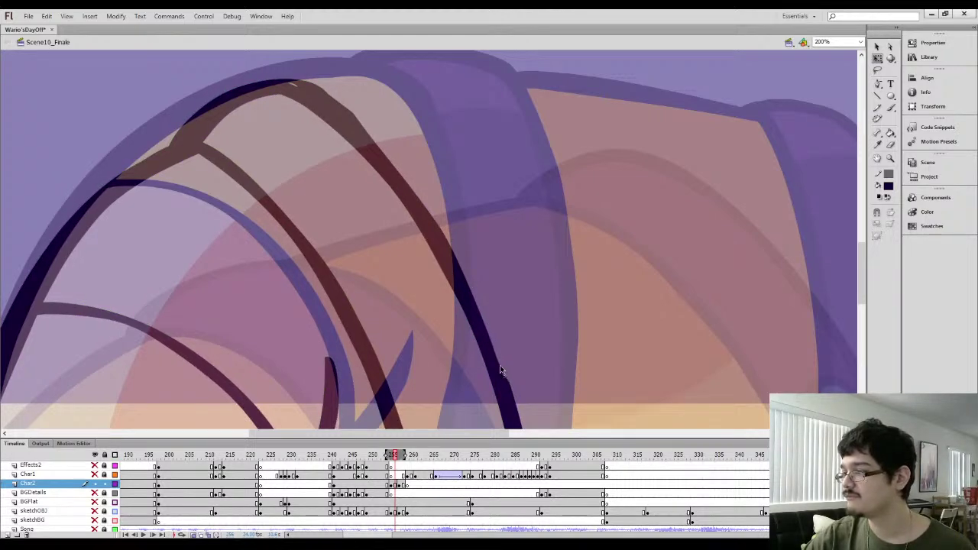
scroll(378, 196, "up", 3)
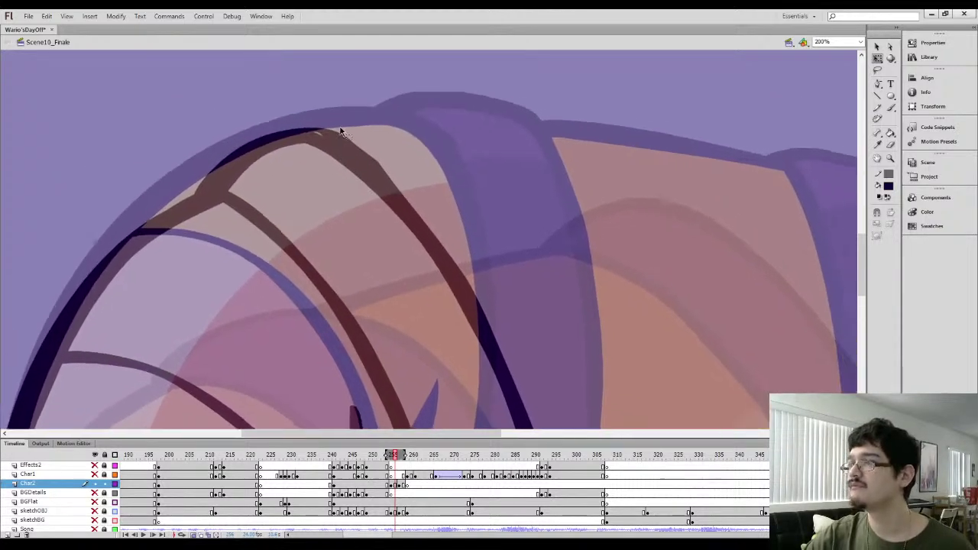
key("k")
left_click(308, 177)
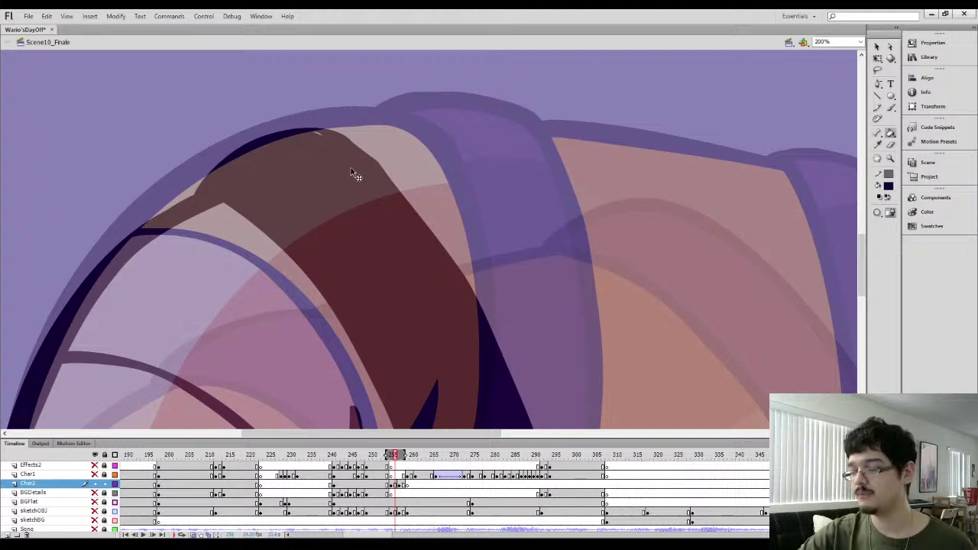
key("ctrl+z")
key("l")
left_click_drag(330, 199, 490, 249)
left_click(877, 47)
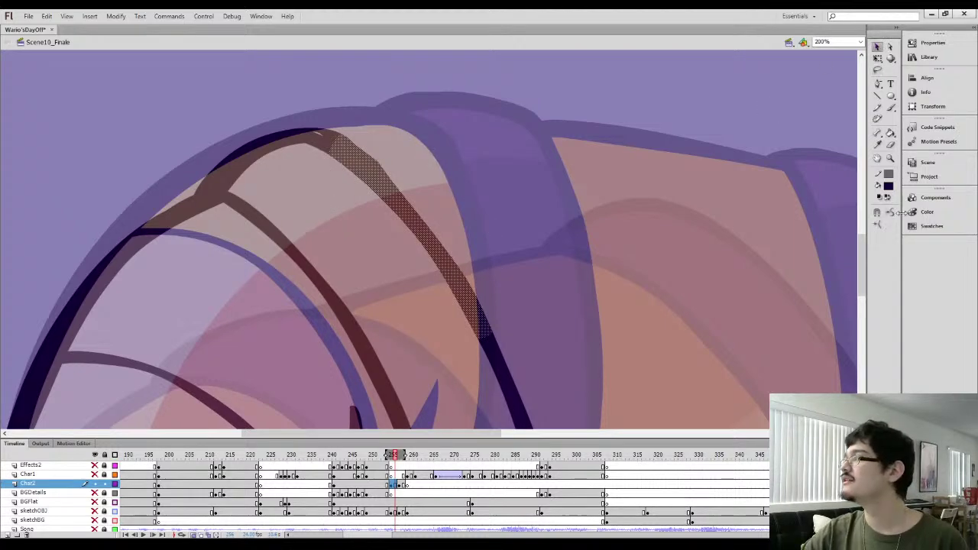
left_click(408, 98)
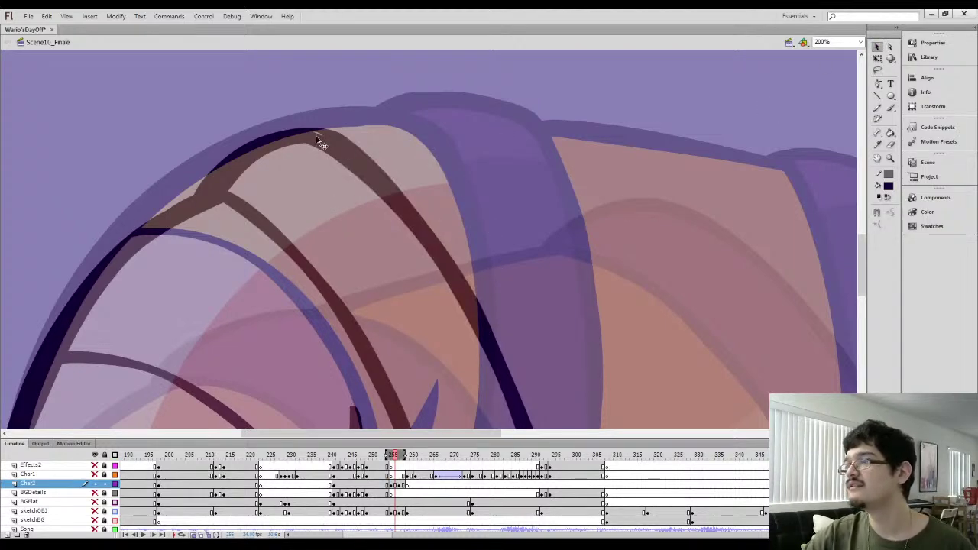
Paint along the arch and thin the dark stroke's left edge with the eraser
key("b")
left_click_drag(316, 133, 316, 134)
left_click_drag(321, 197, 309, 45)
mouse_move(361, 178)
left_mouse_down()
mouse_move(356, 137)
mouse_move(420, 159)
left_mouse_up()
key("w")
key("e")
mouse_move(372, 320)
left_mouse_down()
mouse_move(393, 222)
mouse_move(380, 317)
mouse_move(388, 275)
left_mouse_up()
left_click_drag(357, 64, 410, 200)
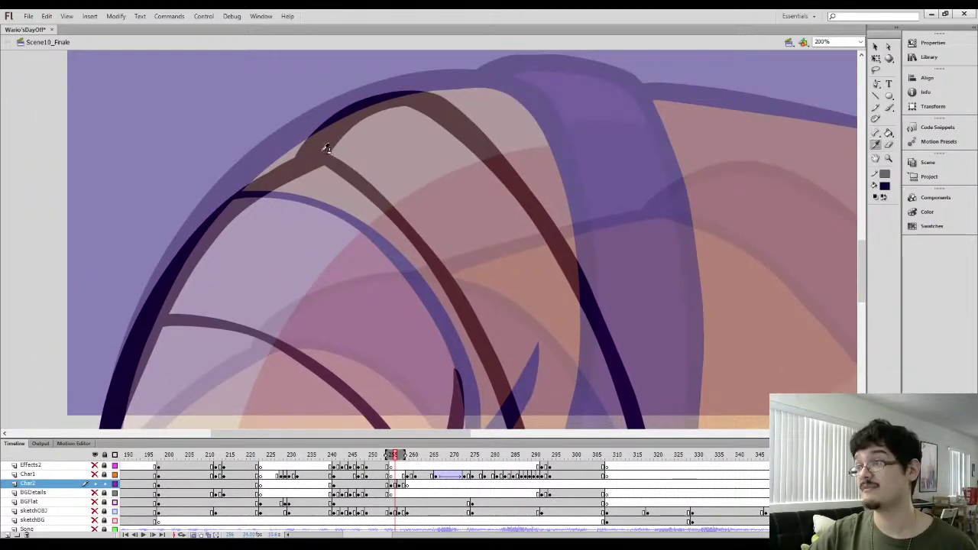
Erase along the inside and lower part of the arc, then zoom back to 100%
key("b")
key("e")
mouse_move(358, 156)
left_mouse_down()
mouse_move(330, 145)
mouse_move(384, 112)
mouse_move(418, 108)
mouse_move(516, 219)
left_mouse_up()
mouse_move(420, 115)
left_mouse_down()
mouse_move(498, 203)
mouse_move(438, 127)
mouse_move(494, 181)
left_mouse_up()
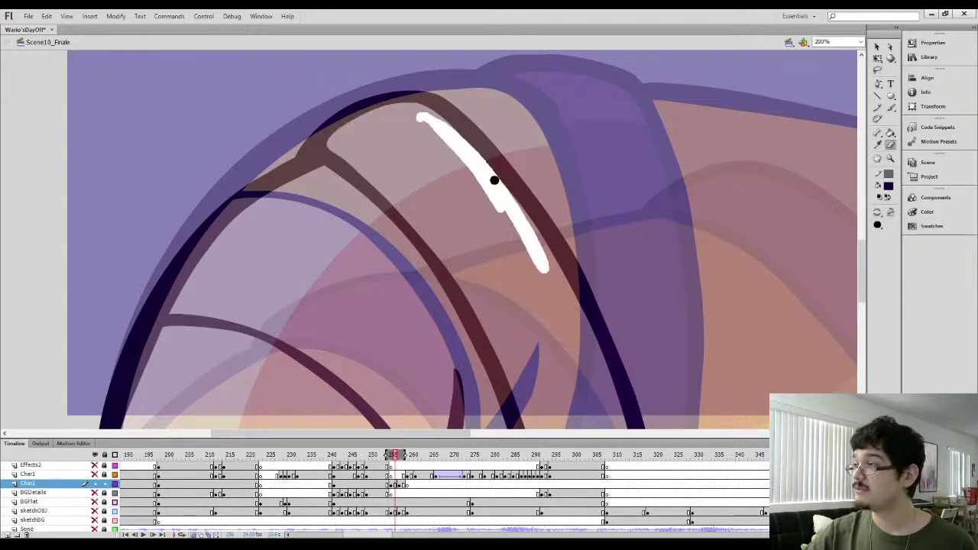
left_click(341, 144)
key("ctrl+minus")
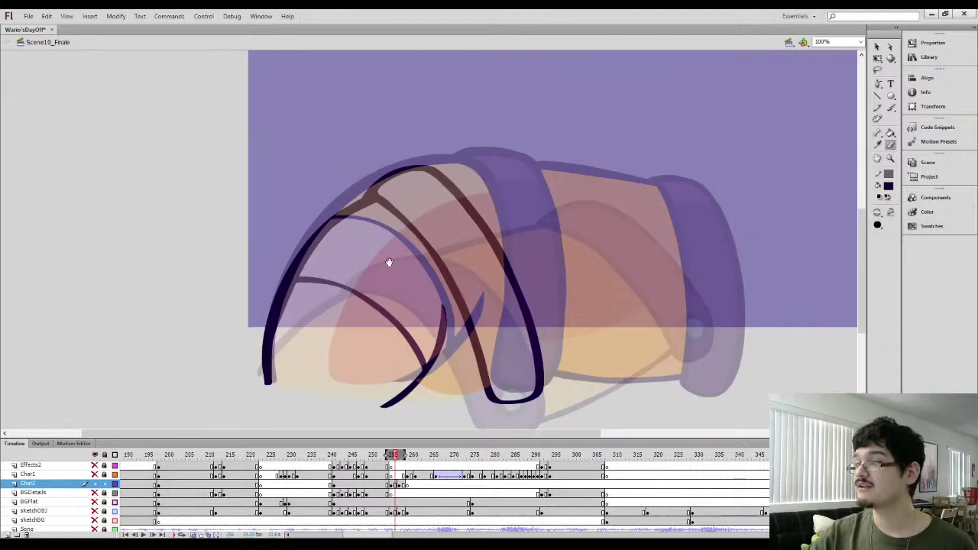
mouse_move(389, 262)
left_mouse_down()
mouse_move(330, 202)
mouse_move(293, 180)
left_mouse_up()
Sample the dark ink and fill the gap at the bottom of the right-hand band stroke
key("i")
left_click(438, 254)
left_click_drag(436, 254, 424, 316)
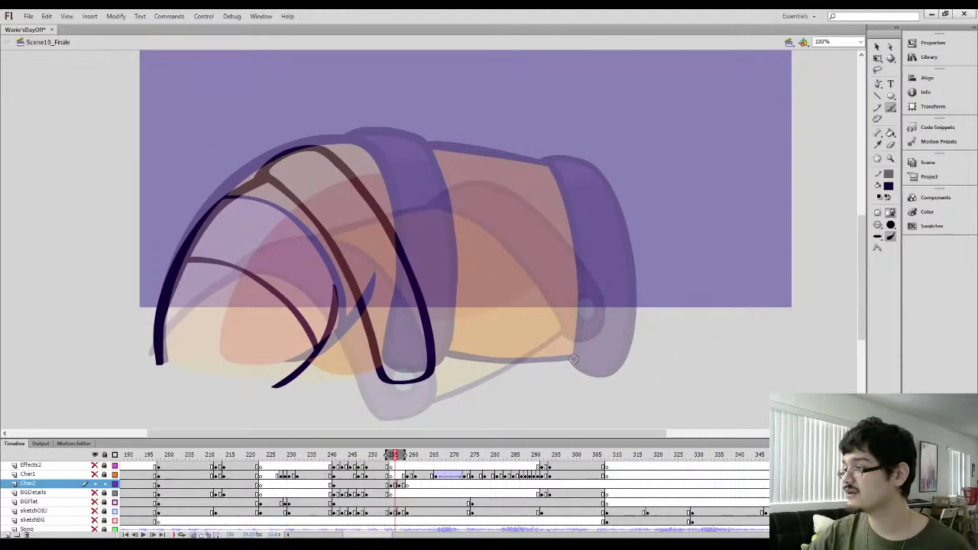
mouse_move(578, 358)
left_mouse_down()
mouse_move(556, 261)
mouse_move(506, 188)
left_mouse_up()
key("ctrl+z")
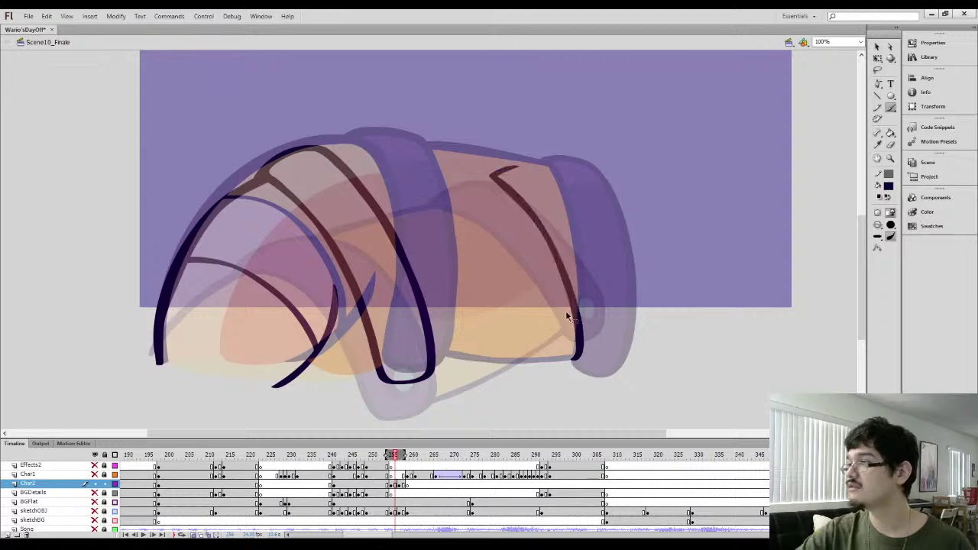
mouse_move(579, 356)
left_mouse_down()
mouse_move(553, 256)
mouse_move(504, 188)
mouse_move(560, 175)
mouse_move(626, 279)
mouse_move(630, 356)
mouse_move(581, 353)
mouse_move(628, 336)
mouse_move(625, 278)
mouse_move(592, 224)
left_mouse_up()
key("ctrl+z")
key("k")
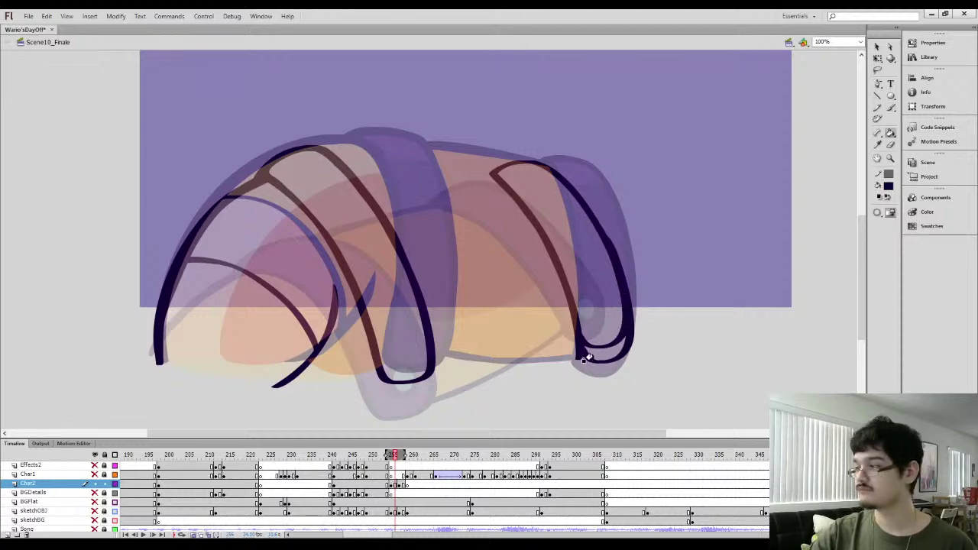
left_click(588, 358)
Smooth the stroke's lower part and erase along the outline's lower-left edge
key("l")
key("ctrl+=")
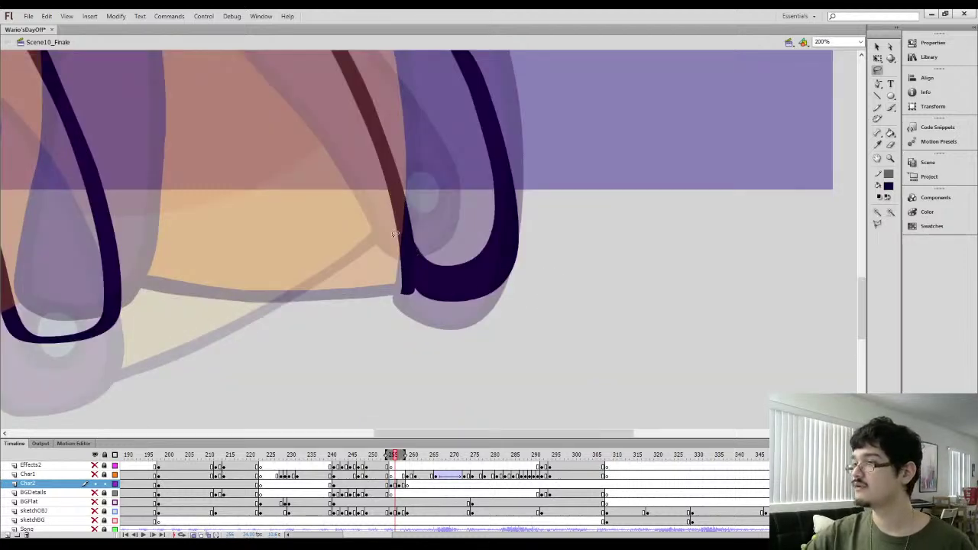
left_click_drag(395, 234, 403, 216)
left_click(877, 46)
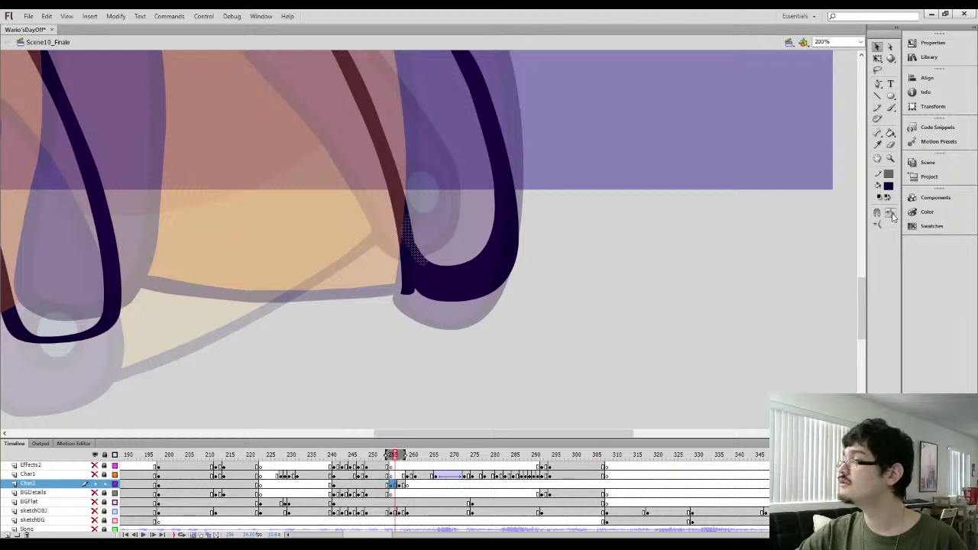
left_click(891, 214)
left_click(746, 306)
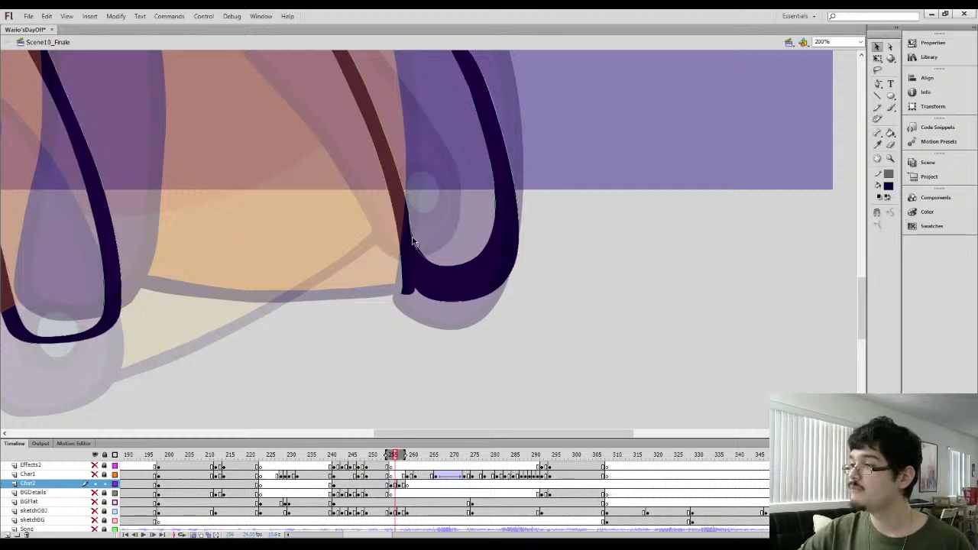
key("e")
mouse_move(385, 214)
left_mouse_down()
mouse_move(397, 259)
mouse_move(386, 217)
mouse_move(405, 262)
mouse_move(446, 288)
mouse_move(470, 284)
mouse_move(420, 280)
mouse_move(482, 267)
mouse_move(515, 200)
mouse_move(502, 90)
left_mouse_up()
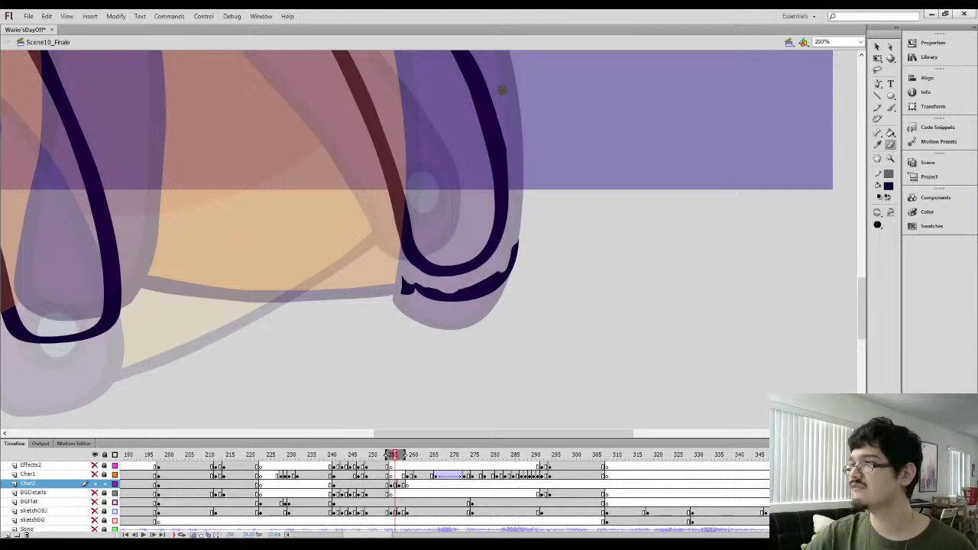
Smooth the right outline and bend the curve of the dark stroke
key("v")
left_click(468, 273)
left_click_drag(495, 179, 506, 255)
key("l")
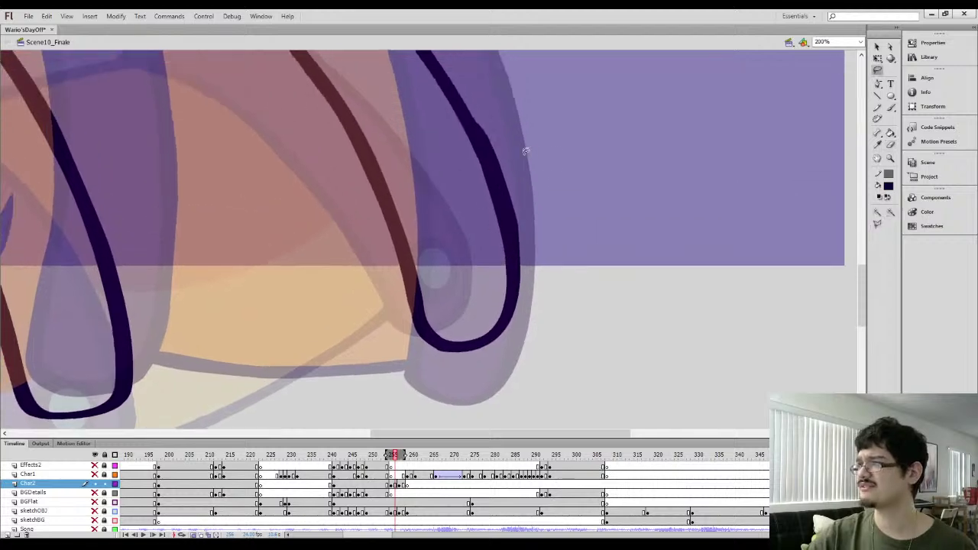
mouse_move(526, 147)
left_mouse_down()
mouse_move(517, 112)
mouse_move(526, 141)
left_mouse_up()
left_click(877, 49)
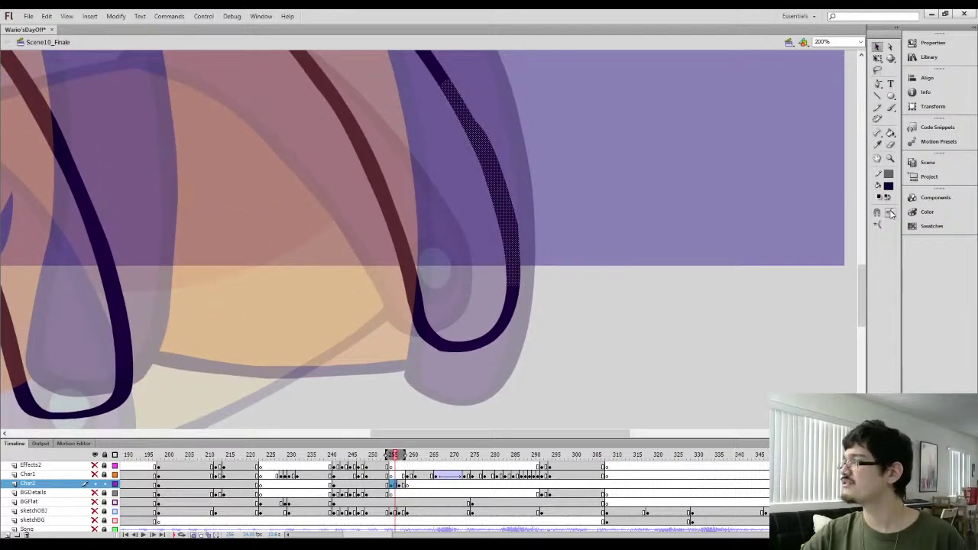
left_click(890, 213)
left_click(890, 213)
left_click(656, 221)
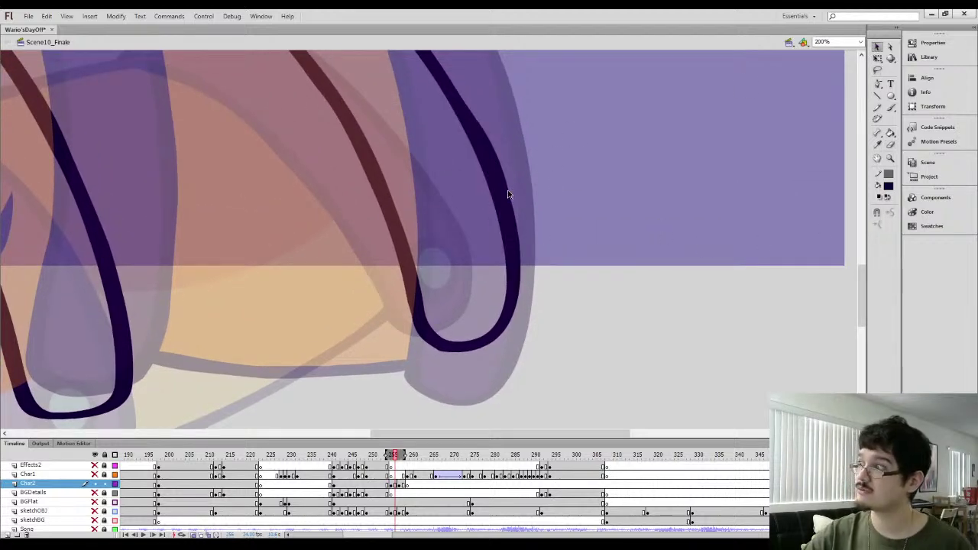
mouse_move(508, 194)
left_mouse_down()
mouse_move(509, 204)
mouse_move(493, 175)
mouse_move(502, 189)
mouse_move(535, 127)
left_mouse_up()
Lasso the lower-left part of the stroke and smooth it twice
key("l")
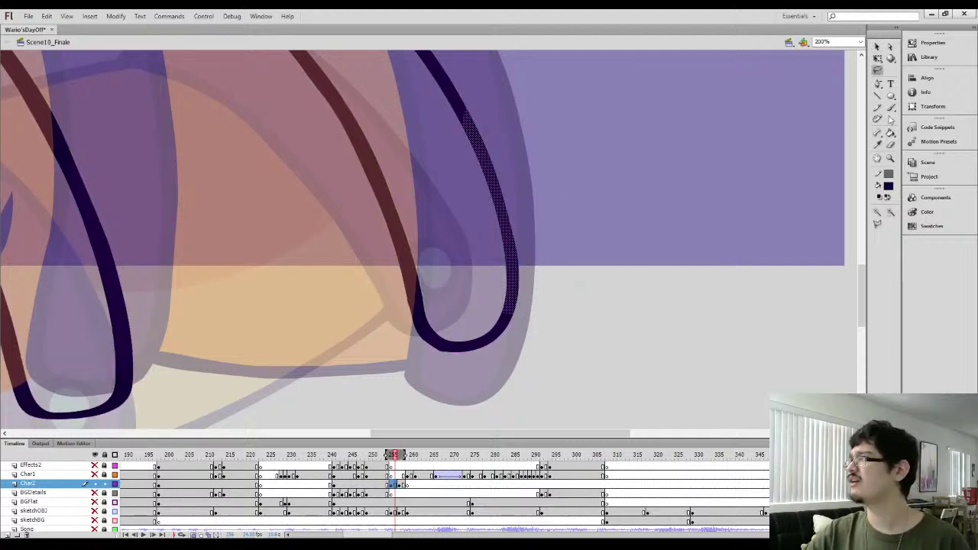
key("v")
left_click(481, 263)
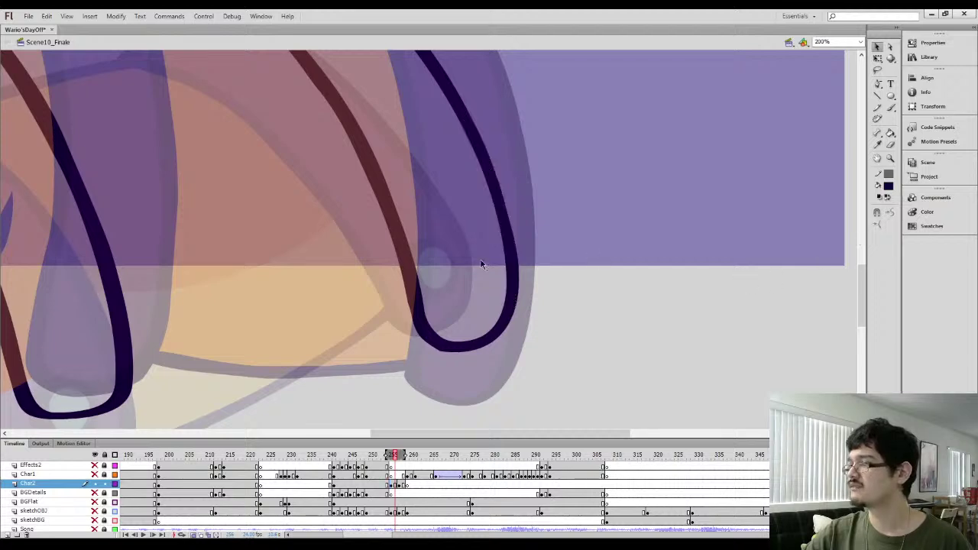
left_click_drag(425, 312, 464, 303, "space")
key("l")
mouse_move(520, 294)
left_mouse_down()
mouse_move(456, 237)
mouse_move(463, 223)
left_mouse_up()
left_click(878, 47)
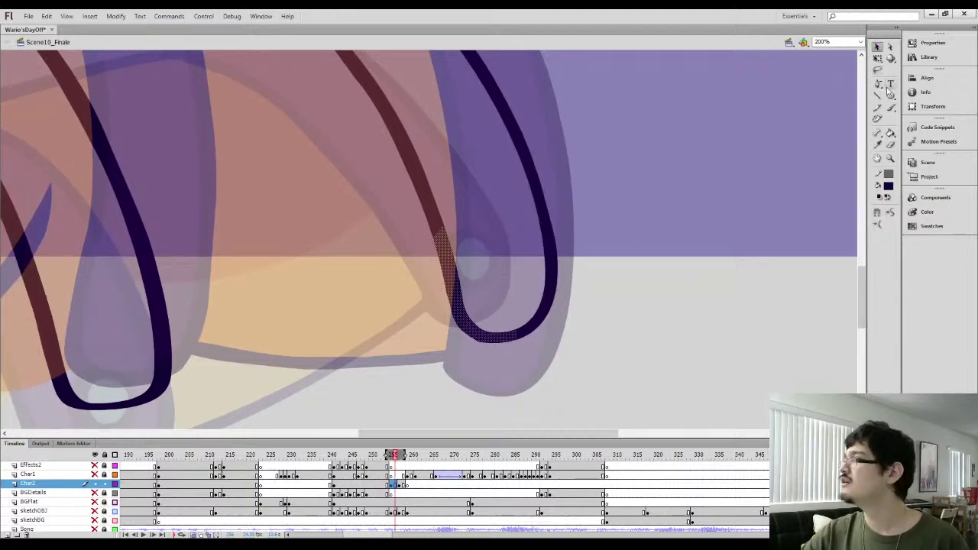
left_click(890, 214)
left_click(783, 270)
left_click_drag(362, 280, 389, 271, "space")
Brush a closed loop at the right strap's end, fill it dark, and erase its centre into a ring
key("b")
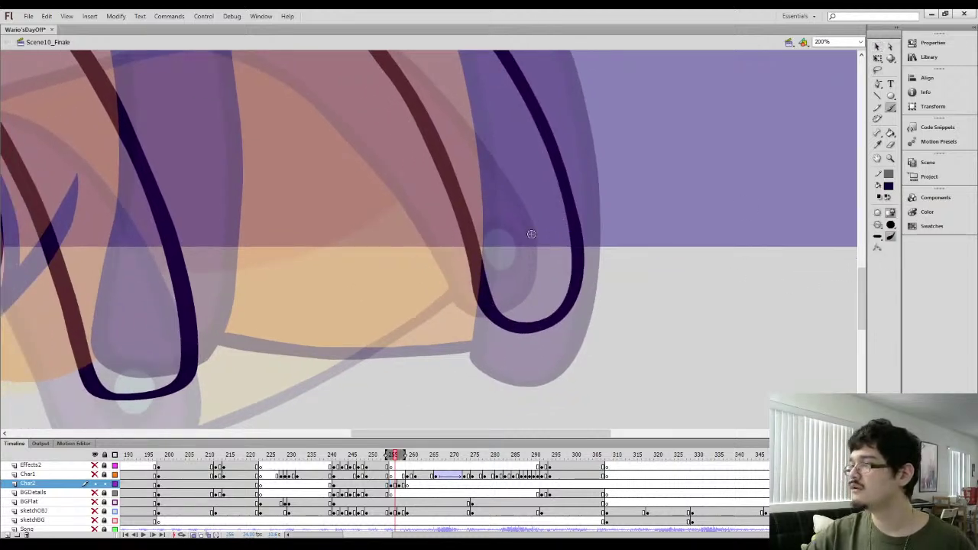
mouse_move(541, 227)
left_mouse_down()
mouse_move(518, 284)
mouse_move(529, 226)
mouse_move(544, 264)
mouse_move(534, 267)
left_mouse_up()
key("k")
left_click(533, 258)
key("e")
mouse_move(354, 254)
left_mouse_down("space")
mouse_move(478, 232)
mouse_move(627, 185)
left_mouse_up("space")
Try a new dark arc along the strap, undo it, and zoom out to the whole torso
key("b")
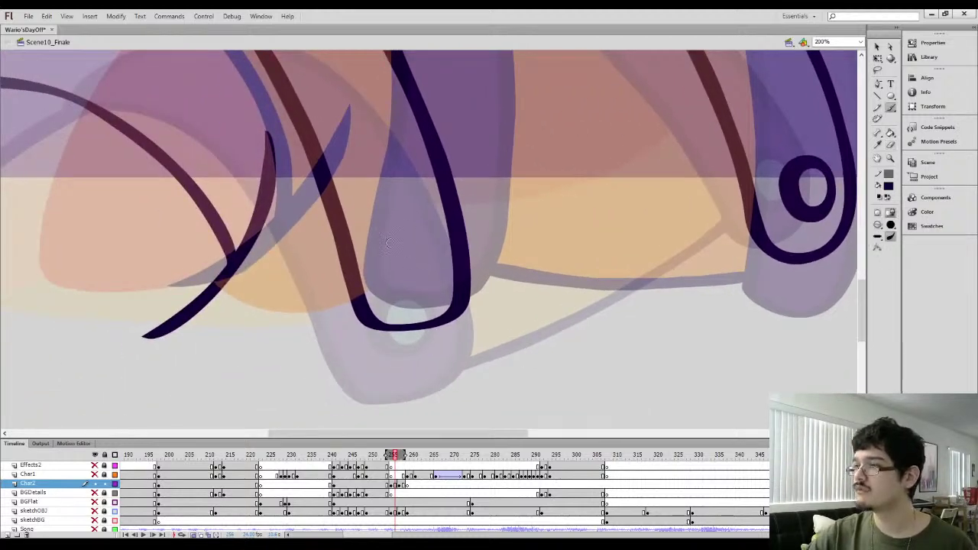
left_click_drag(385, 240, 429, 234)
key("ctrl+z")
mouse_move(533, 216)
left_mouse_down()
mouse_move(474, 252)
mouse_move(533, 206)
left_mouse_up()
key("ctrl+minus")
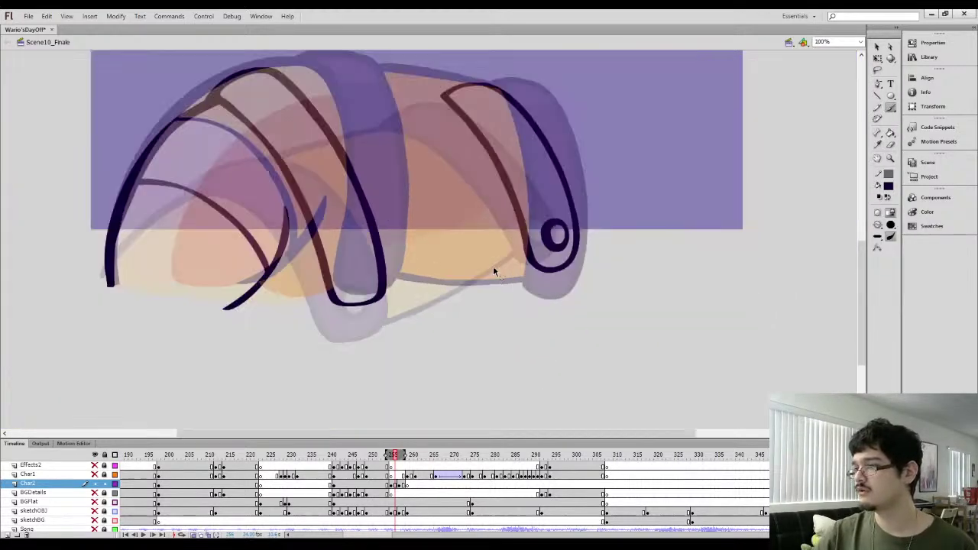
Brush the torso's bottom edge, thicken the strap-top join, and ink the top edge across the torso
left_click_drag(389, 285, 524, 260)
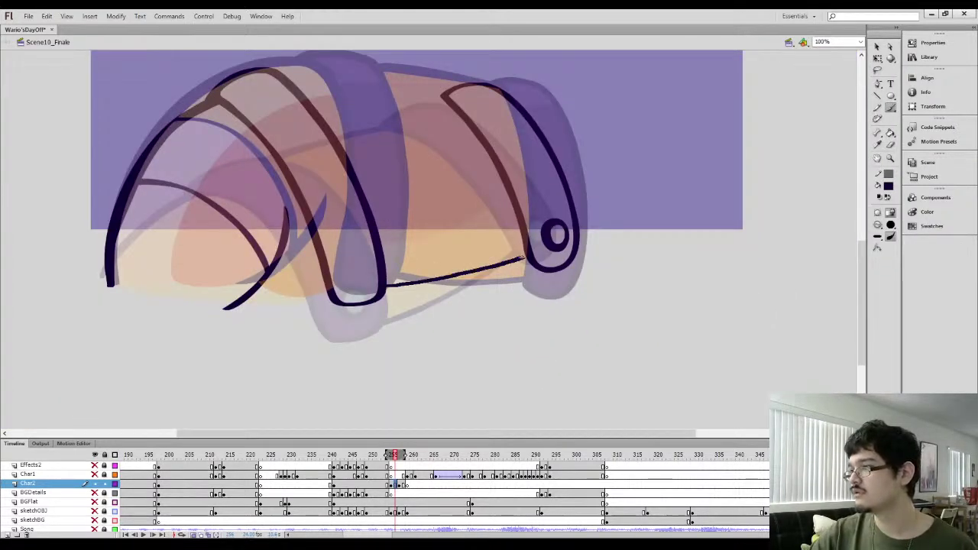
left_click_drag(395, 282, 528, 256)
left_click_drag(455, 160, 532, 263)
left_click_drag(517, 202, 448, 150)
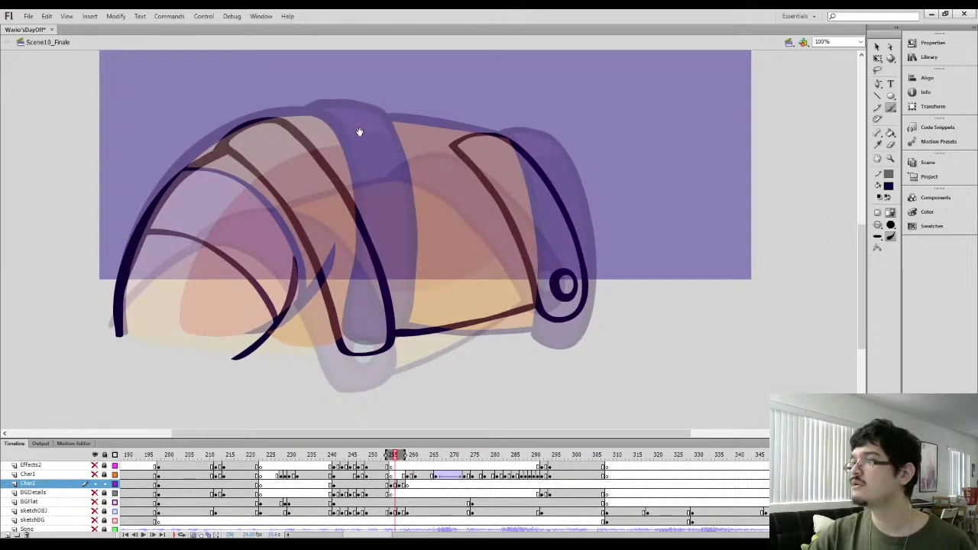
left_click_drag(324, 129, 388, 143)
left_click_drag(314, 151, 329, 140)
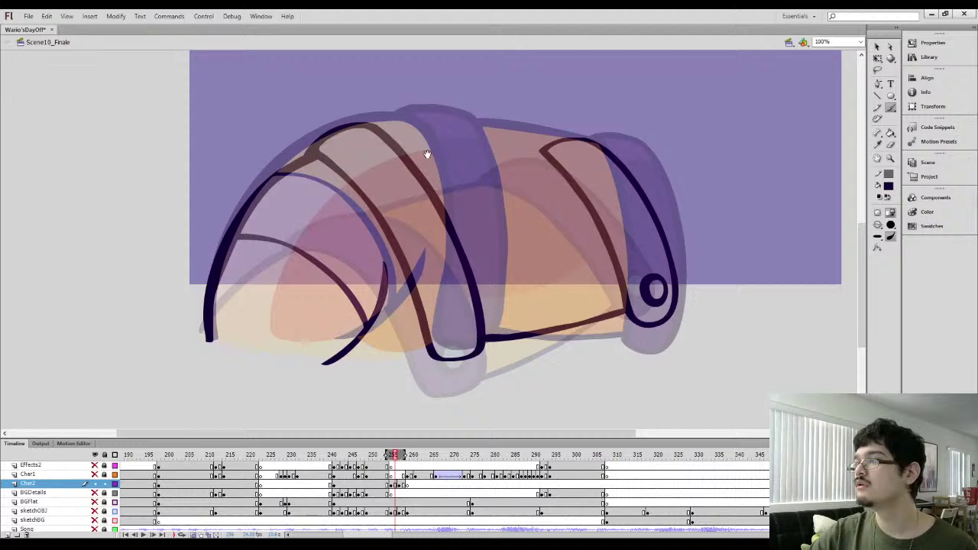
mouse_move(434, 153)
left_mouse_down()
mouse_move(379, 200)
mouse_move(406, 187)
mouse_move(482, 199)
mouse_move(358, 185)
left_mouse_up()
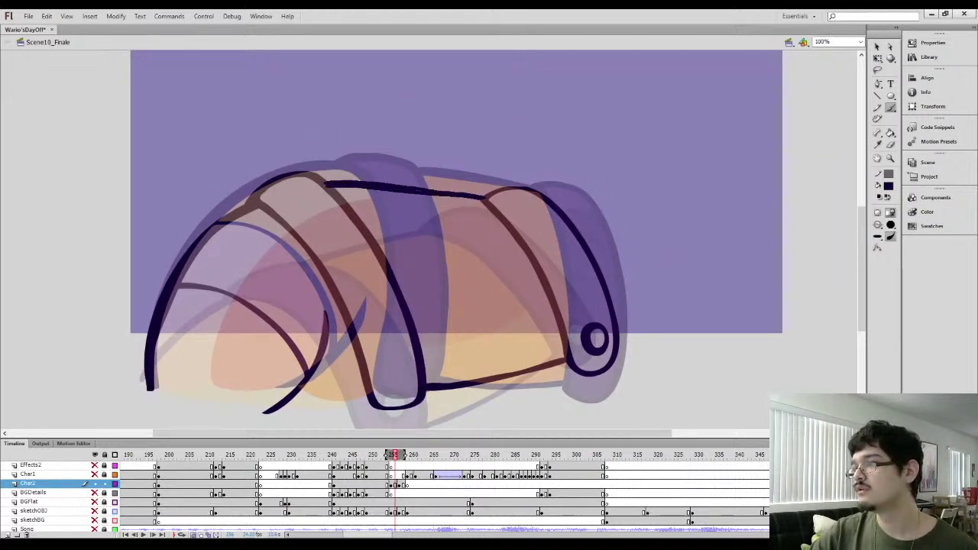
left_click_drag(483, 200, 451, 183)
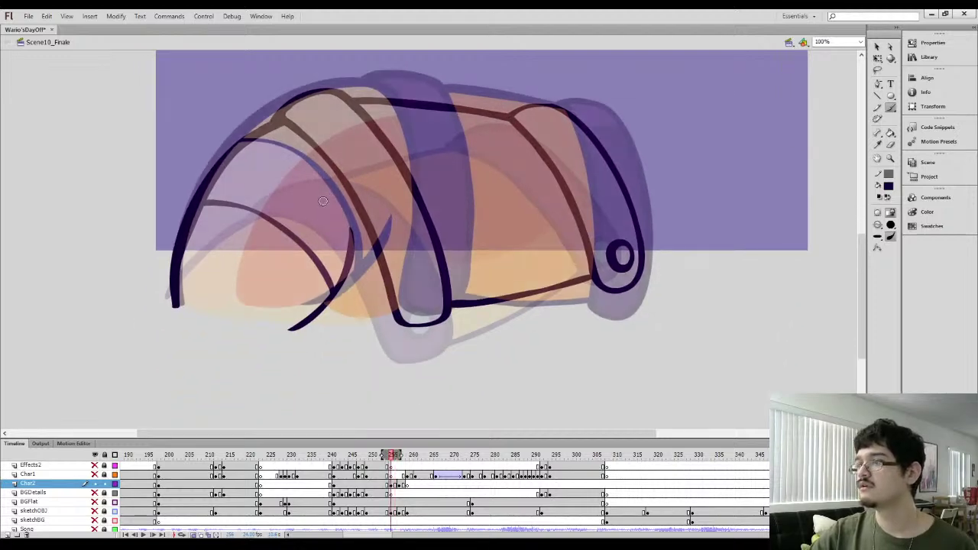
Sample orange from the previous coloured frame and brush an orange line along the front curve
key("comma")
key("i")
left_click(471, 215)
key("period")
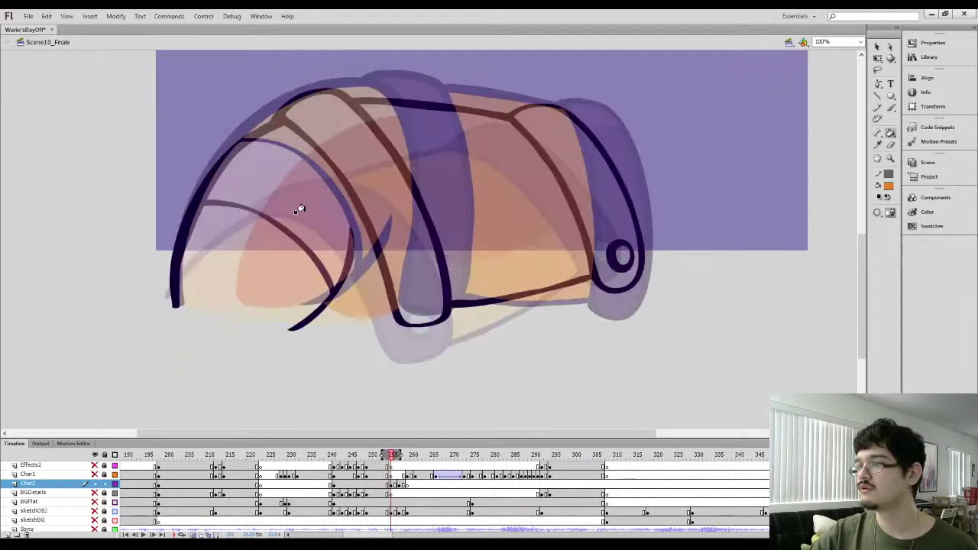
left_click_drag(299, 210, 350, 205)
key("b")
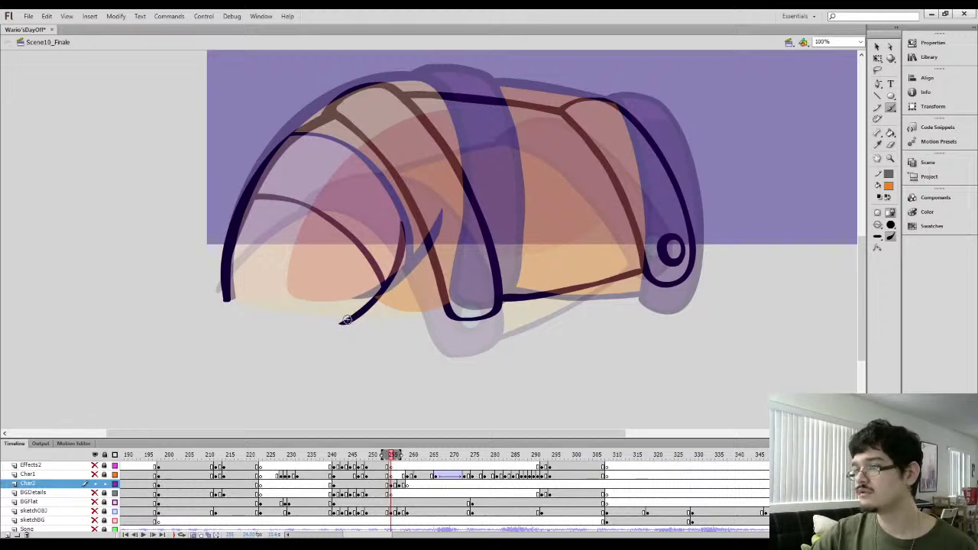
mouse_move(350, 321)
left_mouse_down()
mouse_move(298, 303)
mouse_move(299, 276)
mouse_move(314, 228)
mouse_move(373, 165)
left_mouse_up()
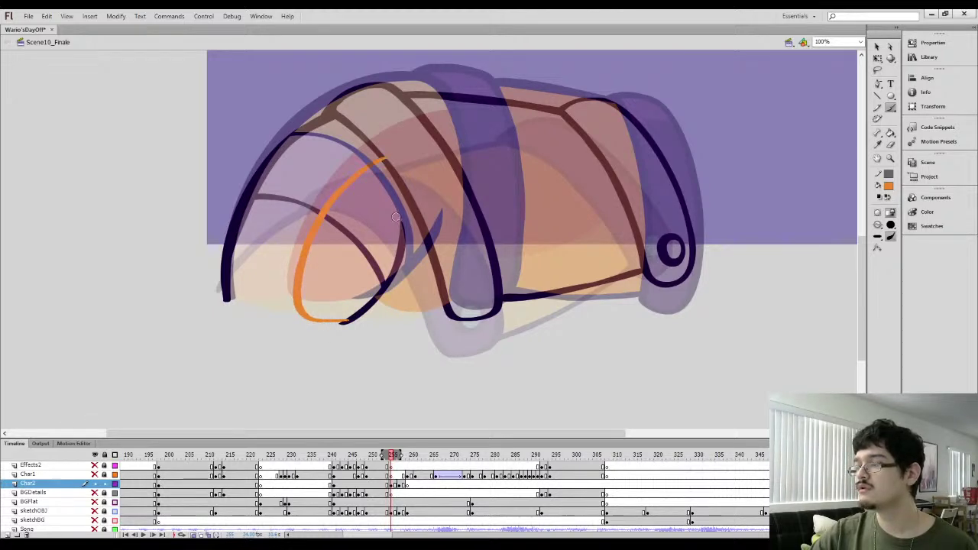
key("ctrl+z")
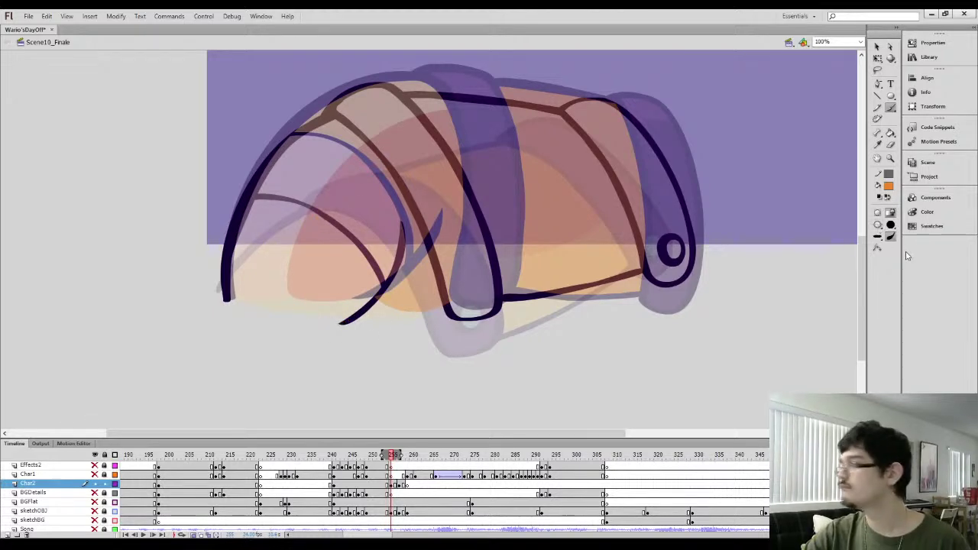
mouse_move(350, 319)
left_mouse_down()
mouse_move(296, 310)
mouse_move(293, 292)
mouse_move(312, 217)
mouse_move(375, 156)
left_mouse_up()
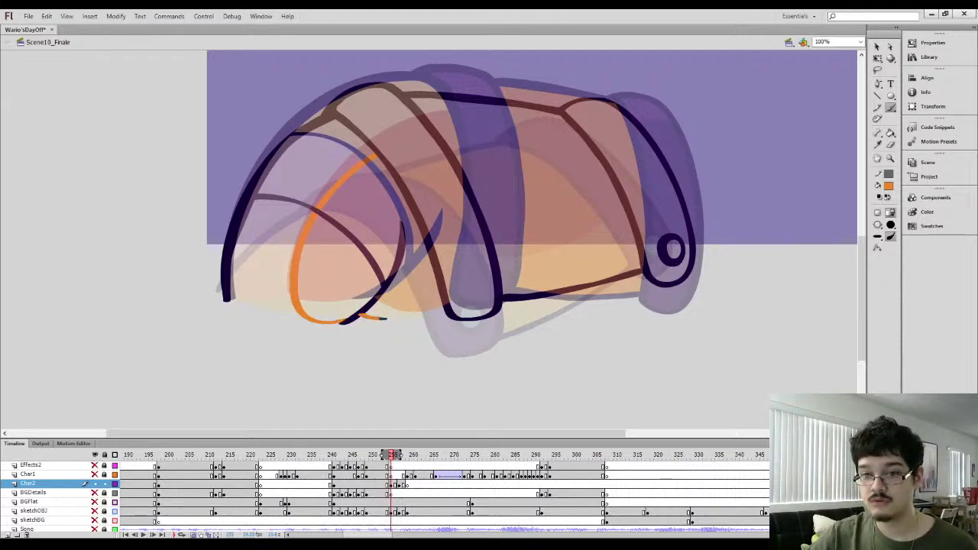
left_click_drag(395, 320, 443, 304)
Bucket-fill the front area orange and look at the finished frame for reference
key("k")
left_click(402, 298)
mouse_move(359, 262)
left_mouse_down()
mouse_move(369, 262)
mouse_move(369, 290)
left_mouse_up()
key("comma")
key("comma")
key("comma")
key("comma")
key("comma")
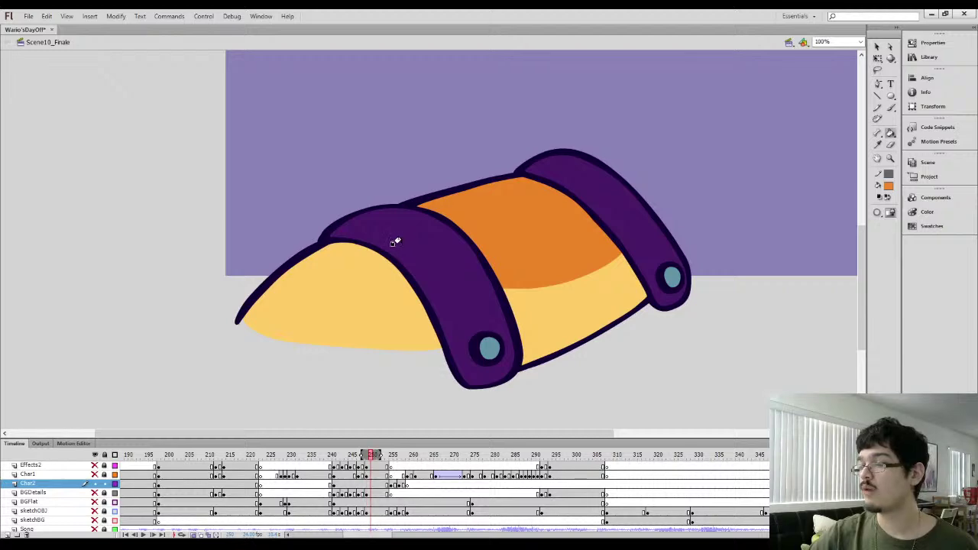
Fill the middle torso section orange and compare it with the previous coloured frame
key("period")
key("period")
key("period")
key("period")
key("period")
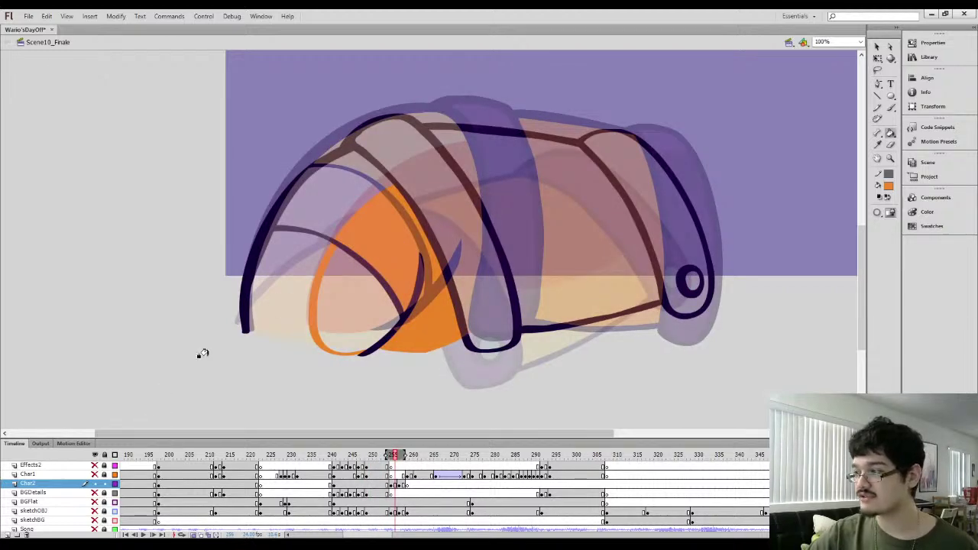
left_click(570, 216)
left_click_drag(570, 234, 517, 248)
key("comma")
key("comma")
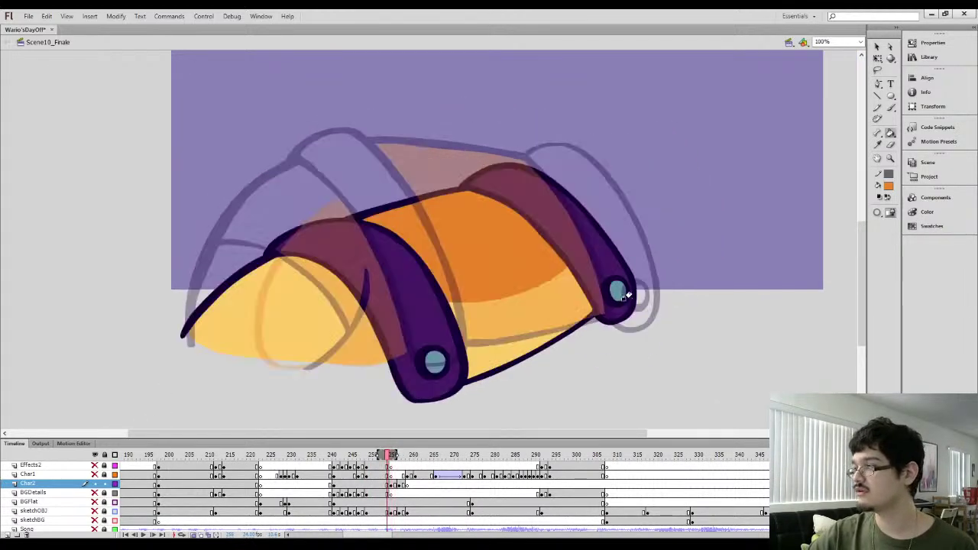
key("period")
key("comma")
key("i")
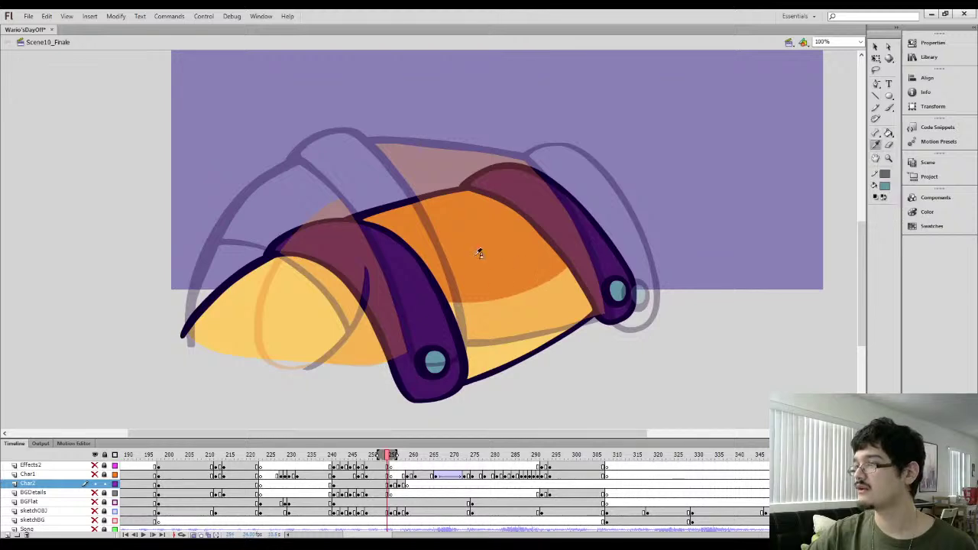
key("period")
Toggle all layers' visibility, flip through neighbouring frames, and sample the dark purple strap colour
left_click(95, 455)
left_click(95, 456)
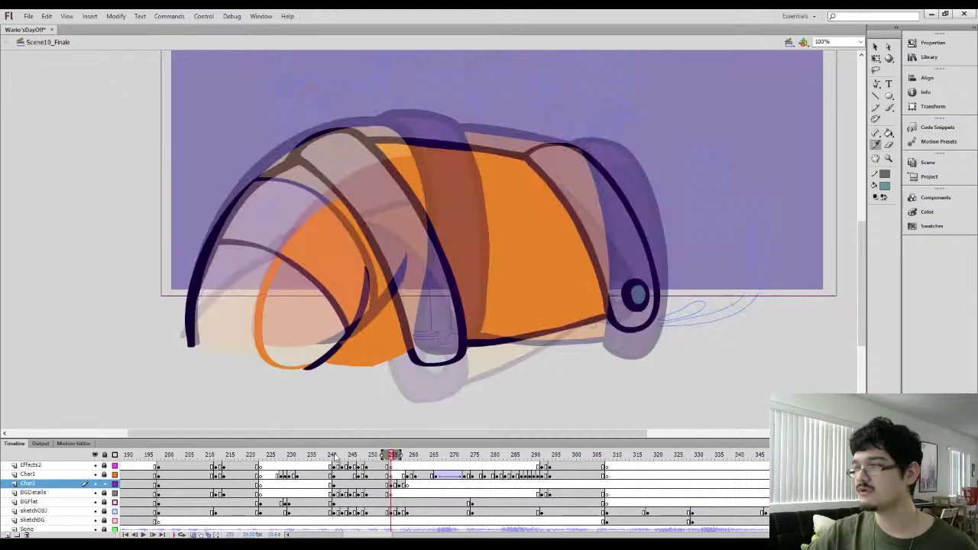
key("comma")
key("period")
key("comma")
key("period")
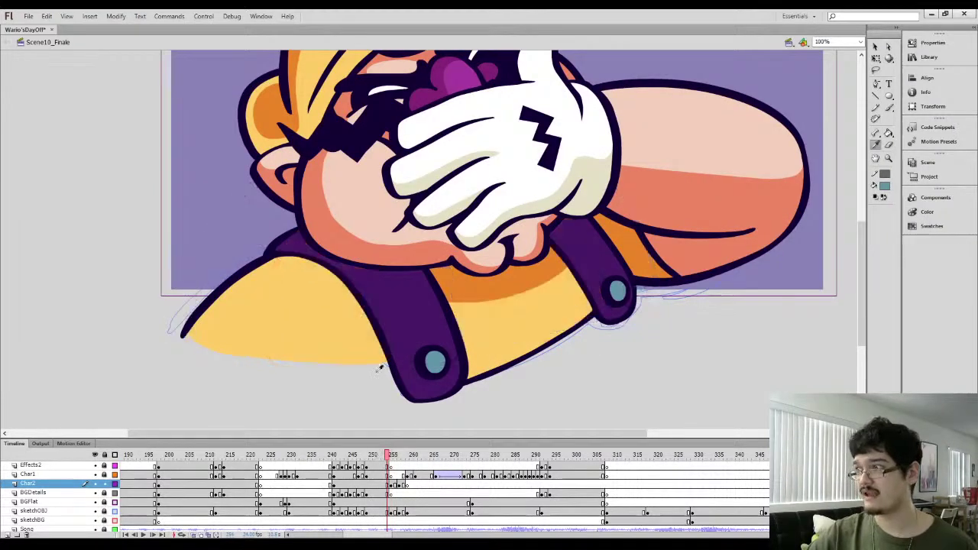
key("period")
key("period")
left_click(449, 267)
key("comma")
key("comma")
key("comma")
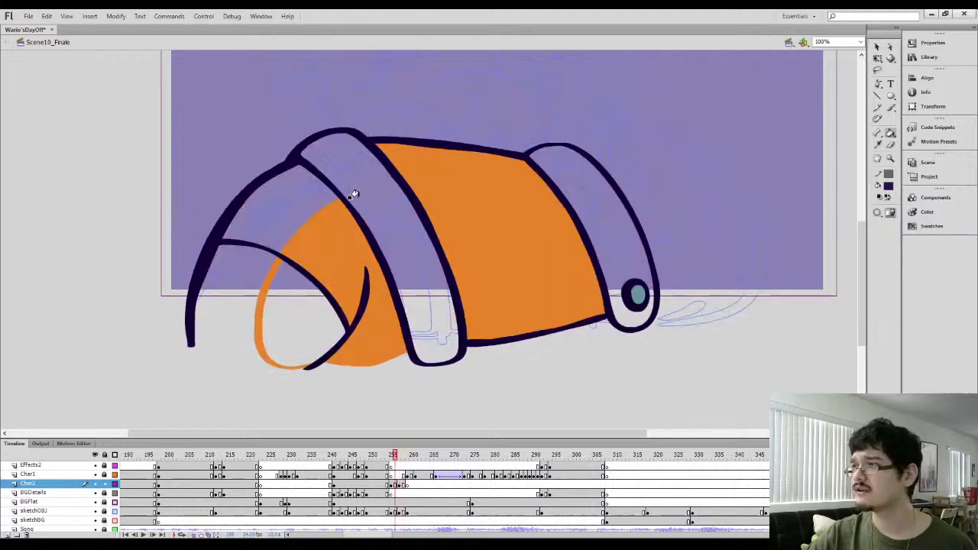
Brush a dark purple line across the left strap
key("b")
mouse_move(349, 209)
left_mouse_down()
mouse_move(344, 199)
mouse_move(394, 177)
left_mouse_up()
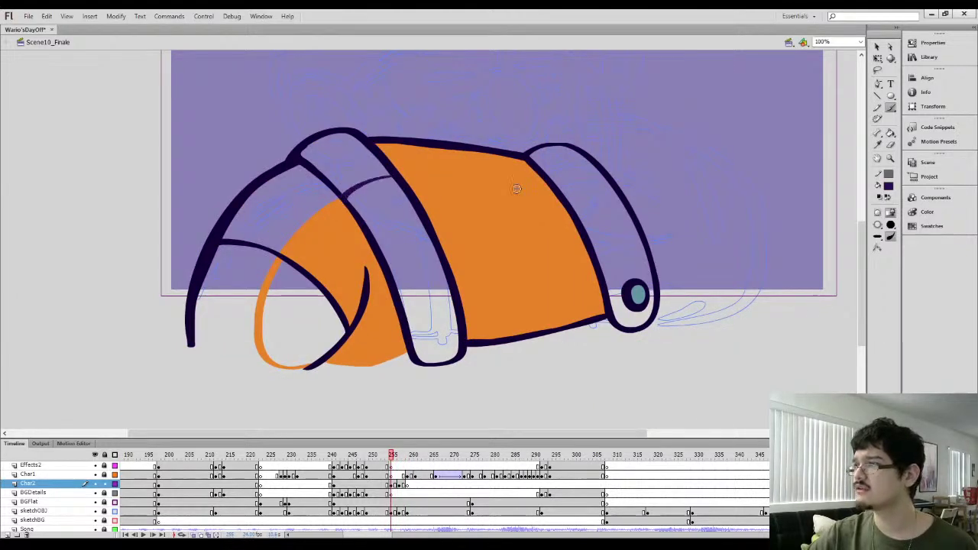
key("k")
key("period")
key("period")
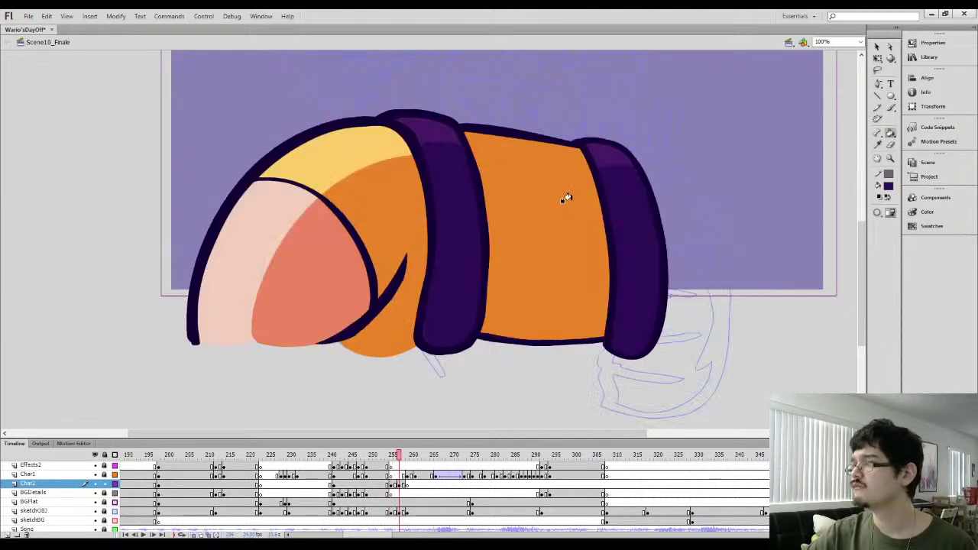
key("comma")
Close the right strap's outline gap, fill both straps dark purple, and lasso the cap's top-left outline
key("b")
mouse_move(550, 183)
left_mouse_down()
mouse_move(568, 167)
mouse_move(596, 162)
left_mouse_up()
key("k")
left_click(584, 206)
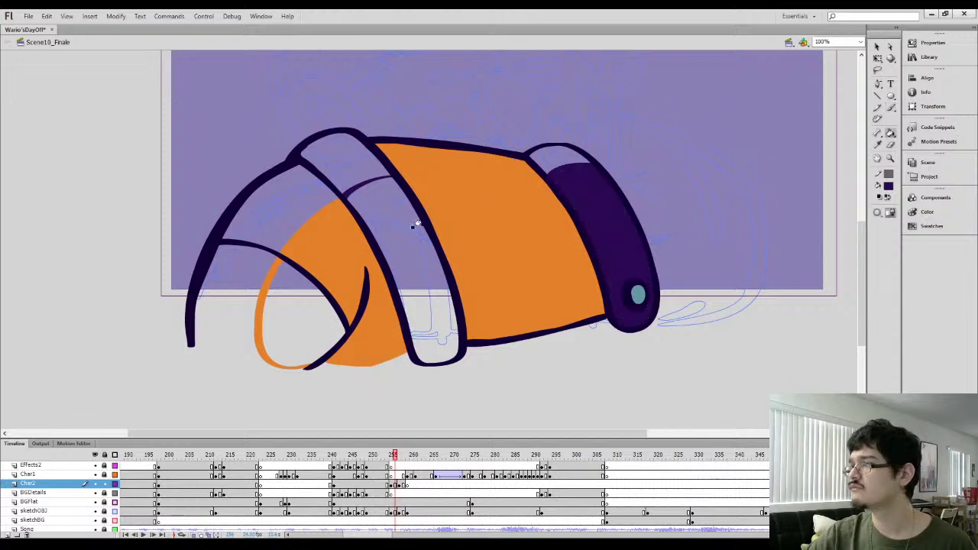
left_click(415, 224)
key("period")
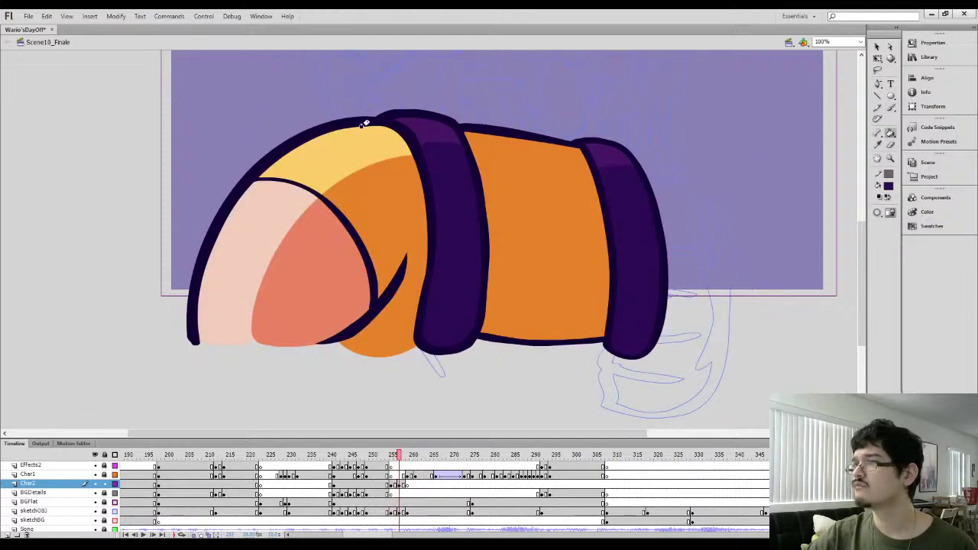
key("comma")
key("l")
left_click_drag(313, 121, 295, 156)
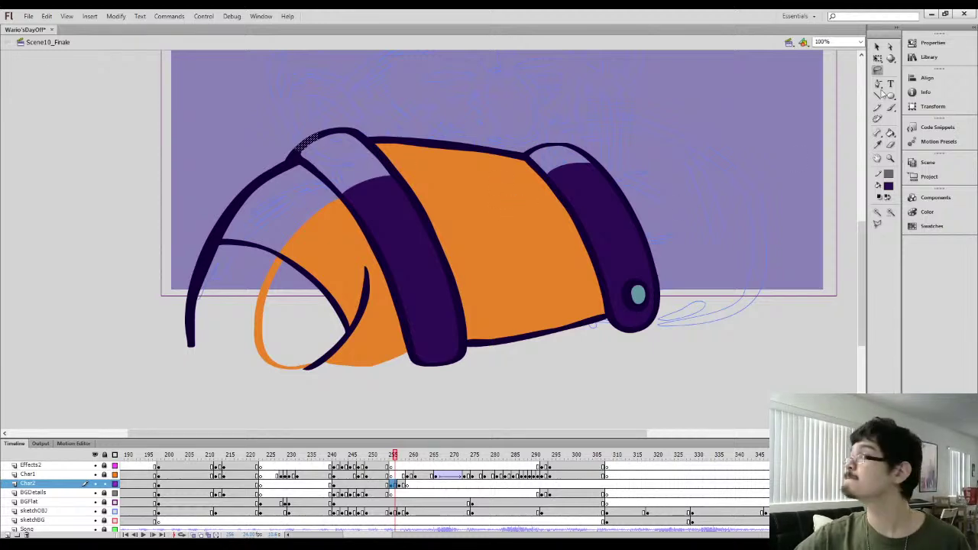
Inspect the cap's top-left corner up close, checking its outline anchor points, then zoom back out
left_click(878, 47)
left_click(685, 163)
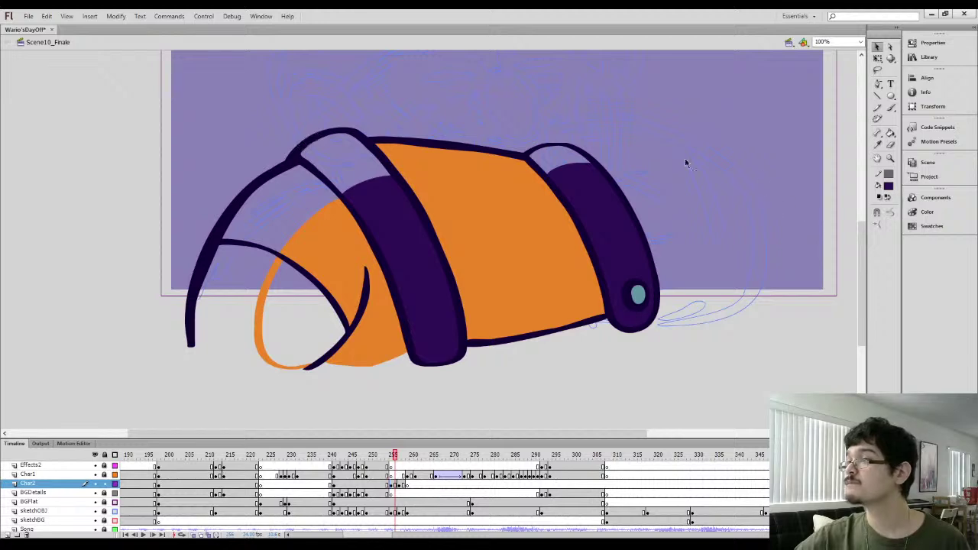
key("l")
left_click_drag(322, 109, 311, 105)
key("ctrl+equal")
left_click(363, 133)
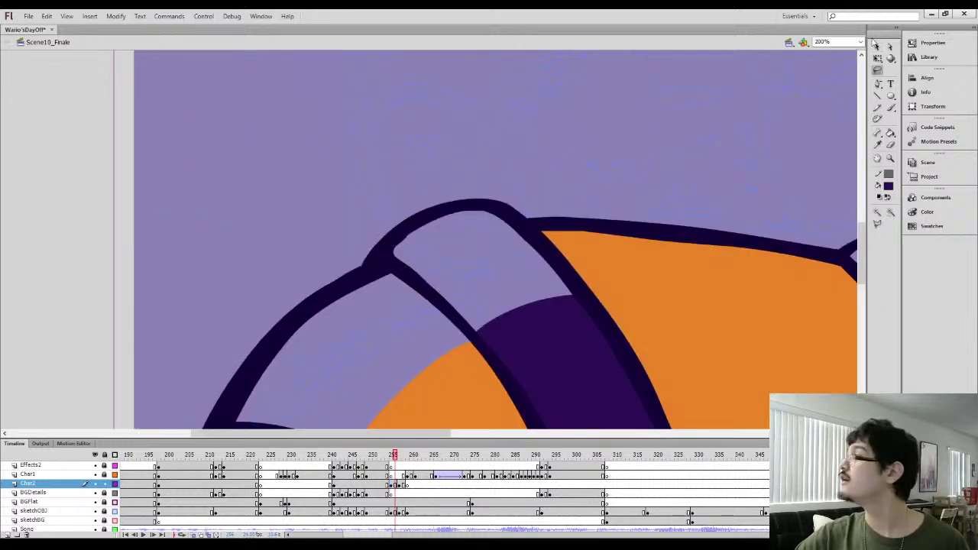
left_click(891, 48)
left_click(403, 237)
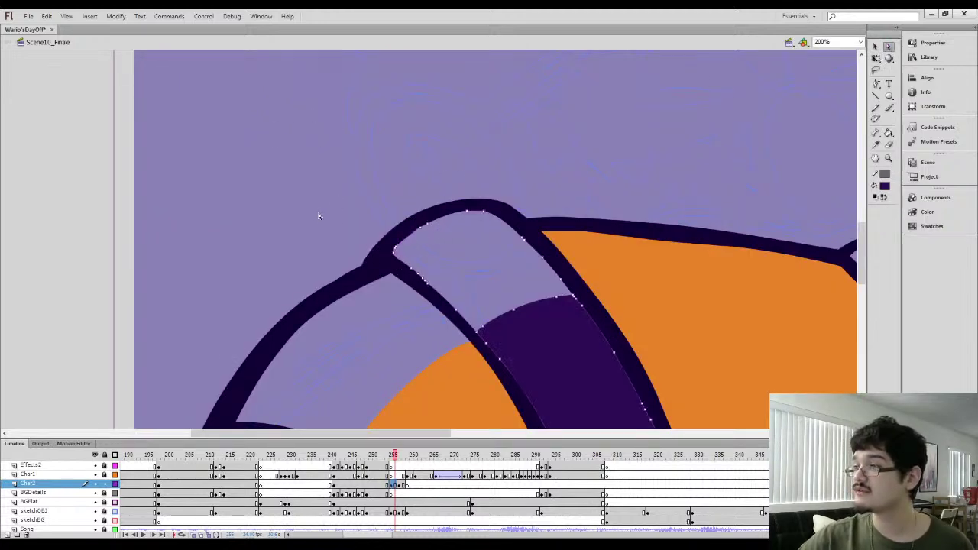
left_click(315, 228)
key("ctrl+minus")
key("ctrl+minus")
Sample salmon from the coloured frame and fill the cap's tip with it
key("comma")
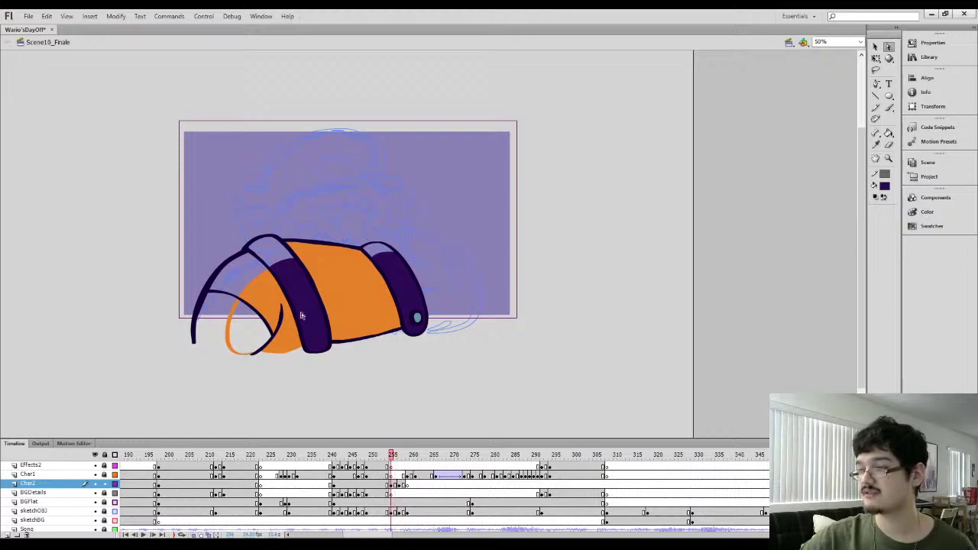
key("period")
key("period")
key("i")
left_click(245, 301)
key("comma")
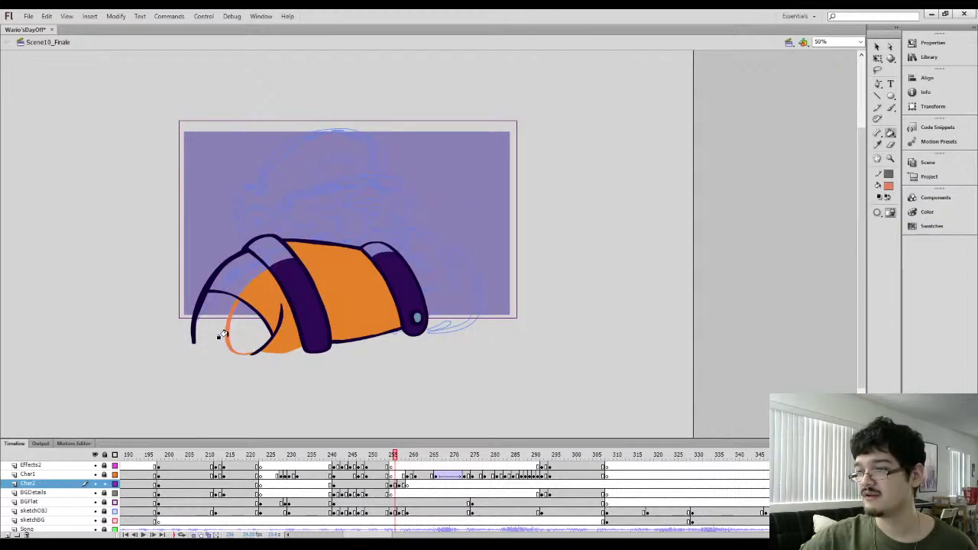
left_click(229, 336)
scroll(225, 329, "down", 3)
Sample the light skin tone from the finished Wario frame, zoom to 100%, and pan onto the arm drawing
key("comma")
key("comma")
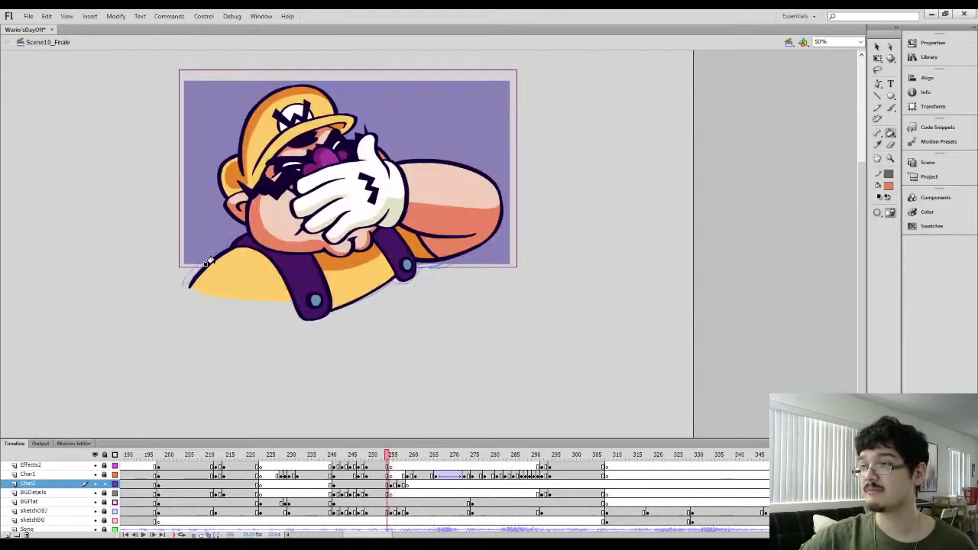
key("i")
left_click(265, 230)
key("period")
key("period")
key("ctrl+1")
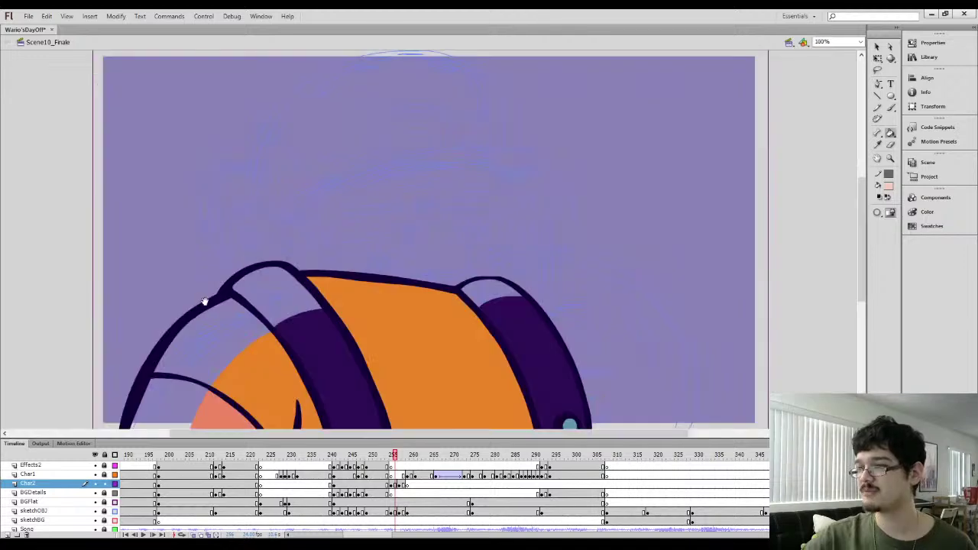
left_click_drag(205, 301, 435, 121)
key("b")
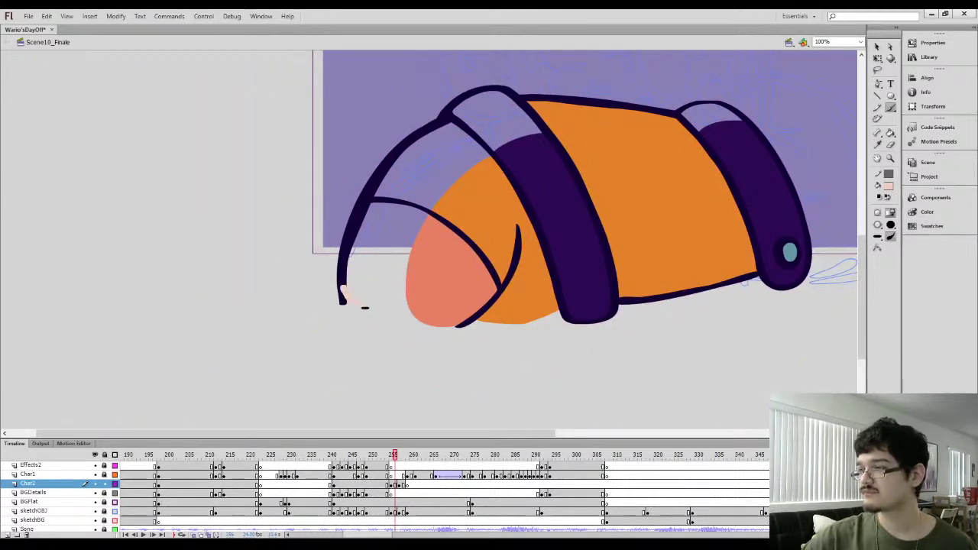
Fill the cap's left tip light pink and flip between neighbouring frames to compare
key("k")
left_click(401, 233)
key("period")
key("period")
key("period")
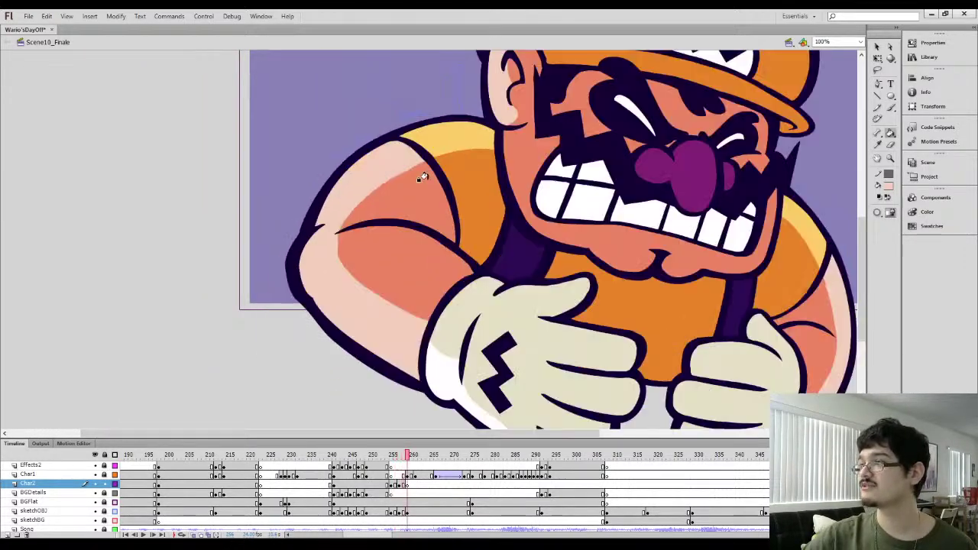
key("comma")
key("comma")
key("comma")
key("period")
key("period")
key("period")
key("comma")
key("comma")
key("comma")
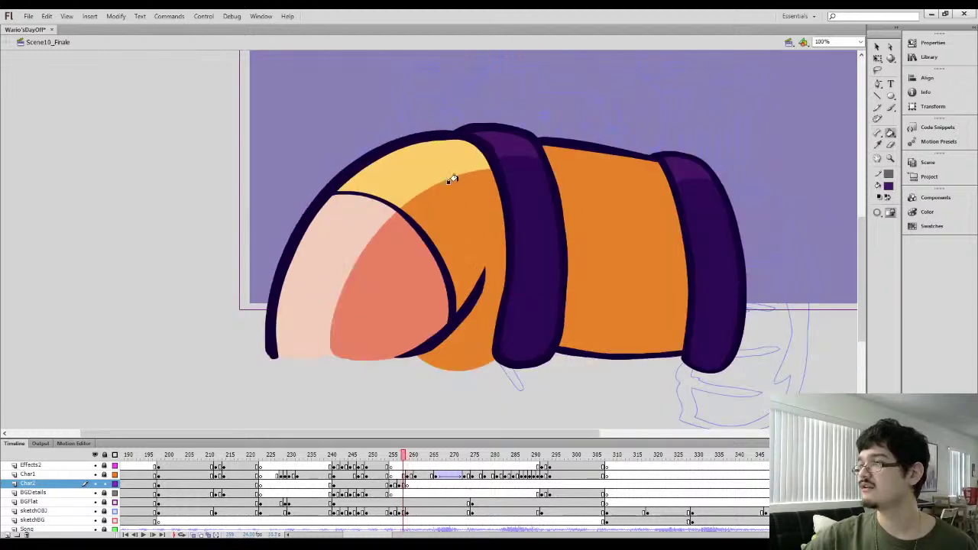
key("comma")
Fill the two band highlights and sample the yellow highlight colour
left_click(447, 172)
left_click(616, 173)
key("period")
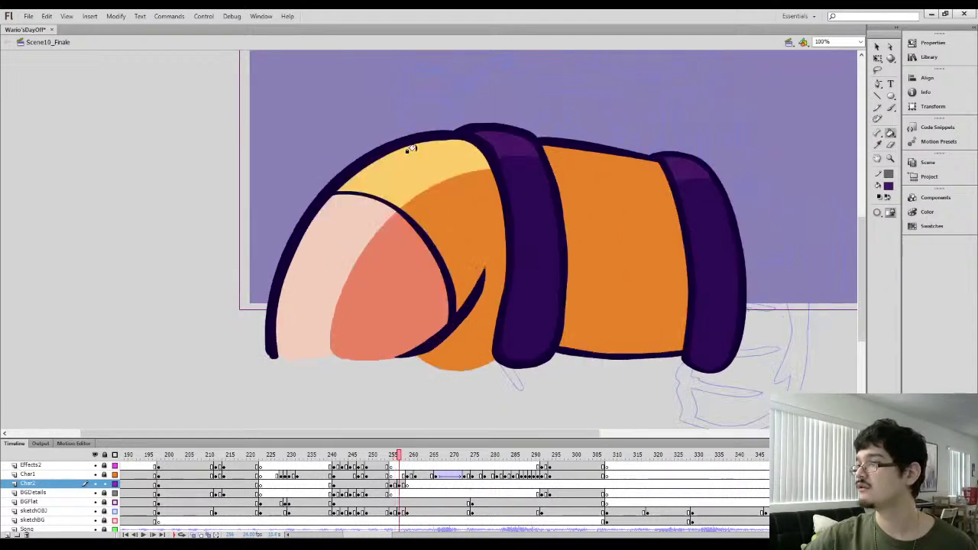
key("i")
left_click(373, 179)
key("comma")
Zoom out and play the animation around frames 242–259 to check the arm smear in motion
key("ctrl+minus")
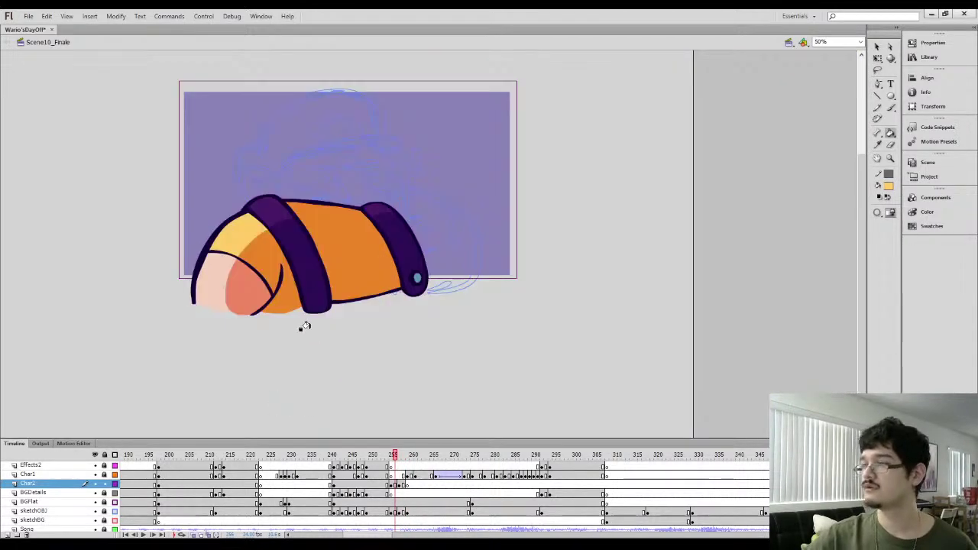
key("period")
key("comma")
key("comma")
key("comma")
key("comma")
key("period")
key("period")
key("period")
key("period")
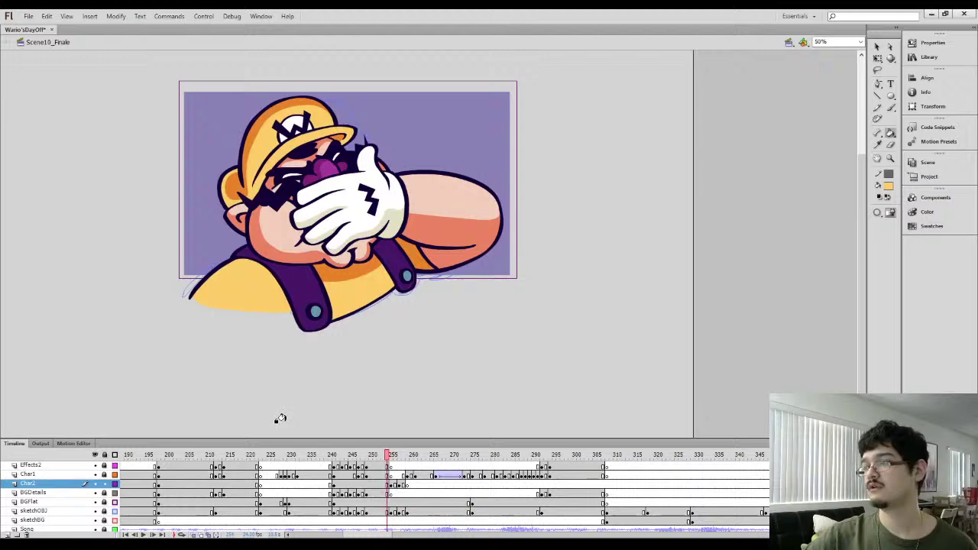
key("period")
left_click(341, 476)
key("Return")
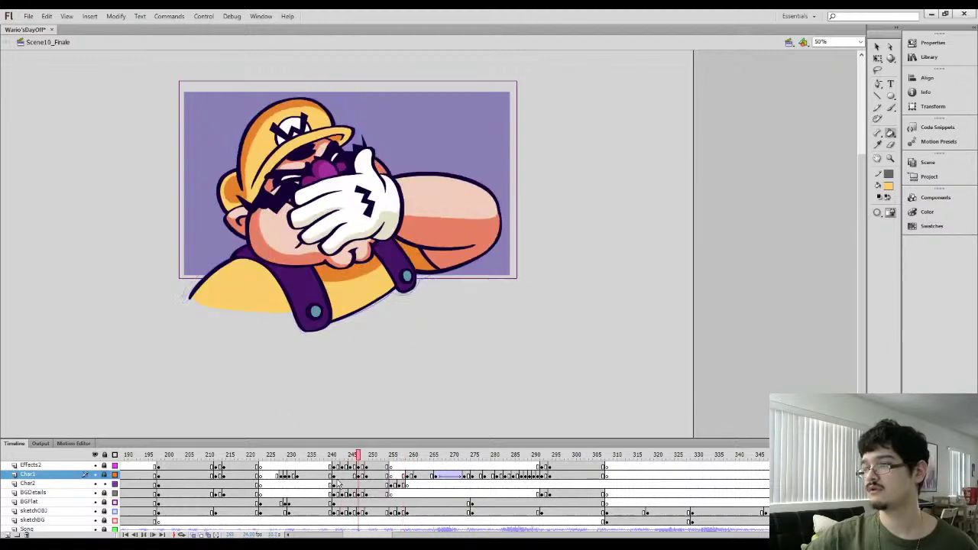
key("Return")
left_click_drag(374, 457, 389, 456)
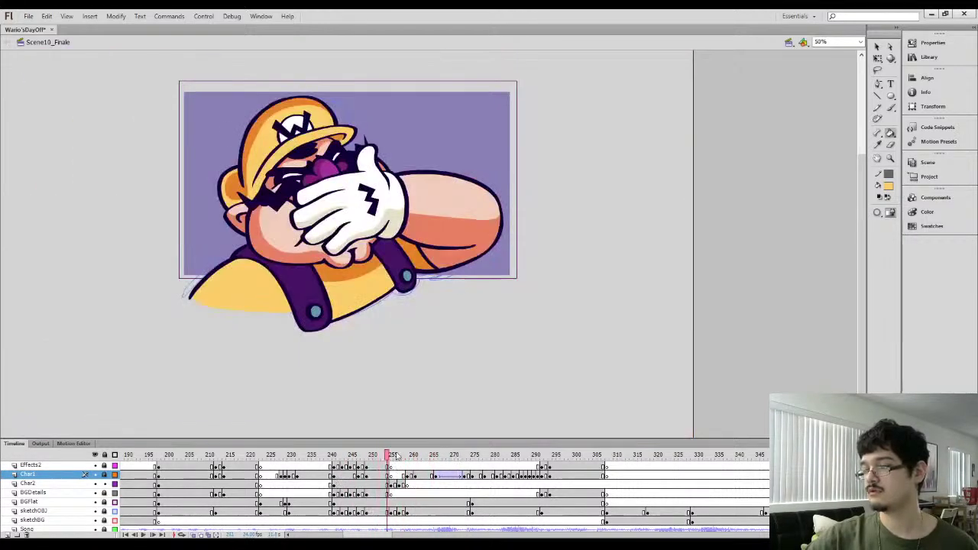
key("Return")
Unlock the Char1 layer and compare its frames 253, 255 and 258
key("comma")
key("comma")
key("comma")
key("comma")
key("period")
key("period")
key("period")
key("period")
key("comma")
key("period")
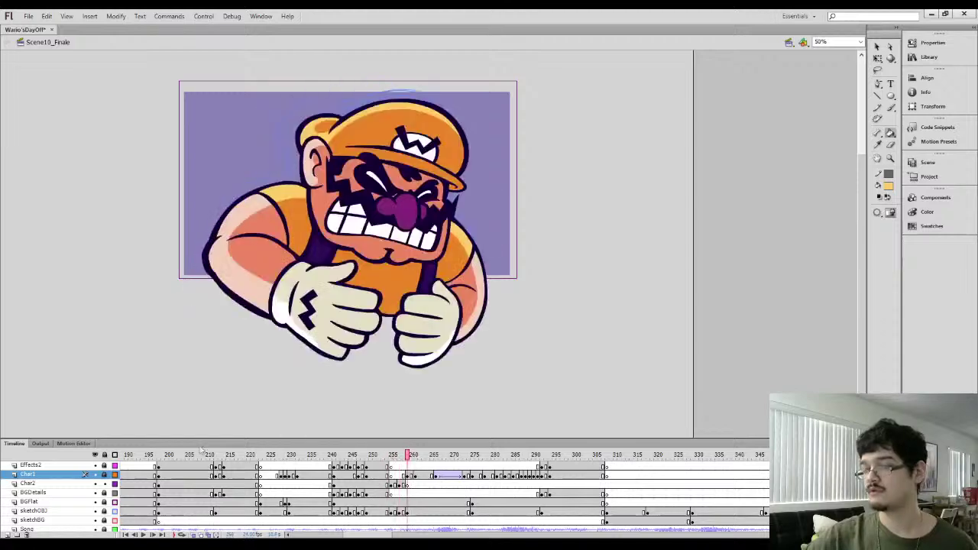
left_click(105, 476)
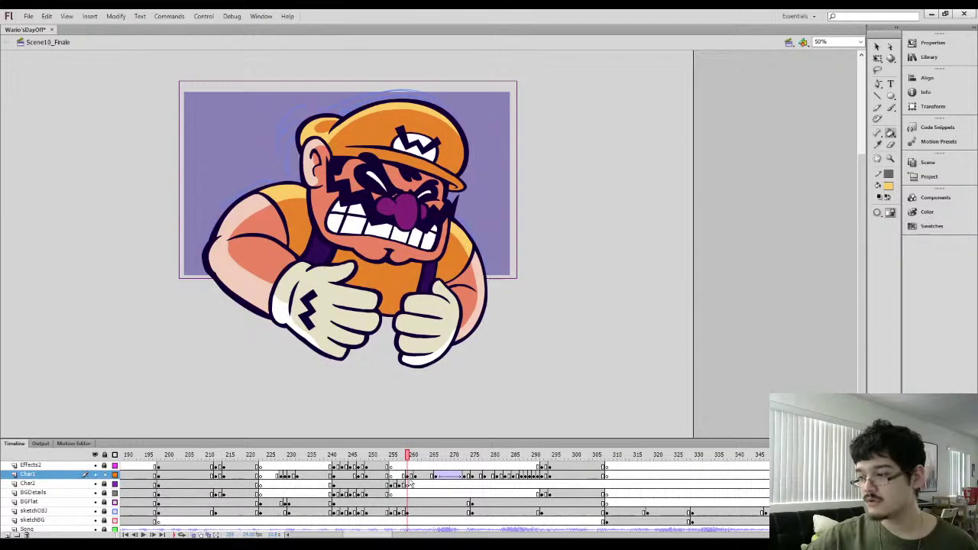
left_click(384, 475)
left_click(391, 476)
left_click(402, 480)
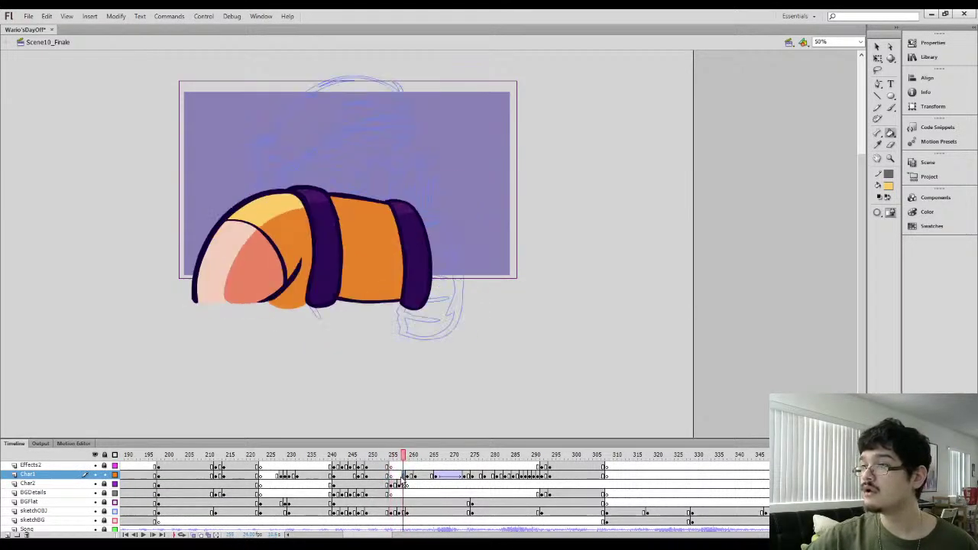
left_click(392, 476)
Unlock the Effects2 layer, check its hand artwork, and select its frame around 250
left_click(386, 468)
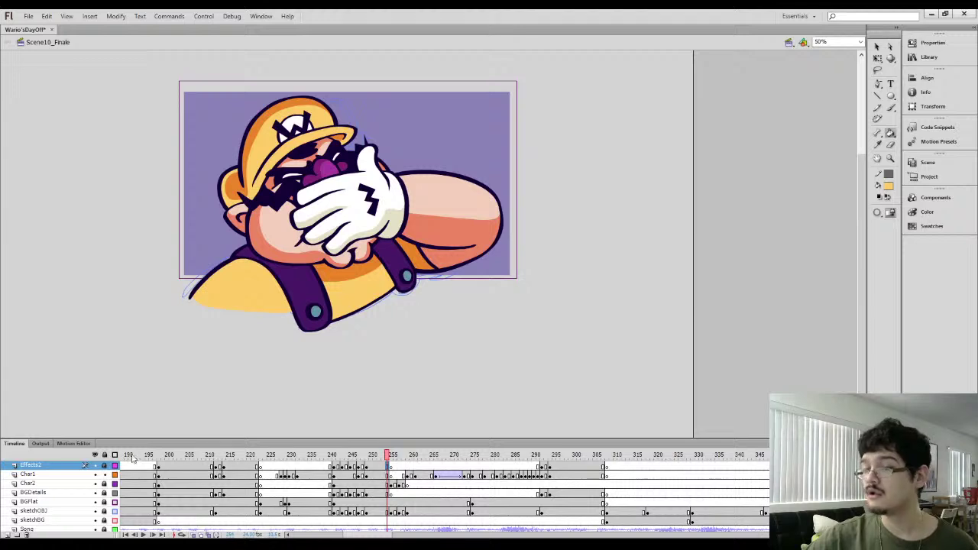
left_click(106, 466)
left_click(97, 466)
left_click(96, 466)
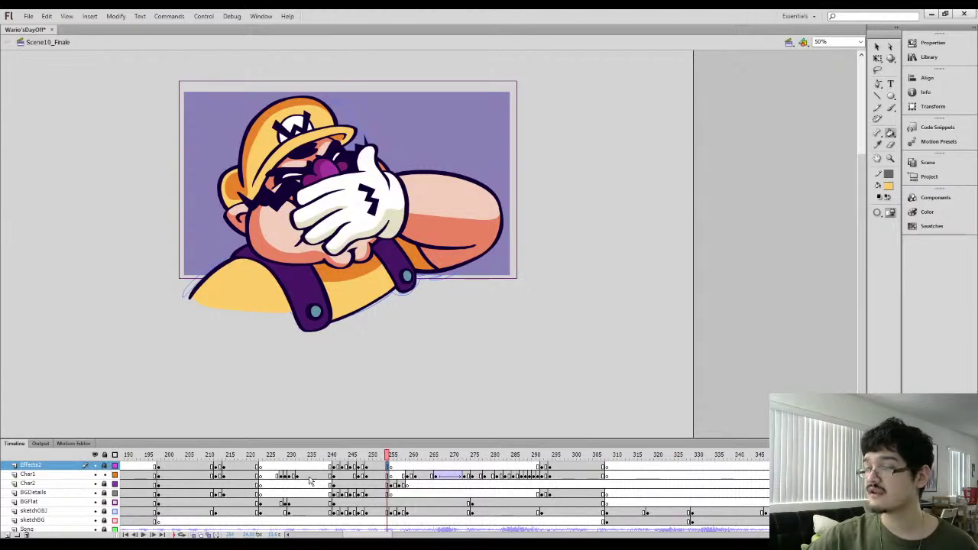
left_click(372, 467)
key("period")
key("period")
key("period")
key("period")
key("period")
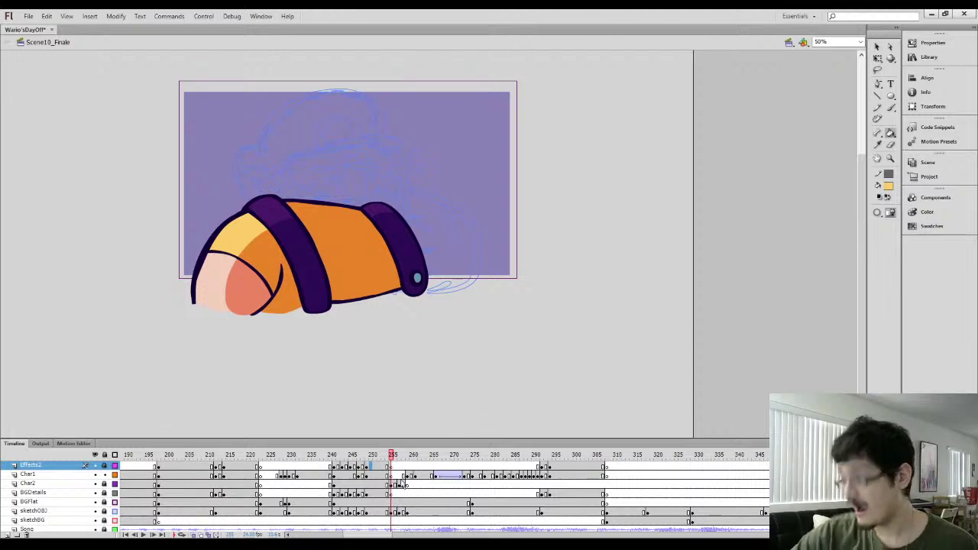
On the Char2 frame near 250, pencil a shading line across Wario's left shoulder
key("comma")
key("comma")
key("comma")
key("comma")
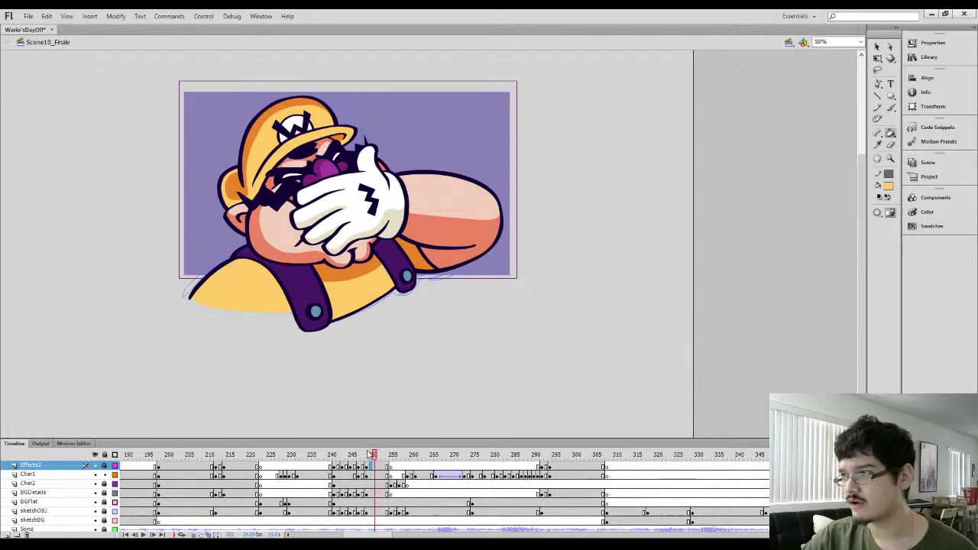
key("period")
key("period")
left_click(363, 484)
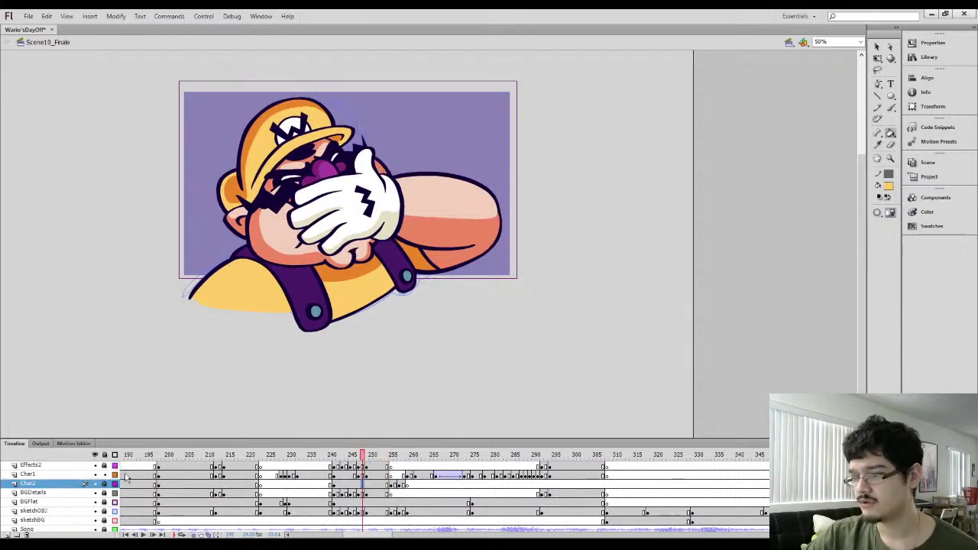
left_click(372, 485)
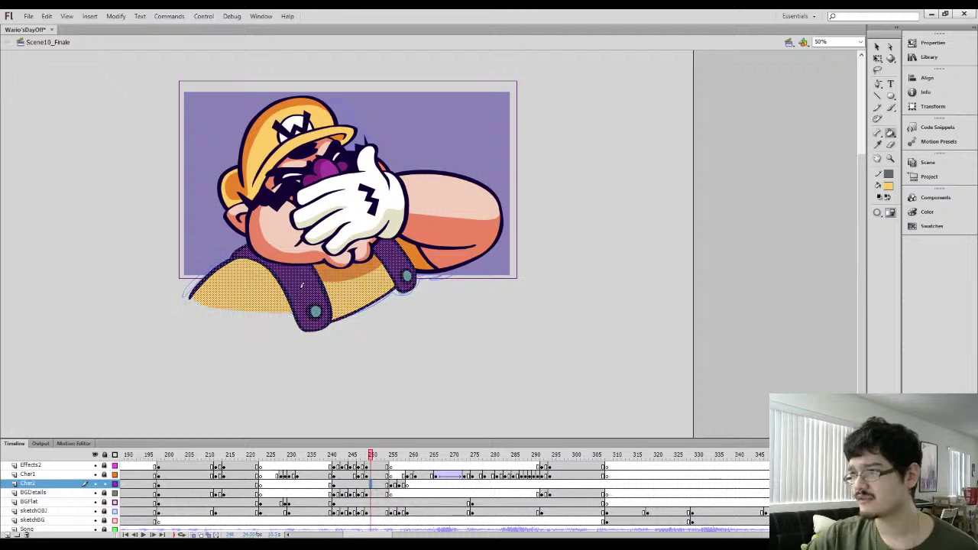
key("y")
left_click_drag(285, 269, 306, 259)
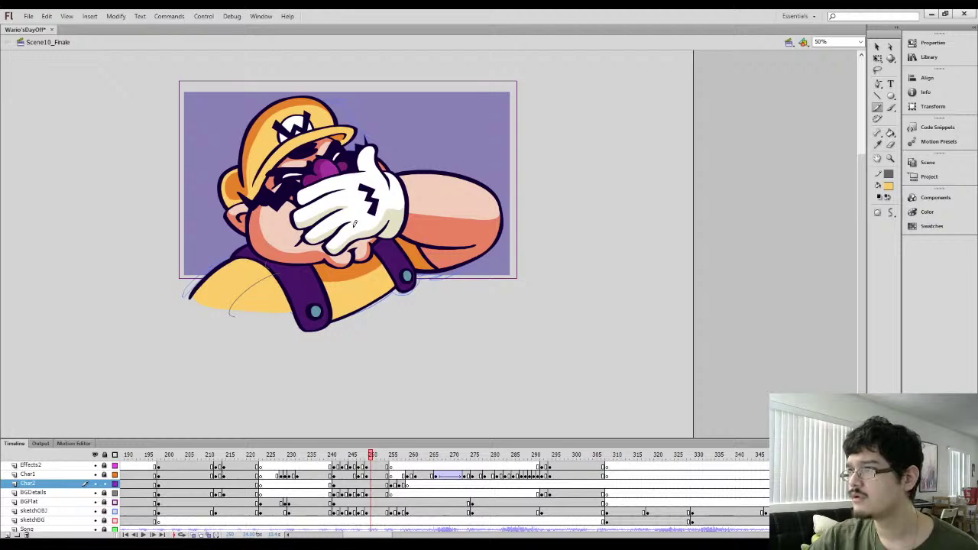
Sample orange and fill the shoulder's shadow area below the new curve
key("period")
key("period")
key("period")
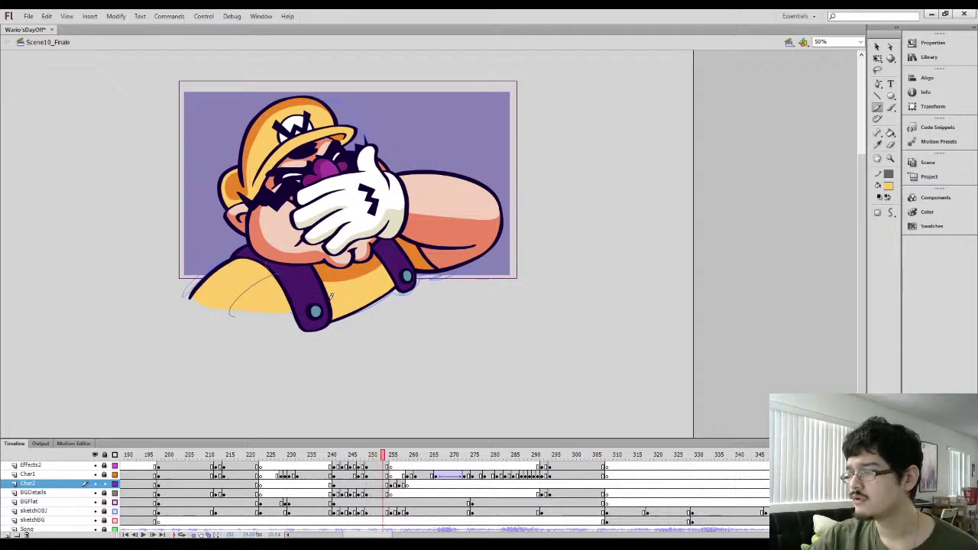
key("period")
key("i")
left_click(299, 279)
key("comma")
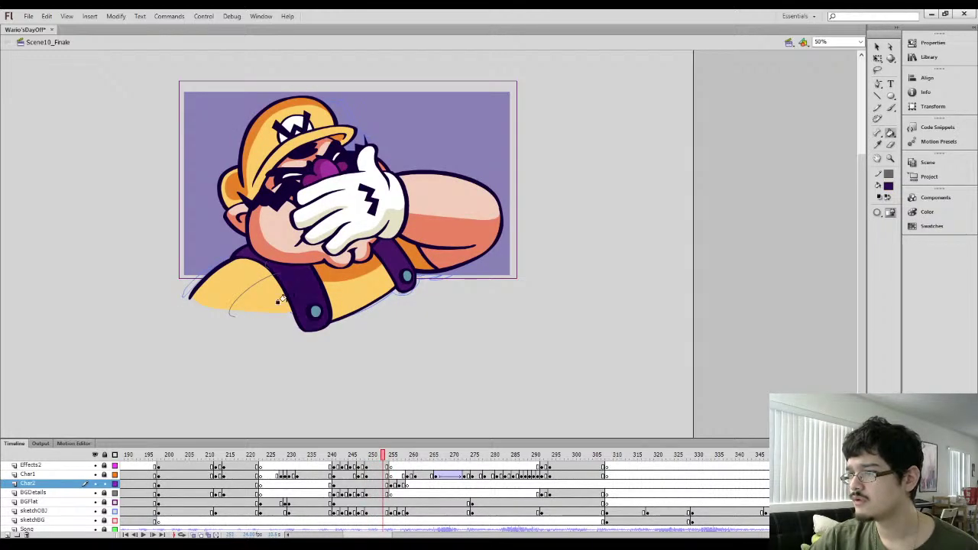
key("i")
left_click(324, 278)
left_click(257, 299)
Fill the right strap dark purple, step back to frames 240–244, and select all Char2 artwork
key("i")
left_click(307, 280)
left_click(388, 261)
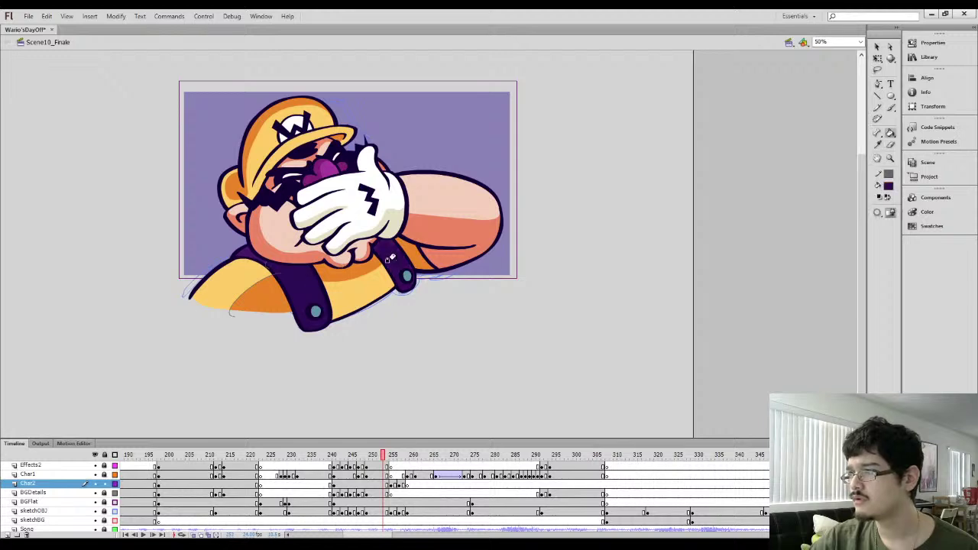
key("comma")
key("comma")
key("comma")
key("comma")
key("comma")
key("comma")
key("comma")
key("comma")
key("comma")
key("comma")
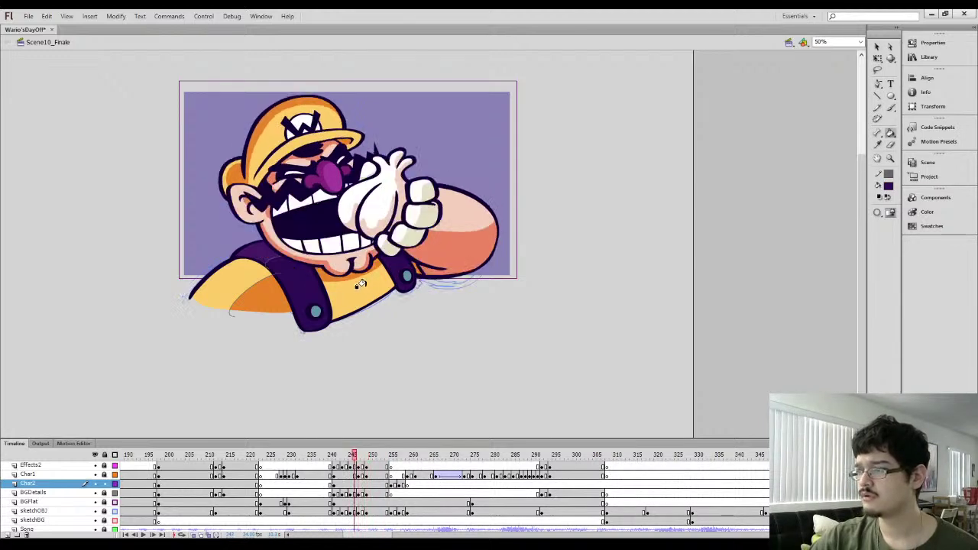
key("comma")
key("comma")
key("comma")
key("period")
key("period")
key("period")
key("period")
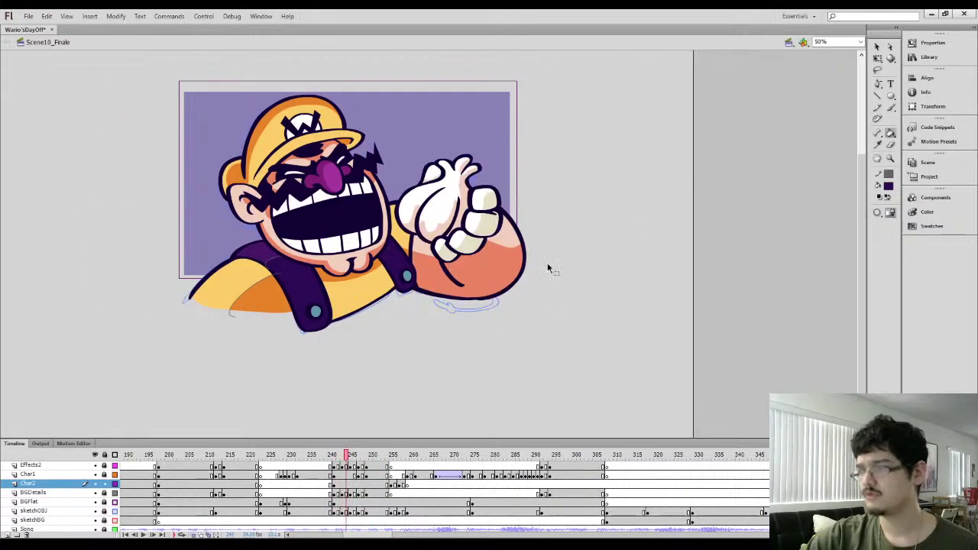
key("ctrl+a")
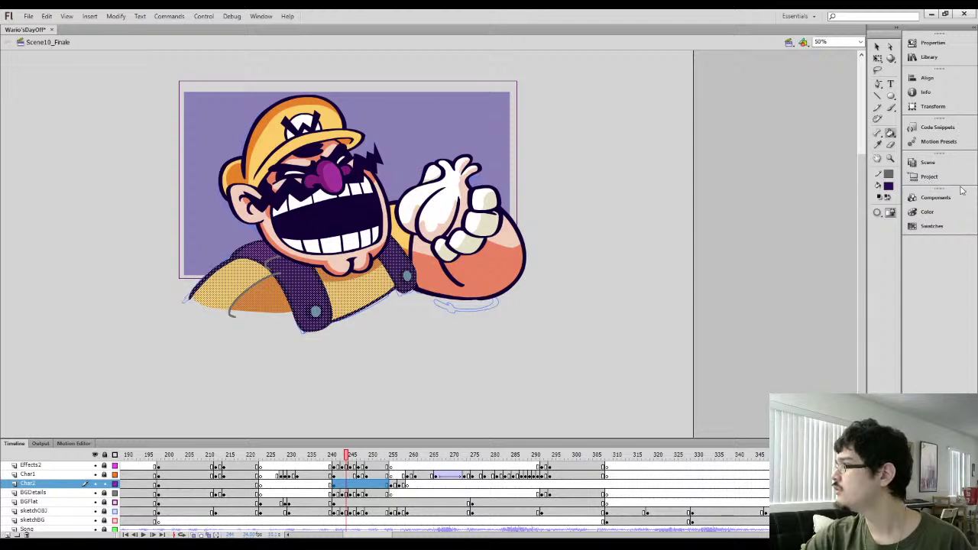
Step through frames 246–255 to compare Wario's face poses with the arm drawing
key("period")
key("period")
key("period")
key("period")
key("period")
key("period")
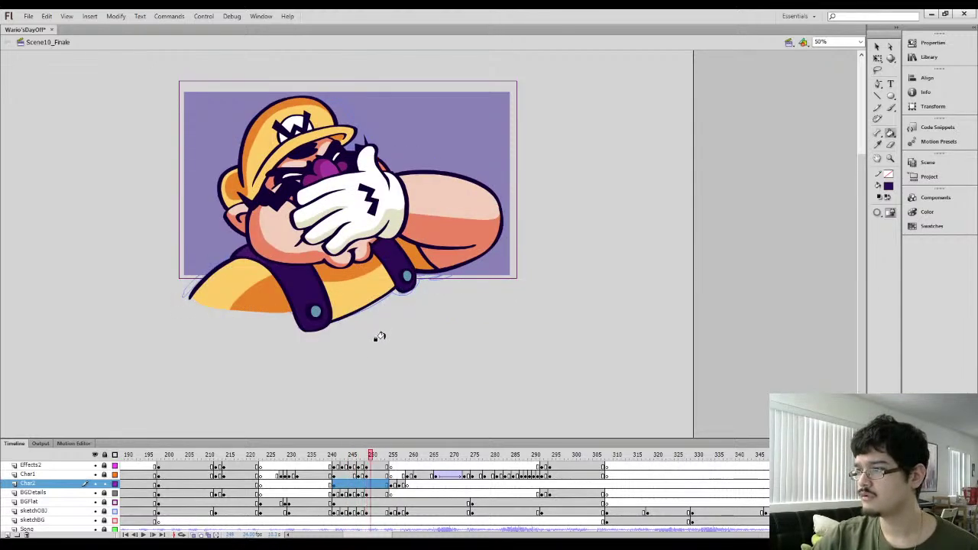
key("period")
key("period")
key("period")
key("period")
key("period")
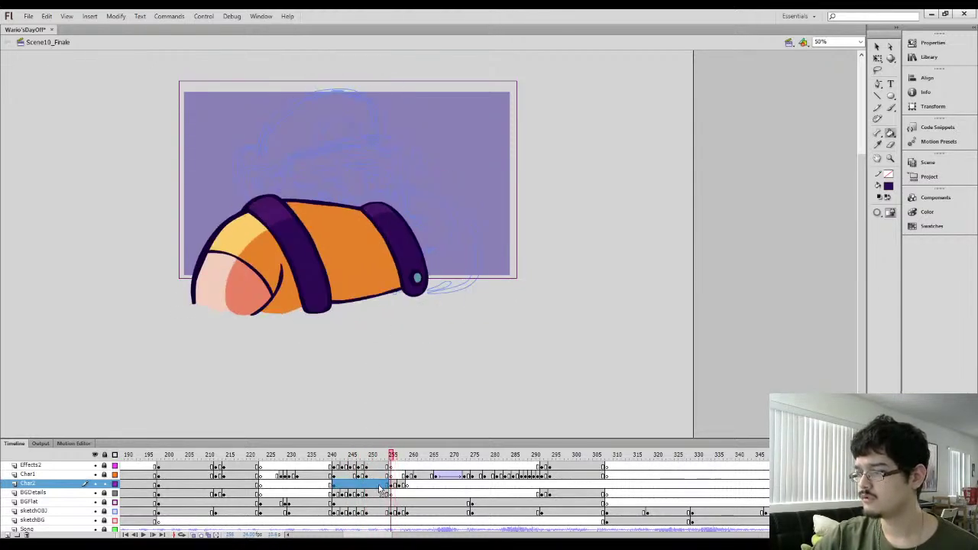
left_click(380, 486)
left_click(367, 486)
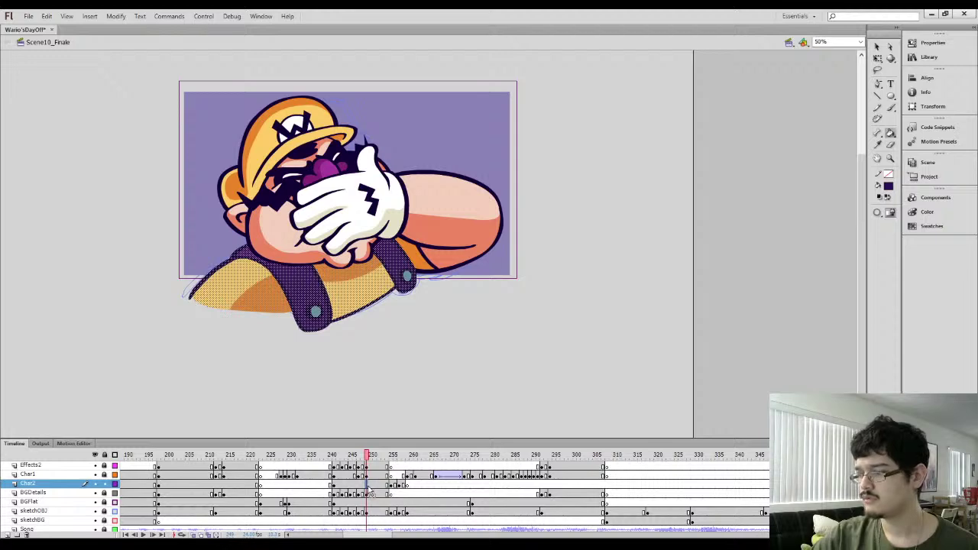
left_click(356, 486)
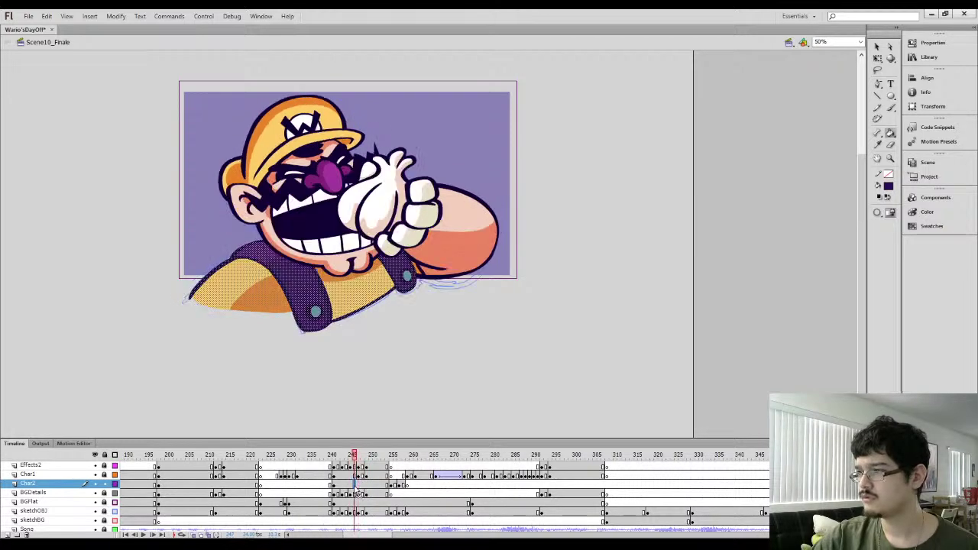
left_click(392, 487)
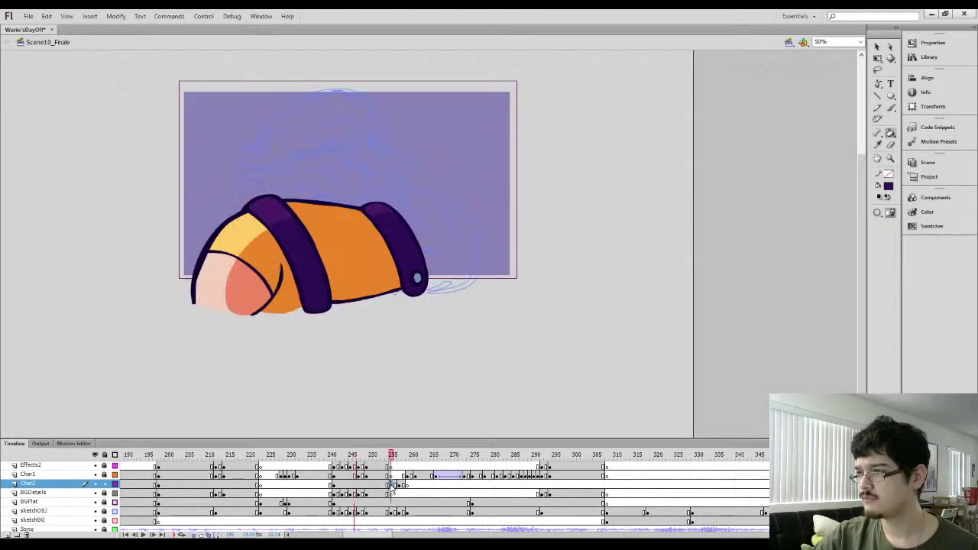
key("comma")
key("period")
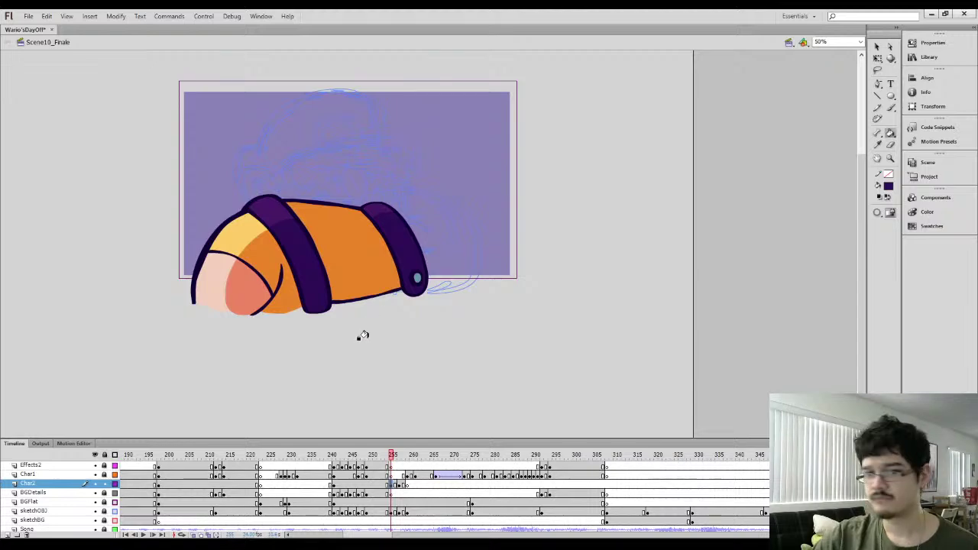
key("comma")
key("comma")
key("comma")
key("comma")
key("comma")
key("comma")
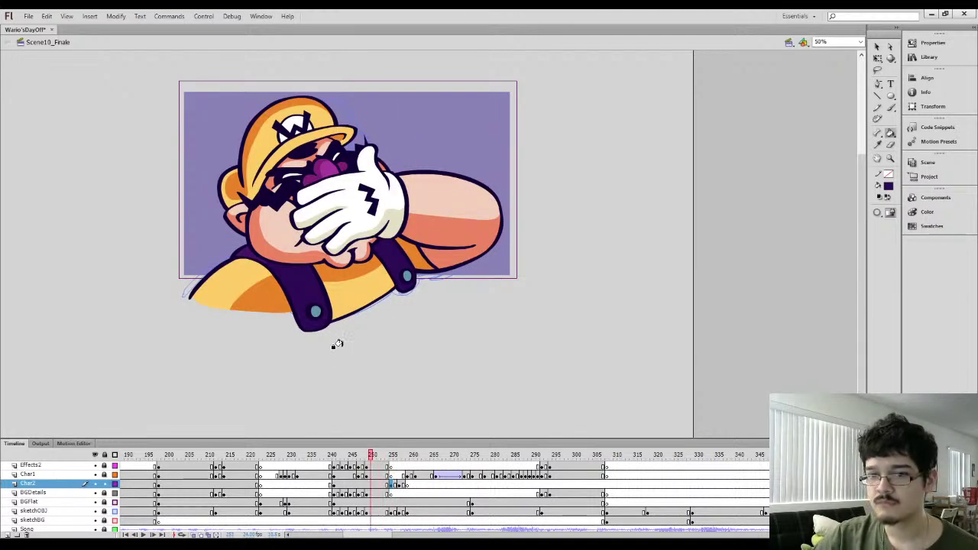
Scrub through frames 245–255 to check the arm motion
key("comma")
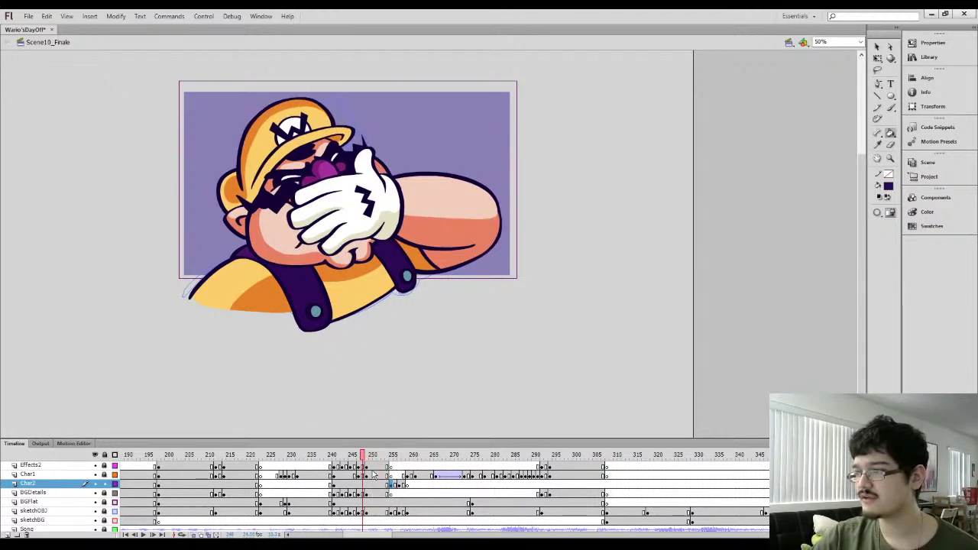
Back on the working frame, fill Wario's shirt area with the sampled orange colour
key("period")
key("i")
left_click(349, 274)
left_click(332, 304)
key("comma")
key("comma")
key("period")
key("period")
key("period")
key("period")
key("period")
key("period")
key("period")
key("period")
key("period")
key("period")
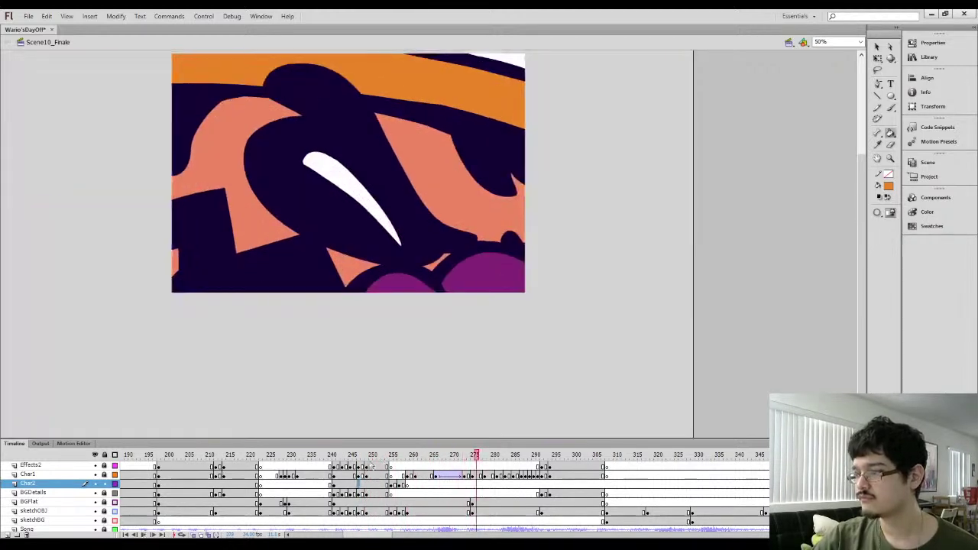
left_click_drag(373, 457, 413, 456)
key("period")
key("comma")
key("comma")
key("comma")
key("comma")
key("comma")
key("comma")
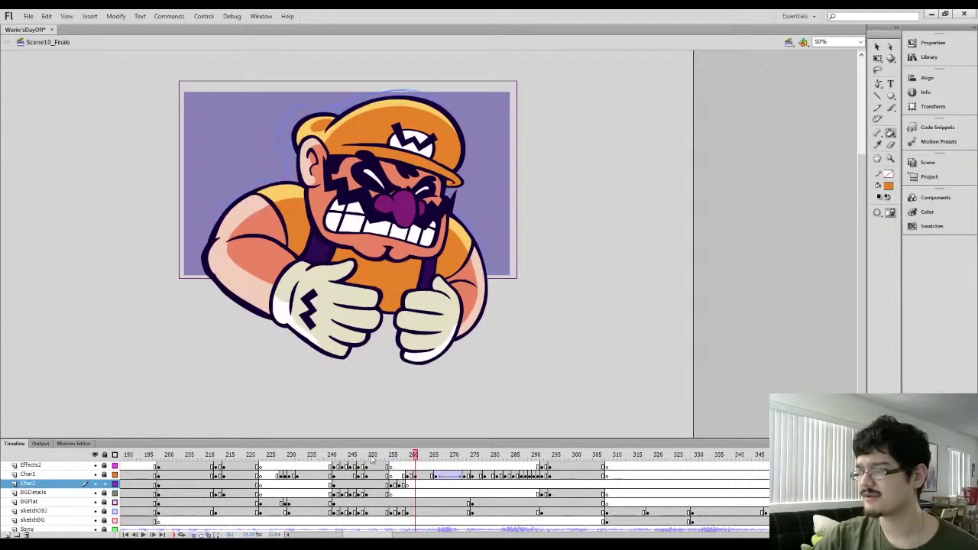
Lock the Char2 layer and move to Char1 frame 253, stepping forward
left_click(106, 484)
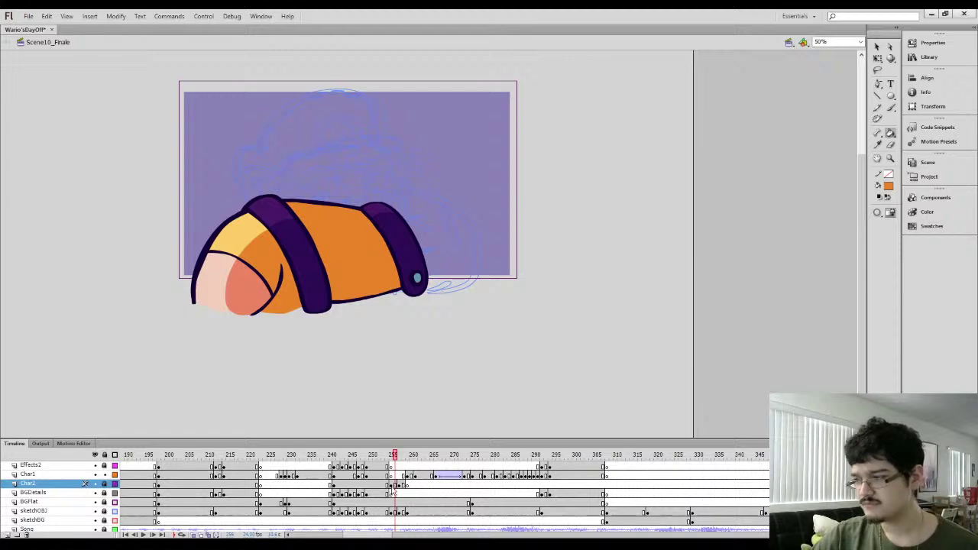
left_click(384, 475)
key("period")
key("period")
key("period")
key("period")
key("period")
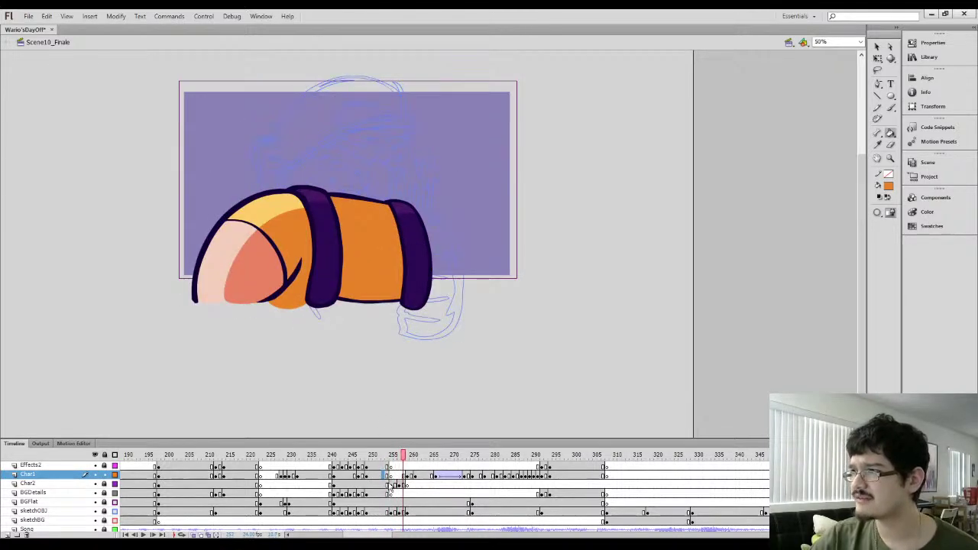
Toggle Char2's outline view on and off, then hide the Char2 layer
key("comma")
key("comma")
key("comma")
left_click(114, 484)
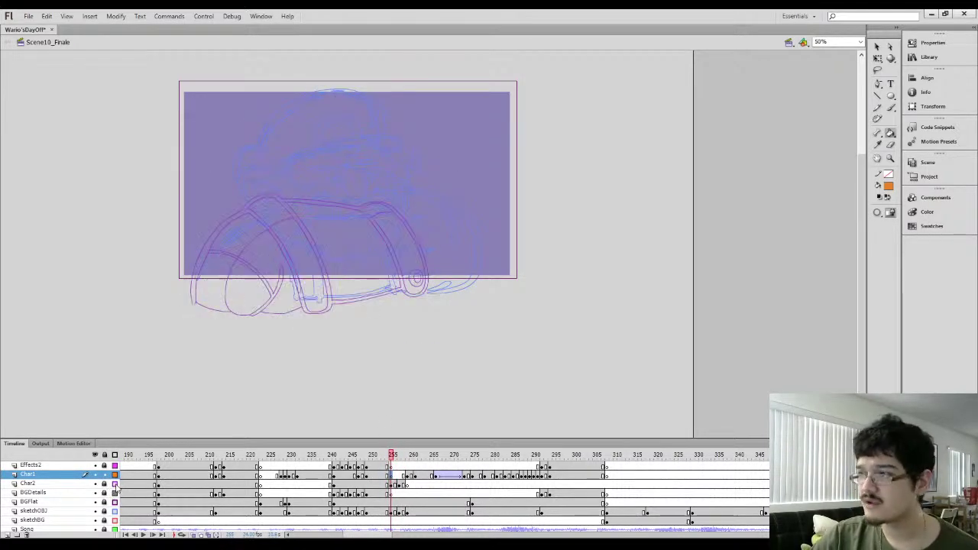
left_click(115, 484)
left_click(94, 483)
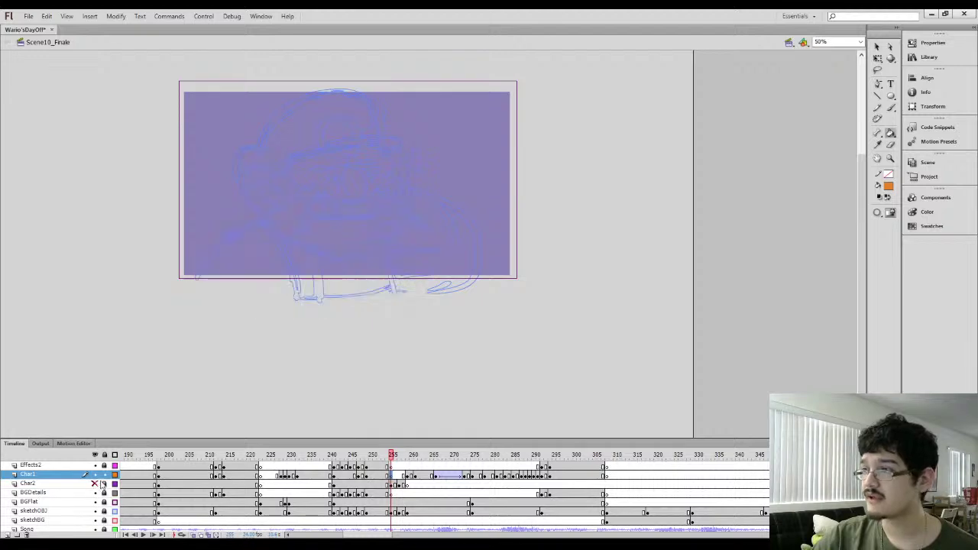
Sample the dark navy outline colour and zoom to 100% on the frame being inked
key("comma")
key("i")
left_click(255, 197)
key("period")
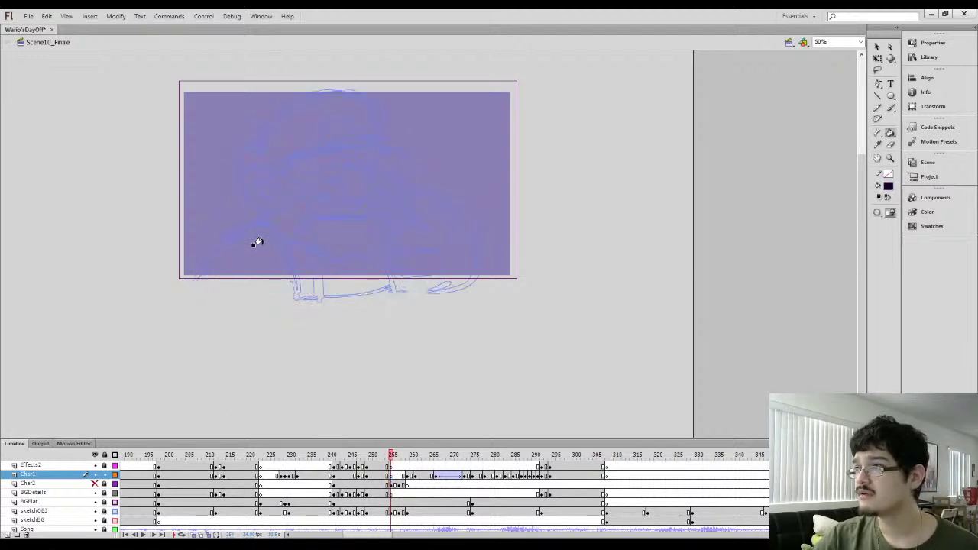
key("ctrl+equal")
key("b")
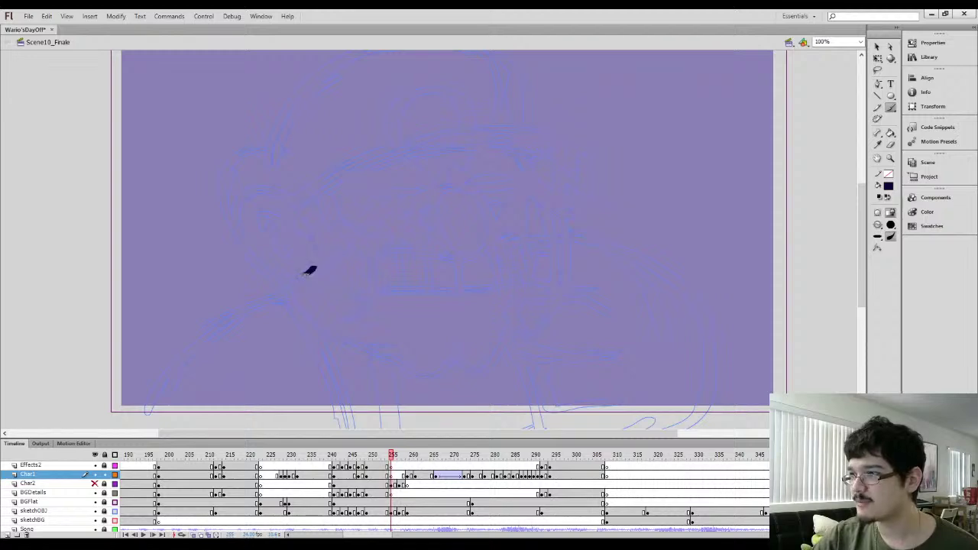
Brush the C-shaped ear outline, redoing it until the curve sits right
mouse_move(261, 273)
left_mouse_down()
mouse_move(236, 238)
mouse_move(232, 200)
mouse_move(309, 217)
left_mouse_up()
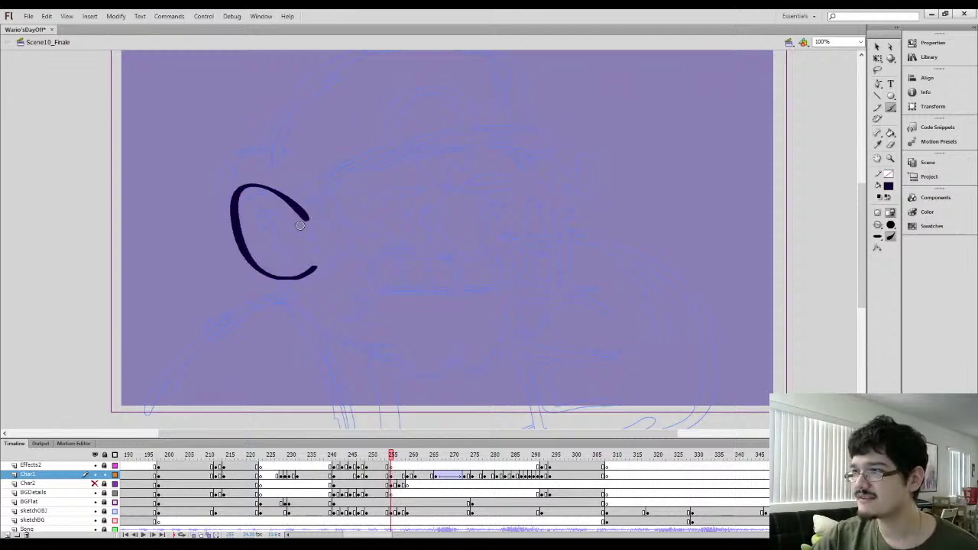
key("ctrl+z")
mouse_move(267, 276)
left_mouse_down()
mouse_move(250, 259)
mouse_move(243, 202)
mouse_move(311, 207)
left_mouse_up()
key("ctrl+z")
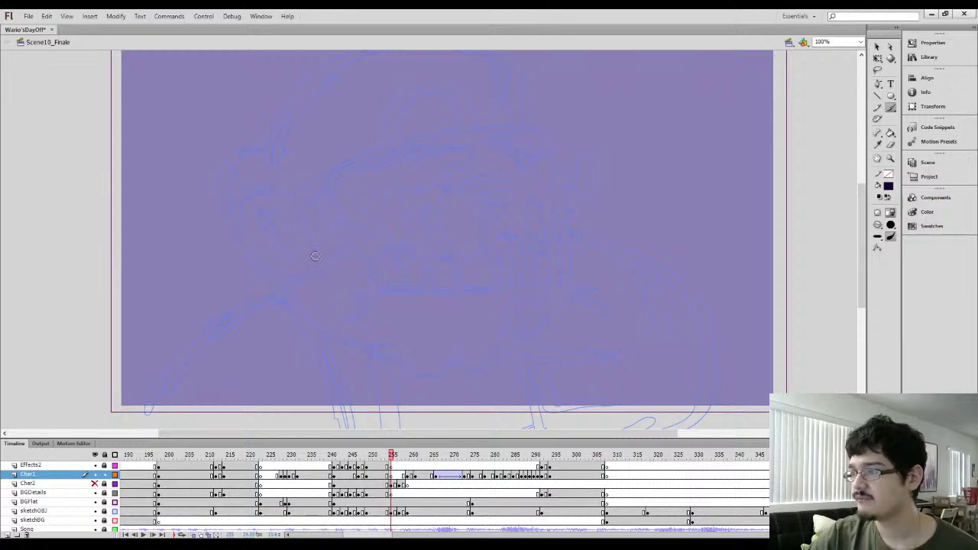
left_click_drag(260, 272, 238, 238)
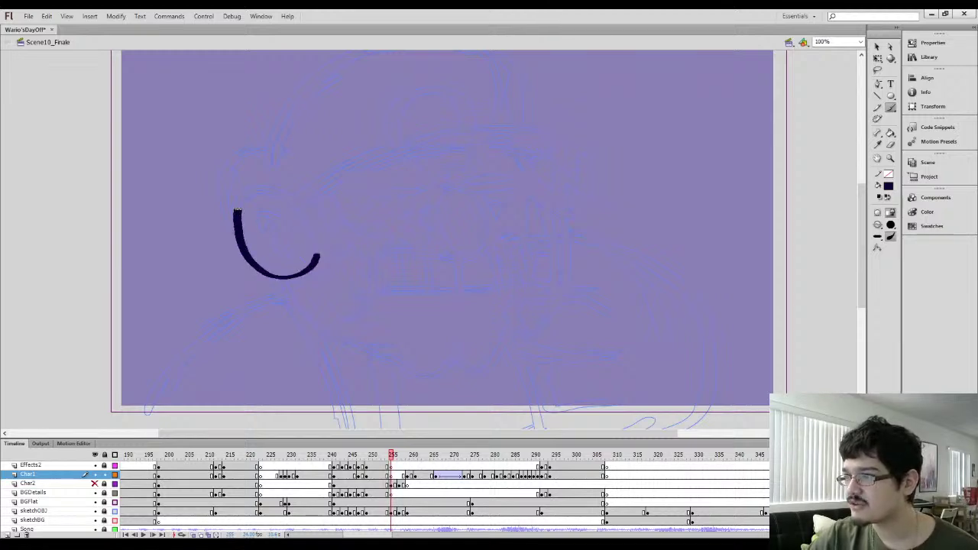
mouse_move(256, 190)
left_mouse_down()
mouse_move(318, 217)
mouse_move(356, 251)
mouse_move(402, 252)
left_mouse_up()
Erase the ragged ends of the ear stroke and fill its hook dark
key("ctrl+equal")
key("e")
mouse_move(278, 274)
left_mouse_down()
mouse_move(301, 260)
mouse_move(244, 328)
mouse_move(292, 262)
mouse_move(271, 316)
left_mouse_up()
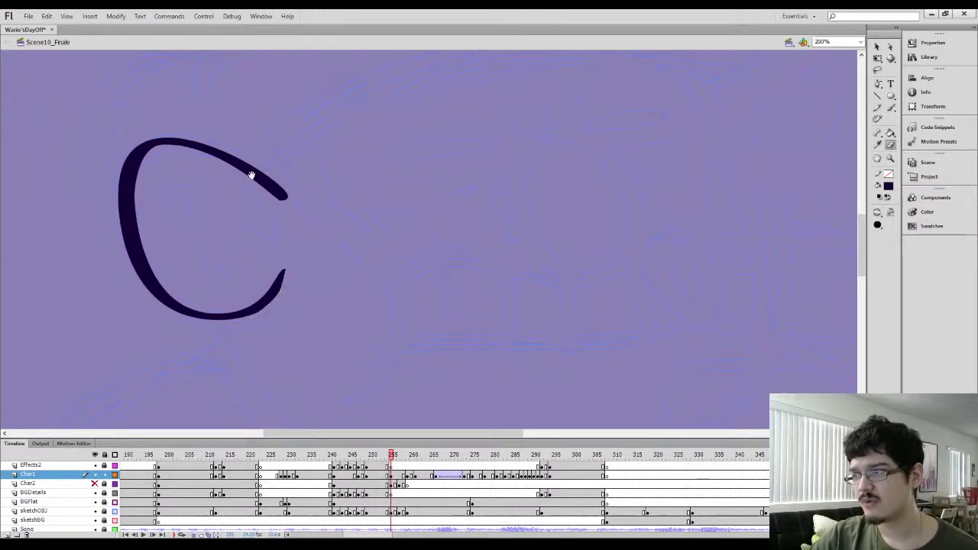
mouse_move(257, 183)
left_mouse_down()
mouse_move(266, 249)
mouse_move(313, 209)
mouse_move(303, 225)
mouse_move(265, 188)
mouse_move(316, 266)
mouse_move(269, 212)
mouse_move(295, 251)
mouse_move(320, 260)
mouse_move(332, 254)
mouse_move(312, 213)
mouse_move(286, 218)
mouse_move(343, 225)
mouse_move(278, 238)
mouse_move(378, 192)
mouse_move(506, 180)
left_mouse_up()
key("b")
key("k")
left_click(305, 232)
key("ctrl+minus")
key("comma")
key("period")
key("b")
Draw the long hat-brim line and the cheek-to-jaw curve ending in a tapered hook
left_click_drag(392, 231, 409, 177)
mouse_move(290, 260)
left_mouse_down()
mouse_move(286, 238)
mouse_move(280, 282)
mouse_move(325, 319)
left_mouse_up()
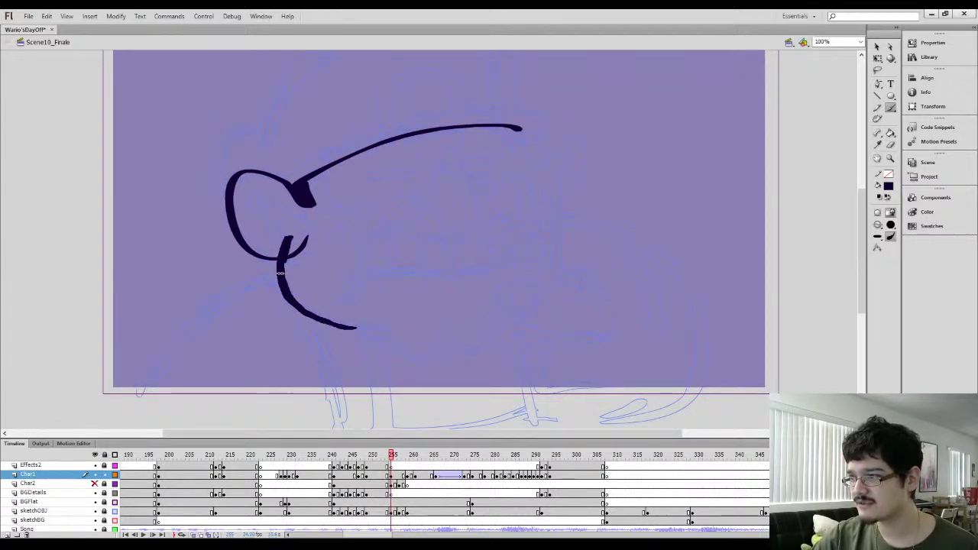
left_click_drag(281, 274, 294, 229)
key("e")
mouse_move(293, 269)
left_mouse_down()
mouse_move(298, 228)
mouse_move(306, 239)
left_mouse_up()
left_click_drag(330, 283, 301, 279)
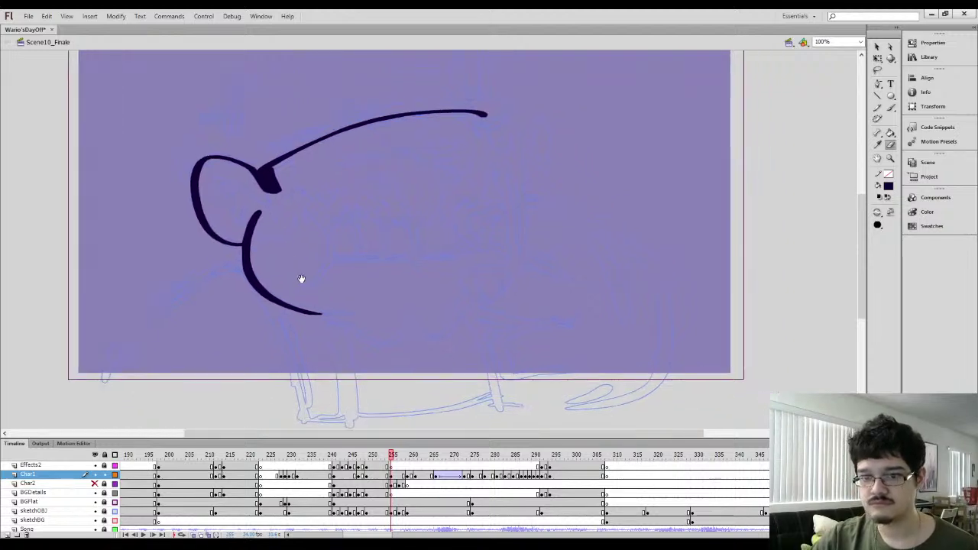
key("b")
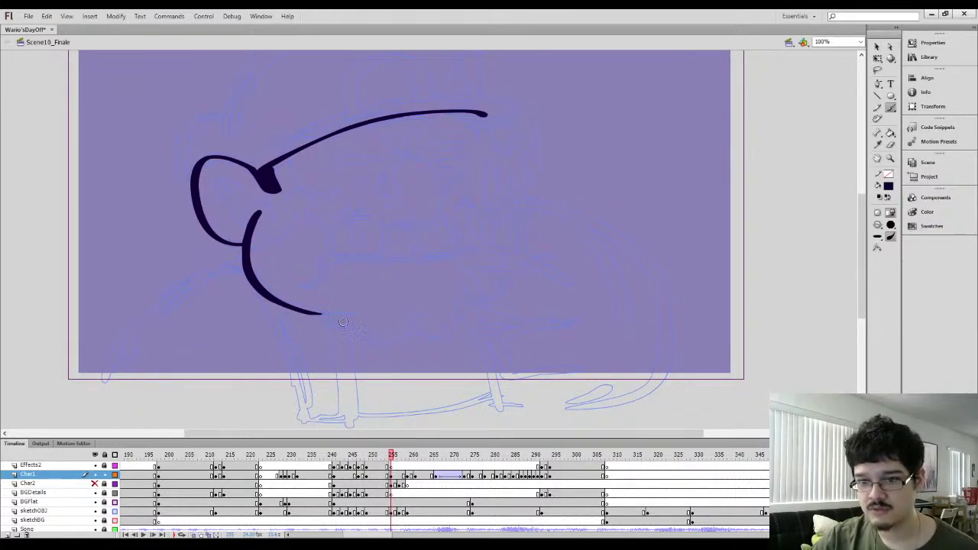
mouse_move(282, 304)
left_mouse_down()
mouse_move(390, 346)
mouse_move(424, 313)
left_mouse_up()
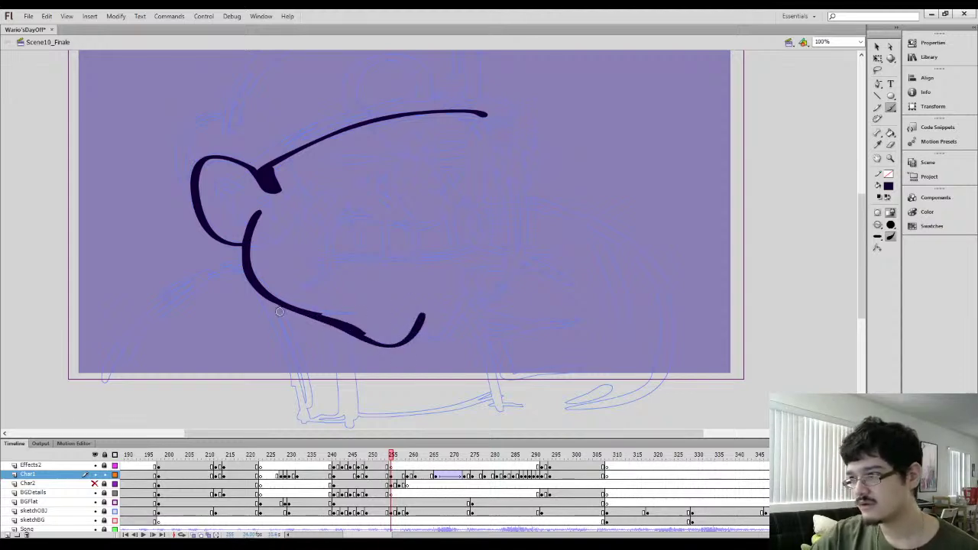
Zoom to 200% on the jaw and erase along the stroke to thin it
key("l")
mouse_move(282, 324)
left_mouse_down()
mouse_move(360, 322)
mouse_move(355, 333)
left_mouse_up()
key("ctrl+=")
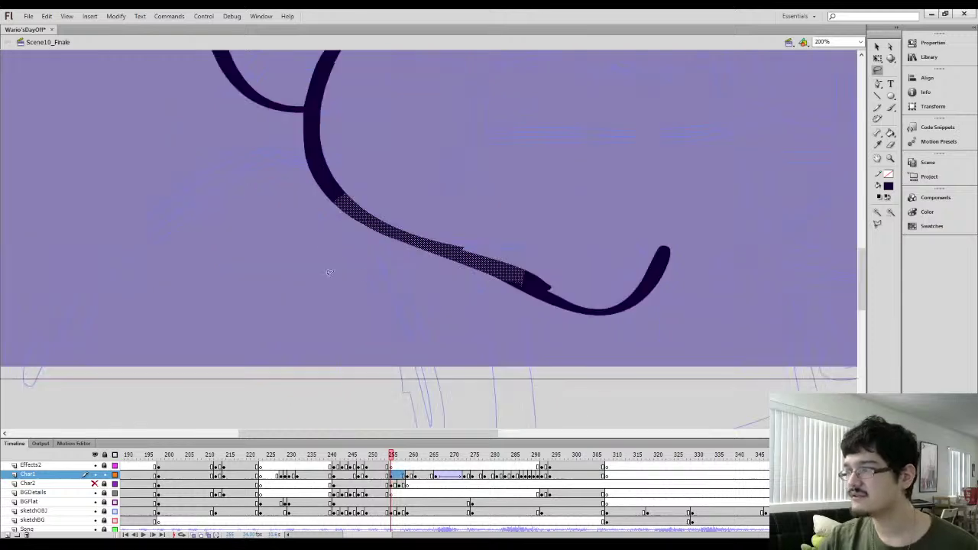
left_click_drag(436, 240, 348, 229)
key("e")
mouse_move(340, 193)
left_mouse_down()
mouse_move(404, 240)
mouse_move(334, 216)
mouse_move(469, 280)
mouse_move(443, 264)
mouse_move(476, 280)
mouse_move(463, 276)
mouse_move(474, 267)
left_mouse_up()
left_click_drag(336, 220, 429, 264)
Select part of the lower jaw curve, clear it, and thin the chin hook's inside edge
key("l")
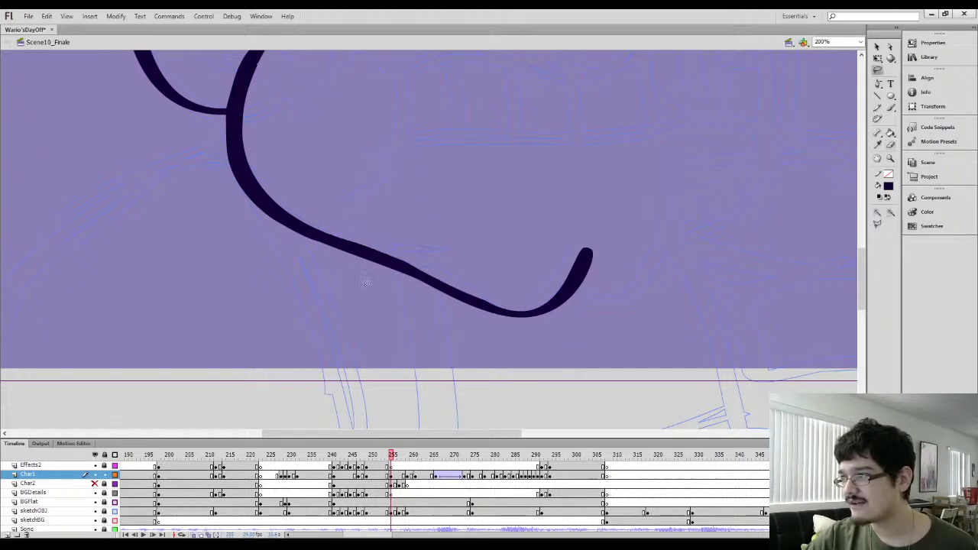
left_click_drag(373, 295, 493, 311)
left_click(877, 47)
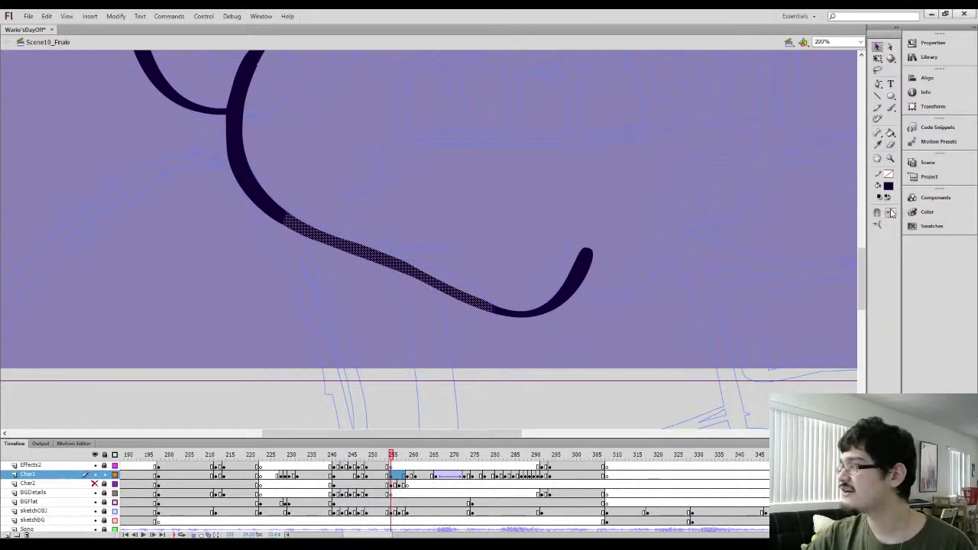
left_click(497, 260)
key("b")
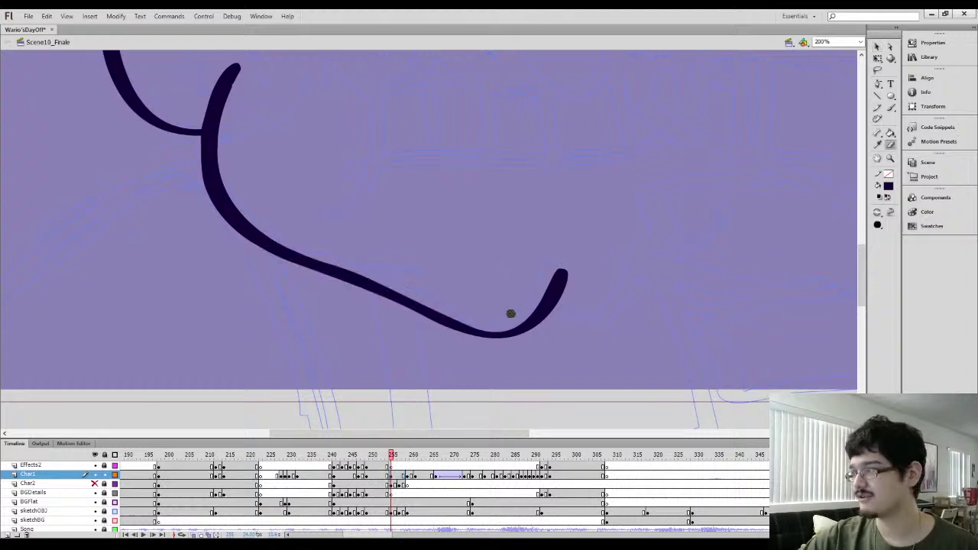
mouse_move(509, 312)
left_mouse_down()
mouse_move(549, 285)
mouse_move(503, 323)
mouse_move(549, 287)
mouse_move(488, 251)
mouse_move(501, 265)
mouse_move(490, 257)
mouse_move(510, 256)
mouse_move(488, 295)
mouse_move(483, 258)
left_mouse_up()
Trim the right edge and top of the hook tip, then return to 100% view
key("space")
key("b")
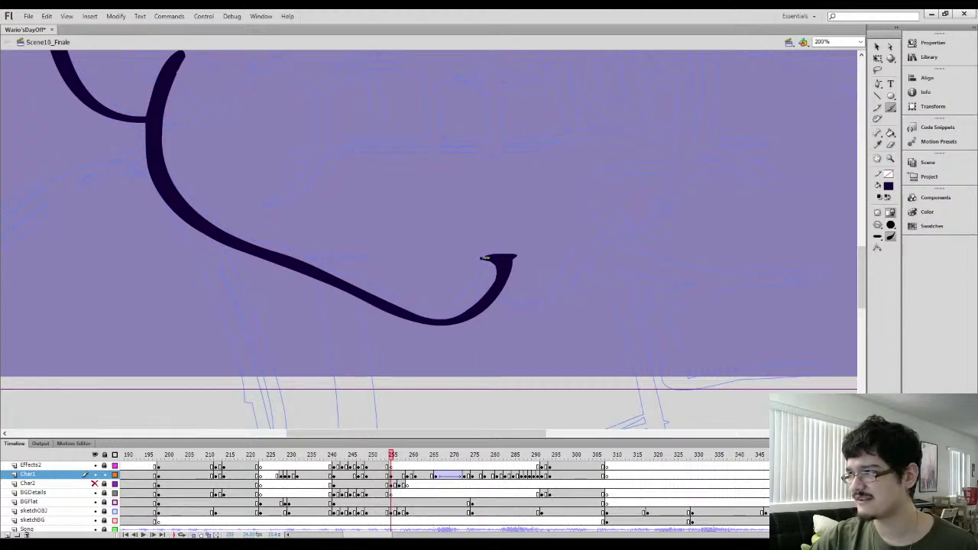
key("e")
left_click_drag(505, 302, 528, 247)
mouse_move(477, 266)
left_mouse_down()
mouse_move(511, 247)
mouse_move(476, 253)
mouse_move(522, 252)
mouse_move(457, 263)
left_mouse_up()
key("space")
key("ctrl+minus")
key("space")
left_click_drag(336, 196, 417, 210)
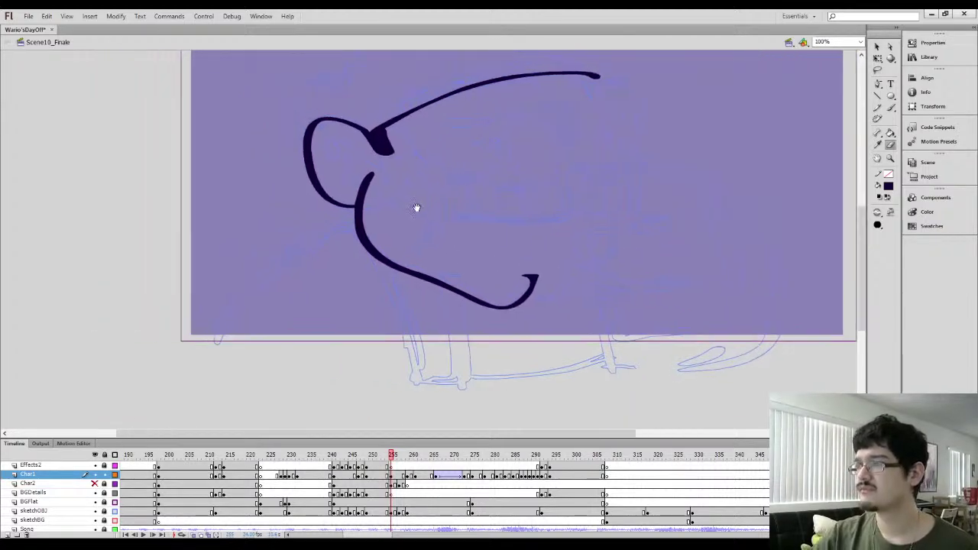
Zoom to 200% and thin the cheek stroke along its inner edge
key("l")
mouse_move(371, 152)
left_mouse_down()
mouse_move(336, 188)
mouse_move(382, 194)
left_mouse_up()
key("ctrl+equal")
left_click(389, 191)
key("e")
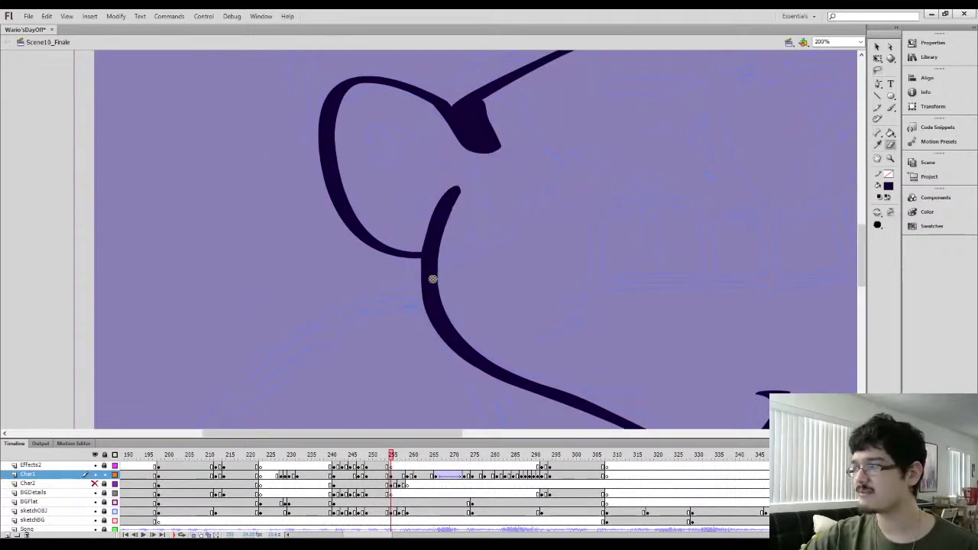
mouse_move(443, 258)
left_mouse_down()
mouse_move(451, 301)
mouse_move(441, 266)
mouse_move(456, 312)
mouse_move(441, 280)
mouse_move(460, 205)
left_mouse_up()
key("space")
left_click_drag(429, 228, 455, 246)
Thicken the right edge of the dark ear-brim joint and fill the sliver inside it
key("i")
key("b")
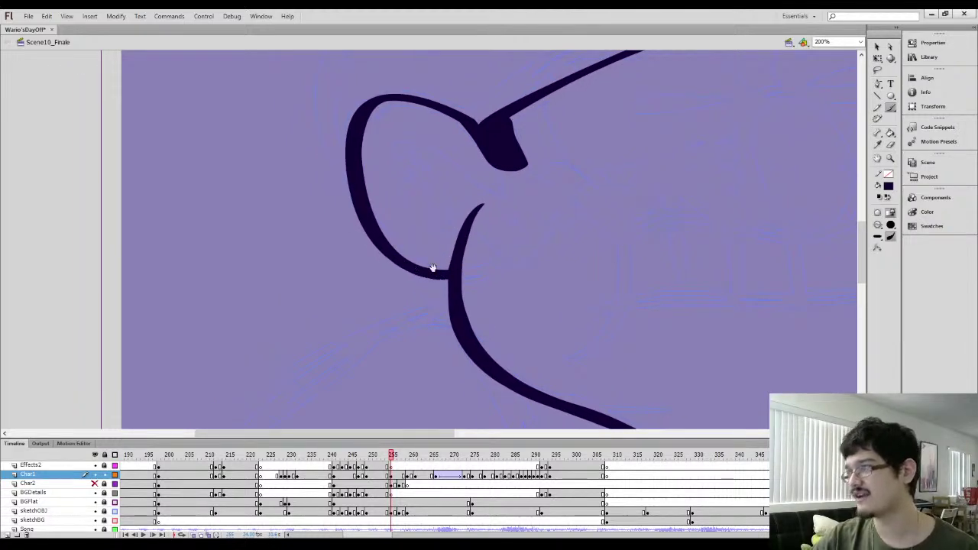
left_click_drag(433, 267, 338, 242)
left_click_drag(441, 269, 304, 274)
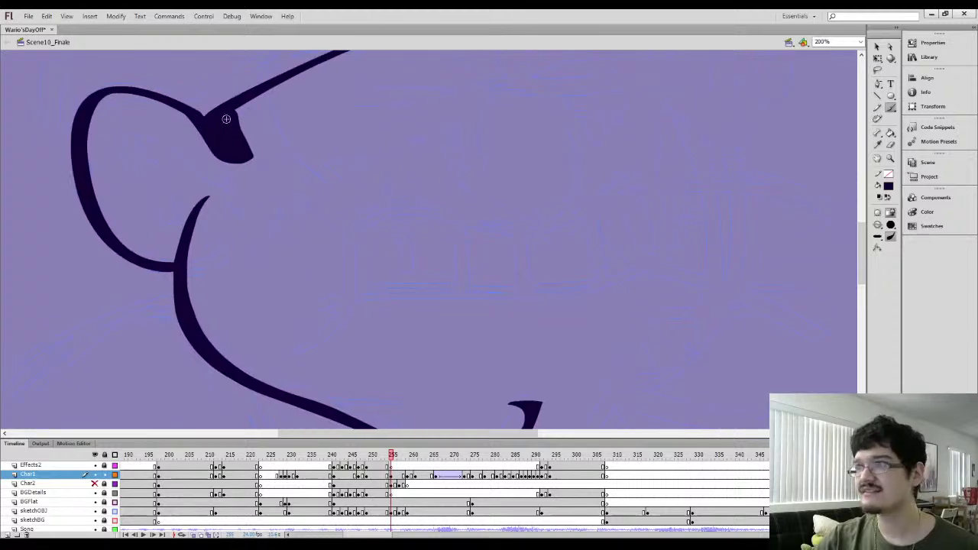
left_click_drag(238, 168, 257, 190)
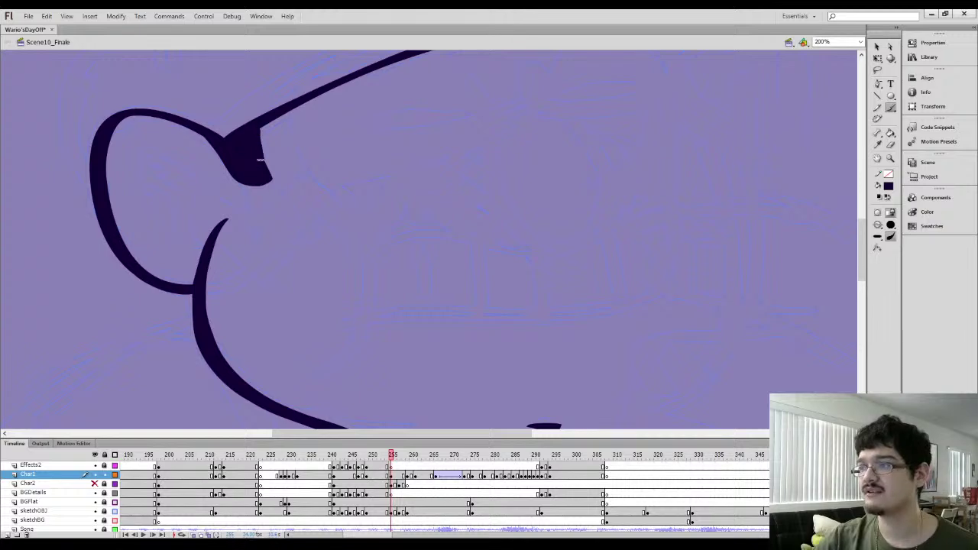
left_click_drag(260, 159, 269, 172)
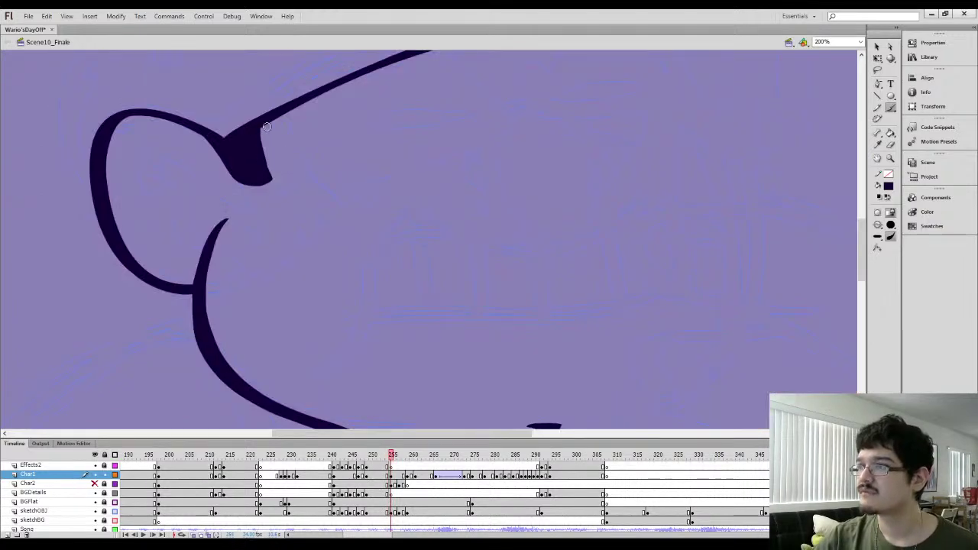
left_click_drag(267, 127, 279, 188)
key("k")
left_click(266, 184)
Zoom back to 100% and recentre the head on the stage
left_click_drag(255, 145, 263, 193)
key("ctrl+minus")
left_click_drag(390, 232, 351, 225)
left_click_drag(350, 226, 280, 199)
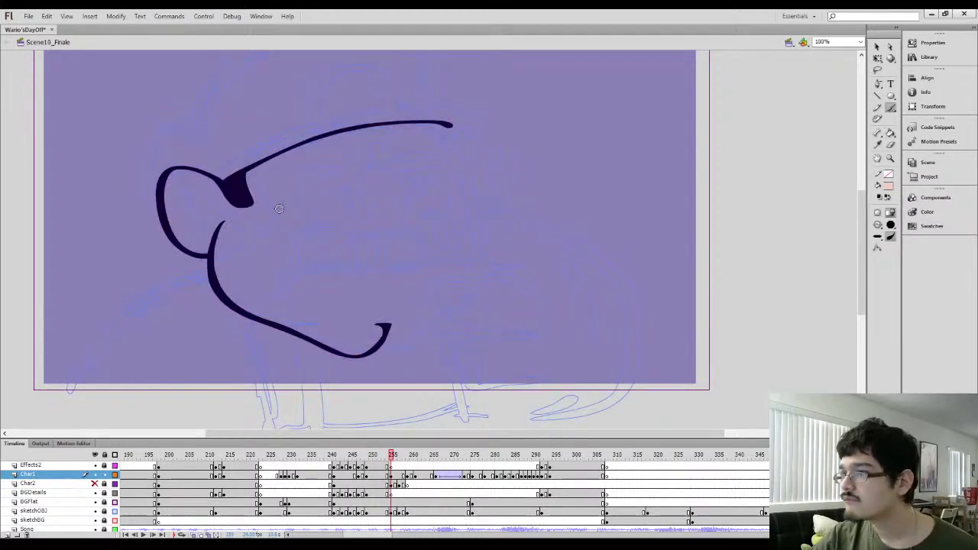
Brush a curved stroke below the eye and fill it dark navy
mouse_move(278, 209)
left_mouse_down()
mouse_move(300, 242)
mouse_move(280, 288)
left_mouse_up()
key("i")
left_click(216, 290)
left_click(284, 273)
key("b")
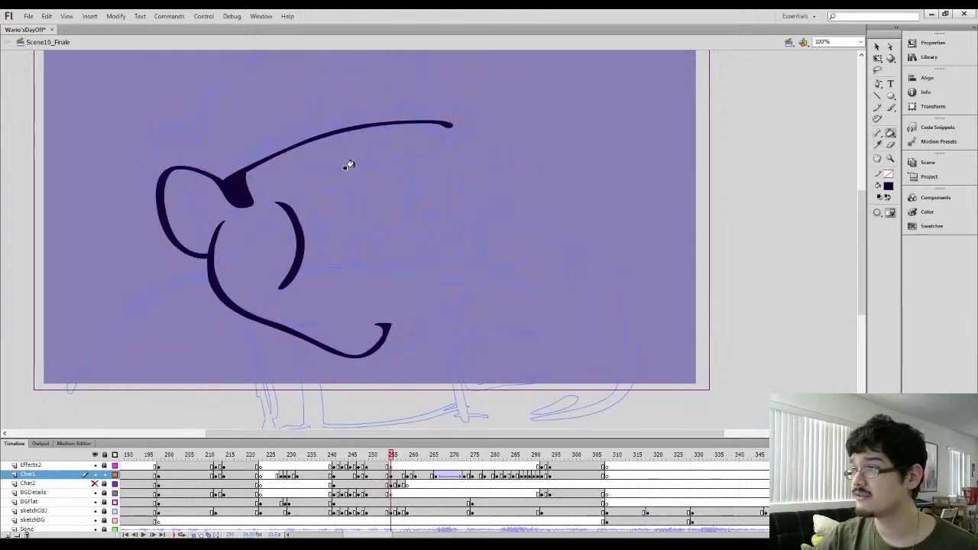
key("b")
key("b")
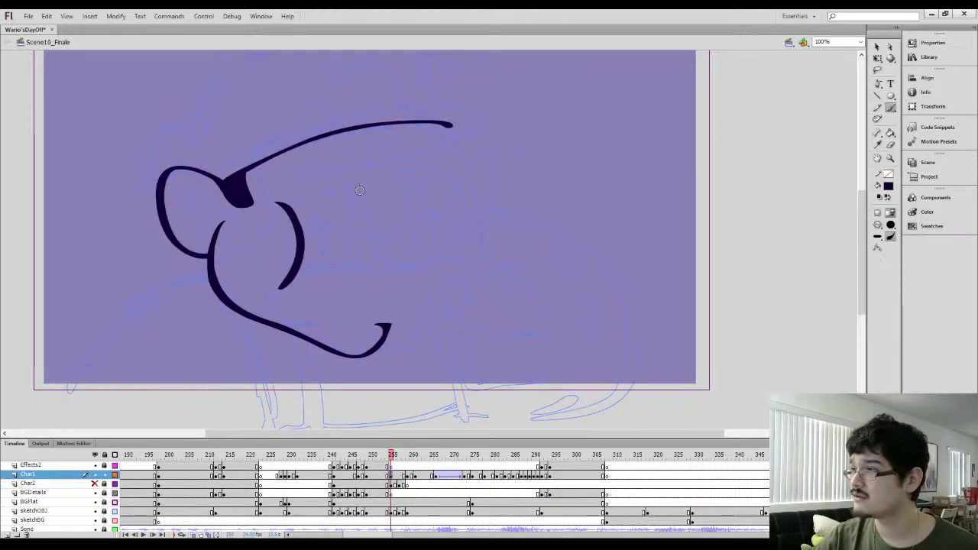
Draw the eye's curved outline at 200% and erase its lower-left and top to shape the oval
mouse_move(364, 167)
left_mouse_down()
mouse_move(415, 208)
mouse_move(369, 233)
mouse_move(352, 197)
left_mouse_up()
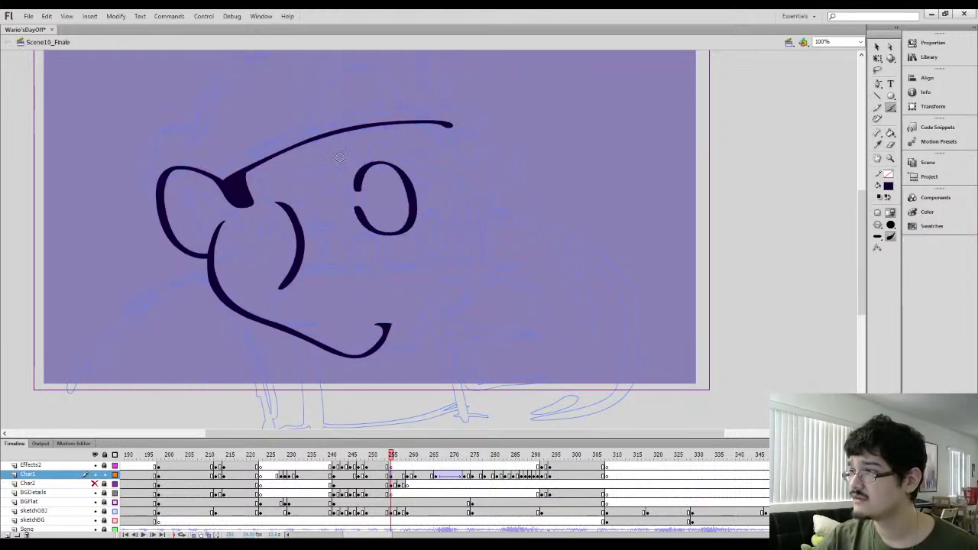
key("ctrl+equal")
left_click_drag(441, 188, 417, 230)
key("e")
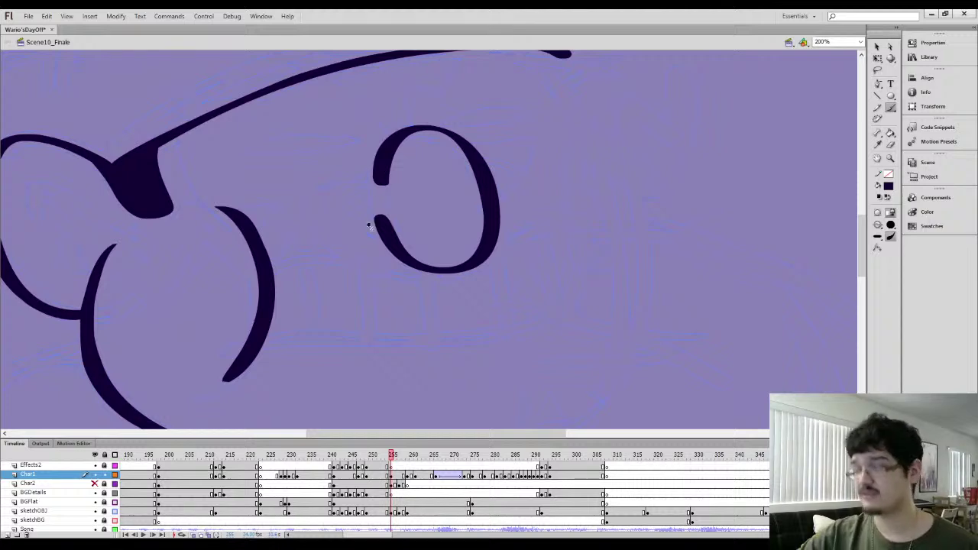
mouse_move(365, 195)
left_mouse_down()
mouse_move(391, 265)
mouse_move(371, 206)
mouse_move(402, 276)
left_mouse_up()
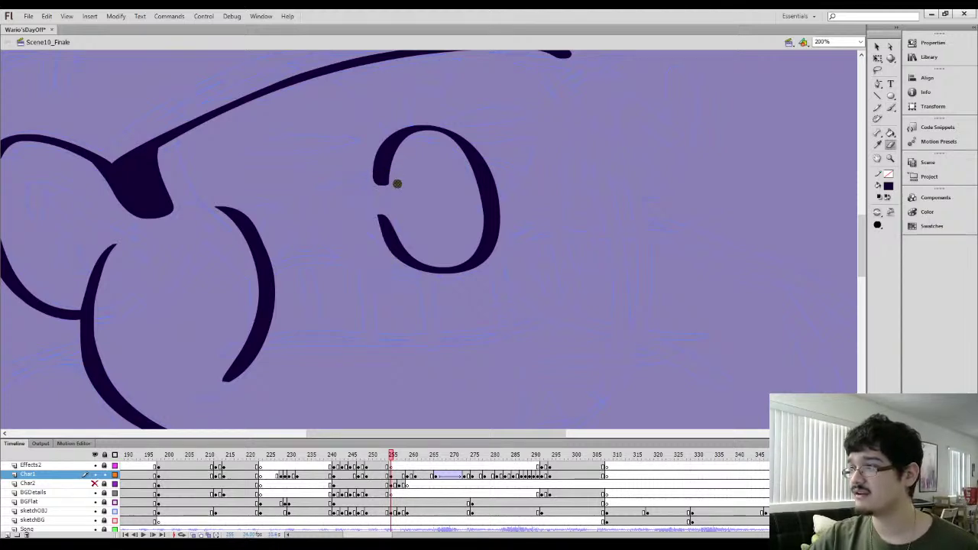
mouse_move(395, 182)
left_mouse_down()
mouse_move(389, 192)
mouse_move(395, 142)
left_mouse_up()
key("e")
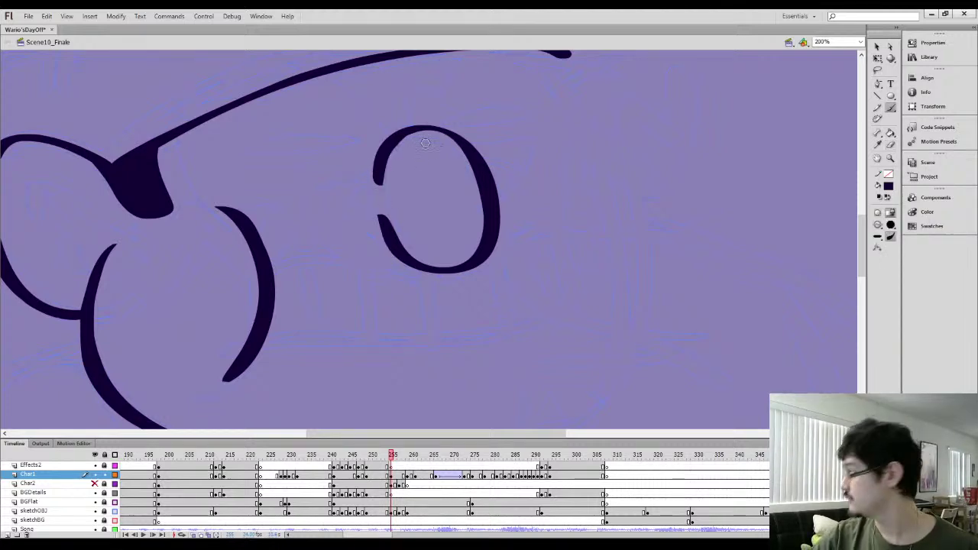
left_click_drag(425, 132, 472, 160)
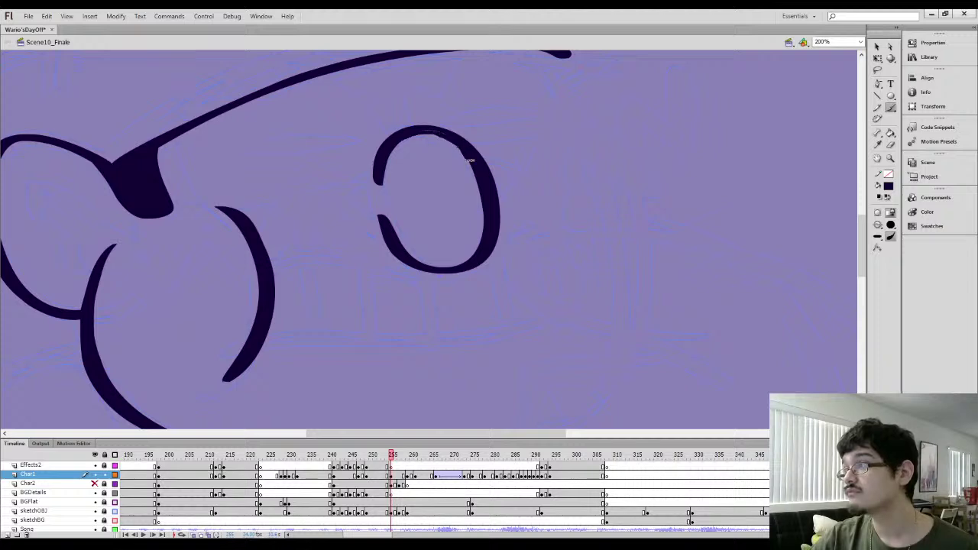
Select and deselect the oval's upper-right stroke, then trim its lower-left end
key("l")
mouse_move(458, 107)
left_mouse_down()
mouse_move(432, 187)
mouse_move(451, 152)
left_mouse_up()
key("v")
left_click(680, 237)
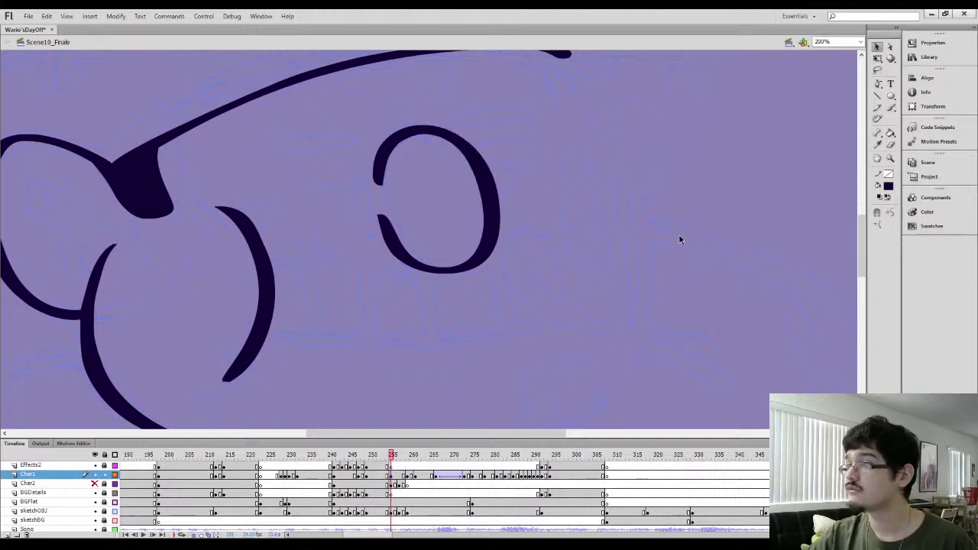
key("b")
mouse_move(375, 208)
left_mouse_down()
mouse_move(389, 265)
mouse_move(325, 215)
mouse_move(382, 201)
left_mouse_up()
key("i")
key("b")
Replace the small loop left of the oval with a larger one, thickening its inner end
key("ctrl+z")
mouse_move(384, 240)
left_mouse_down()
mouse_move(321, 216)
mouse_move(362, 178)
mouse_move(379, 184)
left_mouse_up()
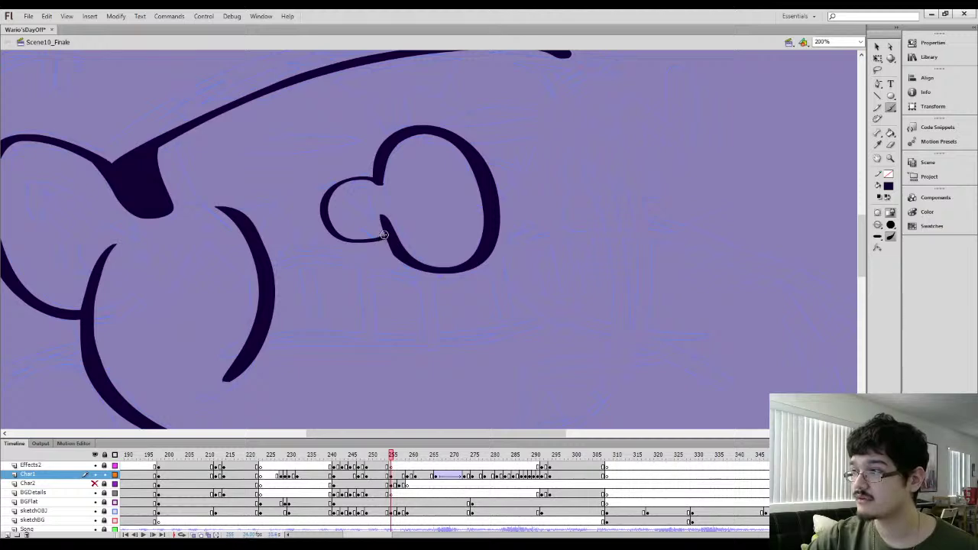
mouse_move(384, 227)
left_mouse_down()
mouse_move(369, 222)
mouse_move(398, 213)
left_mouse_up()
key("e")
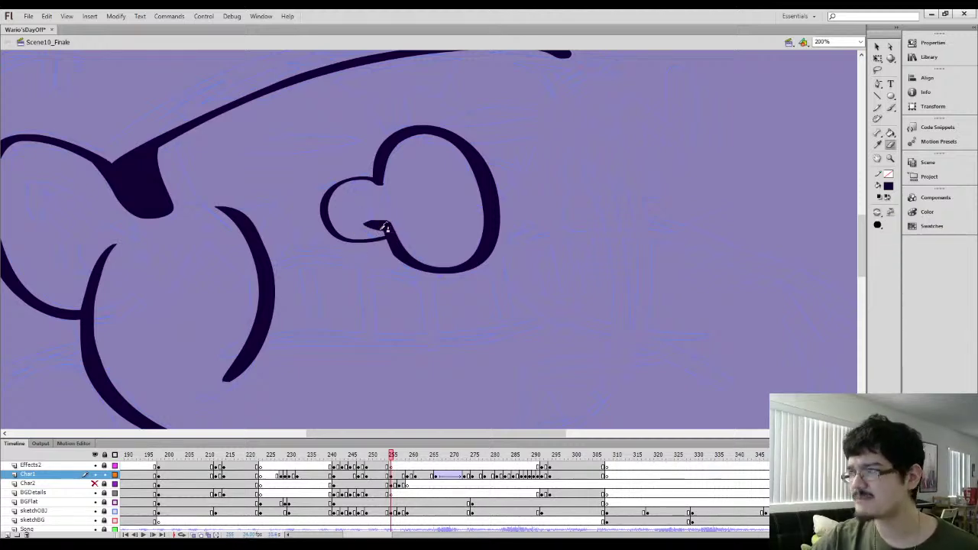
key("b")
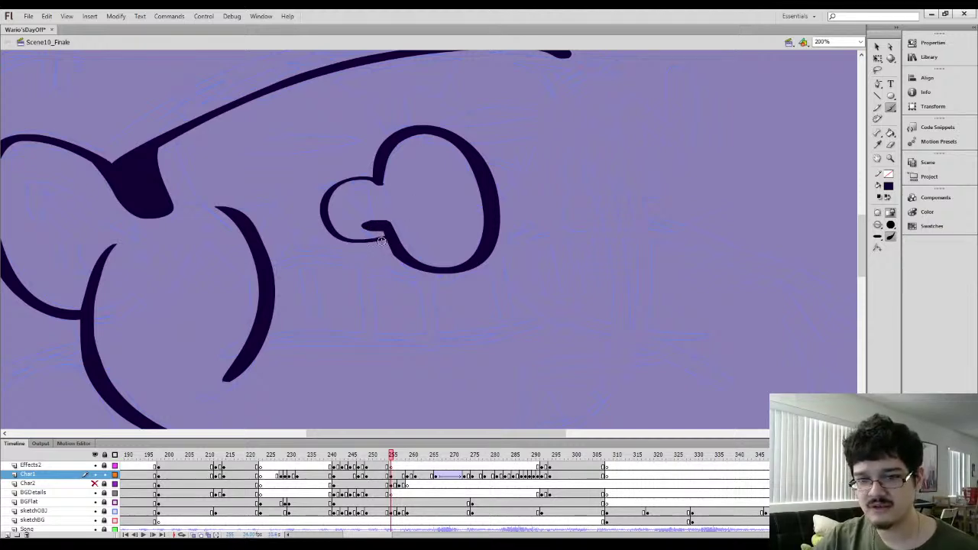
Thicken the G's upper-left curve in dark ink and fill the light gap in the ear outline
key("i")
left_click(388, 237)
key("b")
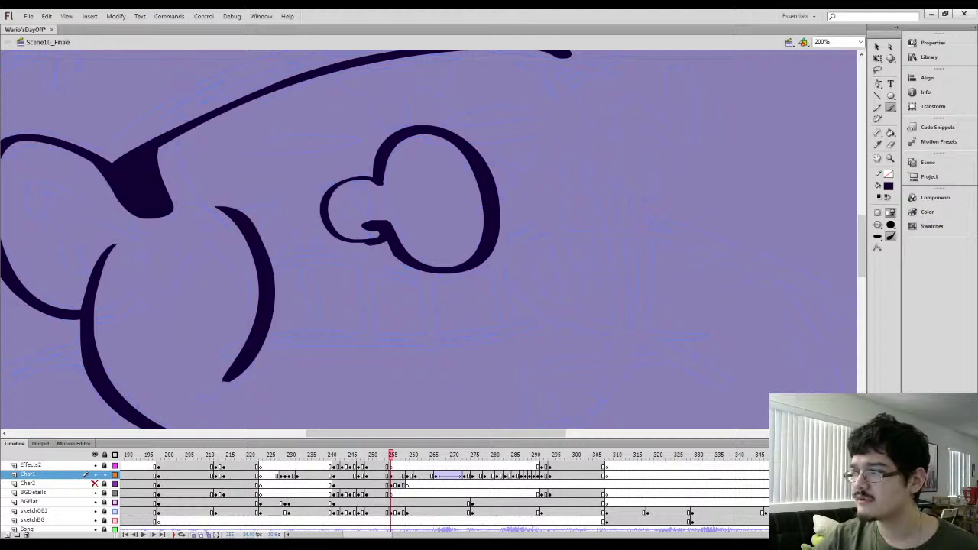
mouse_move(317, 200)
left_mouse_down()
mouse_move(375, 177)
mouse_move(343, 242)
mouse_move(410, 182)
left_mouse_up()
key("k")
left_click(333, 244)
key("ctrl+minus")
key("ctrl+equal")
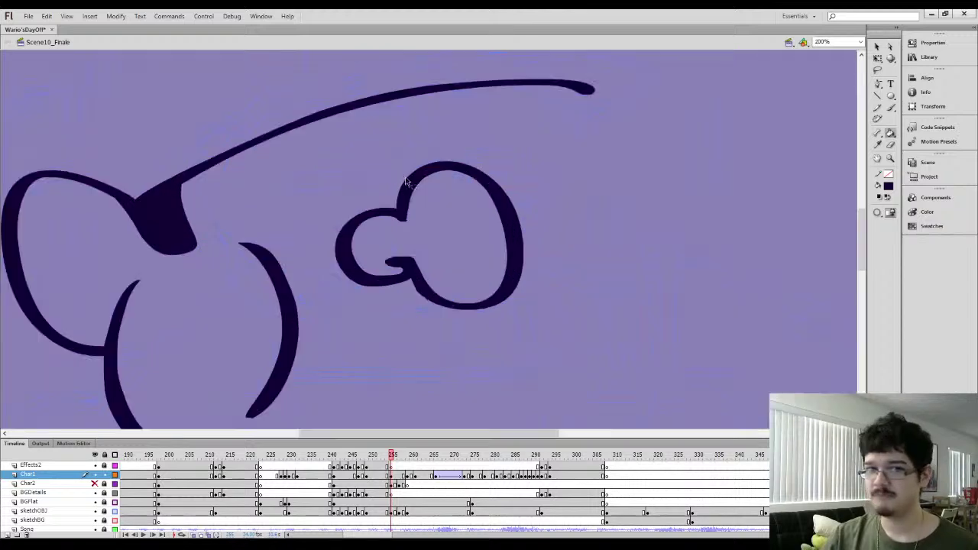
Thin the G-shaped stroke's left side and bottom with the Eraser, then smooth it
key("e")
mouse_move(342, 230)
left_mouse_down()
mouse_move(329, 234)
mouse_move(342, 273)
mouse_move(366, 288)
mouse_move(409, 284)
left_mouse_up()
mouse_move(376, 278)
left_mouse_down()
mouse_move(327, 271)
mouse_move(341, 267)
left_mouse_up()
key("l")
mouse_move(344, 183)
left_mouse_down()
mouse_move(306, 202)
mouse_move(323, 256)
left_mouse_up()
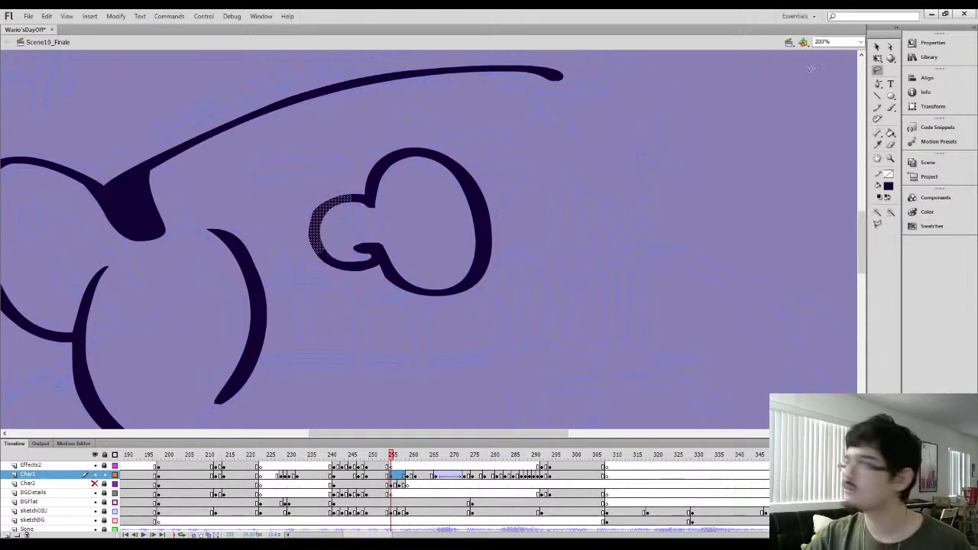
left_click(878, 48)
left_click(891, 213)
left_click(782, 222)
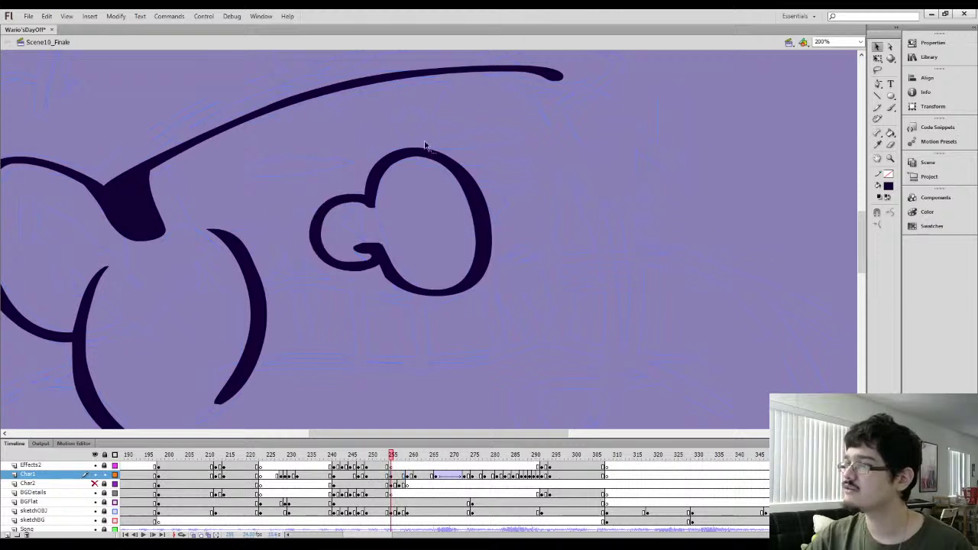
Erase the gap beside the stroke end and shrink the G shape with Free Transform
key("e")
left_click_drag(380, 221, 383, 196)
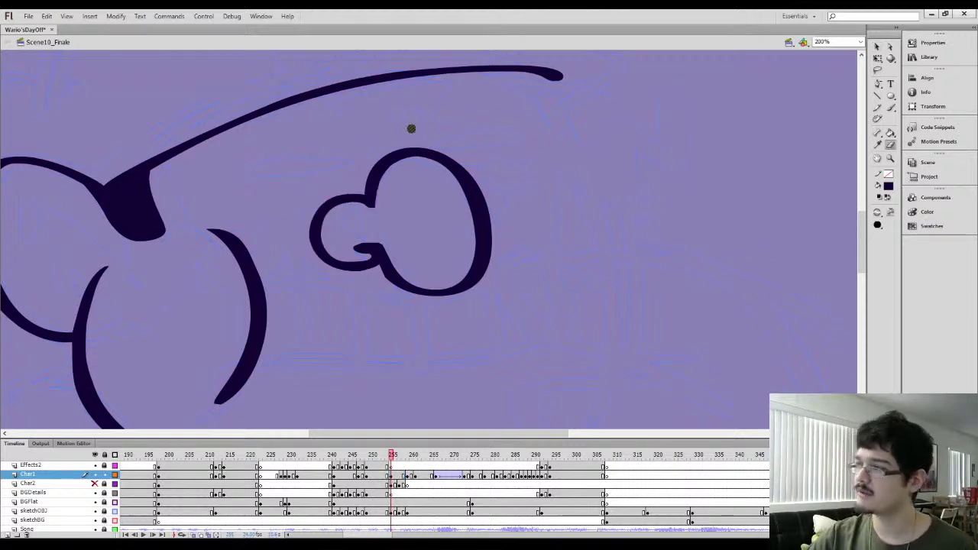
key("comma")
key("period")
key("q")
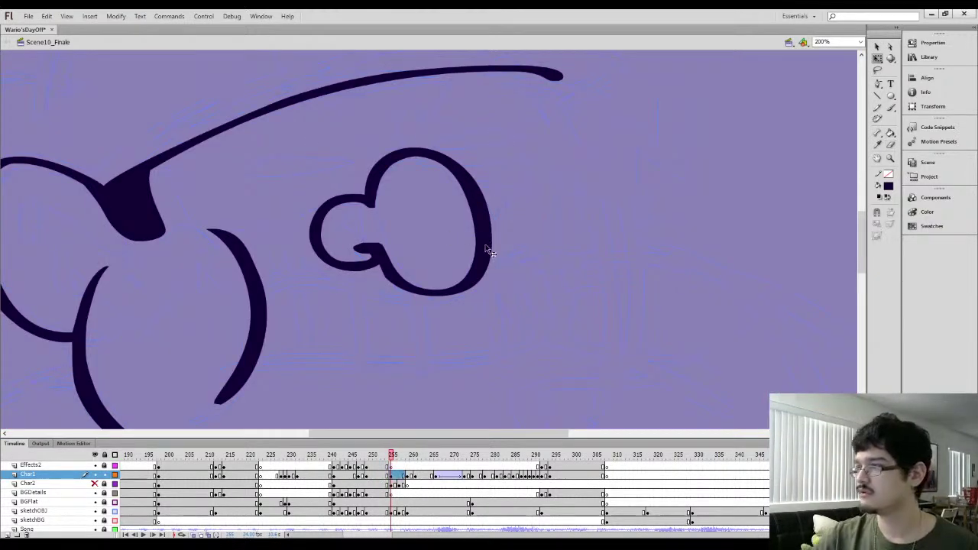
left_click(480, 247)
left_click_drag(493, 297, 472, 255)
left_click(496, 204)
Brush a small bump on the oval's right and a wavy line beneath the G, then view at 100%
key("b")
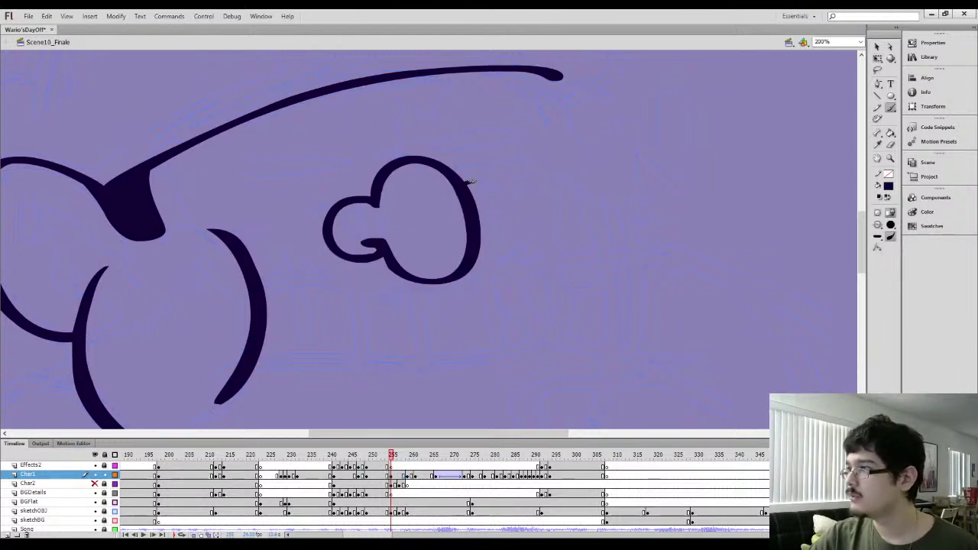
left_click_drag(469, 181, 497, 224)
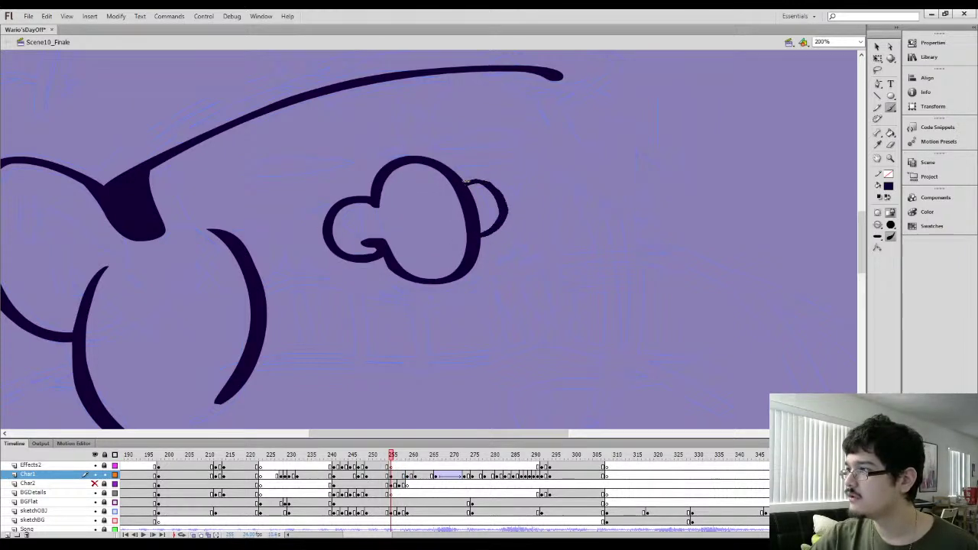
left_click_drag(442, 257, 518, 210)
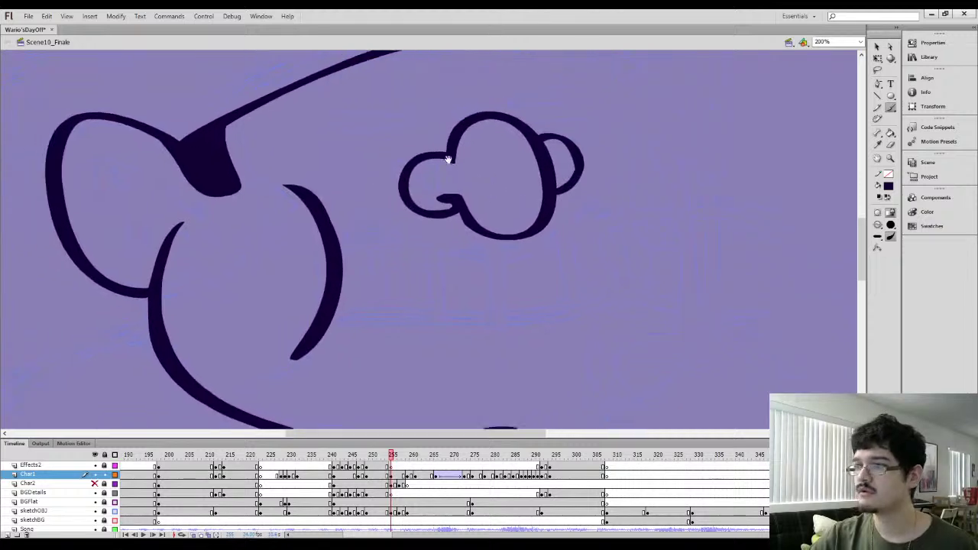
left_click_drag(361, 214, 336, 188)
left_click_drag(451, 188, 418, 208)
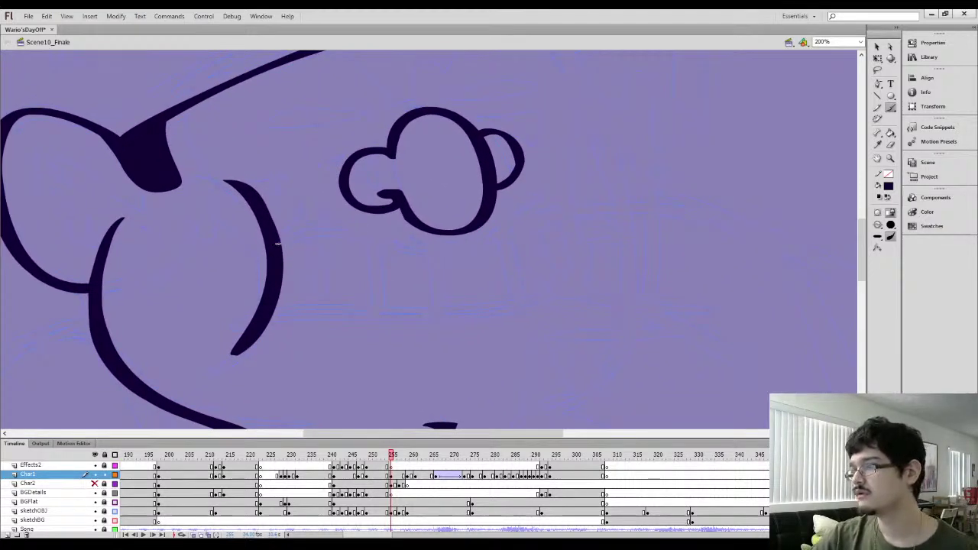
mouse_move(278, 244)
left_mouse_down()
mouse_move(411, 249)
mouse_move(511, 229)
mouse_move(558, 200)
mouse_move(435, 159)
left_mouse_up()
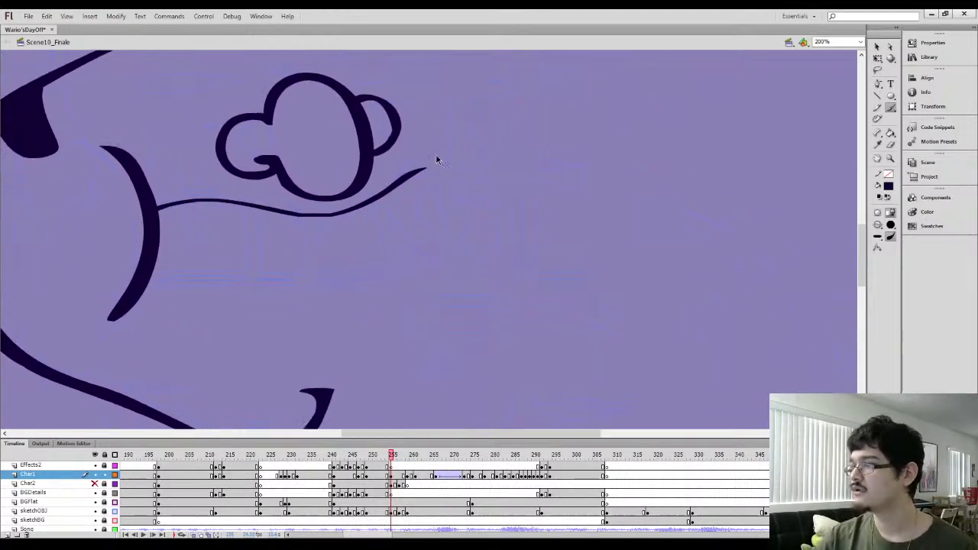
key("ctrl+1")
left_click_drag(373, 337, 398, 345)
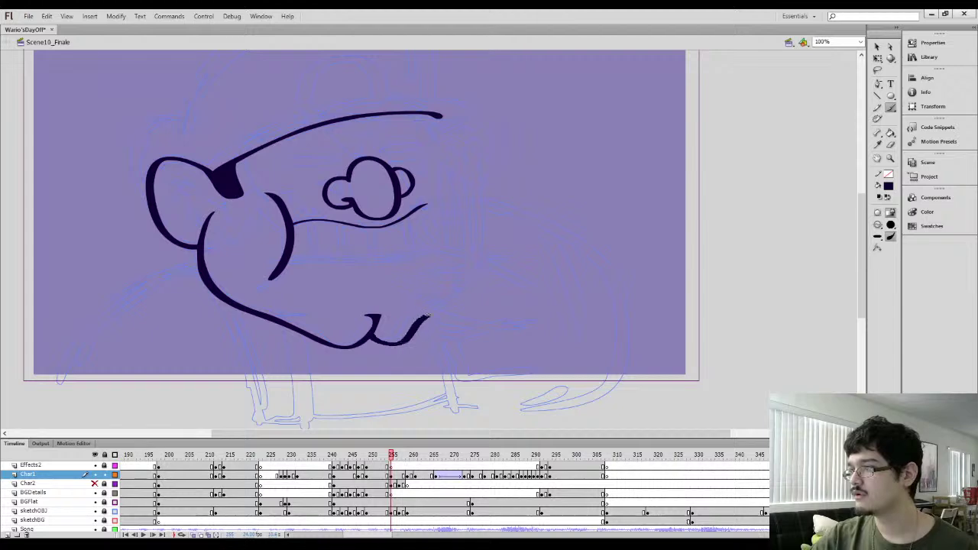
Brush the head's right-side arc up from the chin and zoom in on its top end
mouse_move(426, 316)
left_mouse_down()
mouse_move(478, 268)
mouse_move(486, 180)
mouse_move(422, 156)
left_mouse_up()
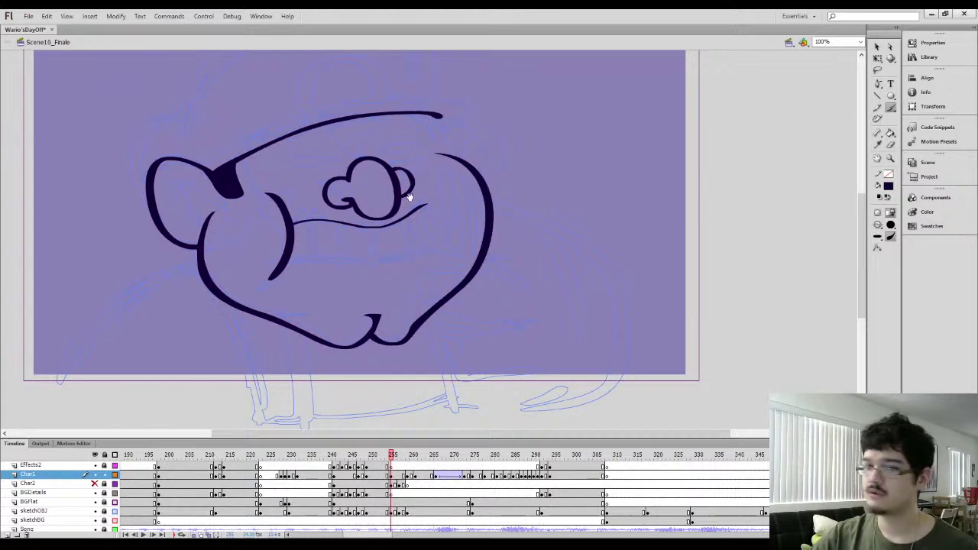
key("l")
left_click_drag(432, 200, 455, 153)
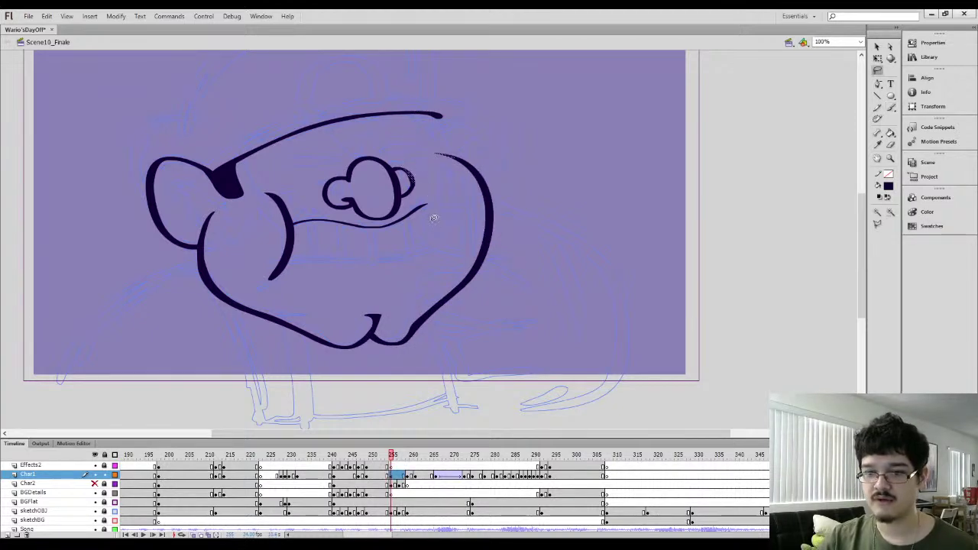
left_click(431, 208)
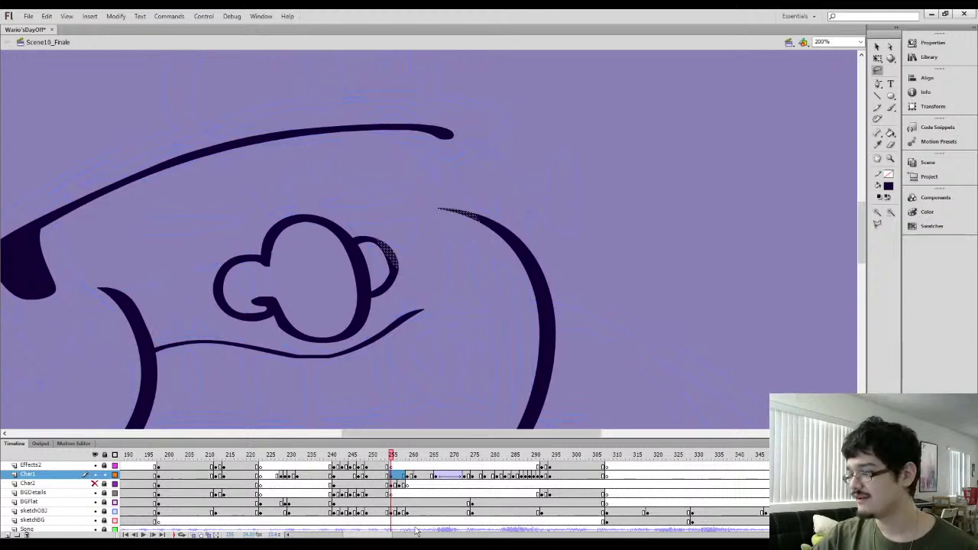
left_click_drag(379, 535, 663, 535)
mouse_move(663, 501)
left_mouse_down()
mouse_move(681, 502)
mouse_move(478, 527)
mouse_move(382, 522)
left_mouse_up()
On the Char1 layer's new drawing frame, extend the top end of the head arc
left_click(304, 475)
key("period")
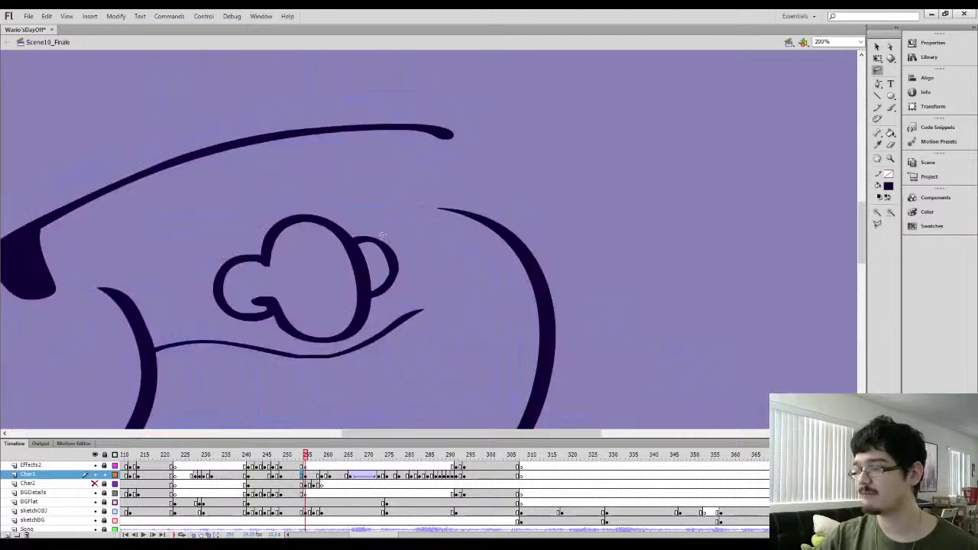
key("b")
mouse_move(461, 216)
left_mouse_down()
mouse_move(437, 208)
mouse_move(478, 216)
mouse_move(453, 209)
mouse_move(440, 150)
left_mouse_up()
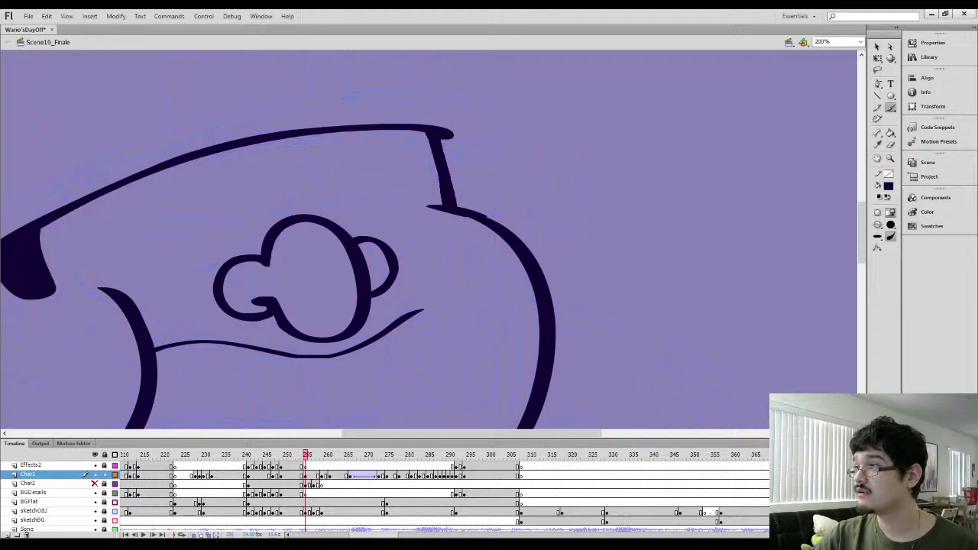
Delete the bump on the head arc with the Lasso and smooth the arc segment
key("l")
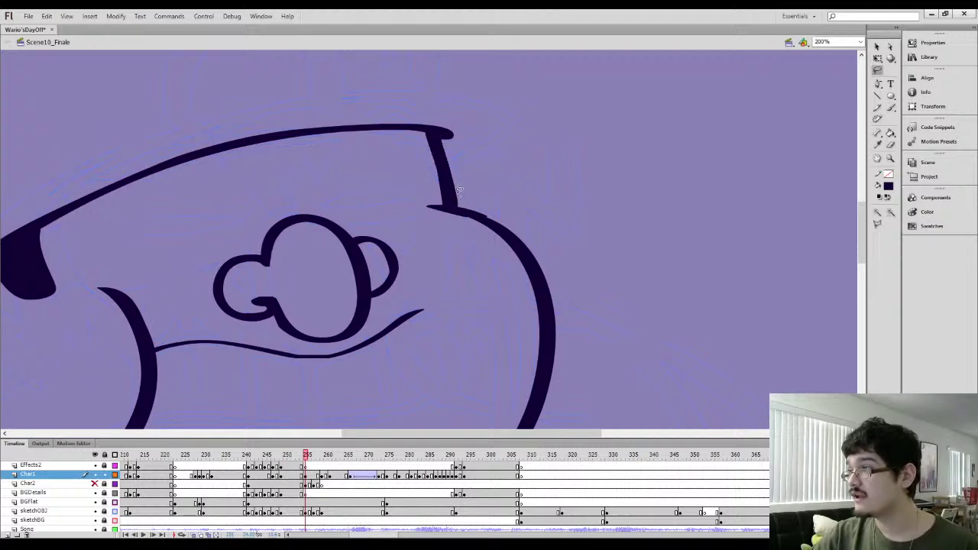
mouse_move(477, 210)
left_mouse_down()
mouse_move(485, 173)
mouse_move(460, 187)
mouse_move(357, 120)
mouse_move(425, 162)
mouse_move(445, 222)
left_mouse_up()
key("Delete")
key("b")
key("l")
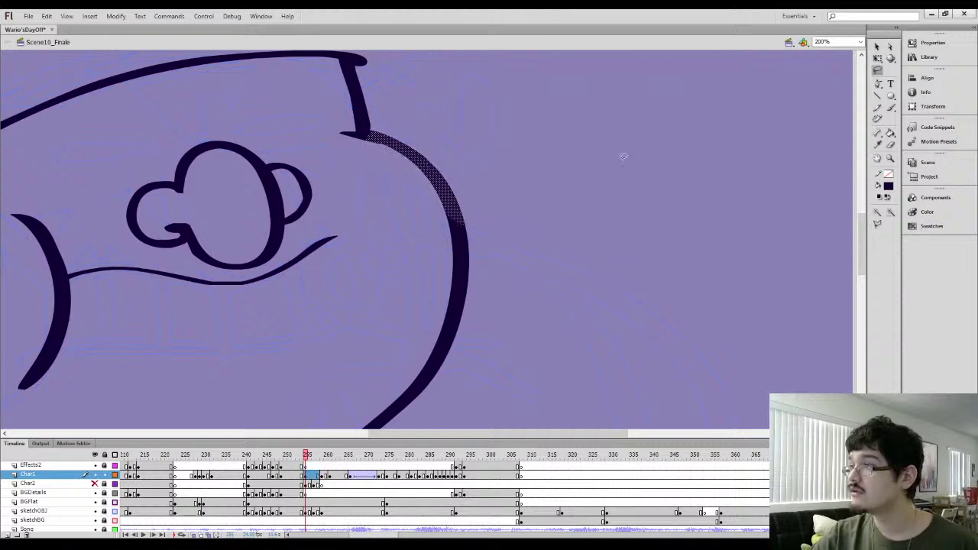
left_click(877, 48)
left_click(890, 214)
left_click(489, 202)
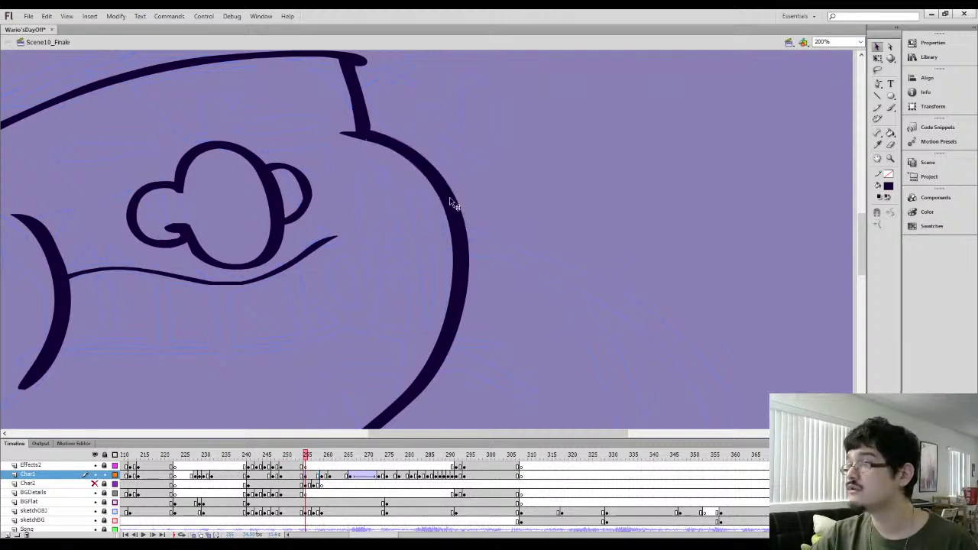
left_click_drag(282, 243, 411, 194)
key("b")
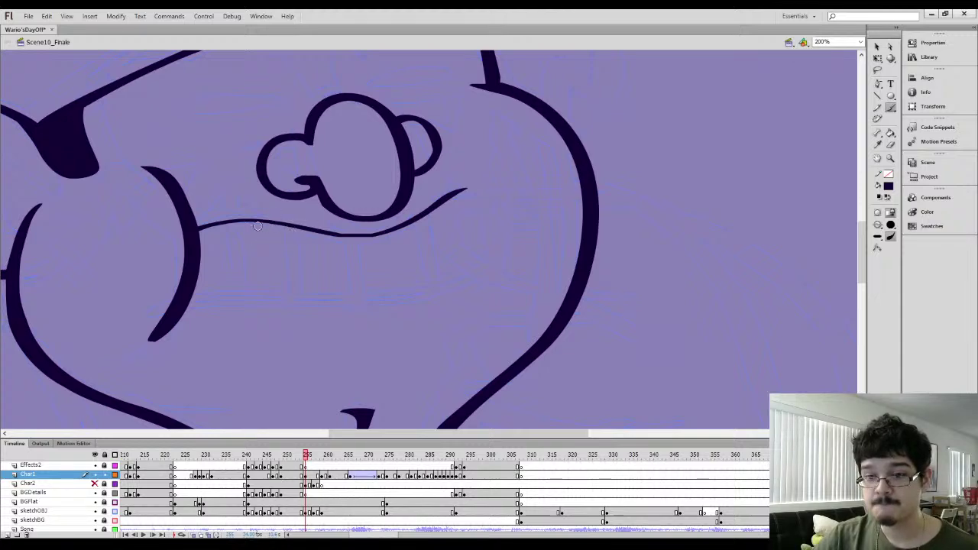
Thicken the wavy upper lip line, thin its right end, and smooth it
mouse_move(195, 238)
left_mouse_down()
mouse_move(249, 224)
mouse_move(276, 226)
mouse_move(203, 231)
mouse_move(247, 225)
mouse_move(371, 240)
mouse_move(316, 235)
mouse_move(397, 235)
mouse_move(467, 190)
left_mouse_up()
key("l")
mouse_move(342, 261)
left_mouse_down()
mouse_move(269, 214)
mouse_move(430, 219)
left_mouse_up()
key("v")
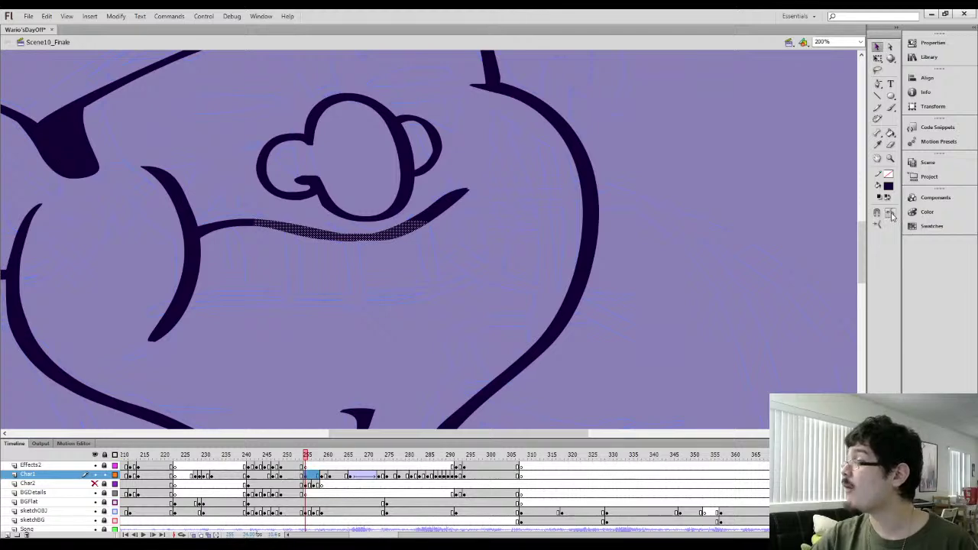
left_click(443, 257)
key("e")
mouse_move(401, 255)
left_mouse_down()
mouse_move(470, 206)
mouse_move(389, 250)
mouse_move(480, 186)
mouse_move(407, 238)
mouse_move(467, 199)
mouse_move(440, 221)
mouse_move(349, 255)
mouse_move(424, 228)
mouse_move(350, 248)
mouse_move(416, 234)
mouse_move(335, 254)
mouse_move(378, 220)
mouse_move(408, 261)
left_mouse_up()
key("l")
left_click(878, 46)
left_click(891, 213)
left_click(891, 213)
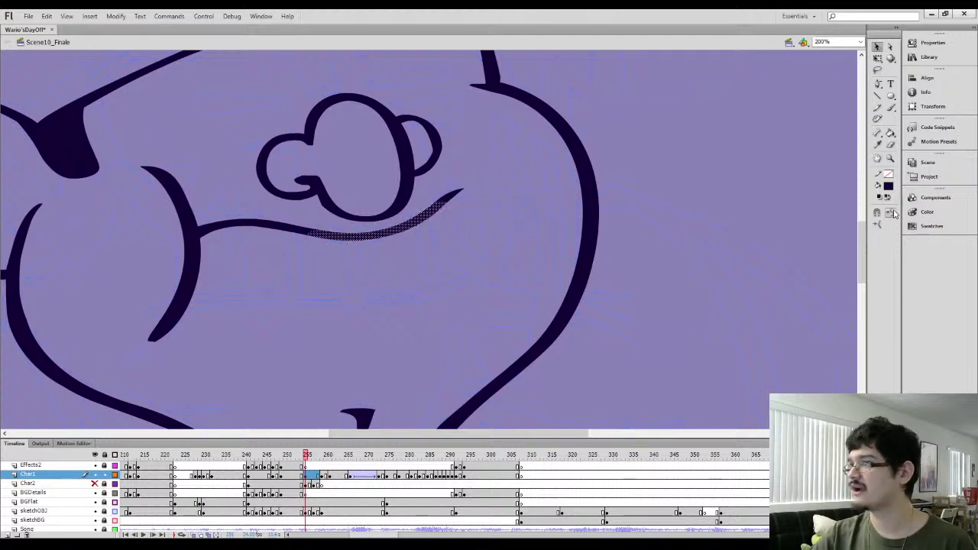
left_click(489, 193)
Brush and thin the right cheek curve, undo a stray lower-face line, and view at 100%
key("i")
key("b")
mouse_move(498, 285)
left_mouse_down()
mouse_move(461, 245)
mouse_move(456, 162)
mouse_move(459, 251)
mouse_move(502, 292)
mouse_move(468, 264)
mouse_move(454, 211)
mouse_move(456, 166)
mouse_move(512, 288)
mouse_move(485, 265)
mouse_move(495, 282)
mouse_move(461, 202)
mouse_move(466, 169)
mouse_move(493, 121)
left_mouse_up()
key("e")
left_click_drag(403, 246, 461, 226)
key("b")
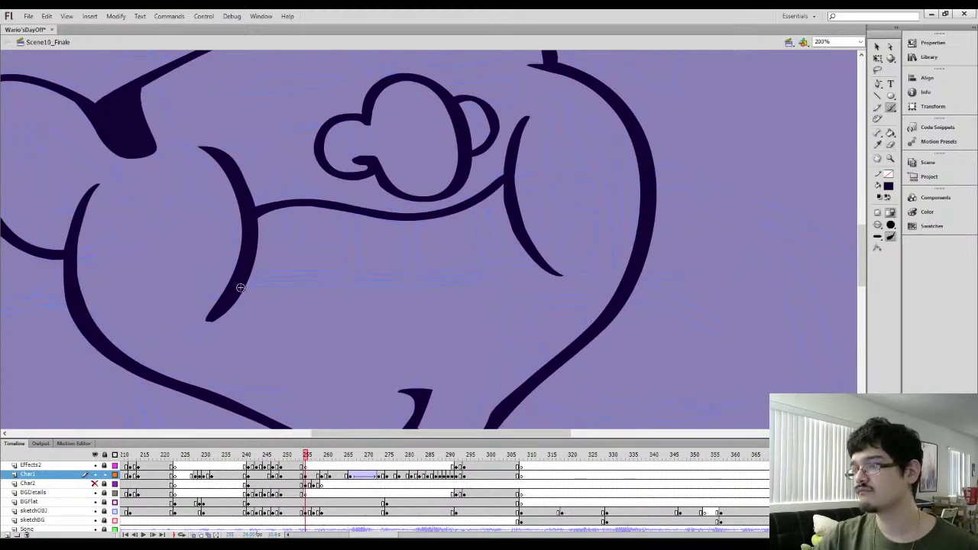
mouse_move(251, 283)
left_mouse_down()
mouse_move(506, 271)
mouse_move(529, 242)
left_mouse_up()
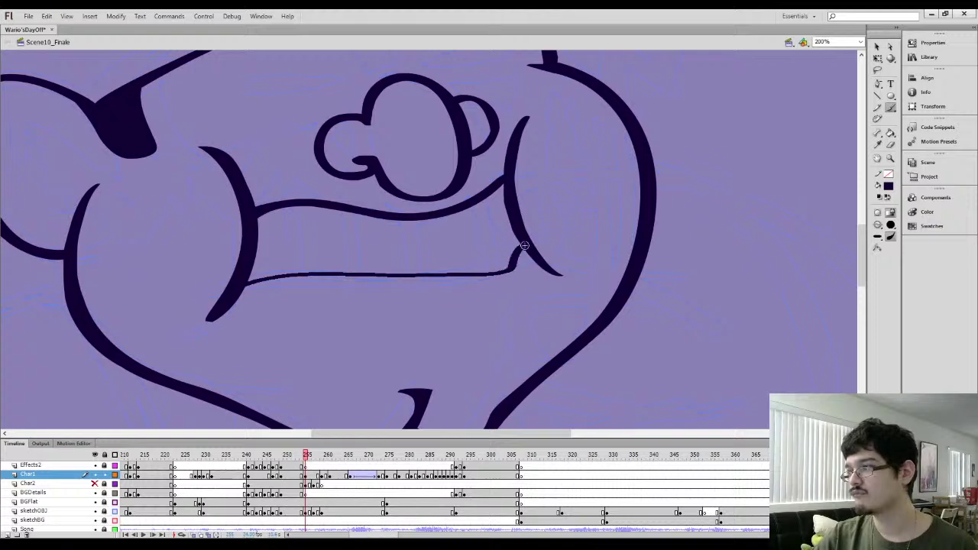
key("ctrl+z")
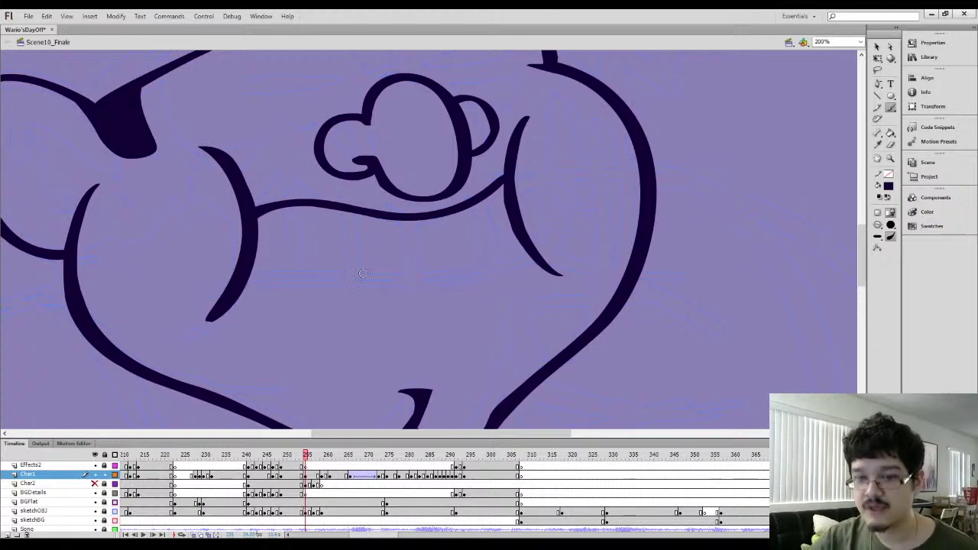
key("ctrl+1")
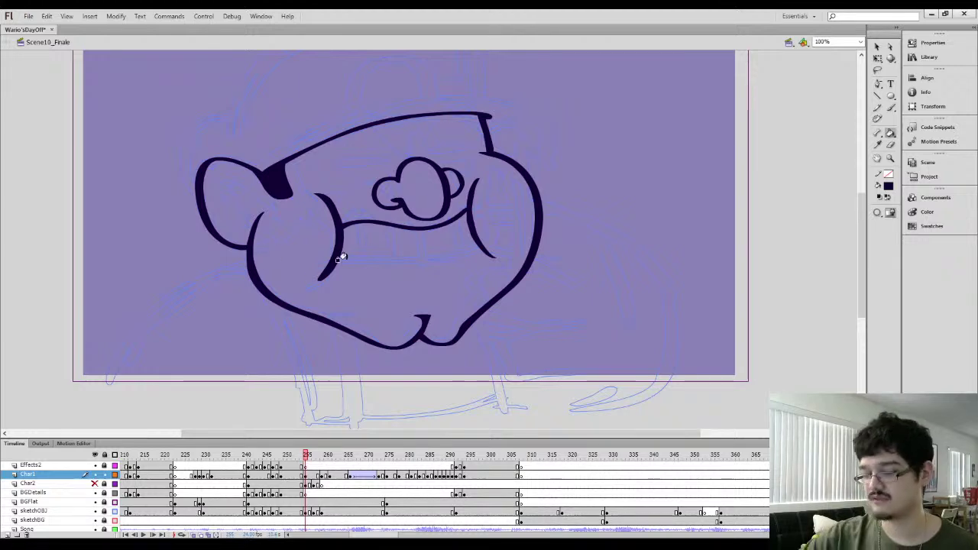
Thicken the left cheek crease and touch up its bottom end
mouse_move(320, 279)
left_mouse_down()
mouse_move(300, 277)
mouse_move(336, 236)
mouse_move(307, 192)
left_mouse_up()
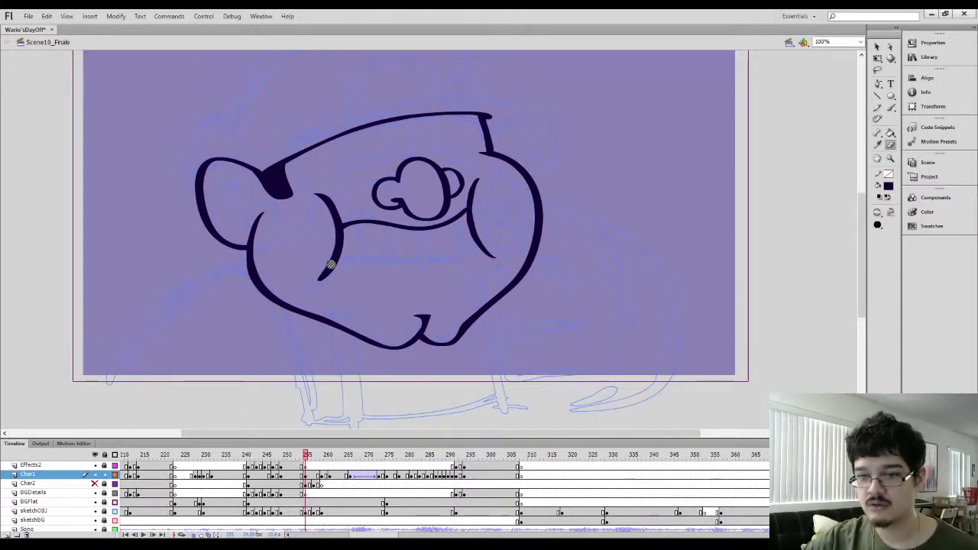
mouse_move(303, 281)
left_mouse_down()
mouse_move(334, 241)
mouse_move(307, 192)
mouse_move(334, 186)
mouse_move(339, 221)
mouse_move(321, 269)
left_mouse_up()
key("l")
key("v")
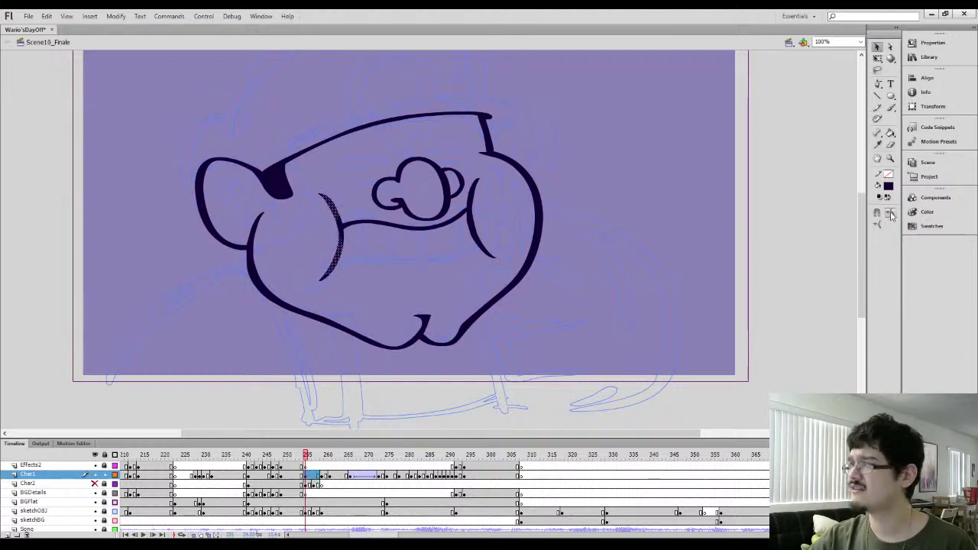
left_click(411, 265)
key("b")
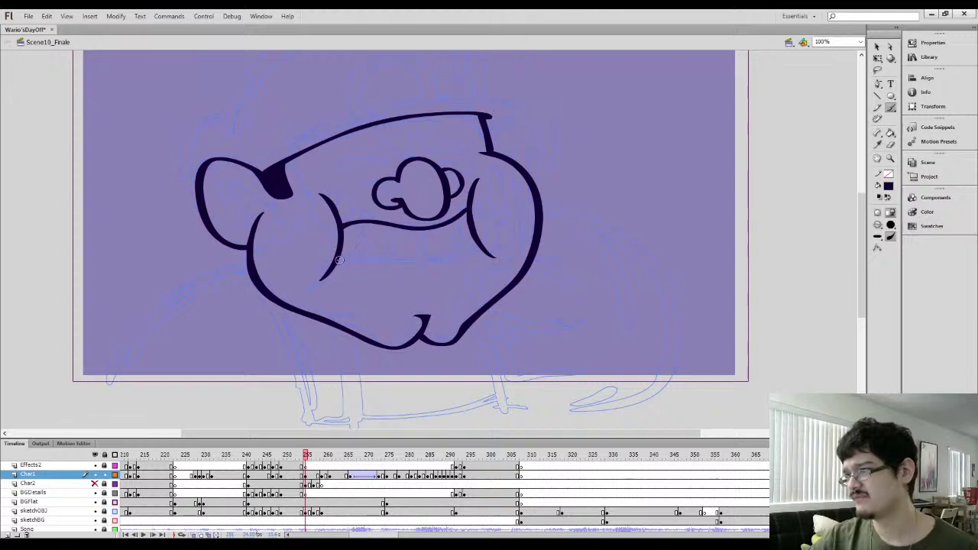
Brush the lower mouth line across the face and zoom in on the mouth
mouse_move(338, 260)
left_mouse_down()
mouse_move(414, 266)
mouse_move(468, 255)
mouse_move(478, 243)
mouse_move(439, 240)
mouse_move(431, 215)
left_mouse_up()
key("l")
key("ctrl+=")
left_click(365, 236)
key("b")
key("space")
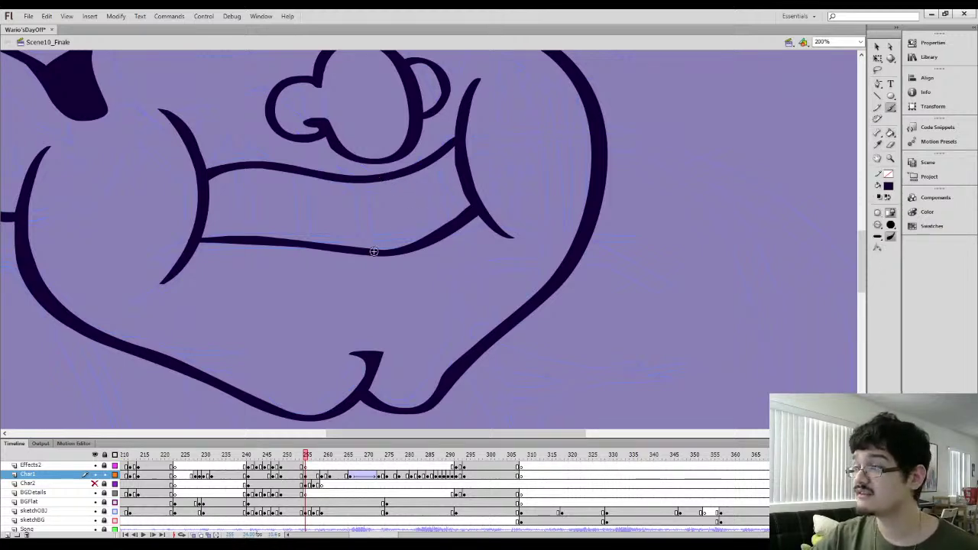
Draw three tooth dividers on the mouth's left and centre, then erase stray marks by the crease
left_click_drag(374, 251, 367, 178)
key("ctrl+z")
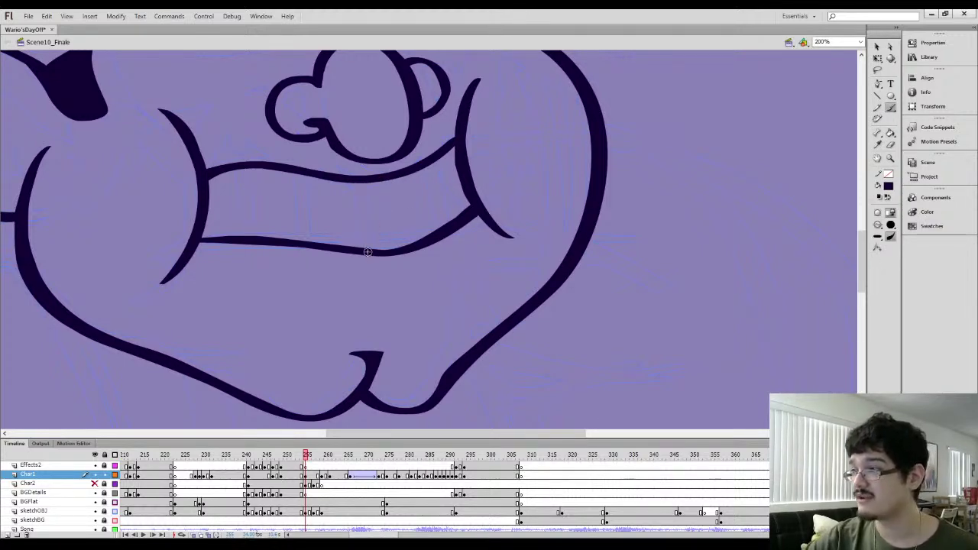
left_click_drag(369, 249, 363, 181)
key("ctrl+z")
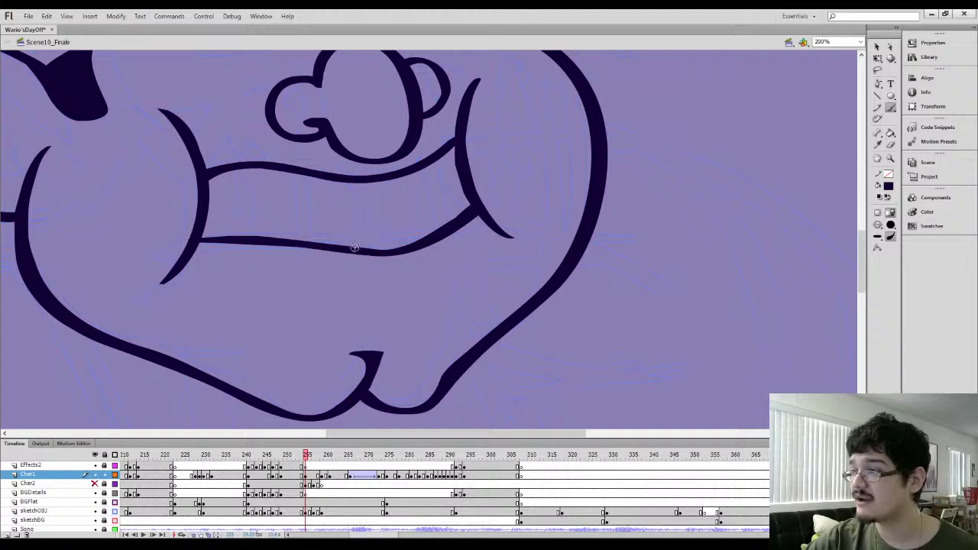
left_click_drag(357, 240, 349, 175)
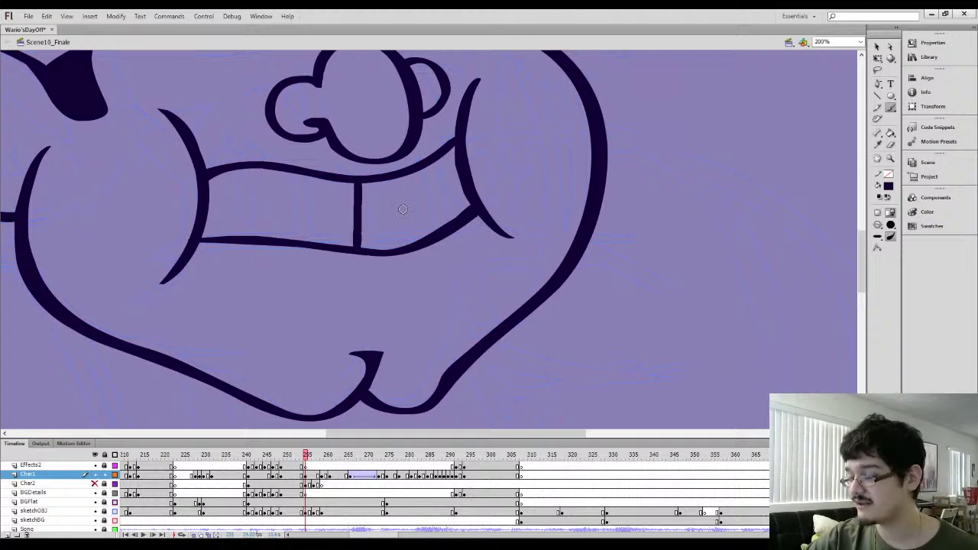
key("ctrl+z")
left_click_drag(353, 231, 351, 182)
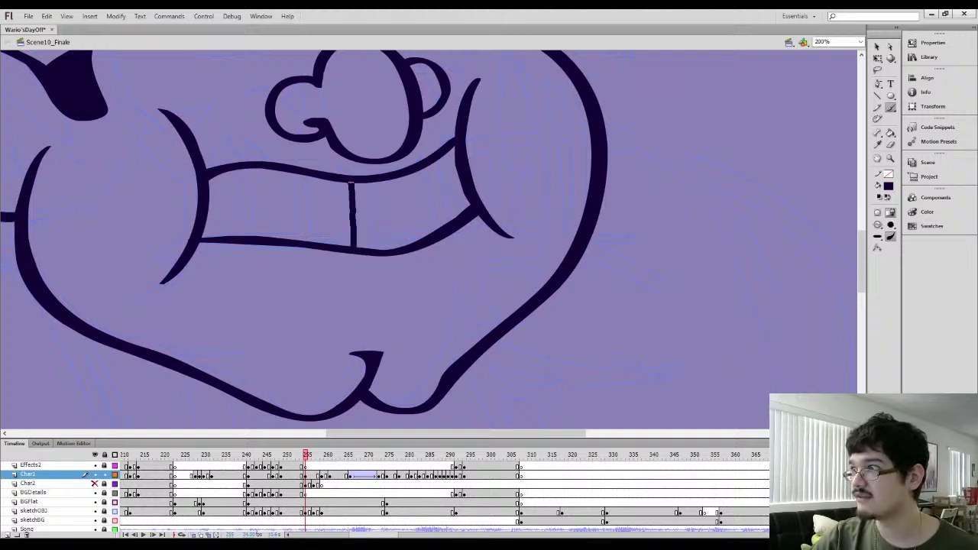
left_click_drag(277, 243, 281, 173)
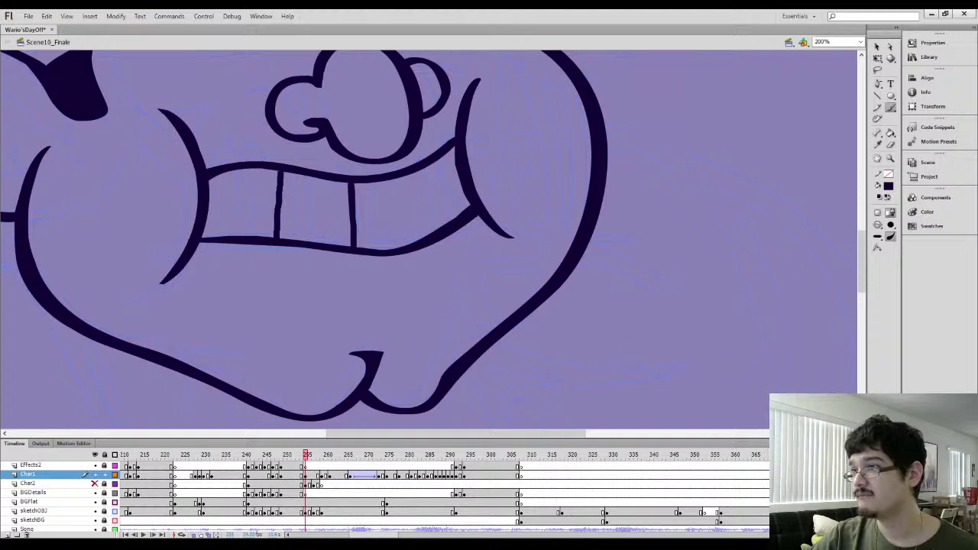
left_click_drag(224, 238, 237, 173)
key("e")
mouse_move(171, 248)
left_mouse_down()
mouse_move(185, 229)
mouse_move(175, 250)
left_mouse_up()
key("b")
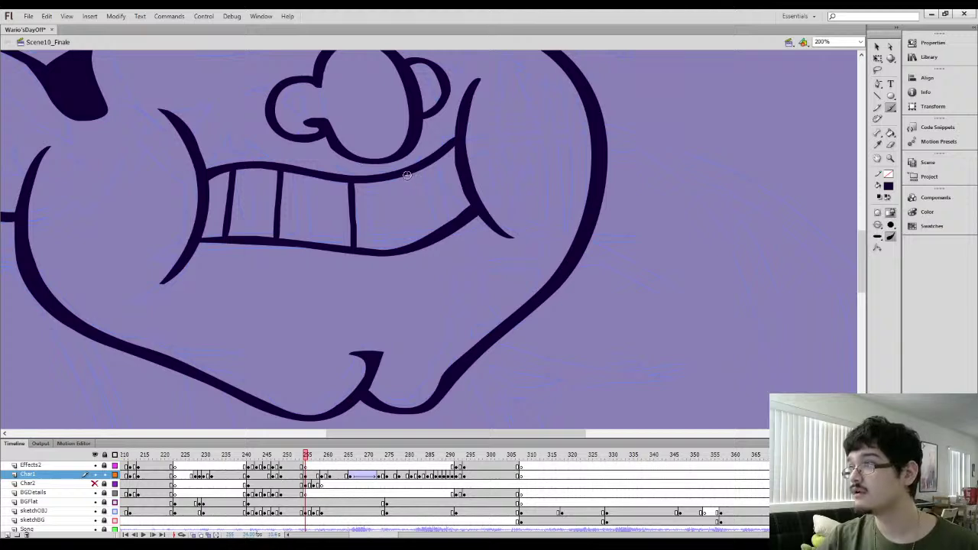
Add a tooth divider right of centre and a slanted tooth at the right corner
mouse_move(410, 173)
left_mouse_down()
mouse_move(419, 229)
mouse_move(410, 187)
left_mouse_up()
key("ctrl+z")
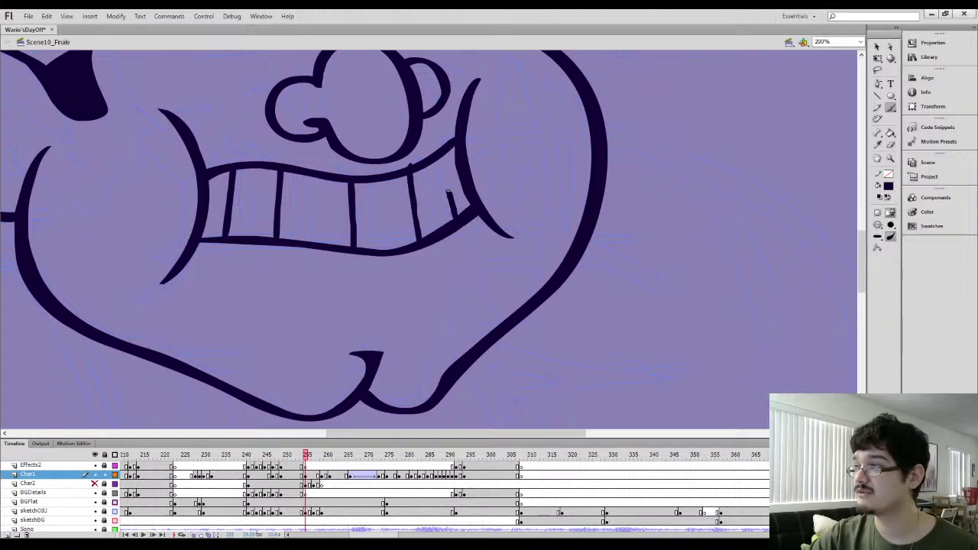
key("ctrl+z")
left_click_drag(420, 241, 411, 175)
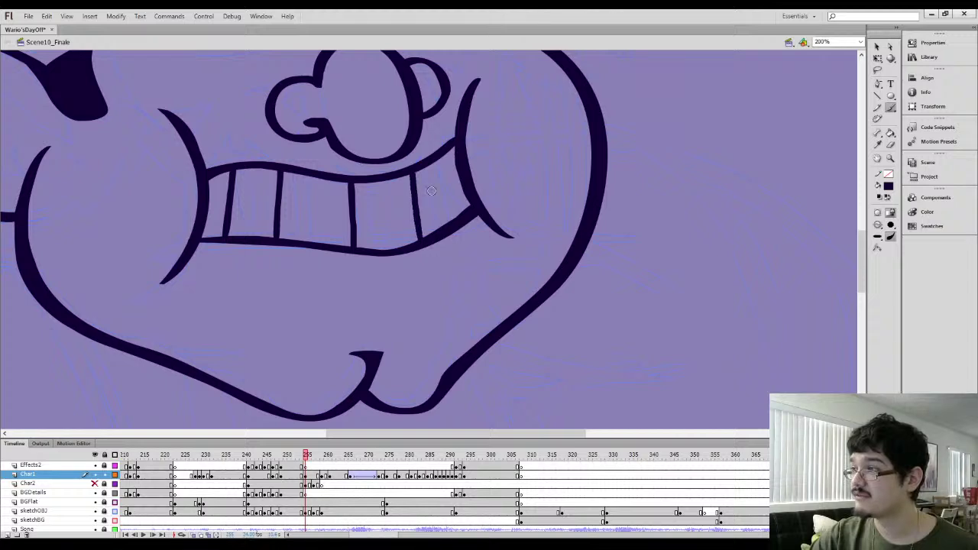
left_click_drag(456, 223, 439, 156)
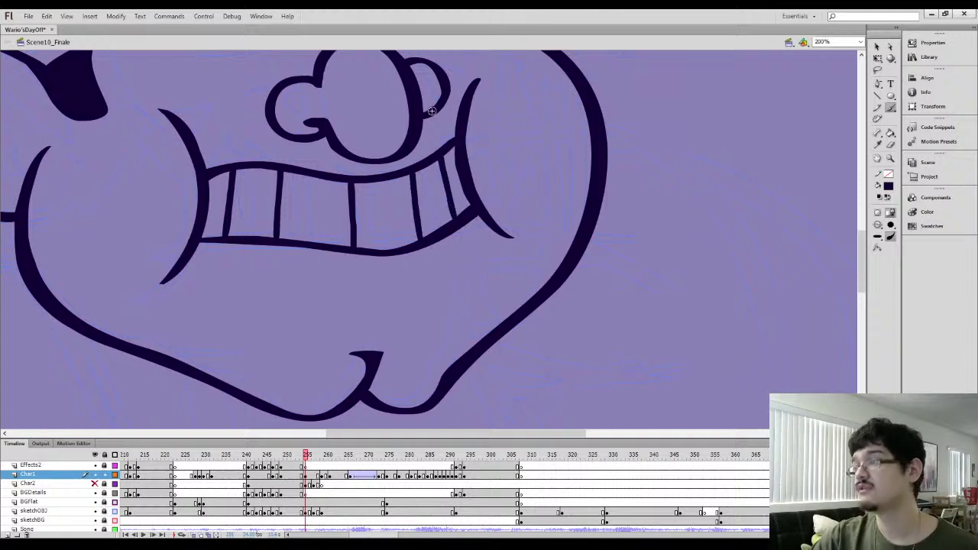
key("ctrl+z")
mouse_move(461, 219)
left_mouse_down()
mouse_move(440, 157)
mouse_move(428, 153)
left_mouse_up()
key("l")
key("v")
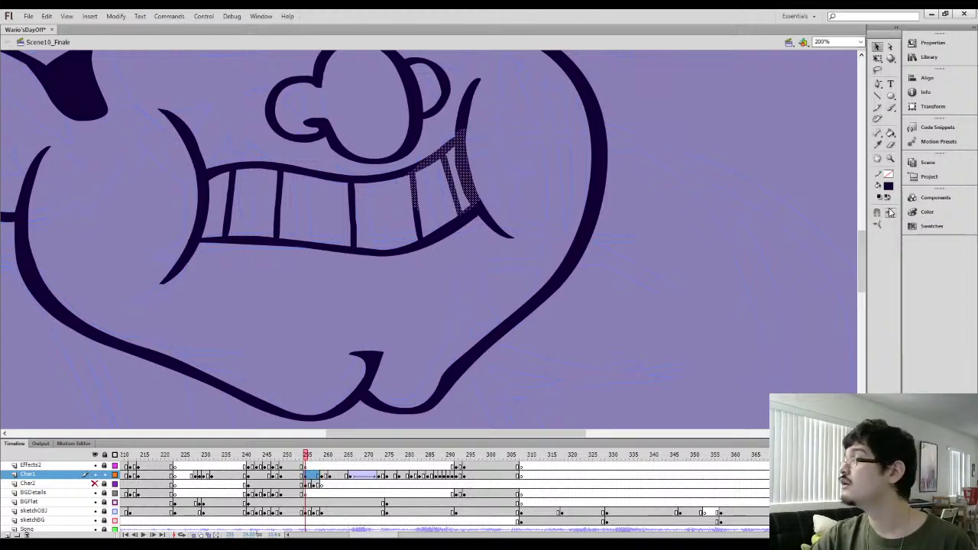
left_click(452, 277)
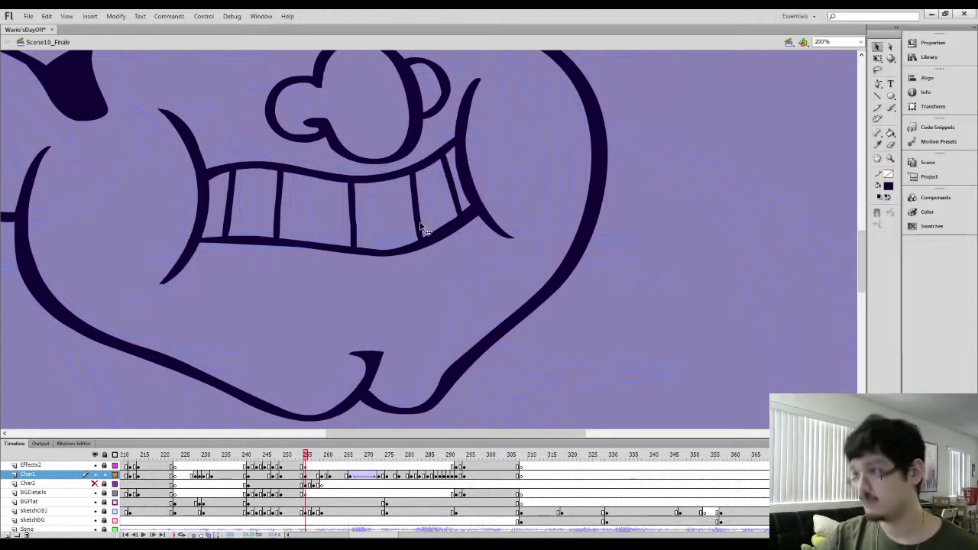
Brush a curved chin line below the teeth and trim its top with the Eraser
key("b")
mouse_move(340, 288)
left_mouse_down()
mouse_move(390, 289)
mouse_move(430, 278)
left_mouse_up()
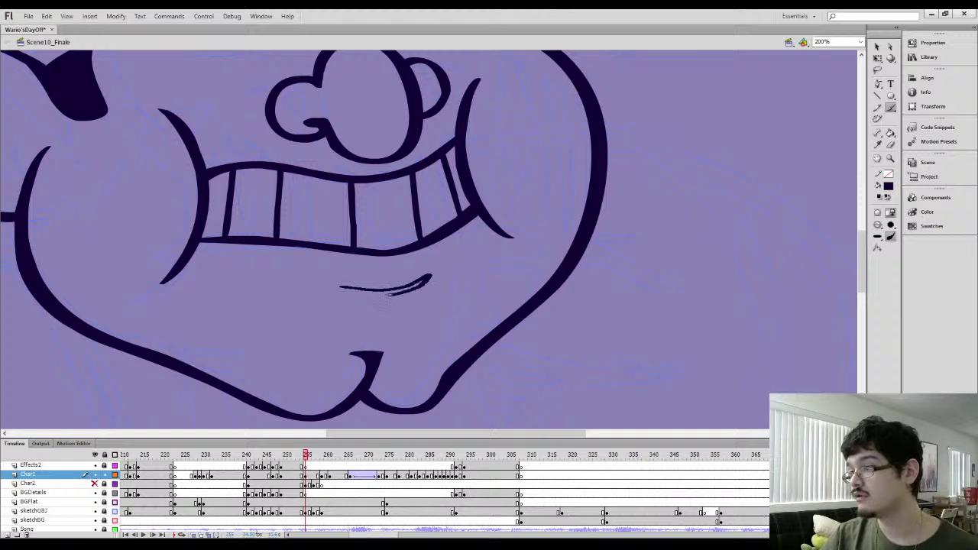
key("e")
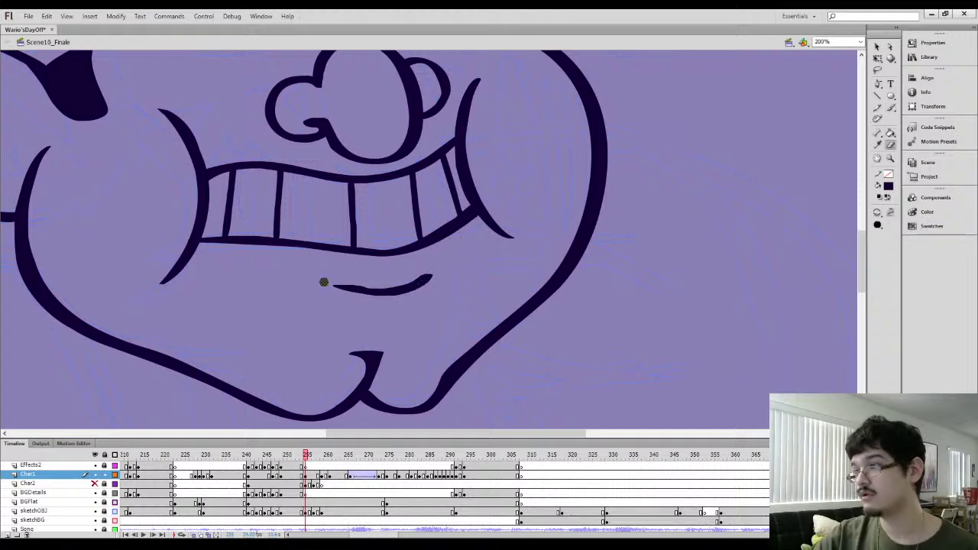
mouse_move(322, 282)
left_mouse_down()
mouse_move(410, 279)
mouse_move(442, 261)
left_mouse_up()
At 100% view, outline an eyebrow above the eye with the Brush
key("space")
mouse_move(336, 166)
left_mouse_down()
mouse_move(393, 282)
mouse_move(466, 330)
left_mouse_up()
key("b")
key("ctrl+1")
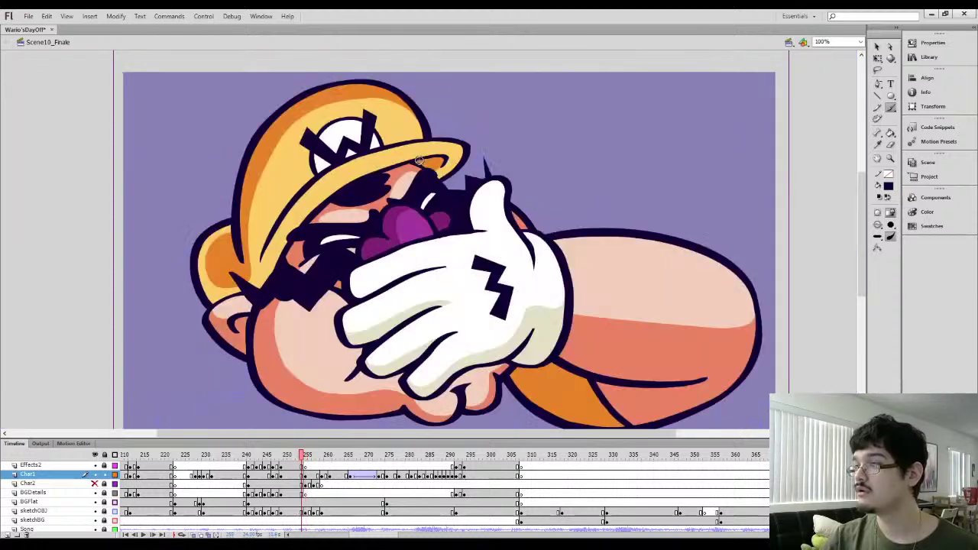
mouse_move(447, 222)
left_mouse_down()
mouse_move(411, 226)
mouse_move(356, 211)
mouse_move(399, 201)
mouse_move(445, 220)
mouse_move(506, 174)
mouse_move(474, 221)
mouse_move(501, 173)
left_mouse_up()
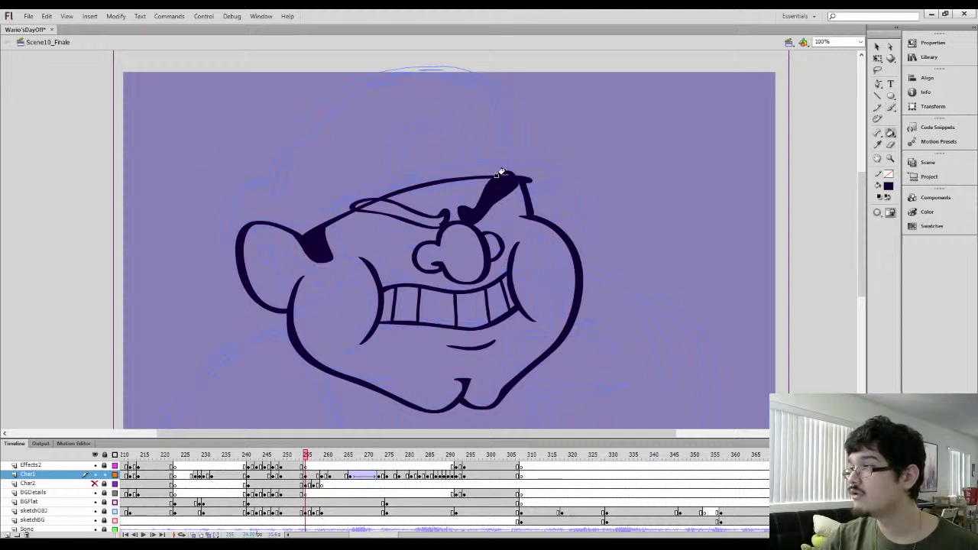
Fill the eyebrow outline solid dark, thicken its left end, and zoom in on the brows
left_click(408, 219)
key("b")
left_click_drag(353, 205, 379, 199)
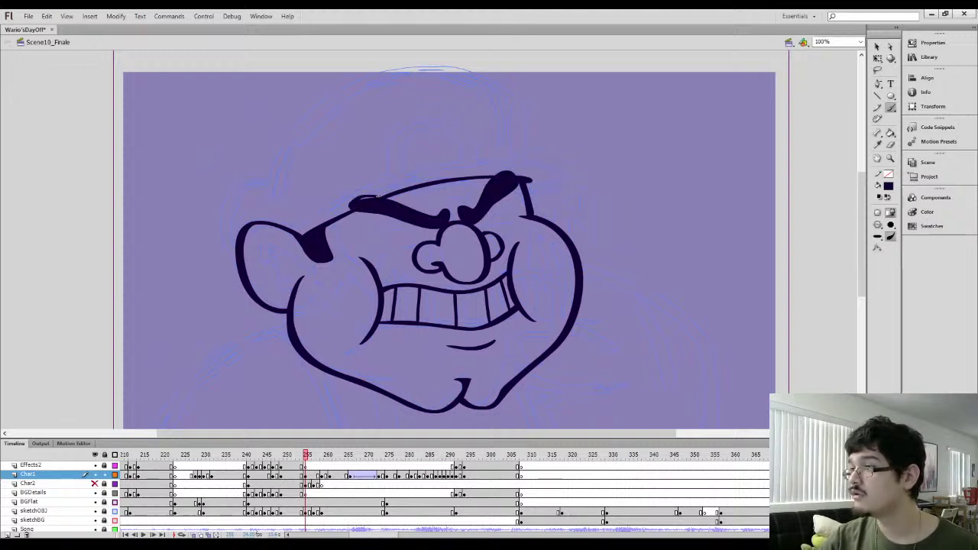
key("l")
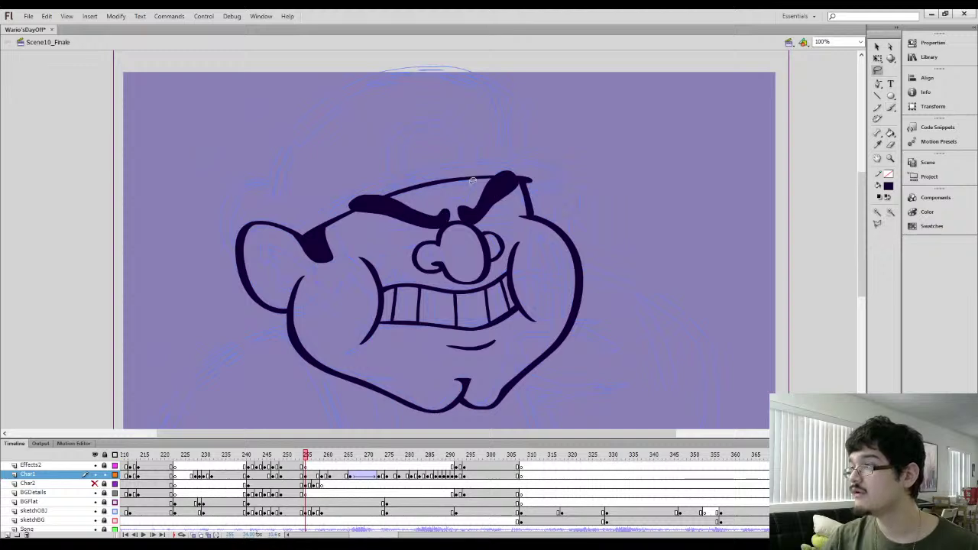
left_click_drag(481, 162, 491, 153)
key("ctrl+equal")
left_click(443, 141)
Trim the right eyebrow's stroke, fill its gap, and delete the sliver inside its outline
key("b")
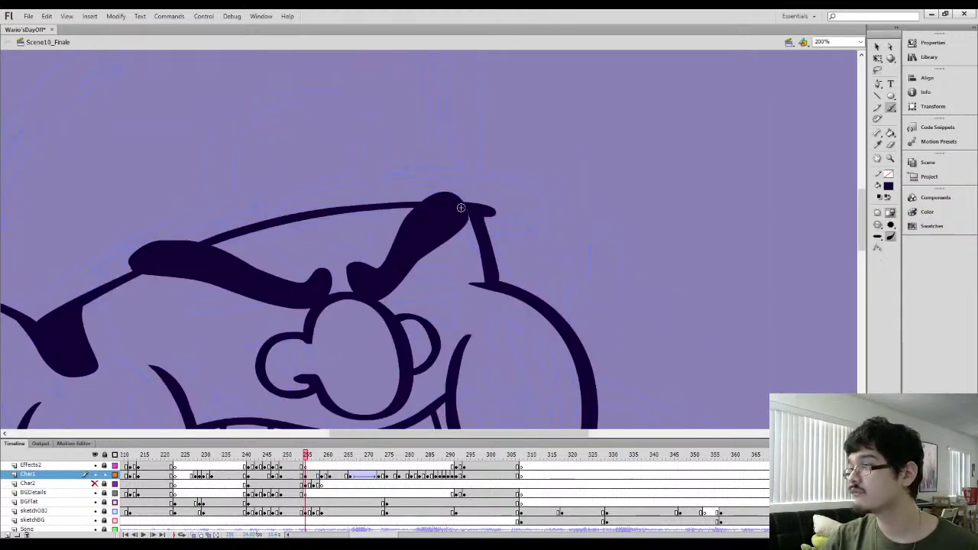
key("l")
left_click_drag(436, 230, 459, 191)
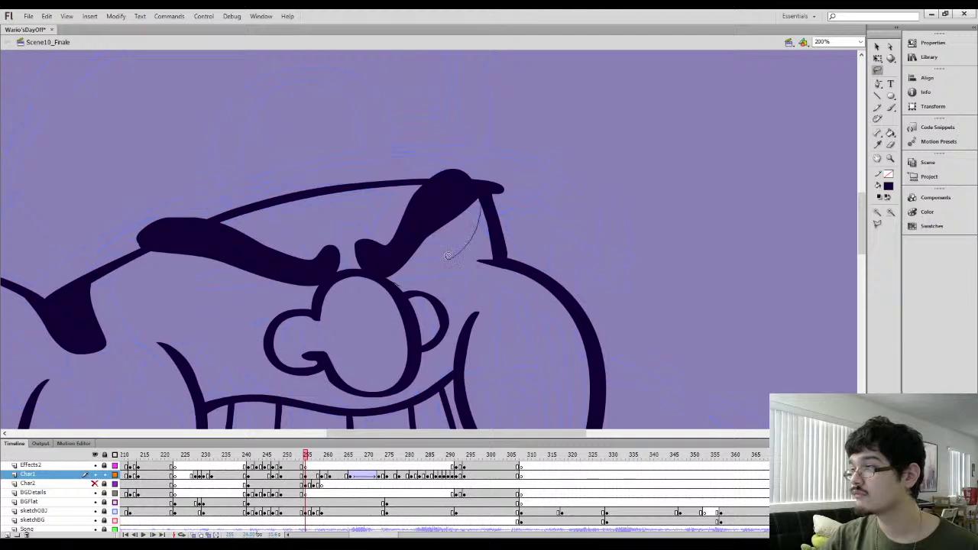
key("Delete")
key("b")
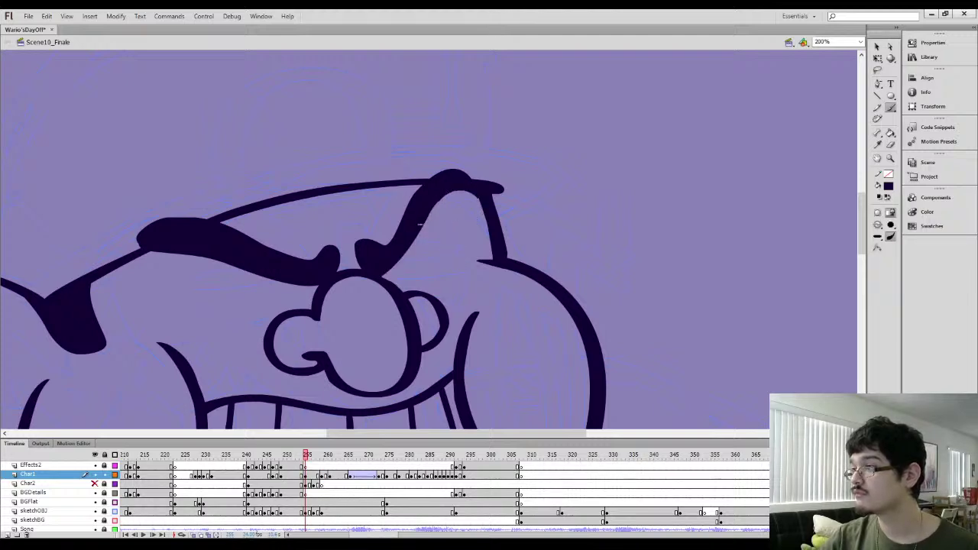
mouse_move(462, 196)
left_mouse_down()
mouse_move(435, 208)
mouse_move(493, 250)
mouse_move(444, 254)
left_mouse_up()
key("l")
key("Delete")
key("b")
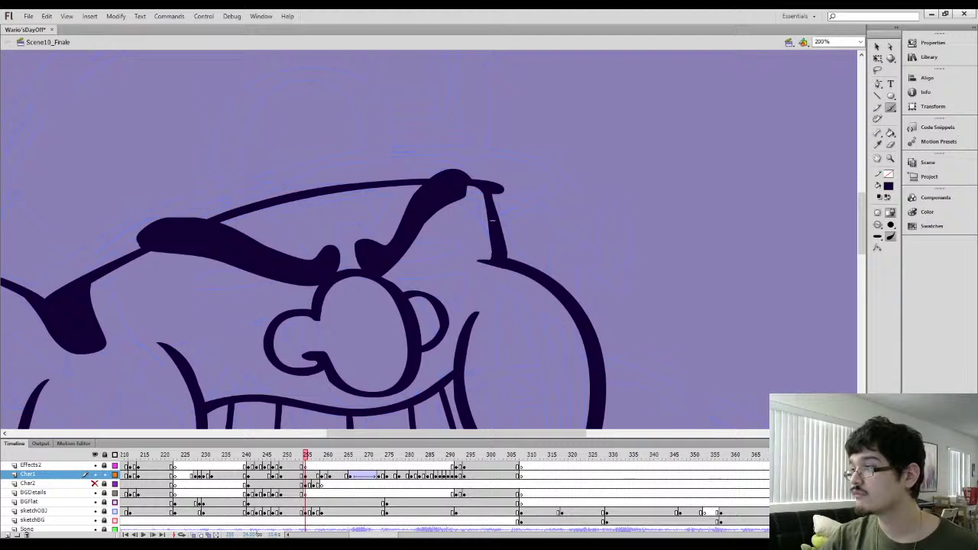
Thicken the vertical stroke beside the eyebrow and narrow the brow's inner end
left_click_drag(493, 193, 508, 251)
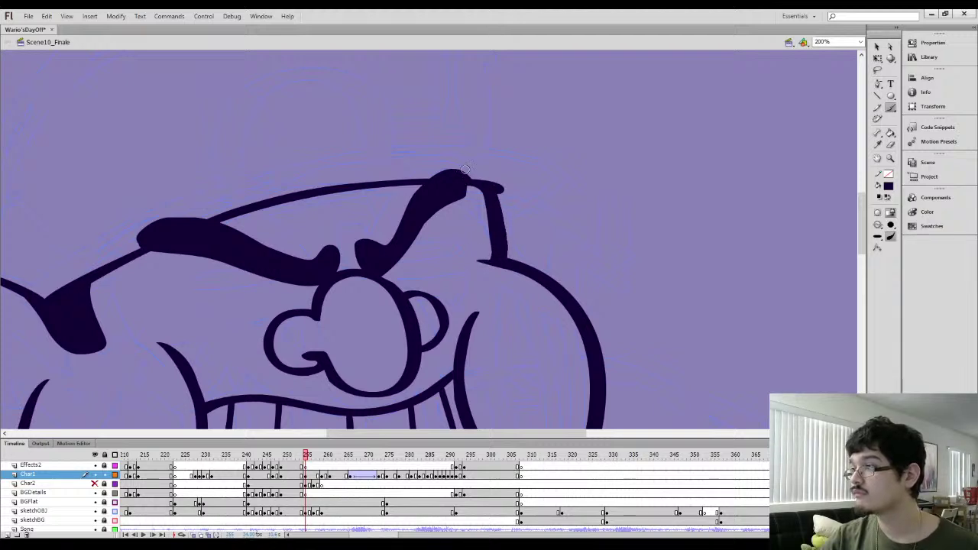
key("l")
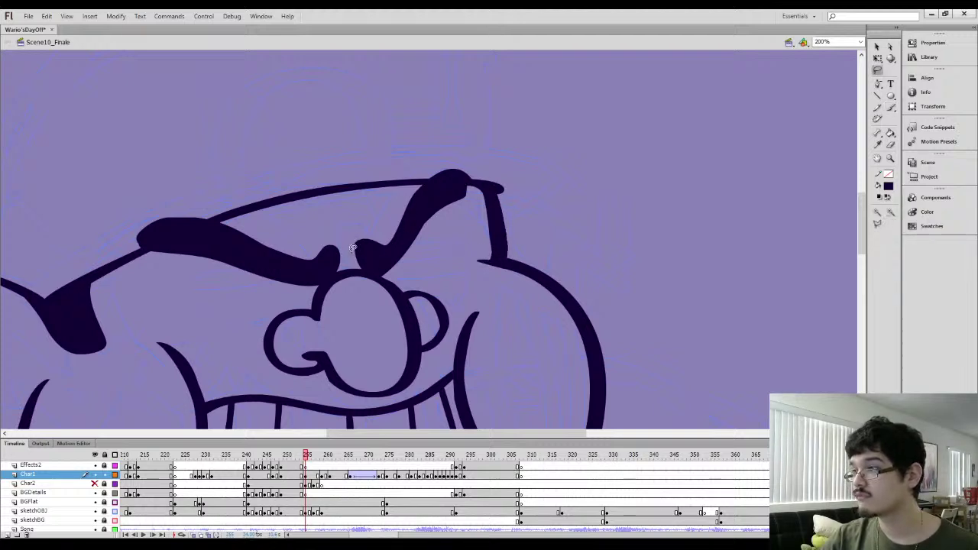
mouse_move(353, 249)
left_mouse_down()
mouse_move(389, 249)
mouse_move(396, 204)
mouse_move(363, 227)
left_mouse_up()
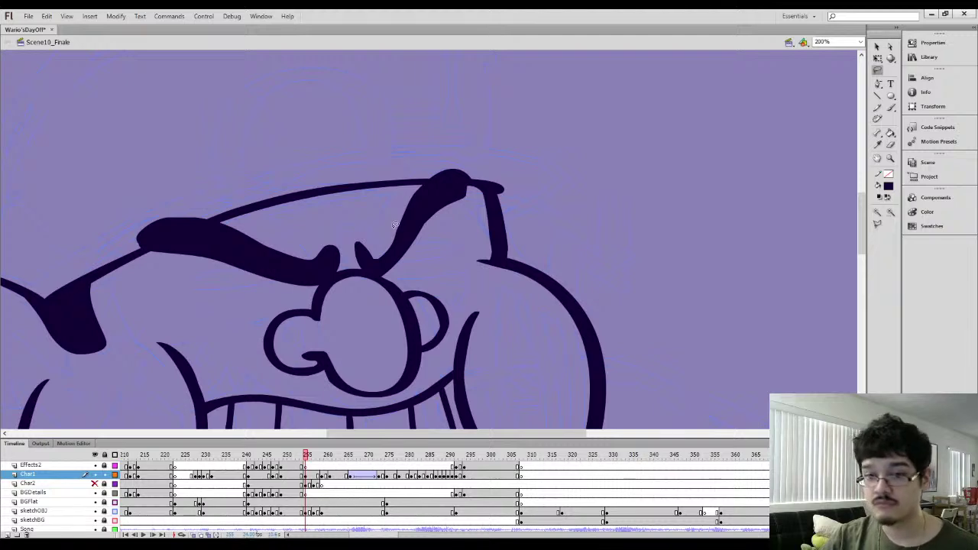
key("b")
key("i")
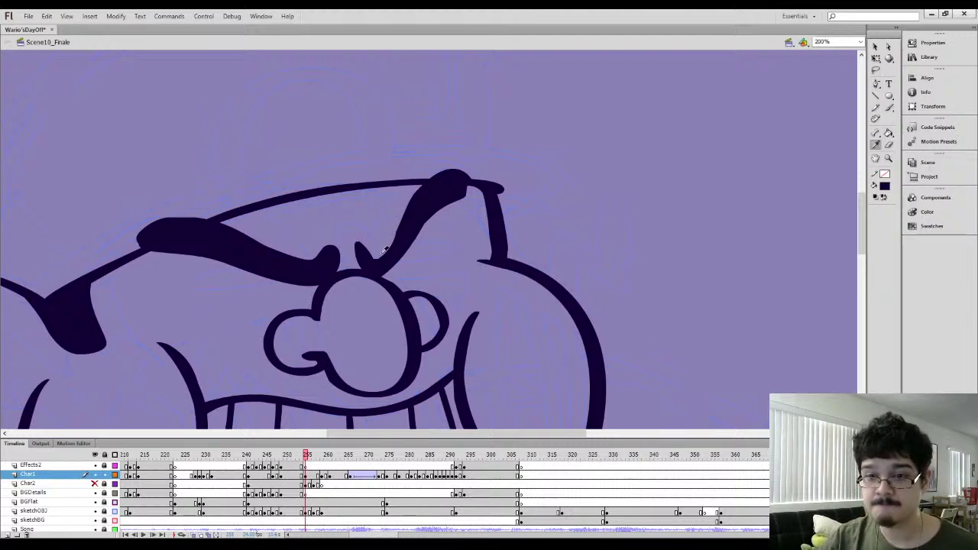
key("b")
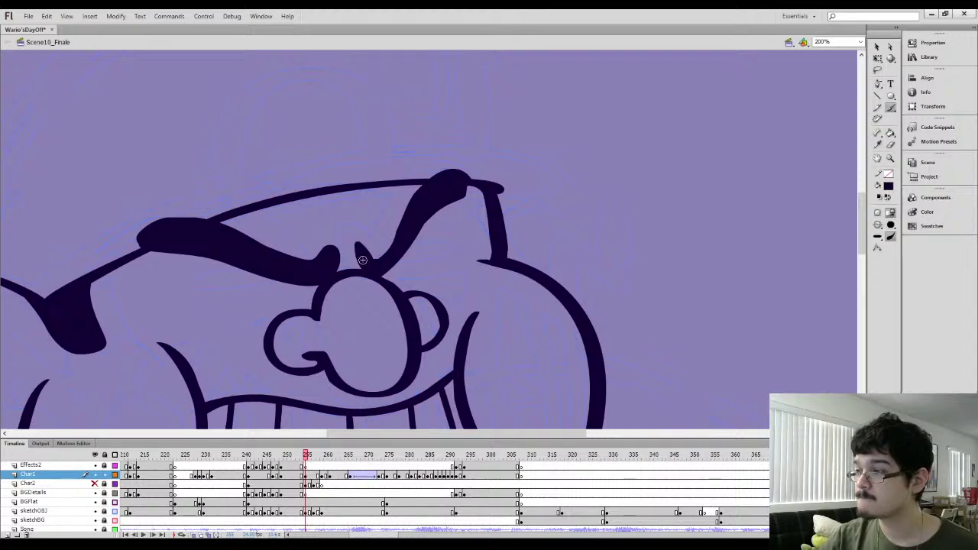
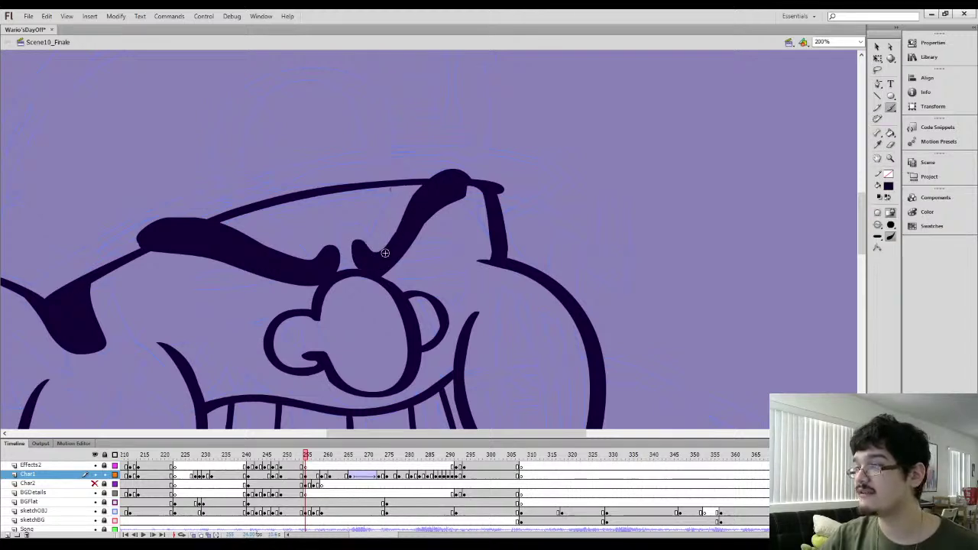
Thicken the eyebrow's diagonal outline and delete the excess sliver along its edge
left_click_drag(394, 237, 424, 183)
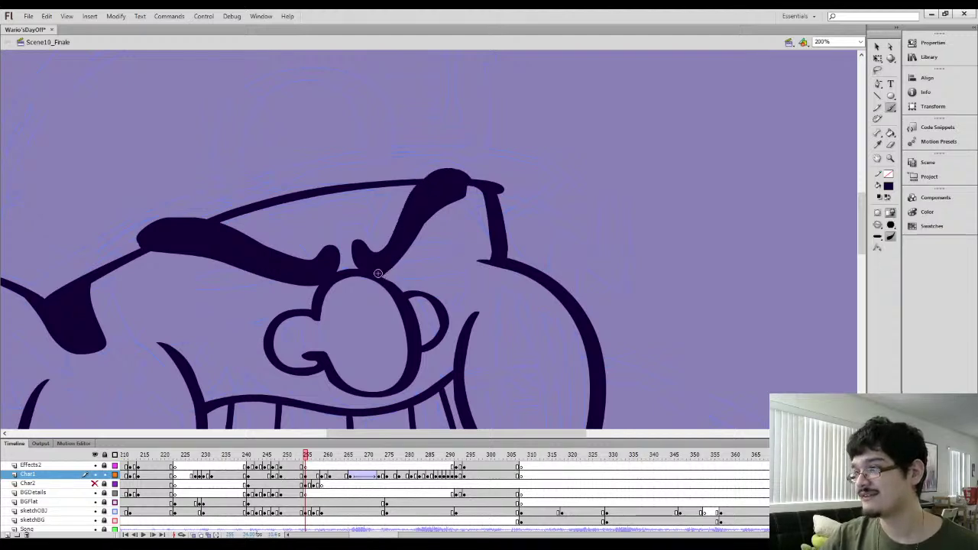
key("l")
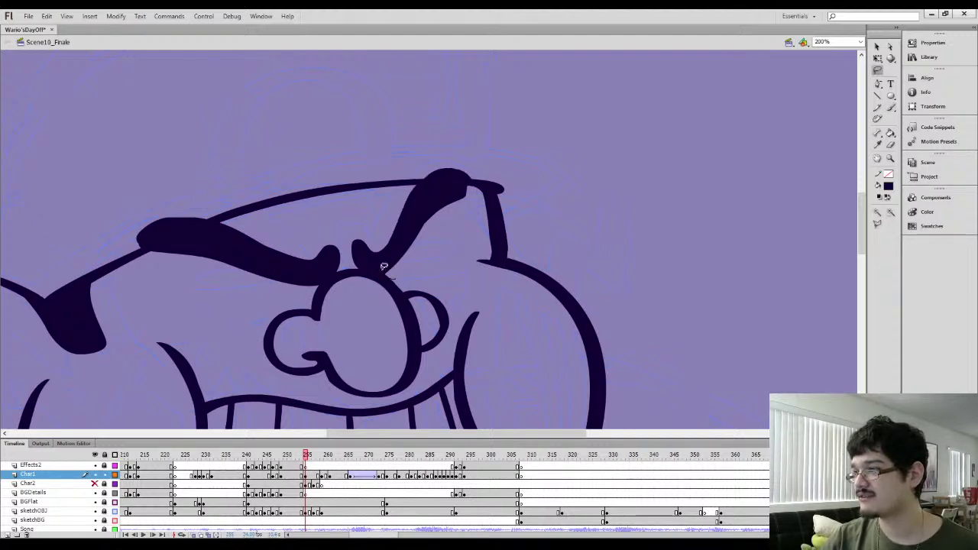
left_click_drag(464, 185, 453, 257)
key("Delete")
key("b")
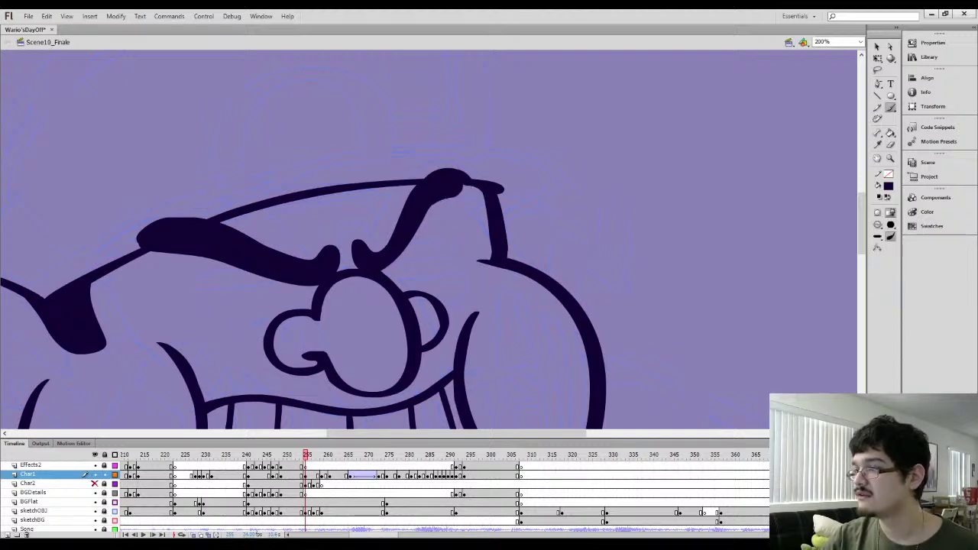
Cut away the brow's upper-right sliver, then draw a line from the cheek to the eyebrow tip
key("l")
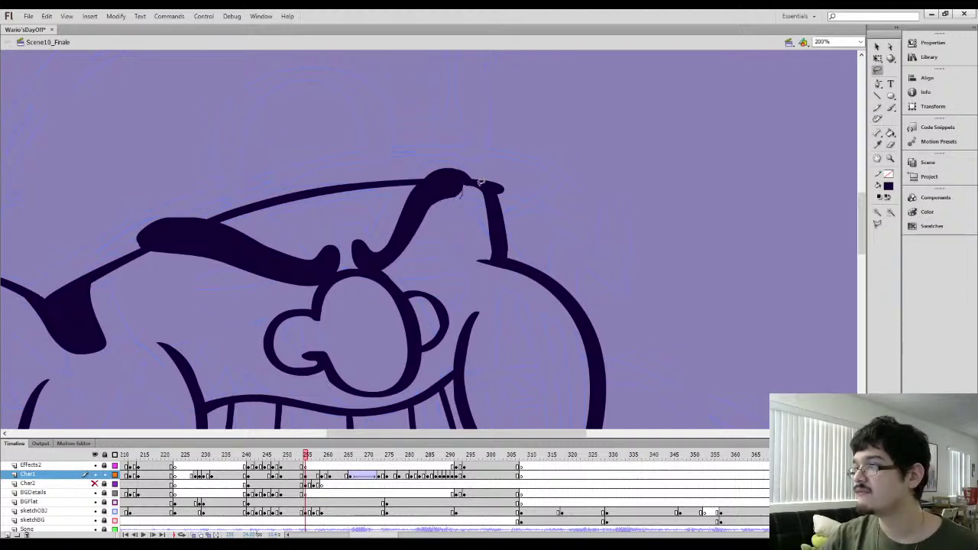
key("b")
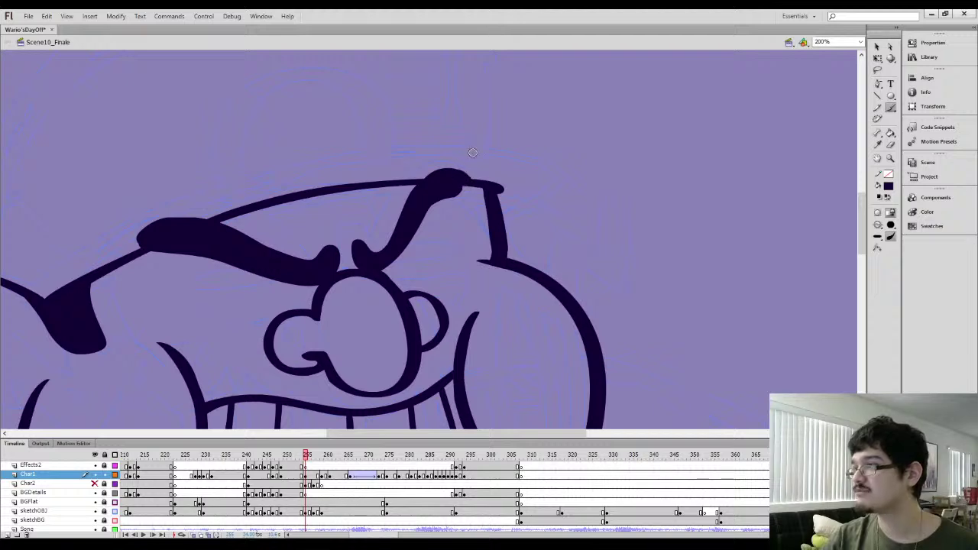
key("l")
left_click_drag(461, 153, 434, 162)
key("Delete")
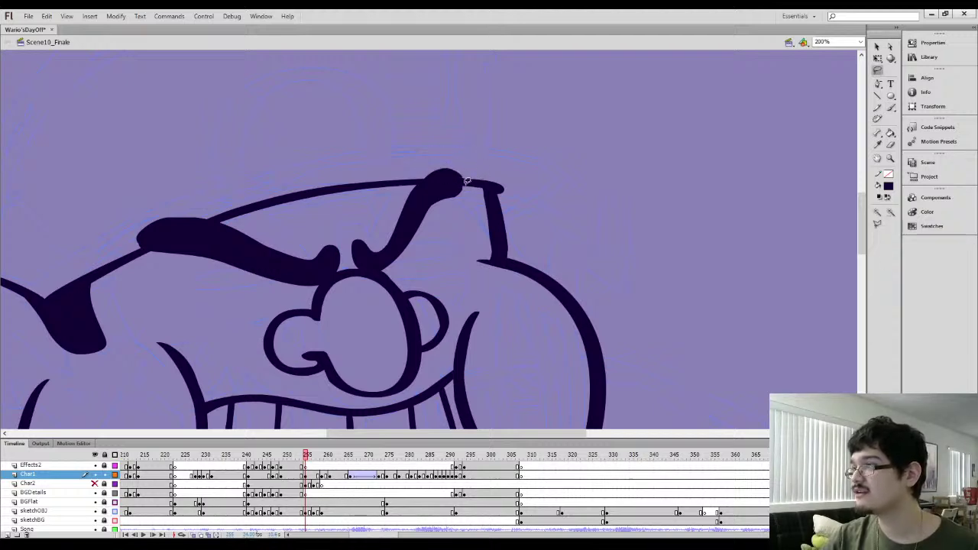
key("b")
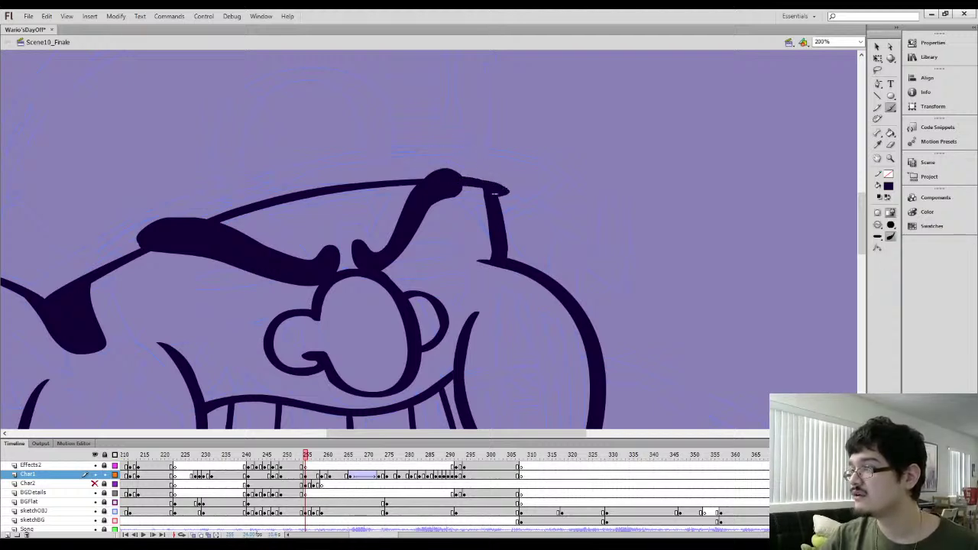
left_click_drag(456, 205, 479, 126)
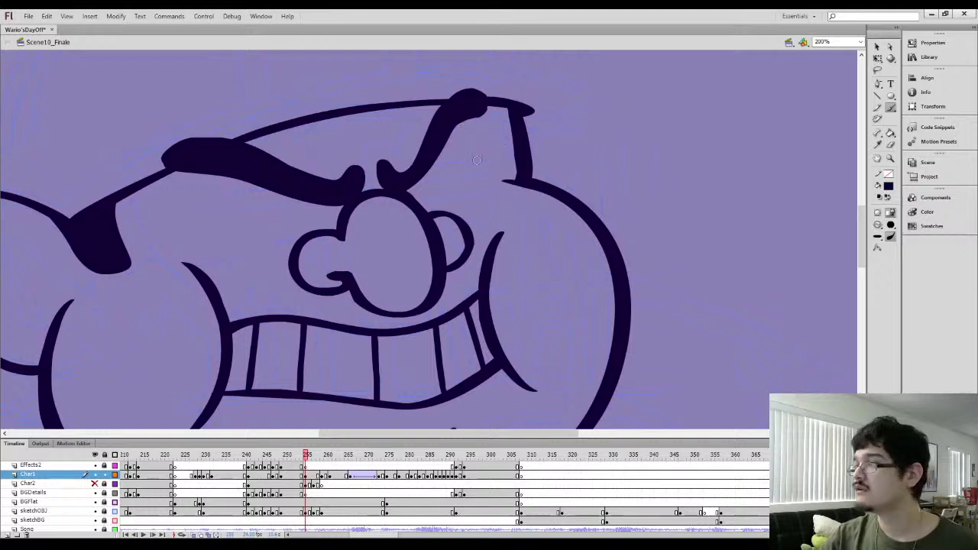
mouse_move(464, 223)
left_mouse_down()
mouse_move(523, 184)
mouse_move(466, 121)
left_mouse_up()
Fill the right eye area dark, carve out its opening, and fill the lower part
key("k")
left_click(461, 168)
key("l")
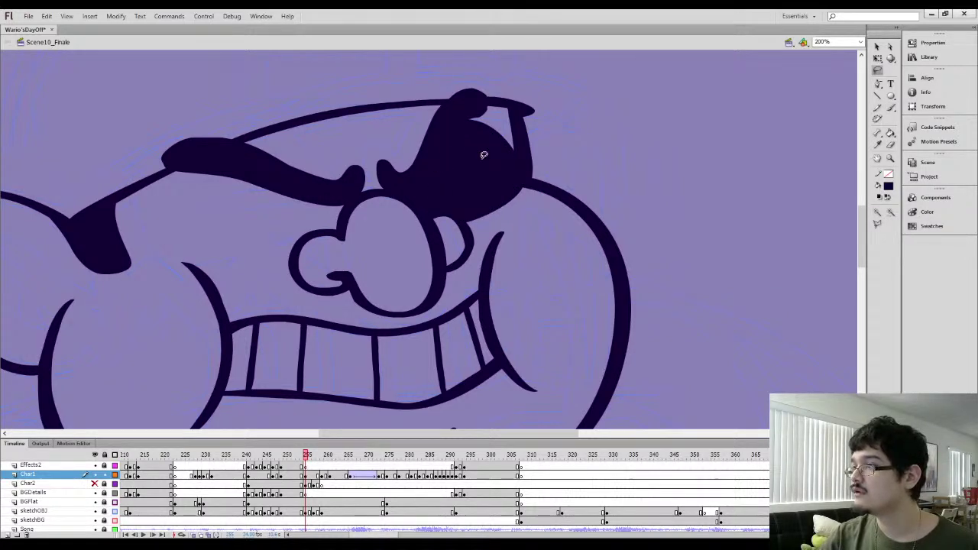
key("Delete")
key("b")
left_click_drag(425, 201, 483, 162)
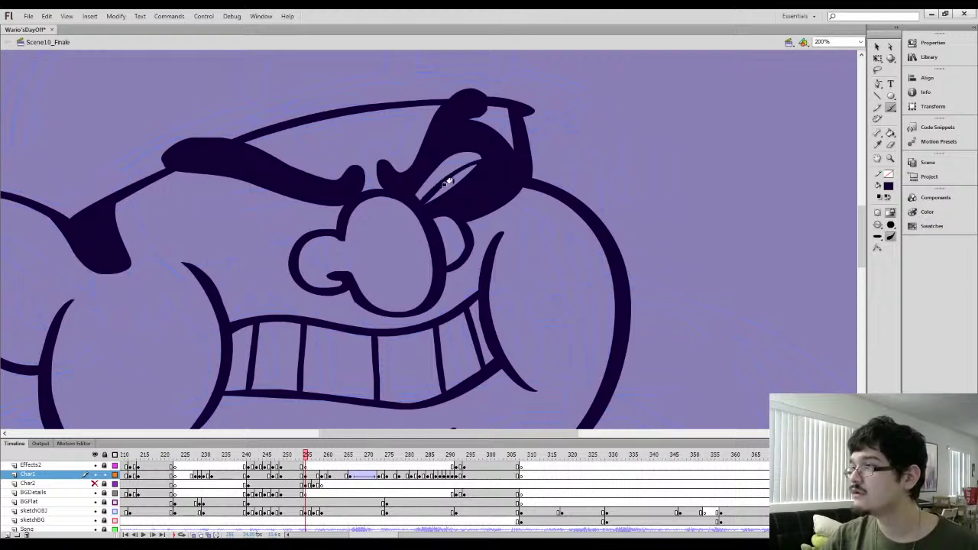
key("k")
left_click(445, 183)
key("b")
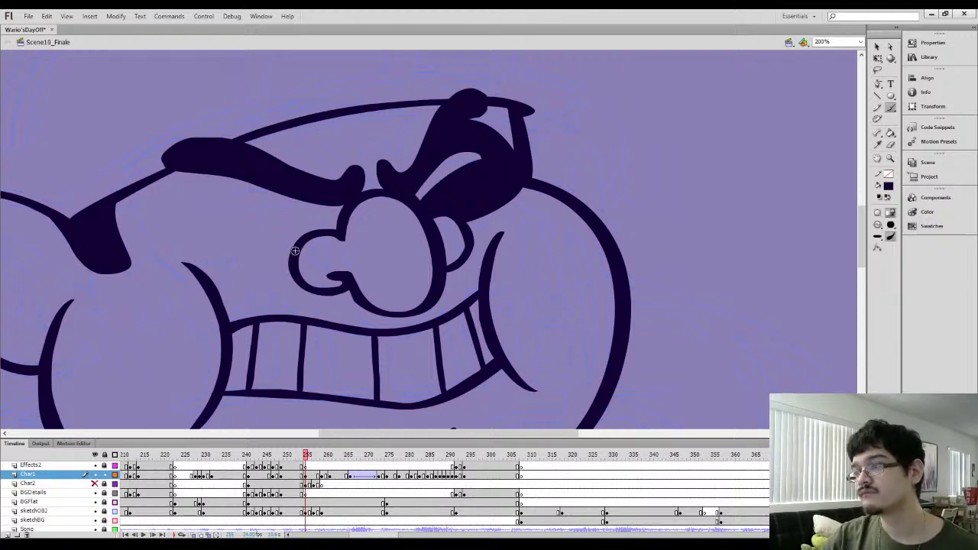
Outline and fill the left eye area dark, leaving an angry eye opening inside
mouse_move(294, 251)
left_mouse_down()
mouse_move(204, 249)
mouse_move(163, 227)
mouse_move(188, 172)
mouse_move(228, 153)
left_mouse_up()
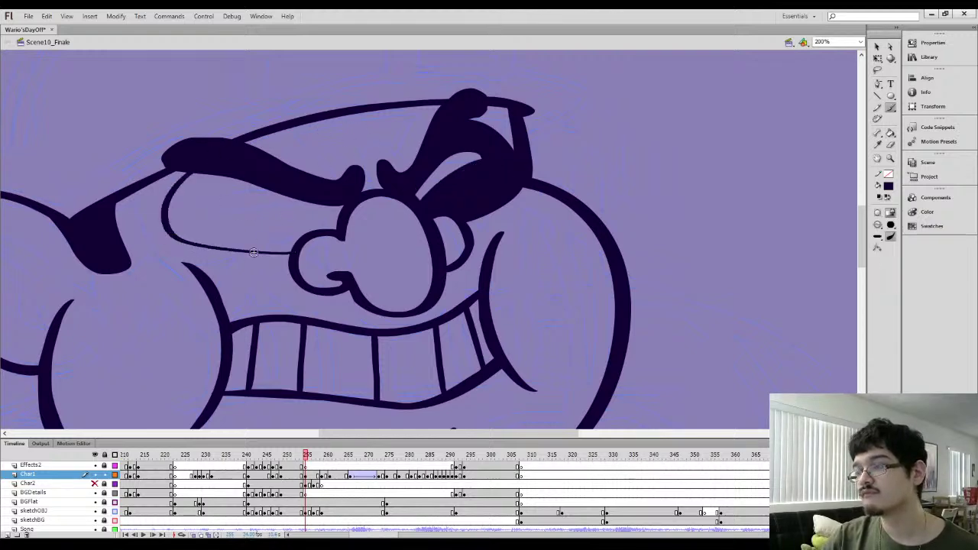
left_click_drag(287, 262, 180, 250)
left_click_drag(155, 216, 179, 175)
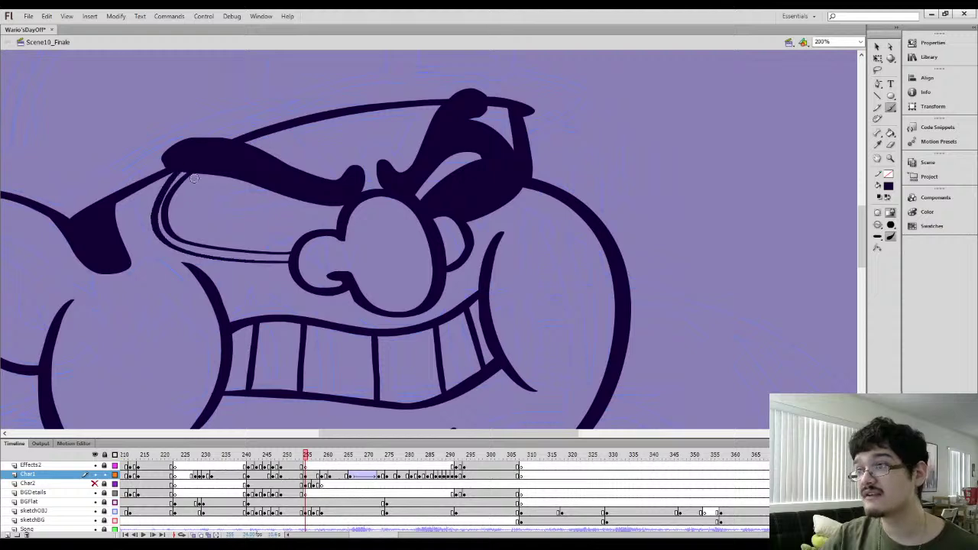
key("k")
left_click(182, 244)
left_click(208, 222)
key("l")
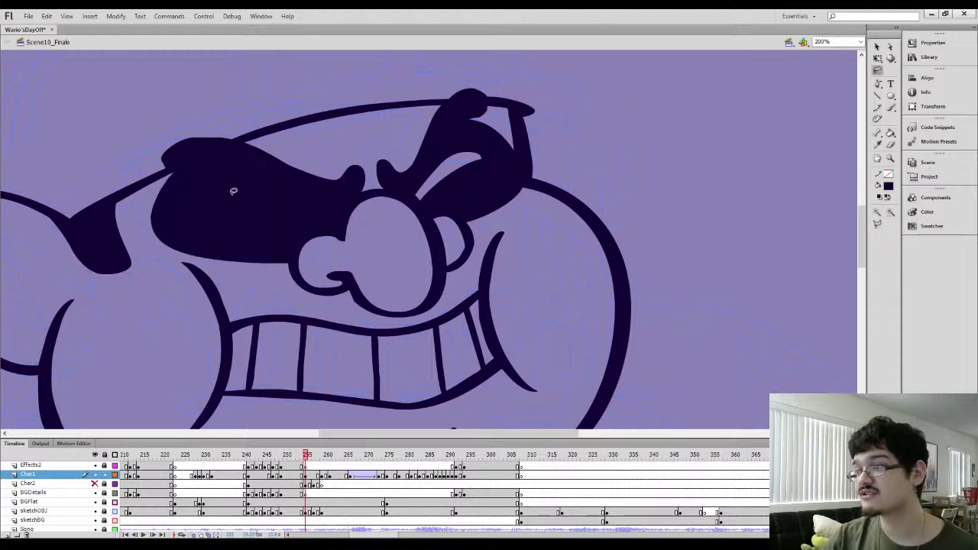
key("Delete")
left_click_drag(323, 221, 318, 212)
key("b")
Try a thin stroke above the eyebrow, undo it, and compare the neighbouring frame
key("ctrl+1")
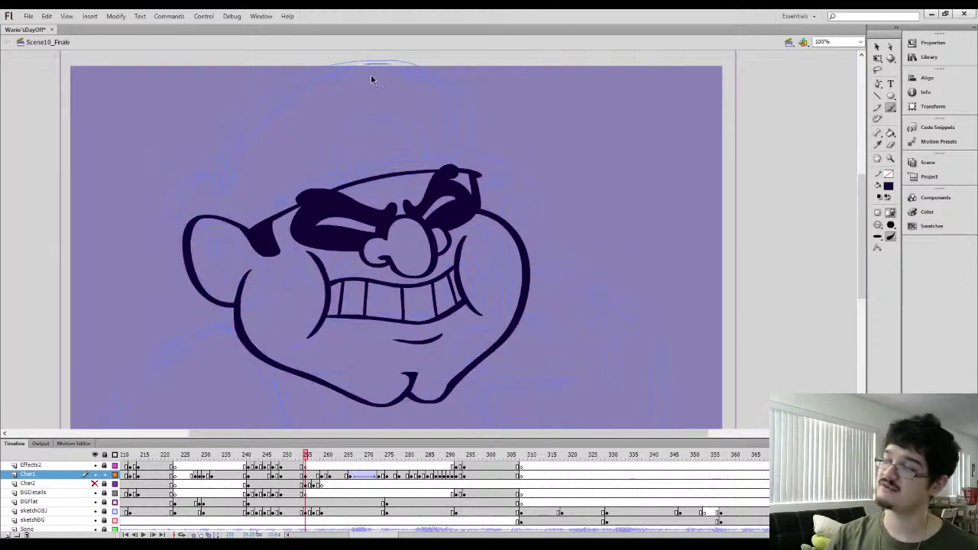
key("ctrl+equal")
key("b")
mouse_move(455, 113)
left_mouse_down()
mouse_move(440, 133)
mouse_move(396, 141)
mouse_move(350, 132)
left_mouse_up()
key("ctrl+z")
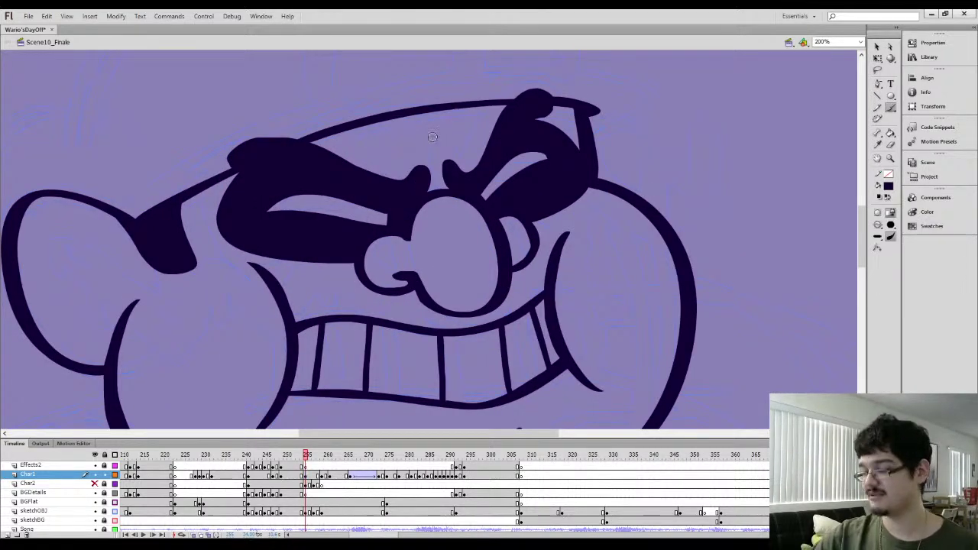
key("period")
key("comma")
Outline and fill a dark spot on the forehead above the brow
mouse_move(461, 110)
left_mouse_down()
mouse_move(471, 120)
mouse_move(360, 134)
mouse_move(429, 124)
left_mouse_up()
key("k")
left_click(379, 141)
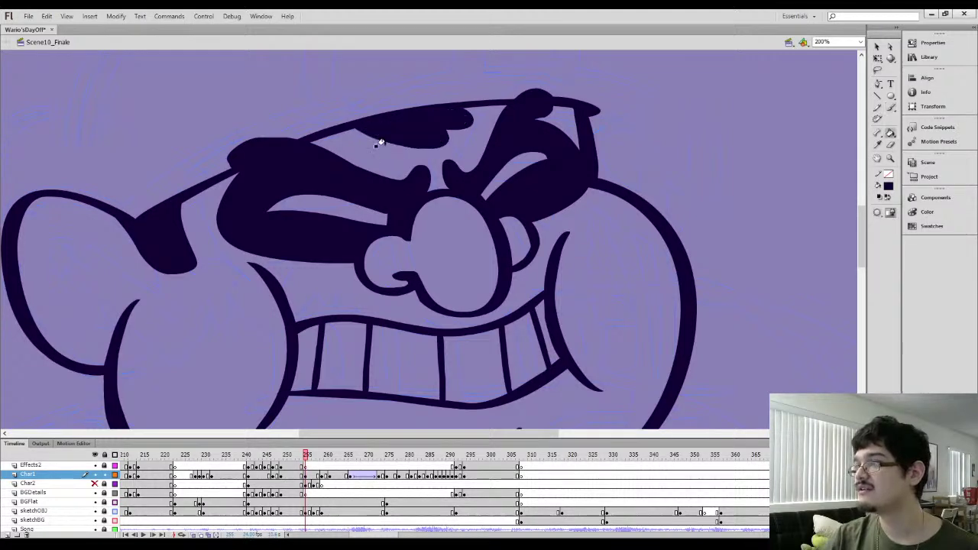
key("ctrl+minus")
mouse_move(371, 271)
left_mouse_down()
mouse_move(391, 181)
mouse_move(365, 214)
mouse_move(393, 232)
left_mouse_up()
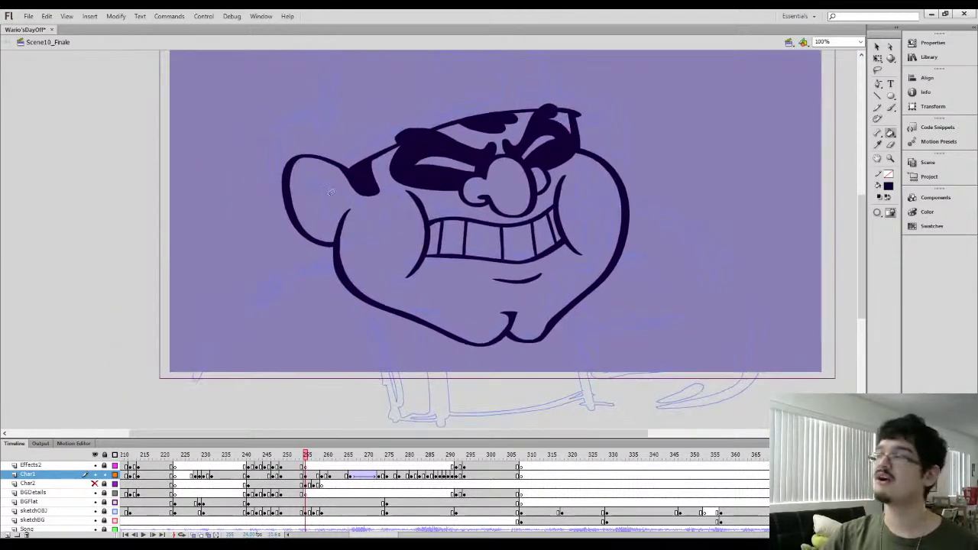
Zoom in on the ear and draw the inner-ear curl with the brush
key("l")
mouse_move(295, 211)
left_mouse_down()
mouse_move(286, 244)
mouse_move(288, 232)
left_mouse_up()
key("ctrl+equal")
left_click(325, 226)
key("n")
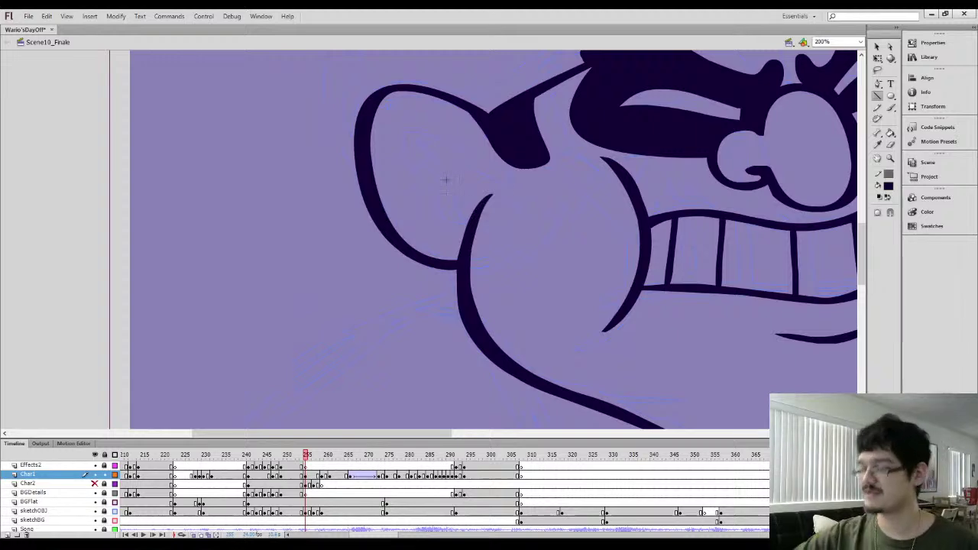
key("b")
mouse_move(456, 219)
left_mouse_down()
mouse_move(443, 180)
mouse_move(452, 168)
mouse_move(427, 144)
mouse_move(405, 159)
mouse_move(411, 176)
mouse_move(411, 133)
mouse_move(460, 169)
mouse_move(437, 184)
mouse_move(431, 210)
mouse_move(457, 222)
mouse_move(449, 191)
left_mouse_up()
Fill the light gap in the inner-ear curl and erase part of it
key("e")
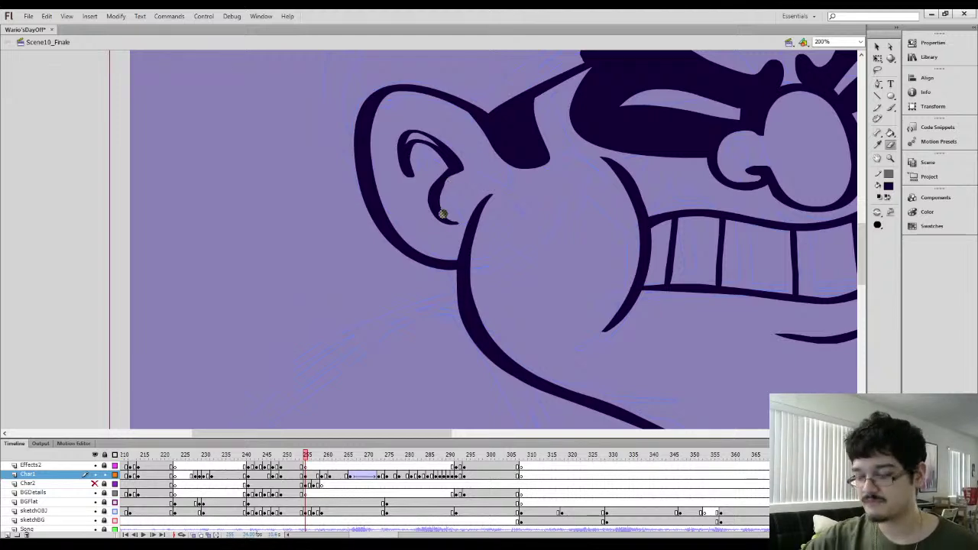
key("v")
left_click(439, 210)
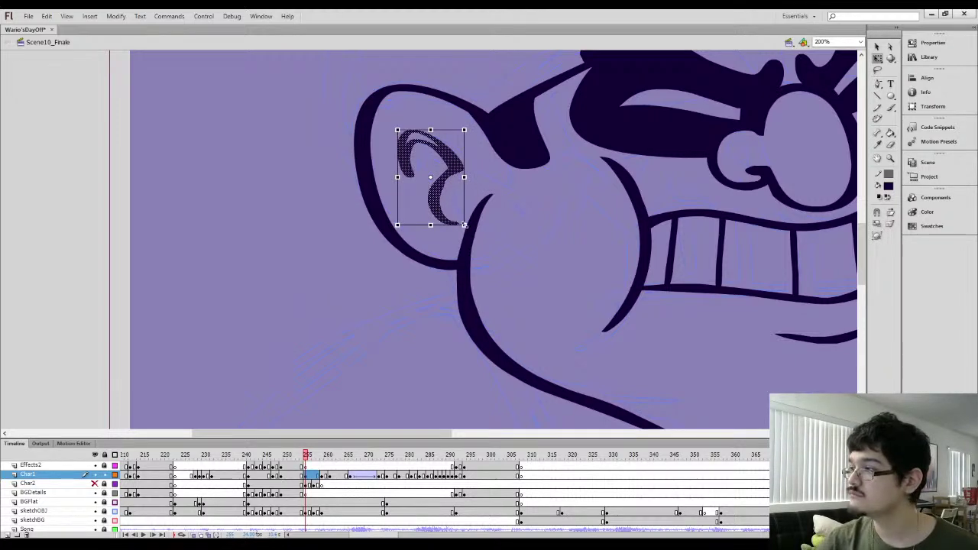
left_click(472, 175)
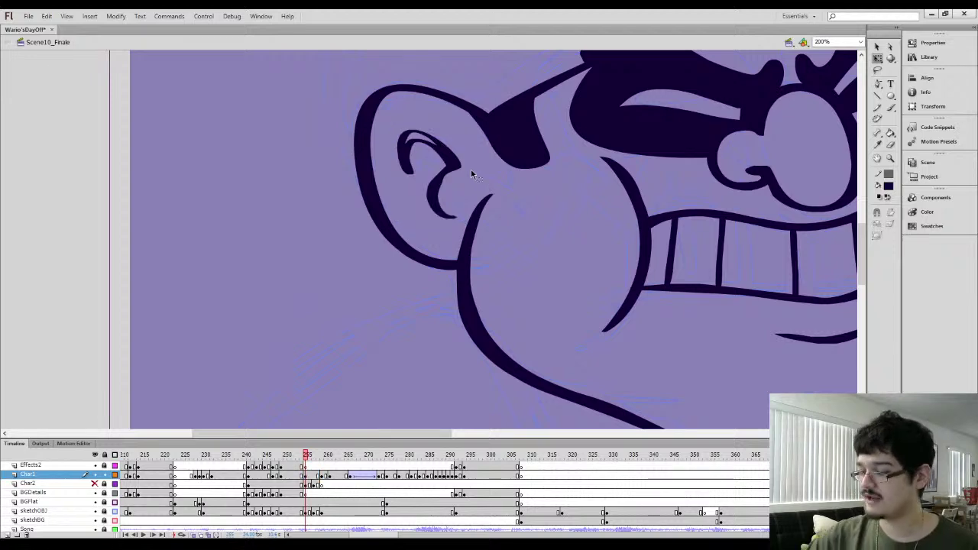
key("k")
left_click(410, 136)
key("e")
mouse_move(418, 178)
left_mouse_down()
mouse_move(410, 155)
mouse_move(428, 148)
mouse_move(441, 175)
left_mouse_up()
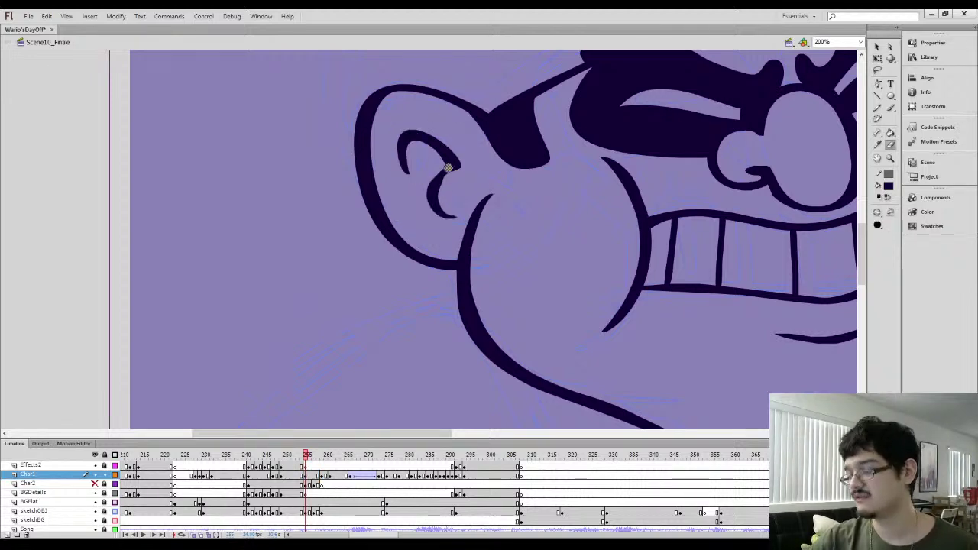
Thicken the inner-ear line upward and erase its lower tip
key("b")
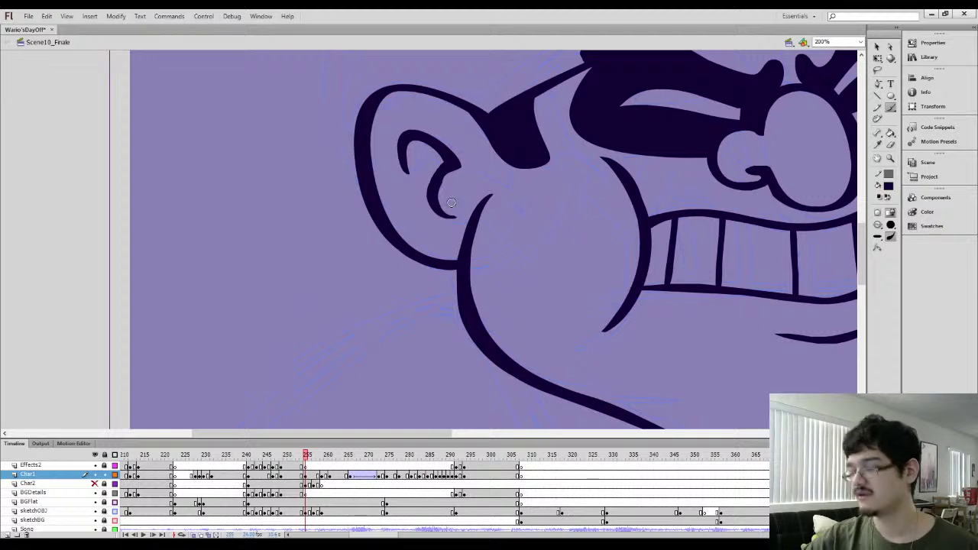
mouse_move(453, 216)
left_mouse_down()
mouse_move(465, 167)
mouse_move(440, 153)
left_mouse_up()
key("e")
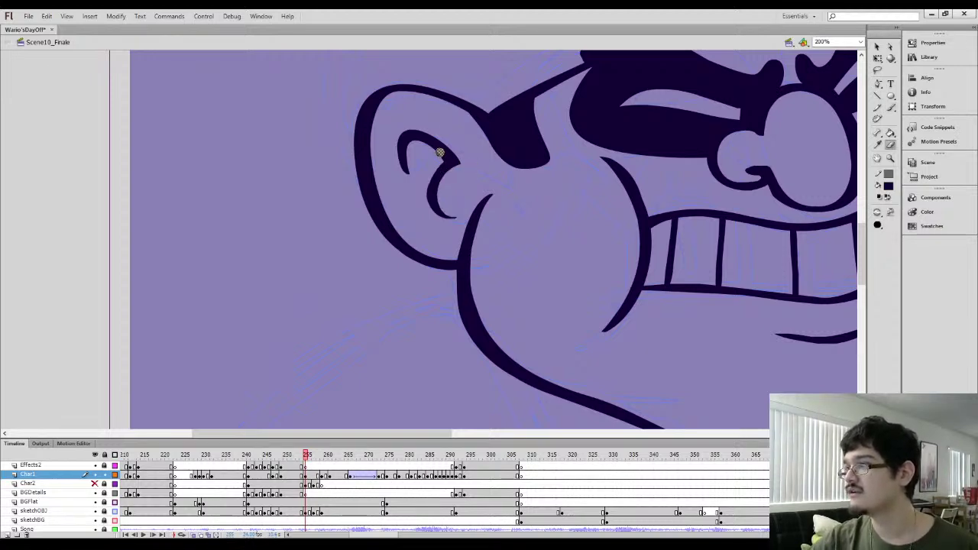
key("l")
key("e")
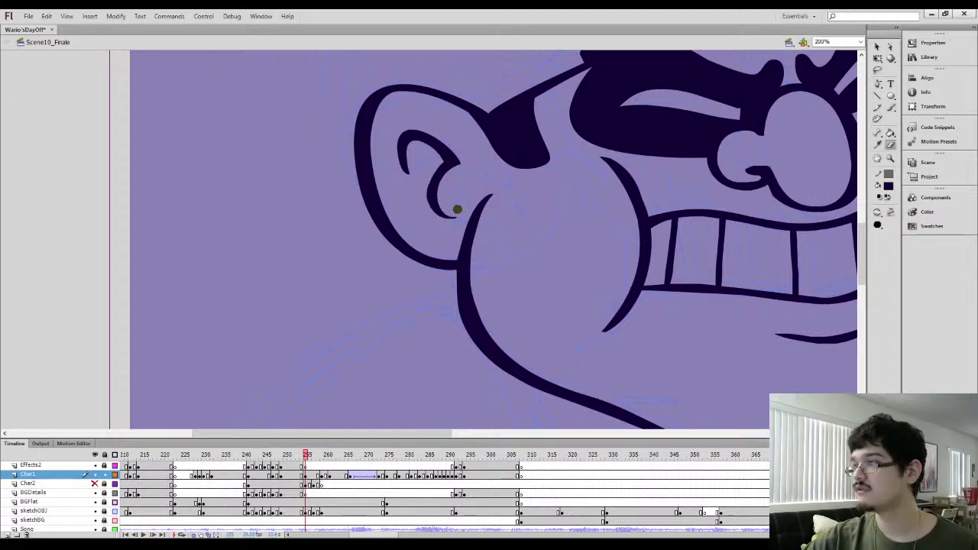
left_click_drag(456, 210, 435, 220)
key("l")
left_click_drag(421, 167, 470, 169)
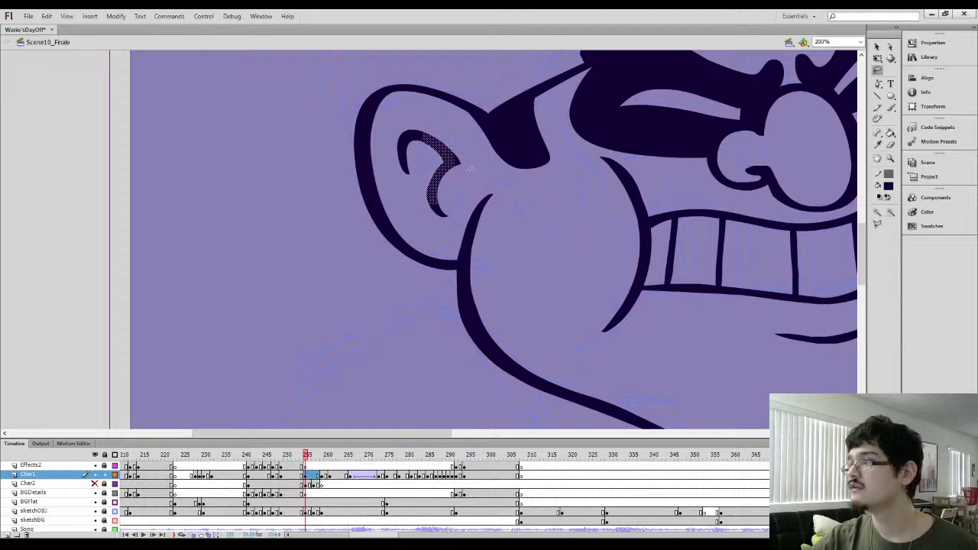
left_click(877, 47)
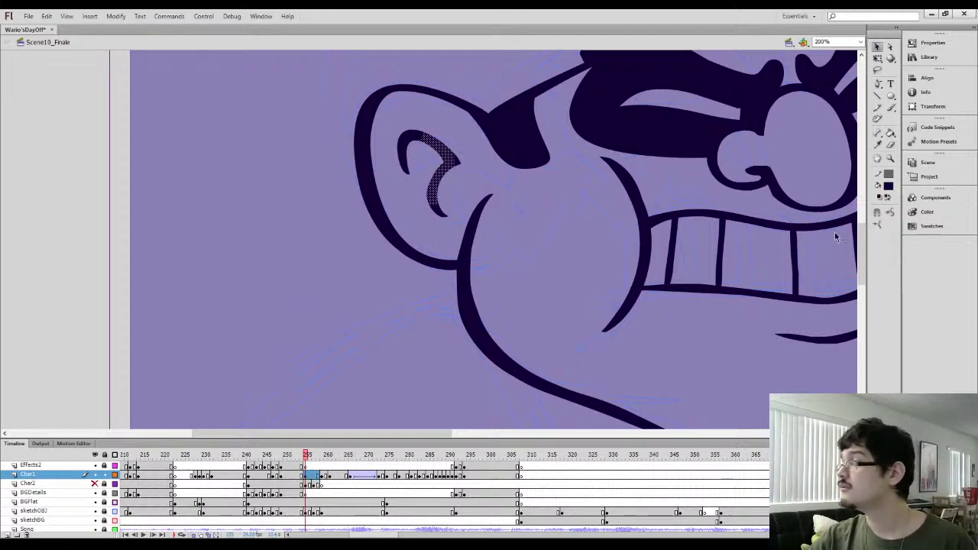
left_click(529, 239)
key("ctrl+1")
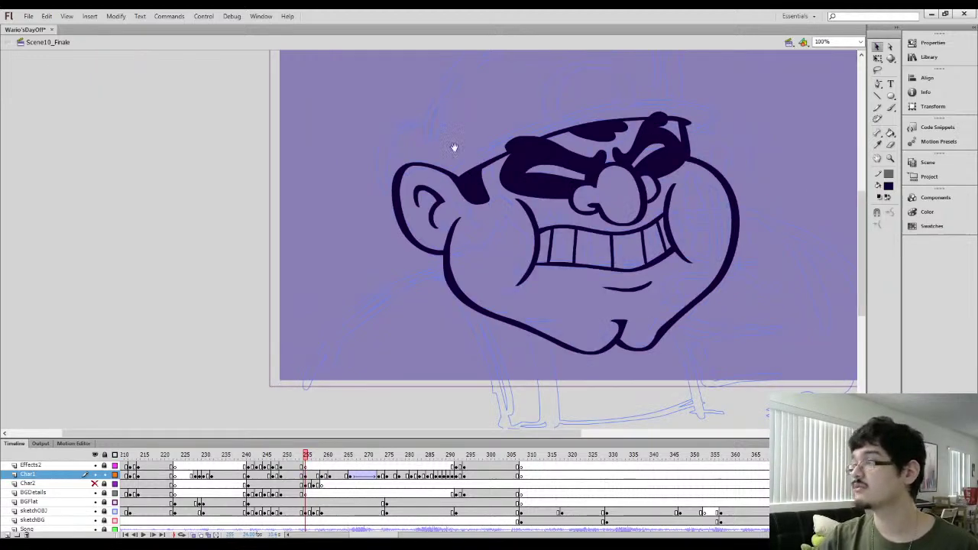
Try a stroke along the top of the head and undo it
mouse_move(454, 148)
left_mouse_down()
mouse_move(423, 170)
mouse_move(435, 197)
mouse_move(342, 228)
mouse_move(416, 187)
mouse_move(513, 170)
mouse_move(588, 179)
left_mouse_up()
key("b")
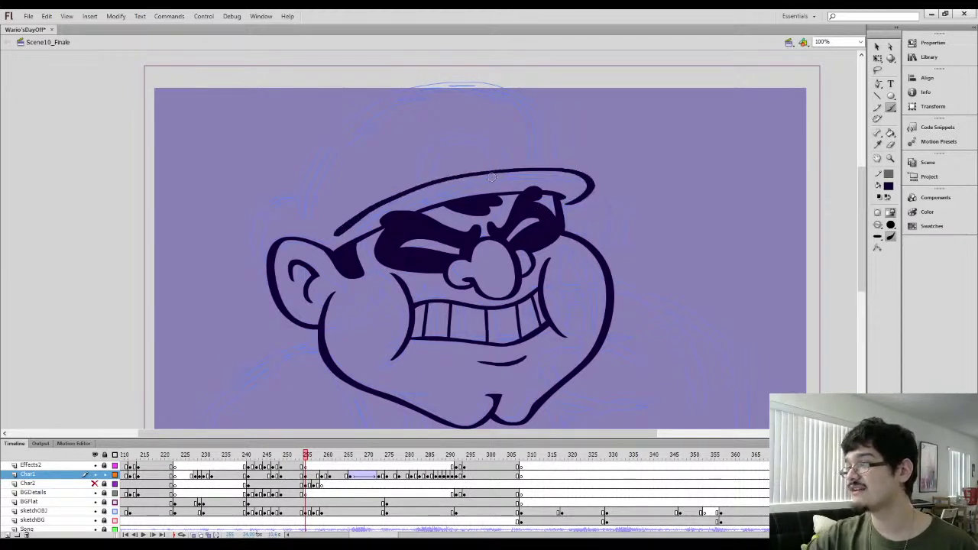
key("ctrl+z")
mouse_move(332, 235)
left_mouse_down()
mouse_move(398, 201)
mouse_move(529, 178)
mouse_move(353, 225)
mouse_move(454, 180)
mouse_move(558, 174)
mouse_move(562, 213)
mouse_move(588, 194)
mouse_move(556, 235)
left_mouse_up()
key("ctrl+z")
Extend the hat brim's curled tip to the right and delete its excess lower part
key("l")
key("ctrl+equal")
key("ctrl+equal")
left_click(509, 254)
key("b")
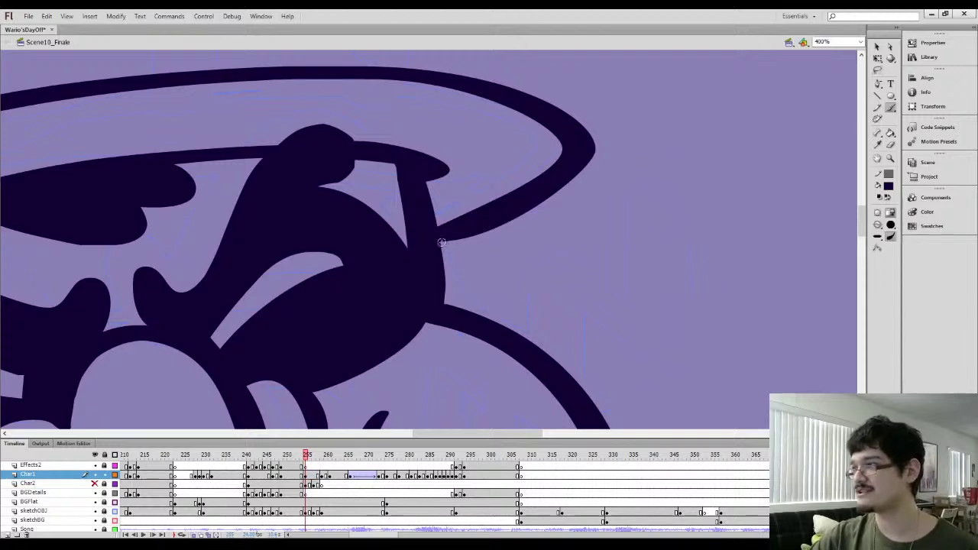
scroll(450, 228, "up", 1)
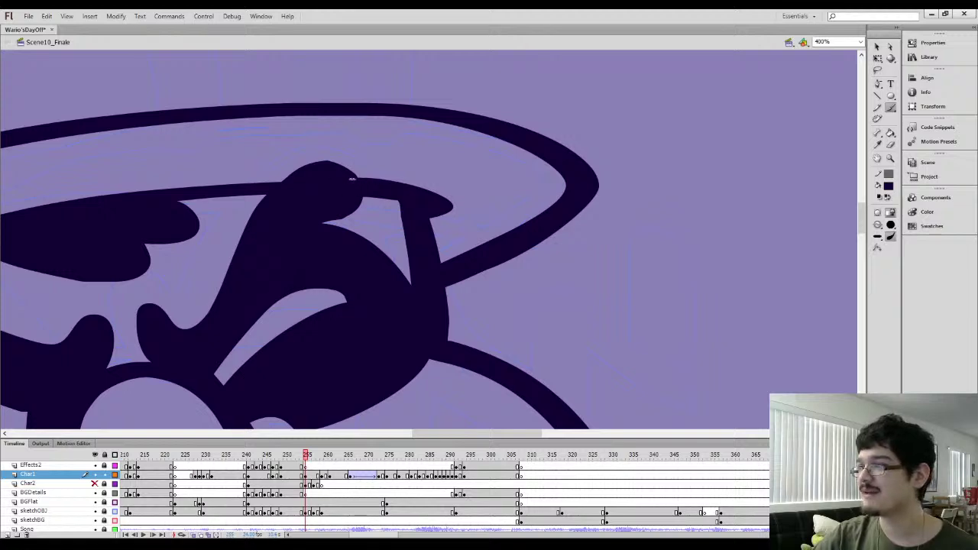
mouse_move(352, 179)
left_mouse_down()
mouse_move(474, 187)
mouse_move(431, 222)
mouse_move(418, 264)
left_mouse_up()
key("l")
key("Delete")
Widen the hat band's edges and extend the brim tip down and left
key("b")
left_click_drag(394, 198, 418, 302)
left_click_drag(426, 206, 448, 314)
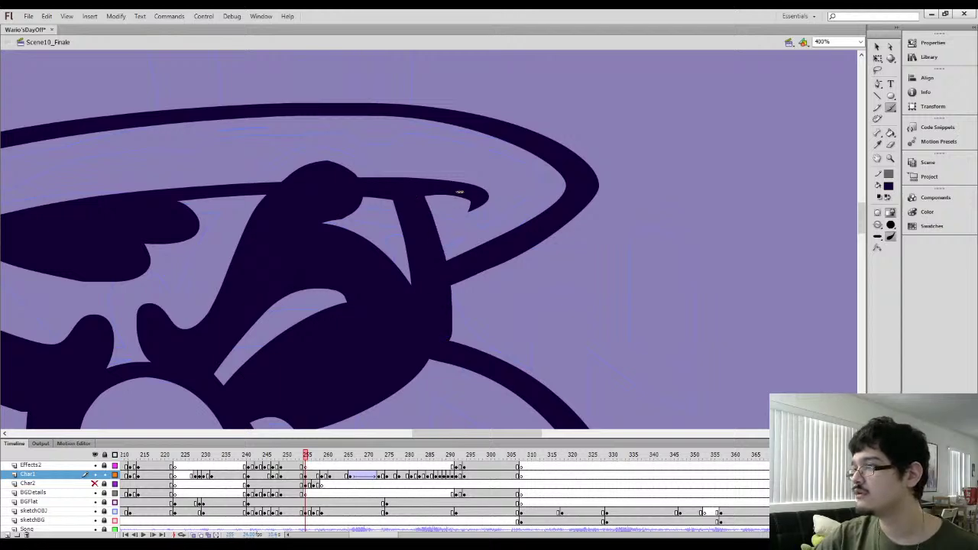
left_click_drag(482, 195, 463, 216)
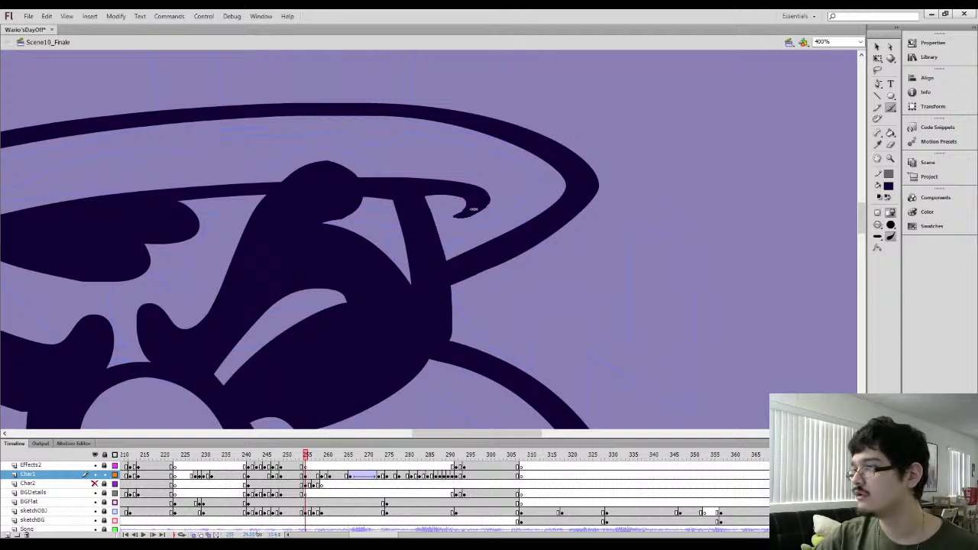
Reframe the head and attempt the cap outline over it twice, undoing both
key("ctrl+minus")
key("ctrl+minus")
left_click_drag(223, 264, 341, 168)
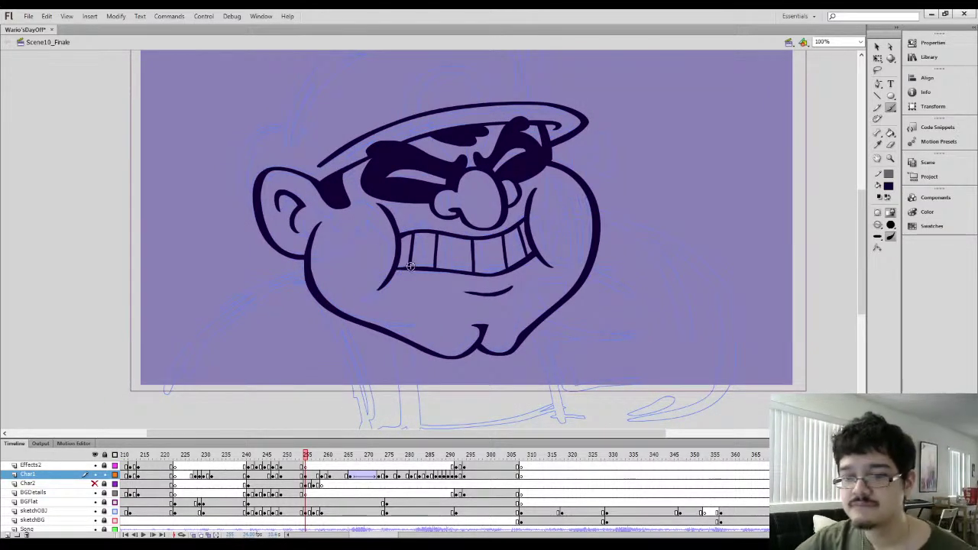
key("l")
left_click_drag(392, 274, 367, 319)
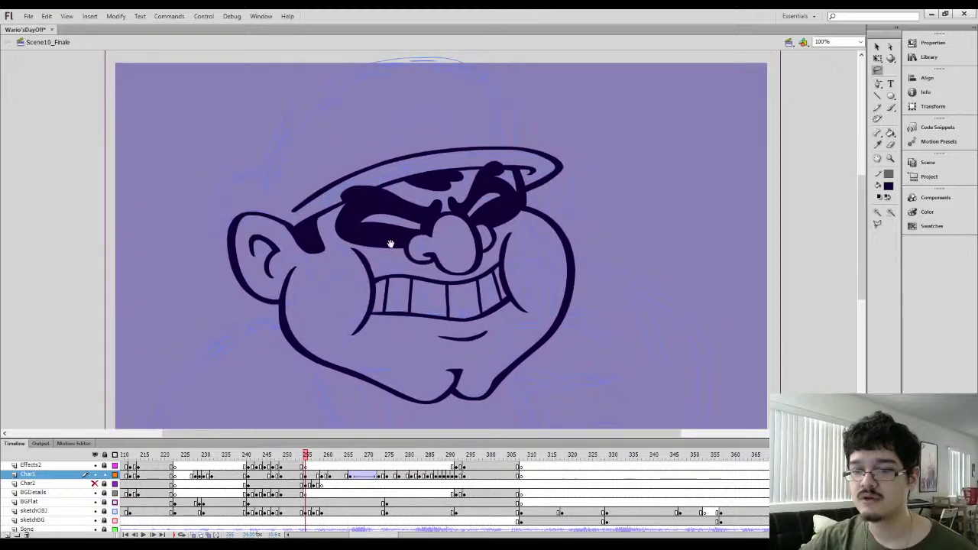
key("b")
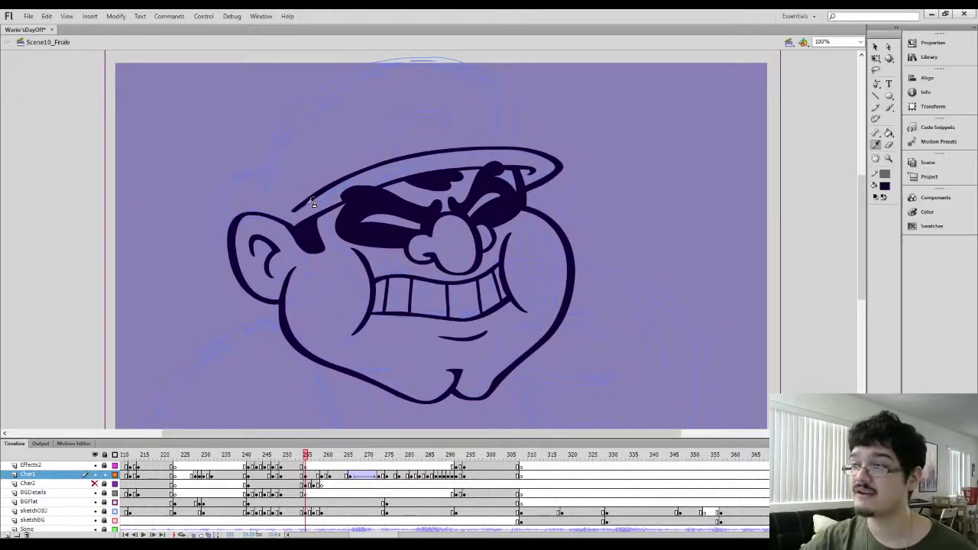
left_click_drag(305, 198, 284, 259)
key("b")
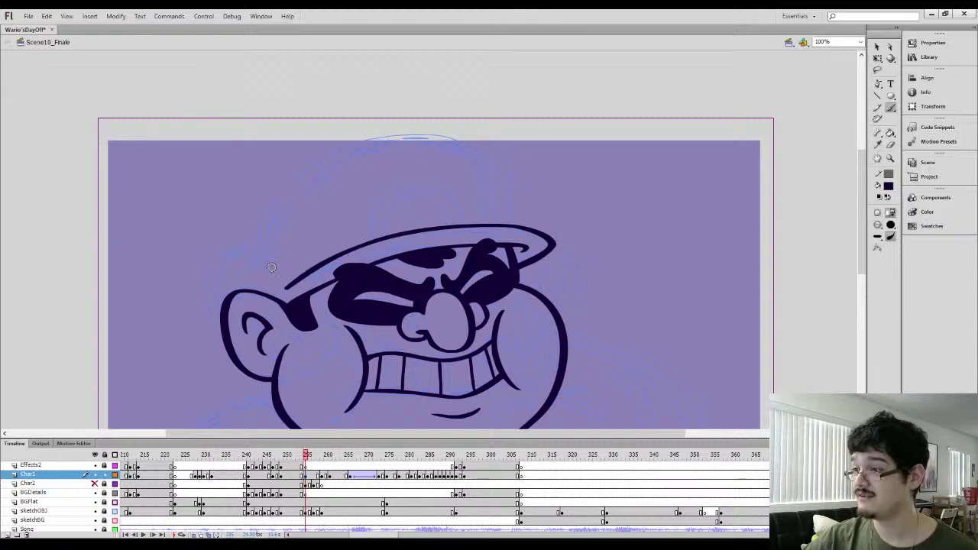
mouse_move(264, 272)
left_mouse_down()
mouse_move(281, 205)
mouse_move(315, 164)
mouse_move(373, 138)
mouse_move(431, 130)
mouse_move(495, 157)
mouse_move(507, 224)
left_mouse_up()
key("ctrl+z")
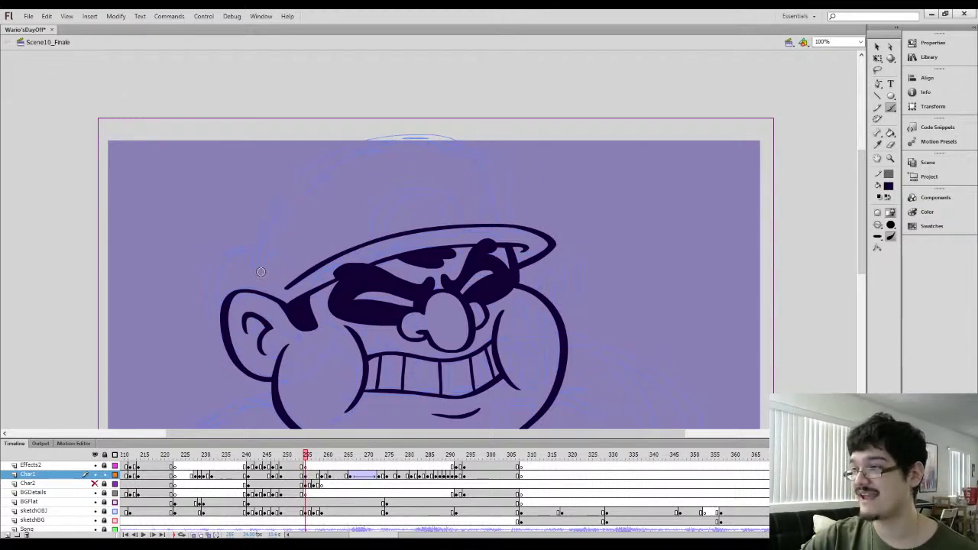
mouse_move(261, 273)
left_mouse_down()
mouse_move(288, 204)
mouse_move(326, 164)
mouse_move(363, 139)
mouse_move(424, 127)
mouse_move(484, 134)
mouse_move(516, 164)
mouse_move(520, 223)
left_mouse_up()
key("ctrl+z")
Draw the cap's dome from its left edge over the top of the head
key("ctrl+minus")
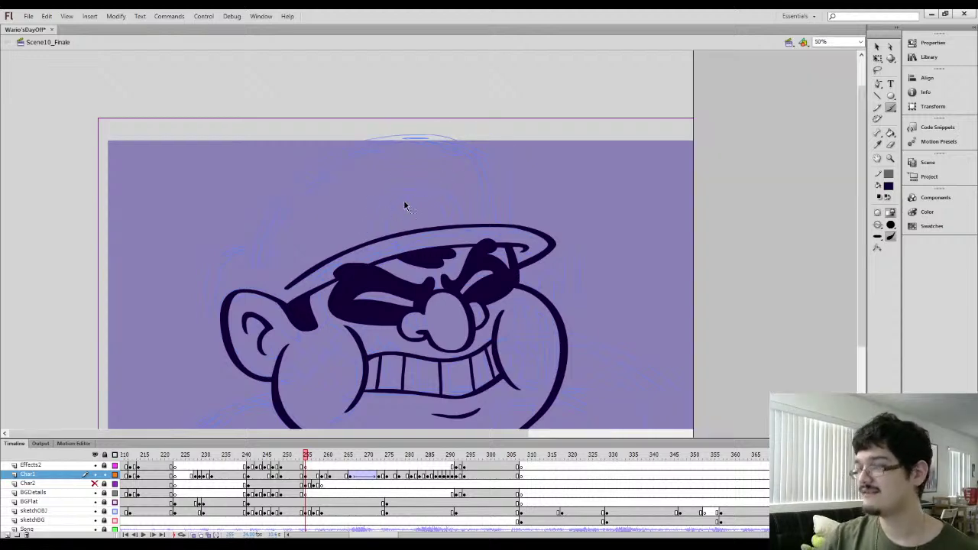
mouse_move(260, 243)
left_mouse_down()
mouse_move(296, 200)
mouse_move(334, 188)
mouse_move(370, 194)
mouse_move(393, 248)
left_mouse_up()
key("ctrl+z")
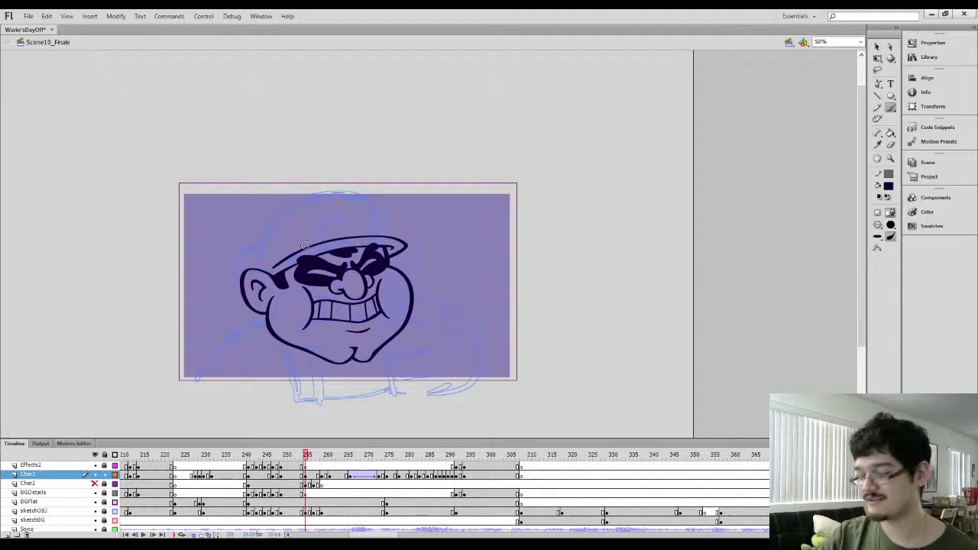
mouse_move(266, 234)
left_mouse_down()
mouse_move(315, 197)
mouse_move(351, 191)
mouse_move(387, 231)
left_mouse_up()
Join the cap's right side to the brim, erase its right edge, and touch up the brim line
key("ctrl+=")
key("ctrl+=")
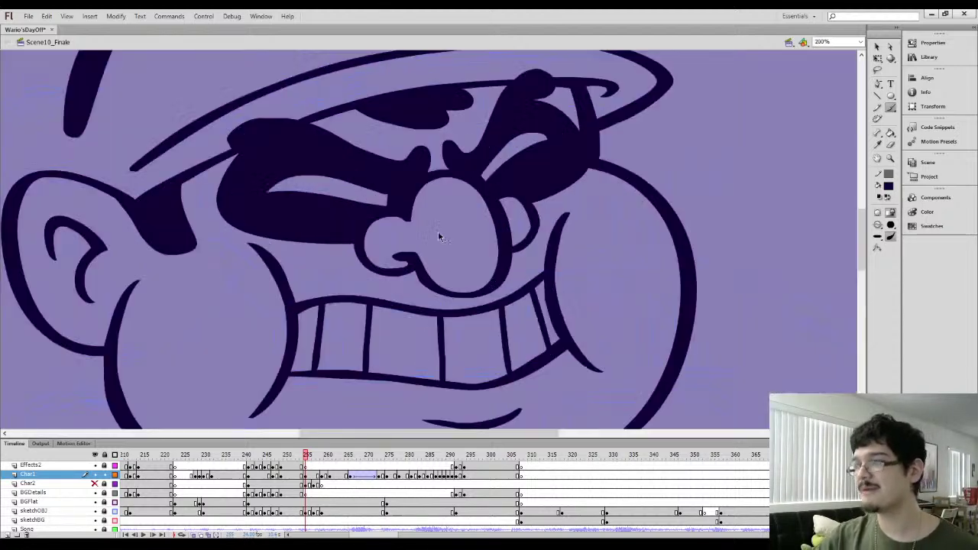
left_click_drag(489, 185, 398, 457)
left_click_drag(483, 318, 485, 296)
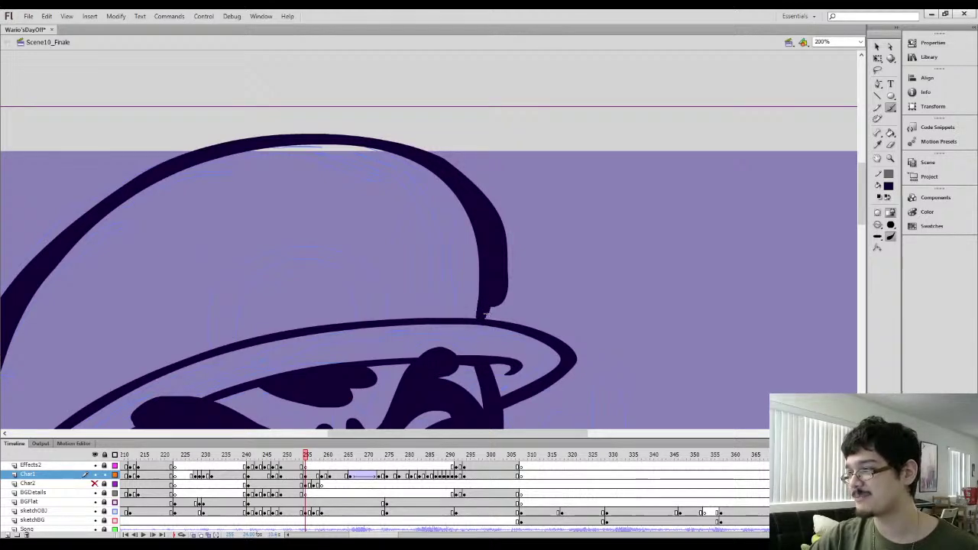
key("e")
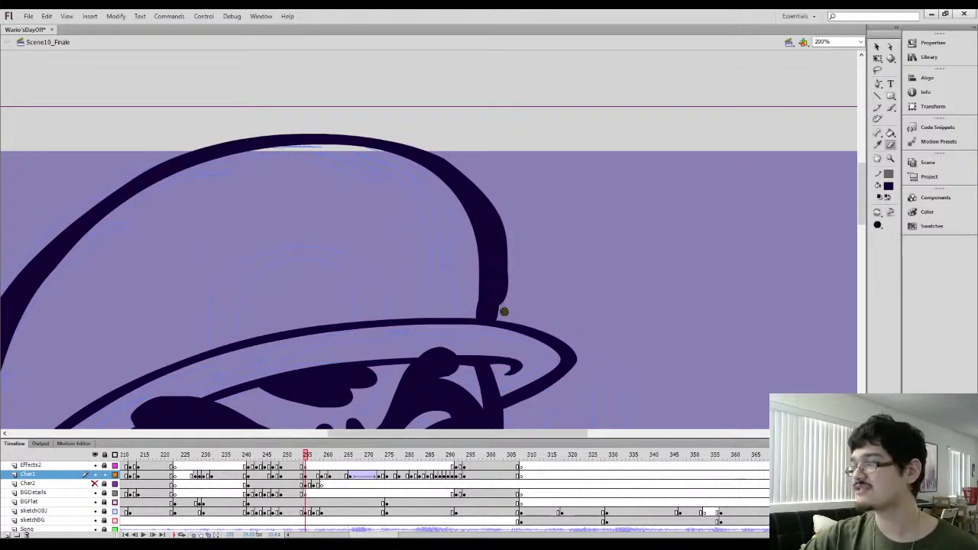
mouse_move(505, 311)
left_mouse_down()
mouse_move(506, 235)
mouse_move(509, 275)
mouse_move(460, 159)
mouse_move(514, 269)
mouse_move(428, 136)
mouse_move(512, 234)
mouse_move(427, 139)
mouse_move(502, 222)
mouse_move(430, 141)
mouse_move(502, 233)
mouse_move(481, 179)
mouse_move(497, 312)
mouse_move(501, 270)
mouse_move(493, 324)
mouse_move(522, 327)
left_mouse_up()
key("b")
mouse_move(418, 296)
left_mouse_down()
mouse_move(465, 227)
mouse_move(520, 224)
left_mouse_up()
Erase along the cap's left outline, then select and smooth that outline
mouse_move(388, 214)
left_mouse_down()
mouse_move(450, 224)
mouse_move(481, 247)
left_mouse_up()
left_click_drag(415, 251, 448, 240)
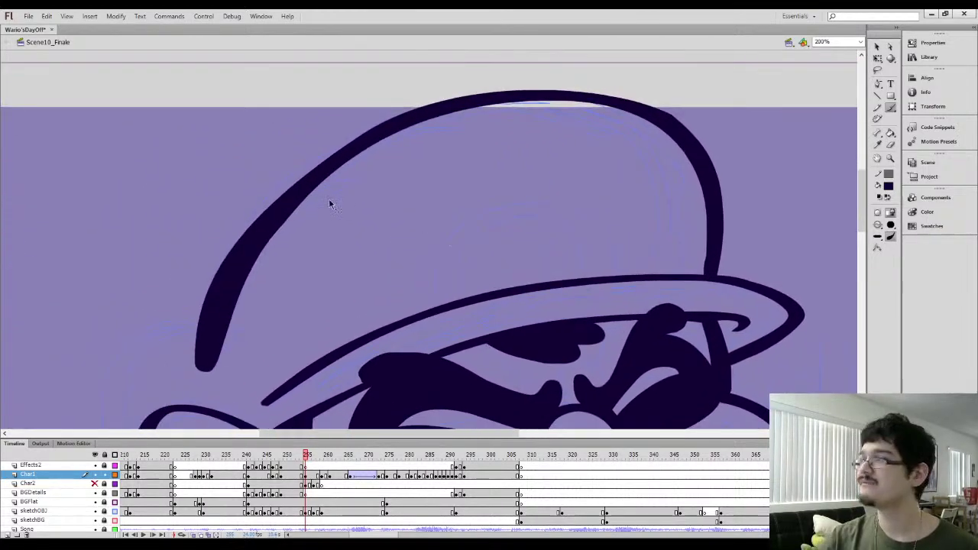
key("ctrl+minus")
key("e")
mouse_move(321, 290)
left_mouse_down()
mouse_move(326, 248)
mouse_move(310, 306)
mouse_move(332, 238)
mouse_move(311, 286)
mouse_move(378, 187)
left_mouse_up()
key("l")
left_click_drag(334, 214, 416, 200)
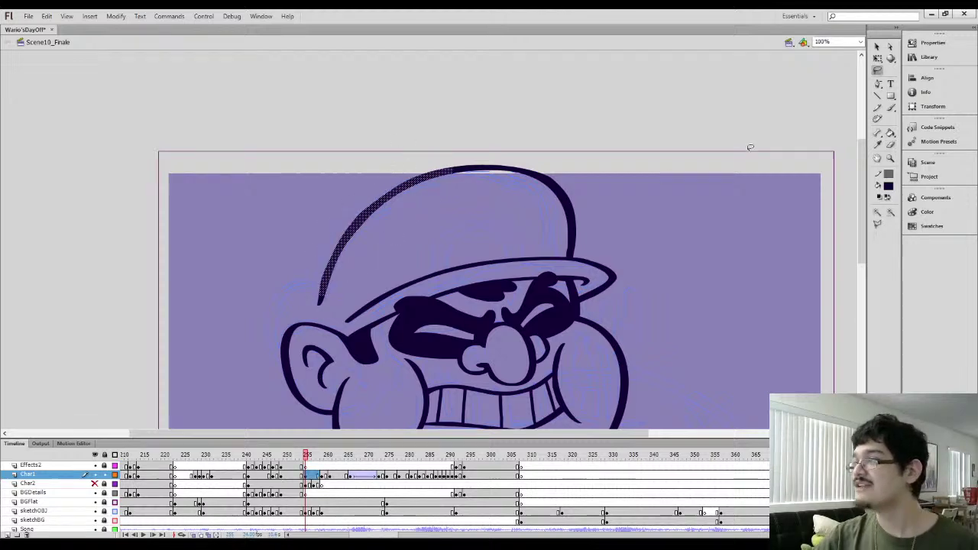
left_click(878, 46)
left_click(893, 217)
key("l")
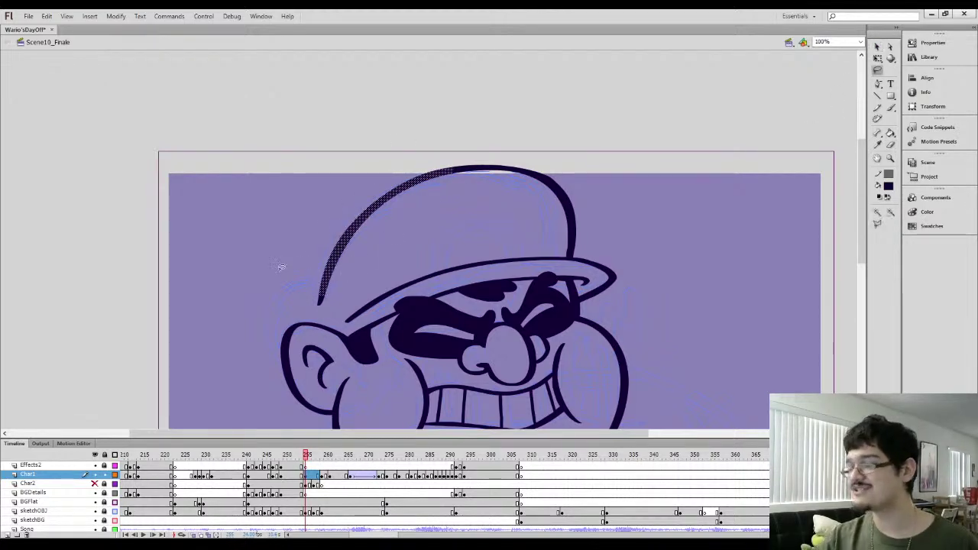
key("ctrl+equal")
mouse_move(320, 324)
left_mouse_down()
mouse_move(376, 228)
mouse_move(343, 268)
mouse_move(347, 284)
mouse_move(359, 273)
left_mouse_up()
Brush the back of the cap from the head's left side up to the cap top
key("e")
key("b")
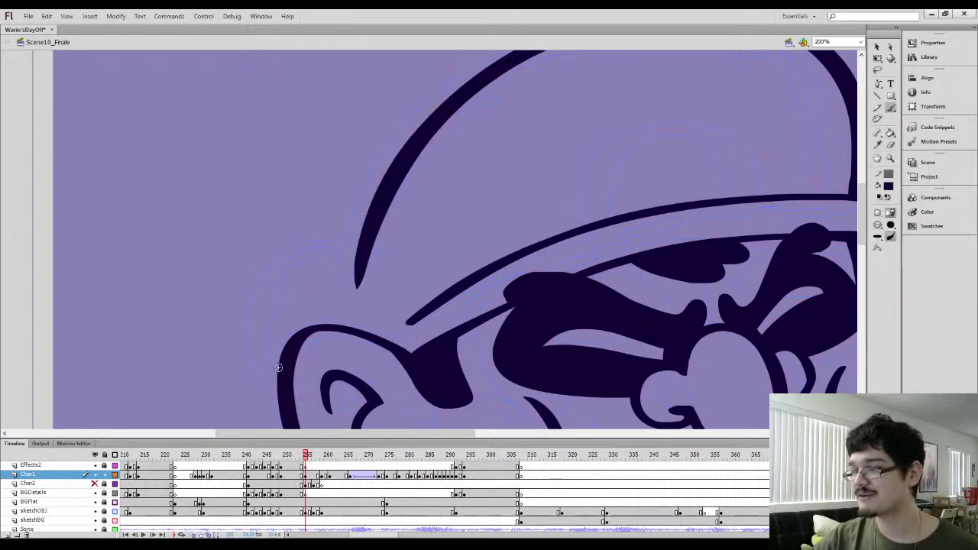
key("ctrl+1")
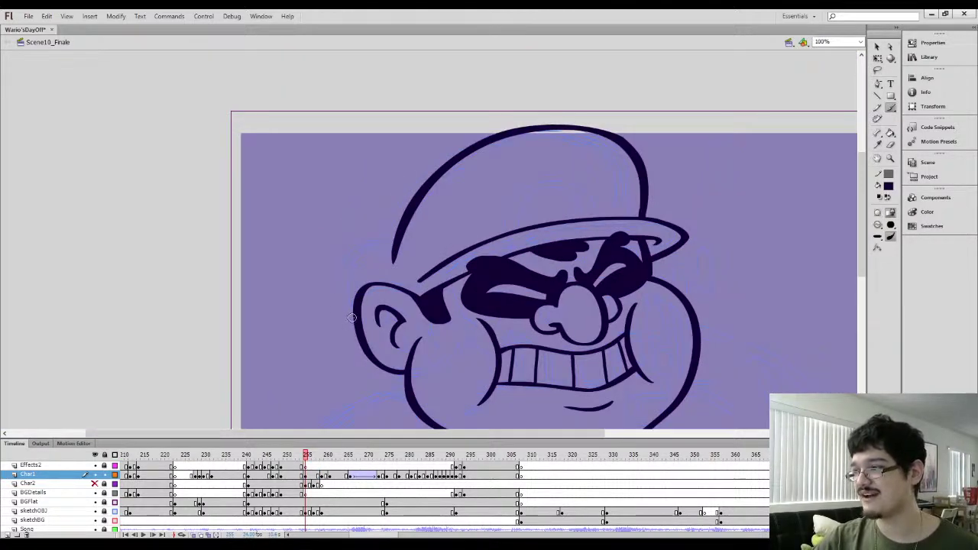
mouse_move(345, 310)
left_mouse_down()
mouse_move(334, 272)
mouse_move(360, 234)
mouse_move(405, 214)
left_mouse_up()
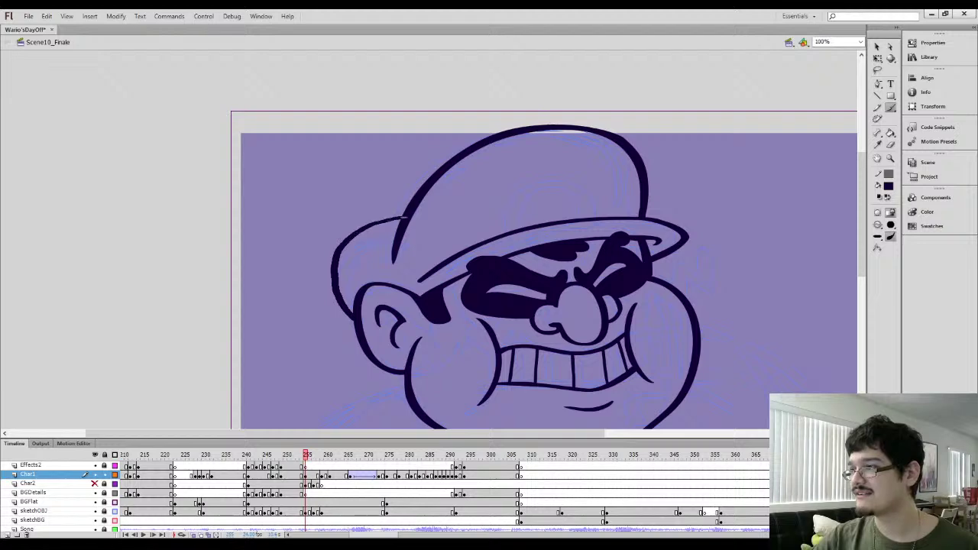
key("ctrl+z")
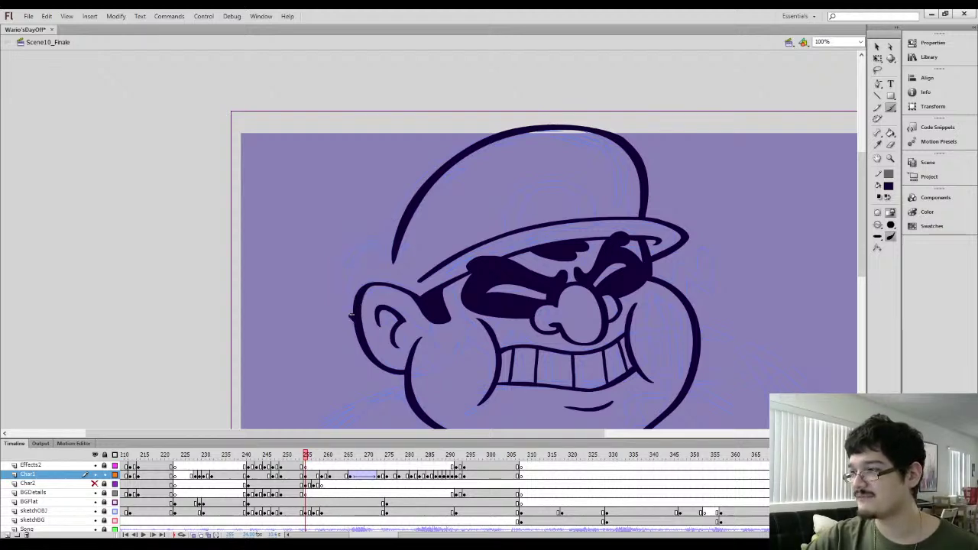
mouse_move(337, 286)
left_mouse_down()
mouse_move(342, 245)
mouse_move(373, 224)
mouse_move(413, 215)
left_mouse_up()
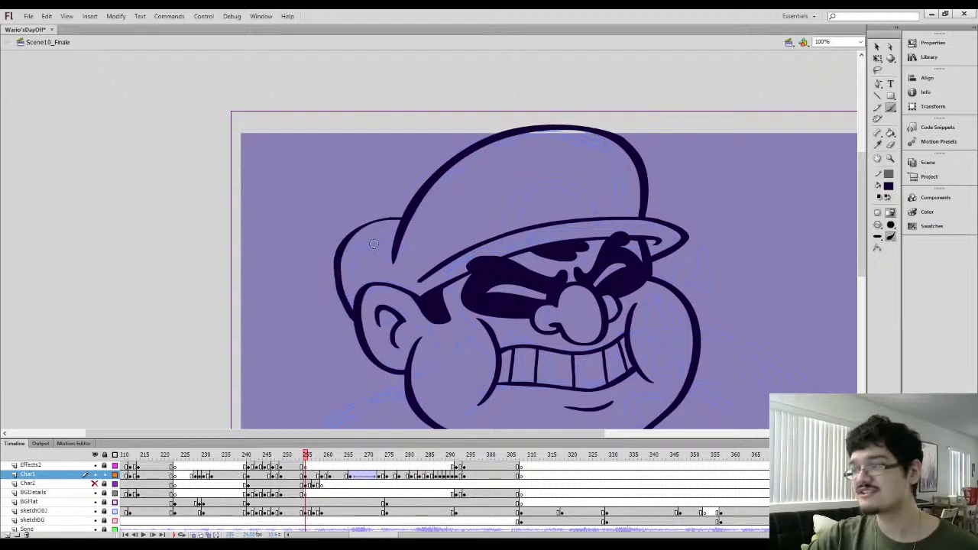
Thicken the top curve of the cap's back with an extra brush stroke
key("l")
left_click_drag(319, 232, 337, 217)
key("ctrl+equal")
left_click(288, 218)
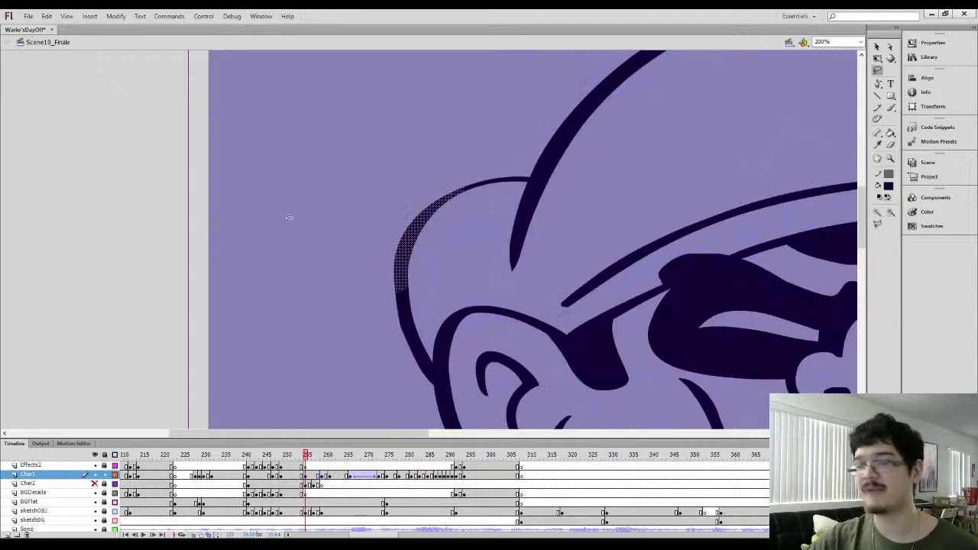
key("i")
key("b")
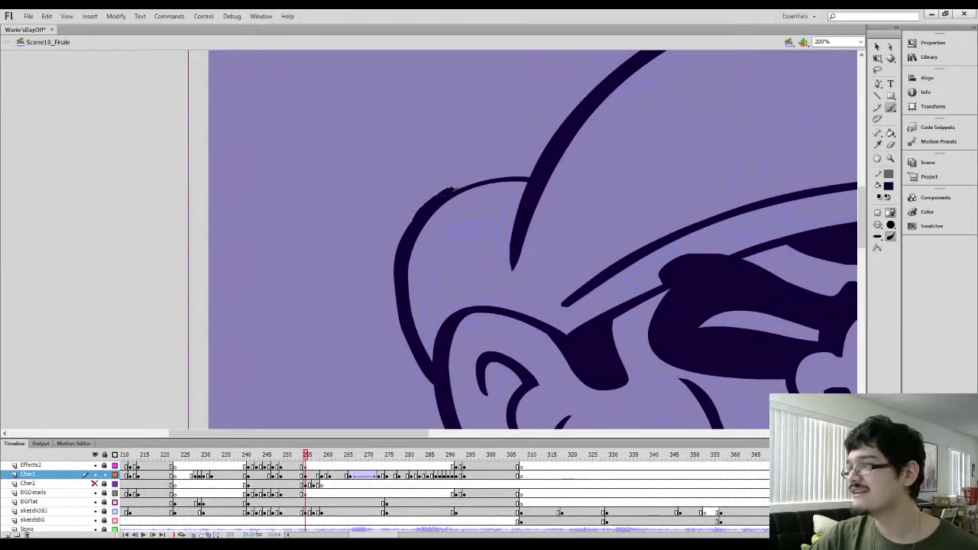
left_click_drag(483, 179, 511, 176)
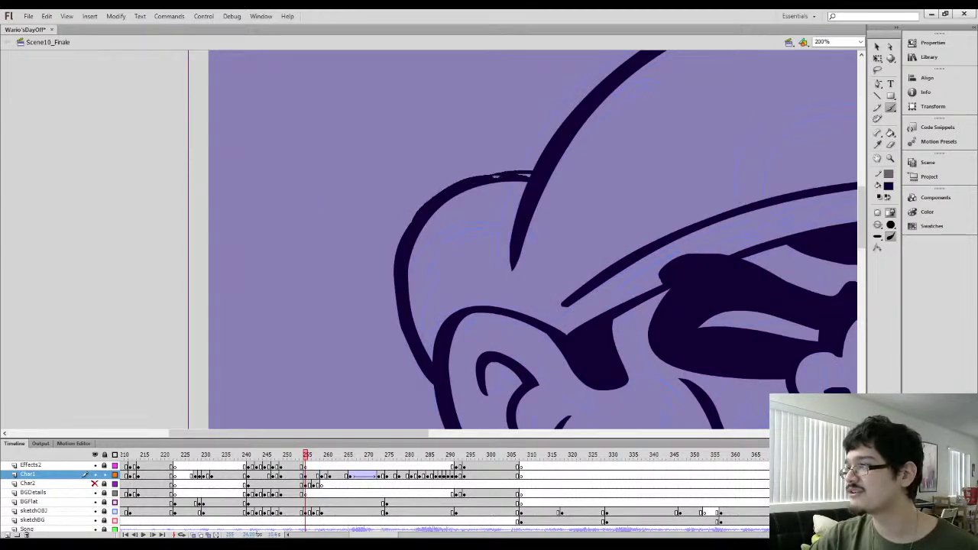
Lasso-select the cap's left outline, then zoom out and compare against the coloured frame
key("l")
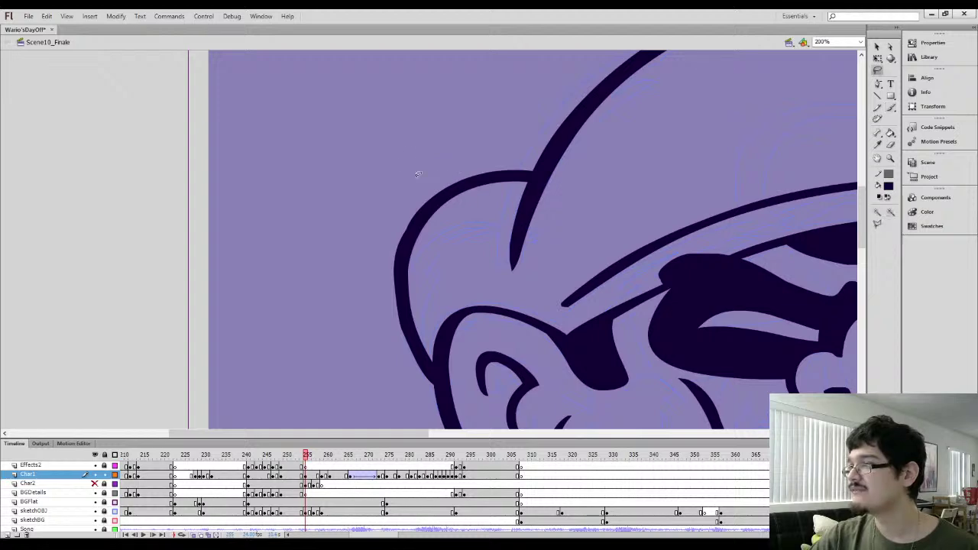
mouse_move(424, 145)
left_mouse_down()
mouse_move(428, 325)
mouse_move(351, 226)
left_mouse_up()
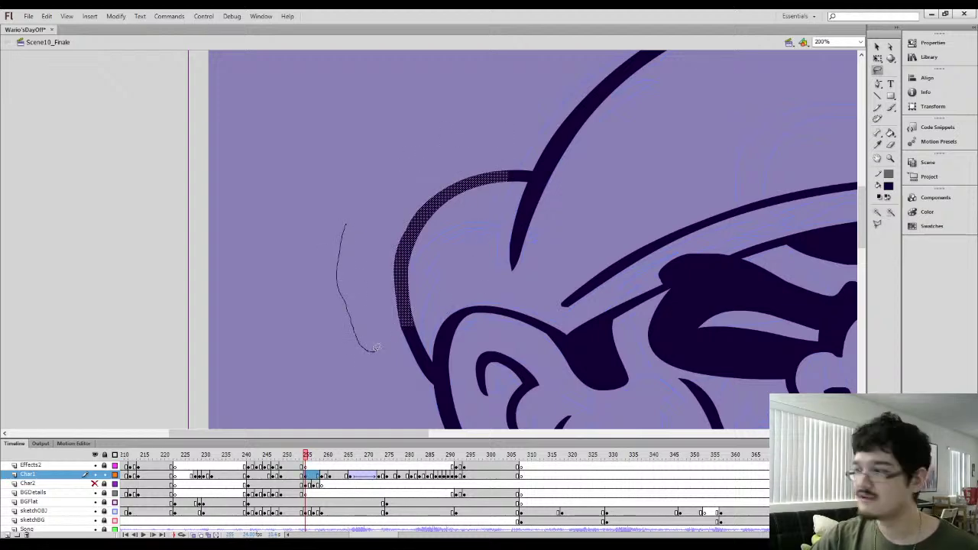
mouse_move(376, 348)
left_mouse_down()
mouse_move(430, 307)
mouse_move(458, 143)
left_mouse_up()
left_click(877, 47)
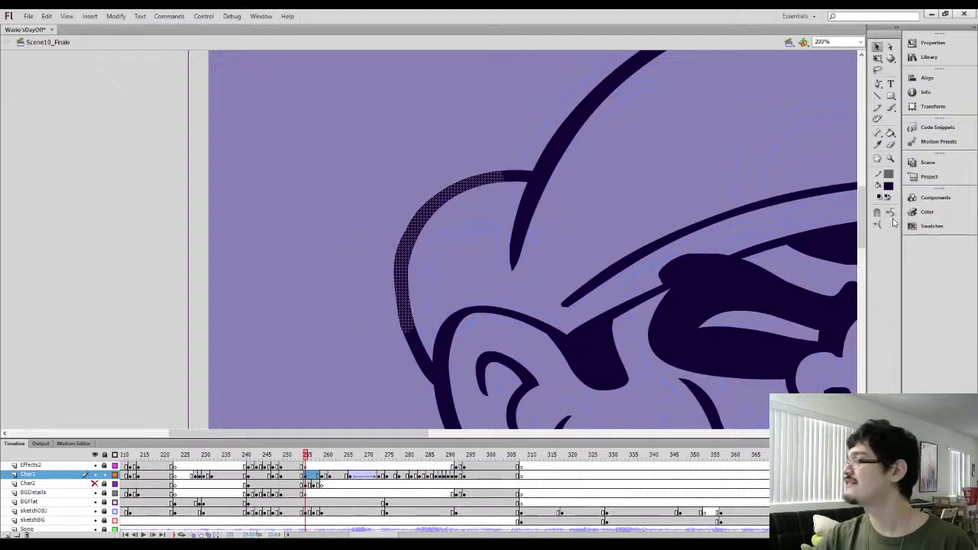
key("ctrl+minus")
key("ctrl+minus")
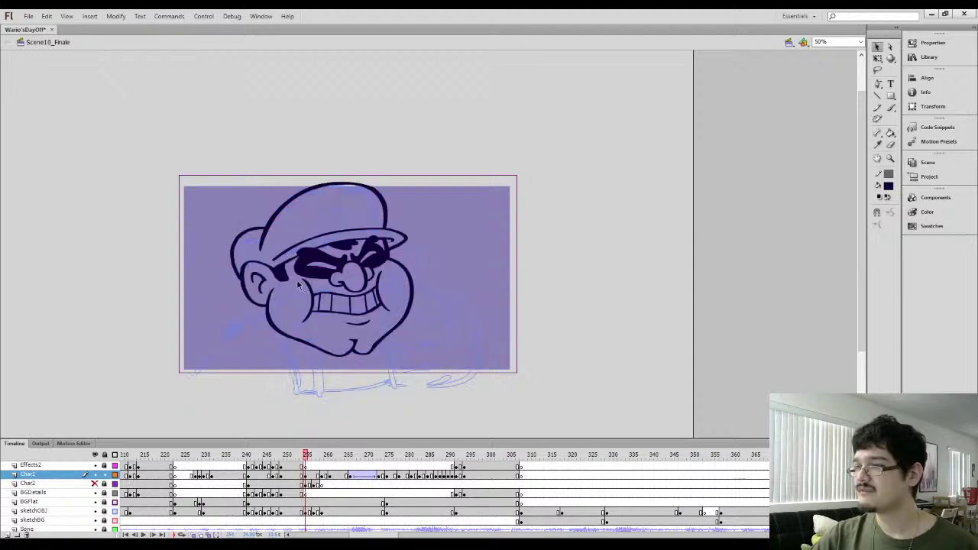
key("comma")
key("comma")
key("period")
key("period")
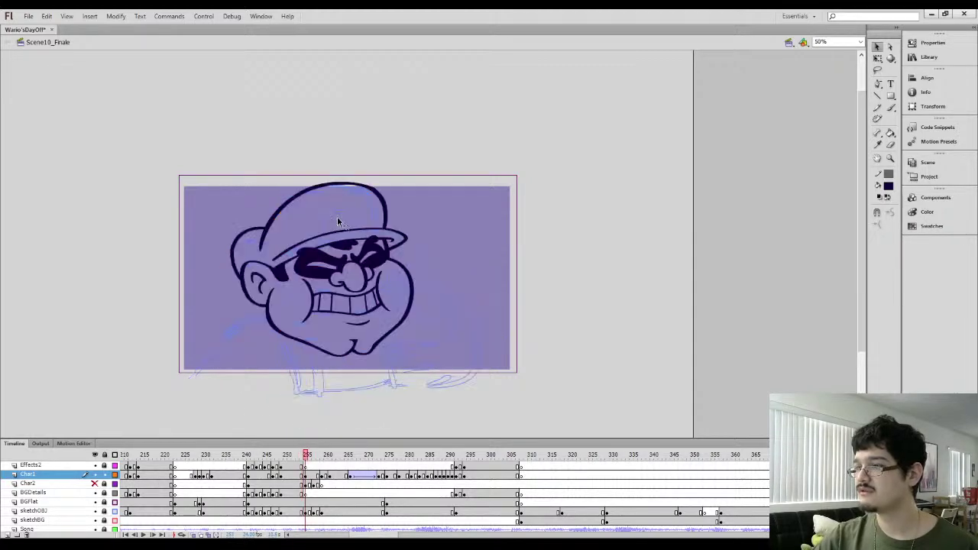
Draw the round emblem outline on the cap front in the sampled outline colour
key("ctrl+equal")
key("ctrl+equal")
mouse_move(341, 204)
left_mouse_down()
mouse_move(348, 327)
mouse_move(333, 298)
mouse_move(390, 210)
left_mouse_up()
key("i")
left_click(371, 309)
key("b")
key("ctrl+z")
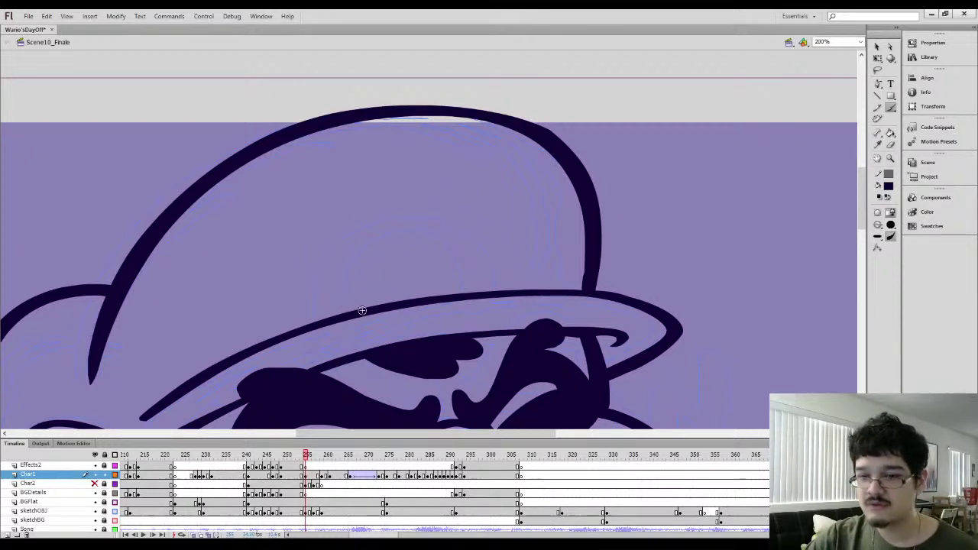
mouse_move(347, 317)
left_mouse_down()
mouse_move(325, 279)
mouse_move(331, 247)
mouse_move(397, 206)
mouse_move(447, 214)
mouse_move(476, 253)
mouse_move(479, 294)
left_mouse_up()
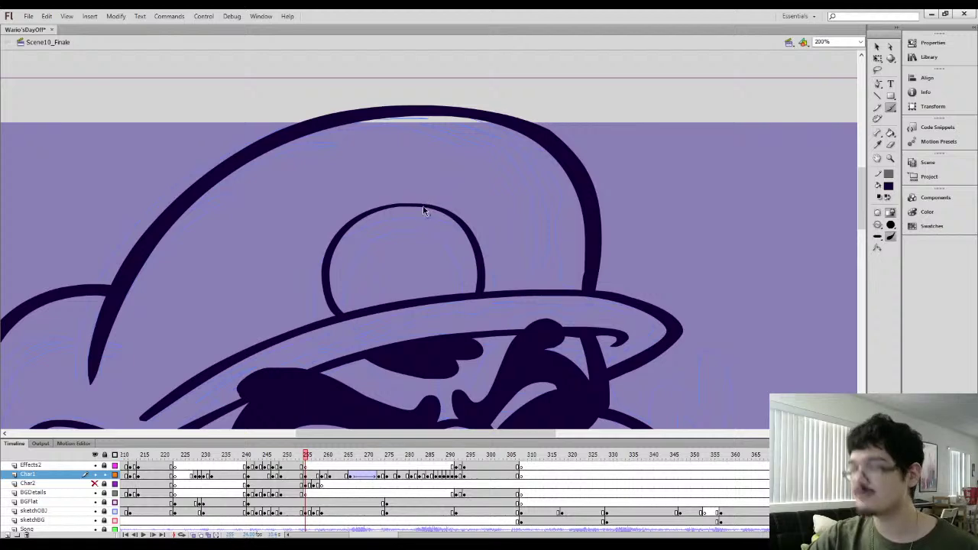
Lasso-select the upper and upper-right parts of the circle emblem outline
key("v")
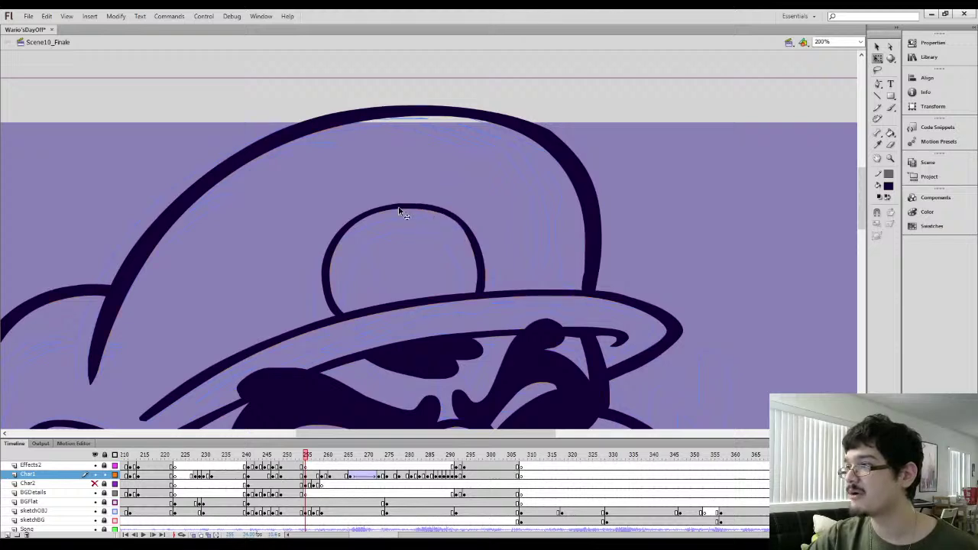
key("l")
mouse_move(373, 181)
left_mouse_down()
mouse_move(490, 199)
mouse_move(430, 274)
mouse_move(336, 202)
left_mouse_up()
left_click(878, 47)
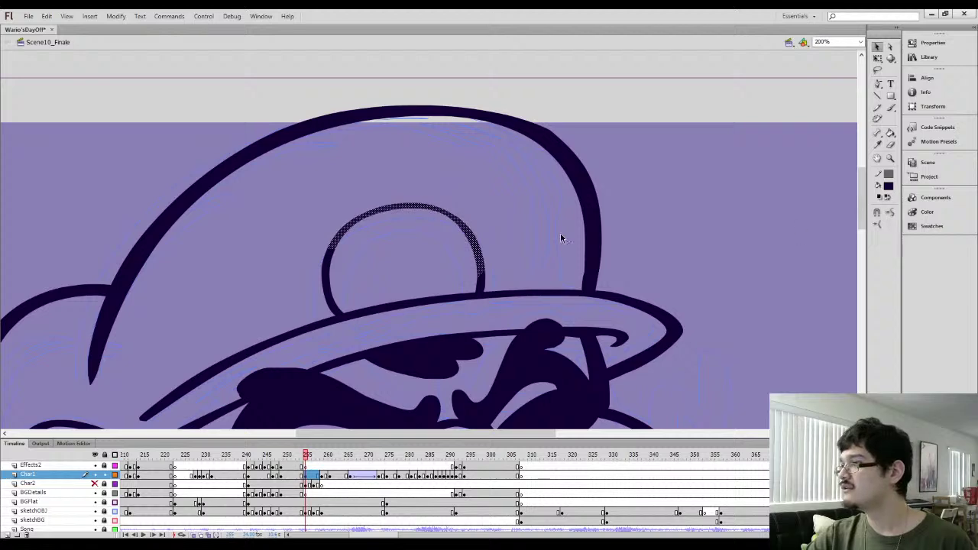
left_click(518, 227)
key("l")
mouse_move(426, 250)
left_mouse_down()
mouse_move(493, 233)
mouse_move(483, 289)
left_mouse_up()
key("ctrl+=")
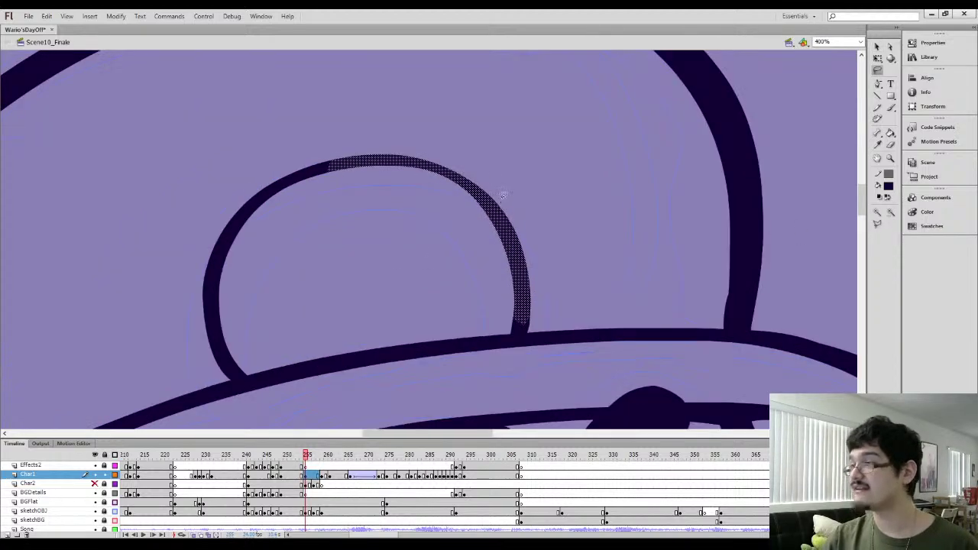
left_click(502, 196)
Loop-select the whole circle emblem outline, then deselect it
key("q")
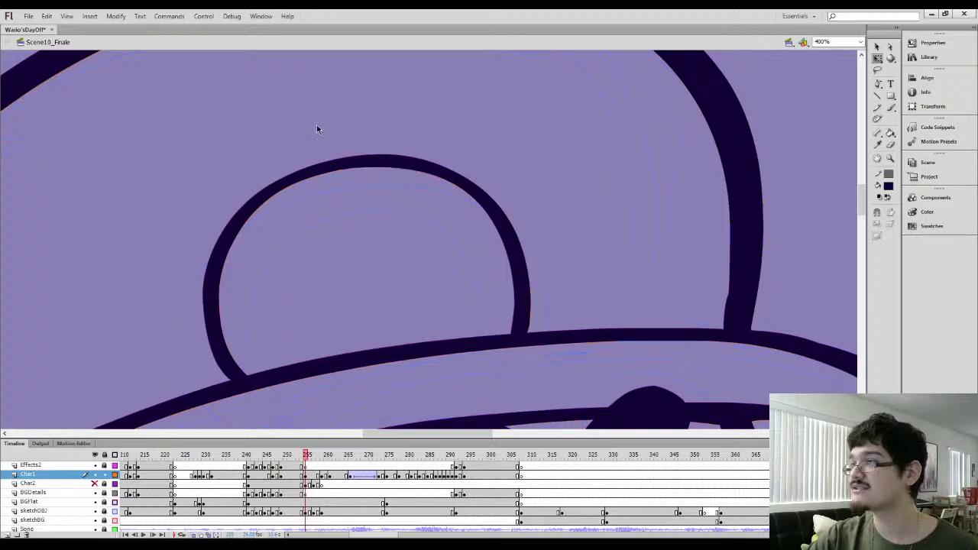
key("ctrl+minus")
key("l")
mouse_move(329, 181)
left_mouse_down()
mouse_move(501, 222)
mouse_move(329, 184)
left_mouse_up()
left_click(878, 48)
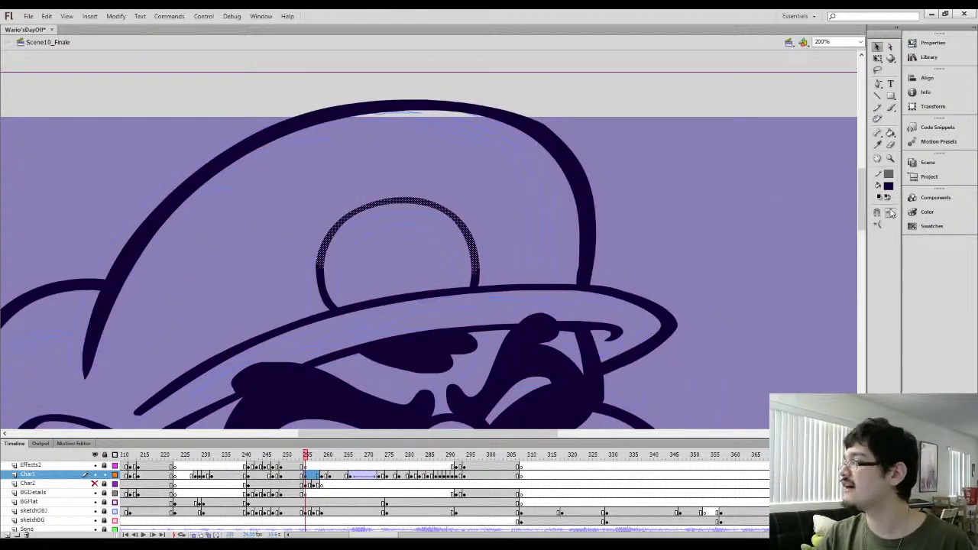
left_click(507, 211)
Smooth the right side of the hat outline using the Smooth option
key("l")
mouse_move(561, 263)
left_mouse_down()
mouse_move(575, 277)
mouse_move(640, 176)
left_mouse_up()
left_click(877, 48)
left_click(891, 214)
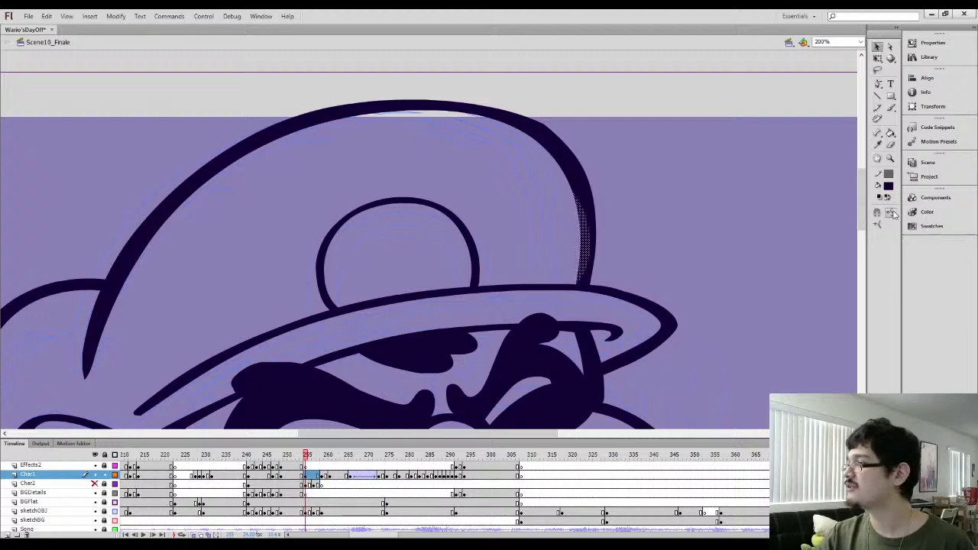
key("l")
left_click(627, 245)
Pan and zoom to frame the whole head, then zoom in on the hat top
left_click_drag(447, 206, 515, 157)
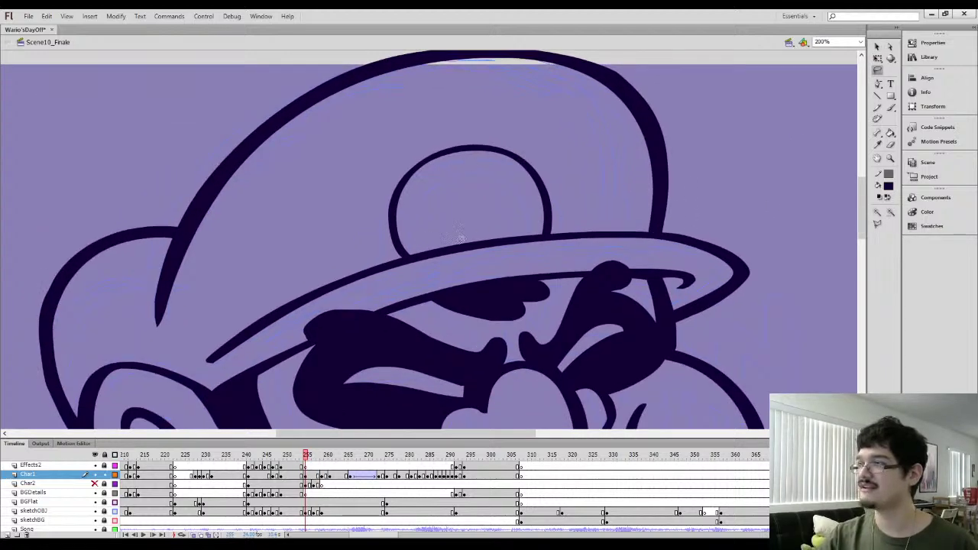
key("ctrl+minus")
key("ctrl+minus")
scroll(323, 293, "down", 1)
mouse_move(311, 211)
left_mouse_down()
mouse_move(329, 179)
mouse_move(327, 241)
left_mouse_up()
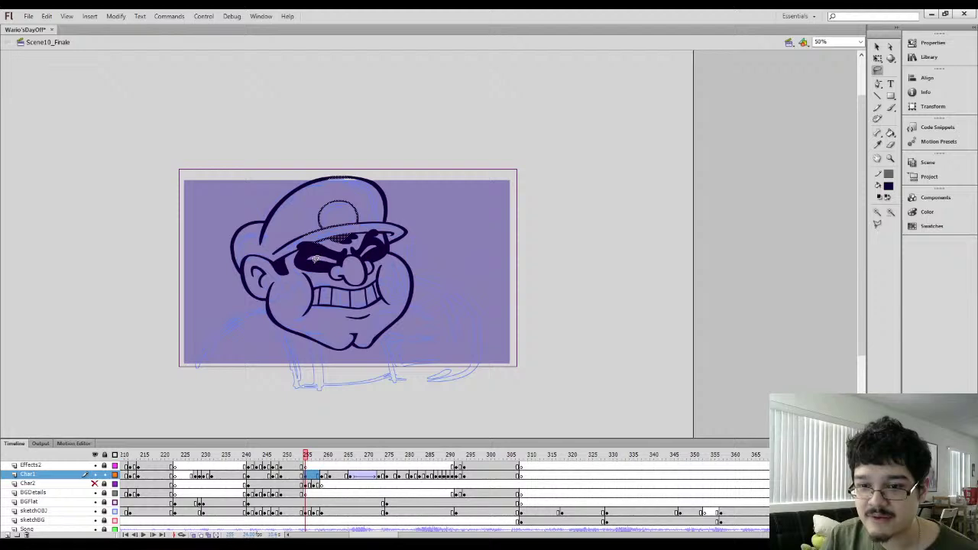
key("ctrl+equal")
key("ctrl+equal")
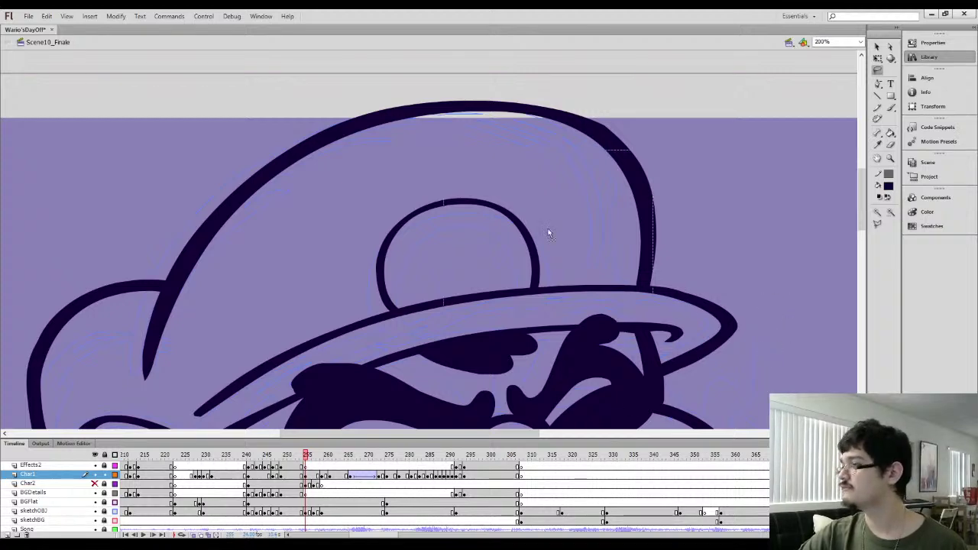
Paste the W emblem onto the hat on the Char1 layer
key("ctrl+v")
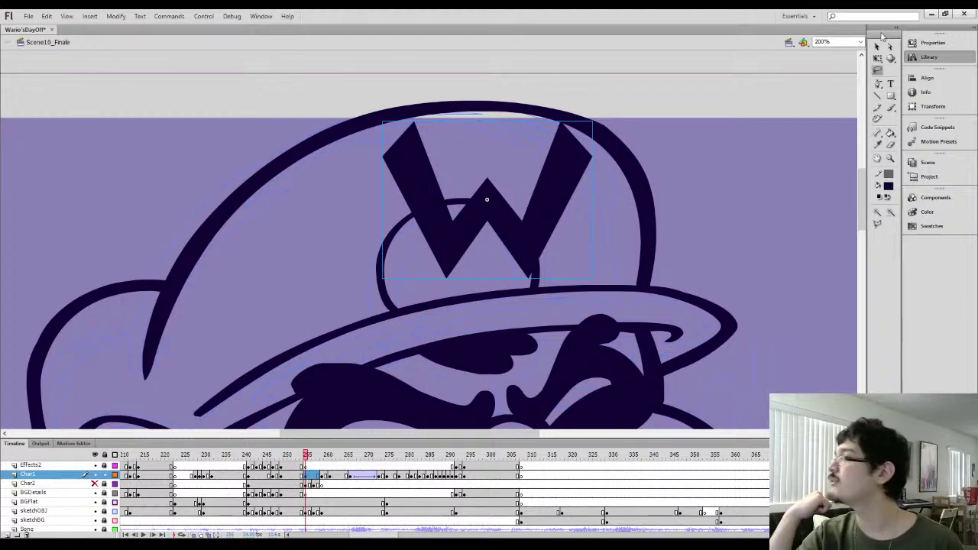
Break the W symbol apart into a plain shape and move it onto the hat's dome
left_click_drag(515, 231, 824, 245)
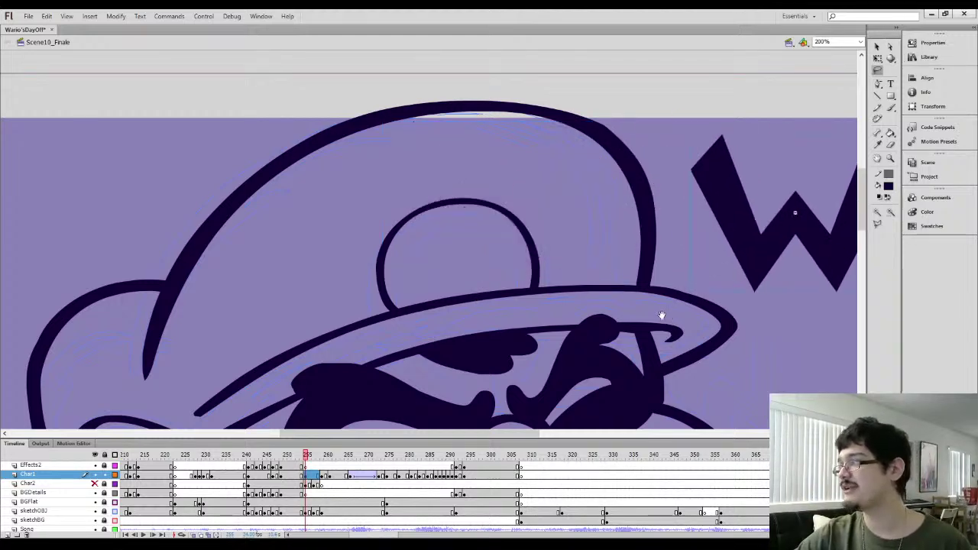
left_click_drag(662, 316, 521, 337)
left_click(525, 321)
left_click(520, 285)
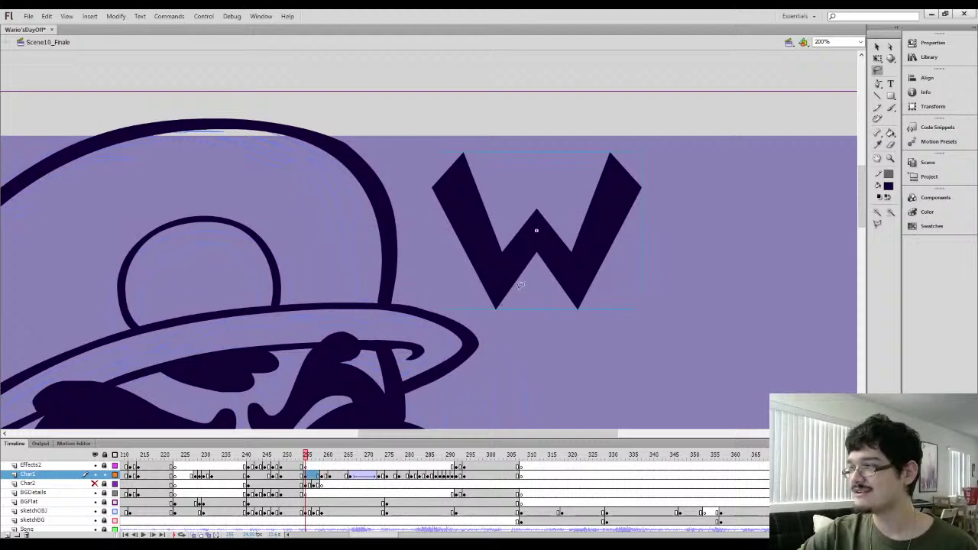
key("ctrl+b")
key("q")
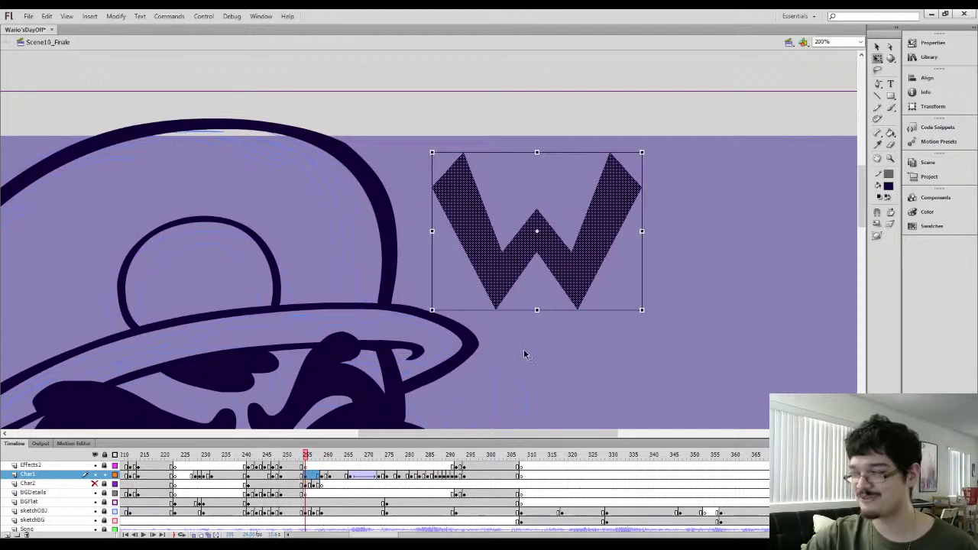
left_click(513, 306)
left_click(514, 304)
left_click_drag(515, 304, 188, 295)
Distort the W's four corners so it tilts in perspective inside the circle emblem
left_click(888, 224)
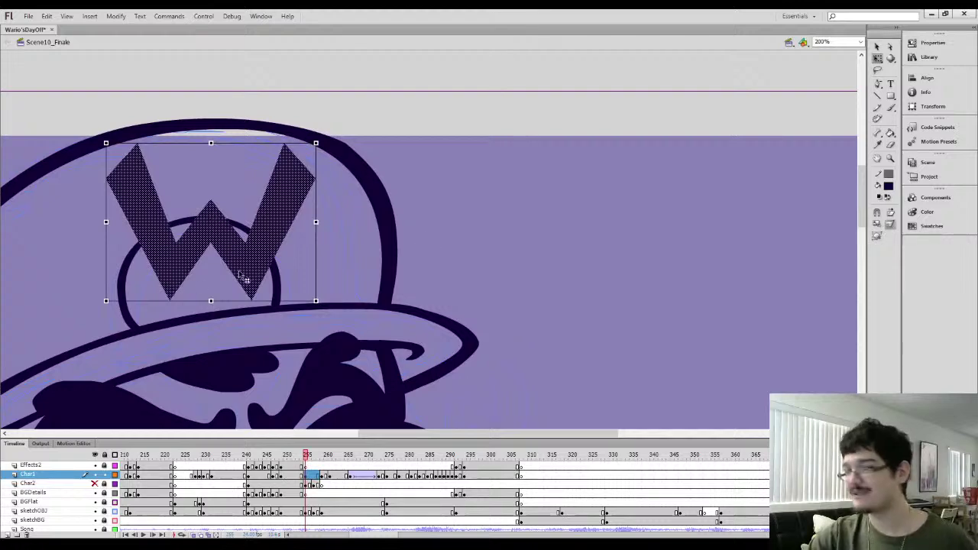
left_click_drag(105, 304, 145, 321)
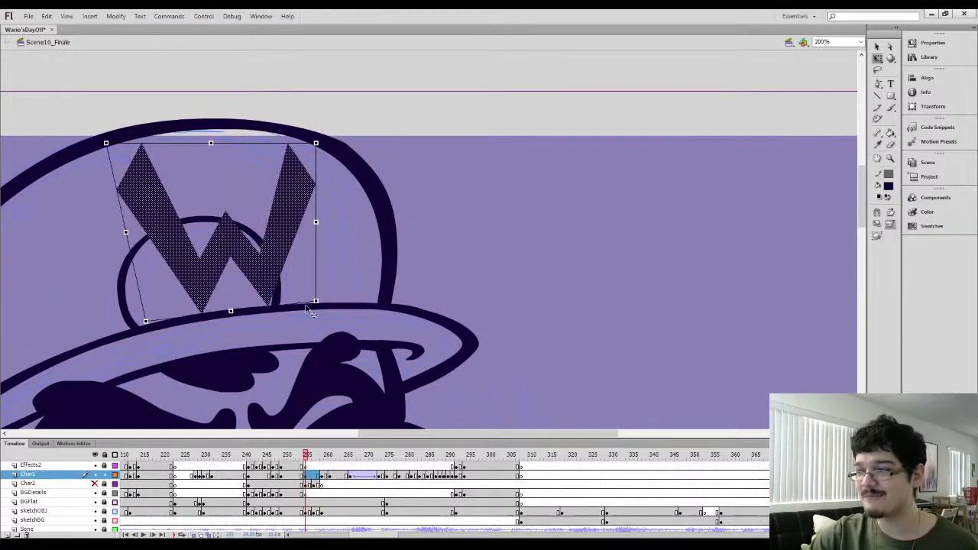
left_click_drag(316, 302, 260, 298)
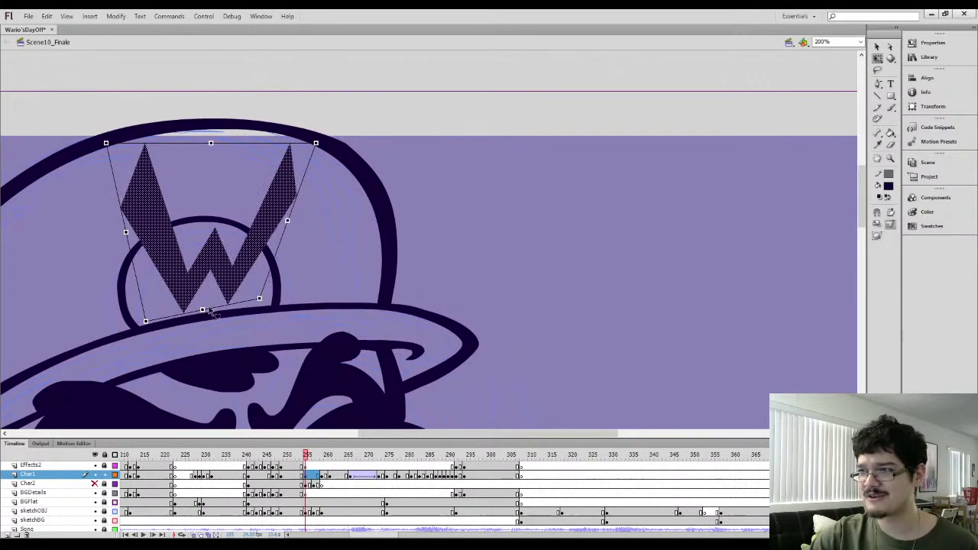
left_click_drag(146, 323, 141, 319)
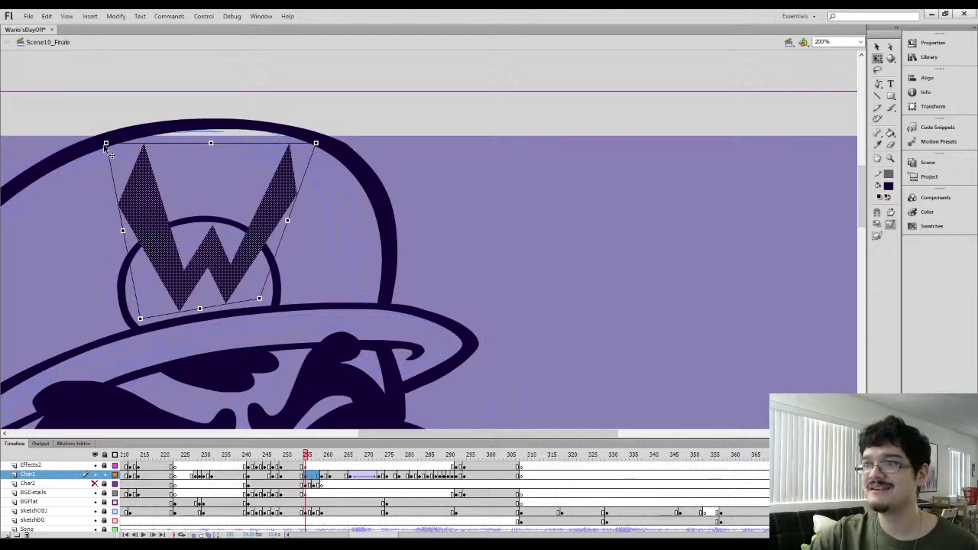
left_click_drag(106, 143, 94, 235)
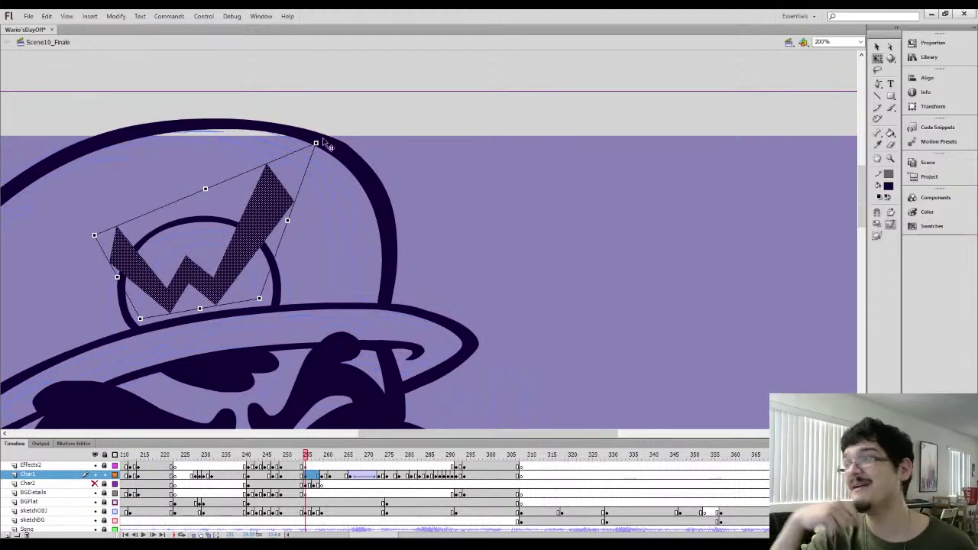
left_click_drag(316, 144, 289, 207)
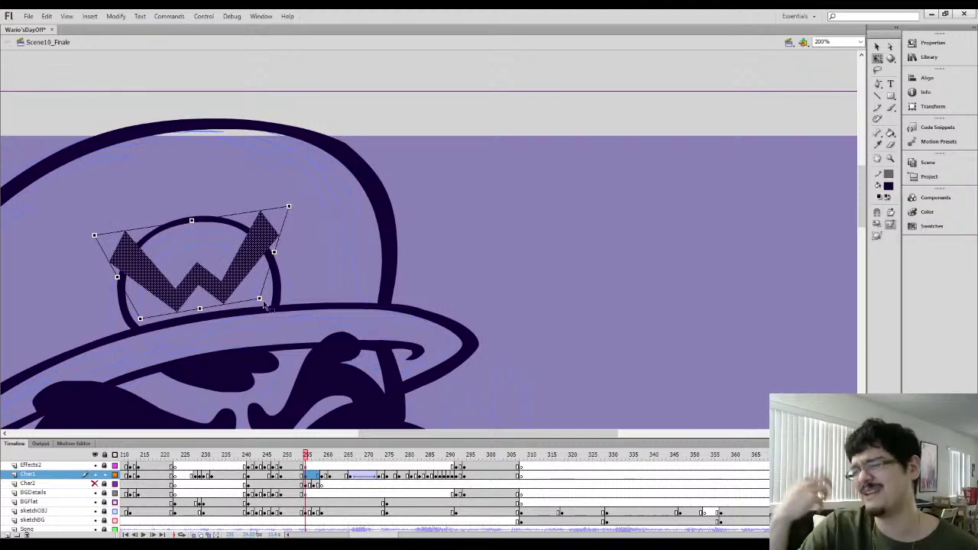
left_click_drag(260, 298, 275, 299)
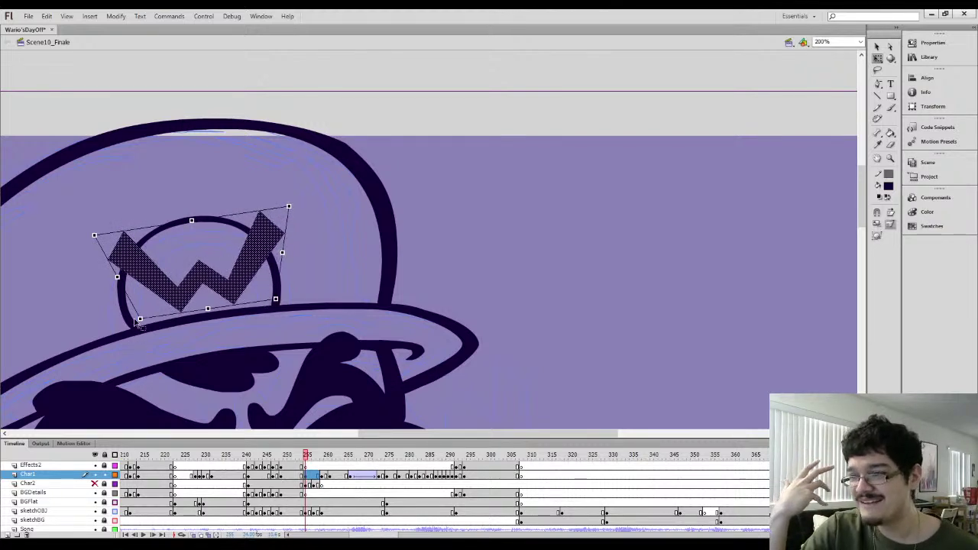
left_click_drag(141, 321, 128, 324)
left_click_drag(94, 235, 98, 227)
left_click_drag(288, 207, 285, 196)
Check the reshaped W, then zoom out to 100% and frame the whole head
left_click(303, 237)
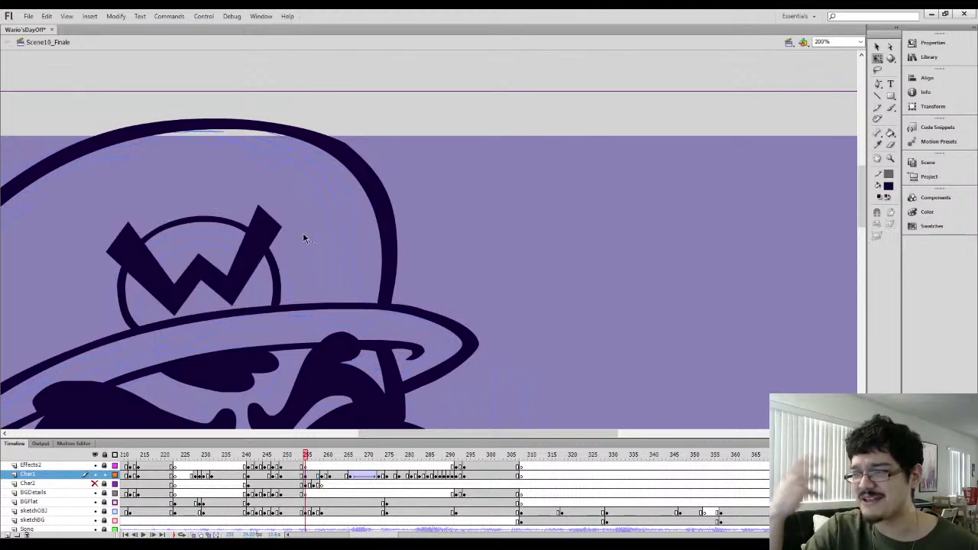
left_click(210, 261)
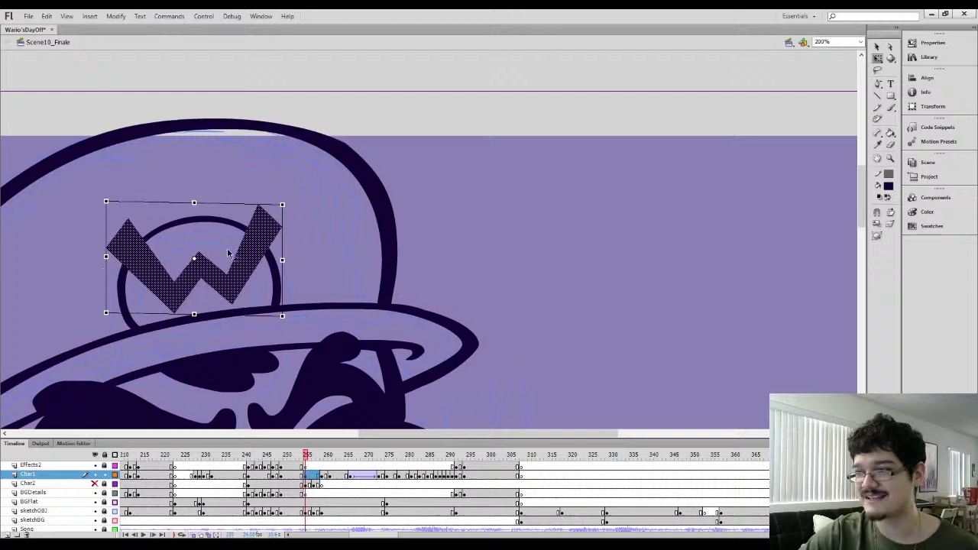
left_click(300, 226)
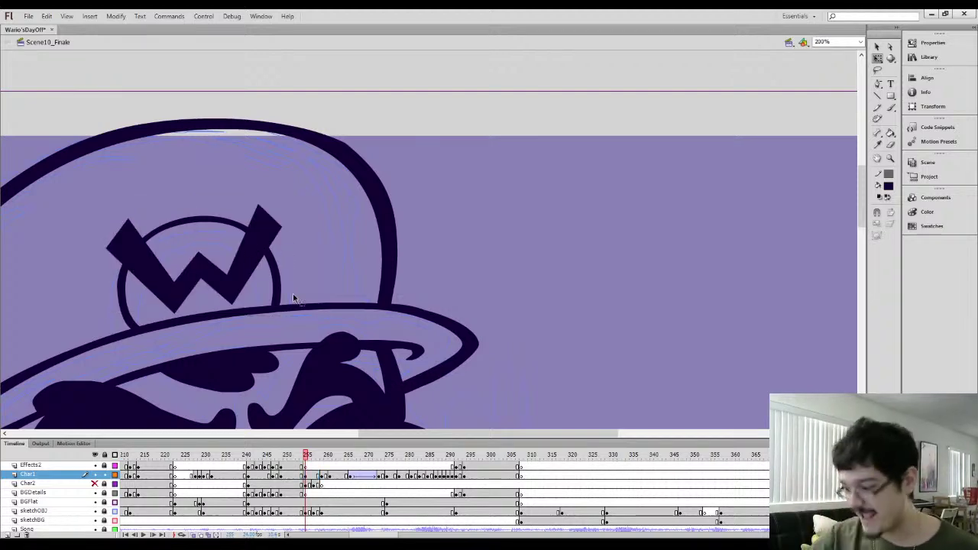
key("ctrl+minus")
left_click_drag(239, 318, 294, 169)
left_click_drag(280, 246, 301, 219)
left_click_drag(423, 169, 406, 223)
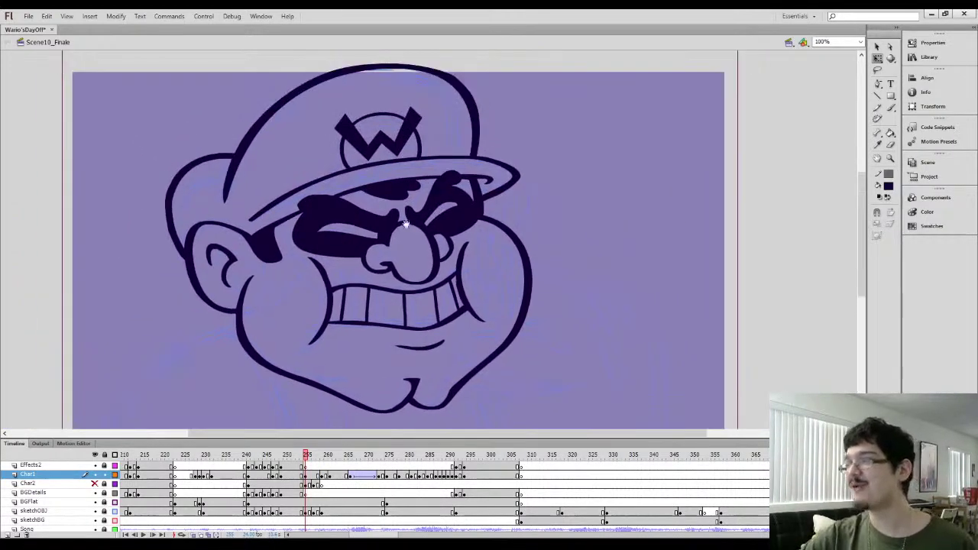
Zoom in on the eyes, sample the dark outline colour, and test-fill the eye highlight before undoing it
key("k")
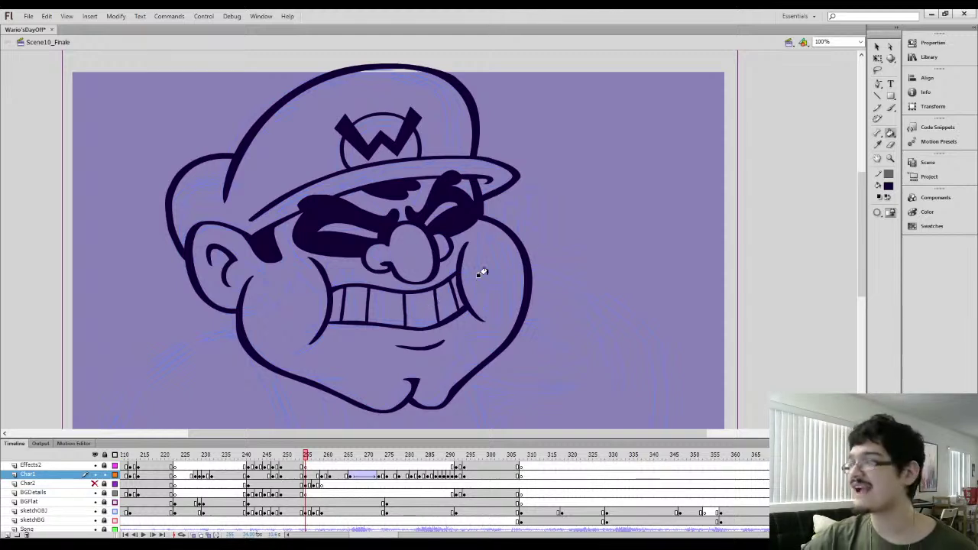
key("l")
mouse_move(515, 201)
left_mouse_down()
mouse_move(458, 236)
mouse_move(508, 197)
left_mouse_up()
key("ctrl+=")
left_click(477, 235)
left_click_drag(455, 241, 518, 241)
key("i")
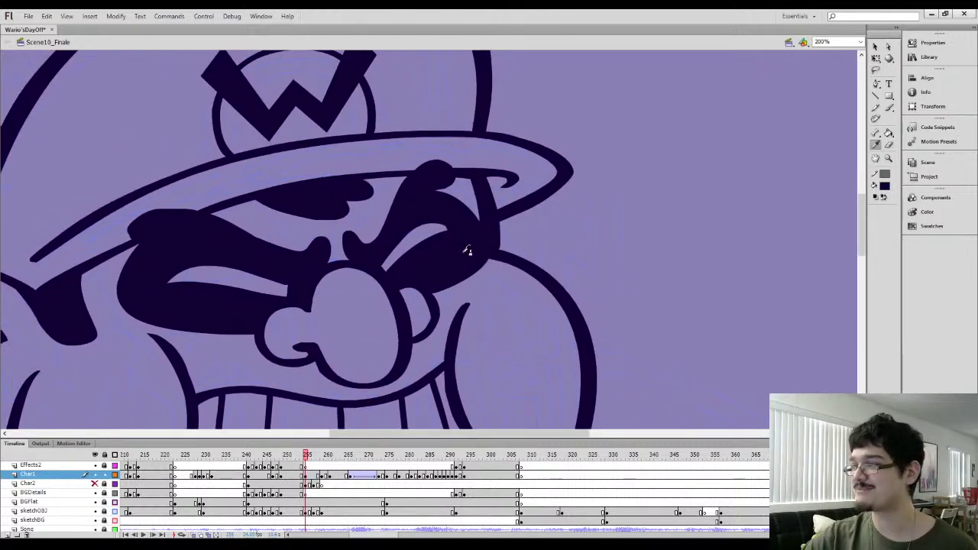
left_click(463, 252)
key("l")
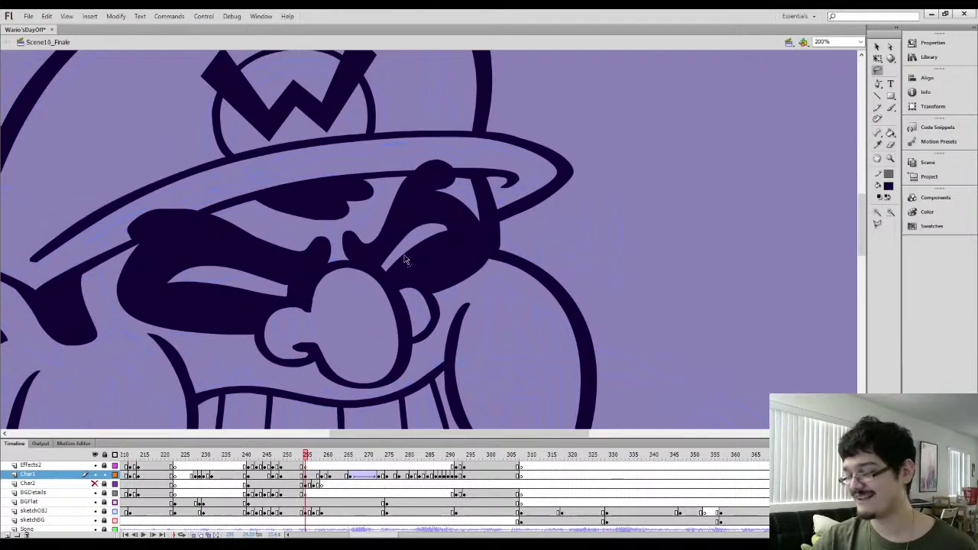
key("ctrl+=")
key("k")
left_click(369, 253)
left_click_drag(299, 297, 420, 221)
key("ctrl+z")
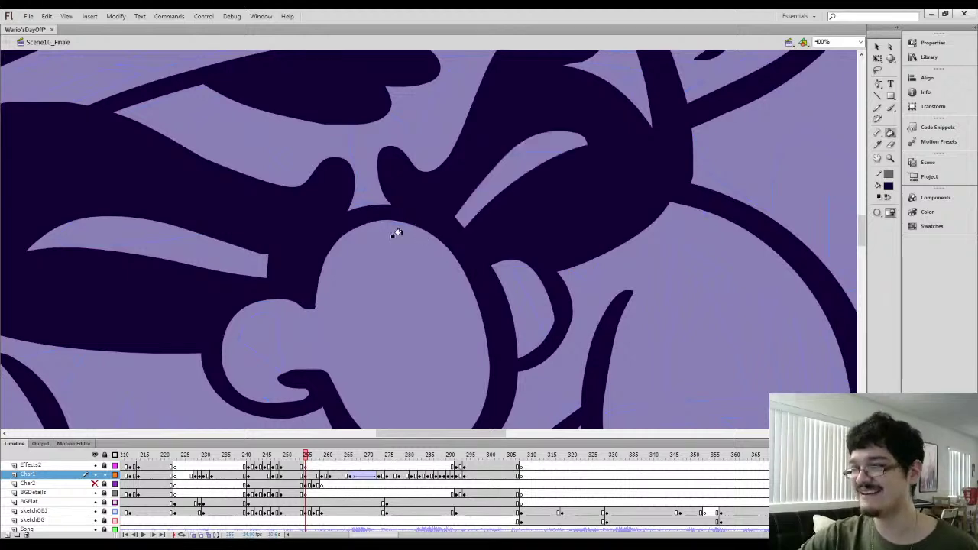
Select the dark sliver left of the nose, paint a thin stroke across the eye, and fill the sliver dark
key("l")
key("i")
key("l")
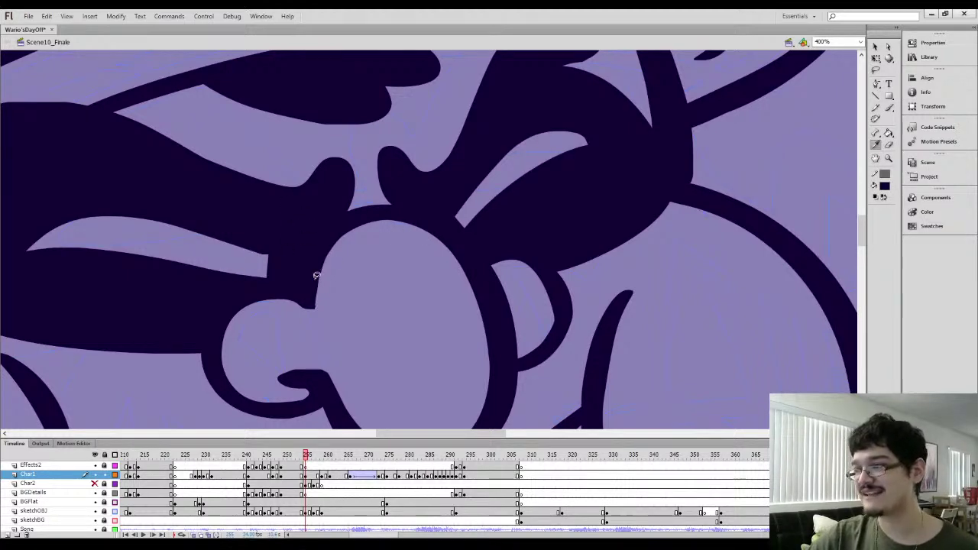
mouse_move(359, 279)
left_mouse_down()
mouse_move(299, 282)
mouse_move(353, 232)
left_mouse_up()
left_click(876, 47)
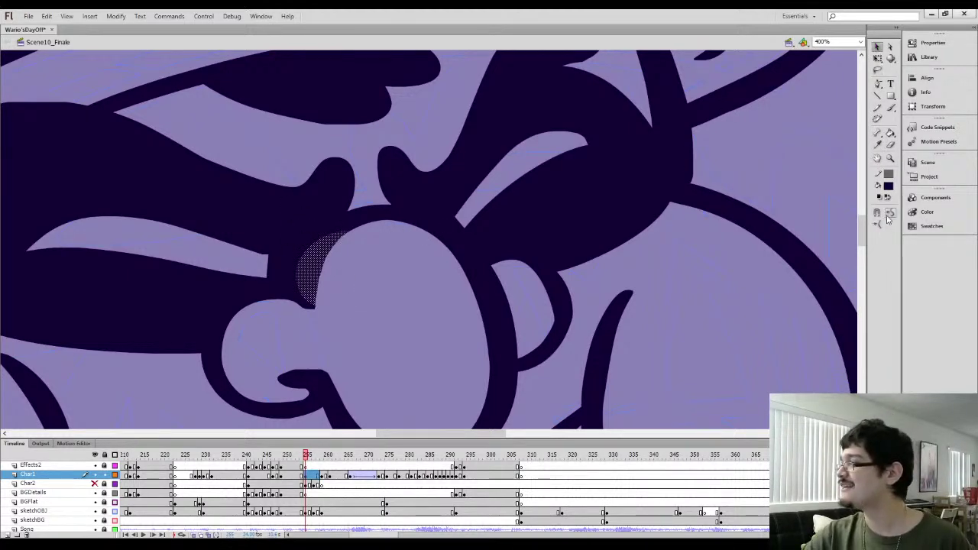
left_click(406, 304)
left_click_drag(308, 263, 462, 241)
key("i")
key("b")
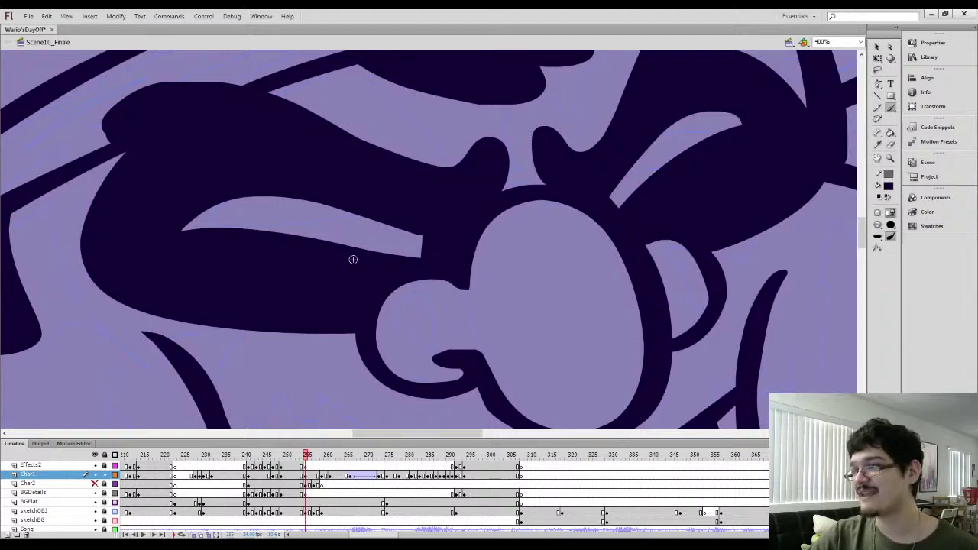
left_click_drag(183, 227, 428, 246)
key("k")
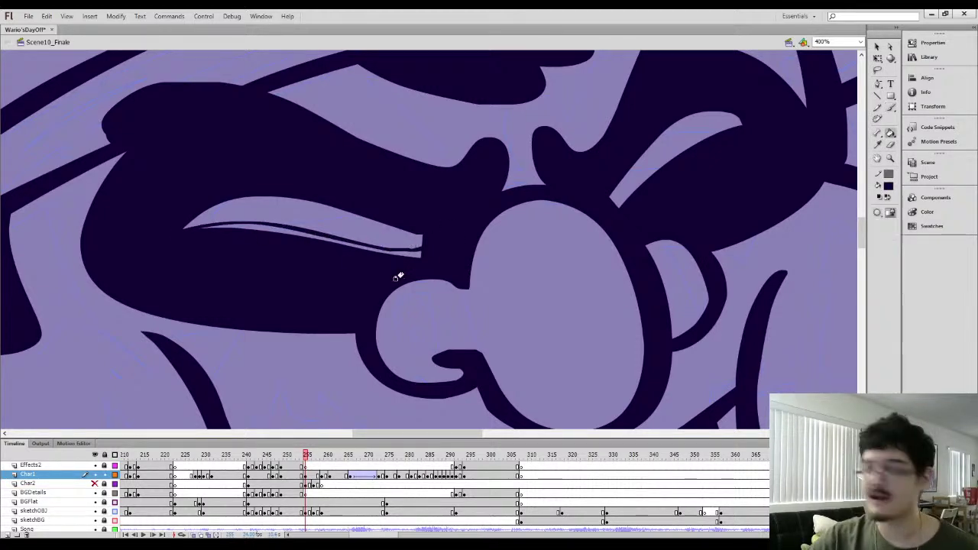
left_click(405, 254)
Brush along the upper eyelid and trim the left edge of the right eye slit
key("b")
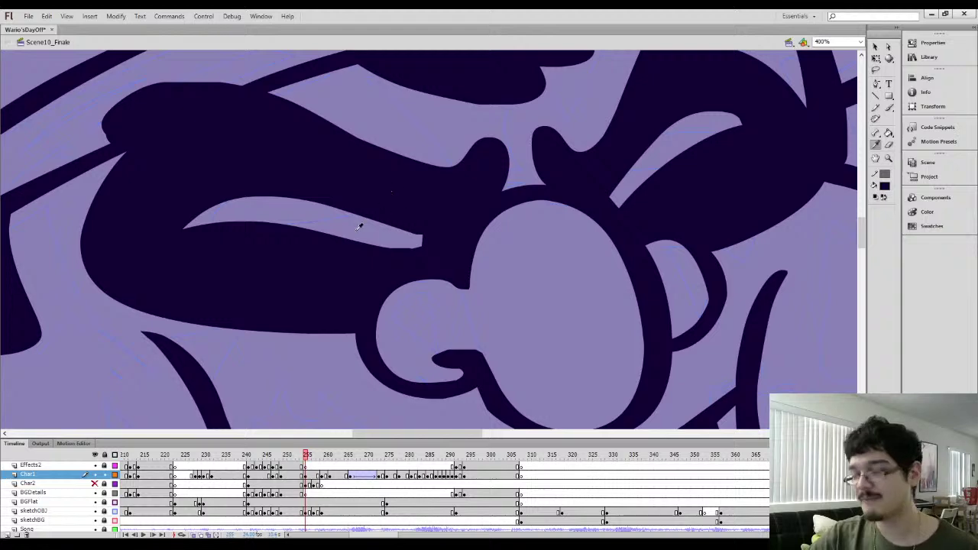
key("b")
mouse_move(260, 199)
left_mouse_down()
mouse_move(433, 237)
mouse_move(367, 249)
mouse_move(421, 241)
left_mouse_up()
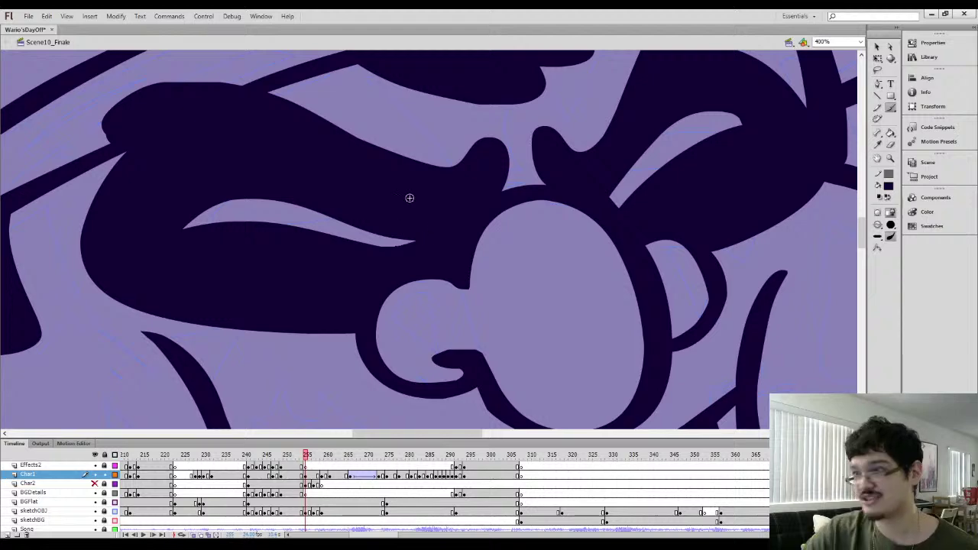
mouse_move(615, 169)
left_mouse_down()
mouse_move(415, 230)
mouse_move(415, 264)
mouse_move(518, 194)
mouse_move(457, 232)
left_mouse_up()
key("i")
key("b")
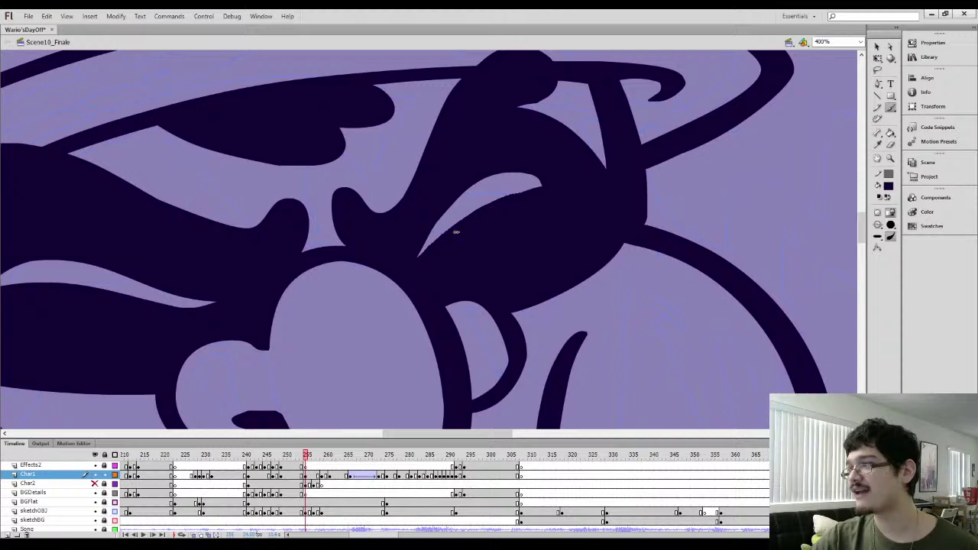
Test a Lasso selection on the eye slit, deselect it, and zoom out toward the eyes
key("l")
left_click_drag(547, 208, 542, 188)
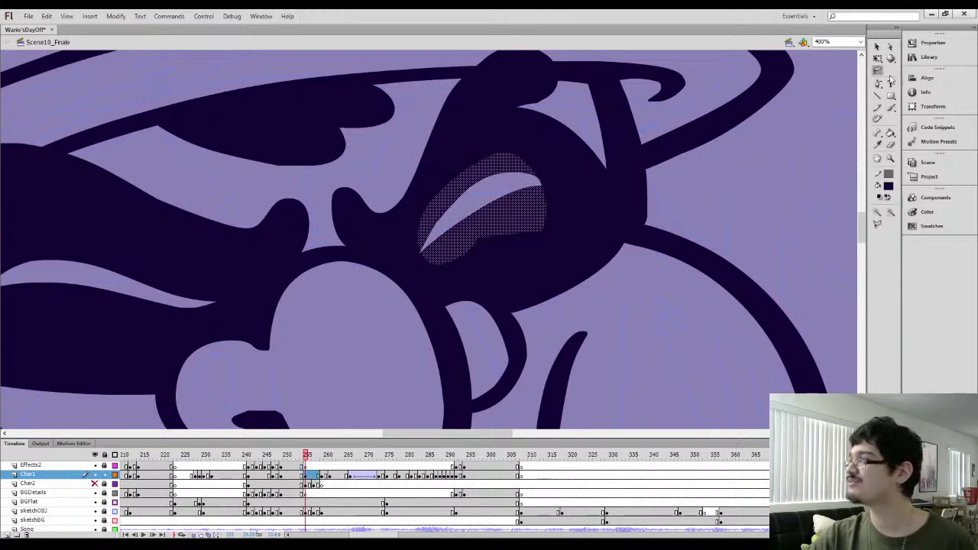
key("v")
left_click(774, 221)
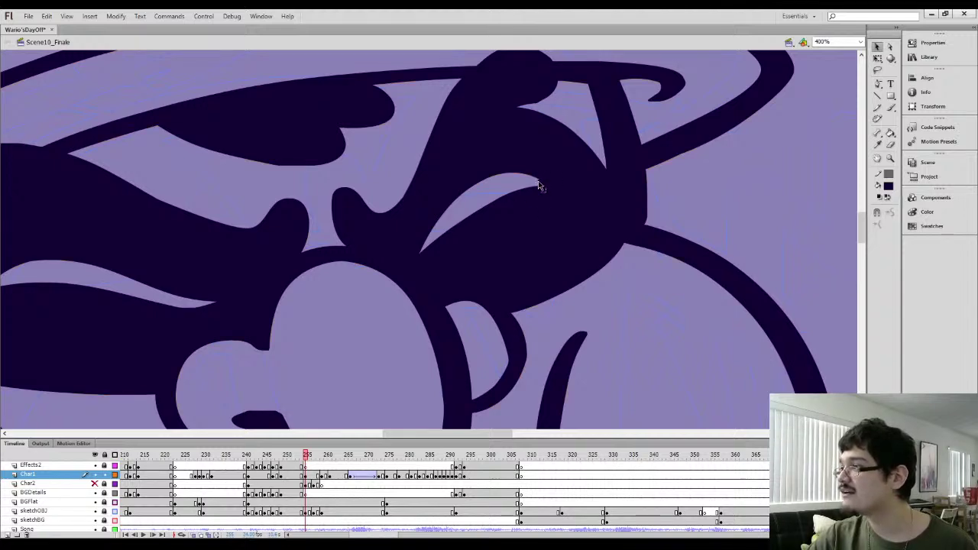
key("l")
key("b")
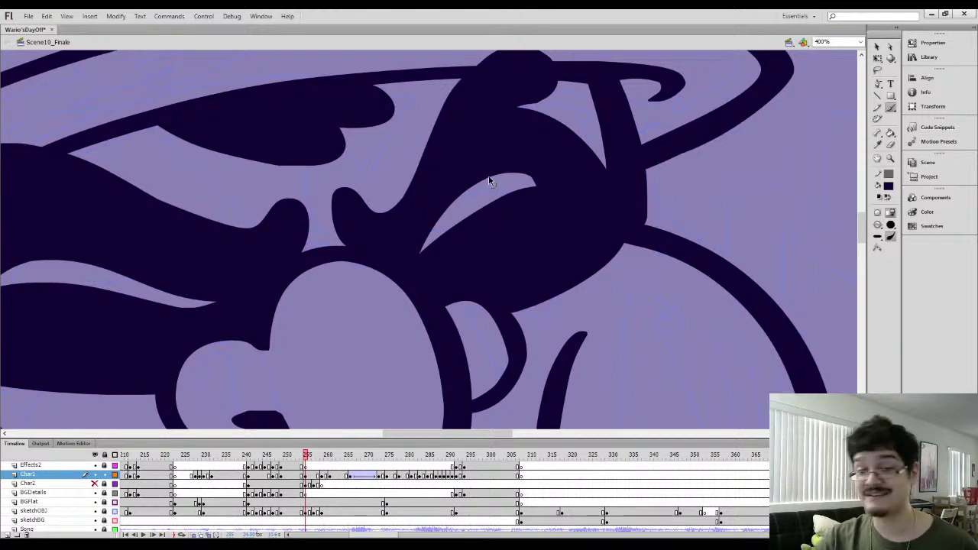
key("ctrl+minus")
left_click_drag(422, 251, 442, 236)
Frame Wario's head in view and sample the purple background colour
key("i")
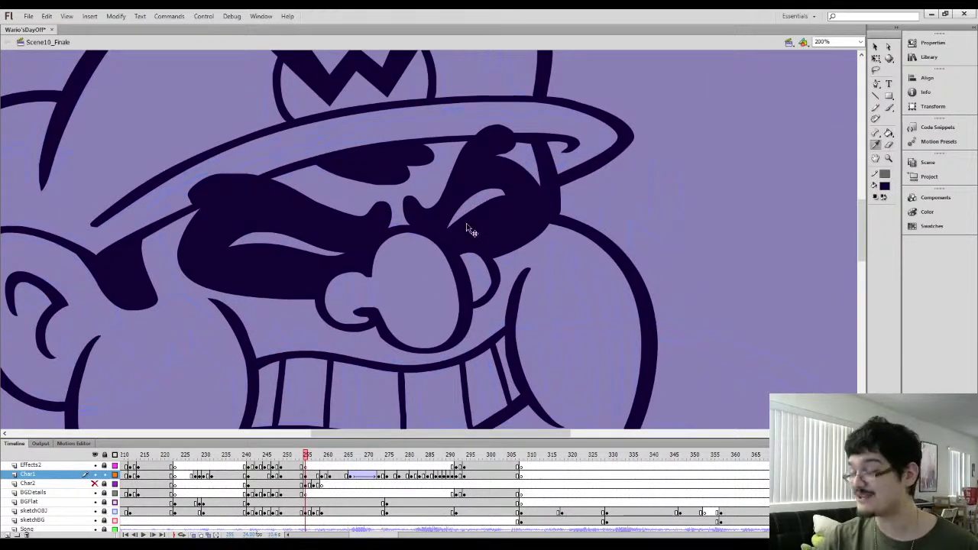
key("ctrl+equal")
left_click_drag(559, 150, 485, 182)
key("ctrl+minus")
key("ctrl+minus")
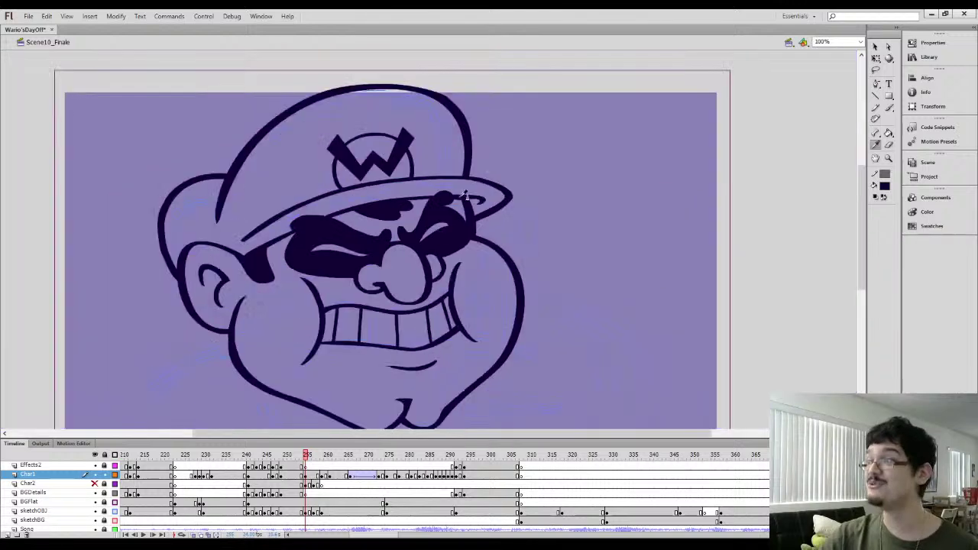
mouse_move(434, 258)
left_mouse_down()
mouse_move(463, 181)
mouse_move(422, 236)
left_mouse_up()
left_click(472, 262)
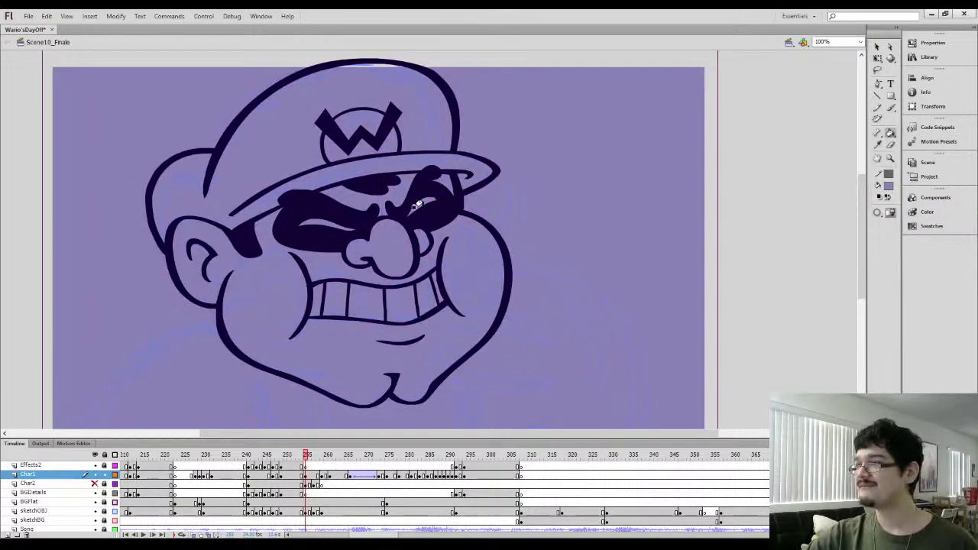
Sample the navy outline colour and move the small shape beside the nose up onto the right eye
key("q")
left_click(425, 212)
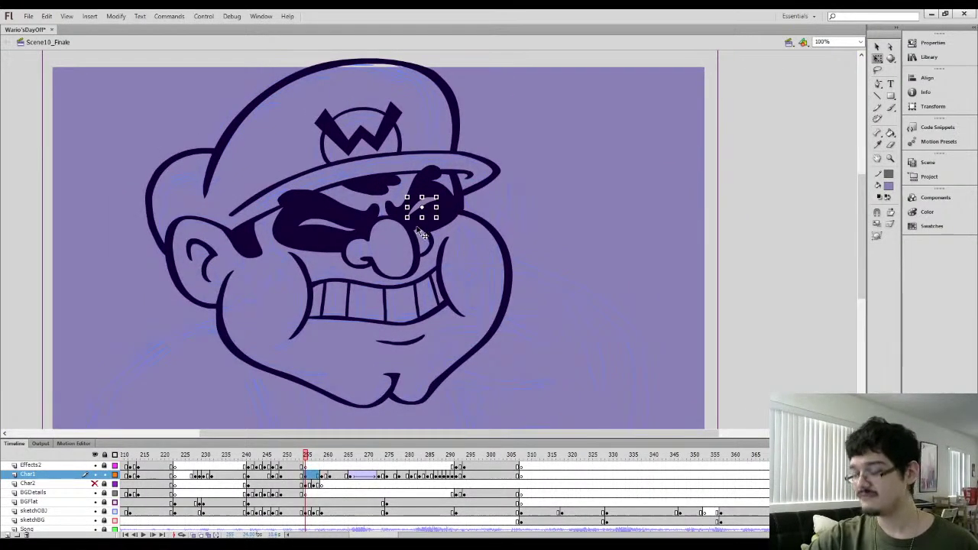
key("i")
left_click(426, 215)
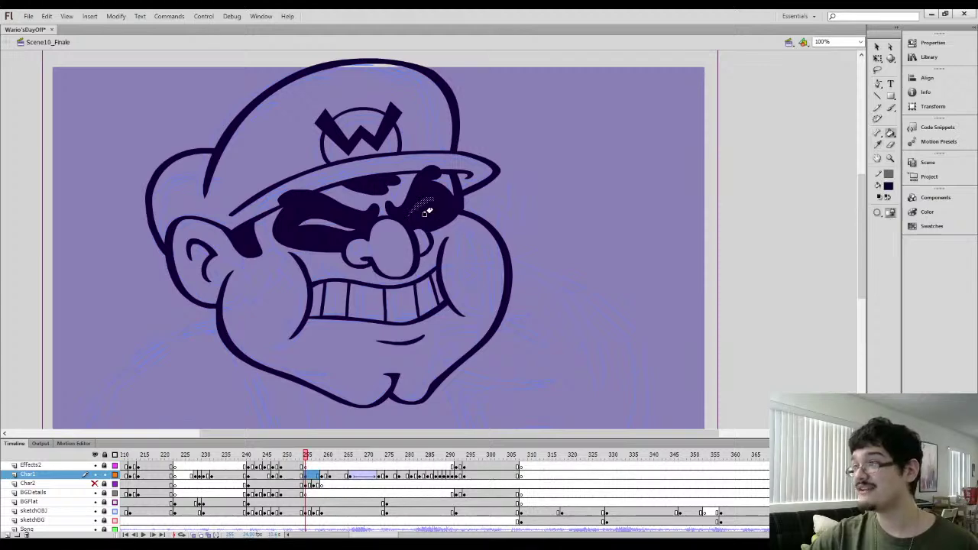
key("q")
left_click(569, 237)
left_click(430, 238)
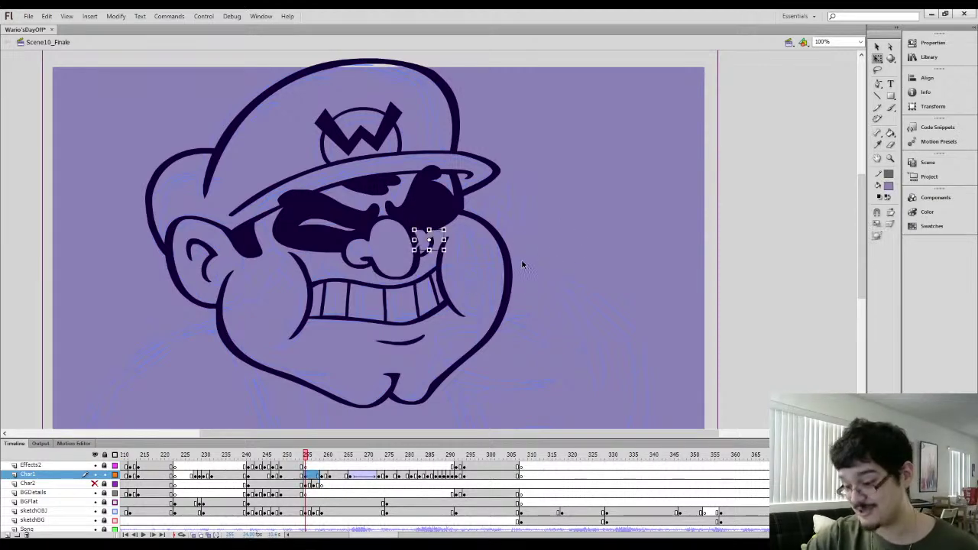
left_click_drag(435, 240, 429, 209)
left_click(521, 208)
left_click(421, 208)
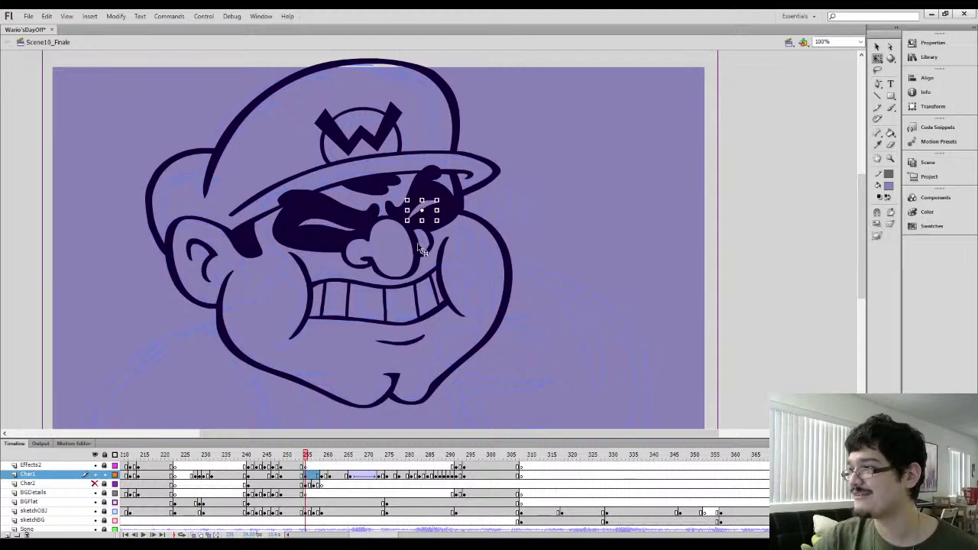
key("Delete")
Take white from the coloured frame's eyes and fill both eye slits and the W emblem white
key("ctrl+equal")
mouse_move(393, 283)
left_mouse_down()
mouse_move(390, 263)
mouse_move(368, 254)
mouse_move(367, 275)
mouse_move(362, 245)
mouse_move(406, 297)
left_mouse_up()
key("ctrl+minus")
key("comma")
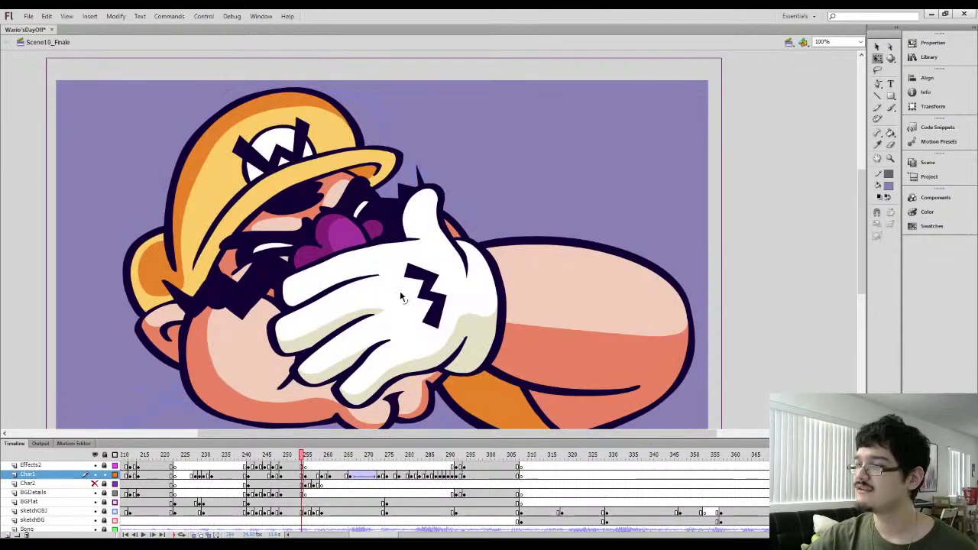
key("i")
left_click(275, 251)
key("period")
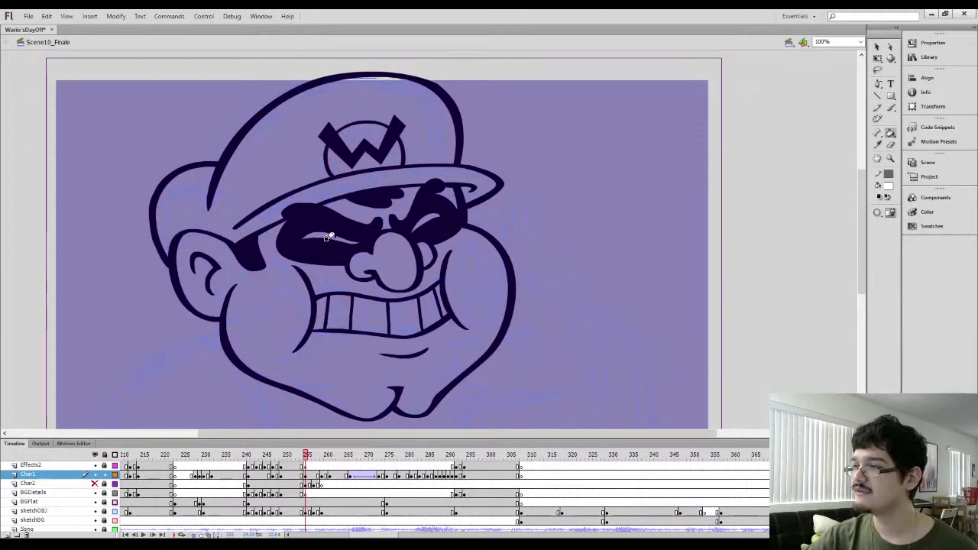
left_click(330, 238)
left_click(425, 222)
left_click(356, 153)
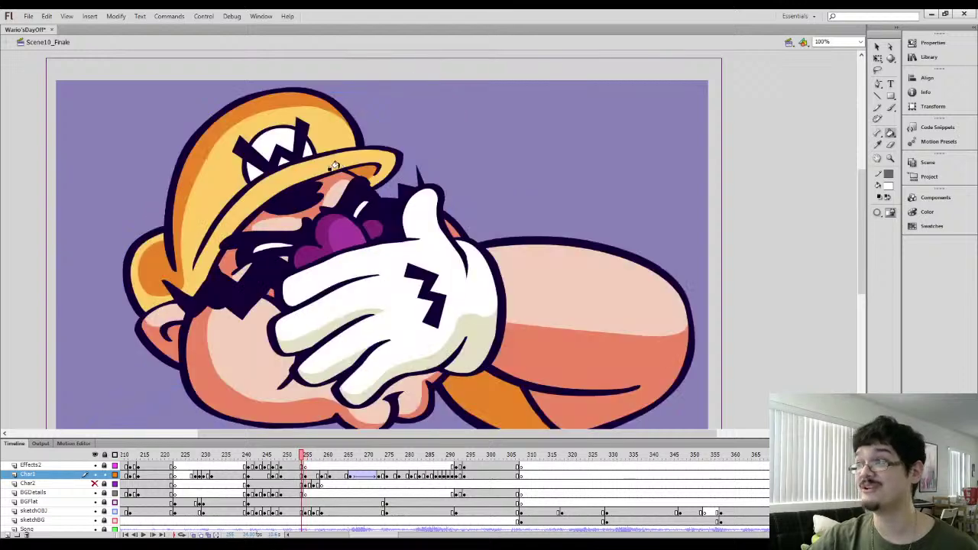
Compare with the neighbouring frame, then move to the line-art grin frame and zoom in
left_click_drag(353, 258, 358, 221)
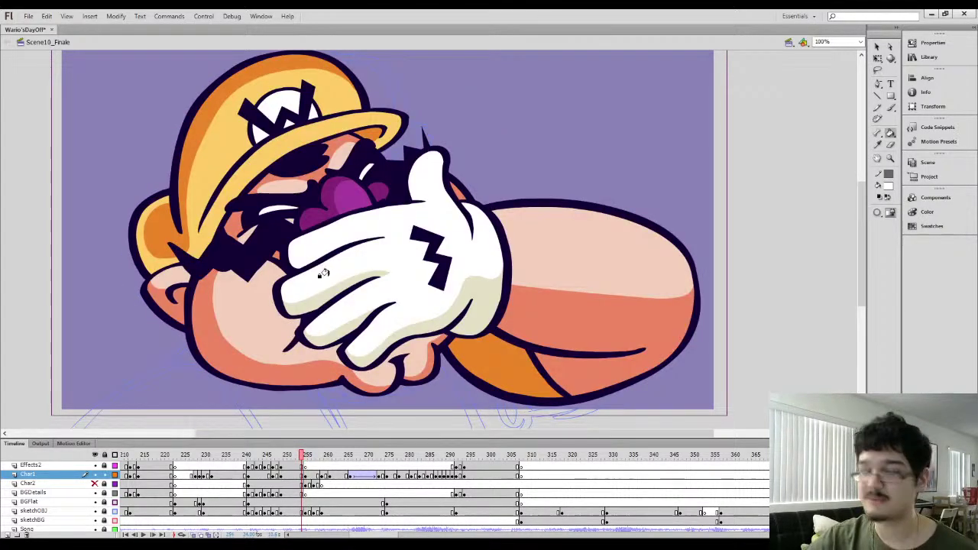
key(".")
key("i")
key(".")
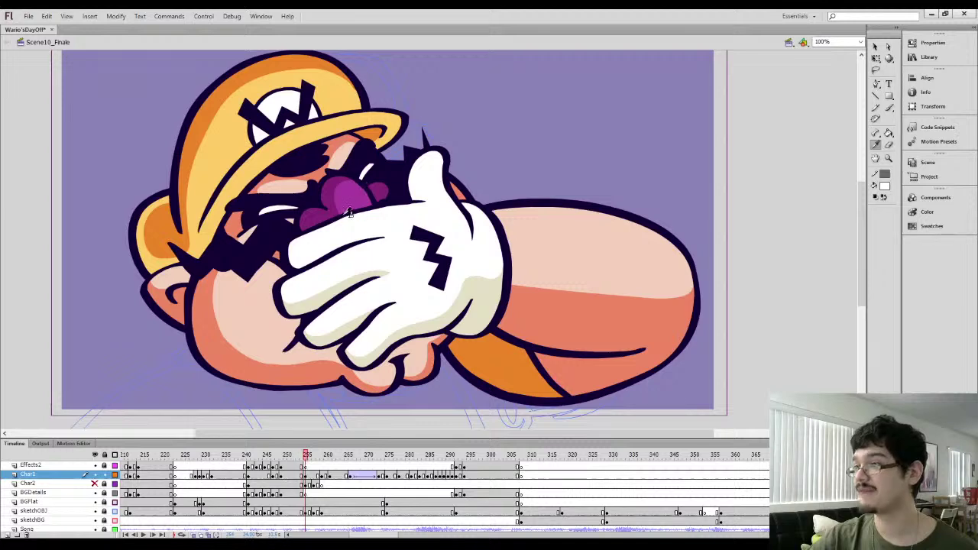
key("l")
key("ctrl+=")
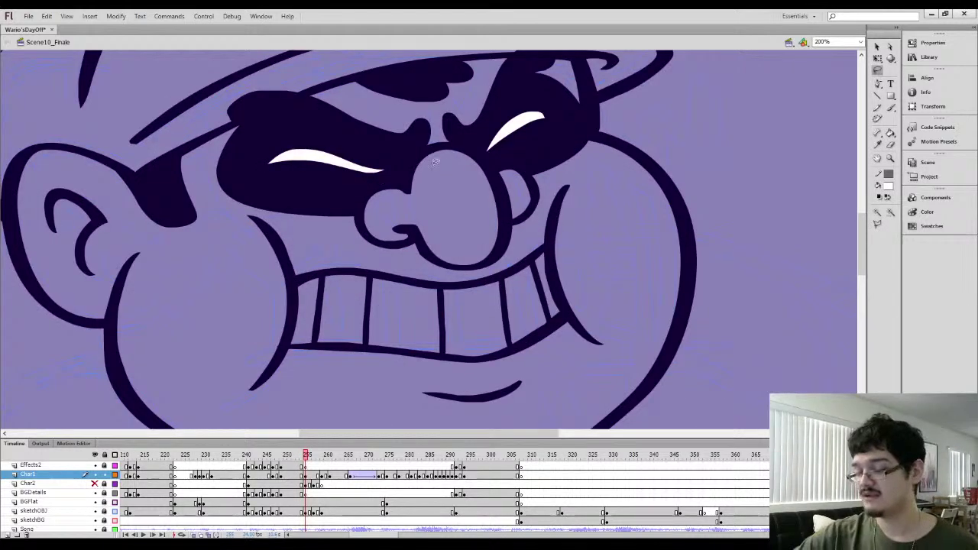
Brush a thick dark stroke along the top of the nose, discarding two trial strokes beside it
key("b")
left_click_drag(347, 224, 355, 199)
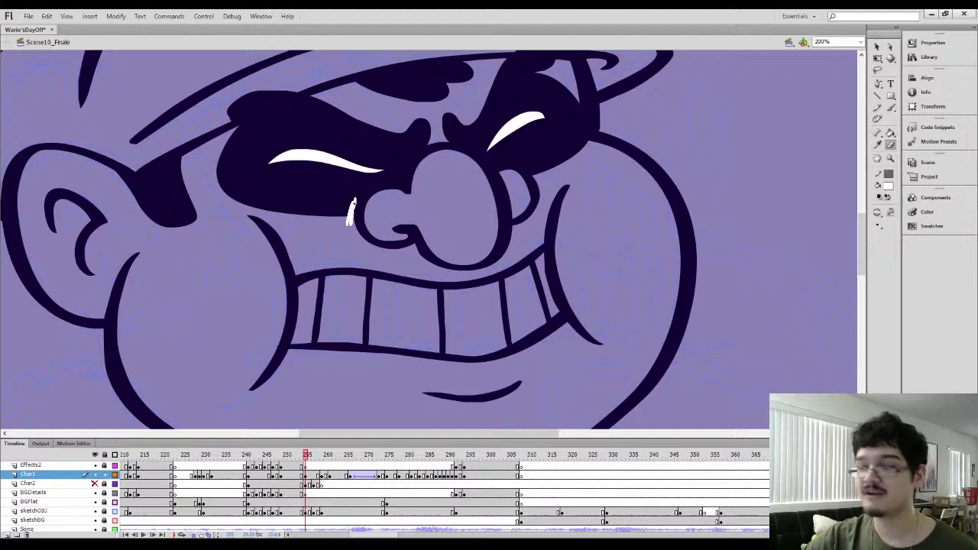
key("ctrl+z")
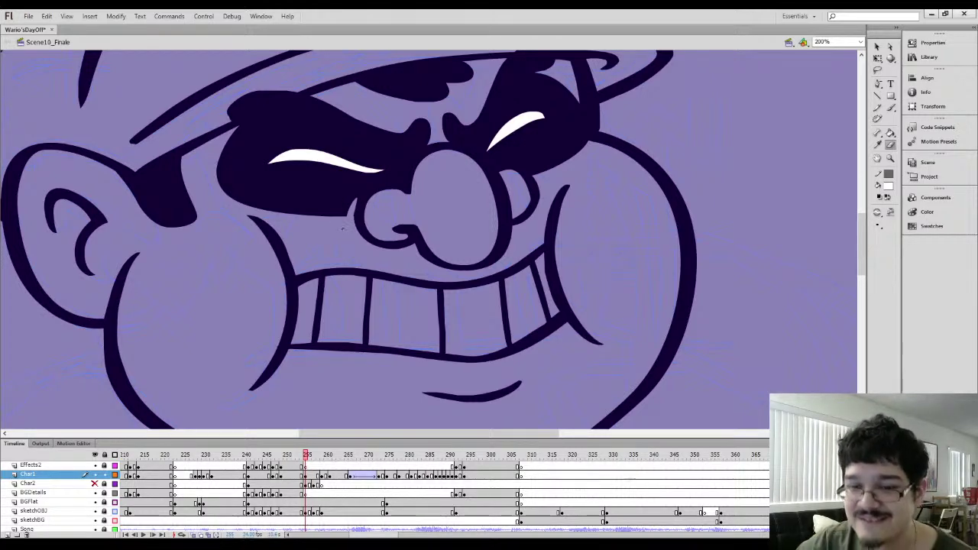
left_click_drag(351, 220, 355, 200)
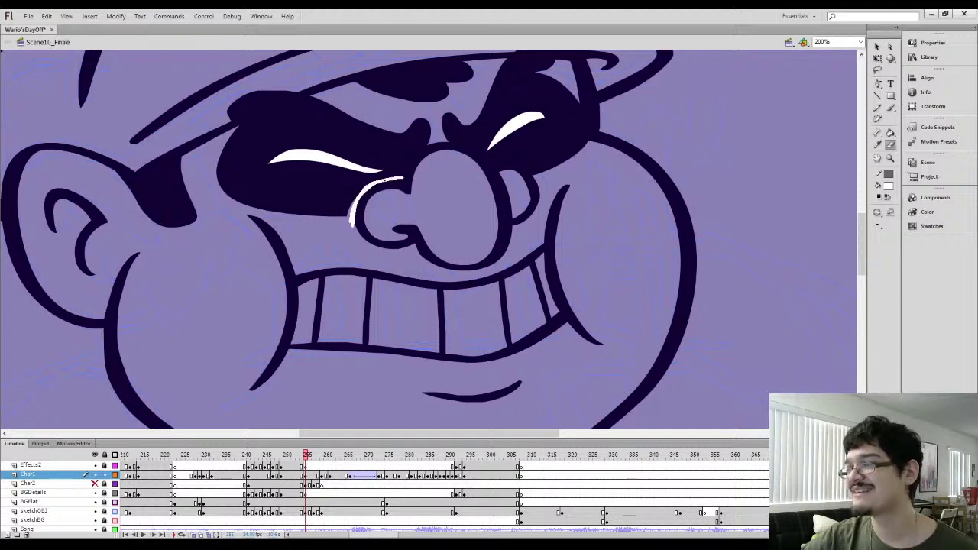
key("ctrl+z")
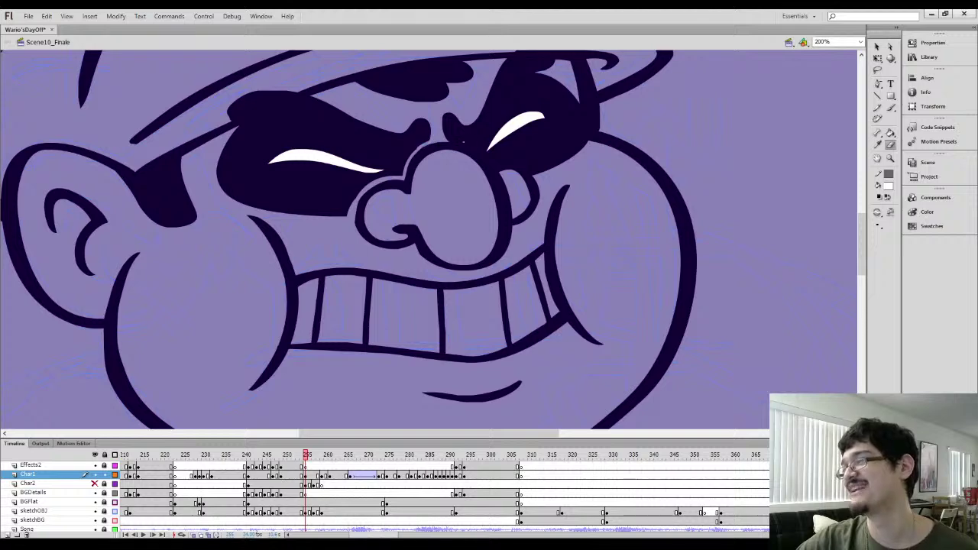
left_click_drag(467, 142, 478, 152)
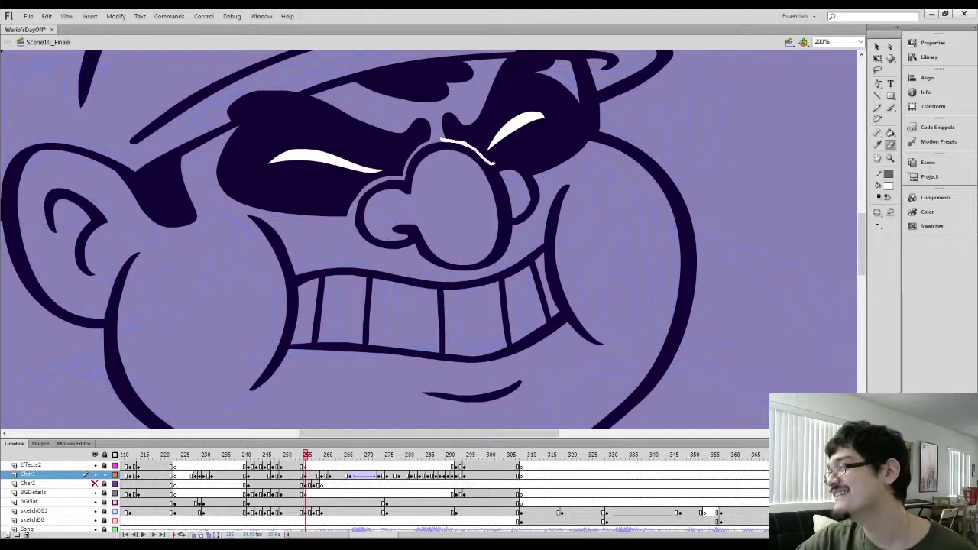
left_click_drag(535, 172, 537, 174)
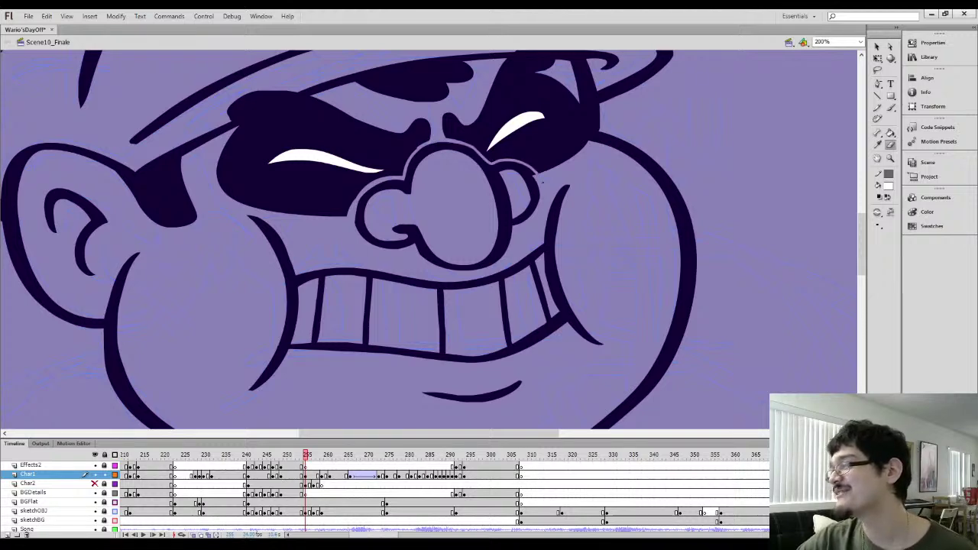
left_click(504, 206)
Free-transform the nose: narrow, stretch, skew and widen it so its top tucks under the brows
key("q")
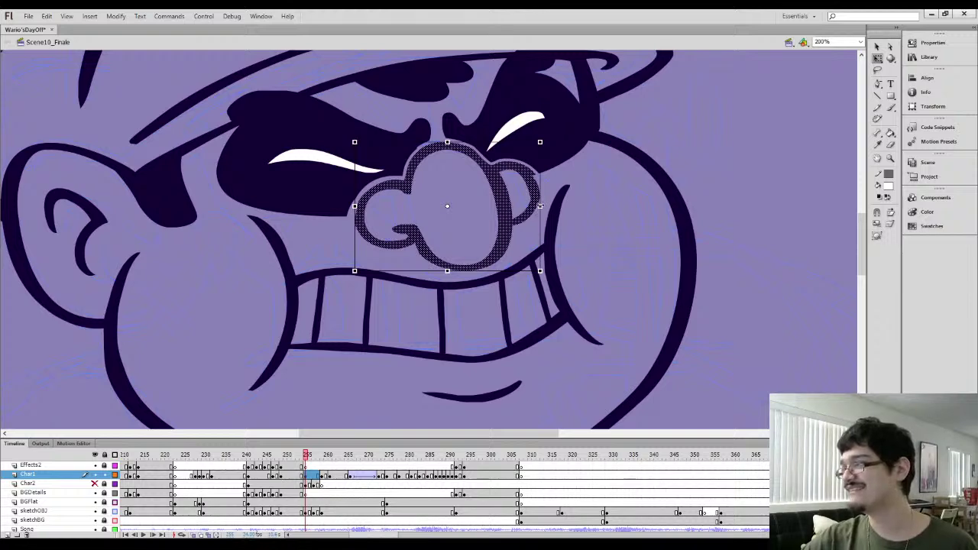
left_click_drag(541, 206, 523, 207)
left_click_drag(439, 271, 439, 280)
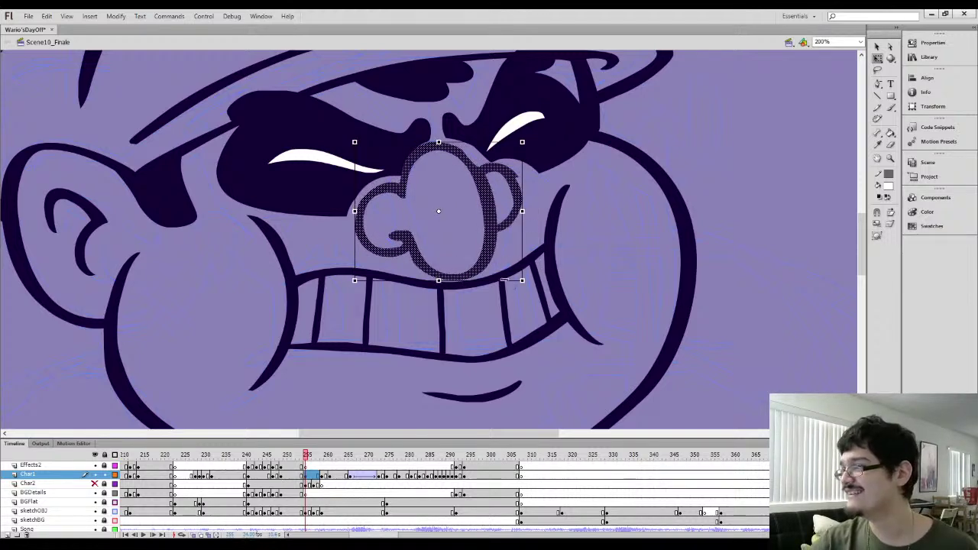
left_click_drag(505, 279, 521, 280)
left_click_drag(455, 280, 455, 274)
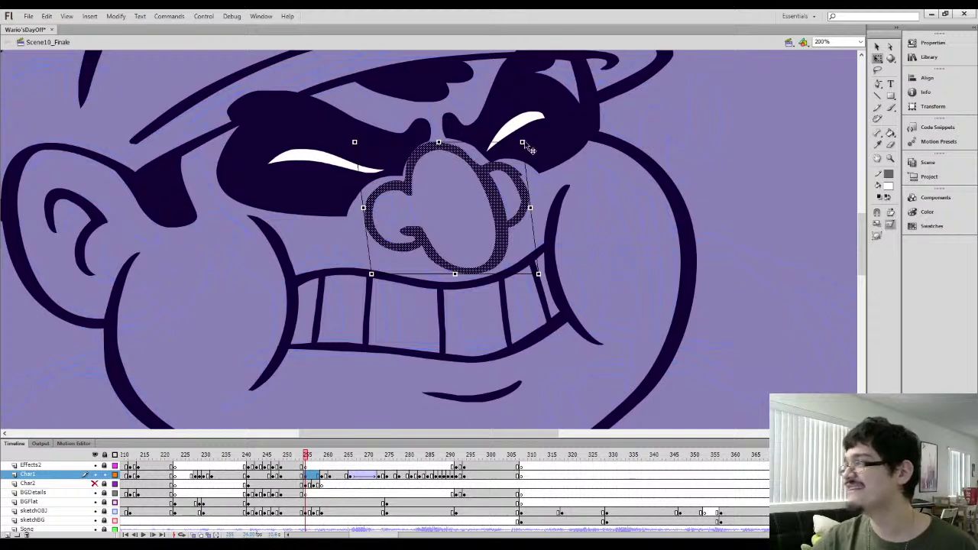
left_click_drag(522, 143, 539, 140)
left_click_drag(441, 141, 445, 136)
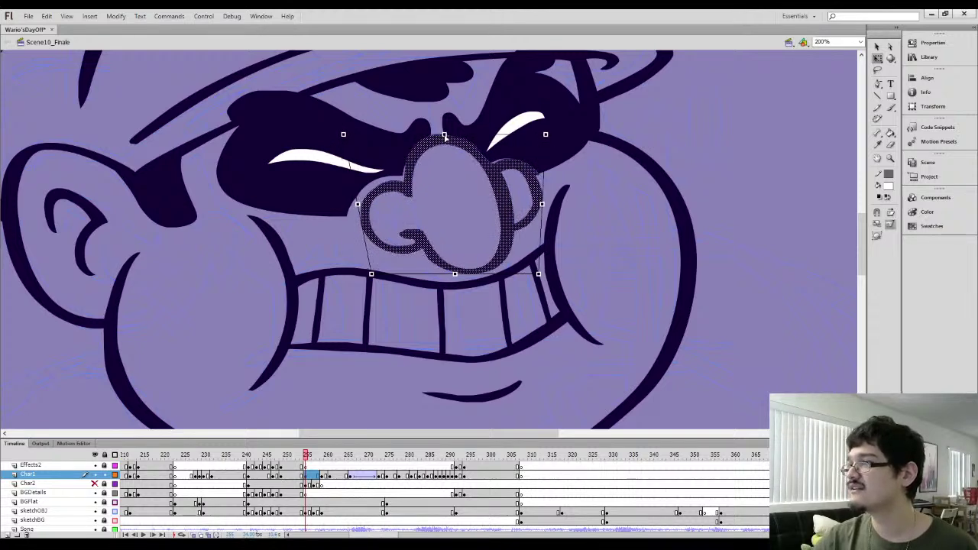
left_click_drag(371, 274, 350, 280)
left_click(329, 248)
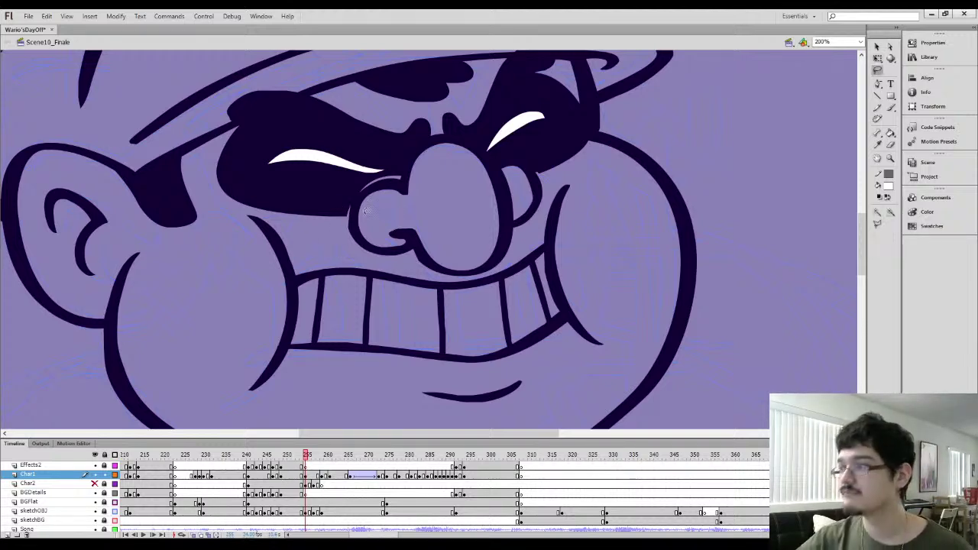
Zoom in and fill the crescent gap between the eye and nose dark
key("l")
key("ctrl+equal")
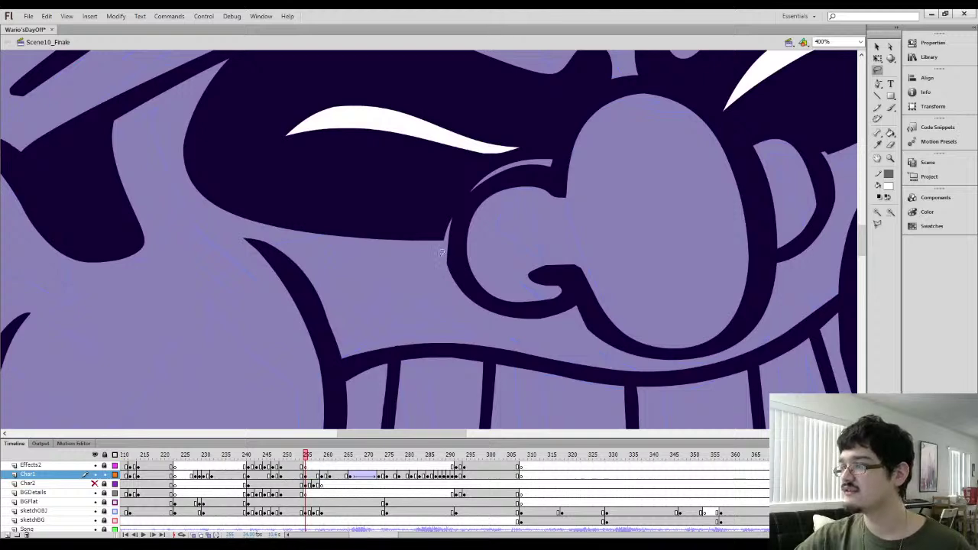
key("b")
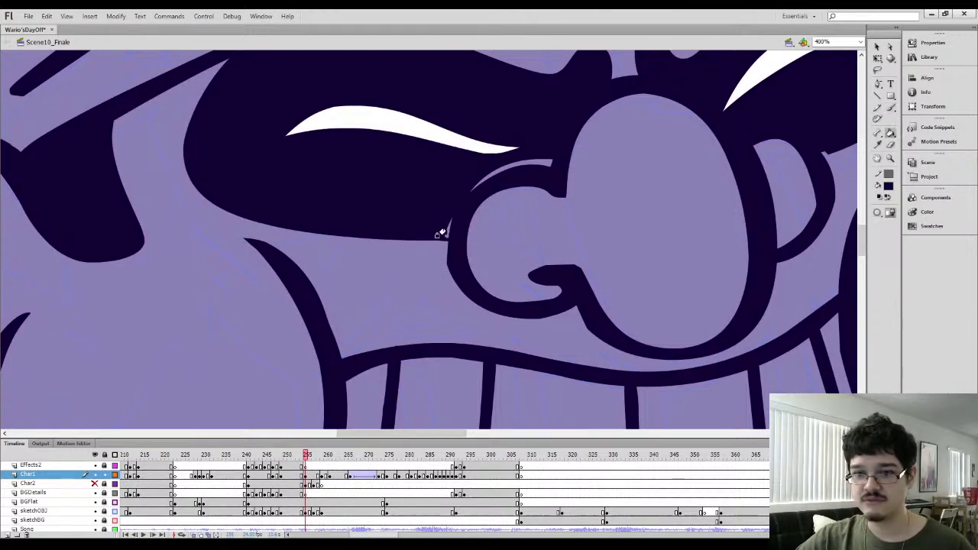
mouse_move(441, 227)
left_mouse_down()
mouse_move(435, 247)
mouse_move(396, 268)
left_mouse_up()
left_click(454, 206)
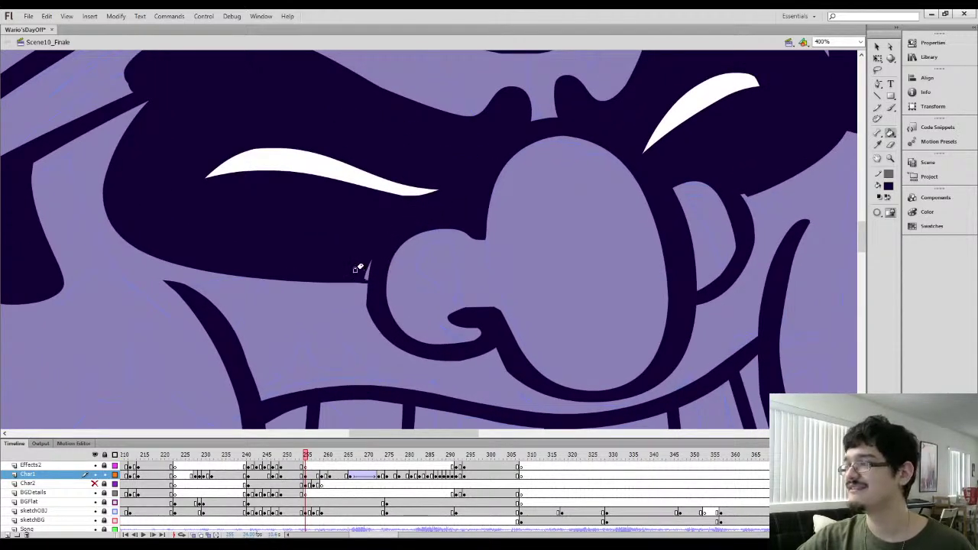
mouse_move(347, 290)
left_mouse_down()
mouse_move(333, 240)
mouse_move(336, 291)
mouse_move(344, 297)
mouse_move(333, 264)
mouse_move(353, 312)
left_mouse_up()
Lasso and delete the stray outline pieces left of and under the nose
key("e")
left_click_drag(367, 292, 325, 267)
key("l")
left_click_drag(280, 234, 330, 237)
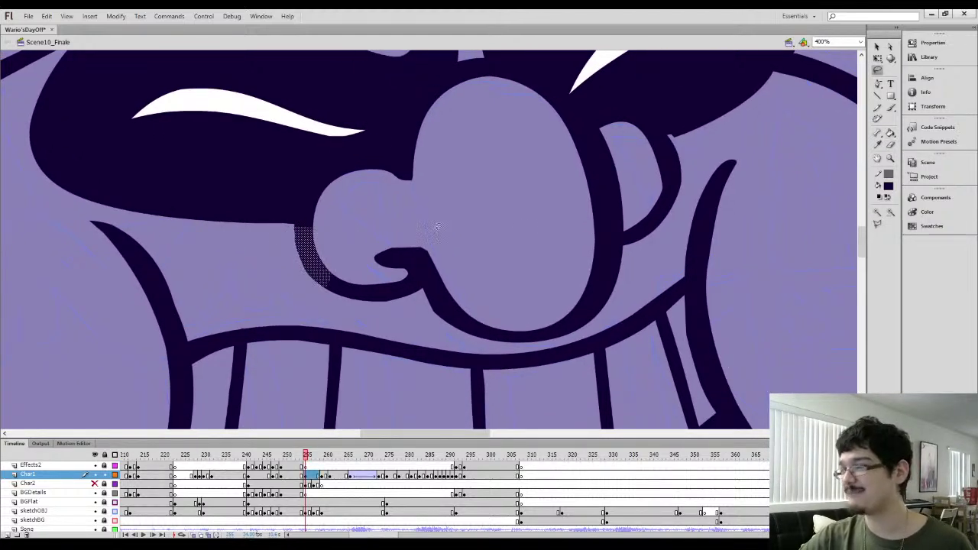
left_click(875, 48)
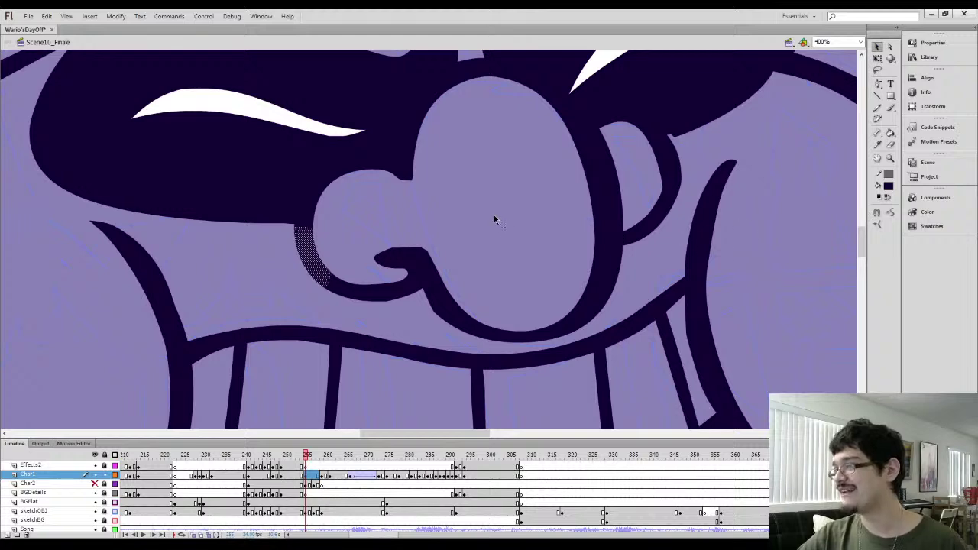
key("ctrl+shift+a")
key("l")
left_click_drag(374, 251, 435, 269)
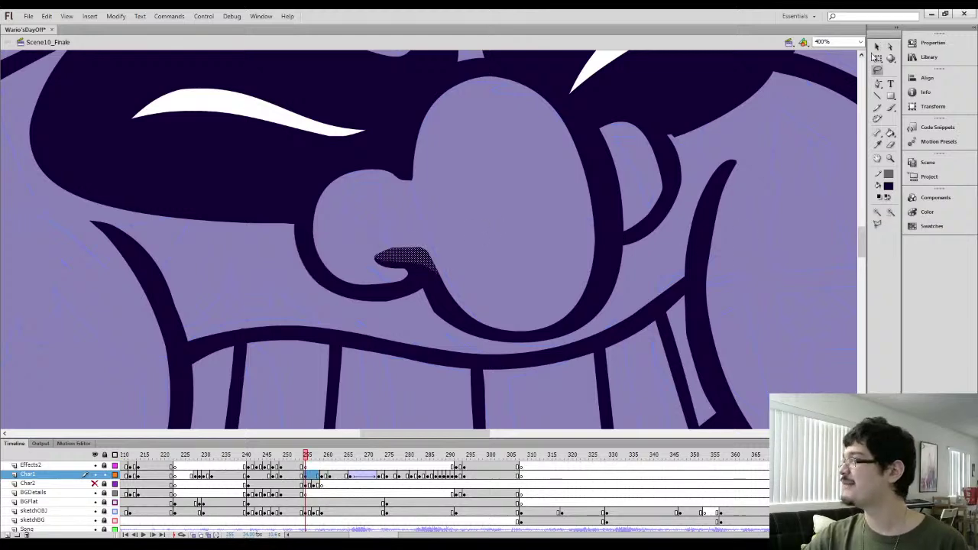
left_click(878, 47)
key("ctrl+shift+a")
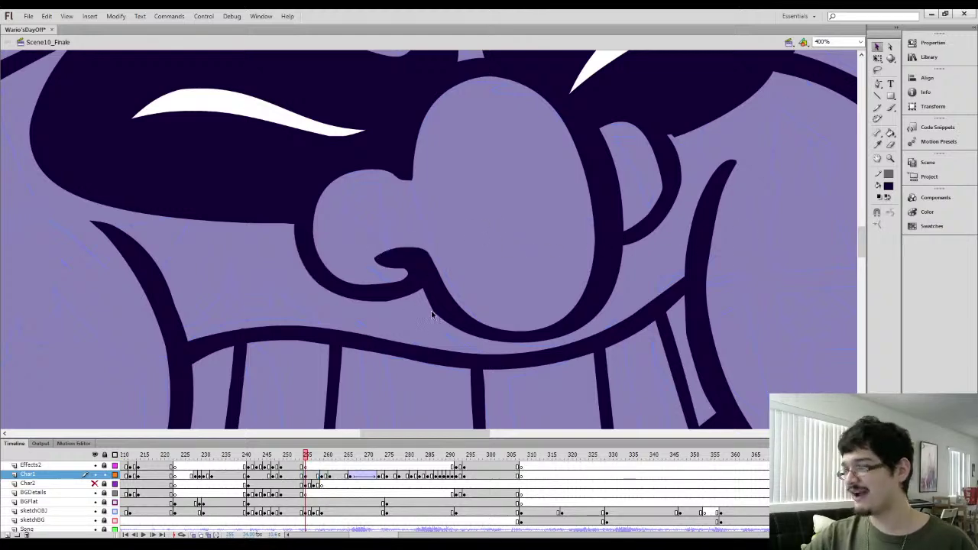
key("l")
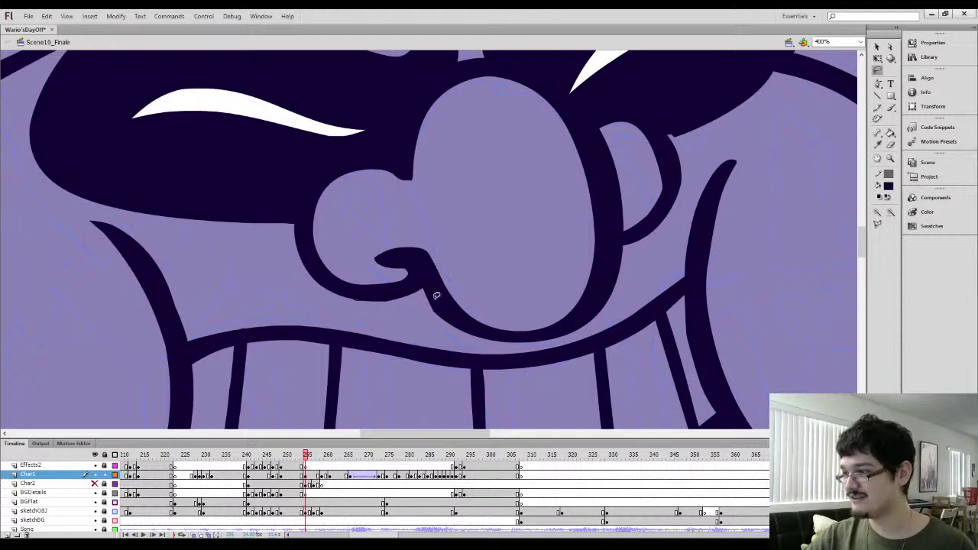
left_click_drag(476, 331, 394, 315)
key("Delete")
Pick up the dark outline colour and touch up the outline at the ear notch
key("i")
left_click(432, 277)
key("b")
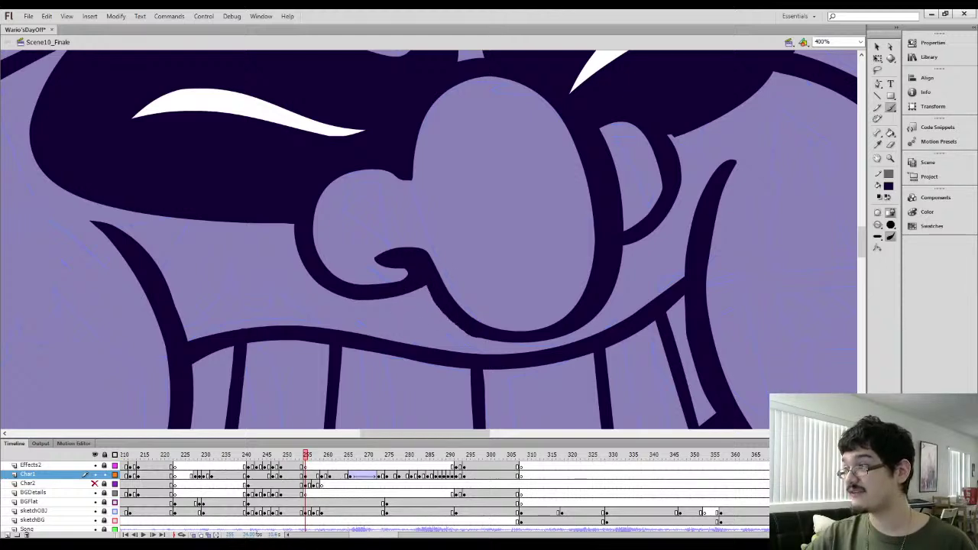
key("space")
left_click_drag(449, 308, 323, 356)
key("i")
left_click(544, 188)
key("b")
left_click_drag(544, 187, 539, 185)
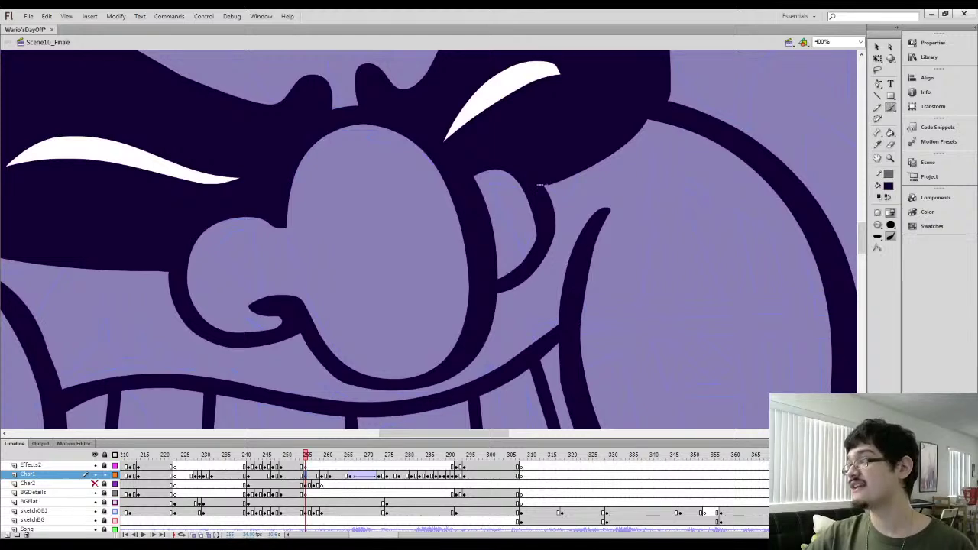
Thicken the lower cheek outline beside the nose, then zoom out to 200%
scroll(545, 189, "right", 4)
scroll(545, 189, "up", 3)
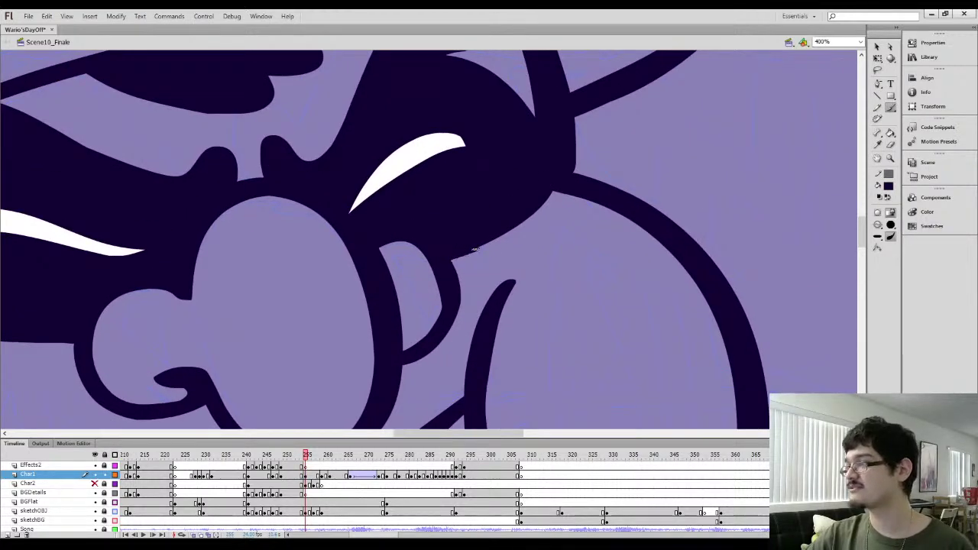
mouse_move(474, 249)
left_mouse_down()
mouse_move(535, 216)
mouse_move(553, 192)
mouse_move(538, 236)
left_mouse_up()
scroll(523, 216, "right", 2)
scroll(523, 216, "up", 3)
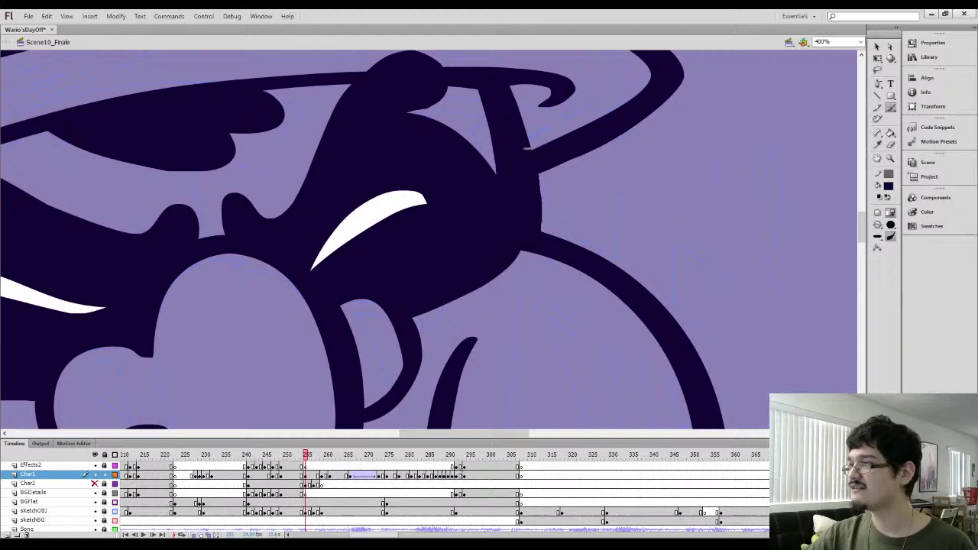
key("ctrl+minus")
scroll(474, 152, "down", 5)
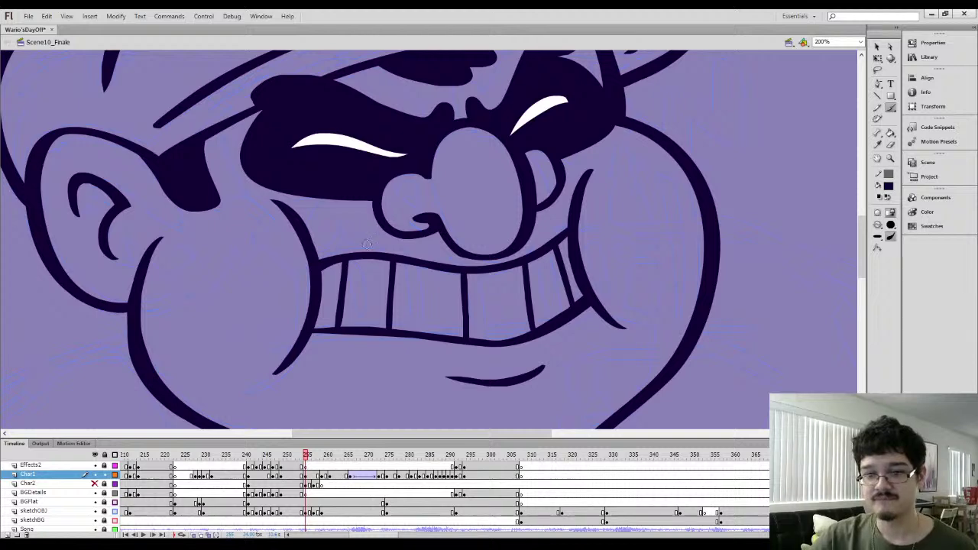
Sample the coloured frame's nose purple and paint a magenta highlight on the nose's lower right
key("comma")
key("i")
left_click(355, 149)
key("period")
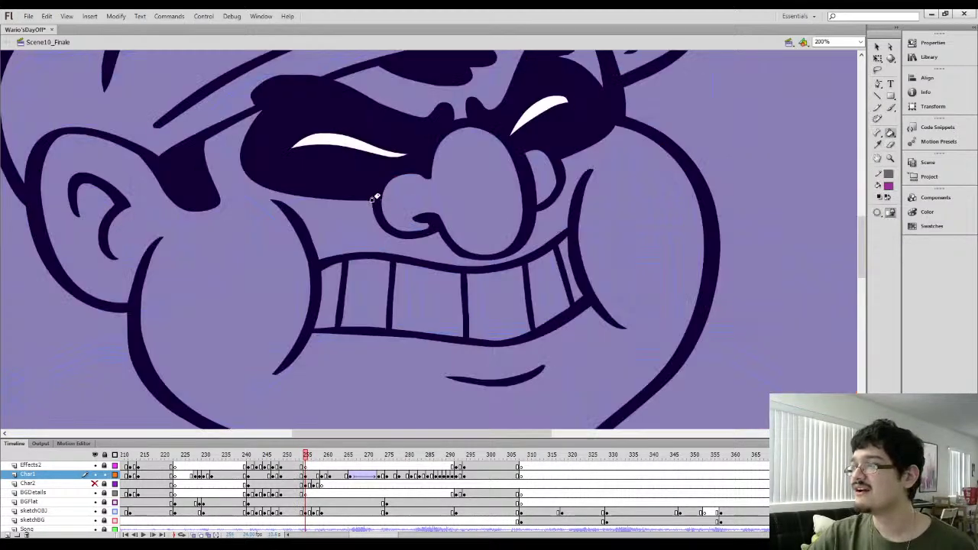
key("b")
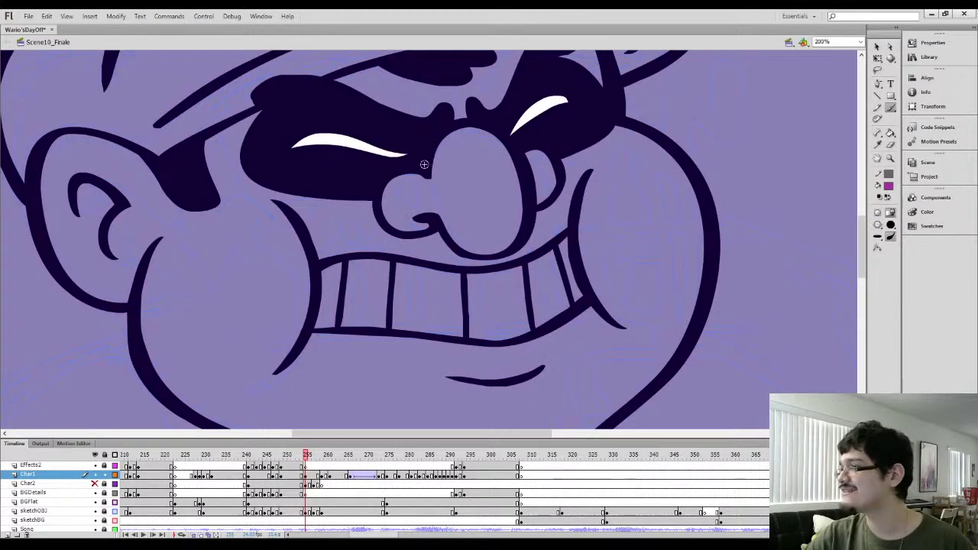
mouse_move(483, 145)
left_mouse_down()
mouse_move(525, 201)
mouse_move(472, 231)
mouse_move(457, 163)
mouse_move(474, 143)
left_mouse_up()
key("ctrl+z")
mouse_move(525, 213)
left_mouse_down()
mouse_move(486, 244)
mouse_move(459, 208)
mouse_move(465, 156)
mouse_move(518, 177)
left_mouse_up()
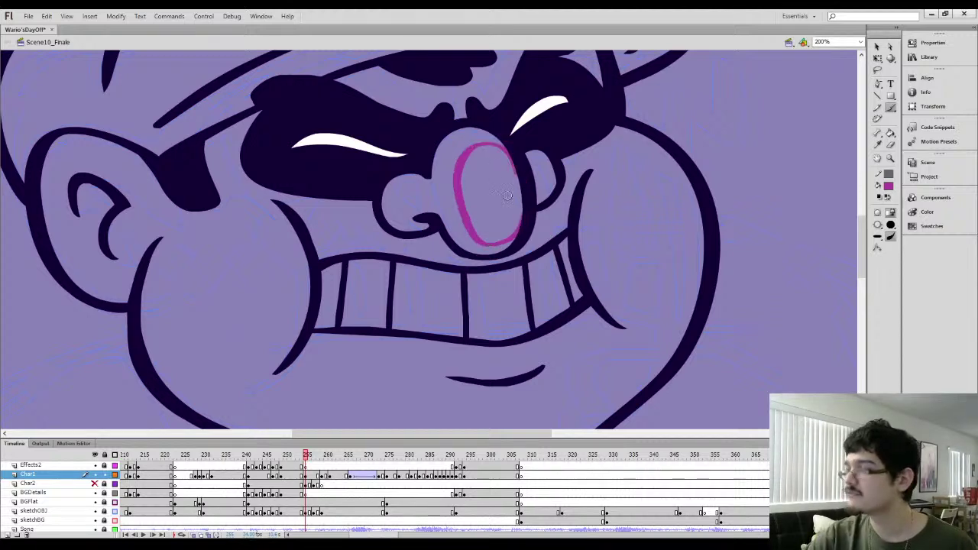
key("k")
left_click(492, 188)
Fill the rest of the nose and the right nostril darker purple, then compare at 100%
key("i")
left_click(341, 145)
key(".")
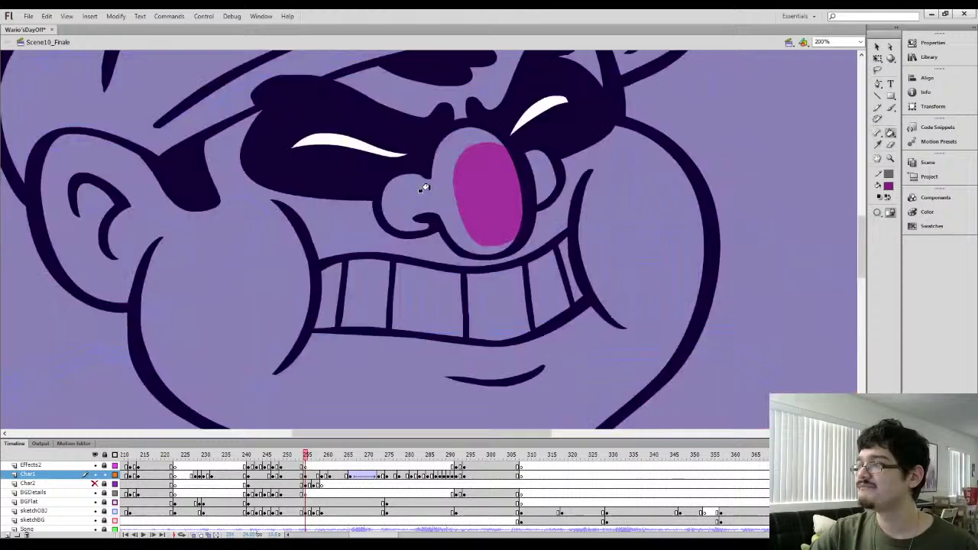
left_click(423, 191)
left_click(537, 171)
left_click_drag(471, 172, 465, 265)
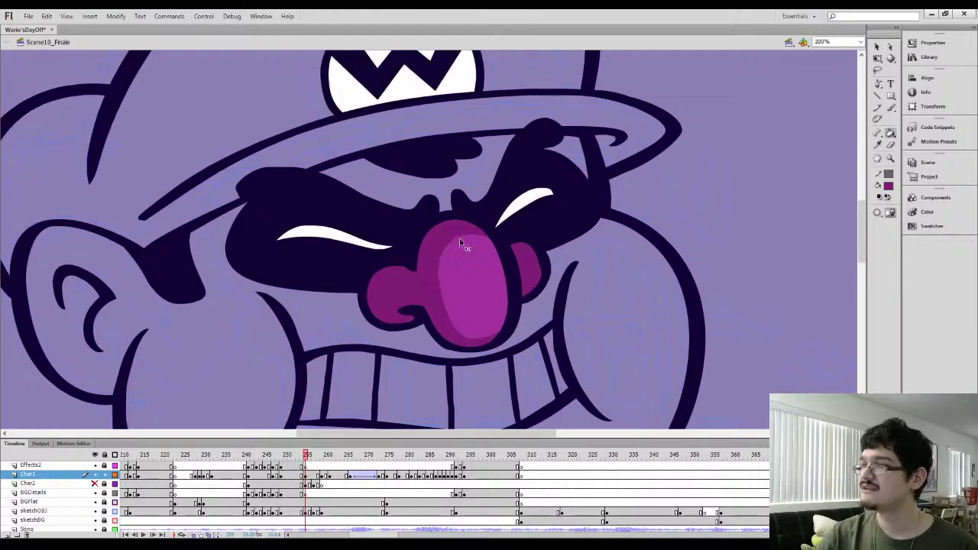
key("ctrl+minus")
key("comma")
key("comma")
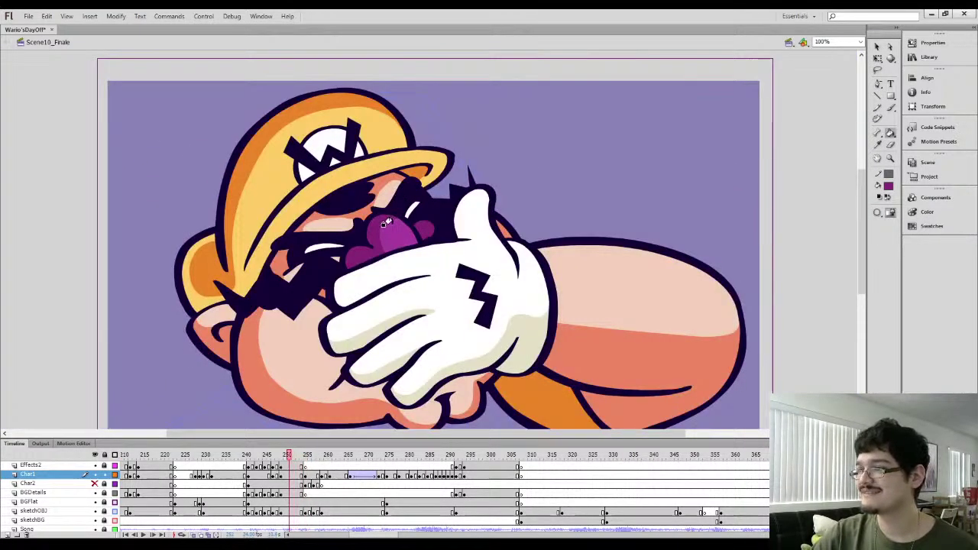
key("period")
key("period")
key("period")
key("period")
key("period")
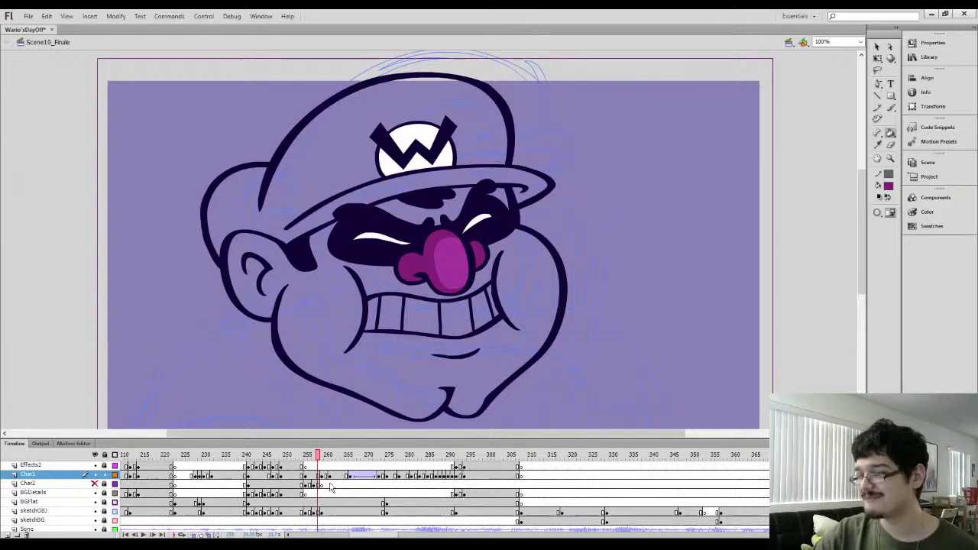
Select frame 257 on Char1, compare with the coloured frame, and undo two wrong-coloured tooth fills
left_click(314, 476)
key("comma")
key("comma")
key("comma")
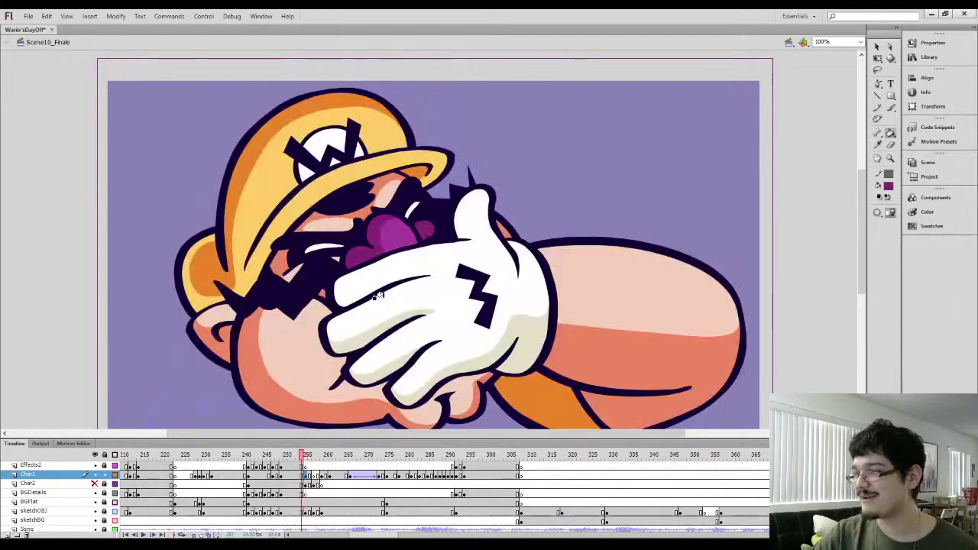
key("period")
key("comma")
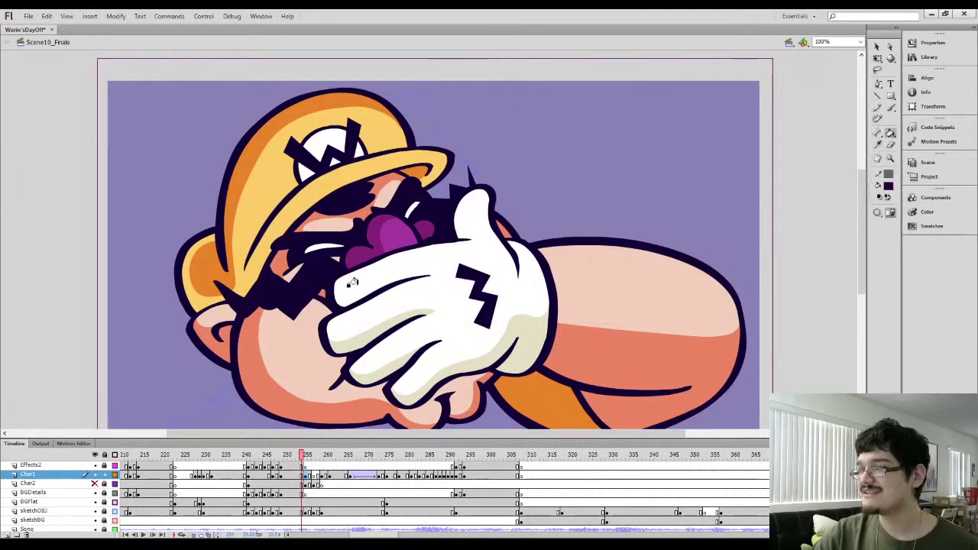
key("period")
left_click(373, 310)
left_click(388, 309)
key("ctrl+z")
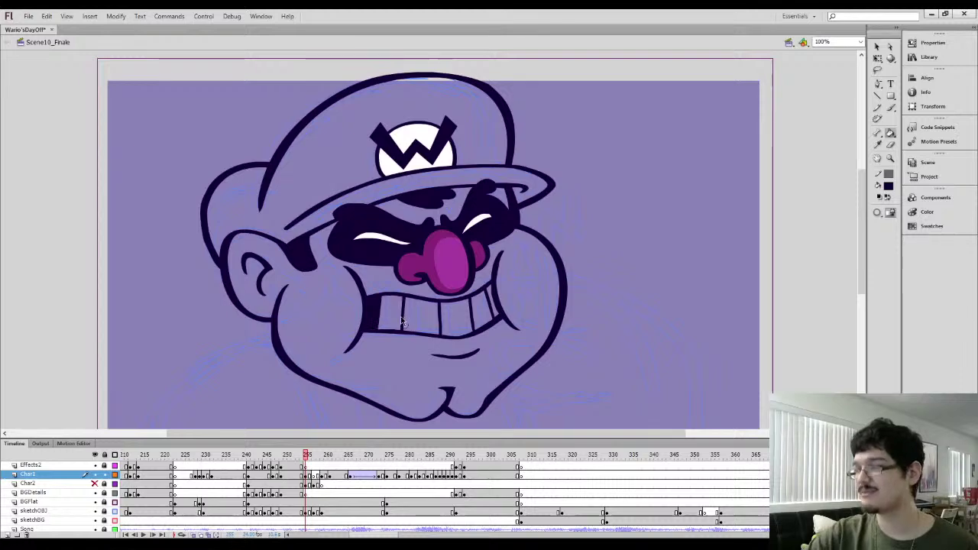
key("ctrl+z")
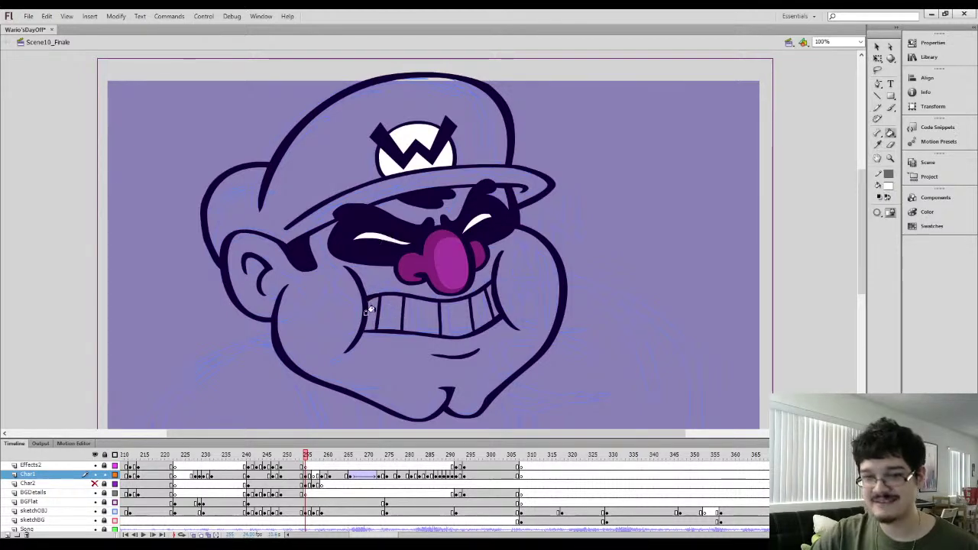
Fill the six teeth white from left to right and compare with the coloured drawing
left_click(374, 324)
left_click(383, 317)
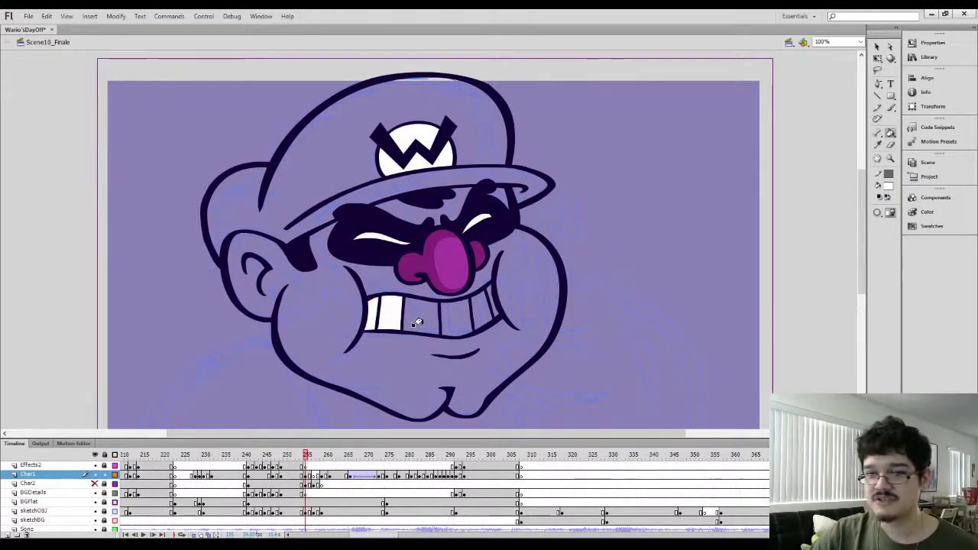
left_click(423, 315)
left_click(457, 314)
left_click(477, 310)
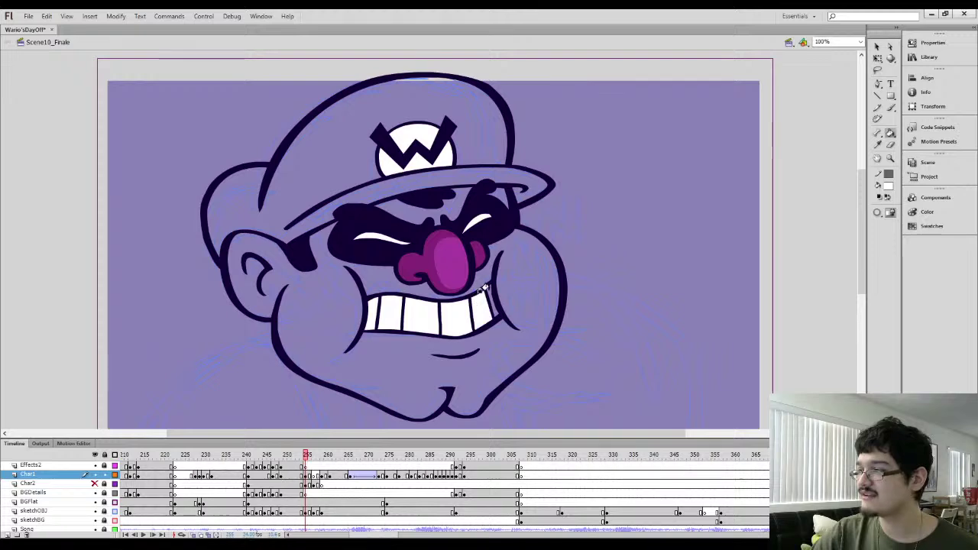
left_click(491, 299)
left_click_drag(405, 282, 434, 232)
key("comma")
key("period")
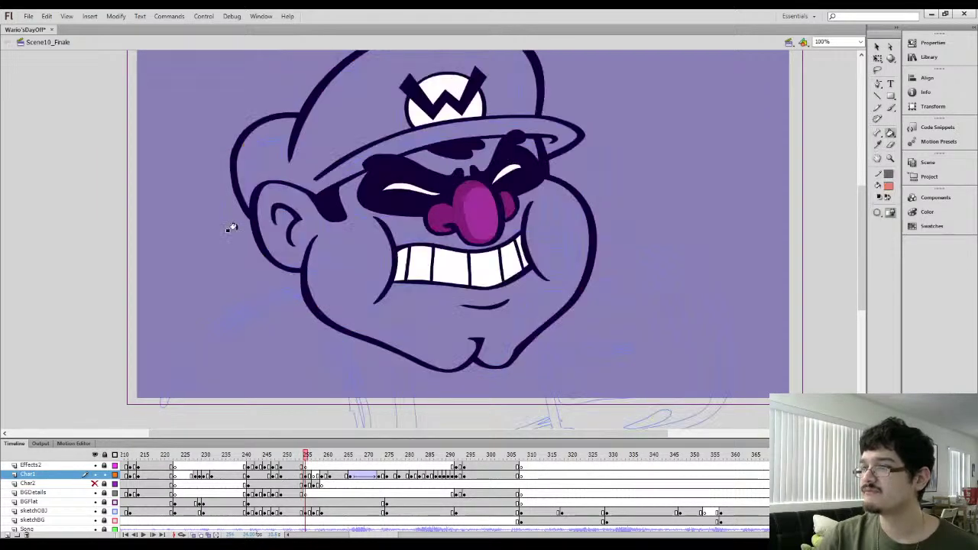
Paint the inside of the ear orange and redraw an orange line along the ear's edge
scroll(212, 234, "up", 3)
key("period")
key("period")
key("period")
key("comma")
key("comma")
key("comma")
key("comma")
key("comma")
key("comma")
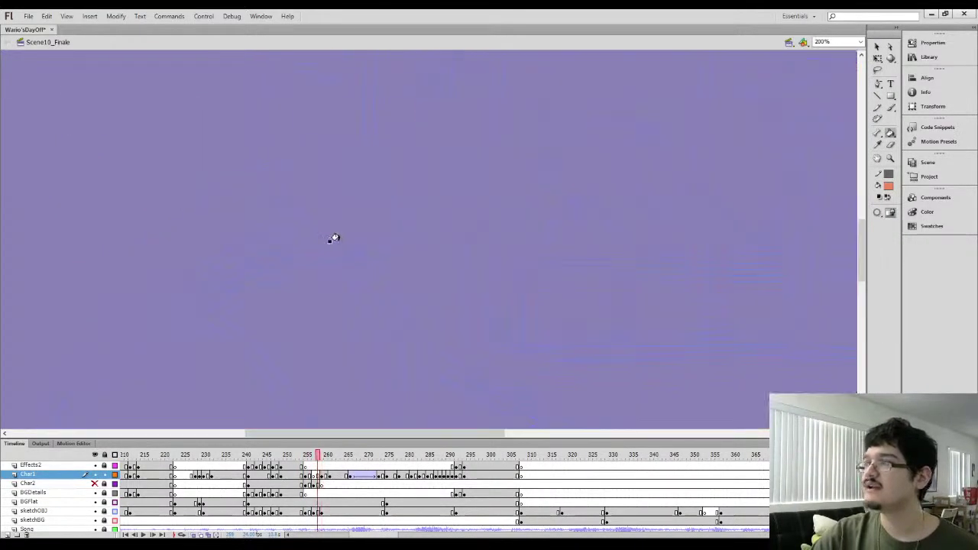
key("period")
key("period")
key("b")
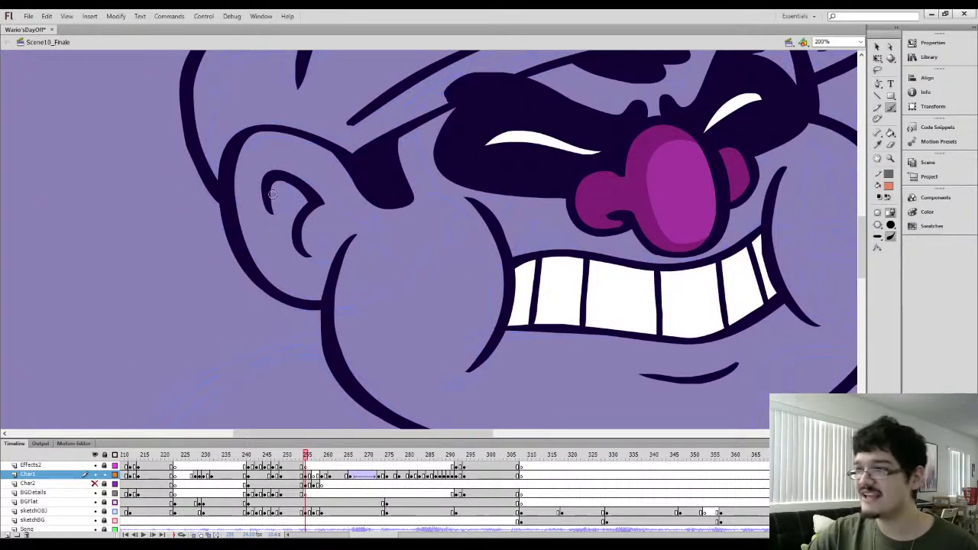
mouse_move(269, 186)
left_mouse_down()
mouse_move(295, 217)
mouse_move(280, 198)
left_mouse_up()
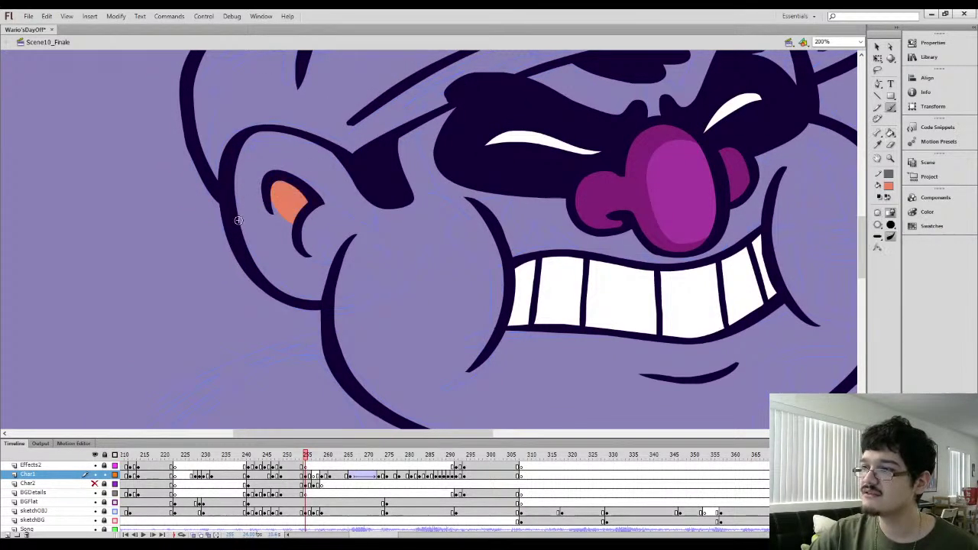
mouse_move(231, 217)
left_mouse_down()
mouse_move(273, 249)
mouse_move(327, 241)
mouse_move(340, 217)
mouse_move(338, 174)
left_mouse_up()
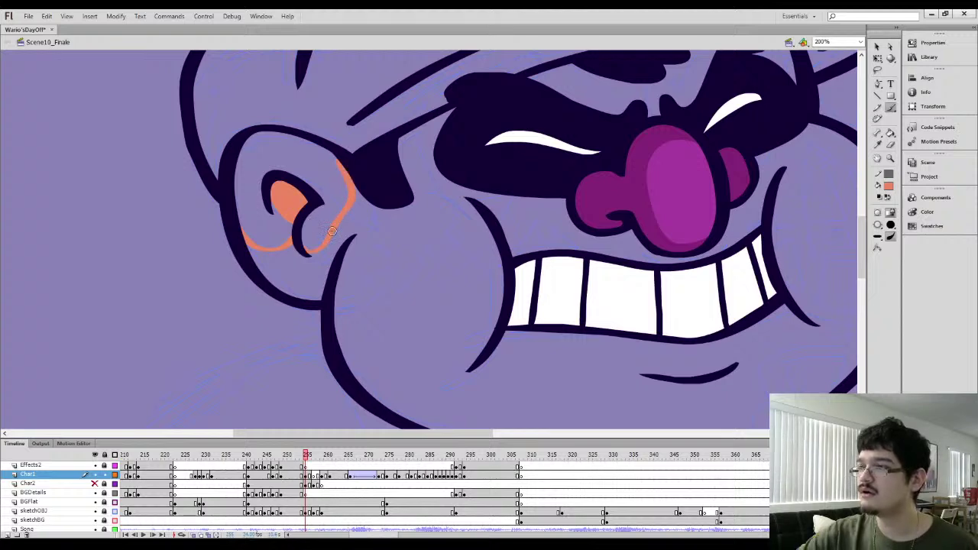
key("ctrl+z")
left_click_drag(301, 246, 351, 173)
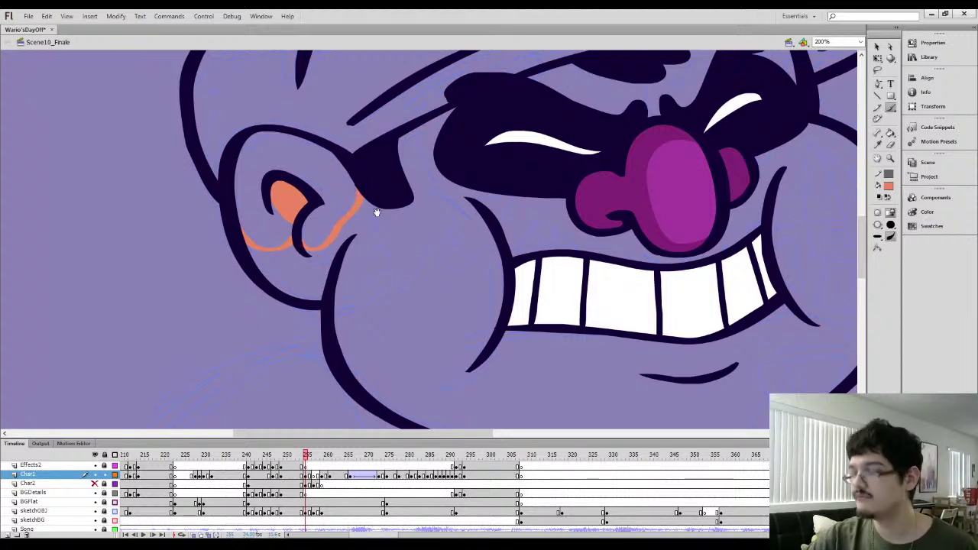
Brush closed orange loops on the left cheek, the right cheek and under the mouth
left_click_drag(377, 212, 296, 215)
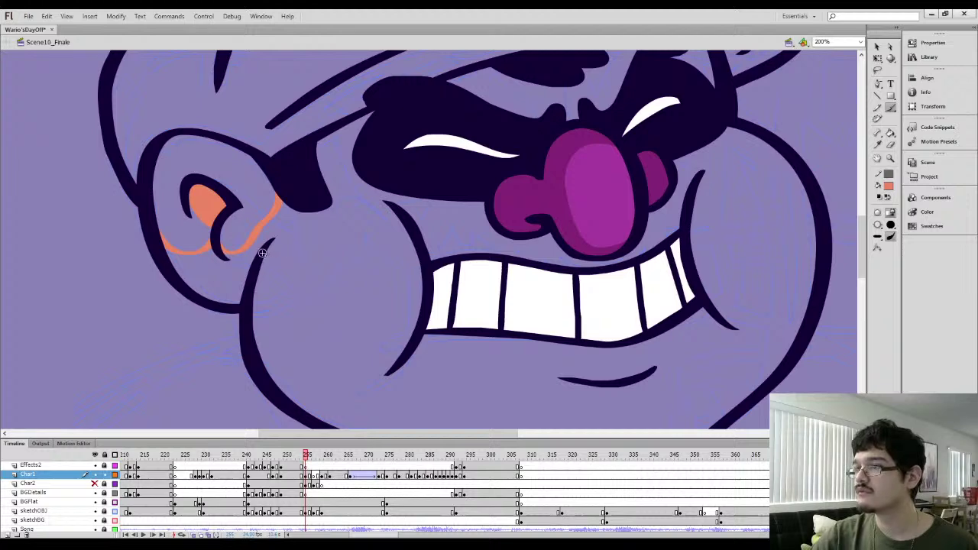
mouse_move(263, 253)
left_mouse_down()
mouse_move(292, 218)
mouse_move(347, 194)
mouse_move(390, 201)
mouse_move(326, 292)
left_mouse_up()
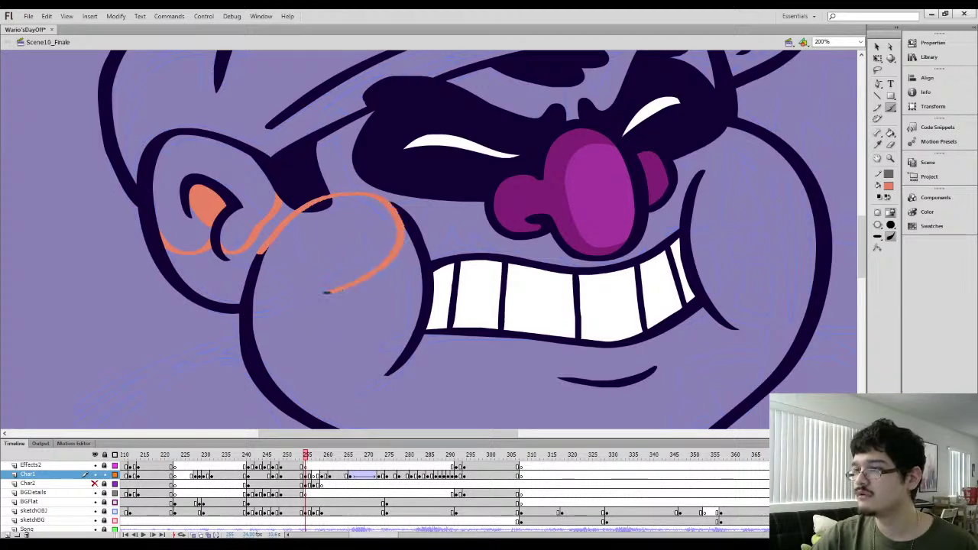
left_click_drag(262, 288, 273, 240)
left_click_drag(337, 194, 336, 193)
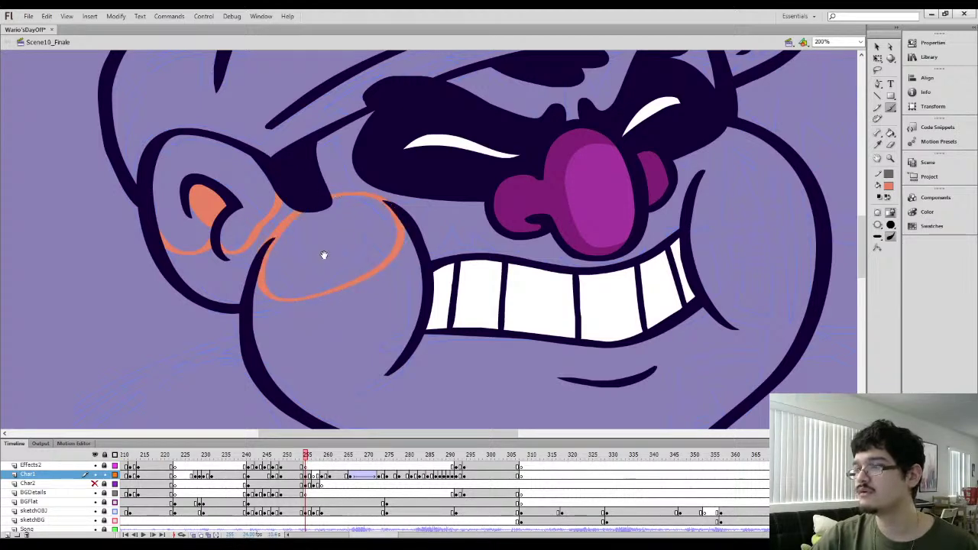
mouse_move(388, 279)
left_mouse_down()
mouse_move(316, 240)
mouse_move(249, 286)
left_mouse_up()
mouse_move(562, 181)
left_mouse_down()
mouse_move(571, 235)
mouse_move(554, 221)
mouse_move(555, 184)
left_mouse_up()
scroll(508, 271, "down", 3)
mouse_move(507, 271)
left_mouse_down()
mouse_move(530, 274)
mouse_move(468, 300)
mouse_move(432, 267)
mouse_move(500, 262)
left_mouse_up()
Bucket-fill the face skin orange
key("k")
left_click(372, 250)
mouse_move(352, 184)
left_mouse_down()
mouse_move(406, 256)
mouse_move(419, 307)
left_mouse_up()
Bucket-fill the forehead and the lower ear orange
left_click(436, 136)
key("ctrl+minus")
left_click(282, 275)
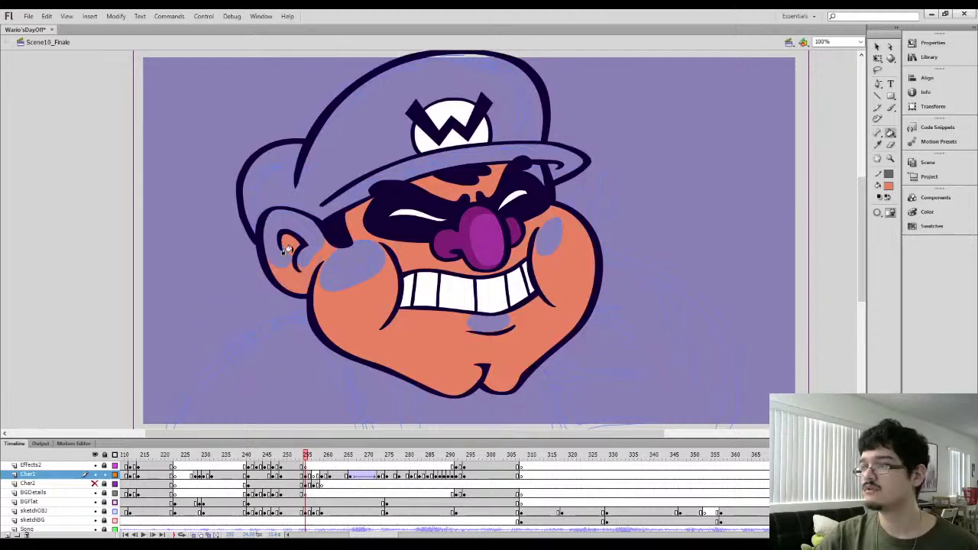
Sample the pale skin tone from the previous frame and fill both cheeks, chin and inner ear
key("comma")
key("i")
left_click(326, 303)
key("period")
left_click(348, 266)
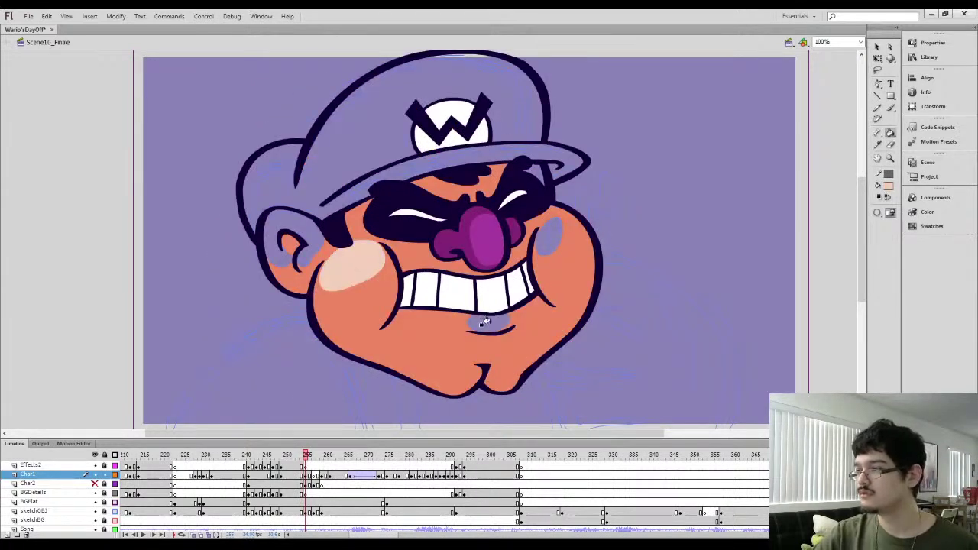
left_click(484, 321)
left_click(536, 236)
left_click(300, 233)
Sample the orange from the cap in the hand-over-face frame
key("b")
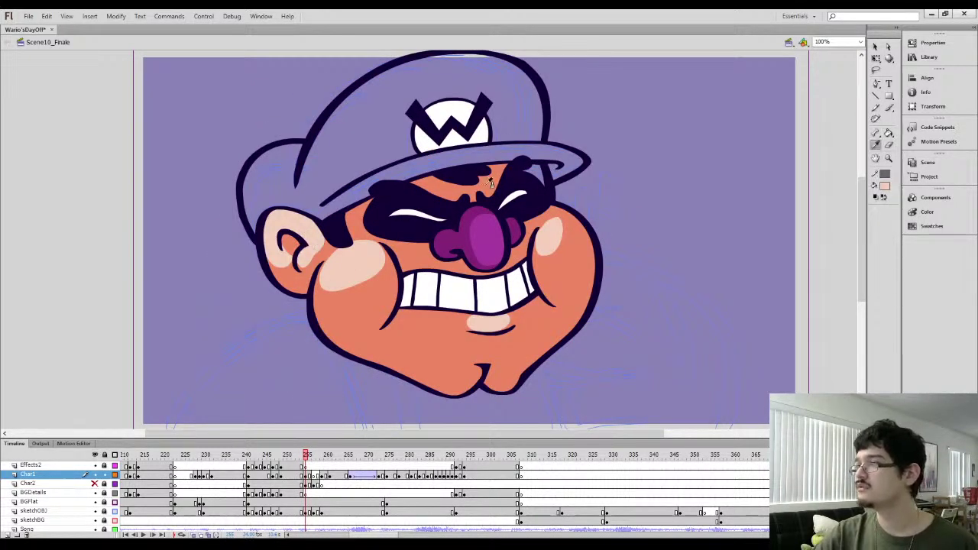
left_click_drag(529, 170, 533, 134)
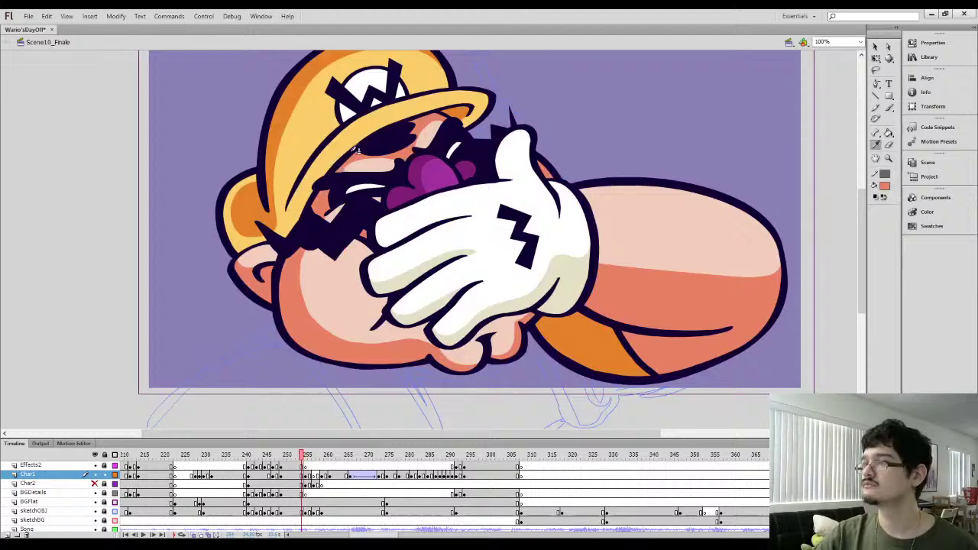
key(".")
key(".")
key(".")
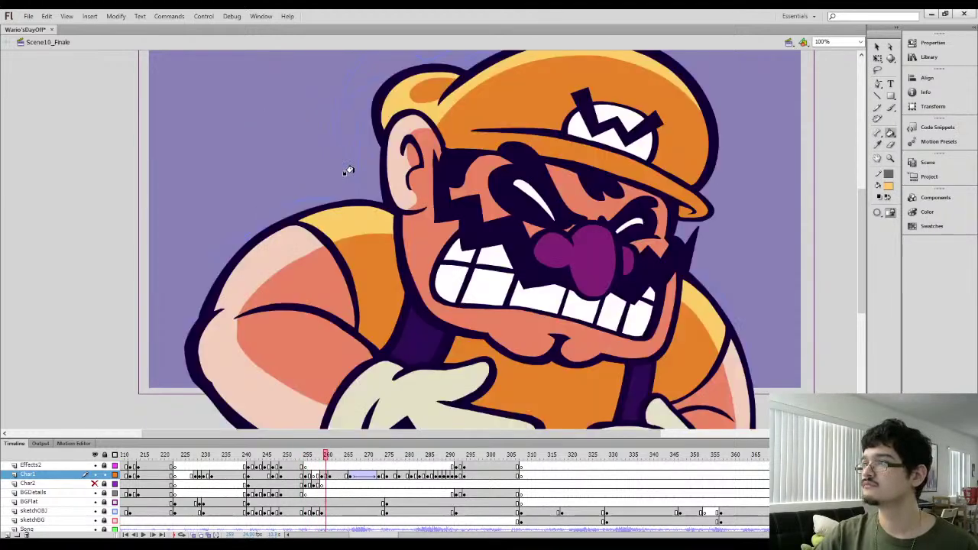
key("comma")
key("comma")
key("comma")
key("comma")
key("comma")
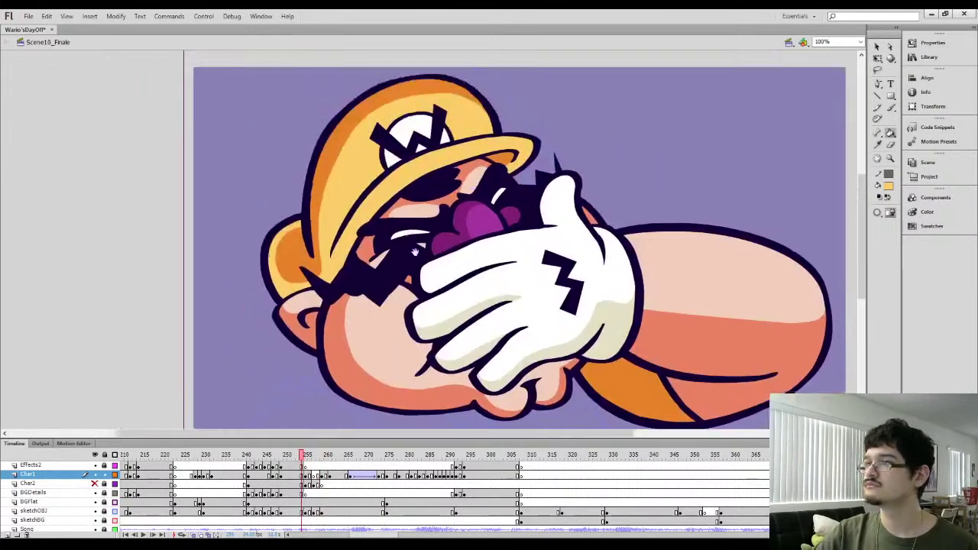
key("b")
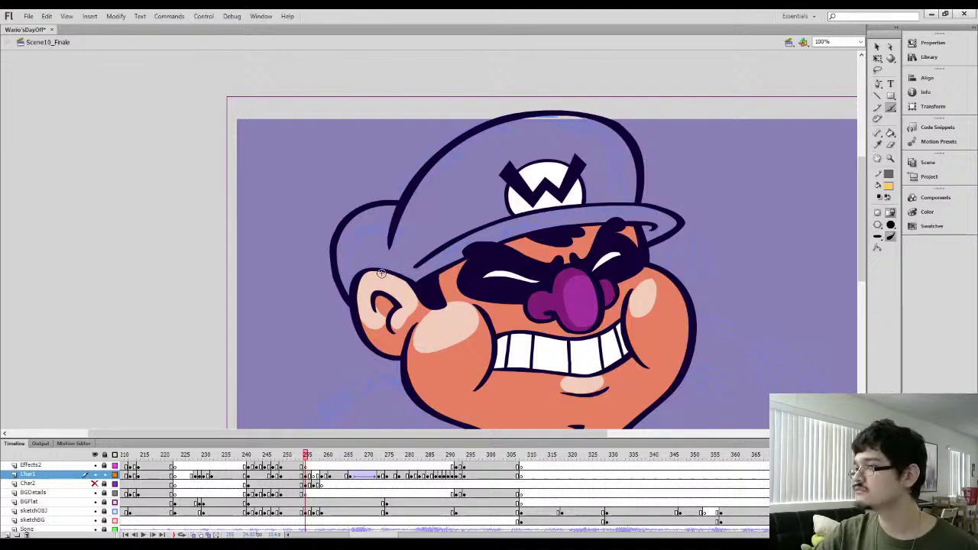
key("comma")
key("i")
left_click(367, 205)
key("comma")
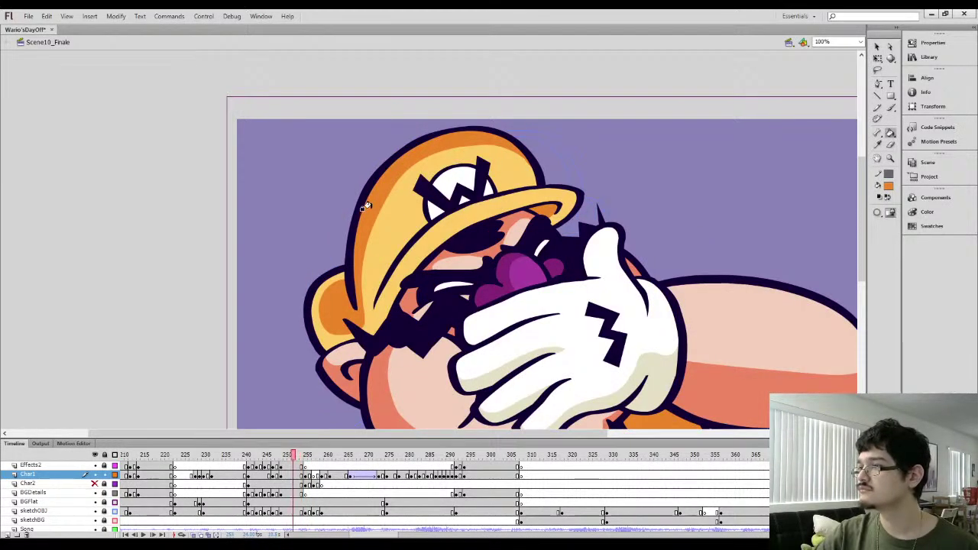
Step back and forth through the open-mouth, hand-over-face and grinning poses to compare them
key("comma")
key("comma")
key("comma")
key("comma")
key("comma")
key("comma")
key("comma")
key("comma")
key("comma")
key("comma")
key("comma")
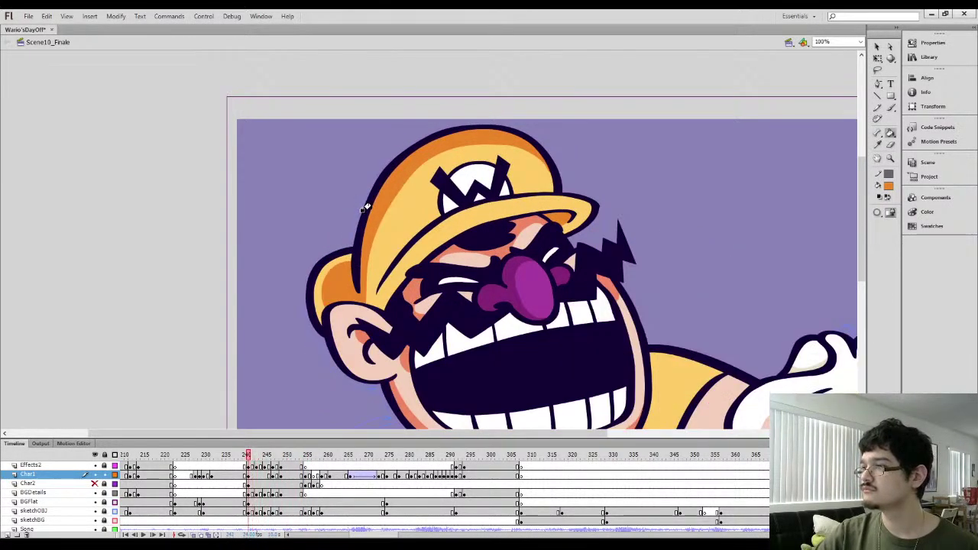
key("period")
key("period")
key("period")
key("period")
key("period")
key("period")
key("period")
key("period")
key("period")
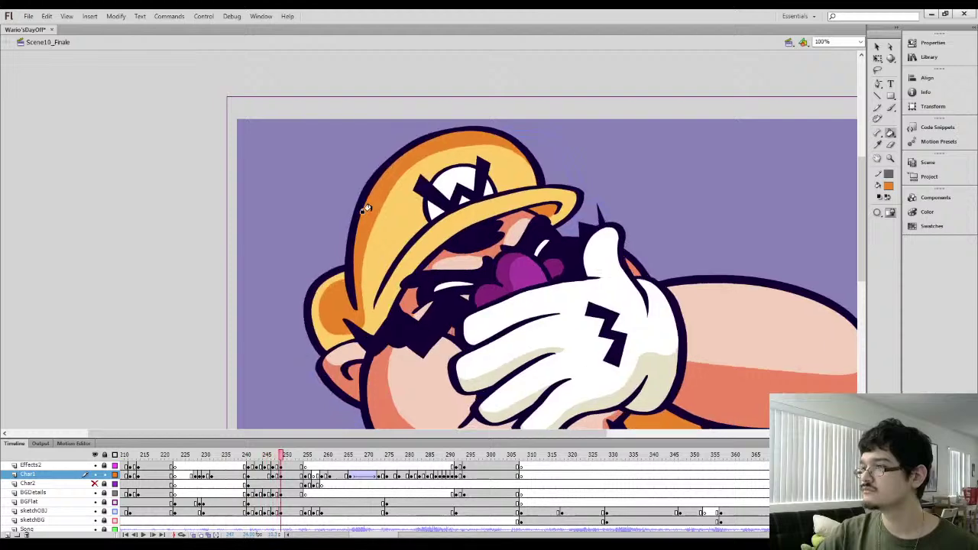
key("period")
key("period")
key("period")
key("period")
key("period")
key("period")
key("b")
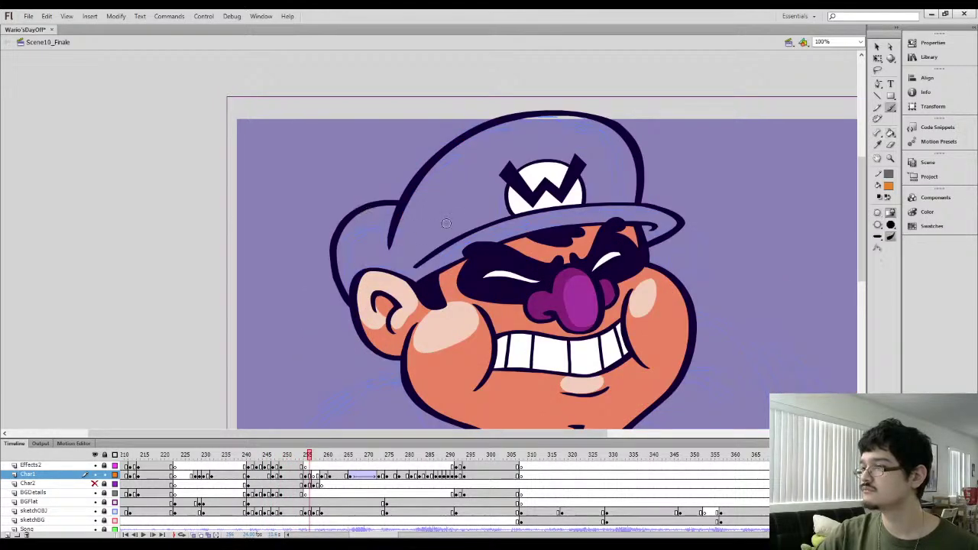
key("comma")
key("period")
key("period")
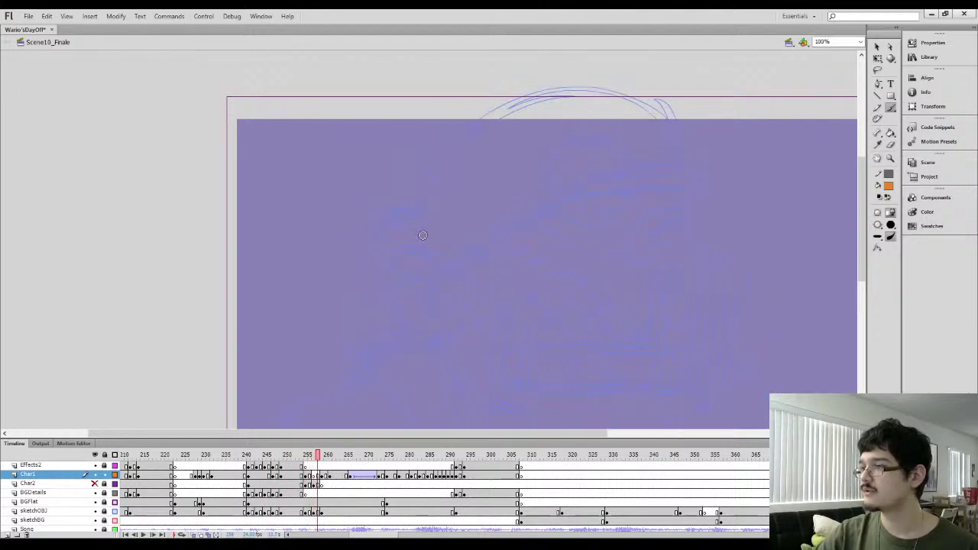
key("period")
key("comma")
key("comma")
key("comma")
key("comma")
key("period")
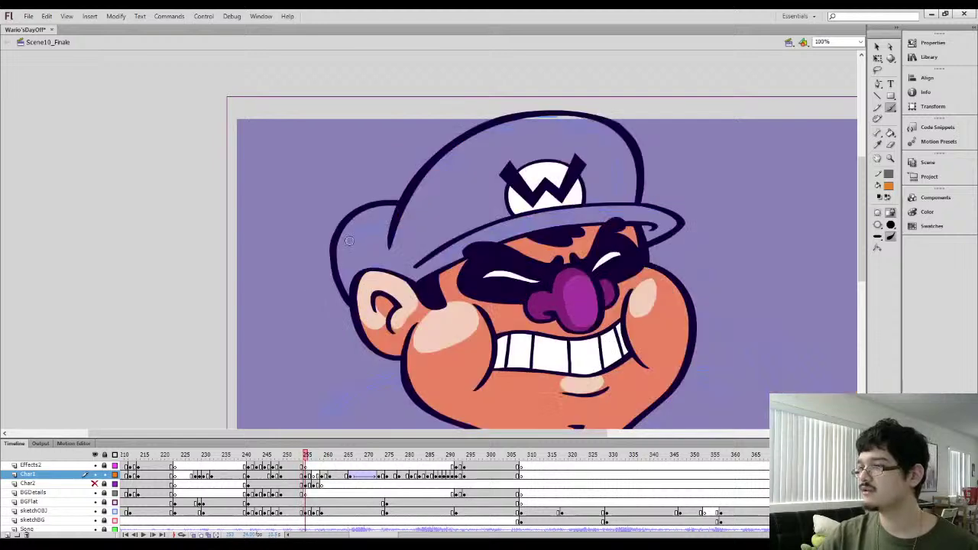
Zoom out to 50%, then return to the grinning face and zoom in to 200%
key("ctrl+equal")
left_click_drag(298, 313, 376, 231)
key("ctrl+minus")
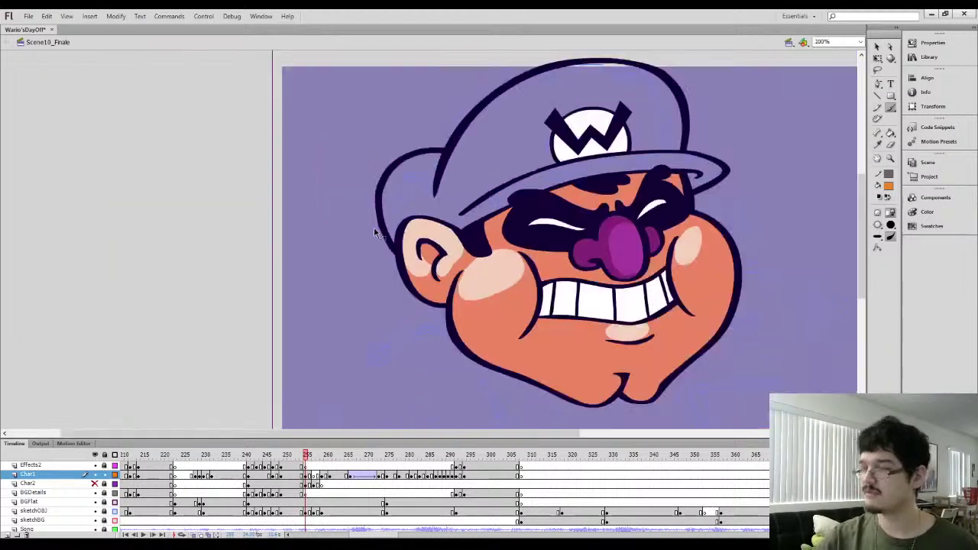
key("ctrl+minus")
key("period")
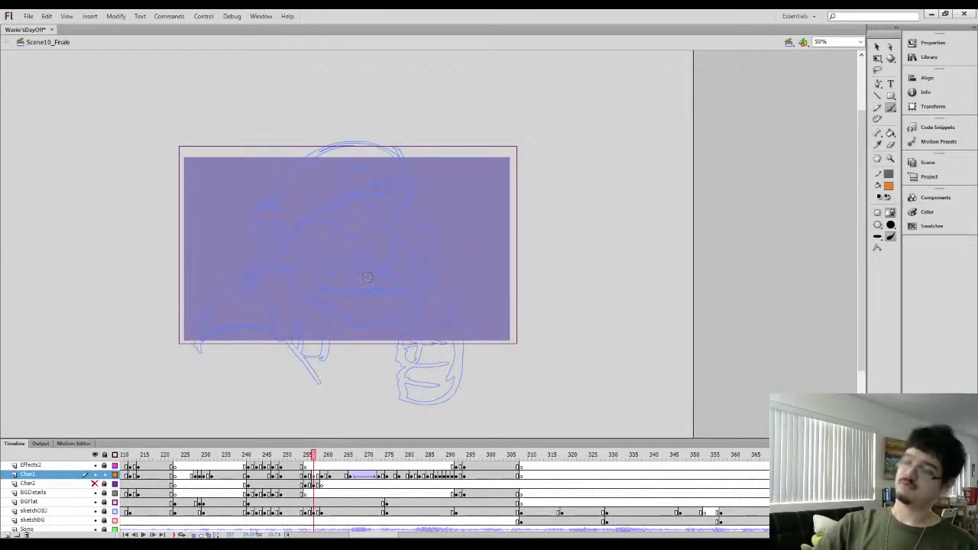
key("comma")
key("comma")
key("period")
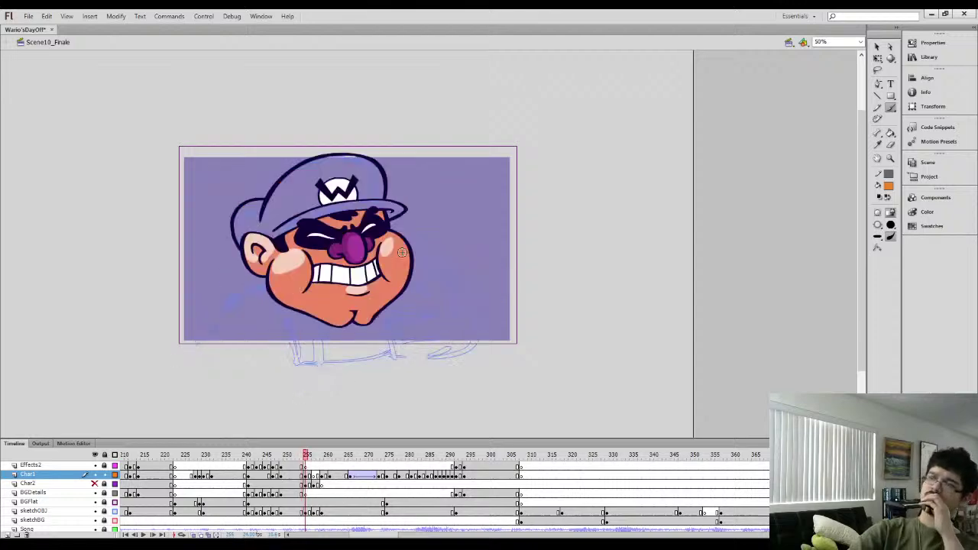
key("comma")
key("period")
scroll(318, 247, "up", 2)
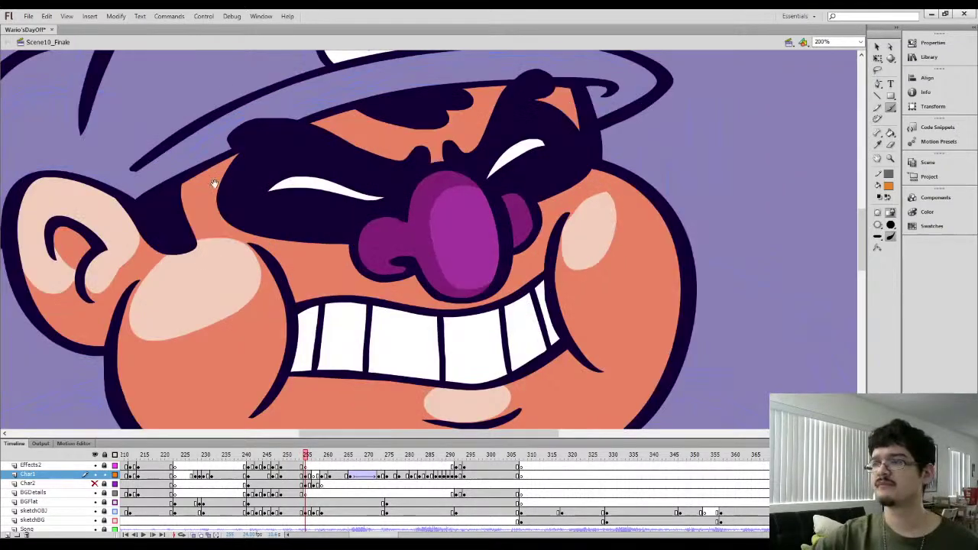
Erase the stray outline section beside the left ear and lasso the leftover piece
left_click_drag(215, 183, 291, 246)
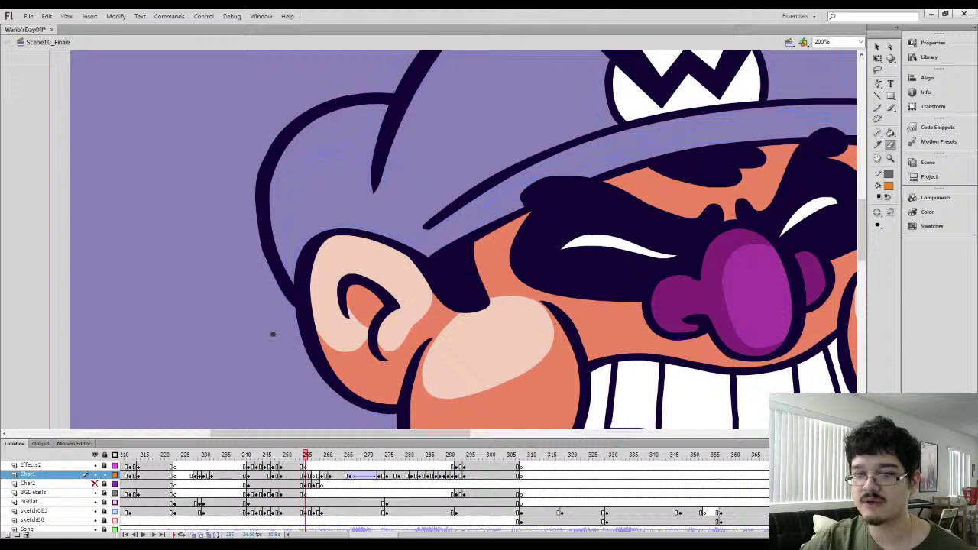
mouse_move(274, 335)
left_mouse_down()
mouse_move(289, 268)
mouse_move(293, 330)
mouse_move(293, 244)
mouse_move(292, 318)
mouse_move(304, 222)
left_mouse_up()
mouse_move(290, 273)
left_mouse_down()
mouse_move(293, 282)
mouse_move(307, 226)
mouse_move(312, 254)
mouse_move(297, 243)
left_mouse_up()
key("l")
left_click(877, 48)
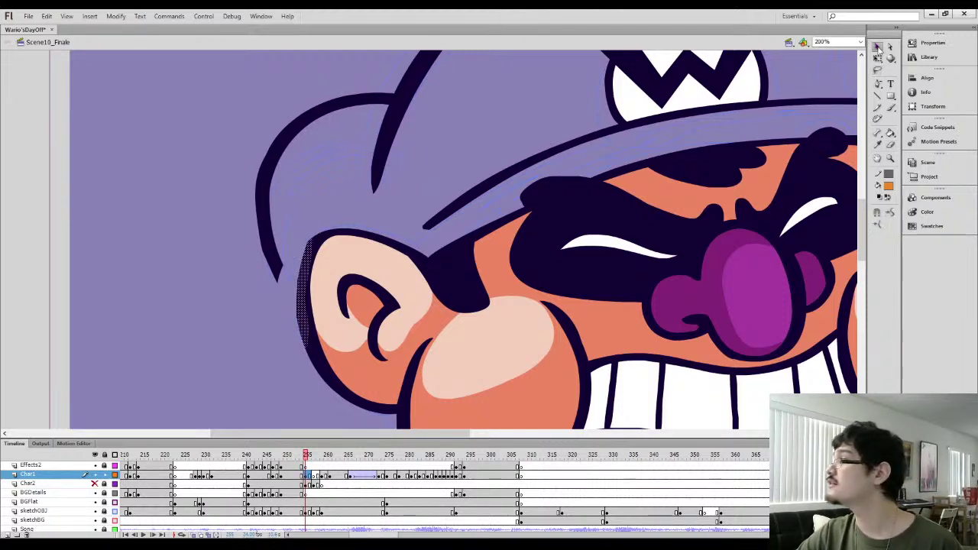
Smooth the leftover ear outline and erase a cut through the cap line
left_click(892, 216)
left_click(327, 163)
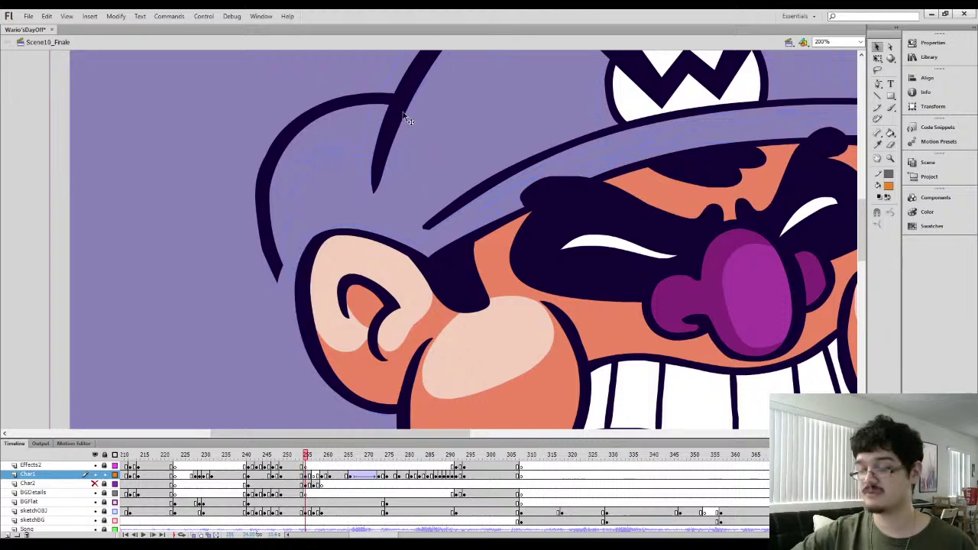
key("e")
left_click_drag(380, 111, 397, 70)
key("space")
left_click_drag(396, 69, 389, 192)
mouse_move(375, 238)
left_mouse_down()
mouse_move(368, 308)
mouse_move(361, 285)
mouse_move(421, 149)
mouse_move(413, 232)
left_mouse_up()
key("ctrl+z")
Select the cap's left curve and move, shrink and squash it to sit above the ear
key("l")
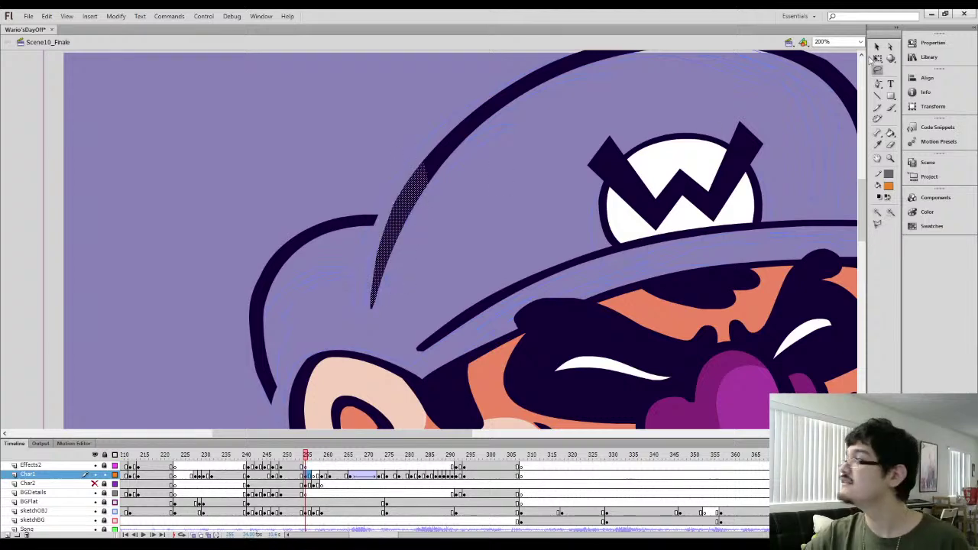
key("v")
left_click(411, 275)
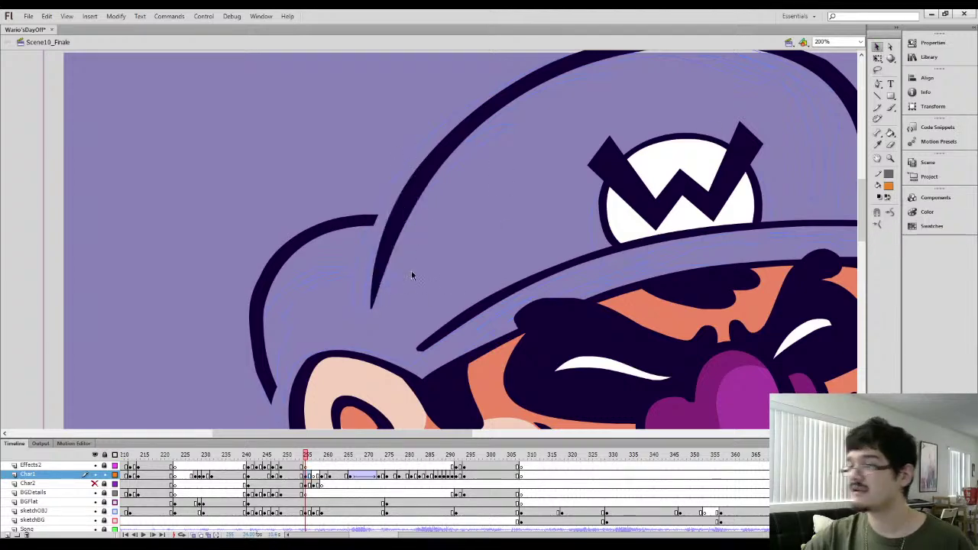
key("l")
mouse_move(236, 345)
left_mouse_down()
mouse_move(226, 233)
mouse_move(237, 344)
left_mouse_up()
key("v")
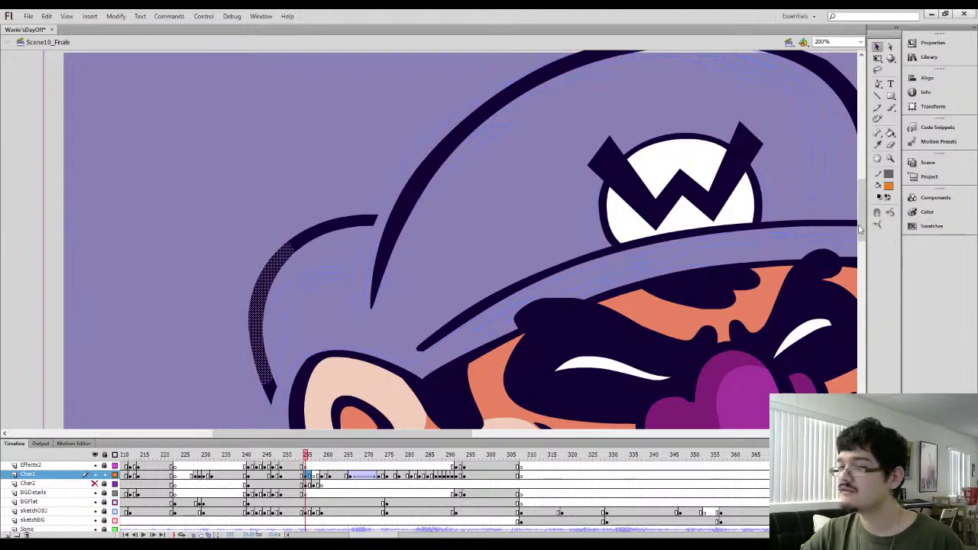
key("q")
left_click_drag(311, 248, 323, 254)
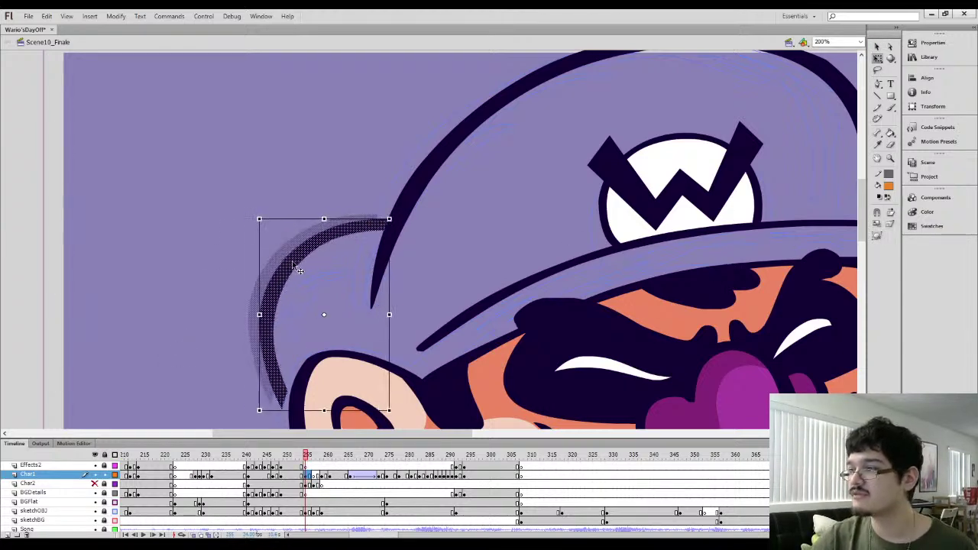
left_click_drag(260, 413, 280, 391)
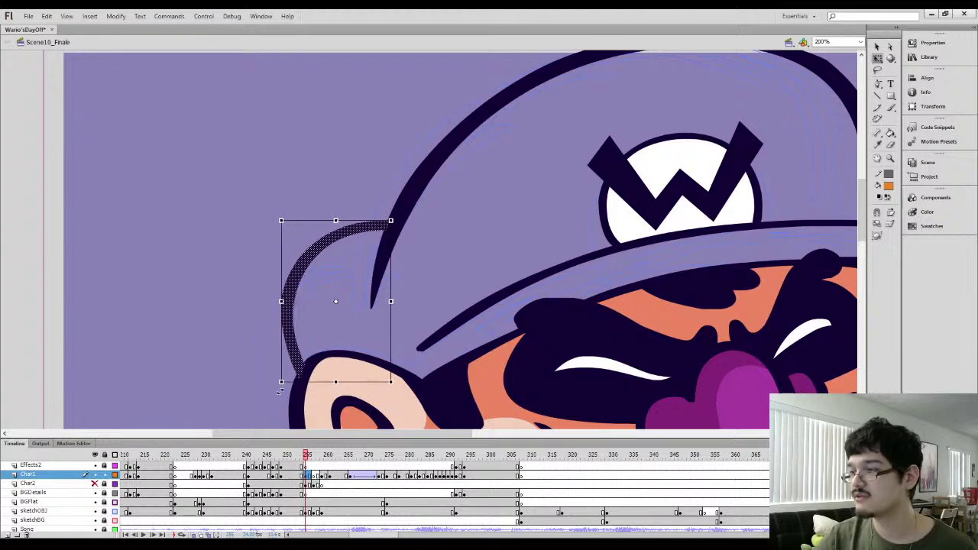
left_click_drag(300, 347, 292, 349)
left_click_drag(328, 222, 328, 249)
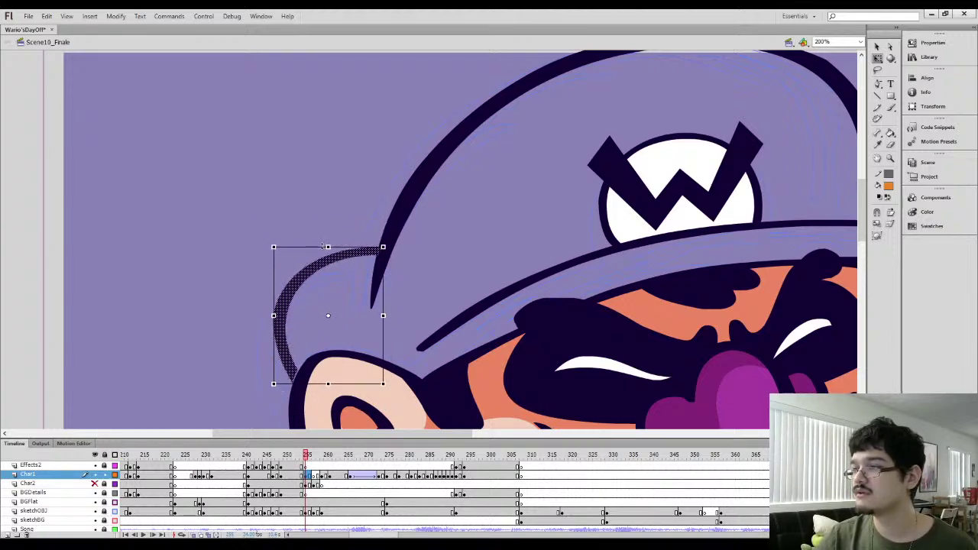
Deselect the curve, compare with the previous frame, and zoom in on the cap's left edge
key("ctrl+1")
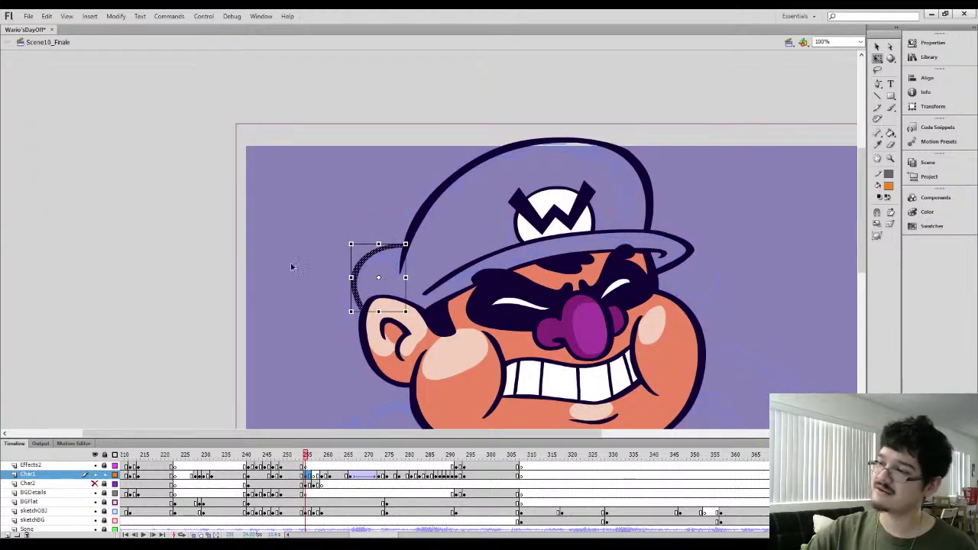
left_click(286, 289)
key("comma")
key("period")
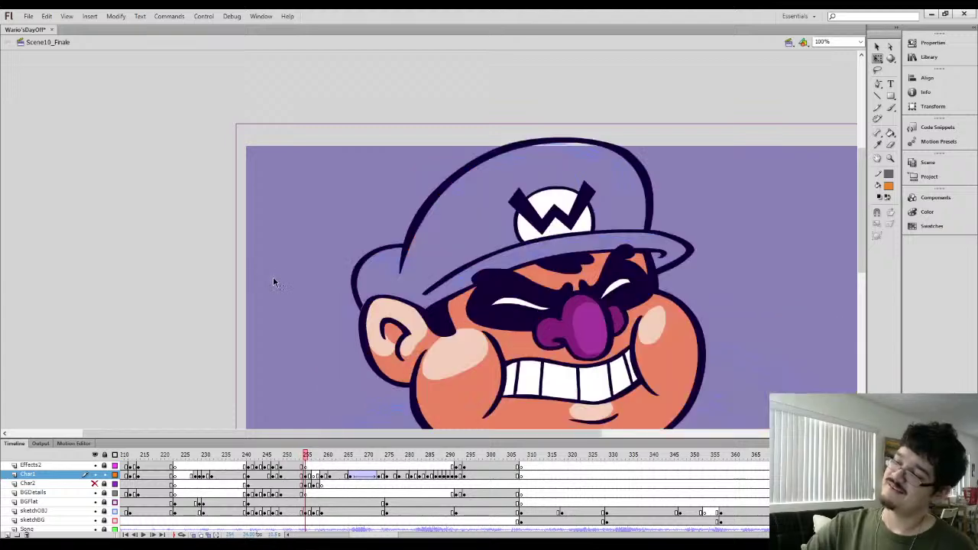
key("ctrl+equal")
left_click_drag(261, 302, 284, 255)
key("b")
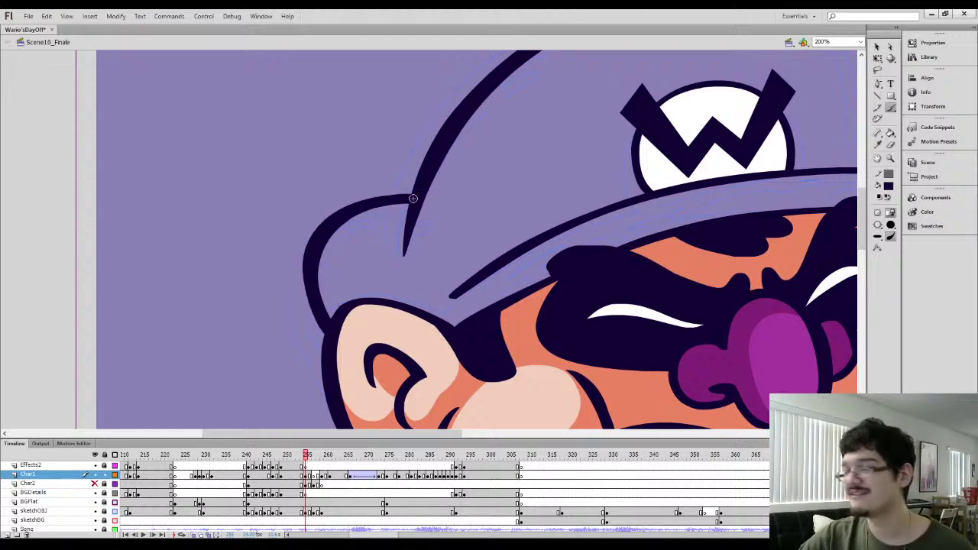
Sample yellow from the hand-over-face frame and brush a yellow loop along the cap's left edge
mouse_move(409, 231)
left_mouse_down()
mouse_move(351, 254)
mouse_move(342, 275)
left_mouse_up()
key("ctrl+minus")
key("comma")
key("i")
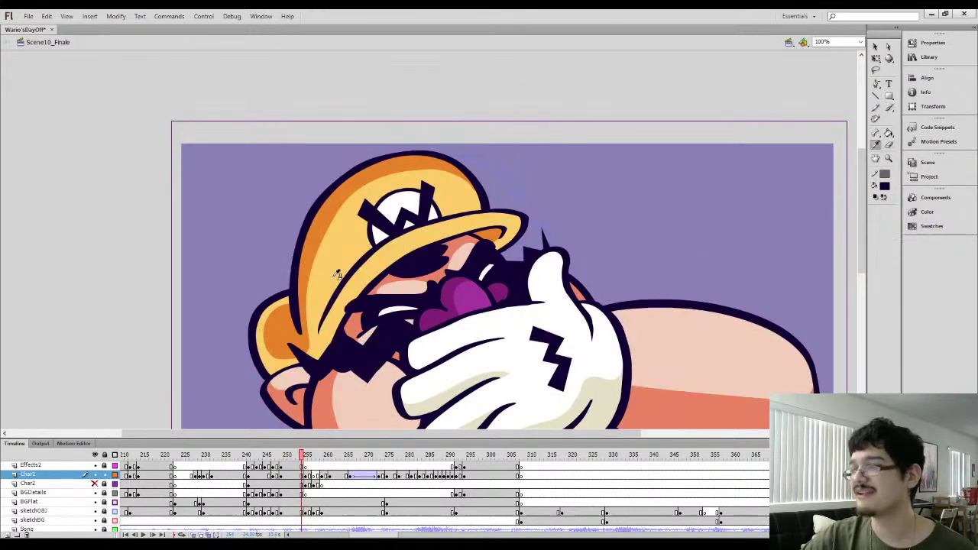
key("period")
key("b")
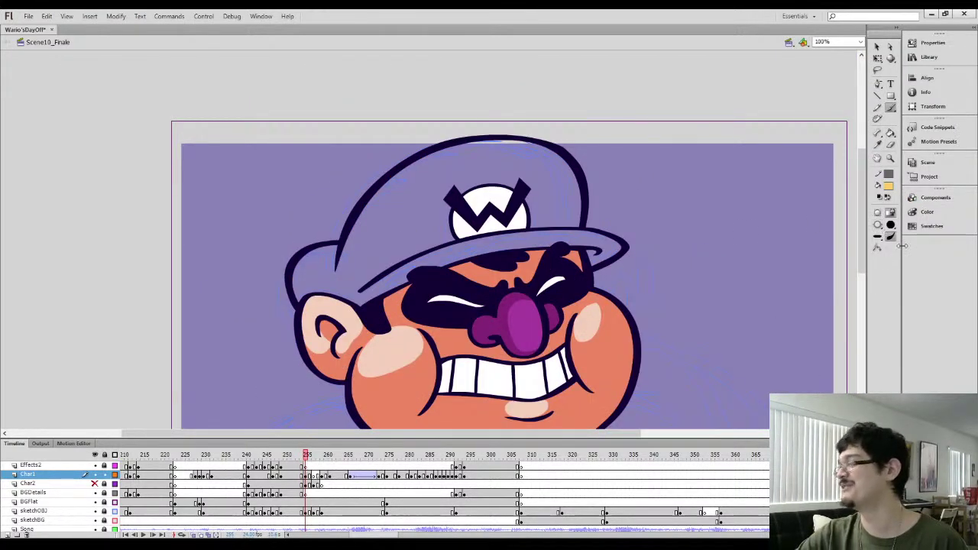
key("comma")
key("period")
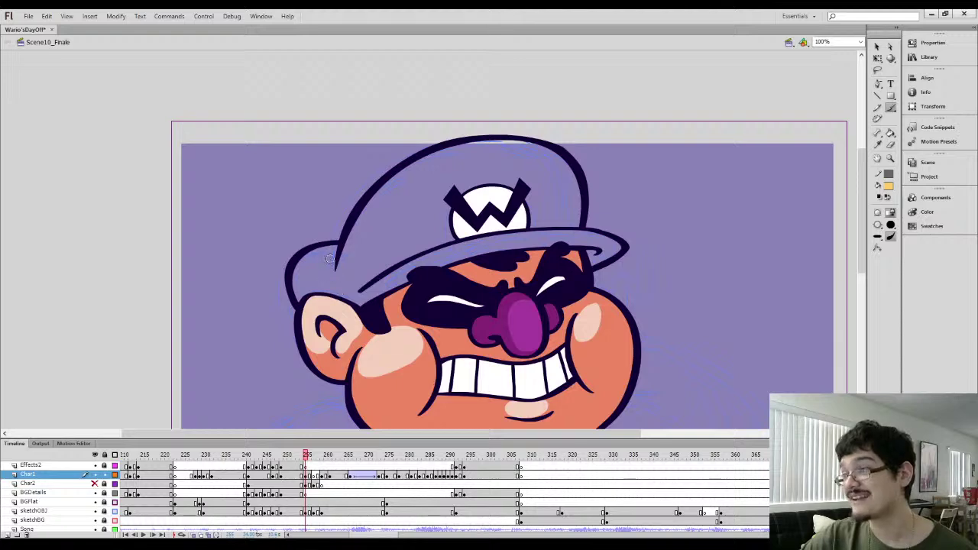
mouse_move(335, 257)
left_mouse_down()
mouse_move(315, 281)
mouse_move(333, 281)
mouse_move(346, 249)
mouse_move(323, 293)
mouse_move(347, 288)
mouse_move(413, 233)
mouse_move(527, 189)
left_mouse_up()
Extend the yellow outline across the hat past the emblem and fill the hat yellow
left_click_drag(455, 206, 557, 195)
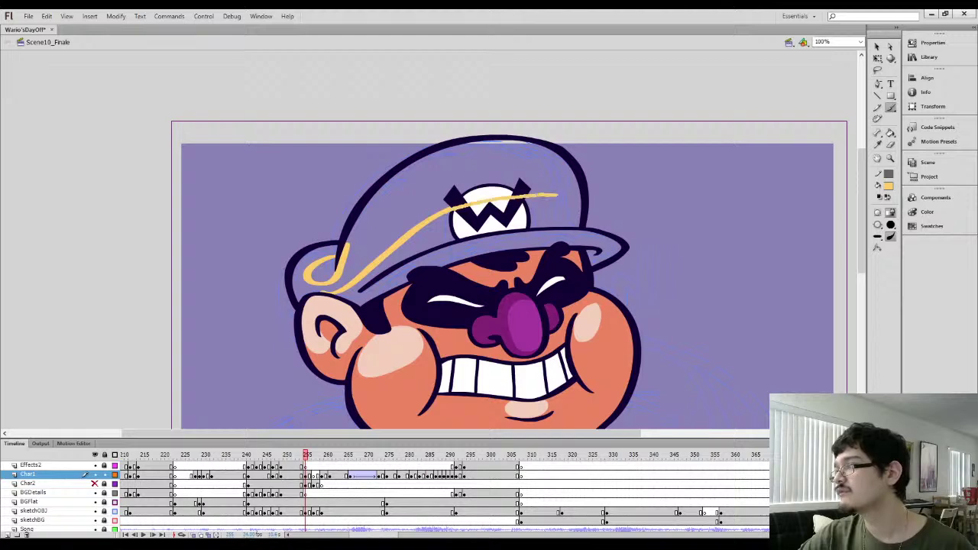
key("k")
left_click(542, 171)
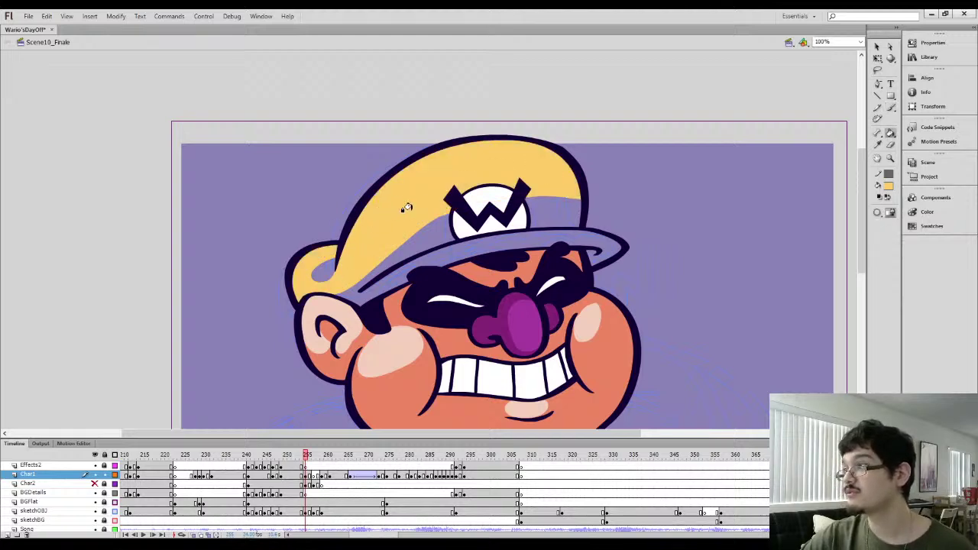
Outline the brim with yellow strokes and fill it yellow
key("b")
left_click_drag(364, 292, 448, 252)
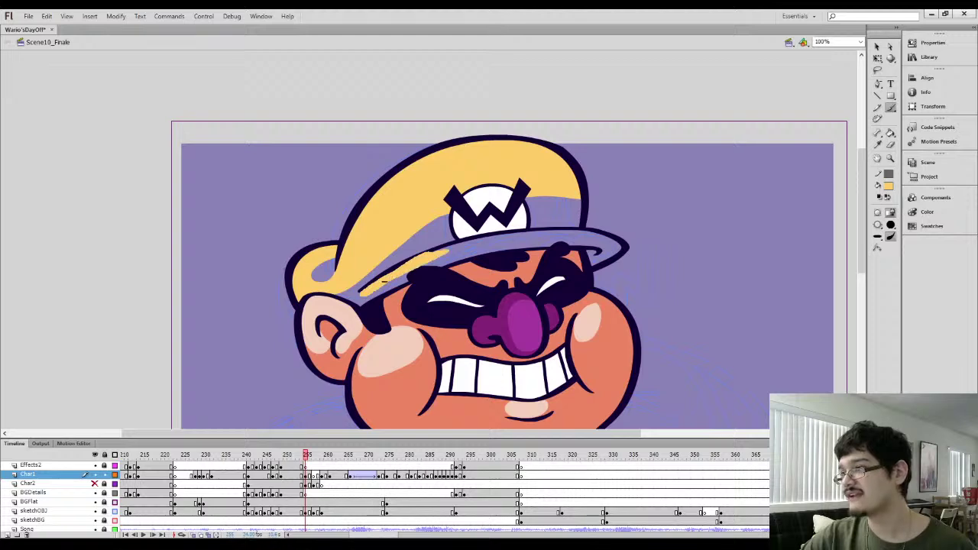
left_click_drag(377, 286, 367, 292)
left_click_drag(431, 258, 558, 238)
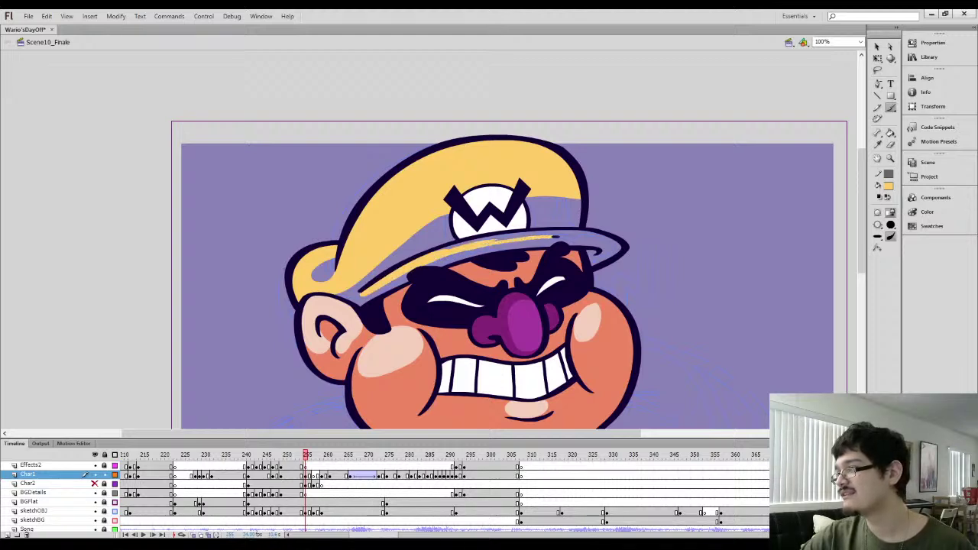
key("k")
left_click(556, 234)
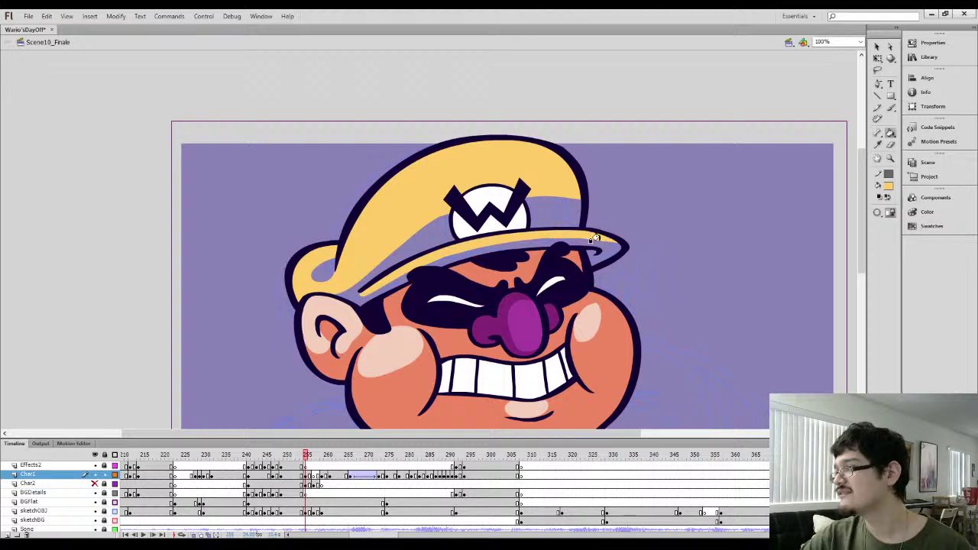
Sample orange from the previous frame's hat and fill the hat's left shadow with it
key("b")
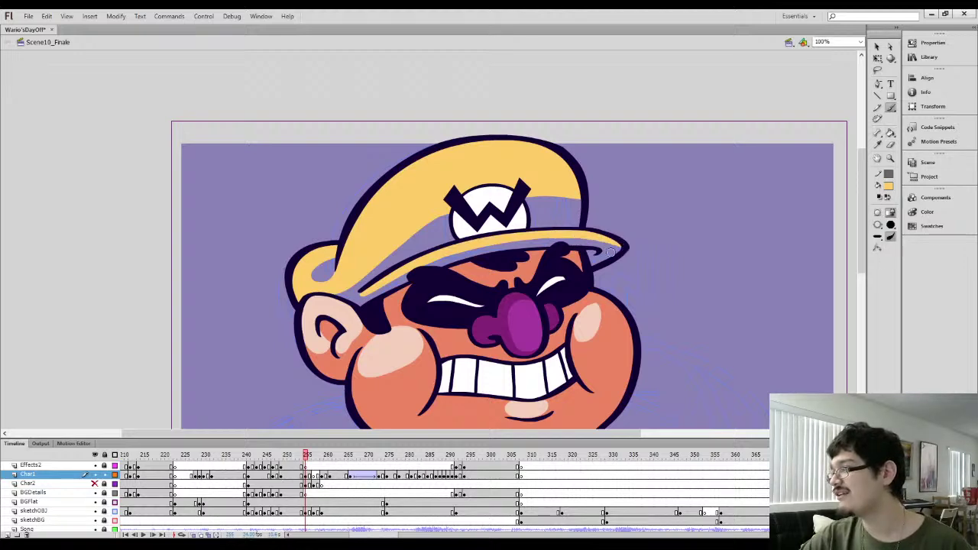
key("comma")
key("period")
key("l")
mouse_move(404, 223)
left_mouse_down()
mouse_move(422, 205)
mouse_move(407, 228)
left_mouse_up()
left_click(877, 47)
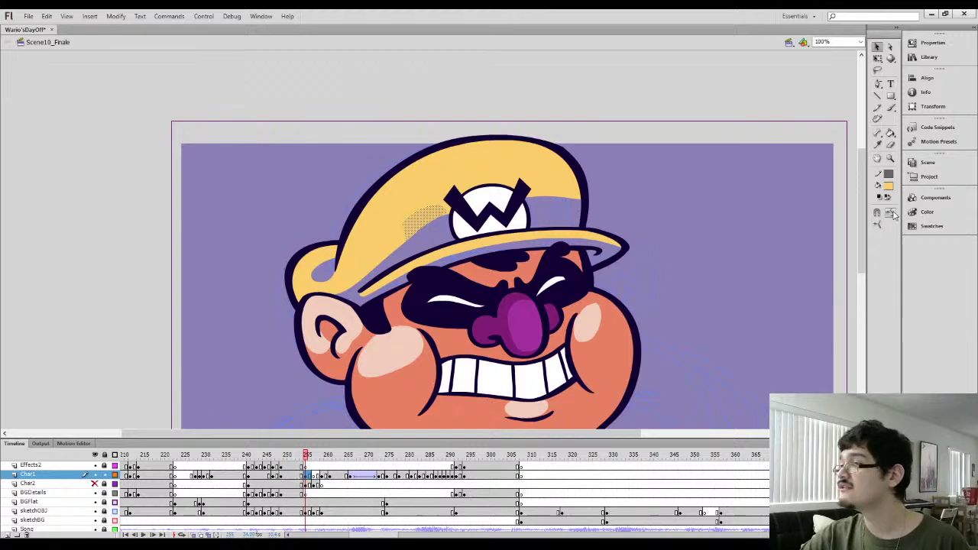
key("comma")
key("i")
left_click(417, 167)
key("period")
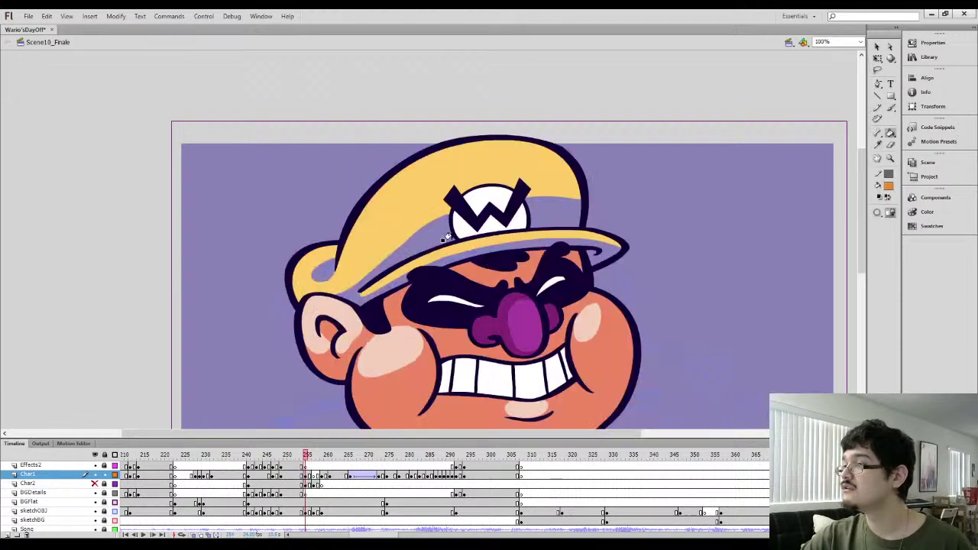
left_click(441, 238)
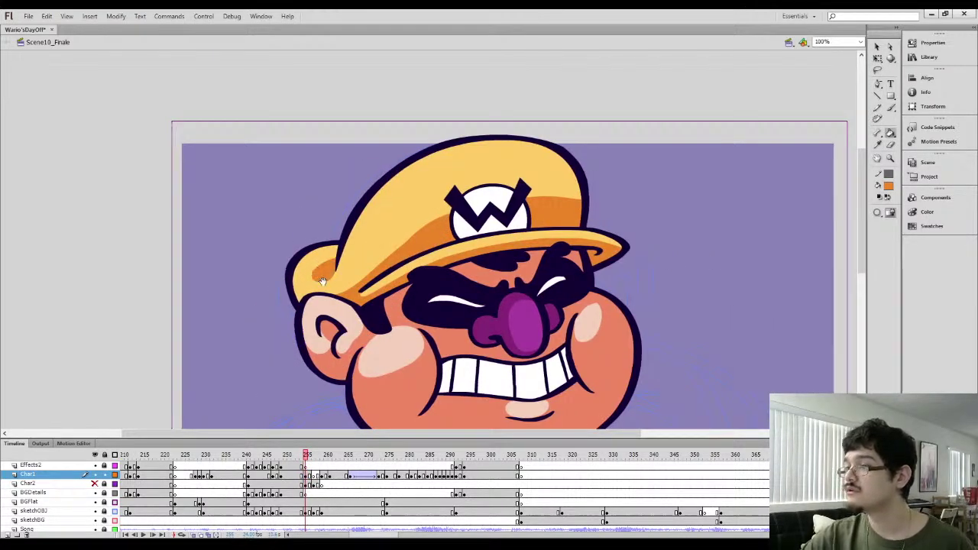
Compare with the previous frame and zoom out to view the whole stage
scroll(329, 208, "down", 3)
key("comma")
key("period")
key("ctrl+minus")
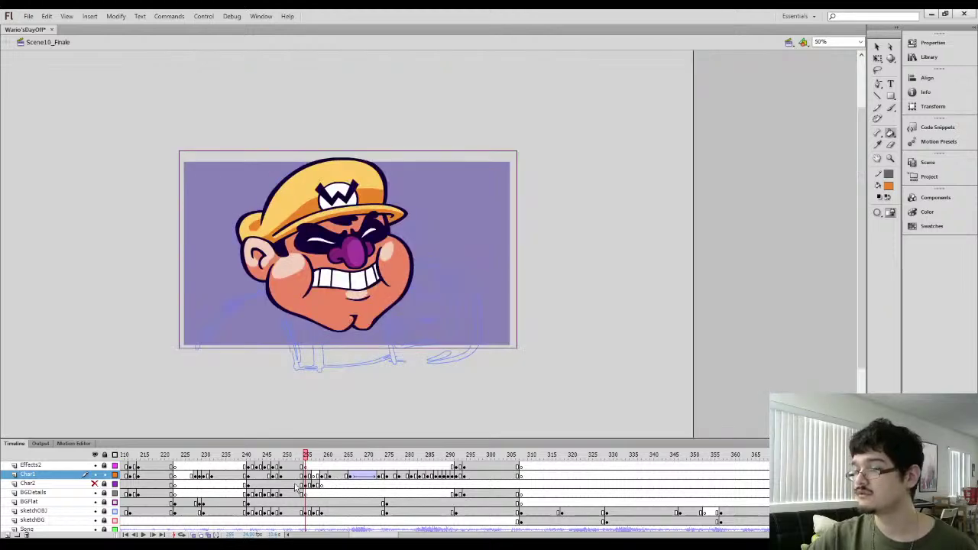
Play and step the timeline around frame 255, ending on Char1's head drawing at frame 255
left_click(296, 484)
key("Return")
key("Return")
left_click(305, 456)
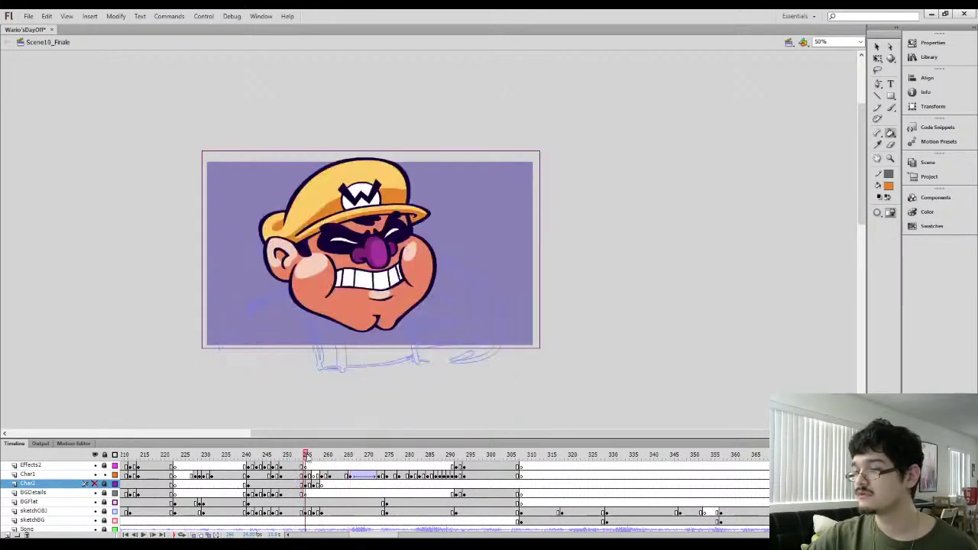
key("period")
key("period")
key("comma")
key("comma")
key("period")
key("period")
key("period")
key("period")
key("period")
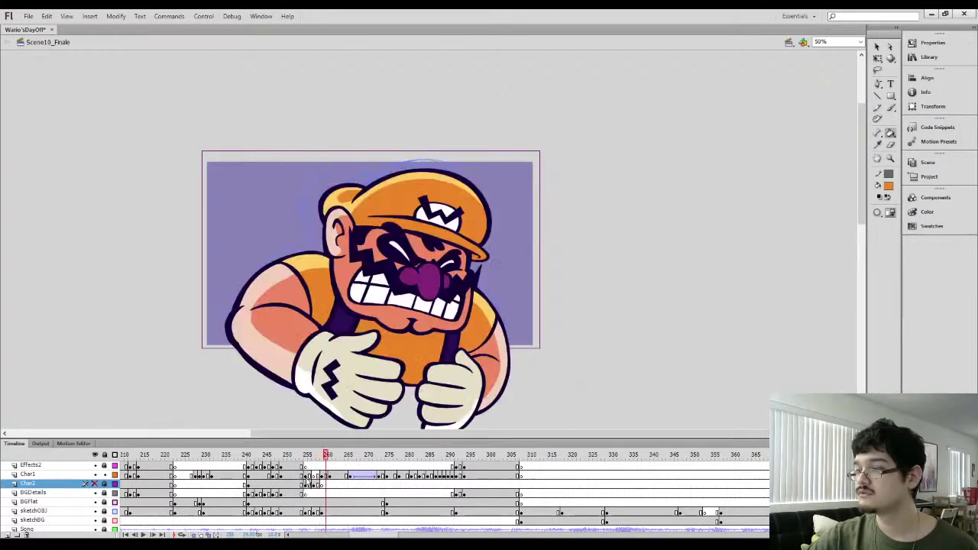
left_click(305, 475)
key("comma")
key("comma")
left_click(304, 476)
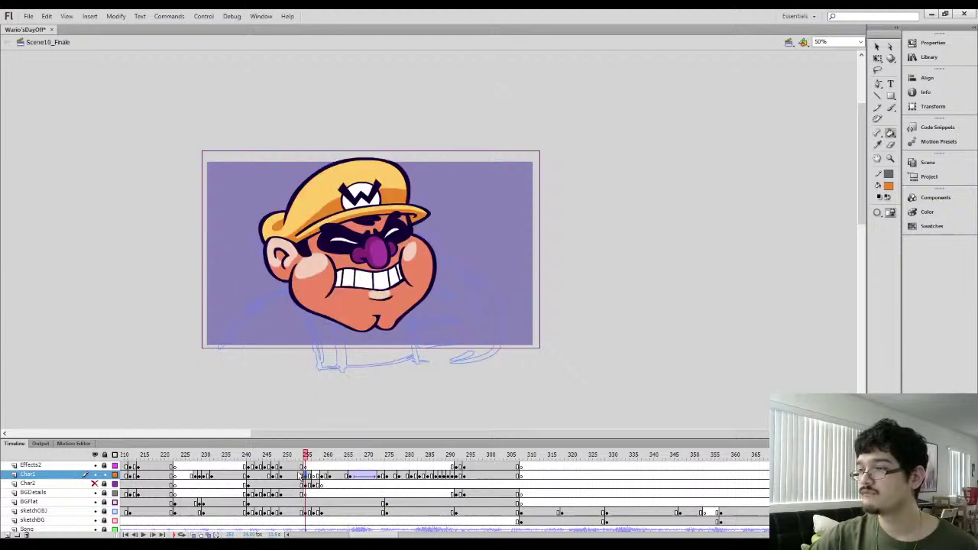
Sample the dark navy outline colour and paint dark strands between the ear and cheek
key("ctrl+equal")
key("ctrl+equal")
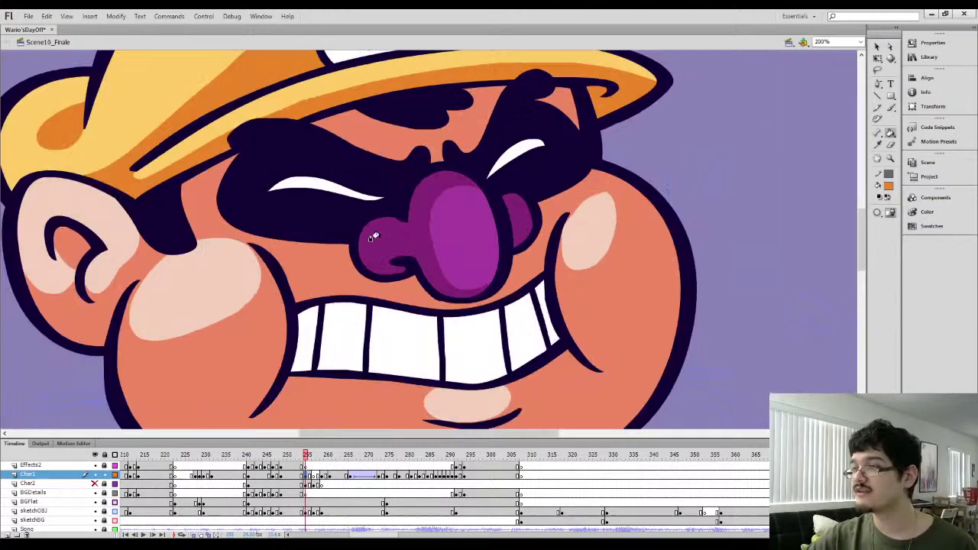
key("i")
left_click(351, 227)
left_click_drag(315, 257, 432, 226)
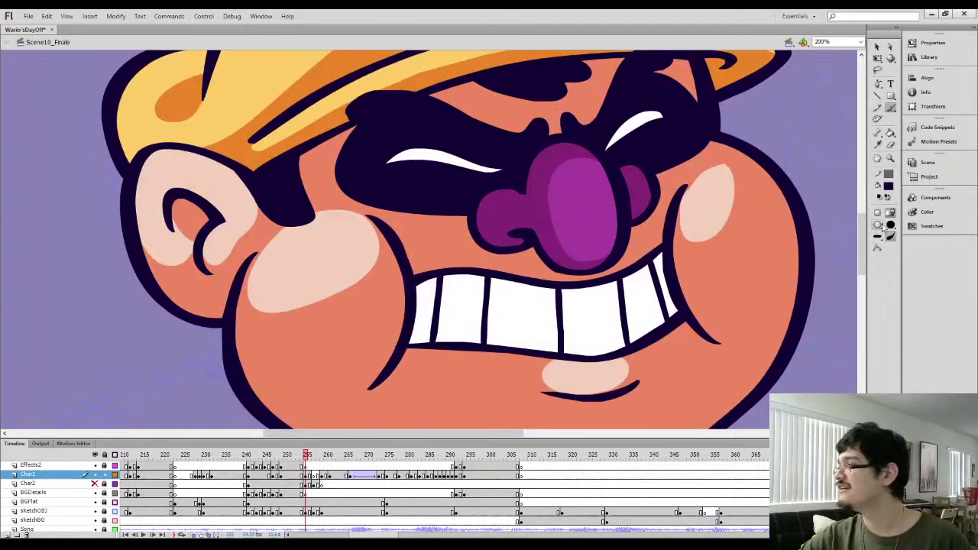
key("ctrl+minus")
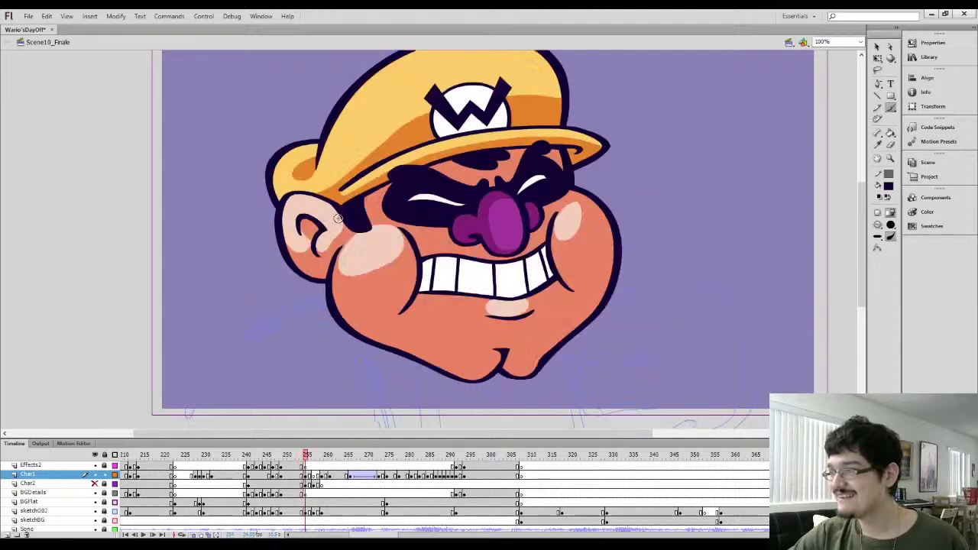
mouse_move(335, 246)
left_mouse_down()
mouse_move(339, 254)
mouse_move(312, 205)
mouse_move(358, 236)
left_mouse_up()
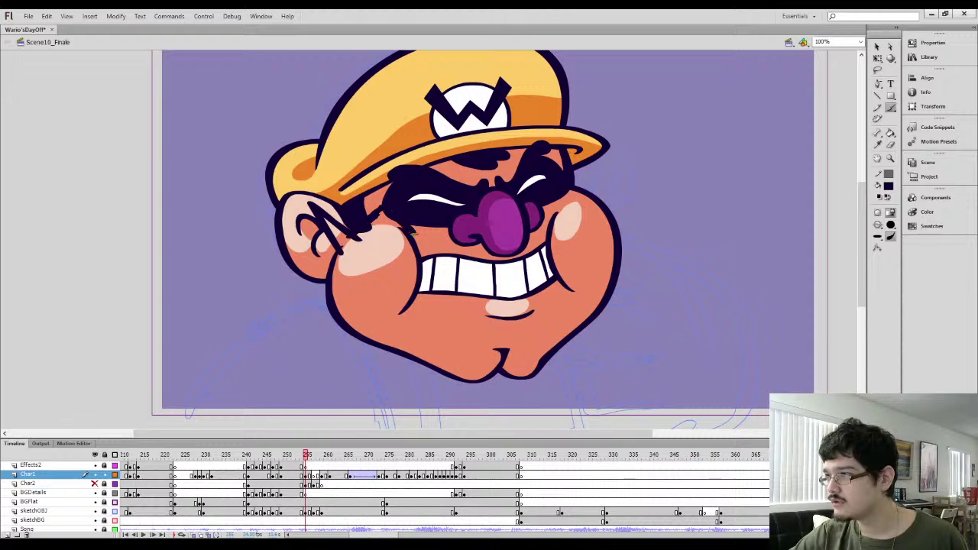
Brush a dark zigzag stroke on the left cheek below the eye, undo stray strokes, and lasso the cheek area
mouse_move(428, 235)
left_mouse_down()
mouse_move(423, 219)
mouse_move(422, 237)
left_mouse_up()
key("ctrl+z")
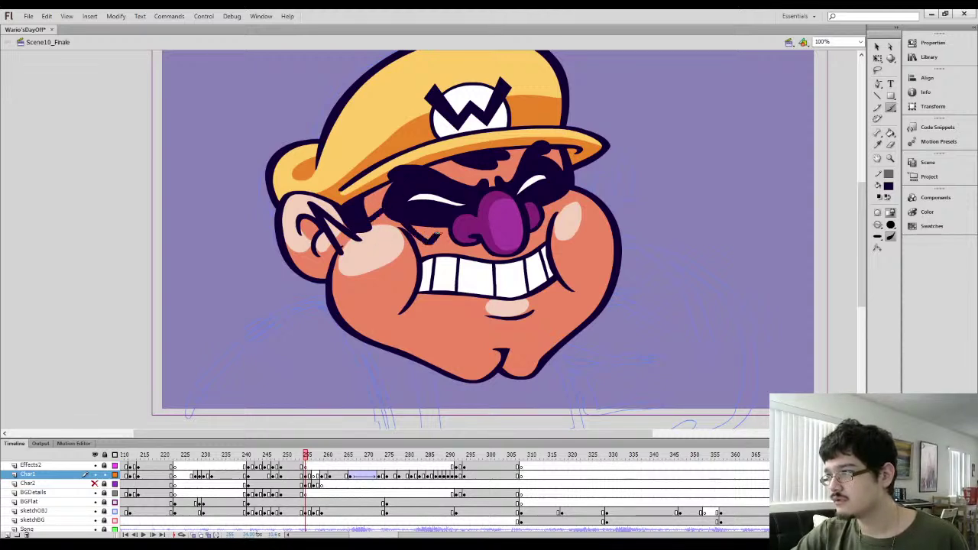
key("ctrl+z")
key("ctrl+z")
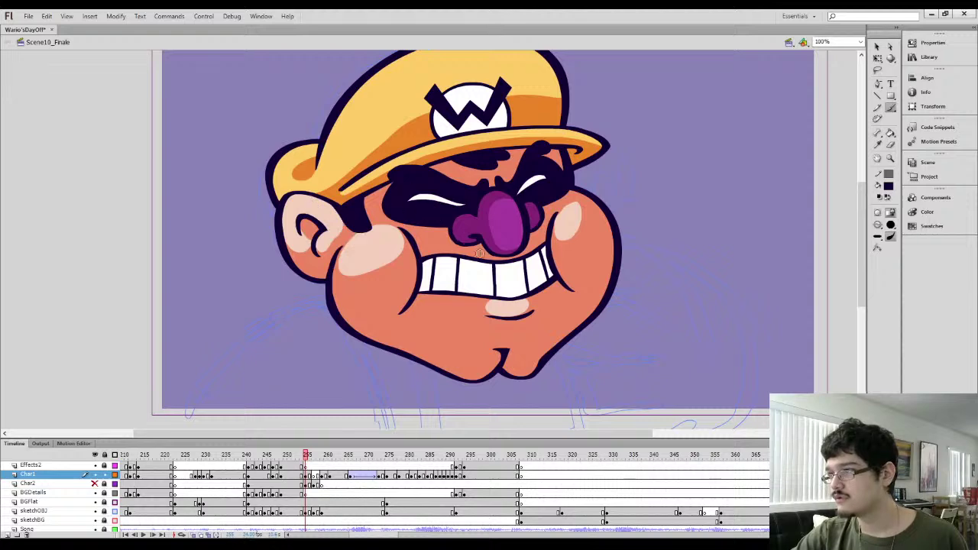
mouse_move(423, 228)
left_mouse_down()
mouse_move(401, 243)
mouse_move(371, 219)
mouse_move(337, 246)
mouse_move(363, 228)
mouse_move(394, 249)
mouse_move(372, 237)
mouse_move(376, 227)
mouse_move(405, 248)
mouse_move(399, 258)
mouse_move(420, 238)
left_mouse_up()
key("ctrl+z")
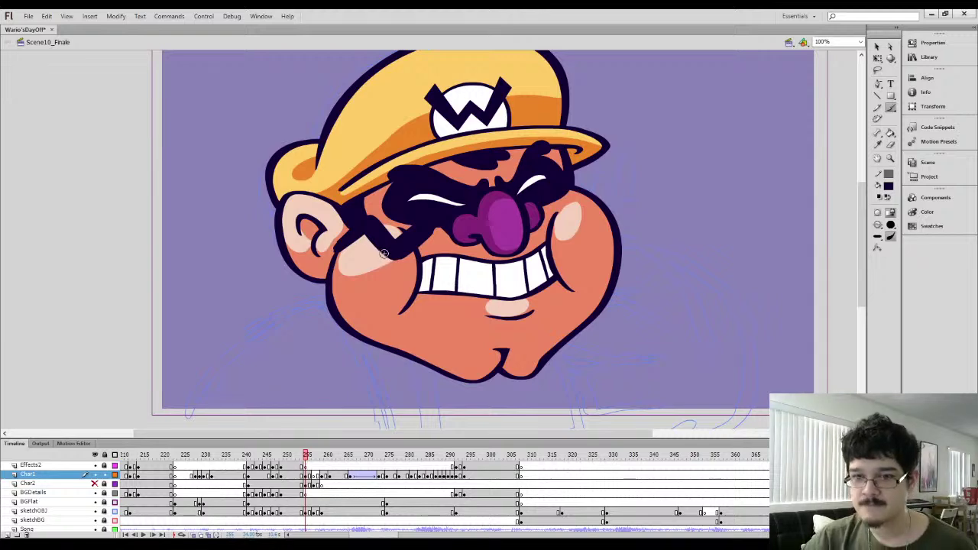
key("l")
mouse_move(383, 224)
left_mouse_down()
mouse_move(375, 280)
mouse_move(390, 223)
left_mouse_up()
Zoom in and brush the dark mustache outline, covering the light patch and extending it across the upper teeth
key("ctrl+=")
left_click(189, 336)
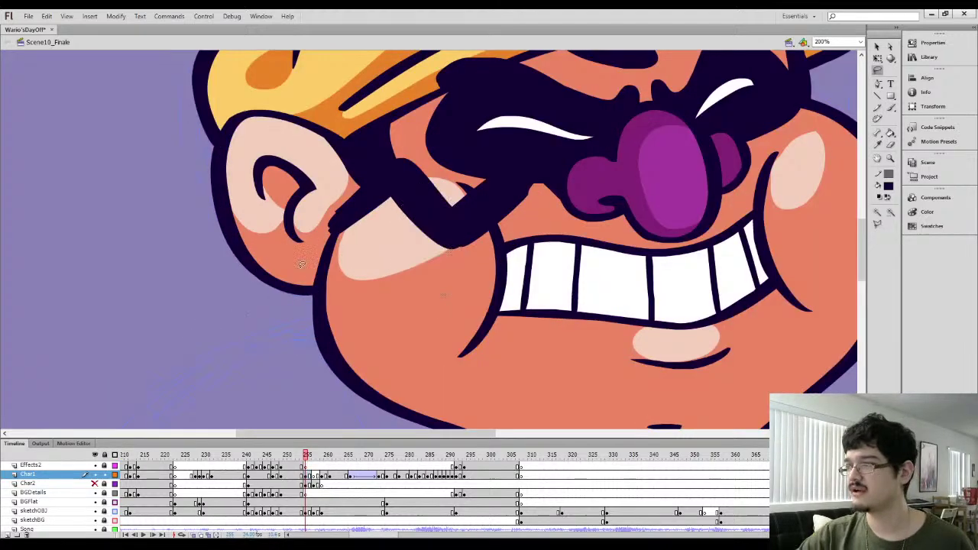
key("b")
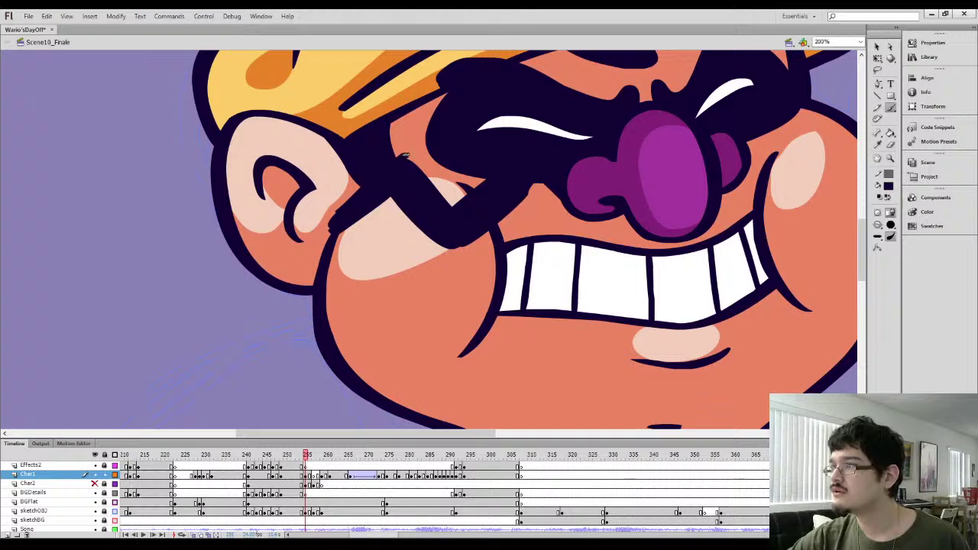
left_click_drag(410, 158, 461, 218)
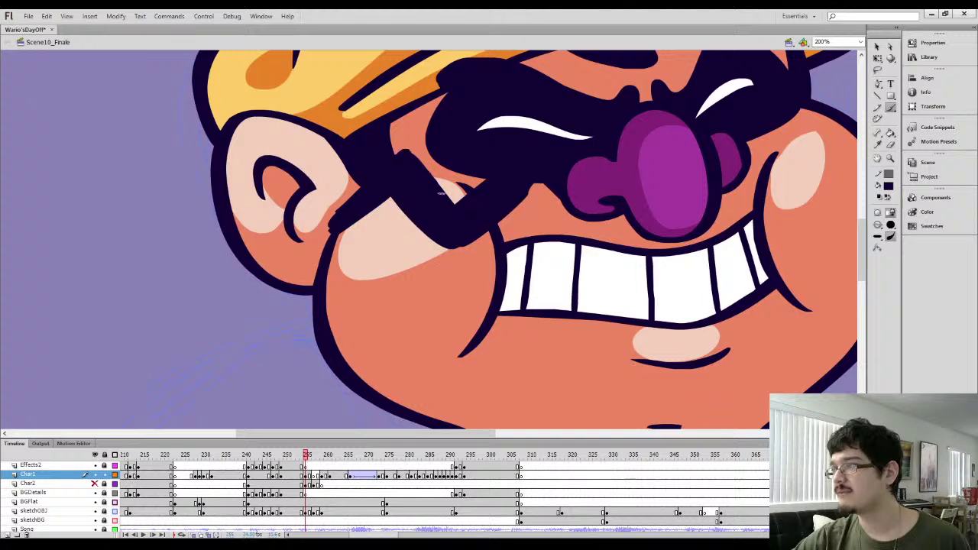
mouse_move(440, 193)
left_mouse_down()
mouse_move(457, 197)
mouse_move(502, 165)
left_mouse_up()
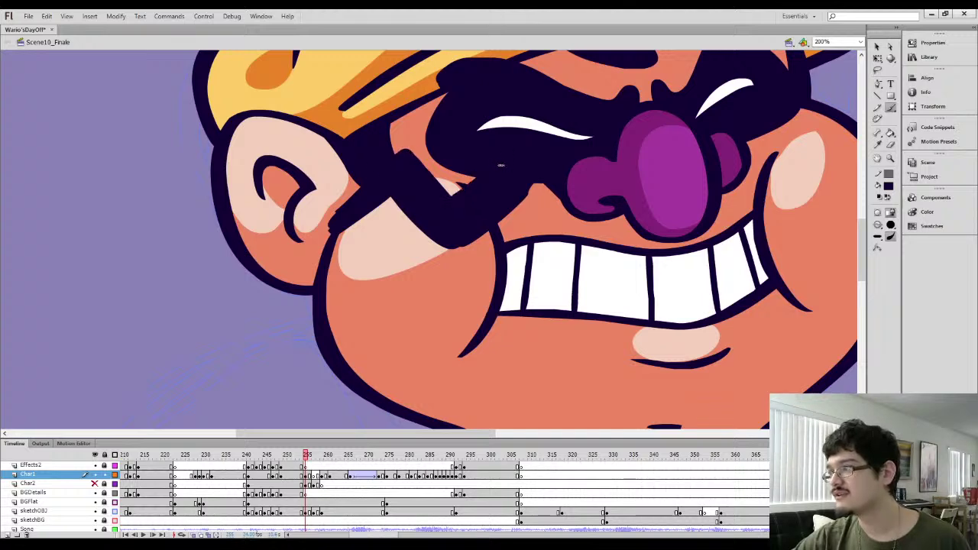
left_click_drag(476, 198, 358, 178)
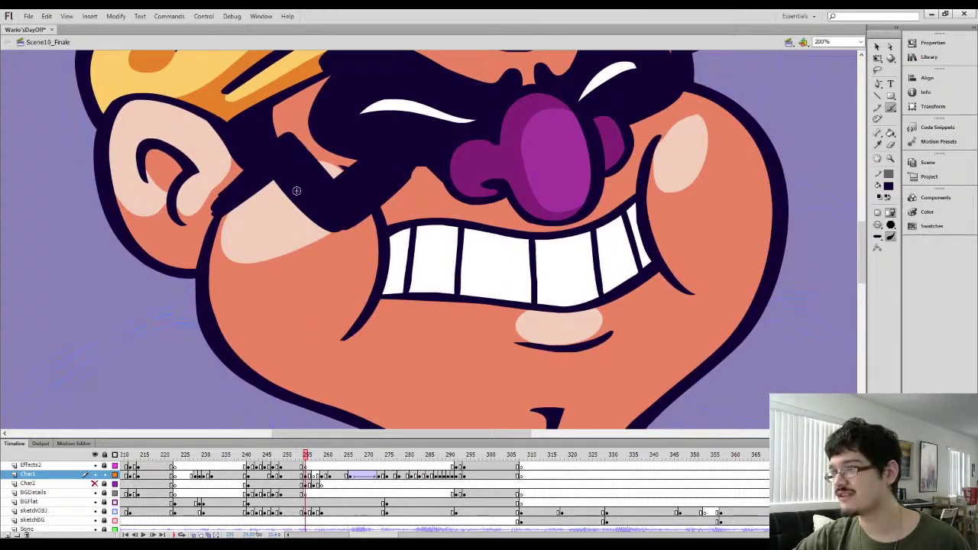
mouse_move(296, 205)
left_mouse_down()
mouse_move(339, 238)
mouse_move(301, 205)
mouse_move(336, 224)
mouse_move(363, 222)
mouse_move(337, 229)
mouse_move(343, 242)
mouse_move(405, 183)
left_mouse_up()
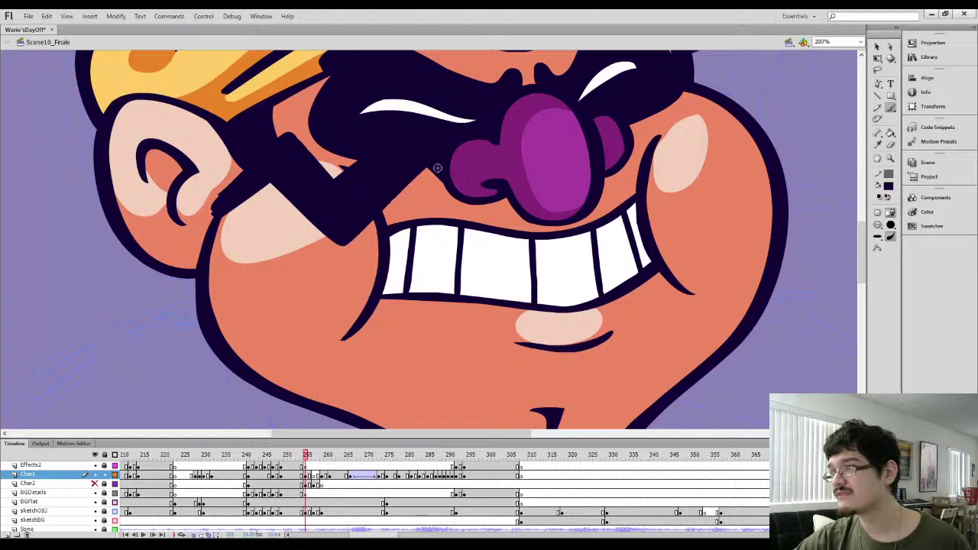
left_click_drag(382, 183, 451, 244)
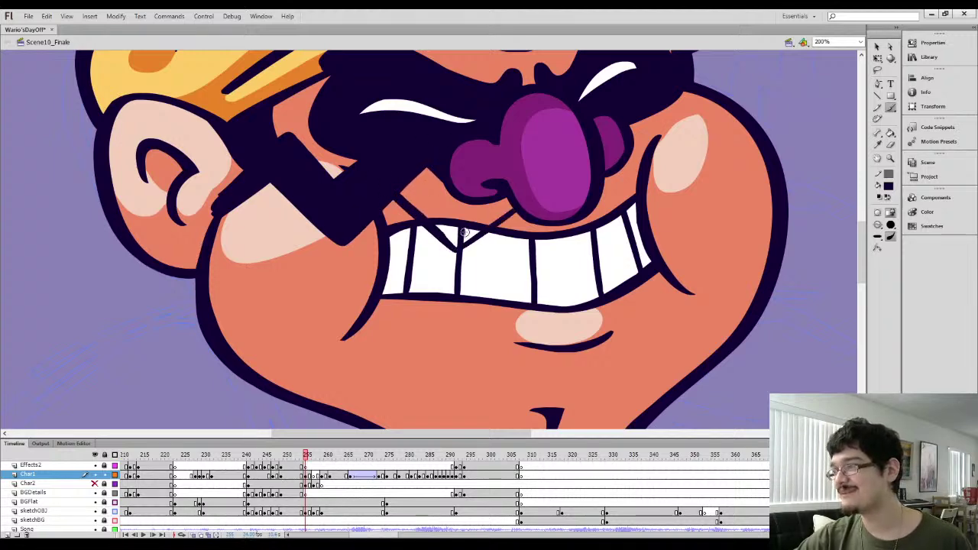
Fill above the teeth line dark and brush the mustache stroke from the upper cheek to the ear, filling gaps
key("k")
left_click(439, 231)
left_click_drag(331, 158, 392, 196)
key("b")
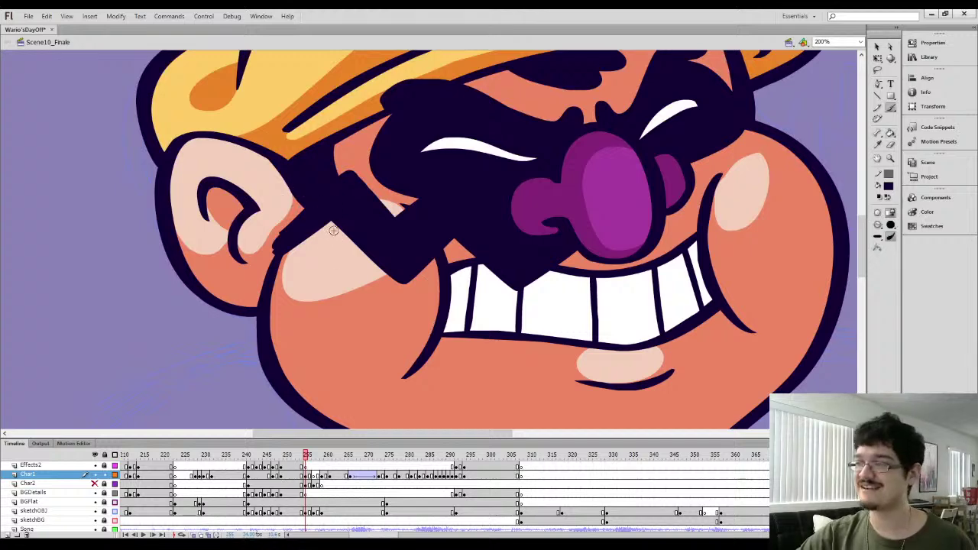
mouse_move(337, 228)
left_mouse_down()
mouse_move(290, 259)
mouse_move(302, 246)
mouse_move(282, 262)
mouse_move(291, 258)
mouse_move(276, 239)
mouse_move(287, 246)
mouse_move(279, 260)
mouse_move(261, 231)
left_mouse_up()
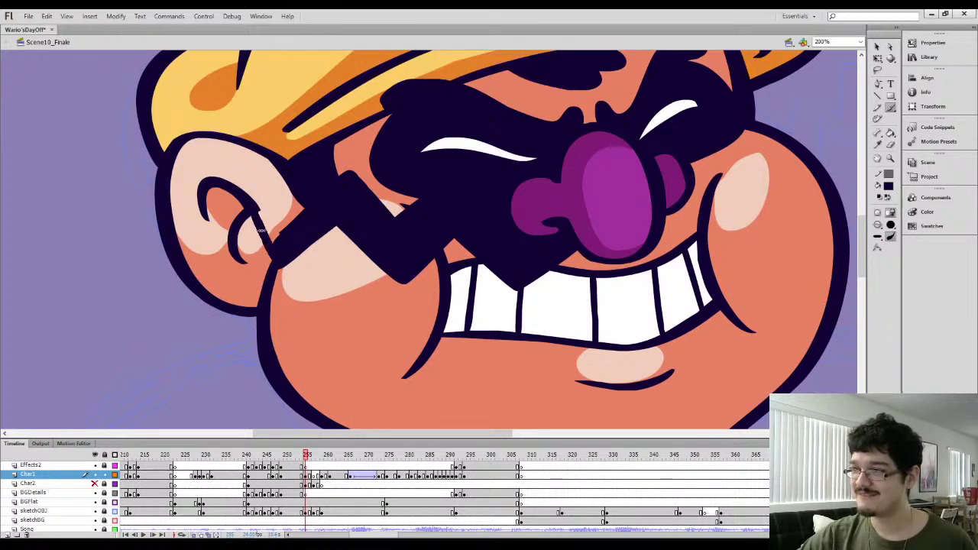
left_click_drag(238, 180, 299, 233)
key("k")
left_click(272, 227)
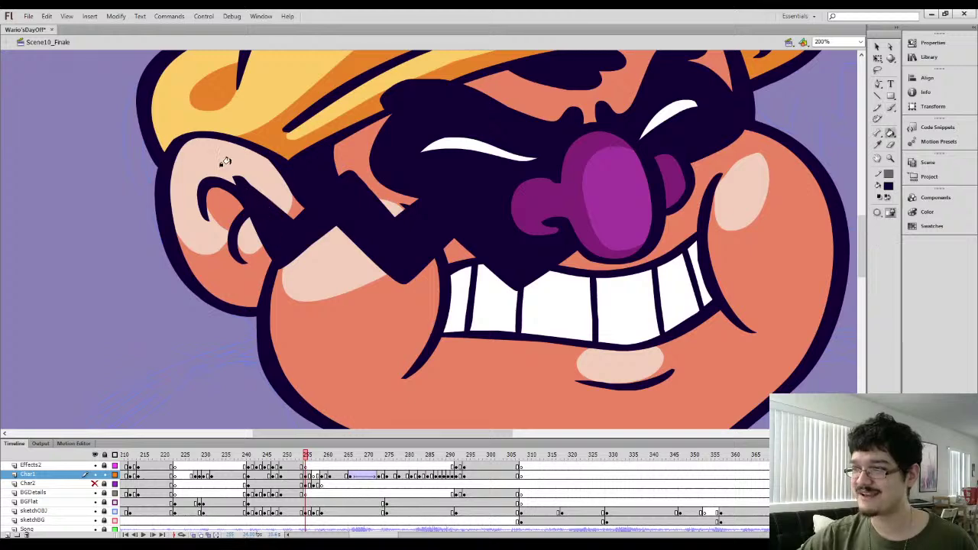
key("b")
Sample the pale pink ear colour and trim the ear line's tip with it
key("i")
left_click(249, 171)
key("b")
left_click_drag(237, 174, 262, 191)
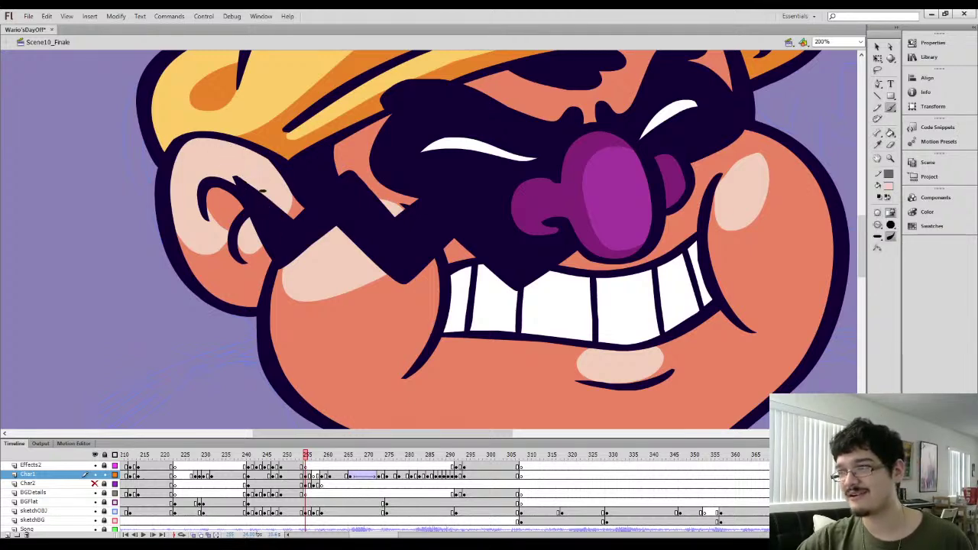
key("i")
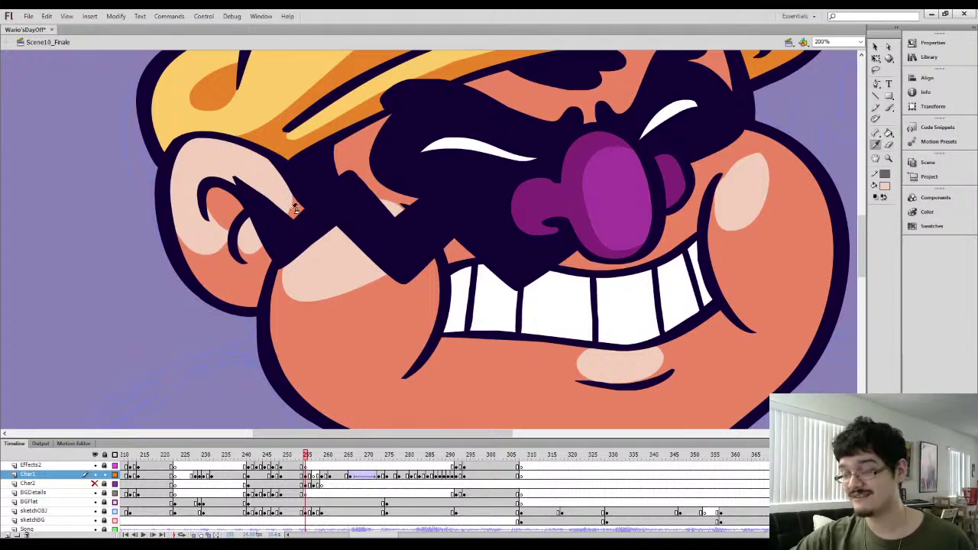
key("b")
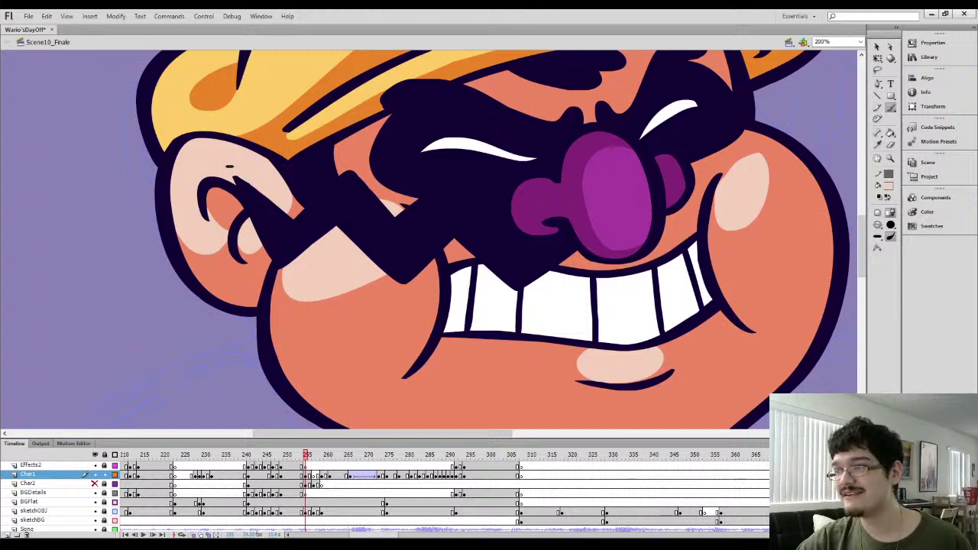
Extend and thicken the dark navy ear stroke to its tip, undoing a pink trim of its hook
key("i")
left_click(238, 181)
key("b")
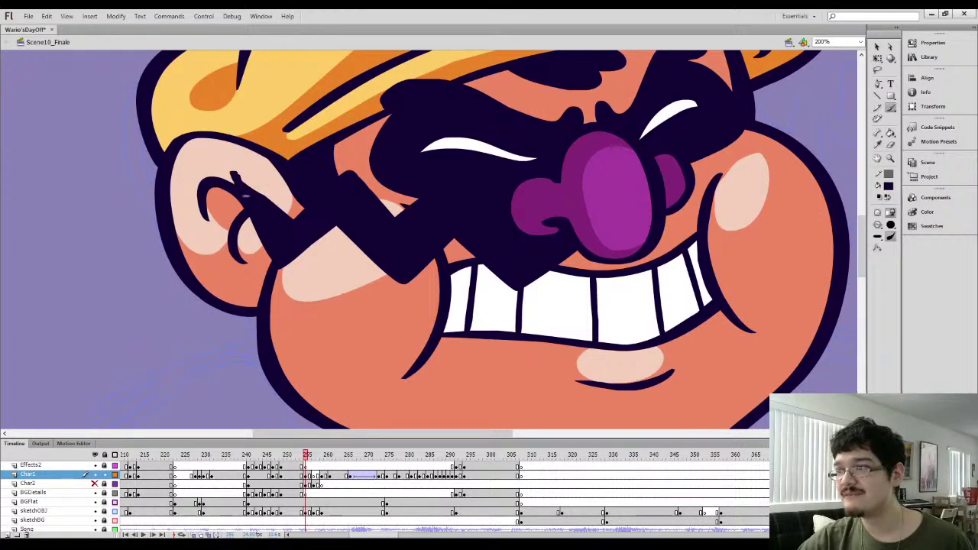
left_click_drag(232, 170, 274, 206)
key("i")
left_click(231, 161)
key("b")
left_click_drag(231, 166, 265, 199)
key("ctrl+z")
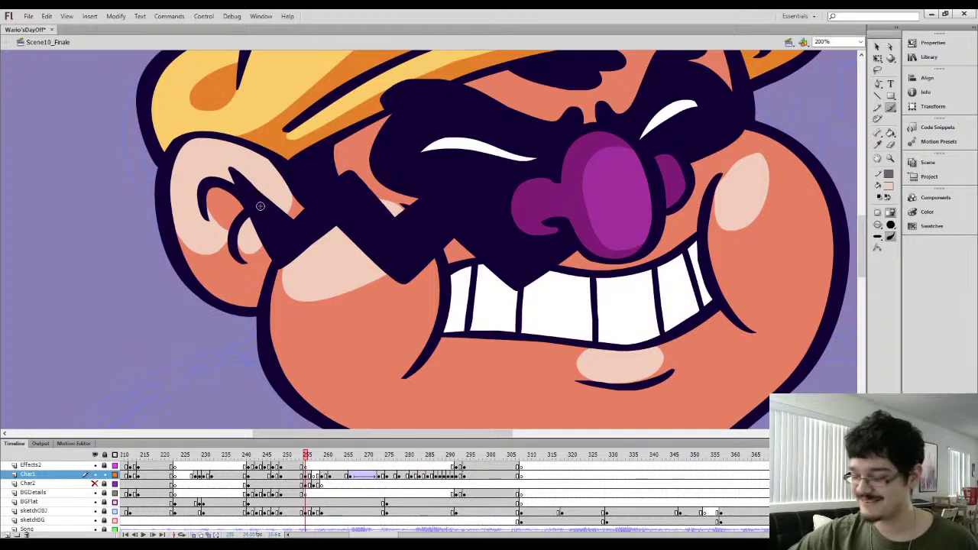
Sample the ear colour, then bring the nose and mouth into view and pick up dark navy
key("i")
left_click(246, 173)
key("b")
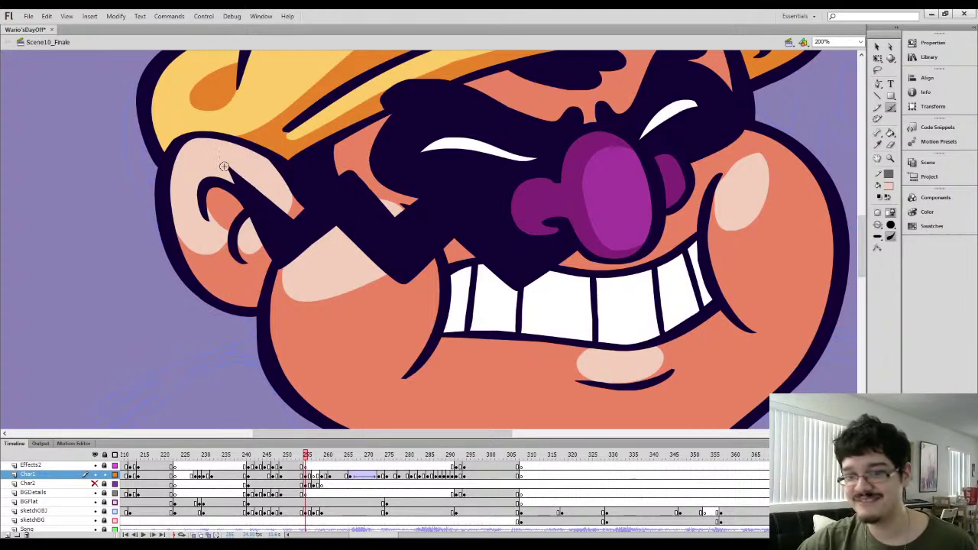
mouse_move(325, 241)
left_mouse_down()
mouse_move(249, 248)
mouse_move(297, 258)
mouse_move(312, 281)
mouse_move(326, 271)
mouse_move(229, 260)
left_mouse_up()
key("i")
left_click(299, 273)
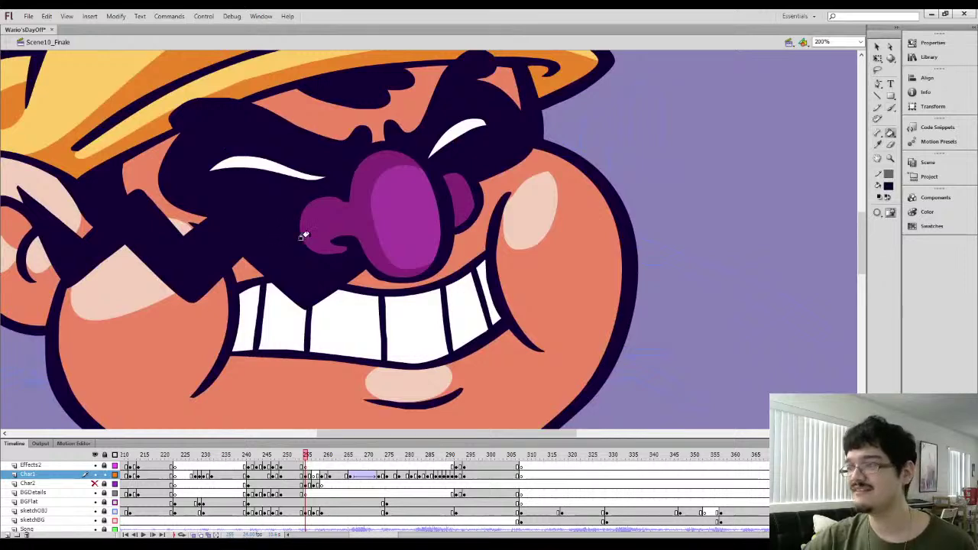
key("b")
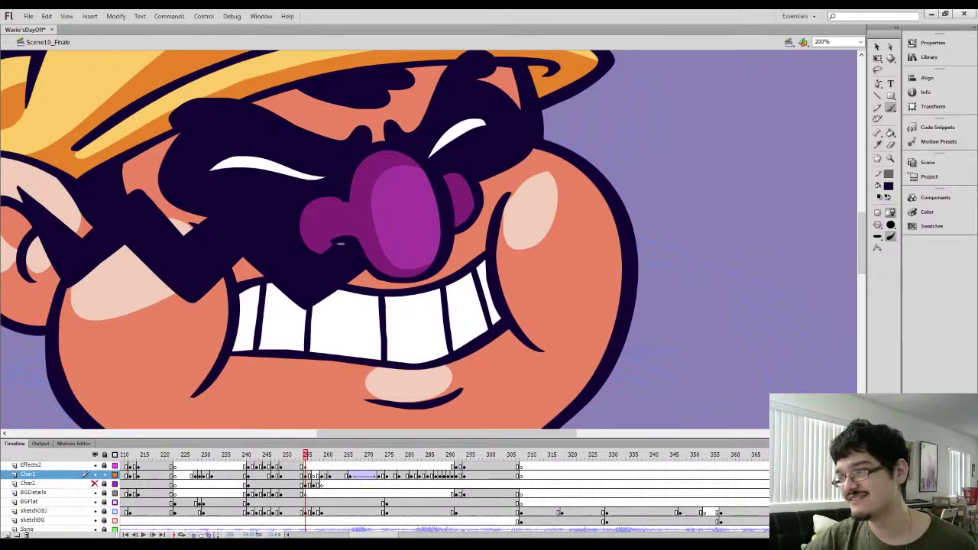
Lasso a patch at the nose's left edge, deselect it, and pick up the dark navy fill colour
key("i")
key("l")
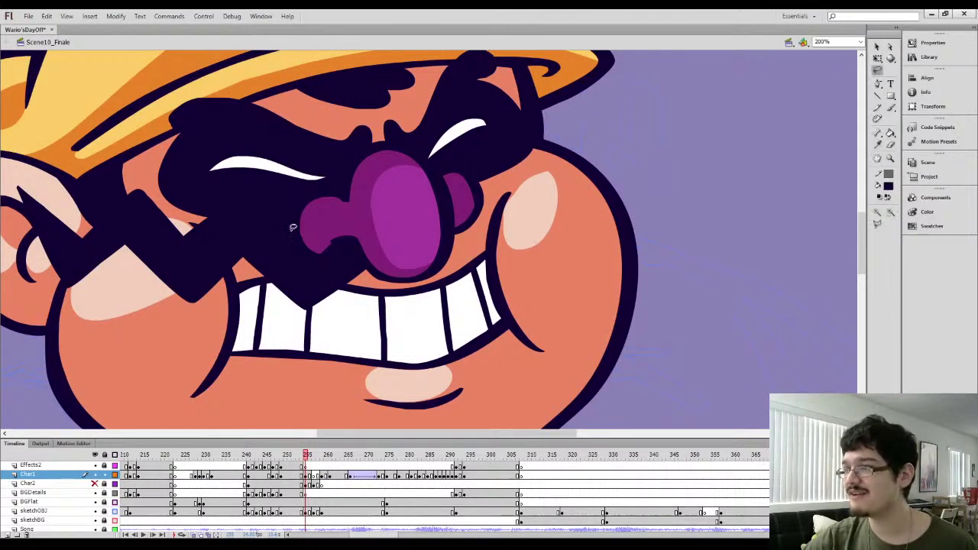
left_click_drag(294, 230, 317, 243)
left_click(877, 47)
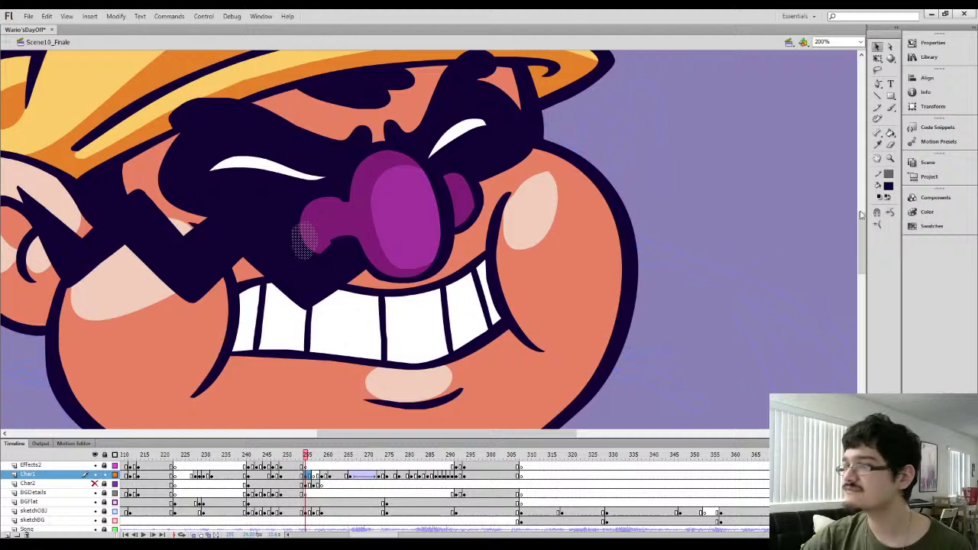
left_click(718, 269)
left_click_drag(350, 279, 292, 308)
key("i")
left_click(314, 286)
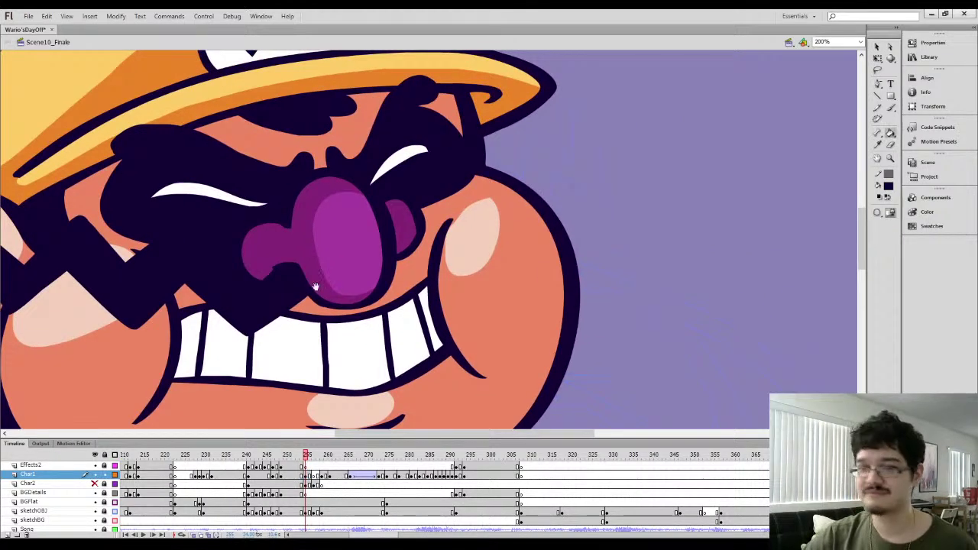
Brush a dark navy stroke up the right cheek beside the nose, undoing two misplaced attempts
left_click_drag(366, 283, 312, 289)
key("b")
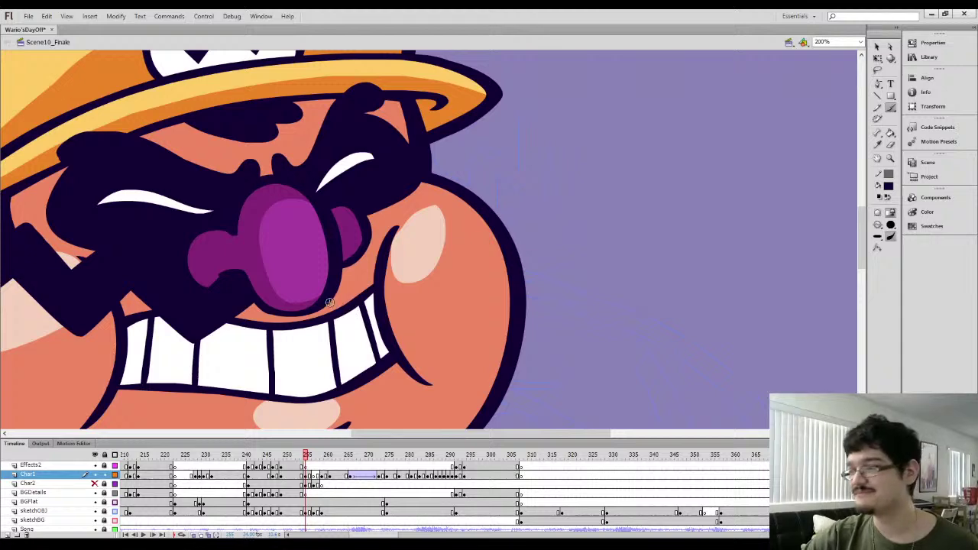
mouse_move(329, 302)
left_mouse_down()
mouse_move(376, 322)
mouse_move(423, 213)
left_mouse_up()
key("ctrl+z")
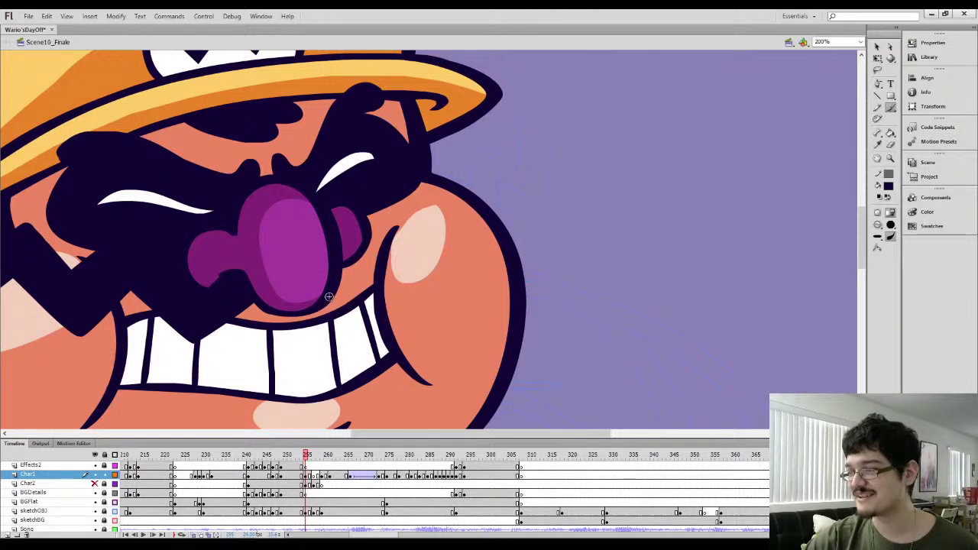
mouse_move(372, 309)
left_mouse_down()
mouse_move(401, 278)
mouse_move(433, 205)
left_mouse_up()
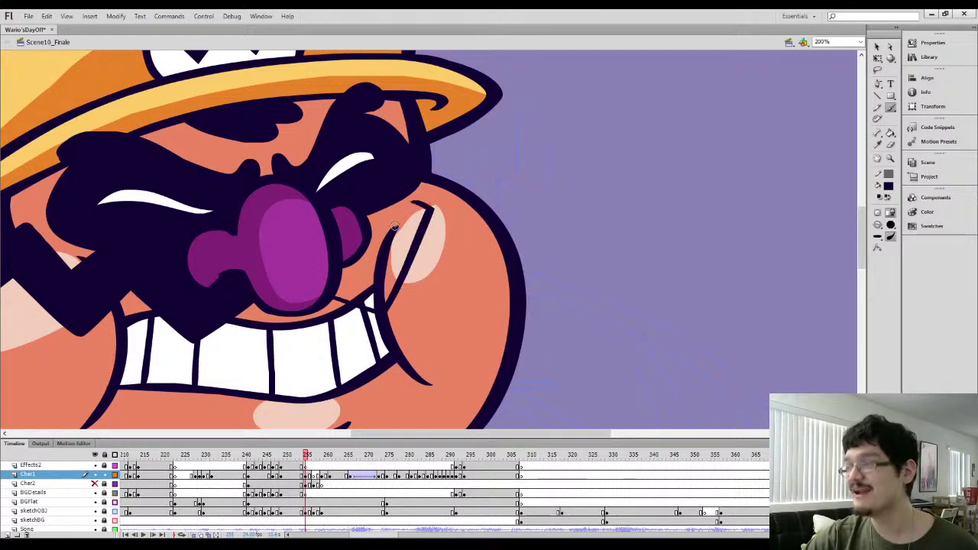
key("ctrl+z")
mouse_move(382, 312)
left_mouse_down()
mouse_move(425, 210)
mouse_move(374, 239)
left_mouse_up()
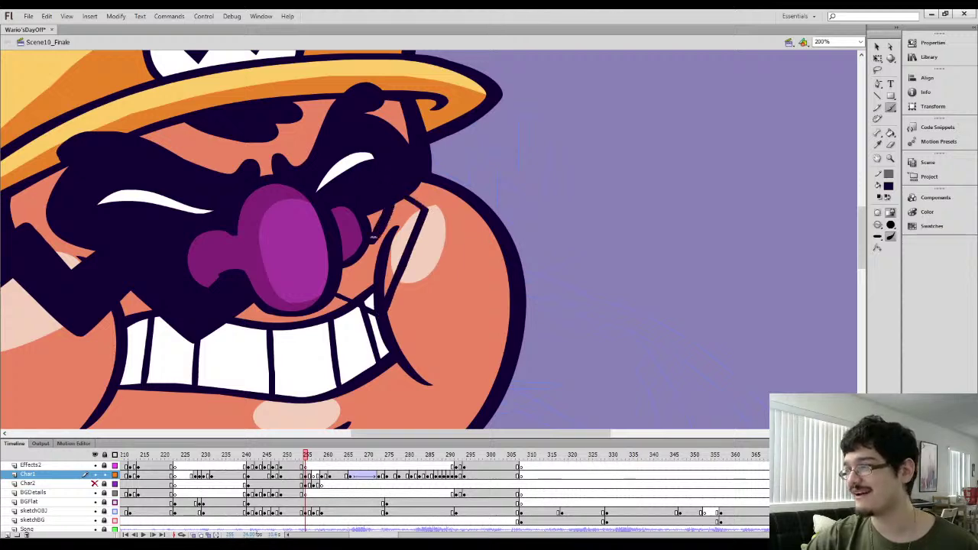
Fill the skin and light cheek patch beside the nose dark navy, touching up near the tooth
key("k")
left_click(363, 283)
key("b")
left_click_drag(369, 299, 361, 304)
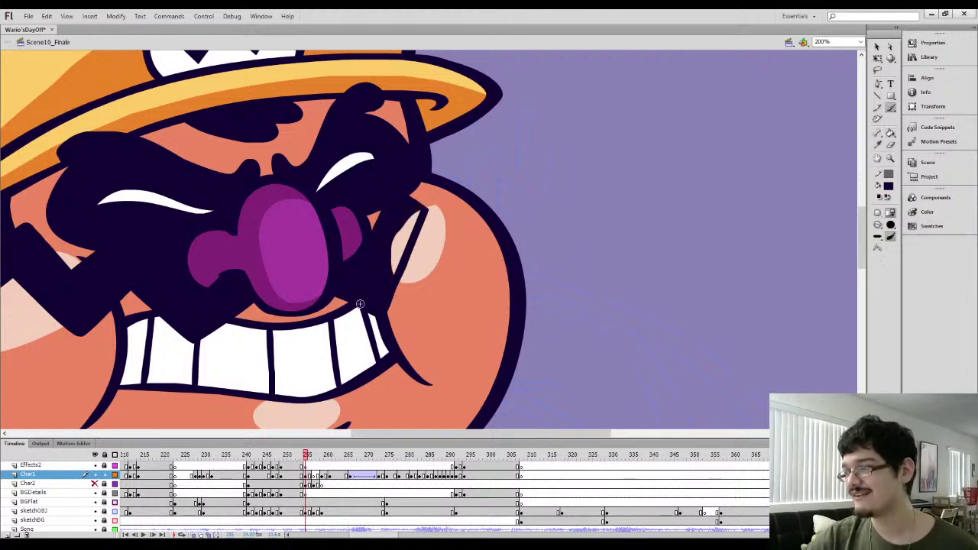
key("k")
left_click(395, 253)
key("b")
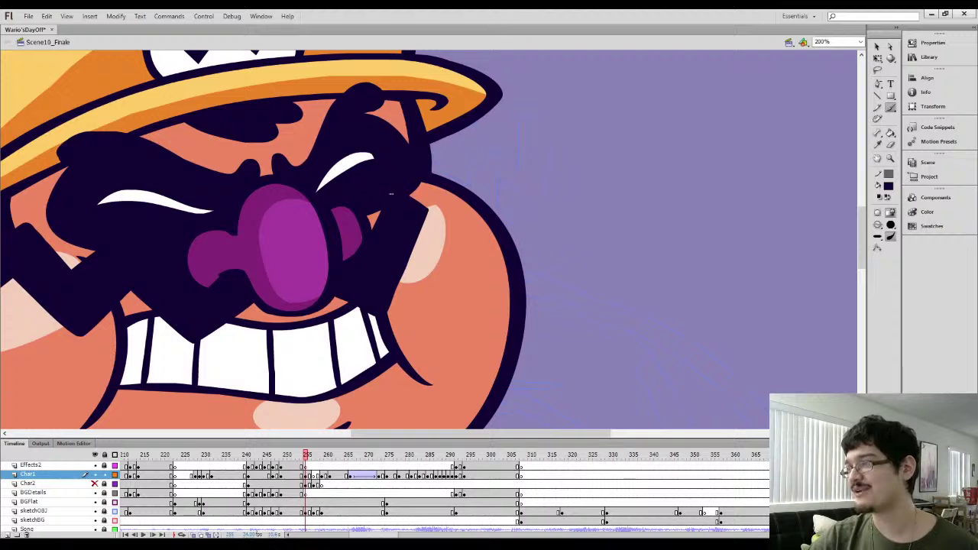
Replace two thin cheek hatch strokes with one thicker dark stroke
left_click_drag(413, 196, 480, 222)
left_click_drag(413, 230, 472, 243)
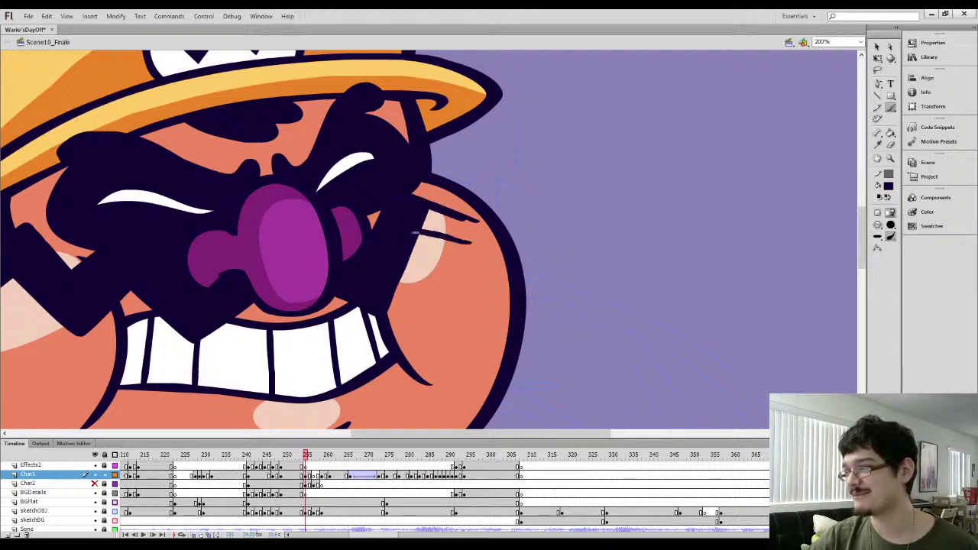
key("ctrl+z")
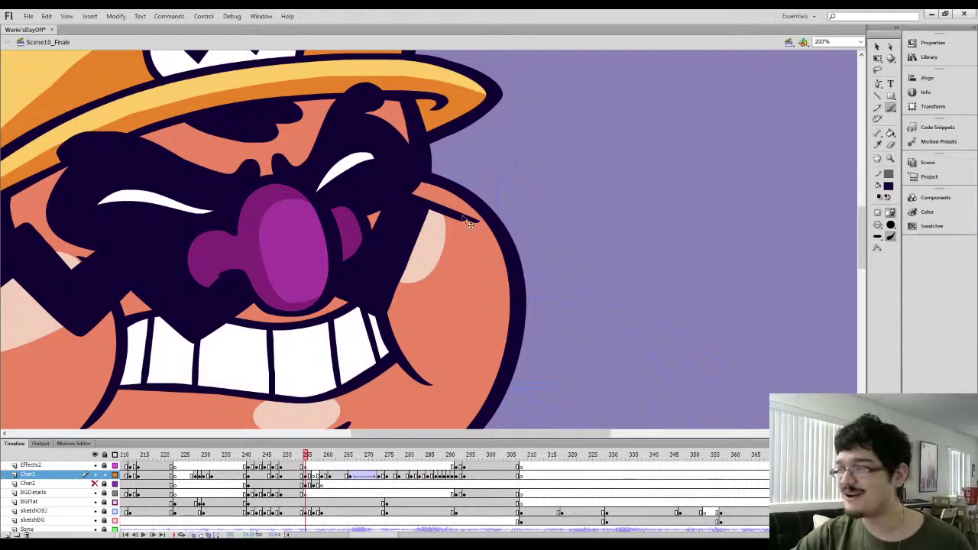
key("ctrl+z")
mouse_move(402, 205)
left_mouse_down()
mouse_move(472, 229)
mouse_move(444, 223)
left_mouse_up()
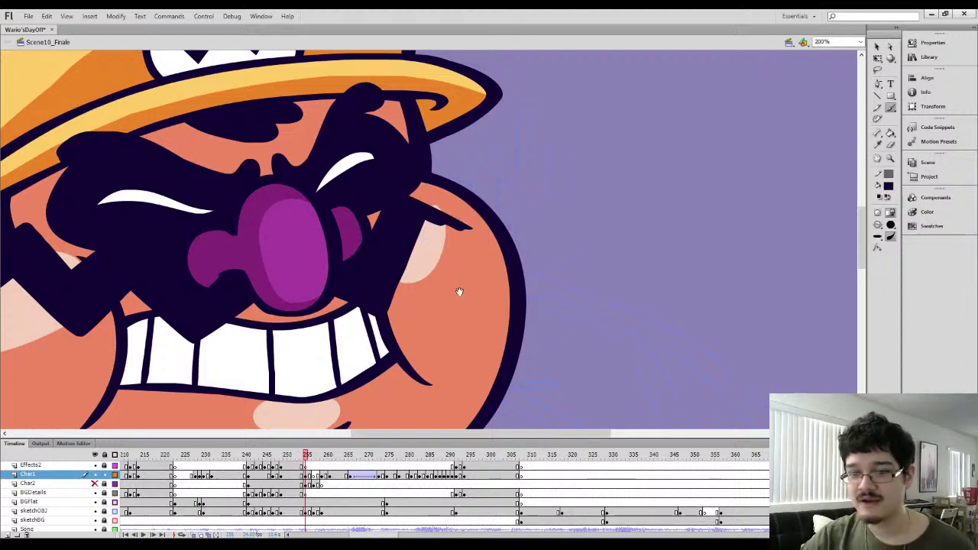
Outline a mustache tuft across the right cheek in navy and fill its inside solid navy
left_click_drag(460, 292, 387, 316)
key("i")
left_click(357, 224)
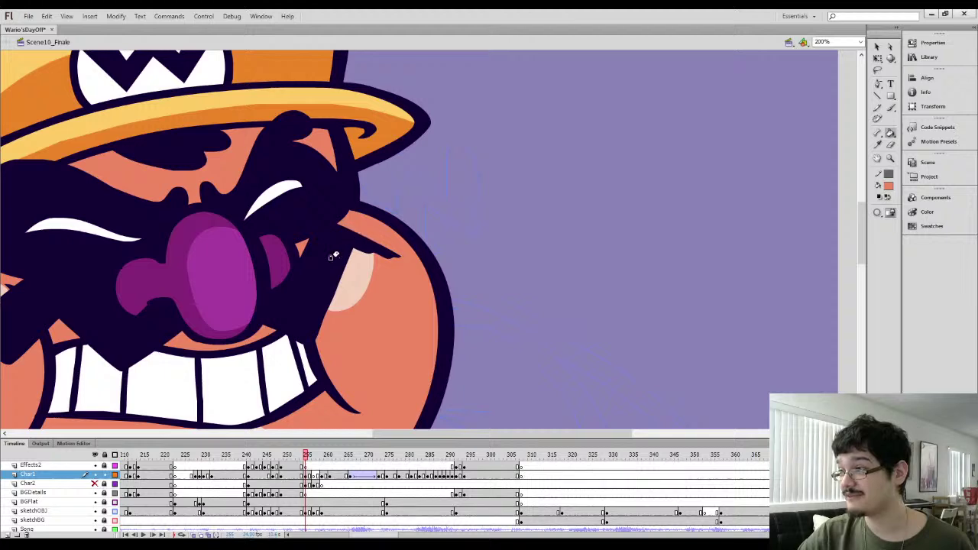
key("i")
left_click(334, 257)
key("b")
mouse_move(345, 263)
left_mouse_down()
mouse_move(400, 285)
mouse_move(401, 299)
left_mouse_up()
mouse_move(396, 257)
left_mouse_down()
mouse_move(371, 262)
mouse_move(365, 273)
mouse_move(377, 286)
mouse_move(396, 252)
left_mouse_up()
key("k")
left_click(381, 269)
left_click(364, 267)
key("b")
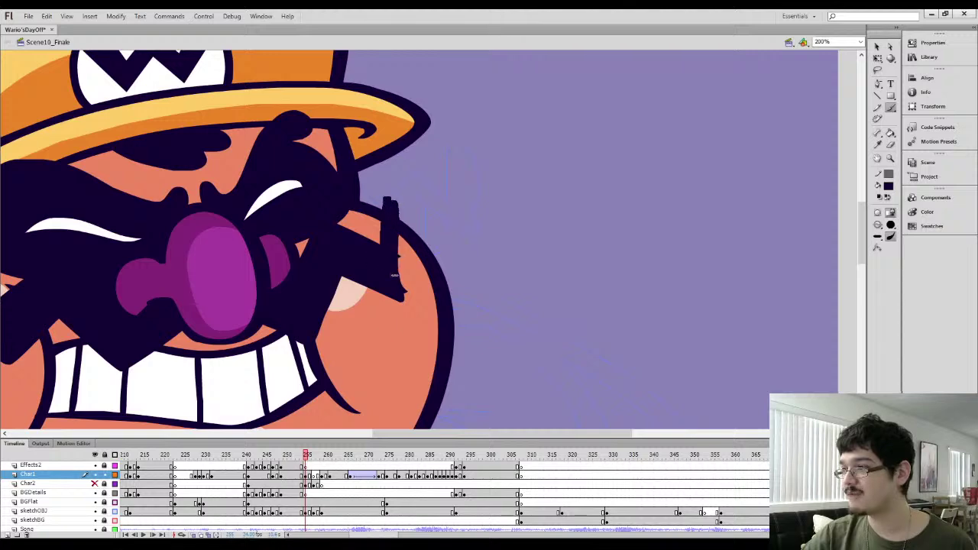
Thicken the dark stroke along the cheek's right edge and extend it along the cheek outline
mouse_move(402, 210)
left_mouse_down()
mouse_move(404, 296)
mouse_move(408, 269)
left_mouse_up()
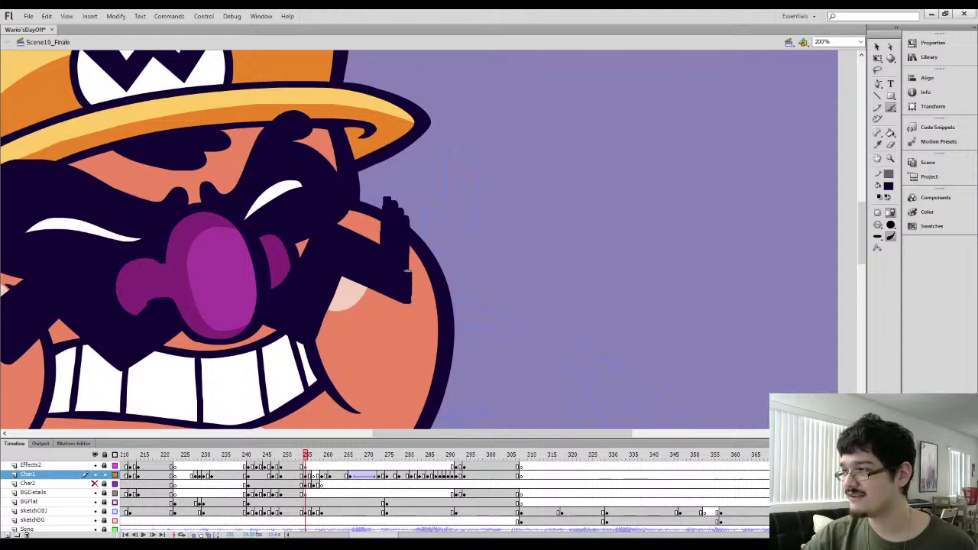
left_click_drag(409, 226, 411, 300)
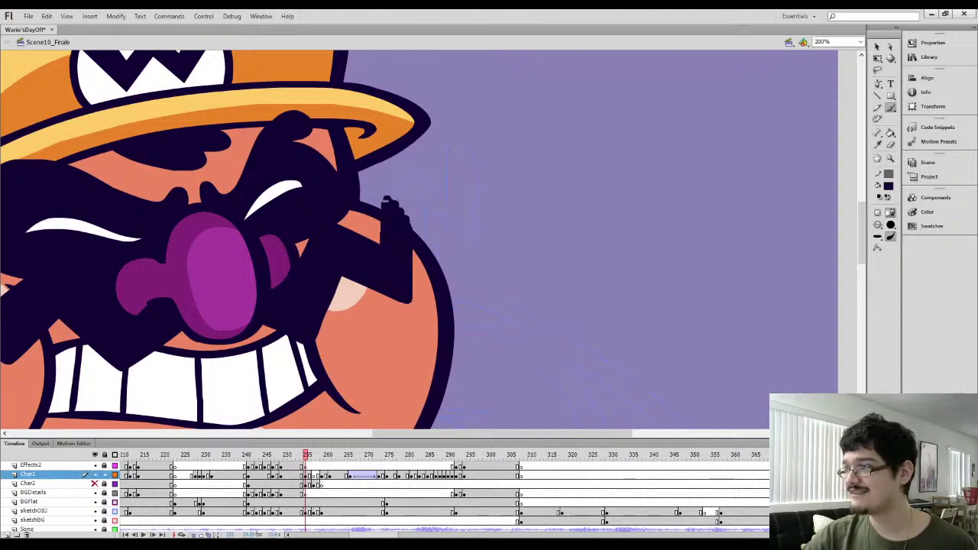
key("i")
left_click(391, 308)
key("b")
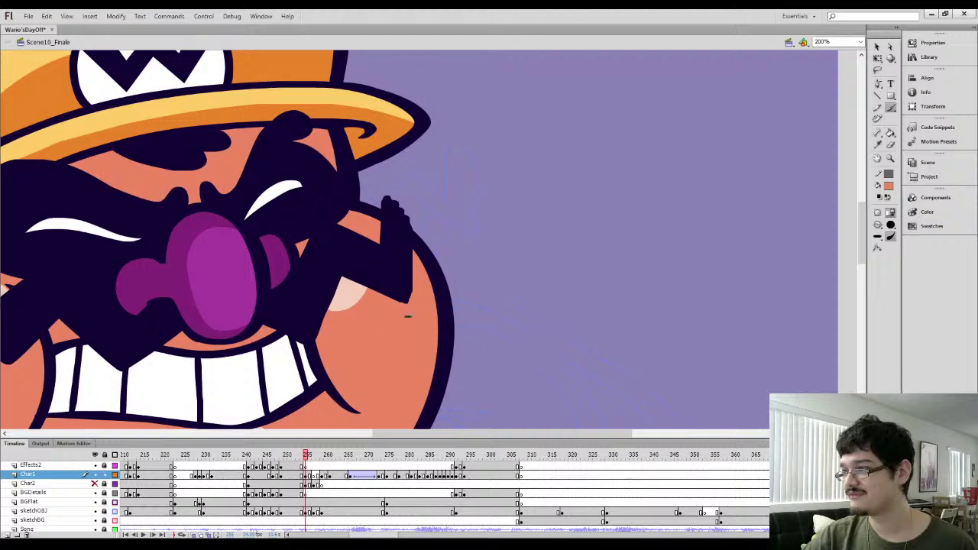
key("i")
left_click(389, 292)
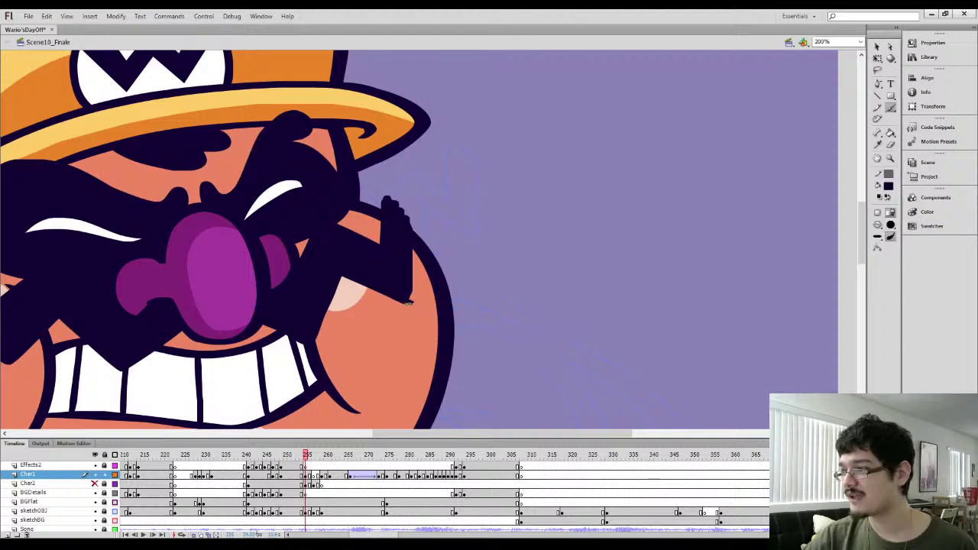
left_click_drag(410, 302, 420, 301)
key("i")
left_click(416, 308)
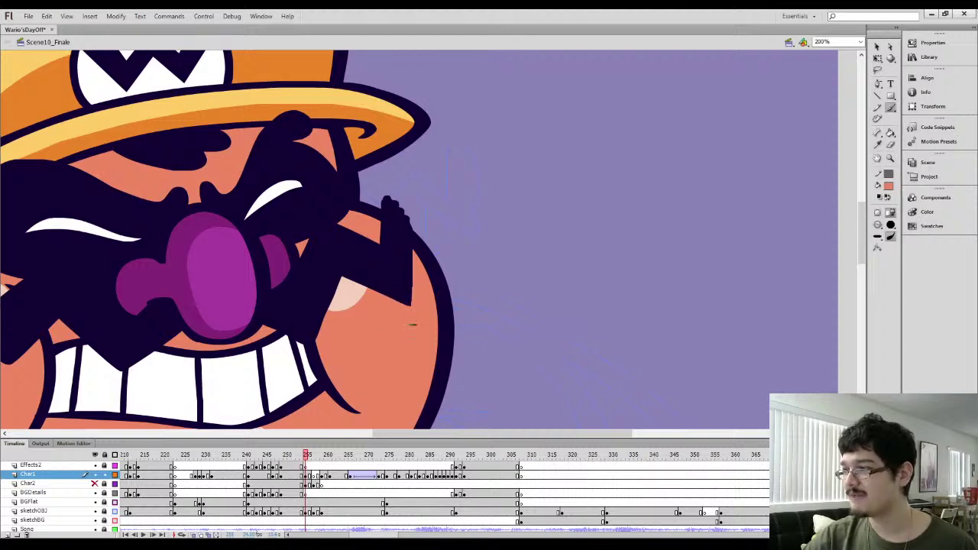
left_click_drag(404, 258, 389, 251)
key("i")
left_click(372, 200)
key("b")
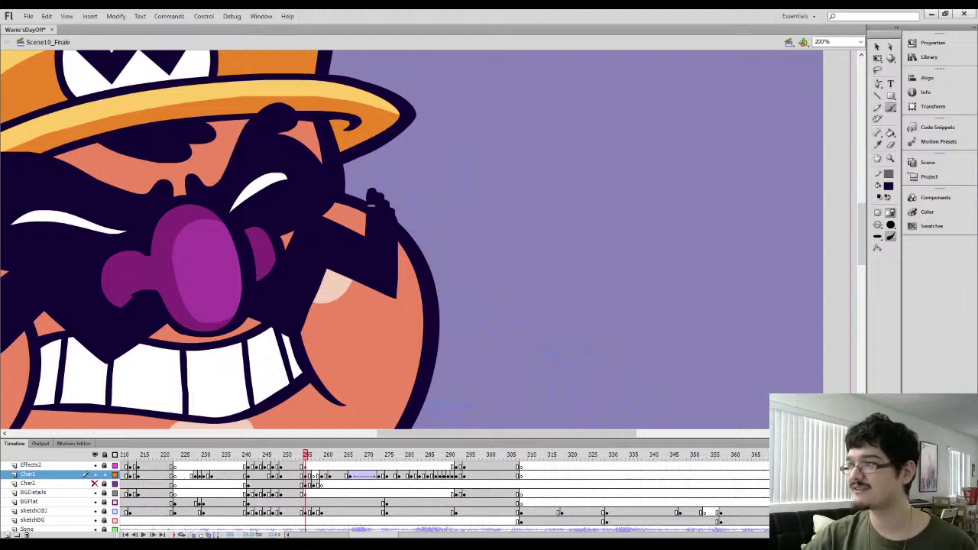
Draw a new mustache spike's upper and lower edges and fill it dark
left_click_drag(373, 179, 453, 221)
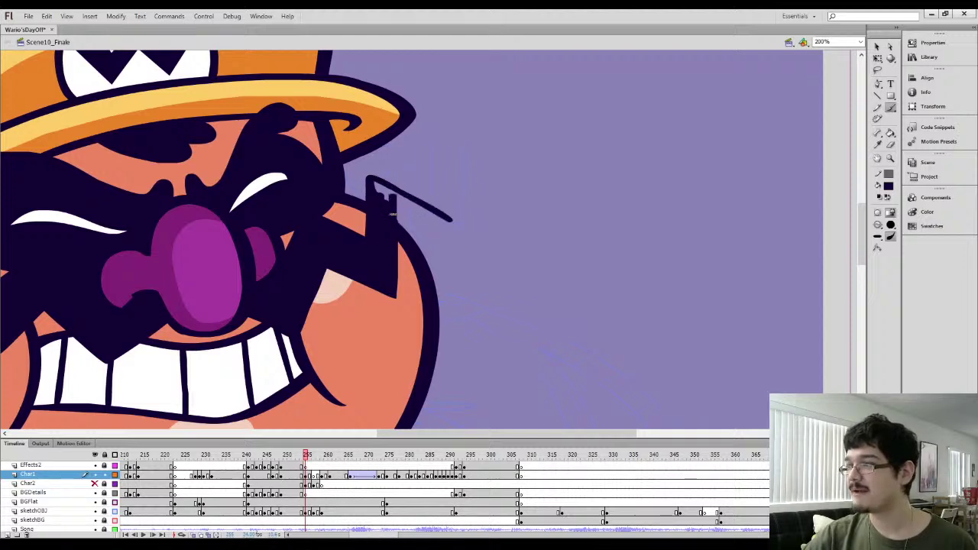
mouse_move(393, 209)
left_mouse_down()
mouse_move(448, 238)
mouse_move(428, 183)
mouse_move(428, 151)
mouse_move(452, 239)
mouse_move(426, 124)
left_mouse_up()
key("k")
left_click(435, 219)
left_click(436, 201)
Lasso the spike tip and straighten its edges, zooming in closer on it
key("e")
key("l")
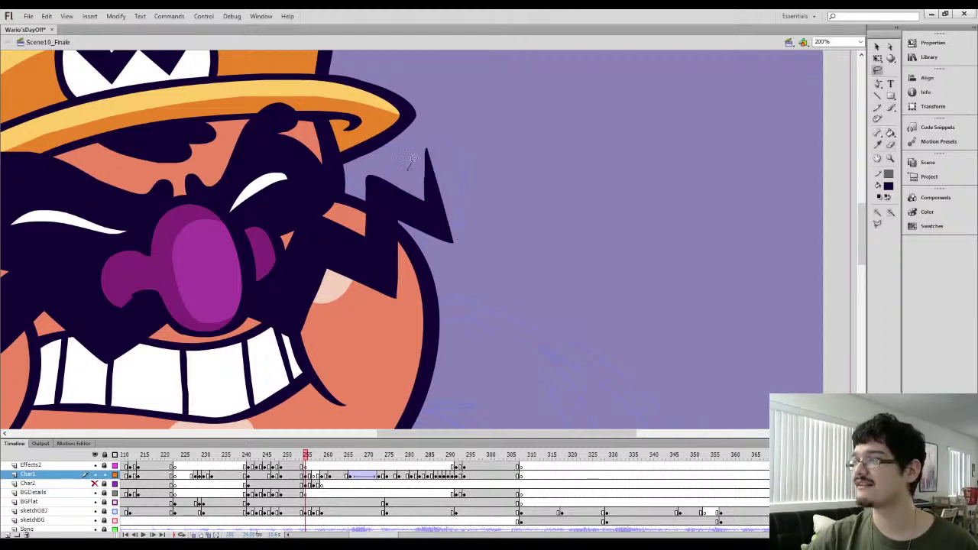
left_click_drag(413, 161, 409, 218)
mouse_move(406, 161)
left_mouse_down()
mouse_move(445, 204)
mouse_move(388, 193)
left_mouse_up()
left_click(878, 47)
left_click(878, 226)
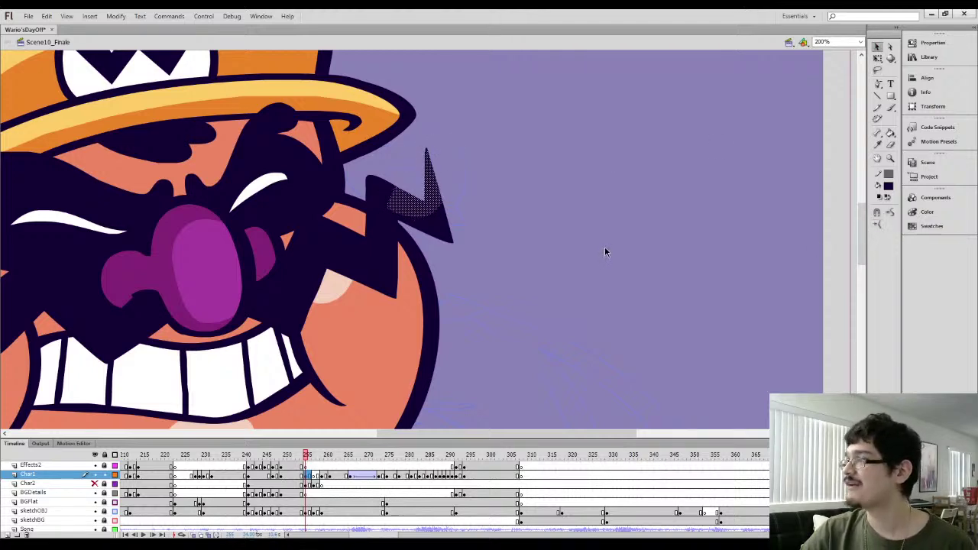
left_click(451, 175)
key("l")
left_click_drag(413, 153, 417, 168)
key("ctrl+equal")
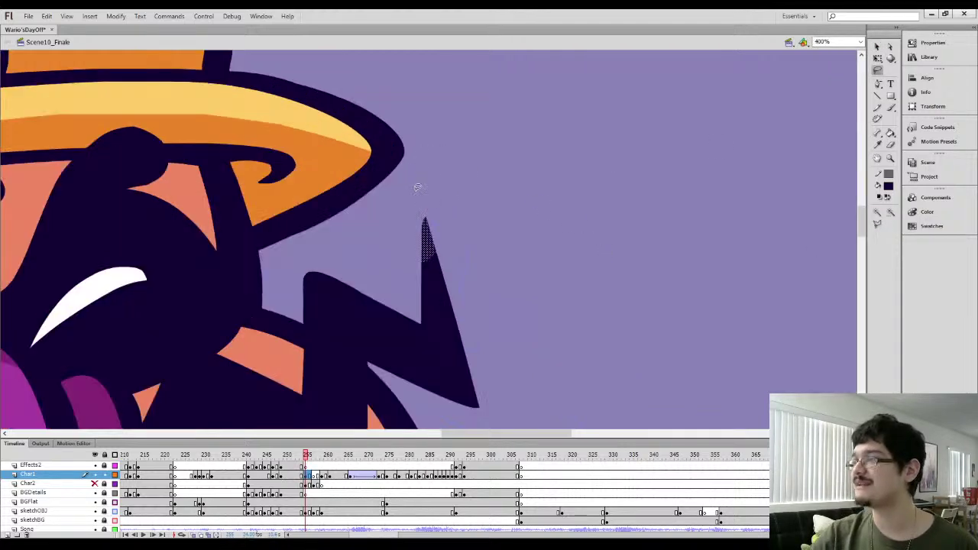
left_click(417, 187)
Thicken the spike's right edge, then erase along both edges to thin it
key("b")
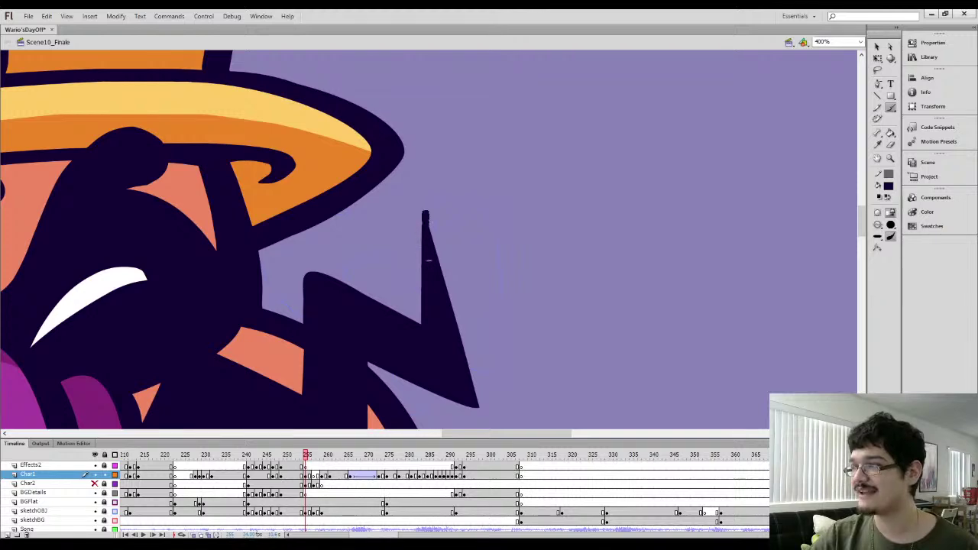
mouse_move(427, 217)
left_mouse_down()
mouse_move(451, 338)
mouse_move(429, 217)
left_mouse_up()
left_click_drag(437, 226, 441, 176)
key("e")
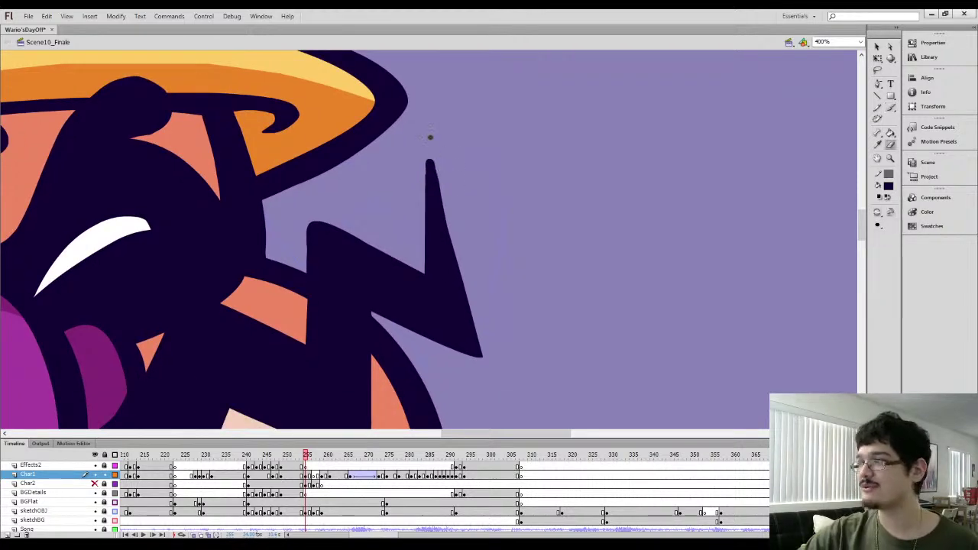
left_click_drag(430, 138, 459, 248)
mouse_move(420, 153)
left_mouse_down()
mouse_move(415, 230)
mouse_move(444, 152)
mouse_move(418, 253)
left_mouse_up()
key("l")
left_click(879, 50)
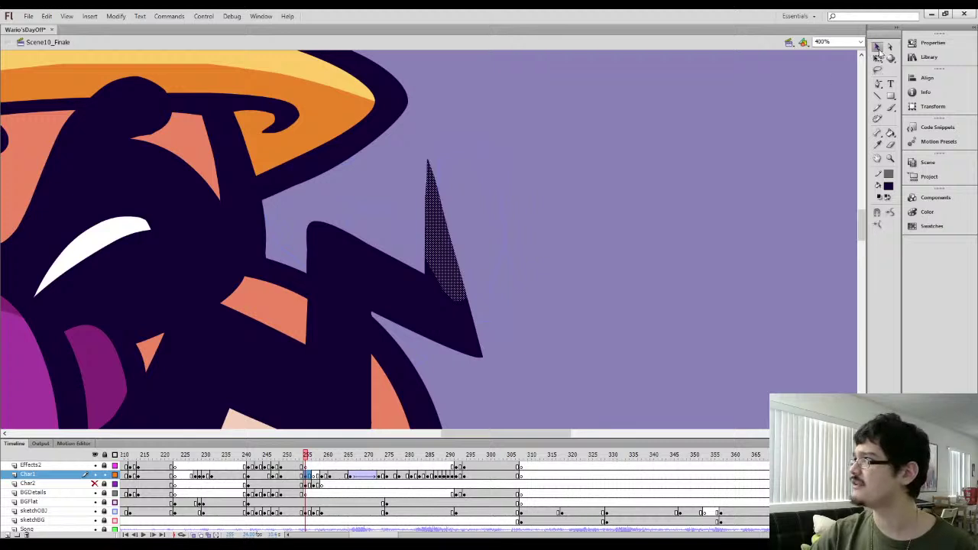
Erase along the spike's upper edge to trim it into a sharper point
left_click_drag(388, 297, 429, 240)
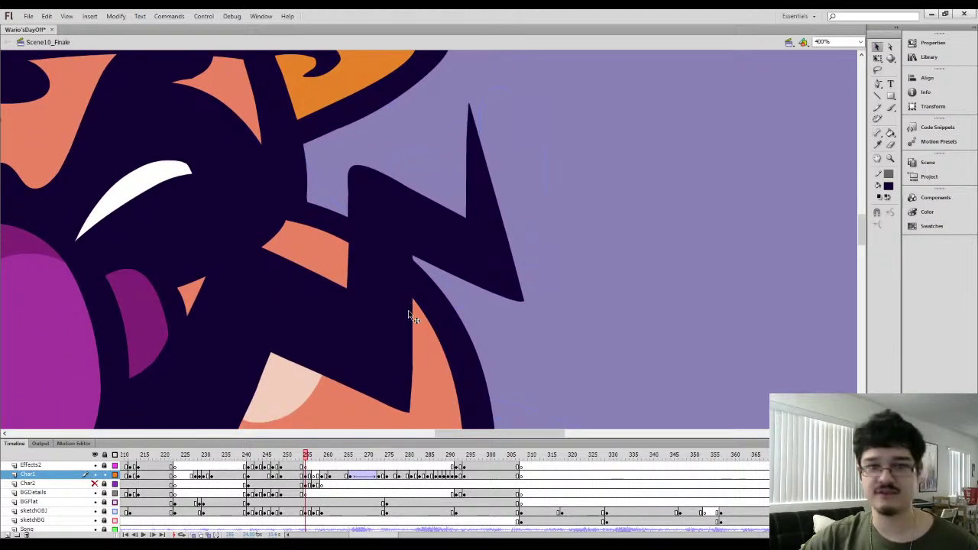
key("l")
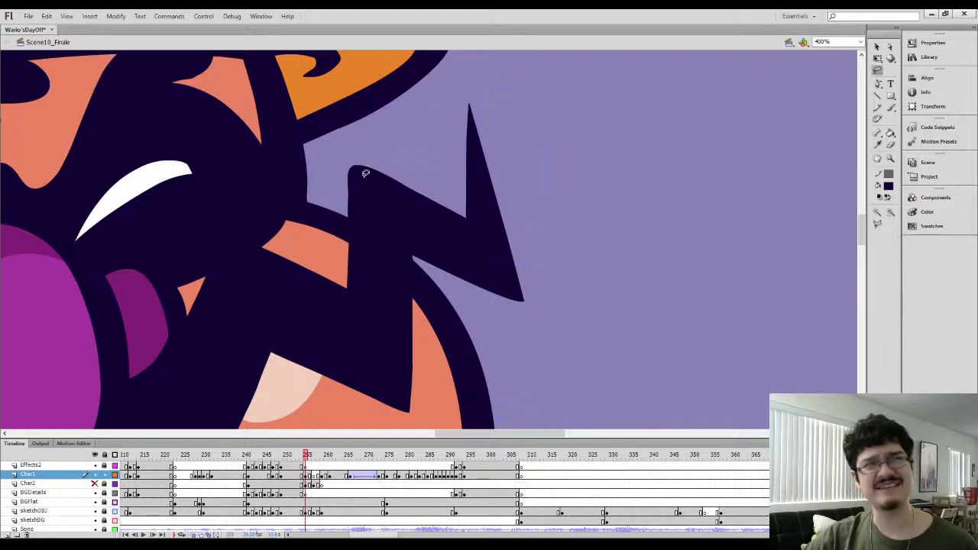
key("e")
mouse_move(346, 154)
left_mouse_down()
mouse_move(419, 182)
mouse_move(349, 155)
mouse_move(470, 221)
left_mouse_up()
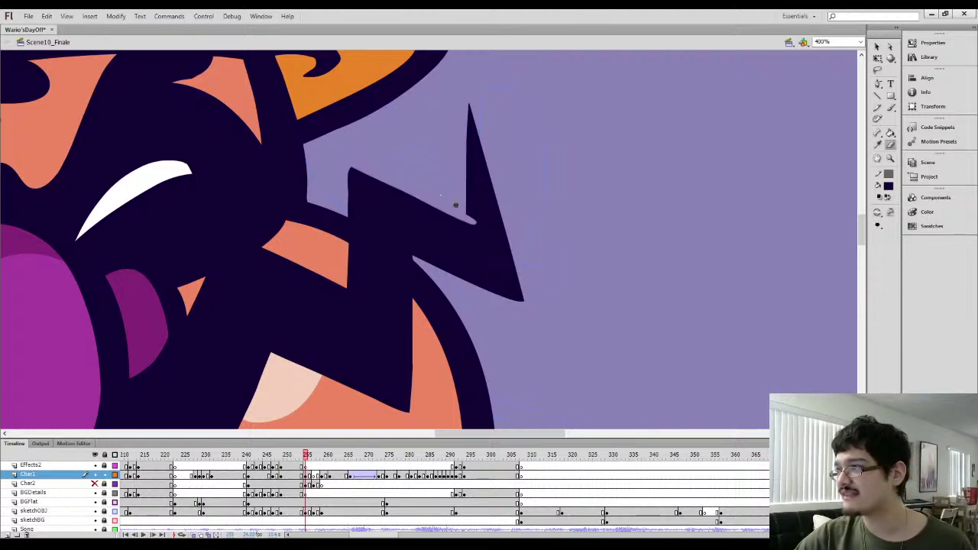
key("b")
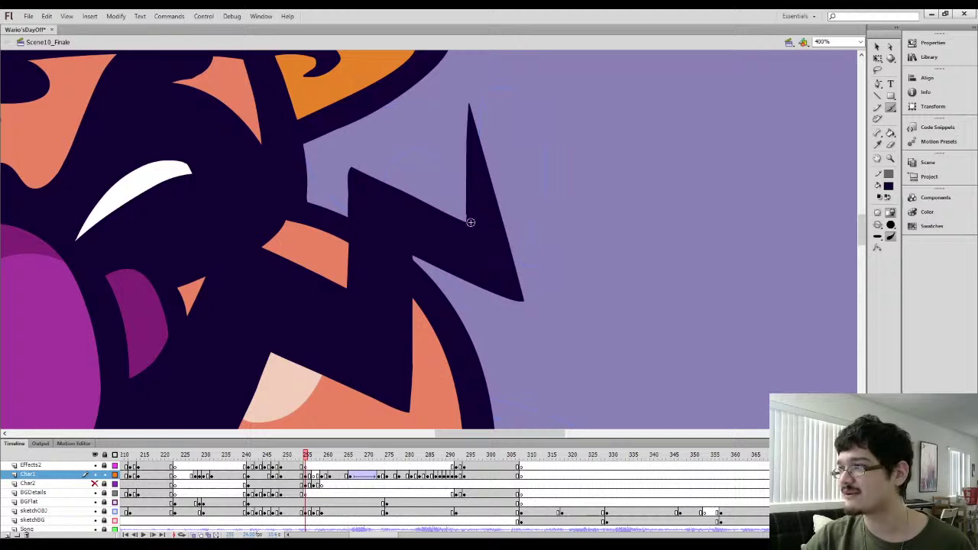
Sample the salmon skin colour and fill the cheek highlight with it, showing the whole head
key("ctrl+minus")
left_click_drag(401, 303, 454, 163)
left_click_drag(421, 247, 454, 275)
key("i")
left_click(452, 255)
left_click(442, 209)
key("ctrl+minus")
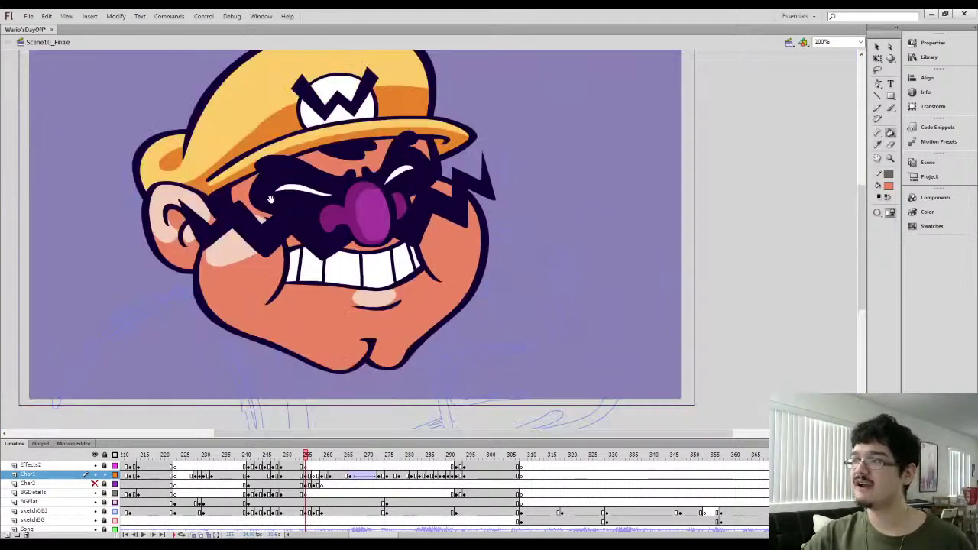
Zoom the stage out to 50% and return to Char1's frame 255 with the coloured head
scroll(293, 275, "left", 2)
left_click_drag(294, 275, 324, 230)
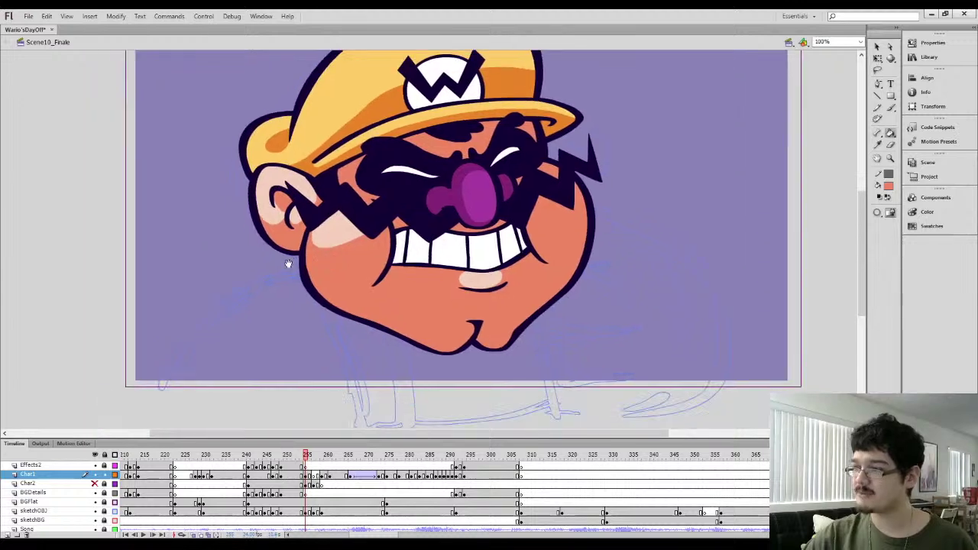
left_click_drag(332, 289, 271, 337)
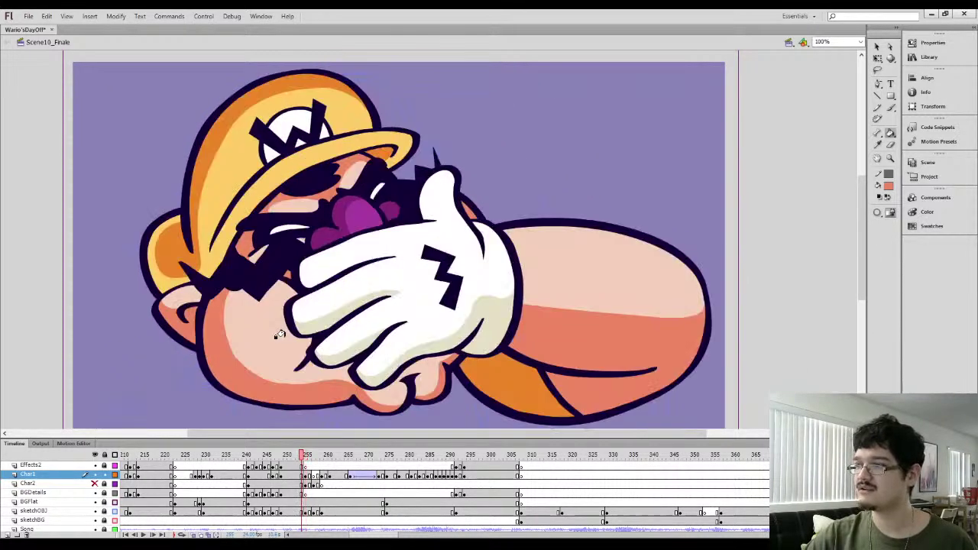
key(".")
key(".")
key(".")
key("ctrl+minus")
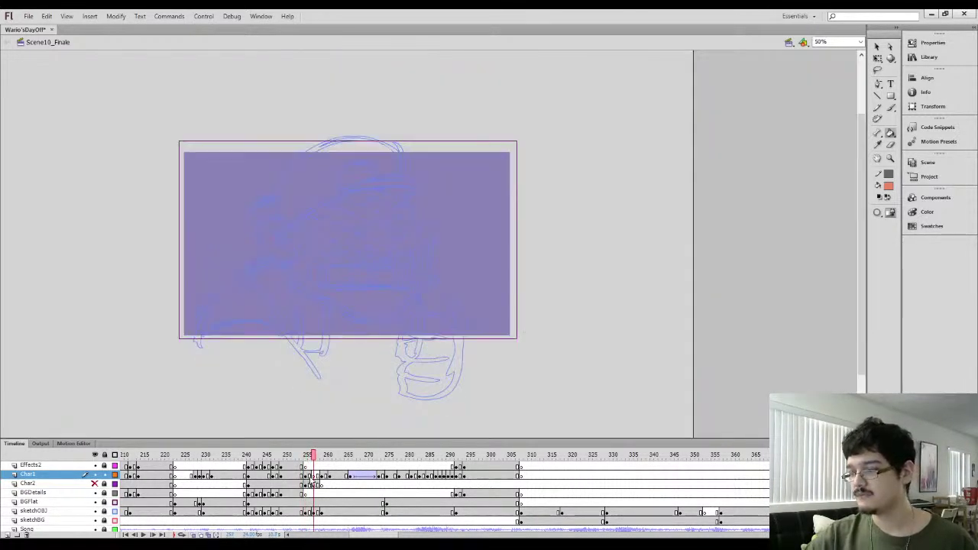
left_click(308, 475)
left_click(318, 485)
left_click(306, 484)
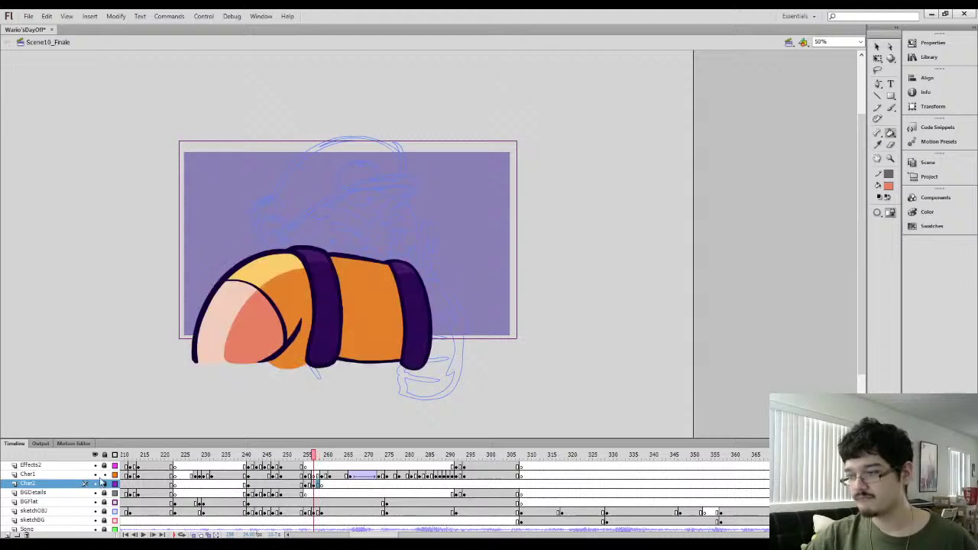
Move the head up and slightly left with Free Transform, comparing it against the neighbouring frames
left_click(302, 476)
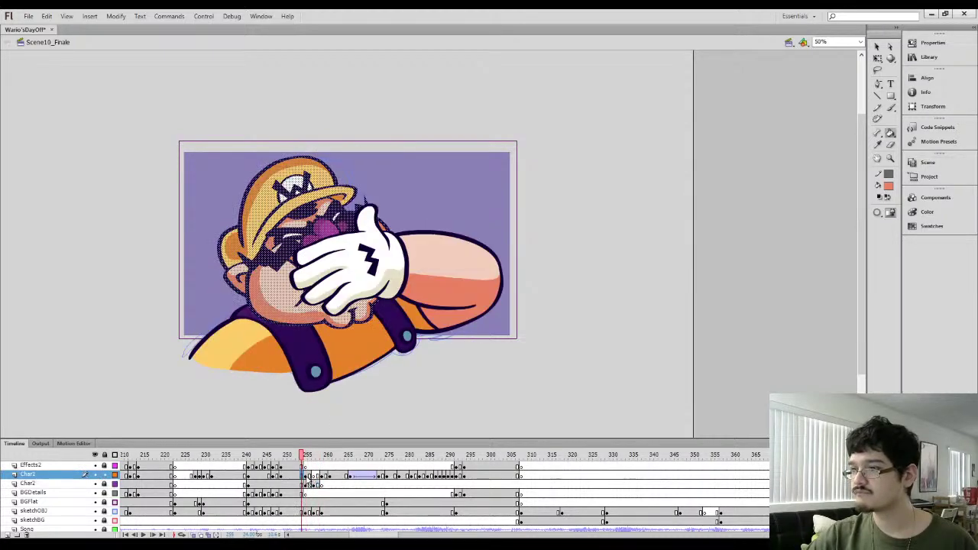
left_click(306, 477)
key("q")
left_click_drag(328, 280, 322, 266)
key("comma")
key("period")
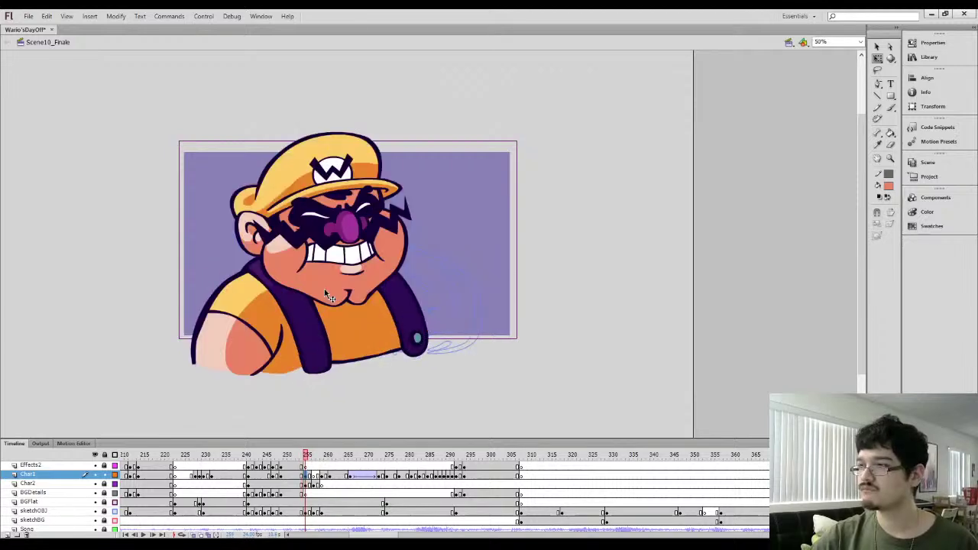
key("comma")
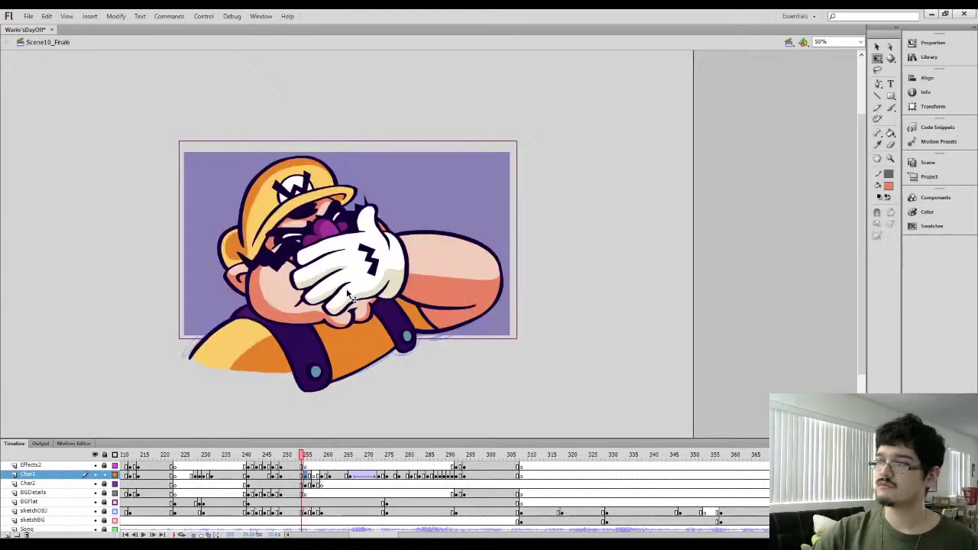
key("period")
left_click(308, 477)
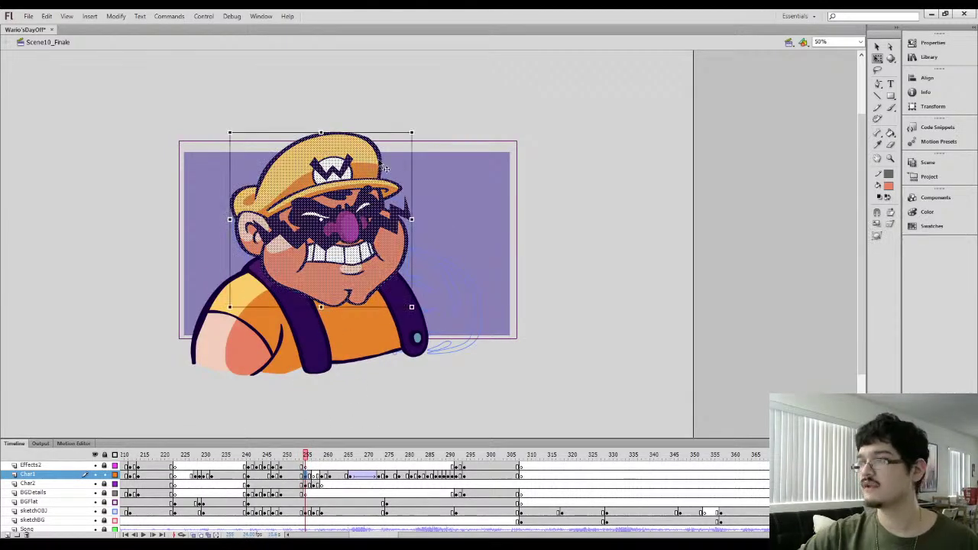
Shrink Wario's head slightly from its top-right corner and check it across nearby frames
left_click_drag(411, 133, 405, 141)
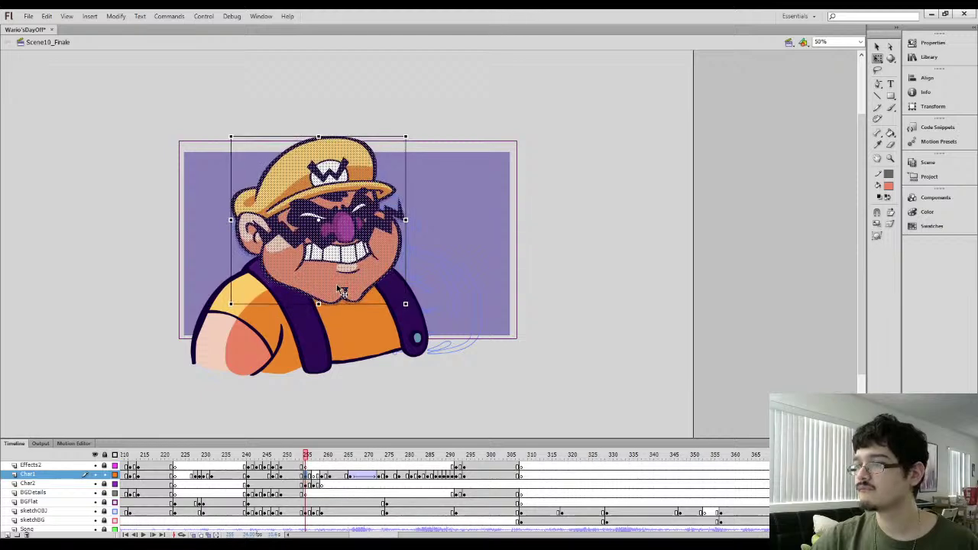
left_click(292, 483)
left_click_drag(292, 483, 300, 452)
left_click(314, 477)
left_click(307, 477)
left_click(314, 478)
left_click(282, 478)
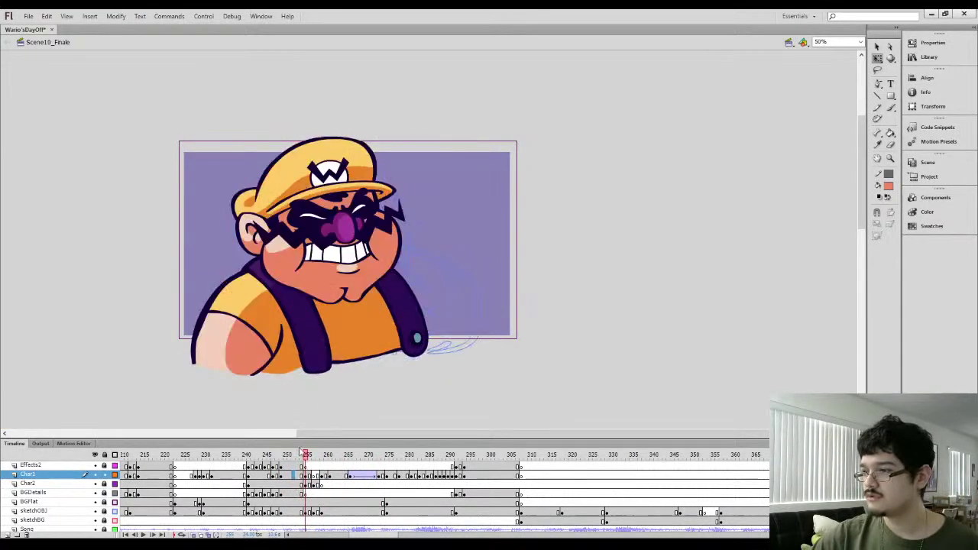
Select all the head artwork and nudge it slightly right to match the surrounding frames
key("ctrl+a")
left_click_drag(351, 291, 361, 292)
mouse_move(309, 455)
left_mouse_down()
mouse_move(303, 446)
mouse_move(292, 457)
left_mouse_up()
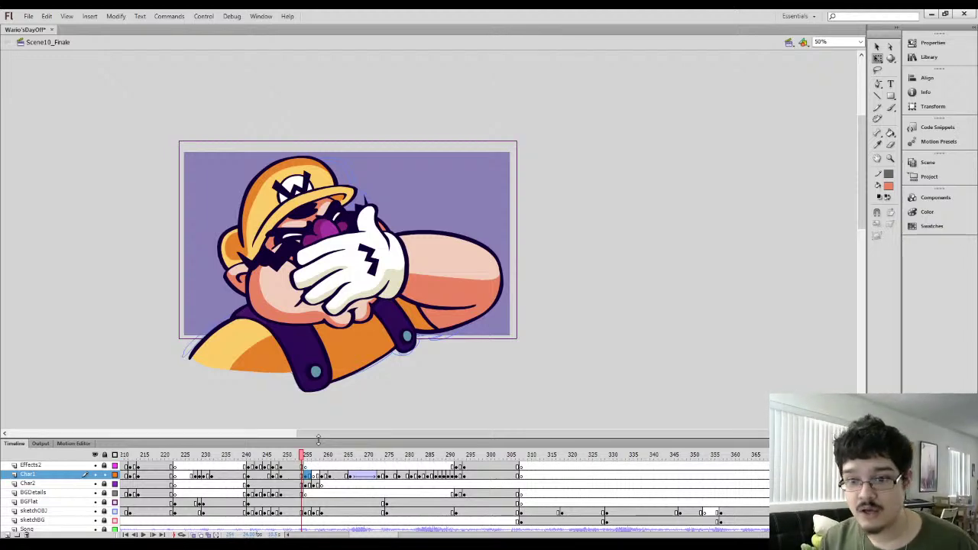
left_click(274, 454)
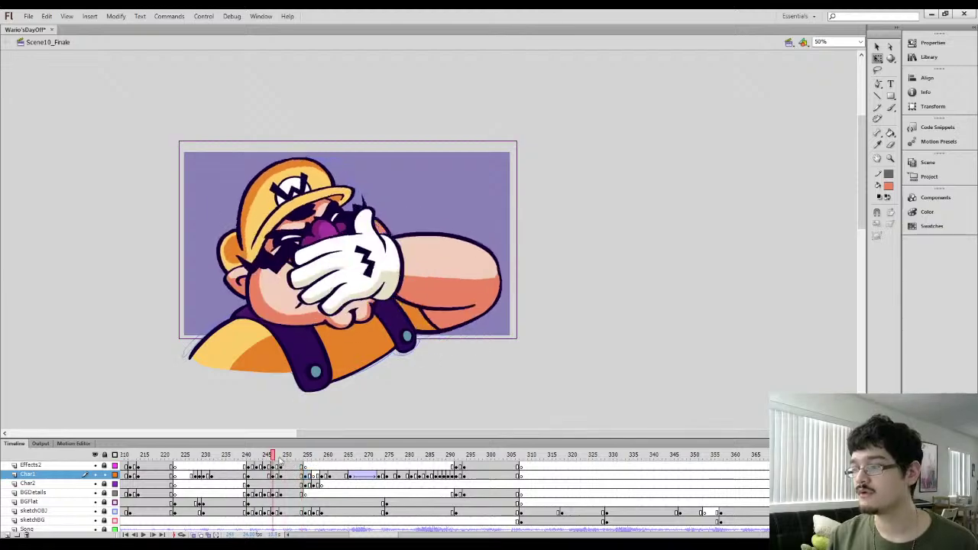
Play the sequence, then paste a copy of the head in place on frame 257
mouse_move(281, 459)
left_mouse_down()
mouse_move(333, 447)
mouse_move(285, 455)
left_mouse_up()
key("Return")
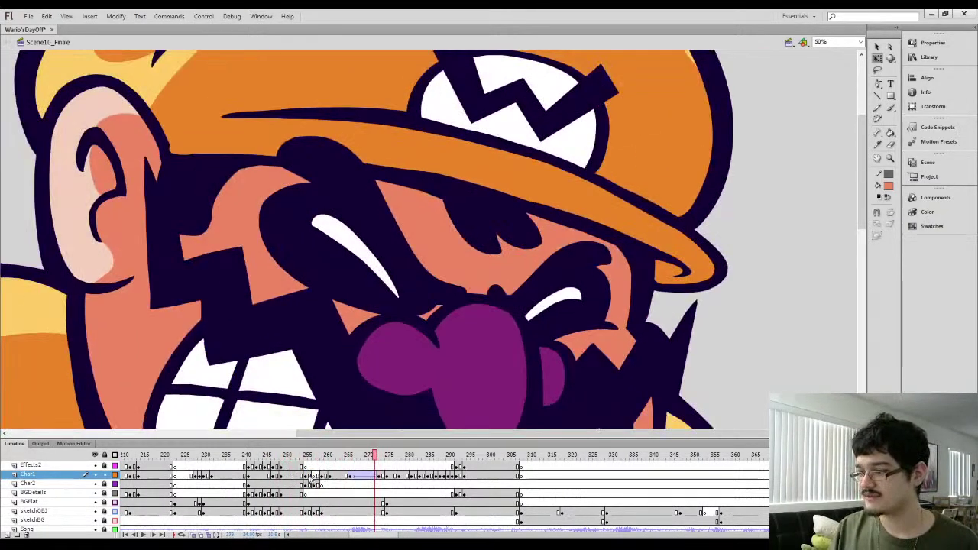
left_click(308, 484)
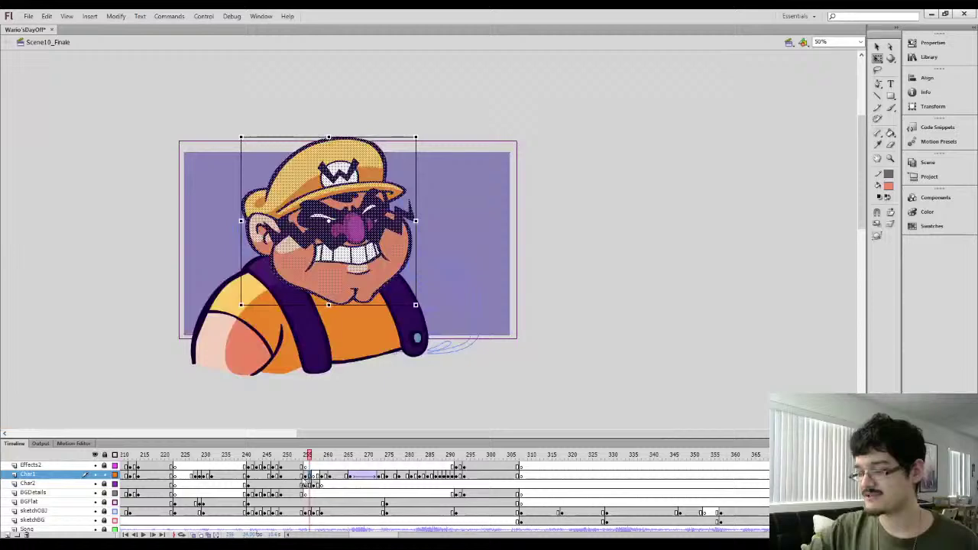
left_click(314, 477)
key("ctrl+shift+v")
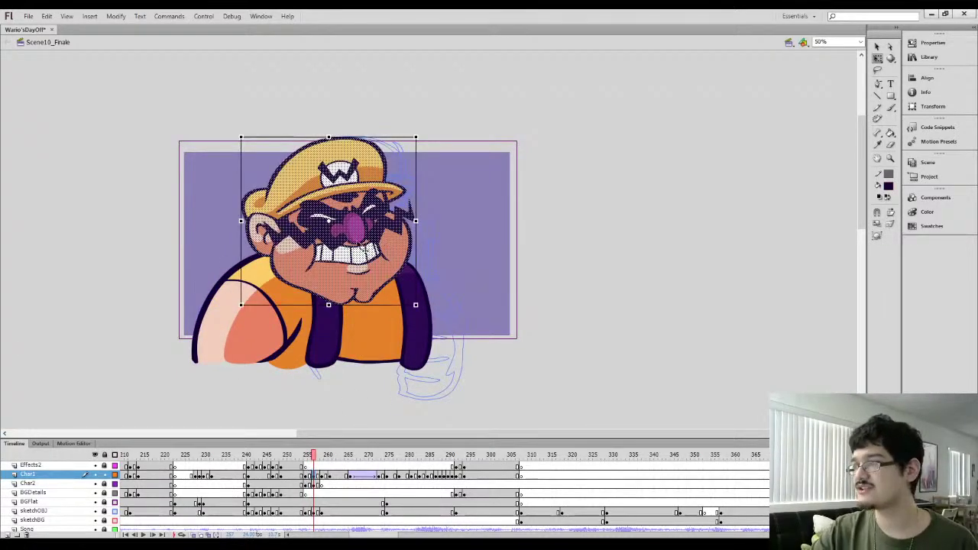
Shift the pasted head right and tilt it about 10° clockwise to follow the body
left_click_drag(361, 245, 394, 245)
left_click_drag(455, 131, 468, 148)
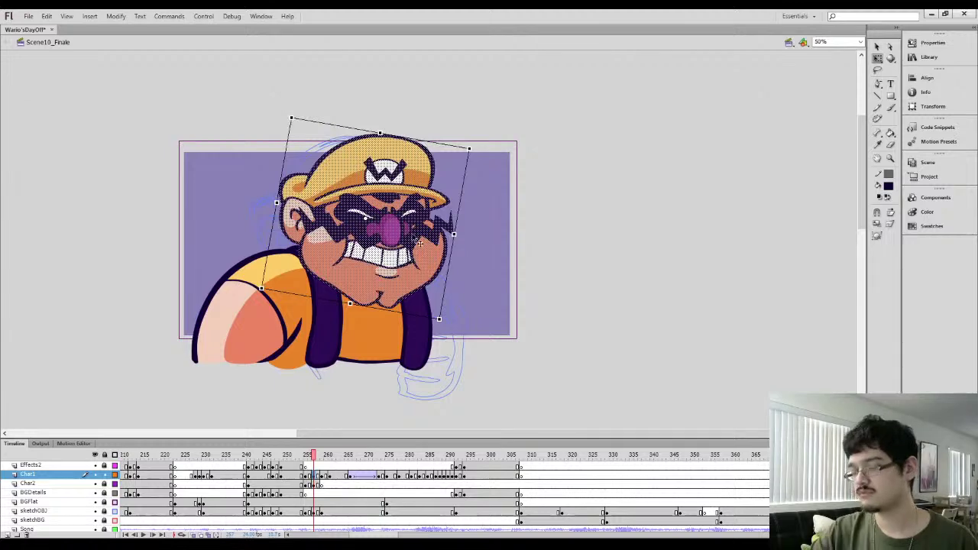
key("ctrl+z")
left_click_drag(379, 277, 391, 275)
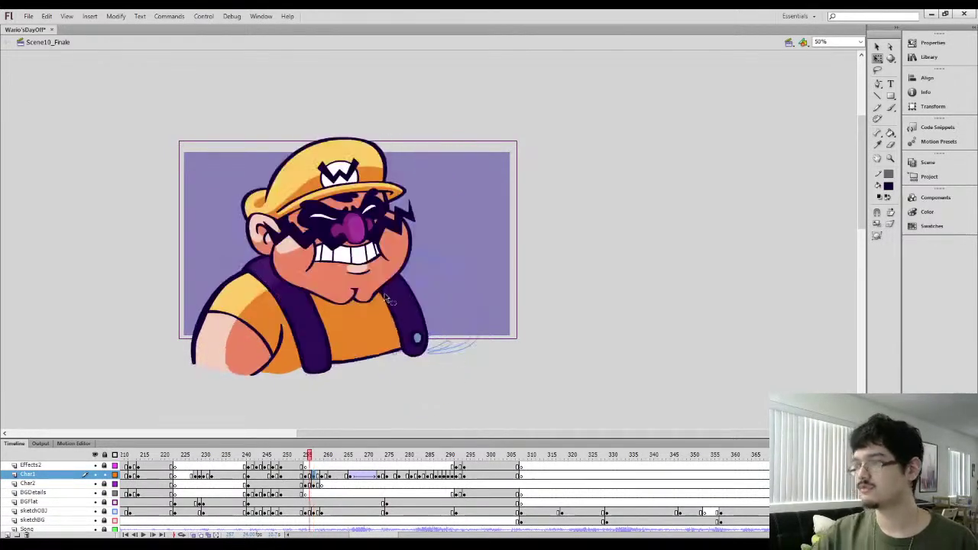
key(".")
key(".")
key(".")
key(".")
Using onion skin, move the head about 15 px left, tilt it back slightly, and replay
left_click(313, 475)
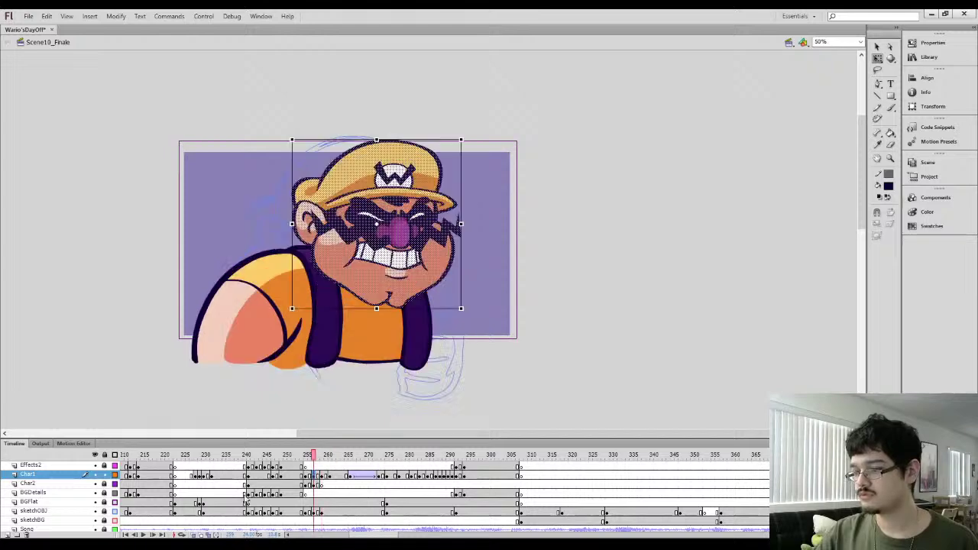
left_click(193, 535)
left_click_drag(375, 263, 359, 264)
left_click_drag(451, 137, 449, 139)
left_click(192, 535)
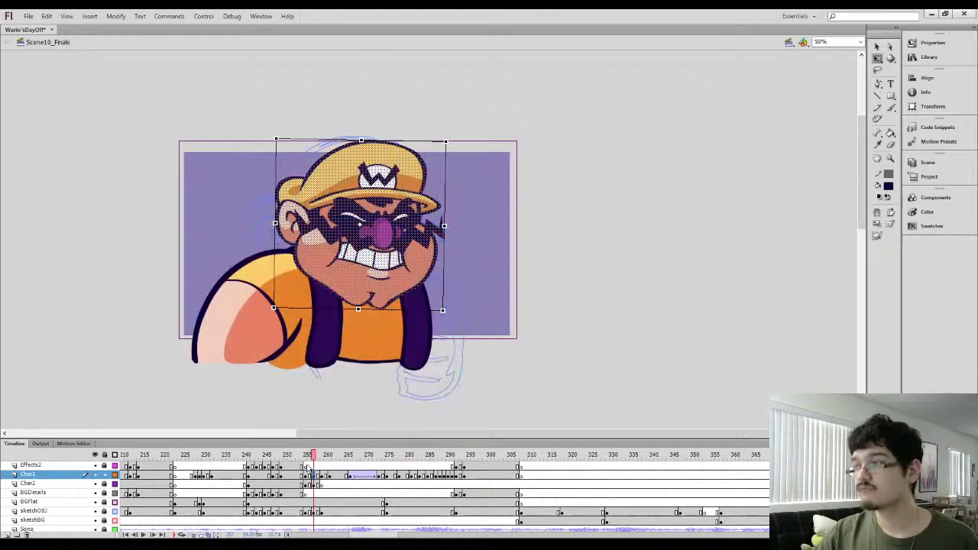
key("Return")
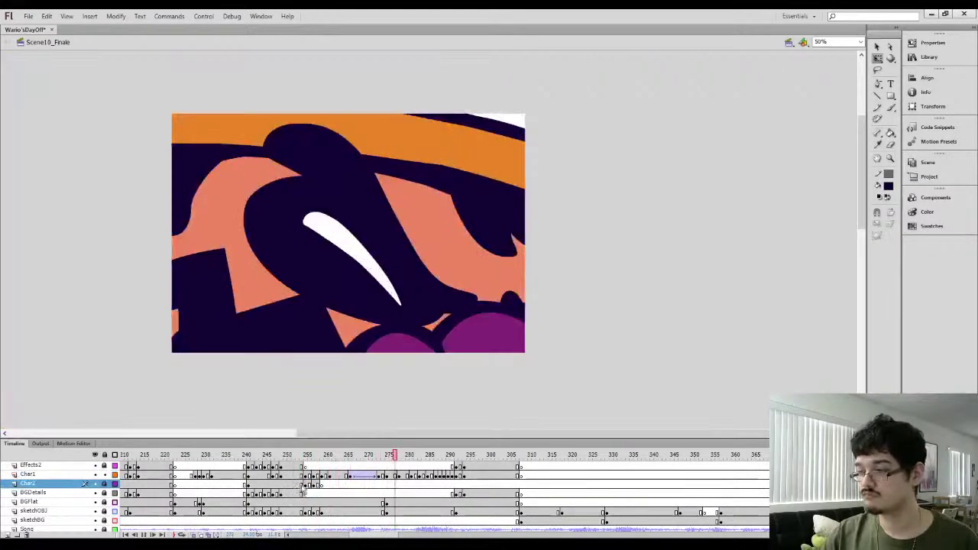
left_click(305, 484)
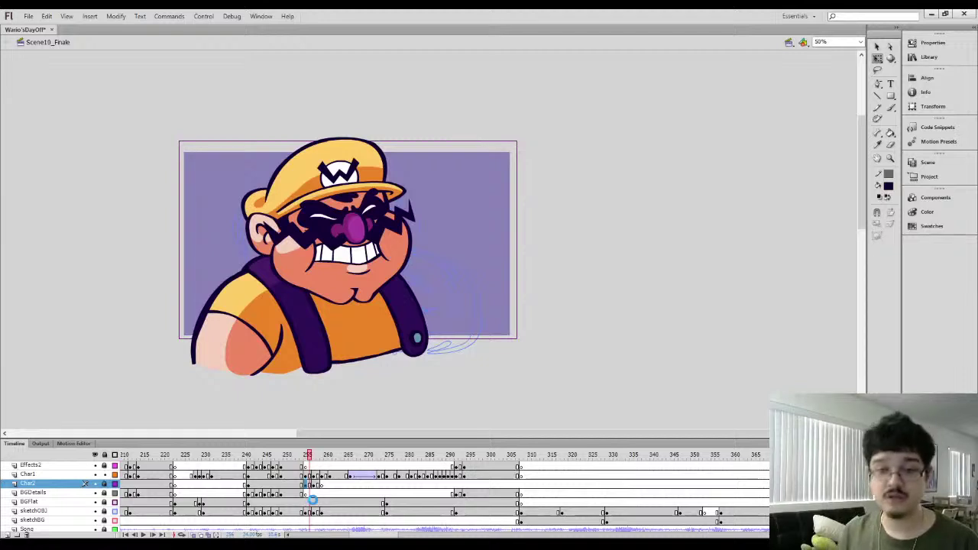
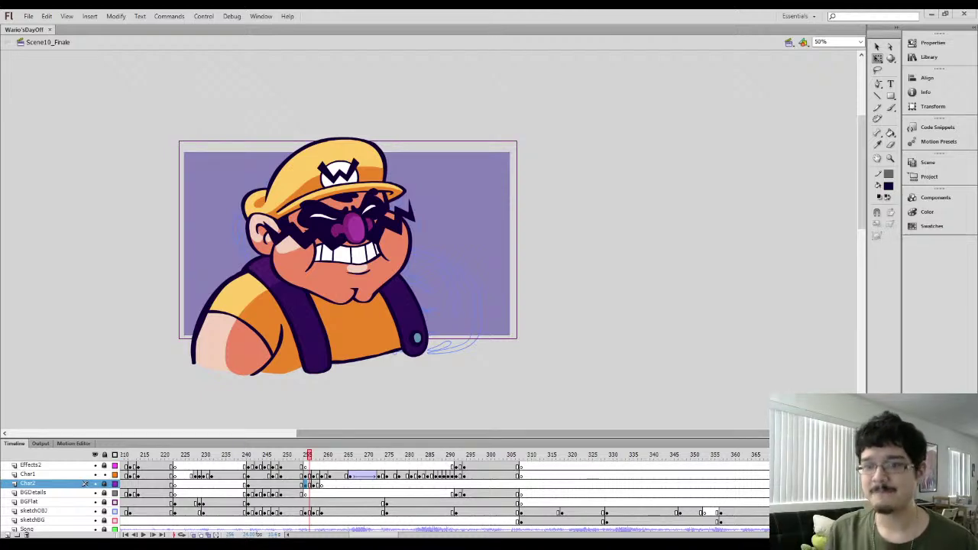
Scrub to frame 257 on the Char1 layer and zoom the stage in on Wario's face
mouse_move(375, 435)
left_mouse_down()
mouse_move(353, 440)
mouse_move(371, 438)
left_mouse_up()
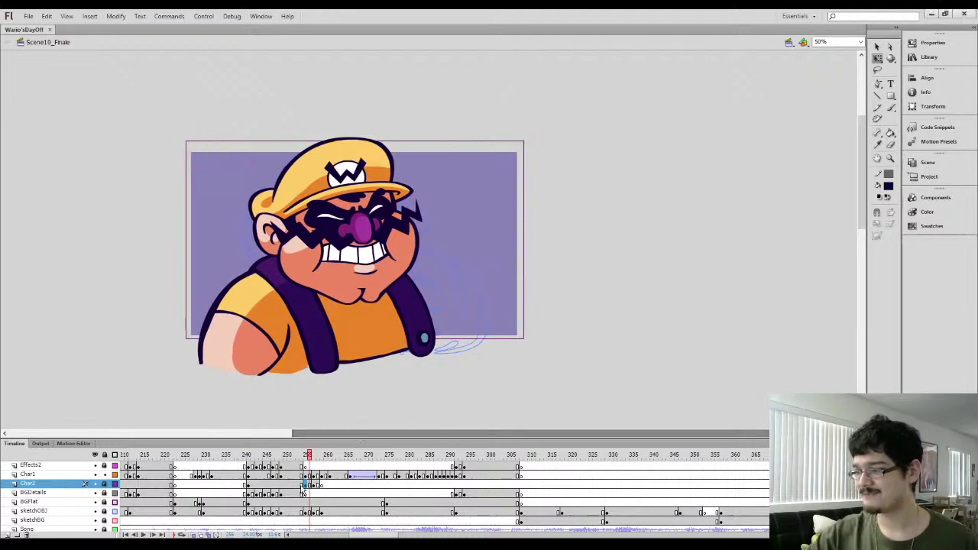
left_click_drag(303, 459, 310, 460)
key("ctrl+equal")
key("ctrl+minus")
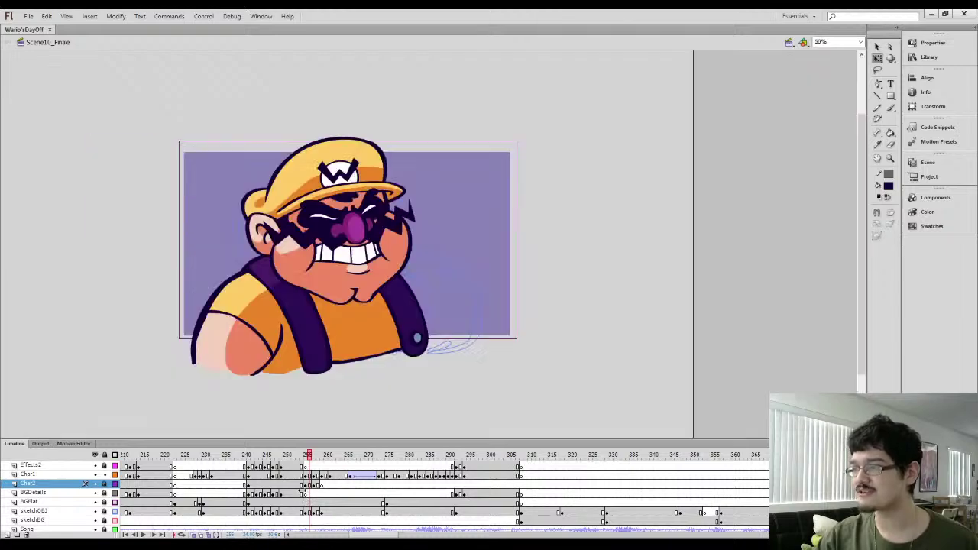
key("ctrl+equal")
left_click(314, 476)
key("comma")
key("comma")
key("period")
key("period")
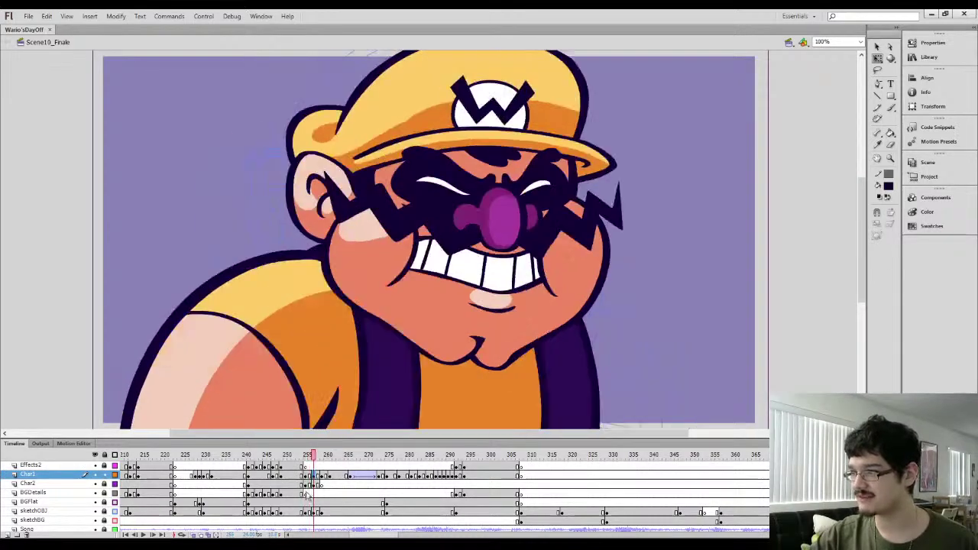
Scrub frames 251 to 258 and settle back on frame 257
key("comma")
mouse_move(308, 455)
left_mouse_down()
mouse_move(292, 456)
mouse_move(328, 455)
mouse_move(308, 455)
mouse_move(314, 482)
left_mouse_up()
key("period")
key("comma")
key("comma")
key("period")
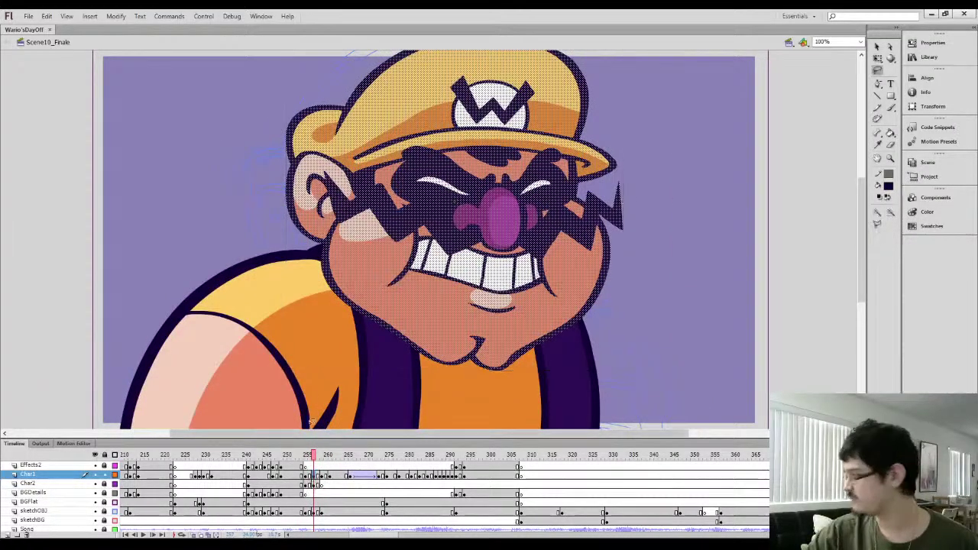
Zoom in on Wario's cheek and mouth and sample the salmon skin colour
left_click(242, 230)
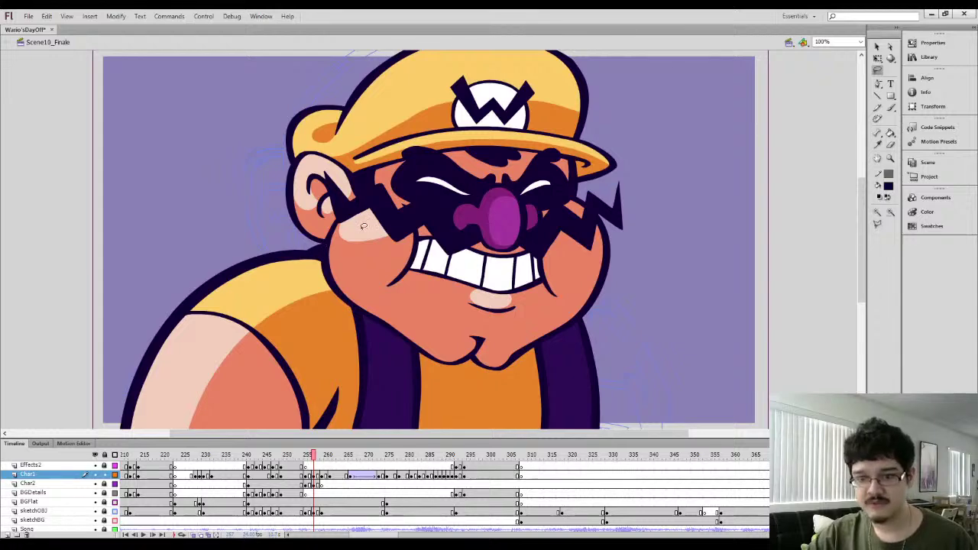
left_click(368, 271, "ctrl")
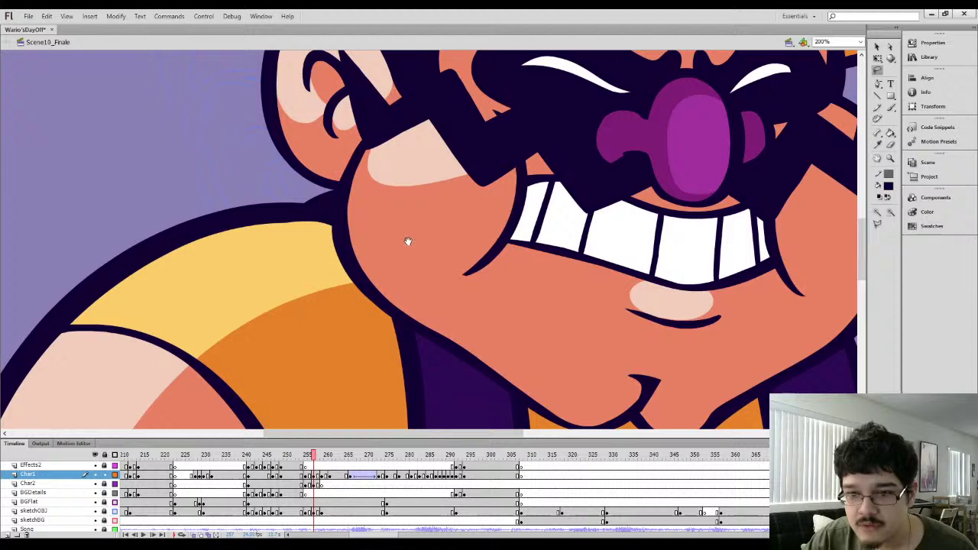
left_click_drag(406, 240, 359, 264)
key("i")
left_click(408, 163)
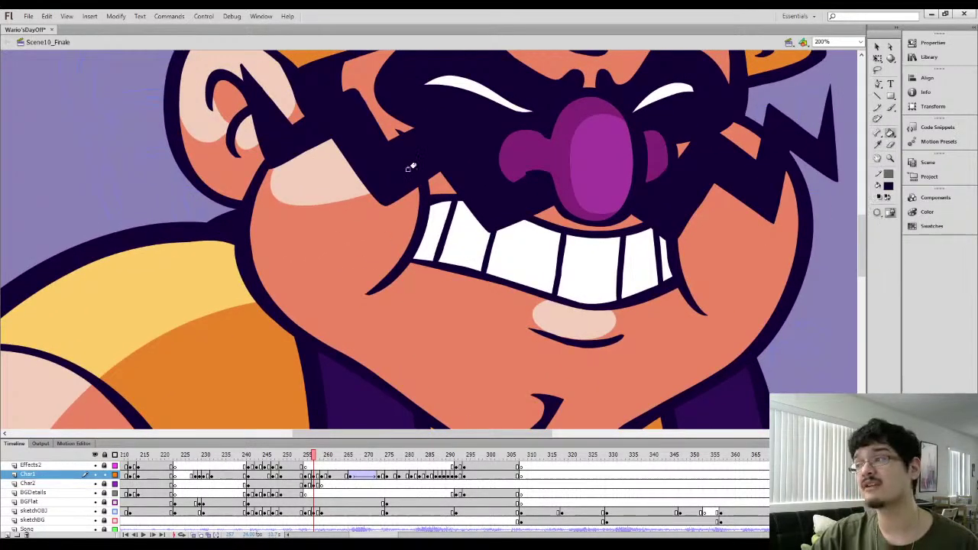
key("b")
key("i")
left_click(396, 124)
key("v")
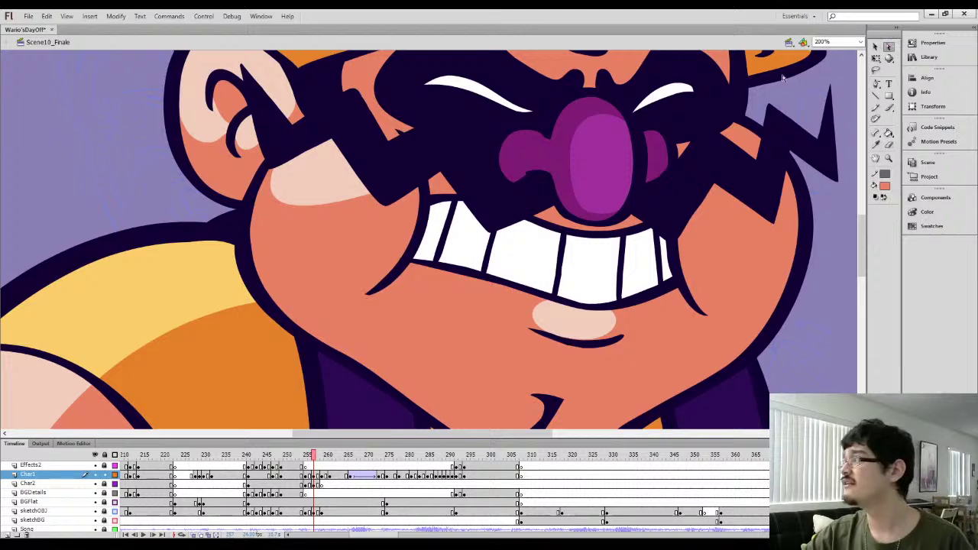
left_click(410, 148)
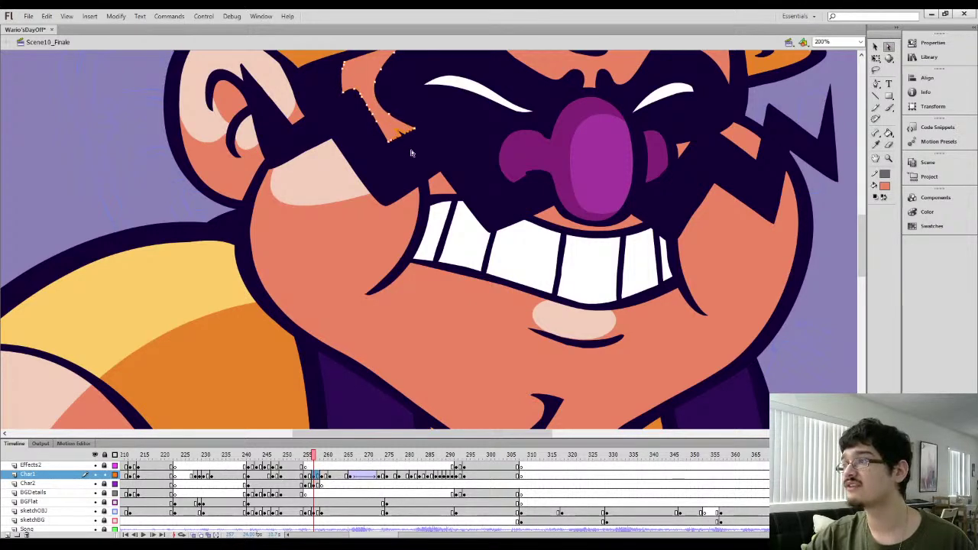
key("l")
left_click(139, 189)
Sample the navy outline colour and brush a dark stroke up from the left mouth corner
left_click_drag(427, 179, 388, 183)
key("i")
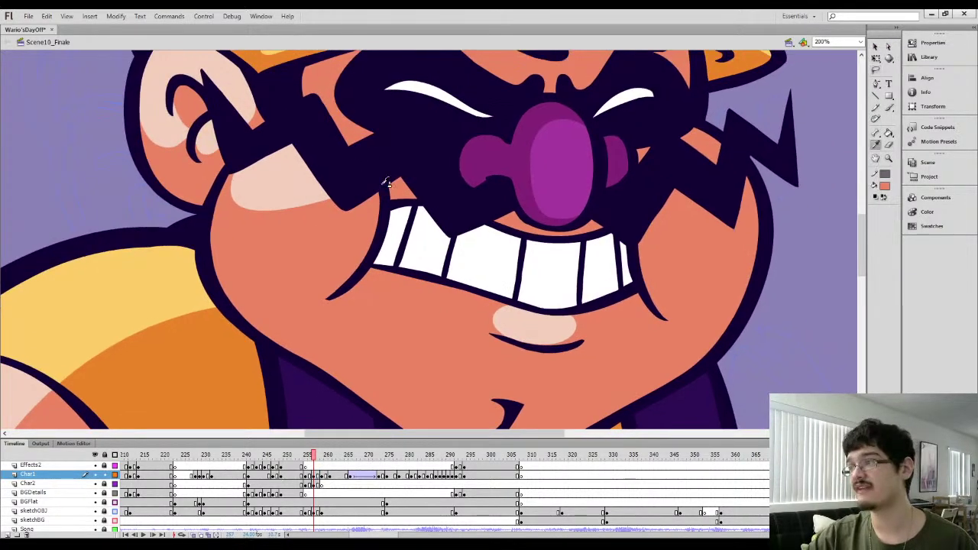
left_click(386, 185)
key("b")
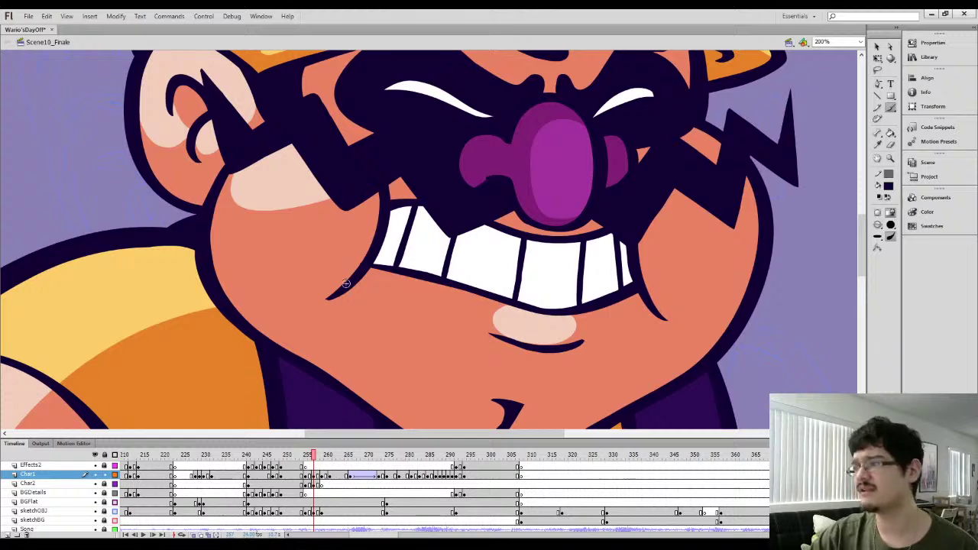
mouse_move(343, 272)
left_mouse_down()
mouse_move(337, 292)
mouse_move(366, 202)
left_mouse_up()
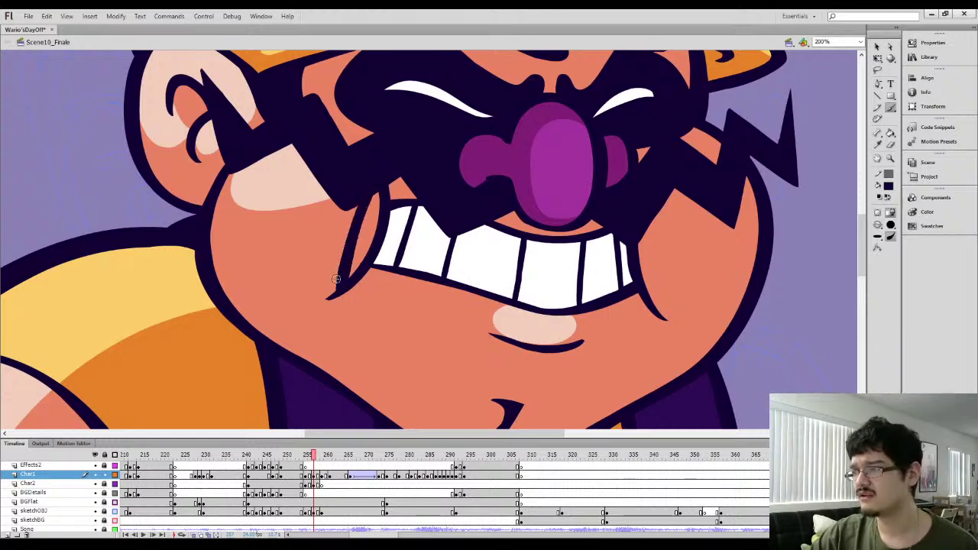
Trim the left mouth-corner line and paint out part of the right one with skin colour
key("i")
key("b")
left_click_drag(329, 313, 337, 270)
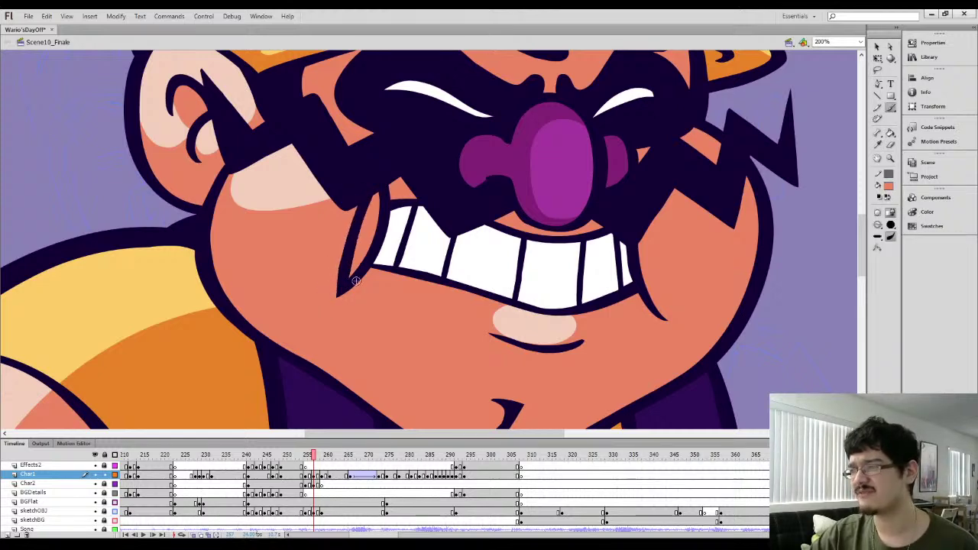
mouse_move(458, 246)
left_mouse_down()
mouse_move(418, 257)
mouse_move(336, 236)
left_mouse_up()
left_click_drag(520, 310, 537, 279)
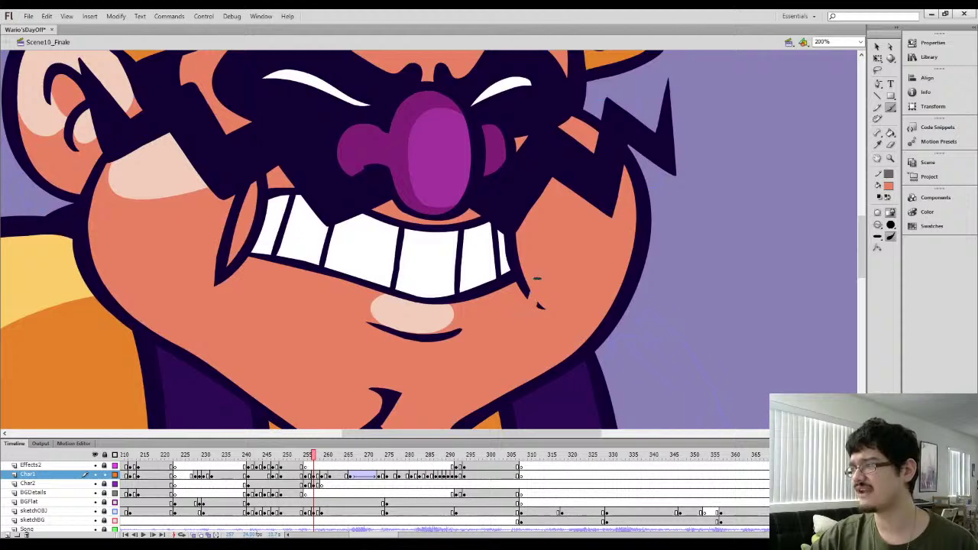
Fill the pale patch under the teeth with skin colour
key("k")
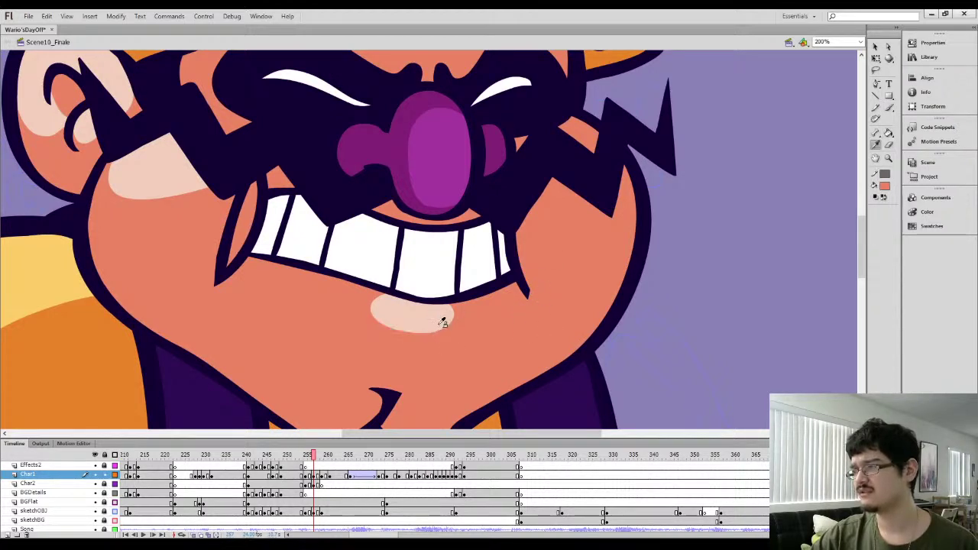
left_click(433, 320)
key("i")
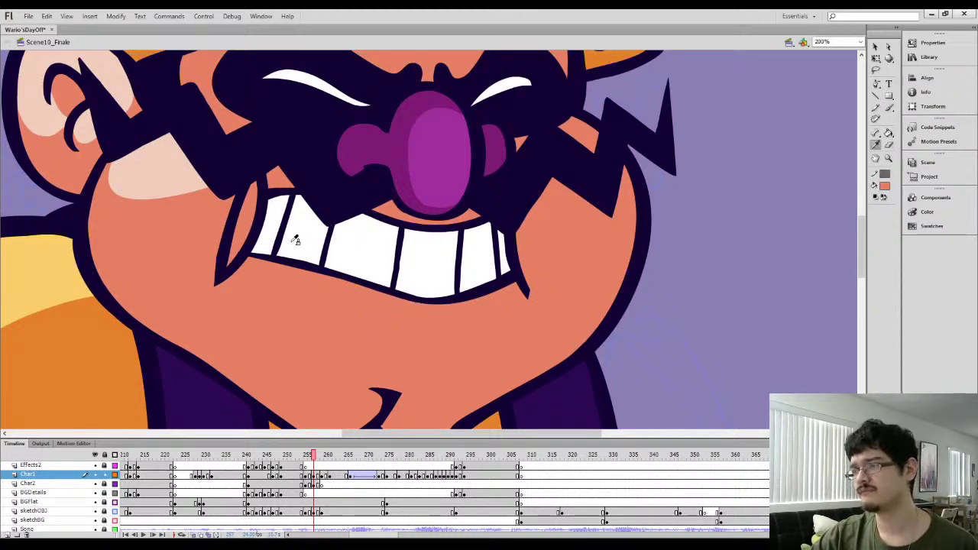
key("b")
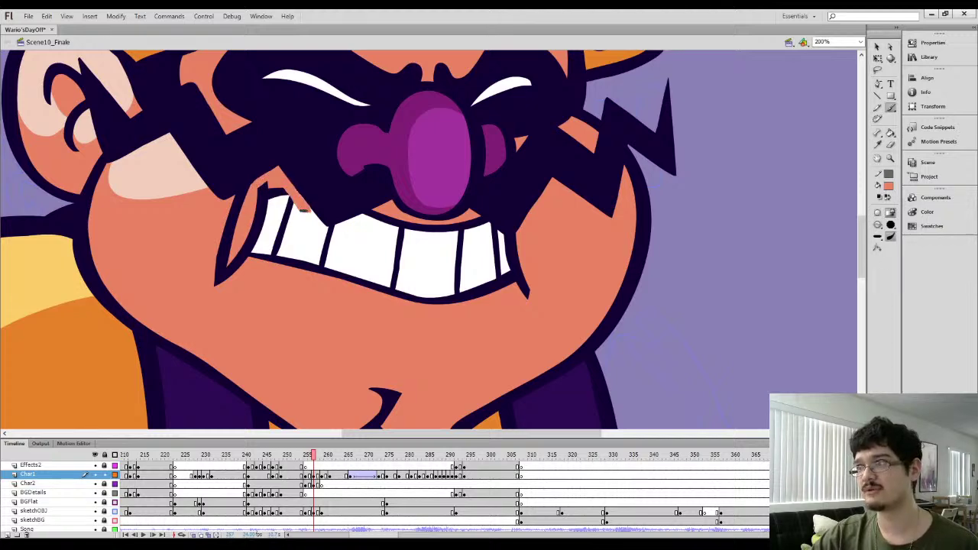
Fill all six white teeth with skin colour
key("k")
left_click(269, 228)
left_click(295, 226)
left_click(382, 253)
left_click(436, 263)
left_click(471, 261)
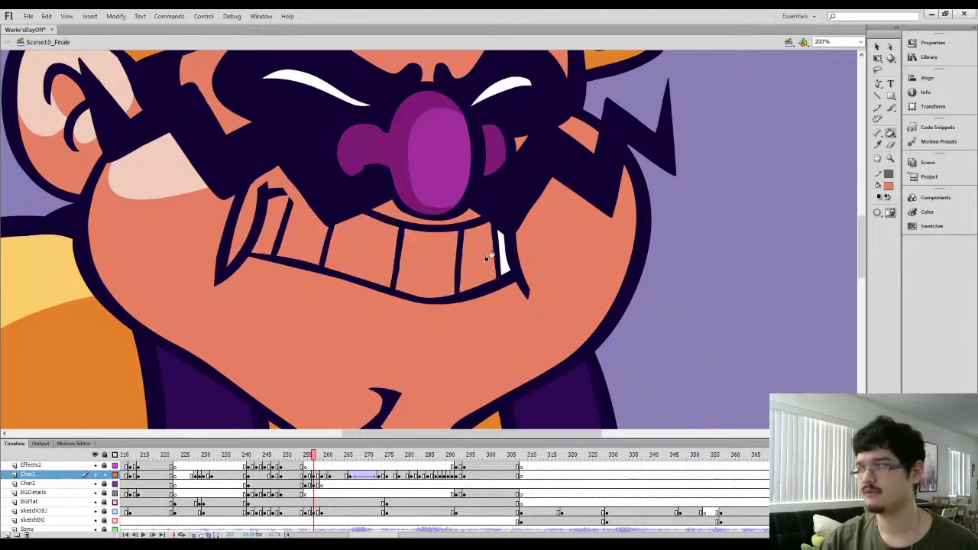
left_click(497, 255)
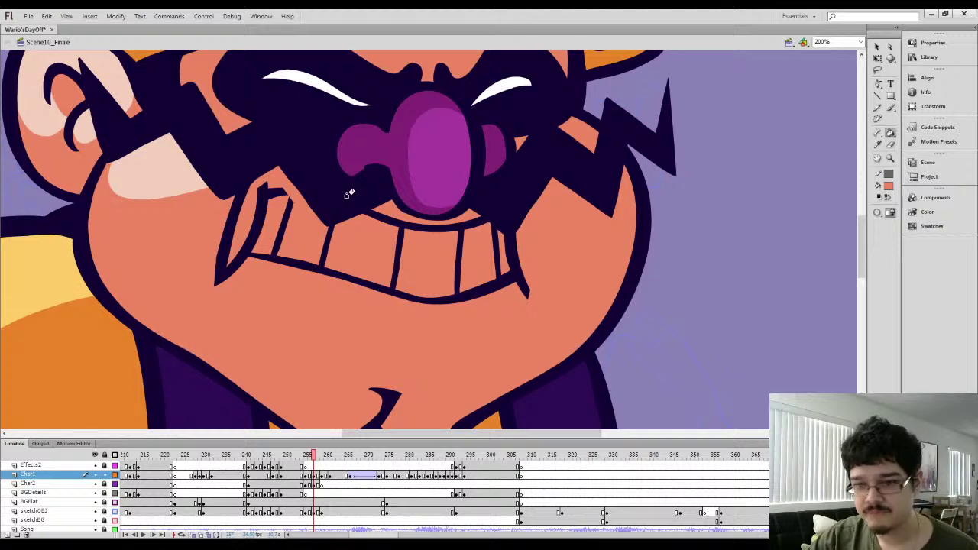
Undo a stray outline fill and brush over the tip of the cheek crease in skin colour
key("b")
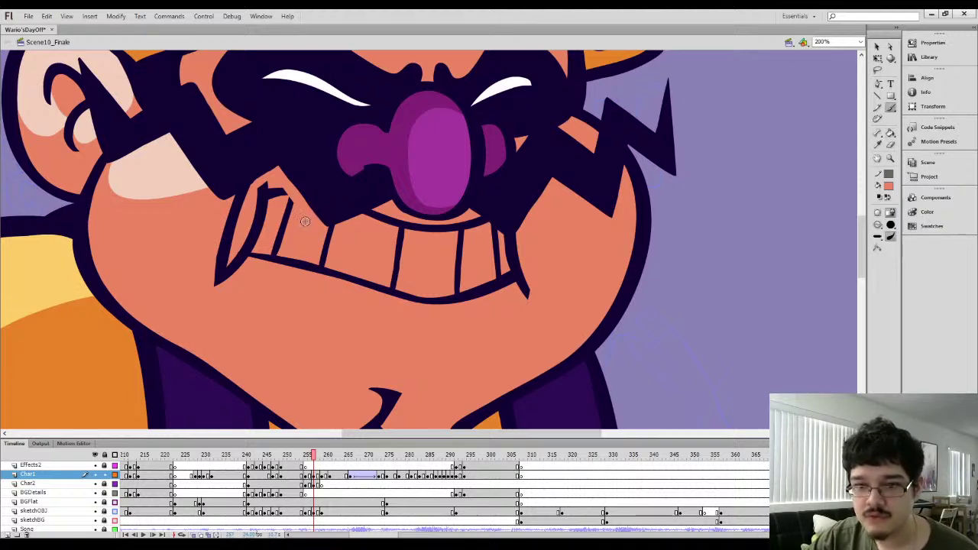
key("k")
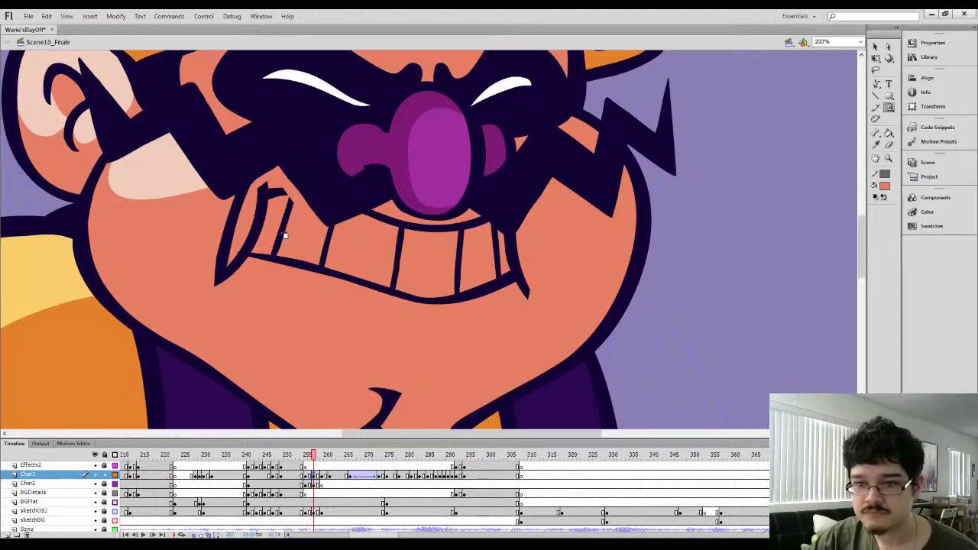
key("b")
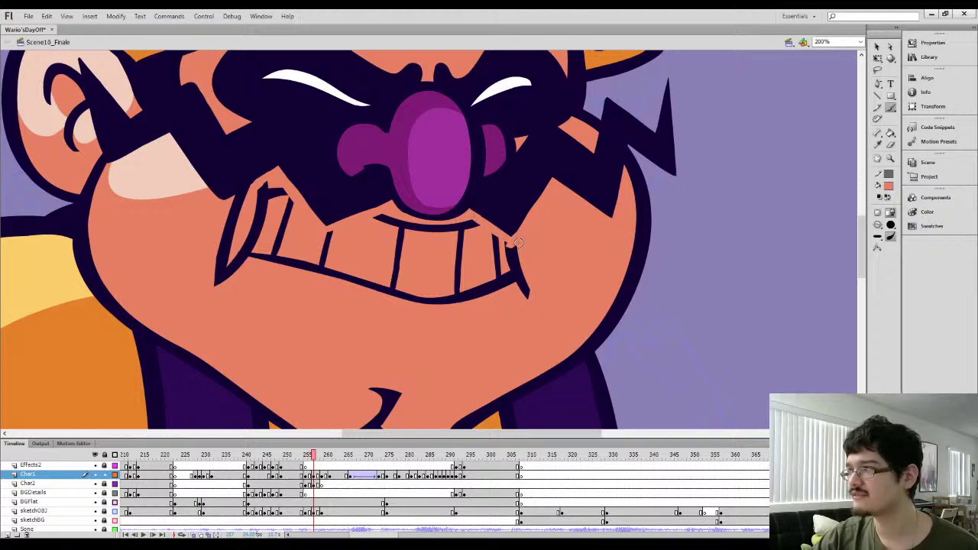
key("k")
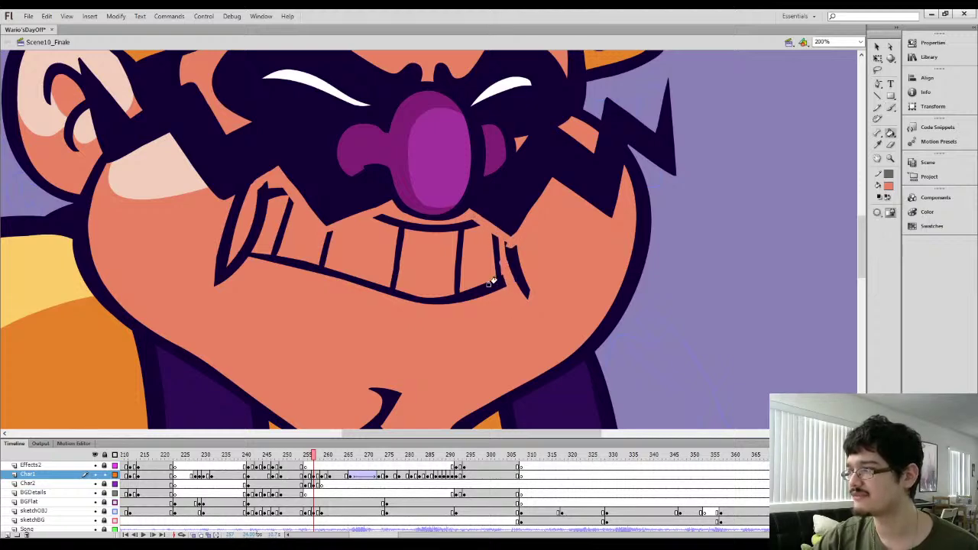
left_click(480, 288)
key("ctrl+z")
key("b")
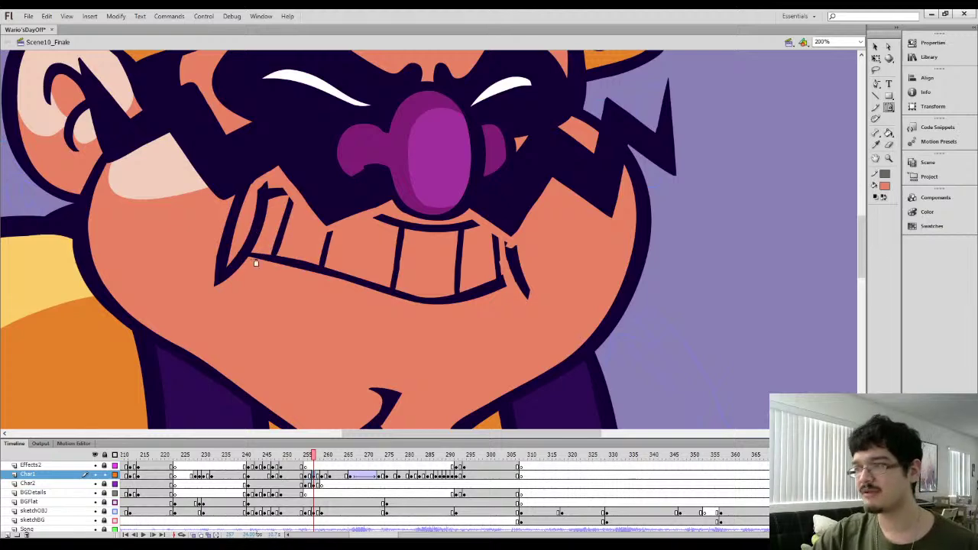
mouse_move(246, 266)
left_mouse_down()
mouse_move(233, 282)
mouse_move(234, 256)
mouse_move(238, 276)
left_mouse_up()
Fill the left fang and the remaining tooth lines with skin colour
key("k")
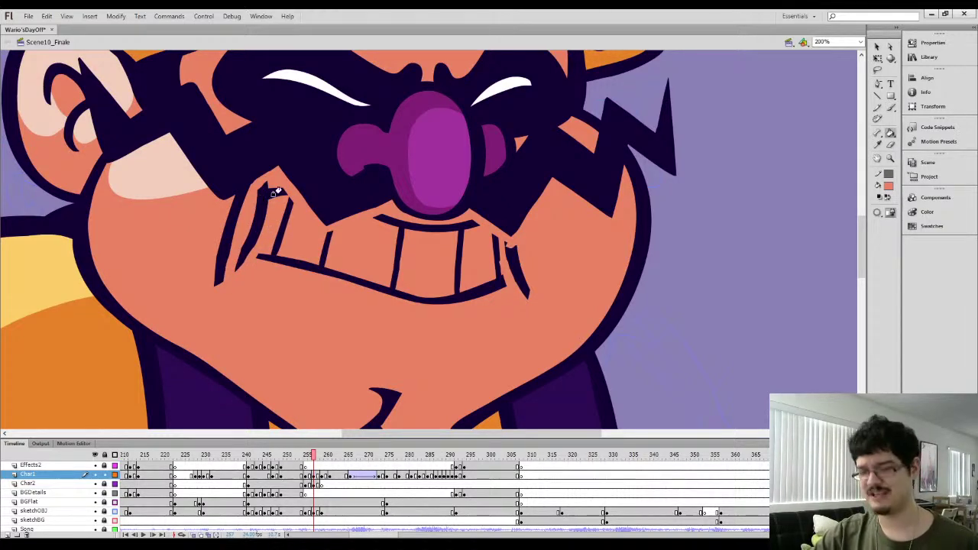
left_click(256, 216)
left_click(388, 242)
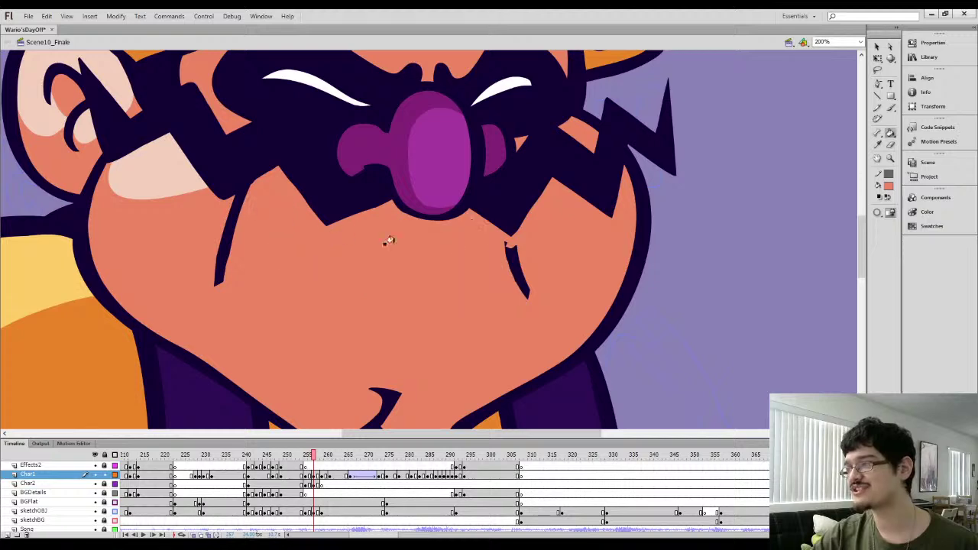
Lasso and delete the three old skin patches left, below and right of the nose
key("l")
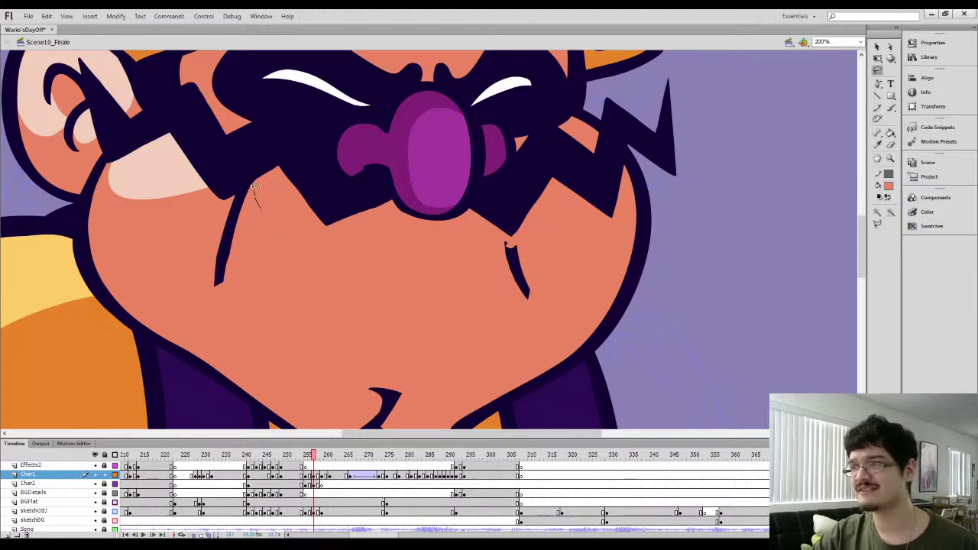
mouse_move(255, 187)
left_mouse_down()
mouse_move(334, 191)
mouse_move(252, 188)
left_mouse_up()
key("v")
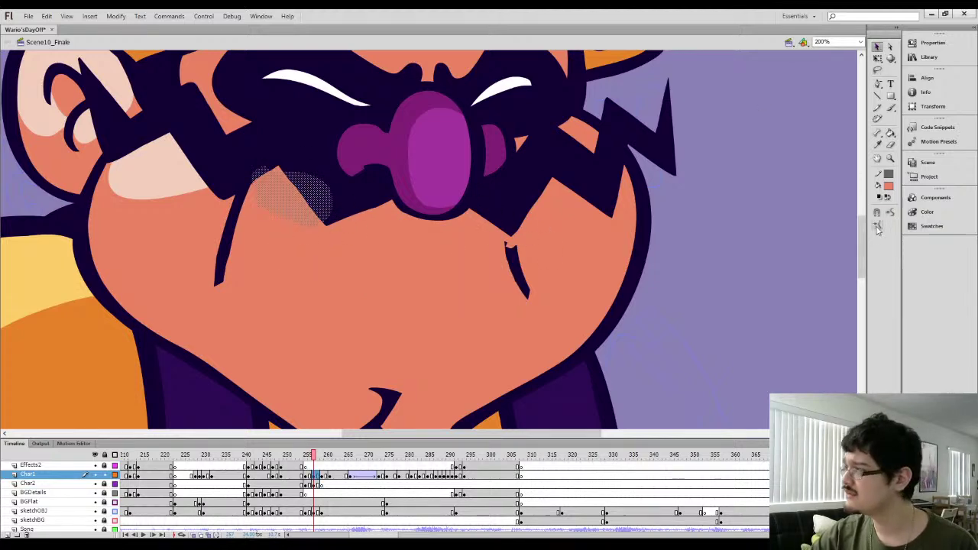
key("Delete")
key("l")
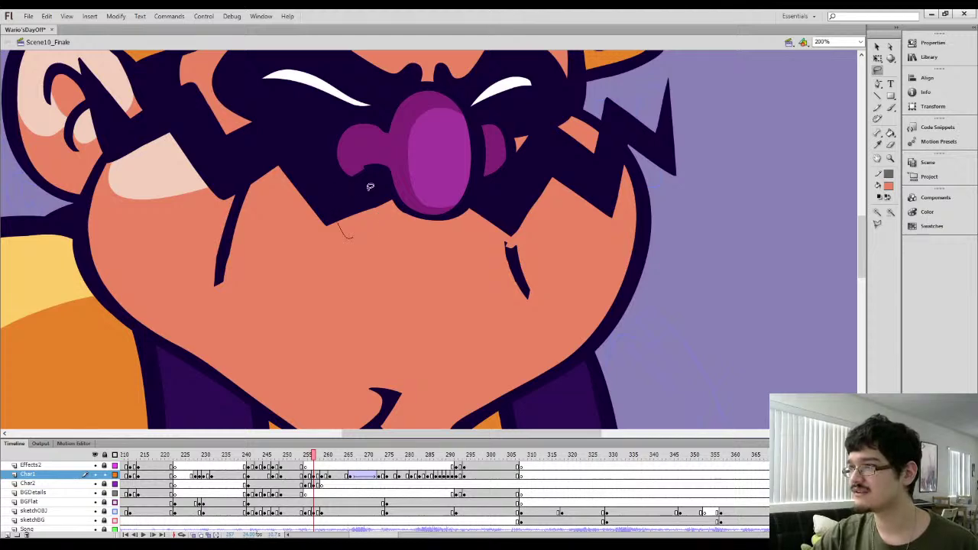
left_click_drag(370, 186, 376, 189)
left_click(877, 46)
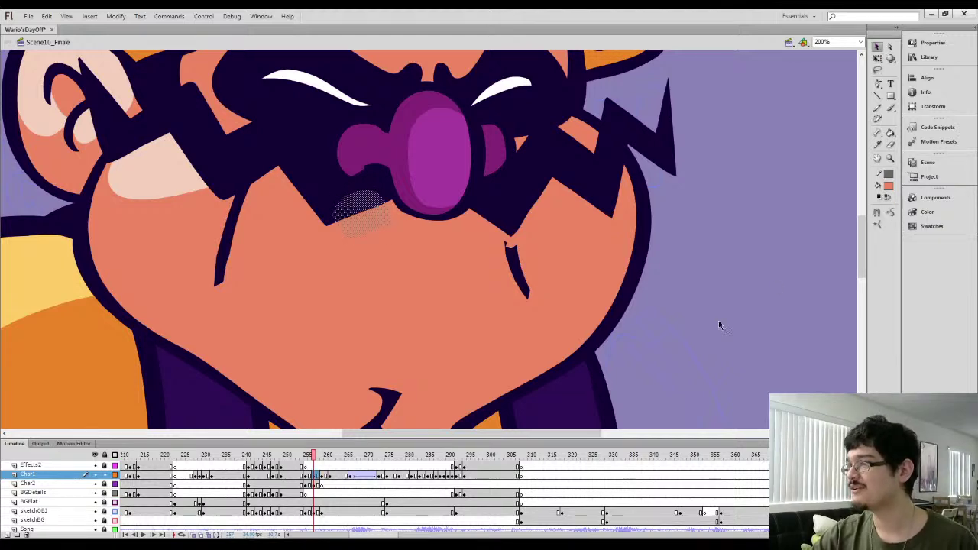
key("Delete")
key("l")
left_click_drag(501, 235, 489, 208)
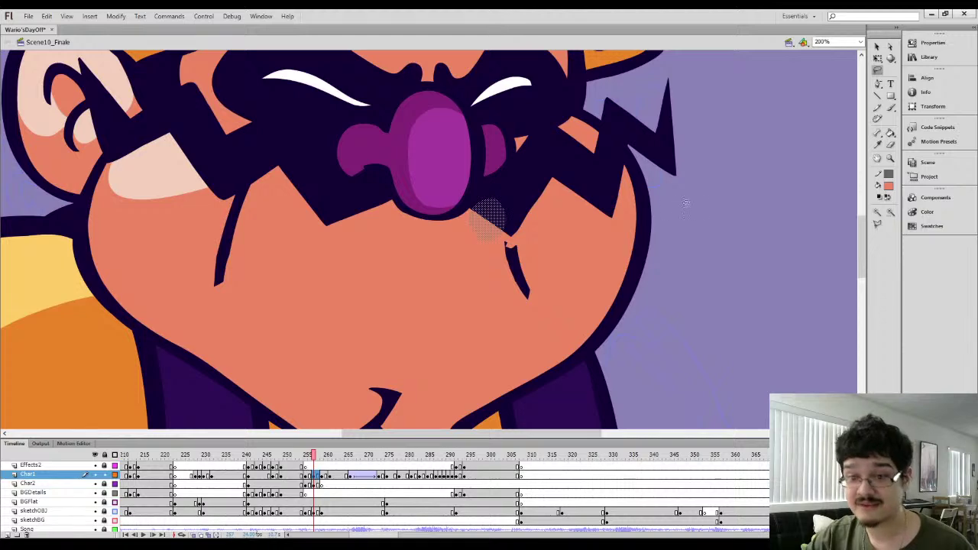
left_click(876, 46)
key("Delete")
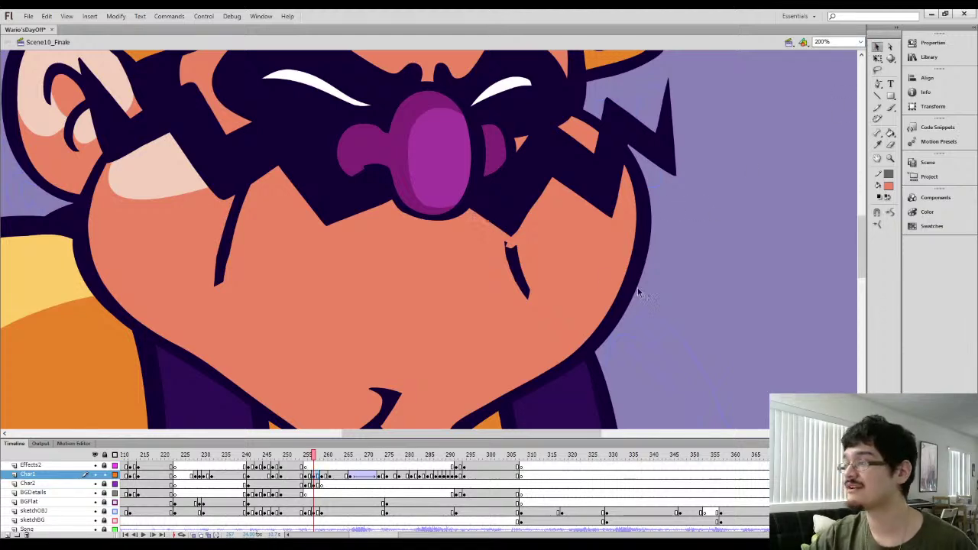
Paint a new navy crease on the right cheek and thicken its left edge
key("b")
left_click(516, 260)
key("b")
mouse_move(524, 218)
left_mouse_down()
mouse_move(531, 280)
mouse_move(523, 220)
mouse_move(523, 287)
mouse_move(509, 256)
left_mouse_up()
key("i")
left_click(502, 254)
key("b")
key("i")
left_click(530, 267)
key("b")
left_click_drag(527, 299, 524, 233)
Trim the right cheek crease's right edge with skin colour and thicken its left edge in navy
key("i")
left_click(521, 311)
key("b")
left_click_drag(527, 307, 540, 238)
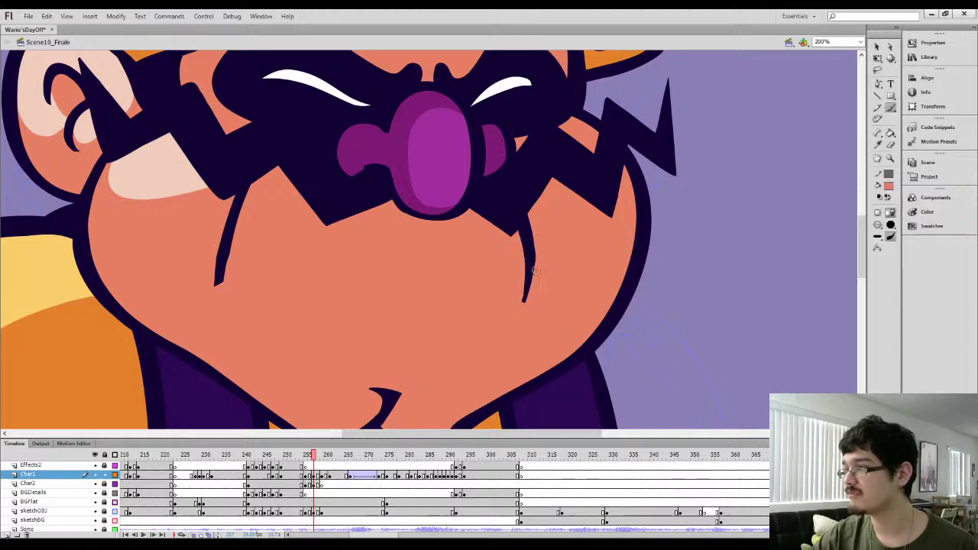
key("i")
left_click(529, 259)
key("b")
mouse_move(523, 301)
left_mouse_down()
mouse_move(528, 198)
mouse_move(519, 222)
mouse_move(535, 180)
mouse_move(527, 214)
left_mouse_up()
Tidy the patch where the moustache meets the right cheek crease
key("i")
left_click(532, 296)
key("b")
key("i")
left_click(526, 222)
key("b")
key("l")
left_click(877, 47)
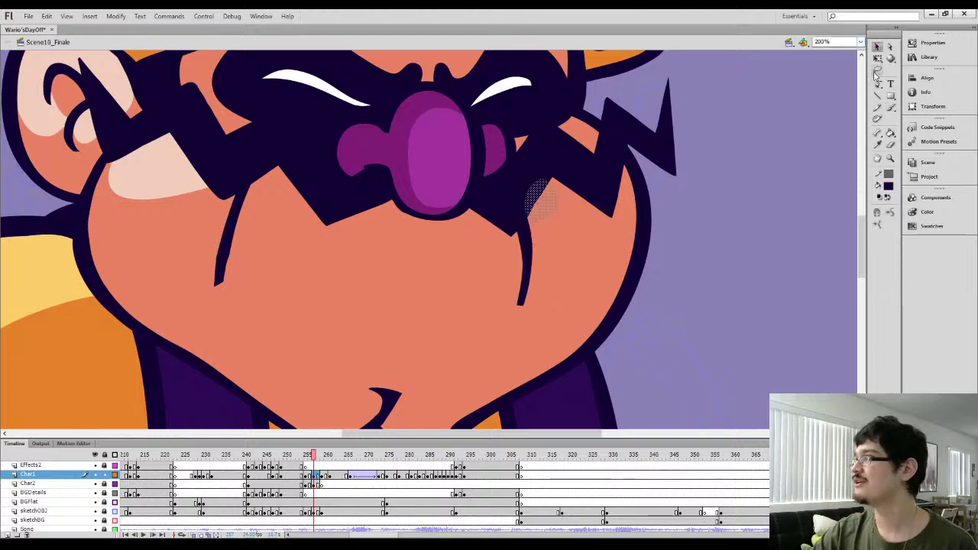
left_click(877, 229)
left_click(723, 317)
Repaint the left cheek crease as a shorter tapered stroke, then view the whole character
left_click_drag(471, 256, 497, 220)
key("i")
left_click(550, 215)
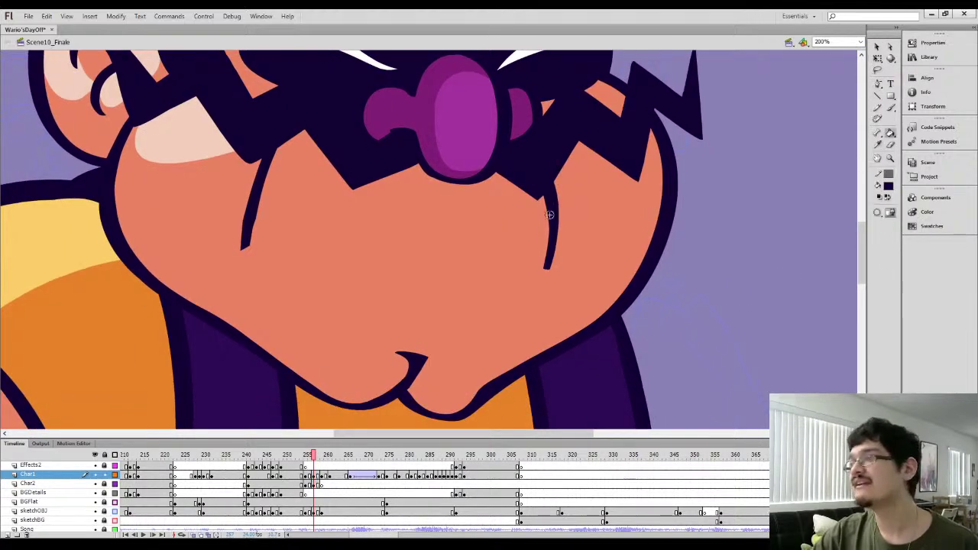
key("b")
mouse_move(289, 244)
left_mouse_down()
mouse_move(350, 256)
mouse_move(308, 269)
left_mouse_up()
key("i")
left_click(342, 256)
key("b")
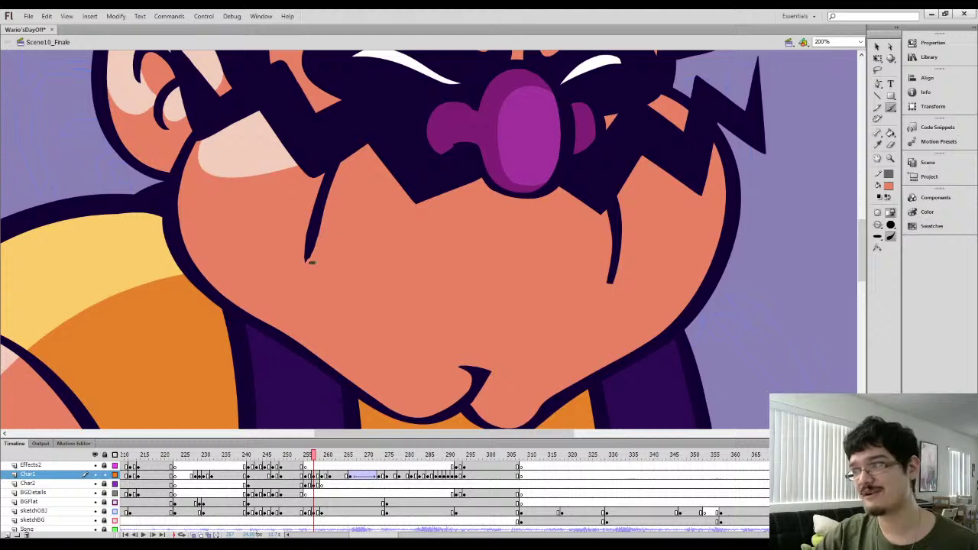
key("i")
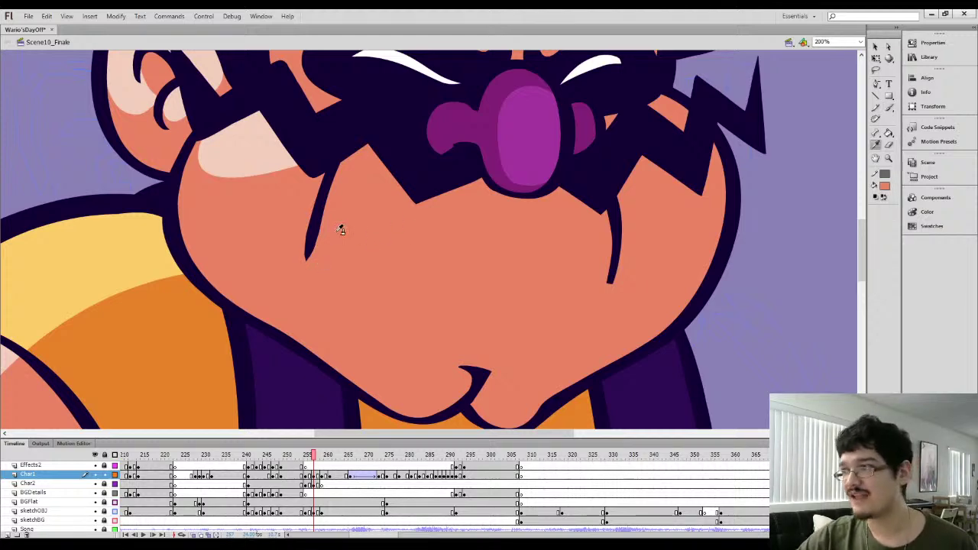
left_click(310, 230)
key("b")
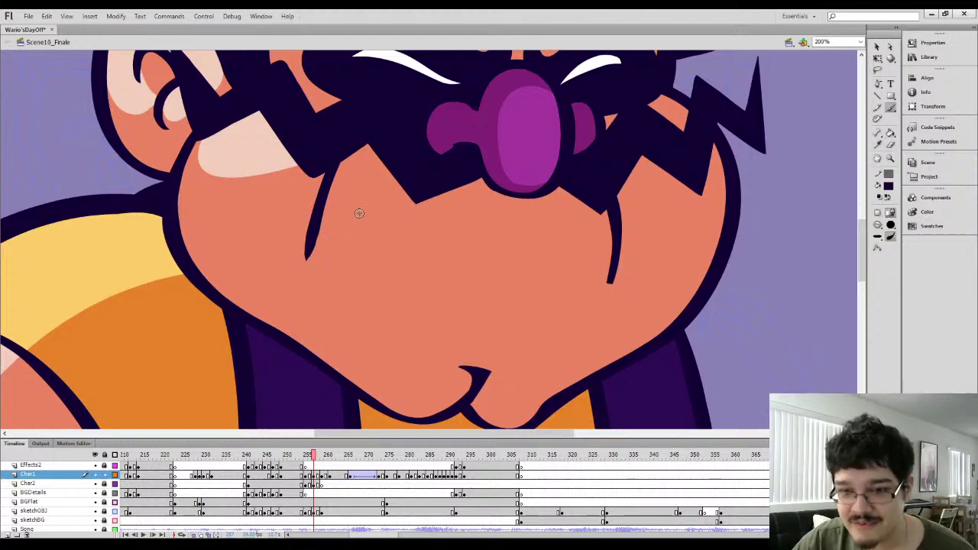
key("k")
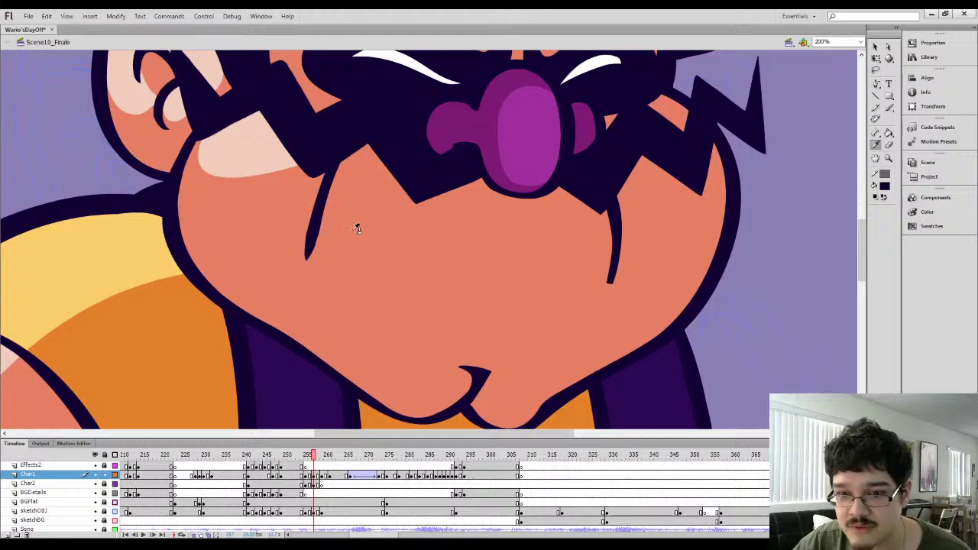
key("b")
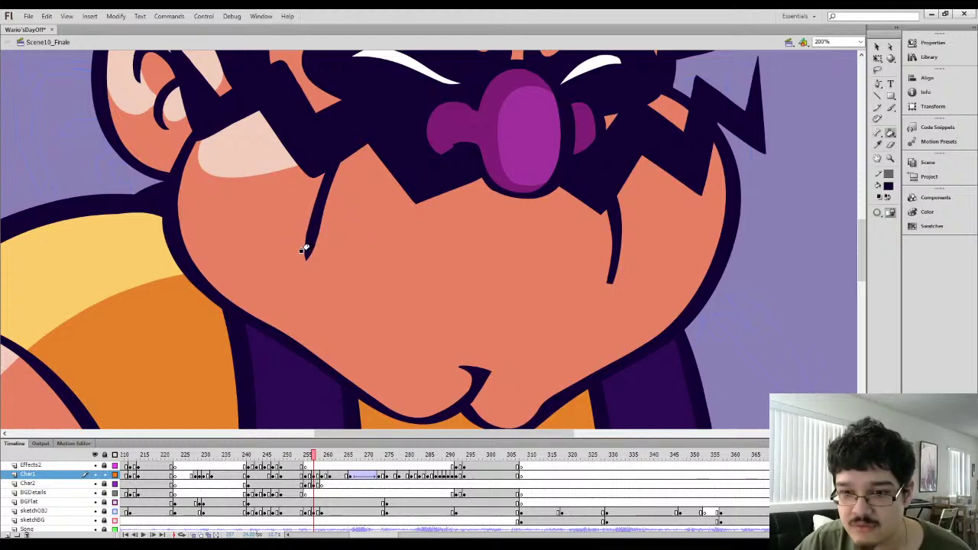
key("ctrl+1")
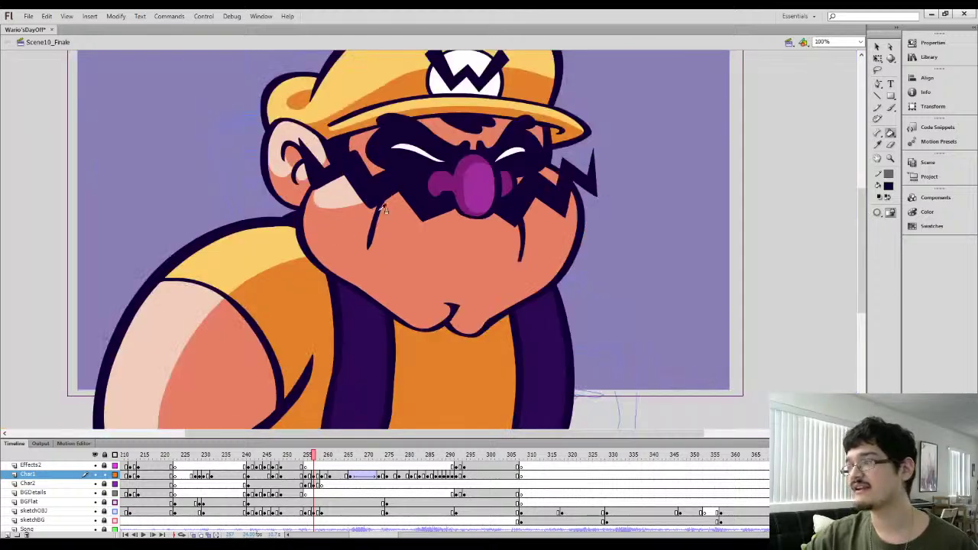
Brush a wide curved mouth line under the moustache and tidy its right corner in navy and skin
key("b")
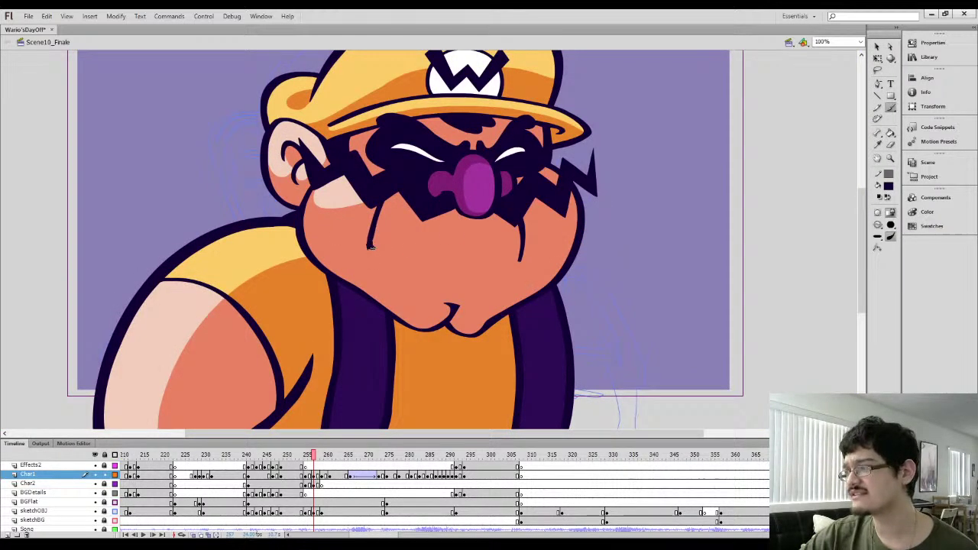
mouse_move(370, 246)
left_mouse_down()
mouse_move(400, 259)
mouse_move(517, 258)
left_mouse_up()
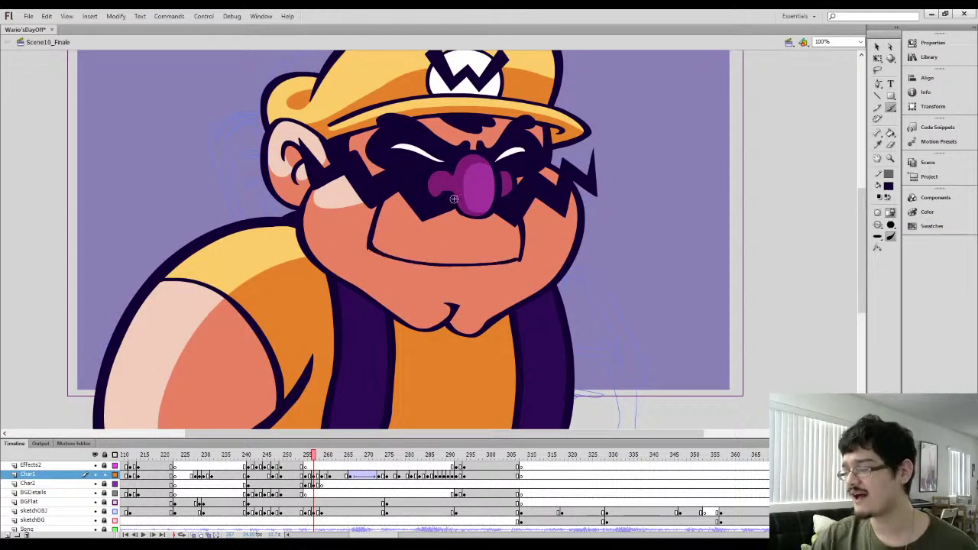
key("ctrl+equal")
mouse_move(688, 268)
left_mouse_down()
mouse_move(576, 259)
mouse_move(532, 267)
mouse_move(549, 269)
left_mouse_up()
key("i")
left_click(548, 267)
key("b")
key("i")
left_click(560, 263)
key("b")
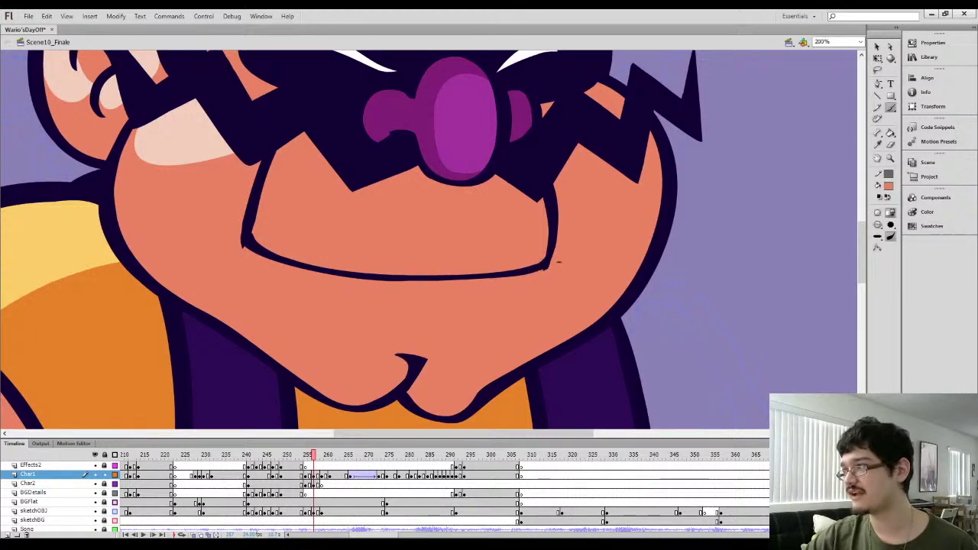
Touch up the mouth's right corner with the sampled navy outline colour
key("i")
left_click(537, 266)
key("b")
left_click_drag(551, 256, 545, 265)
key("i")
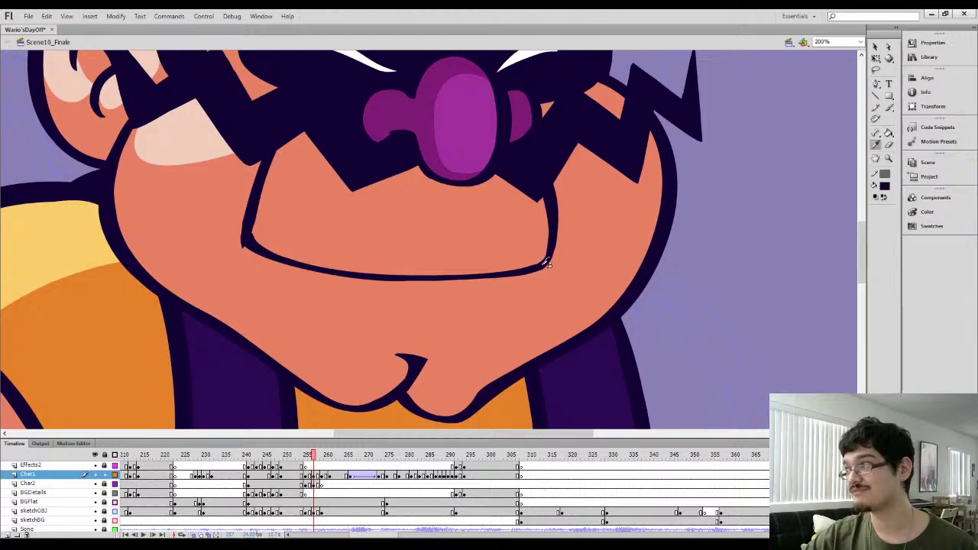
left_click(544, 264)
key("b")
Zoom in and trim the mouth's right corner by painting skin colour over it
key("i")
left_click(243, 257)
key("b")
key("ctrl+=")
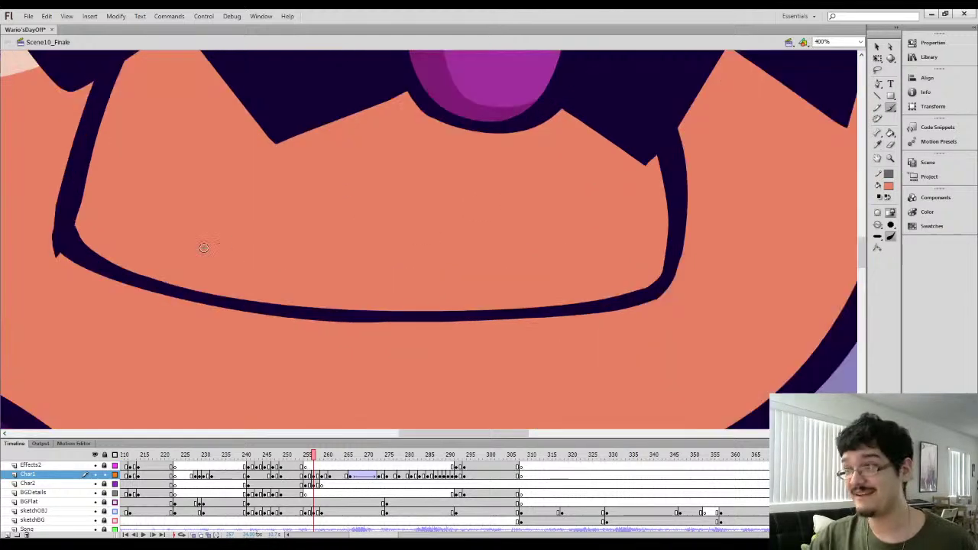
mouse_move(101, 227)
left_mouse_down()
mouse_move(308, 238)
mouse_move(263, 264)
mouse_move(284, 234)
mouse_move(298, 173)
left_mouse_up()
key("i")
key("b")
left_click_drag(290, 250, 295, 256)
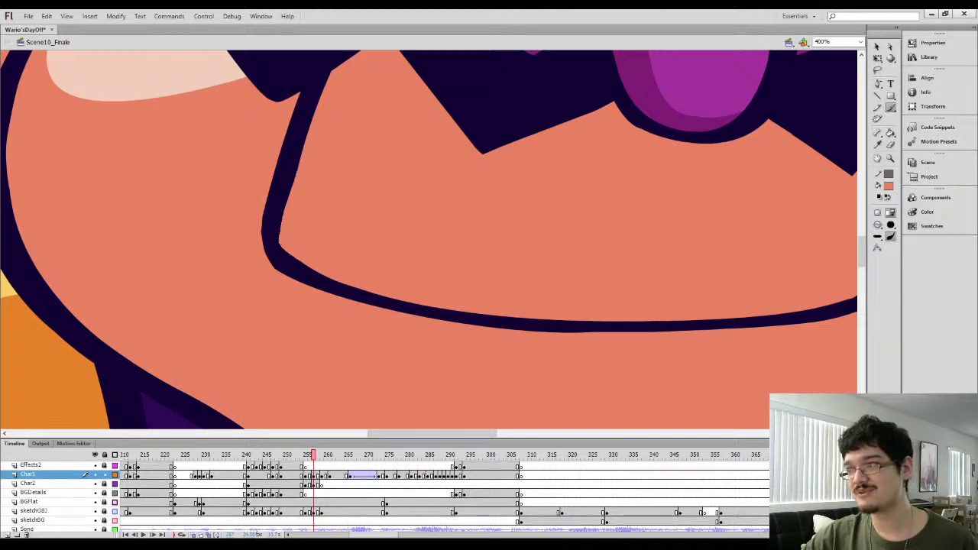
key("ctrl+-")
Bring the mouth's left corner into view and sample the navy moustache colour
key("l")
left_click_drag(450, 217, 368, 228)
key("i")
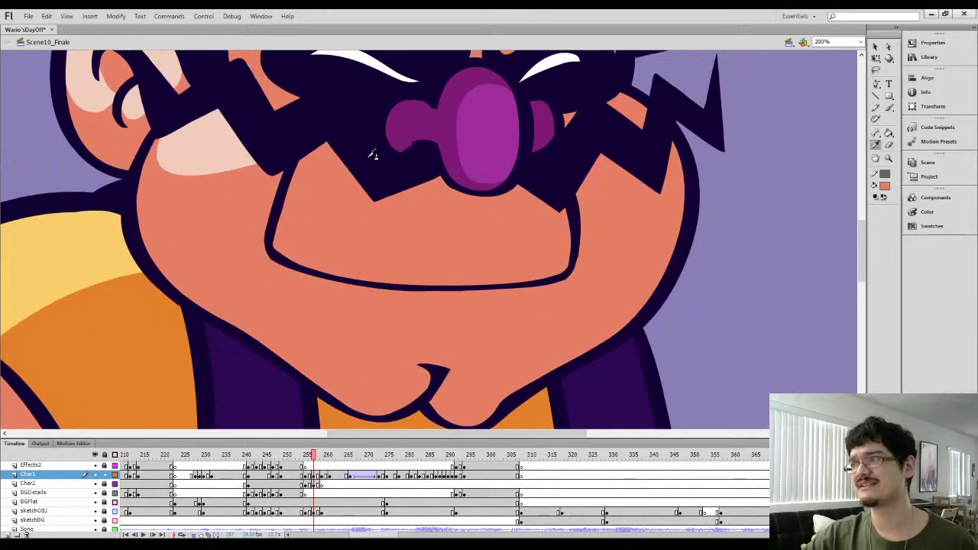
left_click(371, 157)
key("b")
Select and zoom in on the area around the mouth's left corner, then clear the selection
key("l")
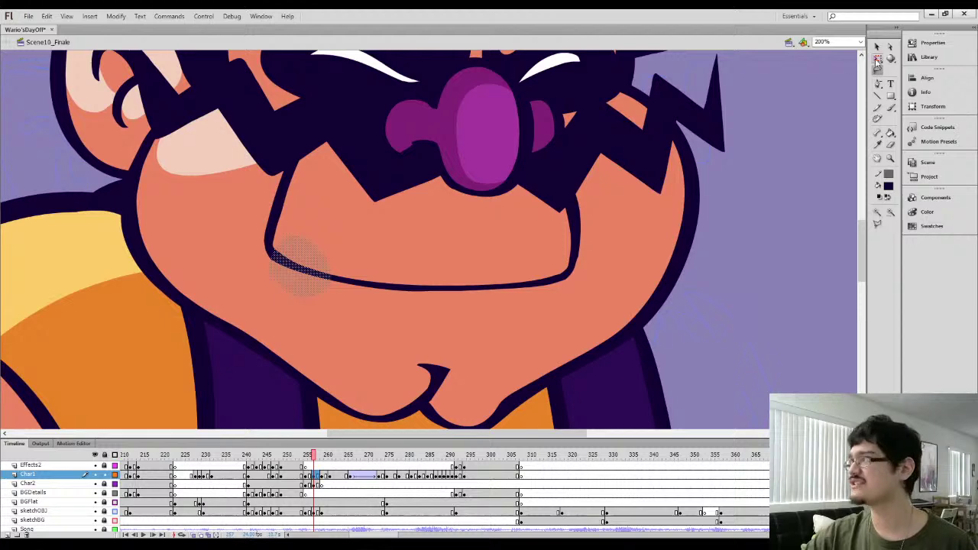
key("v")
left_click(732, 331)
key("l")
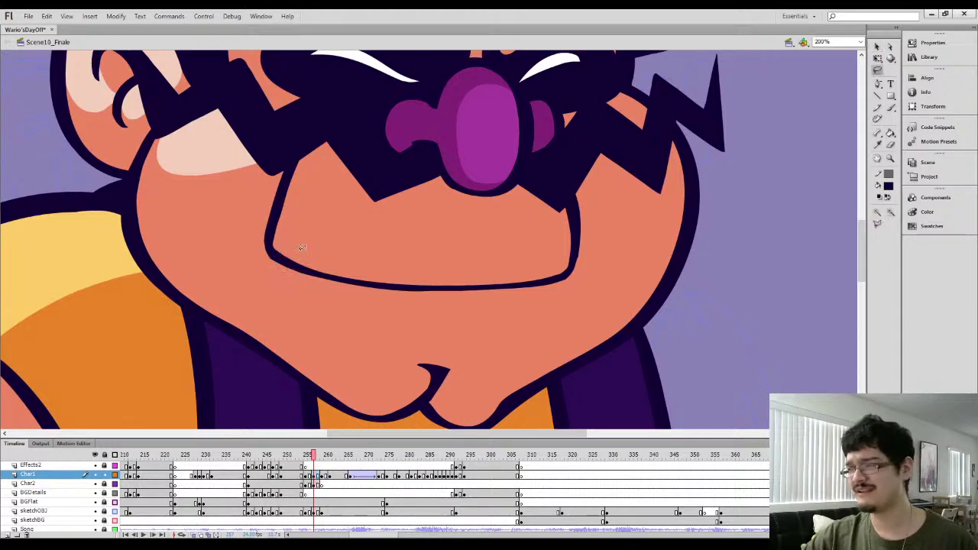
mouse_move(252, 269)
left_mouse_down()
mouse_move(293, 267)
mouse_move(265, 282)
left_mouse_up()
key("ctrl+equal")
key("Escape")
Thin the outline at the mouth's left corner with sampled skin colour
key("i")
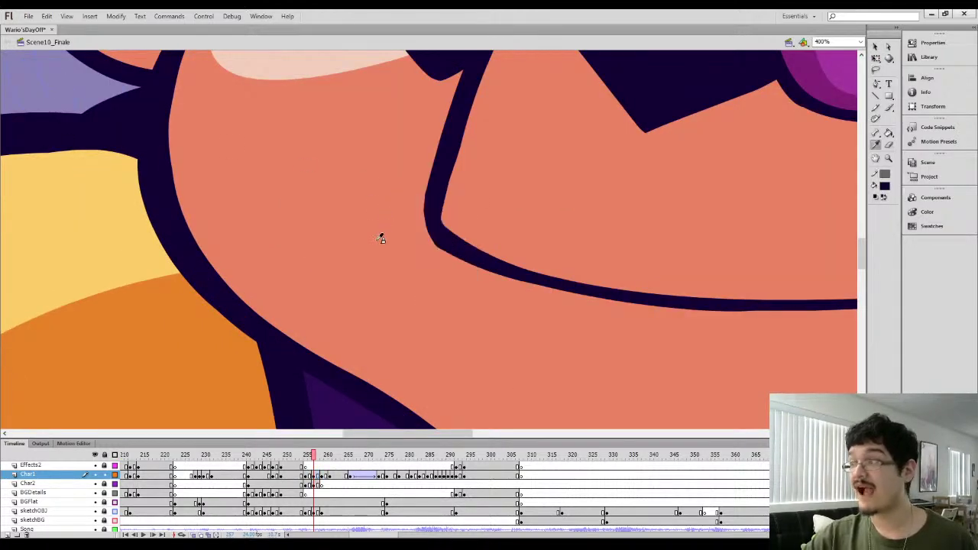
left_click(405, 240)
key("b")
mouse_move(434, 250)
left_mouse_down()
mouse_move(493, 276)
mouse_move(448, 307)
left_mouse_up()
Select the left-corner outline, clear it, and sample the dark outline colour
key("space")
key("l")
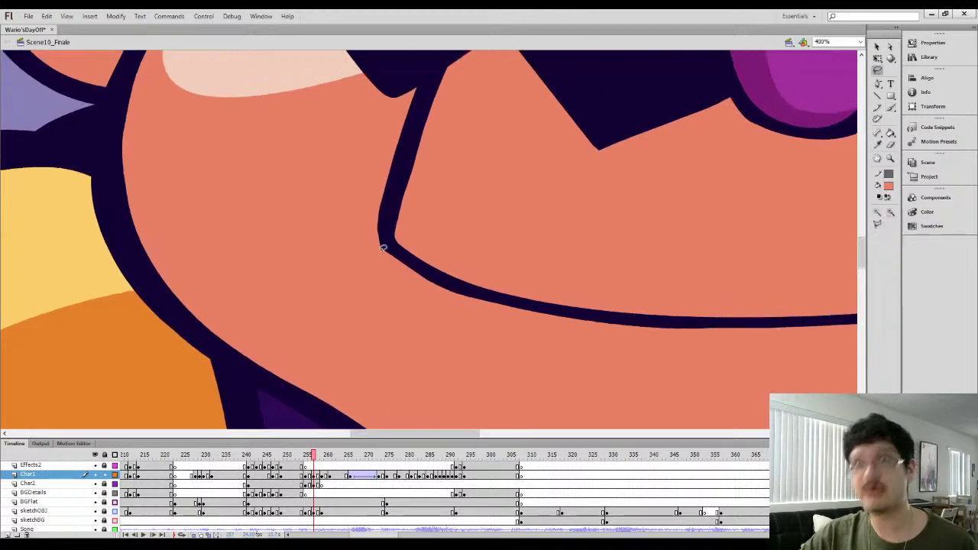
mouse_move(380, 291)
left_mouse_down()
mouse_move(540, 285)
mouse_move(382, 294)
left_mouse_up()
key("v")
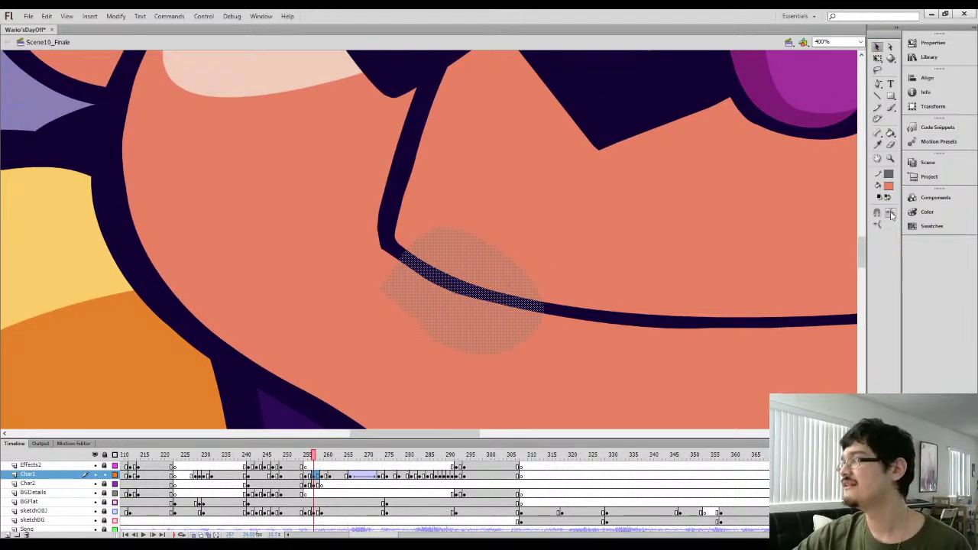
left_click(46, 115)
key("space")
left_click_drag(306, 198, 301, 229)
key("i")
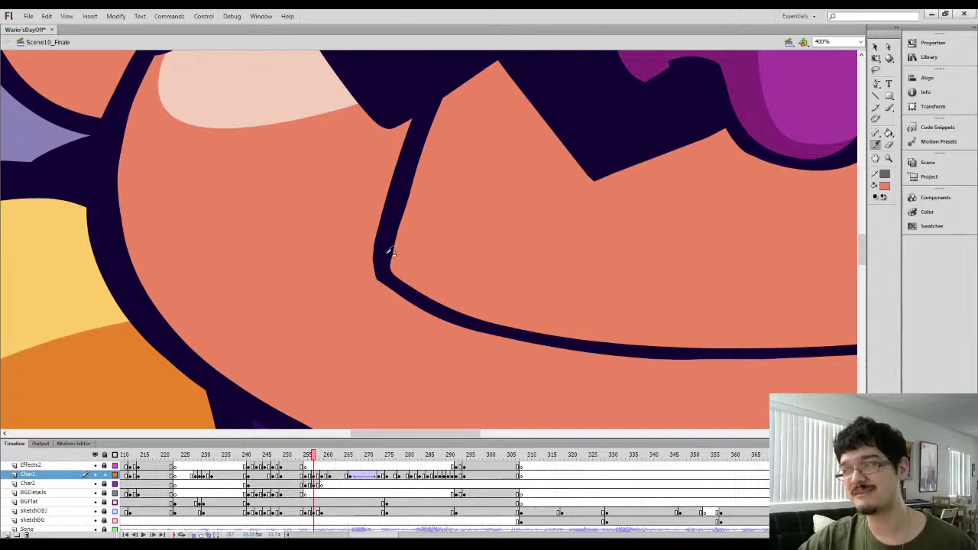
left_click(387, 254)
key("b")
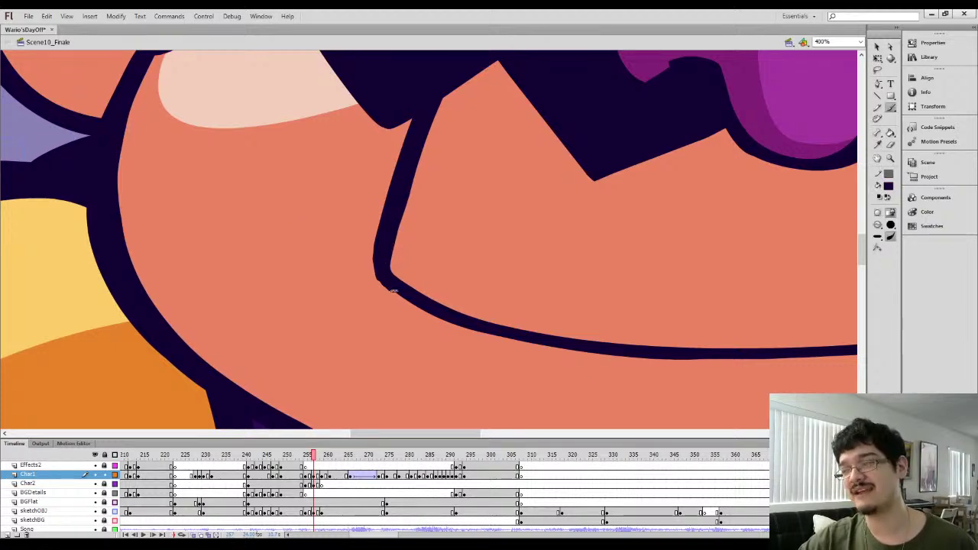
Lasso-select the outline and the fill just left of the mouth corner
key("l")
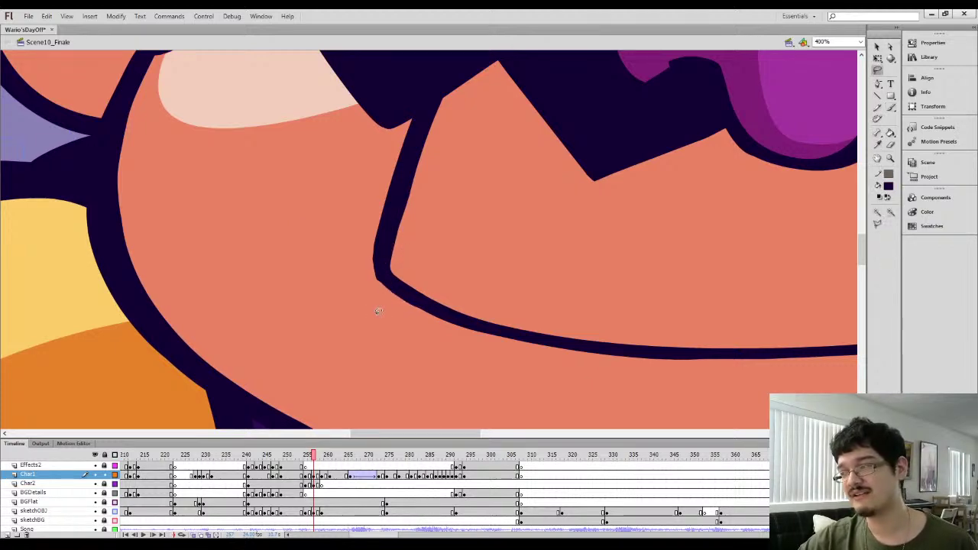
left_click_drag(377, 308, 380, 315)
key("v")
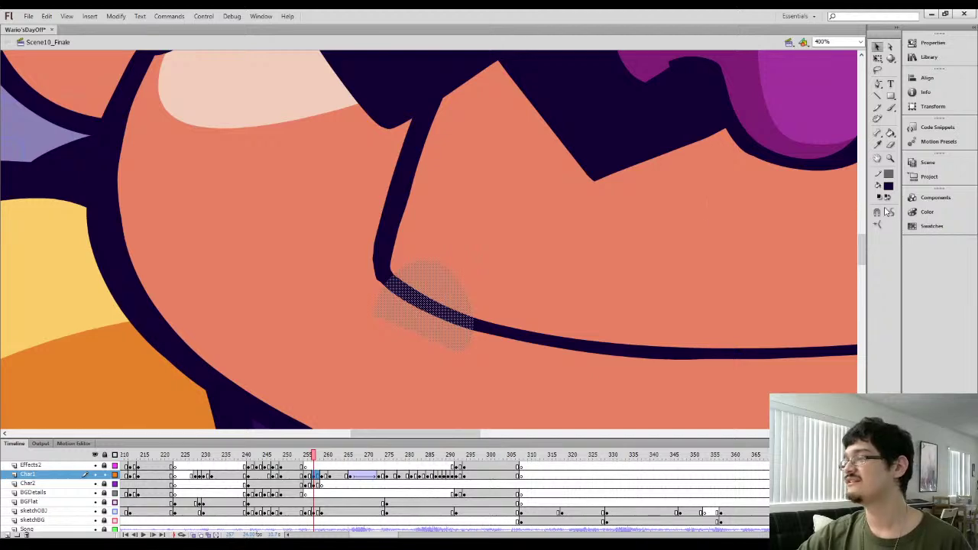
key("l")
left_click(457, 226)
left_click_drag(347, 237, 368, 297)
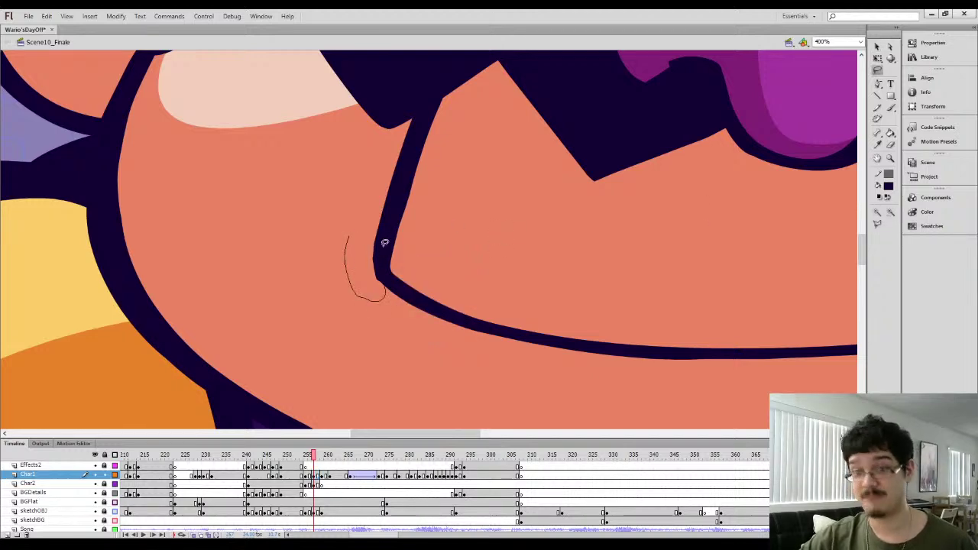
left_click_drag(384, 242, 363, 253)
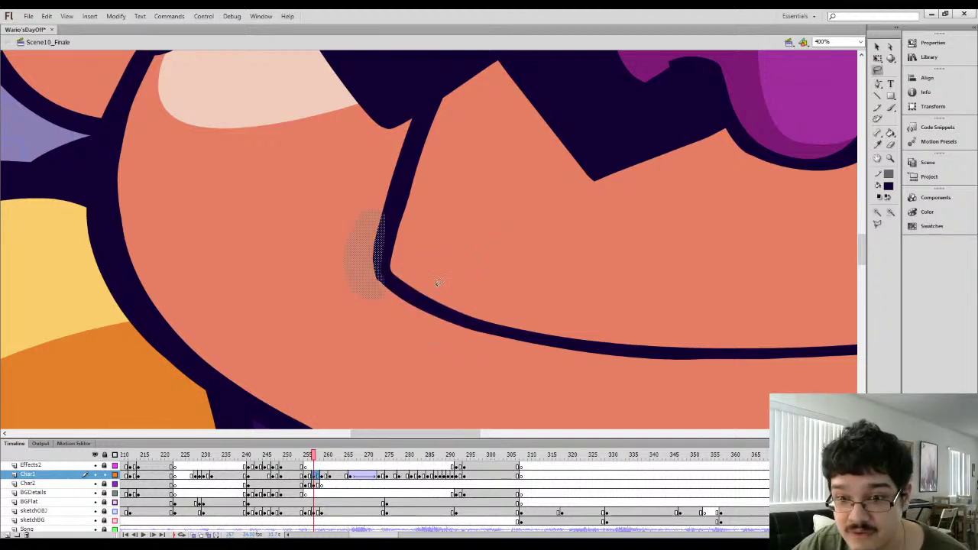
Select the face fill beside the mouth and load the salmon skin colour for brushing
left_click(878, 47)
left_click(385, 271)
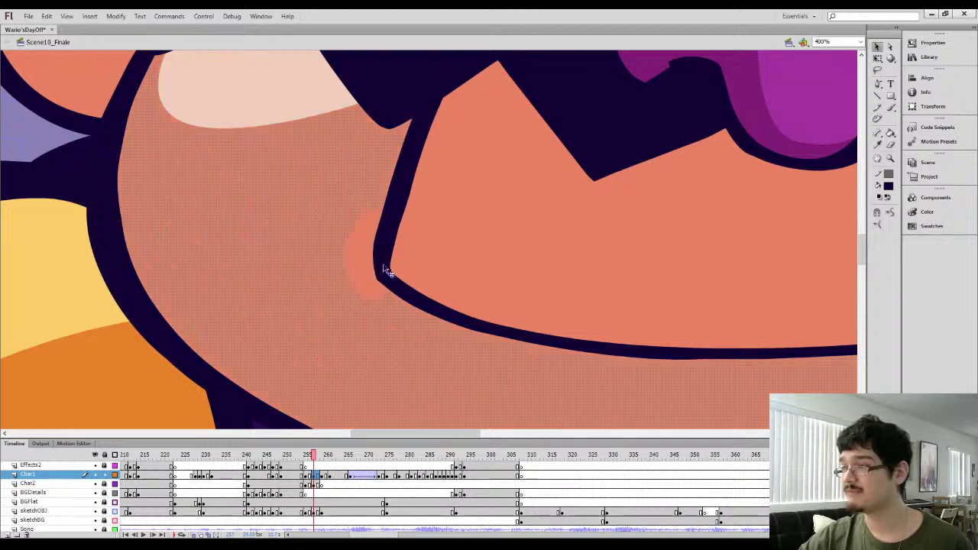
key("l")
left_click(375, 276)
key("i")
left_click(367, 263)
key("b")
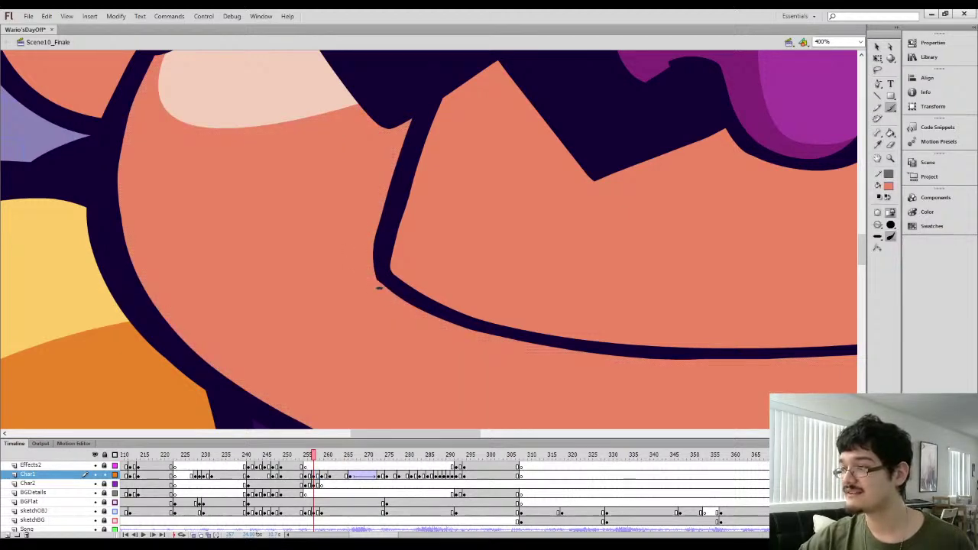
key("ctrl+minus")
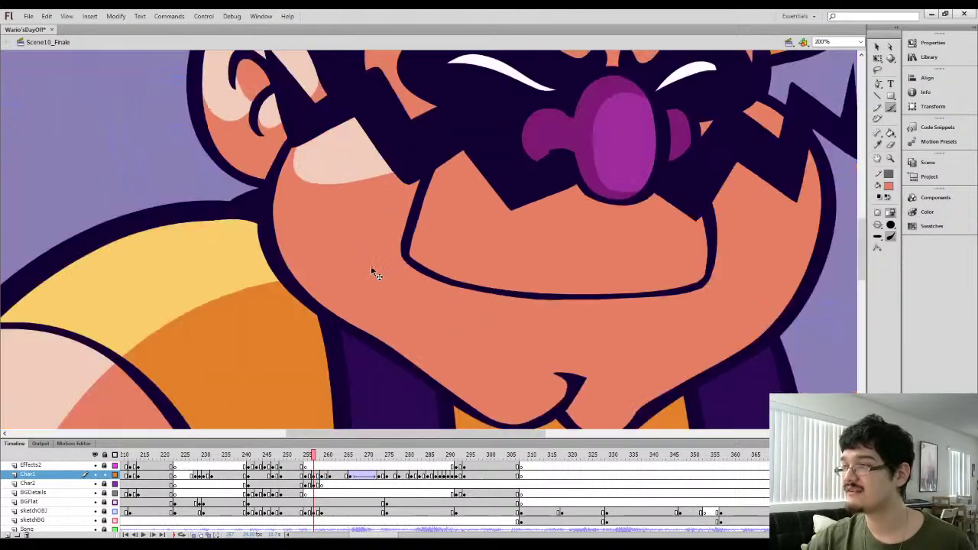
Bring the mouth into view and check its inner fill by selecting it
left_click_drag(417, 270, 299, 314)
key("l")
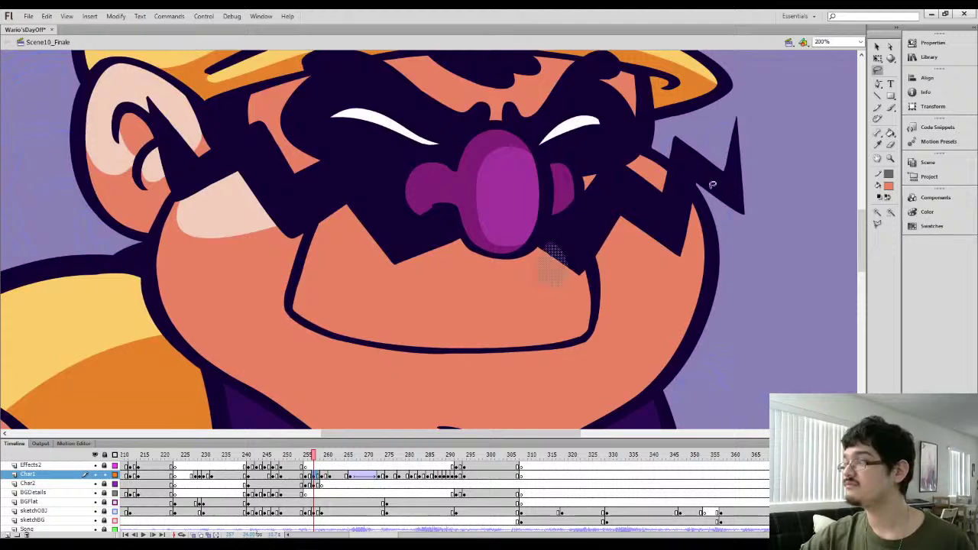
key("v")
left_click(557, 268)
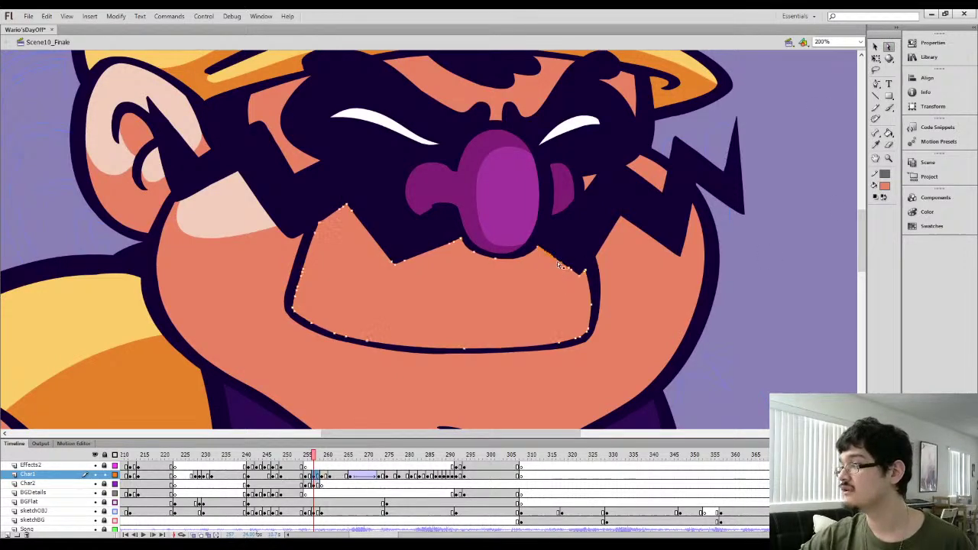
left_click(726, 329)
left_click_drag(503, 257, 518, 253)
Fill the mouth interior white and paint a navy dividing line between the two front teeth
key("i")
left_click(422, 235)
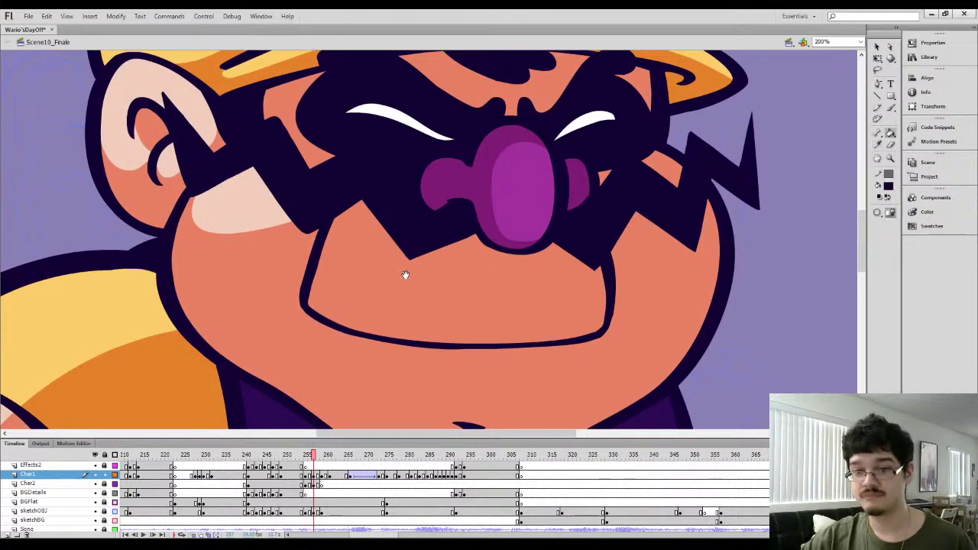
key("b")
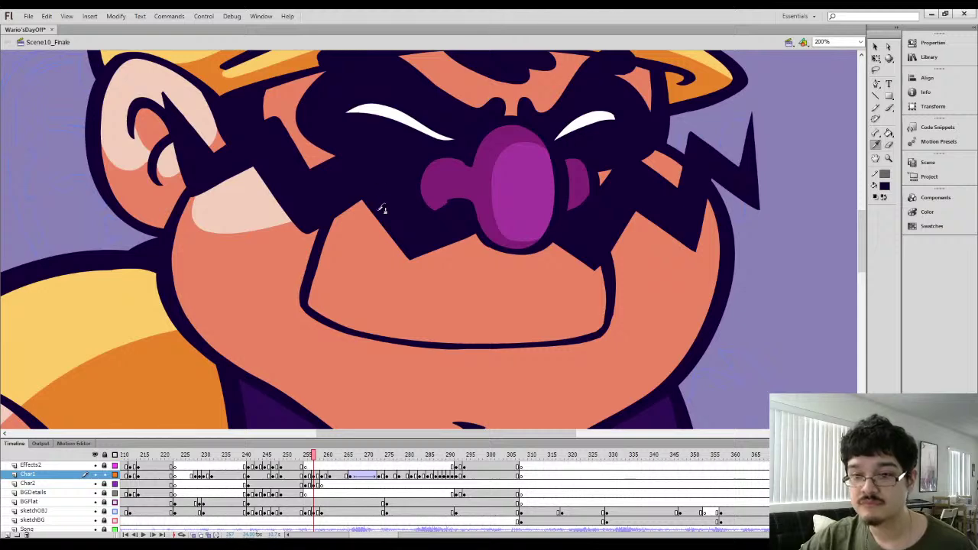
key("b")
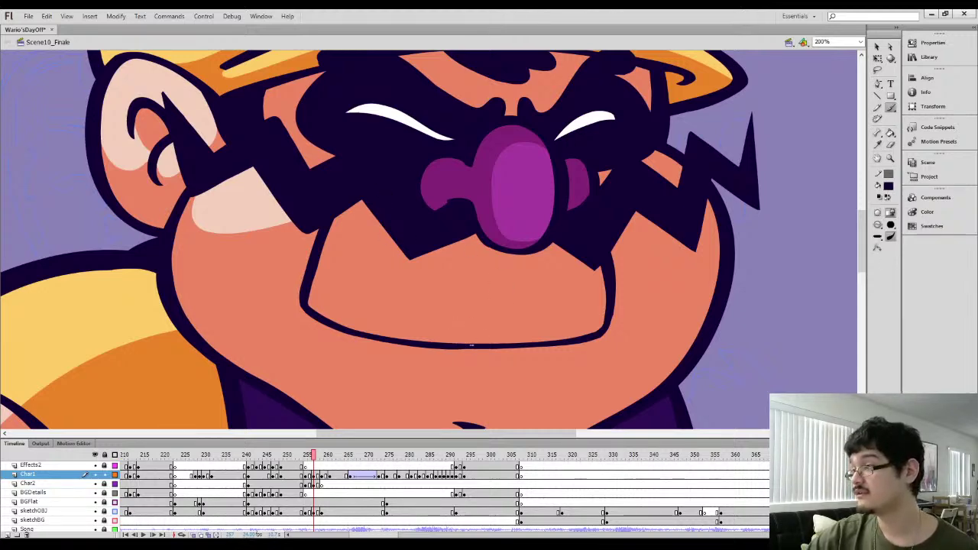
left_click_drag(472, 344, 486, 248)
key("ctrl+z")
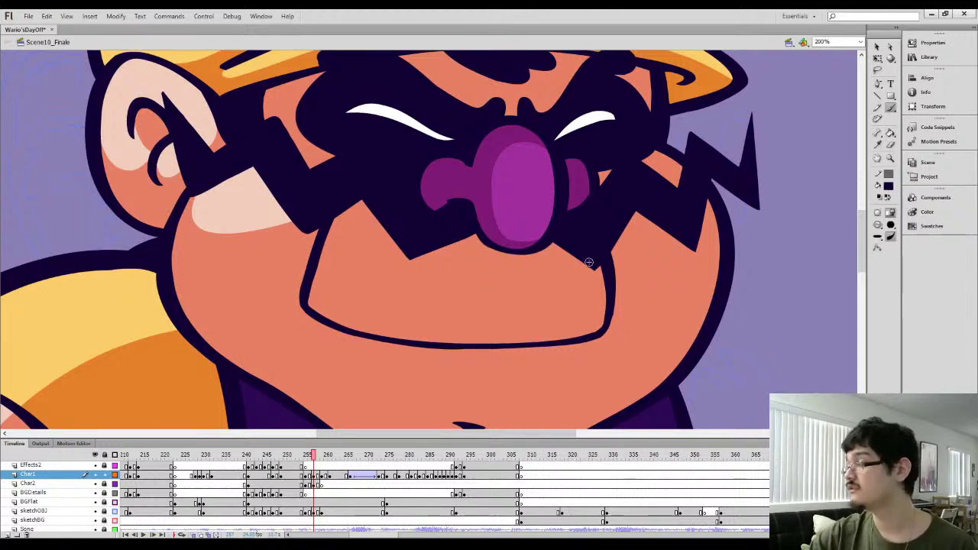
left_click(431, 301)
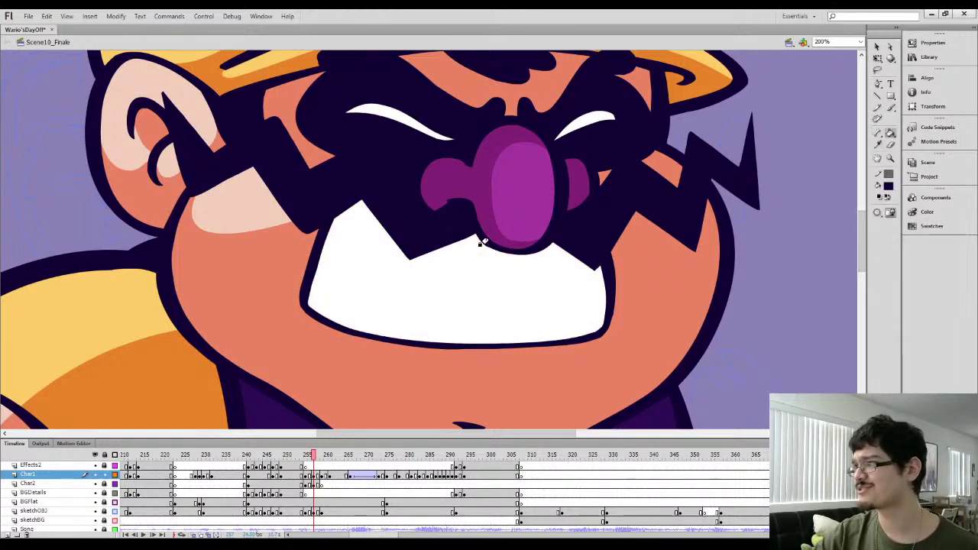
left_click_drag(473, 342, 495, 247)
Undo the middle tooth line and draw a line separating the upper and lower teeth
key("ctrl+z")
key("ctrl+1")
key("comma")
key("period")
key("period")
key("period")
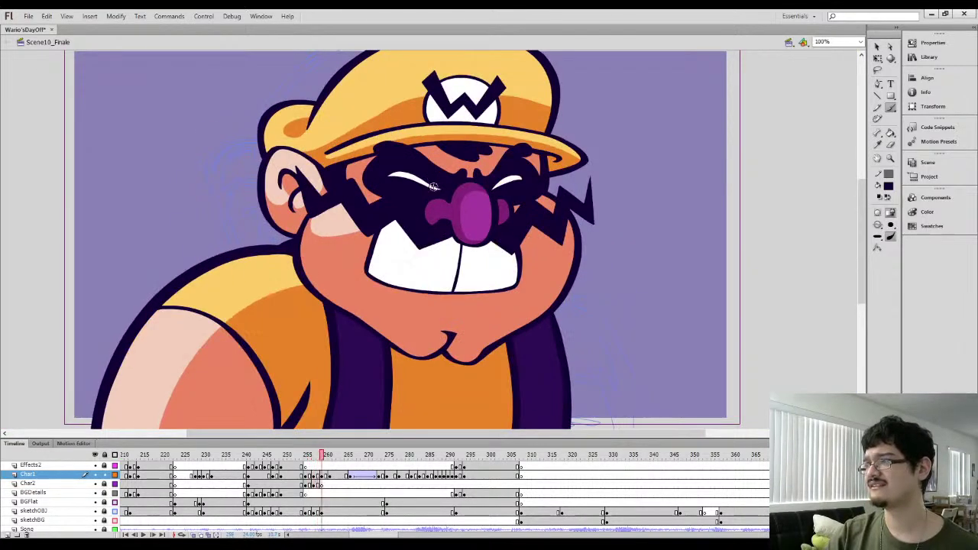
key("comma")
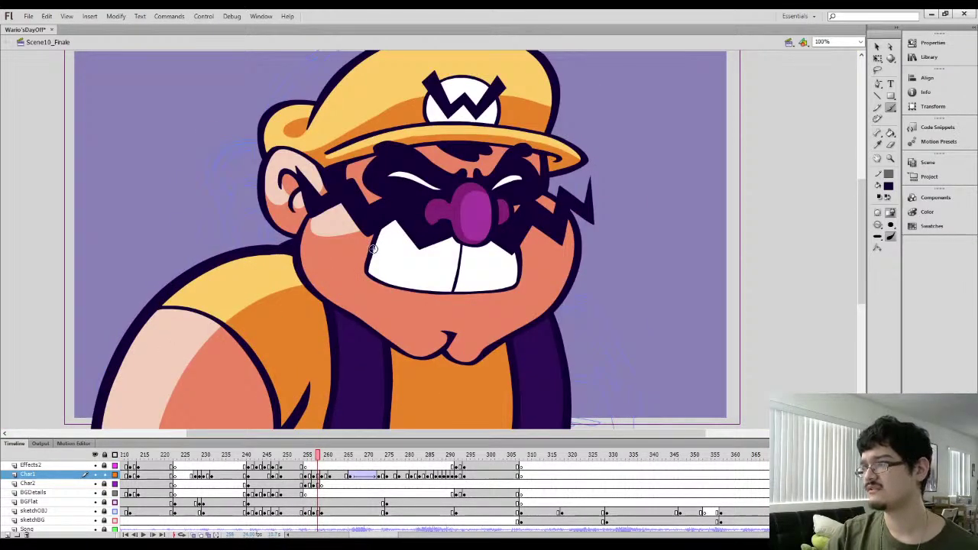
left_click_drag(377, 250, 523, 269)
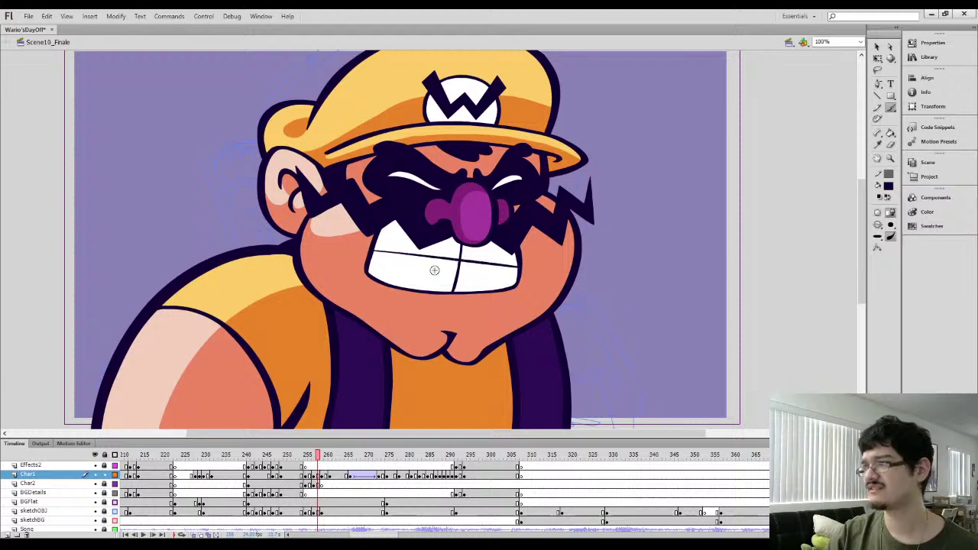
Try deleting the lower-left tooth fill, restore it, and zoom in on the mouth
key("l")
mouse_move(348, 274)
left_mouse_down()
mouse_move(386, 278)
mouse_move(329, 250)
mouse_move(380, 283)
left_mouse_up()
key("ctrl+equal")
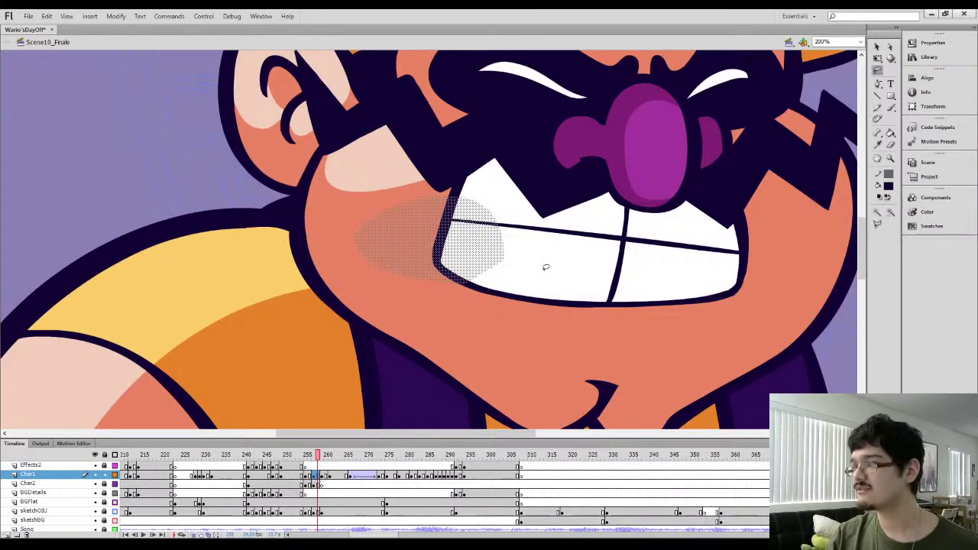
left_click(545, 268)
key("q")
left_click(533, 269)
key("Delete")
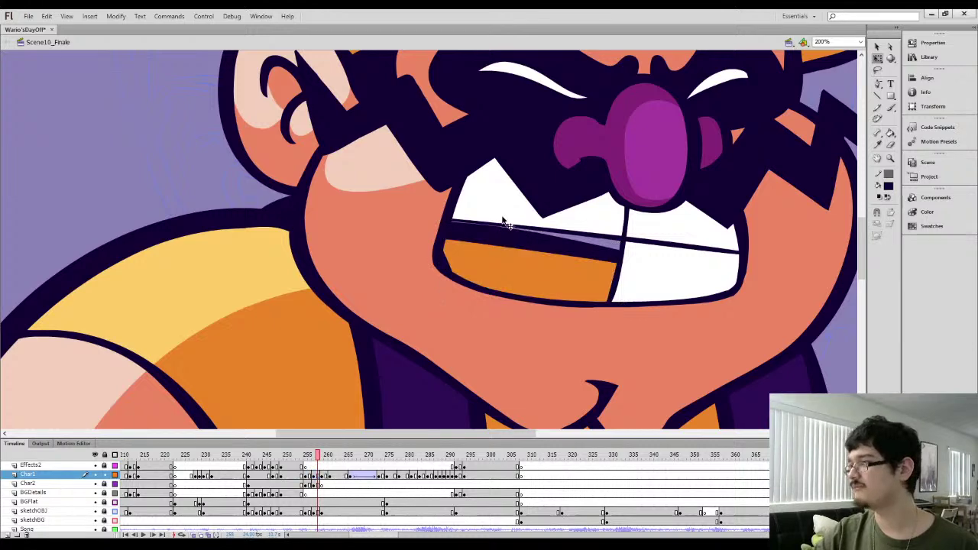
left_click(504, 220)
key("ctrl+z")
key("ctrl+z")
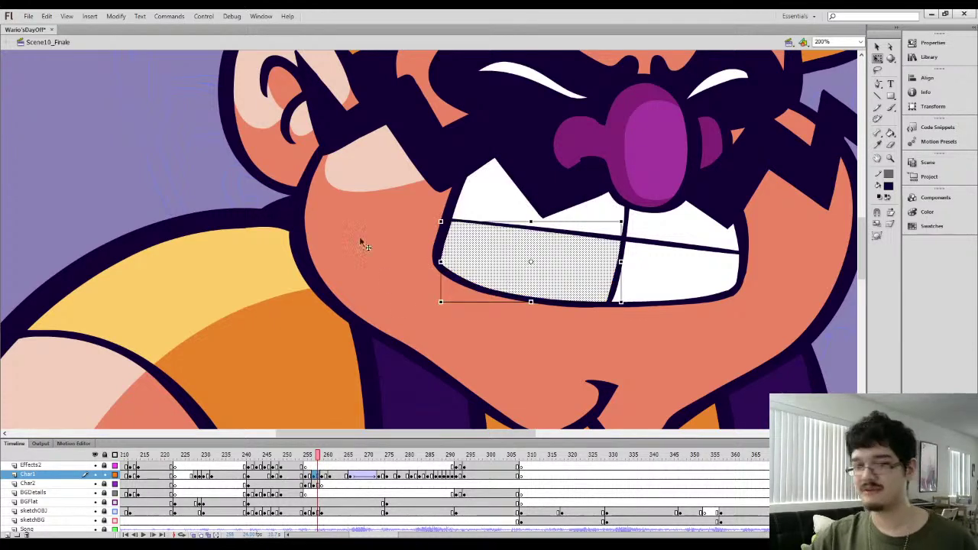
key("l")
left_click(277, 277)
key("ctrl+equal")
left_click_drag(538, 264, 159, 227)
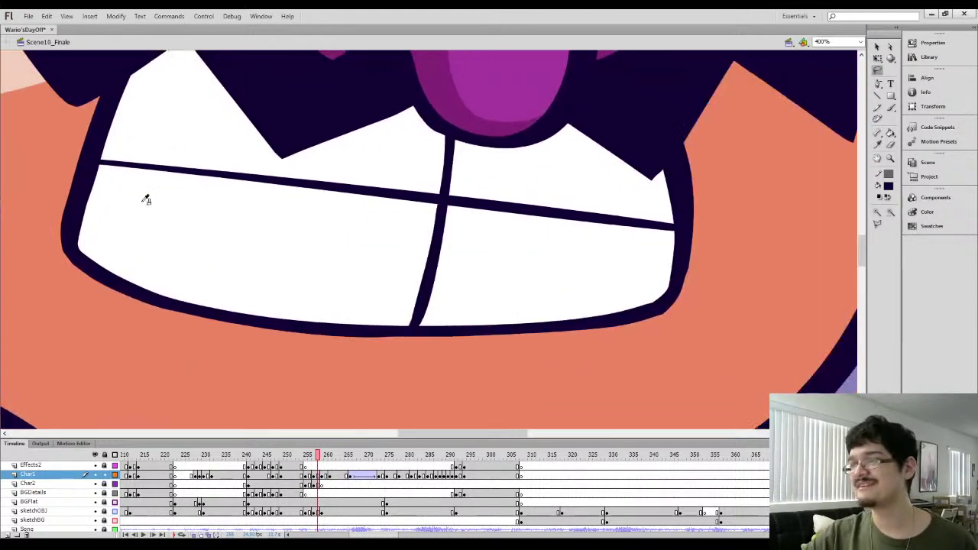
Redraw the horizontal tooth line with the Brush from its left edge
key("i")
key("b")
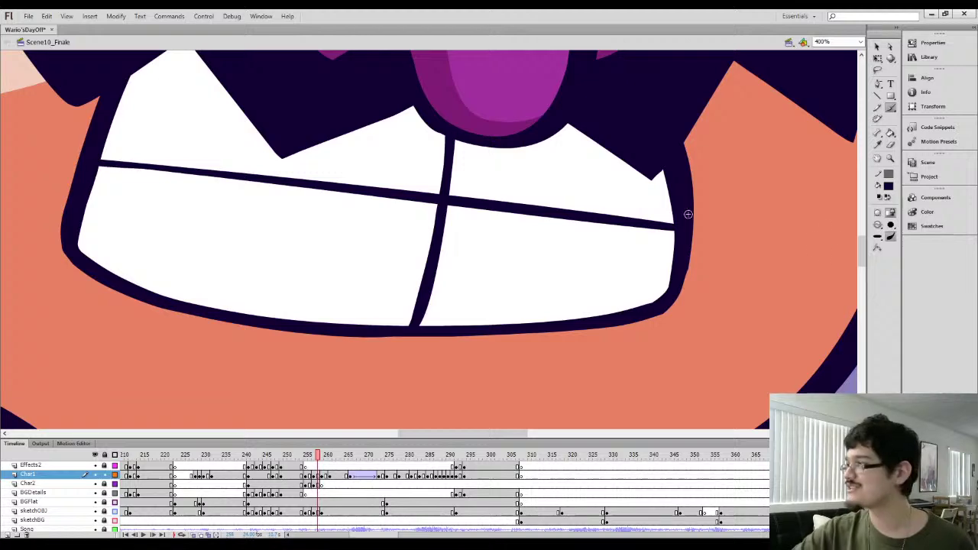
left_click_drag(93, 168, 182, 177)
key("ctrl+z")
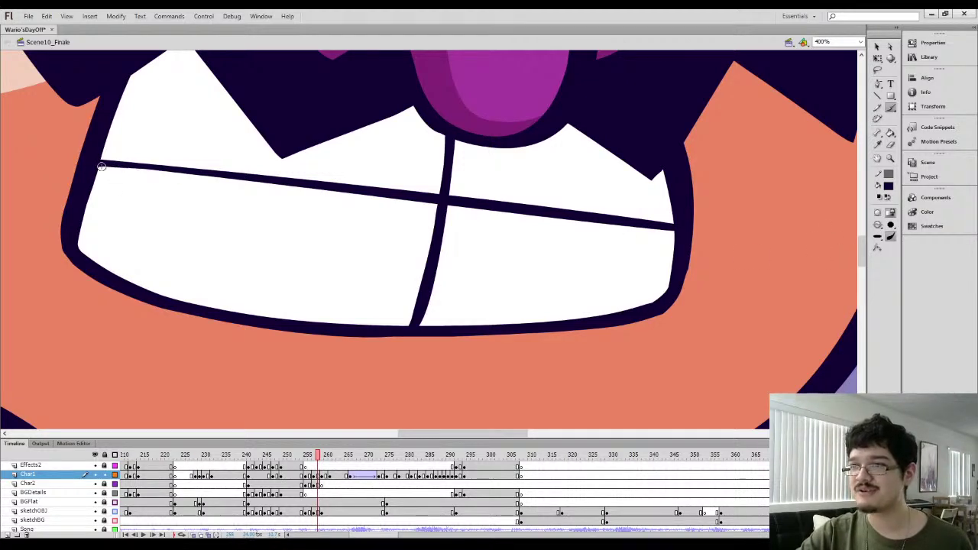
left_click_drag(96, 166, 442, 203)
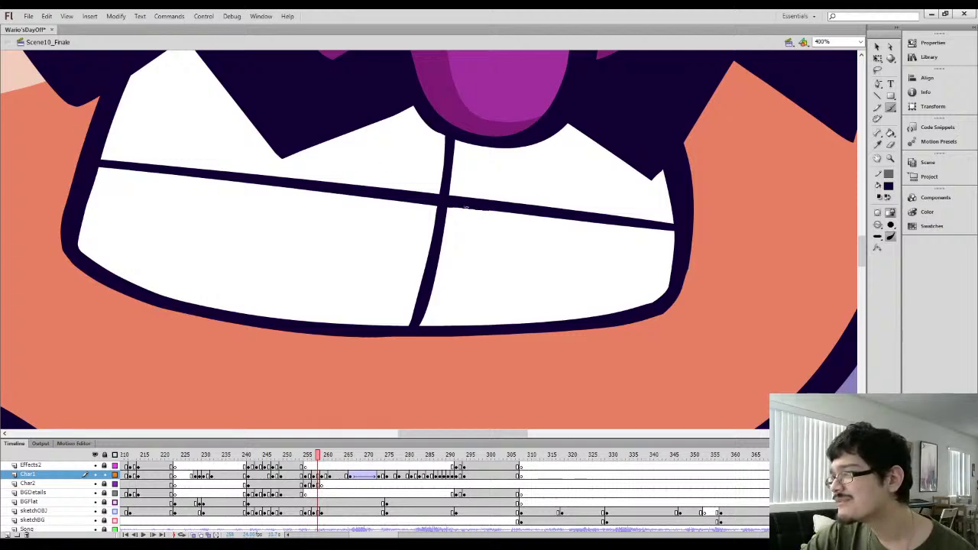
Check the upper tooth line and lower-right teeth edge with Lasso selections
key("l")
mouse_move(450, 206)
left_mouse_down()
mouse_move(551, 183)
mouse_move(449, 221)
left_mouse_up()
left_click(877, 46)
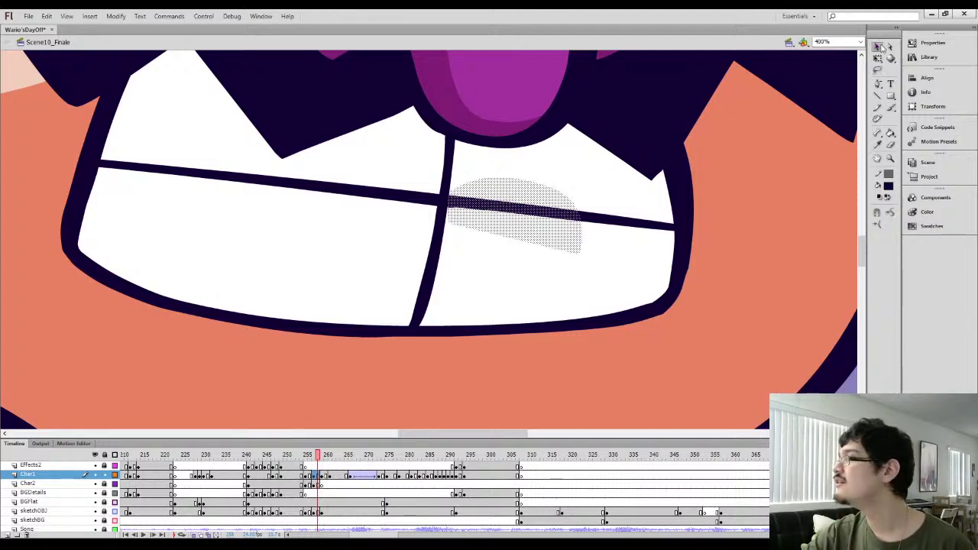
left_click(812, 259)
key("l")
mouse_move(679, 245)
left_mouse_down()
mouse_move(696, 275)
mouse_move(641, 343)
left_mouse_up()
left_click(877, 46)
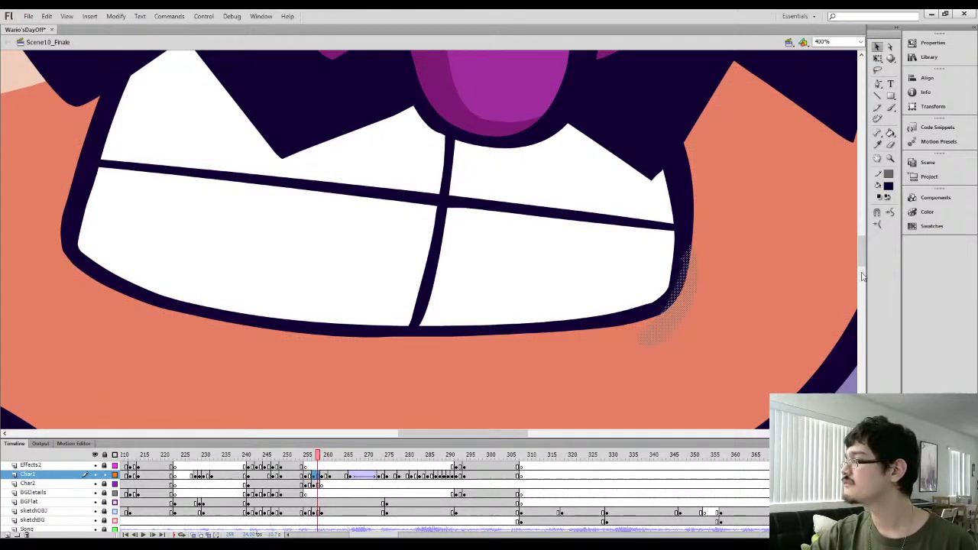
Recentre the view on the teeth and get the Brush ready
key("Escape")
mouse_move(449, 262)
left_mouse_down()
mouse_move(463, 292)
mouse_move(434, 297)
left_mouse_up()
key("b")
scroll(400, 290, "left", 2)
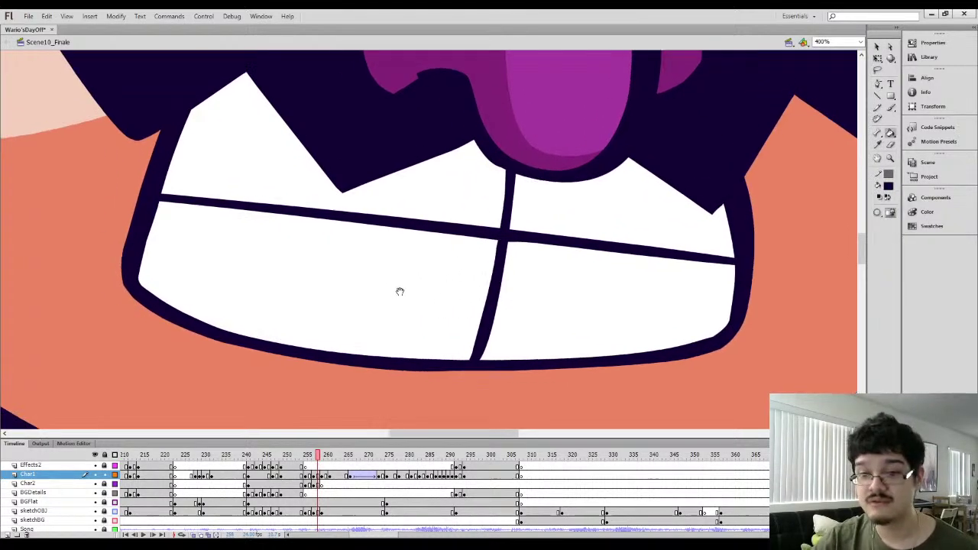
key("i")
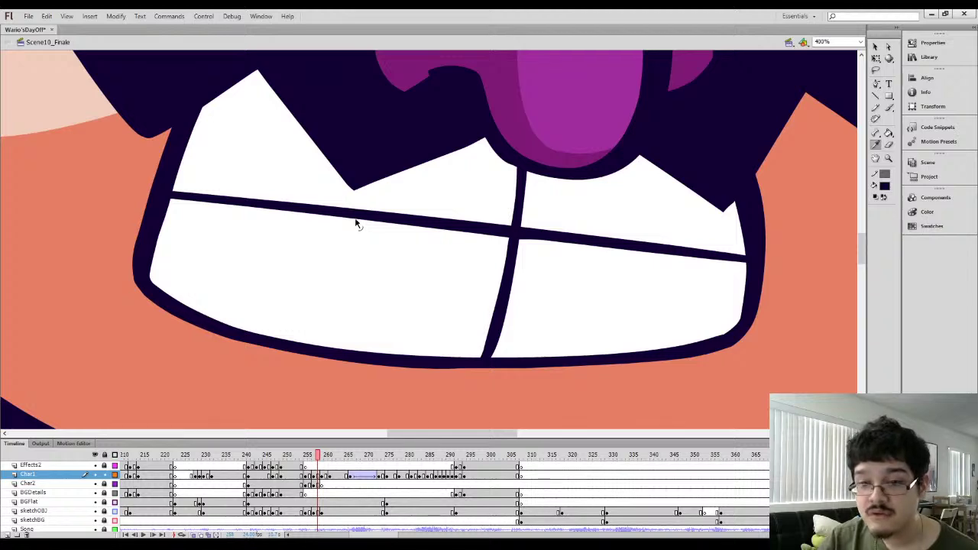
scroll(354, 224, "down", 1)
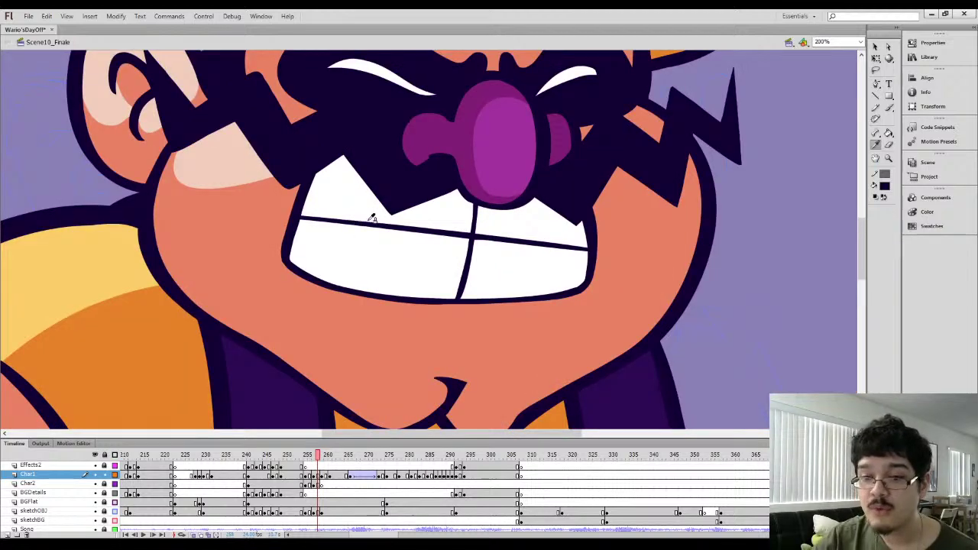
key("b")
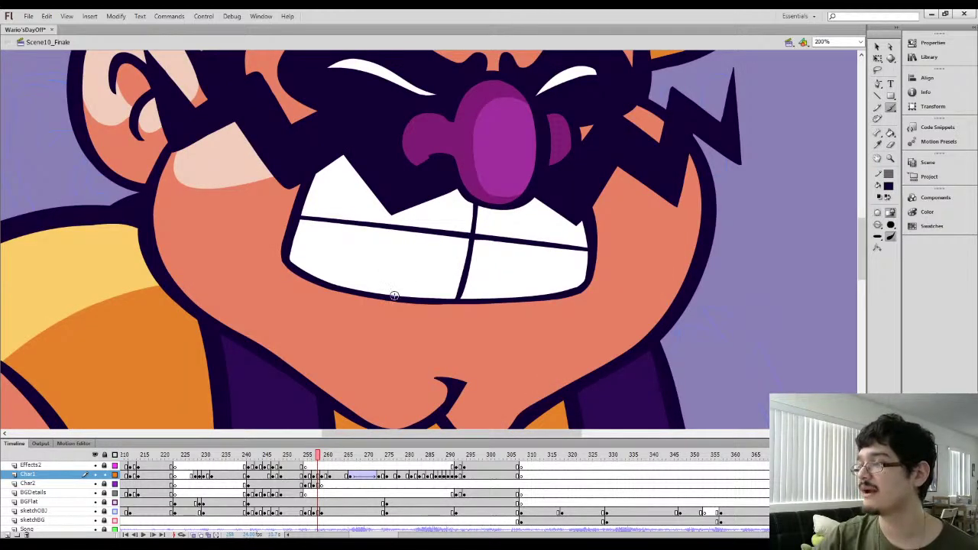
Paint the middle vertical tooth divider and begin the left divider, redoing strokes
left_click_drag(393, 295, 412, 200)
key("ctrl+z")
left_click_drag(390, 297, 415, 182)
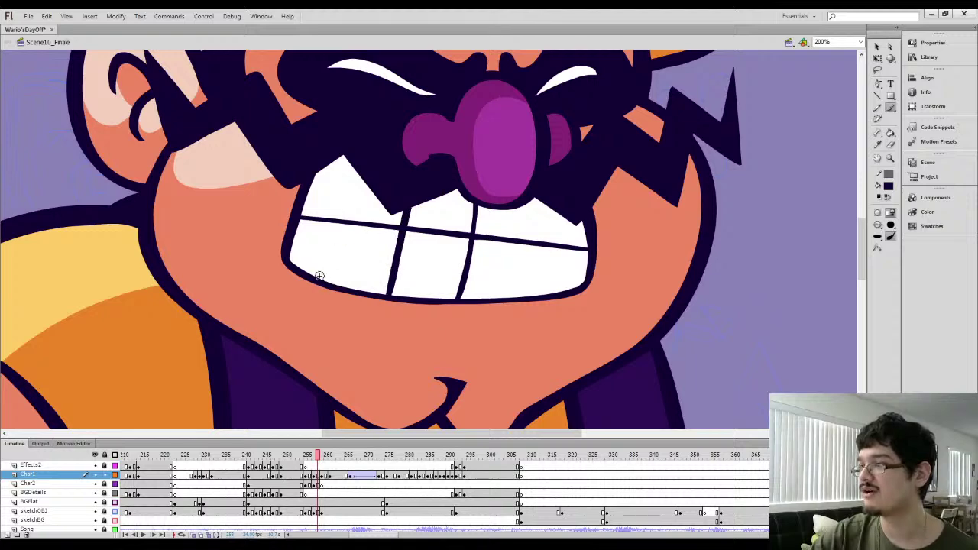
left_click_drag(326, 284, 362, 158)
key("ctrl+z")
left_click_drag(324, 286, 362, 149)
key("ctrl+z")
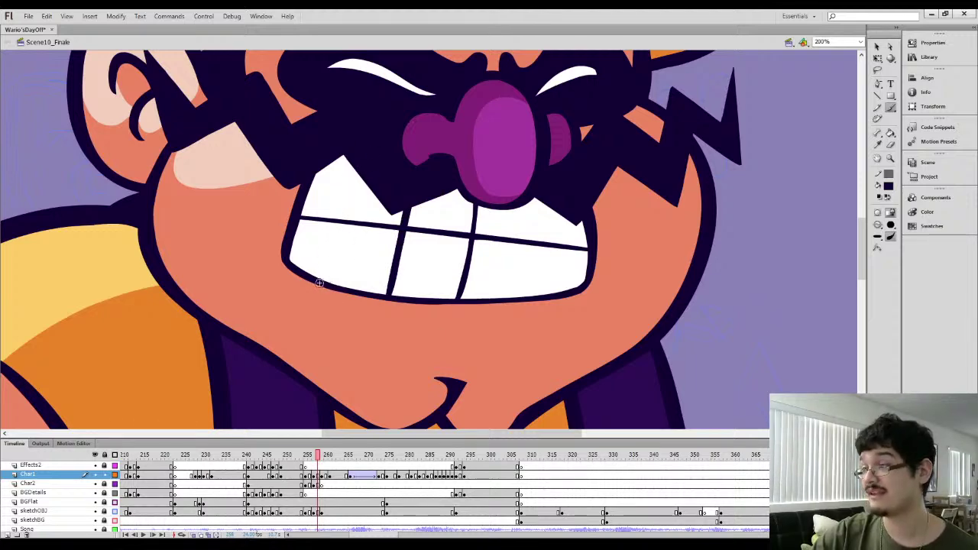
left_click_drag(320, 282, 361, 158)
key("ctrl+z")
left_click_drag(322, 274, 359, 180)
key("ctrl+z")
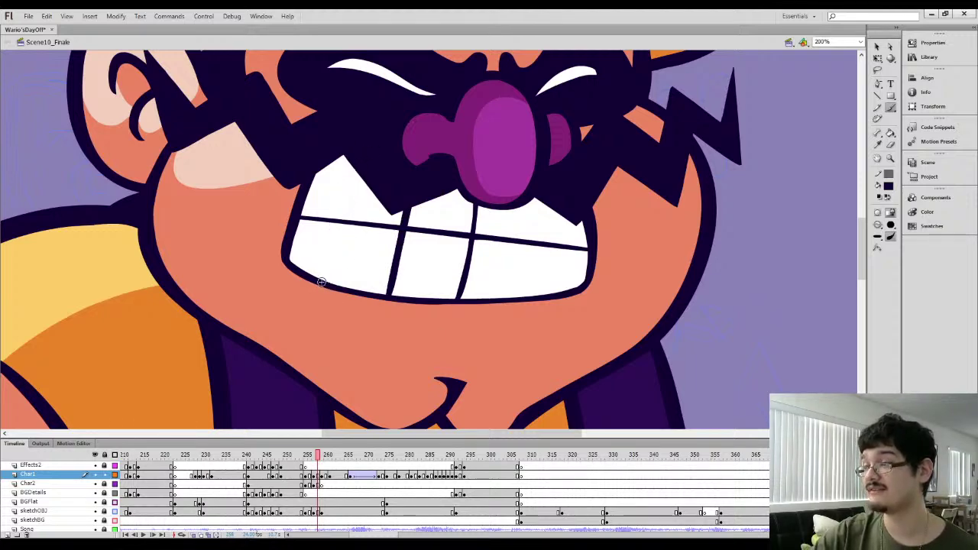
left_click_drag(321, 281, 366, 182)
Keep redrawing the left tooth divider until it sits cleanly across the teeth
key("ctrl+z")
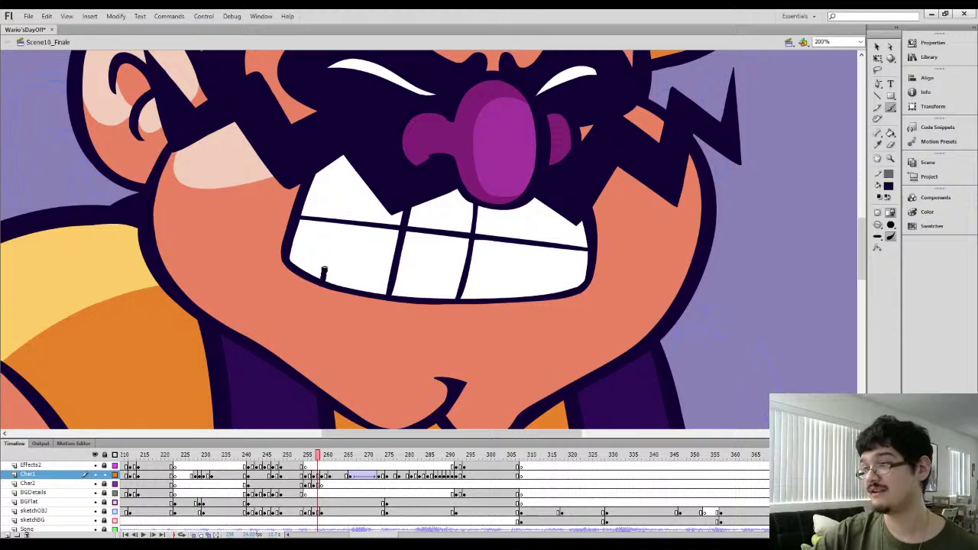
left_click_drag(319, 282, 359, 180)
key("ctrl+z")
left_click_drag(316, 281, 356, 165)
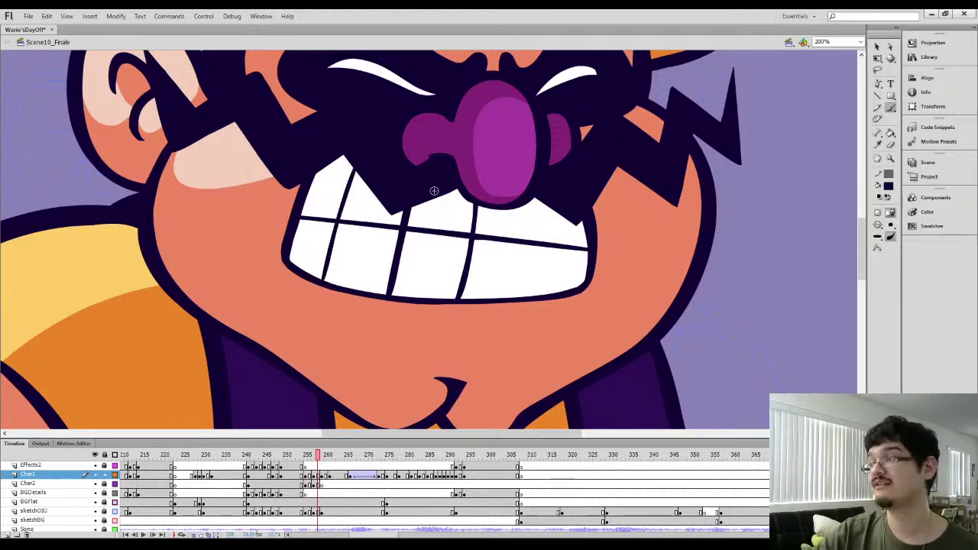
key("ctrl+z")
left_click_drag(324, 283, 355, 166)
key("ctrl+z")
Zoom closer and paint the right tooth divider, redrawing it slightly further right
key("ctrl+z")
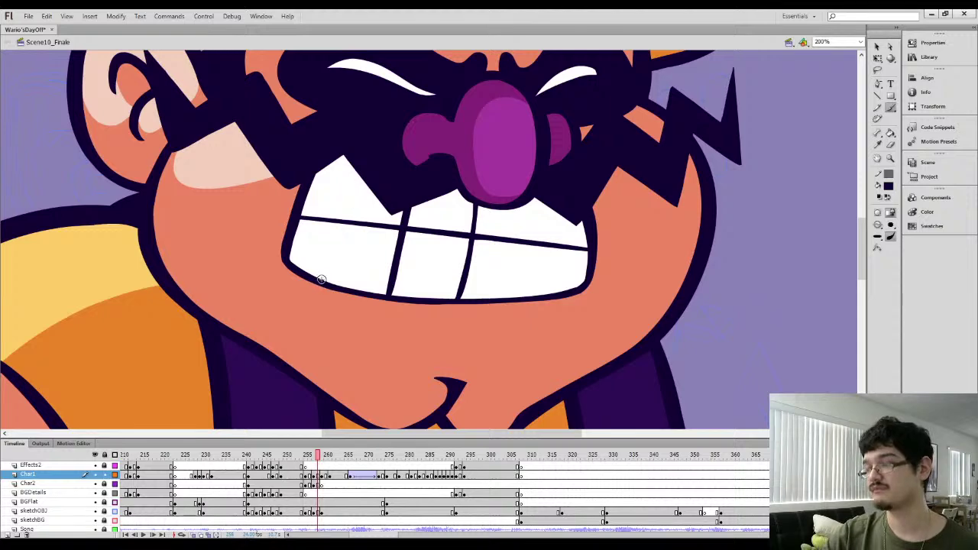
left_click_drag(322, 284, 357, 170)
key("l")
mouse_move(481, 211)
left_mouse_down()
mouse_move(453, 262)
mouse_move(480, 212)
left_mouse_up()
key("ctrl+=")
left_click(511, 373)
key("b")
left_click_drag(521, 338, 562, 129)
key("ctrl+z")
mouse_move(505, 336)
left_mouse_down()
mouse_move(519, 305)
mouse_move(546, 151)
left_mouse_up()
key("ctrl+z")
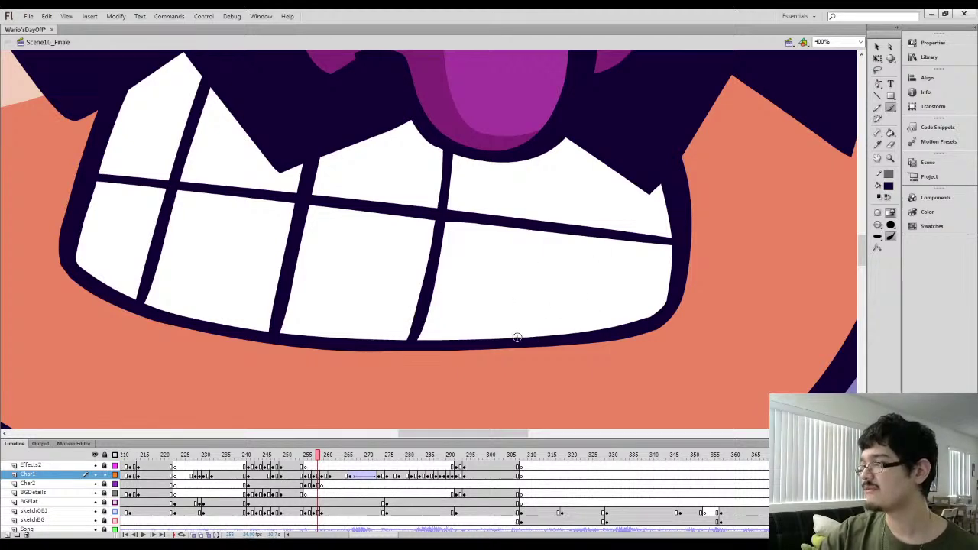
left_click_drag(518, 339, 551, 140)
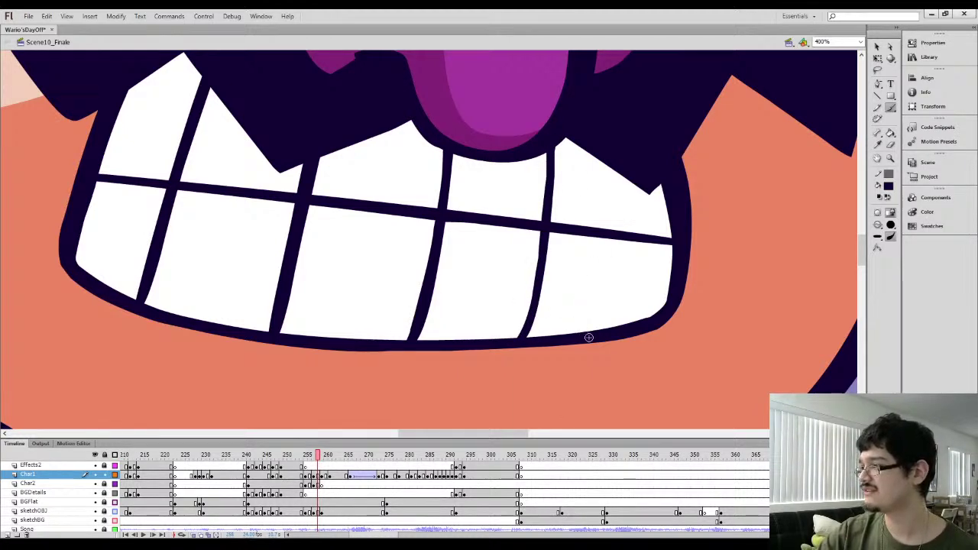
Add the rightmost tooth divider, redrawing it up to the gum line
mouse_move(589, 338)
left_mouse_down()
mouse_move(603, 296)
mouse_move(612, 130)
left_mouse_up()
key("ctrl+z")
mouse_move(596, 333)
left_mouse_down()
mouse_move(609, 309)
mouse_move(617, 138)
left_mouse_up()
key("ctrl+z")
key("ctrl+z")
left_click_drag(520, 340, 551, 147)
mouse_move(594, 333)
left_mouse_down()
mouse_move(609, 307)
mouse_move(616, 165)
left_mouse_up()
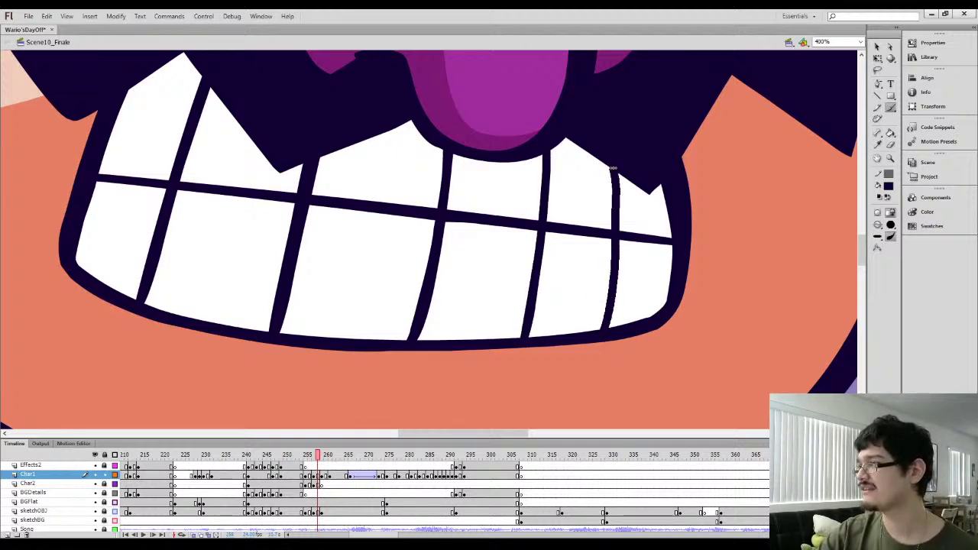
key("ctrl+z")
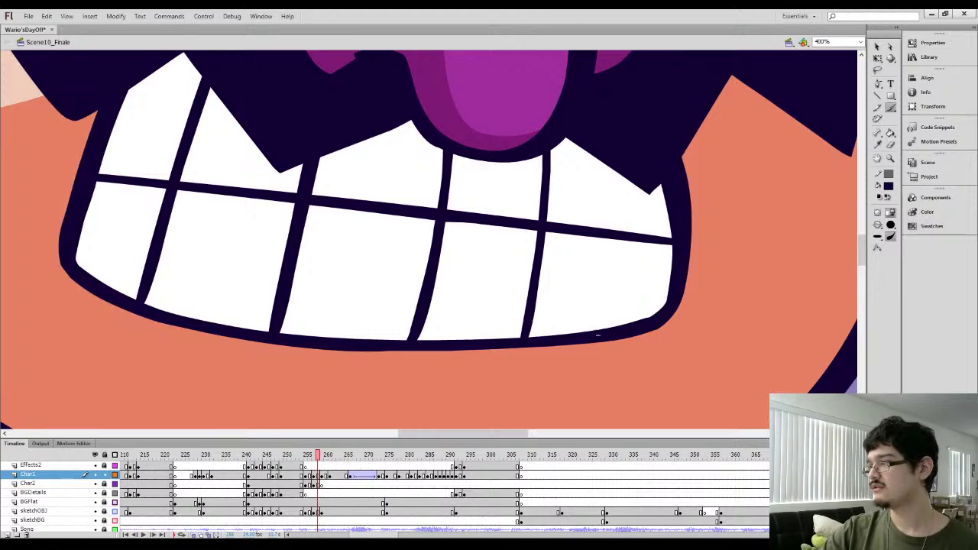
mouse_move(599, 330)
left_mouse_down()
mouse_move(619, 208)
mouse_move(613, 135)
left_mouse_up()
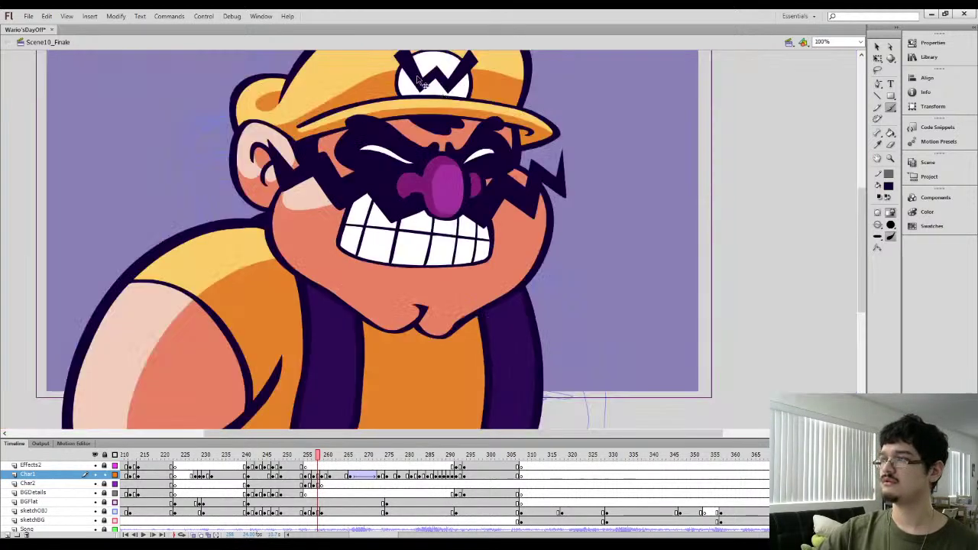
Zoom to 200% on the chin and thicken the left side of its outline
key("ctrl+minus")
key("ctrl+minus")
key("ctrl+minus")
key("comma")
key("period")
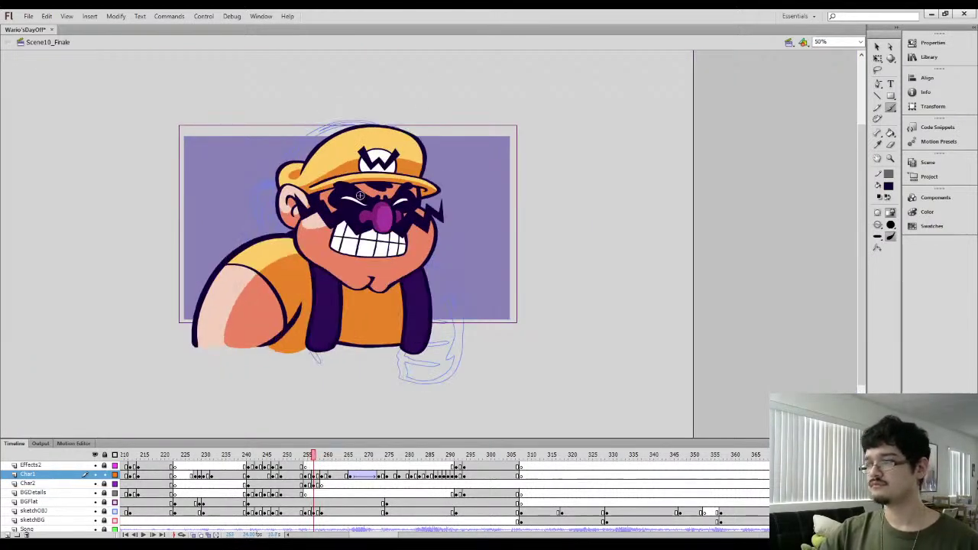
key("ctrl+equal")
key("ctrl+equal")
left_click_drag(384, 313, 370, 239)
key("e")
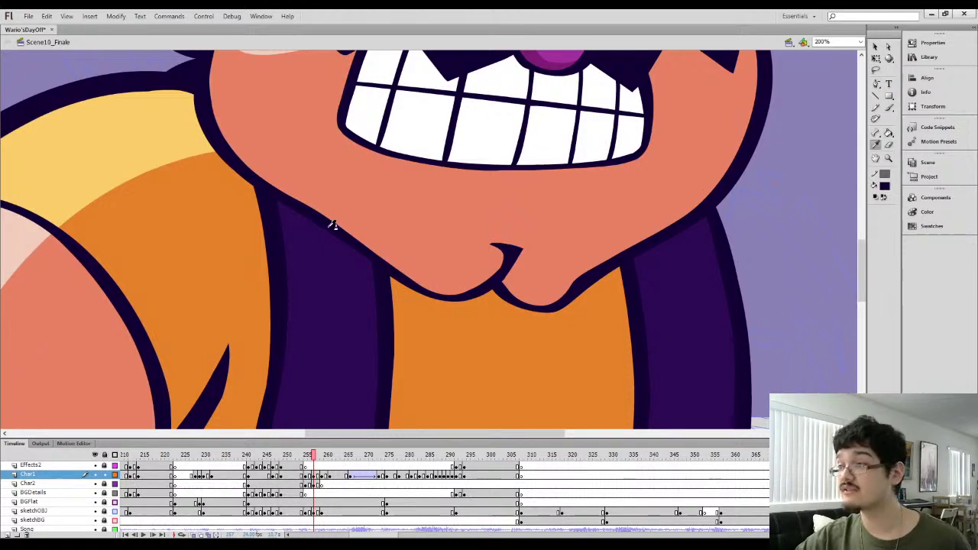
key("b")
mouse_move(342, 229)
left_mouse_down()
mouse_move(428, 276)
mouse_move(486, 274)
mouse_move(504, 262)
mouse_move(501, 249)
mouse_move(513, 275)
mouse_move(584, 274)
left_mouse_up()
Extend the dark outline colour along the chin's right side and delete excess outline
key("k")
left_click(451, 285)
key("i")
left_click(504, 256)
key("b")
key("k")
left_click(532, 292)
key("l")
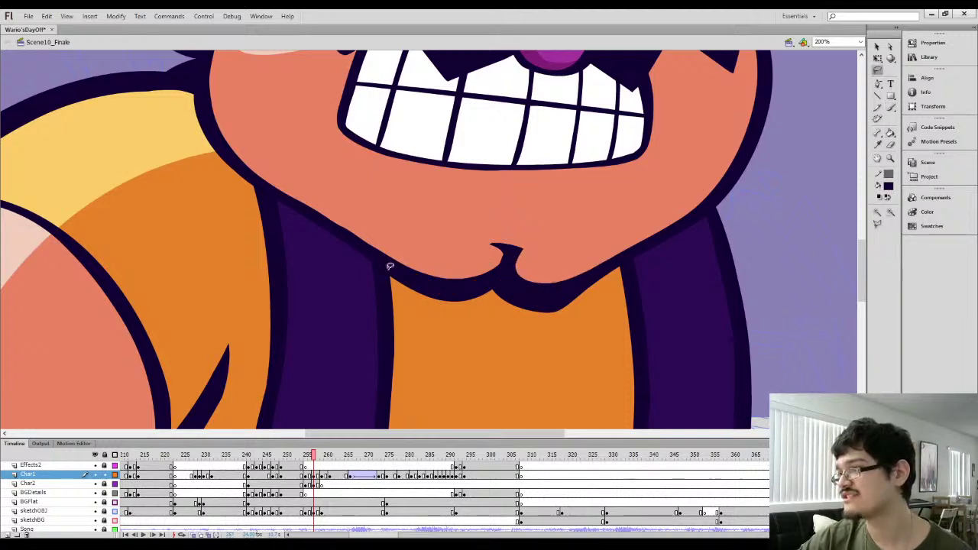
mouse_move(473, 283)
left_mouse_down()
mouse_move(361, 286)
mouse_move(367, 276)
mouse_move(489, 277)
left_mouse_up()
key("Delete")
Paint the dark chin cleft curve and delete the lower dark blob beneath it
key("b")
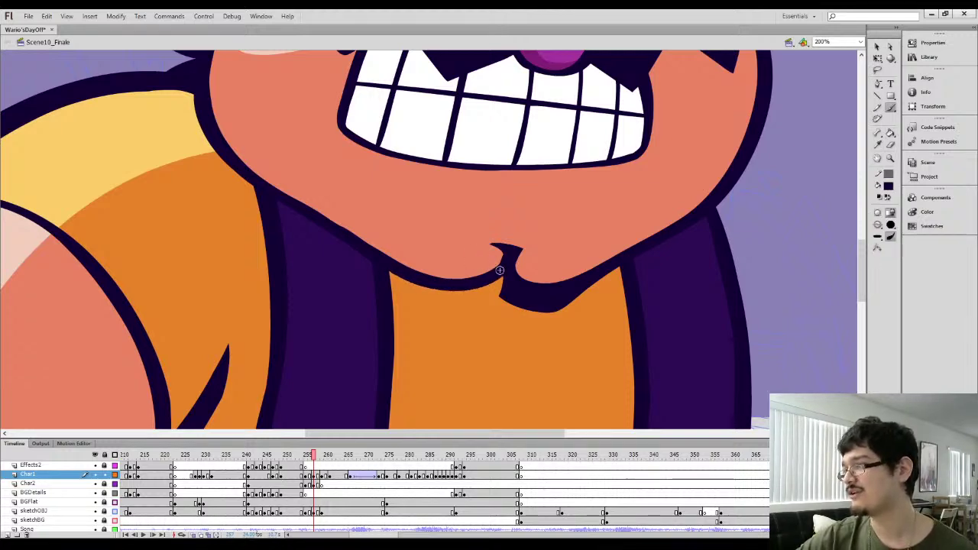
mouse_move(493, 231)
left_mouse_down()
mouse_move(506, 246)
mouse_move(498, 260)
left_mouse_up()
key("i")
left_click(493, 262)
key("b")
key("ctrl+z")
key("i")
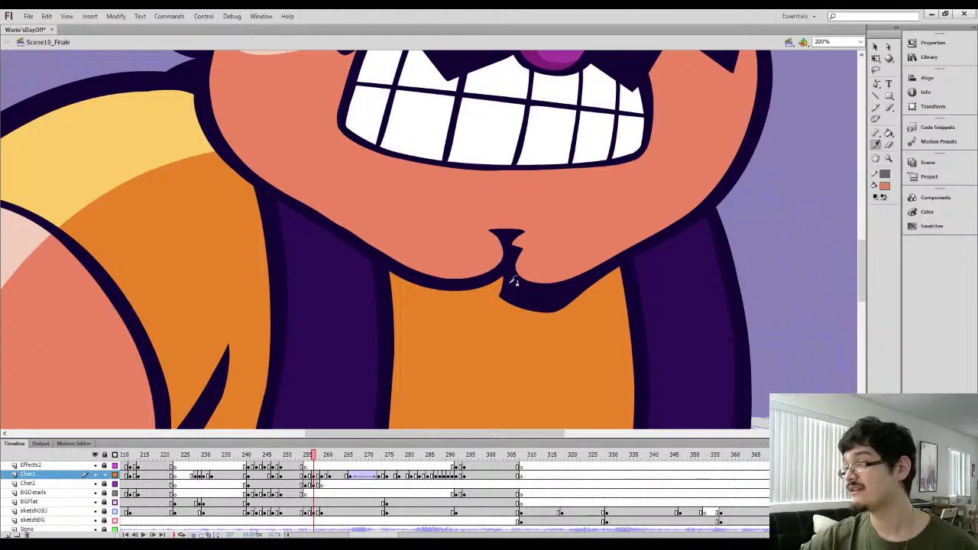
key("l")
left_click_drag(497, 287, 509, 277)
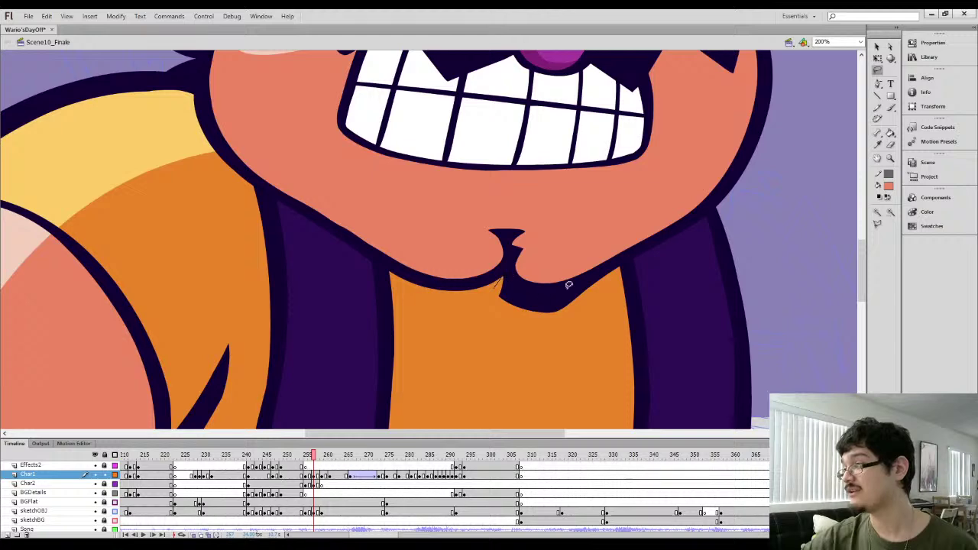
mouse_move(653, 245)
left_mouse_down()
mouse_move(470, 304)
mouse_move(497, 286)
left_mouse_up()
key("Delete")
Smooth the chin outline with the Selection tool and sample the salmon skin tone
key("b")
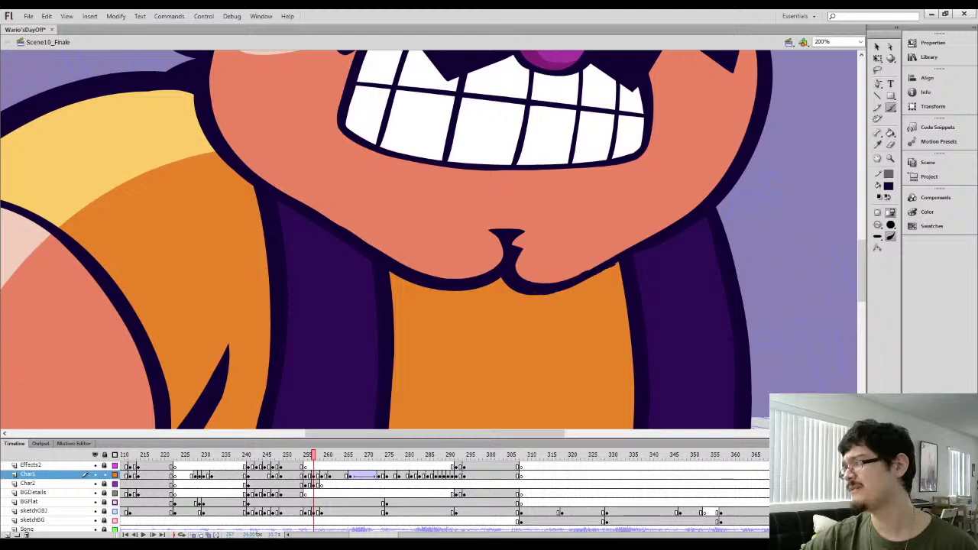
key("l")
mouse_move(668, 230)
left_mouse_down()
mouse_move(561, 305)
mouse_move(646, 223)
left_mouse_up()
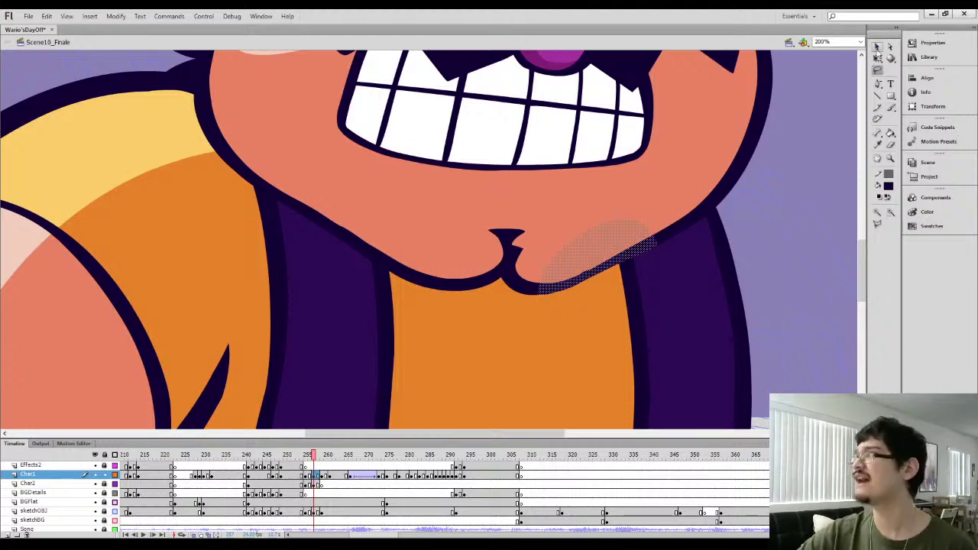
left_click(878, 48)
left_click(890, 213)
left_click(827, 259)
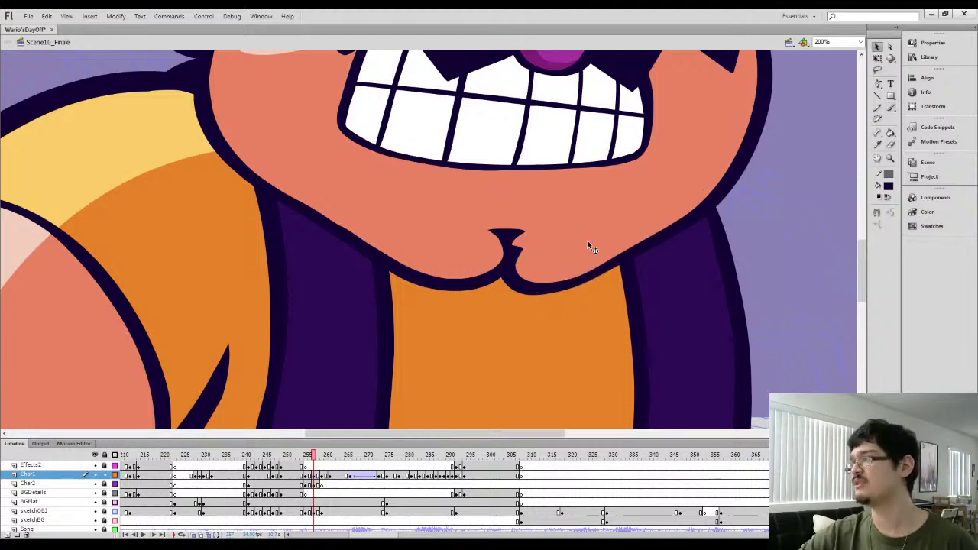
key("i")
left_click(523, 261)
key("b")
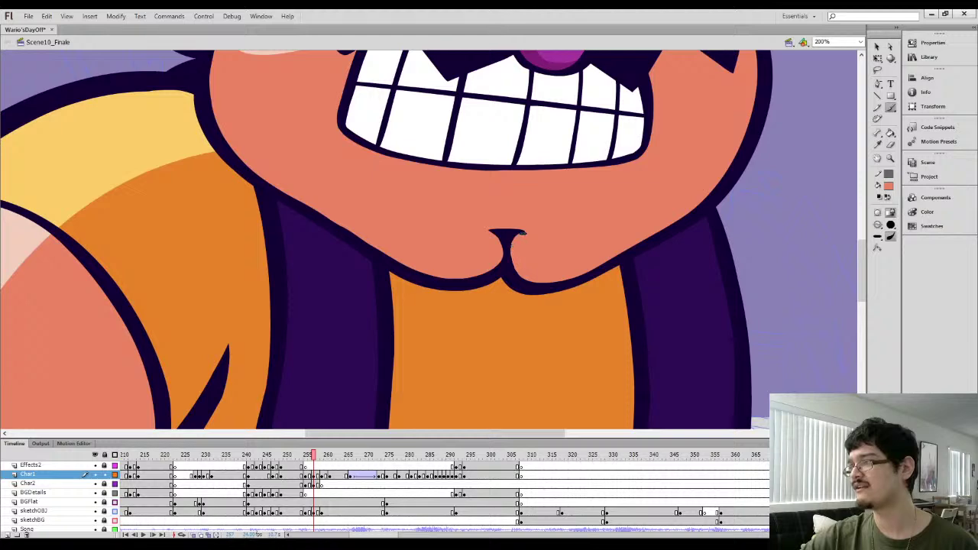
Check the finished chin, then zoom out to 100% to view the whole face
key("l")
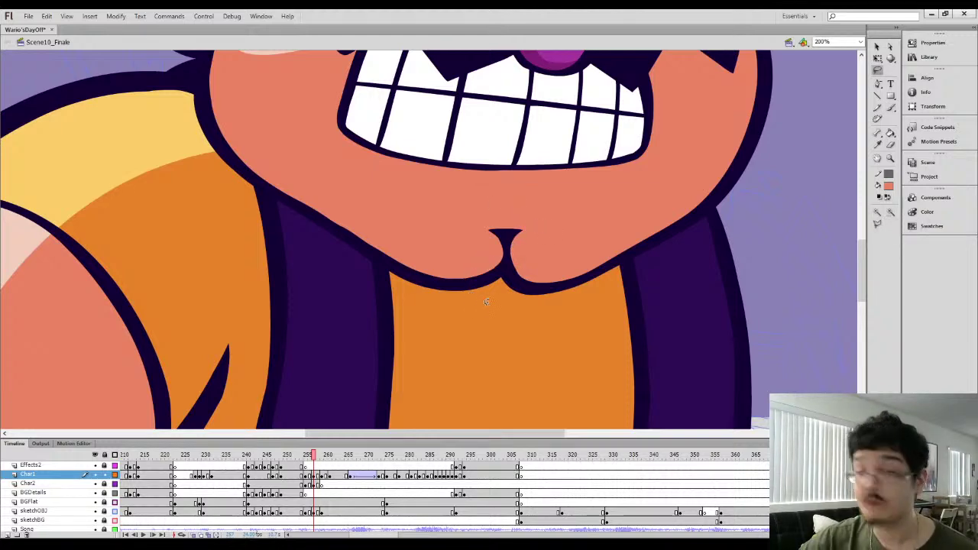
mouse_move(486, 301)
left_mouse_down()
mouse_move(478, 260)
mouse_move(486, 296)
left_mouse_up()
key("v")
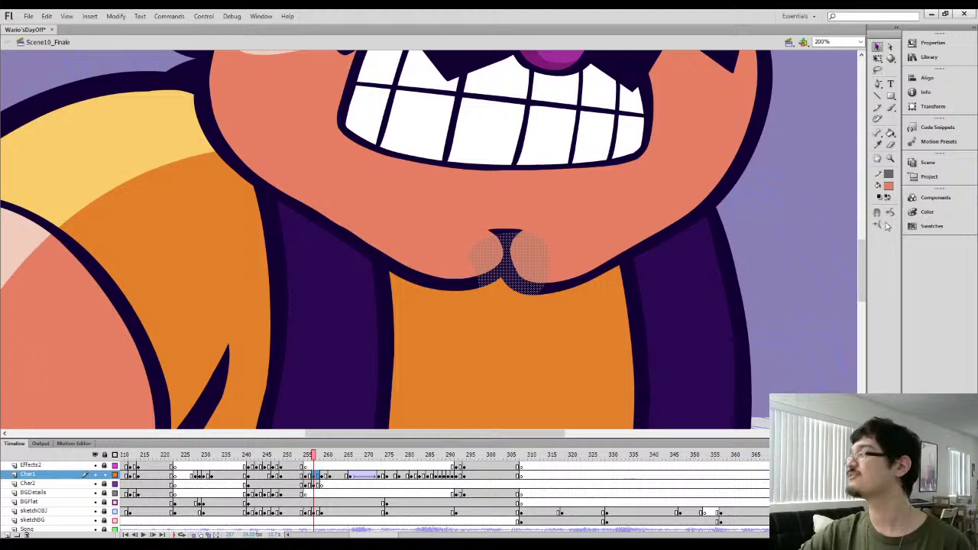
key("Escape")
key("ctrl+minus")
left_click_drag(435, 207, 469, 299)
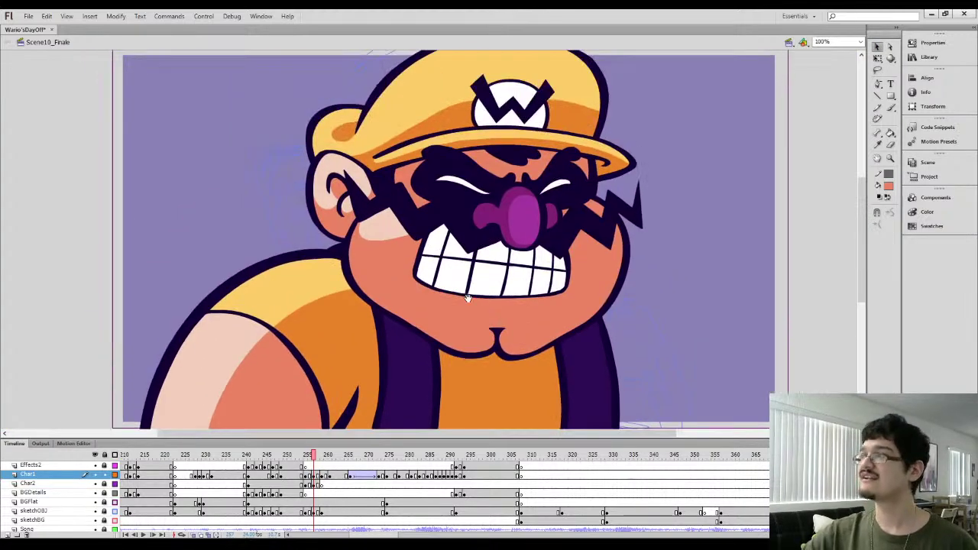
Scrub the timeline to review the poses and return to frame 257
key("comma")
key("period")
key("ctrl+minus")
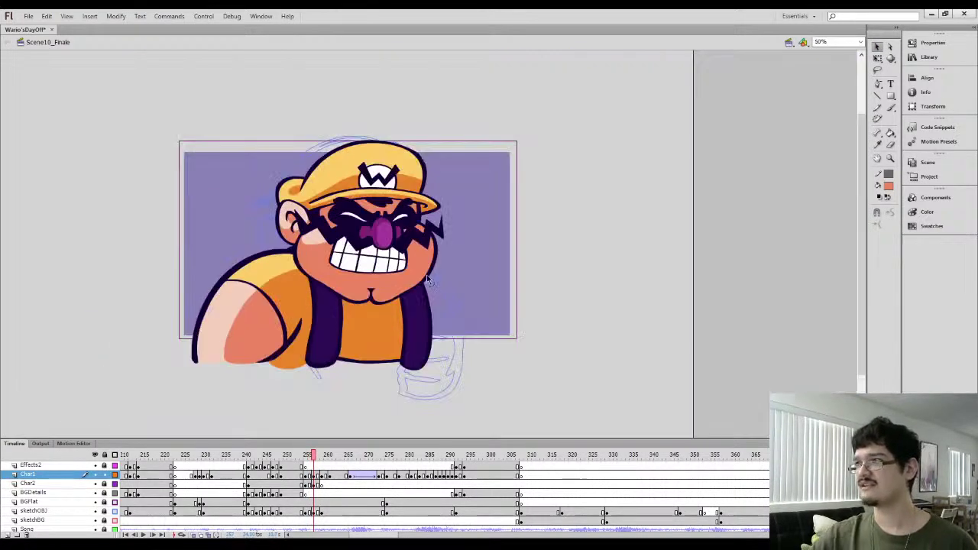
key("period")
key("period")
key("period")
key("period")
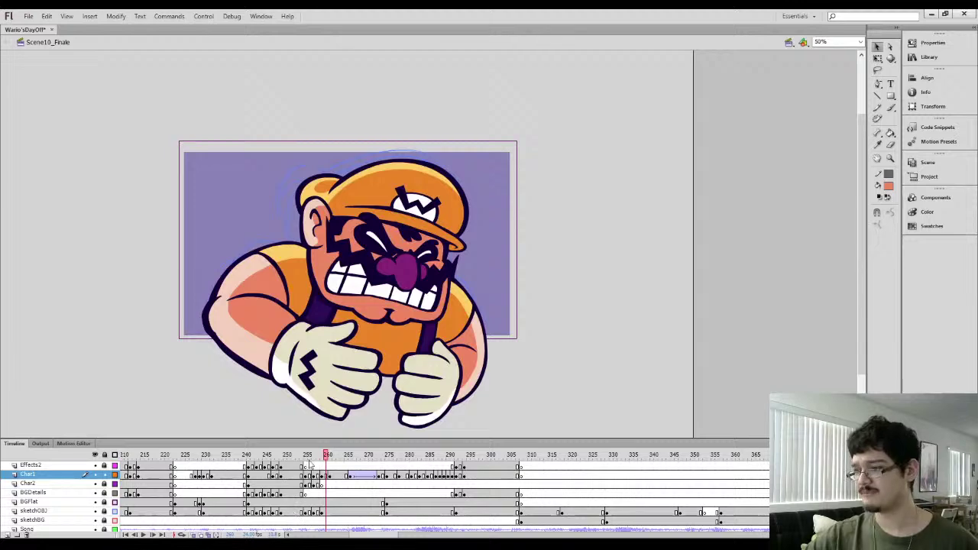
mouse_move(310, 457)
left_mouse_down()
mouse_move(389, 457)
mouse_move(308, 459)
left_mouse_up()
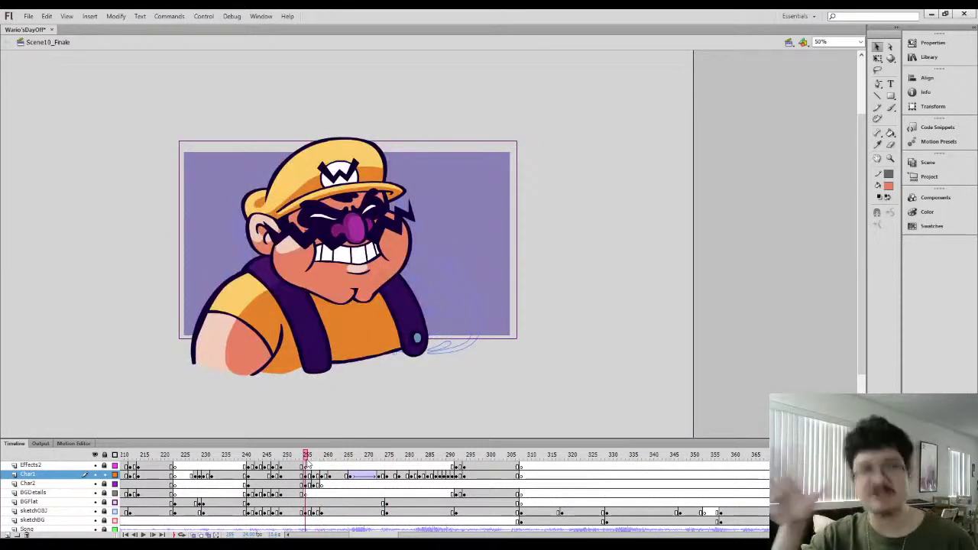
left_click_drag(300, 457, 319, 455)
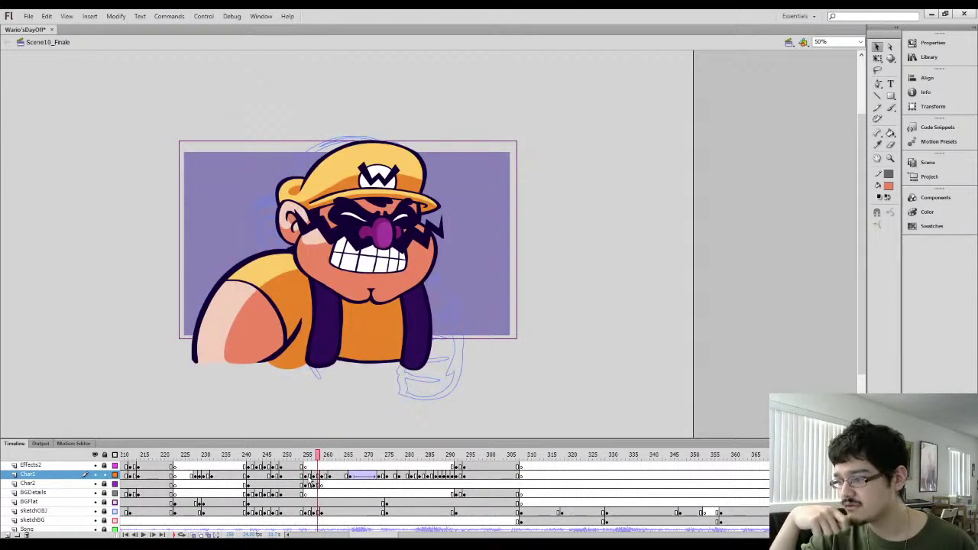
key("comma")
key("comma")
Select and delete the yellow fill of Wario's cap on frame 257
left_click(314, 476)
left_click(156, 306)
key("q")
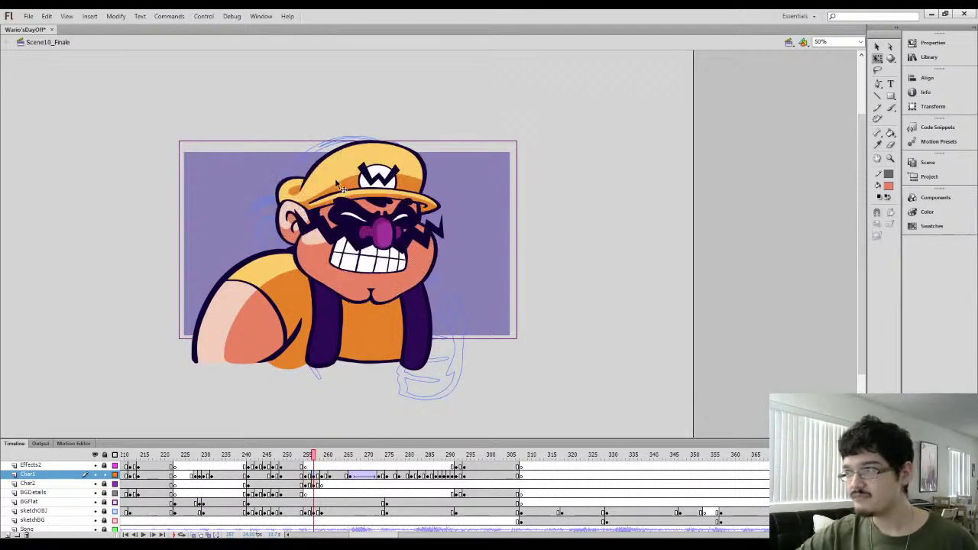
left_click(346, 189)
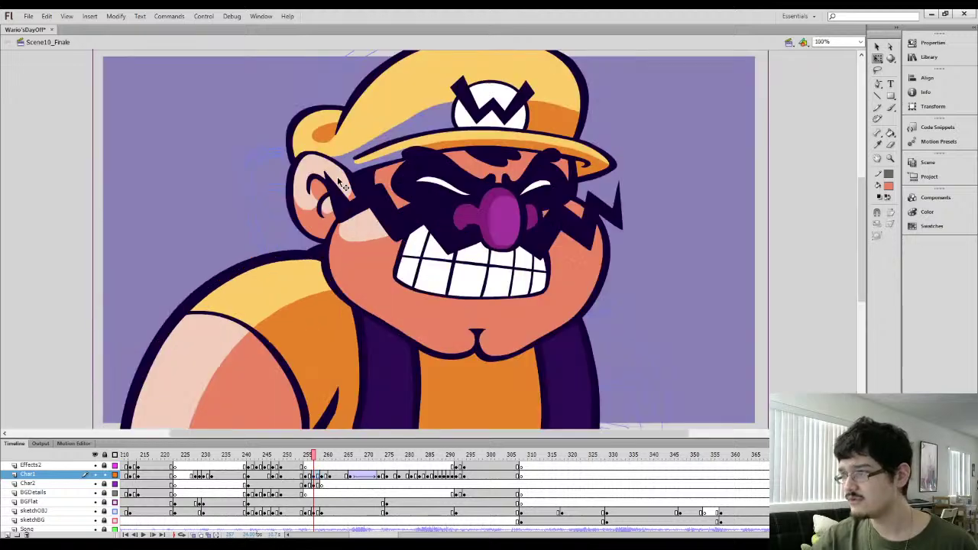
key("ctrl+1")
left_click(373, 135)
key("Delete")
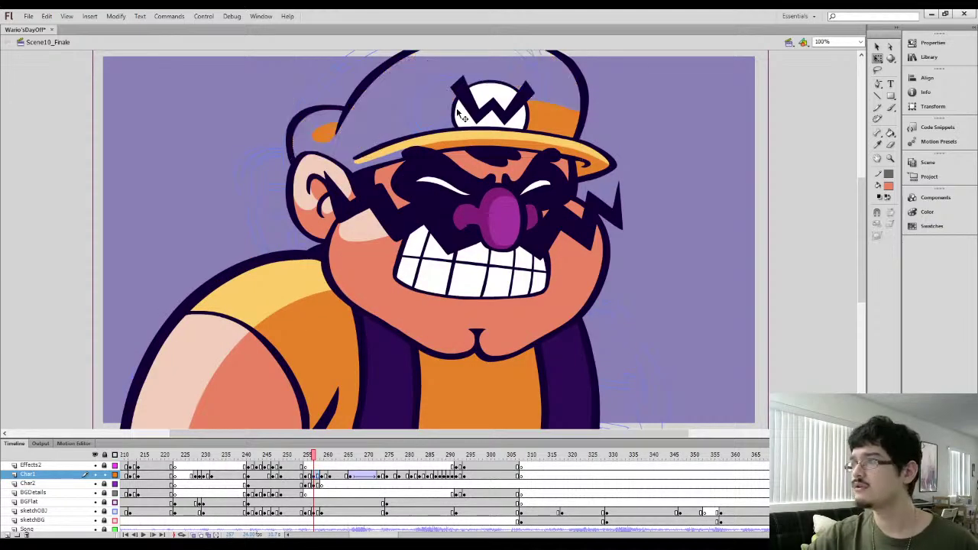
Sample the orange hat colour from the neighbouring frame and fill the hat brim orange
left_click_drag(514, 136, 411, 210)
key("i")
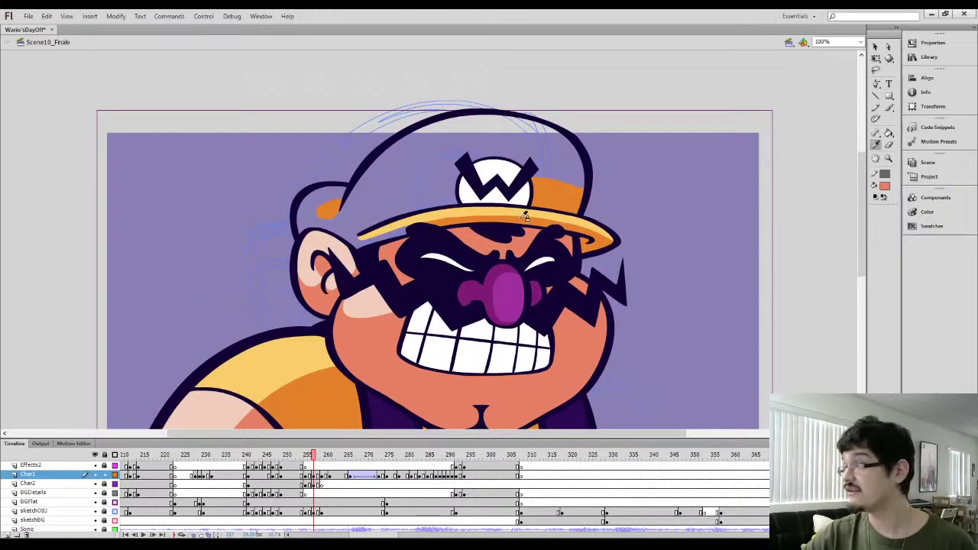
key("comma")
key("period")
key("period")
key("period")
key("comma")
key("comma")
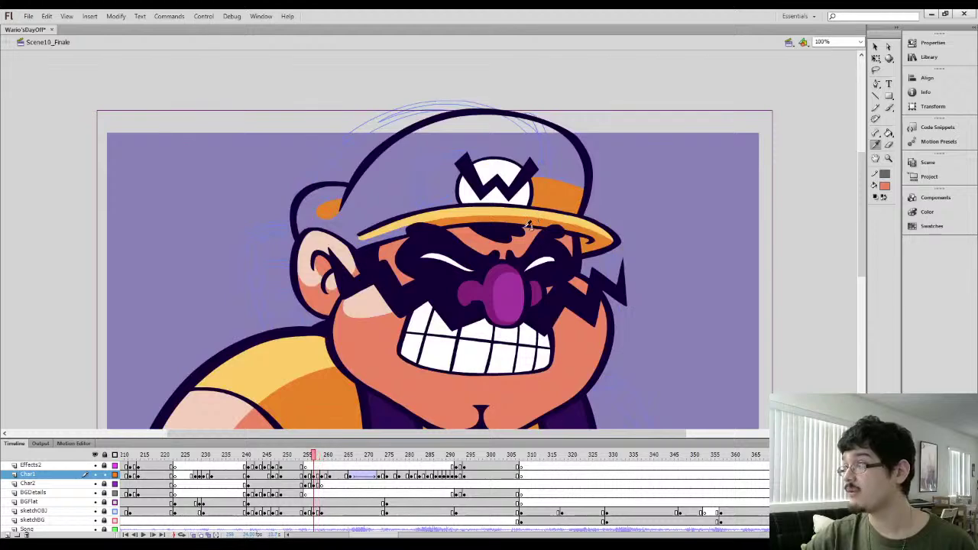
key("i")
left_click(527, 214)
left_click(527, 223)
Brush orange strokes along the hat's edge and top, then fill the lower hat area orange
key("b")
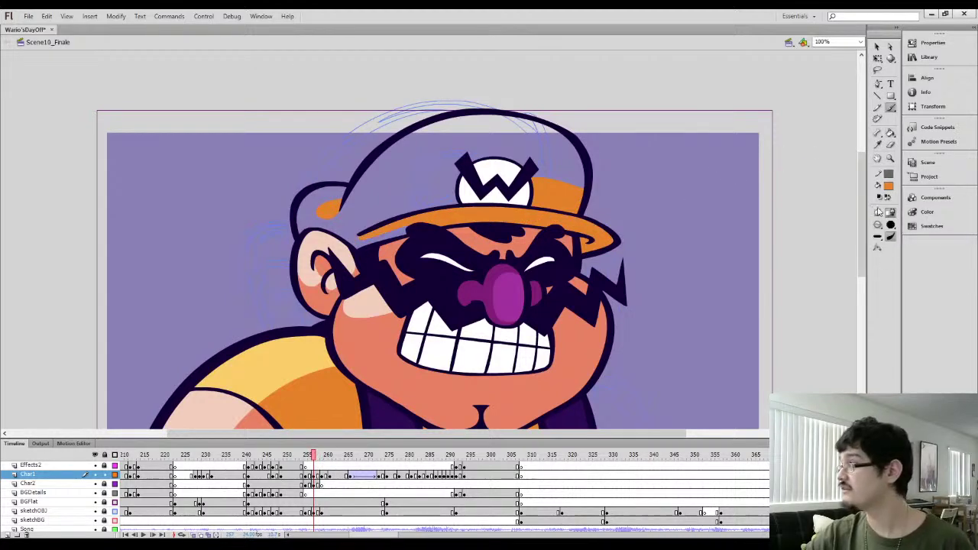
left_click_drag(342, 245, 350, 227)
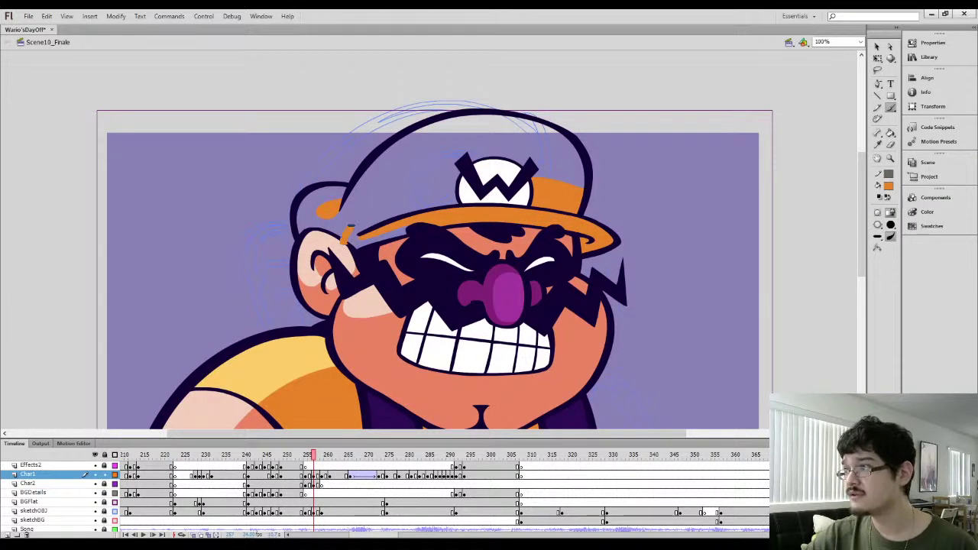
left_click_drag(498, 146, 564, 169)
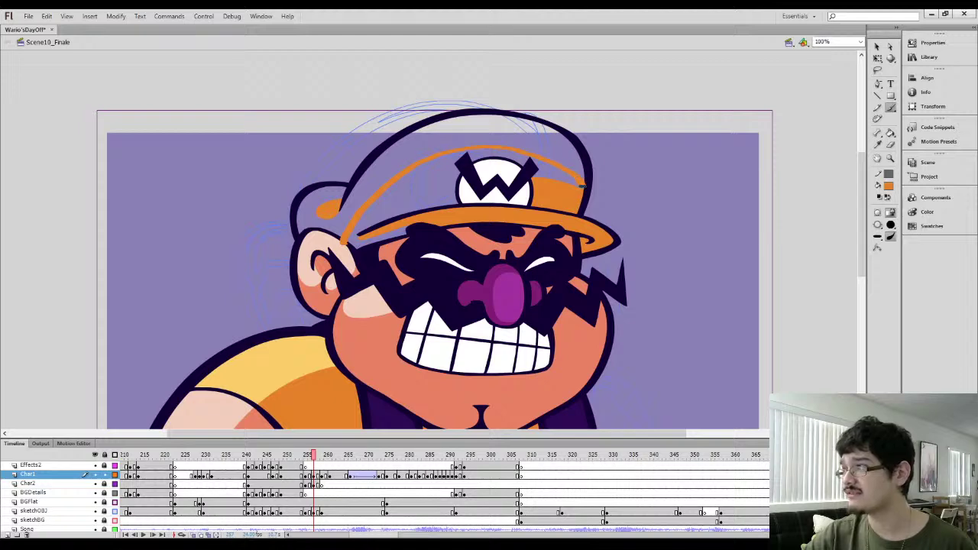
key("k")
left_click(392, 192)
left_click_drag(398, 193, 479, 193)
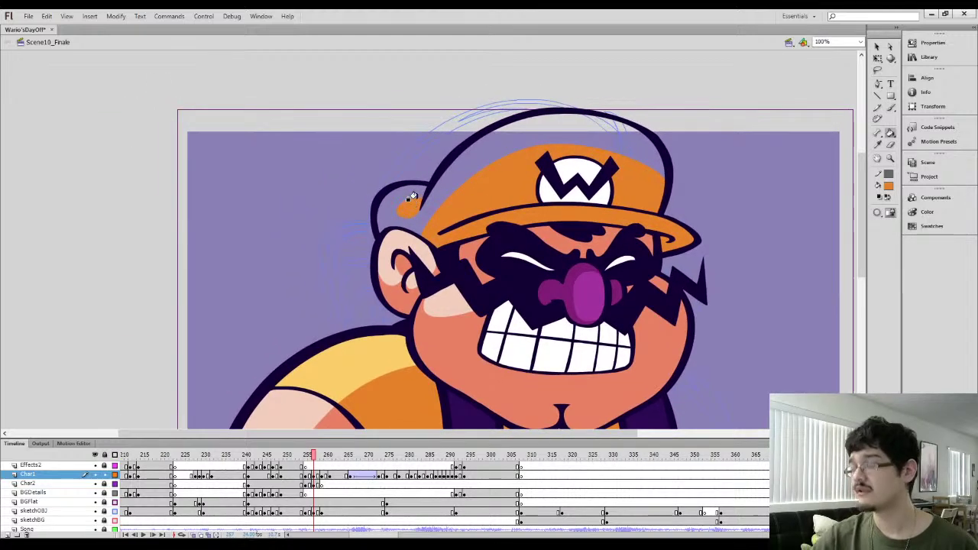
At 200% zoom, close the orange outline at the hat's left edge and back and fill the loop orange
key(".")
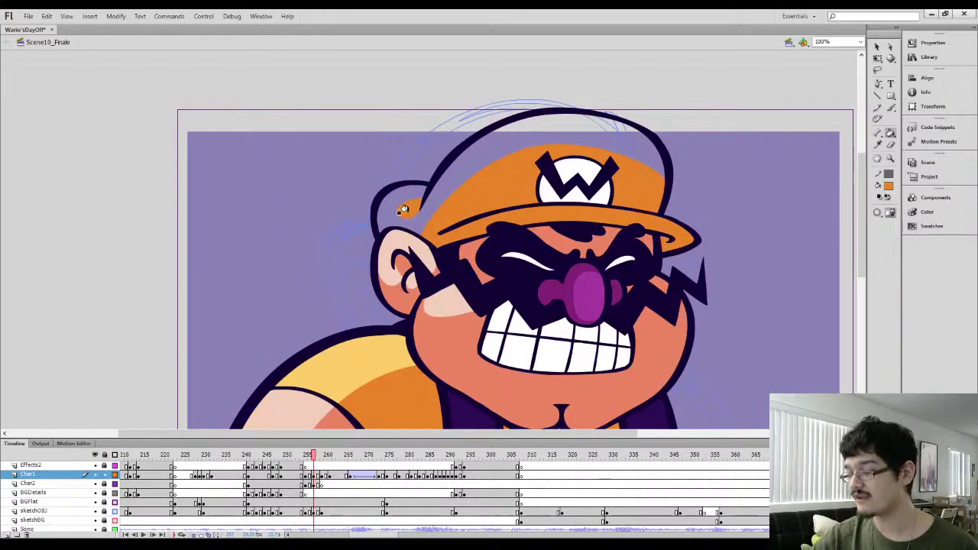
key("comma")
key("period")
key("b")
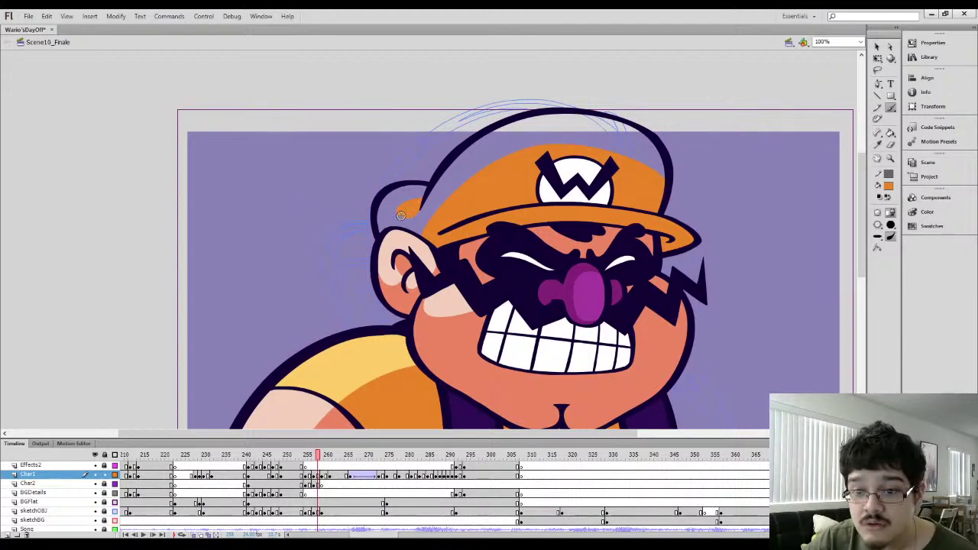
left_click_drag(404, 212, 411, 214)
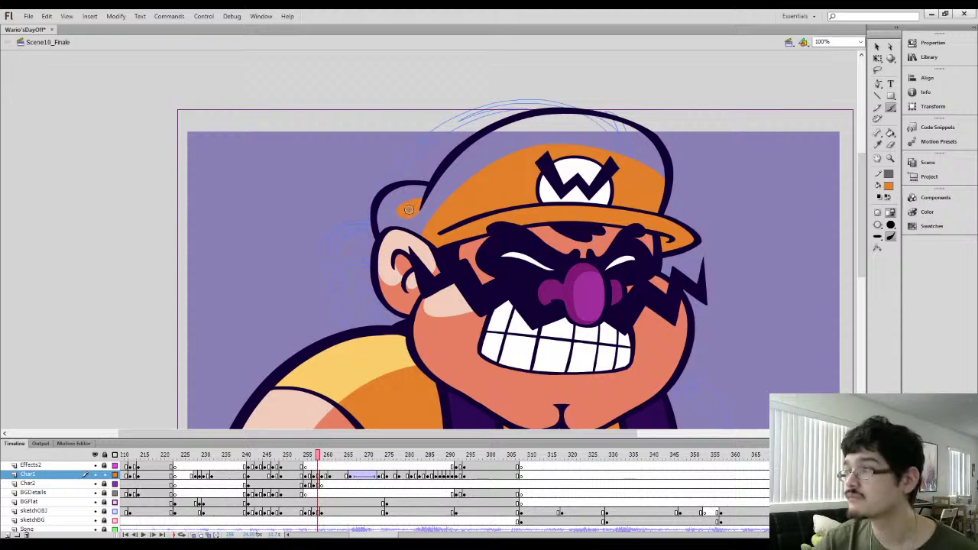
key("l")
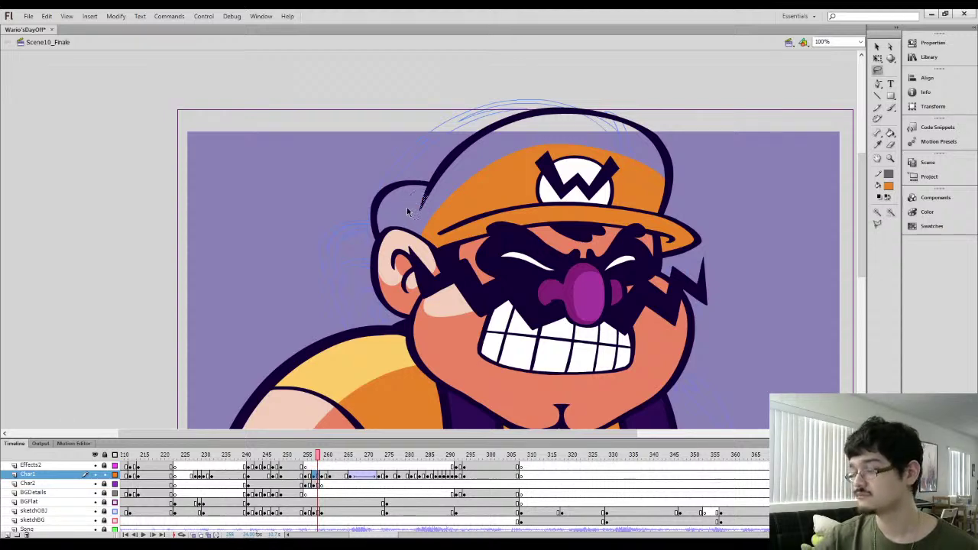
key("ctrl+equal")
key("b")
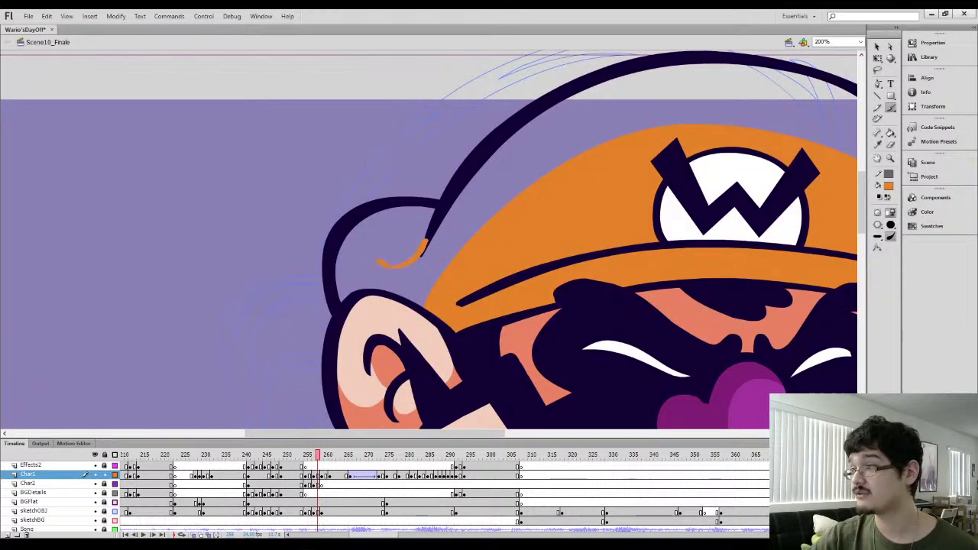
left_click_drag(390, 226, 432, 219)
key("k")
left_click(401, 235)
Sample yellow from the previous coloured frame and fill the remaining hat area yellow
key("comma")
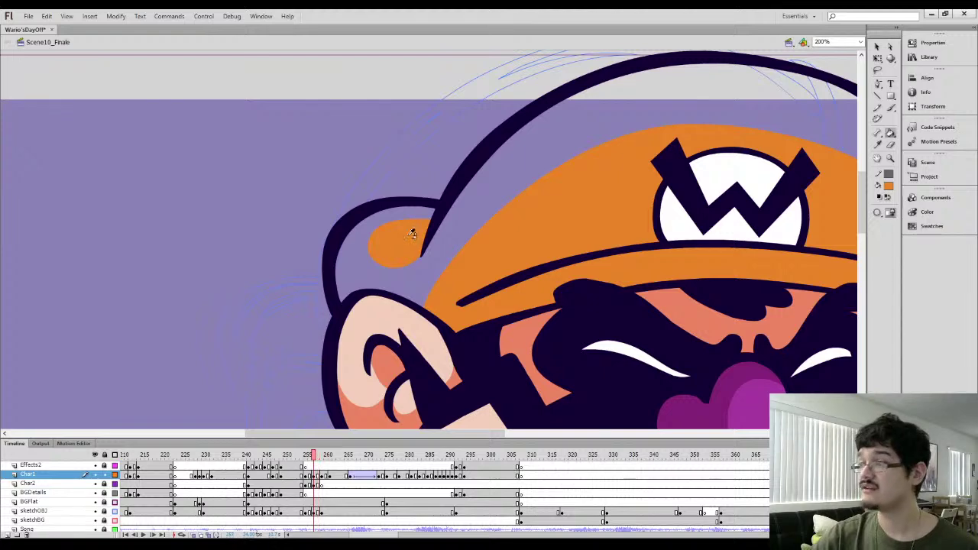
key("i")
key("comma")
key("comma")
left_click(384, 223)
key("period")
key("period")
left_click(346, 267)
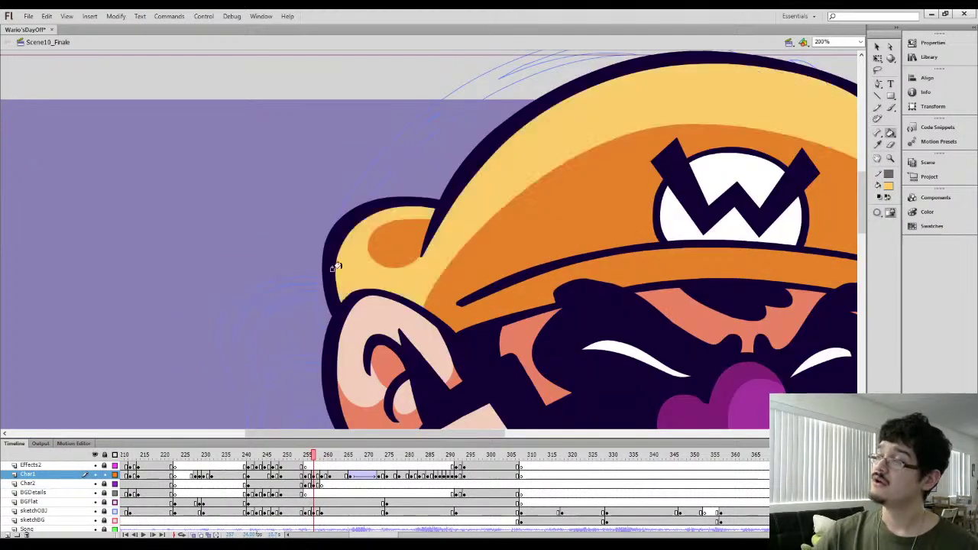
key("ctrl+minus")
left_click_drag(377, 261, 306, 162)
Flip between neighbouring frames and scrub and play the timeline around frame 254 to check the hat
key("comma")
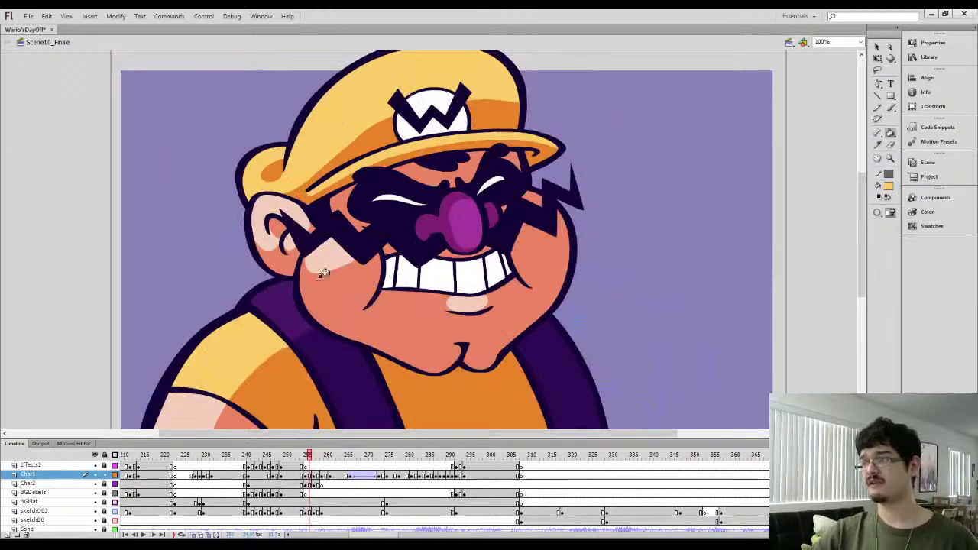
key("period")
key("period")
key("comma")
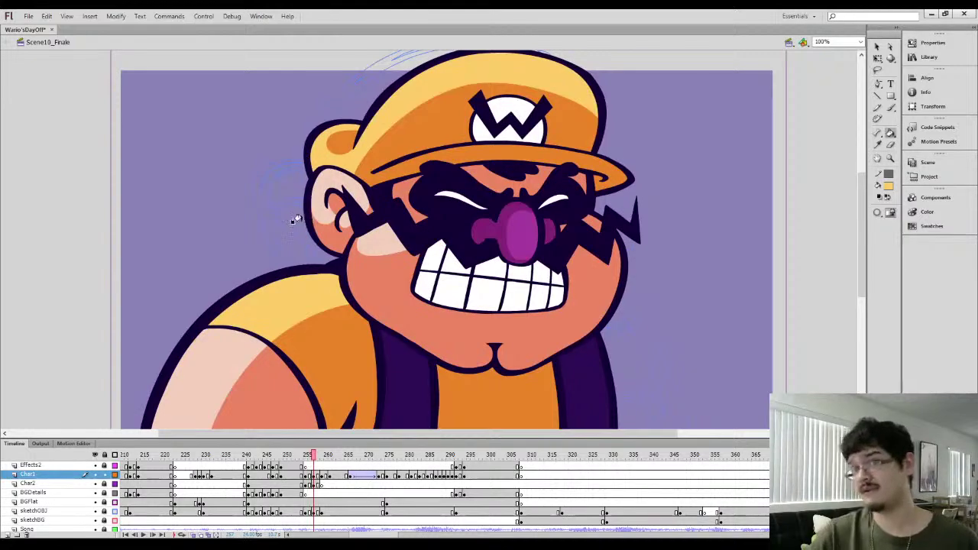
key("ctrl+minus")
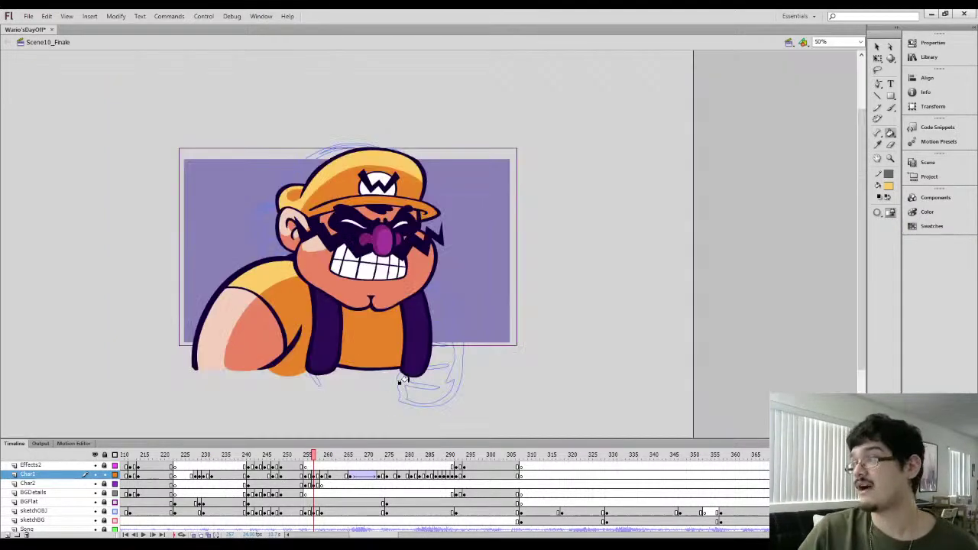
mouse_move(283, 458)
left_mouse_down()
mouse_move(314, 457)
mouse_move(302, 459)
left_mouse_up()
key("Return")
left_click(304, 483)
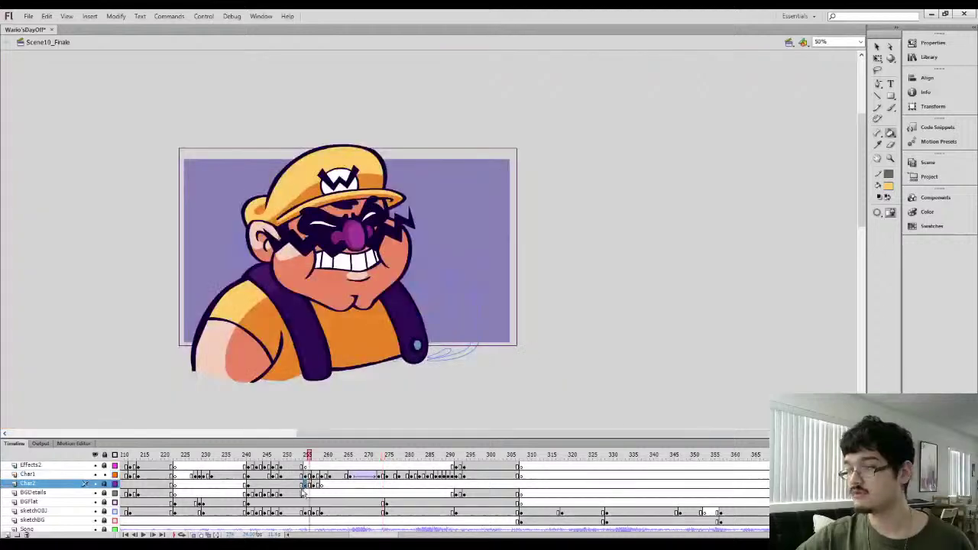
key("period")
key("period")
key("period")
key("period")
key("period")
left_click(297, 476)
key("period")
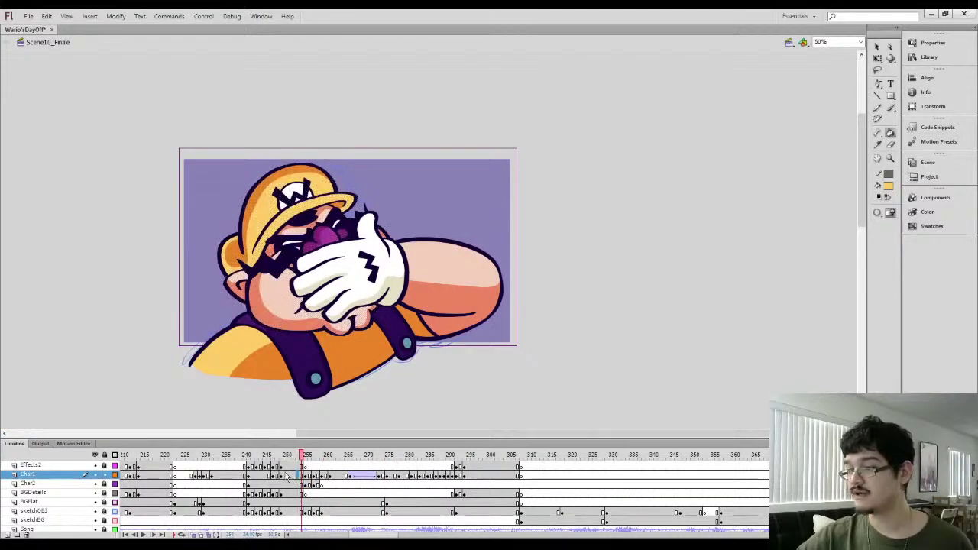
left_click(289, 466)
key("Return")
Lock Char1, unlock Effects2, insert a blank keyframe at 259, and return to frame 255
left_click(105, 474)
left_click(105, 465)
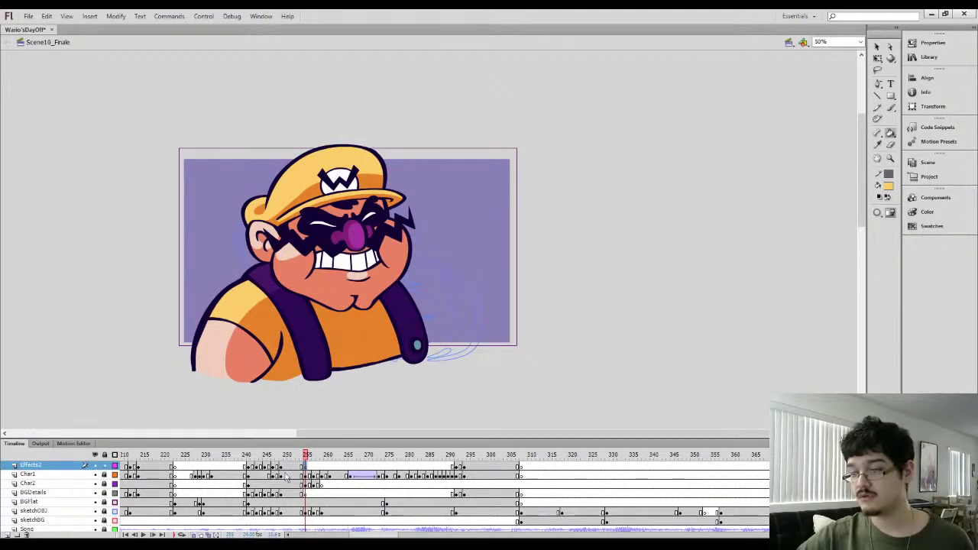
left_click(298, 466)
left_click(305, 467)
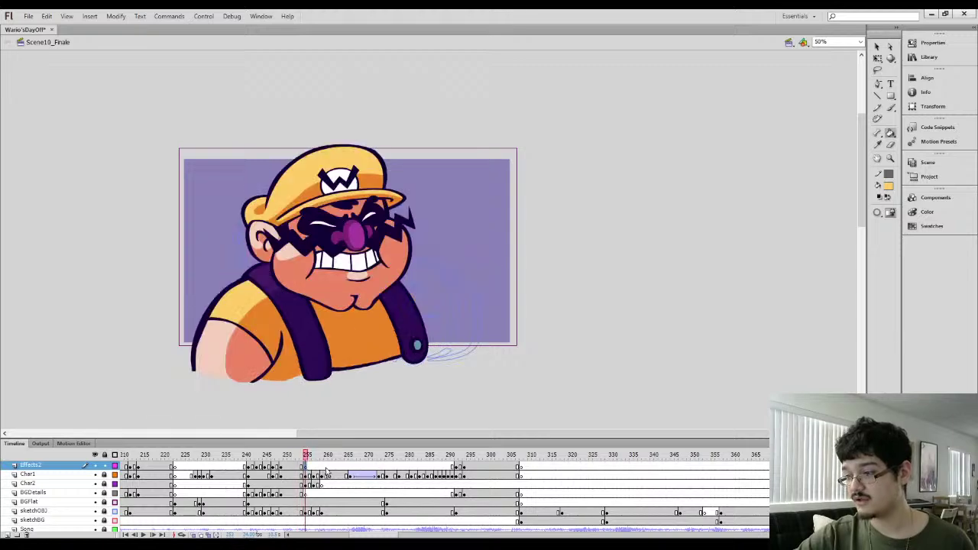
left_click(321, 466)
key("F7")
left_click(309, 467)
left_click(309, 466)
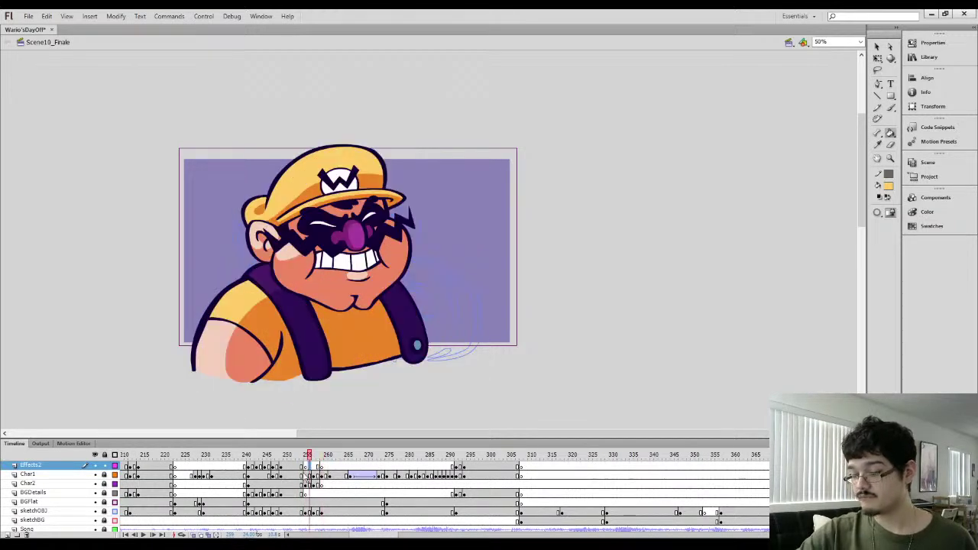
Free-transform the glove, moving it right and down and rotating it clockwise over the grin
key("q")
left_click_drag(391, 286, 452, 303)
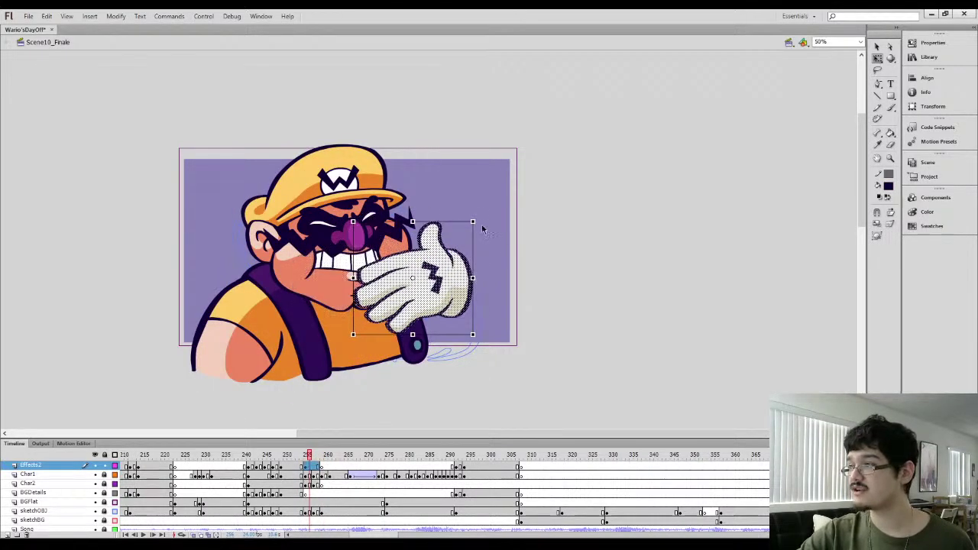
left_click_drag(480, 220, 490, 244)
left_click_drag(433, 289, 431, 281)
key("ctrl+z")
key("shift+Up")
left_click_drag(489, 248, 484, 236)
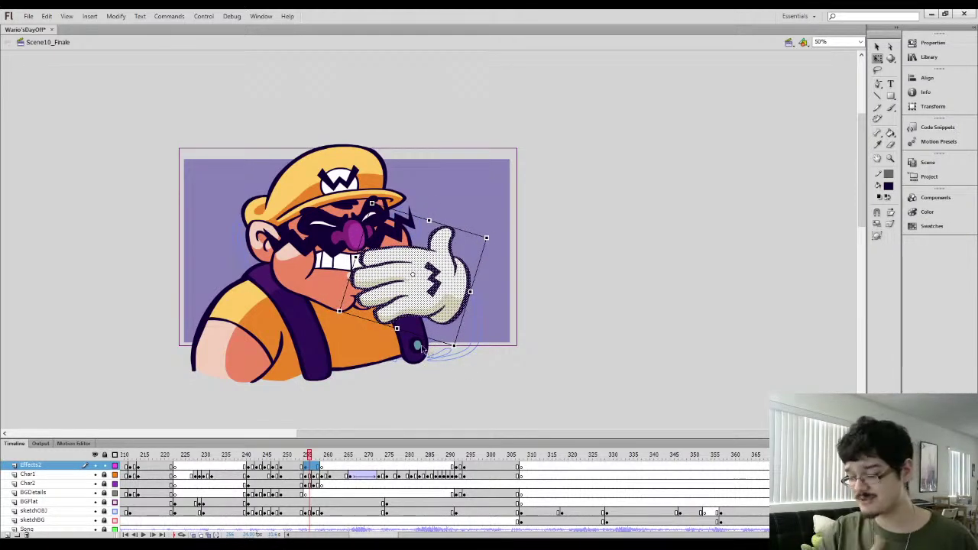
Compare with the two-handed Char1 pose, then lasso-select the whole glove on Effects2 frame 255
left_click(324, 477)
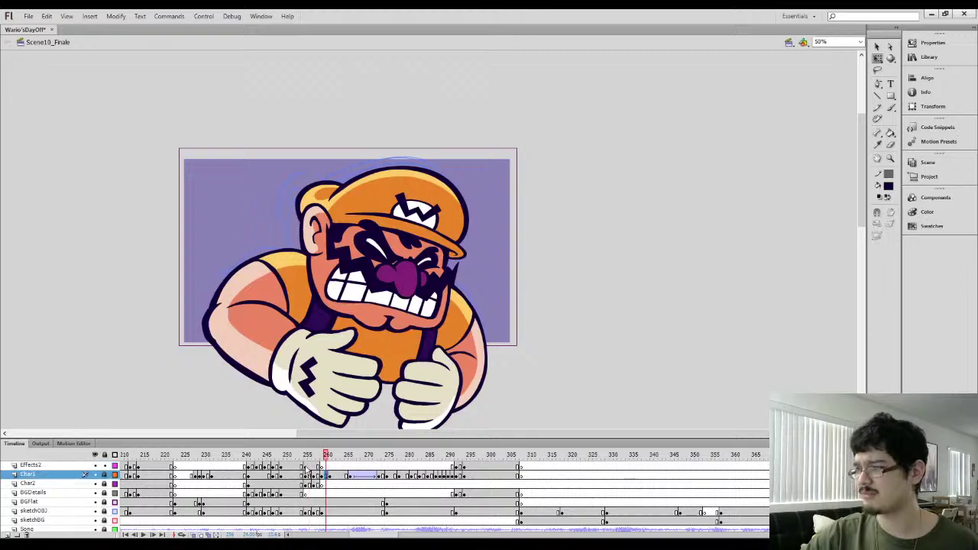
left_click(306, 467)
key("k")
key("l")
left_click(445, 375)
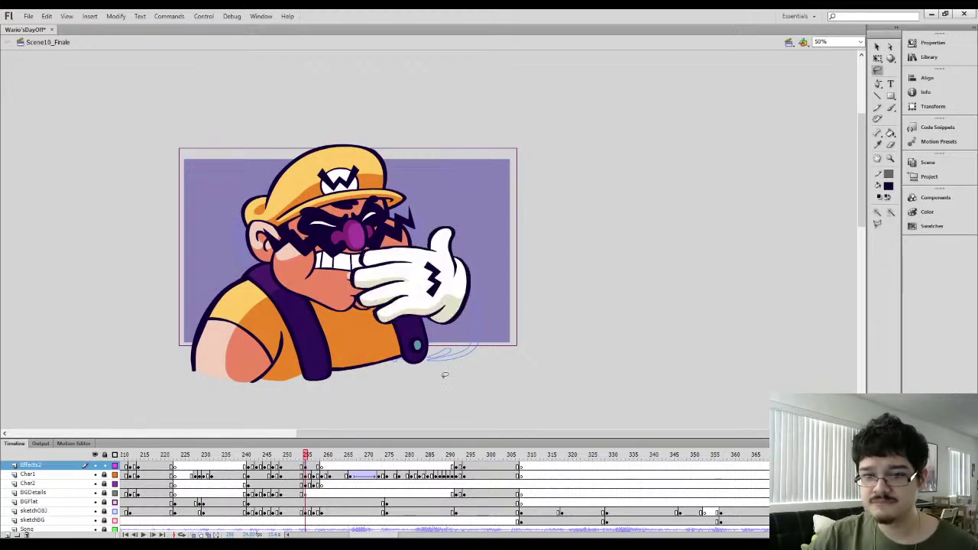
mouse_move(415, 319)
left_mouse_down()
mouse_move(333, 292)
mouse_move(406, 212)
mouse_move(474, 342)
mouse_move(395, 375)
left_mouse_up()
key("ctrl+=")
Brush white along the glove's lower edge and draw a dividing line across the glove
left_click(424, 375)
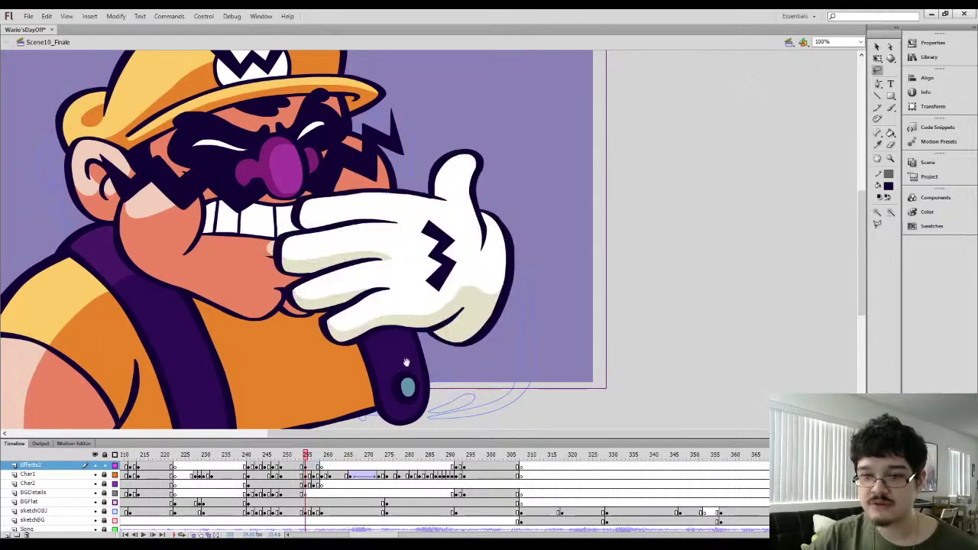
left_click_drag(346, 362, 365, 356)
key("b")
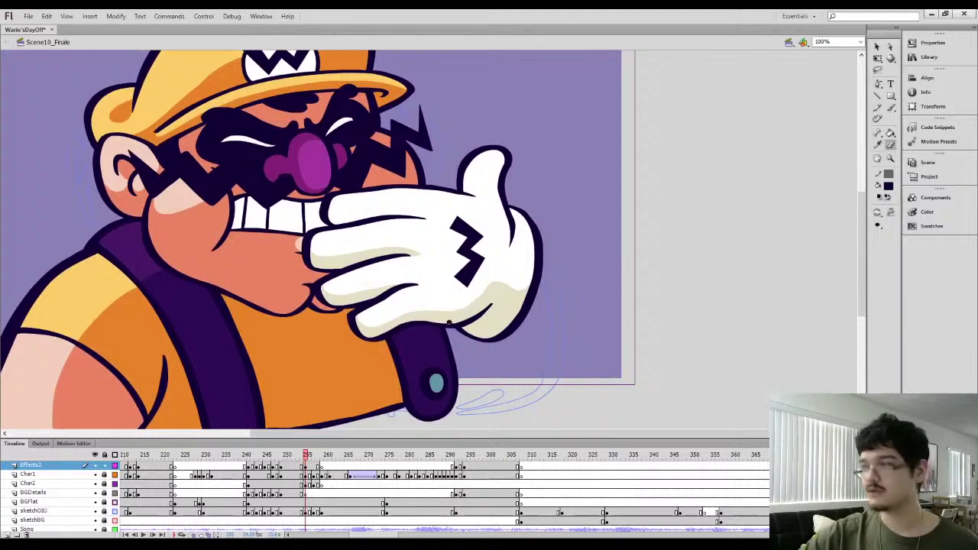
left_click_drag(426, 316, 407, 331)
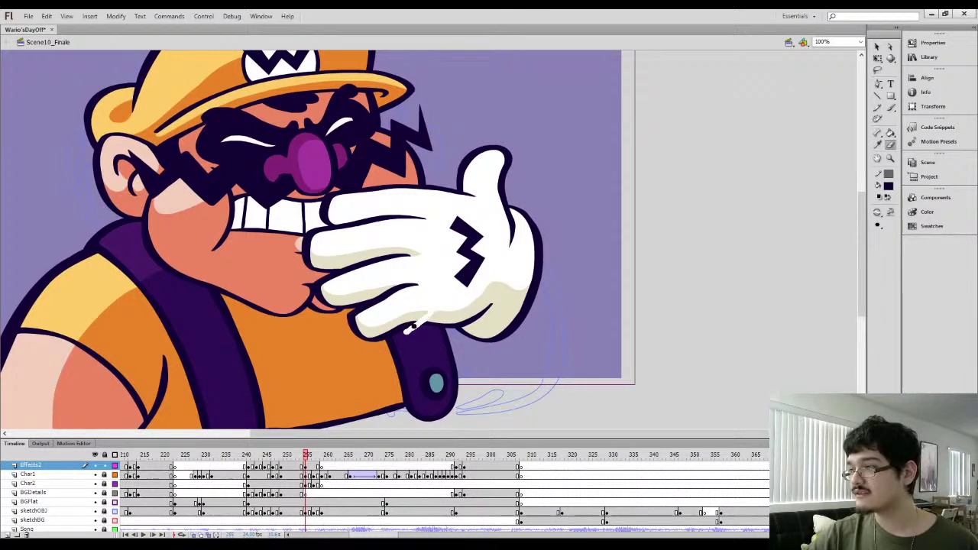
left_click_drag(431, 176, 430, 174)
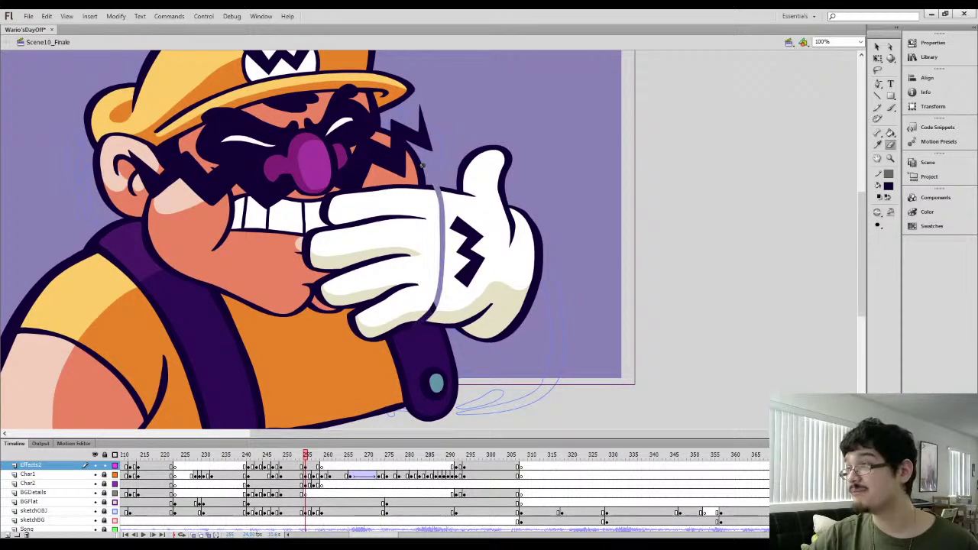
Skew the finger section upward, rotate it about 5° clockwise, and move it right and up
left_click(412, 317)
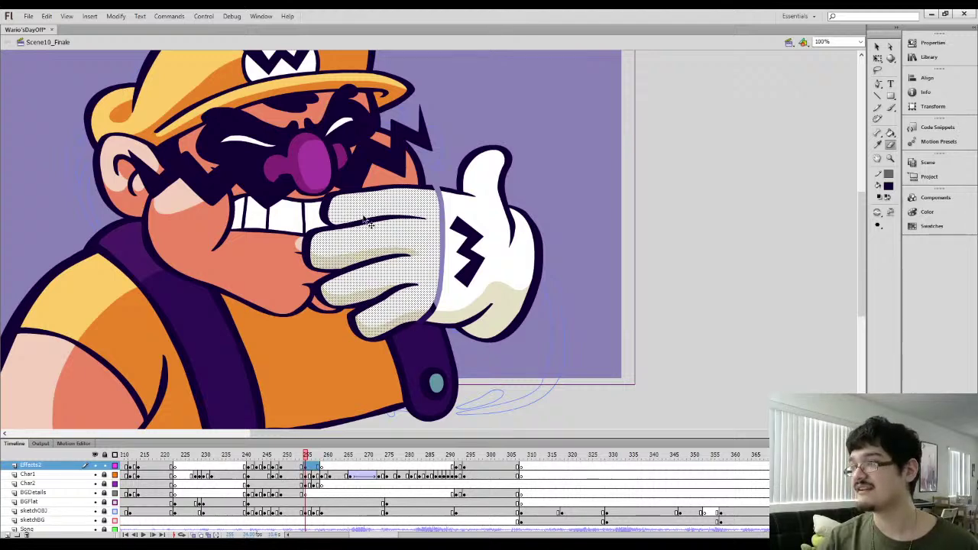
key("q")
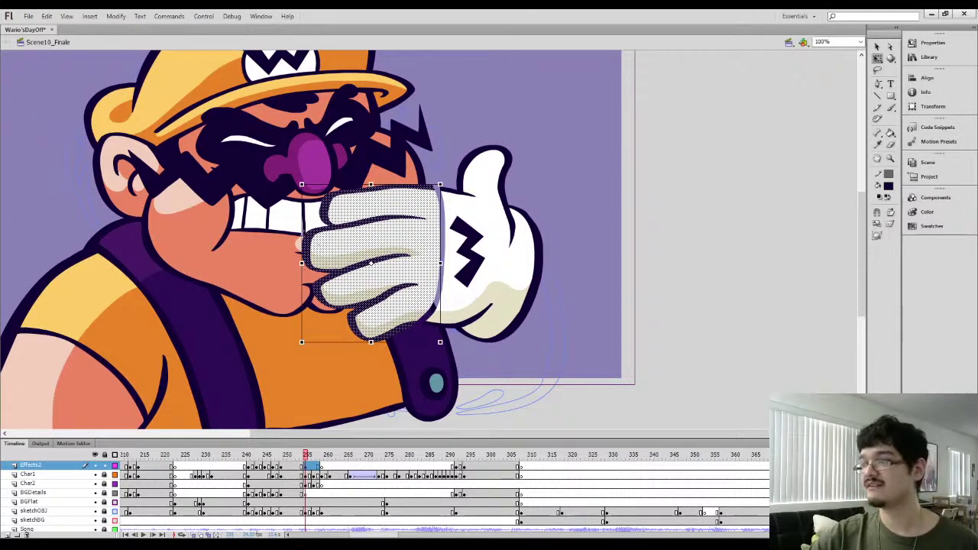
left_click_drag(301, 234, 302, 220)
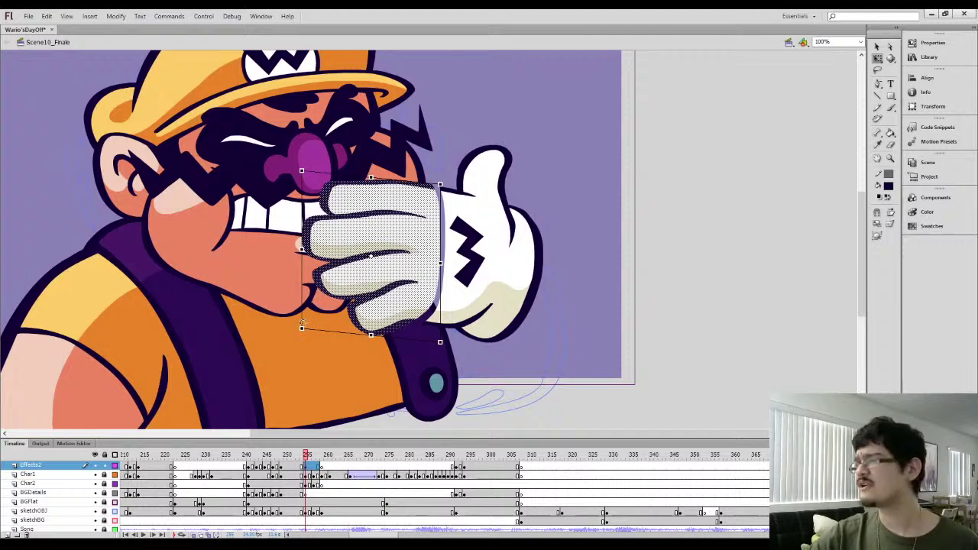
mouse_move(384, 273)
left_mouse_down()
mouse_move(402, 266)
mouse_move(388, 273)
left_mouse_up()
left_click_drag(447, 179, 454, 187)
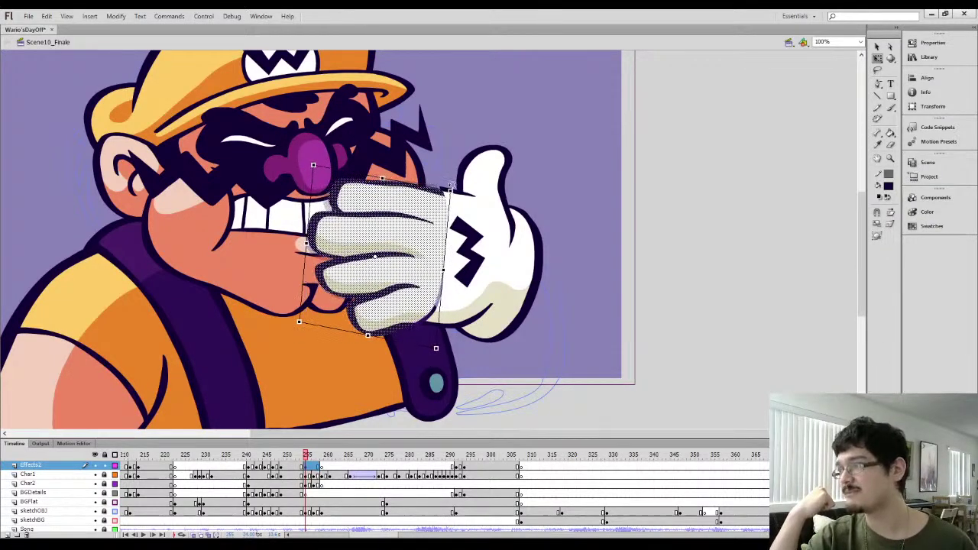
left_click_drag(417, 224, 654, 191)
Delete the glove's white fill and move the lasso-selected outlines onto the mouth area
left_click(653, 191)
key("Delete")
key("l")
mouse_move(575, 272)
left_mouse_down()
mouse_move(554, 210)
mouse_move(573, 273)
left_mouse_up()
left_click_drag(634, 252, 360, 283)
Rotate the finger outlines slightly clockwise and shift them right over the glove's fingers
key("q")
left_click_drag(441, 162, 448, 169)
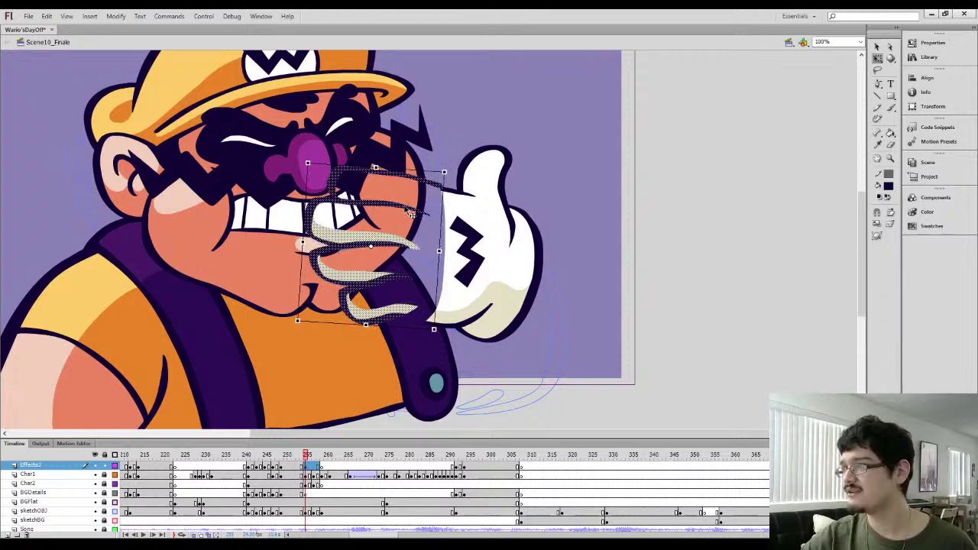
left_click_drag(404, 208, 420, 216)
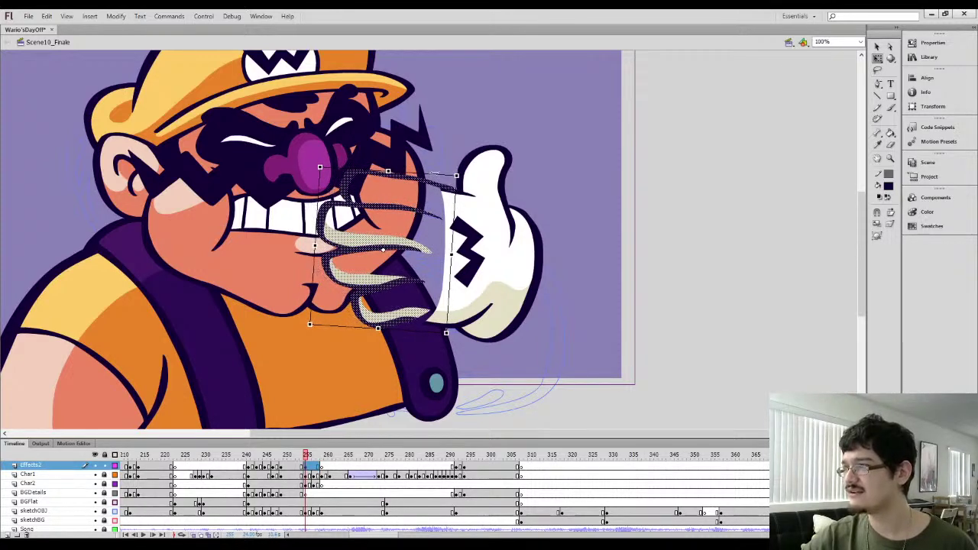
key("ctrl+equal")
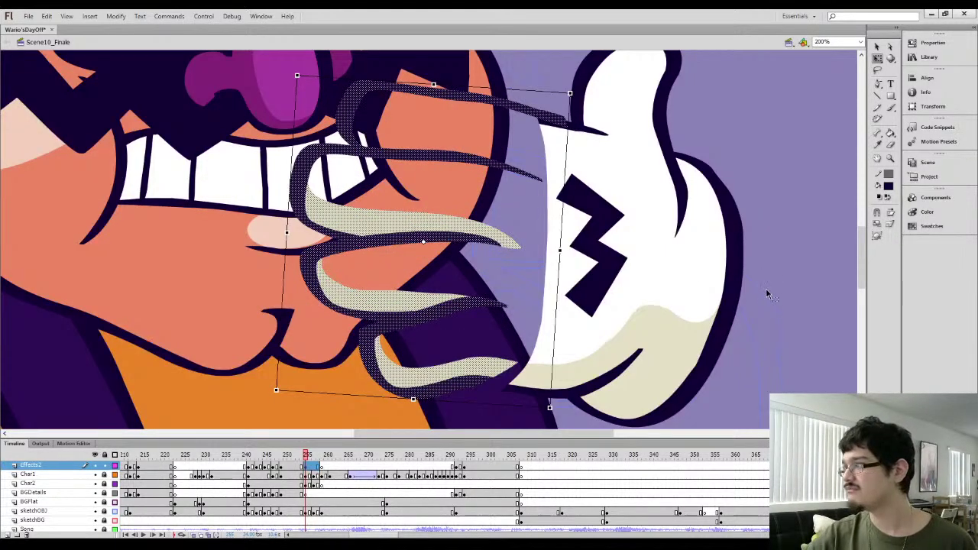
Sample the dark outline colour and brush a clean outline along the finger
left_click(767, 294)
left_click_drag(560, 326, 585, 260)
key("i")
left_click(533, 324)
key("b")
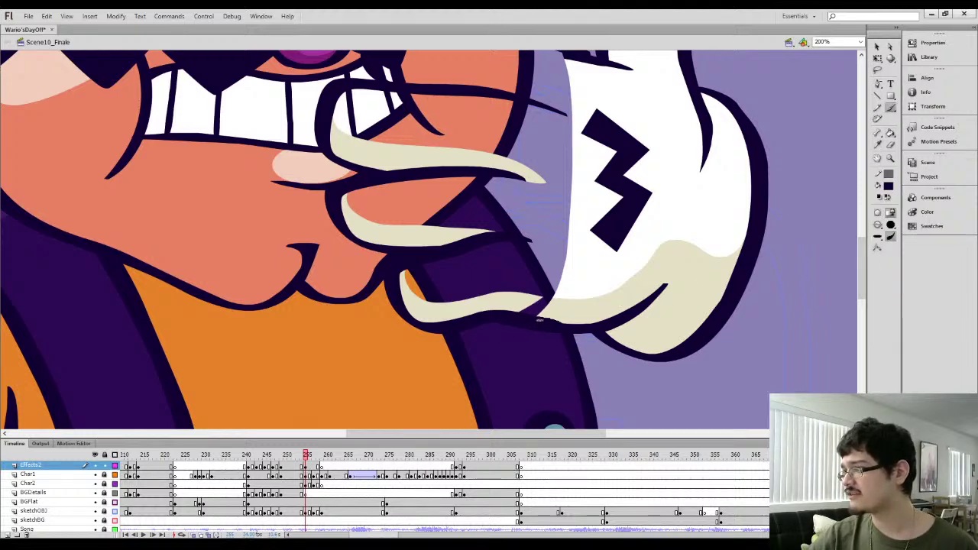
left_click_drag(589, 326, 596, 324)
Sample the beige glove colour and paint beige shading along the lower finger
key("i")
left_click(559, 306)
key("b")
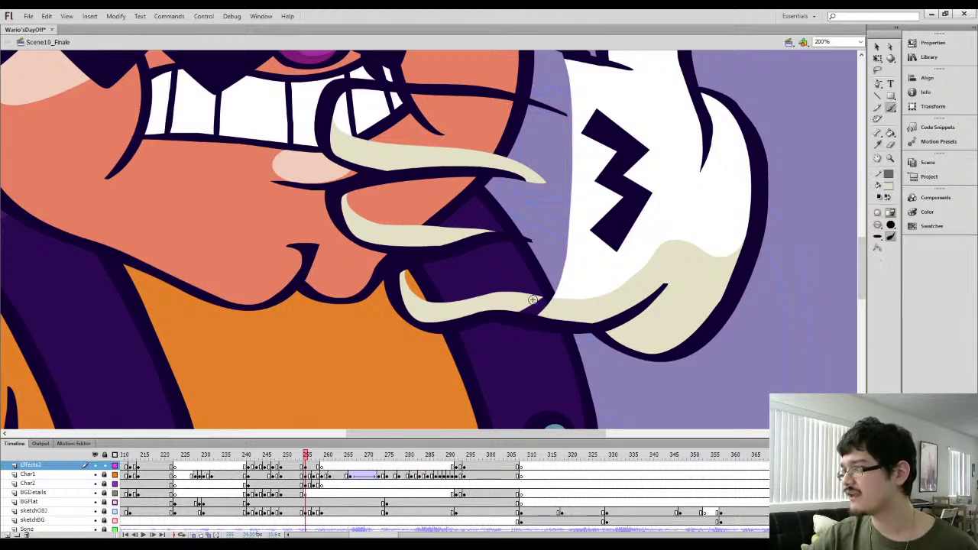
left_click_drag(512, 296, 601, 317)
key("l")
left_click(877, 46)
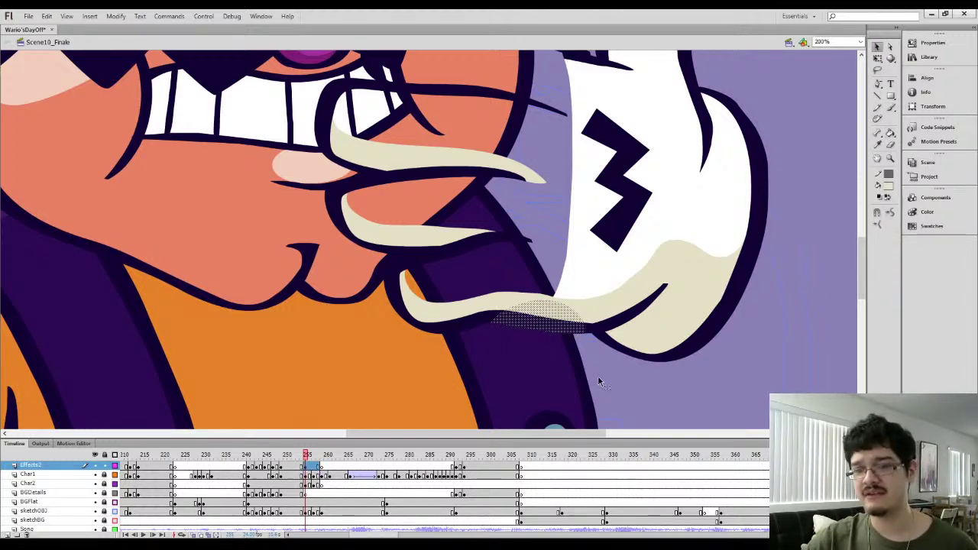
key("l")
left_click(535, 318)
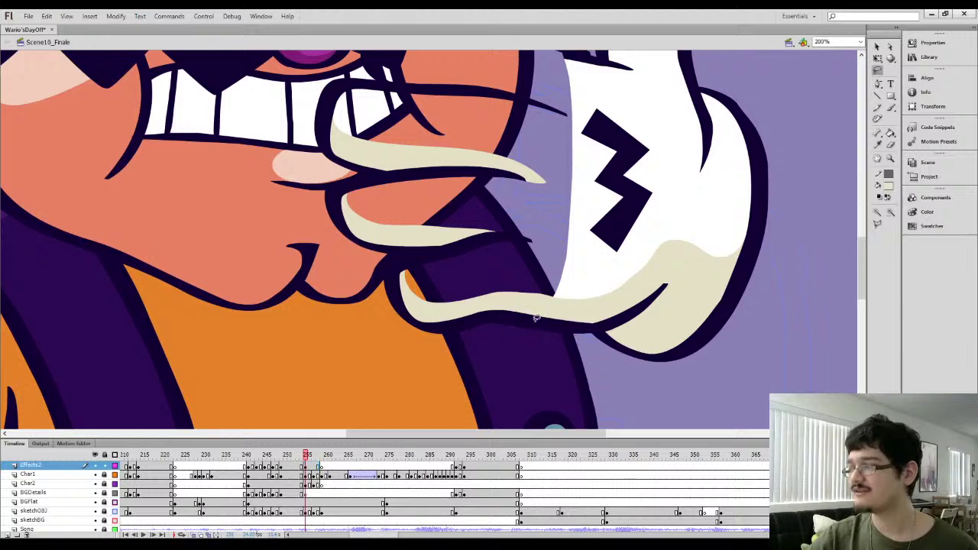
left_click_drag(556, 255, 533, 324)
Fill the see-through gap in the glove white and paint white over the jagged outline edge
left_click(548, 326)
left_click(517, 332)
left_click_drag(514, 217, 473, 254)
key("b")
mouse_move(509, 168)
left_mouse_down()
mouse_move(490, 162)
mouse_move(528, 171)
mouse_move(482, 149)
mouse_move(570, 179)
left_mouse_up()
Sample the dark navy outline colour, then zoom out and lasso-select the glove
key("i")
left_click(515, 158)
key("b")
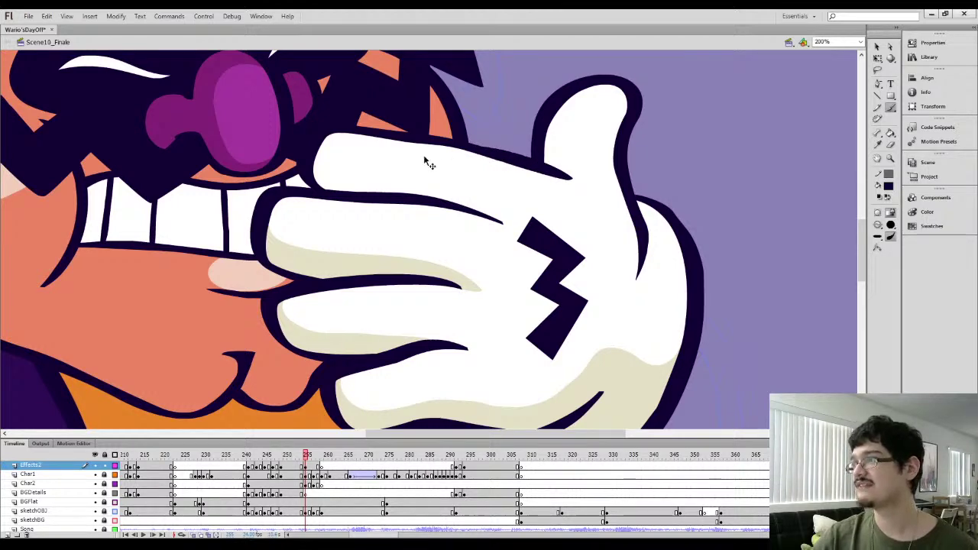
key("ctrl+minus")
key("l")
mouse_move(388, 143)
left_mouse_down()
mouse_move(408, 101)
mouse_move(563, 333)
mouse_move(430, 203)
left_mouse_up()
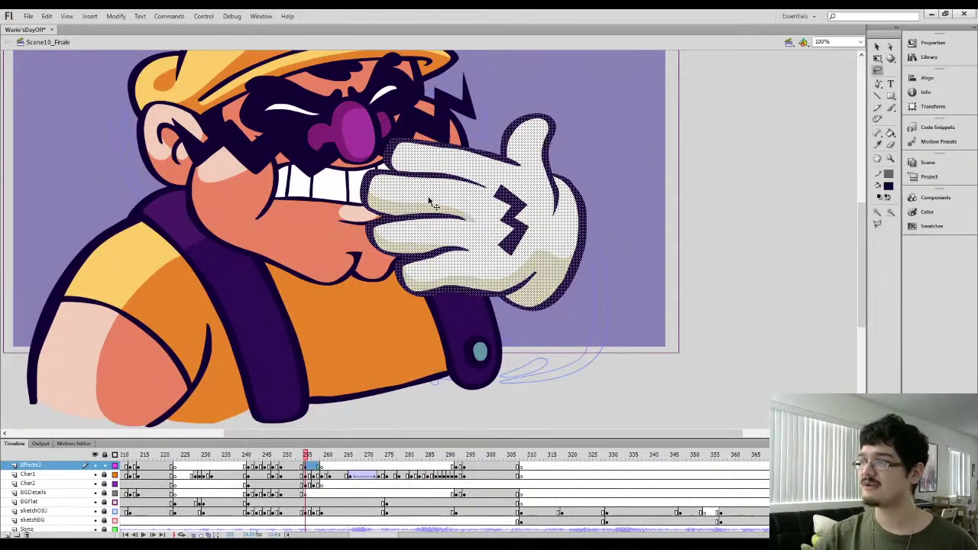
At 100% zoom, pencil a shading line across the glove and onto the lower finger
key("ctrl+minus")
key("ctrl+1")
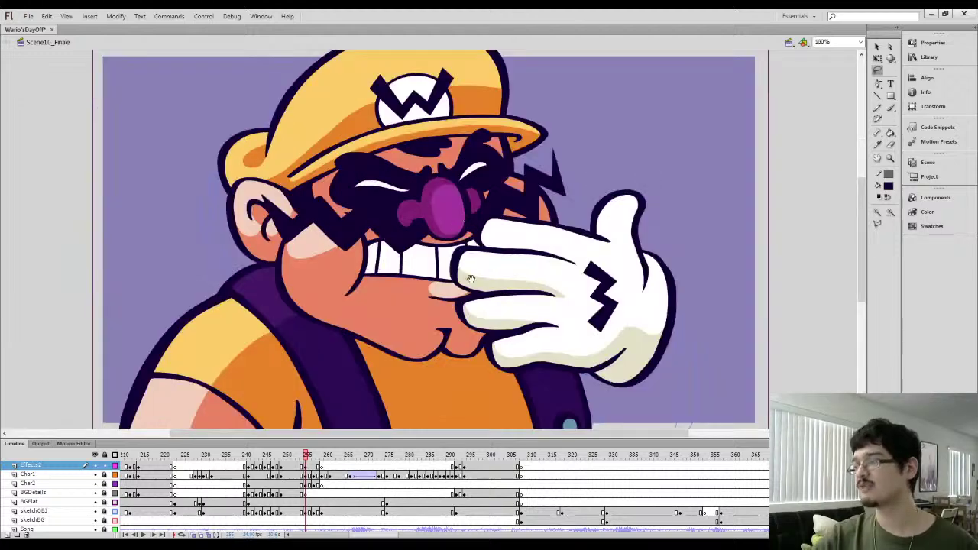
left_click_drag(479, 309, 475, 297)
key("y")
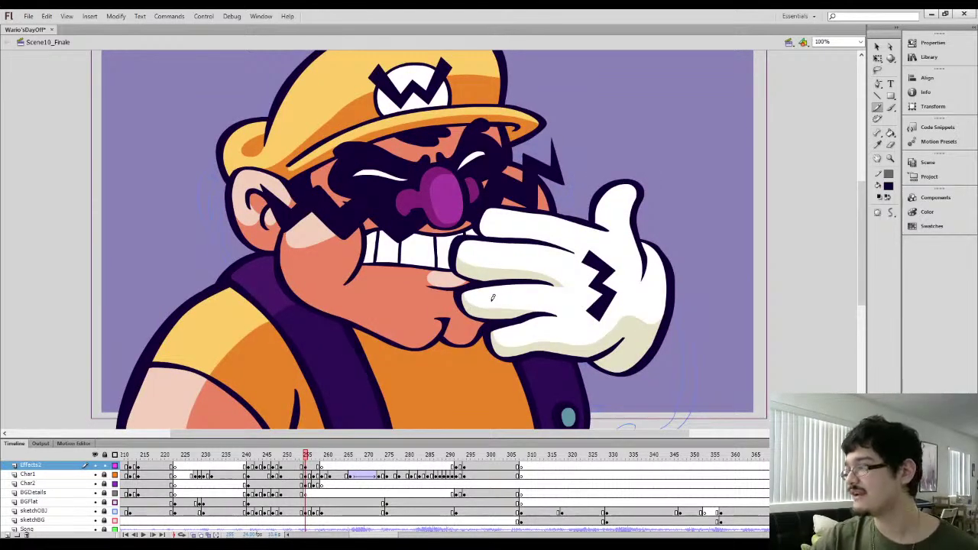
left_click_drag(479, 292, 593, 303)
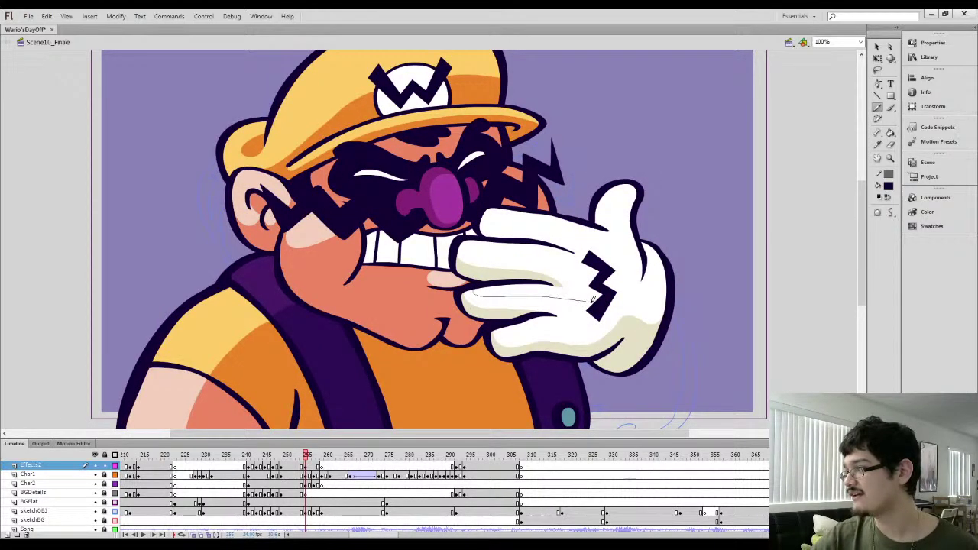
left_click_drag(553, 330, 564, 323)
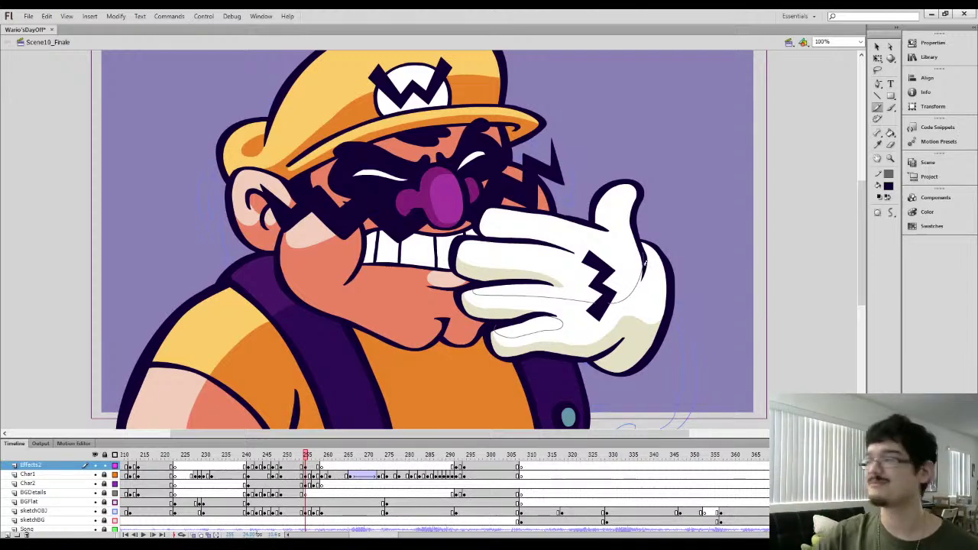
Sample the cream shading colour and fill the glove's shadow area with it
mouse_move(659, 279)
left_mouse_down()
mouse_move(624, 281)
mouse_move(635, 295)
left_mouse_up()
key("i")
left_click(600, 332)
left_click(600, 309)
left_click_drag(548, 314, 564, 311)
Pencil a shading line across the upper finger, fill it cream, and select all the glove artwork
key("y")
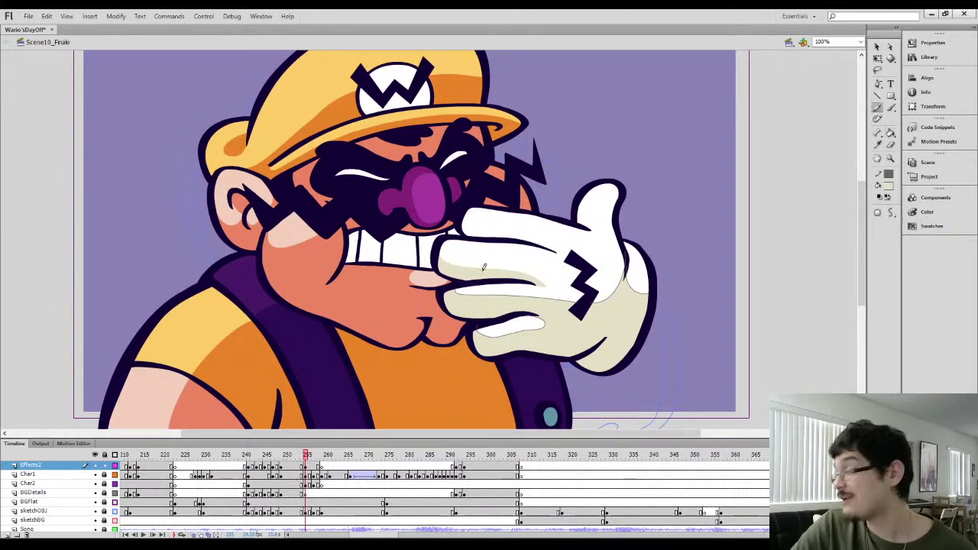
mouse_move(454, 254)
left_mouse_down()
mouse_move(538, 264)
mouse_move(552, 281)
mouse_move(544, 278)
left_mouse_up()
key("i")
key("k")
left_click(535, 267)
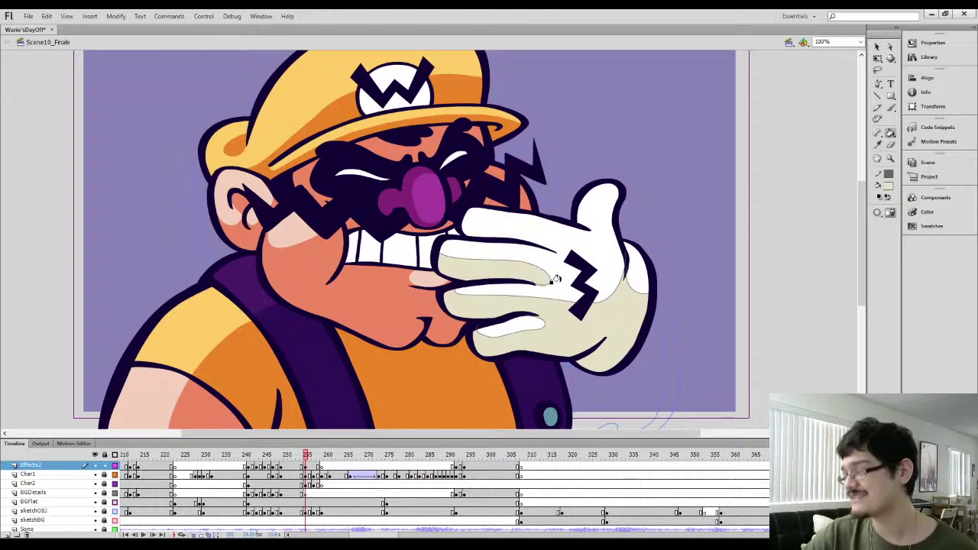
key("ctrl+a")
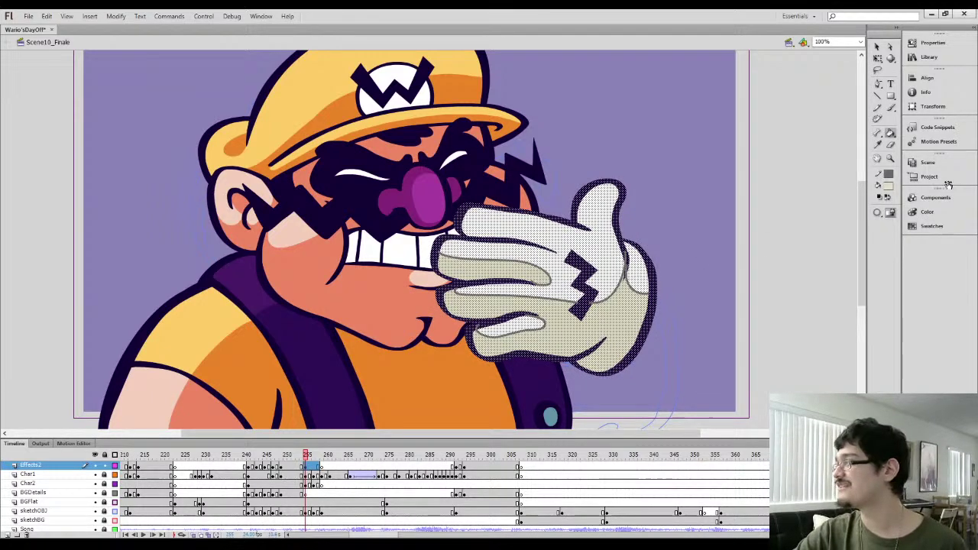
Remove the grey stroke outline from the selected glove and zoom in on the thumb
left_click(956, 185)
key("l")
key("Escape")
key("ctrl+equal")
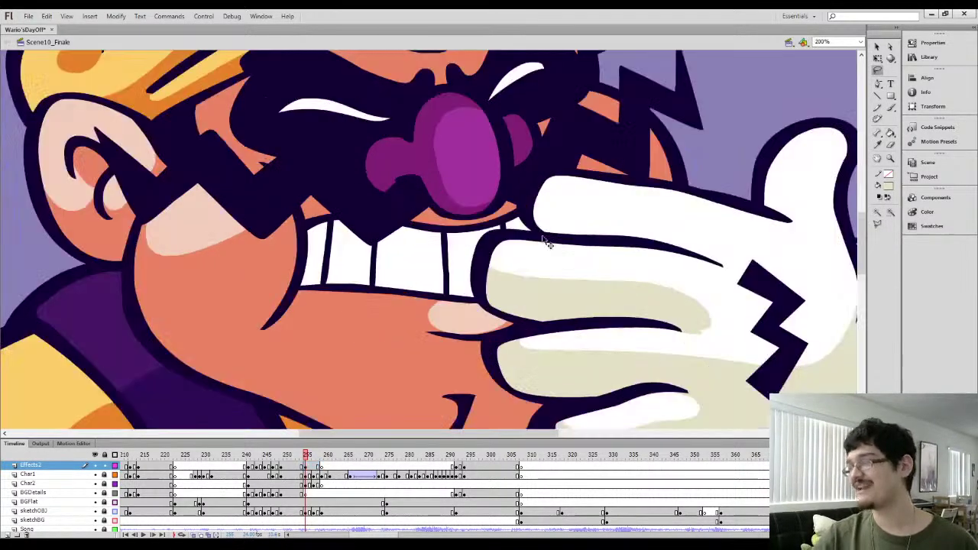
left_click_drag(602, 309, 461, 282)
key("k")
key("b")
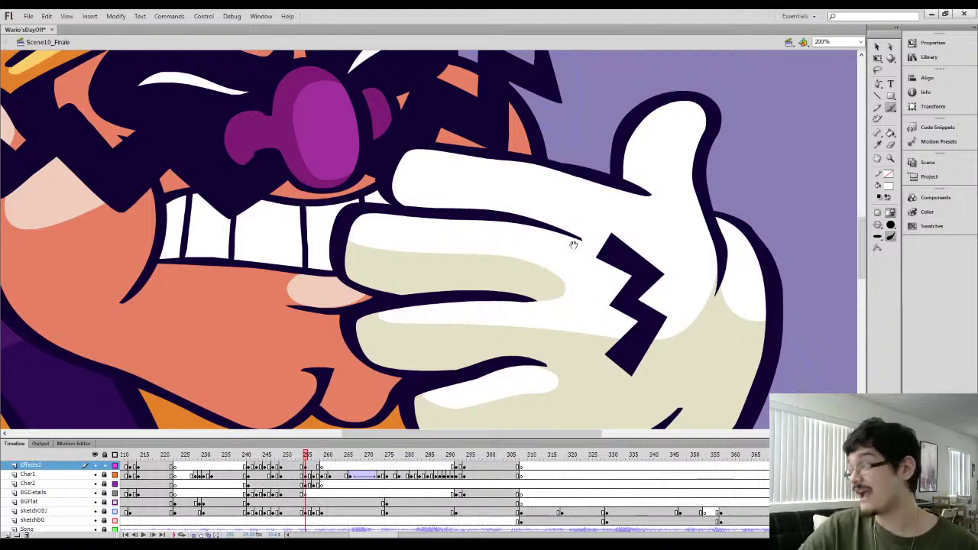
mouse_move(573, 249)
left_mouse_down()
mouse_move(514, 289)
mouse_move(527, 280)
mouse_move(547, 200)
left_mouse_up()
key("ctrl+minus")
Sample the beige shading colour and fill the thumb strip with it
key("y")
key("i")
left_click(545, 310)
left_click(537, 281)
key("y")
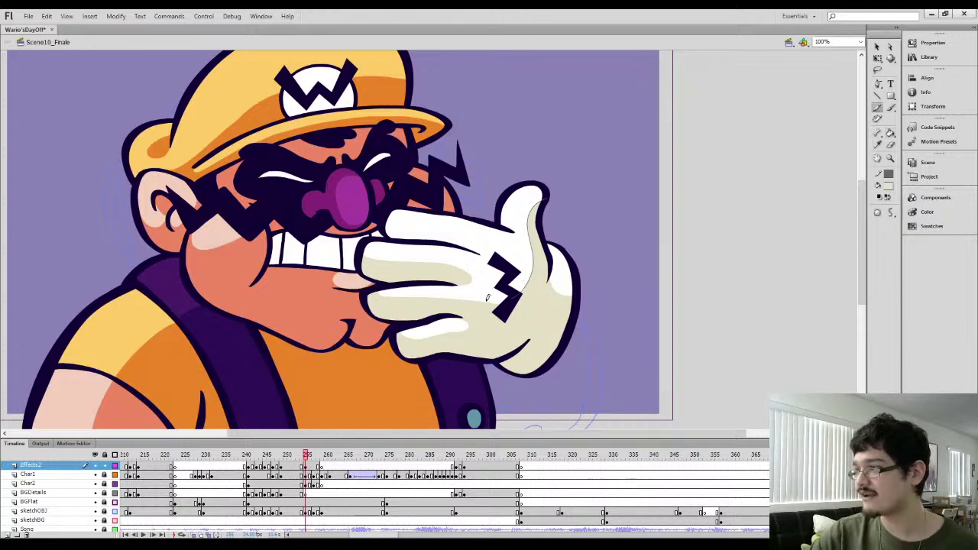
Select all the glove artwork and strip its remaining thin strokes
key("v")
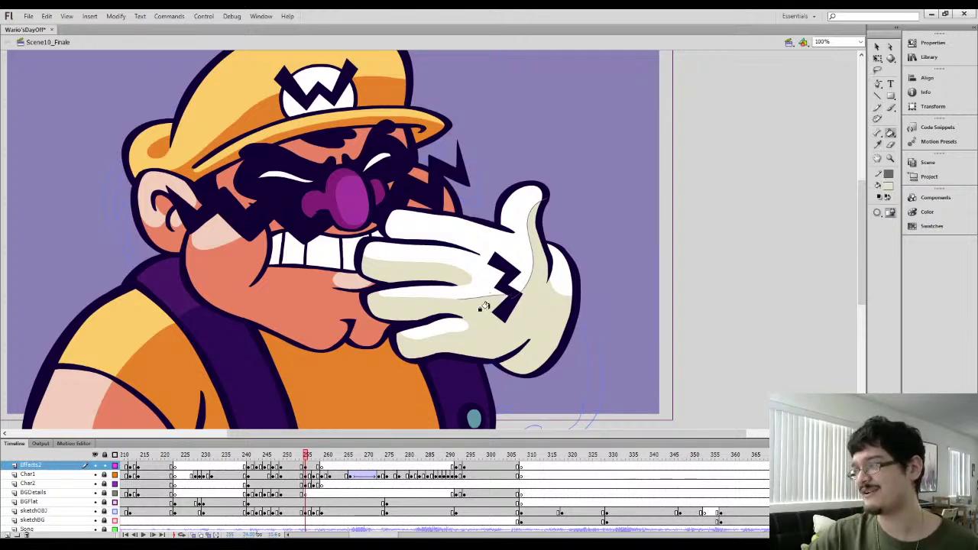
key("ctrl+a")
left_click(953, 196)
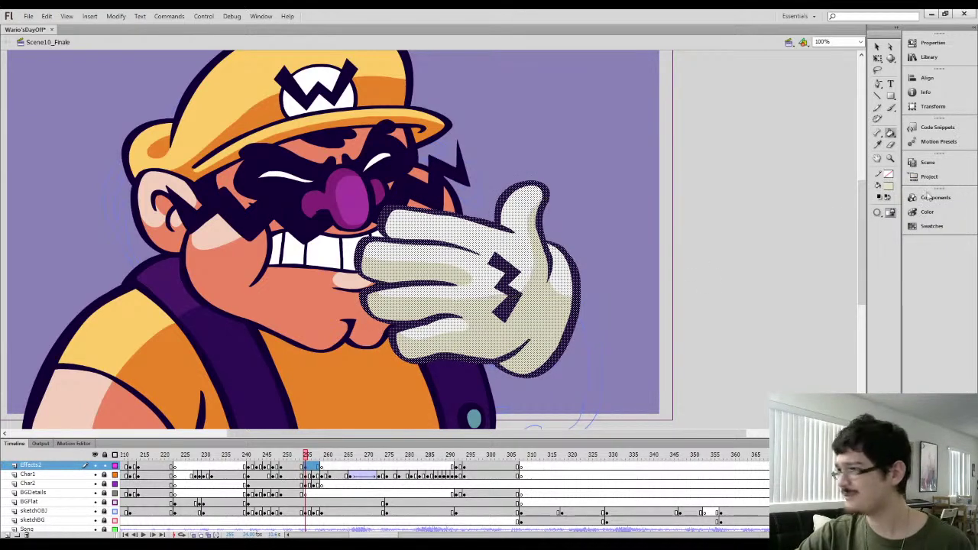
key("l")
mouse_move(382, 153)
left_mouse_down()
mouse_move(633, 153)
mouse_move(342, 159)
mouse_move(375, 149)
left_mouse_up()
mouse_move(463, 277)
left_mouse_down()
mouse_move(508, 320)
mouse_move(463, 272)
mouse_move(461, 295)
left_mouse_up()
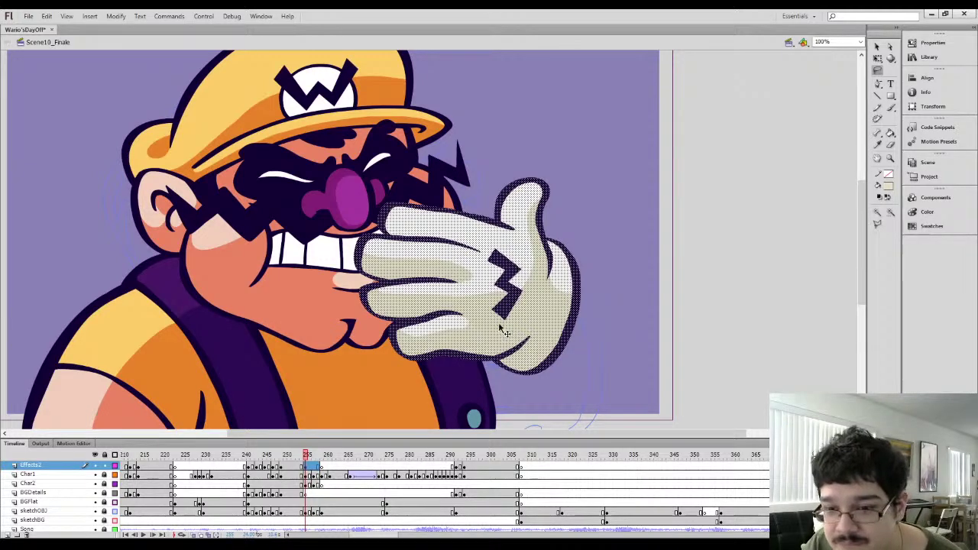
key("ctrl+minus")
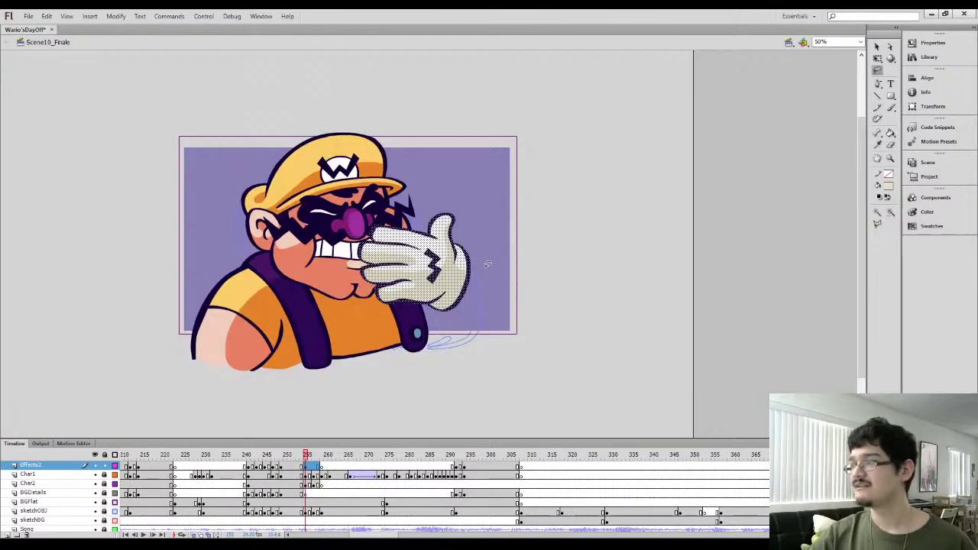
Lasso the glove, then in the next frame move it down-right and enlarge it
key("comma")
key("period")
left_click_drag(406, 183, 340, 288)
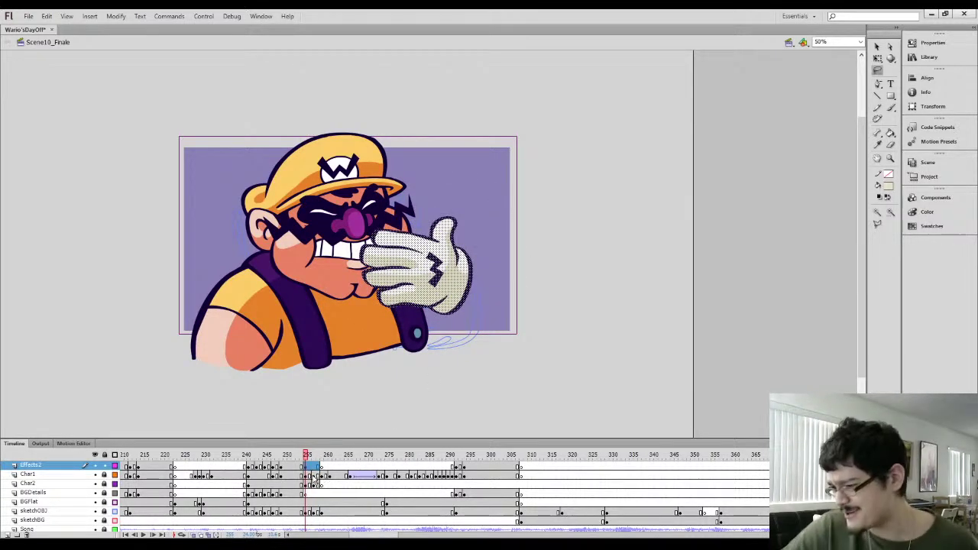
key("period")
key("period")
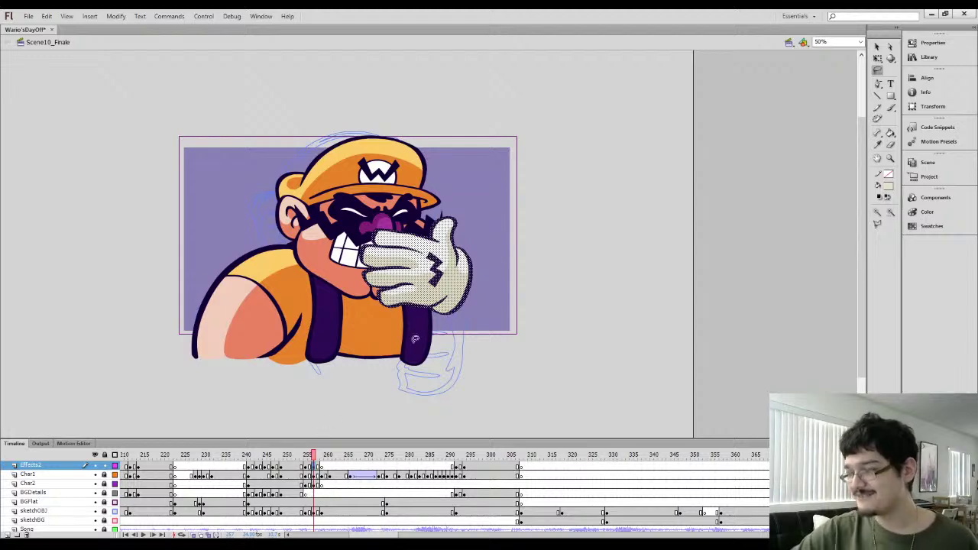
left_click_drag(447, 280, 481, 326)
key("q")
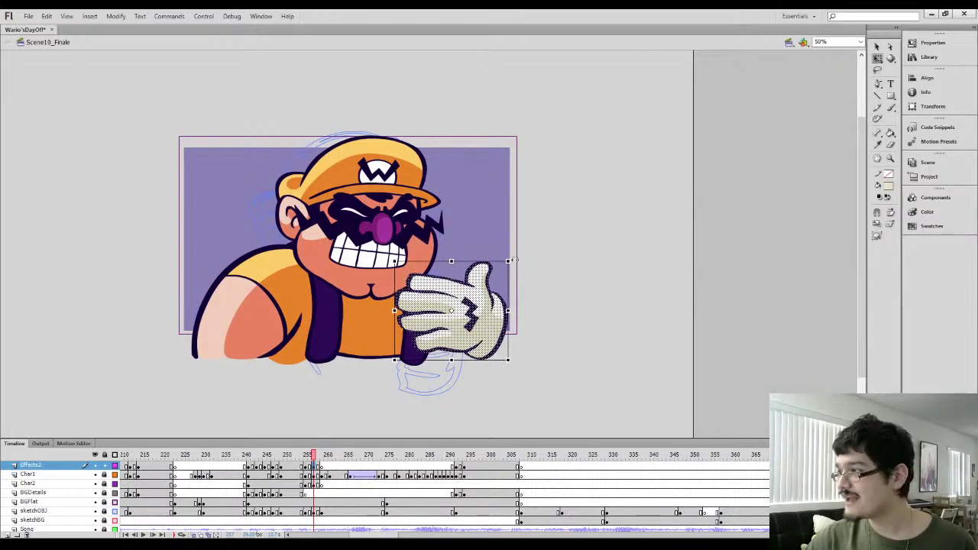
mouse_move(508, 262)
left_mouse_down()
mouse_move(526, 246)
mouse_move(532, 258)
mouse_move(520, 273)
mouse_move(515, 262)
left_mouse_up()
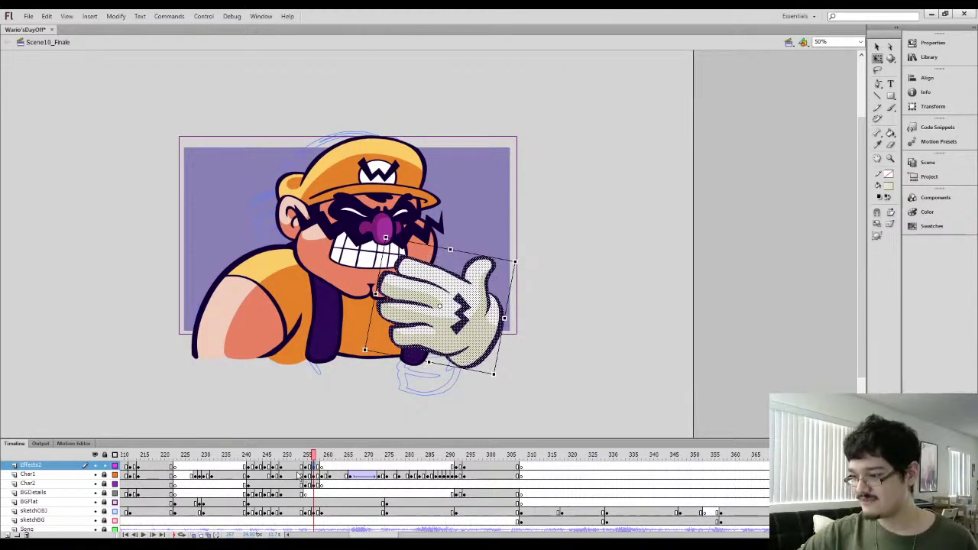
Back on frame 255, enlarge the glove slightly and rotate it a little clockwise
left_click(298, 475)
key("Return")
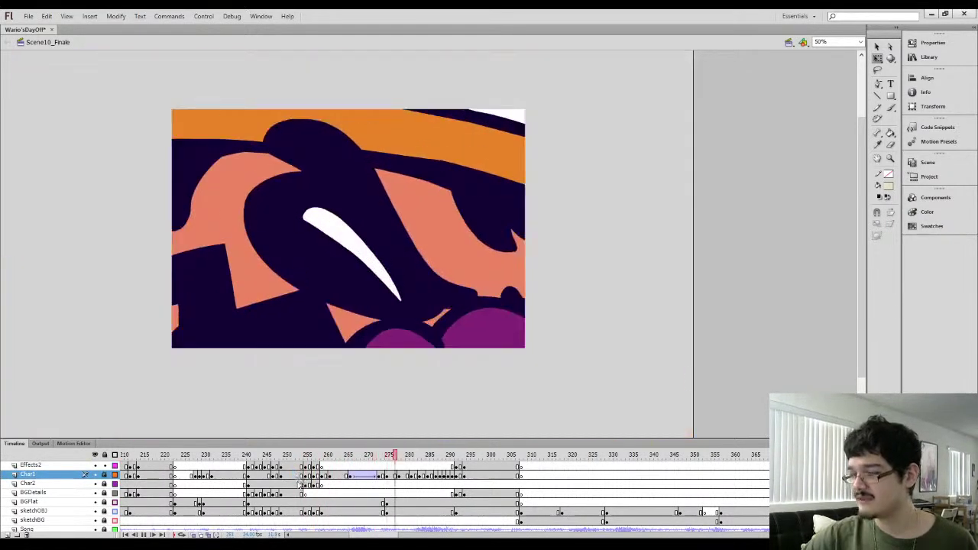
left_click(298, 476)
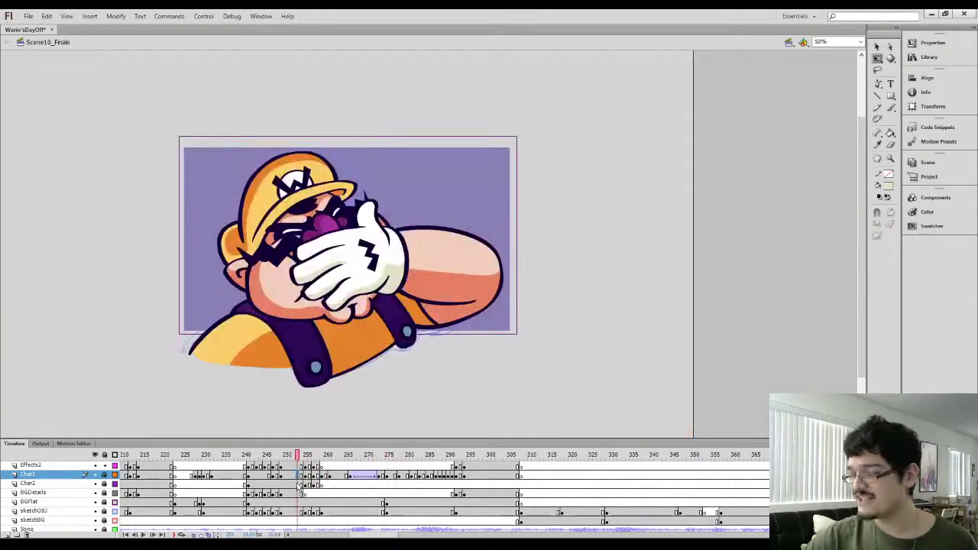
key("period")
key("period")
key("period")
key("period")
key("period")
key("period")
key("period")
key("comma")
key("comma")
left_click(310, 465)
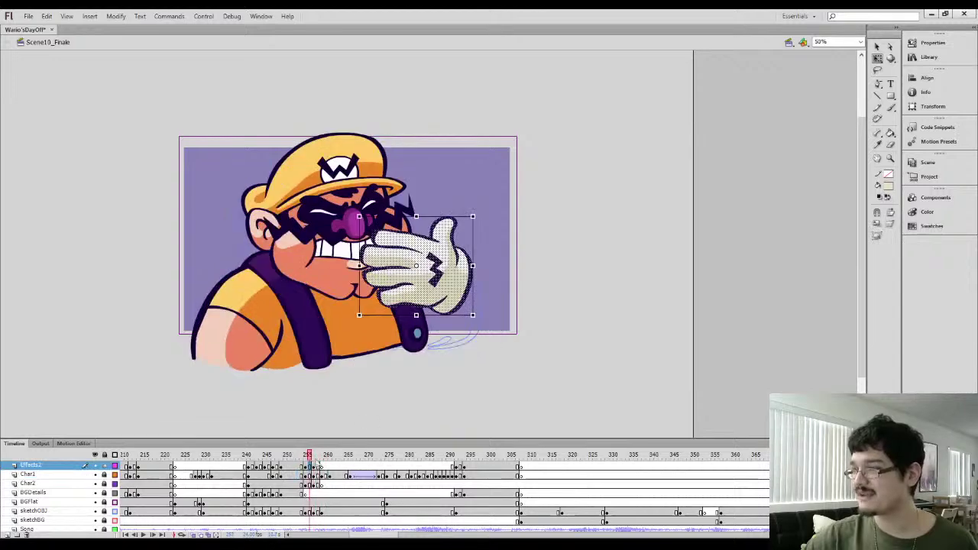
left_click_drag(474, 315, 481, 324)
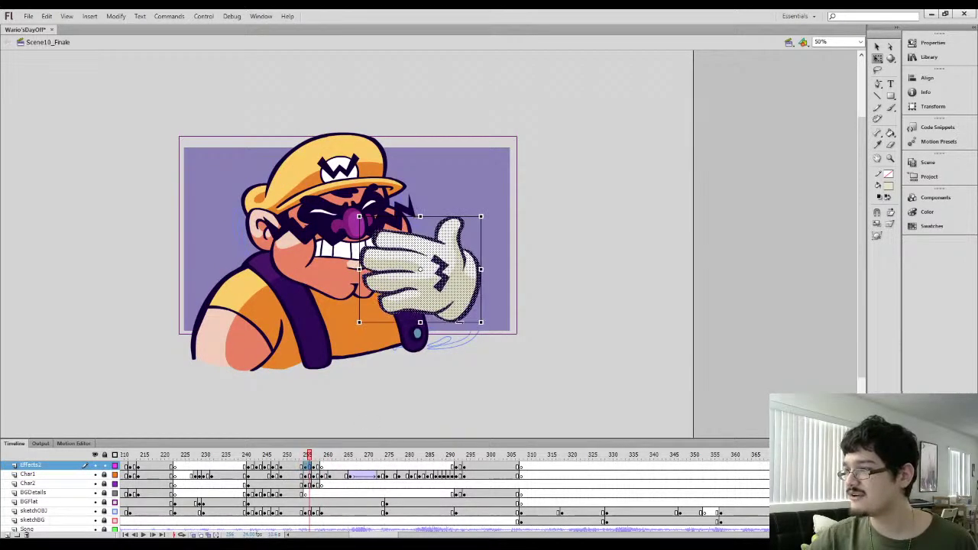
left_click_drag(487, 213, 486, 216)
Lock the Effects2 glove layer and unlock the Char2 layer around frame 255
left_click(289, 474)
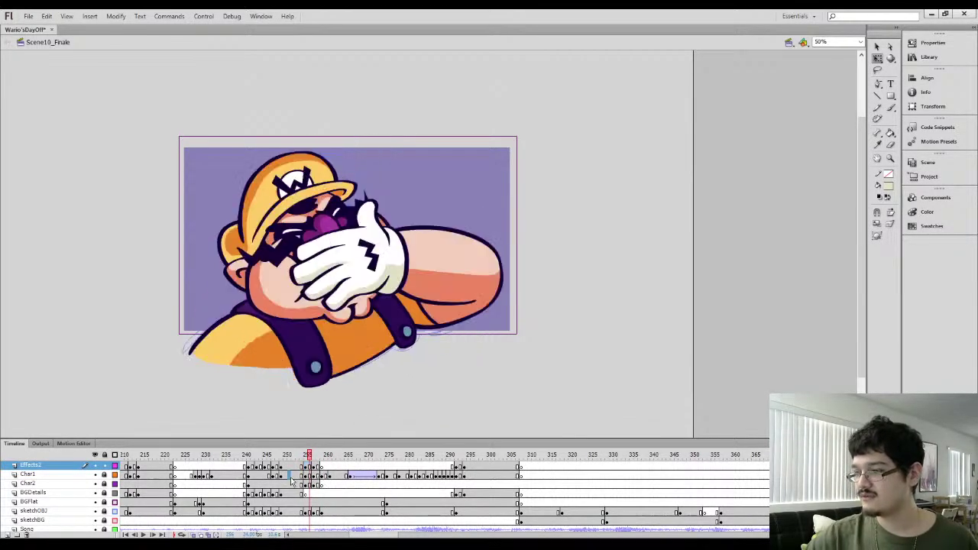
key("Return")
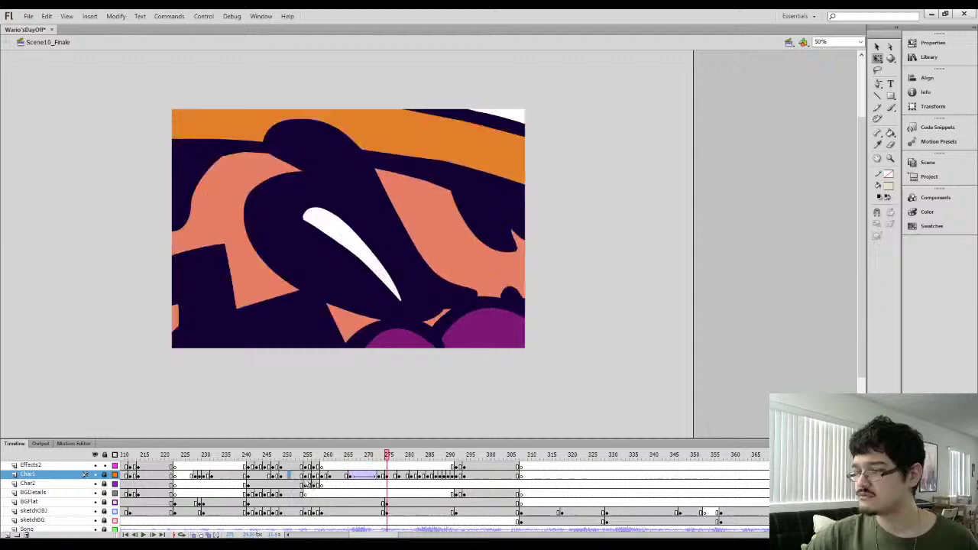
left_click(307, 475)
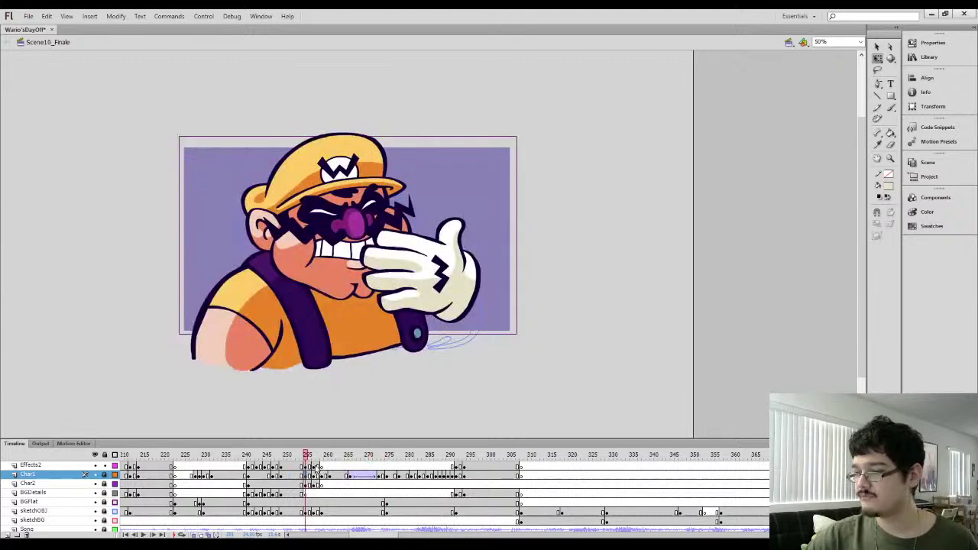
left_click(305, 466)
left_click(104, 465)
left_click(104, 484)
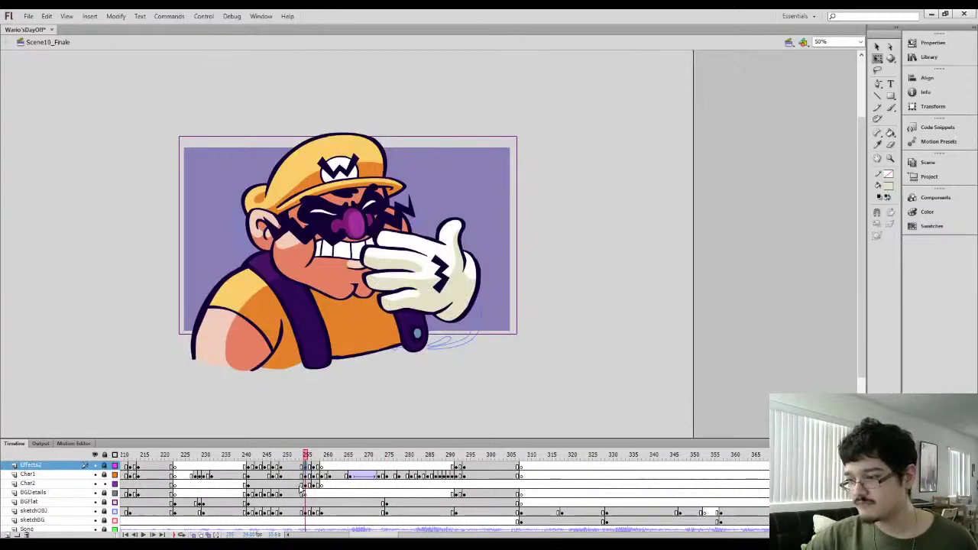
left_click(301, 485)
left_click(310, 484)
Insert a blank keyframe on the BGDetails layer at frame 255
left_click(298, 495)
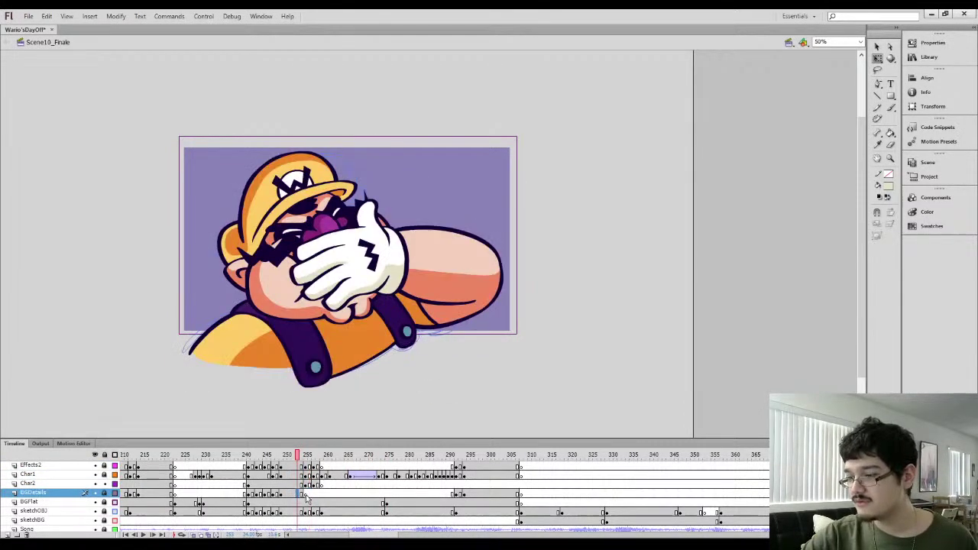
left_click(306, 495)
left_click(324, 497)
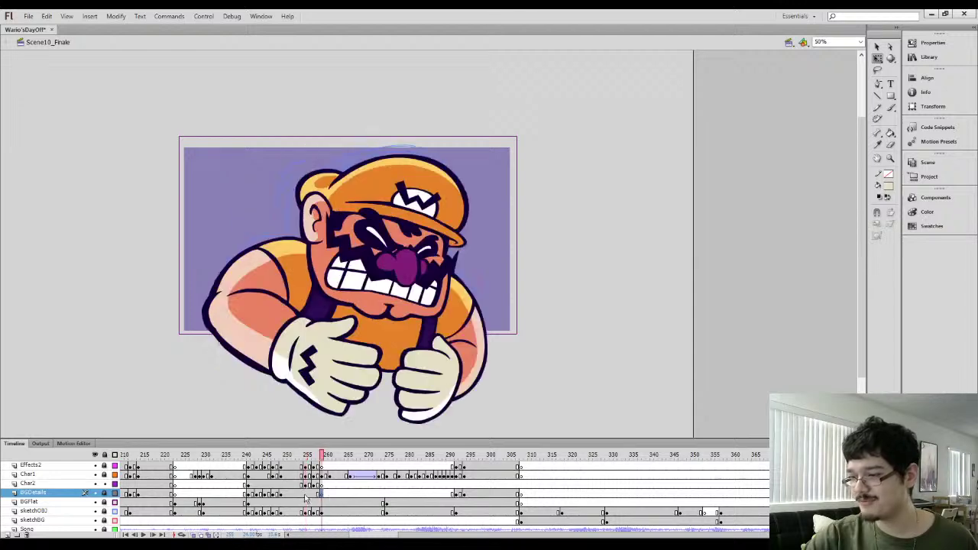
left_click(306, 497)
key("F7")
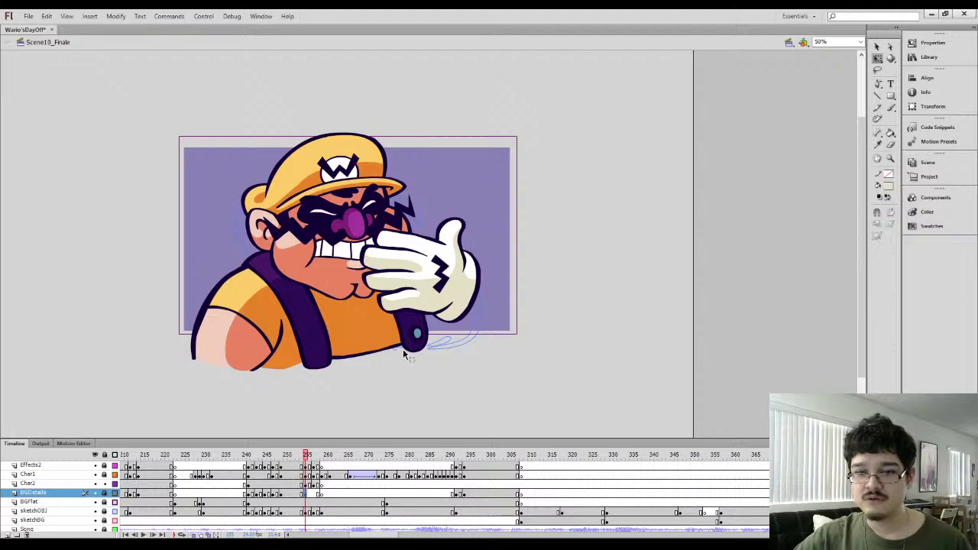
Sample Wario's dark purple as the fill colour with the Eyedropper
key("i")
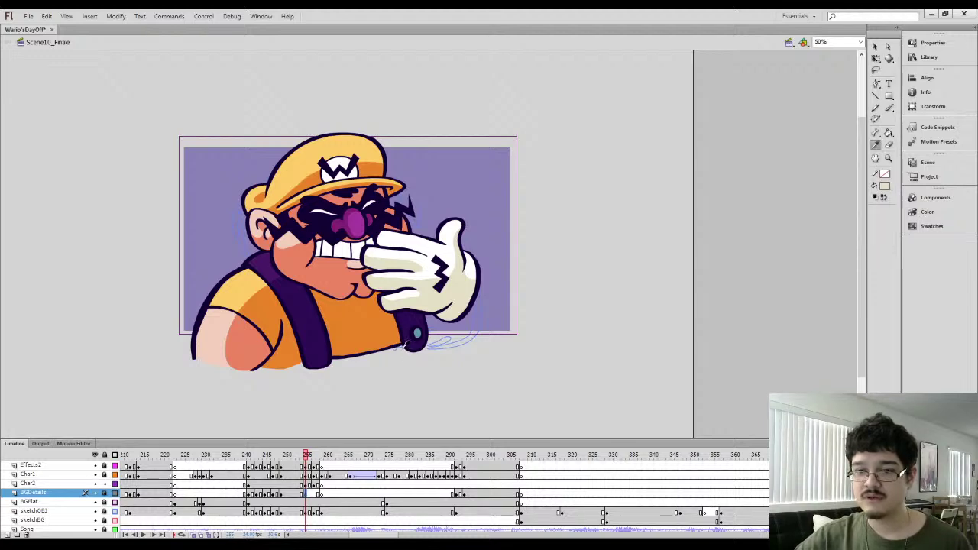
left_click(416, 334)
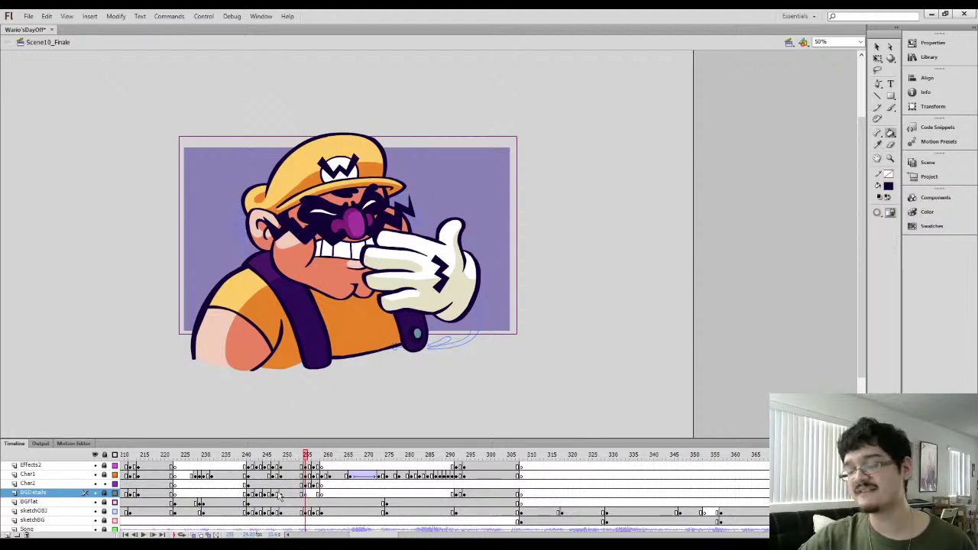
key("comma")
key("period")
key("i")
key("comma")
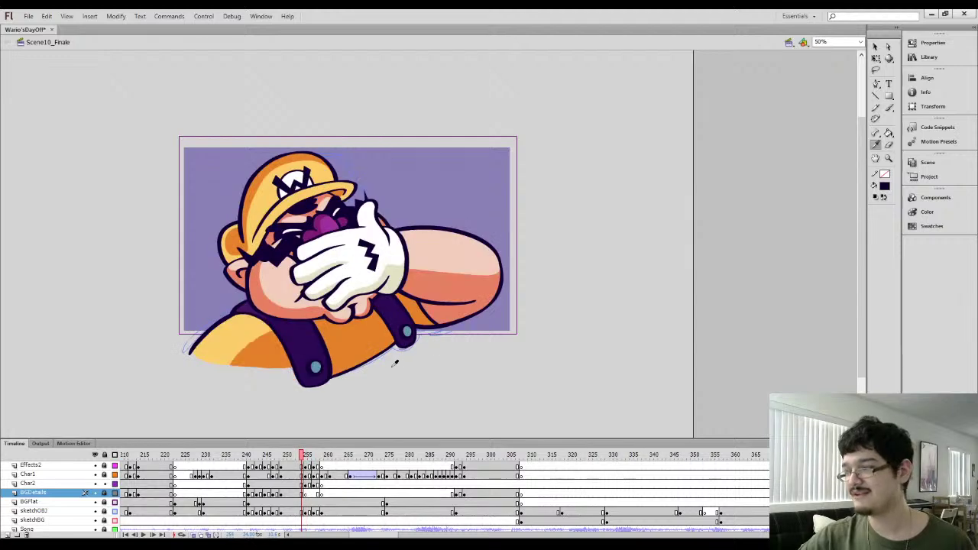
key("comma")
key("comma")
Unlock BGDetails, return to frame 255 and zoom to 100% on the glove and shoulder
key("k")
key("period")
key("period")
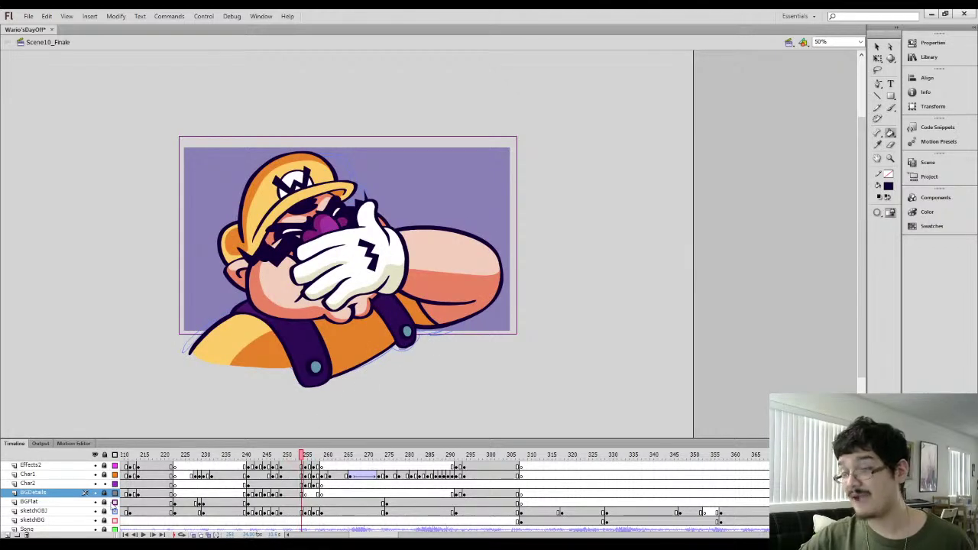
left_click(106, 494)
key("comma")
key("period")
key("period")
key("comma")
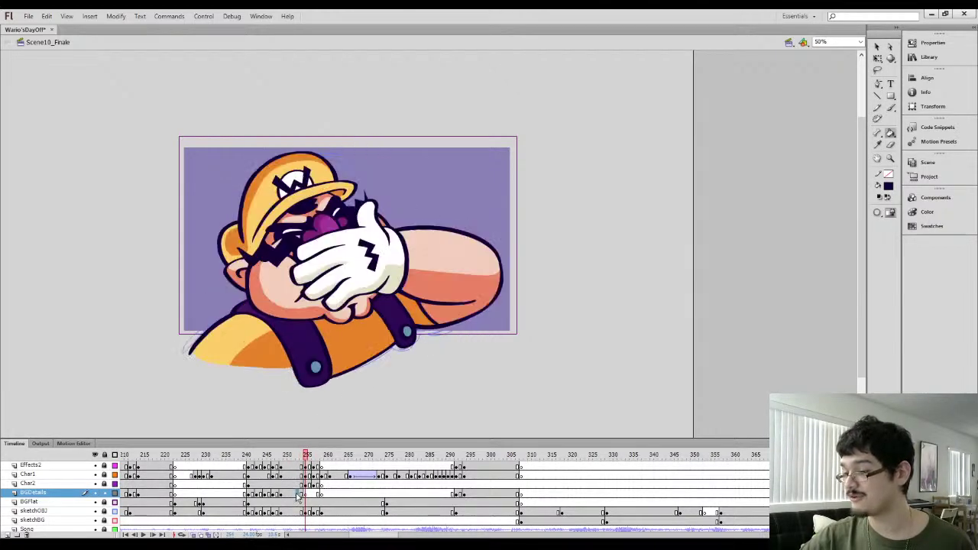
key("comma")
left_click(306, 496)
left_click(306, 497)
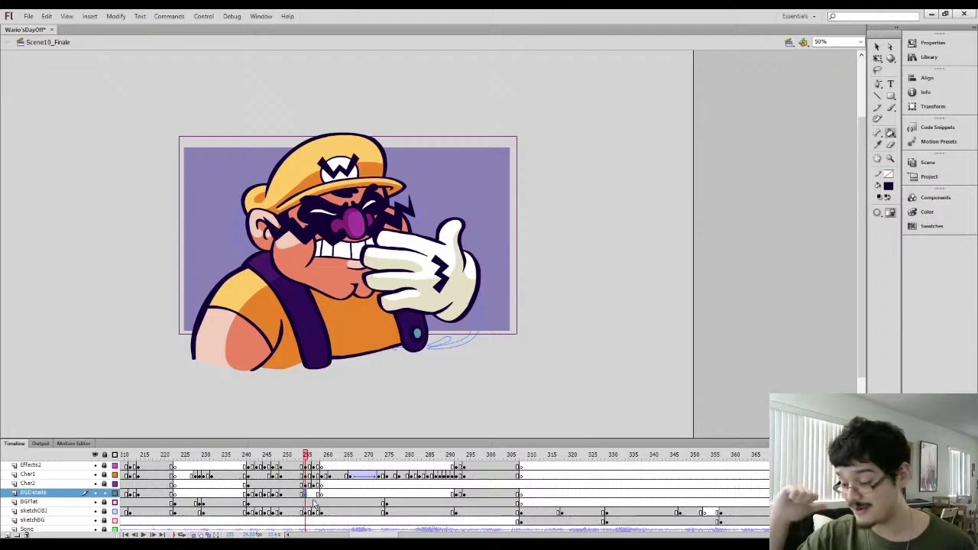
key("comma")
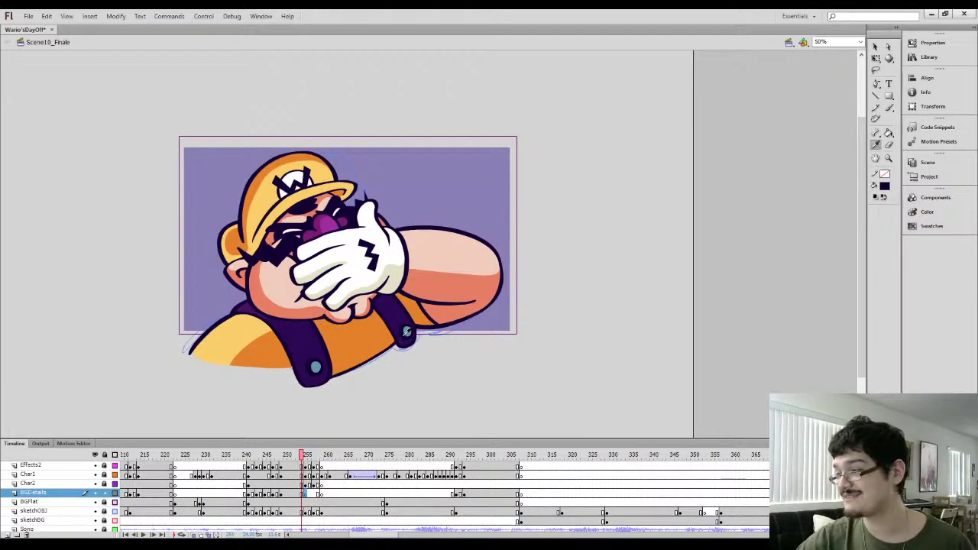
key("ctrl+1")
key("period")
left_click_drag(381, 404, 239, 308)
Unlock the Effects2 glove layer and check the Char1 and Char2 frames at 255
key("b")
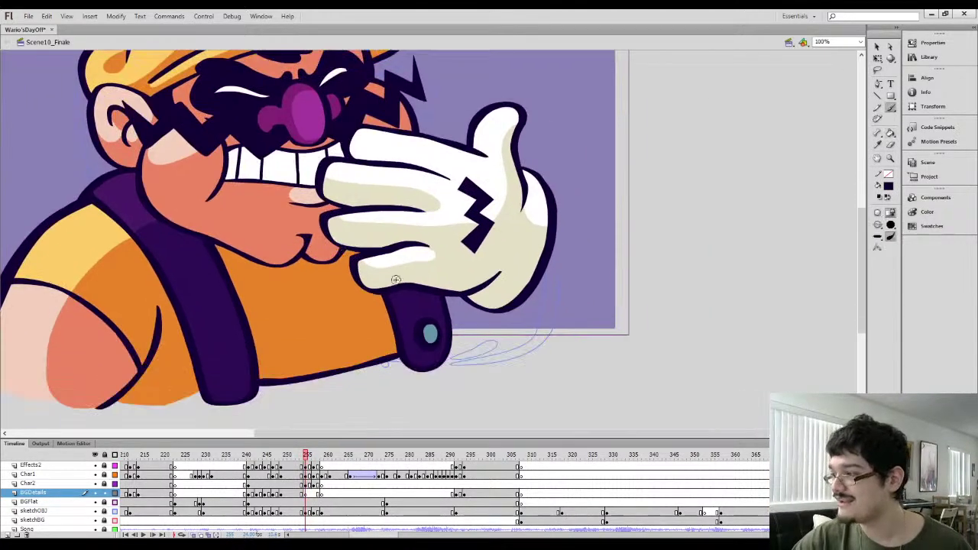
key("comma")
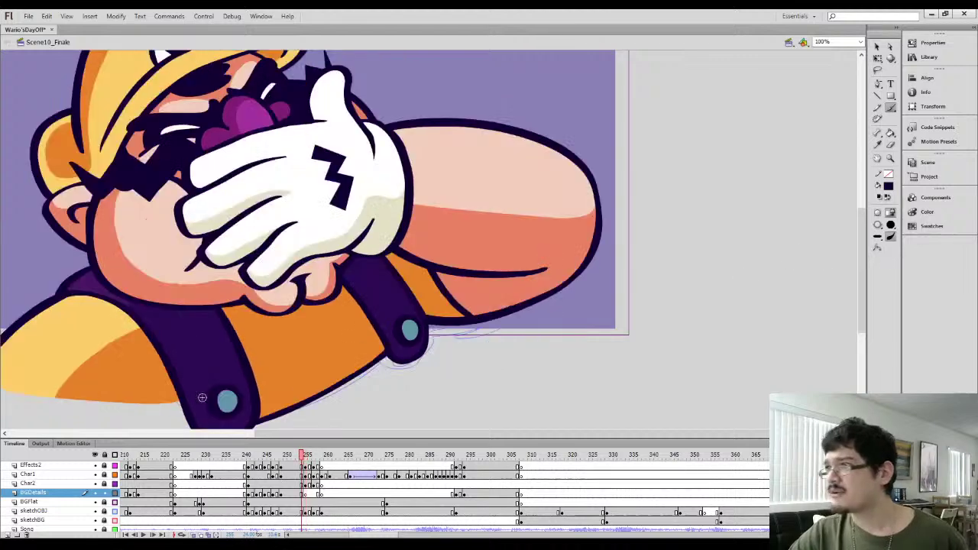
key("period")
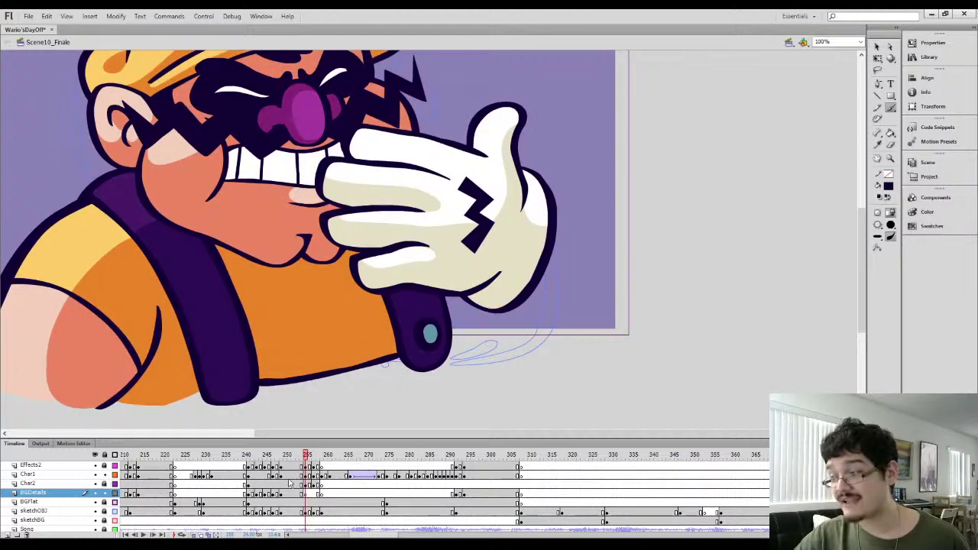
left_click(309, 475)
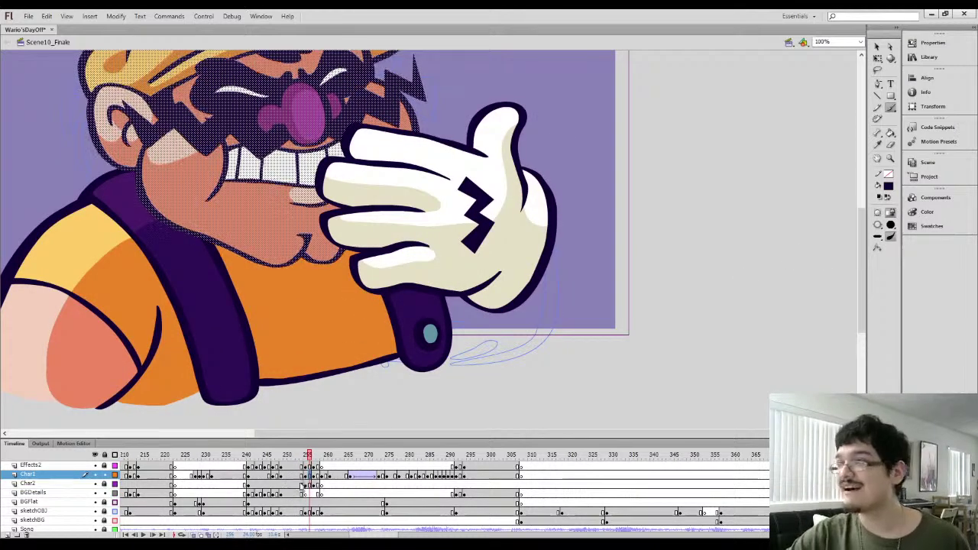
left_click(305, 485)
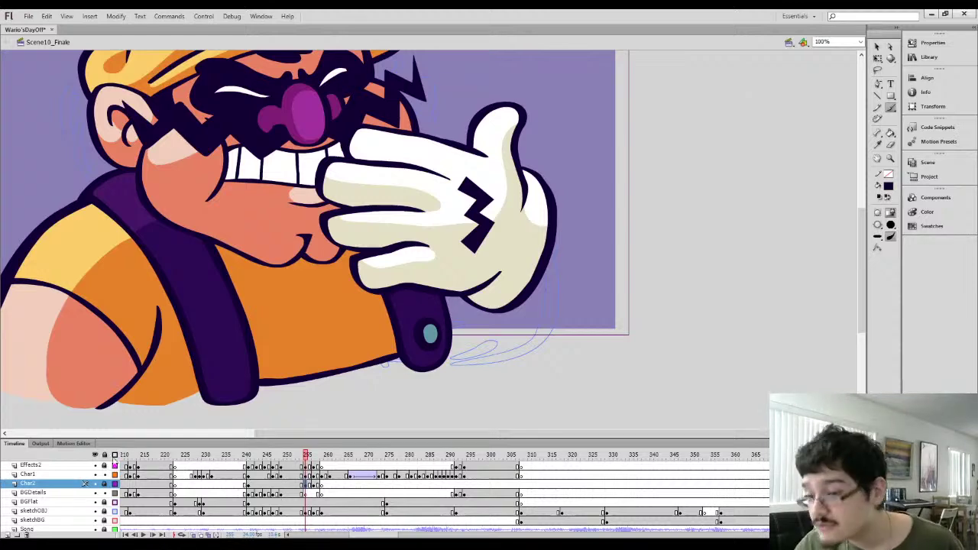
left_click(104, 466)
left_click(307, 465)
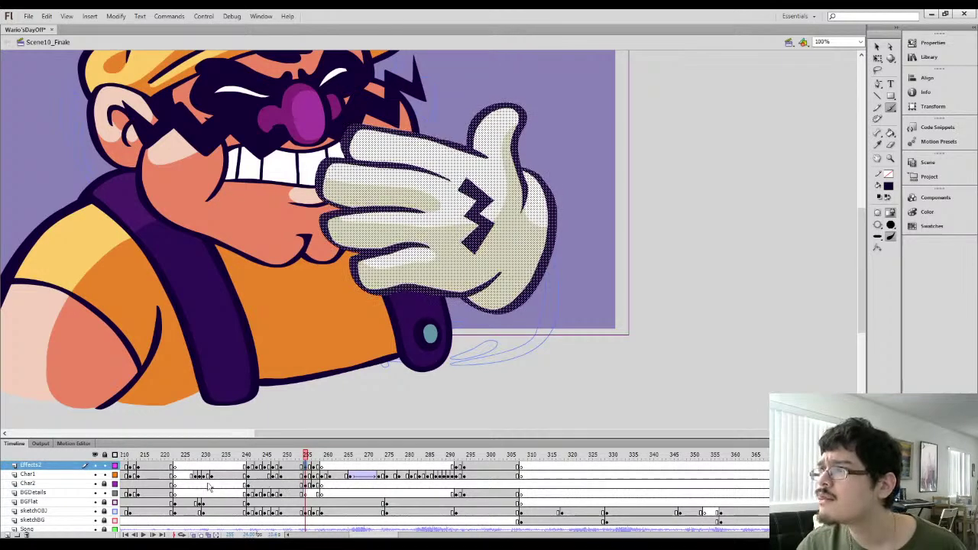
left_click(105, 475)
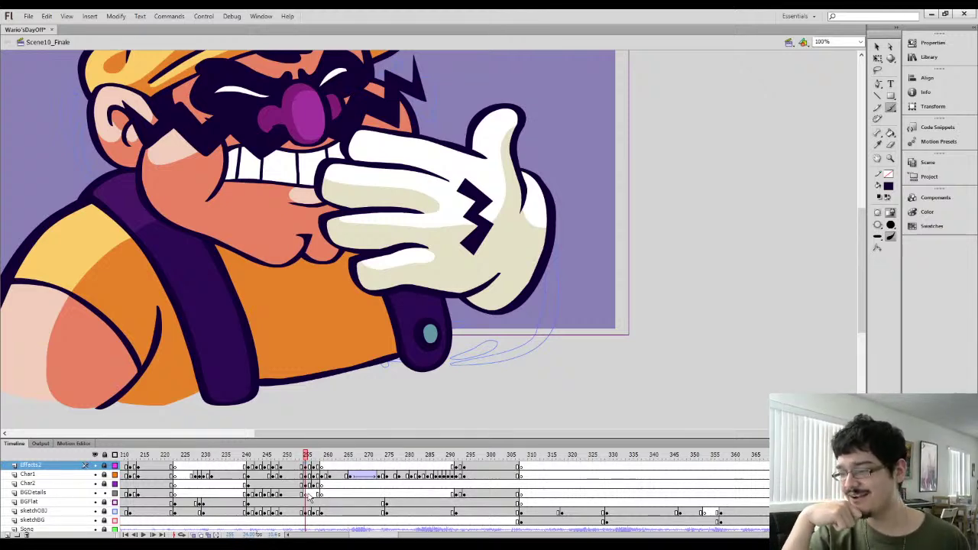
Bring the forearm from the laughing frame into frame 255 and move it behind the glove
left_click(308, 495)
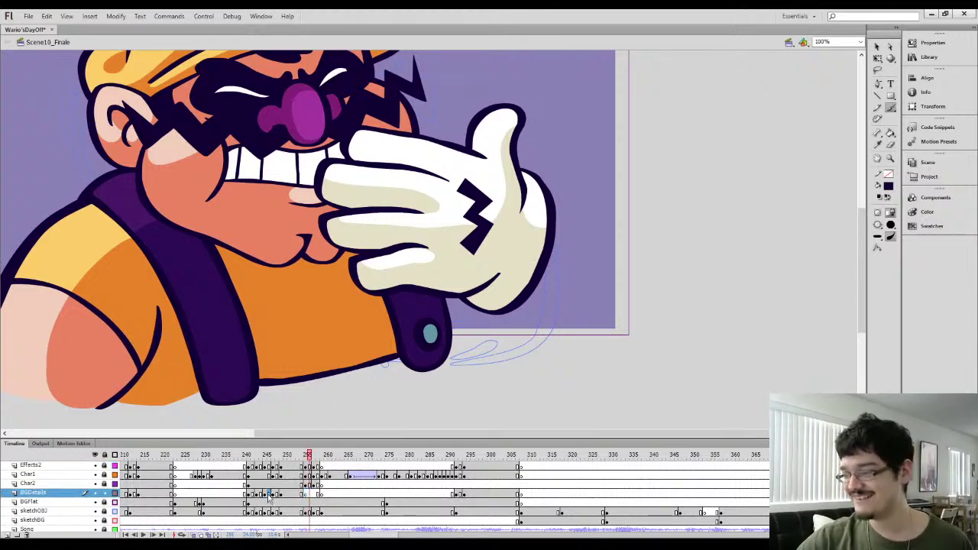
left_click(269, 495)
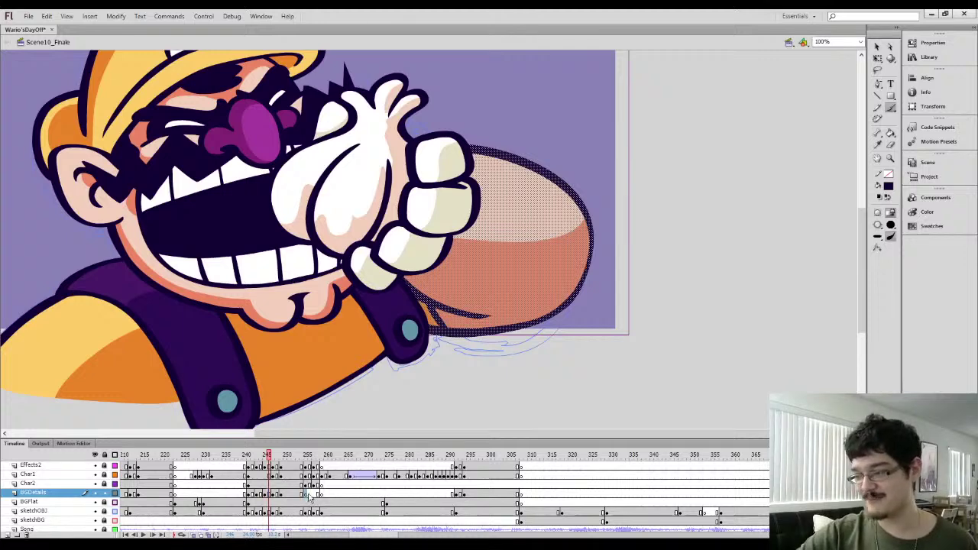
left_click(307, 495)
left_click(507, 243)
left_click_drag(598, 267, 620, 280)
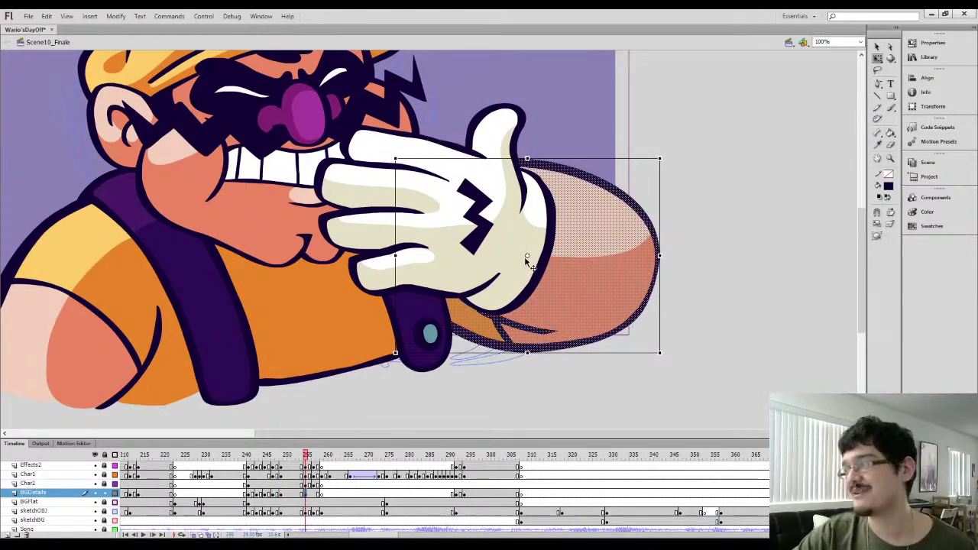
Shift the forearm left, move its pivot to the elbow end and tilt it slightly clockwise
mouse_move(526, 263)
left_mouse_down()
mouse_move(506, 257)
mouse_move(525, 251)
mouse_move(533, 261)
mouse_move(462, 231)
mouse_move(503, 262)
mouse_move(528, 257)
left_mouse_up()
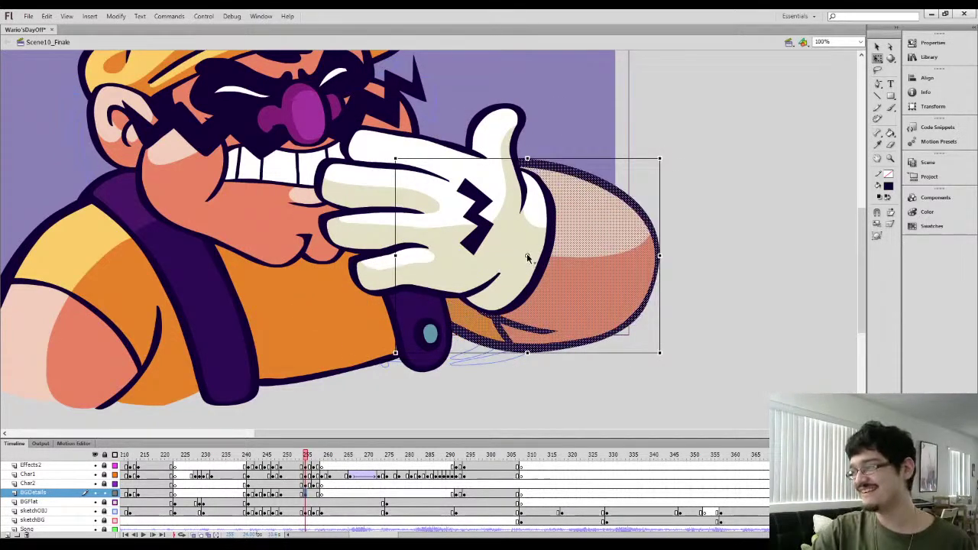
left_click_drag(416, 215, 409, 203)
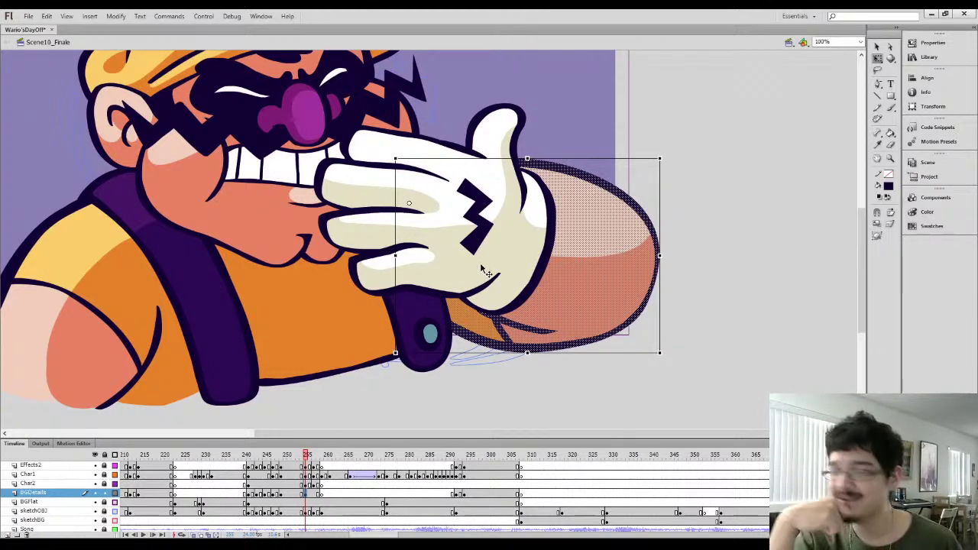
left_click_drag(481, 272, 469, 274)
left_click_drag(650, 153, 653, 178)
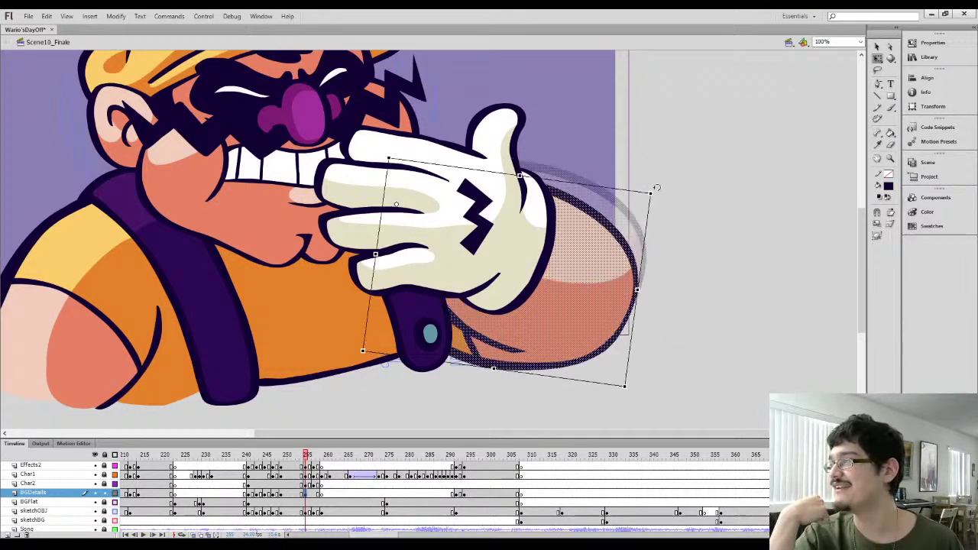
left_click(706, 276)
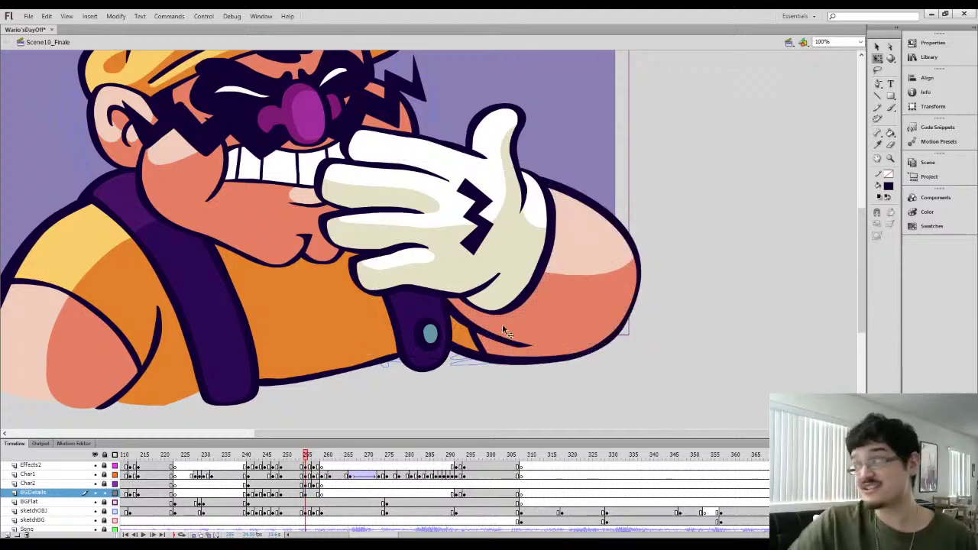
Fill the yellow sleeve sliver with the orange shirt colour while the glove layer is hidden
key("y")
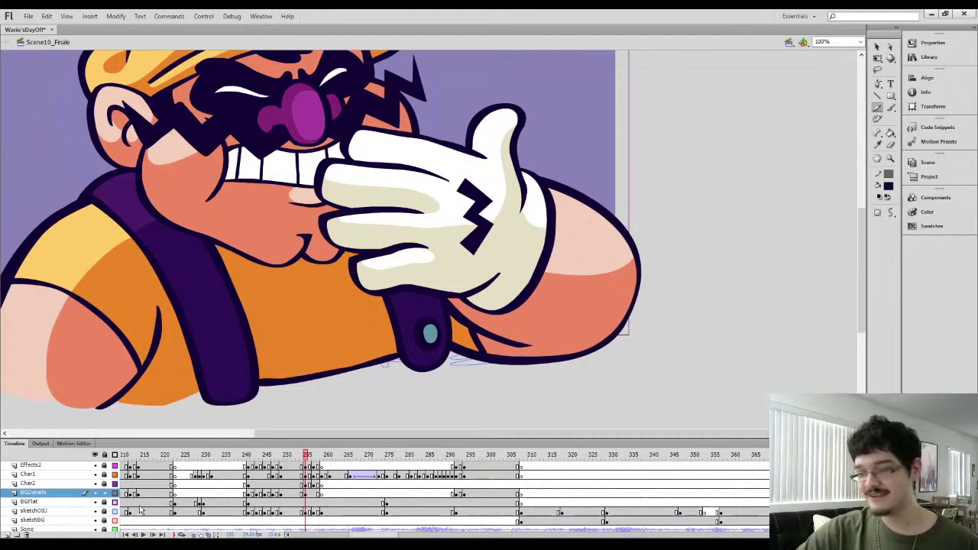
left_click(94, 465)
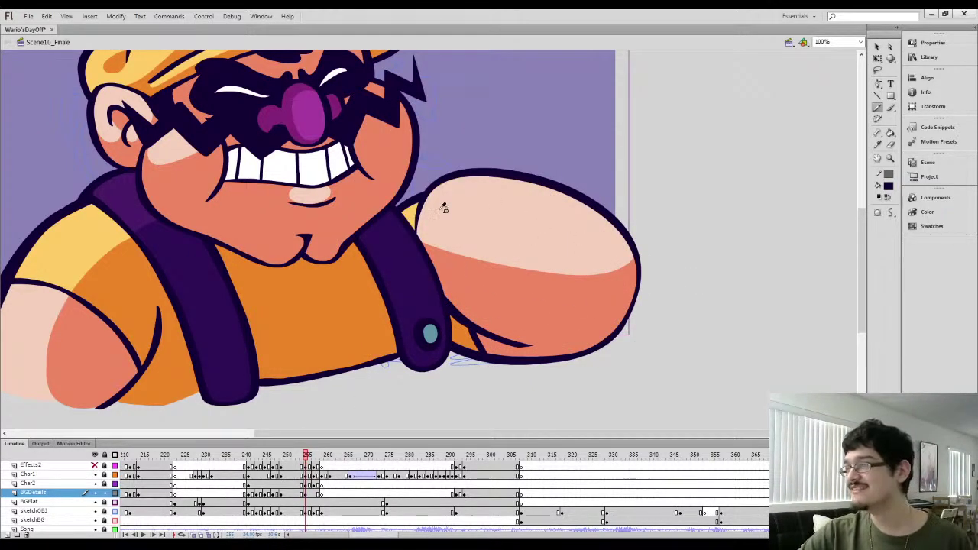
key("i")
left_click(457, 321)
left_click(405, 213)
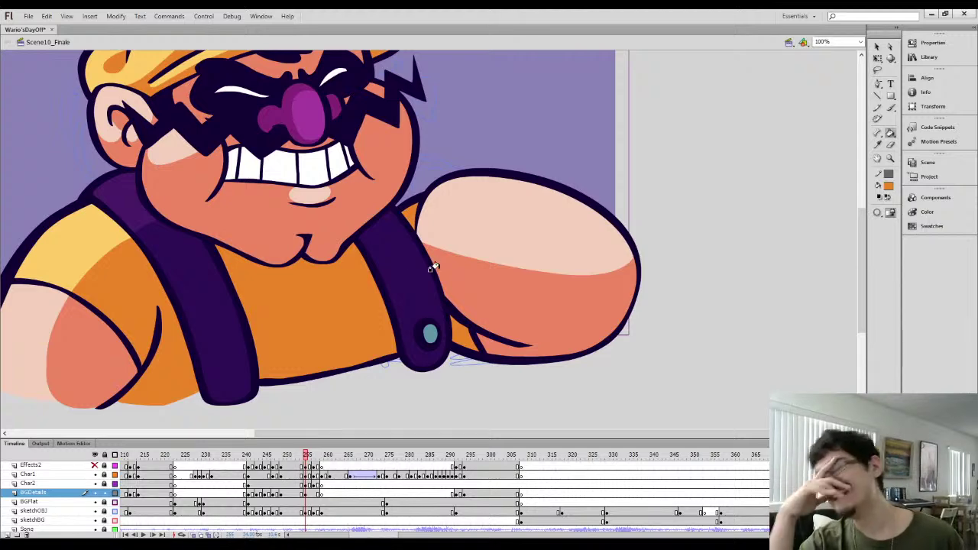
left_click(94, 464)
Draw a pencil line across the forearm and fill the split-off upper part lighter pink
key("y")
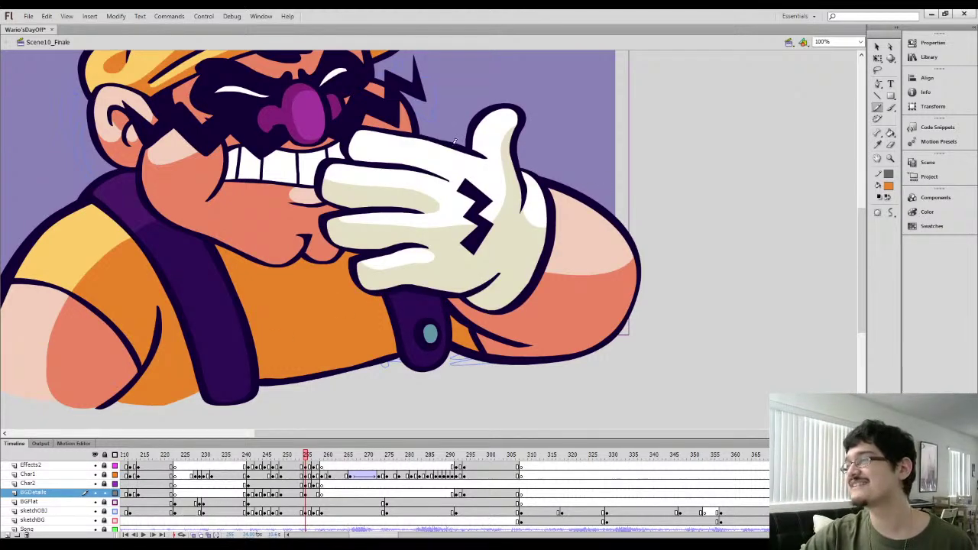
mouse_move(446, 144)
left_mouse_down()
mouse_move(482, 192)
mouse_move(594, 242)
left_mouse_up()
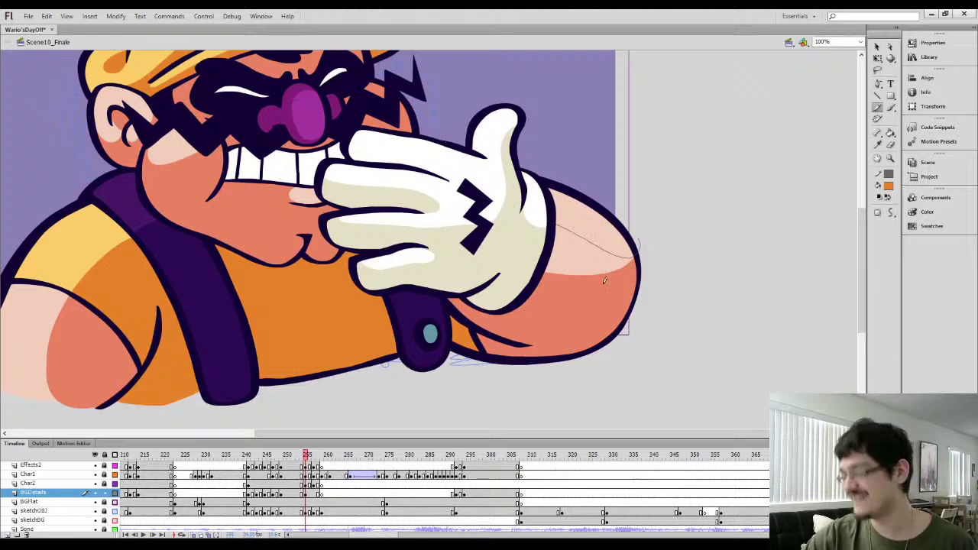
key("k")
left_click(590, 279)
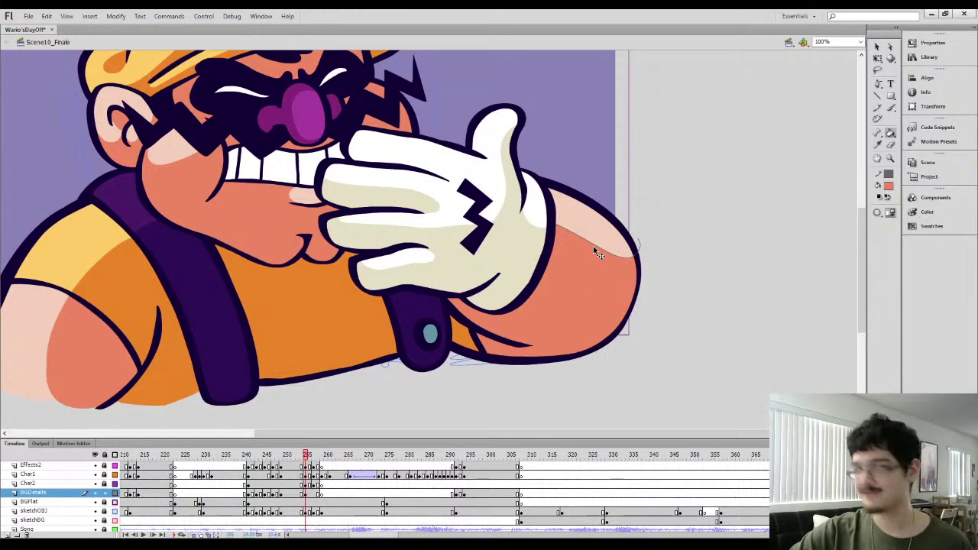
key("ctrl+a")
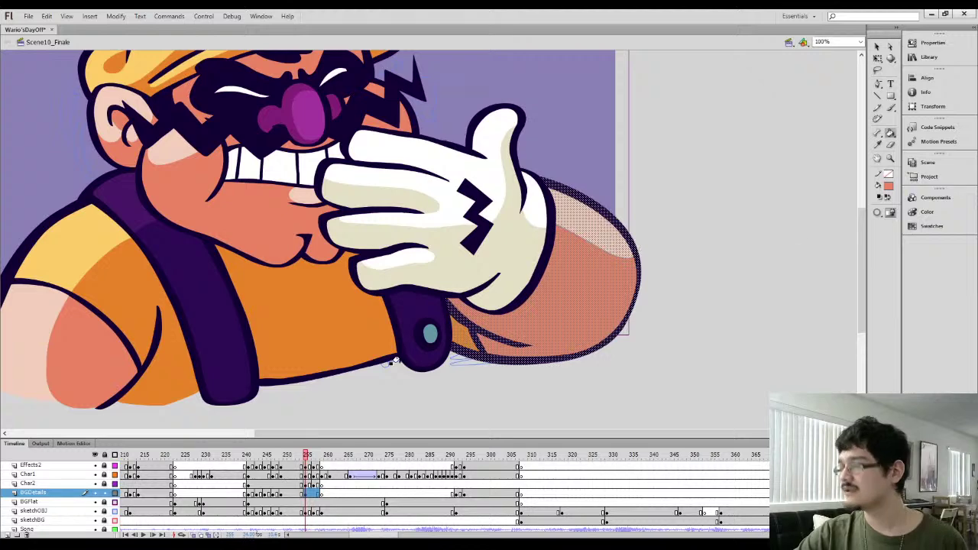
On the next pose frame, move the forearm down behind the glove and rotate it clockwise
left_click(314, 510)
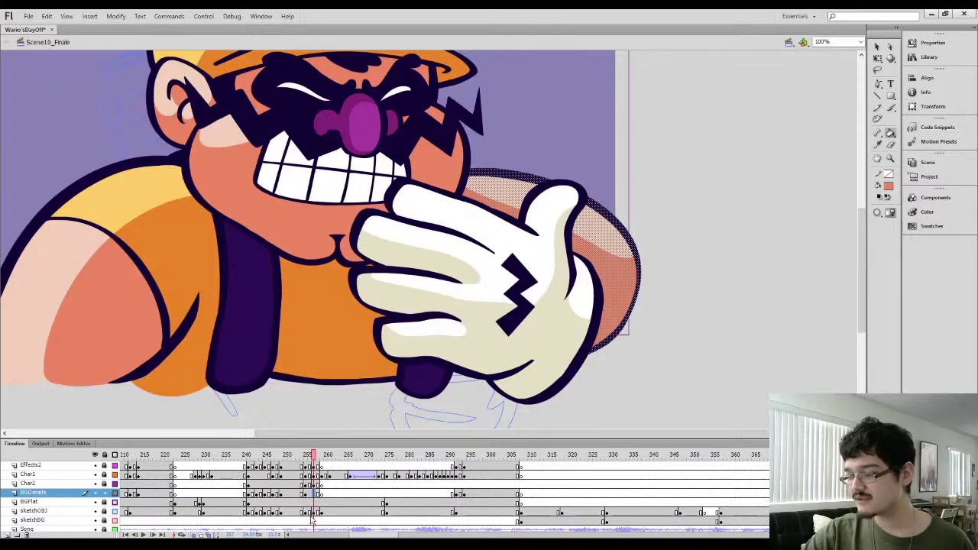
key("q")
left_click_drag(578, 250, 594, 291)
left_click_drag(661, 203, 686, 250)
left_click_drag(586, 346, 610, 379)
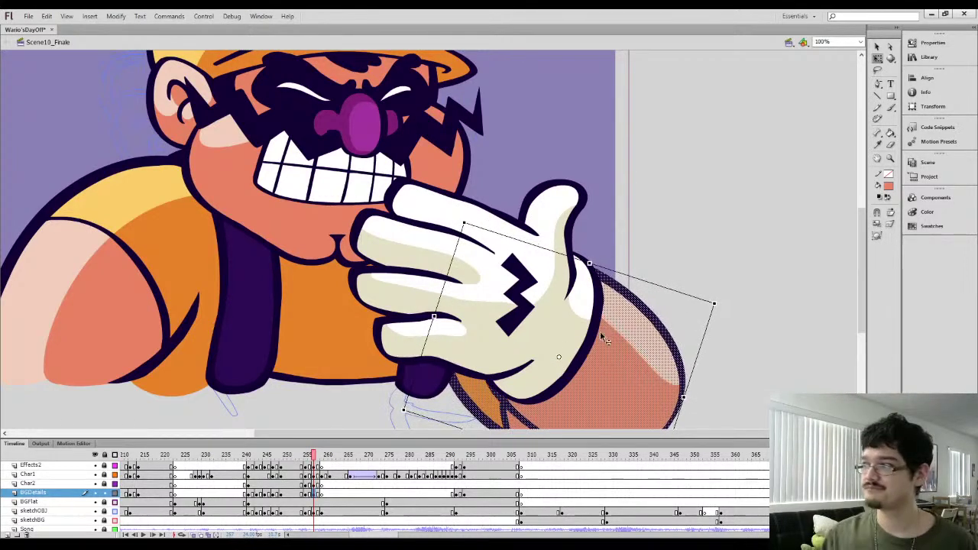
key("ctrl+minus")
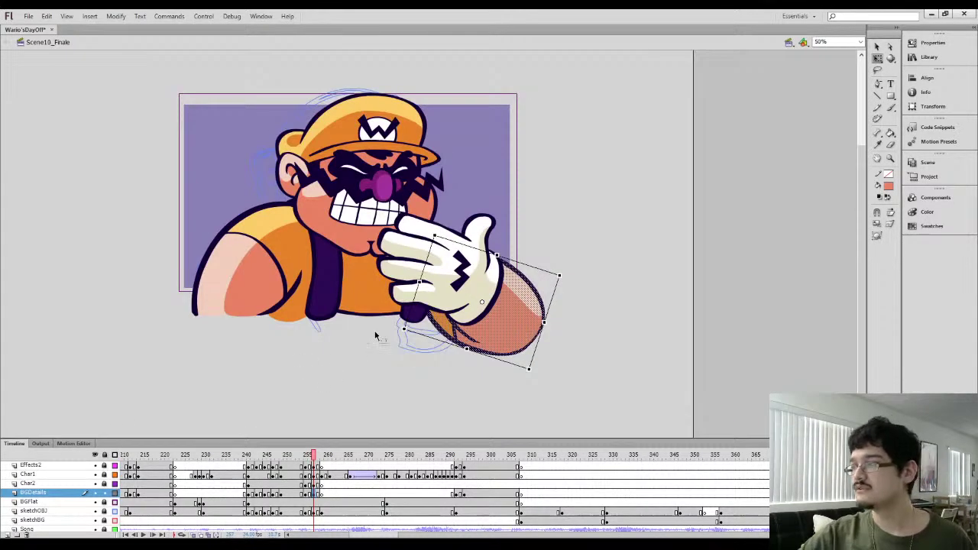
Cut and paste the forearm in place on the hand-on-chin frame, tilting it to follow the glove
left_click(253, 495)
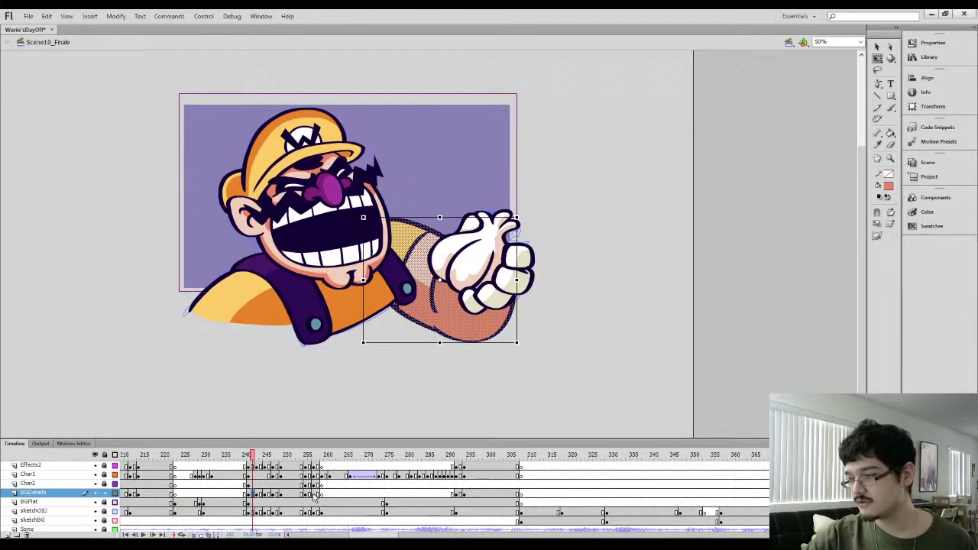
left_click(312, 506)
key("Delete")
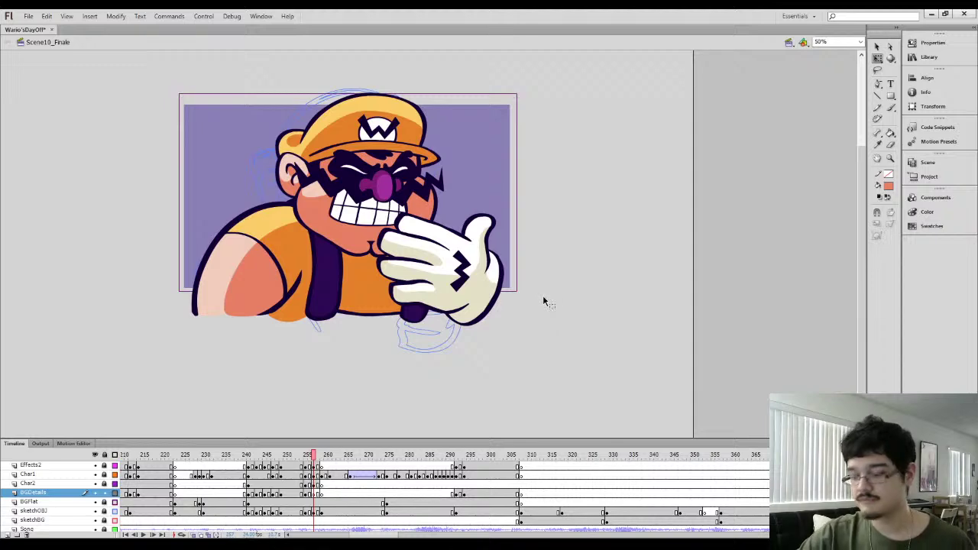
key("ctrl+shift+v")
mouse_move(504, 309)
left_mouse_down()
mouse_move(581, 328)
mouse_move(506, 298)
left_mouse_up()
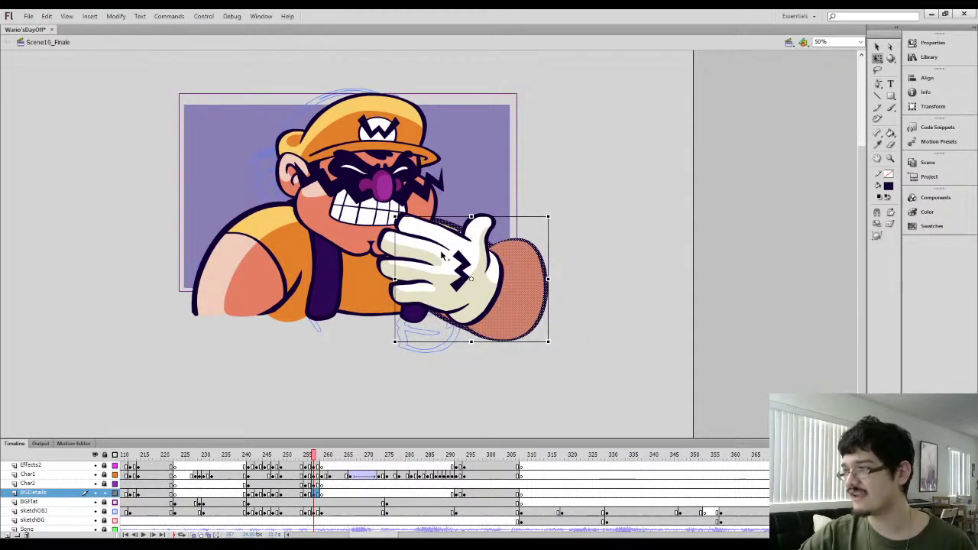
left_click_drag(556, 337, 489, 320)
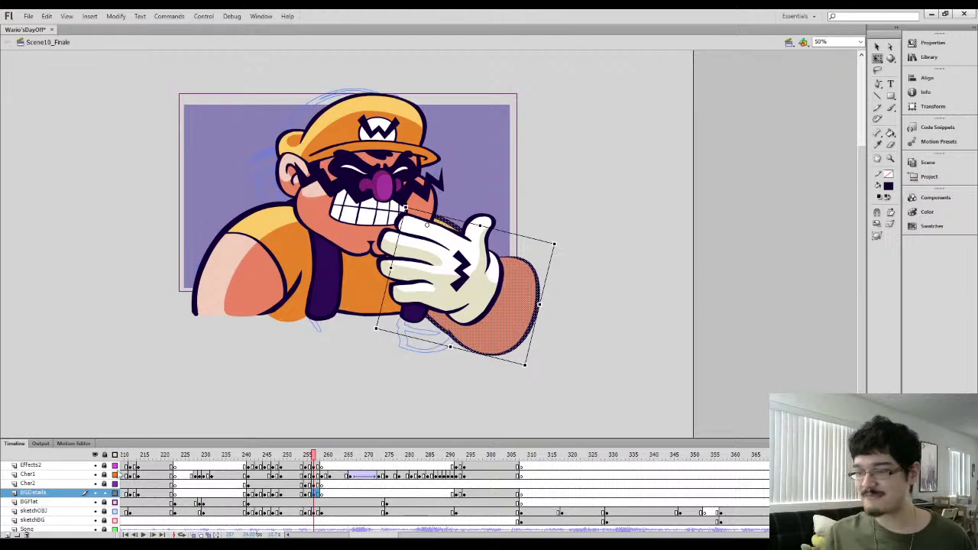
Deselect the forearm at frame 257 and hide the glove and character layers
left_click(95, 474)
left_click(95, 478)
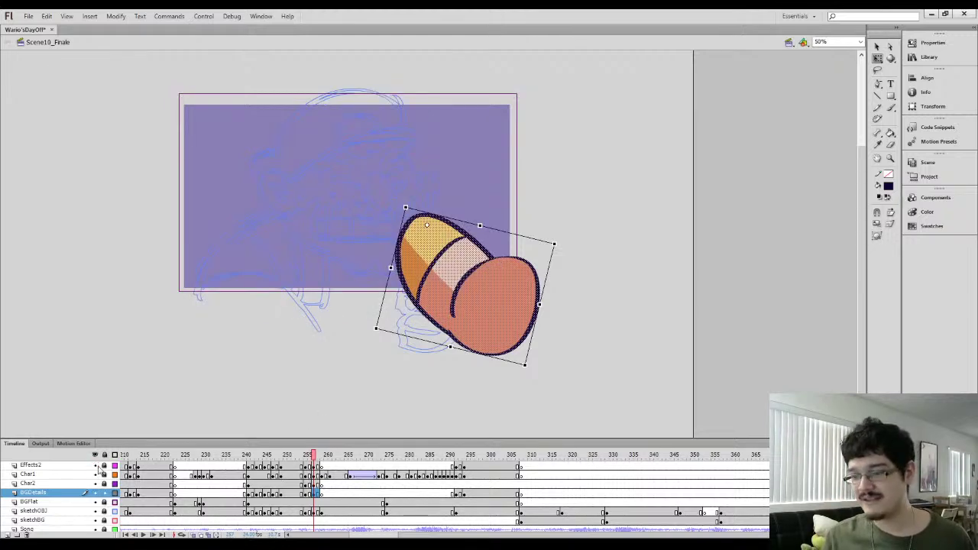
left_click(314, 494)
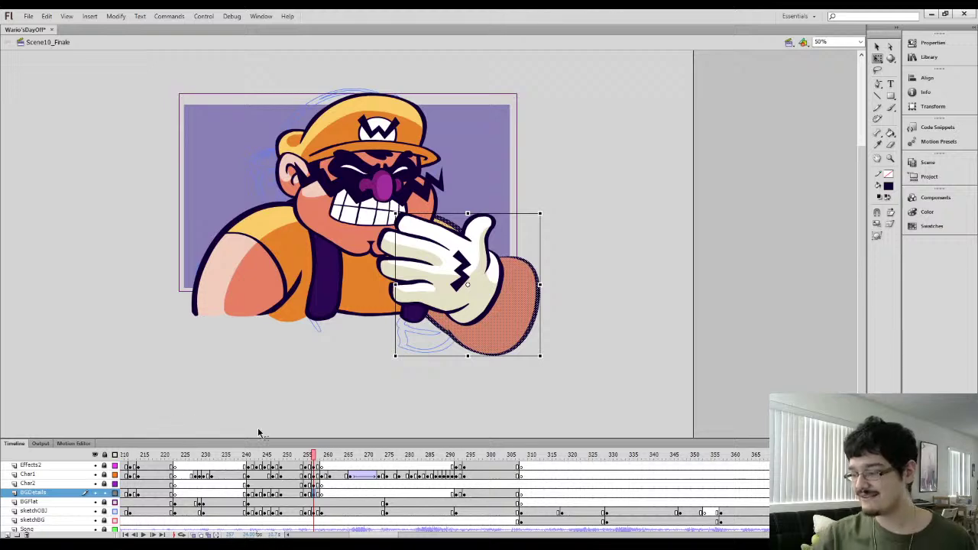
key("ctrl+=")
left_click(653, 282)
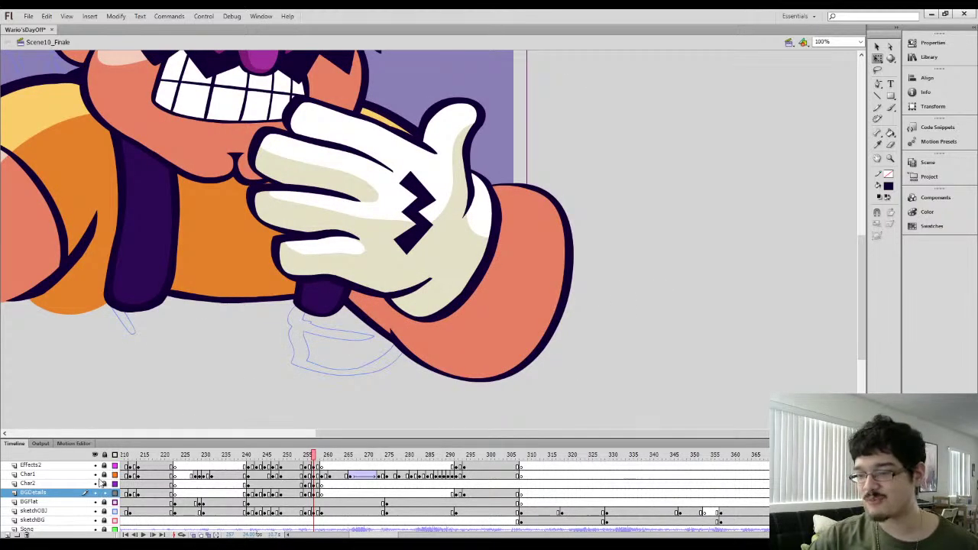
left_click_drag(95, 465, 94, 483)
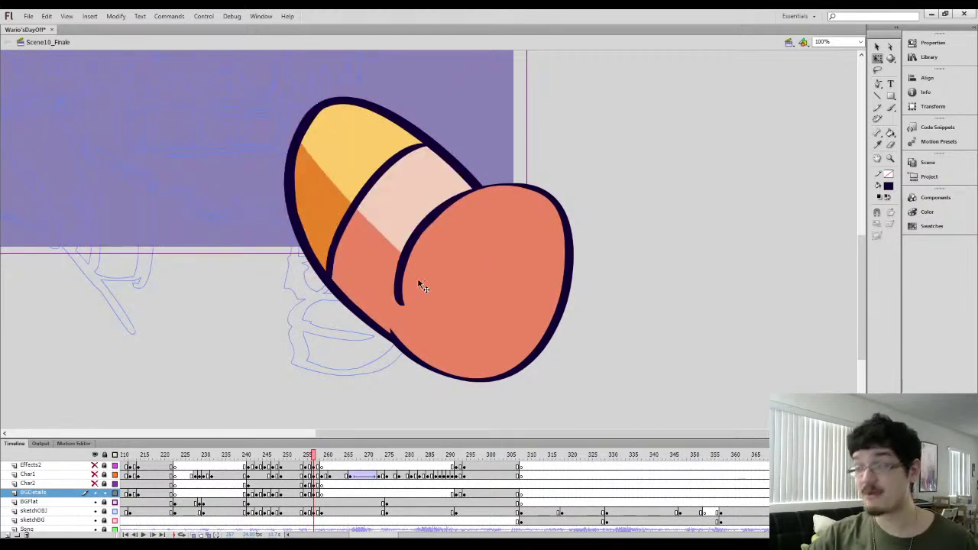
key("b")
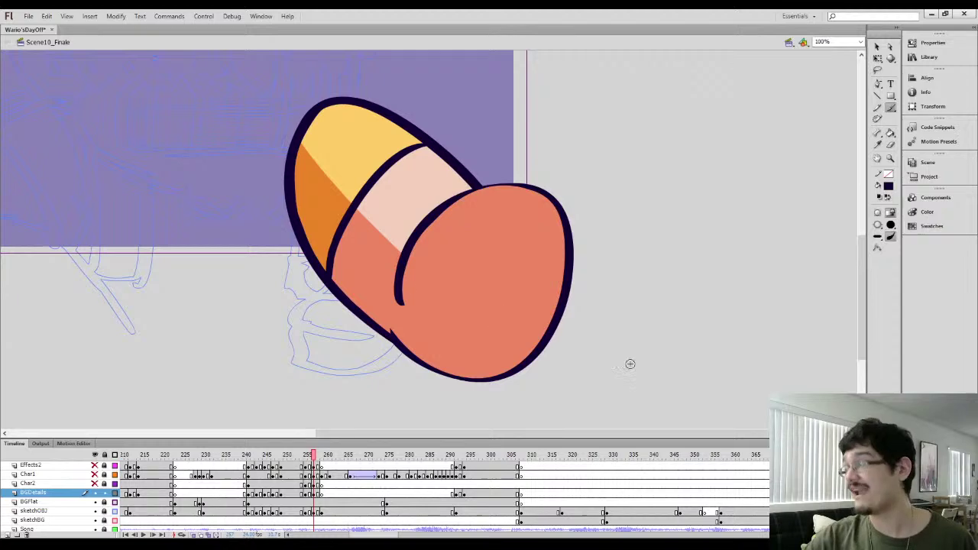
Show the glove layer as outlines and sample the dark outline colour for the Brush
left_click(95, 465)
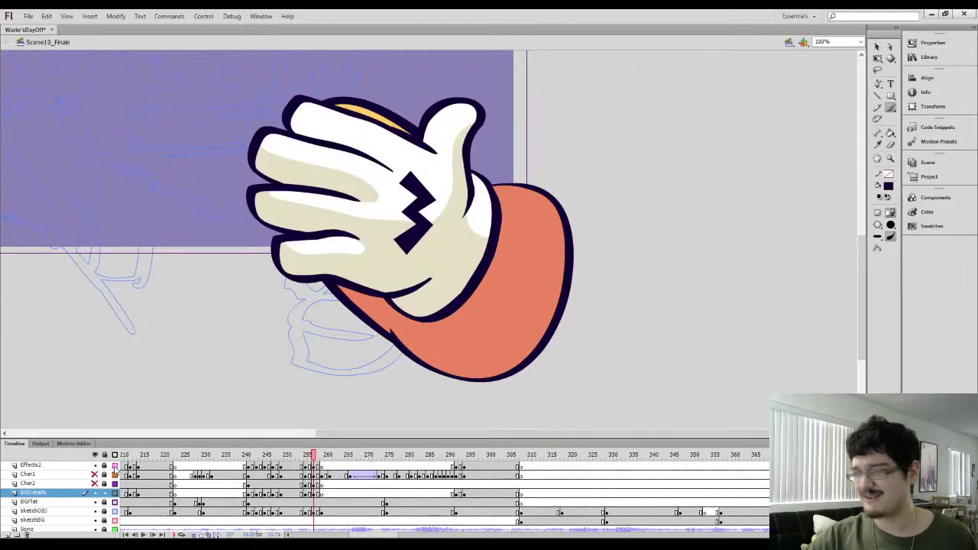
left_click(115, 464)
key("k")
key("b")
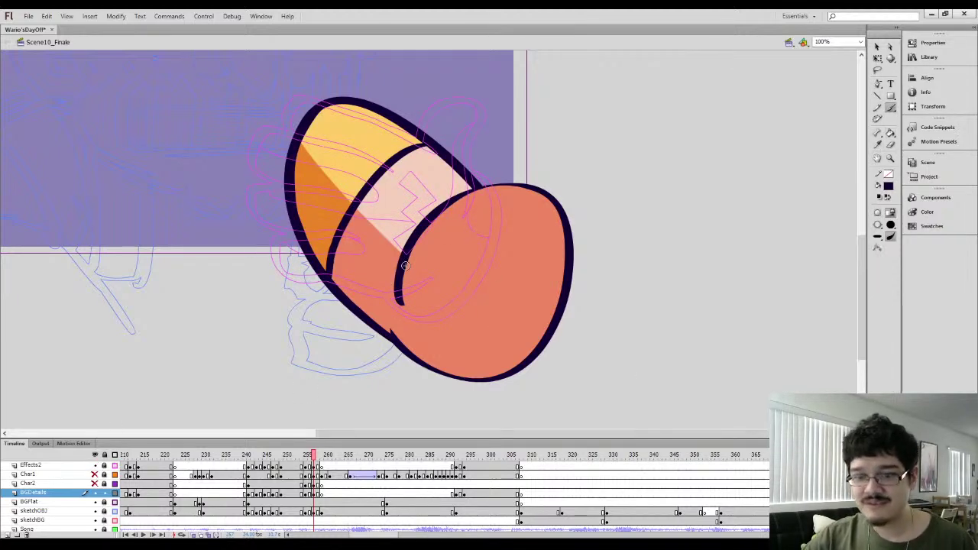
left_click(412, 243)
key("b")
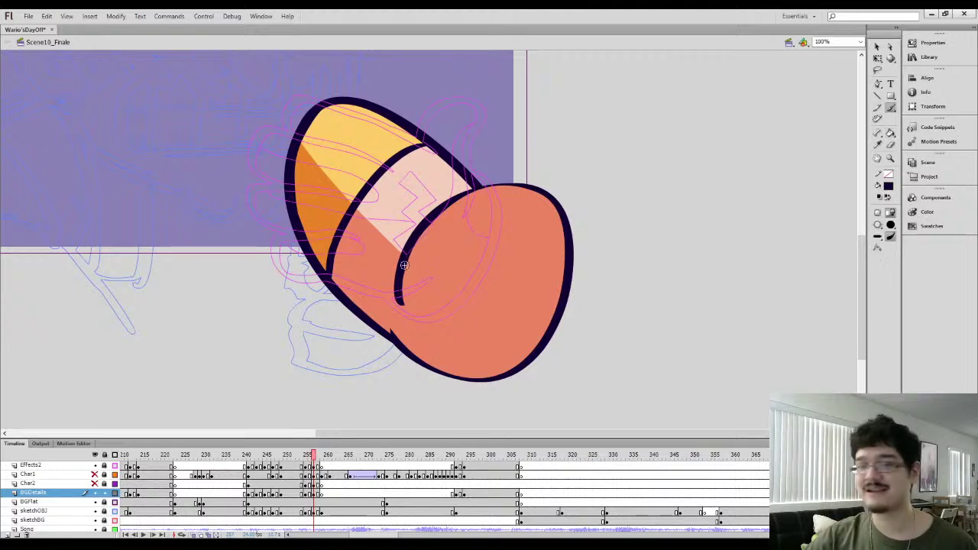
key("i")
key("b")
key("i")
left_click(398, 271)
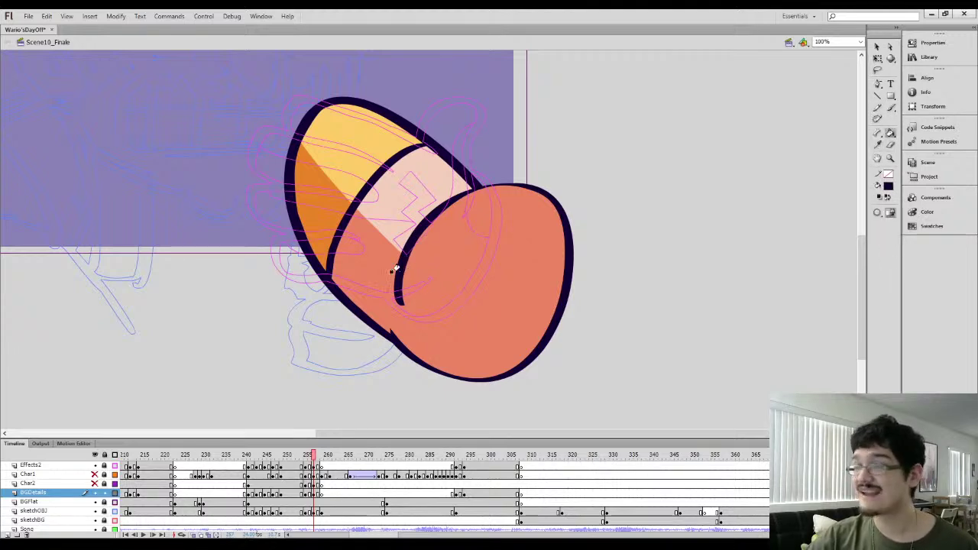
key("b")
key("i")
key("b")
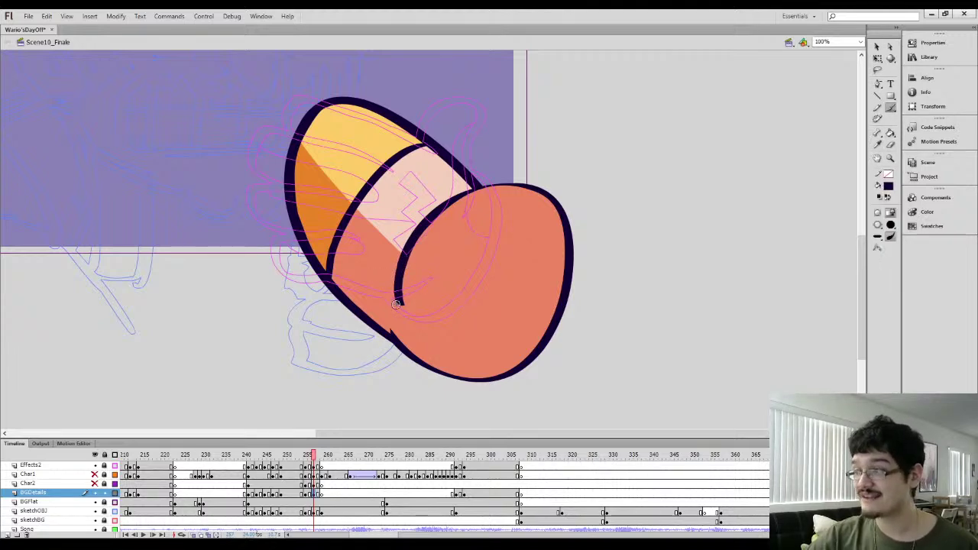
Brush new dark outline curves around the forearm's end, redoing two bad strokes
mouse_move(387, 309)
left_mouse_down()
mouse_move(375, 250)
mouse_move(381, 220)
mouse_move(409, 189)
mouse_move(468, 187)
mouse_move(520, 229)
mouse_move(547, 290)
mouse_move(527, 337)
left_mouse_up()
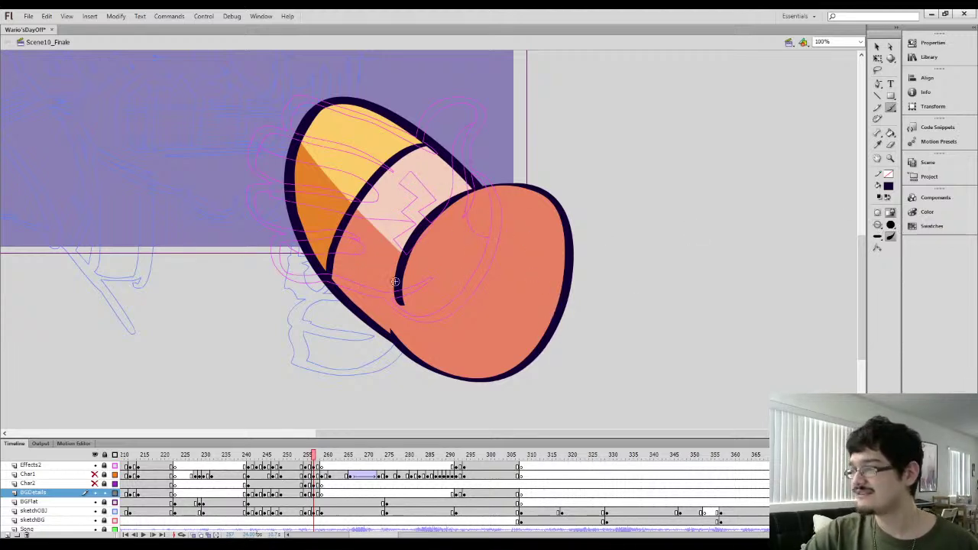
left_click_drag(390, 309, 386, 230)
key("ctrl+z")
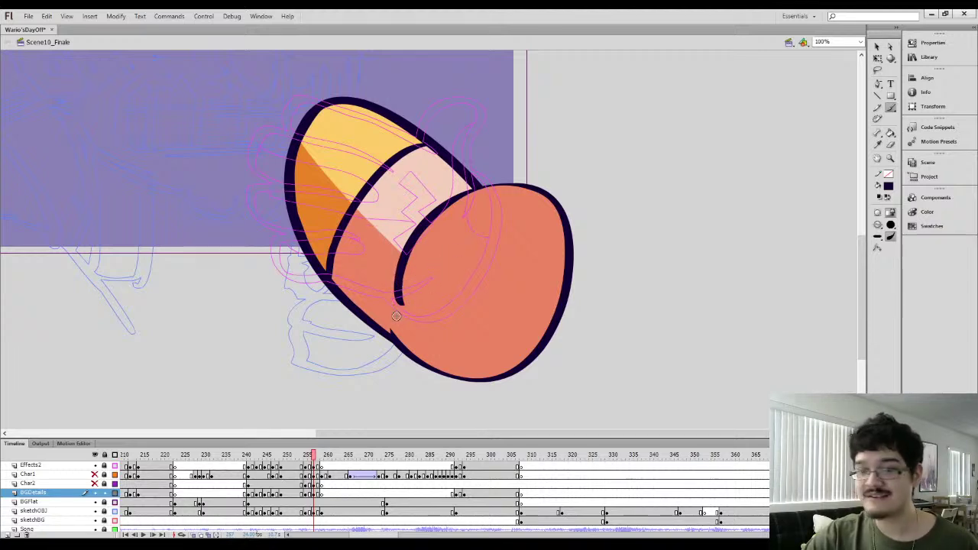
mouse_move(398, 320)
left_mouse_down()
mouse_move(379, 277)
mouse_move(377, 221)
mouse_move(389, 185)
mouse_move(428, 162)
mouse_move(461, 173)
mouse_move(510, 220)
mouse_move(531, 269)
mouse_move(519, 360)
left_mouse_up()
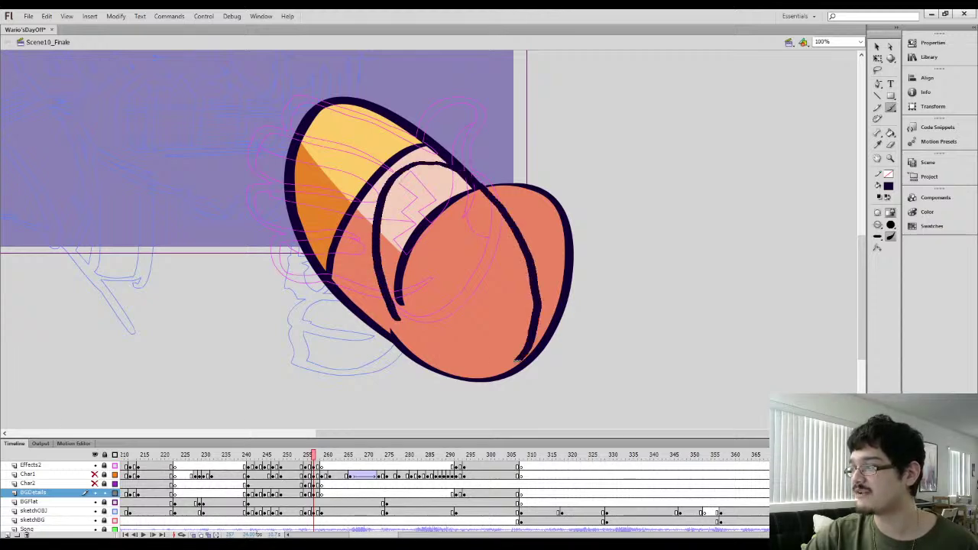
key("ctrl+z")
mouse_move(401, 317)
left_mouse_down()
mouse_move(368, 246)
mouse_move(373, 176)
mouse_move(421, 157)
mouse_move(451, 162)
mouse_move(507, 210)
mouse_move(531, 253)
mouse_move(541, 322)
mouse_move(540, 358)
left_mouse_up()
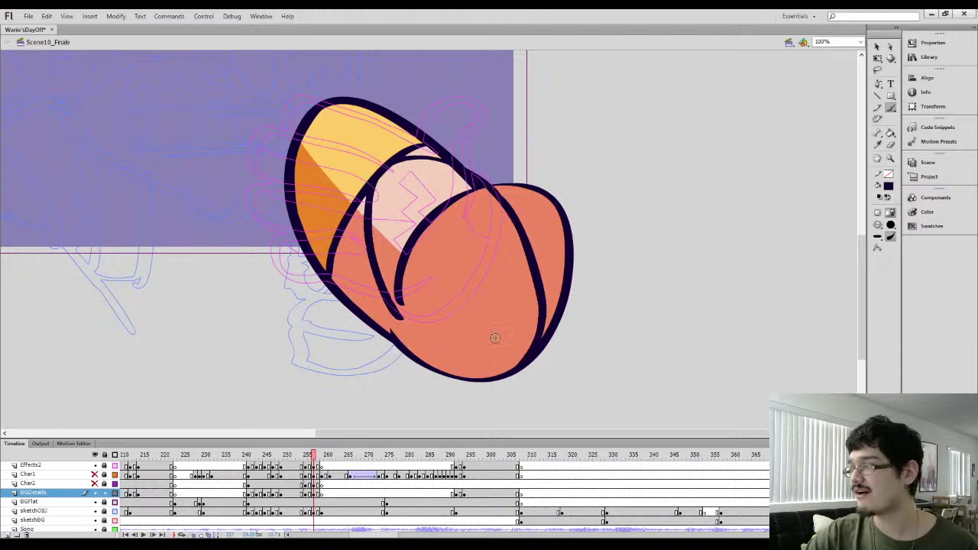
Delete the fill outside the new outline and lasso part of the forearm outline
left_click(546, 249)
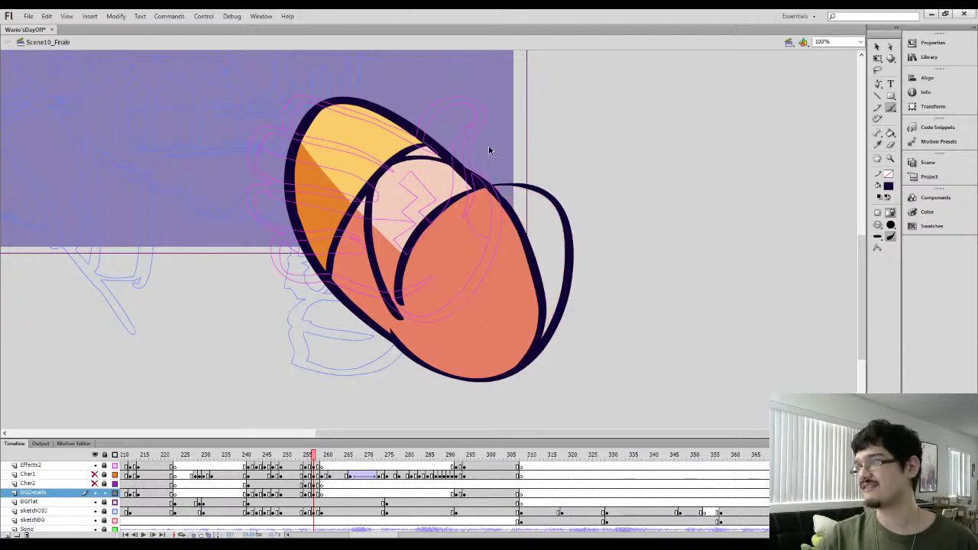
key("i")
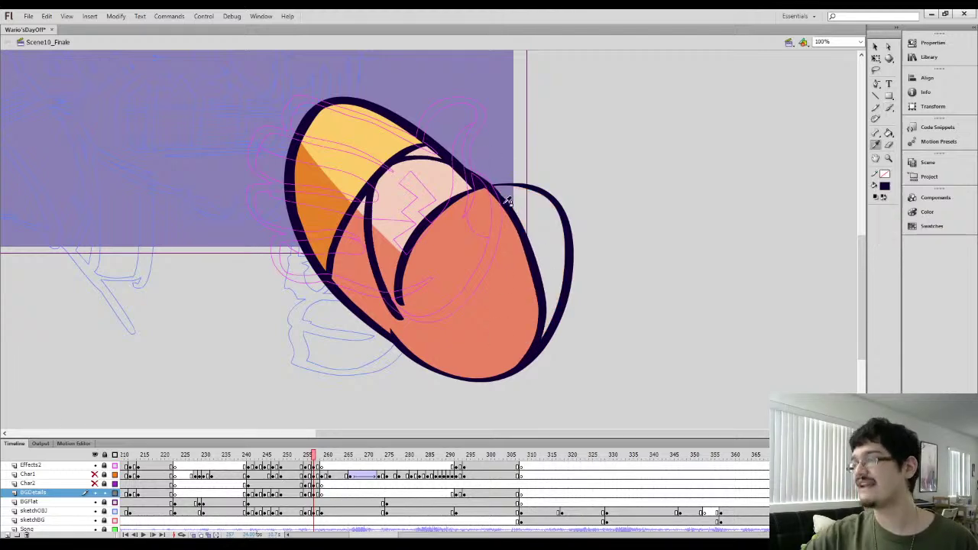
key("l")
mouse_move(499, 234)
left_mouse_down()
mouse_move(488, 144)
mouse_move(583, 246)
left_mouse_up()
Zoom to 200% and erase the stray overlapping outlines at the top right and lower right
key("ctrl+=")
left_click(607, 196)
left_click_drag(471, 218, 518, 139)
key("e")
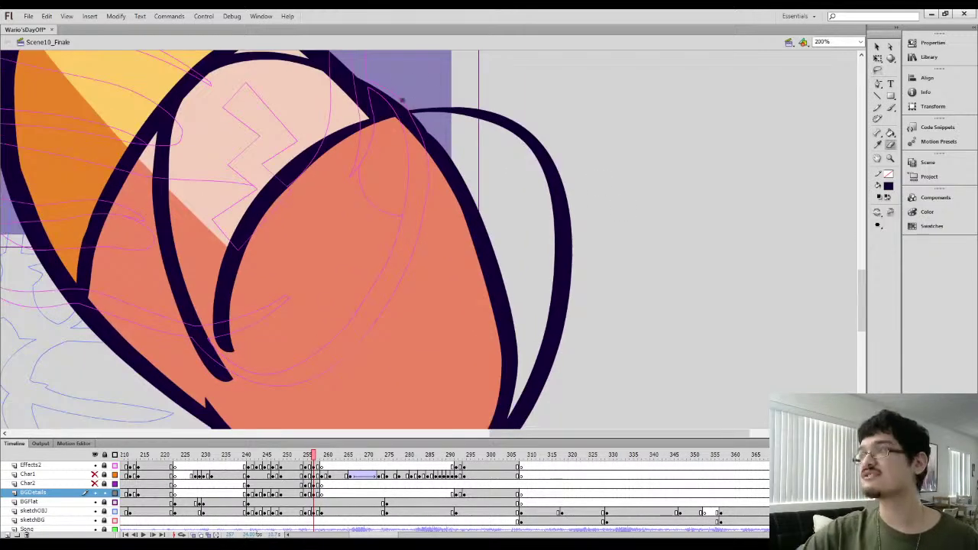
mouse_move(384, 82)
left_mouse_down()
mouse_move(460, 163)
mouse_move(387, 87)
mouse_move(452, 156)
mouse_move(401, 98)
left_mouse_up()
left_click_drag(522, 350, 482, 195)
mouse_move(449, 324)
left_mouse_down()
mouse_move(435, 344)
mouse_move(481, 236)
mouse_move(459, 303)
mouse_move(478, 248)
mouse_move(451, 300)
mouse_move(397, 353)
mouse_move(473, 272)
mouse_move(418, 341)
mouse_move(458, 233)
left_mouse_up()
Lasso the lower-right fill and outline and smooth the selected outline
key("l")
mouse_move(367, 347)
left_mouse_down()
mouse_move(457, 329)
mouse_move(458, 183)
mouse_move(367, 345)
left_mouse_up()
left_click(877, 48)
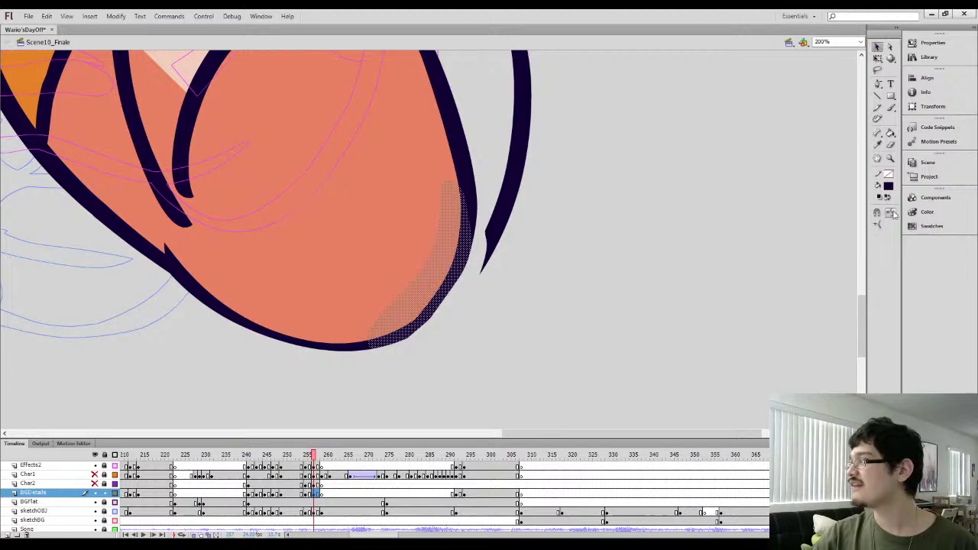
left_click(891, 212)
left_click(491, 212)
Select the loose dark arc above the forearm and delete it
left_click_drag(493, 200, 543, 321)
key("q")
left_click_drag(496, 131, 497, 188)
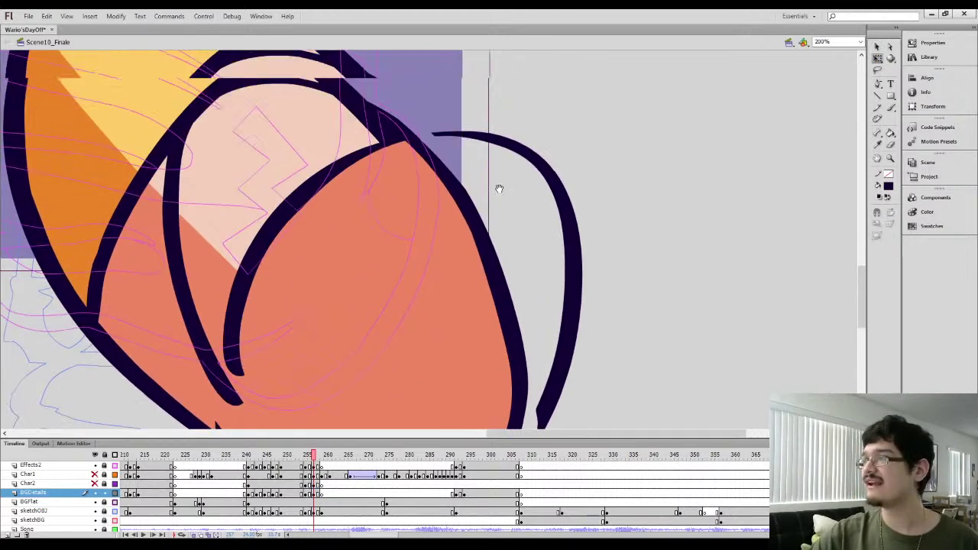
left_click(528, 158)
left_click_drag(358, 242, 455, 235)
key("Delete")
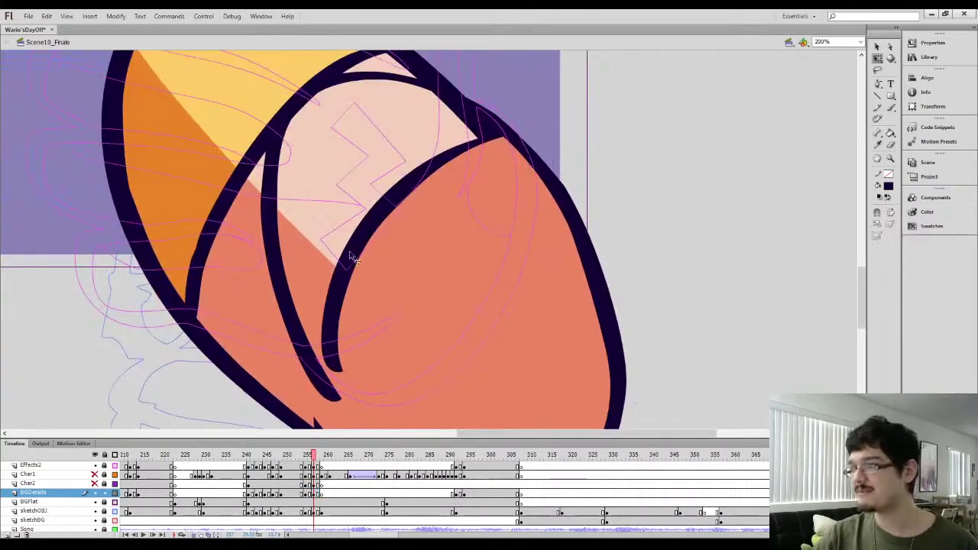
left_click_drag(358, 306, 431, 208)
Eyedropper the forearm's salmon colour and fill the pale pink area with it
key("i")
left_click(470, 248)
left_click_drag(415, 143, 425, 268)
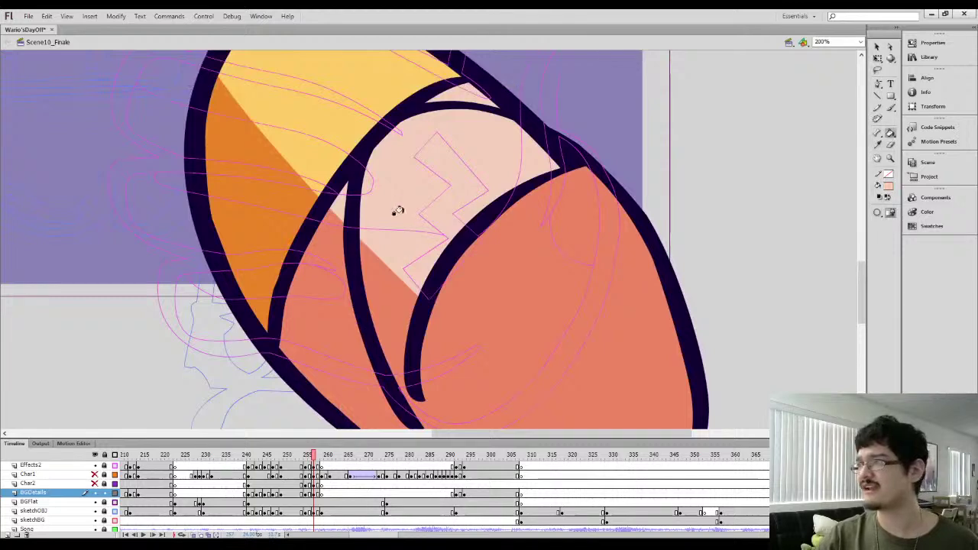
left_click(382, 237)
scroll(421, 258, "down", 2)
scroll(421, 257, "left", 1)
Load the dark outline colour into the Brush tool
key("b")
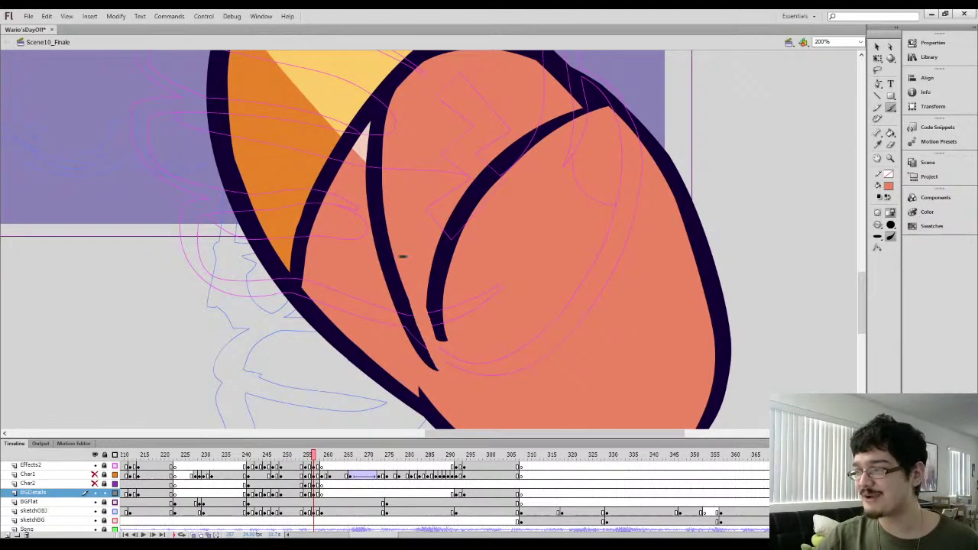
key("ctrl+minus")
key("ctrl+equal")
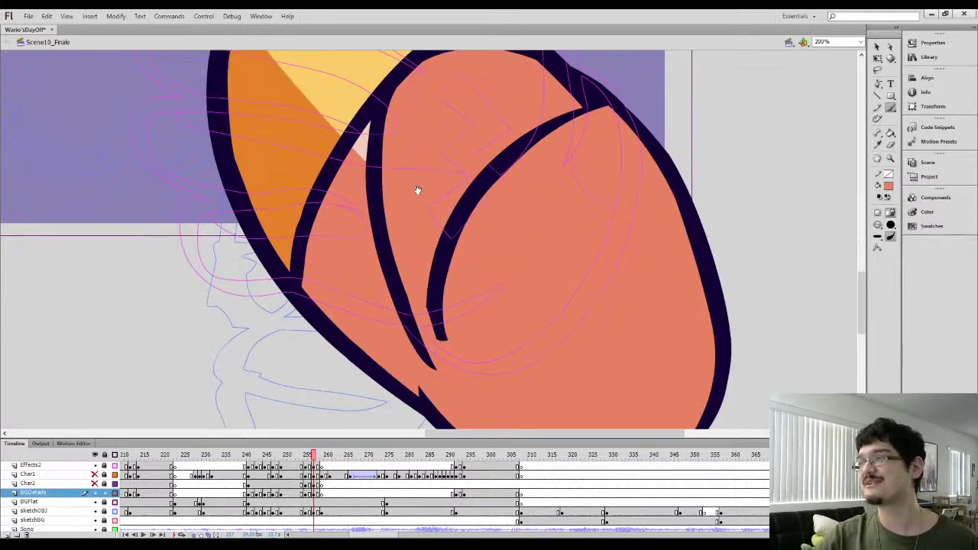
left_click_drag(417, 190, 367, 229)
key("i")
left_click(466, 163)
key("b")
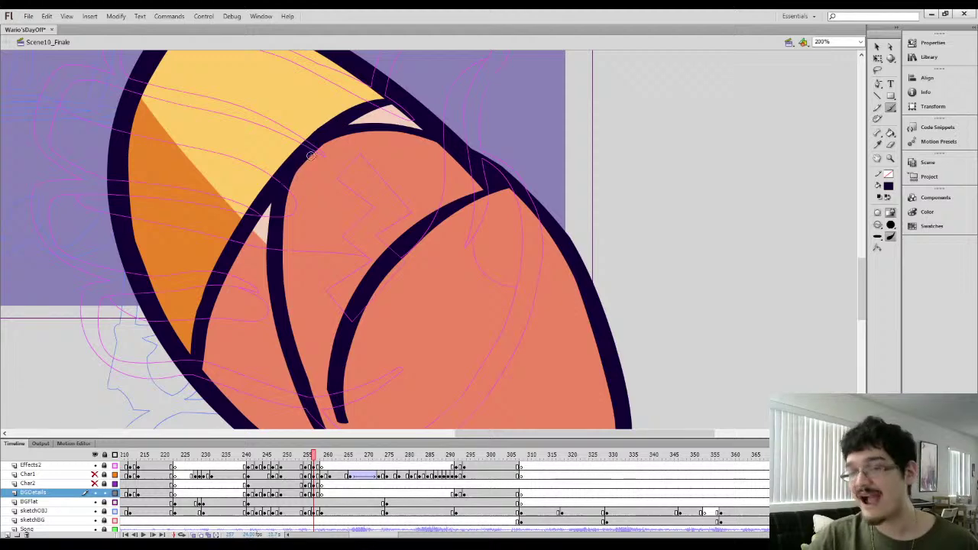
Paint salmon over part of the dark outline and fill the dark inner curve with salmon
key("i")
left_click(419, 158)
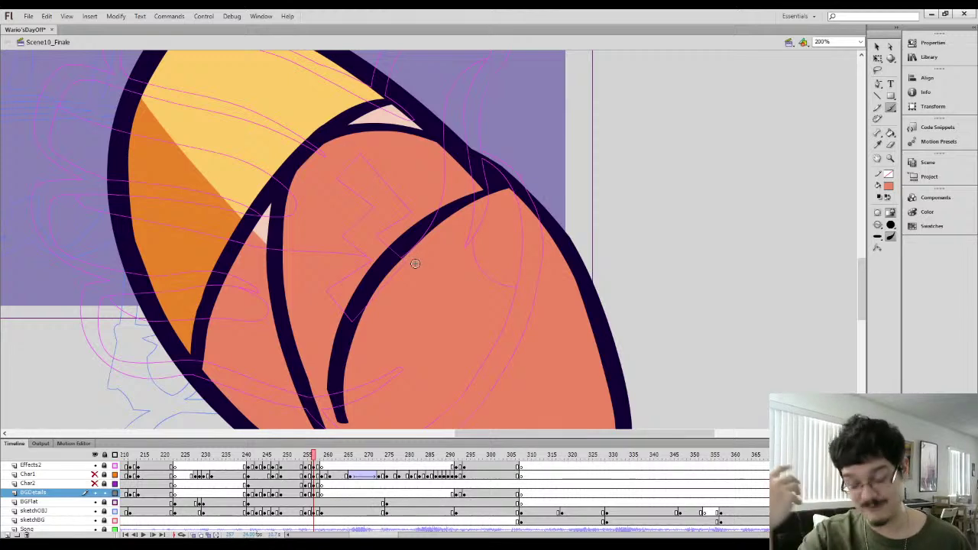
key("i")
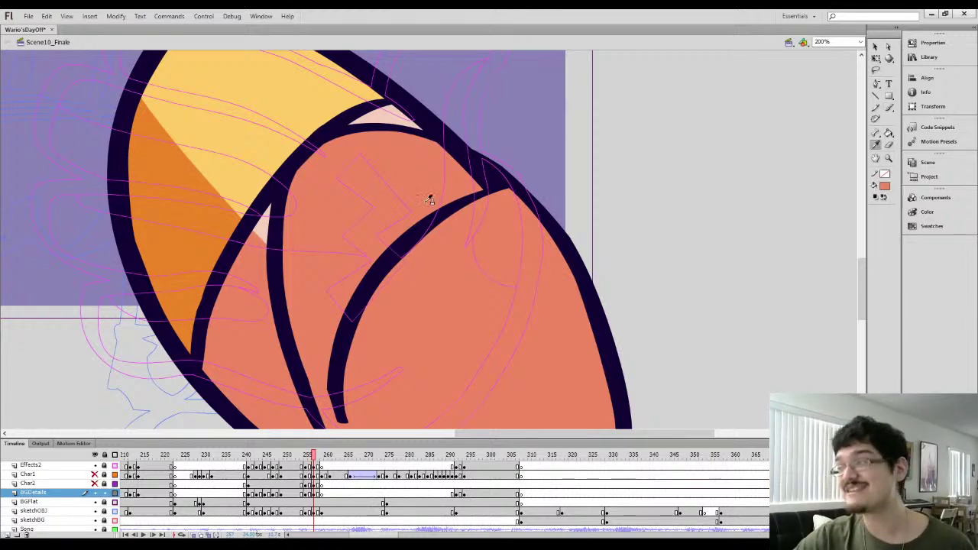
key("b")
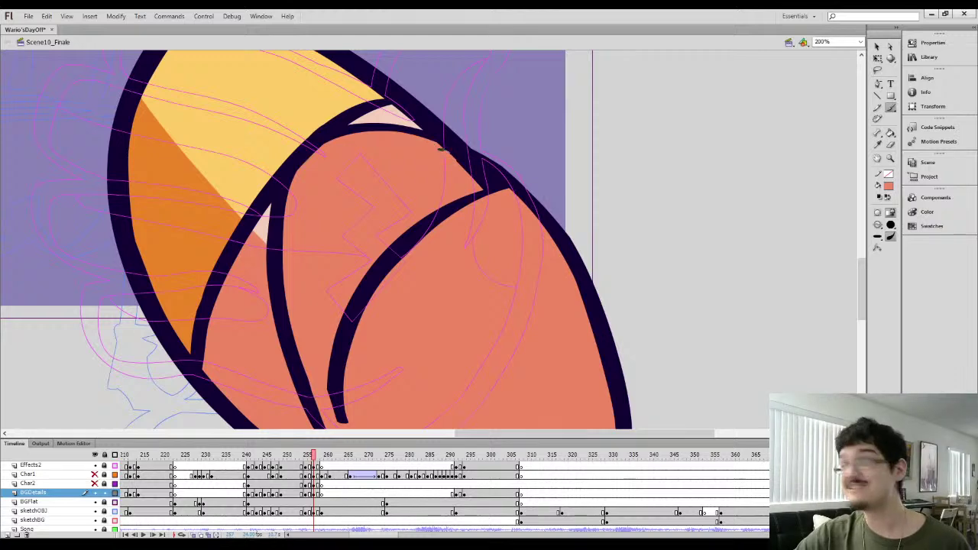
mouse_move(442, 152)
left_mouse_down()
mouse_move(495, 186)
mouse_move(490, 177)
left_mouse_up()
key("k")
left_click(470, 198)
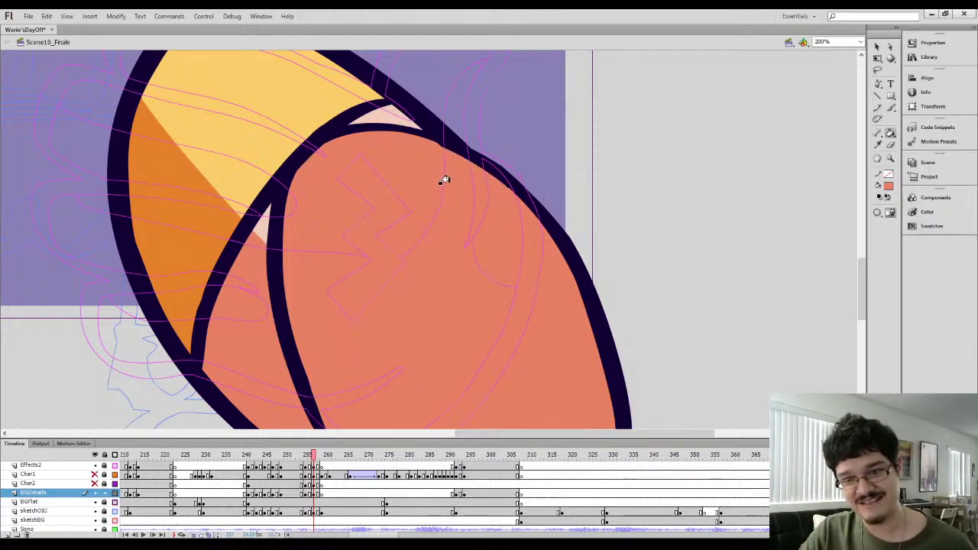
Brush the dark outline colour over the pale highlight near the top outline
key("i")
left_click(458, 149)
key("b")
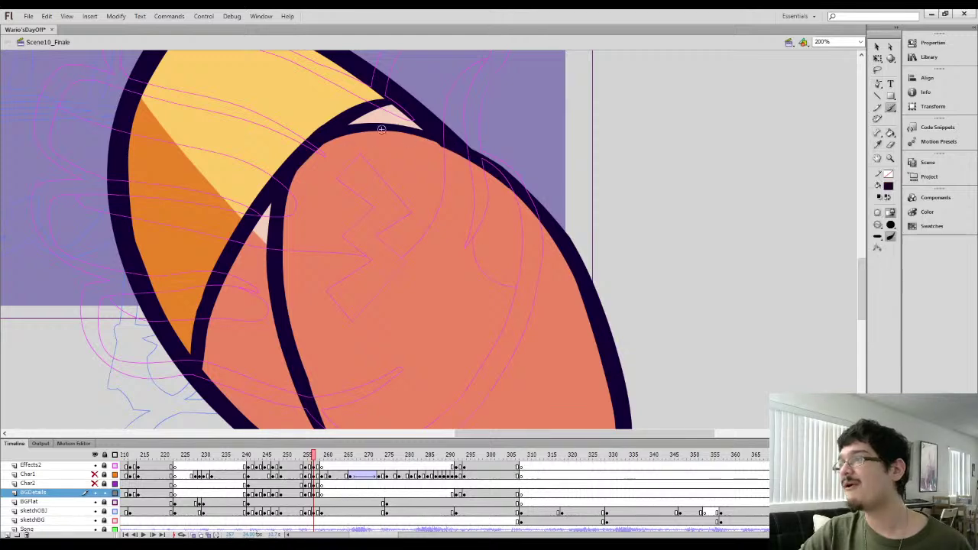
key("i")
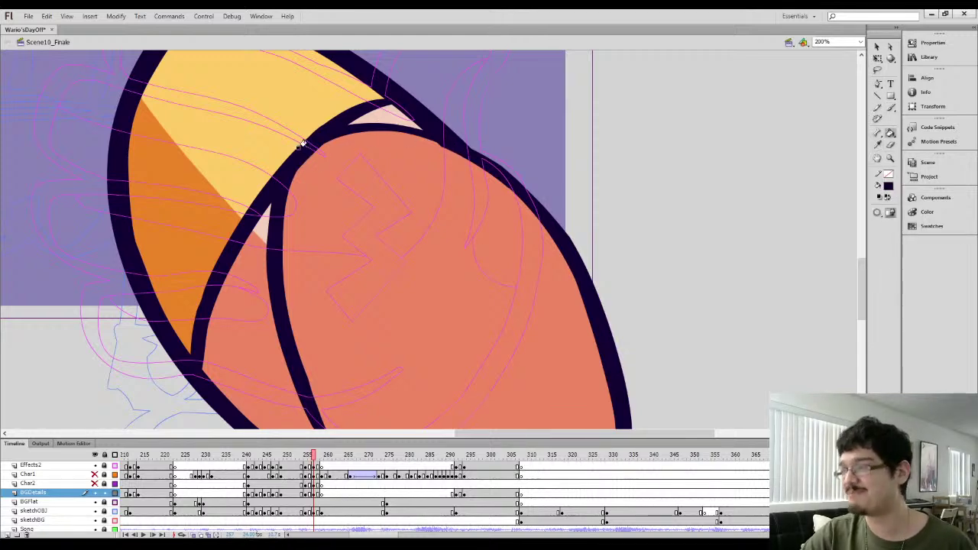
key("b")
mouse_move(310, 142)
left_mouse_down()
mouse_move(367, 119)
mouse_move(382, 130)
left_mouse_up()
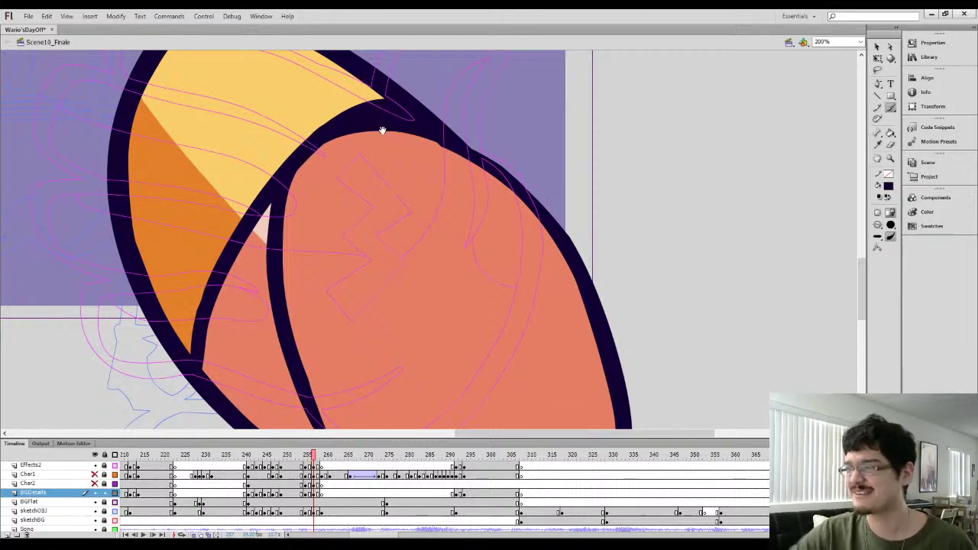
Remove the translucent shadow stroke near the top outline, then re-sample the salmon fill
key("i")
key("b")
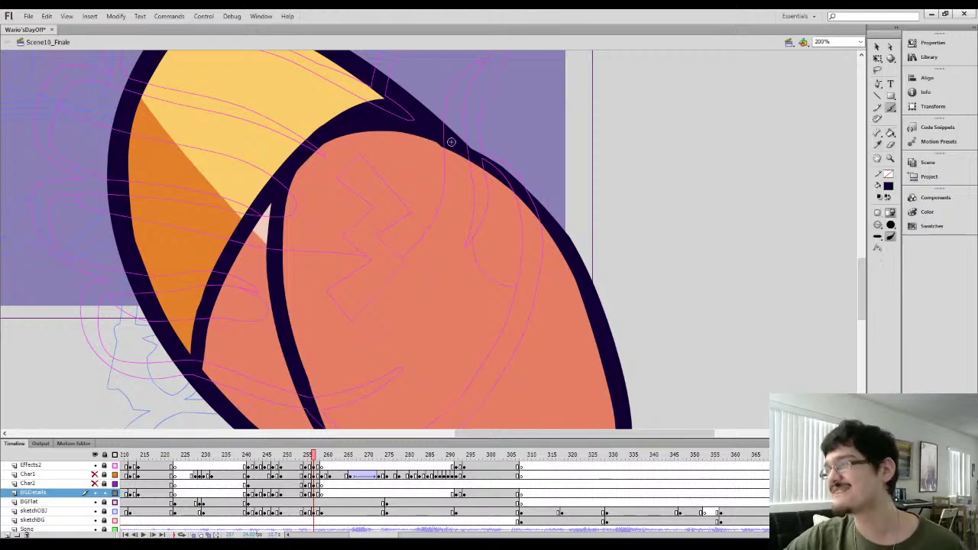
left_click_drag(452, 146, 455, 125)
key("i")
key("b")
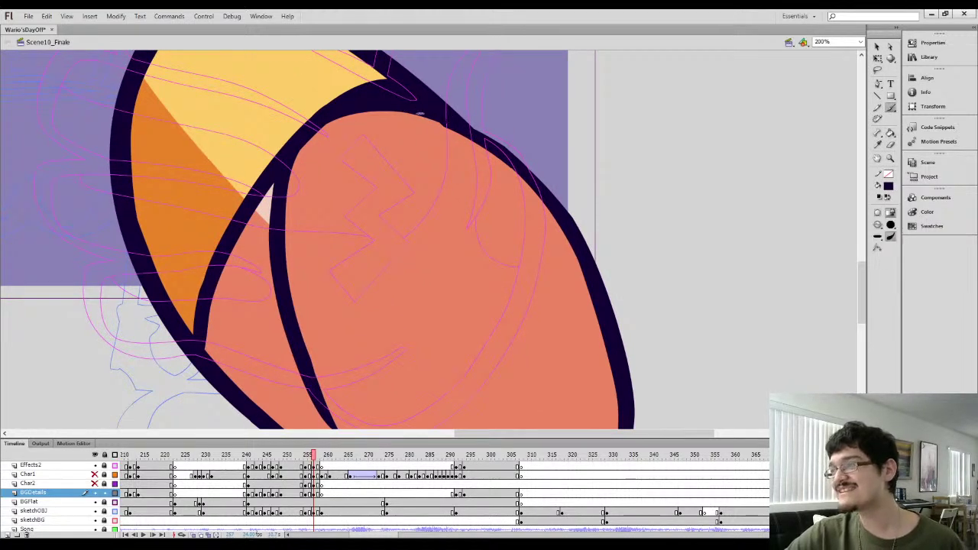
key("l")
mouse_move(398, 91)
left_mouse_down()
mouse_move(411, 192)
mouse_move(428, 90)
left_mouse_up()
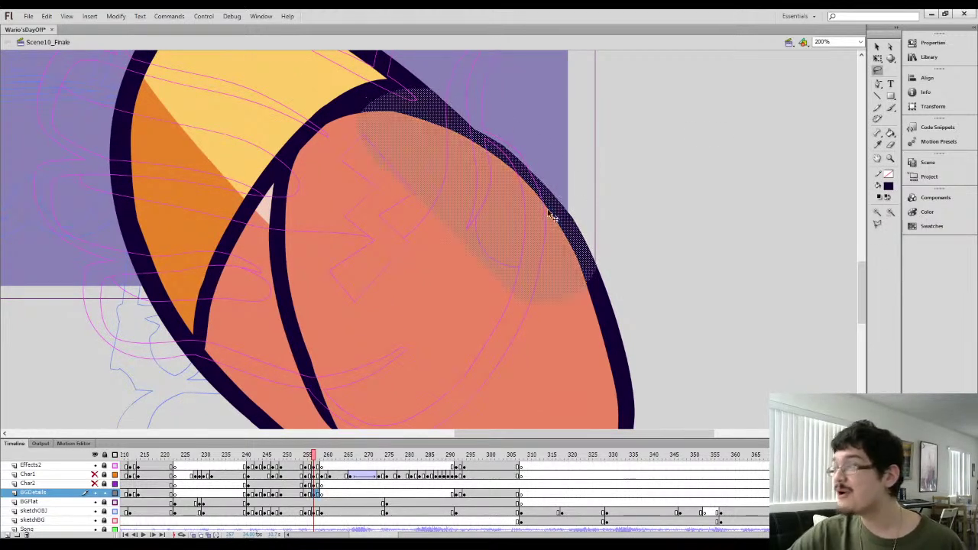
left_click(878, 47)
key("ctrl+z")
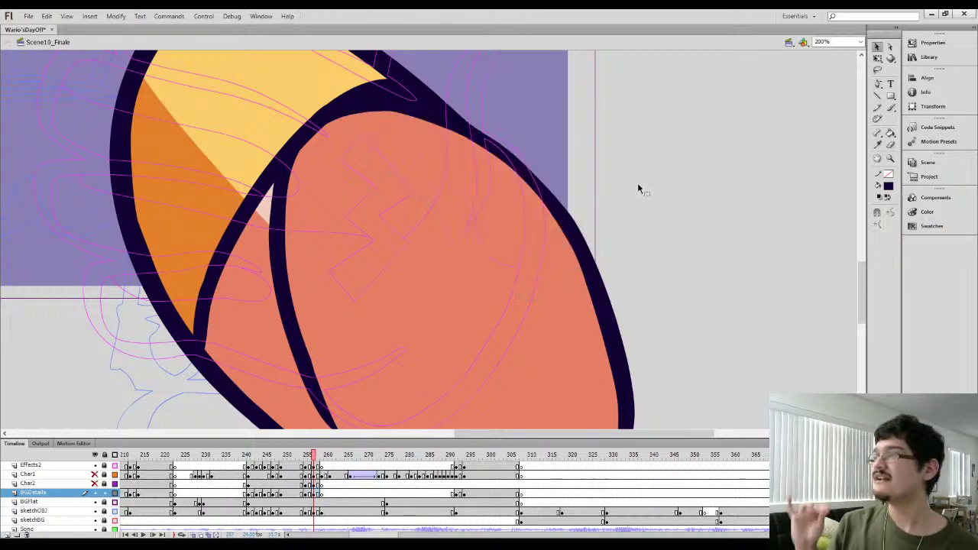
key("ctrl+minus")
key("i")
left_click(337, 257)
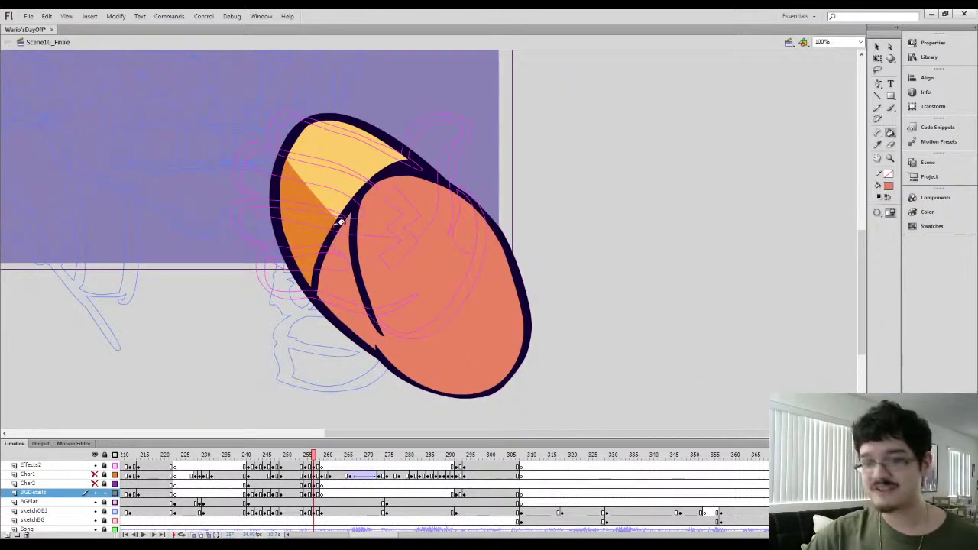
Fill the last pale gap beside the outline with salmon and show the glove layer fully filled
left_click(345, 225)
key("i")
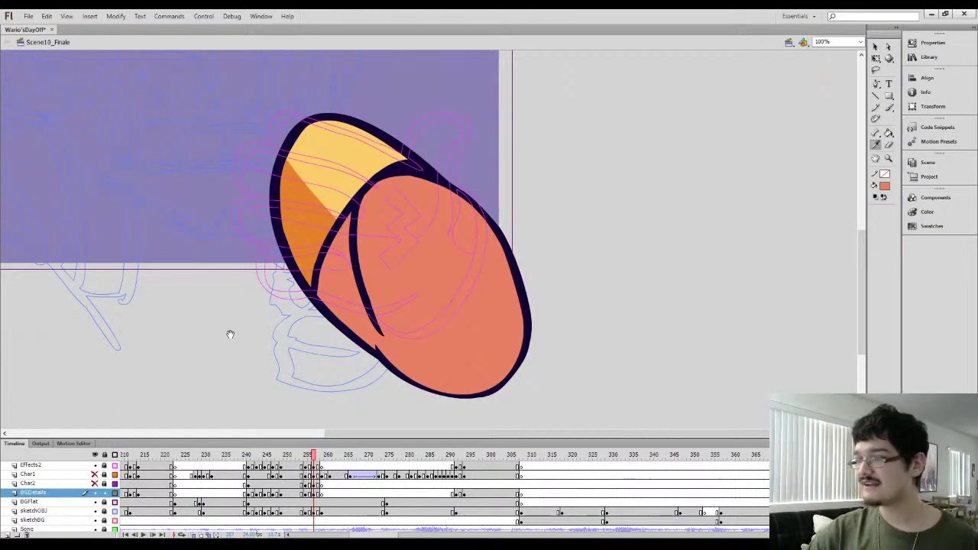
left_click(115, 465)
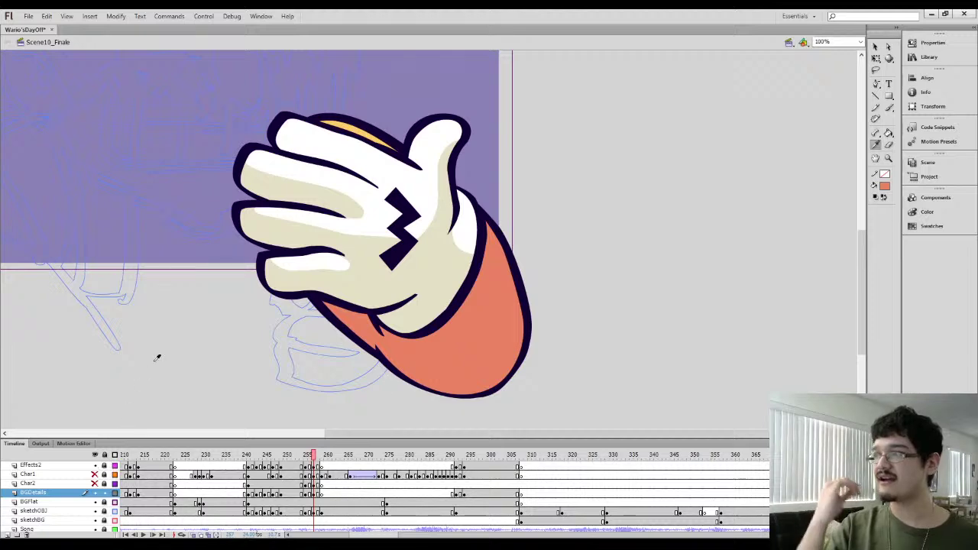
Tilt the glove slightly, nudge it a bit left, then unhide the Char1 and Char2 layers
key("ctrl+equal")
left_click_drag(337, 147, 384, 252)
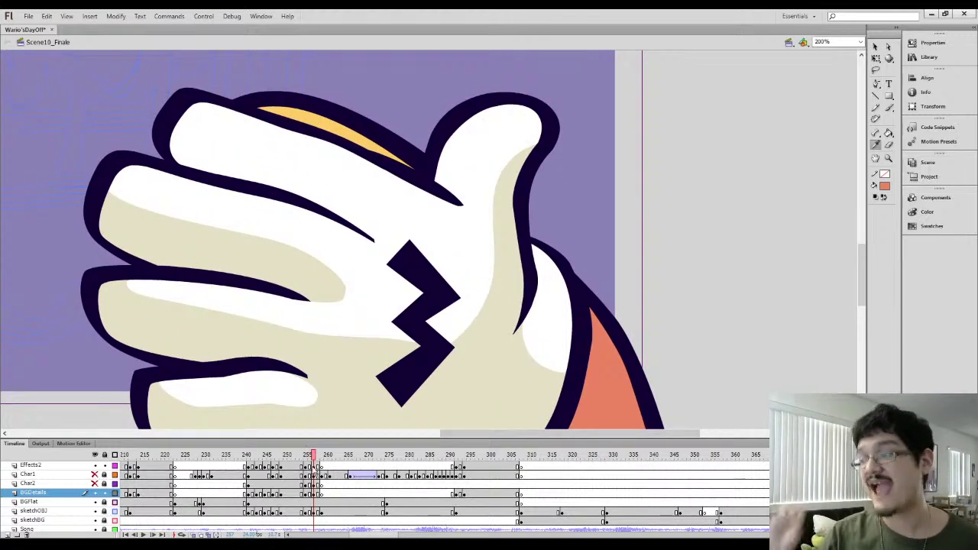
left_click(312, 466)
key("ctrl+minus")
key("q")
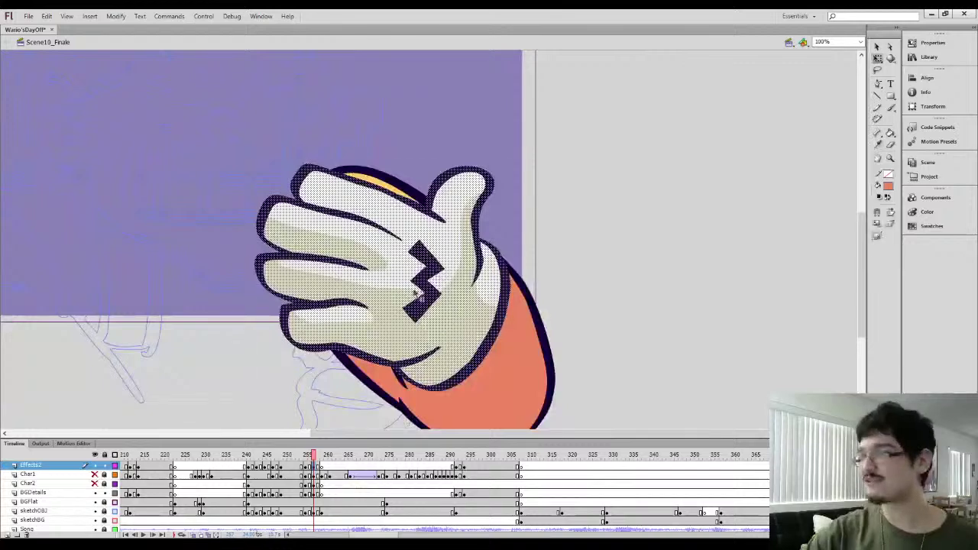
left_click_drag(382, 281, 469, 343)
key("ctrl+z")
left_click_drag(261, 158, 265, 142)
left_click_drag(353, 281, 345, 280)
left_click(207, 380)
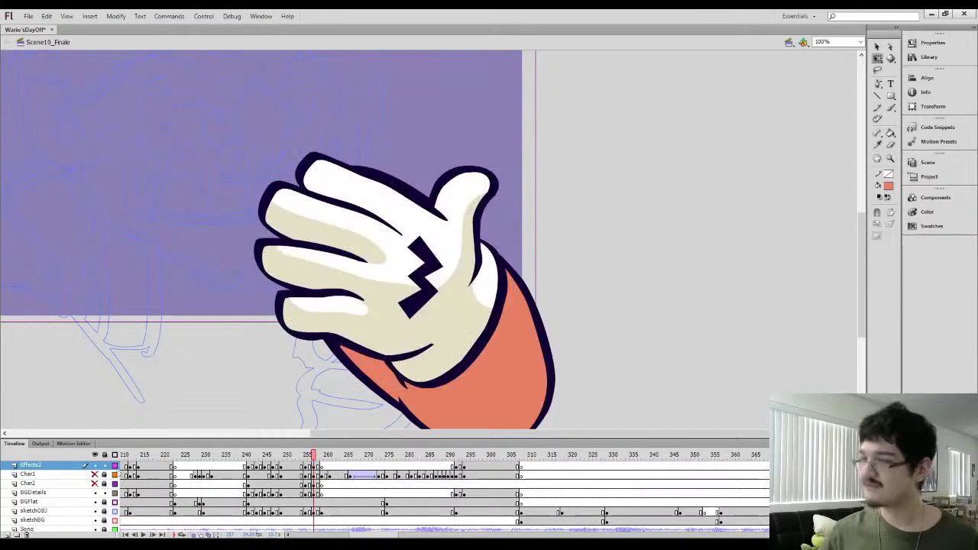
left_click_drag(94, 475, 95, 484)
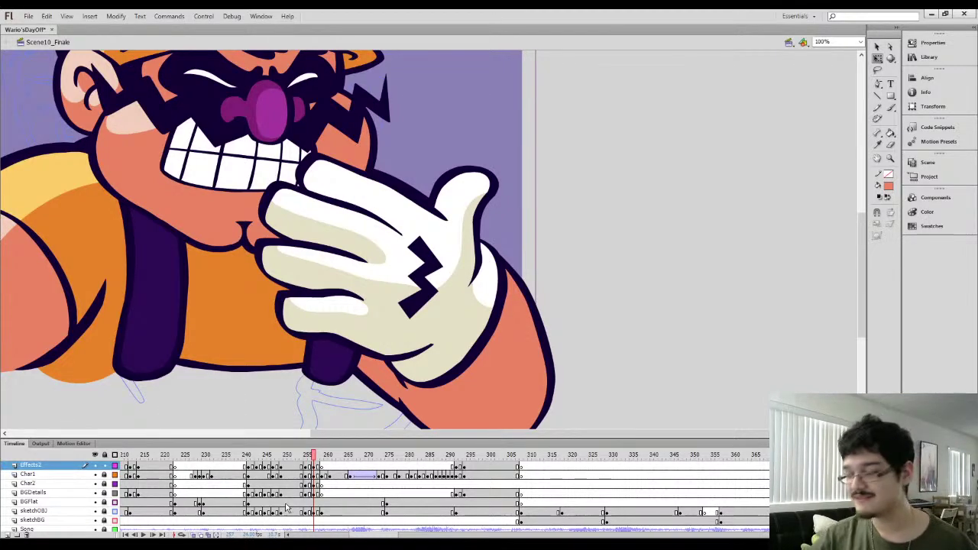
Zoom out, play the animation from frame 228, and stop on frame 239 with Wario laughing
left_click(307, 484)
key("ctrl+minus")
left_click(285, 476)
key("Return")
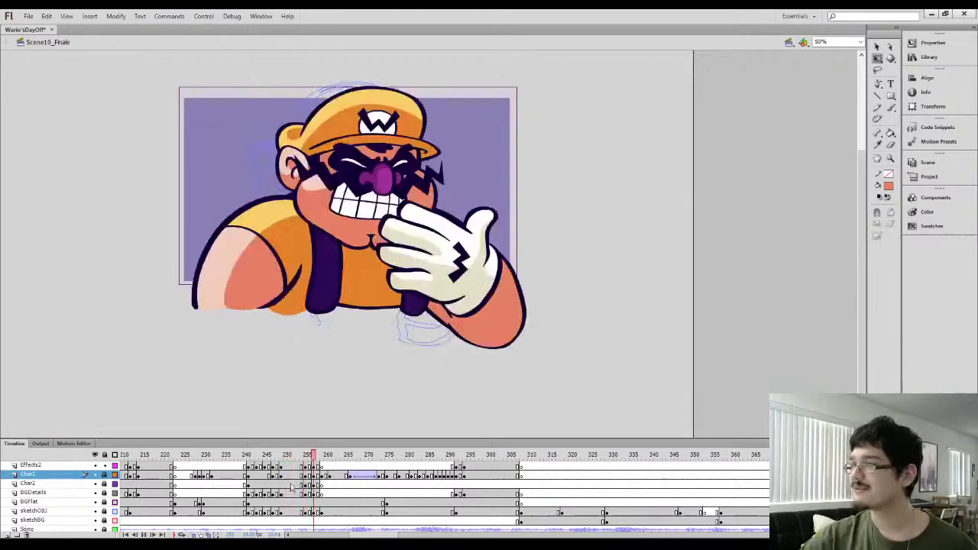
left_click(273, 494)
left_click_drag(275, 495, 178, 490)
key("Return")
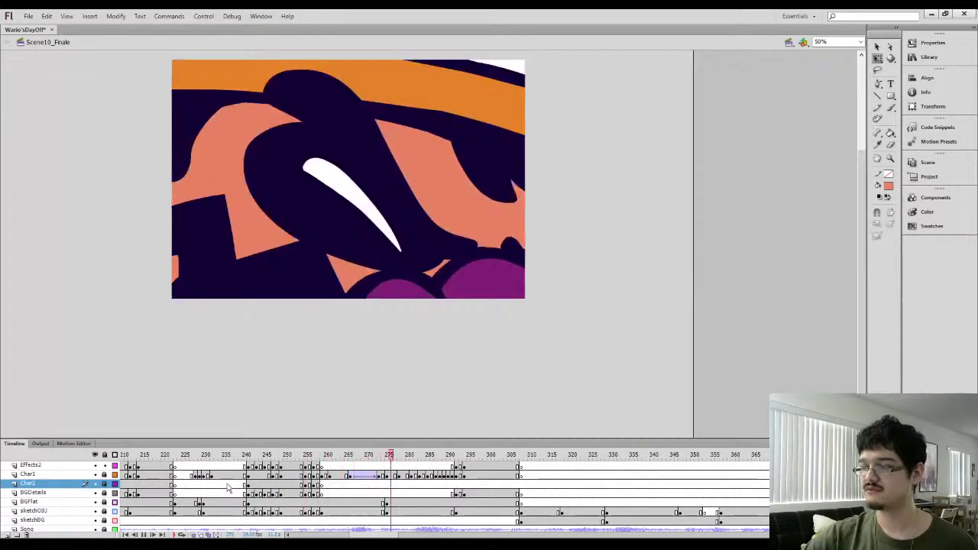
left_click(243, 475)
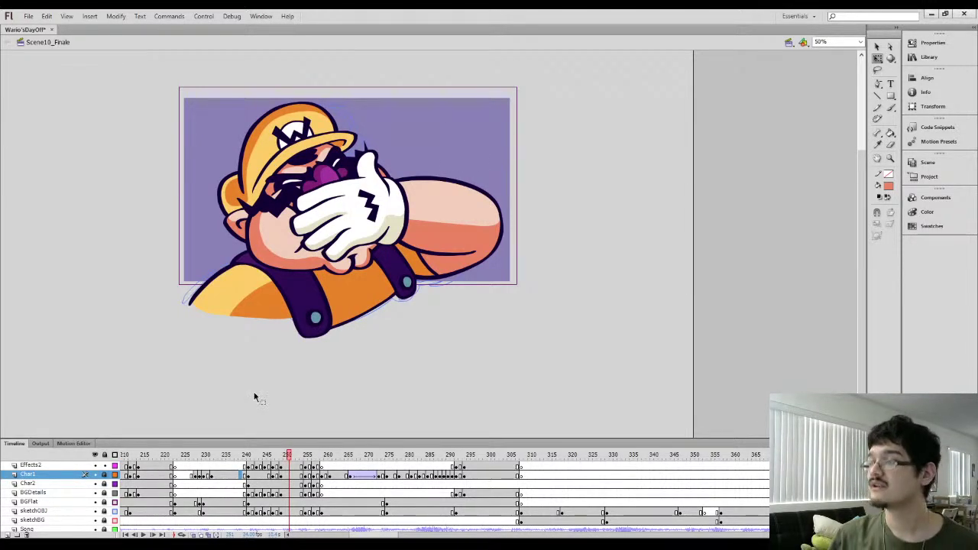
left_click(248, 475)
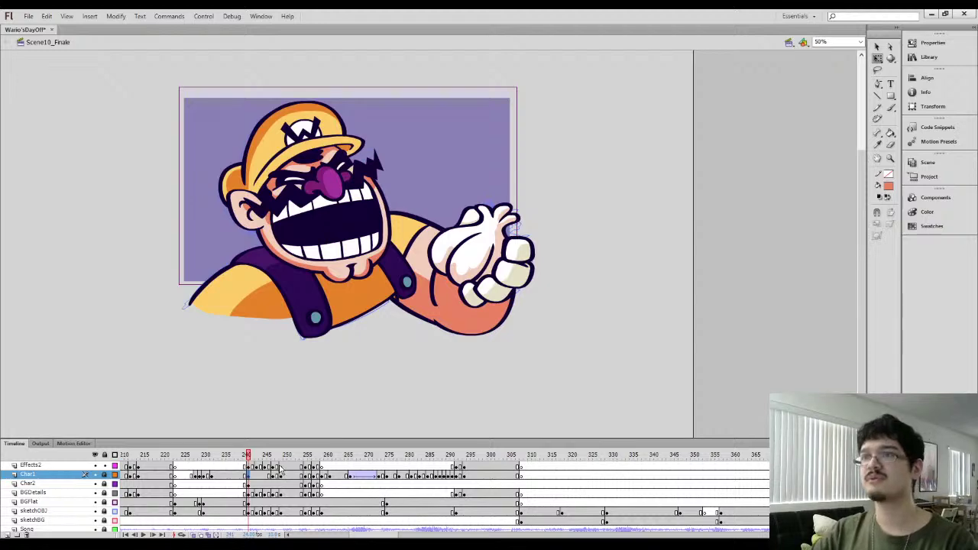
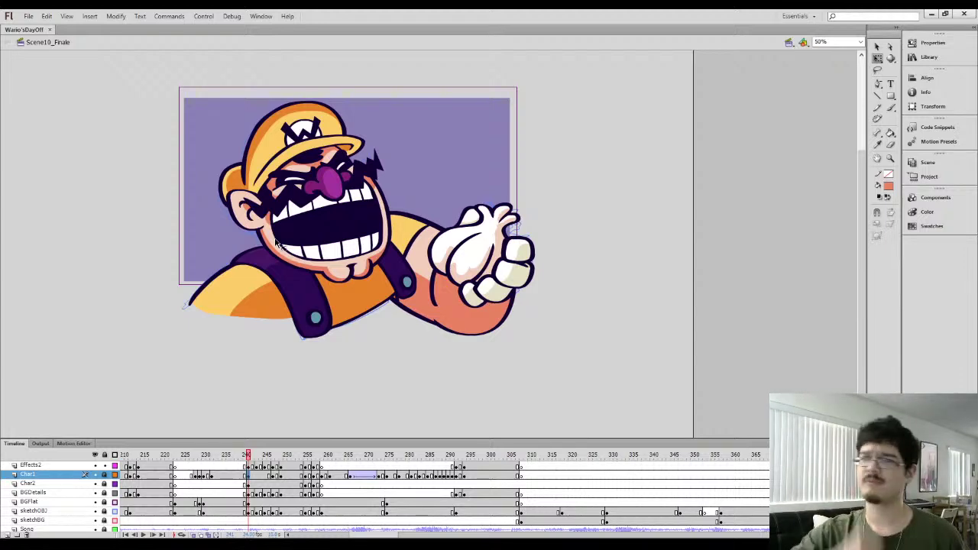
Review Wario's arm poses, show BGFlat as solid fills, and go to sketchOBJ frame 306
left_click(257, 479)
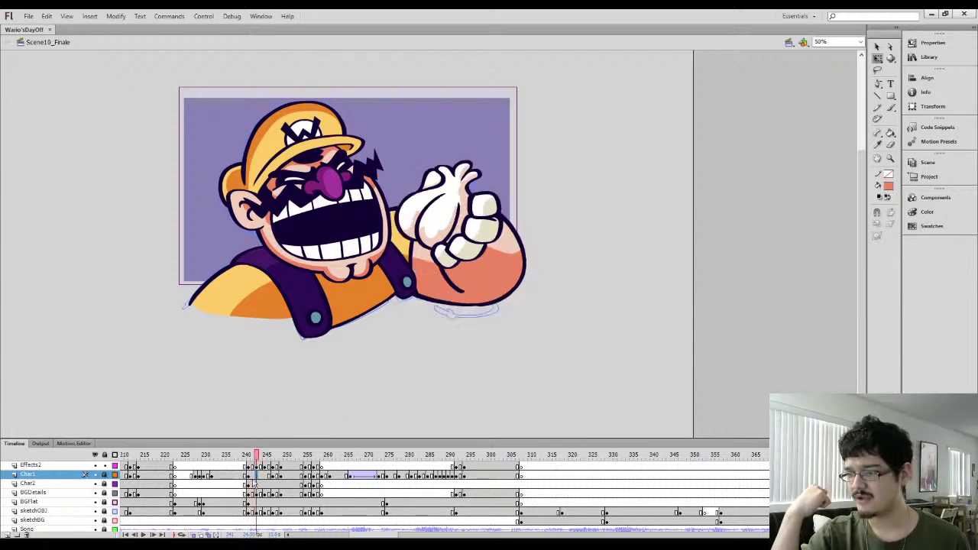
left_click(216, 475)
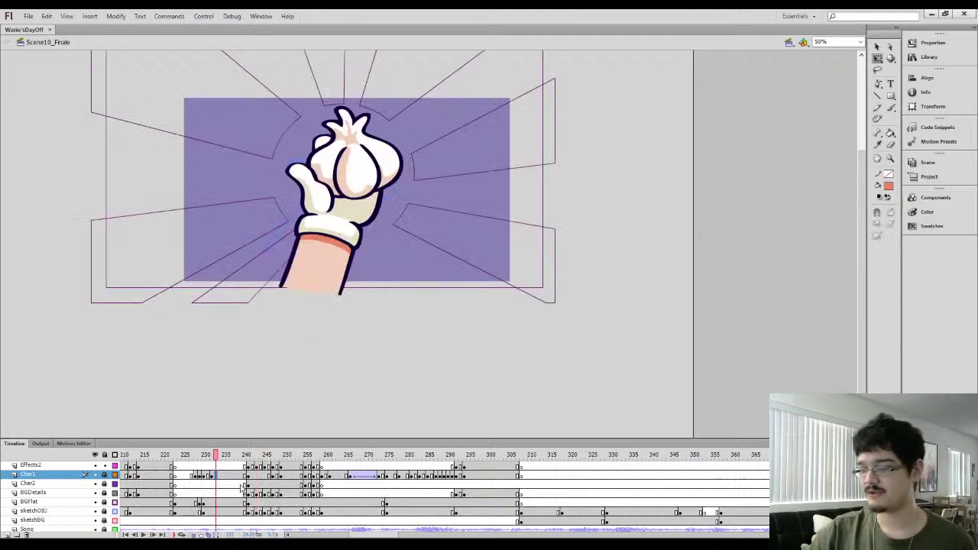
left_click(114, 502)
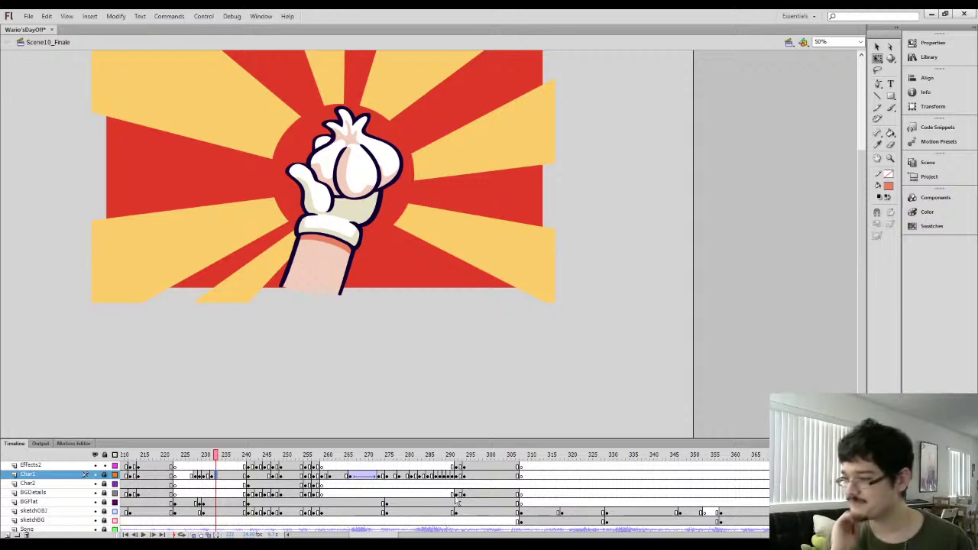
left_click(523, 502)
left_click(513, 512)
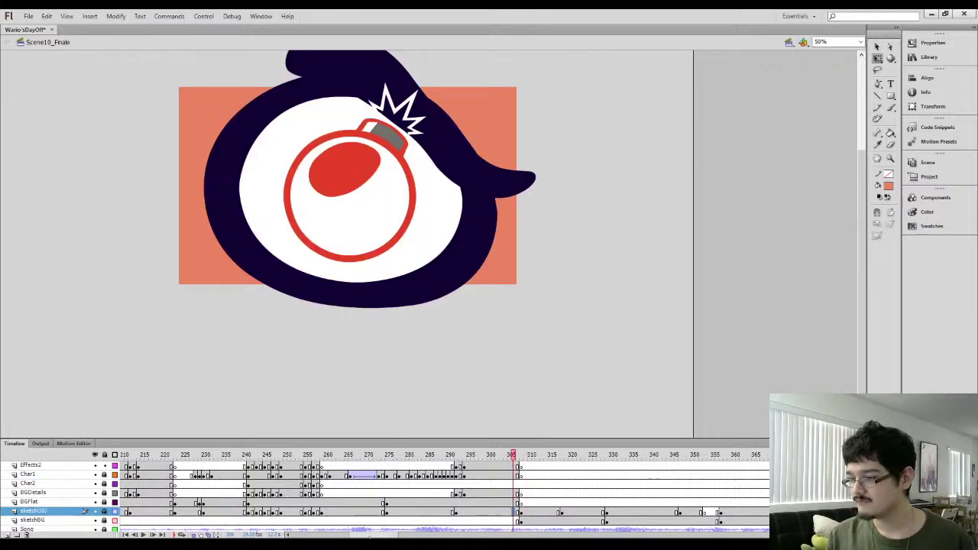
Check the Wario and Bowser Jr frames, then paste the background in place at frame 308
left_click_drag(370, 536, 357, 537)
left_click(273, 503)
left_click(256, 503)
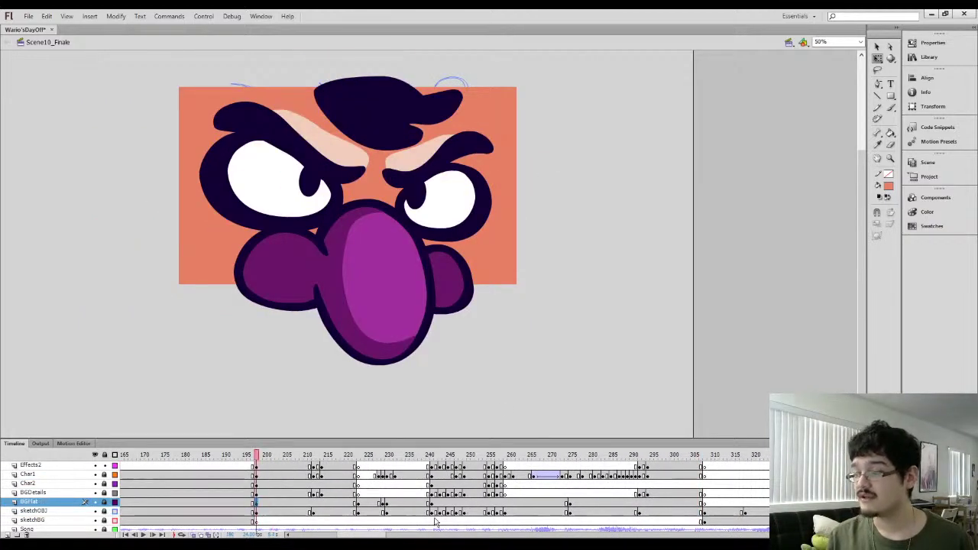
scroll(357, 527, "left", 5)
left_click(346, 494)
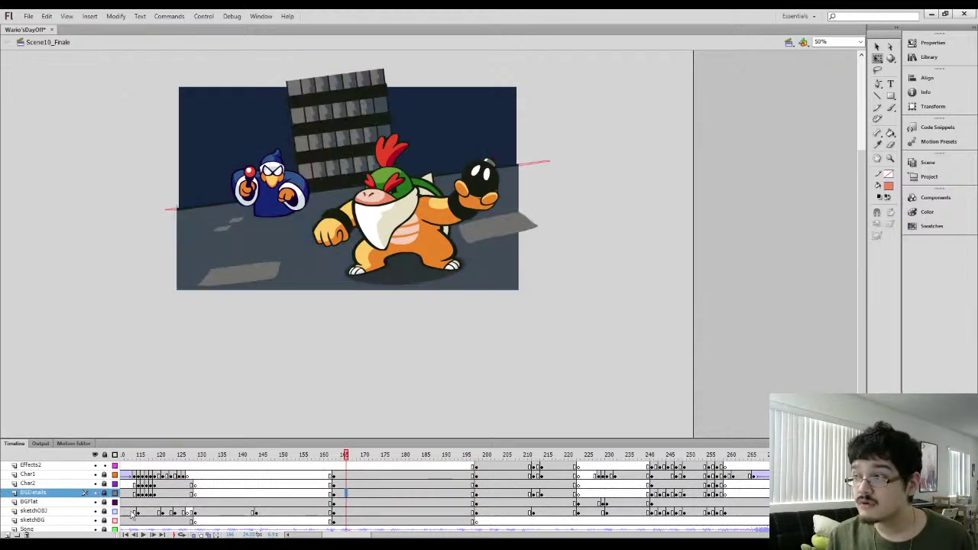
left_click(334, 494)
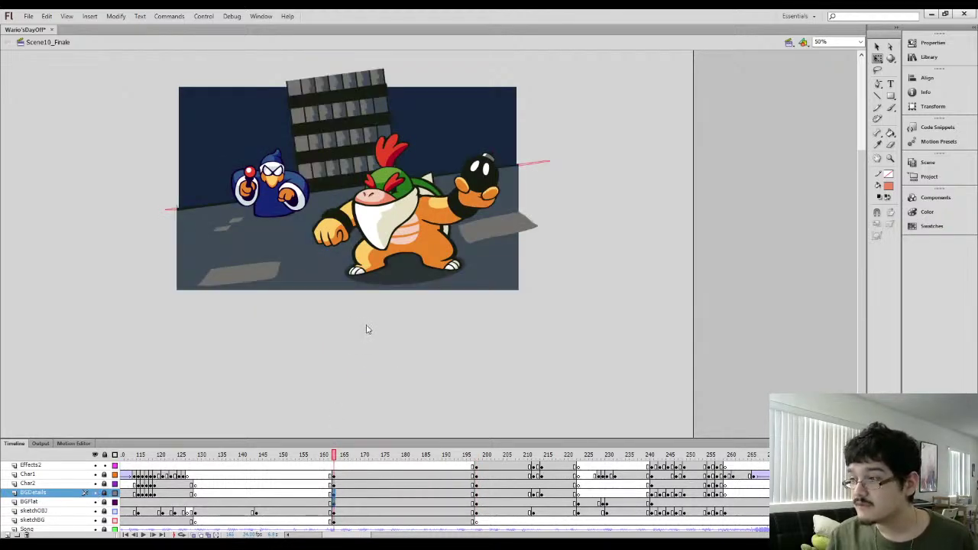
scroll(402, 527, "right", 5)
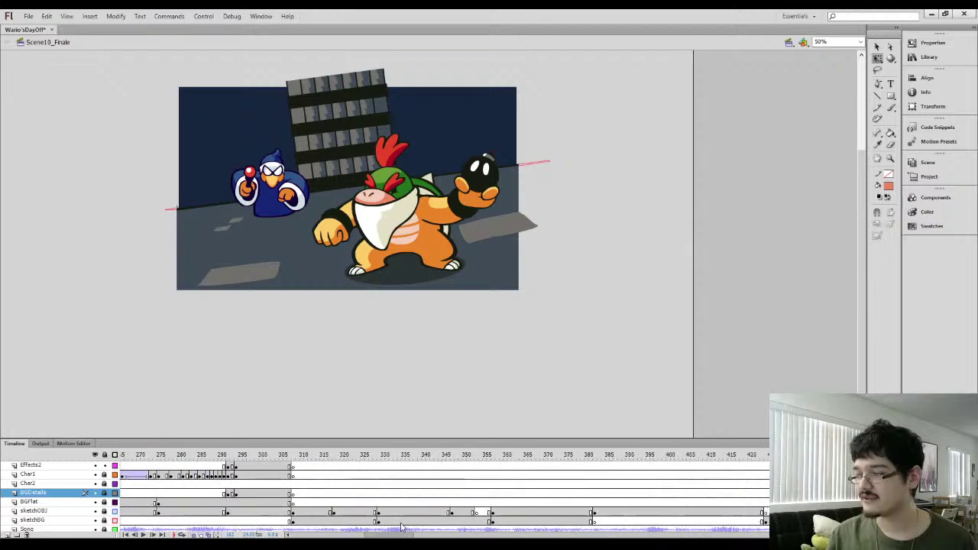
left_click(295, 497)
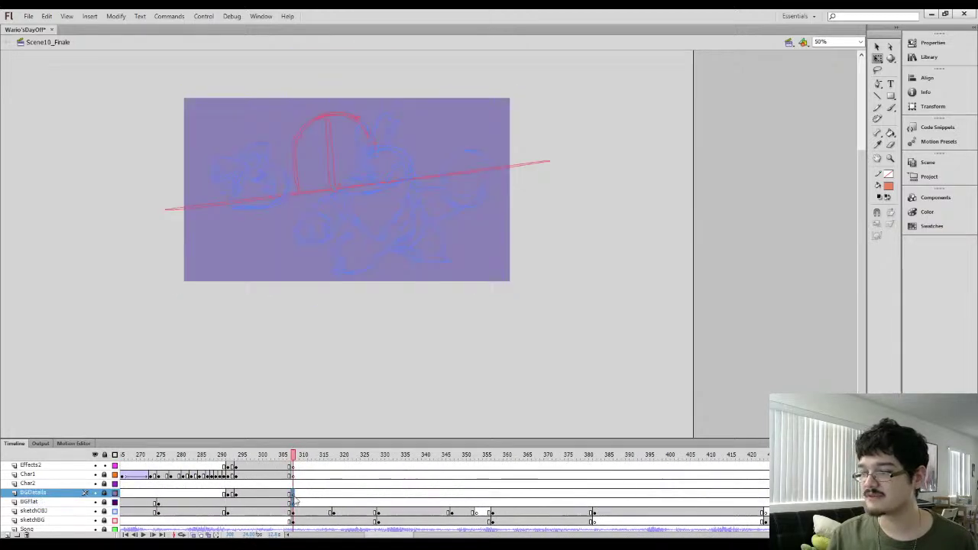
key("ctrl+alt+v")
Push the background's ending blank keyframe out to about frame 353 and check it holds
left_click(298, 504)
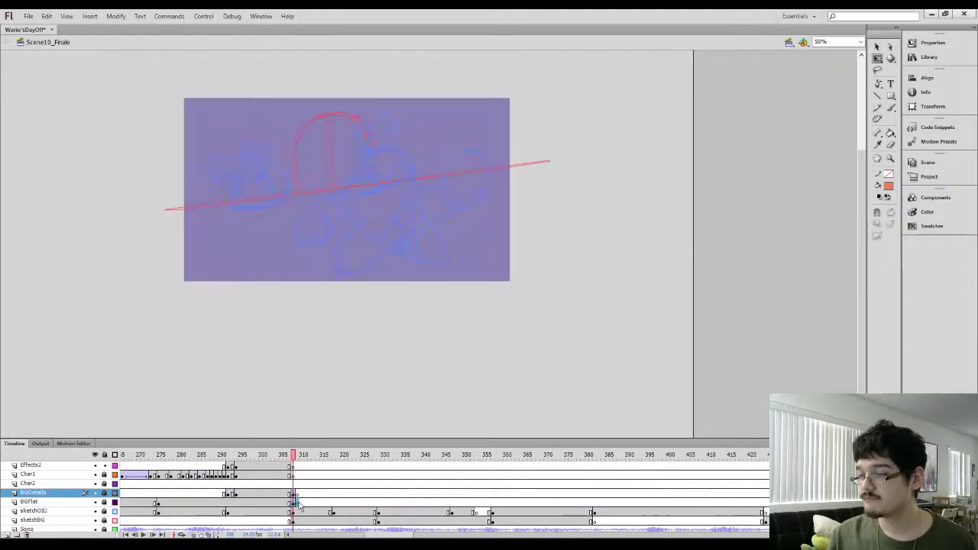
left_click_drag(298, 504, 478, 505)
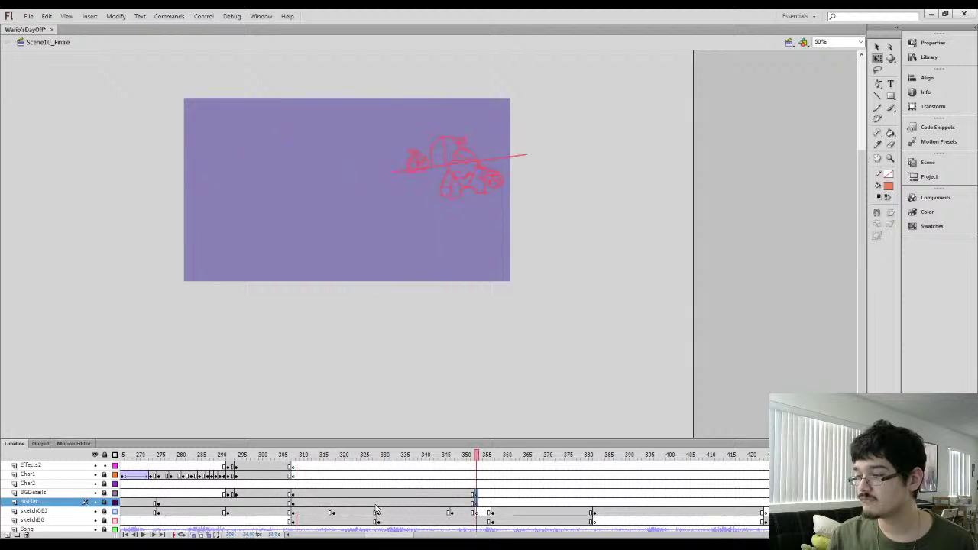
left_click(375, 508)
left_click(384, 503)
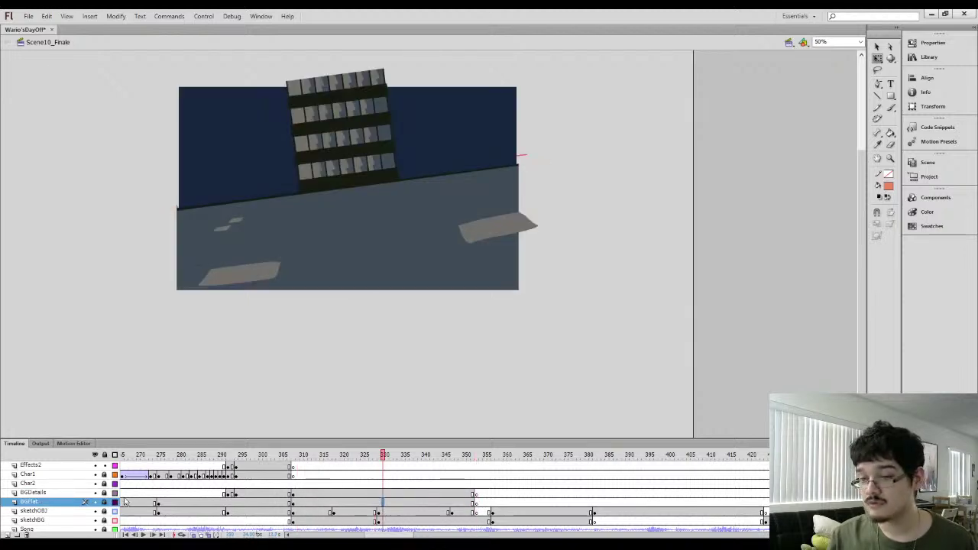
With BGFlat hidden, move both background end keyframes to frame 357, then show BGFlat again
left_click(94, 502)
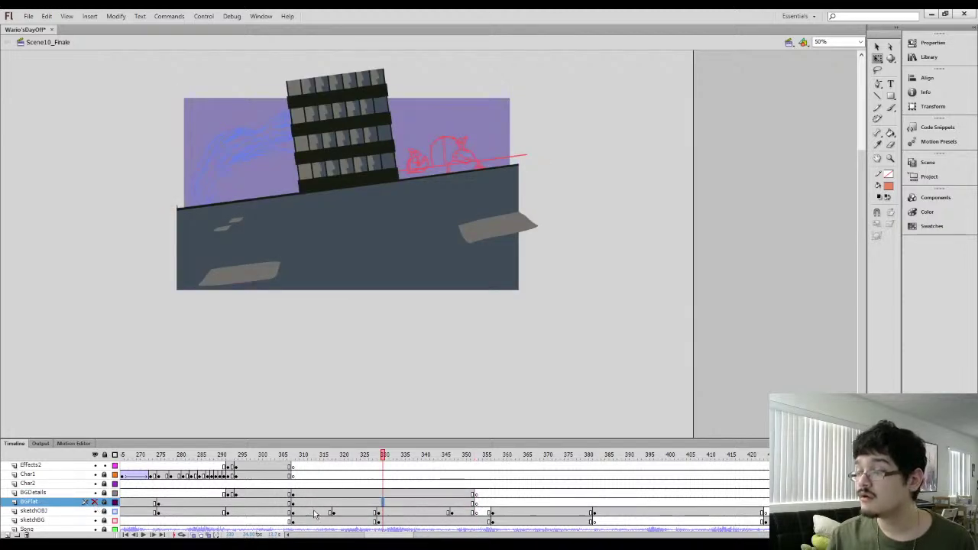
left_click(457, 506)
left_click(496, 508)
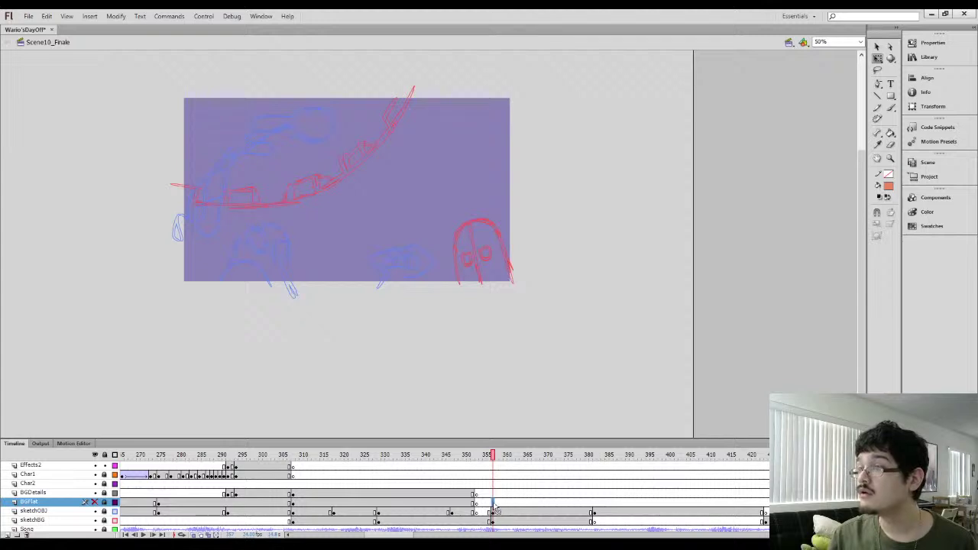
left_click_drag(477, 504, 476, 495)
left_click_drag(477, 495, 494, 496)
left_click(94, 502)
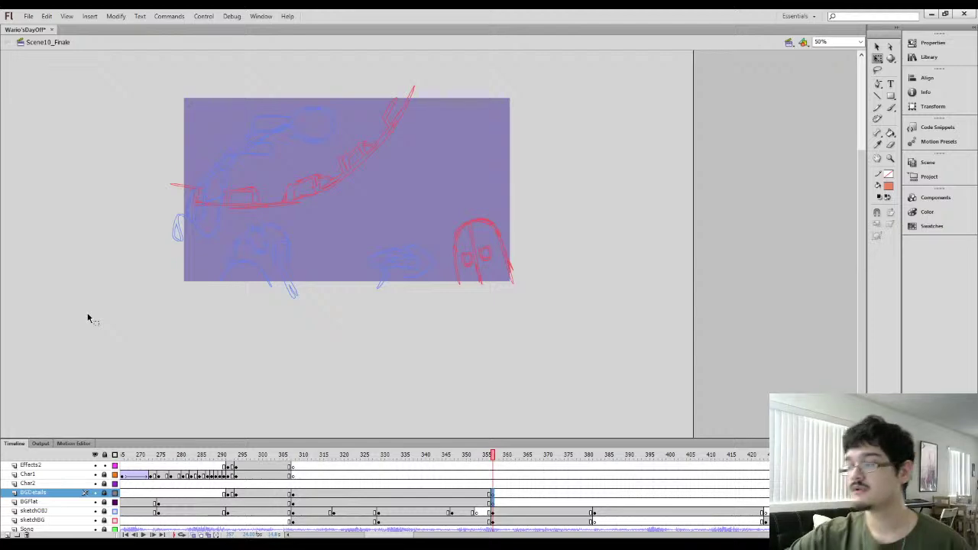
left_click(327, 494)
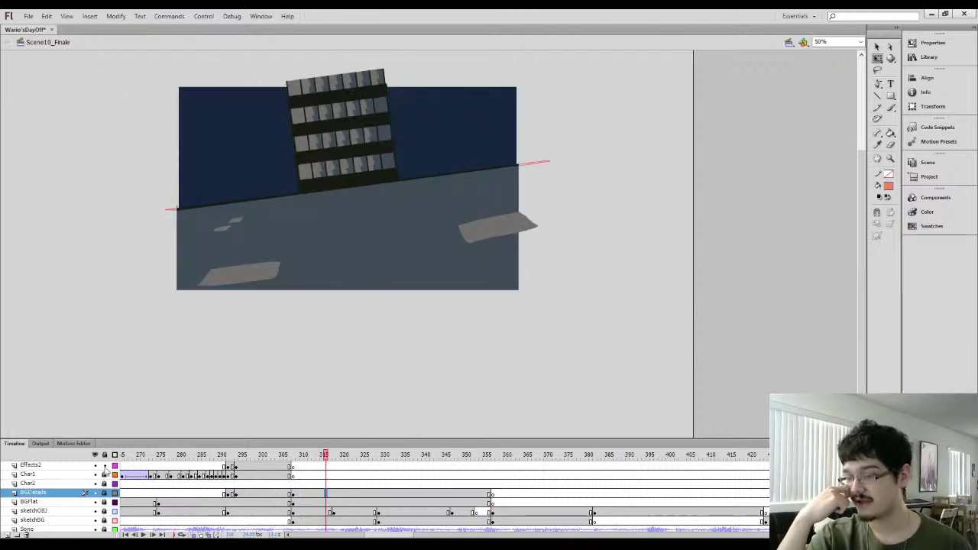
Check the background around frames 309-311 and the character layers at the frame-356 sketch
left_click(305, 494)
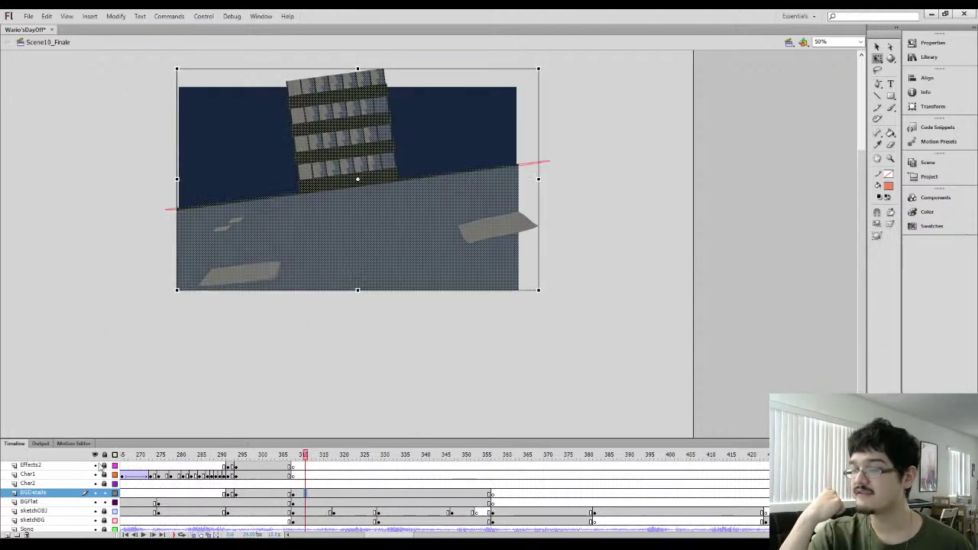
left_click(297, 494)
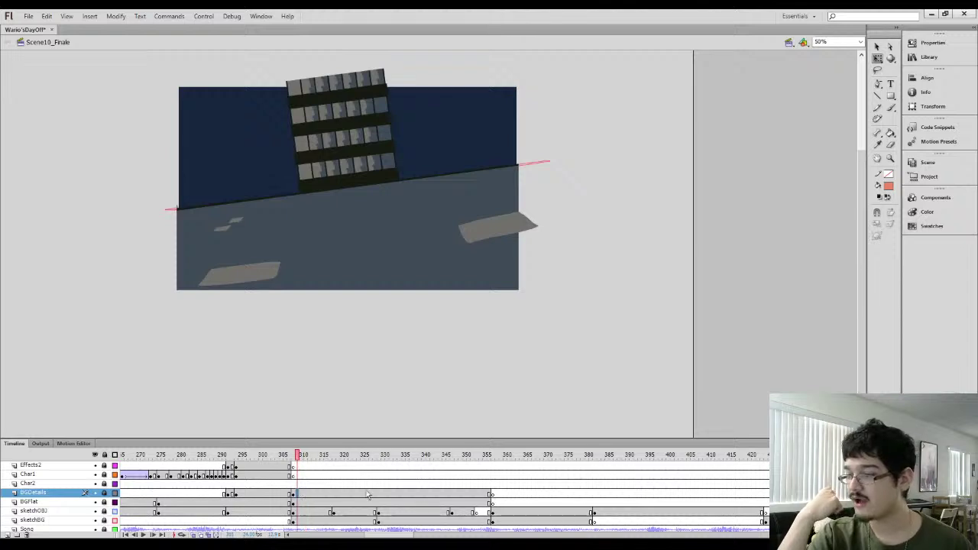
left_click(493, 493)
left_click(492, 484)
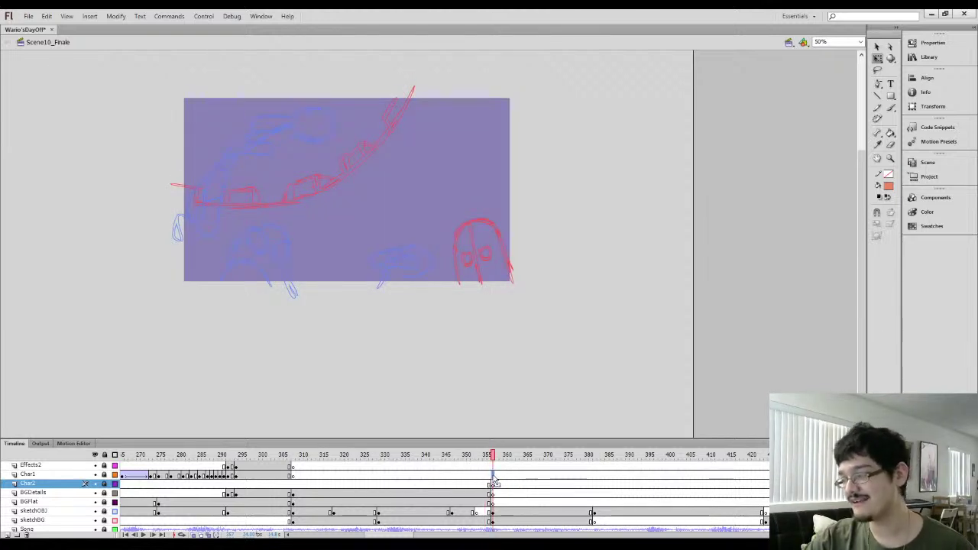
left_click(493, 474)
left_click(494, 466)
scroll(494, 482, "down", 1)
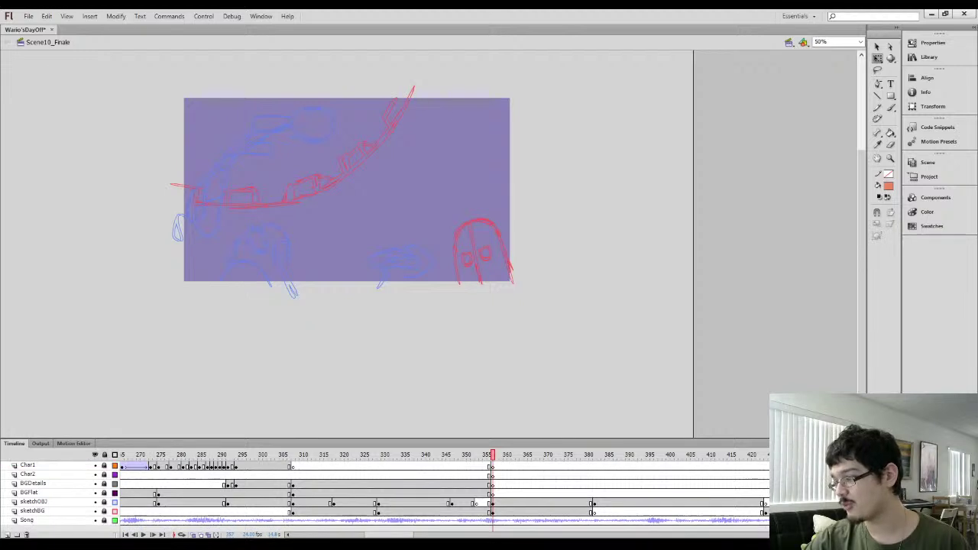
scroll(494, 481, "up", 1)
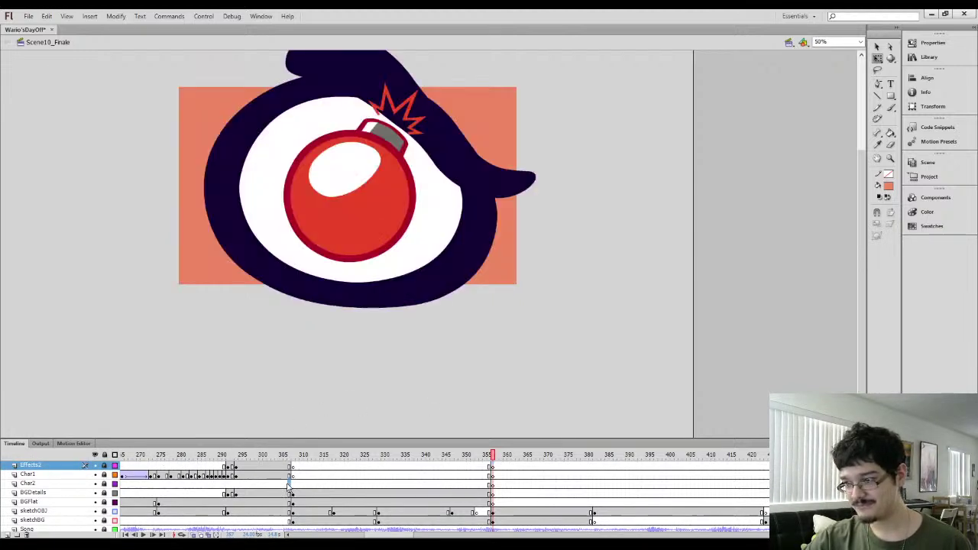
left_click(291, 484)
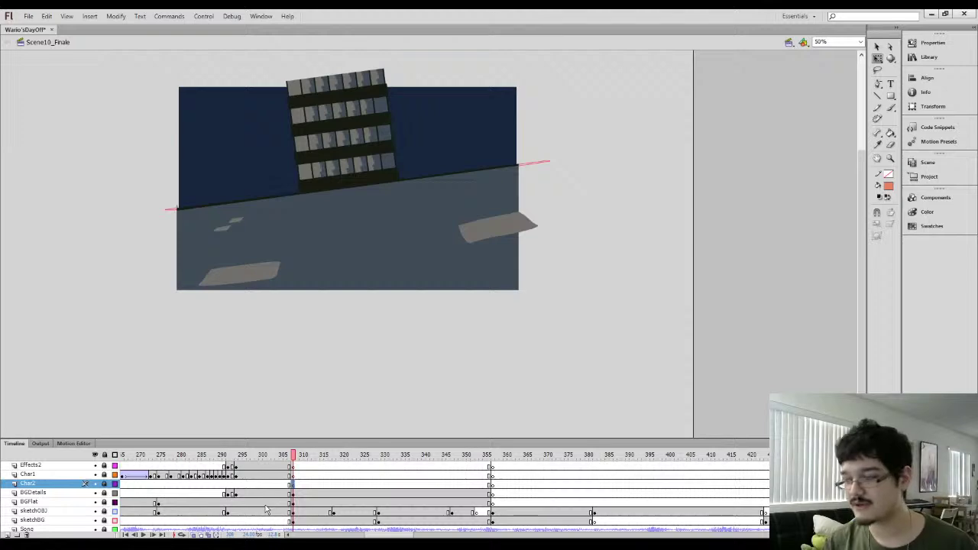
Scrub back and step to frame 307 showing the bomb-eye close-up
left_click_drag(268, 456, 331, 454)
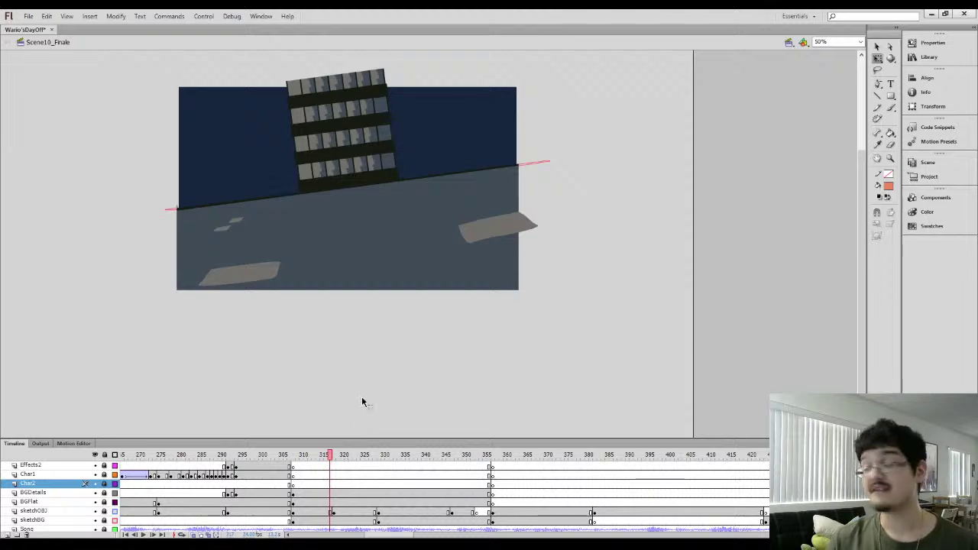
left_click(284, 465)
key("period")
key("period")
key("period")
key("period")
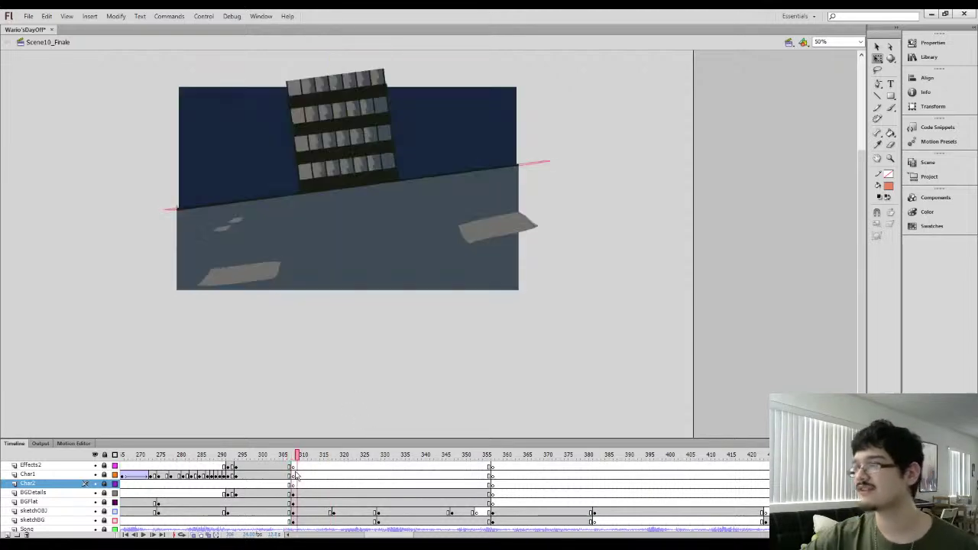
key("comma")
key("comma")
key("comma")
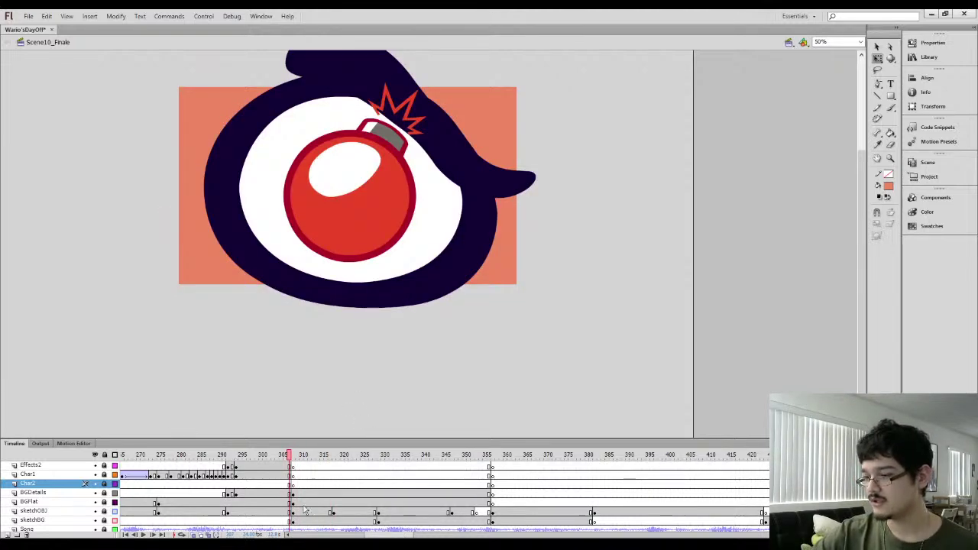
Switch BGDetails and BGFlat to outlines, check Bowser Jr at frame 185, and play from frame 309
left_click(115, 493)
left_click(115, 502)
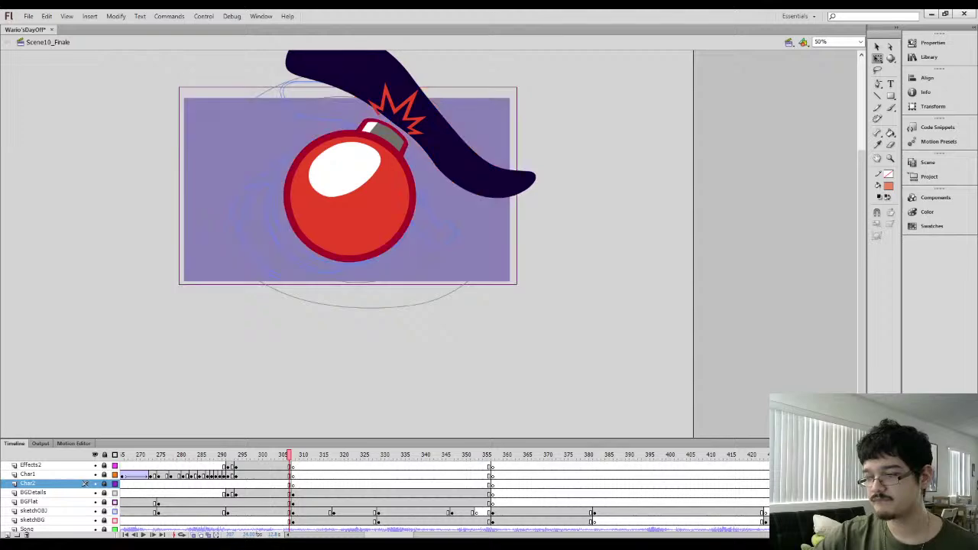
left_click_drag(369, 537, 336, 537)
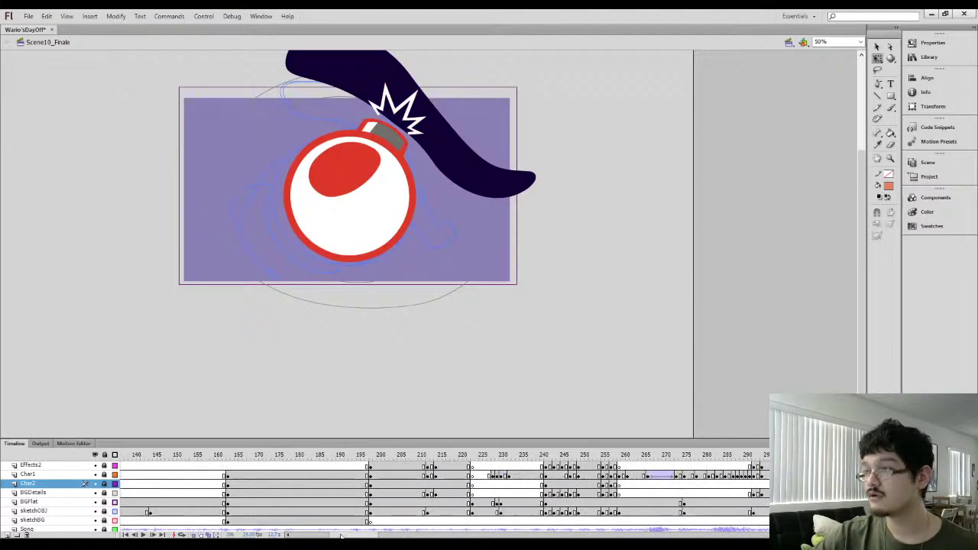
left_click(316, 501)
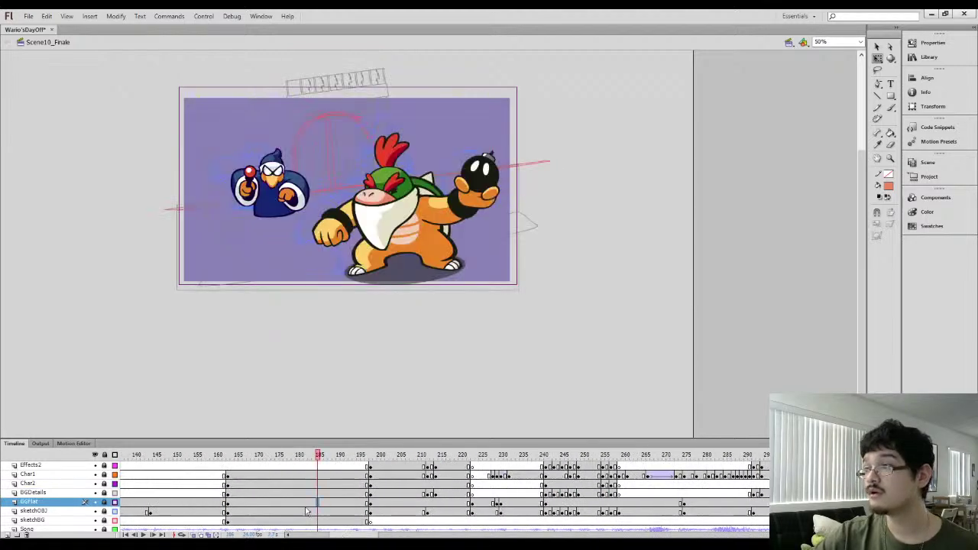
left_click(95, 473)
left_click(94, 474)
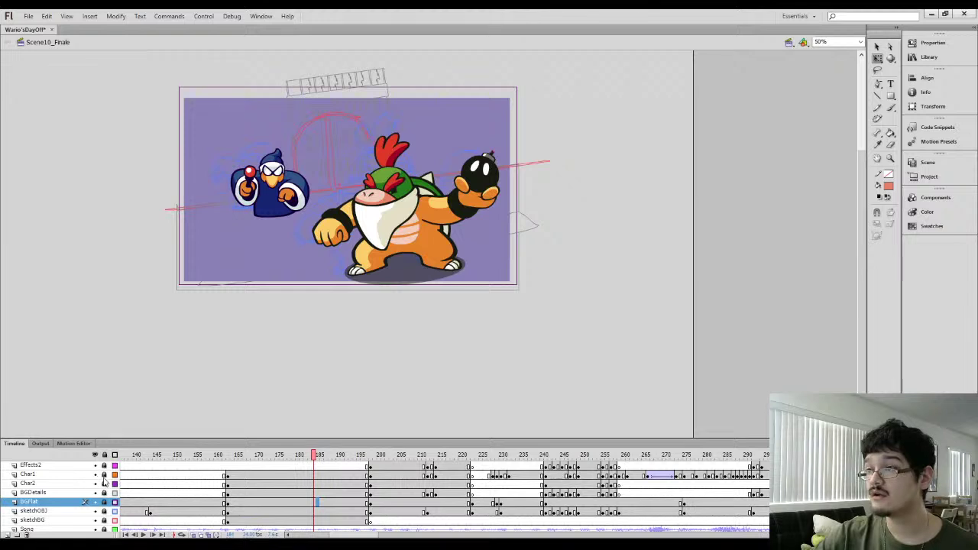
left_click_drag(351, 536, 378, 536)
left_click(410, 485)
key("Return")
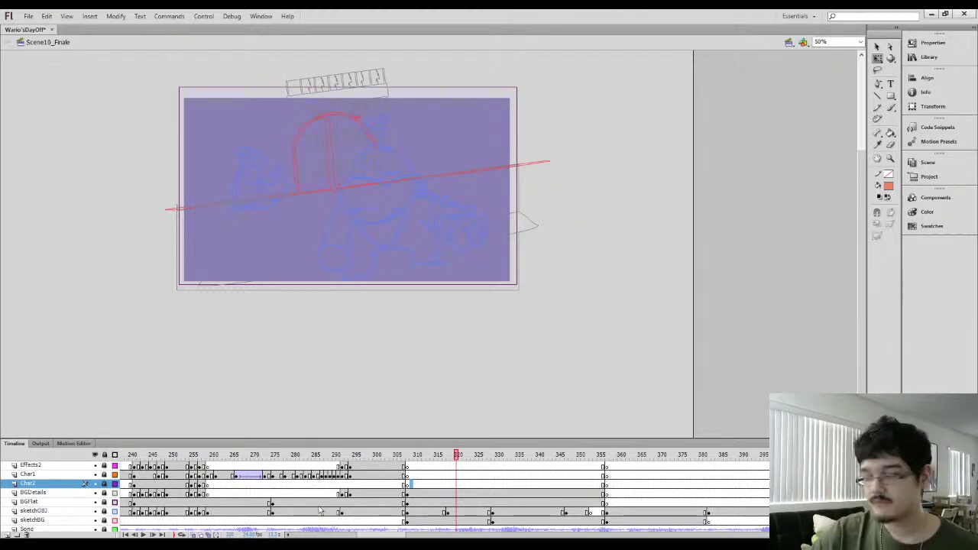
left_click_drag(380, 536, 359, 536)
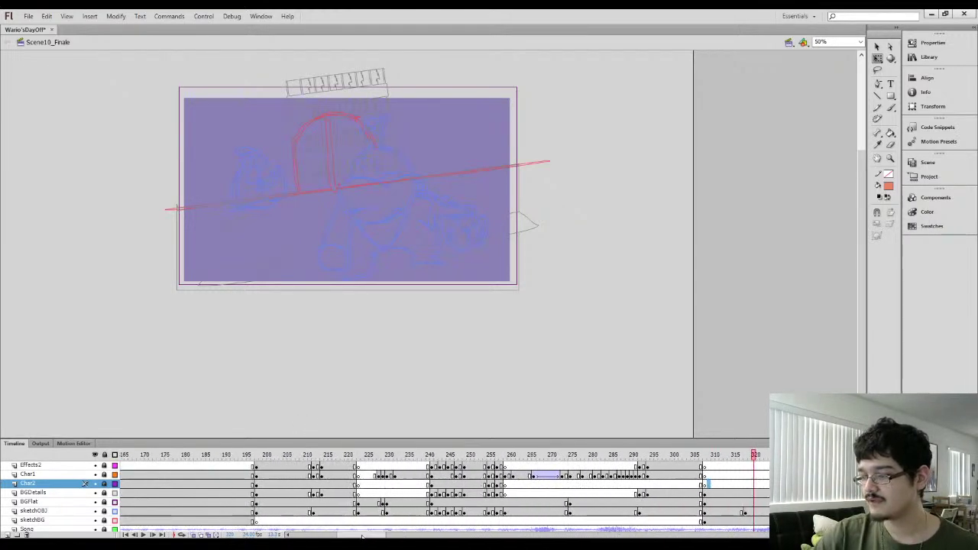
Review the Bowser Jr. and Kamek frames, then copy both characters from frame 163
left_click(207, 485)
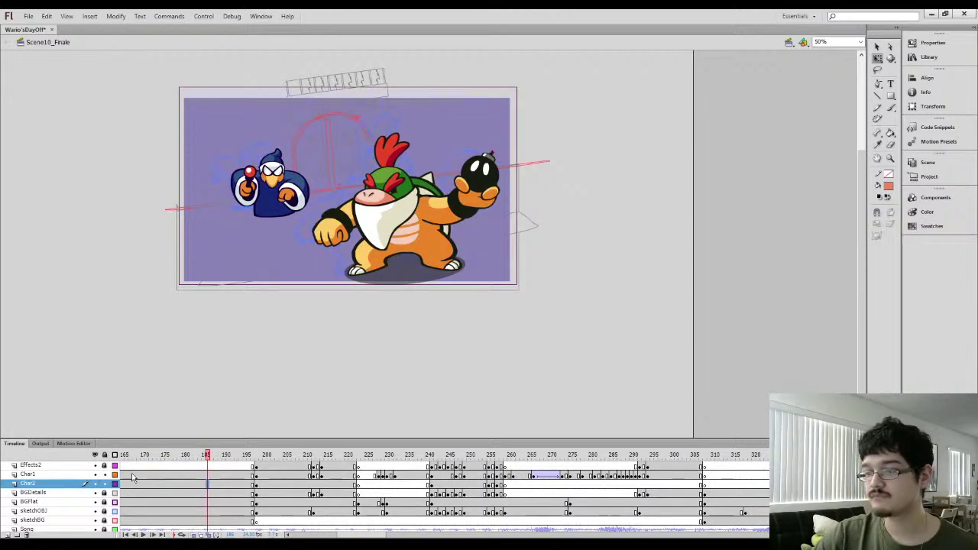
left_click(131, 476)
left_click(139, 483)
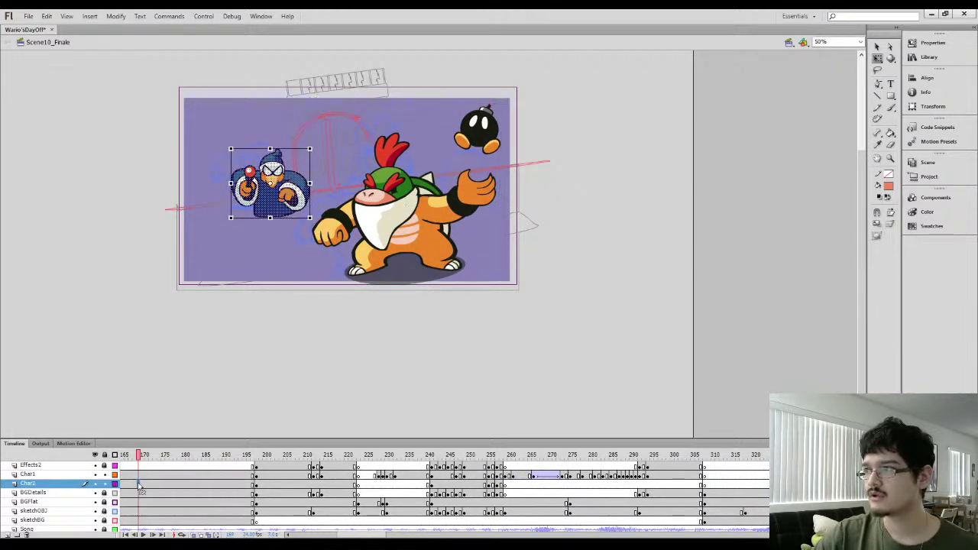
left_click(130, 486)
left_click(139, 475)
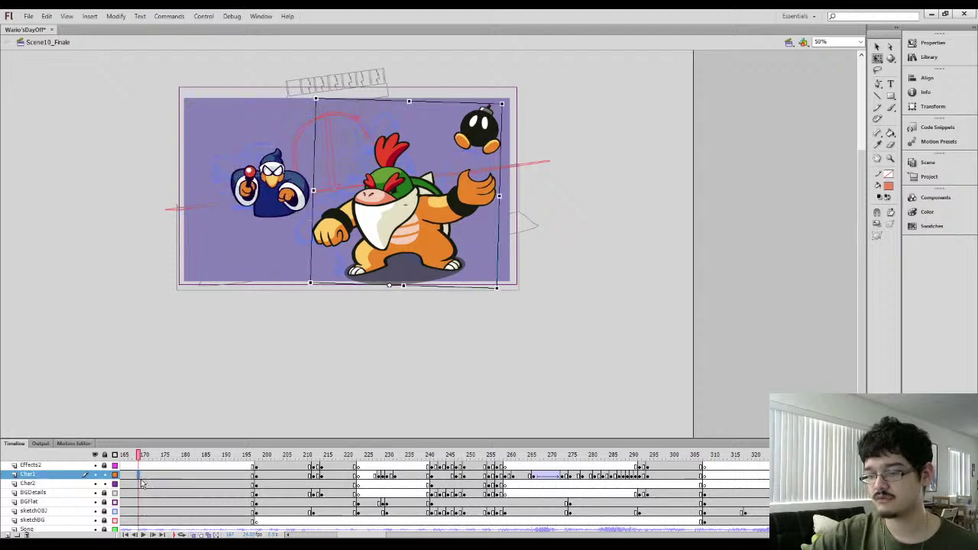
left_click_drag(360, 535, 348, 535)
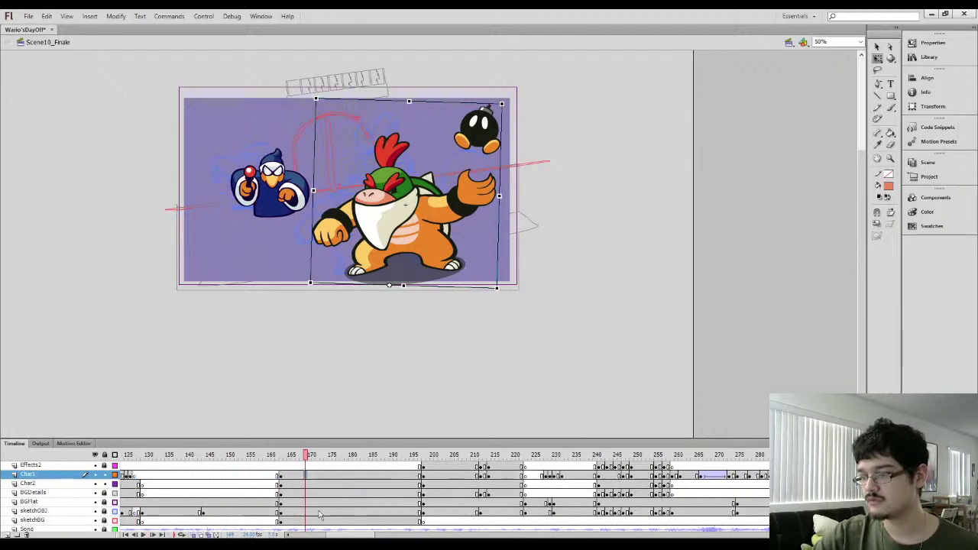
left_click(281, 477)
left_click(282, 477)
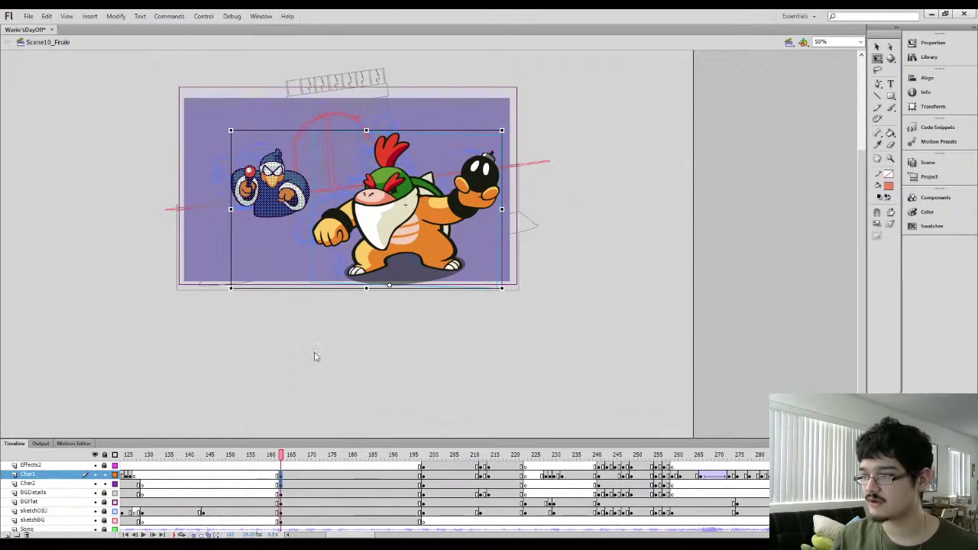
Paste both characters in place at frame 308 and compare with neighbouring frames
left_click_drag(353, 537, 388, 536)
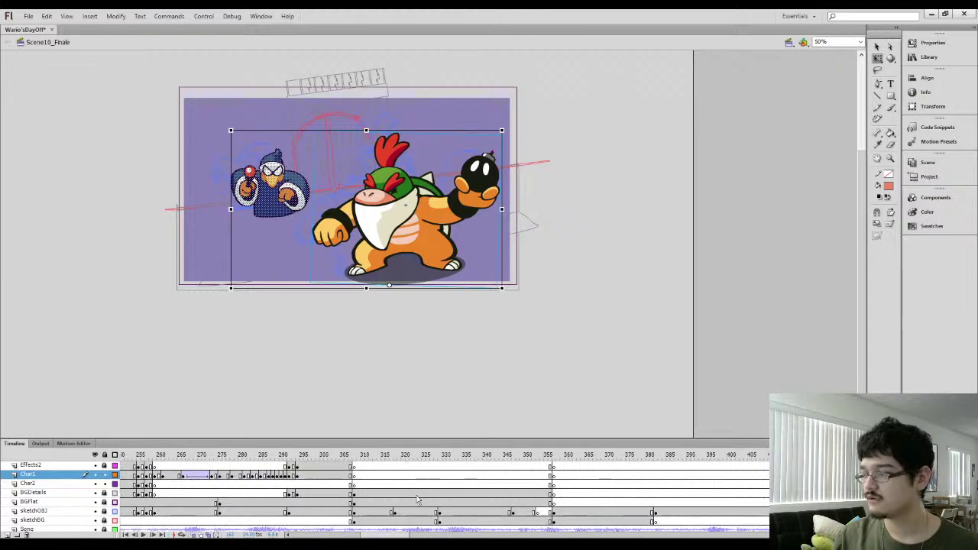
left_click(355, 477)
key("ctrl+alt+v")
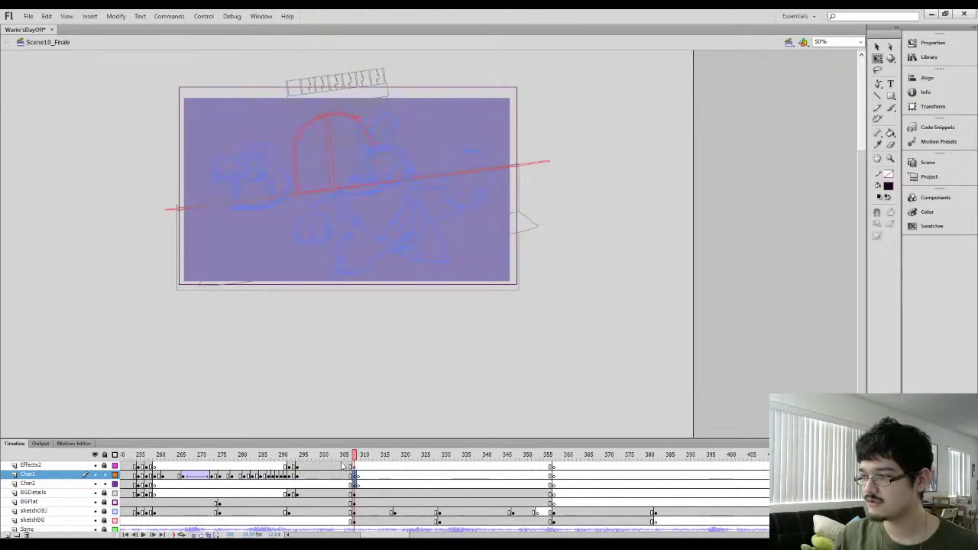
left_click_drag(358, 476, 360, 486)
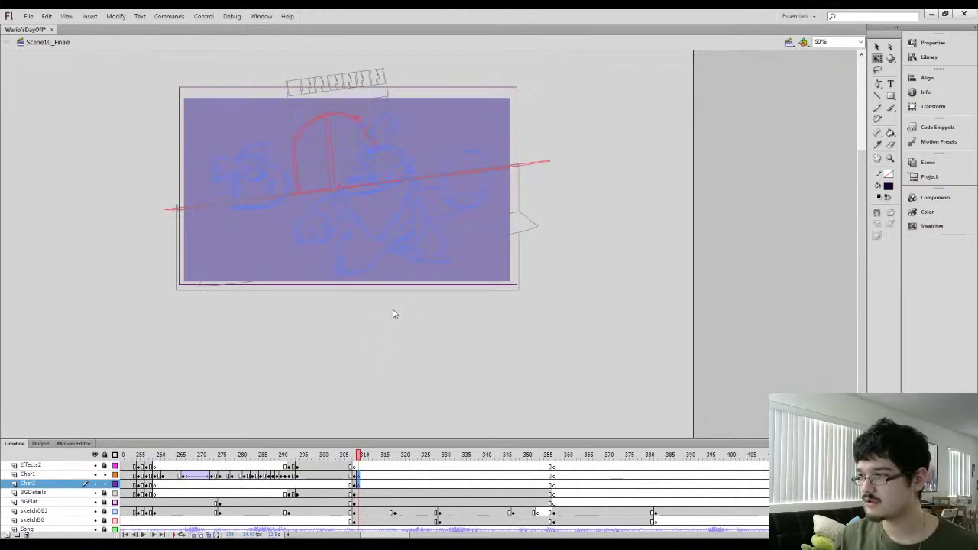
left_click(354, 484)
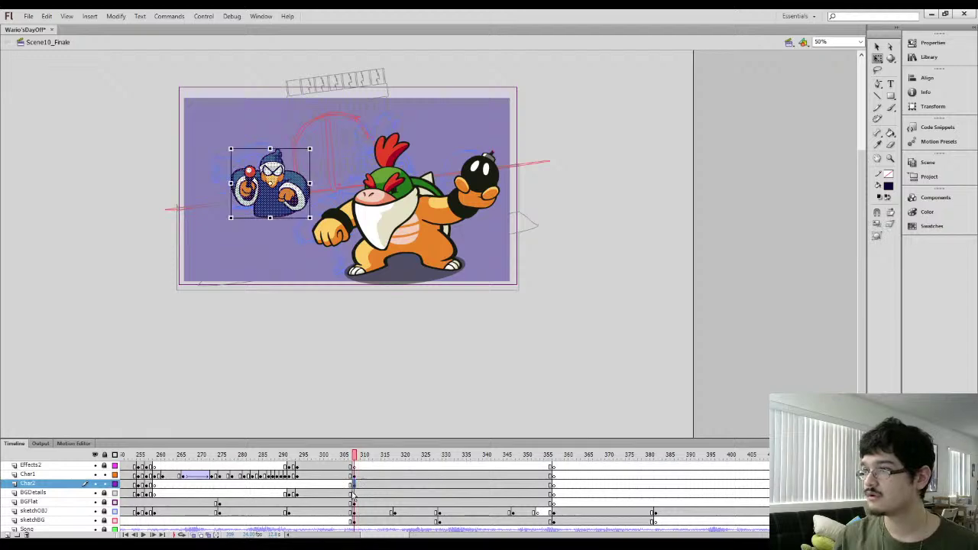
key("comma")
key("comma")
key("period")
key("period")
key("period")
key("period")
key("period")
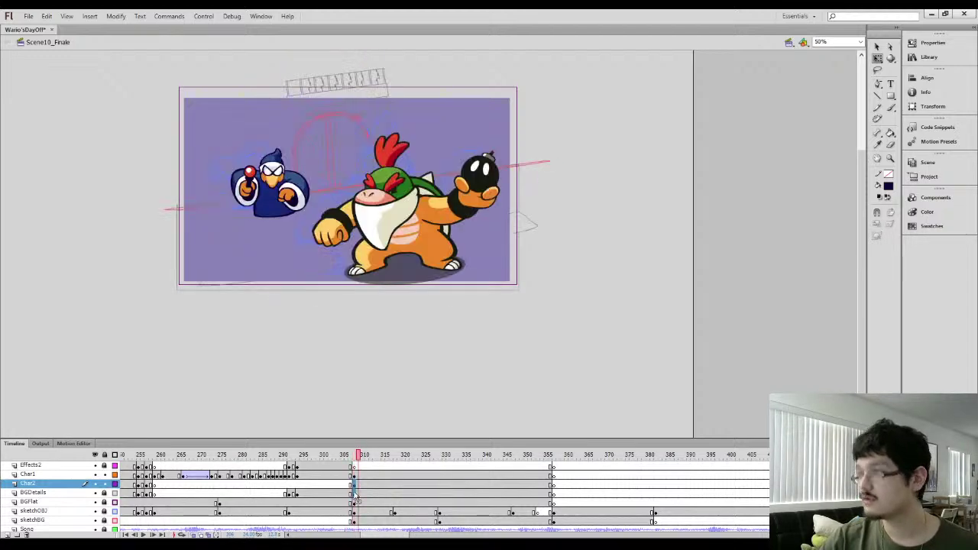
Delete the sketch layer inside the BJ-BombJuggle symbol, then return to Scene10_Finale
left_click(356, 476)
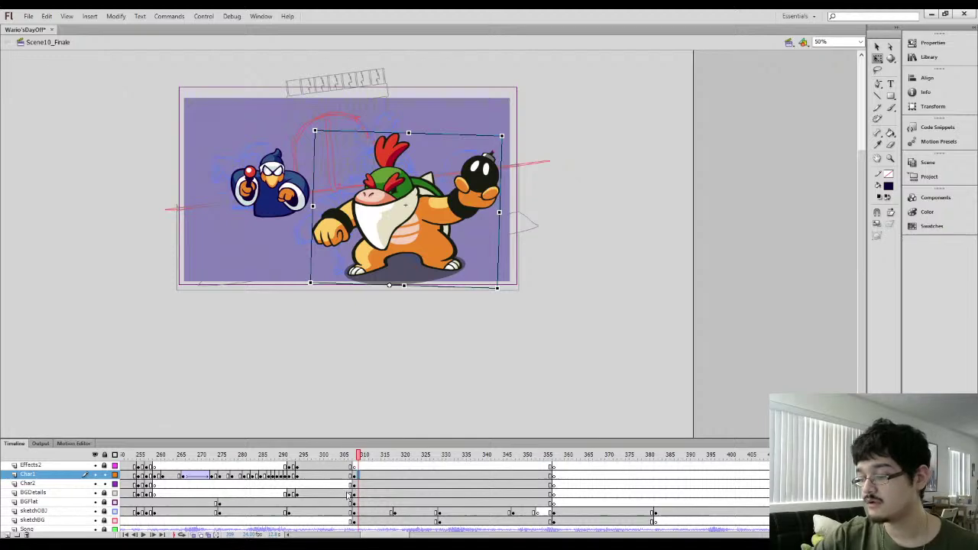
key("ctrl+b")
key("ctrl+z")
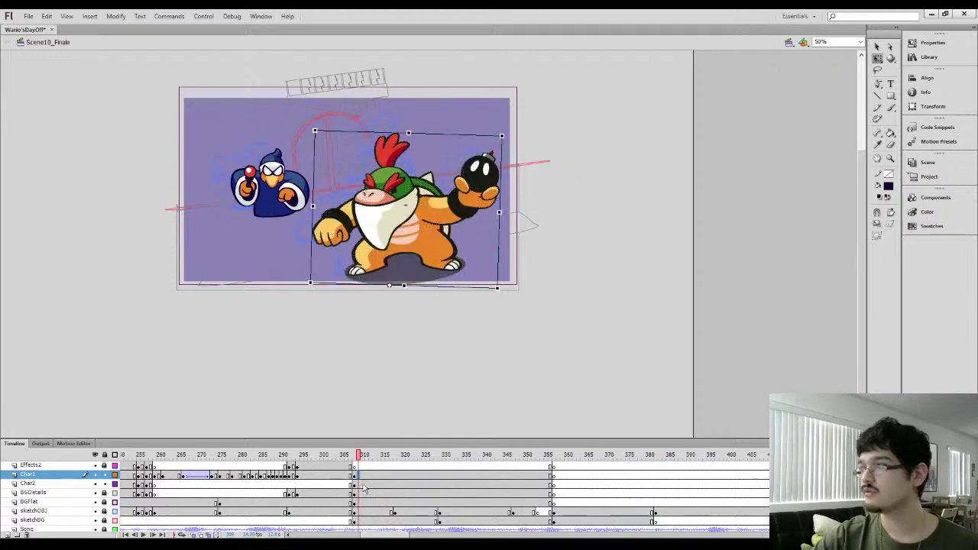
double_click(422, 260)
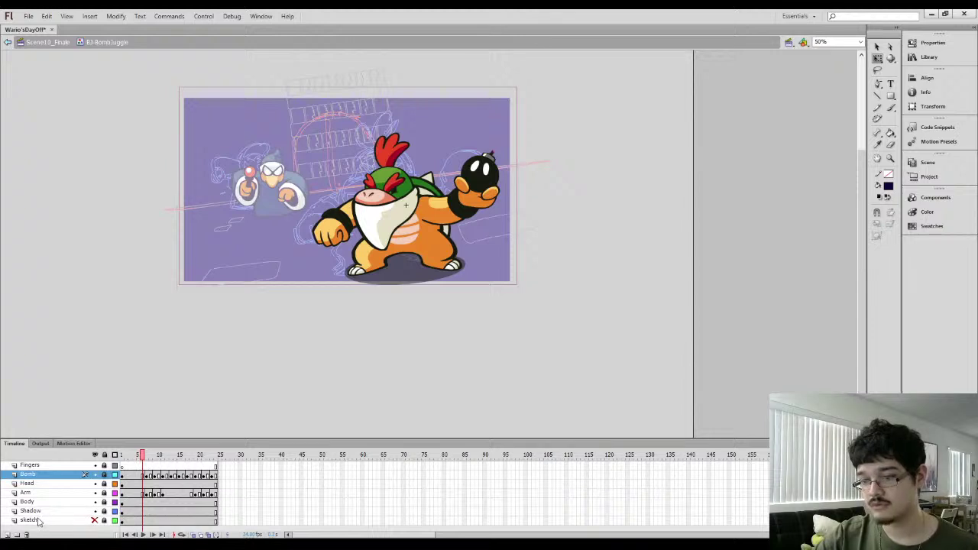
left_click(39, 521)
left_click(26, 535)
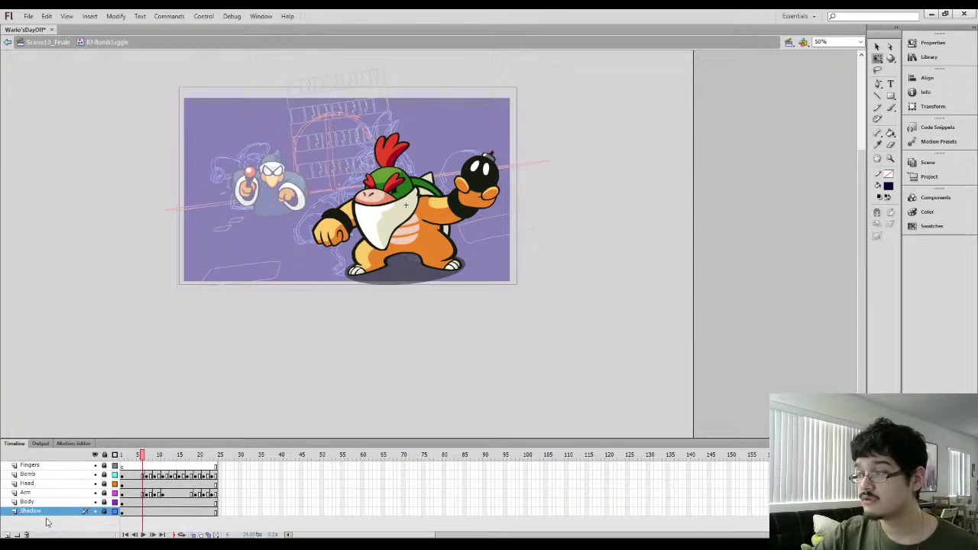
left_click(52, 42)
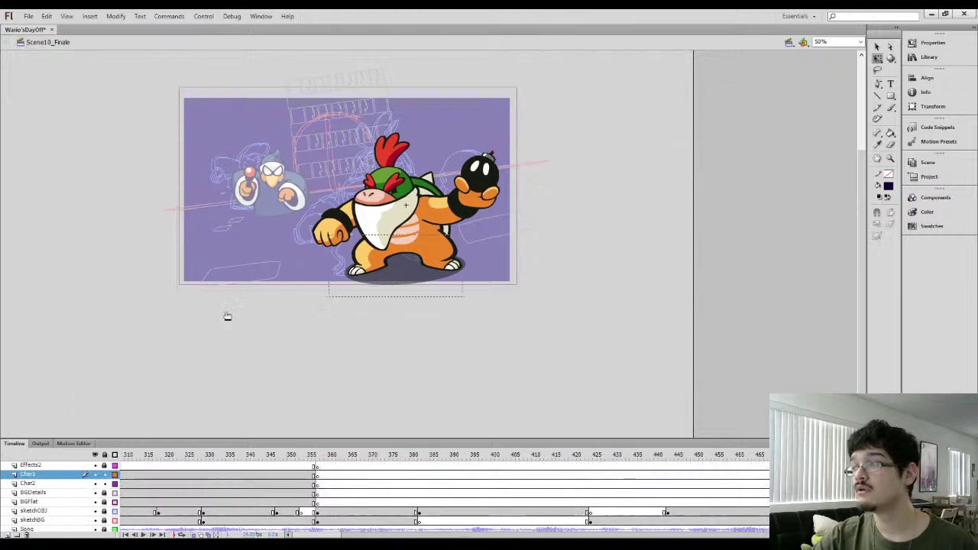
Break apart the Bowser Jr. symbol and step through to the Char1 artwork at frame 317
left_click_drag(402, 536, 393, 536)
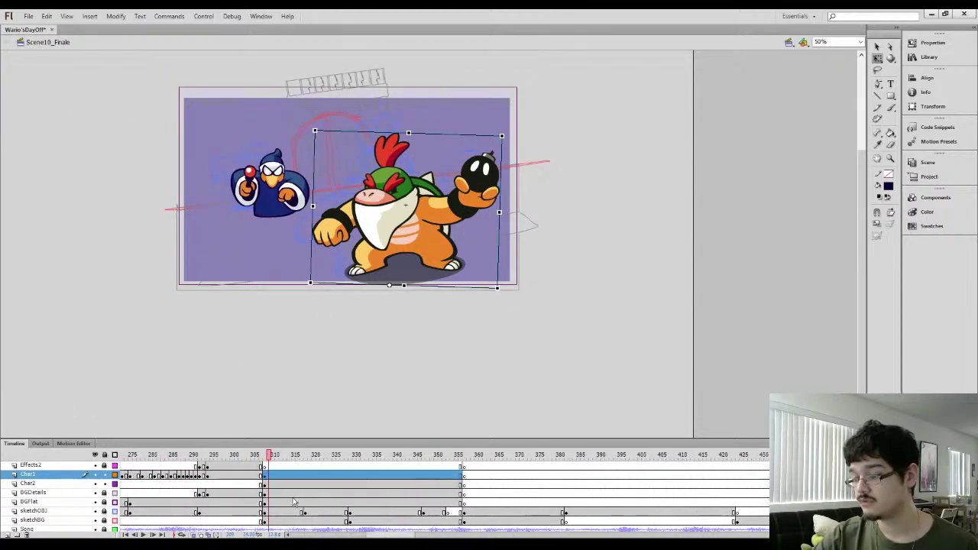
key("ctrl+b")
left_click(265, 485)
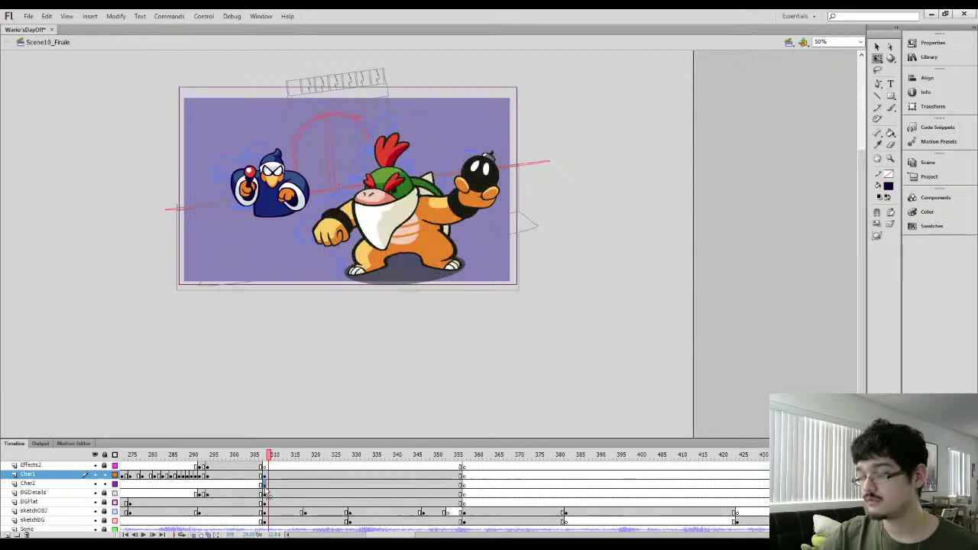
key("period")
key("period")
key("period")
key("period")
key("period")
key("period")
key("period")
key("period")
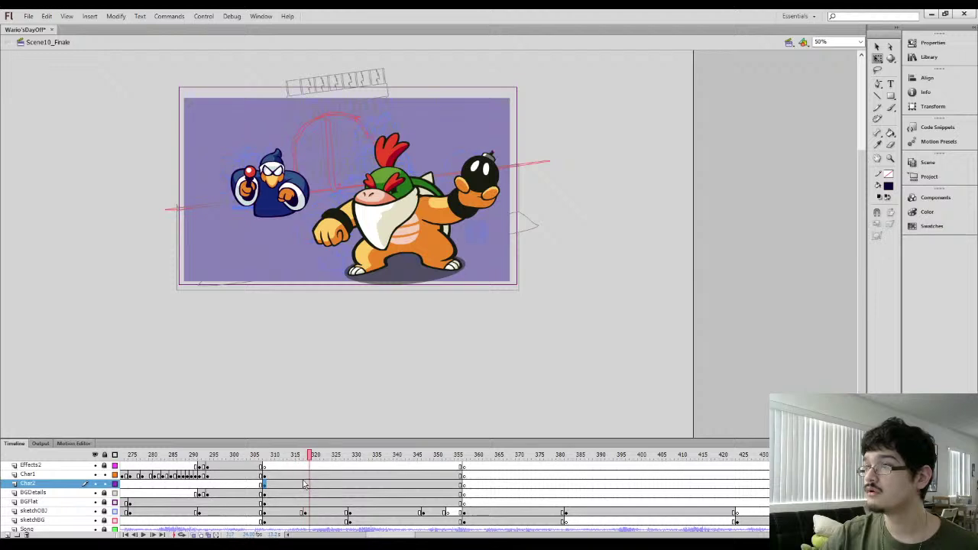
key("comma")
key("comma")
key("period")
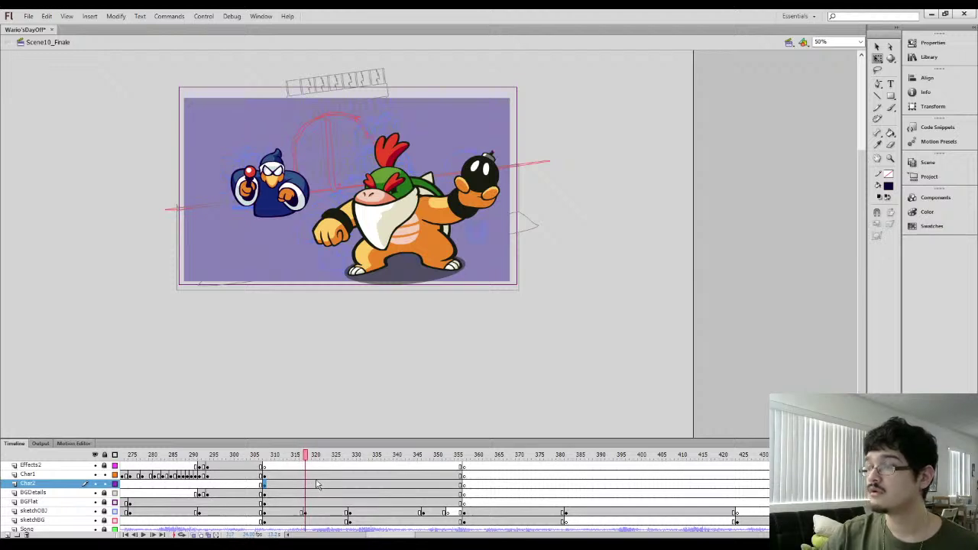
left_click(305, 475)
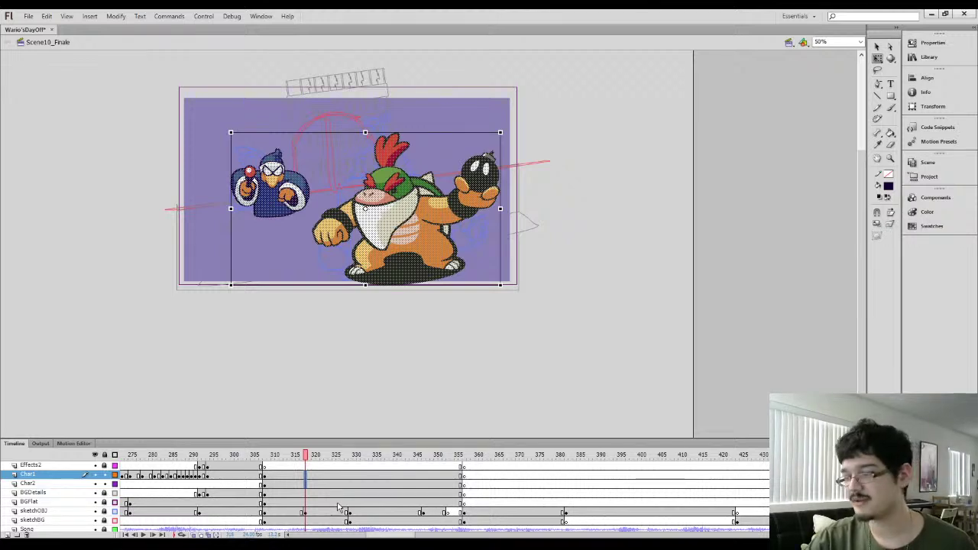
Add keyframes at 318 on both character layers, plus blank keyframes moved to about frame 347
key("F6")
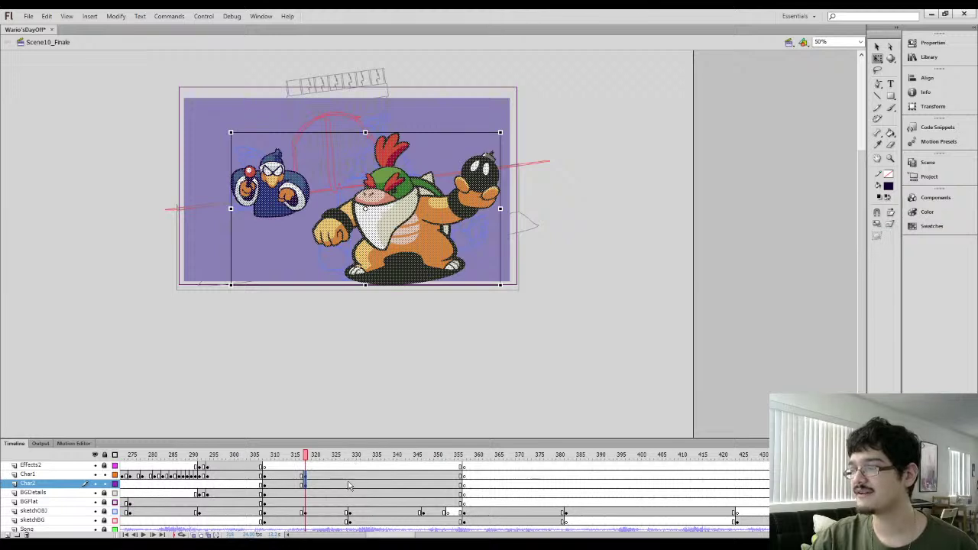
left_click(349, 484)
key("period")
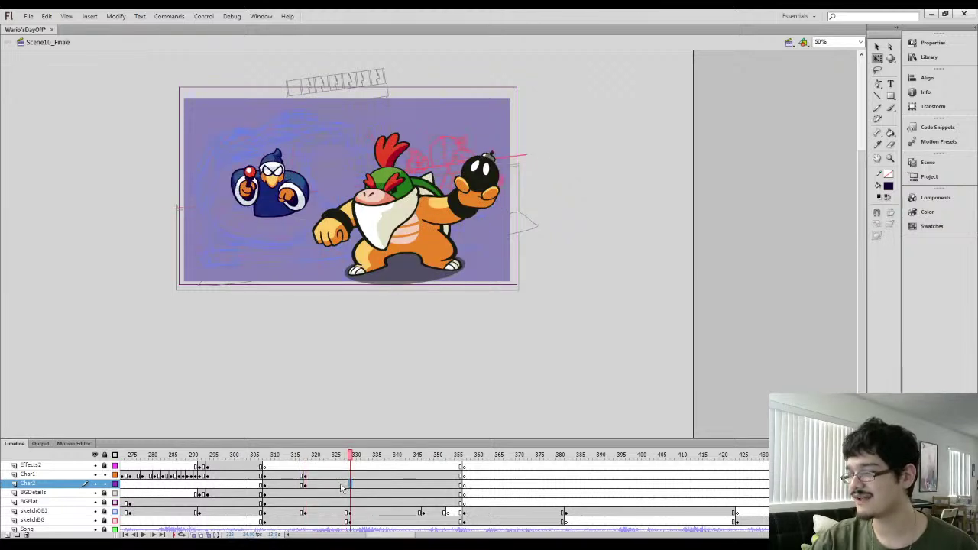
left_click(343, 483)
left_click_drag(351, 485, 350, 477)
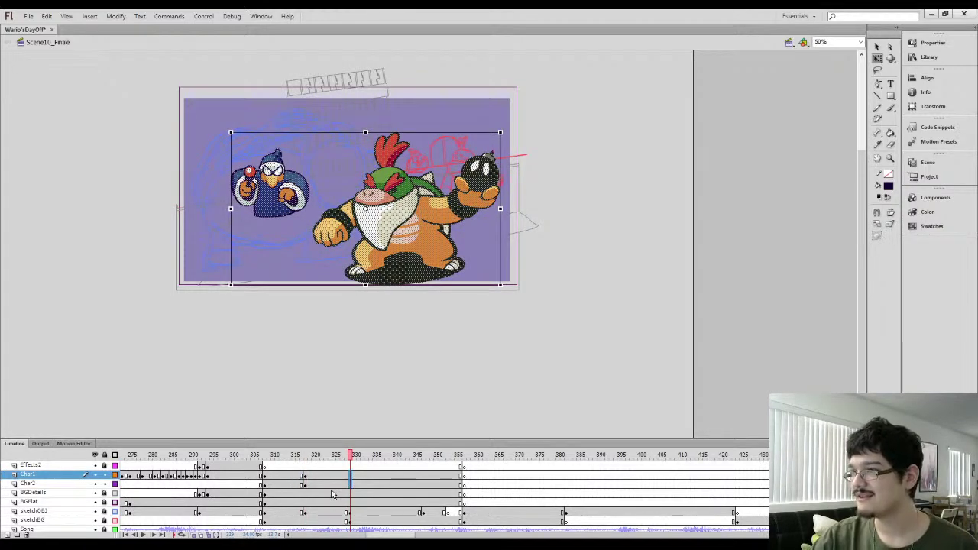
key("F7")
left_click(305, 485)
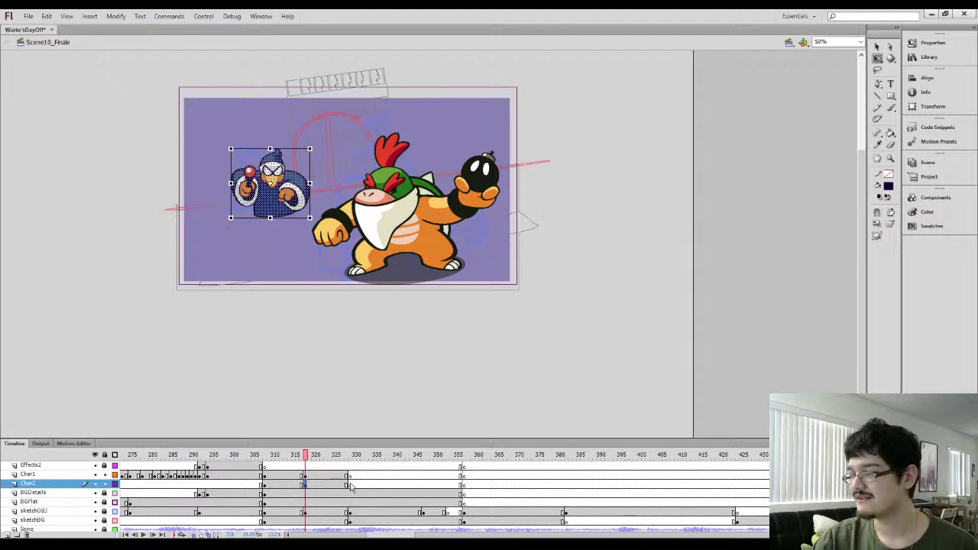
left_click_drag(351, 485, 422, 481)
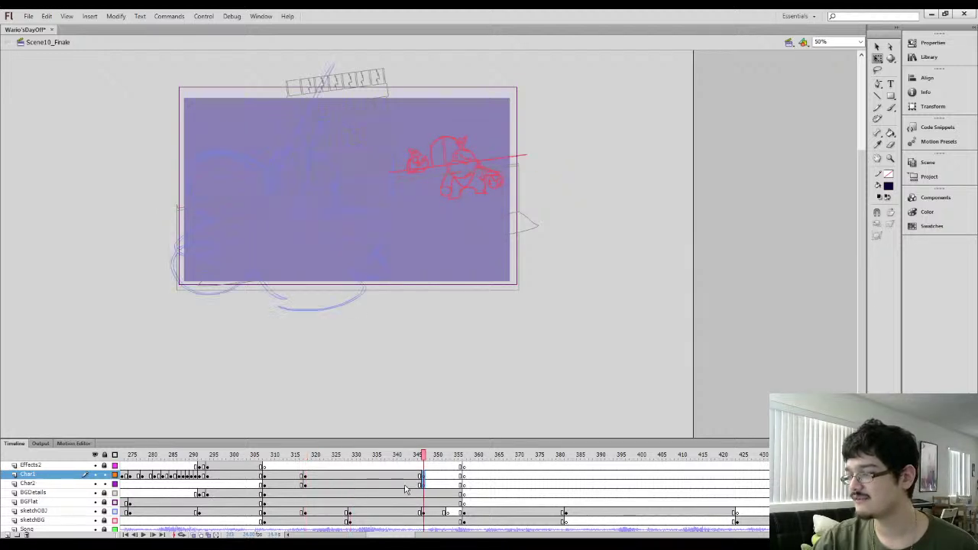
Step through frames 316-320 comparing the Bowser Jr. and Kamek frames
left_click(307, 484)
key("comma")
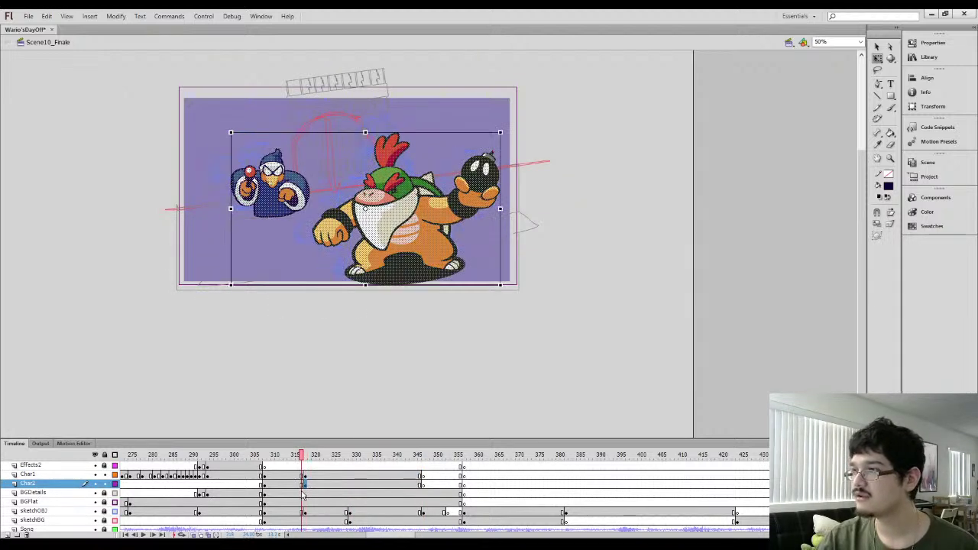
key("period")
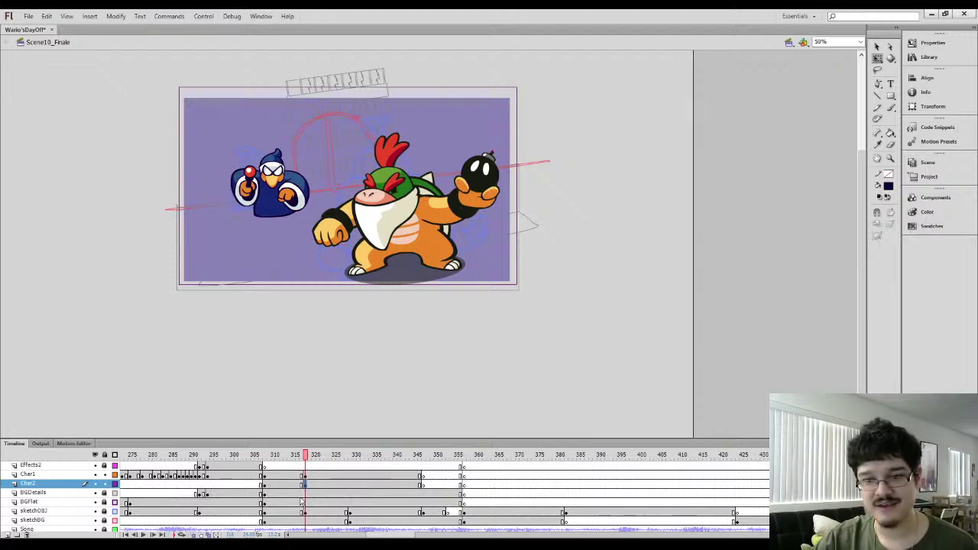
left_click(310, 460)
left_click(294, 484)
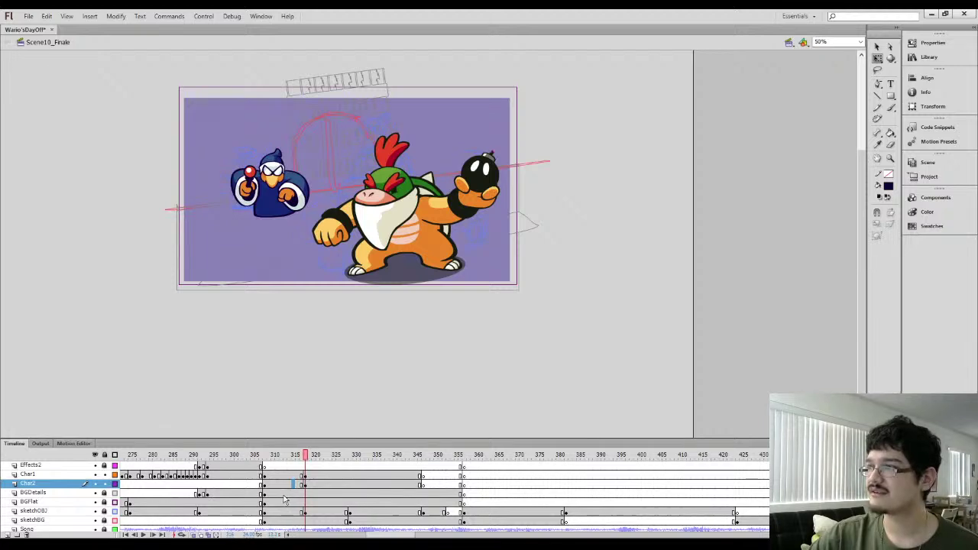
left_click(305, 475)
left_click(306, 485)
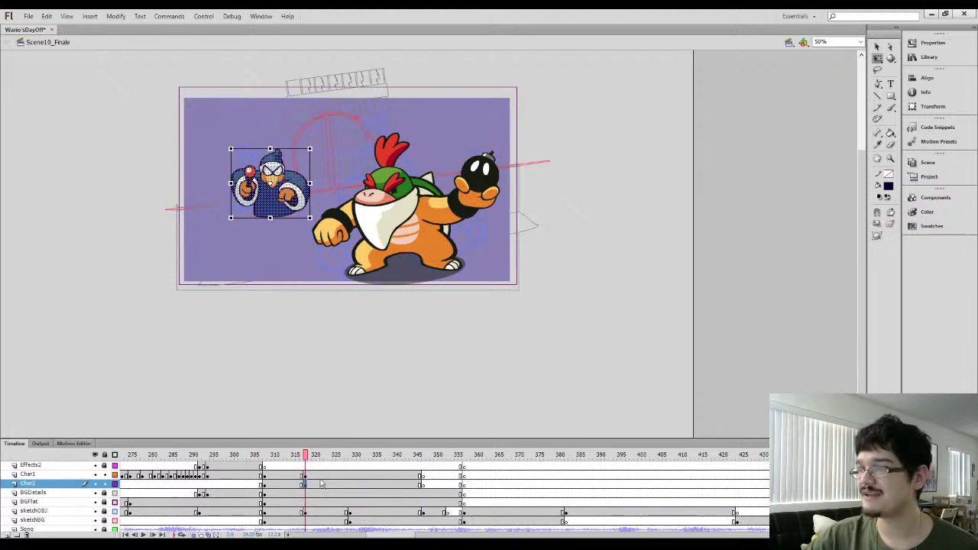
left_click(297, 477)
key("period")
key("period")
key("period")
key("period")
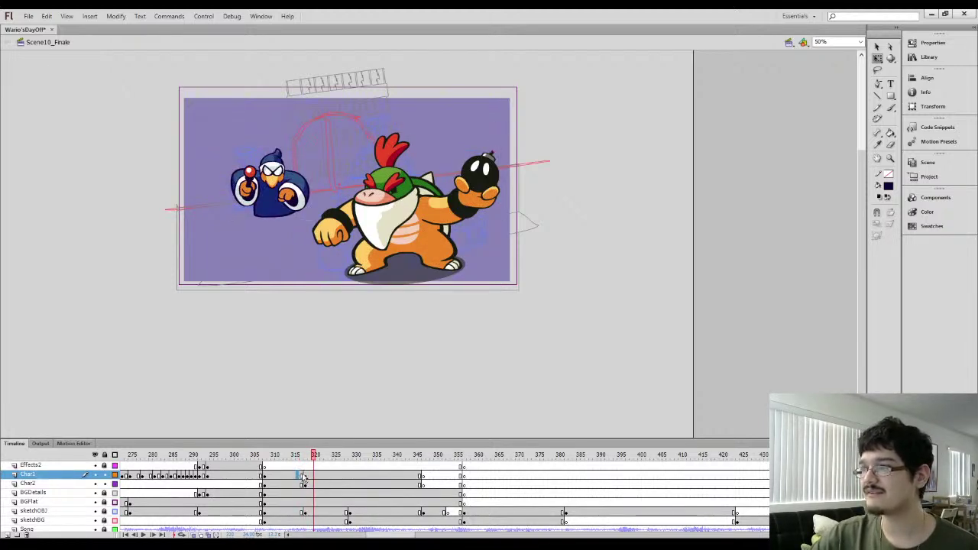
left_click(303, 477)
key("period")
key("period")
key("period")
Select Char2's keyframe near frame 319 holding Kamek's blue pose and zoom to 100%
left_click(305, 494)
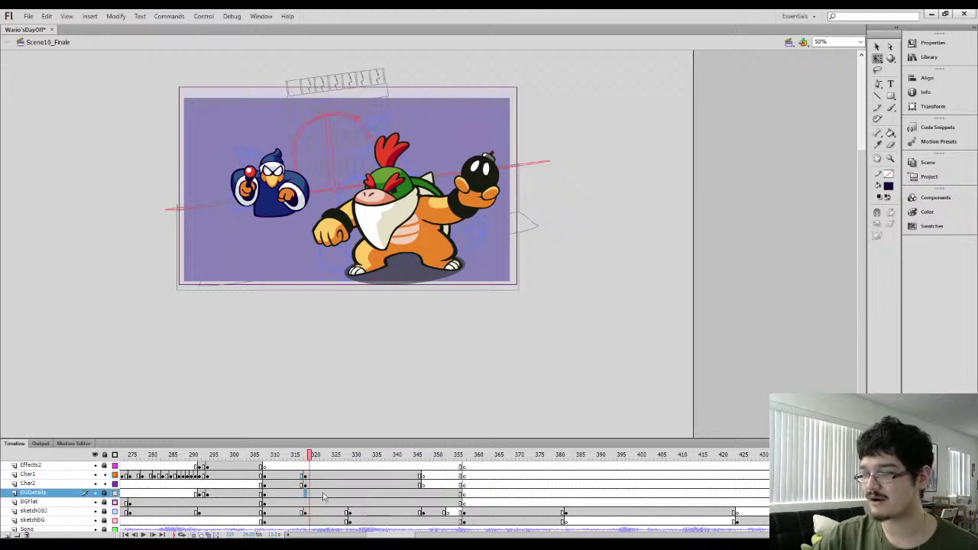
key("period")
key("period")
key("period")
key("period")
key("period")
key("period")
key("period")
key("period")
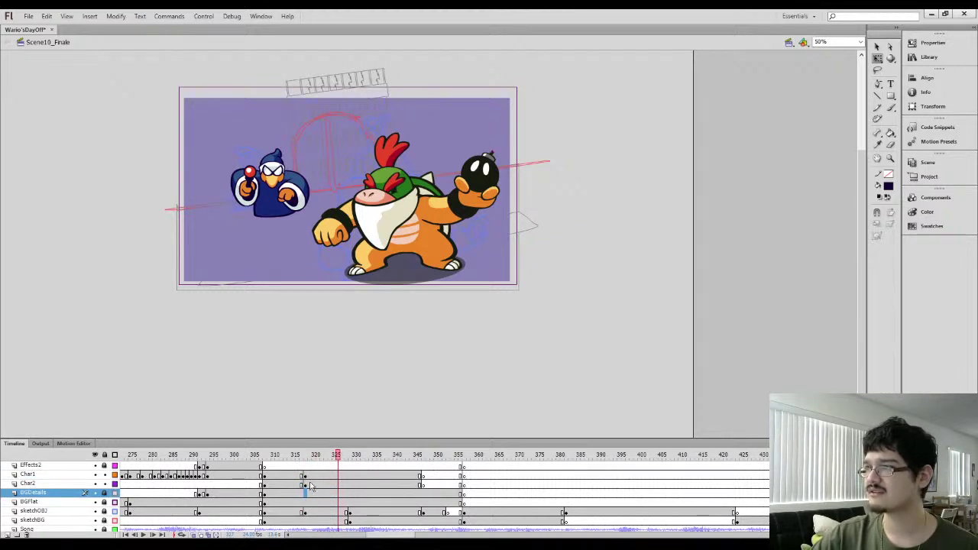
left_click(299, 485)
key("period")
key("period")
key("comma")
key("comma")
key("comma")
key("comma")
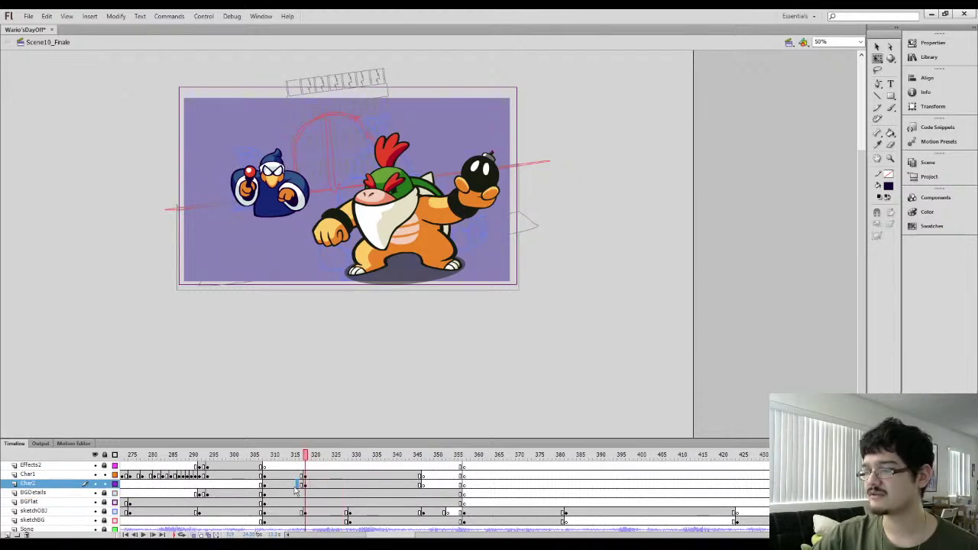
left_click(272, 485)
key("period")
key("period")
key("period")
key("period")
key("period")
key("period")
key("period")
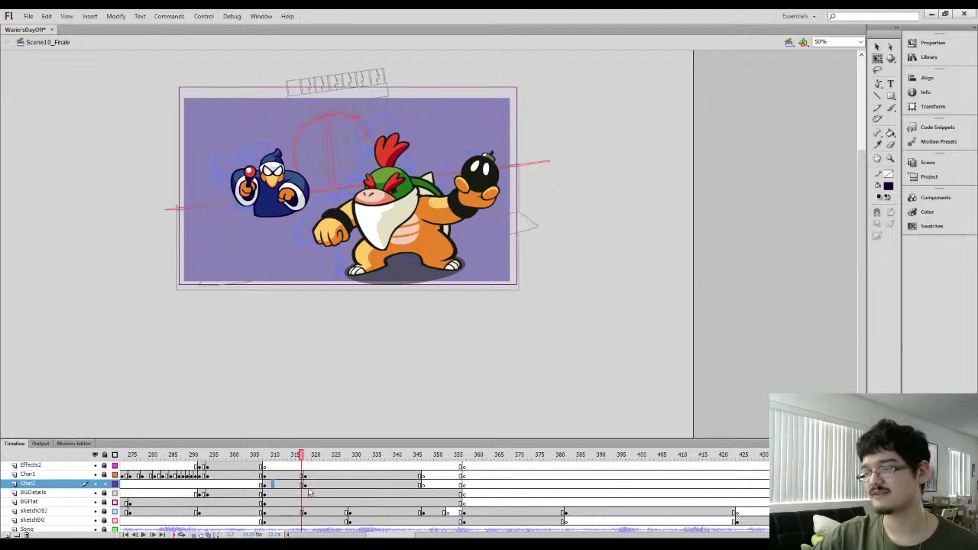
left_click(305, 484)
key("ctrl+1")
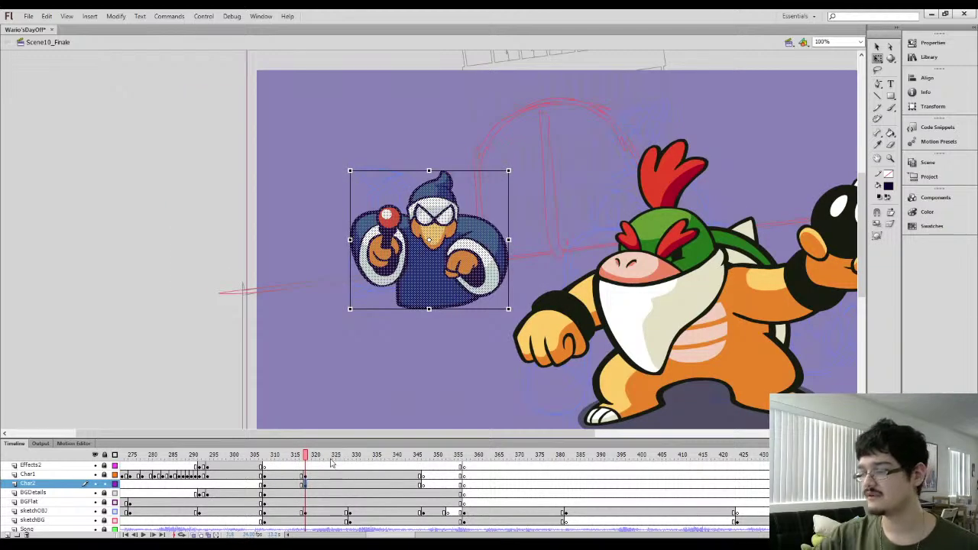
Delete Kamek's old blue drawing, turn on Onion Skin, and zoom to 200%
key("Delete")
left_click(194, 535)
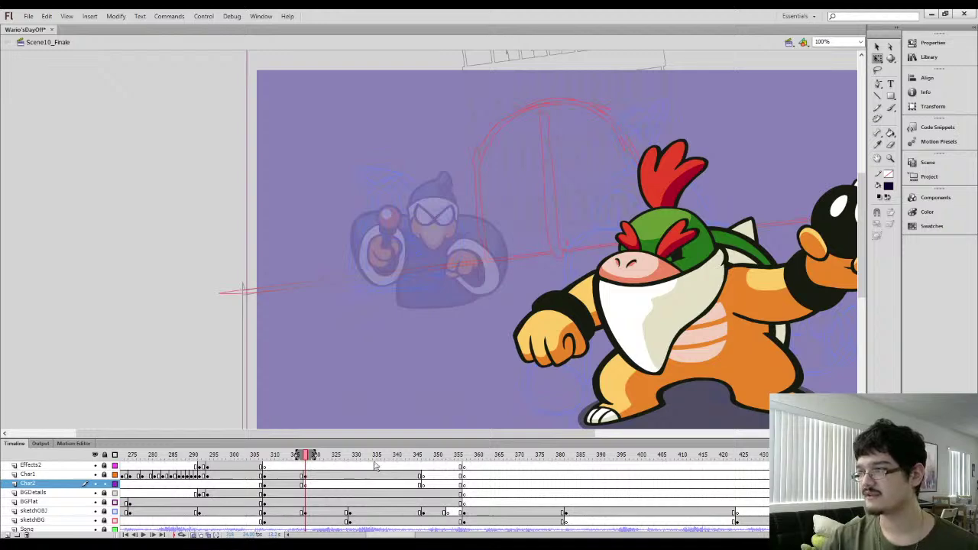
key("ctrl+equal")
key("comma")
Sample Kamek's dark outline colour with the Eyedropper, then test a brush stroke and undo it
key("i")
left_click(458, 307)
key("period")
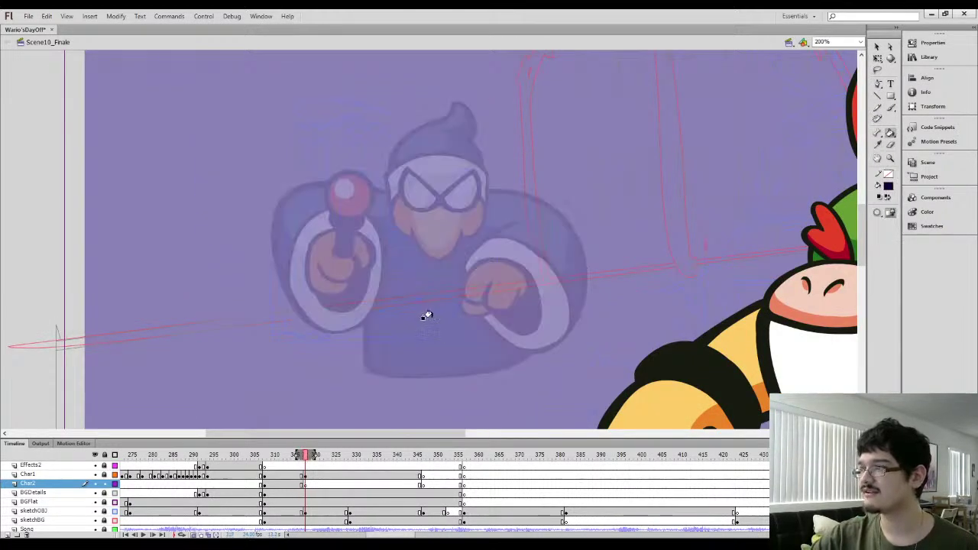
left_click_drag(466, 358, 443, 361)
key("b")
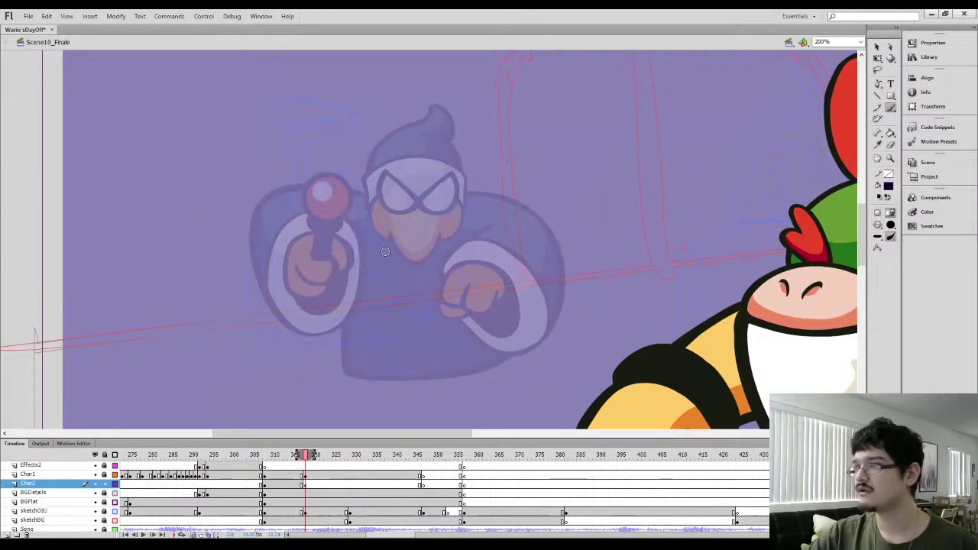
mouse_move(400, 289)
left_mouse_down()
mouse_move(458, 288)
mouse_move(404, 314)
mouse_move(397, 286)
left_mouse_up()
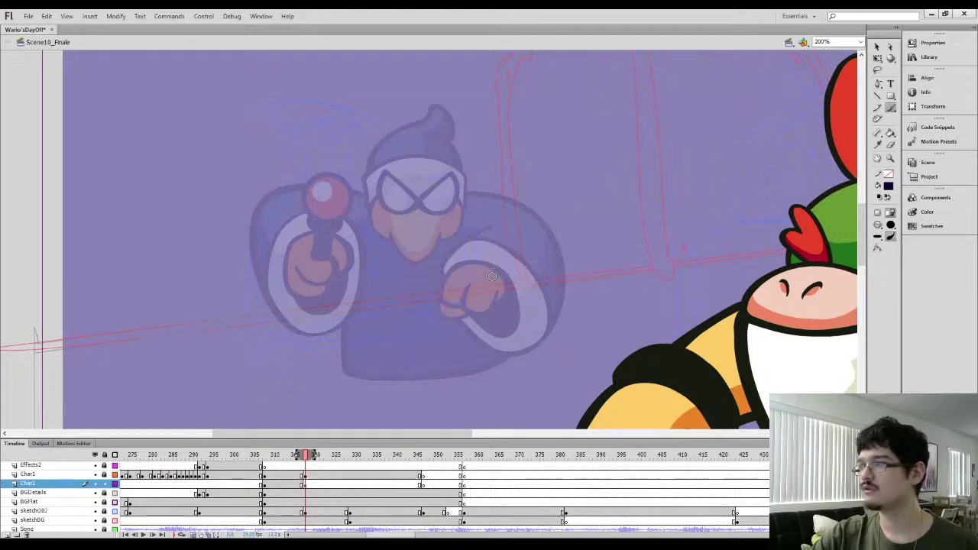
key("ctrl+z")
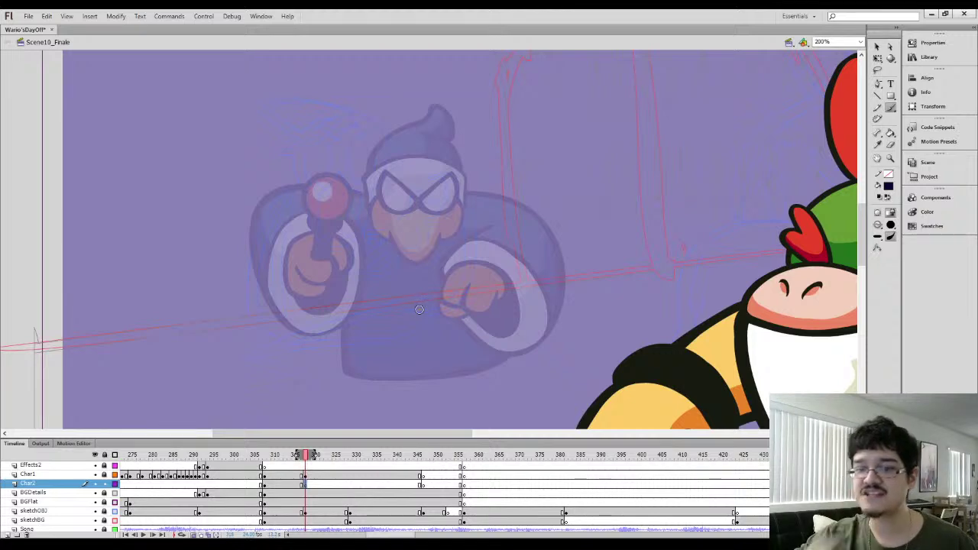
Brush the first thick dark navy outlines along the round body's top and left side
mouse_move(425, 255)
left_mouse_down()
mouse_move(442, 297)
mouse_move(413, 309)
mouse_move(369, 284)
mouse_move(394, 254)
mouse_move(432, 252)
mouse_move(429, 260)
mouse_move(459, 256)
mouse_move(504, 289)
mouse_move(441, 304)
mouse_move(447, 252)
mouse_move(494, 248)
mouse_move(500, 237)
mouse_move(527, 260)
mouse_move(535, 230)
mouse_move(500, 230)
mouse_move(508, 239)
mouse_move(494, 230)
mouse_move(506, 240)
mouse_move(541, 235)
mouse_move(500, 217)
mouse_move(539, 229)
left_mouse_up()
key("e")
key("b")
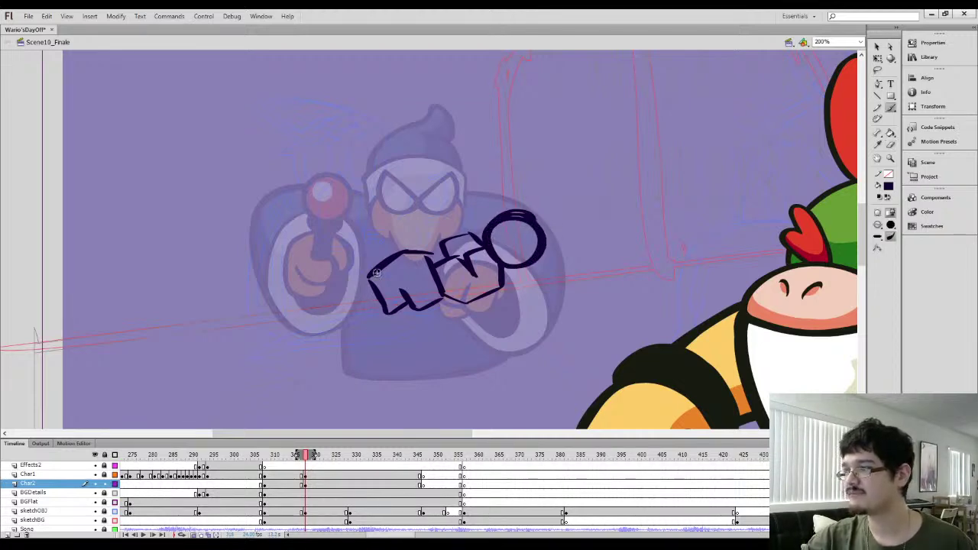
mouse_move(374, 269)
left_mouse_down()
mouse_move(421, 250)
mouse_move(441, 255)
left_mouse_up()
mouse_move(440, 314)
left_mouse_down()
mouse_move(404, 352)
mouse_move(389, 333)
left_mouse_up()
key("l")
key("Delete")
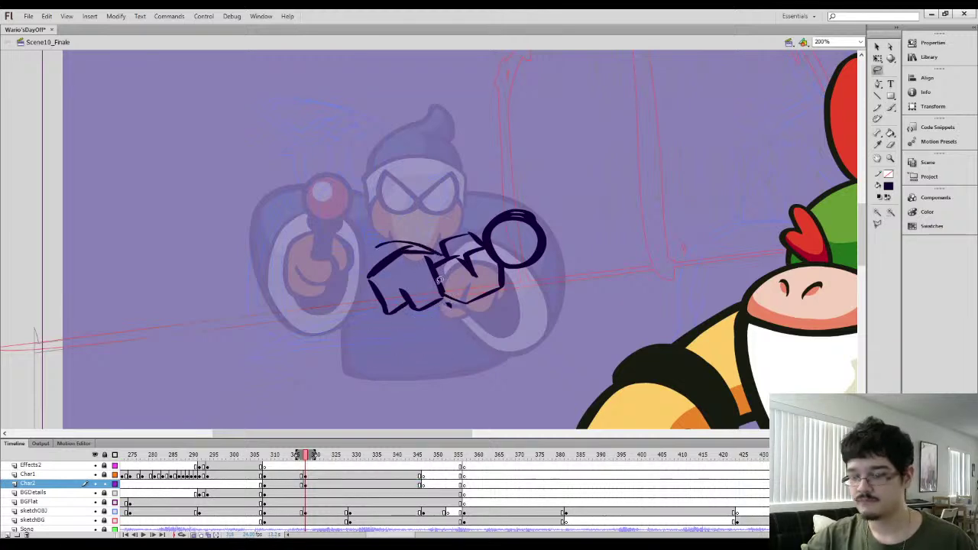
key("b")
mouse_move(456, 308)
left_mouse_down()
mouse_move(417, 365)
mouse_move(344, 327)
mouse_move(348, 272)
mouse_move(383, 241)
mouse_move(399, 252)
left_mouse_up()
mouse_move(374, 288)
left_mouse_down()
mouse_move(377, 310)
mouse_move(424, 346)
mouse_move(442, 304)
mouse_move(386, 306)
left_mouse_up()
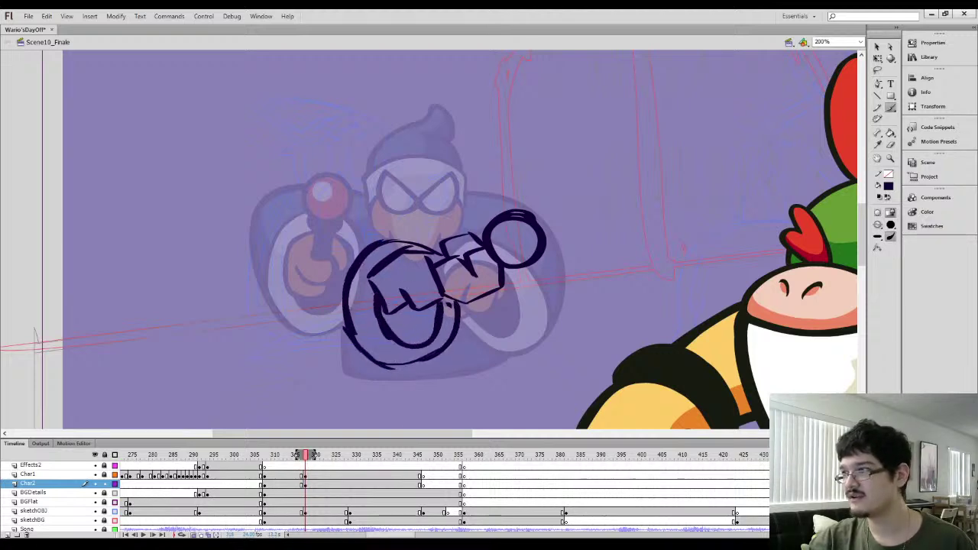
Fill the inner lower U shape dark and redraw the circle's lower-right outline
key("k")
left_click(418, 325)
key("l")
mouse_move(387, 351)
left_mouse_down()
mouse_move(397, 355)
mouse_move(453, 295)
mouse_move(375, 362)
mouse_move(373, 295)
mouse_move(388, 330)
mouse_move(429, 346)
left_mouse_up()
key("Delete")
key("Delete")
key("b")
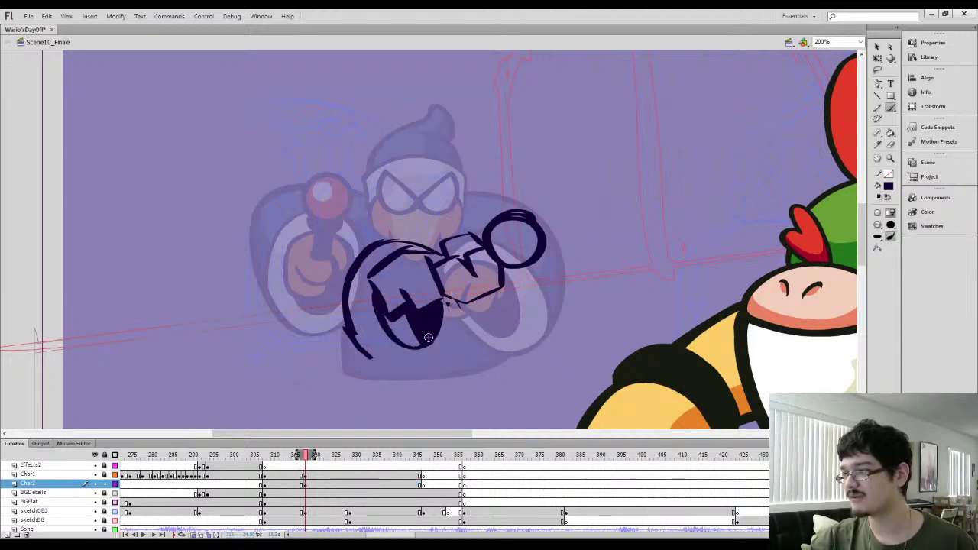
key("k")
left_click(405, 327)
key("b")
mouse_move(449, 298)
left_mouse_down()
mouse_move(432, 372)
mouse_move(416, 357)
mouse_move(403, 367)
mouse_move(354, 312)
mouse_move(386, 256)
mouse_move(435, 231)
left_mouse_up()
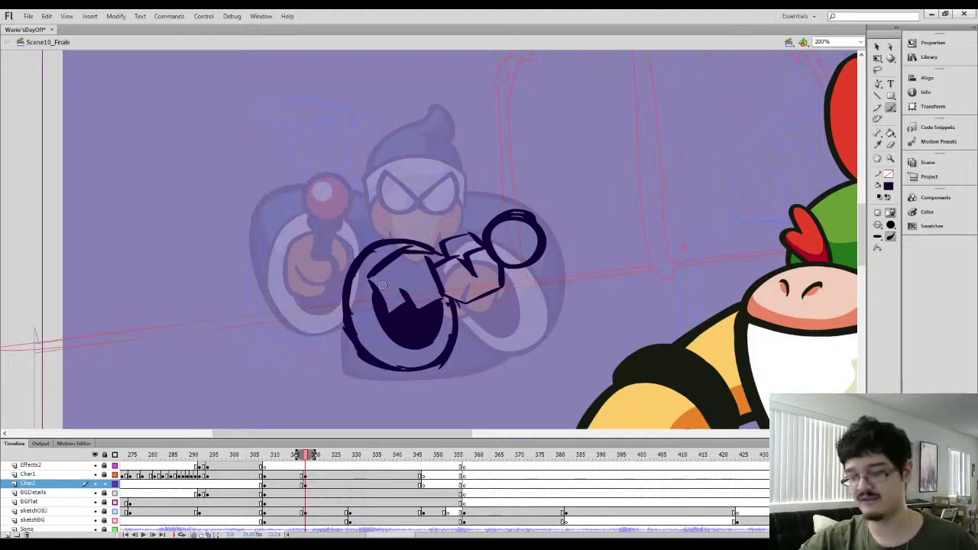
Erase and touch up the circle's lower-left edge and the face's left outline
key("e")
mouse_move(339, 320)
left_mouse_down()
mouse_move(370, 380)
mouse_move(354, 345)
mouse_move(401, 381)
left_mouse_up()
key("b")
mouse_move(367, 349)
left_mouse_down()
mouse_move(356, 323)
mouse_move(358, 274)
left_mouse_up()
key("e")
mouse_move(366, 323)
left_mouse_down()
mouse_move(381, 355)
mouse_move(354, 310)
mouse_move(359, 274)
mouse_move(408, 256)
left_mouse_up()
key("b")
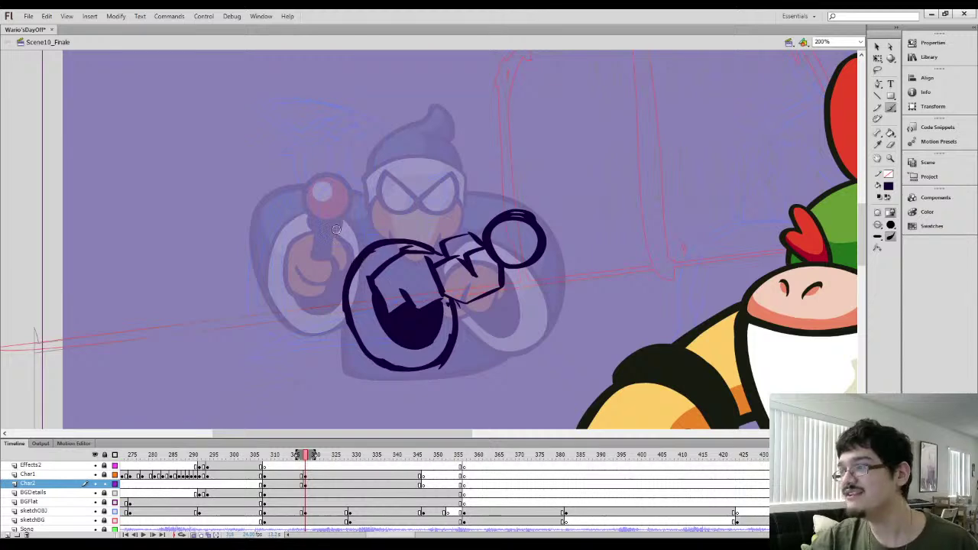
Outline the second sleeve's upper arc and lower curve, thinning the arc's inner edge
left_click_drag(361, 214, 314, 277)
mouse_move(388, 367)
left_mouse_down()
mouse_move(331, 315)
mouse_move(320, 273)
mouse_move(340, 228)
mouse_move(361, 216)
left_mouse_up()
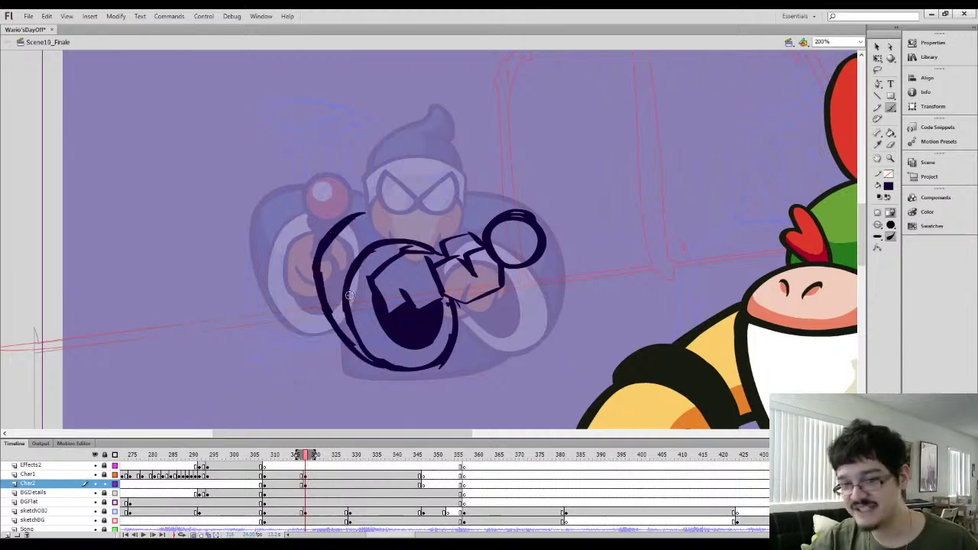
key("l")
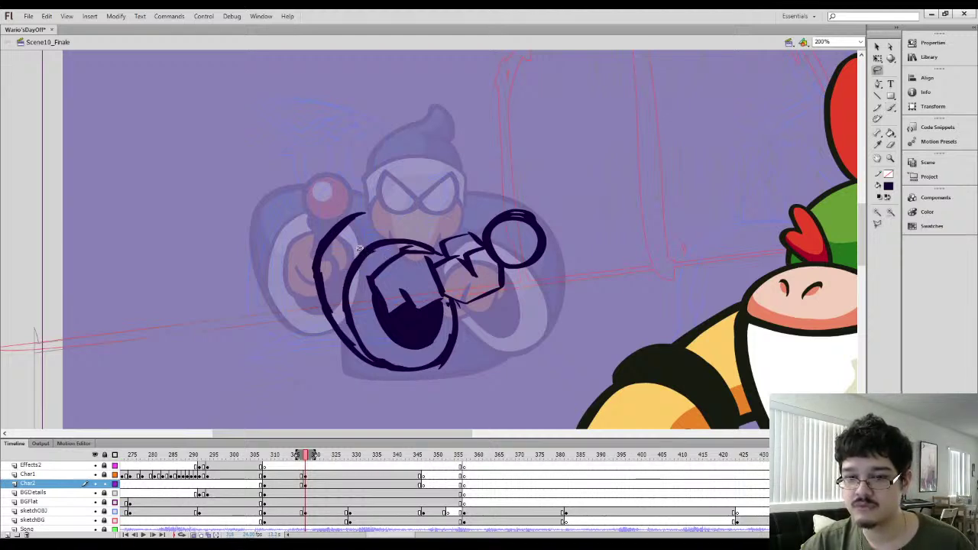
left_click_drag(324, 256, 367, 212)
key("Delete")
key("b")
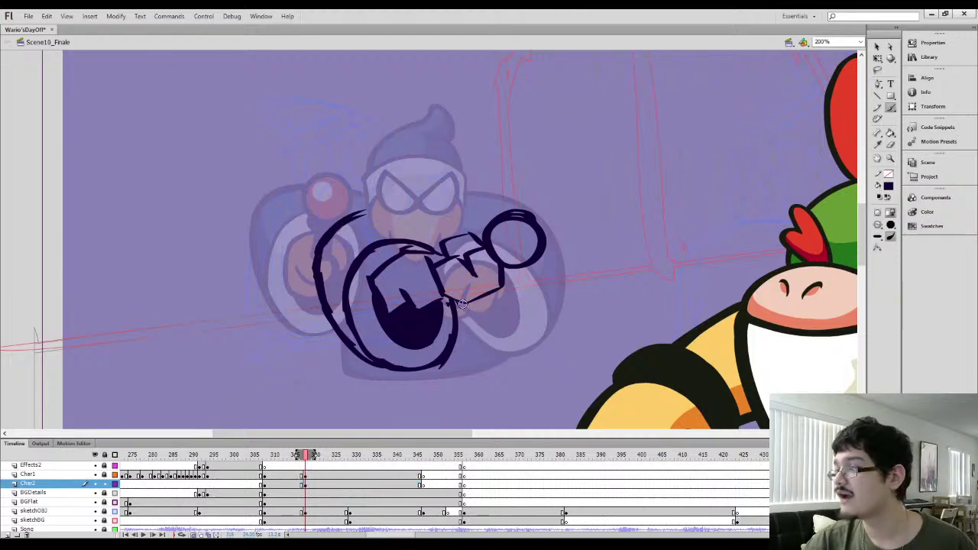
key("comma")
key("period")
Draw a curve below the hand and fill the area right of the mouth dark
mouse_move(500, 290)
left_mouse_down()
mouse_move(479, 331)
mouse_move(458, 312)
left_mouse_up()
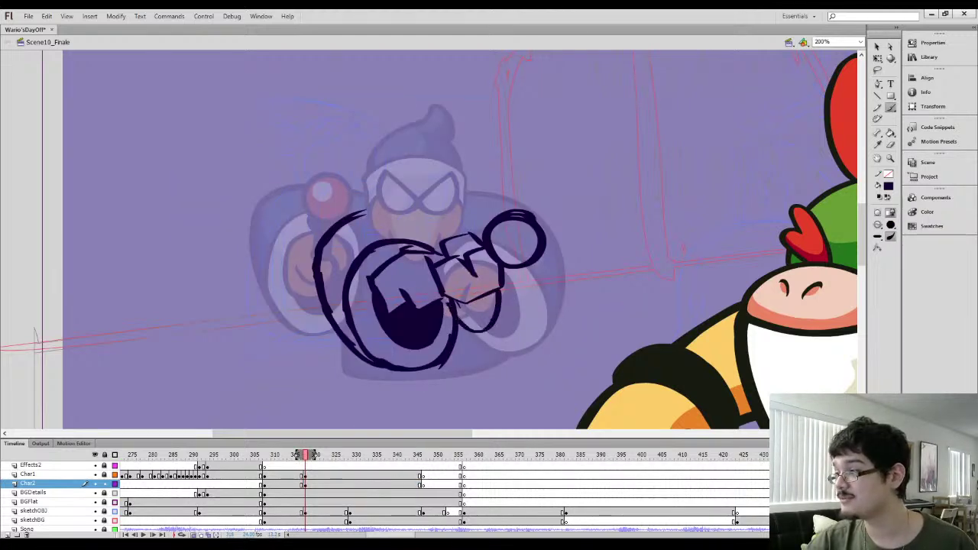
key("k")
left_click(472, 311)
mouse_move(434, 358)
left_mouse_down()
mouse_move(451, 318)
mouse_move(436, 353)
mouse_move(451, 336)
mouse_move(422, 363)
mouse_move(430, 309)
mouse_move(442, 301)
mouse_move(419, 351)
left_mouse_up()
key("Delete")
key("b")
Trim the right part of the fill and redraw the stroke right of the mouth
key("l")
key("Delete")
key("b")
left_click_drag(427, 309, 420, 336)
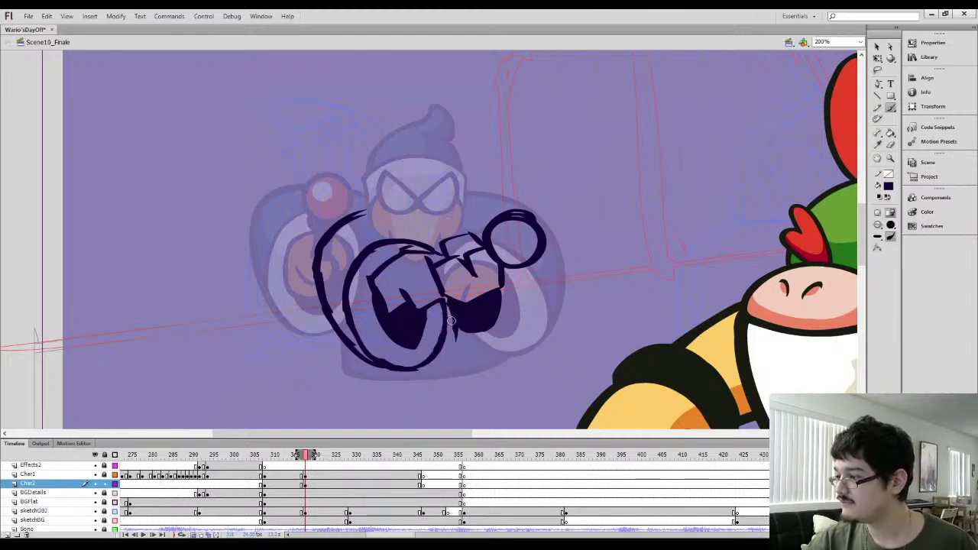
key("l")
key("Delete")
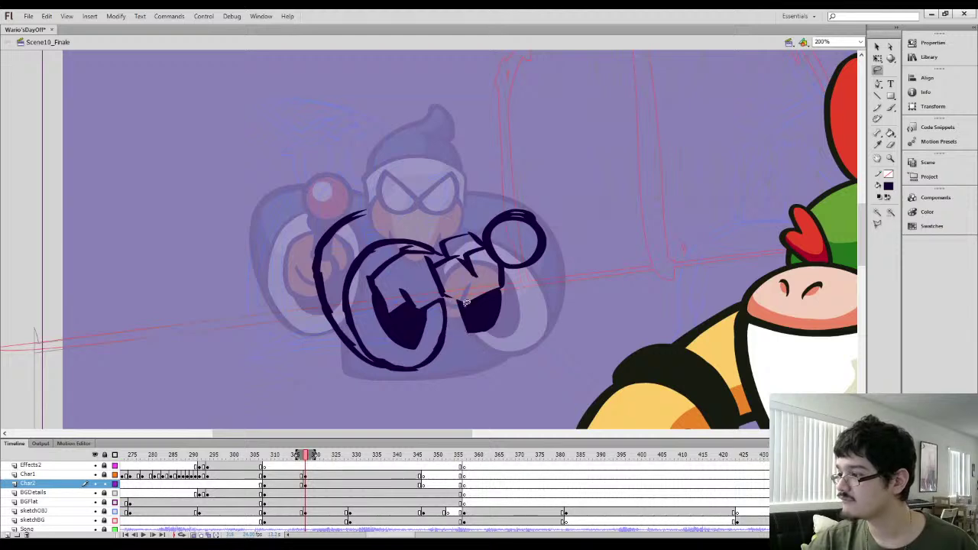
key("b")
mouse_move(457, 296)
left_mouse_down()
mouse_move(480, 332)
mouse_move(474, 358)
mouse_move(495, 358)
mouse_move(529, 302)
mouse_move(527, 268)
left_mouse_up()
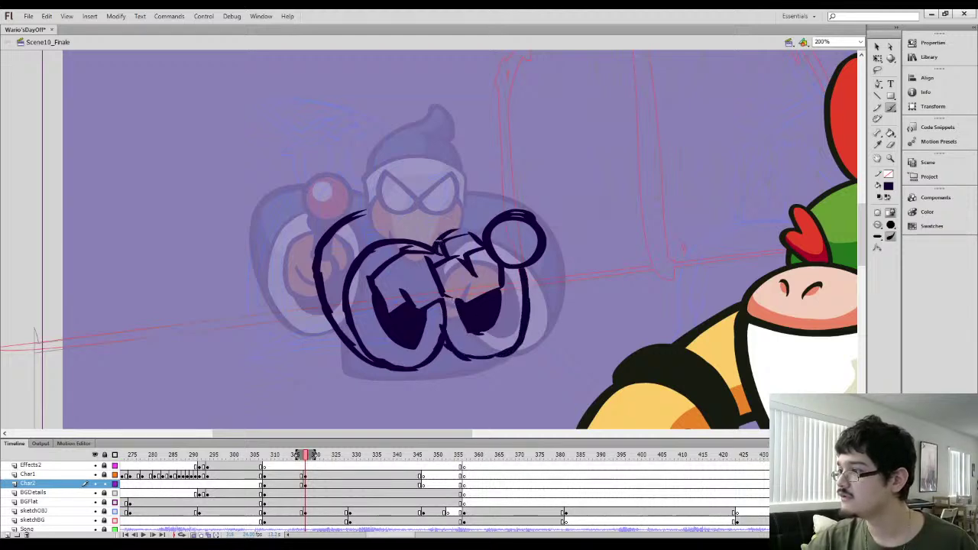
Draw the mouth's thick top line and a thin line across the left eye's top
left_click_drag(434, 243, 484, 224)
mouse_move(439, 259)
left_mouse_down()
mouse_move(457, 231)
mouse_move(492, 214)
left_mouse_up()
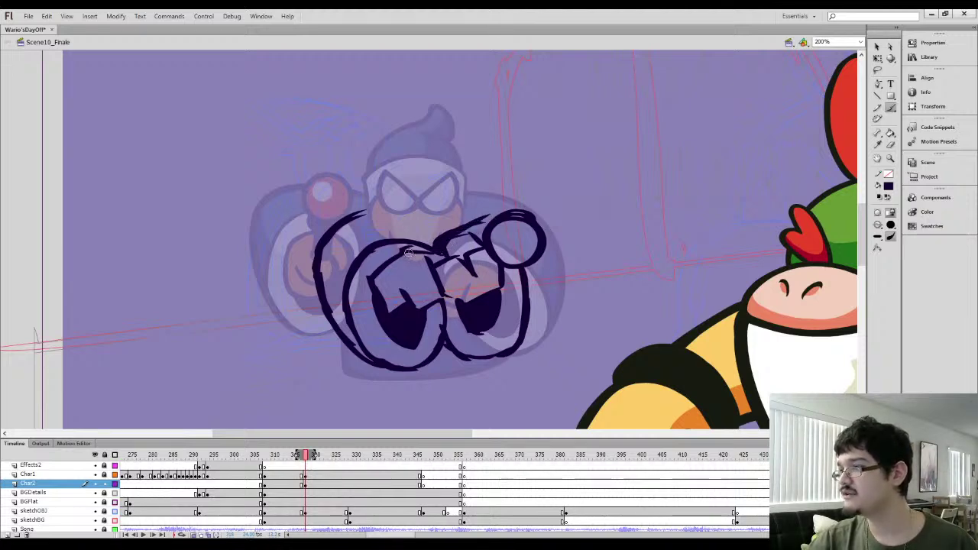
mouse_move(422, 250)
left_mouse_down()
mouse_move(378, 246)
mouse_move(423, 249)
mouse_move(392, 235)
mouse_move(422, 251)
left_mouse_up()
key("l")
key("Delete")
key("b")
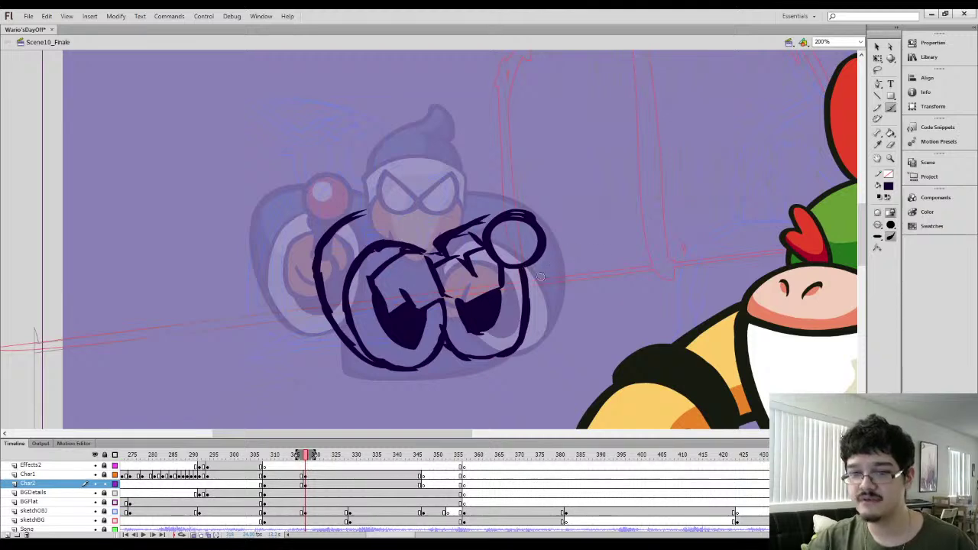
key("i")
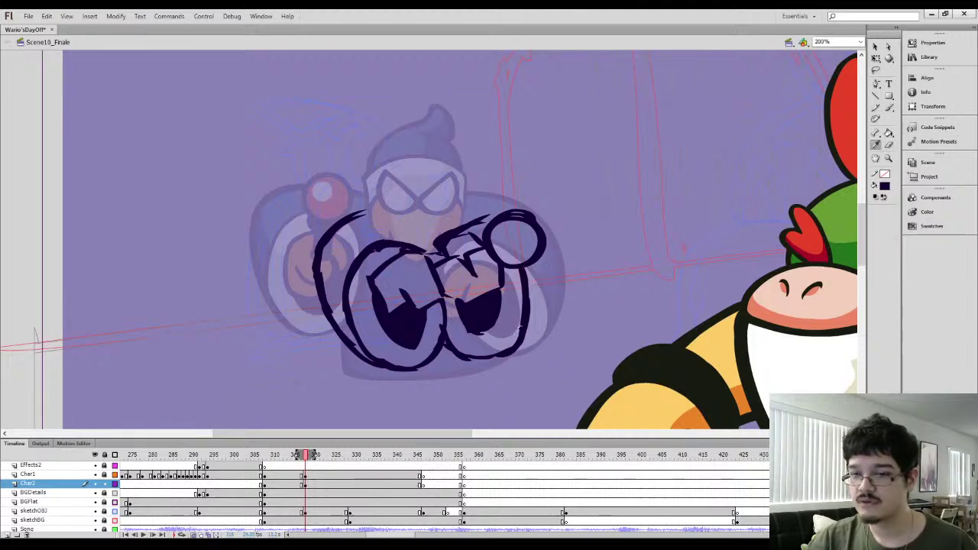
key("b")
Outline from the right foot up into the ball, removing the extra stroke above it
mouse_move(518, 353)
left_mouse_down()
mouse_move(536, 254)
mouse_move(527, 241)
left_mouse_up()
mouse_move(457, 201)
left_mouse_down()
mouse_move(506, 214)
mouse_move(457, 219)
mouse_move(481, 225)
mouse_move(434, 249)
mouse_move(470, 225)
left_mouse_up()
key("l")
key("Delete")
key("b")
key("l")
key("Delete")
key("b")
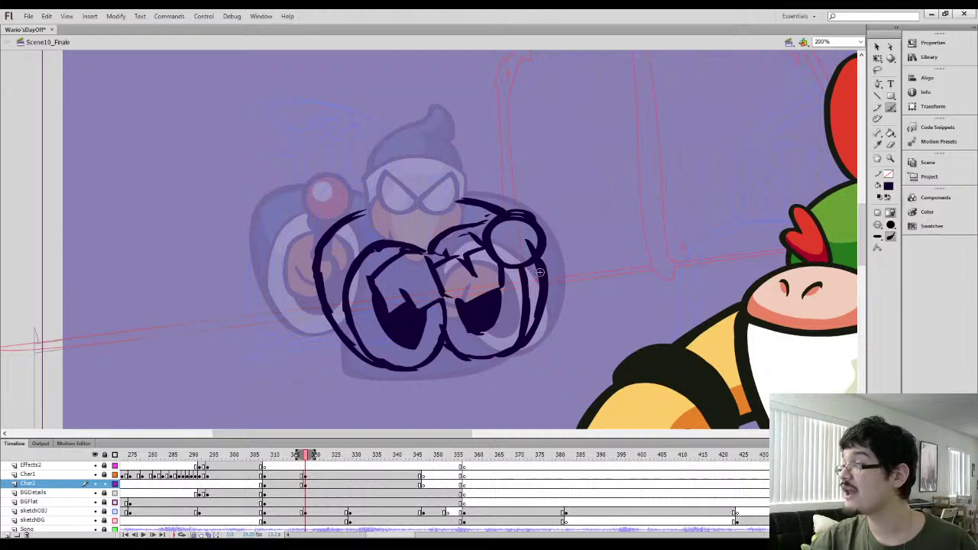
Redraw the face's left outline, extending it downward and erasing its short lower tail
mouse_move(368, 360)
left_mouse_down()
mouse_move(320, 277)
mouse_move(334, 232)
mouse_move(388, 201)
mouse_move(307, 230)
mouse_move(331, 311)
mouse_move(352, 228)
mouse_move(380, 211)
left_mouse_up()
key("l")
key("Delete")
key("b")
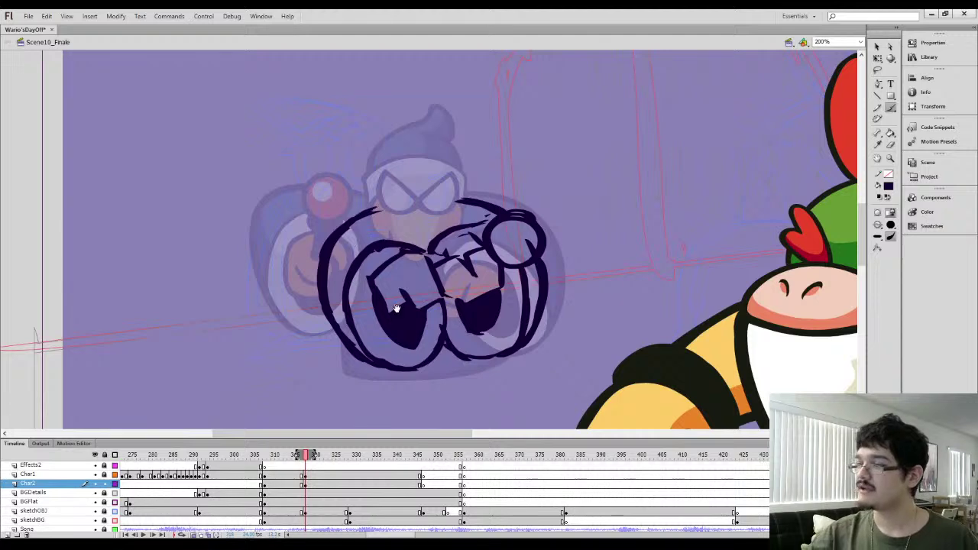
left_click_drag(397, 308, 363, 253)
left_click_drag(313, 291, 321, 310)
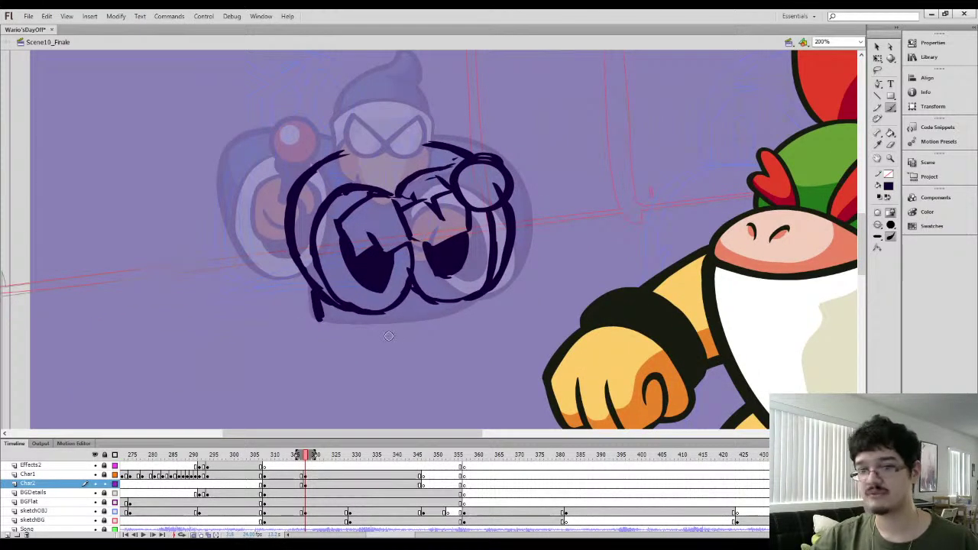
key("e")
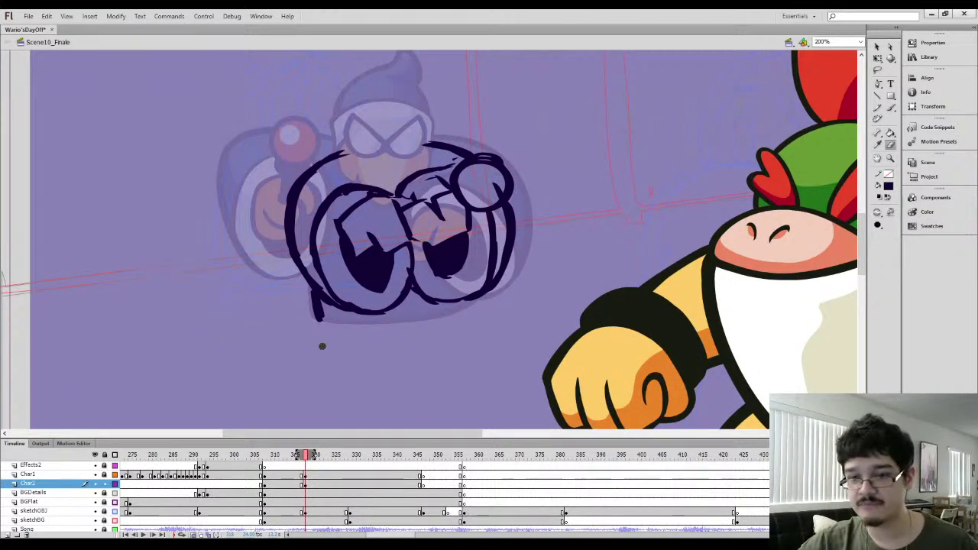
mouse_move(313, 321)
left_mouse_down()
mouse_move(337, 298)
mouse_move(364, 321)
mouse_move(398, 323)
mouse_move(428, 317)
mouse_move(401, 296)
mouse_move(478, 300)
left_mouse_up()
key("b")
scroll(436, 212, "up", 3)
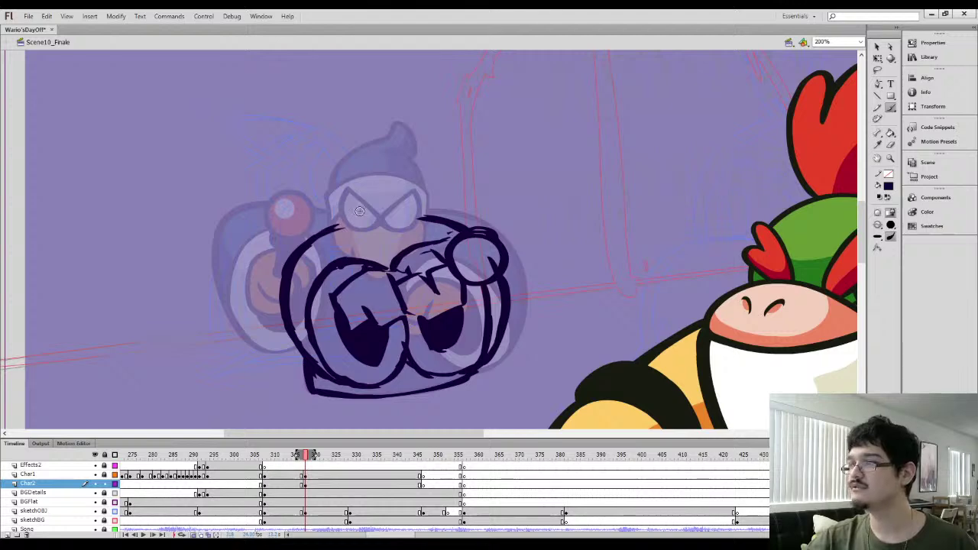
Brush-ink the goggles, cheek line, collar edge and head outline in dark navy
mouse_move(346, 193)
left_mouse_down()
mouse_move(378, 204)
mouse_move(351, 224)
mouse_move(387, 166)
mouse_move(417, 200)
mouse_move(393, 223)
mouse_move(389, 168)
mouse_move(408, 172)
mouse_move(366, 178)
mouse_move(359, 201)
mouse_move(383, 207)
left_mouse_up()
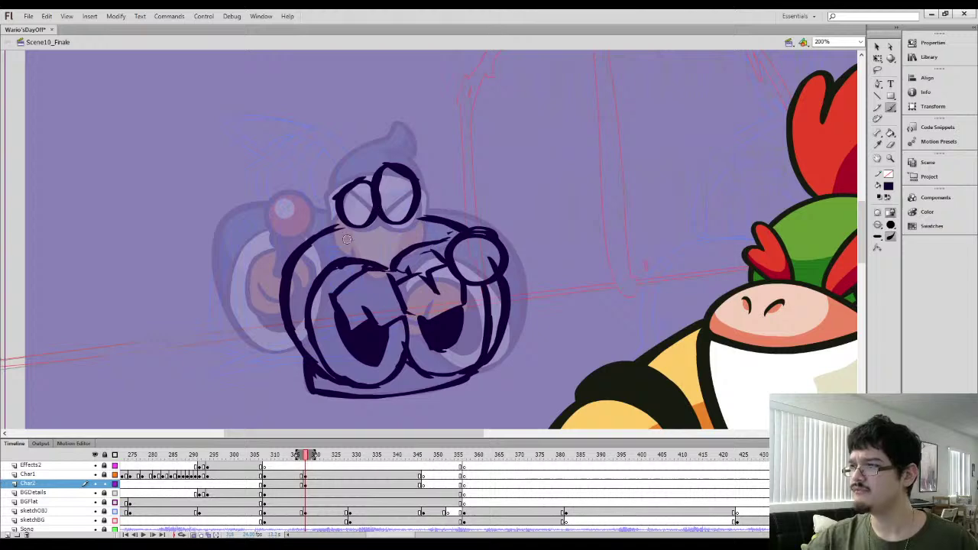
mouse_move(404, 252)
left_mouse_down()
mouse_move(412, 236)
mouse_move(420, 243)
left_mouse_up()
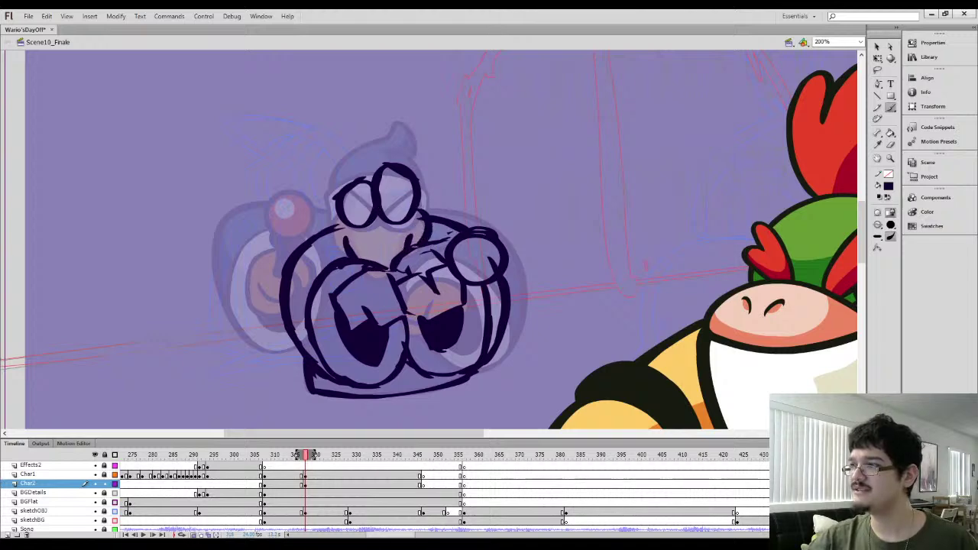
mouse_move(339, 226)
left_mouse_down()
mouse_move(330, 256)
mouse_move(341, 258)
left_mouse_up()
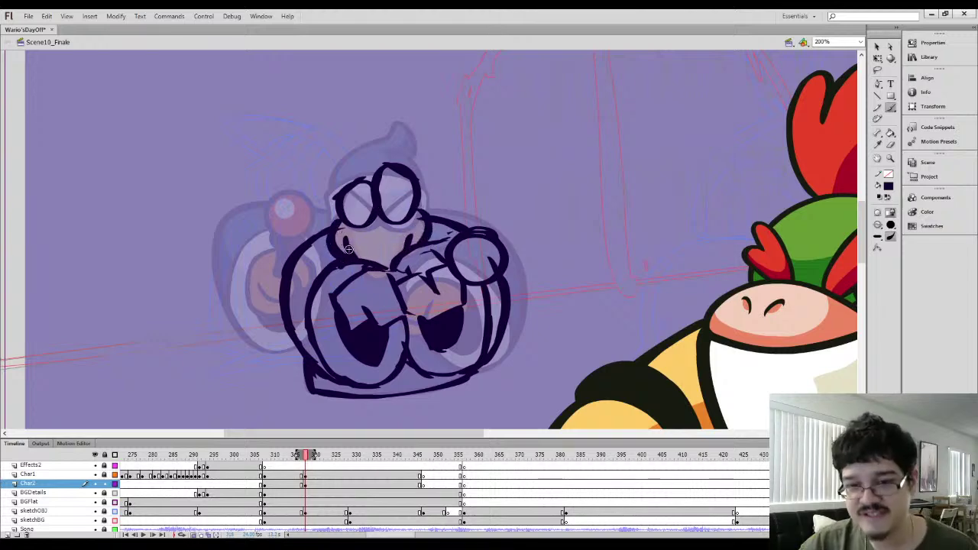
mouse_move(330, 212)
left_mouse_down()
mouse_move(312, 258)
mouse_move(316, 220)
mouse_move(357, 209)
left_mouse_up()
left_click_drag(411, 223, 413, 252)
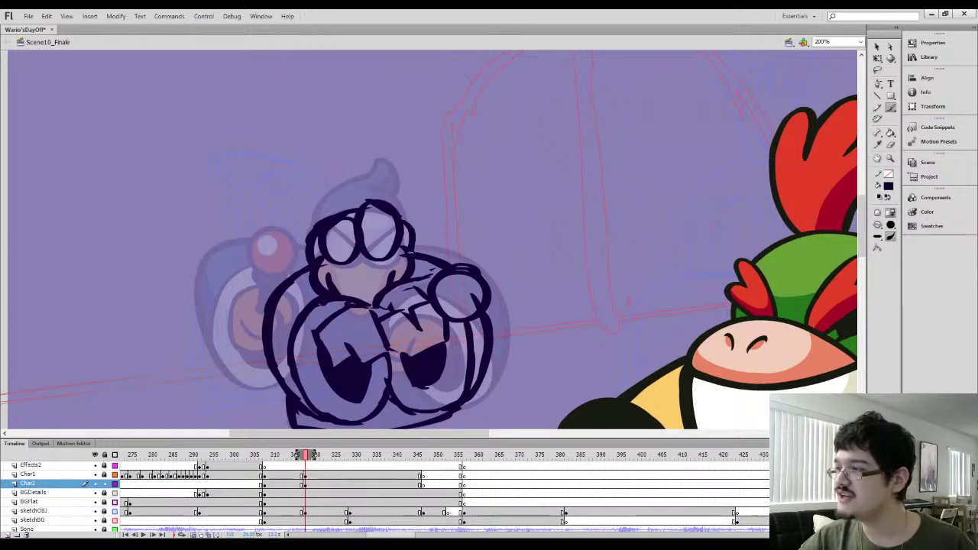
left_click_drag(340, 181, 314, 231)
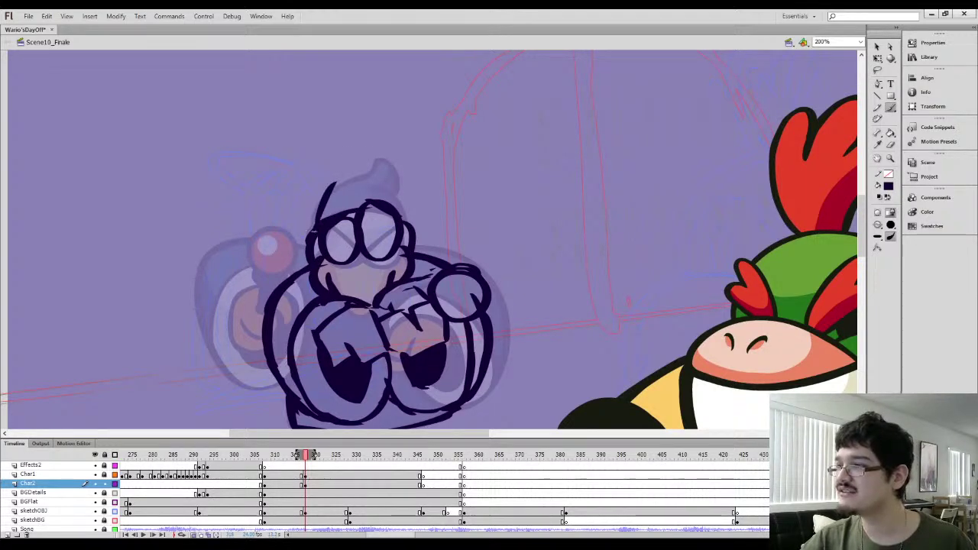
left_click_drag(336, 181, 309, 234)
mouse_move(310, 196)
left_mouse_down()
mouse_move(336, 168)
mouse_move(391, 183)
mouse_move(408, 221)
left_mouse_up()
left_click_drag(372, 275, 357, 207)
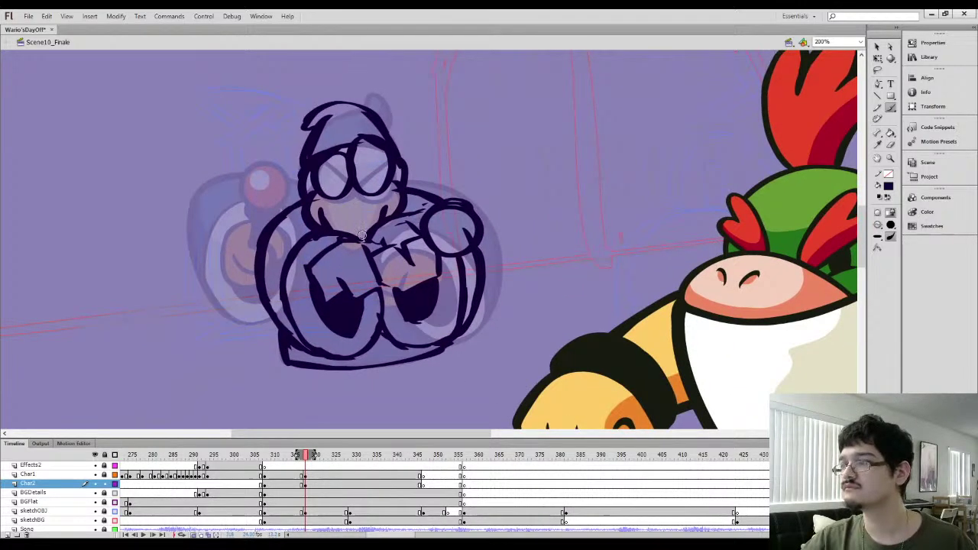
Lasso the hand lines, then move and rotate the arm into its raised position
key("l")
mouse_move(306, 258)
left_mouse_down()
mouse_move(382, 234)
mouse_move(433, 202)
mouse_move(491, 218)
mouse_move(429, 322)
mouse_move(337, 346)
mouse_move(301, 269)
left_mouse_up()
mouse_move(474, 216)
left_mouse_down()
mouse_move(501, 212)
mouse_move(506, 195)
mouse_move(495, 194)
left_mouse_up()
key("q")
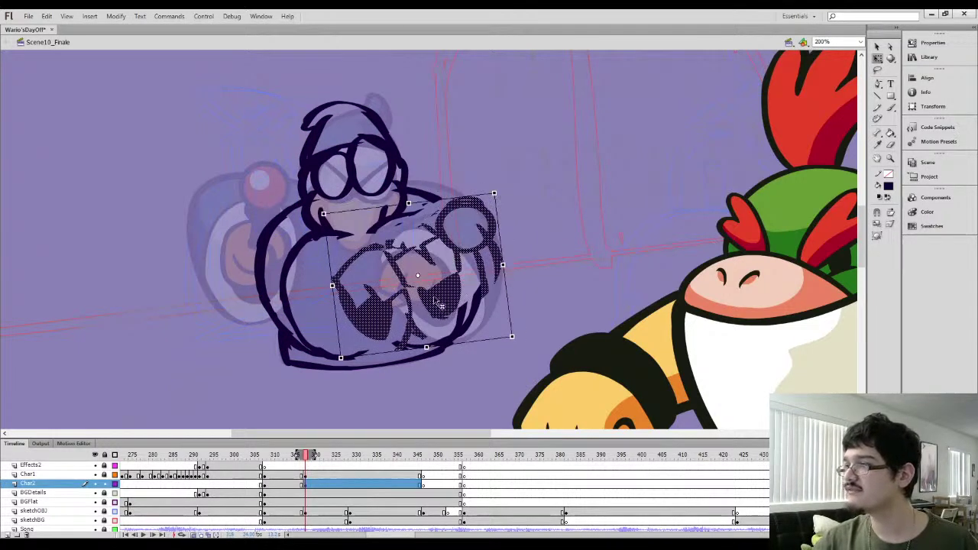
left_click_drag(440, 304, 437, 291)
left_click(328, 243)
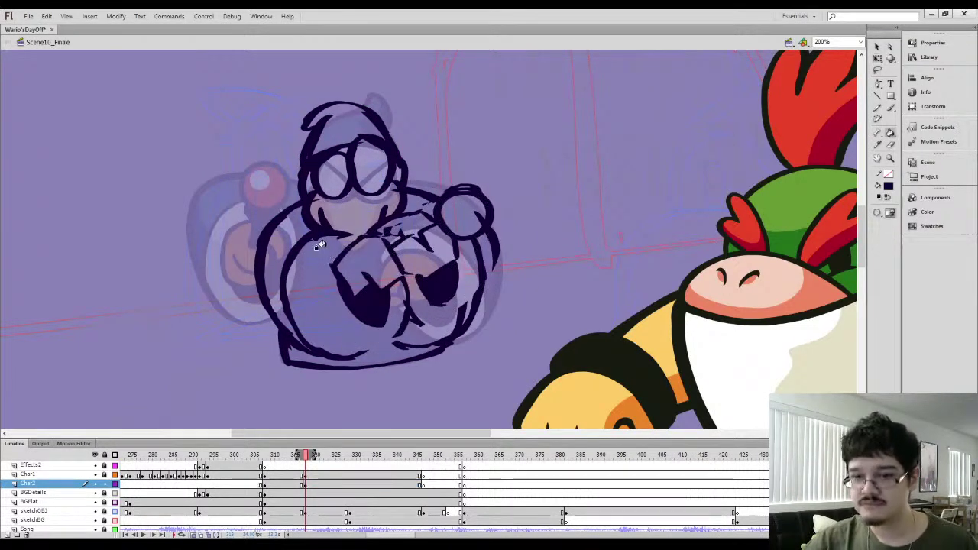
Delete the rough left body arcs and ink the left side, bottom outline and inner leg curve
key("l")
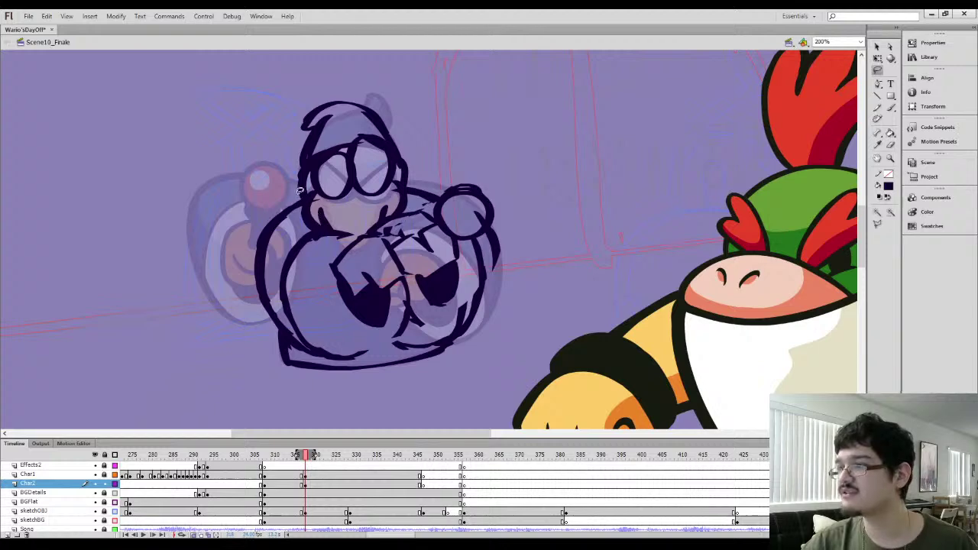
mouse_move(321, 280)
left_mouse_down()
mouse_move(289, 334)
mouse_move(293, 196)
left_mouse_up()
key("Delete")
key("b")
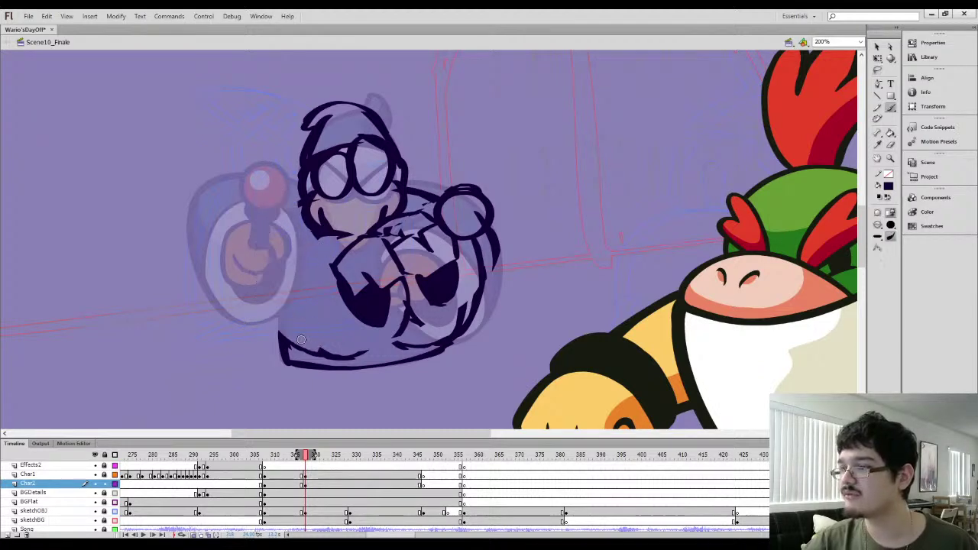
left_click_drag(326, 354, 275, 299)
mouse_move(283, 344)
left_mouse_down()
mouse_move(261, 268)
mouse_move(279, 218)
mouse_move(298, 204)
left_mouse_up()
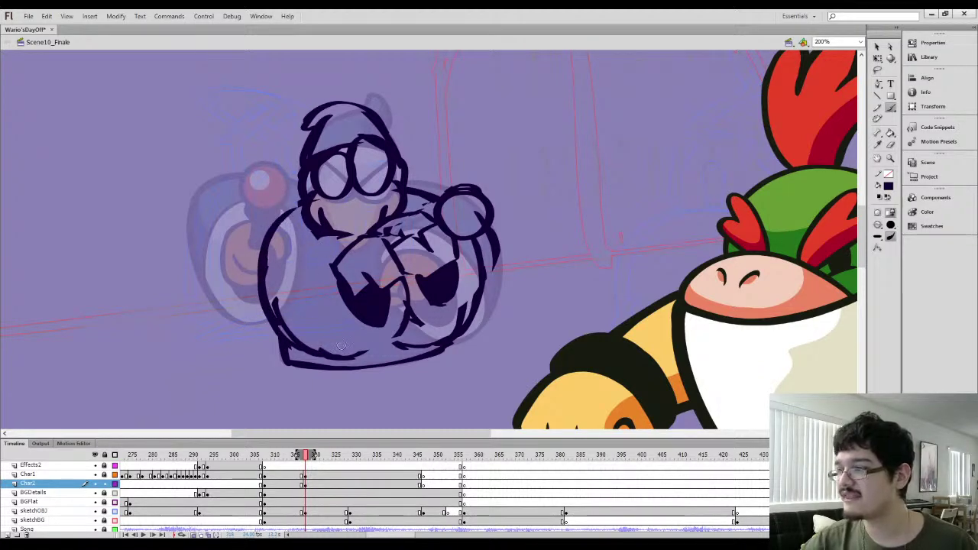
mouse_move(284, 328)
left_mouse_down()
mouse_move(360, 357)
mouse_move(407, 329)
left_mouse_up()
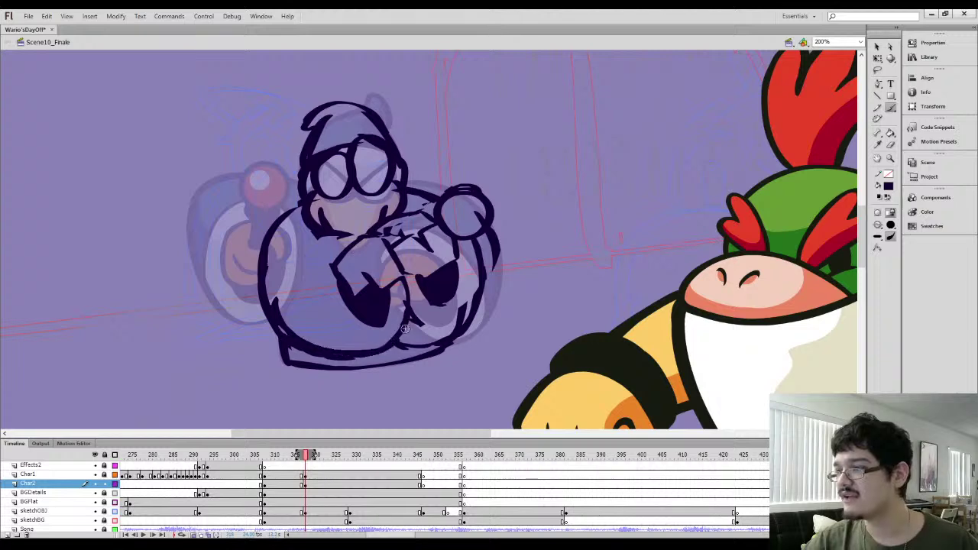
mouse_move(346, 350)
left_mouse_down()
mouse_move(321, 308)
mouse_move(314, 270)
mouse_move(330, 239)
mouse_move(308, 313)
left_mouse_up()
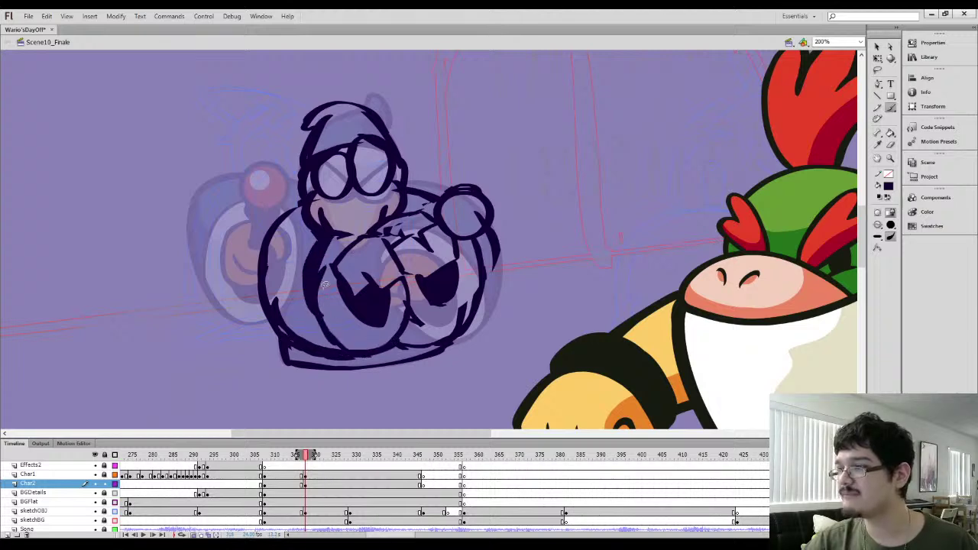
Replace the thick inner leg line and left outline section with thinner strokes
key("l")
left_click_drag(342, 234, 334, 244)
key("Delete")
key("b")
left_click_drag(332, 337, 307, 277)
mouse_move(310, 315)
left_mouse_down()
mouse_move(315, 271)
mouse_move(356, 238)
left_mouse_up()
key("l")
mouse_move(297, 331)
left_mouse_down()
mouse_move(278, 255)
mouse_move(296, 205)
left_mouse_up()
key("Delete")
key("b")
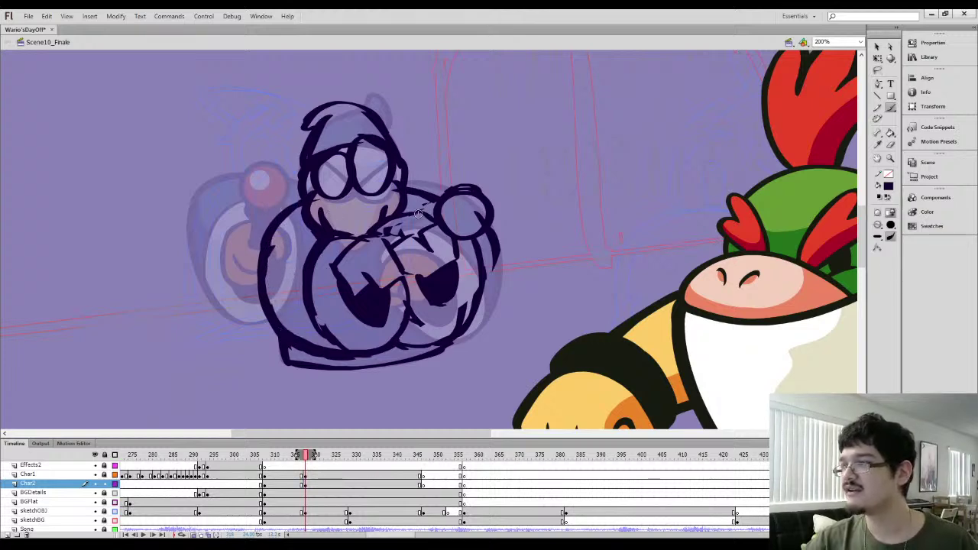
Redraw the line near the hand and delete the stray marks on the right foot
key("l")
key("Delete")
key("b")
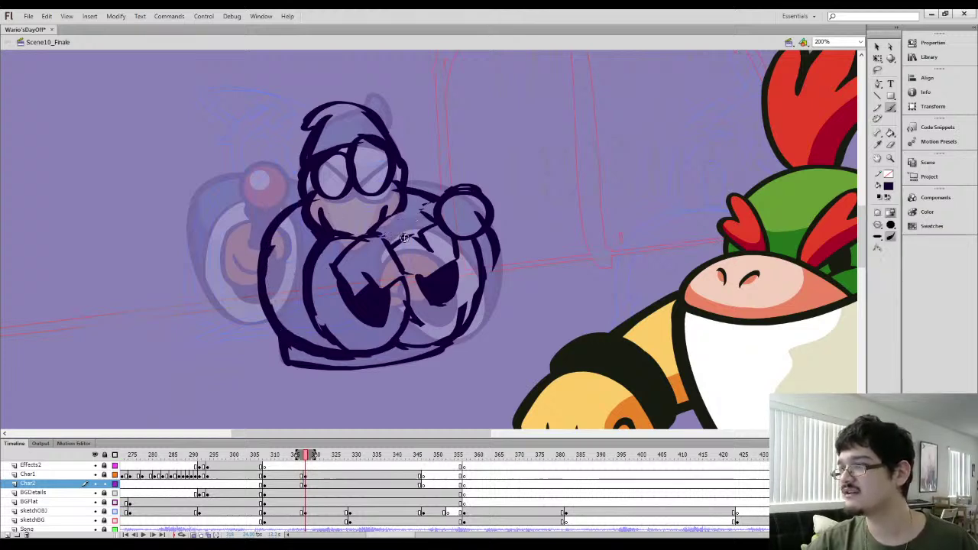
left_click_drag(399, 240, 425, 211)
key("l")
mouse_move(409, 279)
left_mouse_down()
mouse_move(426, 327)
mouse_move(408, 294)
left_mouse_up()
key("Delete")
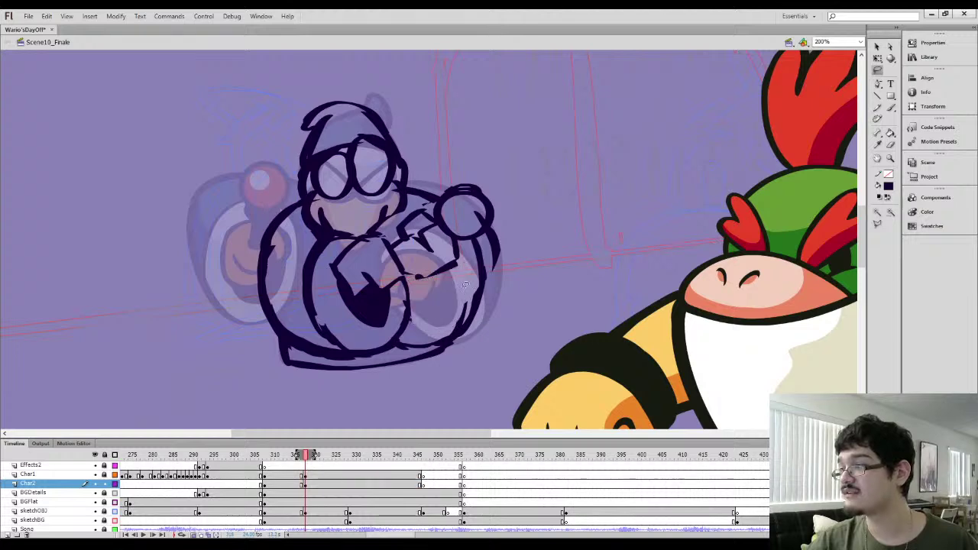
Replace the outer right body arcs, inking a chest line and a closed right body outline
left_click_drag(470, 247, 459, 245)
key("Delete")
key("b")
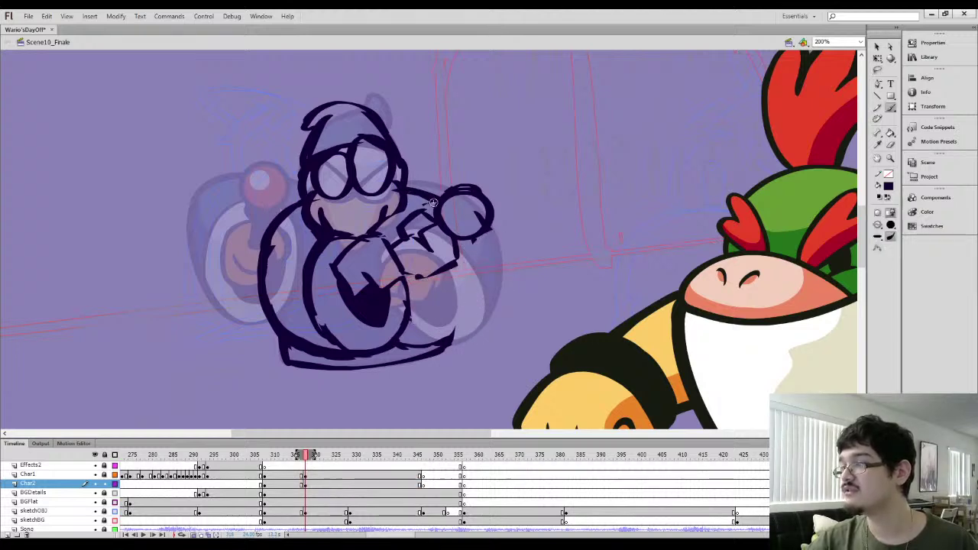
left_click_drag(370, 239, 411, 213)
left_click_drag(461, 264, 432, 341)
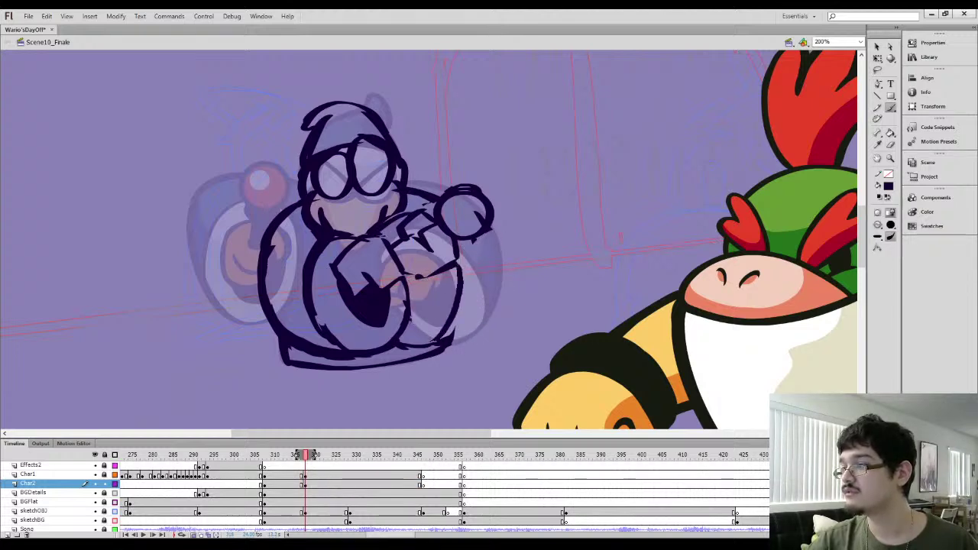
left_click_drag(439, 272, 412, 318)
Fill the enclosed lower body dark navy and ink the body's right side
key("k")
left_click(428, 291)
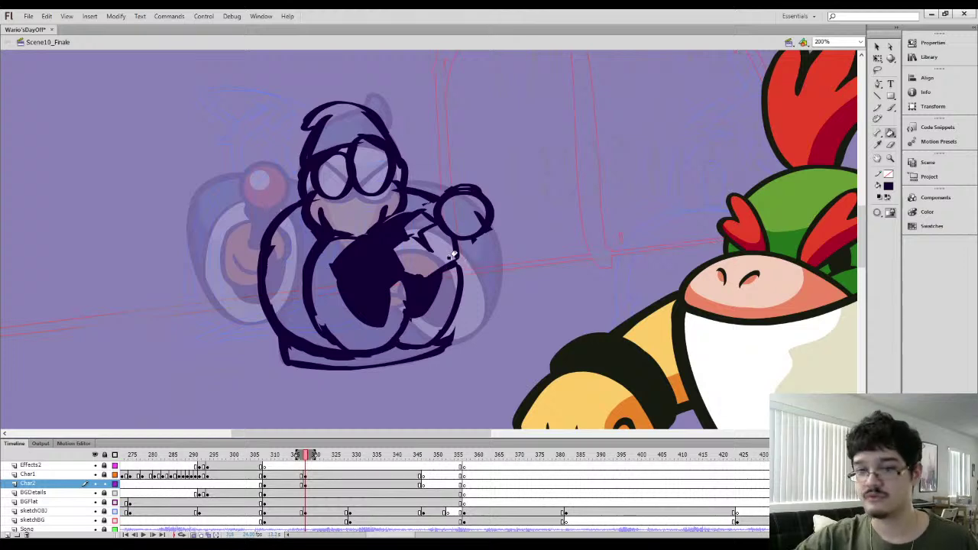
key("ctrl+z")
key("b")
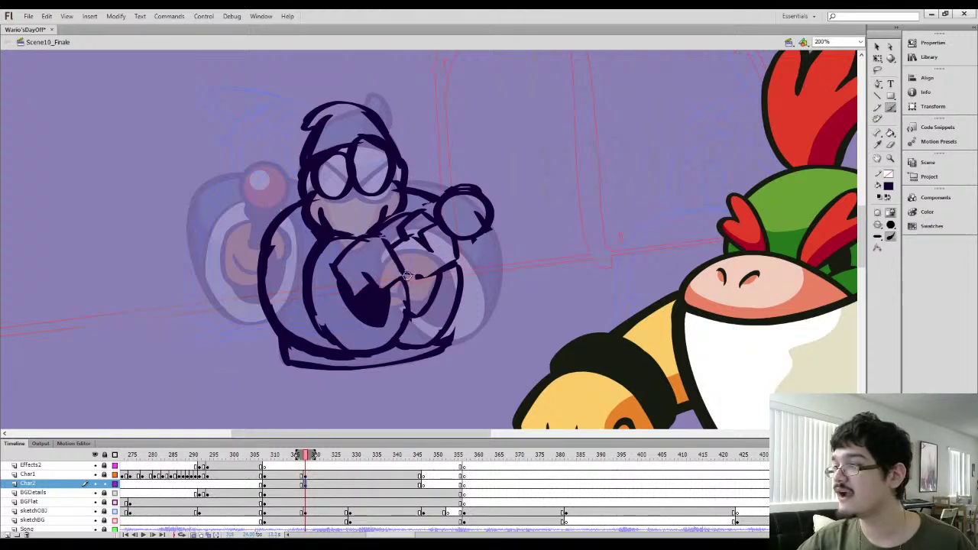
key("k")
left_click(425, 290)
key("b")
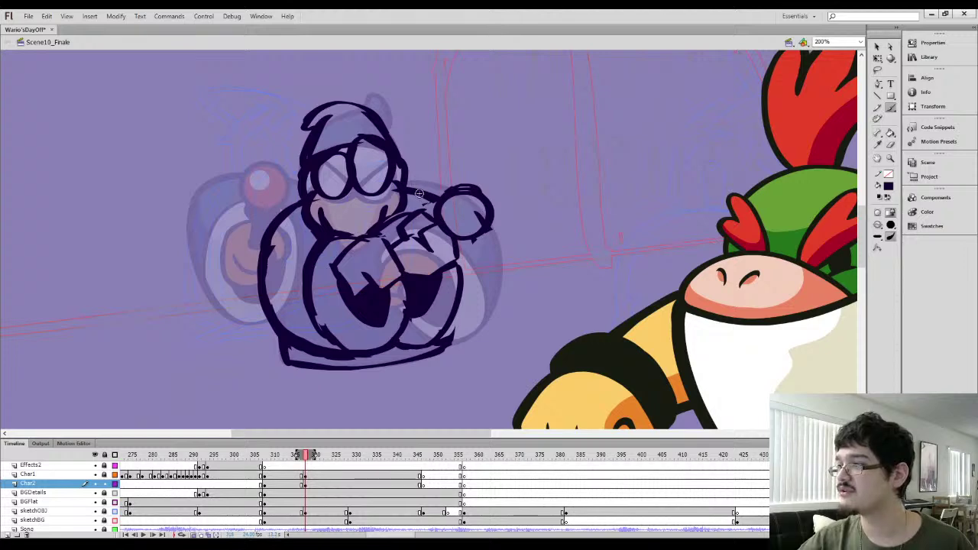
mouse_move(444, 335)
left_mouse_down()
mouse_move(467, 252)
mouse_move(454, 321)
left_mouse_up()
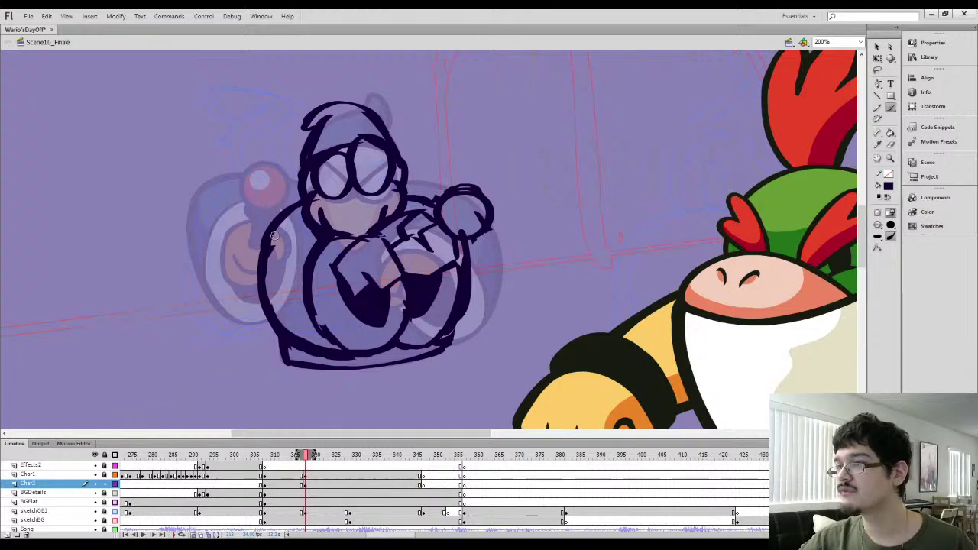
Lasso and delete the rough upper-left arm outline and stray arm line bits
key("l")
mouse_move(298, 203)
left_mouse_down()
mouse_move(249, 255)
mouse_move(302, 209)
mouse_move(271, 247)
left_mouse_up()
key("Delete")
key("b")
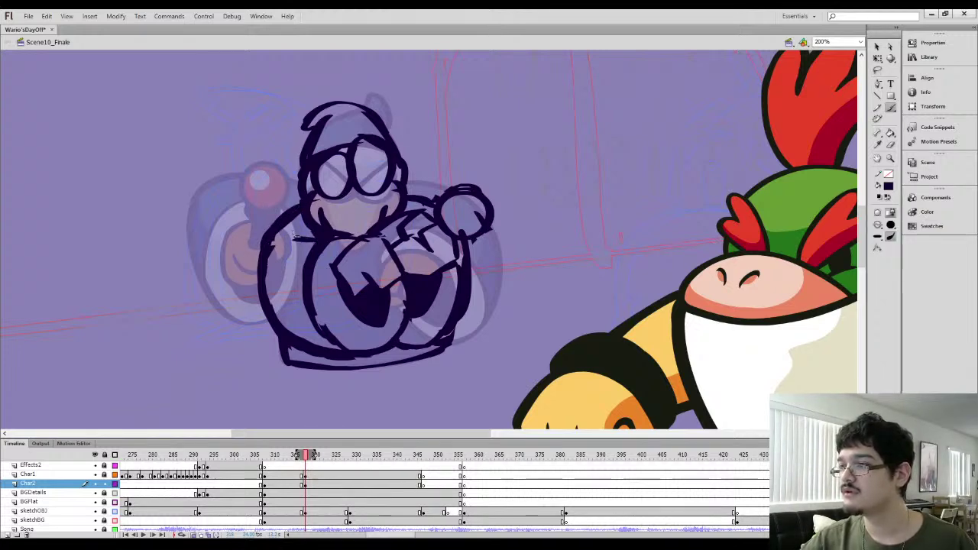
key("l")
mouse_move(262, 269)
left_mouse_down()
mouse_move(277, 228)
mouse_move(289, 225)
mouse_move(278, 226)
mouse_move(331, 227)
mouse_move(380, 204)
left_mouse_up()
key("Delete")
key("b")
Delete both cheek marks, zoom out and compare with the previous coloured frame
key("l")
key("Delete")
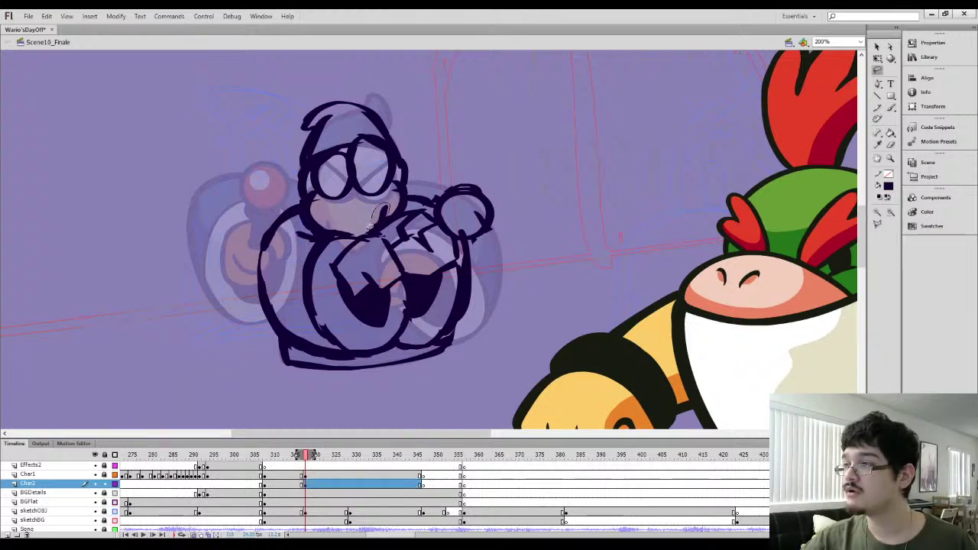
key("Delete")
key("b")
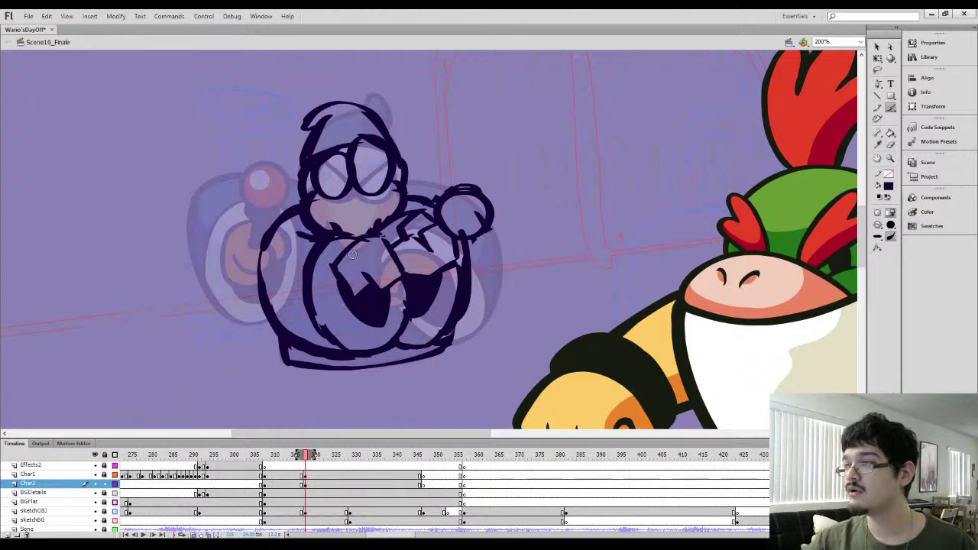
key("ctrl+minus")
key("comma")
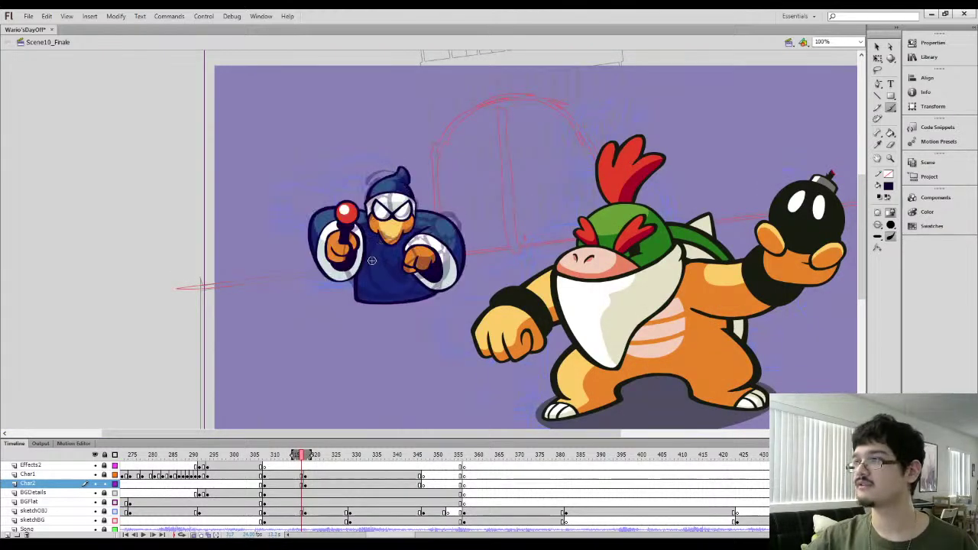
Recolour the whole sketched character's lines green using the Eyedropper
key("period")
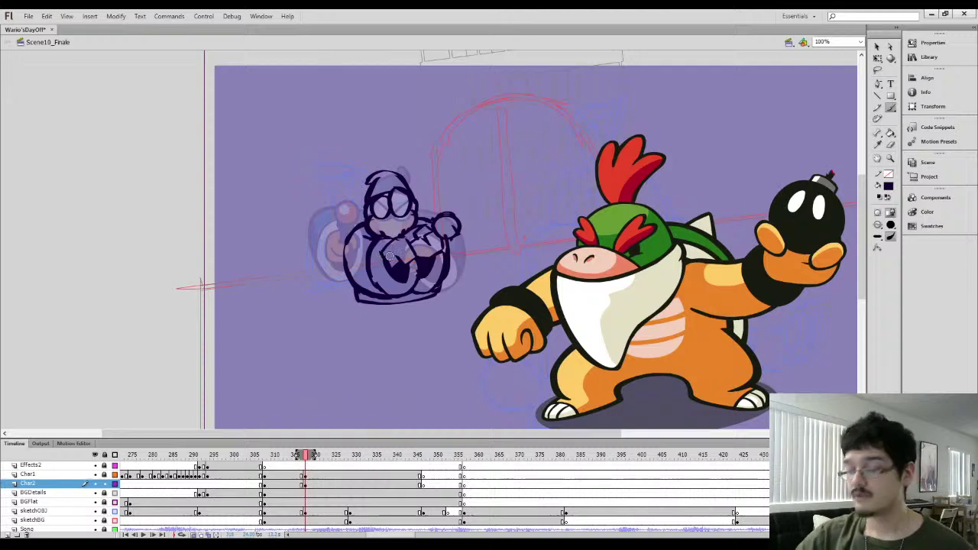
key("l")
mouse_move(330, 182)
left_mouse_down()
mouse_move(445, 157)
mouse_move(277, 235)
mouse_move(330, 182)
left_mouse_up()
key("i")
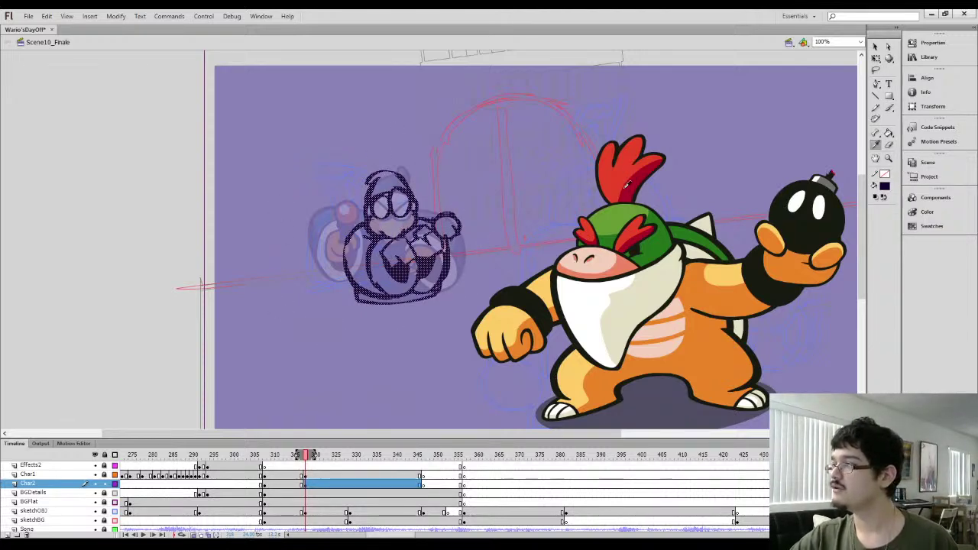
left_click(695, 284)
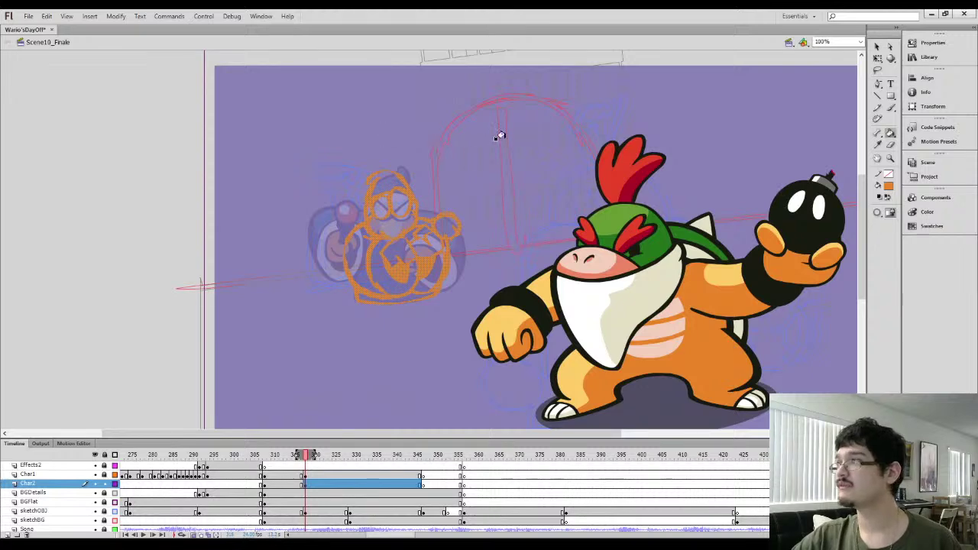
key("i")
left_click(678, 232)
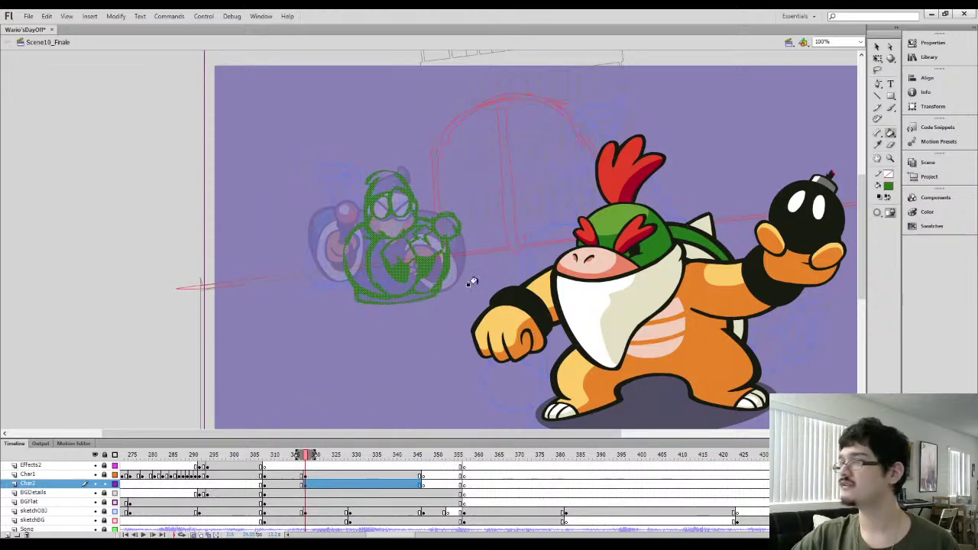
Compare against the finished previous frame, then zoom in on the green sketch
key("comma")
key("i")
key("period")
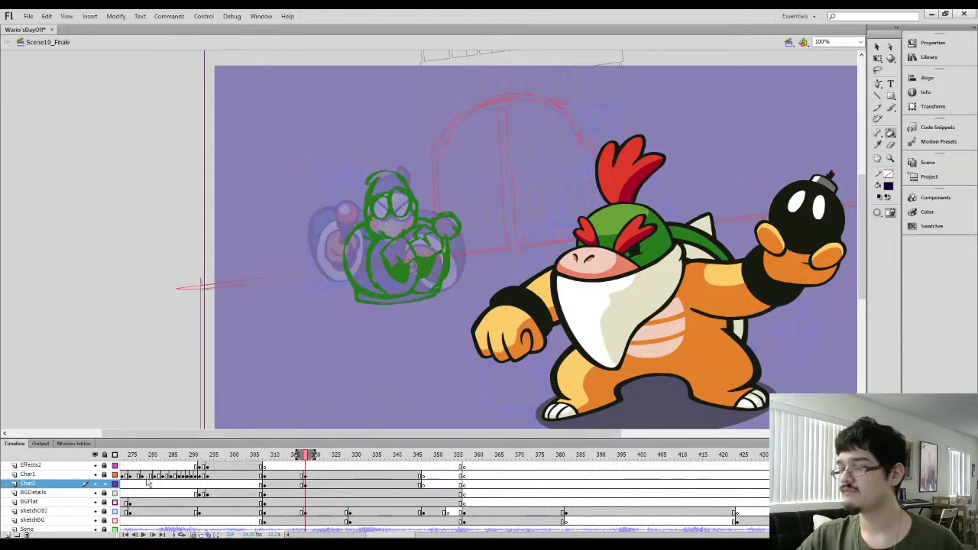
key("ctrl+equal")
mouse_move(309, 258)
left_mouse_down()
mouse_move(283, 324)
mouse_move(315, 282)
mouse_move(383, 303)
left_mouse_up()
key("comma")
key("period")
Ink the navy hand loop over the sketch, thickening its top and reshaping its left side
key("ctrl+z")
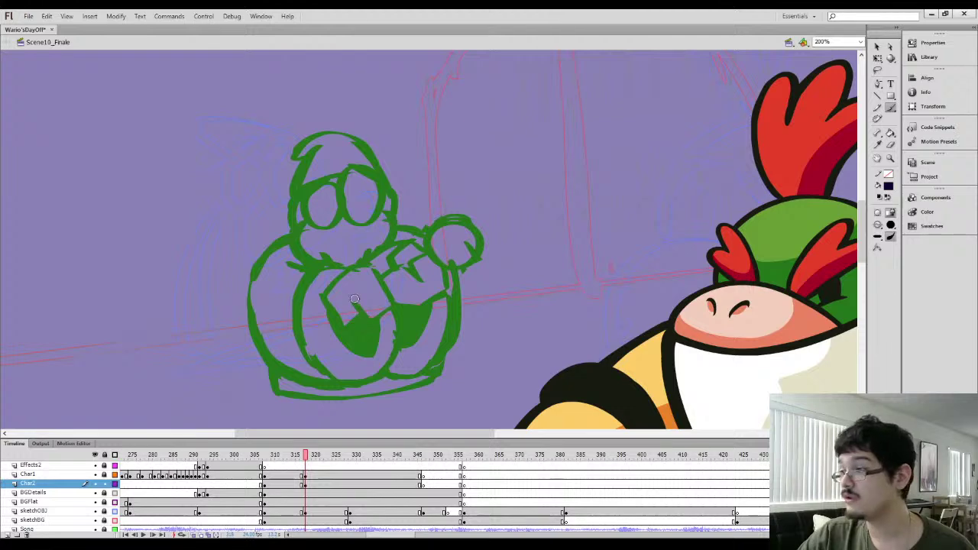
mouse_move(368, 312)
left_mouse_down()
mouse_move(389, 305)
mouse_move(393, 285)
mouse_move(321, 298)
mouse_move(338, 324)
mouse_move(370, 314)
mouse_move(360, 295)
left_mouse_up()
key("l")
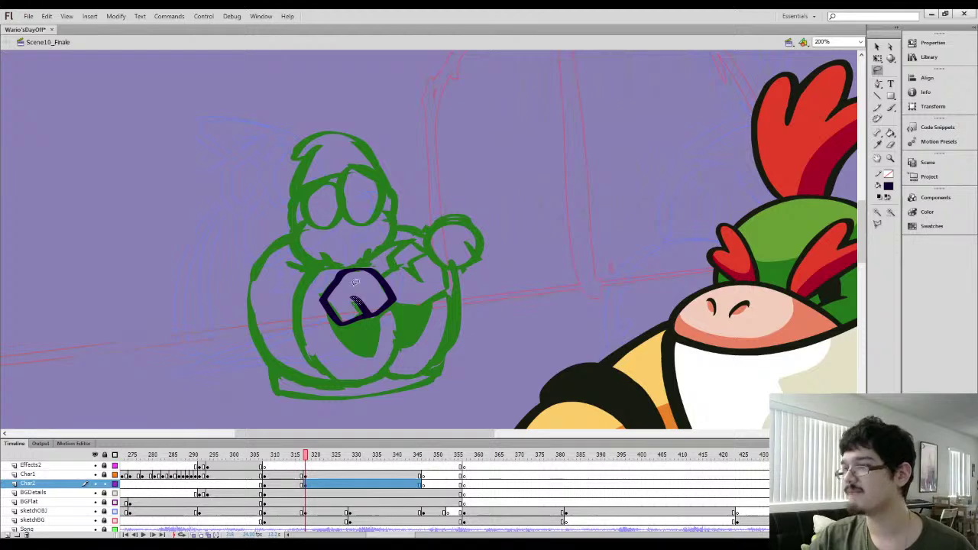
key("ctrl+equal")
key("b")
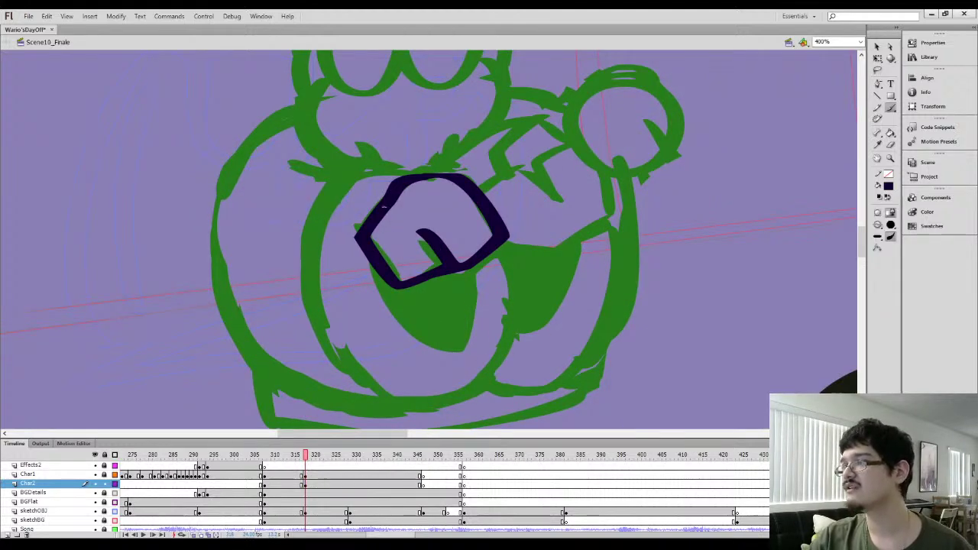
mouse_move(401, 175)
left_mouse_down()
mouse_move(452, 169)
mouse_move(442, 172)
left_mouse_up()
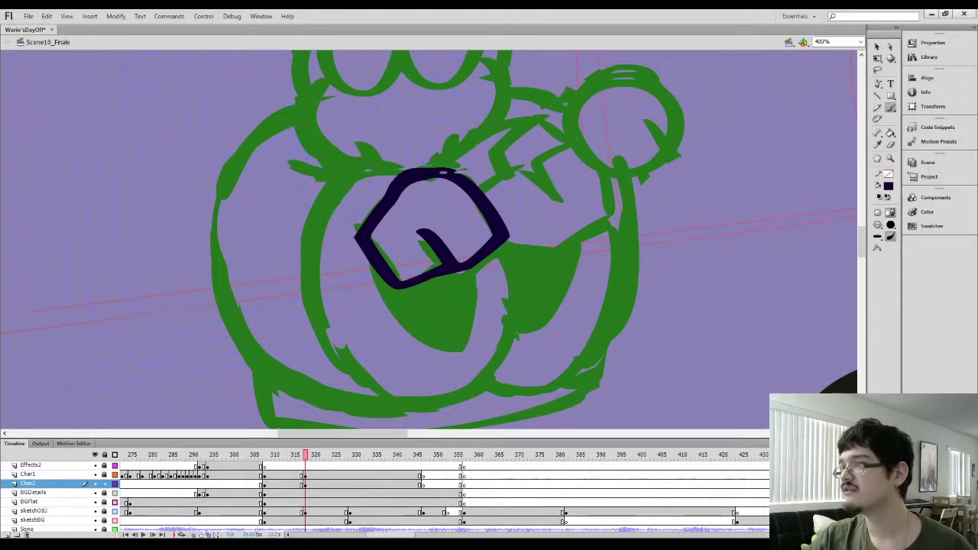
key("l")
key("b")
mouse_move(351, 218)
left_mouse_down()
mouse_move(360, 267)
mouse_move(382, 284)
mouse_move(400, 166)
mouse_move(368, 212)
mouse_move(428, 162)
left_mouse_up()
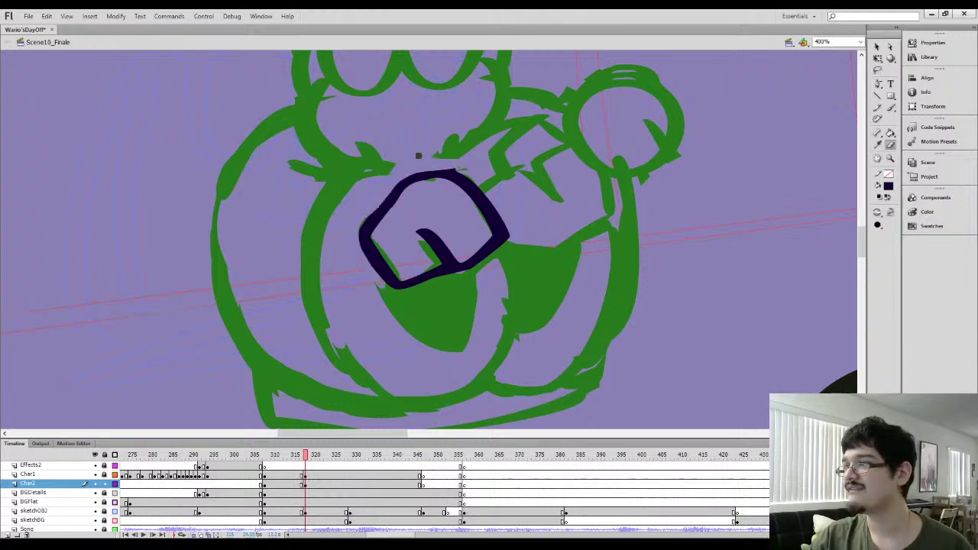
key("b")
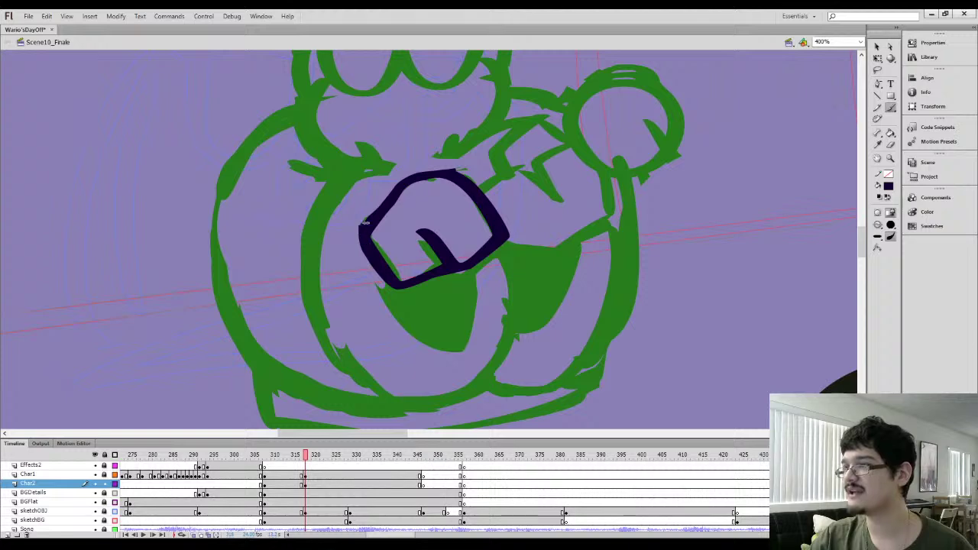
left_click_drag(411, 175, 461, 174)
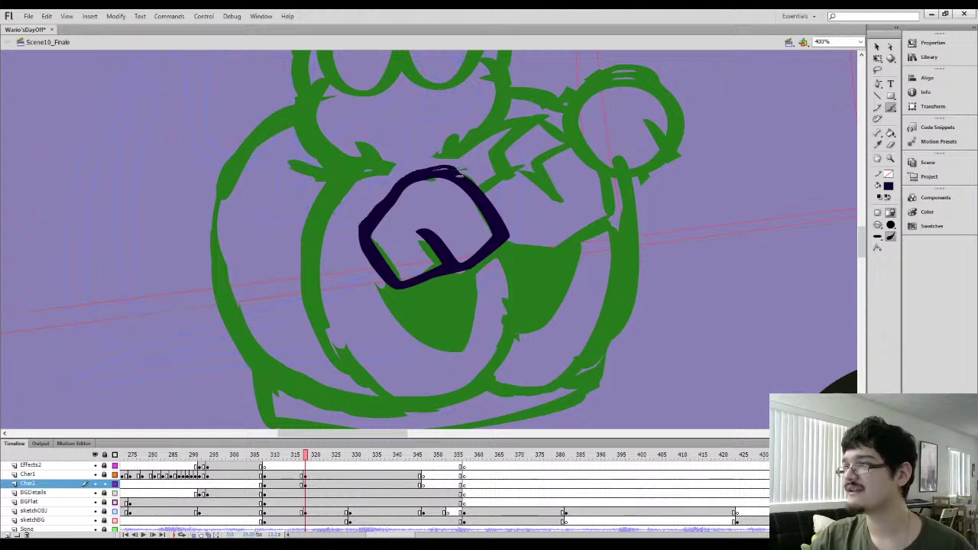
Erase excess along the loop's top, left and lower edges, then paint the second finger's arch
key("e")
mouse_move(386, 181)
left_mouse_down()
mouse_move(449, 163)
mouse_move(468, 174)
left_mouse_up()
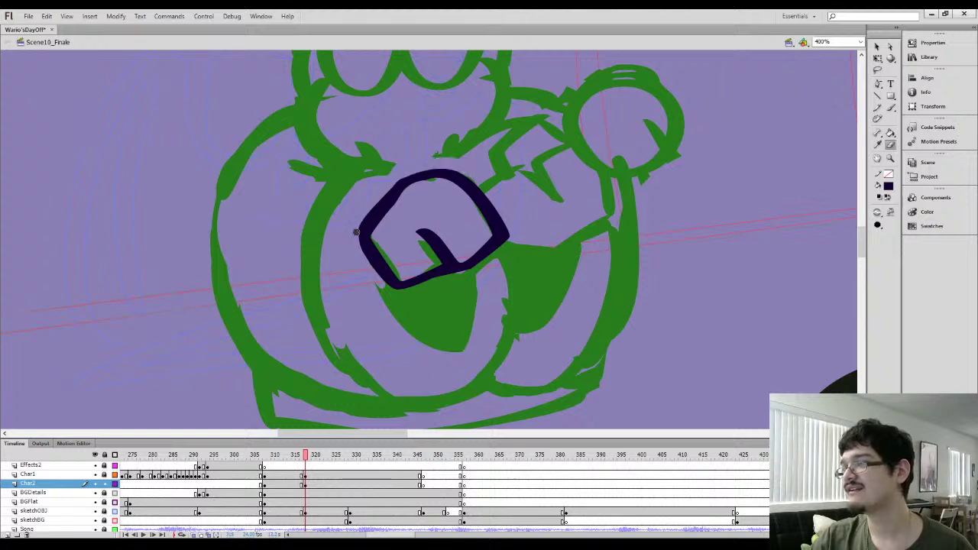
mouse_move(372, 205)
left_mouse_down()
mouse_move(351, 244)
mouse_move(401, 165)
left_mouse_up()
mouse_move(350, 226)
left_mouse_down()
mouse_move(369, 273)
mouse_move(395, 298)
left_mouse_up()
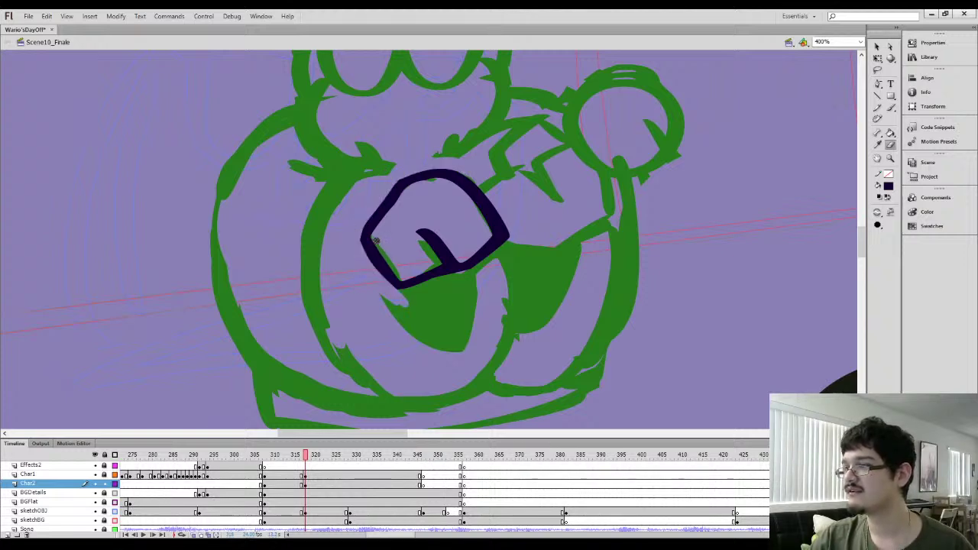
mouse_move(375, 241)
left_mouse_down()
mouse_move(402, 278)
mouse_move(373, 224)
mouse_move(371, 238)
mouse_move(404, 282)
mouse_move(424, 289)
left_mouse_up()
key("b")
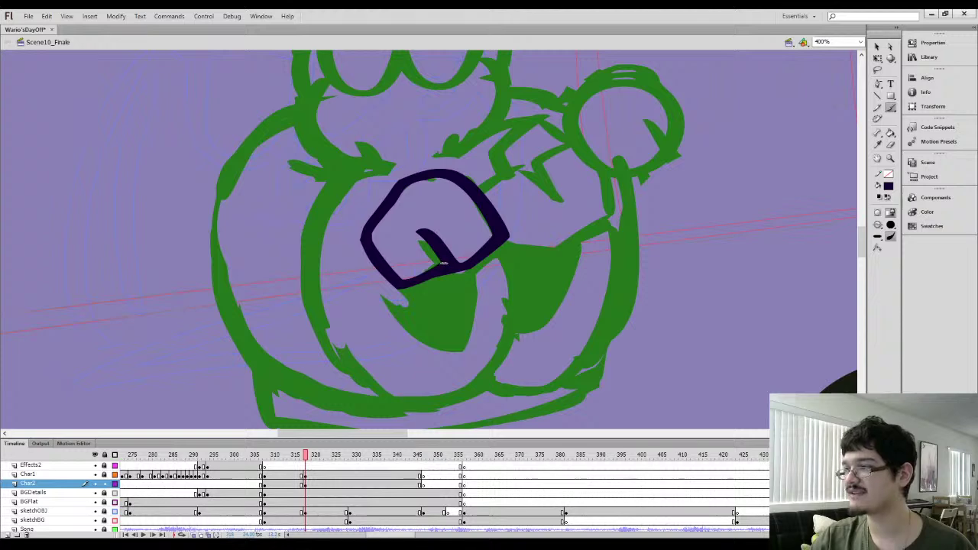
key("e")
left_click_drag(382, 289, 458, 272)
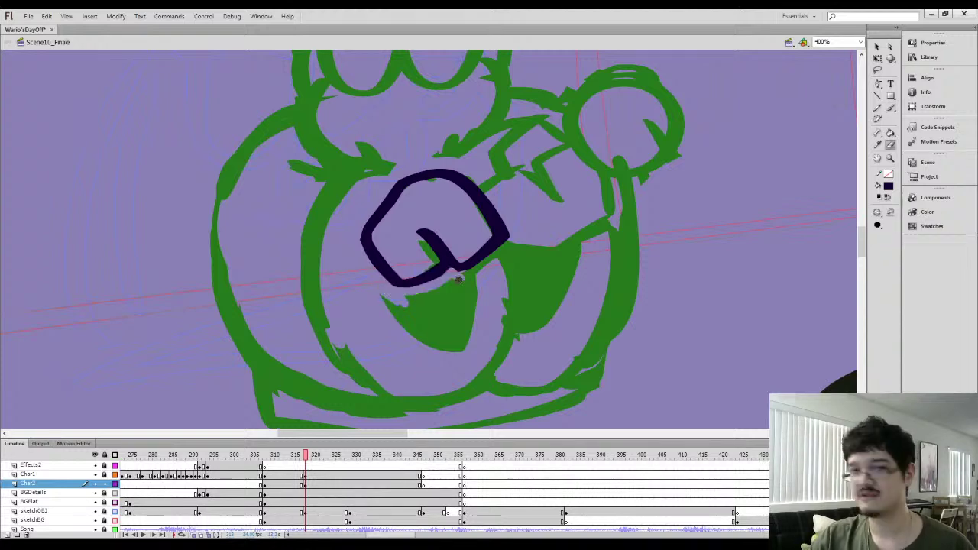
key("b")
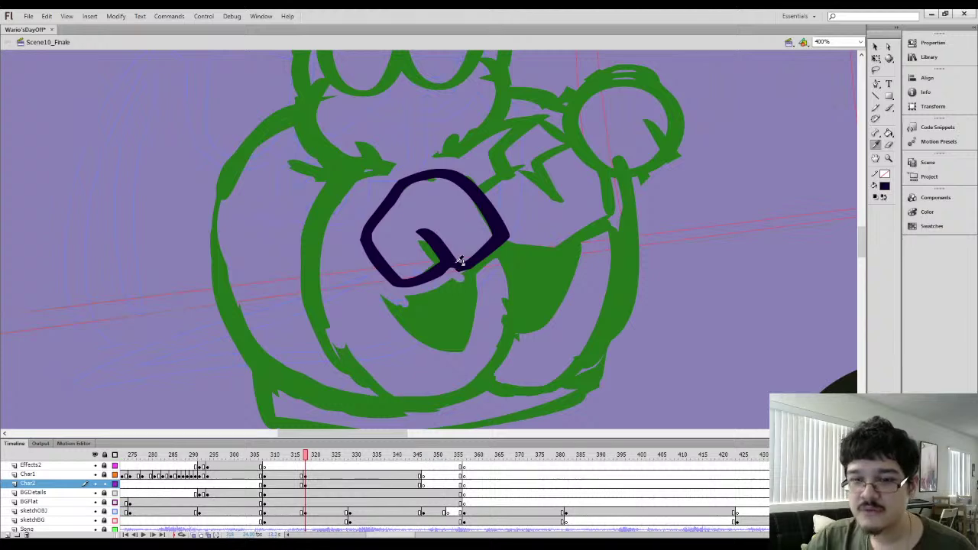
key("b")
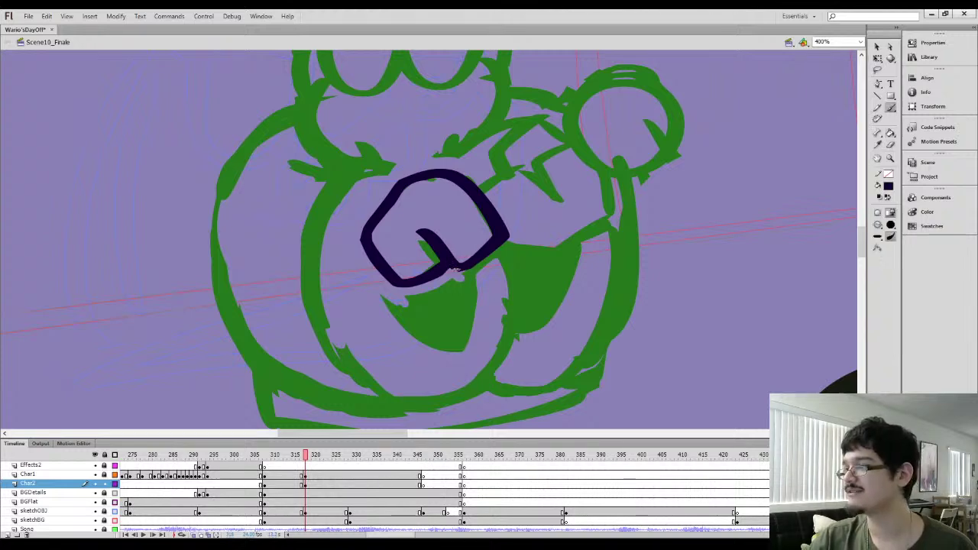
mouse_move(474, 249)
left_mouse_down()
mouse_move(398, 265)
mouse_move(413, 231)
left_mouse_up()
mouse_move(407, 223)
left_mouse_down()
mouse_move(447, 202)
mouse_move(484, 255)
left_mouse_up()
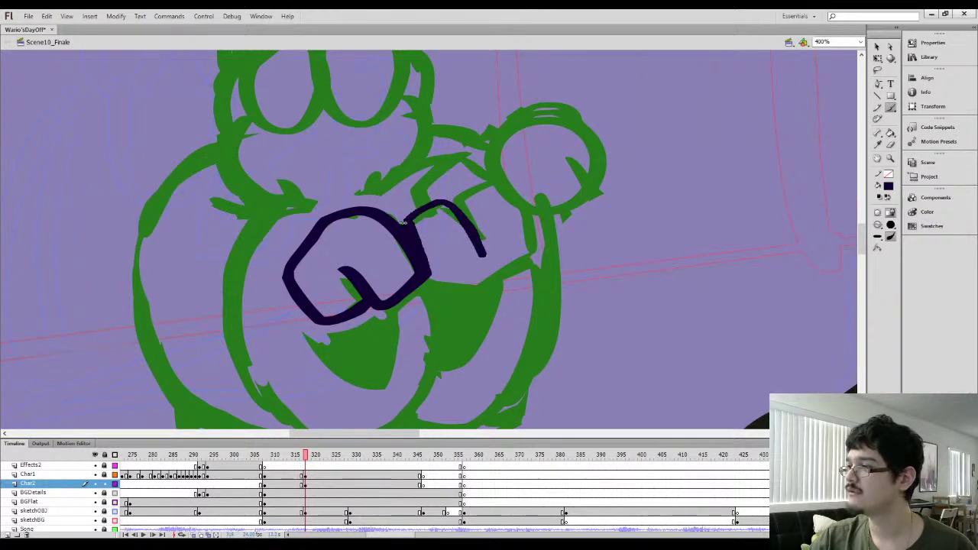
Brush the second finger's outline and hook, plus the knuckle arc above it
mouse_move(439, 204)
left_mouse_down()
mouse_move(475, 219)
mouse_move(484, 251)
mouse_move(457, 194)
mouse_move(456, 203)
mouse_move(487, 188)
left_mouse_up()
key("e")
key("b")
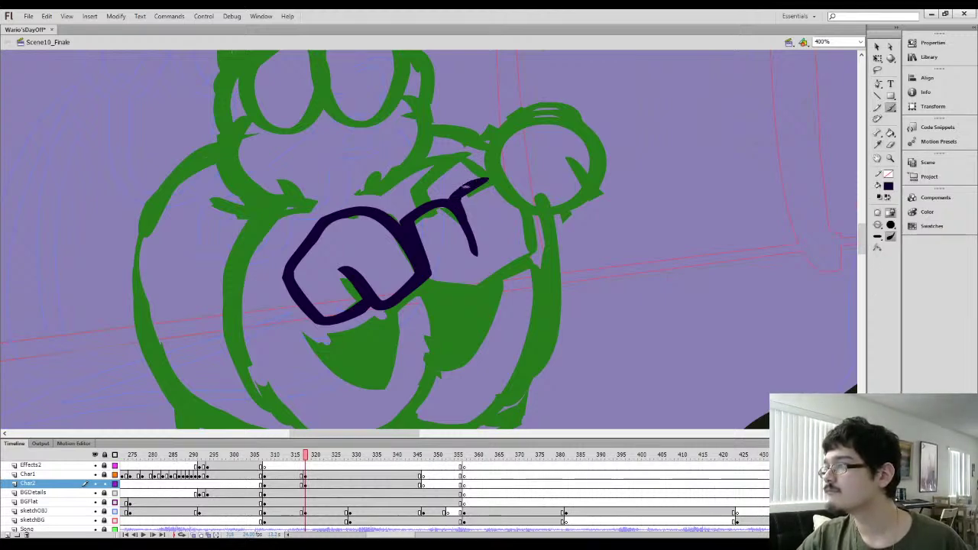
mouse_move(489, 181)
left_mouse_down()
mouse_move(521, 224)
mouse_move(519, 260)
mouse_move(457, 285)
mouse_move(427, 279)
left_mouse_up()
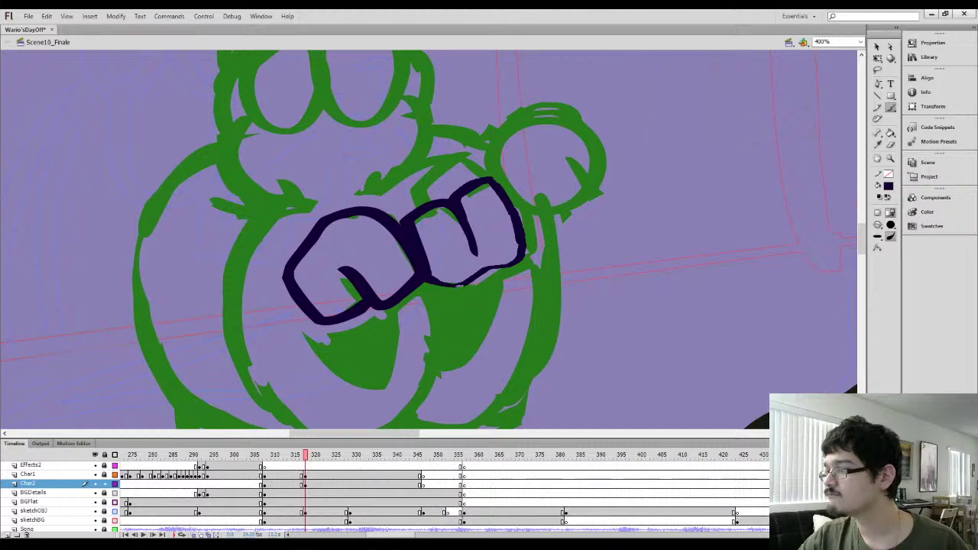
left_click_drag(523, 251, 514, 241)
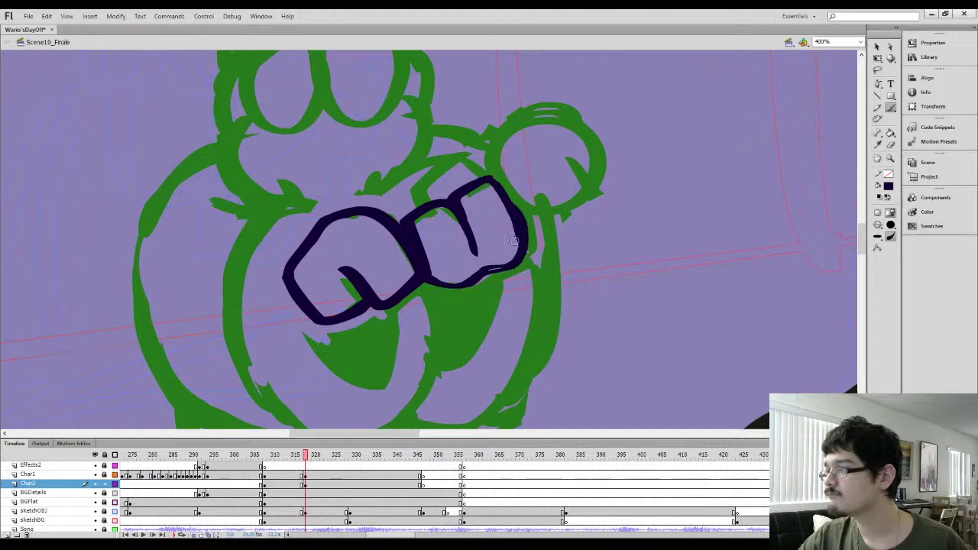
mouse_move(424, 207)
left_mouse_down()
mouse_move(435, 175)
mouse_move(461, 170)
mouse_move(416, 189)
mouse_move(416, 209)
mouse_move(428, 177)
mouse_move(468, 176)
left_mouse_up()
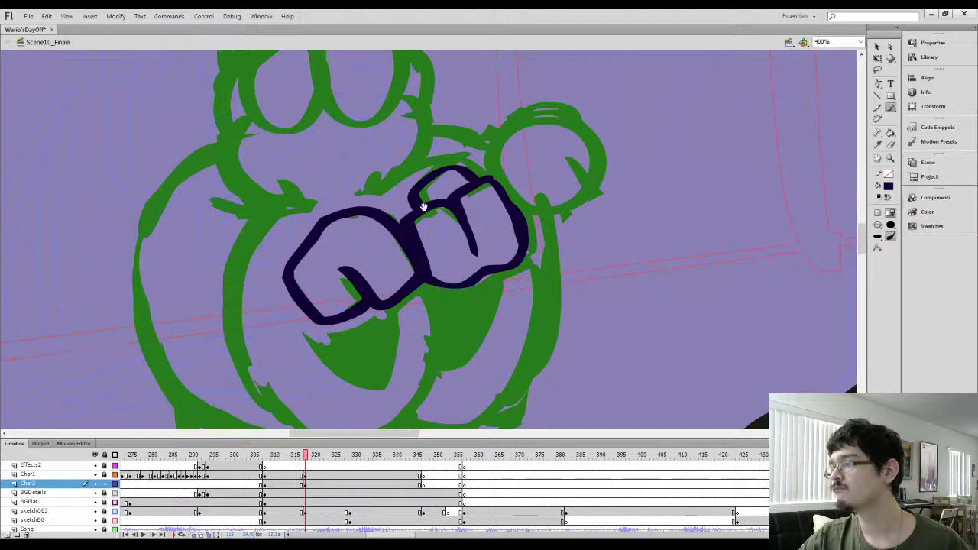
mouse_move(413, 266)
left_mouse_down()
mouse_move(434, 170)
mouse_move(339, 306)
mouse_move(386, 295)
mouse_move(388, 280)
mouse_move(430, 287)
left_mouse_up()
Outline the shape beneath the fist, fill it dark navy and repaint its left edge
mouse_move(368, 259)
left_mouse_down()
mouse_move(379, 340)
mouse_move(429, 384)
mouse_move(451, 354)
mouse_move(438, 307)
left_mouse_up()
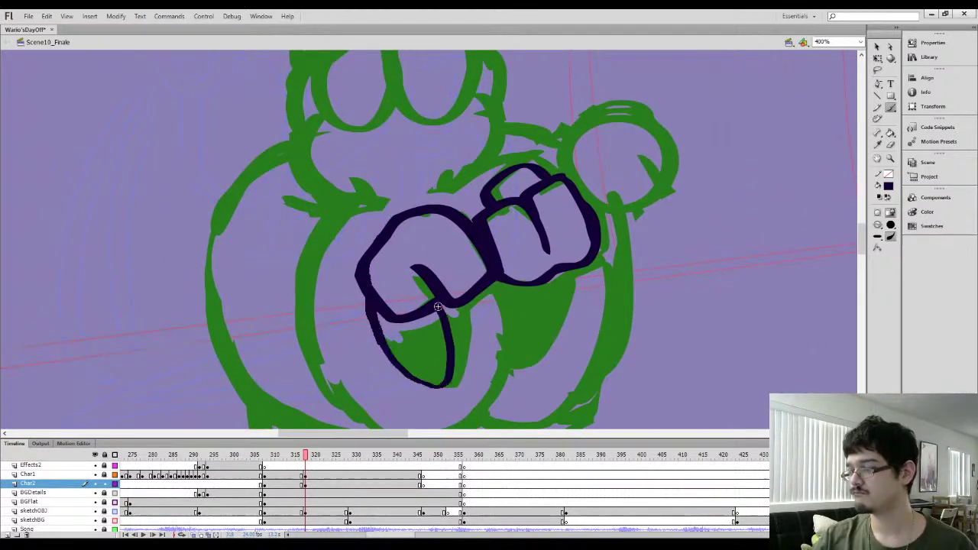
key("k")
left_click(410, 338)
mouse_move(364, 254)
left_mouse_down()
mouse_move(394, 253)
mouse_move(410, 273)
mouse_move(402, 253)
mouse_move(400, 337)
mouse_move(416, 248)
mouse_move(432, 237)
mouse_move(406, 284)
mouse_move(413, 290)
left_mouse_up()
key("e")
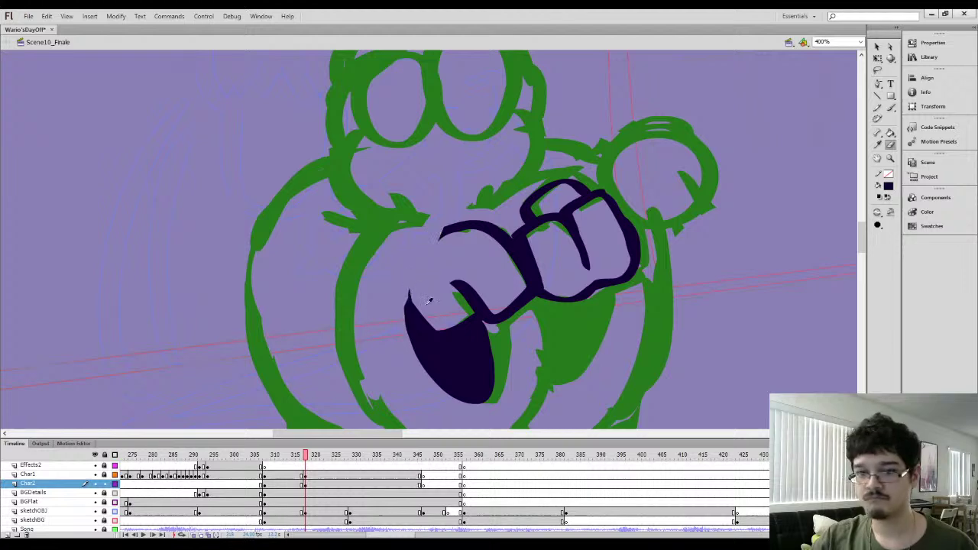
key("b")
key("b")
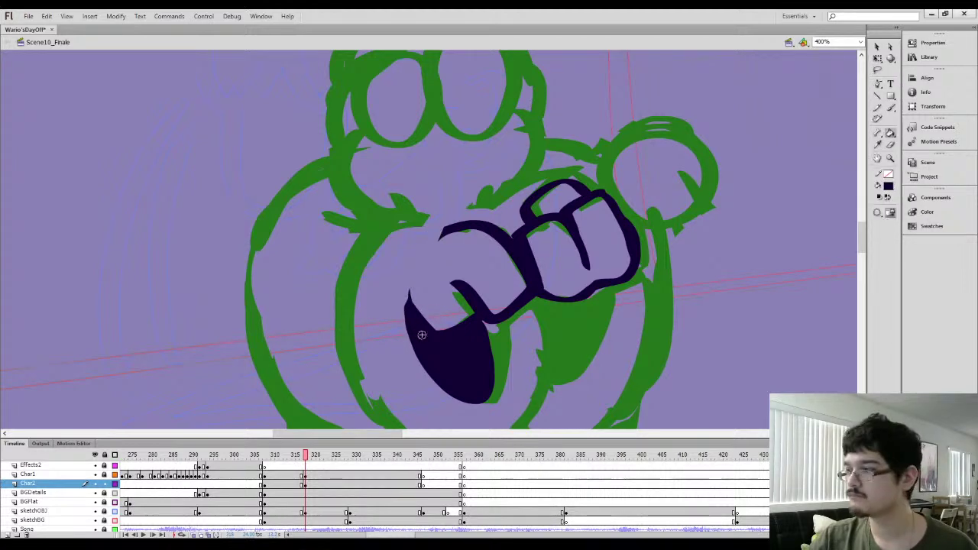
mouse_move(408, 315)
left_mouse_down()
mouse_move(414, 264)
mouse_move(444, 231)
mouse_move(421, 259)
mouse_move(418, 326)
mouse_move(387, 184)
mouse_move(409, 204)
left_mouse_up()
key("ctrl+minus")
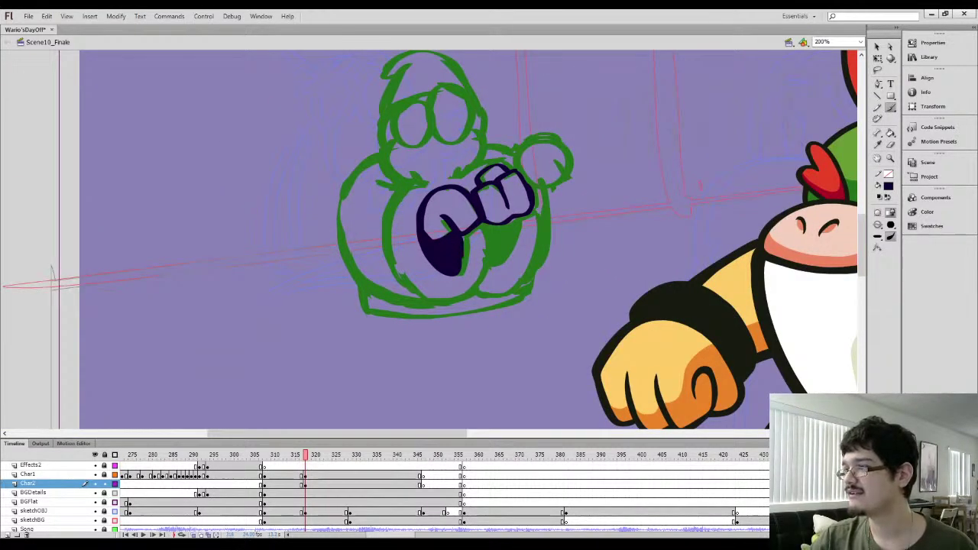
Extend the dark fill's right edge and apply Smooth to the body's new left outline
mouse_move(452, 270)
left_mouse_down()
mouse_move(461, 244)
mouse_move(461, 274)
mouse_move(464, 238)
mouse_move(477, 287)
mouse_move(399, 301)
mouse_move(350, 263)
mouse_move(340, 218)
mouse_move(347, 176)
mouse_move(381, 150)
mouse_move(372, 297)
left_mouse_up()
key("l")
left_click(877, 47)
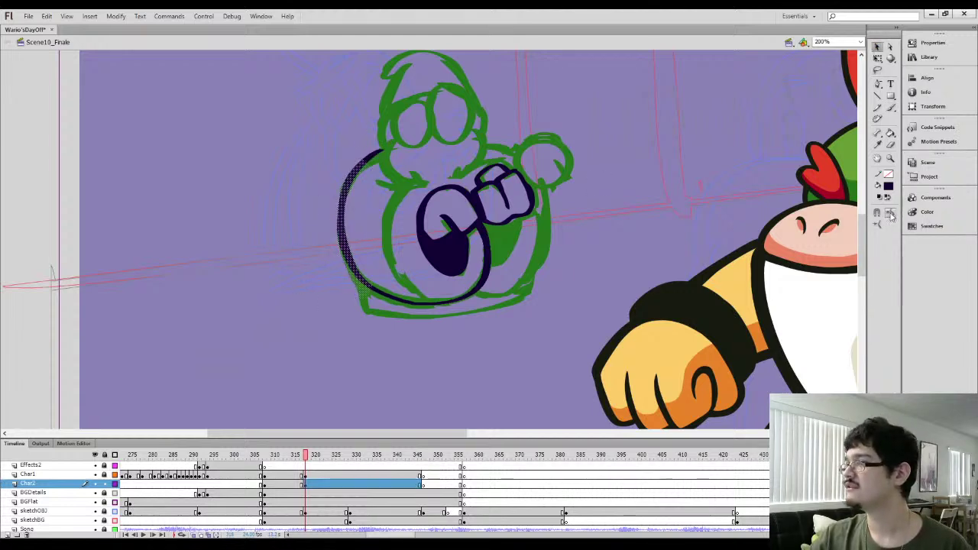
key("ctrl+equal")
left_click(309, 317)
Extend the navy outline along the lower body's bottom curve
left_click_drag(374, 322, 324, 307)
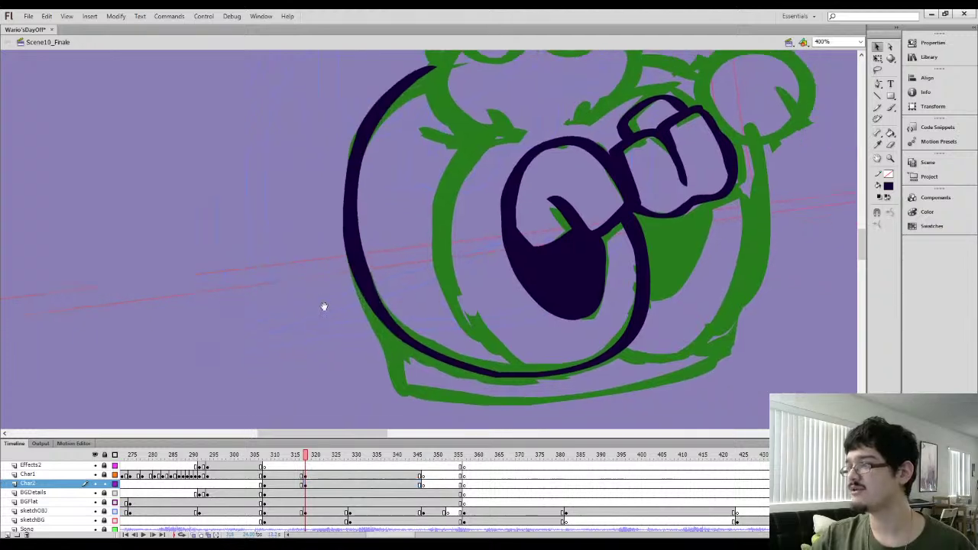
key("b")
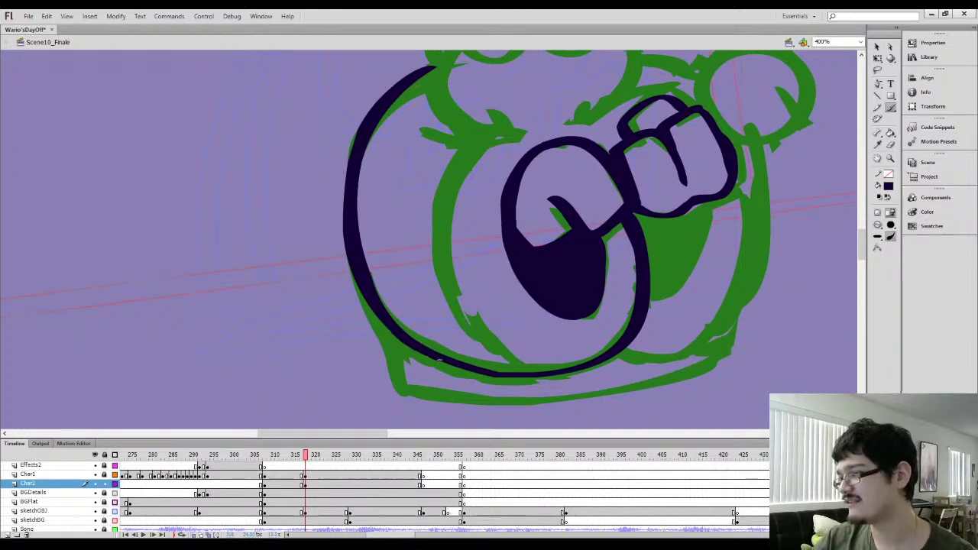
mouse_move(468, 369)
left_mouse_down()
mouse_move(421, 350)
mouse_move(525, 378)
mouse_move(459, 366)
mouse_move(565, 373)
mouse_move(478, 374)
mouse_move(583, 371)
left_mouse_up()
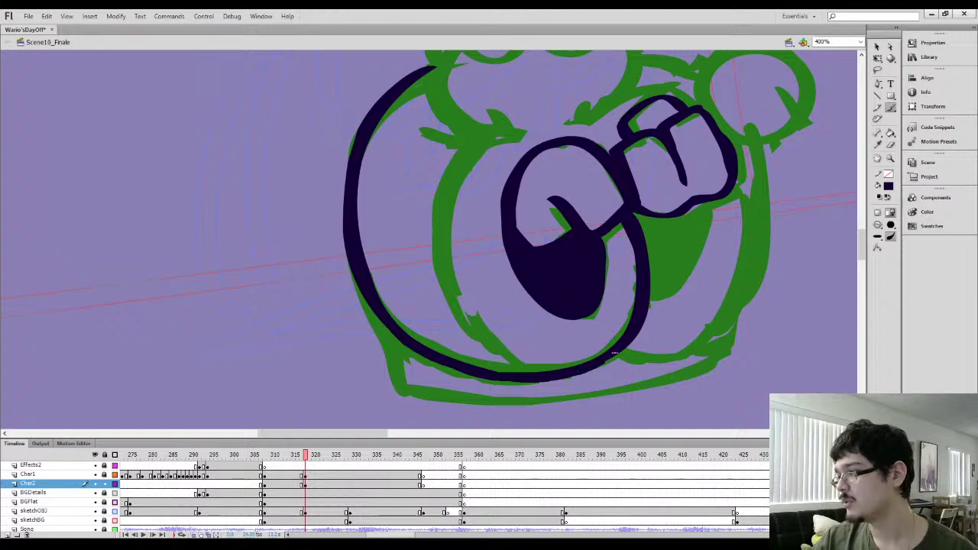
left_click_drag(622, 346, 624, 344)
mouse_move(431, 267)
left_mouse_down()
mouse_move(400, 238)
mouse_move(406, 245)
left_mouse_up()
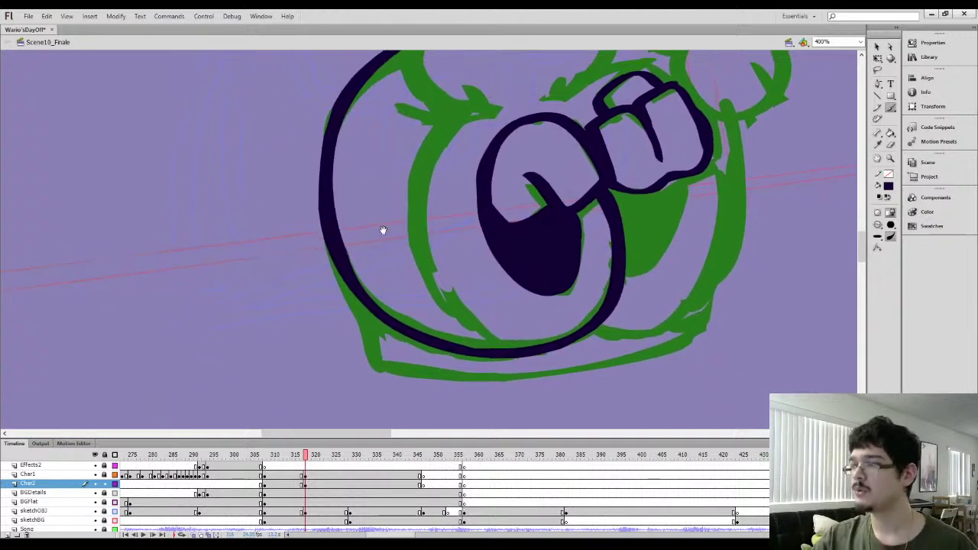
mouse_move(394, 187)
left_mouse_down()
mouse_move(352, 283)
mouse_move(348, 335)
left_mouse_up()
key("i")
left_click(457, 281)
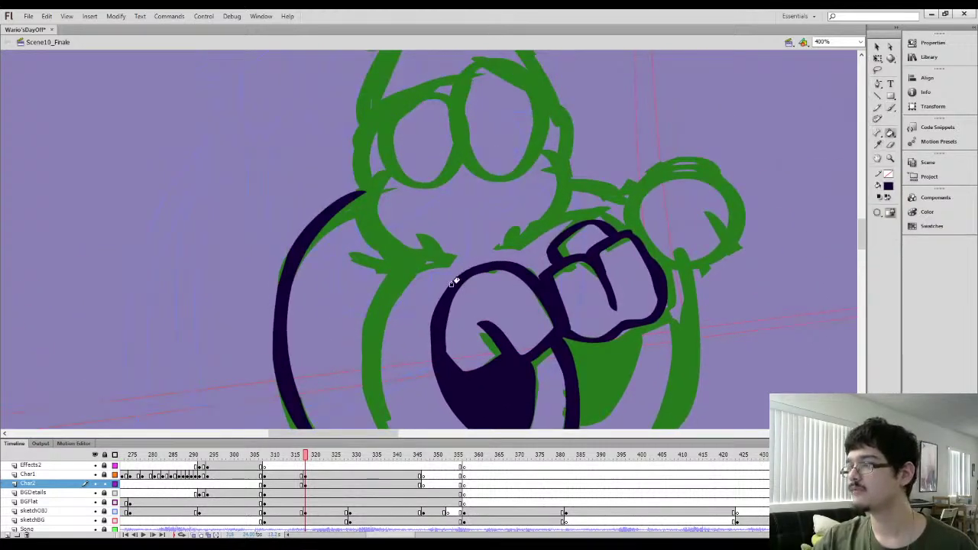
Try a thin chest line, undo it, and clear a small lasso-selected area near the chest
key("b")
mouse_move(334, 273)
left_mouse_down()
mouse_move(365, 276)
mouse_move(453, 258)
mouse_move(489, 266)
left_mouse_up()
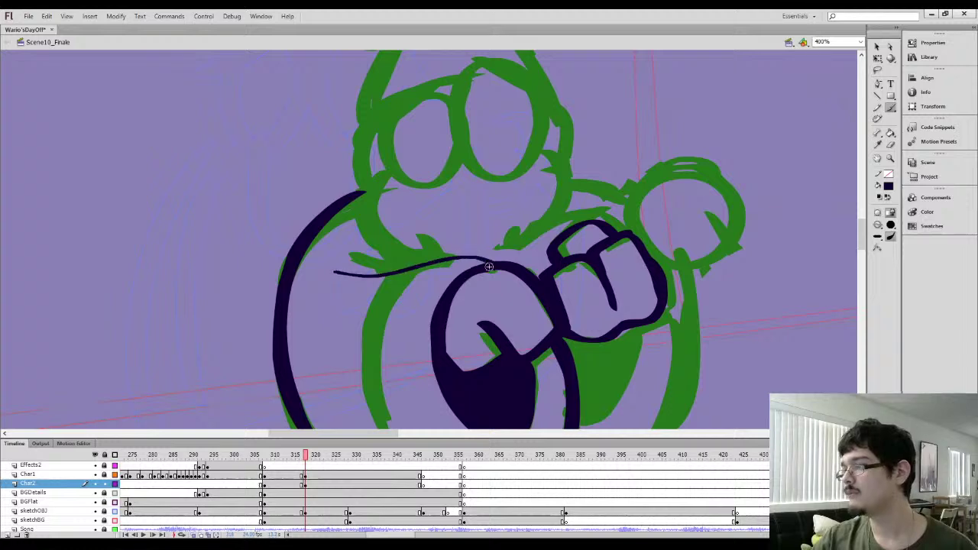
key("ctrl+z")
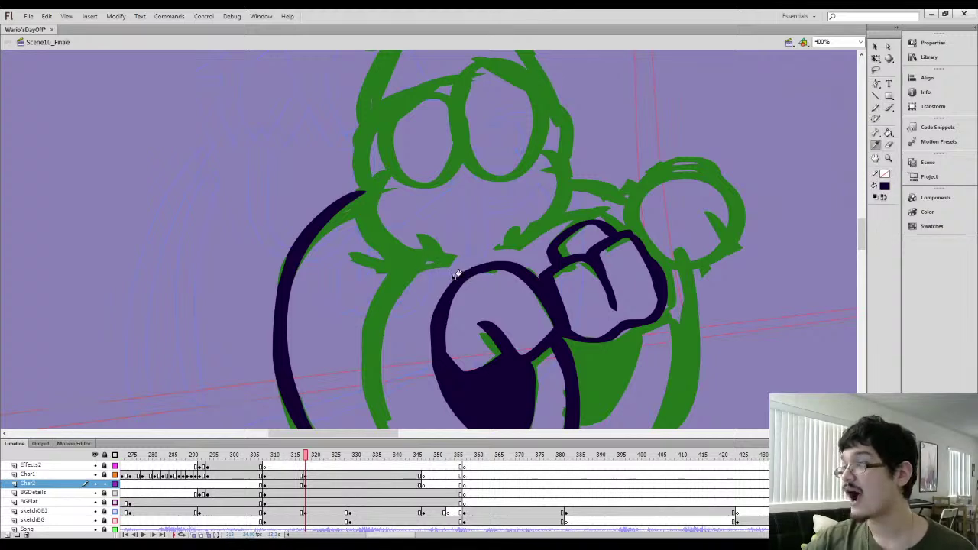
key("l")
left_click_drag(468, 255, 462, 271)
left_click(877, 48)
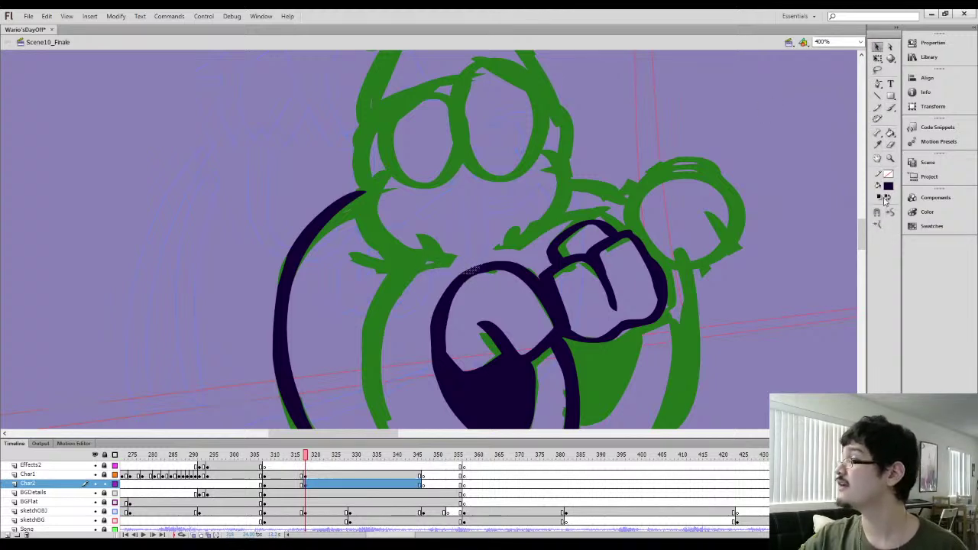
key("l")
left_click(466, 242)
key("i")
left_click(476, 268)
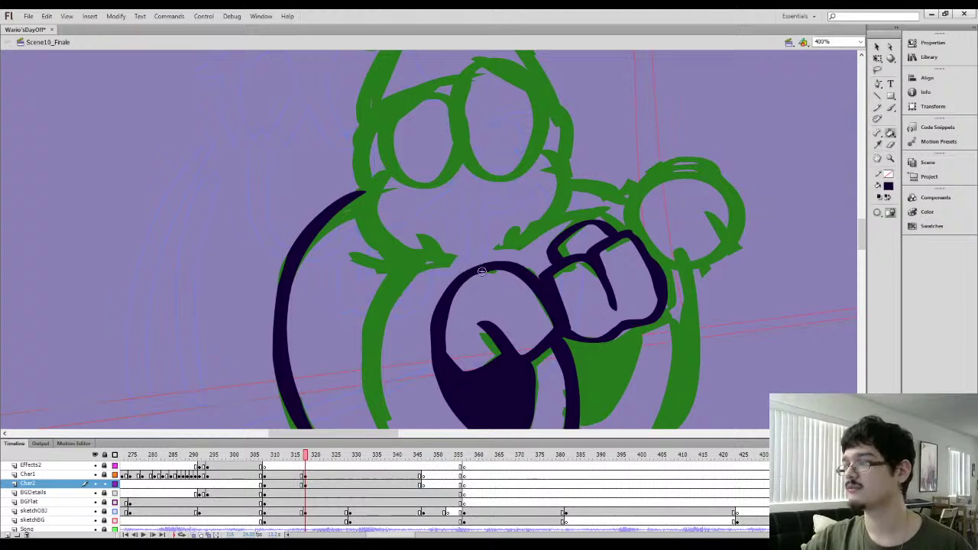
Brush the arm line across the chest, thicken it toward the right, and hook its left end
key("b")
mouse_move(339, 257)
left_mouse_down()
mouse_move(460, 249)
mouse_move(493, 264)
left_mouse_up()
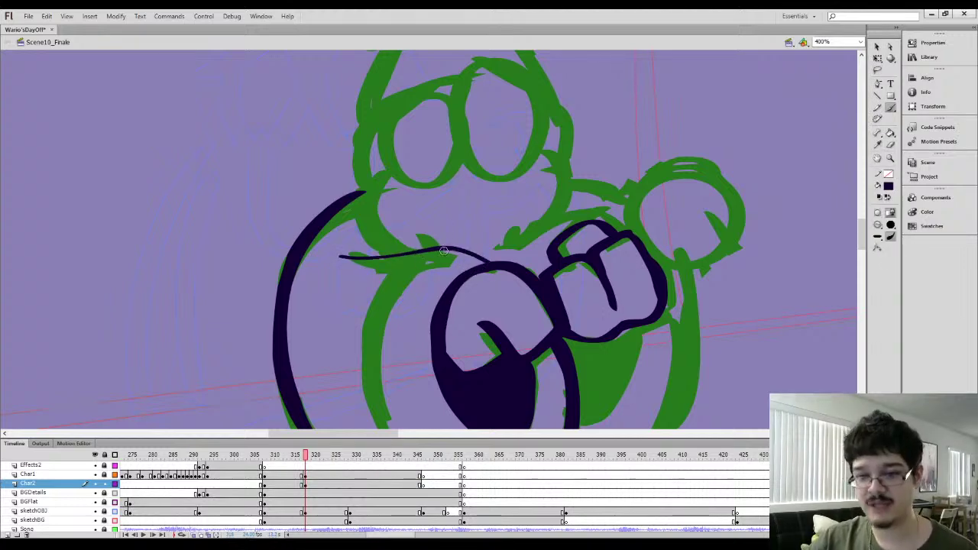
key("k")
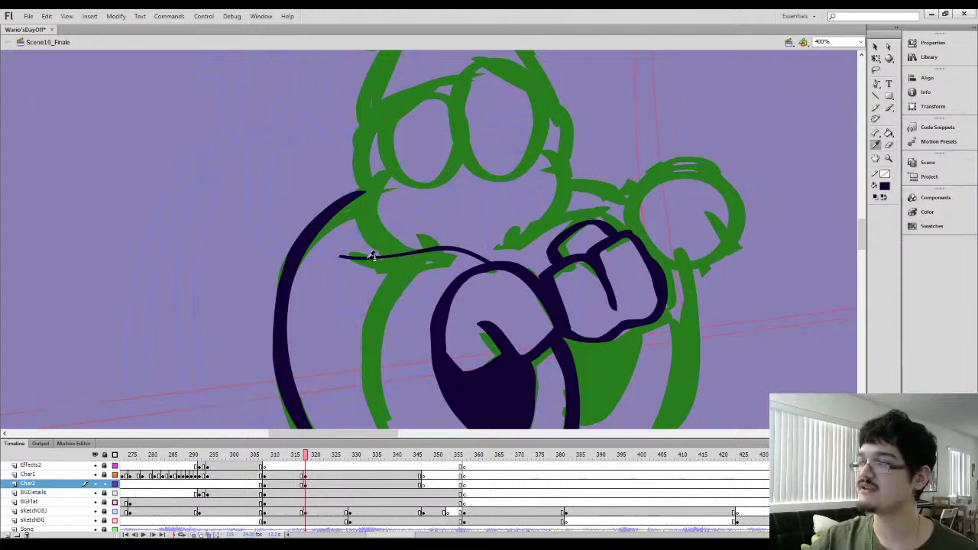
key("b")
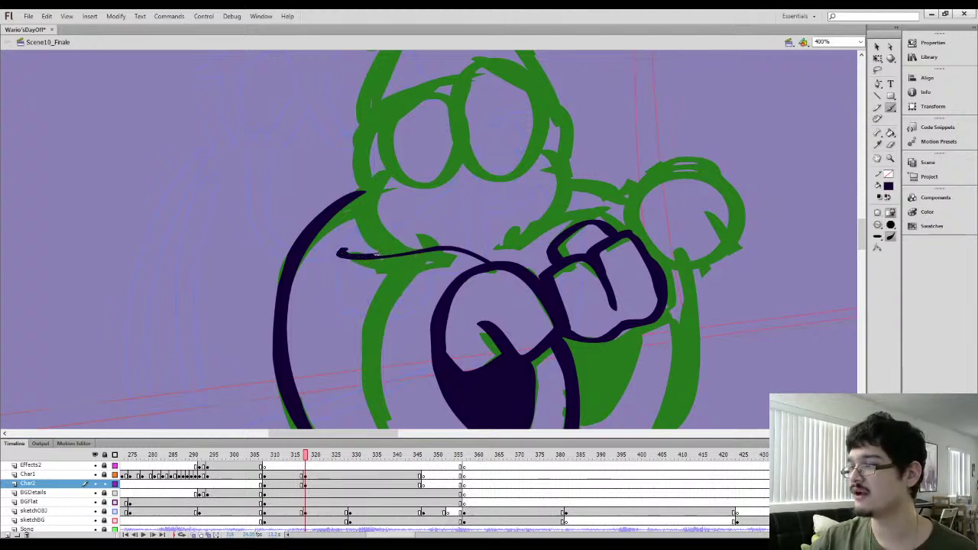
mouse_move(376, 254)
left_mouse_down()
mouse_move(403, 252)
mouse_move(362, 255)
mouse_move(458, 247)
mouse_move(434, 247)
mouse_move(489, 259)
mouse_move(473, 250)
mouse_move(481, 252)
mouse_move(452, 248)
mouse_move(485, 262)
left_mouse_up()
left_click_drag(342, 256, 348, 245)
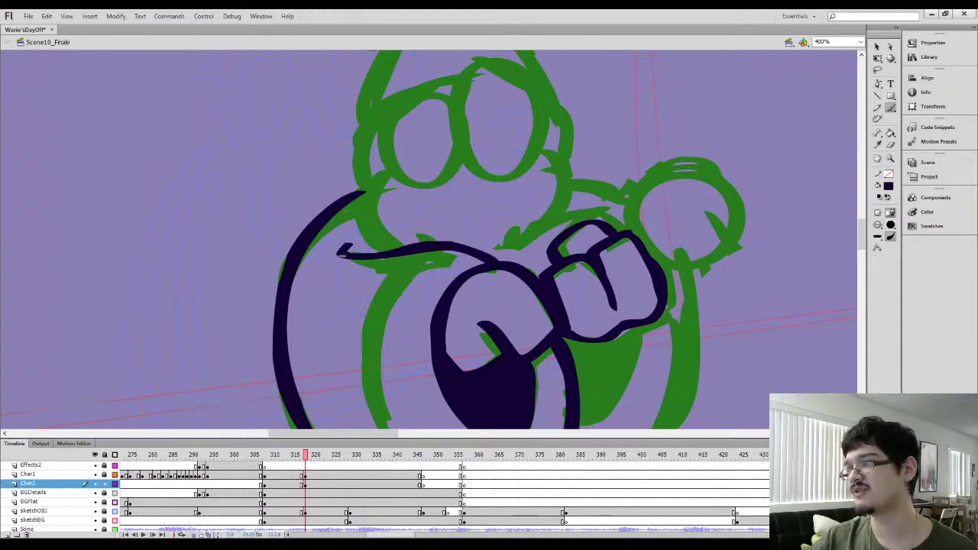
Erase the chest line's left end thinner and brush a thin stroke up the body's left outline
key("e")
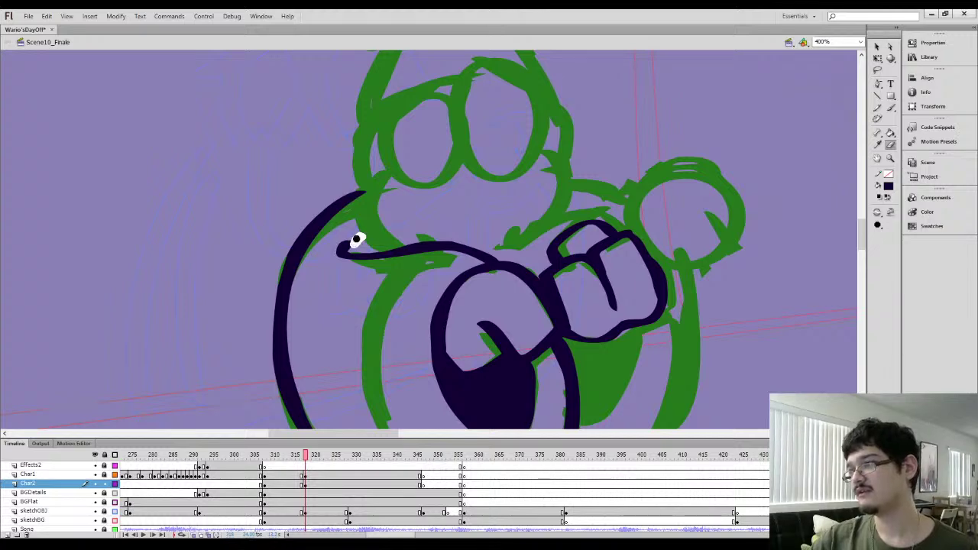
left_click_drag(355, 243, 450, 239)
key("b")
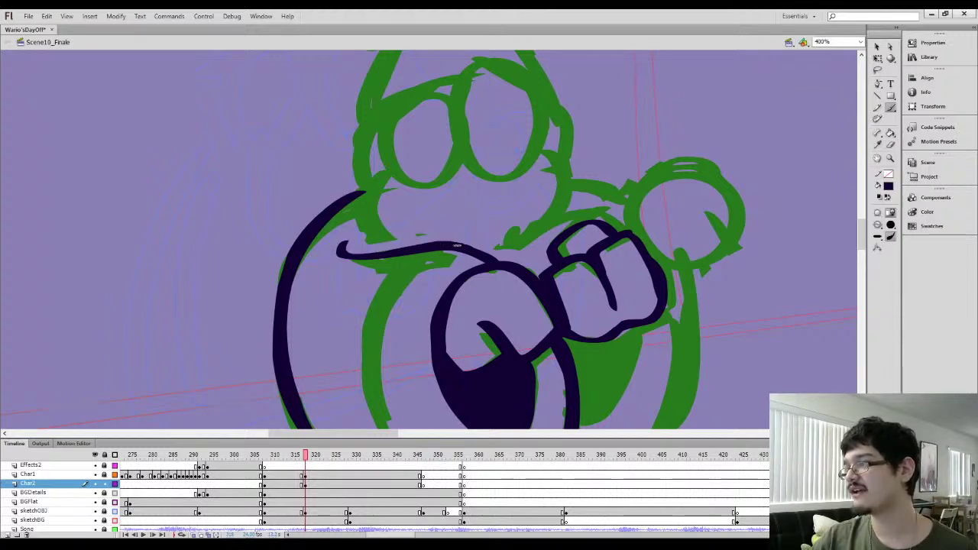
mouse_move(444, 284)
left_mouse_down()
mouse_move(429, 218)
mouse_move(430, 246)
mouse_move(452, 266)
left_mouse_up()
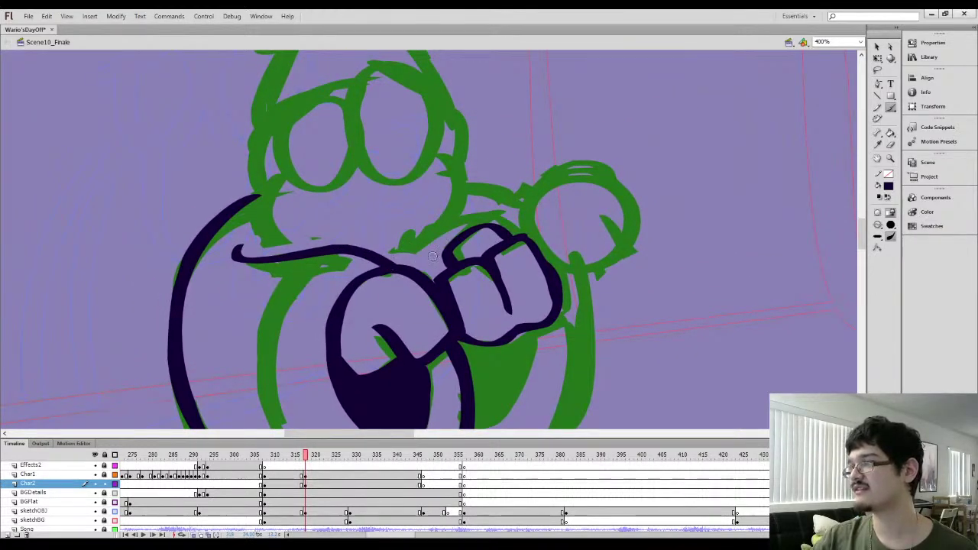
left_click_drag(390, 191, 451, 231)
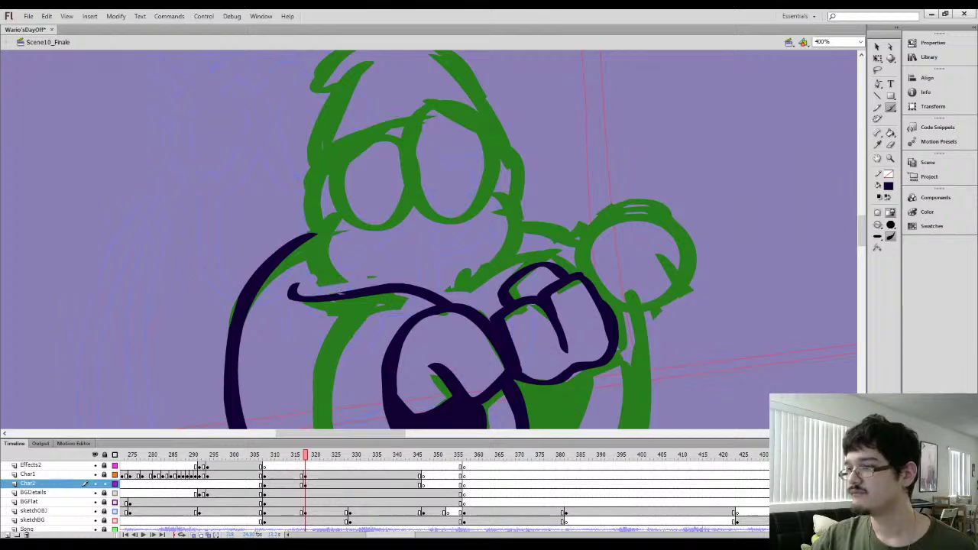
mouse_move(340, 295)
left_mouse_down()
mouse_move(312, 260)
mouse_move(336, 208)
left_mouse_up()
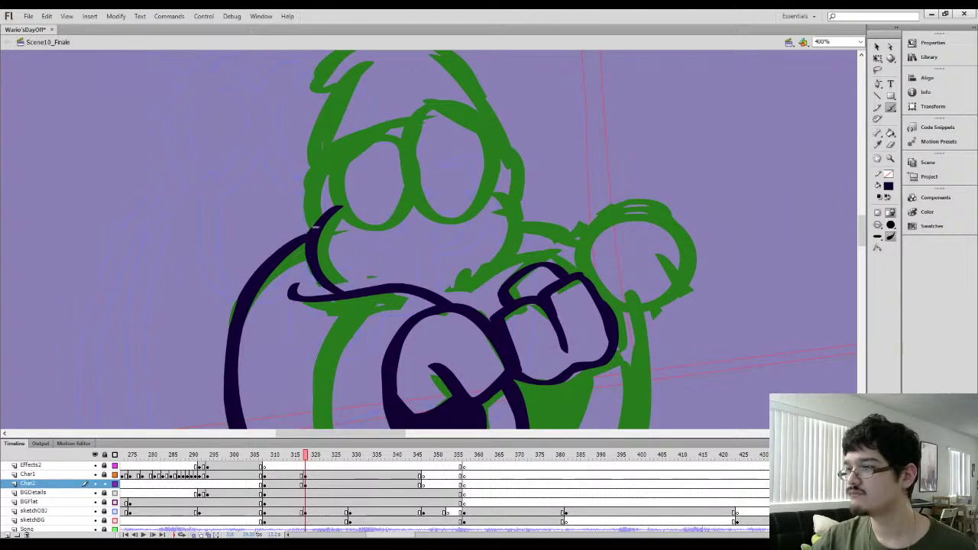
Draw a dark oval around the left eye, fill it navy, and erase across its top
scroll(340, 298, "down", 3)
scroll(352, 301, "up", 5)
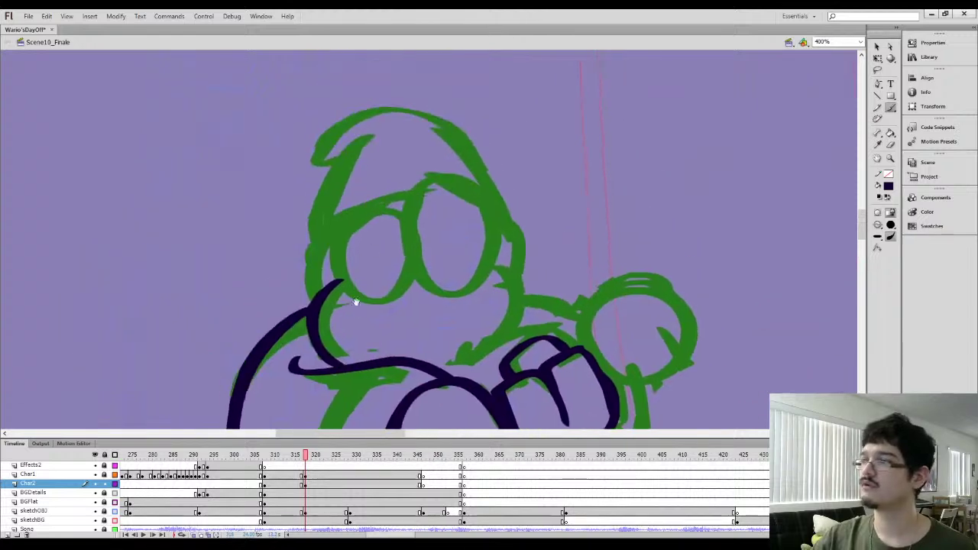
mouse_move(383, 203)
left_mouse_down()
mouse_move(407, 283)
mouse_move(341, 287)
mouse_move(336, 217)
mouse_move(401, 218)
mouse_move(398, 296)
mouse_move(342, 275)
mouse_move(337, 238)
left_mouse_up()
key("ctrl+z")
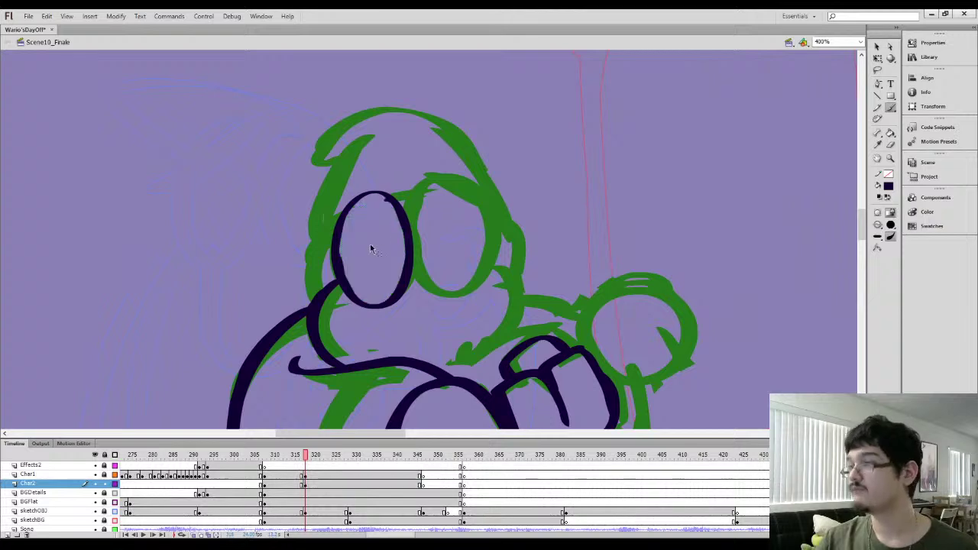
left_click(384, 247)
key("e")
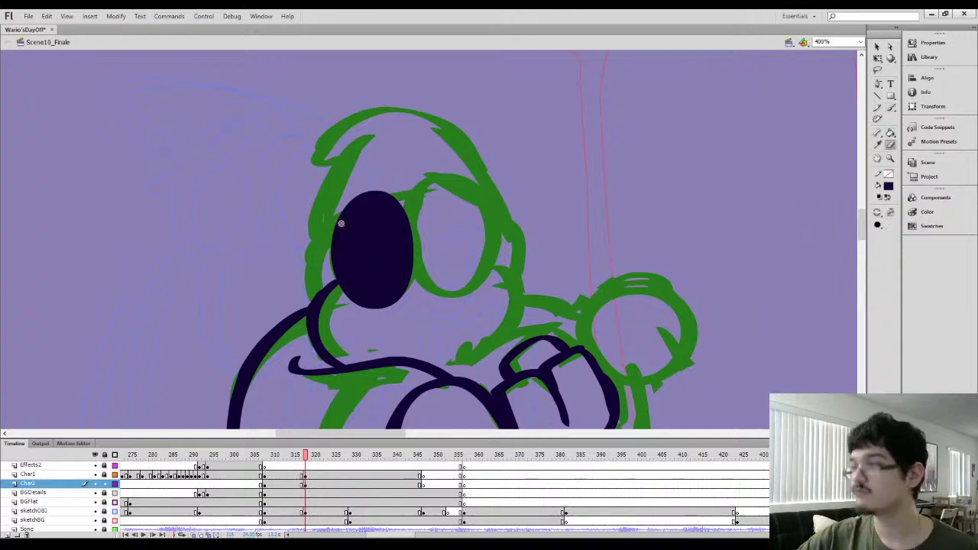
mouse_move(326, 223)
left_mouse_down()
mouse_move(379, 184)
mouse_move(327, 219)
mouse_move(373, 197)
left_mouse_up()
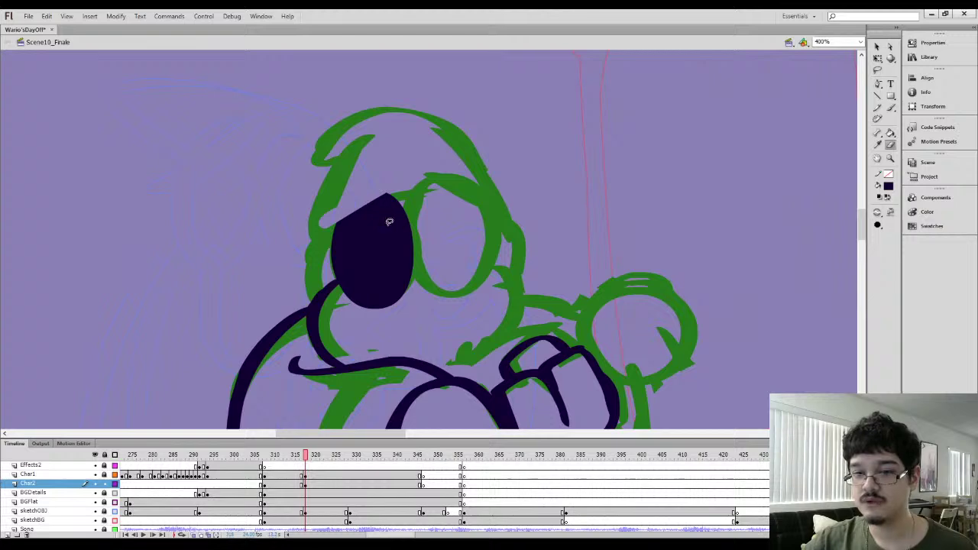
Delete the left eye's dark interior to leave an outline, then thicken its inner left edge
key("l")
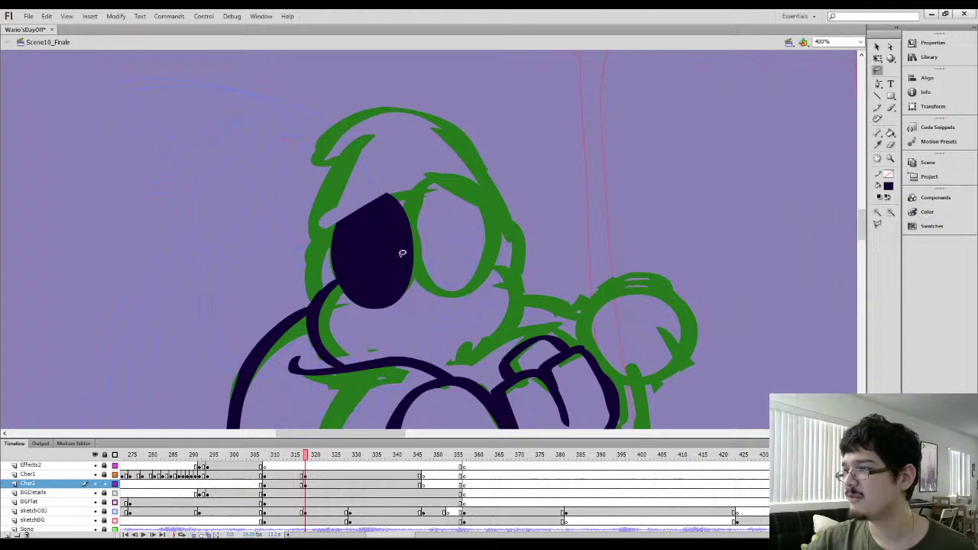
left_click_drag(392, 207, 395, 217)
key("Delete")
key("b")
mouse_move(341, 230)
left_mouse_down()
mouse_move(388, 202)
mouse_move(340, 231)
mouse_move(351, 285)
left_mouse_up()
key("ctrl+z")
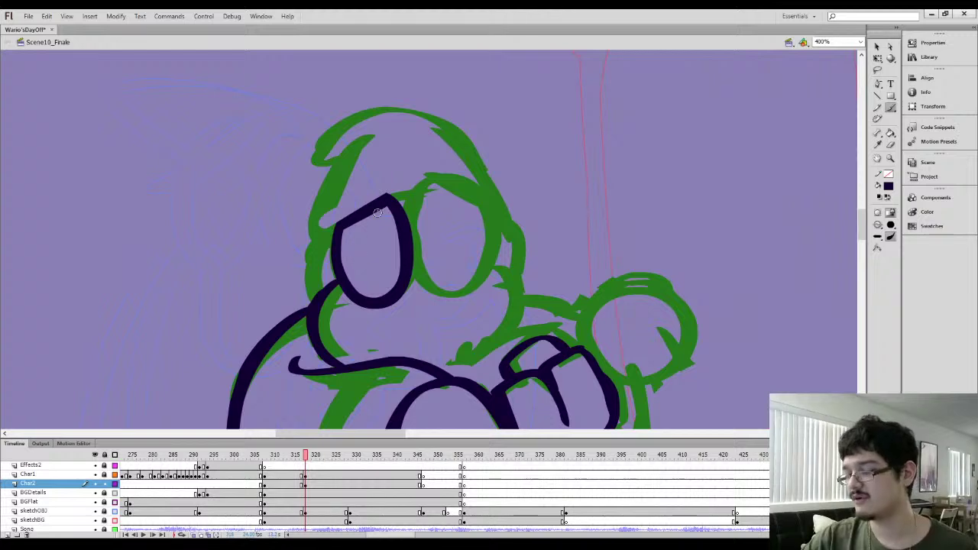
left_click_drag(339, 238, 340, 254)
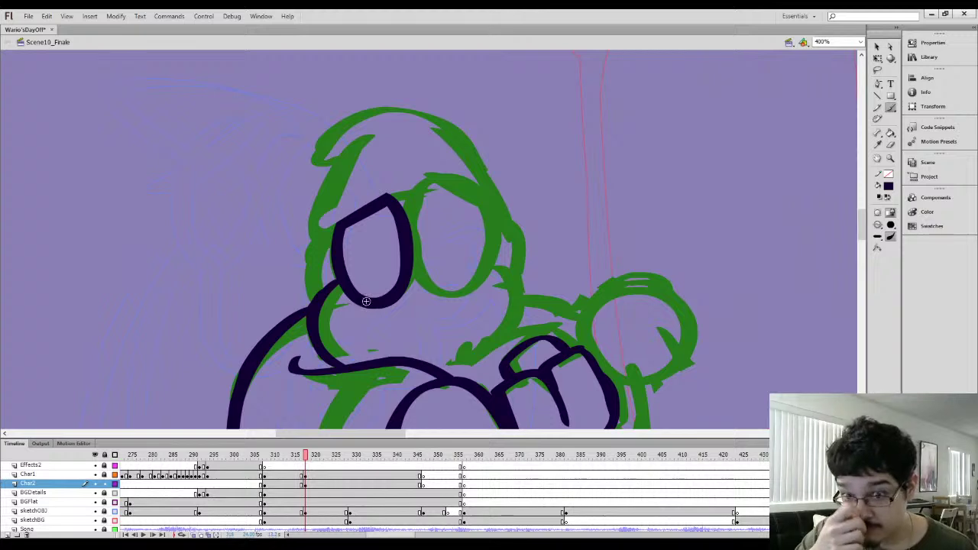
Sample the dark navy colour, redraw the right eye's outline, and fill it solid navy
key("i")
left_click(407, 254)
mouse_move(401, 250)
left_mouse_down()
mouse_move(362, 207)
mouse_move(379, 182)
mouse_move(440, 222)
mouse_move(442, 260)
mouse_move(421, 306)
left_mouse_up()
key("b")
key("ctrl+z")
mouse_move(360, 239)
left_mouse_down()
mouse_move(373, 189)
mouse_move(405, 181)
mouse_move(438, 233)
mouse_move(425, 301)
mouse_move(376, 308)
mouse_move(358, 277)
mouse_move(358, 241)
left_mouse_up()
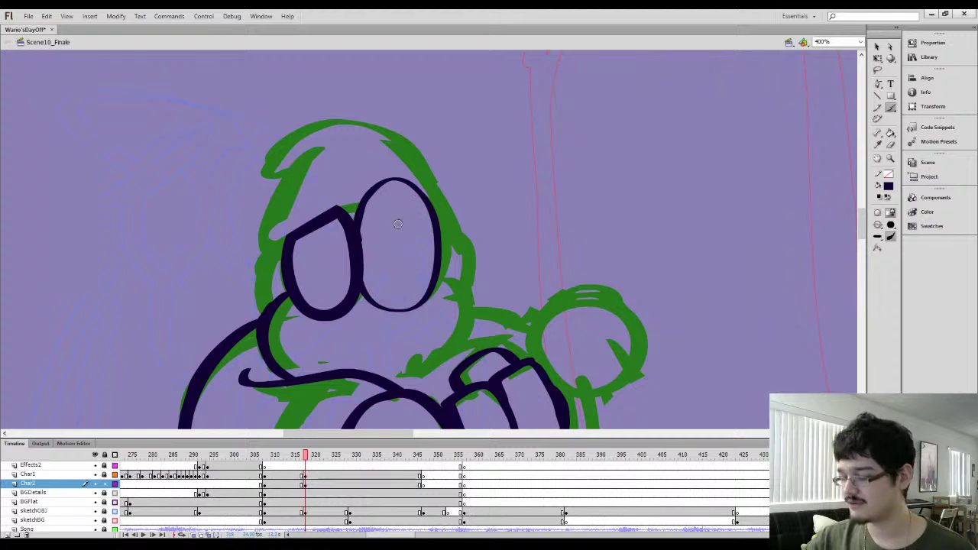
key("k")
left_click(378, 228)
Hollow the right eye by painting an inner ring, deleting the fill, and reshaping its right side
key("v")
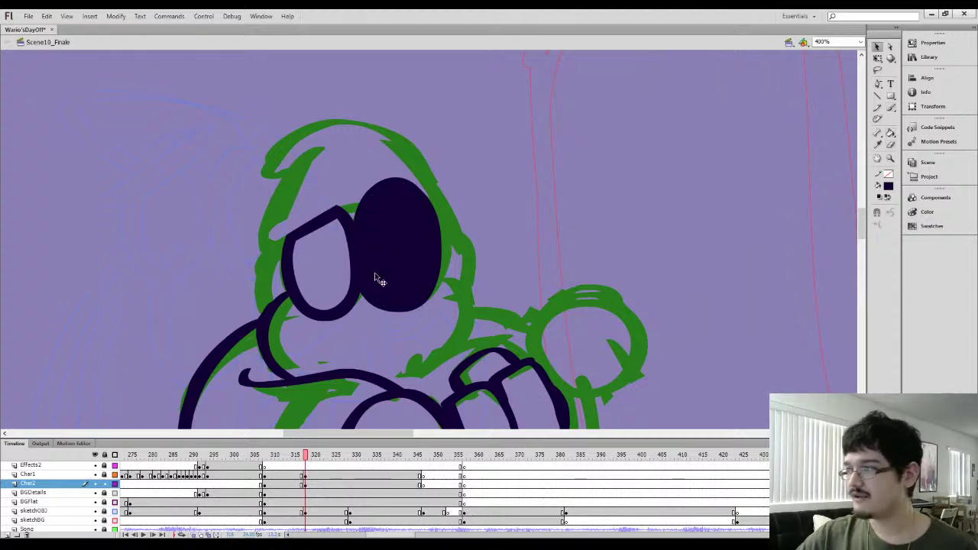
key("b")
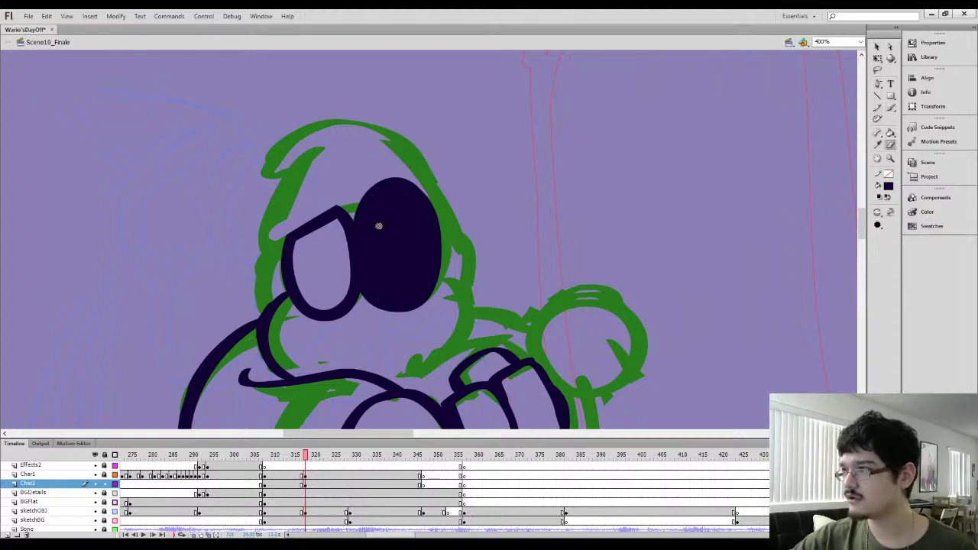
mouse_move(369, 226)
left_mouse_down()
mouse_move(412, 200)
mouse_move(422, 298)
mouse_move(369, 272)
mouse_move(383, 205)
left_mouse_up()
key("v")
left_click(395, 259)
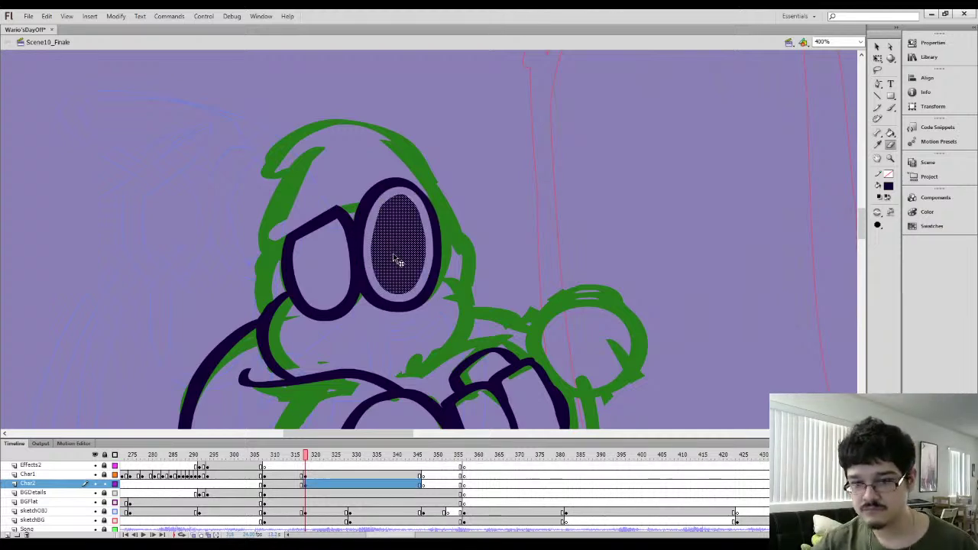
key("Delete")
key("b")
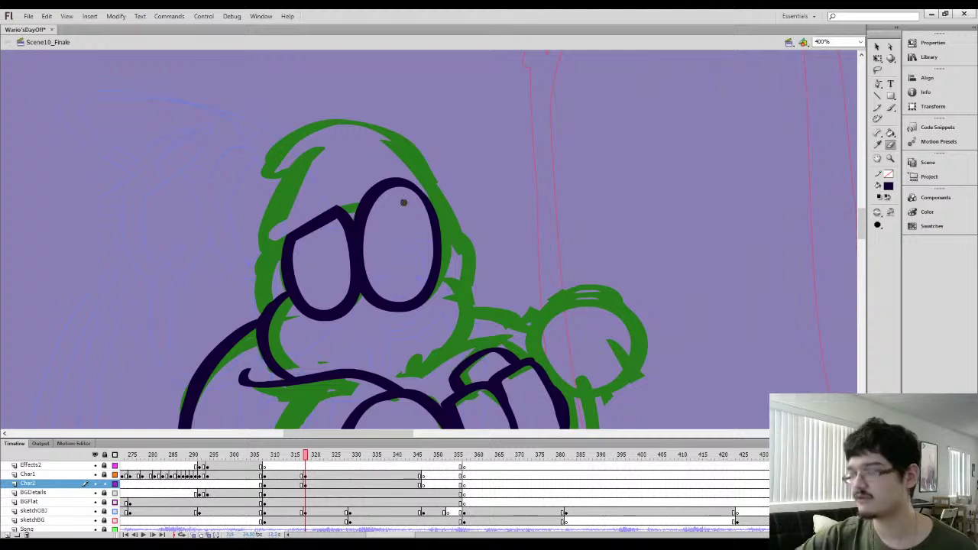
key("v")
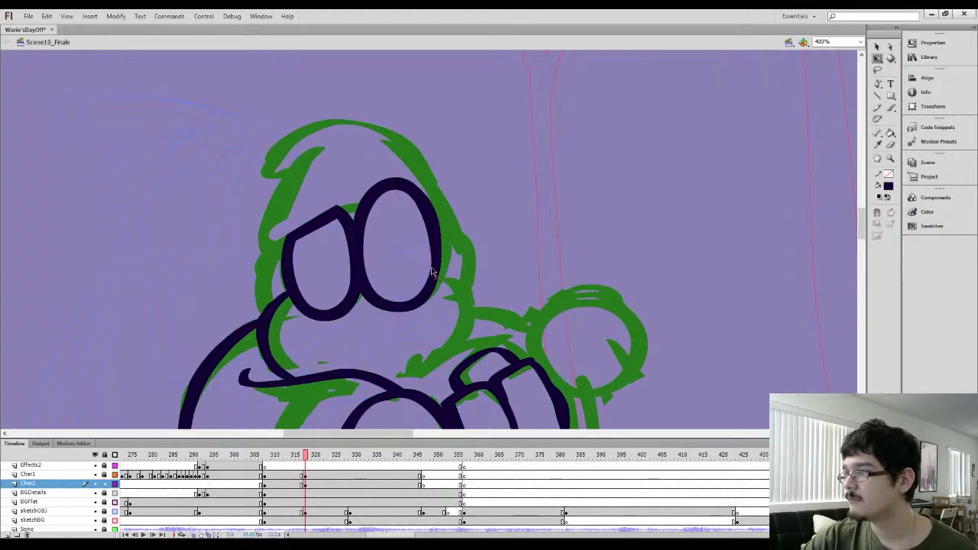
mouse_move(430, 262)
left_mouse_down()
mouse_move(426, 287)
mouse_move(413, 200)
left_mouse_up()
Draw a line across the right eye's top and fill the area above it dark
key("l")
left_click(877, 47)
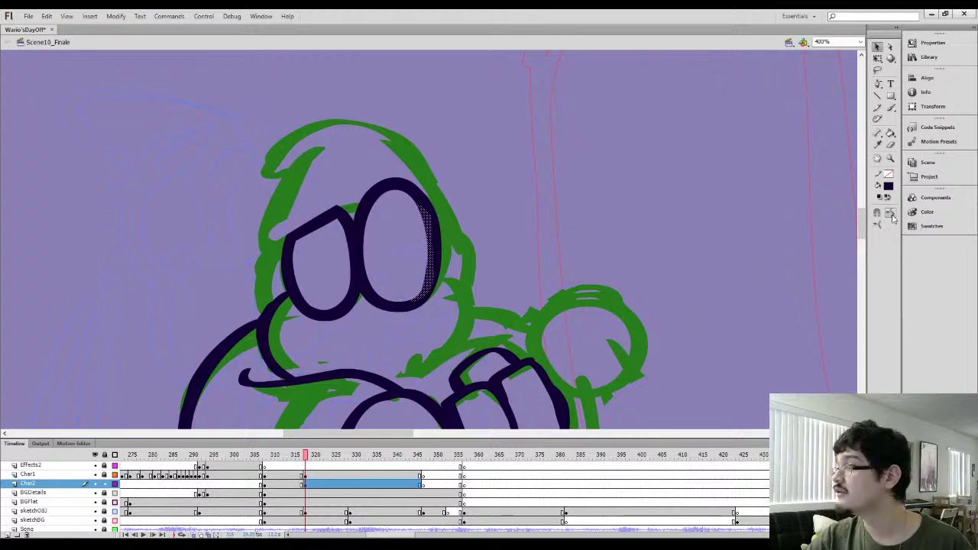
left_click(705, 224)
key("b")
left_click_drag(366, 201, 425, 215)
key("k")
left_click(395, 195)
Erase the dark fill above the right eye, flattening its top, and brush a line up the head's left side
key("b")
mouse_move(356, 182)
left_mouse_down()
mouse_move(452, 209)
mouse_move(354, 181)
mouse_move(437, 201)
mouse_move(411, 180)
left_mouse_up()
left_click_drag(322, 243, 362, 174)
key("b")
mouse_move(310, 236)
left_mouse_down()
mouse_move(297, 208)
mouse_move(309, 185)
left_mouse_up()
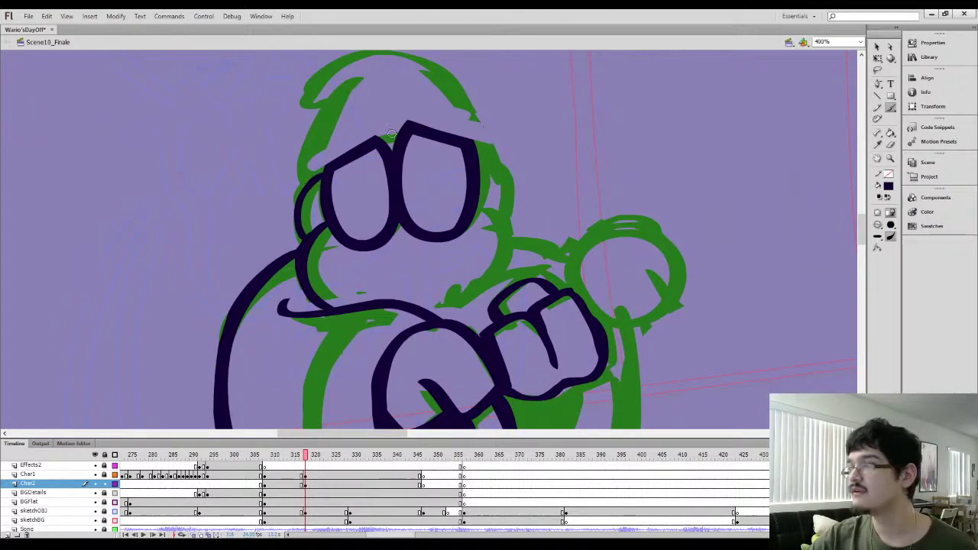
Ink a thin line between the eye tops, the face's left side, and a line over the green arm
left_click_drag(380, 141, 399, 134)
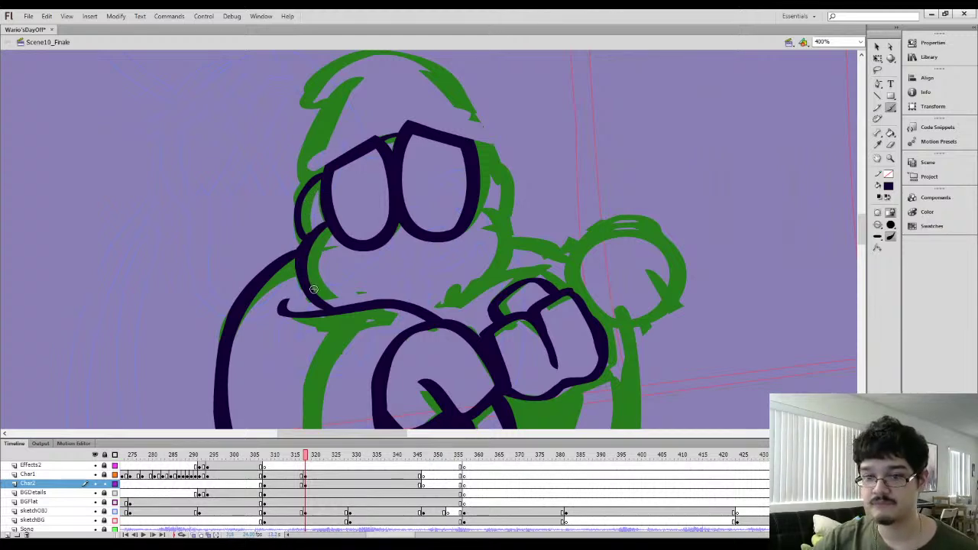
mouse_move(314, 289)
left_mouse_down()
mouse_move(300, 191)
mouse_move(227, 169)
left_mouse_up()
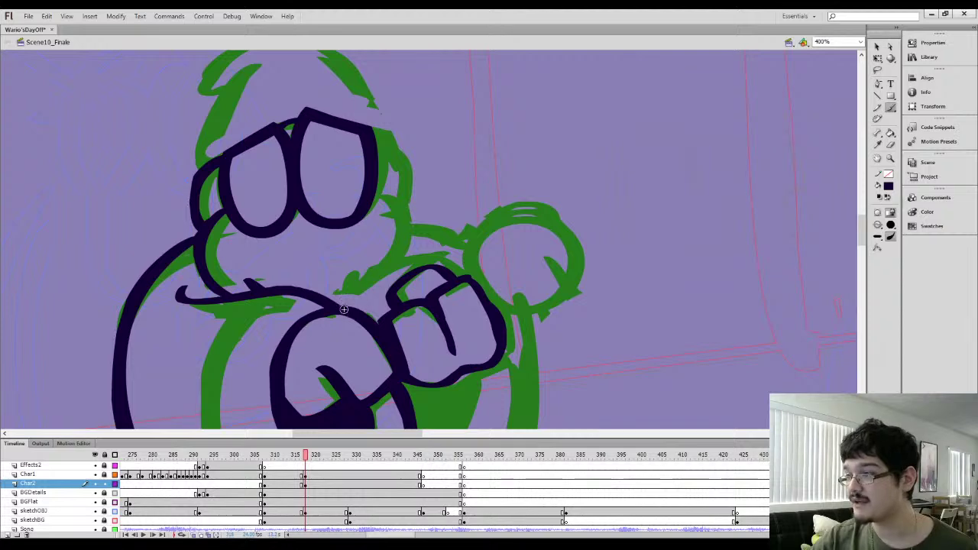
left_click_drag(372, 264, 354, 221)
mouse_move(343, 261)
left_mouse_down()
mouse_move(336, 253)
mouse_move(409, 211)
mouse_move(376, 215)
mouse_move(399, 211)
mouse_move(442, 295)
left_mouse_up()
Outline the lower arm up its right side, thicken it, then erase and thin the fist's right edge
left_click_drag(380, 382, 367, 306)
mouse_move(298, 377)
left_mouse_down()
mouse_move(358, 380)
mouse_move(405, 344)
mouse_move(432, 272)
mouse_move(416, 227)
left_mouse_up()
key("ctrl+z")
mouse_move(307, 365)
left_mouse_down()
mouse_move(353, 369)
mouse_move(401, 340)
mouse_move(421, 289)
mouse_move(426, 238)
mouse_move(413, 170)
left_mouse_up()
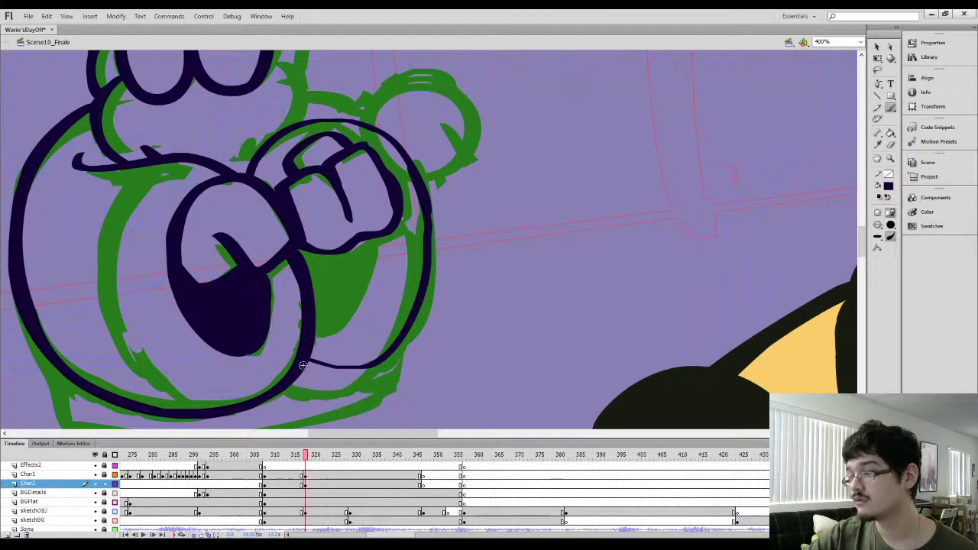
mouse_move(367, 369)
left_mouse_down()
mouse_move(316, 364)
mouse_move(369, 369)
mouse_move(408, 326)
mouse_move(395, 355)
mouse_move(430, 257)
mouse_move(410, 338)
mouse_move(432, 218)
mouse_move(430, 267)
mouse_move(409, 163)
left_mouse_up()
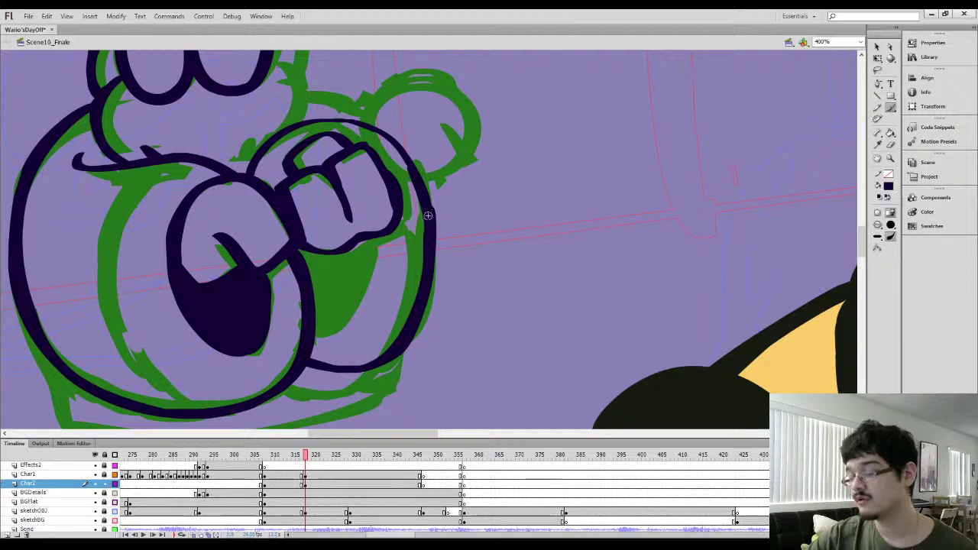
key("e")
mouse_move(393, 309)
left_mouse_down()
mouse_move(414, 243)
mouse_move(417, 258)
mouse_move(403, 174)
left_mouse_up()
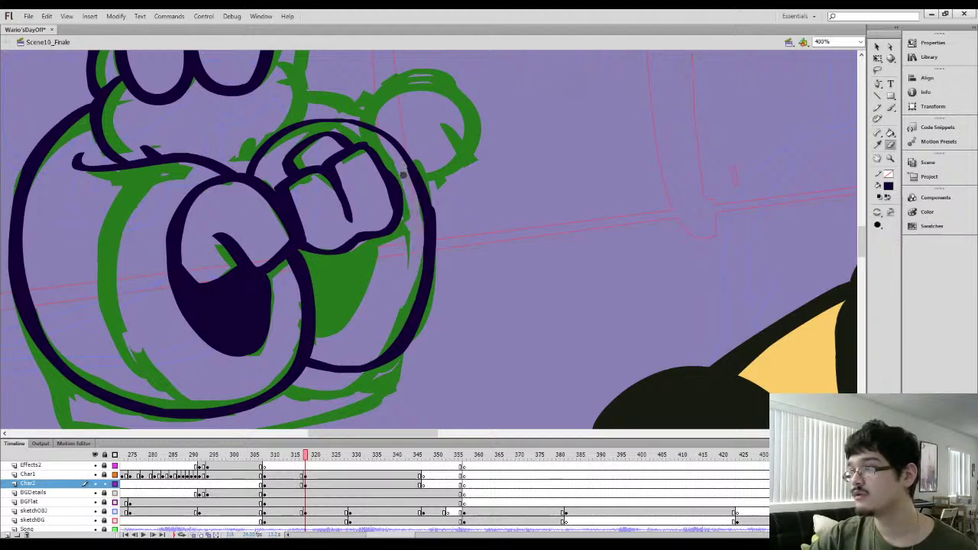
mouse_move(402, 236)
left_mouse_down()
mouse_move(388, 156)
mouse_move(390, 243)
left_mouse_up()
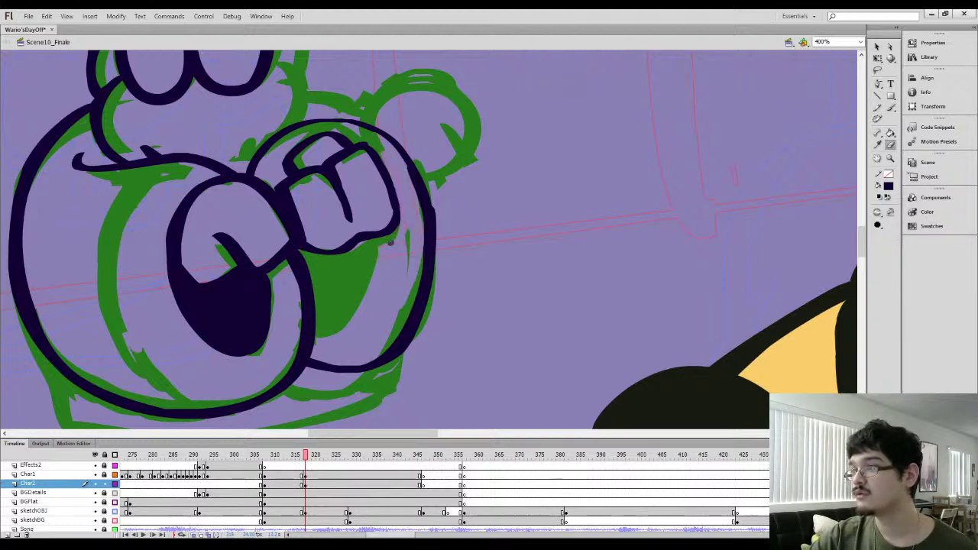
left_click_drag(383, 162, 385, 186)
Ink the fist's upper-left outline and erase along the fist's right edge
key("b")
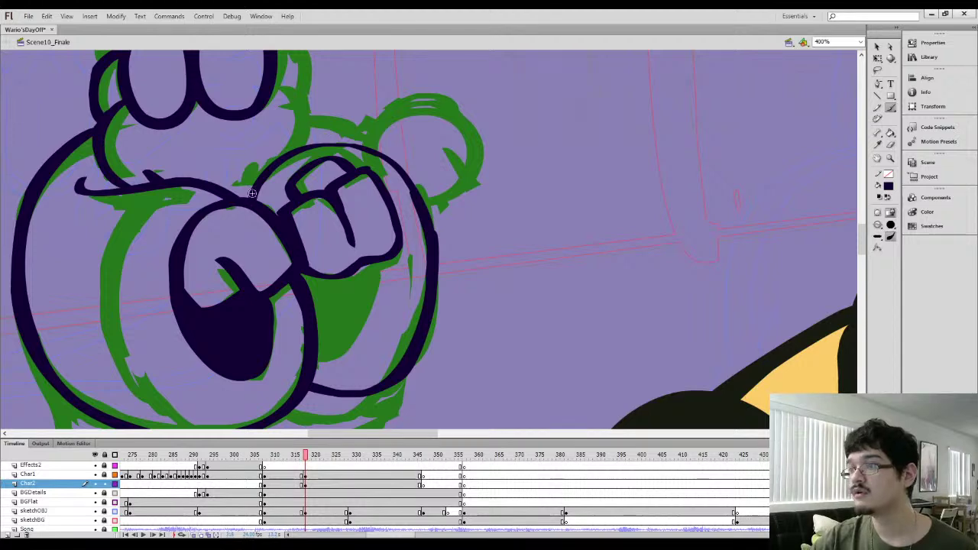
left_click_drag(246, 195, 280, 153)
key("ctrl+z")
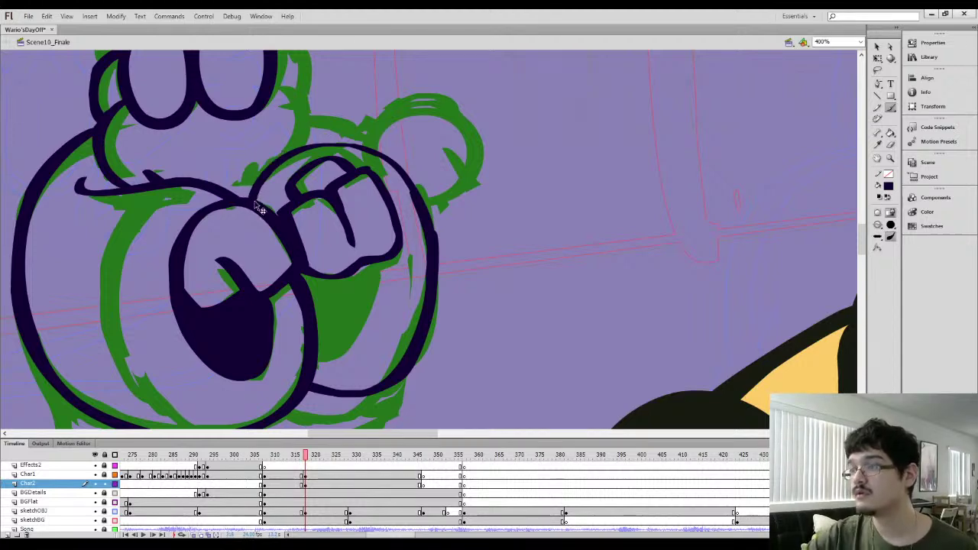
mouse_move(250, 202)
left_mouse_down()
mouse_move(287, 155)
mouse_move(269, 164)
mouse_move(318, 140)
mouse_move(285, 157)
mouse_move(339, 140)
mouse_move(302, 148)
mouse_move(384, 148)
left_mouse_up()
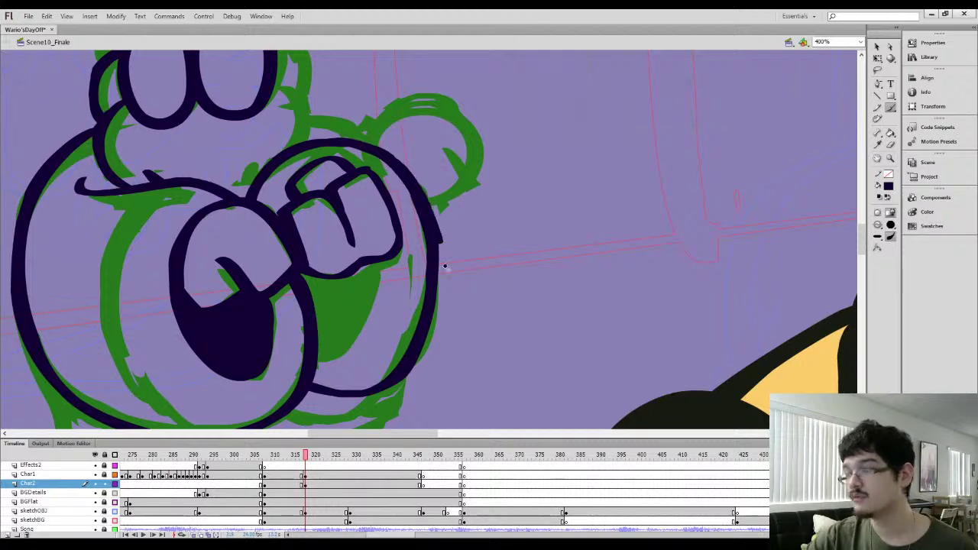
key("e")
mouse_move(434, 202)
left_mouse_down()
mouse_move(445, 268)
mouse_move(428, 190)
mouse_move(351, 127)
mouse_move(413, 168)
left_mouse_up()
Lasso-select the fist's top-right outline, then clear the selection
key("l")
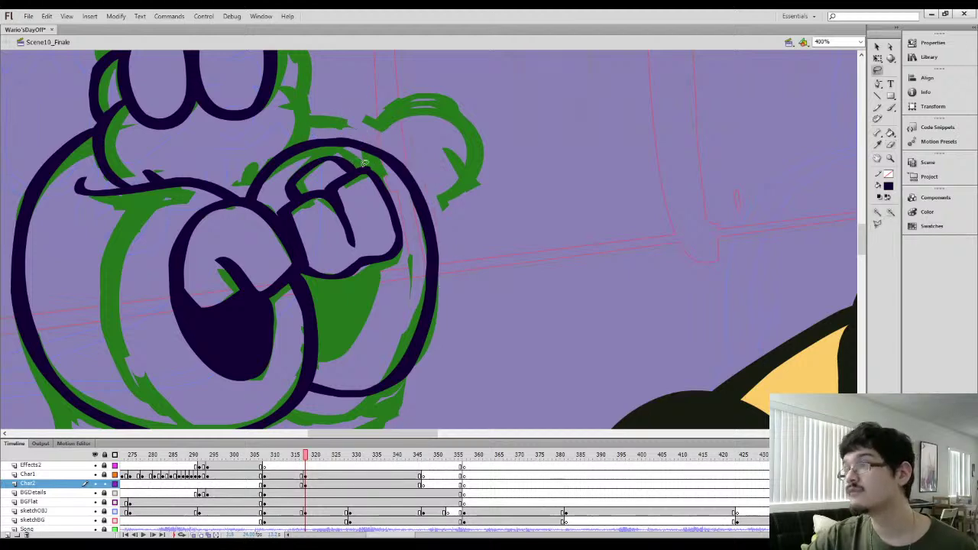
left_click_drag(320, 136, 425, 189)
left_click(879, 48)
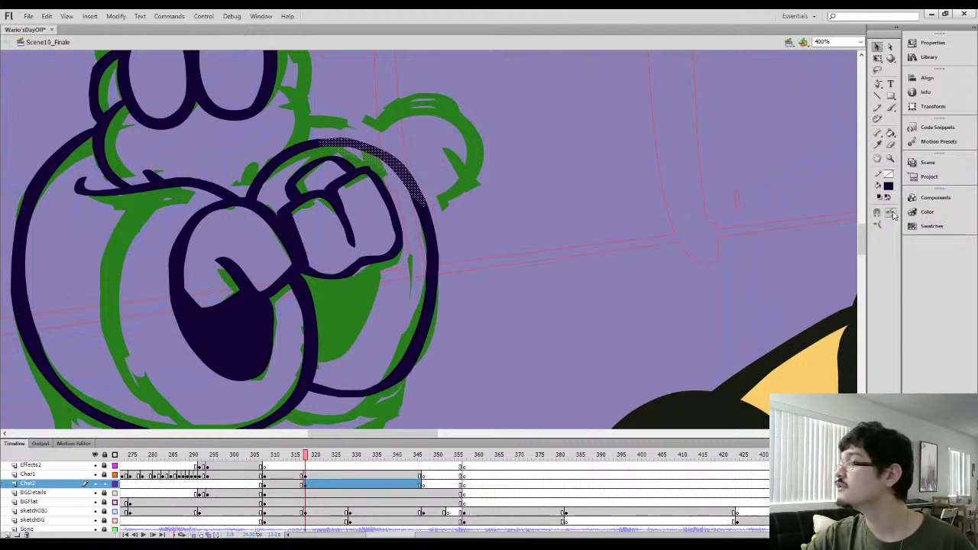
left_click(732, 251)
mouse_move(320, 157)
left_mouse_down()
mouse_move(352, 180)
mouse_move(401, 251)
mouse_move(386, 197)
mouse_move(370, 188)
left_mouse_up()
key("b")
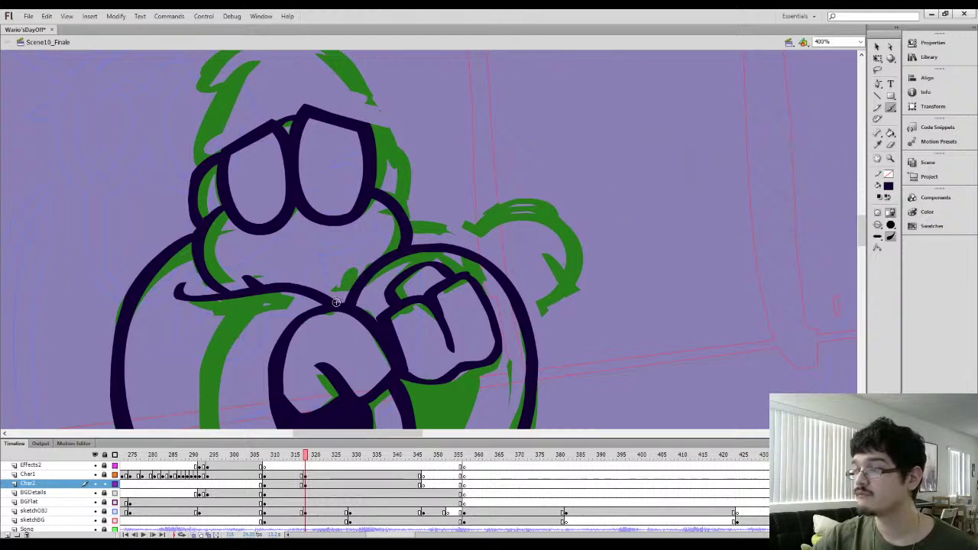
Ink a dark navy line connecting the fist to the arm
mouse_move(336, 306)
left_mouse_down()
mouse_move(364, 263)
mouse_move(356, 250)
mouse_move(365, 206)
left_mouse_up()
key("e")
key("space")
key("b")
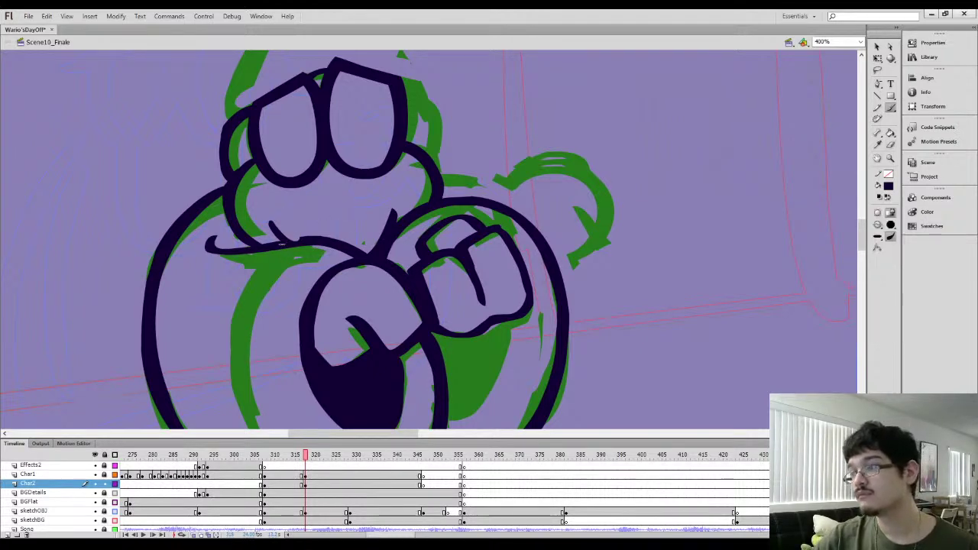
scroll(342, 218, "up", 3)
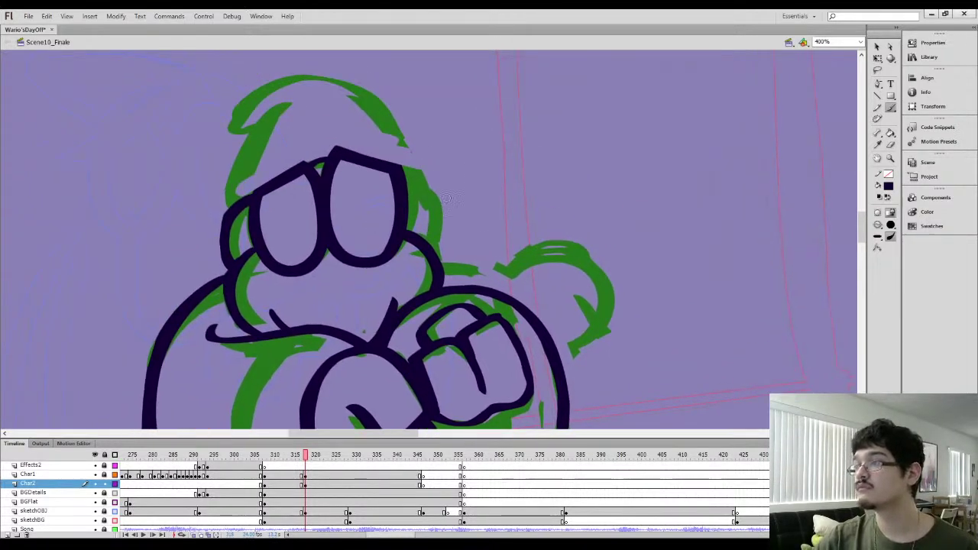
Thicken the head's upper-right outline and ink the hat's left edge in dark navy
mouse_move(400, 173)
left_mouse_down()
mouse_move(436, 202)
mouse_move(433, 254)
left_mouse_up()
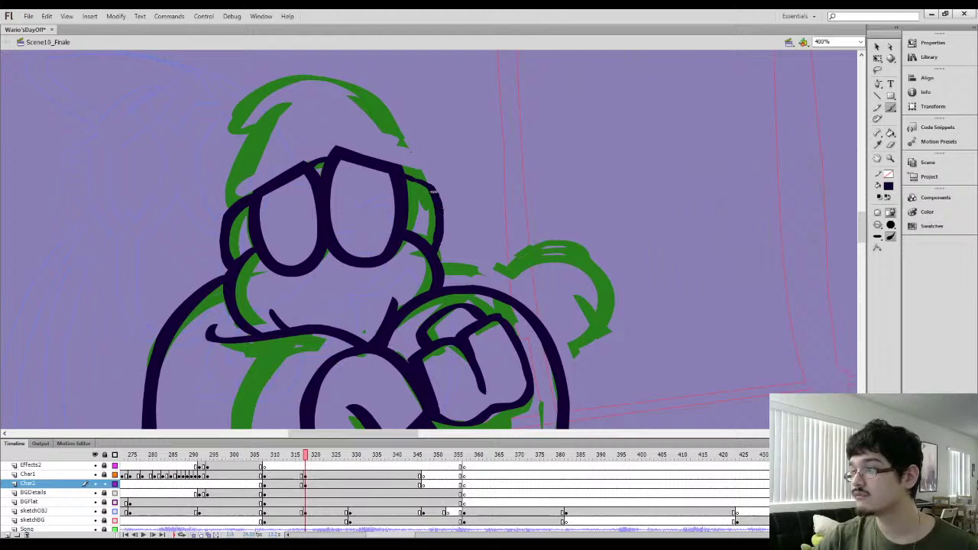
left_click_drag(434, 191, 401, 170)
left_click_drag(326, 163, 331, 179)
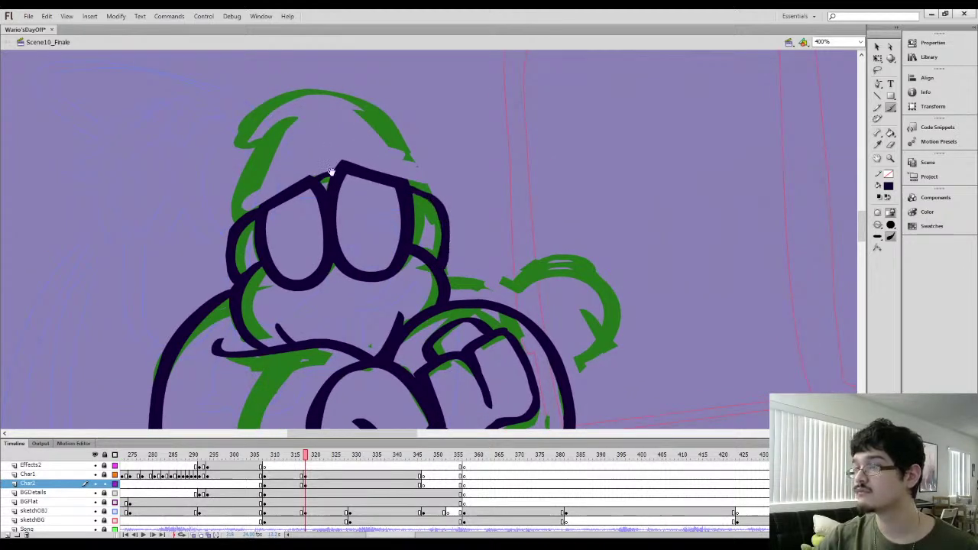
left_click_drag(327, 175, 392, 211)
left_click_drag(335, 192, 374, 230)
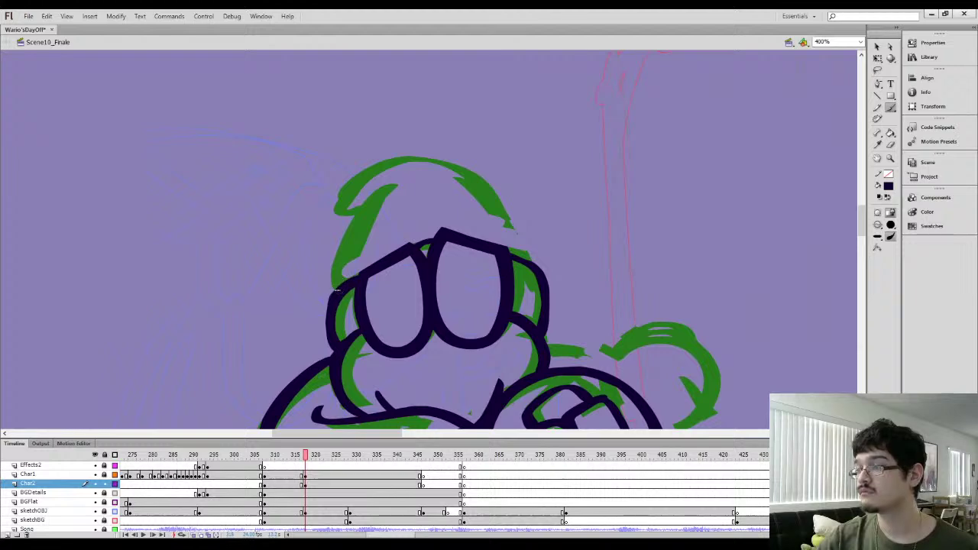
mouse_move(337, 291)
left_mouse_down()
mouse_move(350, 233)
mouse_move(392, 184)
left_mouse_up()
mouse_move(336, 285)
left_mouse_down()
mouse_move(347, 241)
mouse_move(393, 187)
left_mouse_up()
key("ctrl+z")
mouse_move(340, 285)
left_mouse_down()
mouse_move(343, 254)
mouse_move(394, 183)
mouse_move(364, 188)
mouse_move(396, 177)
left_mouse_up()
Ink the hat outline across the top, under the tip and down its right side
key("e")
key("b")
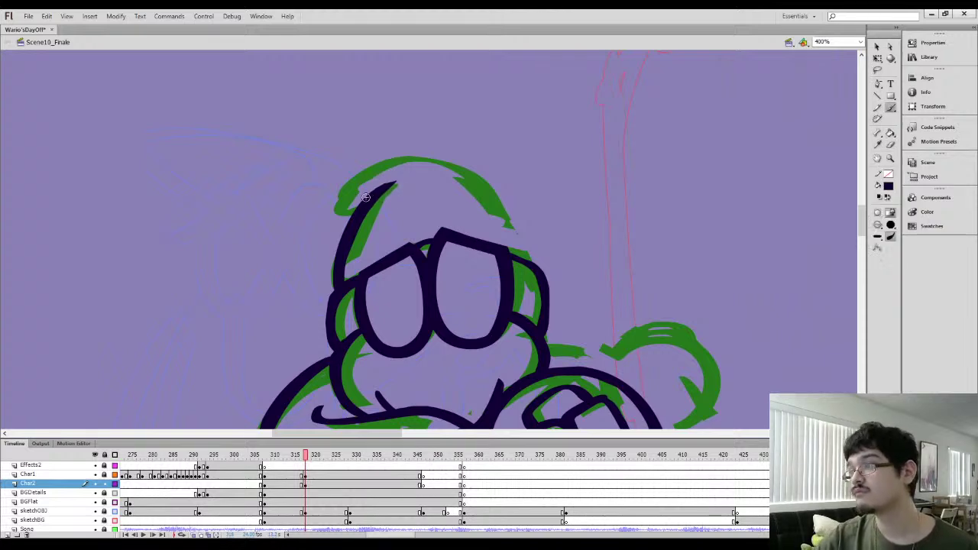
mouse_move(337, 213)
left_mouse_down()
mouse_move(350, 188)
mouse_move(386, 162)
mouse_move(433, 156)
mouse_move(477, 177)
mouse_move(527, 258)
left_mouse_up()
mouse_move(338, 215)
left_mouse_down()
mouse_move(410, 144)
mouse_move(370, 170)
mouse_move(443, 182)
mouse_move(318, 142)
mouse_move(388, 164)
mouse_move(426, 235)
left_mouse_up()
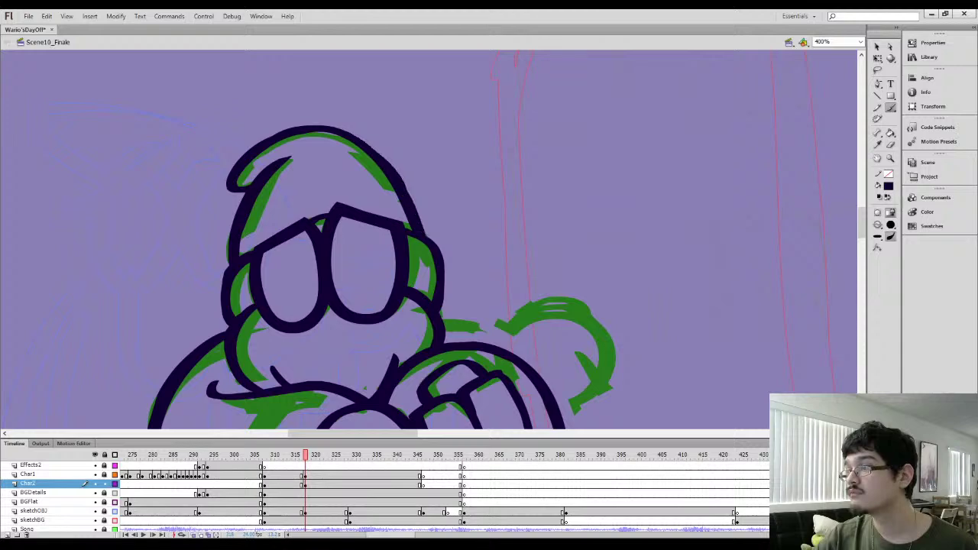
mouse_move(306, 130)
left_mouse_down()
mouse_move(341, 167)
mouse_move(454, 201)
left_mouse_up()
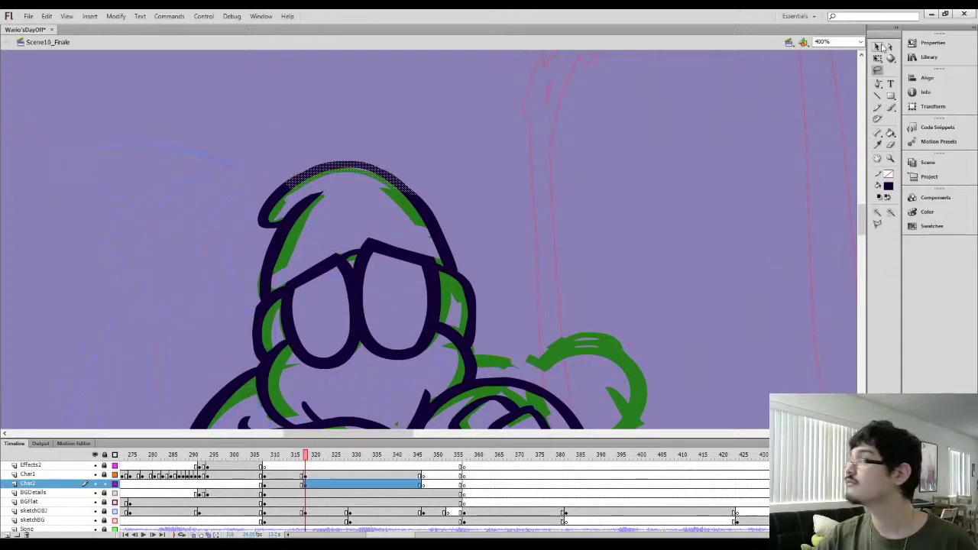
Lasso the hat's outline strokes and smooth them
left_click(877, 47)
left_click(568, 219)
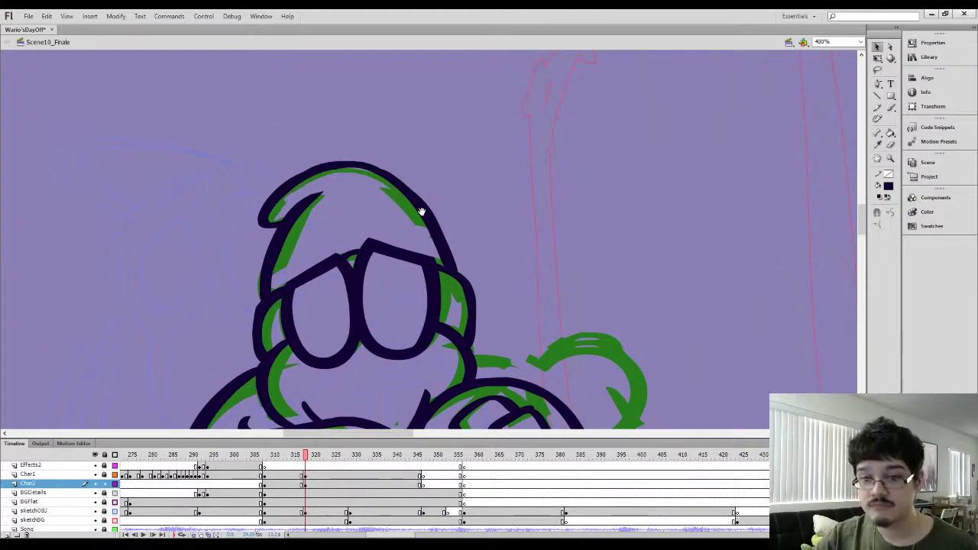
mouse_move(451, 228)
left_mouse_down()
mouse_move(435, 225)
mouse_move(411, 242)
left_mouse_up()
key("l")
mouse_move(395, 177)
left_mouse_down()
mouse_move(362, 218)
mouse_move(282, 159)
mouse_move(270, 205)
mouse_move(233, 188)
left_mouse_up()
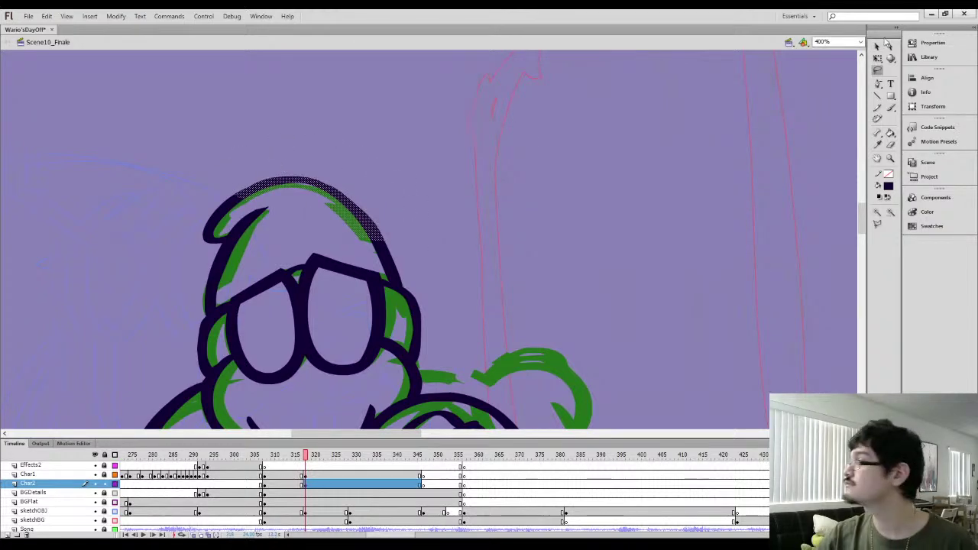
left_click(877, 46)
left_click(891, 213)
left_click(487, 177)
left_click_drag(278, 246, 304, 236)
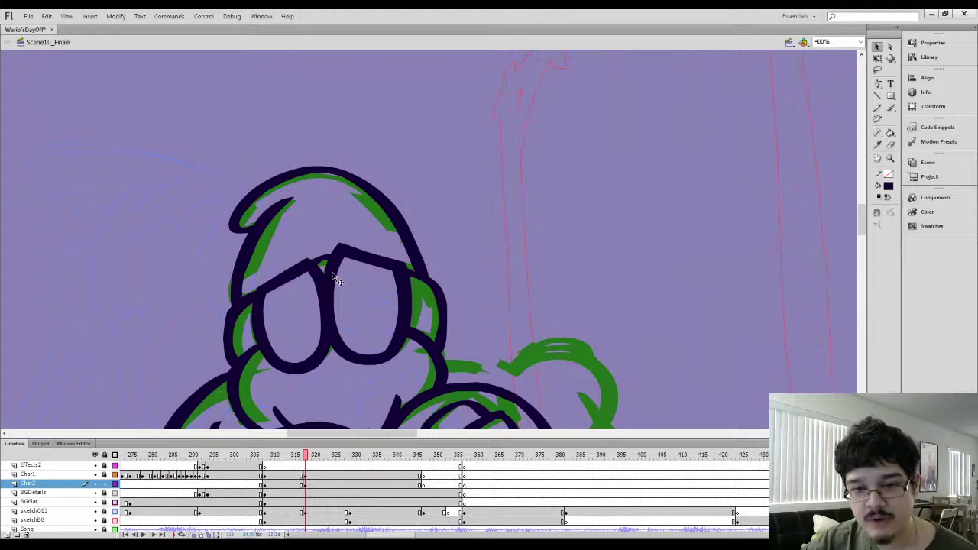
Undo a trial white highlight on the head and erase stray sketch bits near the hat crease
key("b")
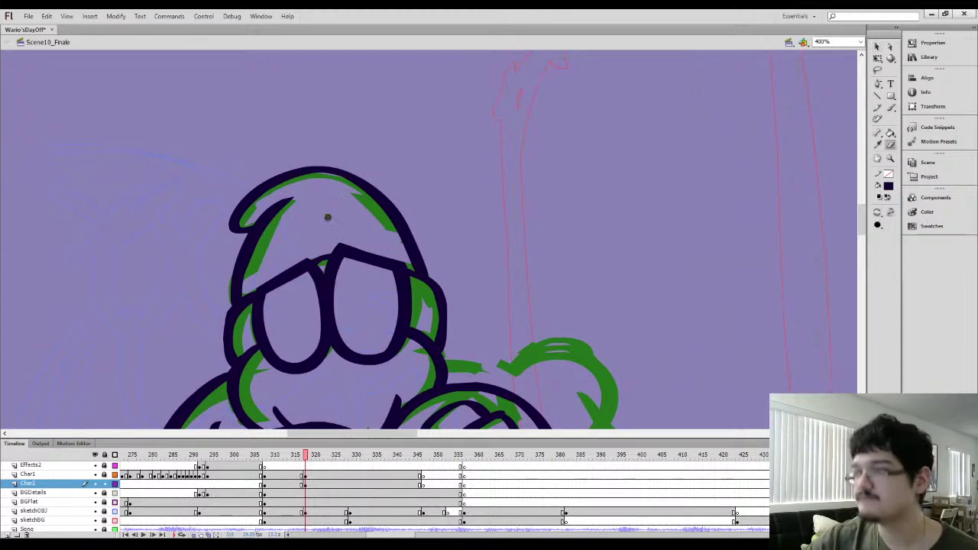
mouse_move(276, 244)
left_mouse_down()
mouse_move(250, 282)
mouse_move(292, 200)
mouse_move(261, 242)
mouse_move(299, 197)
left_mouse_up()
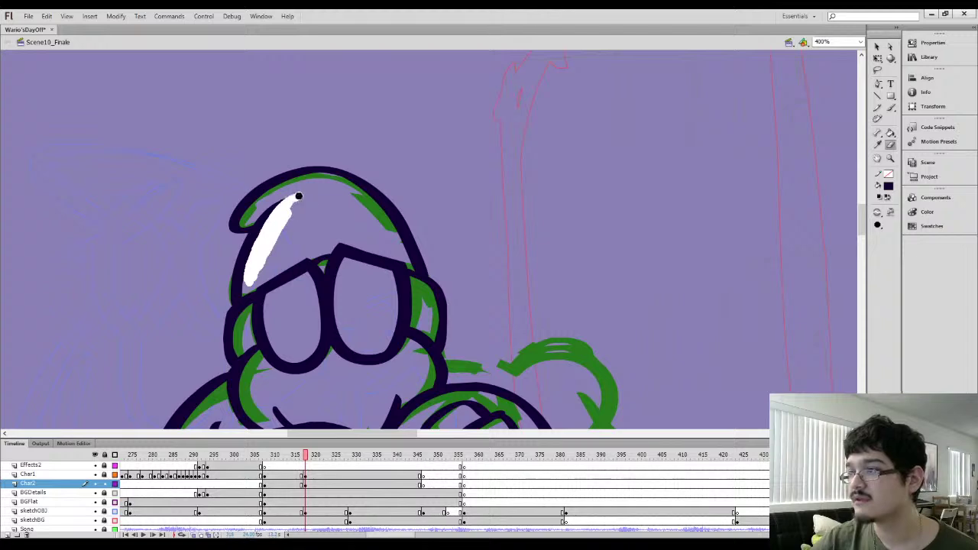
key("ctrl+z")
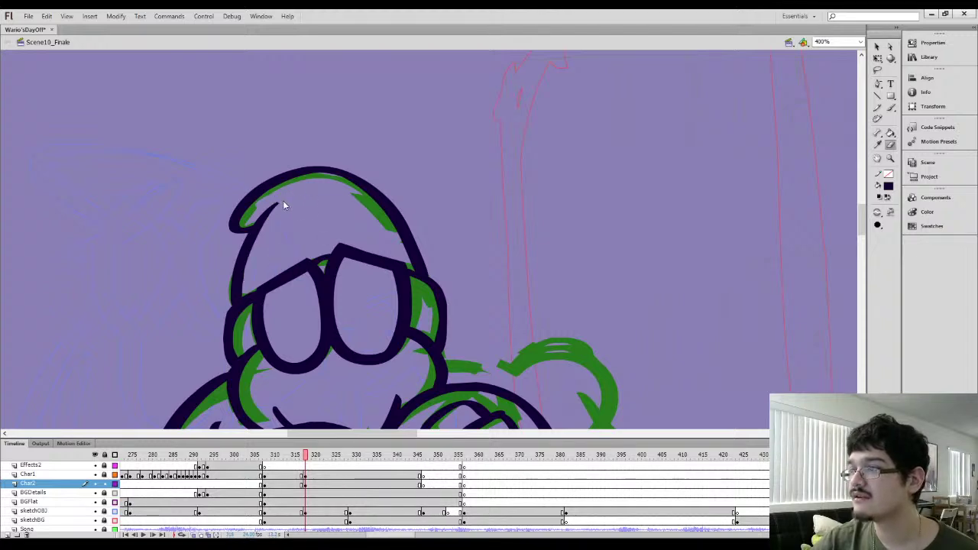
left_click_drag(269, 200, 320, 200)
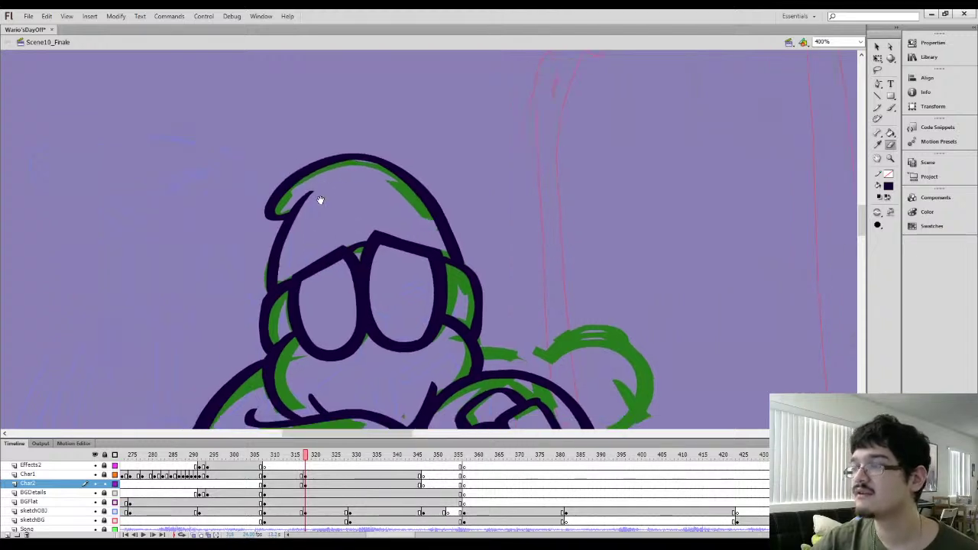
key("i")
Finish the right pupil's outline, delete its green fill and paint it solid dark
key("ctrl+minus")
left_click_drag(465, 301, 396, 175)
key("l")
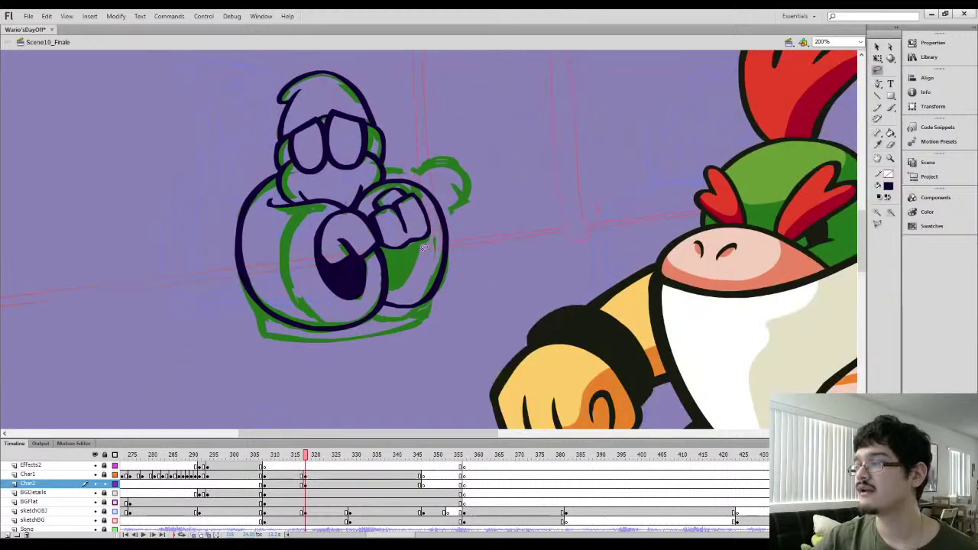
left_click_drag(389, 249, 382, 261)
key("ctrl+equal")
left_click(474, 295)
key("b")
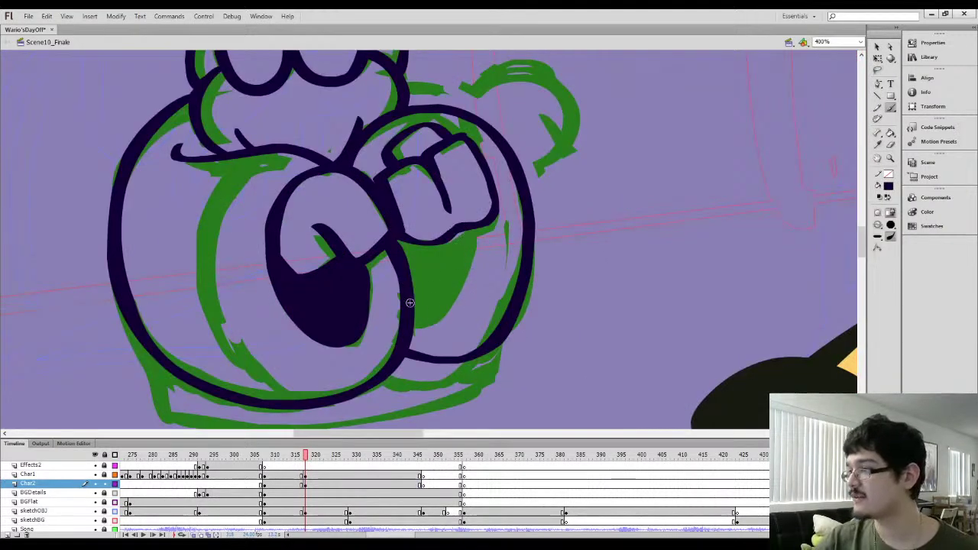
mouse_move(442, 317)
left_mouse_down()
mouse_move(478, 271)
mouse_move(474, 227)
left_mouse_up()
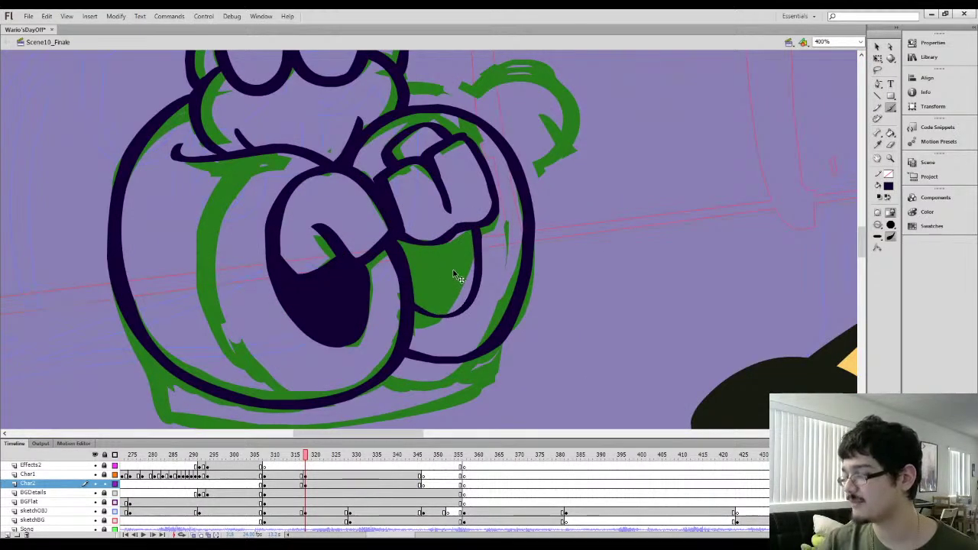
left_click(459, 276, "ctrl")
key("Delete")
key("k")
left_click(447, 279)
Fill the light gap along the left eye's edge and erase the green showing inside it
key("e")
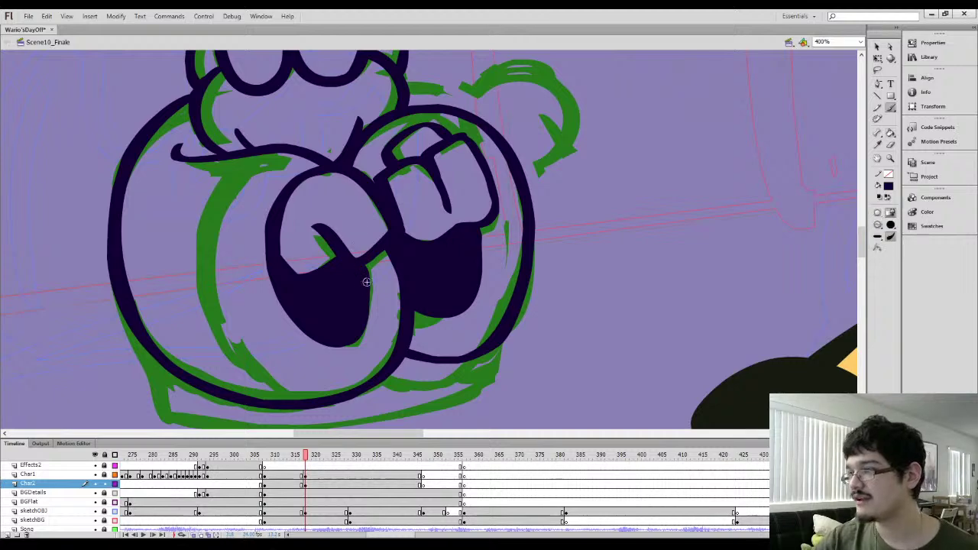
mouse_move(369, 298)
left_mouse_down()
mouse_move(363, 337)
mouse_move(330, 342)
left_mouse_up()
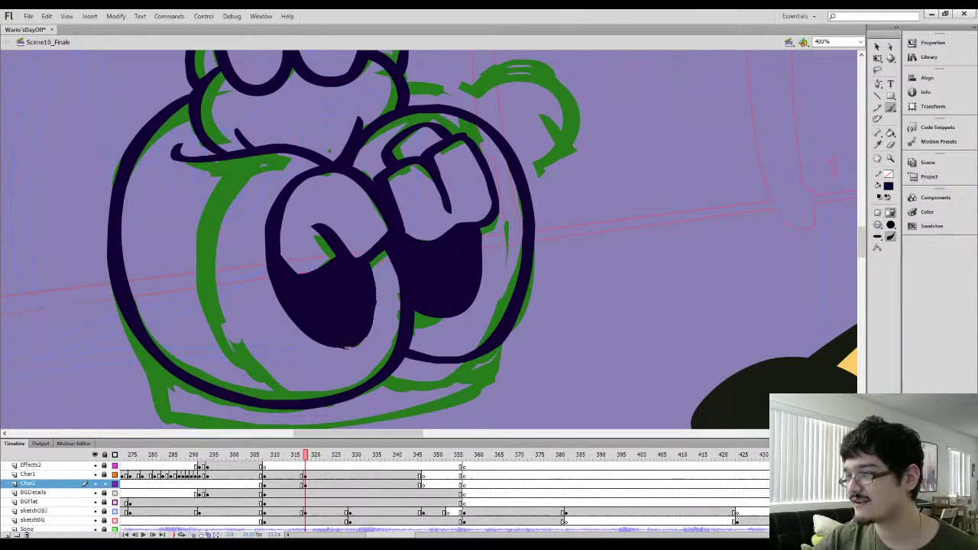
key("e")
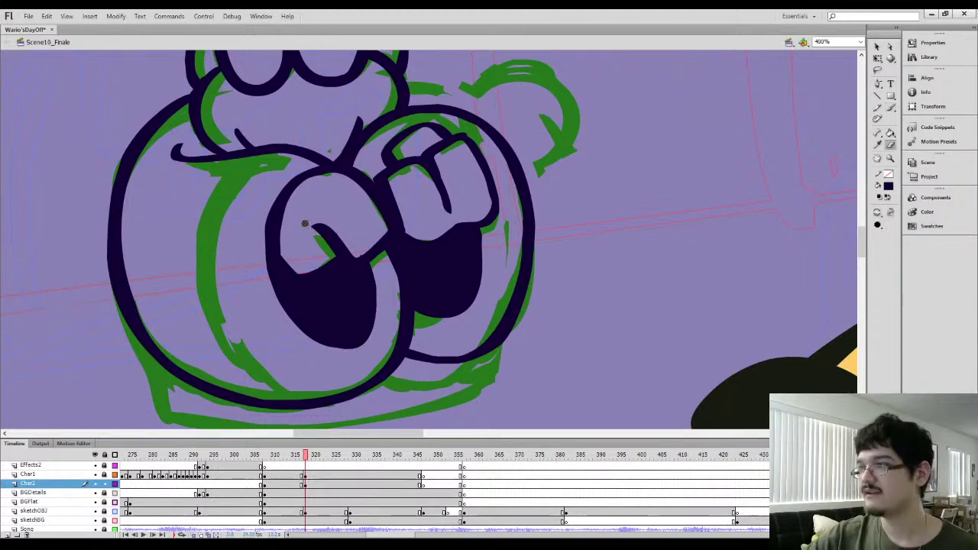
mouse_move(304, 216)
left_mouse_down()
mouse_move(334, 256)
mouse_move(309, 275)
mouse_move(294, 263)
mouse_move(357, 254)
mouse_move(382, 224)
left_mouse_up()
key("b")
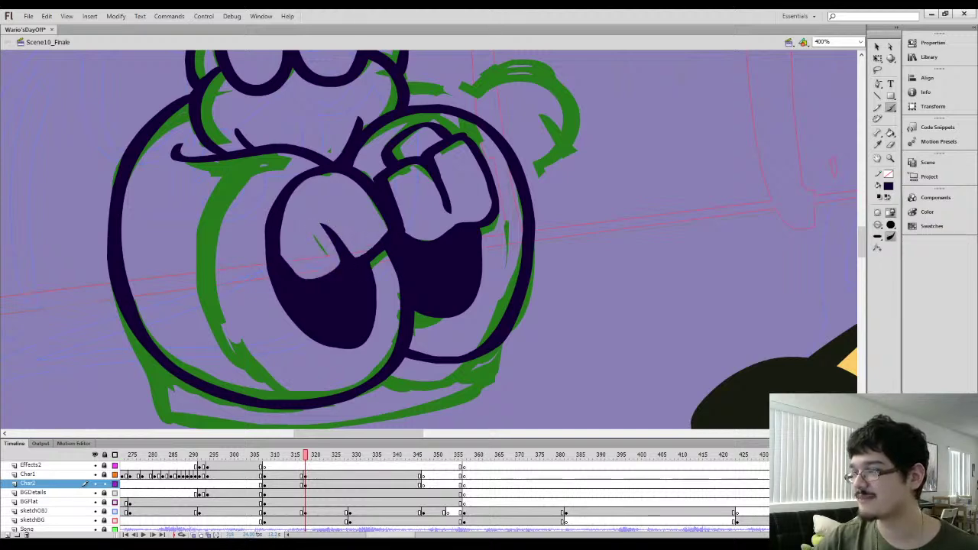
left_click_drag(374, 243, 347, 282)
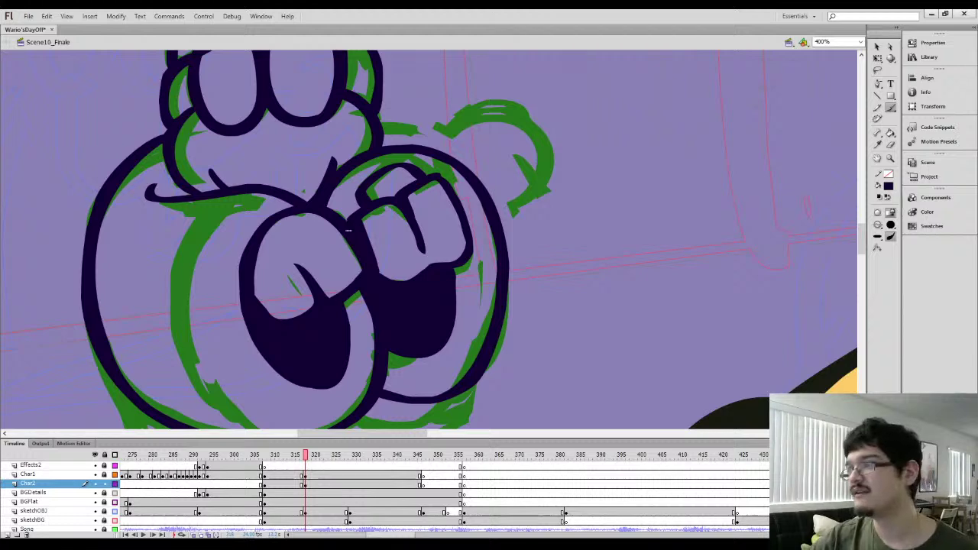
left_click_drag(376, 221, 330, 279)
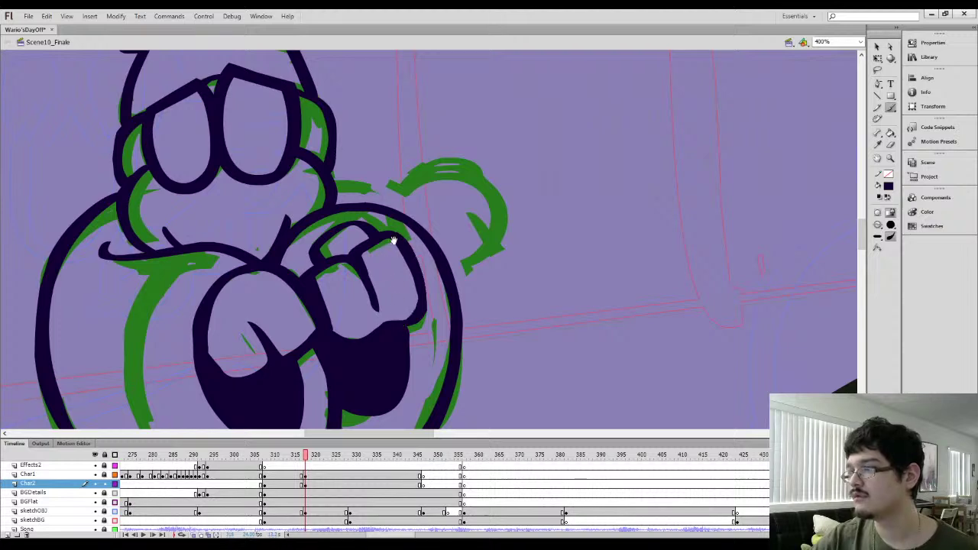
mouse_move(398, 227)
left_mouse_down()
mouse_move(397, 191)
mouse_move(411, 225)
mouse_move(360, 145)
mouse_move(416, 185)
mouse_move(346, 155)
left_mouse_up()
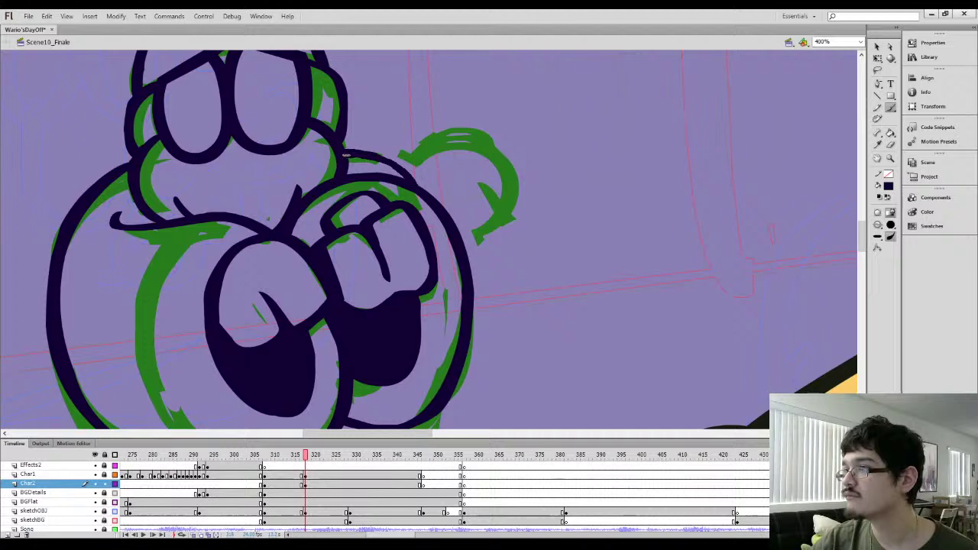
key("ctrl+minus")
left_click_drag(382, 294, 418, 227)
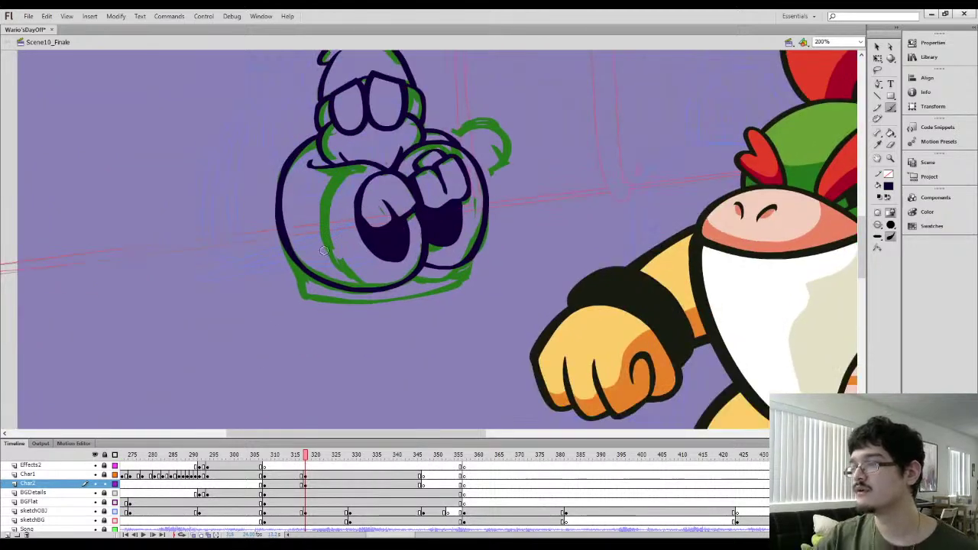
Turn on onion skinning and ink the lower left side of the body in navy
key("comma")
key("period")
left_click(193, 535)
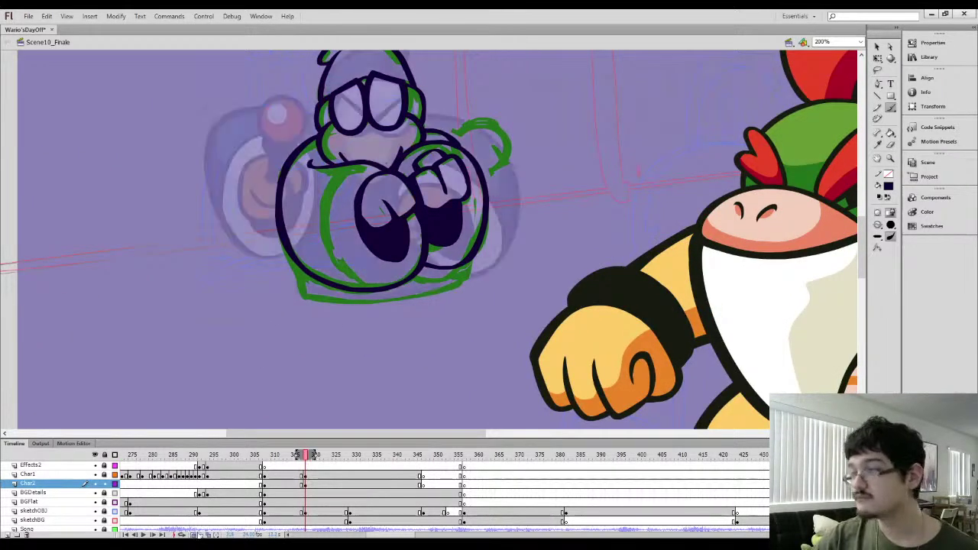
key("i")
key("b")
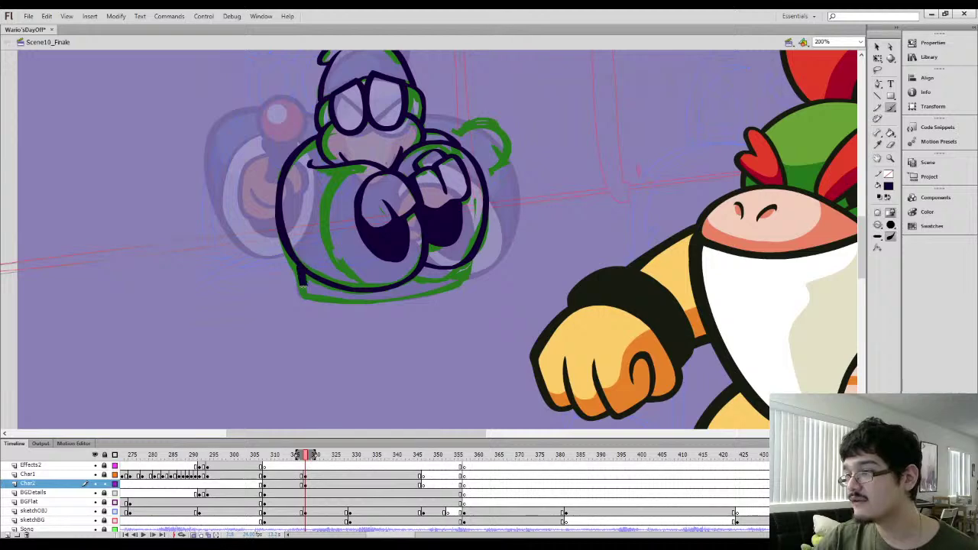
key("ctrl+equal")
scroll(368, 204, "down", 3)
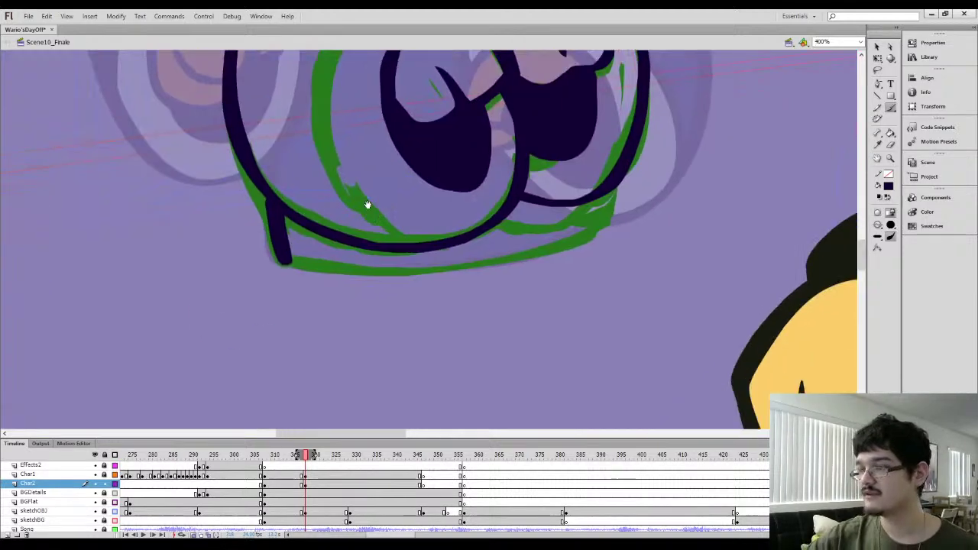
left_click_drag(267, 199, 271, 255)
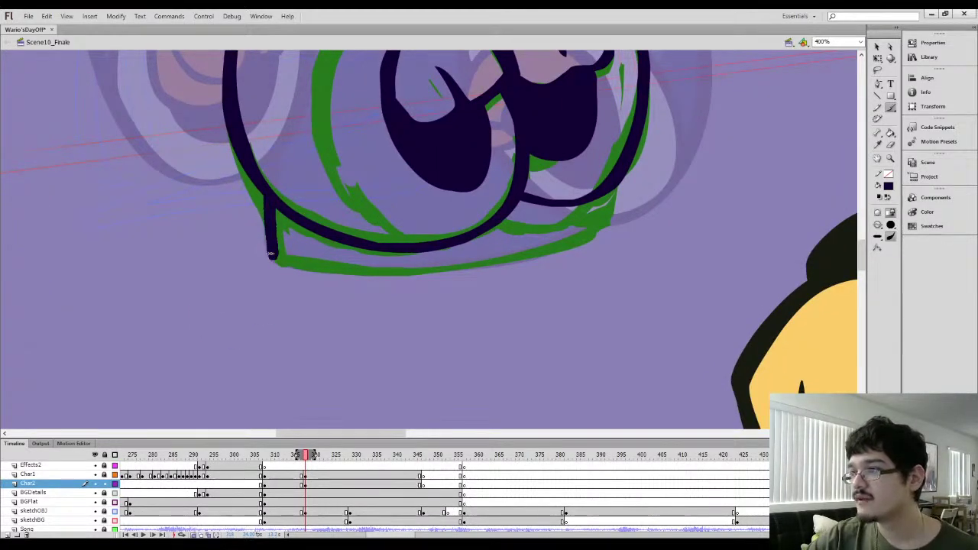
left_click_drag(275, 218, 278, 251)
Ink the body's bottom edge and a short vertical stroke at the lower right corner
left_click_drag(304, 269, 268, 301)
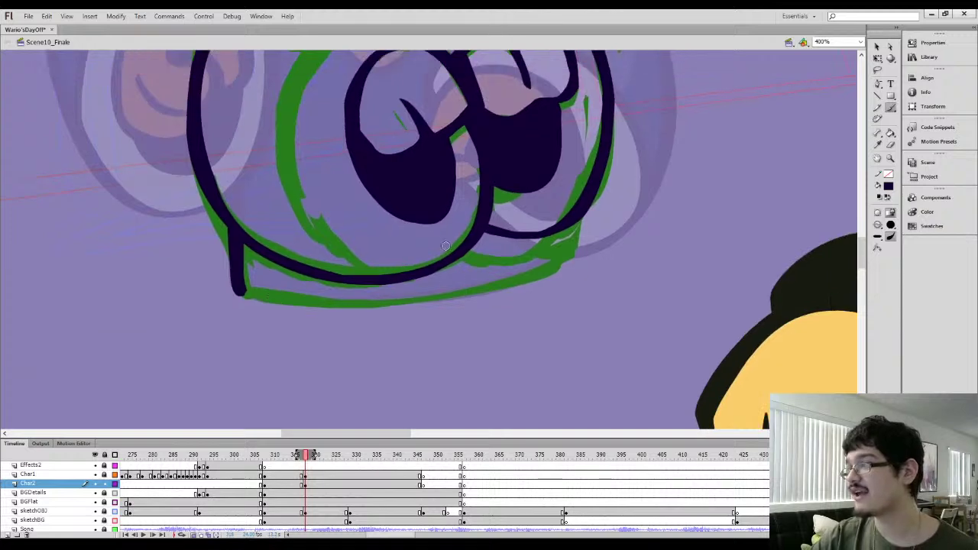
key("ctrl+minus")
mouse_move(339, 267)
left_mouse_down()
mouse_move(478, 260)
mouse_move(497, 247)
left_mouse_up()
key("ctrl+equal")
key("ctrl+equal")
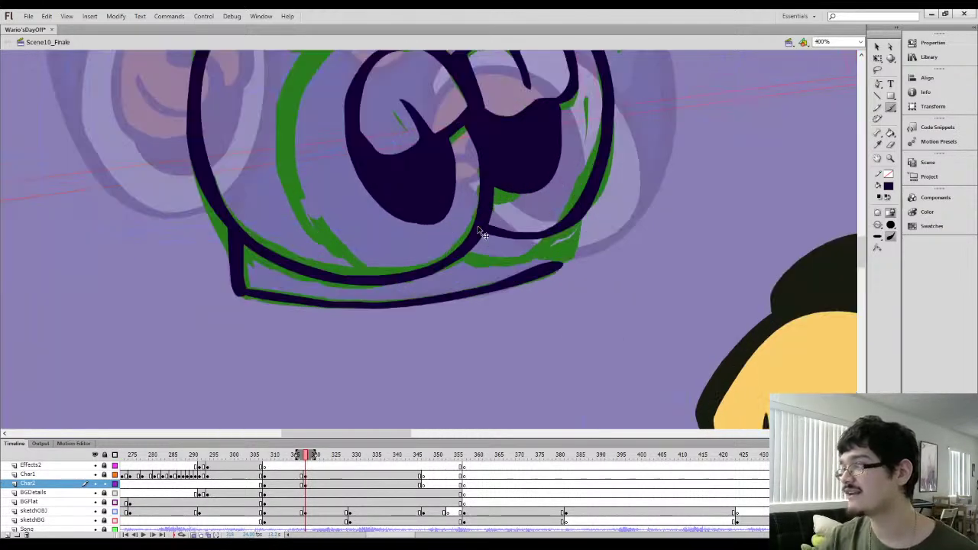
left_click_drag(622, 261, 483, 280)
mouse_move(538, 303)
left_mouse_down()
mouse_move(541, 247)
mouse_move(546, 308)
mouse_move(549, 281)
left_mouse_up()
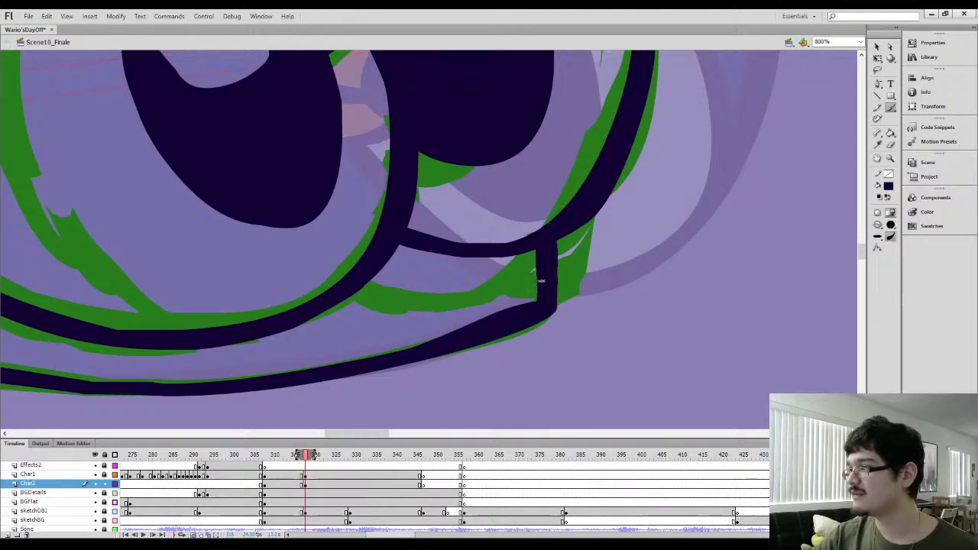
key("v")
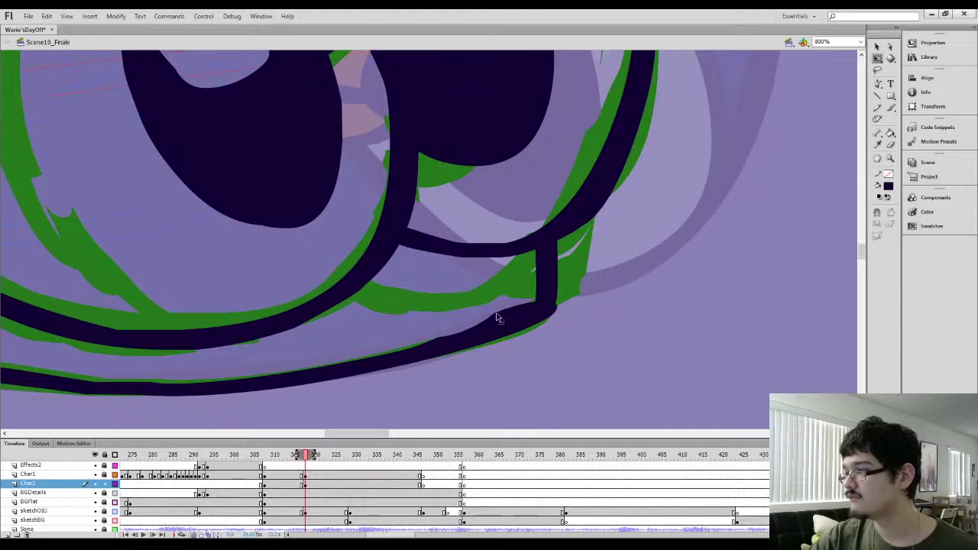
key("b")
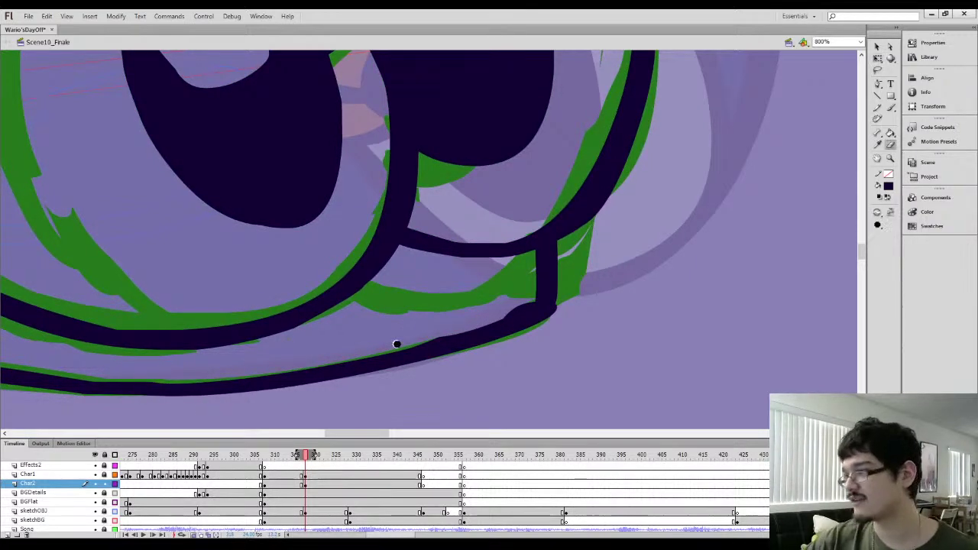
Trim the dark outline at the lower right corner so it joins neatly
left_click_drag(395, 345, 532, 300)
left_click_drag(576, 272, 554, 285)
left_click_drag(525, 342, 542, 306)
key("ctrl+minus")
left_click_drag(200, 349, 343, 331)
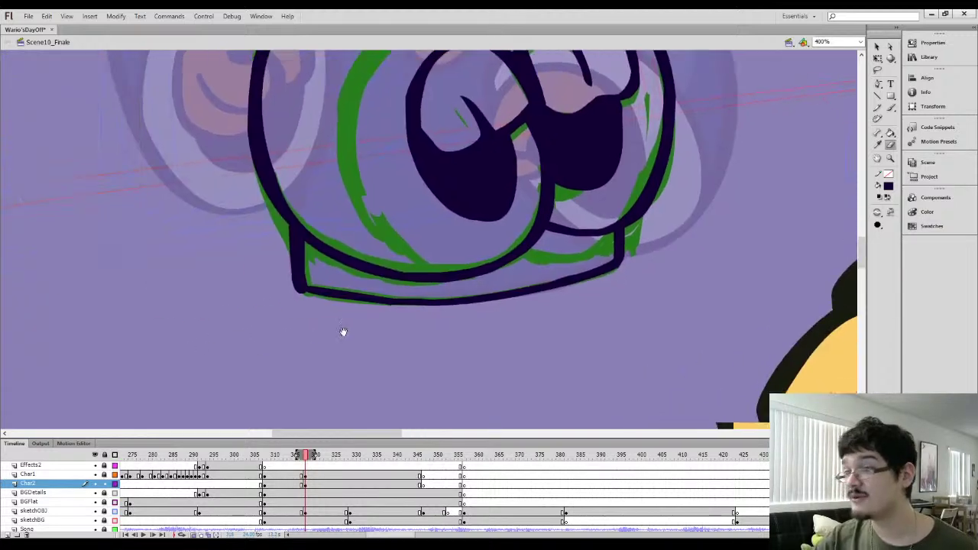
Thicken and repaint the outline's bottom-left corner, then view the whole character
key("i")
key("b")
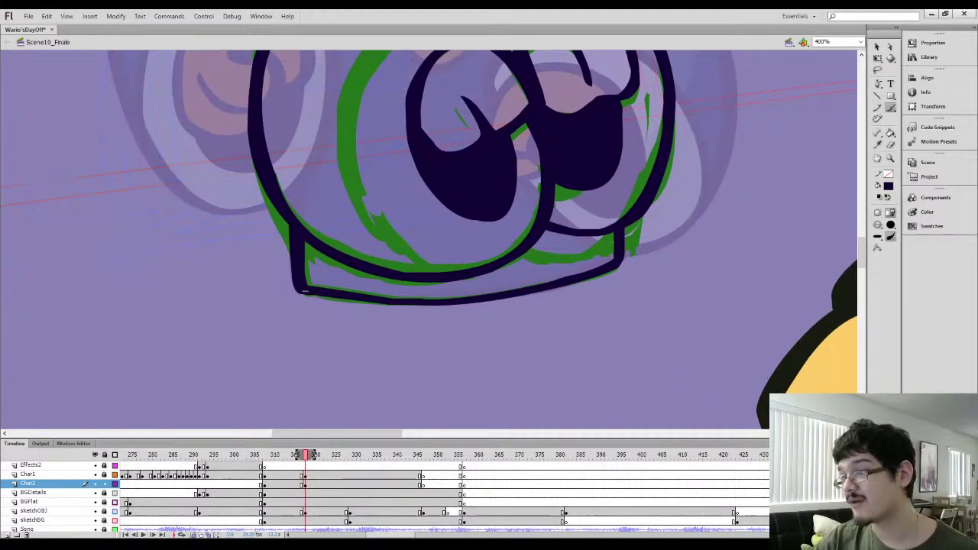
mouse_move(304, 291)
left_mouse_down()
mouse_move(356, 301)
mouse_move(339, 286)
mouse_move(391, 291)
left_mouse_up()
key("e")
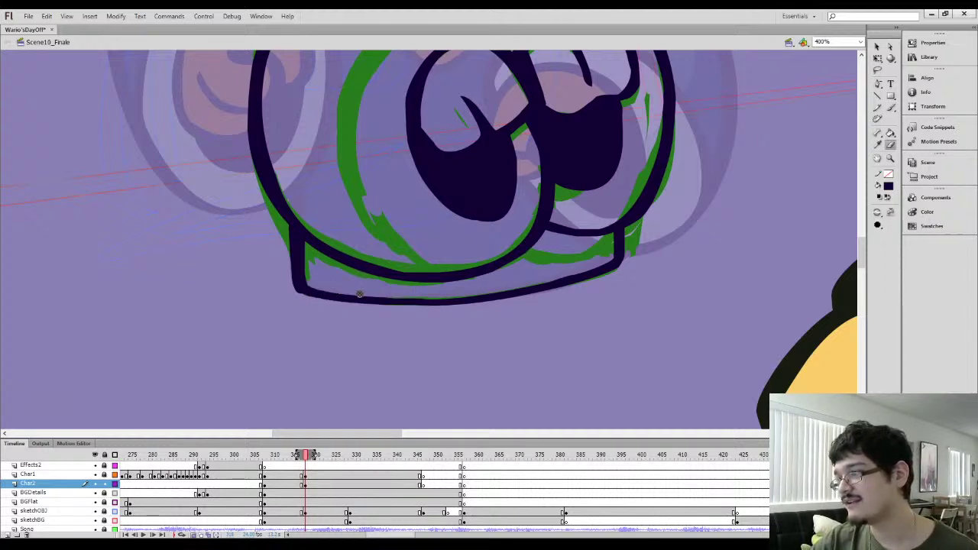
key("b")
left_click_drag(301, 290, 323, 298)
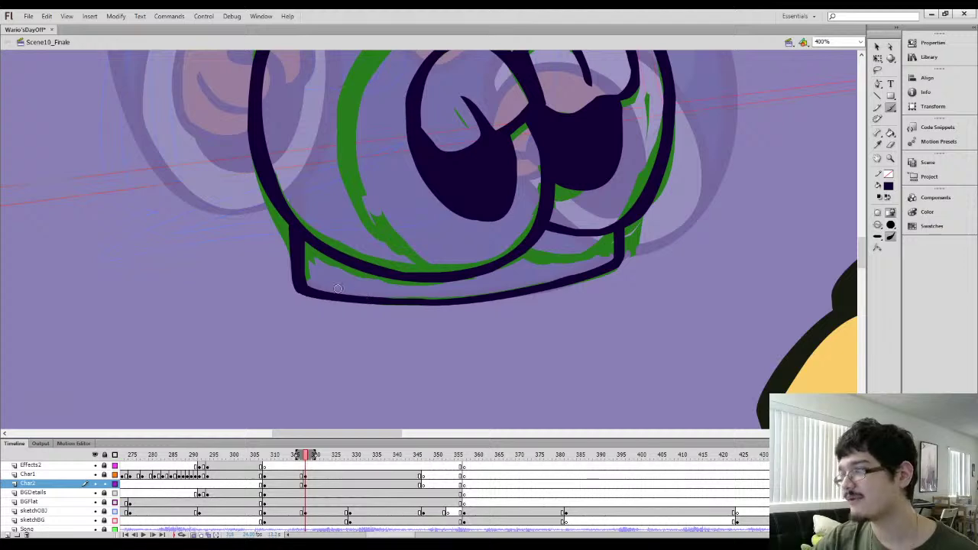
key("ctrl+minus")
left_click_drag(303, 196, 280, 305)
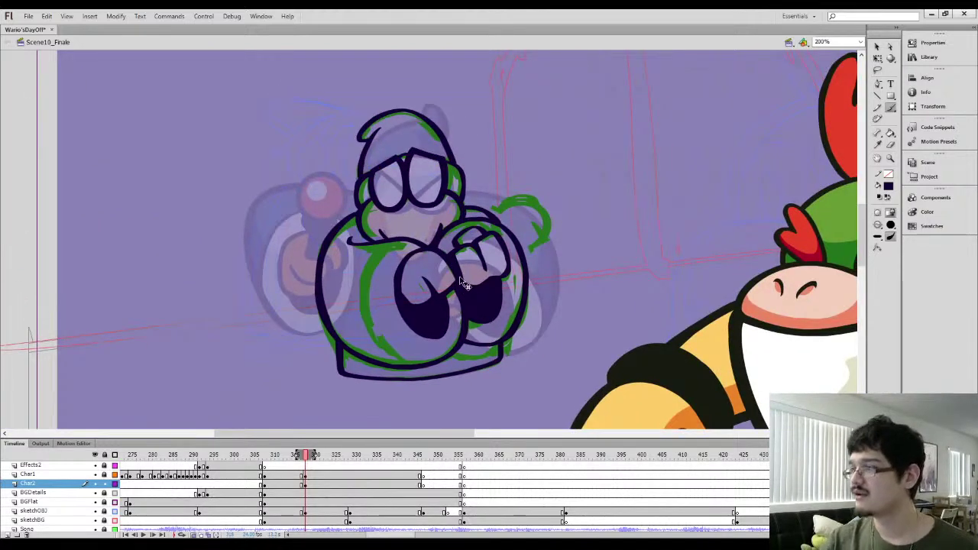
Cut the navy outline, delete the leftover green sketch lines and restore the outline in place
key("ctrl+a")
key("ctrl+x")
key("ctrl+a")
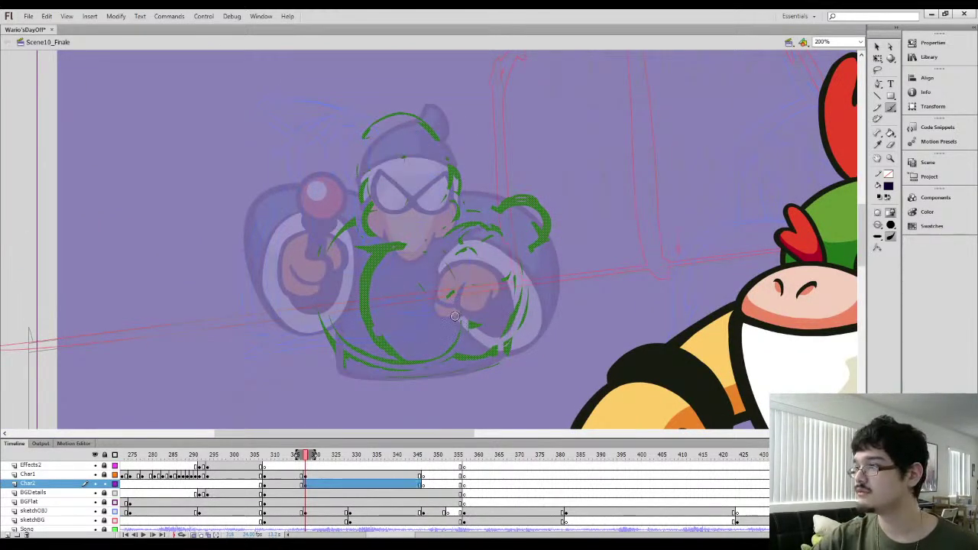
key("Delete")
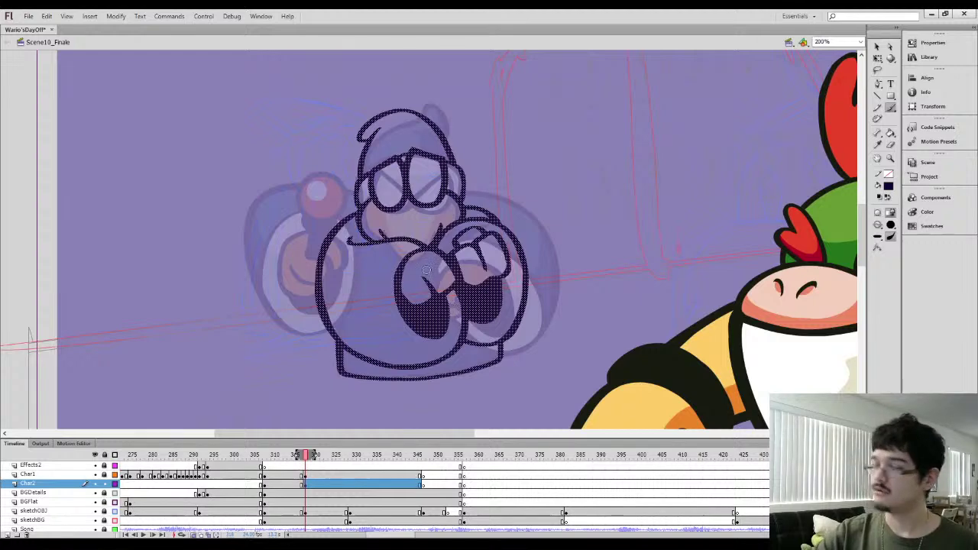
key("q")
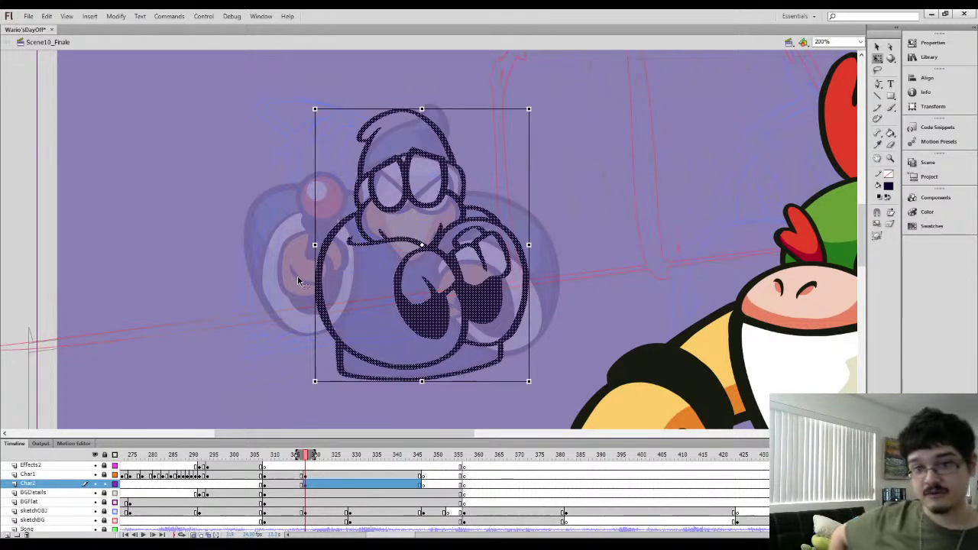
Zoom in on the upper body and smooth a rough patch on the shoulder line
key("z")
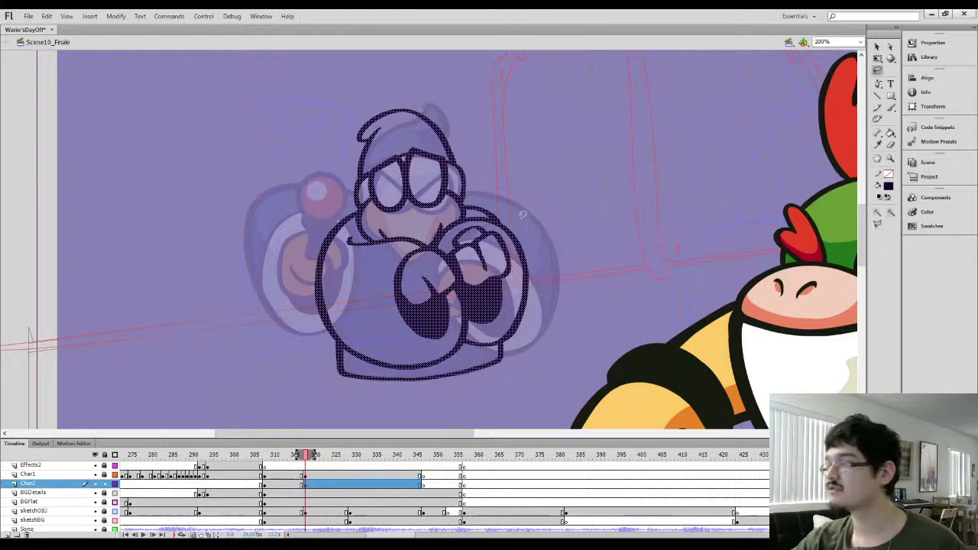
left_click(585, 238)
left_click(582, 229)
key("i")
left_click(430, 211)
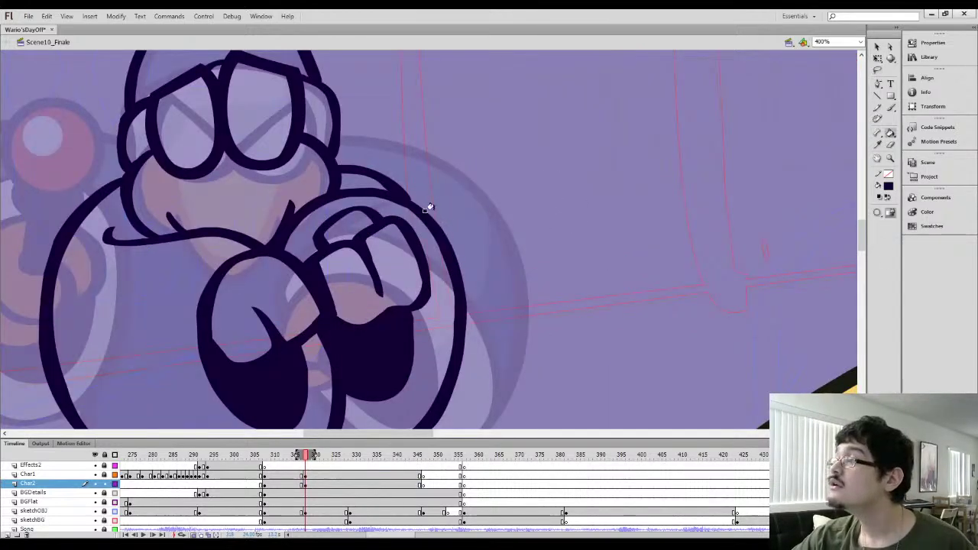
key("b")
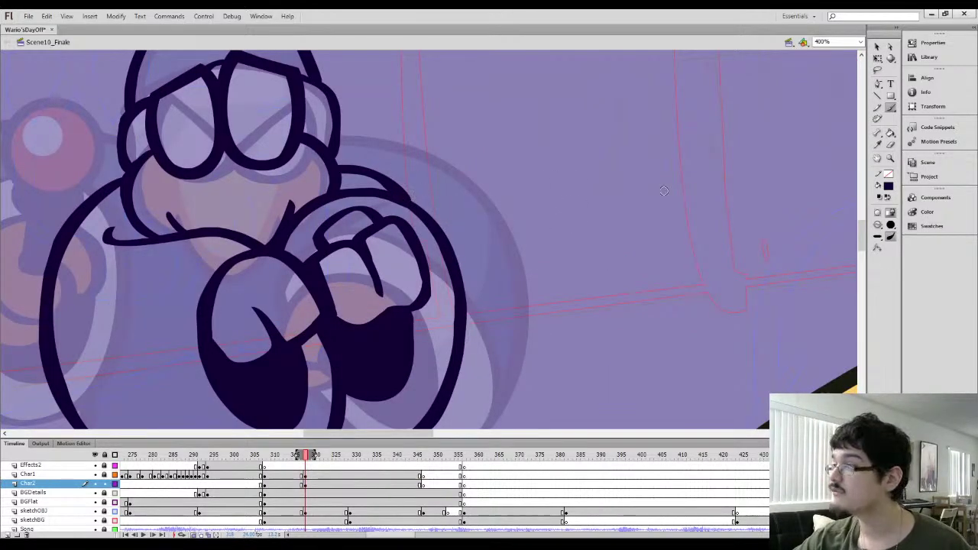
left_click(878, 47)
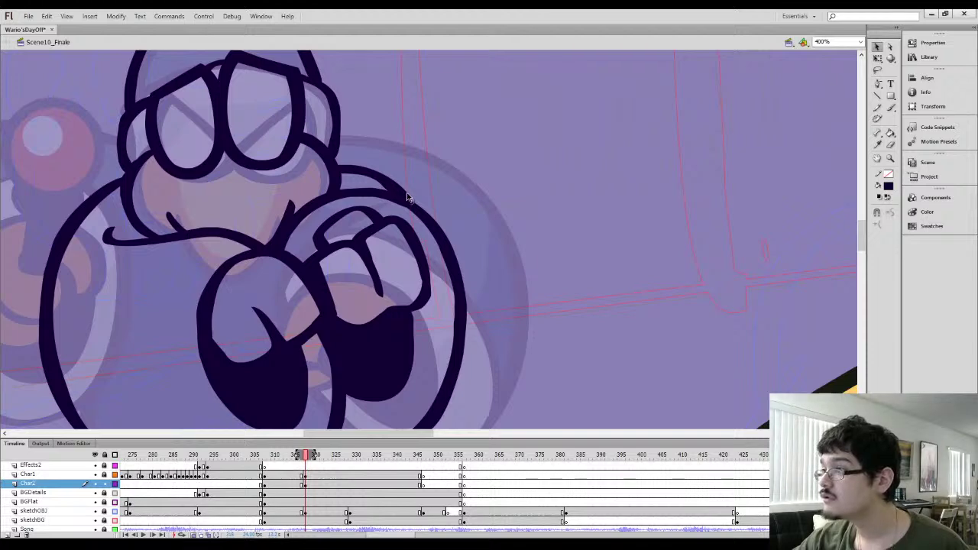
key("l")
left_click_drag(415, 183, 411, 203)
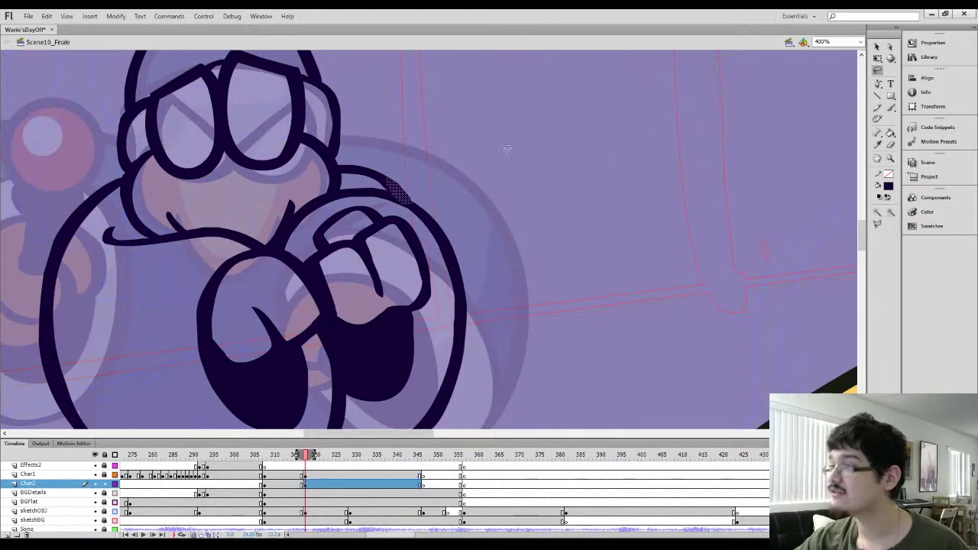
left_click(877, 47)
left_click(891, 213)
left_click(539, 196)
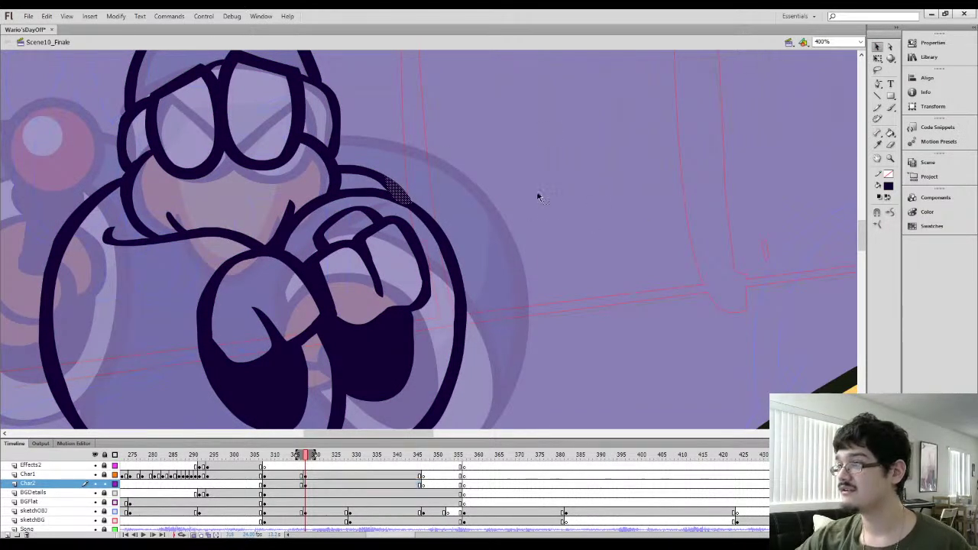
Draw a solid navy circle beside Kamek as the base of the wand orb
key("b")
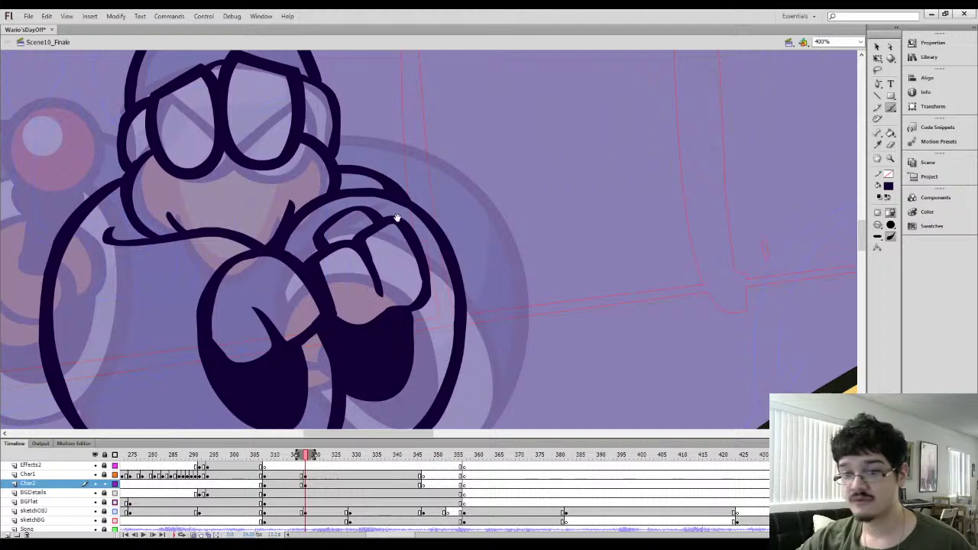
left_click_drag(398, 220, 445, 230)
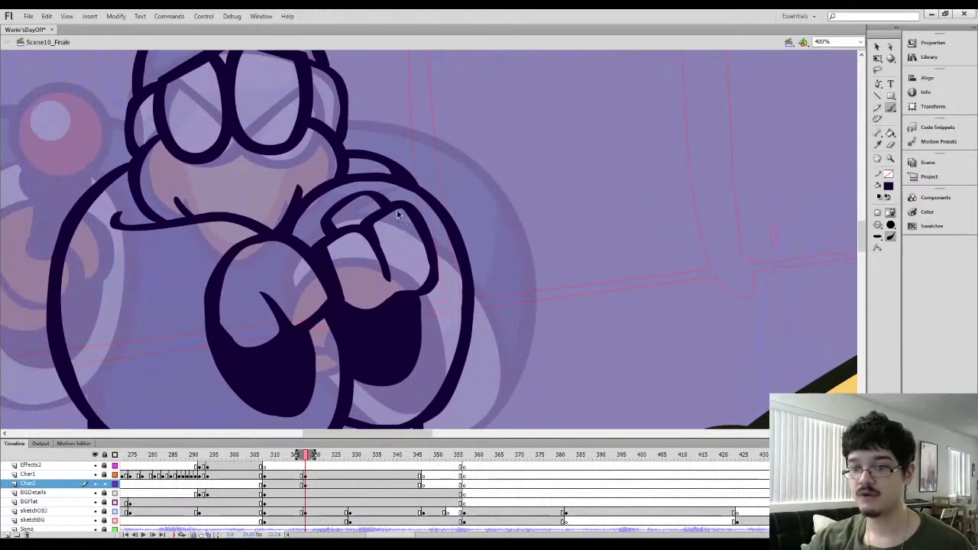
key("ctrl+minus")
left_click(878, 69)
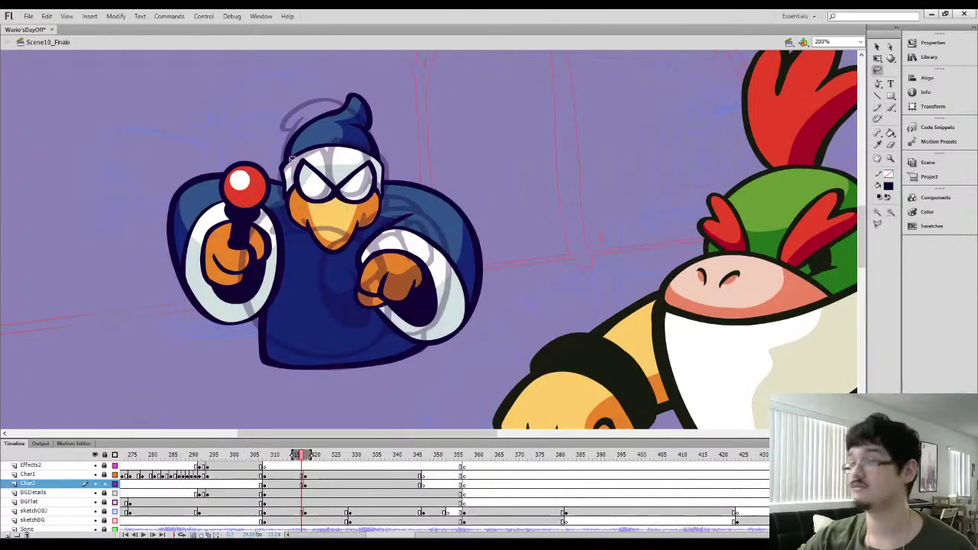
key("period")
left_click(891, 96)
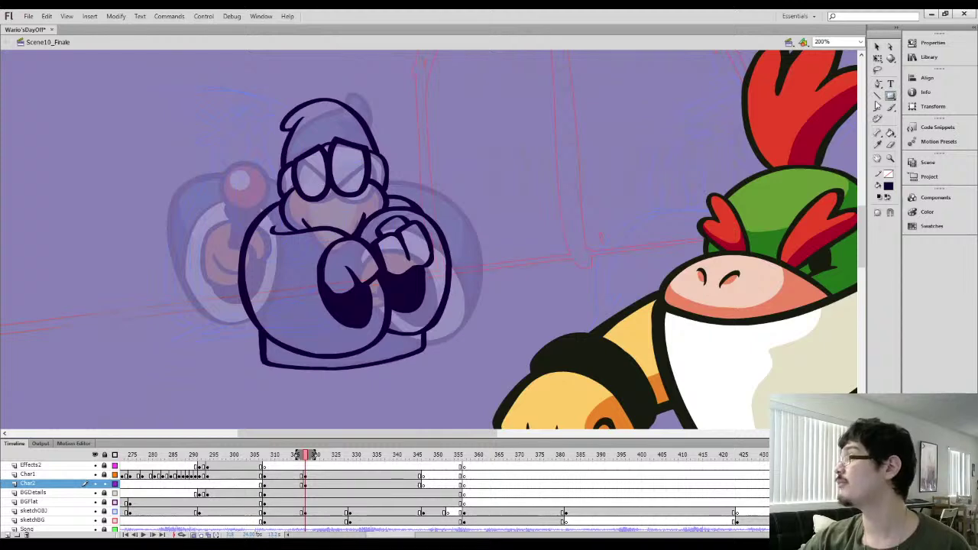
left_click_drag(157, 152, 493, 237)
Scale an inner copy of the circle to about 80% and fill it with the plume's red
key("q")
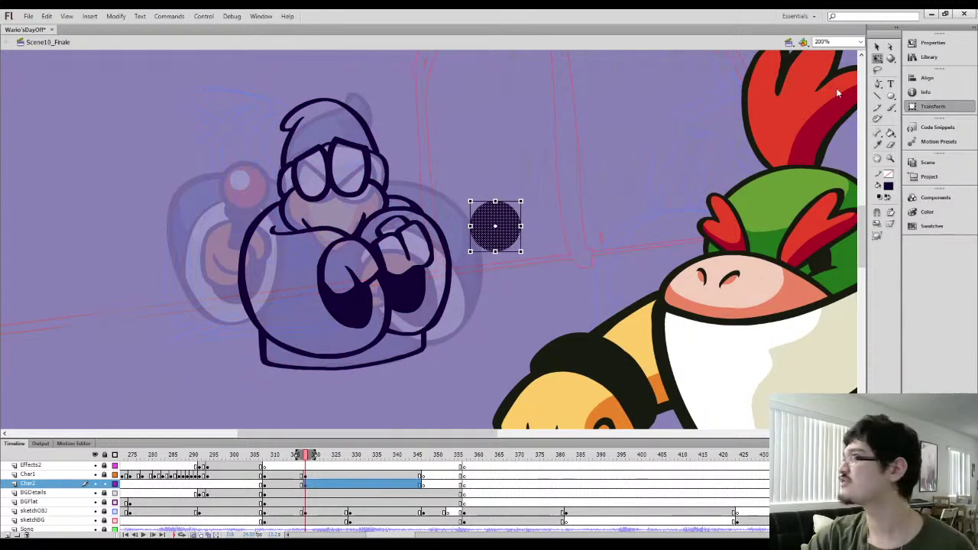
left_click_drag(853, 83, 842, 83)
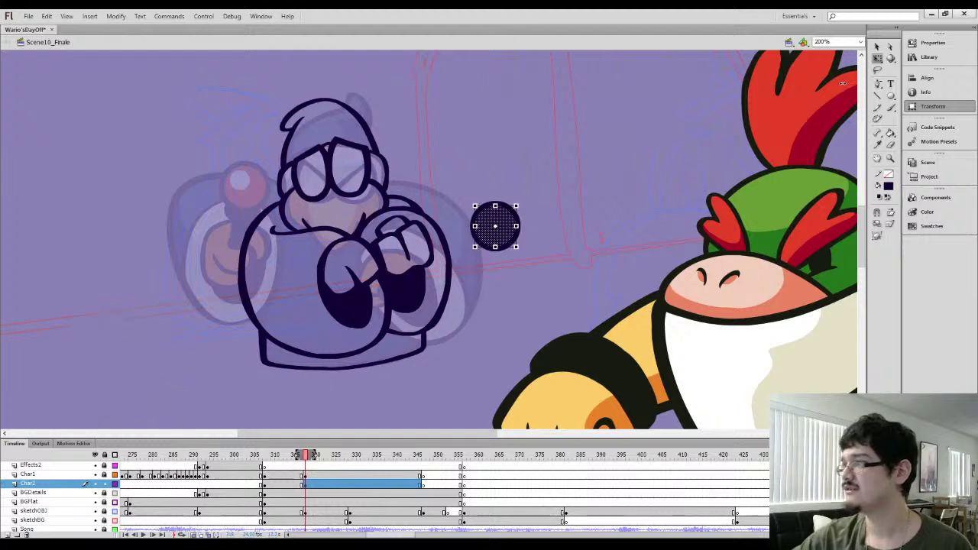
key("i")
left_click(725, 220)
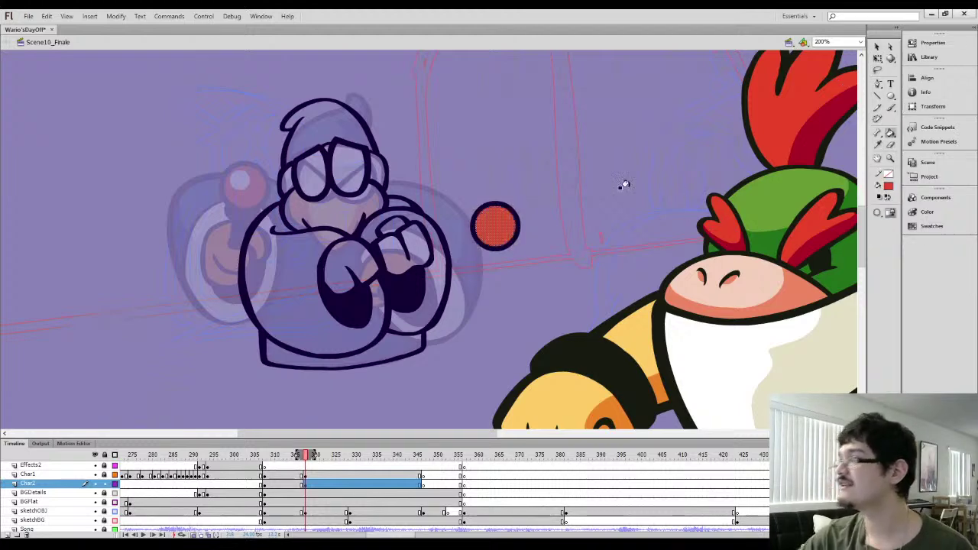
Shrink a small copy into a highlight and colour it white like the belly
key("q")
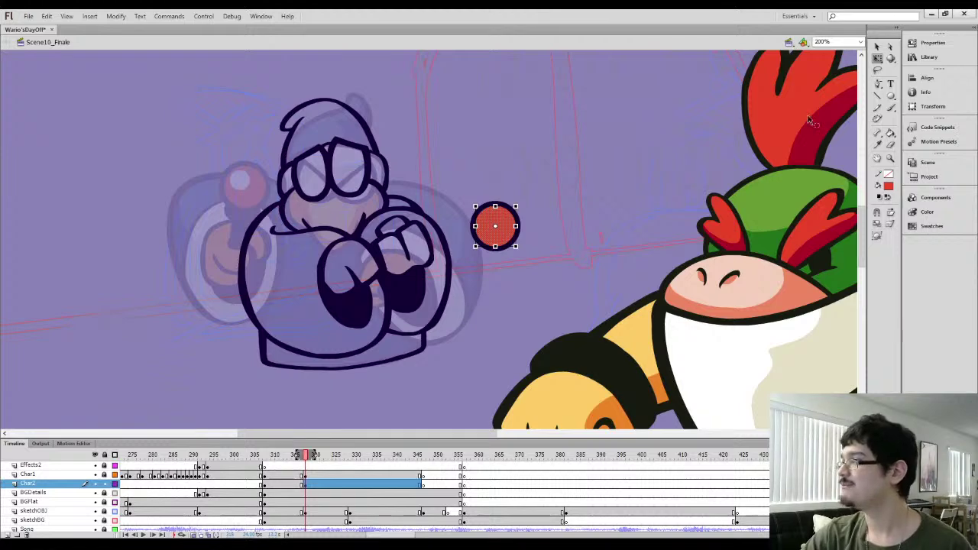
left_click_drag(517, 247, 497, 227)
key("i")
left_click(692, 355)
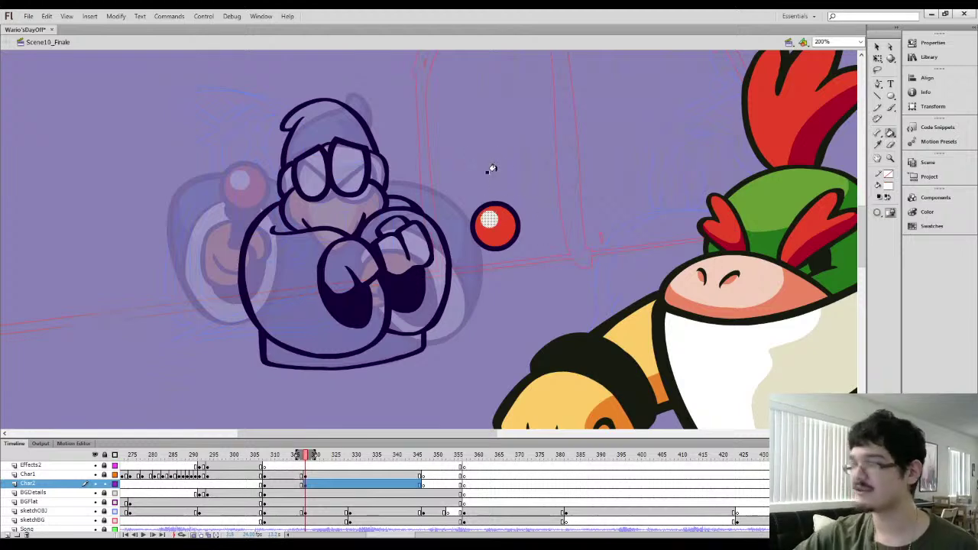
Lasso the whole red orb and move it into place beside Kamek
key("q")
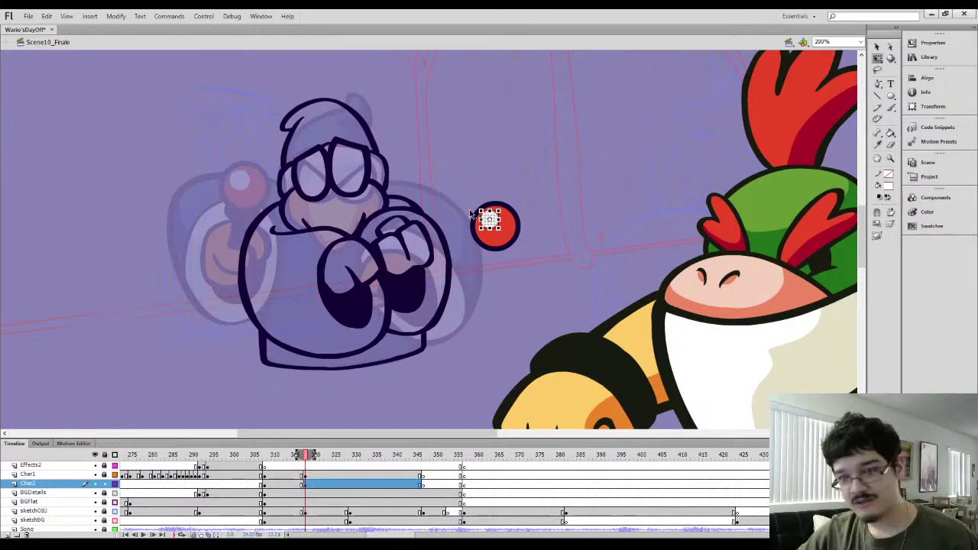
left_click(386, 350)
key("l")
mouse_move(463, 222)
left_mouse_down()
mouse_move(456, 239)
mouse_move(546, 245)
left_mouse_up()
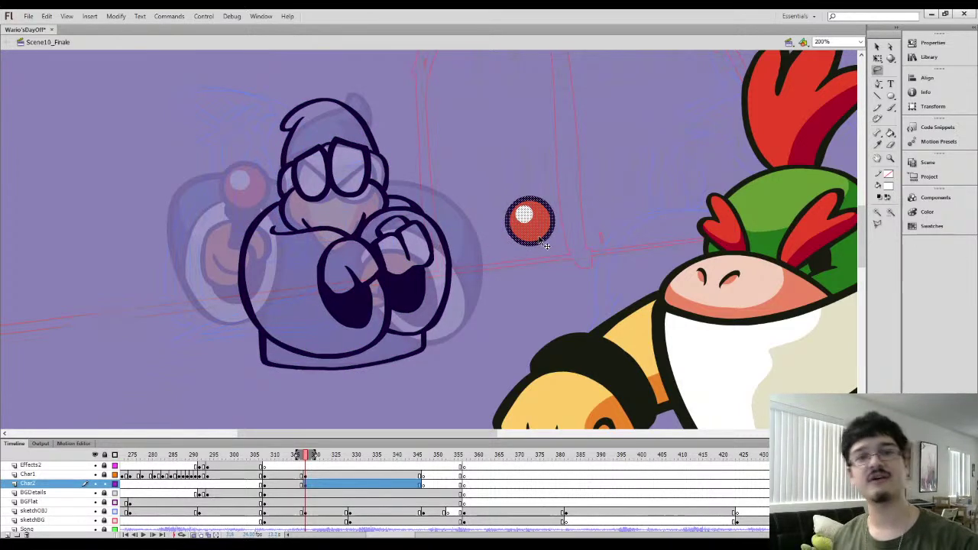
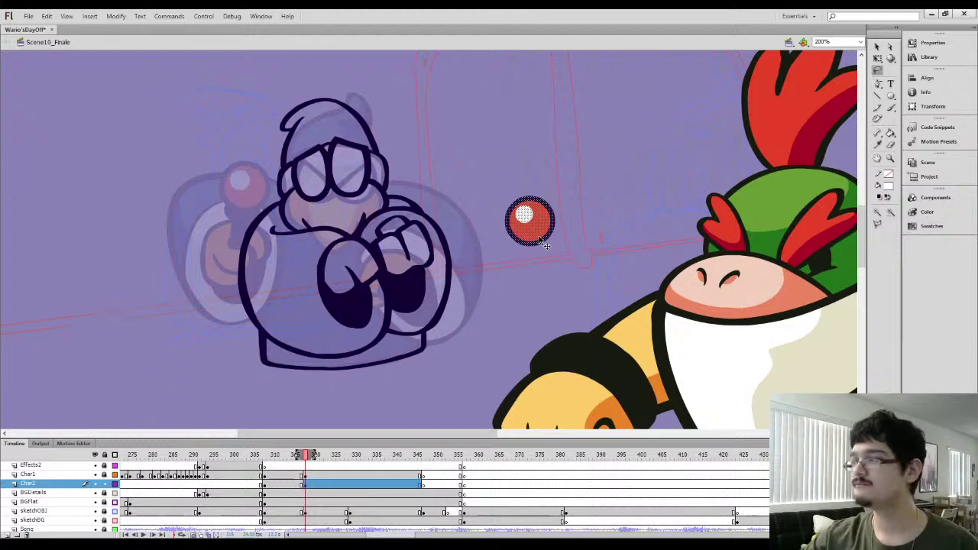
Move the red ball left onto the character's reaching hand
left_click_drag(534, 235, 454, 238)
key("ctrl+equal")
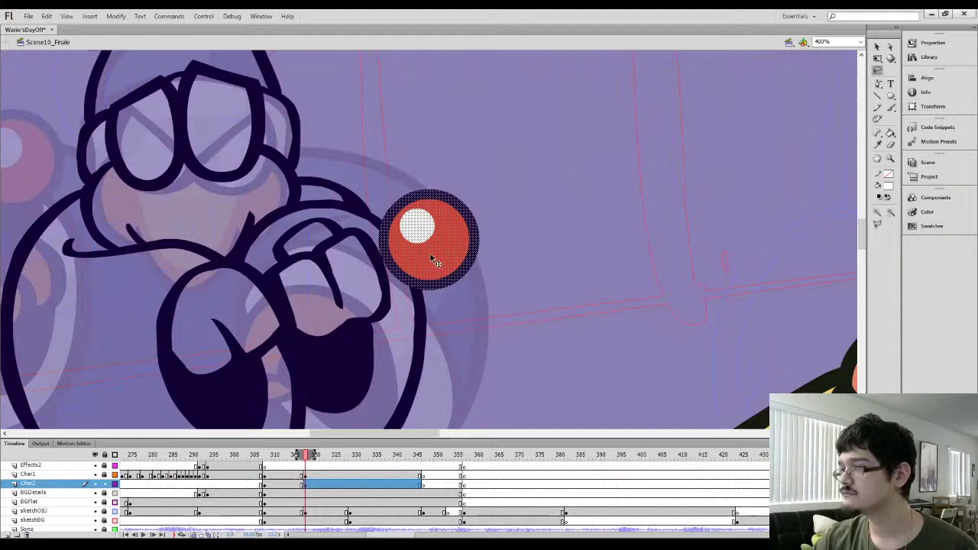
key("Escape")
key("b")
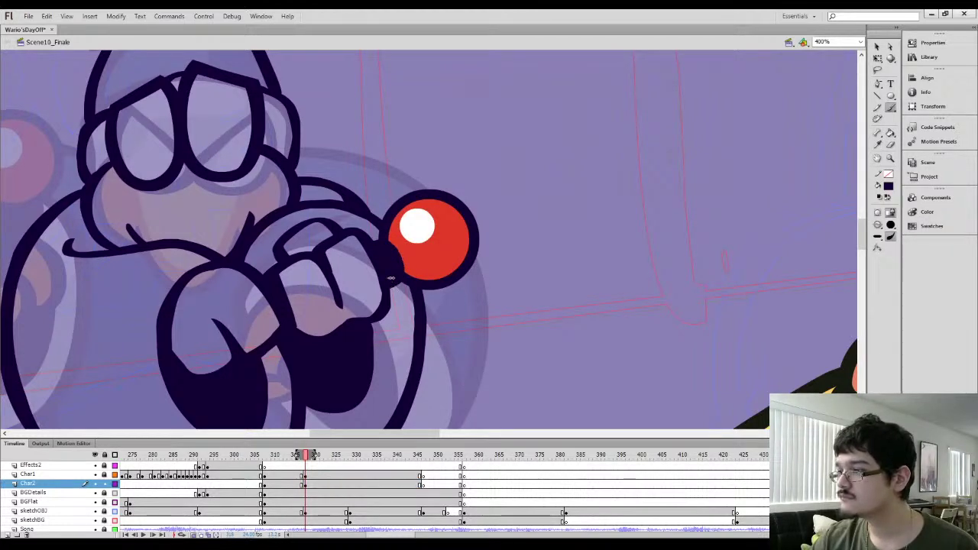
Nudge the ball's white highlight slightly right and down
key("v")
left_click(431, 224)
mouse_move(429, 223)
left_mouse_down()
mouse_move(447, 237)
mouse_move(431, 223)
left_mouse_up()
left_click(393, 170)
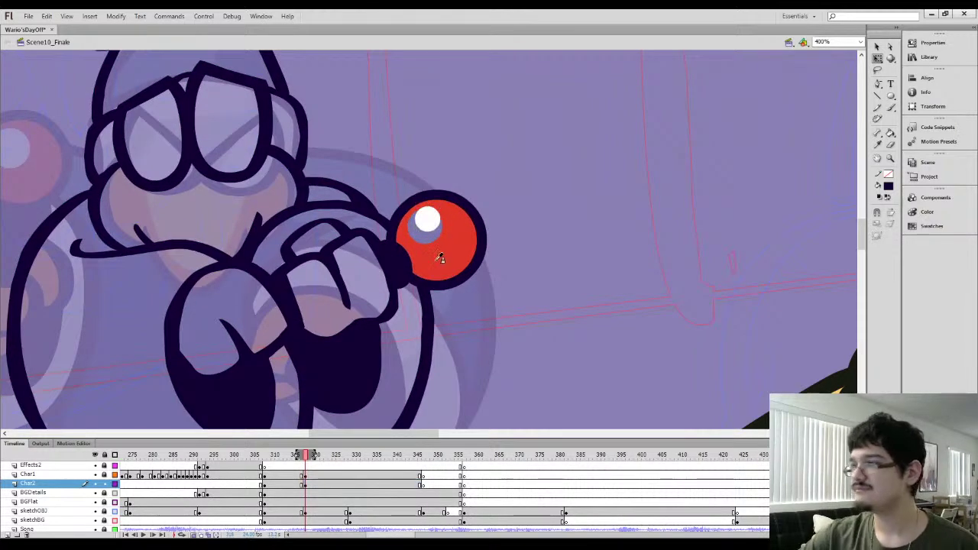
Fill the gap beside the highlight with the ball's sampled red, then compare frames
key("i")
left_click(437, 257)
left_click(418, 238)
left_click_drag(379, 249, 403, 223)
key("ctrl+minus")
left_click_drag(342, 311, 412, 329)
key("comma")
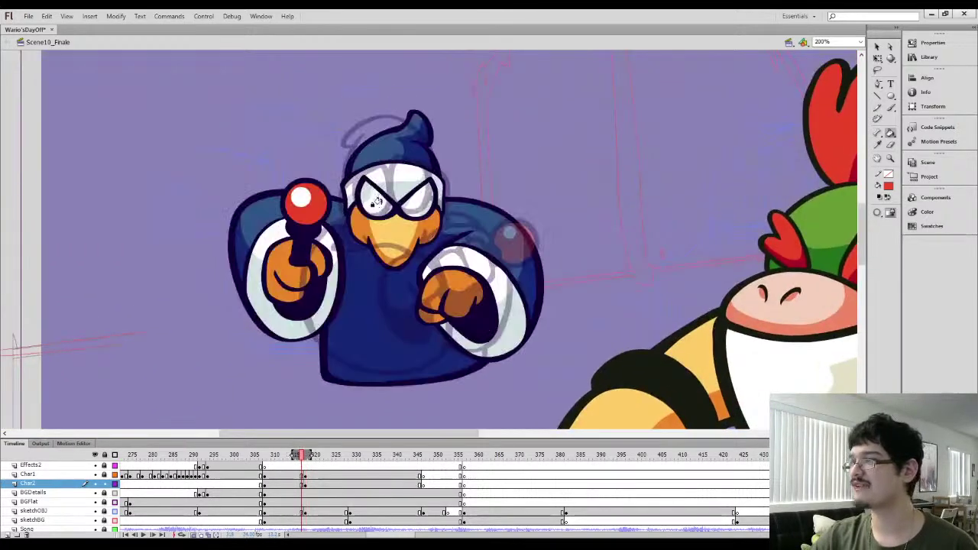
Replace the goggles' bridge line with a new stroke coloured in the dark outline colour
key("period")
key("l")
mouse_move(363, 155)
left_mouse_down()
mouse_move(394, 128)
mouse_move(370, 169)
left_mouse_up()
key("ctrl+equal")
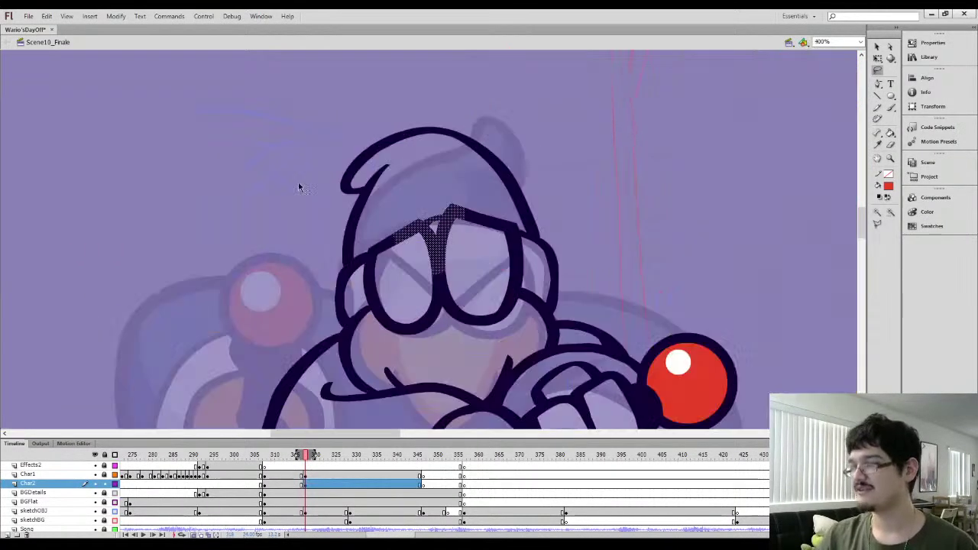
key("ctrl+equal")
left_click(272, 183)
key("b")
mouse_move(422, 218)
left_mouse_down()
mouse_move(457, 197)
mouse_move(445, 206)
left_mouse_up()
key("k")
key("i")
left_click(417, 207)
left_click(425, 212)
key("b")
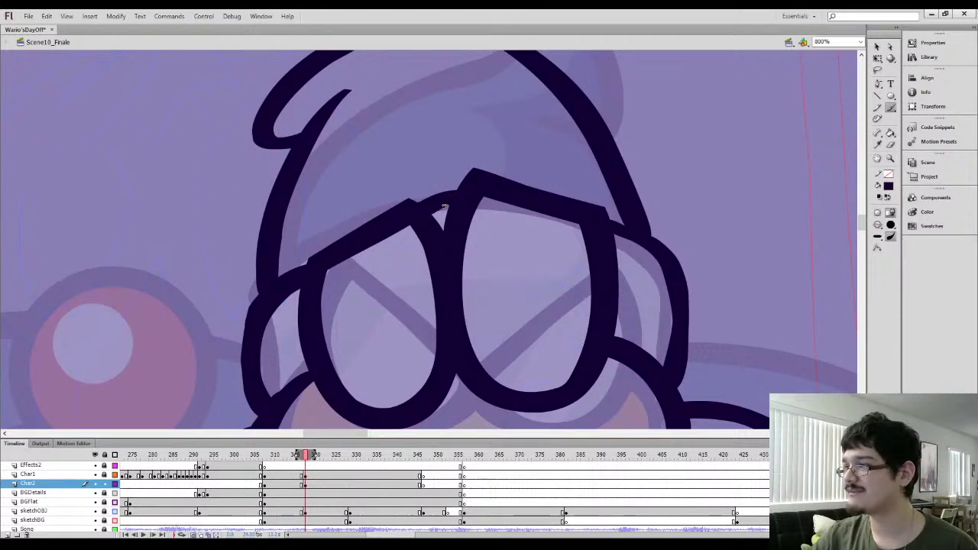
key("ctrl+minus")
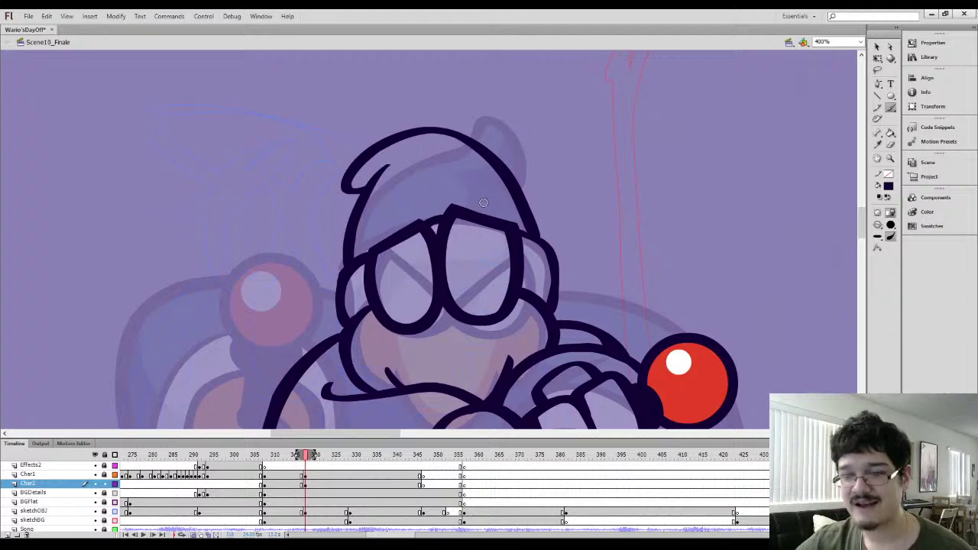
Fill the right headband side pale mint and the small gap above it white
left_click_drag(497, 255, 482, 178)
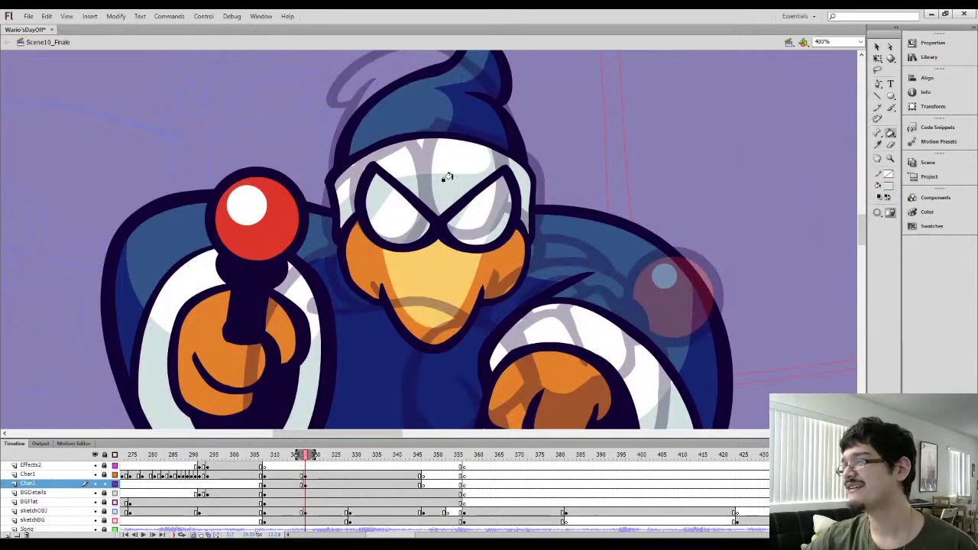
left_click(517, 185)
left_click(419, 142)
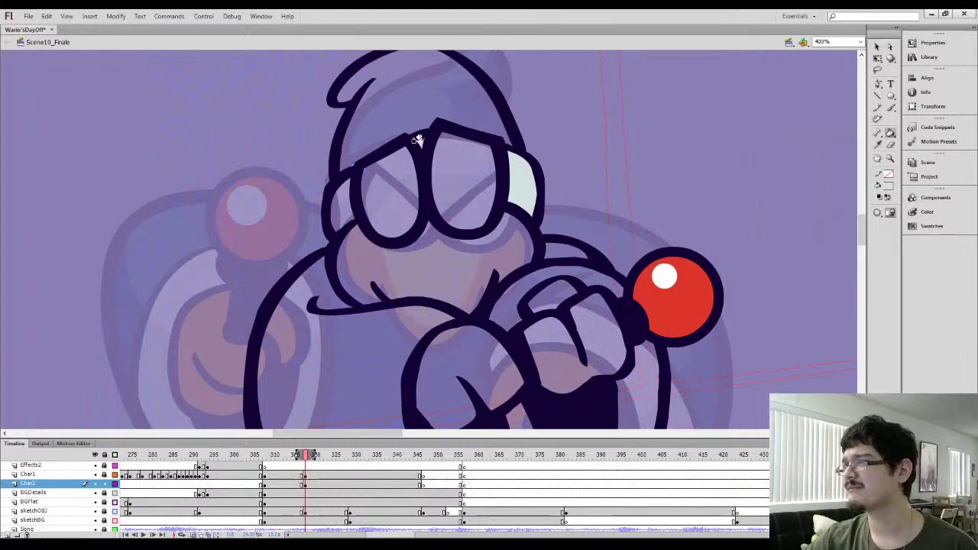
key("b")
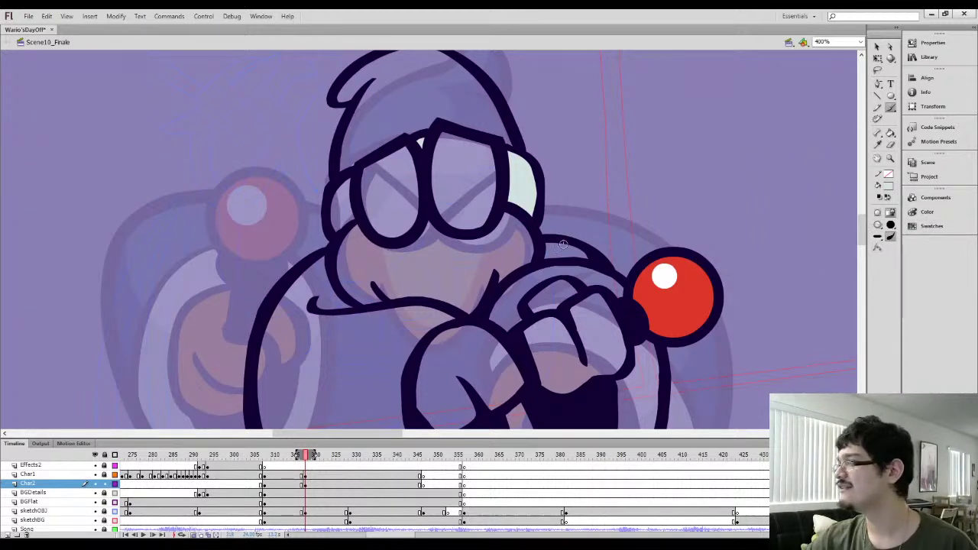
Remove a stray line, close off the left headband side, and fill it with sampled white
key("l")
left_click_drag(351, 218, 338, 231)
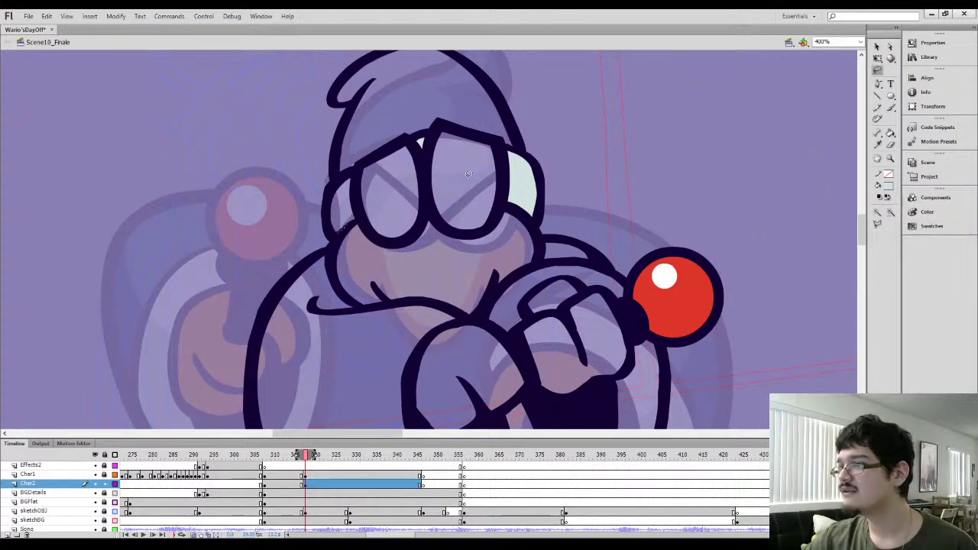
left_click(878, 47)
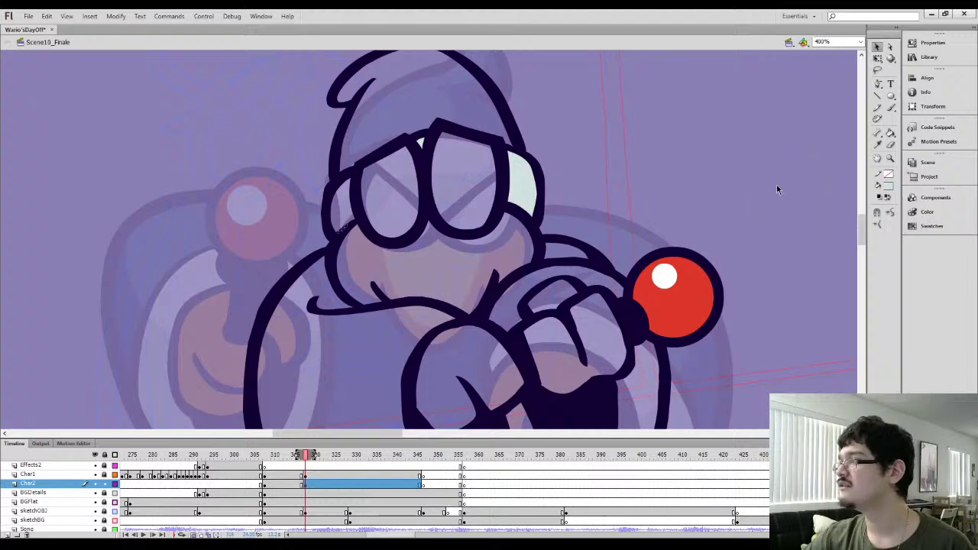
key("b")
left_click_drag(330, 229, 352, 204)
key("k")
left_click(341, 215)
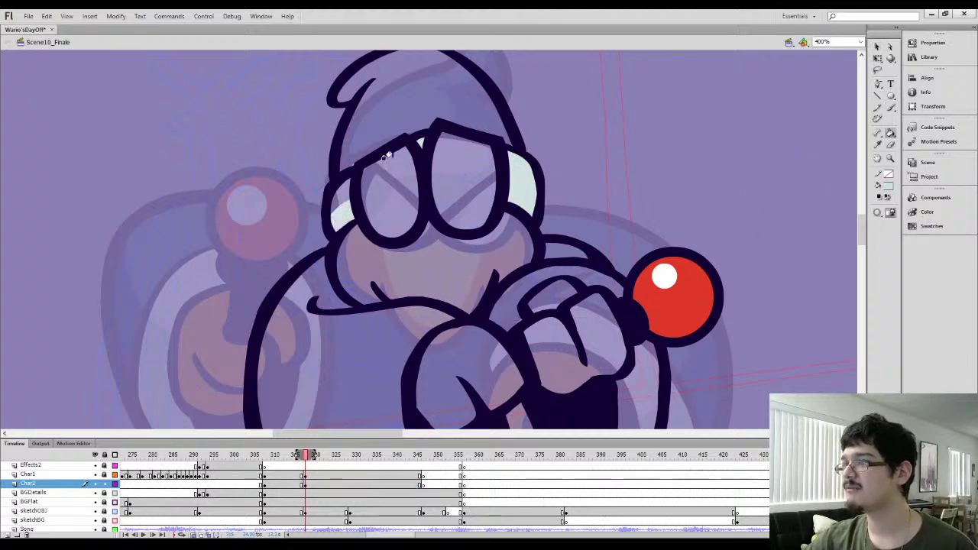
key("comma")
key("i")
left_click(396, 213)
key("period")
left_click(340, 190)
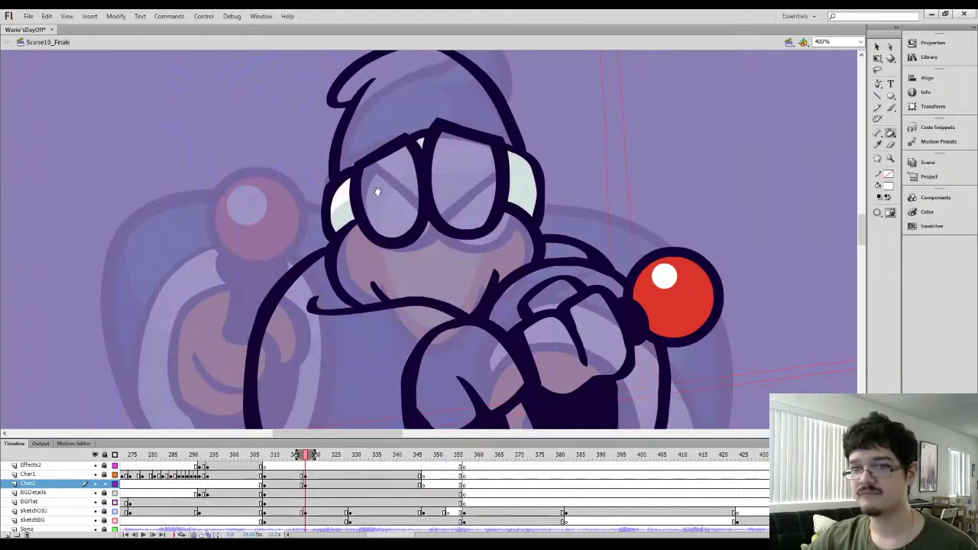
mouse_move(408, 176)
left_mouse_down()
mouse_move(405, 220)
mouse_move(414, 207)
left_mouse_up()
Brush diagonal white shine stripes on the left lens and fill between them white
key("period")
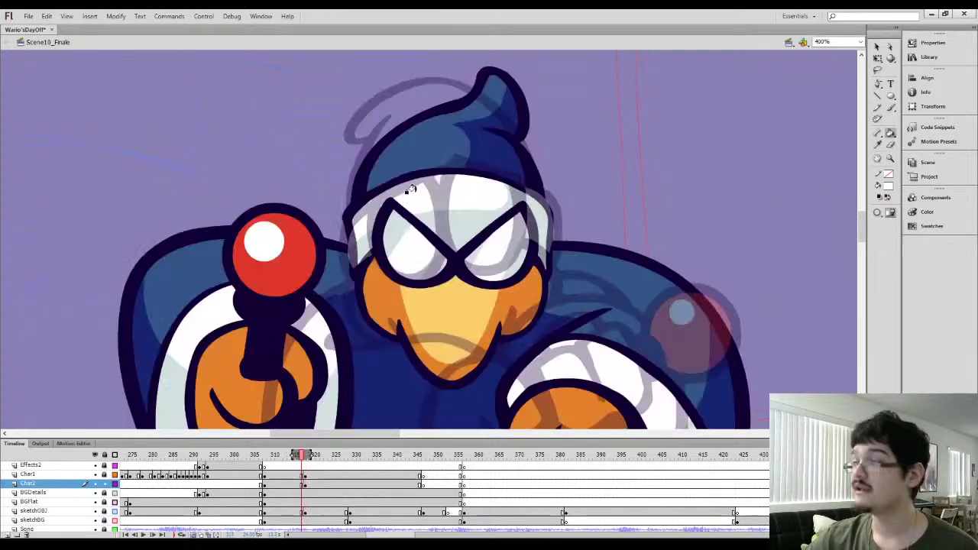
key("b")
key("comma")
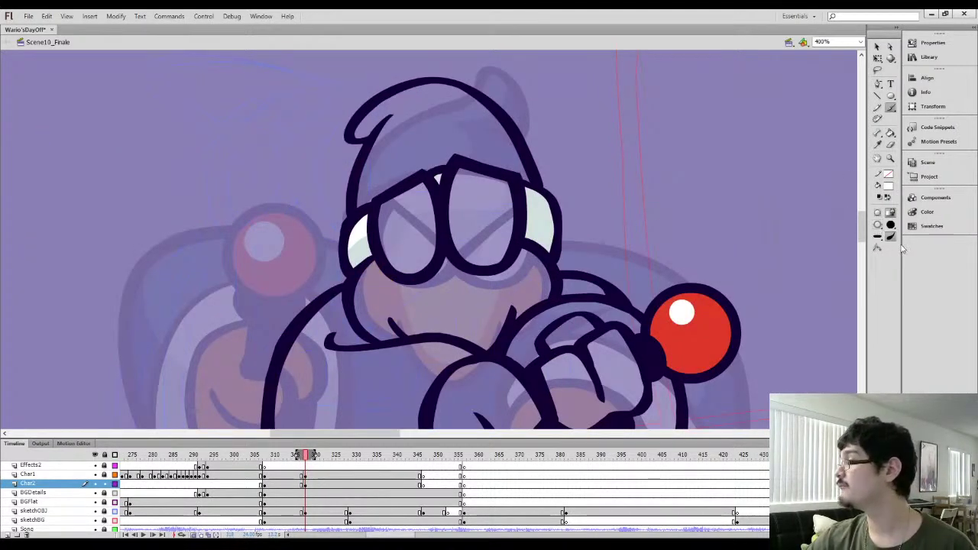
left_click_drag(383, 250, 408, 186)
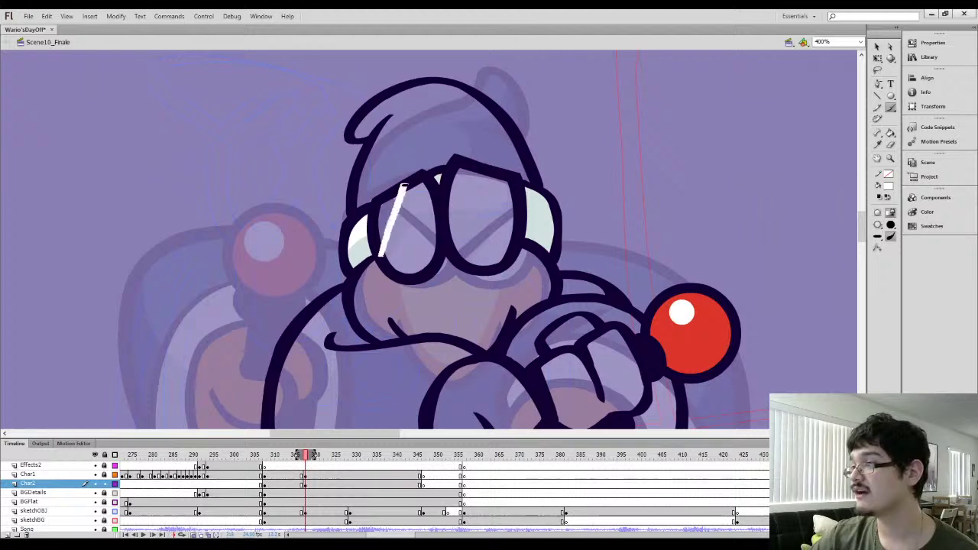
key("ctrl+z")
left_click_drag(380, 254, 412, 181)
key("ctrl+z")
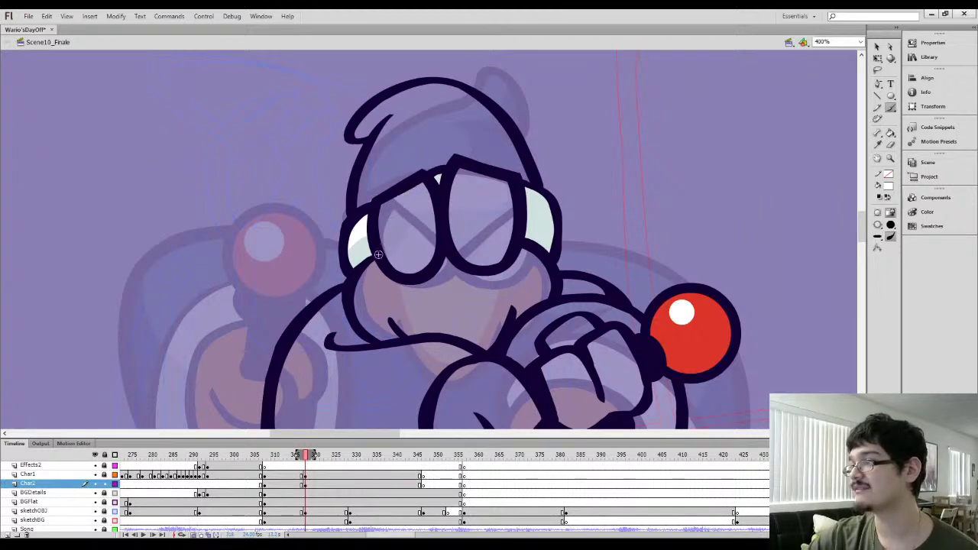
mouse_move(377, 255)
left_mouse_down()
mouse_move(410, 183)
mouse_move(382, 249)
mouse_move(435, 202)
left_mouse_up()
key("ctrl+z")
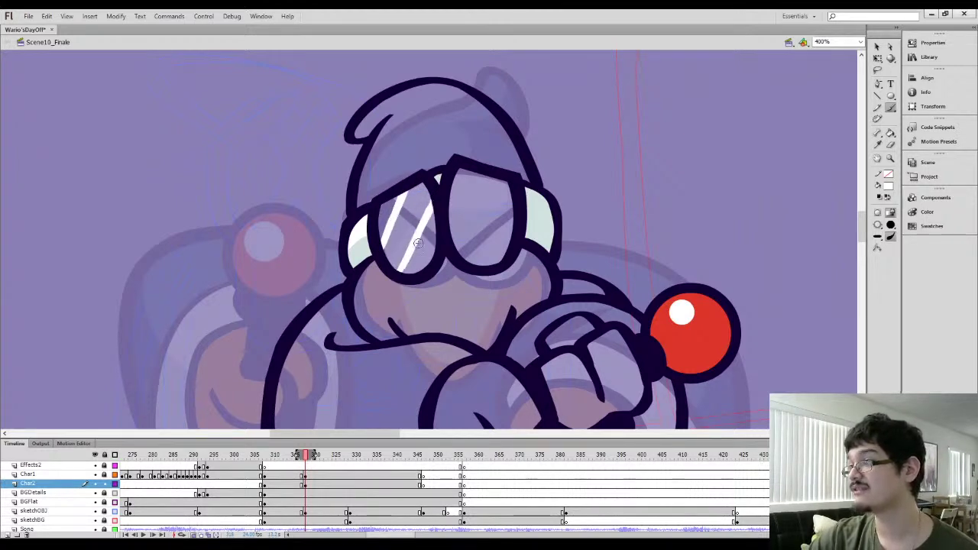
key("ctrl+z")
left_click_drag(402, 275, 436, 200)
key("ctrl+z")
key("ctrl+z")
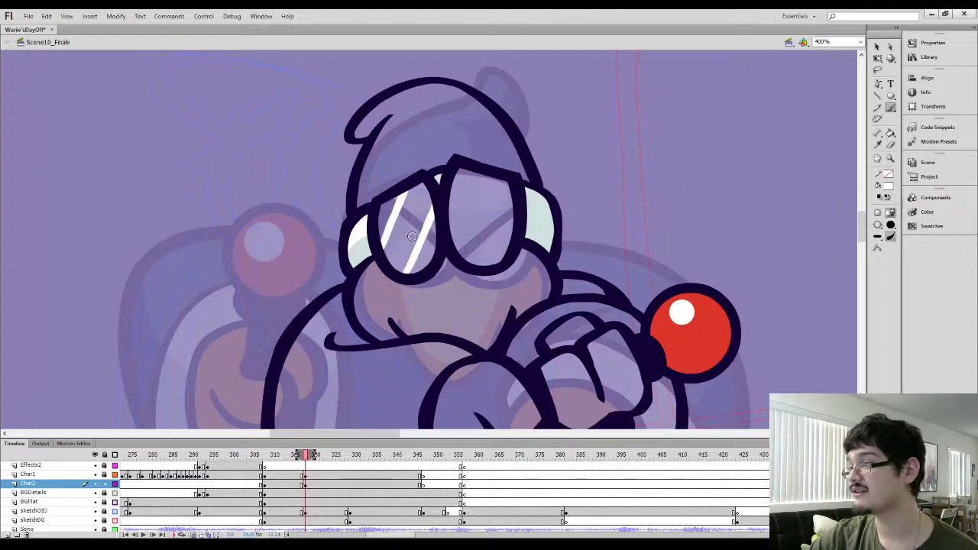
key("k")
left_click(406, 243)
key("b")
Brush two diagonal shine stripes on the right lens and fill between them white
left_click_drag(448, 240, 477, 170)
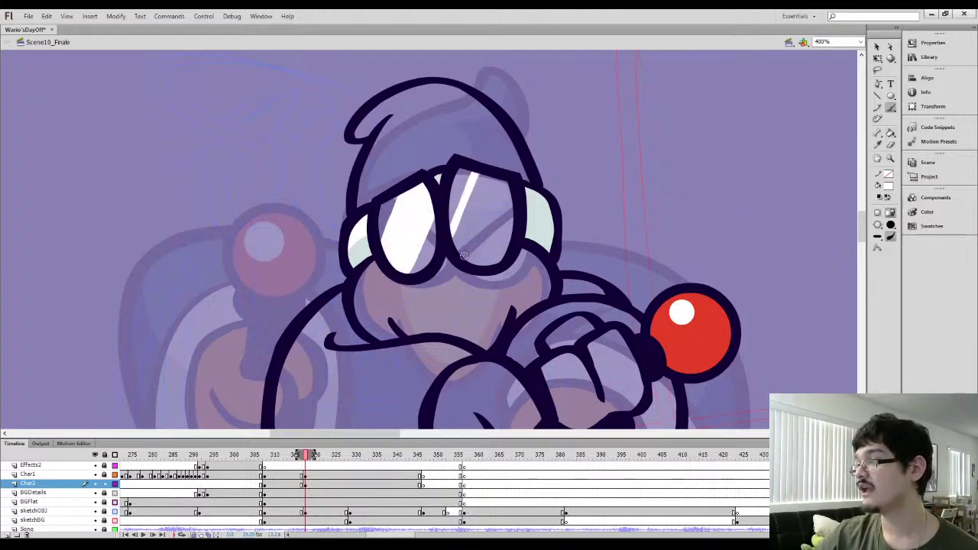
left_click_drag(465, 263, 503, 177)
key("ctrl+z")
left_click_drag(476, 267, 511, 198)
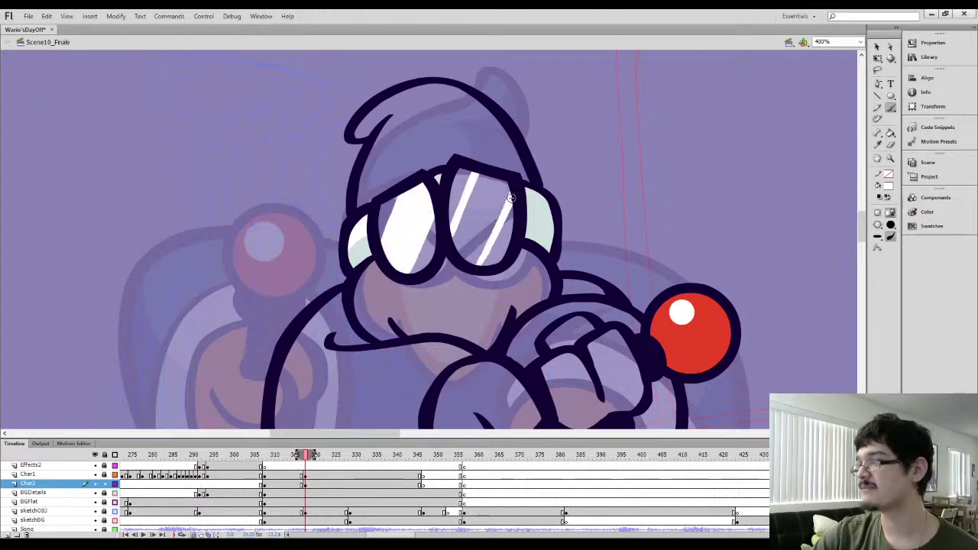
key("ctrl+z")
left_click_drag(478, 264, 506, 188)
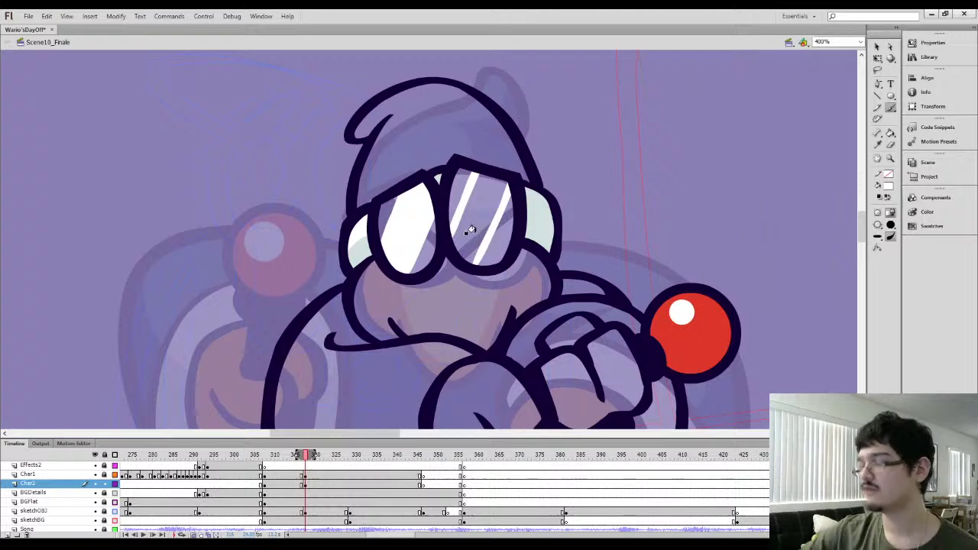
key("k")
left_click(471, 230)
key("b")
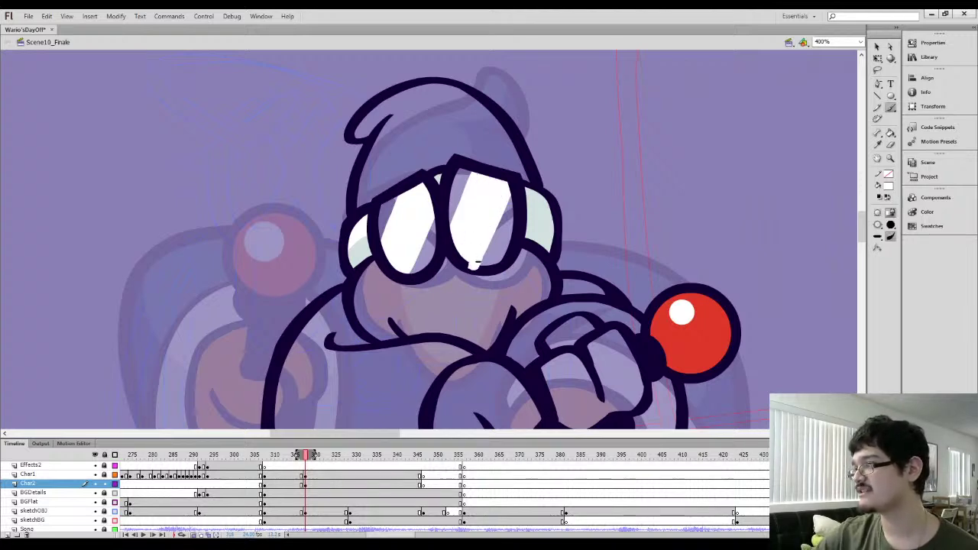
Clean up a stray sliver of the right lens stripe
key("l")
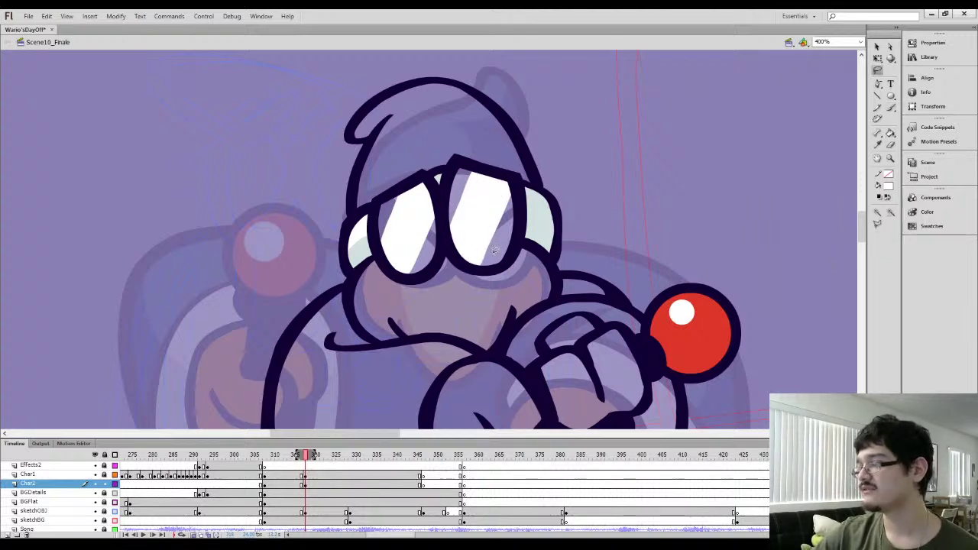
left_click_drag(482, 260, 480, 261)
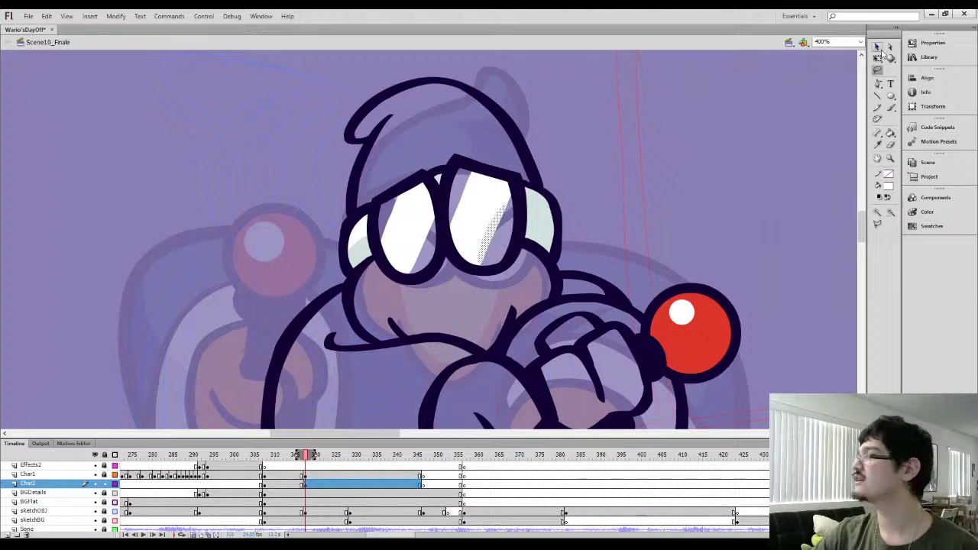
left_click(877, 47)
left_click(704, 228)
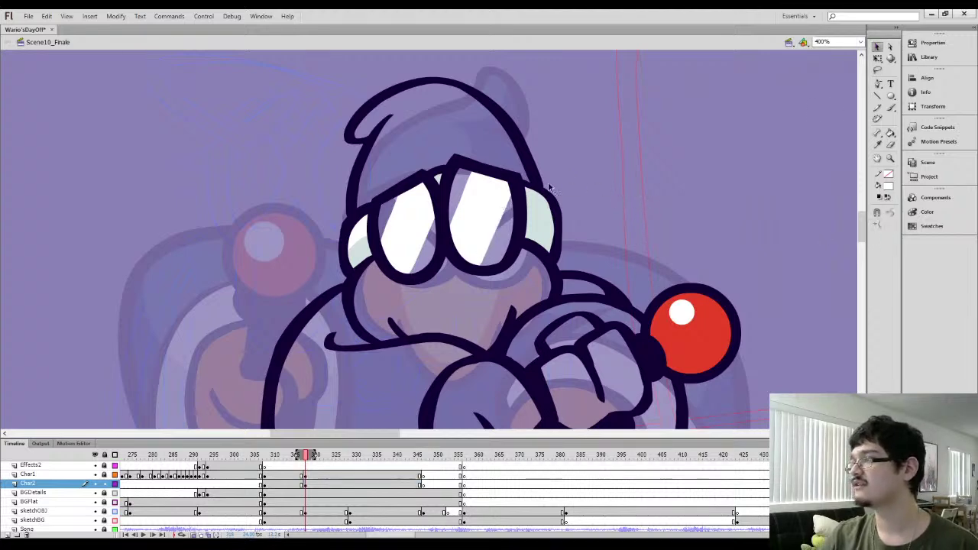
Tint four lens highlight areas with the light mint sampled from the coloured frame
key("i")
left_click(540, 217)
key(".")
left_click(496, 233)
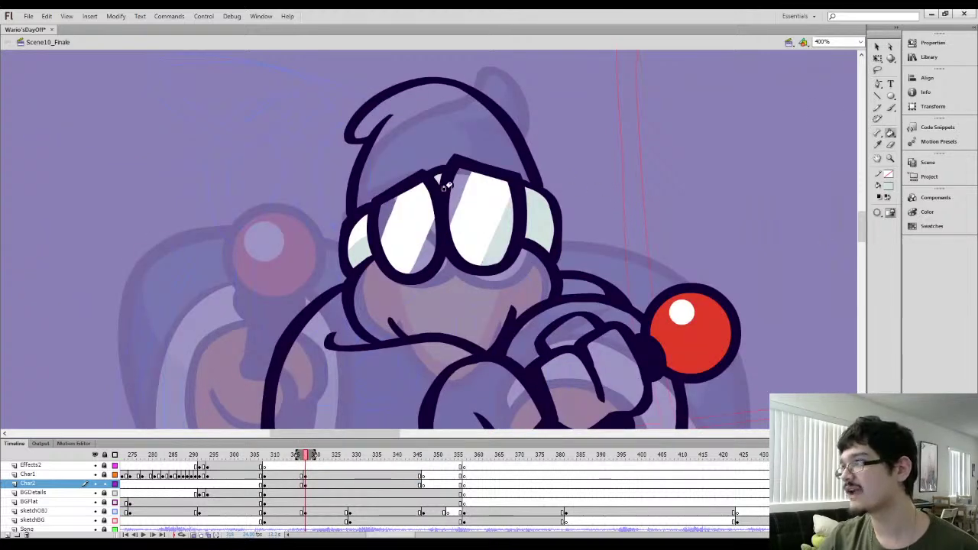
left_click(450, 185)
left_click(422, 251)
left_click(387, 219)
Sample the dark outline colour and the hat's blue from the coloured frame
left_click_drag(388, 219, 402, 272)
key("i")
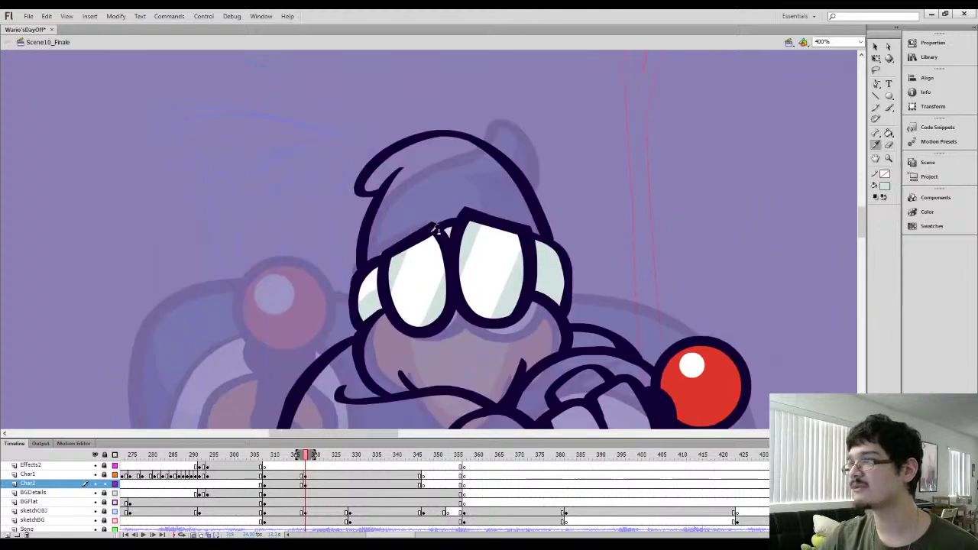
left_click(439, 229)
left_click_drag(426, 226, 441, 211)
key("i")
left_click(518, 188)
key("period")
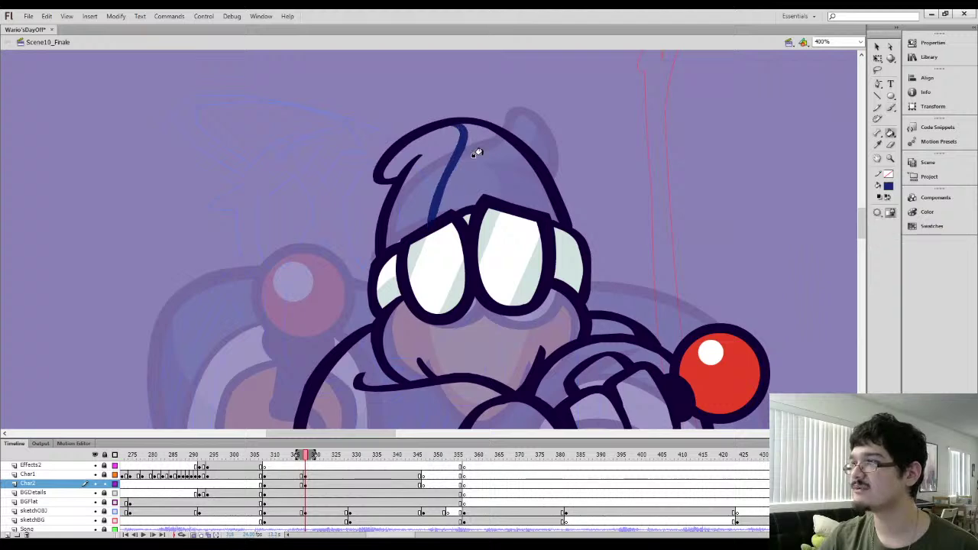
Fill the hat with blue, checking against the coloured reference frame
left_click(459, 131)
key("comma")
key("period")
key("ctrl+minus")
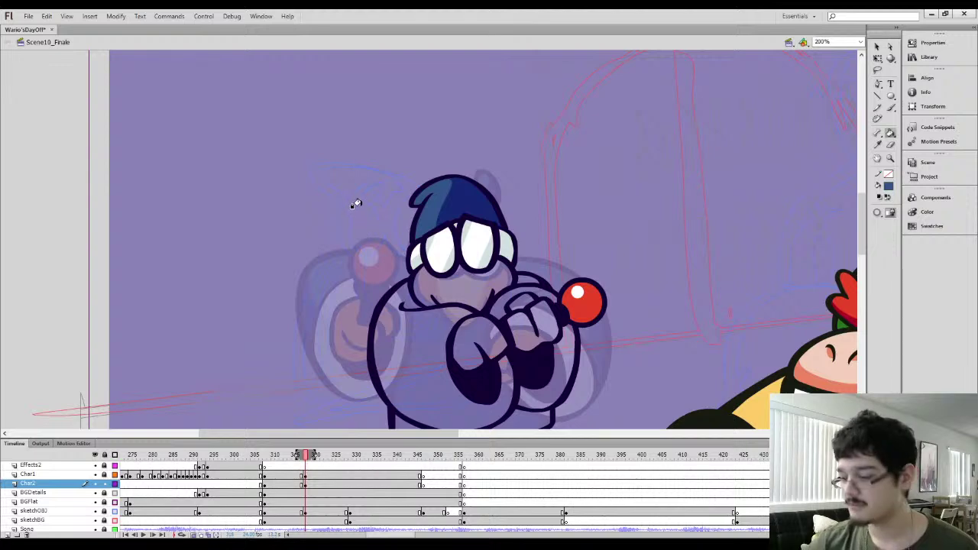
Brush the smile curve below the eyes and sample the dark navy outline colour
key("l")
key("comma")
key("k")
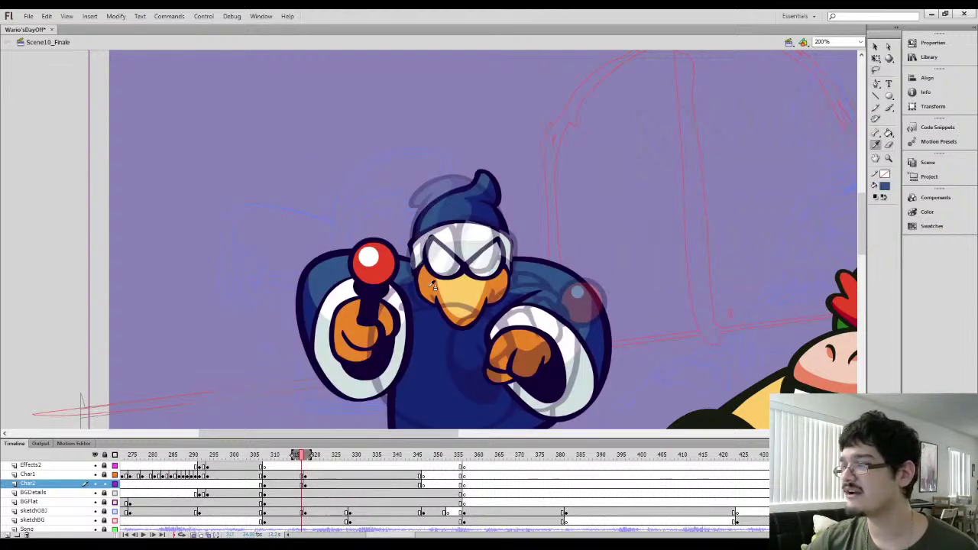
key("period")
key("ctrl+equal")
scroll(648, 277, "down", 1)
key("b")
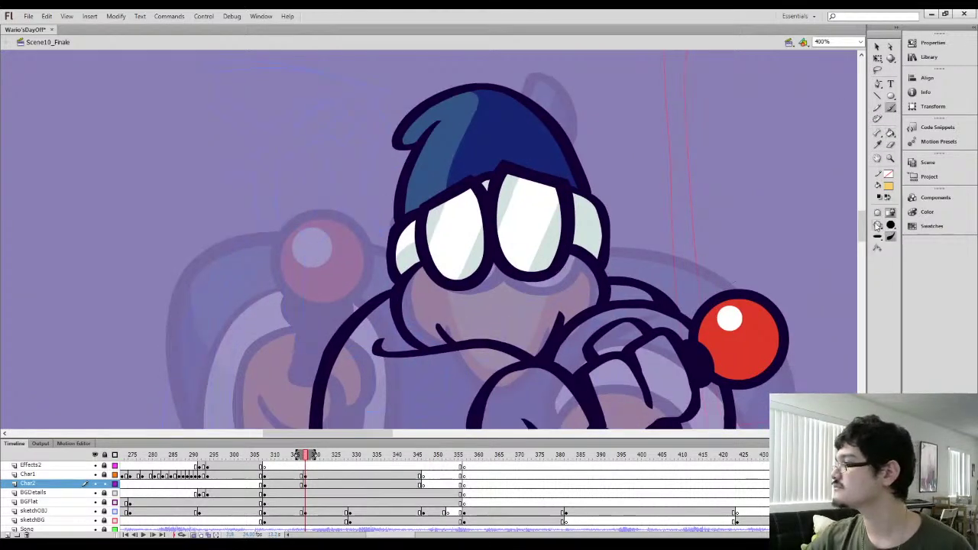
mouse_move(440, 281)
left_mouse_down()
mouse_move(452, 308)
mouse_move(490, 331)
mouse_move(534, 311)
mouse_move(547, 281)
left_mouse_up()
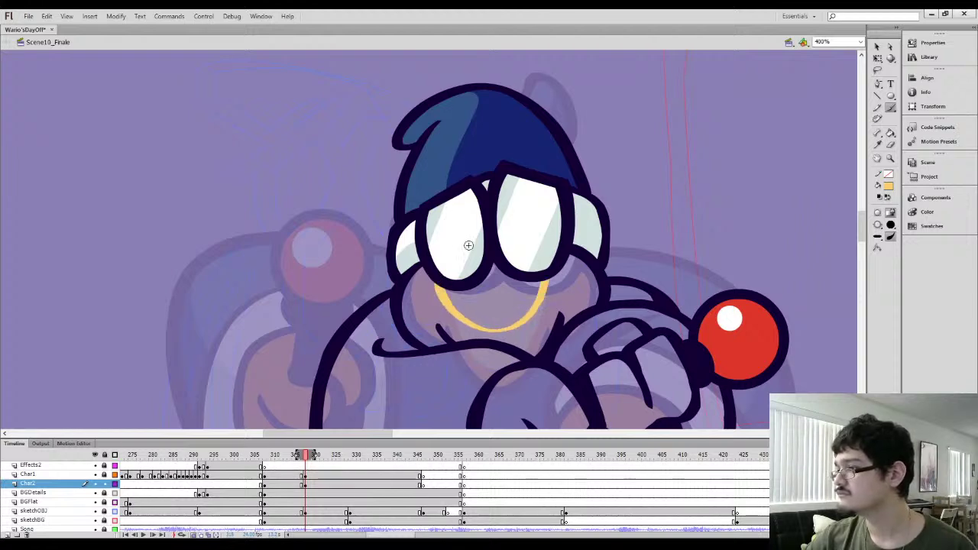
key("i")
left_click(426, 265)
key("b")
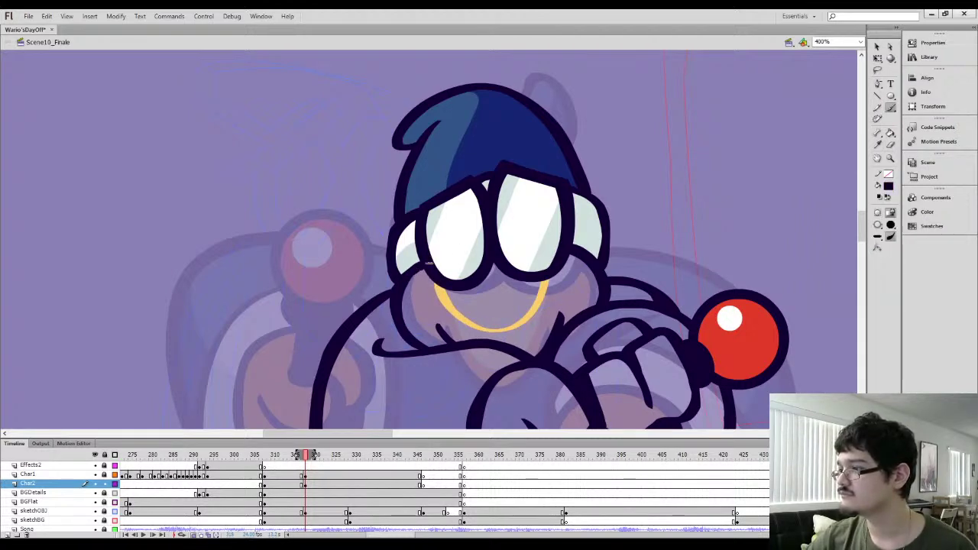
Select and adjust a small piece of the left cheek outline
key("l")
left_click_drag(412, 296, 428, 276)
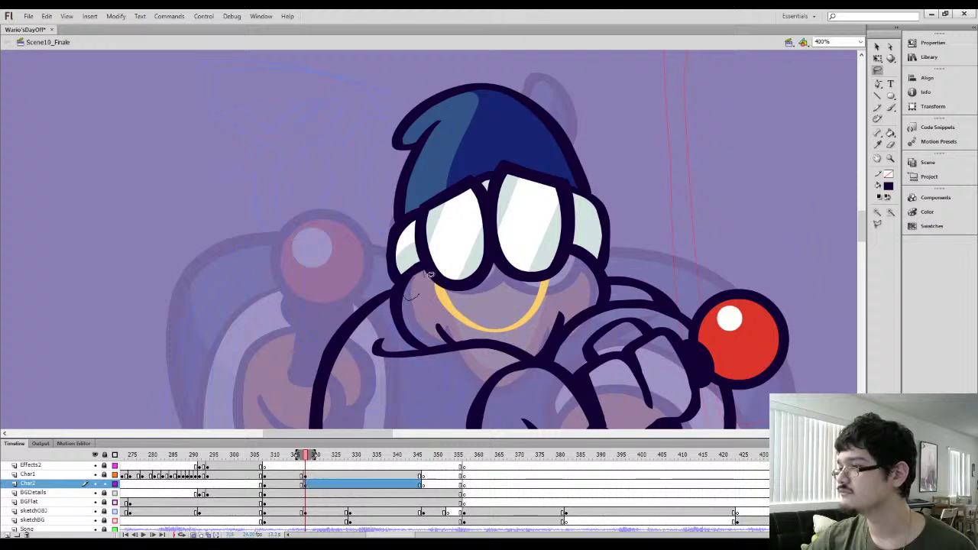
left_click(878, 48)
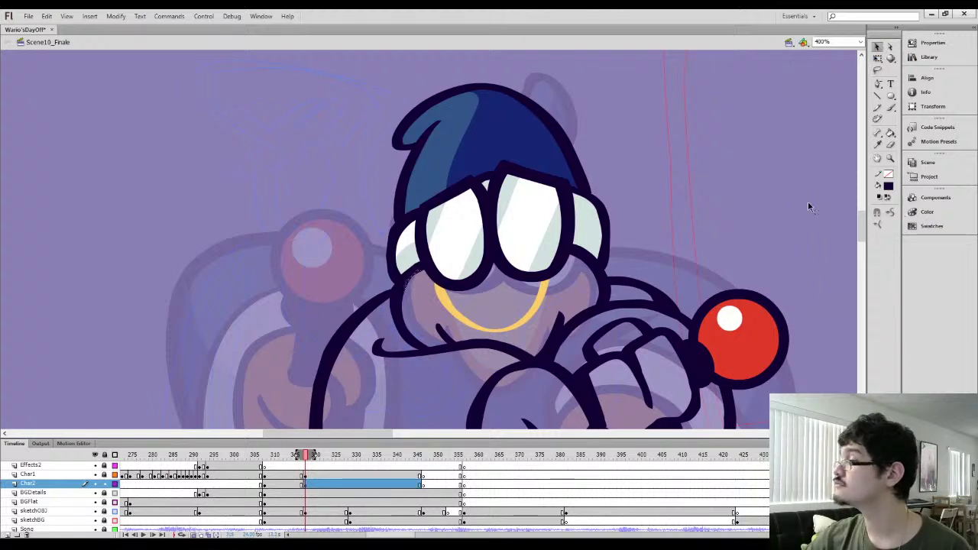
left_click(417, 291)
key("l")
left_click(430, 279)
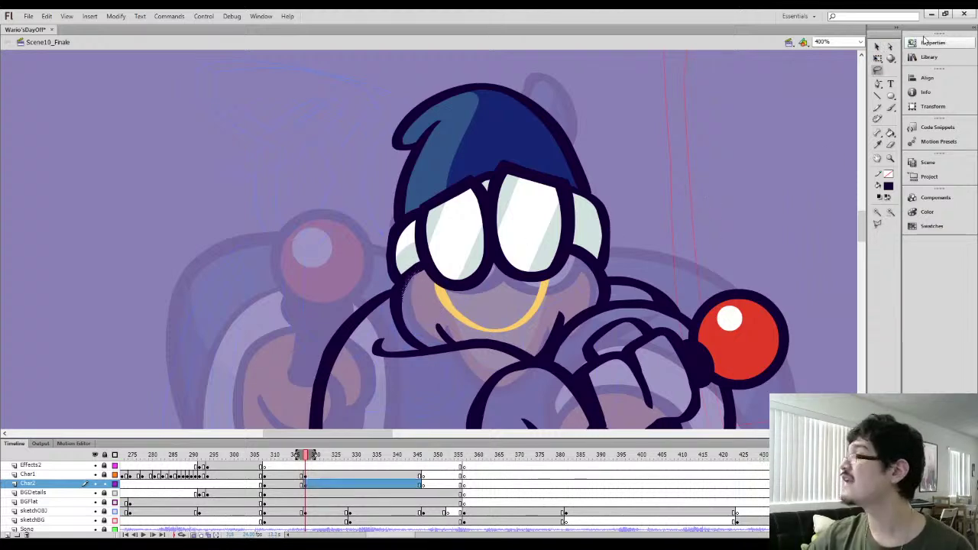
left_click(879, 47)
left_click(696, 218)
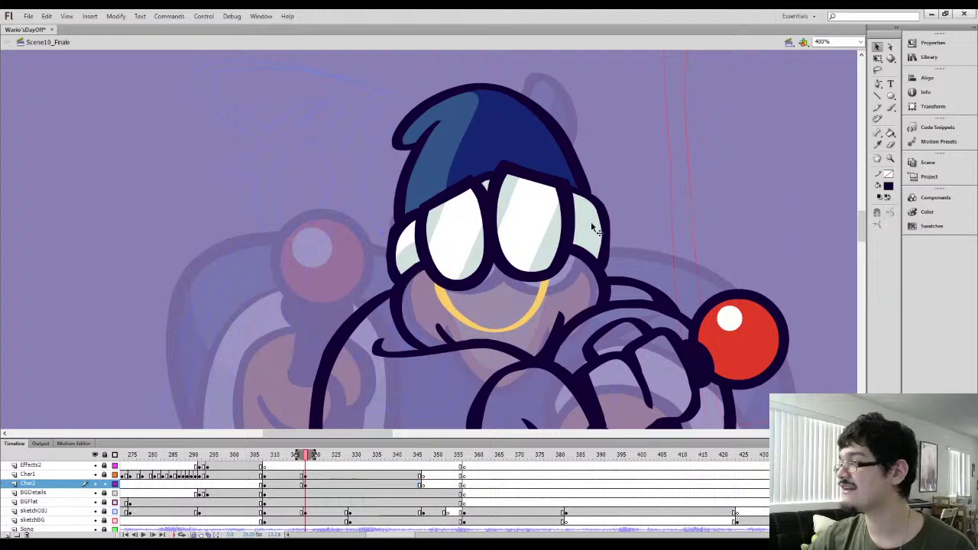
Fill the muzzle with the smile's yellow and the outer beak with the reference orange
key("i")
left_click(541, 298)
key("comma")
key("i")
left_click(566, 303)
key("period")
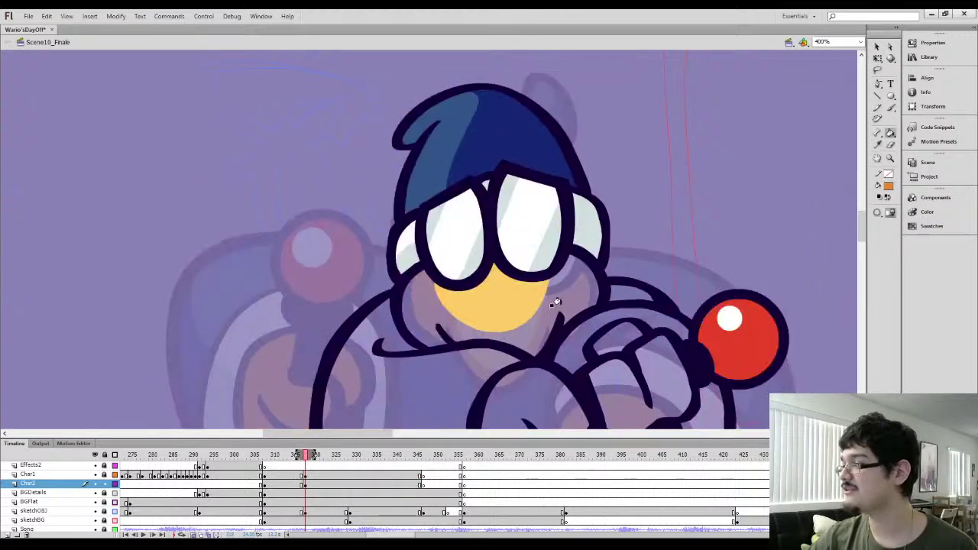
left_click(554, 305)
left_click_drag(524, 317, 561, 271)
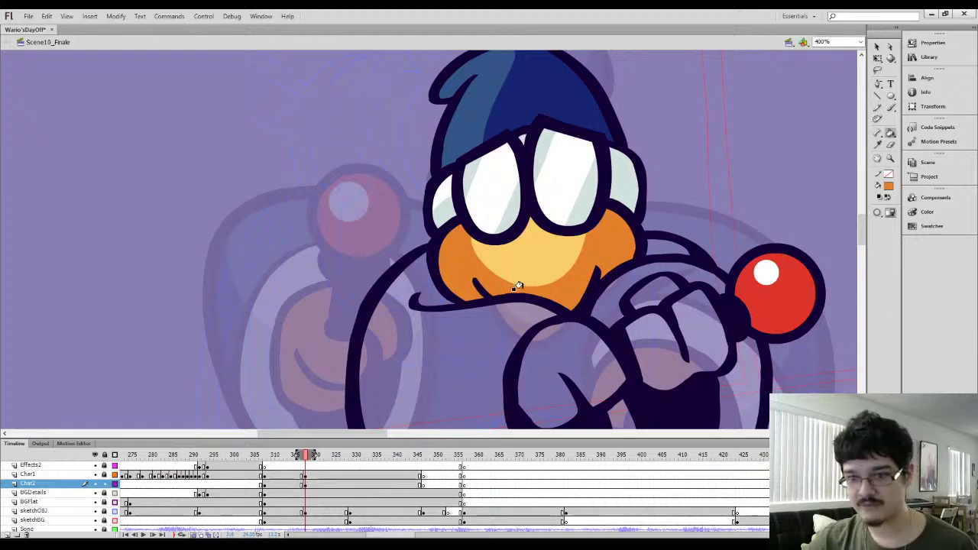
Compare with the next frame and pick up the blue body colour
key(".")
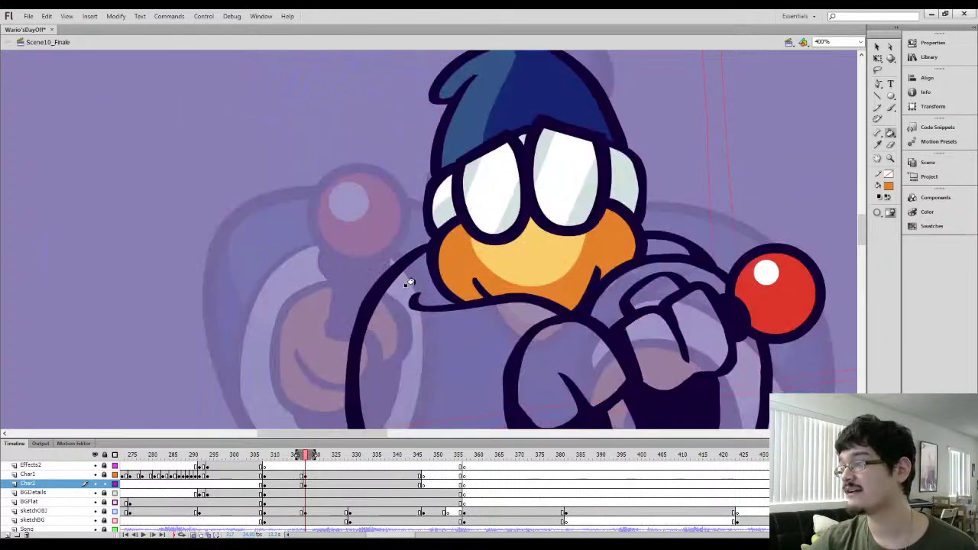
key("i")
left_click(261, 251)
key(".")
Pick up the dark navy outline colour and lasso-select the body's lower outline strokes
left_click_drag(431, 315, 460, 201)
key("b")
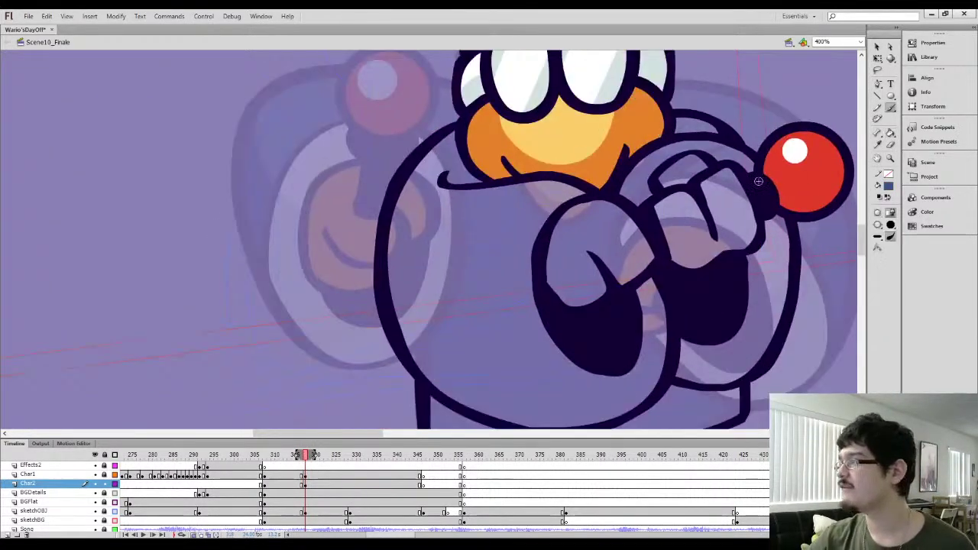
key("i")
left_click(515, 180)
left_click_drag(512, 259, 502, 190)
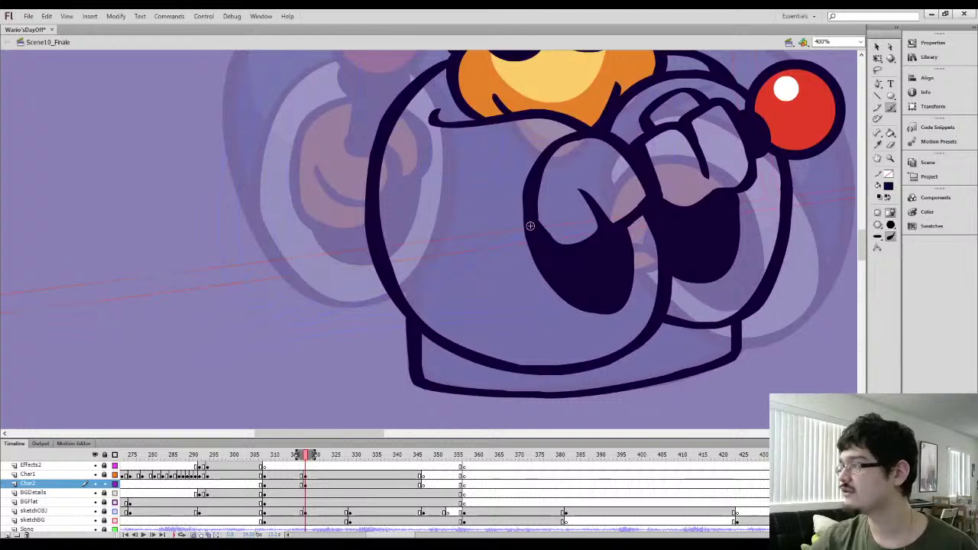
key("l")
mouse_move(527, 391)
left_mouse_down()
mouse_move(589, 329)
mouse_move(504, 405)
left_mouse_up()
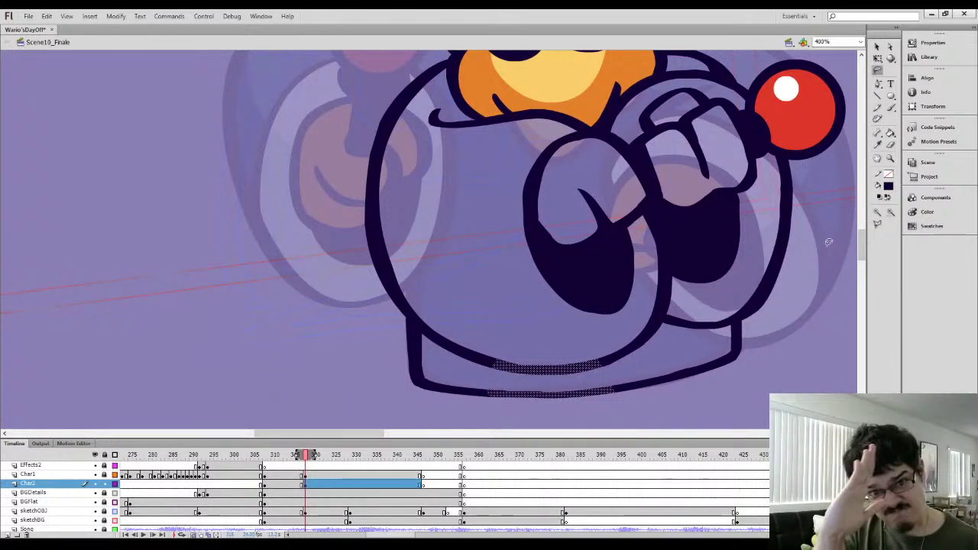
key("v")
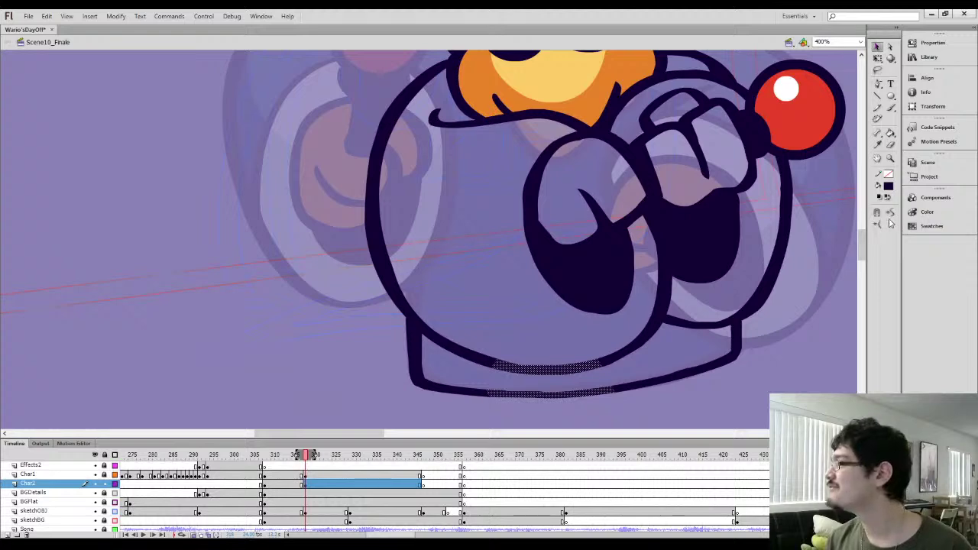
left_click(517, 298)
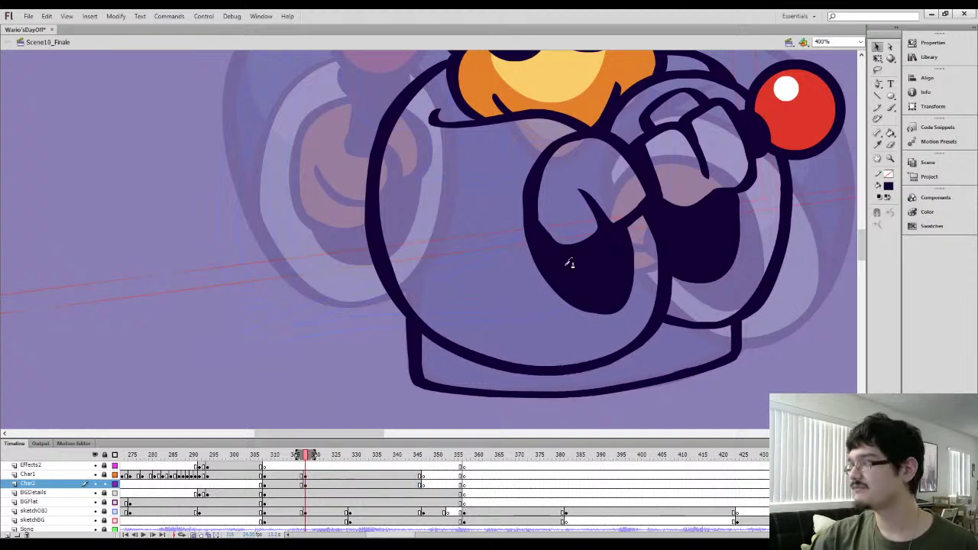
Brush a new curved dark arm outline from the bottom of the body up to the upper outline
key("b")
mouse_move(568, 365)
left_mouse_down()
mouse_move(509, 337)
mouse_move(470, 254)
mouse_move(468, 185)
left_mouse_up()
left_click_drag(480, 151, 524, 115)
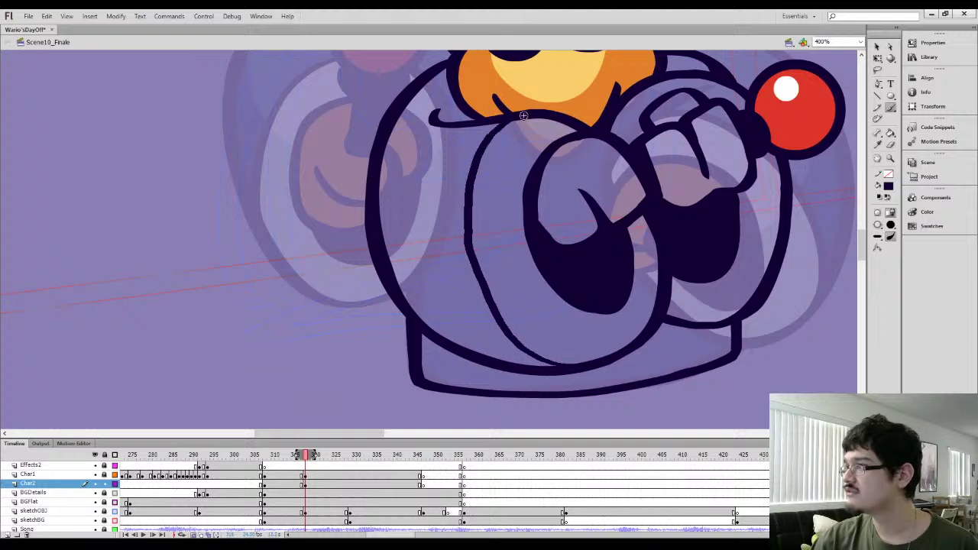
left_click_drag(543, 210, 547, 202)
Lasso-select part of the new arm stroke and smooth it
key("l")
mouse_move(434, 219)
left_mouse_down()
mouse_move(495, 178)
mouse_move(525, 340)
left_mouse_up()
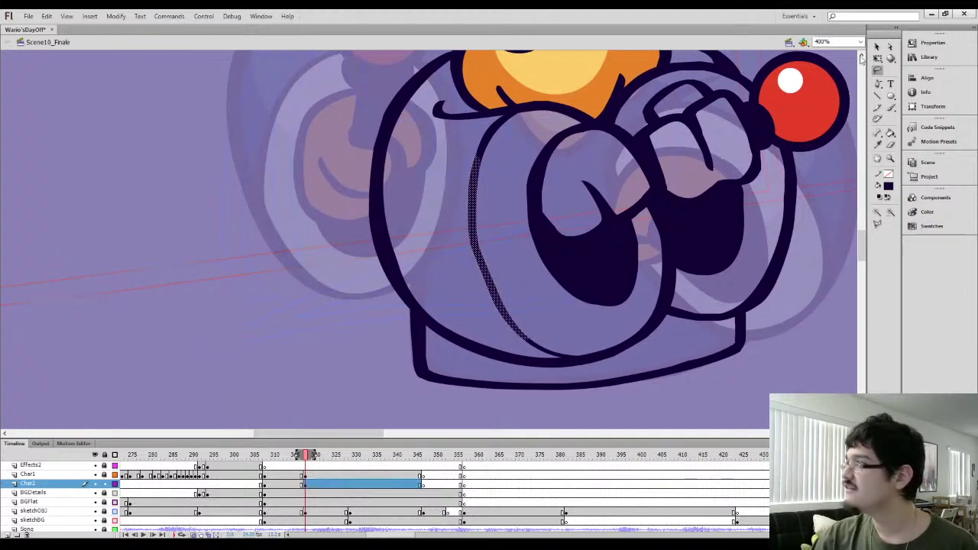
key("v")
left_click(892, 214)
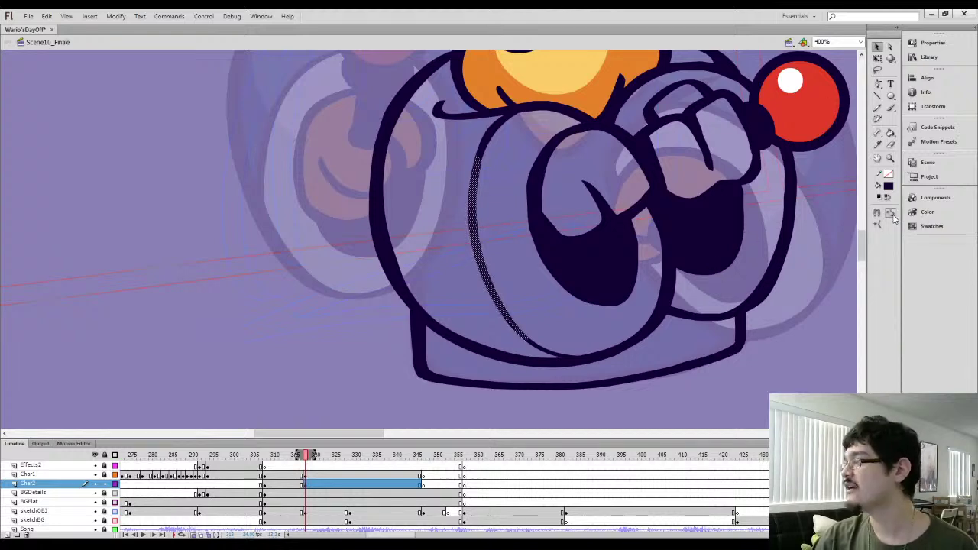
left_click(537, 288)
Lasso-select a thin stray sliver of the arm outline
mouse_move(551, 294)
left_mouse_down()
mouse_move(517, 326)
mouse_move(534, 351)
mouse_move(526, 345)
left_mouse_up()
key("l")
key("v")
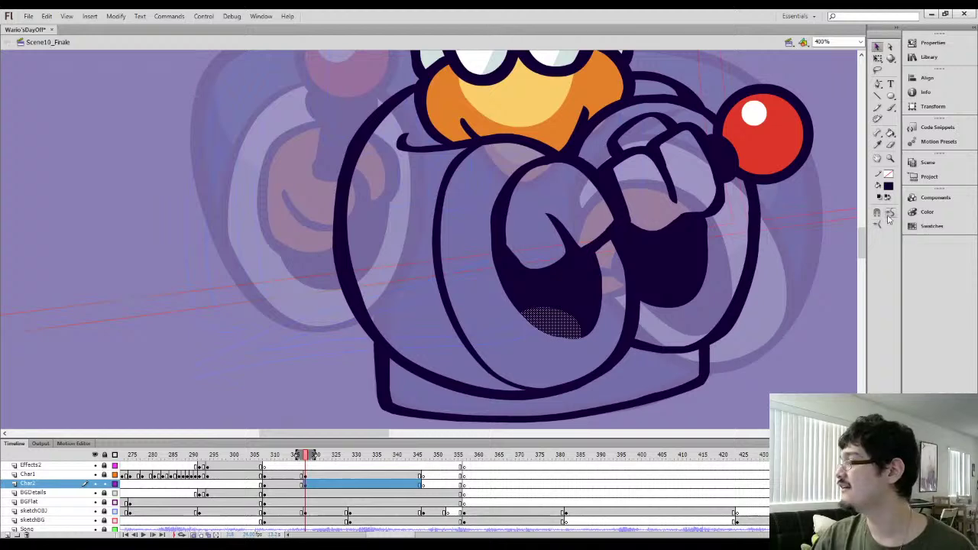
left_click(477, 280)
key("l")
left_click_drag(503, 259, 485, 280)
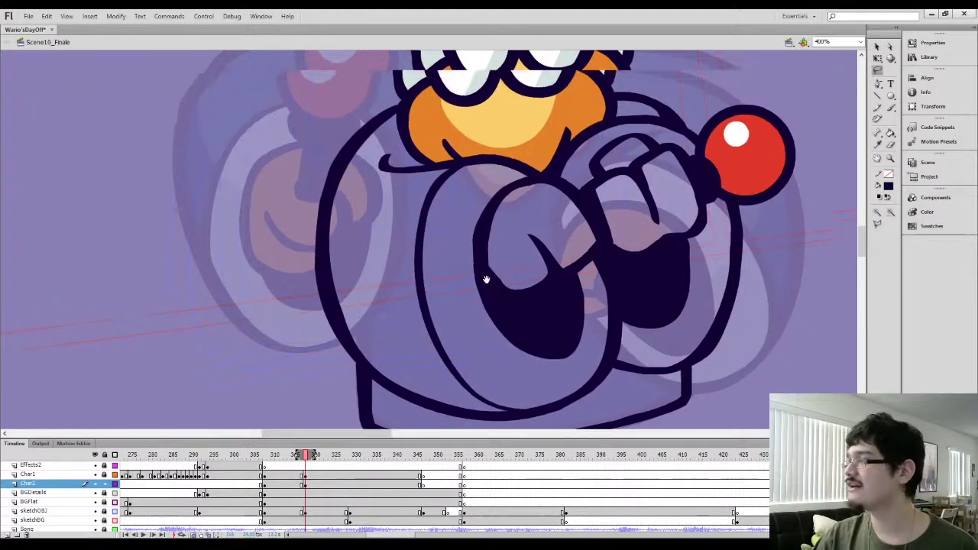
left_click_drag(520, 188, 547, 184)
left_click(878, 47)
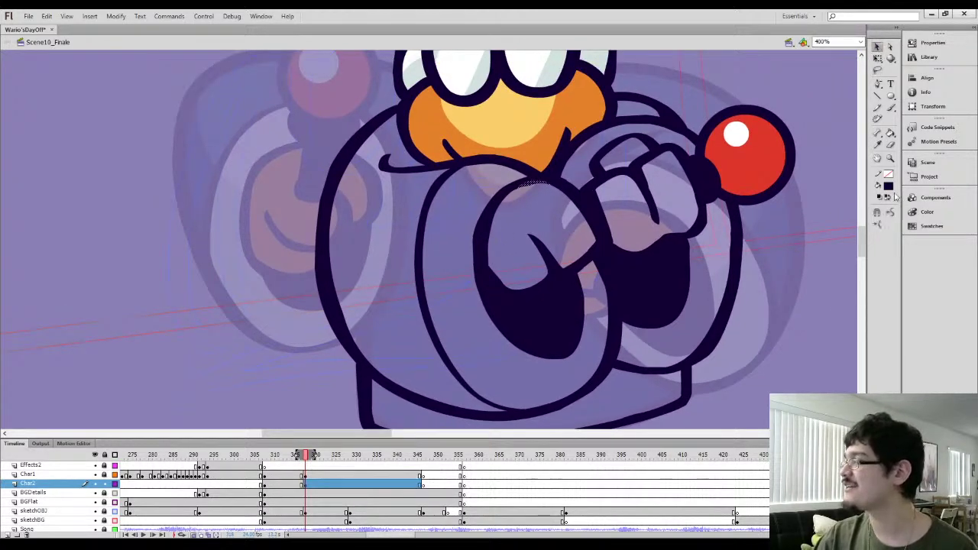
left_click(459, 266)
Lasso-select a patch of the dark hand fill
key("l")
mouse_move(486, 251)
left_mouse_down()
mouse_move(520, 277)
mouse_move(509, 297)
left_mouse_up()
left_click(877, 48)
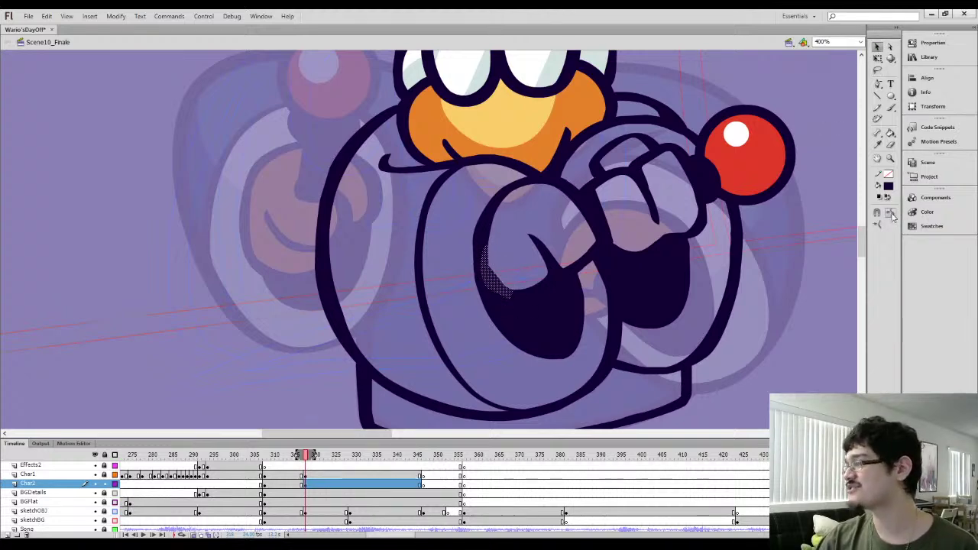
left_click(461, 283)
Zoom in and brush over the dark shape's lower-left corner and leftover sliver
key("ctrl+equal")
key("b")
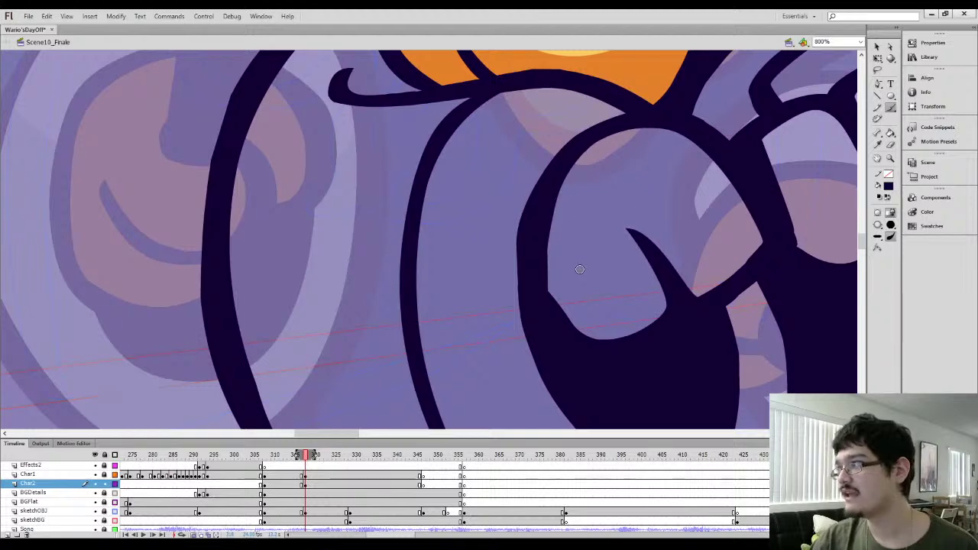
mouse_move(542, 253)
left_mouse_down()
mouse_move(552, 294)
mouse_move(587, 337)
mouse_move(620, 345)
left_mouse_up()
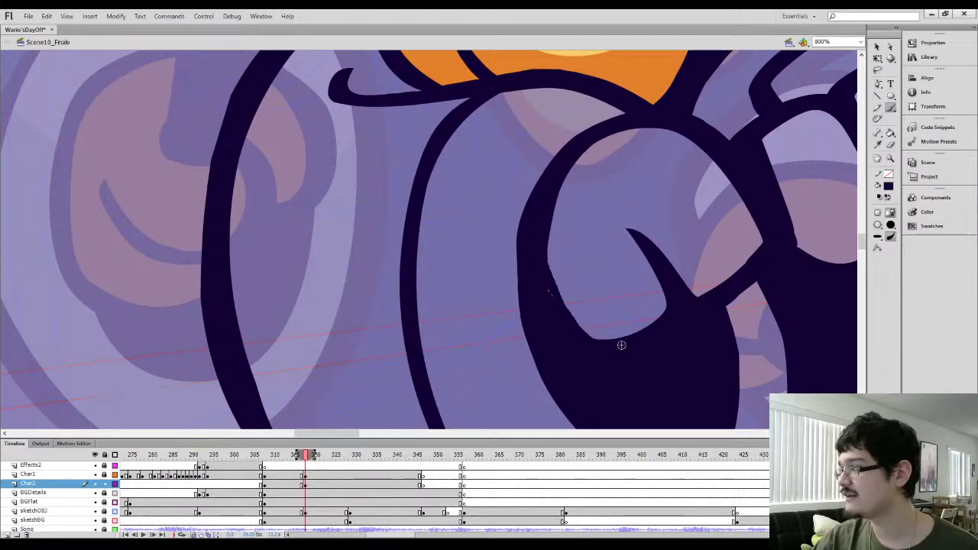
left_click_drag(552, 286, 549, 304)
key("ctrl+minus")
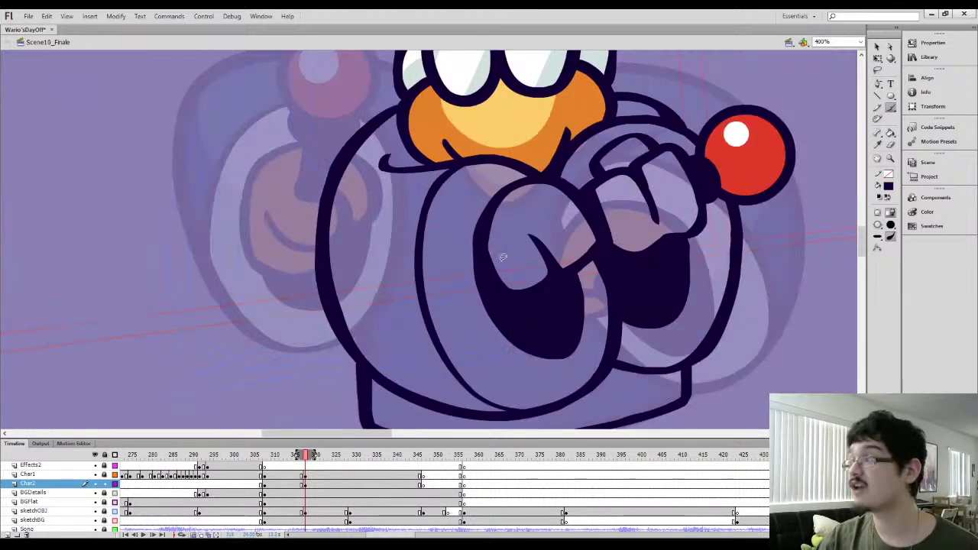
Lasso-select another sliver of the dark outline, then deselect
key("l")
mouse_move(484, 211)
left_mouse_down()
mouse_move(451, 243)
mouse_move(477, 321)
mouse_move(489, 315)
left_mouse_up()
left_click(877, 47)
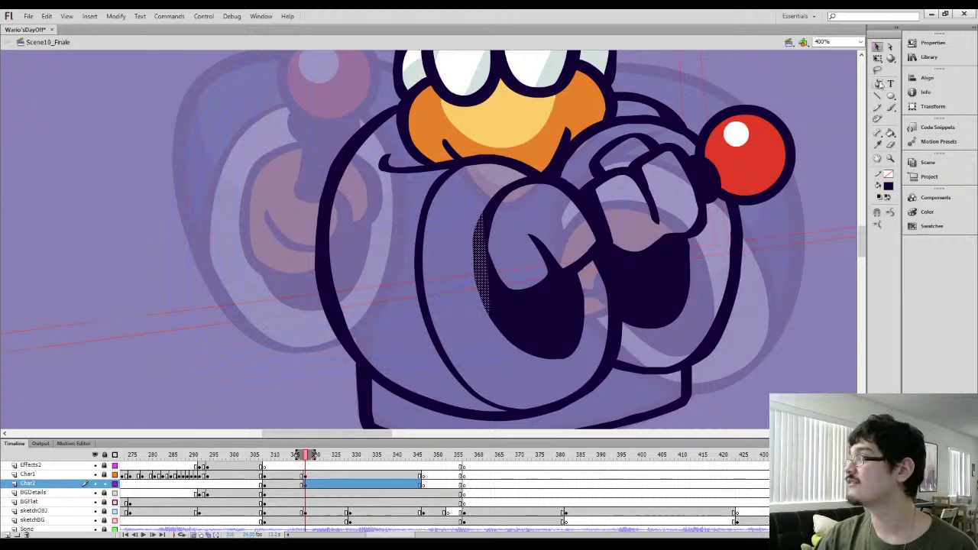
left_click(457, 242)
mouse_move(441, 243)
left_mouse_down()
mouse_move(469, 284)
mouse_move(454, 320)
left_mouse_up()
Sample the eye's light colour and brush a white stroke along the lower face
key("i")
left_click(477, 162)
left_click_drag(441, 270, 446, 146)
key("comma")
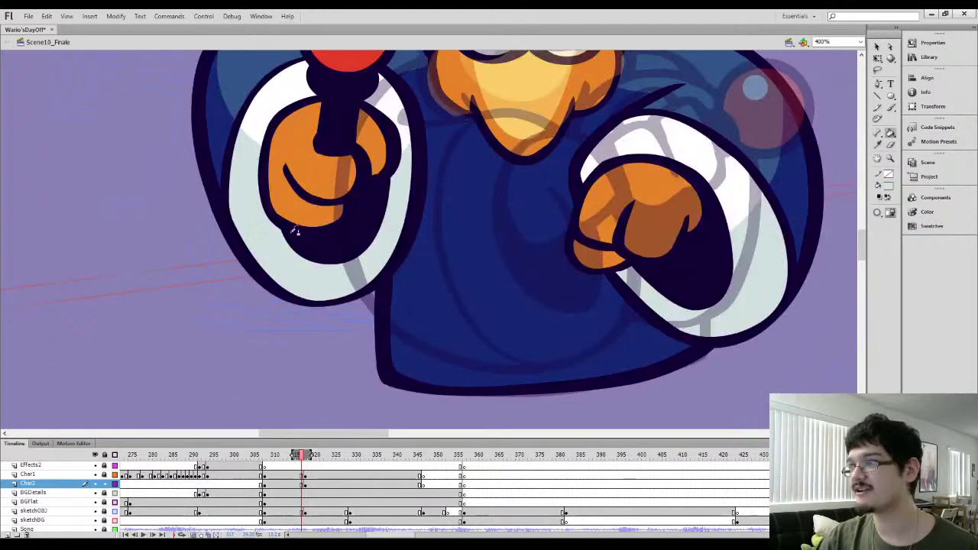
key("period")
key("b")
mouse_move(349, 220)
left_mouse_down()
mouse_move(405, 236)
mouse_move(492, 218)
left_mouse_up()
key("ctrl+z")
mouse_move(345, 219)
left_mouse_down()
mouse_move(389, 260)
mouse_move(447, 271)
mouse_move(482, 265)
mouse_move(503, 232)
left_mouse_up()
left_click_drag(494, 195, 401, 217)
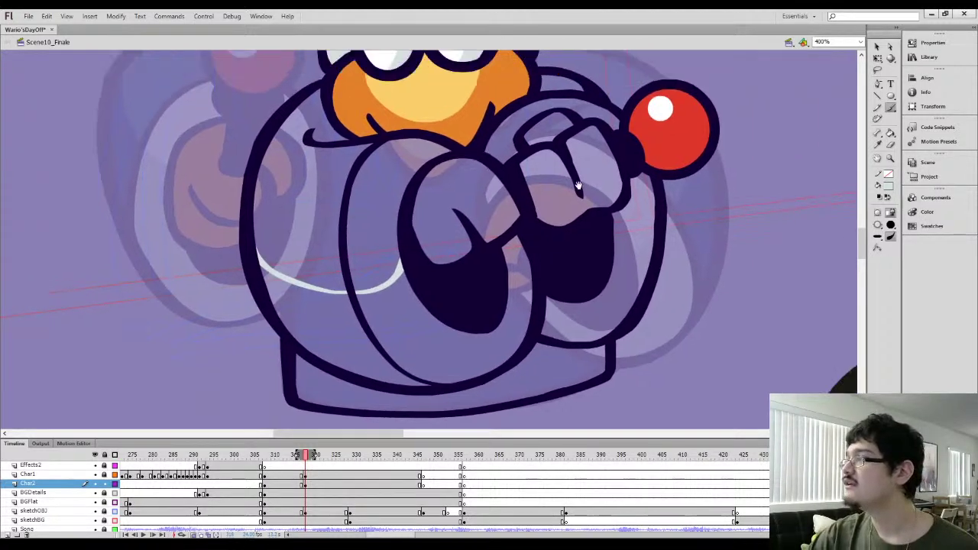
Lasso-select part of the dark hand fill and compare against the previous frame
key("l")
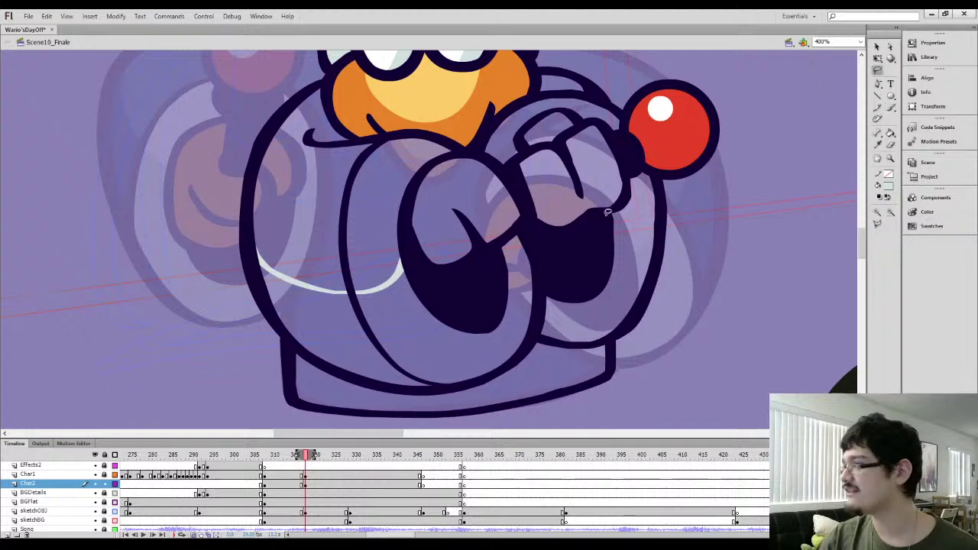
mouse_move(610, 218)
left_mouse_down()
mouse_move(649, 181)
mouse_move(587, 229)
left_mouse_up()
key("v")
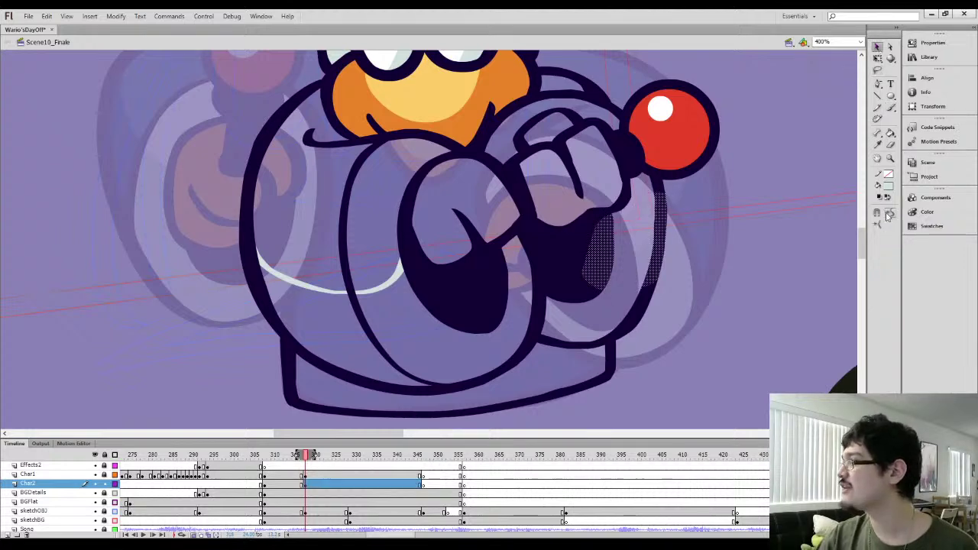
left_click(718, 251)
key("comma")
key("period")
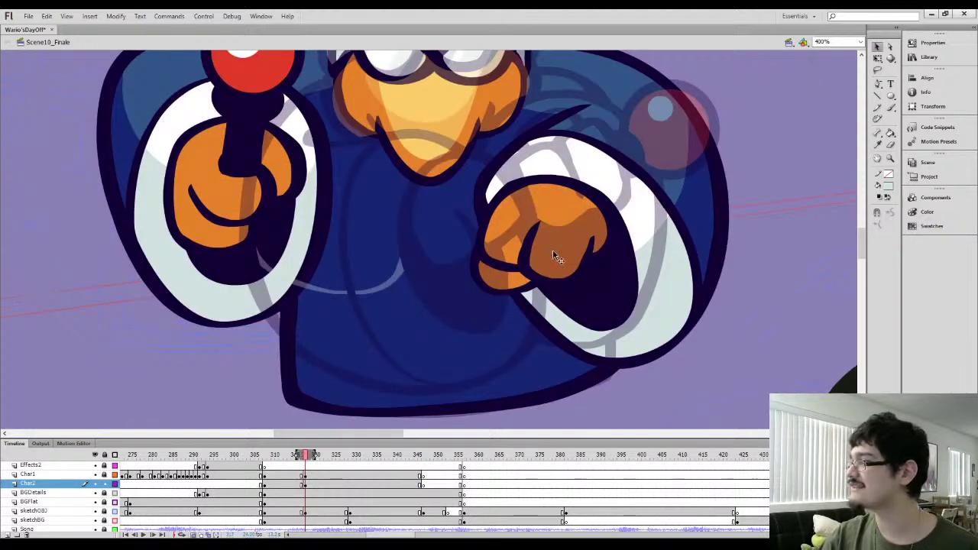
Fill the sleeve cuff with pale mint and smooth its outline
key("k")
left_click(612, 293)
mouse_move(560, 277)
left_mouse_down()
mouse_move(565, 240)
mouse_move(574, 217)
left_mouse_up()
key("l")
mouse_move(616, 255)
left_mouse_down()
mouse_move(561, 315)
mouse_move(617, 308)
left_mouse_up()
left_click(878, 47)
left_click(891, 213)
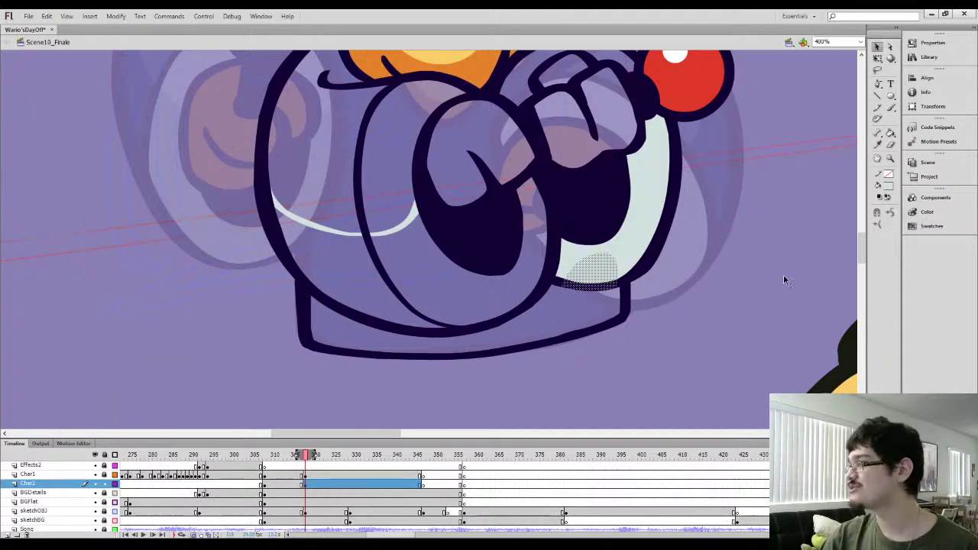
left_click(786, 279)
Sample the dark outline colour and brush a dark edge under the mint cuff
key("i")
left_click(603, 285)
key("b")
mouse_move(602, 284)
left_mouse_down()
mouse_move(556, 286)
mouse_move(586, 292)
left_mouse_up()
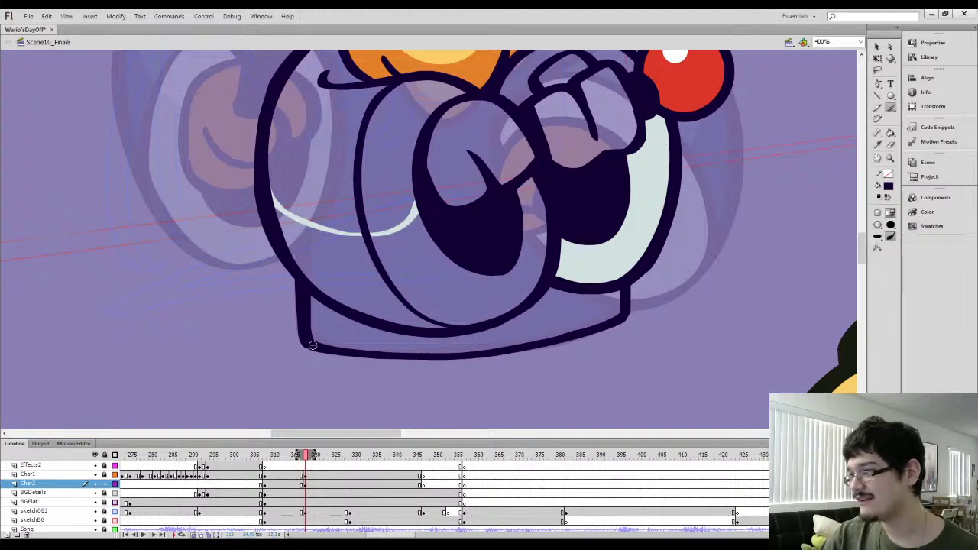
key("i")
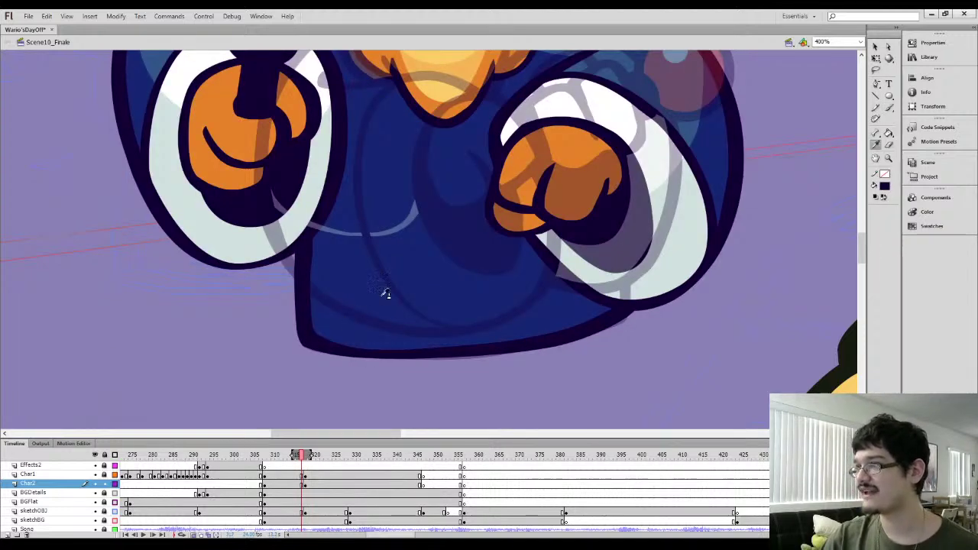
left_click_drag(419, 170, 460, 373)
Sample the robe's blue and fill three robe regions with it
left_click(413, 327)
key(".")
scroll(436, 280, "down", 3)
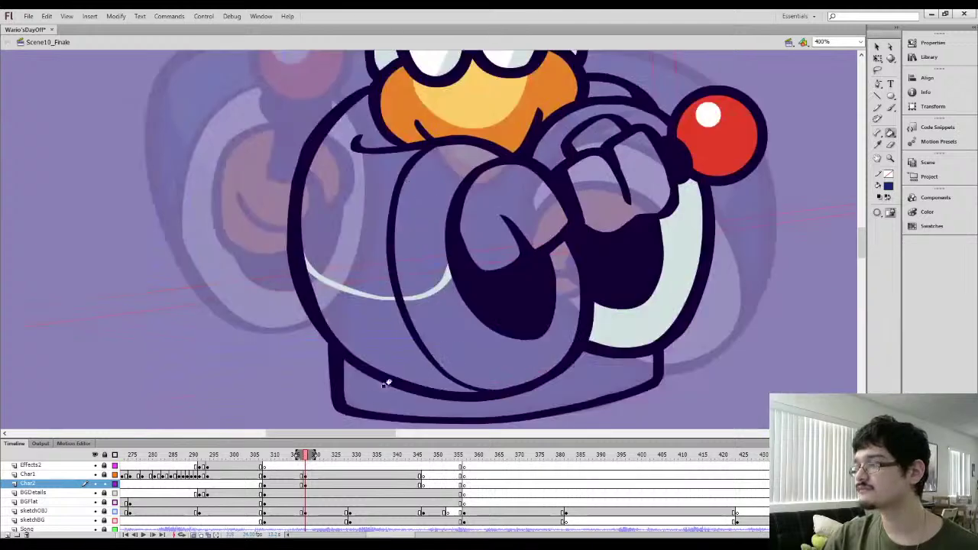
left_click(382, 382)
left_click(382, 338)
left_click(365, 297)
left_click_drag(434, 292, 361, 256)
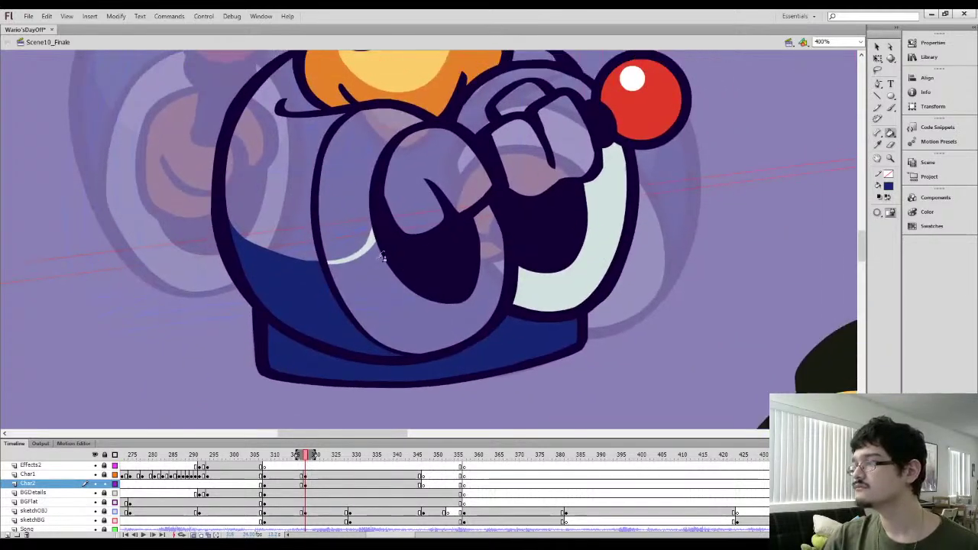
Sample the pale cuff colour and fill the left cuff
key("i")
left_click(366, 249)
left_click(370, 282)
left_click_drag(457, 247, 428, 356)
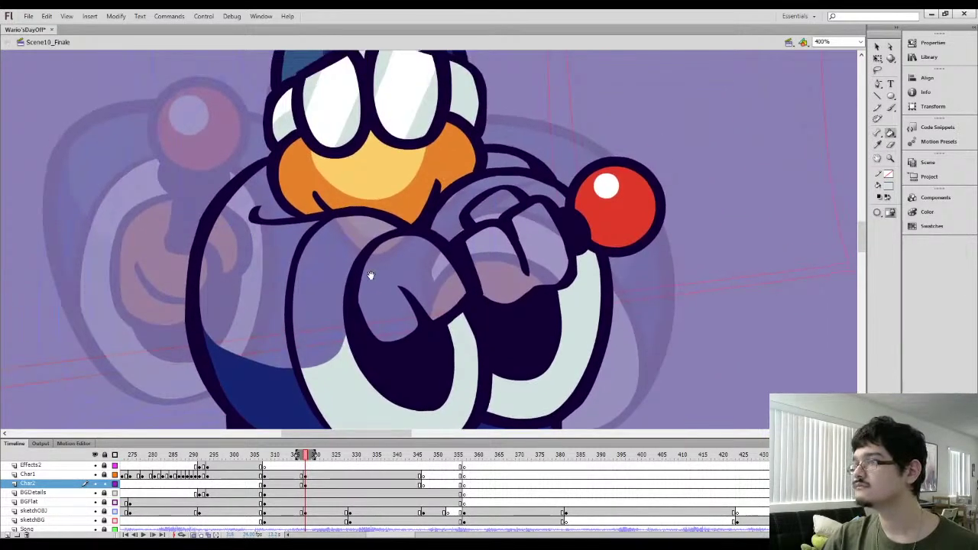
left_click_drag(372, 278, 505, 280)
Close the collar's left edge and fill the collar dark blue
key("i")
left_click(389, 380)
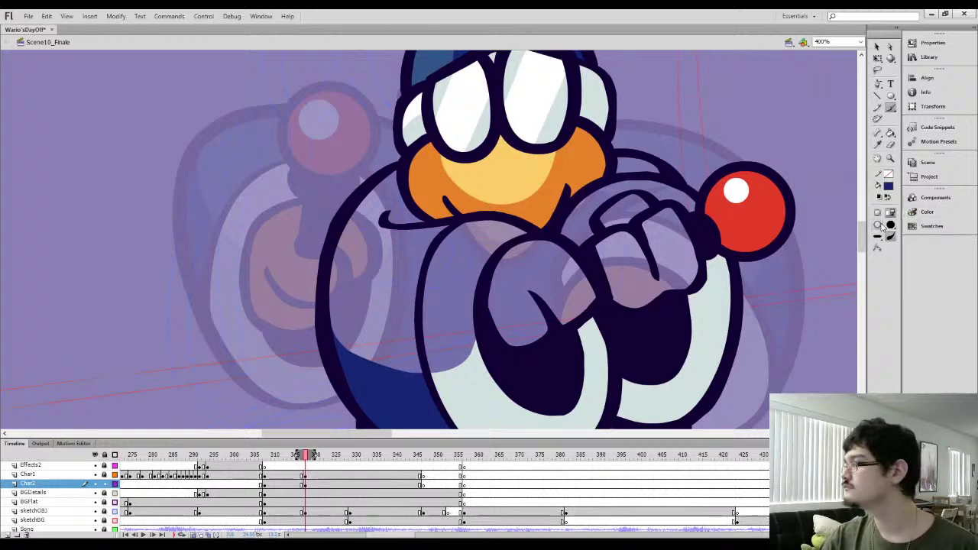
key("b")
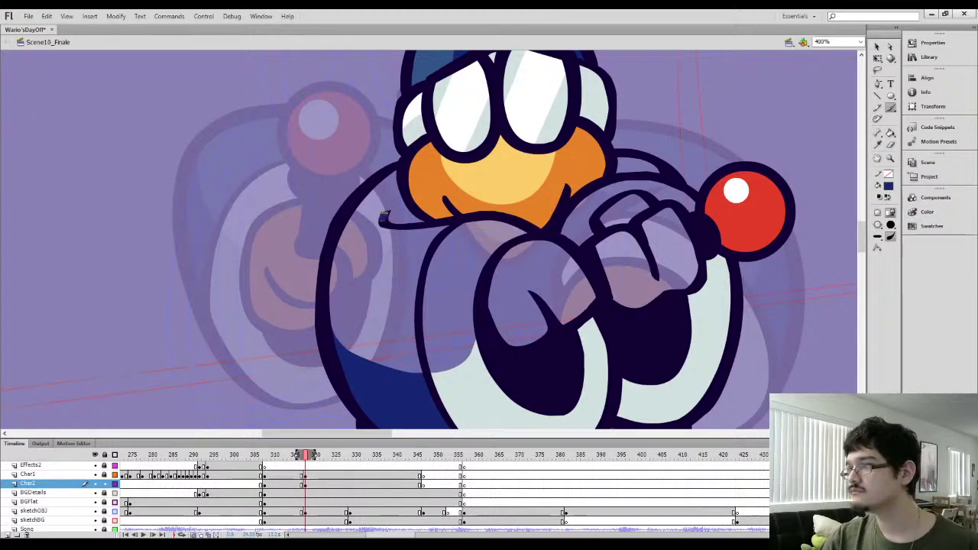
key("k")
mouse_move(384, 219)
left_mouse_down()
mouse_move(401, 195)
mouse_move(367, 209)
left_mouse_up()
left_click(395, 213)
Fill the body with the blue sampled from the hat
key("b")
key("i")
left_click(424, 90)
left_click(362, 298)
left_click_drag(419, 296, 365, 201)
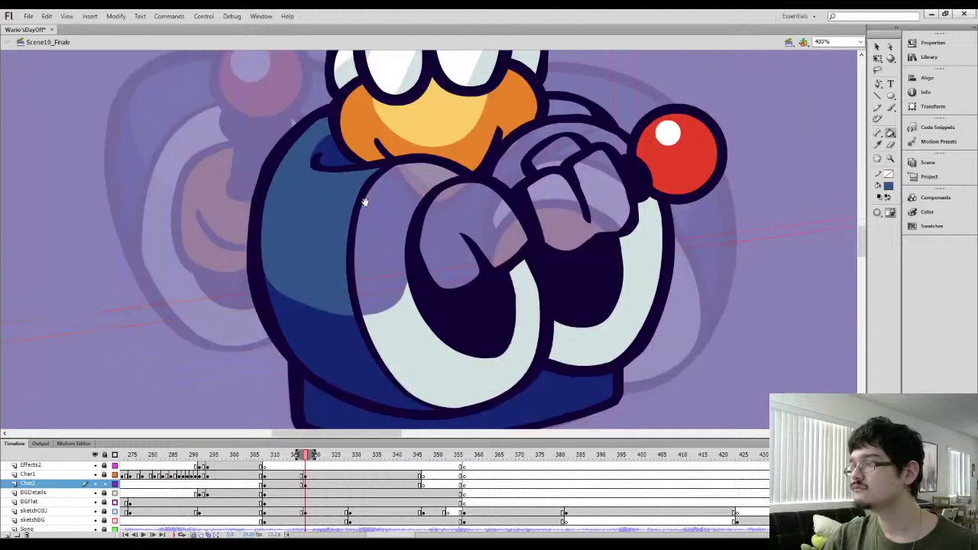
Fill both cuffs white and the sleeve gap navy
key("i")
left_click(387, 74)
left_click(381, 234)
left_click(516, 153)
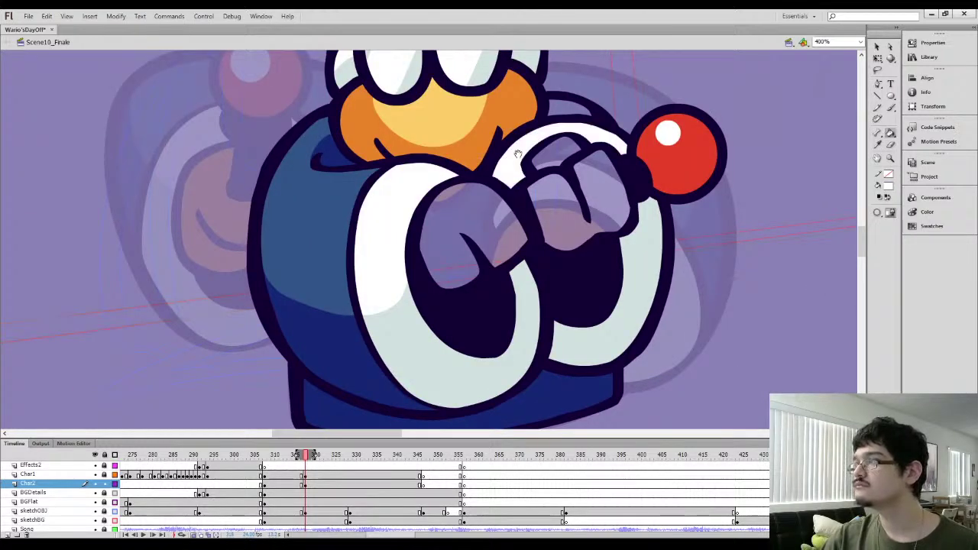
left_click_drag(514, 149, 478, 191)
key("i")
left_click(280, 241)
left_click(506, 191)
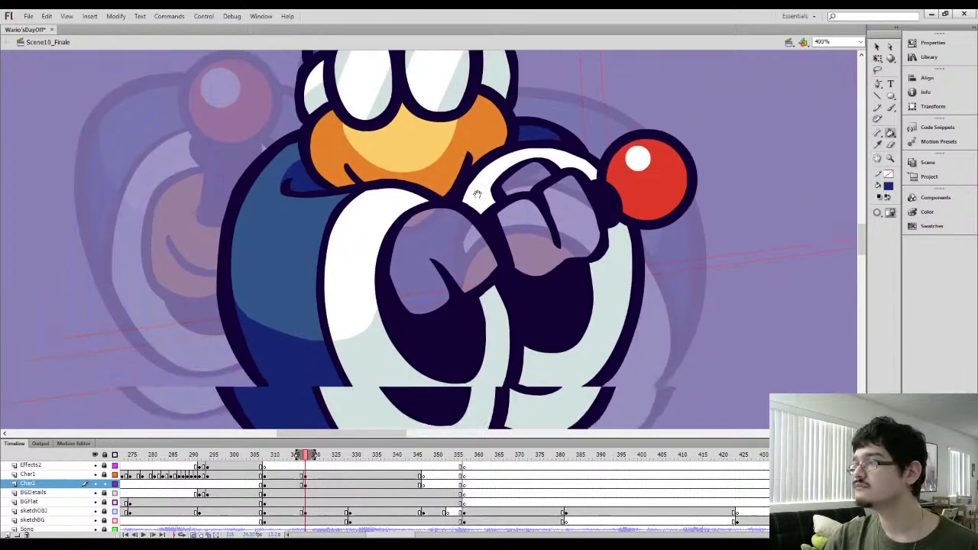
Take the hand orange from the previous frame and paint and fill the crossed hands orange
key("comma")
key("i")
left_click(193, 237)
key(".")
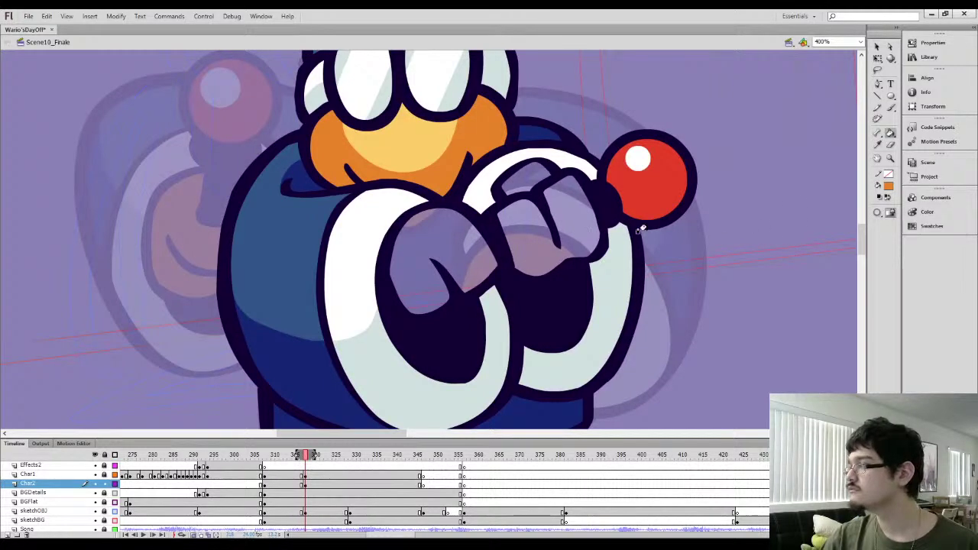
key("b")
mouse_move(394, 255)
left_mouse_down()
mouse_move(444, 242)
mouse_move(467, 216)
left_mouse_up()
mouse_move(507, 241)
left_mouse_down()
mouse_move(554, 243)
mouse_move(590, 199)
left_mouse_up()
key("k")
left_click(535, 253)
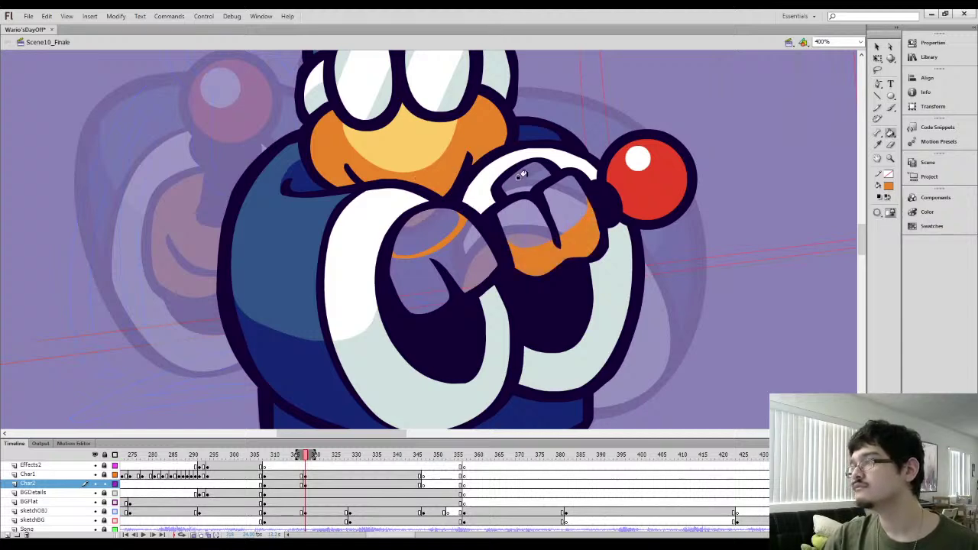
Fill the right hand areas and top of the left hand with the face's light orange
key("i")
left_click(432, 140)
left_click(525, 181)
left_click(526, 220)
left_click(559, 203)
left_click(444, 259)
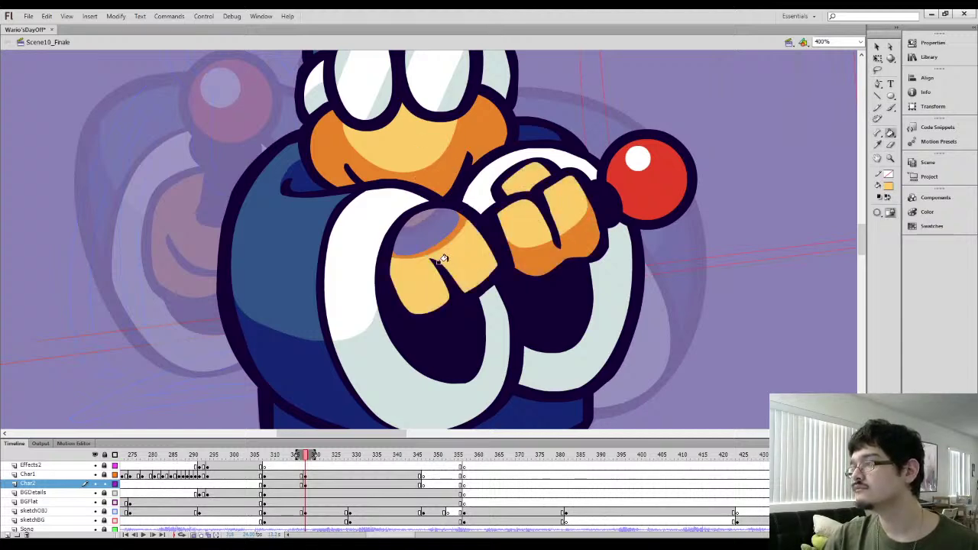
key("ctrl+z")
left_click(429, 234)
Fill the left hand's fingers darker orange and zoom back out
key("i")
left_click(463, 225)
left_click(445, 261)
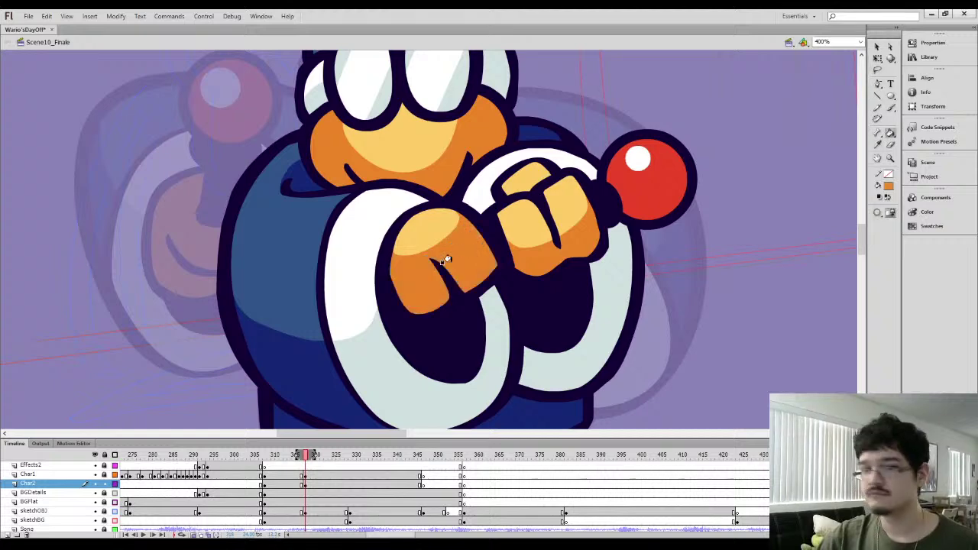
key("ctrl+minus")
key("ctrl+minus")
left_click(298, 484)
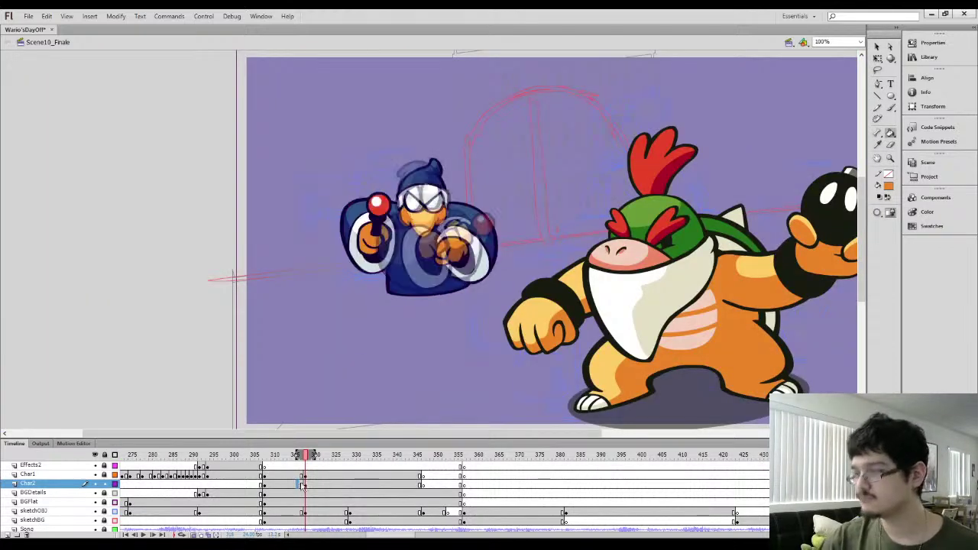
Play the finale and check the poses around frame 316, scrubbing frames 314 to 320
key("Return")
left_click(298, 483)
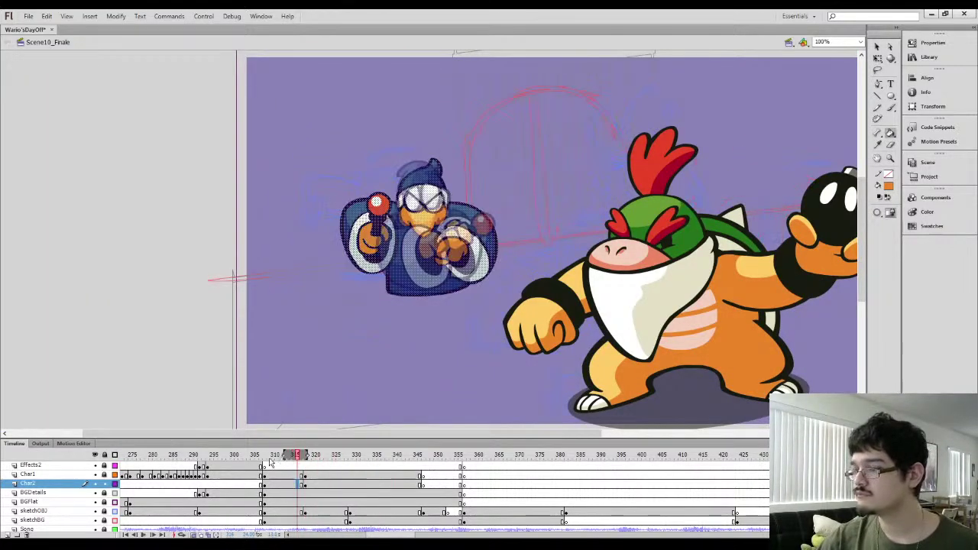
left_click_drag(285, 455, 297, 456)
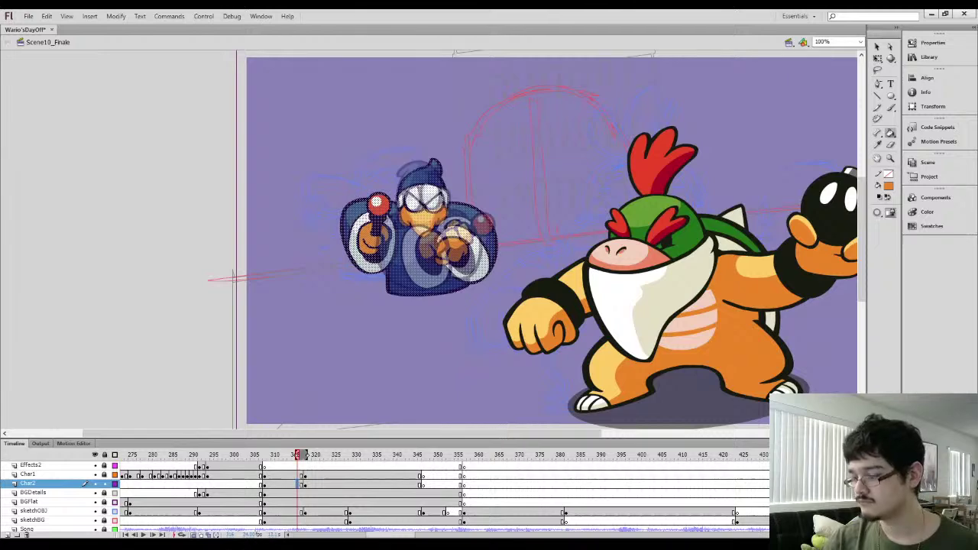
left_click(194, 535)
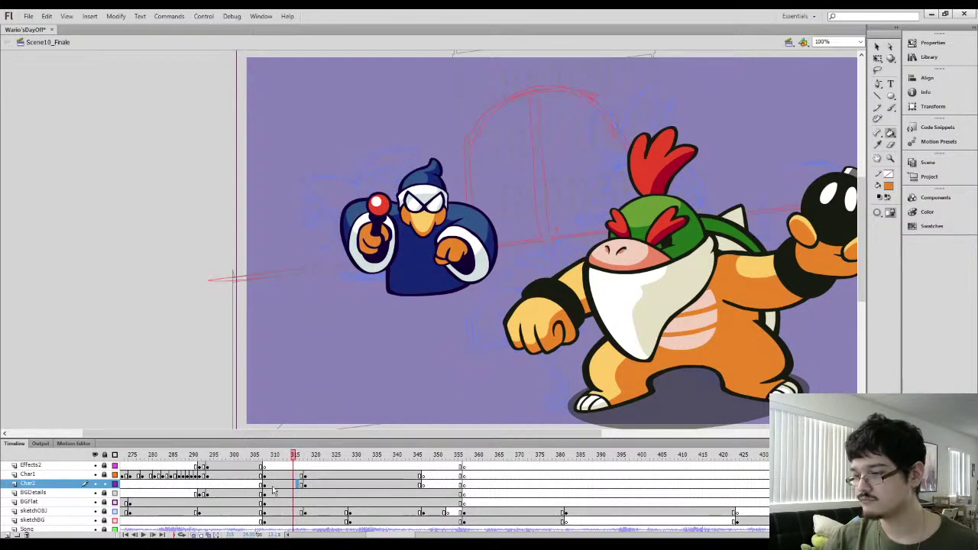
left_click(270, 475)
key("Return")
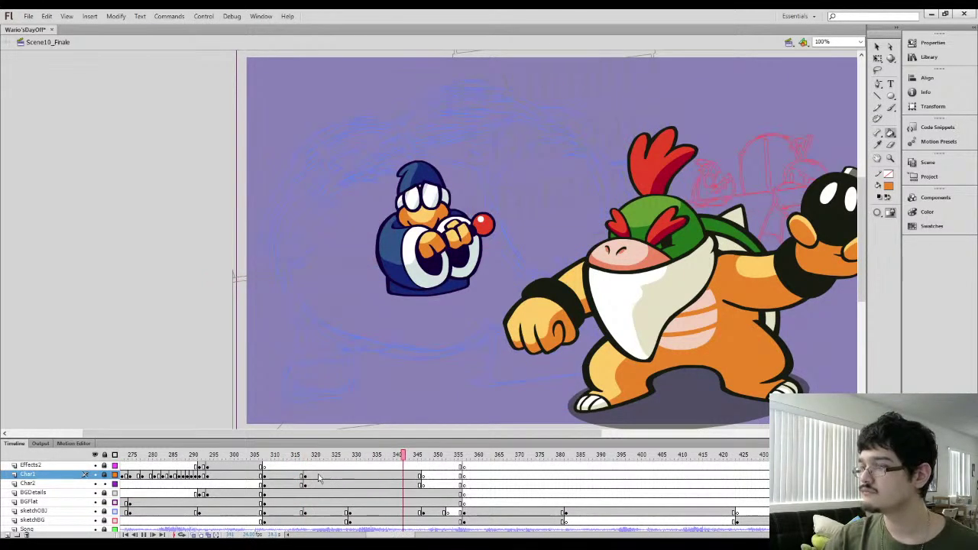
key("Return")
left_click_drag(288, 457, 315, 457)
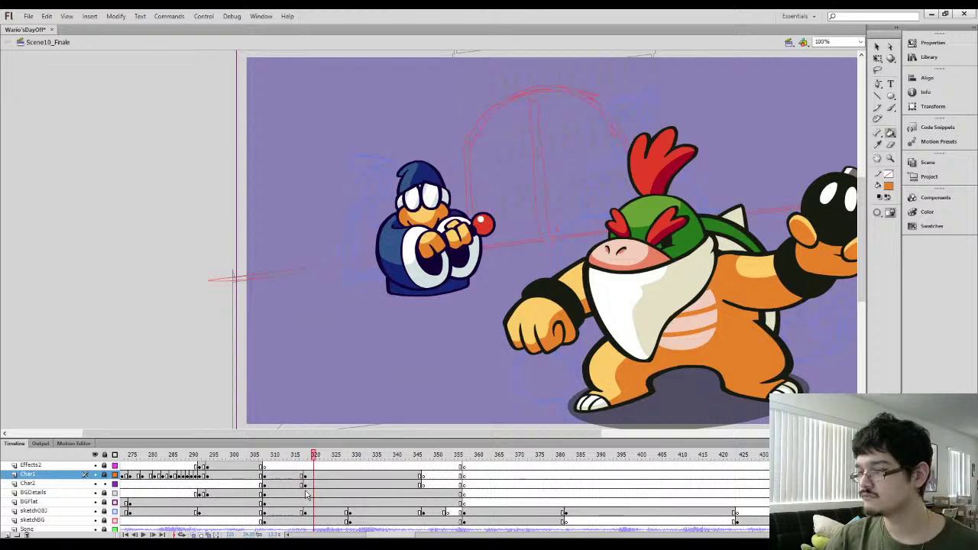
Add a Char2 keyframe at frame 320 and skew the wizard's top slightly right at frame 318
left_click(304, 484)
left_click(314, 485)
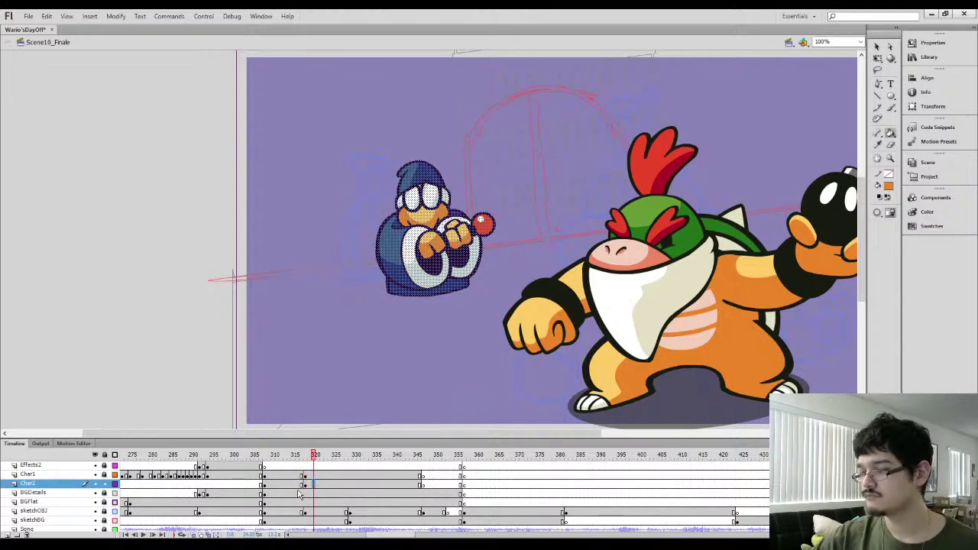
key("F6")
left_click(307, 485)
key("q")
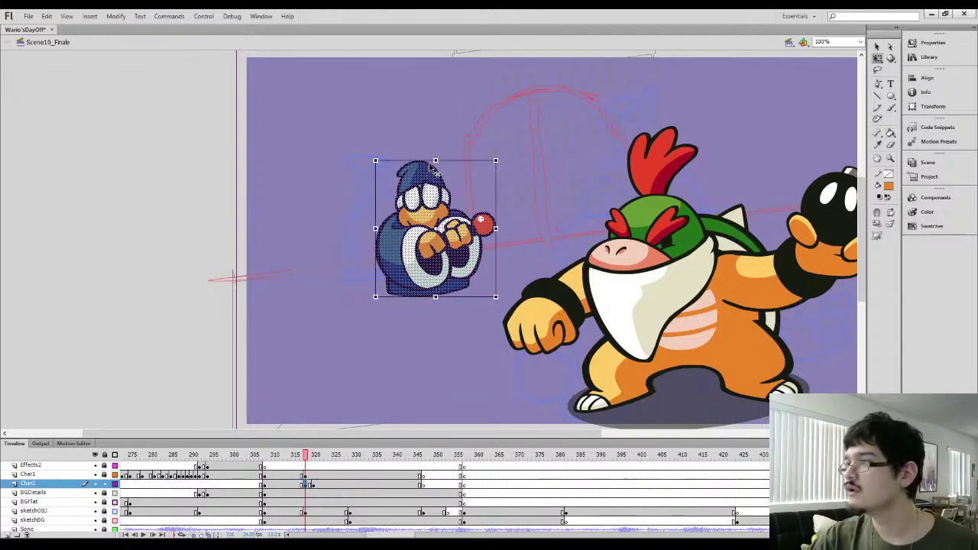
left_click_drag(447, 162, 449, 162)
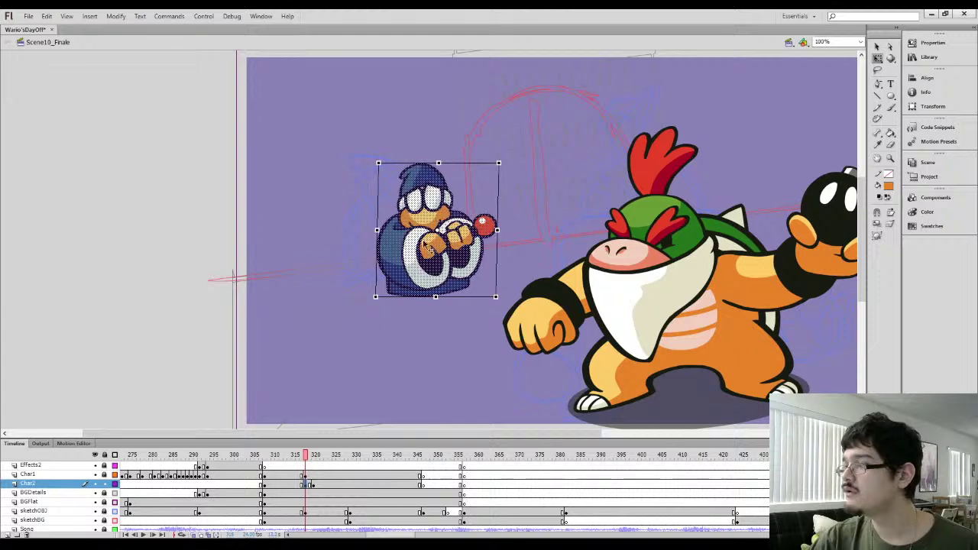
key("Return")
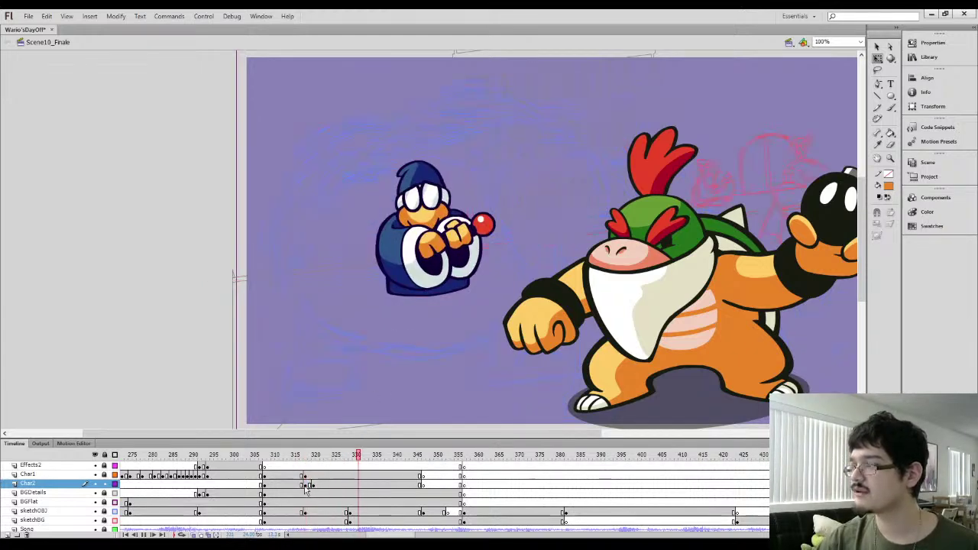
At frame 315, stretch the wizard's top up, lean it left, and nudge its position
left_click(296, 486)
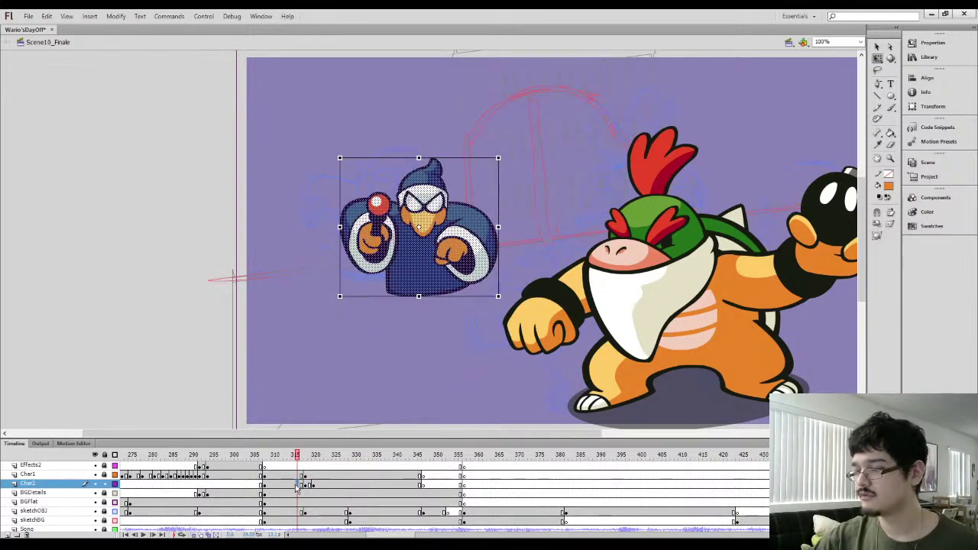
left_click_drag(419, 159, 428, 156)
left_click_drag(498, 226, 496, 226)
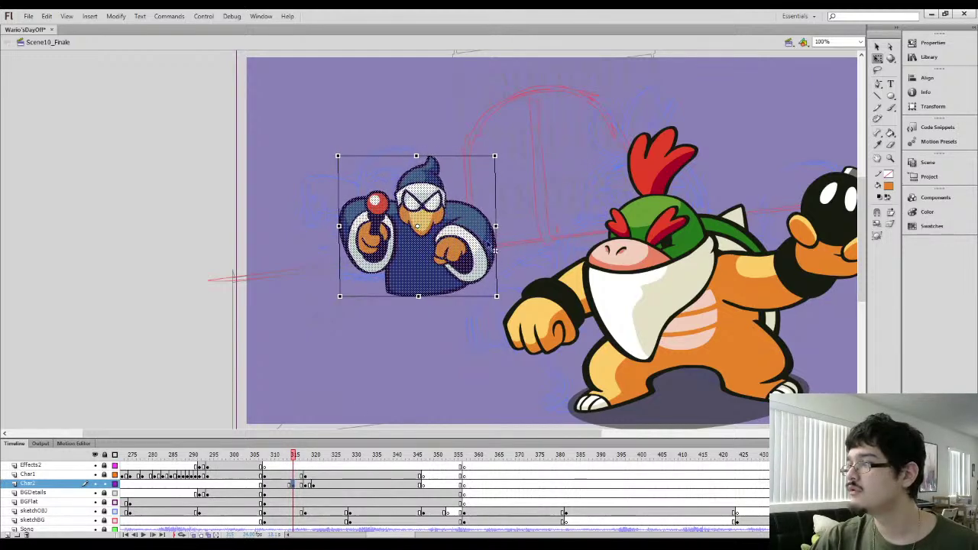
left_click(283, 486)
key("Return")
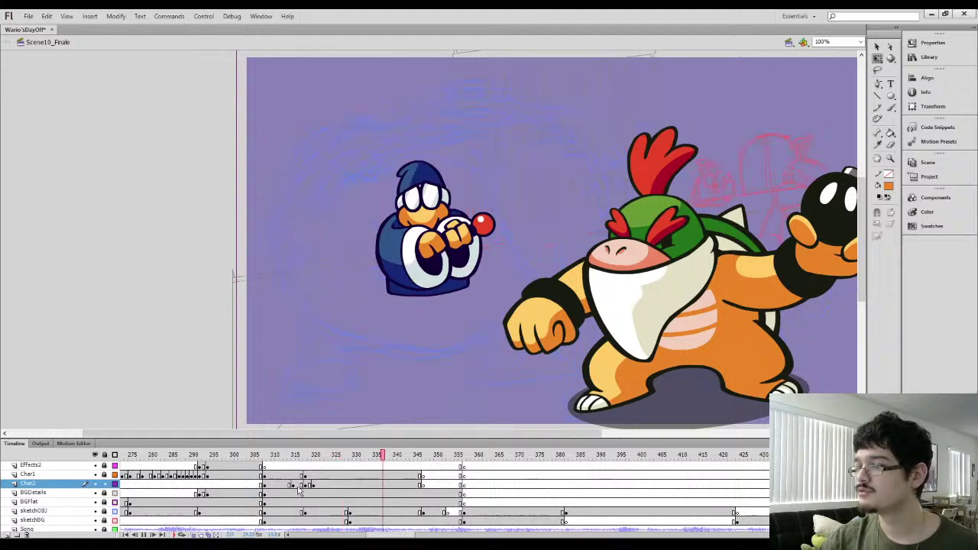
left_click(304, 485)
Move Char2's keyframe from frame 315 to 316 and replay frames 310–345 at 50% zoom
left_click(293, 486)
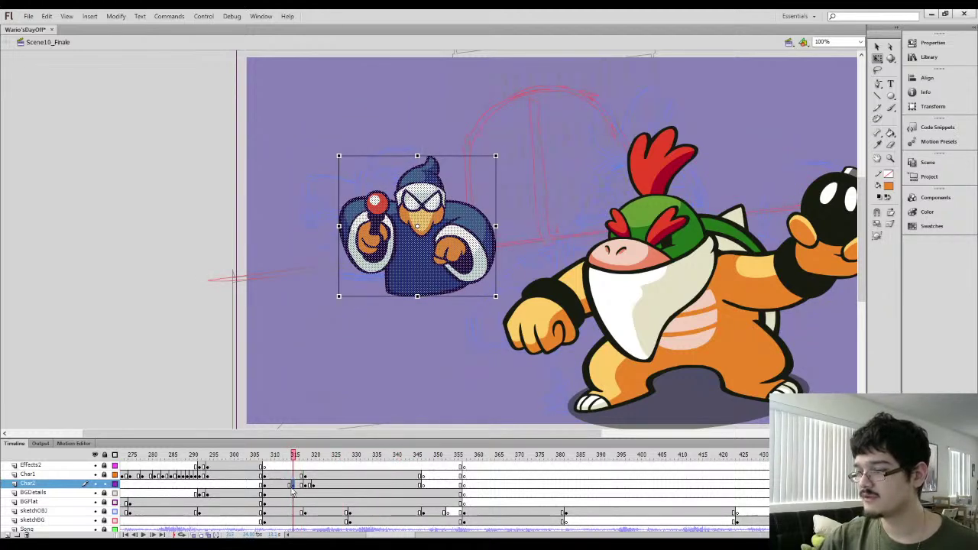
left_click_drag(293, 486, 298, 486)
key("ctrl+minus")
left_click(281, 488)
key("Return")
key("Return")
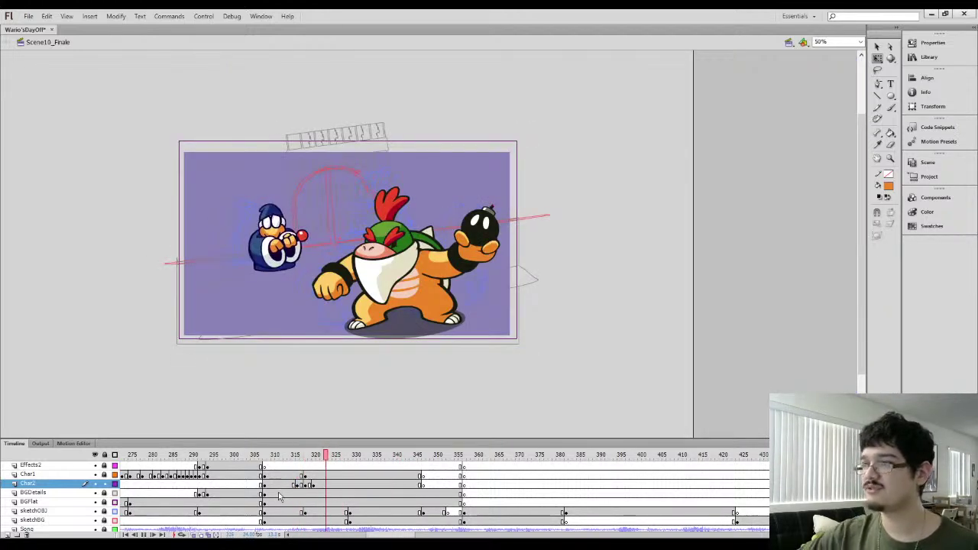
mouse_move(291, 462)
left_mouse_down()
mouse_move(340, 462)
mouse_move(278, 471)
left_mouse_up()
key("Return")
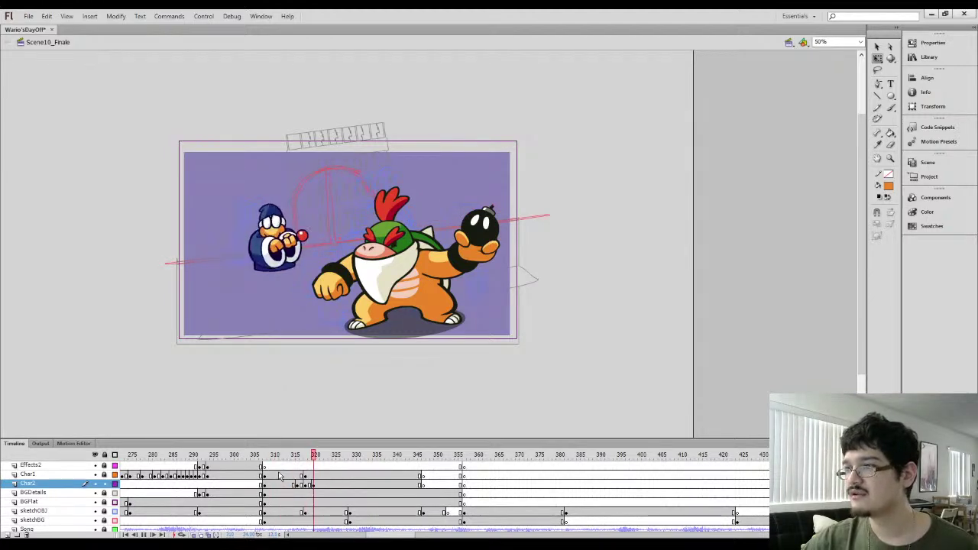
On frame 318, toggle Bowser Jr.'s layer visibility and select, then clear, his artwork
left_click(303, 475)
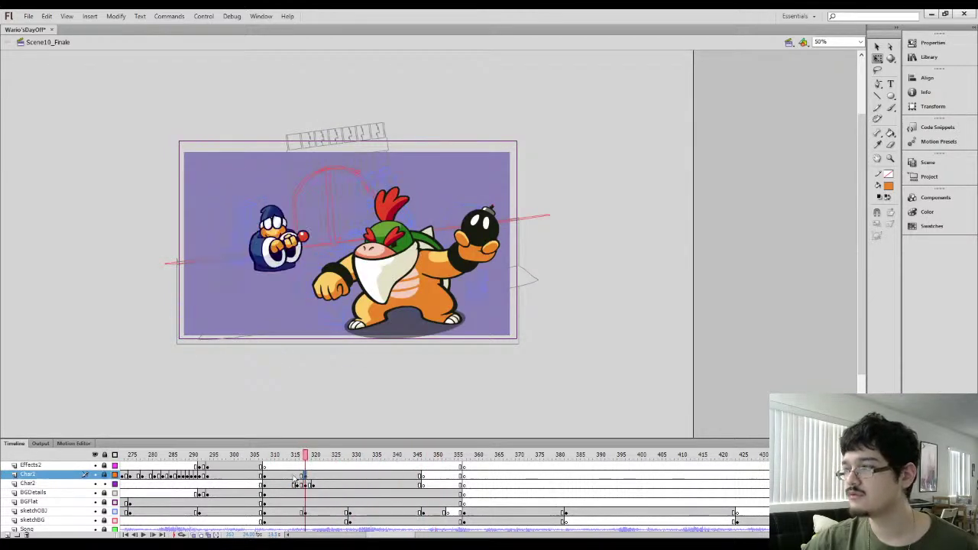
left_click(96, 476)
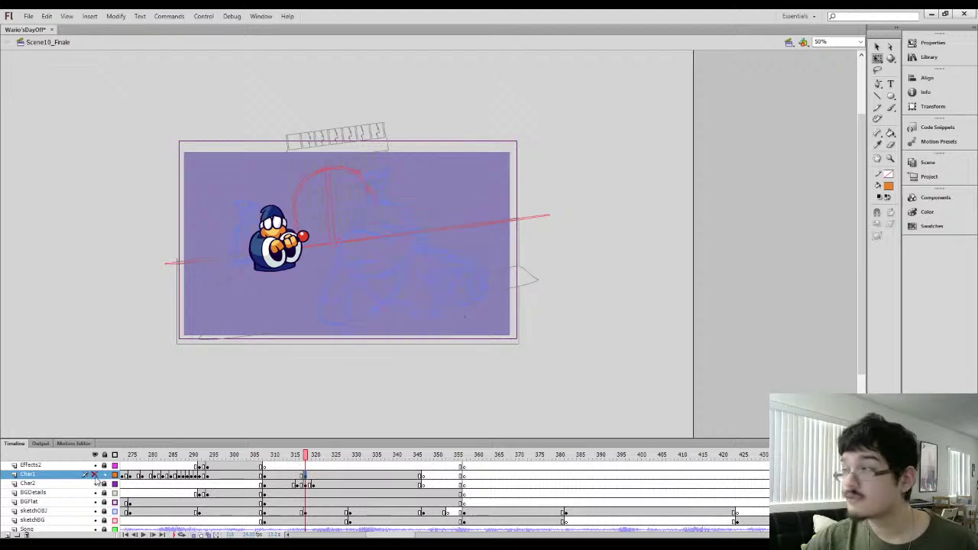
left_click(95, 475)
left_click(306, 476)
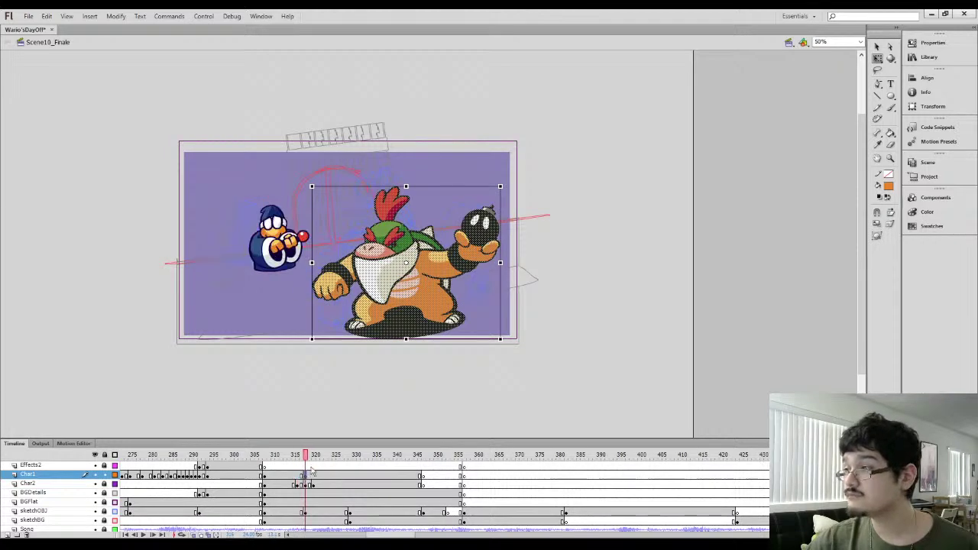
left_click(397, 350)
key("l")
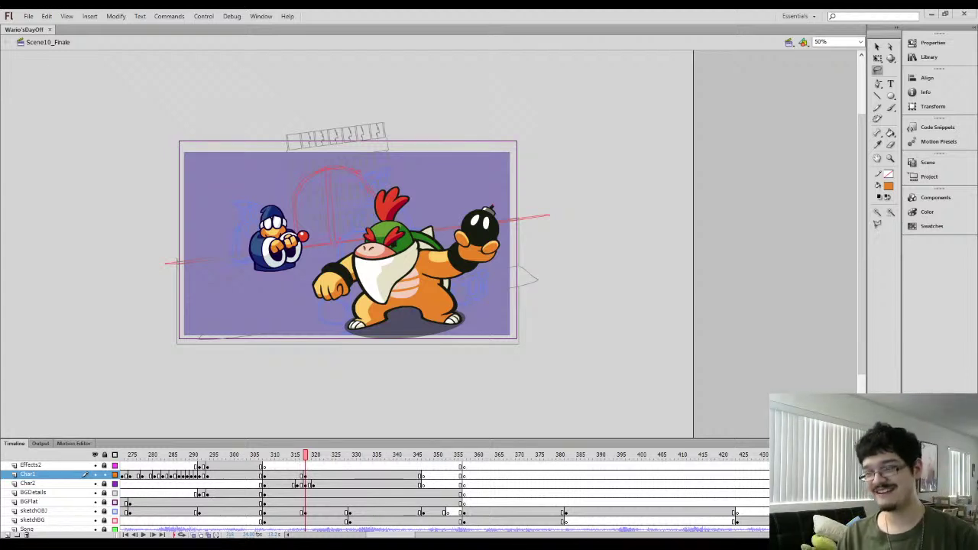
mouse_move(306, 456)
left_mouse_down()
mouse_move(295, 455)
mouse_move(367, 456)
mouse_move(302, 456)
left_mouse_up()
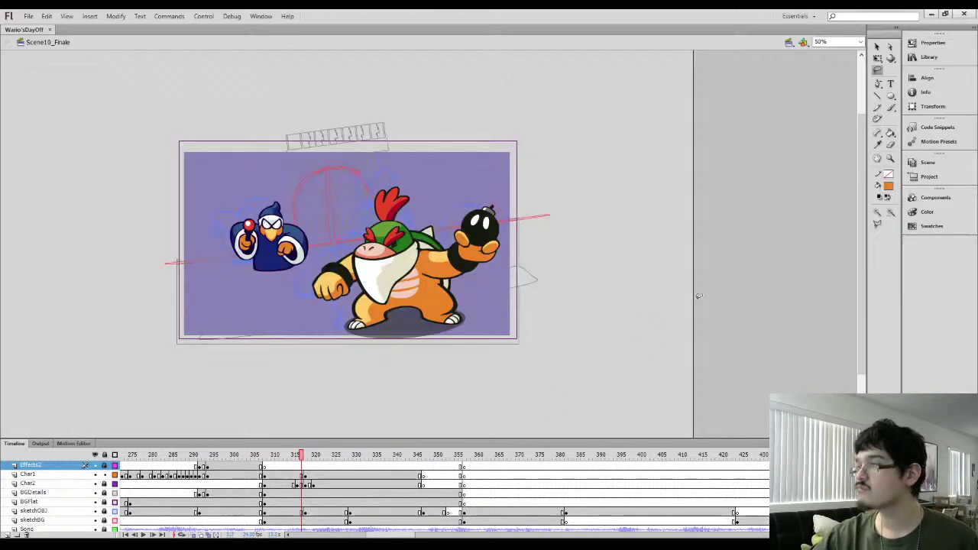
scroll(845, 215, "down", 1)
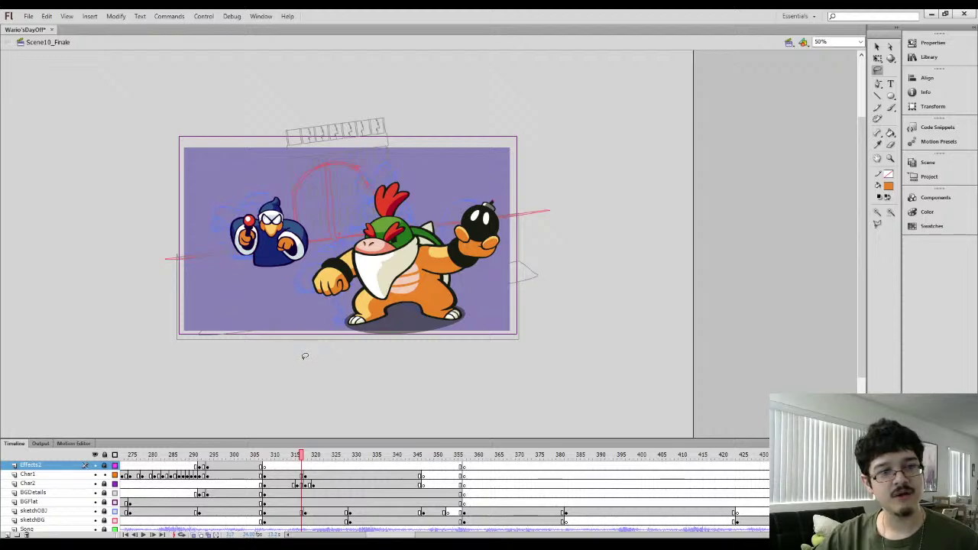
key("ctrl+1")
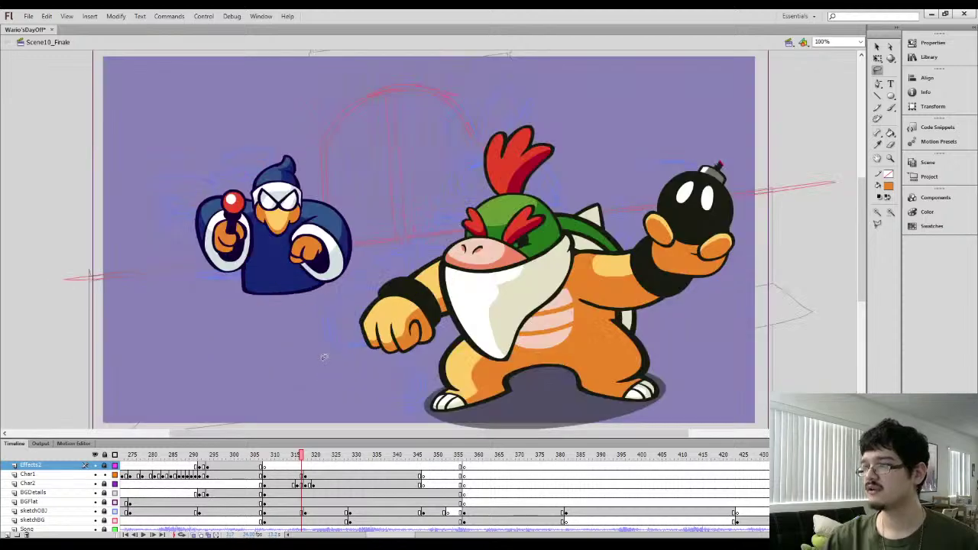
Lasso and delete Bowser Jr.'s upper body above the legs on the new pose frame
left_click(307, 477)
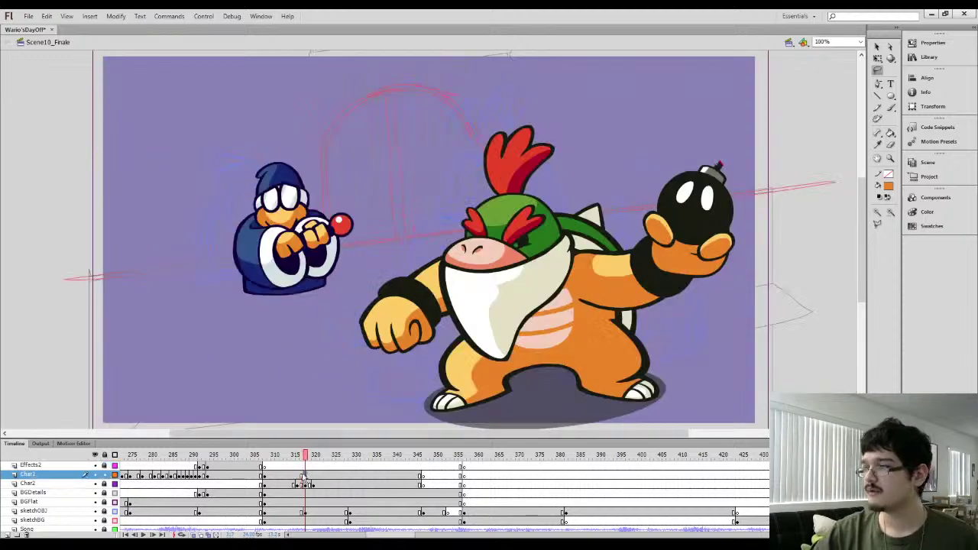
left_click(385, 365)
left_click_drag(385, 365, 344, 317)
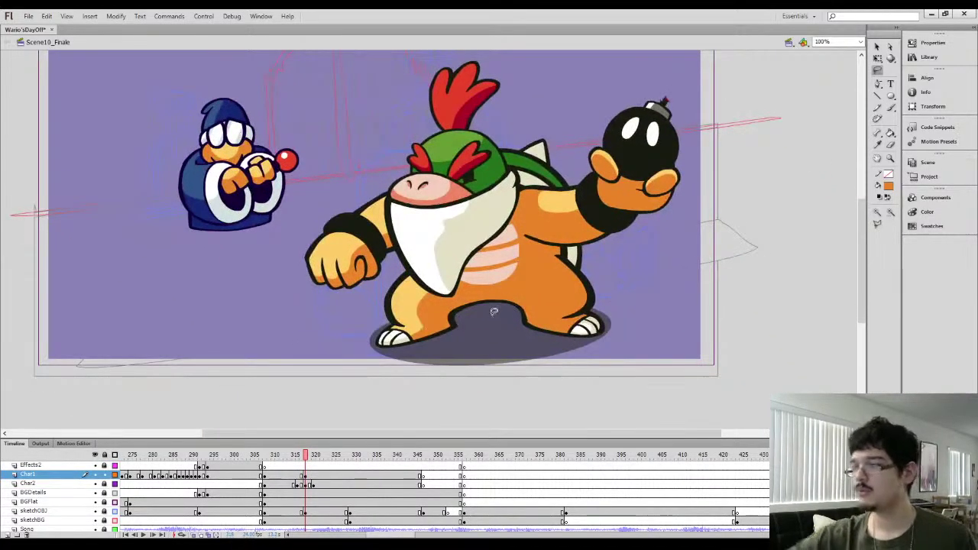
key("comma")
key("comma")
key("period")
key("period")
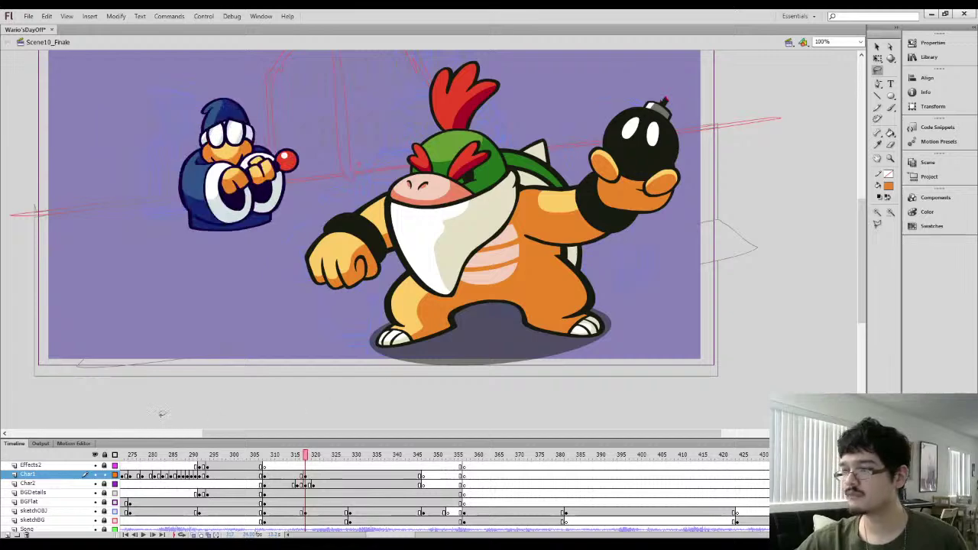
mouse_move(375, 289)
left_mouse_down()
mouse_move(447, 295)
mouse_move(506, 281)
mouse_move(545, 249)
mouse_move(625, 267)
mouse_move(687, 247)
mouse_move(753, 101)
mouse_move(487, 32)
mouse_move(337, 146)
mouse_move(309, 203)
mouse_move(308, 292)
mouse_move(317, 276)
mouse_move(288, 300)
left_mouse_up()
key("Delete")
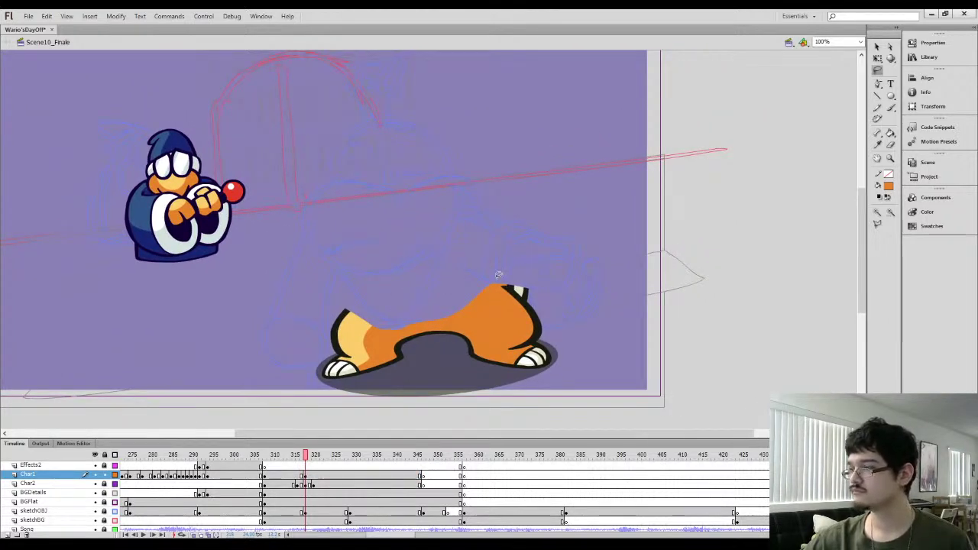
Patch the top of the right leg with the brush and sample the black outline colour at 200%
key("b")
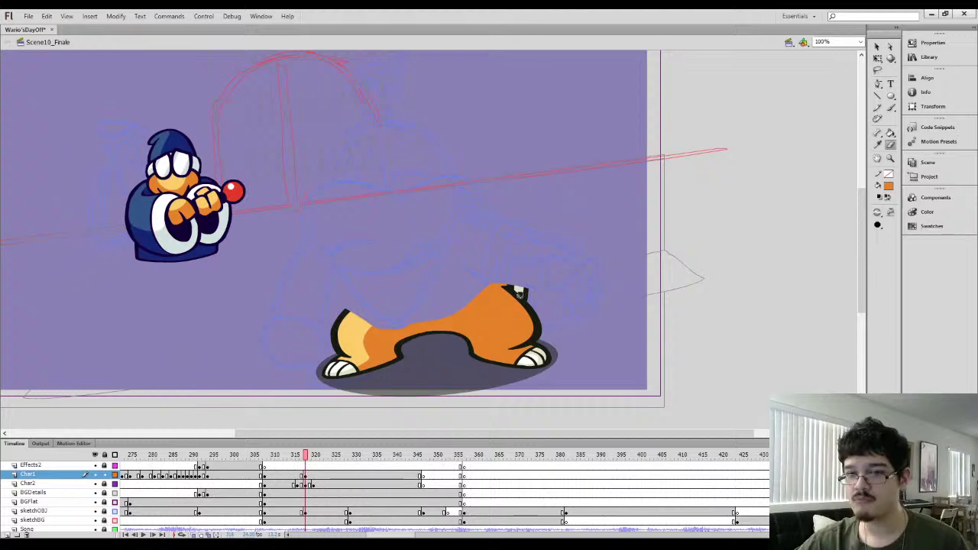
mouse_move(505, 285)
left_mouse_down()
mouse_move(528, 294)
mouse_move(488, 280)
mouse_move(525, 293)
mouse_move(507, 281)
mouse_move(536, 306)
mouse_move(502, 277)
mouse_move(547, 315)
mouse_move(506, 295)
left_mouse_up()
key("l")
key("ctrl+equal")
left_click(478, 184)
key("i")
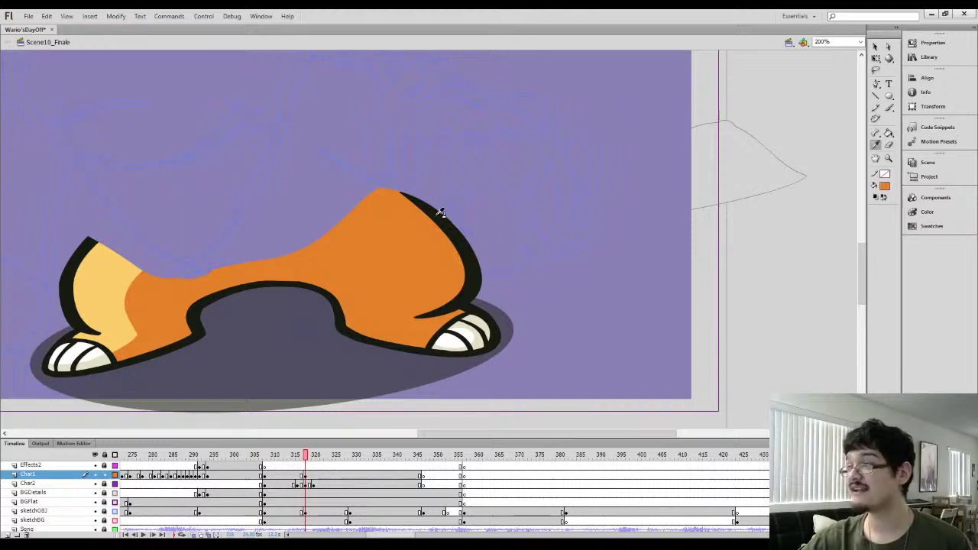
left_click(437, 213)
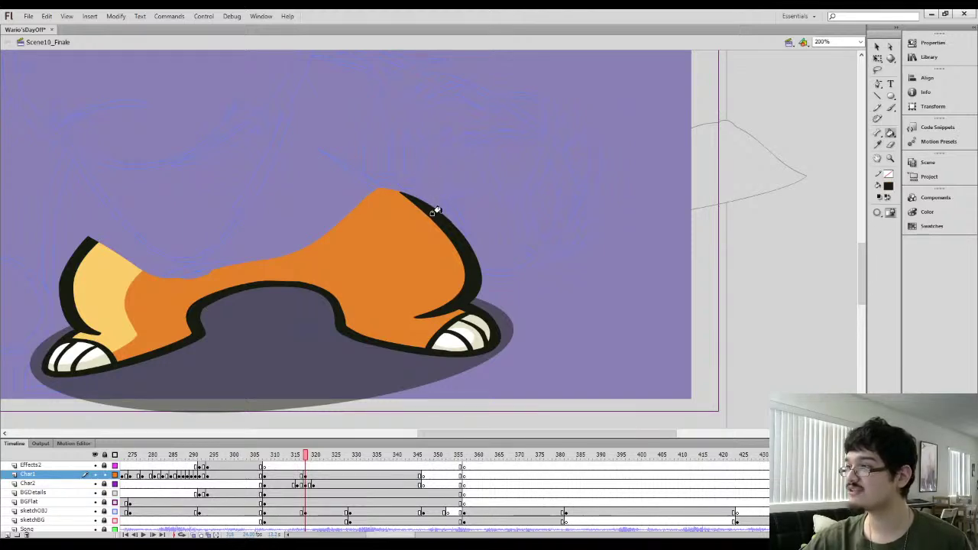
Delete the orange and yellow leg fills, leaving only the leg outlines and feet
left_click(889, 47)
left_click(455, 227)
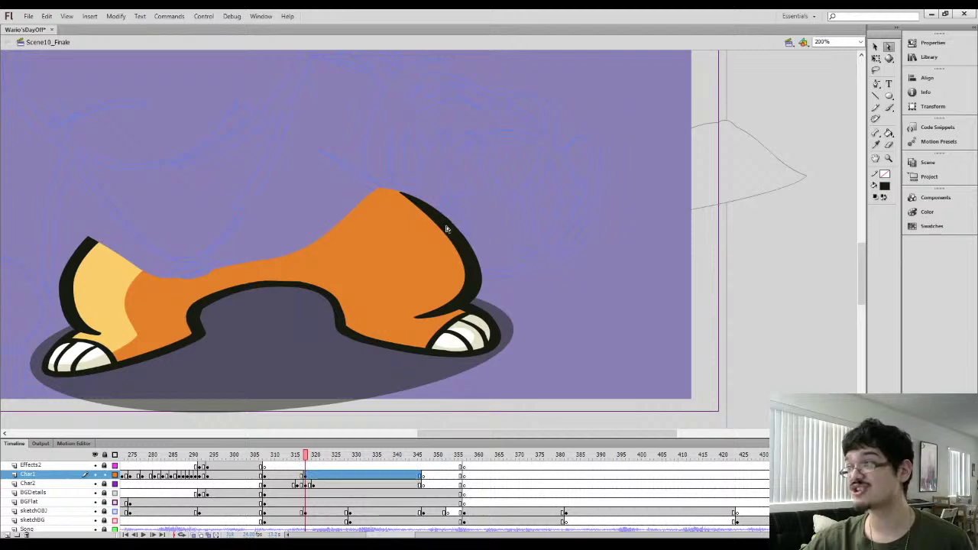
left_click(369, 175)
scroll(379, 257, "left", 2)
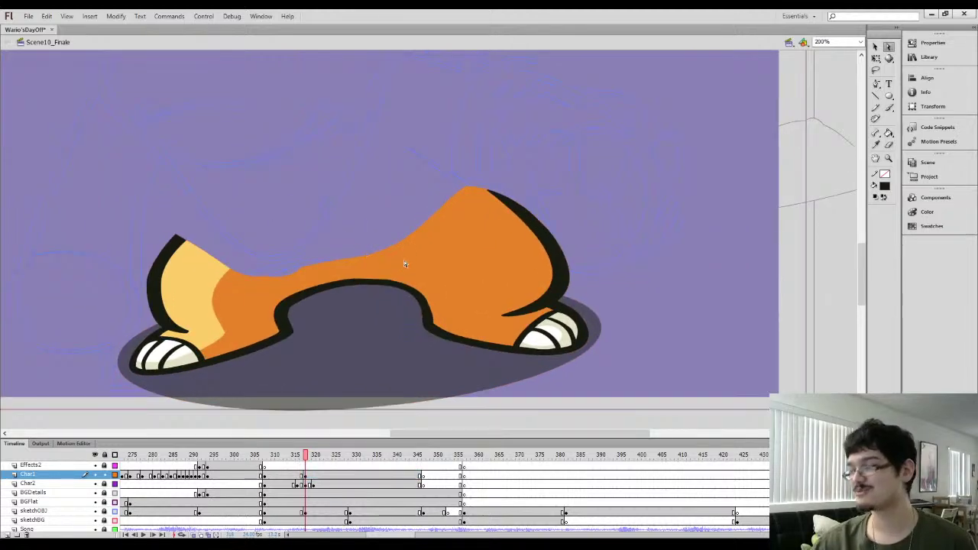
left_click(343, 268)
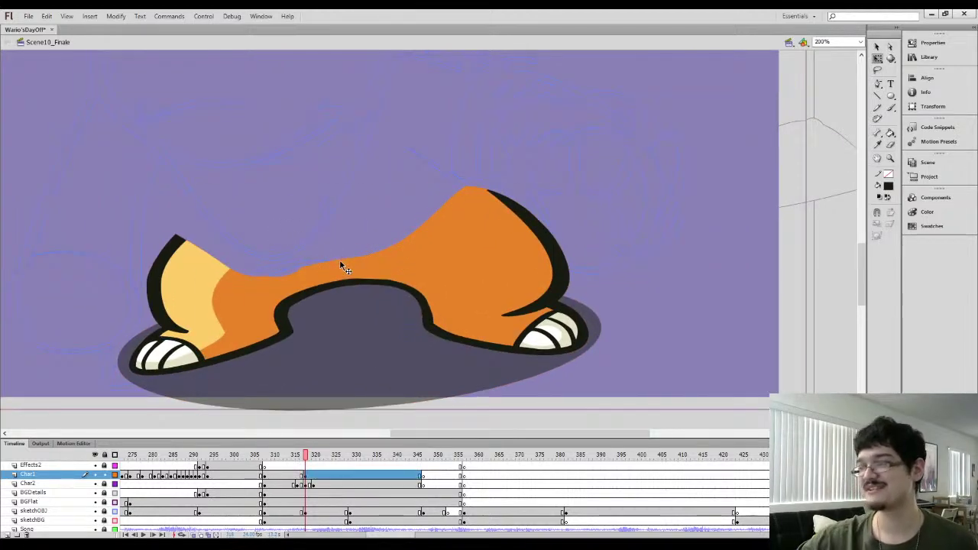
key("Delete")
left_click(189, 292)
key("Delete")
Zoom back to 100% and compare the stripped legs against the previous frame
key("ctrl+minus")
left_click_drag(327, 262, 329, 308)
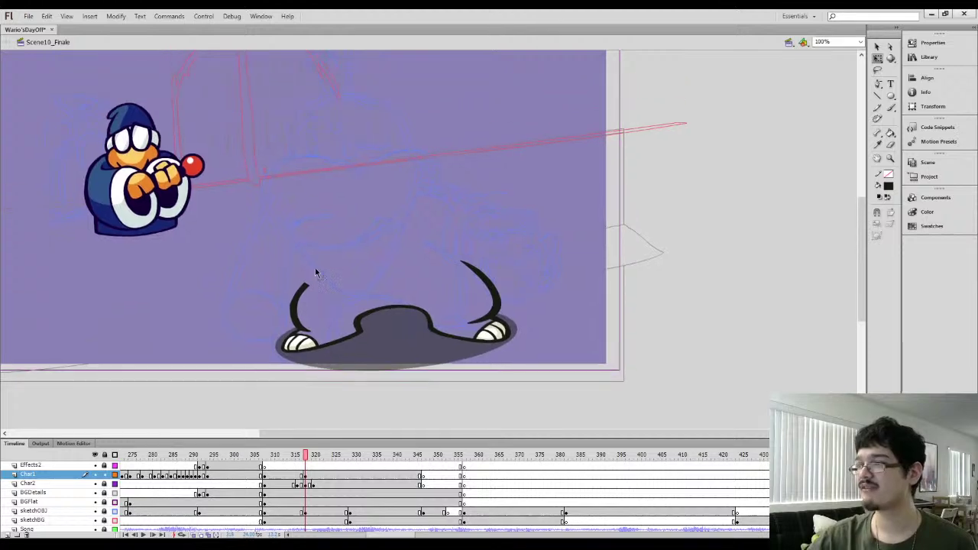
key("comma")
key("k")
key("period")
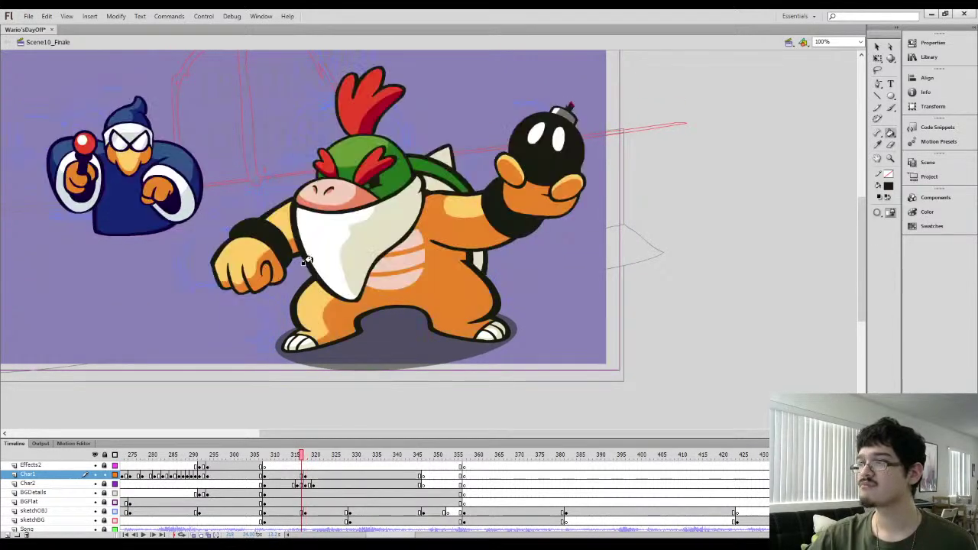
Bring Bowser Jr.'s head from frame 315 onto frame 320 and move it above the legs
left_click(293, 476)
key("l")
mouse_move(285, 143)
left_mouse_down()
mouse_move(298, 264)
mouse_move(325, 294)
mouse_move(361, 301)
mouse_move(434, 227)
mouse_move(434, 103)
mouse_move(258, 90)
mouse_move(290, 371)
left_mouse_up()
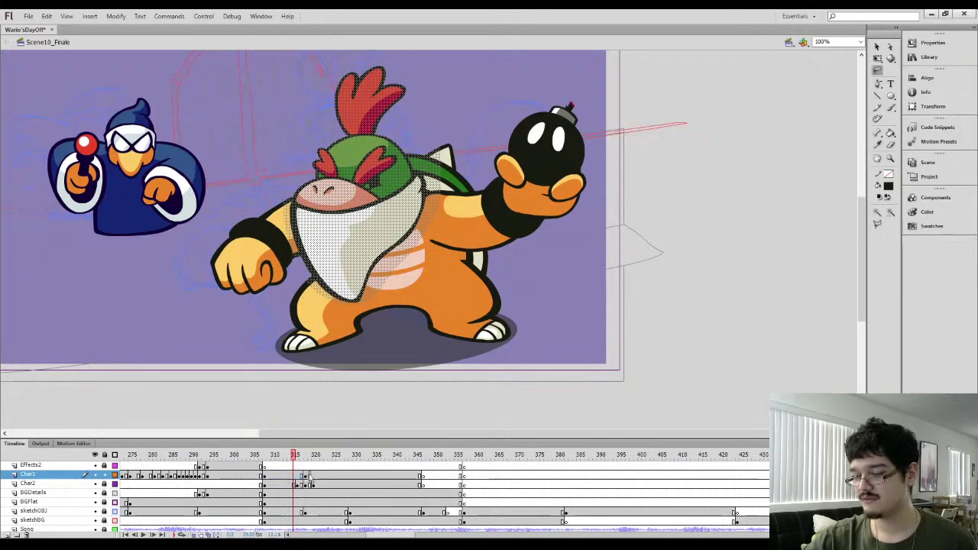
left_click(310, 476)
key("q")
left_click_drag(343, 258, 493, 159)
left_click(427, 162)
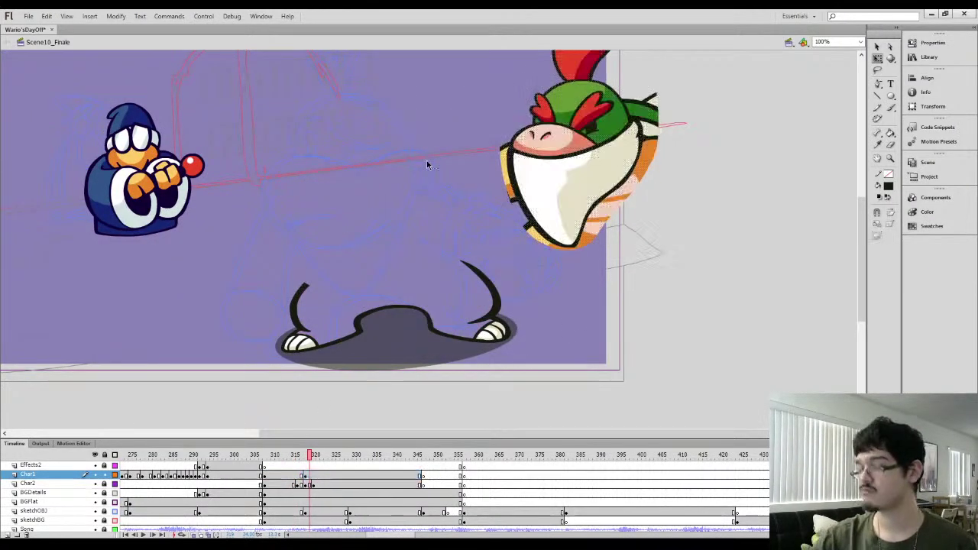
At 200% zoom, lasso and delete the stray orange strip beside the snout
key("ctrl+equal")
left_click_drag(472, 221, 335, 319)
key("b")
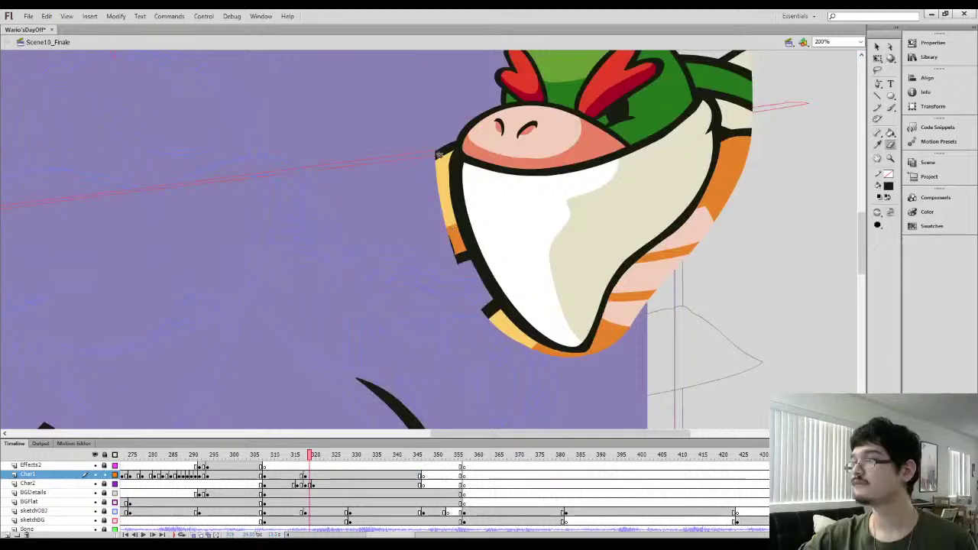
mouse_move(436, 157)
left_mouse_down()
mouse_move(454, 133)
mouse_move(445, 184)
mouse_move(448, 202)
mouse_move(447, 168)
mouse_move(464, 255)
mouse_move(457, 226)
left_mouse_up()
key("ctrl+z")
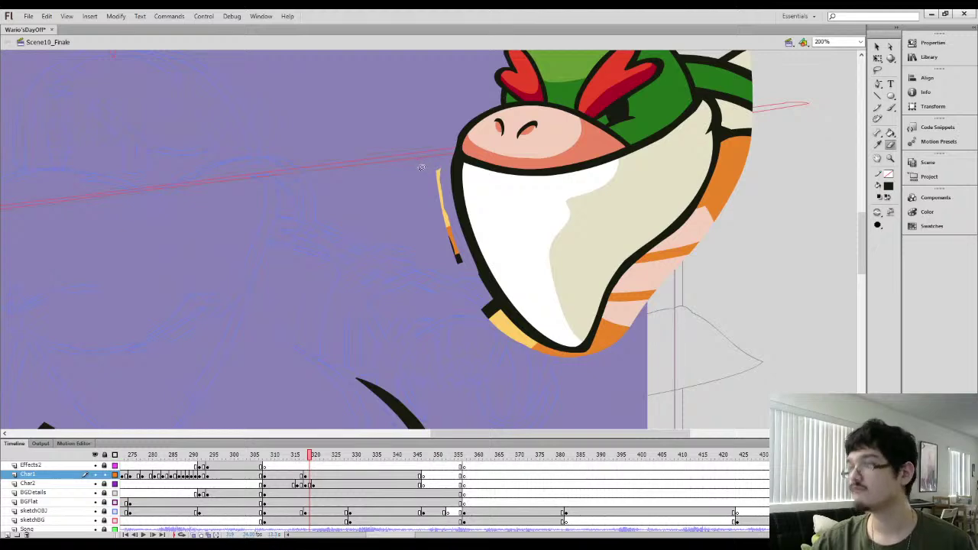
key("l")
mouse_move(426, 157)
left_mouse_down()
mouse_move(457, 212)
mouse_move(441, 279)
mouse_move(435, 154)
mouse_move(452, 139)
mouse_move(489, 279)
left_mouse_up()
key("Delete")
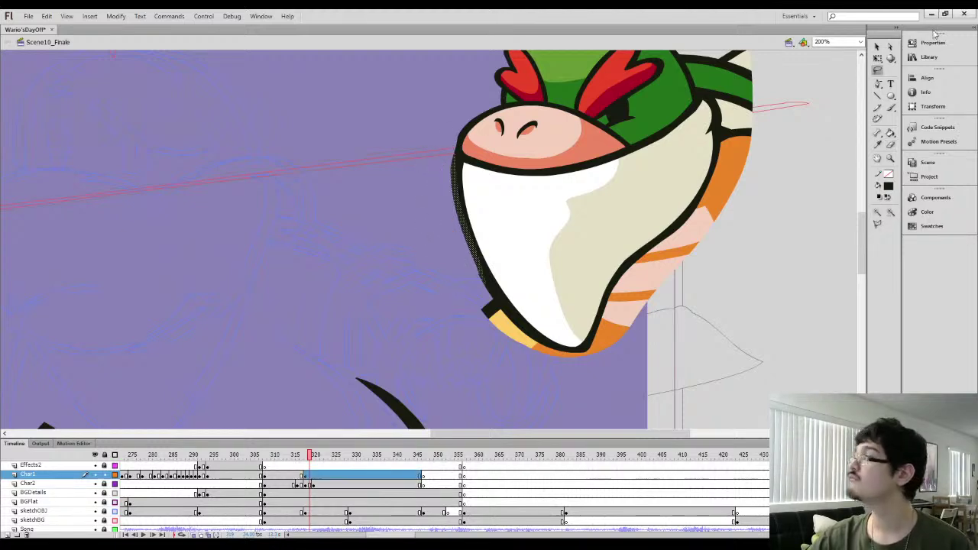
left_click(877, 46)
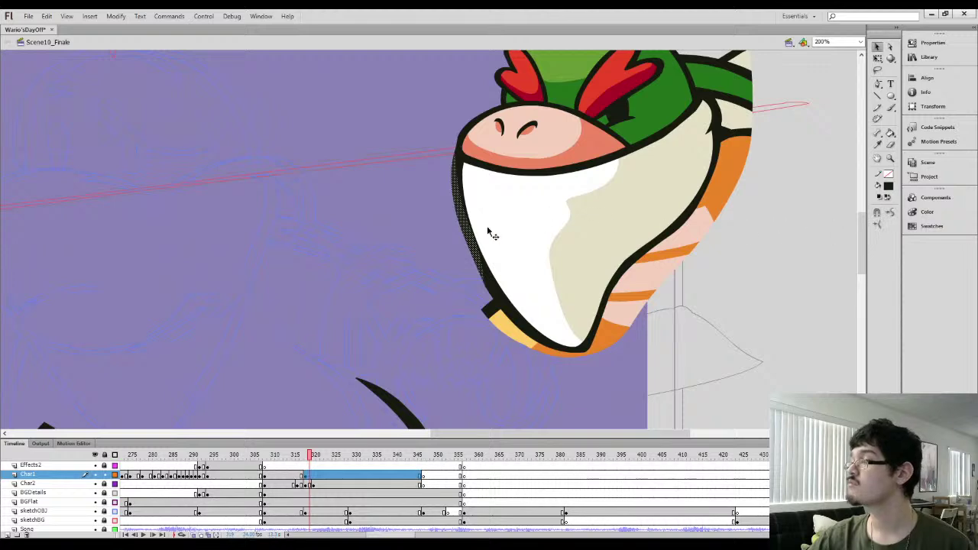
left_click(443, 261)
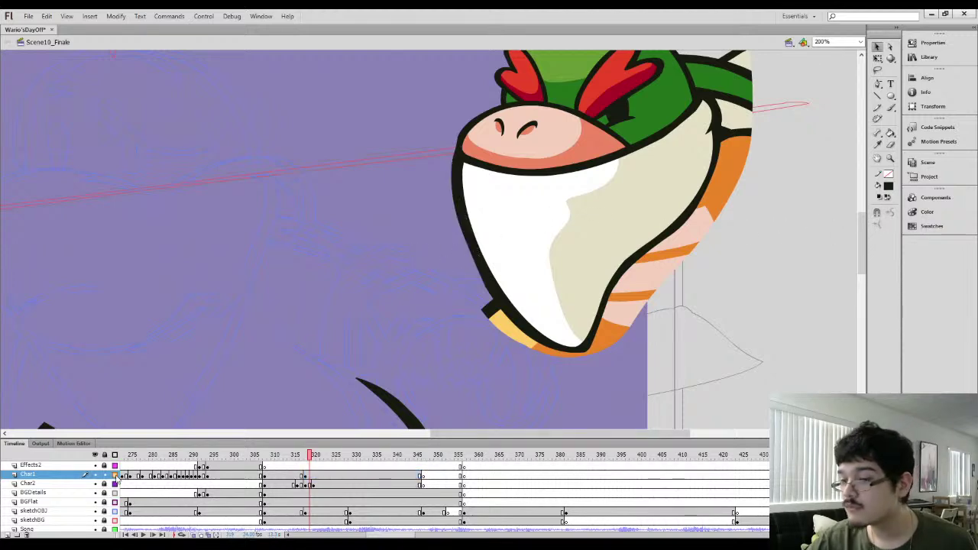
Delete the six leftover orange and pink fills beside and under Bowser Jr.'s chin
left_click(116, 475)
left_click(115, 475)
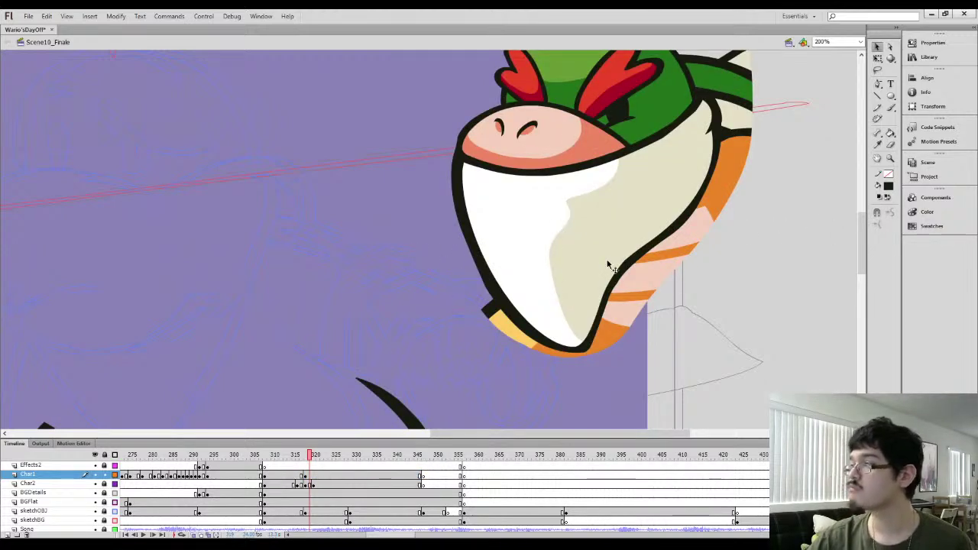
left_click(723, 195)
key("Delete")
left_click(690, 236)
key("Delete")
left_click(676, 252)
key("Delete")
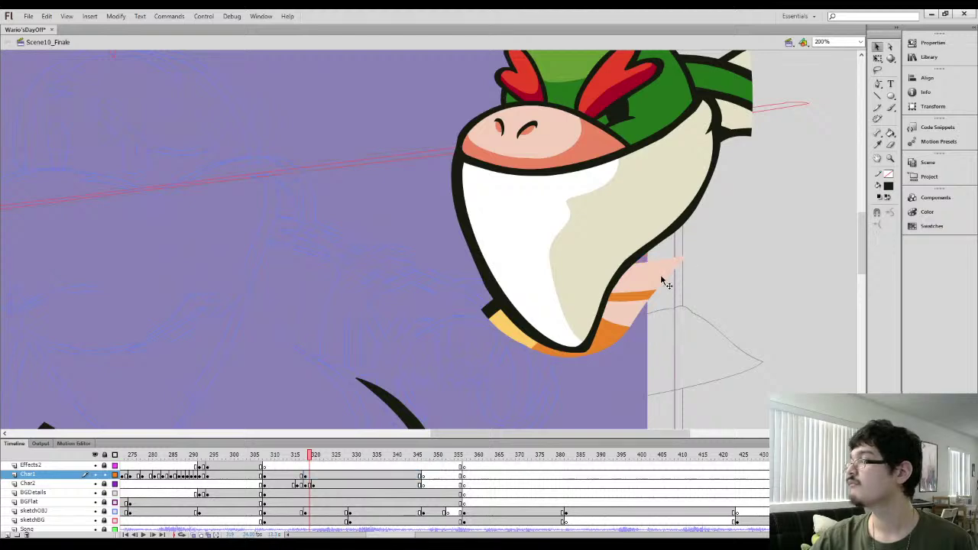
left_click(660, 275)
key("Delete")
left_click(639, 297)
key("Delete")
left_click(609, 333)
key("Delete")
Delete the old green fill and the upper and lower beige fills right of the head
left_click_drag(736, 85, 660, 192)
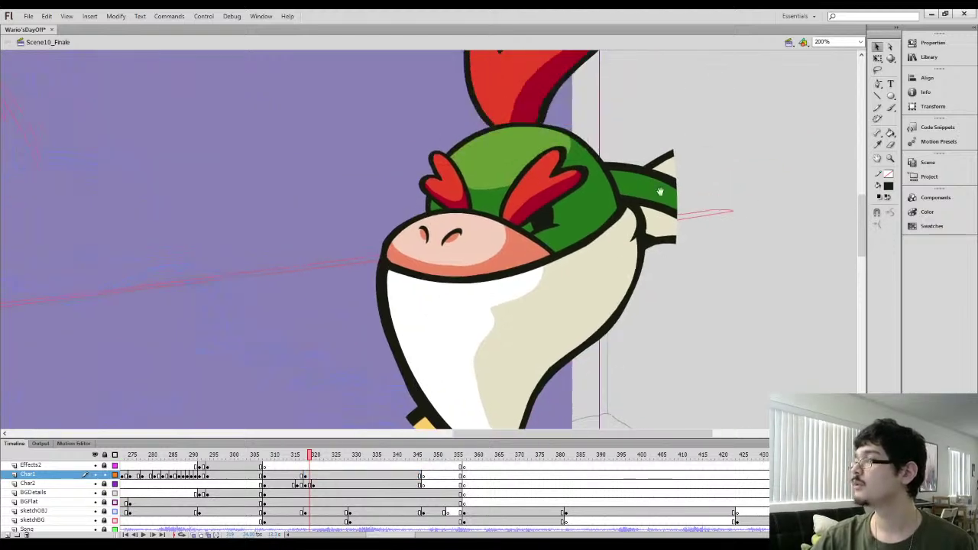
left_click(638, 188)
key("Delete")
left_click(657, 225)
key("Delete")
left_click(670, 167)
key("Delete")
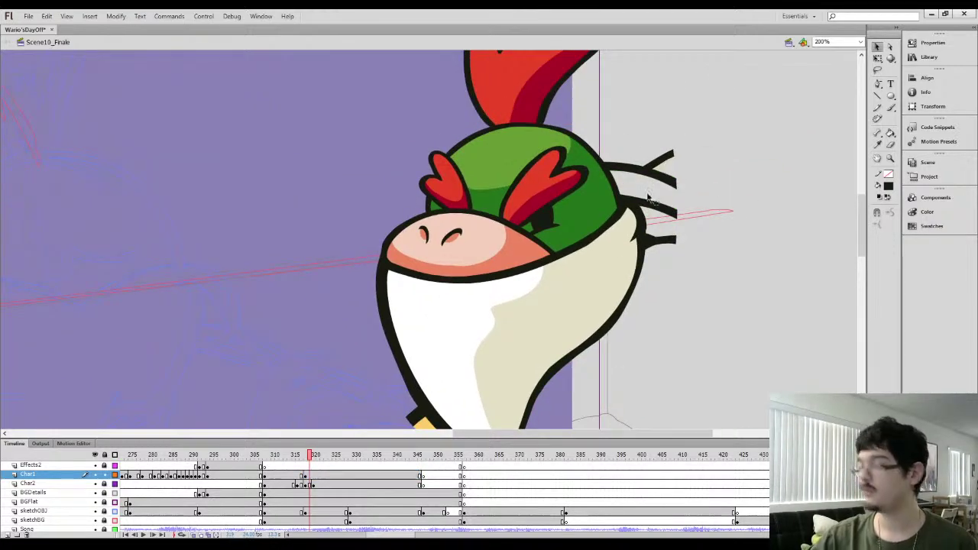
Try a white brush stroke on the neck, undo it, and lasso the neck outline's upper-right tip
key("b")
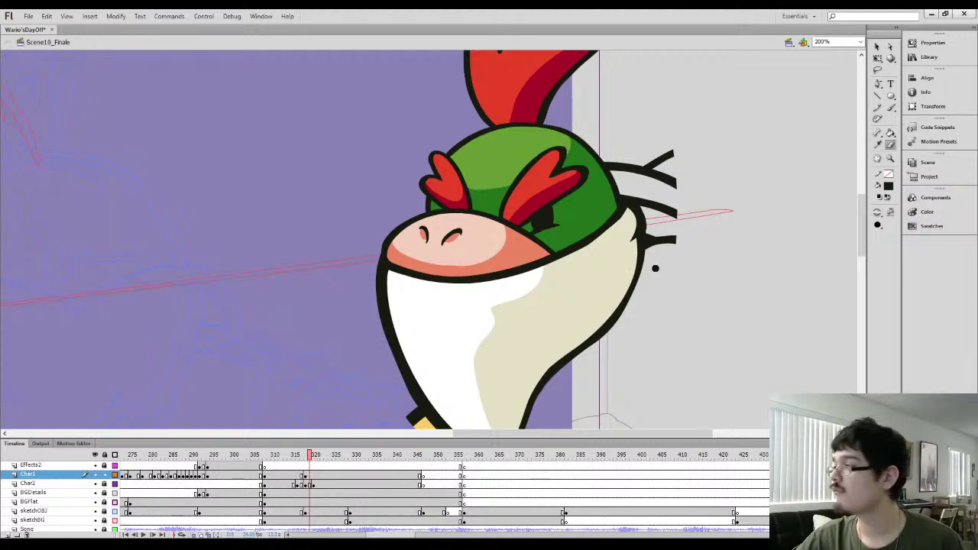
mouse_move(655, 268)
left_mouse_down()
mouse_move(642, 194)
mouse_move(652, 228)
mouse_move(625, 193)
left_mouse_up()
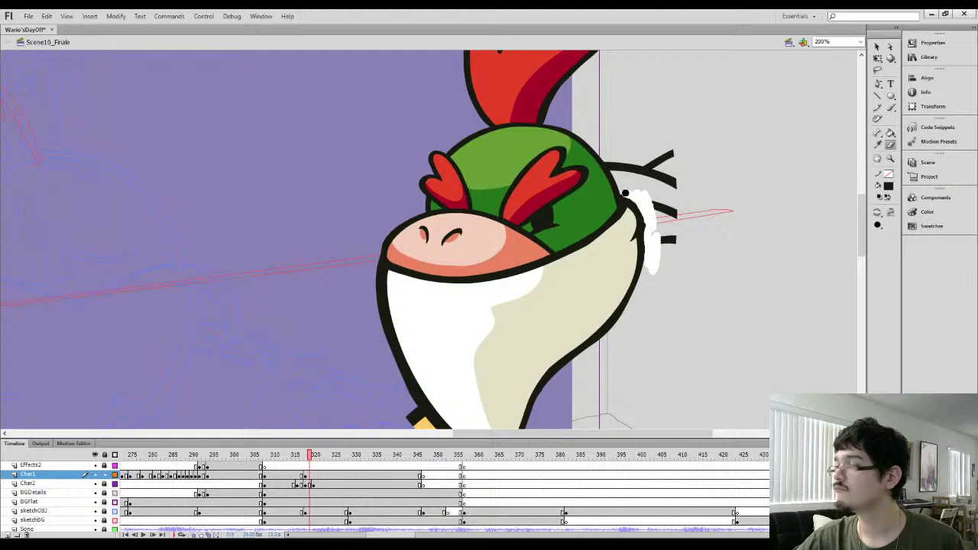
key("ctrl+z")
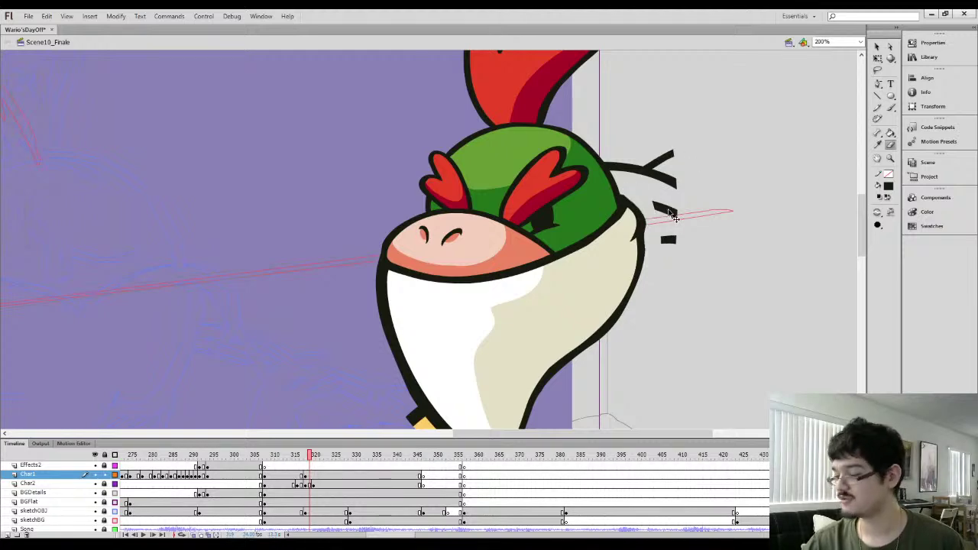
key("ctrl+z")
key("b")
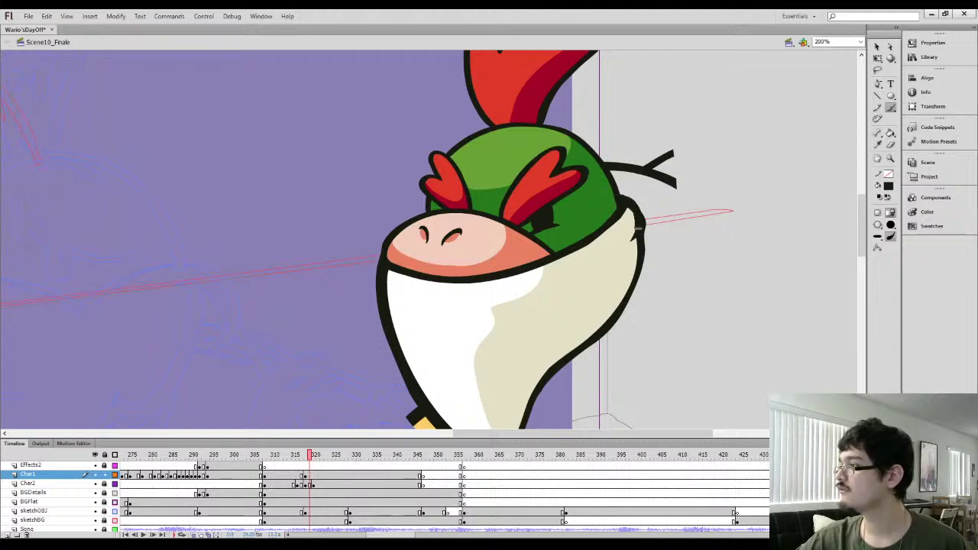
key("l")
mouse_move(655, 201)
left_mouse_down()
mouse_move(641, 214)
mouse_move(625, 195)
mouse_move(652, 191)
left_mouse_up()
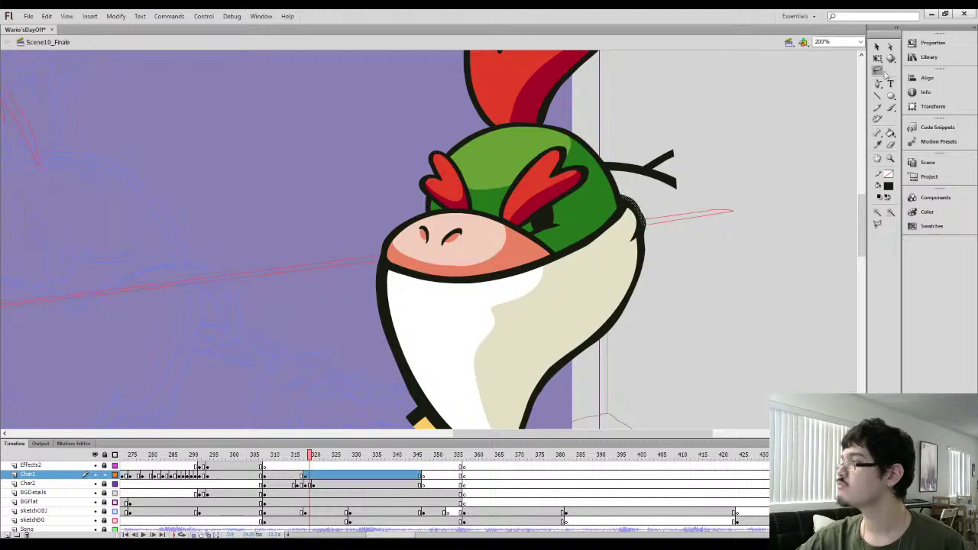
left_click(877, 47)
left_click(669, 164)
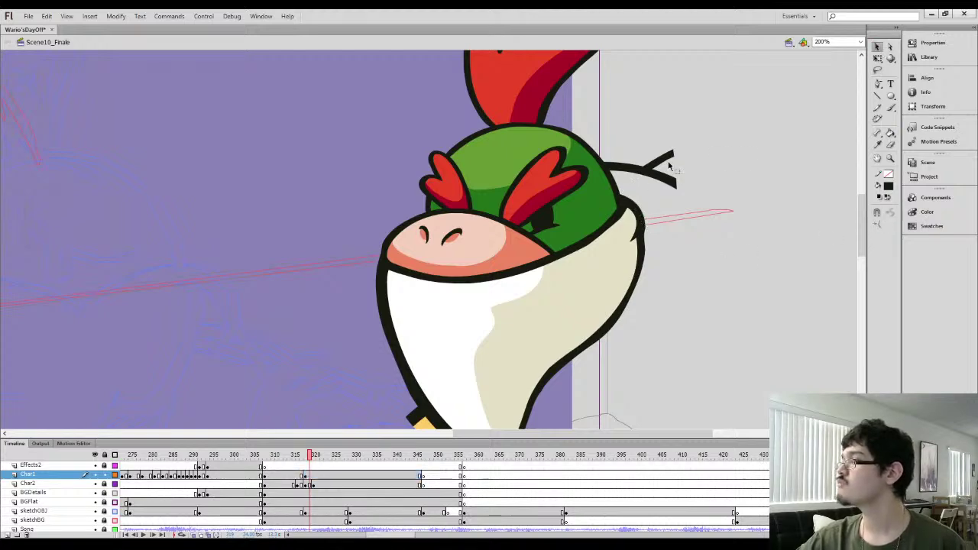
At 400% zoom, erase and delete the stray branch jutting from the back of the head
key("ctrl+equal")
left_click_drag(623, 192, 518, 293)
mouse_move(667, 171)
left_mouse_down()
mouse_move(600, 200)
mouse_move(610, 214)
mouse_move(582, 177)
left_mouse_up()
key("e")
left_click(624, 204, "ctrl")
key("Delete")
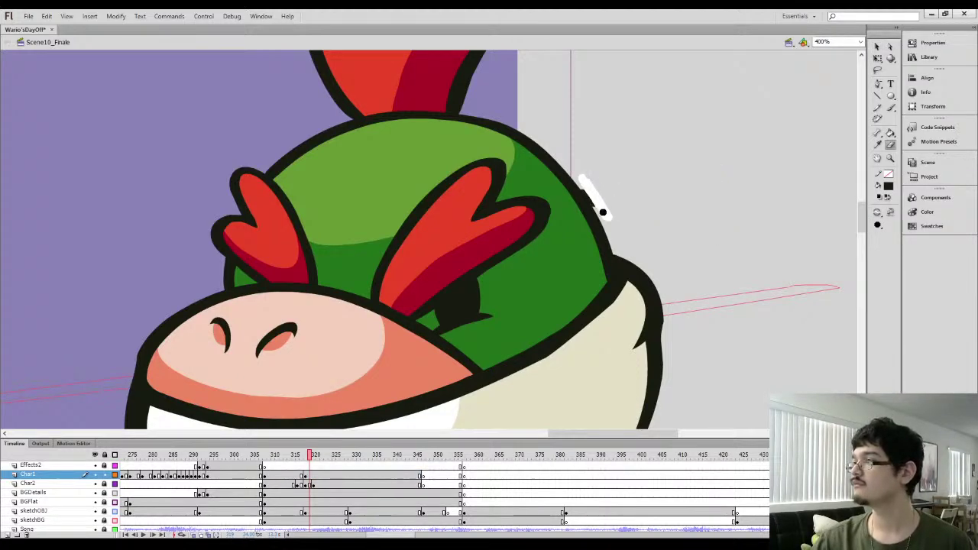
key("v")
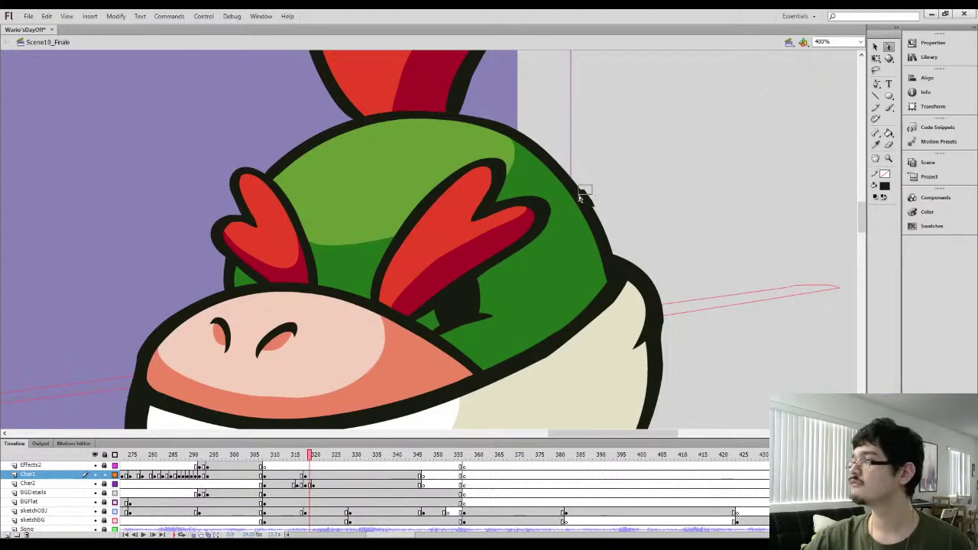
left_click(598, 198)
left_click(620, 201)
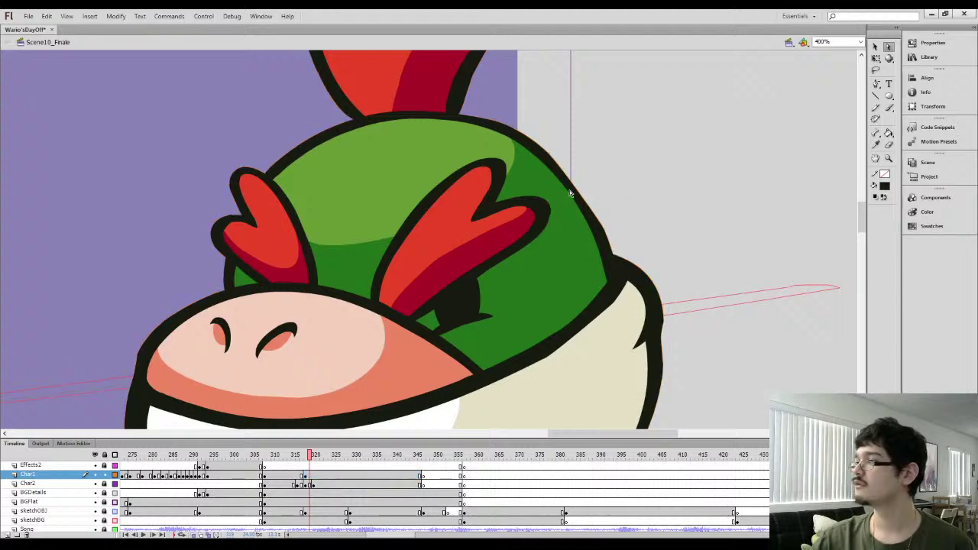
Smooth the head's black outline slightly and zoom back out to 200%
key("q")
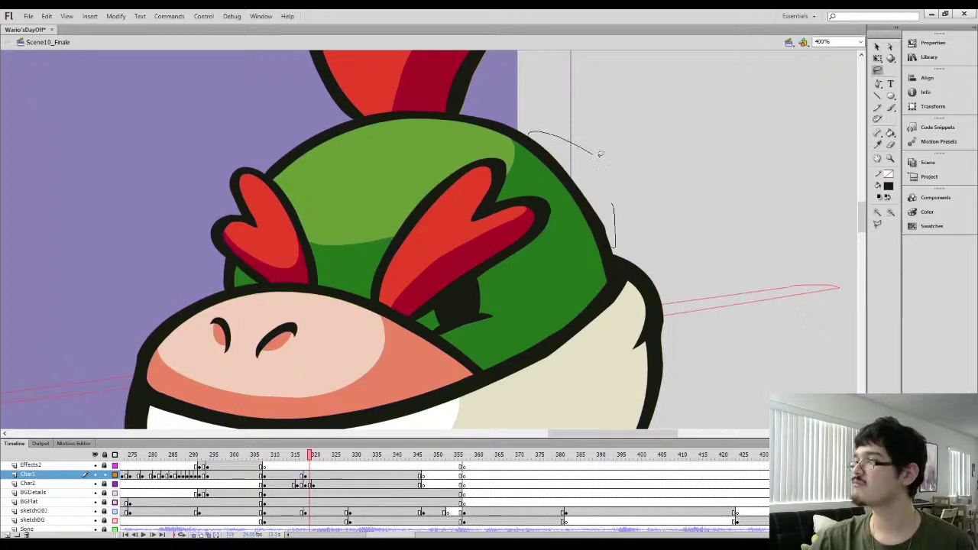
left_click(572, 167)
key("v")
left_click(891, 217)
left_click(890, 217)
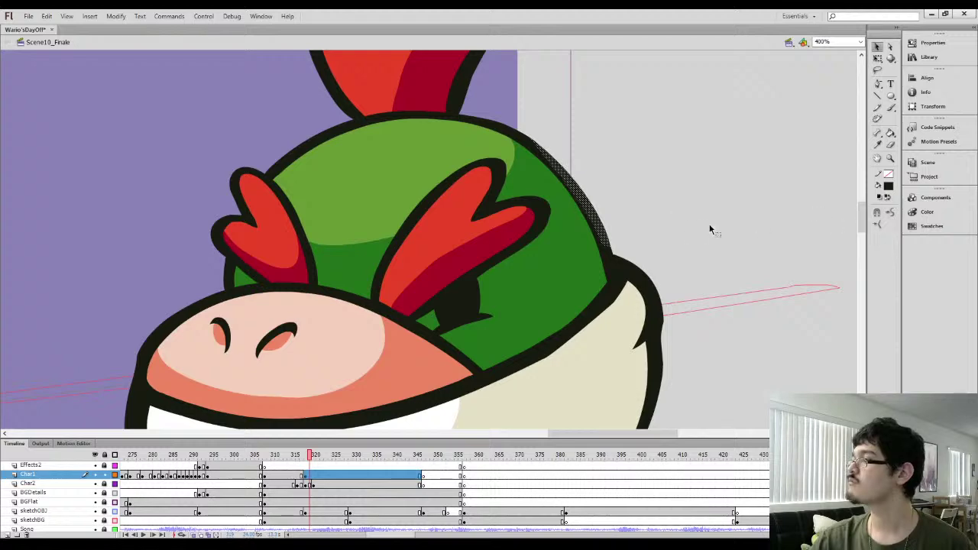
left_click(710, 224)
key("ctrl+minus")
key("ctrl+minus")
key("ctrl+minus")
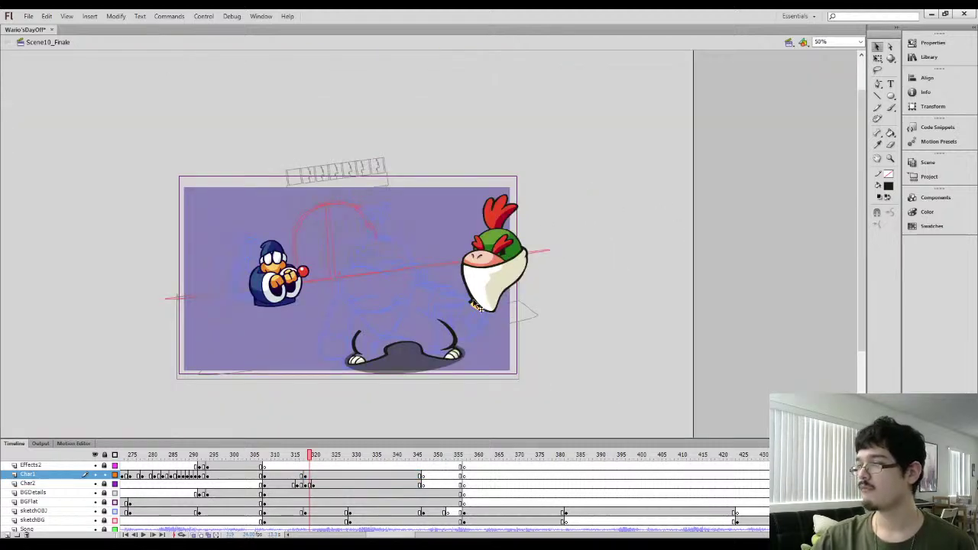
Erase the stray outline beside Bowser Jr.'s head with the Eraser
left_click(474, 307)
left_click(468, 323)
key("ctrl+equal")
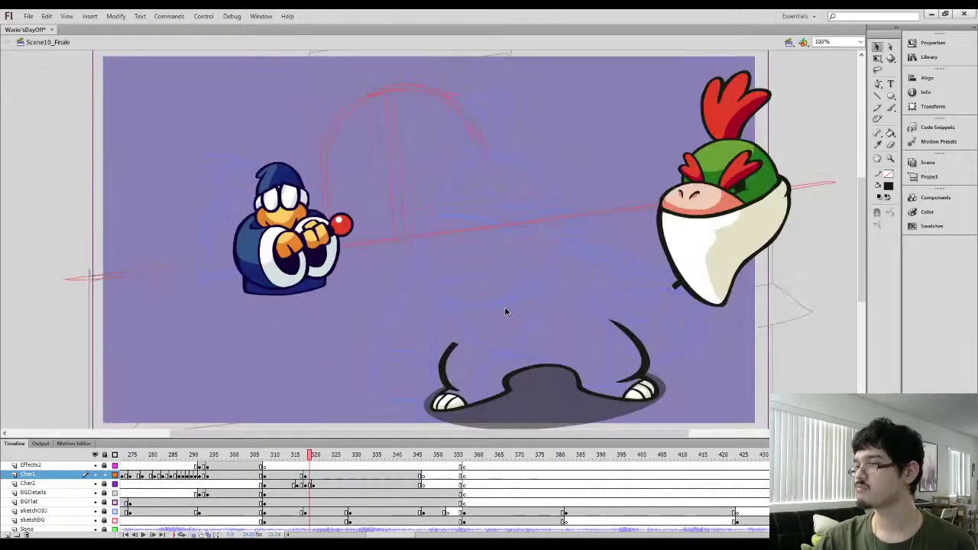
left_click_drag(507, 312, 387, 277)
key("e")
mouse_move(513, 247)
left_mouse_down()
mouse_move(517, 254)
mouse_move(502, 216)
mouse_move(535, 289)
left_mouse_up()
Lasso part of the beard fill, then deselect it
key("l")
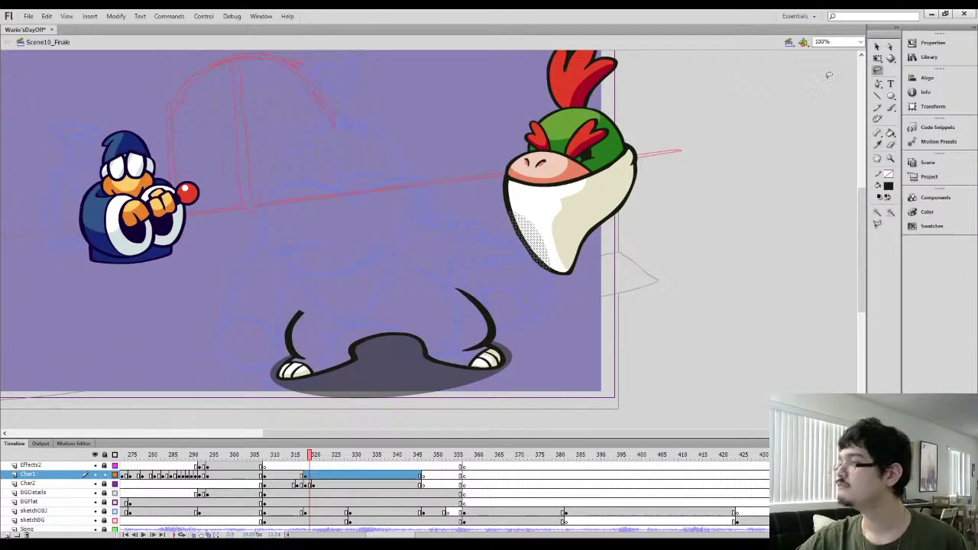
left_click(877, 47)
key("l")
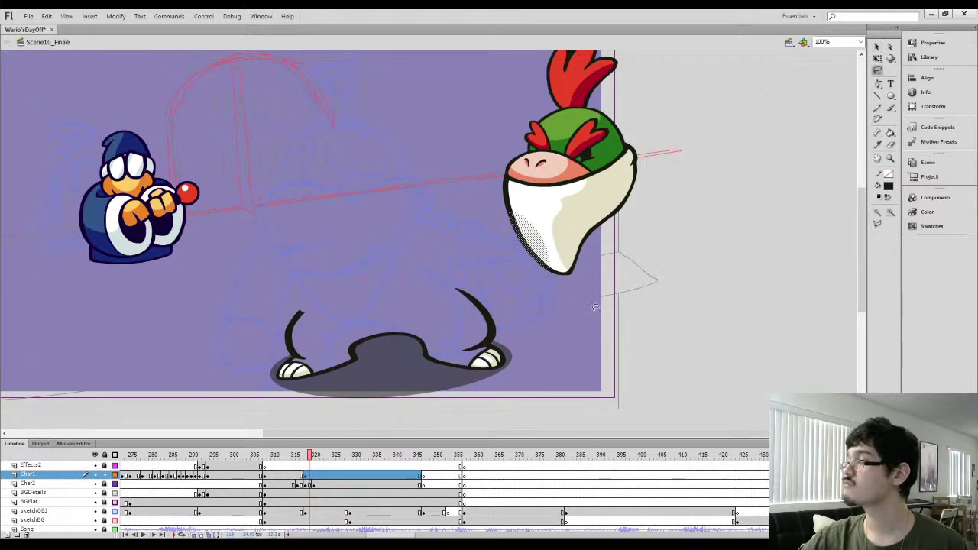
left_click(596, 304)
Compare frames 317 and 318, then zoom to 200% centred on the head and crest
key("comma")
key("comma")
key("period")
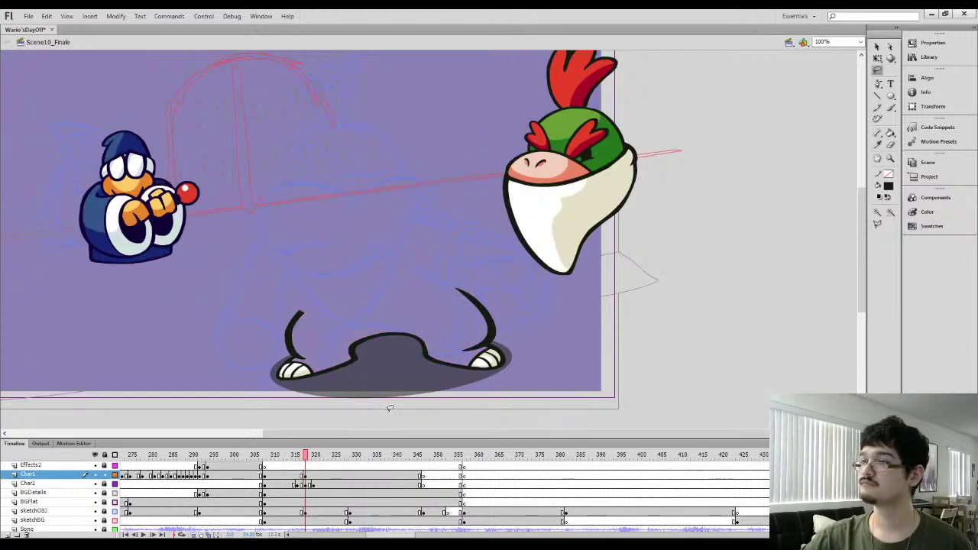
key("comma")
key("period")
left_click_drag(480, 160, 492, 119)
scroll(502, 263, "up", 3)
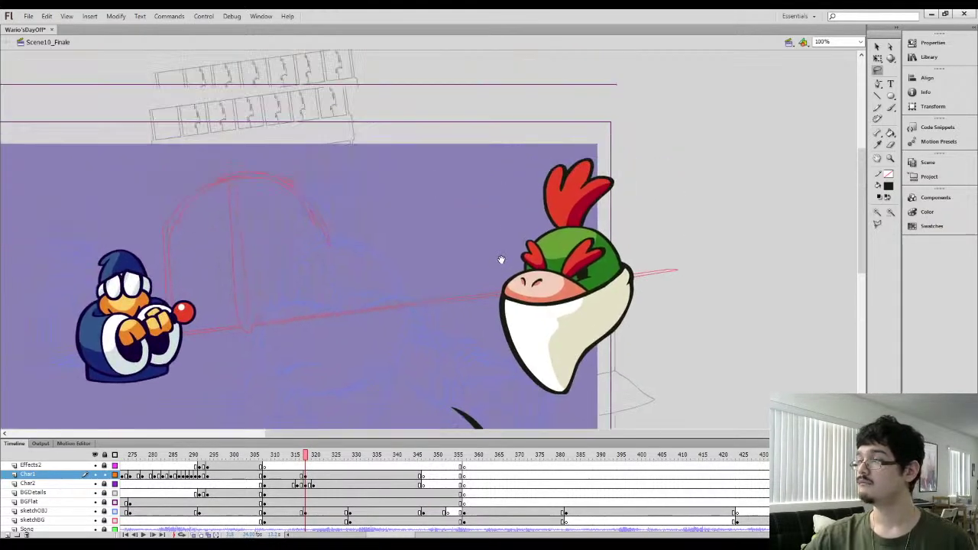
key("ctrl+equal")
mouse_move(544, 241)
left_mouse_down()
mouse_move(448, 273)
mouse_move(468, 276)
left_mouse_up()
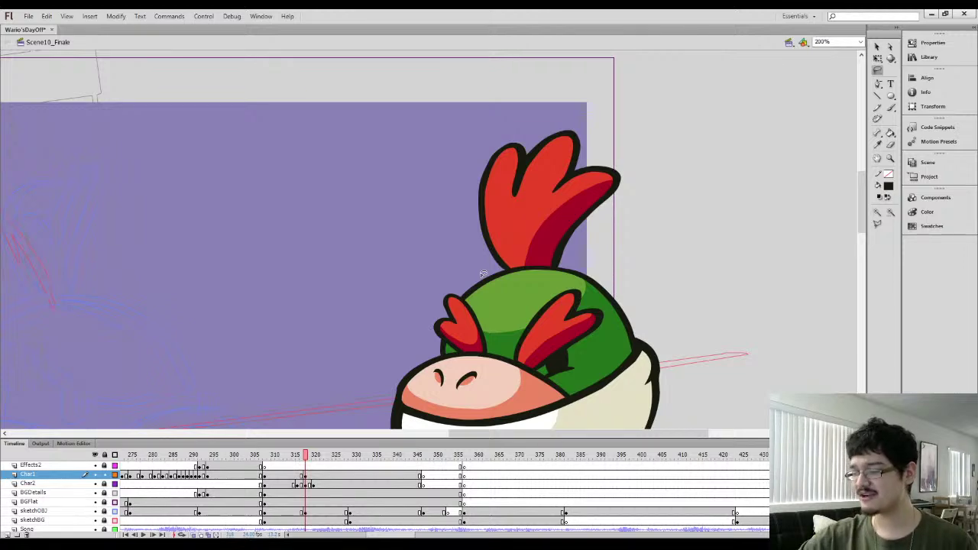
Delete the head's translucent highlight fill and erase the outline below the crest
left_click(483, 273)
key("ctrl+=")
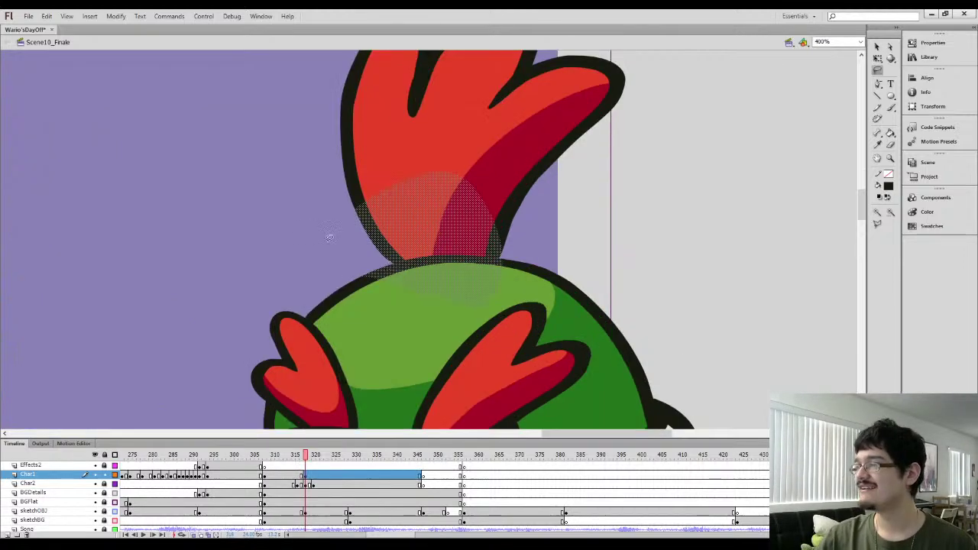
key("Delete")
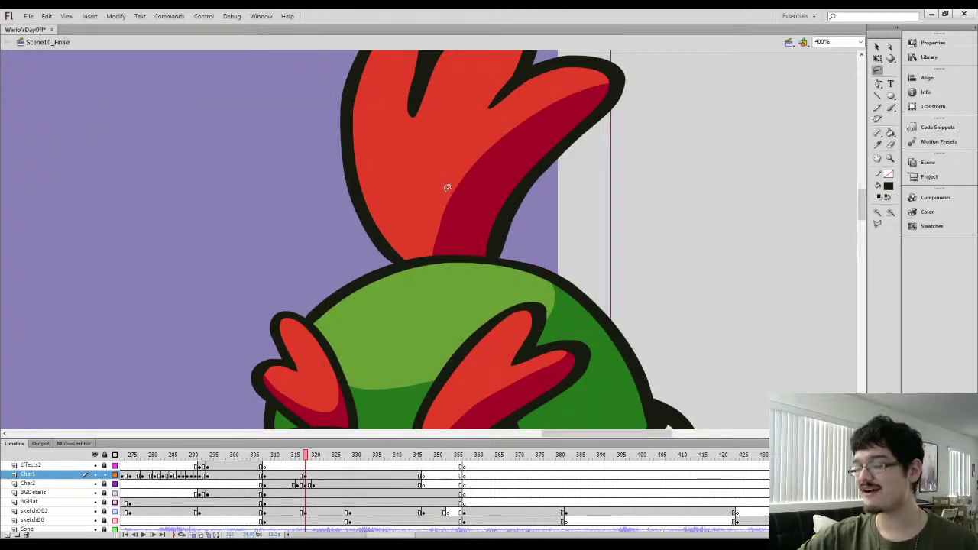
key("e")
mouse_move(379, 261)
left_mouse_down()
mouse_move(408, 255)
mouse_move(378, 260)
left_mouse_up()
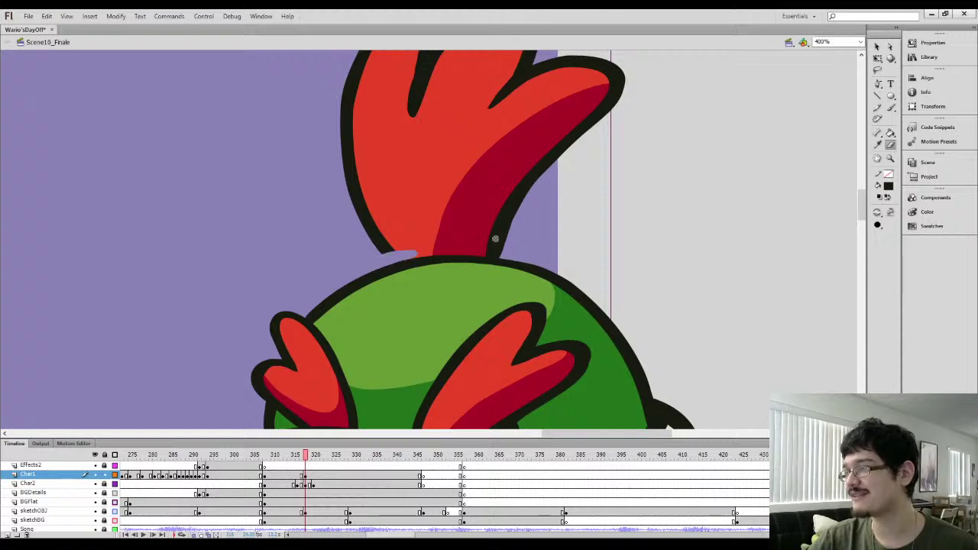
Remove the bright red crest fill, keep the dark-red shading, and repaint the crest's base
left_click(425, 235, "ctrl")
key("Delete")
mouse_move(480, 252)
left_mouse_down()
mouse_move(515, 256)
mouse_move(468, 248)
left_mouse_up()
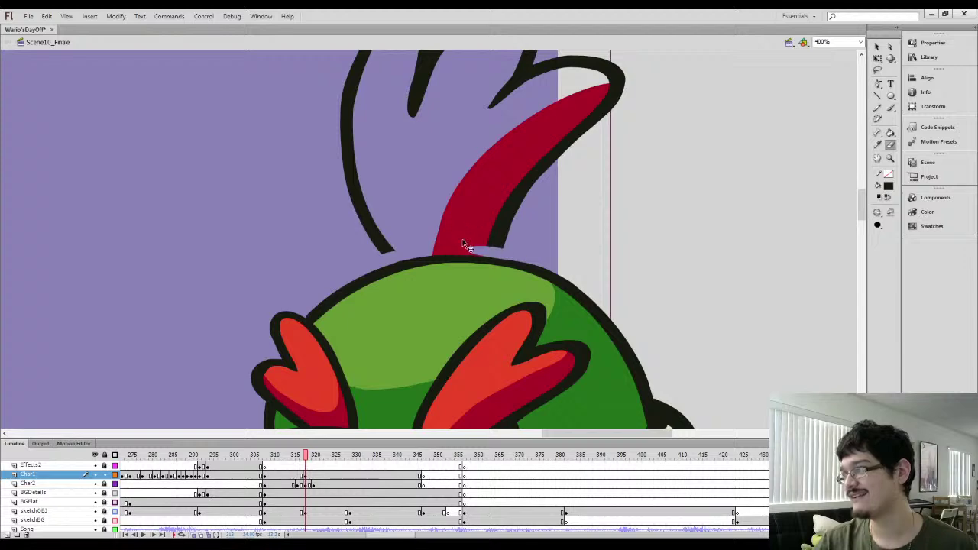
left_click(462, 243, "ctrl")
key("Delete")
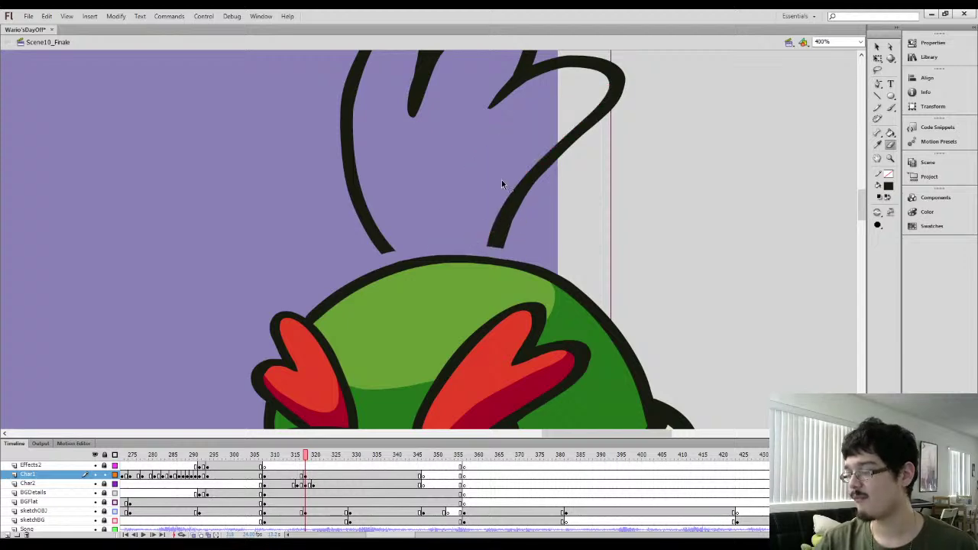
key("ctrl+z")
mouse_move(416, 243)
left_mouse_down()
mouse_move(479, 247)
mouse_move(459, 252)
left_mouse_up()
Rotate the crest counter-clockwise about a pivot at its base
key("ctrl+1")
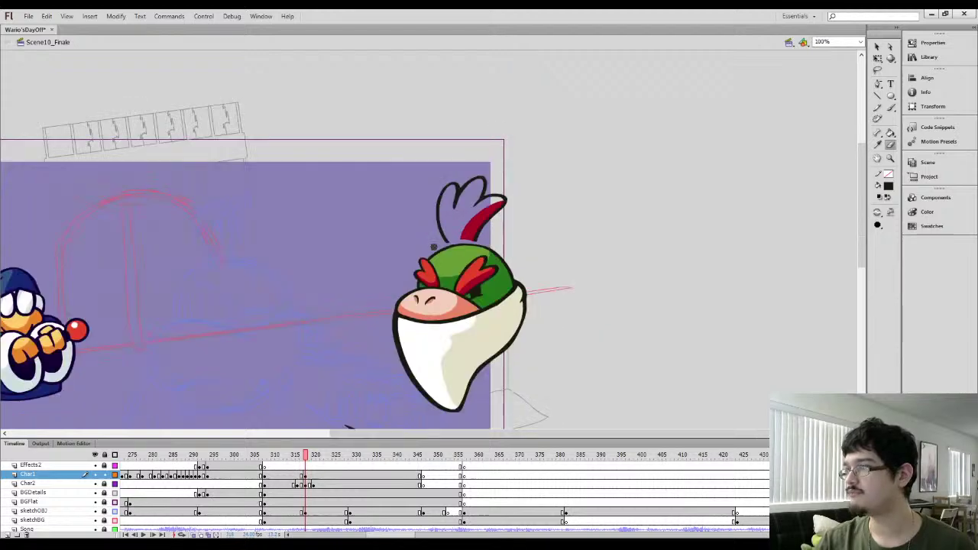
key("q")
left_click(472, 215)
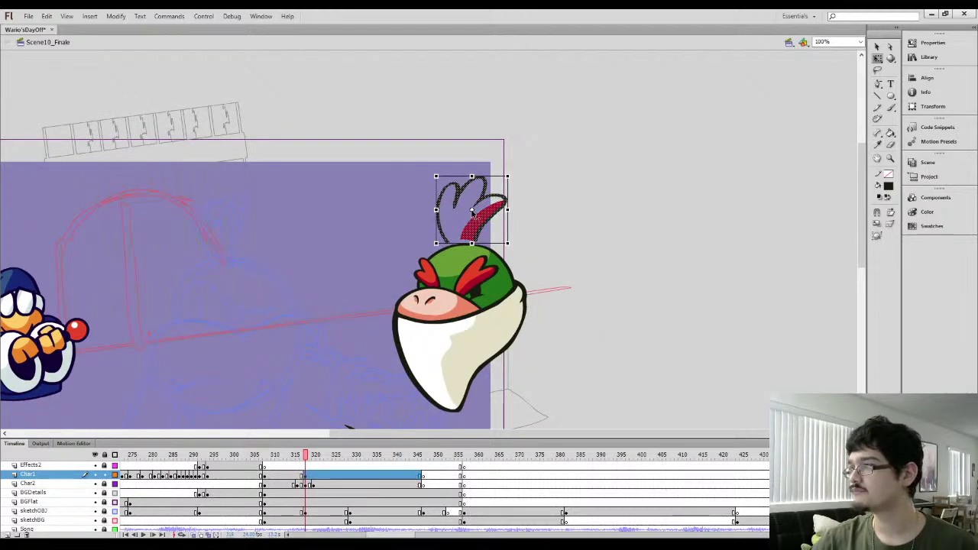
left_click_drag(471, 211, 460, 255)
left_click_drag(518, 179, 491, 162)
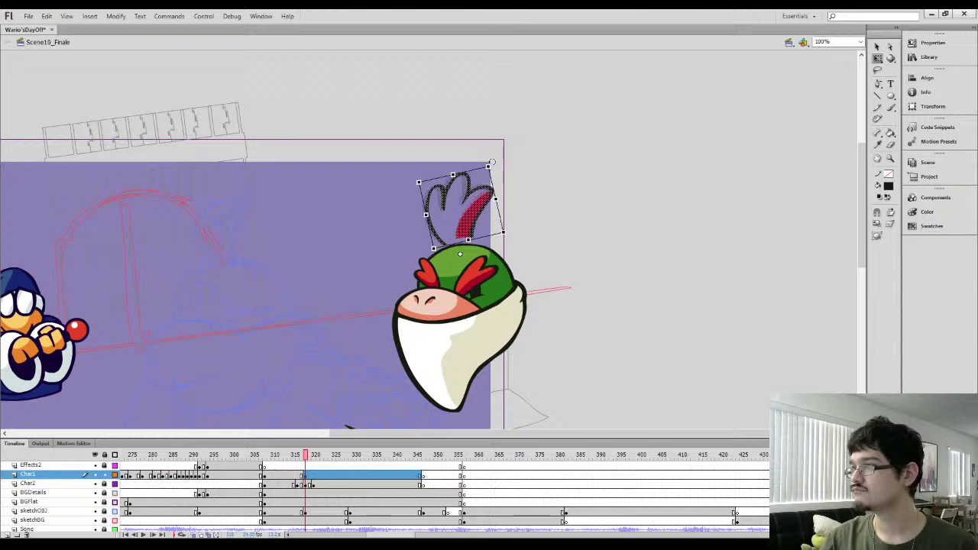
Brush a black stroke joining the crest to the head, erasing stray paint and thickening the joint
key("ctrl+equal")
key("ctrl+equal")
key("ctrl+equal")
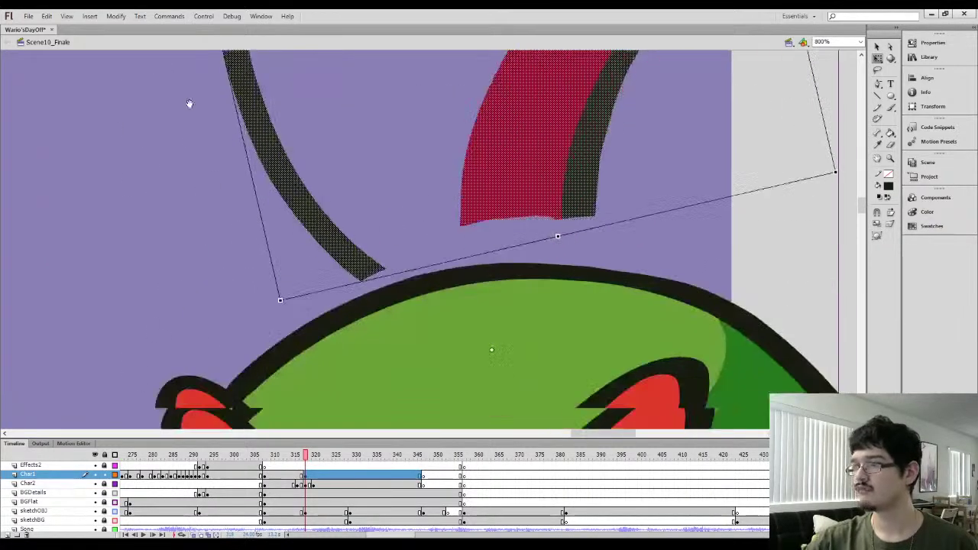
key("n")
key("b")
mouse_move(356, 271)
left_mouse_down()
mouse_move(392, 291)
mouse_move(387, 276)
left_mouse_up()
key("e")
mouse_move(356, 225)
left_mouse_down()
mouse_move(396, 273)
mouse_move(363, 247)
mouse_move(395, 282)
mouse_move(429, 268)
left_mouse_up()
key("b")
mouse_move(383, 290)
left_mouse_down()
mouse_move(445, 275)
mouse_move(417, 277)
mouse_move(441, 276)
mouse_move(420, 256)
mouse_move(464, 258)
left_mouse_up()
key("l")
left_click(878, 47)
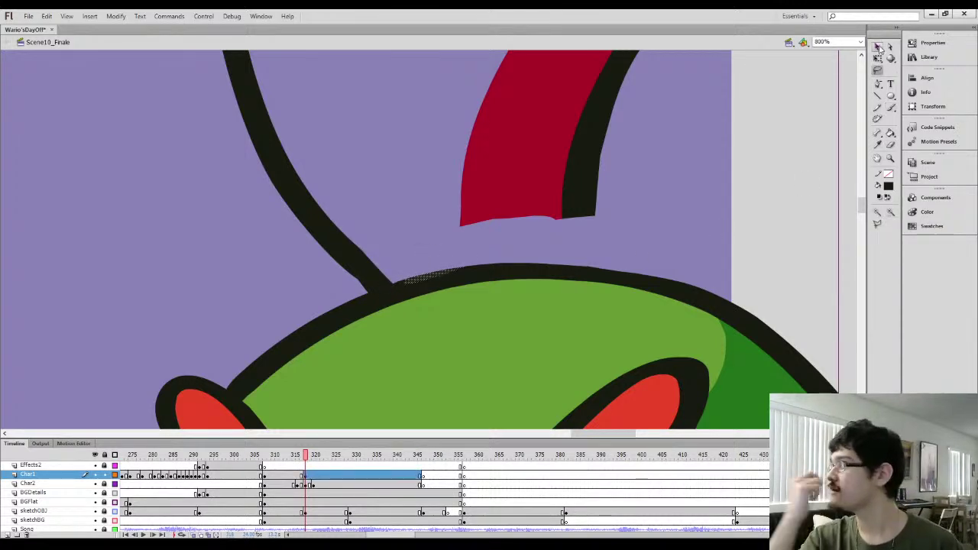
Lasso the lower part of the left crest stalk, then deselect it
left_click(356, 227)
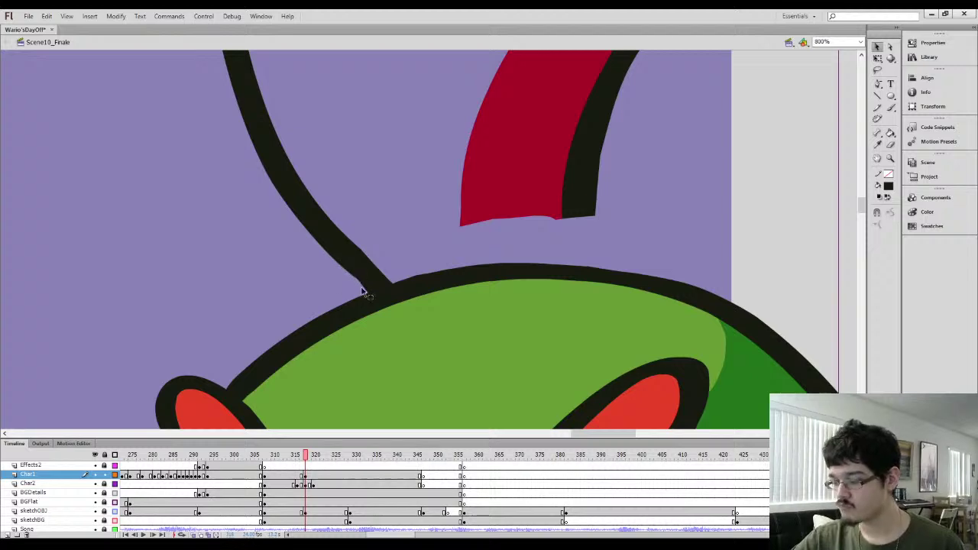
key("b")
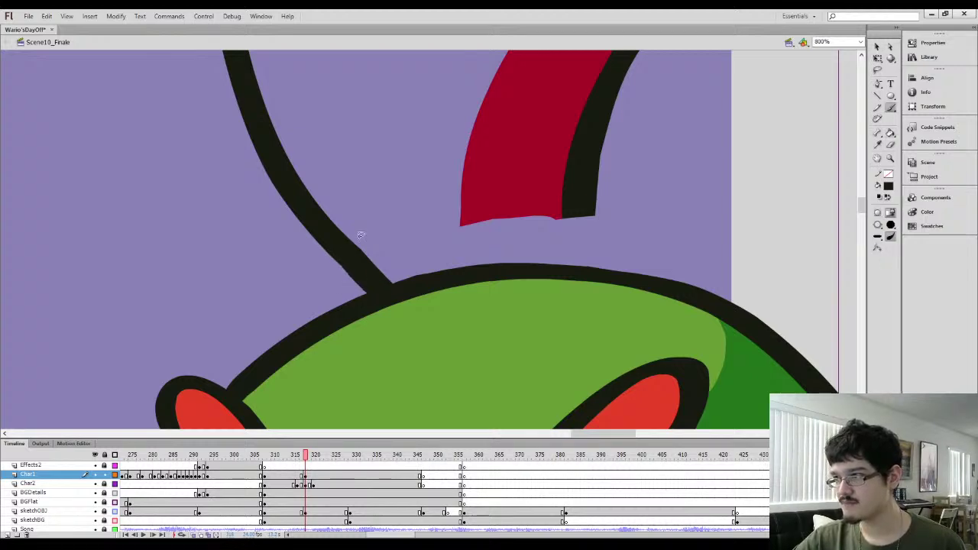
key("l")
mouse_move(290, 222)
left_mouse_down()
mouse_move(328, 192)
mouse_move(302, 200)
left_mouse_up()
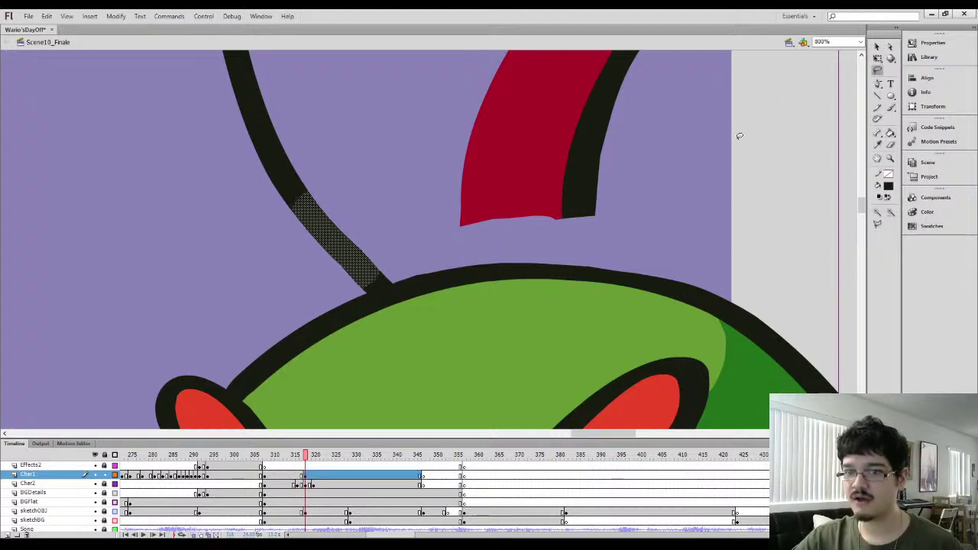
left_click(878, 47)
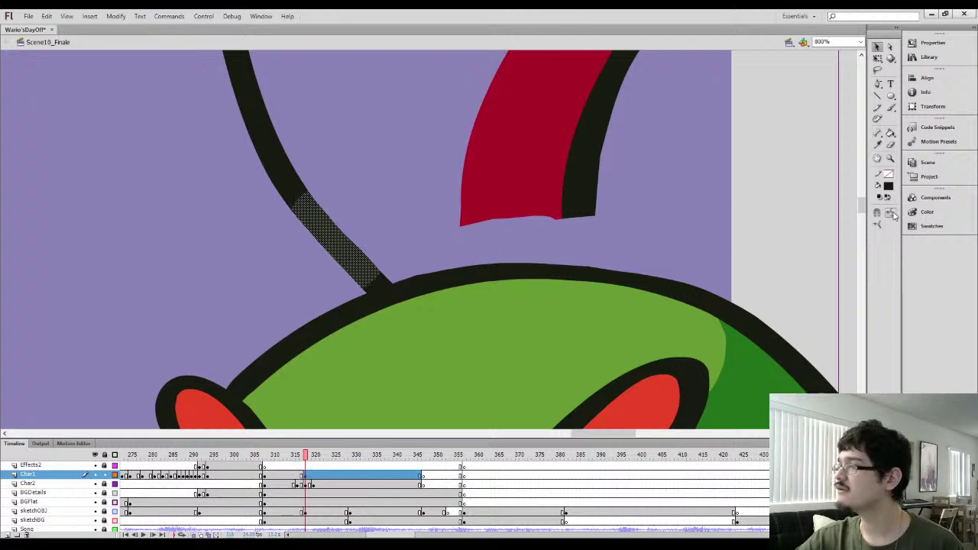
left_click(657, 237)
Repaint the right crest stalk down to the head outline and erase its rough right edge
key("b")
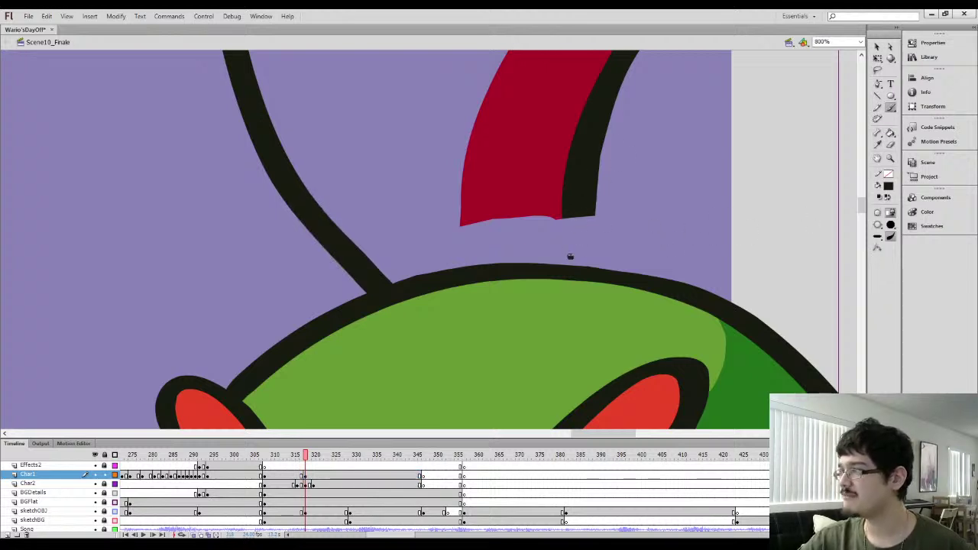
left_click_drag(568, 220, 569, 267)
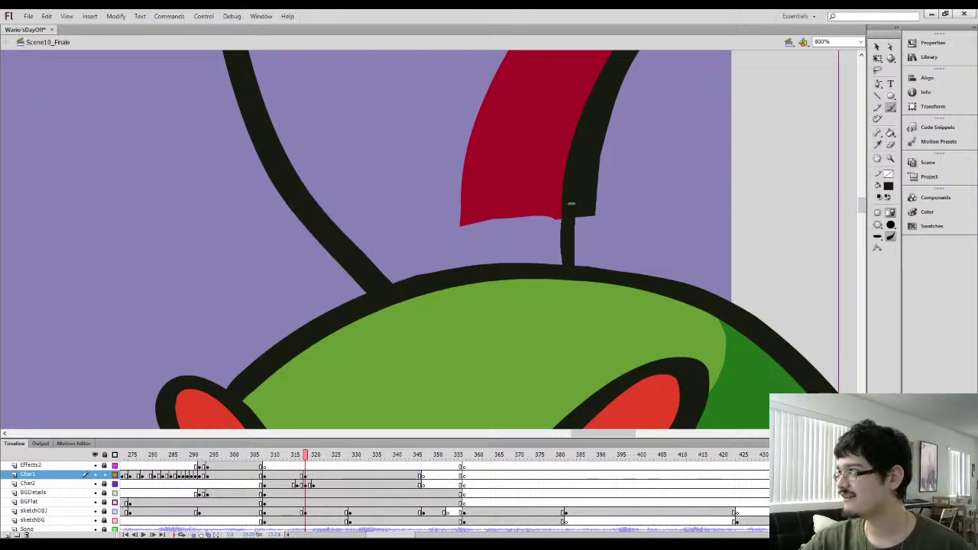
key("ctrl+z")
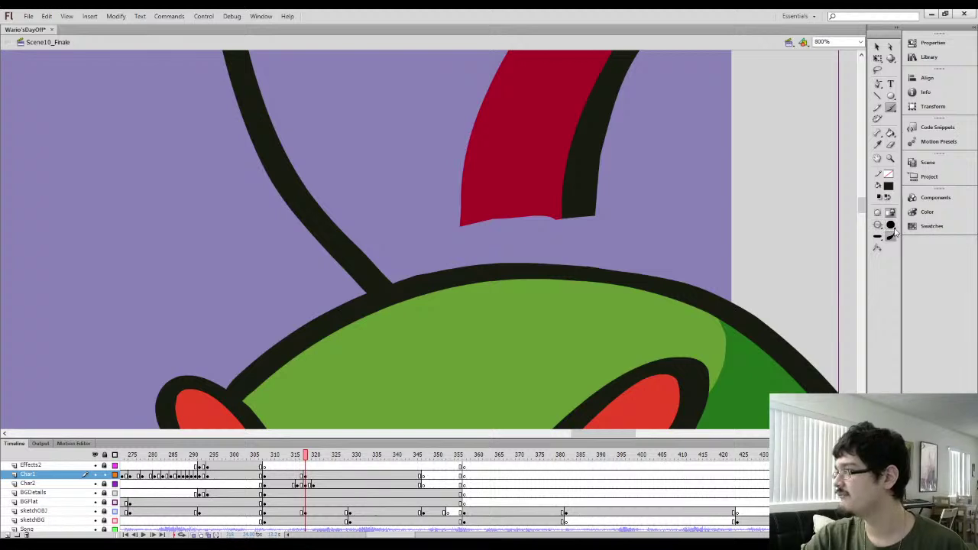
mouse_move(566, 269)
left_mouse_down()
mouse_move(565, 206)
mouse_move(570, 267)
mouse_move(581, 258)
mouse_move(606, 150)
mouse_move(581, 269)
left_mouse_up()
key("space")
key("e")
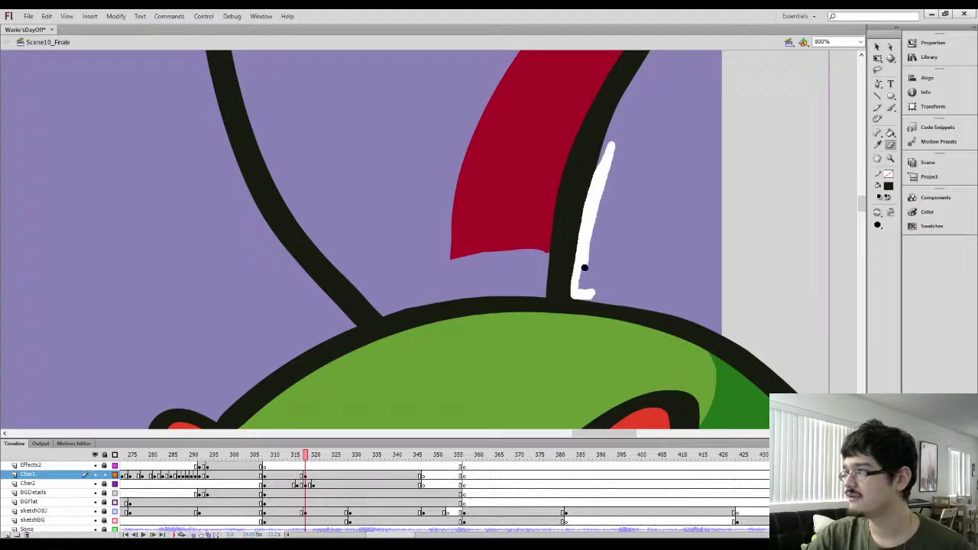
left_click_drag(581, 171, 564, 246)
key("l")
mouse_move(589, 295)
left_mouse_down()
mouse_move(548, 349)
mouse_move(604, 177)
left_mouse_up()
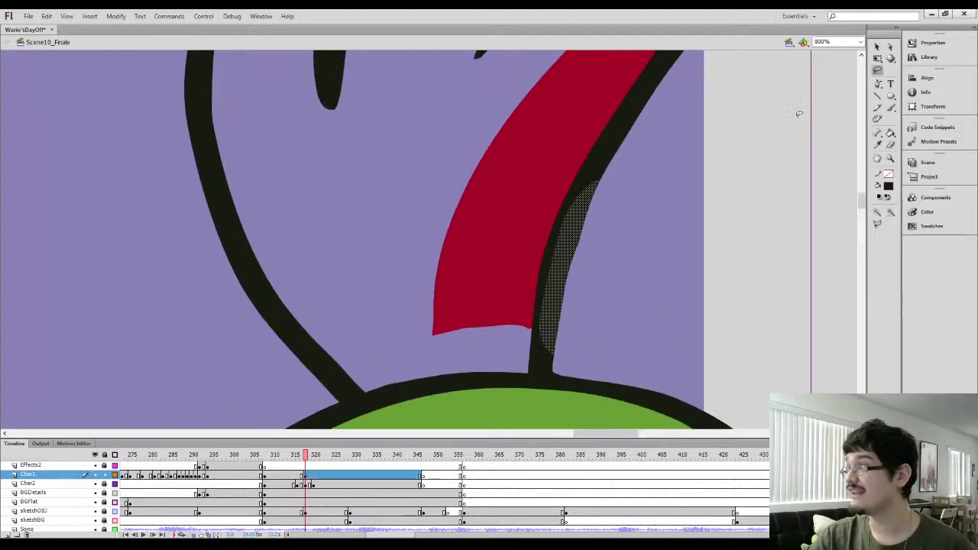
left_click(878, 47)
left_click(847, 239)
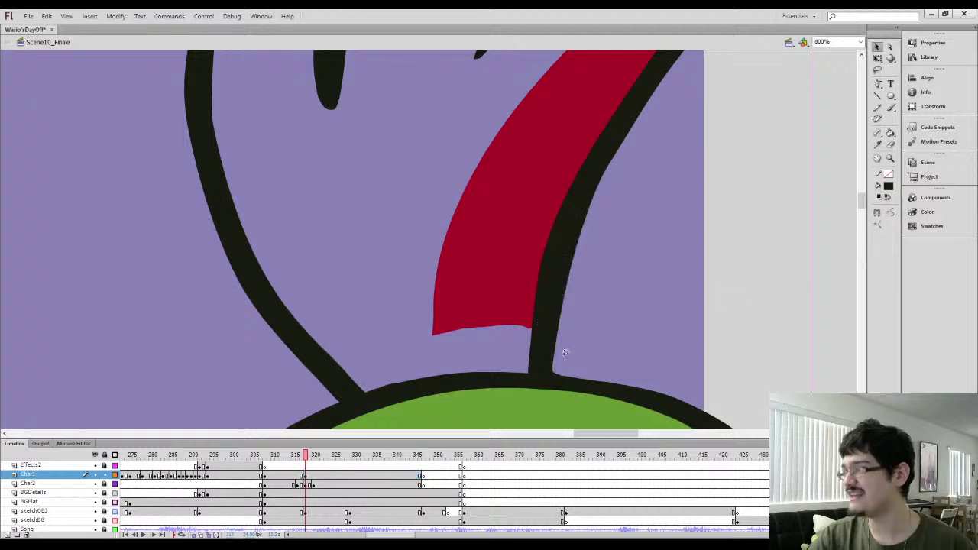
Thicken the head outline beside the stalk and smooth it twice
key("l")
key("b")
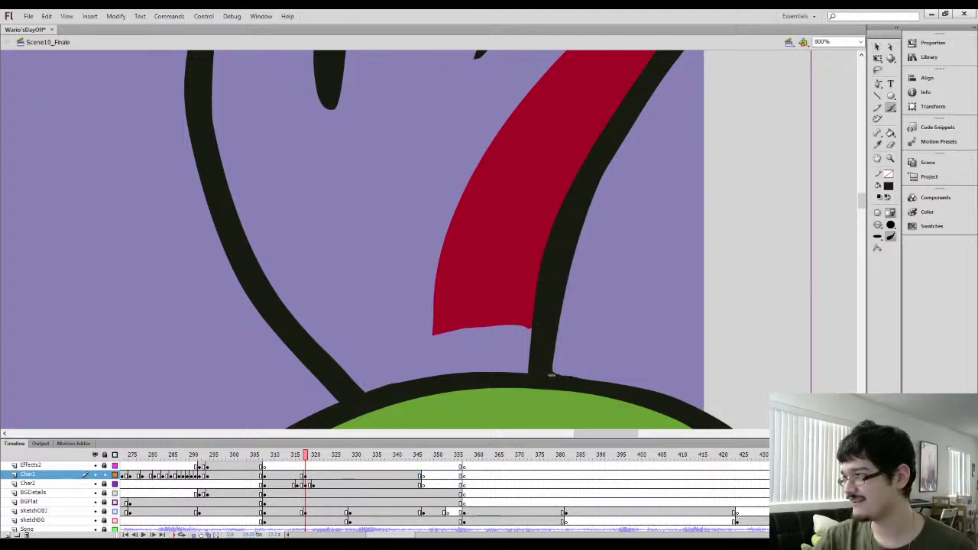
mouse_move(550, 375)
left_mouse_down()
mouse_move(612, 384)
mouse_move(516, 351)
mouse_move(622, 367)
mouse_move(516, 353)
left_mouse_up()
key("l")
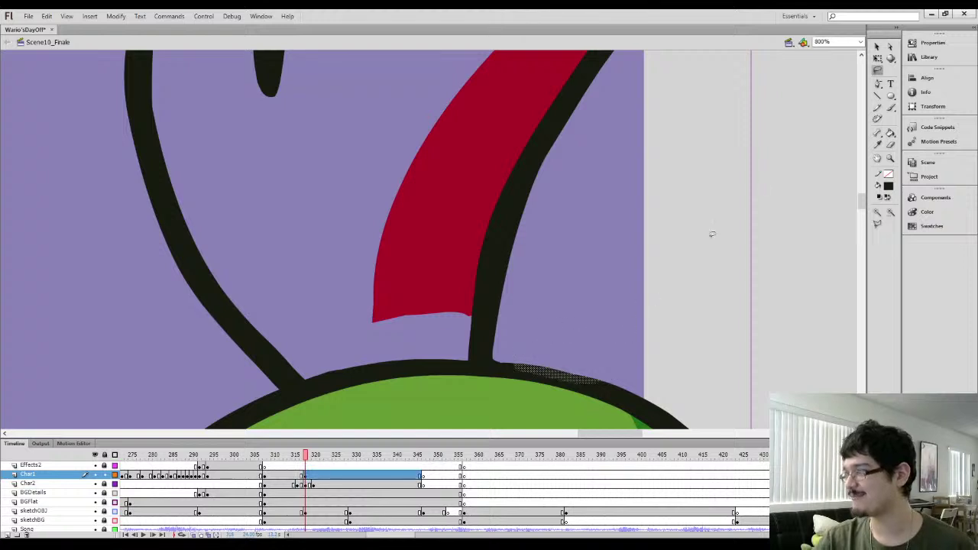
left_click(876, 48)
left_click(891, 213)
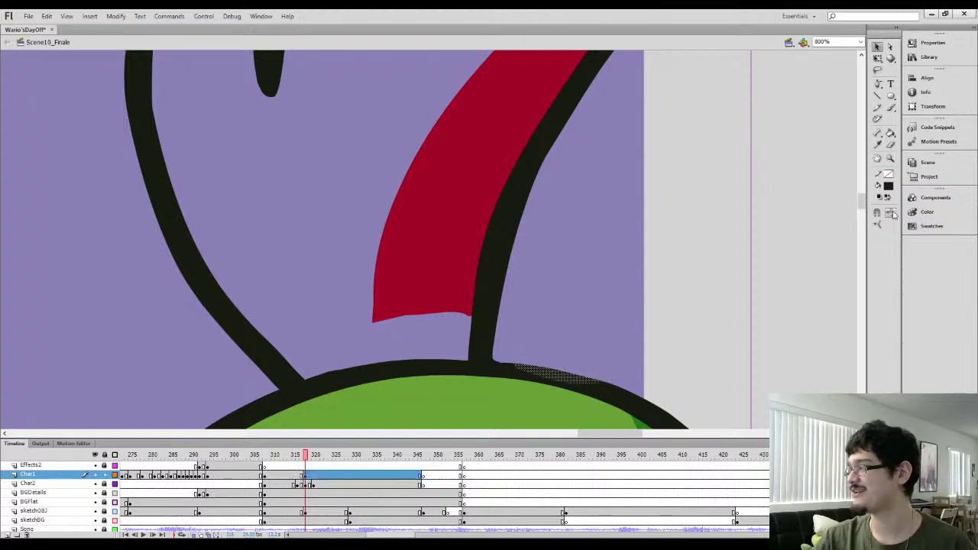
left_click(597, 305)
Sample the plume's red and brush and bucket-fill the plume and white crest feathers red
key("b")
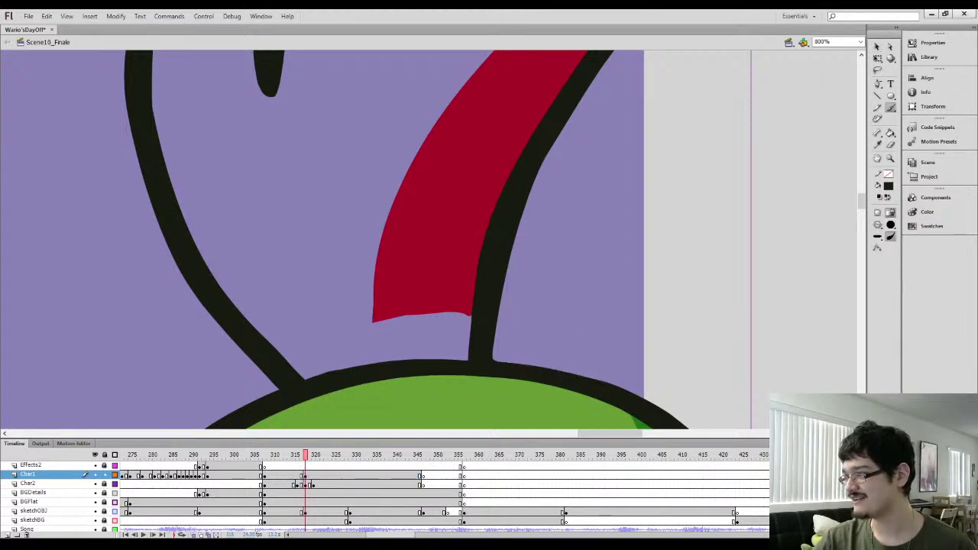
key("l")
left_click_drag(382, 367, 407, 377)
key("i")
left_click(424, 299)
key("b")
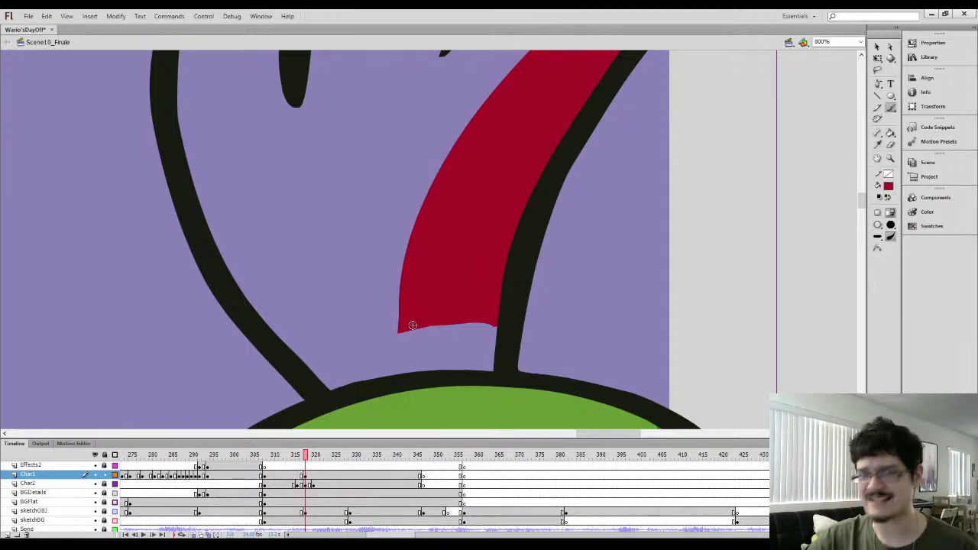
left_click_drag(394, 389, 399, 328)
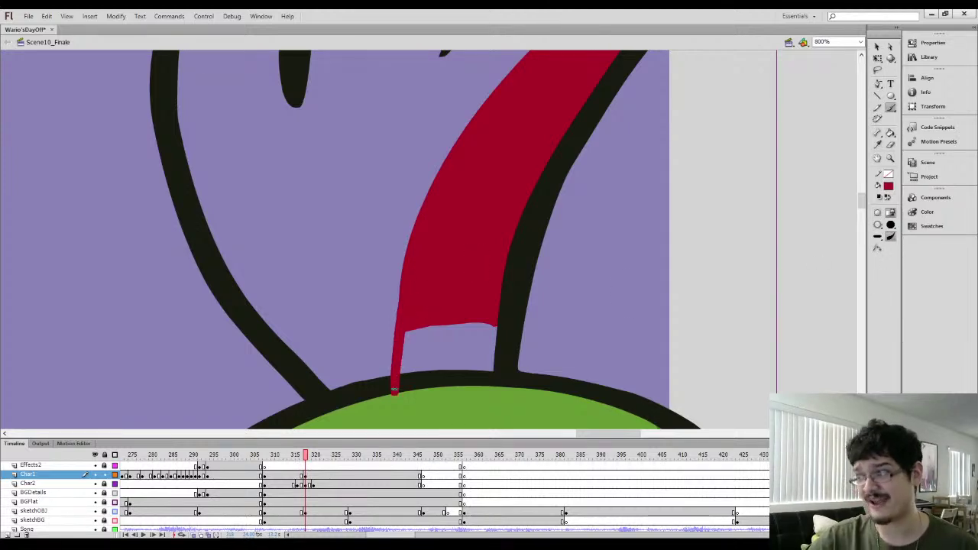
key("k")
left_click(413, 336)
key("ctrl+minus")
key("ctrl+minus")
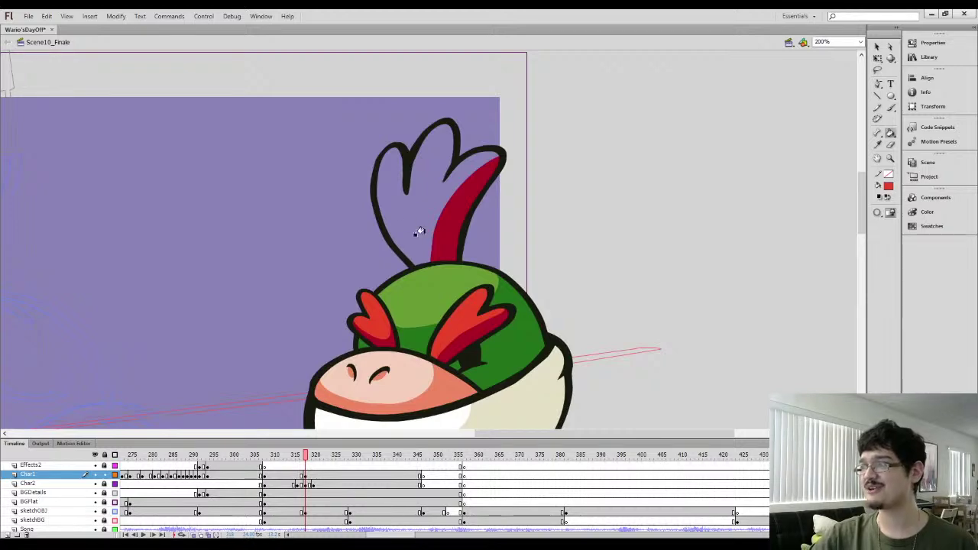
left_click(393, 223)
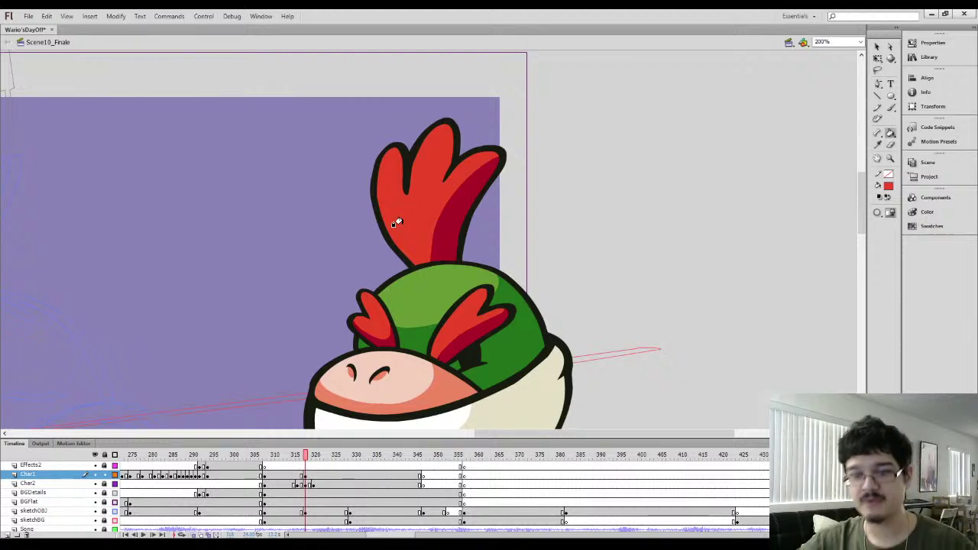
Zoom out to the full scene and play the animation from around frame 313 to 317
key("ctrl+minus")
left_click(290, 475)
key("Return")
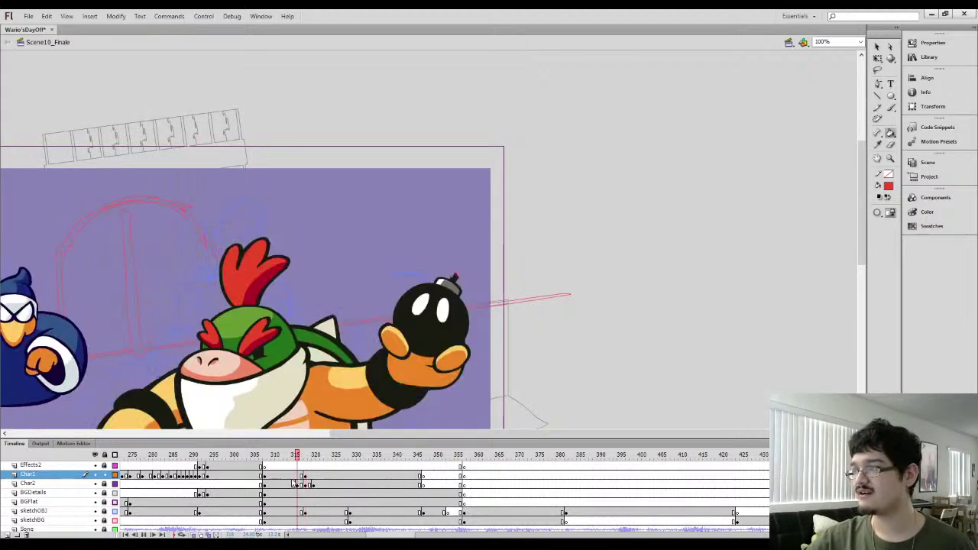
left_click(305, 475)
Zoom in on the face and sample the head's green as fill colour
scroll(321, 258, "down", 2)
key("l")
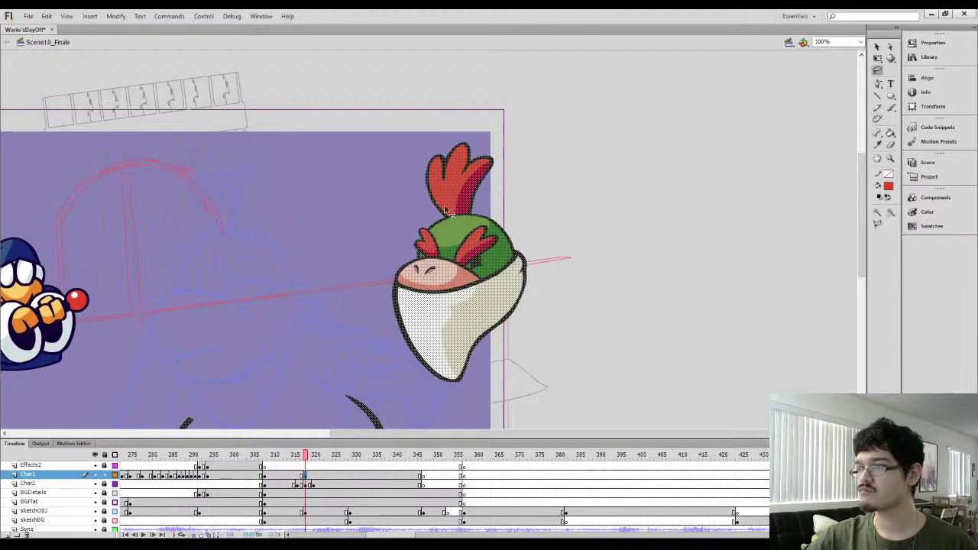
key("ctrl+equal")
key("ctrl+equal")
left_click_drag(571, 86, 246, 367)
left_click(329, 240)
key("i")
left_click(498, 248)
Paint green under the left eyebrow and fill the red eyebrow regions green
key("b")
left_click_drag(428, 260, 457, 257)
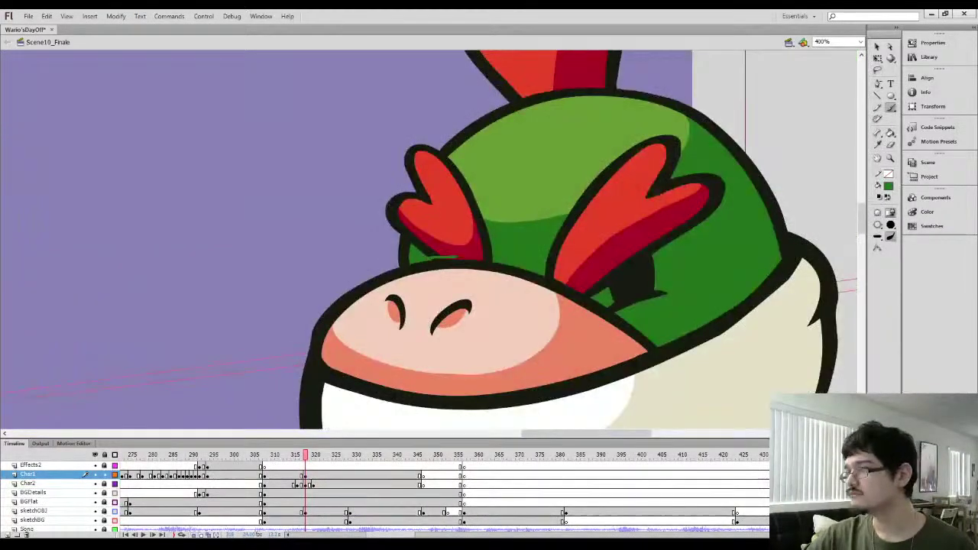
key("k")
left_click(459, 246)
left_click(458, 223)
left_click(562, 256)
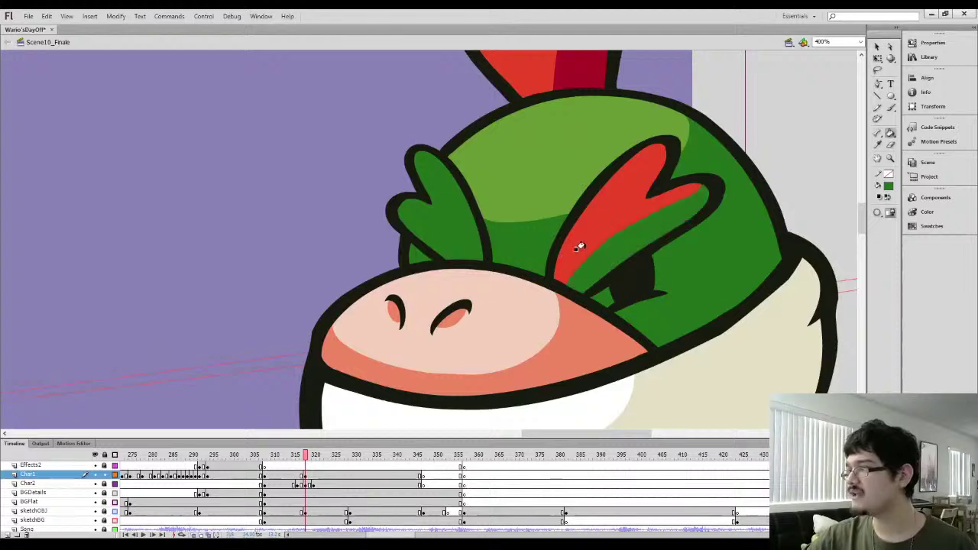
left_click(577, 247)
key("b")
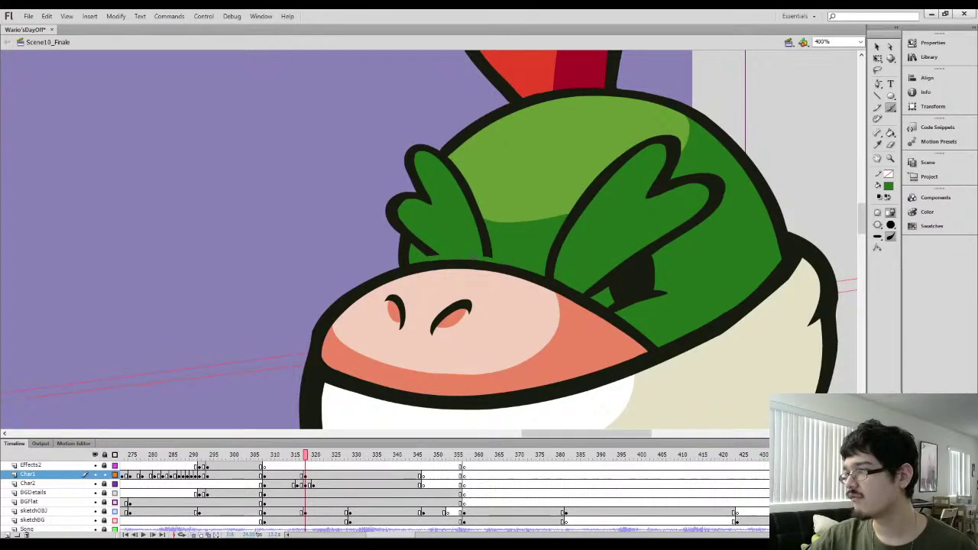
key("ctrl+z")
left_click_drag(559, 266, 498, 230)
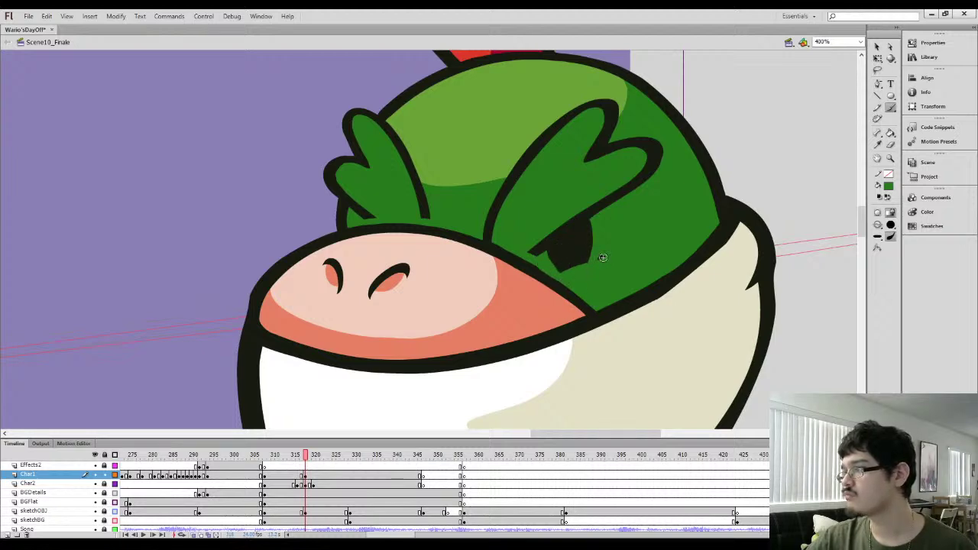
Fill the light-green head highlight with the darker head green
key("l")
mouse_move(535, 269)
left_mouse_down()
mouse_move(483, 233)
mouse_move(501, 246)
left_mouse_up()
left_click(515, 220)
key("b")
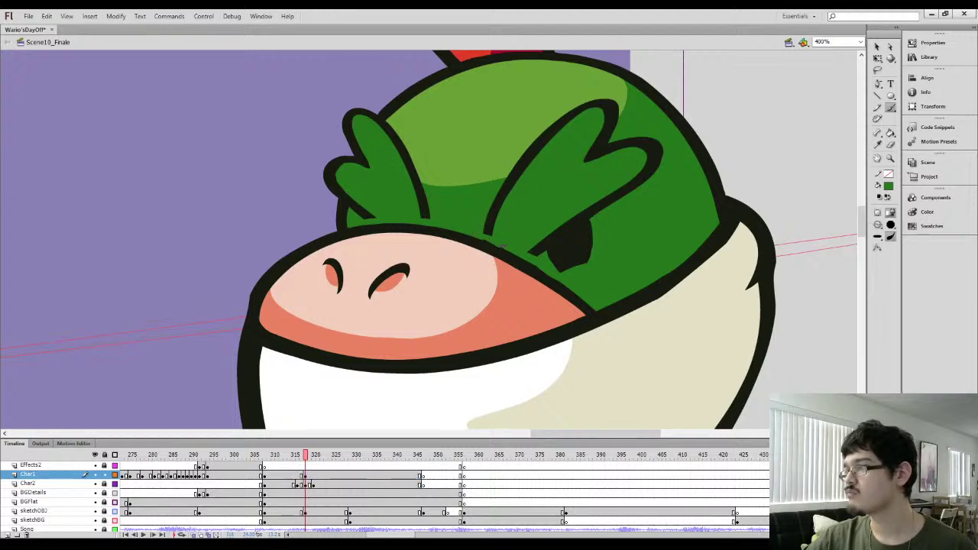
scroll(531, 217, "up", 3)
key("k")
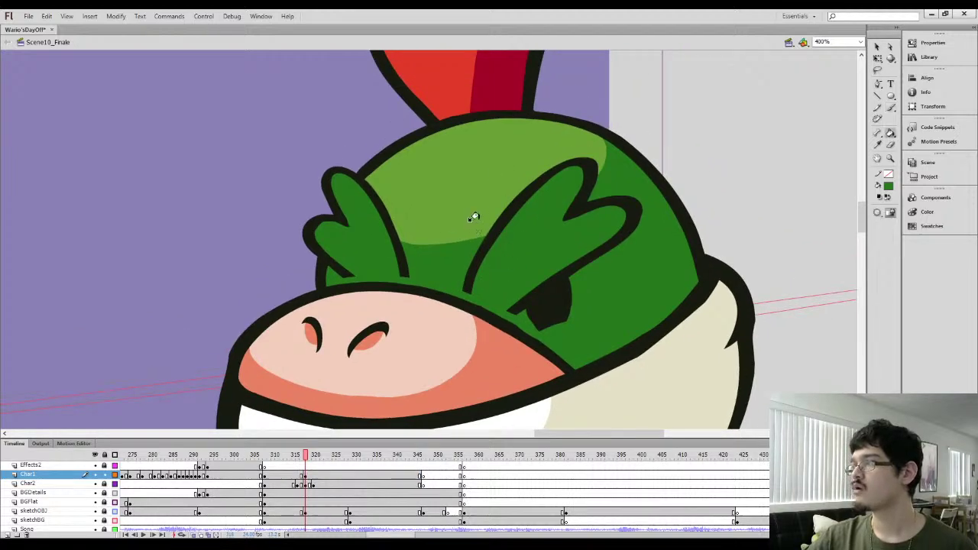
left_click(497, 220)
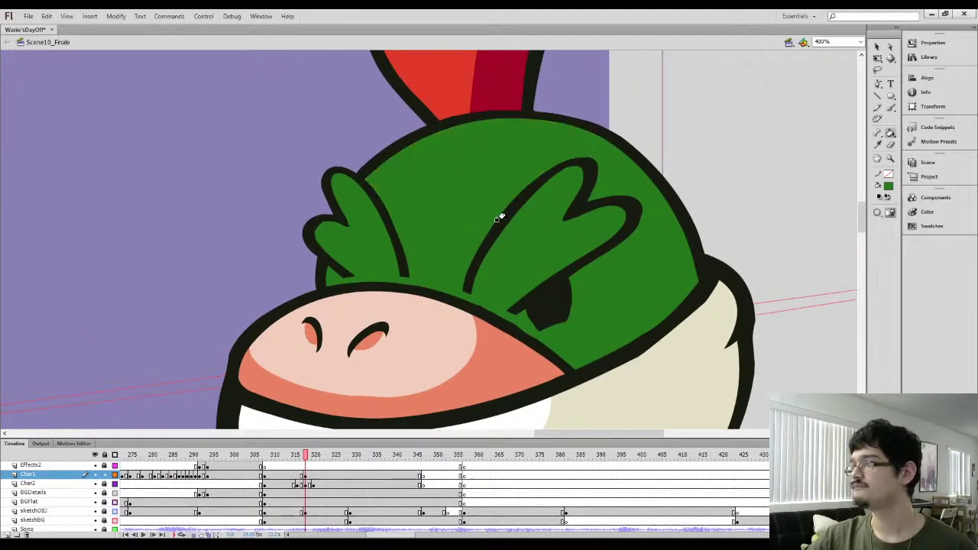
Lasso a thin strip along the snout outline after re-sampling the green
left_click(529, 306, "alt")
left_click(523, 319, "alt")
key("l")
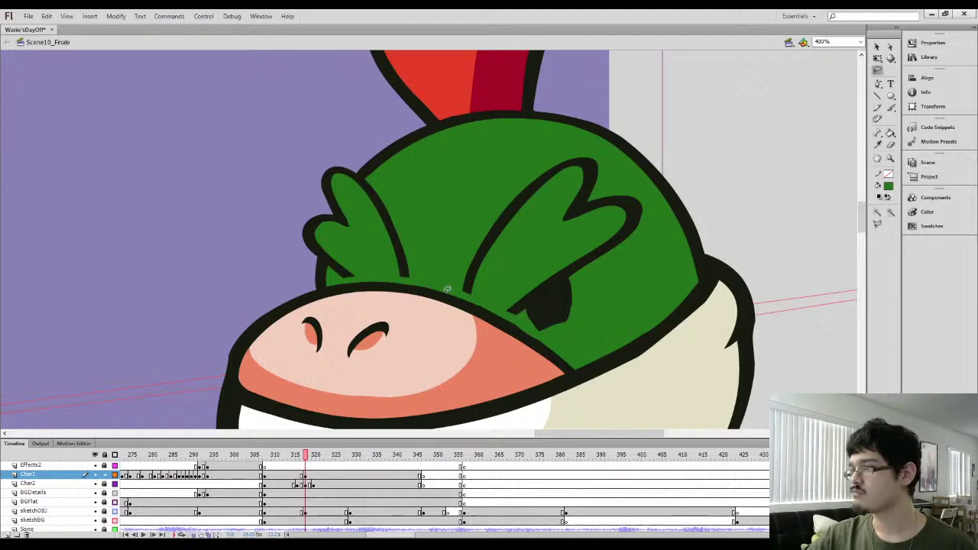
mouse_move(447, 292)
left_mouse_down()
mouse_move(512, 316)
mouse_move(545, 345)
mouse_move(535, 347)
left_mouse_up()
key("v")
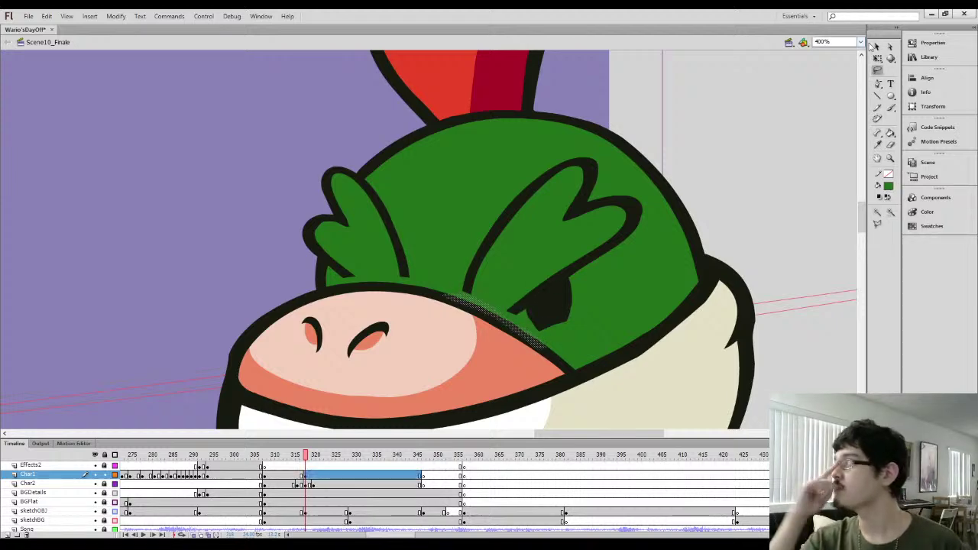
left_click(758, 217)
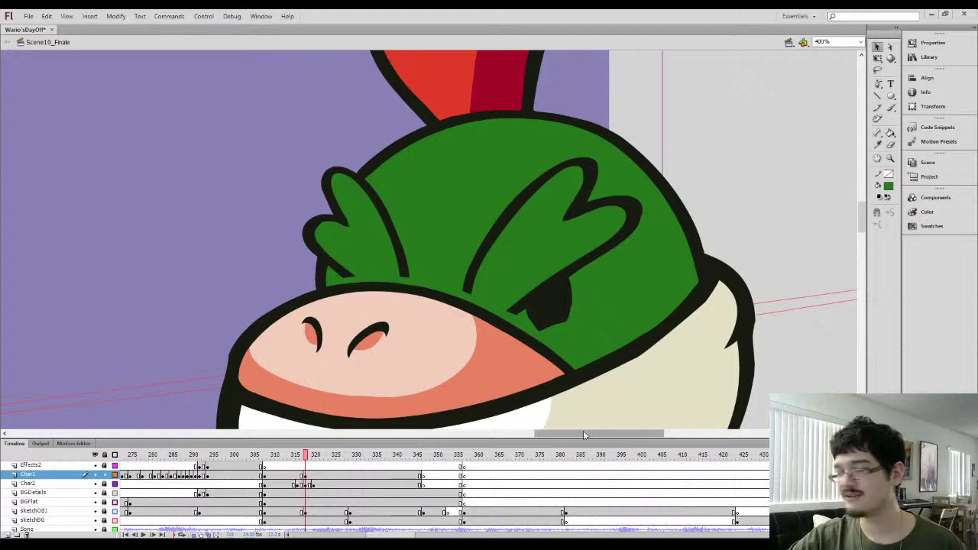
Paint the head's green over the eye's left corner and right edge to trim the angry eye
left_click_drag(583, 430, 588, 430)
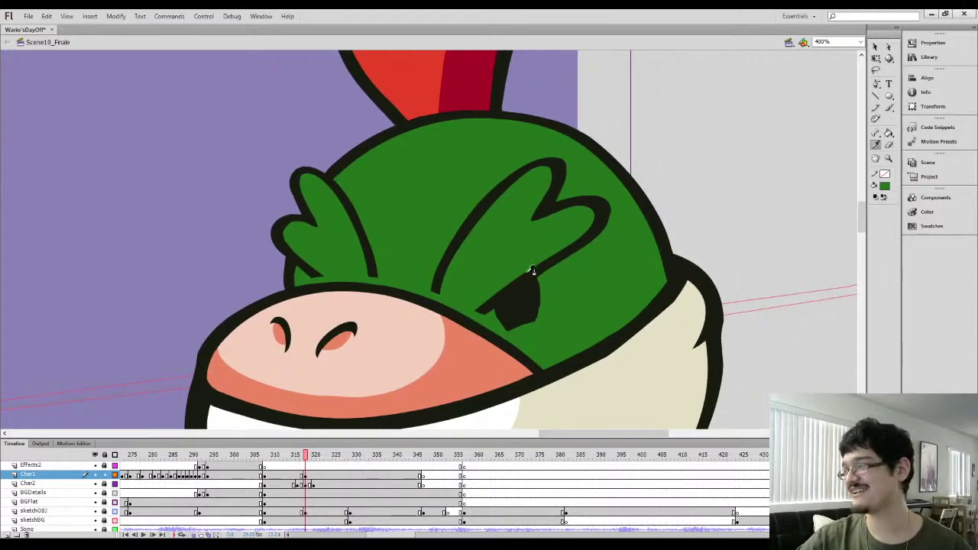
key("b")
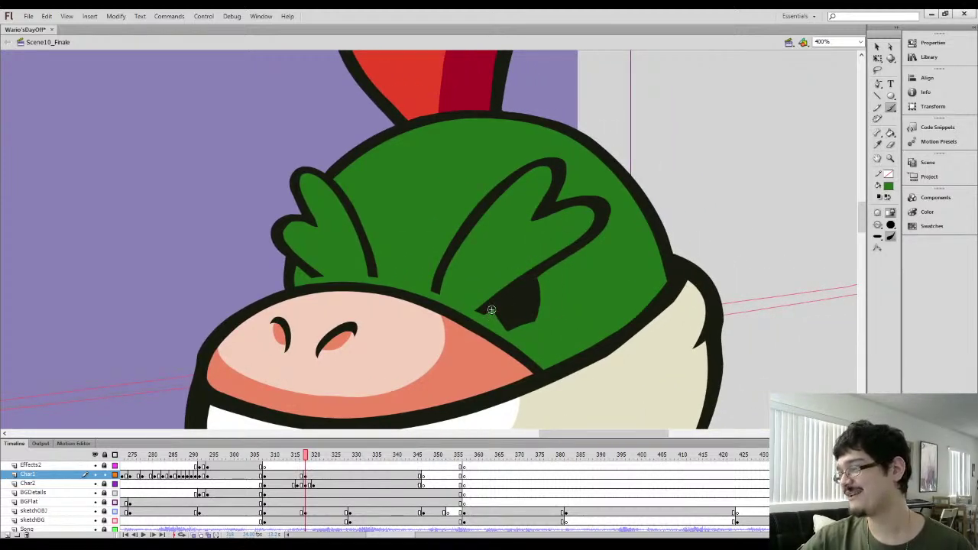
mouse_move(492, 292)
left_mouse_down()
mouse_move(498, 326)
mouse_move(537, 300)
mouse_move(535, 285)
left_mouse_up()
key("i")
left_click(521, 312)
key("b")
key("i")
left_click(550, 318)
key("b")
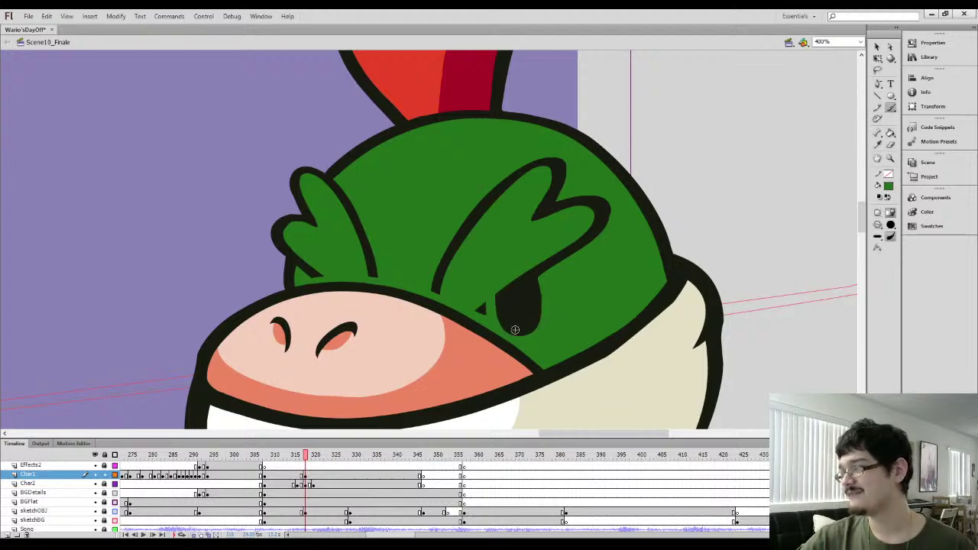
left_click_drag(531, 328, 539, 268)
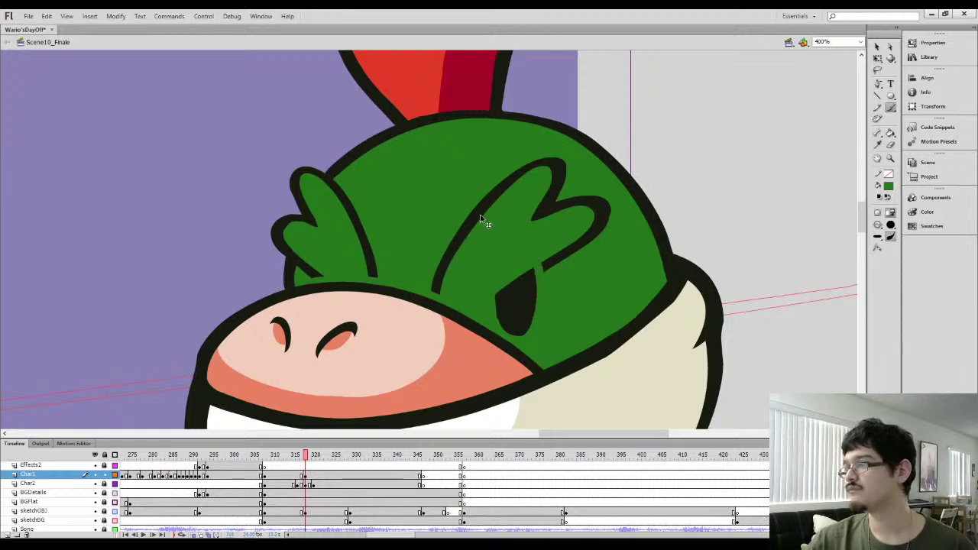
Move the right brow off the head and fill its empty area with green
mouse_move(482, 214)
left_mouse_down()
mouse_move(747, 115)
mouse_move(751, 103)
mouse_move(461, 221)
left_mouse_up()
key("l")
left_click(462, 203)
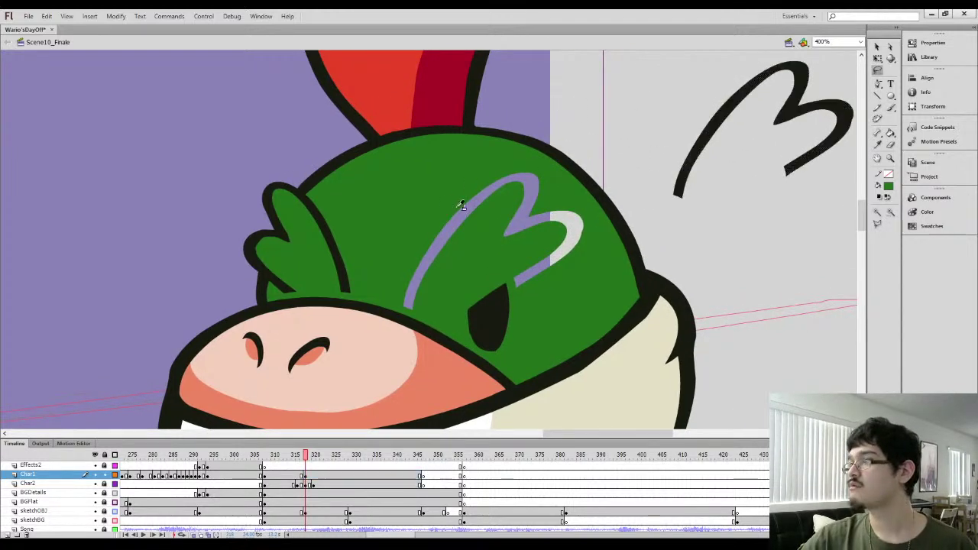
key("k")
left_click(459, 208)
Complete the eye's oval outline in black and fill its interior black
key("i")
left_click(486, 320)
key("b")
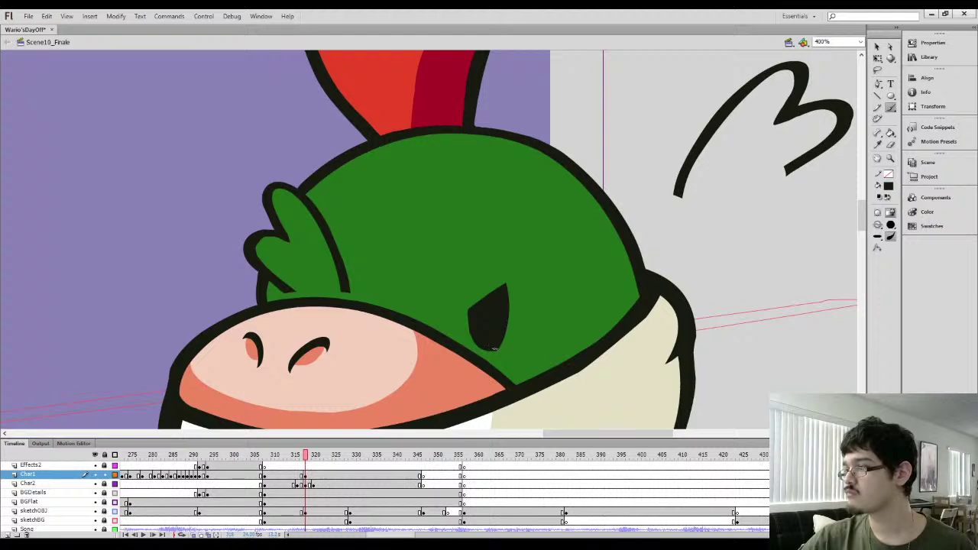
mouse_move(472, 326)
left_mouse_down()
mouse_move(482, 269)
mouse_move(497, 269)
mouse_move(505, 293)
left_mouse_up()
key("k")
left_click(485, 285)
Skew the black eye oval with Free Transform so it leans right
key("i")
key("q")
left_click(485, 329)
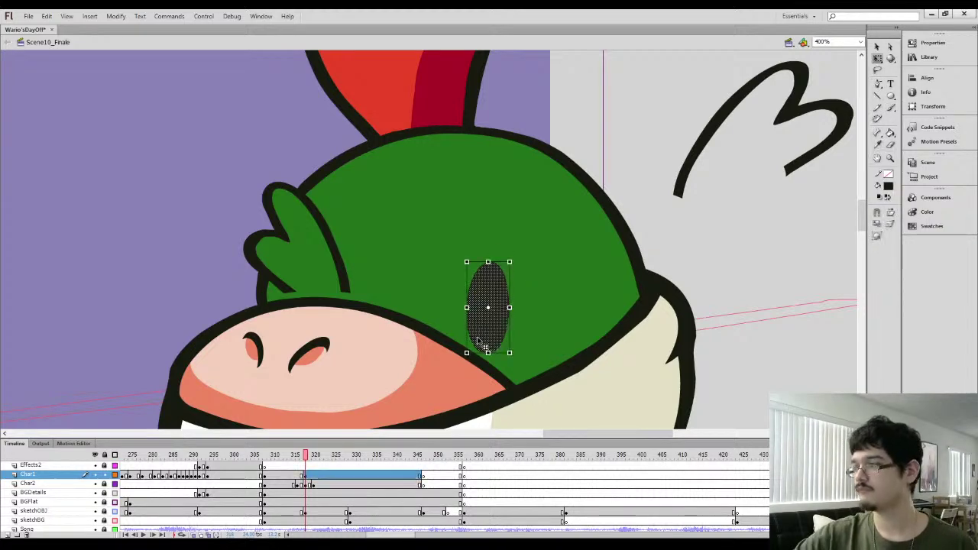
left_click_drag(499, 350, 504, 350)
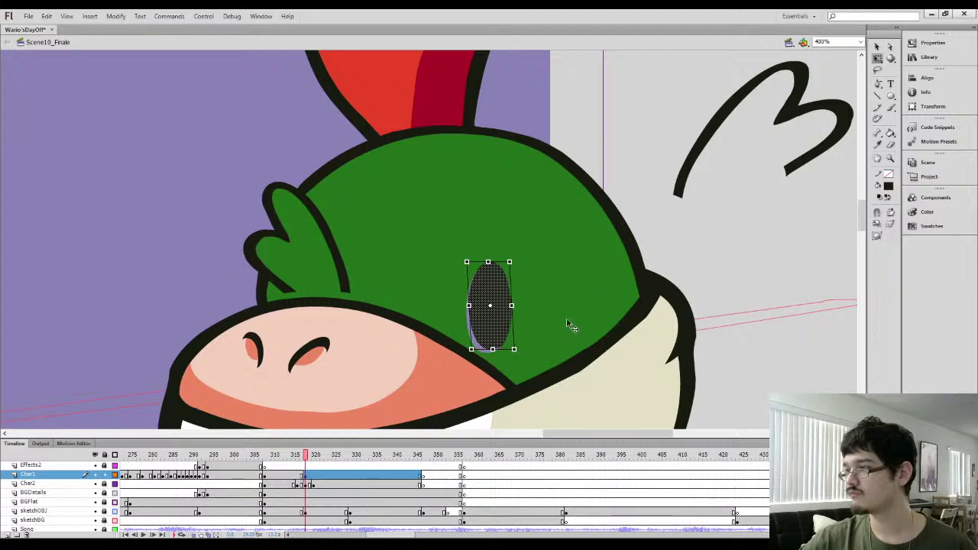
key("Escape")
Fill the purple gap beside the eye with the head's green
key("o")
key("i")
left_click(502, 354)
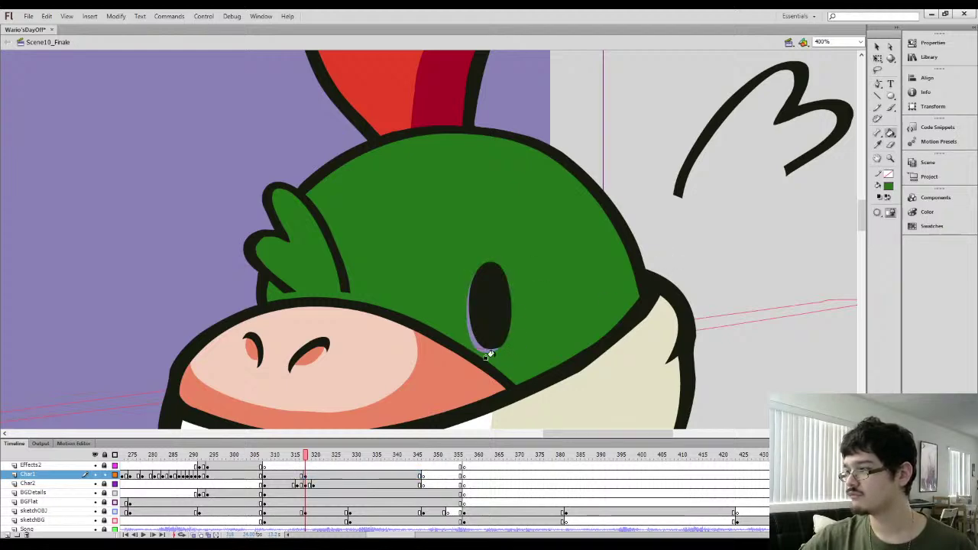
left_click(485, 351)
key("l")
left_click_drag(492, 350, 540, 328)
left_click(879, 48)
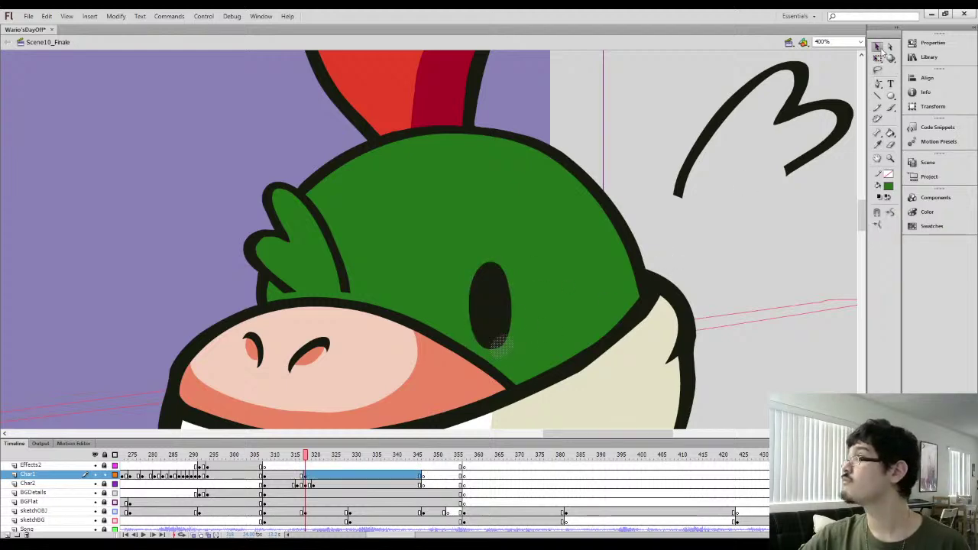
left_click(797, 268)
left_click_drag(406, 210, 507, 193)
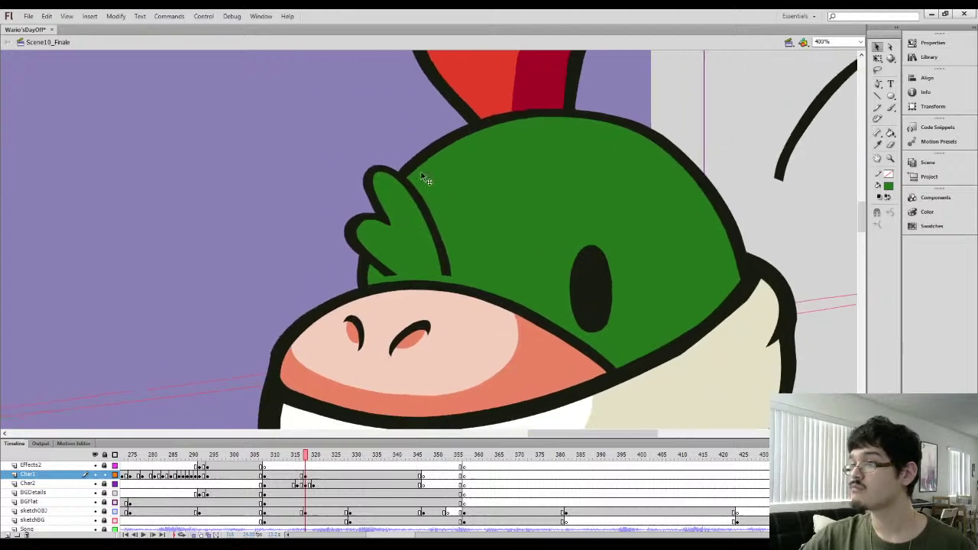
Paint a thick black edge along the head's left side
key("i")
left_click(405, 166)
key("b")
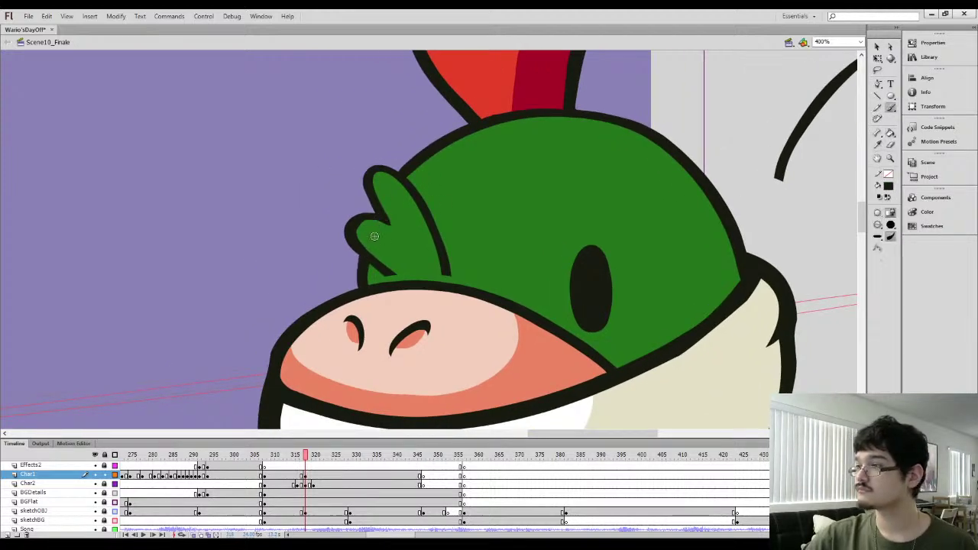
mouse_move(374, 216)
left_mouse_down()
mouse_move(368, 249)
mouse_move(406, 168)
mouse_move(385, 210)
left_mouse_up()
Cover the leftover black lines, fragments and small triangle inside the head with green
key("i")
left_click(375, 264)
key("b")
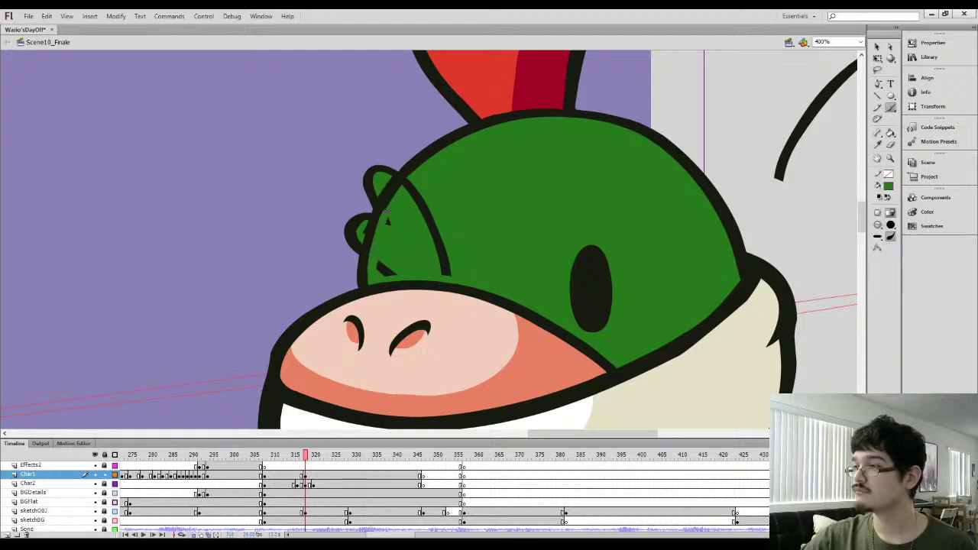
left_click_drag(411, 178, 416, 175)
key("k")
left_click(412, 192)
left_click(388, 221)
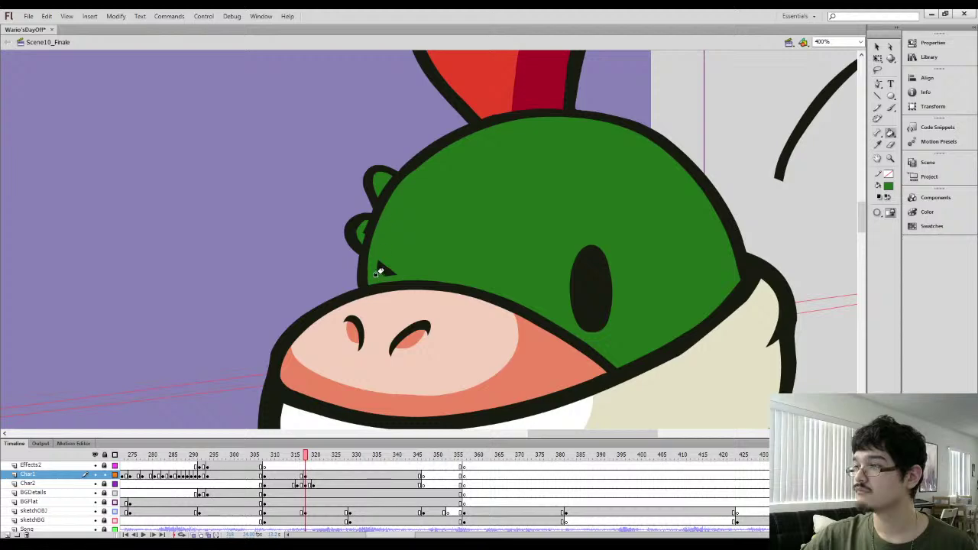
left_click(382, 270)
Fill the insides of the upper and lower spikes black
key("i")
left_click(369, 284)
key("b")
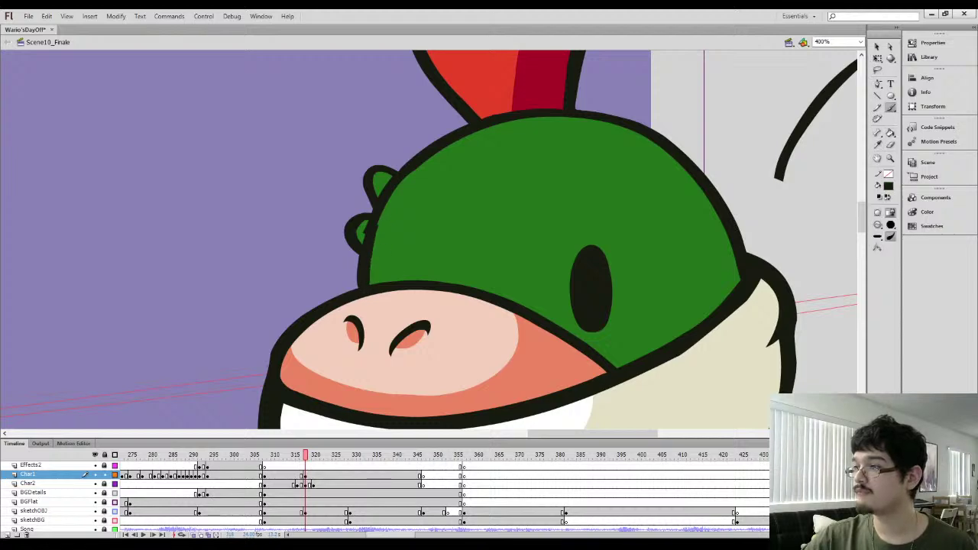
key("k")
left_click(379, 186)
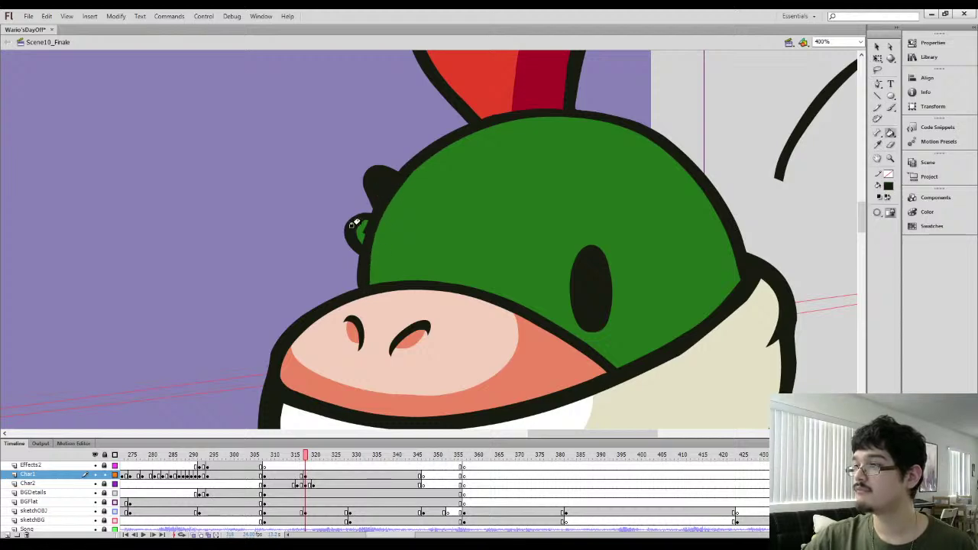
left_click(359, 232)
Delete the spike and bump anchor points so the left outline becomes one smooth curve
key("v")
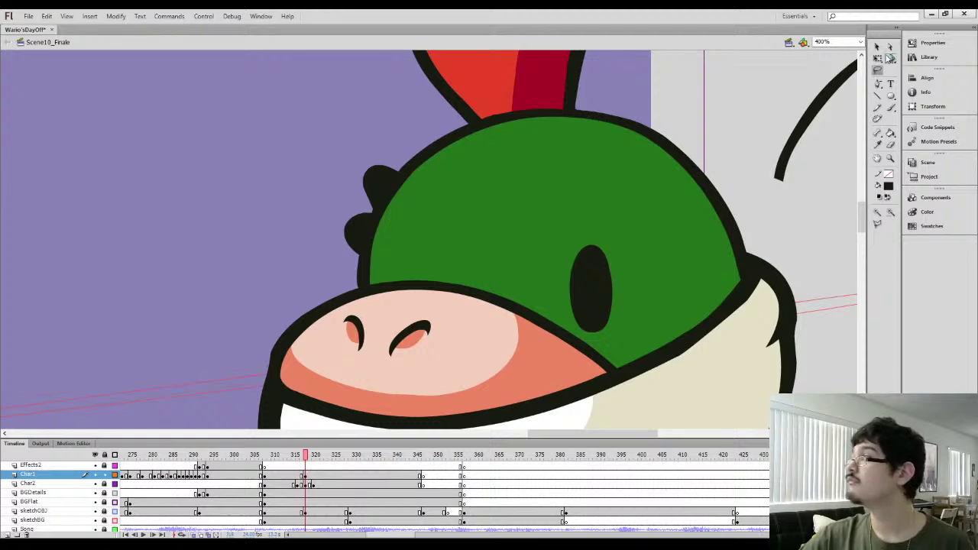
left_click(362, 214)
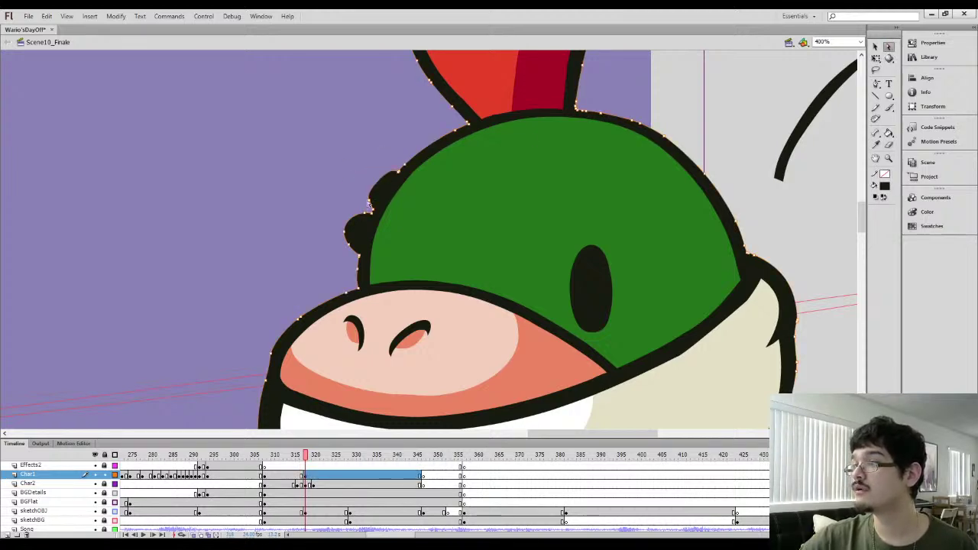
left_click(369, 202)
key("Delete")
left_click_drag(364, 208, 365, 206)
key("Delete")
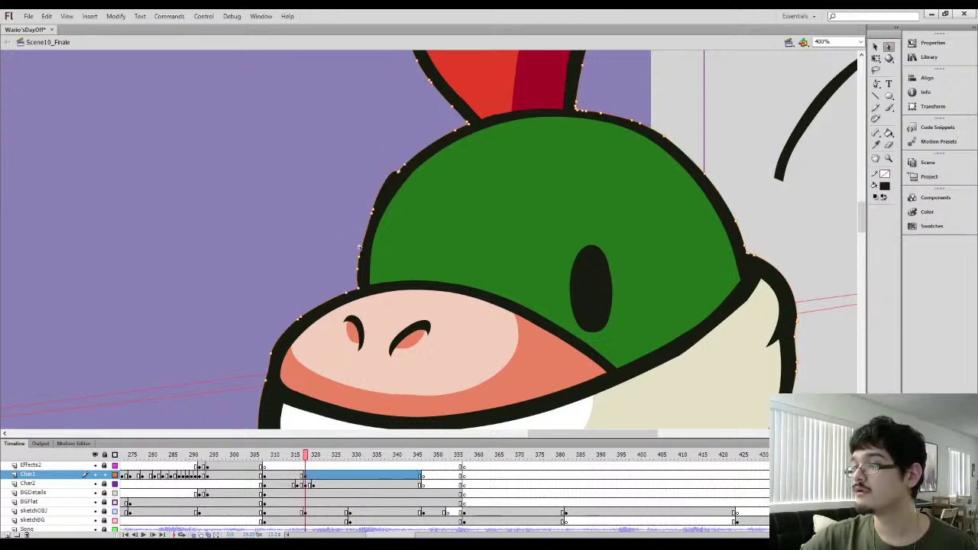
left_click(353, 213)
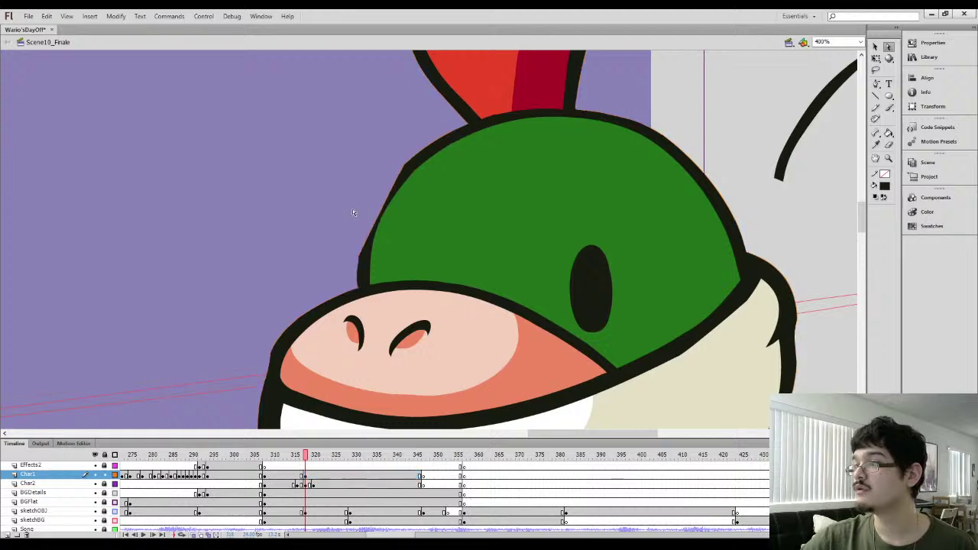
key("q")
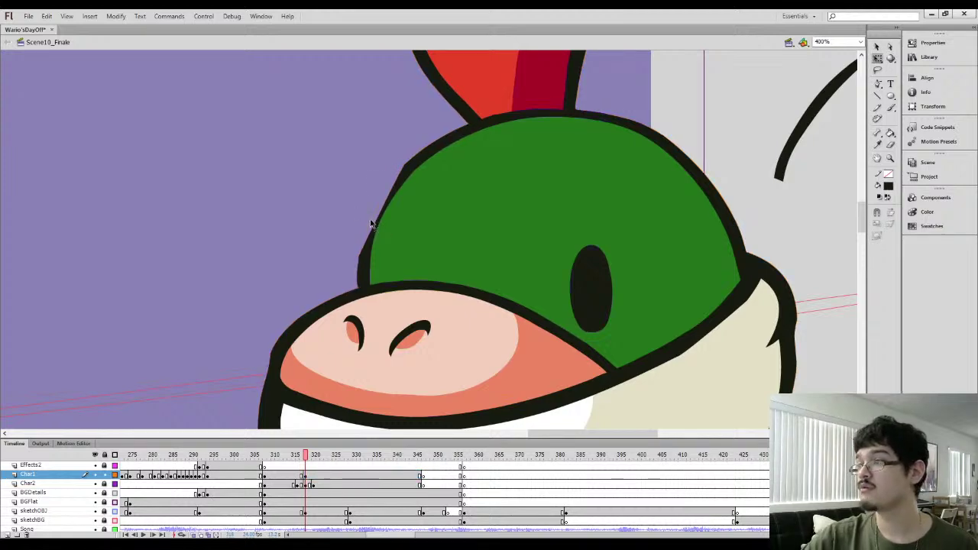
key("l")
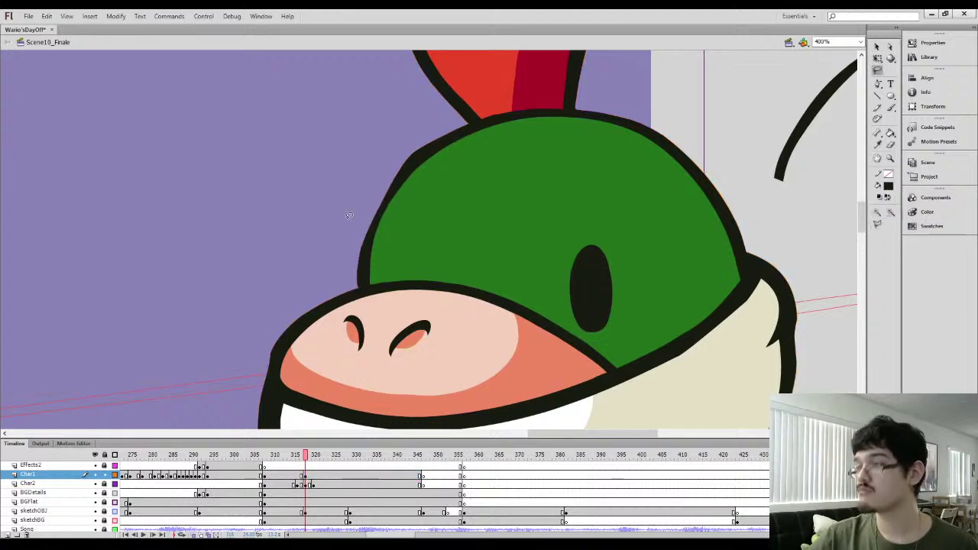
mouse_move(350, 220)
left_mouse_down()
mouse_move(362, 272)
mouse_move(457, 140)
mouse_move(361, 136)
left_mouse_up()
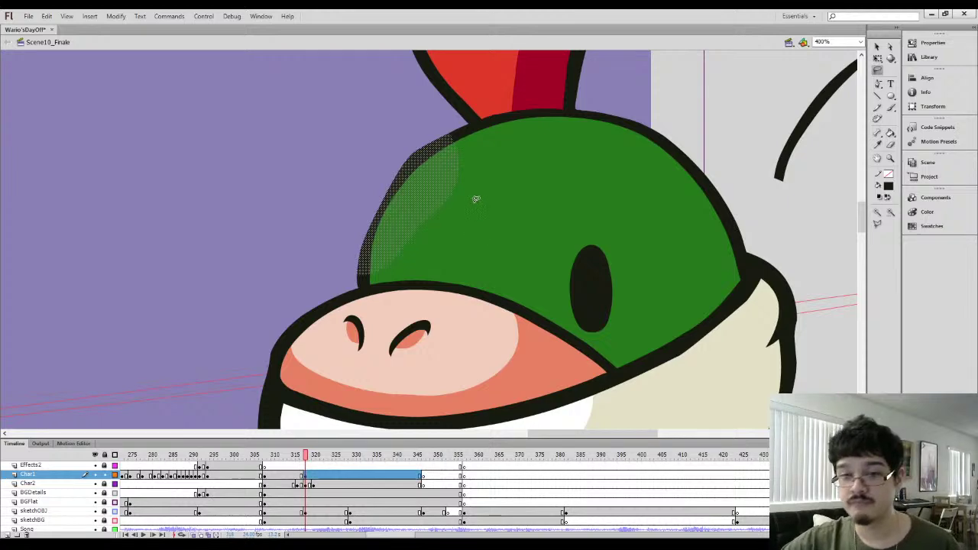
Make a copy of the black eye oval off to the upper left
key("v")
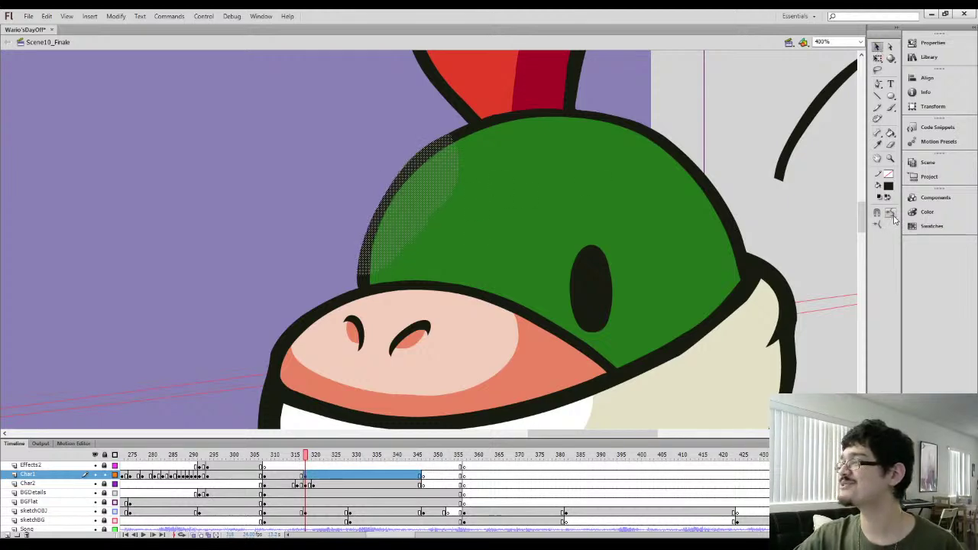
left_click(745, 175)
left_click_drag(553, 218, 444, 215)
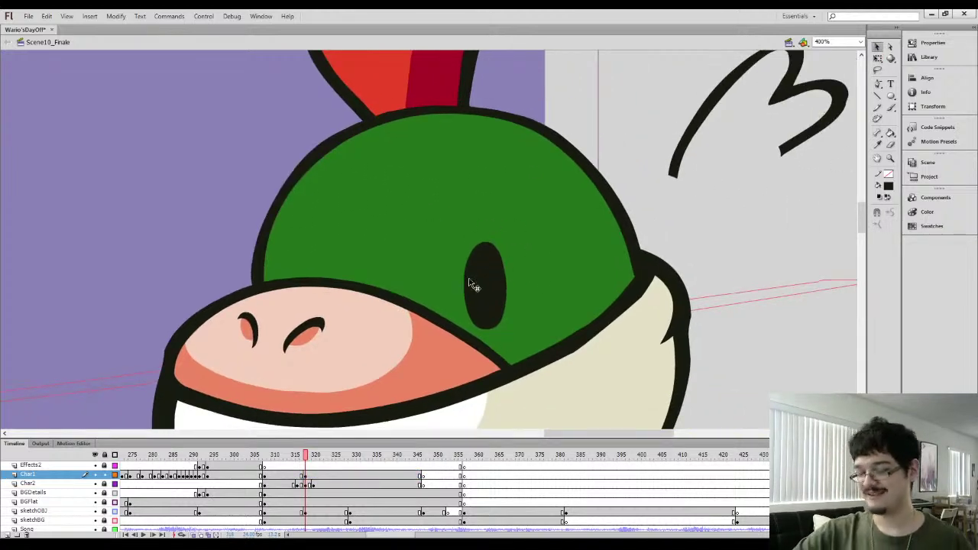
key("q")
left_click(383, 329)
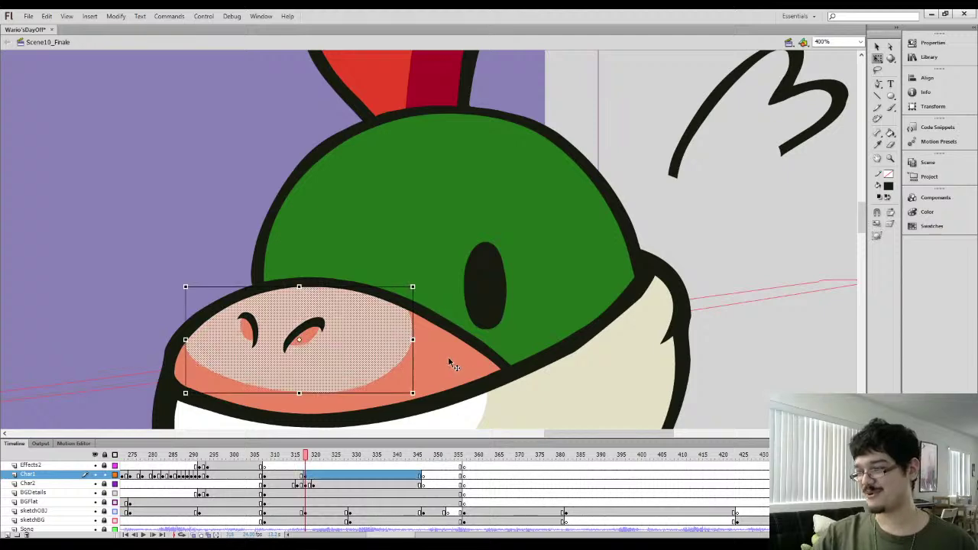
left_click(496, 299)
left_click_drag(474, 312, 144, 250)
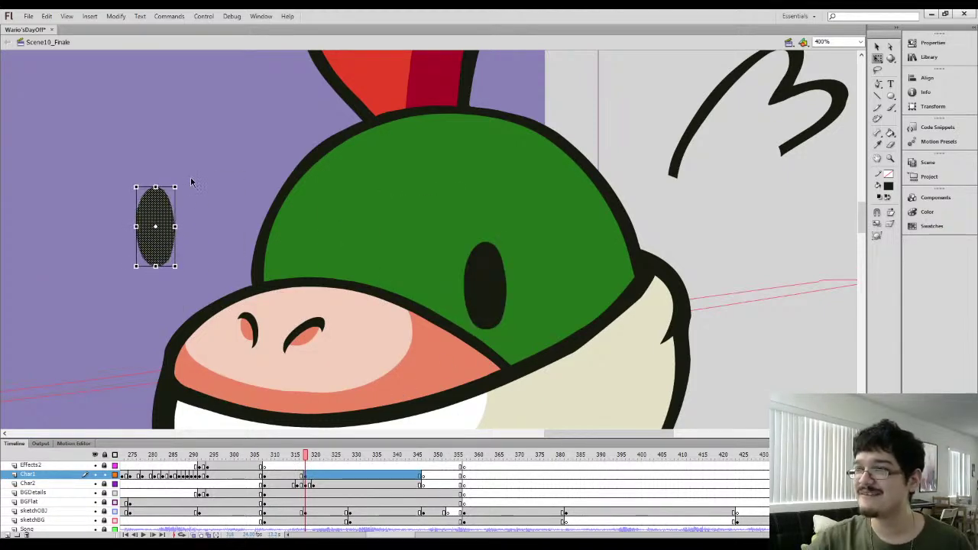
left_click(210, 203)
Place the eye copy on the helmet's left side, rotated slightly and nudged into position
left_click(348, 330)
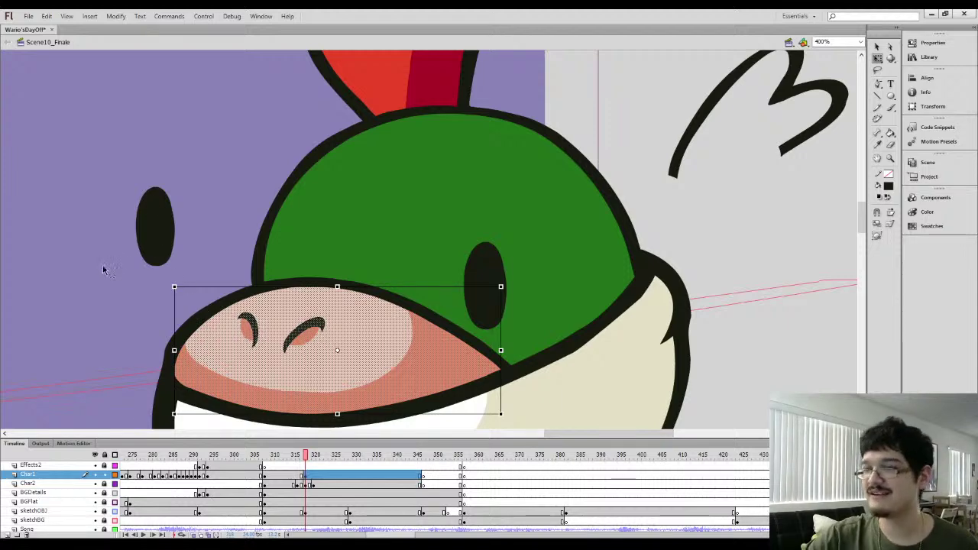
left_click_drag(156, 246, 317, 283)
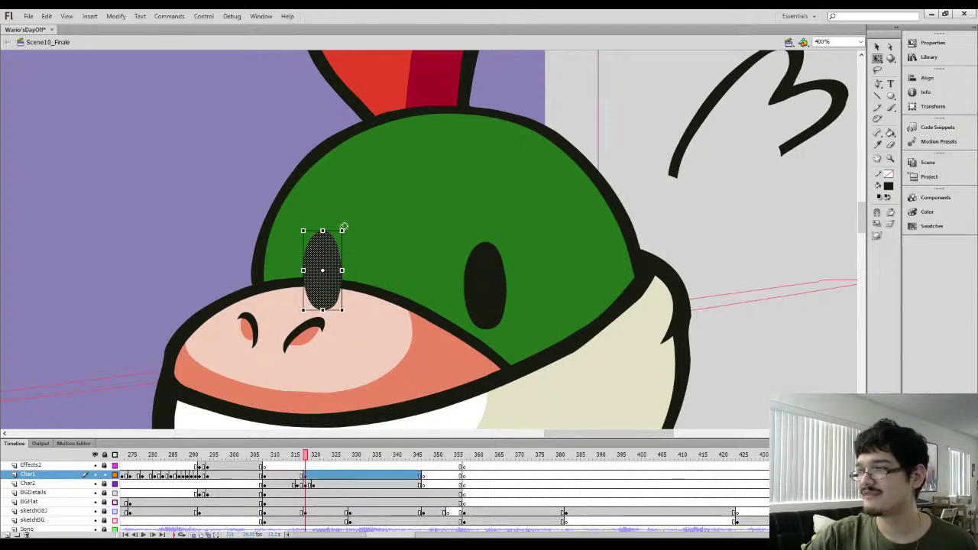
left_click_drag(345, 227, 346, 227)
left_click_drag(329, 262, 328, 260)
key("ctrl+shift+v")
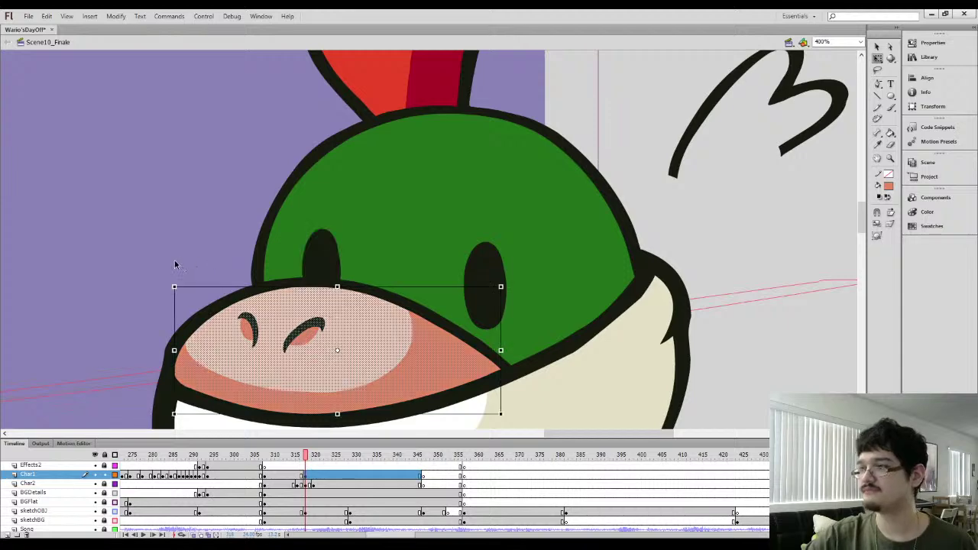
left_click(184, 272)
Lasso the 3-shaped sketch and move it slightly up-left
key("ctrl+minus")
key("ctrl+minus")
key("comma")
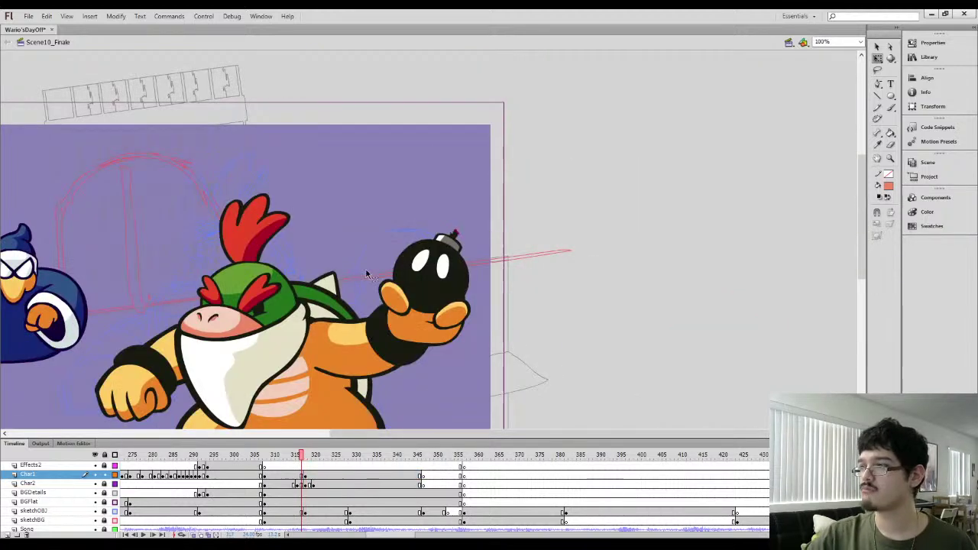
key("period")
left_click_drag(398, 285, 291, 300)
key("l")
mouse_move(528, 205)
left_mouse_down()
mouse_move(575, 222)
mouse_move(525, 242)
mouse_move(525, 214)
mouse_move(527, 234)
mouse_move(531, 209)
left_mouse_up()
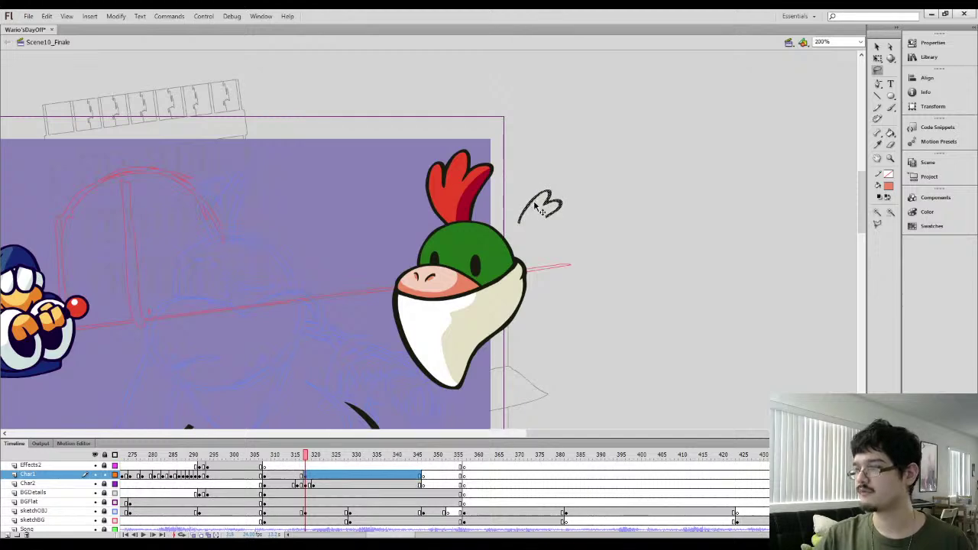
key("ctrl+equal")
key("ctrl+equal")
left_click_drag(220, 292, 516, 152)
Brush a solid black feather shape on top of the helmet
key("ctrl+shift+a")
key("b")
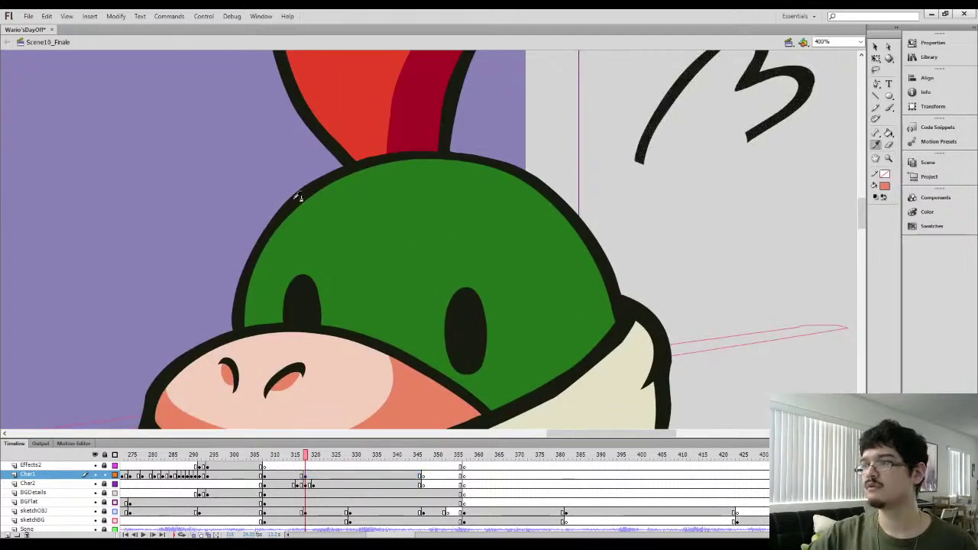
mouse_move(248, 211)
left_mouse_down()
mouse_move(332, 187)
mouse_move(353, 198)
mouse_move(320, 242)
mouse_move(244, 285)
mouse_move(235, 276)
mouse_move(263, 239)
mouse_move(252, 249)
mouse_move(233, 239)
mouse_move(232, 226)
mouse_move(275, 204)
left_mouse_up()
key("k")
left_click(284, 223)
left_click(239, 262)
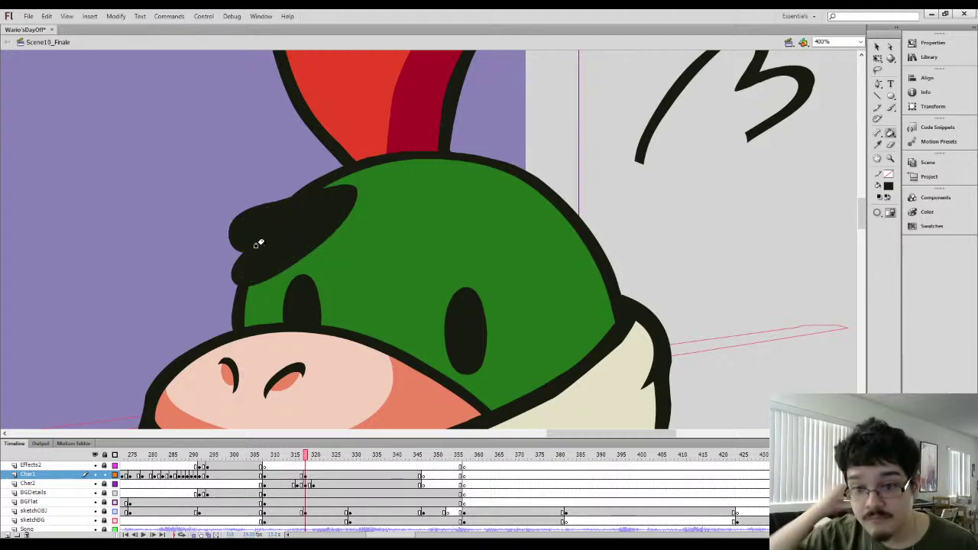
key("b")
key("b")
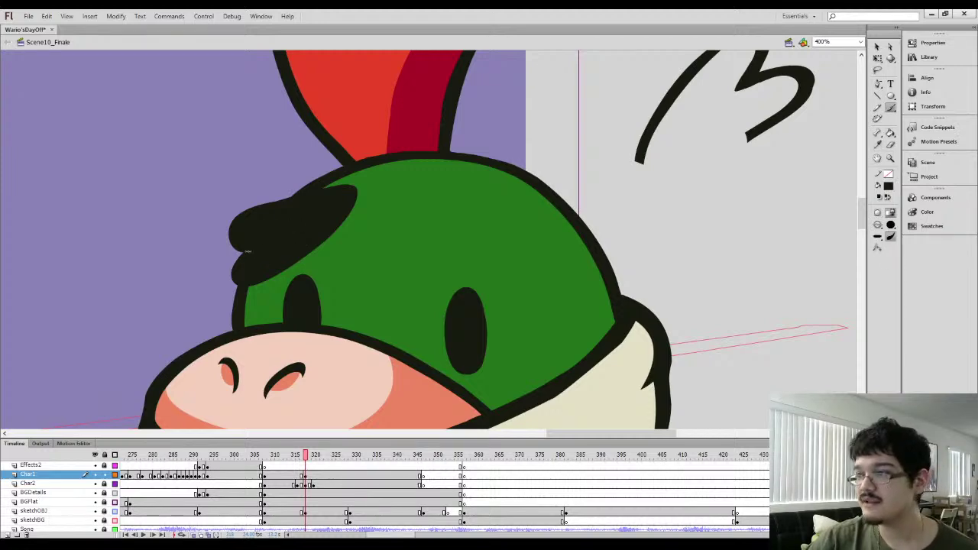
mouse_move(243, 253)
left_mouse_down()
mouse_move(231, 284)
mouse_move(258, 283)
left_mouse_up()
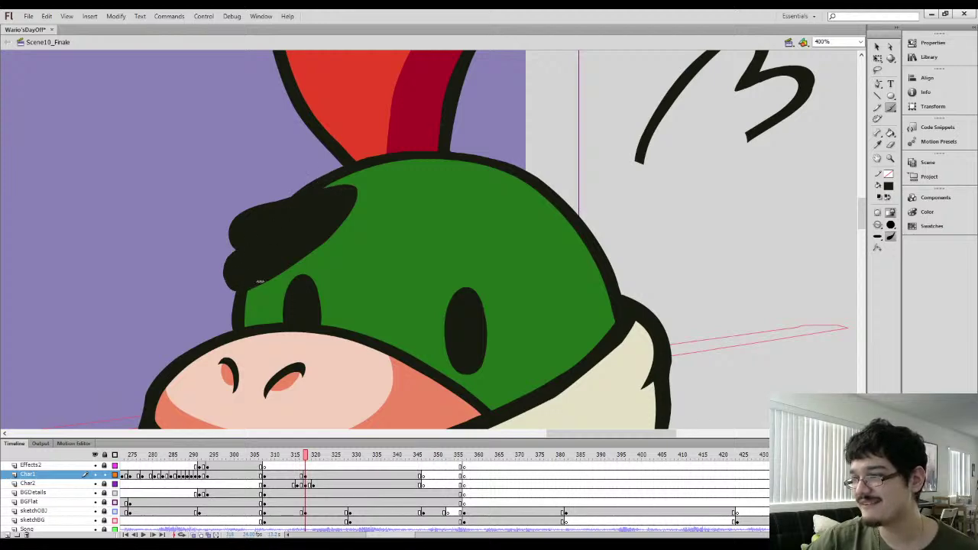
Paint and fill the feather's interior with the crest's dark red
left_click_drag(347, 186, 370, 191)
key("i")
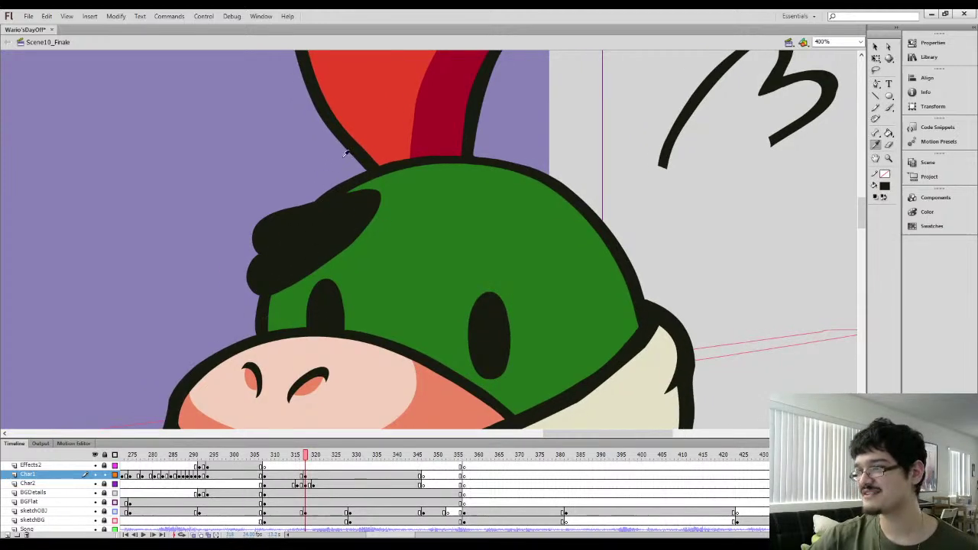
left_click(426, 127)
key("b")
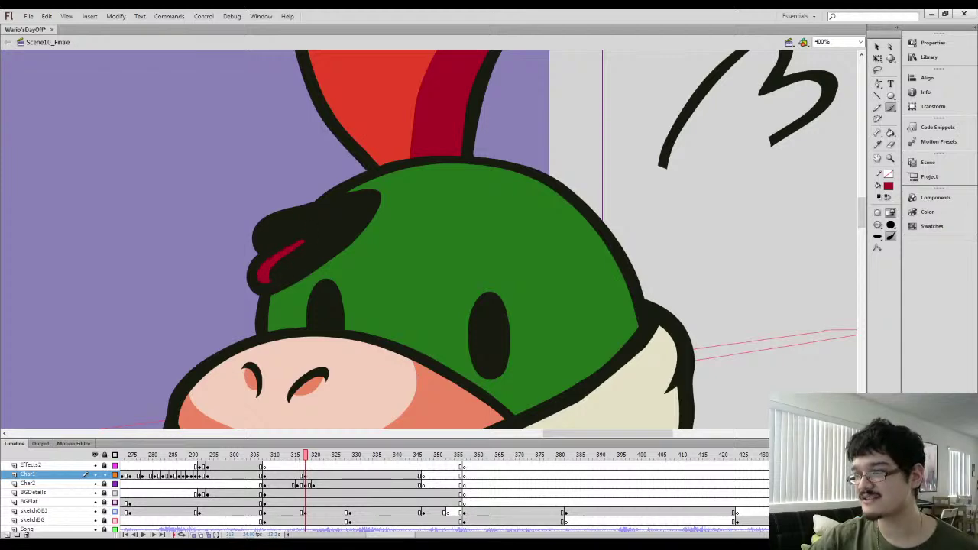
mouse_move(315, 237)
left_mouse_down()
mouse_move(266, 271)
mouse_move(308, 262)
mouse_move(353, 228)
mouse_move(348, 198)
left_mouse_up()
mouse_move(272, 249)
left_mouse_down()
mouse_move(265, 231)
mouse_move(319, 213)
left_mouse_up()
key("k")
left_click(316, 236)
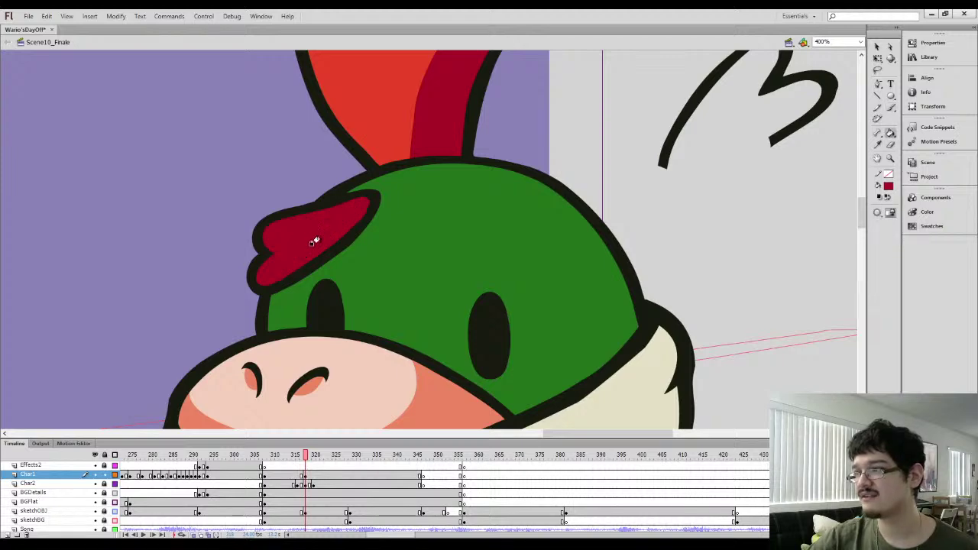
key("b")
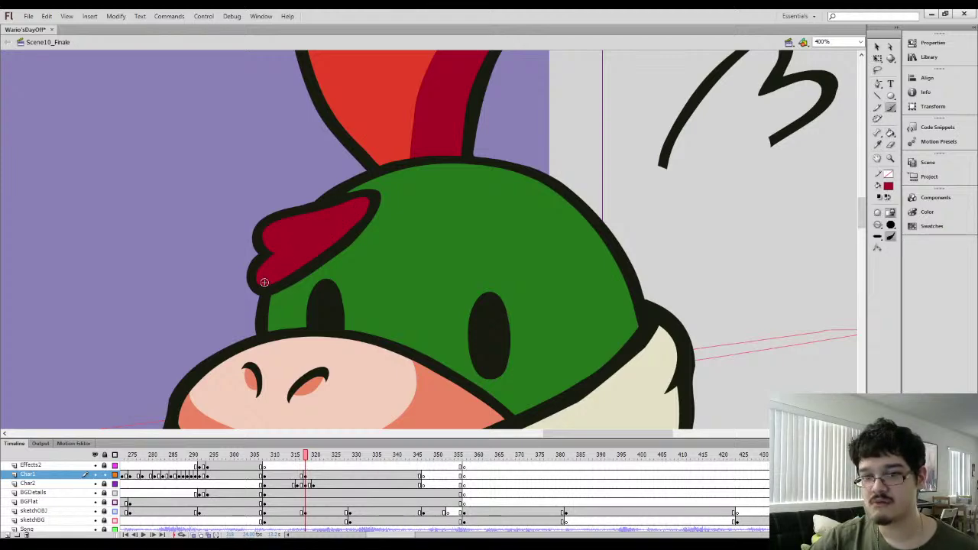
key("k")
left_click(265, 283)
key("b")
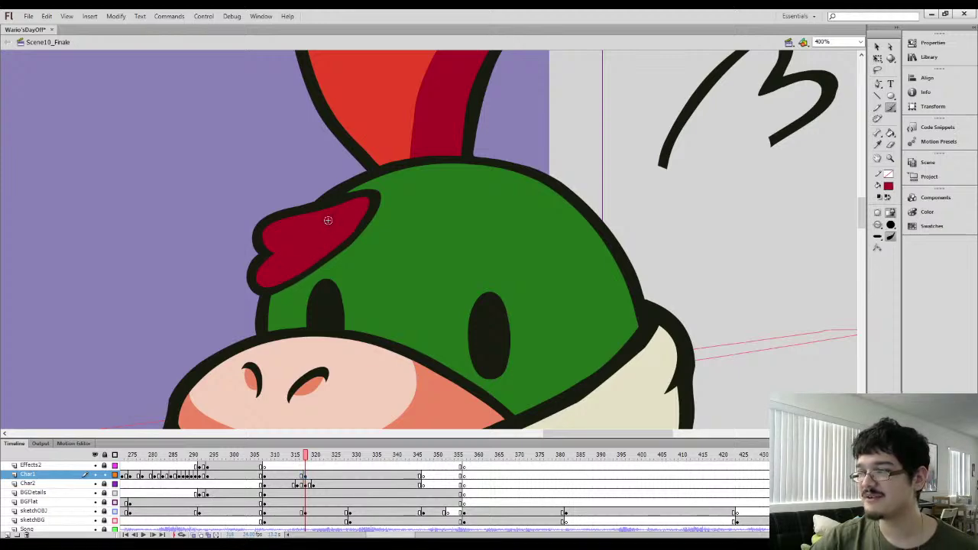
Outline the red feather in black with the Pencil and refill it bright red
mouse_move(318, 232)
left_mouse_down()
mouse_move(356, 267)
mouse_move(385, 231)
left_mouse_up()
key("l")
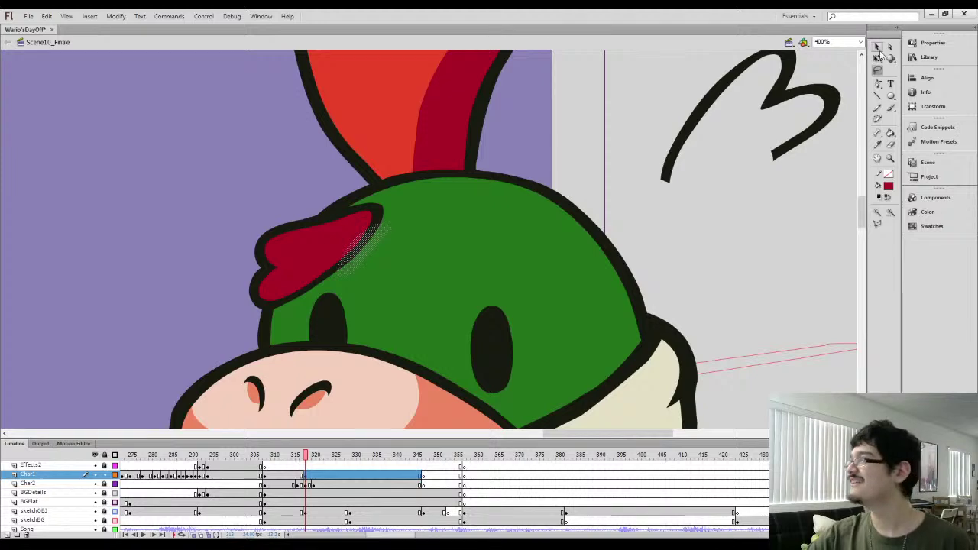
left_click(878, 48)
left_click(702, 243)
key("ctrl+minus")
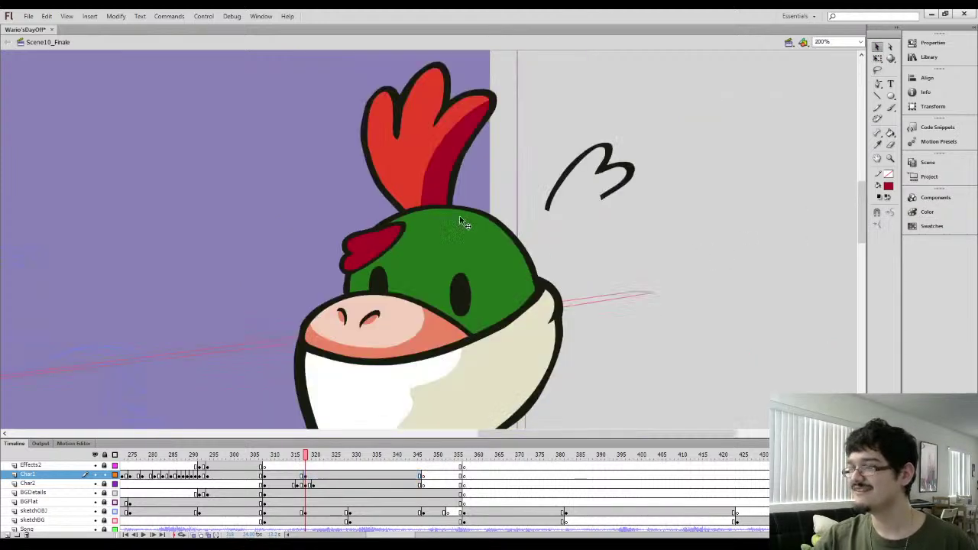
mouse_move(421, 216)
left_mouse_down()
mouse_move(407, 243)
mouse_move(438, 216)
left_mouse_up()
key("y")
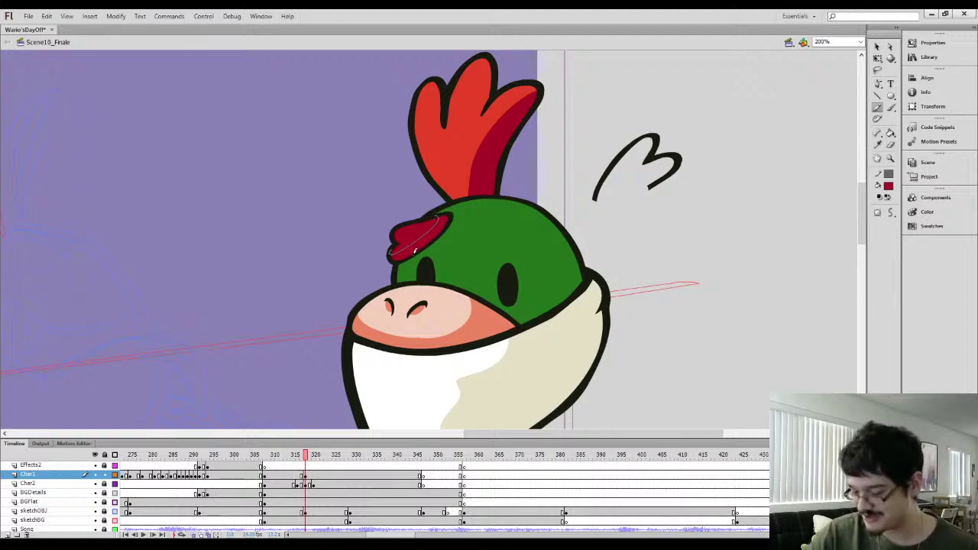
mouse_move(415, 250)
left_mouse_down()
mouse_move(393, 252)
mouse_move(422, 238)
left_mouse_up()
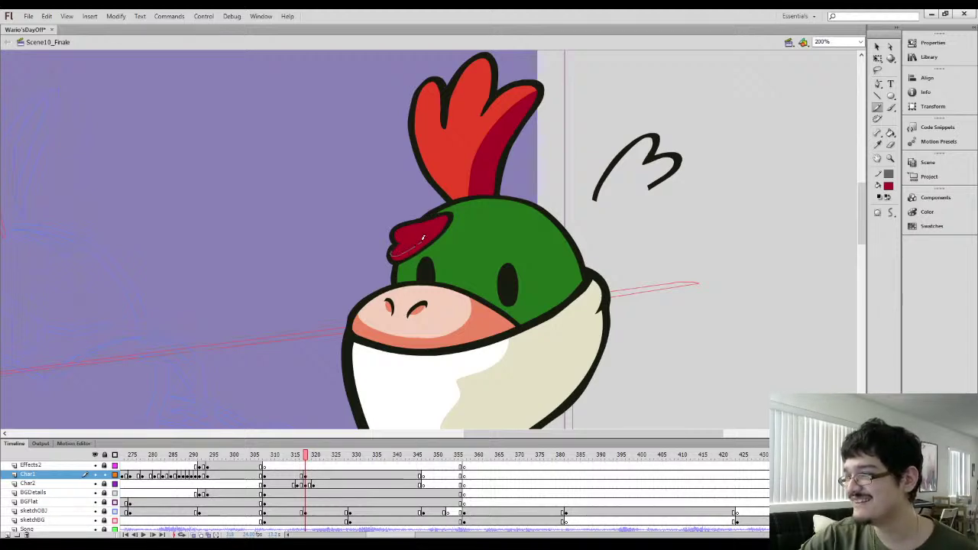
key("i")
left_click(463, 149)
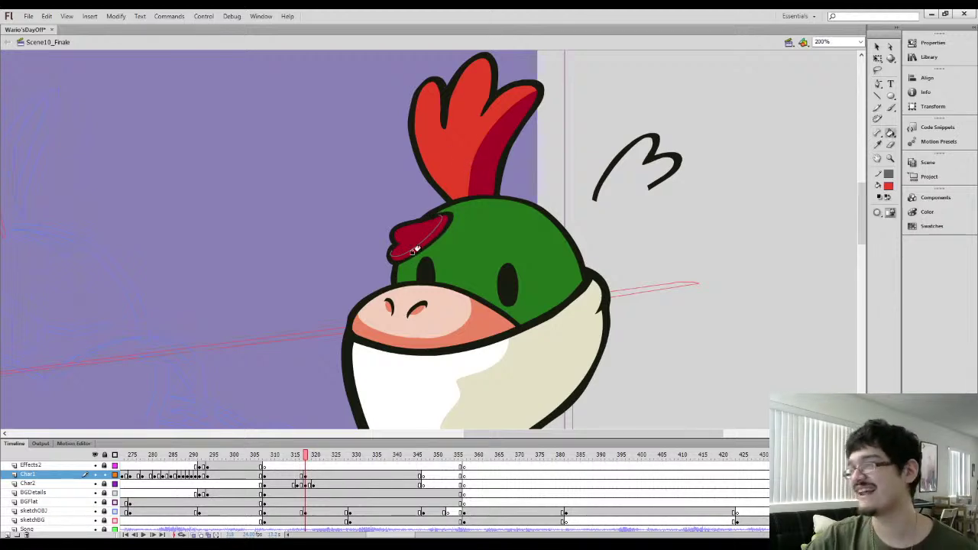
left_click(414, 235)
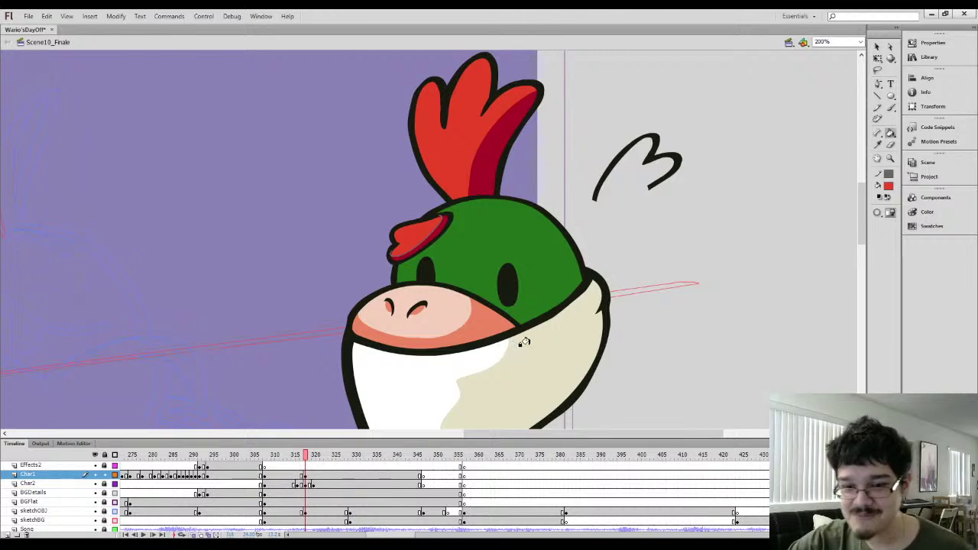
key("ctrl+a")
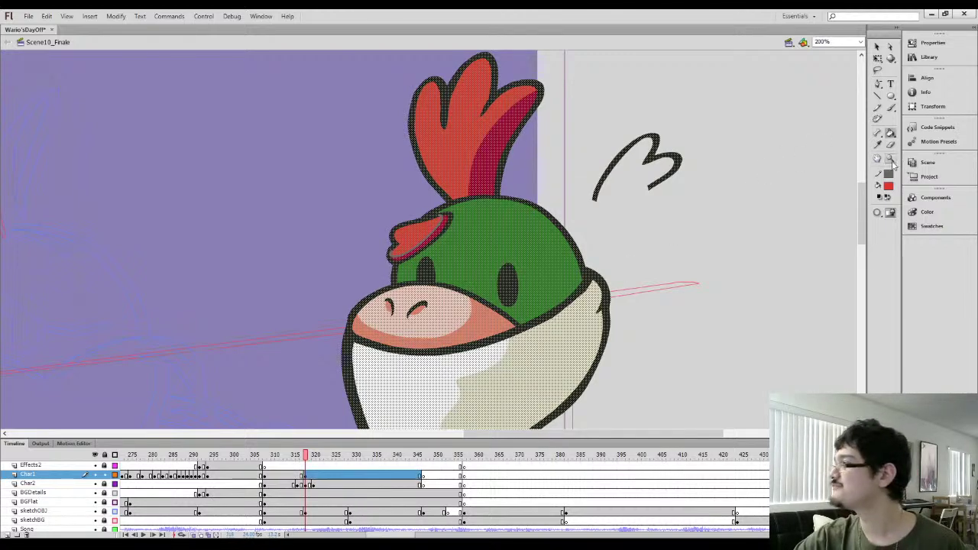
key("ctrl+minus")
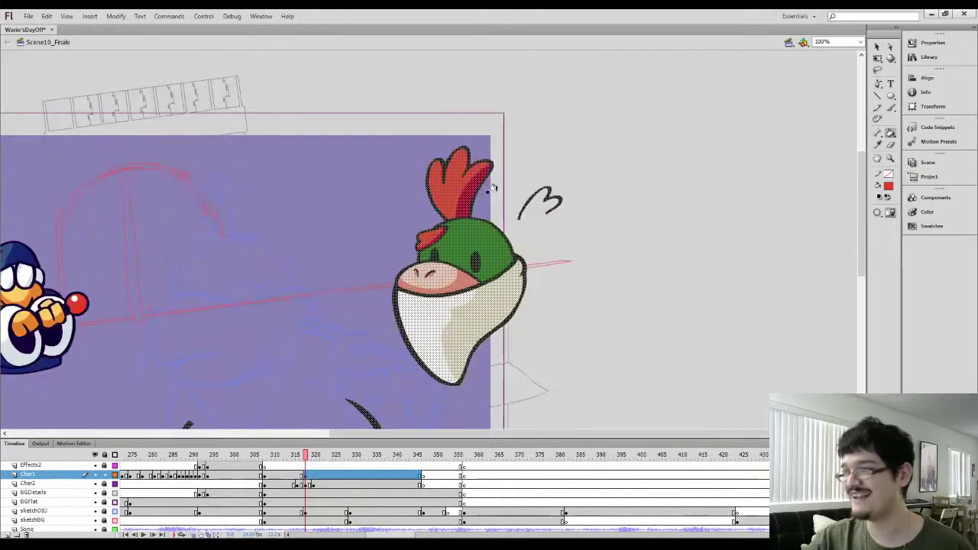
Flip the 3-shaped squiggle horizontally, rotate it, and shift it right slightly smaller
key("l")
mouse_move(474, 195)
left_mouse_down()
mouse_move(505, 233)
mouse_move(472, 219)
left_mouse_up()
key("ctrl+equal")
key("ctrl+equal")
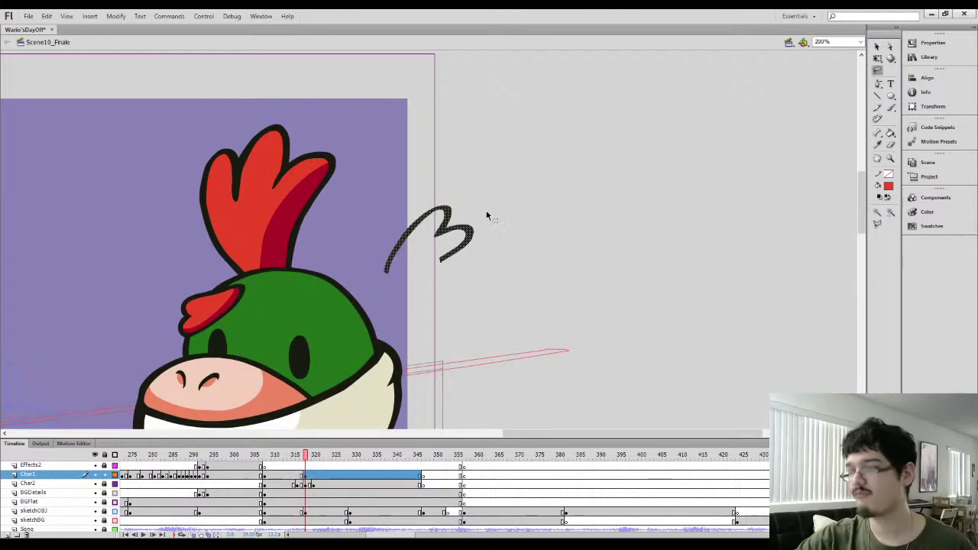
key("q")
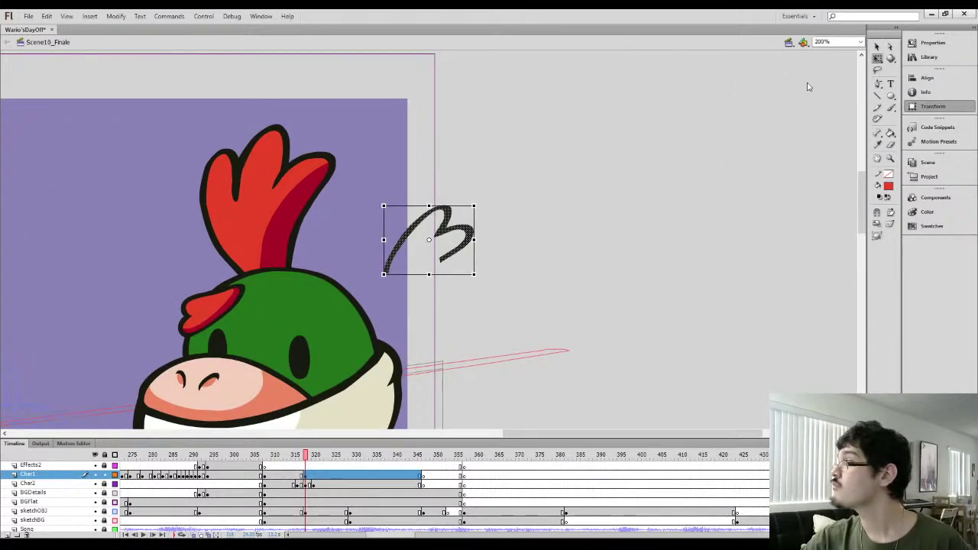
key("shift+h")
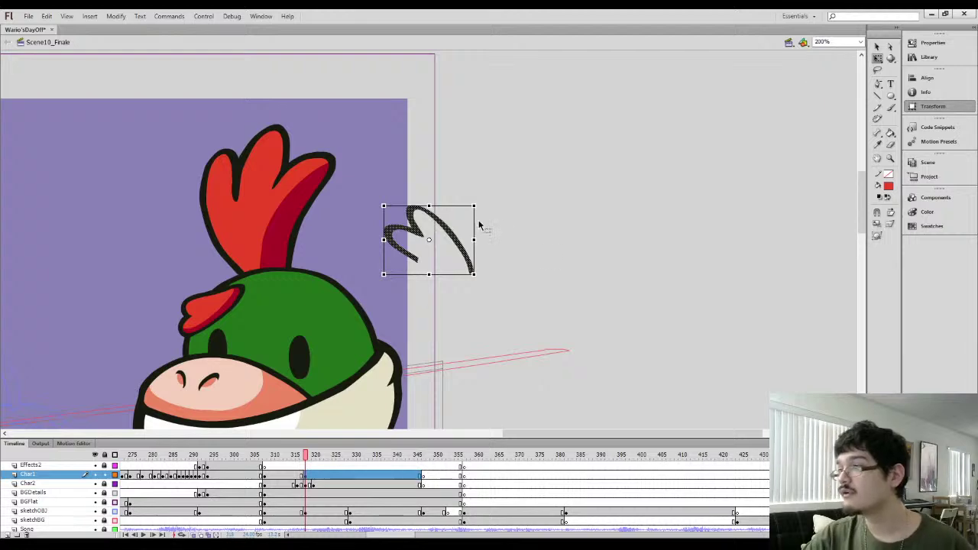
mouse_move(476, 201)
left_mouse_down()
mouse_move(483, 223)
mouse_move(468, 264)
mouse_move(305, 358)
mouse_move(314, 334)
mouse_move(449, 296)
left_mouse_up()
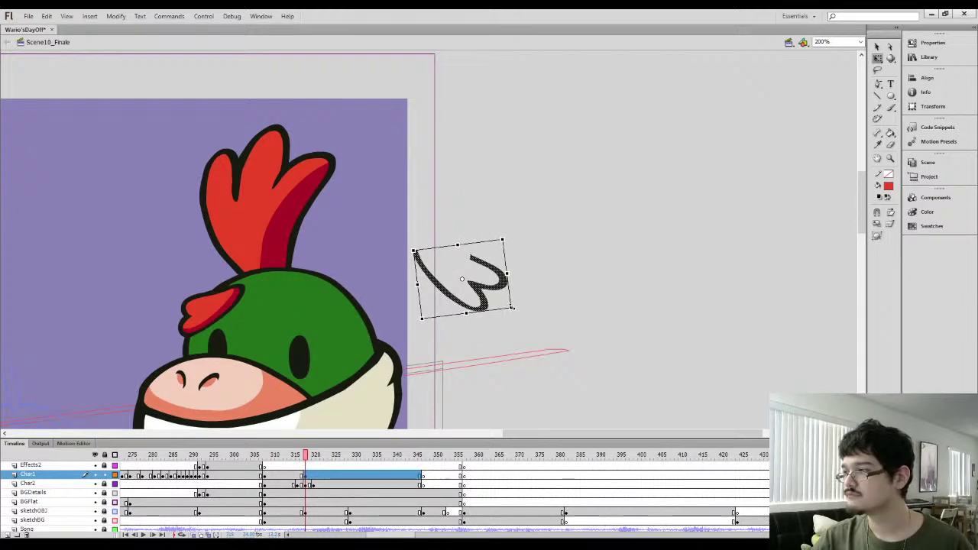
left_click_drag(511, 306, 505, 305)
key("ctrl+equal")
Extend and thicken the squiggle's top end with the Brush
key("b")
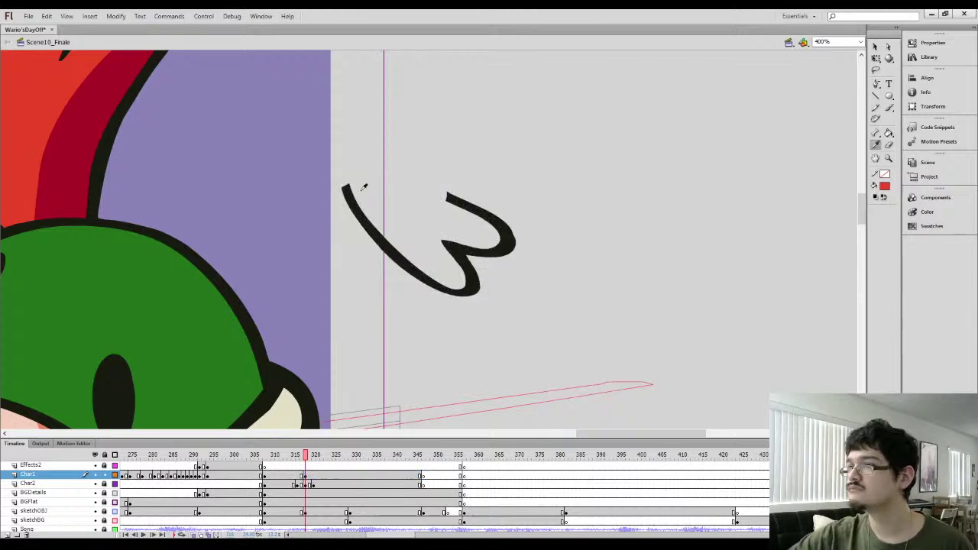
mouse_move(345, 185)
left_mouse_down()
mouse_move(375, 160)
mouse_move(462, 203)
mouse_move(361, 160)
mouse_move(349, 189)
left_mouse_up()
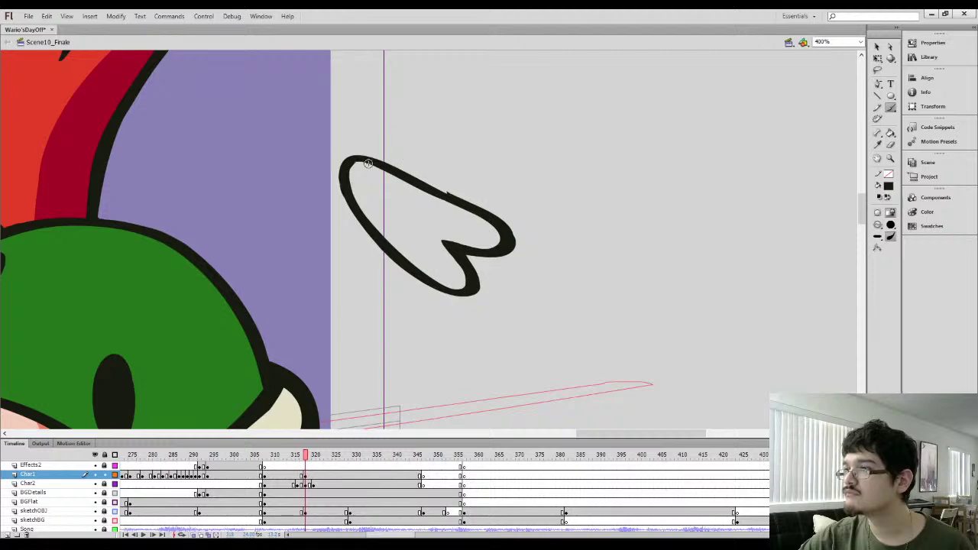
key("l")
left_click_drag(301, 219, 401, 245)
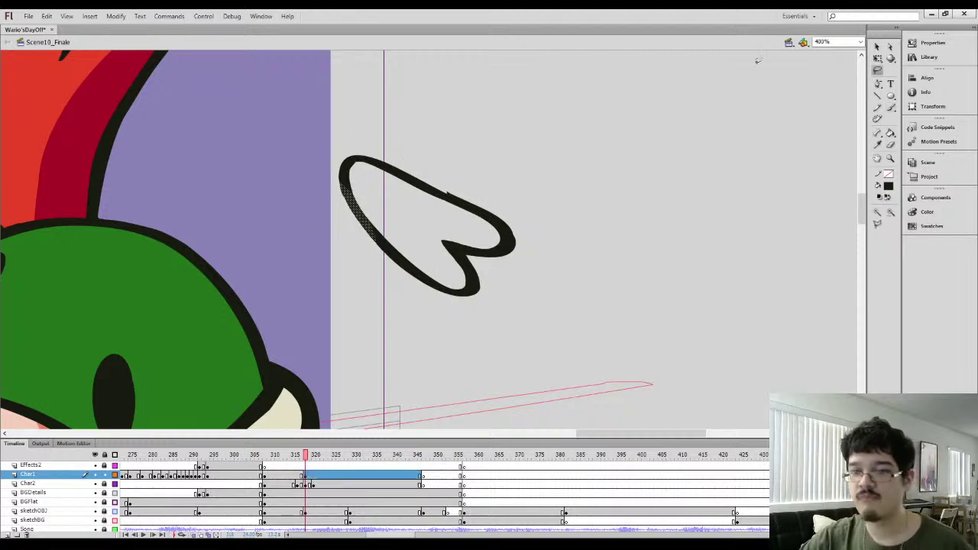
left_click(877, 47)
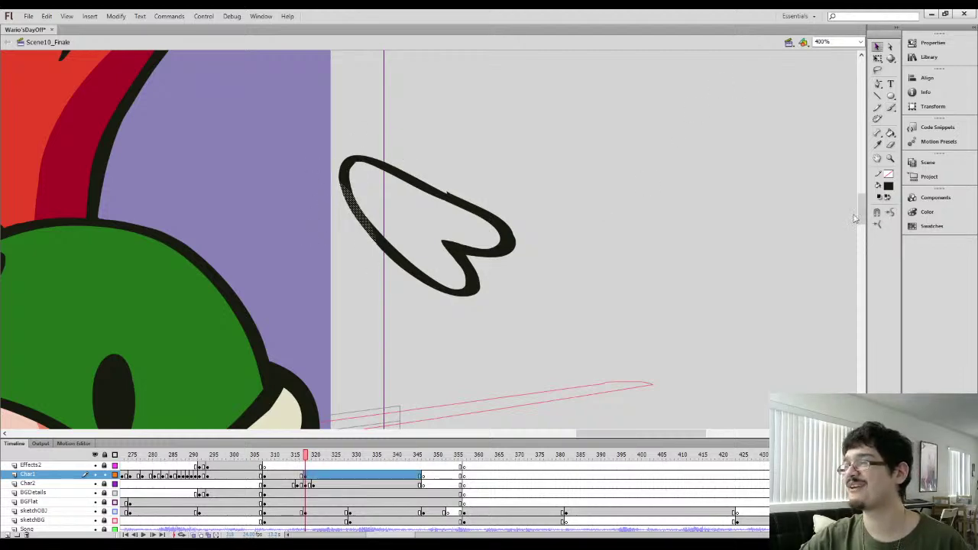
left_click(373, 187)
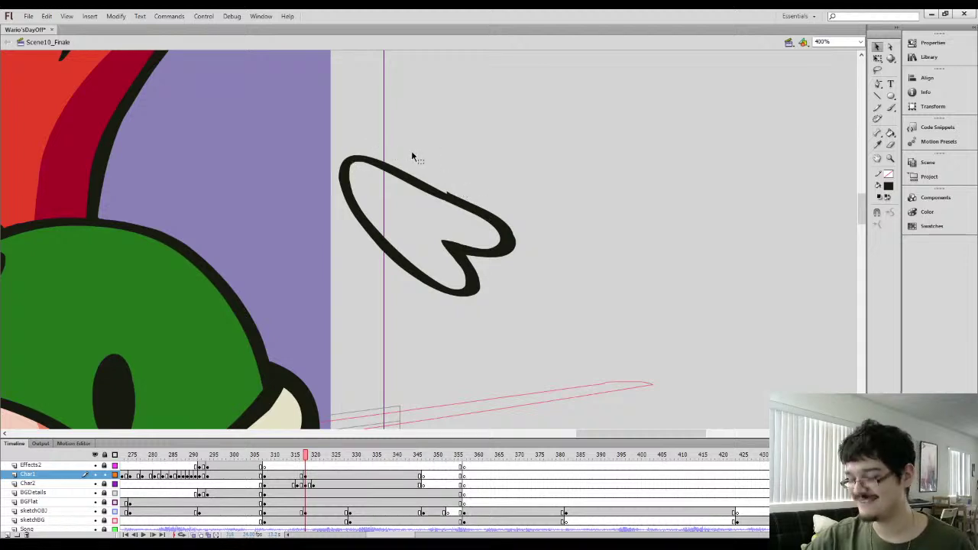
Select the bump on the outline's top edge and delete it
key("b")
key("l")
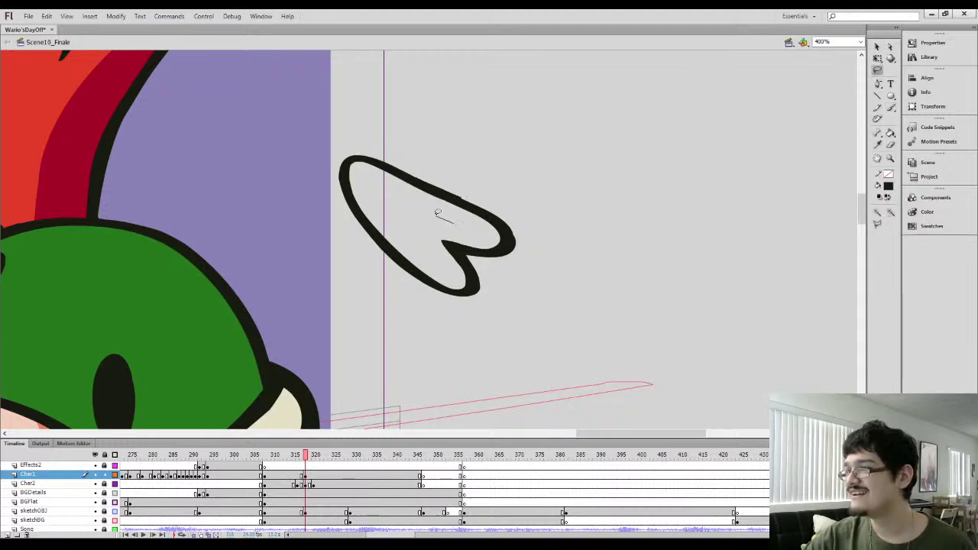
left_click_drag(437, 212, 440, 216)
left_click(878, 46)
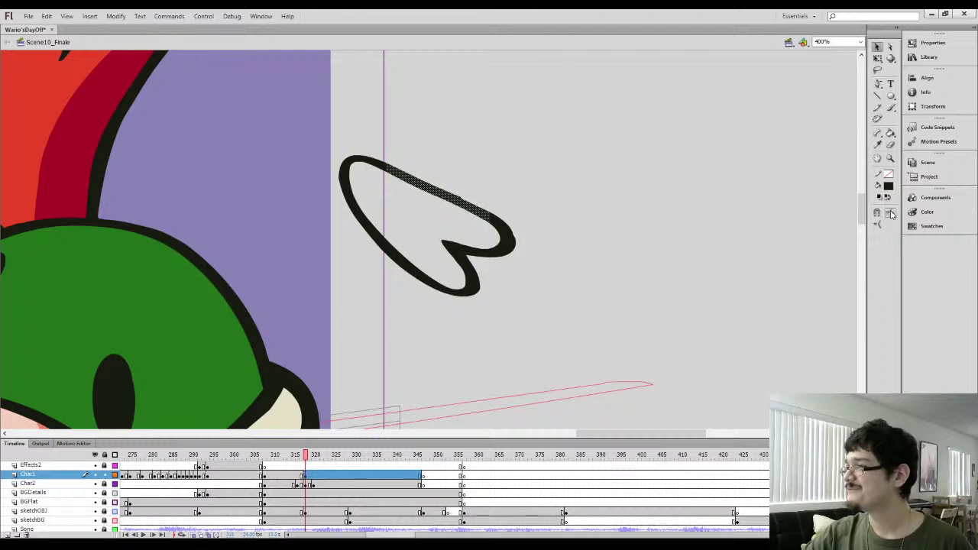
left_click(804, 77)
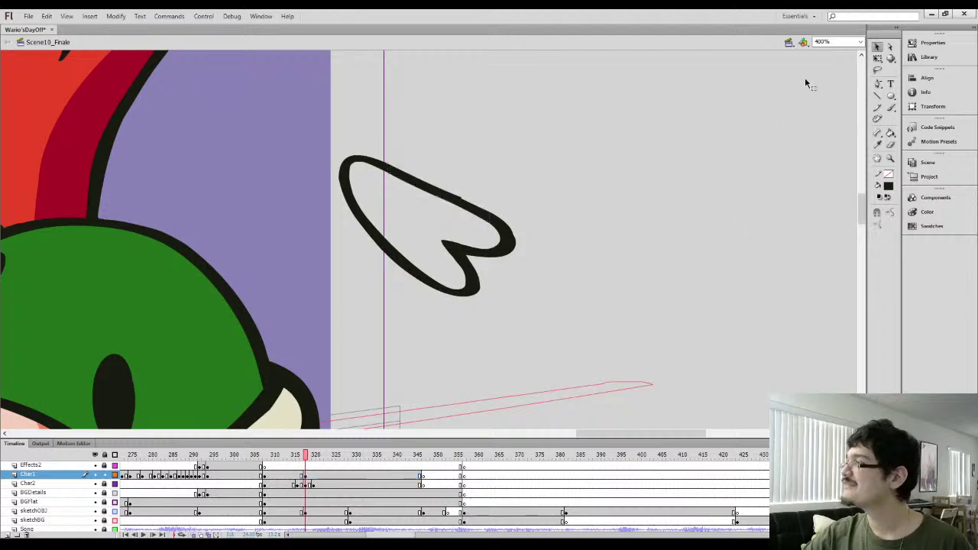
left_click(461, 197)
key("Delete")
left_click_drag(472, 231, 485, 196)
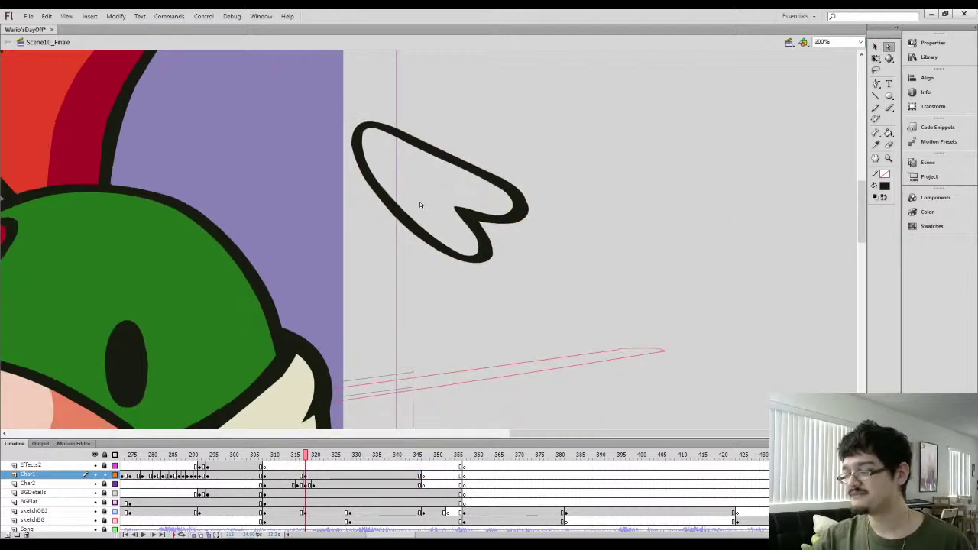
Fill the wing outline with the dark red sampled from the crest
key("ctrl+minus")
key("l")
mouse_move(369, 200)
left_mouse_down()
mouse_move(507, 261)
mouse_move(397, 256)
left_mouse_up()
left_click(334, 158)
key("i")
left_click(260, 167)
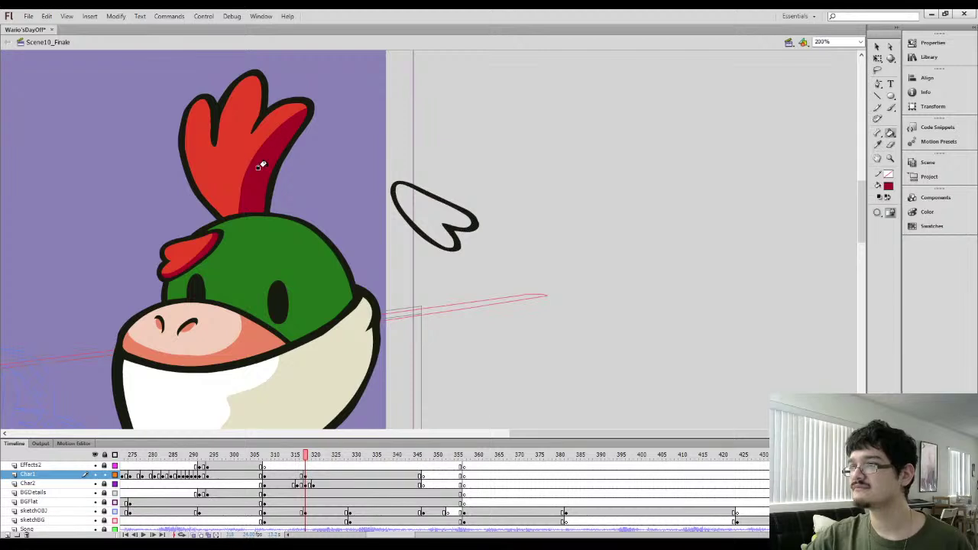
left_click(423, 203)
Move the red wing onto the green head, shrinking and tilting it counterclockwise into a brow
key("l")
mouse_move(372, 198)
left_mouse_down()
mouse_move(384, 155)
mouse_move(376, 196)
left_mouse_up()
mouse_move(444, 222)
left_mouse_down()
mouse_move(294, 261)
mouse_move(302, 275)
left_mouse_up()
key("q")
left_click_drag(331, 304, 321, 295)
left_click_drag(287, 277, 301, 277)
left_click_drag(336, 231, 329, 225)
left_click_drag(308, 271, 298, 280)
Check the placement, then enlarge the brow slightly and nudge it right
key("ctrl+minus")
left_click_drag(294, 328, 306, 304)
key("ctrl+equal")
key("ctrl+equal")
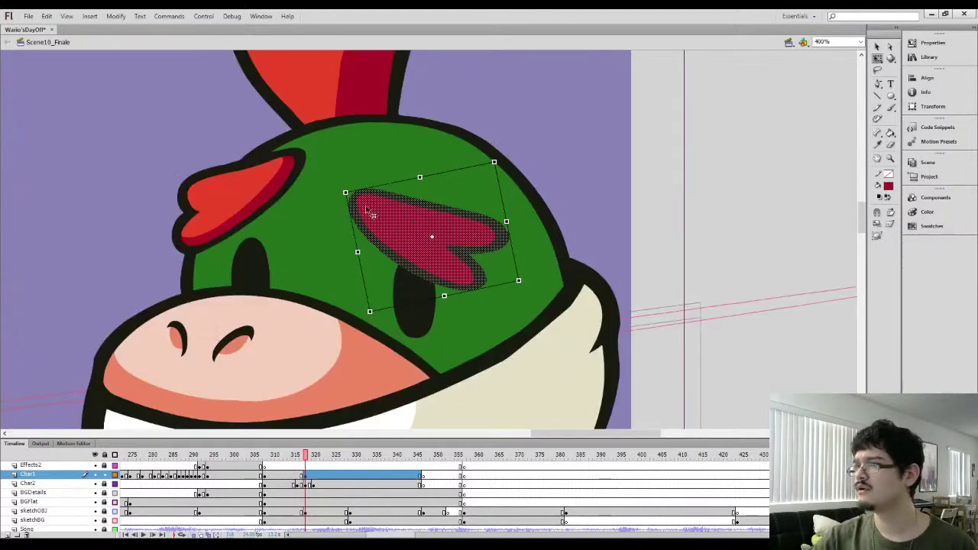
left_click_drag(345, 192, 330, 186)
left_click_drag(369, 223, 376, 223)
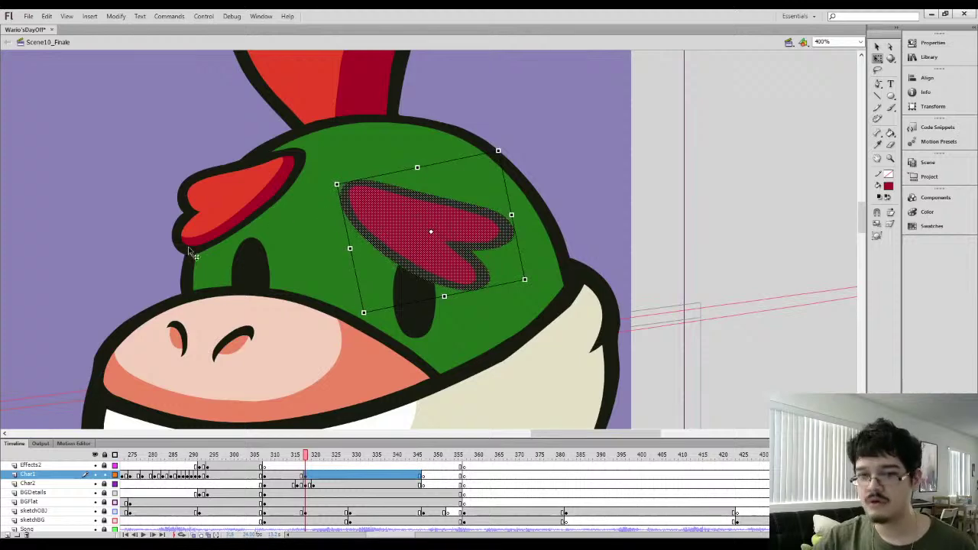
left_click(67, 351)
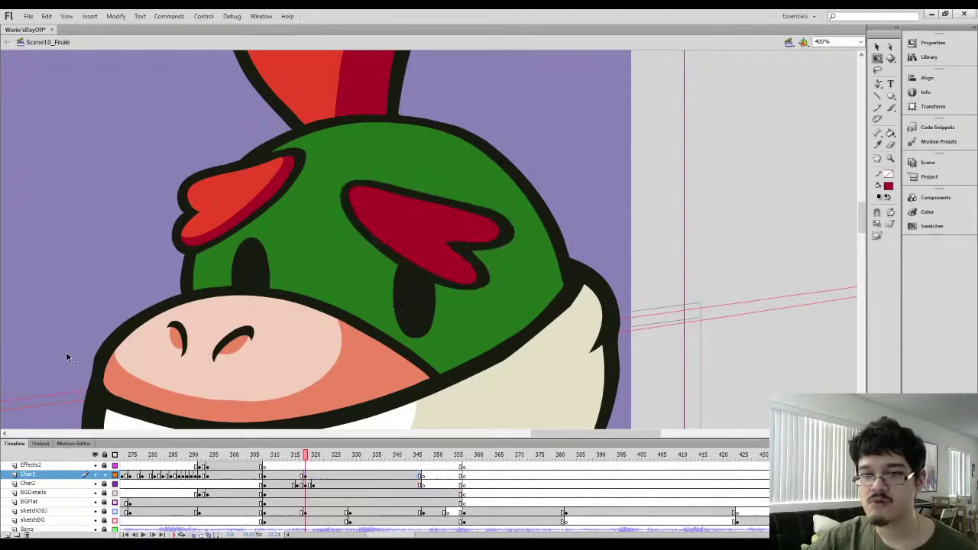
Draw a pencil line along the brow's lower edge to split off a dark-red band
key("y")
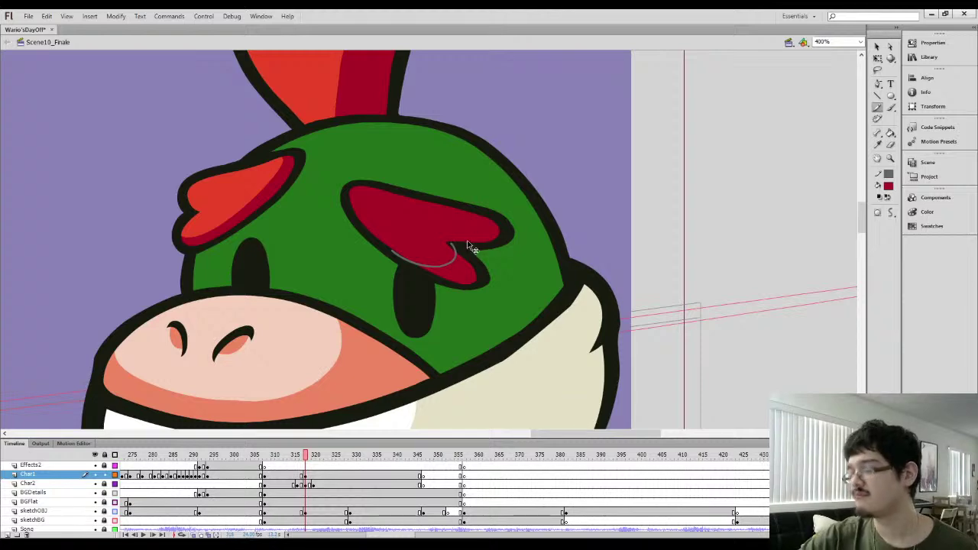
key("ctrl+z")
key("l")
left_click_drag(477, 228, 473, 231)
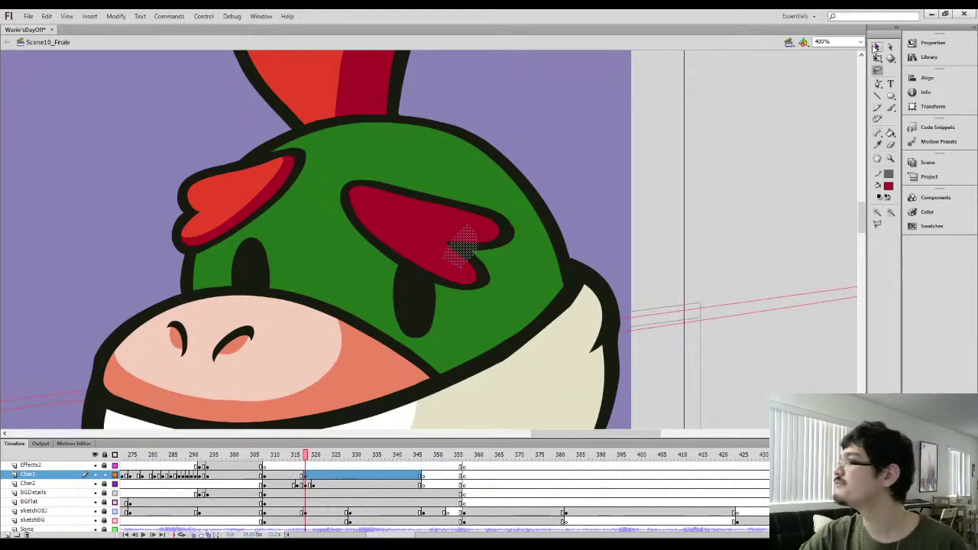
key("v")
left_click(681, 220)
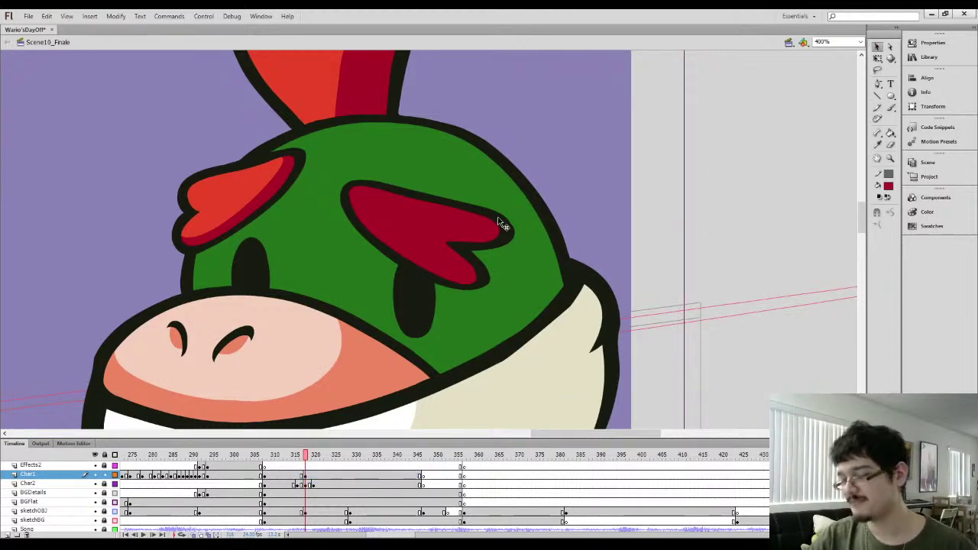
key("y")
mouse_move(365, 225)
left_mouse_down()
mouse_move(440, 262)
mouse_move(462, 253)
mouse_move(457, 243)
left_mouse_up()
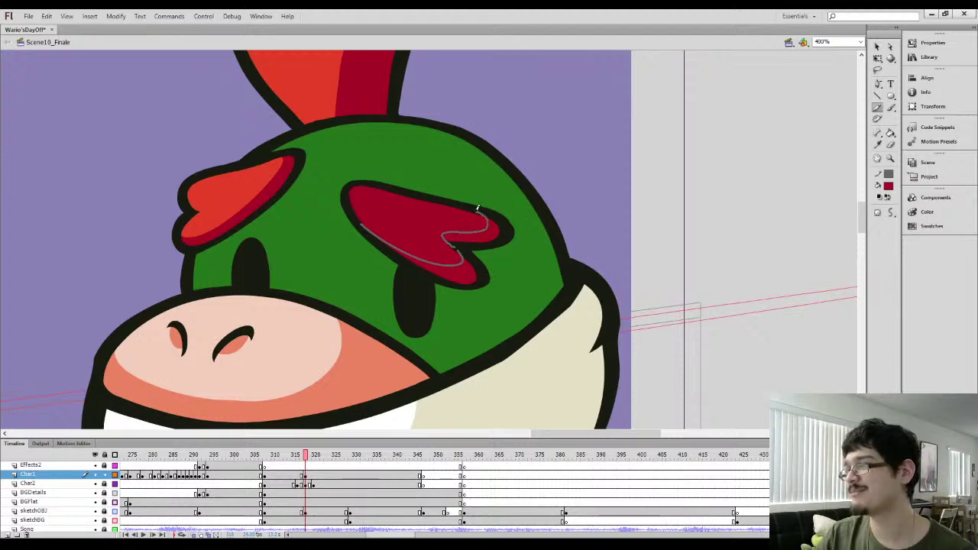
Fill the brow's upper part with the lighter red sampled from the crest
key("i")
left_click(234, 181)
left_click(415, 219)
key("ctrl+a")
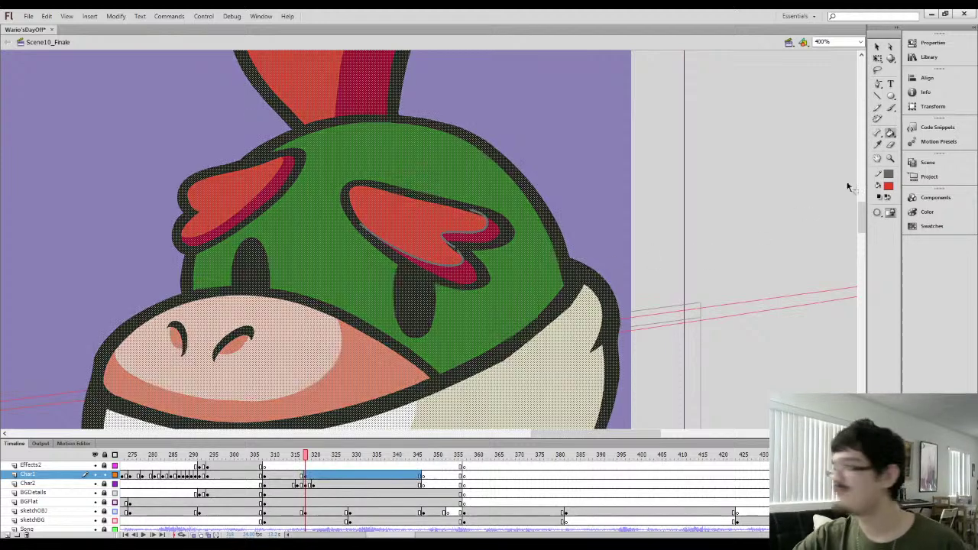
Sample the light green from the previous frame and fill the head highlight with it
key("ctrl+minus")
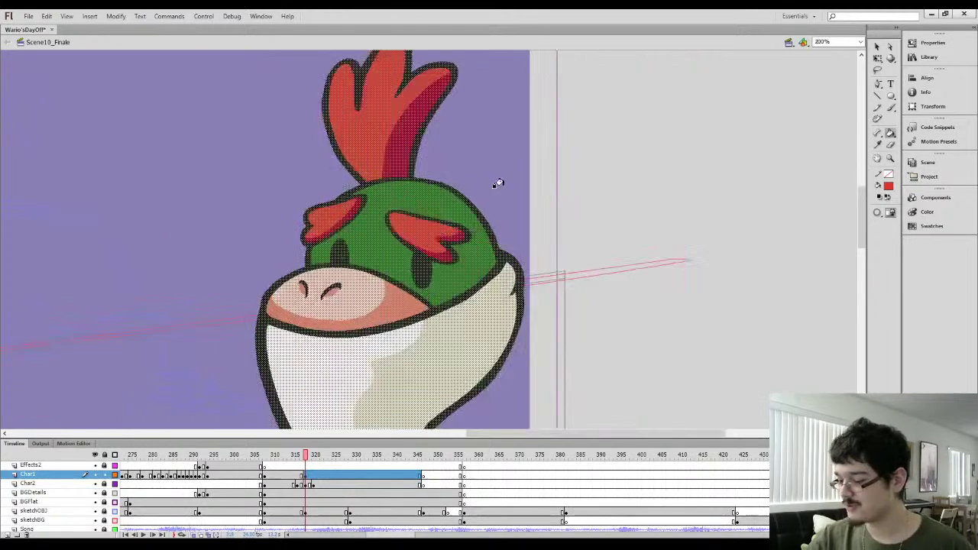
scroll(484, 182, "right", 5)
key("period")
key("y")
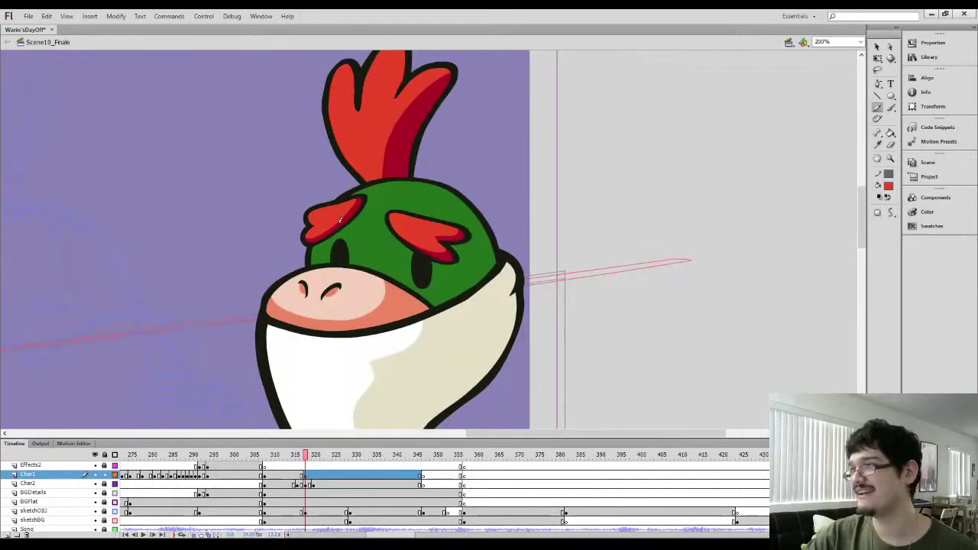
left_click_drag(400, 184, 450, 192)
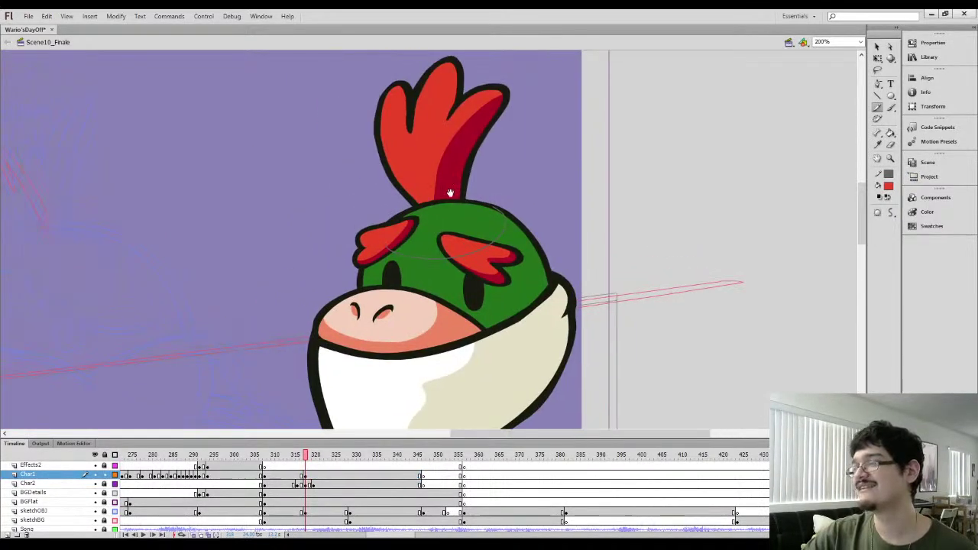
key("comma")
key("i")
left_click(89, 321)
key("period")
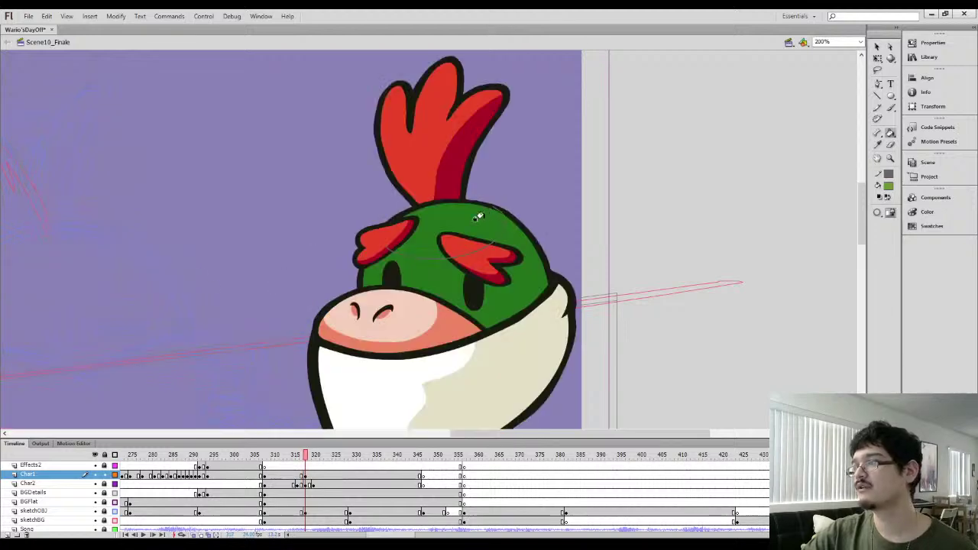
left_click(479, 215)
key("ctrl+a")
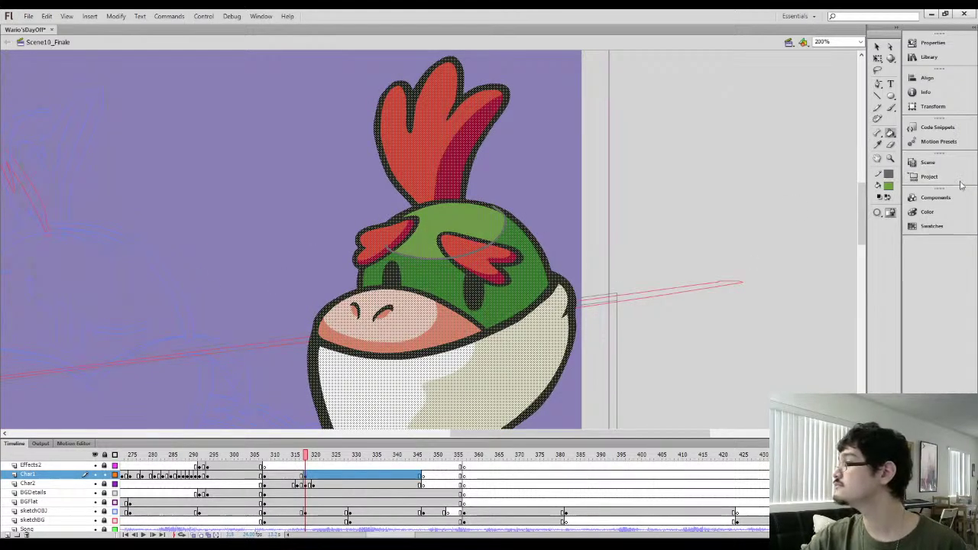
Lasso the green head and move it left above the body
key("ctrl+minus")
key("l")
left_click_drag(408, 281, 425, 233)
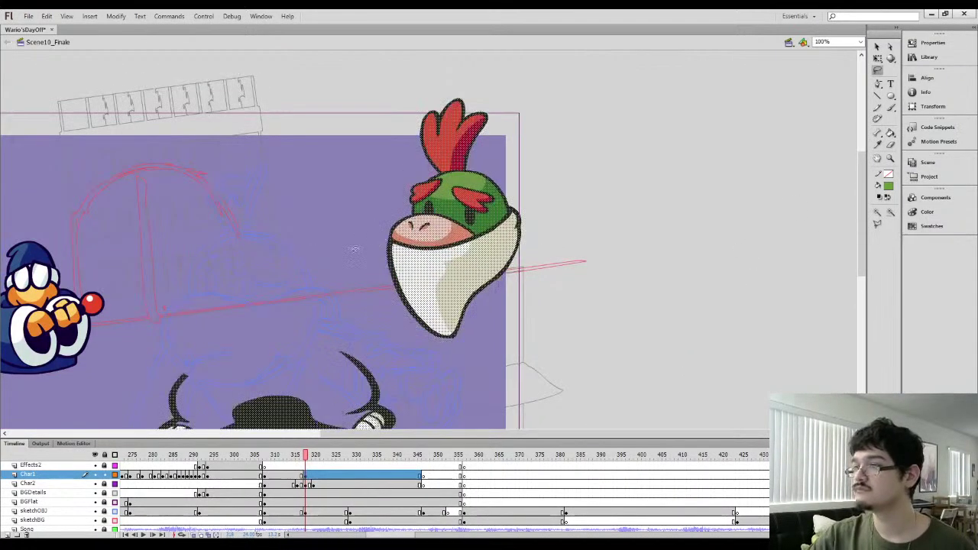
mouse_move(359, 275)
left_mouse_down()
mouse_move(564, 120)
mouse_move(373, 318)
left_mouse_up()
left_click_drag(451, 284, 282, 292)
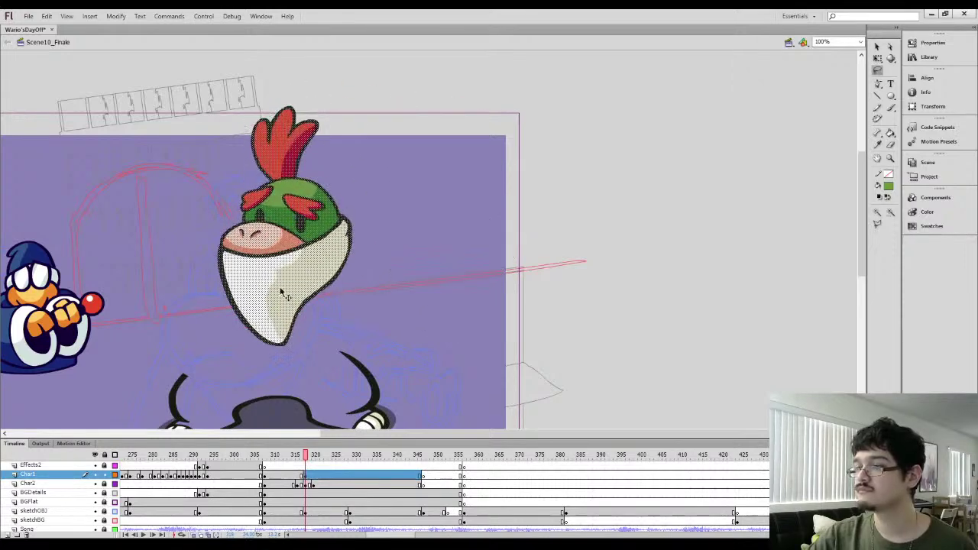
left_click_drag(250, 341, 329, 252)
Turn on onion skinning over the previous frame and test head positions, undoing the trial moves
left_click(194, 535)
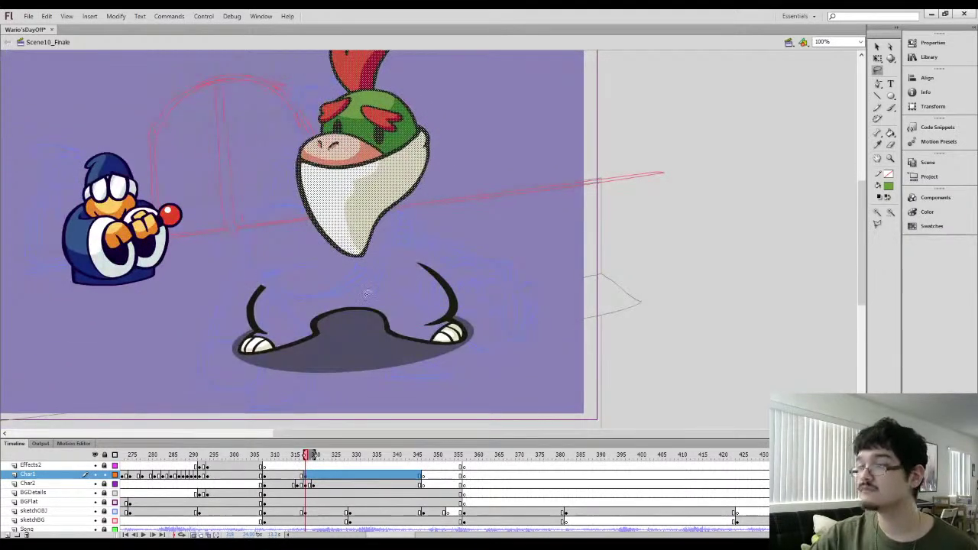
left_click_drag(304, 458, 300, 457)
mouse_move(357, 208)
left_mouse_down()
mouse_move(383, 268)
mouse_move(331, 361)
mouse_move(330, 311)
mouse_move(346, 230)
mouse_move(359, 216)
left_mouse_up()
left_click_drag(329, 316, 343, 301)
key("ctrl+z")
key("ctrl+z")
key("ctrl+z")
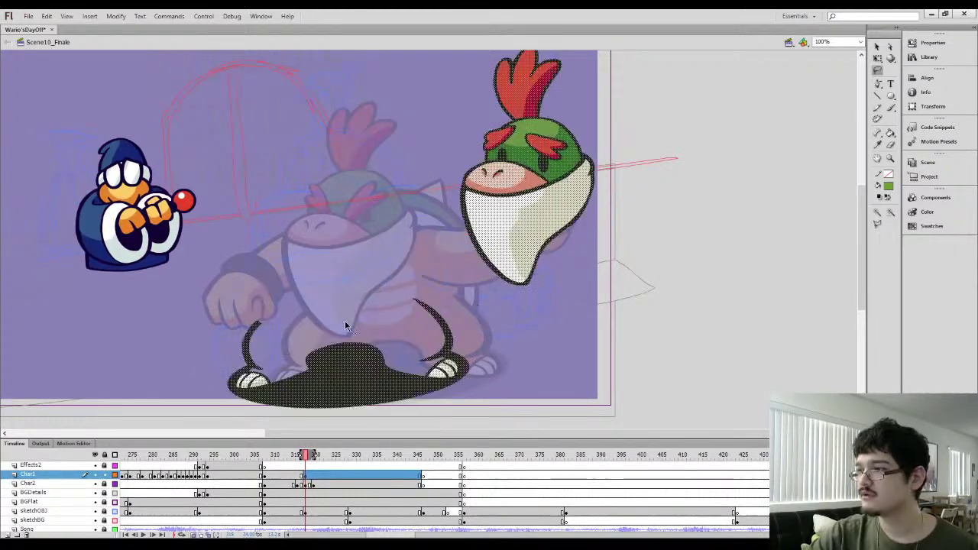
left_click_drag(380, 401, 431, 378)
key("ctrl+z")
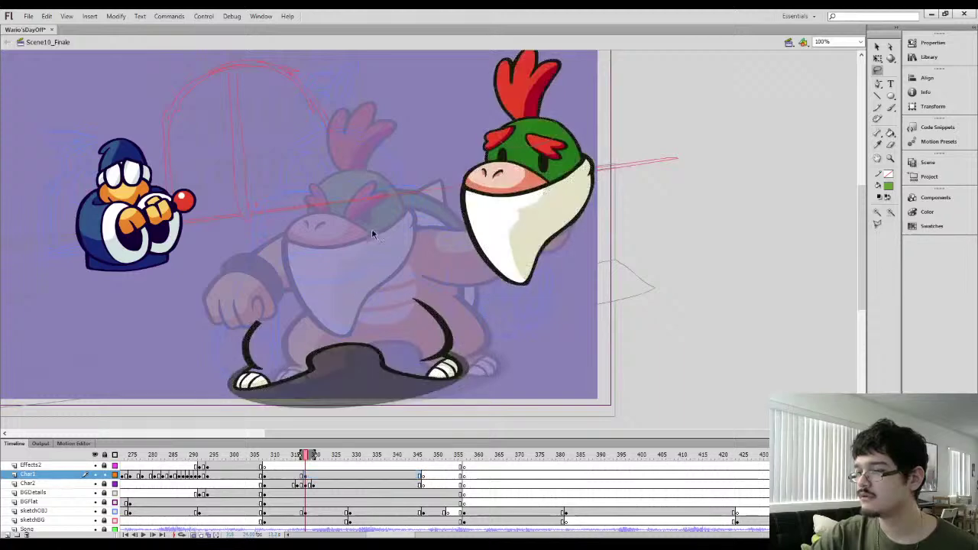
Fill the head highlight light green and shift the whole drawing right and slightly up
key("comma")
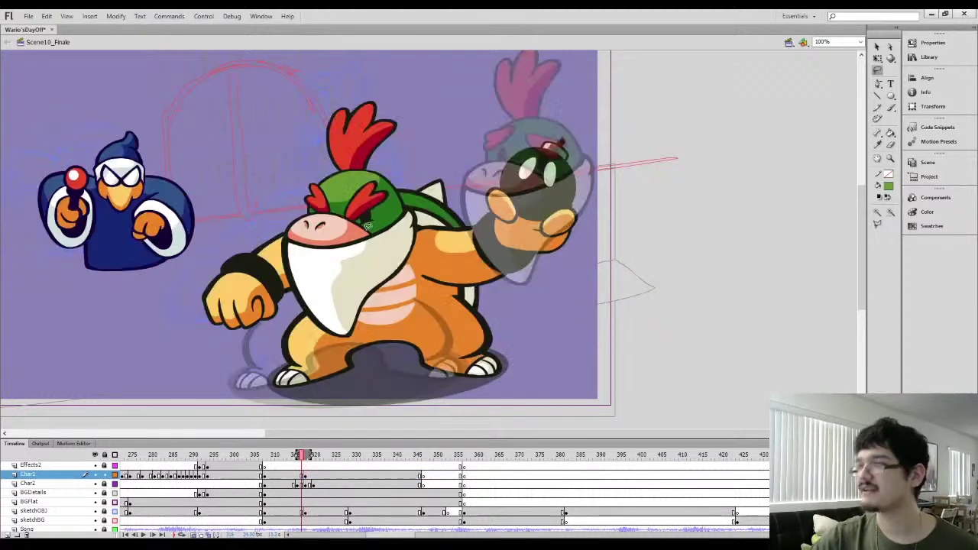
key("period")
left_click(525, 139)
key("l")
mouse_move(437, 124)
left_mouse_down()
mouse_move(492, 196)
mouse_move(468, 181)
left_mouse_up()
key("v")
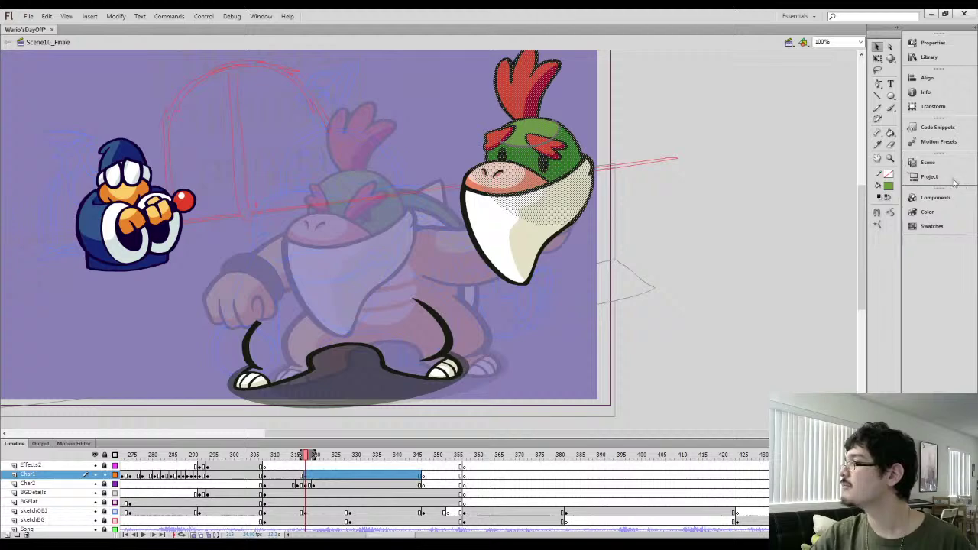
key("l")
left_click(382, 241)
key("ctrl+a")
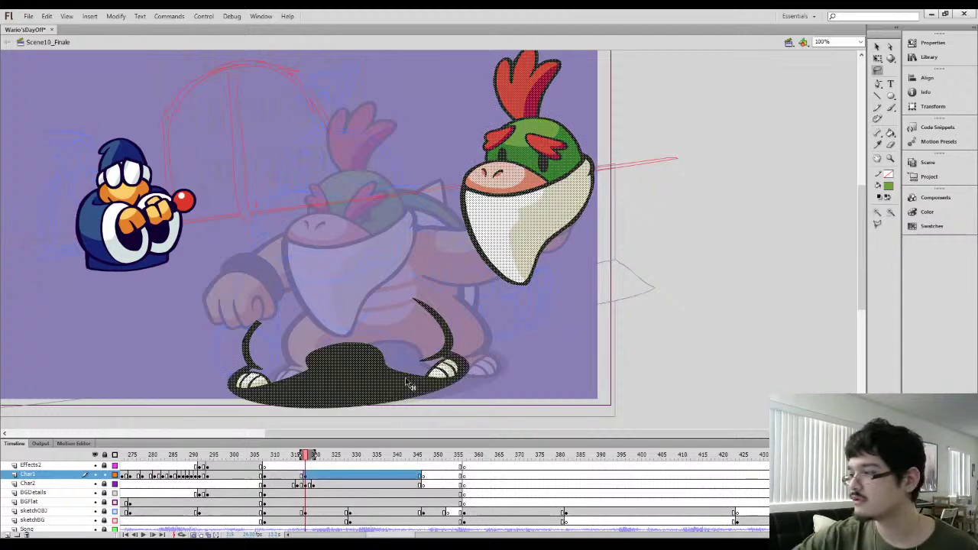
left_click_drag(397, 386, 431, 378)
Select the legs, lower torso and shadow from frame 317 and delete them on the redesign frame
key("comma")
left_click(302, 475)
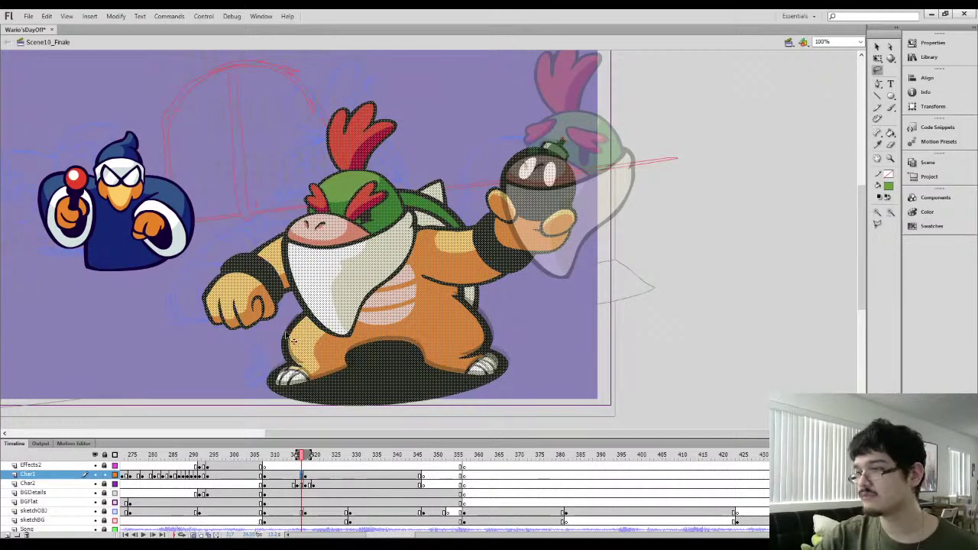
mouse_move(315, 303)
left_mouse_down()
mouse_move(554, 357)
mouse_move(258, 408)
mouse_move(284, 296)
mouse_move(484, 287)
mouse_move(482, 411)
mouse_move(224, 331)
mouse_move(247, 334)
left_mouse_up()
left_click(304, 478)
key("Delete")
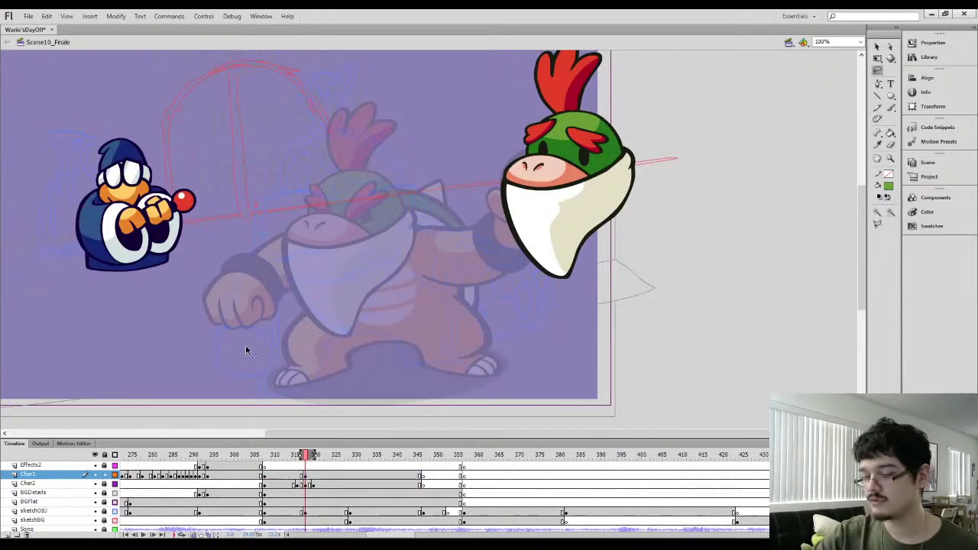
key("ctrl+shift+v")
Zoom in on the legs and erase the outline and orange strip near the tail
left_click(224, 335)
key("i")
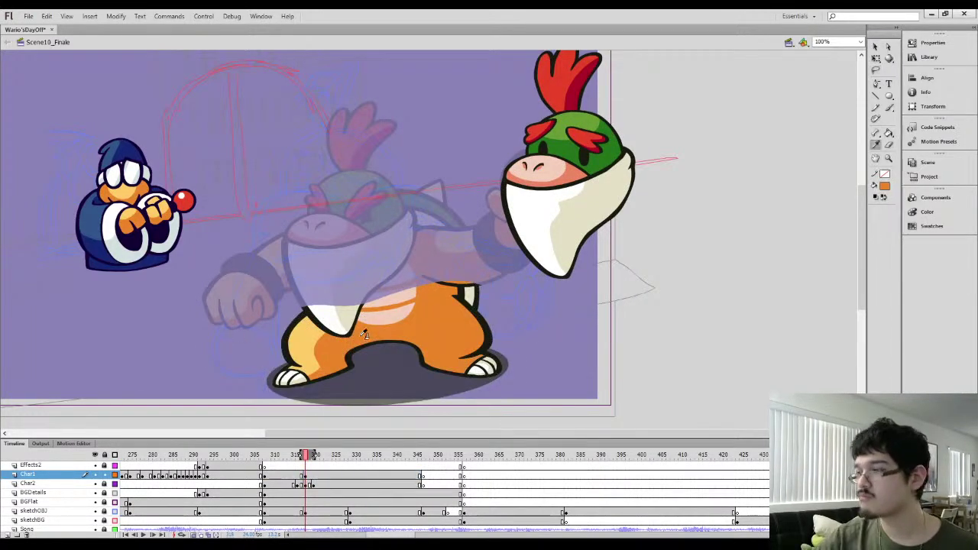
key("l")
key("ctrl+equal")
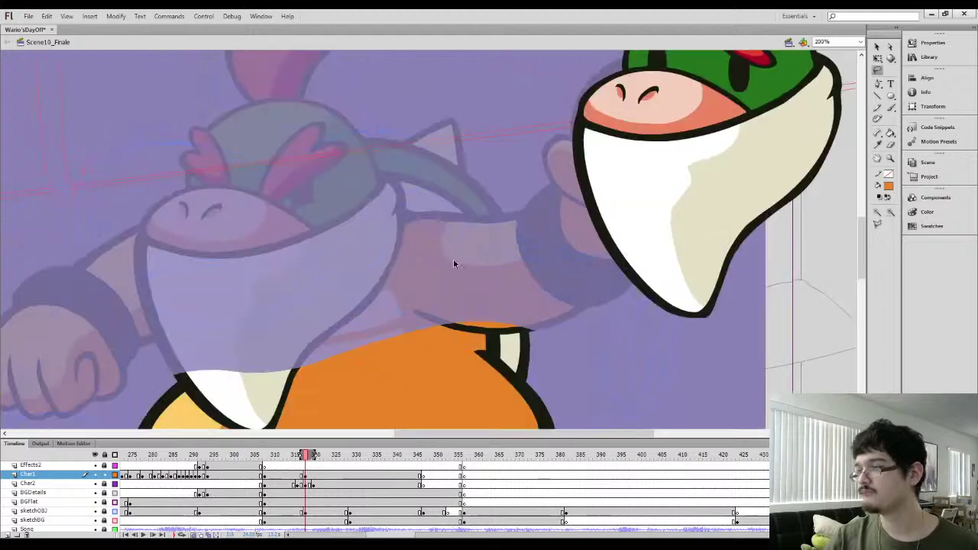
left_click_drag(434, 290, 380, 231)
key("e")
left_click_drag(373, 265, 489, 268)
mouse_move(427, 287)
left_mouse_down()
mouse_move(358, 194)
mouse_move(400, 225)
mouse_move(403, 234)
mouse_move(327, 172)
mouse_move(367, 162)
left_mouse_up()
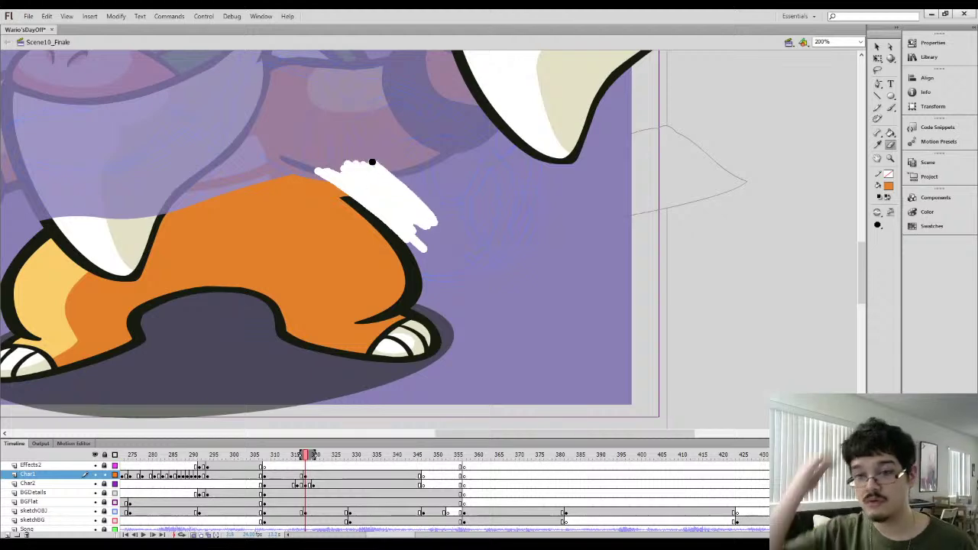
key("ctrl+z")
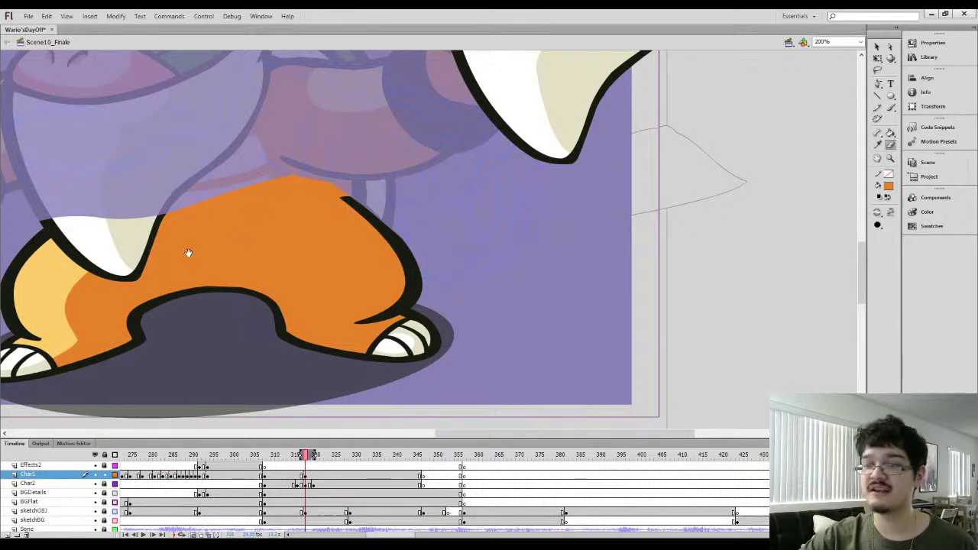
Delete the white crotch patch, yellow leg highlight and orange pants fill
left_click_drag(186, 253, 367, 243)
left_click_drag(241, 237, 210, 199)
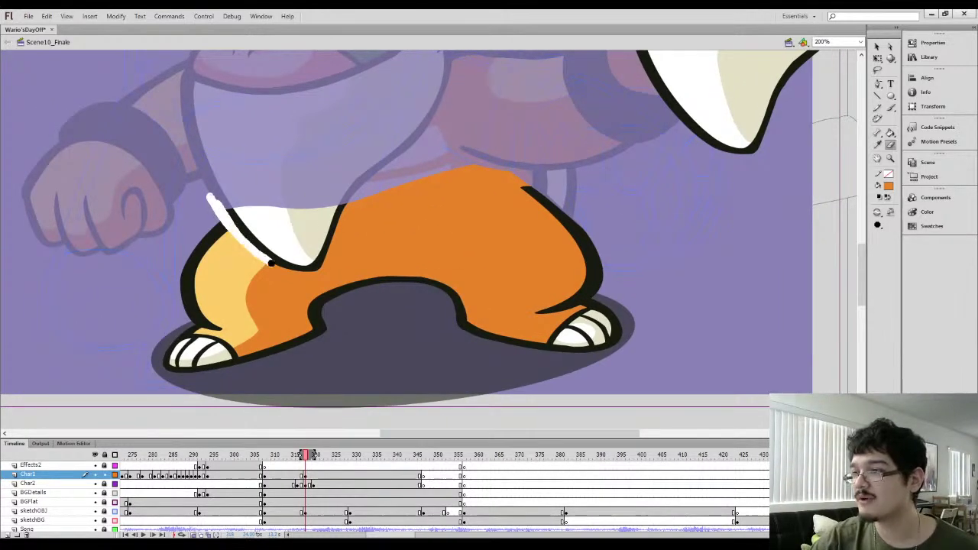
left_click_drag(331, 244, 330, 236)
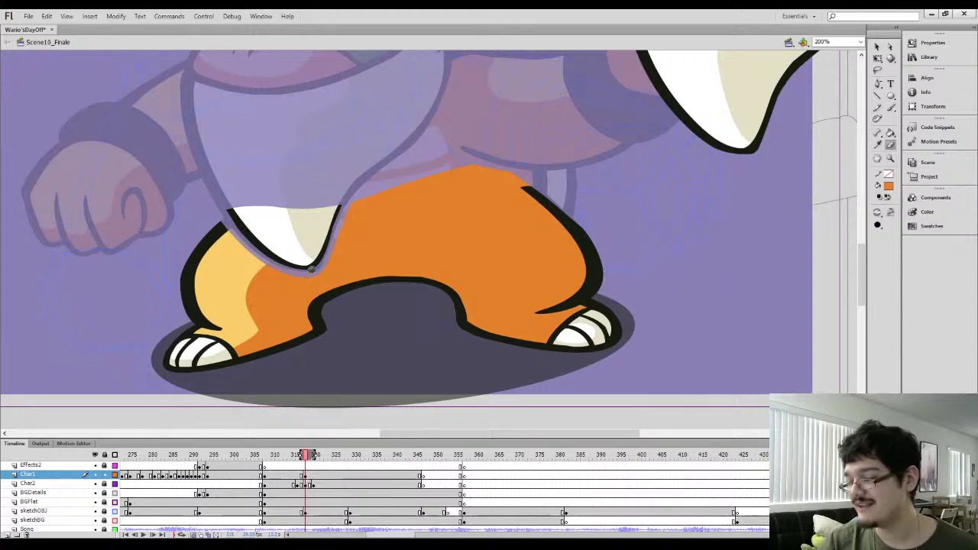
left_click(281, 243)
key("Delete")
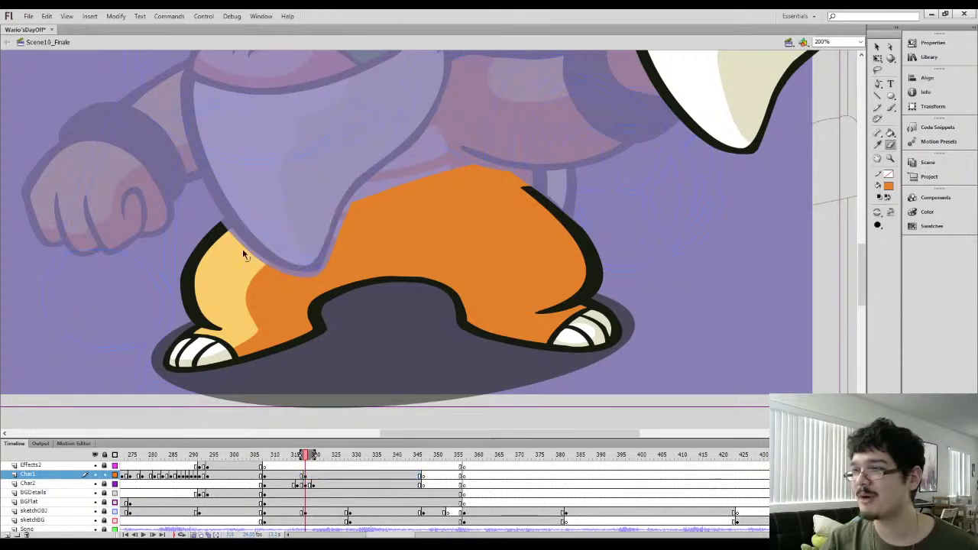
left_click(243, 248)
key("Delete")
left_click(273, 296, "ctrl")
key("Delete")
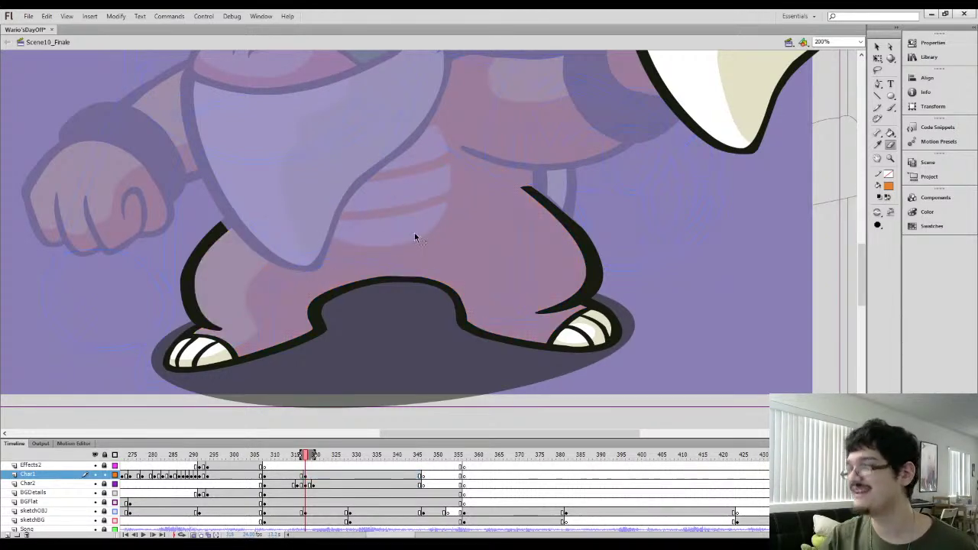
Zoom out to the whole scene and lasso the redesigned head
key("ctrl+equal")
key("ctrl+minus")
key("ctrl+minus")
left_click_drag(435, 196, 395, 278)
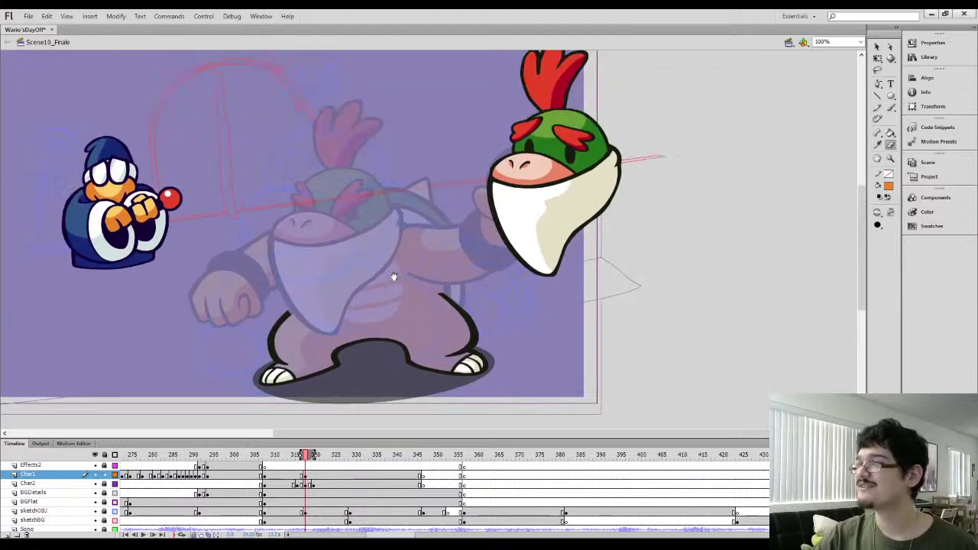
key("l")
mouse_move(464, 207)
left_mouse_down()
mouse_move(571, 307)
mouse_move(669, 23)
mouse_move(441, 163)
mouse_move(480, 271)
left_mouse_up()
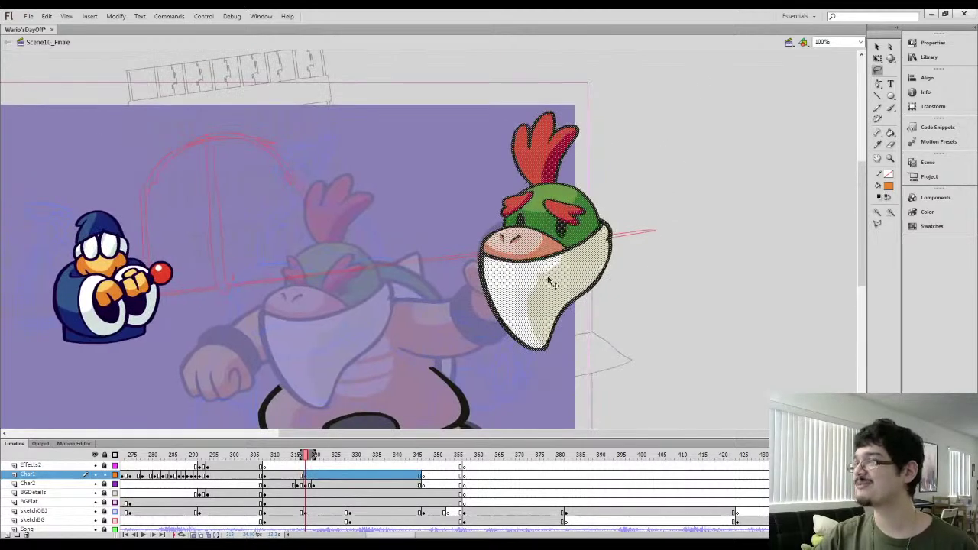
Move the head onto the body, nudge it left, and play frames 316–319 to check it
mouse_move(553, 282)
left_mouse_down()
mouse_move(341, 303)
mouse_move(345, 336)
left_mouse_up()
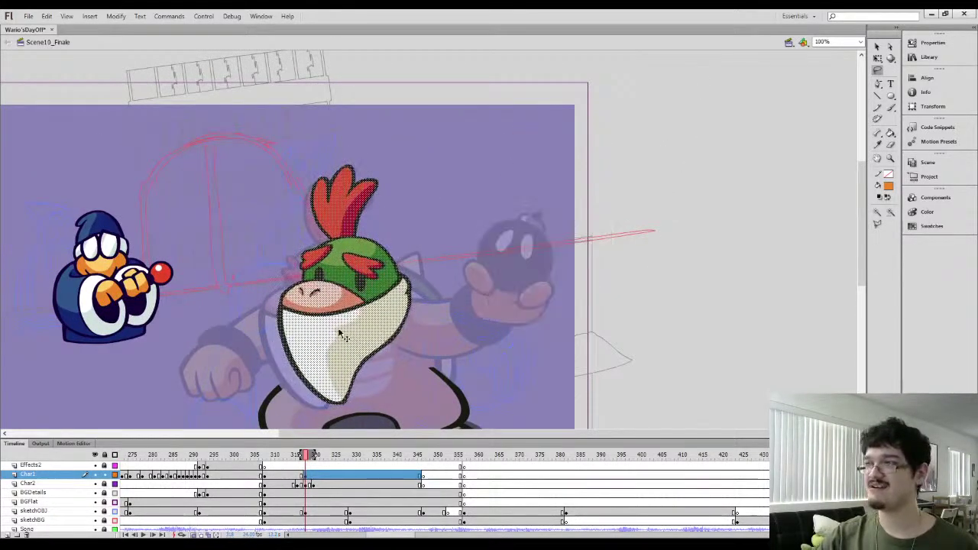
scroll(345, 336, "down", 1)
key("q")
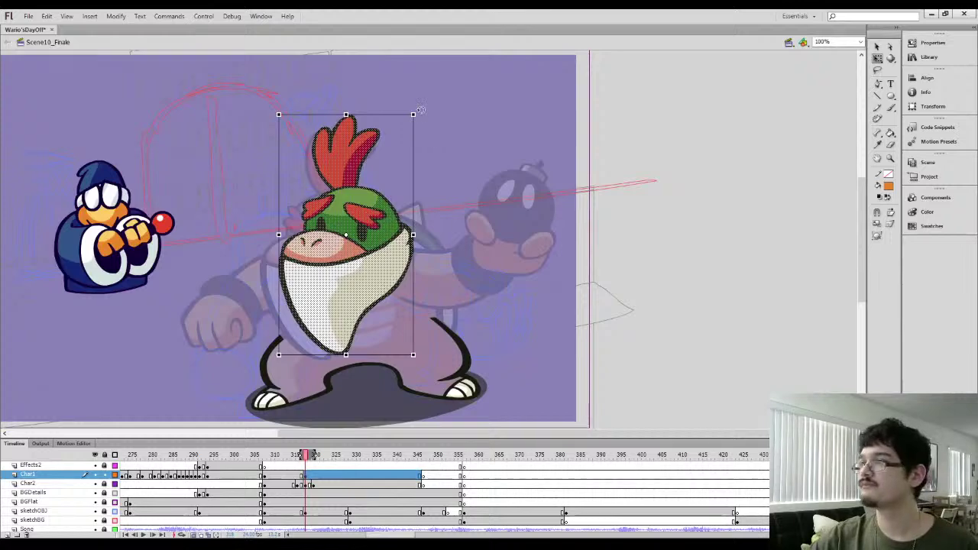
key("Left")
key("Left")
key("Left")
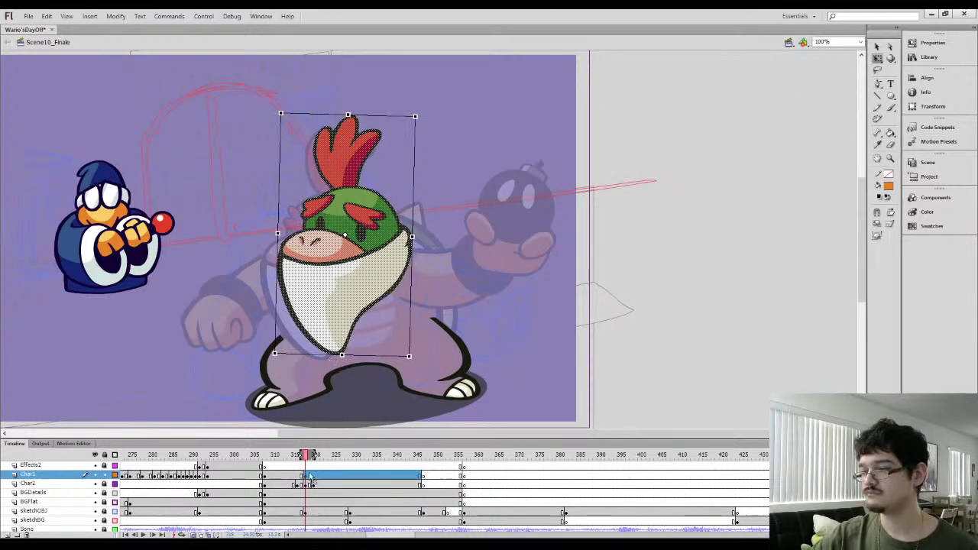
left_click(296, 477)
key("Return")
key("Return")
left_click(309, 475)
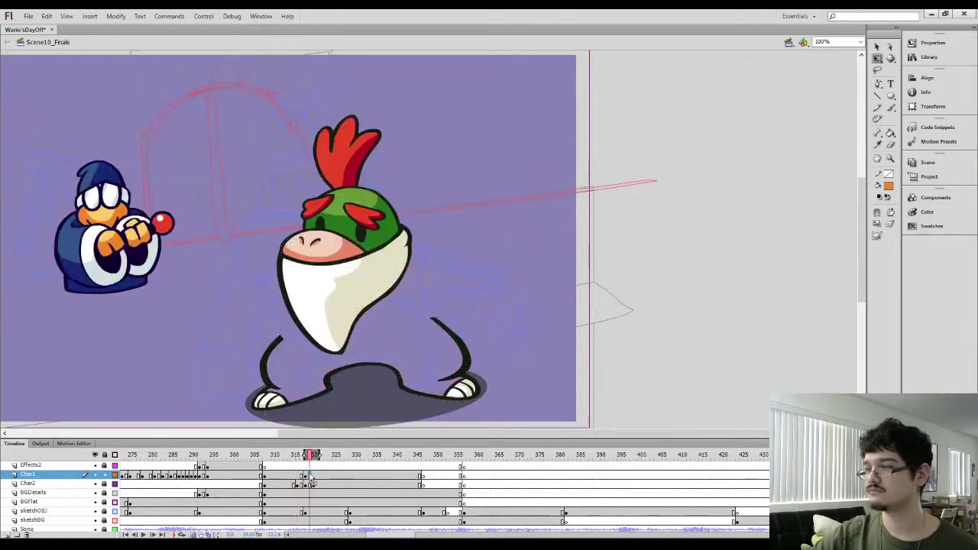
key("comma")
Copy the arm holding the Bob-omb from frame 318 into the redesign frame, right of Bowser Jr
key("l")
key("comma")
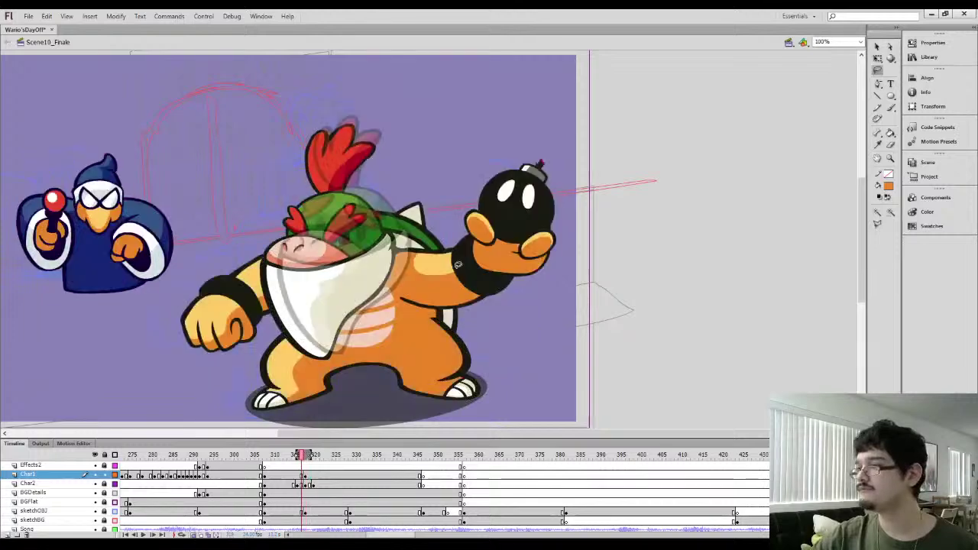
mouse_move(403, 300)
left_mouse_down()
mouse_move(399, 268)
mouse_move(530, 104)
mouse_move(488, 354)
left_mouse_up()
left_click(304, 475)
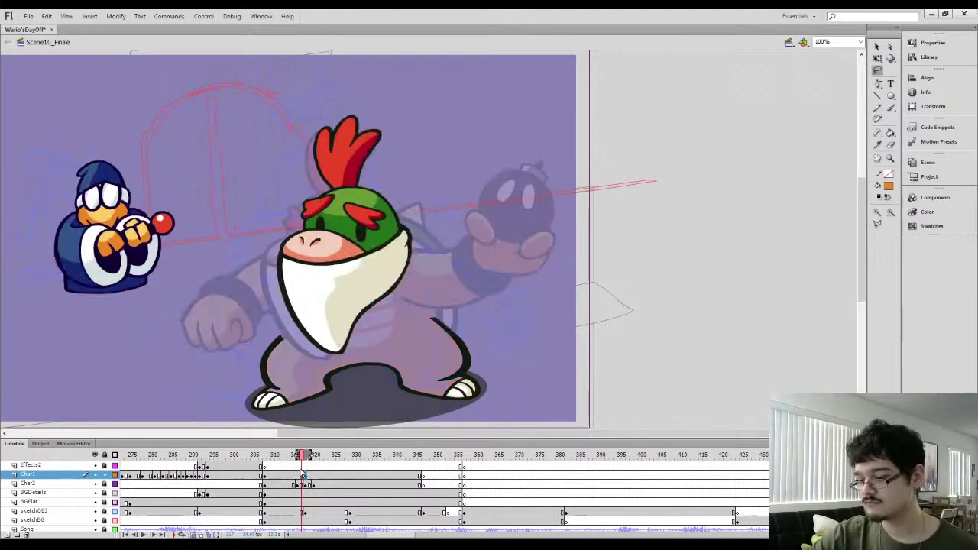
key("ctrl+v")
key("q")
left_click_drag(475, 260, 632, 281)
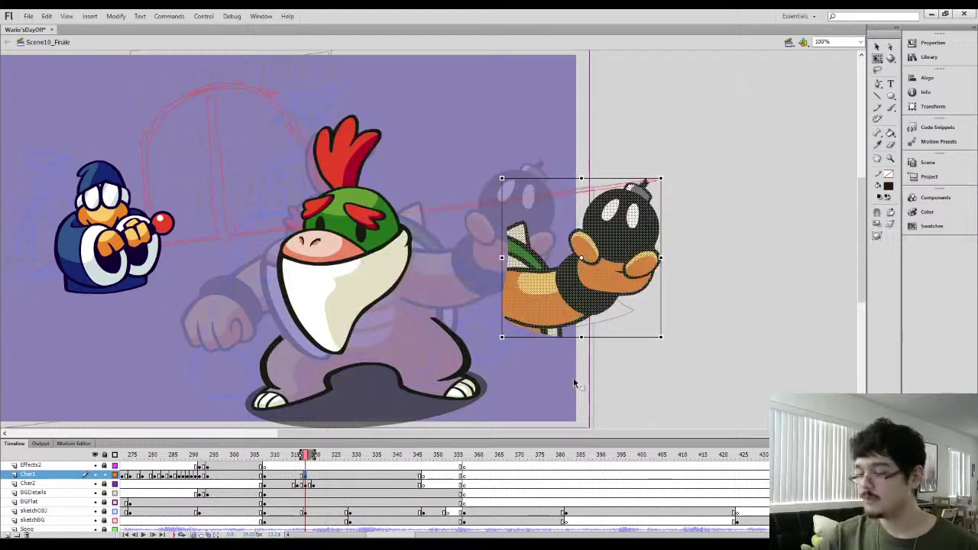
Delete the pasted arm's leftover orange lower-arm fill and green-and-white shoulder fills
left_click(497, 252)
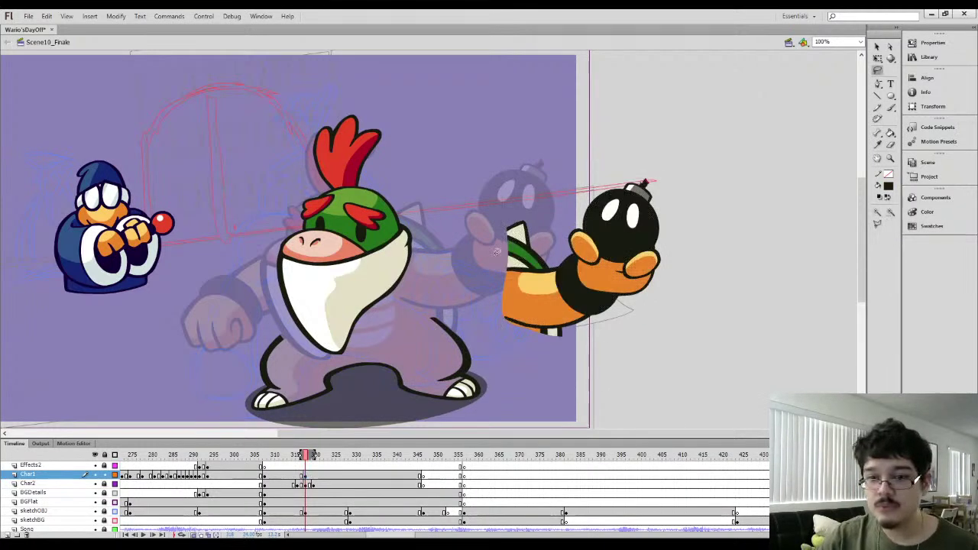
left_click(523, 310)
key("Delete")
key("ctrl+=")
left_click_drag(525, 324, 345, 263)
left_click(422, 233)
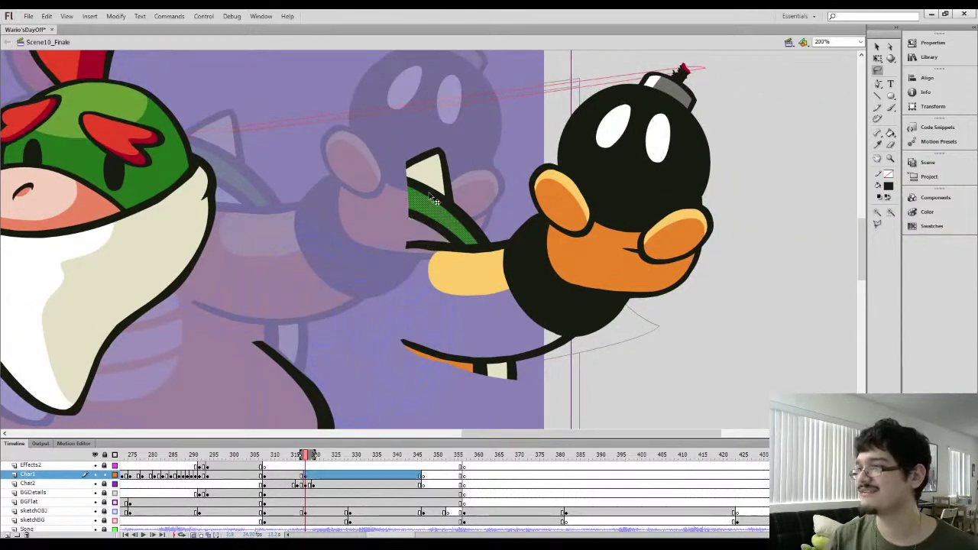
key("Delete")
key("Delete")
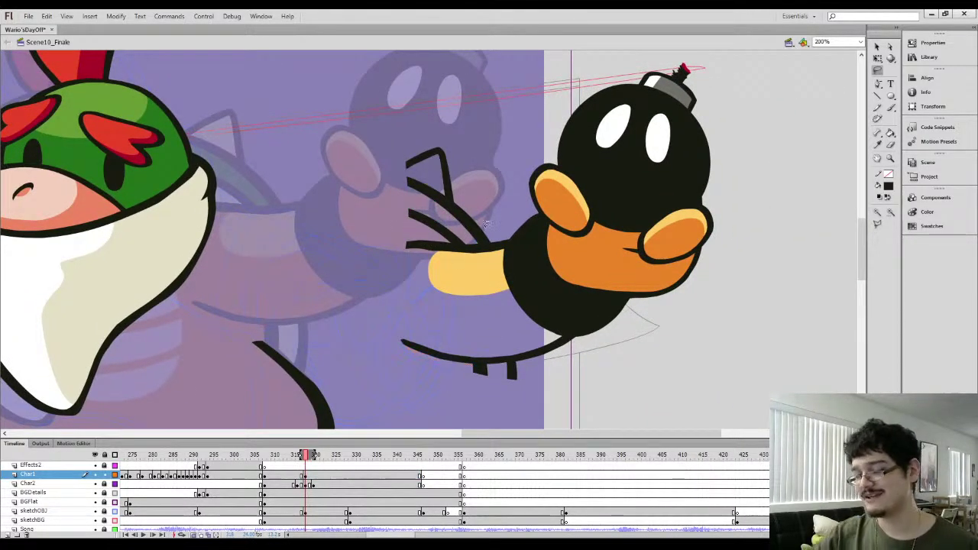
Erase the extra dark arm line and remove the leftover black line pieces and strokes
key("e")
mouse_move(397, 234)
left_mouse_down()
mouse_move(499, 237)
mouse_move(458, 239)
left_mouse_up()
left_click(469, 223, "ctrl")
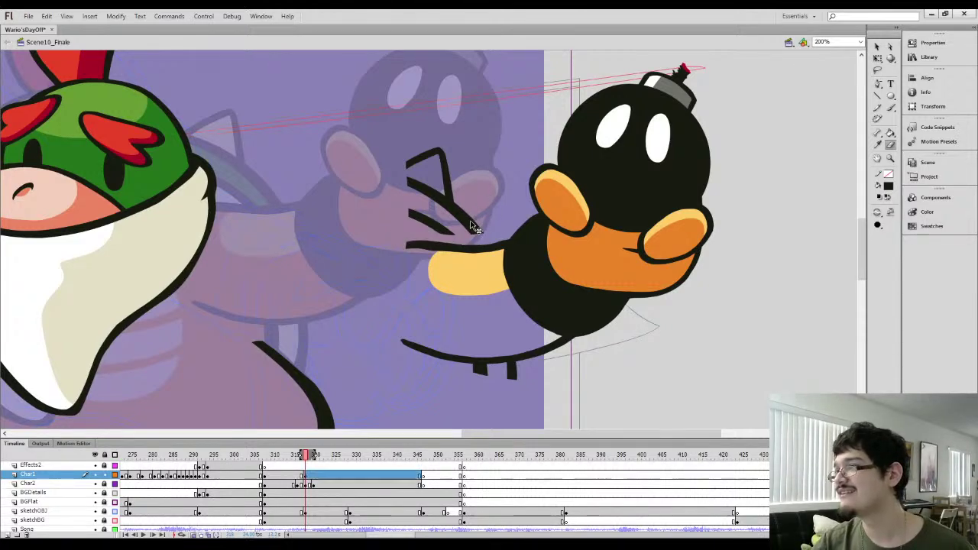
left_click(440, 232, "ctrl+shift")
key("Delete")
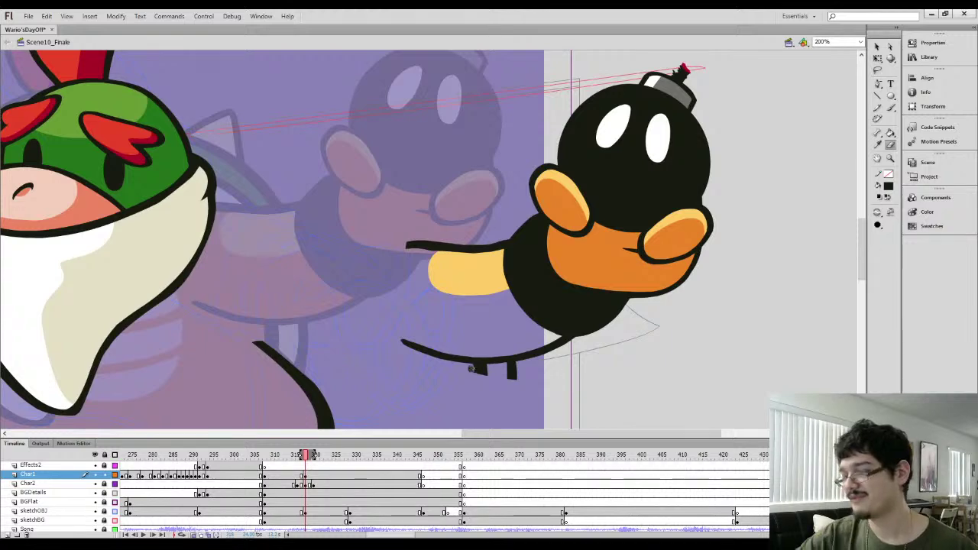
mouse_move(456, 371)
left_mouse_down()
mouse_move(535, 372)
mouse_move(505, 380)
mouse_move(462, 367)
left_mouse_up()
key("l")
mouse_move(422, 342)
left_mouse_down()
mouse_move(541, 391)
mouse_move(423, 353)
left_mouse_up()
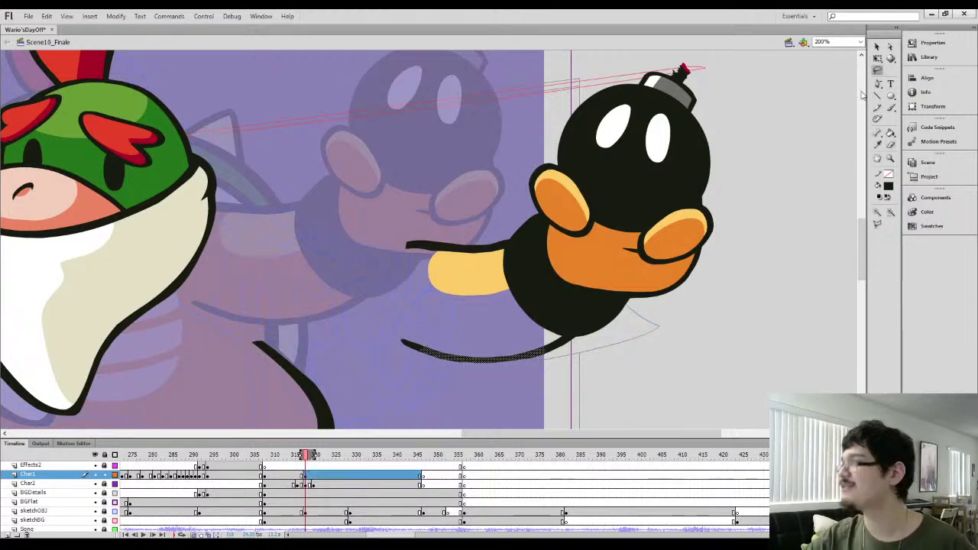
left_click(878, 49)
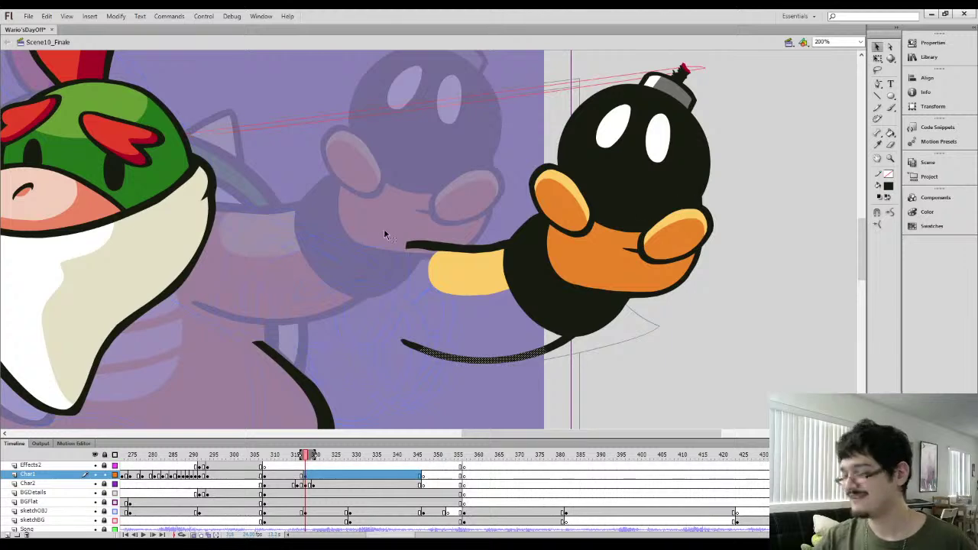
Lasso the Bob-omb and arm and move them toward Bowser Jr.'s shoulder
key("ctrl+1")
key("l")
mouse_move(394, 252)
left_mouse_down()
mouse_move(415, 178)
mouse_move(626, 219)
mouse_move(418, 309)
left_mouse_up()
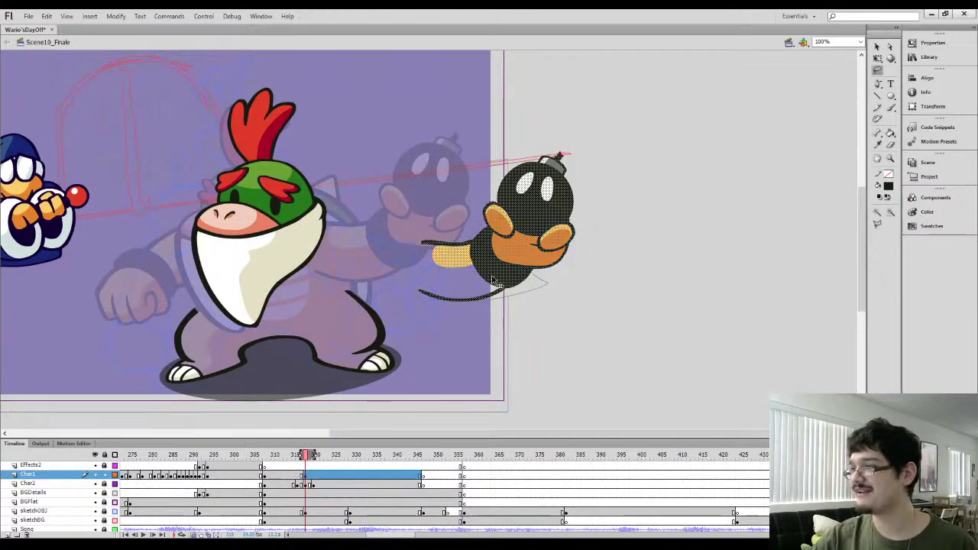
left_click_drag(499, 277, 397, 261)
Rotate the Bob-omb arm to a net 25° clockwise and shift it out to the right
key("q")
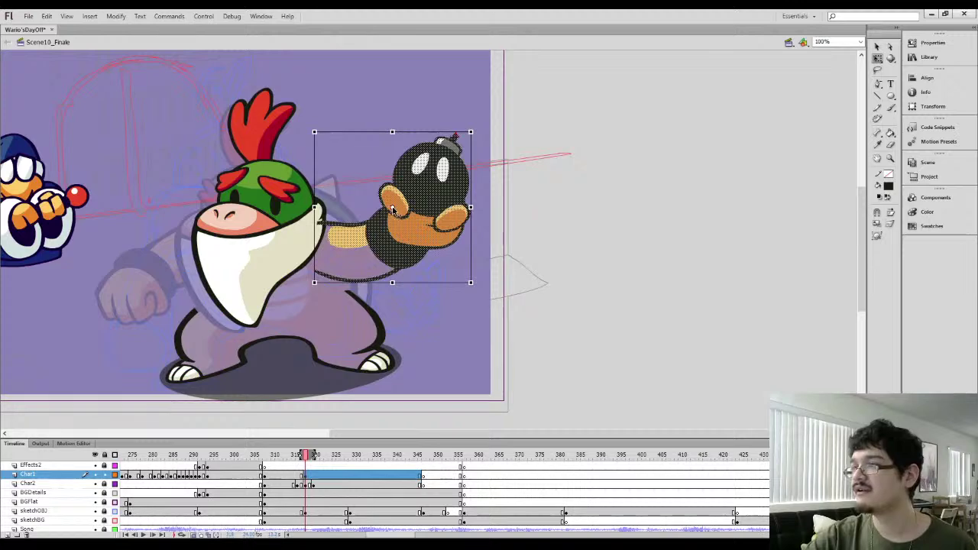
left_click_drag(475, 128, 519, 258)
left_click_drag(383, 295, 391, 305)
key("shift+Down")
key("shift+Right")
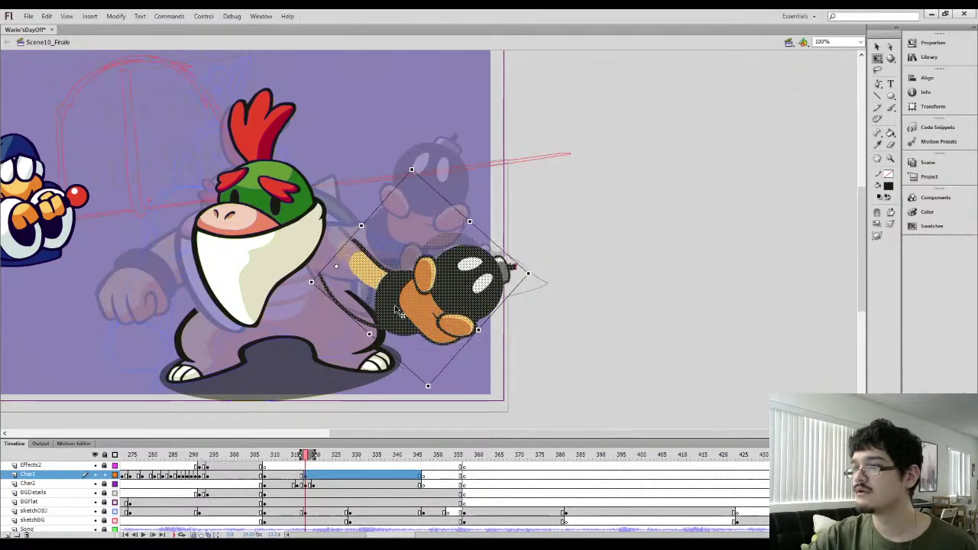
key("shift+Up")
key("shift+Up")
key("shift+Right")
left_click_drag(419, 155, 389, 138)
left_click_drag(401, 249, 452, 237)
Erase the stray line along the arm using a smaller eraser
left_click(463, 198)
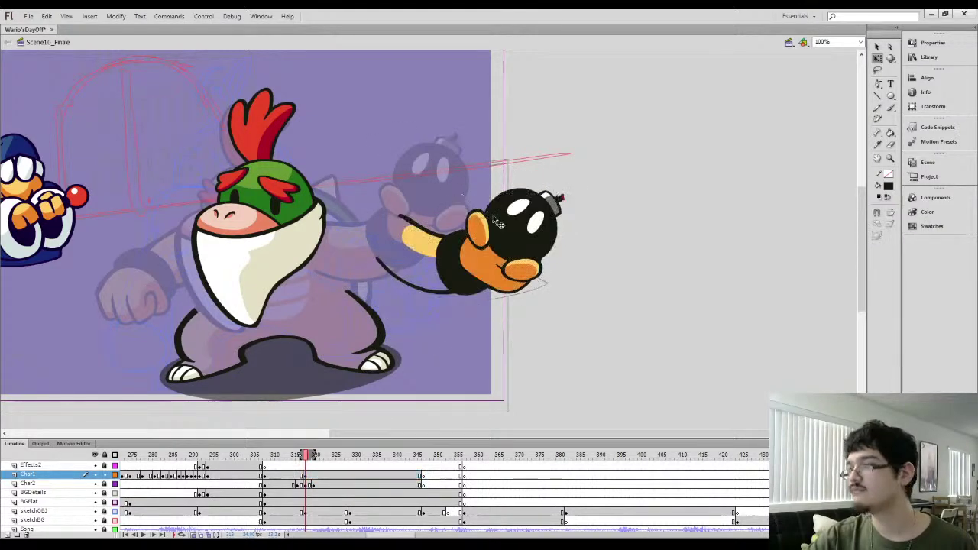
key("e")
key("[")
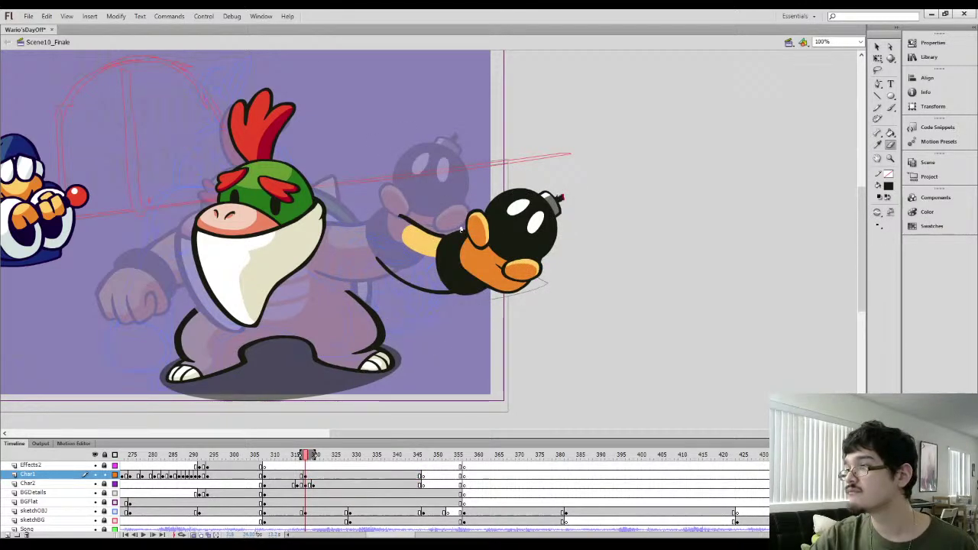
left_click_drag(495, 298, 495, 298)
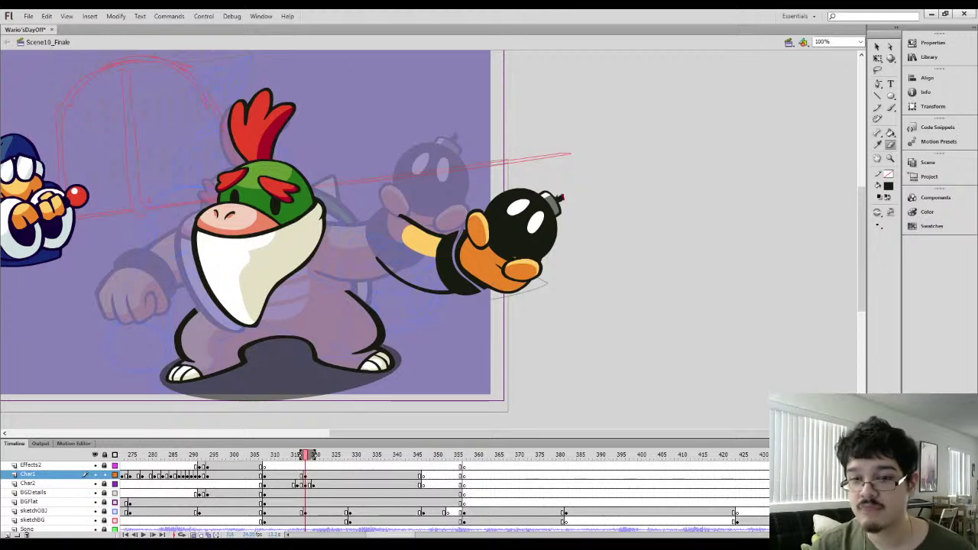
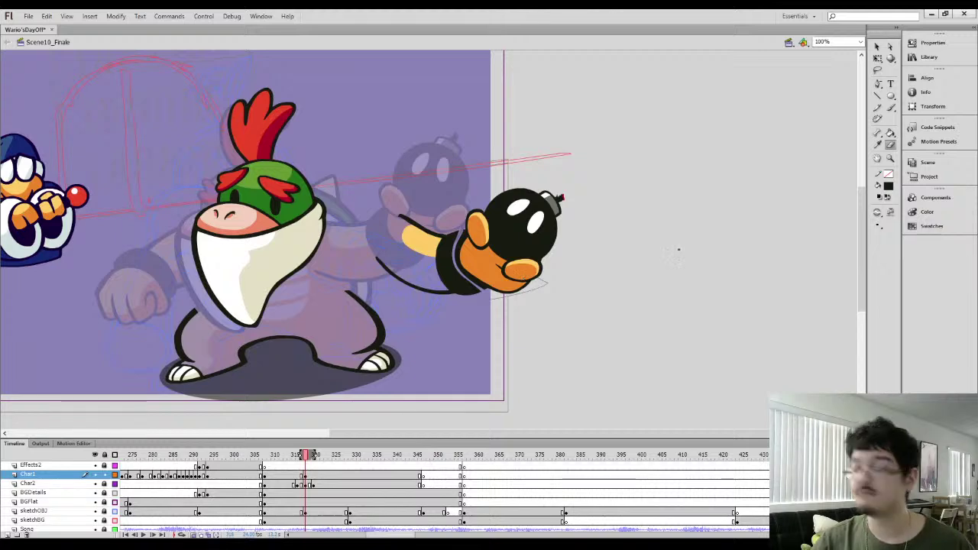
Select the Bob-omb with its holding hand and drag it to the right
left_click(879, 46)
left_click(490, 279)
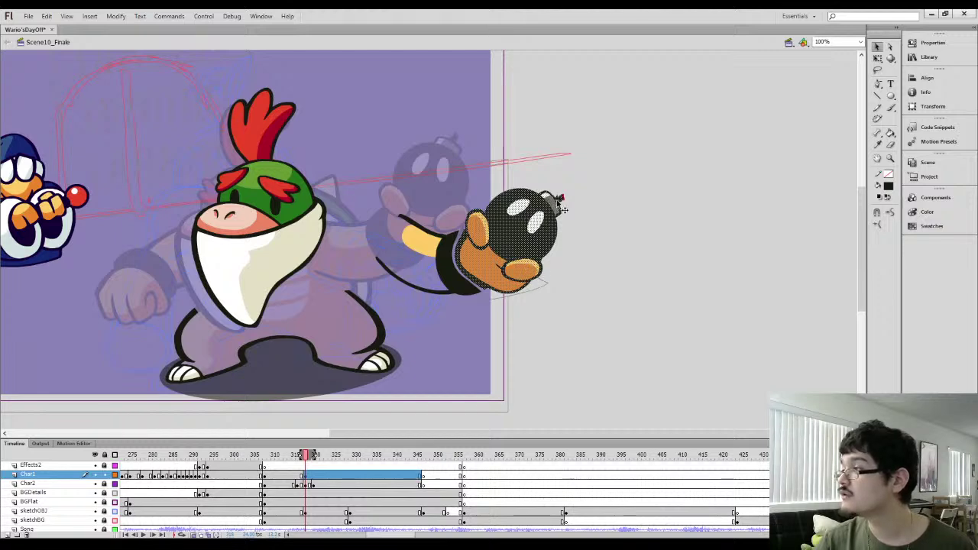
left_click_drag(539, 243, 639, 239)
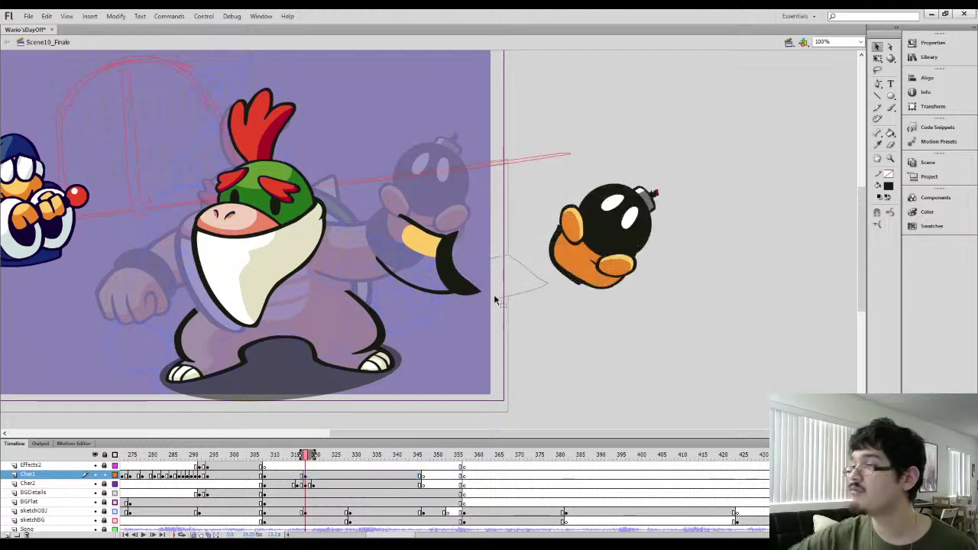
Lasso Bowser Jr.'s outstretched arm and move it left and down toward his body
key("l")
mouse_move(401, 312)
left_mouse_down()
mouse_move(368, 207)
mouse_move(405, 309)
left_mouse_up()
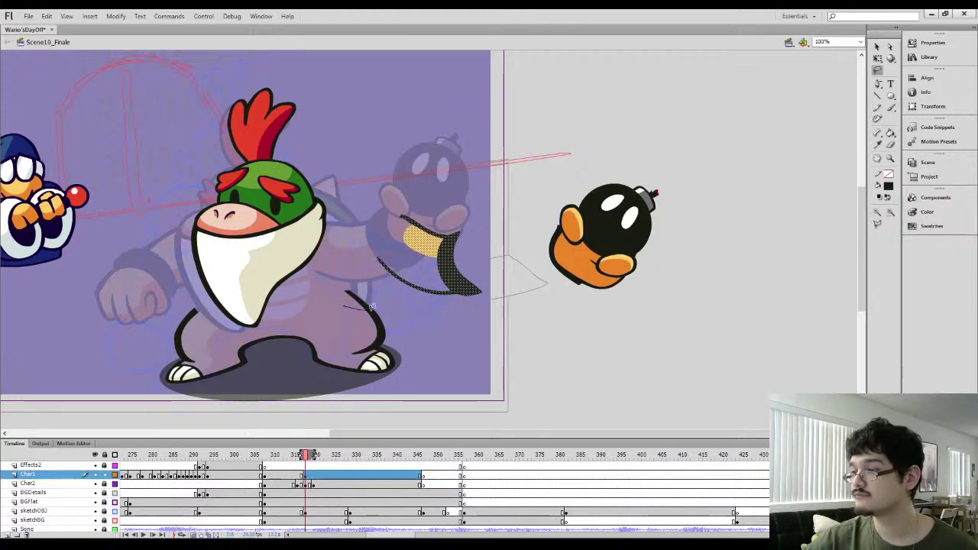
left_click_drag(462, 273, 398, 296)
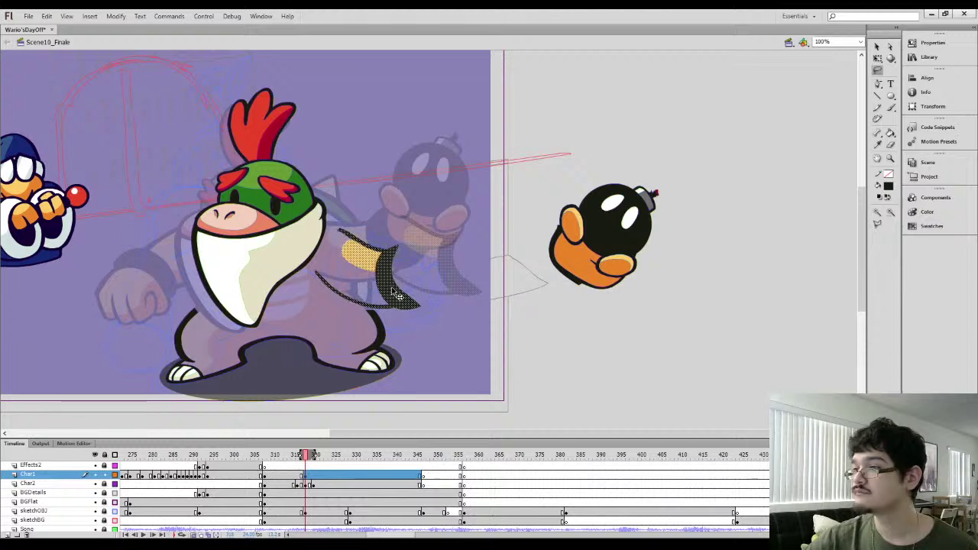
key("ctrl+=")
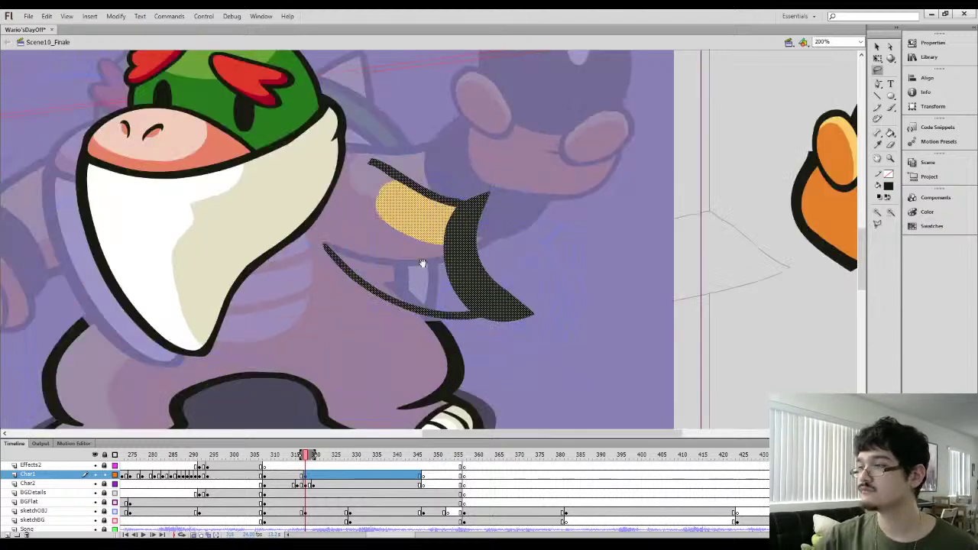
At 400% zoom, brush a line from the neck down to the moved arm and delete the jagged notch
left_click_drag(423, 263, 387, 271)
left_click_drag(358, 339, 380, 291)
key("b")
key("b")
key("b")
key("l")
key("ctrl+=")
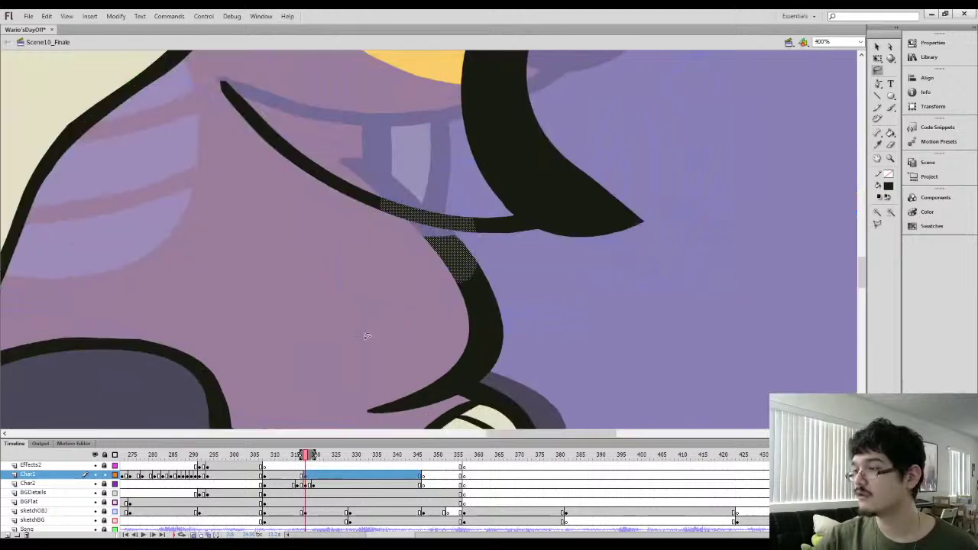
left_click(367, 337)
key("b")
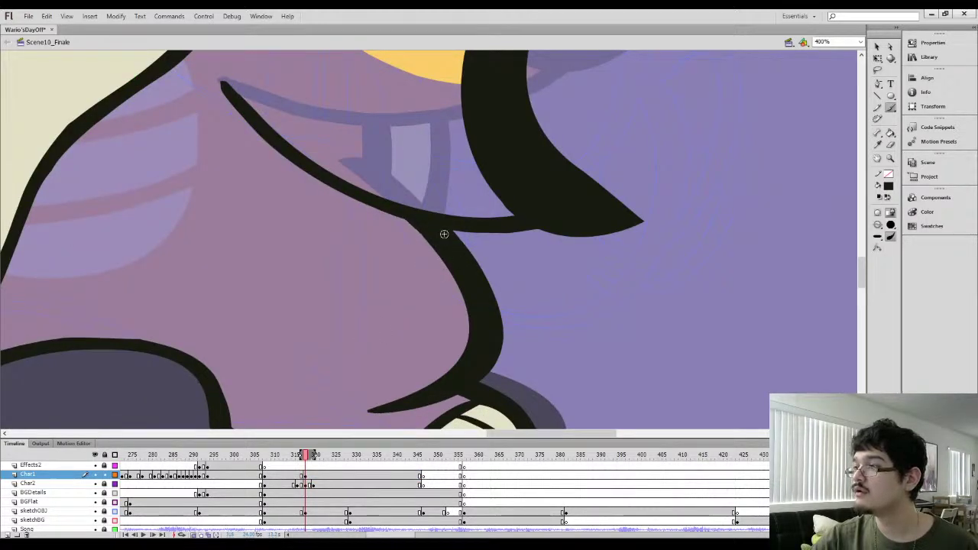
left_click_drag(440, 230, 504, 356)
left_click_drag(426, 175, 472, 381)
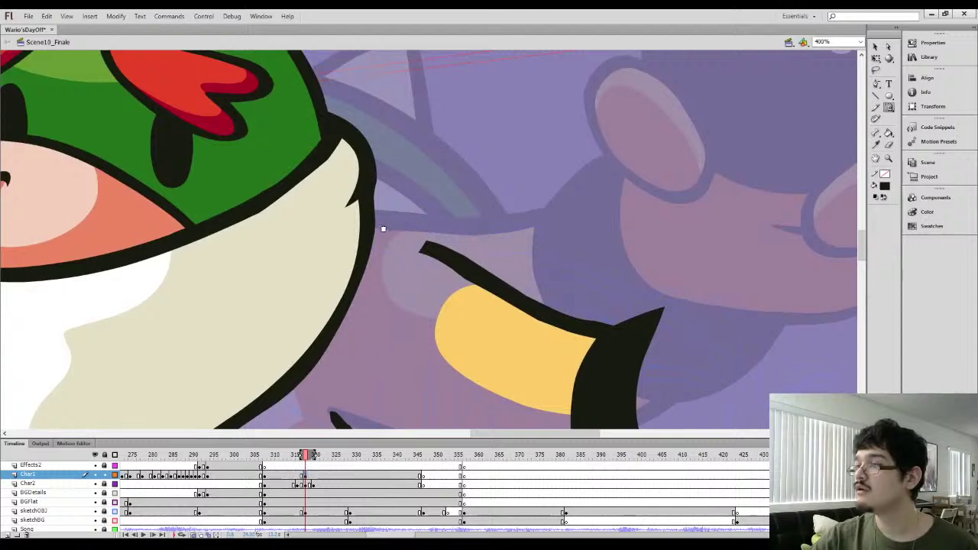
mouse_move(375, 221)
left_mouse_down()
mouse_move(480, 269)
mouse_move(405, 237)
mouse_move(462, 272)
left_mouse_up()
key("l")
key("Delete")
key("b")
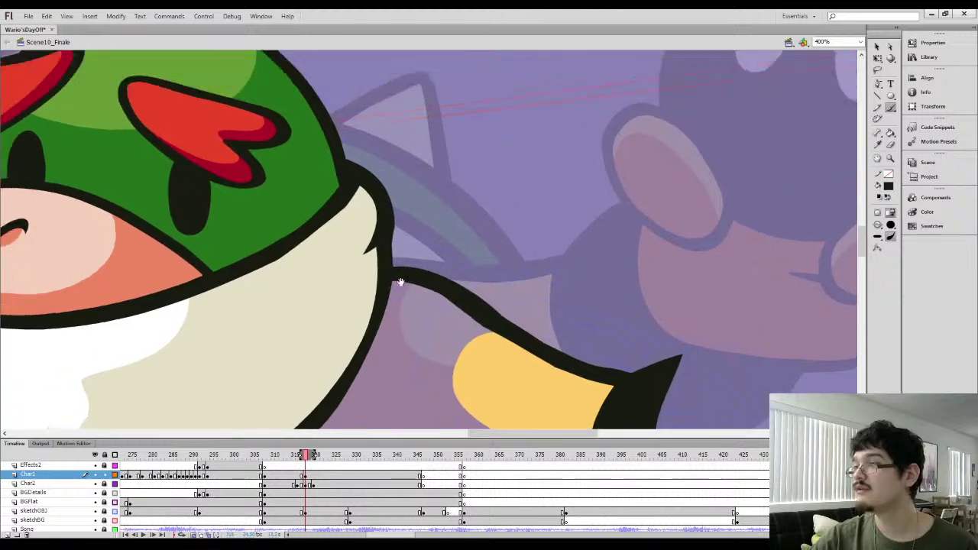
Paint a double arc along the shoulder and fill the gap between the lines black
scroll(375, 218, "up", 3)
mouse_move(387, 226)
left_mouse_down()
mouse_move(446, 265)
mouse_move(483, 323)
left_mouse_up()
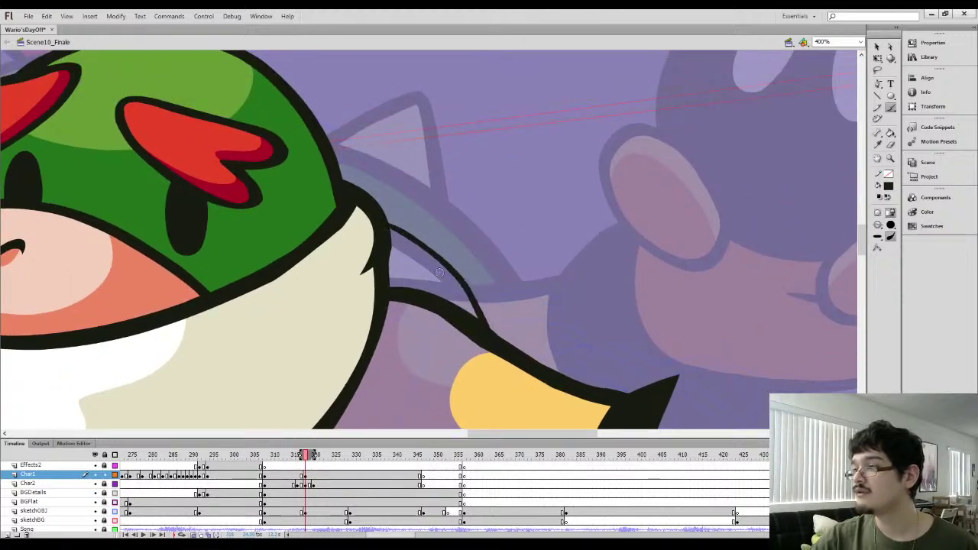
left_click_drag(392, 241, 470, 321)
key("k")
left_click(439, 272)
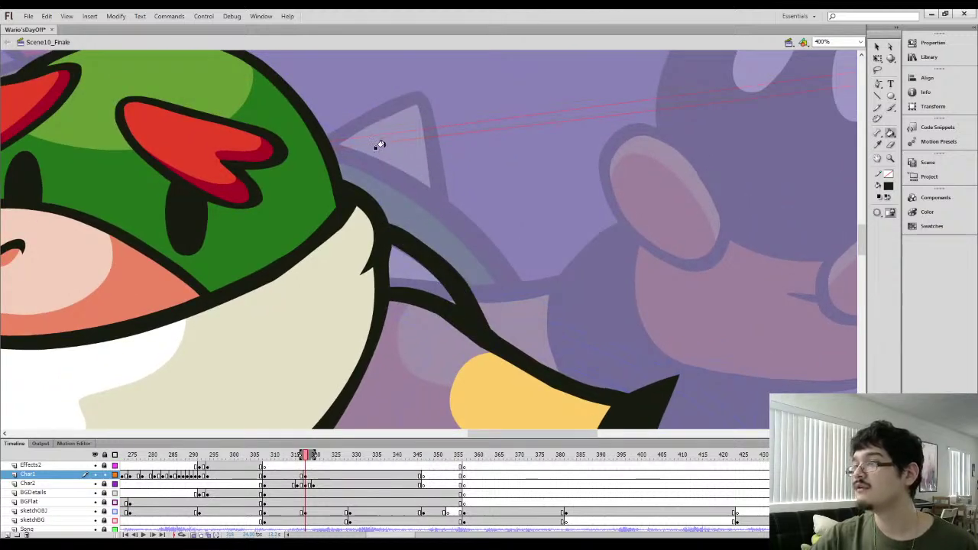
Paint two thin lines down the neck and fill the gap between them black
key("b")
mouse_move(328, 144)
left_mouse_down()
mouse_move(435, 197)
mouse_move(527, 327)
mouse_move(537, 364)
left_mouse_up()
key("ctrl+z")
mouse_move(327, 144)
left_mouse_down()
mouse_move(489, 238)
mouse_move(552, 369)
left_mouse_up()
mouse_move(333, 158)
left_mouse_down()
mouse_move(422, 200)
mouse_move(501, 280)
mouse_move(531, 359)
left_mouse_up()
key("k")
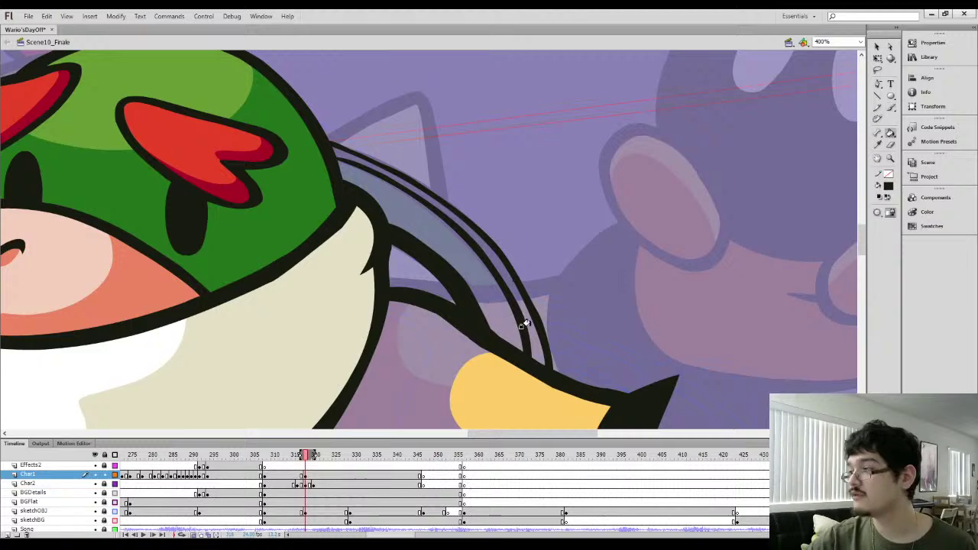
left_click(526, 324)
Lasso the stray line over the yellow sleeve and clear the selection
left_click_drag(495, 269, 390, 164)
key("l")
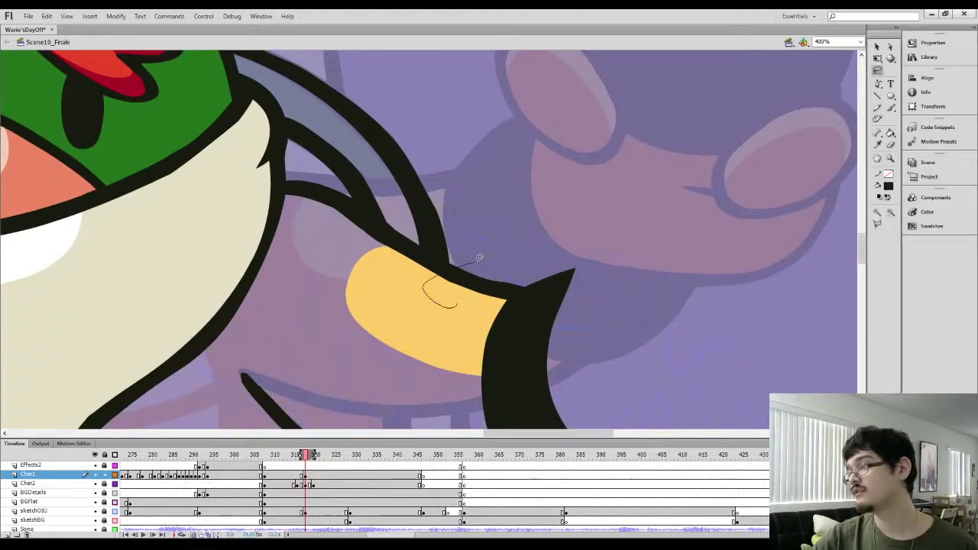
left_click_drag(479, 258, 527, 284)
key("v")
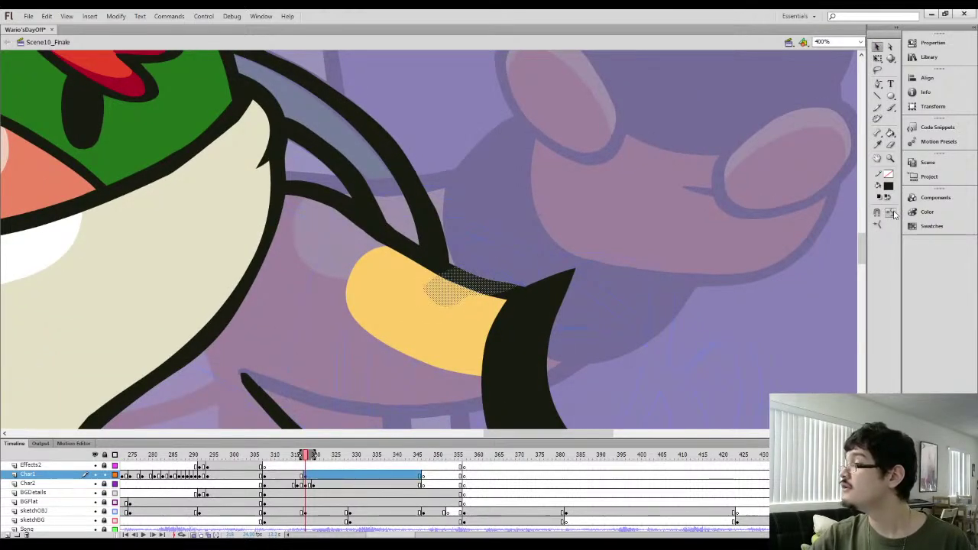
left_click(608, 219)
Brush the outline of a shell spike by the neck, thickening its right edge to the tip
left_click_drag(238, 58, 405, 249)
key("b")
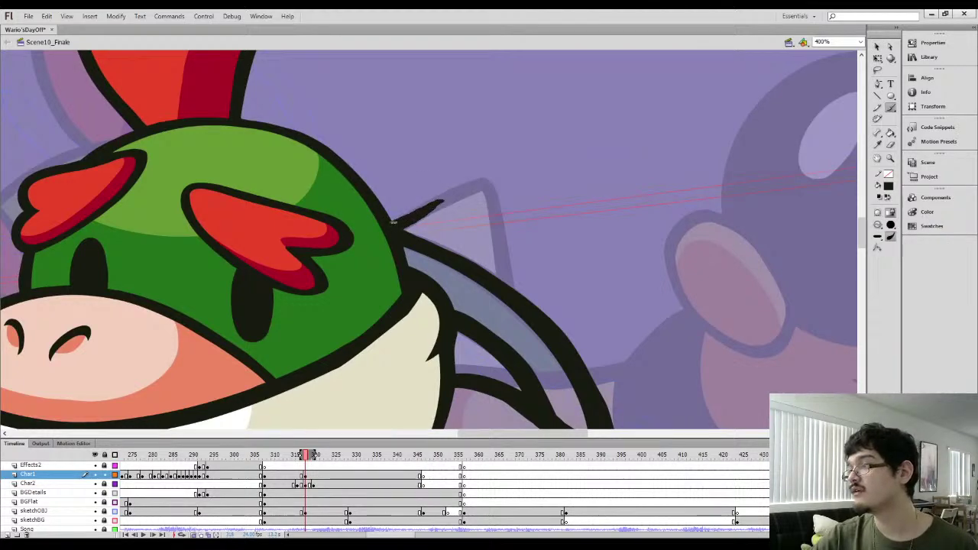
left_click_drag(427, 213, 463, 193)
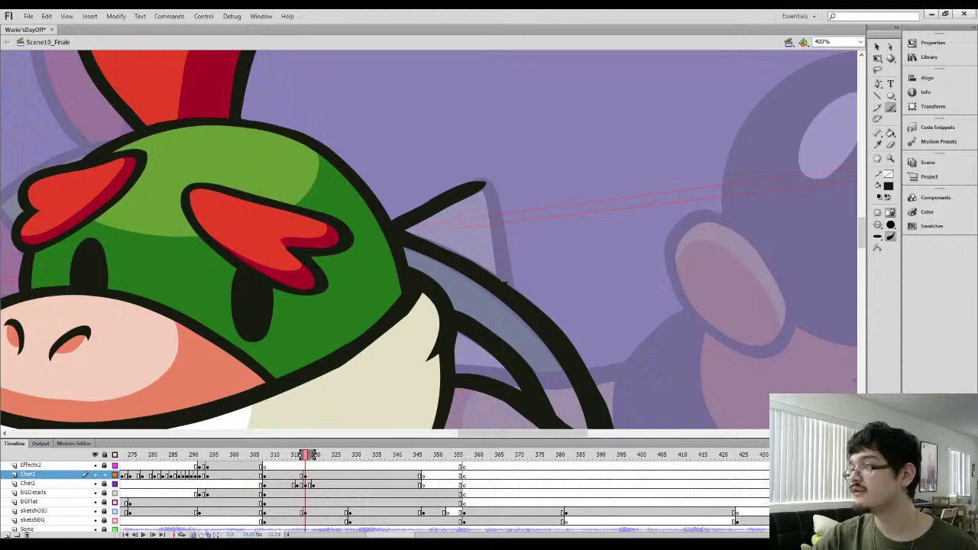
left_click_drag(504, 282, 495, 224)
left_click_drag(511, 301, 487, 184)
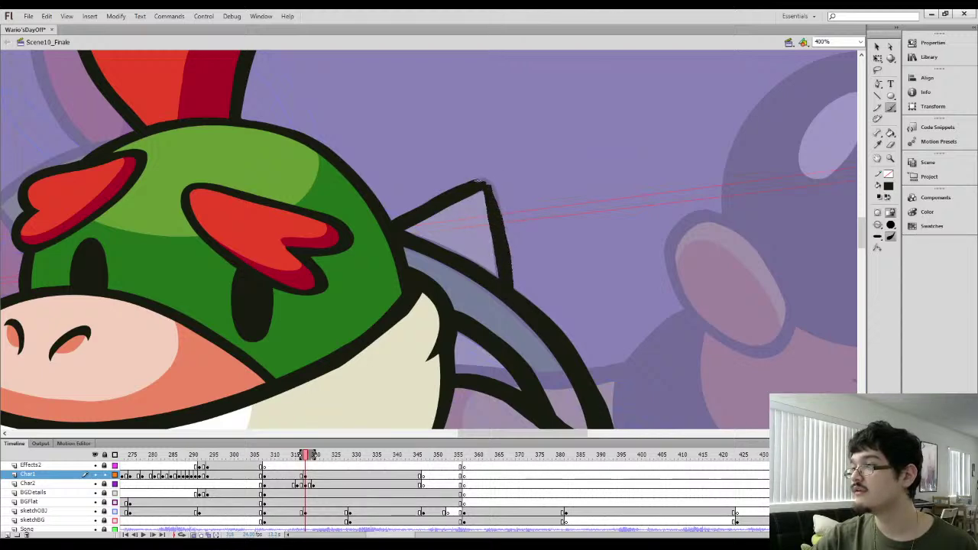
key("l")
left_click_drag(522, 209, 523, 217)
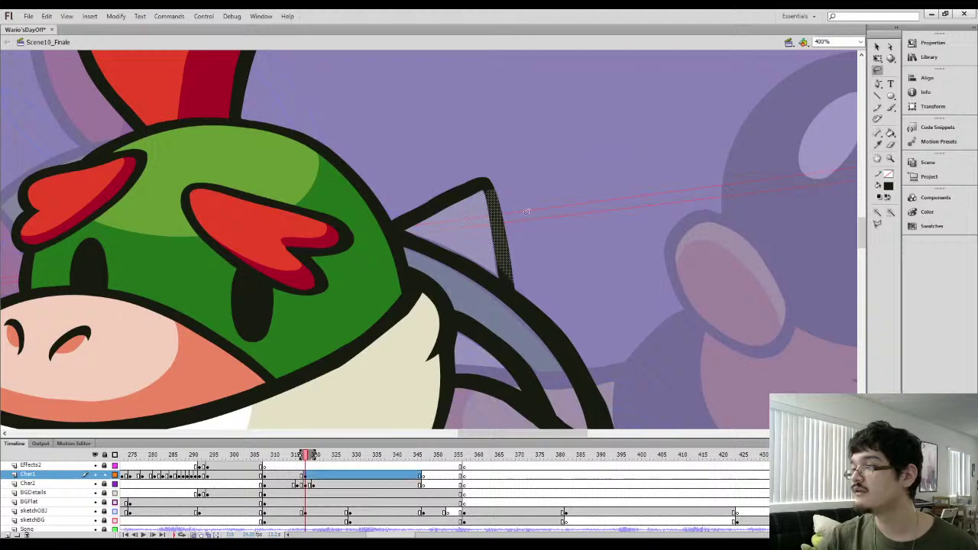
left_click(493, 139)
key("ctrl+minus")
key("ctrl+equal")
Fill the shell spike with sampled cream and the band behind the neck with green from the previous frame
key("b")
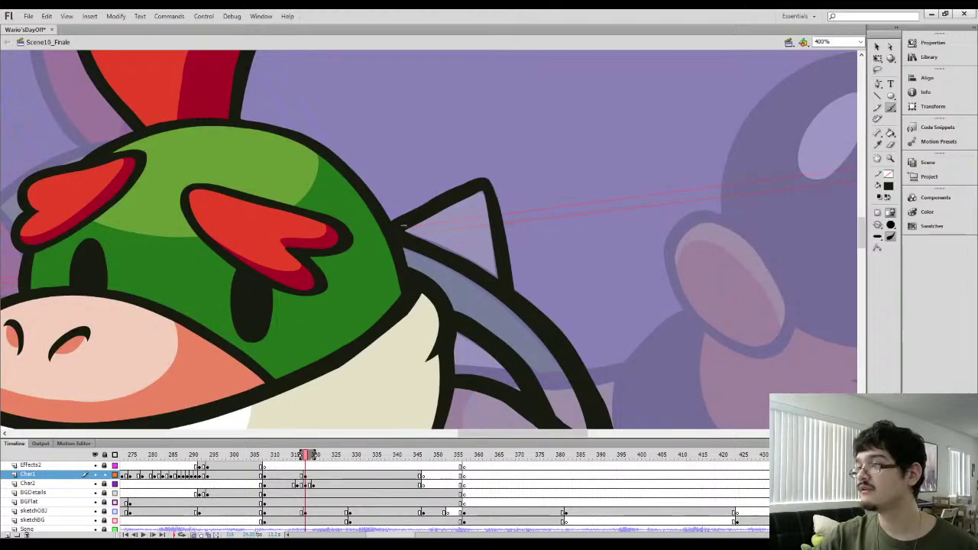
key("i")
left_click(413, 336)
left_click(466, 237)
left_click_drag(447, 261, 411, 156)
key("comma")
key("i")
left_click(436, 218)
key("period")
key("i")
left_click(450, 161)
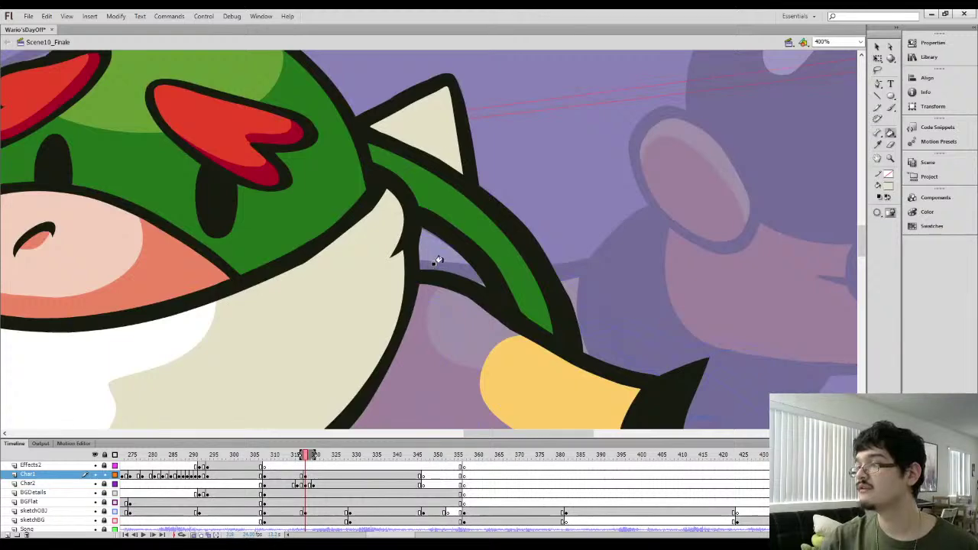
Flip between the previous and current frames to compare the redrawn neck
left_click(435, 262)
key("ctrl+1")
left_click_drag(414, 318, 421, 242)
key("comma")
key("period")
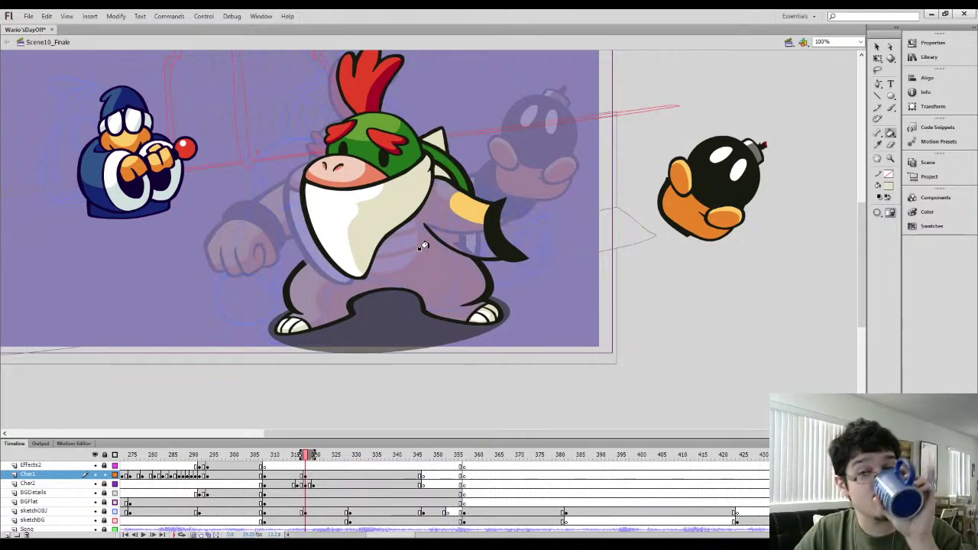
Compare frames 316 and 317, then zoom to 200% on the neck and shell
key("comma")
key("period")
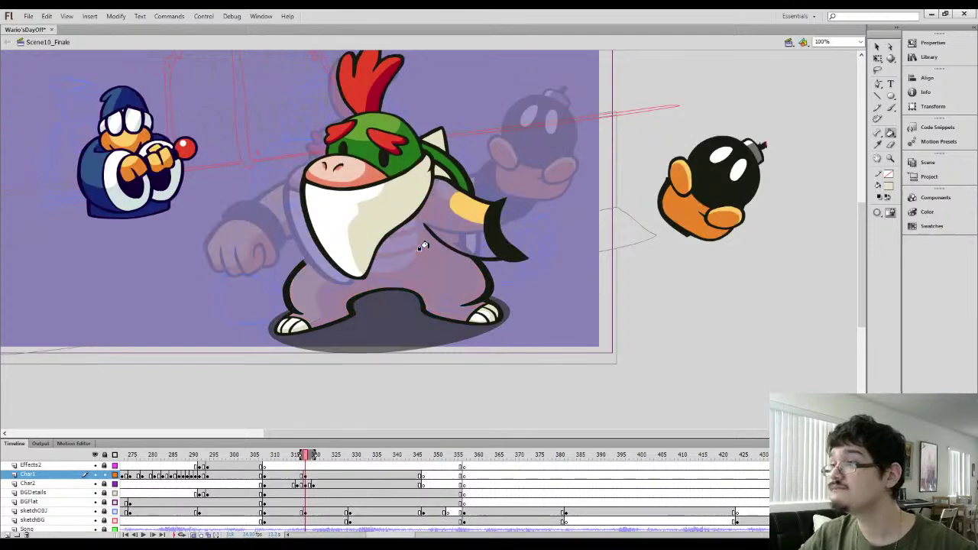
key("comma")
key("period")
key("period")
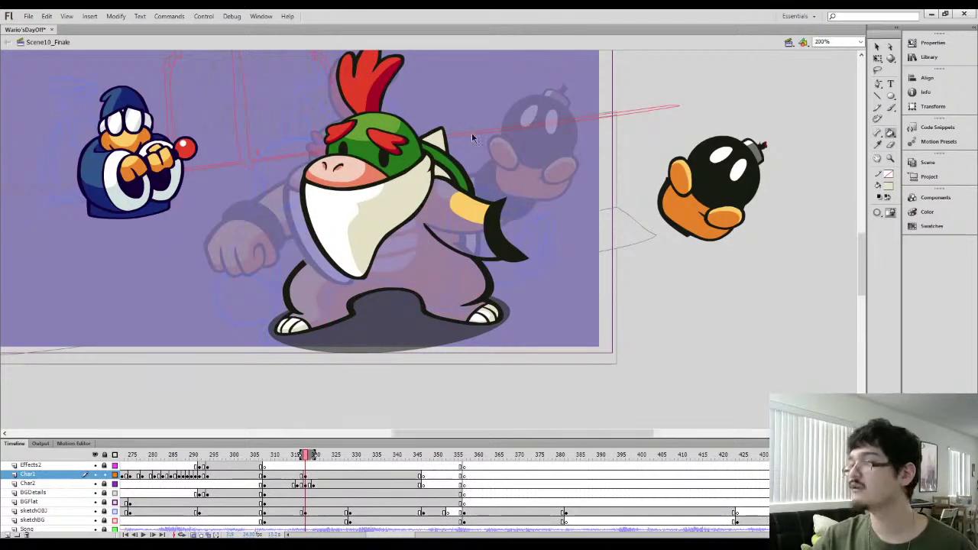
key("ctrl+equal")
left_click_drag(454, 155, 404, 290)
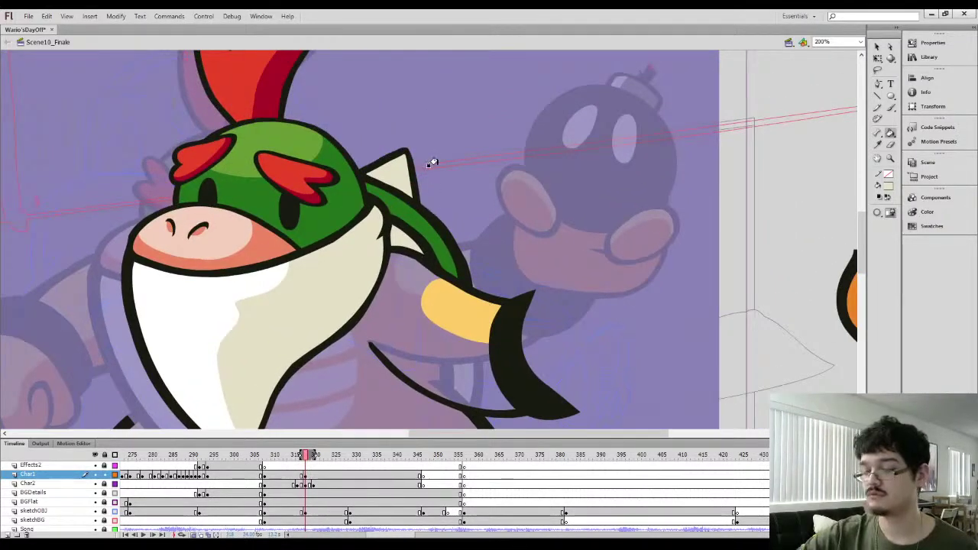
Delete the green shell band, the cream spike fill and the cream shape beside the neck
key("q")
left_click(414, 223)
key("Delete")
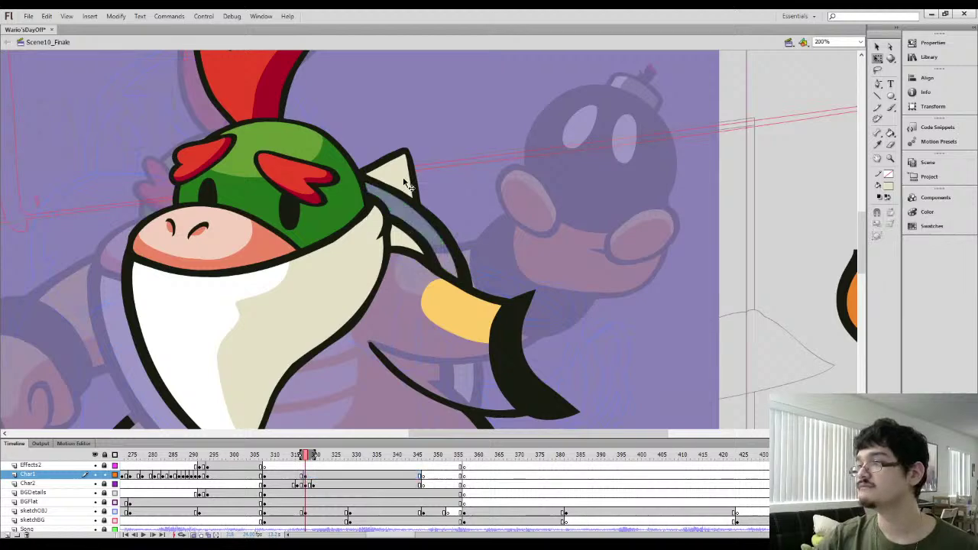
left_click(404, 182)
key("Delete")
key("ctrl+equal")
left_click_drag(381, 232, 396, 244)
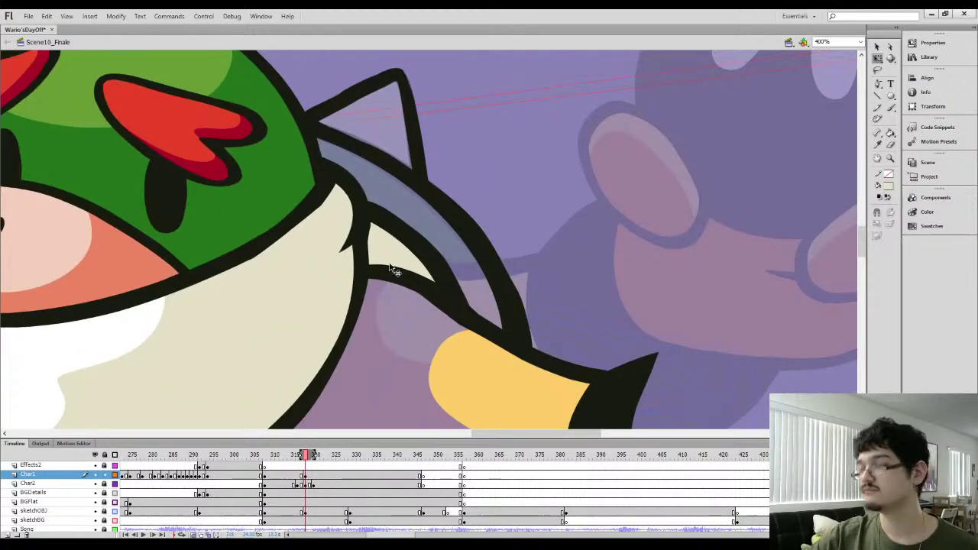
left_click(393, 271)
key("Delete")
Brush dark strokes along the neck edge and the inner edge of the shell band
key("b")
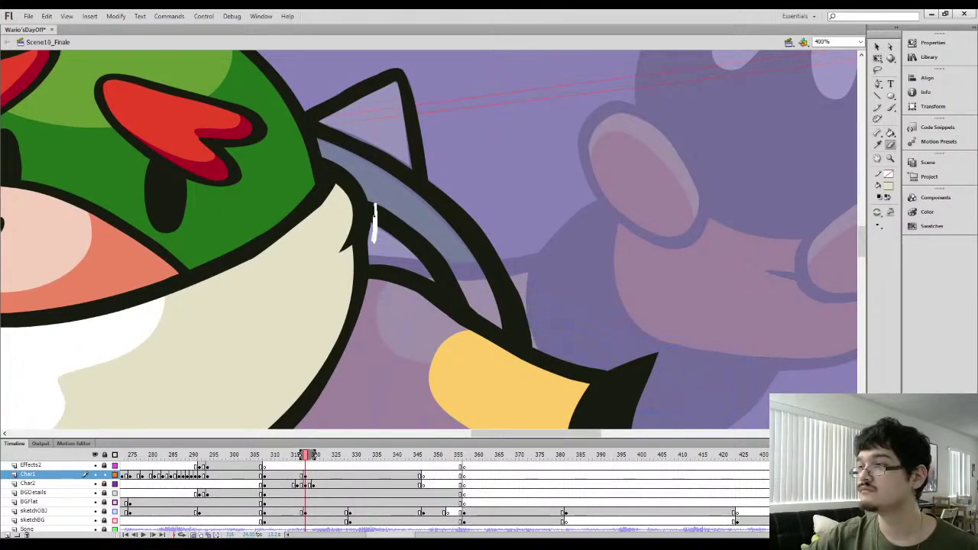
left_click_drag(366, 188, 367, 191)
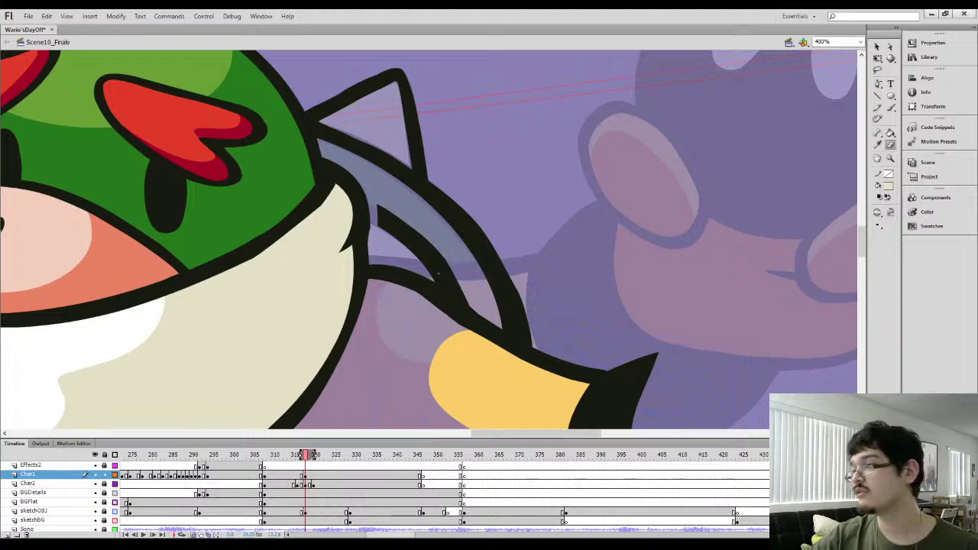
mouse_move(386, 260)
left_mouse_down()
mouse_move(449, 285)
mouse_move(398, 261)
mouse_move(551, 352)
left_mouse_up()
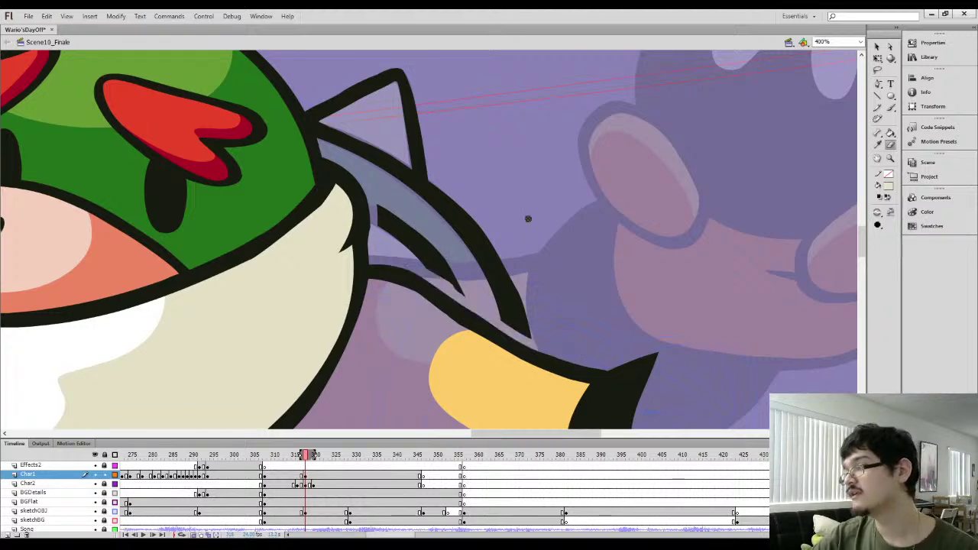
left_click_drag(336, 86, 374, 129)
mouse_move(366, 193)
left_mouse_down()
mouse_move(343, 148)
mouse_move(440, 137)
left_mouse_up()
Clear stray lasso selections, then Shift-select the lower and upper black outline strokes with Free Transform
key("l")
left_click(877, 47)
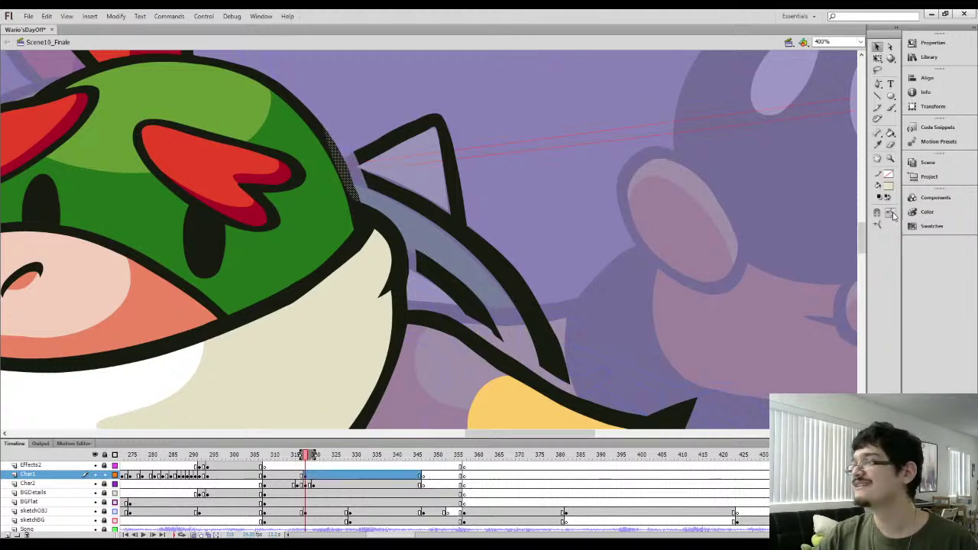
left_click(453, 285)
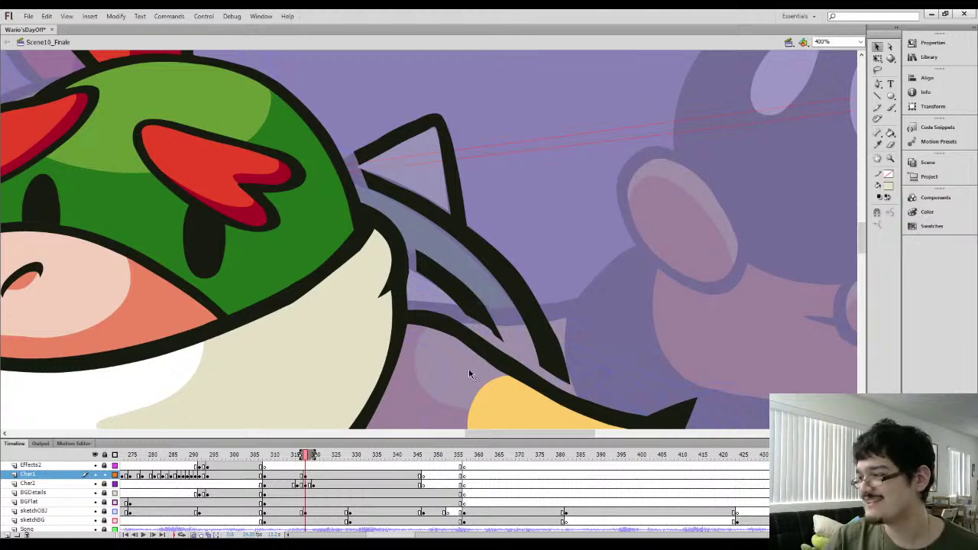
key("l")
mouse_move(432, 329)
left_mouse_down()
mouse_move(480, 340)
mouse_move(448, 373)
left_mouse_up()
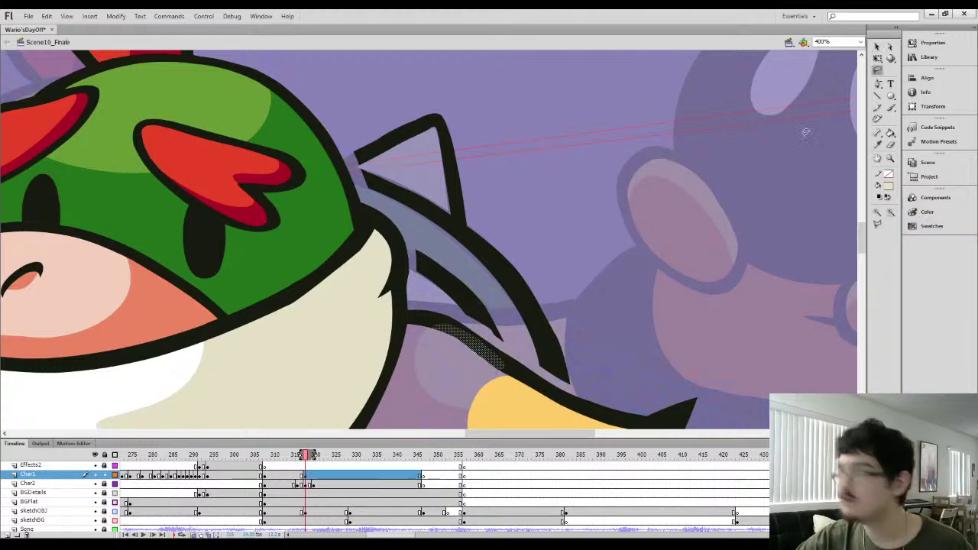
left_click(878, 47)
left_click(708, 288)
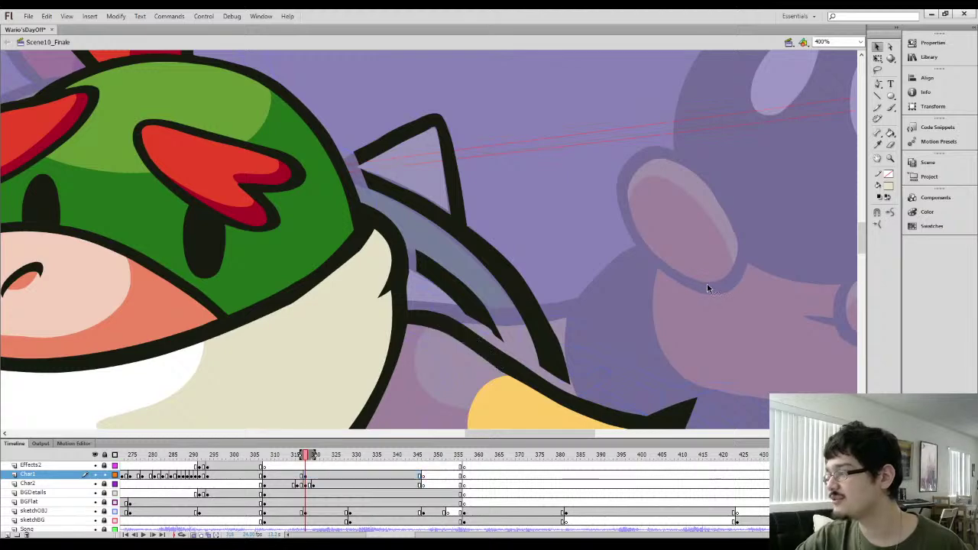
key("q")
left_click(463, 300)
left_click(518, 299, "shift")
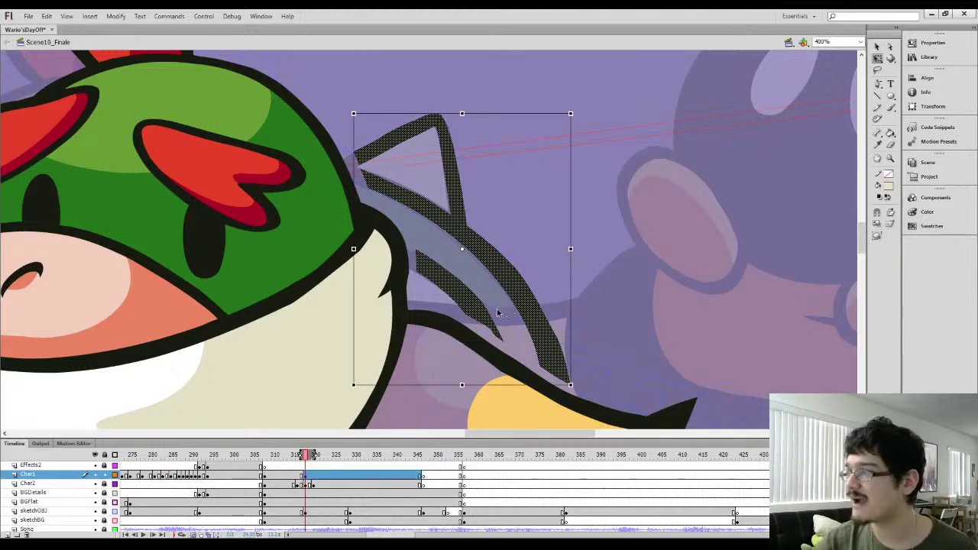
Rotate the pointed outline strokes behind Bowser Jr.'s head slightly clockwise
key("ctrl+minus")
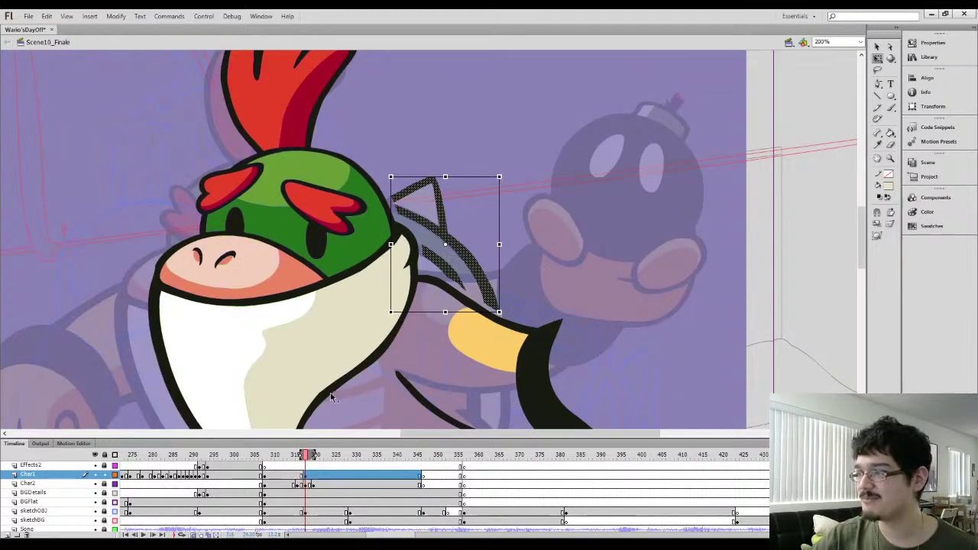
left_click_drag(508, 175, 496, 235)
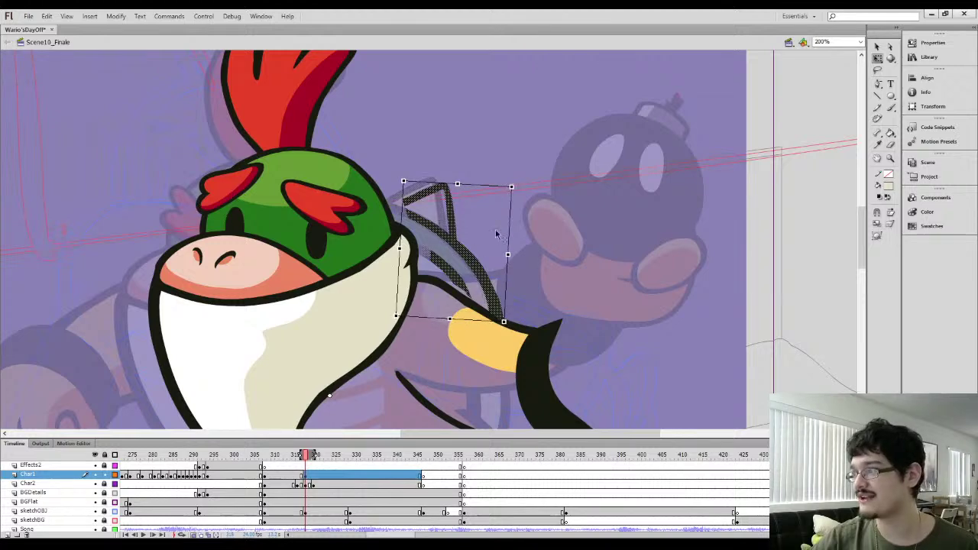
key("ctrl+equal")
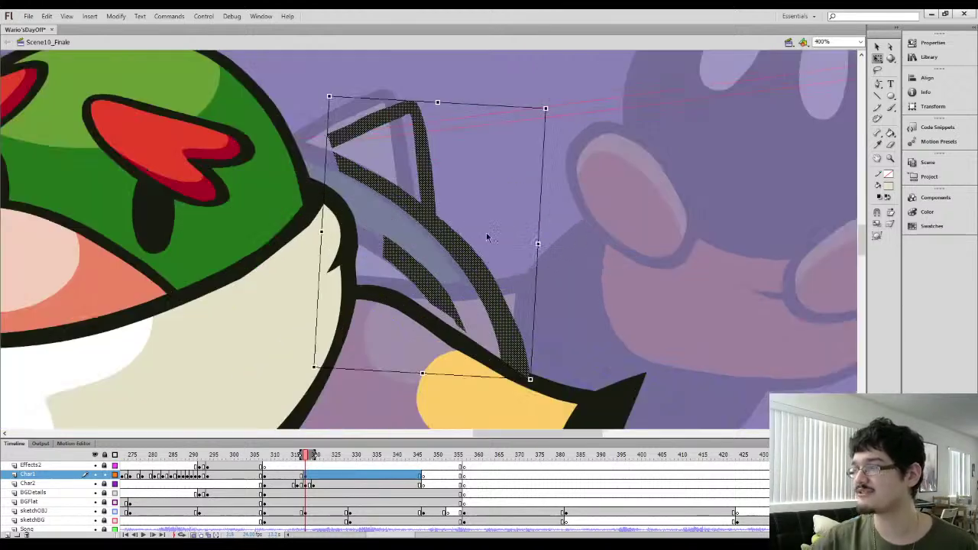
left_click(509, 255)
left_click_drag(365, 260, 300, 191)
Paint a short black stroke beside the outline and smooth it
key("i")
left_click(369, 221)
key("b")
left_click_drag(371, 238, 380, 251)
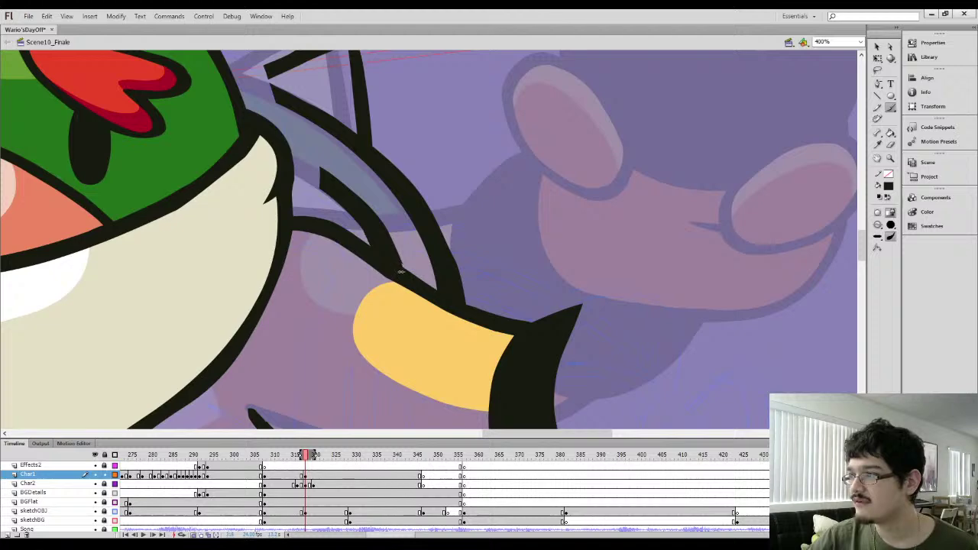
mouse_move(323, 190)
left_mouse_down()
mouse_move(299, 176)
mouse_move(330, 189)
left_mouse_up()
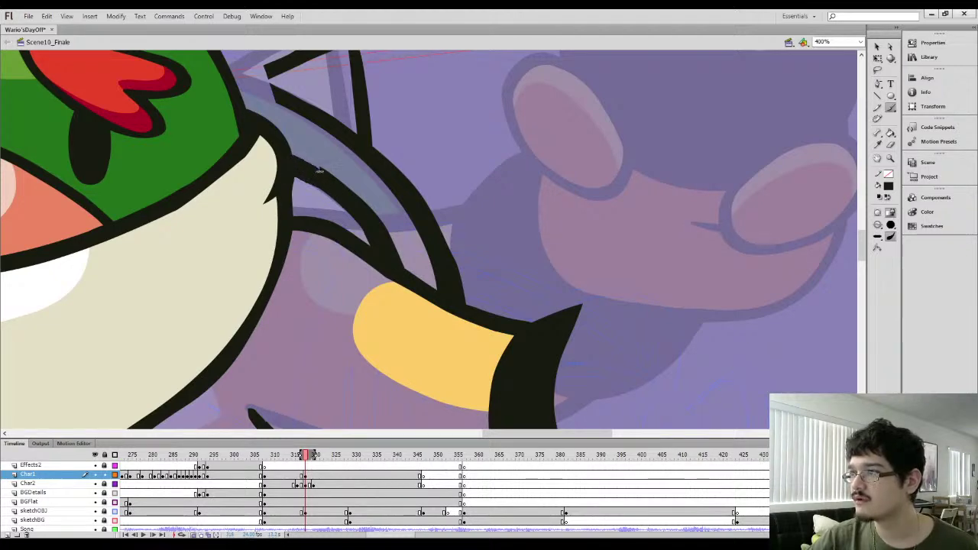
key("l")
mouse_move(316, 191)
left_mouse_down()
mouse_move(298, 184)
mouse_move(366, 163)
mouse_move(470, 177)
mouse_move(548, 214)
left_mouse_up()
left_click(877, 48)
left_click(890, 213)
left_click(584, 184)
Extend the pointed stroke's left tip with black paint and tidy it with the eraser
key("l")
left_click_drag(407, 157, 423, 149)
key("ctrl+=")
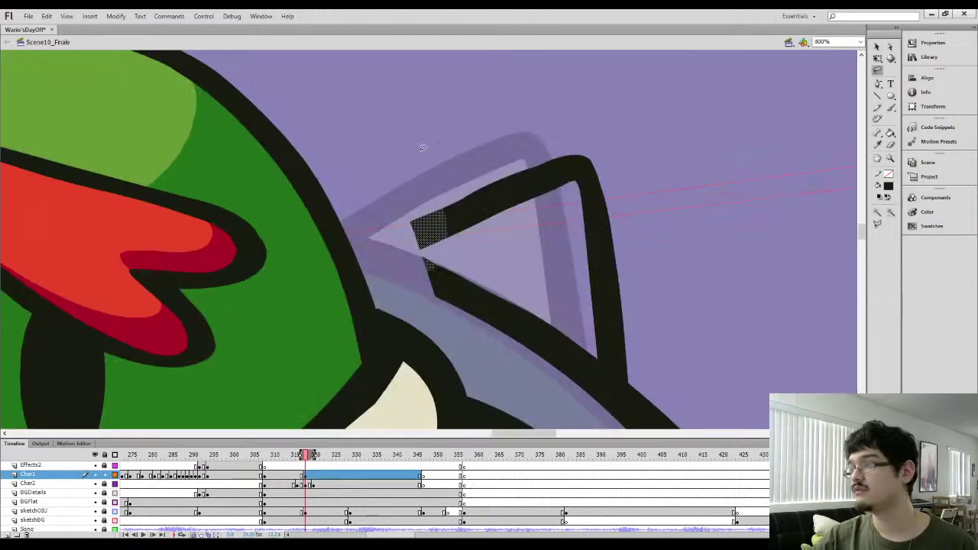
key("b")
mouse_move(425, 240)
left_mouse_down()
mouse_move(385, 243)
mouse_move(419, 240)
mouse_move(382, 223)
mouse_move(447, 199)
mouse_move(393, 229)
mouse_move(409, 226)
mouse_move(563, 146)
left_mouse_up()
key("e")
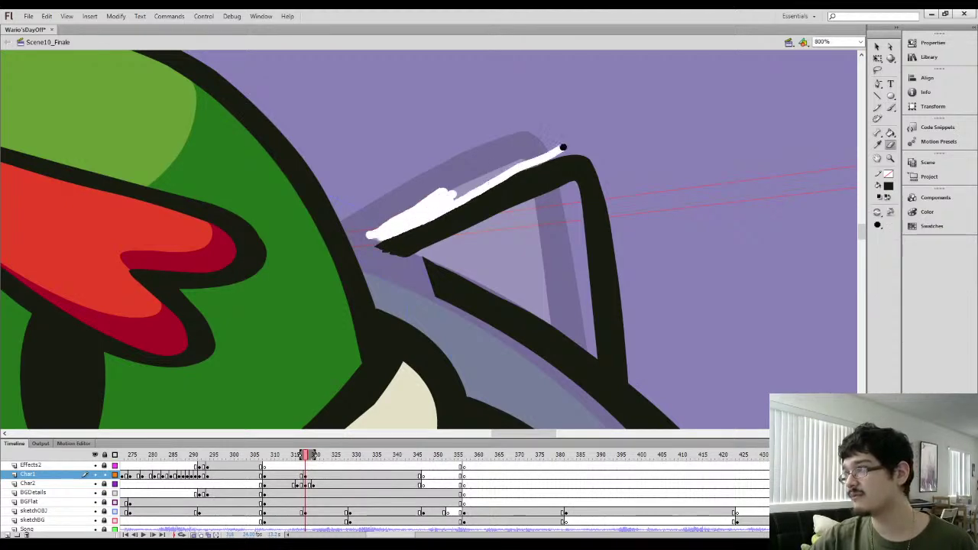
key("l")
mouse_move(393, 240)
left_mouse_down()
mouse_move(505, 155)
mouse_move(561, 183)
left_mouse_up()
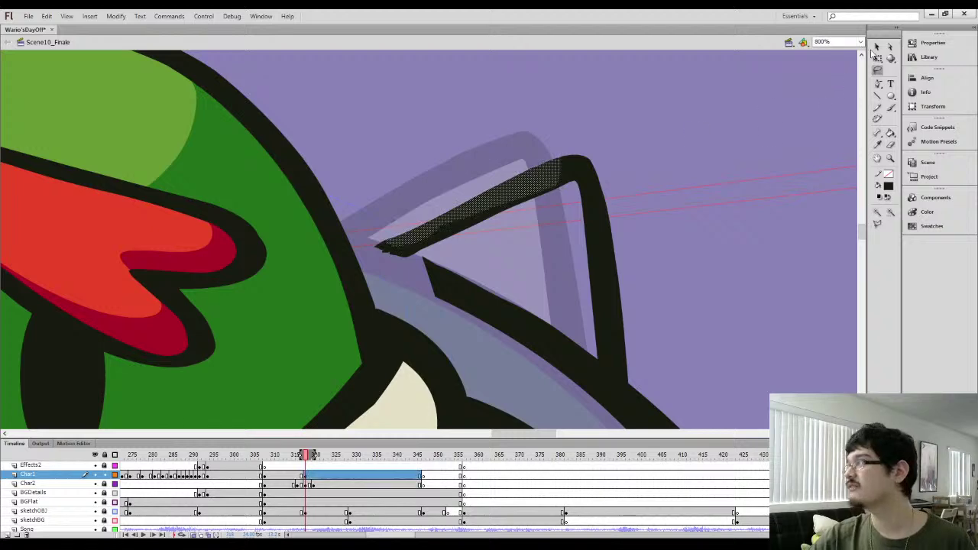
key("v")
left_click(706, 243)
mouse_move(448, 267)
left_mouse_down()
mouse_move(343, 175)
mouse_move(231, 145)
left_mouse_up()
Draw black strokes from the tip to the head and fill the gap between outlines black
key("i")
left_click(284, 150)
key("b")
mouse_move(307, 170)
left_mouse_down()
mouse_move(230, 144)
mouse_move(347, 179)
mouse_move(402, 211)
left_mouse_up()
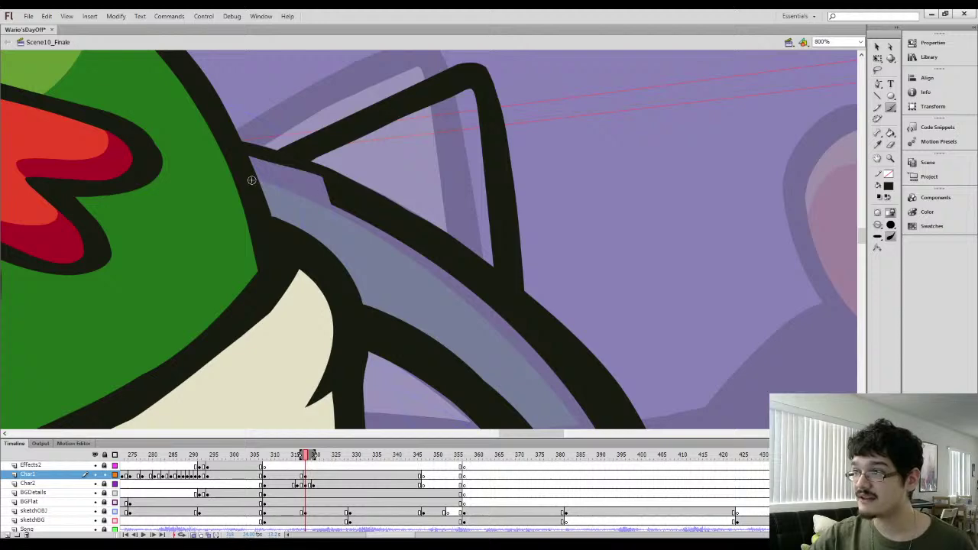
left_click_drag(251, 180, 340, 201)
key("k")
left_click(295, 178)
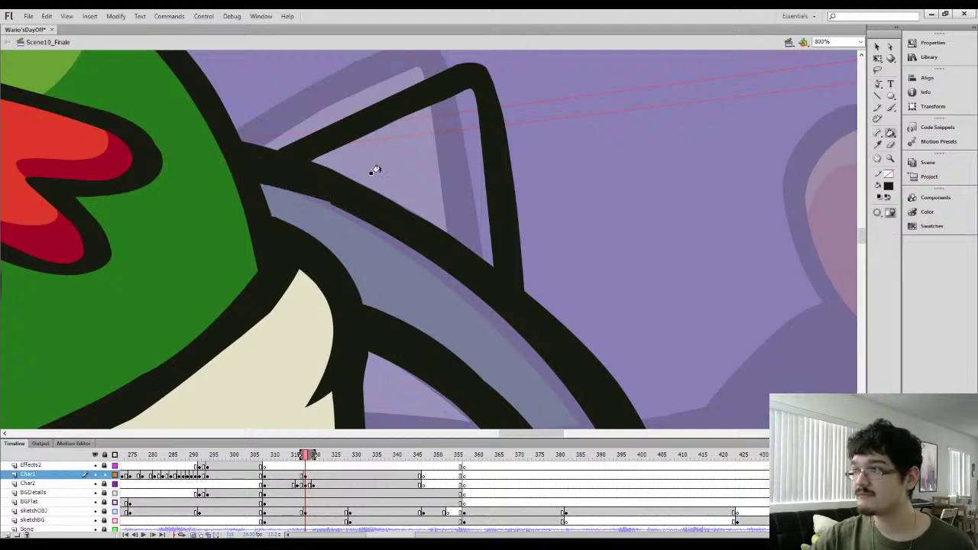
Select the grey-blue strip shape at 400% zoom and inspect its path points
left_click(884, 49)
left_click(324, 215)
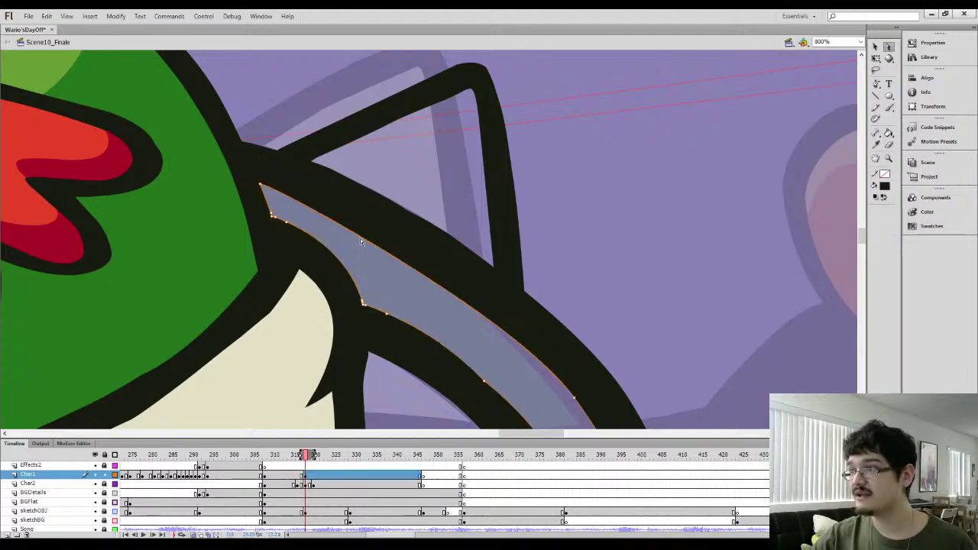
key("ctrl+minus")
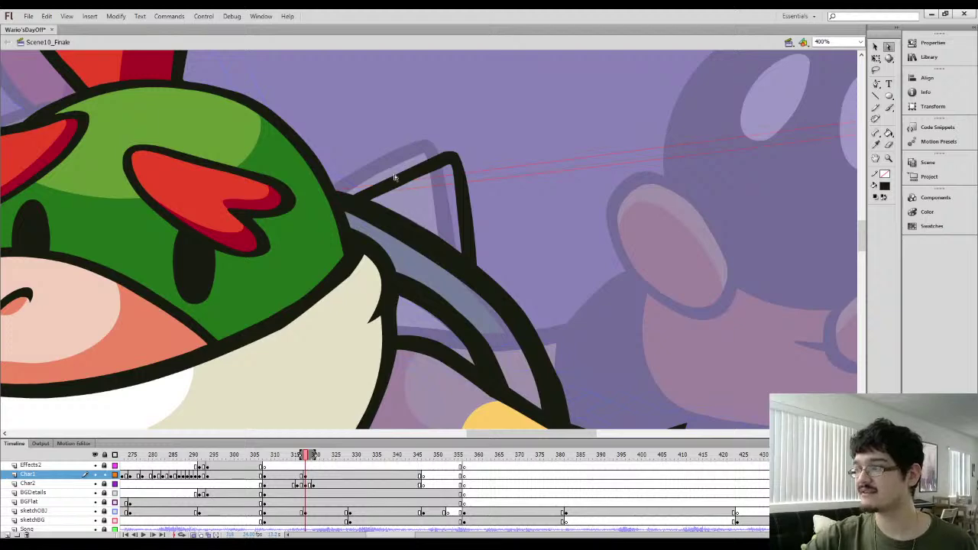
key("k")
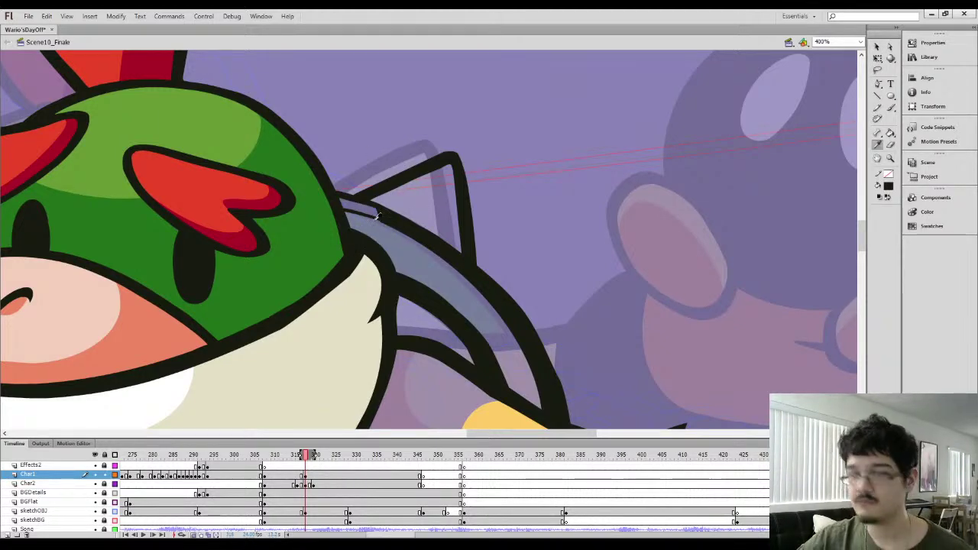
key("a")
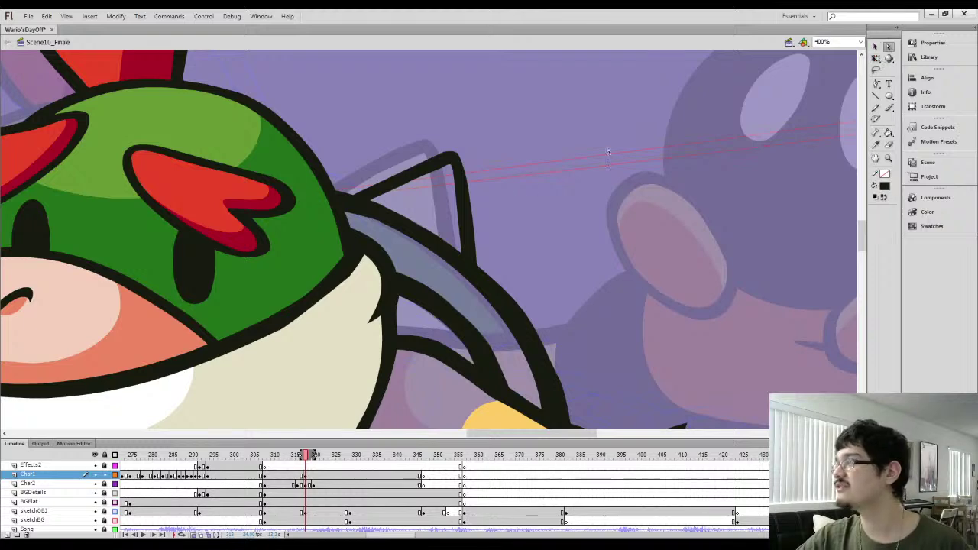
left_click(387, 232)
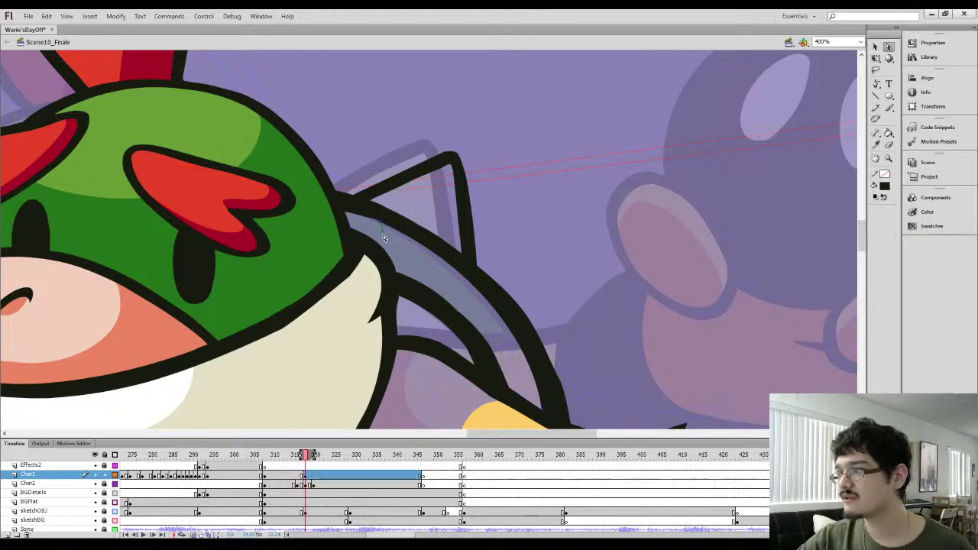
left_click(380, 272)
key("v")
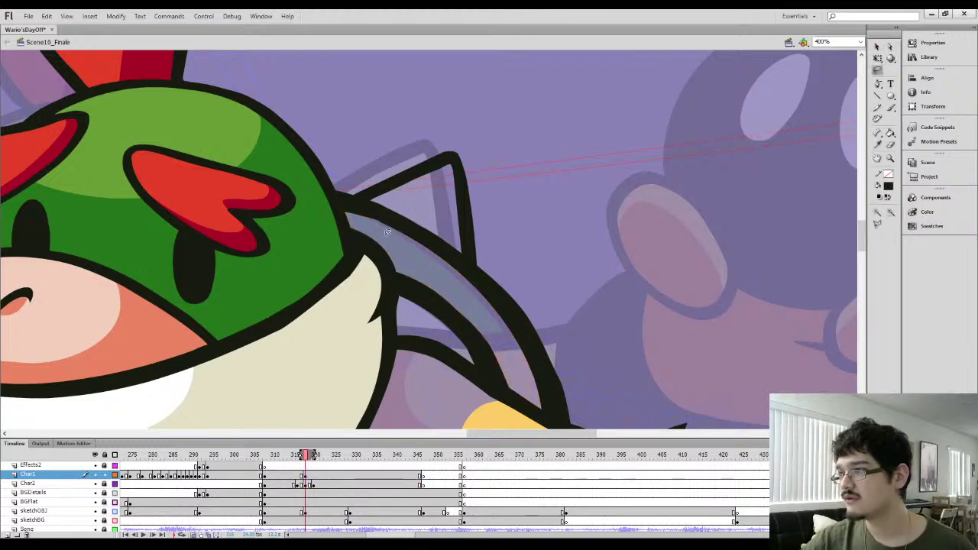
left_click(387, 225)
left_click(891, 215)
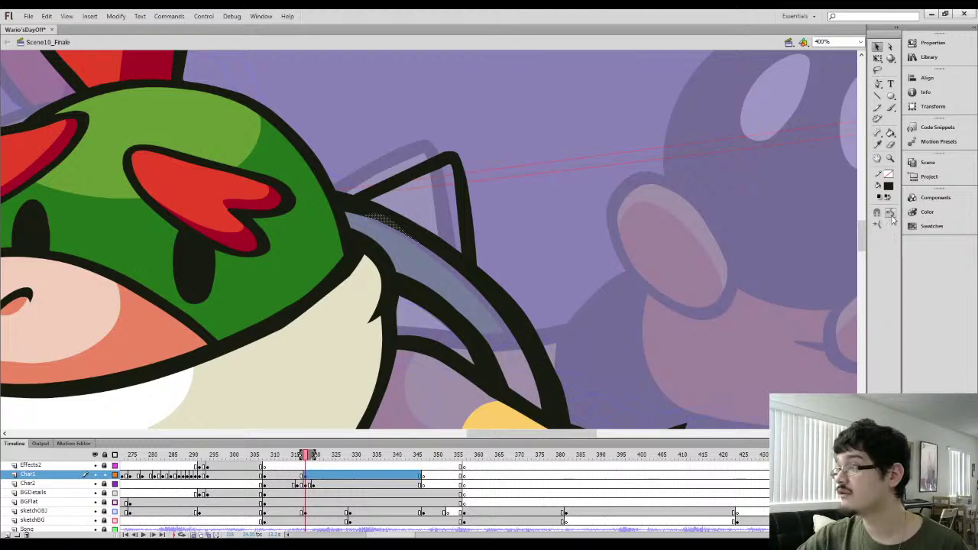
left_click(644, 264)
Fill the pointed shape and the lower tuft with the sampled beige body colour
key("comma")
key("i")
left_click(393, 192)
key("period")
left_click(405, 198)
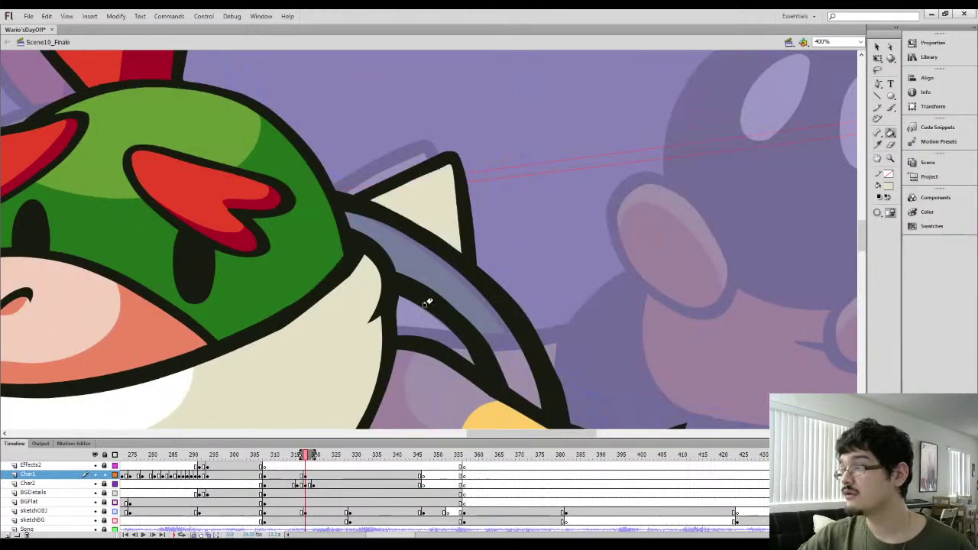
left_click(418, 328)
Fill the strip with green sampled from the head, then zoom out to 200%
key("comma")
key("i")
left_click(387, 259)
key("period")
left_click(390, 254)
key("ctrl+minus")
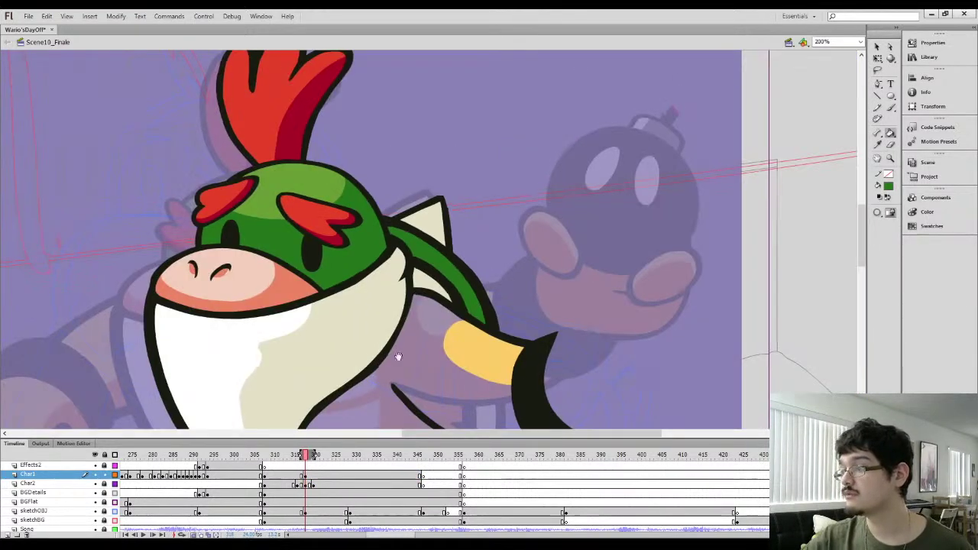
Compare with the previous frame, trying pink and pencil strokes across the belly and undoing both
left_click_drag(386, 412, 417, 198)
key("comma")
key("b")
key("period")
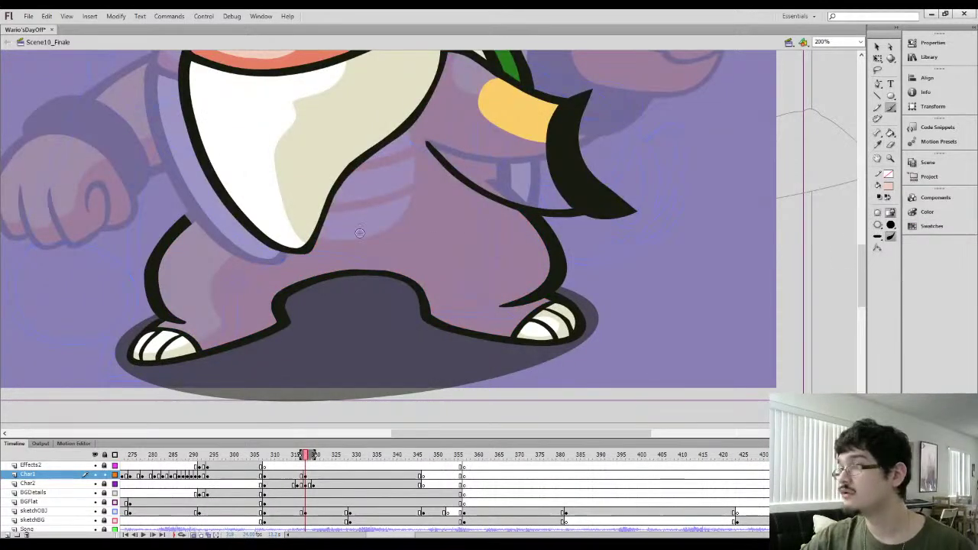
mouse_move(326, 241)
left_mouse_down()
mouse_move(376, 229)
mouse_move(410, 204)
left_mouse_up()
key("ctrl+z")
key("comma")
key("period")
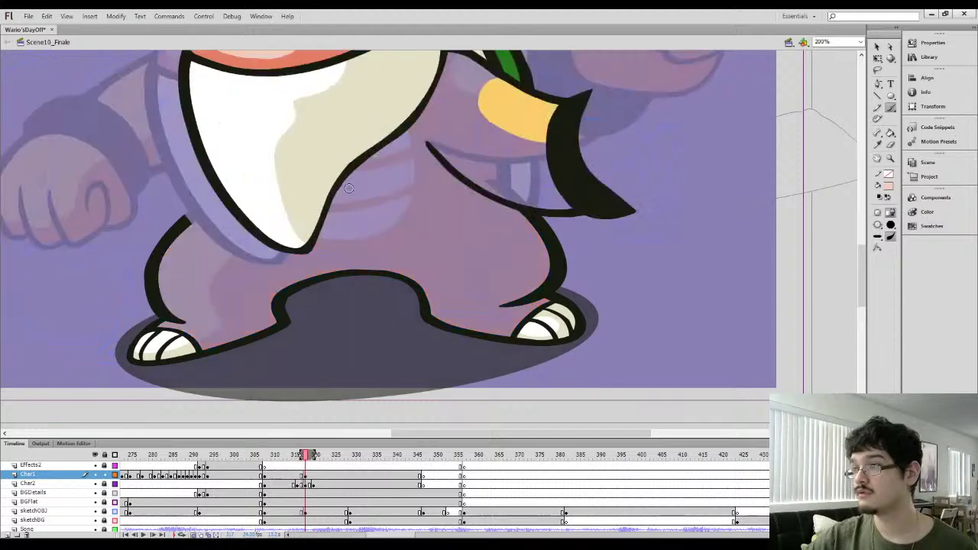
key("comma")
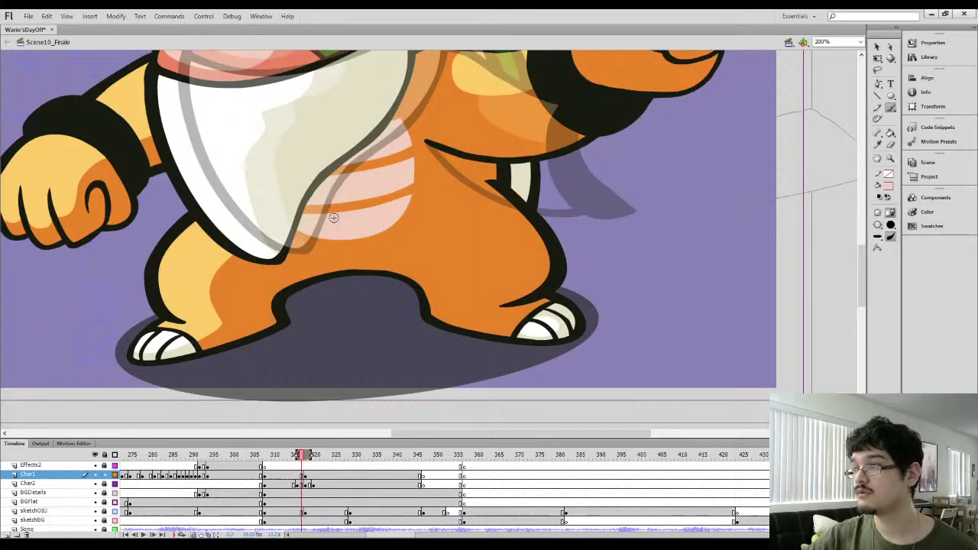
key("y")
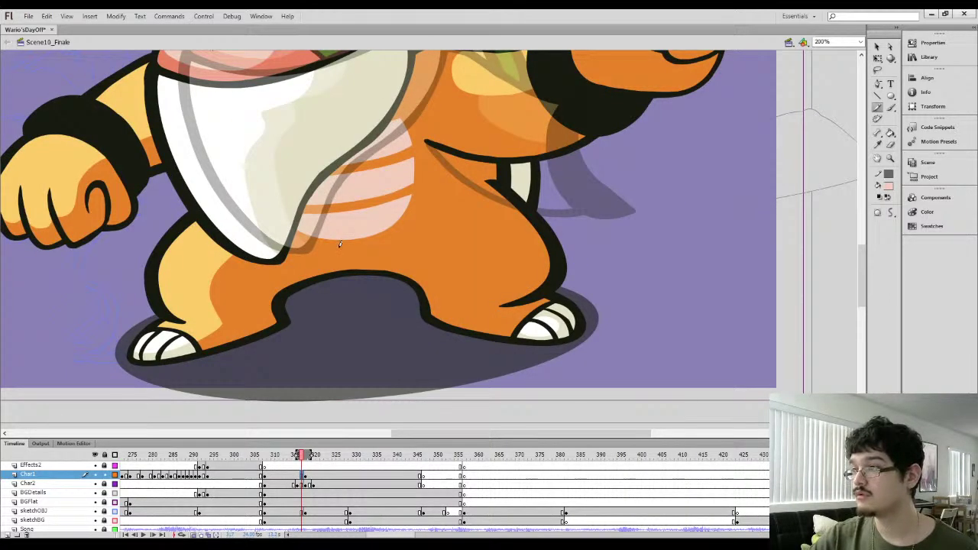
mouse_move(341, 205)
left_mouse_down()
mouse_move(382, 151)
mouse_move(411, 134)
left_mouse_up()
key("ctrl+z")
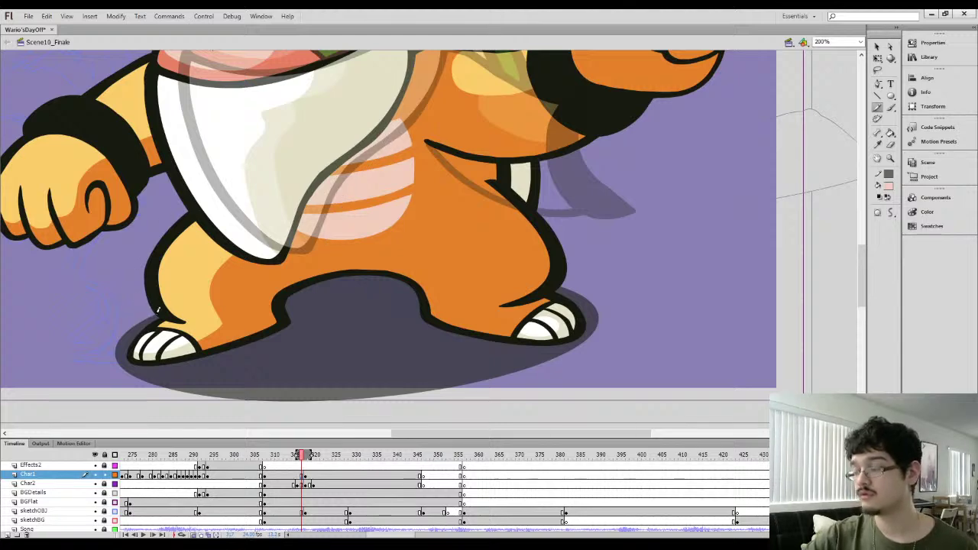
key("period")
Sample orange from the previous frame and brush the arm outline strokes across the belly
key("l")
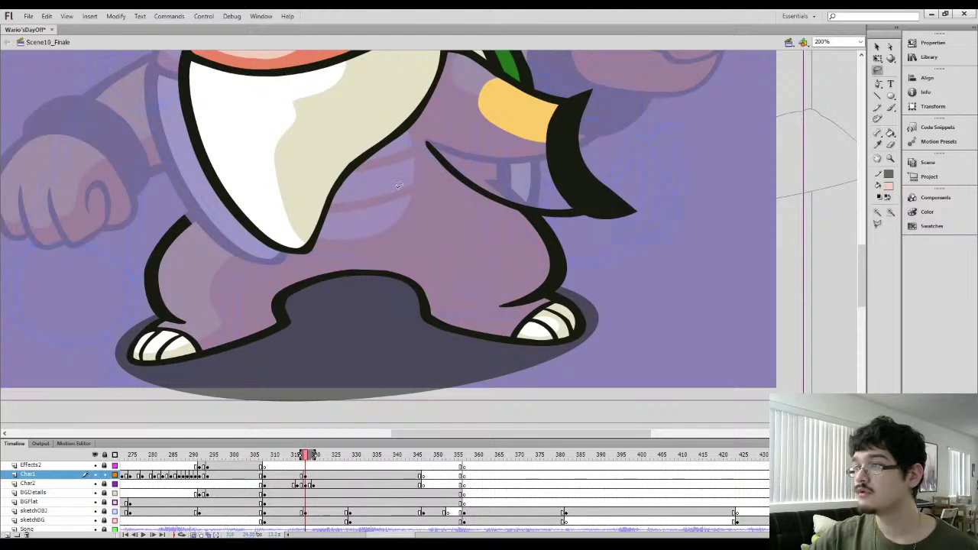
key("i")
key("comma")
left_click(364, 201)
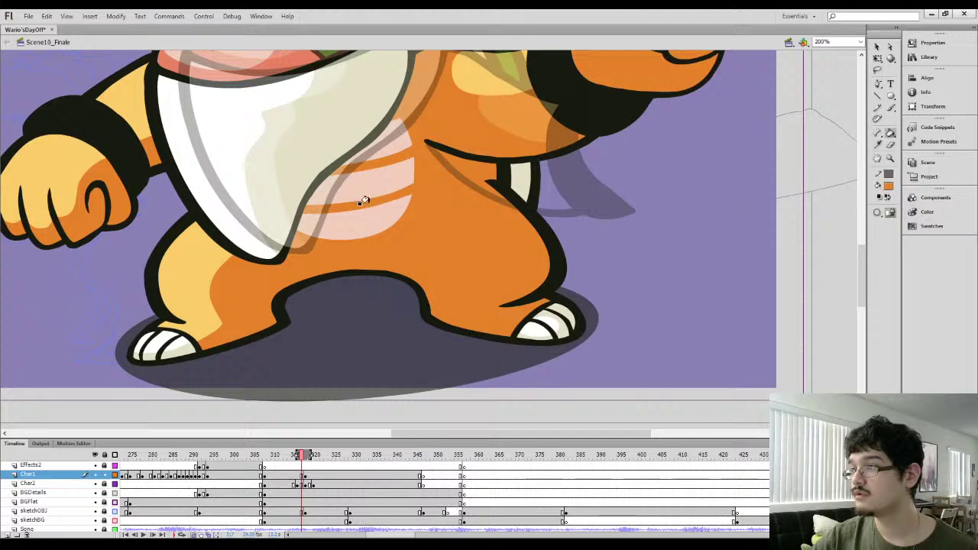
key("period")
key("b")
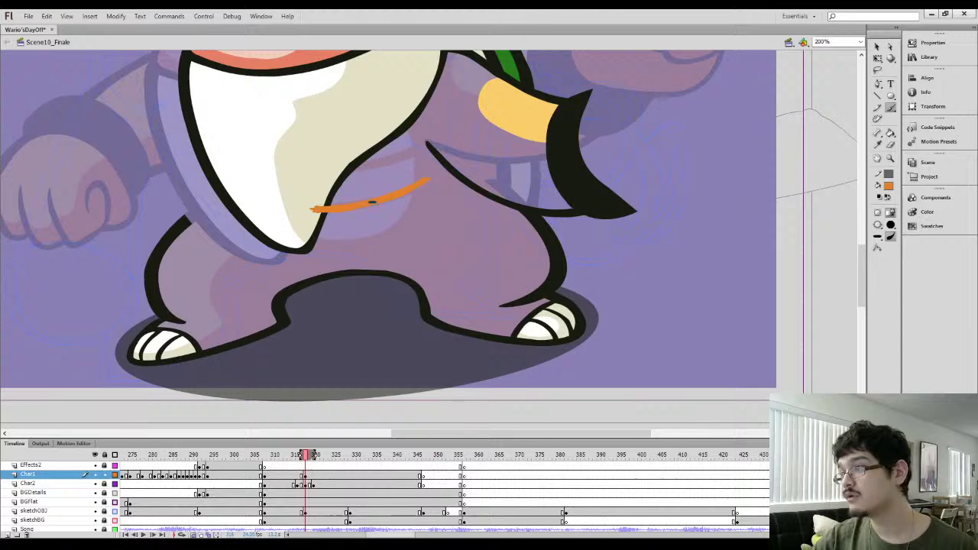
left_click_drag(376, 202, 437, 179)
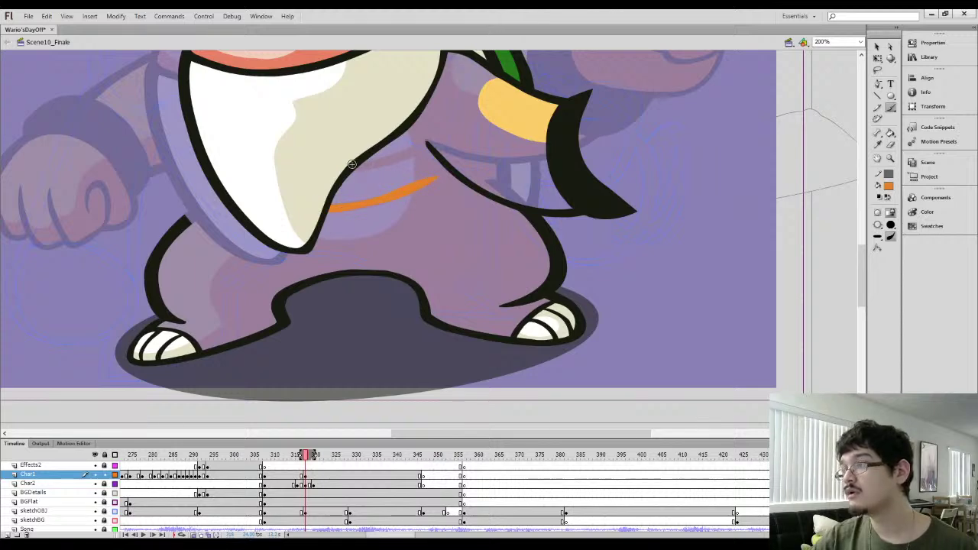
left_click_drag(352, 163, 432, 149)
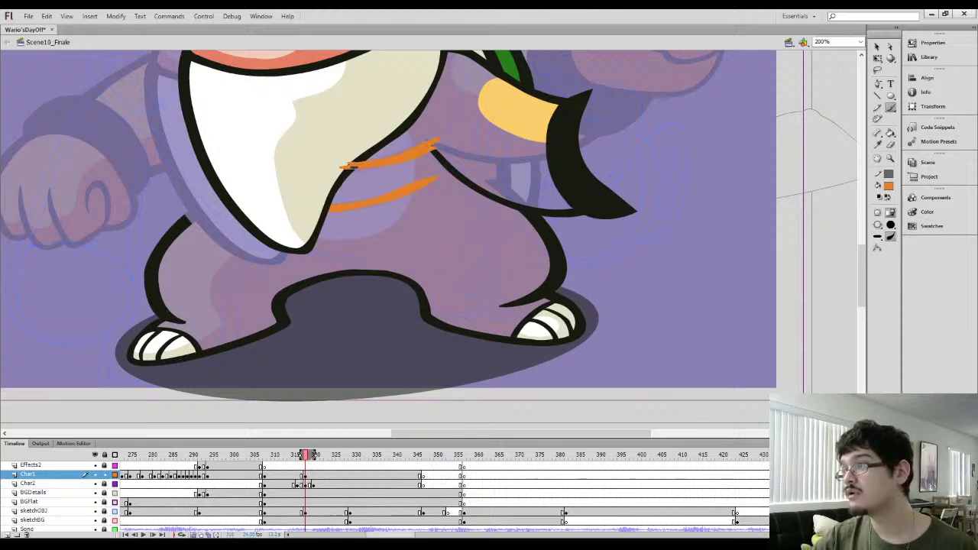
key("ctrl+z")
left_click_drag(310, 241, 376, 235)
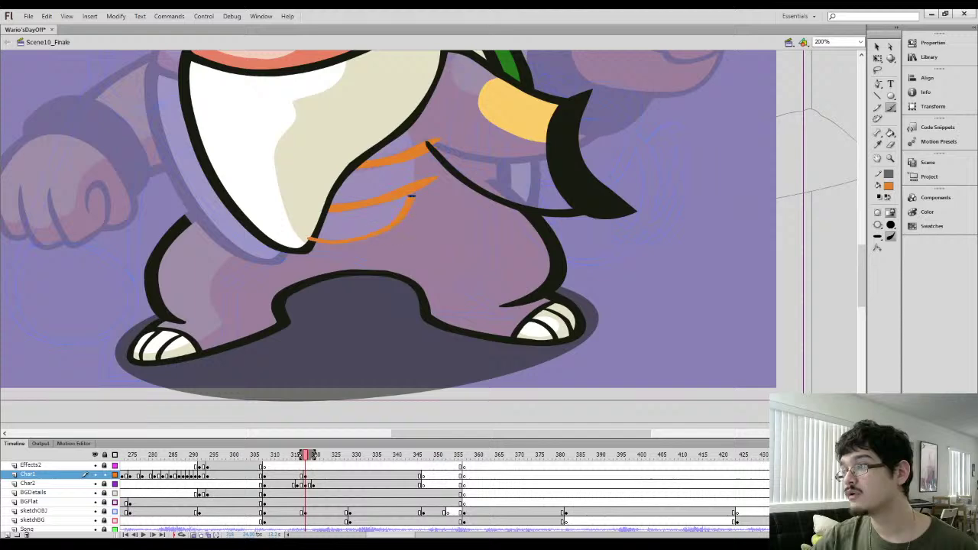
key("ctrl+z")
left_click_drag(309, 242, 330, 243)
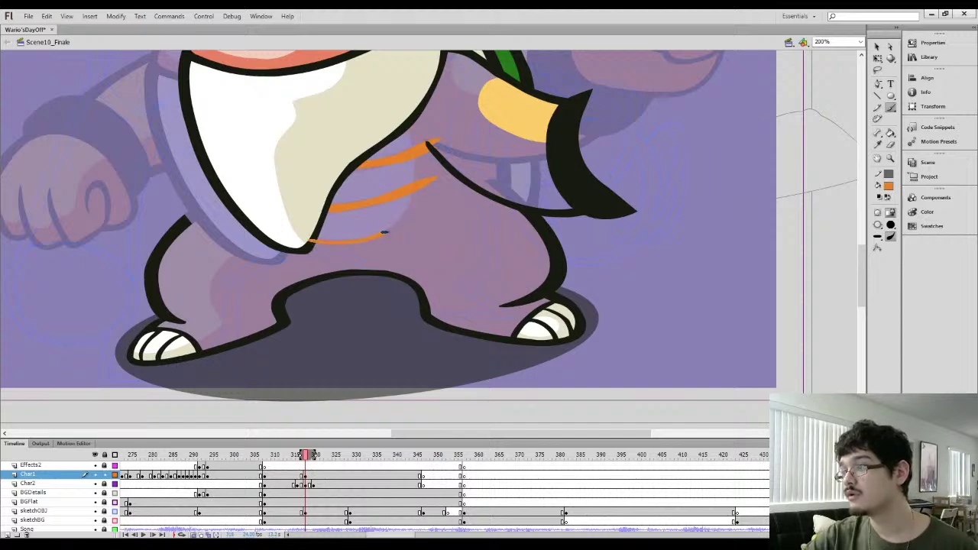
Fill the arm orange, brush the leg outline, and fill the leg orange
key("k")
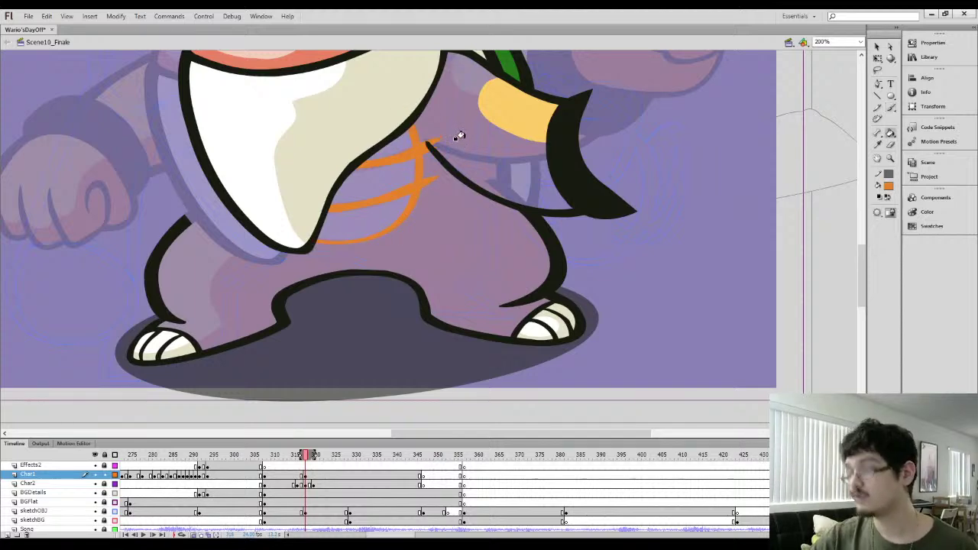
left_click(458, 137)
left_click_drag(276, 248, 398, 214)
key("b")
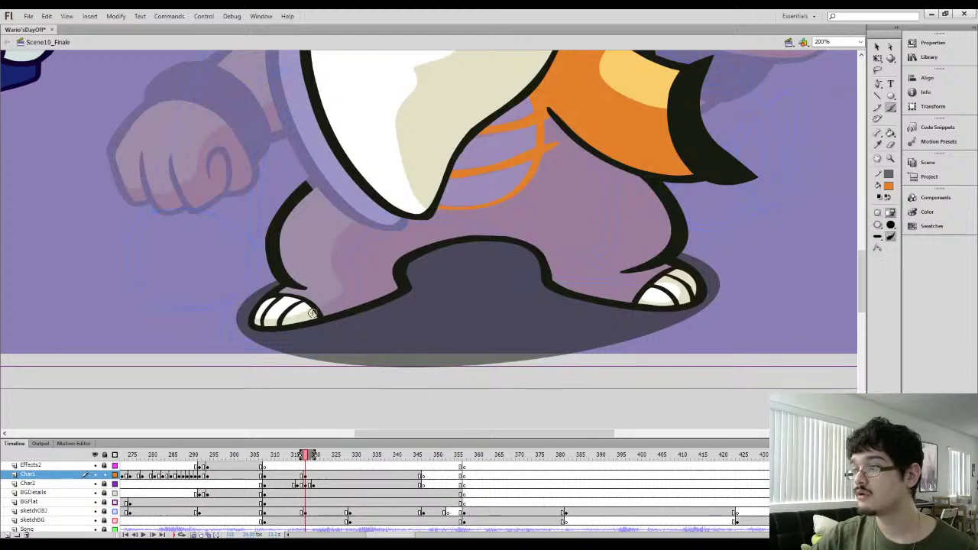
mouse_move(343, 292)
left_mouse_down()
mouse_move(342, 237)
mouse_move(369, 204)
mouse_move(360, 199)
mouse_move(401, 213)
left_mouse_up()
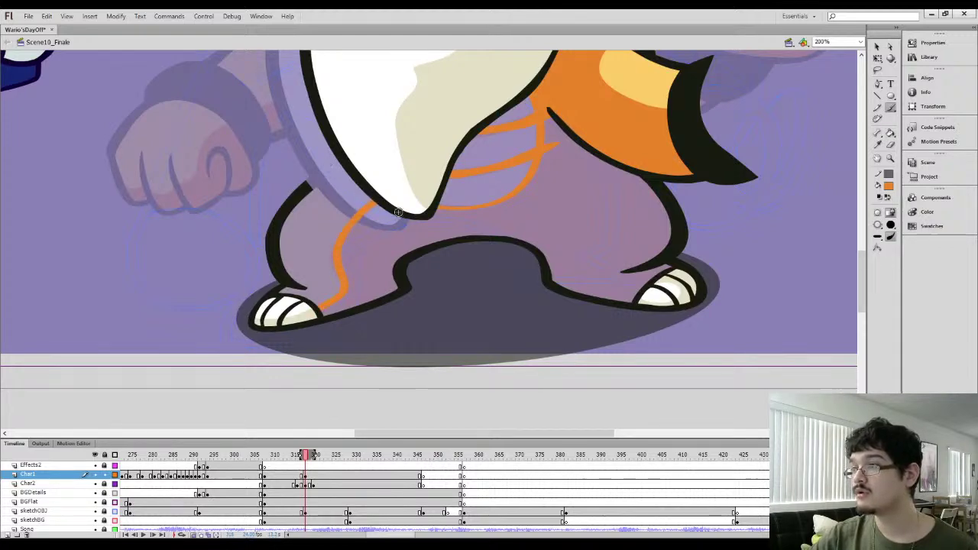
key("k")
left_click(365, 219)
Sample the light pink colour from Bowser Jr.'s snout
left_click_drag(453, 133, 389, 287)
key("i")
left_click(346, 160)
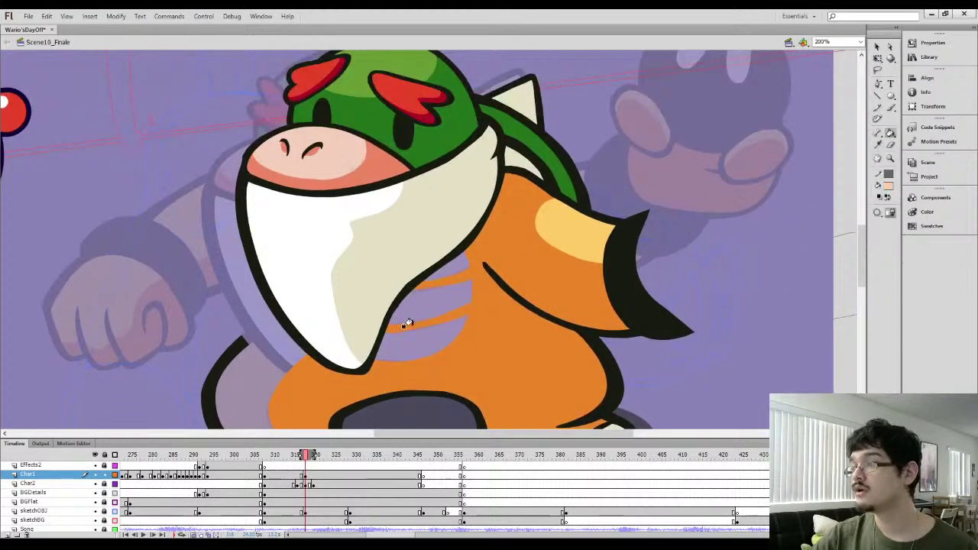
Fill the three belly stripes pink
left_click(406, 335)
left_click(421, 304)
left_click(438, 275)
Extend the left leg's outline upward with black sampled from the outline
left_click_drag(362, 321, 415, 250)
key("i")
left_click(295, 274)
key("b")
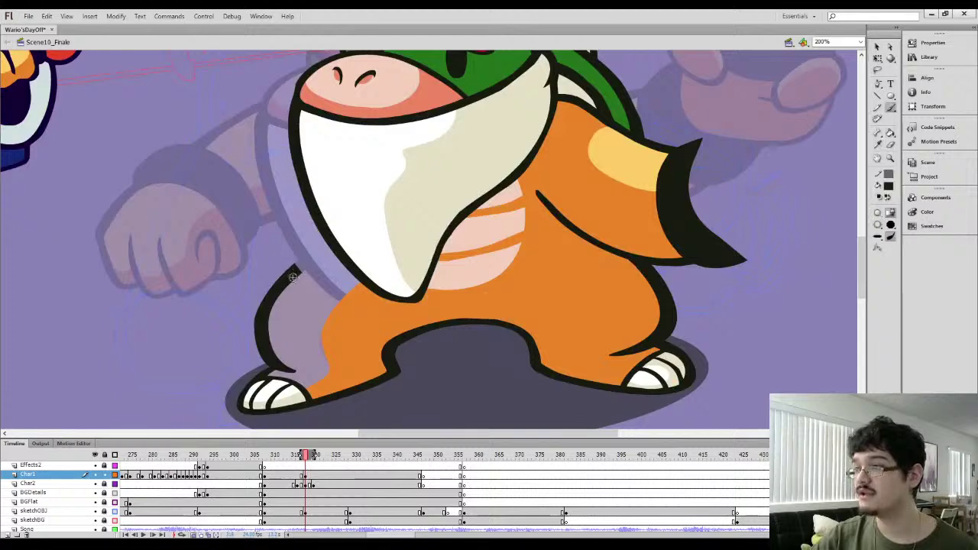
key("comma")
key("period")
mouse_move(292, 276)
left_mouse_down()
mouse_move(327, 248)
mouse_move(275, 285)
mouse_move(276, 296)
left_mouse_up()
Select the new upper leg stroke and inspect its path shape up close
key("l")
left_click(878, 48)
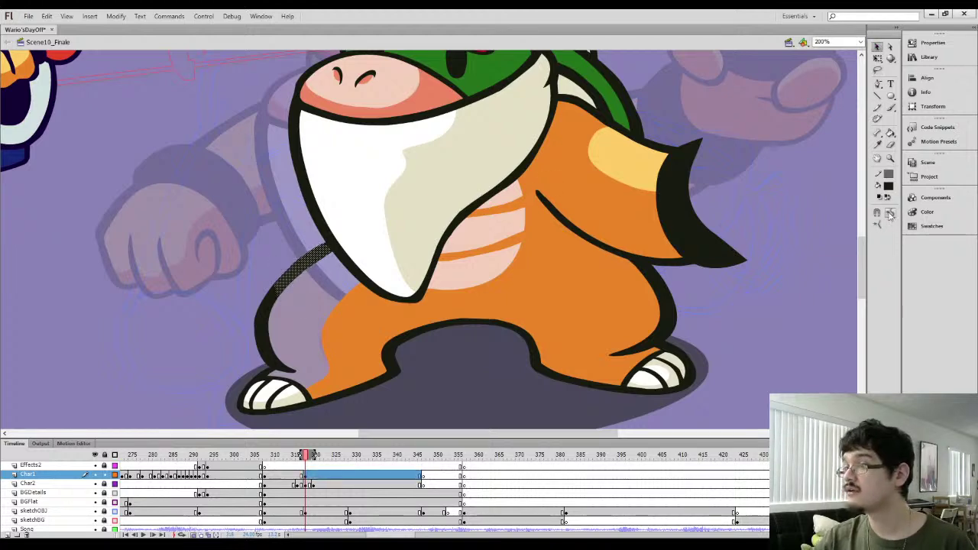
key("ctrl+equal")
left_click(271, 297)
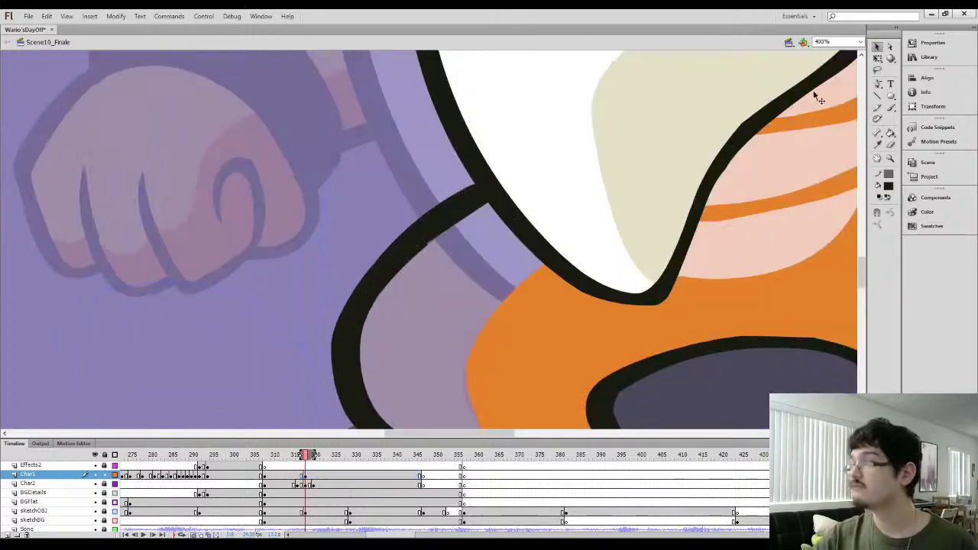
left_click(891, 47)
left_click(427, 244)
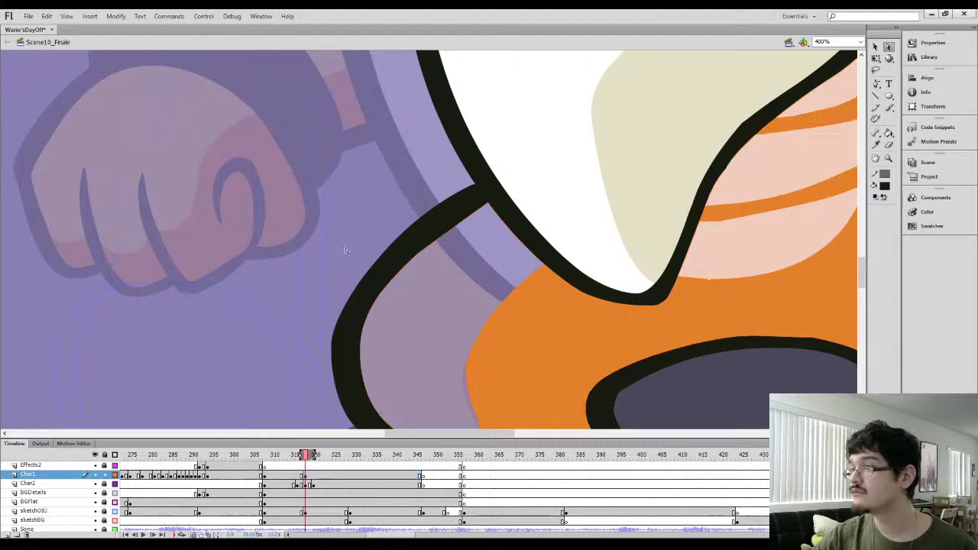
key("ctrl+minus")
left_click_drag(405, 191, 417, 279)
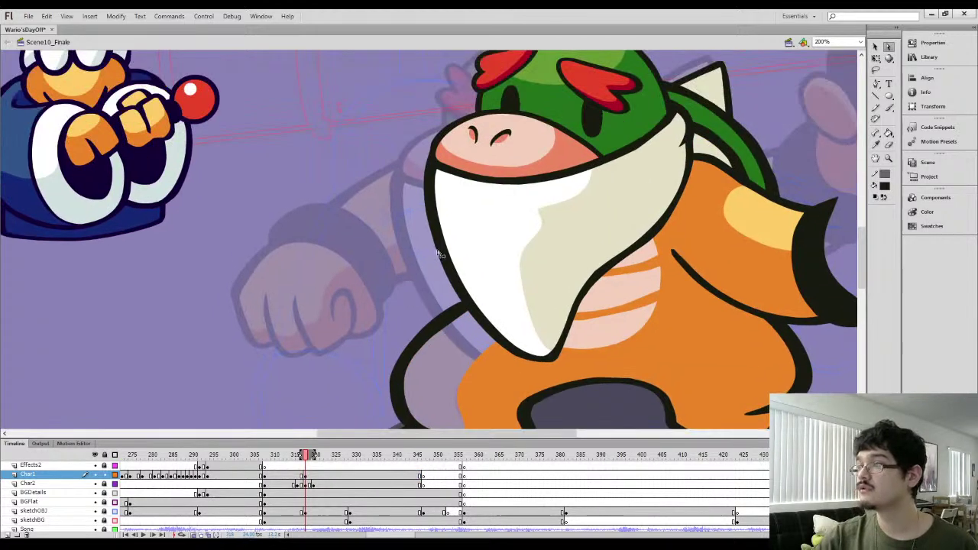
Fill the left leg with the sampled yellow-orange highlight colour
key("k")
key("i")
left_click(732, 225)
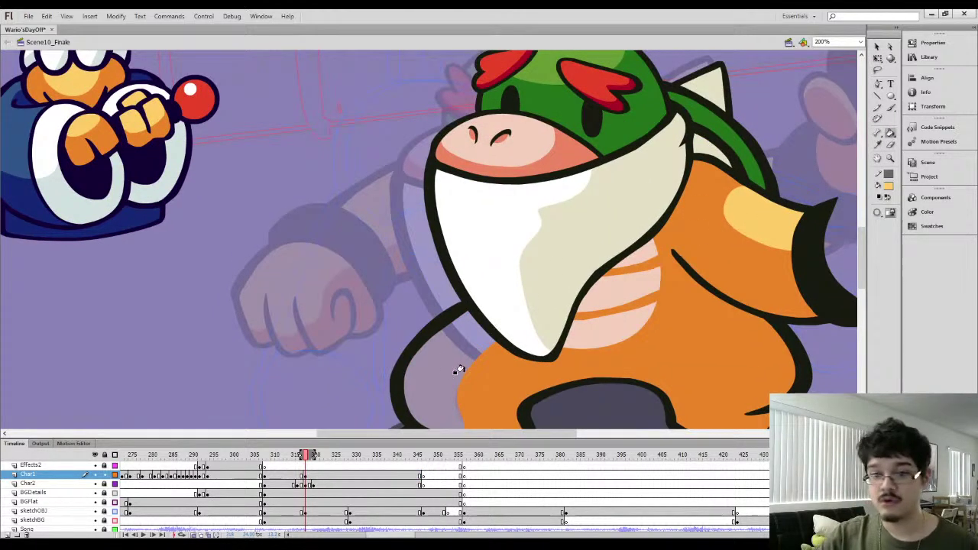
left_click(426, 389)
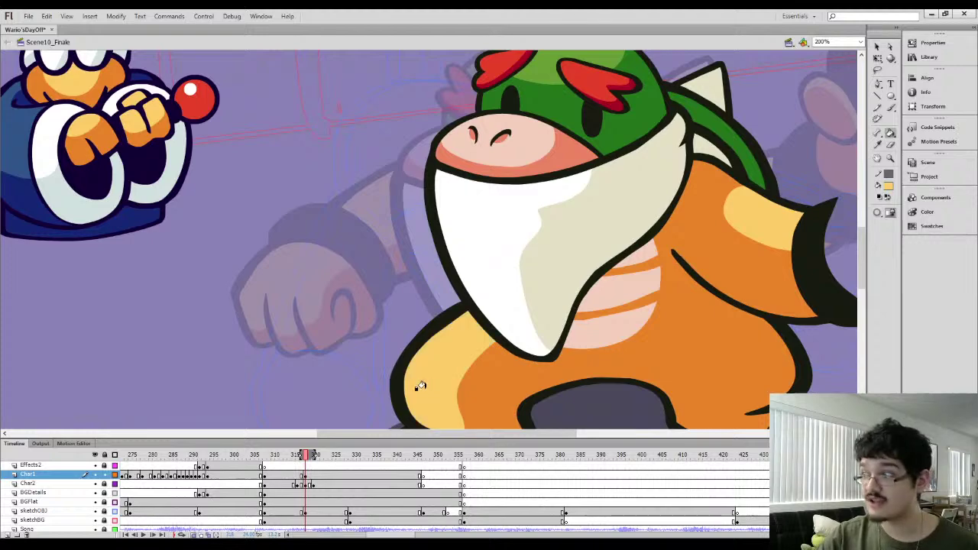
mouse_move(415, 382)
left_mouse_down()
mouse_move(363, 267)
mouse_move(307, 307)
left_mouse_up()
key("ctrl+minus")
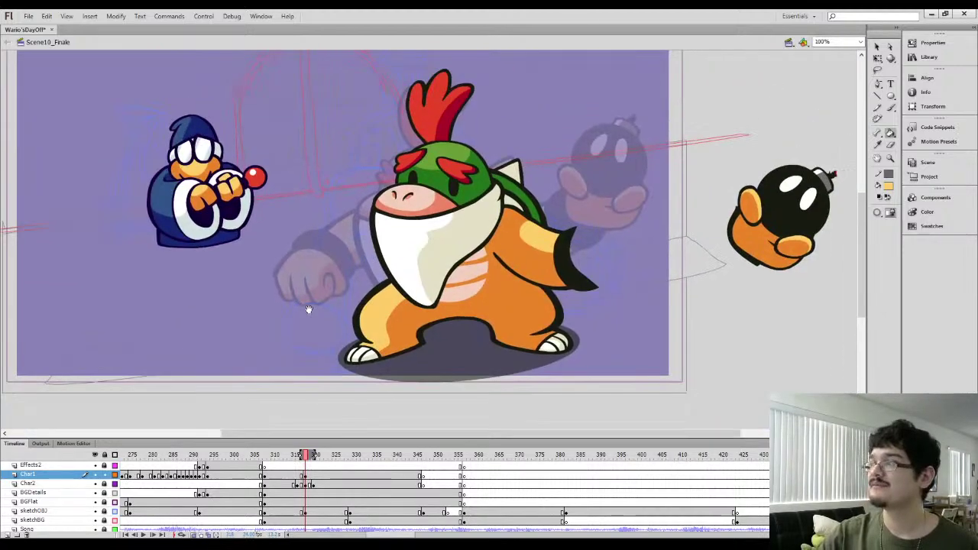
Lasso the Bob-omb with its hand and move it into Bowser Jr.'s hand
key("comma")
key("period")
left_click_drag(563, 299, 390, 333)
key("l")
mouse_move(597, 130)
left_mouse_down()
mouse_move(535, 321)
mouse_move(596, 134)
left_mouse_up()
mouse_move(604, 267)
left_mouse_down()
mouse_move(512, 316)
mouse_move(454, 289)
left_mouse_up()
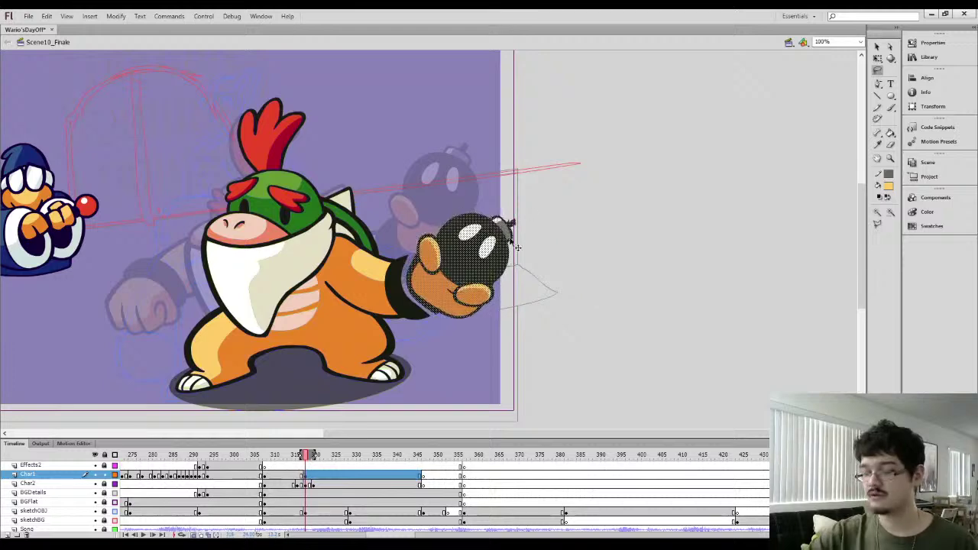
Rotate the Bob-omb about 12 degrees clockwise and nudge it slightly left and down
key("q")
left_click_drag(520, 208, 528, 224)
mouse_move(458, 289)
left_mouse_down()
mouse_move(459, 302)
mouse_move(500, 306)
mouse_move(468, 293)
mouse_move(493, 315)
mouse_move(464, 303)
left_mouse_up()
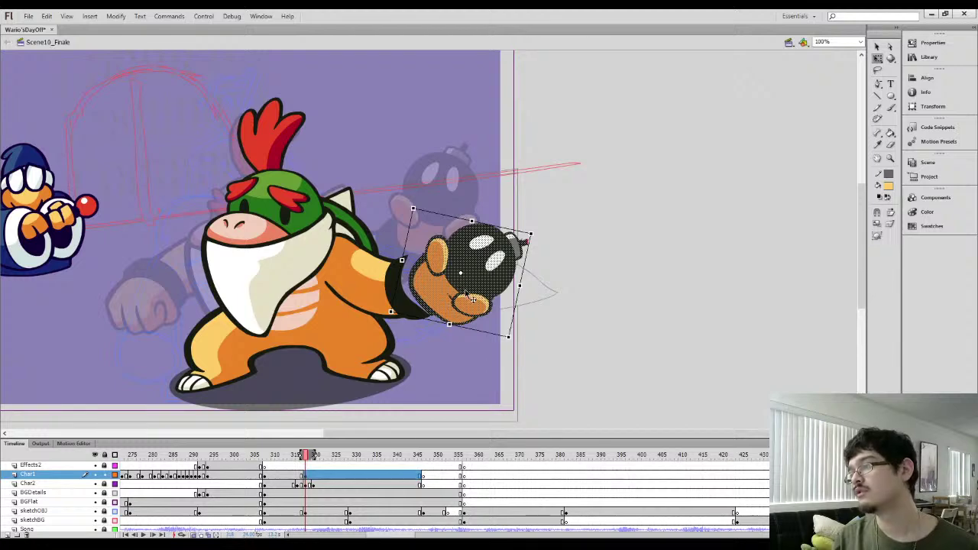
left_click_drag(462, 301, 453, 304)
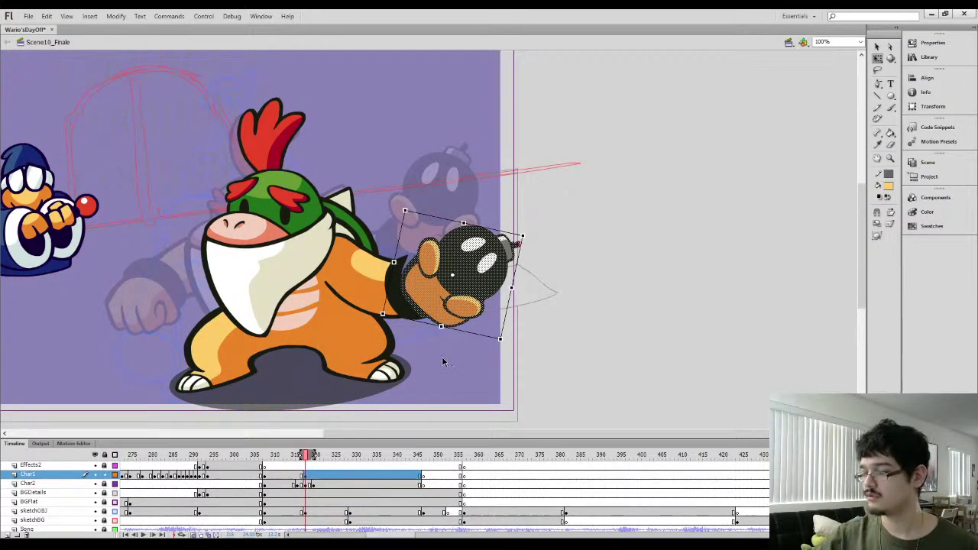
key("ctrl+=")
key("ctrl+=")
Undo the stray yellow dab, sample black and fill the purple wedge beside the bomb
key("b")
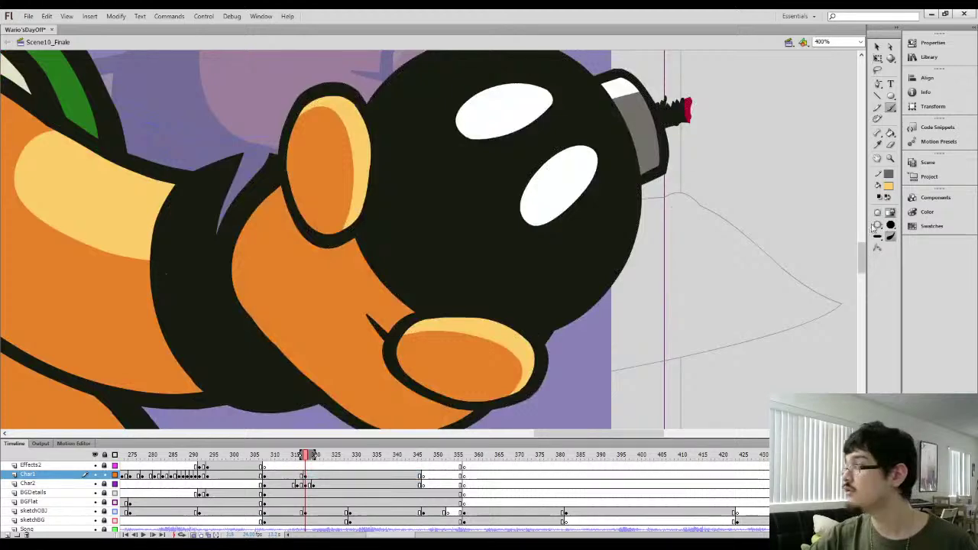
key("ctrl+z")
left_click_drag(166, 273, 183, 258)
key("l")
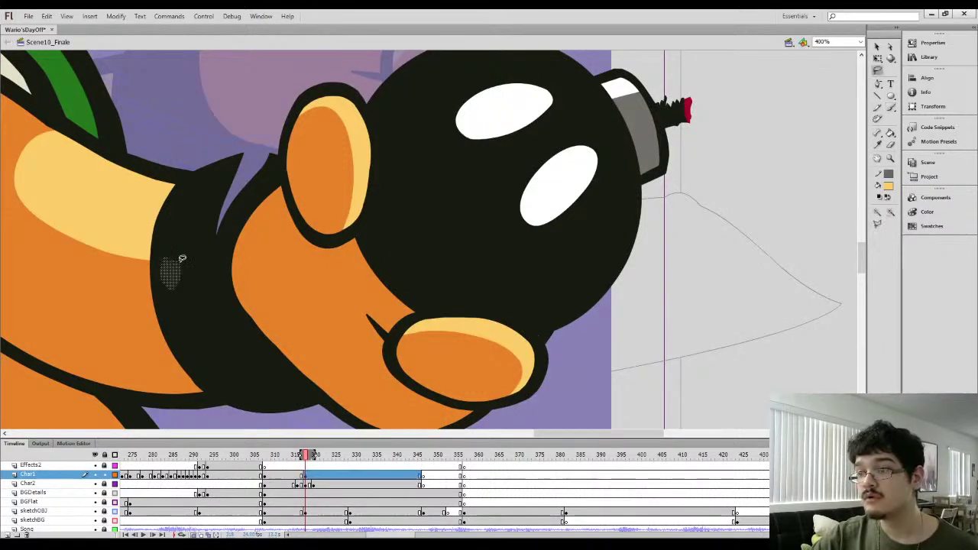
key("i")
left_click(205, 176)
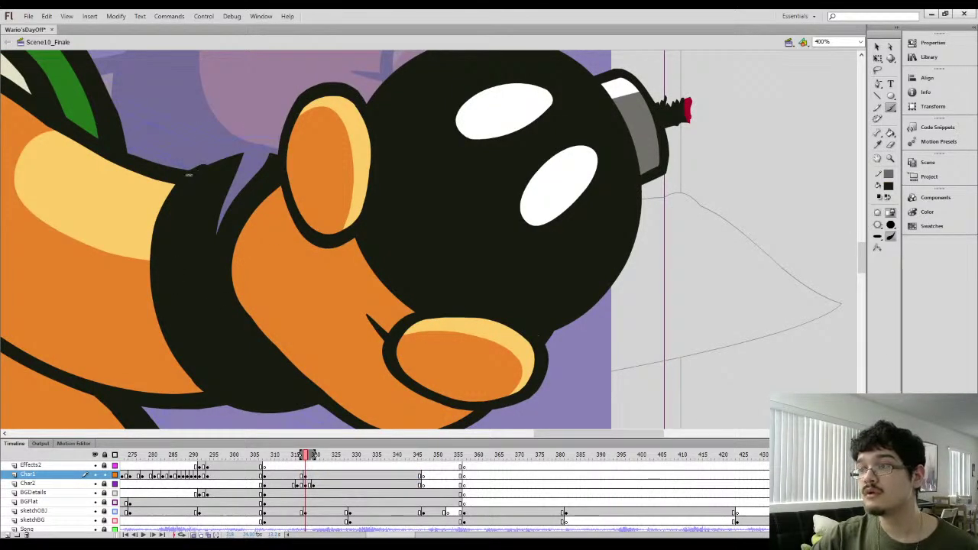
left_click(243, 156)
Zoom in on Bowser Jr. and brush a black outline along his near arm up to the chin
key("ctrl+1")
left_click_drag(249, 175, 420, 178)
key("comma")
key("period")
left_click(338, 236, "ctrl")
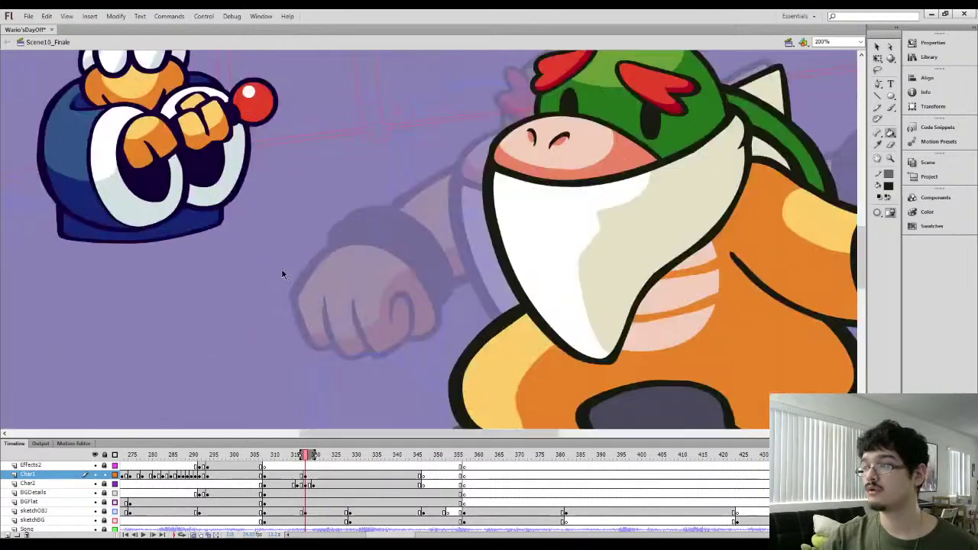
left_click_drag(282, 268, 334, 181)
key("b")
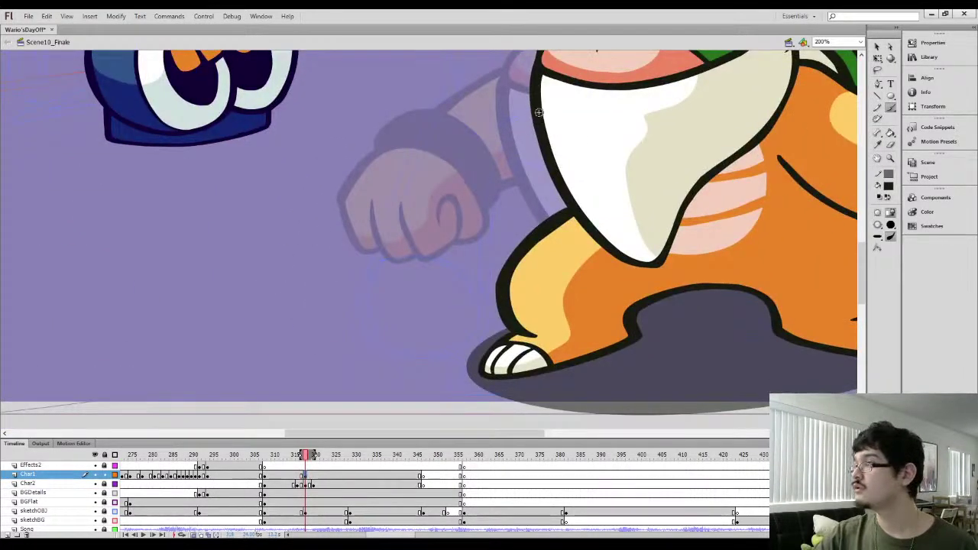
mouse_move(541, 107)
left_mouse_down()
mouse_move(510, 156)
mouse_move(486, 277)
mouse_move(495, 300)
mouse_move(469, 277)
mouse_move(468, 209)
left_mouse_up()
key("ctrl+z")
left_click_drag(495, 141, 544, 84)
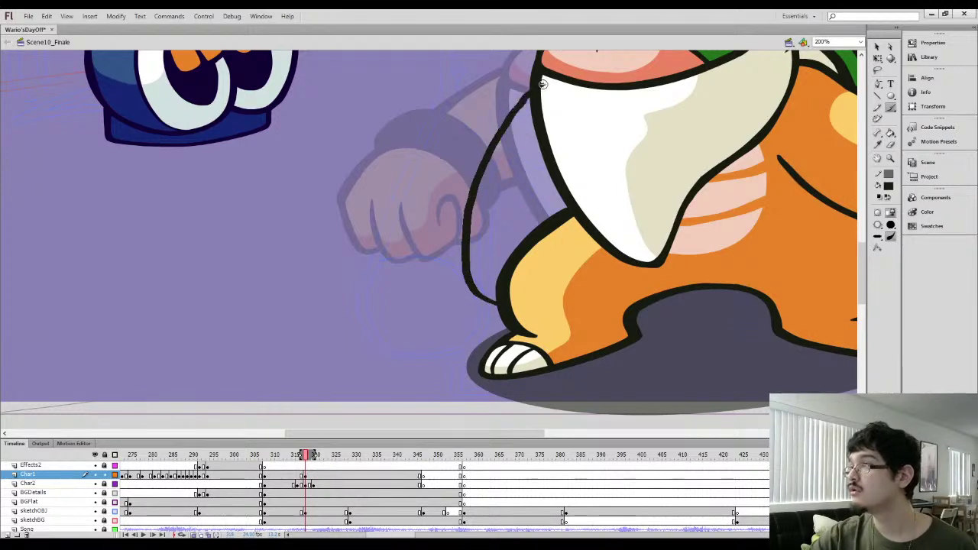
key("space")
mouse_move(499, 210)
left_mouse_down()
mouse_move(512, 264)
mouse_move(476, 210)
mouse_move(553, 227)
mouse_move(510, 239)
mouse_move(454, 241)
left_mouse_up()
Fill the wristband black, upper arm light orange, forearm yellow and the shadow sliver orange, then replay
key("k")
left_click(487, 246)
key("space")
key("i")
left_click(480, 274)
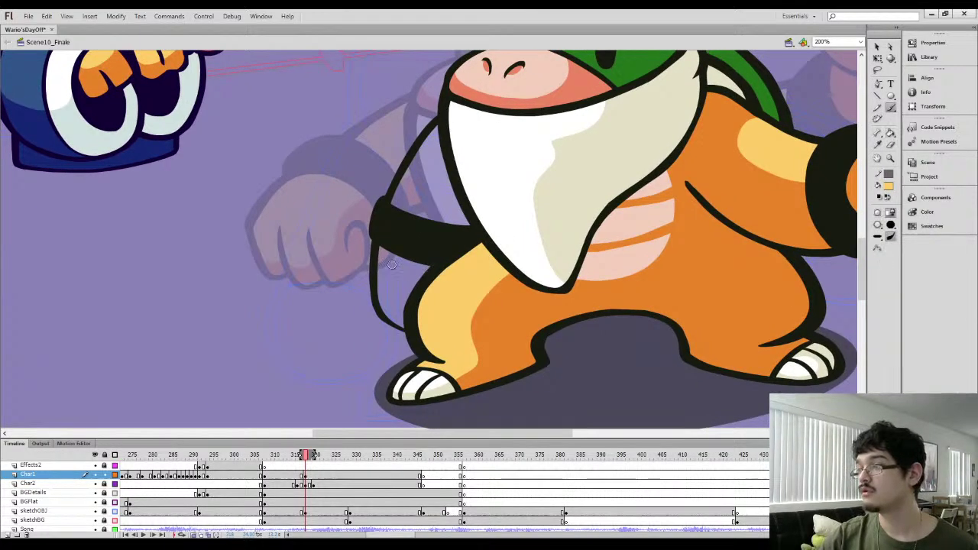
left_click(434, 202)
left_click(399, 279)
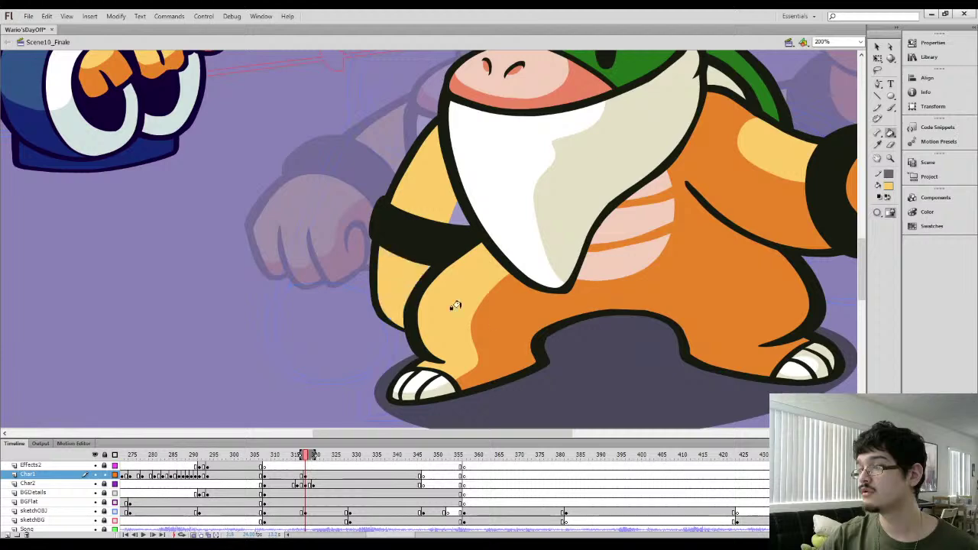
key("i")
left_click(483, 304)
left_click(456, 217)
key("ctrl+minus")
key("ctrl+minus")
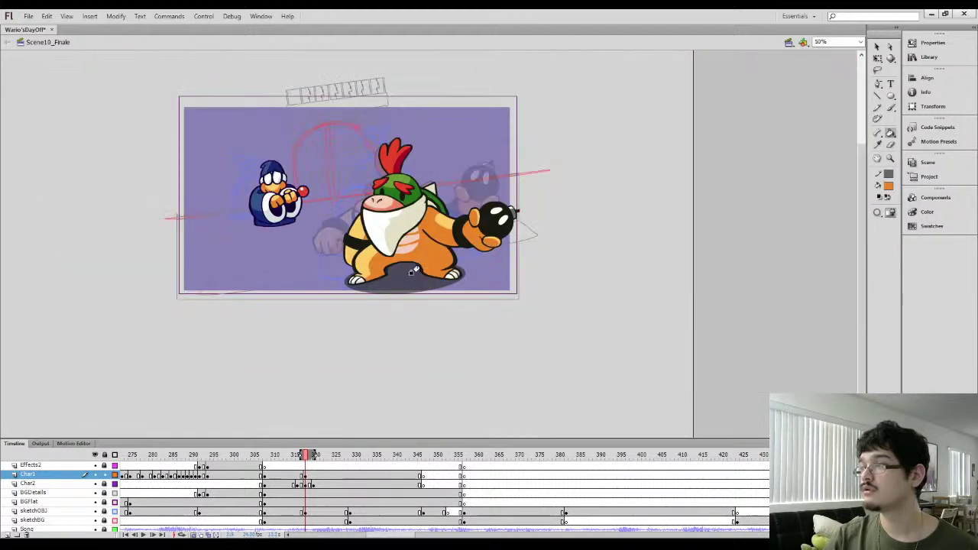
left_click(290, 484)
key("Return")
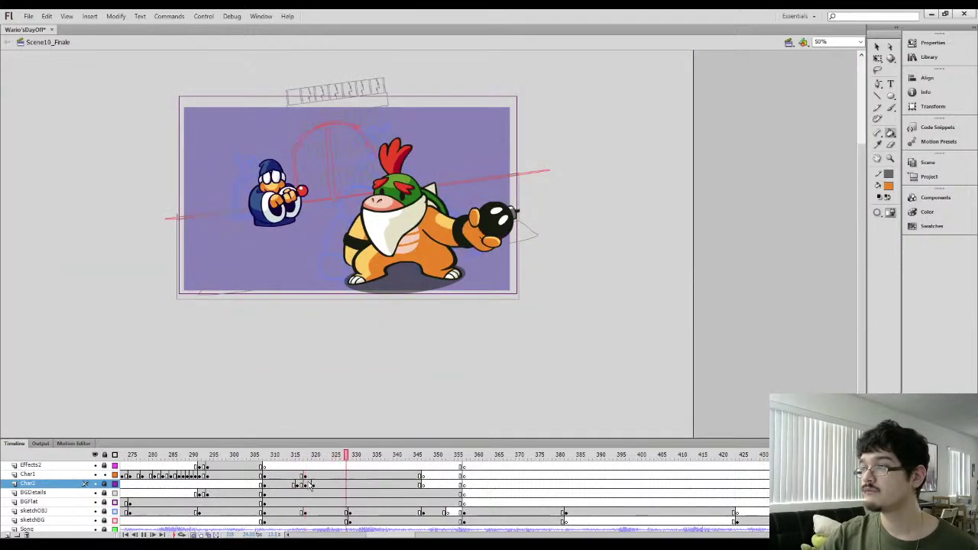
left_click(289, 476)
key("Return")
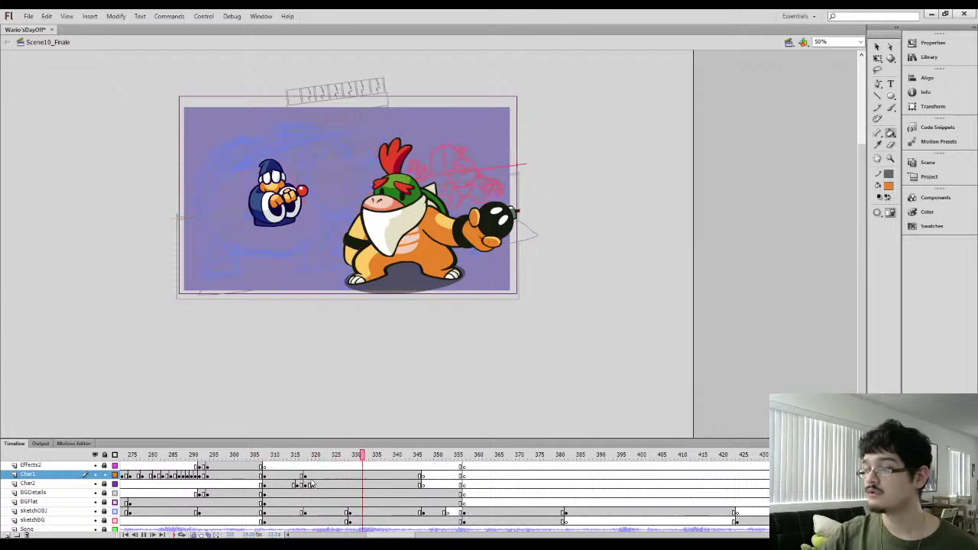
key("Return")
left_click(305, 475)
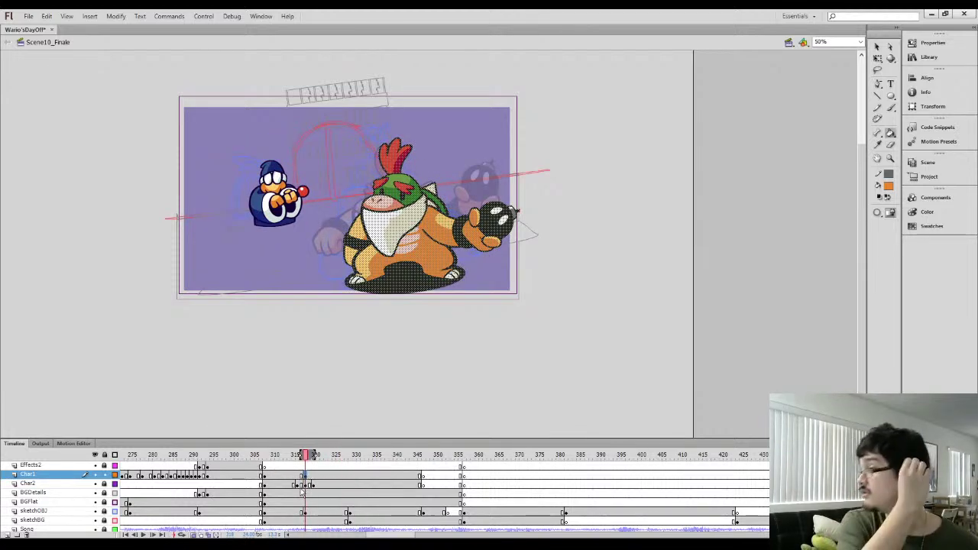
left_click(297, 476)
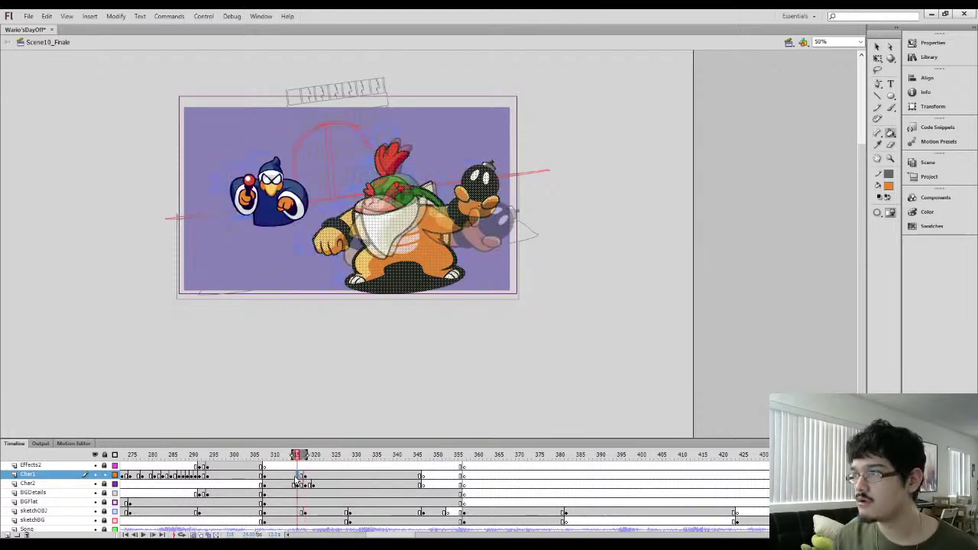
key("q")
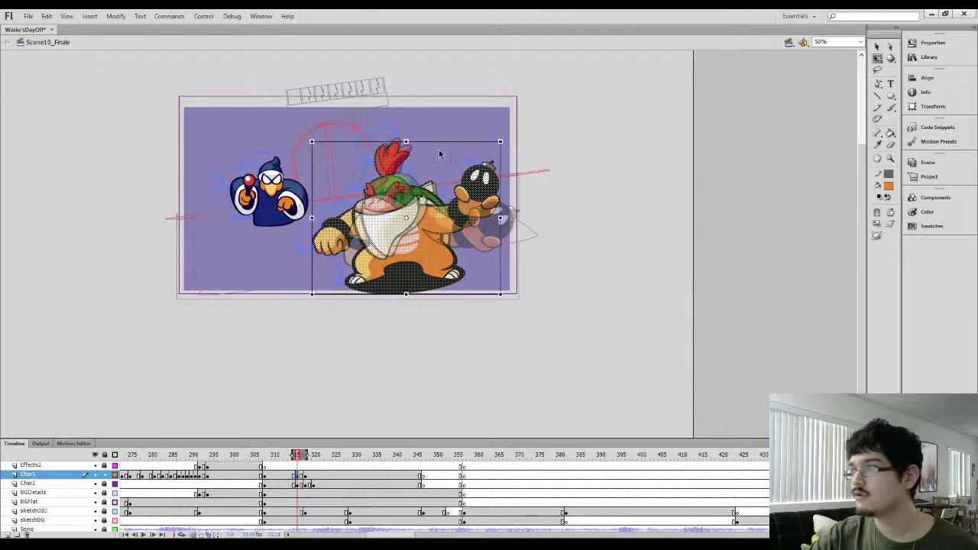
left_click(313, 476)
left_click(304, 476)
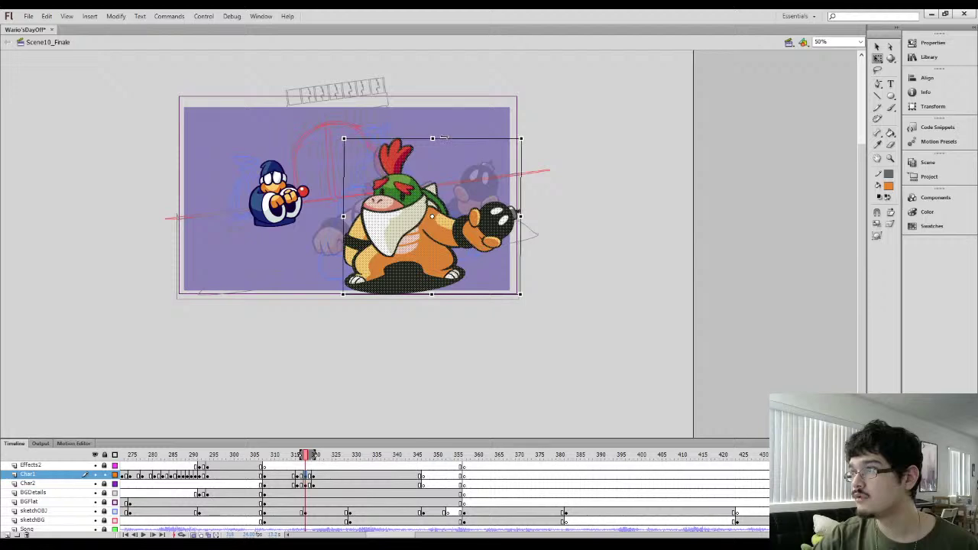
left_click(285, 482)
key("Return")
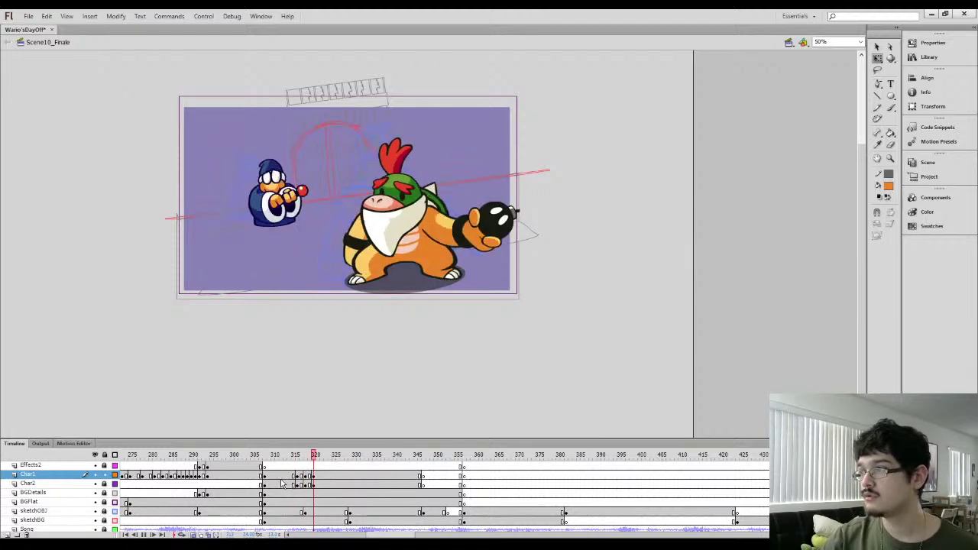
left_click(285, 484)
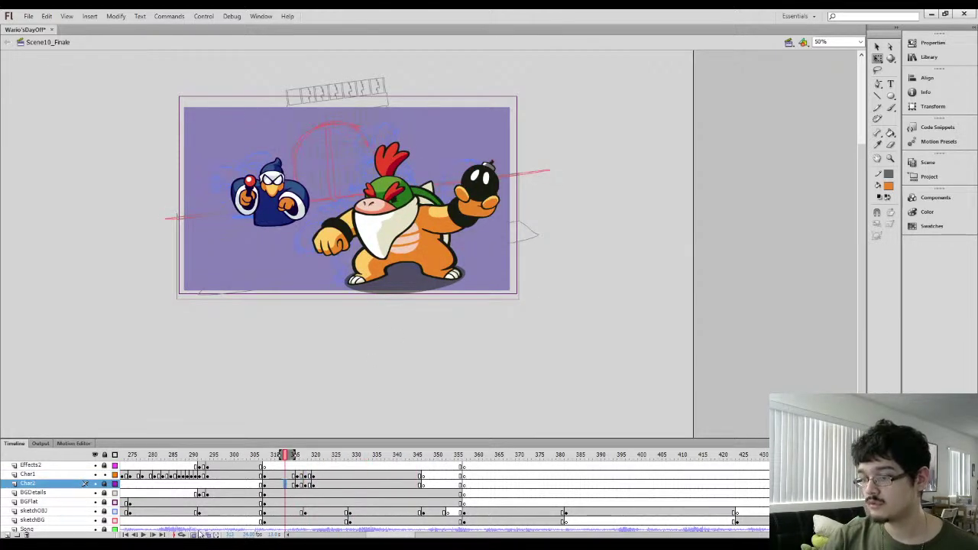
left_click(292, 480)
key("Return")
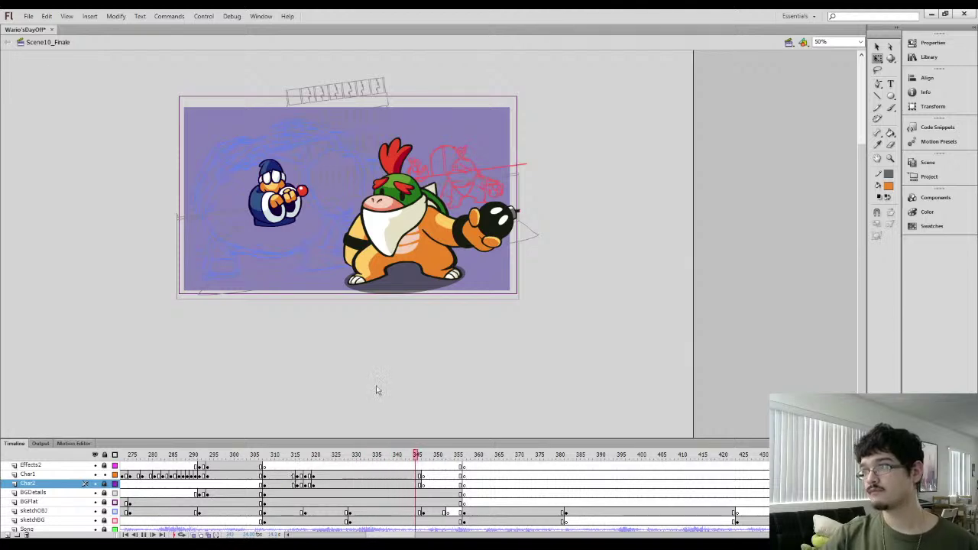
left_click(283, 474)
key("Return")
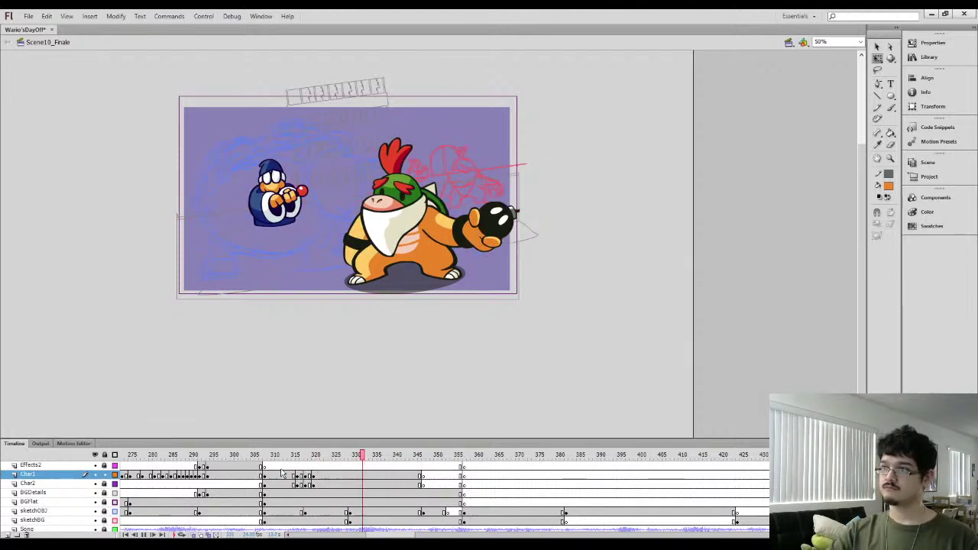
key("comma")
key("comma")
key("comma")
key("comma")
key("comma")
key("comma")
key("comma")
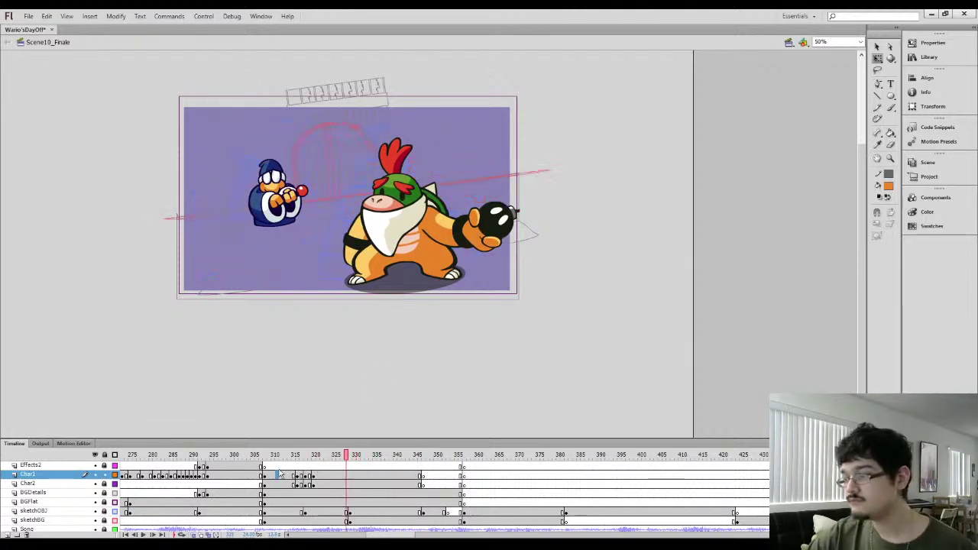
mouse_move(283, 457)
left_mouse_down()
mouse_move(264, 459)
mouse_move(345, 457)
mouse_move(283, 459)
left_mouse_up()
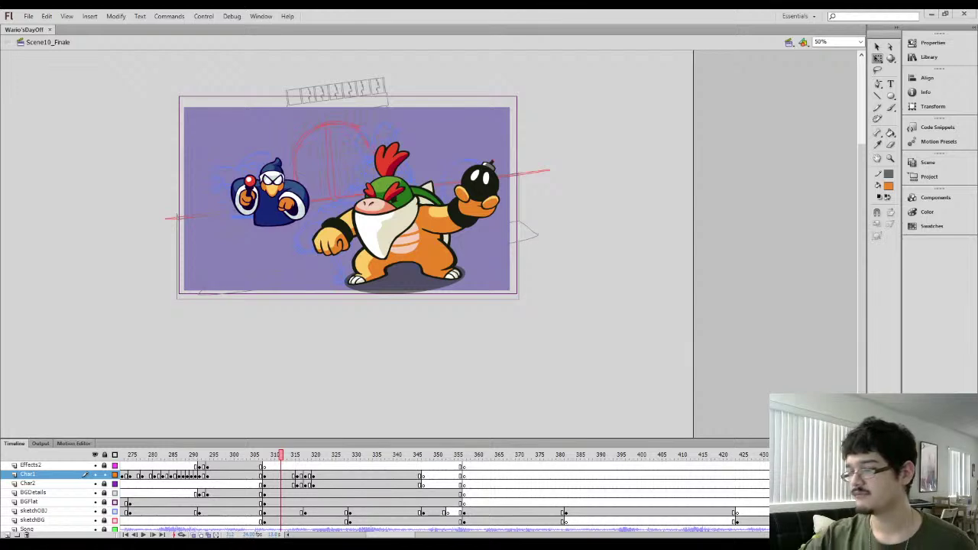
Play and scrub the animation between frames 298 and 320 to review the poses
left_click(295, 484)
key("Return")
key("Return")
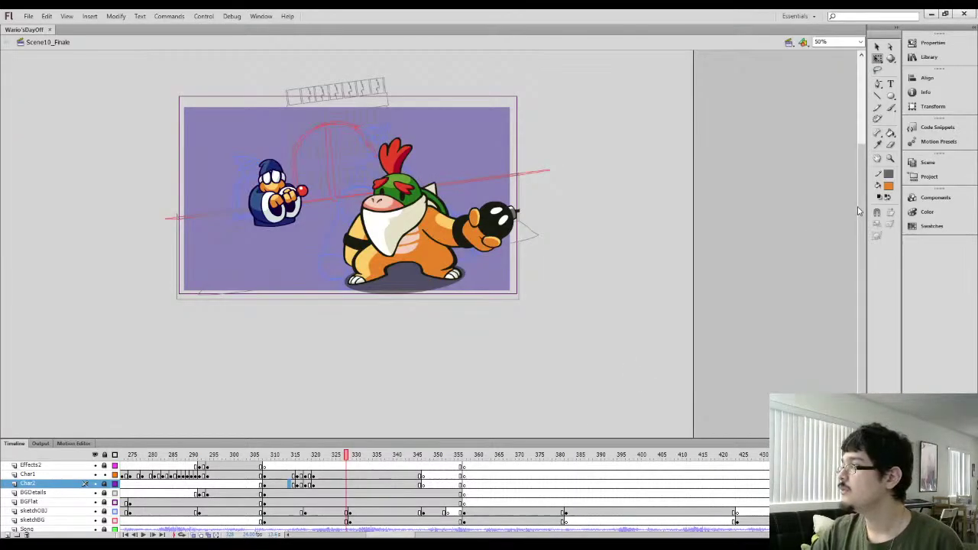
left_click_drag(859, 208, 848, 214)
key("comma")
key("comma")
key("comma")
left_click(291, 476)
key("period")
key("period")
key("period")
key("period")
key("period")
key("period")
key("period")
key("period")
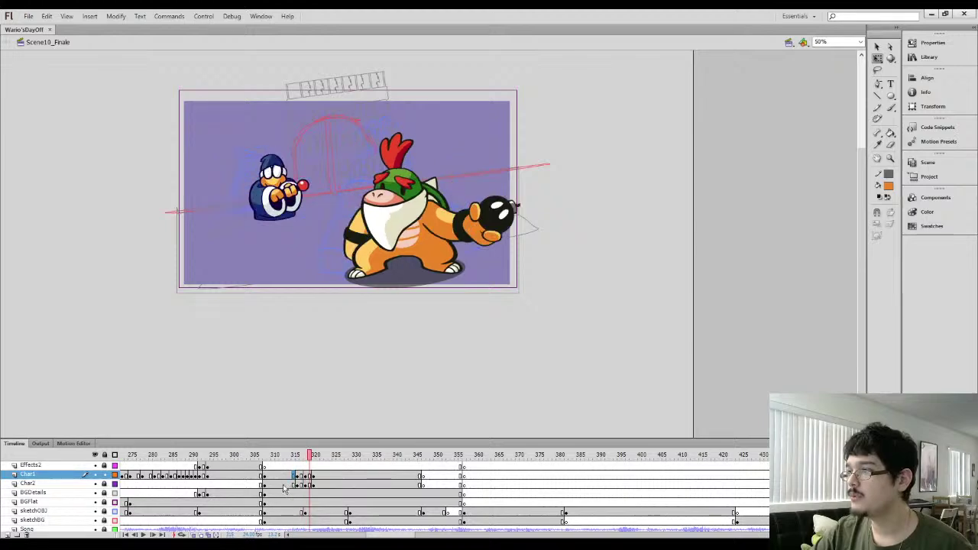
left_click(287, 485)
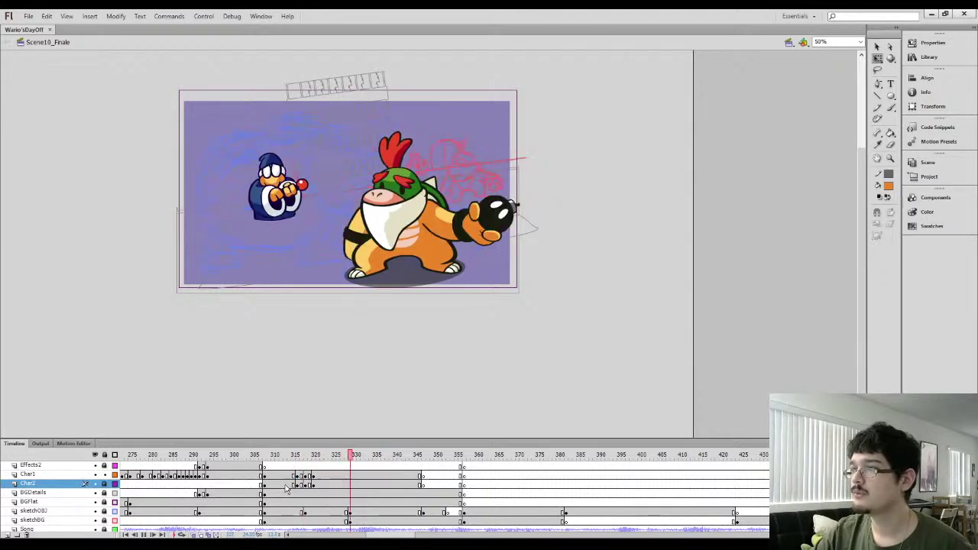
left_click(298, 485)
key("Return")
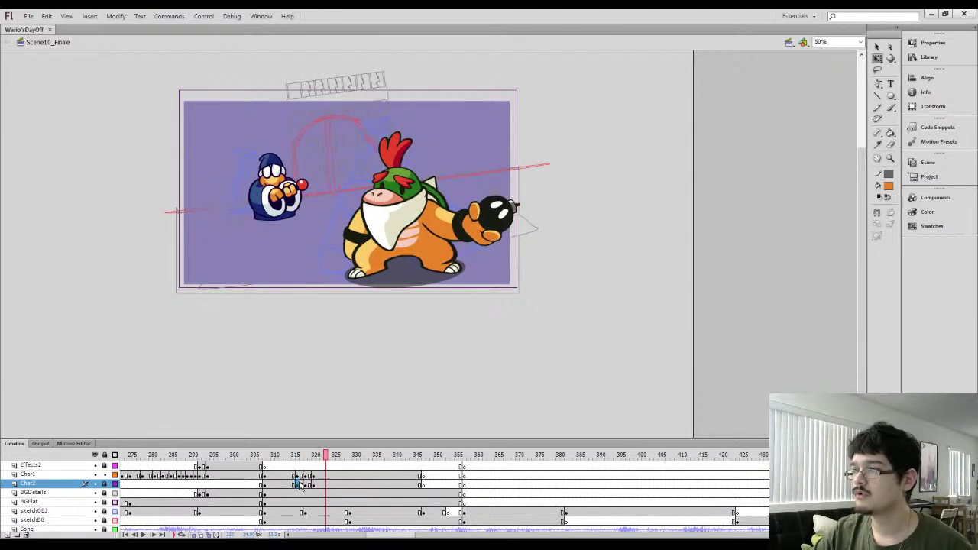
left_click(296, 456)
left_click_drag(302, 459, 225, 447)
key("Return")
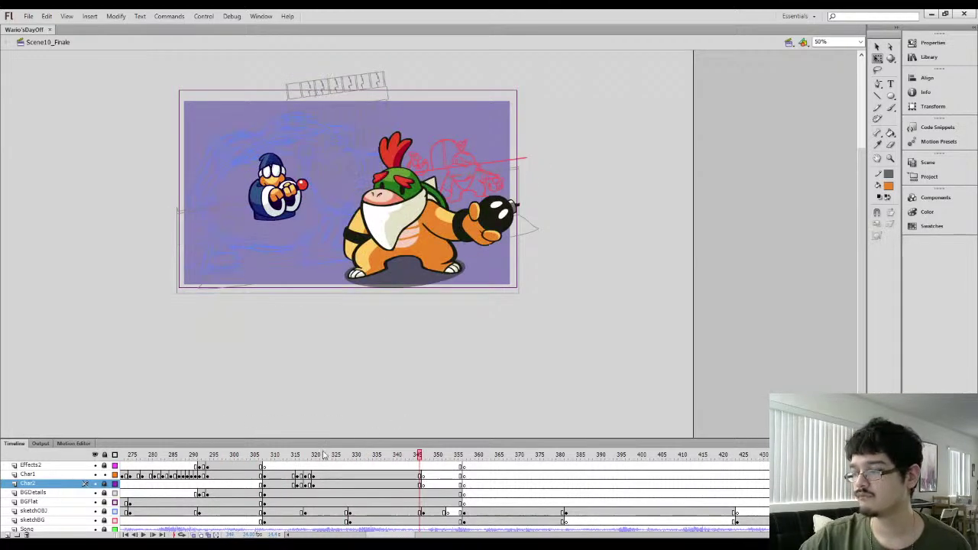
left_click(298, 456)
left_click(315, 479)
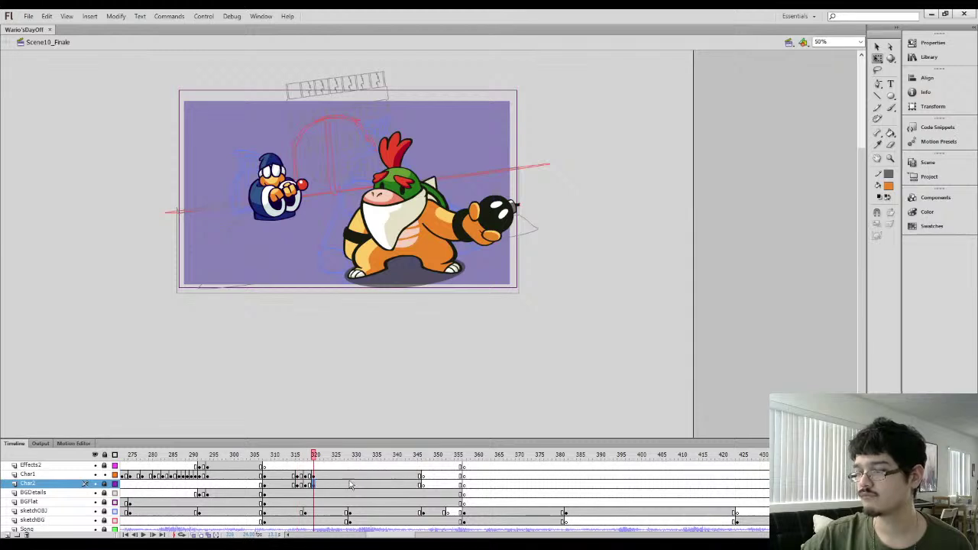
Unlock the BGDetails layer and select its artwork at frame 330
left_click(351, 481)
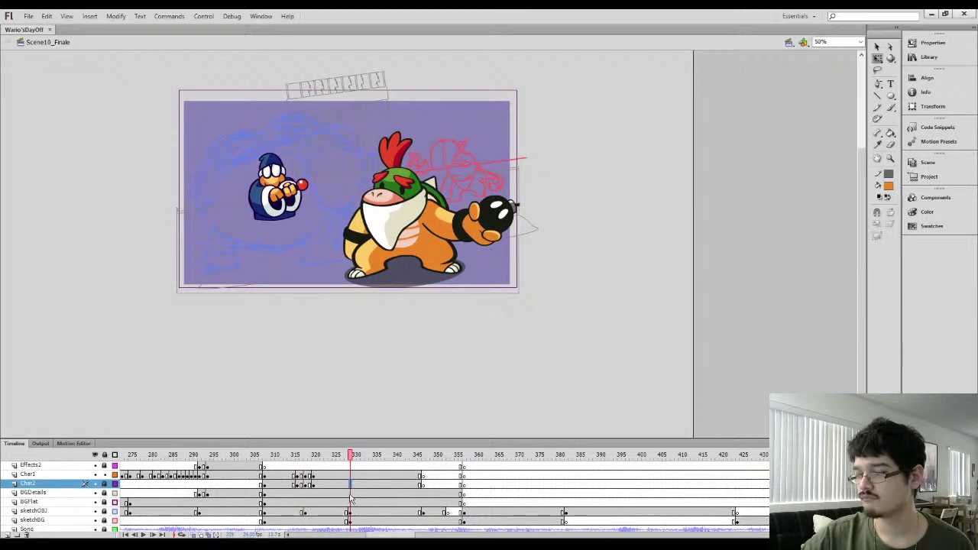
left_click(351, 493)
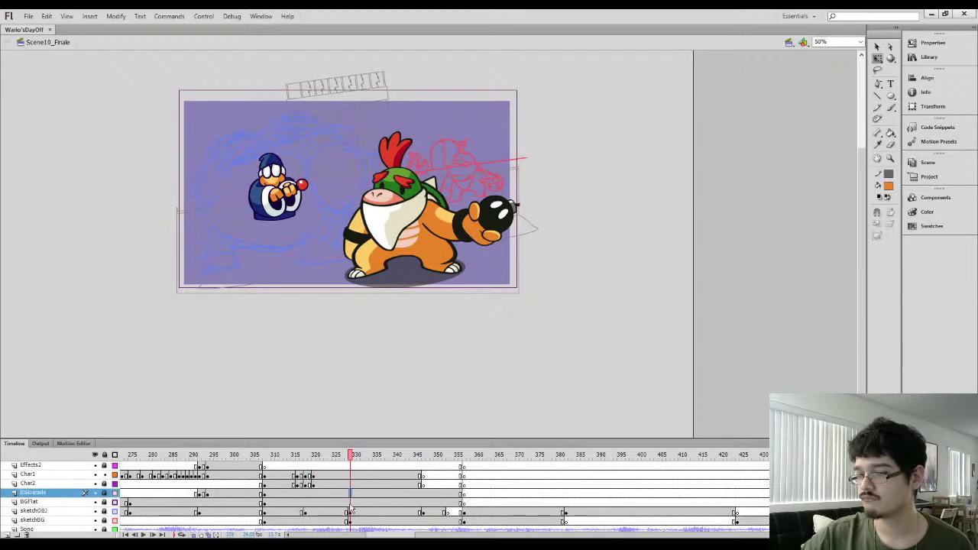
left_click(105, 493)
left_click(351, 503)
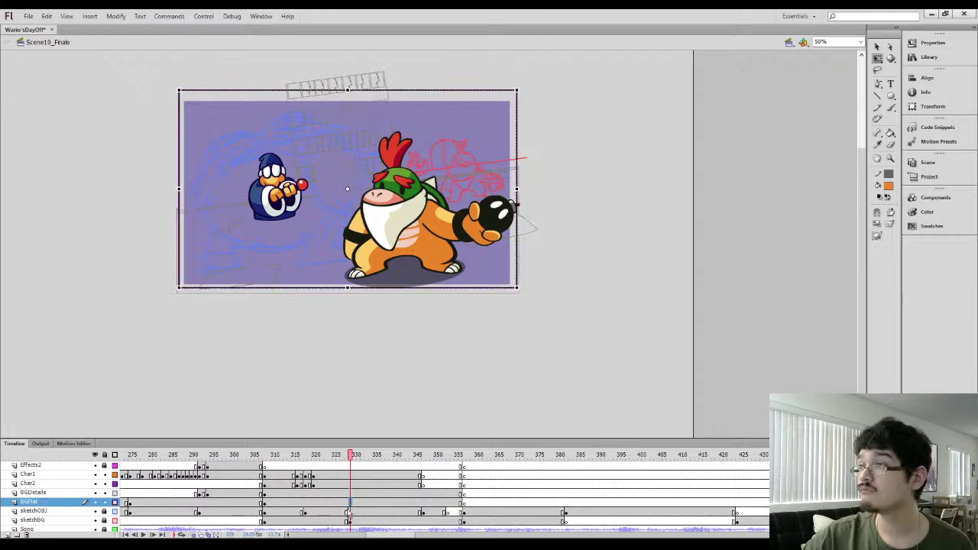
left_click(349, 494)
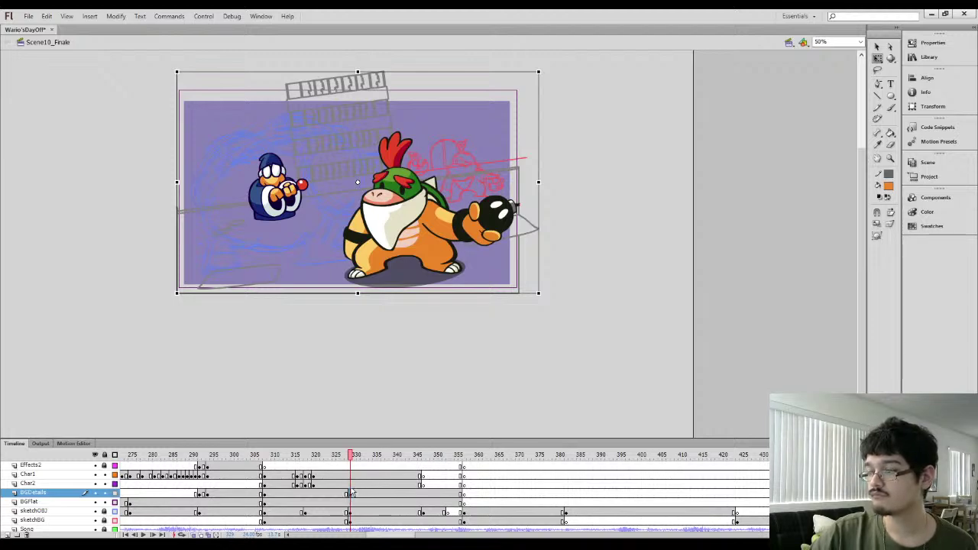
Add keyframes at frame 329 on Char2 and Char1, then select frame 330 across Char1, Char2 and BGDetails
left_click(351, 484)
key("F6")
left_click(350, 476)
key("F6")
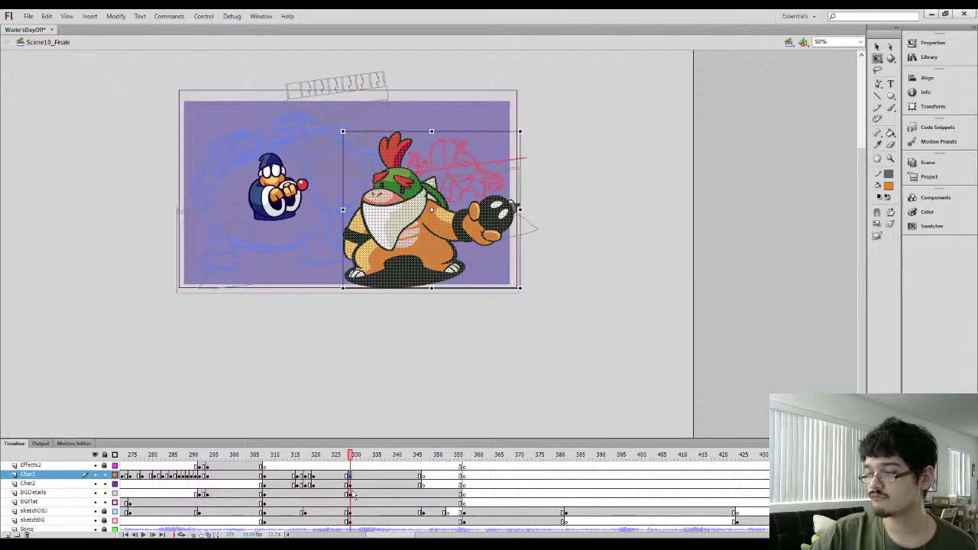
left_click_drag(355, 493, 350, 476)
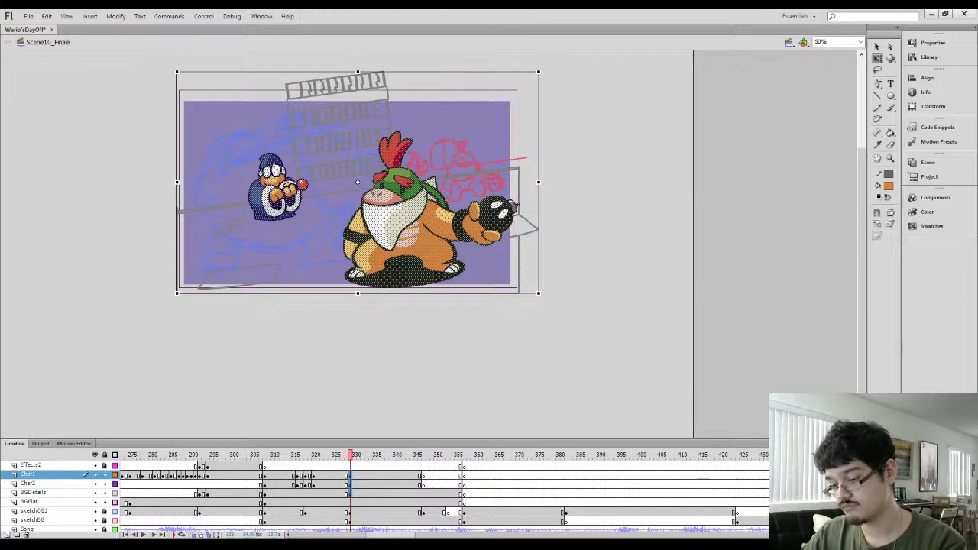
left_click(144, 74)
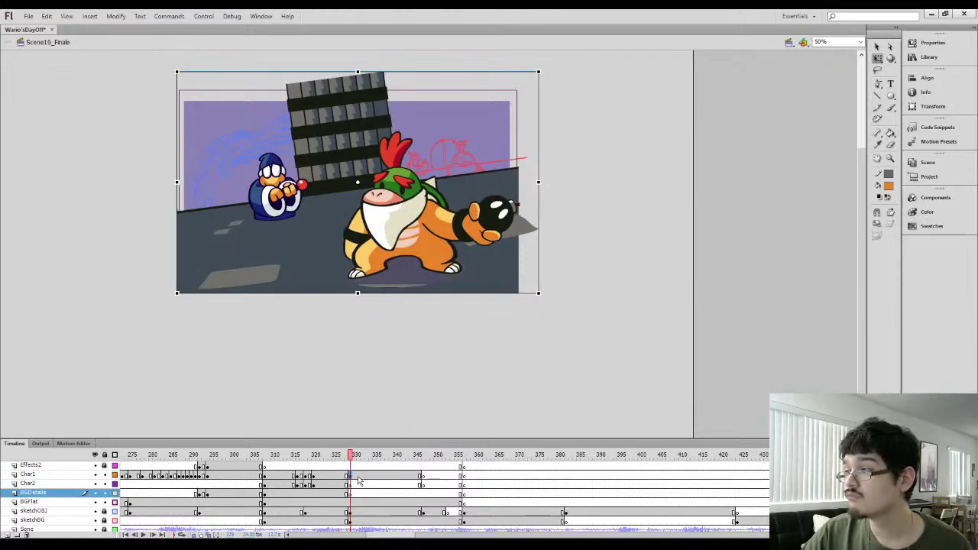
Peek inside the KamekScared symbol, undo back to the separate layer drawings and bring up the library
left_click(351, 475)
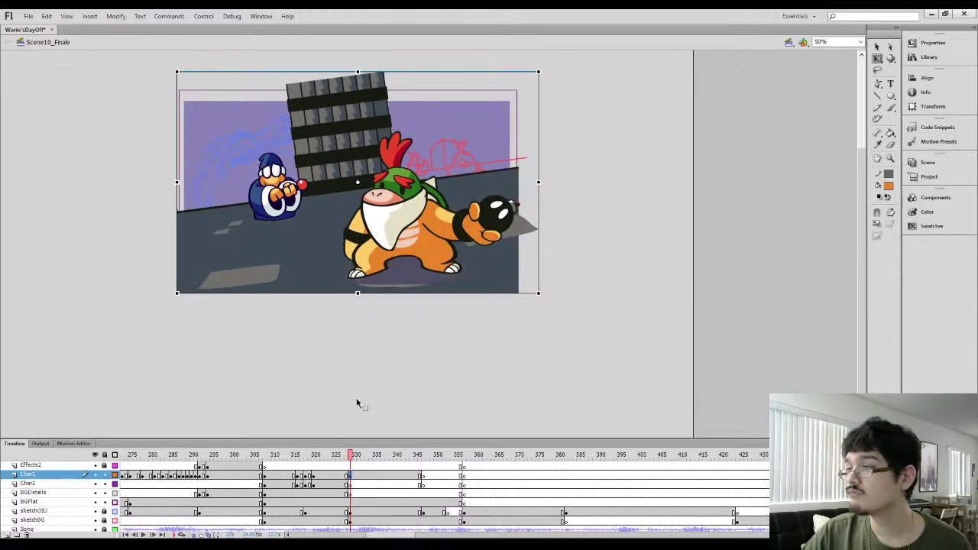
double_click(342, 273)
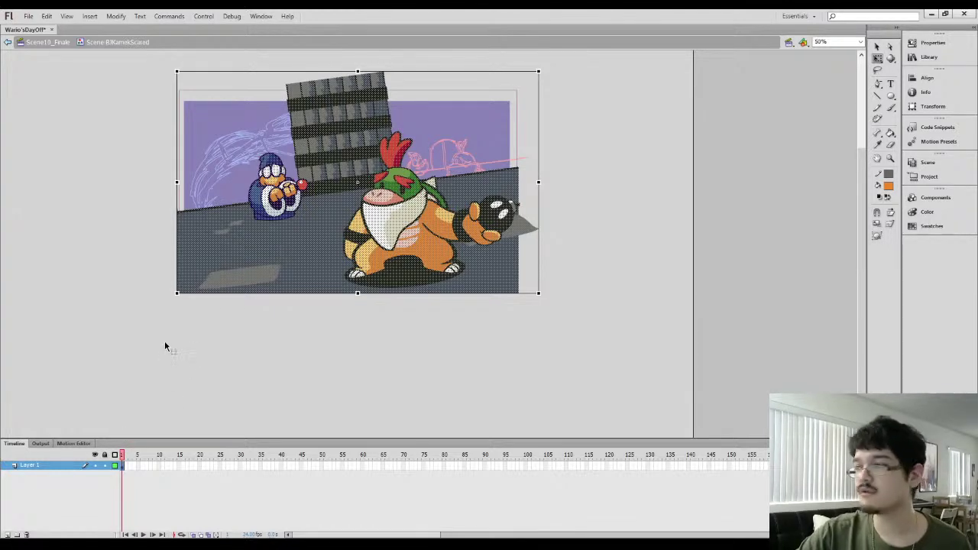
key("ctrl+e")
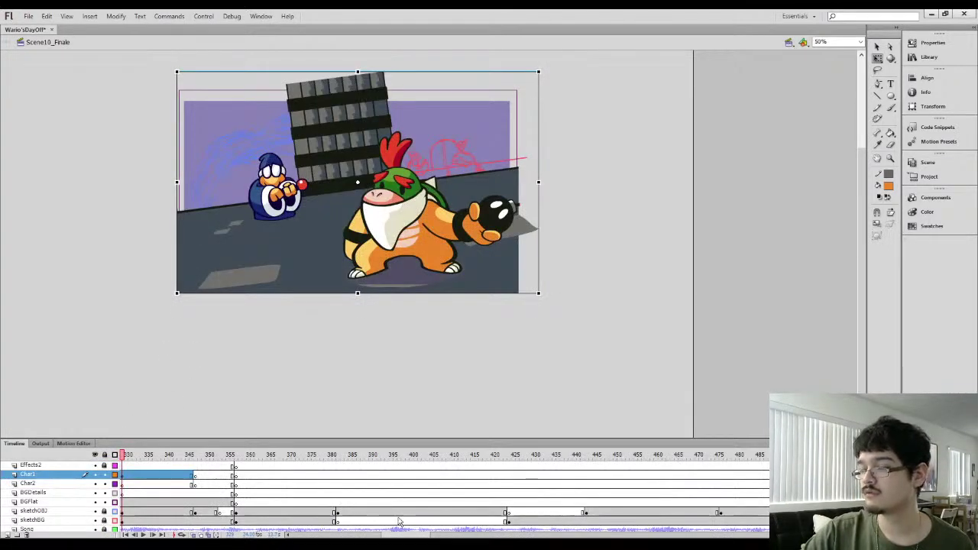
key("ctrl+z")
left_click_drag(410, 536, 402, 537)
key("ctrl+z")
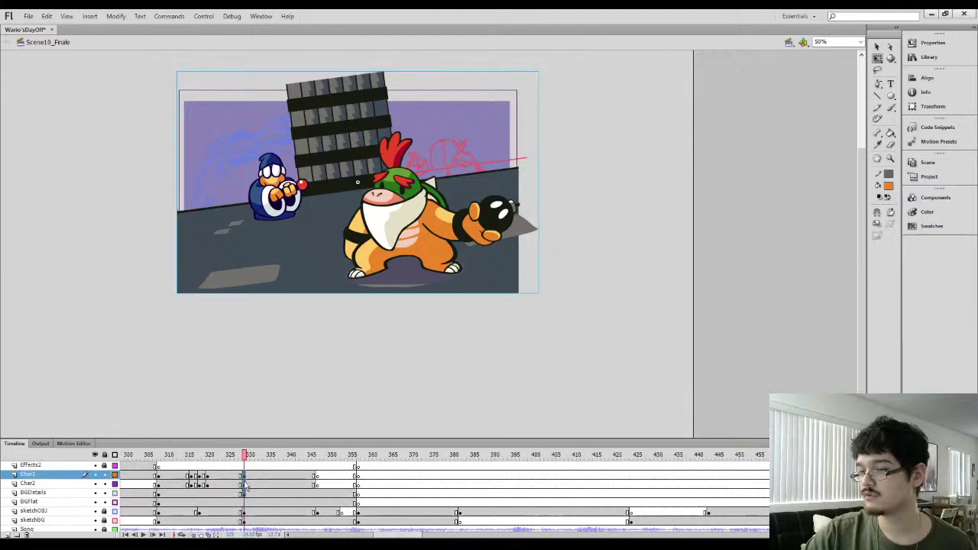
left_click(242, 493)
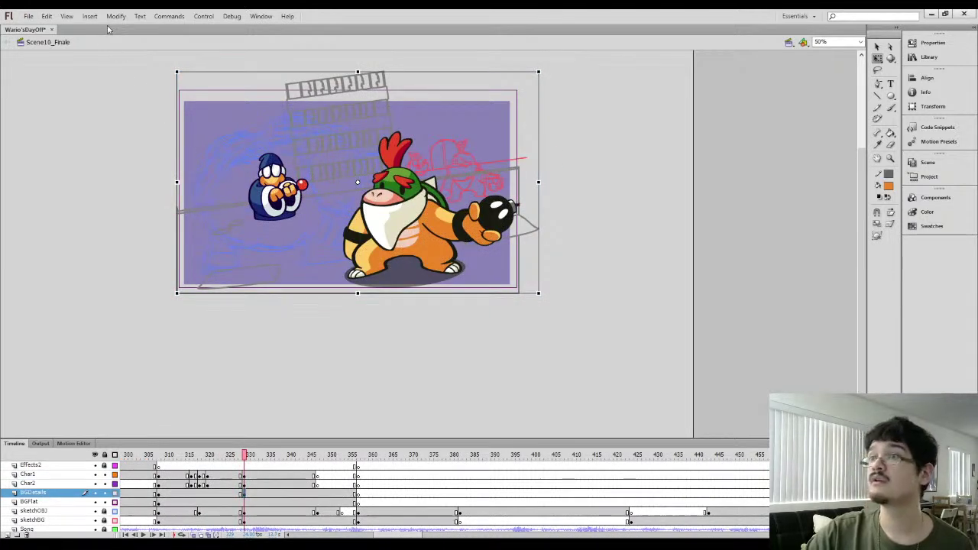
left_click(929, 57)
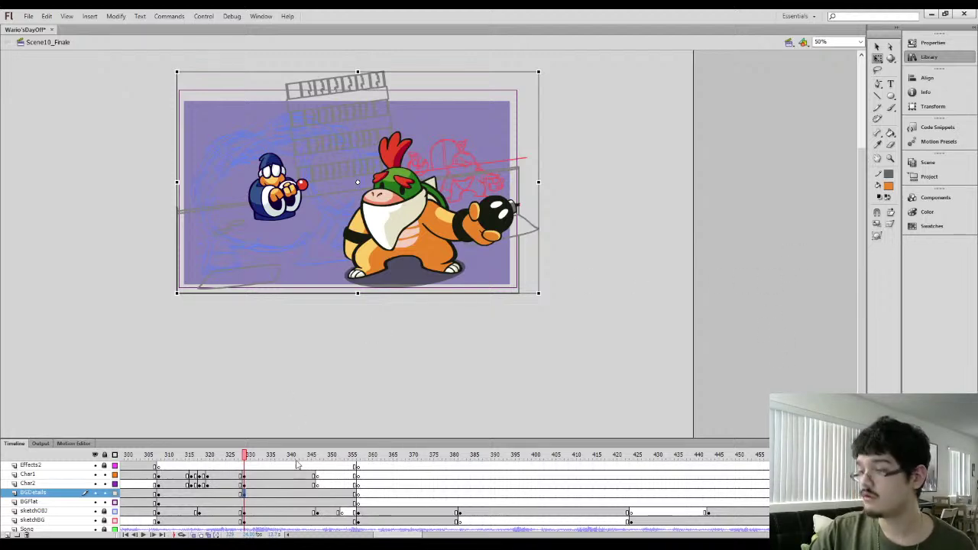
Switch BGDetails from outlines to filled artwork and check frames on BGDetails, Char1 and Char2
left_click(115, 493)
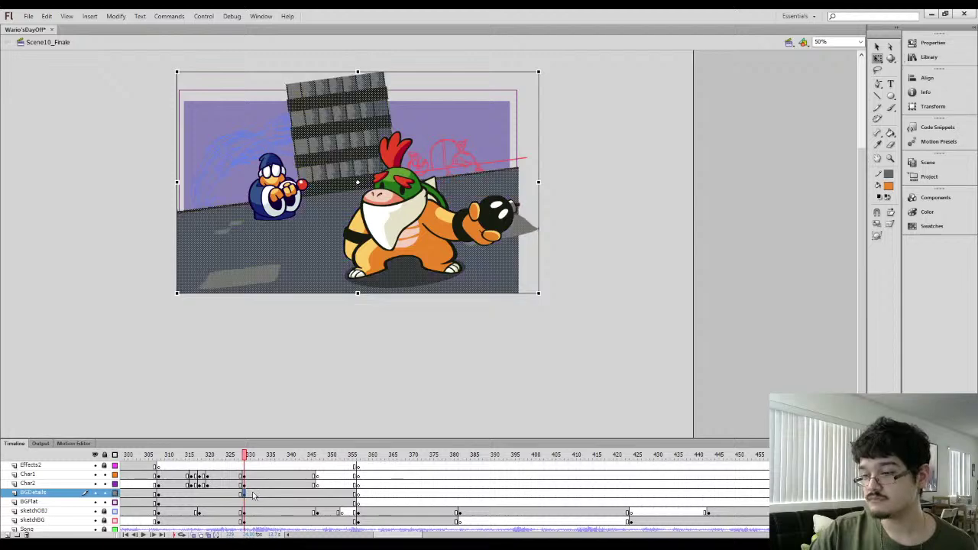
left_click(252, 495)
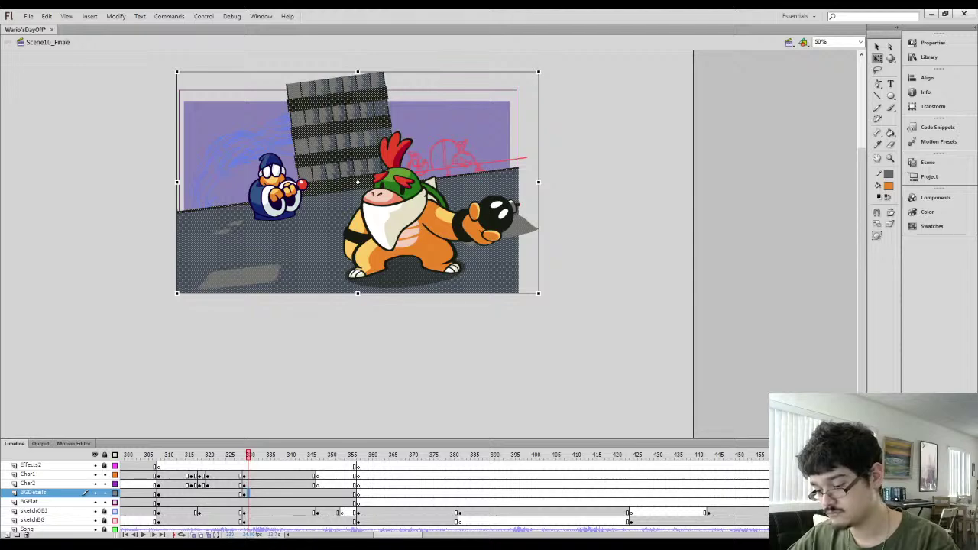
left_click(247, 402)
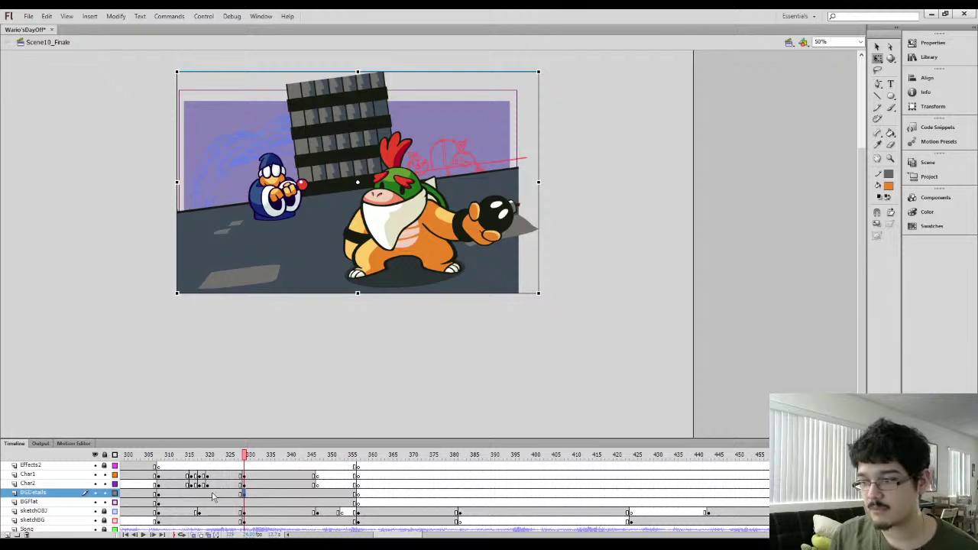
left_click(247, 484)
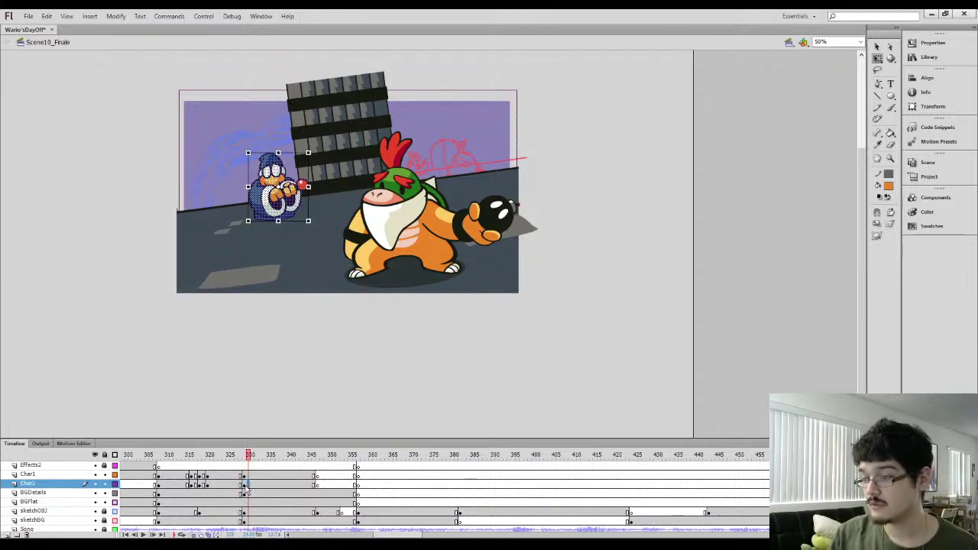
left_click(242, 486)
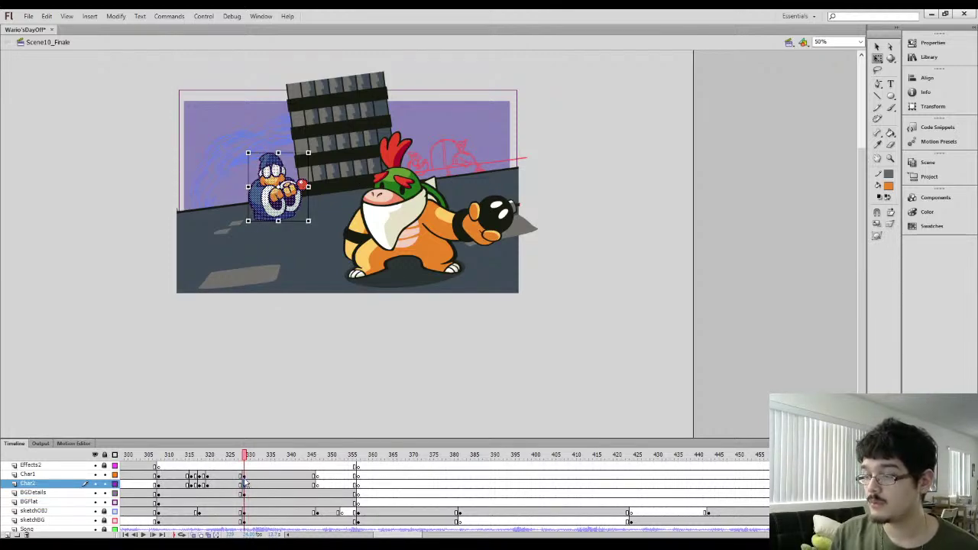
left_click(245, 478)
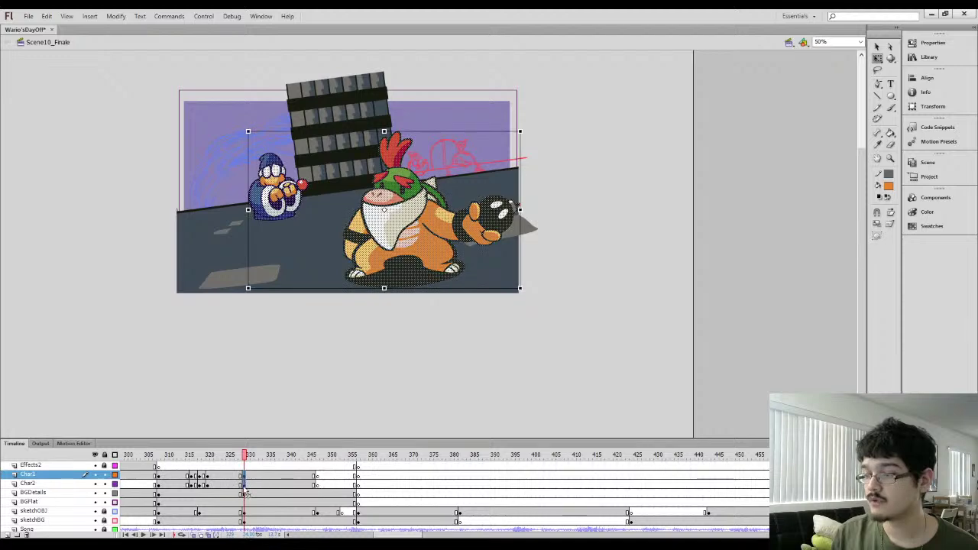
left_click(244, 487)
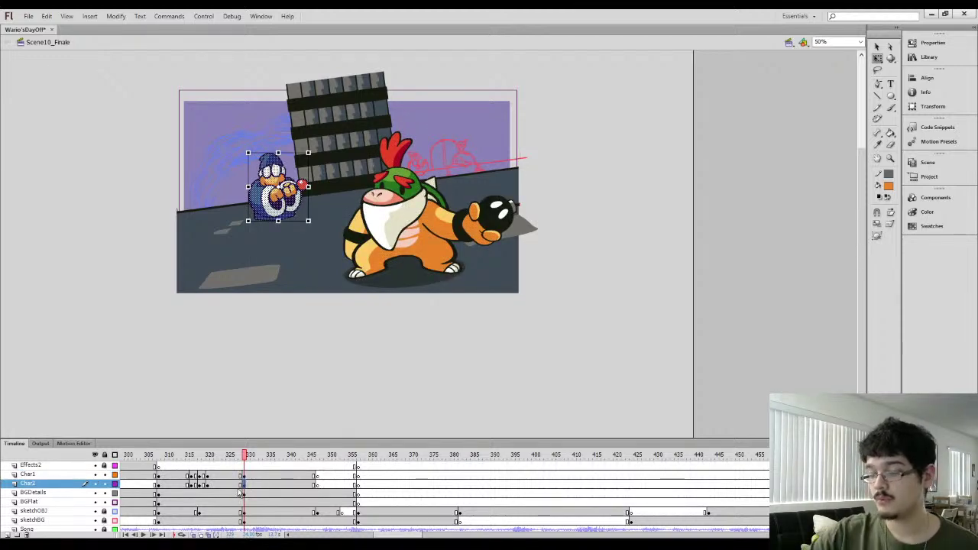
left_click(244, 495)
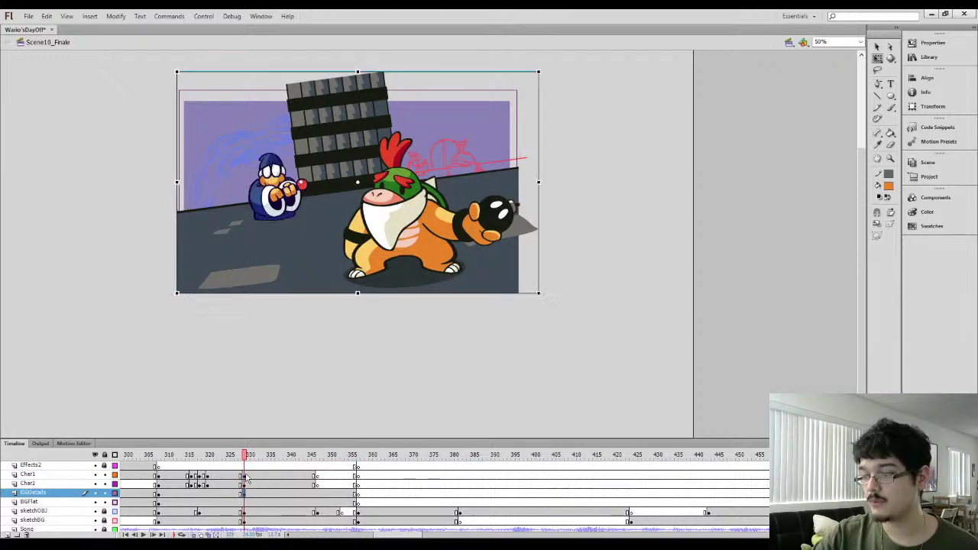
Paste Kamek onto a new layer in the background symbol, nudge him over the faded sketch, and return to Scene10_Finale
double_click(300, 273)
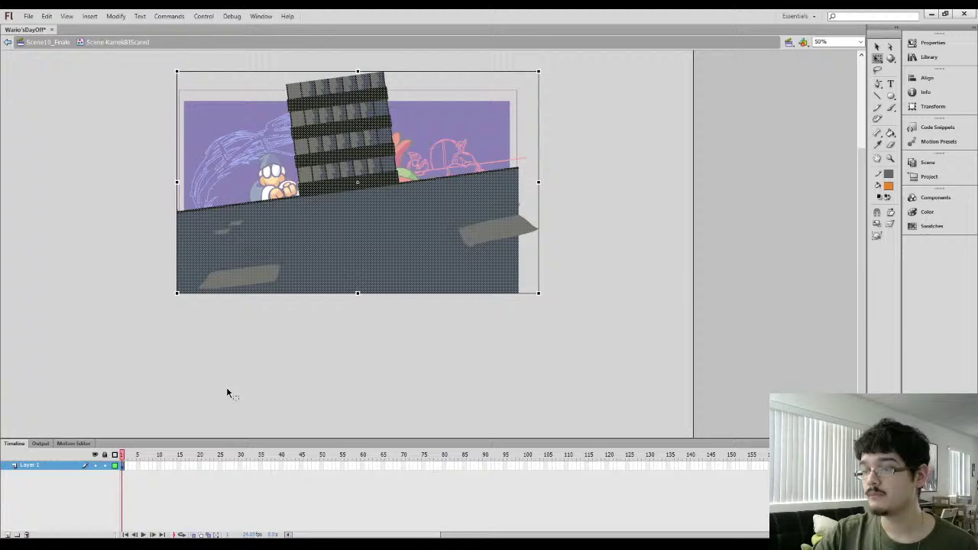
left_click(8, 535)
key("ctrl+v")
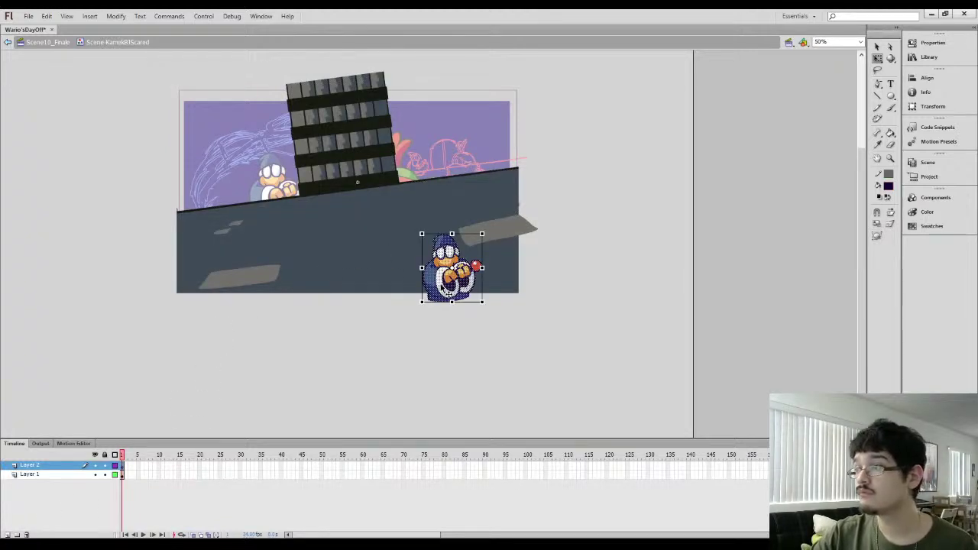
left_click_drag(450, 292, 277, 212)
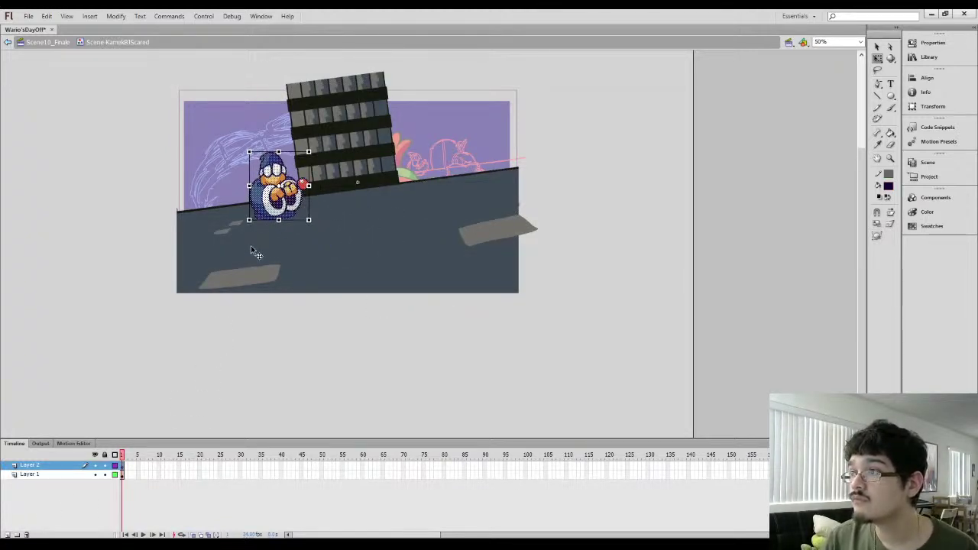
key("Up")
key("Right")
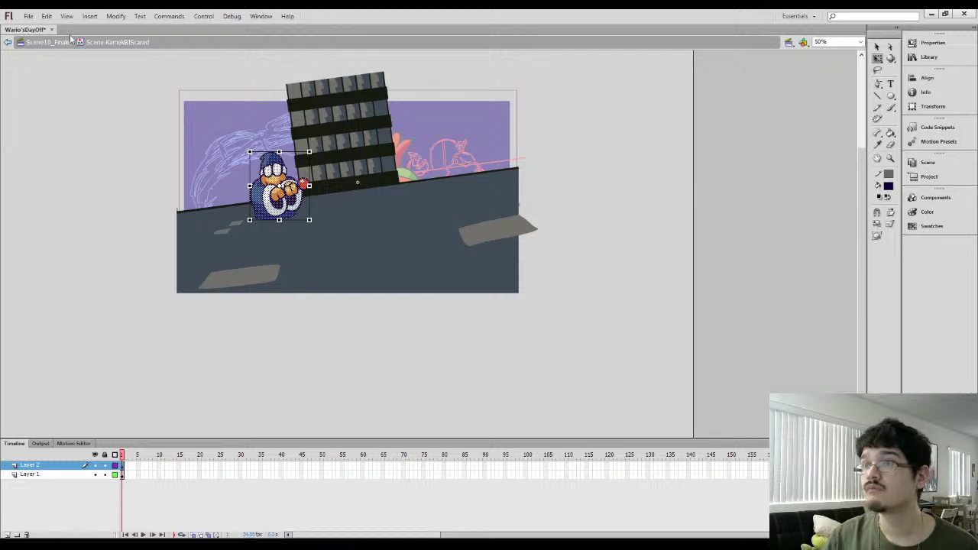
left_click(67, 41)
left_click(218, 495)
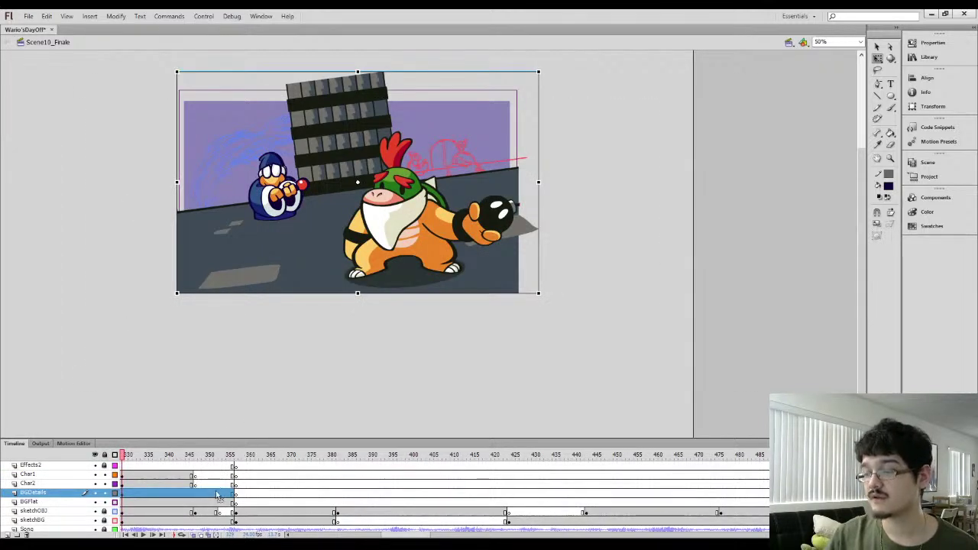
left_click_drag(400, 537, 393, 536)
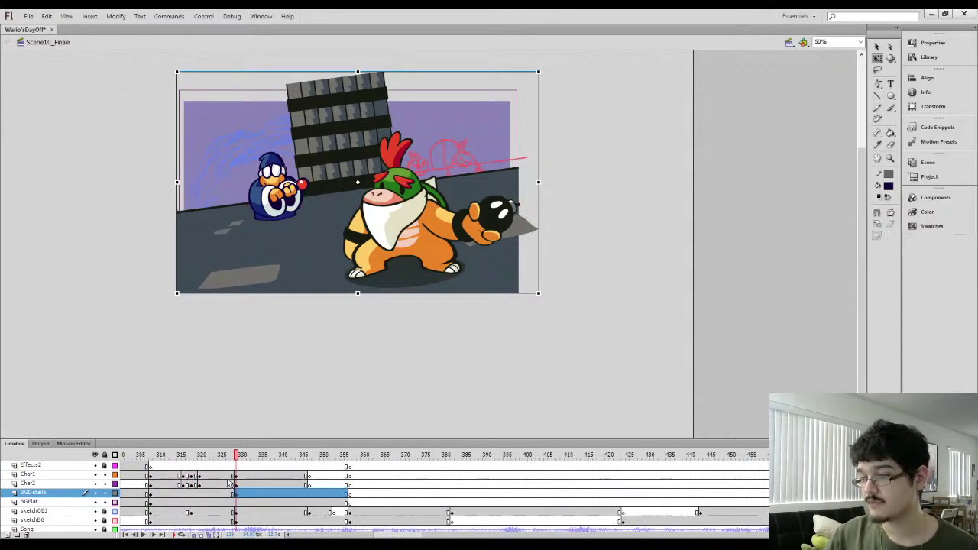
left_click(234, 483)
Select Kamek's, Bowser Jr.'s and the background's frames around frame 329 for copying
left_click(235, 484)
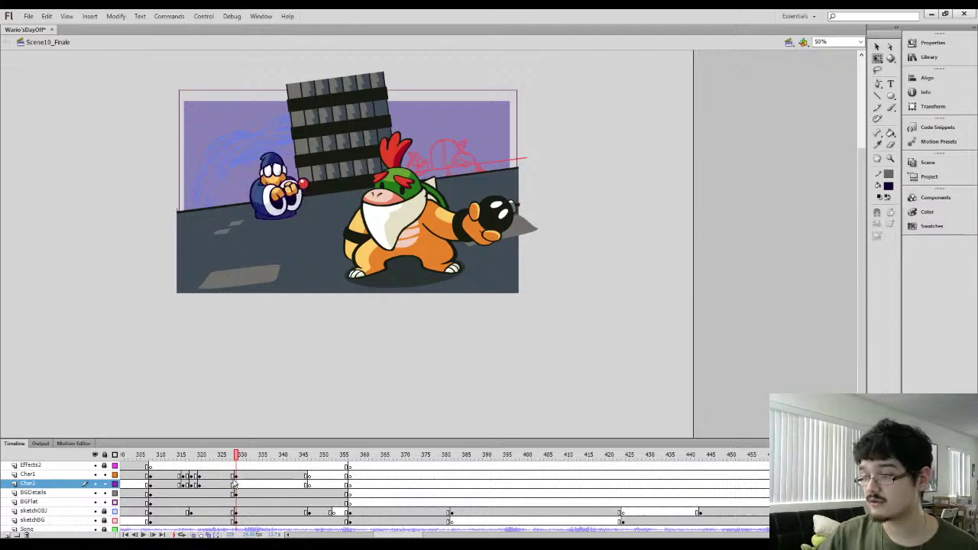
left_click(234, 485)
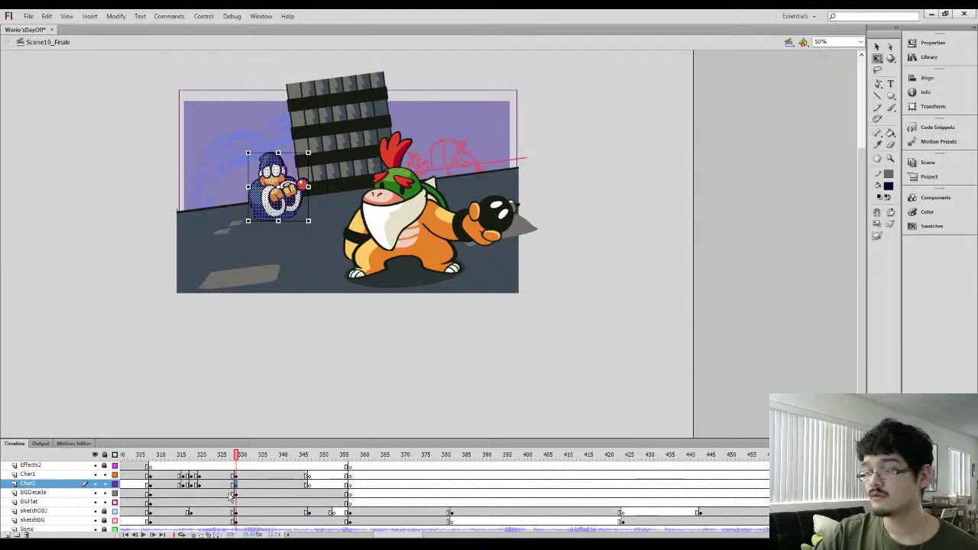
left_click(235, 484)
left_click(234, 486)
left_click(235, 494)
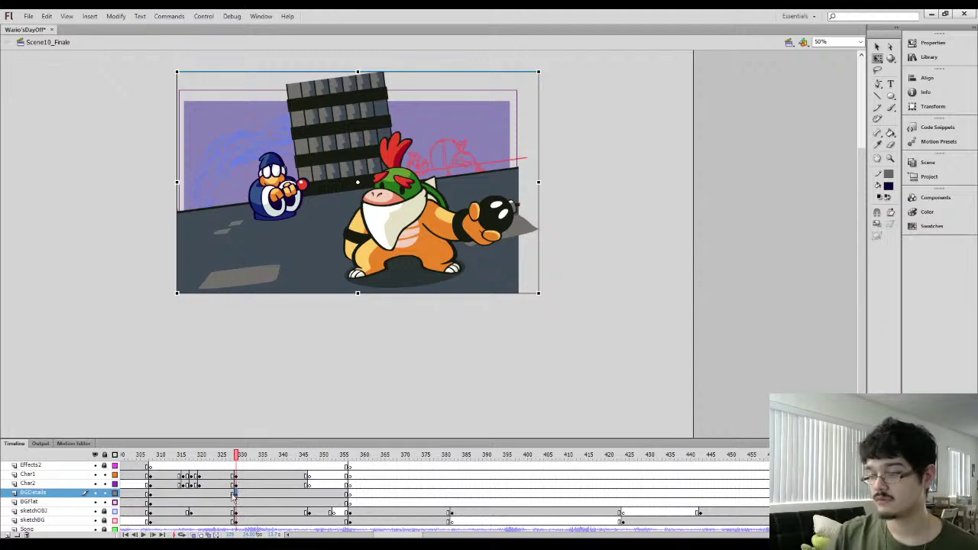
left_click(230, 495)
left_click(225, 495)
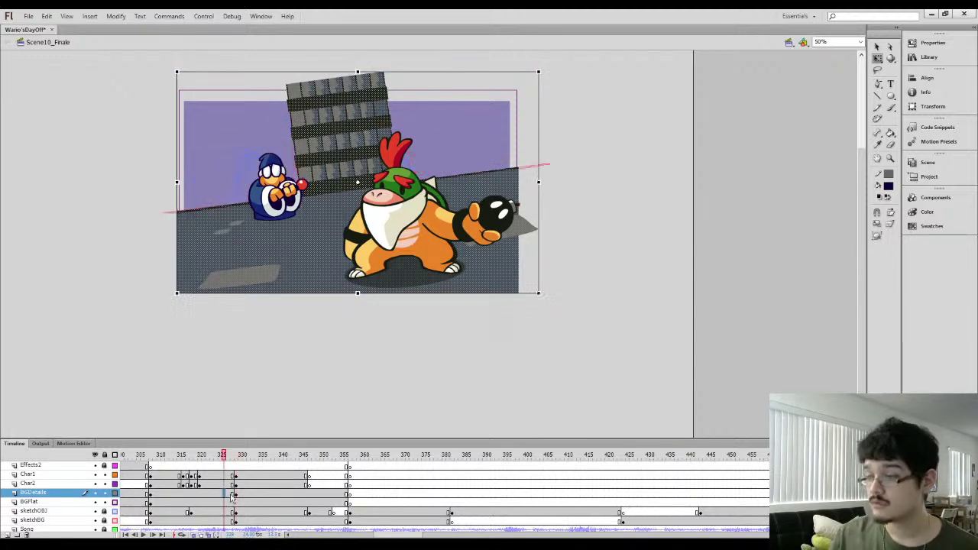
left_click(235, 485)
left_click(236, 476)
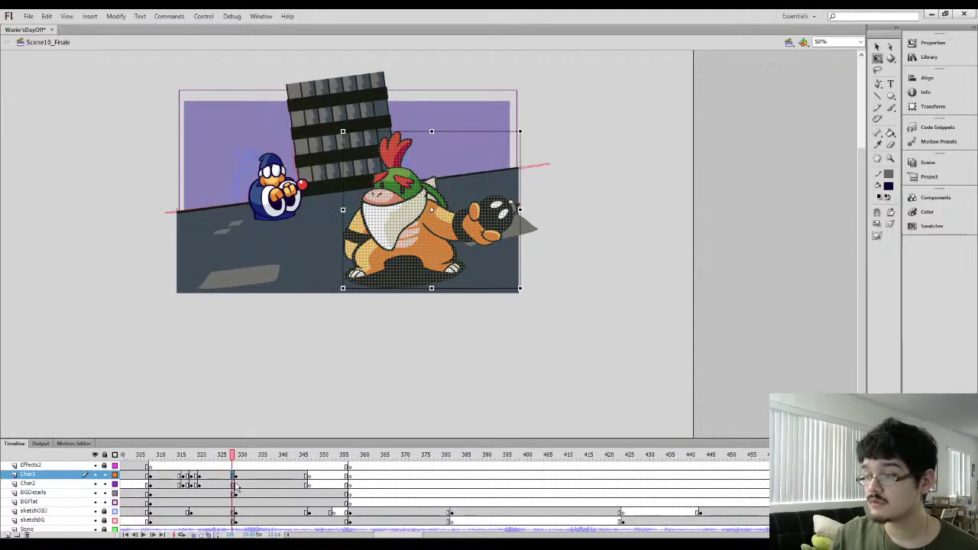
left_click_drag(235, 485, 236, 478)
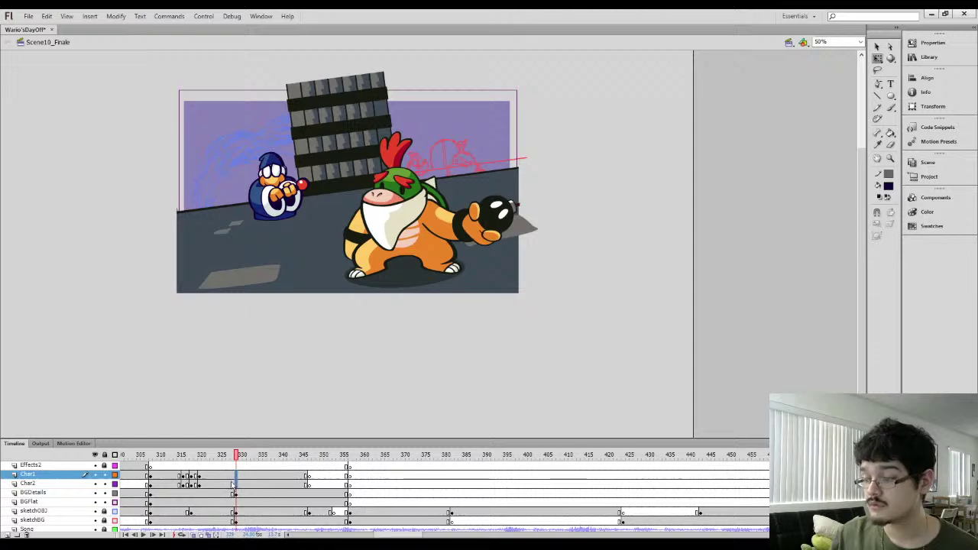
left_click(233, 484)
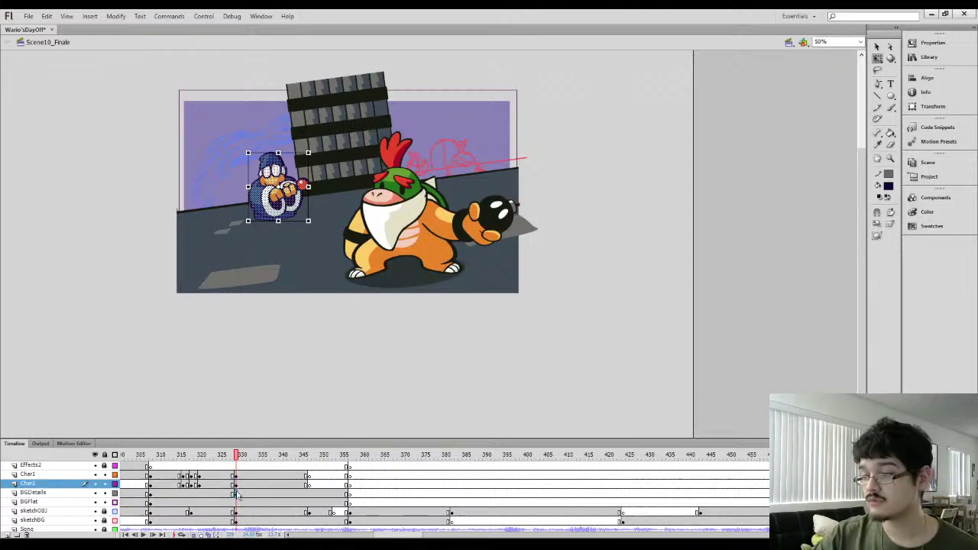
left_click(236, 476)
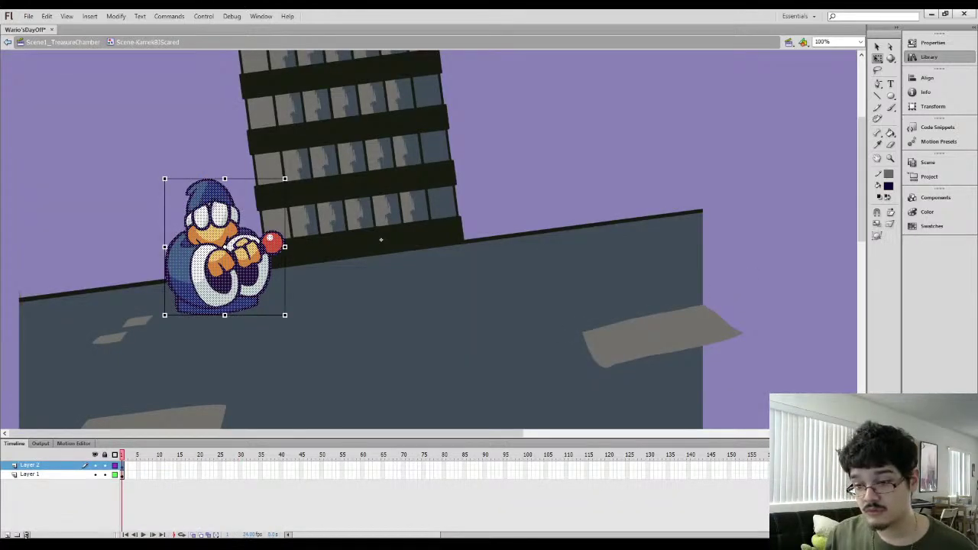
Delete the Kamek layer and old background in the symbol, then paste the copied character and background frames
left_click(27, 536)
left_click(36, 465)
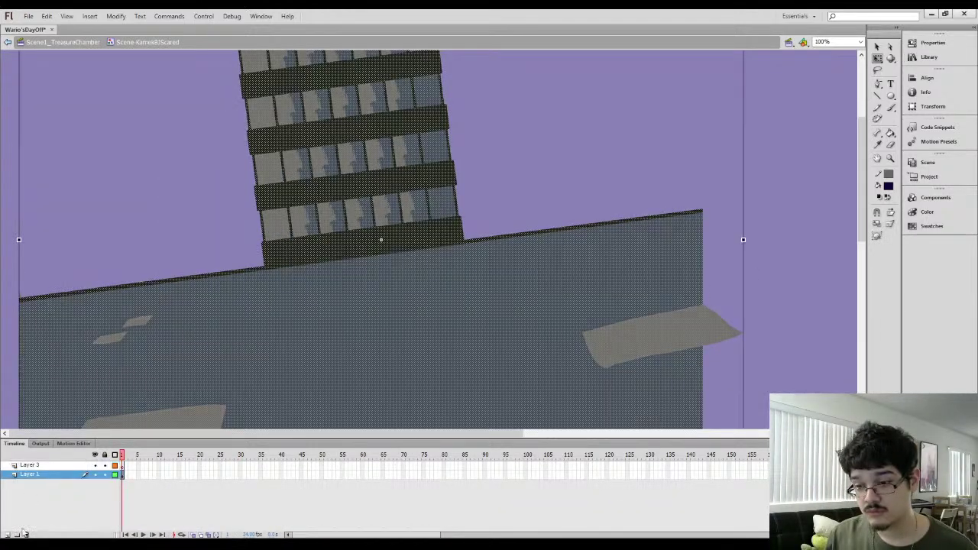
key("Delete")
right_click(123, 467)
left_click(151, 337)
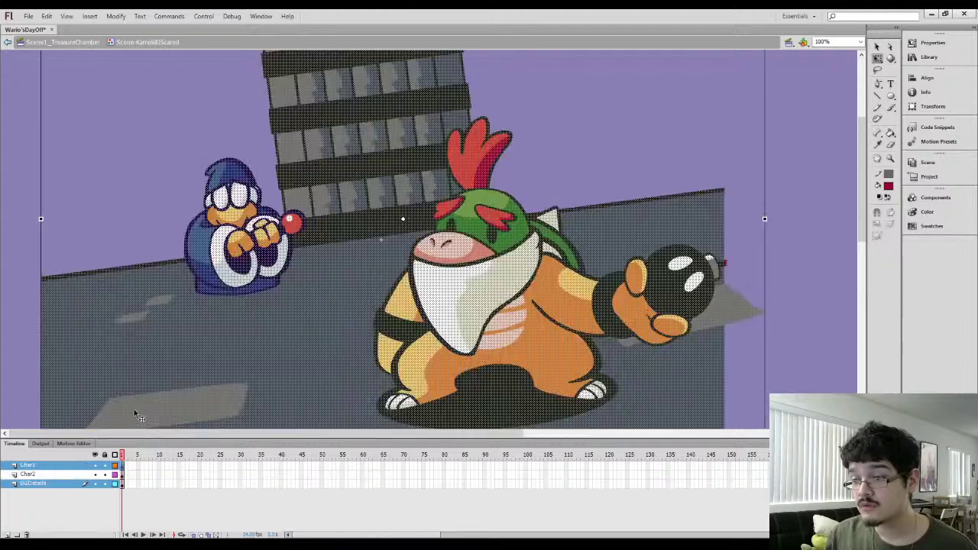
key("ctrl+minus")
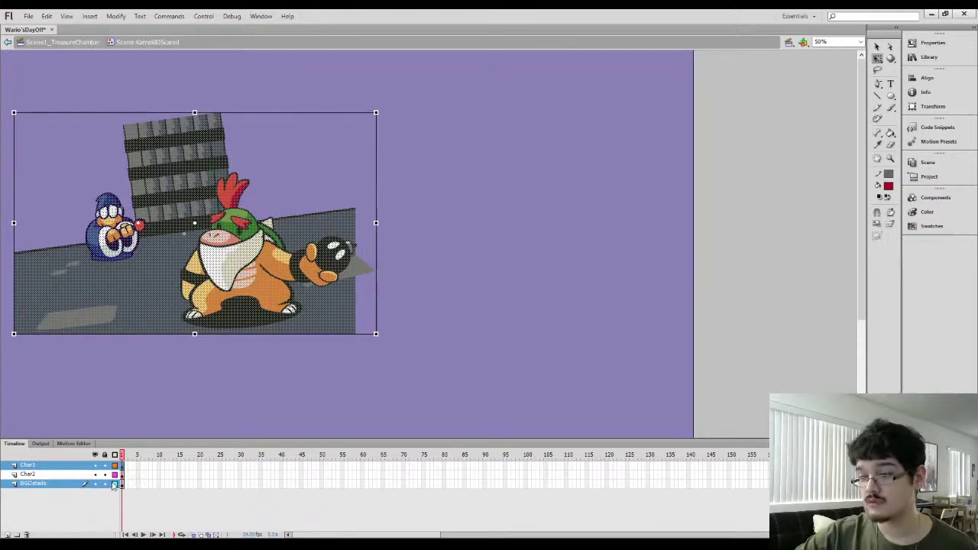
mouse_move(159, 272)
left_mouse_down()
mouse_move(180, 258)
mouse_move(143, 288)
mouse_move(176, 275)
left_mouse_up()
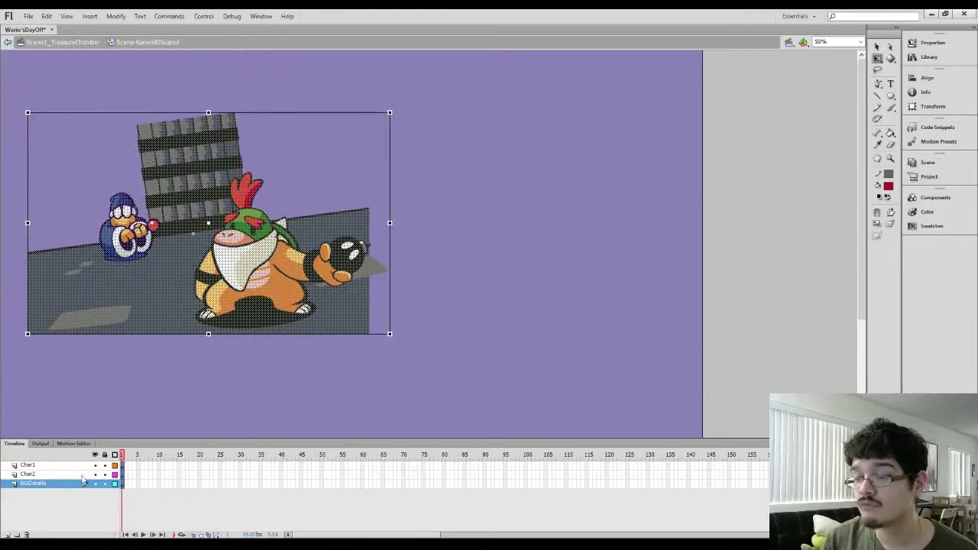
Shift all pasted artwork slightly left and down, lock Char1 and Char2, and exit to Scene1_TreasureChamber
left_click(124, 492)
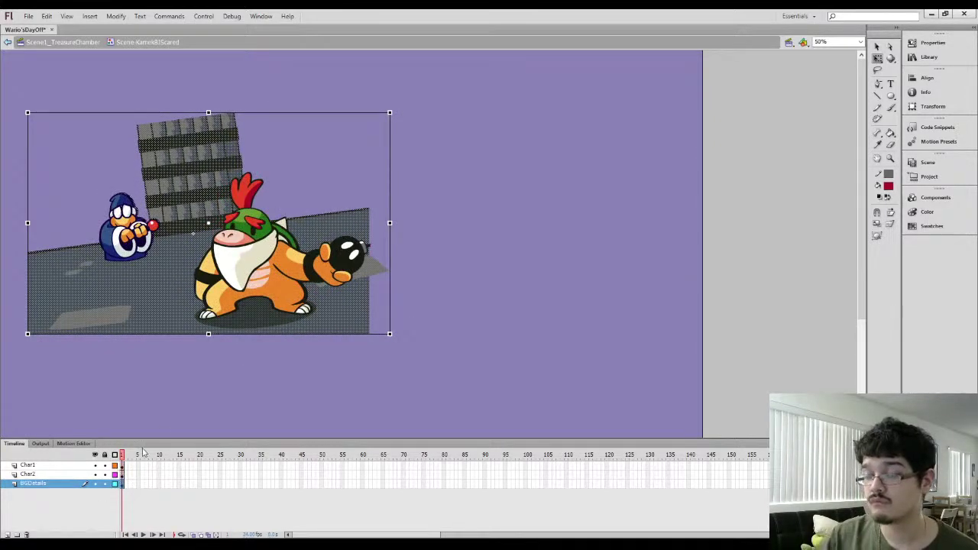
key("ctrl+a")
left_click_drag(215, 264, 199, 276)
key("ctrl+equal")
key("ctrl+equal")
key("ctrl+equal")
key("ctrl+equal")
key("ctrl+equal")
key("ctrl+equal")
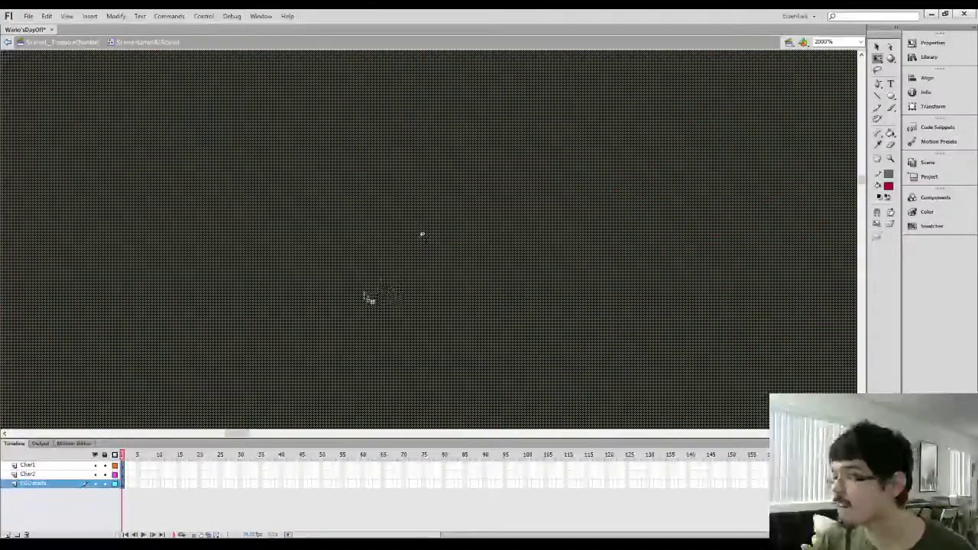
key("ctrl+minus")
key("ctrl+minus")
key("ctrl+minus")
key("ctrl+minus")
key("ctrl+minus")
key("ctrl+minus")
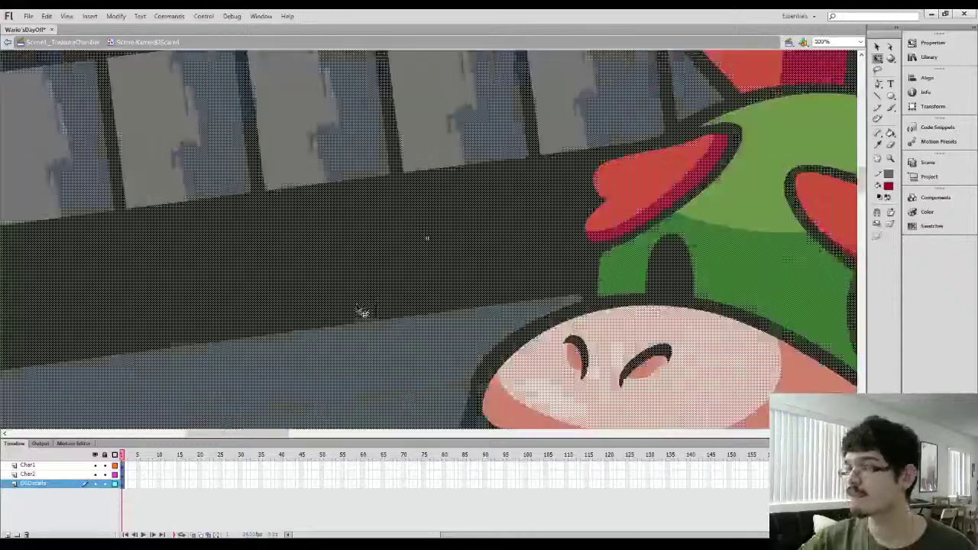
left_click_drag(105, 476, 105, 466)
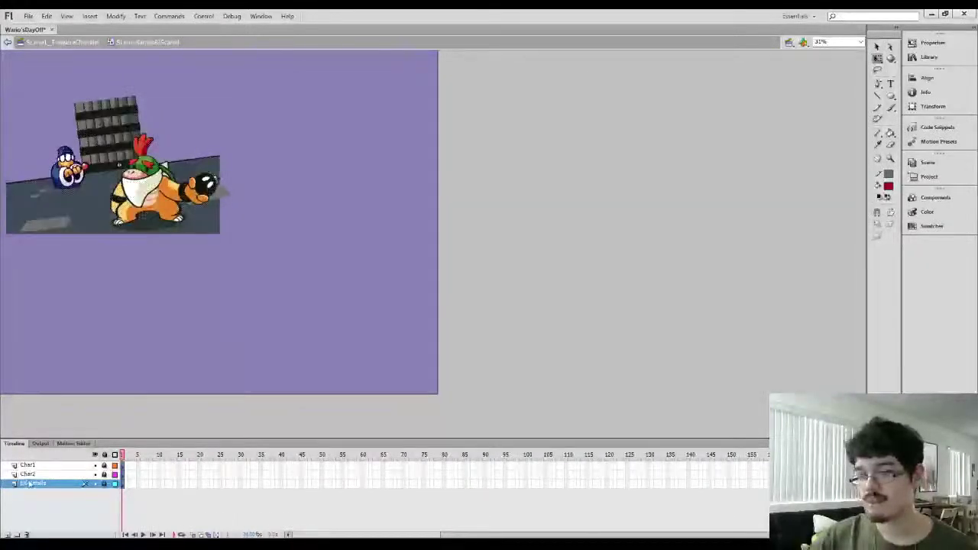
left_click(29, 475)
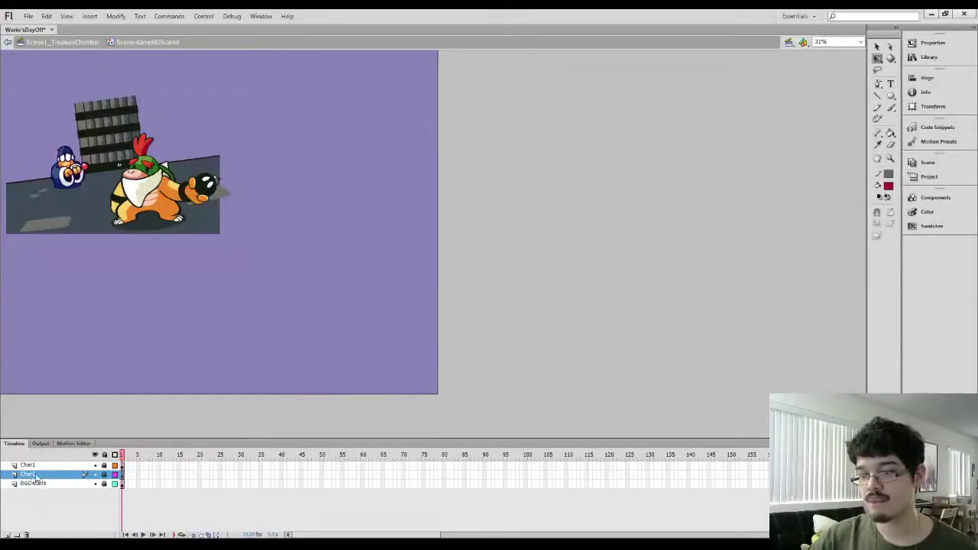
left_click(75, 44)
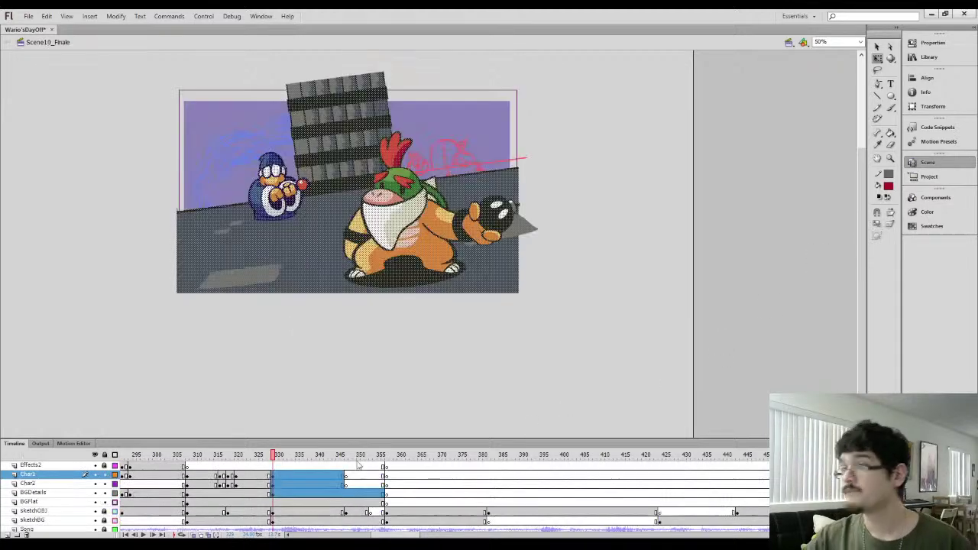
Clear the frame 328 keyframes and insert blank keyframes at 330 on Char1 and Char2, removing Bowser Jr. and Kamek
left_click(252, 503)
left_click_drag(272, 493, 273, 476)
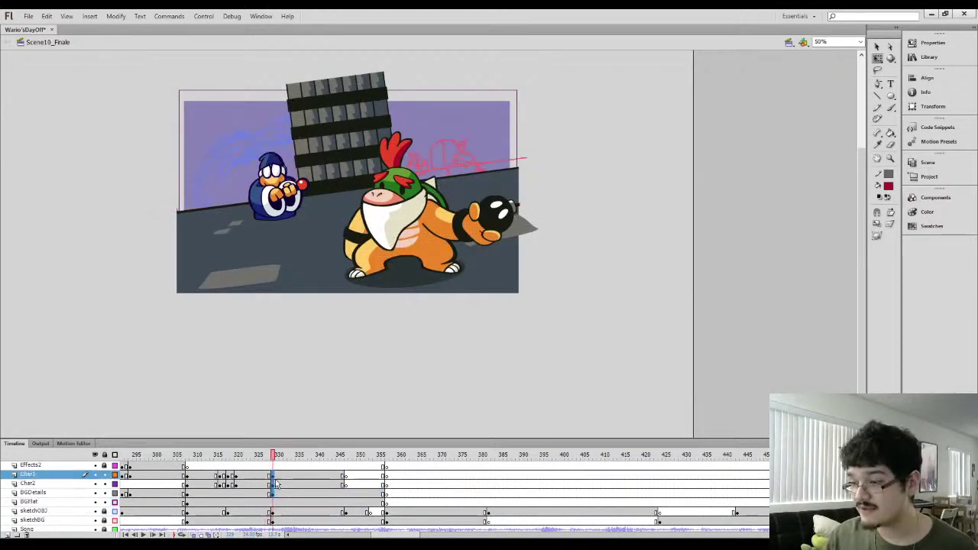
key("shift+F6")
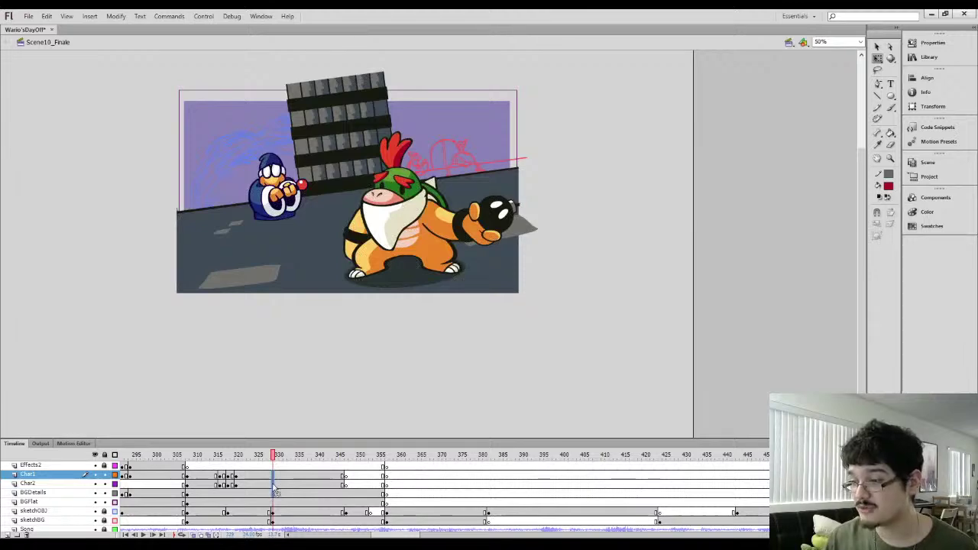
left_click(274, 483)
left_click(274, 476)
key("F7")
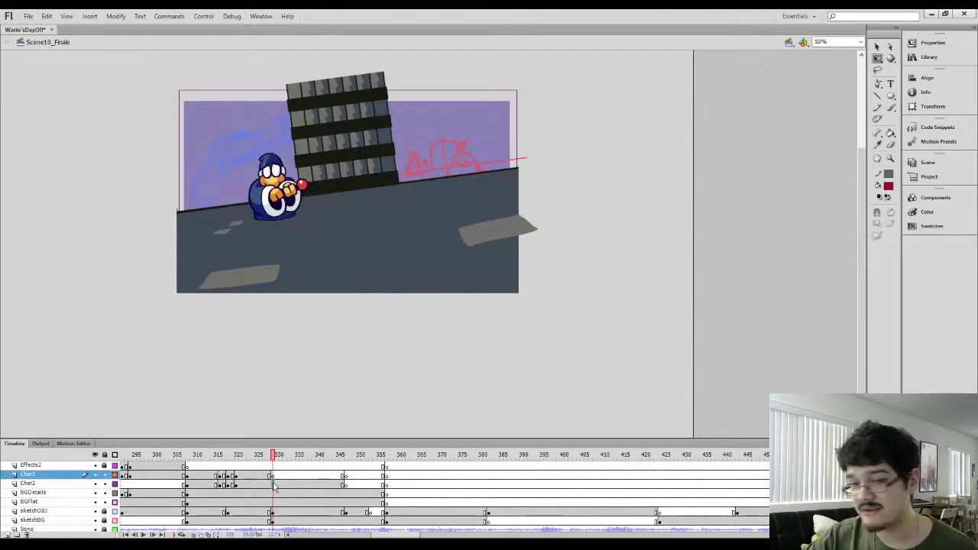
left_click(273, 486)
key("F7")
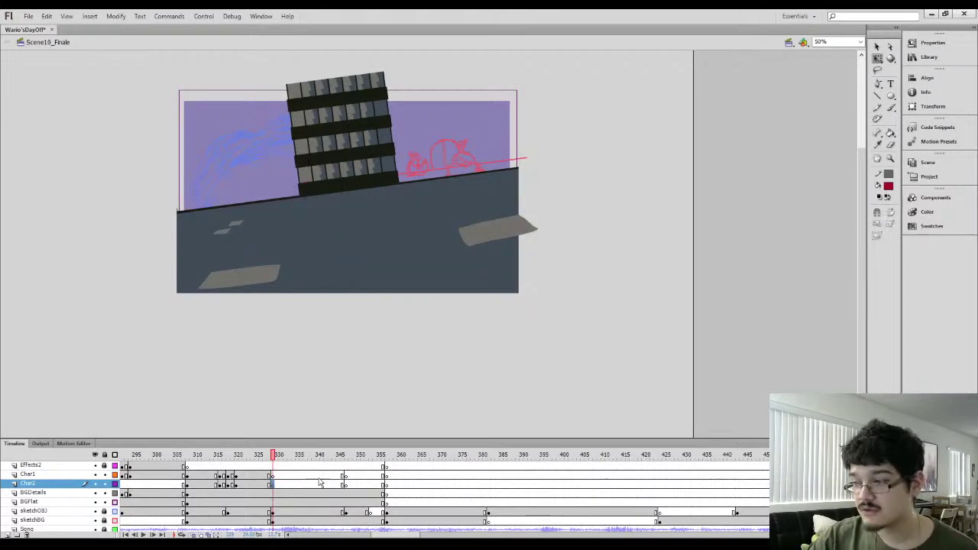
left_click(346, 474)
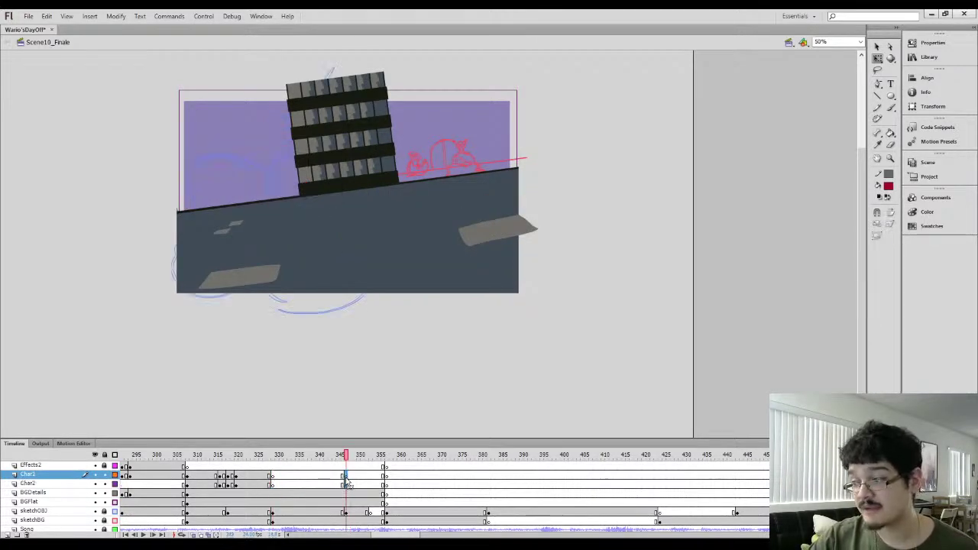
left_click(272, 474)
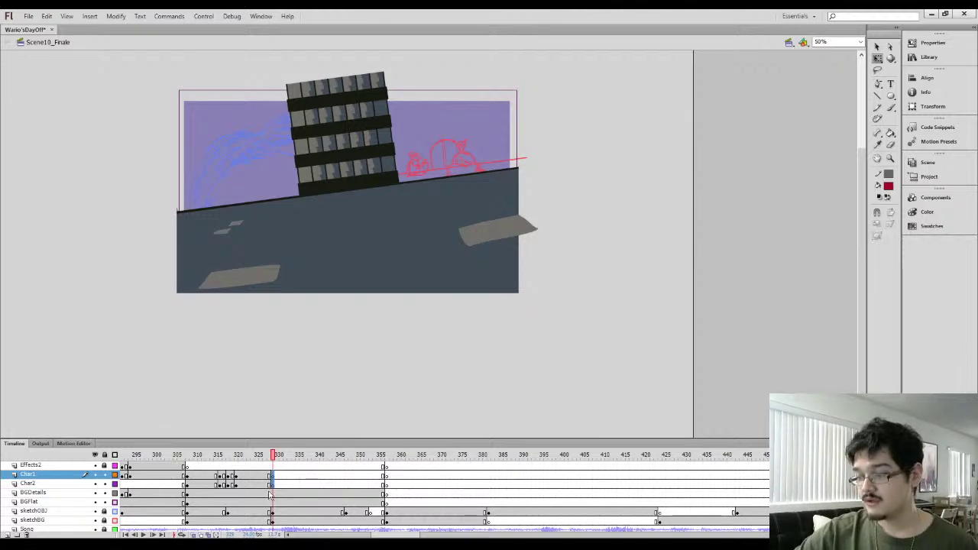
Replace the building and ground art at frame 330 with the full scene graphic, moved and nudged into alignment
left_click(272, 494)
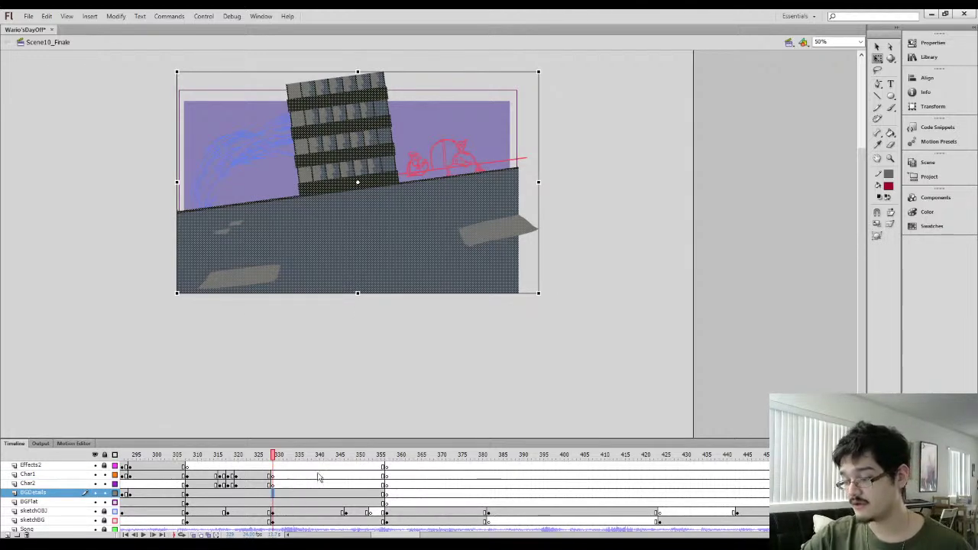
key("Delete")
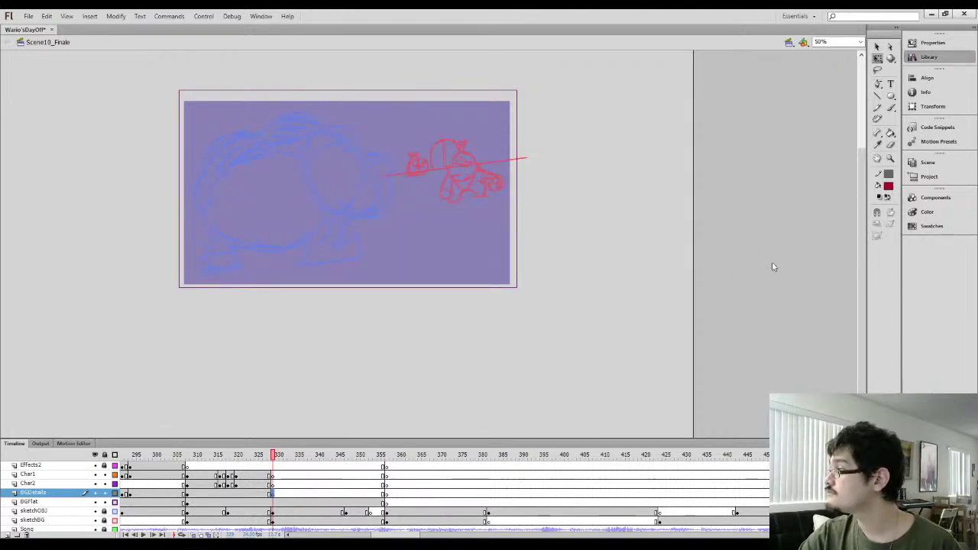
key("ctrl+z")
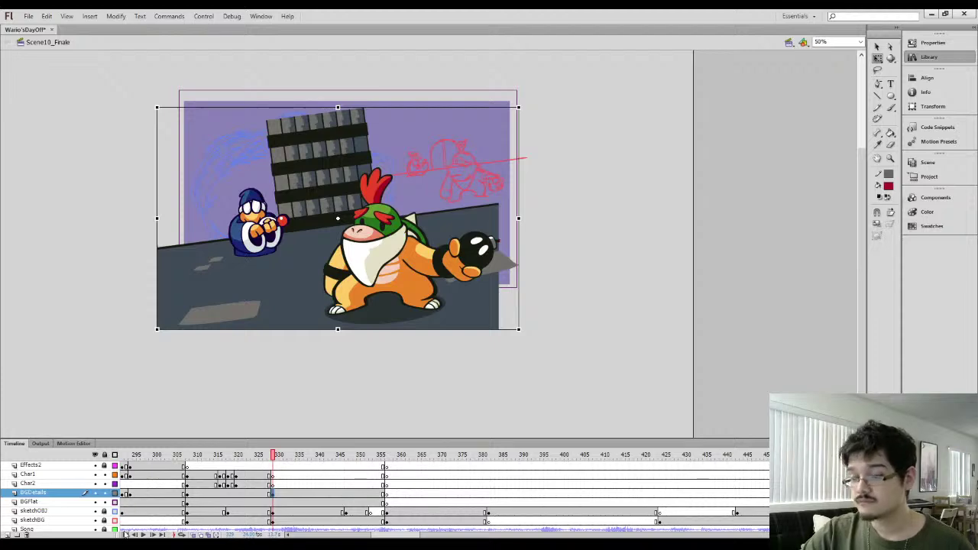
left_click_drag(384, 282, 364, 238)
key("Right")
key("Right")
key("Right")
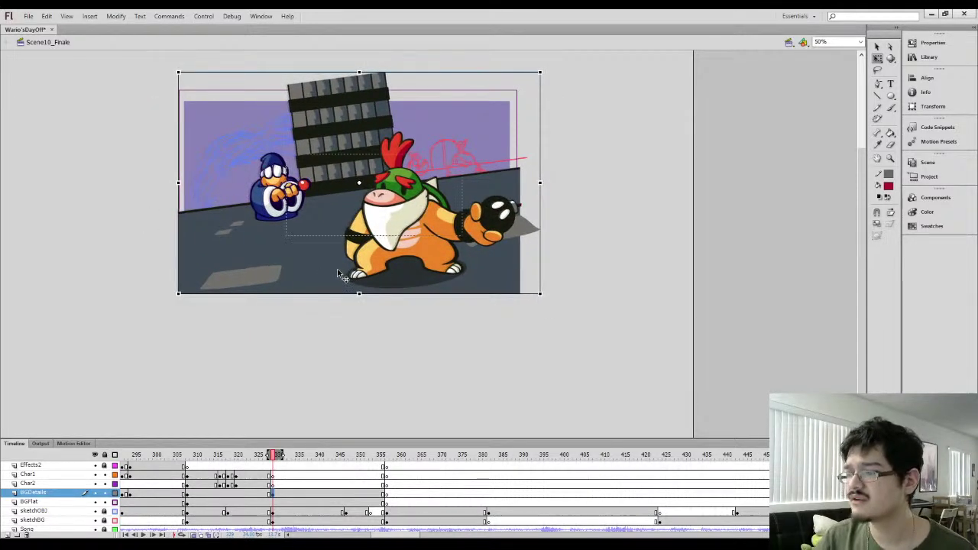
Inside the scene graphic, delete all BGDetails ground and building artwork on frame 1, then return to Scene10_Finale
double_click(341, 274)
left_click(94, 465)
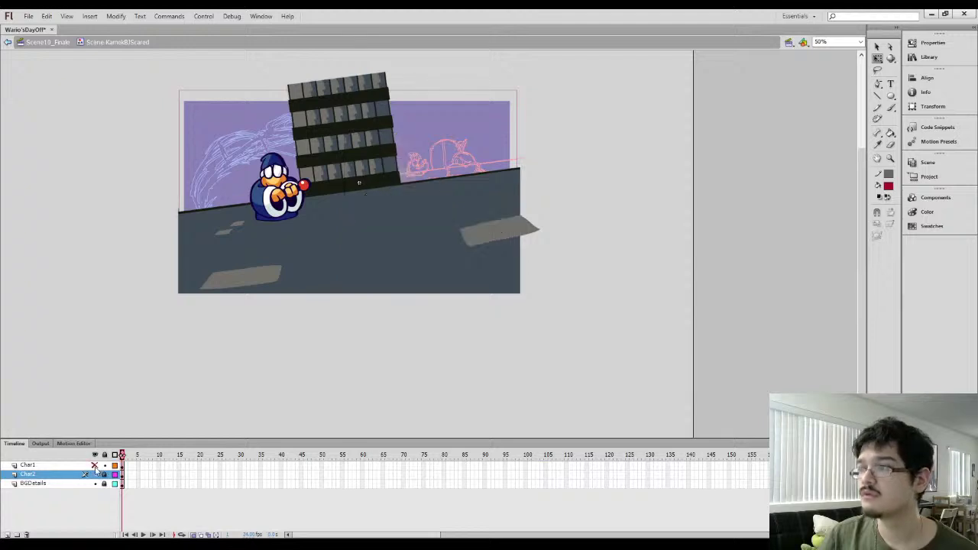
left_click(94, 483)
left_click(95, 484)
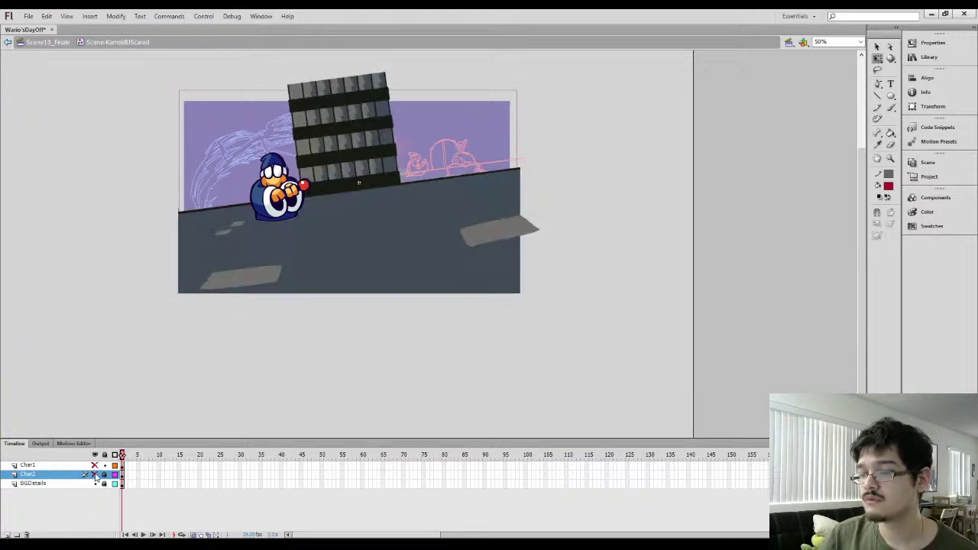
left_click(95, 465)
left_click(111, 483)
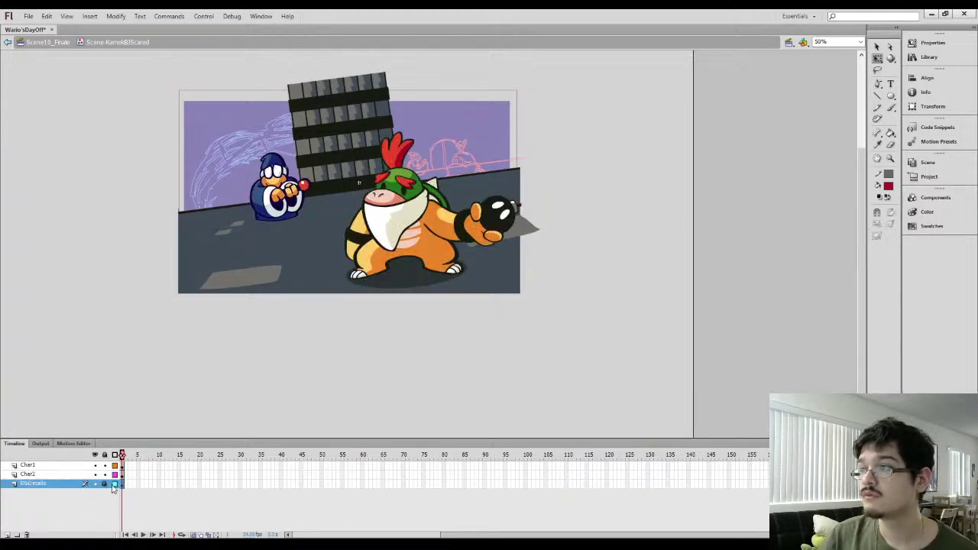
left_click(151, 385)
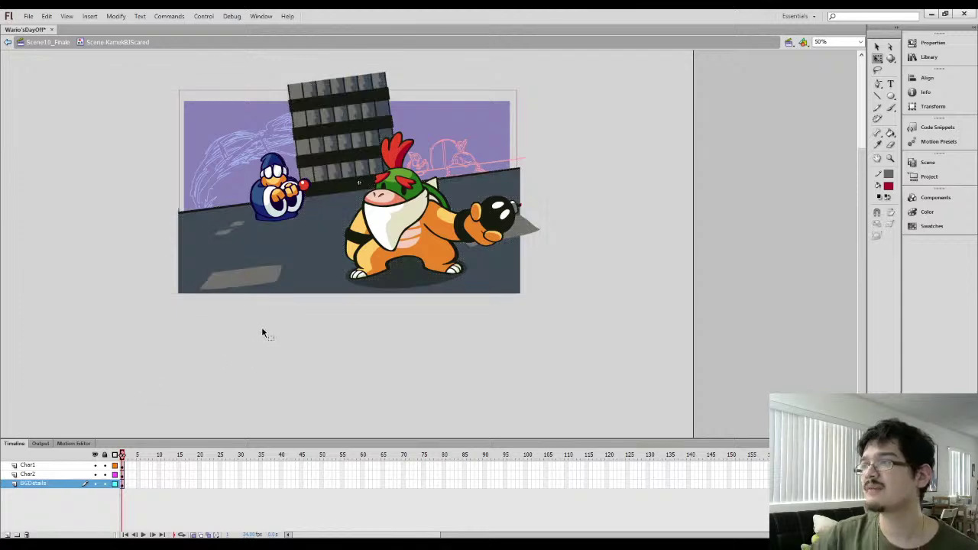
left_click(318, 273)
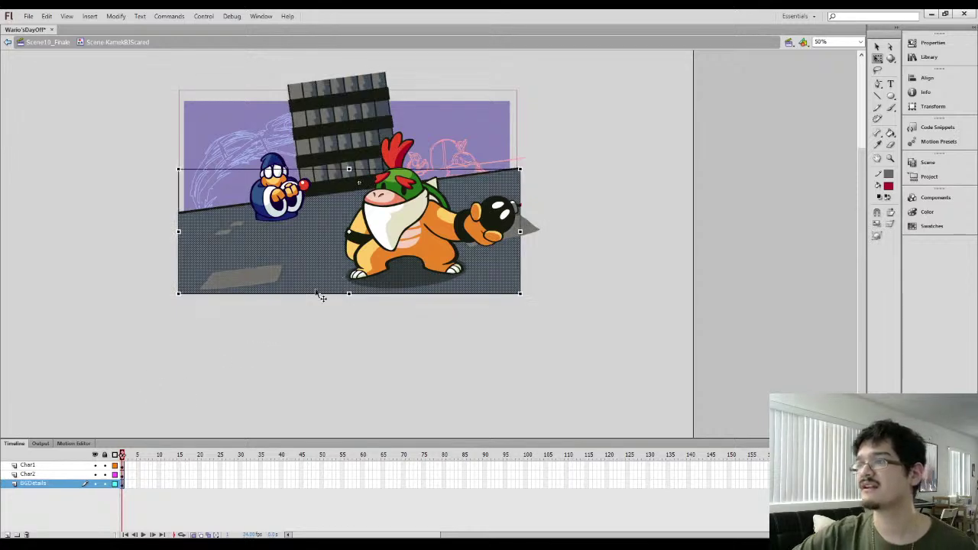
left_click(140, 387)
left_click(117, 486)
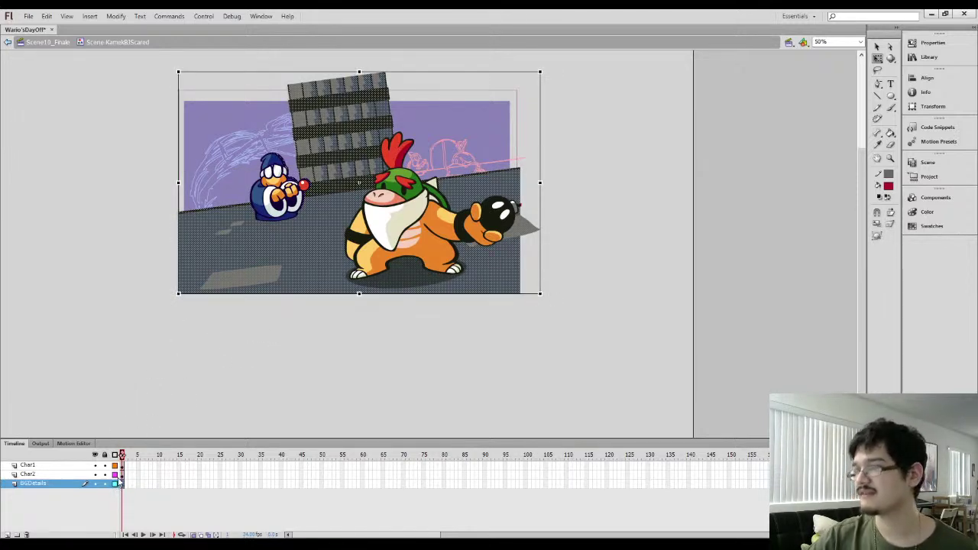
key("Delete")
left_click(53, 42)
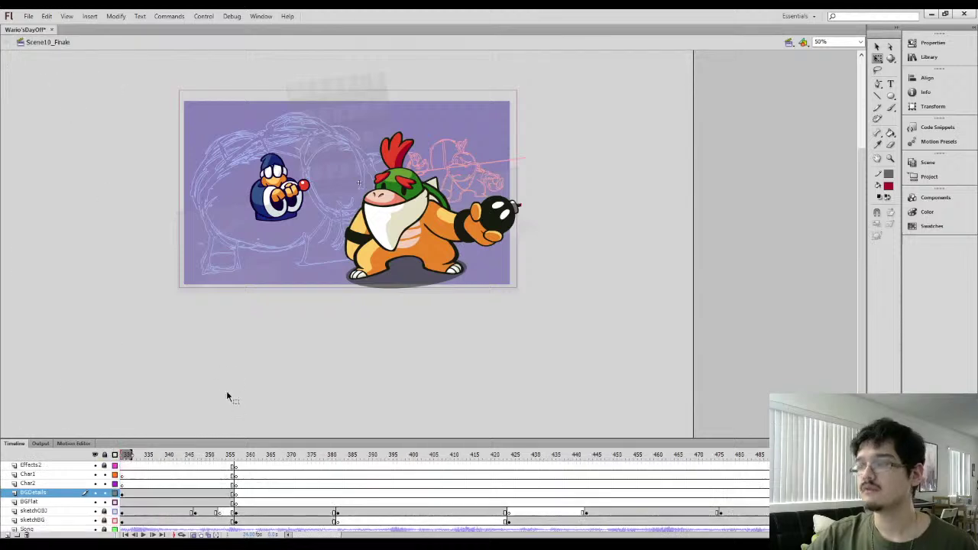
Compare the background layer across frames 307, 327, 320 and 331
left_click(288, 535)
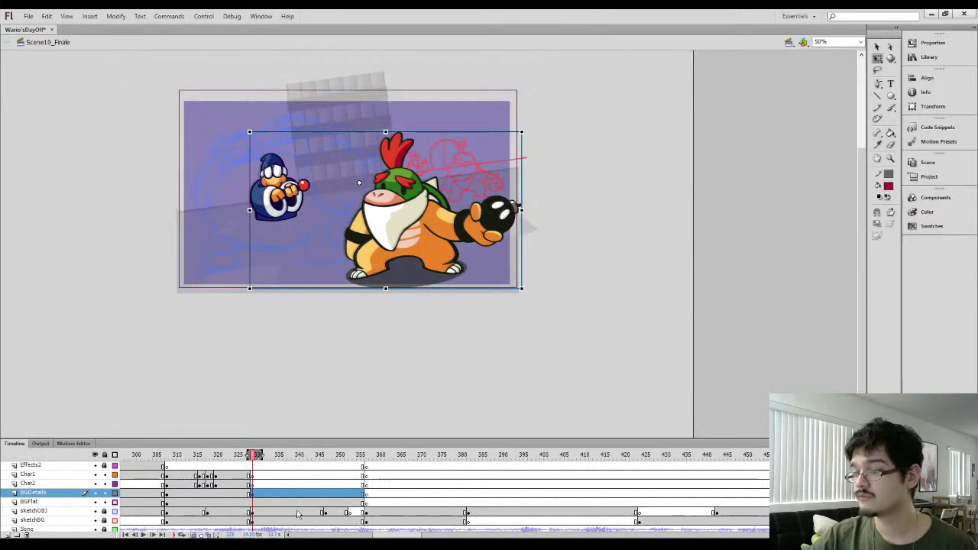
left_click(234, 493)
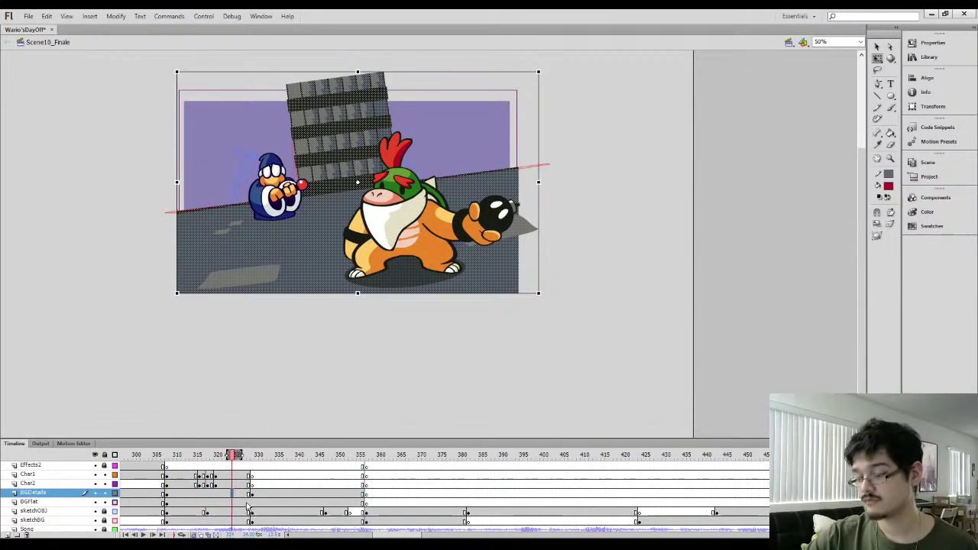
left_click(249, 494)
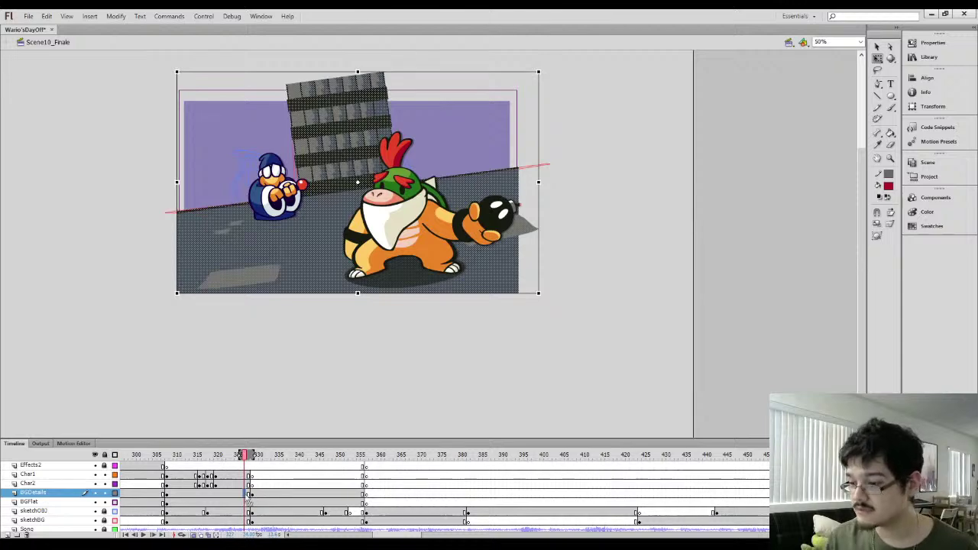
left_click(218, 484)
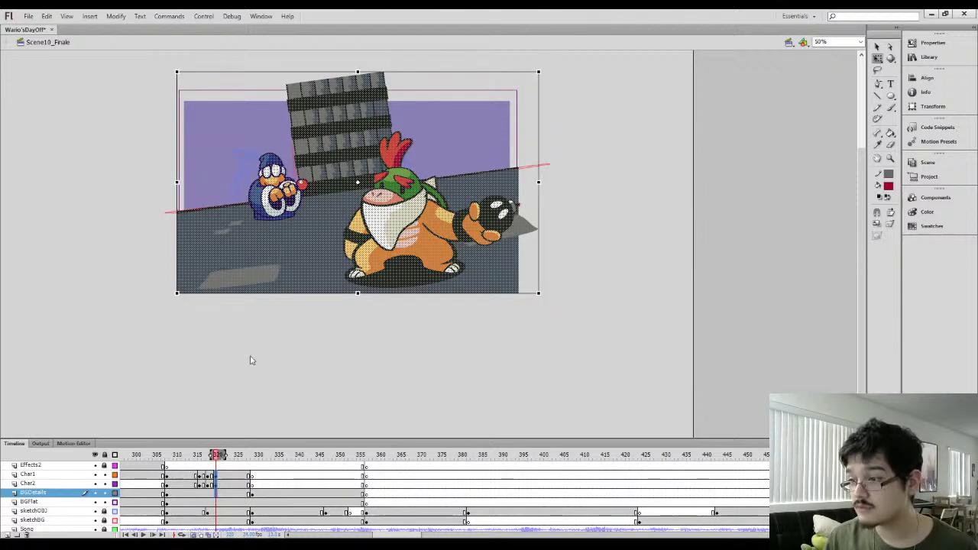
left_click(253, 494)
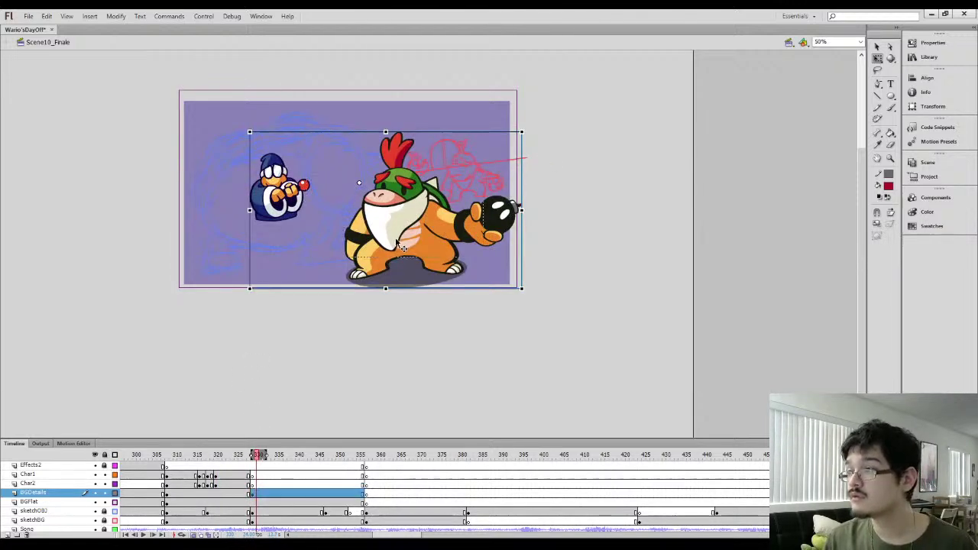
Inside the scene graphic, replace both characters with the full scene pasted at frame 1, nudged into place
double_click(334, 222)
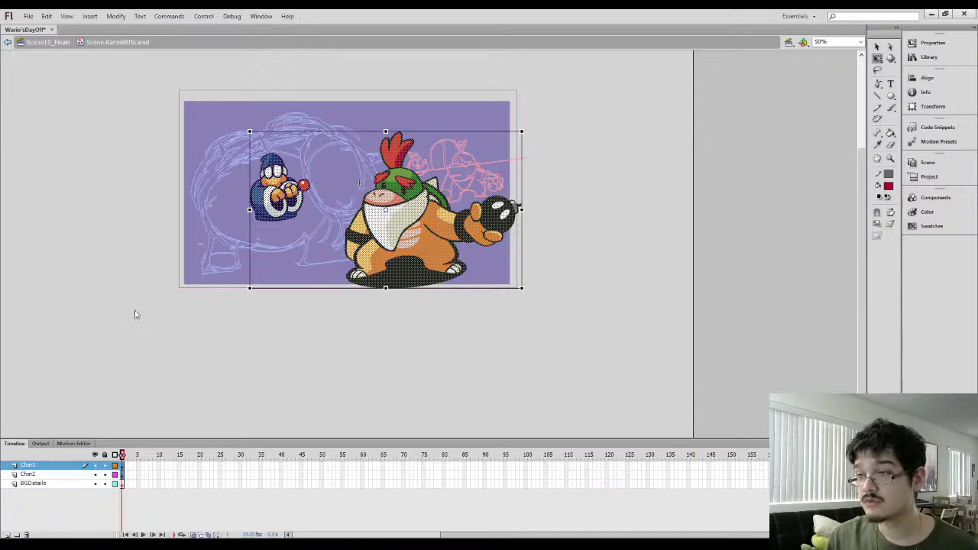
key("Delete")
left_click_drag(123, 484, 122, 467)
key("ctrl+v")
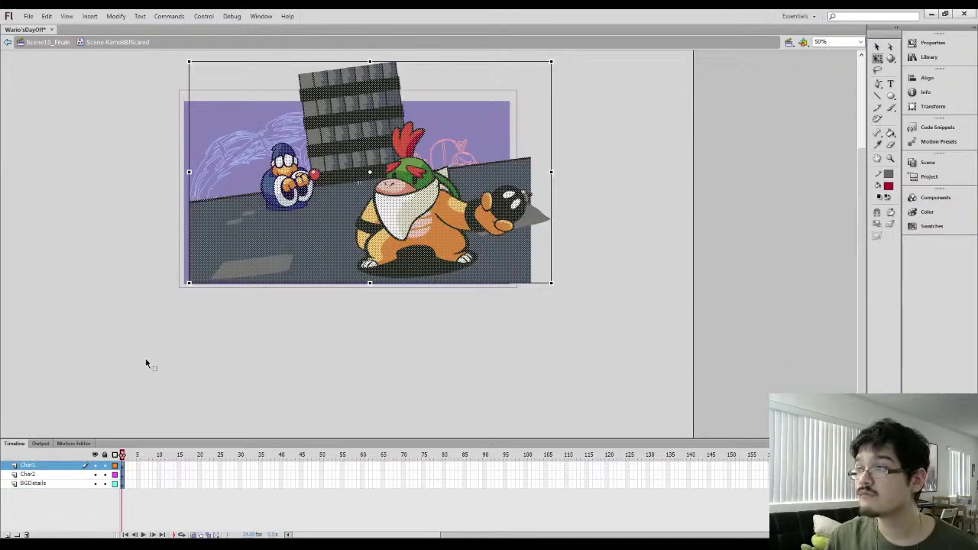
left_click_drag(316, 234, 320, 258)
key("Left")
key("Left")
key("Up")
key("Up")
key("Up")
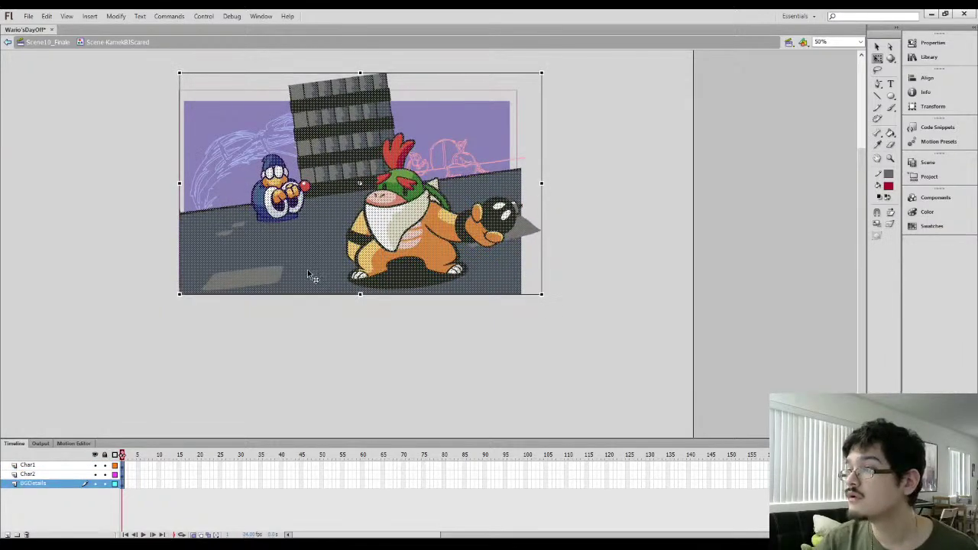
key("Left")
key("Left")
Lock all three layers inside the symbol and return to the Scene10_Finale timeline
scroll(306, 271, "up", 10)
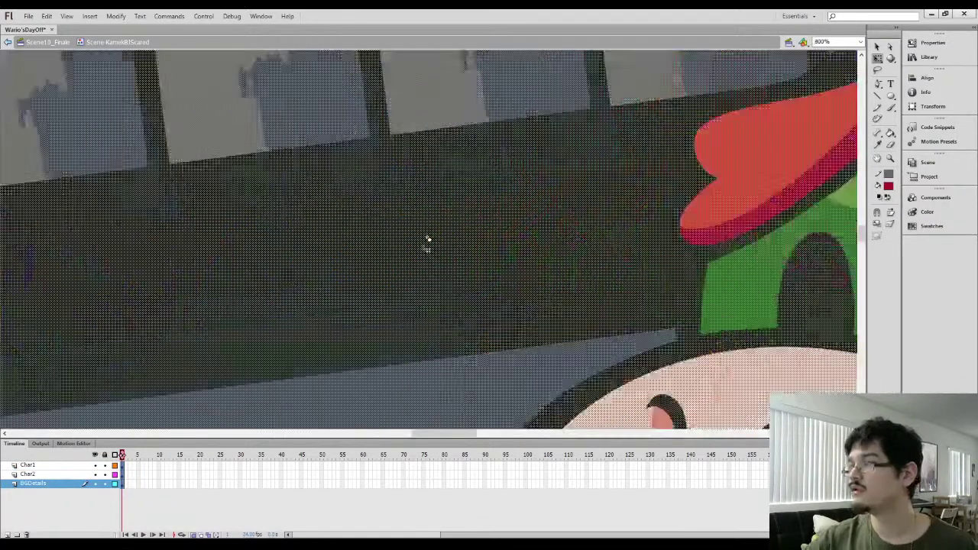
scroll(419, 277, "down", 2)
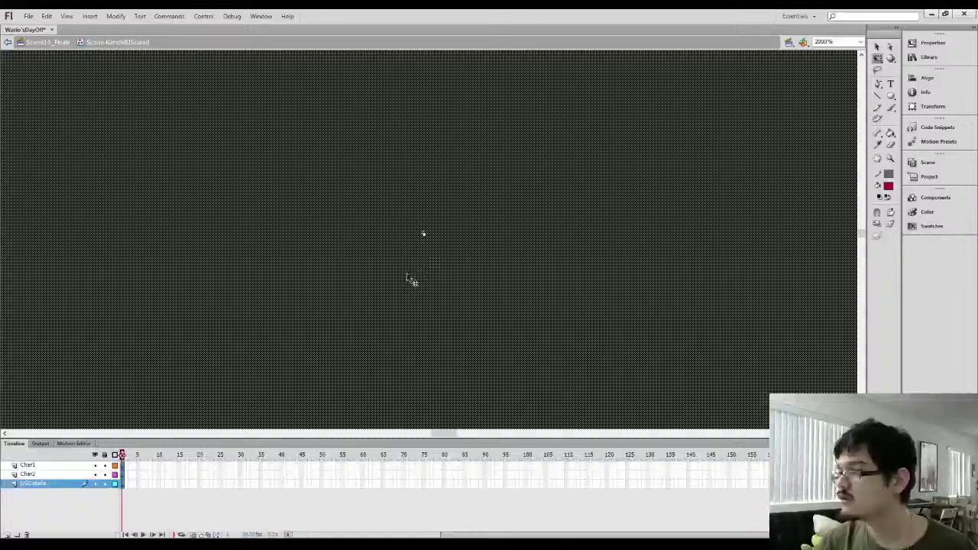
scroll(406, 286, "down", 10)
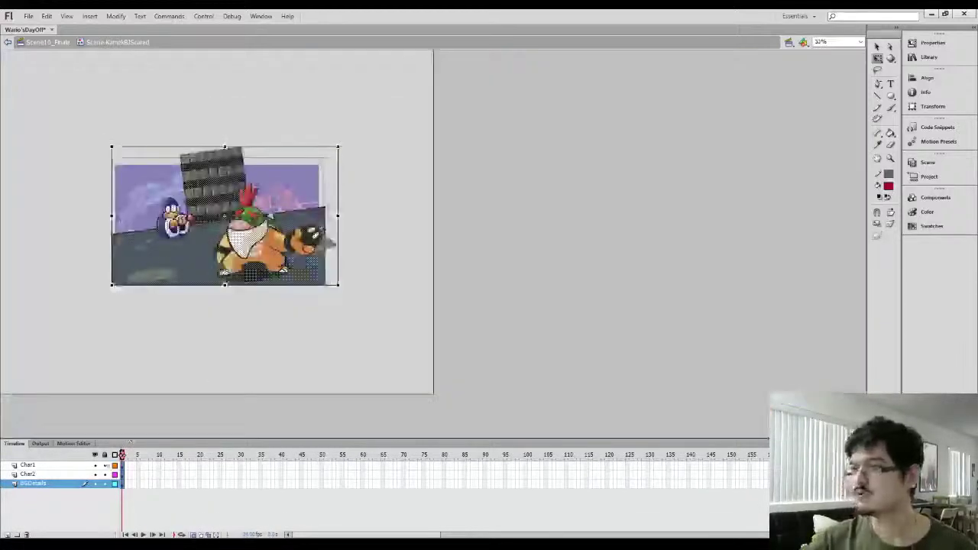
key("ctrl+equal")
left_click_drag(105, 465, 105, 483)
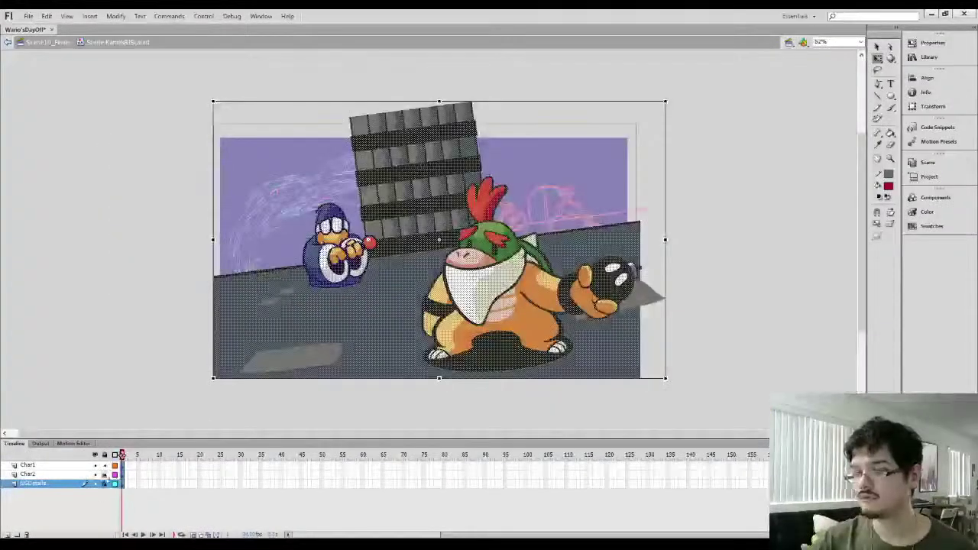
left_click(48, 42)
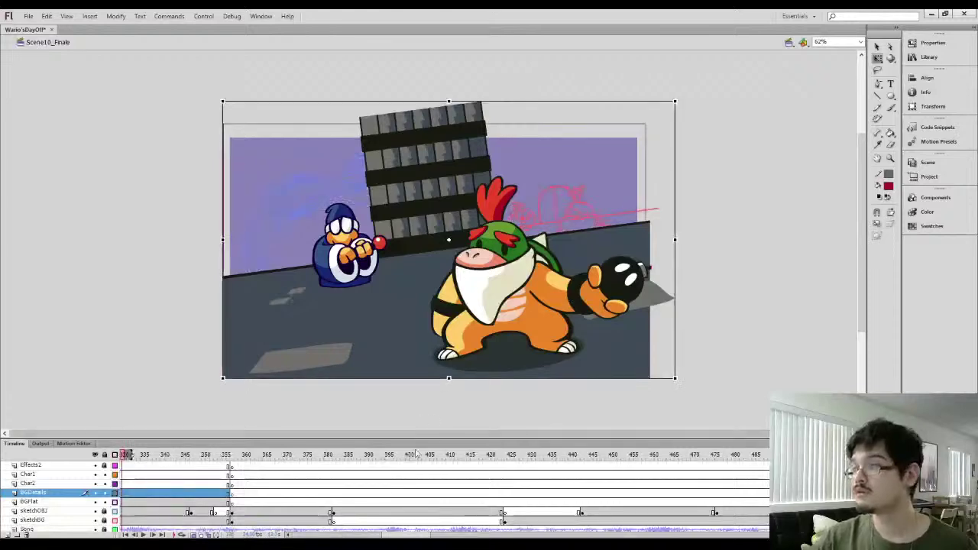
Select the BGDetails keyframe at frame 329 and show the background layers as outlines
left_click_drag(405, 535, 392, 535)
key("comma")
key("comma")
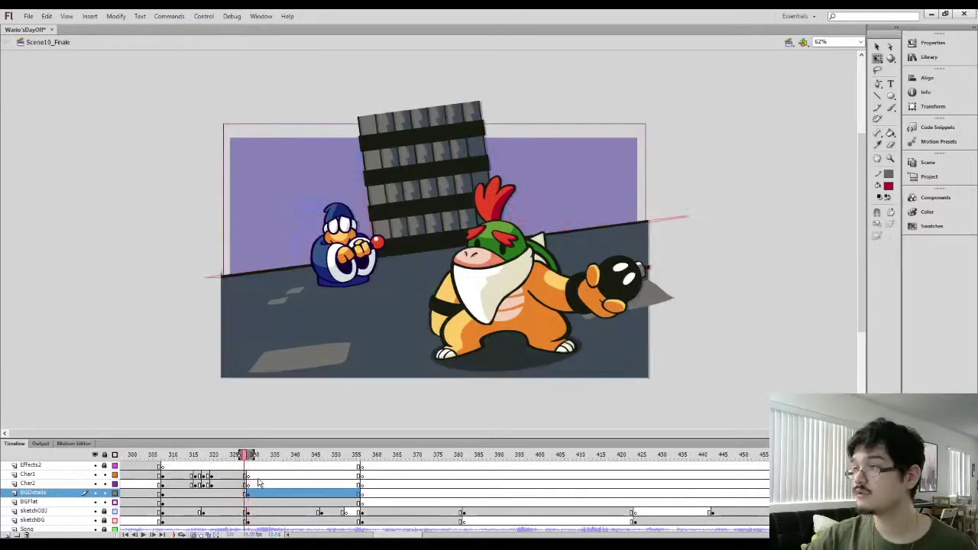
left_click(247, 495)
left_click(247, 496)
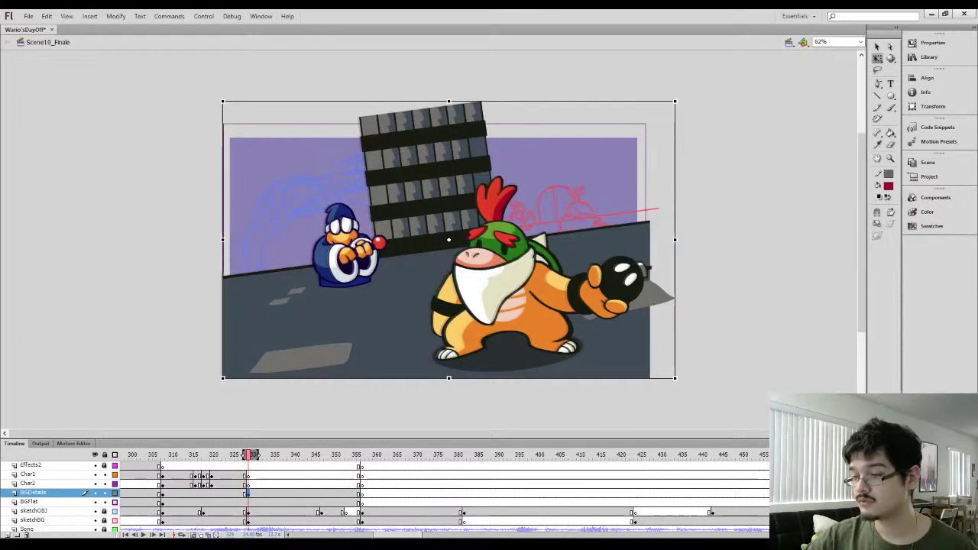
key("ctrl+equal")
key("ctrl+equal")
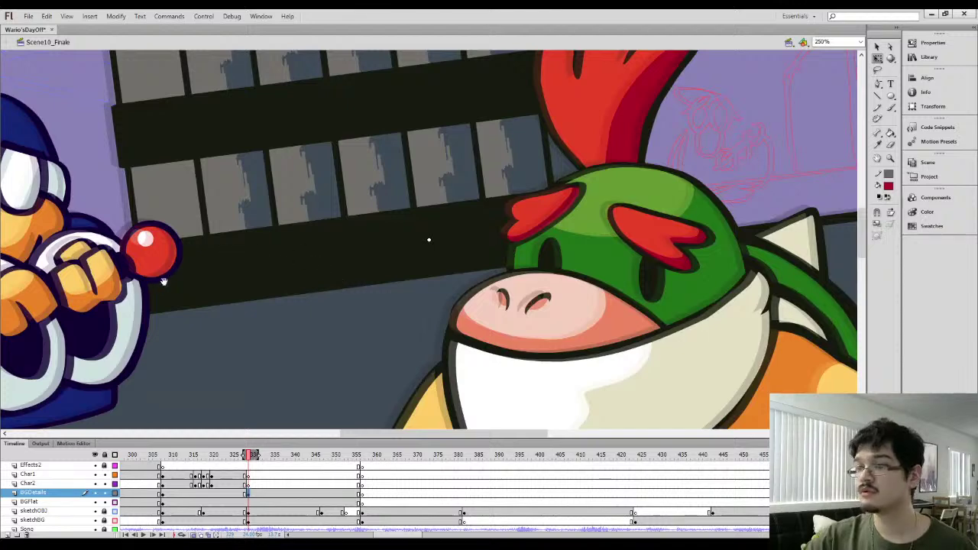
left_click_drag(163, 280, 416, 259)
mouse_move(290, 287)
left_mouse_down()
mouse_move(274, 287)
mouse_move(284, 285)
left_mouse_up()
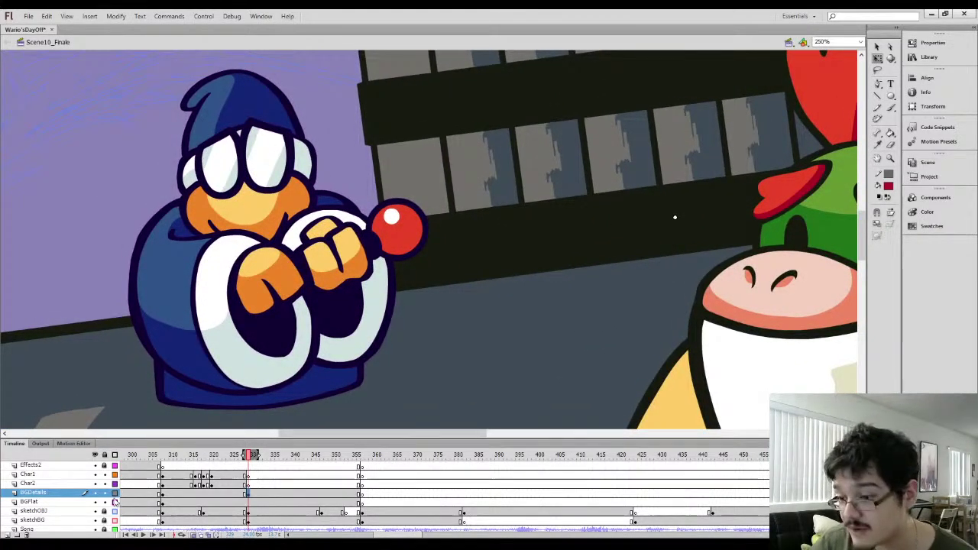
left_click_drag(115, 502, 114, 493)
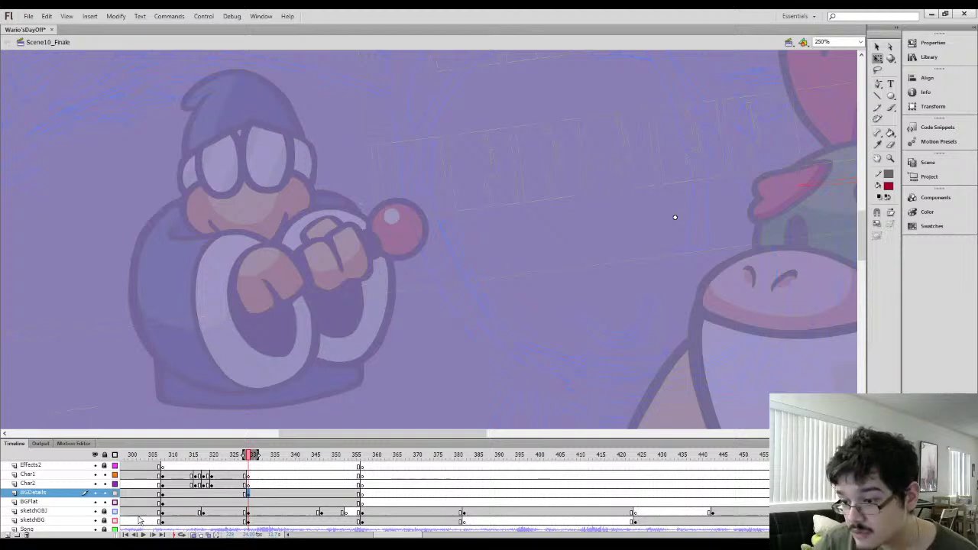
left_click(115, 502)
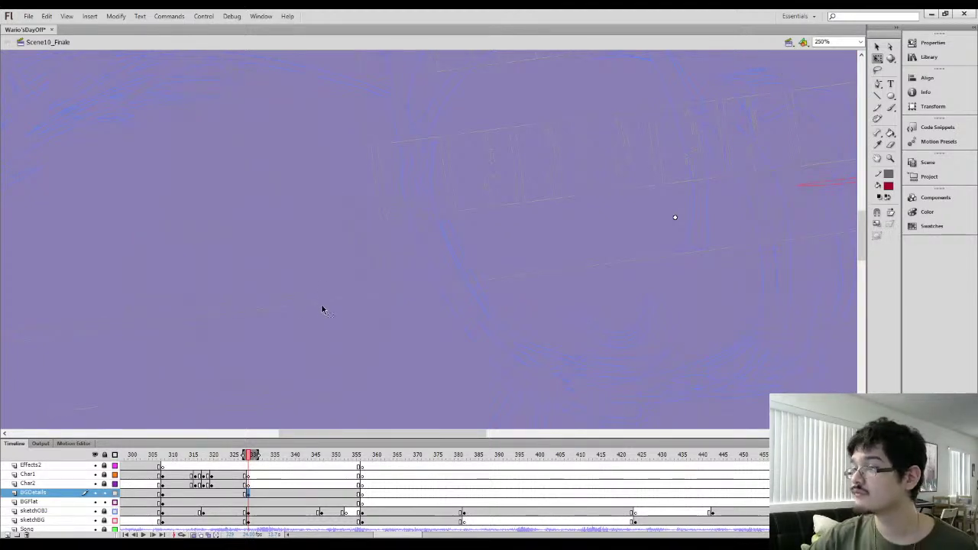
left_click(114, 498)
left_click(114, 497)
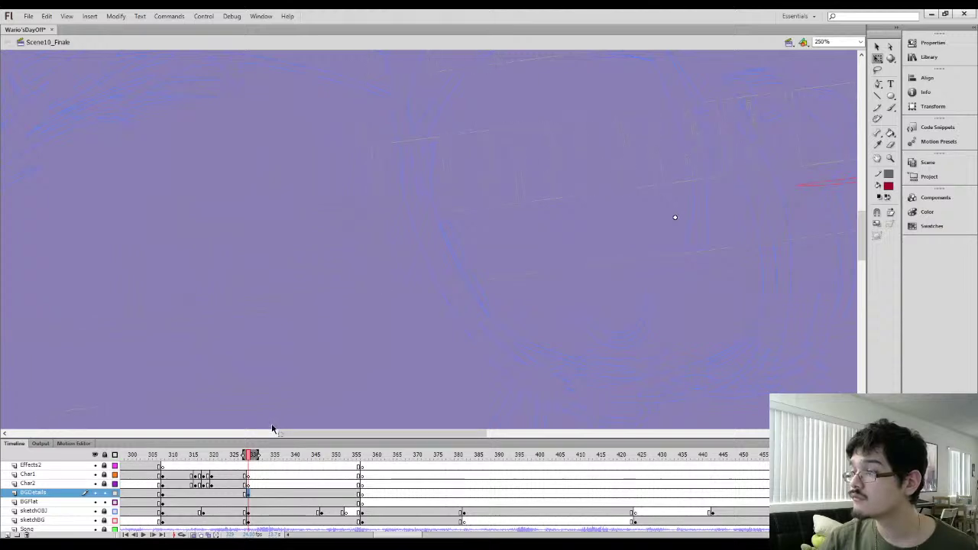
key("ctrl+minus")
key("ctrl+minus")
key("ctrl+minus")
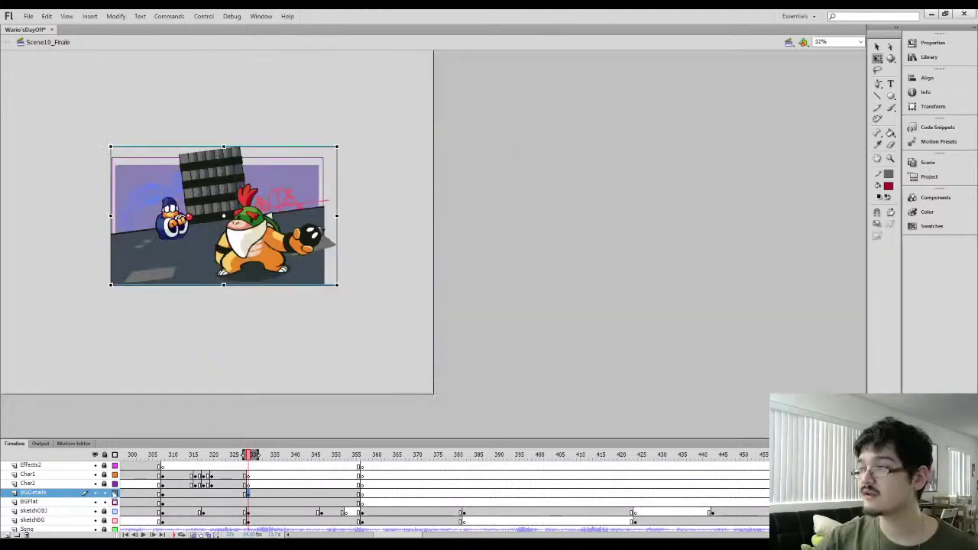
Compare frames 328 and 329, then zoom closely on the BGDetails shapes at frame 330 in outline
key("comma")
key("period")
key("comma")
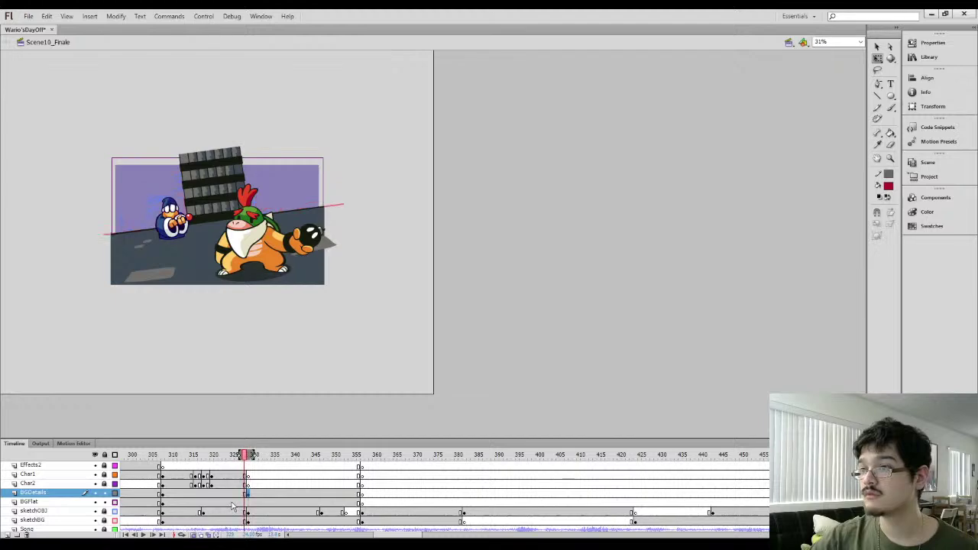
key("period")
key("period")
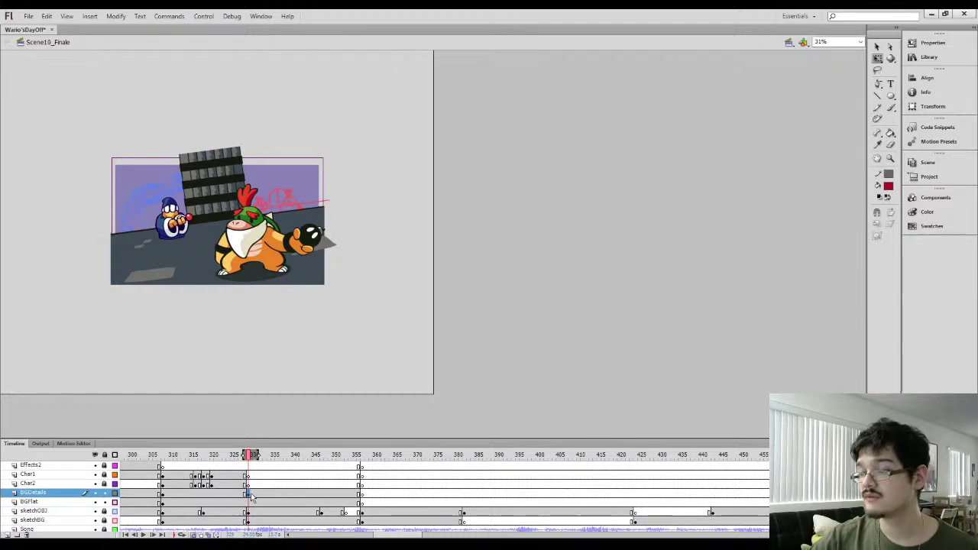
left_click(252, 496)
key("ctrl+equal")
key("ctrl+equal")
key("ctrl+equal")
key("ctrl+equal")
key("ctrl+equal")
key("ctrl+equal")
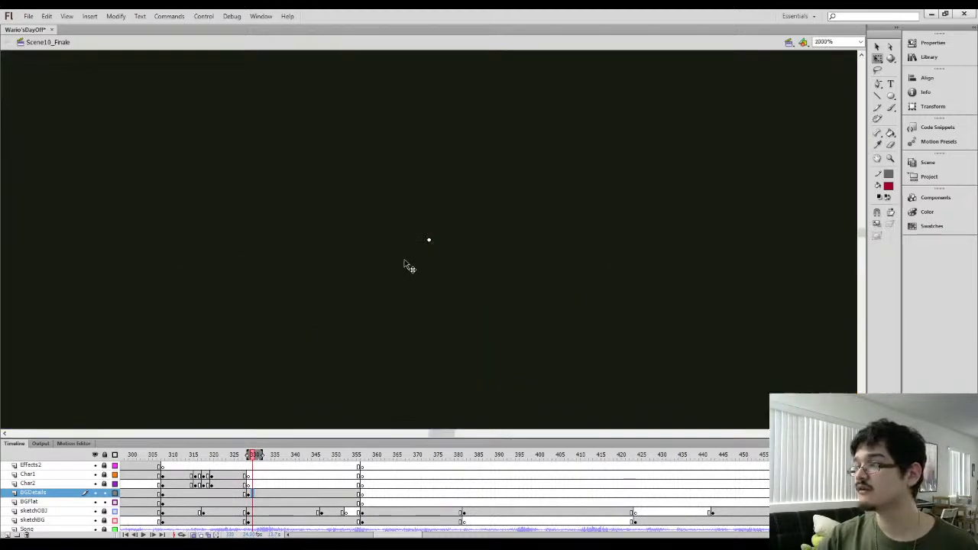
left_click_drag(377, 197, 411, 363)
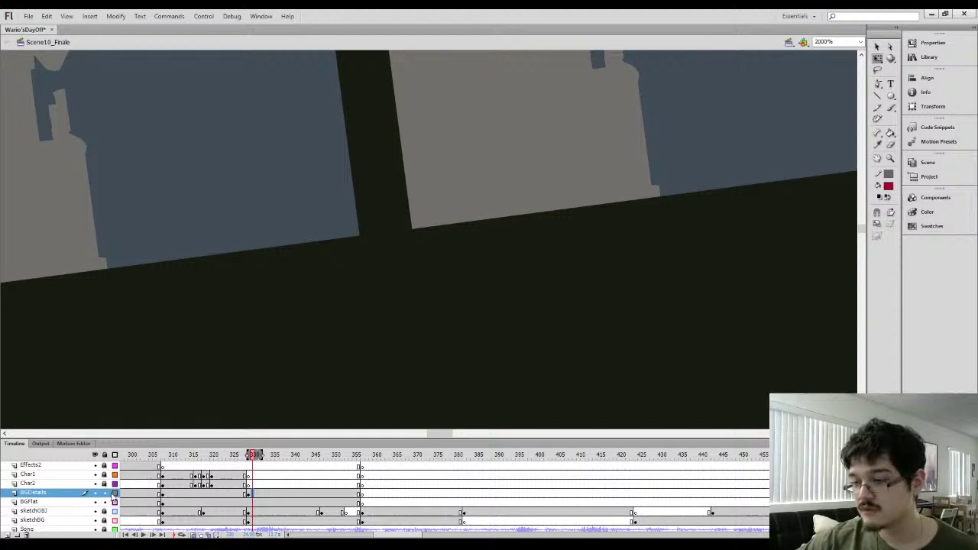
left_click(114, 493)
Delete the stray background detail shapes from the BGDetails keyframe at frame 329
left_click(246, 495)
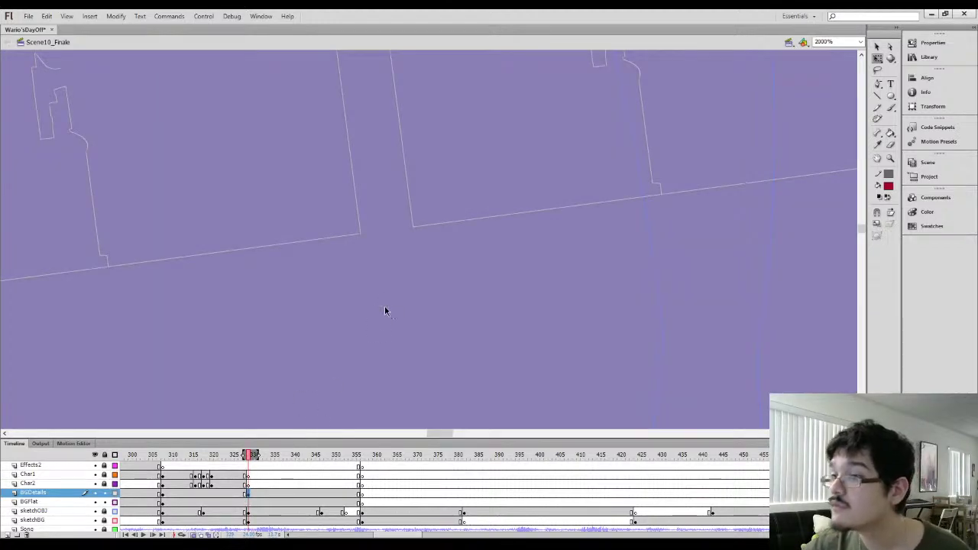
key("ctrl+=")
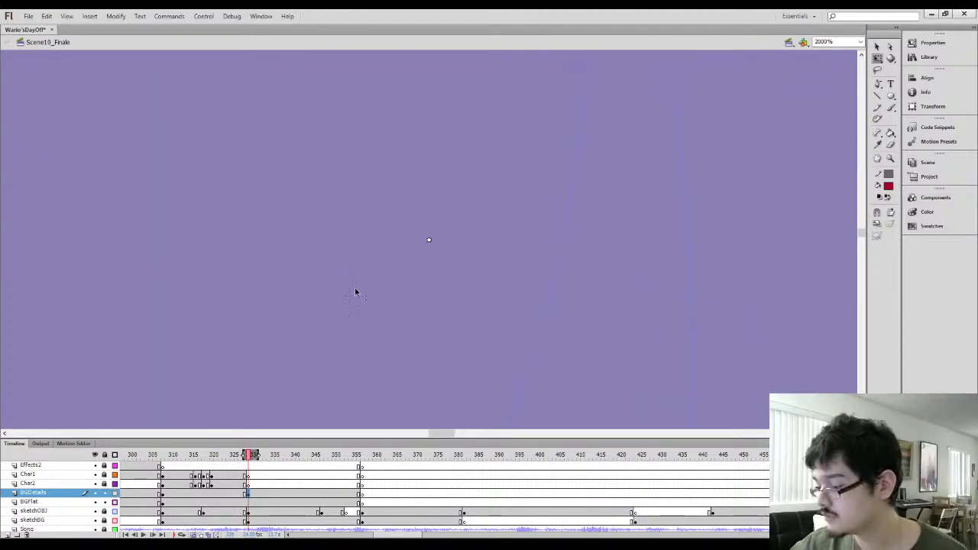
left_click_drag(362, 263, 391, 314)
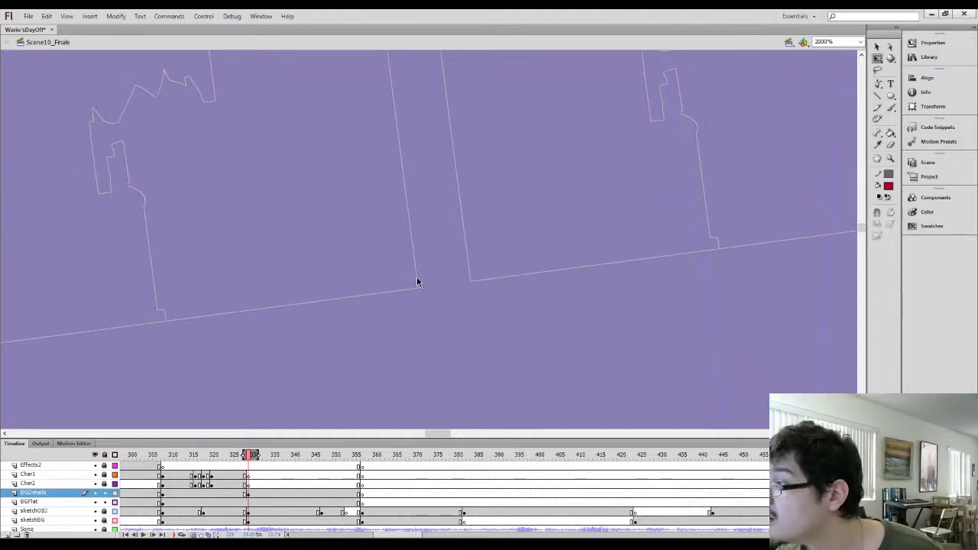
left_click(419, 285)
left_click(418, 284)
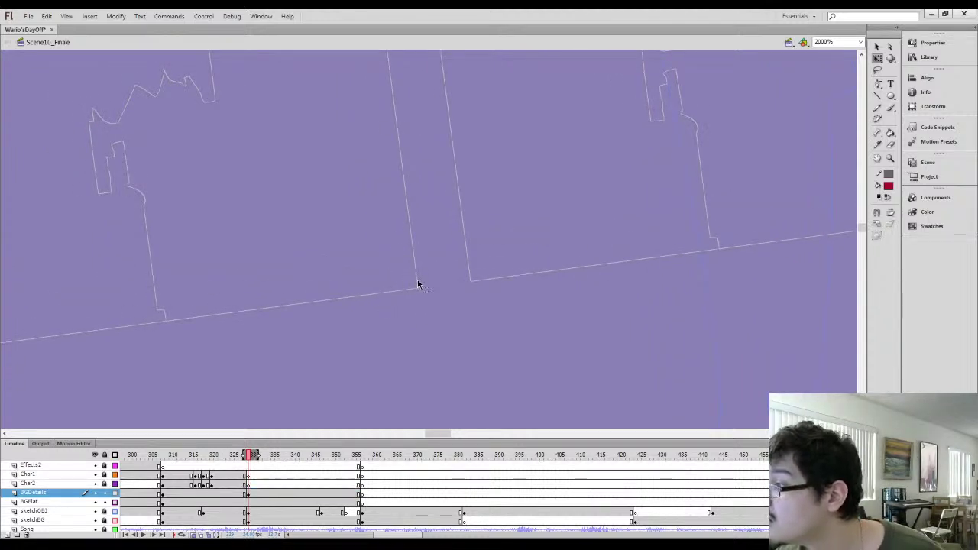
left_click(249, 494)
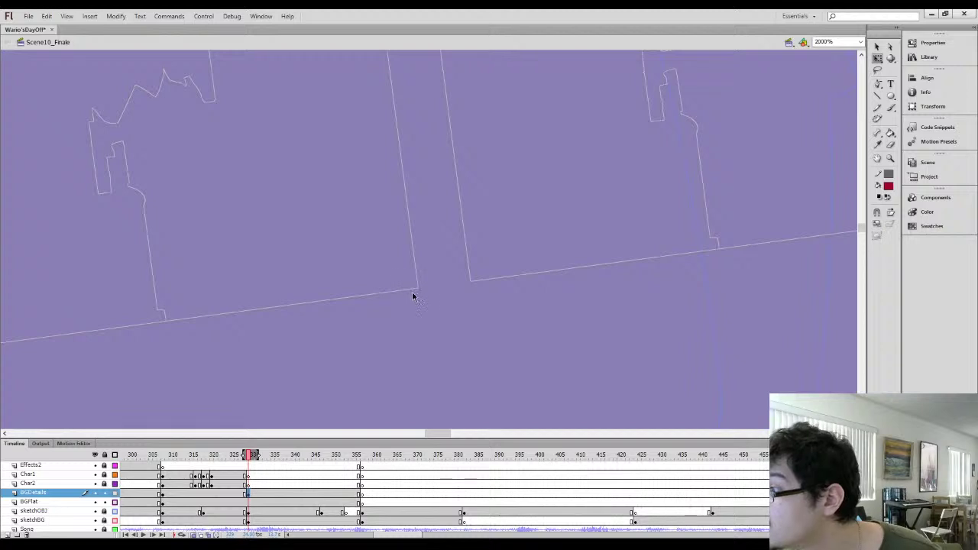
key("Delete")
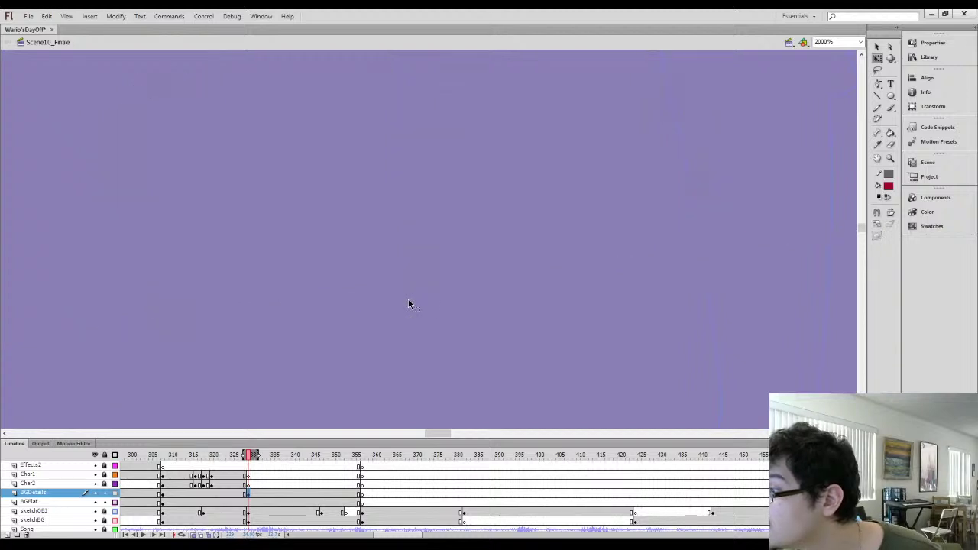
At 125% zoom, step through frames 327–330 to confirm the cut now matches
key("ctrl+2")
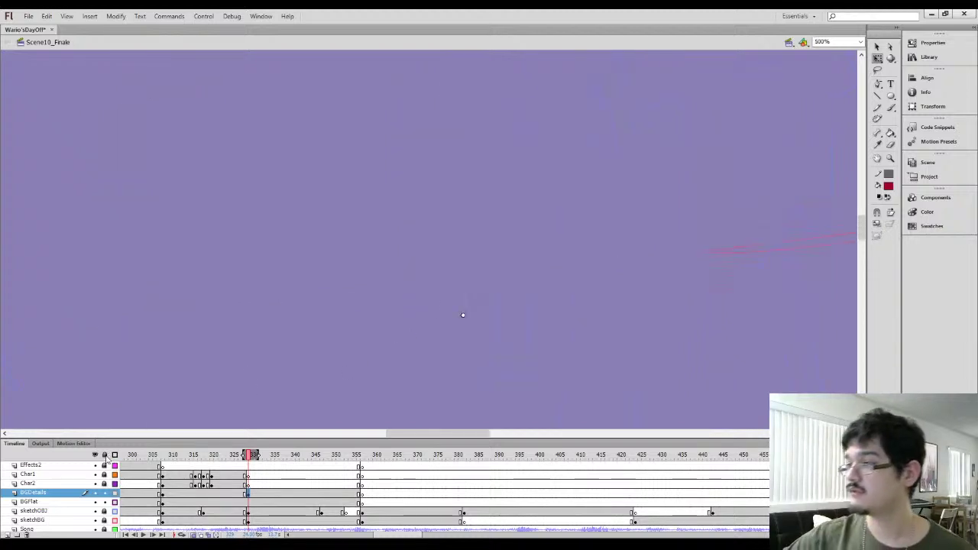
key("ctrl+minus")
key("ctrl+equal")
key("ctrl+equal")
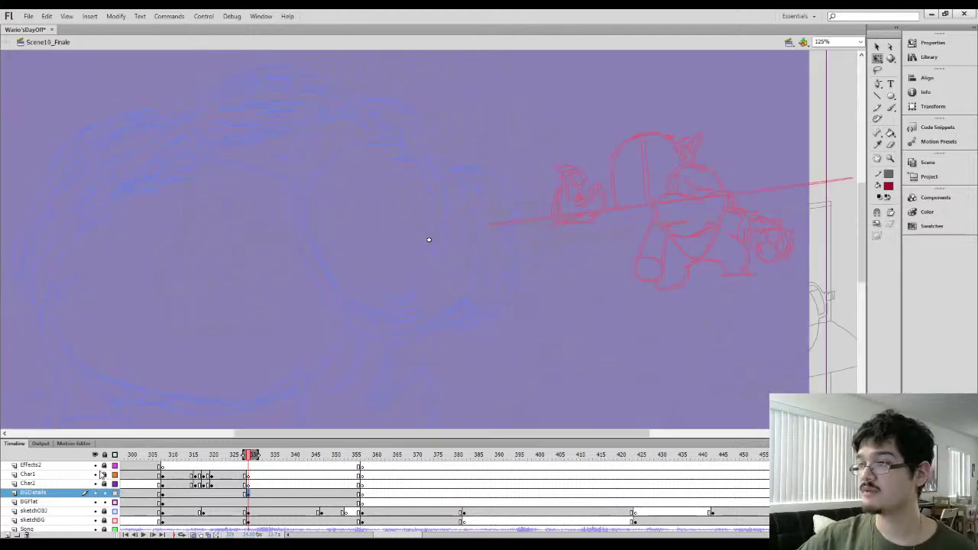
key("comma")
key("period")
key("comma")
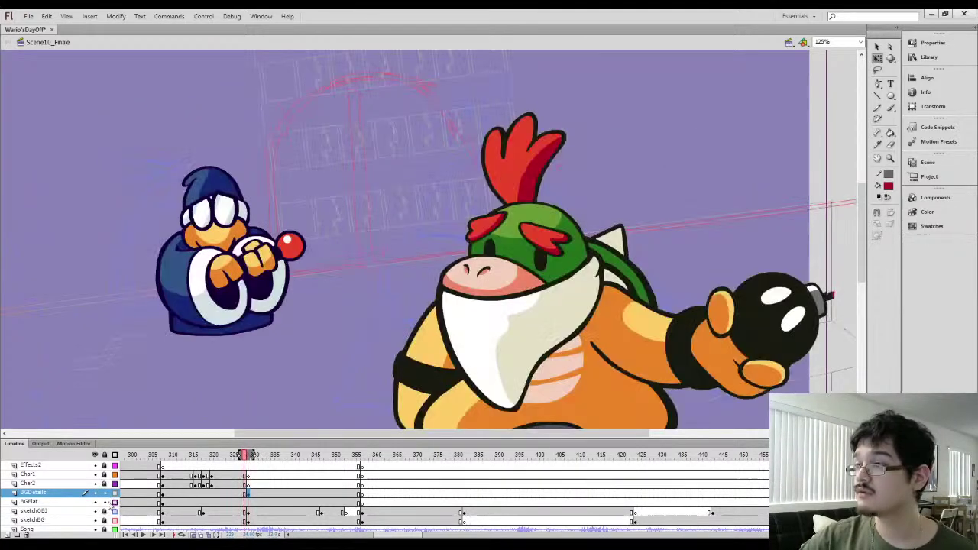
key("period")
key("period")
key("period")
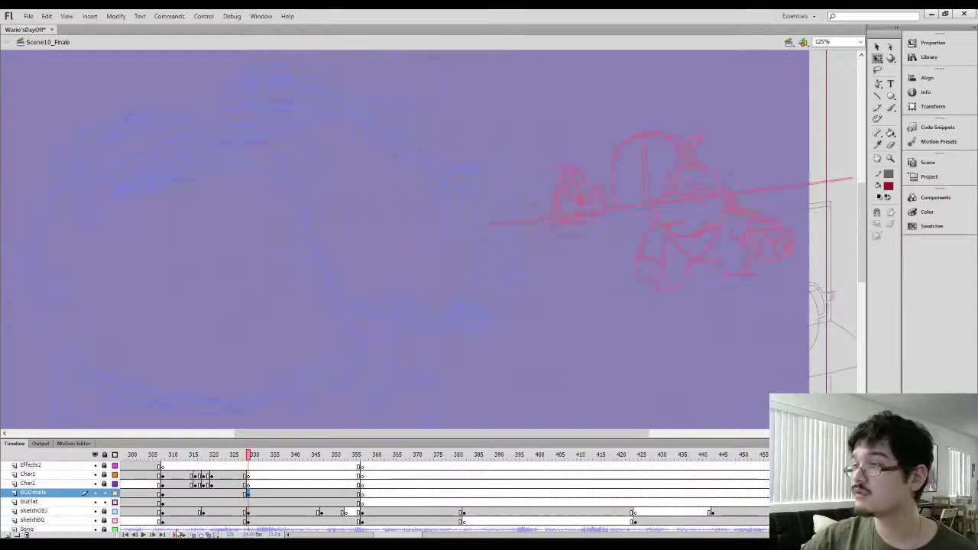
key("comma")
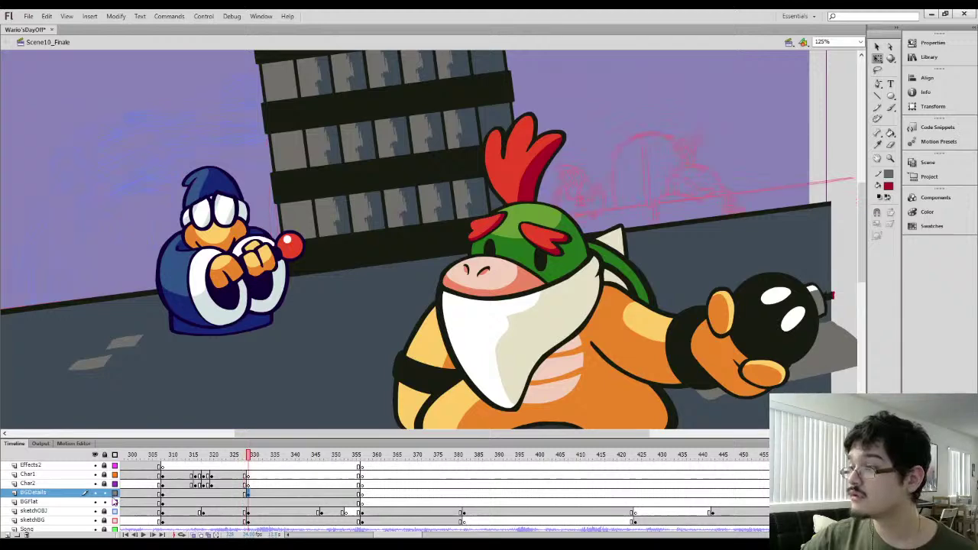
key("comma")
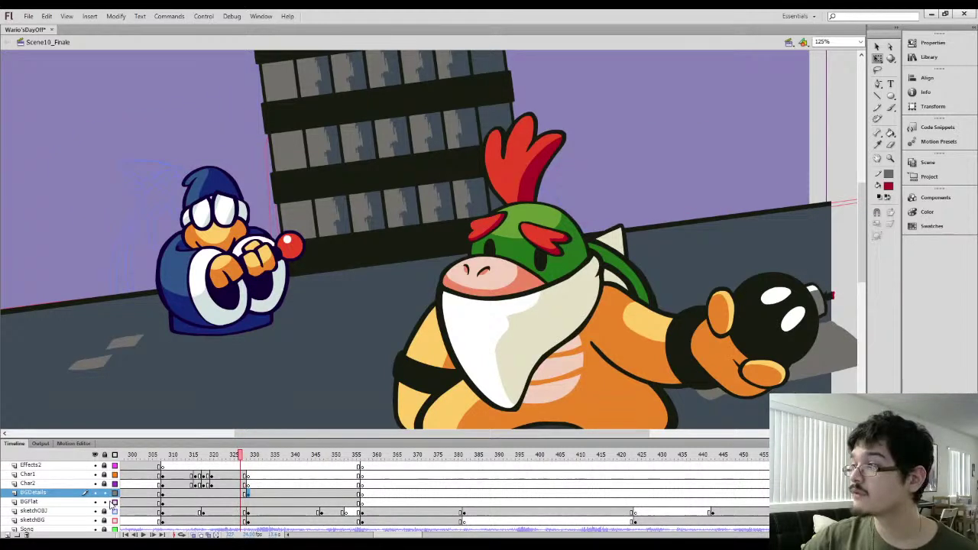
key("period")
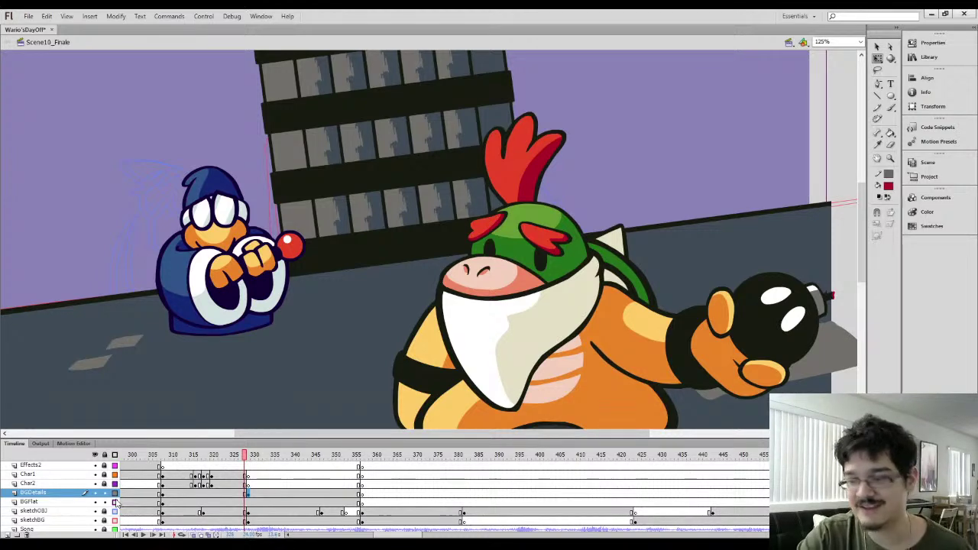
key("ctrl+minus")
left_click(249, 495)
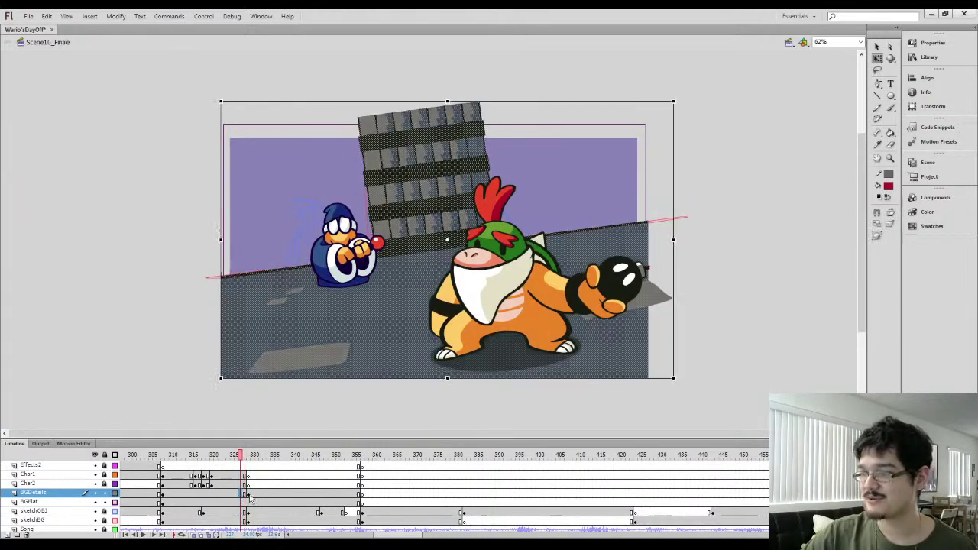
Preview the BGDetails animation around frames 305–347 by playing and scrubbing
left_click(248, 496)
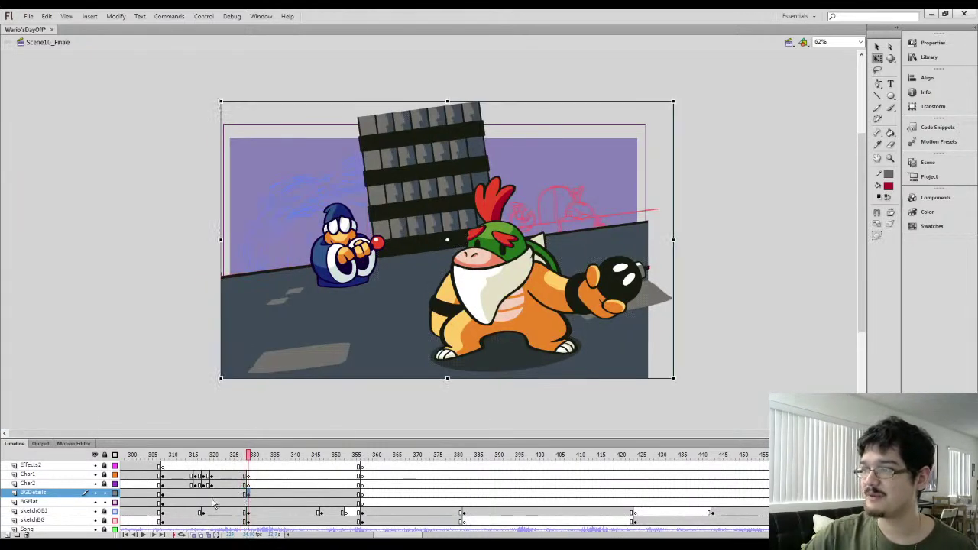
left_click(320, 495)
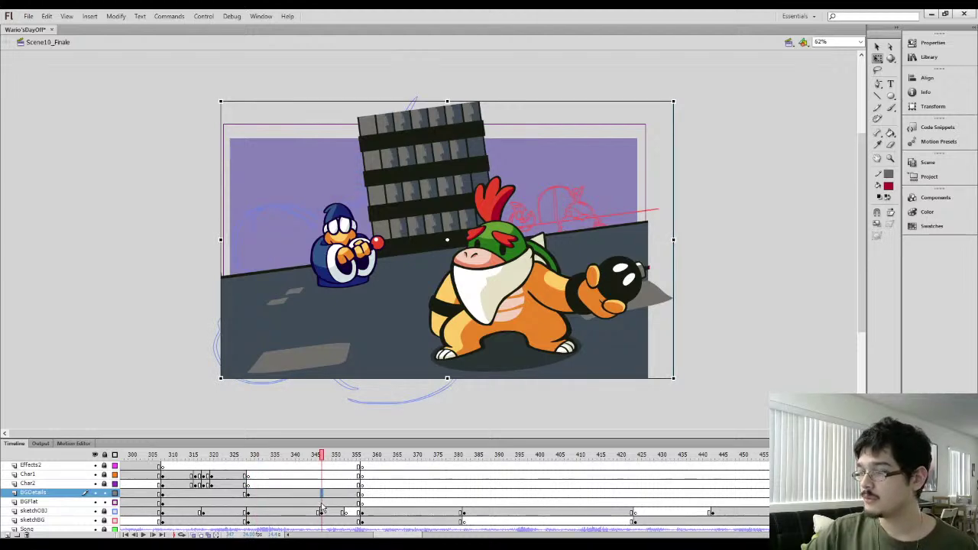
left_click(249, 495)
key("period")
key("period")
key("period")
key("period")
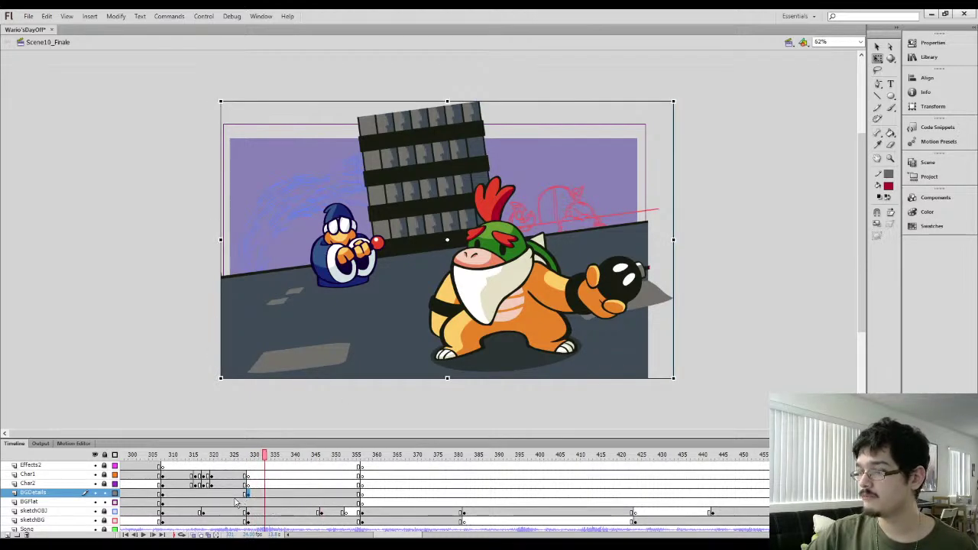
left_click(210, 496)
left_click(210, 495)
key("Return")
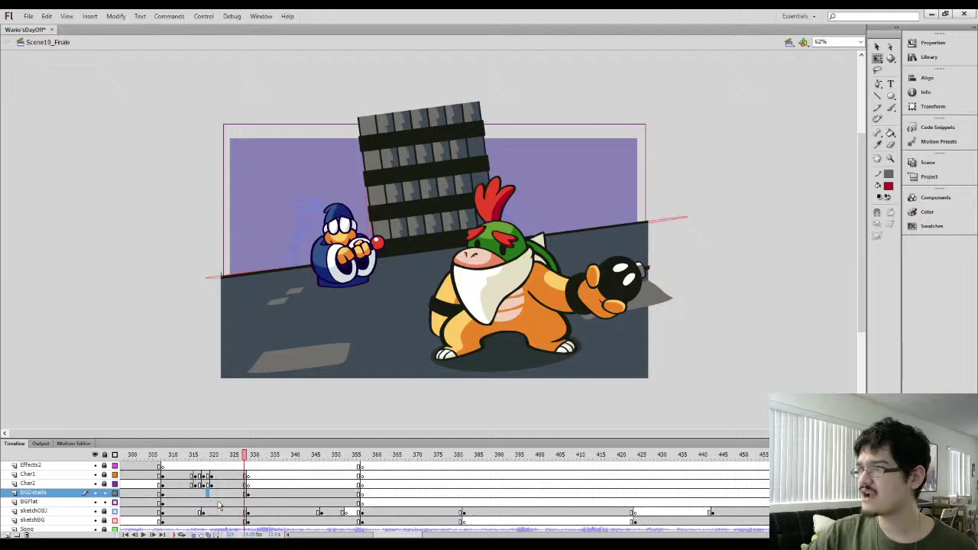
left_click(320, 496)
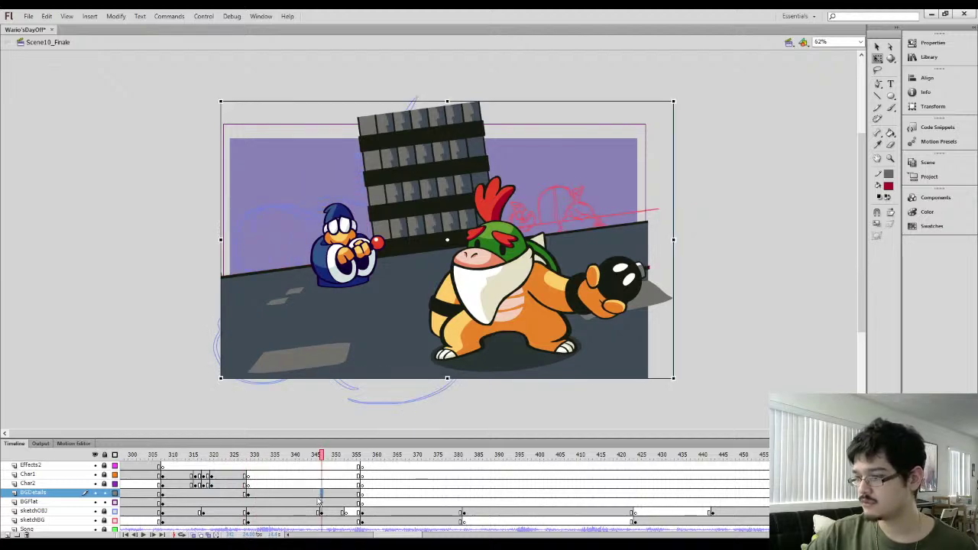
left_click_drag(190, 458, 290, 447)
At frame 338, scale the background down and move it toward the stage's upper right
left_click(289, 496)
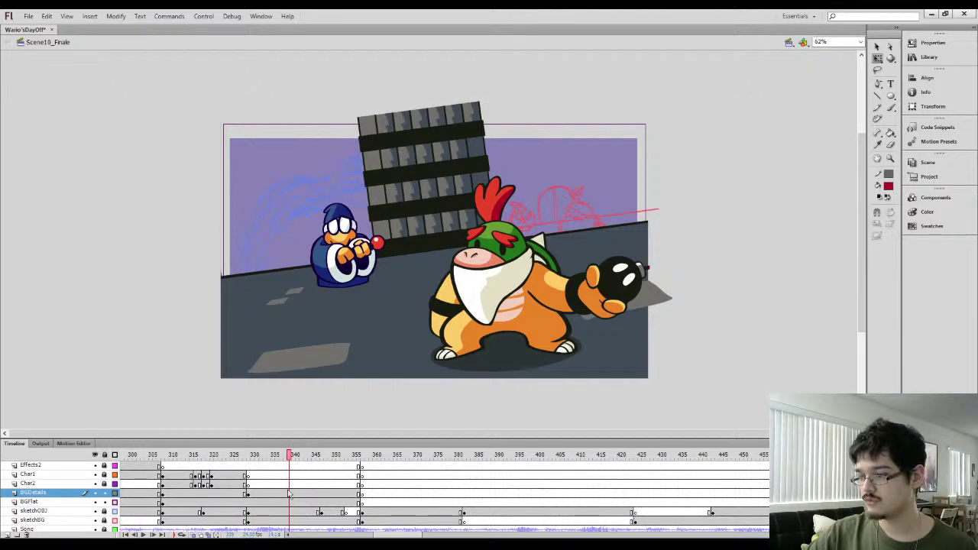
left_click(290, 495)
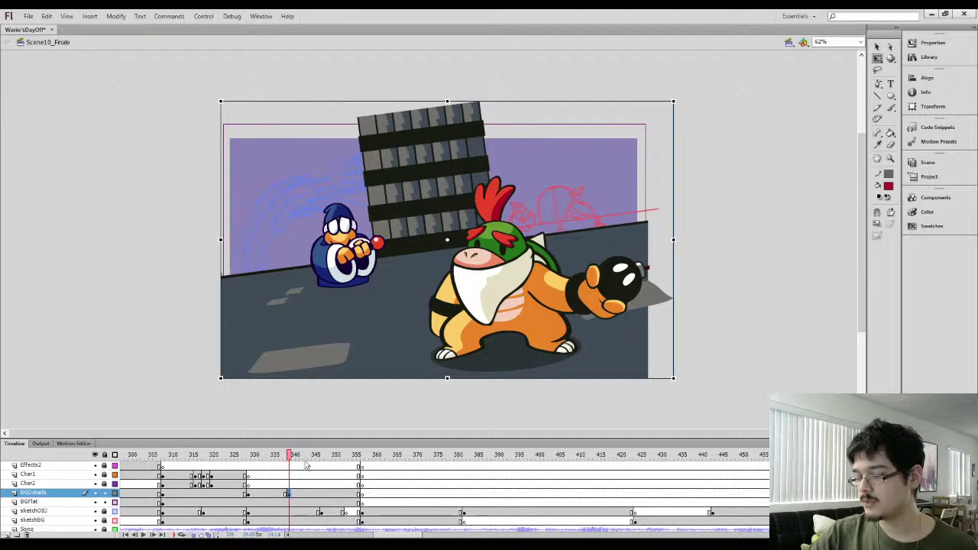
left_click_drag(220, 377, 379, 297)
left_click_drag(456, 285, 558, 264)
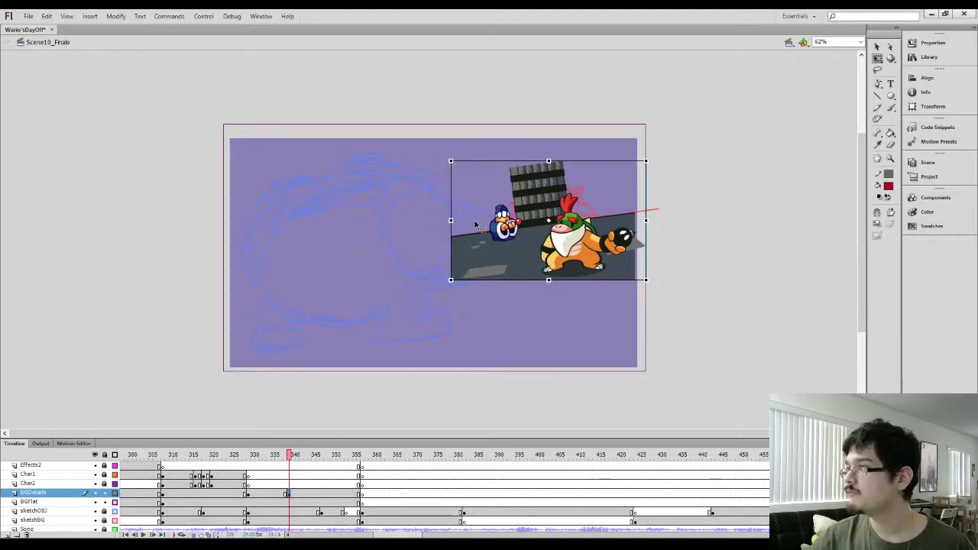
left_click_drag(451, 161, 461, 166)
double_click(539, 261)
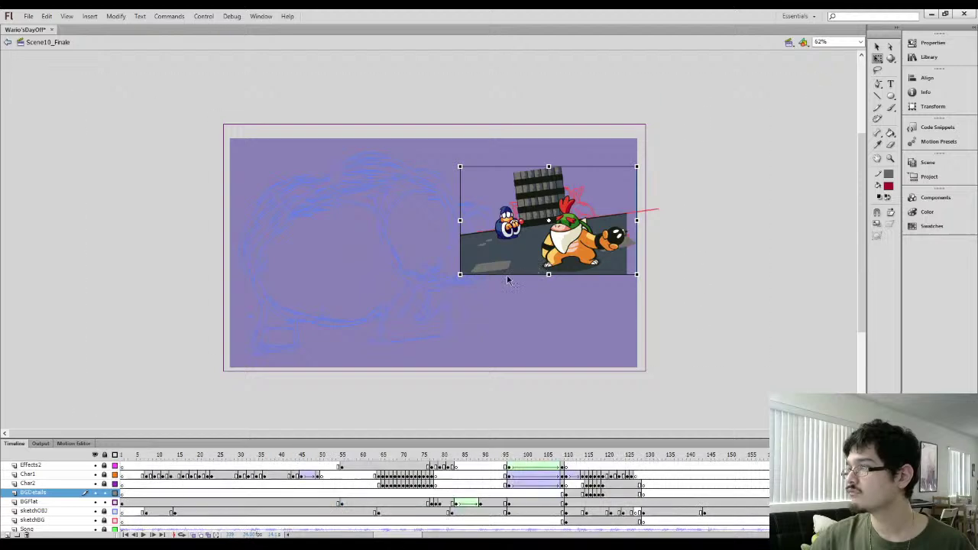
Zoom in on the building inside the symbol and draw a line along its top edge
left_click(107, 485)
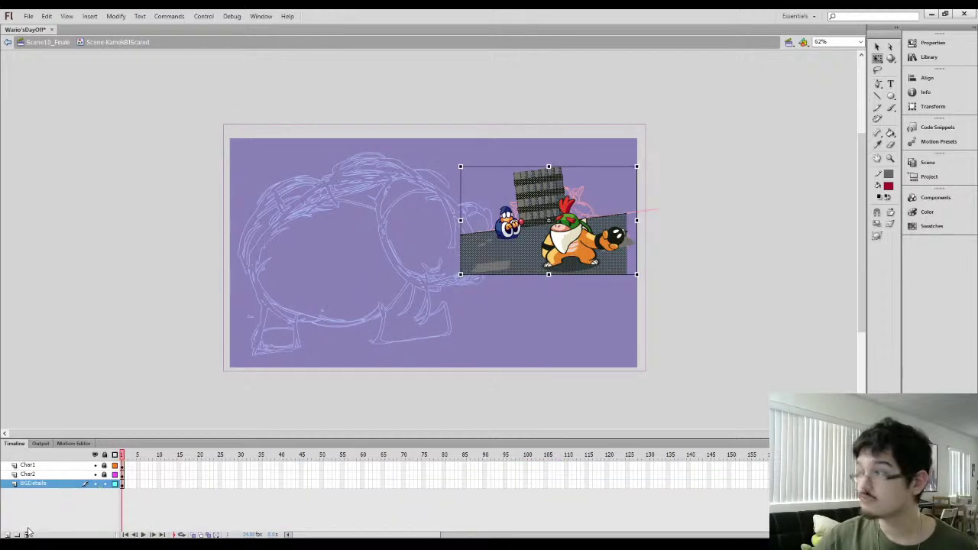
key("ctrl+equal")
key("ctrl+equal")
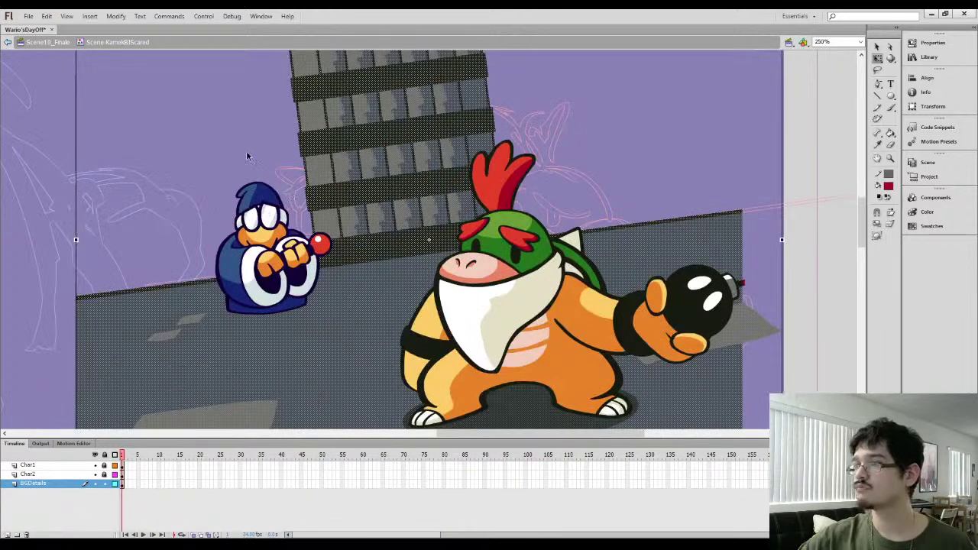
left_click(250, 154)
mouse_move(244, 122)
left_mouse_down()
mouse_move(291, 251)
mouse_move(265, 288)
left_mouse_up()
key("ctrl+equal")
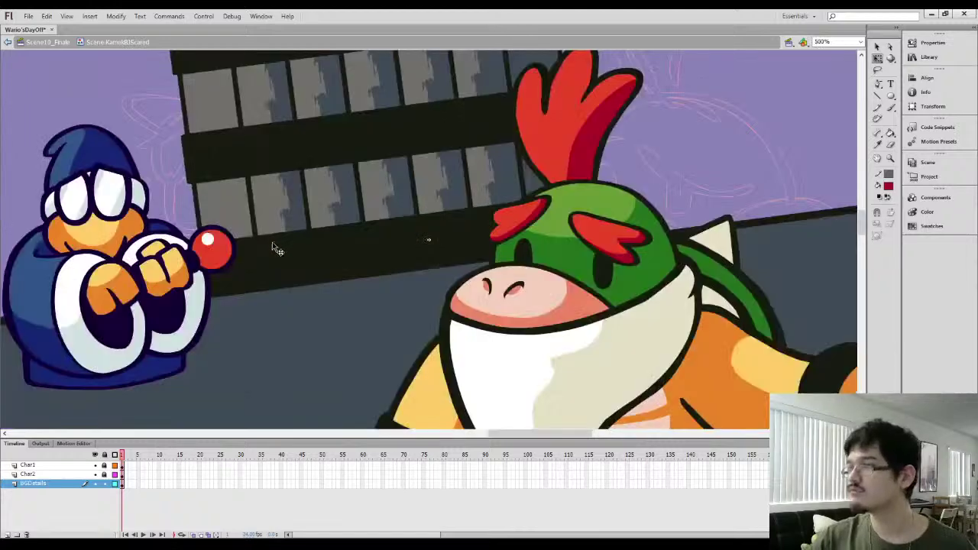
left_click_drag(321, 119, 396, 427)
left_click(878, 96)
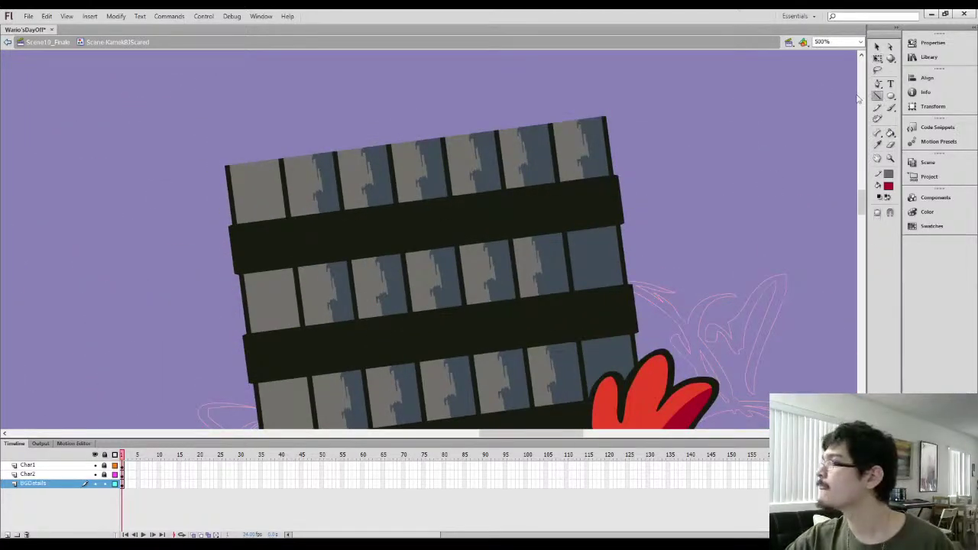
left_click_drag(372, 152, 606, 119)
Sample the dark outline colour and apply it along all segments of the building's top edge
key("i")
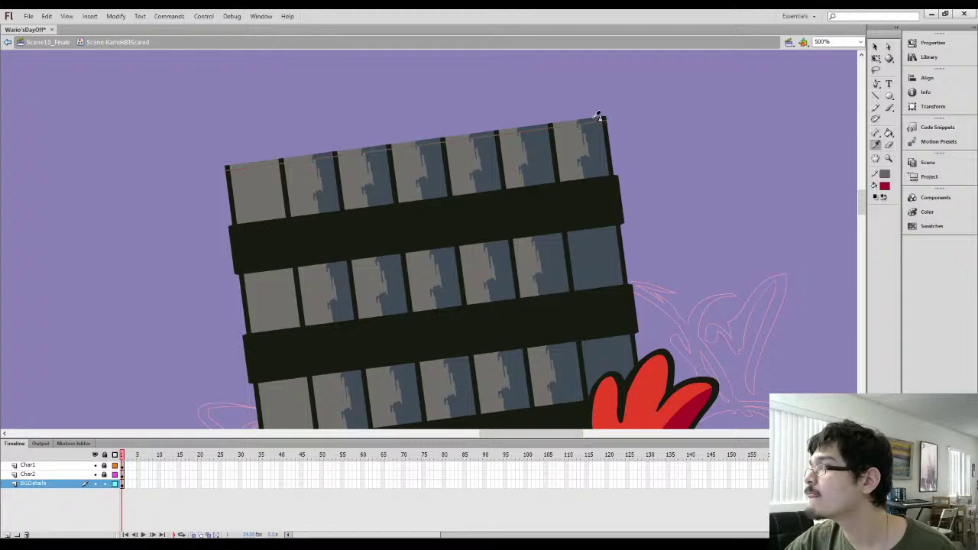
left_click(606, 117)
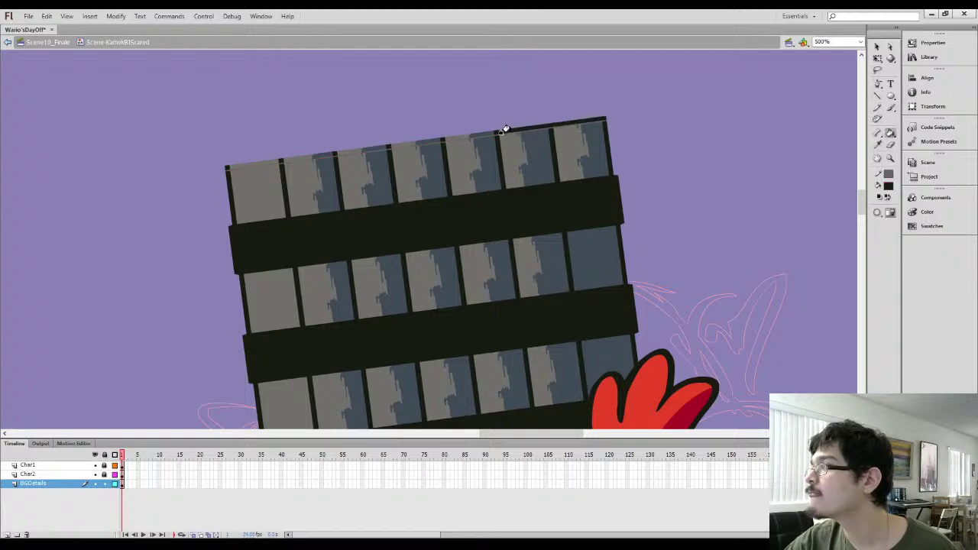
left_click(471, 135)
left_click(413, 141)
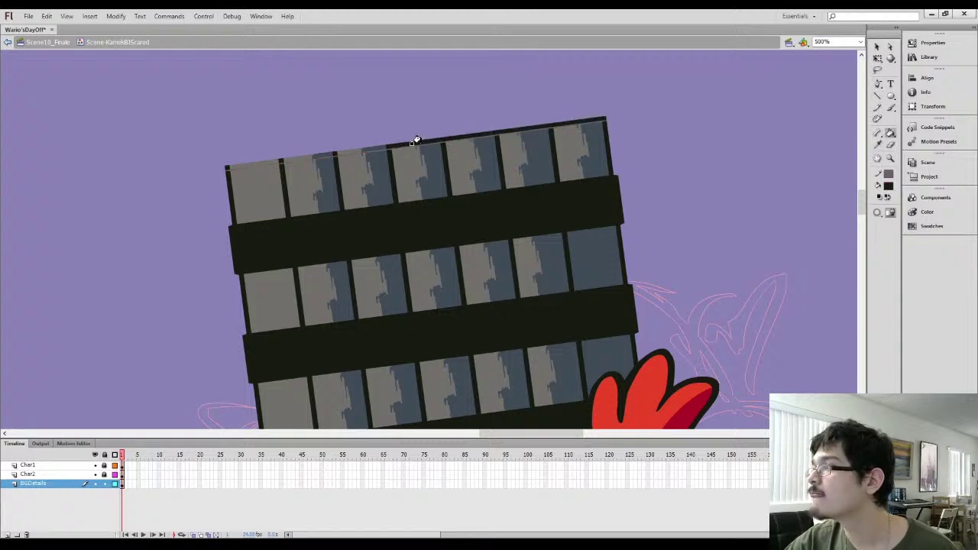
left_click(363, 148)
left_click(306, 156)
left_click(264, 161)
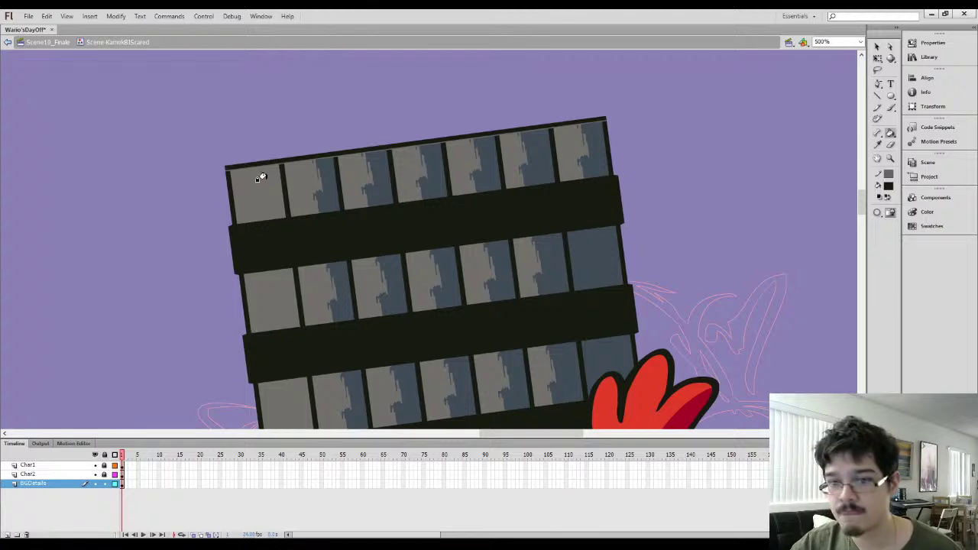
Try stretching the ground's top-left corner leftward with Subselection, then undo it
key("ctrl+2")
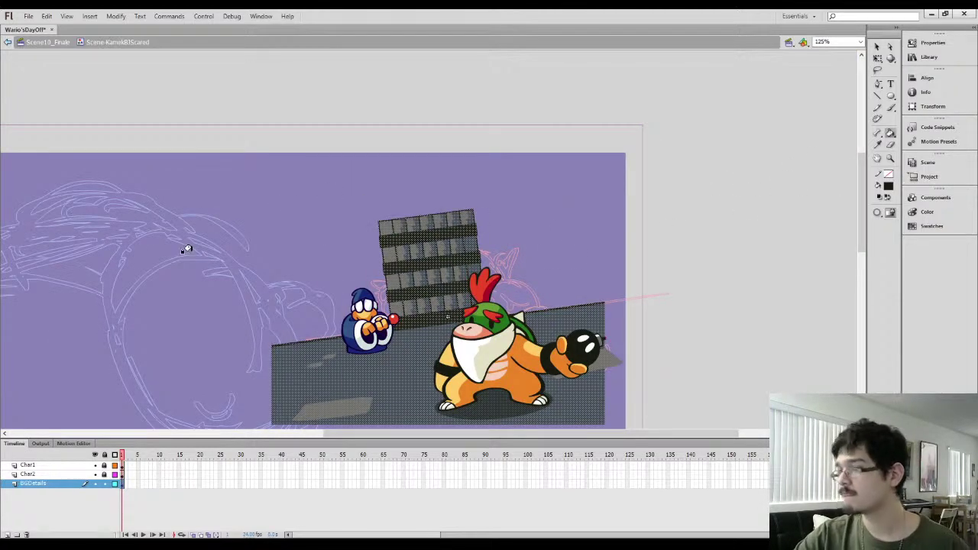
key("l")
left_click_drag(188, 286, 563, 203)
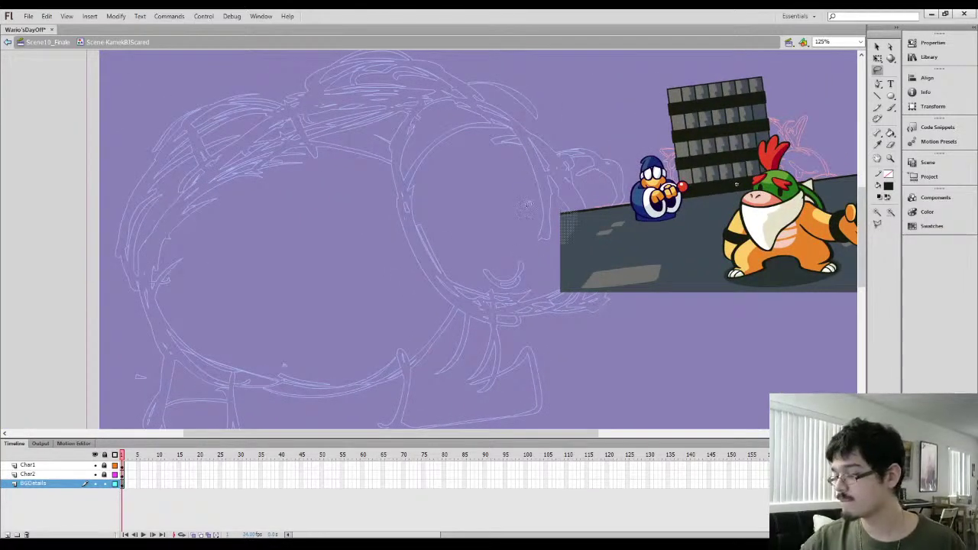
key("ctrl+equal")
key("ctrl+equal")
key("ctrl+equal")
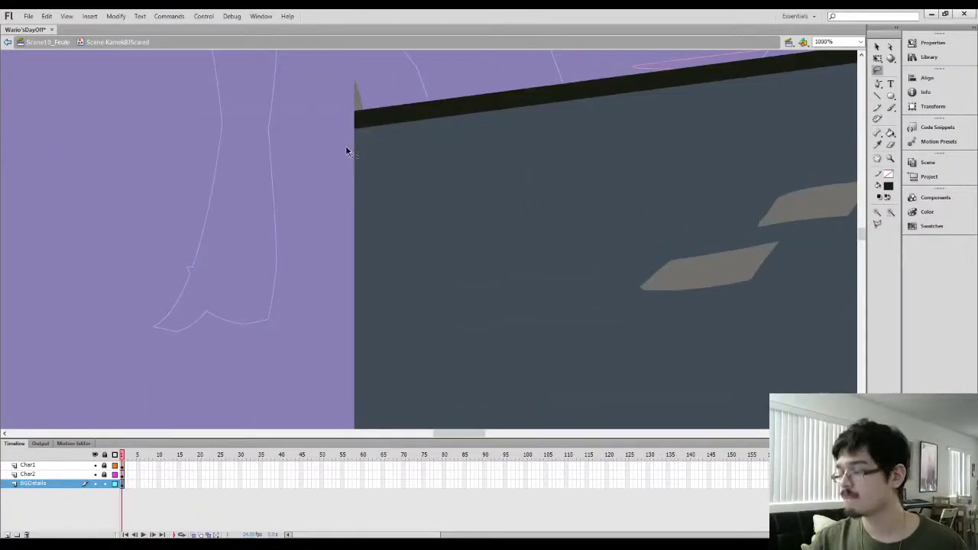
key("ctrl+minus")
key("ctrl+minus")
key("ctrl+minus")
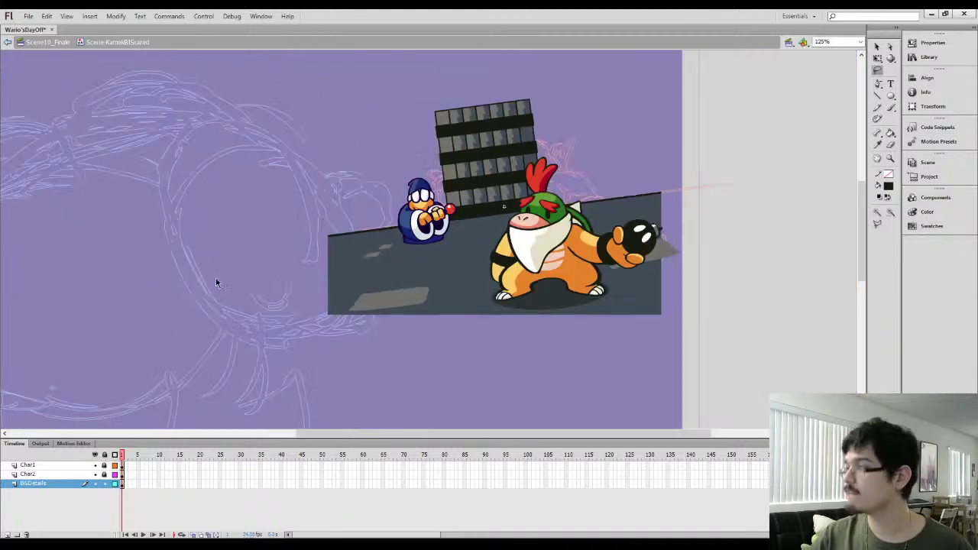
left_click_drag(216, 283, 747, 137)
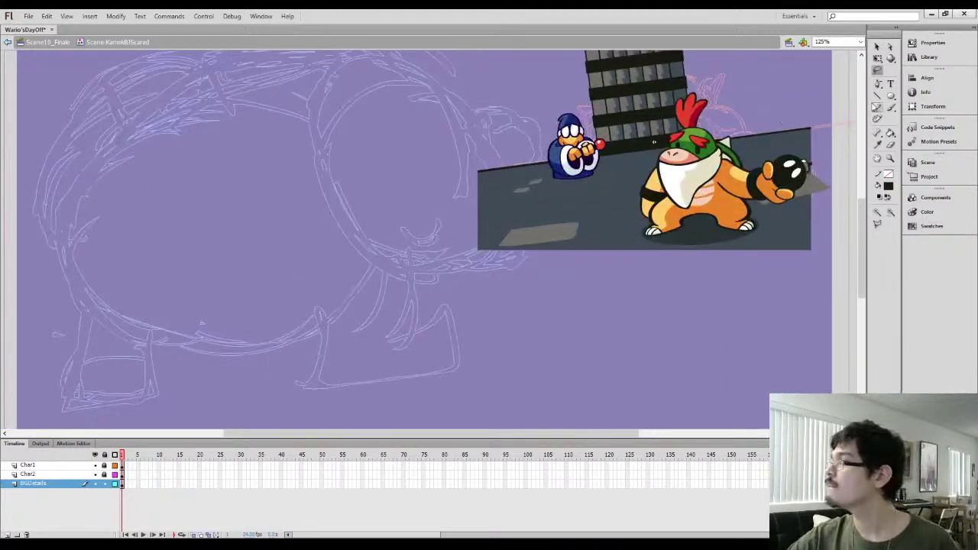
left_click(890, 48)
mouse_move(267, 219)
left_mouse_down()
mouse_move(391, 269)
mouse_move(435, 268)
left_mouse_up()
left_click_drag(650, 224, 152, 282)
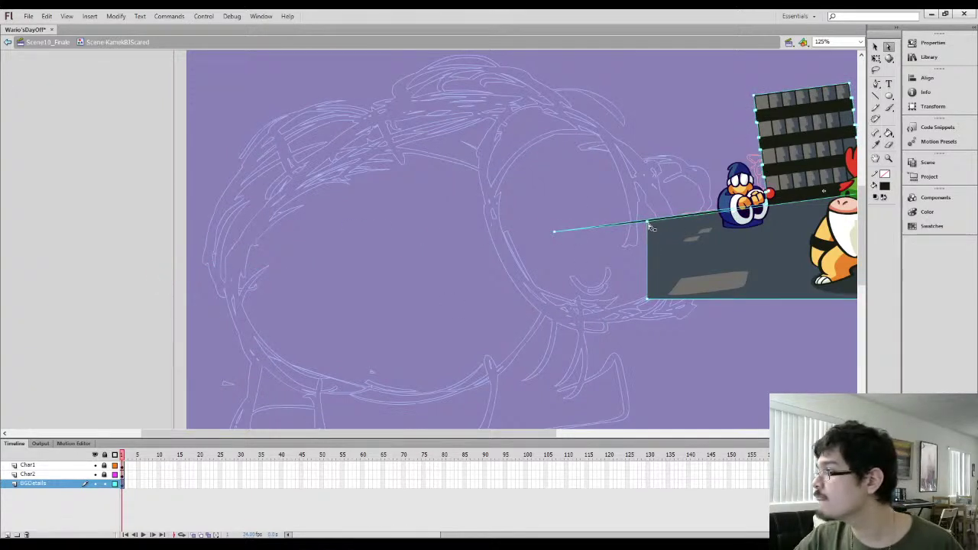
left_click_drag(649, 225, 462, 263)
key("ctrl+z")
key("ctrl+z")
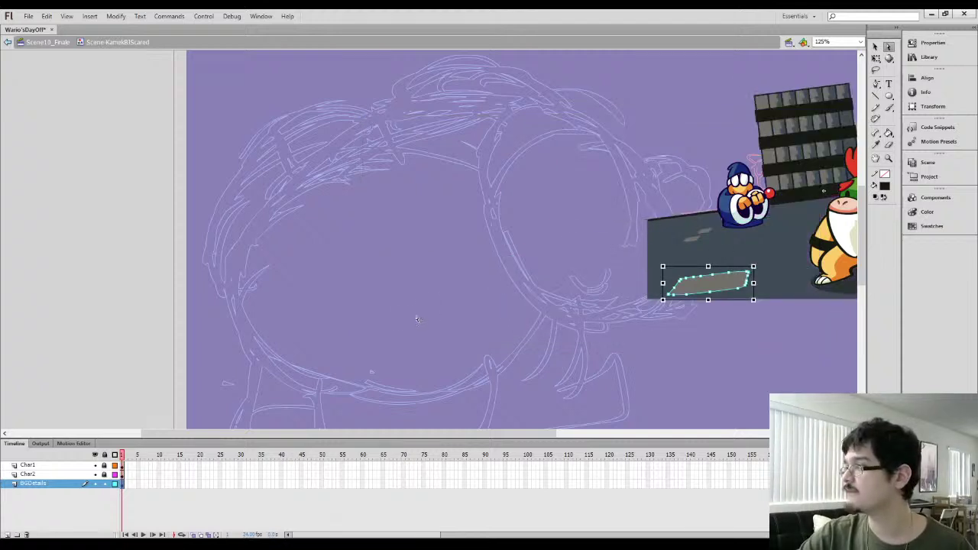
left_click(411, 316)
Try a ledge line up to the ground's corner, undo it, and zoom out to the whole stage
left_click(875, 97)
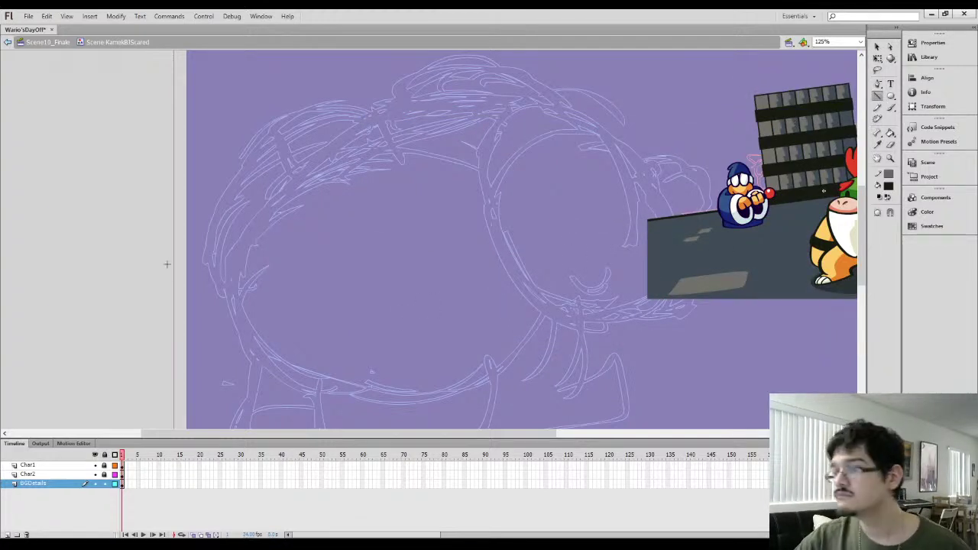
left_click_drag(580, 227, 648, 221)
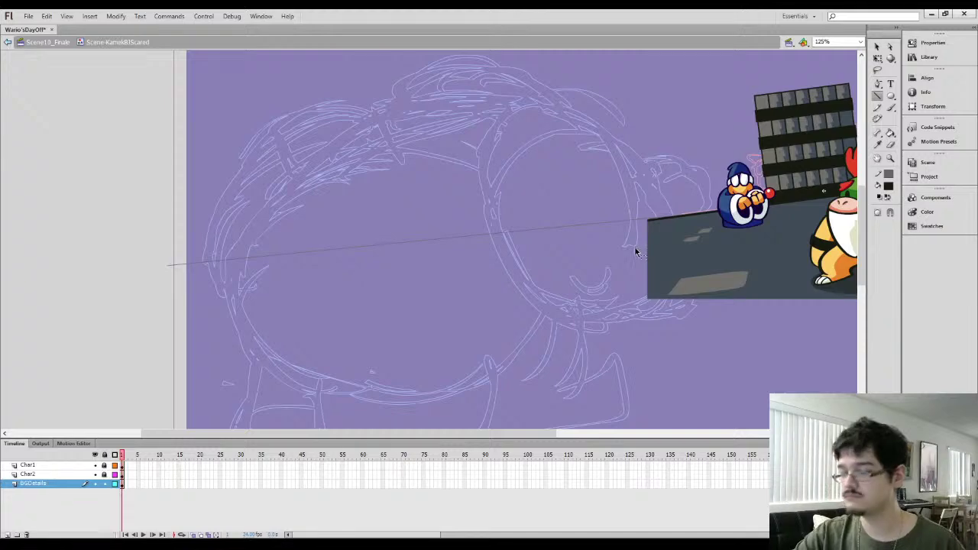
key("ctrl+z")
left_click_drag(634, 246, 513, 271)
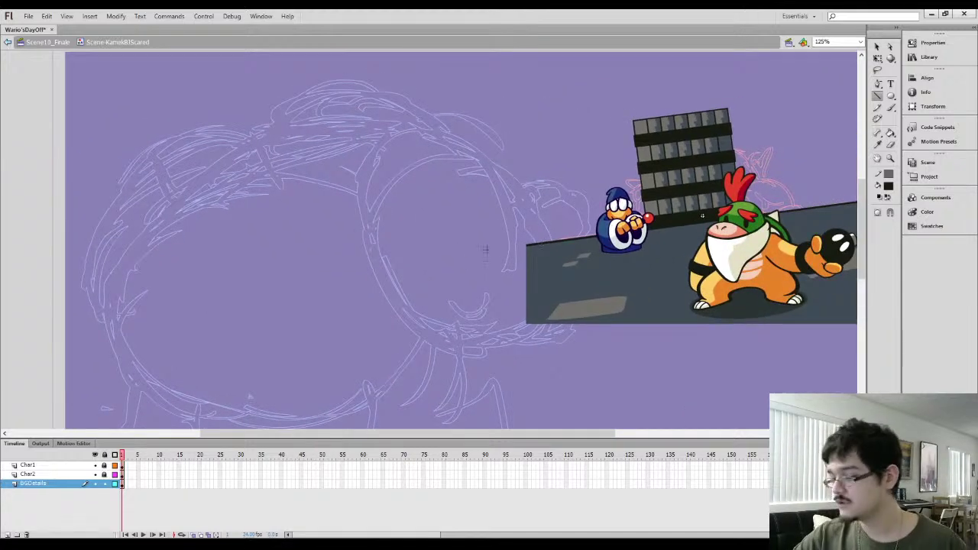
scroll(481, 241, "down", 2)
left_click_drag(506, 222, 410, 226)
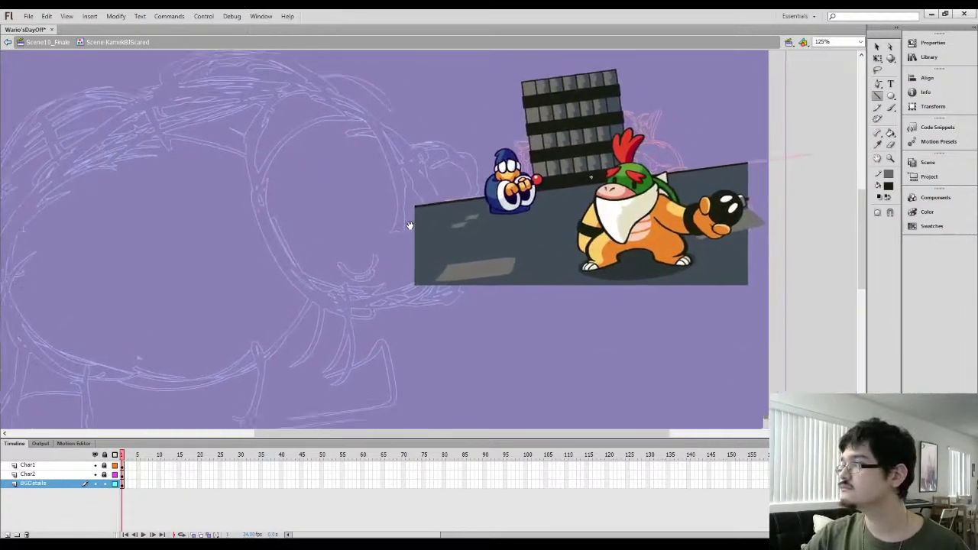
key("ctrl+minus")
Stretch the dark ground strip left across the stage and skew its left end down along the slope
key("v")
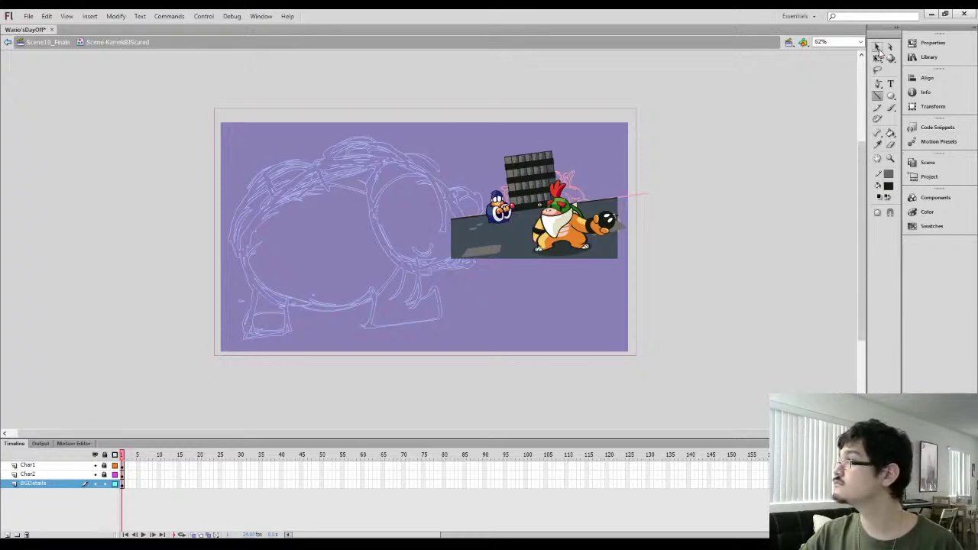
key("q")
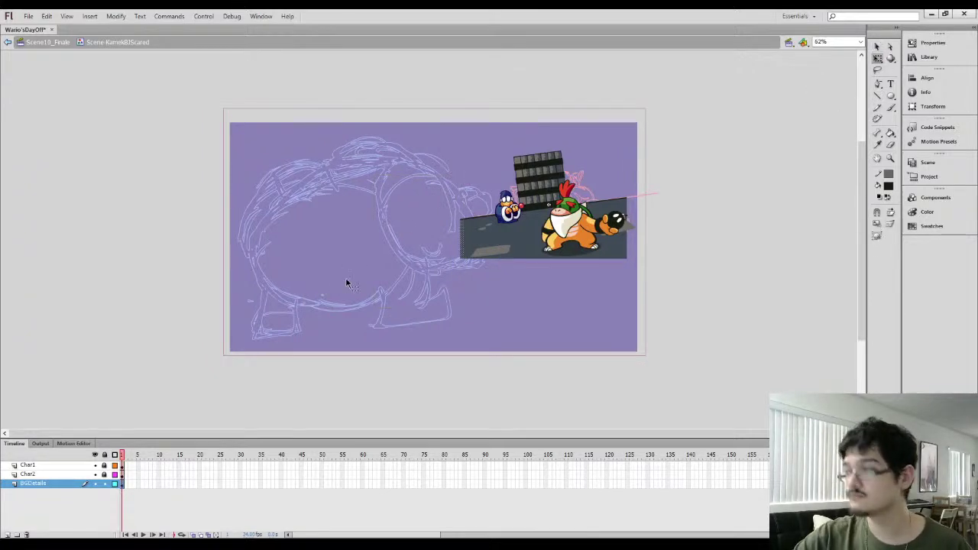
left_click(469, 254)
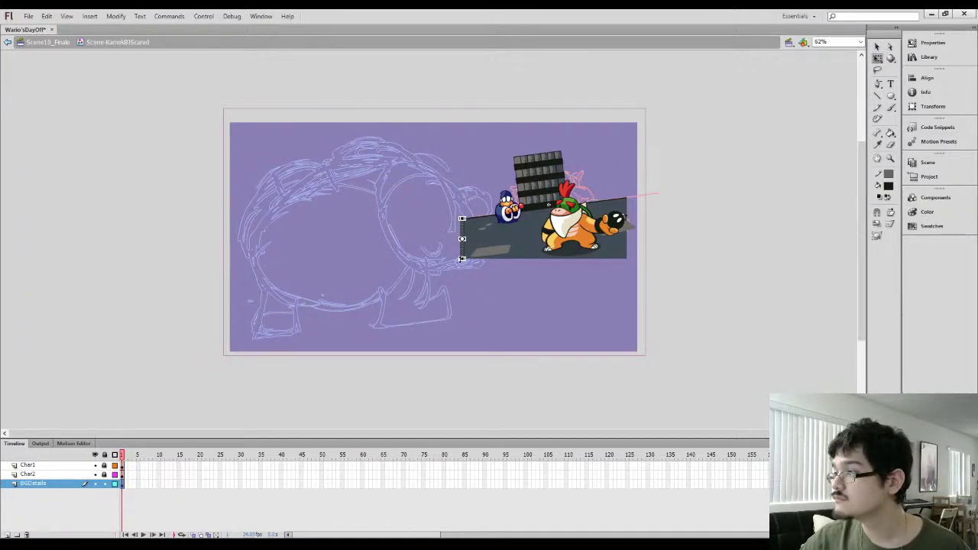
left_click_drag(462, 238, 214, 272)
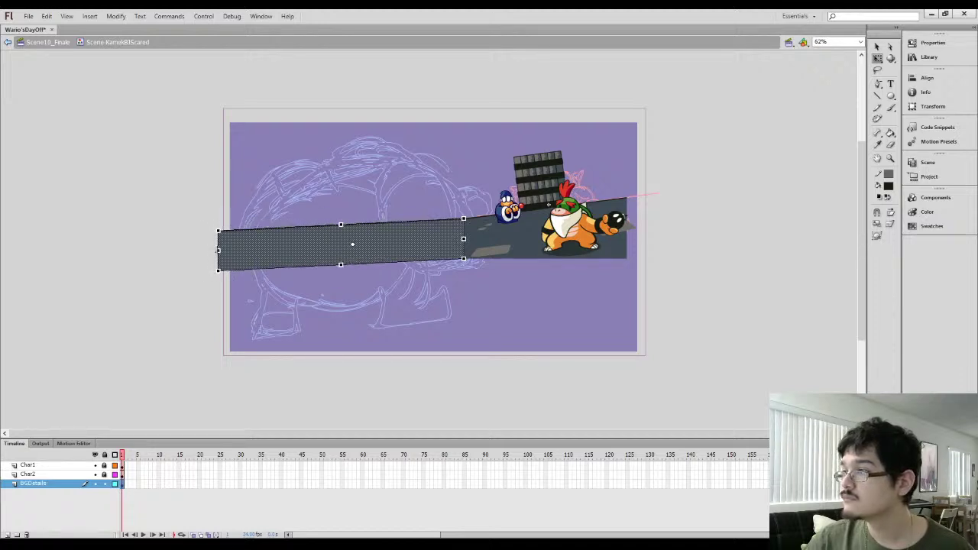
left_click(220, 276)
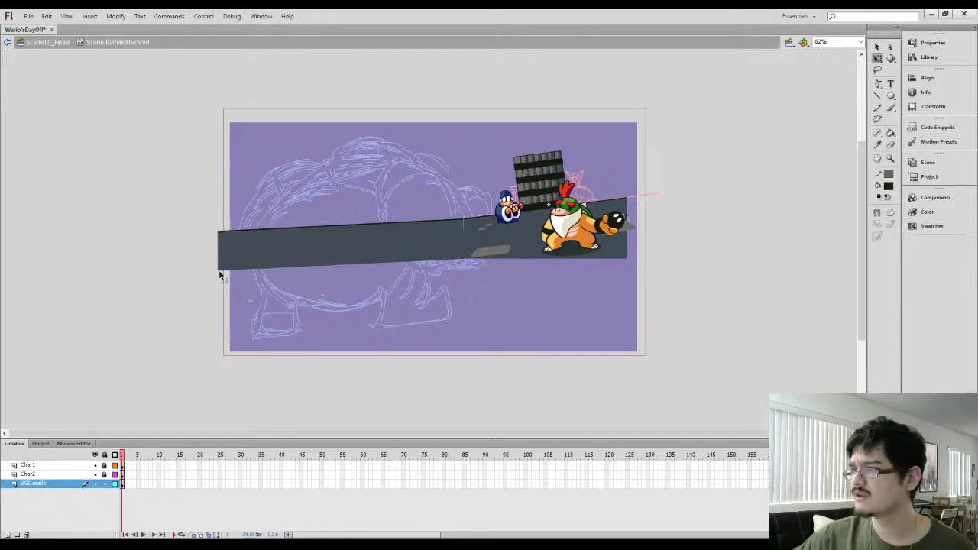
key("ctrl+z")
key("ctrl+=")
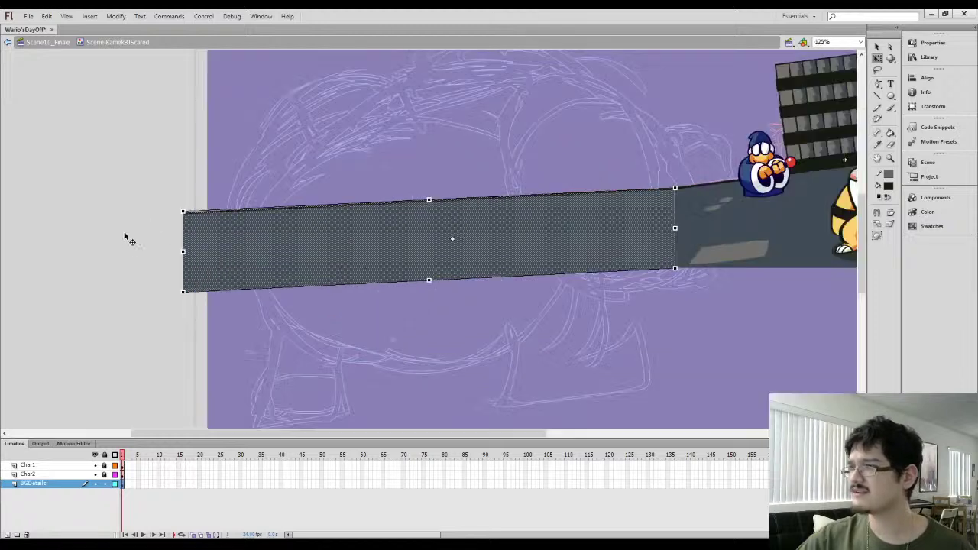
left_click_drag(181, 237, 180, 278)
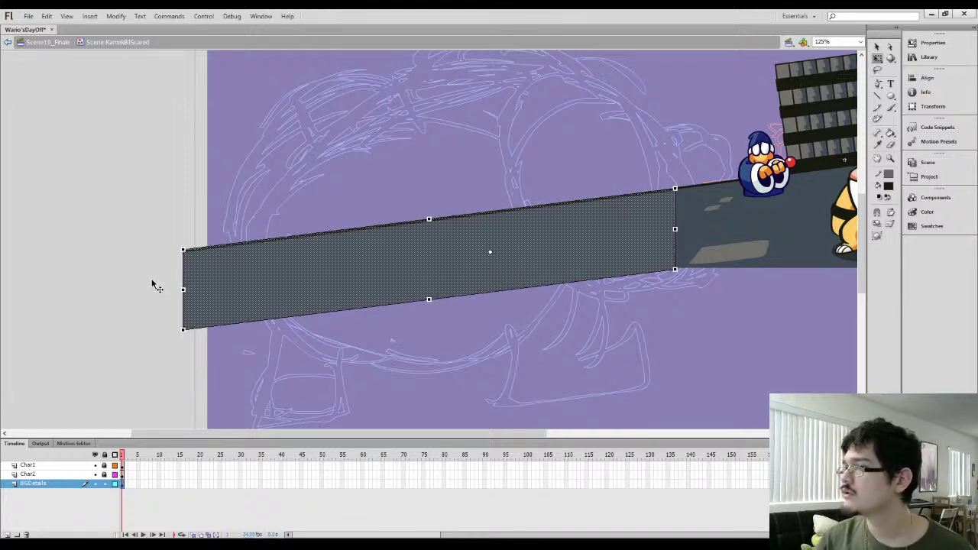
left_click(257, 216)
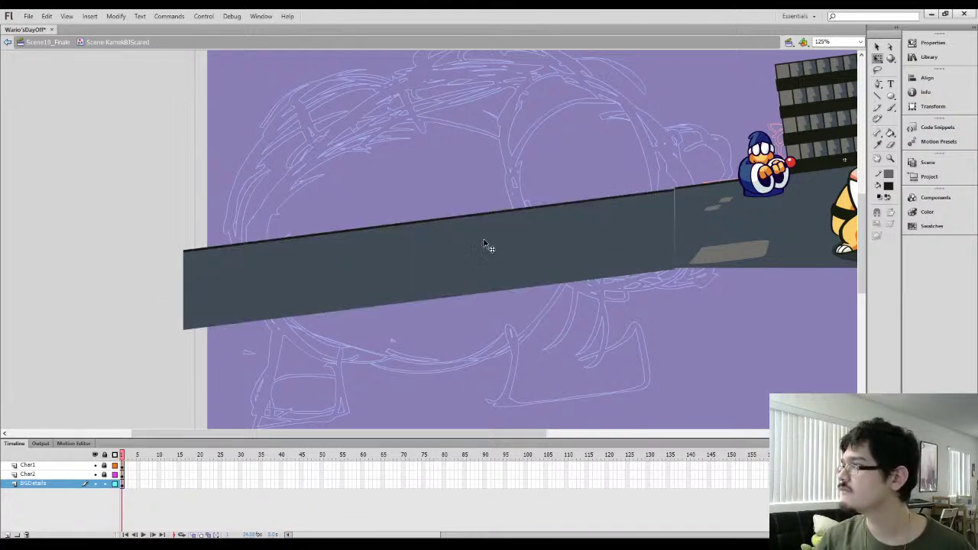
Delete the extended strip's fill, leaving only the thin black ledge line
left_click(604, 268)
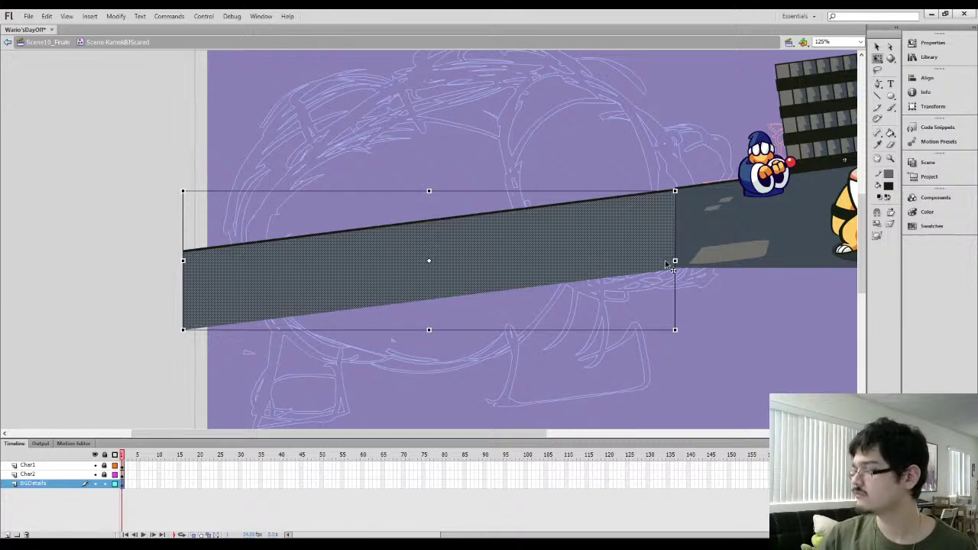
key("Delete")
left_click(655, 193)
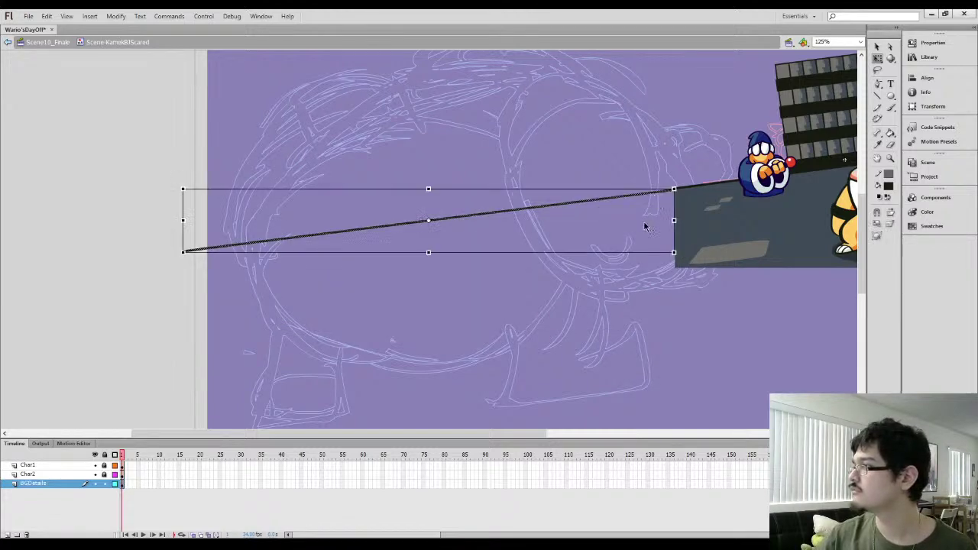
Align the black ledge line so its end meets the rooftop edge
key("Up")
key("Up")
key("Down")
key("Down")
key("ctrl+equal")
key("ctrl+equal")
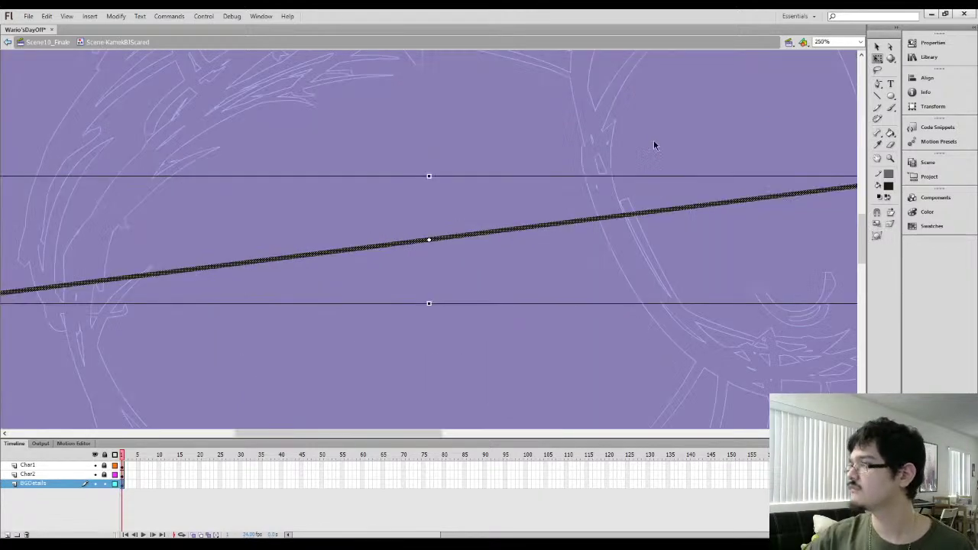
left_click_drag(746, 204, 238, 246)
left_click_drag(568, 246, 202, 282)
left_click_drag(497, 253, 431, 270)
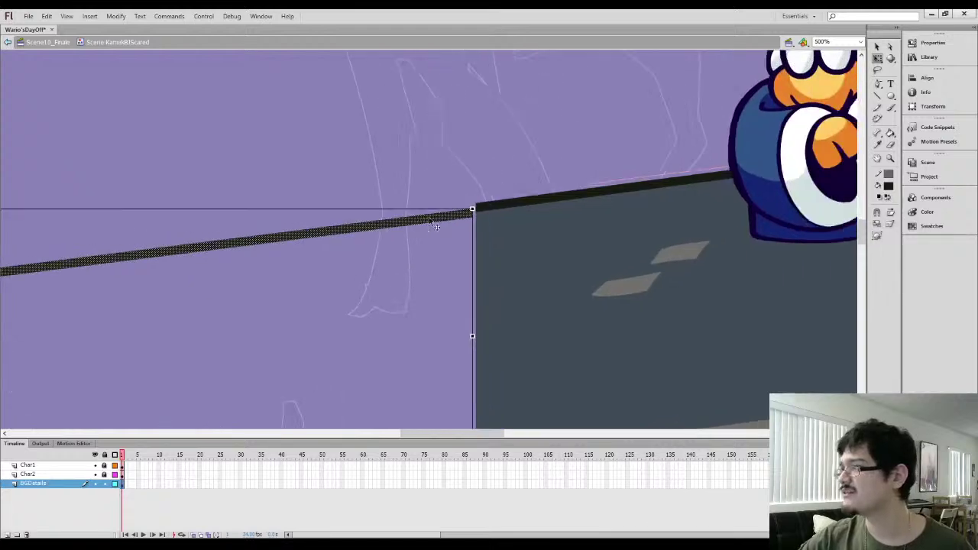
left_click_drag(422, 223, 427, 216)
left_click(442, 162)
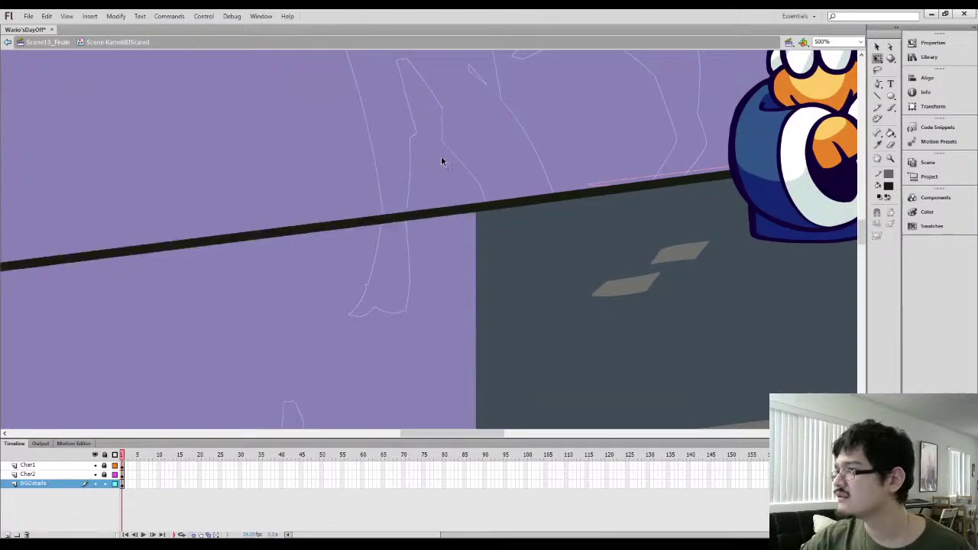
Lasso-select and delete the dark rooftop fill behind the bomb
key("ctrl+minus")
key("ctrl+minus")
left_click_drag(474, 247, 257, 249)
key("l")
key("ctrl+equal")
key("ctrl+equal")
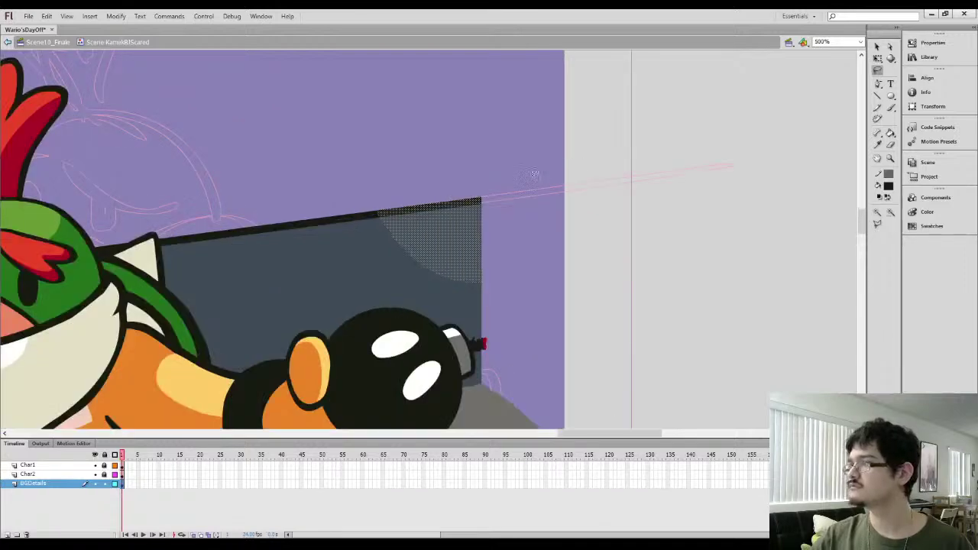
left_click(470, 247)
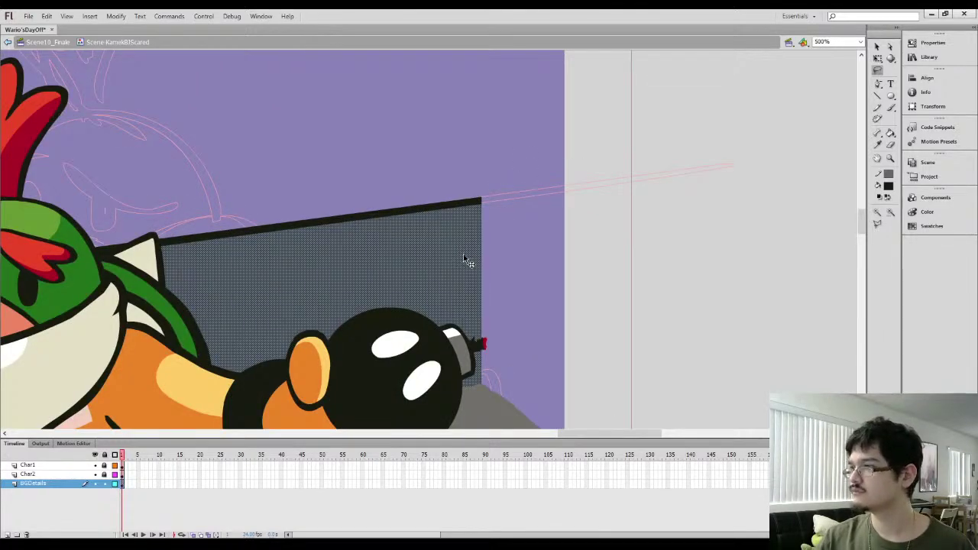
key("Delete")
With the Subselection tool, drag the ledge line's right end point further right
left_click(889, 47)
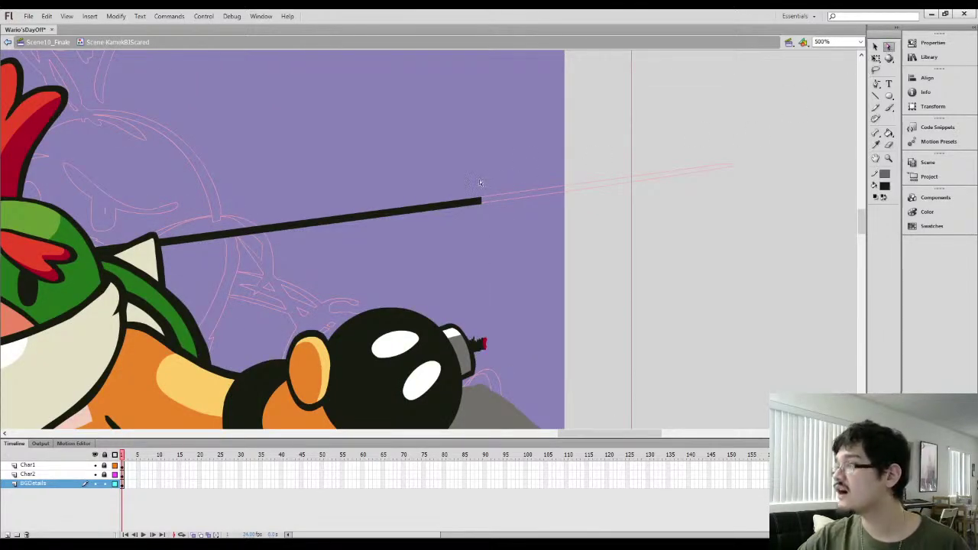
left_click(480, 208)
left_click_drag(482, 205, 598, 191)
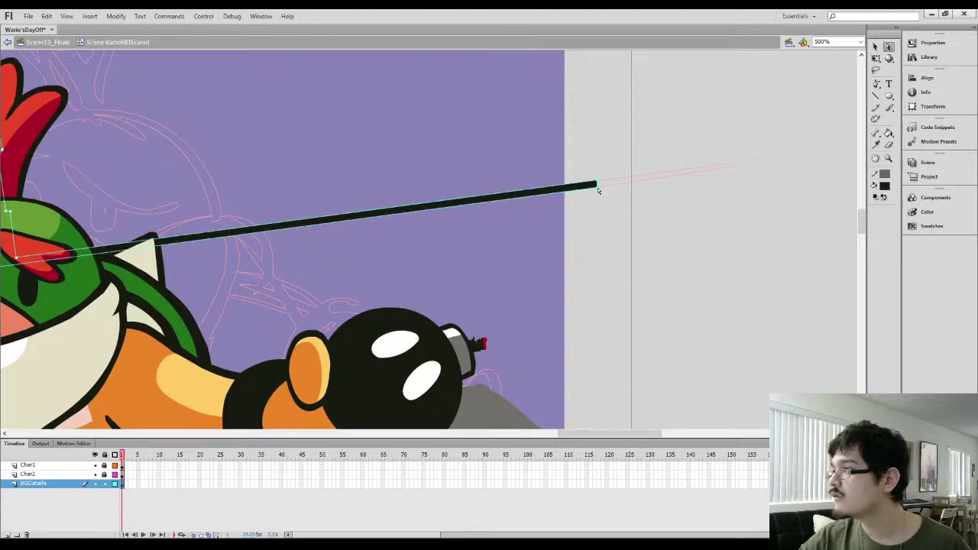
left_click(533, 264)
Zoom out over the whole rooftop and return to the Scene10_Finale timeline
key("ctrl+minus")
key("ctrl+minus")
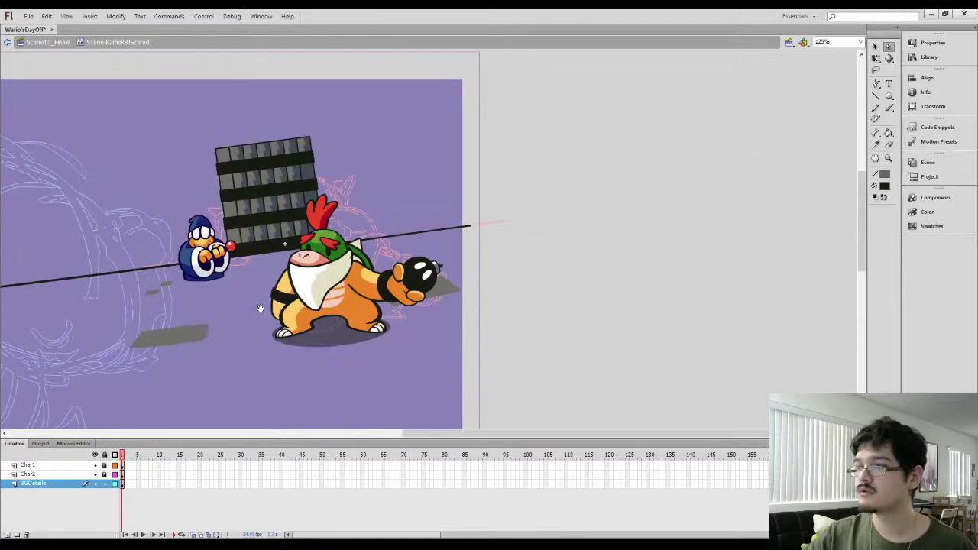
left_click_drag(260, 308, 482, 212)
left_click_drag(281, 280, 445, 195)
left_click_drag(385, 252, 279, 329)
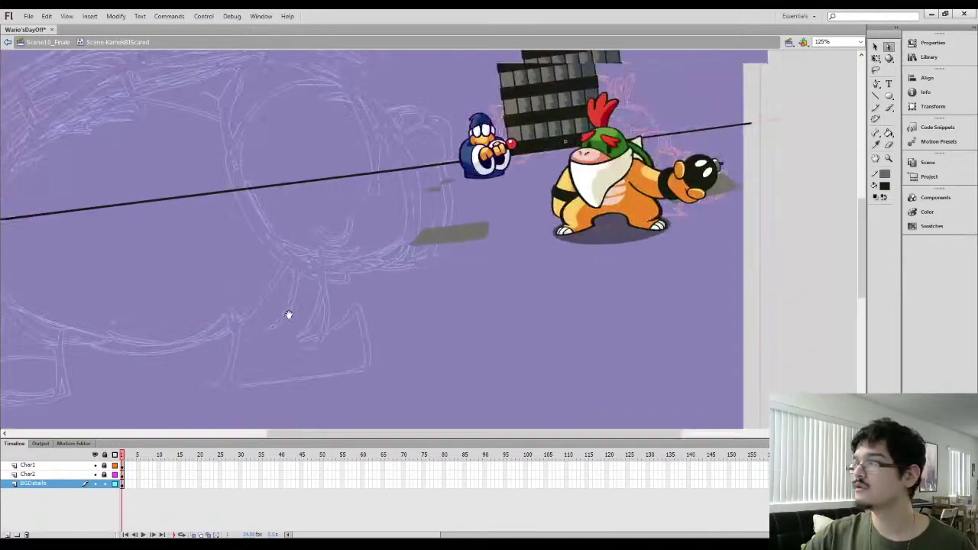
left_click(55, 44)
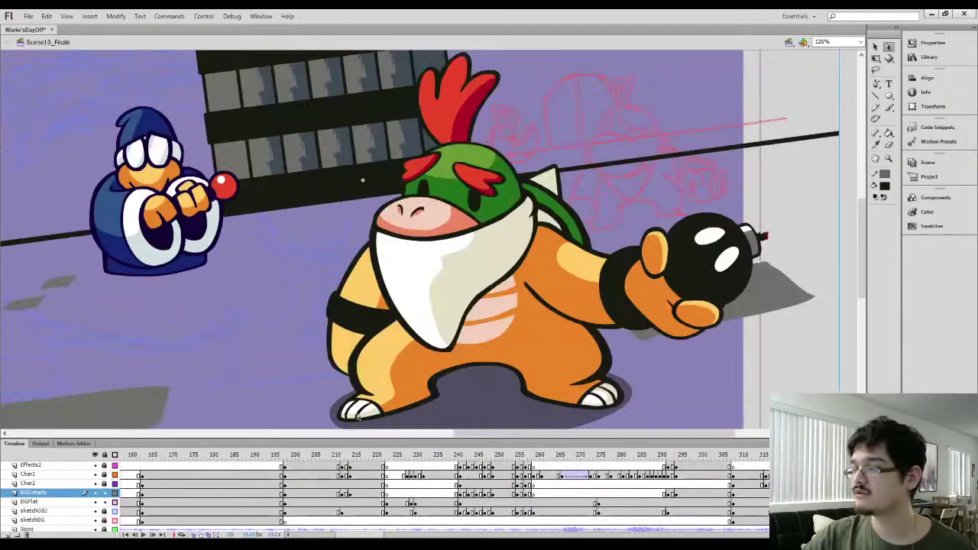
Scrub the timeline back to the Bowser Jr. shot and show BGFlat solid instead of outlined
left_click(526, 495)
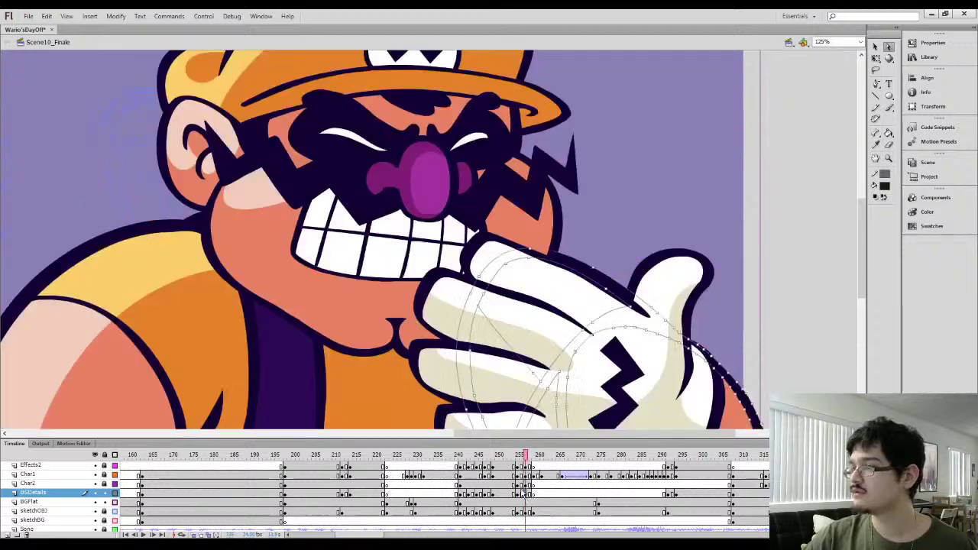
left_click(352, 496)
key("ctrl+minus")
key("ctrl+minus")
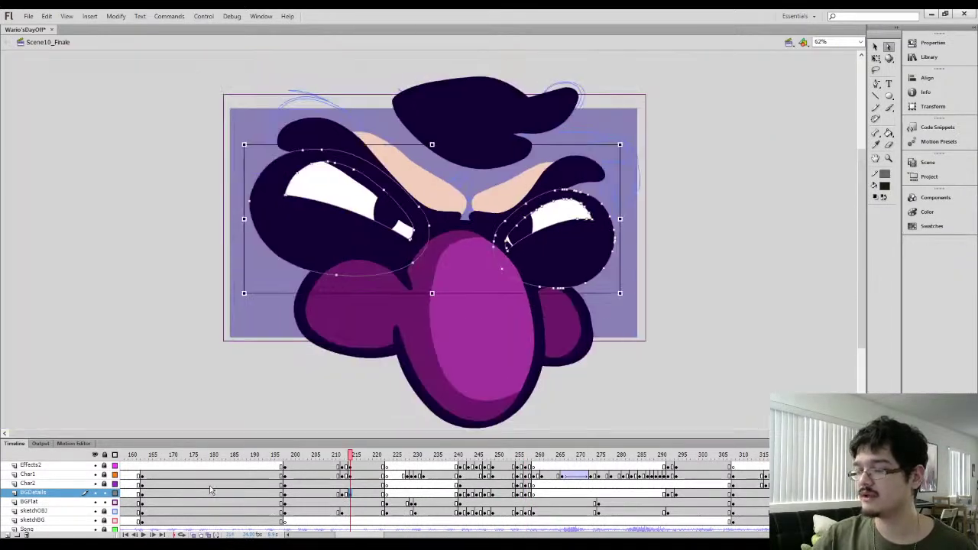
left_click(114, 502)
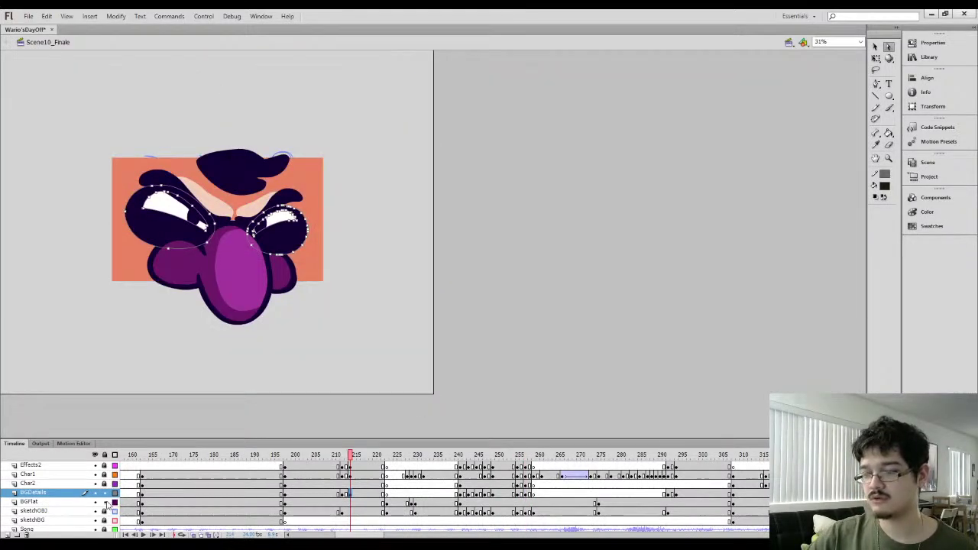
left_click(207, 484)
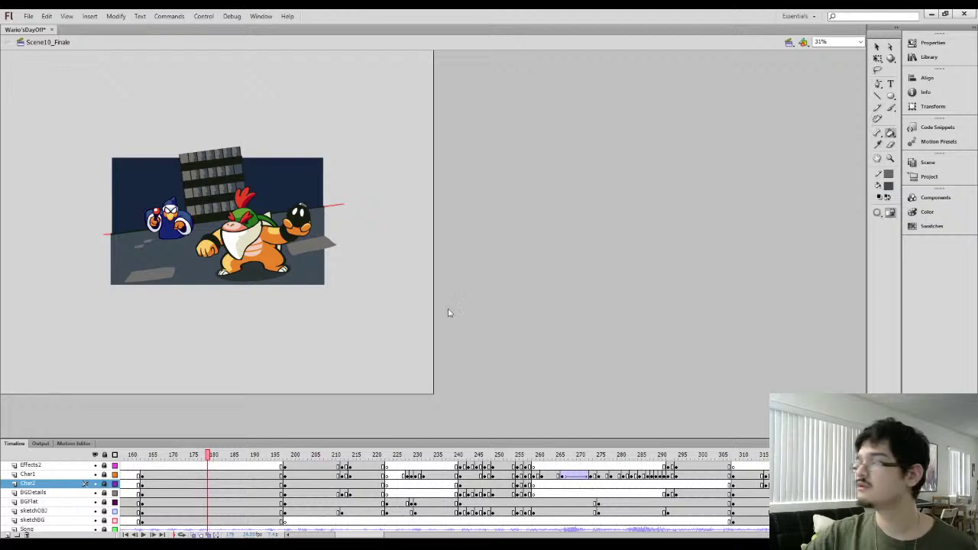
left_click_drag(356, 535, 383, 535)
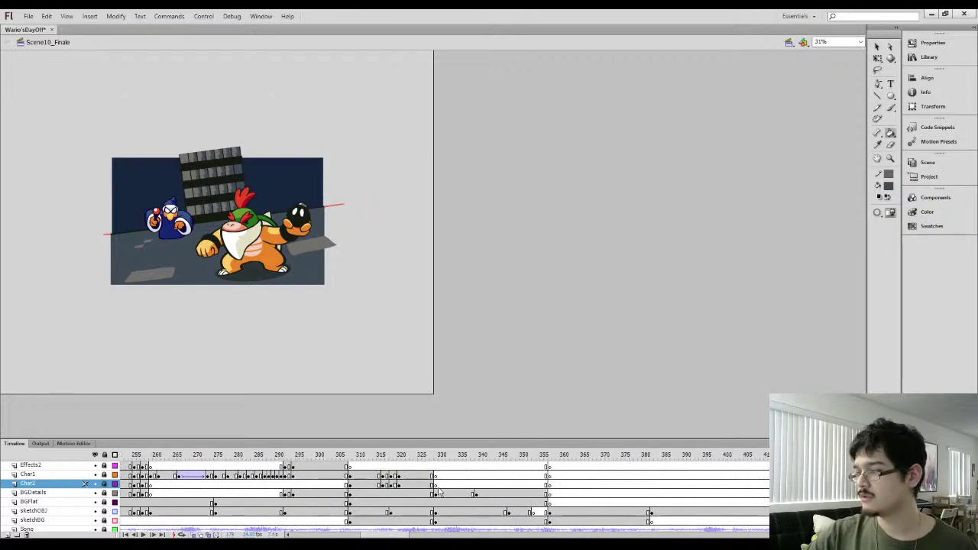
At frame 340, unlock BGDetails and open the rooftop background symbol for editing
left_click(443, 485)
left_click(481, 495)
left_click(104, 493)
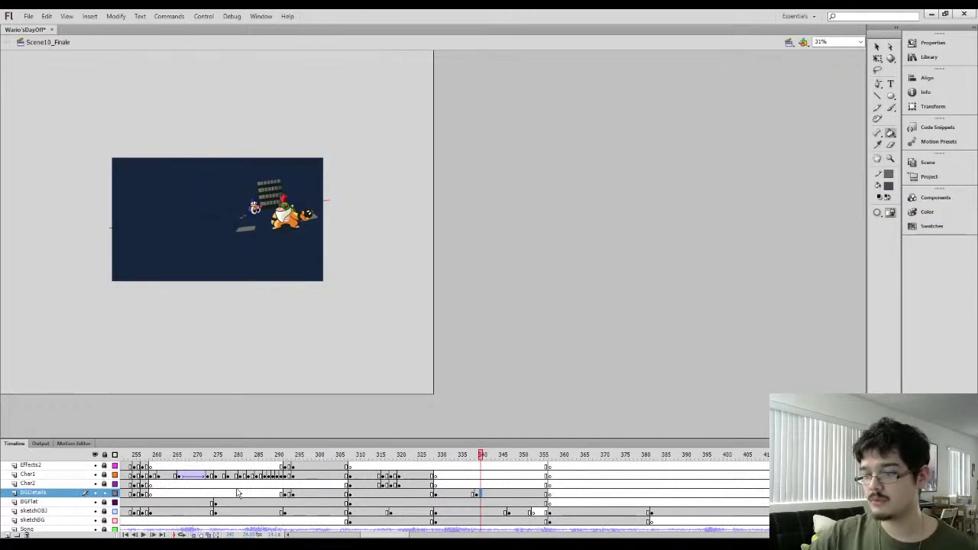
left_click(480, 495)
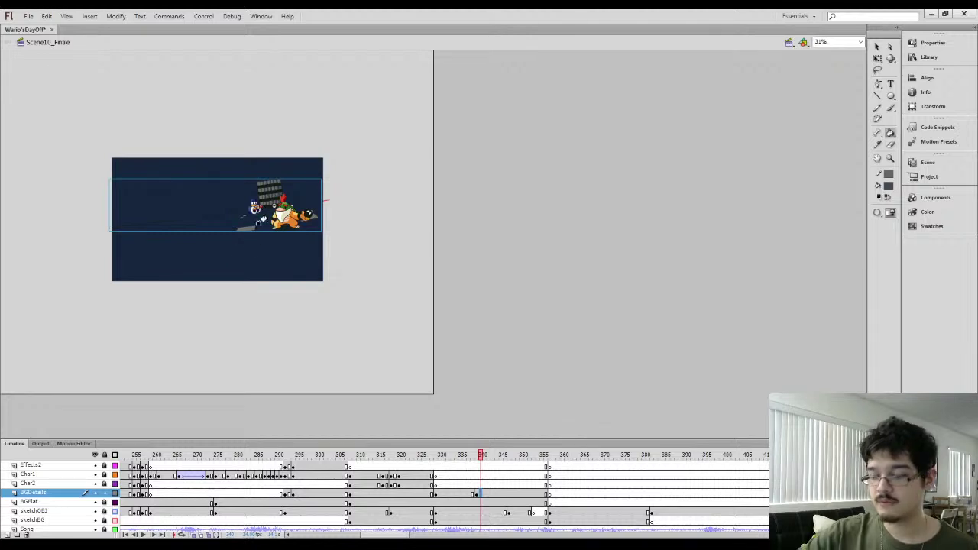
key("q")
left_click(252, 235)
double_click(252, 235)
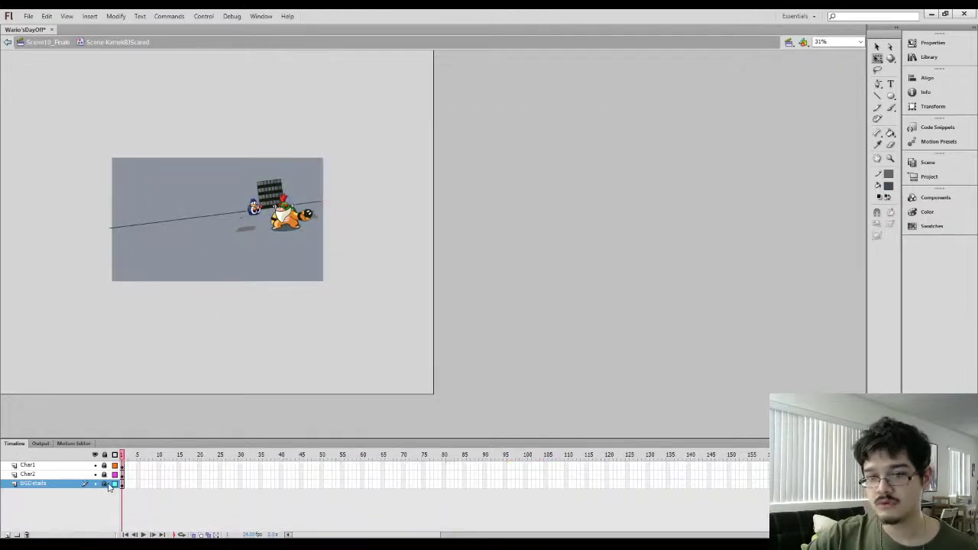
Insert an empty Layer 6 above BGDetails in the Scene-KamekBGScared symbol
left_click(7, 535)
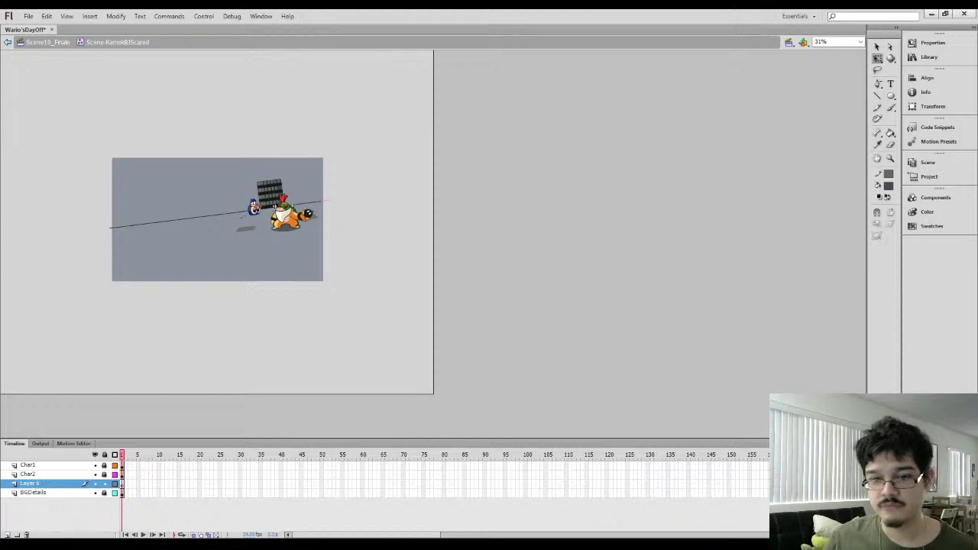
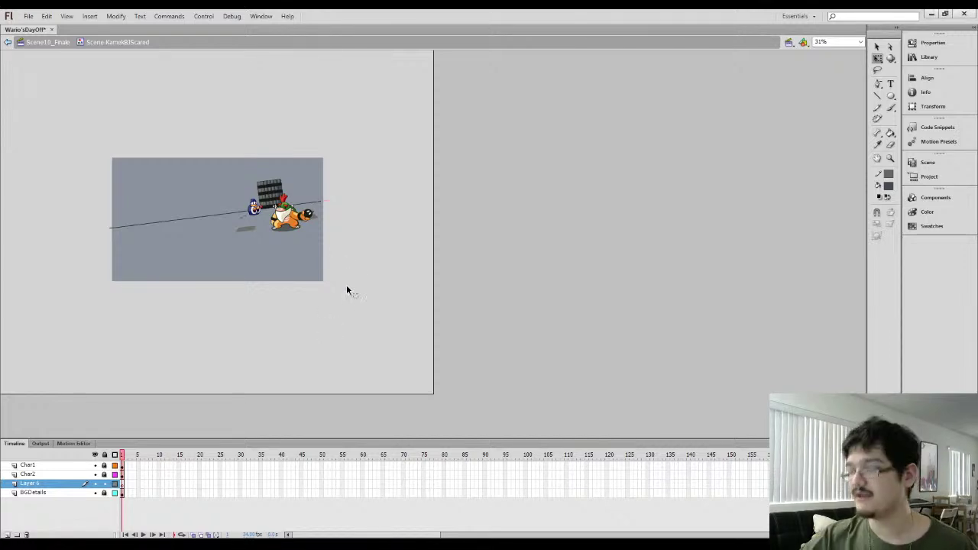
Move the new layer below BGDetails and rename it Floor
key("l")
mouse_move(281, 270)
left_mouse_down()
mouse_move(297, 300)
mouse_move(295, 280)
left_mouse_up()
key("ctrl+equal")
key("ctrl+equal")
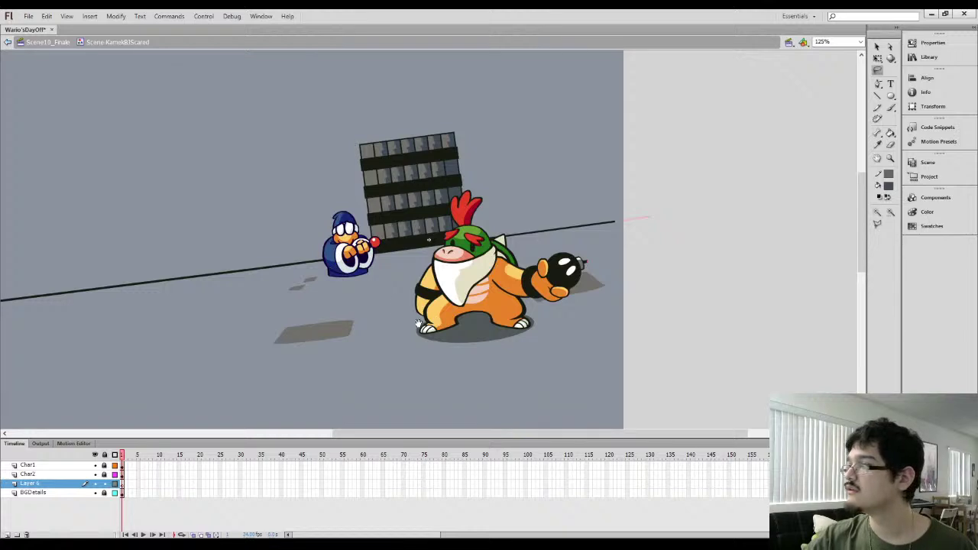
left_click_drag(419, 324, 439, 260)
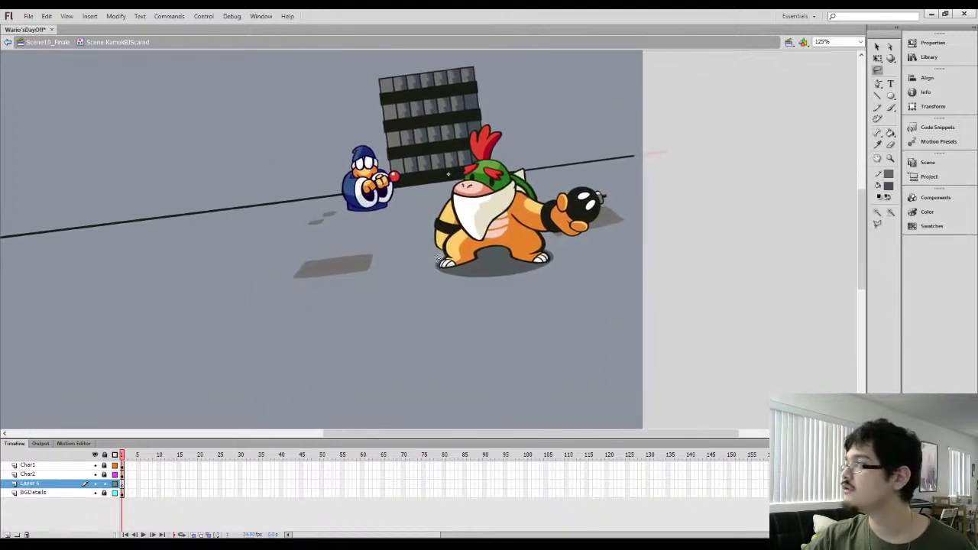
key("b")
key("ctrl+minus")
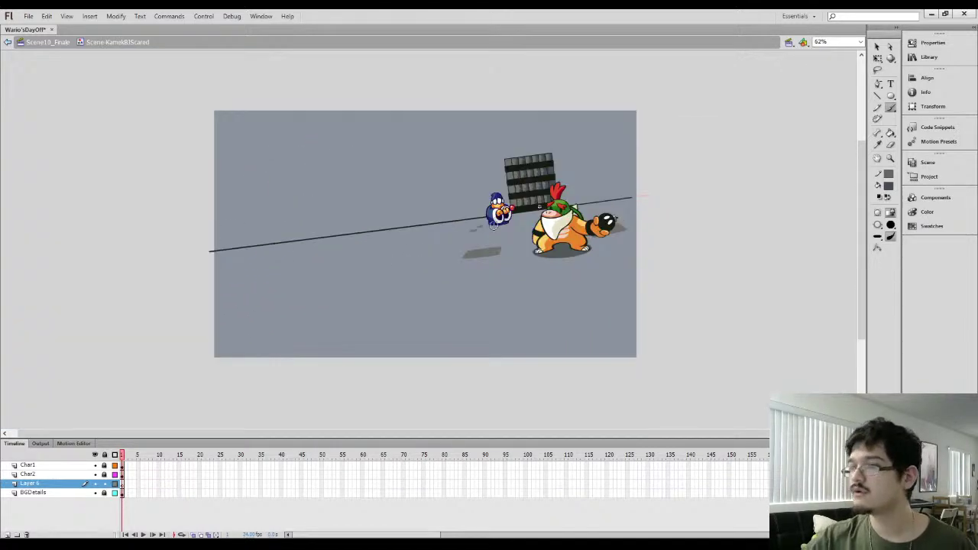
key("n")
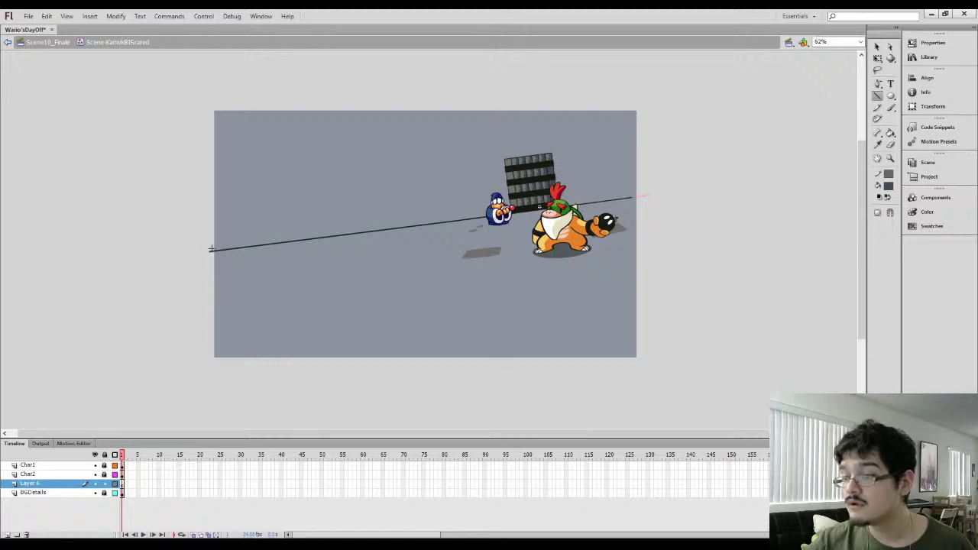
left_click_drag(38, 486, 40, 496)
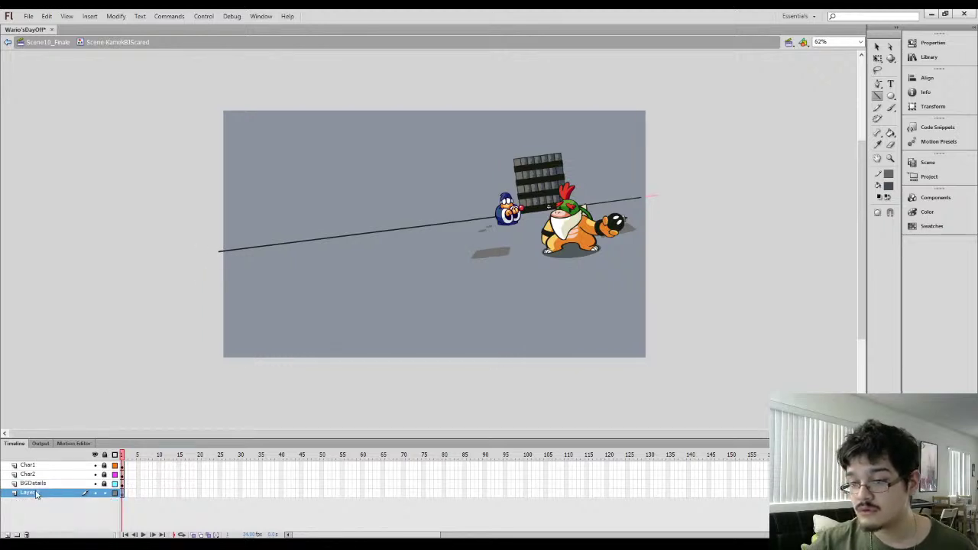
double_click(47, 493)
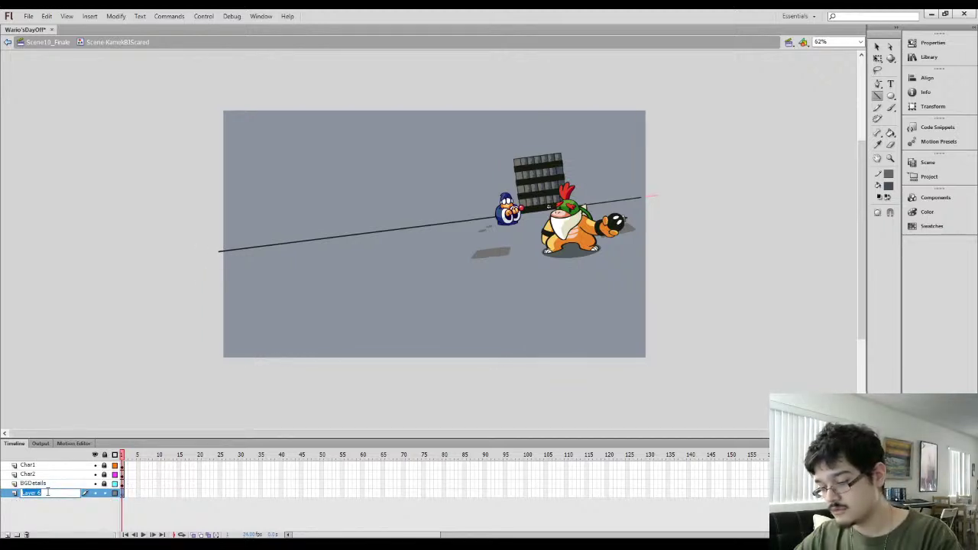
type("Floor")
key("Return")
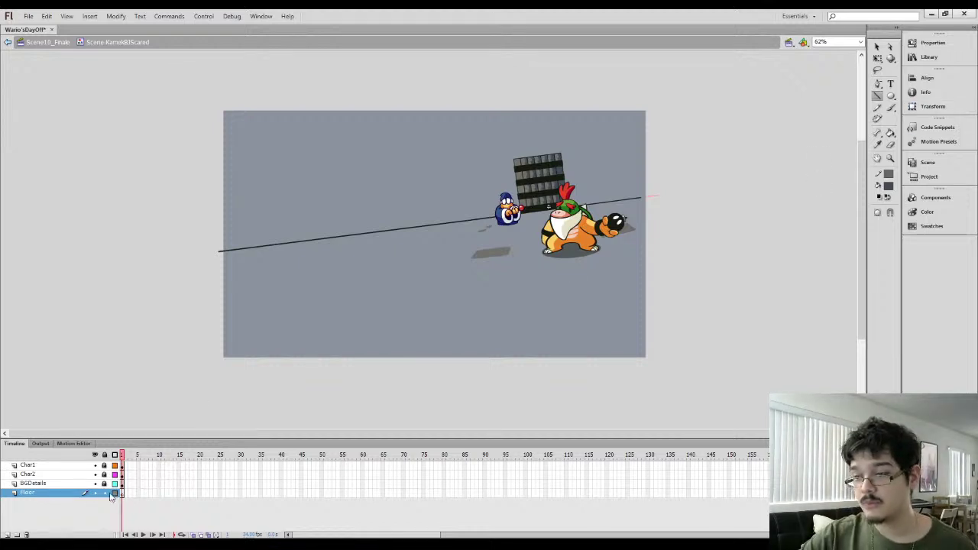
Close the floor shape with lines along the stage edges and fill it dark grey
mouse_move(220, 248)
left_mouse_down()
mouse_move(212, 354)
mouse_move(220, 359)
mouse_move(571, 372)
mouse_move(652, 369)
mouse_move(646, 244)
left_mouse_up()
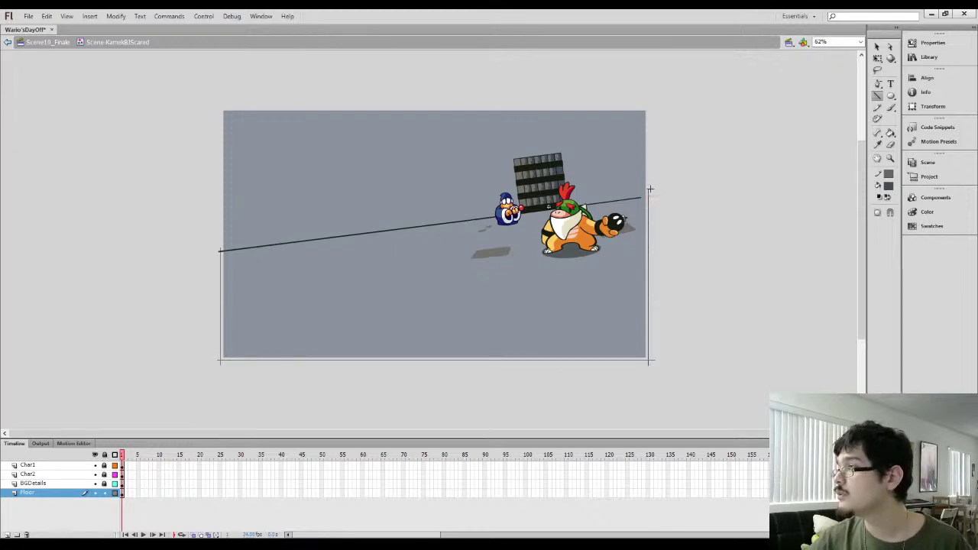
left_click_drag(650, 189, 701, 189)
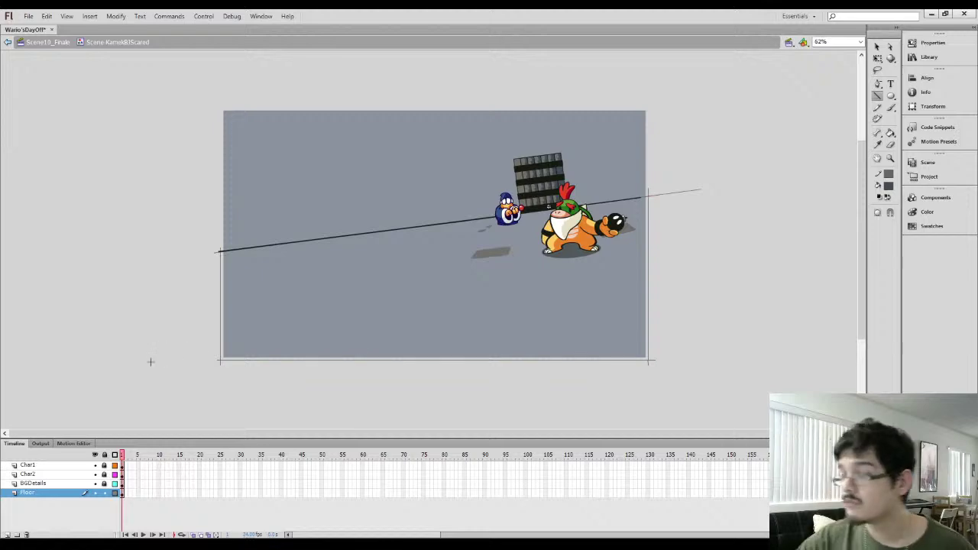
key("k")
left_click(239, 314)
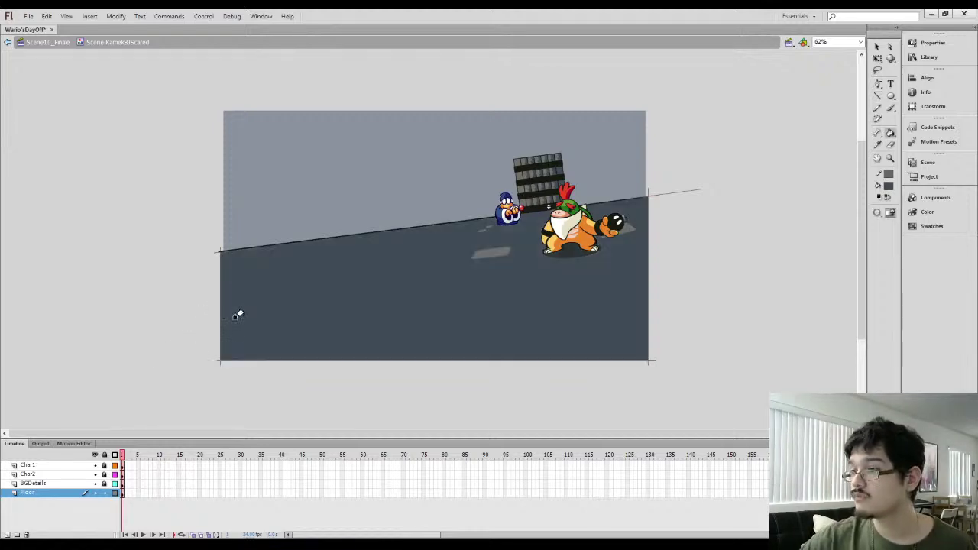
Zoom in on the floor's left edge and check its fill and top line
key("ctrl+equal")
key("ctrl+equal")
mouse_move(114, 307)
left_mouse_down()
mouse_move(485, 205)
mouse_move(592, 191)
left_mouse_up()
left_click_drag(203, 258, 596, 259)
left_click_drag(354, 304, 653, 270)
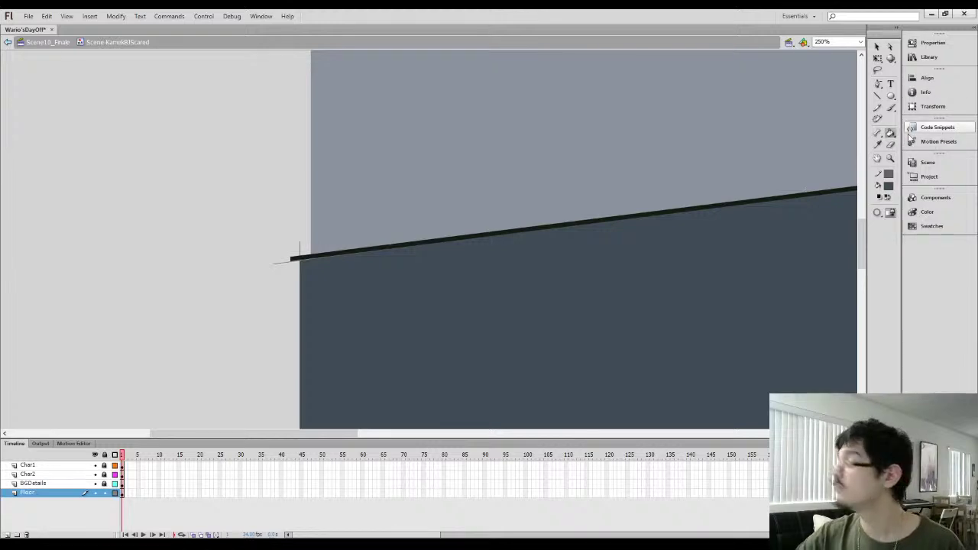
key("ctrl+a")
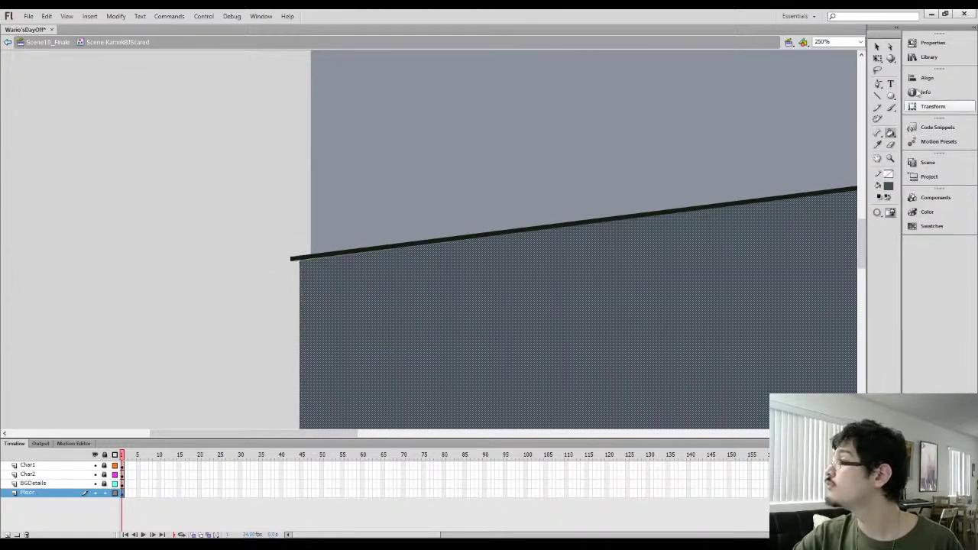
left_click(878, 46)
left_click(260, 253)
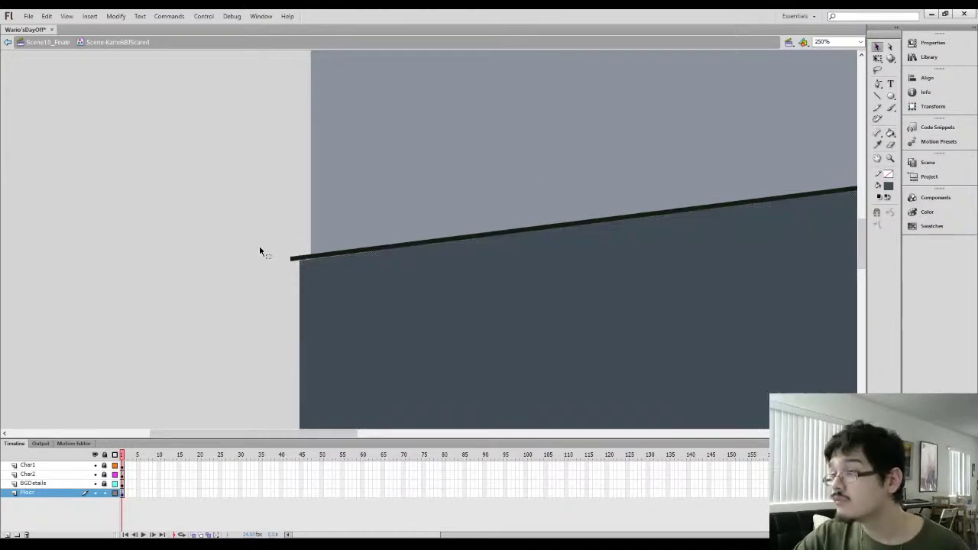
left_click(300, 264)
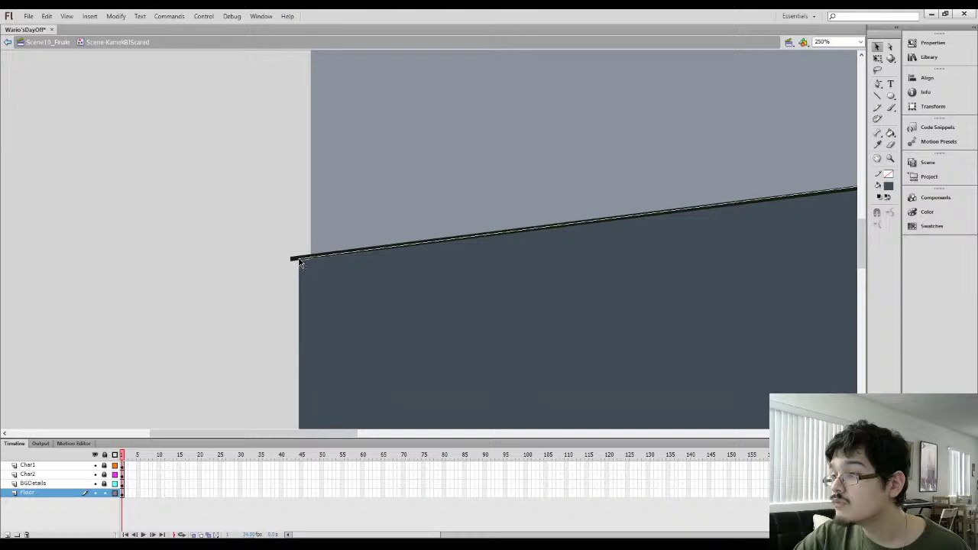
left_click(260, 268)
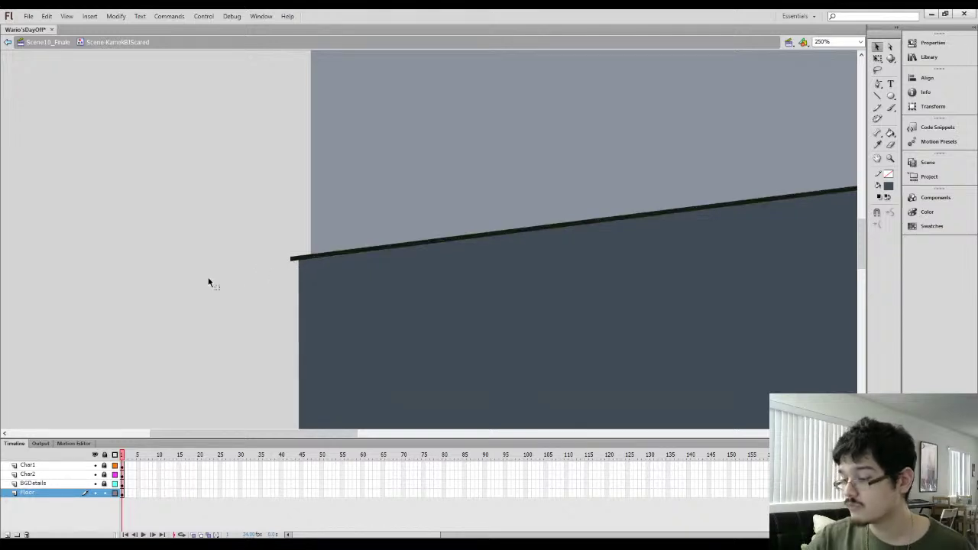
Select the stray lines at the floor's left edge, then go back to Scene10_Finale
key("ctrl+minus")
key("ctrl+minus")
key("ctrl+minus")
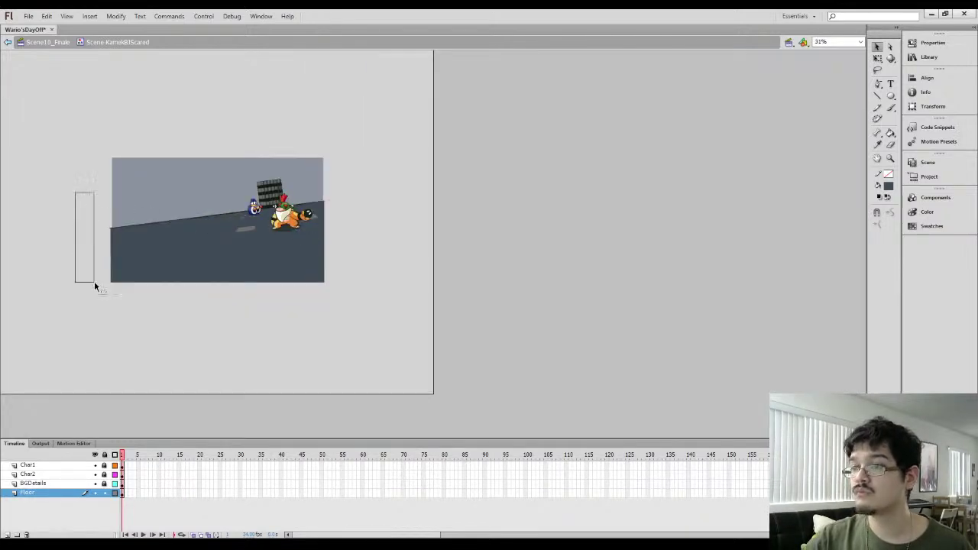
left_click_drag(94, 281, 112, 295)
key("Delete")
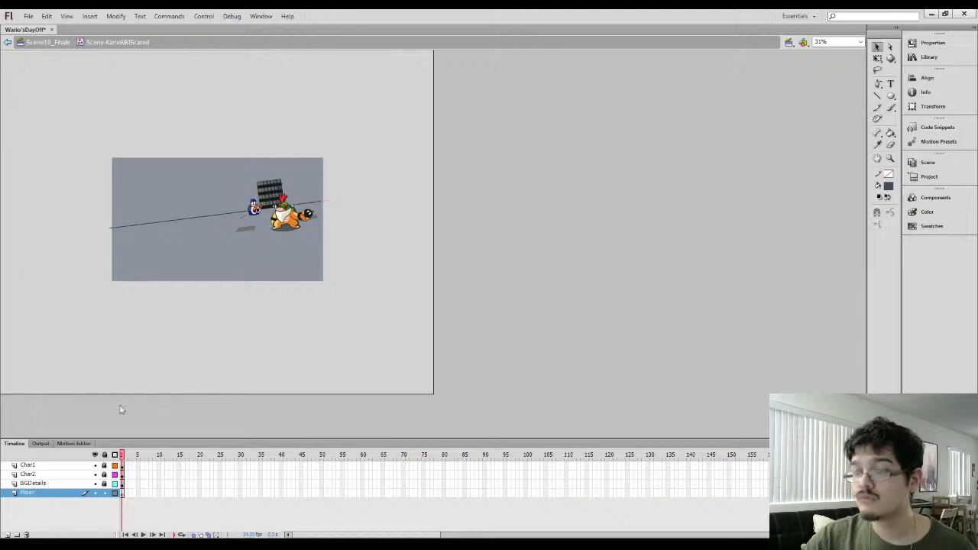
key("ctrl+z")
left_click_drag(81, 206, 110, 291)
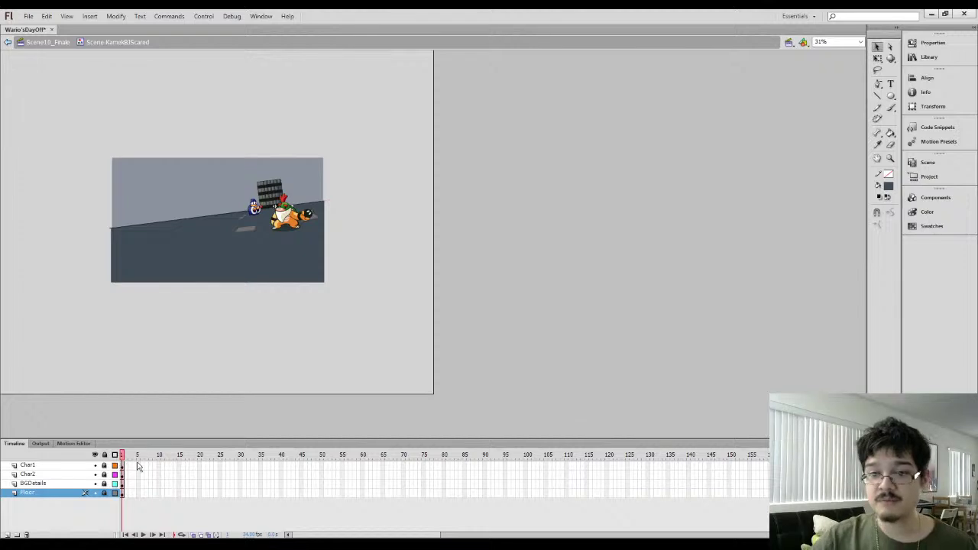
key("ctrl+equal")
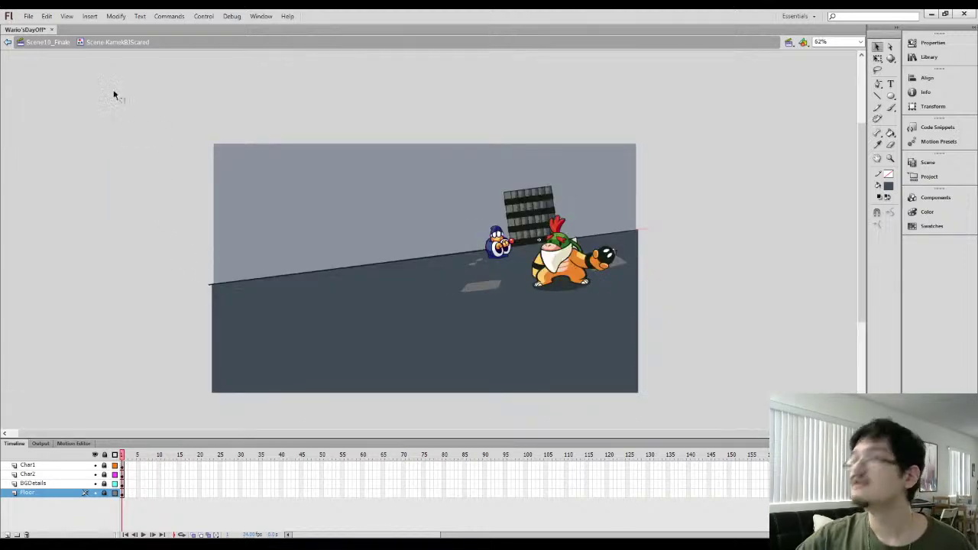
left_click(46, 42)
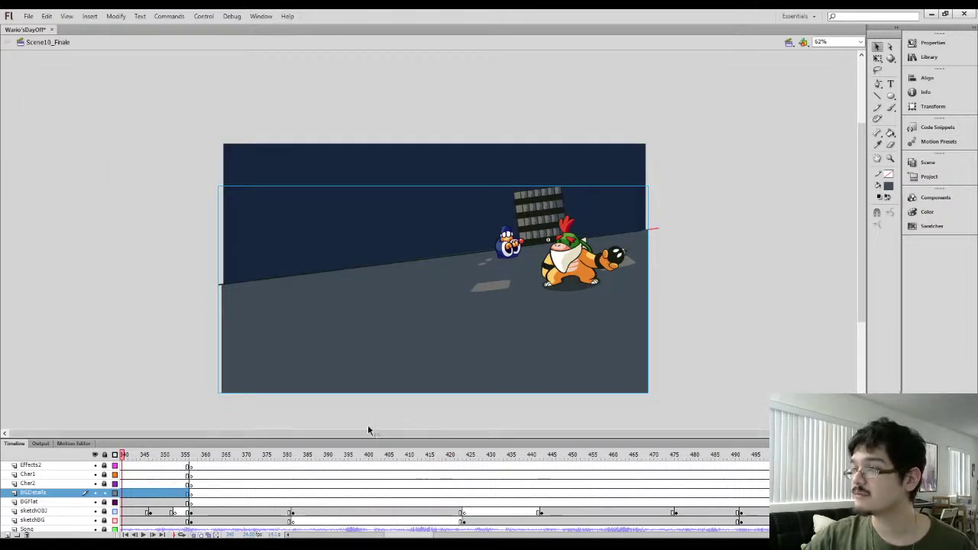
In the Kamek symbol, delete the BGDetails layer while keeping the Floor contents
double_click(314, 329)
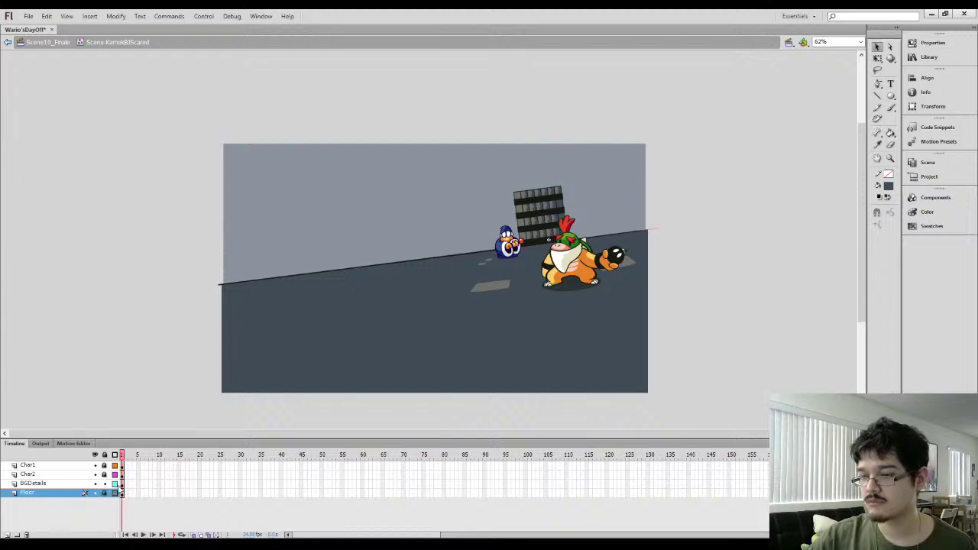
left_click(121, 493)
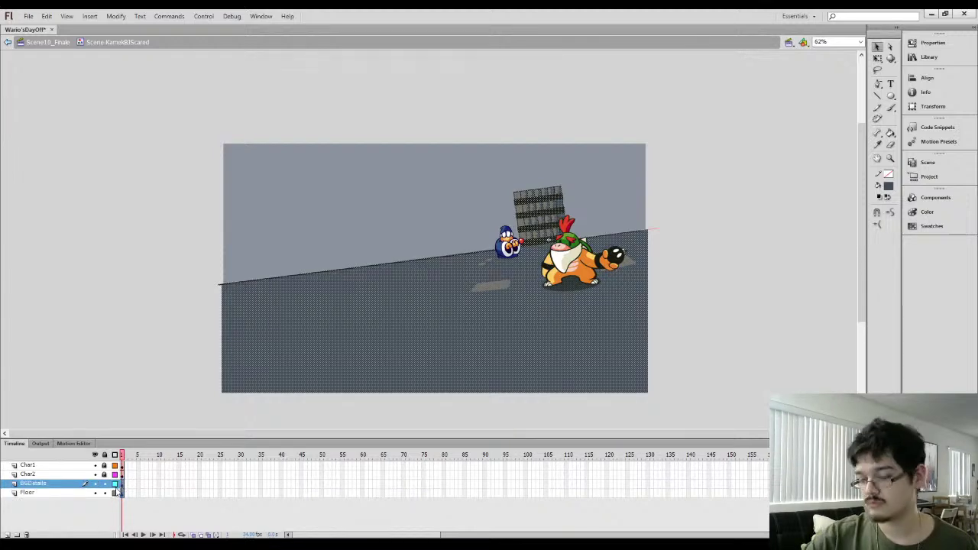
key("Delete")
key("ctrl+z")
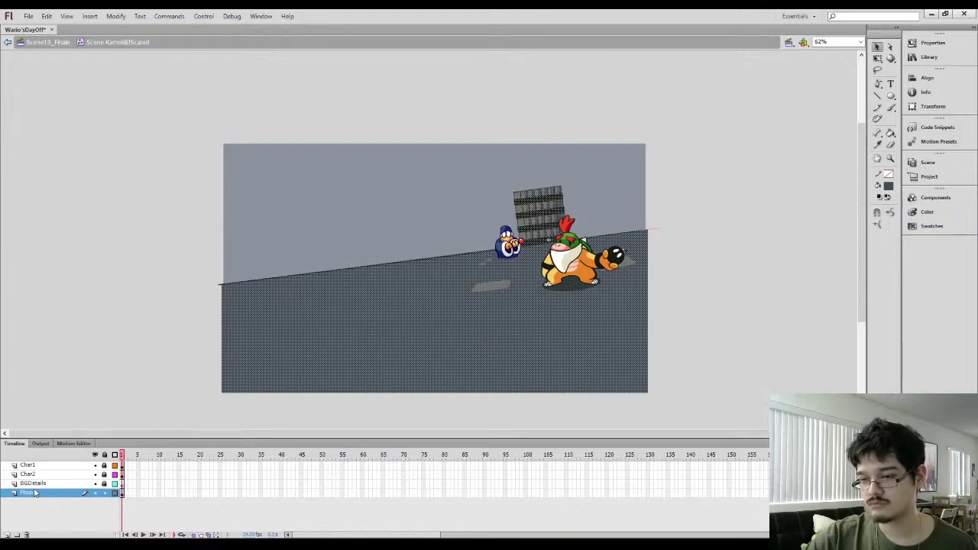
left_click(48, 484)
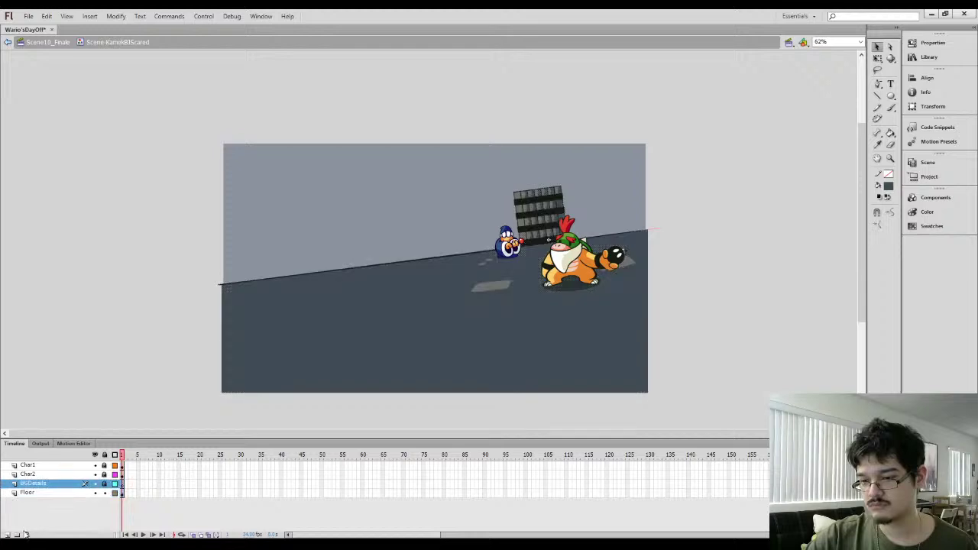
left_click(26, 534)
left_click(123, 492)
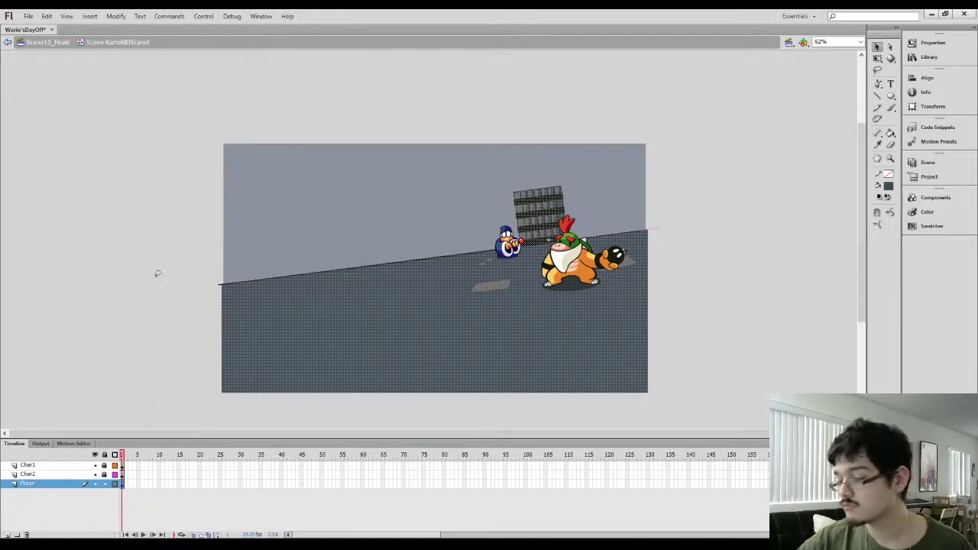
left_click(153, 273)
Try a filled brush arc across the wall, undo it, and go back to Scene10_Finale
key("b")
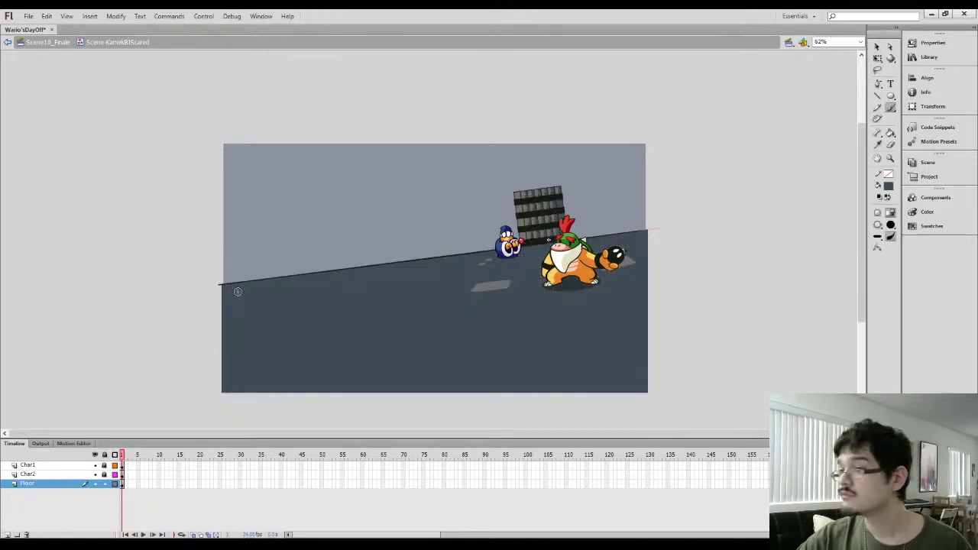
mouse_move(237, 291)
left_mouse_down()
mouse_move(245, 233)
mouse_move(479, 165)
mouse_move(590, 161)
mouse_move(625, 228)
left_mouse_up()
key("k")
left_click(593, 218)
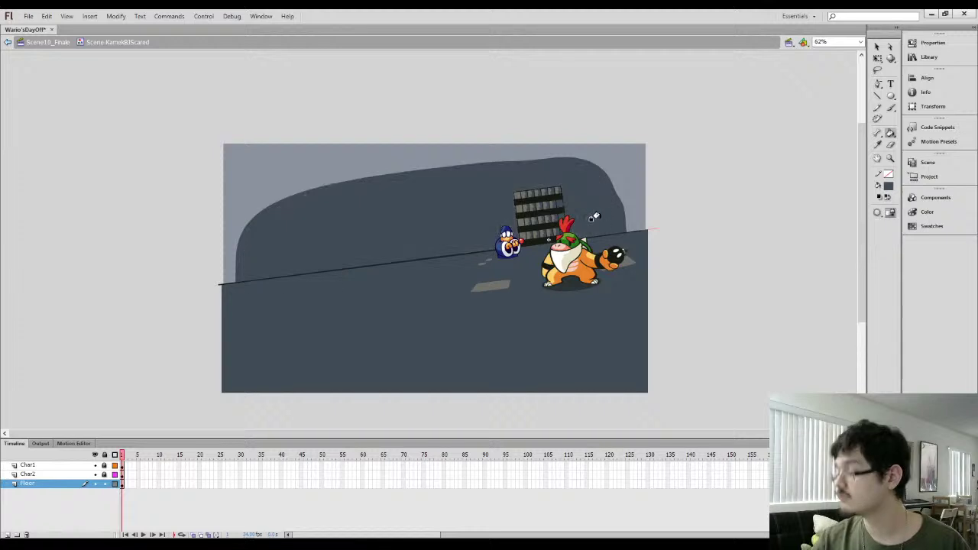
key("ctrl+z")
key("ctrl+z")
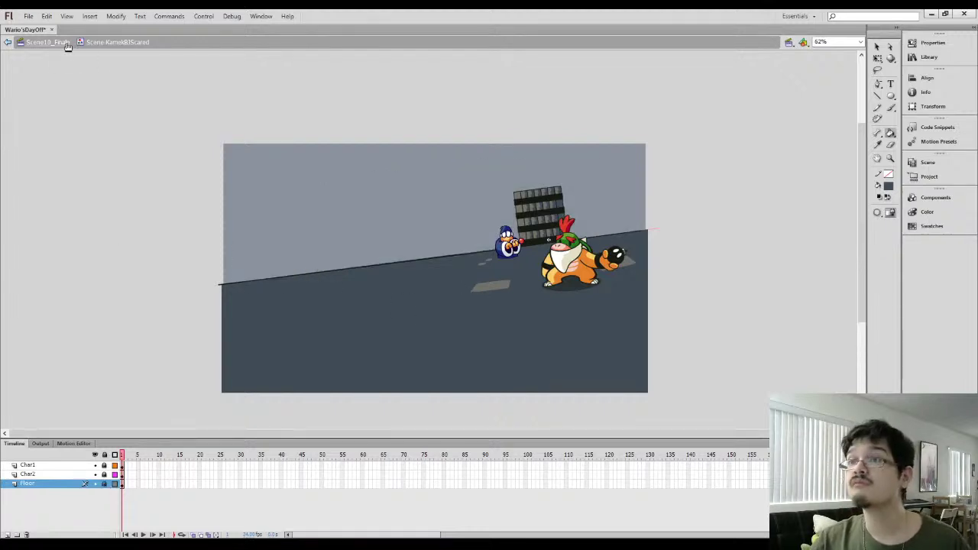
left_click(46, 42)
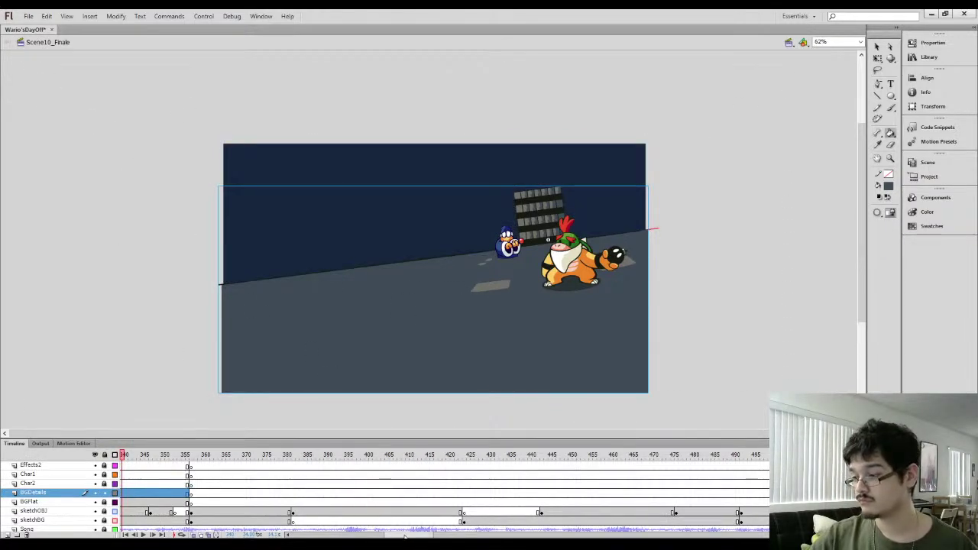
Play and scrub the background tween to find the BGDetails keyframe at frame 338
left_click_drag(367, 535, 354, 535)
left_click(287, 494)
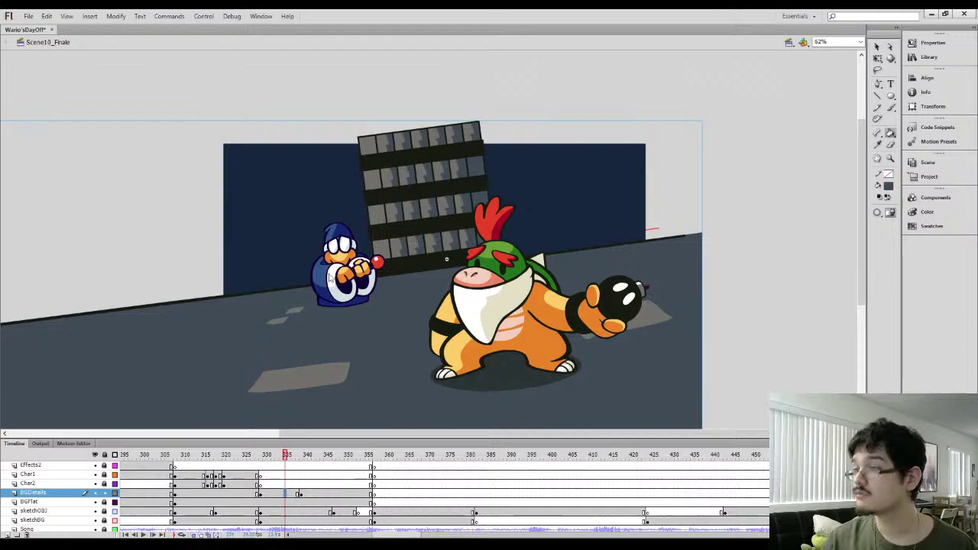
left_click(251, 495)
key("Return")
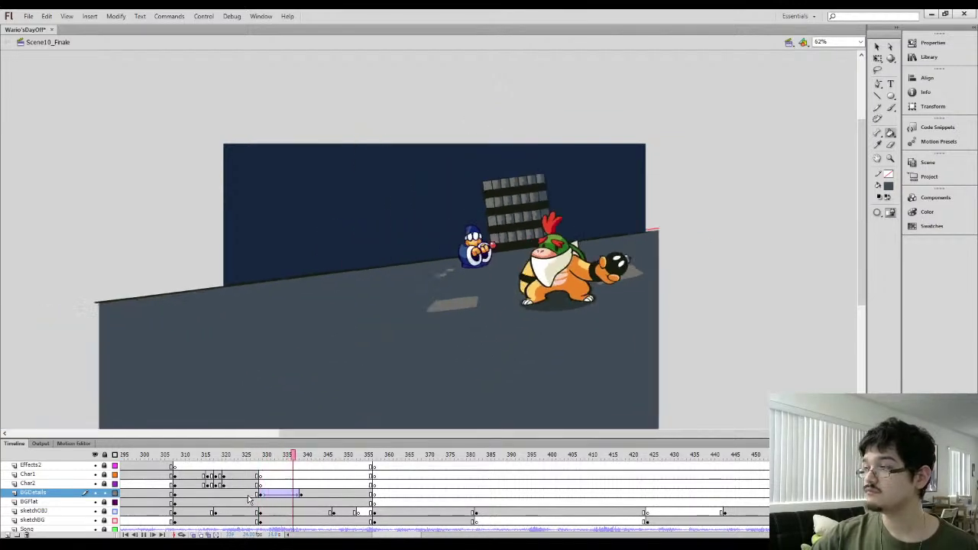
left_click_drag(267, 493, 290, 494)
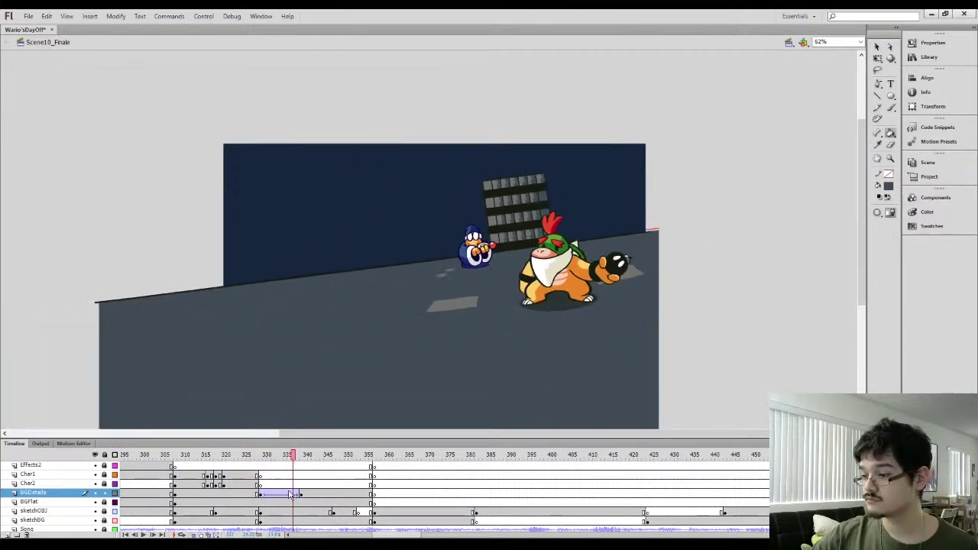
left_click(289, 496)
left_click(301, 496)
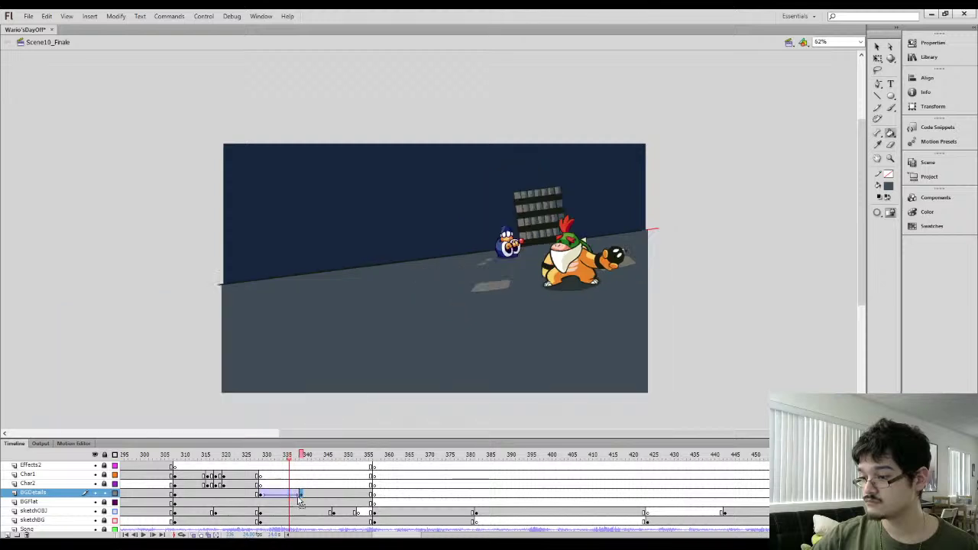
left_click(290, 496)
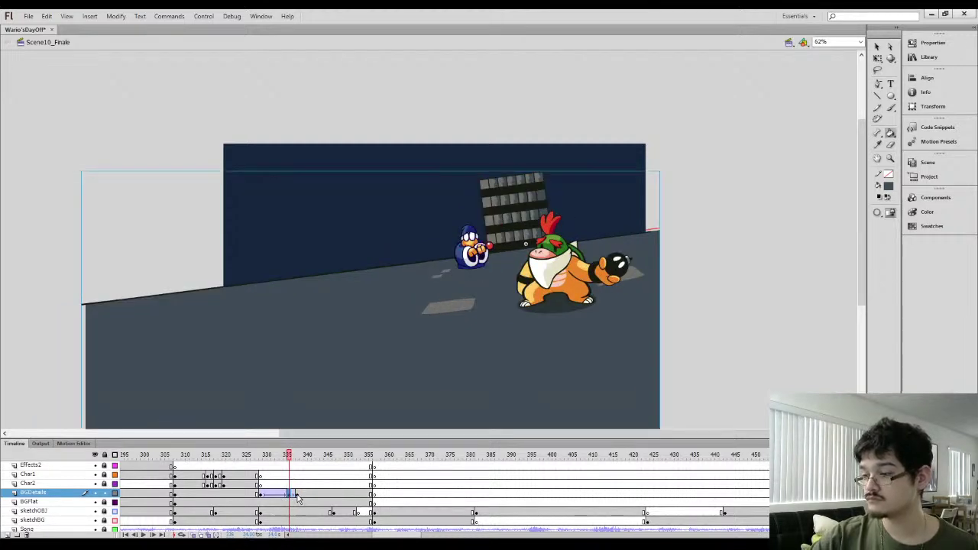
left_click(298, 496)
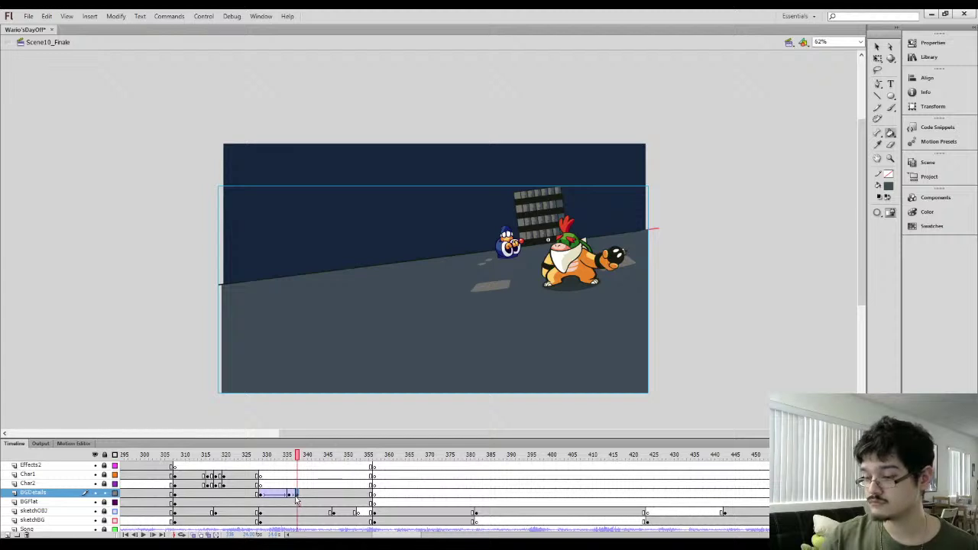
At frame 338, Free Transform the ground past the stage's lower-left corner and nudge it right
left_click(290, 497)
key("Delete")
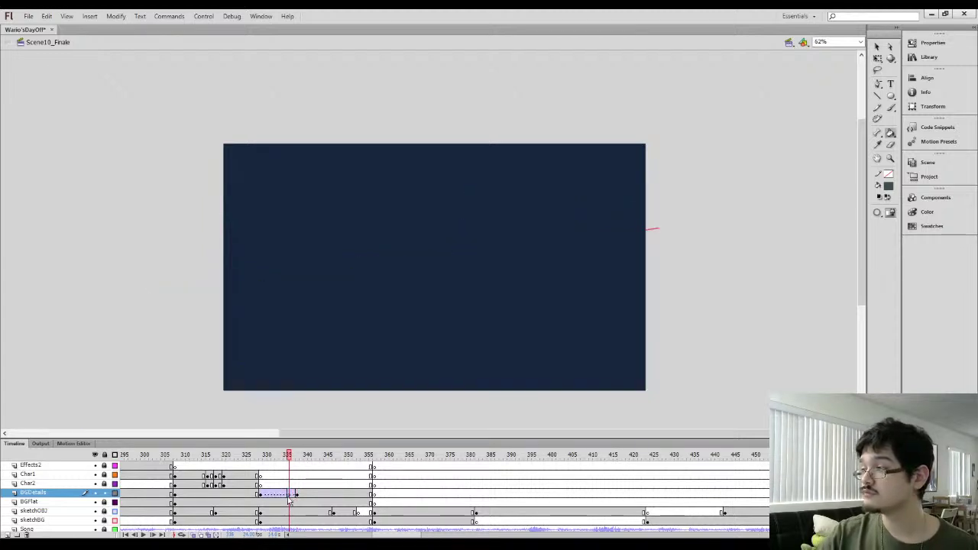
key("ctrl+z")
left_click(296, 497)
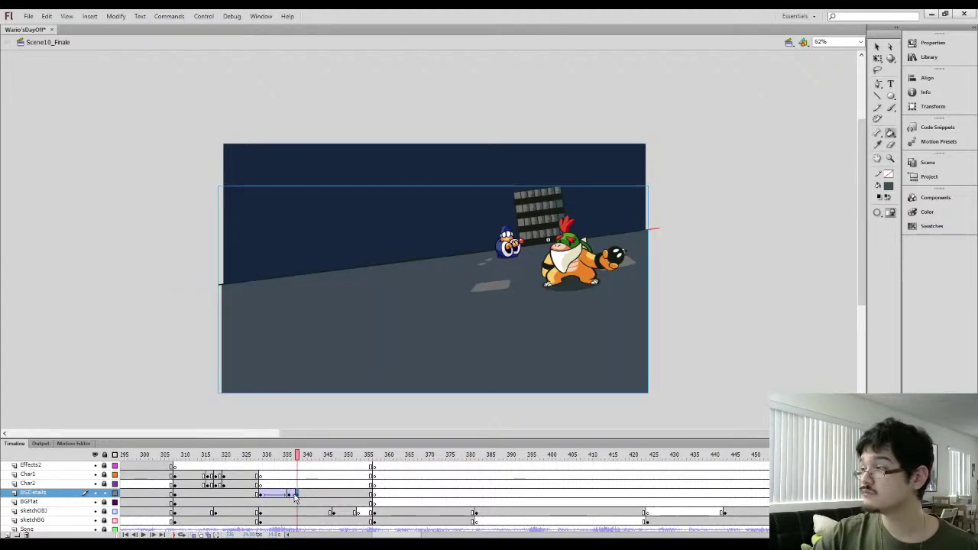
key("q")
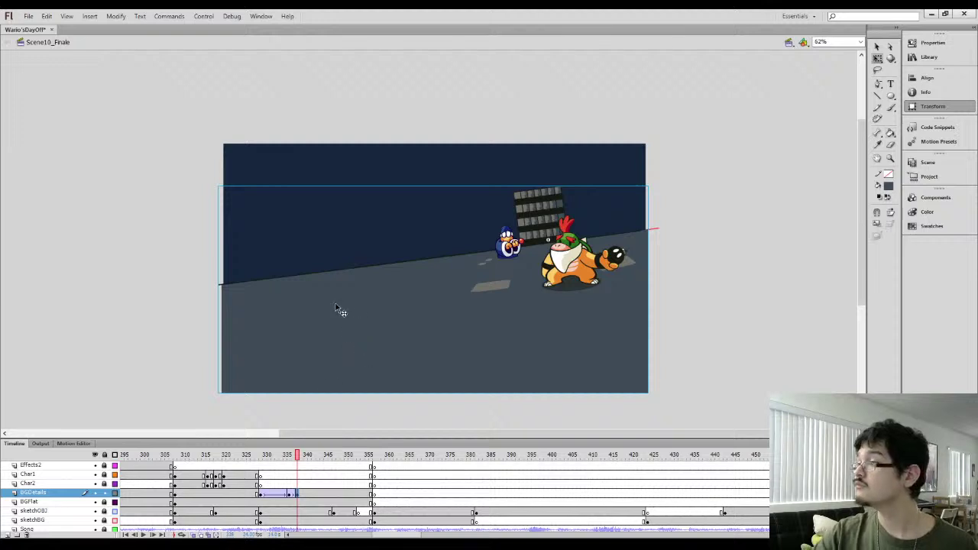
left_click_drag(218, 393, 208, 398)
key("Right")
key("Right")
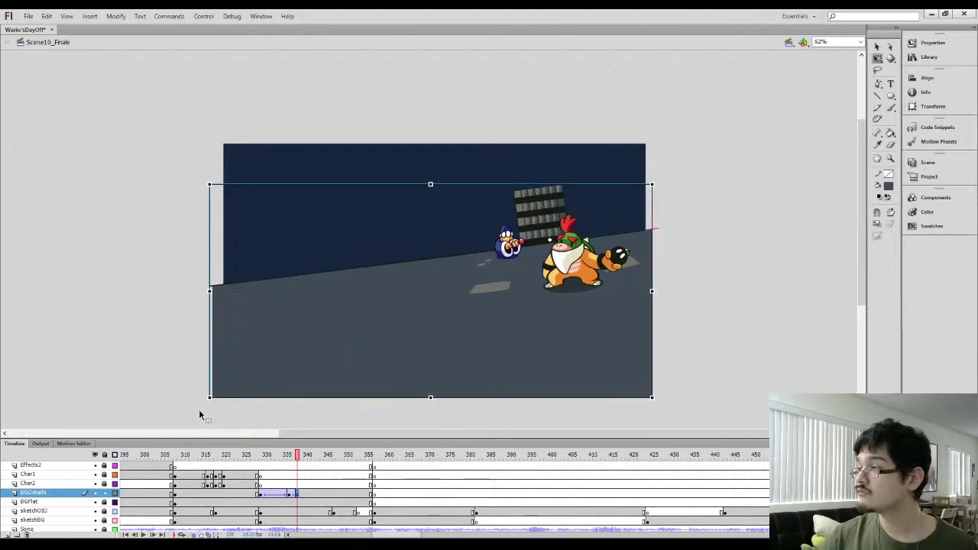
Replay from frame 331 and step through frames with BGDetails and BGFlat as outlines
left_click(258, 495)
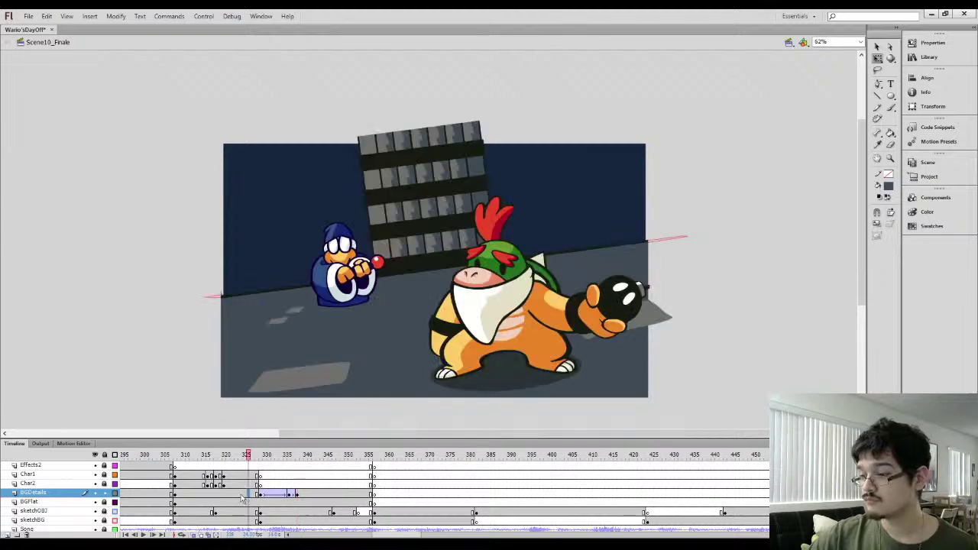
key("Return")
key("comma")
key("comma")
key("comma")
key("comma")
key("comma")
key("comma")
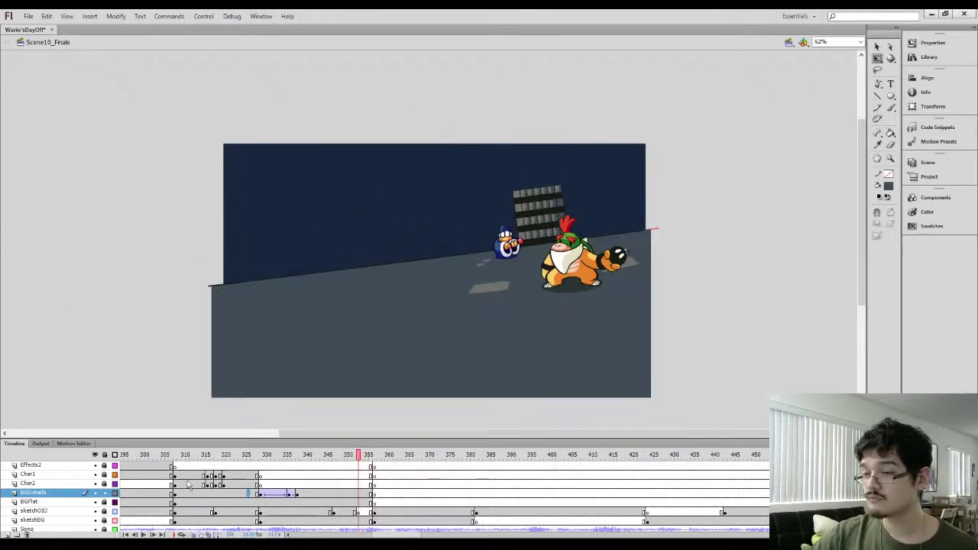
left_click(115, 493)
key("comma")
key("comma")
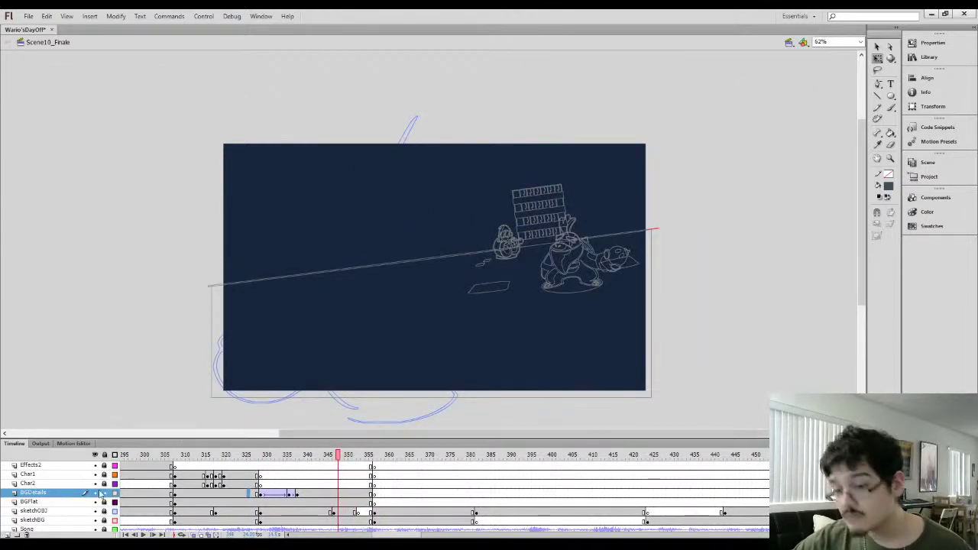
left_click(115, 502)
key("comma")
key("period")
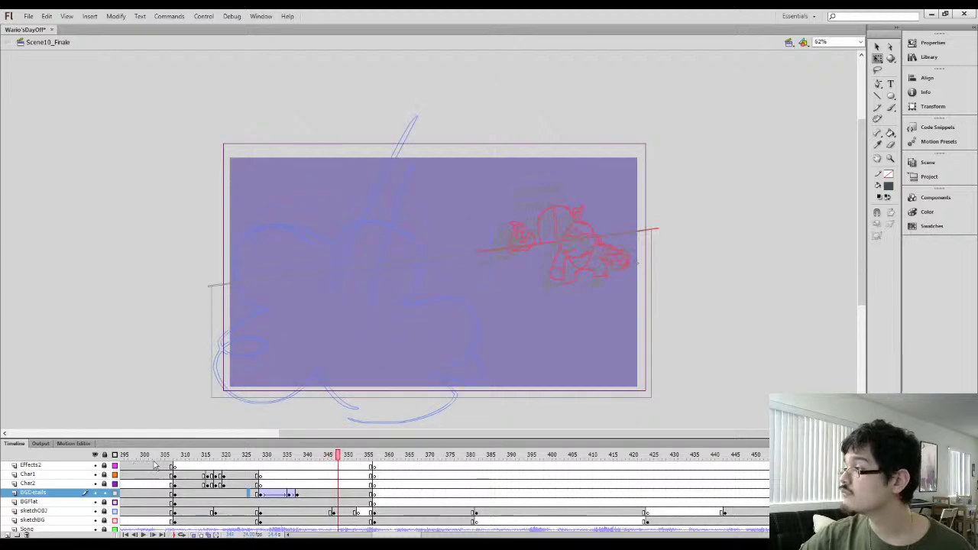
key("comma")
key("comma")
key("comma")
key("comma")
key("comma")
key("comma")
key("comma")
key("comma")
key("comma")
key("comma")
key("comma")
key("comma")
key("comma")
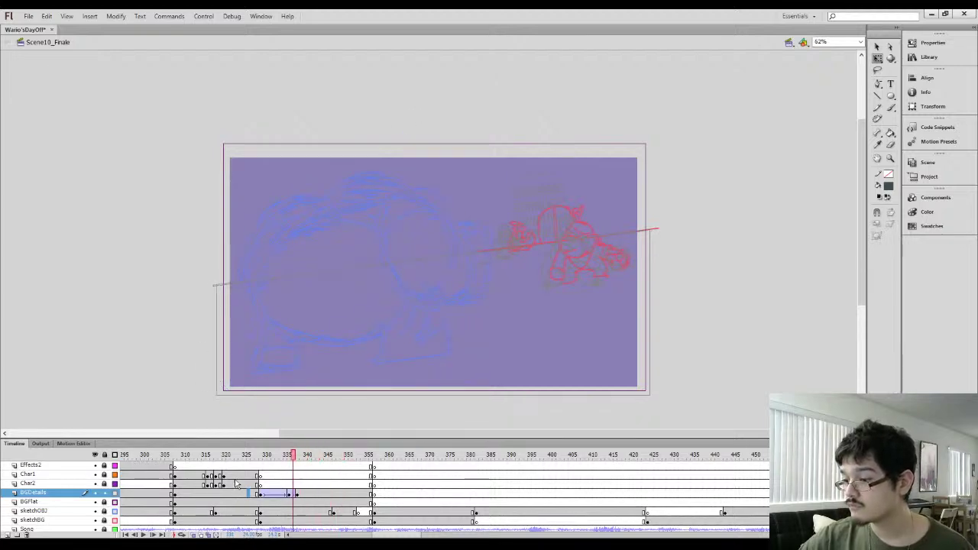
Zoom in to examine the sketches, then restore the background details to full colour
key("ctrl+equal")
mouse_move(575, 250)
left_mouse_down()
mouse_move(225, 292)
mouse_move(612, 264)
left_mouse_up()
left_click_drag(356, 311, 285, 223)
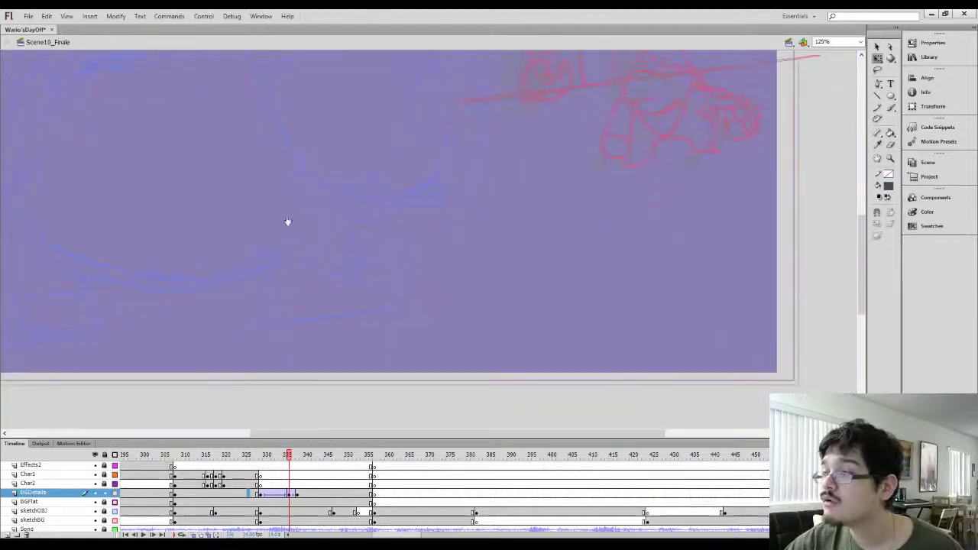
mouse_move(402, 244)
left_mouse_down()
mouse_move(270, 297)
mouse_move(249, 324)
mouse_move(260, 318)
left_mouse_up()
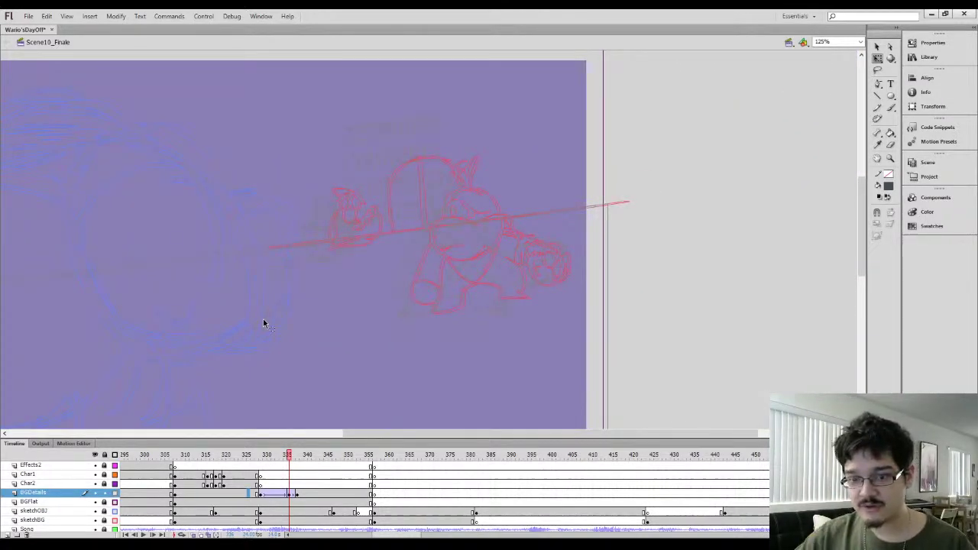
key("ctrl+minus")
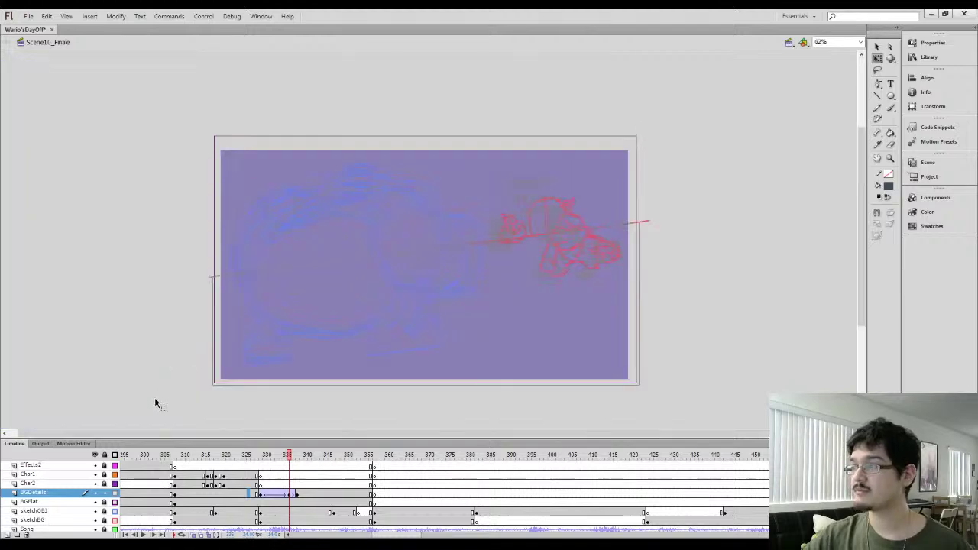
left_click(117, 502)
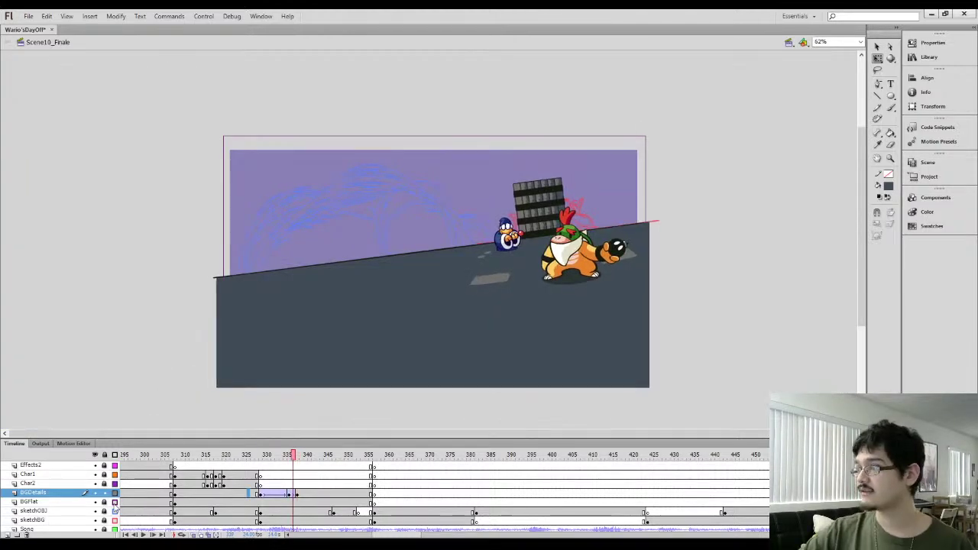
Play the scene from frame 324 to check the tween
left_click(246, 503)
key("Return")
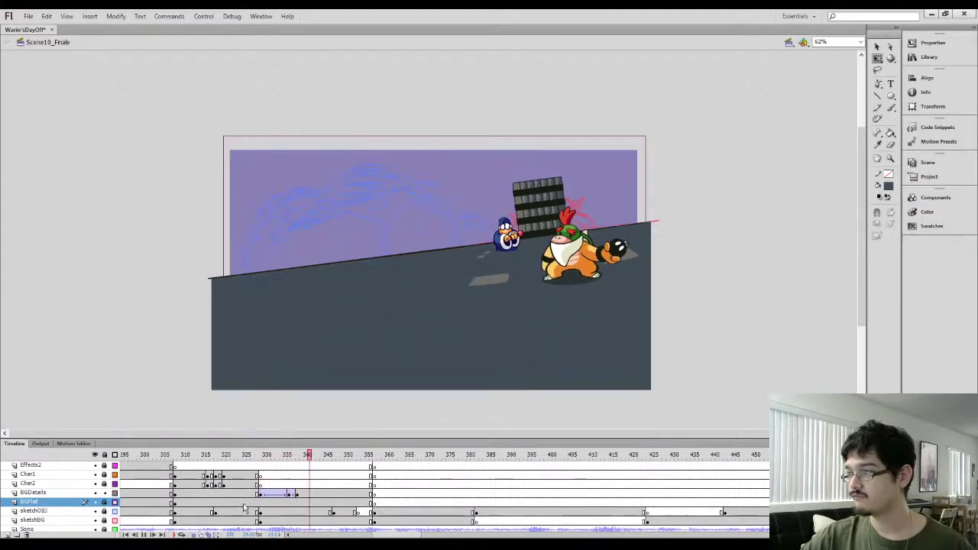
left_click(239, 502)
left_click(252, 493)
key("Return")
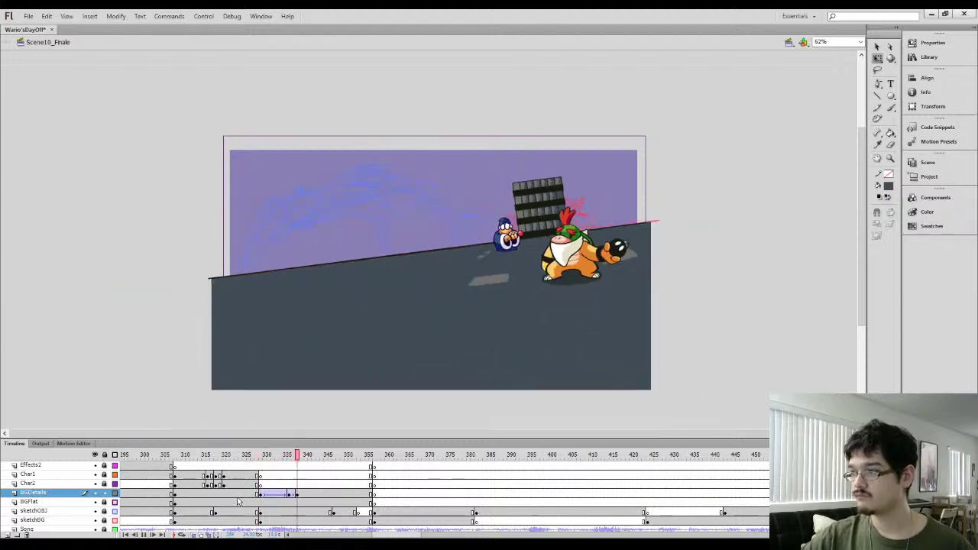
left_click(246, 483)
key("Return")
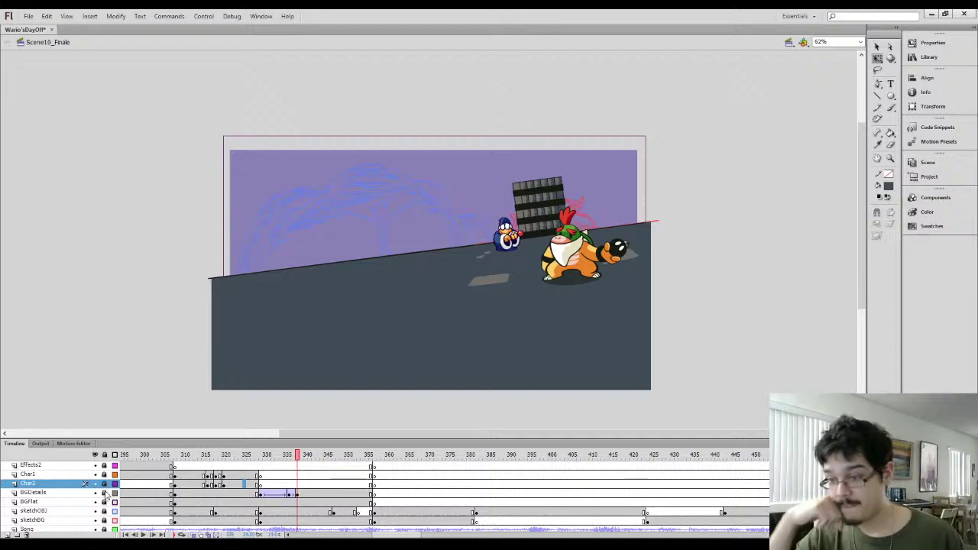
Scrub frames 319 to 338 and set BGDetails back to outline view
left_click_drag(246, 458, 226, 459)
left_click_drag(284, 450, 257, 457)
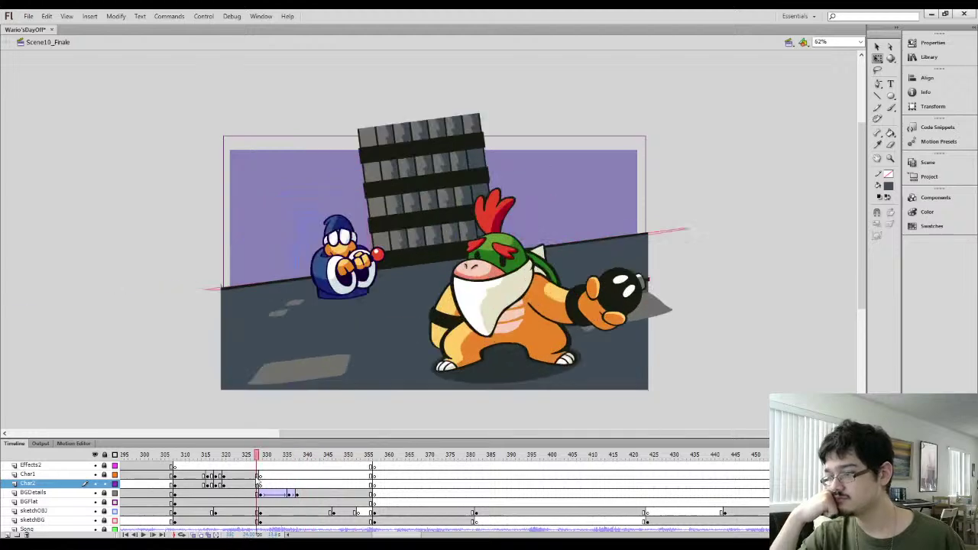
left_click(260, 485)
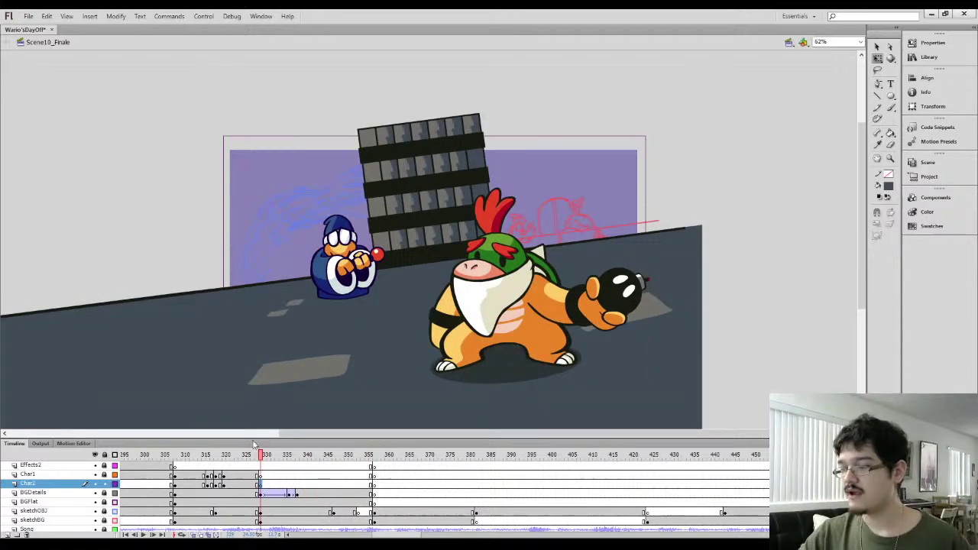
key("period")
key("period")
key("period")
key("period")
key("period")
key("period")
key("period")
key("period")
key("period")
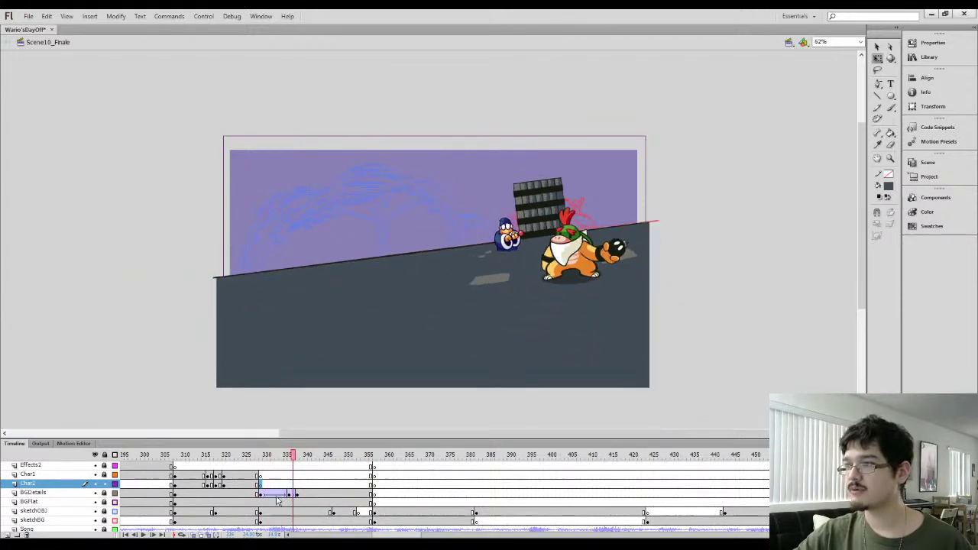
left_click(114, 494)
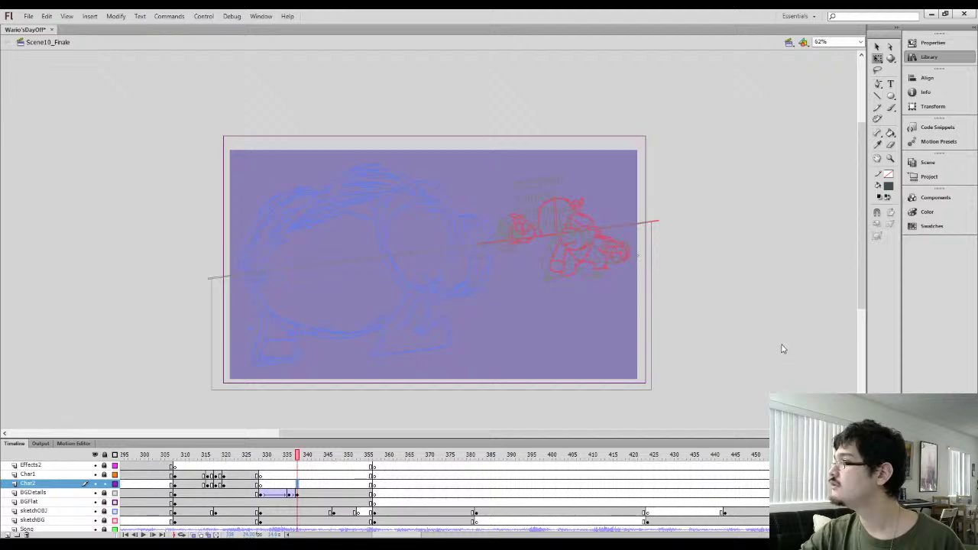
Place the Wario symbol just right of the stage and brush the body's left curve
left_click_drag(785, 331, 766, 323)
left_click(705, 196)
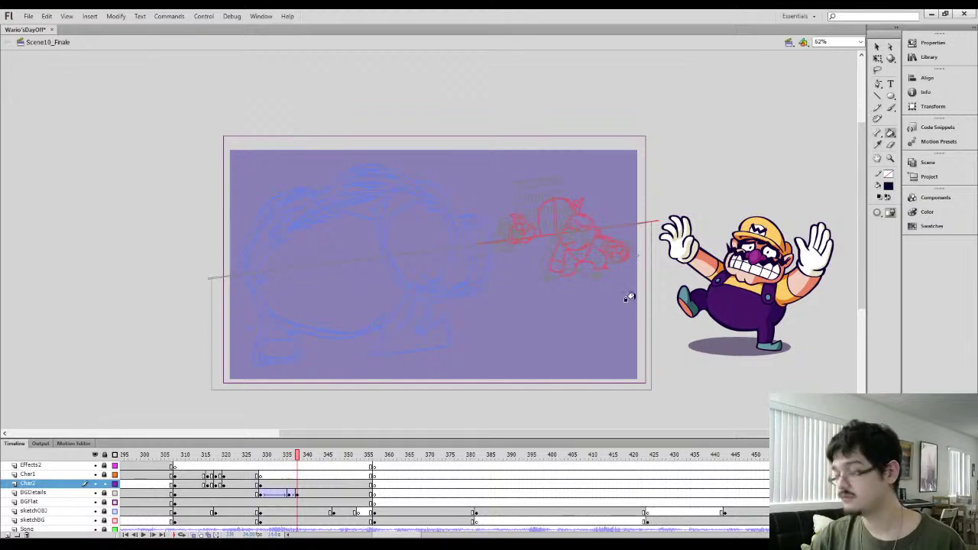
key("b")
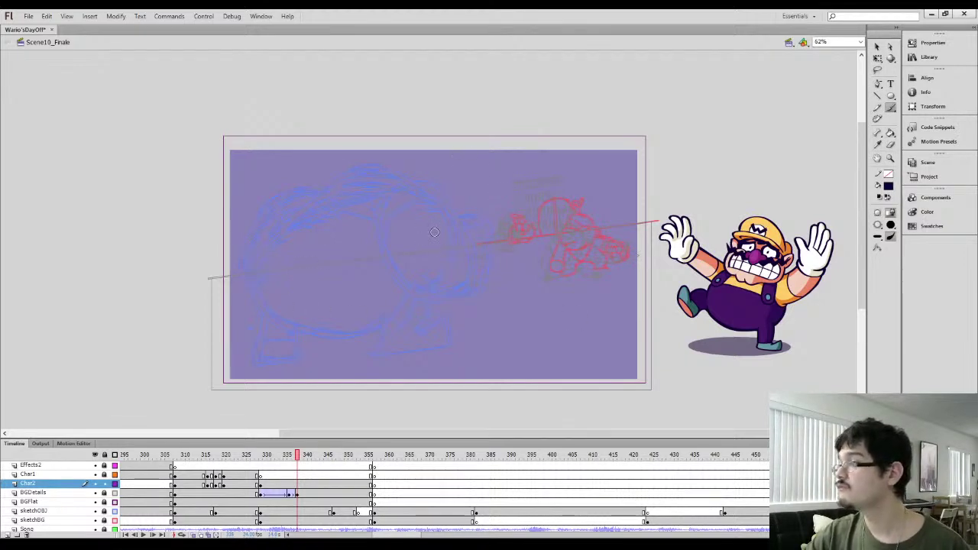
left_click_drag(383, 260, 374, 222)
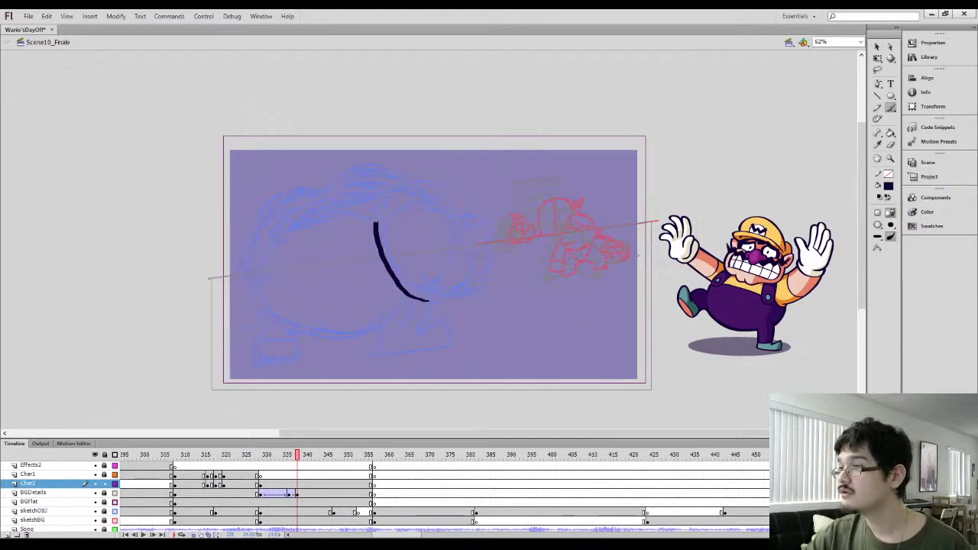
Brush the oval body's top, inner curve, and bottom-right side to close it
mouse_move(397, 187)
left_mouse_down()
mouse_move(429, 190)
mouse_move(454, 219)
mouse_move(456, 257)
left_mouse_up()
key("ctrl+equal")
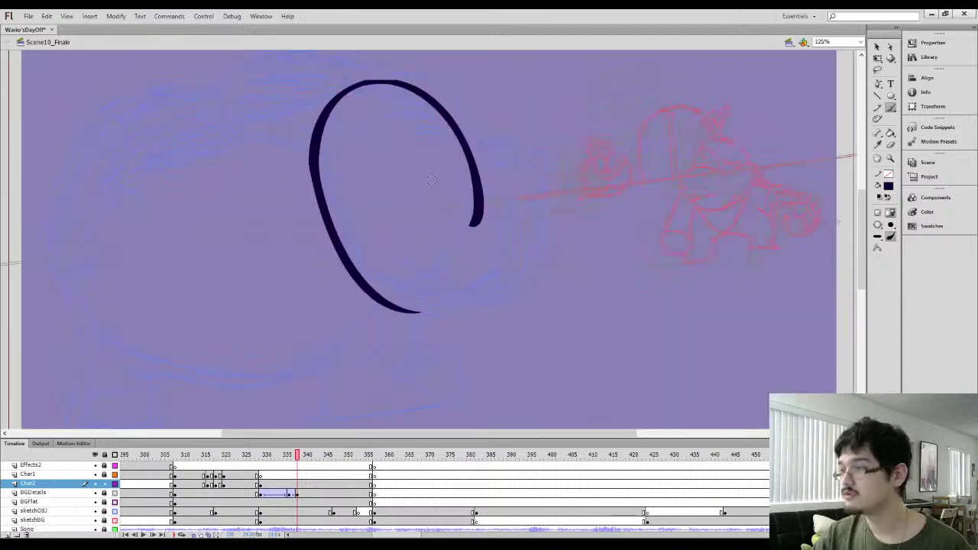
mouse_move(324, 207)
left_mouse_down()
mouse_move(349, 148)
mouse_move(382, 127)
left_mouse_up()
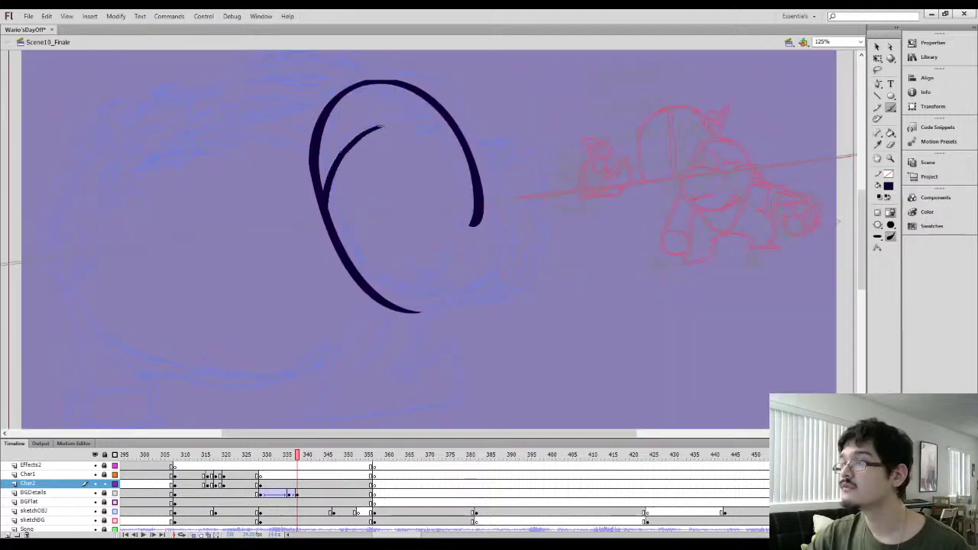
left_click_drag(441, 121, 457, 127)
mouse_move(394, 307)
left_mouse_down()
mouse_move(452, 310)
mouse_move(499, 280)
mouse_move(507, 244)
mouse_move(483, 191)
left_mouse_up()
Thicken the bottom of the oval with an extra brush stroke
key("l")
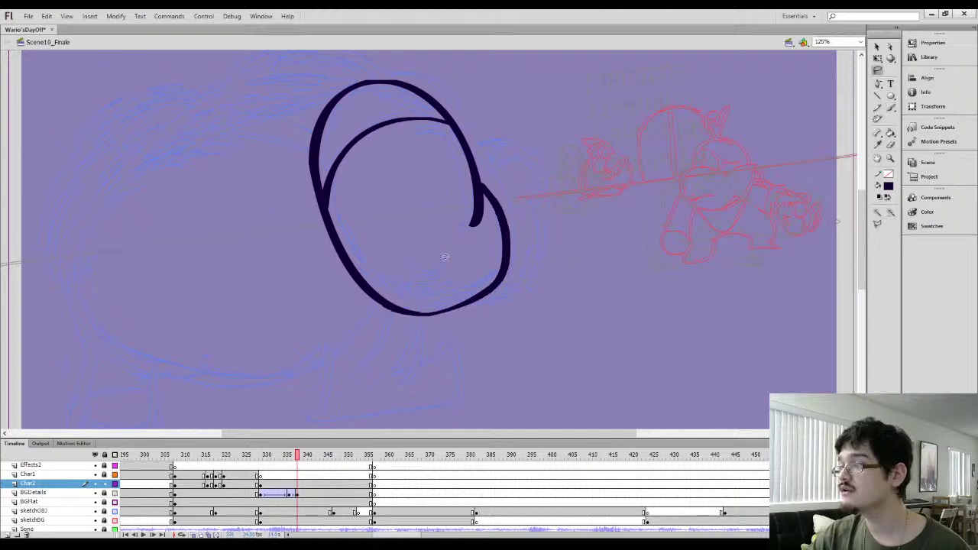
left_click_drag(382, 275, 371, 335)
key("ctrl+equal")
left_click(421, 251)
key("b")
left_click_drag(407, 250, 467, 247)
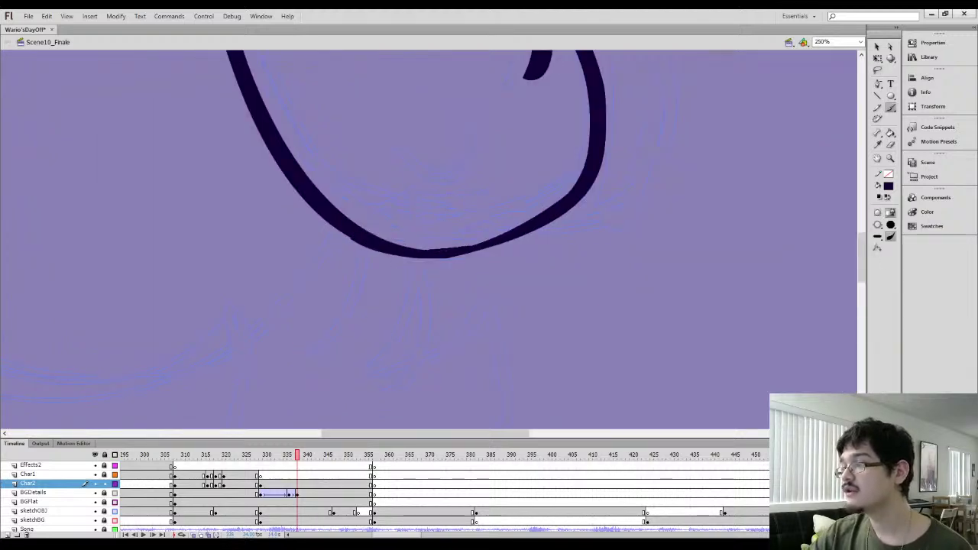
Lasso the oval's bottom stroke and apply Smooth twice
key("l")
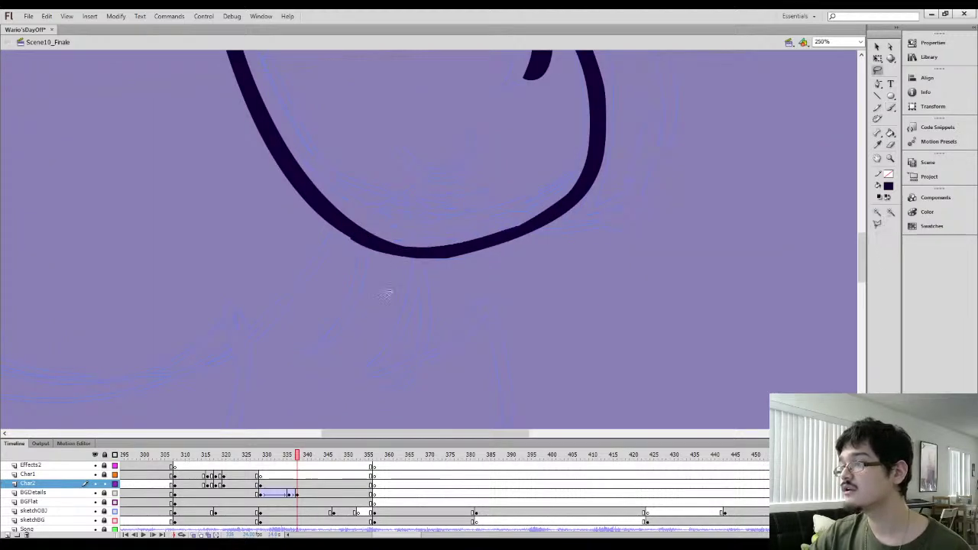
mouse_move(388, 294)
left_mouse_down()
mouse_move(519, 285)
mouse_move(390, 297)
left_mouse_up()
left_click(878, 58)
left_click(878, 47)
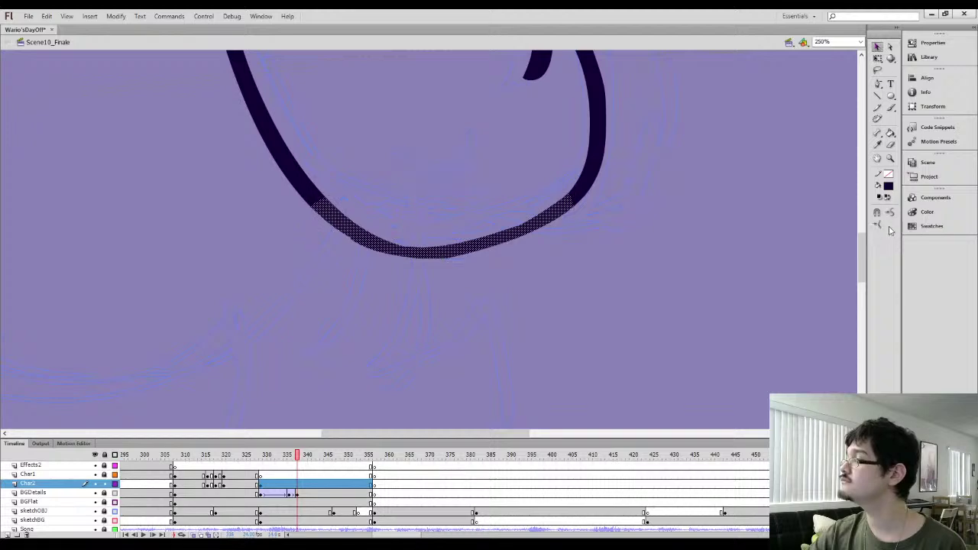
left_click(891, 214)
left_click(891, 213)
left_click(890, 213)
left_click(561, 321)
left_click_drag(344, 263, 388, 269)
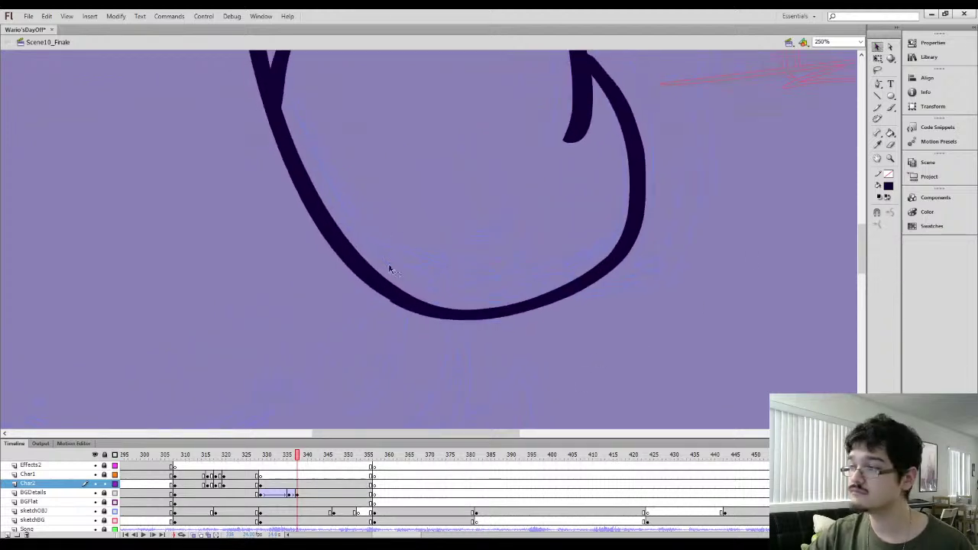
Remove an anchor point to thin the oval's lower-left edge
left_click(891, 47)
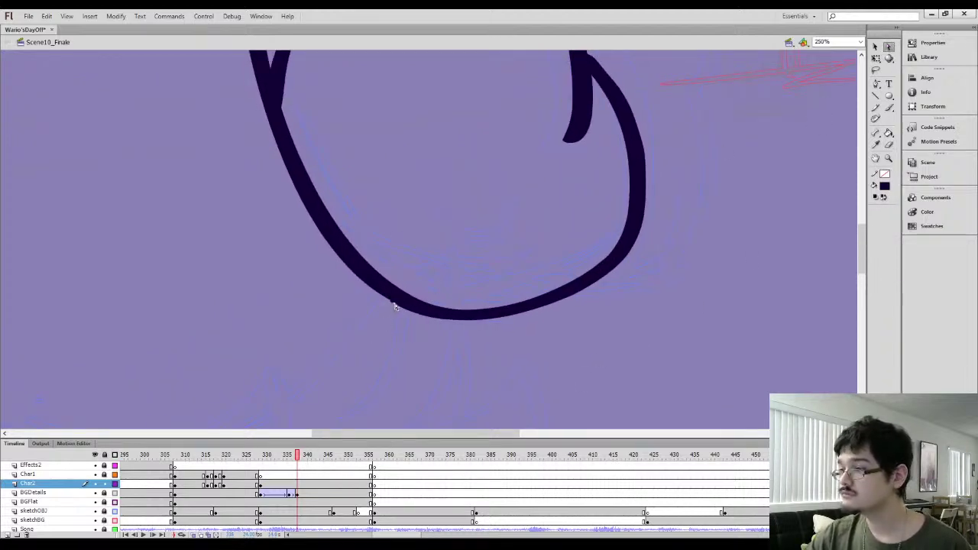
left_click(394, 303)
key("Delete")
left_click(362, 320)
left_click_drag(373, 291, 346, 284)
key("b")
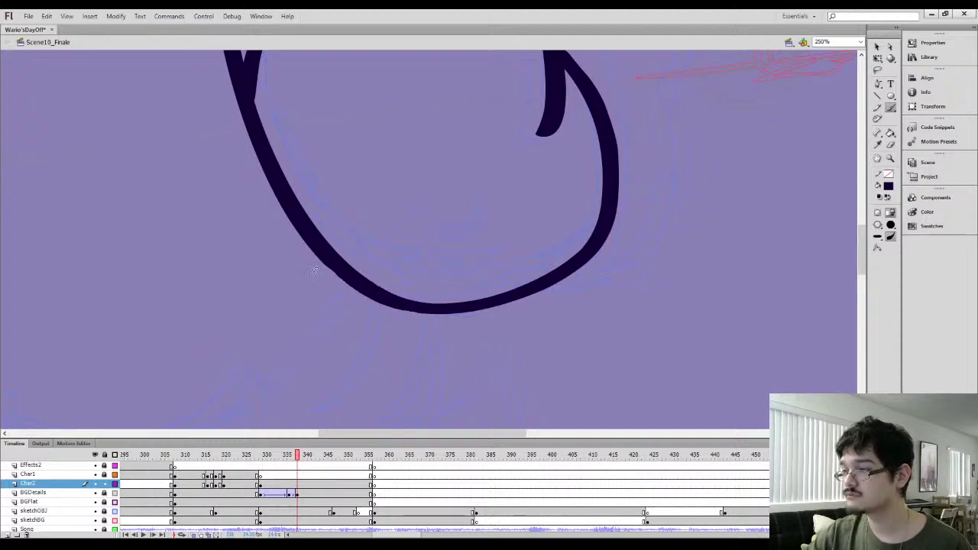
Lasso the lower part of the oval stroke and smooth it
key("l")
mouse_move(315, 307)
left_mouse_down()
mouse_move(428, 373)
mouse_move(375, 355)
left_mouse_up()
left_click(879, 47)
left_click(889, 214)
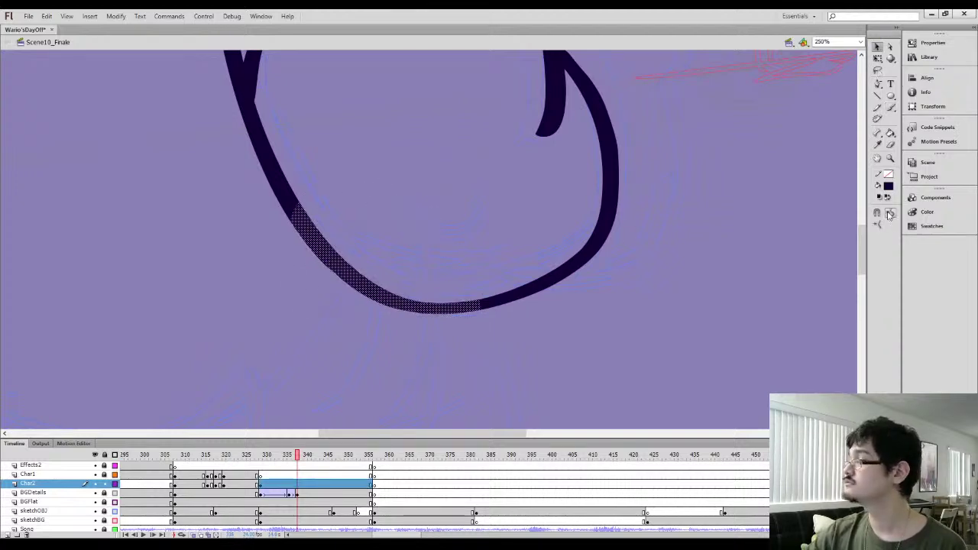
left_click(728, 287)
mouse_move(517, 149)
left_mouse_down()
mouse_move(487, 242)
mouse_move(441, 317)
left_mouse_up()
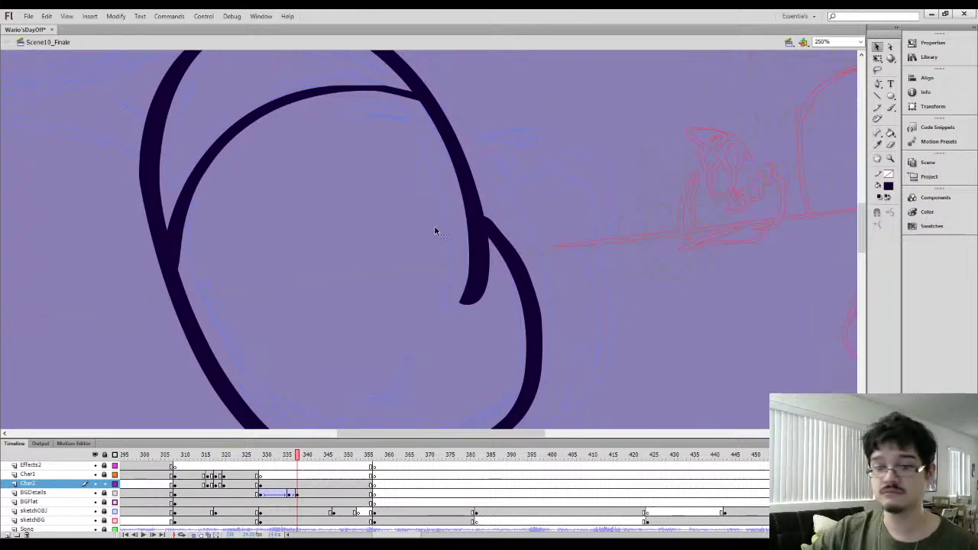
Erase along the inner curve to make it thinner
key("b")
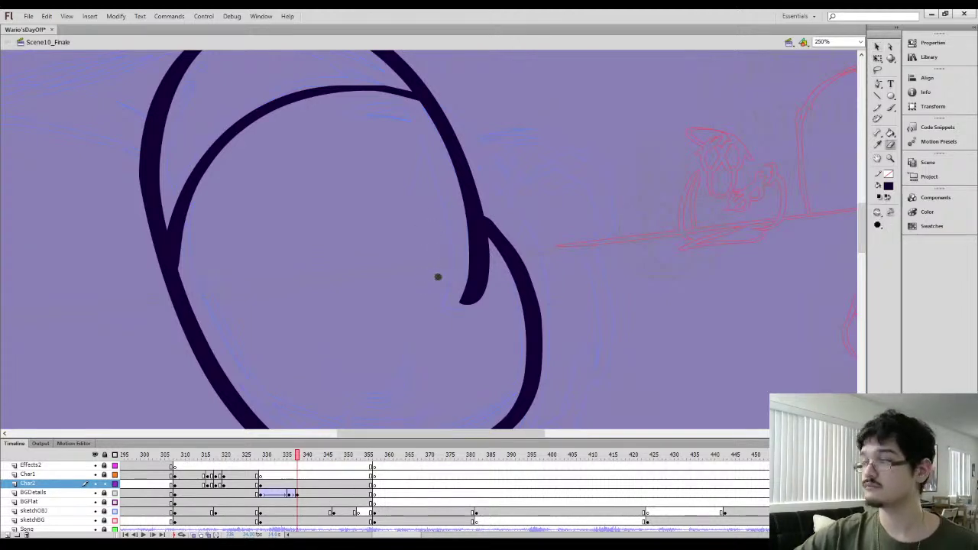
mouse_move(447, 210)
left_mouse_down()
mouse_move(454, 313)
mouse_move(450, 197)
mouse_move(464, 327)
mouse_move(445, 164)
mouse_move(467, 321)
left_mouse_up()
mouse_move(462, 231)
left_mouse_down()
mouse_move(436, 151)
mouse_move(470, 336)
left_mouse_up()
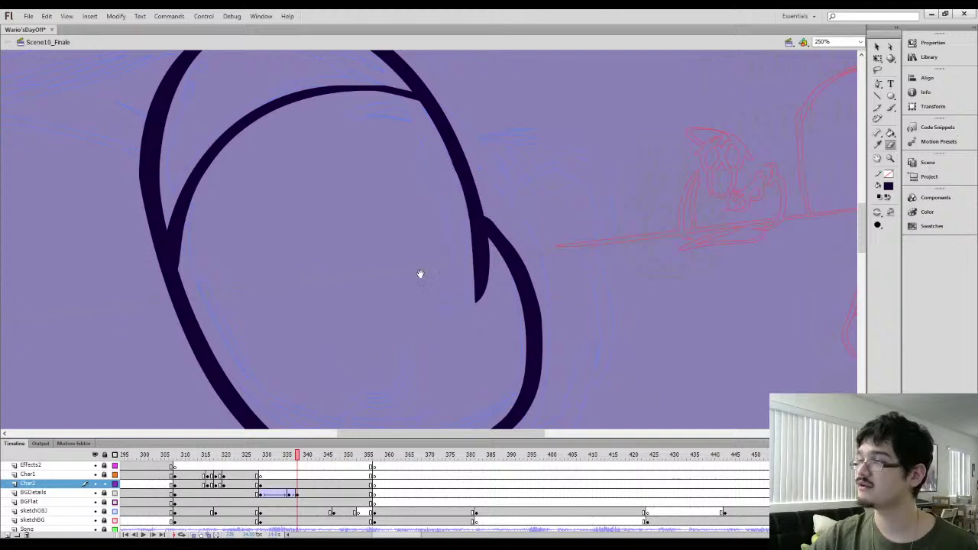
scroll(419, 273, "left", 4)
scroll(459, 252, "up", 1)
Pull the inner curve's edge of the dark outline slightly left
key("q")
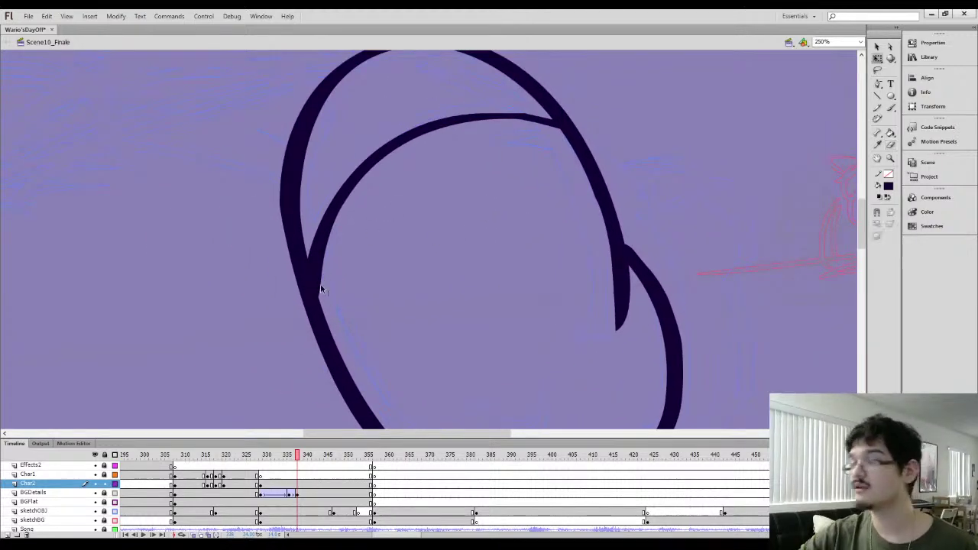
left_click_drag(320, 284, 353, 185)
left_click(336, 298)
key("l")
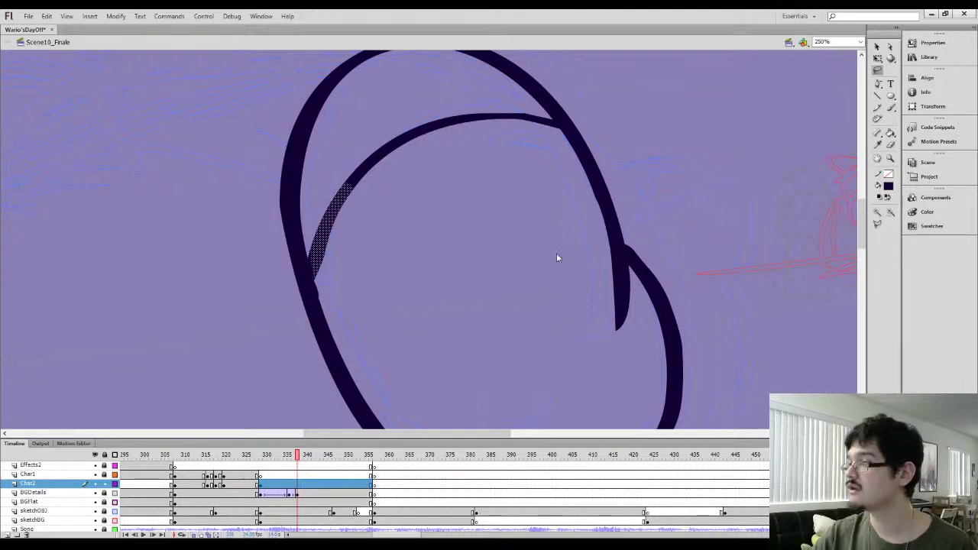
left_click(878, 47)
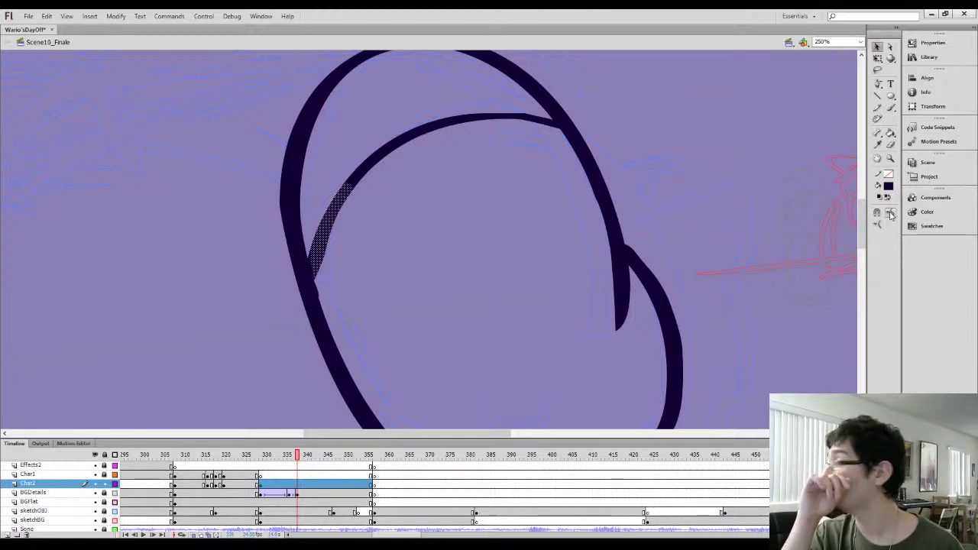
left_click(362, 273)
Lasso-select pieces of the left outline and the inner curve to even them out
key("b")
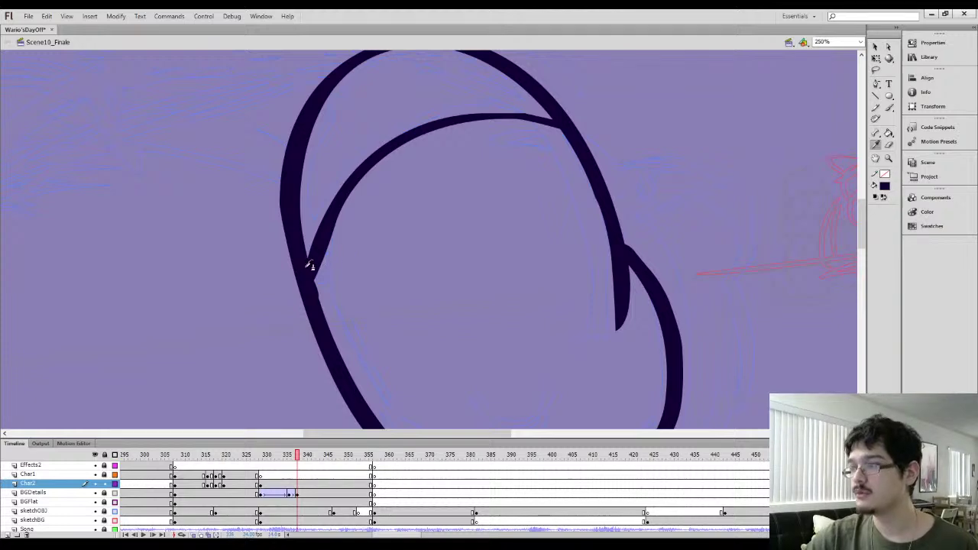
key("q")
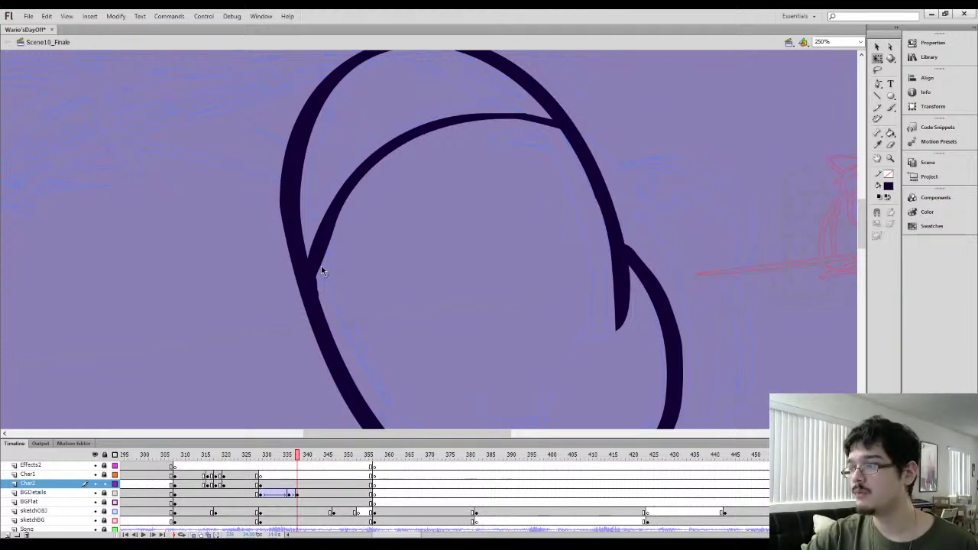
key("b")
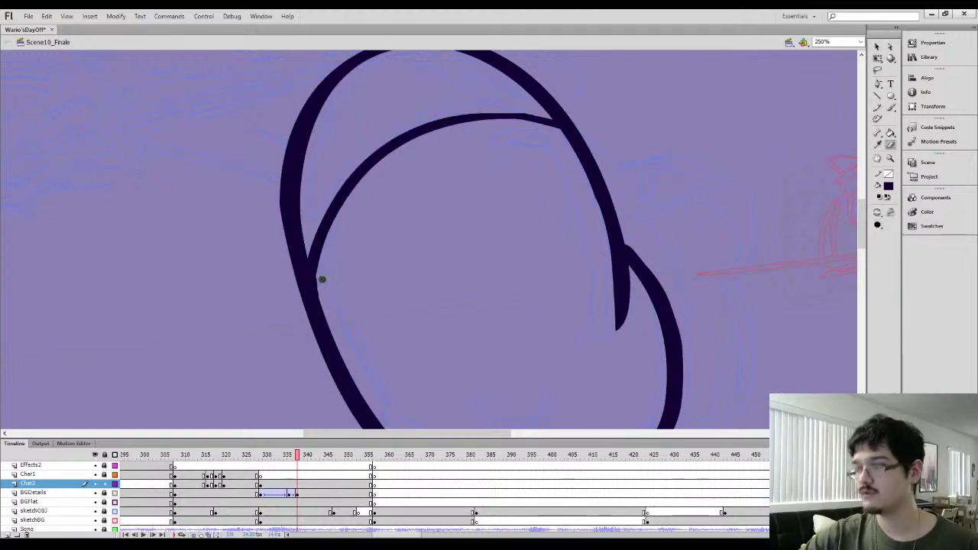
key("b")
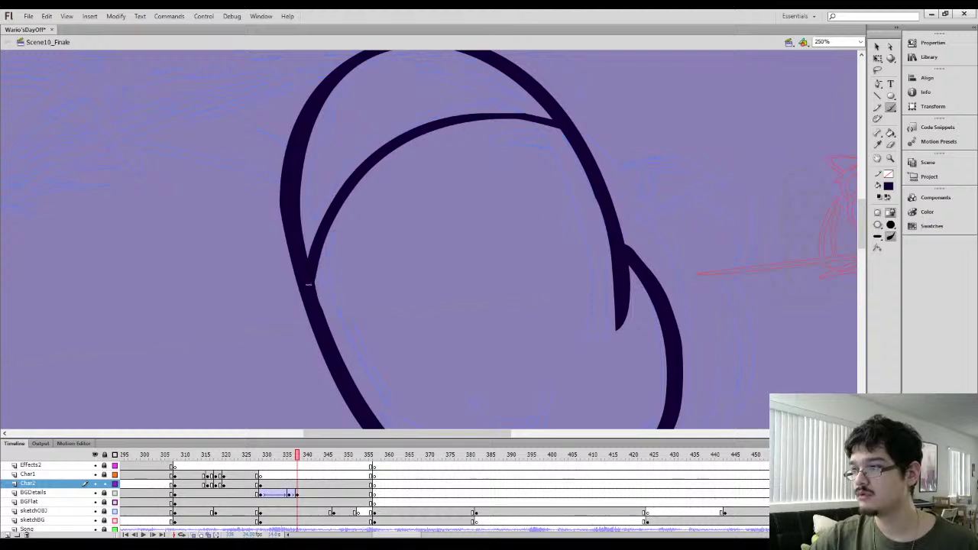
key("l")
mouse_move(296, 321)
left_mouse_down()
mouse_move(342, 355)
mouse_move(330, 385)
left_mouse_up()
left_click(878, 48)
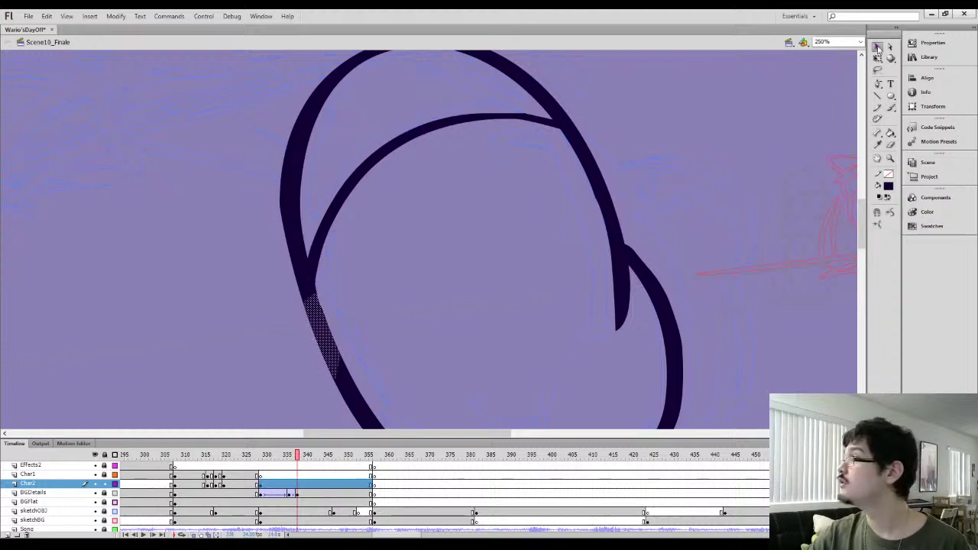
left_click(564, 256)
key("l")
mouse_move(491, 219)
left_mouse_down()
mouse_move(389, 195)
mouse_move(499, 202)
mouse_move(521, 214)
left_mouse_up()
left_click(878, 47)
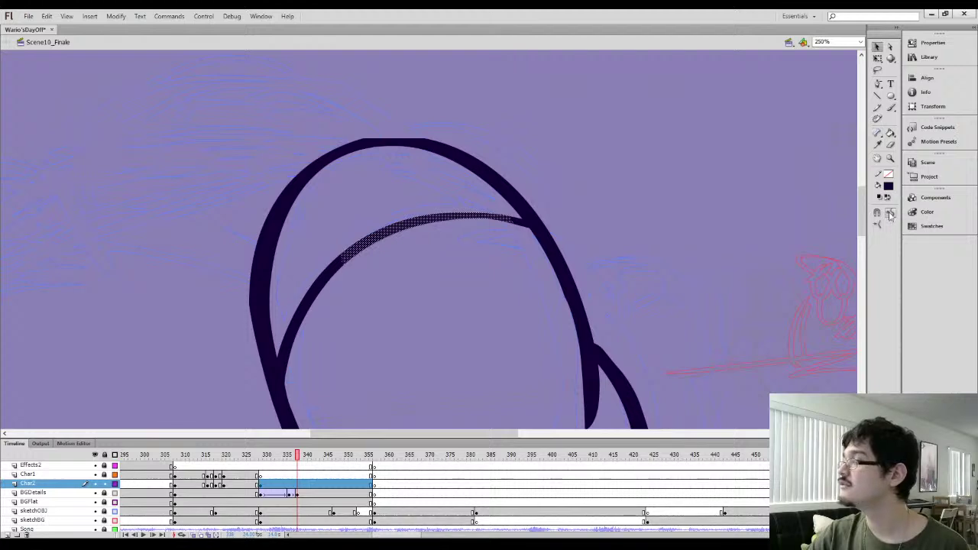
left_click(781, 236)
Bend the outline's flat top into a curve and smooth it
left_click_drag(400, 139, 397, 136)
key("l")
left_click_drag(396, 173, 457, 162)
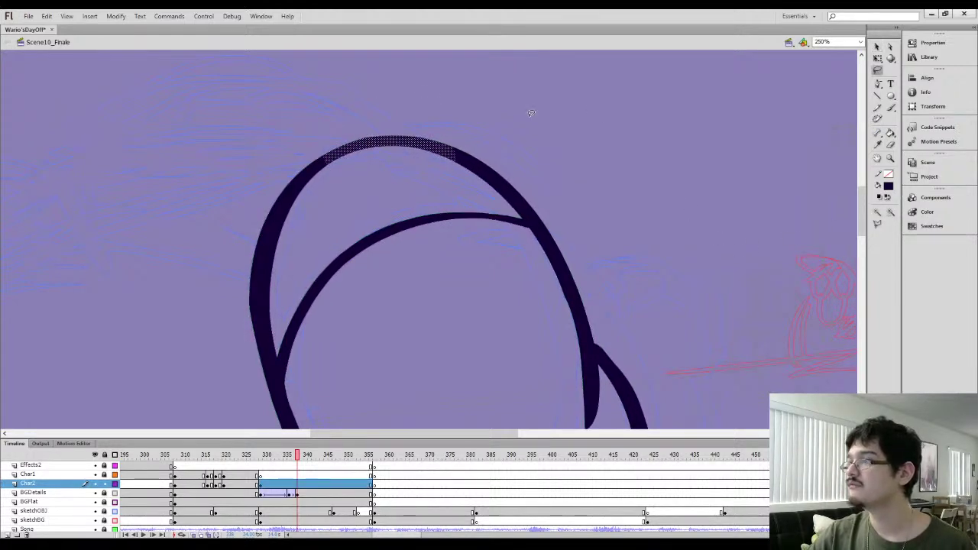
left_click(877, 48)
left_click(882, 229)
left_click(726, 236)
Select the outline's upper-right section and smooth that stroke
left_click_drag(645, 312, 471, 134)
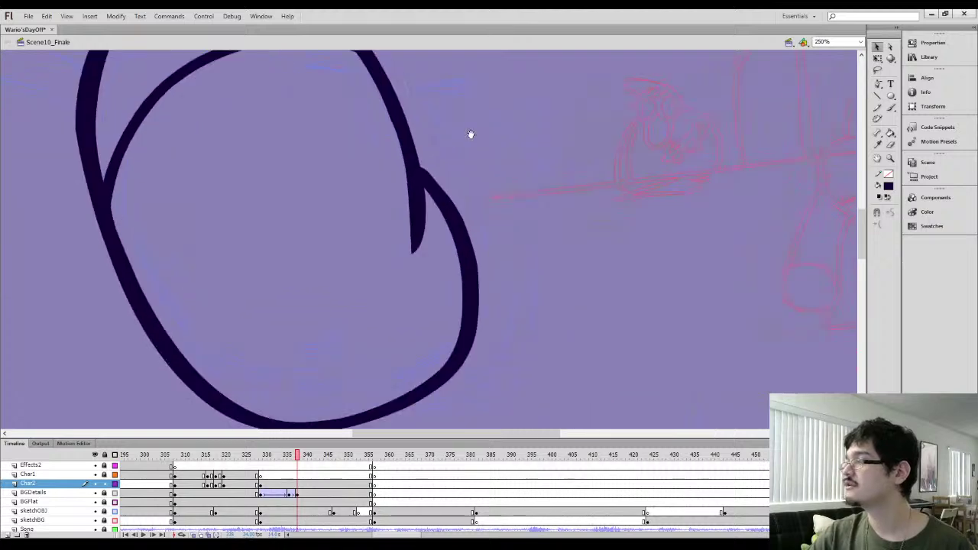
key("l")
left_click_drag(453, 213, 481, 245)
key("v")
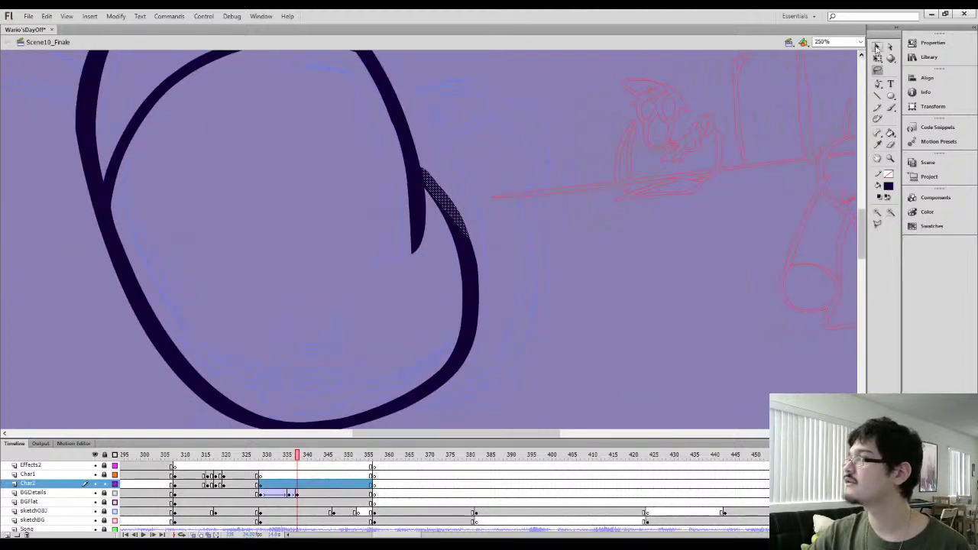
left_click(627, 253)
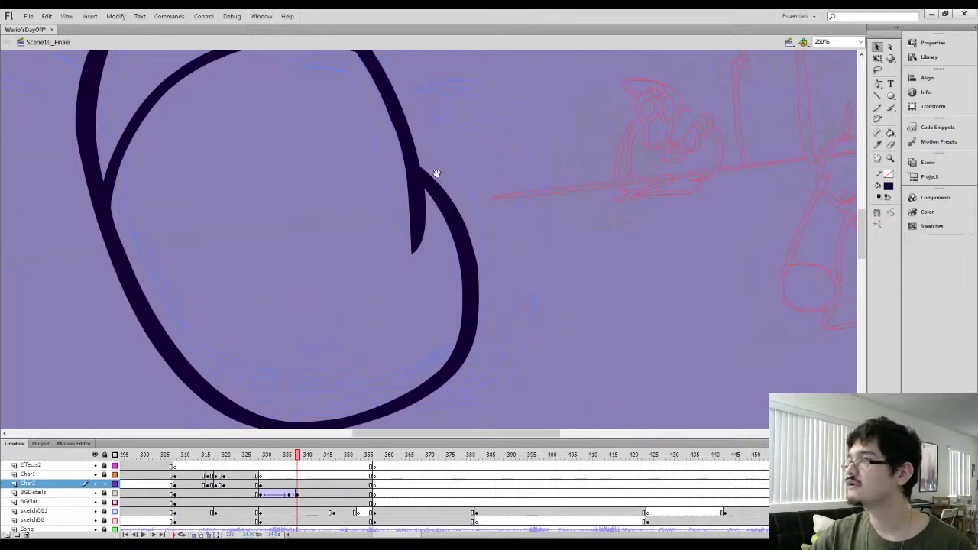
left_click_drag(451, 200, 482, 280)
key("l")
mouse_move(449, 160)
left_mouse_down()
mouse_move(414, 247)
mouse_move(444, 160)
left_mouse_up()
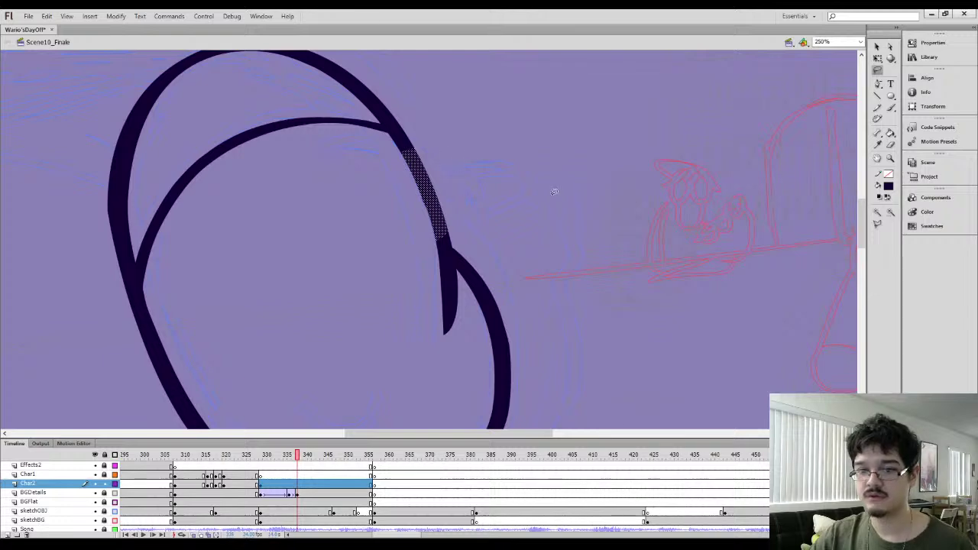
left_click(877, 48)
left_click(891, 214)
left_click(599, 212)
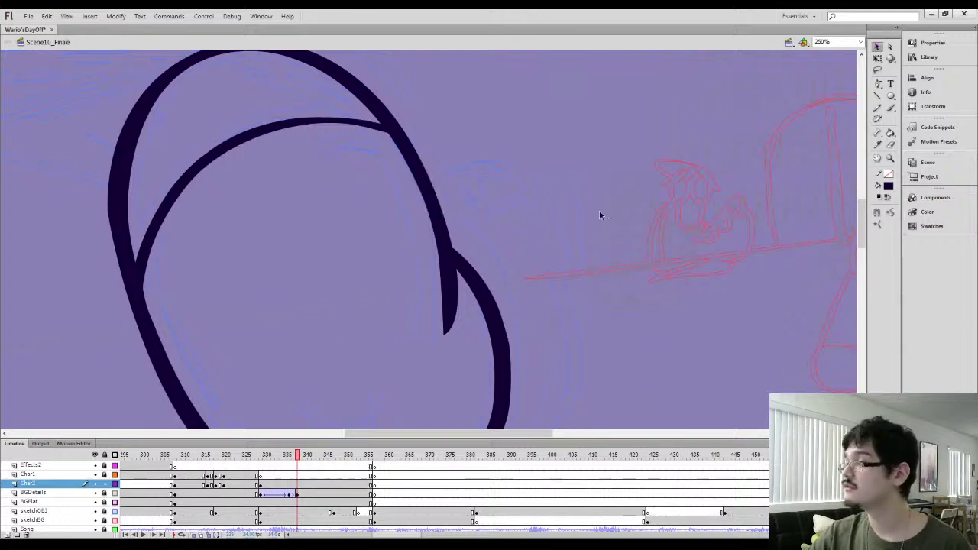
Try a short tapering brush stroke above the inner curve, then undo it
left_click_drag(465, 207, 407, 121)
key("b")
left_click_drag(438, 152, 445, 172)
key("b")
key("b")
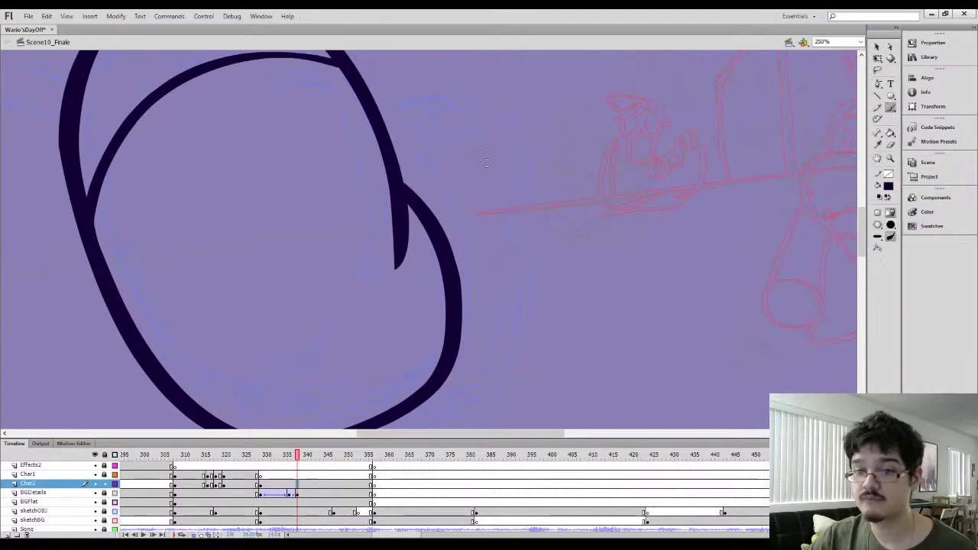
key("b")
mouse_move(391, 143)
left_mouse_down()
mouse_move(433, 156)
mouse_move(397, 150)
mouse_move(422, 162)
mouse_move(406, 168)
left_mouse_up()
key("ctrl+z")
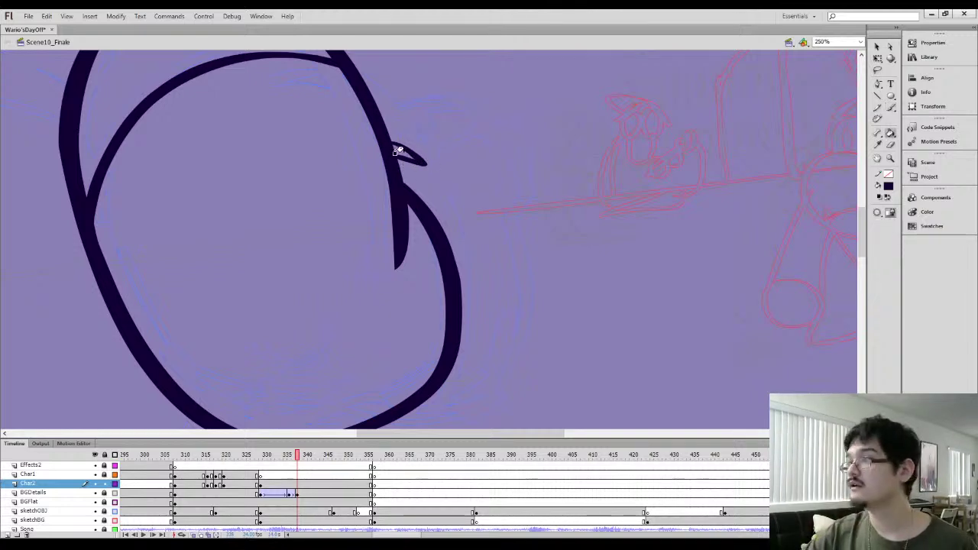
key("l")
left_click_drag(397, 161, 407, 179)
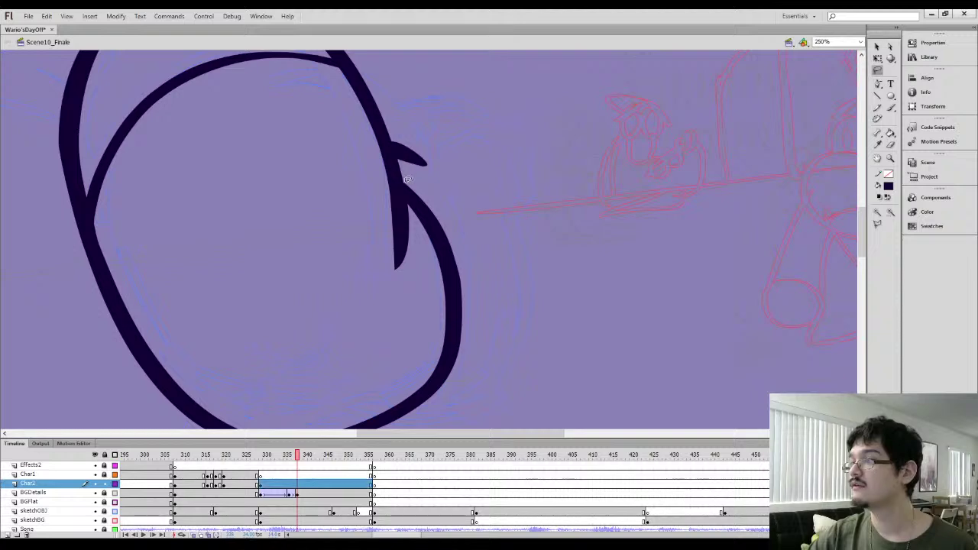
left_click(401, 162)
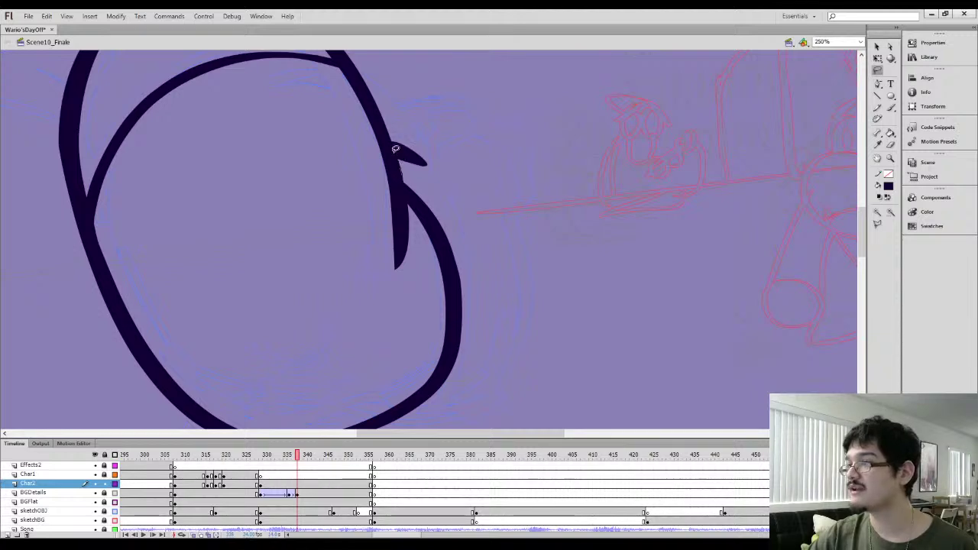
Extend the small stroke curving right and down, then erase along the outline's lower-right edge
key("b")
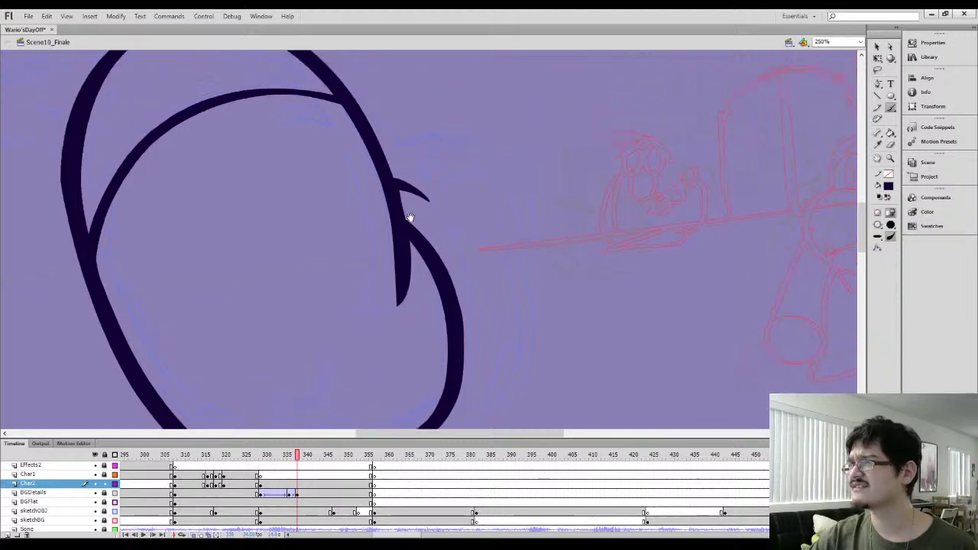
scroll(397, 198, "up", 3)
mouse_move(415, 167)
left_mouse_down()
mouse_move(426, 203)
mouse_move(409, 170)
mouse_move(379, 176)
mouse_move(415, 177)
mouse_move(429, 148)
mouse_move(480, 163)
mouse_move(508, 202)
mouse_move(502, 222)
mouse_move(503, 198)
mouse_move(463, 155)
mouse_move(396, 160)
mouse_move(450, 154)
left_mouse_up()
left_click_drag(448, 158, 417, 93)
left_click_drag(405, 323, 434, 273)
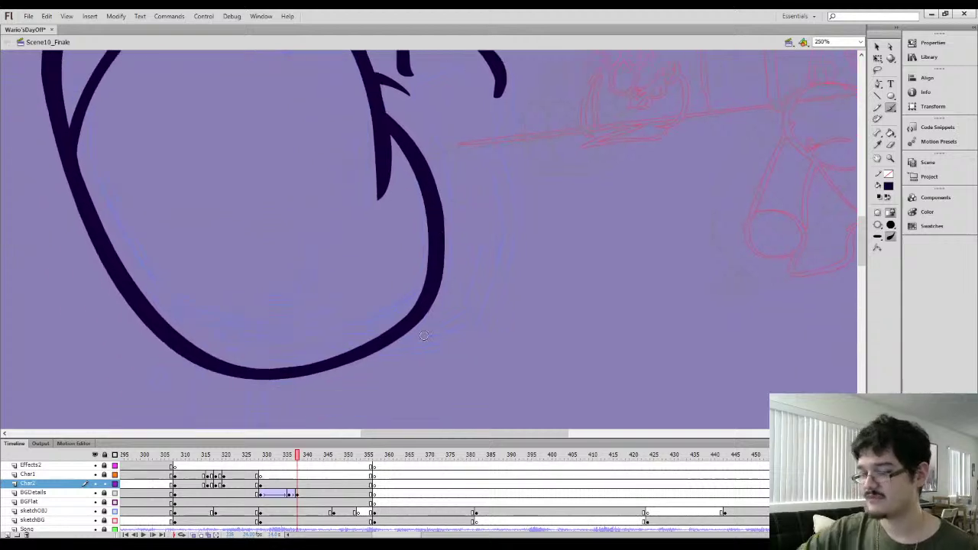
mouse_move(400, 356)
left_mouse_down()
mouse_move(455, 278)
mouse_move(450, 247)
mouse_move(416, 342)
mouse_move(447, 208)
mouse_move(440, 305)
mouse_move(432, 162)
mouse_move(450, 277)
mouse_move(413, 129)
mouse_move(447, 309)
left_mouse_up()
Select the body outline's right edge and smooth it
left_click(877, 70)
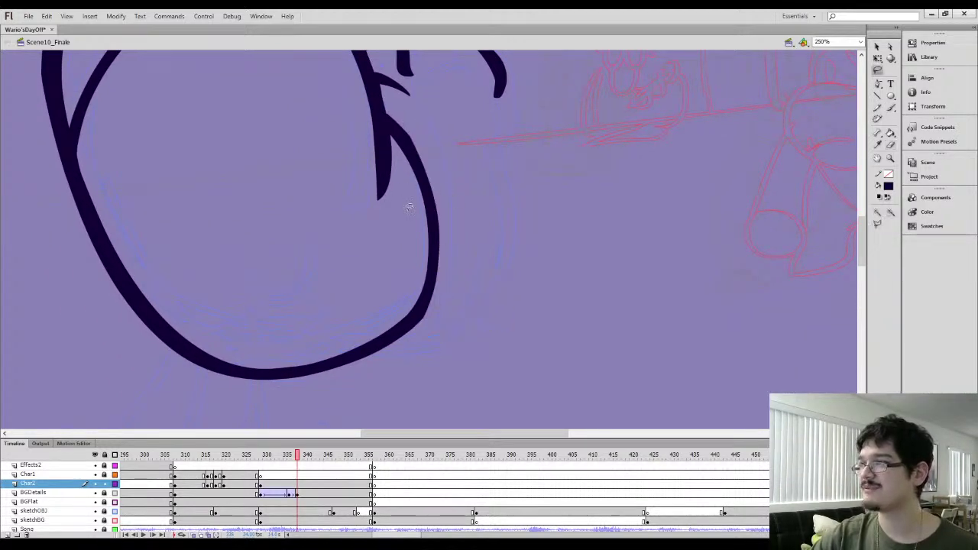
left_click_drag(401, 119, 407, 329)
left_click(878, 45)
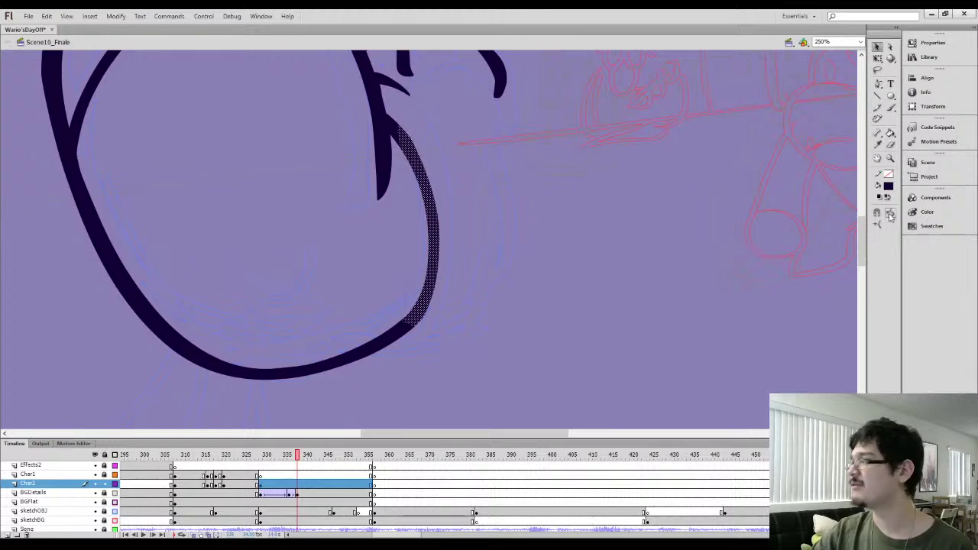
left_click(890, 213)
left_click(628, 289)
Brush a curl rising from the body's lower right and trim its inner edge thinner
left_click_drag(436, 263, 463, 304)
key("i")
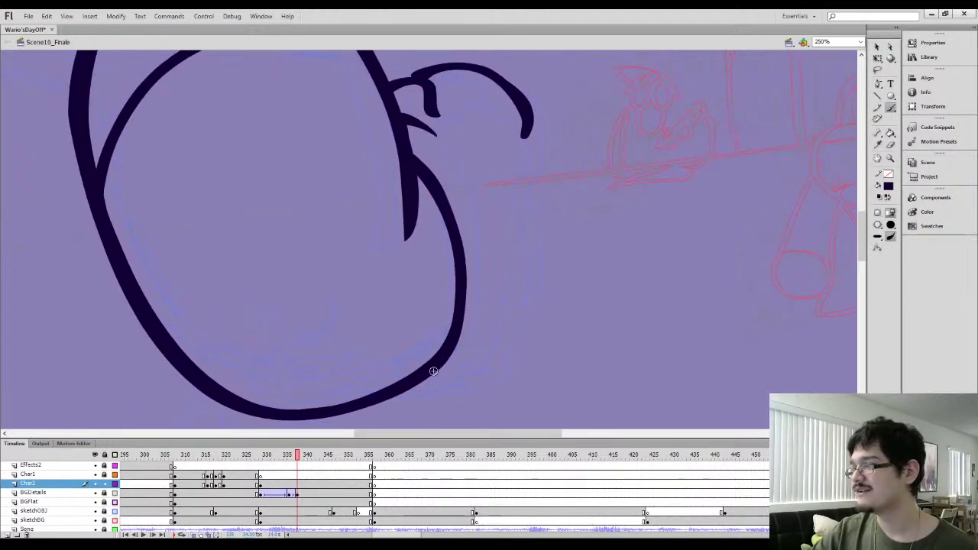
mouse_move(432, 372)
left_mouse_down()
mouse_move(464, 357)
mouse_move(504, 300)
left_mouse_up()
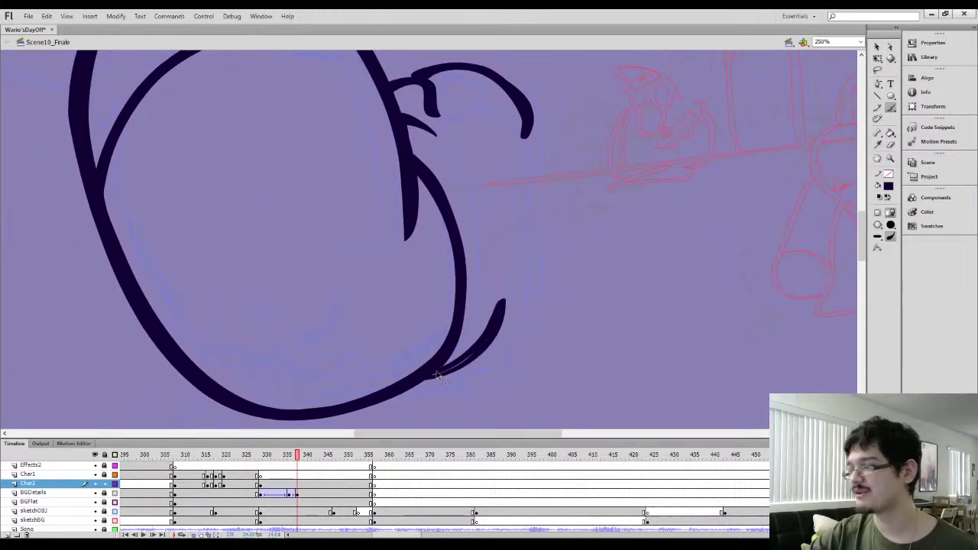
key("ctrl+z")
mouse_move(431, 373)
left_mouse_down()
mouse_move(474, 353)
mouse_move(497, 320)
mouse_move(436, 369)
left_mouse_up()
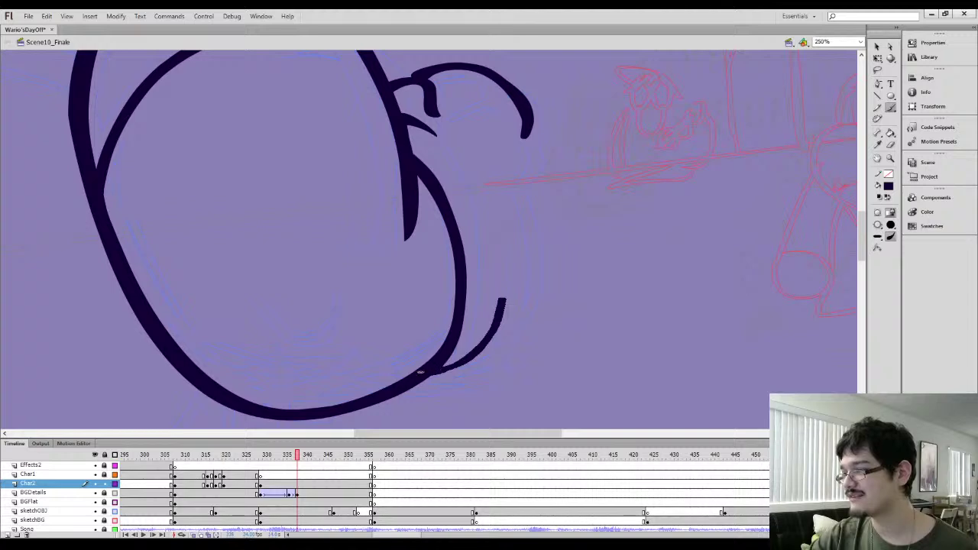
mouse_move(501, 288)
left_mouse_down()
mouse_move(487, 346)
mouse_move(450, 371)
left_mouse_up()
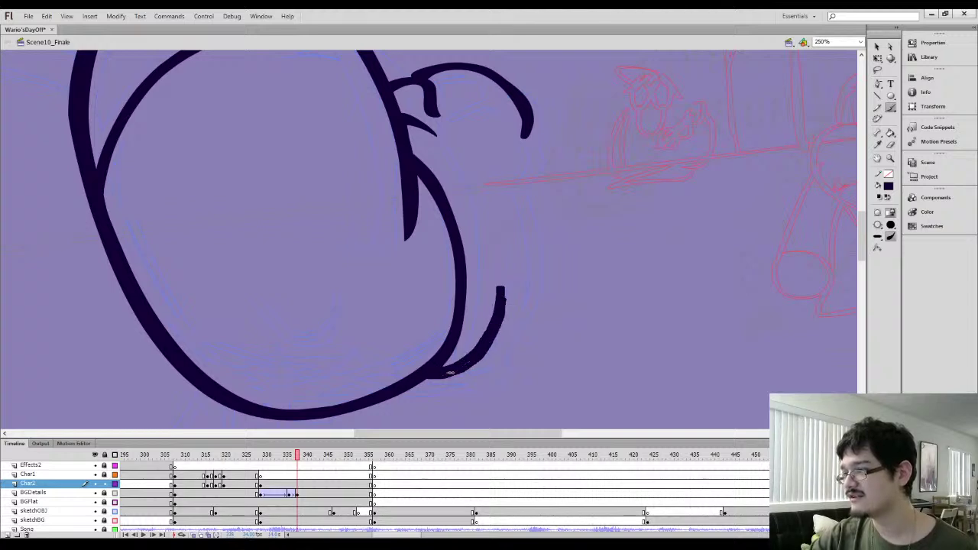
key("e")
mouse_move(489, 276)
left_mouse_down()
mouse_move(473, 335)
mouse_move(483, 367)
mouse_move(470, 368)
left_mouse_up()
Trim along the inner curl and extend the curl down its outer edge
key("l")
left_click(877, 48)
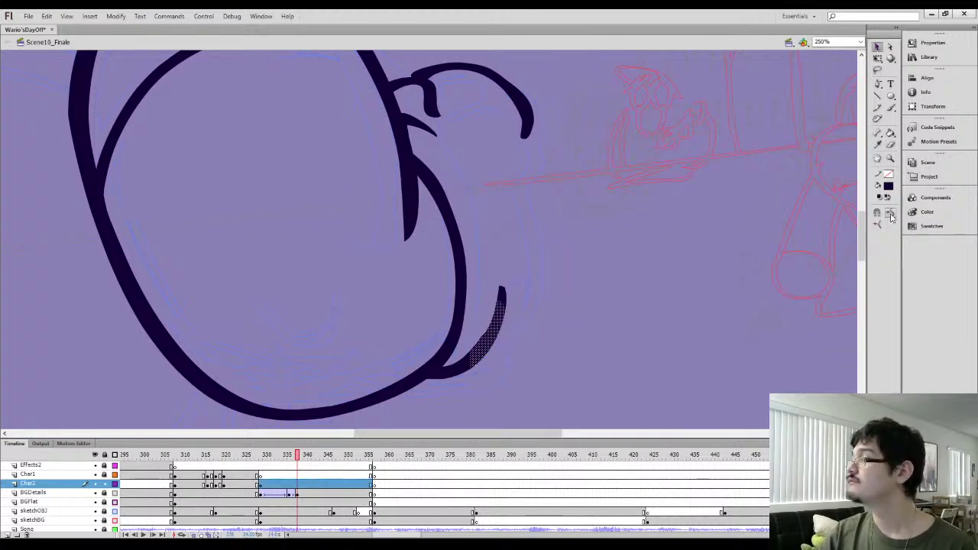
left_click(591, 322)
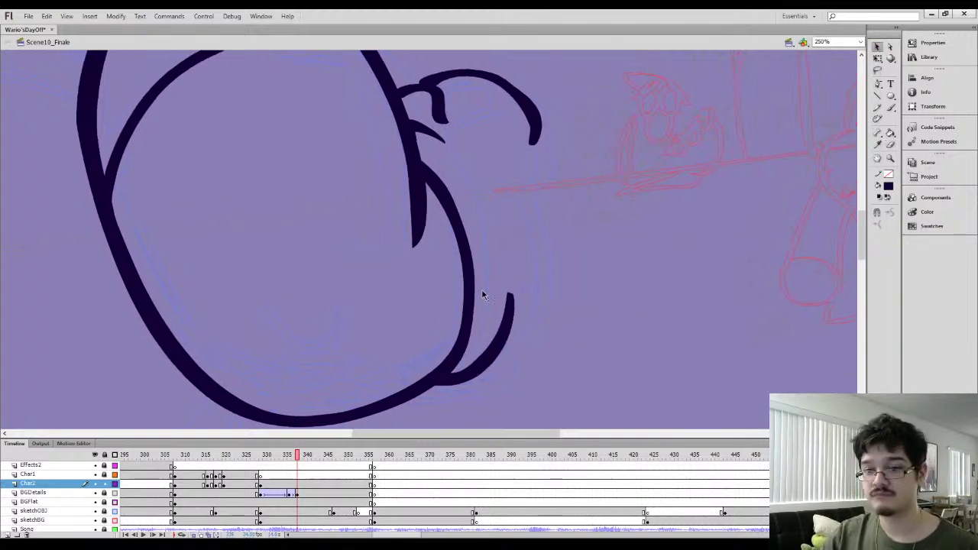
key("b")
left_click_drag(506, 272, 486, 336)
key("space")
left_click_drag(518, 246, 482, 282)
left_click_drag(495, 228, 490, 255)
key("i")
key("b")
key("space")
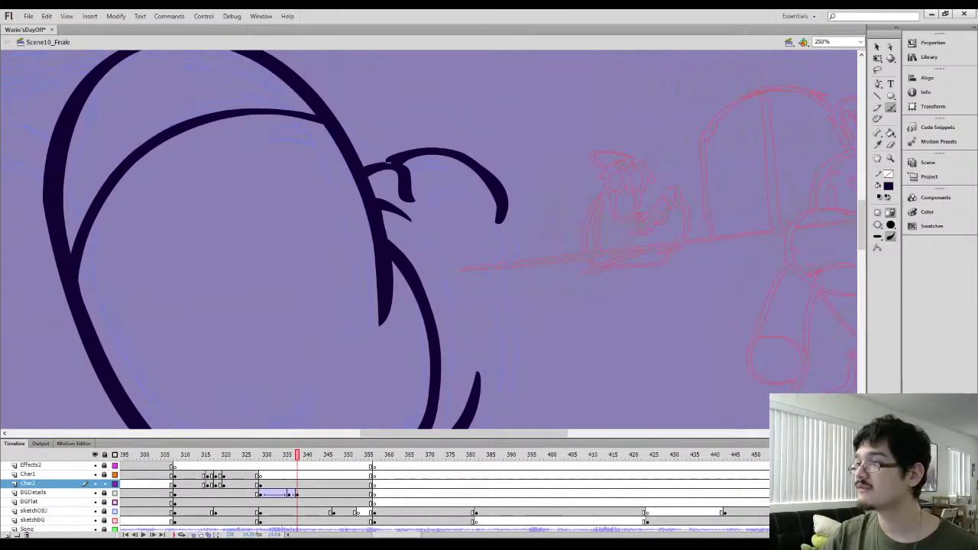
left_click_drag(462, 149, 502, 184)
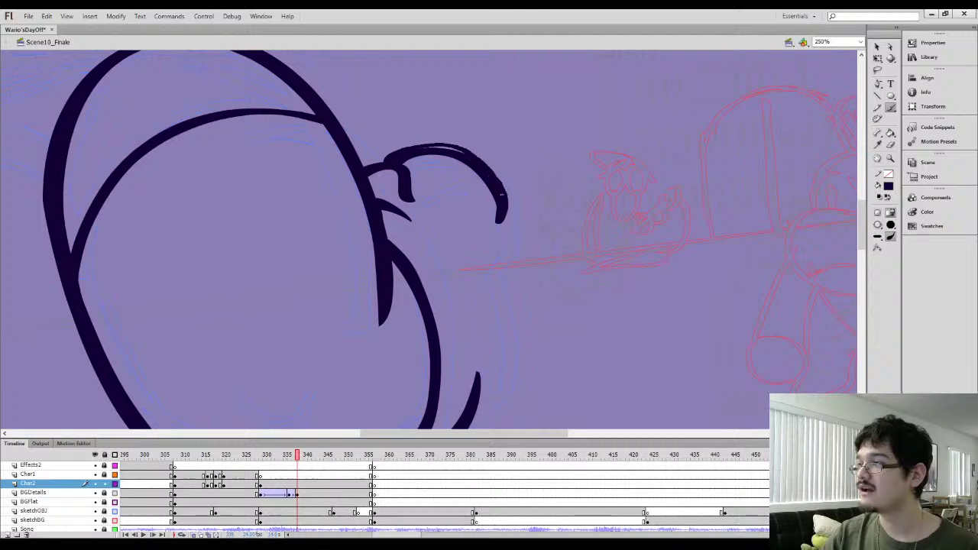
Fill the gap inside the curl outline and trim the curl's outer end
key("k")
left_click(437, 149)
key("e")
mouse_move(501, 239)
left_mouse_down()
mouse_move(511, 179)
mouse_move(512, 221)
left_mouse_up()
Discard trial curl strokes, erase part of the small curl, and zoom out to 125%
key("l")
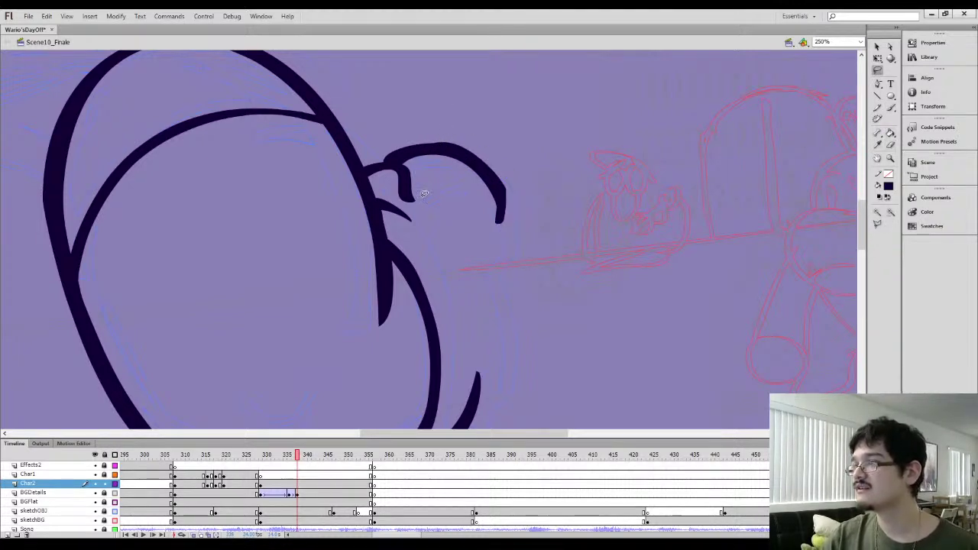
key("b")
mouse_move(413, 180)
left_mouse_down()
mouse_move(422, 172)
mouse_move(420, 199)
left_mouse_up()
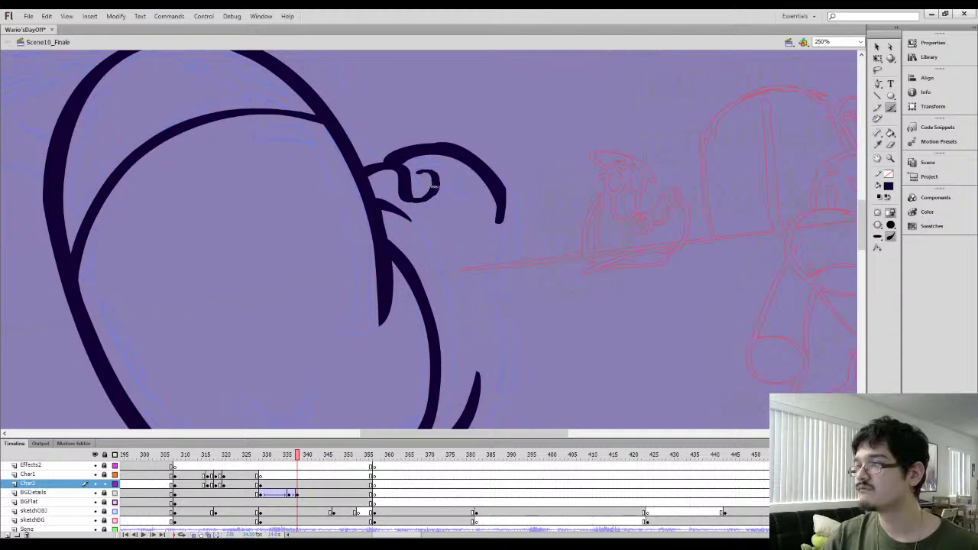
key("ctrl+z")
mouse_move(507, 203)
left_mouse_down()
mouse_move(500, 165)
mouse_move(500, 273)
left_mouse_up()
key("ctrl+z")
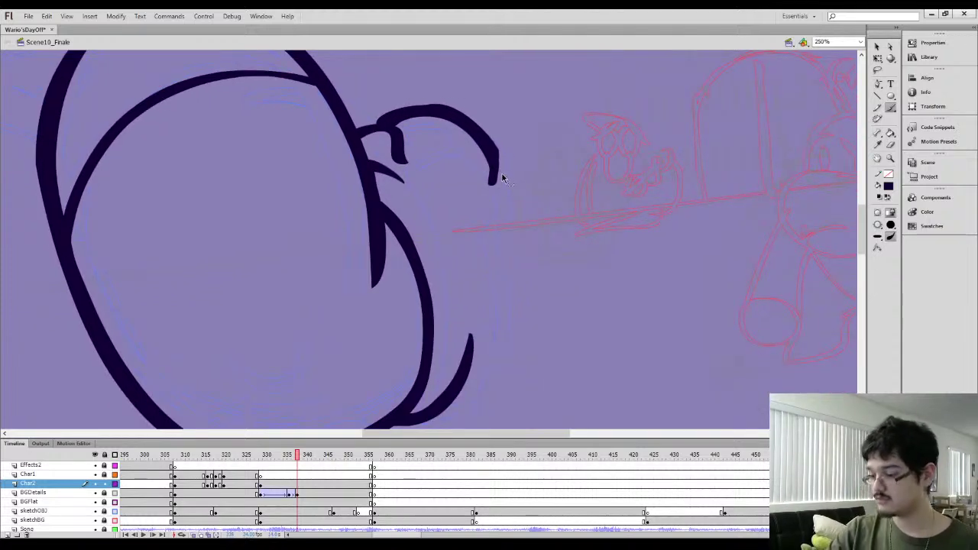
key("e")
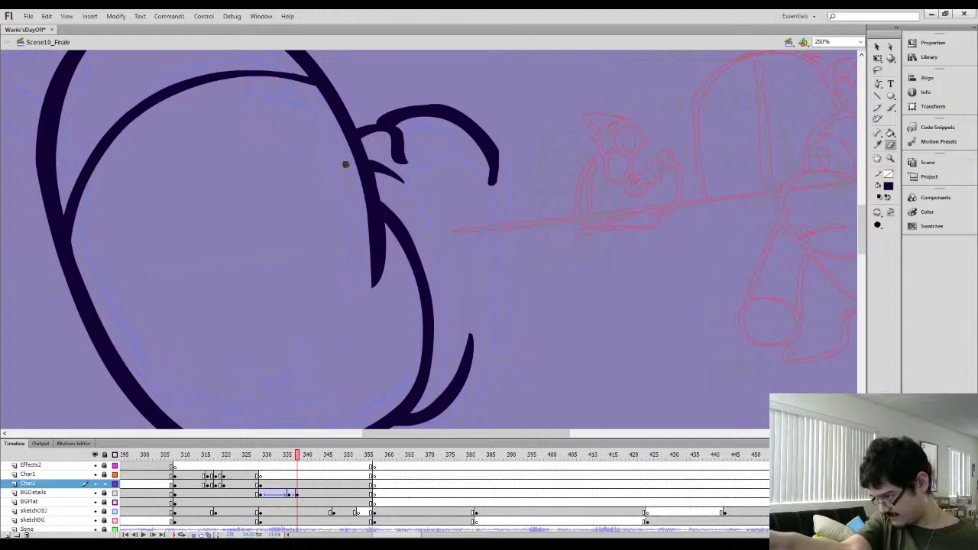
key("r")
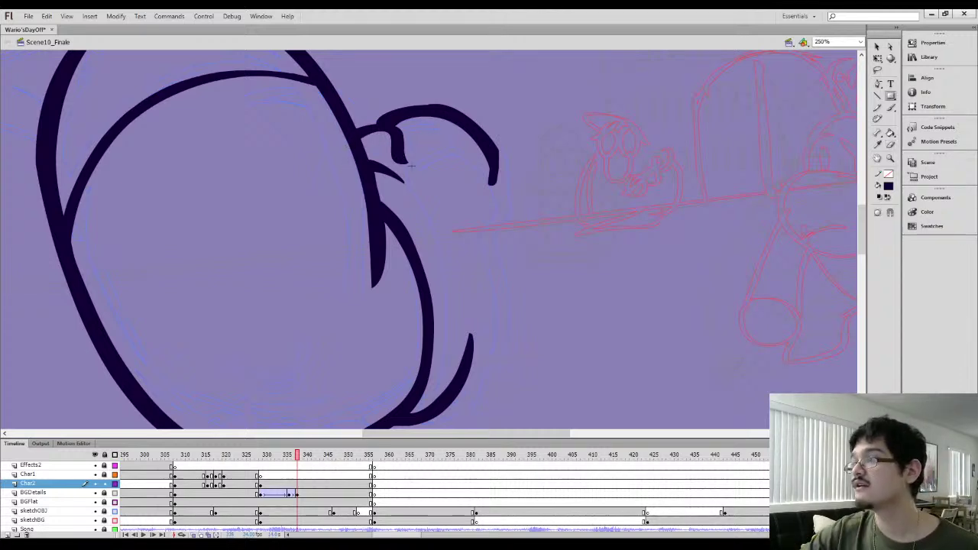
key("e")
mouse_move(396, 162)
left_mouse_down()
mouse_move(409, 161)
mouse_move(367, 126)
left_mouse_up()
key("ctrl+minus")
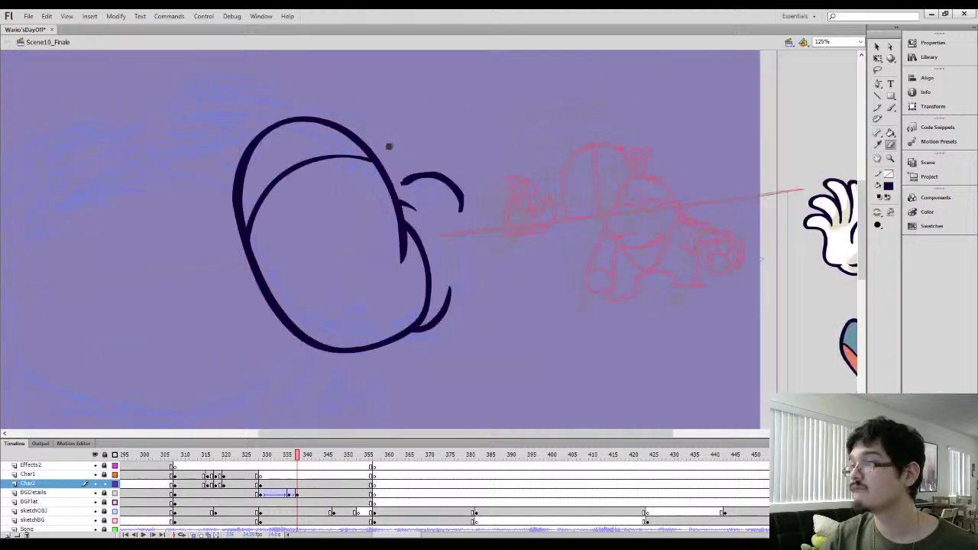
Delete the loose arc beside the body and brush a fist outline over Wario's sketch
left_click(417, 180, "ctrl")
key("Delete")
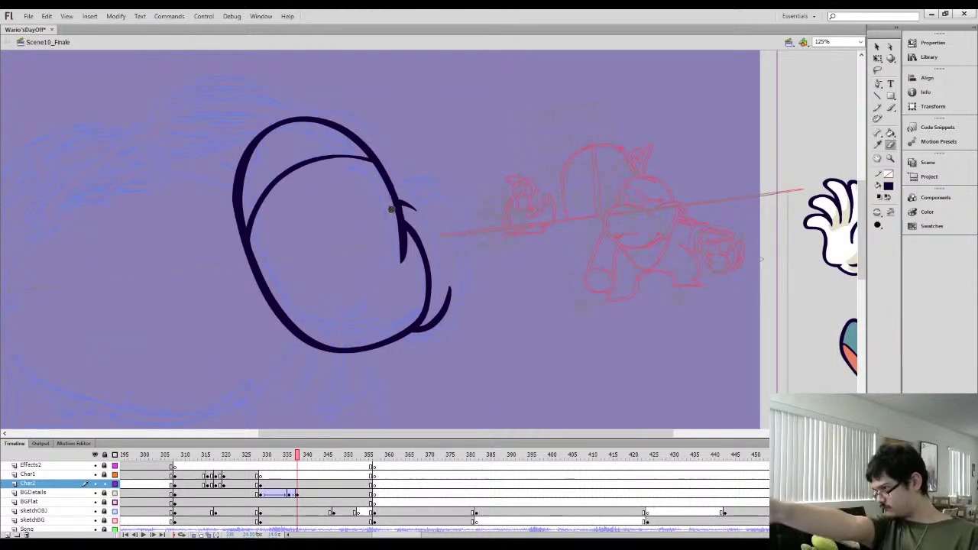
key("b")
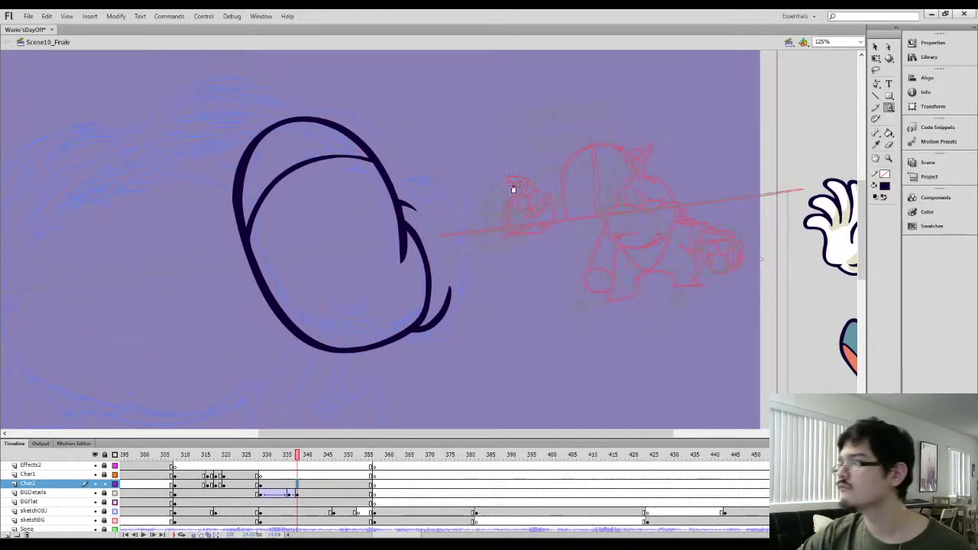
mouse_move(481, 159)
left_mouse_down()
mouse_move(523, 127)
mouse_move(560, 173)
left_mouse_up()
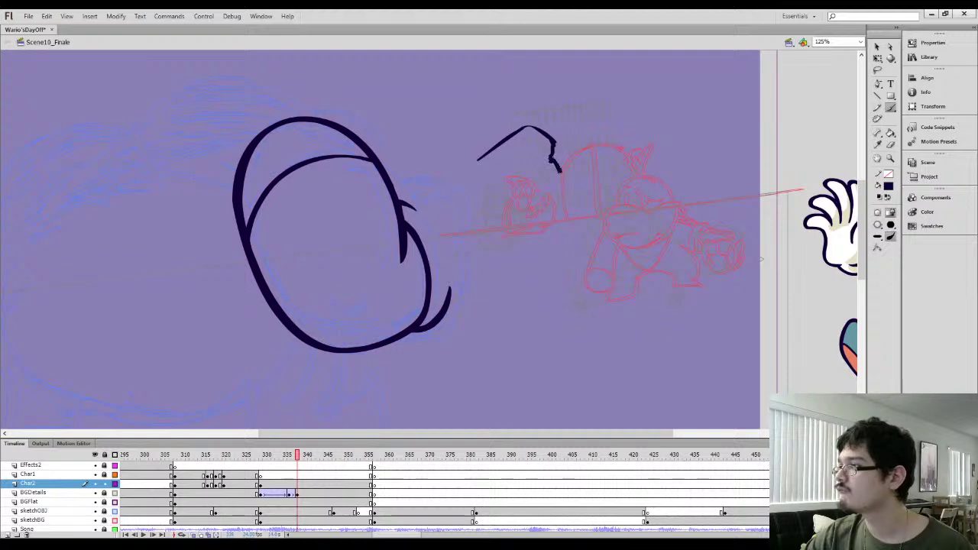
mouse_move(557, 217)
left_mouse_down()
mouse_move(546, 248)
mouse_move(490, 258)
mouse_move(450, 137)
mouse_move(495, 131)
mouse_move(511, 141)
mouse_move(479, 145)
mouse_move(525, 219)
mouse_move(545, 226)
mouse_move(522, 226)
left_mouse_up()
key("l")
key("Delete")
key("b")
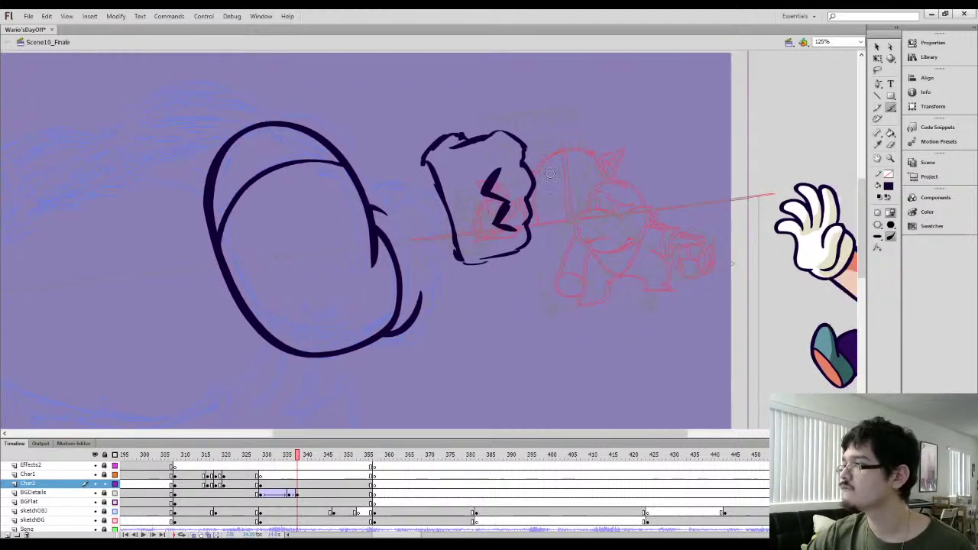
Fill the fist and lightning bolt with the glove's cream colour
key("i")
left_click(816, 255)
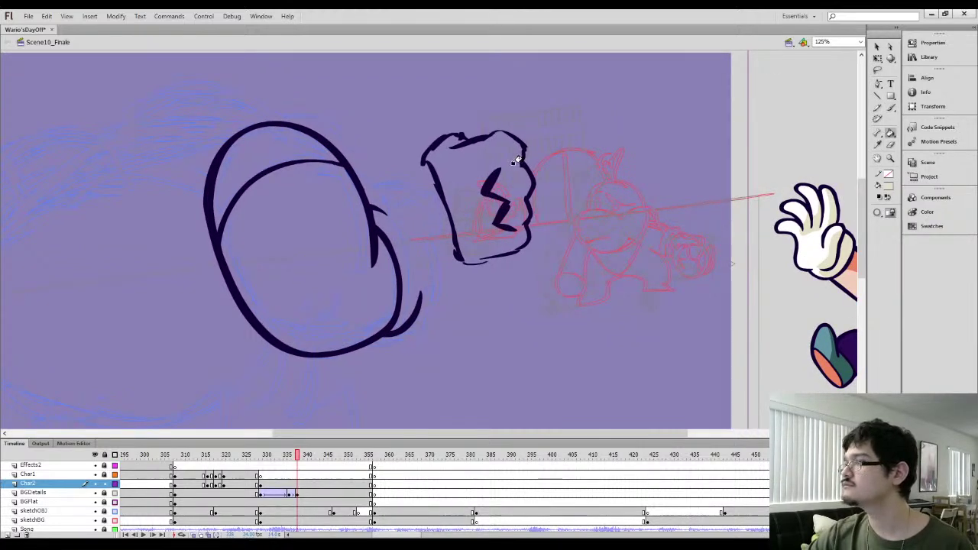
left_click(517, 161)
left_click(488, 182)
left_click(467, 264)
Sample the dark outline colour and try inking the fist's lower-right edge
key("i")
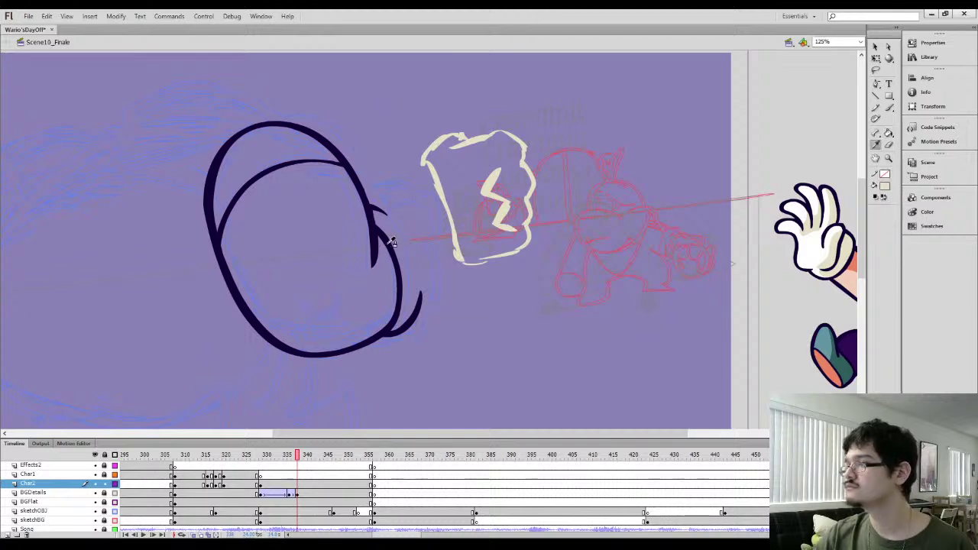
left_click(389, 241)
key("ctrl+equal")
left_click_drag(461, 205, 515, 212)
key("b")
left_click_drag(609, 260, 582, 298)
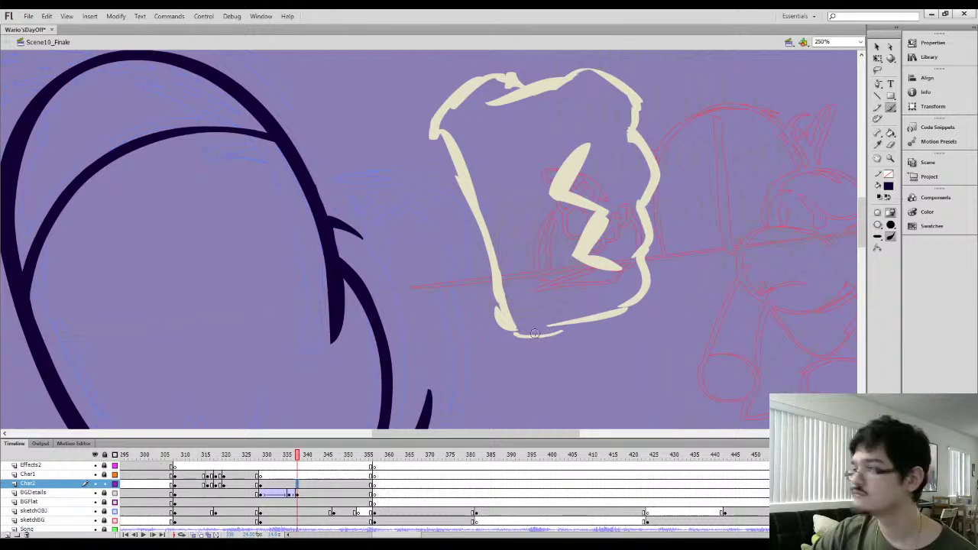
mouse_move(506, 331)
left_mouse_down()
mouse_move(540, 330)
mouse_move(633, 295)
mouse_move(642, 272)
left_mouse_up()
key("ctrl+z")
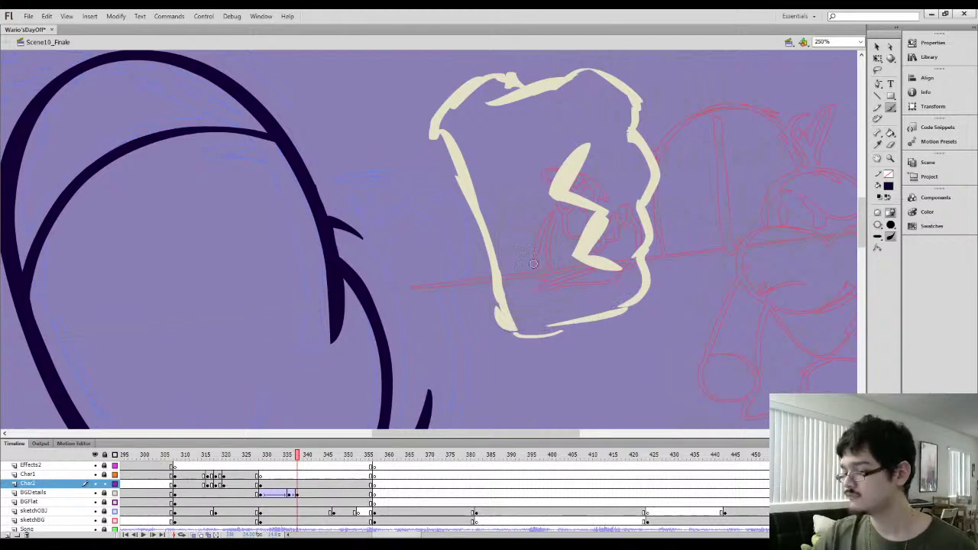
key("ctrl+minus")
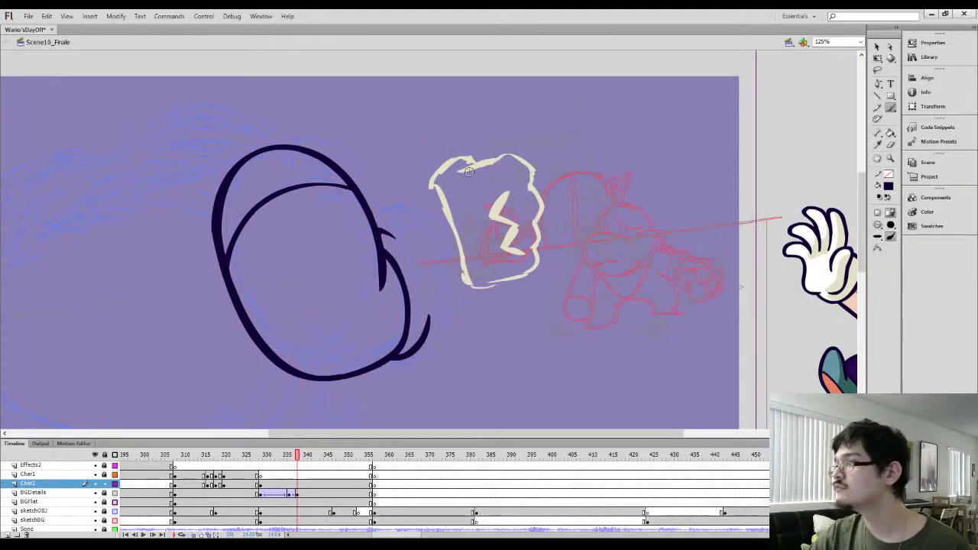
Ink the fist's top, upper-left and bottom edges in dark, redrawing strokes as needed
mouse_move(456, 175)
left_mouse_down()
mouse_move(496, 159)
mouse_move(530, 174)
mouse_move(532, 185)
left_mouse_up()
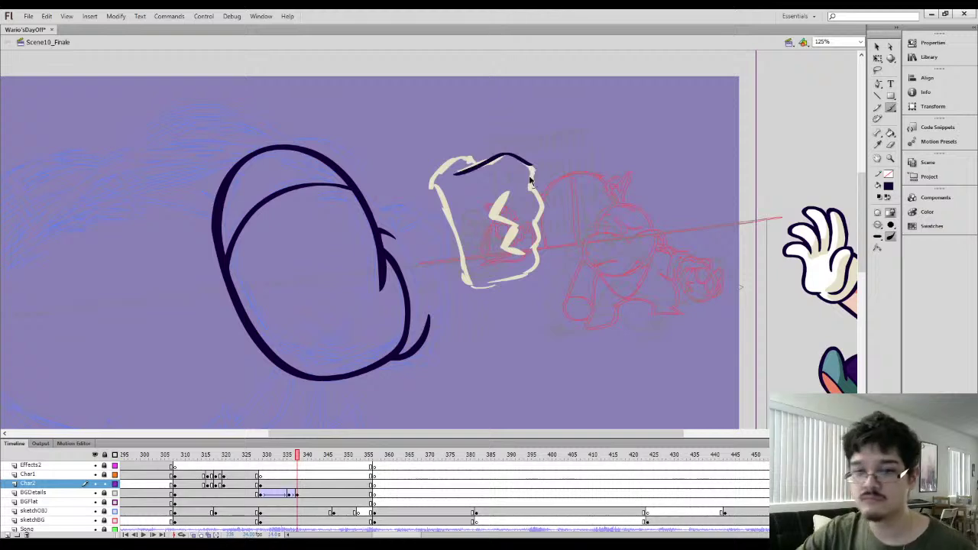
key("ctrl+z")
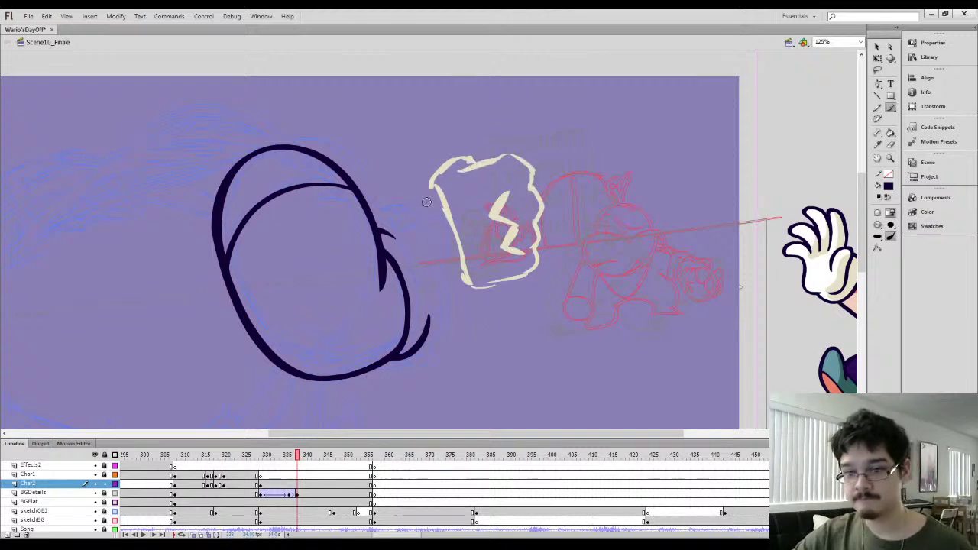
mouse_move(439, 180)
left_mouse_down()
mouse_move(429, 186)
mouse_move(447, 156)
mouse_move(478, 162)
left_mouse_up()
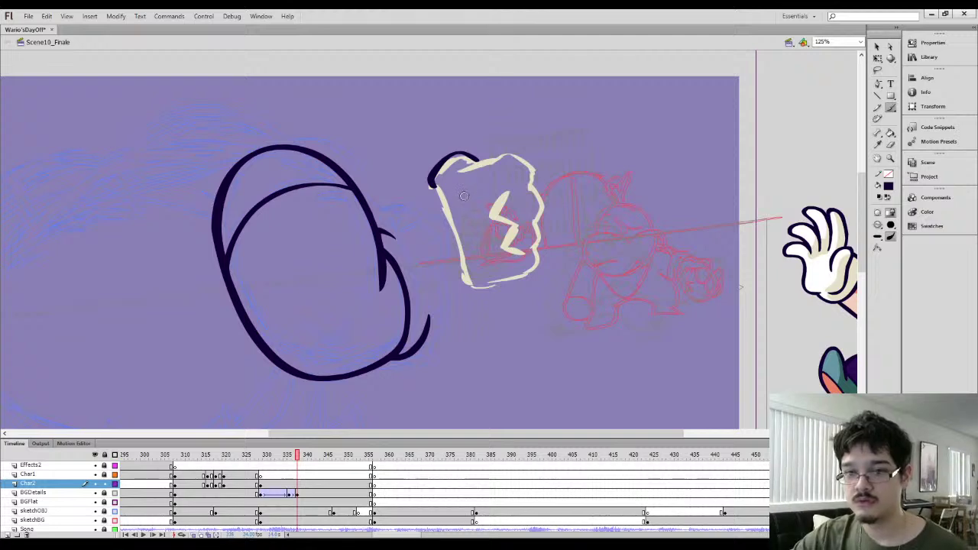
key("ctrl+z")
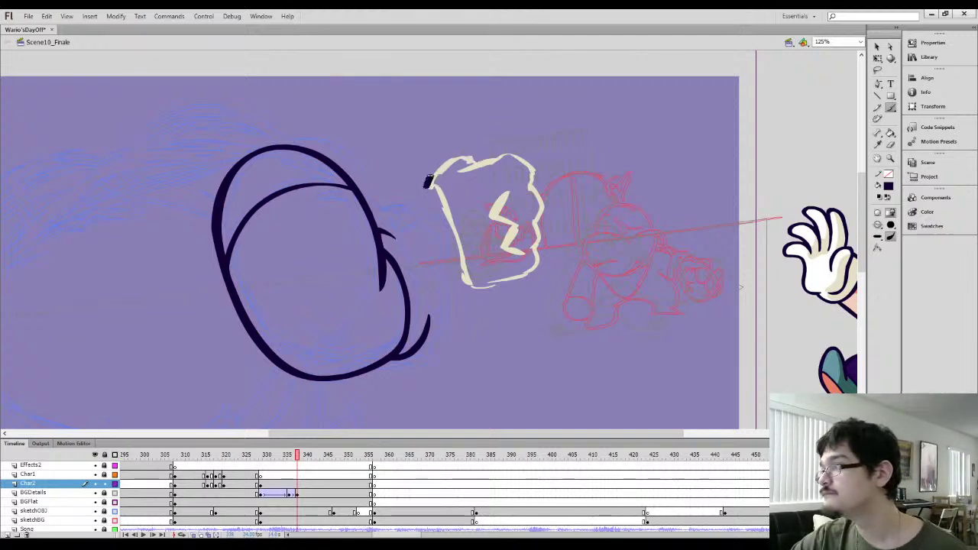
left_click_drag(456, 153, 481, 164)
key("ctrl+z")
mouse_move(430, 184)
left_mouse_down()
mouse_move(445, 160)
mouse_move(471, 158)
mouse_move(481, 171)
mouse_move(466, 169)
mouse_move(476, 161)
mouse_move(460, 169)
mouse_move(513, 155)
mouse_move(547, 192)
mouse_move(544, 232)
left_mouse_up()
left_click_drag(542, 269, 462, 292)
key("l")
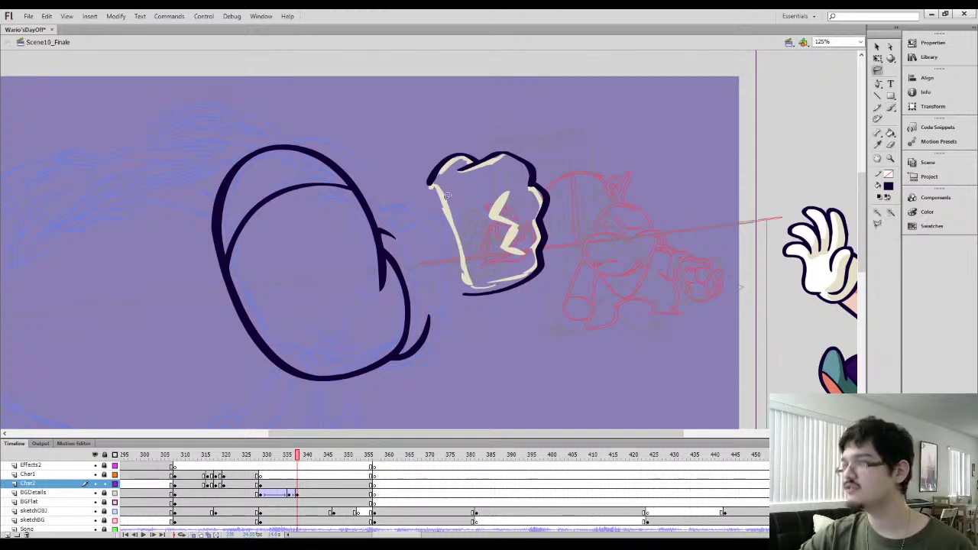
left_click_drag(447, 199, 454, 164)
key("ctrl+equal")
Erase excess ink on the top-left finger and retrace the fist's top outline thicker
left_click(388, 231)
key("e")
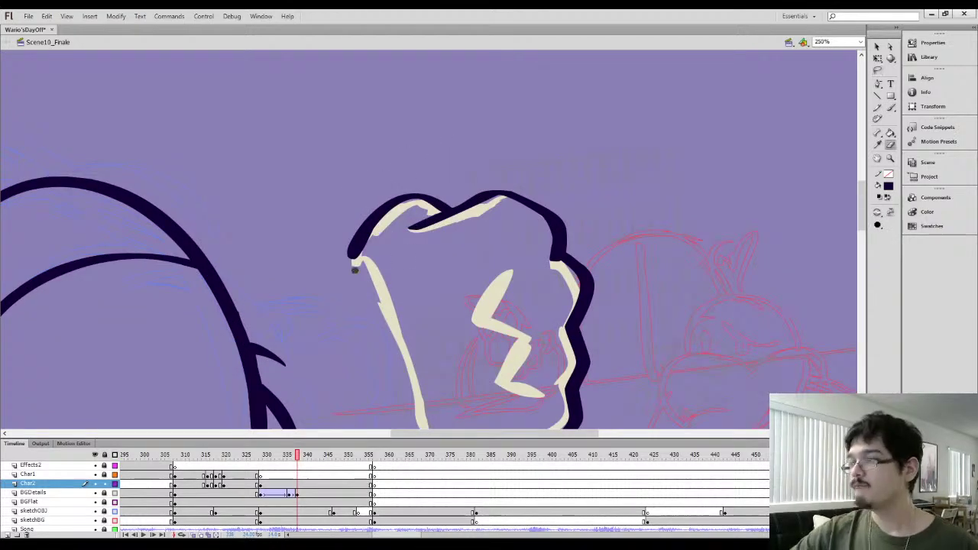
mouse_move(355, 266)
left_mouse_down()
mouse_move(393, 219)
mouse_move(431, 198)
left_mouse_up()
key("b")
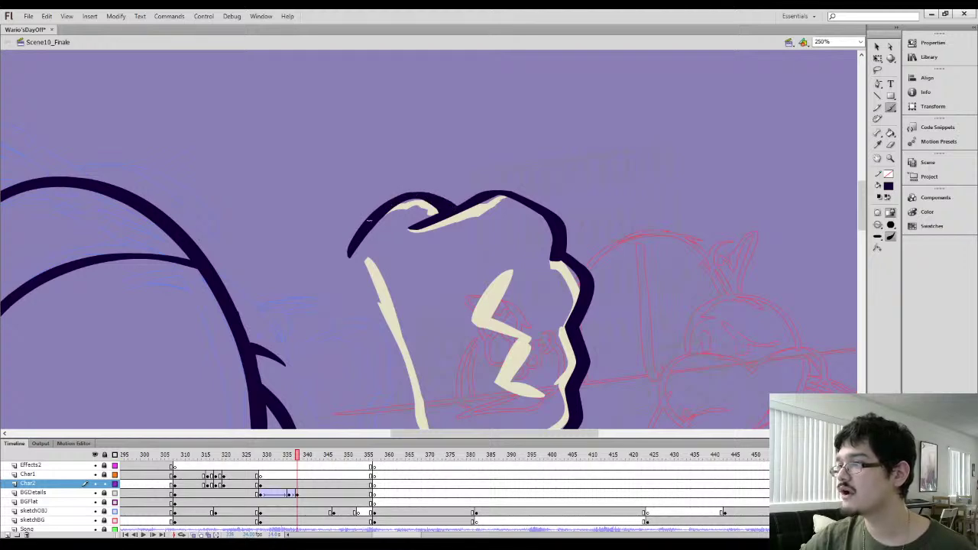
left_click_drag(417, 191, 439, 197)
left_click_drag(454, 240, 400, 213)
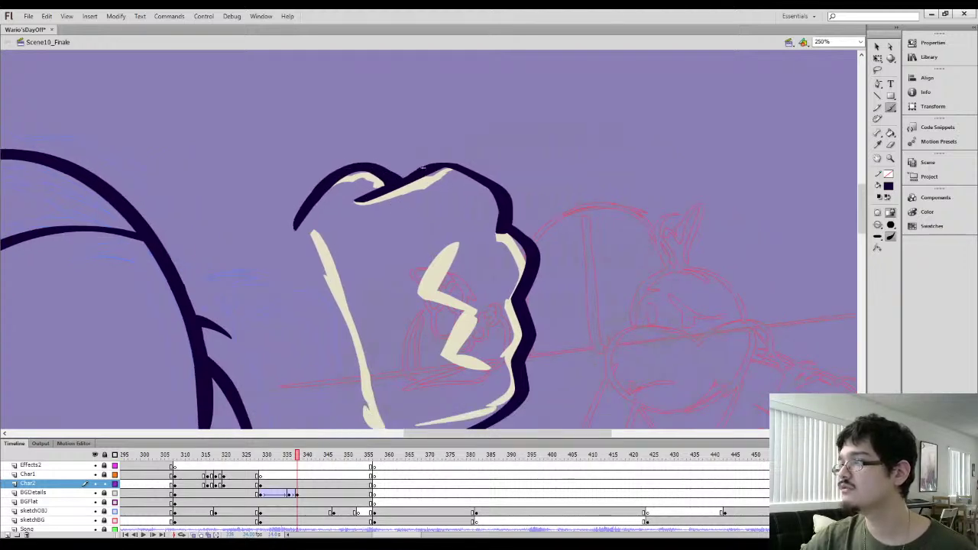
left_click_drag(434, 163, 475, 174)
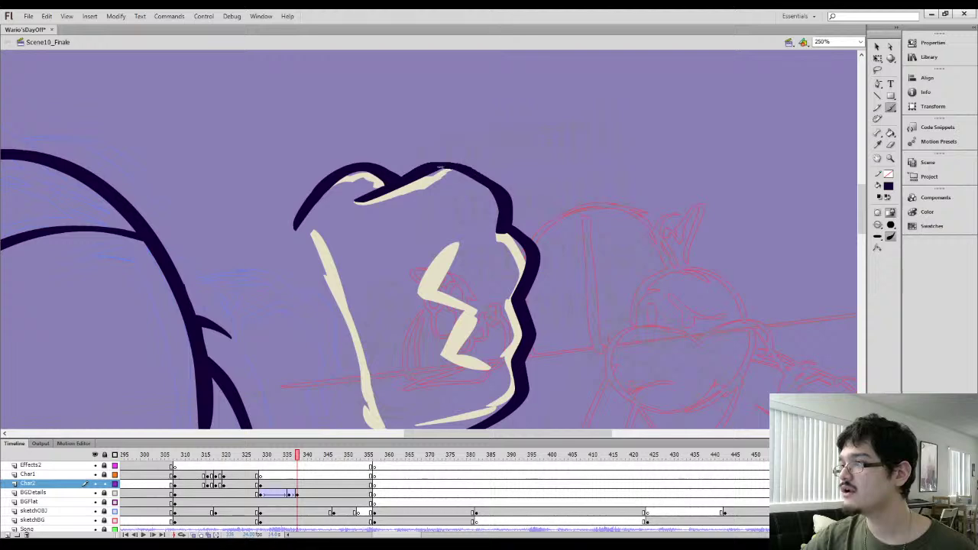
left_click_drag(411, 173, 451, 164)
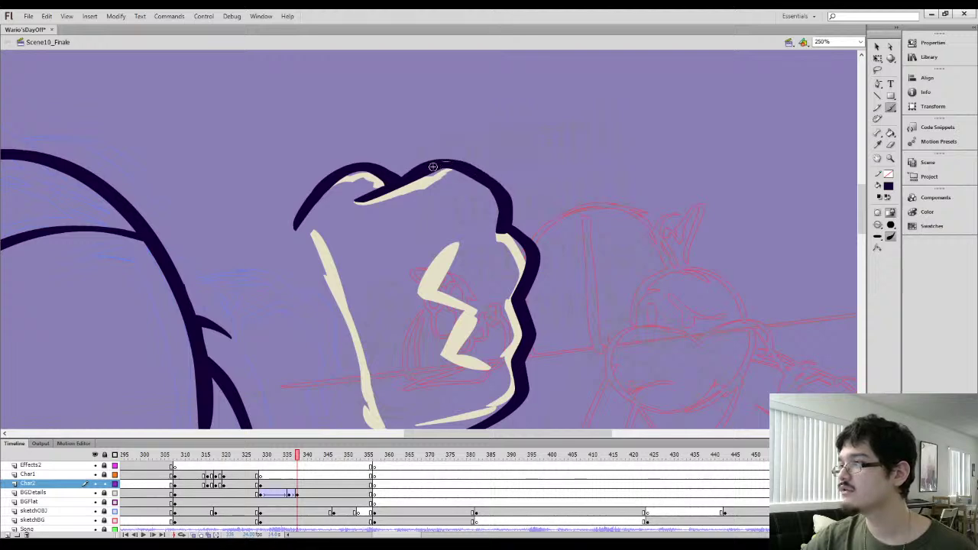
Undo a bad stroke on the right outline and thicken the fist's lower outline
left_click_drag(509, 206, 459, 161)
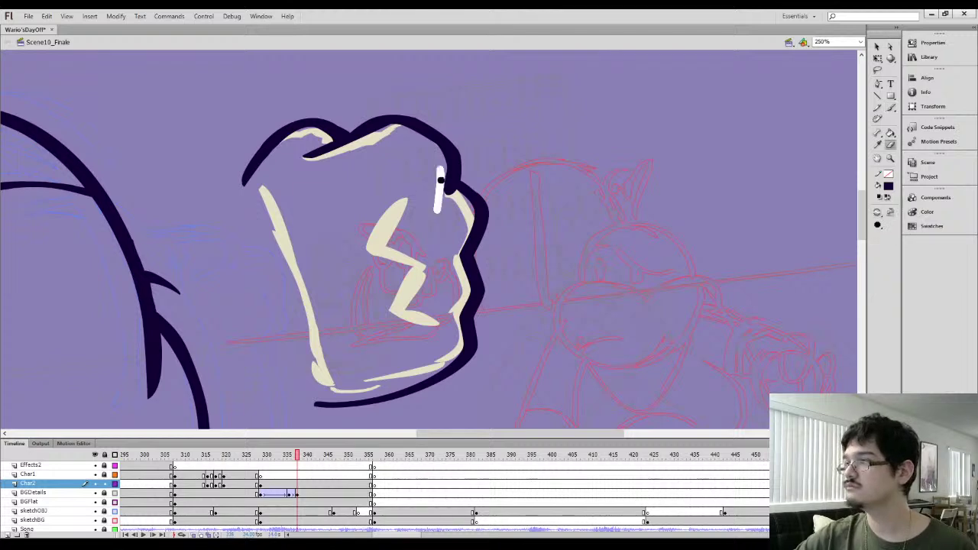
mouse_move(445, 168)
left_mouse_down()
mouse_move(445, 141)
mouse_move(432, 130)
mouse_move(453, 143)
mouse_move(443, 205)
left_mouse_up()
key("b")
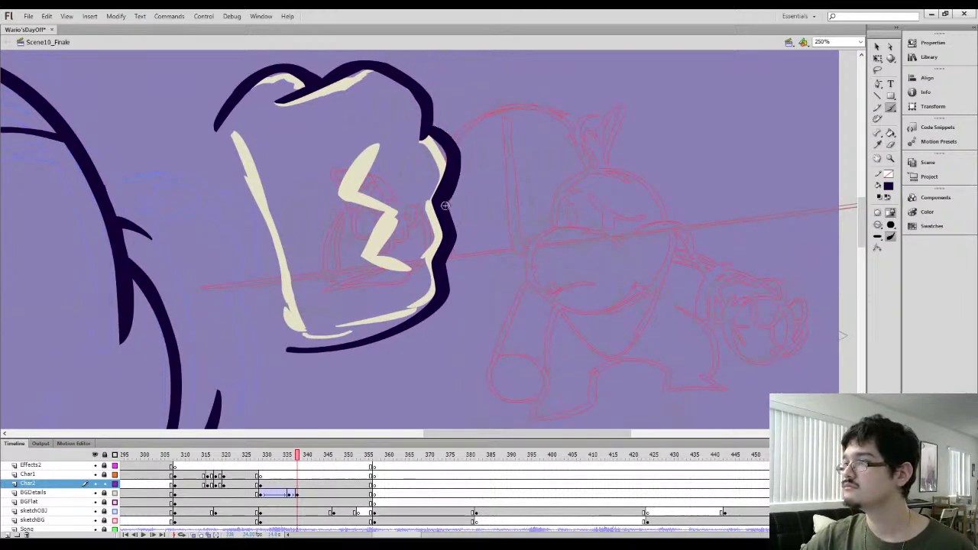
key("ctrl+z")
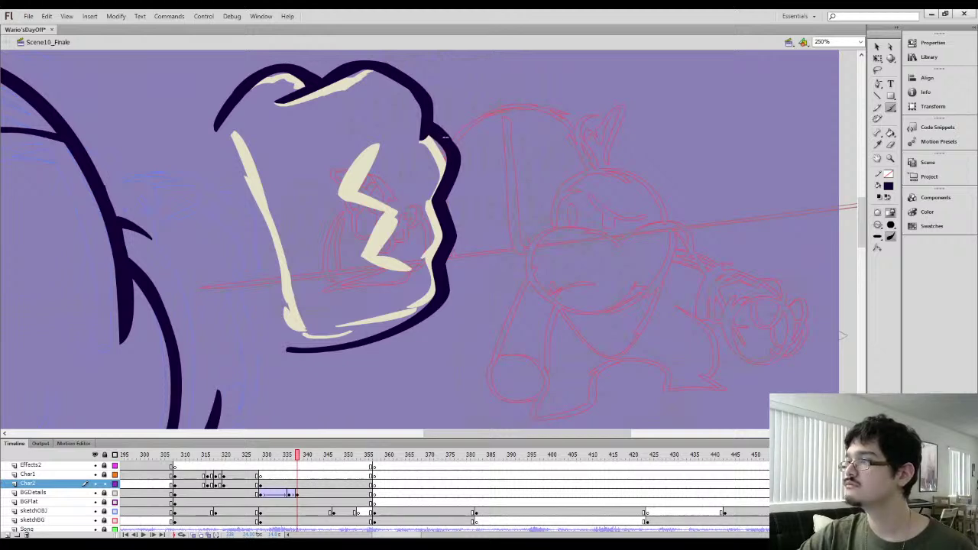
mouse_move(447, 190)
left_mouse_down()
mouse_move(451, 126)
mouse_move(535, 176)
mouse_move(567, 174)
left_mouse_up()
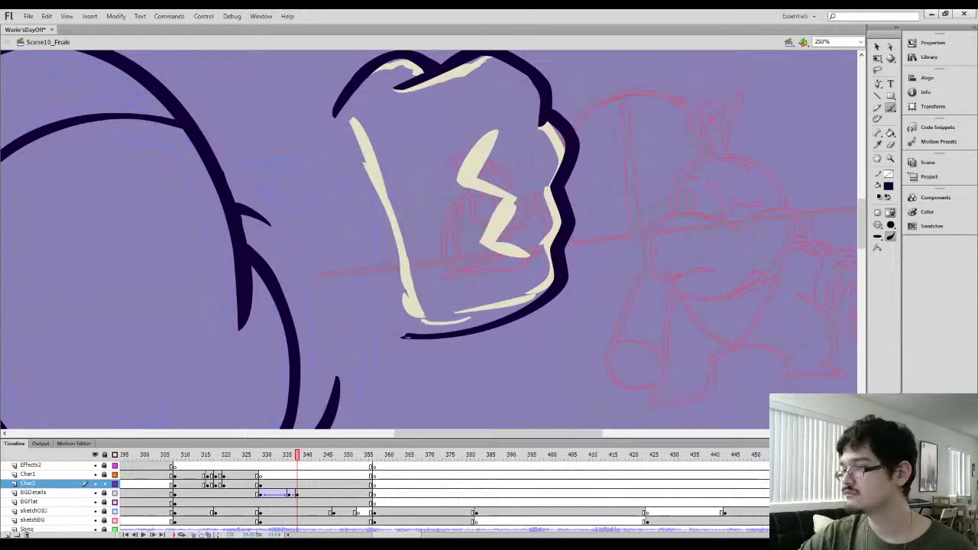
mouse_move(398, 336)
left_mouse_down()
mouse_move(441, 341)
mouse_move(487, 328)
mouse_move(407, 340)
mouse_move(527, 314)
left_mouse_up()
scroll(497, 238, "up", 2)
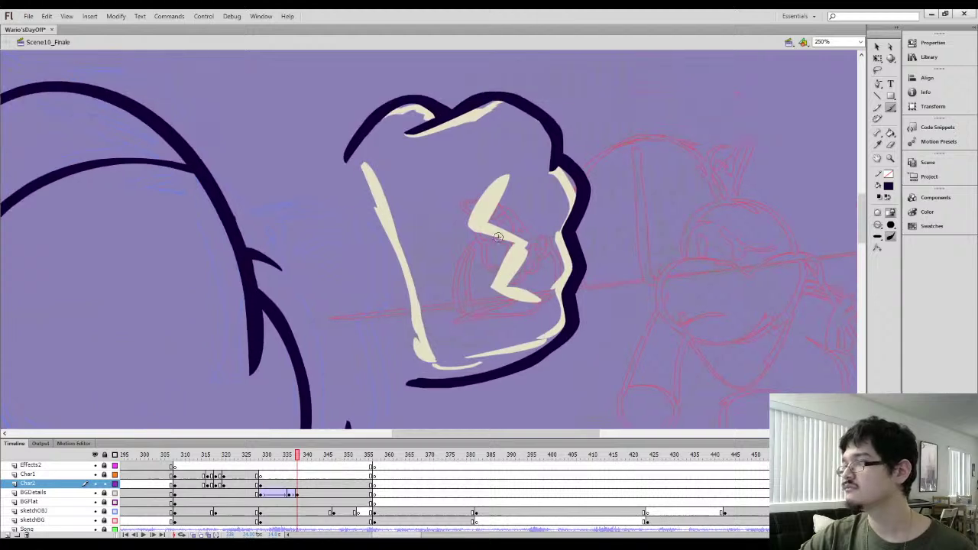
key("ctrl+minus")
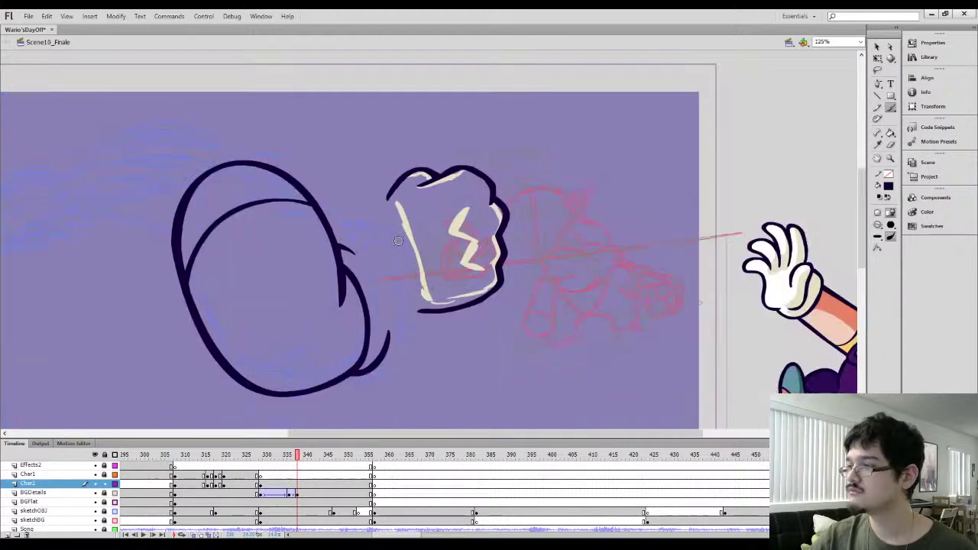
Try a cream ring, a cream stroke and a cream fill around the fist, then undo them
key("i")
left_click(403, 220)
key("b")
mouse_move(356, 201)
left_mouse_down()
mouse_move(511, 142)
mouse_move(484, 332)
mouse_move(369, 292)
mouse_move(368, 216)
left_mouse_up()
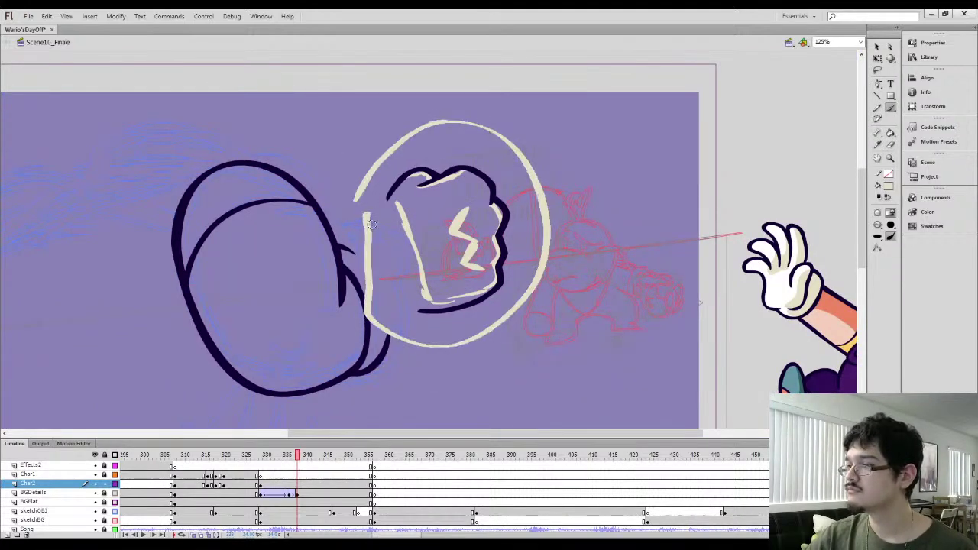
key("ctrl+z")
mouse_move(375, 180)
left_mouse_down()
mouse_move(465, 357)
mouse_move(373, 170)
mouse_move(378, 188)
left_mouse_up()
key("k")
left_click(419, 229)
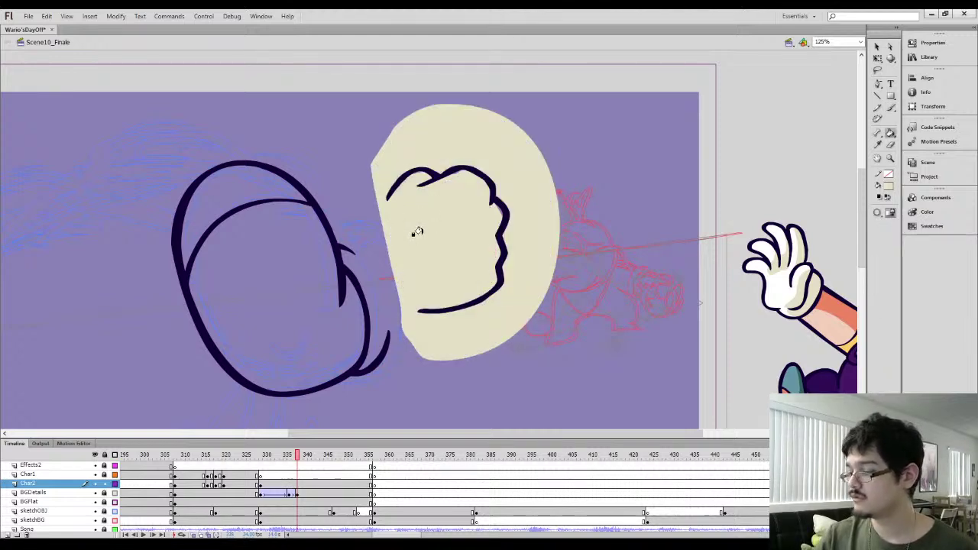
key("ctrl+z")
key("ctrl+z")
Brush a dark zigzag inside the fist and zoom in on it
key("b")
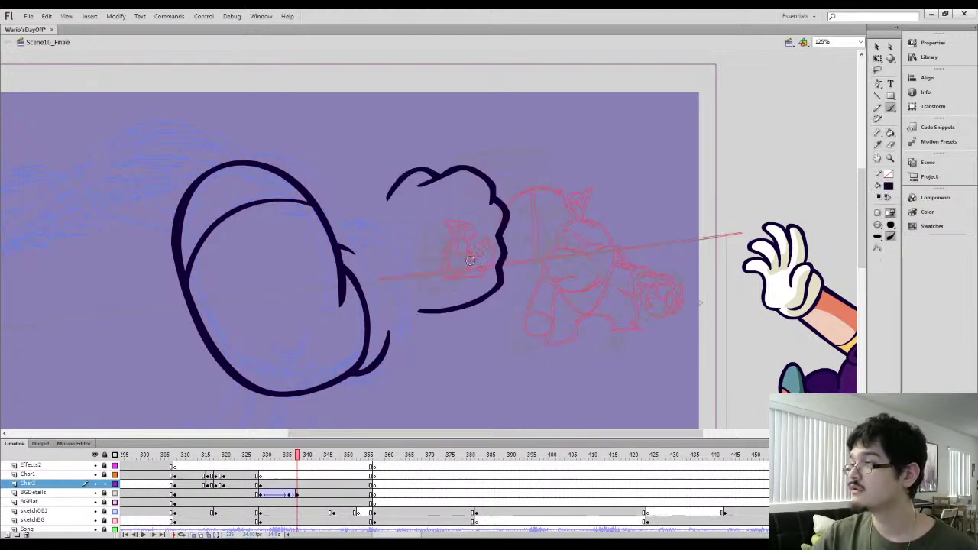
mouse_move(465, 226)
left_mouse_down()
mouse_move(445, 247)
mouse_move(463, 254)
left_mouse_up()
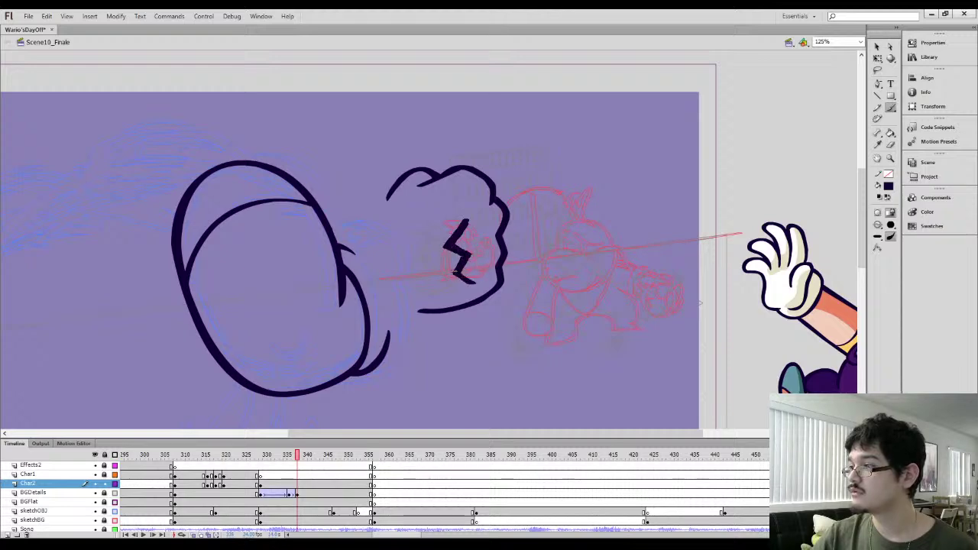
mouse_move(475, 282)
left_mouse_down()
mouse_move(442, 264)
mouse_move(431, 273)
mouse_move(460, 267)
mouse_move(457, 256)
left_mouse_up()
key("l")
key("ctrl+equal")
left_click(460, 247)
key("b")
Thicken the zigzag's middle and upper segments, then erase its top and left edges
key("e")
key("b")
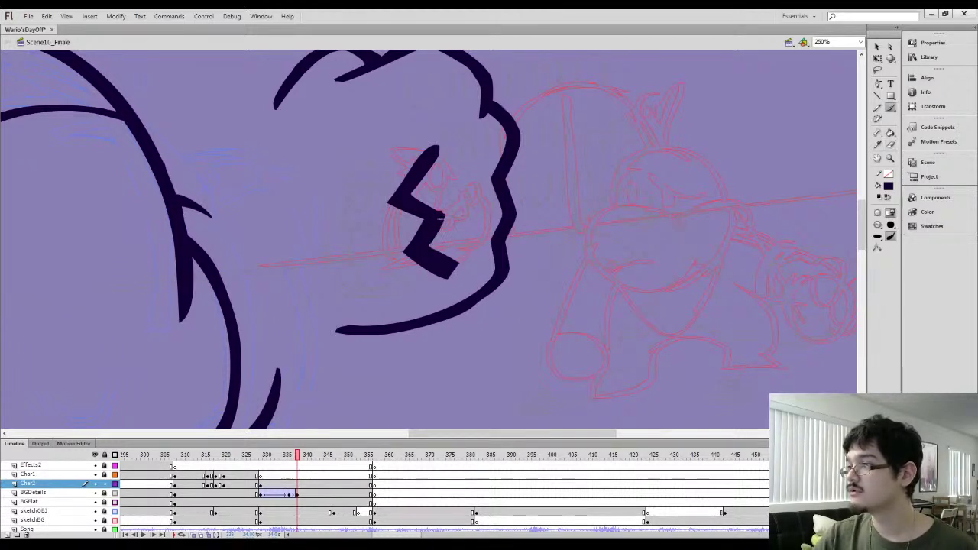
mouse_move(417, 196)
left_mouse_down()
mouse_move(441, 215)
mouse_move(417, 218)
mouse_move(399, 205)
left_mouse_up()
left_click_drag(434, 164, 418, 186)
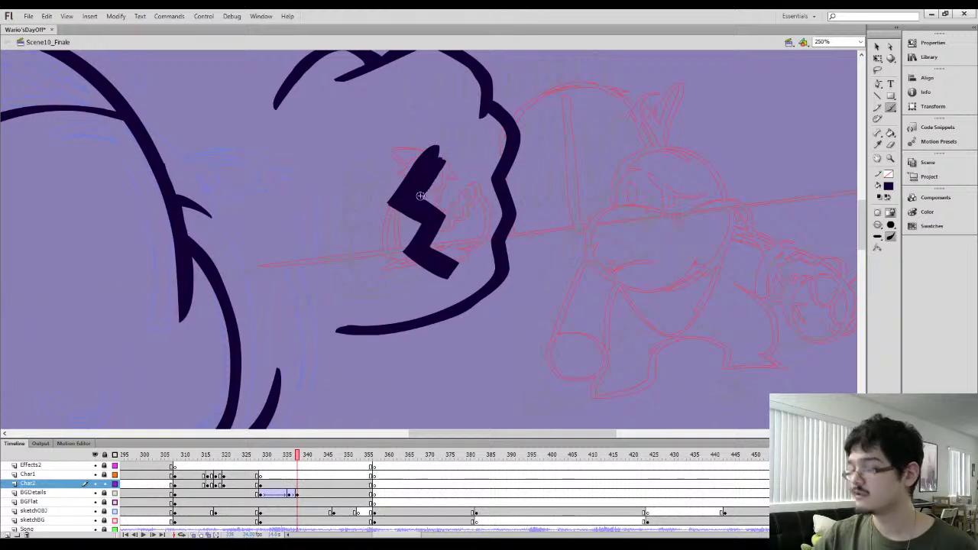
key("e")
left_click_drag(407, 142, 462, 163)
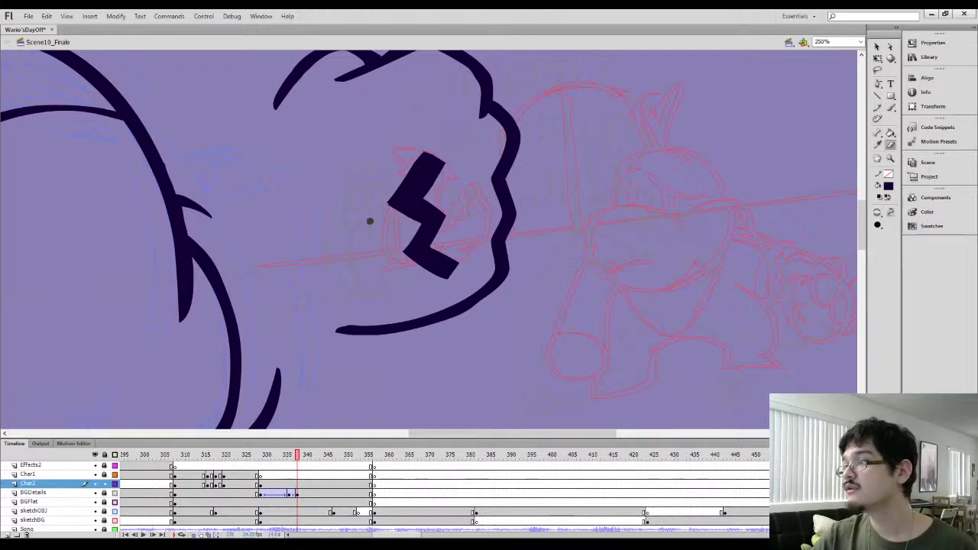
mouse_move(371, 219)
left_mouse_down()
mouse_move(426, 137)
mouse_move(436, 142)
left_mouse_up()
Restore the workspace layout, widen the drawing area and zoom out to the whole scene
key("v")
left_click(428, 205)
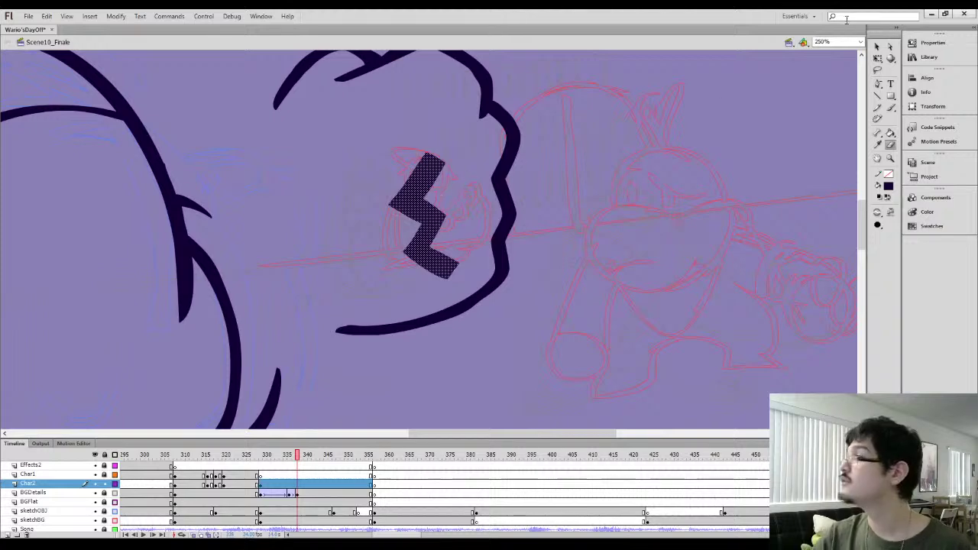
left_click_drag(879, 38, 872, 74)
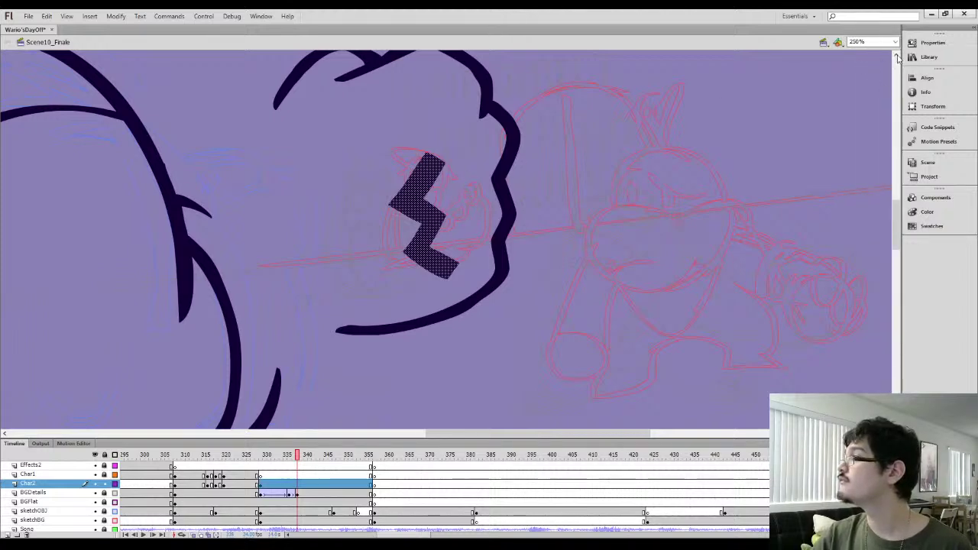
key("ctrl+F2")
left_click_drag(803, 82, 863, 50)
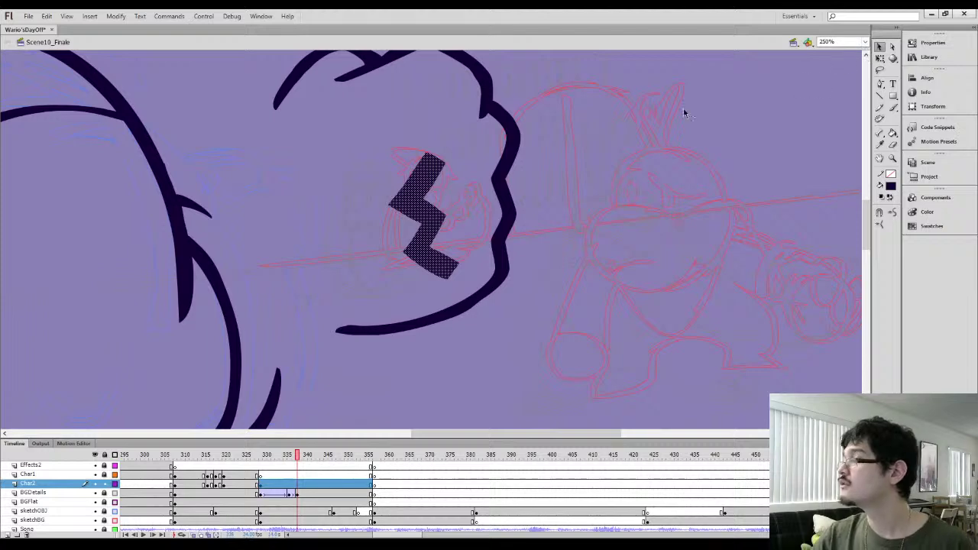
left_click(375, 234)
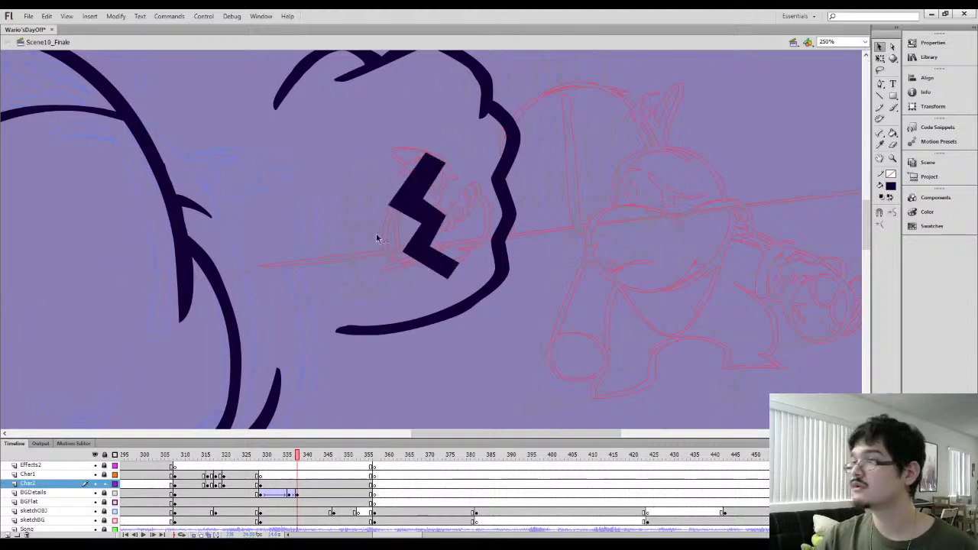
key("ctrl+minus")
mouse_move(317, 248)
left_mouse_down()
mouse_move(367, 178)
mouse_move(368, 226)
left_mouse_up()
Paint a white crescent inside the body's right edge using white sampled from Wario's glove
key("i")
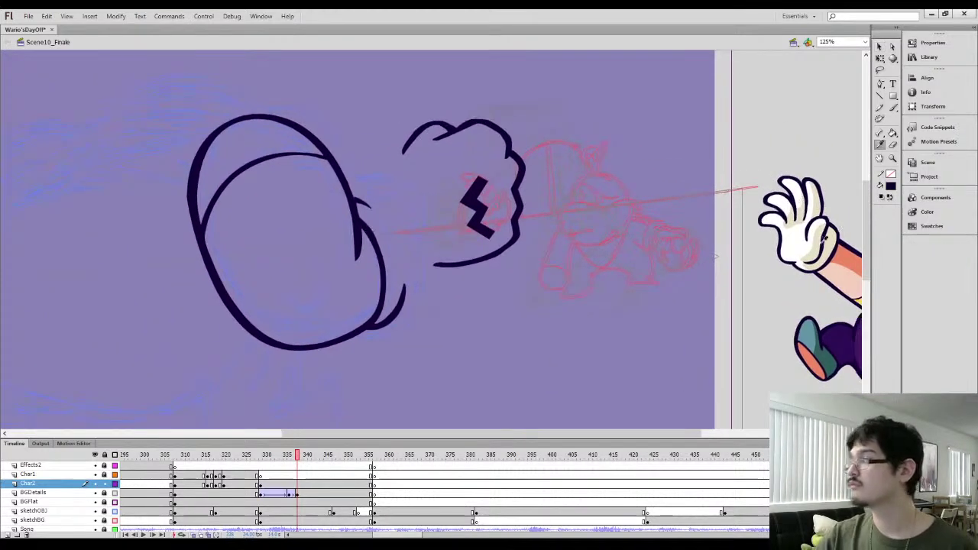
left_click(800, 246)
key("b")
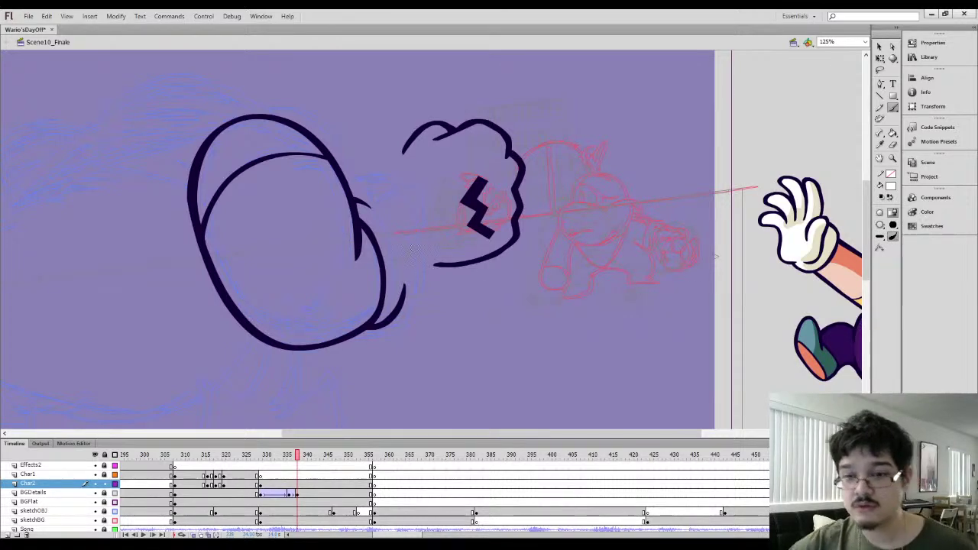
mouse_move(358, 202)
left_mouse_down()
mouse_move(390, 230)
mouse_move(402, 275)
mouse_move(386, 315)
left_mouse_up()
Tilt the fist outline and zigzag together slightly counterclockwise with Free Transform
key("l")
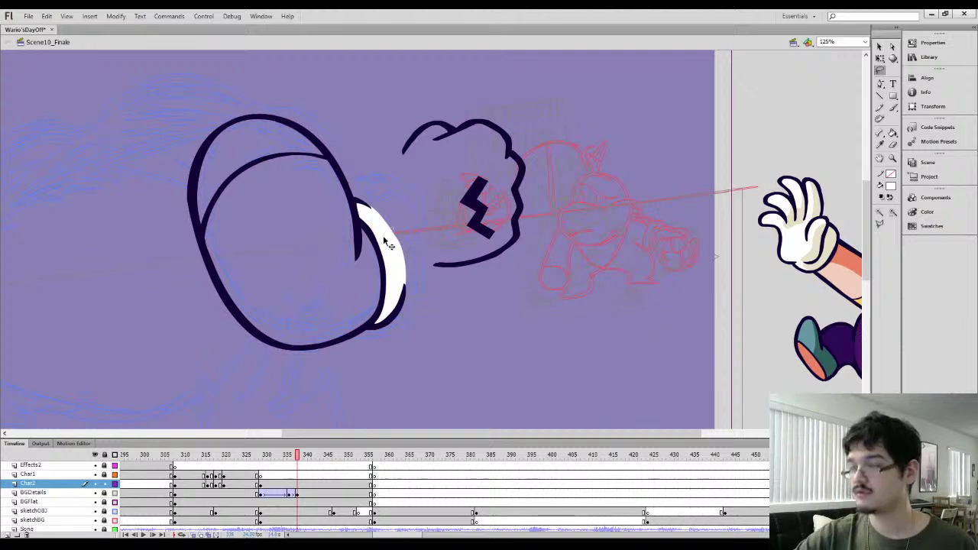
key("q")
left_click(387, 243)
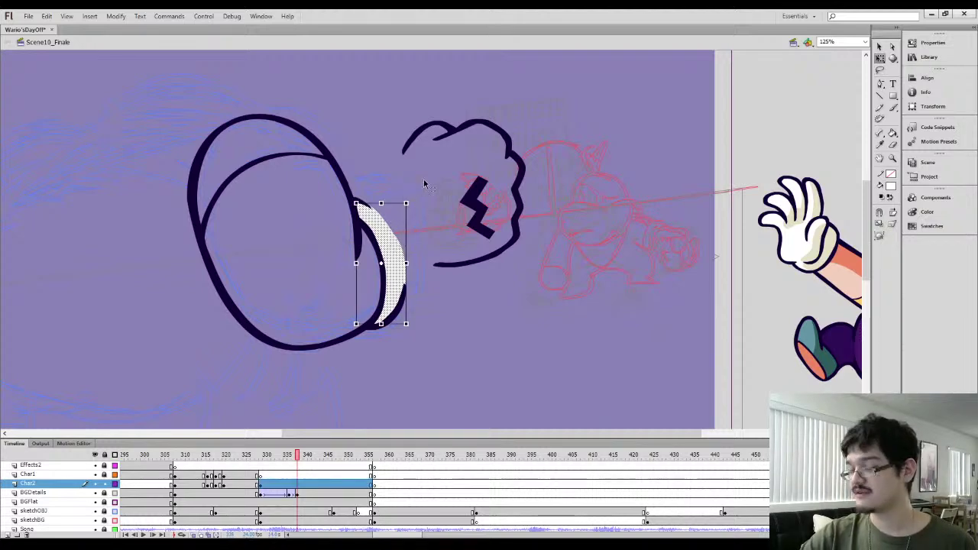
left_click(425, 183)
key("l")
mouse_move(428, 191)
left_mouse_down()
mouse_move(406, 179)
mouse_move(480, 311)
mouse_move(433, 299)
mouse_move(401, 314)
left_mouse_up()
key("q")
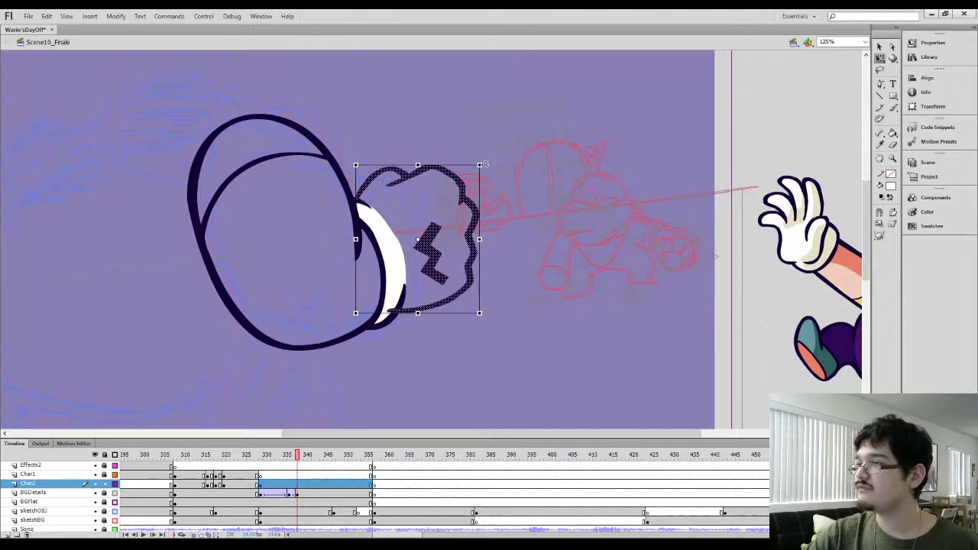
left_click_drag(484, 165, 548, 165)
left_click(494, 393)
Fill the big round body with Wario's orange skin colour
key("i")
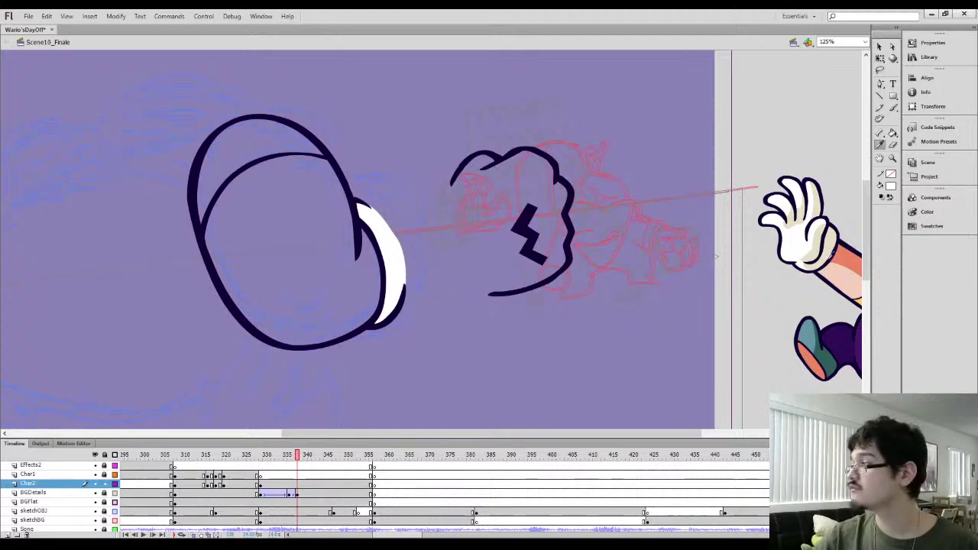
left_click(827, 257)
left_click(275, 280)
scroll(439, 295, "right", 3)
Fill the body's top with Wario's darker orange and select the peach fill and crescent
key("i")
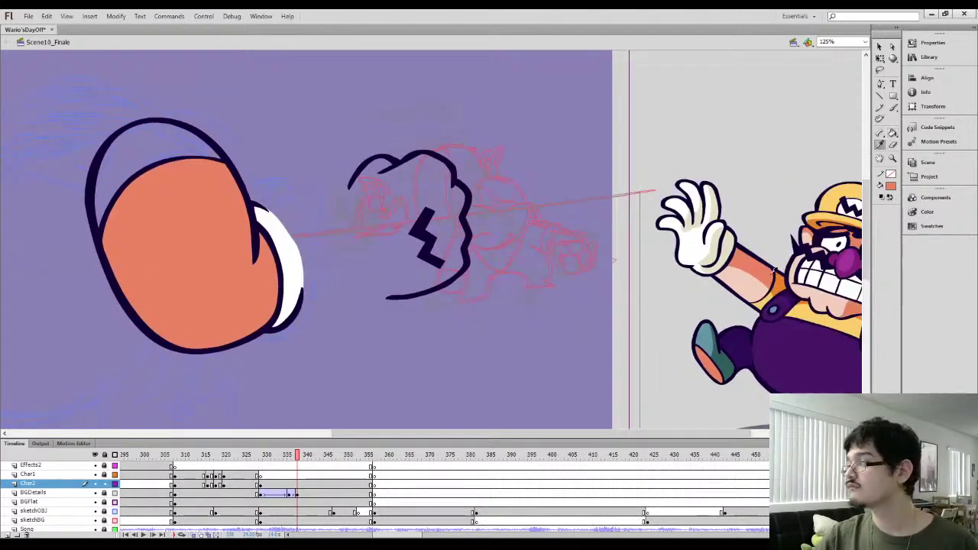
left_click(775, 269)
left_click(158, 145)
key("v")
left_click(205, 260)
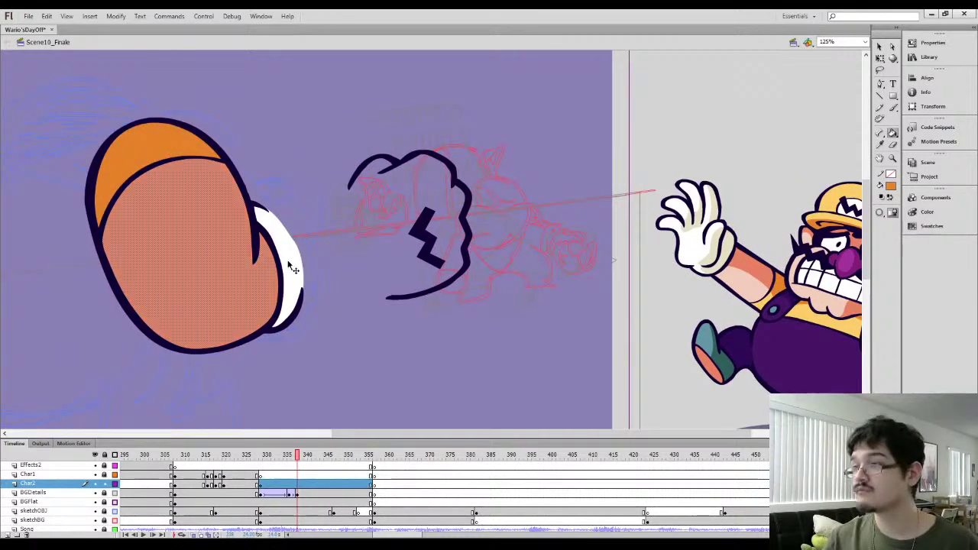
left_click(293, 269, "shift")
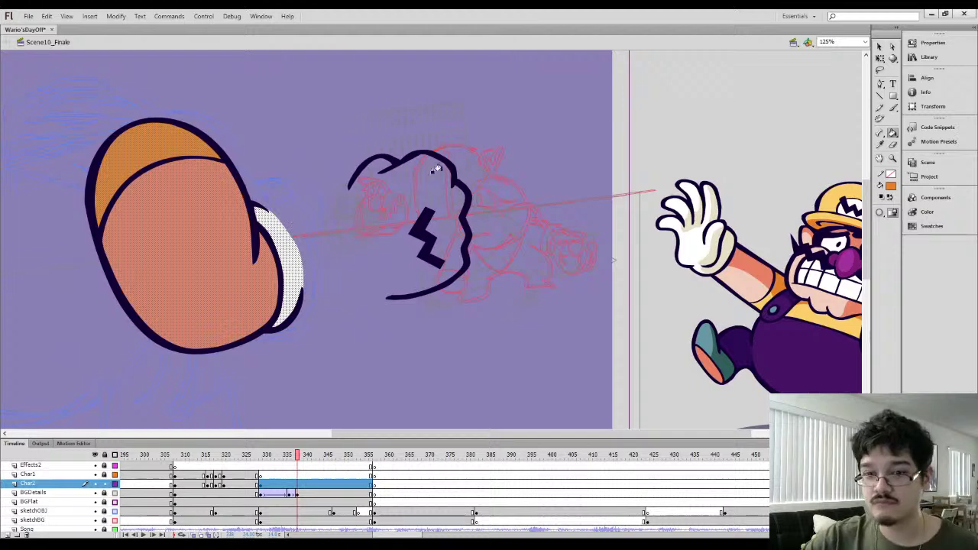
Nudge the fist outline up-left and move the zigzag shape off to the right
key("l")
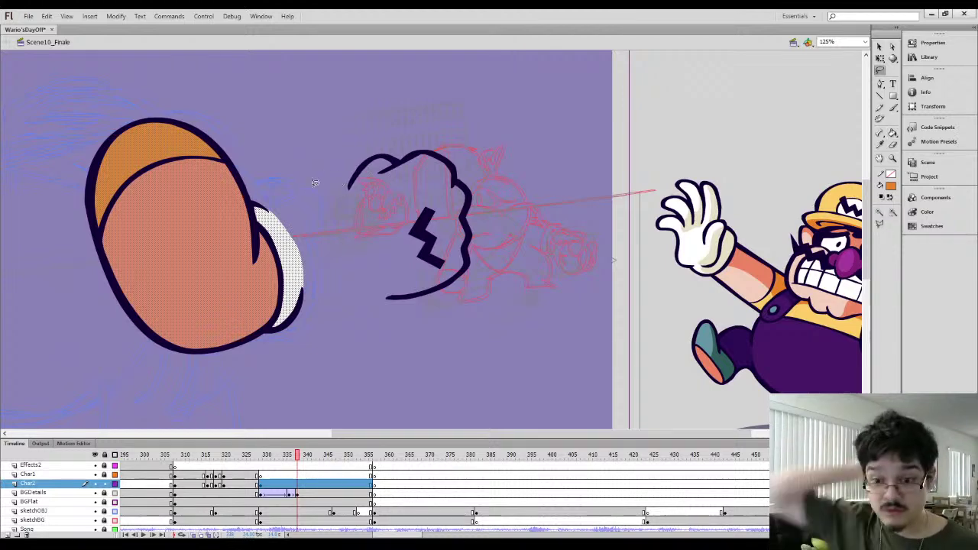
mouse_move(313, 181)
left_mouse_down()
mouse_move(382, 329)
mouse_move(313, 164)
mouse_move(315, 177)
left_mouse_up()
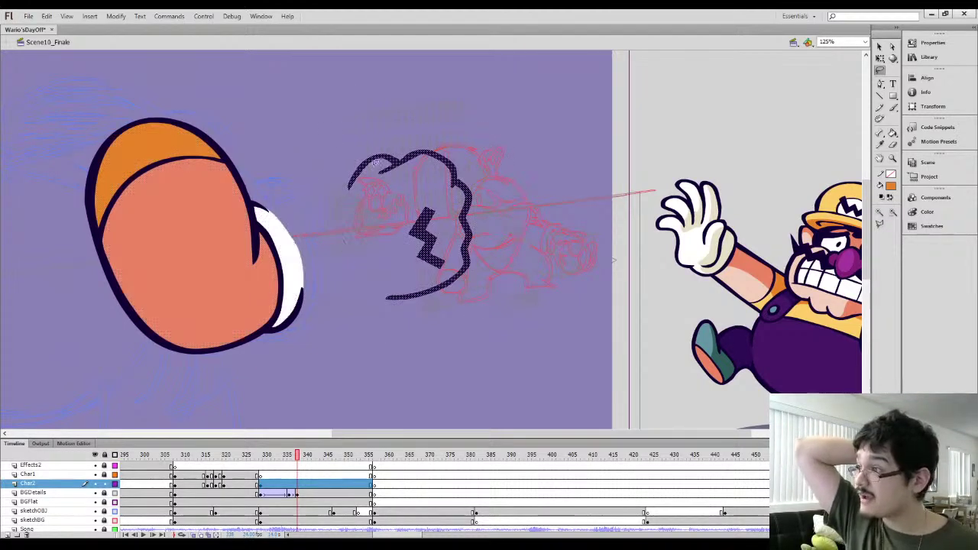
mouse_move(394, 175)
left_mouse_down()
mouse_move(367, 185)
mouse_move(264, 181)
mouse_move(402, 158)
left_mouse_up()
left_click(384, 216)
key("q")
left_click_drag(428, 231, 538, 216)
Rotate and nudge the fist outline so it matches the sketch
key("l")
mouse_move(354, 235)
left_mouse_down()
mouse_move(325, 159)
mouse_move(477, 246)
mouse_move(416, 293)
mouse_move(302, 323)
left_mouse_up()
key("q")
left_click_drag(365, 170, 357, 186)
left_click_drag(352, 234, 353, 233)
left_click(387, 220)
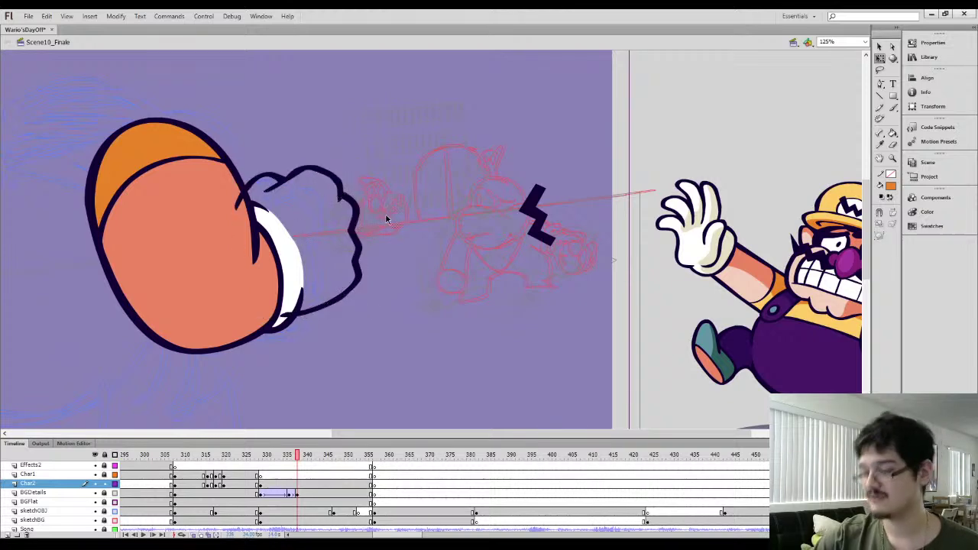
Move the lightning bolt onto the fist and fill the glove white
key("ctrl+shift+v")
left_click(430, 259)
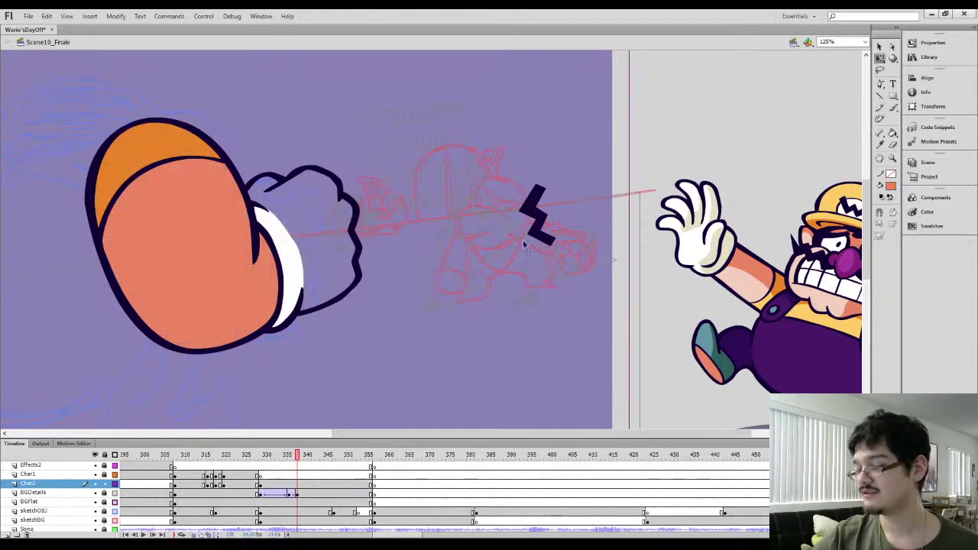
left_click_drag(549, 240, 325, 285)
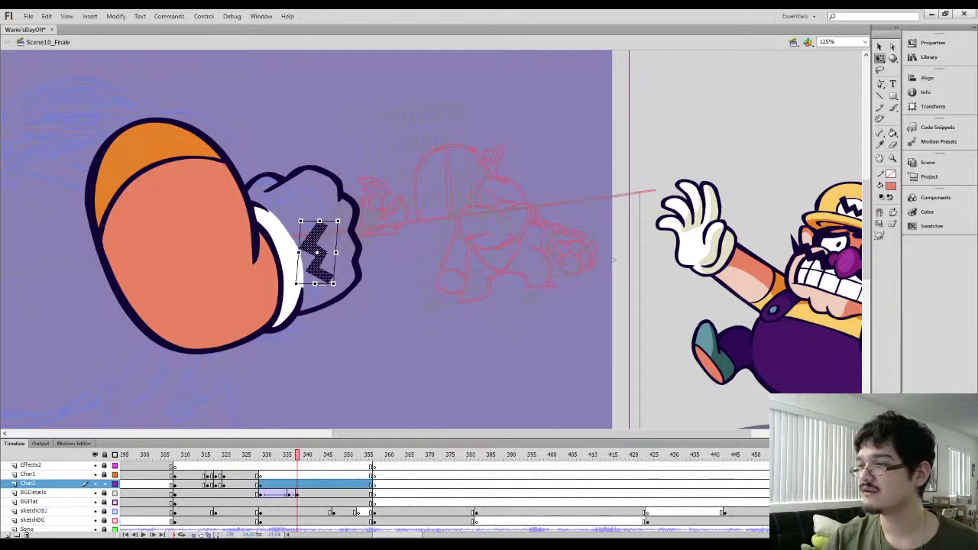
key("ctrl+=")
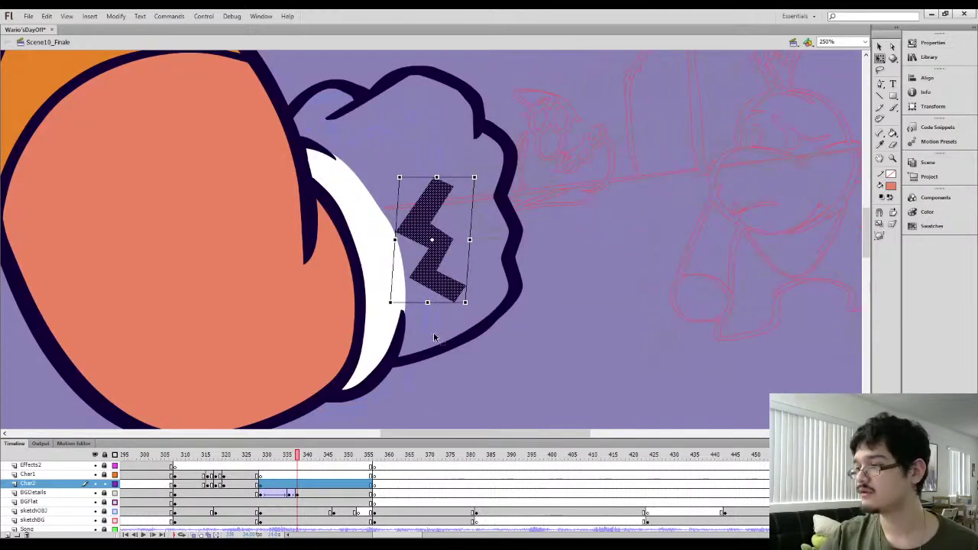
left_click(434, 336)
key("i")
left_click(389, 289)
left_click(462, 292)
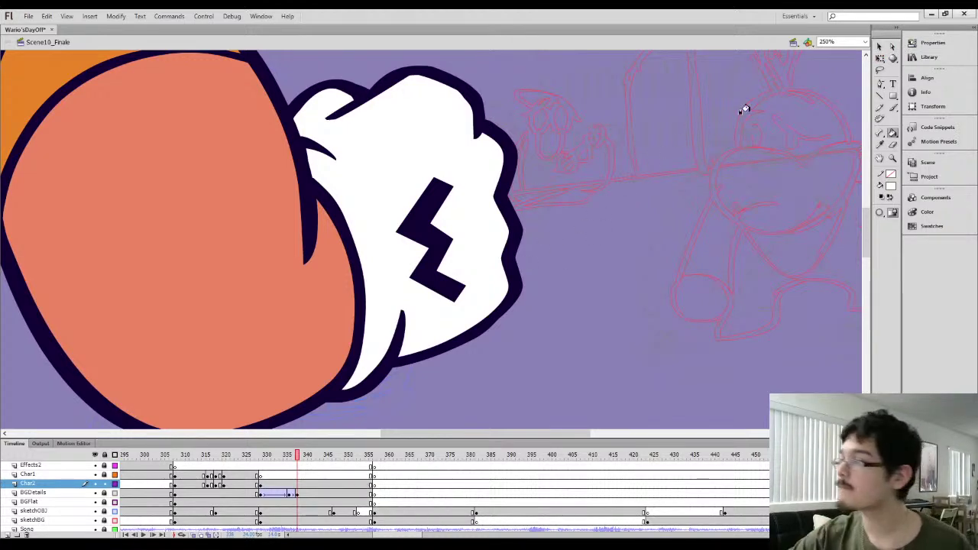
Reshape the zigzag into a cleaner lightning bolt by pulling its lower tail and bottom anchors
left_click(893, 46)
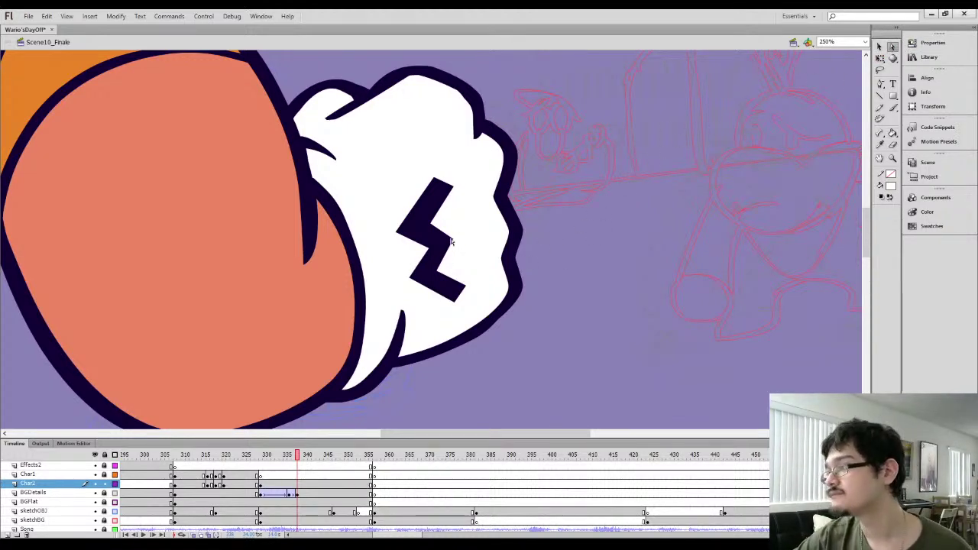
left_click(465, 288)
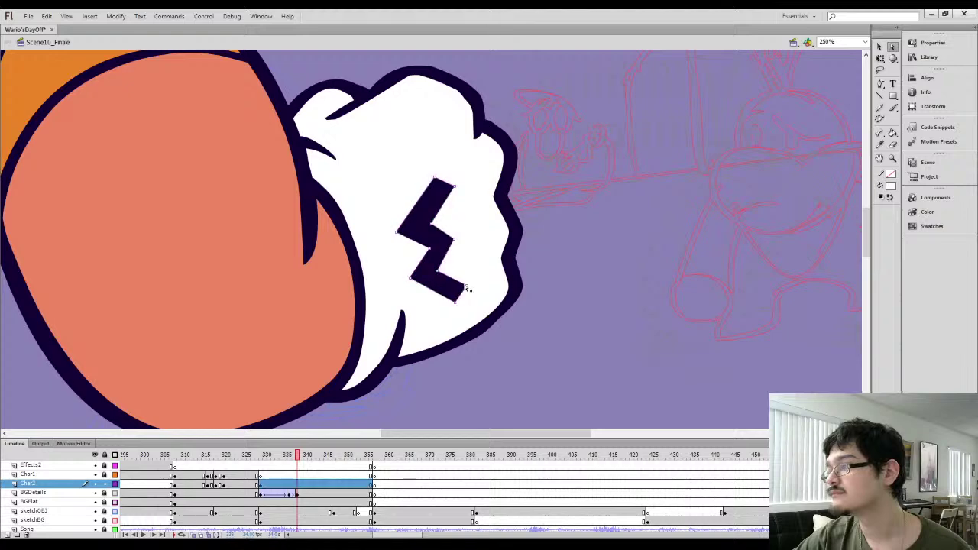
left_click_drag(468, 288, 418, 276)
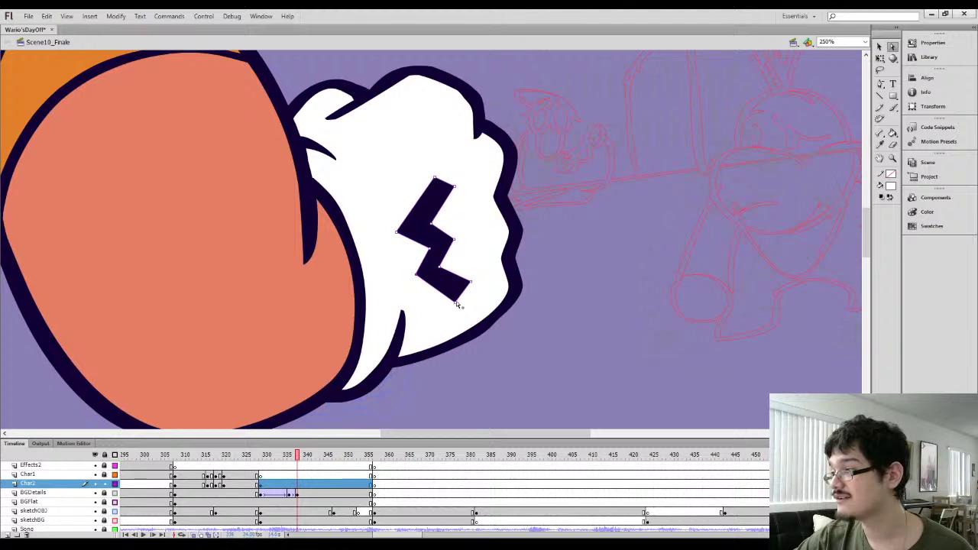
left_click_drag(457, 304, 458, 300)
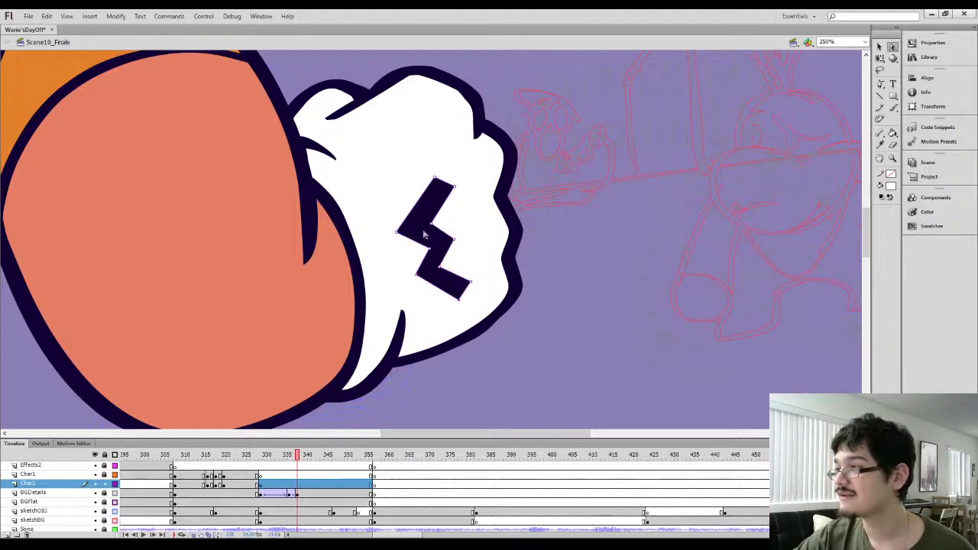
left_click(547, 238)
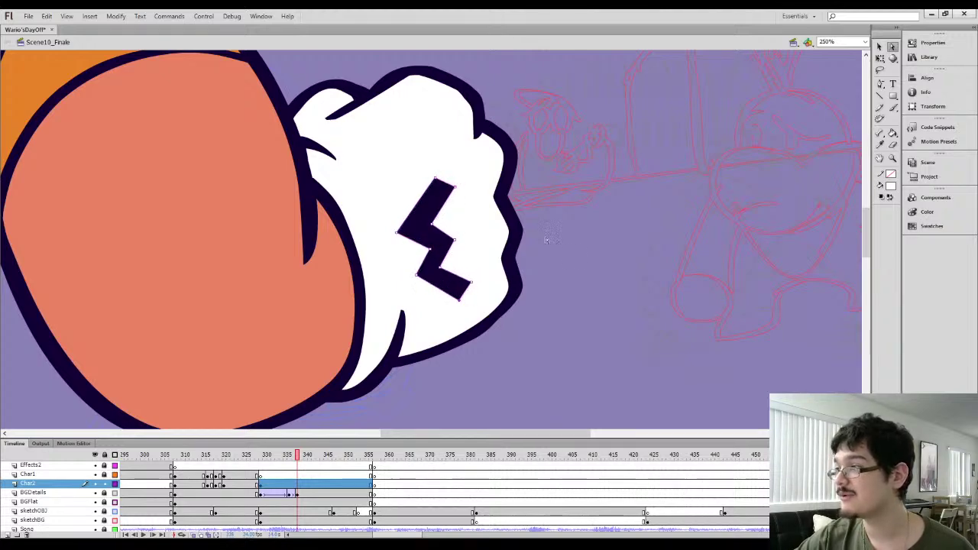
left_click(408, 233)
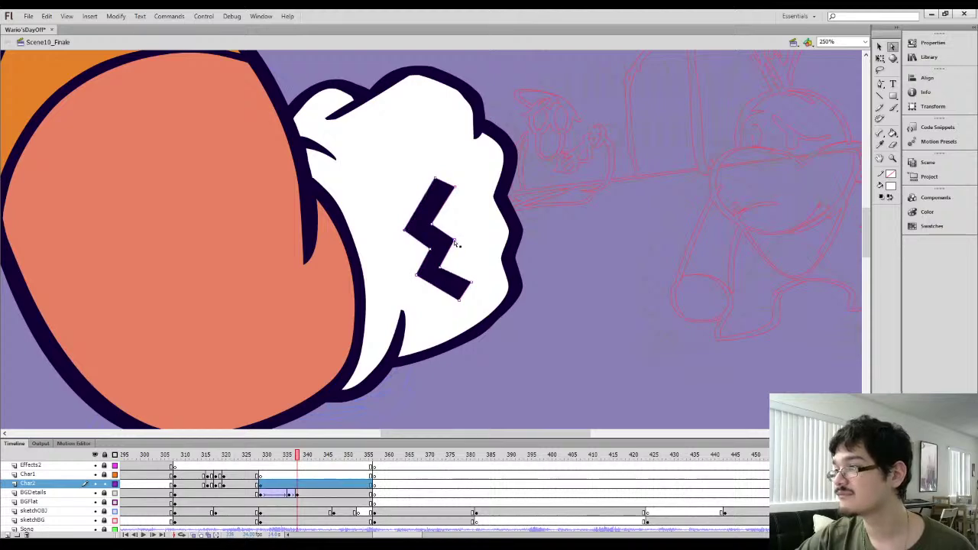
left_click(571, 270)
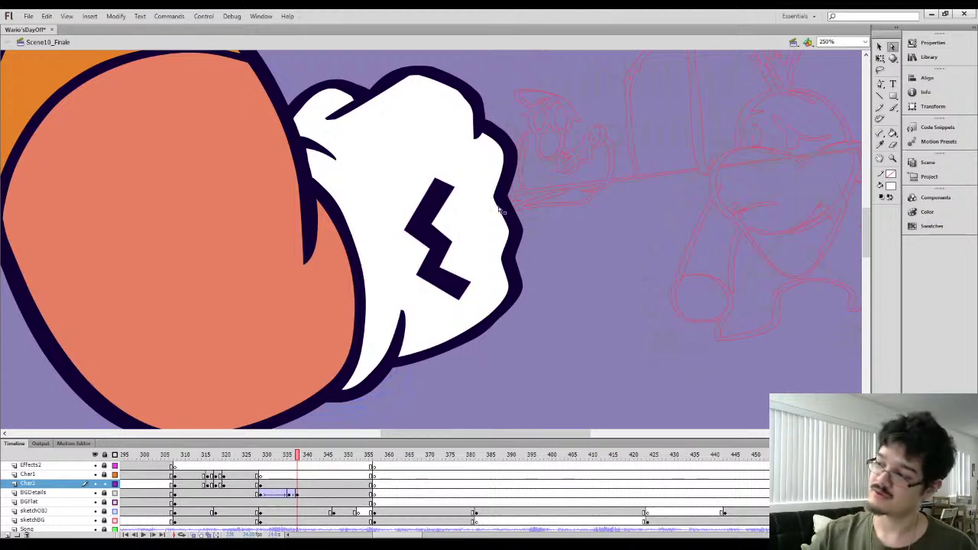
key("ctrl+minus")
key("ctrl+minus")
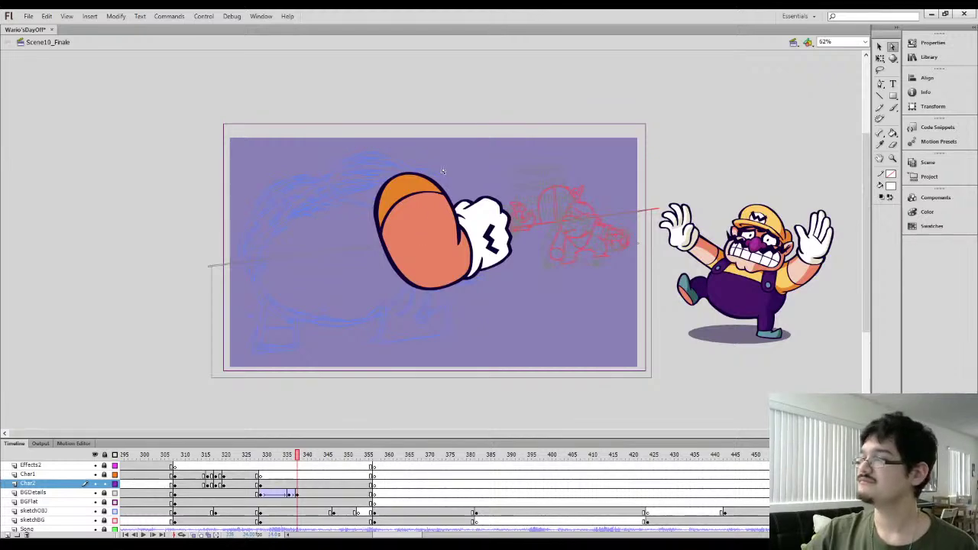
Fill the glove cream and brush a shading divider across it
key("k")
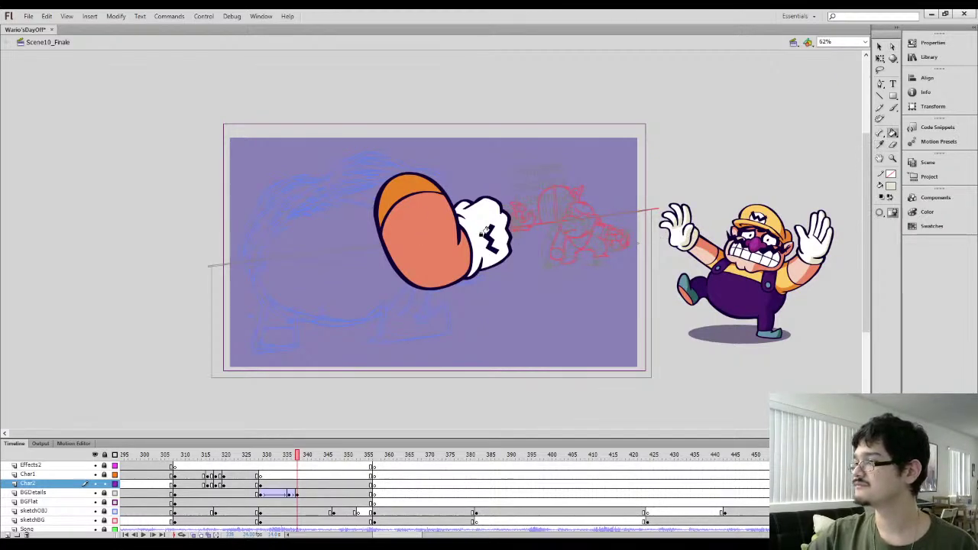
left_click(489, 201)
key("ctrl+equal")
key("b")
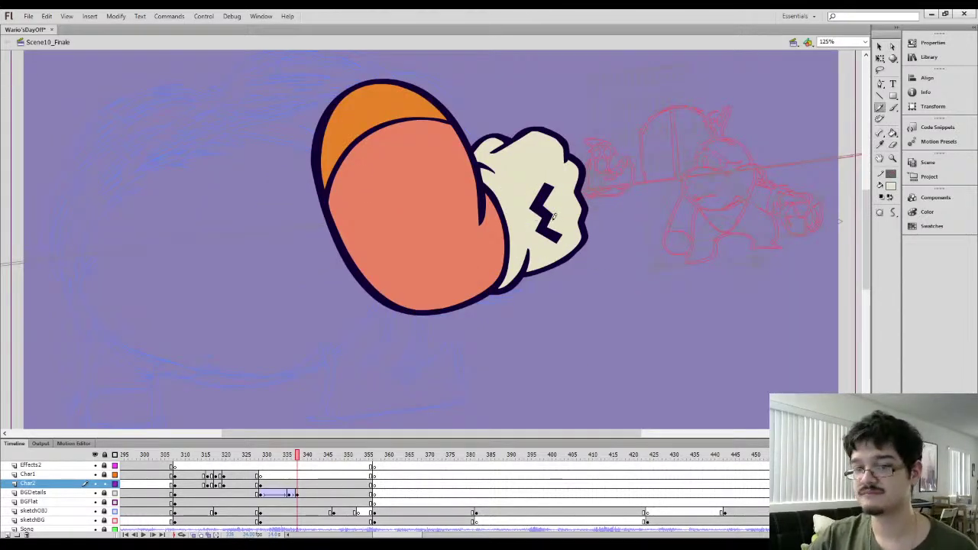
left_click_drag(513, 240, 530, 226)
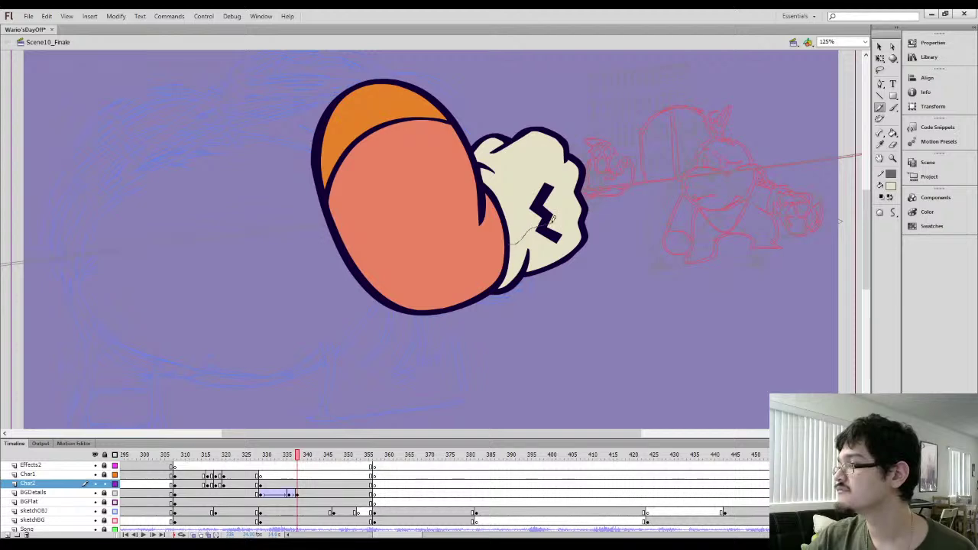
left_click_drag(643, 235, 463, 223)
Brush curved shading dividers along the arm, undoing the stray strokes
key("i")
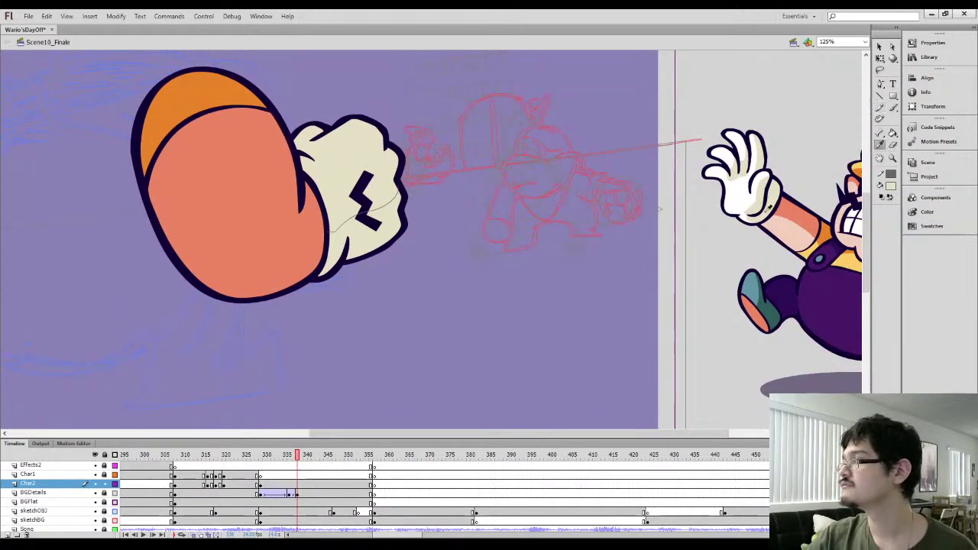
key("k")
left_click_drag(358, 168, 405, 164)
key("b")
mouse_move(370, 233)
left_mouse_down()
mouse_move(336, 237)
mouse_move(365, 229)
left_mouse_up()
key("ctrl+z")
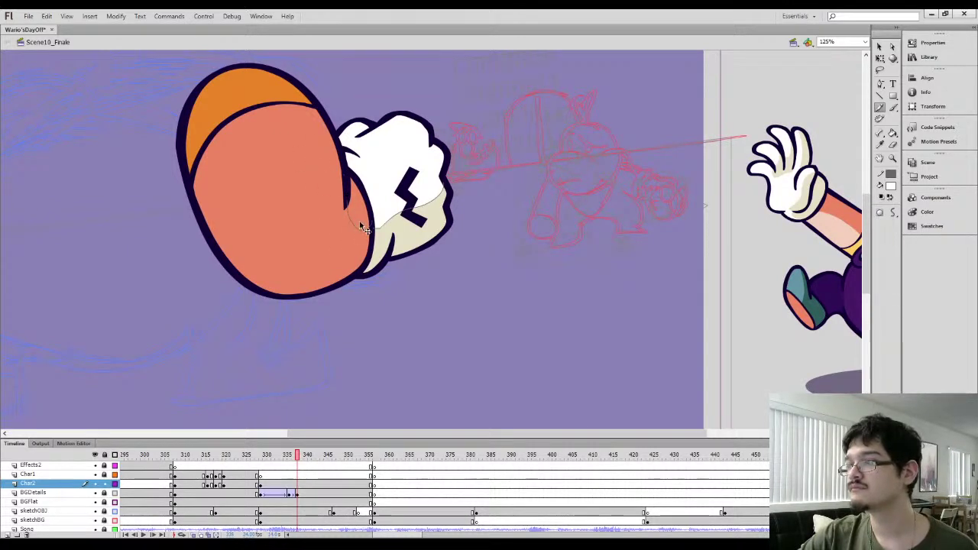
mouse_move(373, 225)
left_mouse_down()
mouse_move(309, 249)
mouse_move(247, 186)
left_mouse_up()
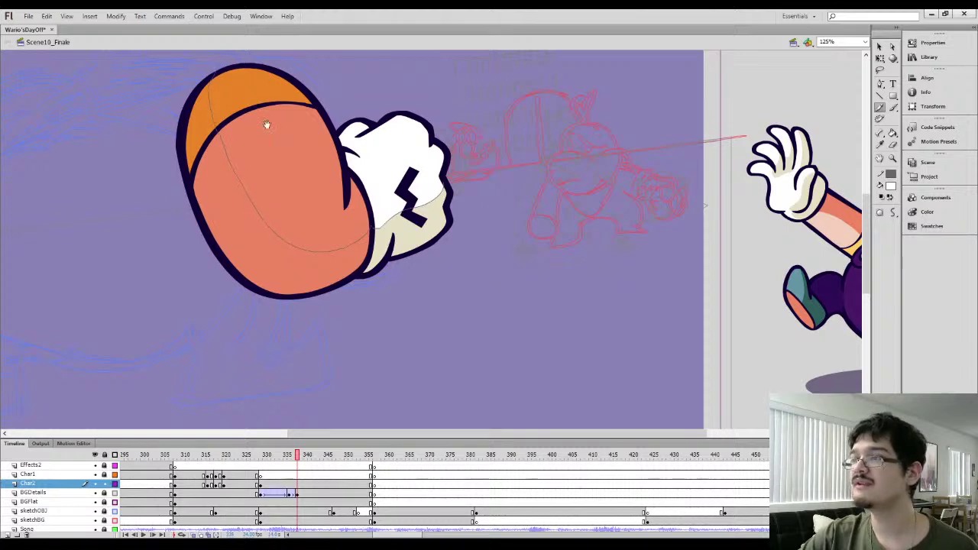
left_click_drag(267, 125, 297, 142)
key("ctrl+z")
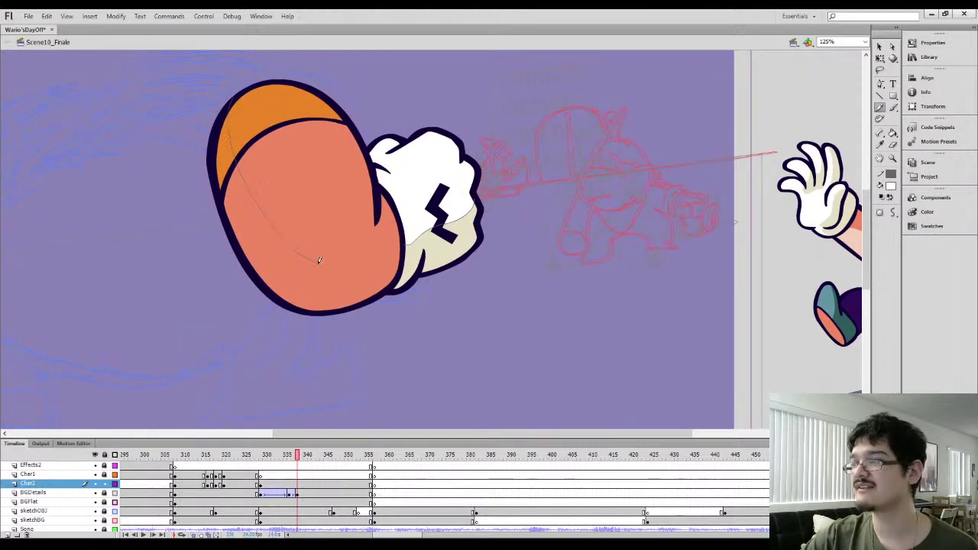
left_click_drag(359, 203, 240, 205)
Fill the upper arm light pink and refill the top with Wario's lighter yellow-orange
key("k")
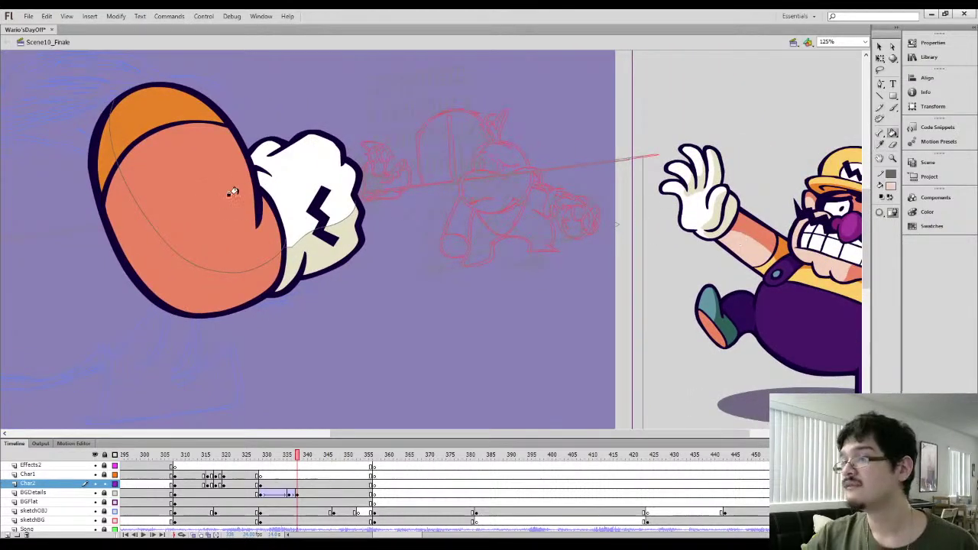
left_click(234, 190)
left_click(744, 219)
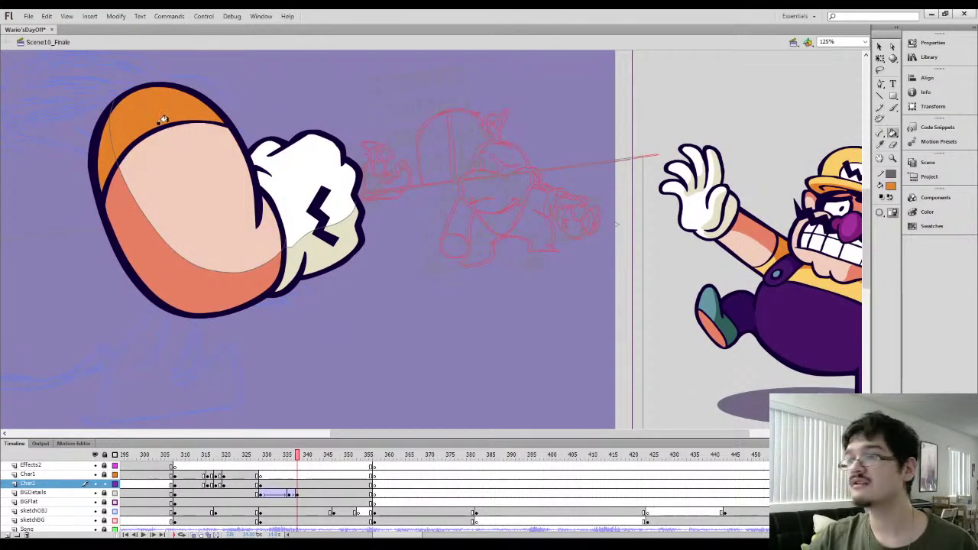
key("i")
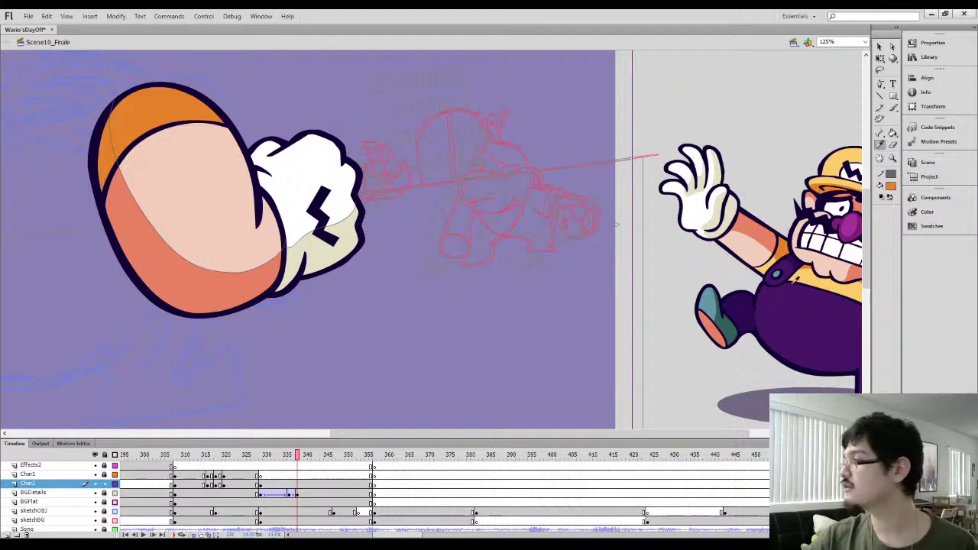
left_click(808, 275)
left_click(122, 113)
key("ctrl+2")
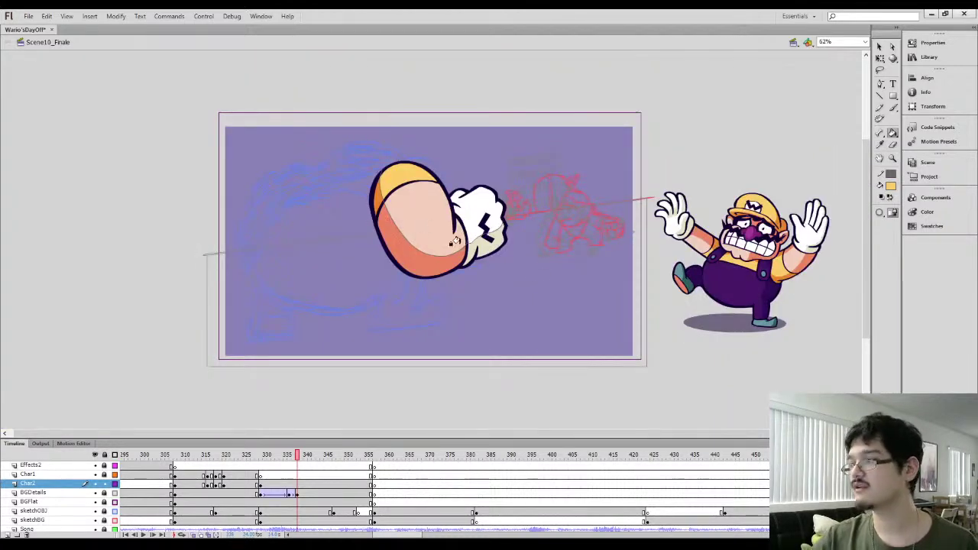
key("ctrl+a")
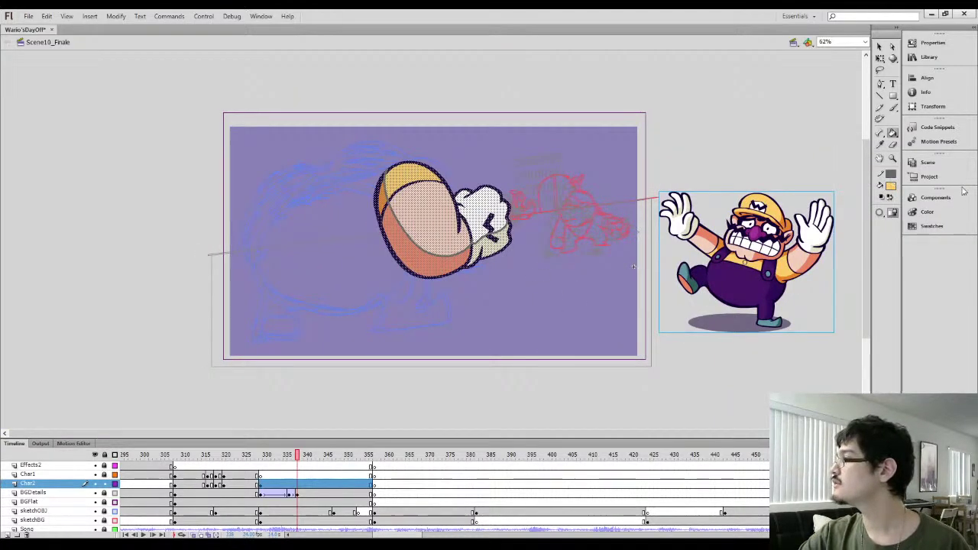
Lasso the arm and move it up and to the right toward Wario
key("l")
mouse_move(349, 169)
left_mouse_down()
mouse_move(434, 108)
mouse_move(367, 256)
left_mouse_up()
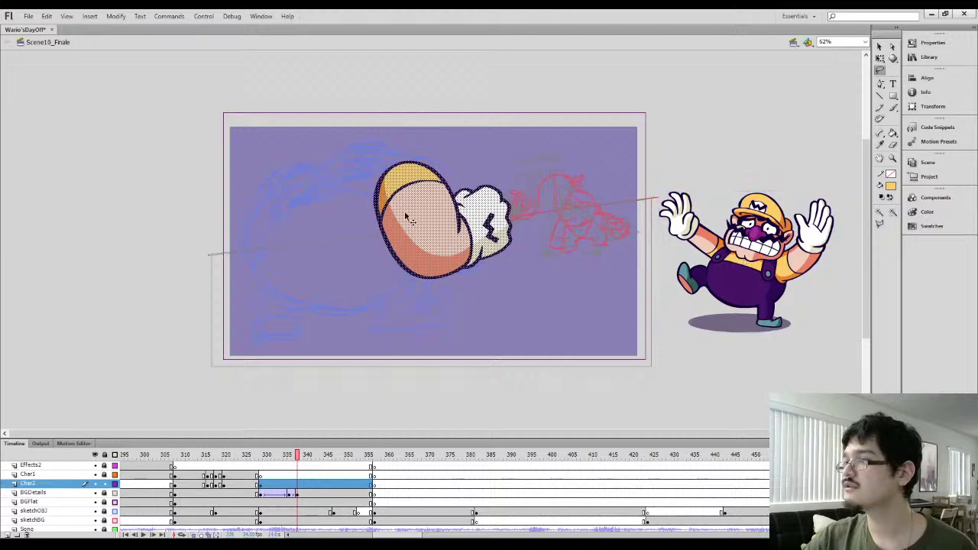
mouse_move(401, 221)
left_mouse_down()
mouse_move(478, 201)
mouse_move(506, 161)
left_mouse_up()
scroll(507, 161, "down", 1)
left_click(664, 240)
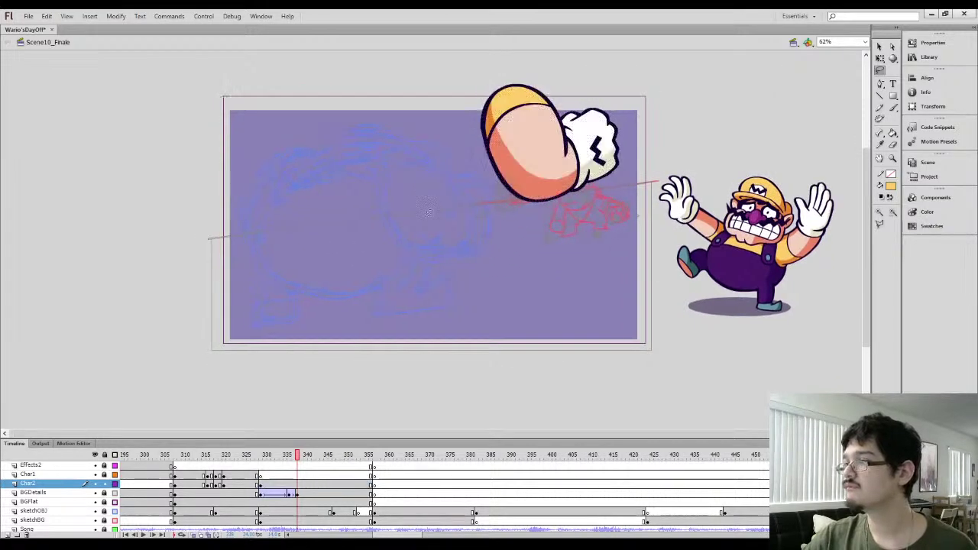
Paint the new black body outline's lower curve and its sweep over the top
key("i")
key("b")
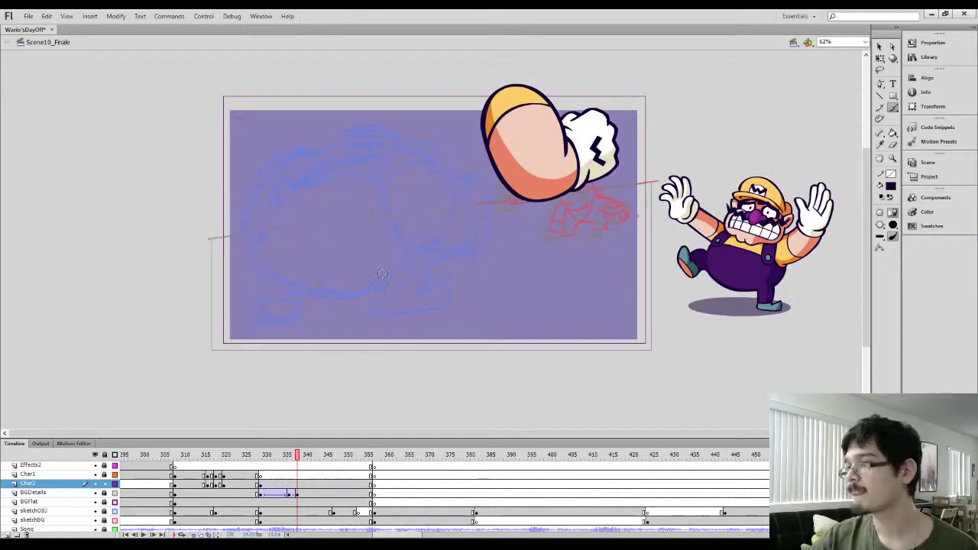
mouse_move(422, 245)
left_mouse_down()
mouse_move(393, 279)
mouse_move(335, 296)
mouse_move(298, 266)
left_mouse_up()
key("ctrl+z")
key("ctrl+z")
mouse_move(426, 242)
left_mouse_down()
mouse_move(401, 278)
mouse_move(335, 298)
mouse_move(270, 280)
left_mouse_up()
mouse_move(247, 218)
left_mouse_down()
mouse_move(287, 178)
mouse_move(383, 176)
left_mouse_up()
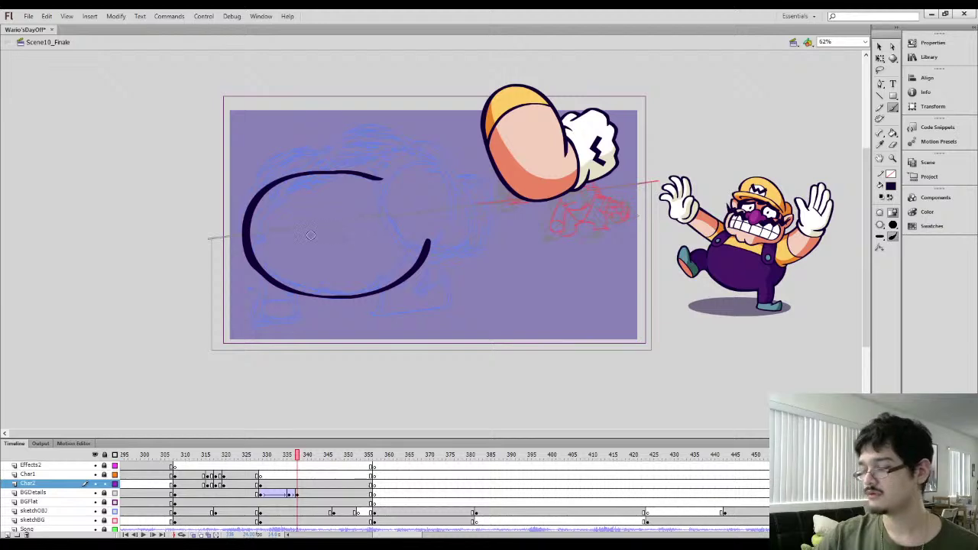
key("ctrl+=")
left_click_drag(281, 272, 386, 205)
Reshape the inner left edge of the C-shaped body stroke
key("q")
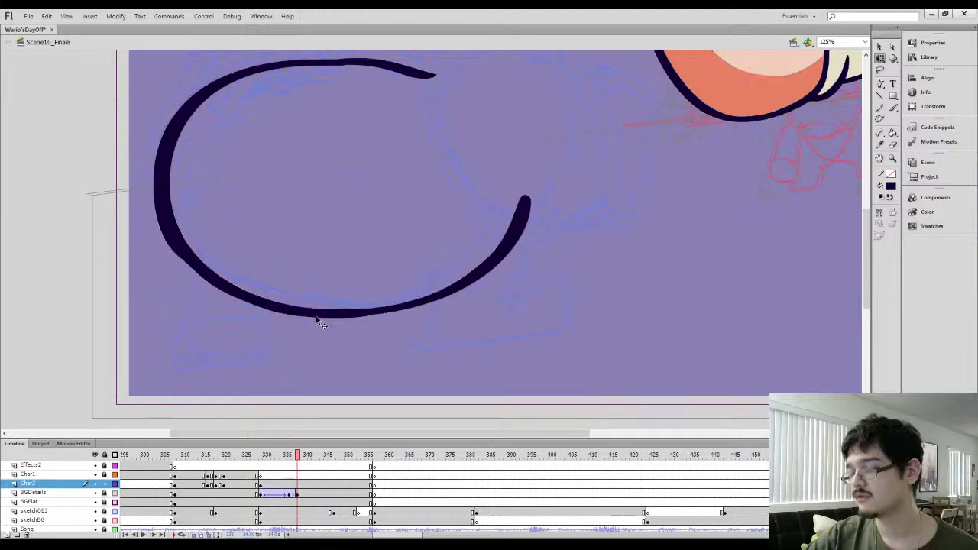
key("l")
mouse_move(284, 335)
left_mouse_down()
mouse_move(211, 308)
mouse_move(448, 262)
mouse_move(474, 271)
left_mouse_up()
left_click(878, 47)
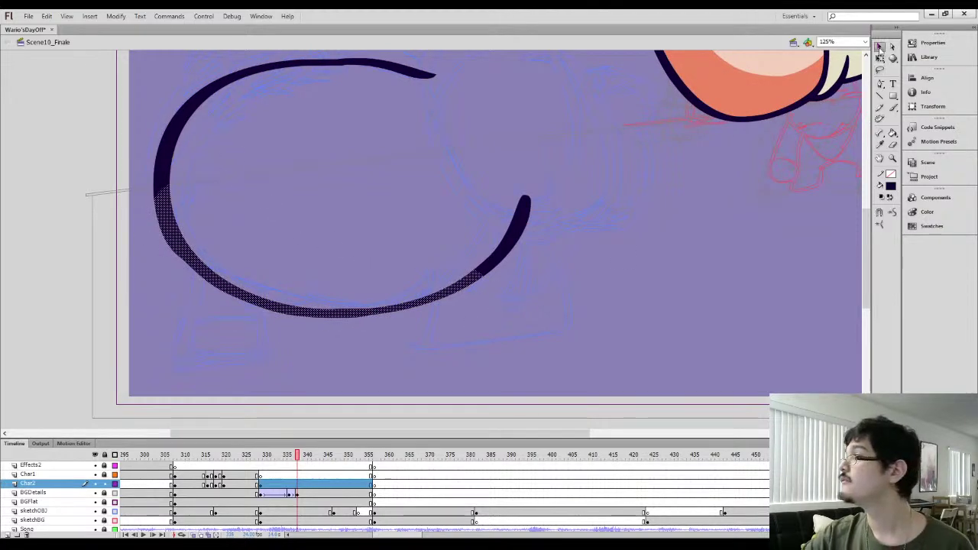
left_click(319, 235)
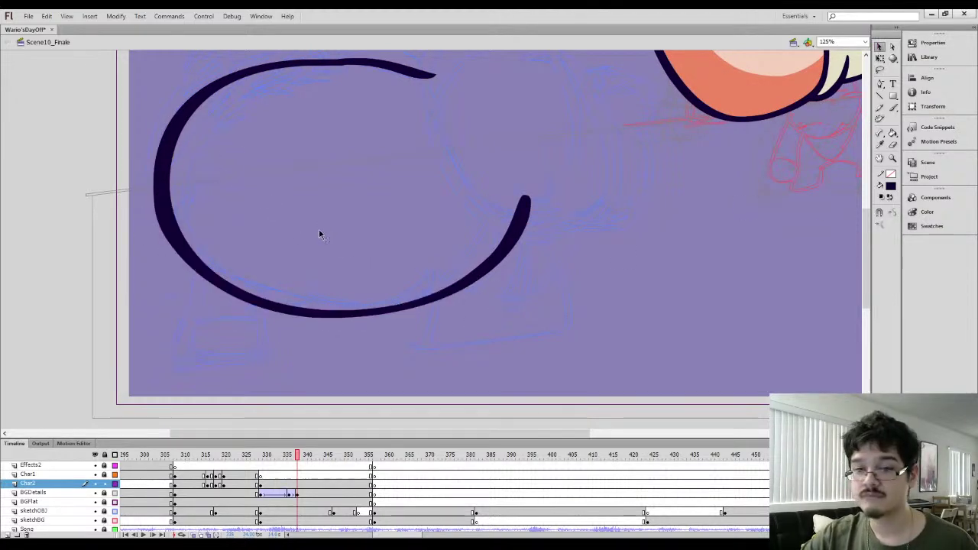
key("a")
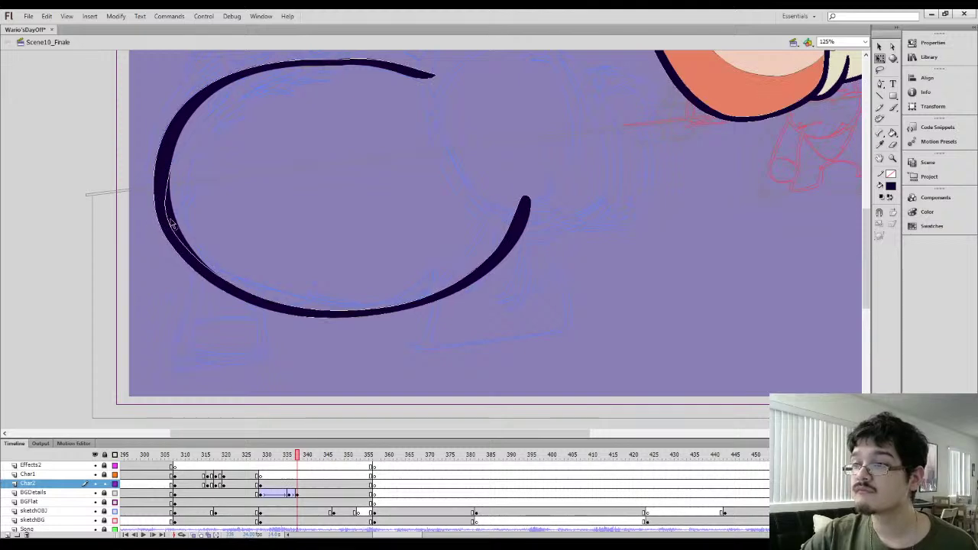
mouse_move(171, 161)
left_mouse_down()
mouse_move(138, 174)
mouse_move(539, 65)
left_mouse_up()
Smooth the upper-left part of the C stroke
key("l")
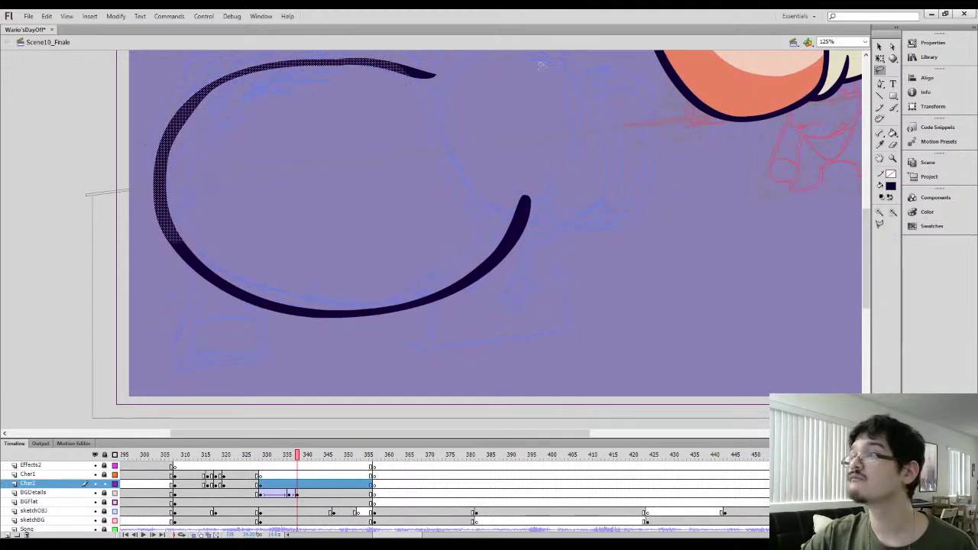
left_click(880, 46)
left_click(894, 213)
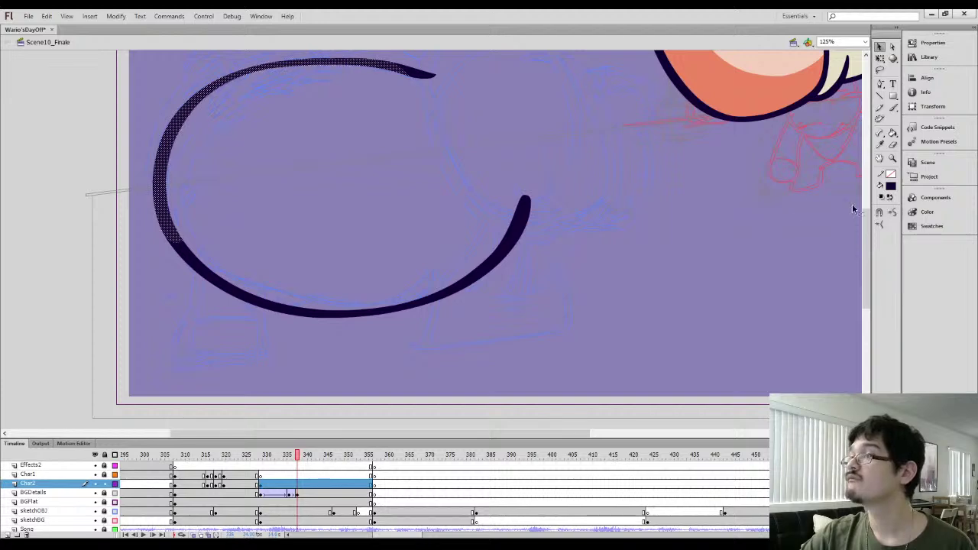
left_click(403, 196)
key("space")
left_click_drag(383, 172, 425, 256)
Erase the top end of the C stroke
key("e")
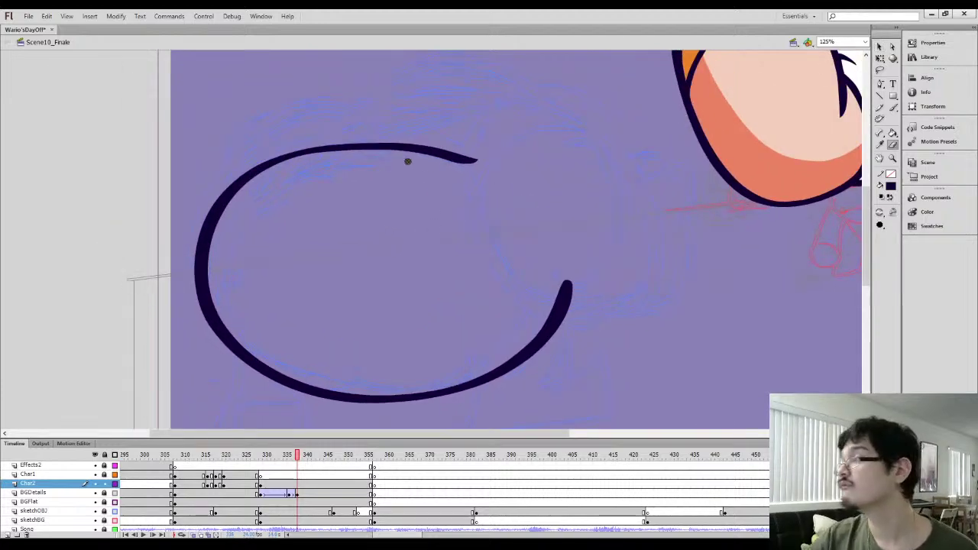
mouse_move(407, 161)
left_mouse_down()
mouse_move(442, 164)
mouse_move(415, 157)
mouse_move(476, 172)
left_mouse_up()
key("space")
left_click_drag(489, 191, 478, 194)
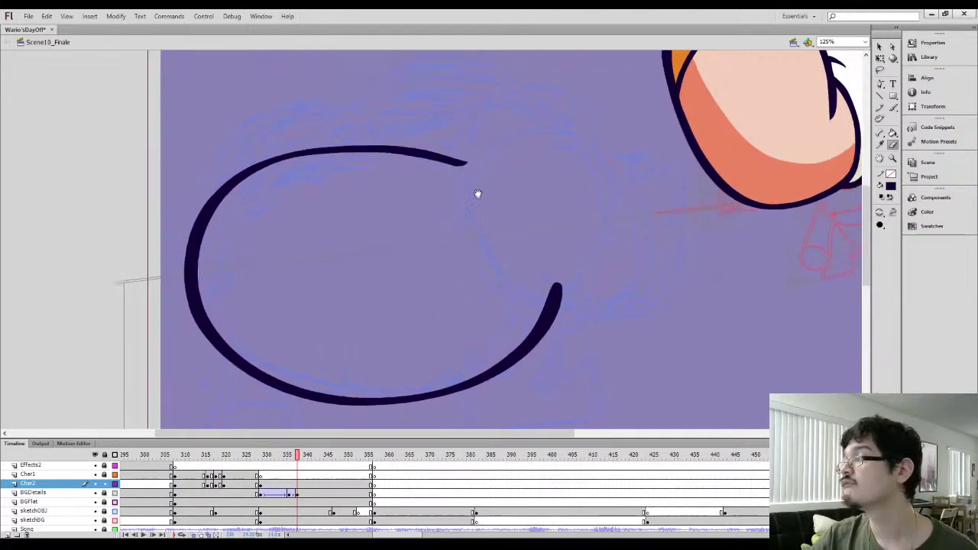
key("u")
Brush the C's right arm upward toward the top and trim its edge
key("y")
key("b")
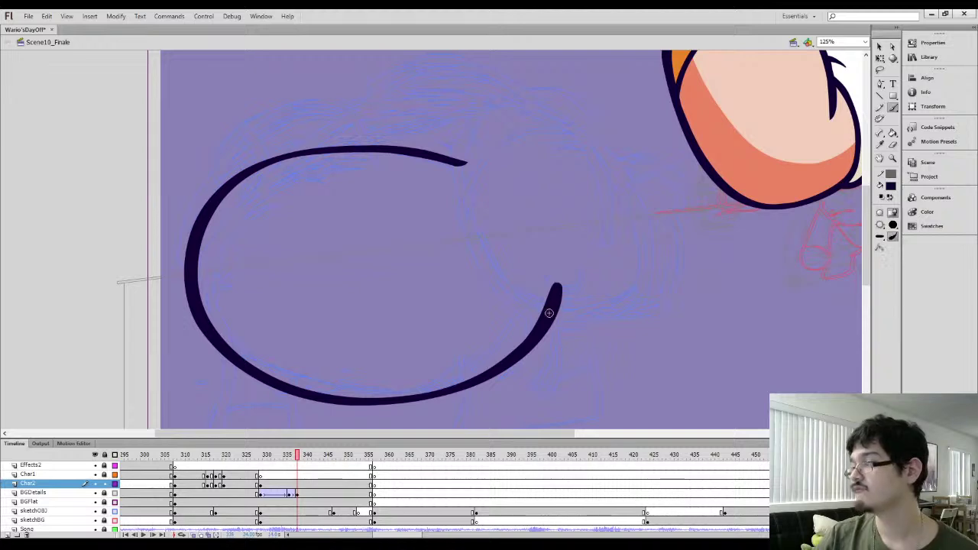
mouse_move(535, 334)
left_mouse_down()
mouse_move(567, 248)
mouse_move(561, 213)
left_mouse_up()
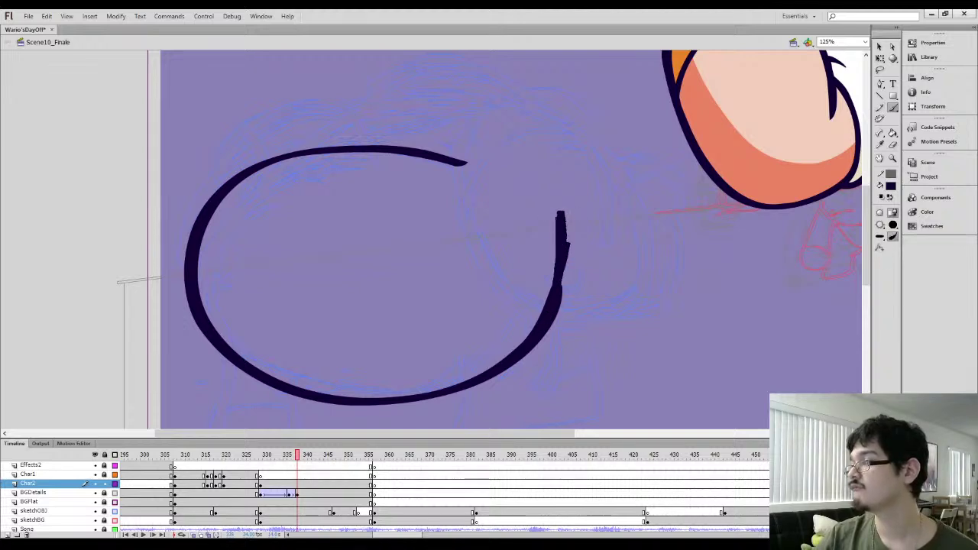
mouse_move(555, 302)
left_mouse_down()
mouse_move(557, 193)
mouse_move(561, 261)
mouse_move(532, 121)
left_mouse_up()
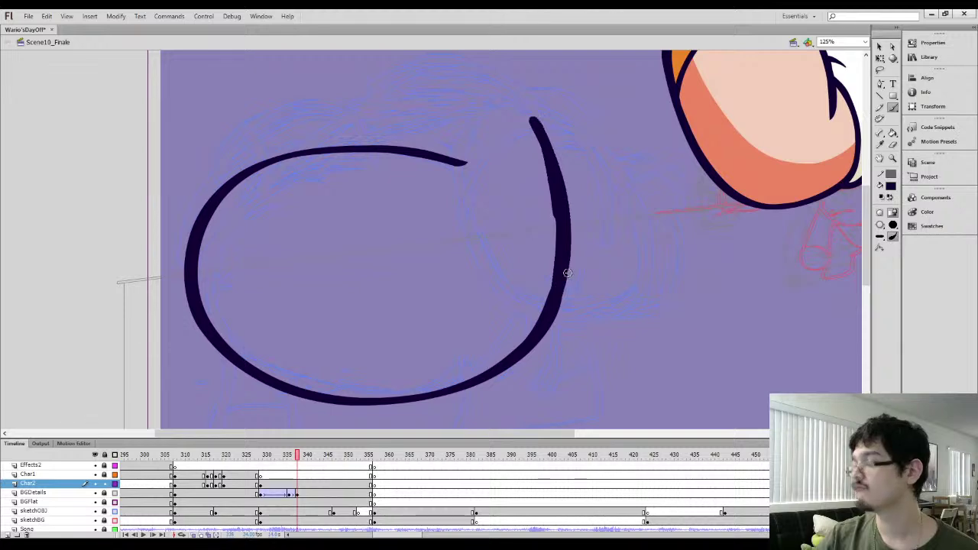
key("e")
mouse_move(551, 237)
left_mouse_down()
mouse_move(538, 313)
mouse_move(554, 253)
mouse_move(550, 190)
mouse_move(535, 123)
left_mouse_up()
Lasso the extended right arm and smooth it
key("l")
mouse_move(512, 226)
left_mouse_down()
mouse_move(589, 336)
mouse_move(504, 360)
left_mouse_up()
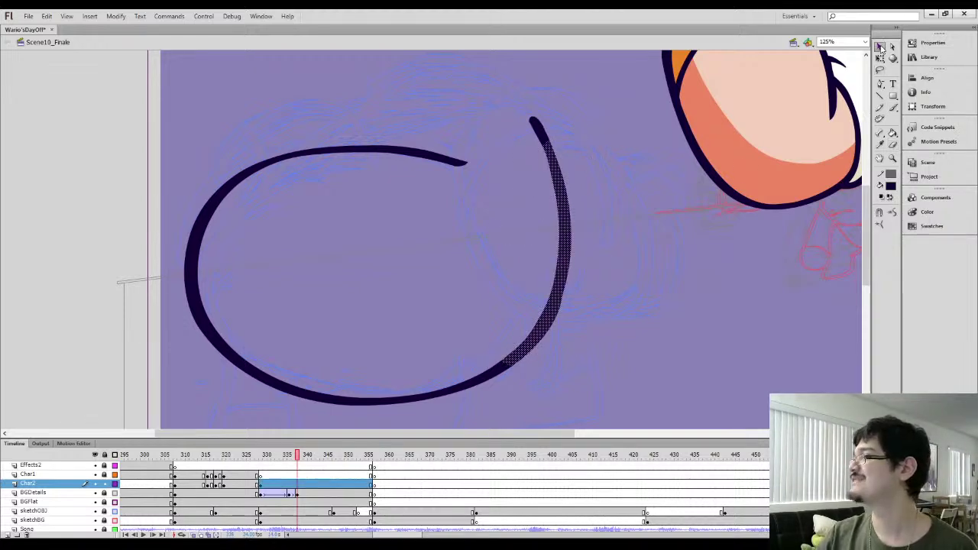
left_click(880, 48)
left_click(591, 233)
left_click_drag(366, 93, 461, 153)
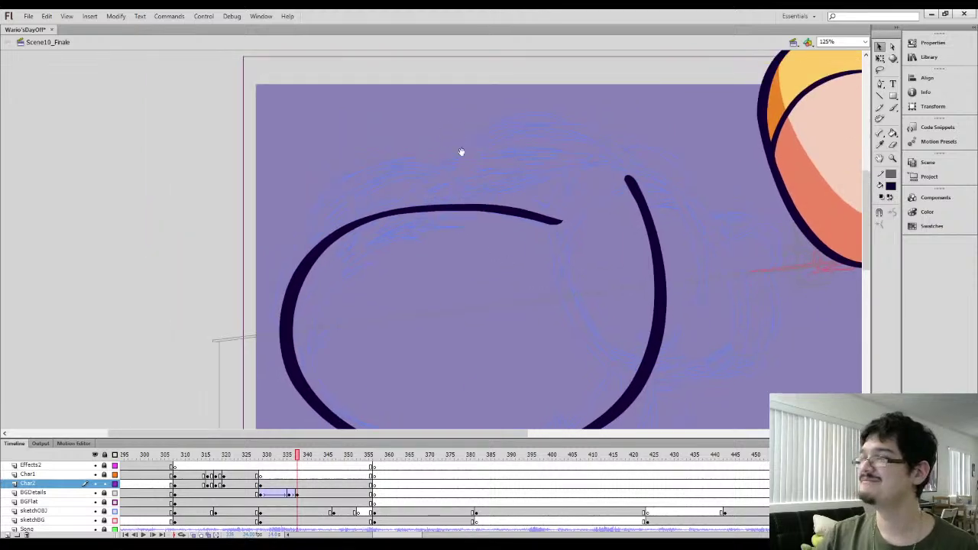
Brush the body's top curve from the C's left side over to the right arm
key("b")
mouse_move(383, 214)
left_mouse_down()
mouse_move(426, 176)
mouse_move(464, 165)
left_mouse_up()
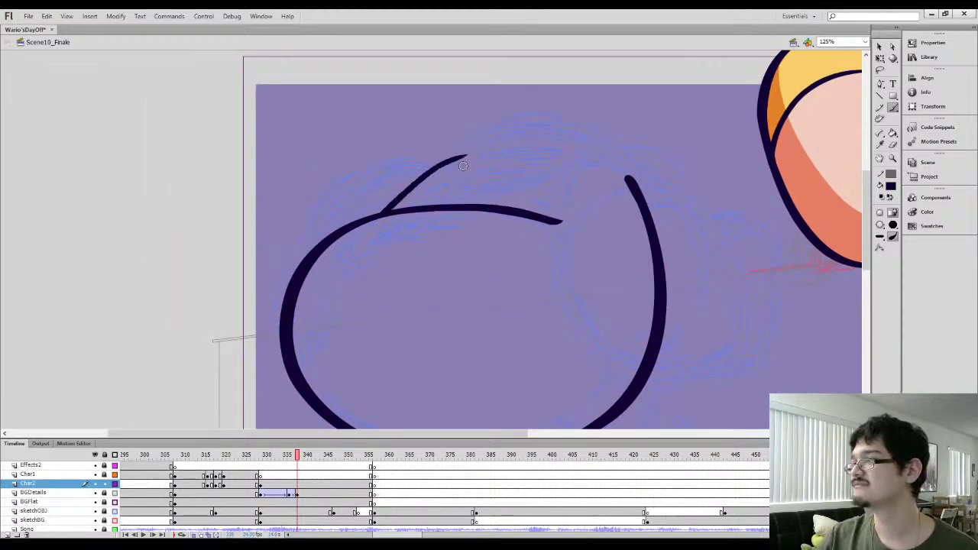
key("ctrl+z")
mouse_move(385, 209)
left_mouse_down()
mouse_move(437, 165)
mouse_move(493, 157)
left_mouse_up()
mouse_move(558, 155)
left_mouse_down()
mouse_move(608, 157)
mouse_move(621, 176)
left_mouse_up()
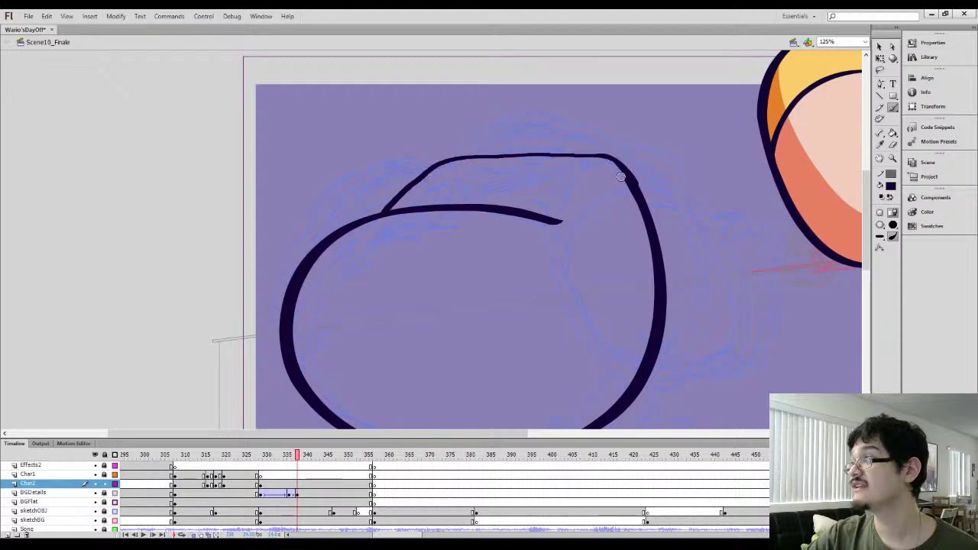
mouse_move(543, 194)
left_mouse_down()
mouse_move(482, 190)
mouse_move(535, 111)
mouse_move(552, 143)
left_mouse_up()
Thicken and trim the top-right corner where the curve meets the arm
key("l")
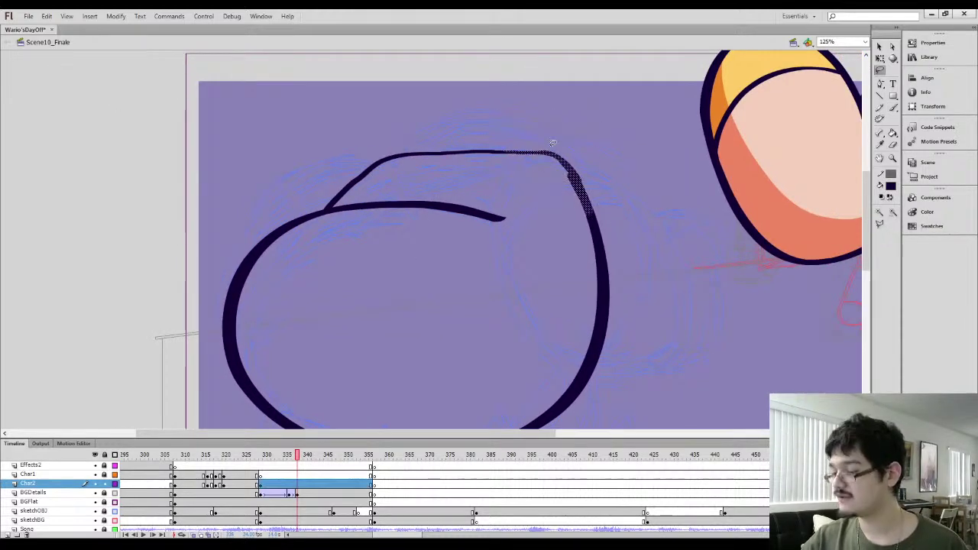
key("ctrl+equal")
left_click(619, 183)
key("b")
left_click_drag(473, 231, 439, 189)
left_click_drag(489, 248, 436, 191)
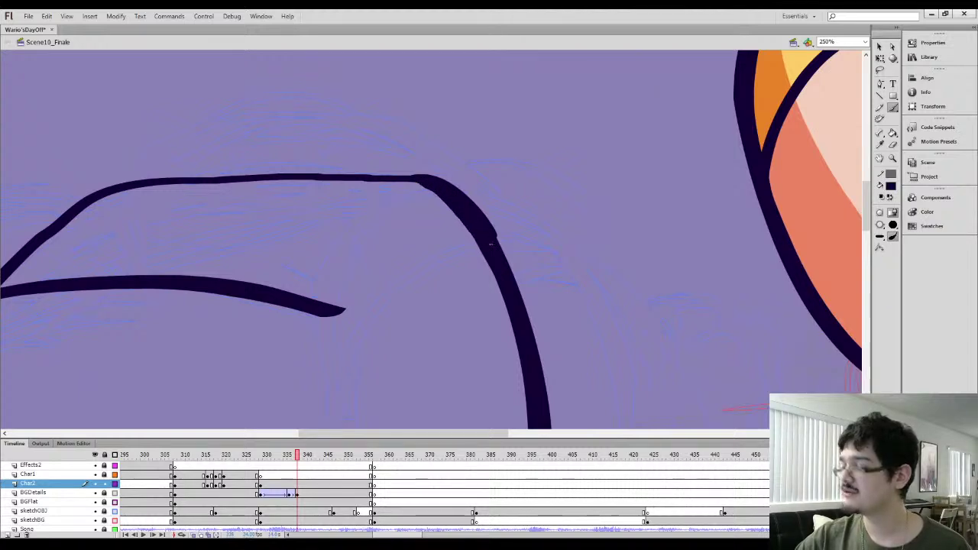
key("e")
mouse_move(509, 246)
left_mouse_down()
mouse_move(483, 206)
mouse_move(525, 276)
mouse_move(438, 170)
mouse_move(492, 227)
mouse_move(367, 160)
mouse_move(481, 208)
mouse_move(344, 162)
left_mouse_up()
key("ctrl+minus")
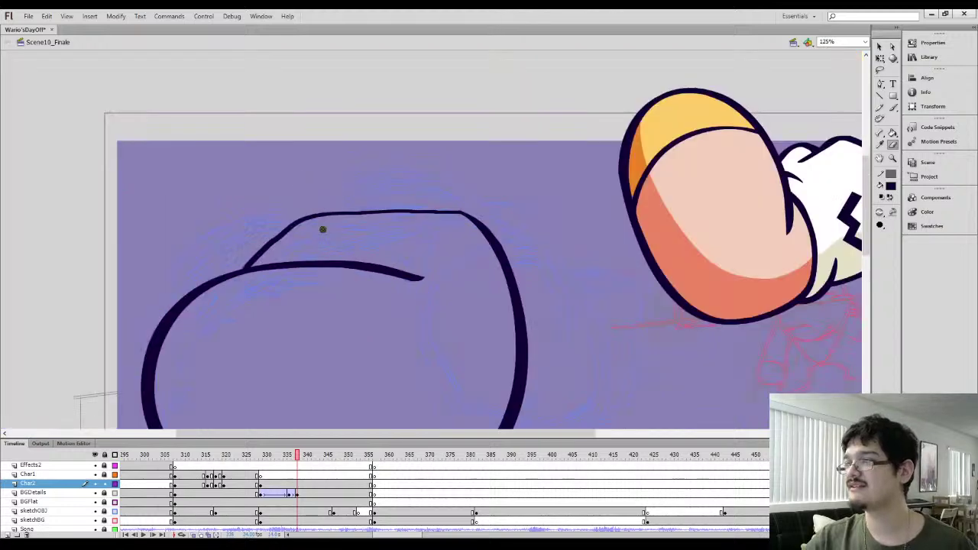
Draw a thin line joining the left side to the top curve
key("b")
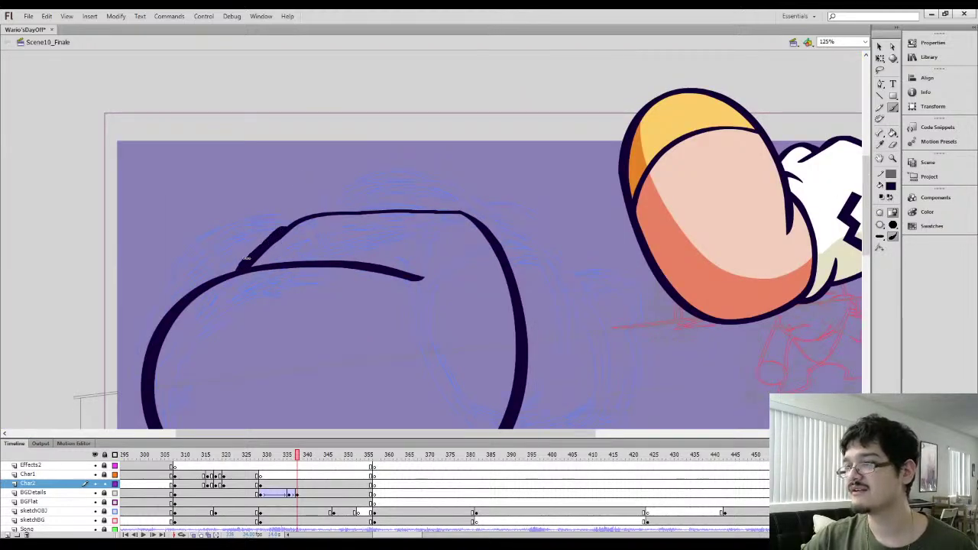
left_click_drag(246, 257, 300, 213)
key("ctrl+z")
mouse_move(241, 270)
left_mouse_down()
mouse_move(300, 218)
mouse_move(256, 252)
mouse_move(331, 210)
mouse_move(391, 206)
left_mouse_up()
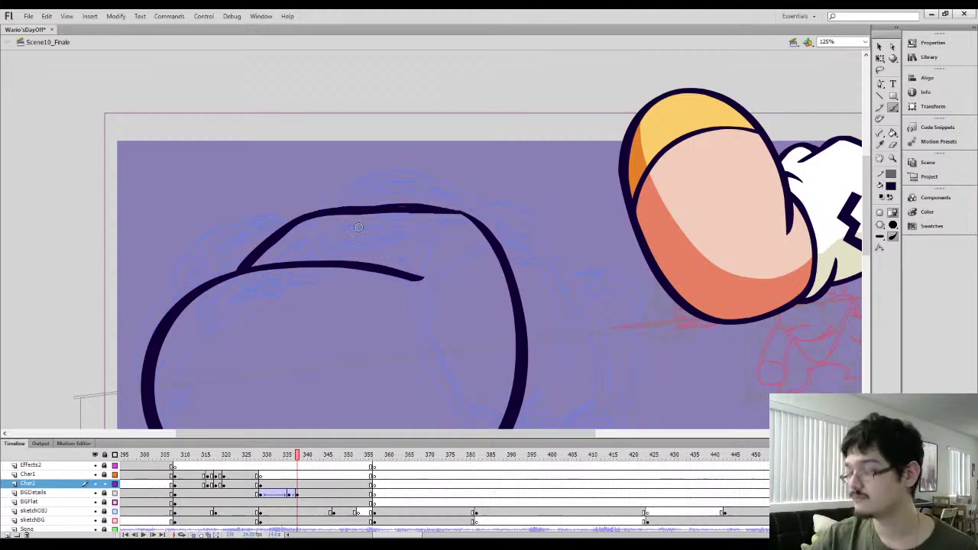
Even out the top edge's thickness and fill the leftover gap in the outline
key("l")
mouse_move(362, 241)
left_mouse_down()
mouse_move(317, 219)
mouse_move(455, 229)
left_mouse_up()
left_click(880, 47)
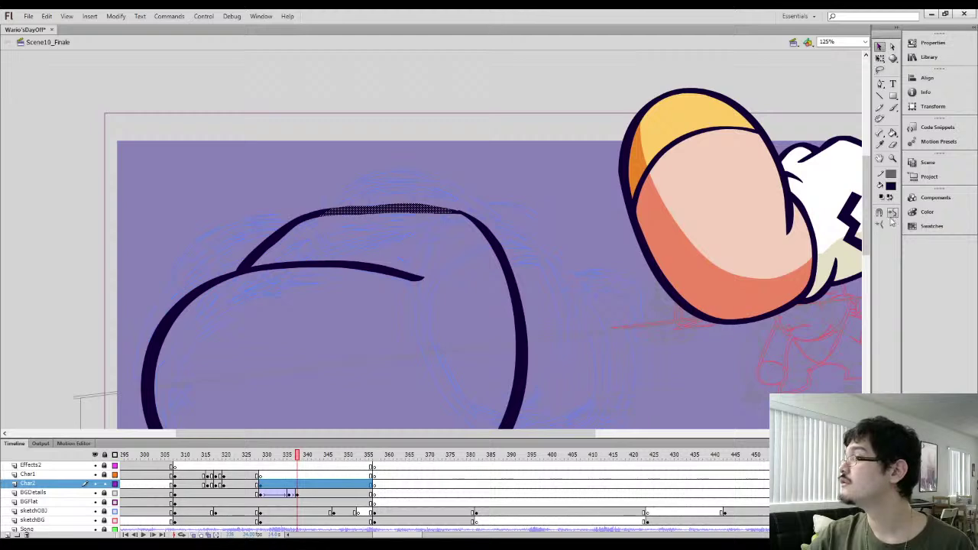
key("ctrl+=")
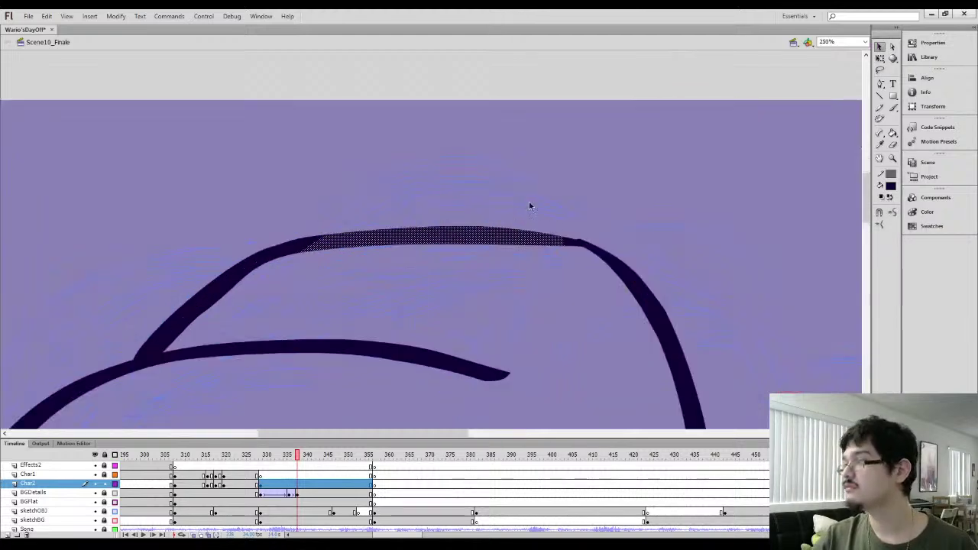
left_click(548, 192)
key("b")
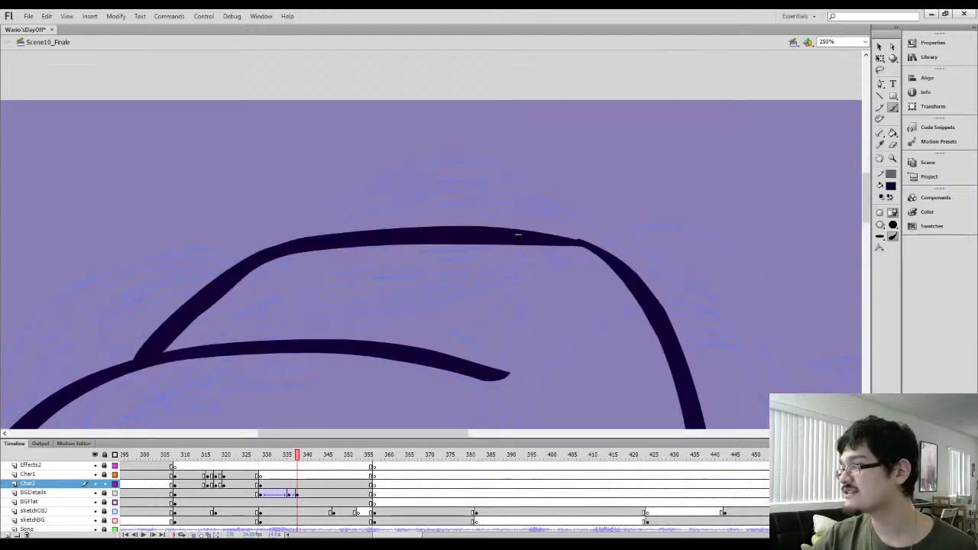
left_click_drag(601, 243, 630, 276)
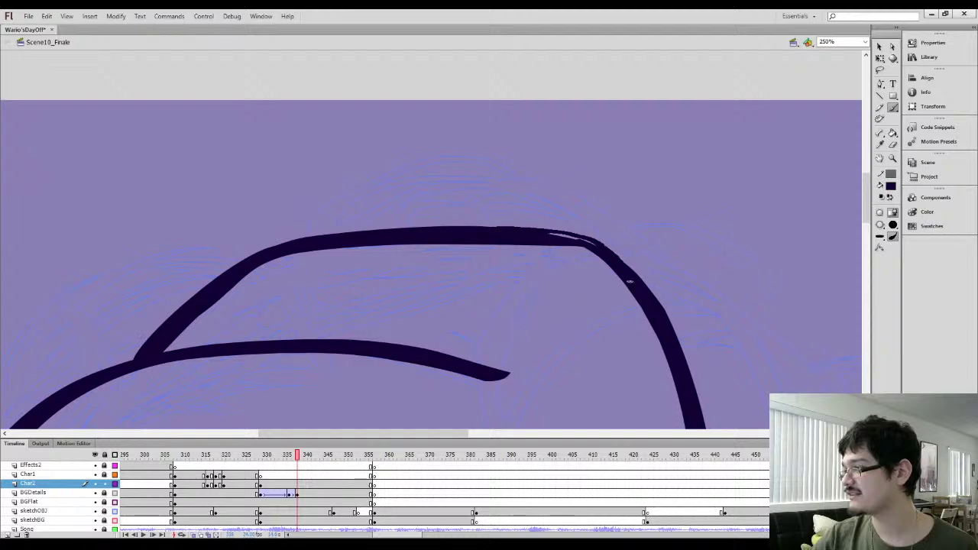
key("k")
left_click(563, 235)
mouse_move(563, 269)
left_mouse_down()
mouse_move(483, 217)
mouse_move(616, 252)
left_mouse_up()
Smooth the top-right corner and the top portion of the outline
key("l")
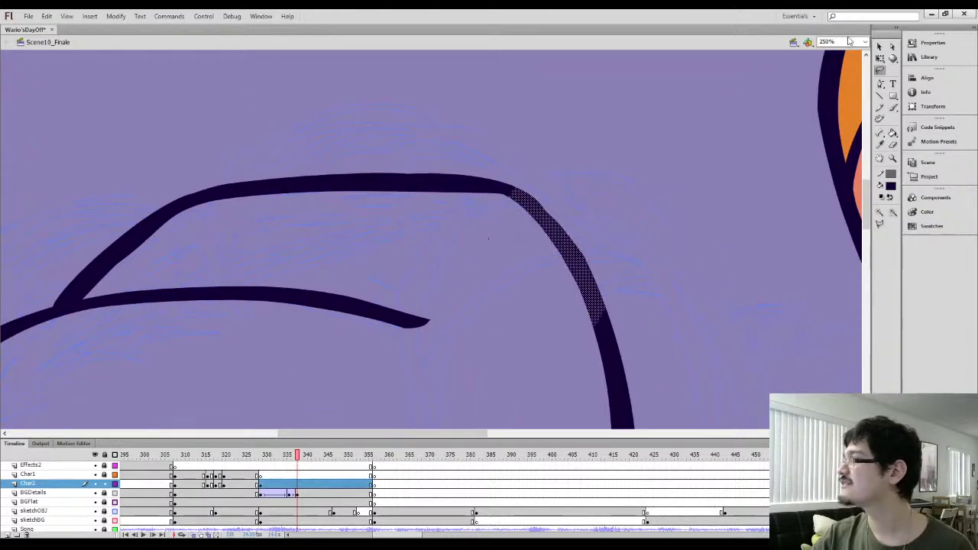
left_click(879, 47)
left_click(343, 206)
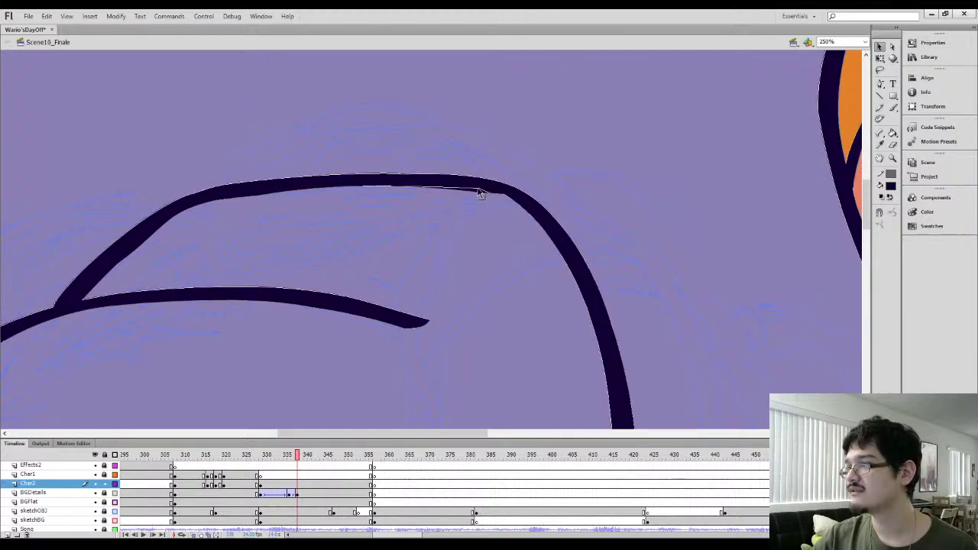
key("l")
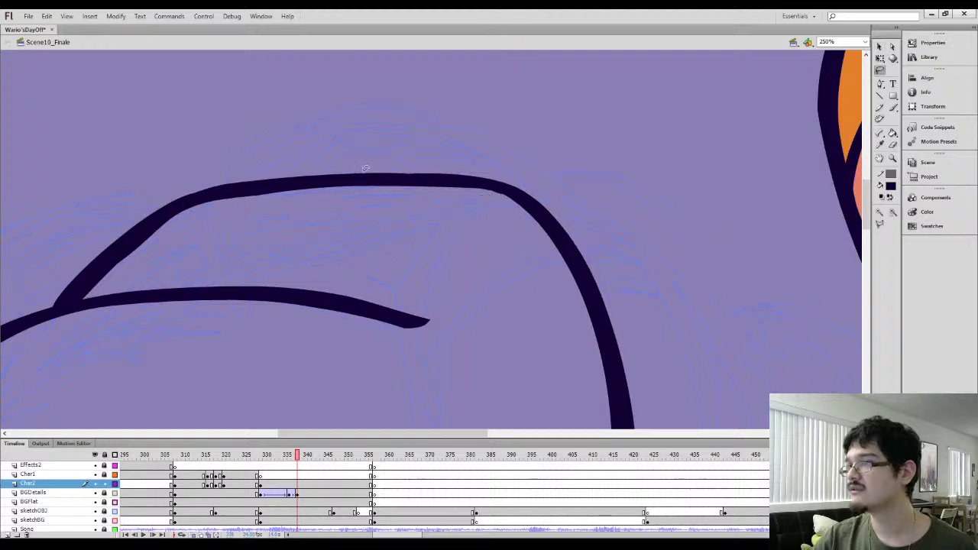
mouse_move(258, 230)
left_mouse_down()
mouse_move(191, 222)
mouse_move(272, 146)
mouse_move(481, 151)
mouse_move(507, 200)
left_mouse_up()
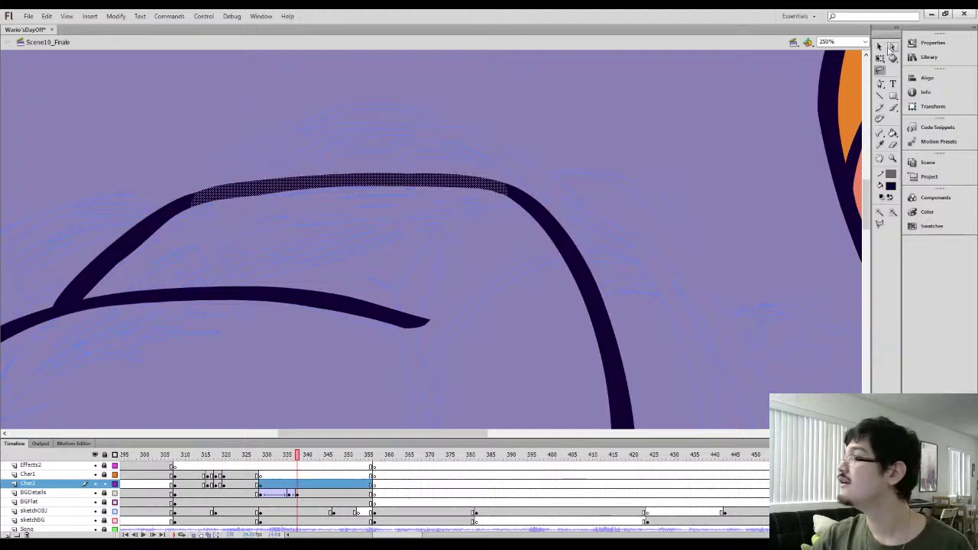
left_click(880, 47)
left_click(895, 215)
left_click(692, 186)
mouse_move(344, 231)
left_mouse_down()
mouse_move(502, 234)
mouse_move(570, 215)
left_mouse_up()
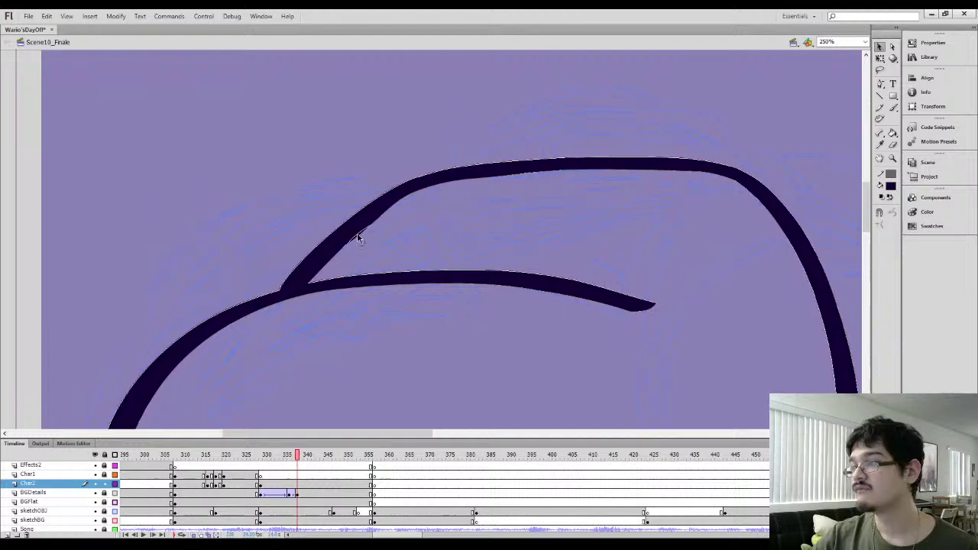
Lasso the left connecting line and smooth it
key("l")
mouse_move(355, 260)
left_mouse_down()
mouse_move(309, 279)
mouse_move(335, 237)
mouse_move(417, 184)
left_mouse_up()
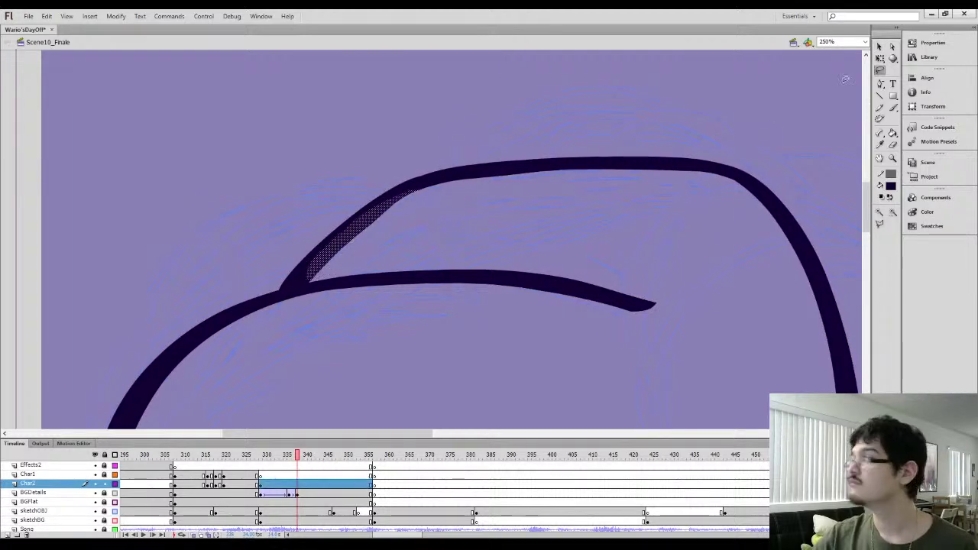
left_click(880, 47)
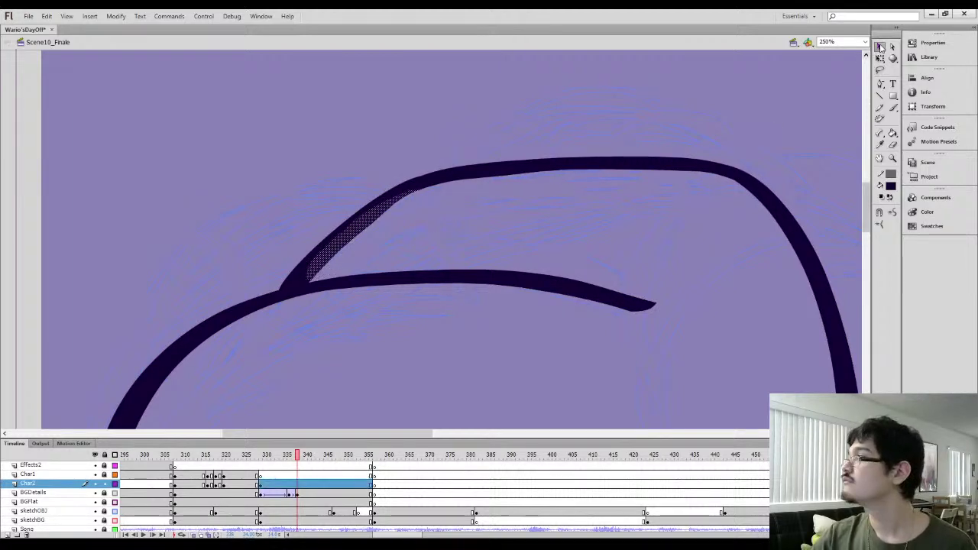
left_click(408, 249)
key("space")
mouse_move(431, 237)
left_mouse_down()
mouse_move(443, 240)
mouse_move(438, 248)
left_mouse_up()
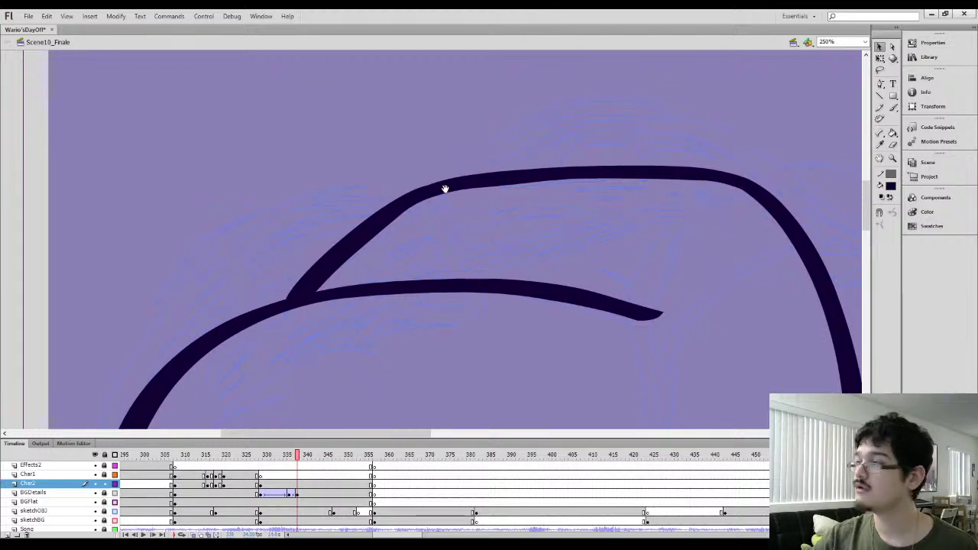
Ink a V-shaped notch beneath the outline's top edge
key("b")
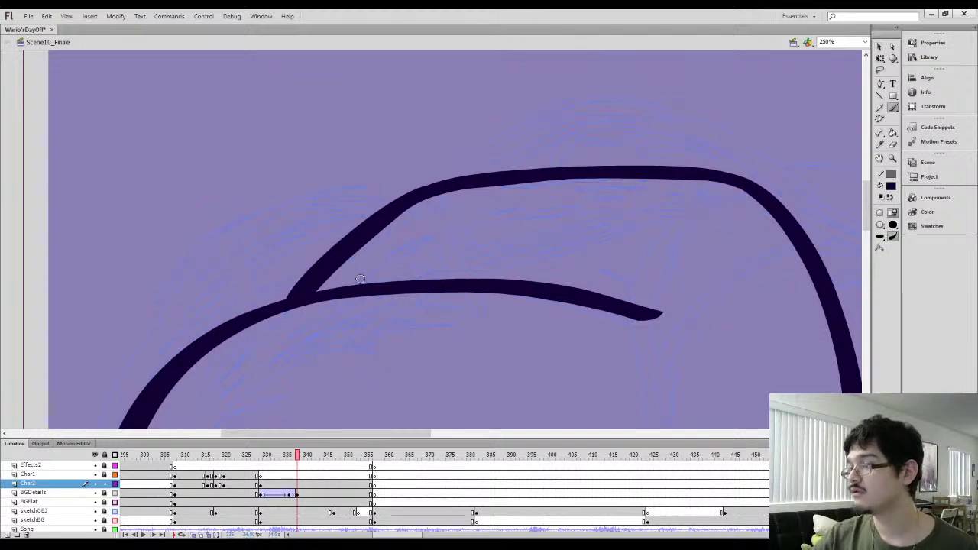
mouse_move(438, 282)
left_mouse_down()
mouse_move(356, 288)
mouse_move(355, 268)
mouse_move(431, 245)
mouse_move(564, 319)
left_mouse_up()
mouse_move(390, 195)
left_mouse_down()
mouse_move(435, 229)
mouse_move(544, 181)
left_mouse_up()
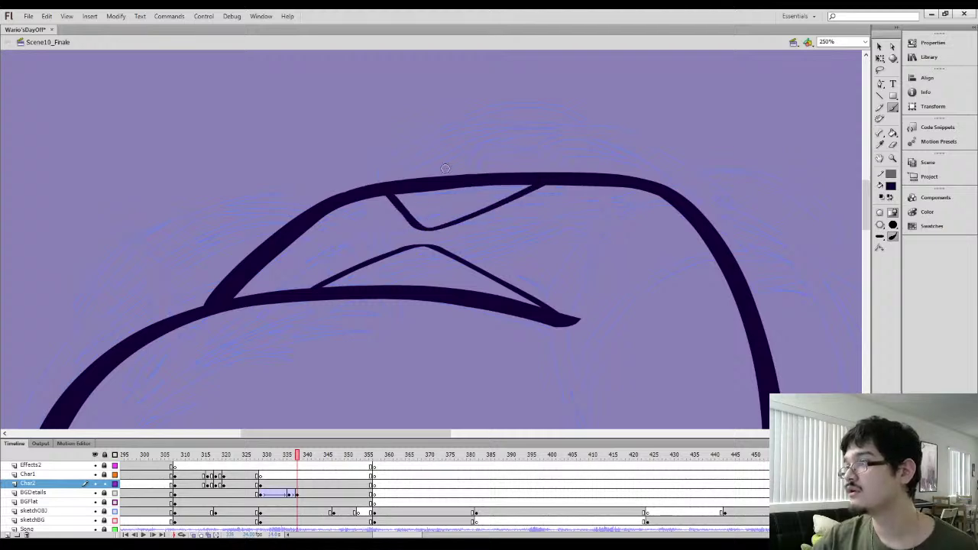
key("ctrl+z")
mouse_move(393, 195)
left_mouse_down()
mouse_move(426, 228)
mouse_move(554, 184)
left_mouse_up()
mouse_move(405, 195)
left_mouse_down()
mouse_move(442, 229)
mouse_move(513, 203)
mouse_move(450, 231)
mouse_move(434, 230)
mouse_move(473, 216)
mouse_move(433, 228)
mouse_move(527, 191)
left_mouse_up()
left_click_drag(449, 181, 474, 156)
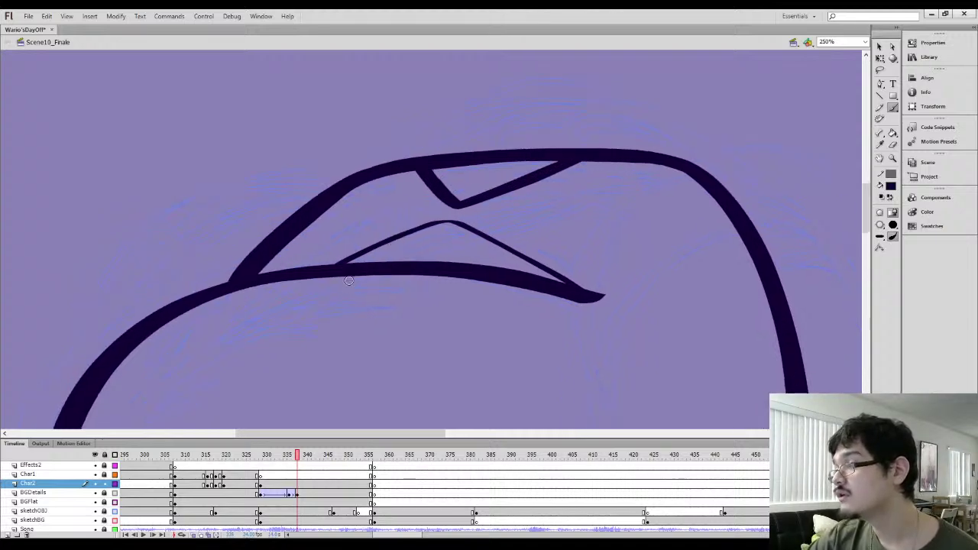
Ink the pointed triangle, reworking its right edge thinner and smoother
mouse_move(336, 272)
left_mouse_down()
mouse_move(442, 224)
mouse_move(382, 193)
mouse_move(441, 211)
mouse_move(506, 253)
left_mouse_up()
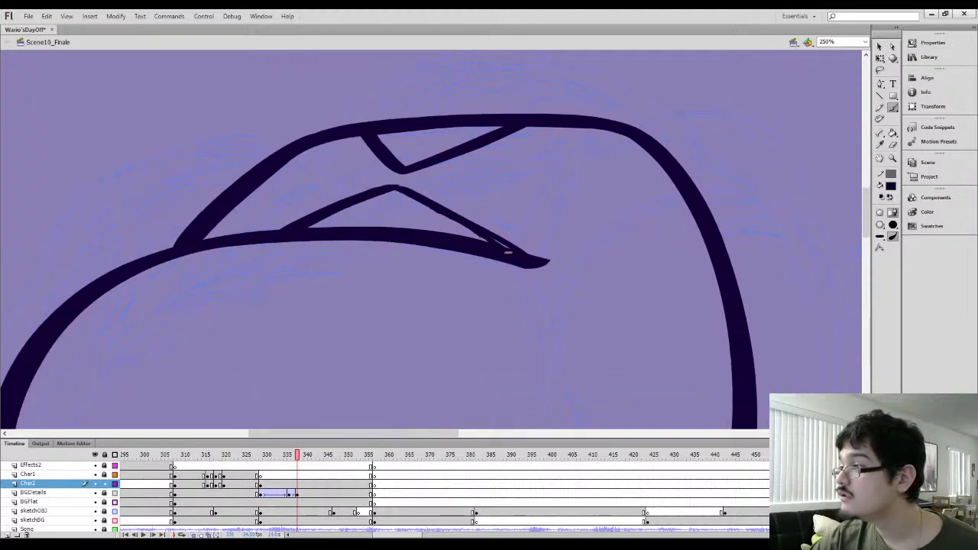
key("e")
left_click_drag(389, 176, 561, 275)
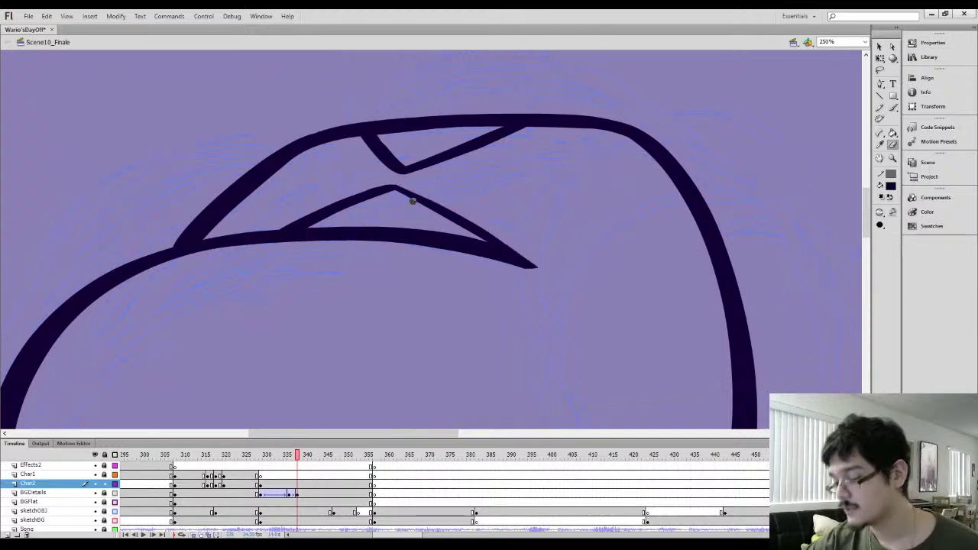
key("b")
left_click_drag(418, 205, 464, 229)
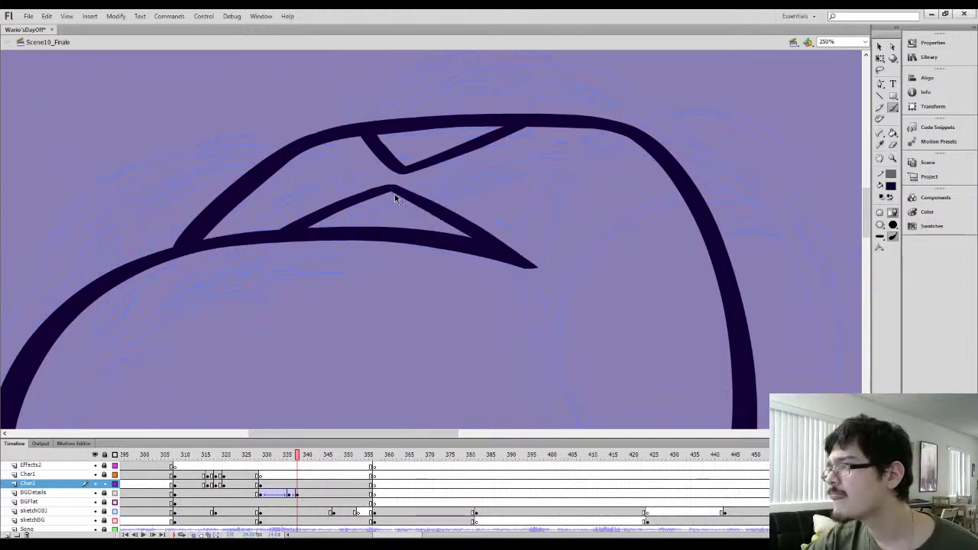
key("ctrl+z")
left_click_drag(399, 196, 497, 251)
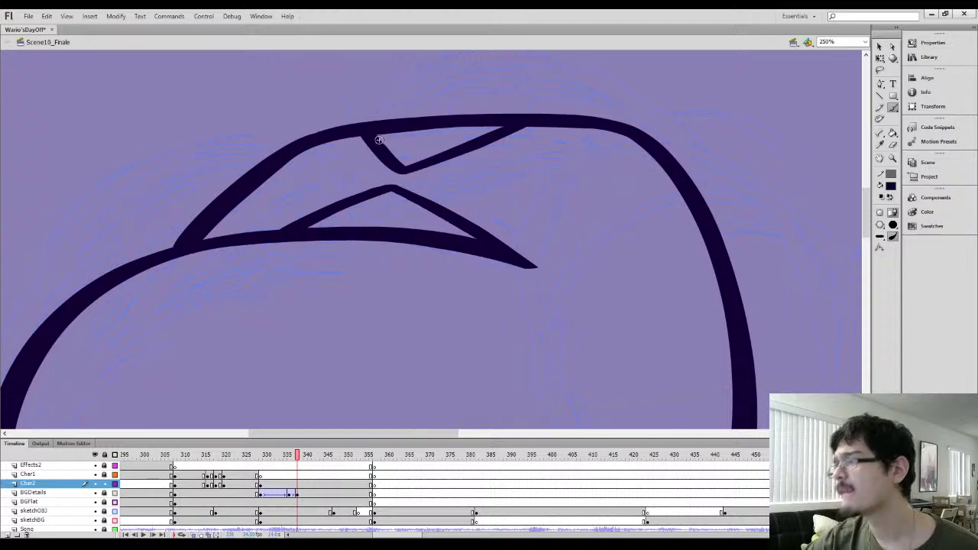
Zoom out to 125% and pan to bring the fist into view
key("ctrl+minus")
mouse_move(349, 225)
left_mouse_down()
mouse_move(441, 170)
mouse_move(525, 234)
mouse_move(495, 225)
left_mouse_up()
key("b")
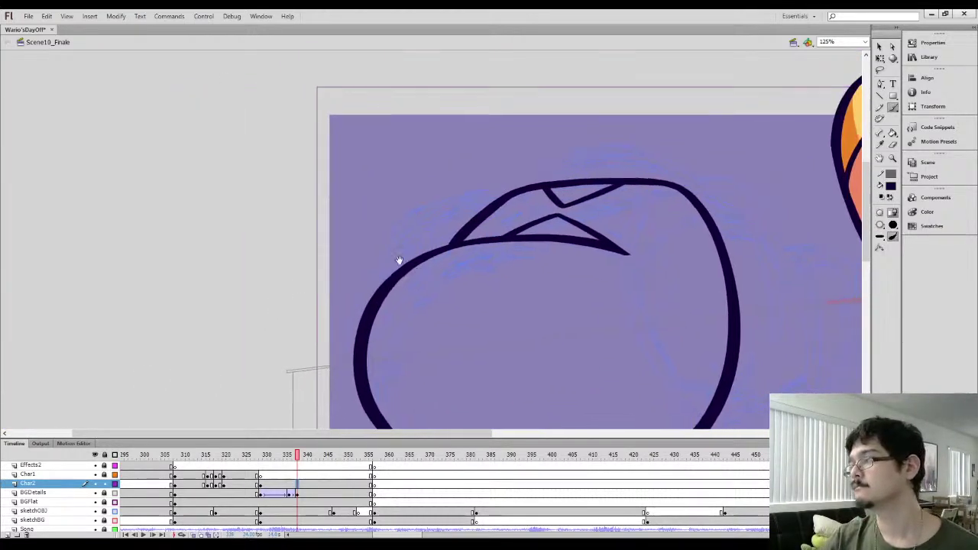
left_click_drag(400, 262, 218, 226)
Move the salmon fist onto the round body and rotate it slightly counter-clockwise
key("ctrl+minus")
key("l")
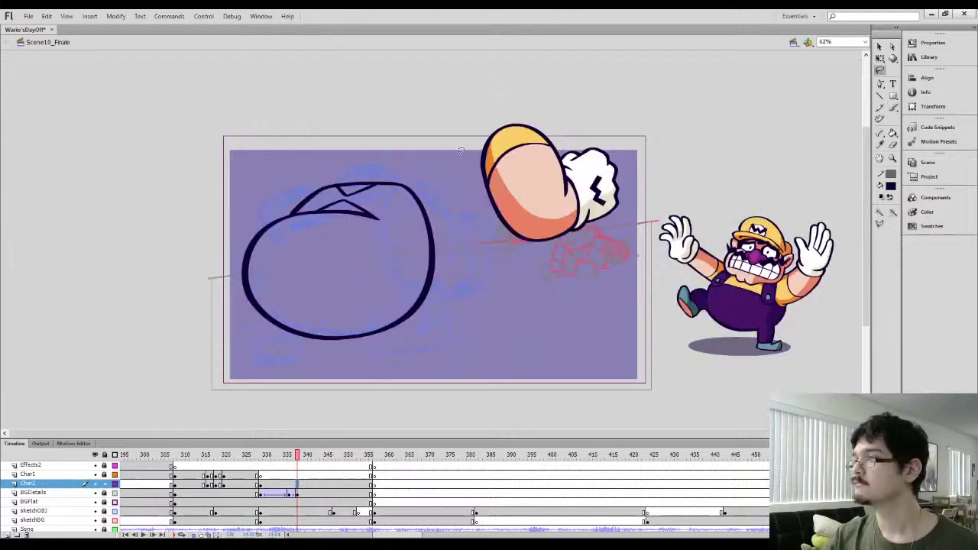
mouse_move(458, 153)
left_mouse_down()
mouse_move(642, 210)
mouse_move(489, 244)
left_mouse_up()
left_click_drag(524, 184, 418, 238)
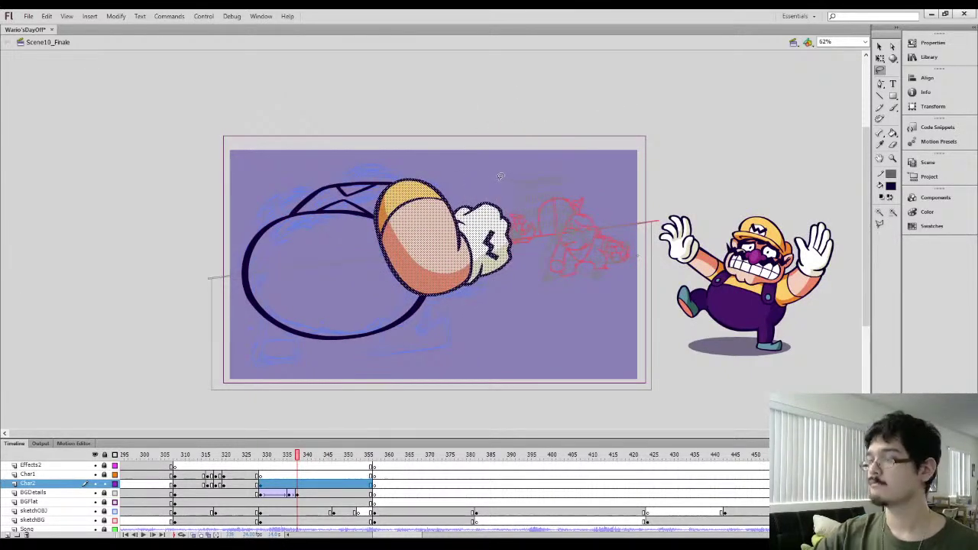
key("q")
left_click_drag(515, 174, 511, 170)
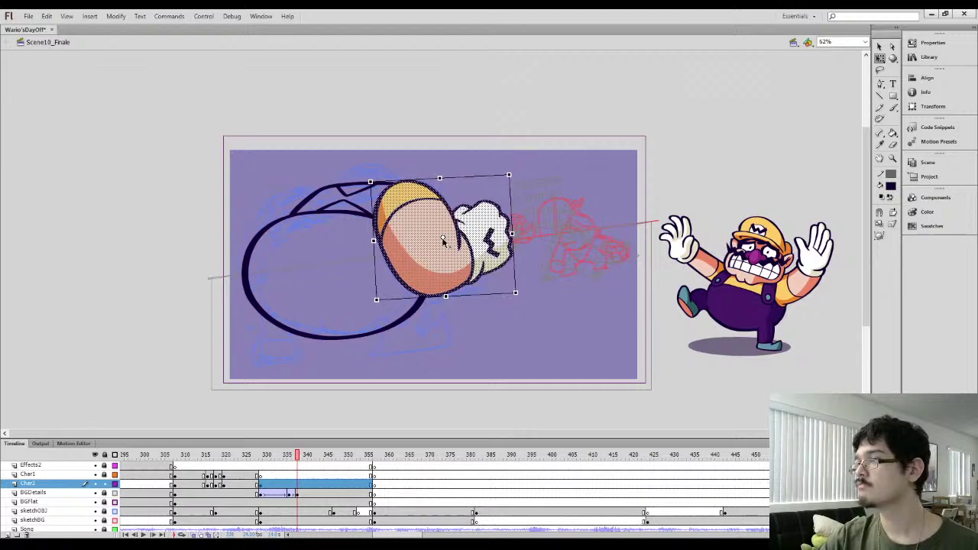
left_click_drag(441, 240, 445, 239)
Shift the fist further right and tilt it between the body and Wario
key("ctrl+equal")
left_click_drag(315, 246, 561, 273)
left_click(377, 199)
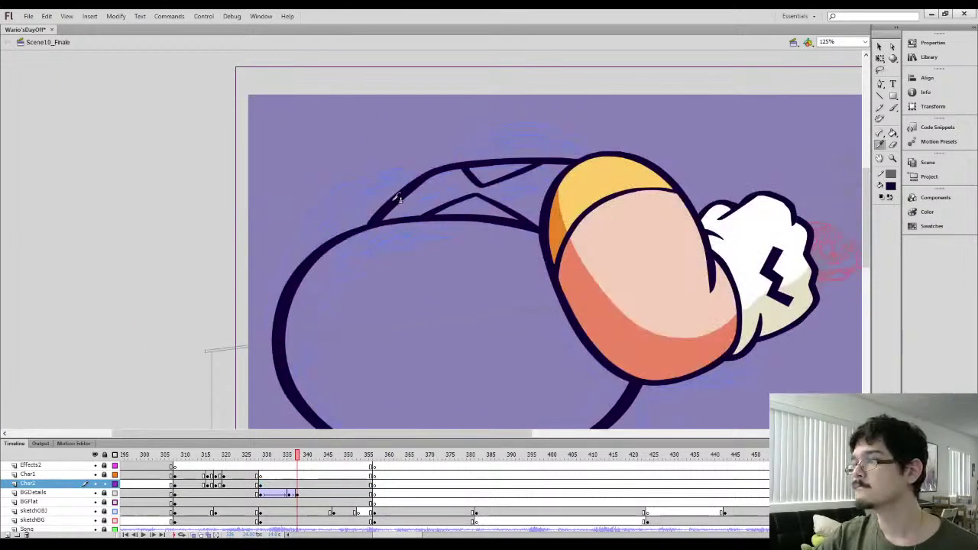
key("ctrl+minus")
key("ctrl+minus")
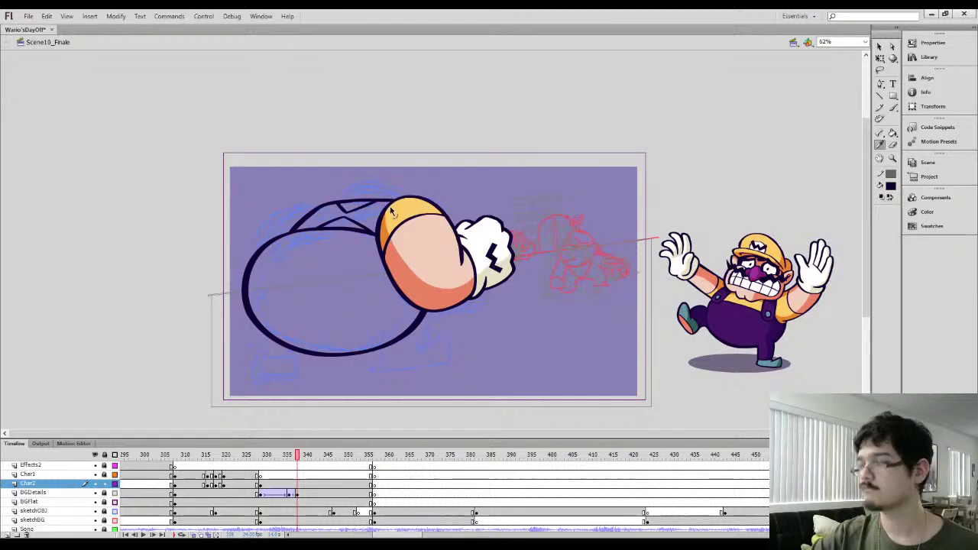
left_click(395, 206)
key("q")
left_click_drag(442, 257, 504, 271)
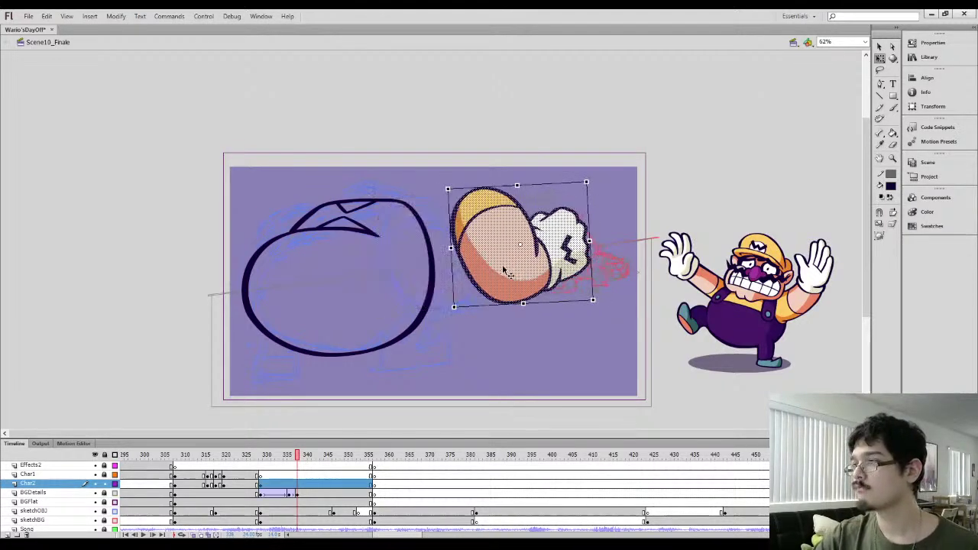
Group the round body drawing and nudge Wario slightly up-left
key("l")
mouse_move(275, 208)
left_mouse_down()
mouse_move(456, 140)
mouse_move(549, 332)
mouse_move(270, 127)
left_mouse_up()
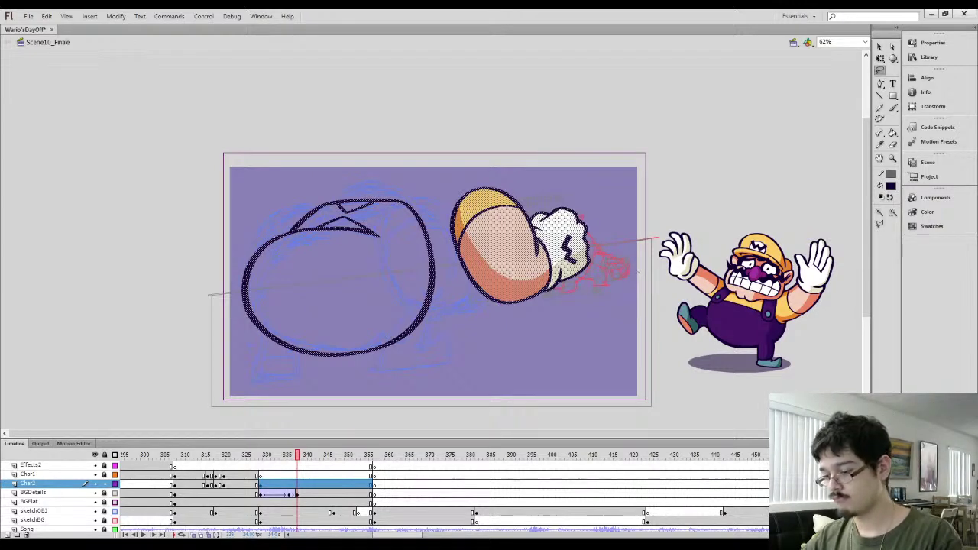
key("ctrl+g")
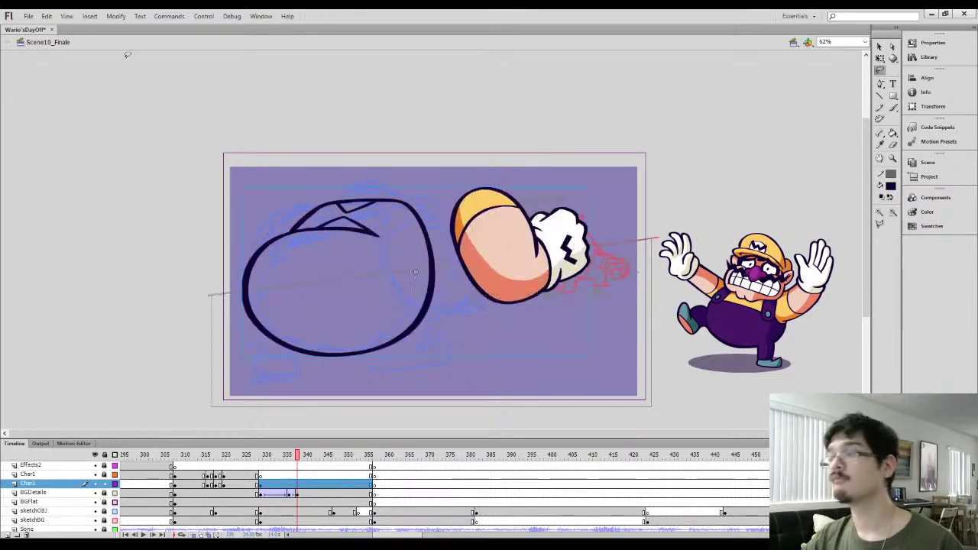
left_click(879, 46)
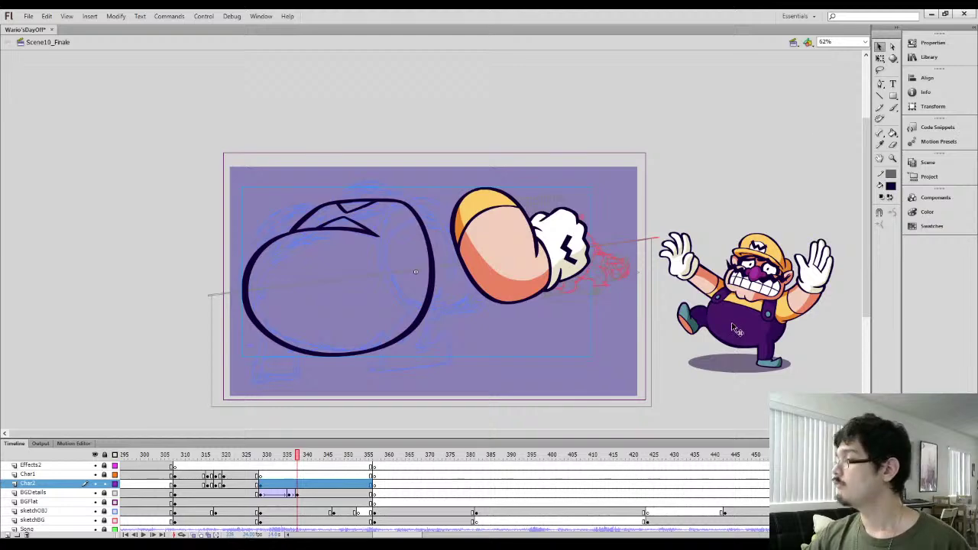
left_click_drag(735, 330, 712, 320)
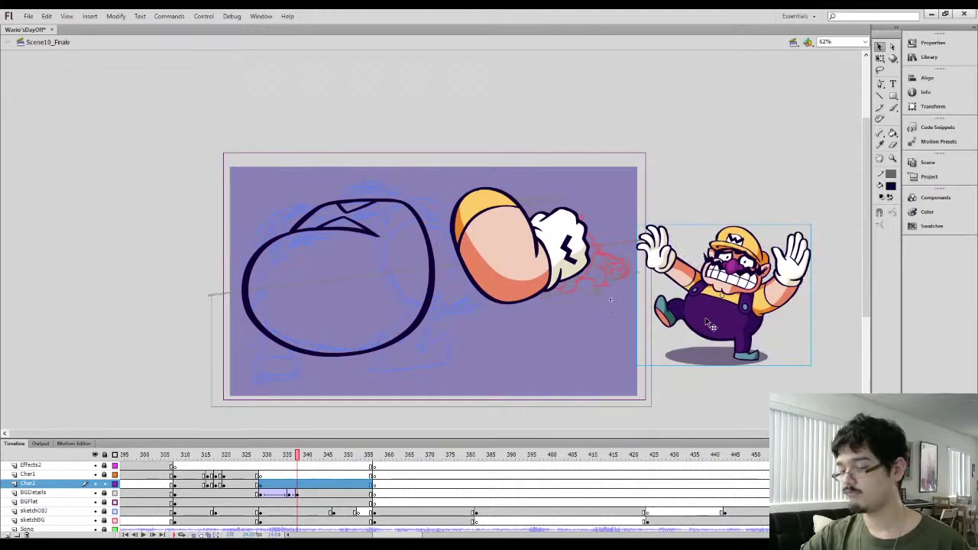
Inside the Wario-PHAT symbol, add Layer 2 below Layer 1 and paste a Wario reference to the right
double_click(429, 302)
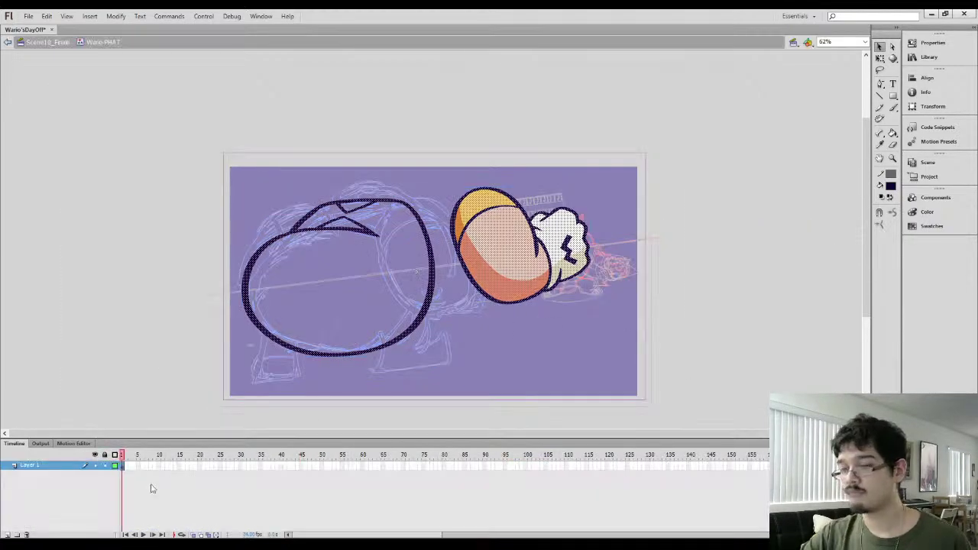
left_click(7, 535)
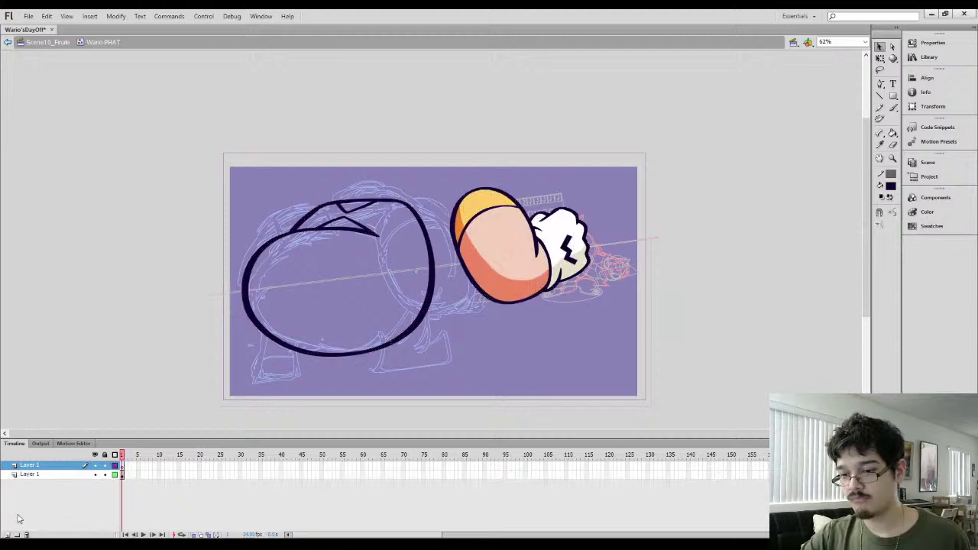
left_click_drag(29, 467, 29, 483)
key("ctrl+v")
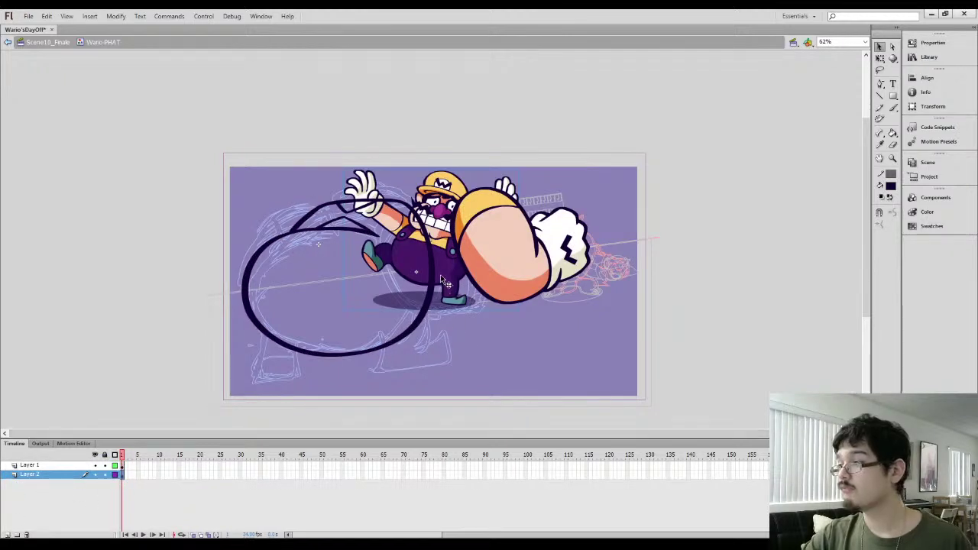
left_click_drag(441, 274, 732, 321)
left_click(121, 464)
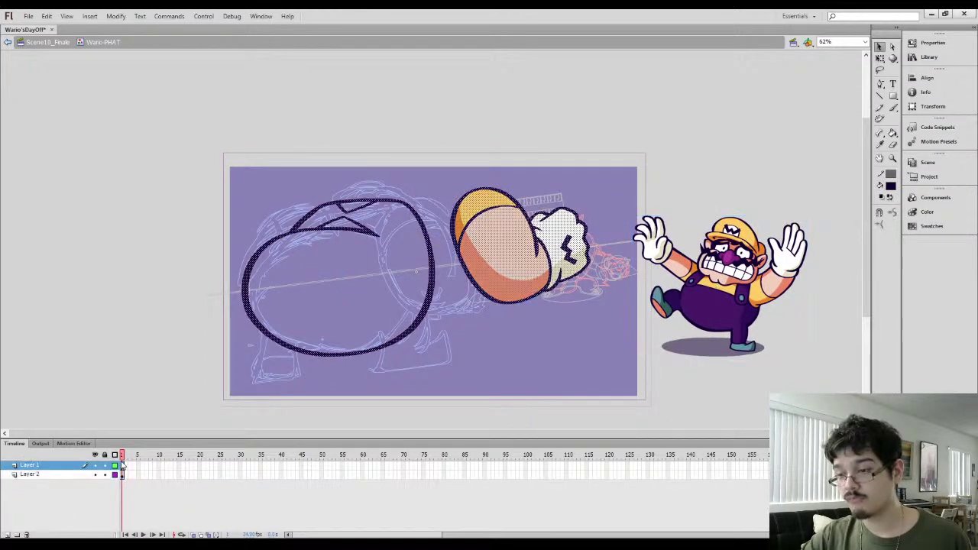
left_click(220, 403)
Zoom to 125% and frame the underside of the round body
key("q")
left_click(264, 332)
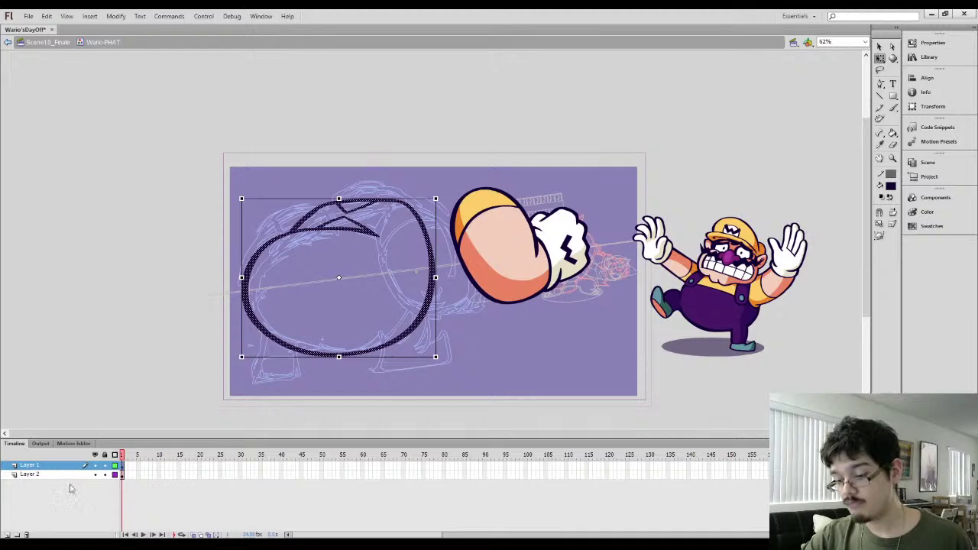
key("ctrl+equal")
left_click_drag(483, 316, 412, 247)
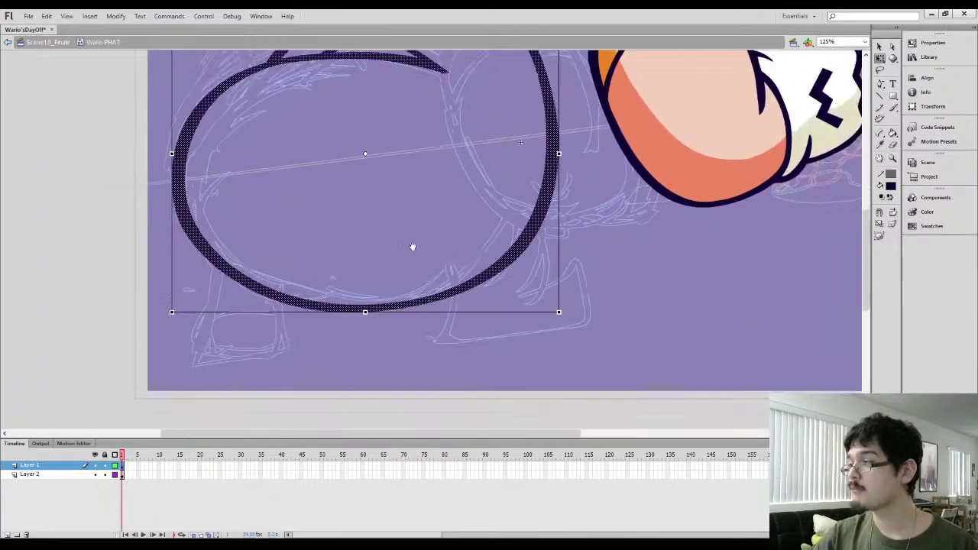
key("l")
left_click(556, 302)
Ink the right leg's back curve and foot bottom below the body
key("i")
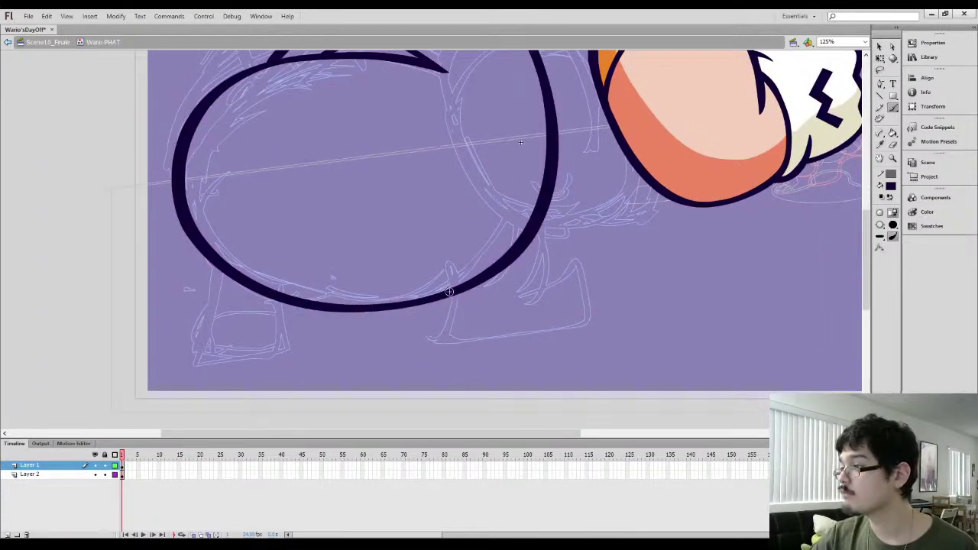
mouse_move(449, 294)
left_mouse_down()
mouse_move(515, 312)
mouse_move(533, 303)
mouse_move(548, 269)
left_mouse_up()
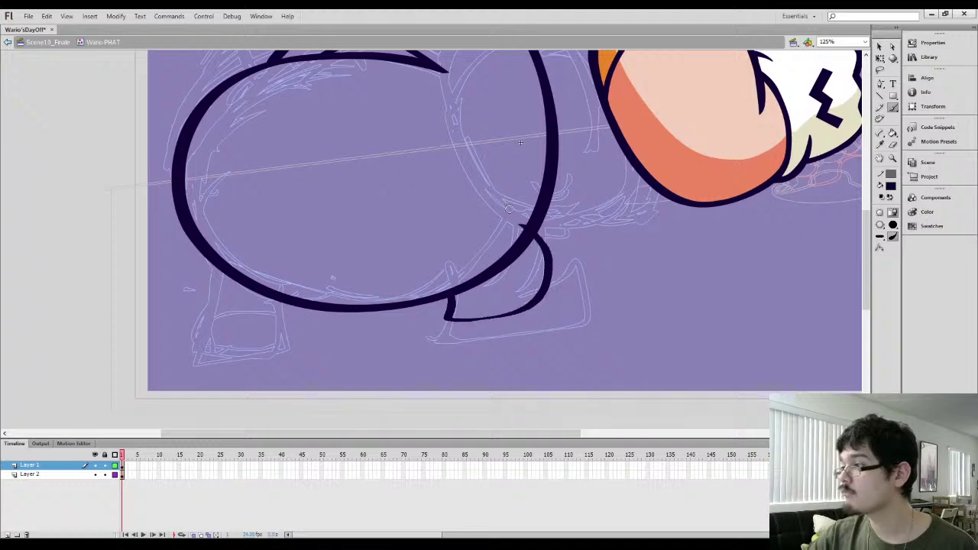
key("ctrl+z")
mouse_move(539, 230)
left_mouse_down()
mouse_move(543, 270)
mouse_move(516, 307)
mouse_move(459, 313)
mouse_move(447, 278)
left_mouse_up()
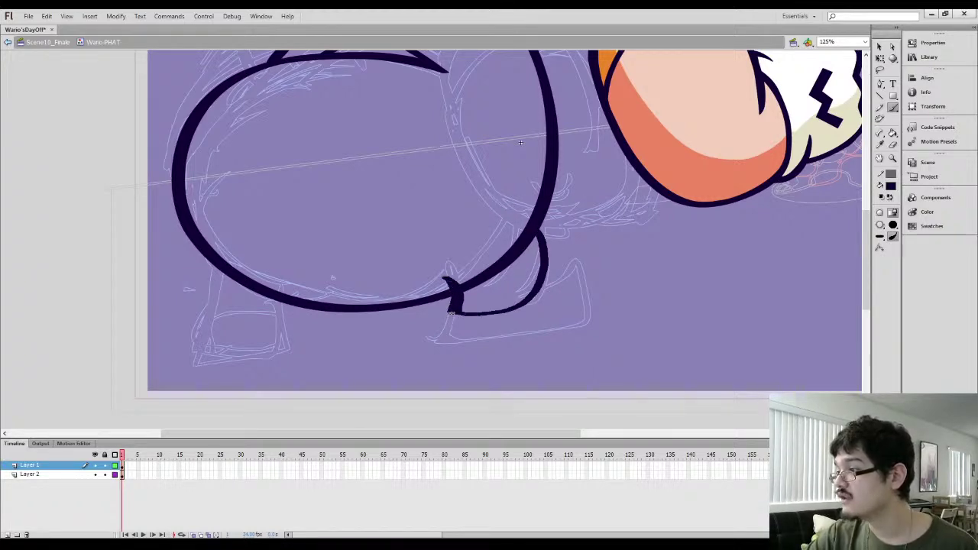
mouse_move(450, 313)
left_mouse_down()
mouse_move(522, 306)
mouse_move(538, 289)
mouse_move(538, 234)
left_mouse_up()
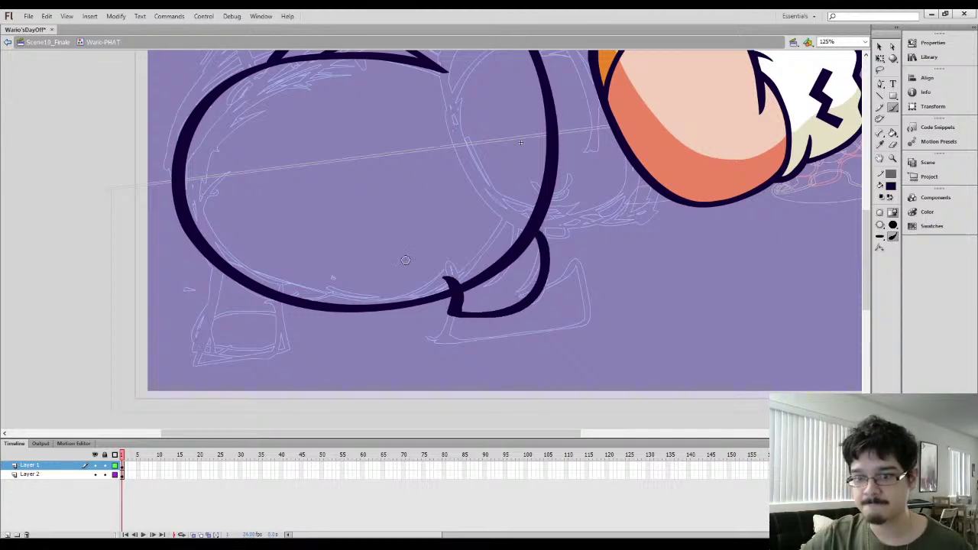
Erase the body outline where it crosses the leg and delete the cut-off piece
key("e")
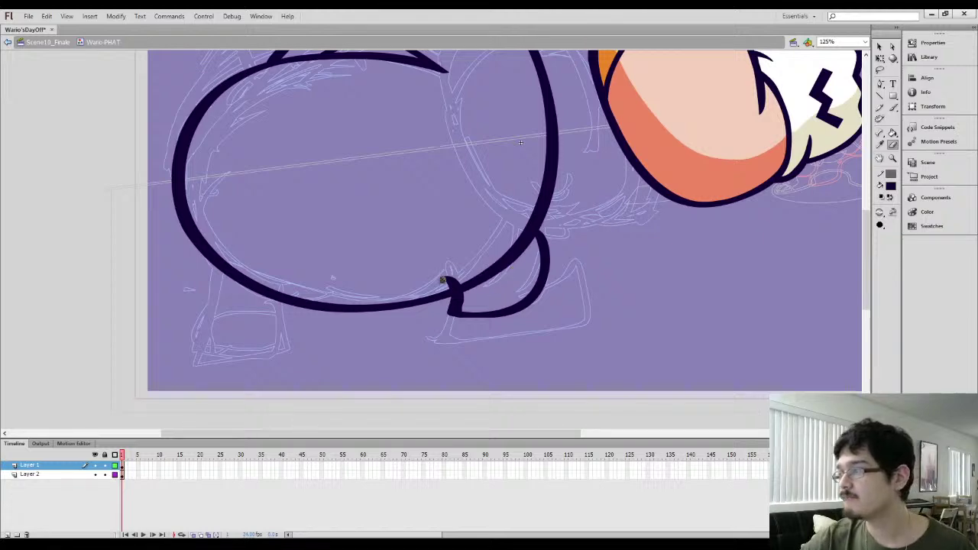
mouse_move(436, 280)
left_mouse_down()
mouse_move(462, 278)
mouse_move(467, 292)
mouse_move(466, 284)
mouse_move(466, 312)
left_mouse_up()
left_click_drag(514, 225, 533, 255)
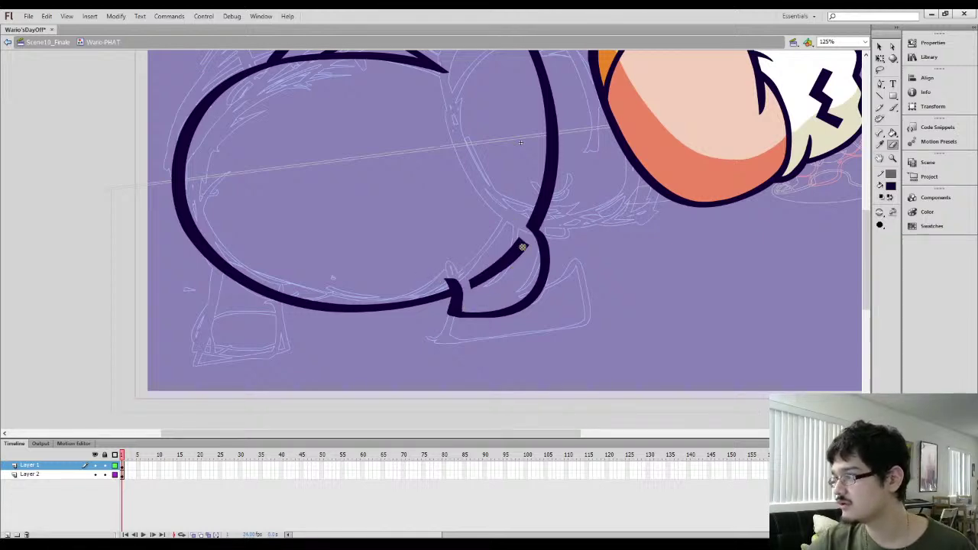
left_click(523, 248, "ctrl")
key("Delete")
Redraw the right leg outline up to the belly and lasso the rough left-leg stroke
key("b")
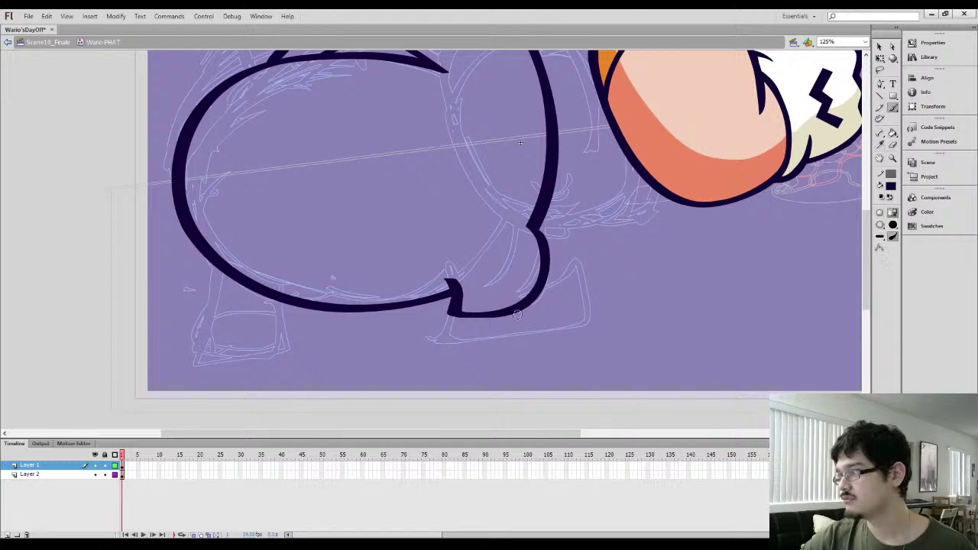
mouse_move(543, 284)
left_mouse_down()
mouse_move(548, 242)
mouse_move(522, 224)
mouse_move(543, 246)
mouse_move(522, 308)
mouse_move(550, 243)
mouse_move(634, 238)
left_mouse_up()
key("space")
mouse_move(410, 241)
left_mouse_down()
mouse_move(412, 284)
mouse_move(353, 298)
mouse_move(352, 216)
mouse_move(349, 234)
mouse_move(383, 266)
mouse_move(413, 264)
mouse_move(421, 243)
mouse_move(412, 258)
mouse_move(360, 264)
mouse_move(345, 230)
mouse_move(350, 203)
left_mouse_up()
key("ctrl+z")
key("ctrl+z")
key("ctrl+z")
key("l")
left_click_drag(321, 241, 364, 286)
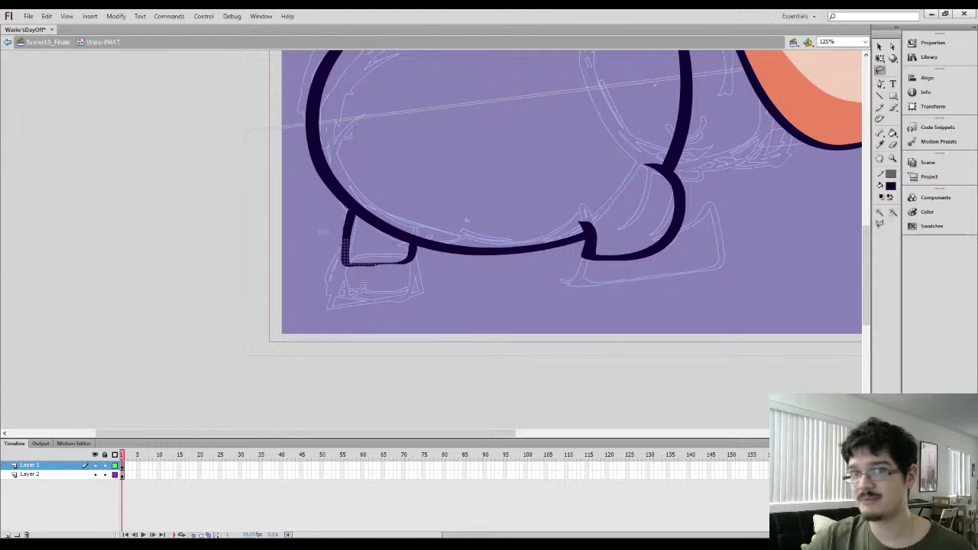
Zoom in and repaint the leg's bottom edge, right side and left edge
key("ctrl+equal")
left_click(471, 229)
key("b")
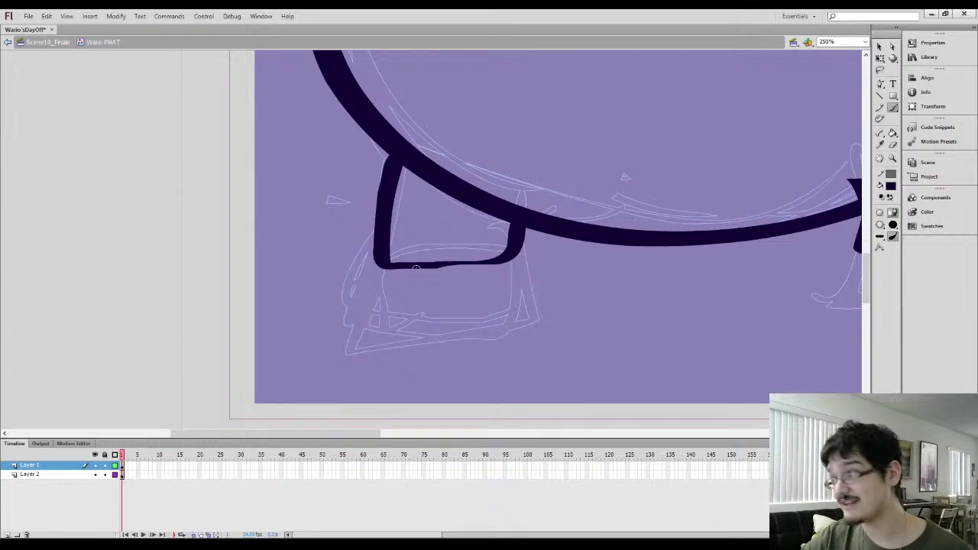
mouse_move(381, 267)
left_mouse_down()
mouse_move(497, 269)
mouse_move(522, 253)
mouse_move(522, 229)
left_mouse_up()
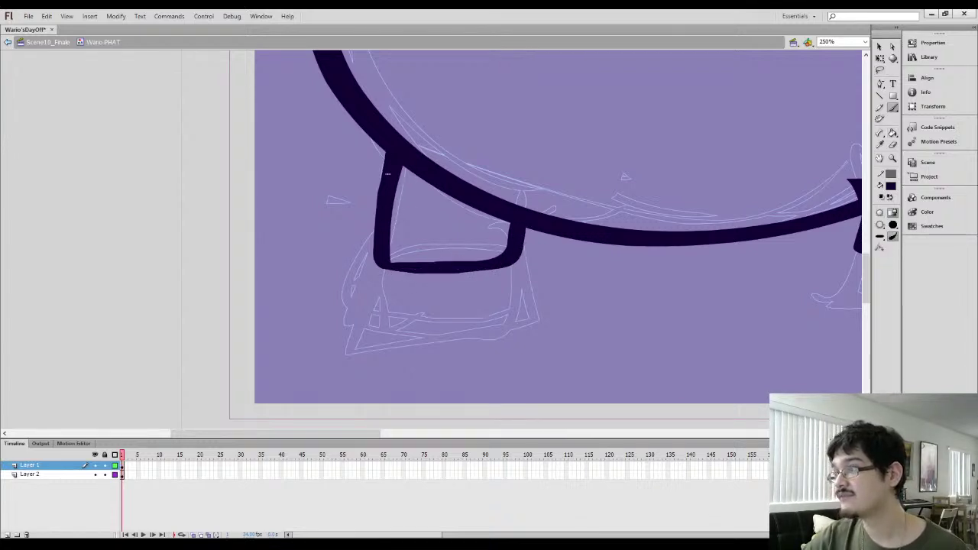
left_click_drag(383, 186, 391, 161)
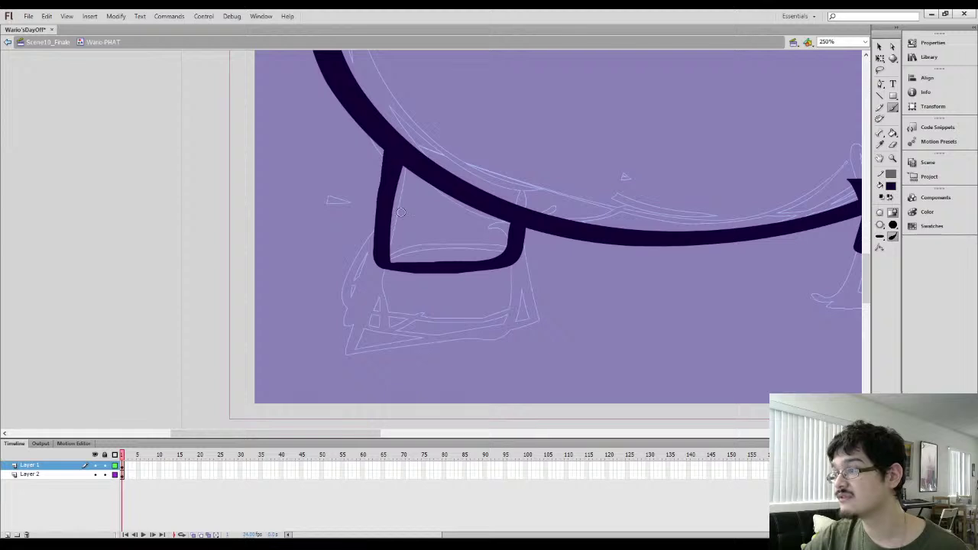
key("l")
mouse_move(385, 300)
left_mouse_down()
mouse_move(393, 267)
mouse_move(517, 318)
left_mouse_up()
left_click(880, 47)
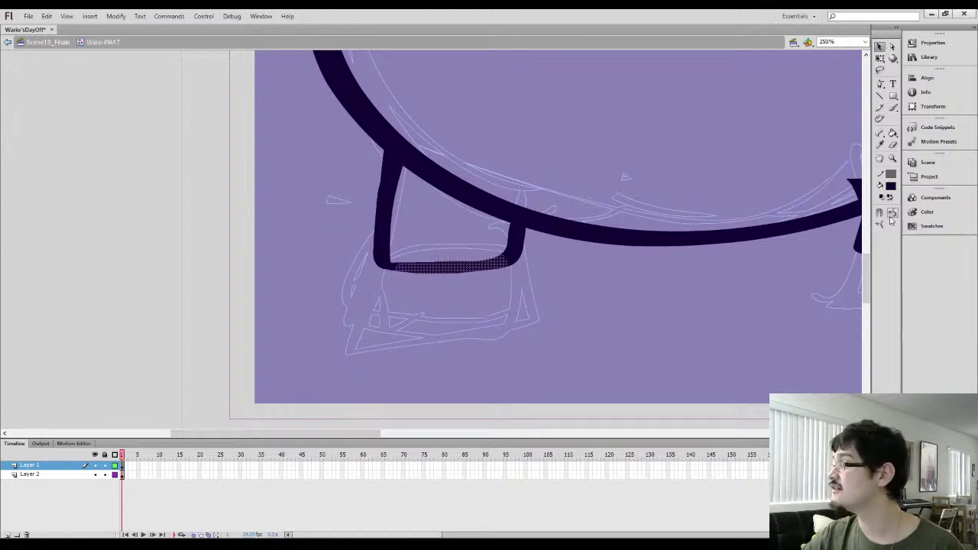
Paint both leg sides down into a boot and thicken the boot's bottom edge
key("b")
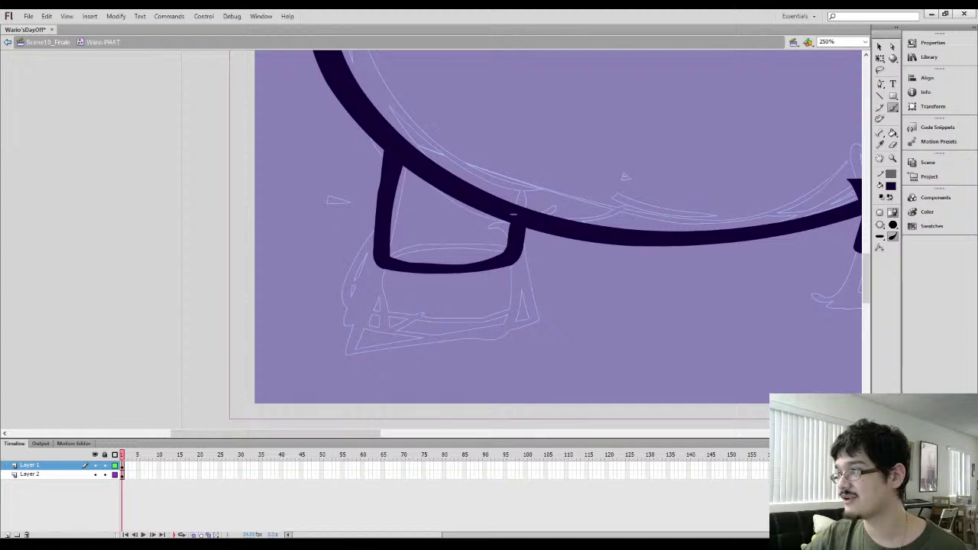
left_click_drag(442, 156, 432, 145)
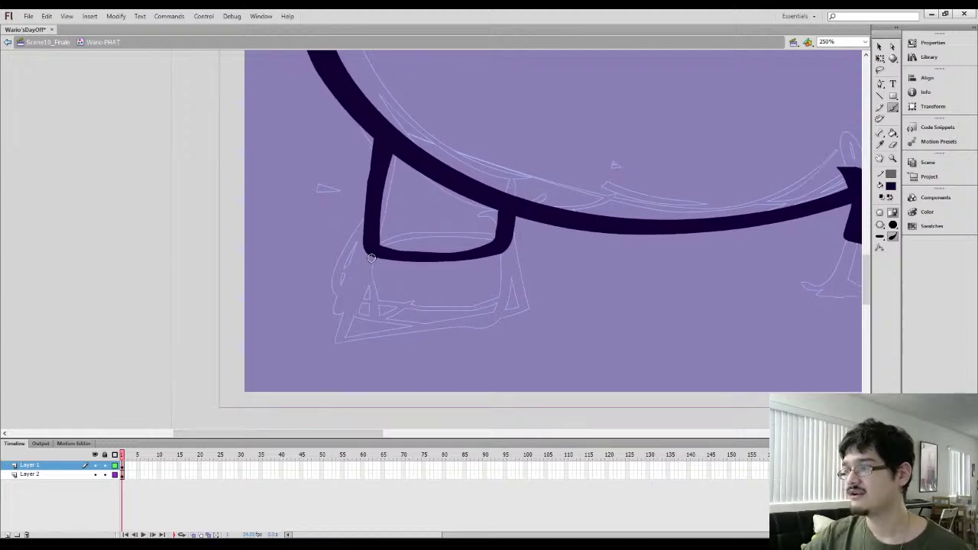
mouse_move(373, 254)
left_mouse_down()
mouse_move(356, 312)
mouse_move(357, 321)
mouse_move(373, 260)
mouse_move(366, 321)
left_mouse_up()
mouse_move(503, 249)
left_mouse_down()
mouse_move(509, 309)
mouse_move(504, 253)
mouse_move(512, 309)
left_mouse_up()
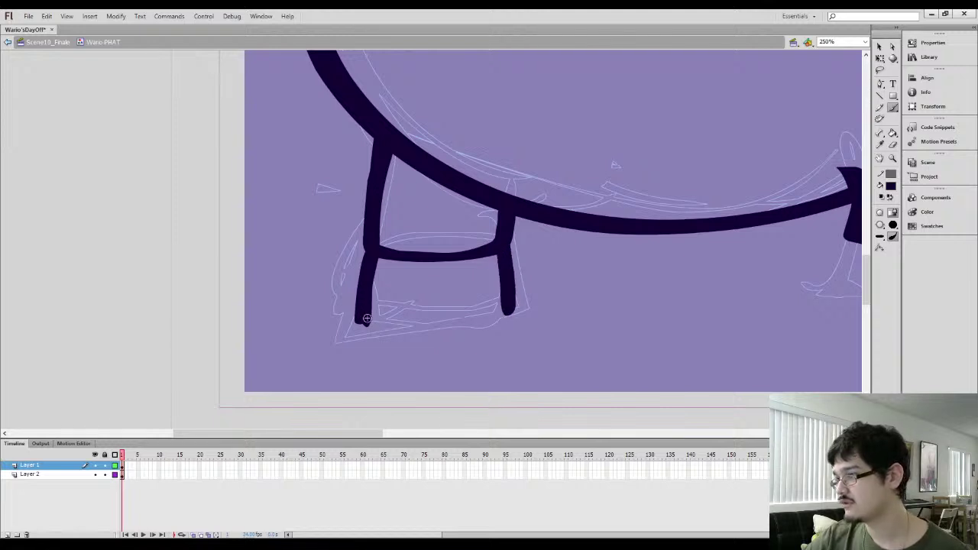
mouse_move(367, 319)
left_mouse_down()
mouse_move(400, 325)
mouse_move(510, 312)
left_mouse_up()
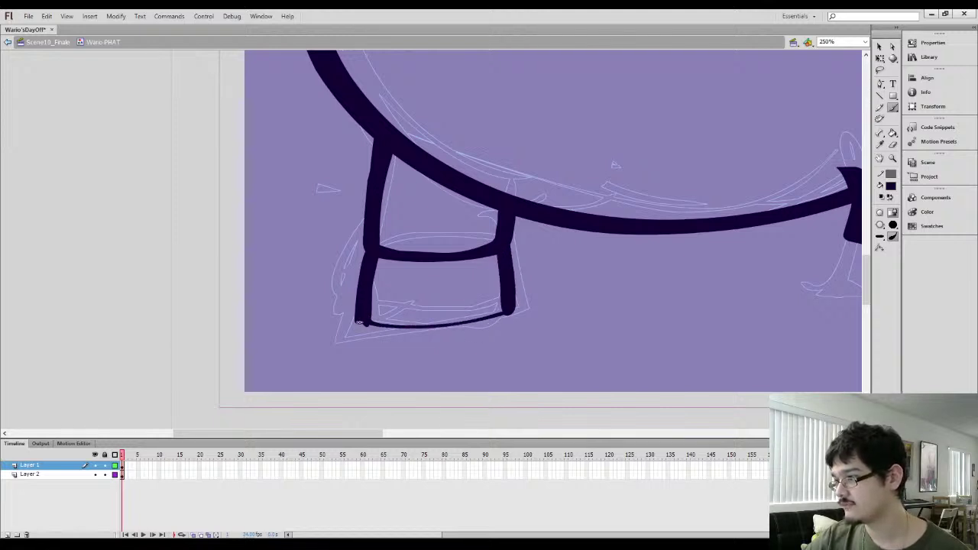
mouse_move(359, 327)
left_mouse_down()
mouse_move(436, 335)
mouse_move(512, 321)
mouse_move(517, 290)
left_mouse_up()
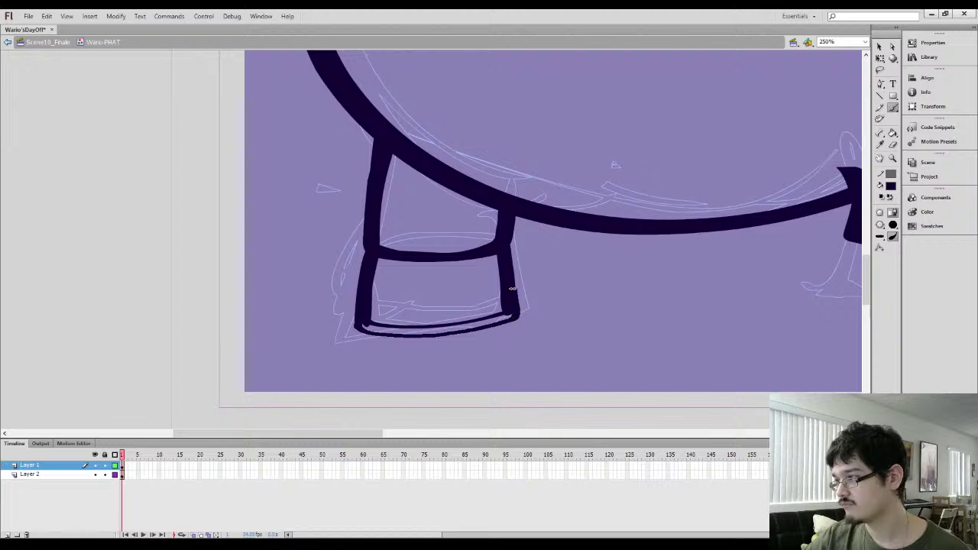
Reframe the view on the boot and test-select part of its right stroke
key("k")
key("ctrl+minus")
key("ctrl+equal")
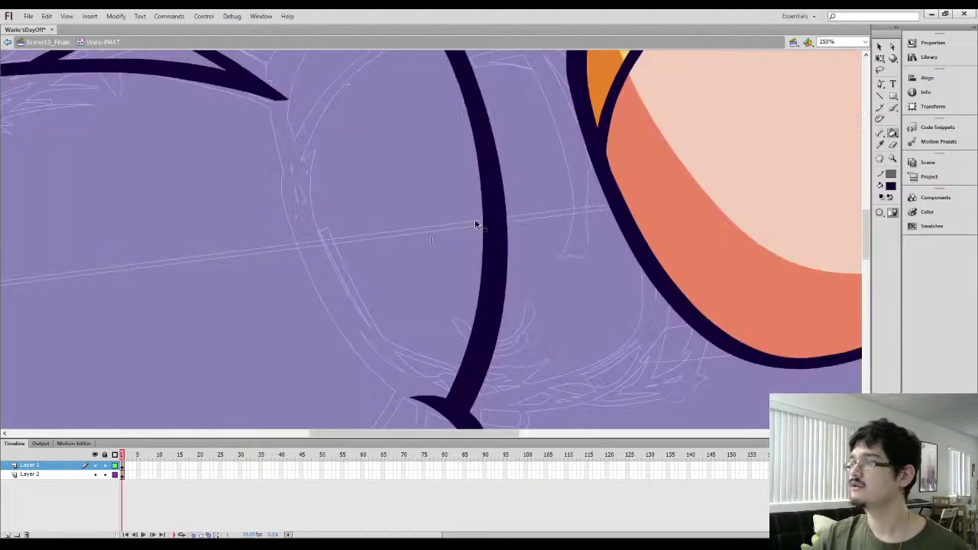
left_click_drag(399, 289, 550, 83)
left_click_drag(336, 299, 561, 107)
key("l")
mouse_move(389, 249)
left_mouse_down()
mouse_move(465, 243)
mouse_move(421, 252)
left_mouse_up()
key("v")
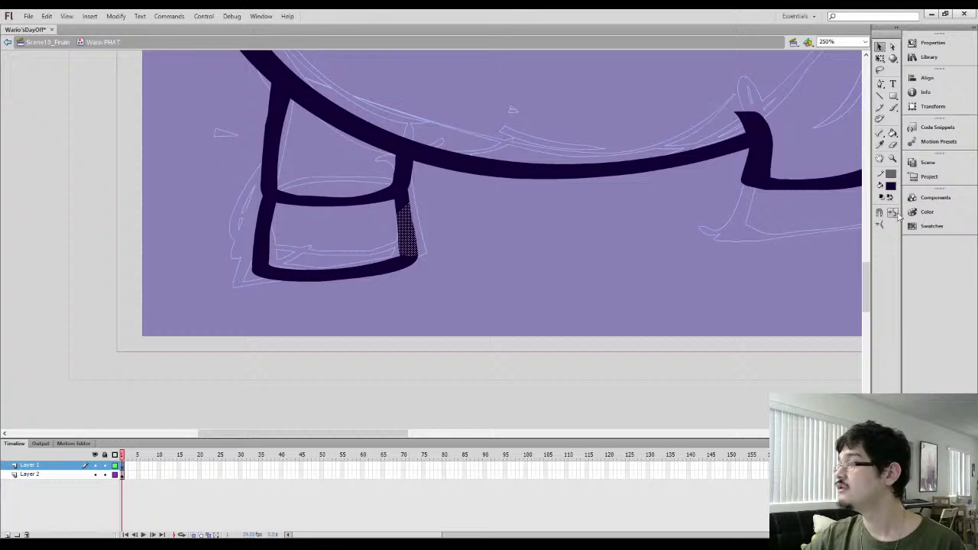
left_click(574, 293)
Select the inked drawing with Free Transform, then zoom toward the right leg area
key("q")
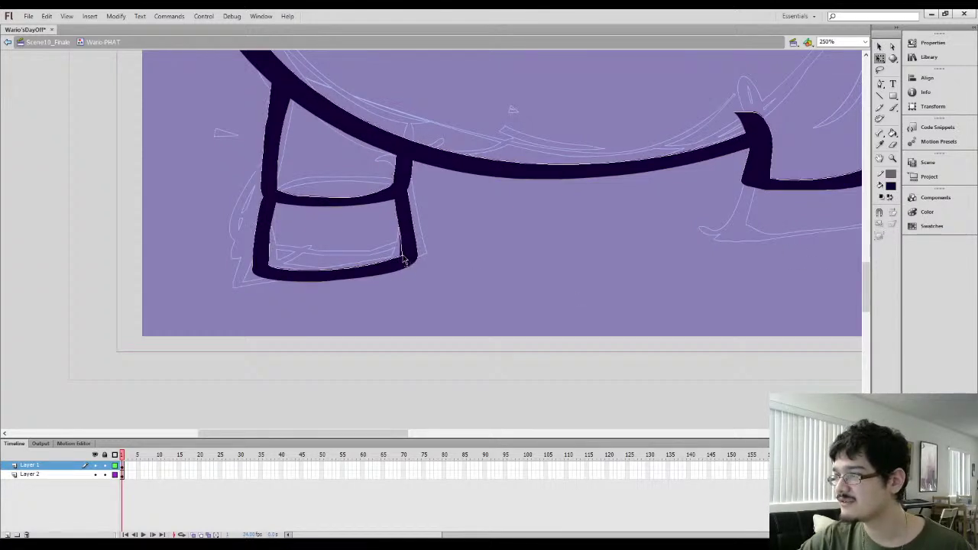
left_click(403, 208)
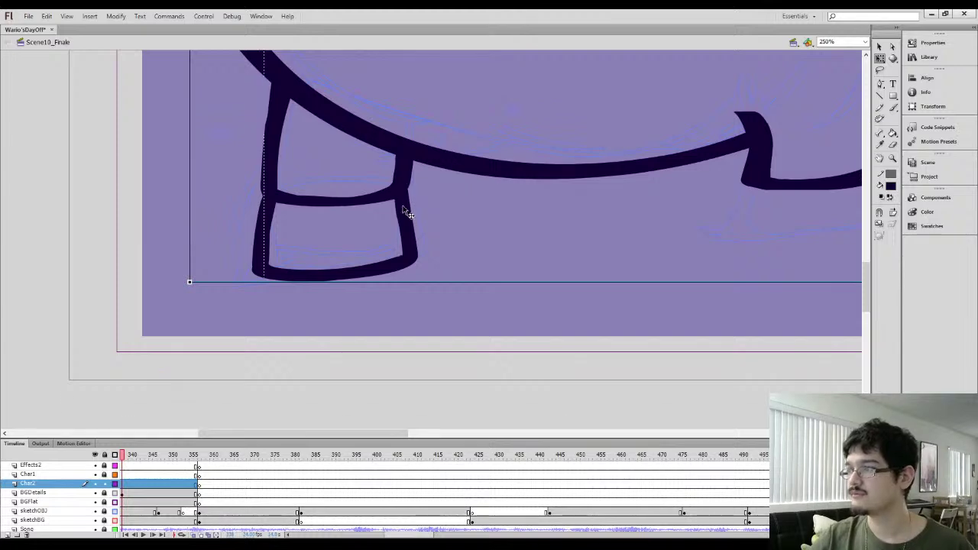
key("ctrl+minus")
key("ctrl+minus")
key("l")
left_click(367, 252)
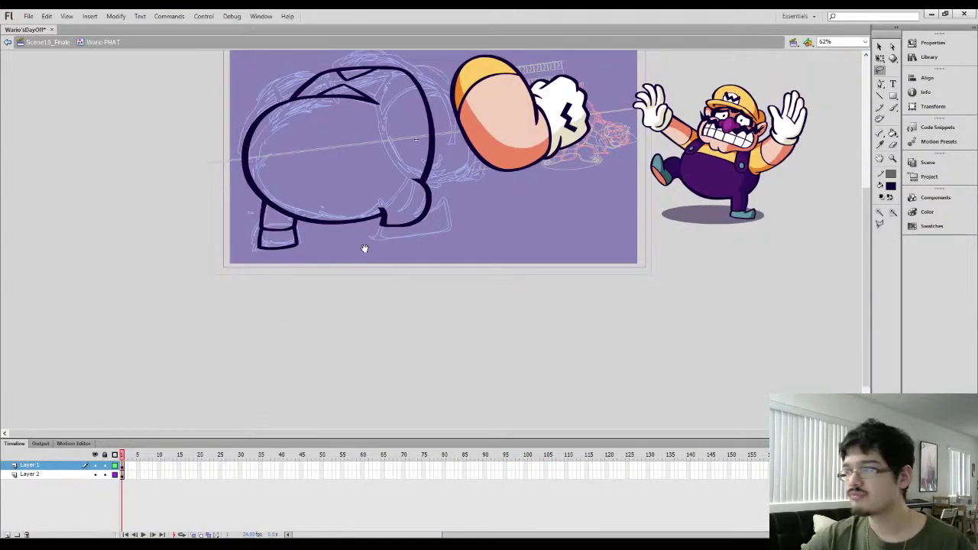
key("ctrl+equal")
Sample the dark ink and paint the right leg, boot bottom and curled toe
left_click_drag(415, 253, 424, 94)
key("i")
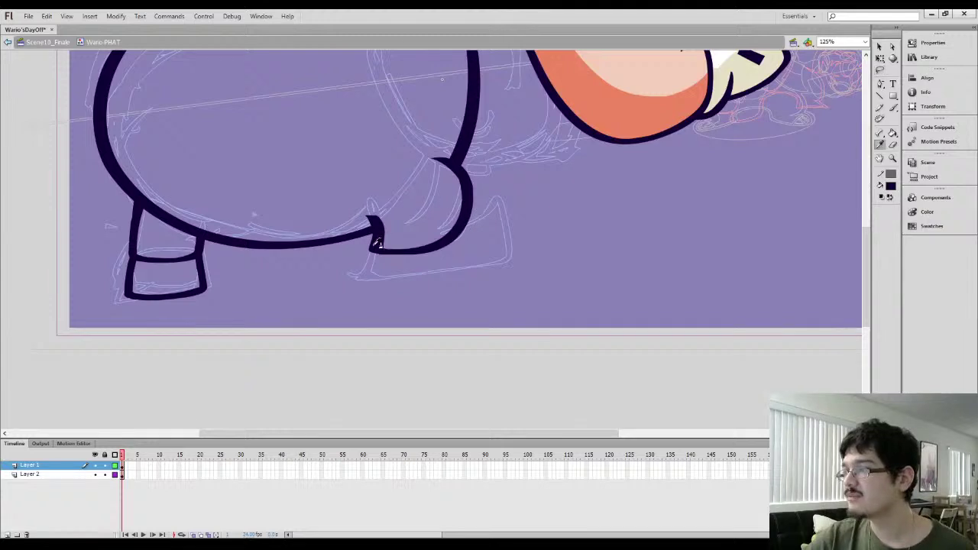
left_click(375, 232)
key("b")
left_click_drag(373, 253, 368, 278)
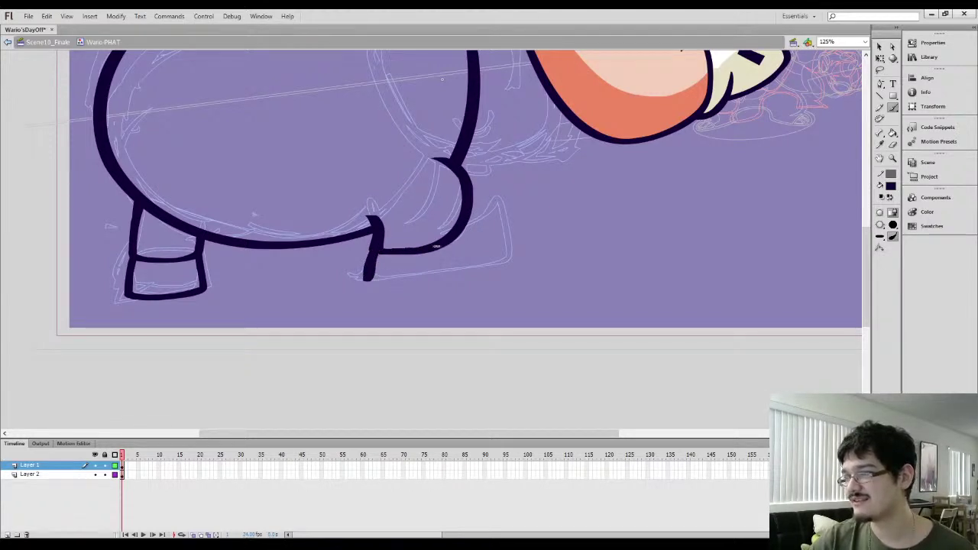
left_click_drag(436, 246, 485, 222)
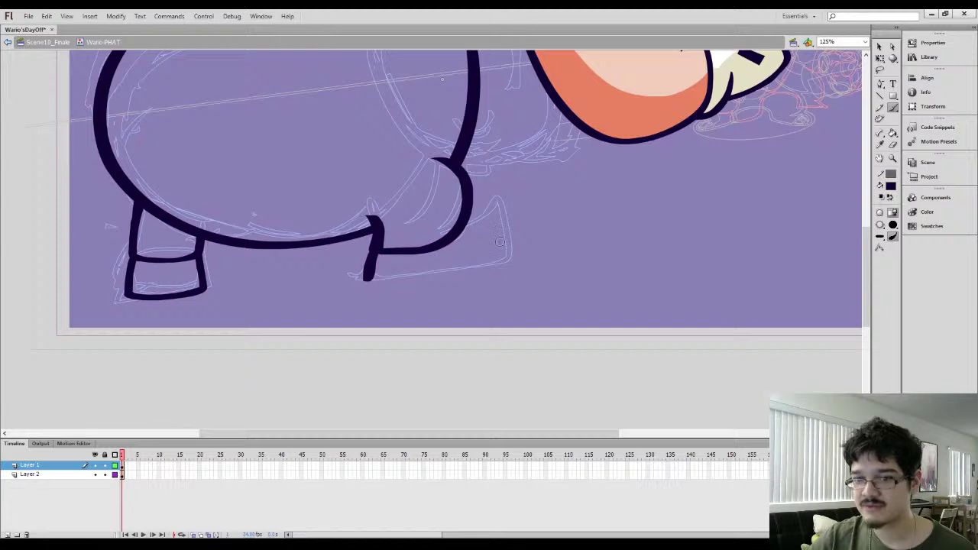
mouse_move(455, 238)
left_mouse_down()
mouse_move(483, 244)
mouse_move(459, 241)
left_mouse_up()
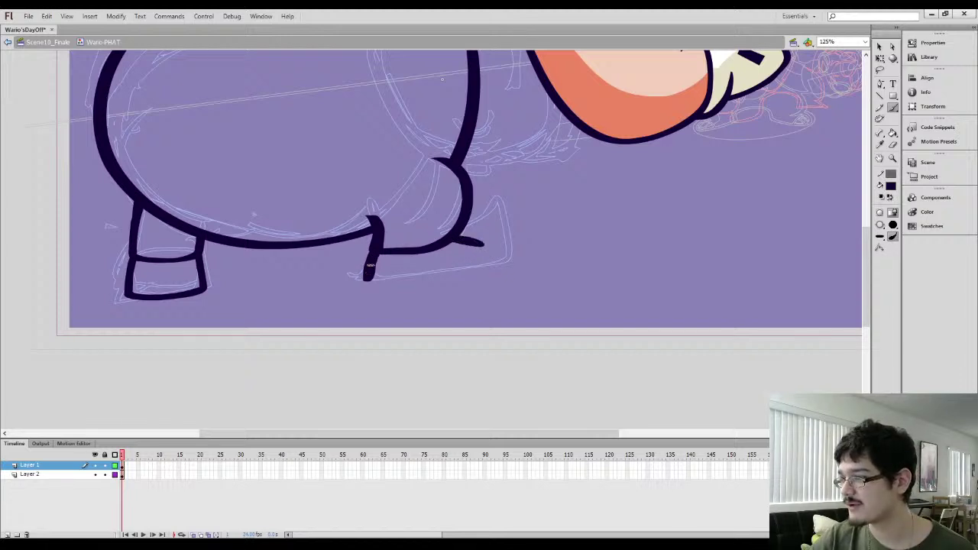
mouse_move(370, 280)
left_mouse_down()
mouse_move(453, 284)
mouse_move(507, 271)
mouse_move(498, 220)
mouse_move(461, 250)
mouse_move(497, 220)
left_mouse_up()
Zoom in on the toe, erase its rough line and delete the rounded stroke end
key("l")
key("ctrl+equal")
left_click(487, 180)
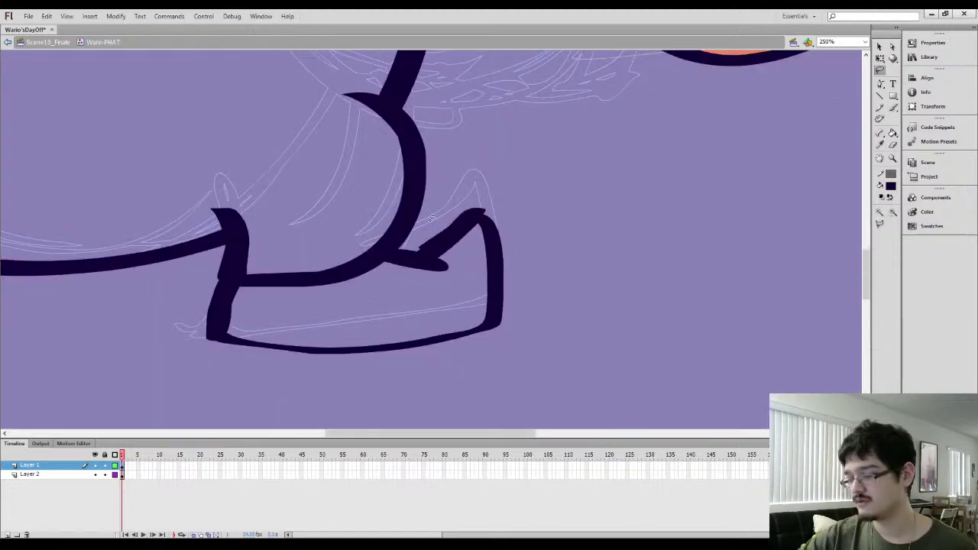
key("e")
mouse_move(408, 251)
left_mouse_down()
mouse_move(482, 209)
mouse_move(504, 225)
mouse_move(475, 213)
left_mouse_up()
key("b")
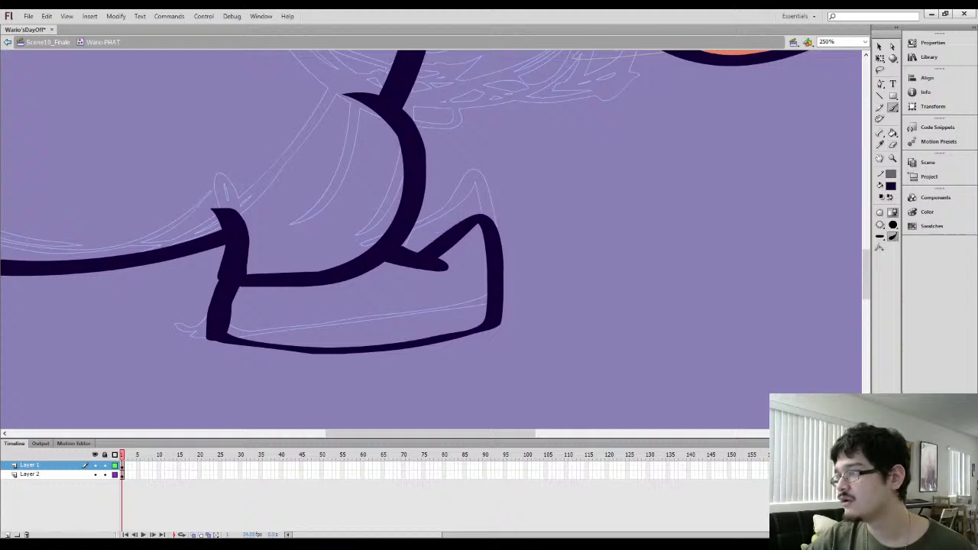
key("l")
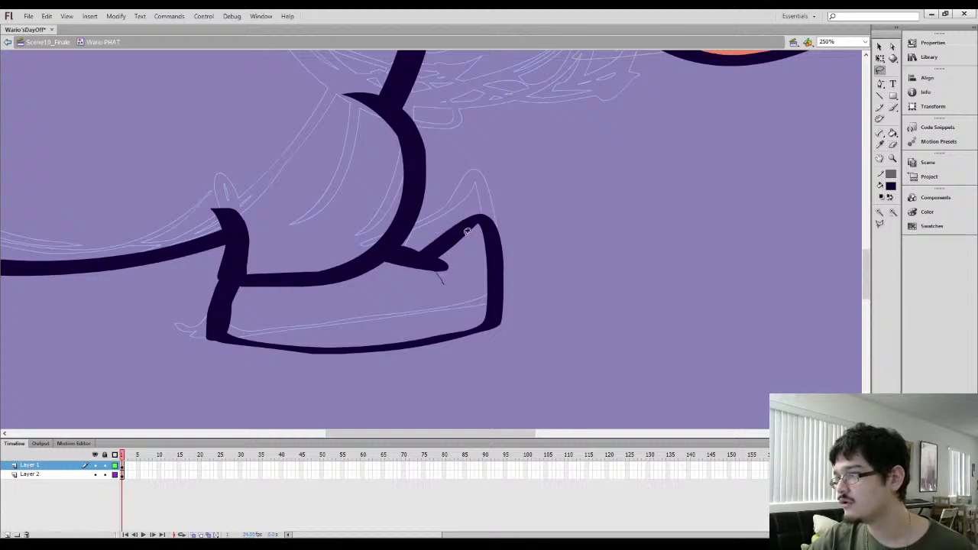
left_click_drag(468, 232, 450, 281)
key("Delete")
Extend and thicken the toe line, erasing excess ink at the toe joint
key("b")
mouse_move(388, 253)
left_mouse_down()
mouse_move(411, 249)
mouse_move(441, 276)
left_mouse_up()
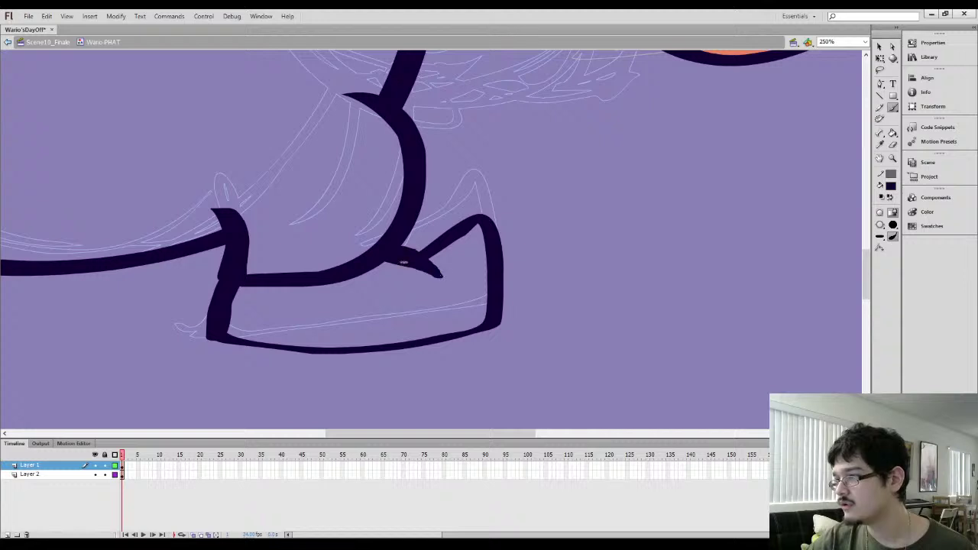
left_click_drag(382, 263, 443, 278)
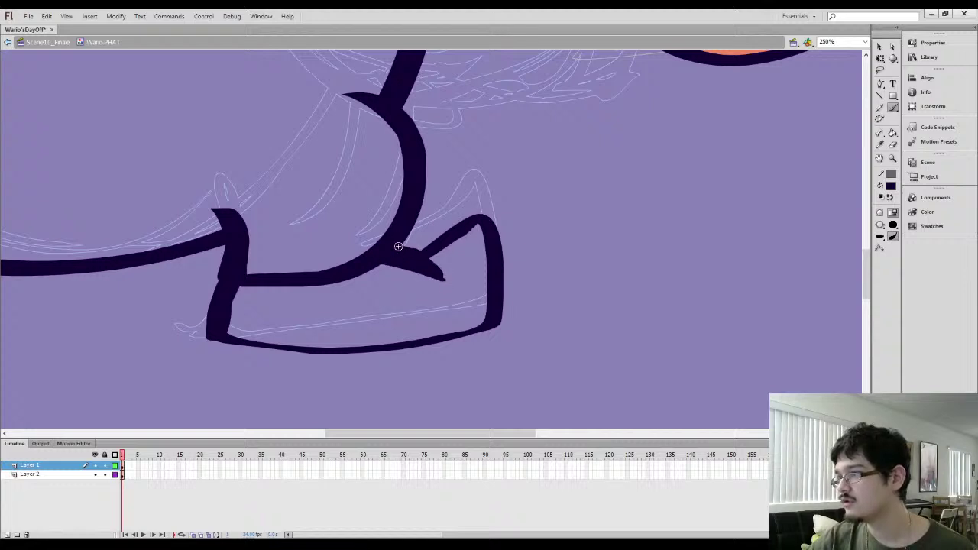
key("e")
mouse_move(407, 248)
left_mouse_down()
mouse_move(417, 243)
mouse_move(386, 257)
left_mouse_up()
Delete the toe's ragged inner edge and thicken the bottom of the boot
key("b")
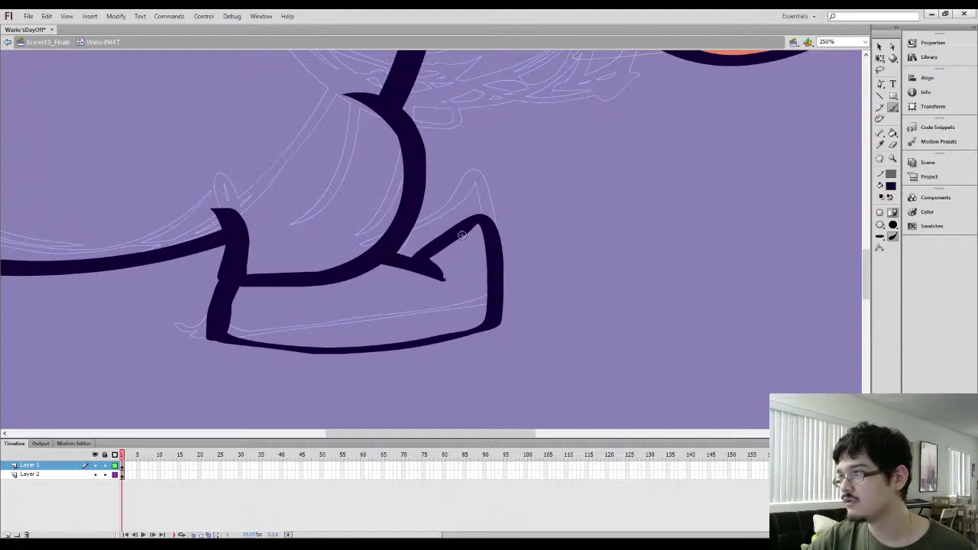
key("l")
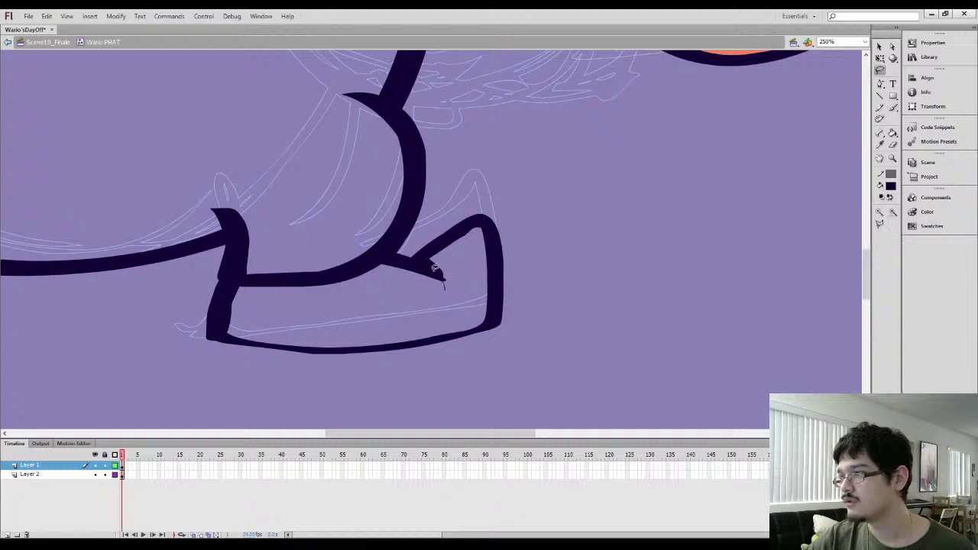
mouse_move(439, 246)
left_mouse_down()
mouse_move(463, 232)
mouse_move(476, 262)
mouse_move(474, 236)
mouse_move(421, 267)
mouse_move(479, 230)
left_mouse_up()
key("Delete")
key("b")
key("ctrl+minus")
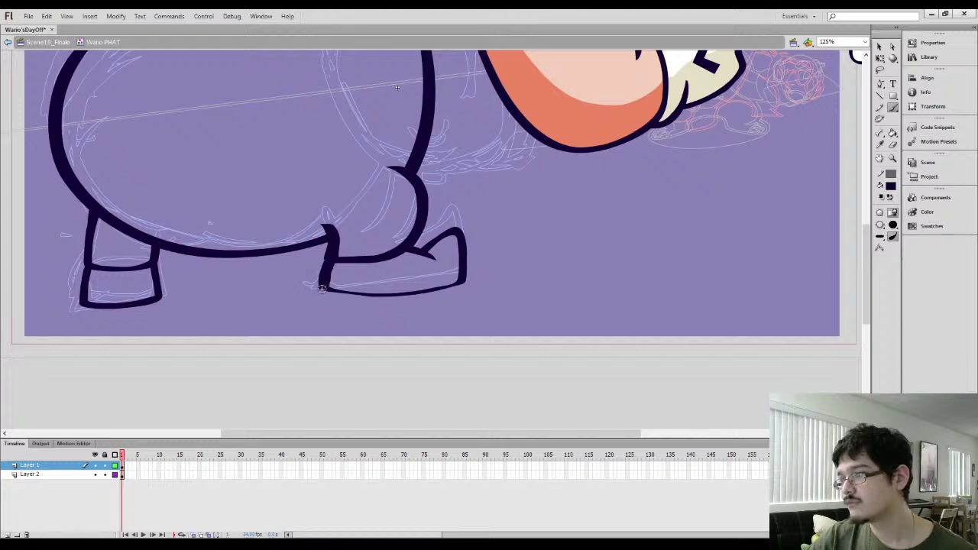
mouse_move(321, 288)
left_mouse_down()
mouse_move(397, 298)
mouse_move(455, 288)
mouse_move(462, 244)
mouse_move(433, 249)
left_mouse_up()
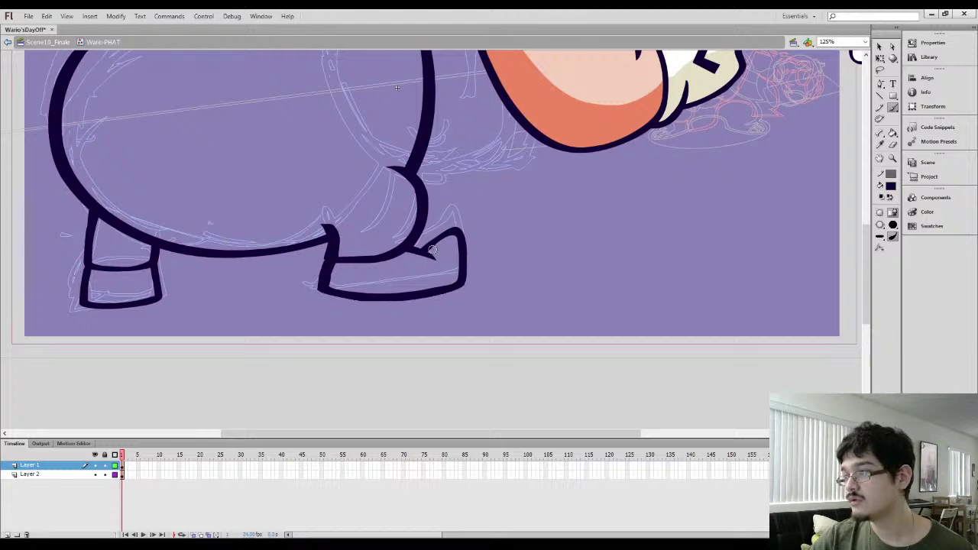
Zoom out to 62% and recenter the stage
key("ctrl+minus")
key("space")
left_click_drag(380, 172, 407, 212)
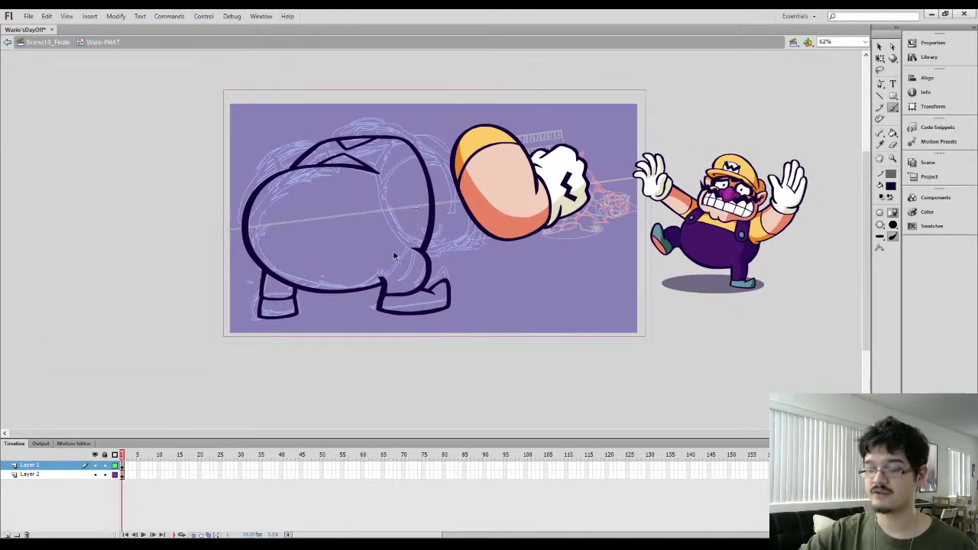
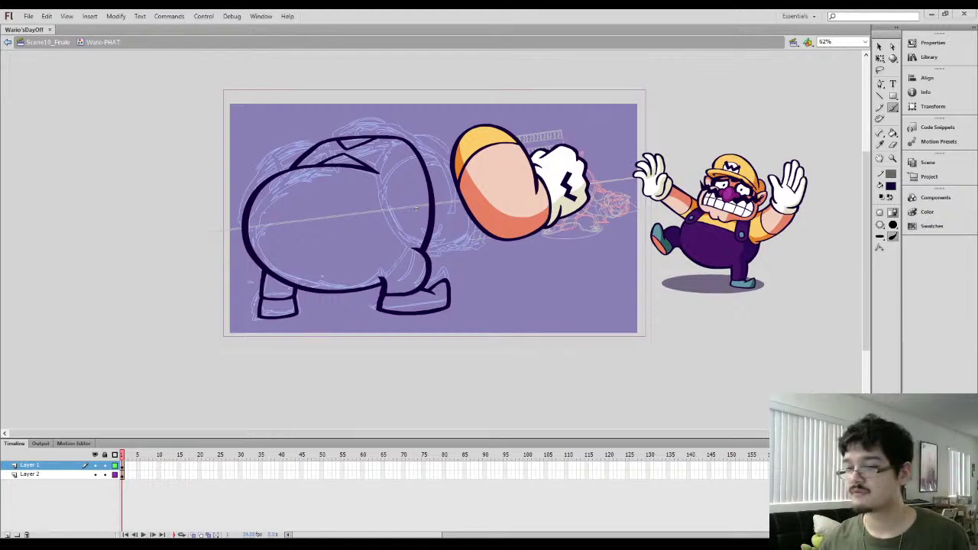
Lasso-select the punching arm and fist and cut them from the drawing
left_click(123, 465)
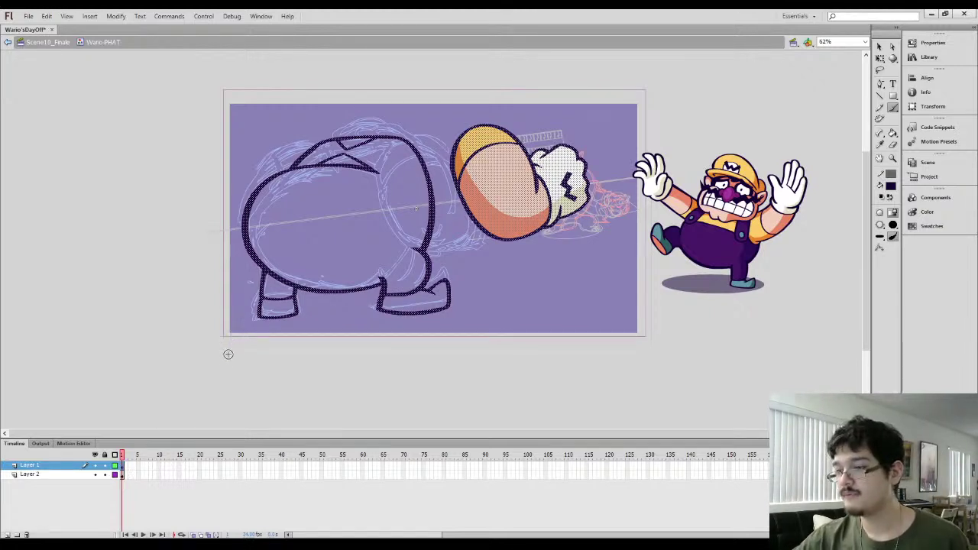
left_click_drag(403, 434, 405, 435)
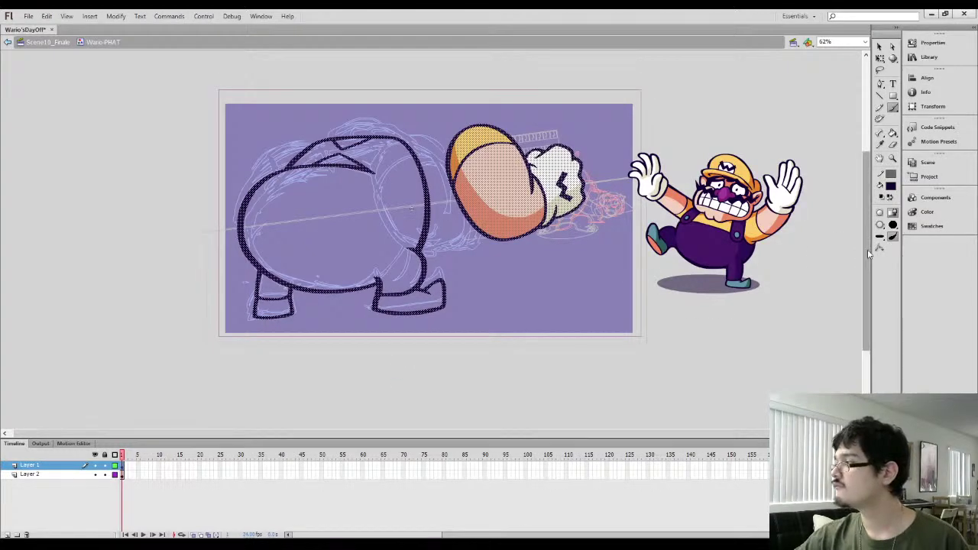
left_click_drag(867, 249, 867, 246)
key("l")
mouse_move(463, 252)
left_mouse_down()
mouse_move(447, 174)
mouse_move(592, 183)
mouse_move(480, 263)
left_mouse_up()
mouse_move(564, 256)
left_mouse_down()
mouse_move(593, 126)
mouse_move(440, 94)
mouse_move(441, 147)
mouse_move(478, 258)
left_mouse_up()
key("ctrl+x")
Paste the arm in place on a new layer named 'arm' and shift it against the shoulder
left_click(7, 534)
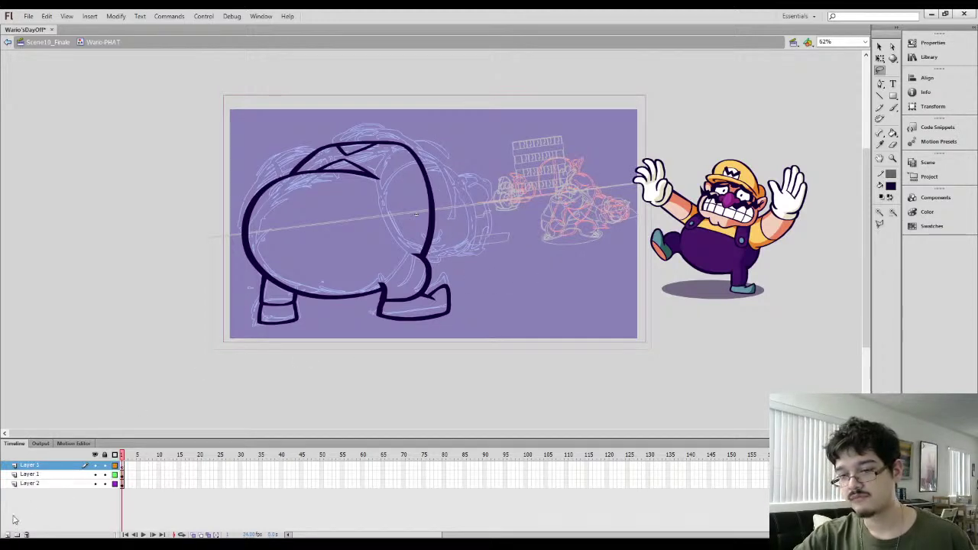
double_click(48, 466)
type("arm")
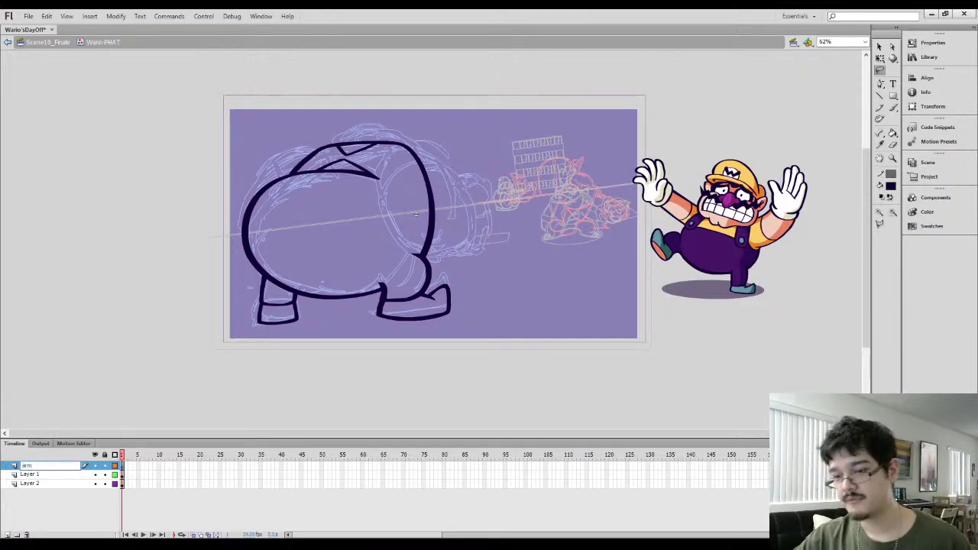
key("Return")
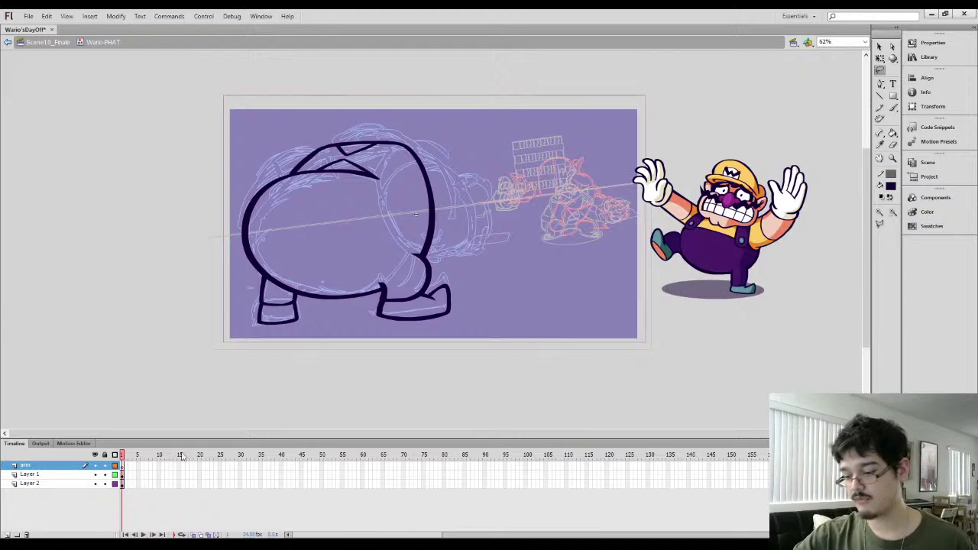
key("ctrl+shift+v")
mouse_move(422, 273)
left_mouse_down()
mouse_move(484, 215)
mouse_move(432, 236)
mouse_move(433, 222)
left_mouse_up()
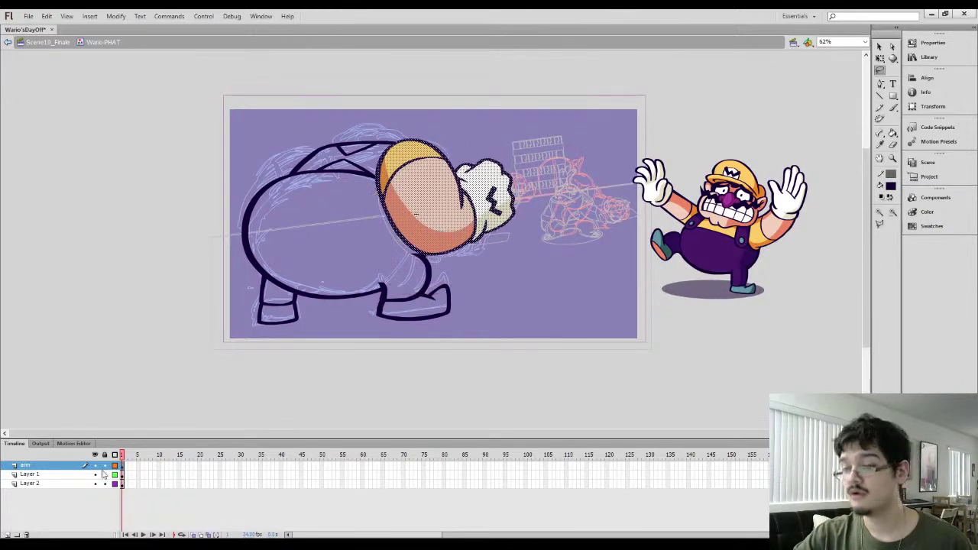
Rename Layer 1 to 'Body' and lock Layer 2
left_click(32, 475)
double_click(34, 475)
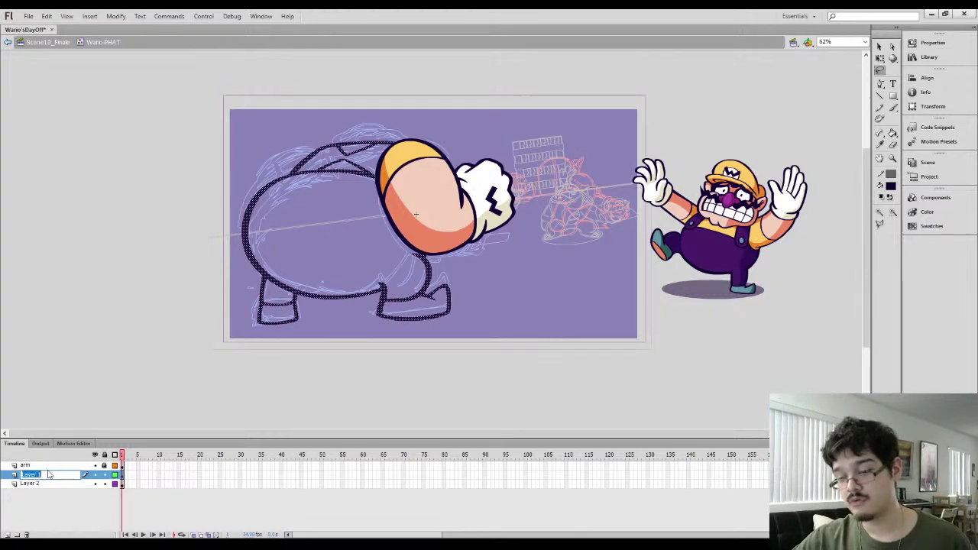
type("Body")
key("Return")
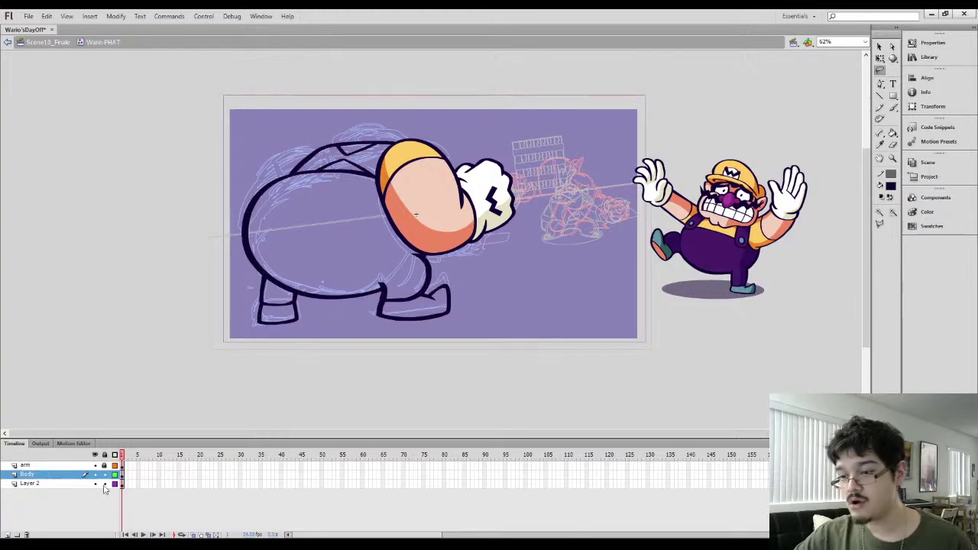
left_click(115, 475)
left_click(114, 474)
left_click(104, 484)
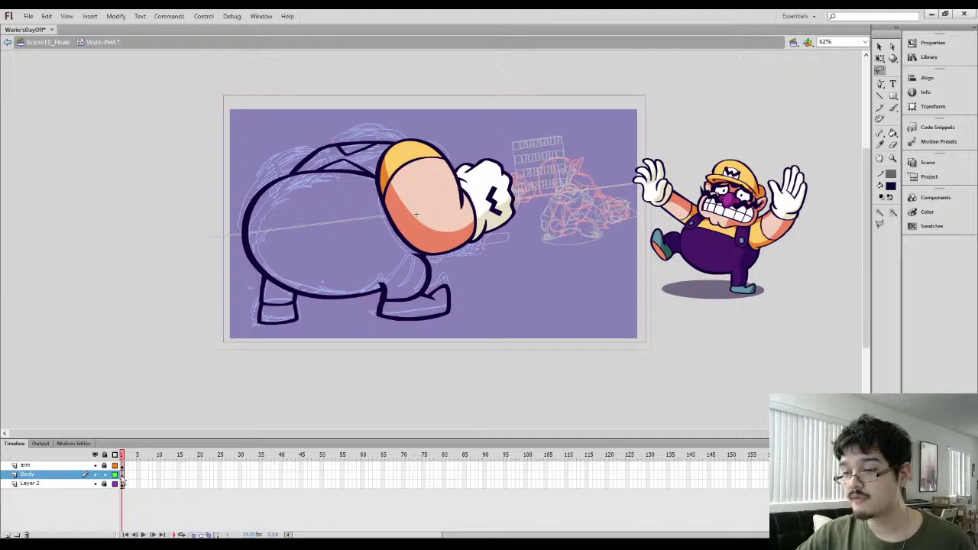
left_click(123, 474)
key("k")
key("l")
left_click(345, 372)
Paint both shoe soles teal, sampled from the reference Wario
key("i")
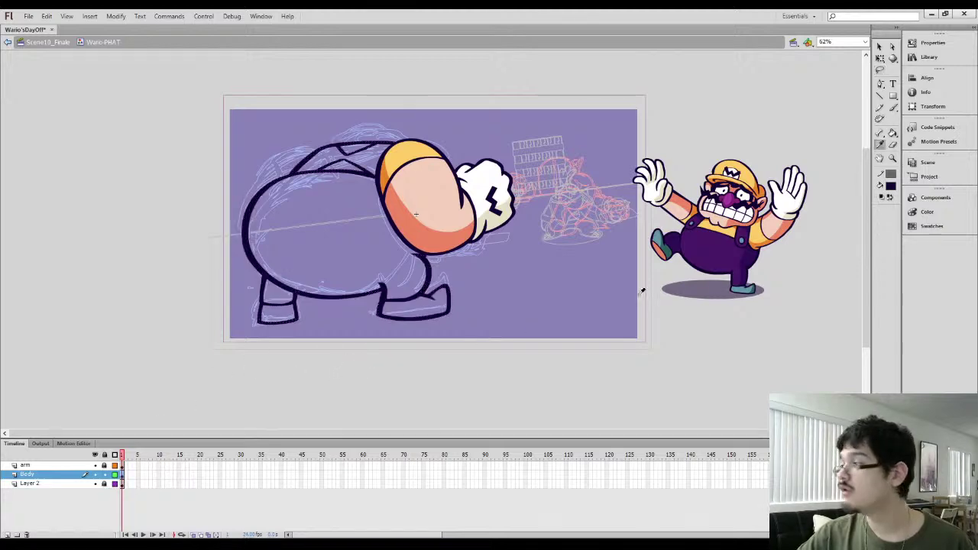
left_click(753, 286)
key("b")
key("ctrl+=")
left_click_drag(288, 314, 327, 160)
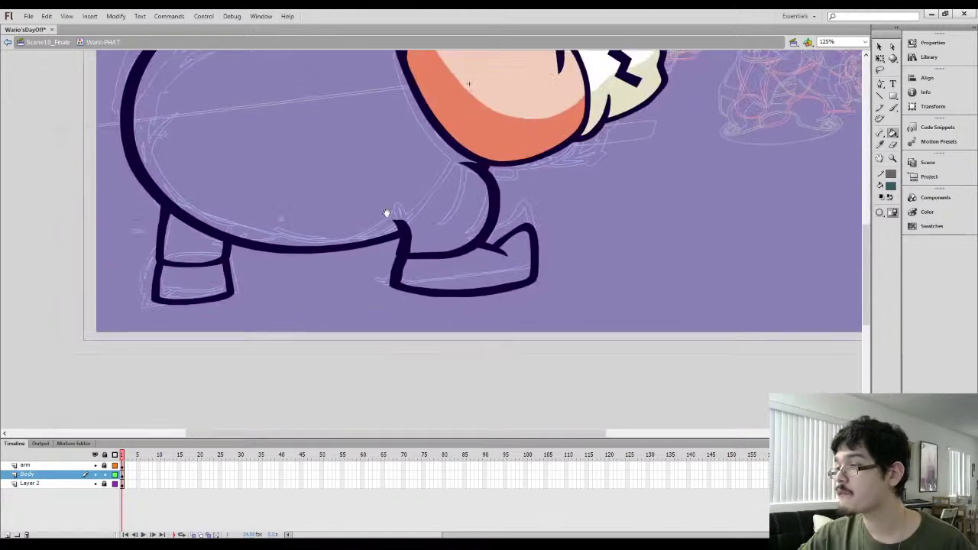
mouse_move(397, 276)
left_mouse_down()
mouse_move(466, 281)
mouse_move(523, 264)
mouse_move(529, 233)
left_mouse_up()
key("k")
left_click(505, 275)
left_click_drag(262, 247, 419, 221)
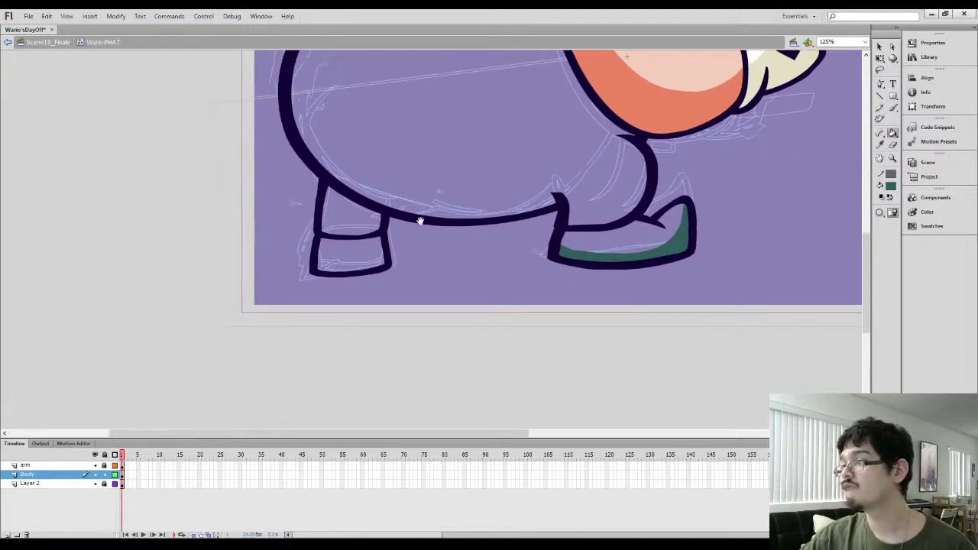
key("b")
mouse_move(316, 248)
left_mouse_down()
mouse_move(344, 261)
mouse_move(389, 256)
mouse_move(345, 262)
left_mouse_up()
key("k")
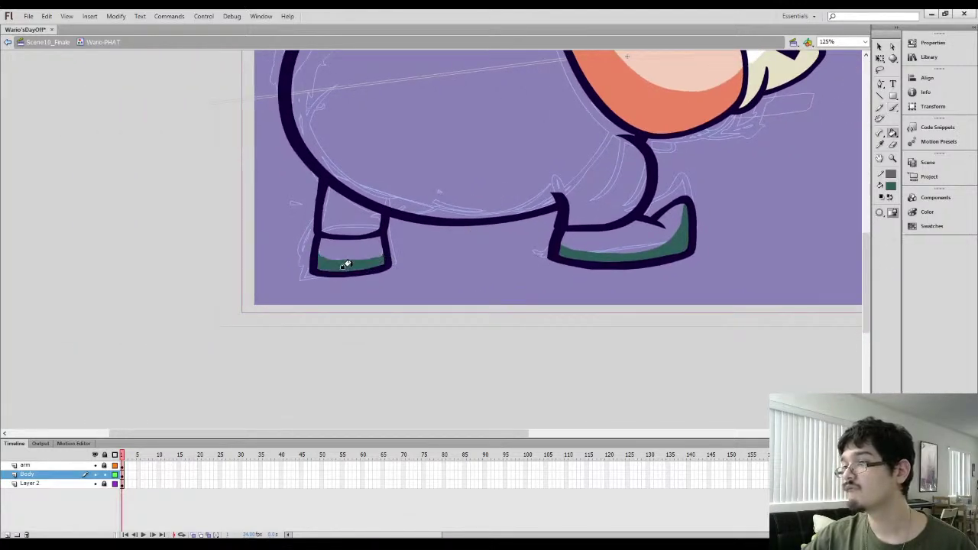
key("ctrl+minus")
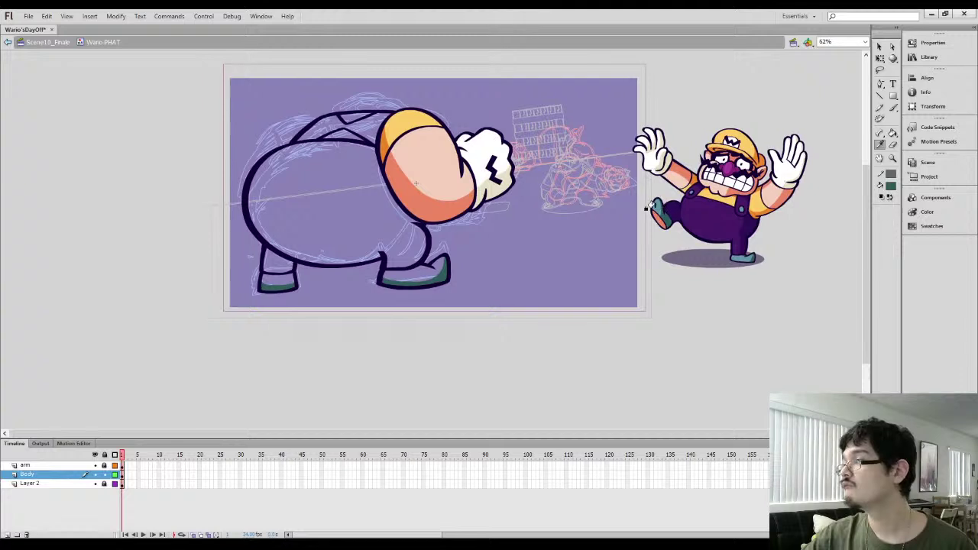
Fill the legs and body dark purple, thickening the lower belly curve
key("i")
left_click(751, 246)
left_click(277, 259)
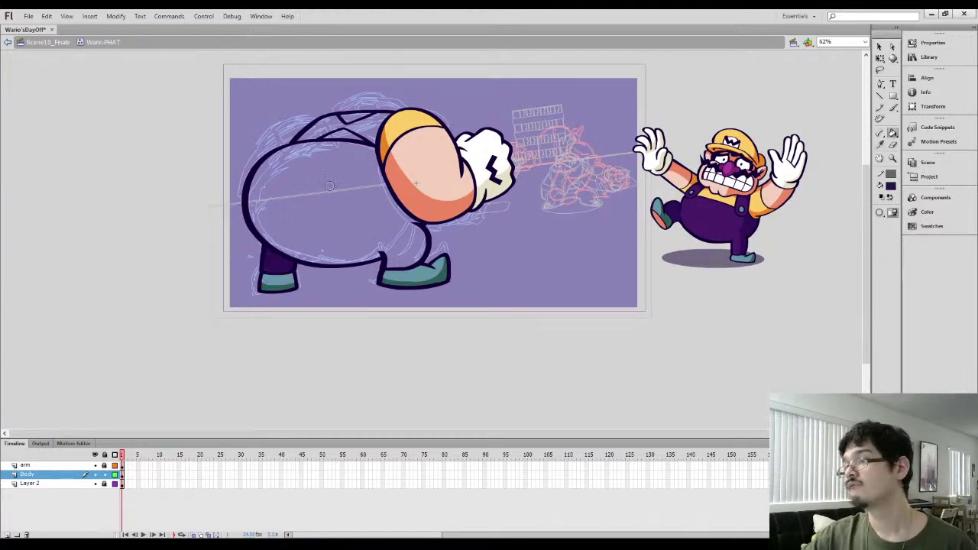
key("b")
mouse_move(247, 202)
left_mouse_down()
mouse_move(351, 227)
mouse_move(404, 185)
mouse_move(393, 156)
mouse_move(375, 145)
left_mouse_up()
left_click(95, 464)
key("ctrl+equal")
left_click_drag(362, 209, 433, 144)
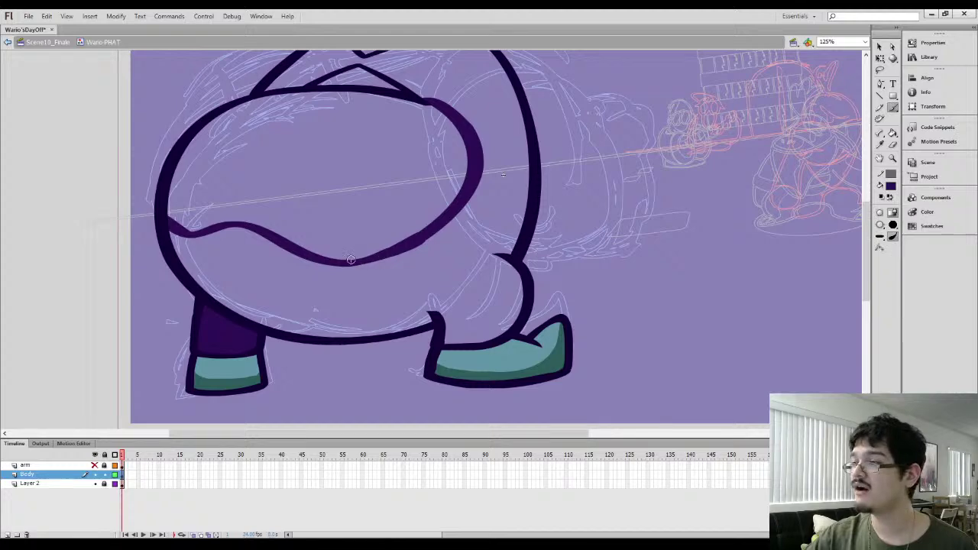
mouse_move(347, 261)
left_mouse_down()
mouse_move(415, 229)
mouse_move(444, 197)
mouse_move(454, 157)
mouse_move(429, 100)
mouse_move(419, 164)
mouse_move(456, 112)
left_mouse_up()
key("k")
left_click(457, 156)
left_click(461, 230)
mouse_move(391, 269)
left_mouse_down()
mouse_move(435, 176)
mouse_move(397, 185)
mouse_move(408, 184)
left_mouse_up()
Fill the belly and upper strap area with a lighter purple
key("ctrl+2")
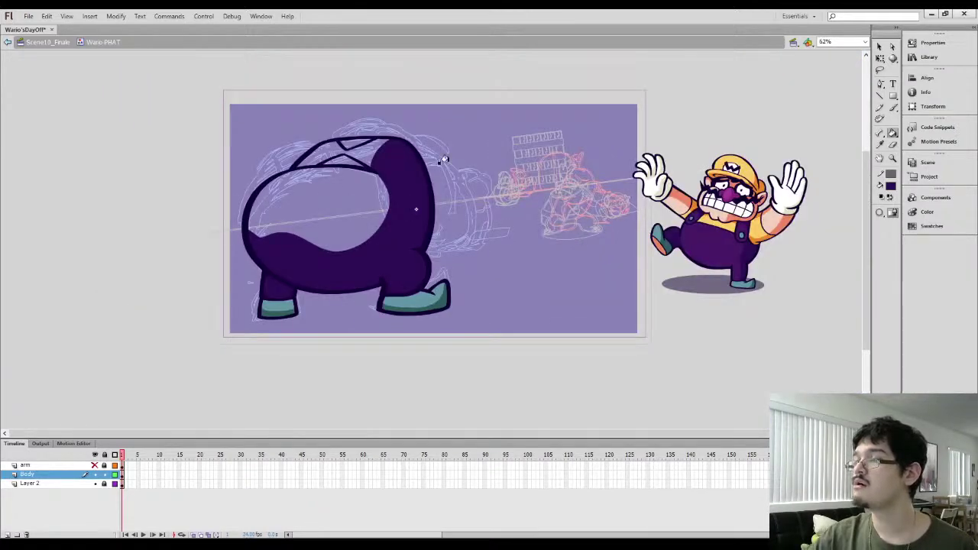
left_click(702, 246)
left_click(306, 181)
left_click(320, 149)
left_click_drag(335, 188, 333, 213)
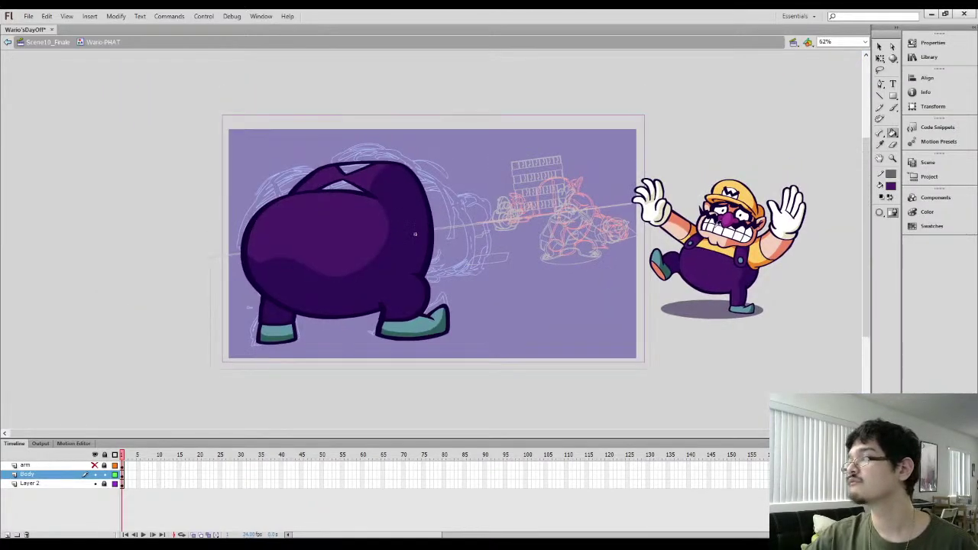
Fill the two shirt gaps yellow and show the arm layer again
key("i")
left_click(730, 249)
left_click(341, 186)
left_click(353, 169)
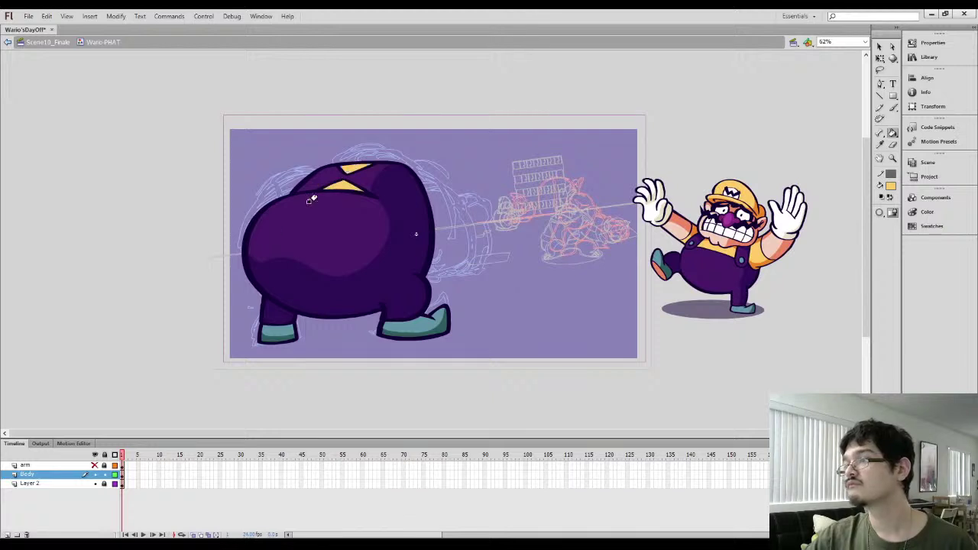
left_click(94, 465)
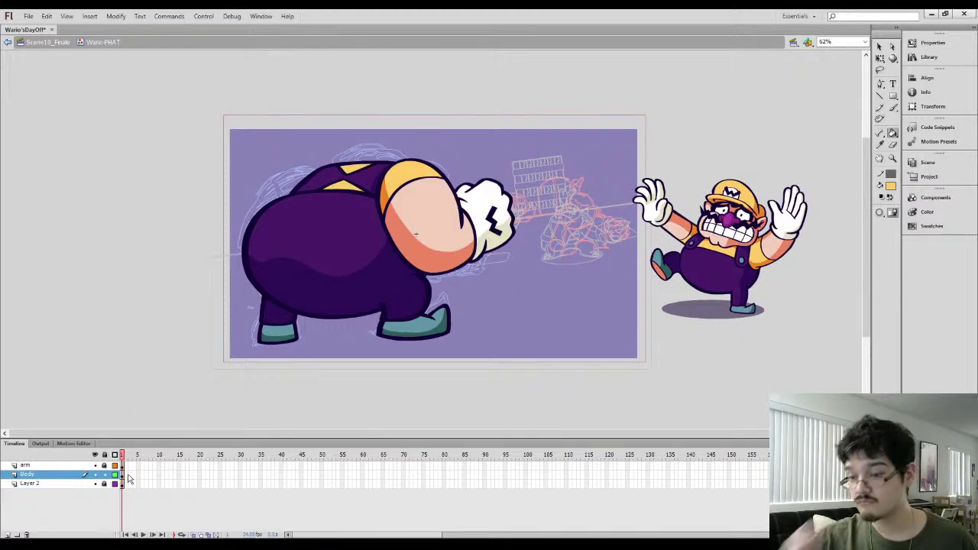
Lock the arm layer and add a layer named 'arm2' beneath Body
left_click(35, 466)
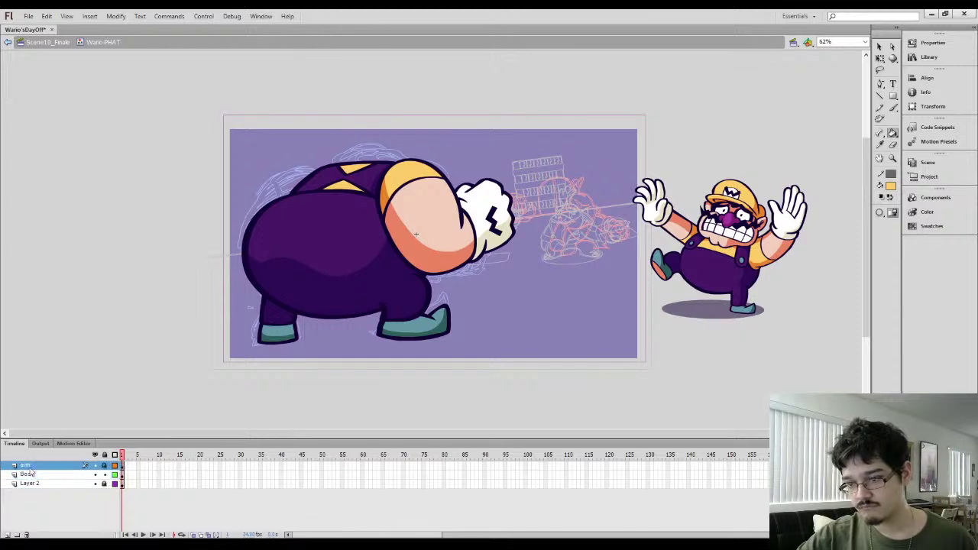
left_click(120, 466)
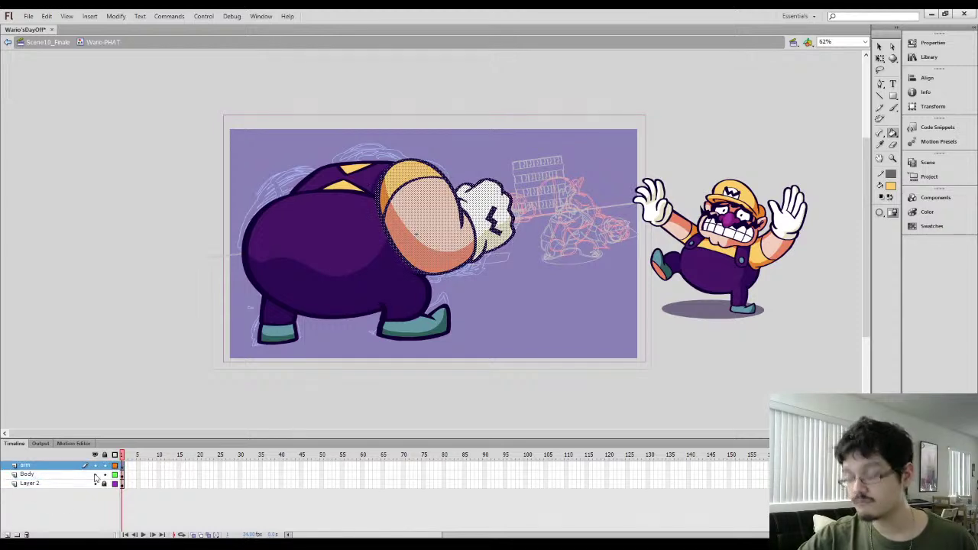
left_click(104, 466)
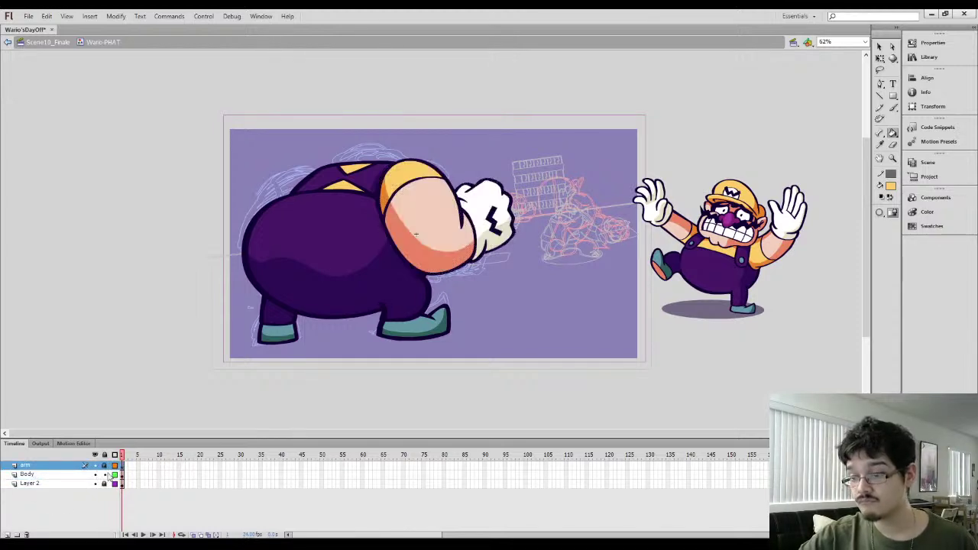
left_click(7, 535)
left_click_drag(26, 466, 33, 489)
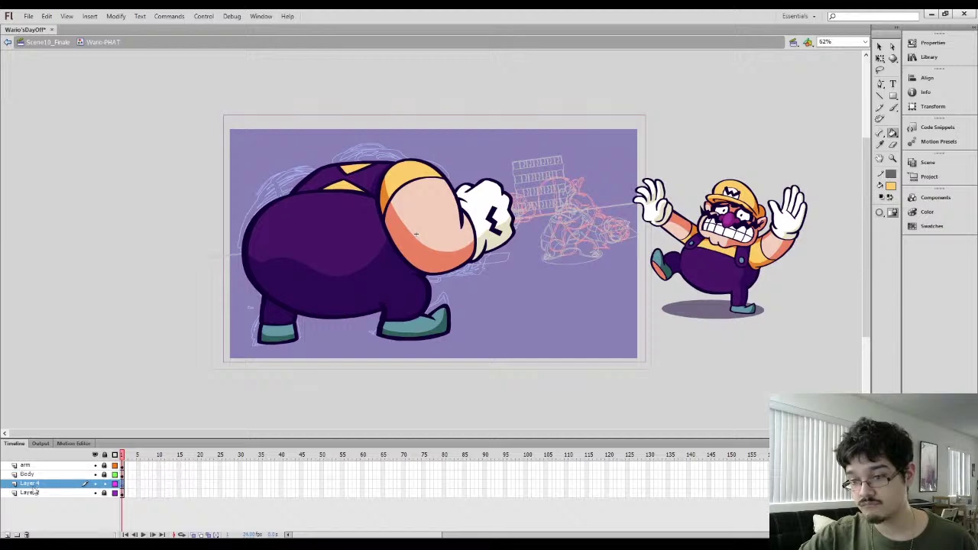
double_click(33, 485)
type("arm")
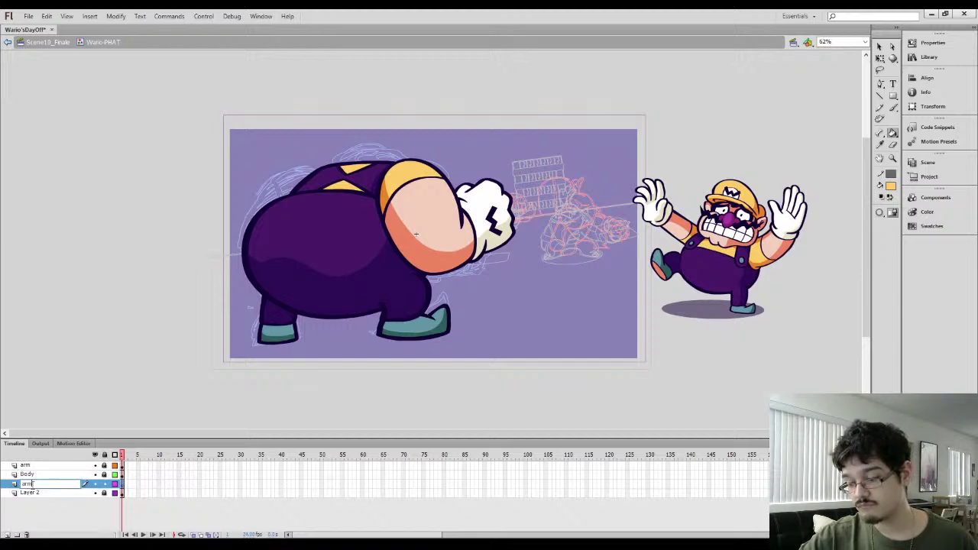
type("rm2")
key("Return")
Paste a copy of the arm on arm2 and rotate it into place behind the body's left side
key("ctrl+shift+v")
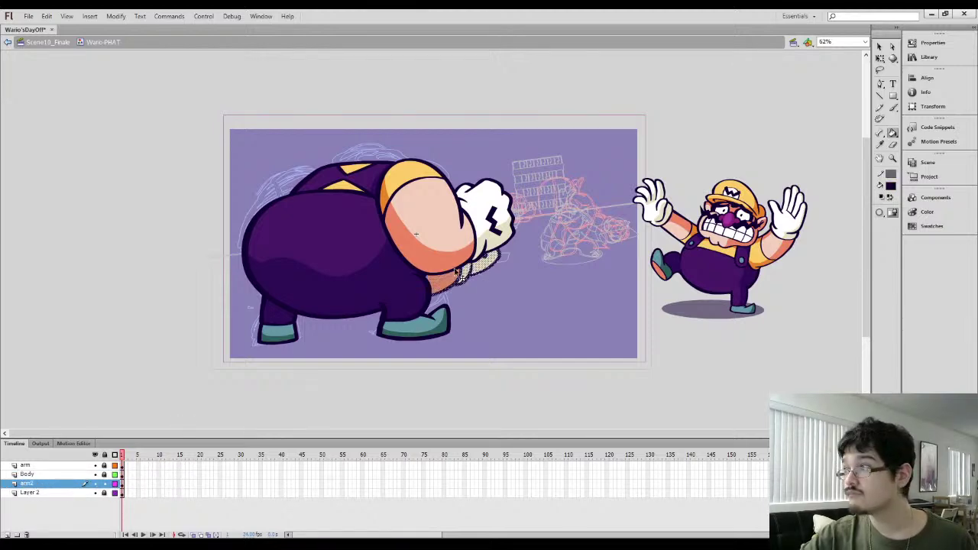
key("q")
left_click_drag(463, 275, 549, 373)
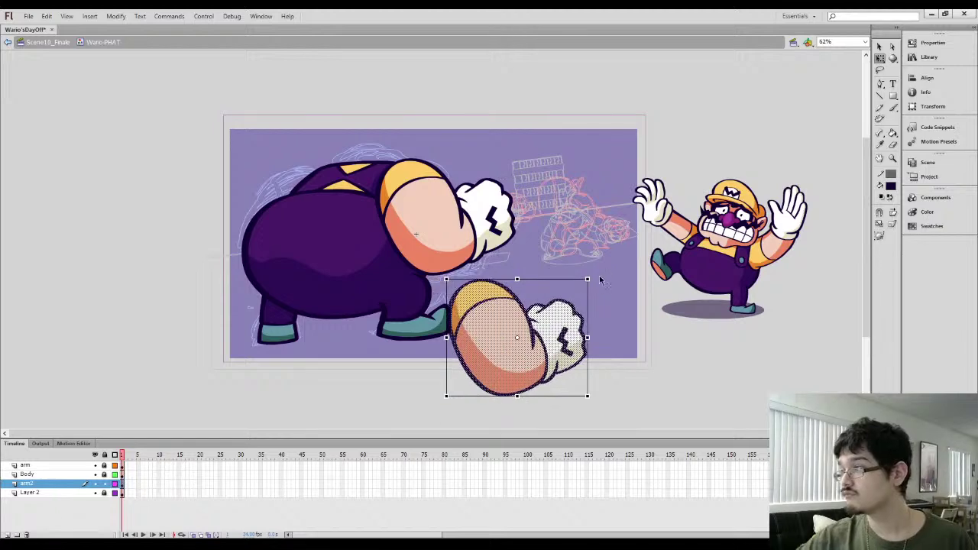
left_click_drag(591, 277, 608, 333)
left_click_drag(512, 350, 302, 243)
left_click_drag(410, 228, 358, 260)
mouse_move(291, 181)
left_mouse_down()
mouse_move(250, 201)
mouse_move(274, 183)
left_mouse_up()
left_click_drag(332, 147, 334, 147)
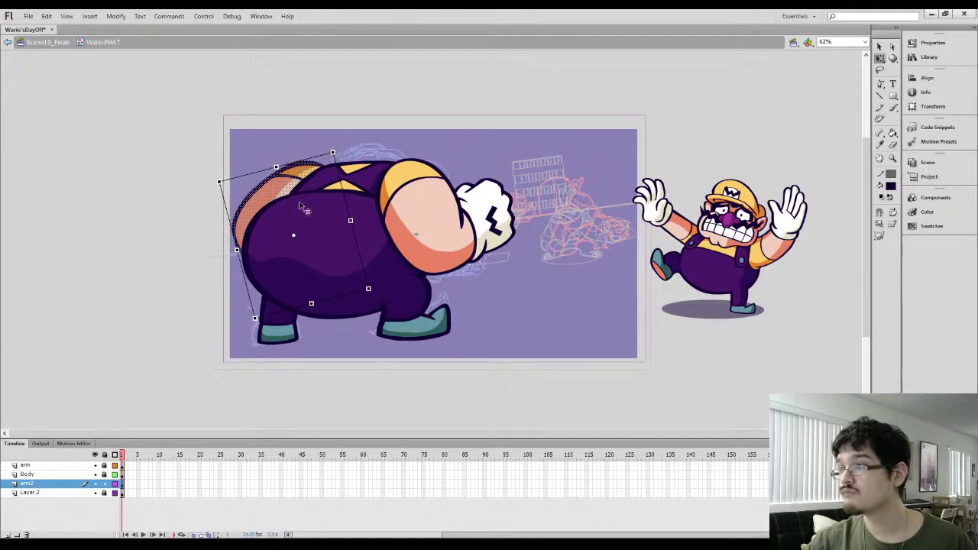
Hide the arm and Body layers and zoom in on the back arm
left_click_drag(95, 465, 94, 474)
left_click(188, 285)
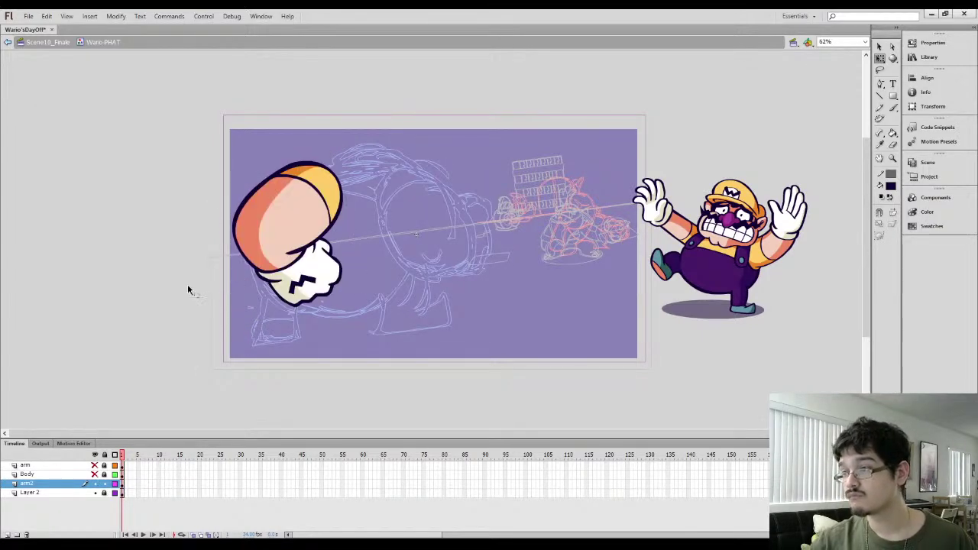
key("ctrl+equal")
mouse_move(179, 266)
left_mouse_down()
mouse_move(244, 296)
mouse_move(431, 296)
left_mouse_up()
Erase a dividing line above the glove, fill the glove dark navy and delete it
key("e")
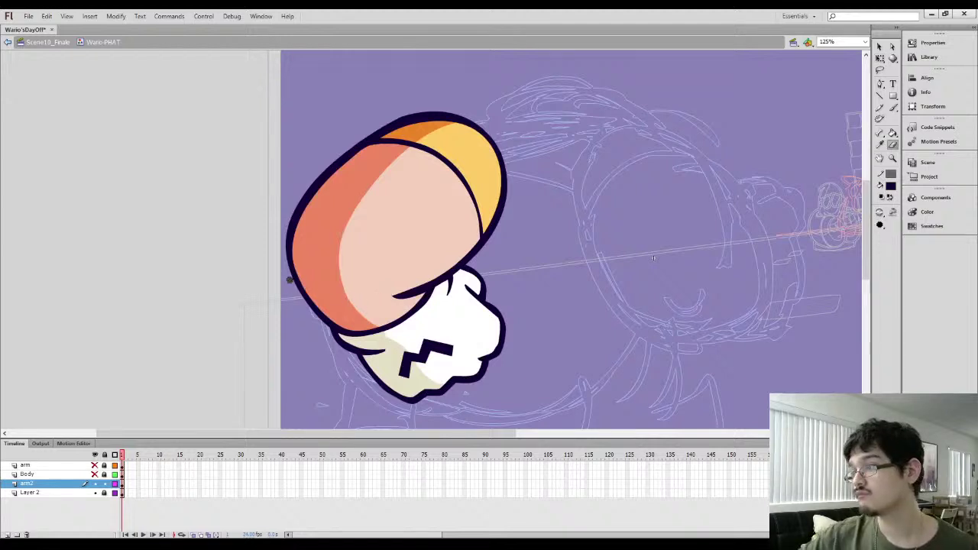
mouse_move(284, 277)
left_mouse_down()
mouse_move(394, 300)
mouse_move(439, 292)
mouse_move(468, 267)
left_mouse_up()
key("k")
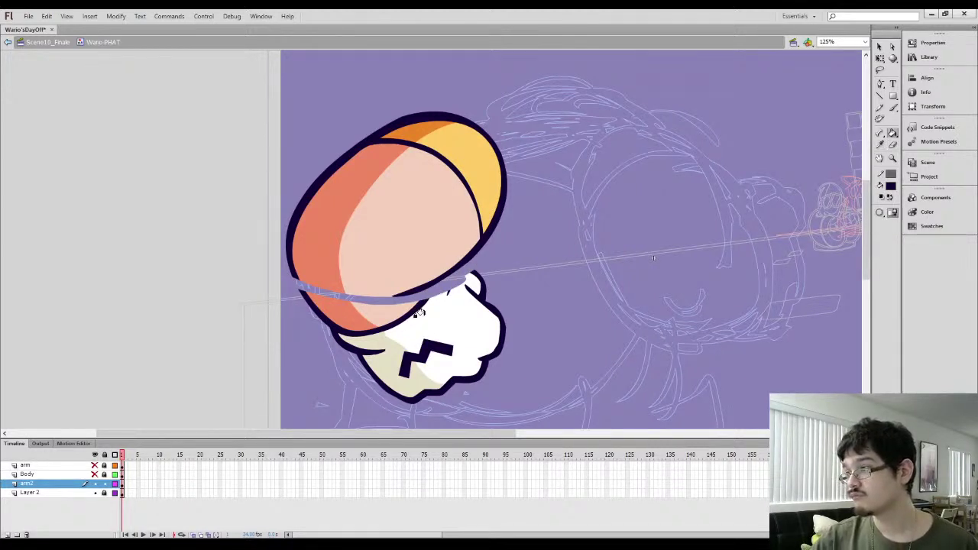
left_click(443, 336)
left_click(351, 313)
left_click(384, 365)
left_click(415, 359, "ctrl")
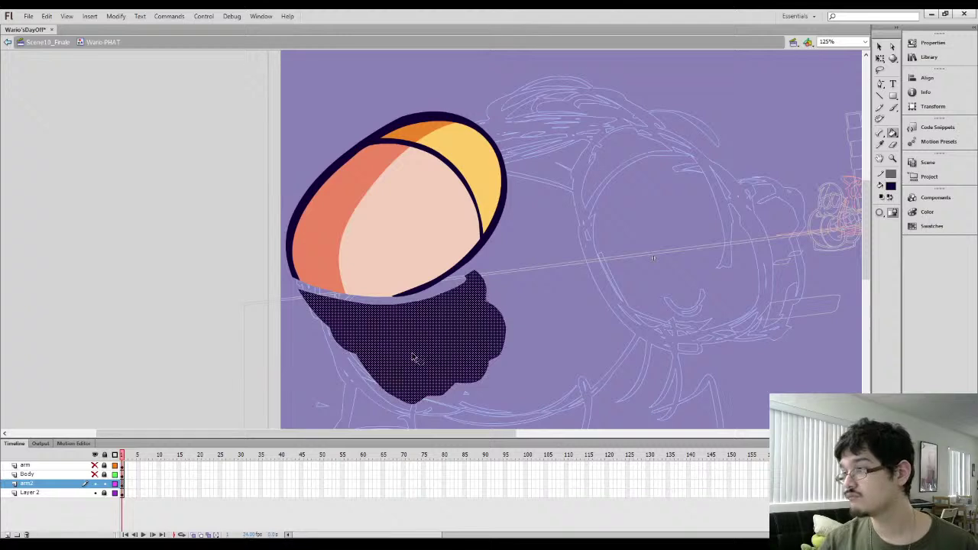
key("Delete")
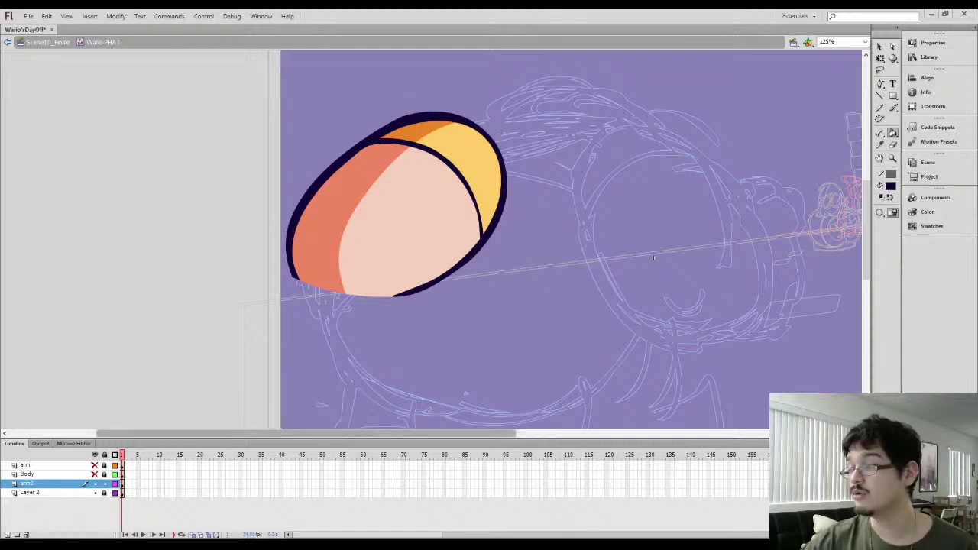
Recolour the arm's skin highlight with the darker salmon skin colour
left_click_drag(342, 433, 349, 434)
key("l")
key("i")
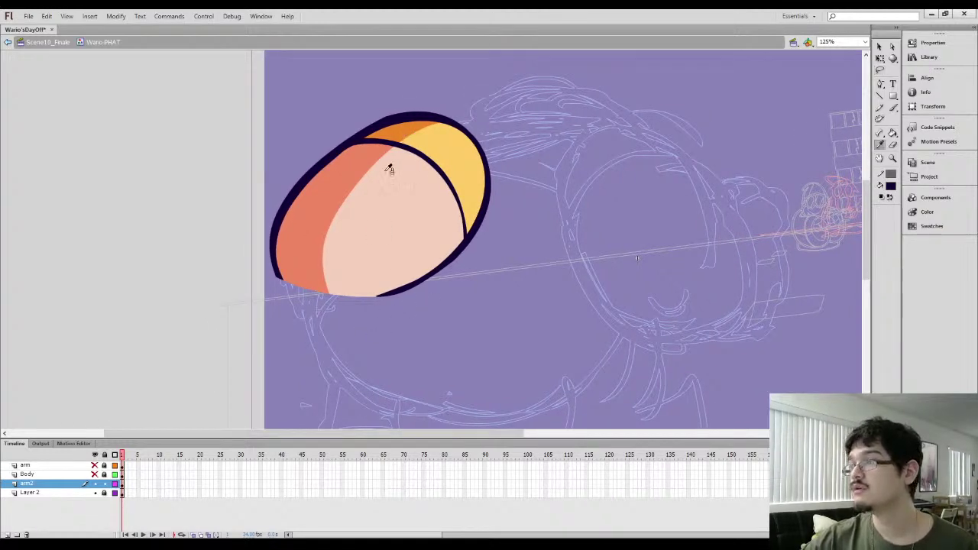
left_click(370, 165)
left_click(389, 164)
Recolour the back arm's yellow sleeve orange
key("i")
left_click(398, 135)
left_click(422, 139)
left_click_drag(359, 230, 372, 227)
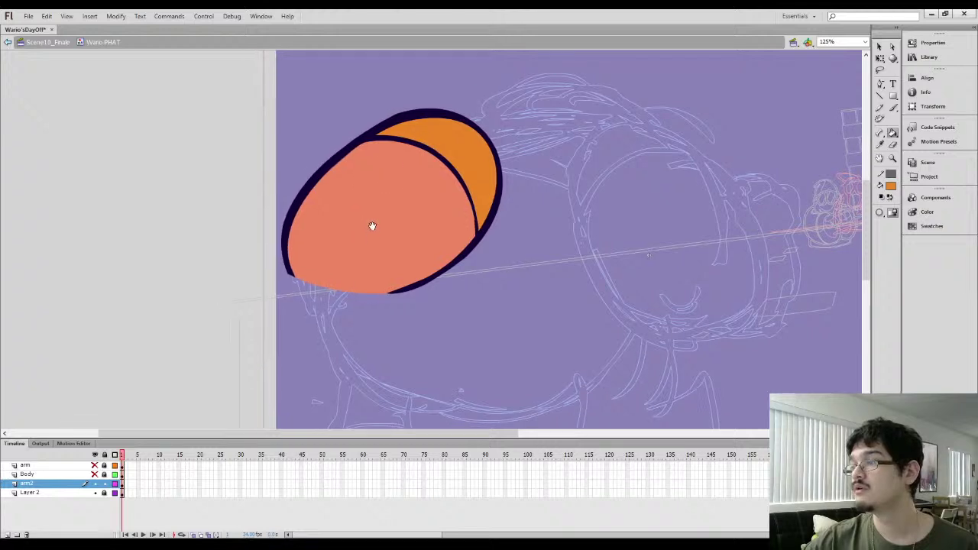
Brush a dark outline along the back arm's open bottom edge and fill the gap beneath
key("i")
left_click(289, 261)
key("b")
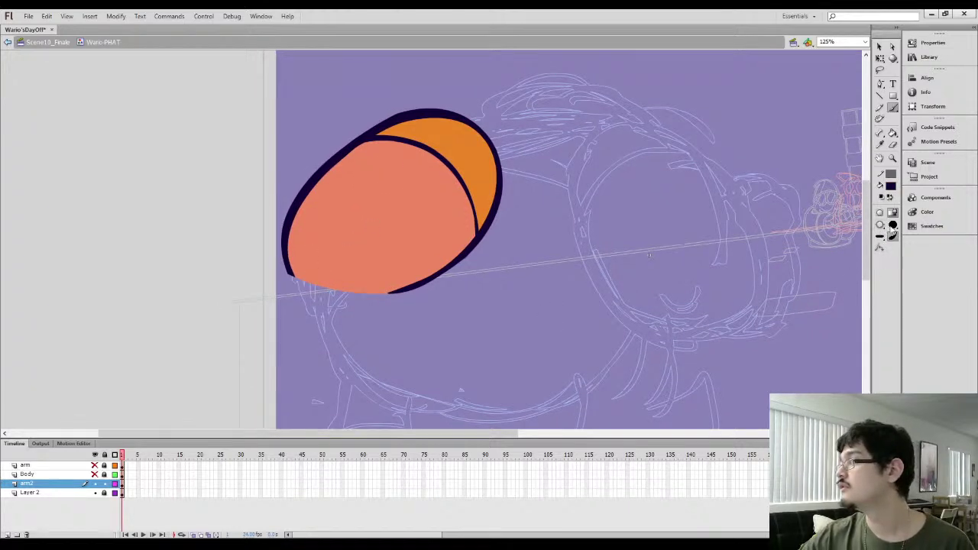
key("z")
left_click(275, 264)
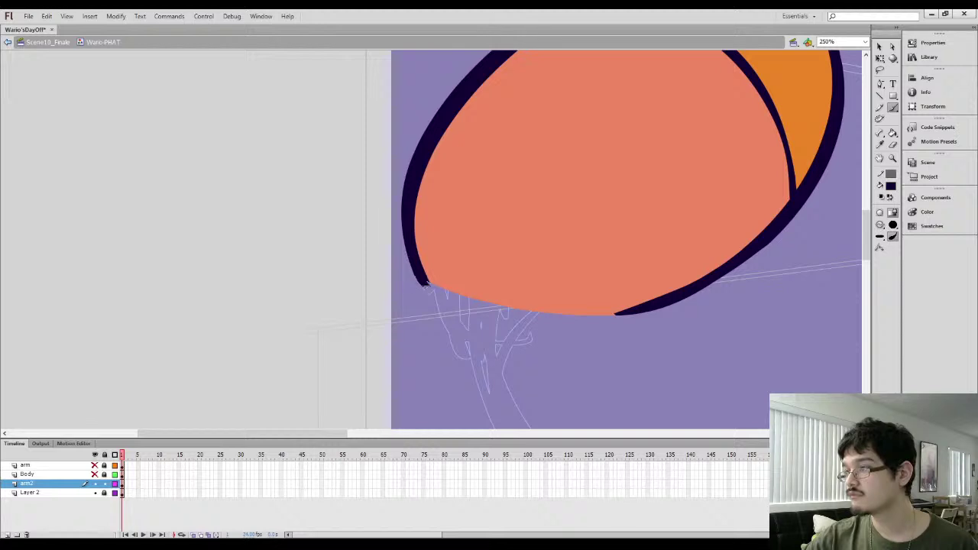
left_click_drag(424, 283, 470, 309)
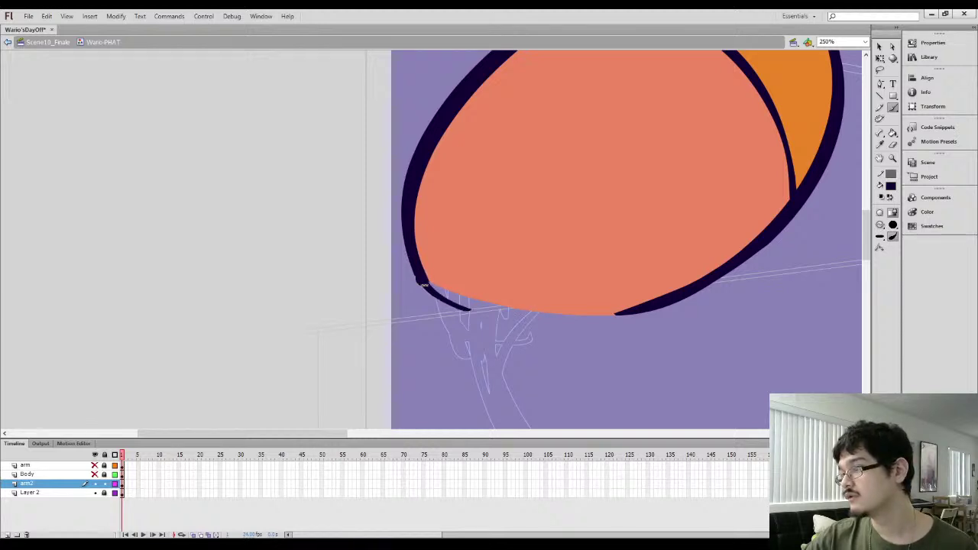
mouse_move(428, 288)
left_mouse_down()
mouse_move(508, 319)
mouse_move(585, 324)
mouse_move(639, 312)
left_mouse_up()
key("k")
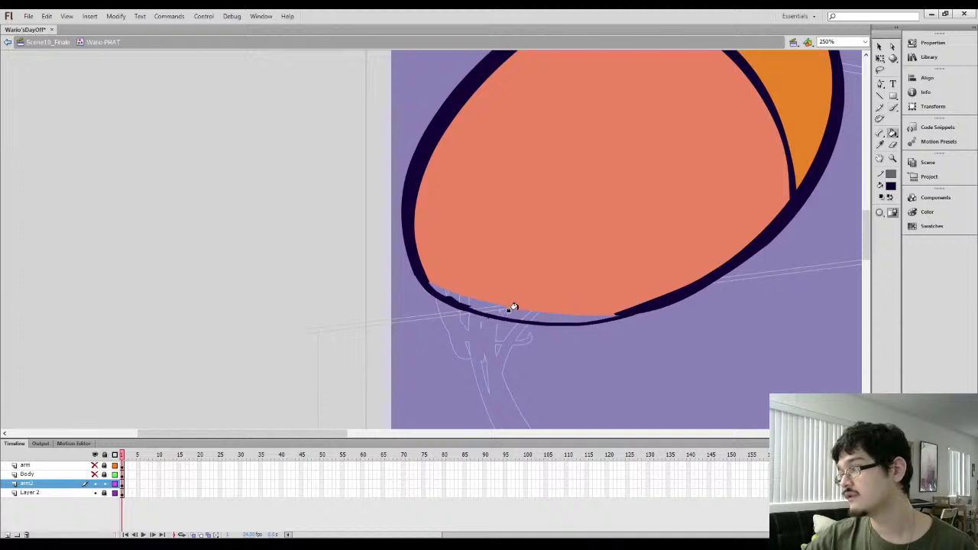
left_click(509, 310)
key("b")
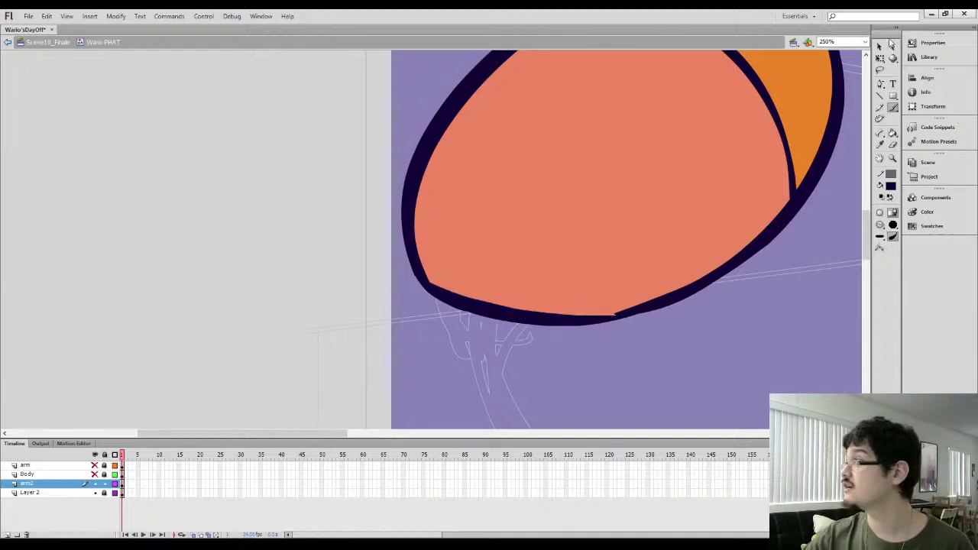
left_click(891, 45)
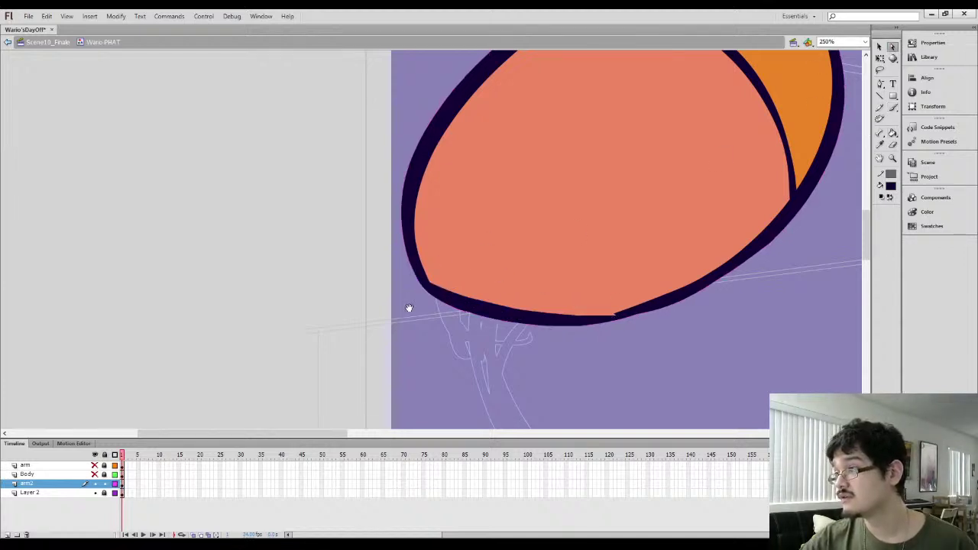
scroll(428, 298, "right", 2)
Reshape the dark outline's lower-left curve on the back arm
key("i")
left_click(506, 318)
key("b")
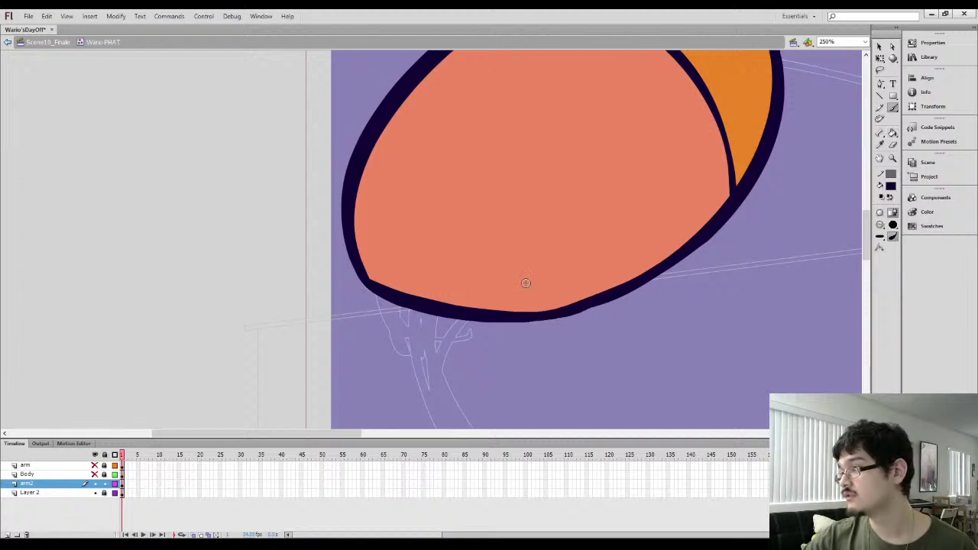
key("l")
mouse_move(502, 357)
left_mouse_down()
mouse_move(442, 348)
mouse_move(657, 260)
left_mouse_up()
key("v")
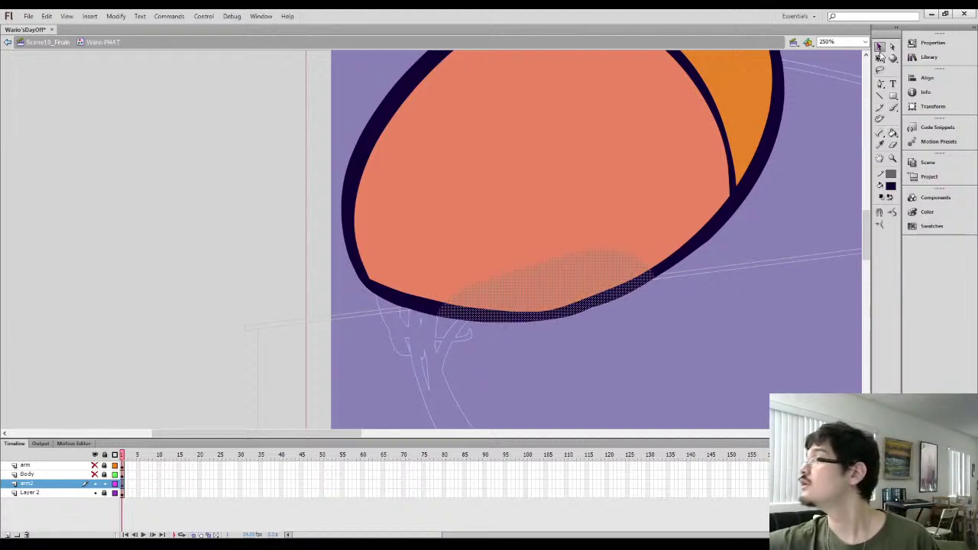
left_click(516, 349)
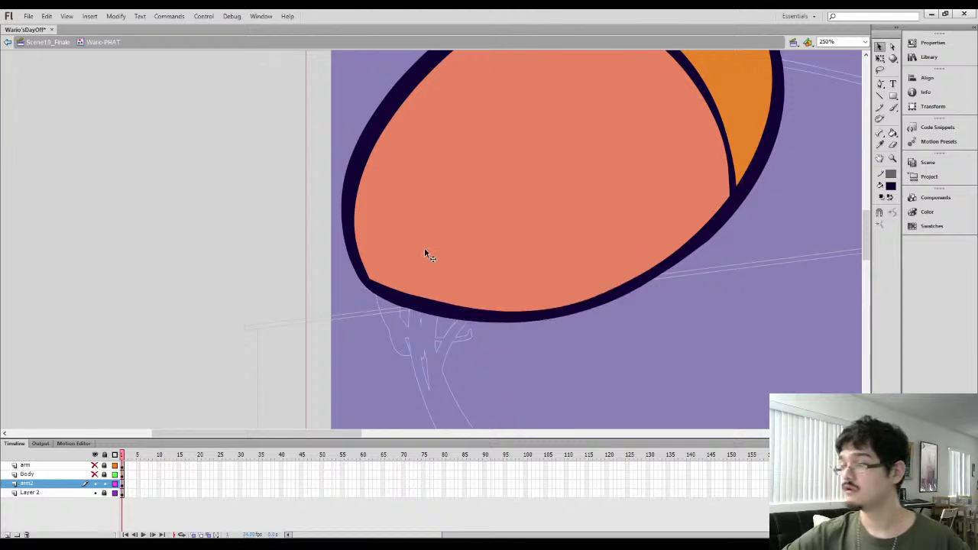
left_click_drag(419, 307, 420, 308)
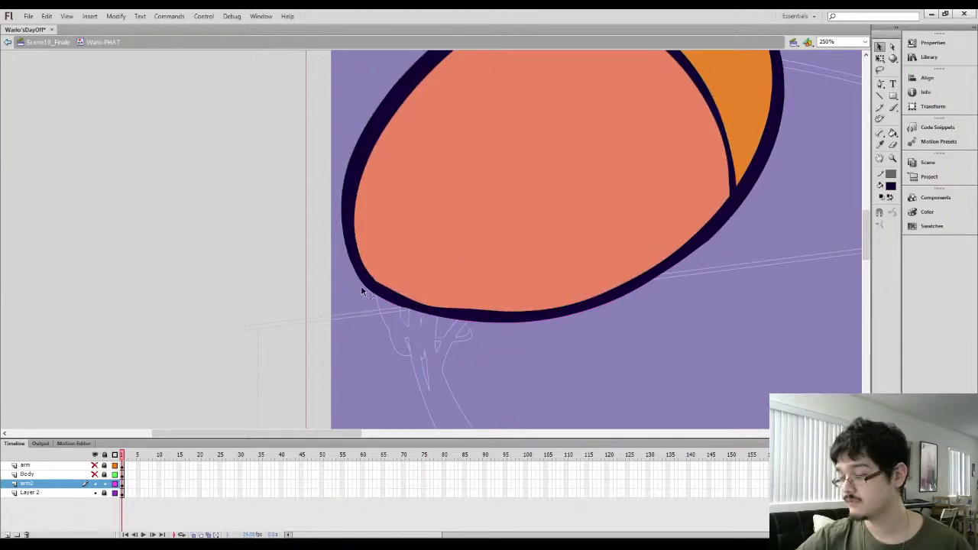
key("l")
mouse_move(348, 308)
left_mouse_down()
mouse_move(346, 258)
mouse_move(413, 352)
left_mouse_up()
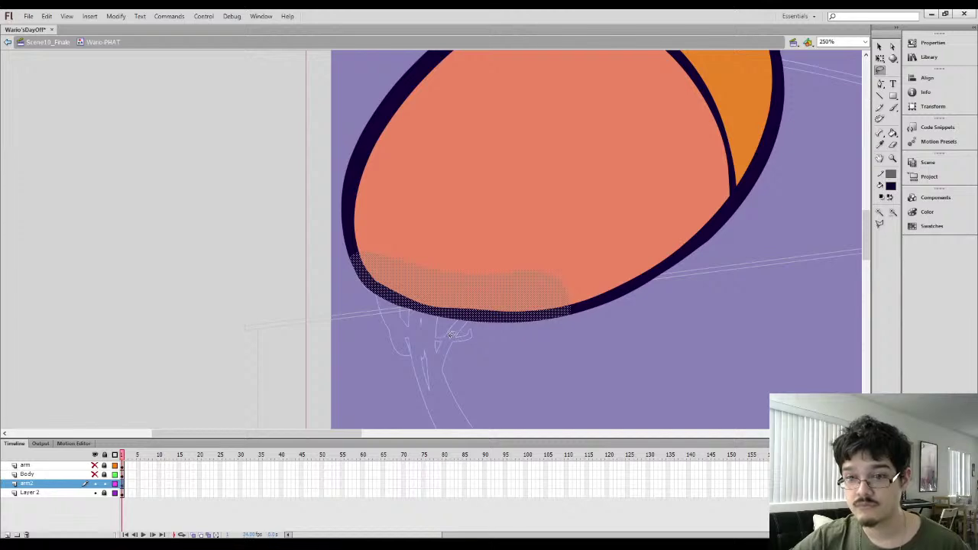
left_click(879, 47)
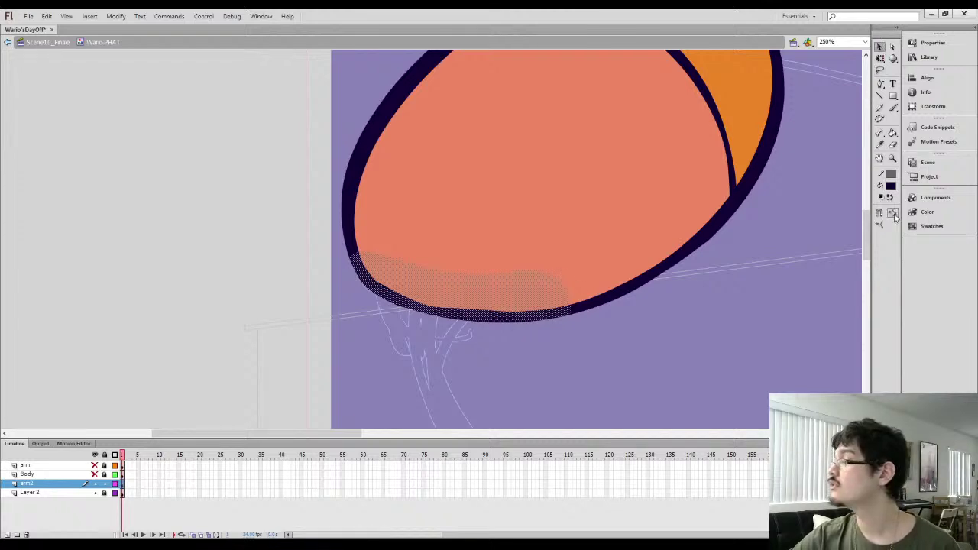
Re-enter the Wario-PHAT symbol, zoom out to the whole drawing and select the arm2 artwork
double_click(588, 334)
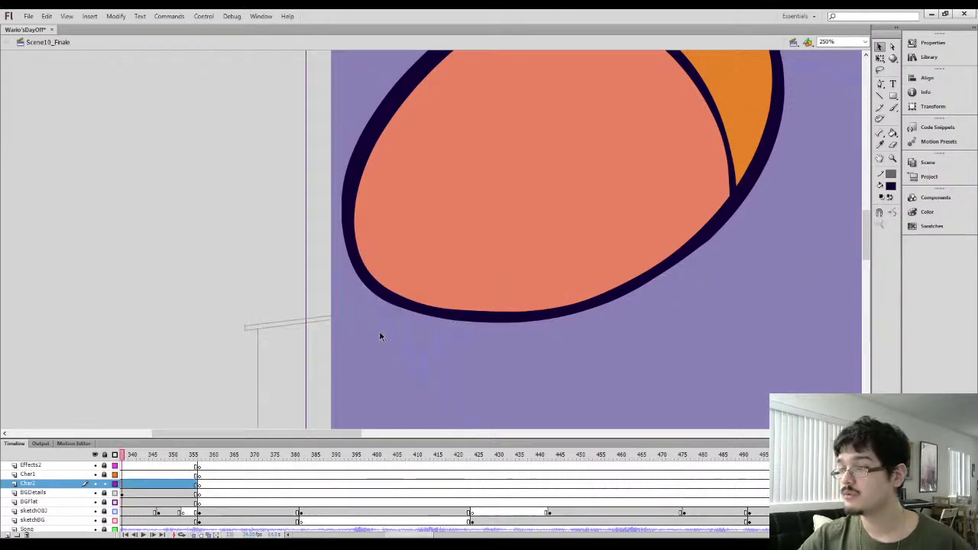
double_click(423, 306)
key("ctrl+minus")
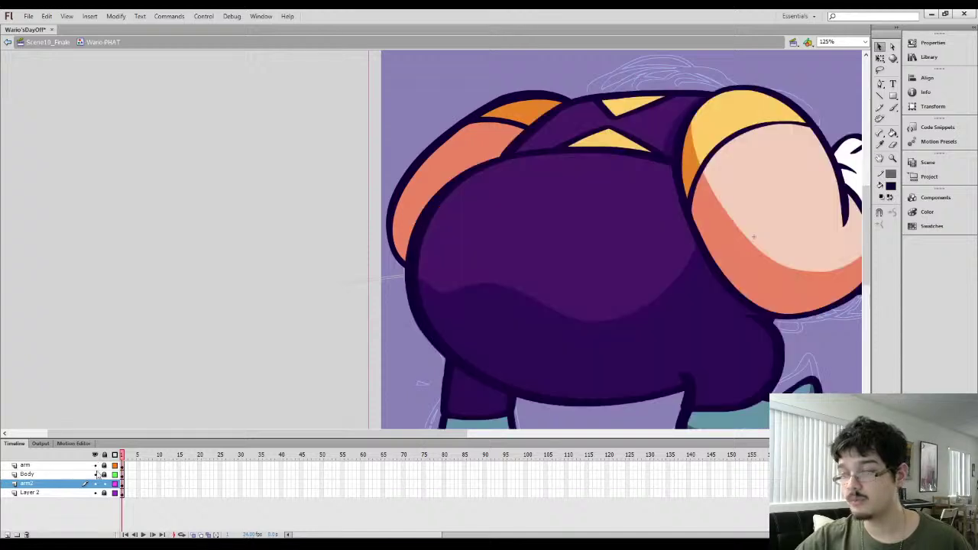
key("ctrl+minus")
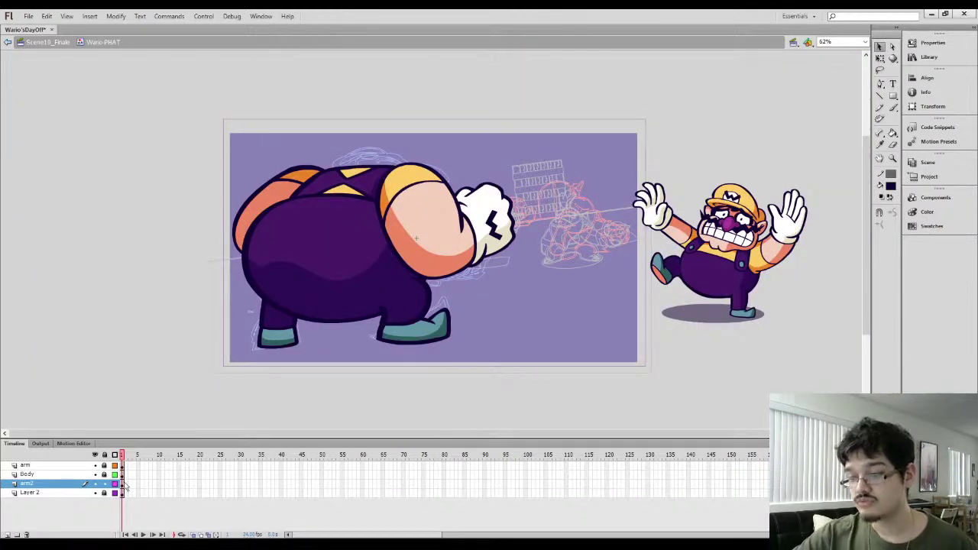
left_click(123, 485)
Fill the back arm with the front arm's sleeve yellow and light skin, remove its stroke, and lock arm2
key("y")
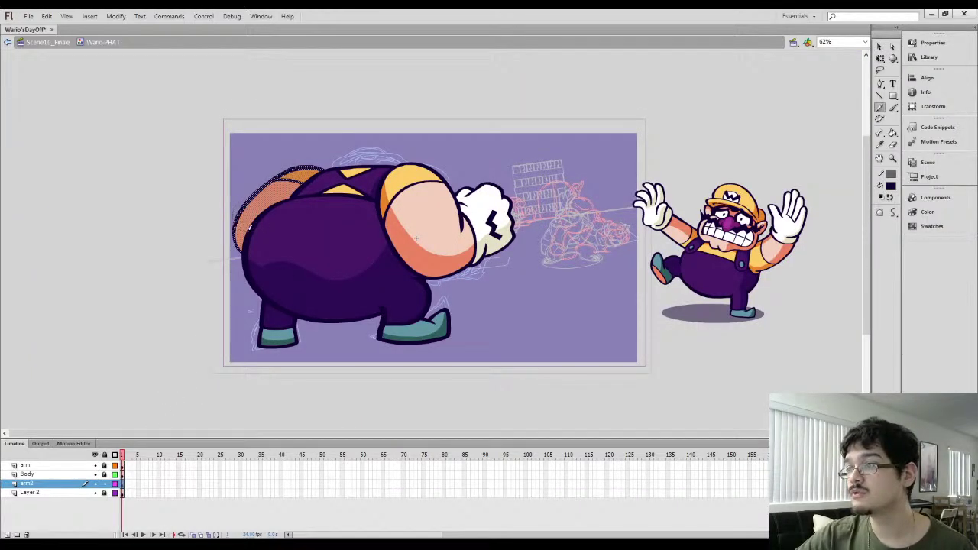
key("Escape")
key("i")
left_click(408, 178)
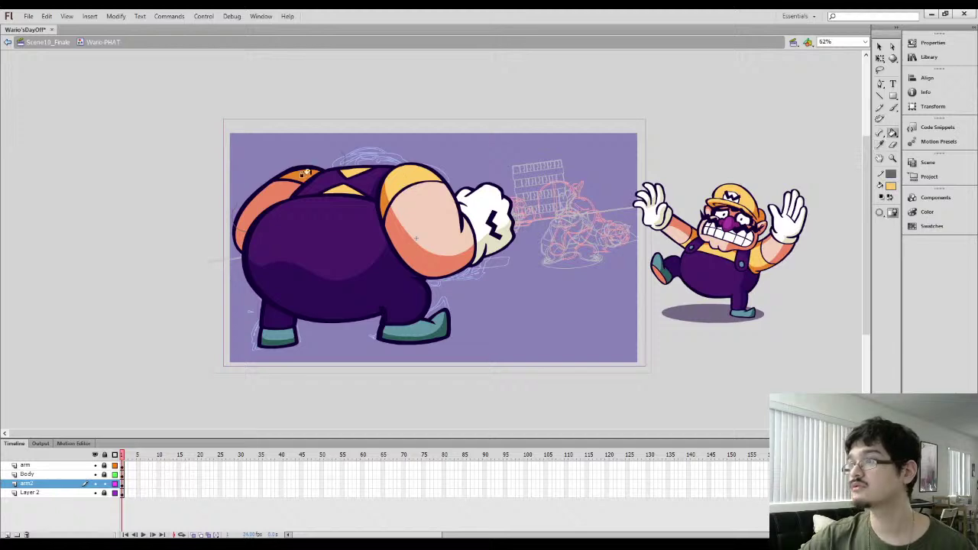
left_click(302, 177)
key("i")
left_click(403, 214)
left_click(268, 191)
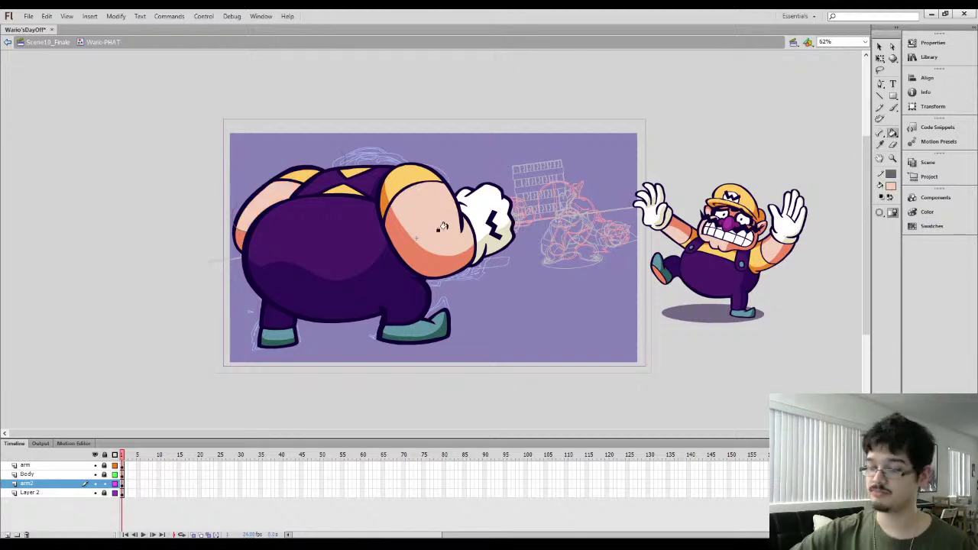
key("ctrl+a")
left_click(960, 186)
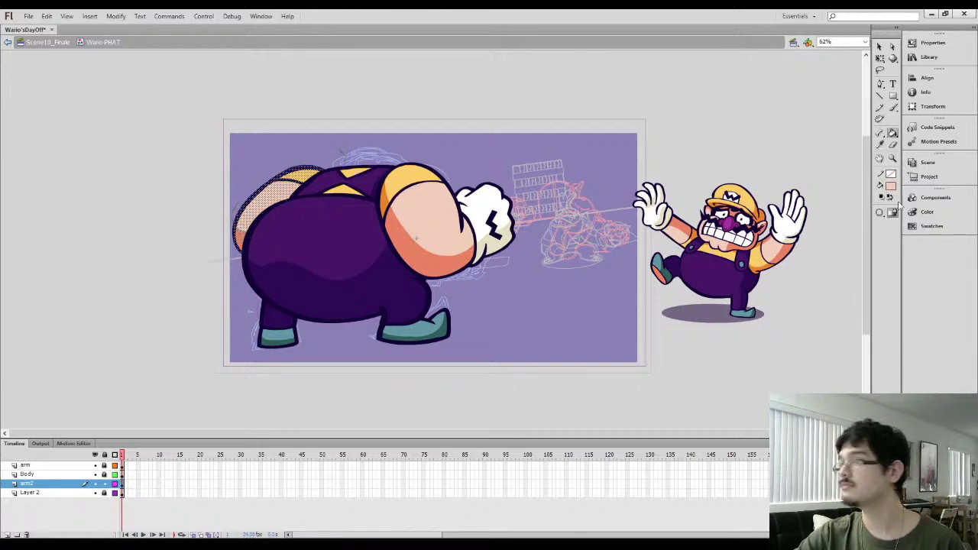
key("q")
left_click(104, 485)
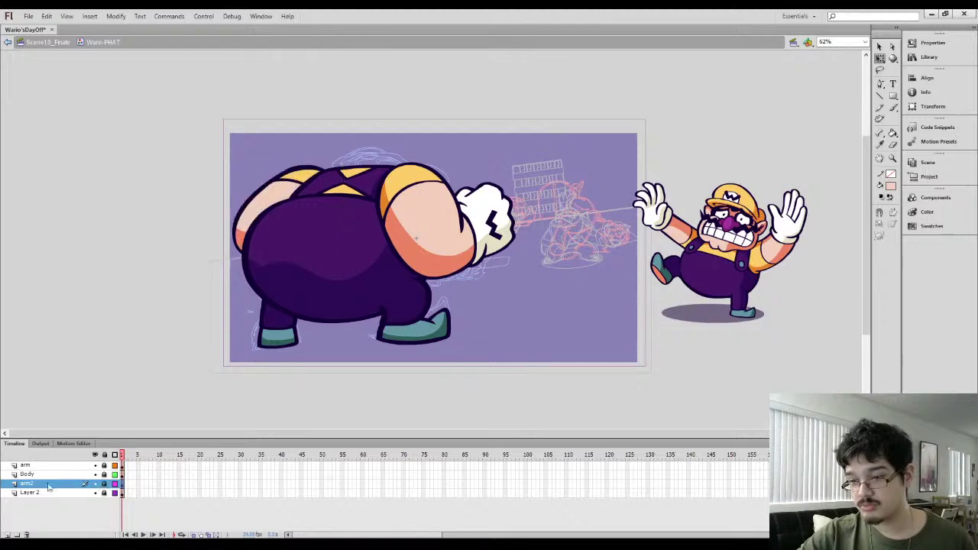
Add a new layer above Layer 2 and name it Head
left_click(7, 534)
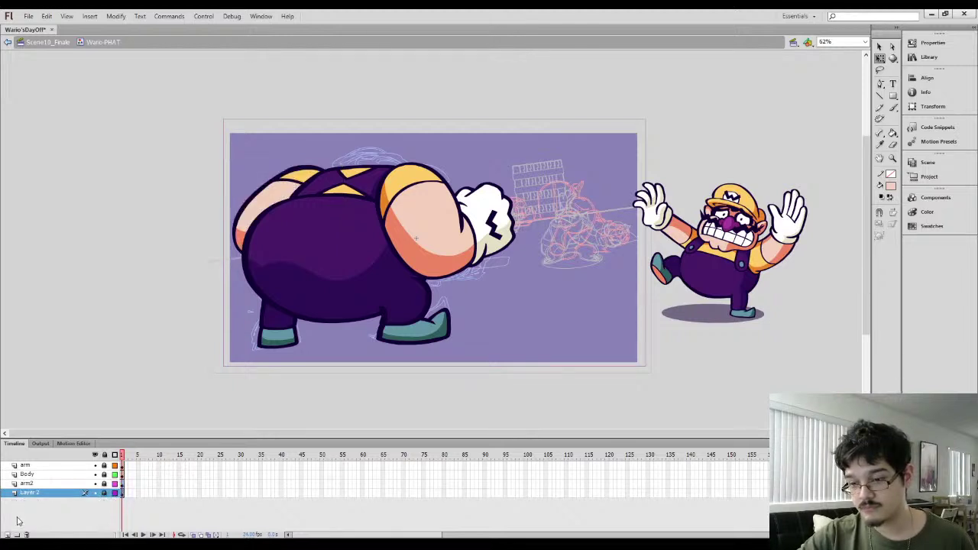
double_click(30, 494)
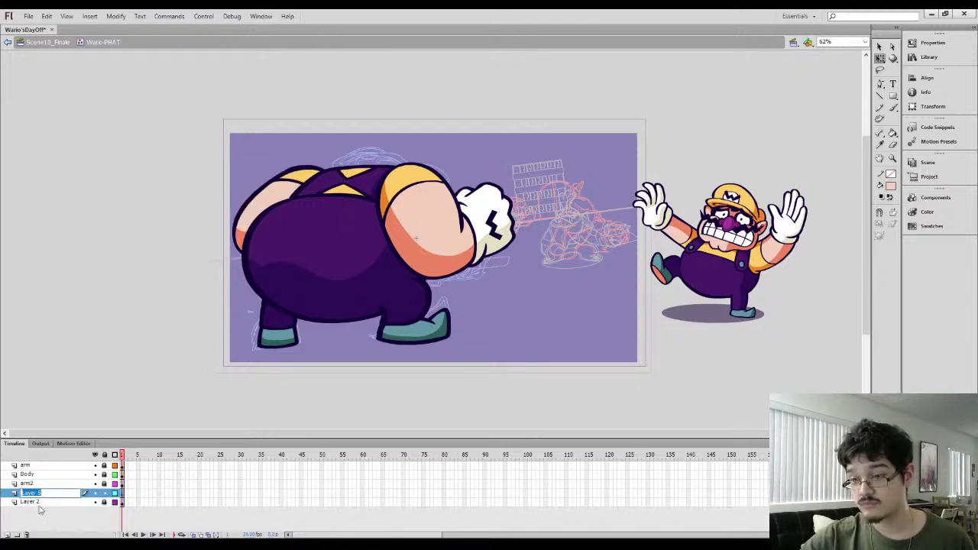
type("Head")
key("Return")
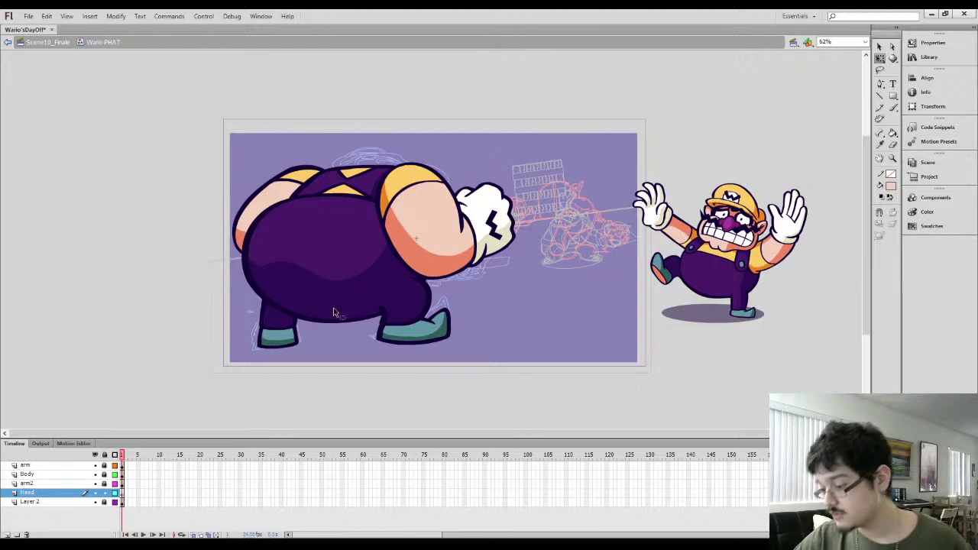
key("l")
Brush the first arcs of Wario's cap over his head
key("i")
key("b")
scroll(428, 184, "up", 5)
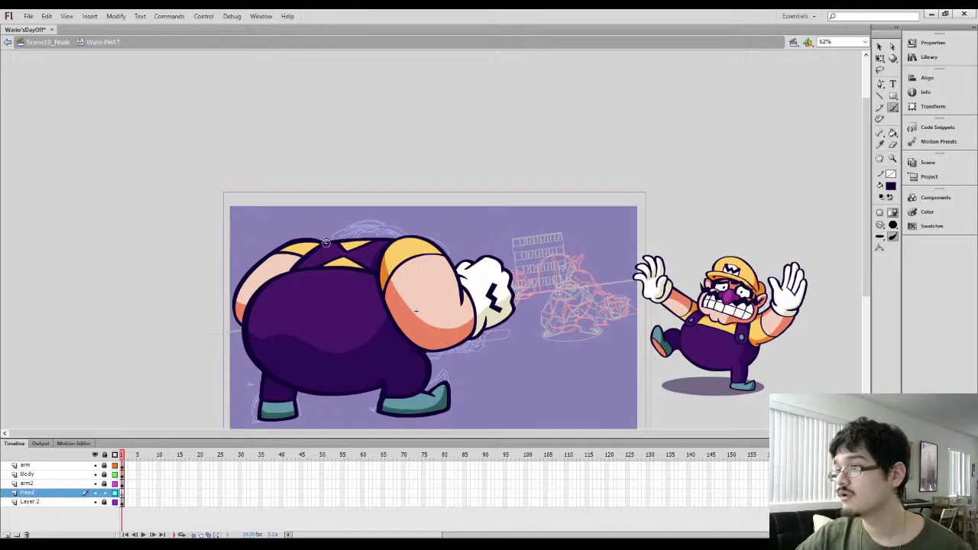
mouse_move(322, 231)
left_mouse_down()
mouse_move(356, 201)
mouse_move(400, 212)
mouse_move(402, 197)
mouse_move(444, 197)
mouse_move(428, 257)
left_mouse_up()
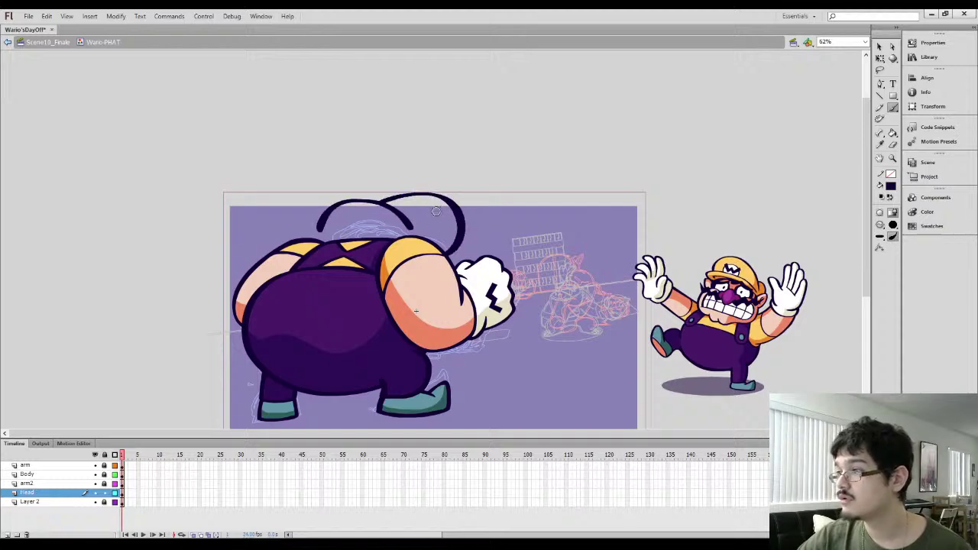
key("ctrl+z")
mouse_move(359, 199)
left_mouse_down()
mouse_move(408, 196)
mouse_move(438, 214)
mouse_move(444, 251)
left_mouse_up()
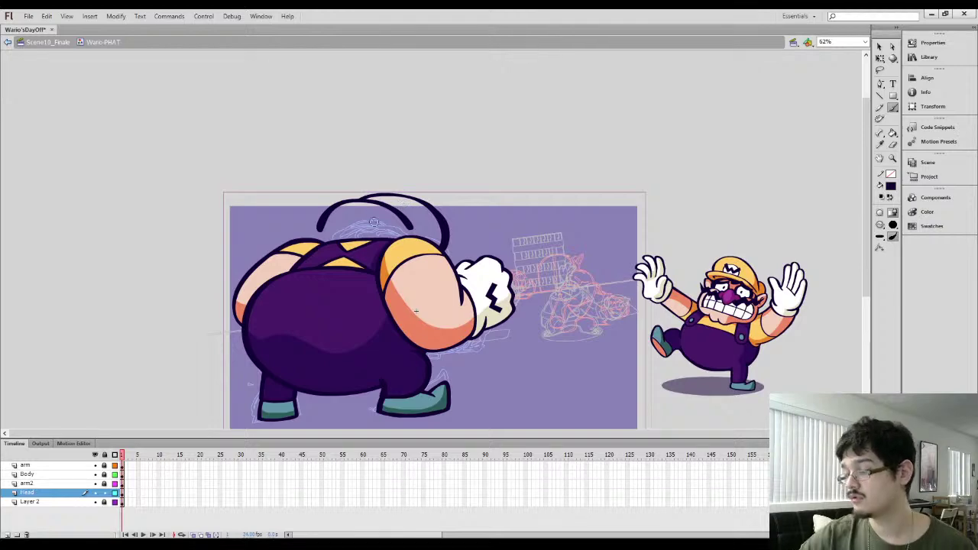
Hide the lower layers, then brush the rest of the cap outline and its brim
key("ctrl+=")
left_click_drag(94, 465, 95, 492)
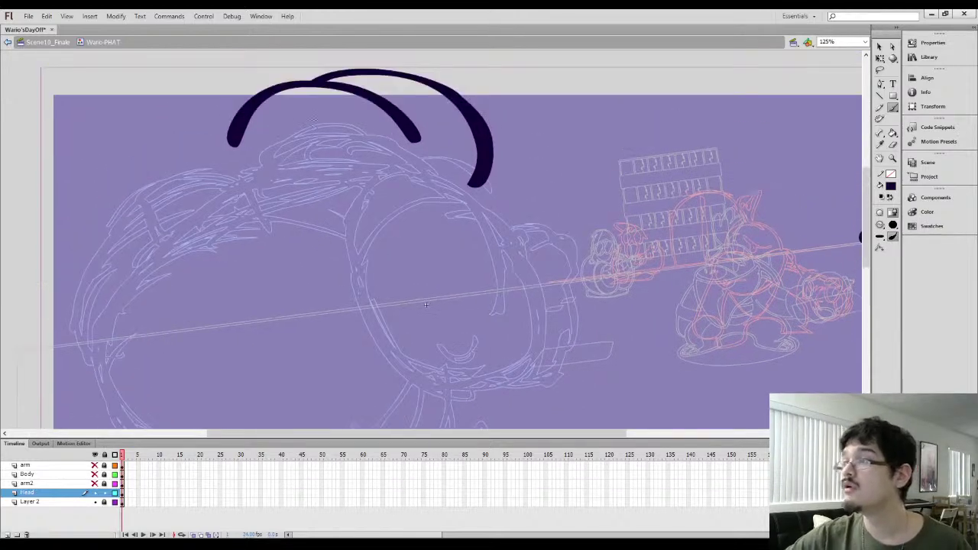
scroll(306, 321, "up", 2)
mouse_move(298, 137)
left_mouse_down()
mouse_move(411, 155)
mouse_move(464, 178)
mouse_move(502, 214)
mouse_move(483, 227)
mouse_move(438, 229)
mouse_move(421, 176)
mouse_move(403, 157)
mouse_move(293, 131)
left_mouse_up()
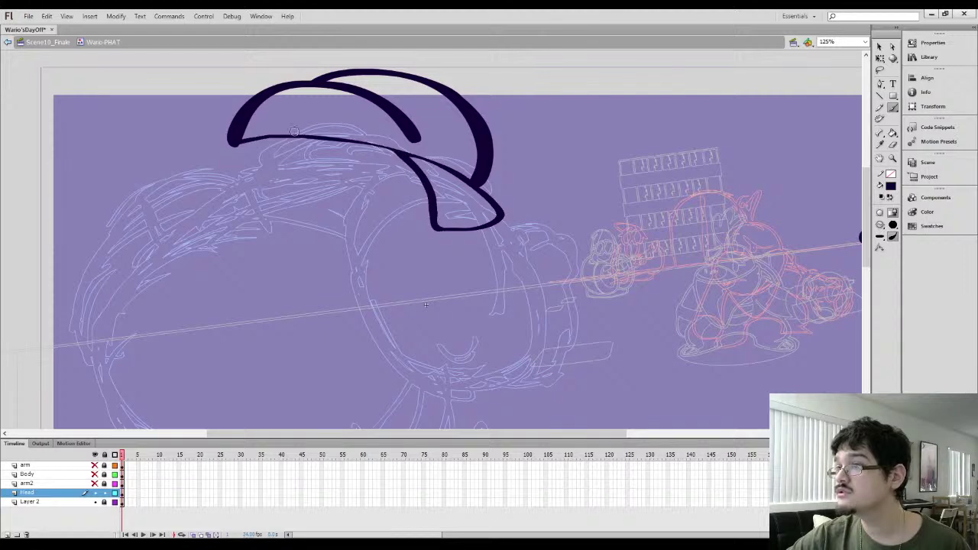
mouse_move(234, 139)
left_mouse_down()
mouse_move(243, 191)
mouse_move(340, 239)
mouse_move(425, 256)
mouse_move(451, 244)
mouse_move(448, 201)
mouse_move(402, 157)
left_mouse_up()
Fill the brim and the sliver between the cap outlines solid dark
key("k")
left_click(441, 205)
left_click(378, 171)
left_click_drag(265, 120, 344, 161)
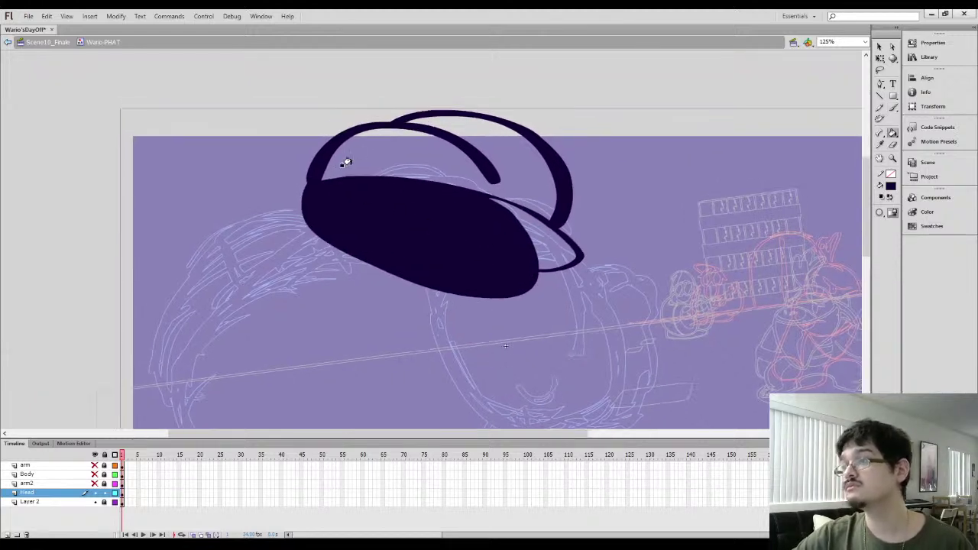
Unhide the arm, Body and arm2 layers and tilt the cap slightly counter-clockwise with Free Transform
key("b")
left_click_drag(94, 484, 94, 465)
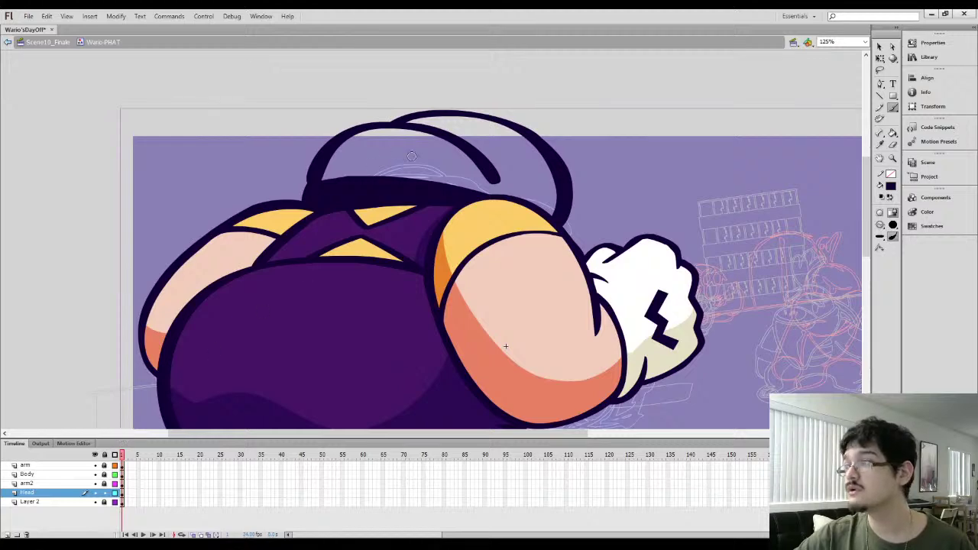
key("space")
key("q")
left_click(355, 198)
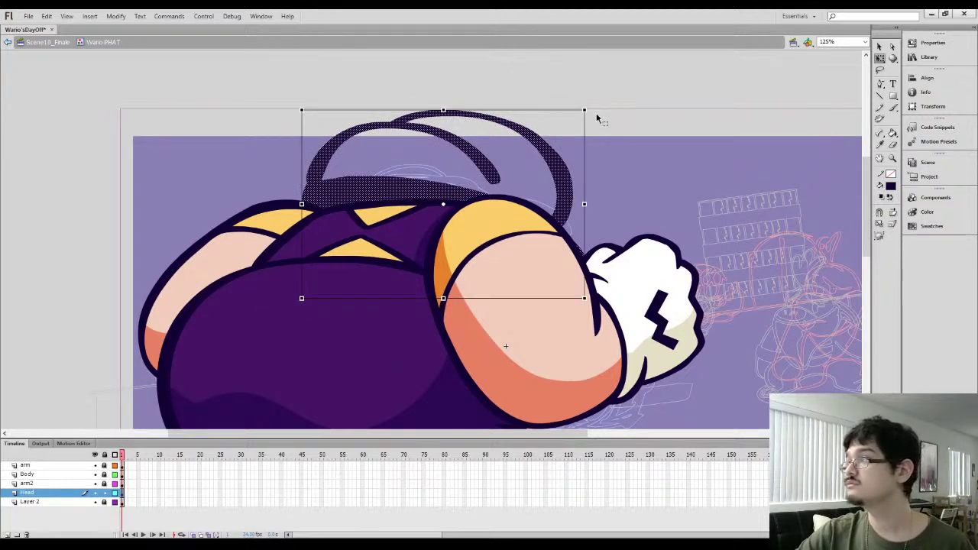
left_click_drag(591, 113, 583, 93)
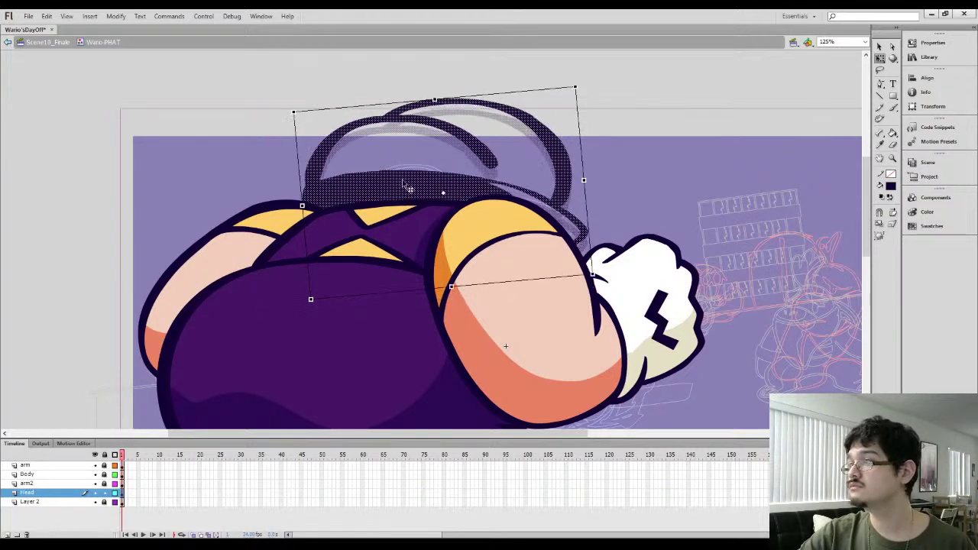
key("ctrl+equal")
left_click_drag(407, 156, 330, 163)
key("b")
key("e")
left_click_drag(127, 172, 219, 225)
Thicken the cap's left edge and fill the gaps between its outlines dark
key("b")
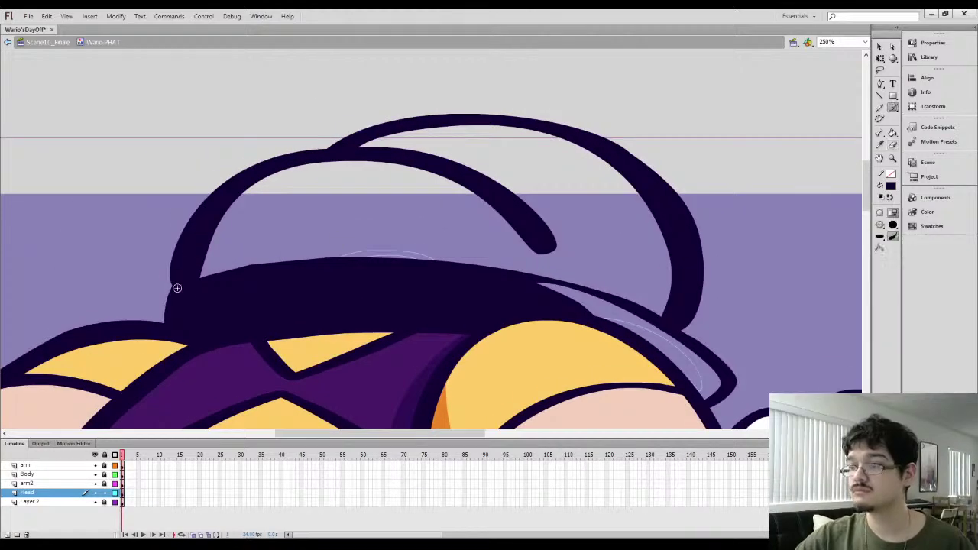
mouse_move(175, 288)
left_mouse_down()
mouse_move(167, 232)
mouse_move(182, 199)
mouse_move(206, 174)
mouse_move(283, 146)
mouse_move(349, 142)
mouse_move(447, 157)
mouse_move(497, 182)
mouse_move(537, 235)
left_mouse_up()
key("k")
left_click(369, 146)
left_click(231, 167)
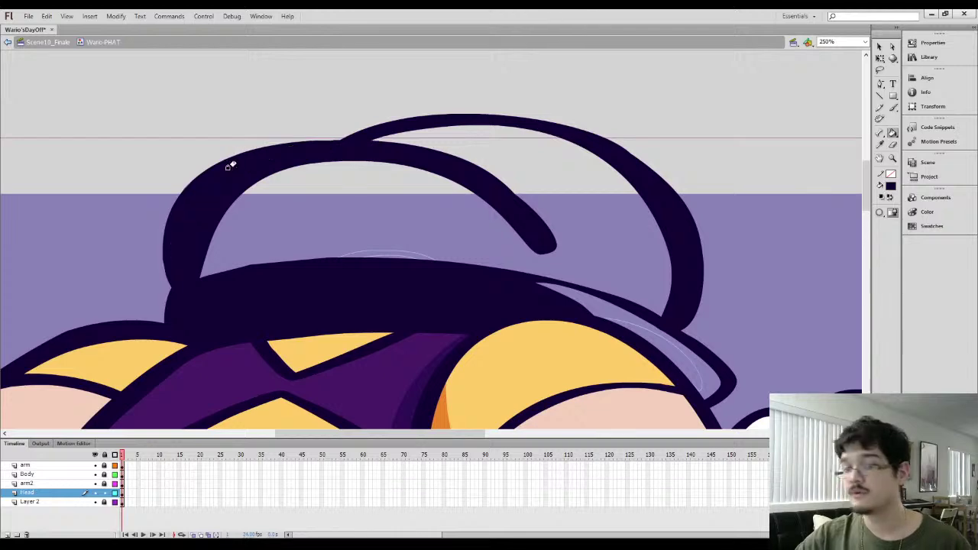
mouse_move(214, 236)
left_mouse_down()
mouse_move(235, 224)
mouse_move(231, 253)
mouse_move(211, 265)
mouse_move(206, 221)
mouse_move(244, 172)
mouse_move(335, 148)
mouse_move(417, 156)
mouse_move(481, 176)
mouse_move(566, 242)
left_mouse_up()
Erase excess along the cap's inner arc and upper-left curve
key("e")
left_click_drag(514, 212, 565, 241)
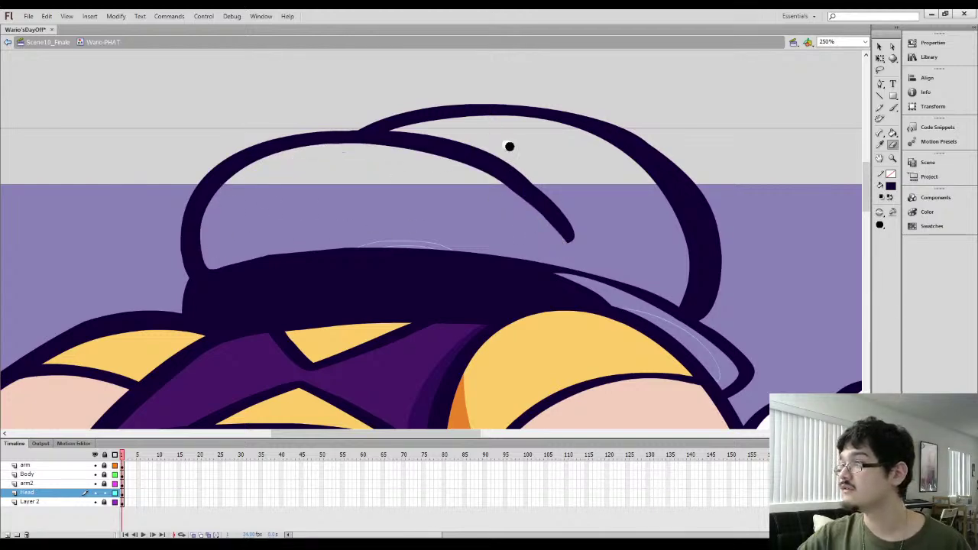
mouse_move(506, 145)
left_mouse_down()
mouse_move(562, 223)
mouse_move(499, 146)
mouse_move(543, 190)
mouse_move(554, 225)
mouse_move(536, 173)
mouse_move(560, 233)
left_mouse_up()
mouse_move(496, 203)
left_mouse_down()
mouse_move(415, 199)
mouse_move(444, 221)
left_mouse_up()
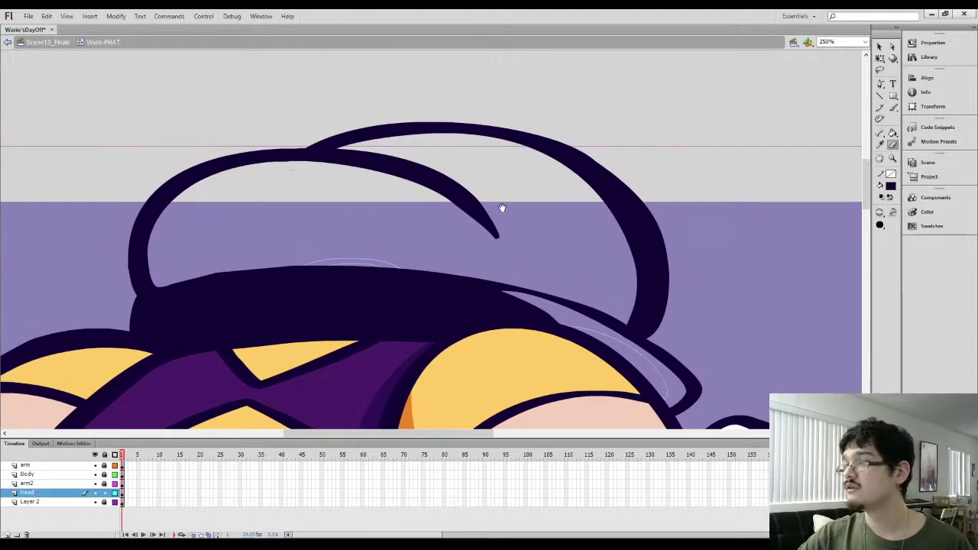
mouse_move(411, 188)
left_mouse_down()
mouse_move(470, 220)
mouse_move(454, 203)
mouse_move(500, 248)
mouse_move(476, 188)
mouse_move(435, 161)
mouse_move(515, 244)
left_mouse_up()
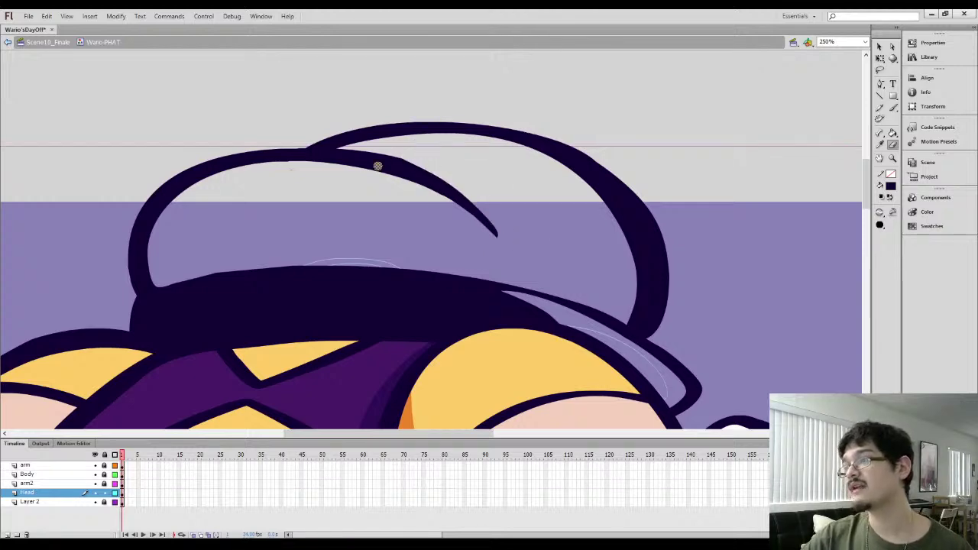
mouse_move(274, 183)
left_mouse_down()
mouse_move(408, 163)
mouse_move(346, 152)
mouse_move(483, 197)
left_mouse_up()
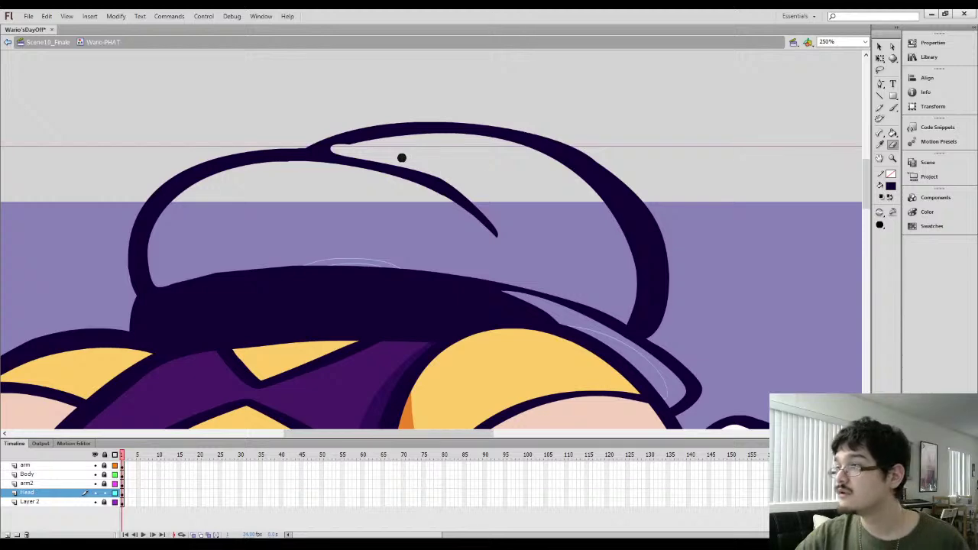
mouse_move(402, 157)
left_mouse_down()
mouse_move(473, 194)
mouse_move(402, 162)
mouse_move(448, 181)
mouse_move(499, 222)
left_mouse_up()
Lasso the cap's inner curve and smooth it
key("l")
mouse_move(410, 216)
left_mouse_down()
mouse_move(498, 237)
mouse_move(489, 236)
left_mouse_up()
left_click(879, 47)
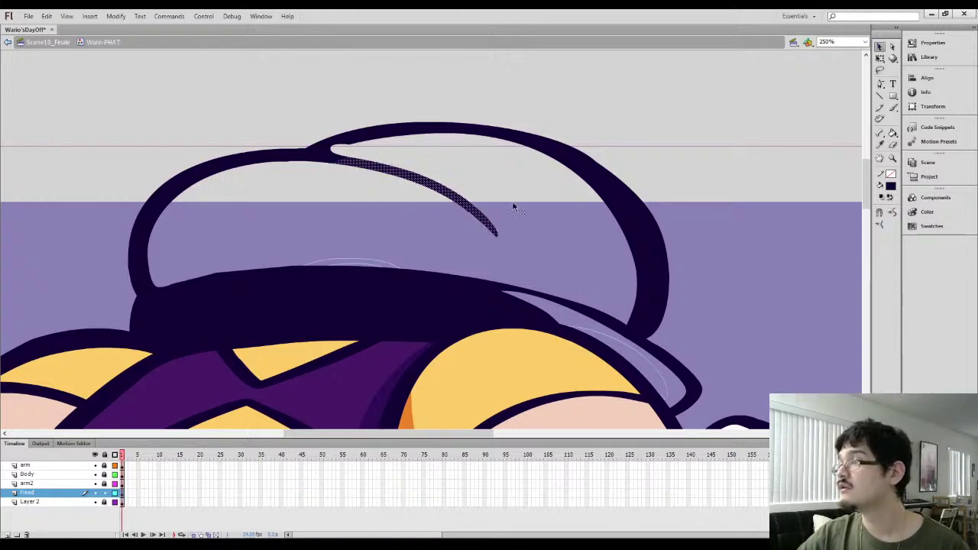
left_click(374, 155)
Lasso part of the cap's top outline and smooth it
key("b")
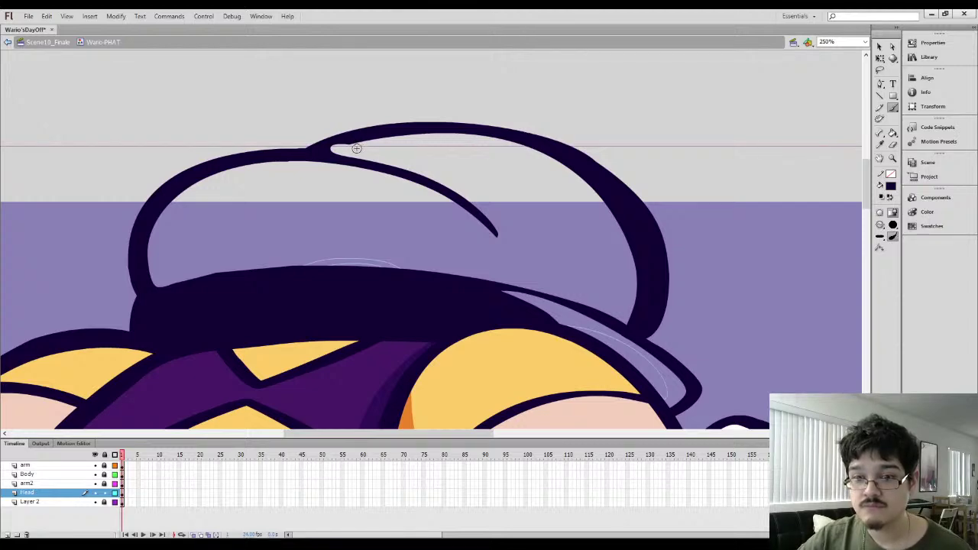
key("i")
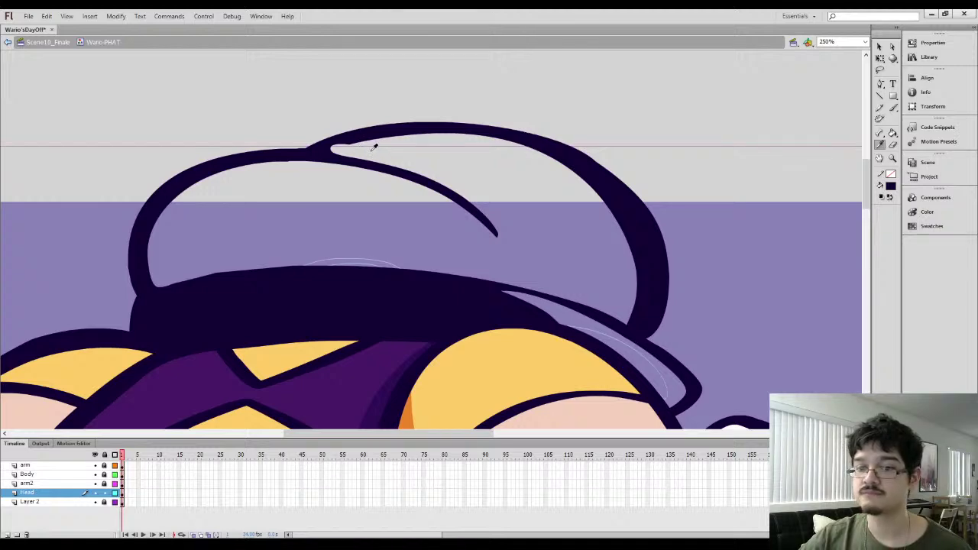
key("b")
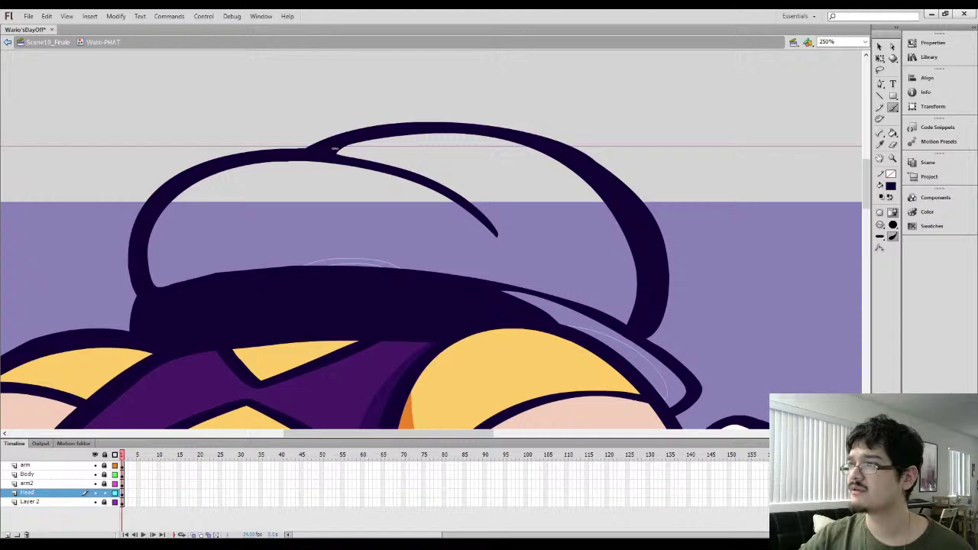
key("l")
left_click_drag(295, 186, 317, 152)
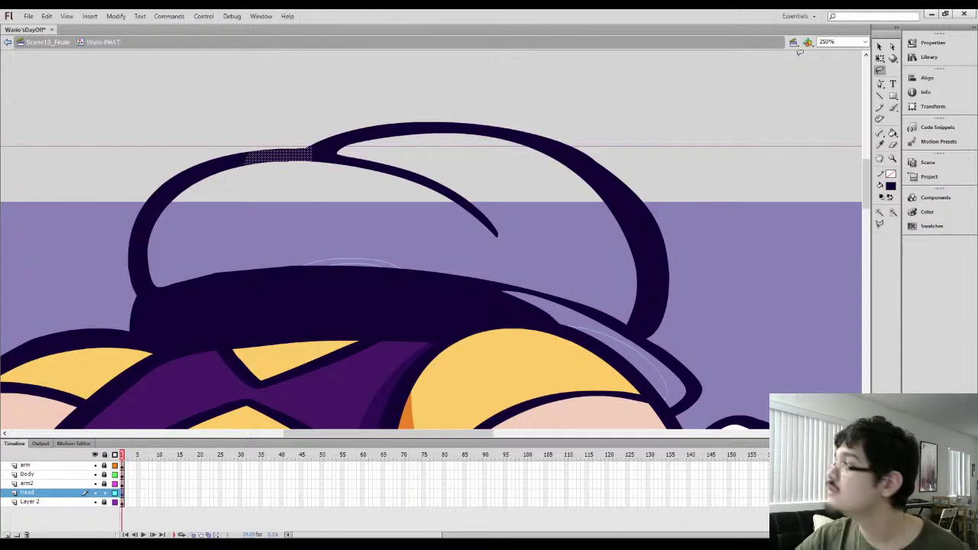
left_click(879, 47)
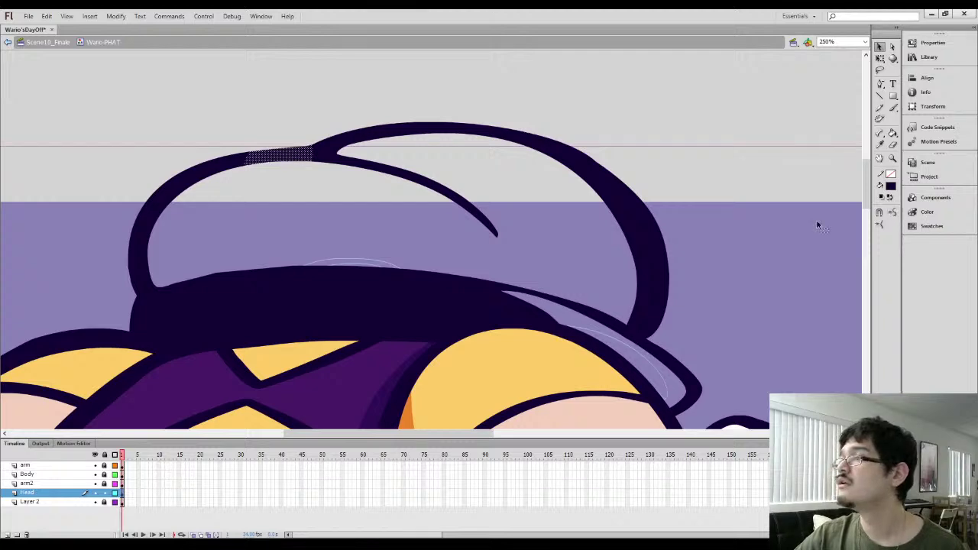
left_click(528, 221)
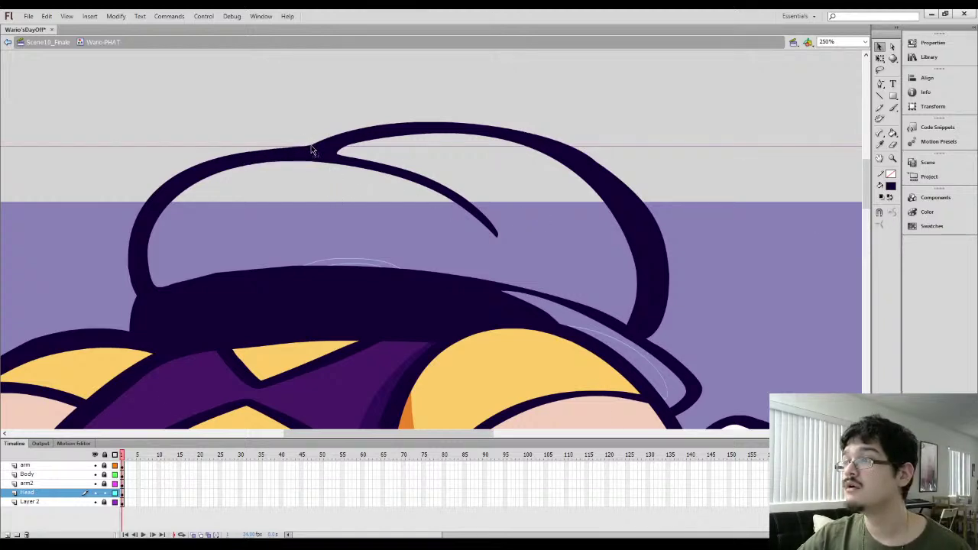
Reshape the cap outline's corner and smooth its top outline
left_click_drag(311, 146, 309, 150)
left_click_drag(400, 187, 288, 134)
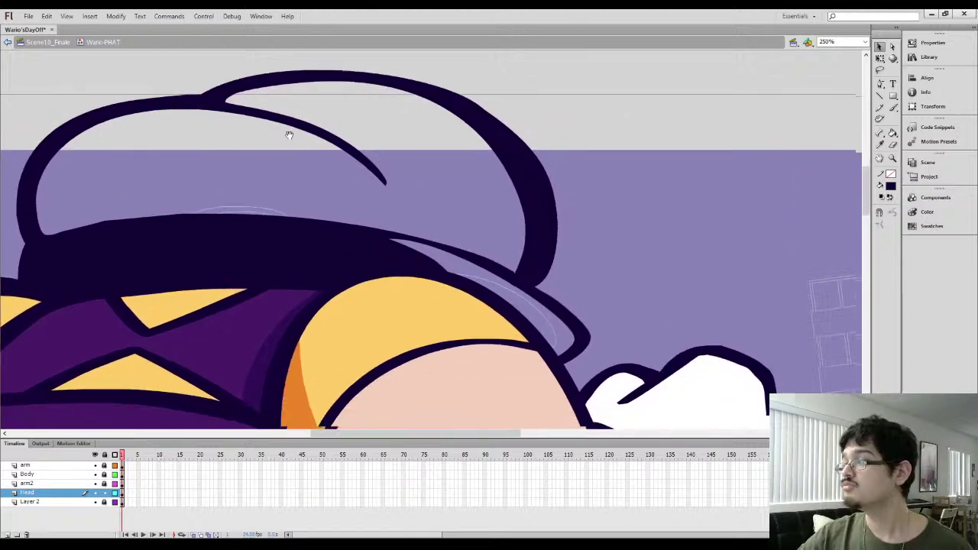
left_click_drag(450, 194, 398, 190)
key("l")
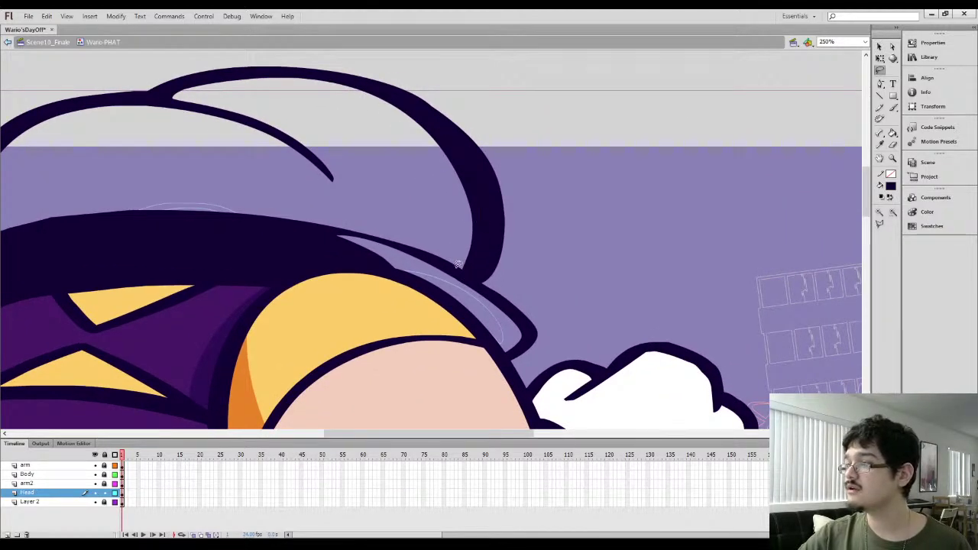
mouse_move(393, 105)
left_mouse_down()
mouse_move(323, 104)
mouse_move(451, 138)
left_mouse_up()
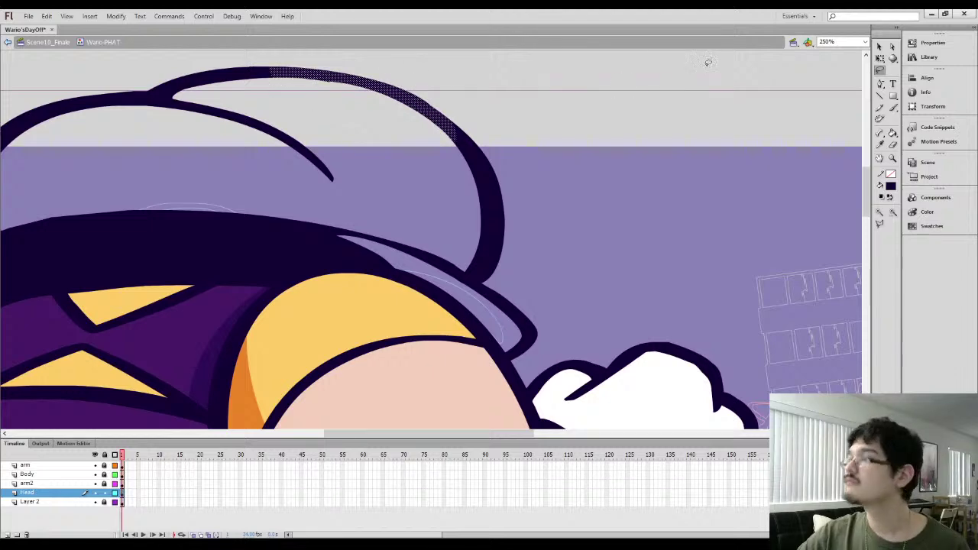
left_click(880, 47)
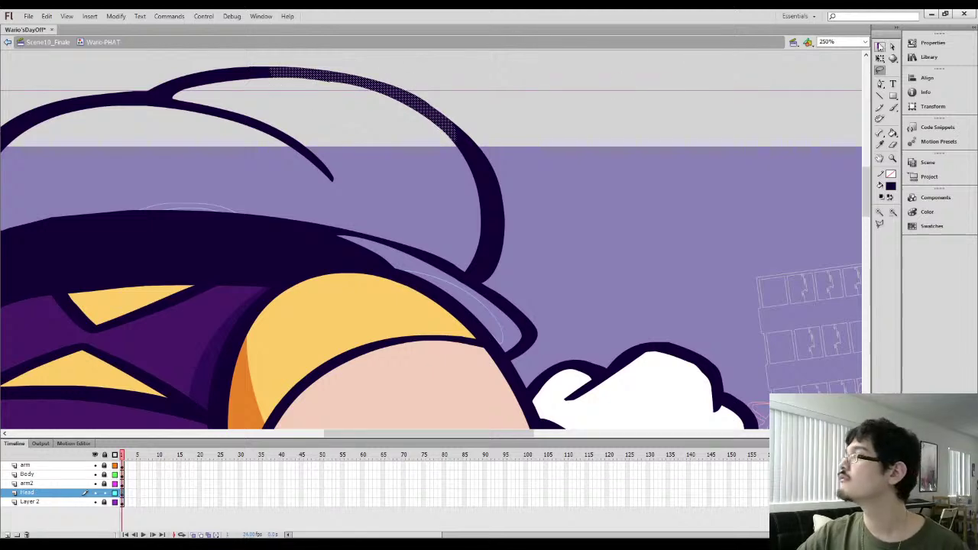
left_click(893, 48)
left_click(340, 99)
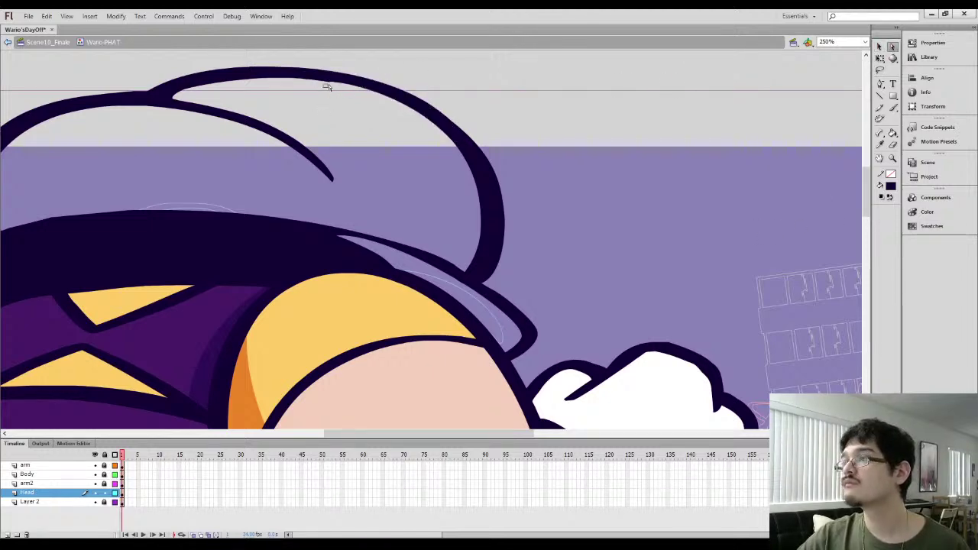
left_click(329, 83)
left_click(367, 165)
Sample the cap's dark colour, then paint and fill along the hat band's top edge
left_click_drag(472, 243, 437, 196)
key("i")
left_click(441, 220)
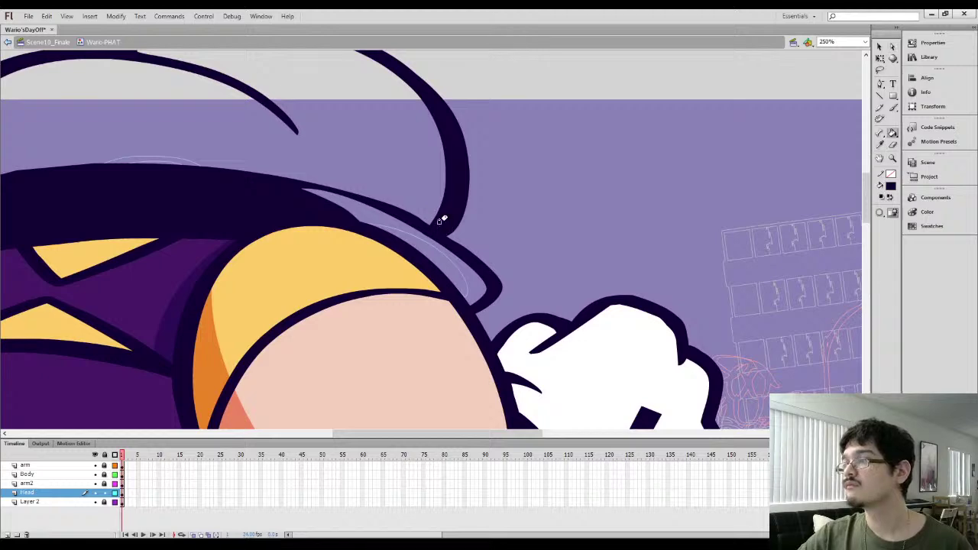
mouse_move(358, 208)
left_mouse_down()
mouse_move(319, 209)
mouse_move(282, 145)
left_mouse_up()
key("b")
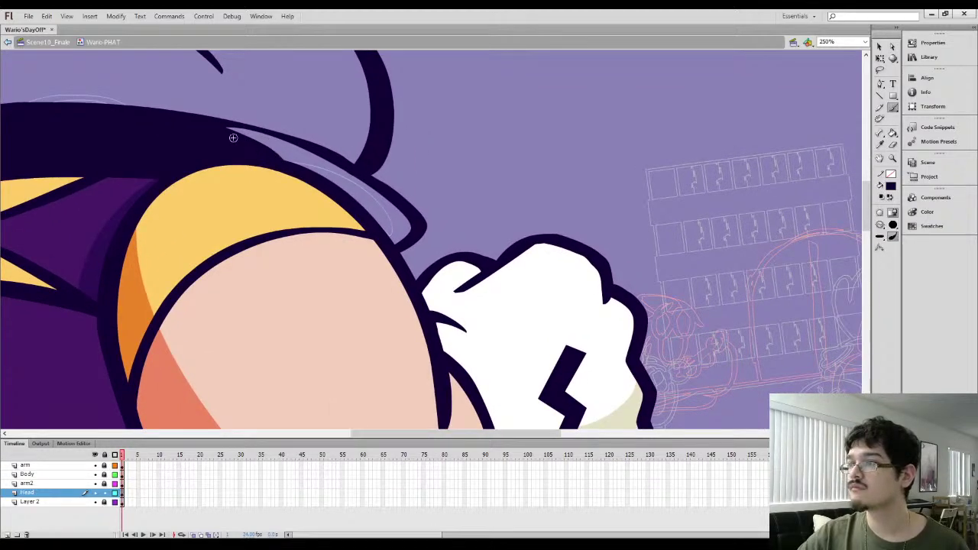
left_click_drag(221, 110, 336, 179)
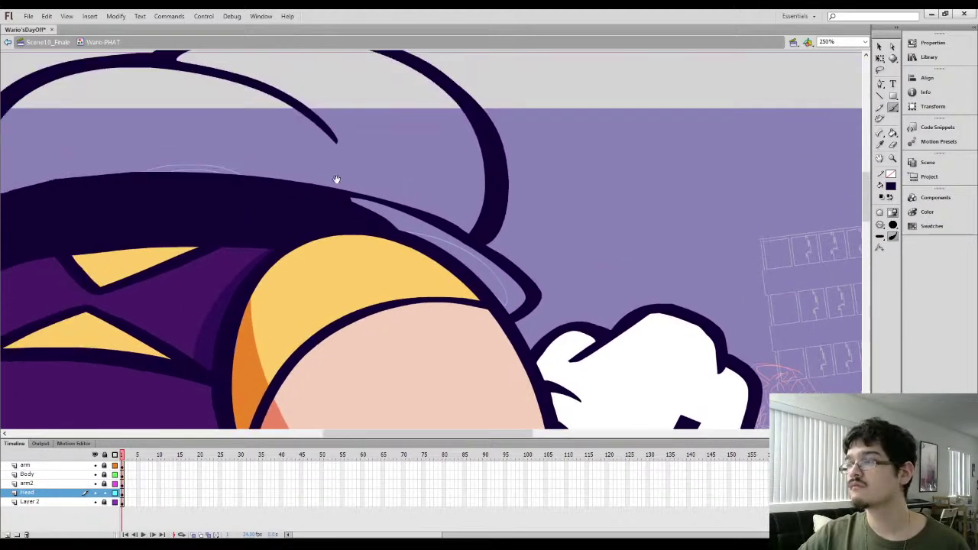
left_click_drag(264, 214, 402, 222)
left_click_drag(211, 218, 339, 245)
mouse_move(271, 227)
left_mouse_down()
mouse_move(429, 204)
mouse_move(573, 213)
mouse_move(604, 228)
left_mouse_up()
key("k")
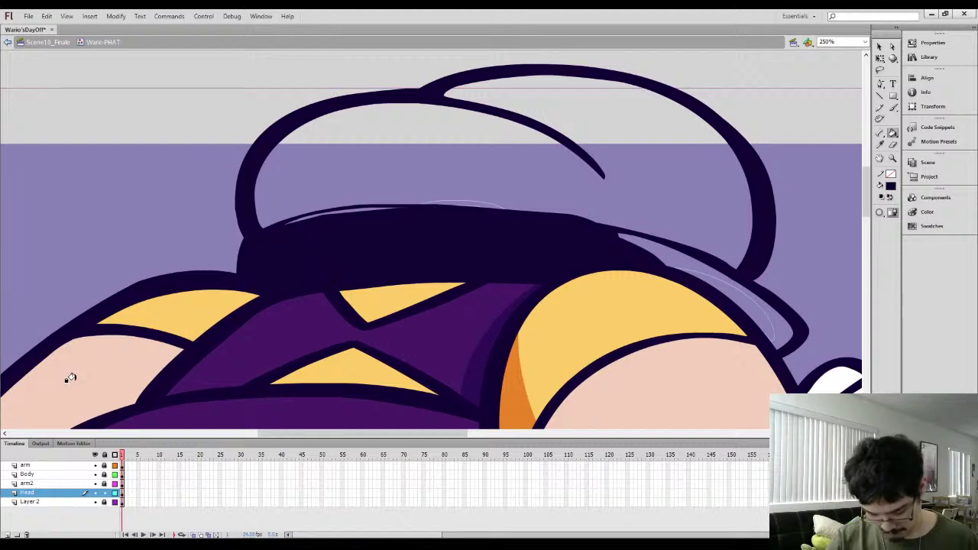
left_click(352, 208)
Paint over the band's top edge and smooth the uneven dark strip
key("b")
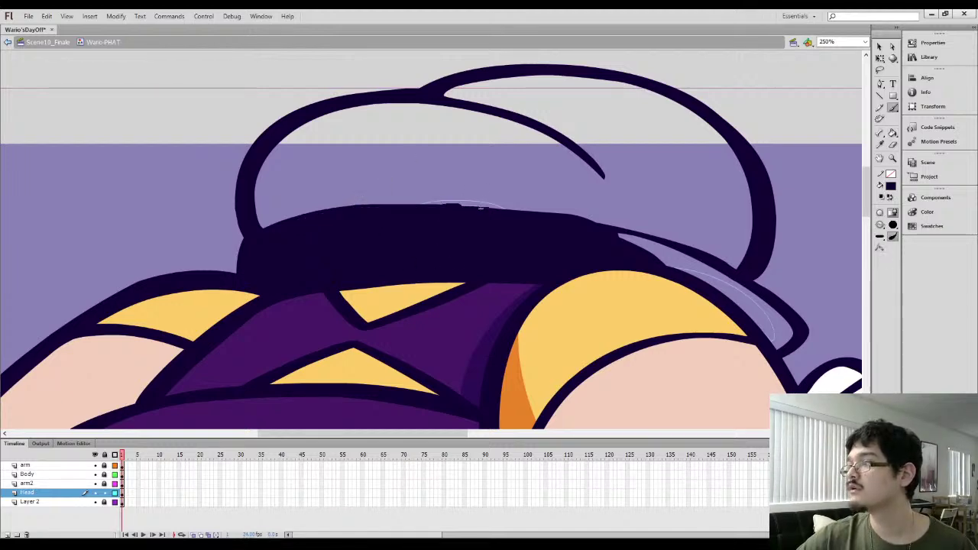
left_click_drag(481, 208, 492, 209)
key("l")
left_click_drag(374, 201, 513, 202)
left_click(879, 47)
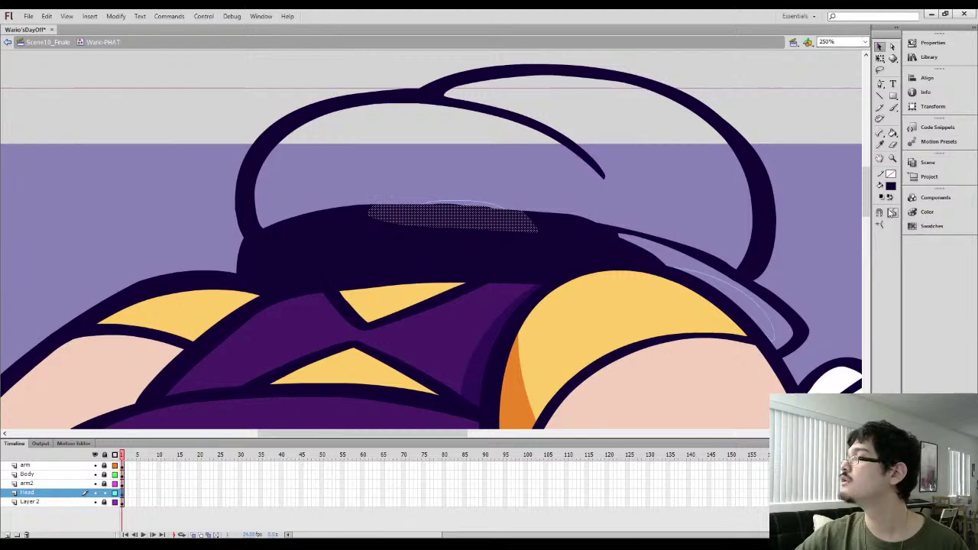
left_click(894, 215)
left_click(479, 197)
Darken the hat's upper-left edge and smooth that dark strip
left_click_drag(481, 196, 231, 105)
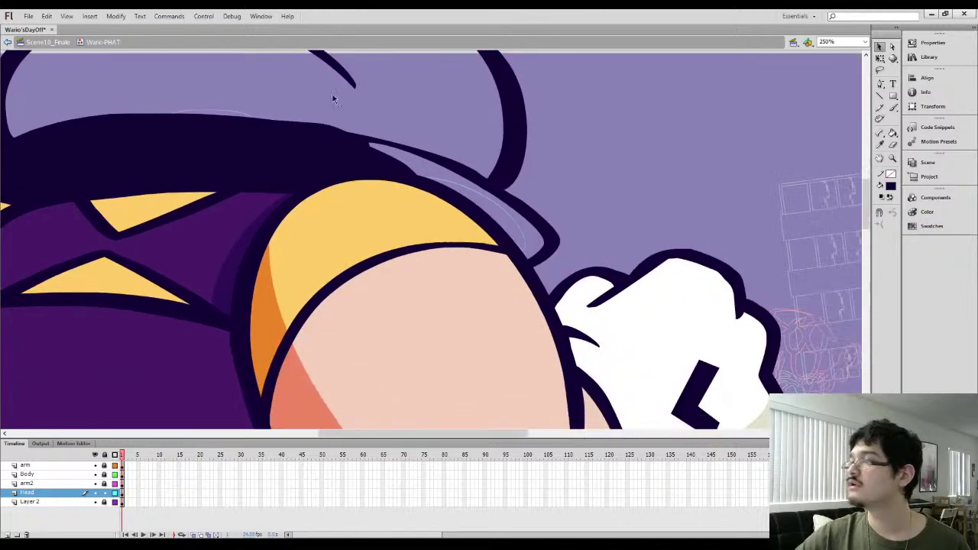
key("b")
left_click_drag(113, 116, 245, 116)
mouse_move(175, 115)
left_mouse_down()
mouse_move(315, 125)
mouse_move(184, 114)
left_mouse_up()
key("l")
mouse_move(110, 100)
left_mouse_down()
mouse_move(314, 117)
mouse_move(127, 97)
left_mouse_up()
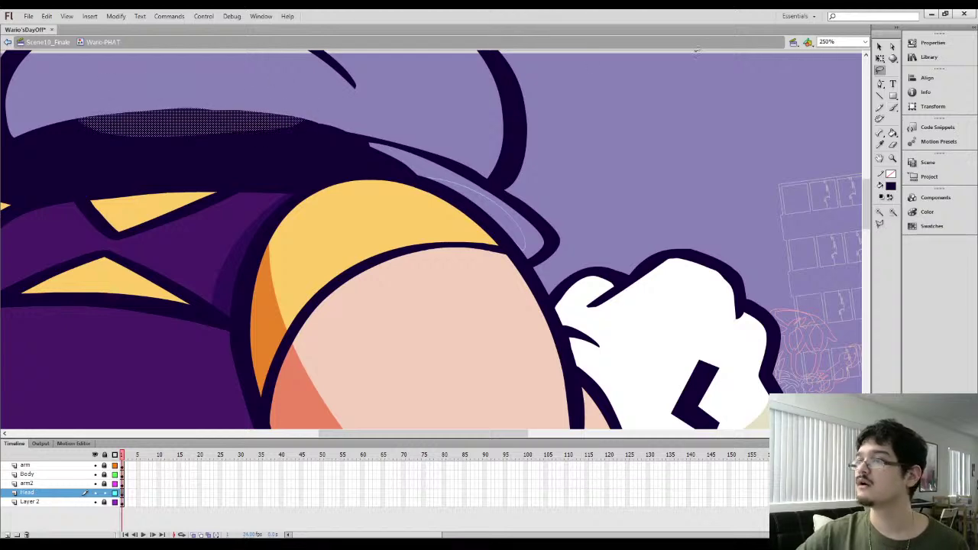
left_click(880, 47)
left_click(894, 213)
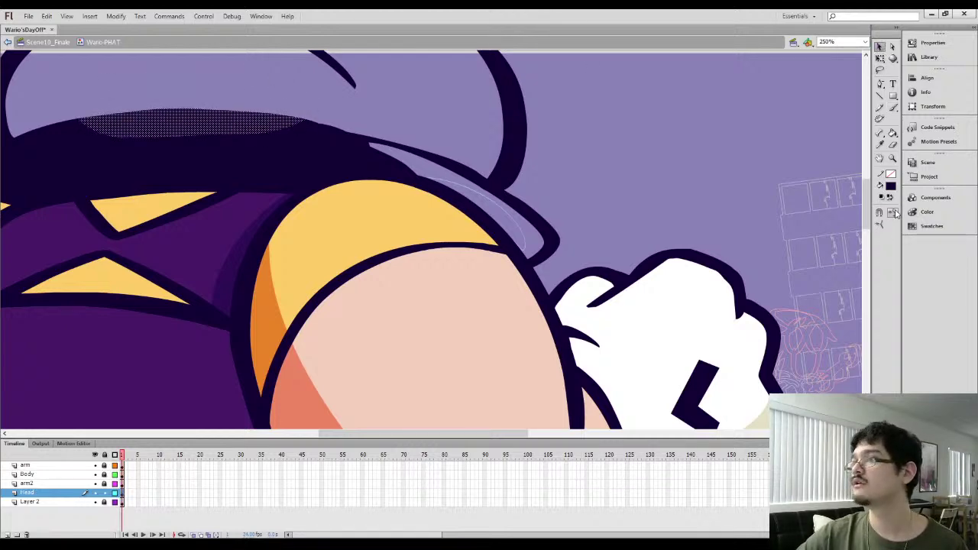
left_click(631, 148)
Paint along the band and brim edges and fill the light sliver at the brim tip
key("b")
mouse_move(283, 120)
left_mouse_down()
mouse_move(349, 132)
mouse_move(329, 124)
mouse_move(313, 123)
mouse_move(486, 176)
left_mouse_up()
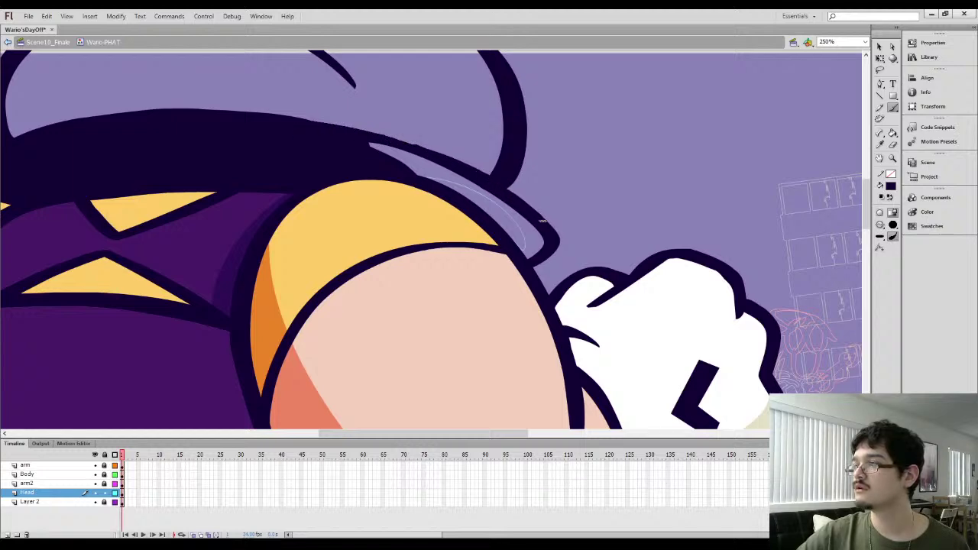
left_click_drag(550, 231, 552, 235)
left_click_drag(95, 483, 95, 464)
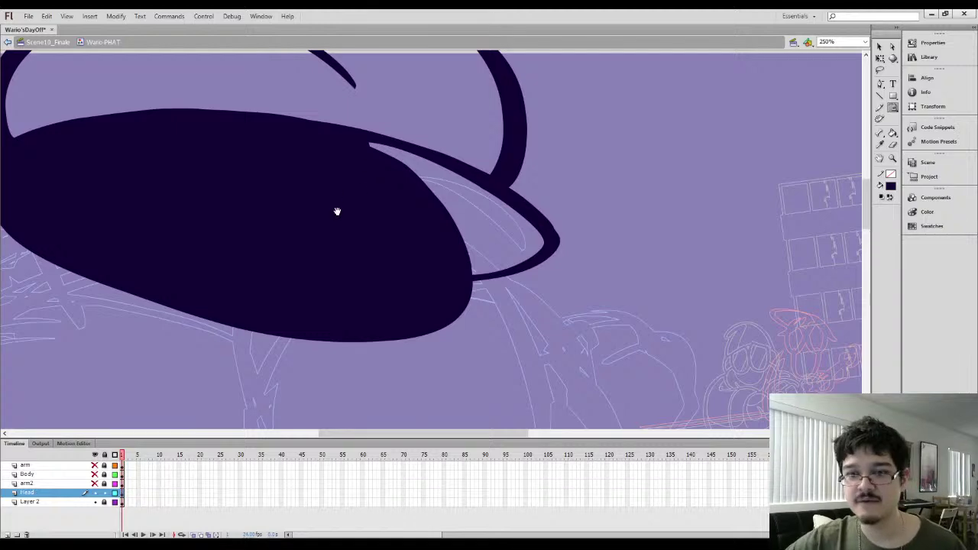
left_click_drag(336, 211, 338, 266)
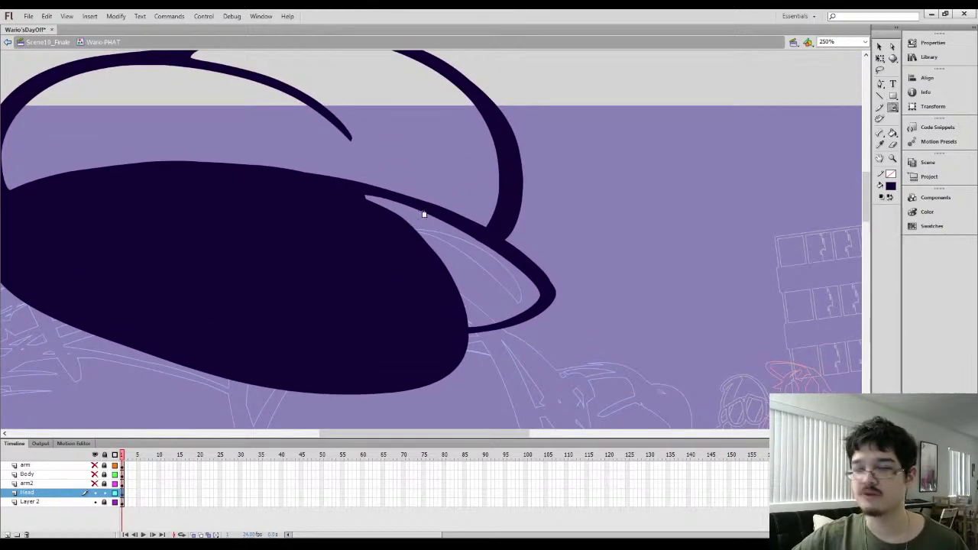
mouse_move(425, 239)
left_mouse_down()
mouse_move(427, 226)
mouse_move(400, 207)
left_mouse_up()
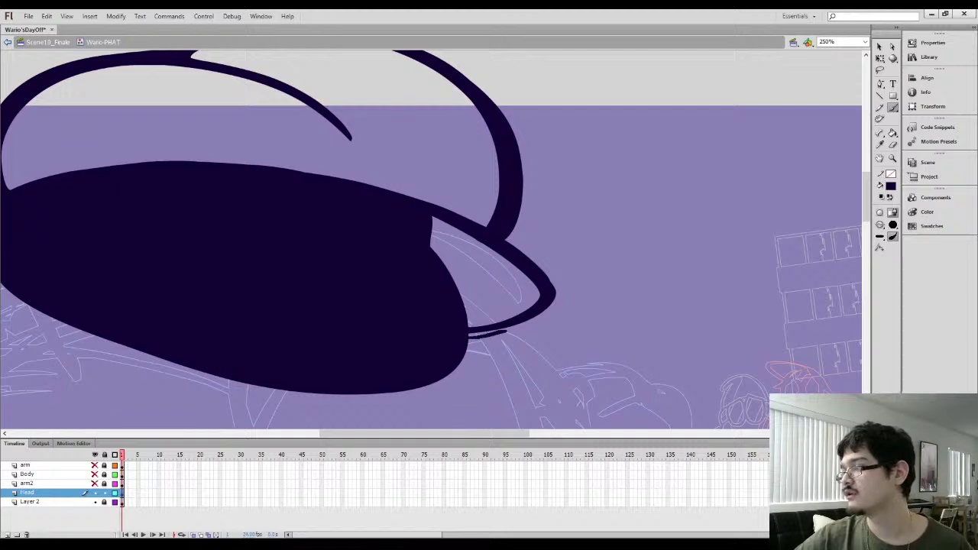
key("k")
left_click(478, 331)
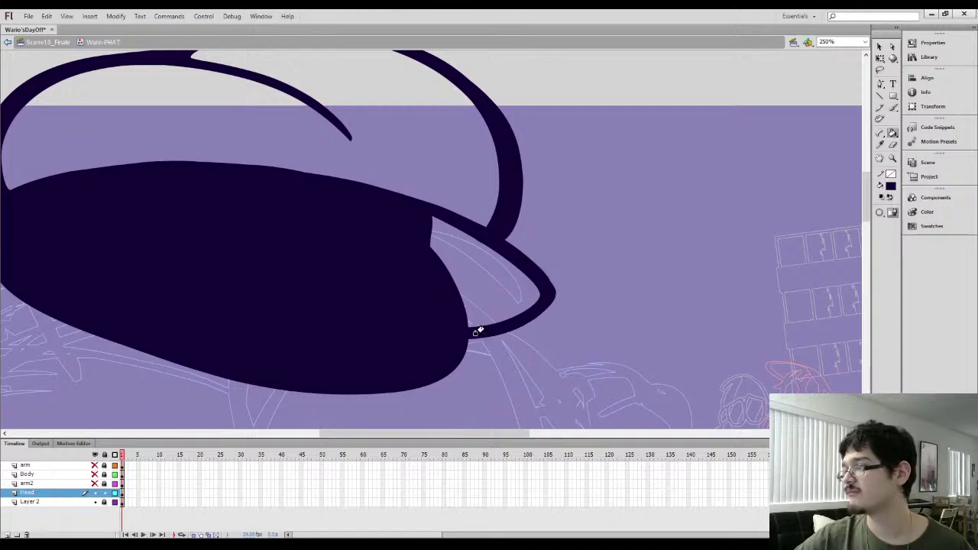
Brush an arched bump over the hat band and fill it solid dark
left_click(95, 491, "alt")
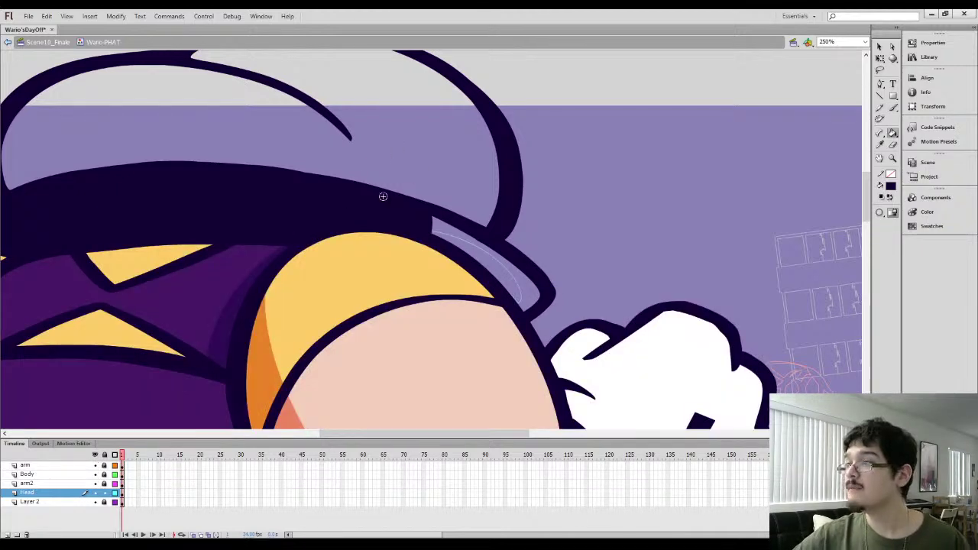
key("b")
mouse_move(351, 200)
left_mouse_down()
mouse_move(361, 175)
mouse_move(397, 159)
mouse_move(426, 192)
mouse_move(429, 264)
left_mouse_up()
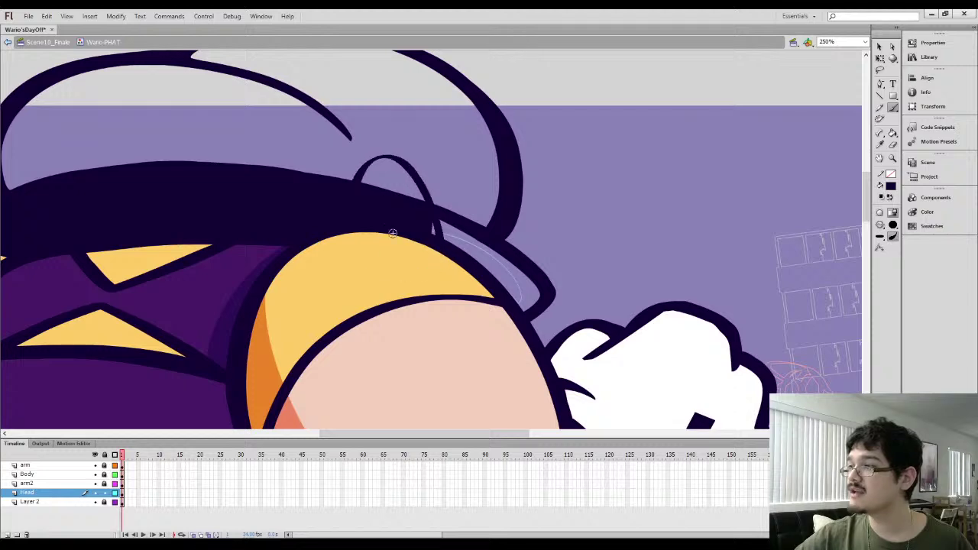
key("k")
left_click(431, 229)
left_click(386, 187)
Paint an oval ring inside the bump and delete its inner fill to hollow it
key("l")
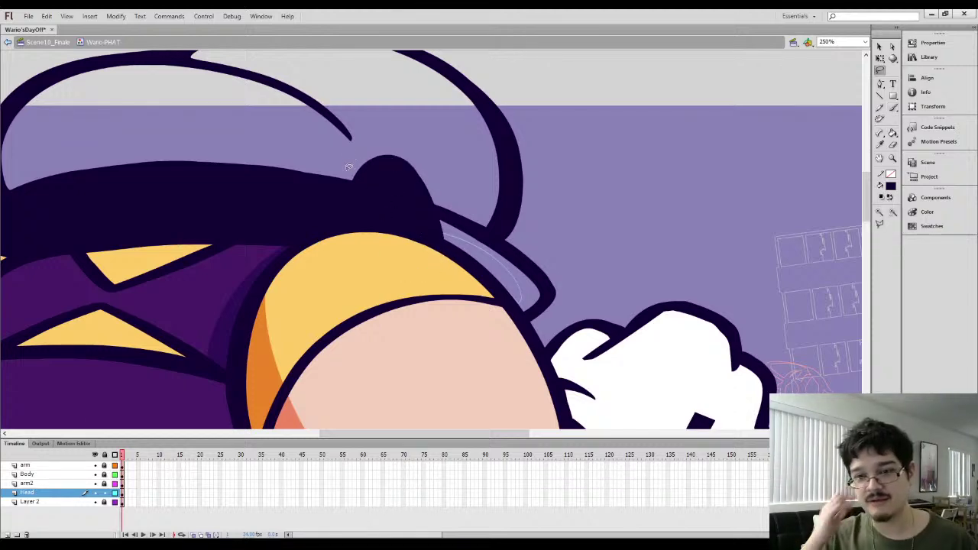
key("b")
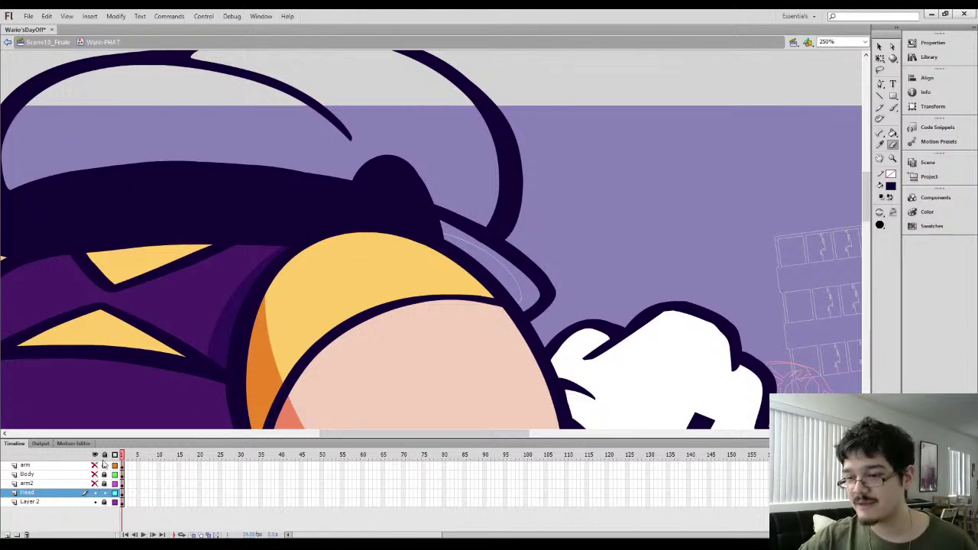
left_click_drag(95, 464, 95, 483)
mouse_move(359, 226)
left_mouse_down()
mouse_move(376, 176)
mouse_move(400, 175)
mouse_move(428, 229)
mouse_move(424, 266)
mouse_move(384, 277)
mouse_move(367, 258)
mouse_move(368, 196)
left_mouse_up()
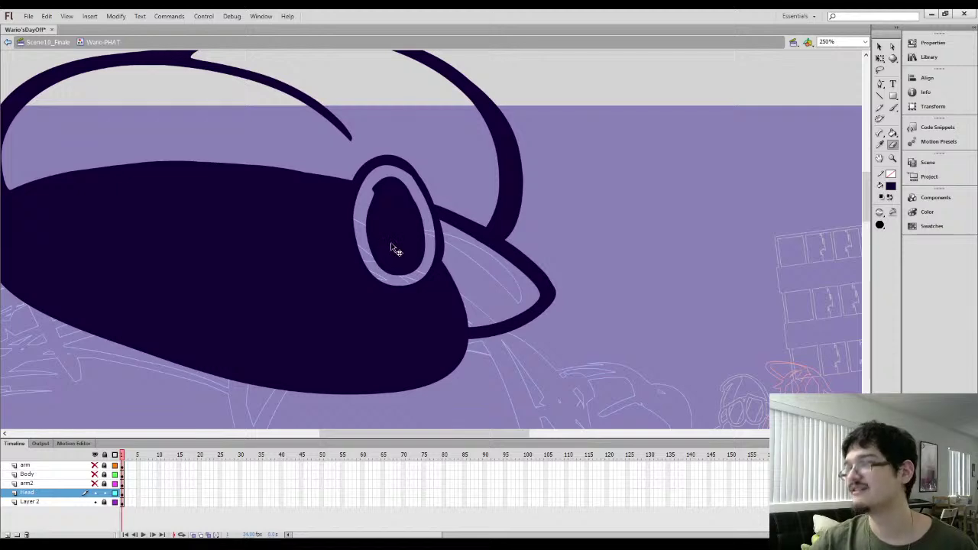
left_click(393, 245, "ctrl")
key("Delete")
Thicken the oval's right border and erase stray dark from its lower left
key("b")
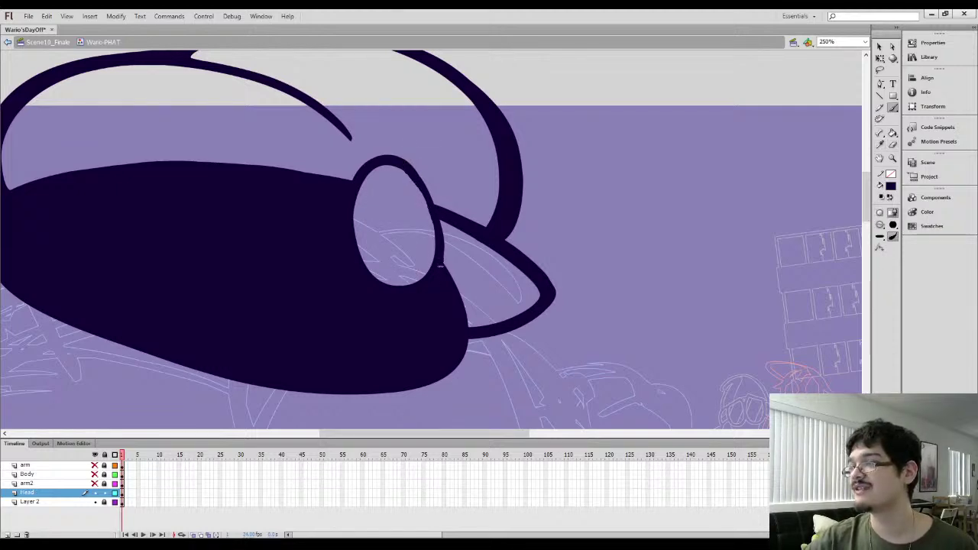
left_click_drag(439, 266, 440, 215)
mouse_move(440, 288)
left_mouse_down()
mouse_move(426, 189)
mouse_move(446, 268)
mouse_move(444, 218)
mouse_move(446, 289)
mouse_move(448, 220)
left_mouse_up()
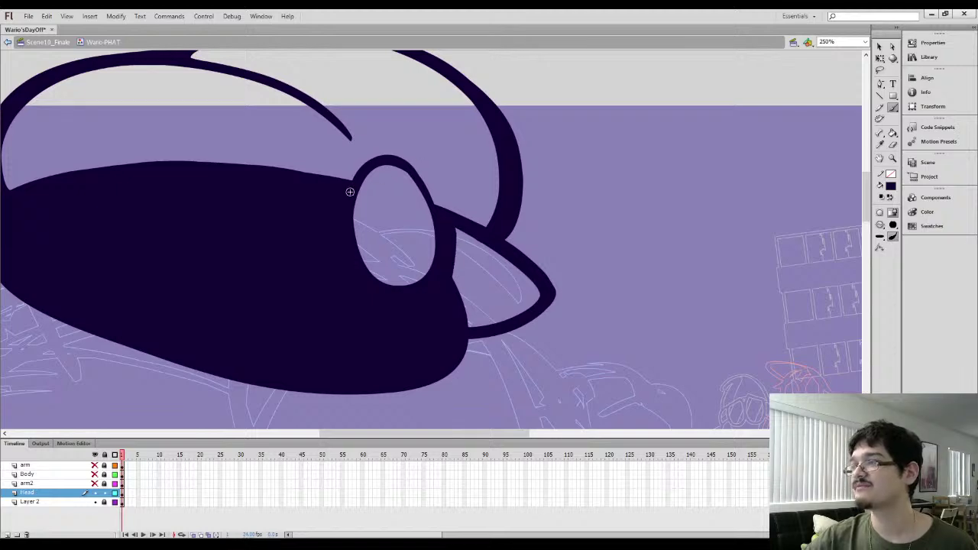
left_click_drag(421, 175, 430, 190)
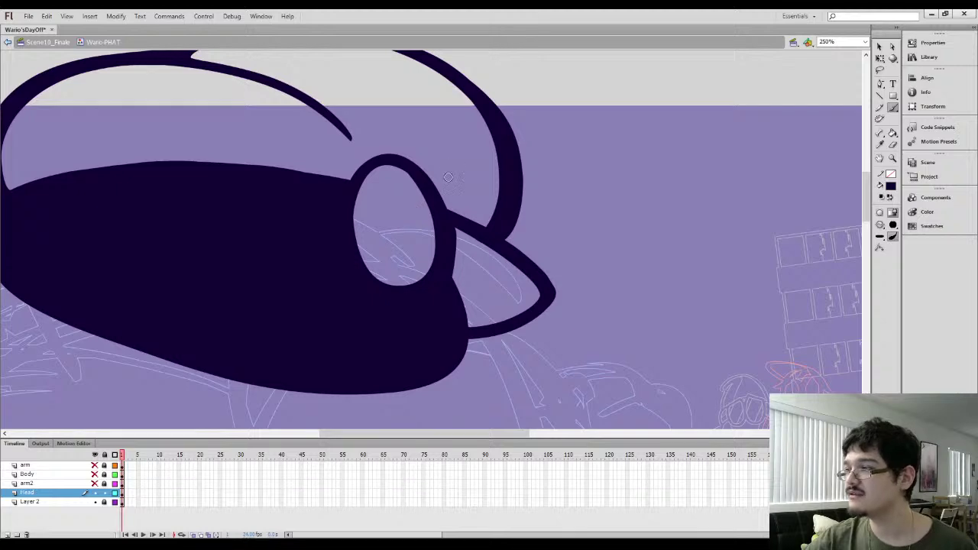
key("e")
mouse_move(384, 262)
left_mouse_down()
mouse_move(391, 282)
mouse_move(426, 269)
mouse_move(433, 213)
mouse_move(407, 171)
mouse_move(371, 175)
mouse_move(422, 194)
left_mouse_up()
Smooth the oval's upper-right border and zoom out to centre the whole hat
key("l")
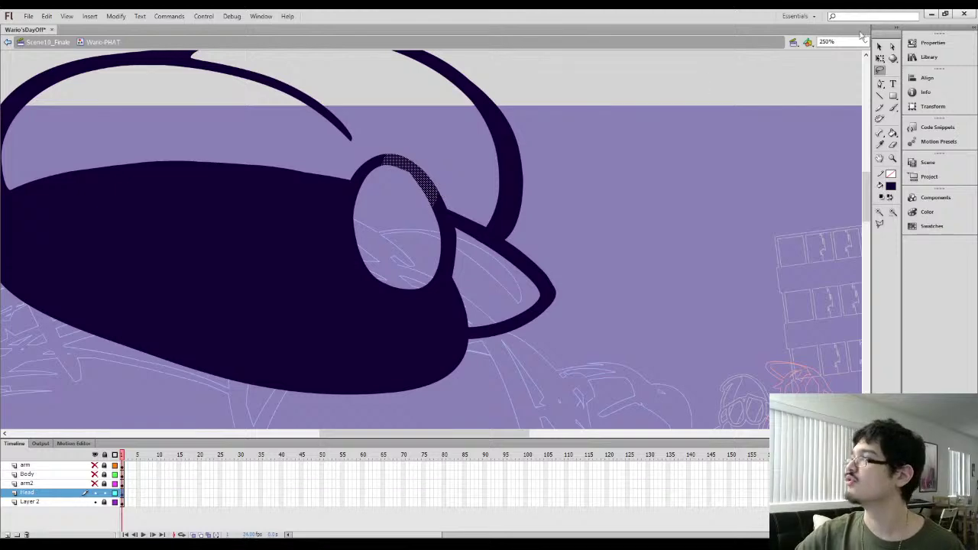
left_click(880, 46)
left_click(551, 233)
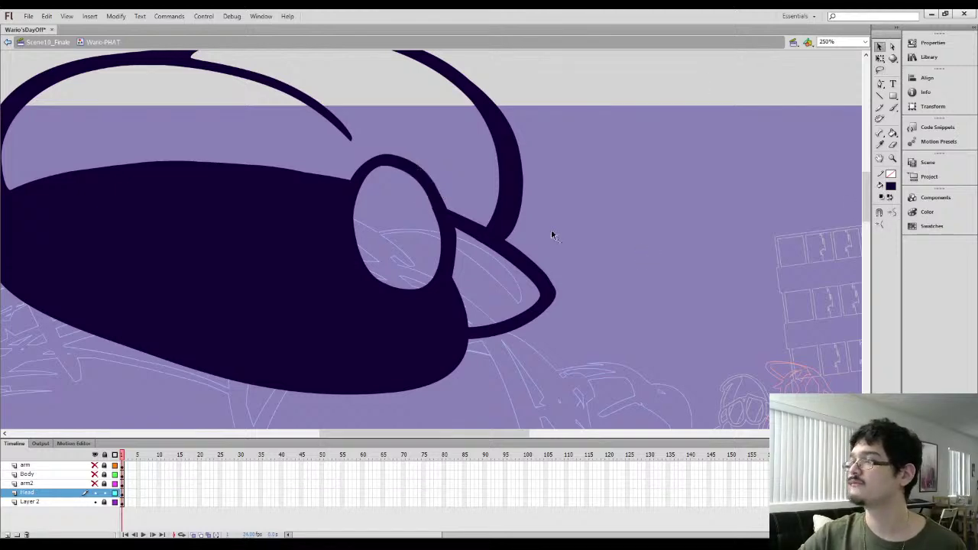
key("ctrl+minus")
left_click_drag(192, 303, 227, 306)
Show the arm, Body and arm2 layers again and frame Wario's upper body
left_click_drag(155, 364, 174, 348)
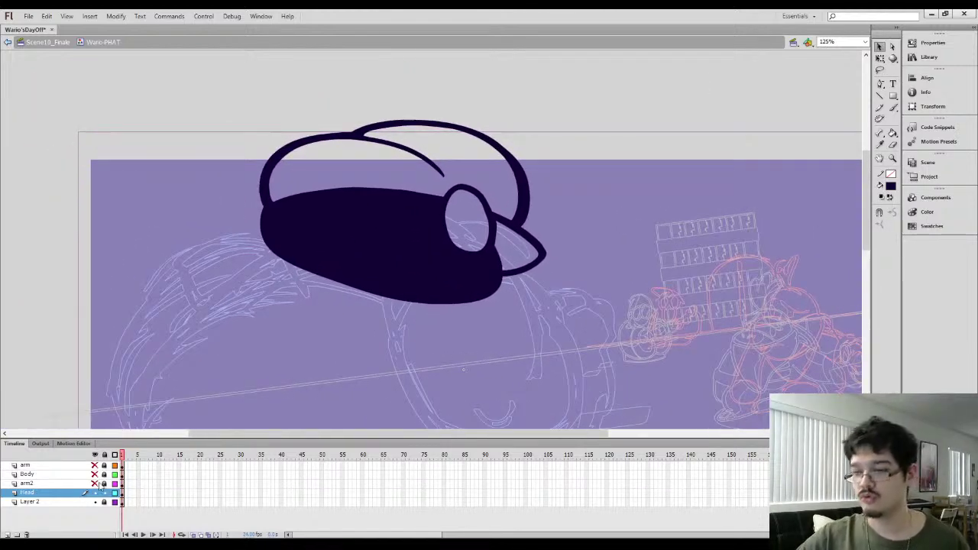
left_click_drag(95, 484, 96, 465)
mouse_move(543, 198)
left_mouse_down()
mouse_move(497, 168)
mouse_move(509, 227)
mouse_move(497, 249)
mouse_move(496, 177)
mouse_move(474, 125)
left_mouse_up()
left_click_drag(348, 213, 340, 238)
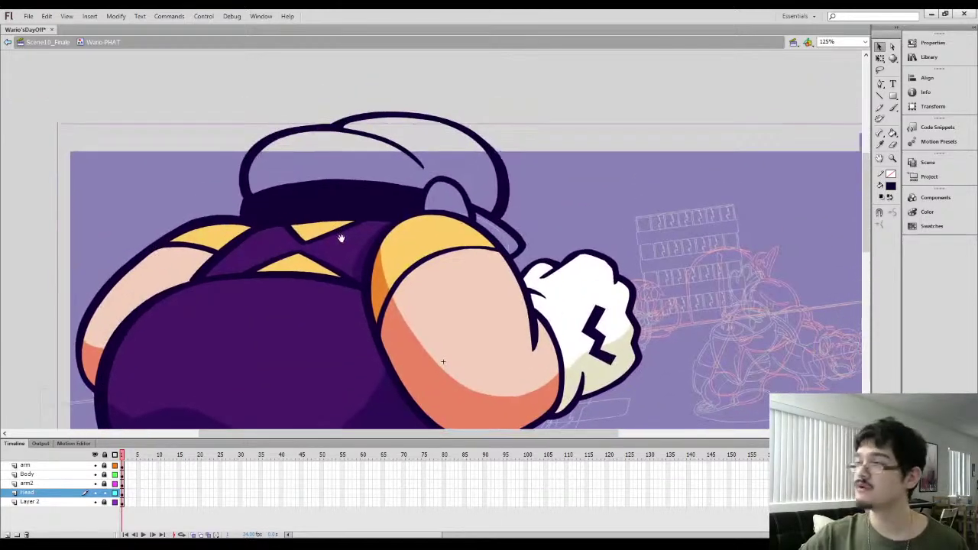
Narrow the hat, shift it slightly right and tilt it clockwise over the shoulders
key("q")
left_click(348, 212)
left_click_drag(526, 204, 495, 205)
left_click_drag(380, 198, 393, 192)
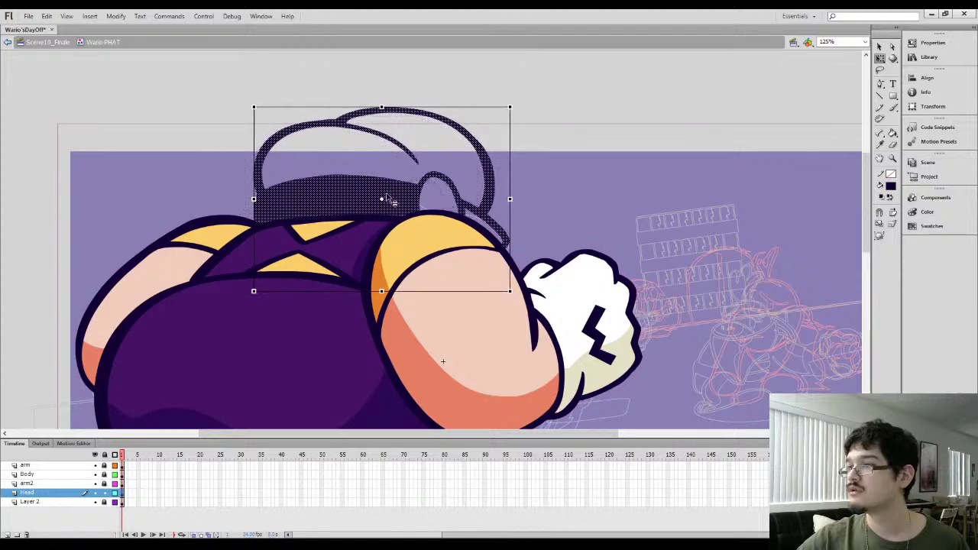
left_click_drag(324, 197, 334, 201)
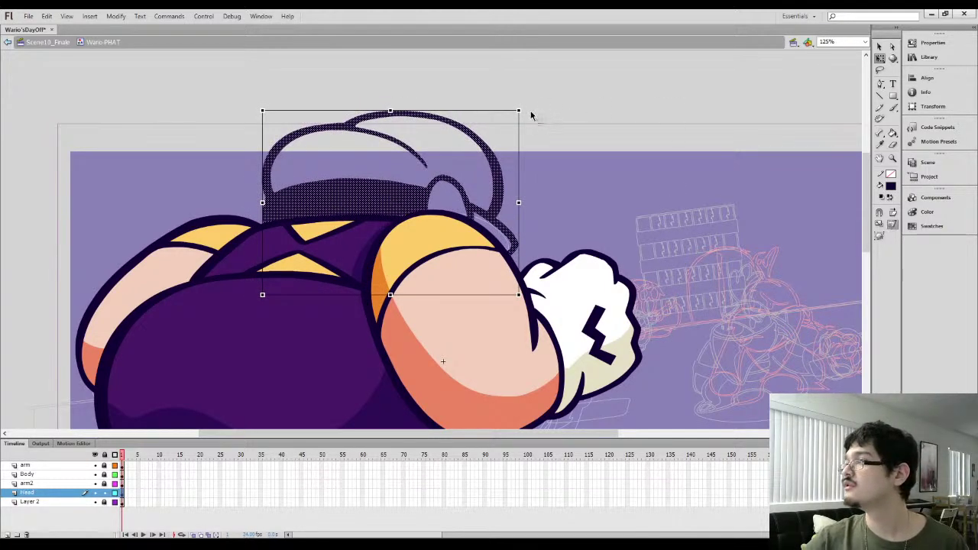
left_click_drag(519, 113, 527, 107)
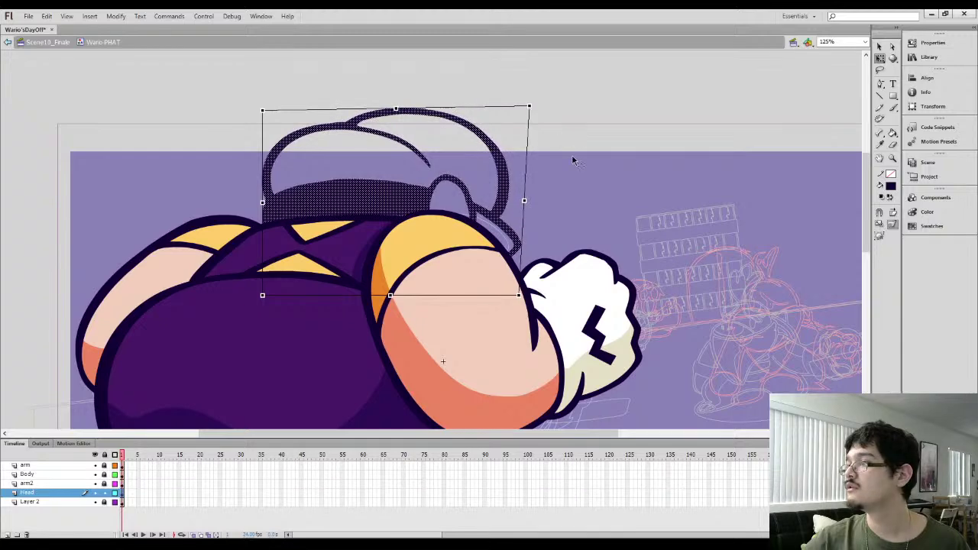
left_click(572, 154)
Zoom in closer on the punching arm with the Brush ready
left_click_drag(424, 199, 437, 156)
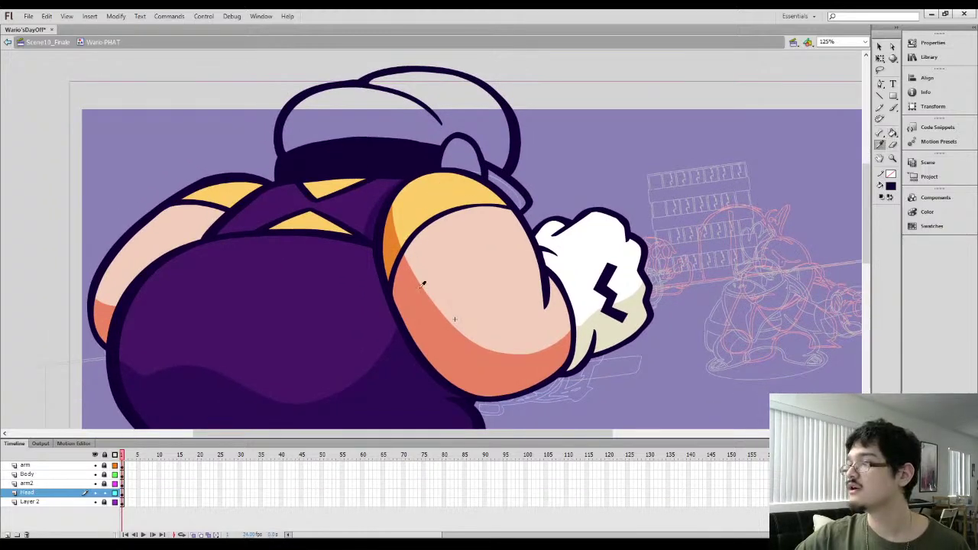
key("b")
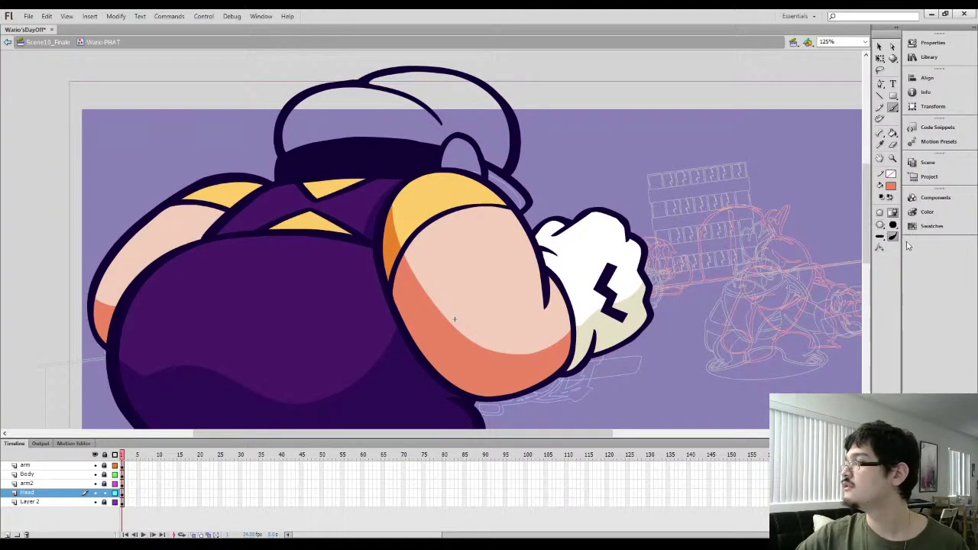
key("ctrl+equal")
scroll(490, 146, "up", 5)
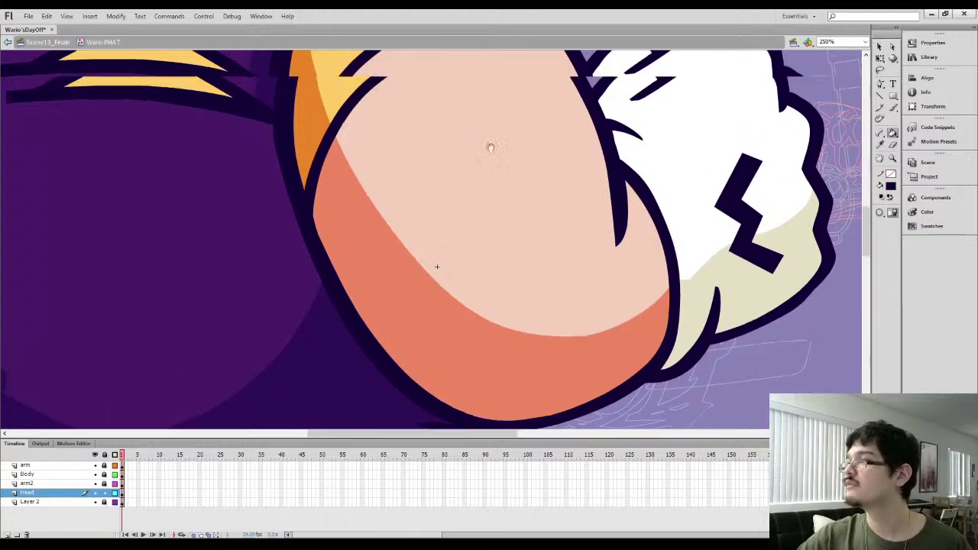
Draw a dark navy loop in the ear, hide the arm, Body and arm2 layers, then erase its middle
mouse_move(444, 174)
left_mouse_down()
mouse_move(449, 201)
mouse_move(443, 165)
left_mouse_up()
key("k")
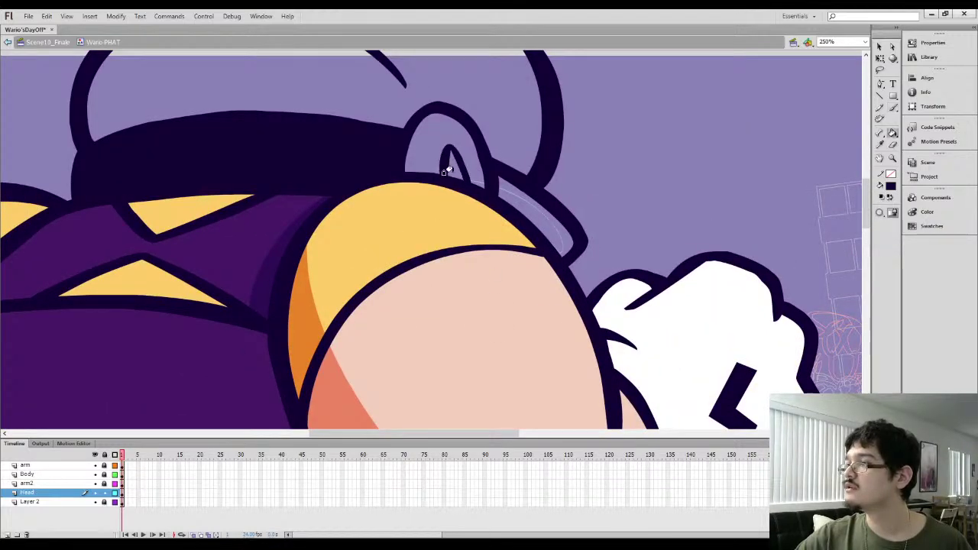
left_click(452, 170)
left_click_drag(94, 483, 94, 465)
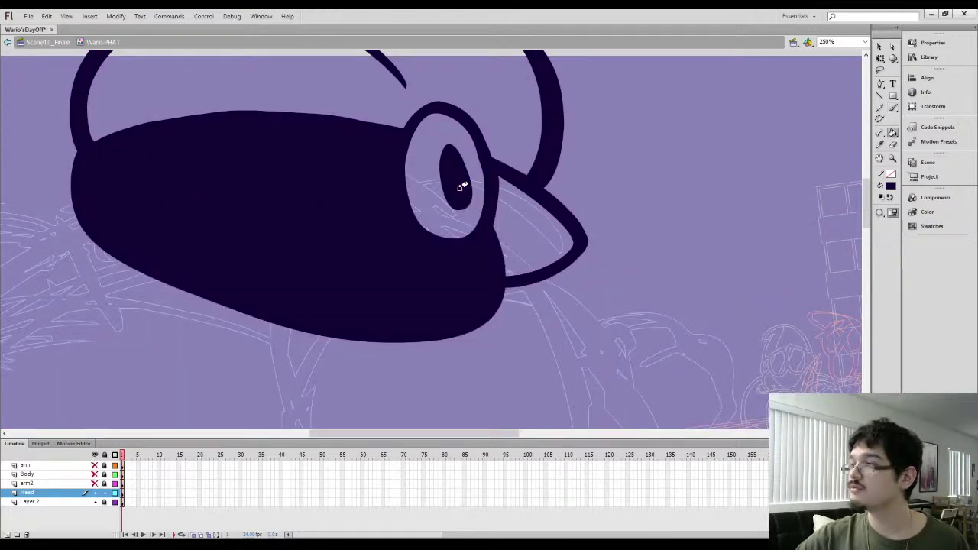
key("e")
mouse_move(451, 186)
left_mouse_down()
mouse_move(443, 165)
mouse_move(456, 206)
mouse_move(460, 186)
mouse_move(442, 177)
left_mouse_up()
Zoom in and reshape the inner-ear curve, repainting its upper right arm and trimming its left edge
key("l")
key("ctrl+=")
left_click(435, 245)
key("e")
mouse_move(419, 230)
left_mouse_down()
mouse_move(454, 290)
mouse_move(437, 238)
mouse_move(453, 289)
mouse_move(411, 239)
mouse_move(411, 253)
mouse_move(407, 231)
mouse_move(414, 267)
left_mouse_up()
key("b")
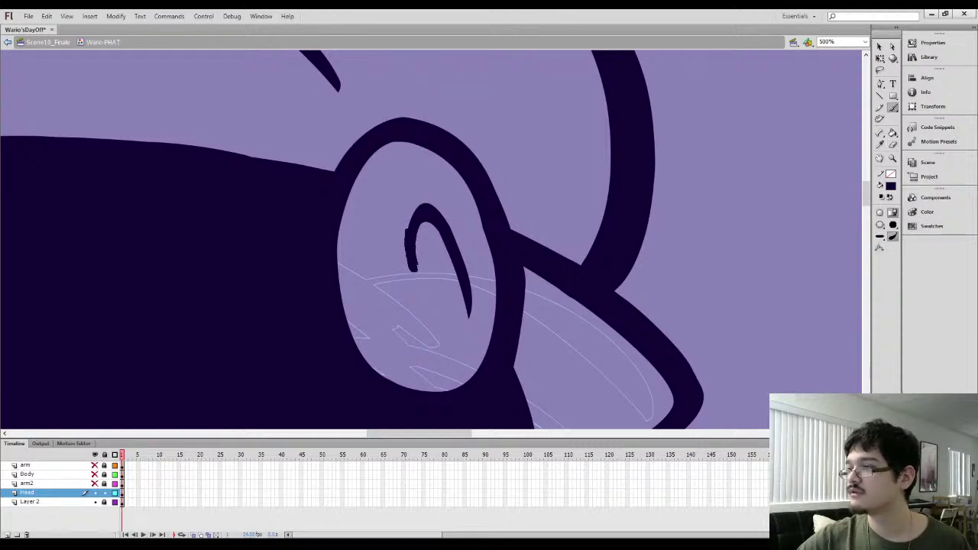
left_click_drag(437, 212, 450, 234)
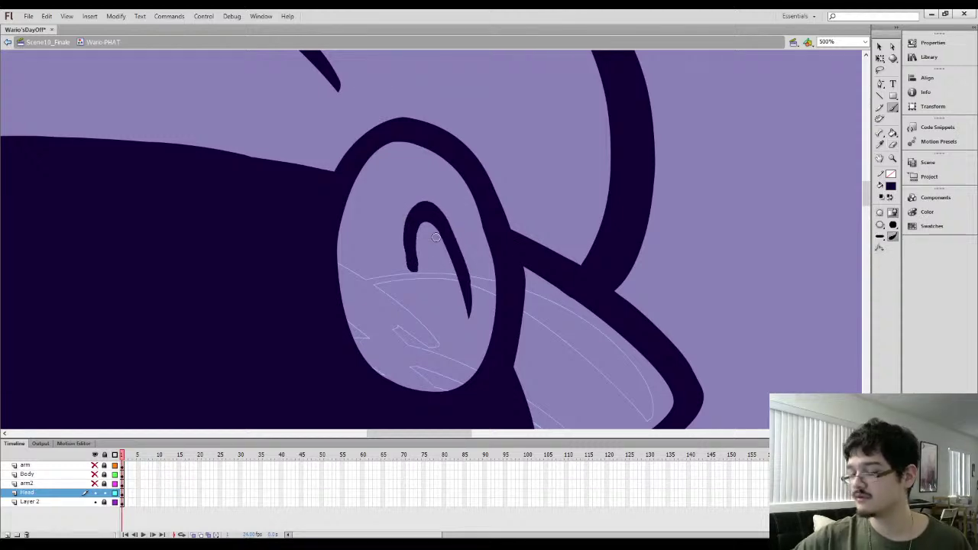
key("e")
mouse_move(393, 224)
left_mouse_down()
mouse_move(414, 283)
mouse_move(395, 238)
mouse_move(419, 277)
mouse_move(399, 254)
mouse_move(422, 277)
mouse_move(423, 229)
mouse_move(447, 229)
left_mouse_up()
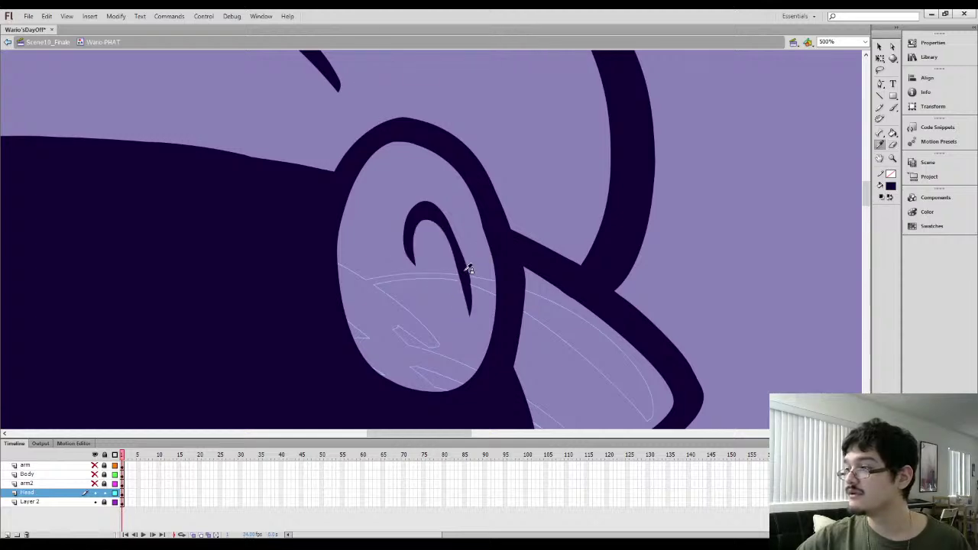
Paint and fill a dark crescent around the curve's left side, clearing the loop's inside
key("b")
mouse_move(453, 328)
left_mouse_down()
mouse_move(439, 282)
mouse_move(454, 261)
mouse_move(461, 334)
mouse_move(431, 315)
mouse_move(430, 291)
mouse_move(444, 267)
left_mouse_up()
key("k")
left_click(432, 305)
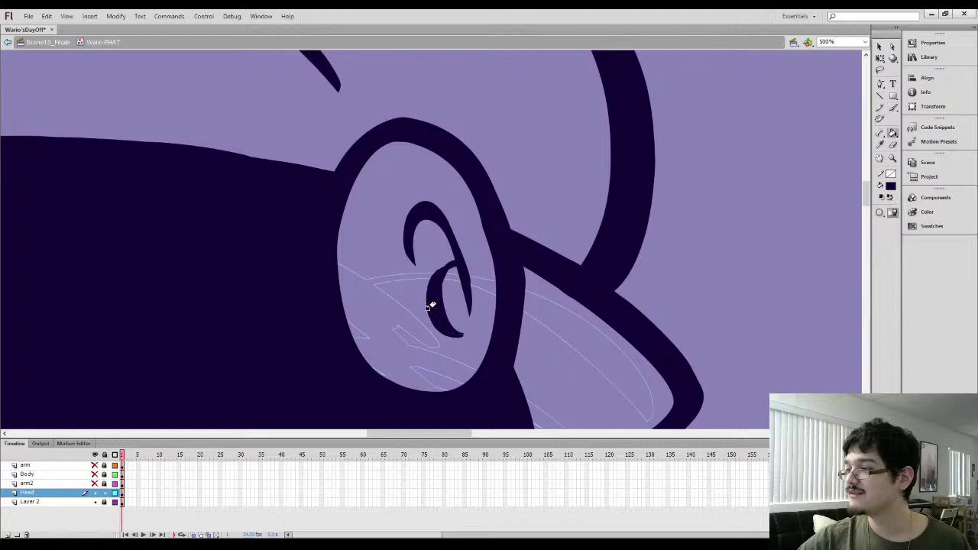
key("b")
key("e")
mouse_move(457, 314)
left_mouse_down()
mouse_move(459, 327)
mouse_move(447, 315)
mouse_move(458, 272)
mouse_move(469, 288)
mouse_move(461, 267)
left_mouse_up()
key("i")
left_click(434, 278)
key("b")
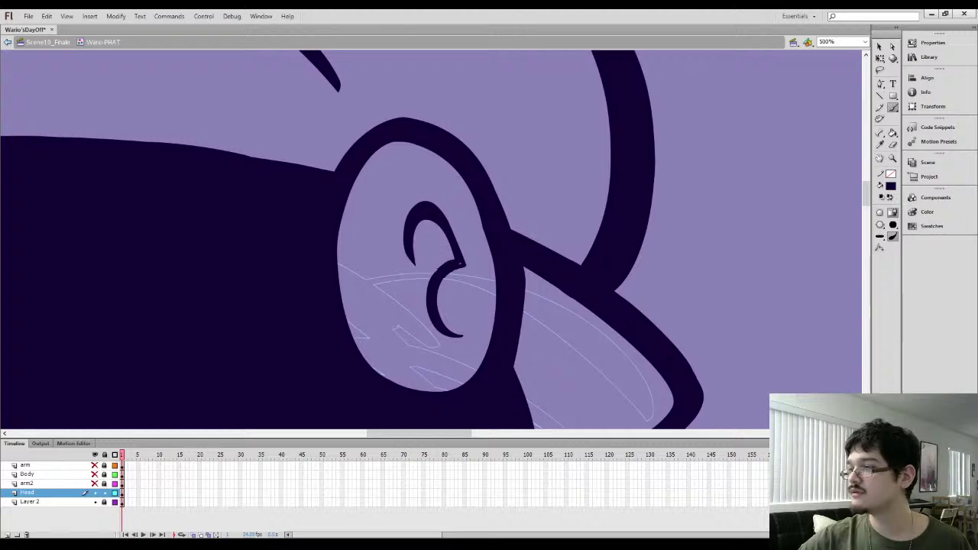
Thin the lower crescent with the Eraser and smooth it
key("e")
mouse_move(463, 286)
left_mouse_down()
mouse_move(463, 252)
mouse_move(466, 263)
mouse_move(429, 201)
mouse_move(417, 202)
mouse_move(399, 239)
left_mouse_up()
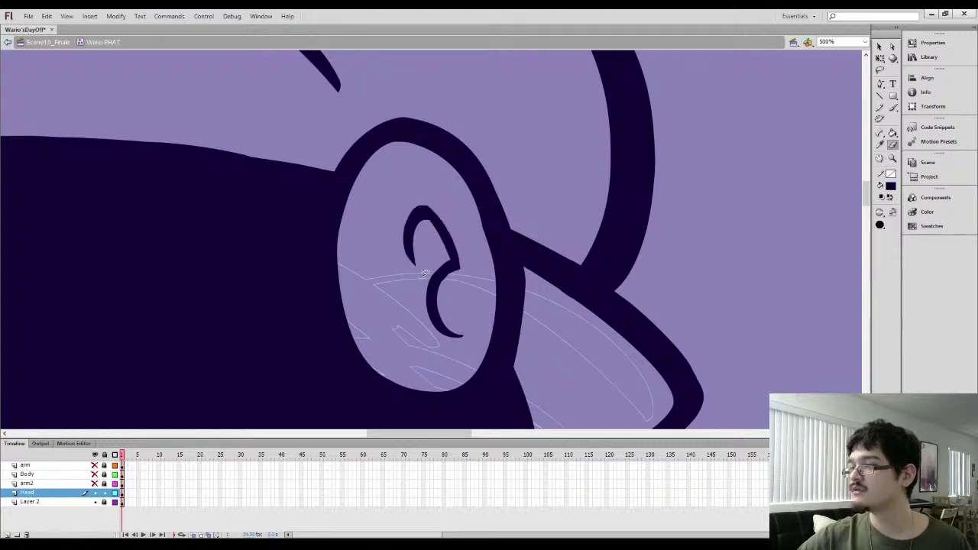
key("l")
left_click_drag(422, 276, 428, 311)
left_click(880, 50)
left_click(892, 214)
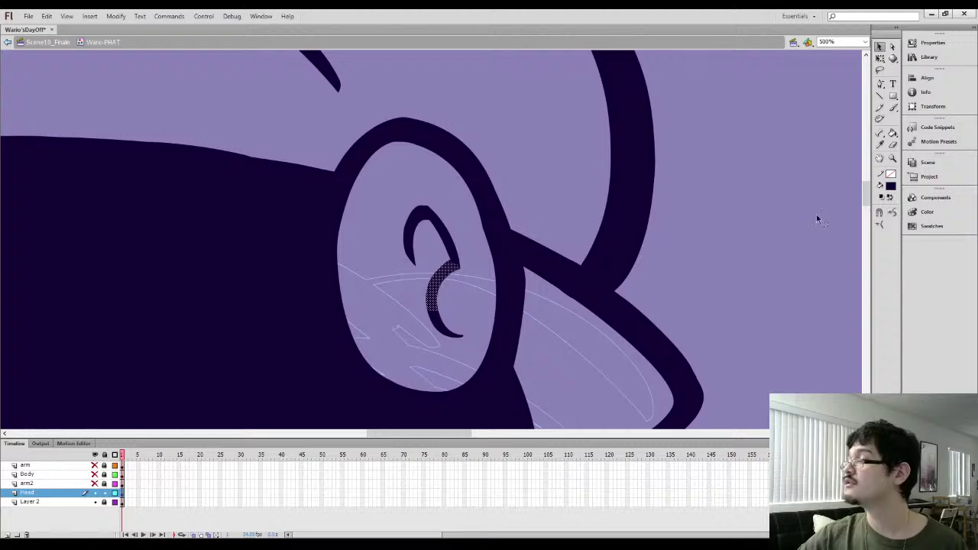
left_click(650, 233)
Trim the top of the inner-ear line into a hook and zoom back out to the head
key("l")
left_click_drag(440, 185, 437, 188)
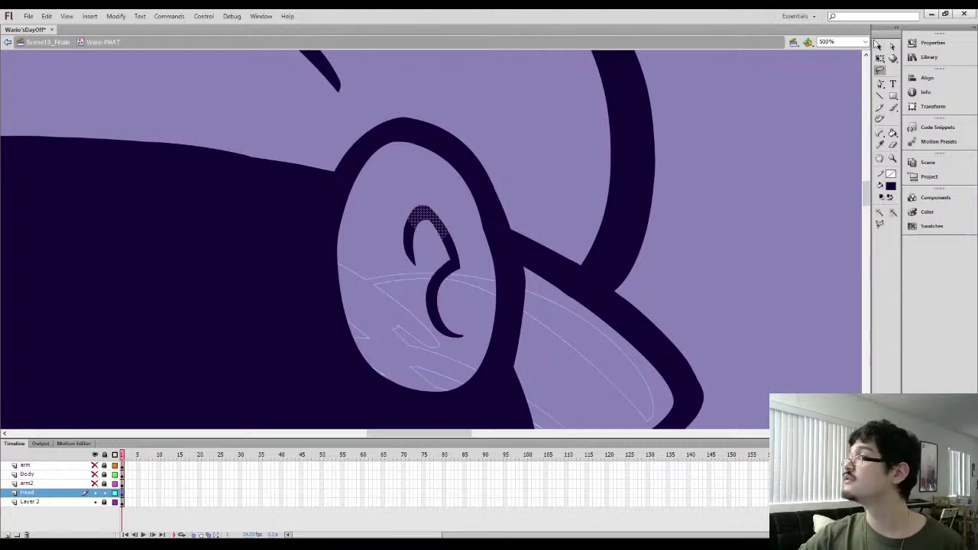
left_click(880, 47)
left_click(601, 209)
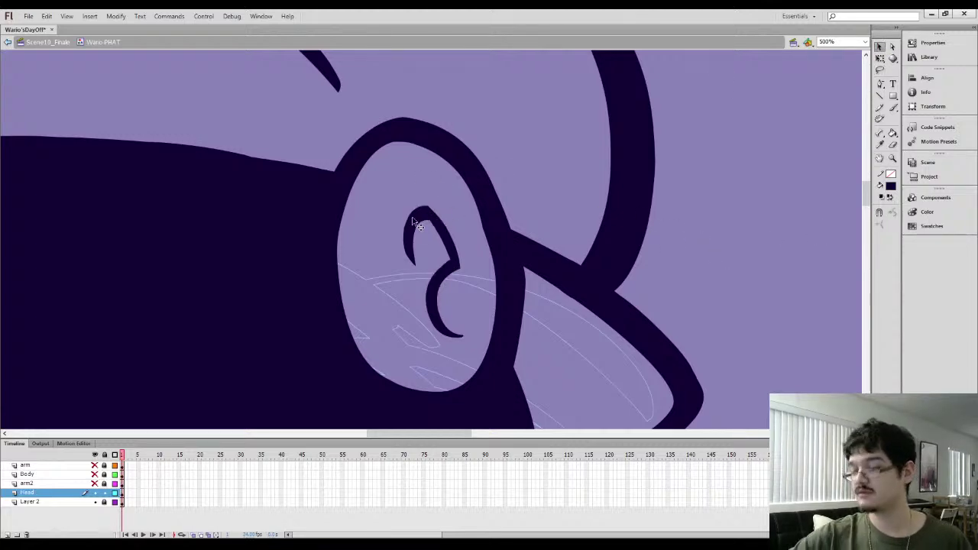
key("e")
left_click_drag(406, 203, 442, 215)
key("i")
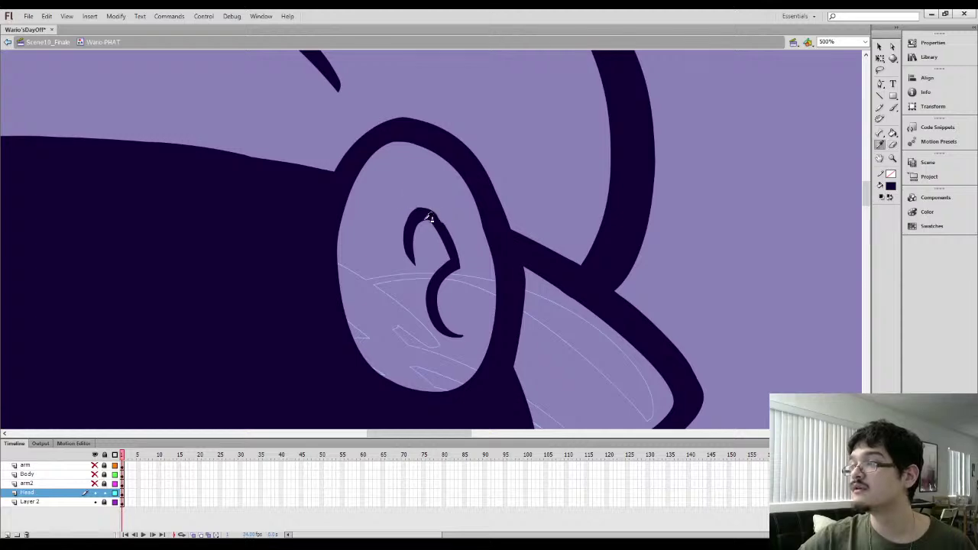
key("b")
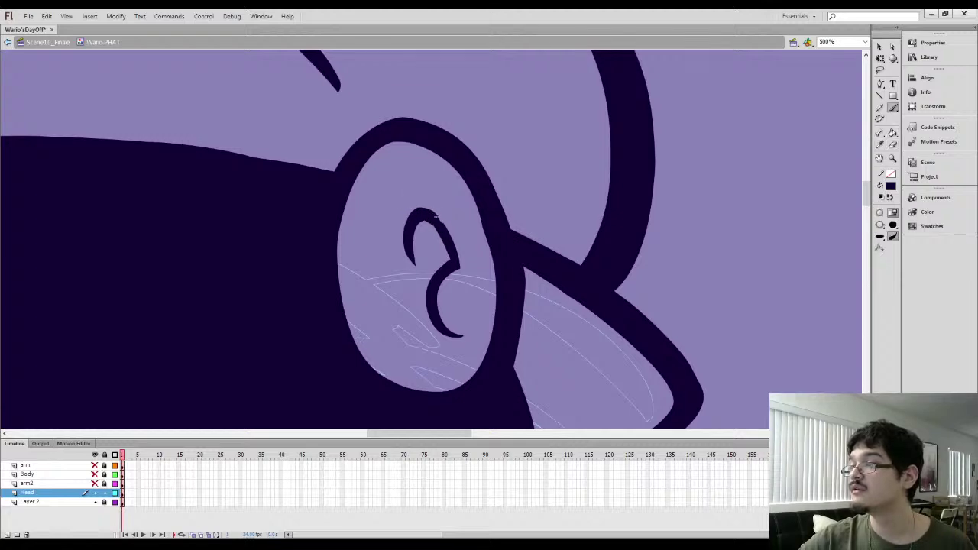
key("l")
left_click_drag(449, 242, 451, 246)
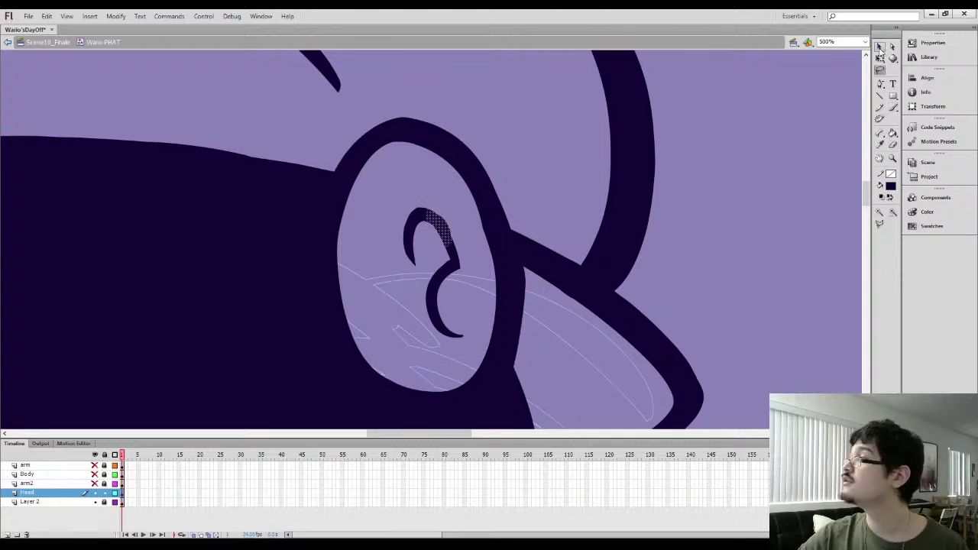
left_click(880, 47)
left_click(739, 260)
key("ctrl+minus")
key("ctrl+minus")
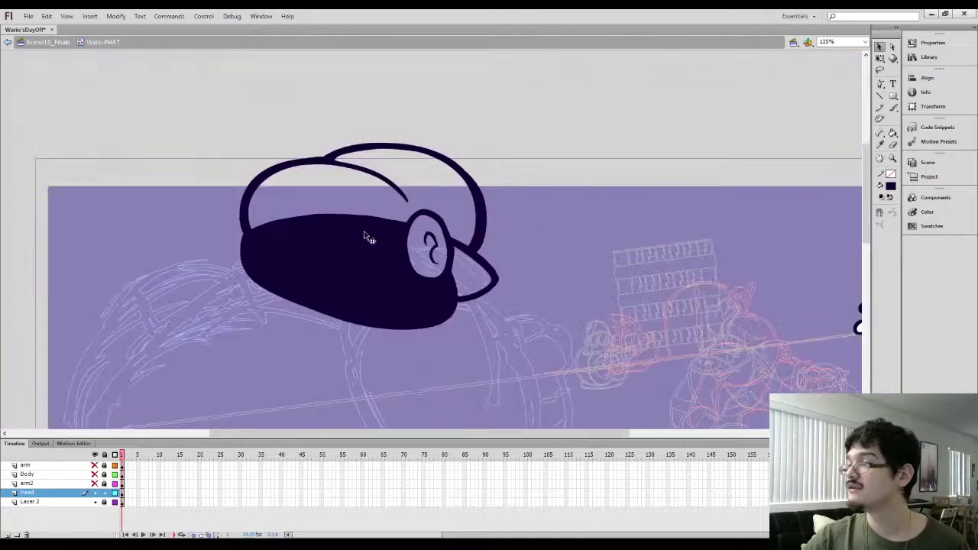
Show the arm2, Body and arm layers again and frame the ear and shoulder
key("ctrl+equal")
left_click_drag(467, 175, 487, 372)
left_click_drag(431, 185, 460, 329)
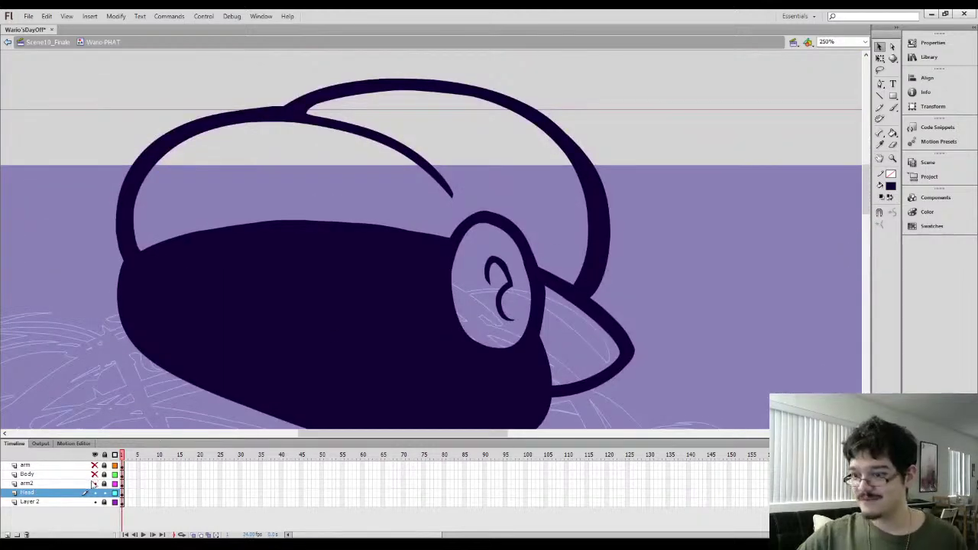
left_click_drag(93, 484, 94, 466)
mouse_move(523, 273)
left_mouse_down()
mouse_move(465, 183)
mouse_move(470, 161)
mouse_move(437, 153)
left_mouse_up()
Sample the orange-red skin shade from the shoulder
key("i")
left_click(337, 374)
key("l")
key("v")
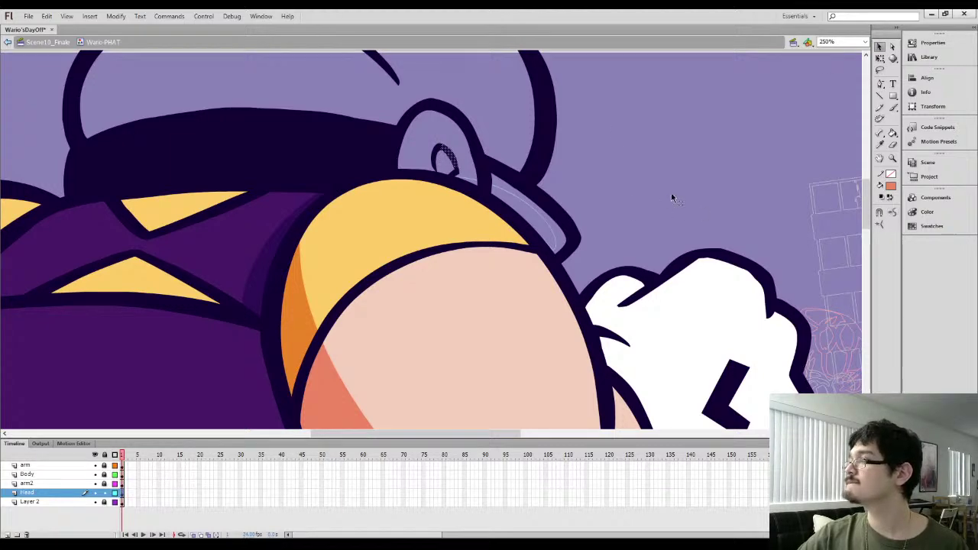
left_click(671, 194)
key("i")
left_click(314, 387)
Enlarge the ear curve with Free Transform; a trim of its lower-left end is undone
key("q")
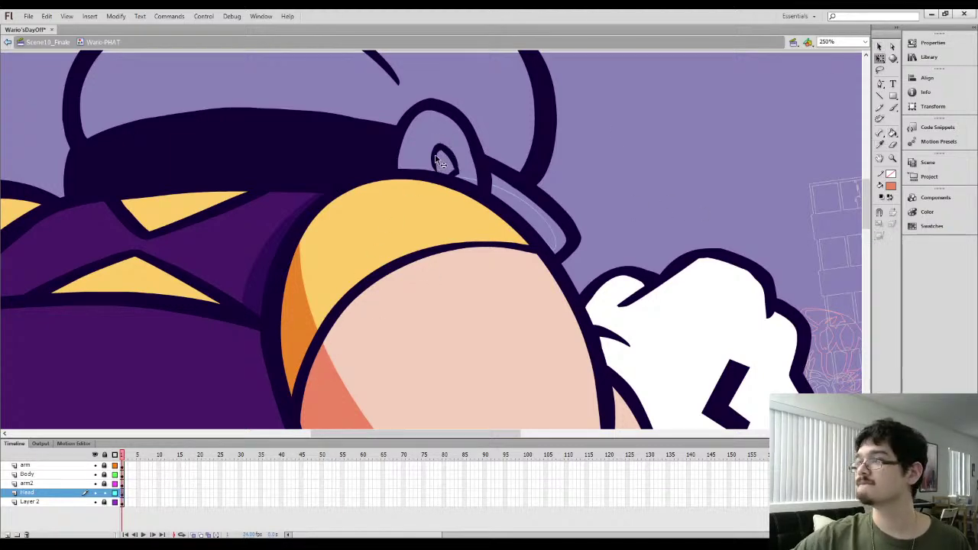
left_click(436, 159)
mouse_move(431, 144)
left_mouse_down()
mouse_move(427, 130)
mouse_move(457, 150)
mouse_move(470, 140)
left_mouse_up()
key("ctrl+equal")
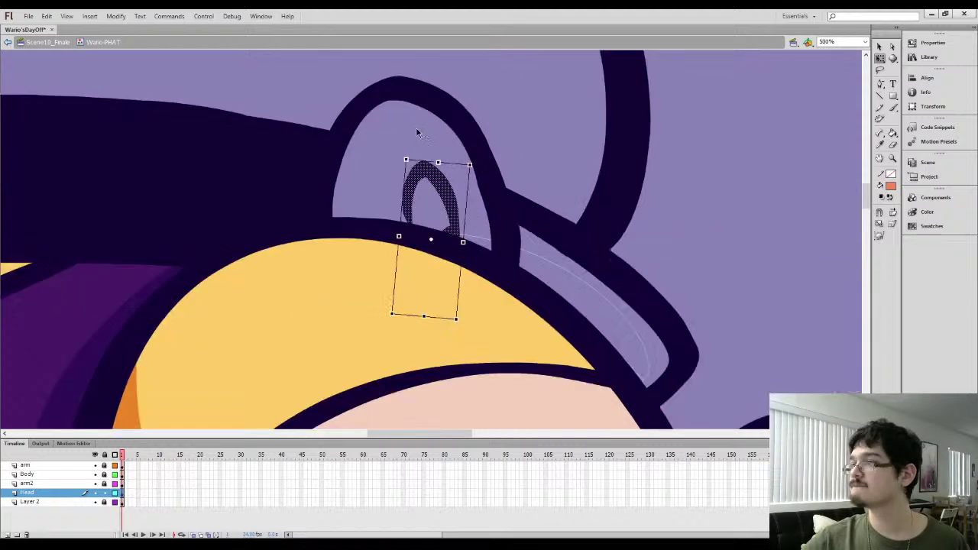
left_click(362, 181)
key("e")
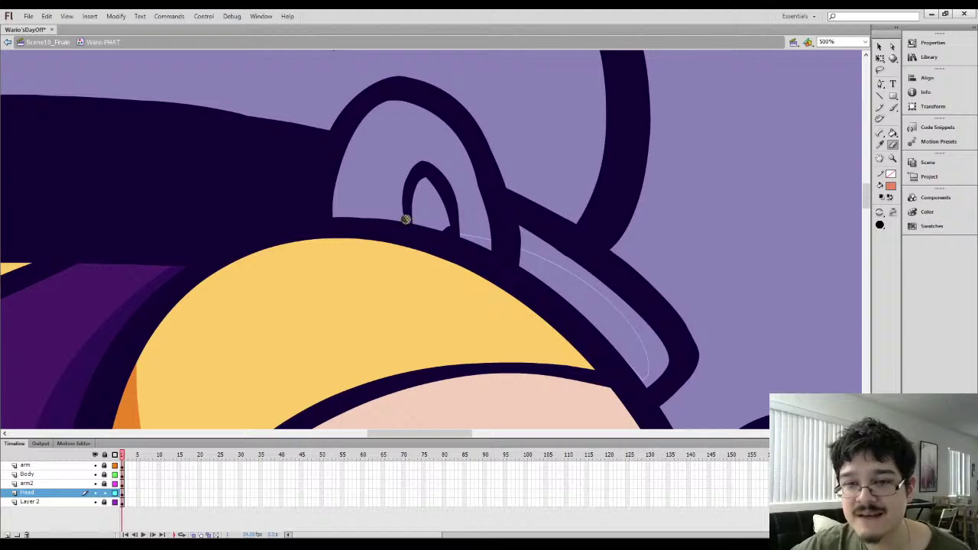
mouse_move(392, 196)
left_mouse_down()
mouse_move(396, 220)
mouse_move(413, 212)
mouse_move(414, 221)
left_mouse_up()
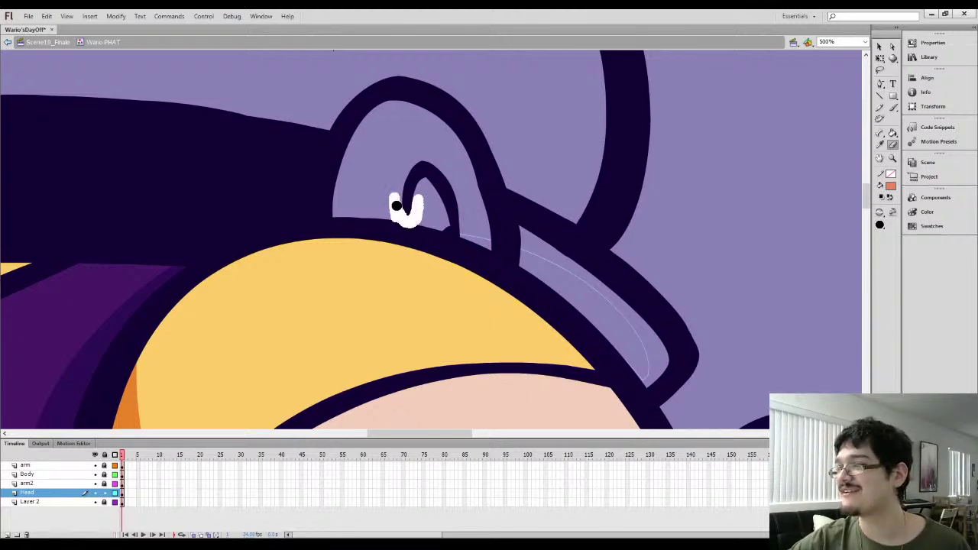
key("ctrl+z")
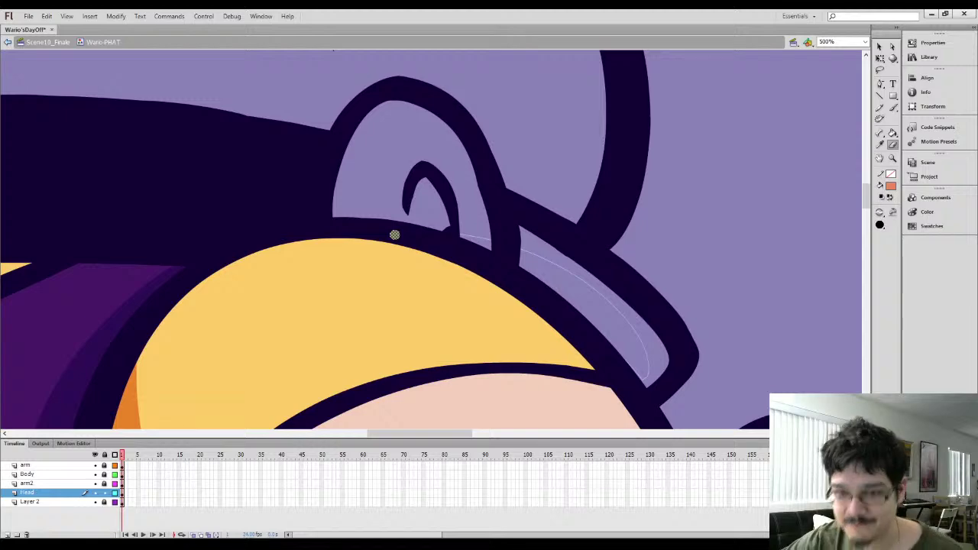
Sample the salmon skin shade and clean the inside edge of the ear curve
left_click_drag(283, 291, 325, 188)
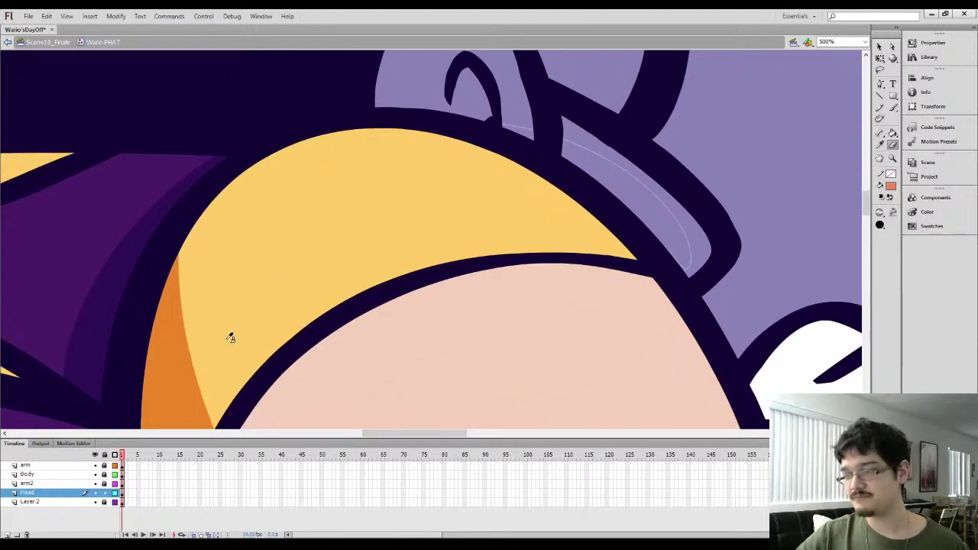
key("i")
left_click_drag(223, 421, 260, 286)
left_click(269, 344)
left_click_drag(323, 222, 344, 425)
left_click_drag(375, 196, 356, 328)
key("b")
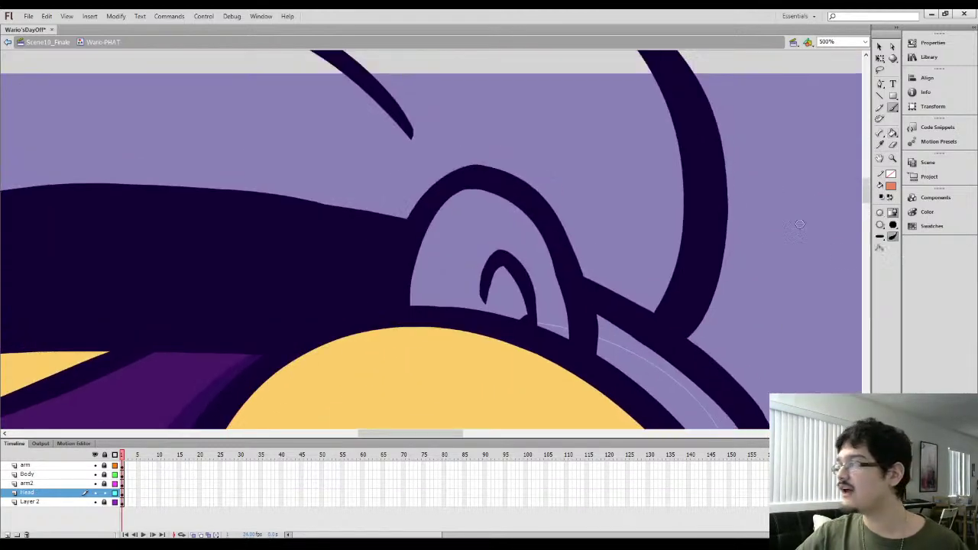
key("l")
mouse_move(449, 288)
left_mouse_down()
mouse_move(490, 293)
mouse_move(482, 275)
left_mouse_up()
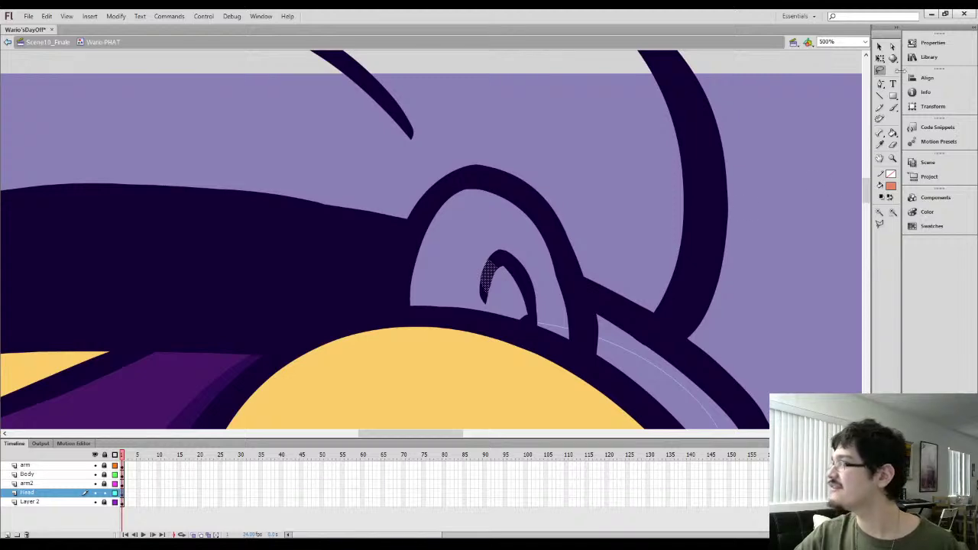
key("v")
left_click(452, 265)
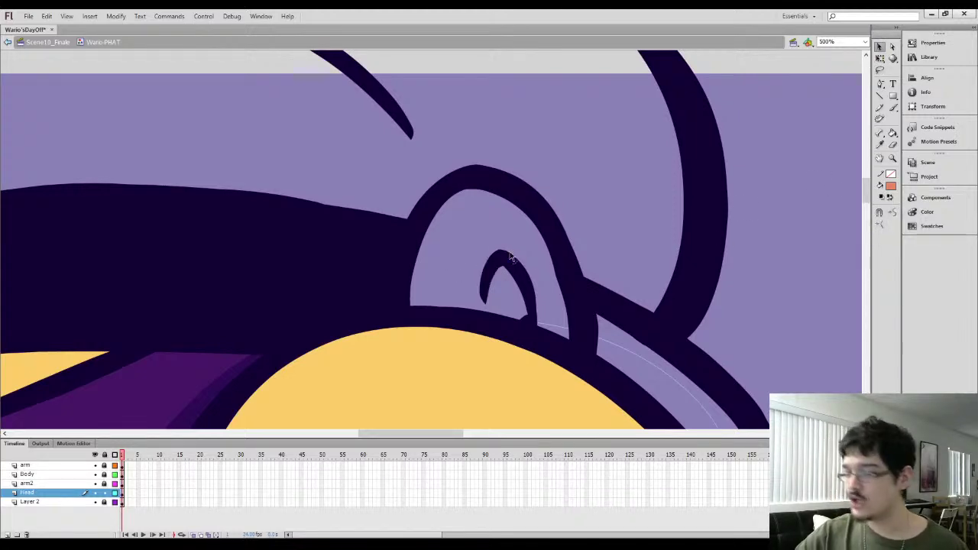
key("b")
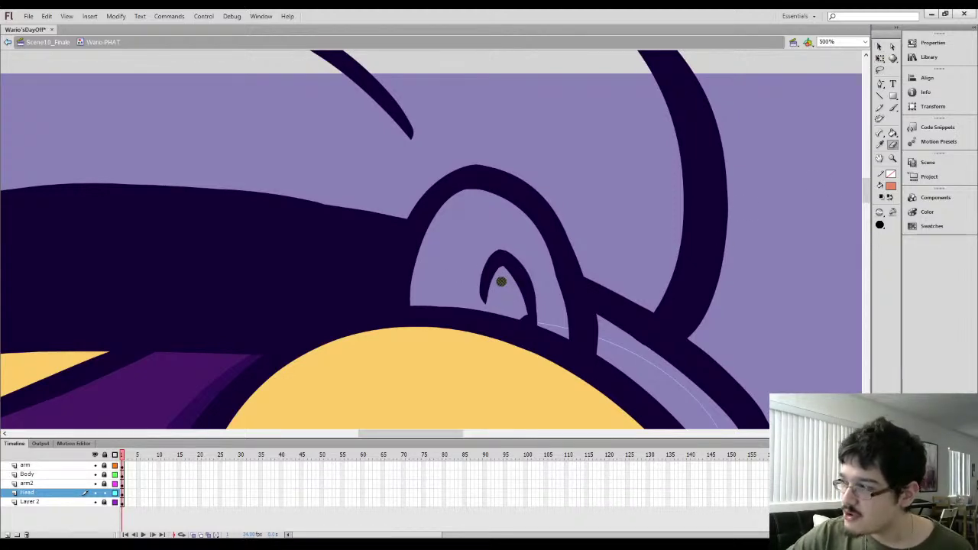
mouse_move(501, 282)
left_mouse_down()
mouse_move(515, 302)
mouse_move(510, 274)
mouse_move(519, 306)
left_mouse_up()
Smooth the inner-ear curve
key("l")
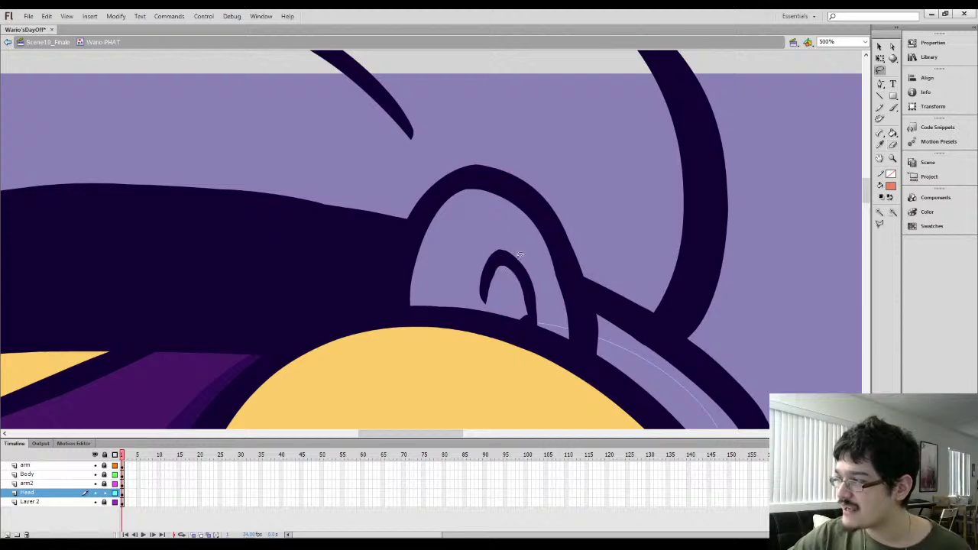
left_click_drag(512, 243, 511, 244)
key("v")
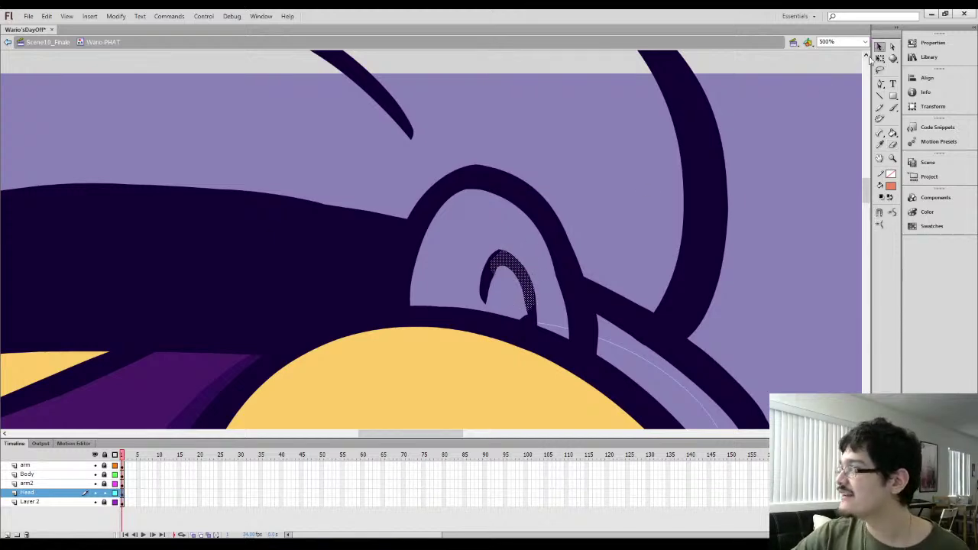
left_click(896, 218)
left_click(753, 259)
Paint the inner ear and its edge in salmon-orange and fill the enclosed area
left_click_drag(501, 316, 533, 163)
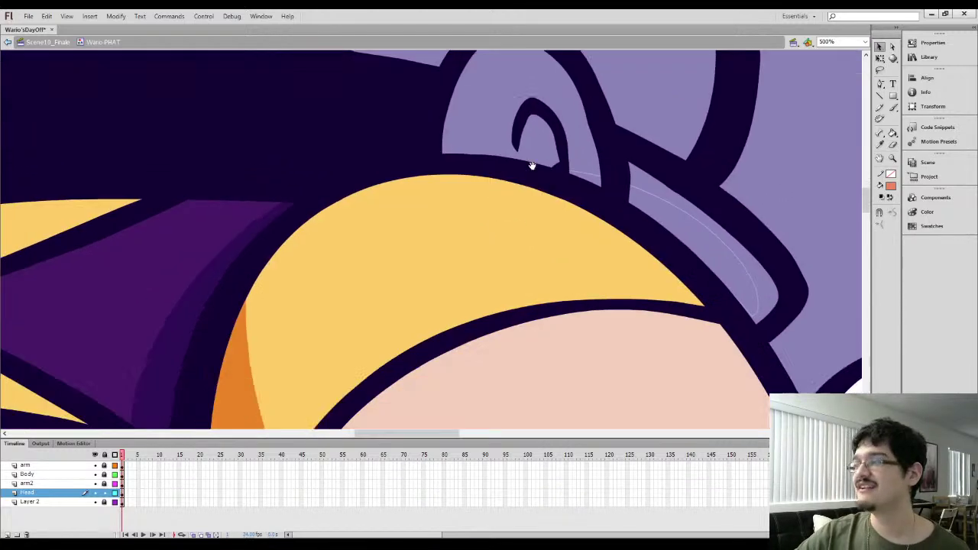
key("i")
left_click_drag(251, 394, 276, 259)
left_click(306, 381)
left_click_drag(472, 111, 363, 372)
key("b")
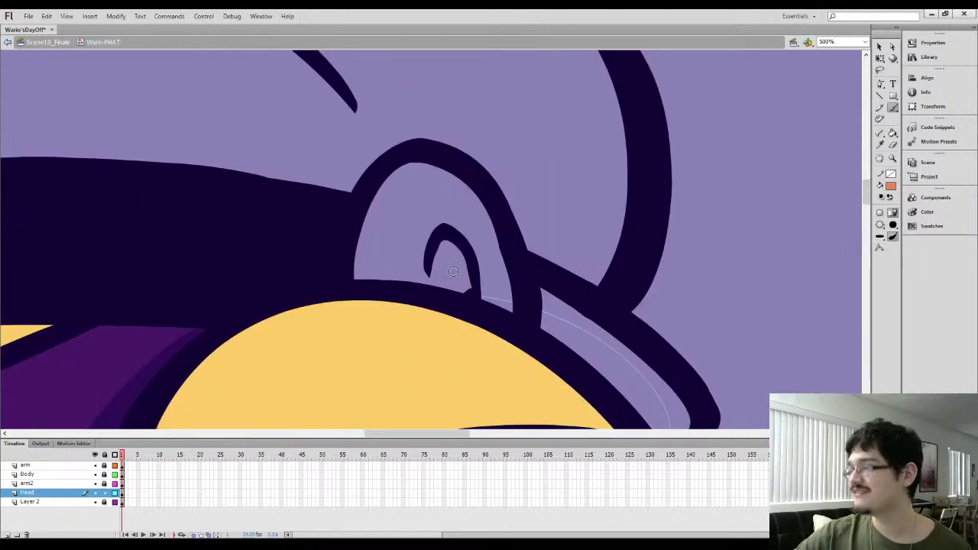
left_click_drag(434, 264, 458, 296)
mouse_move(357, 214)
left_mouse_down()
mouse_move(396, 252)
mouse_move(428, 236)
left_mouse_up()
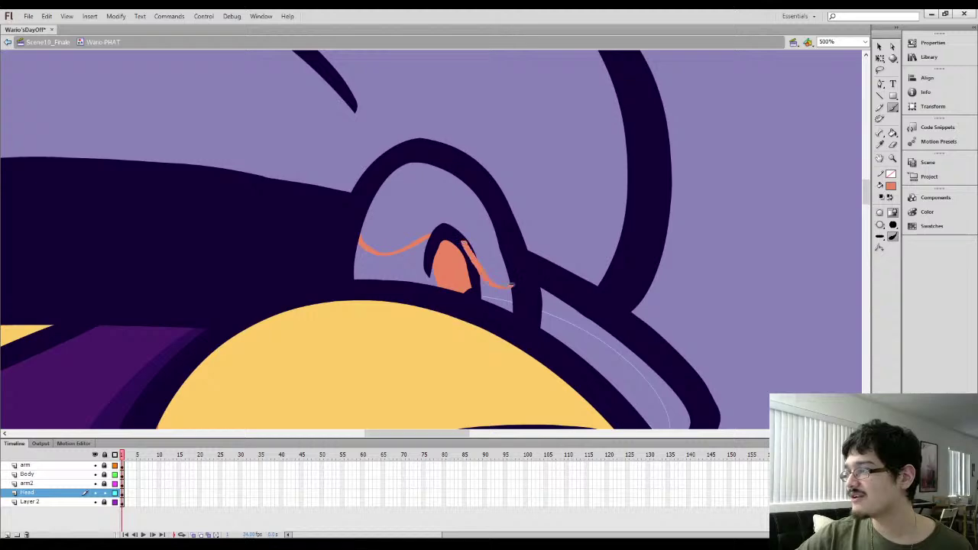
key("k")
left_click(492, 283)
Fill the outer ear with the light skin colour
key("l")
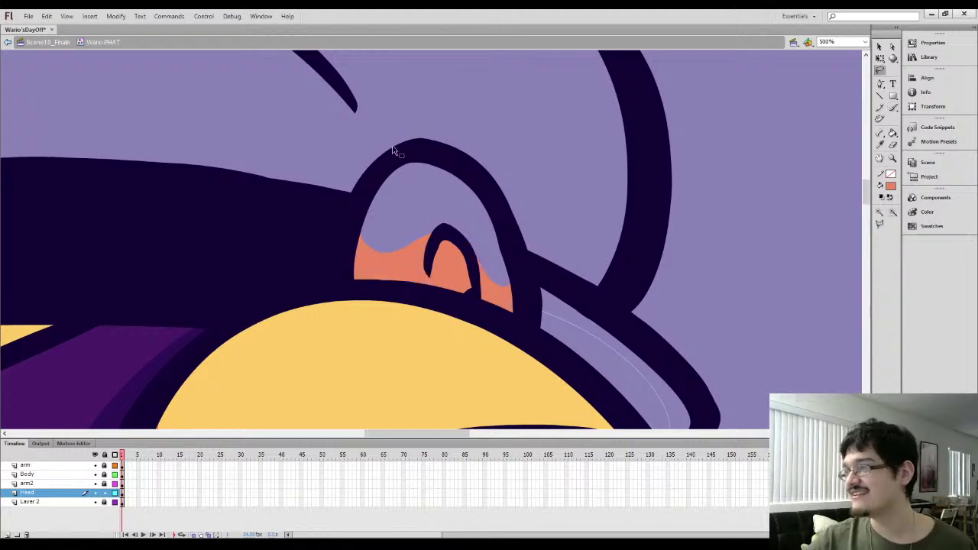
key("ctrl+minus")
key("ctrl+minus")
key("i")
left_click(443, 299)
left_click(432, 232)
Try filling the area under the hat dark navy, then undo it
key("i")
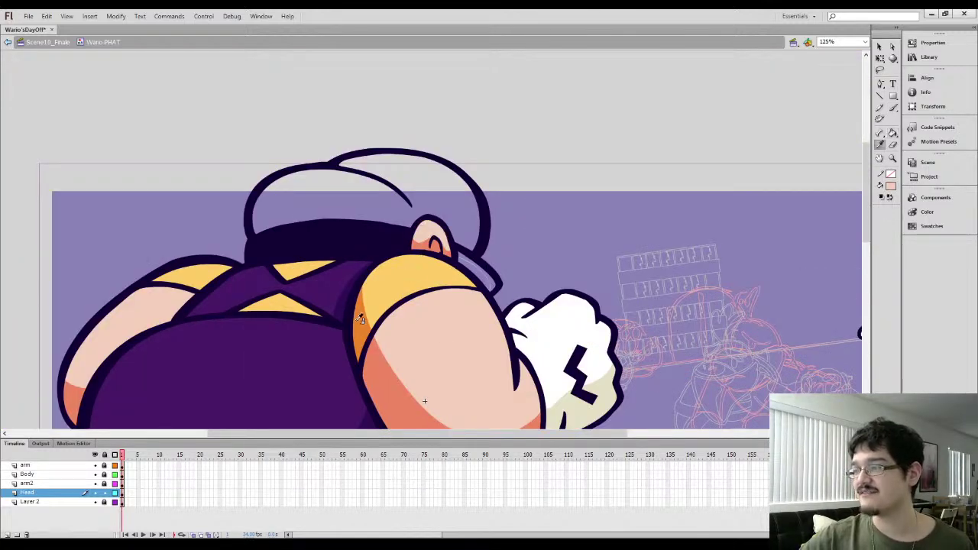
left_click(355, 320)
left_click(471, 266)
left_click_drag(372, 269, 380, 277)
key("ctrl+z")
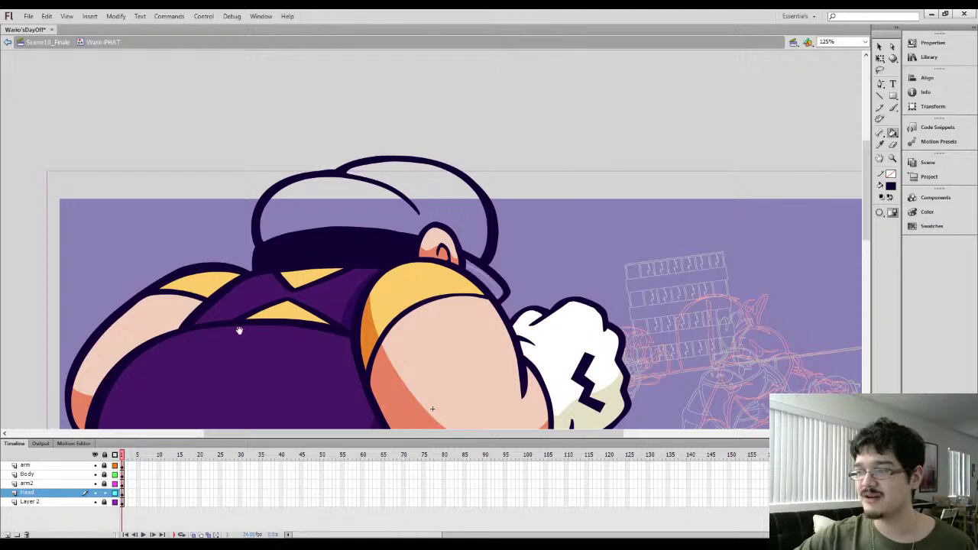
Sample the orange shoulder colour and fill the hat band with it
mouse_move(145, 380)
left_mouse_down()
mouse_move(247, 293)
mouse_move(212, 257)
left_mouse_up()
key("i")
left_click(433, 223)
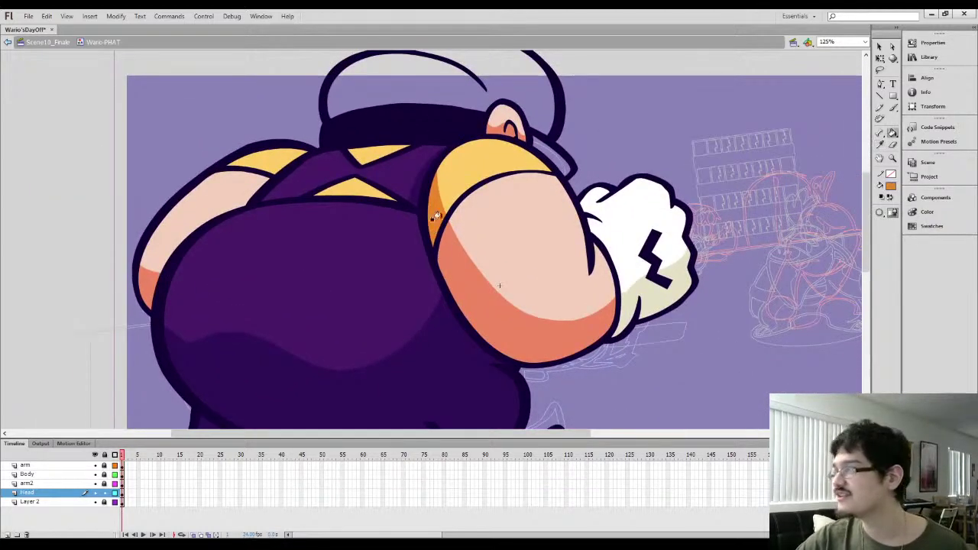
left_click_drag(519, 122, 456, 223)
left_click(483, 253)
Close the hat band with an orange brush line and fill both its parts orange
left_click_drag(360, 187, 421, 225)
key("b")
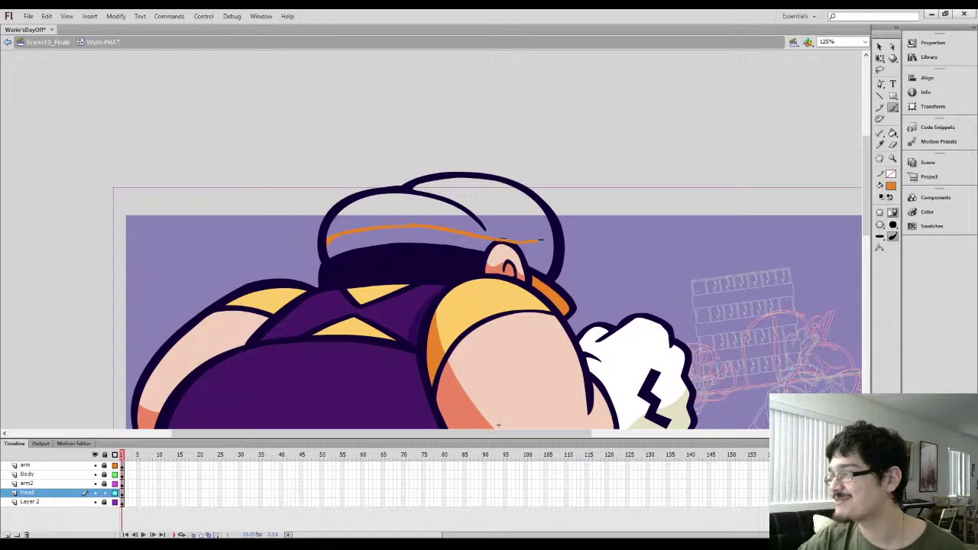
left_click_drag(541, 240, 553, 235)
key("k")
left_click(536, 250)
left_click(429, 240)
key("l")
mouse_move(430, 237)
left_mouse_down()
mouse_move(397, 212)
mouse_move(470, 233)
left_mouse_up()
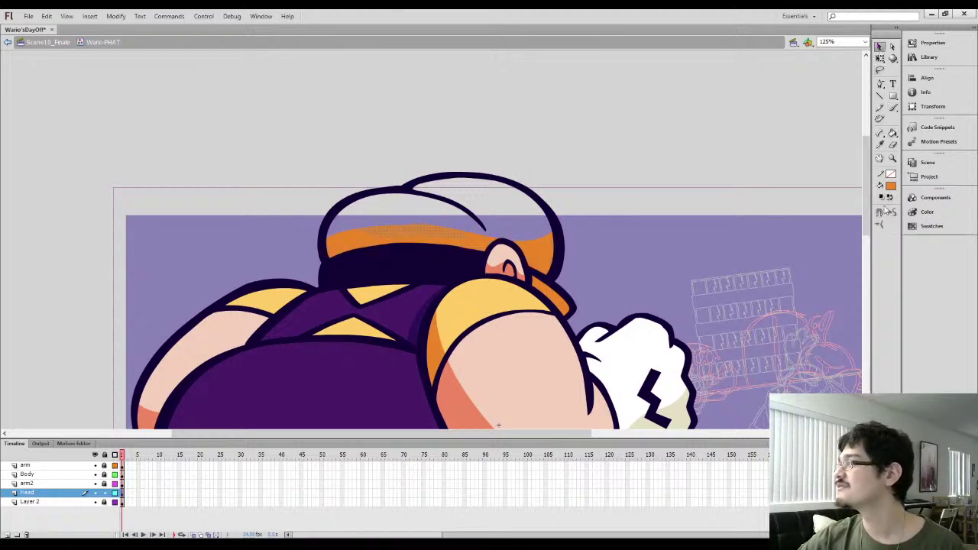
left_click(685, 250)
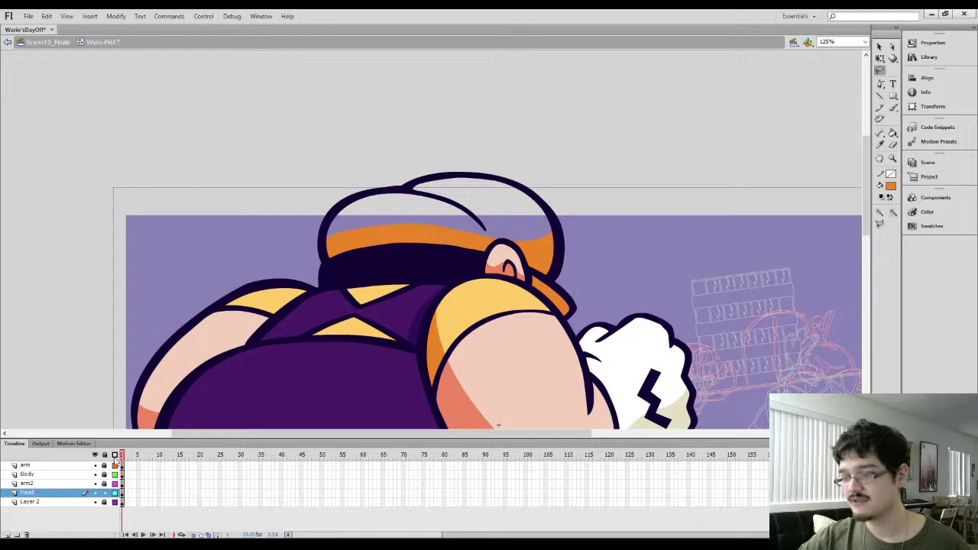
Lock the arm, Body and arm2 layers and zoom out to the whole scene
left_click_drag(96, 483, 95, 466)
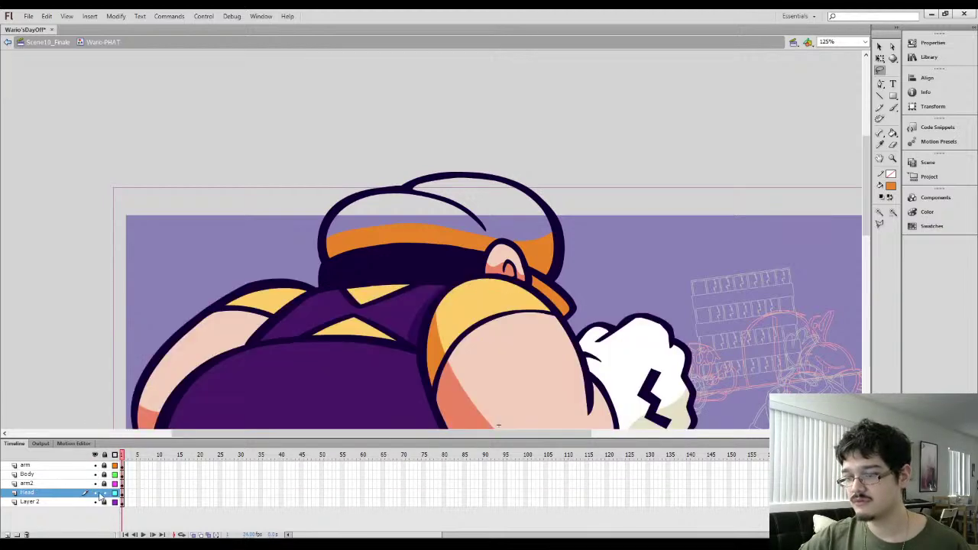
key("k")
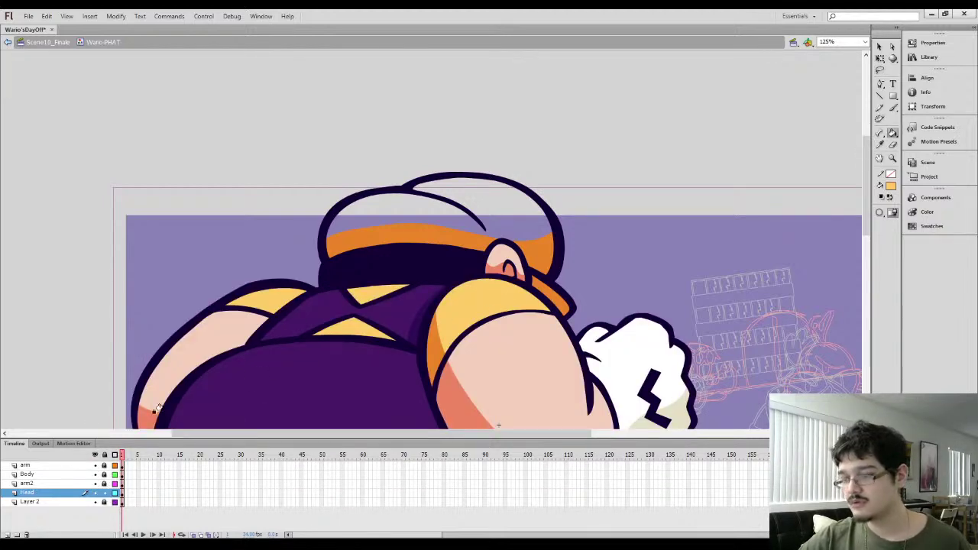
key("ctrl+minus")
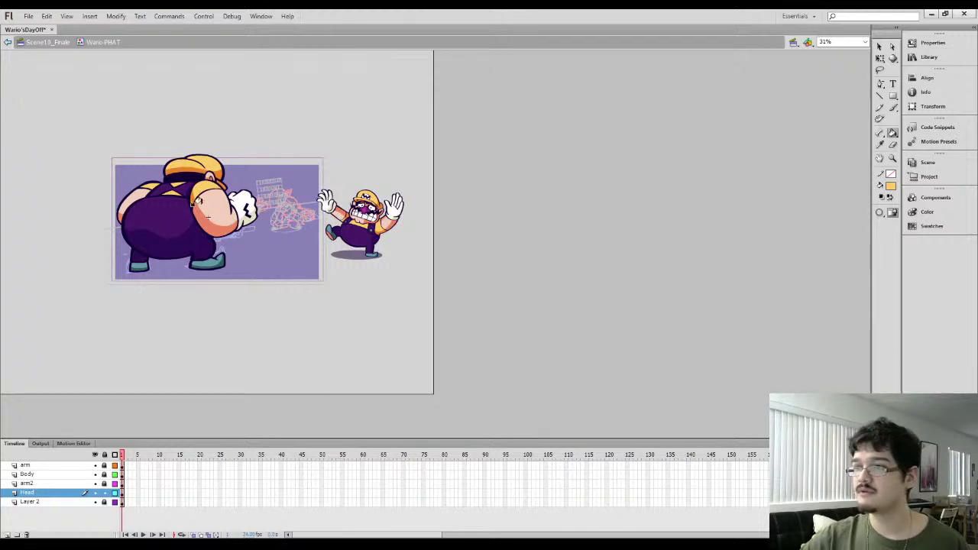
Try rotating Wario's head slightly clockwise, then undo it
key("l")
mouse_move(141, 140)
left_mouse_down()
mouse_move(245, 127)
mouse_move(143, 139)
left_mouse_up()
key("ctrl+=")
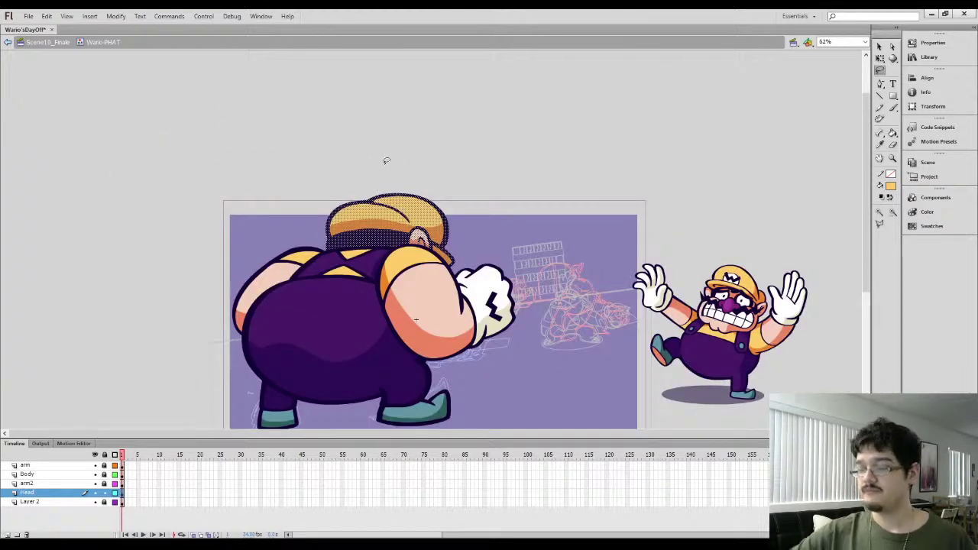
key("q")
left_click_drag(459, 189, 462, 192)
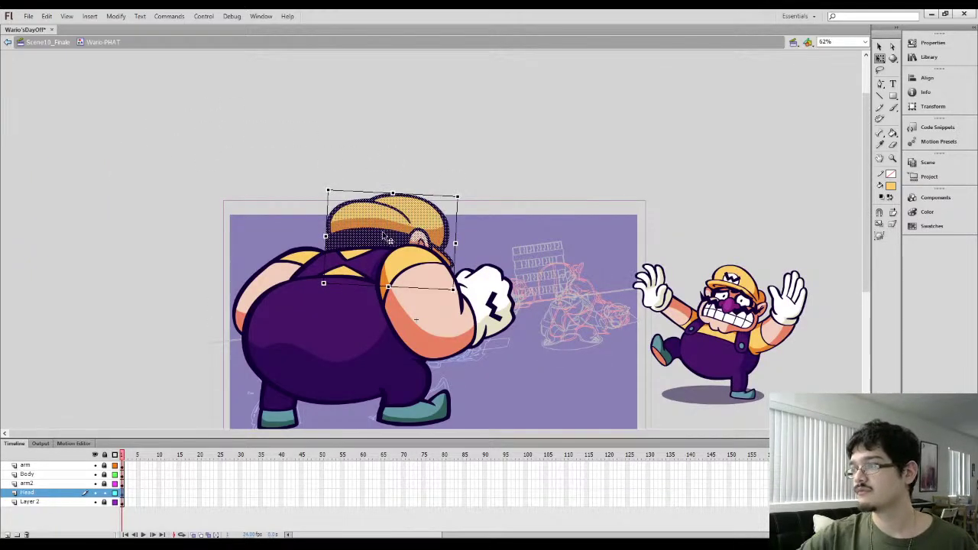
key("ctrl+z")
left_click(280, 211)
left_click_drag(273, 241, 273, 174)
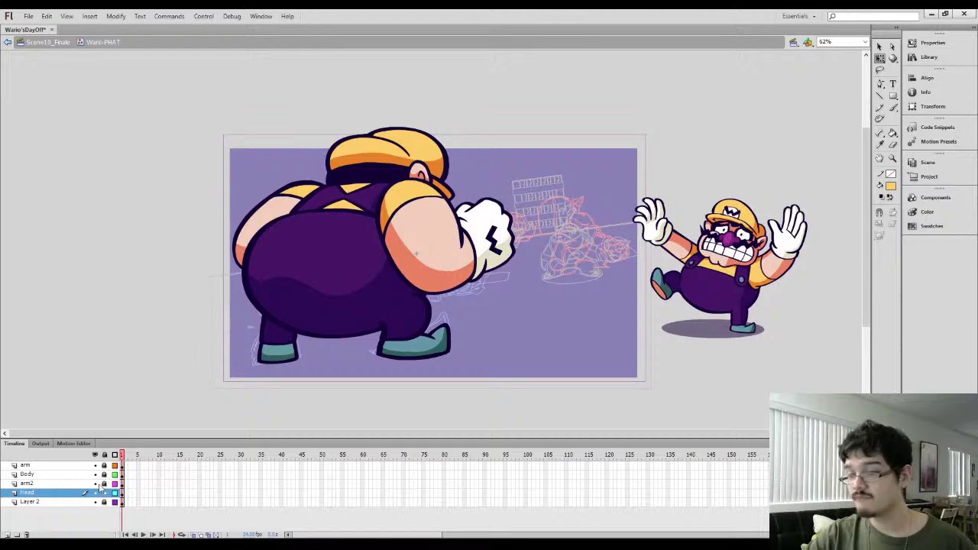
Unlock the arm, Body and arm2 layers and delete Layer 2 with the front-facing Wario
left_click_drag(104, 485, 105, 466)
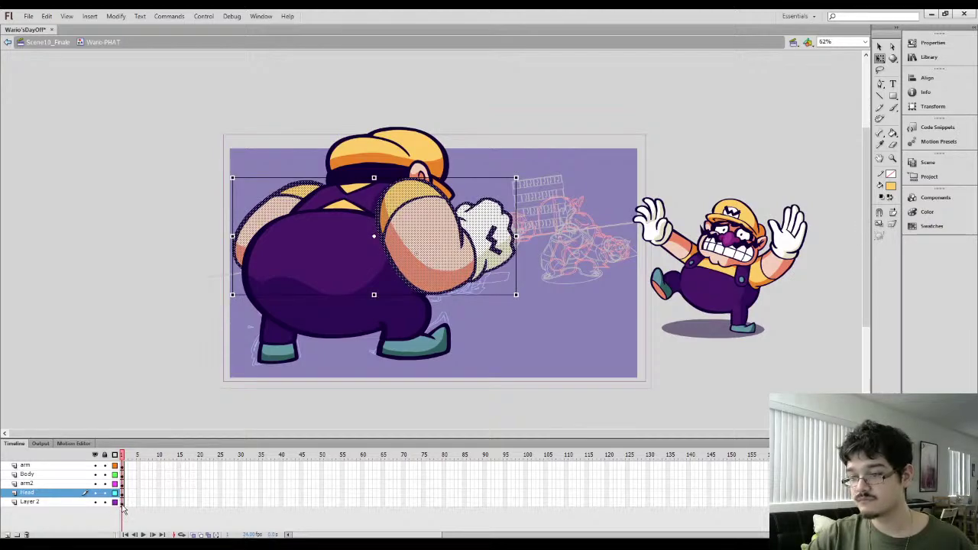
left_click(121, 502)
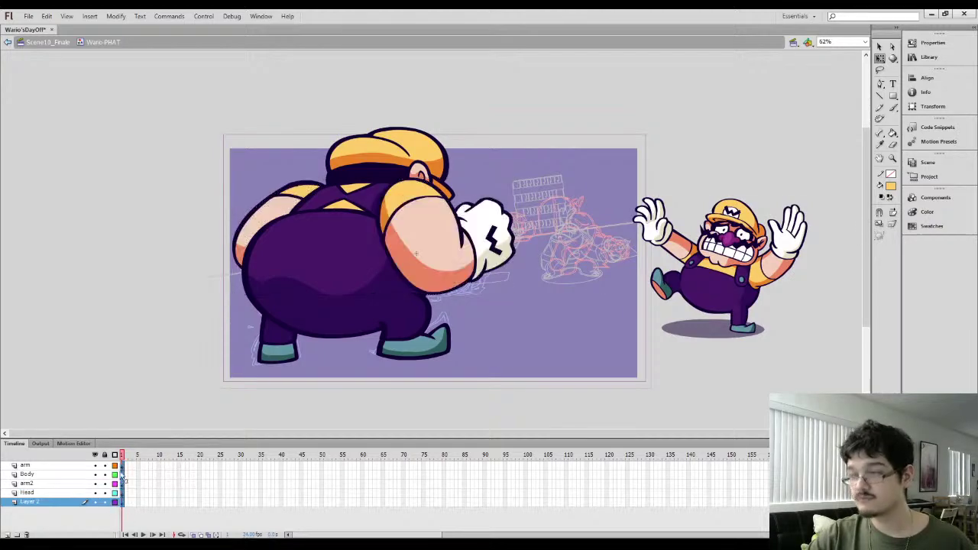
left_click(549, 431)
left_click(38, 503)
left_click(27, 534)
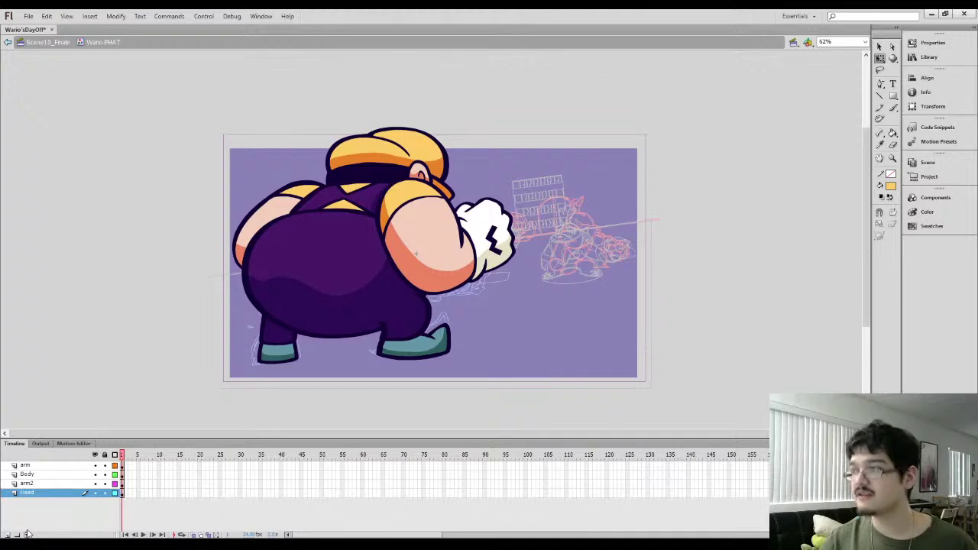
key("ctrl+a")
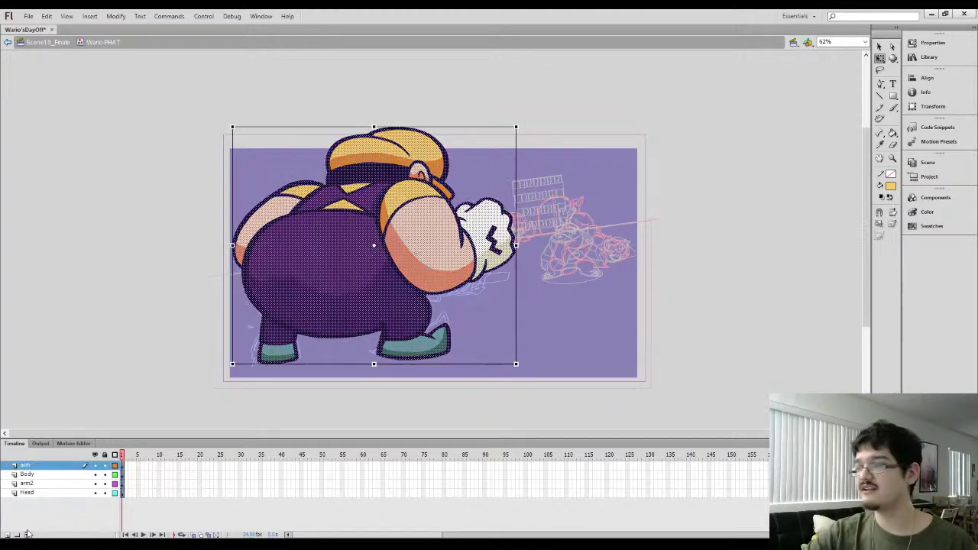
Nudge Wario down slightly and scale him down from the top corners
left_click_drag(331, 319, 332, 329)
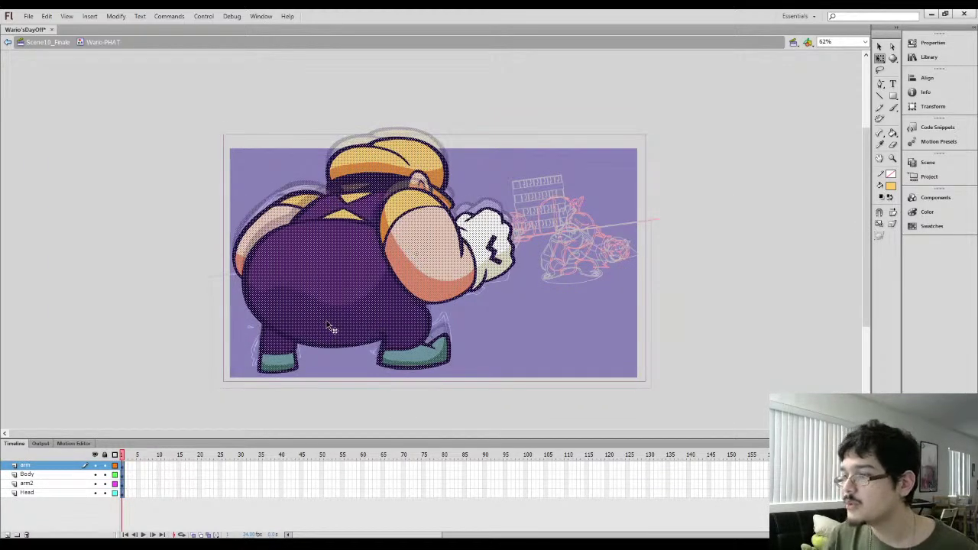
left_click(364, 288)
left_click_drag(516, 135, 500, 151)
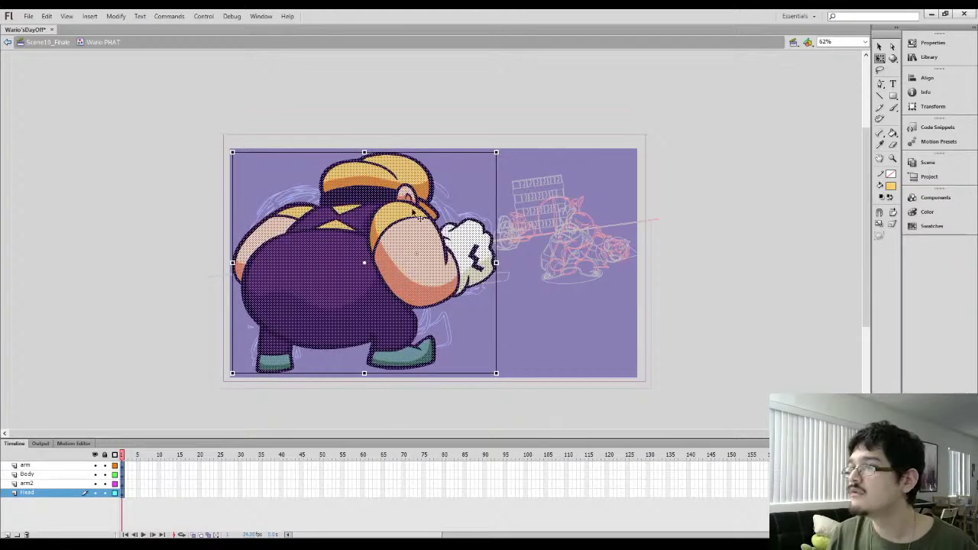
left_click_drag(231, 151, 237, 155)
Extend all four layers to frame 4, with keyframes at frame 3
left_click_drag(126, 495, 131, 465)
key("F5")
key("F6")
key("F5")
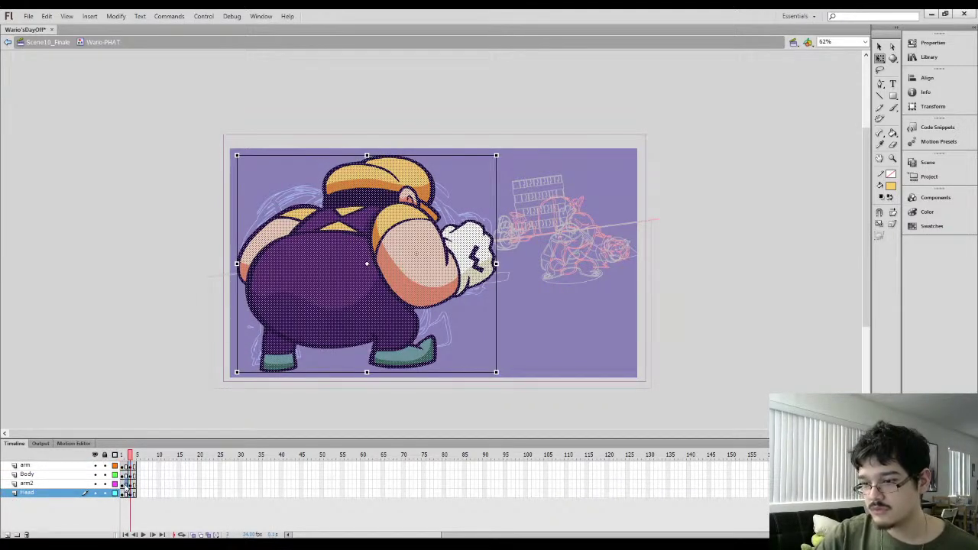
At frame 3, pivot the front punching arm at its shoulder and rotate it slightly counter-clockwise
left_click(131, 484)
left_click(131, 476)
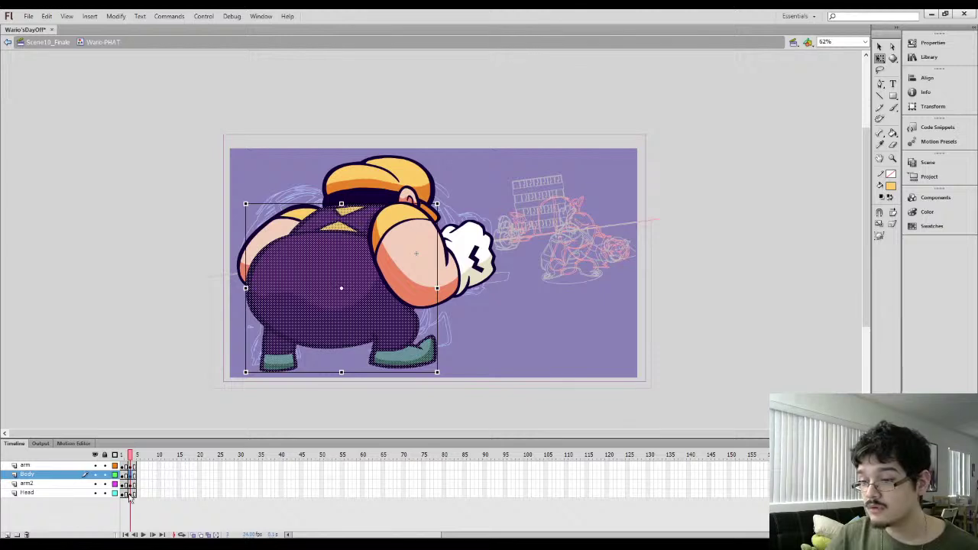
left_click(128, 466)
left_click(129, 493)
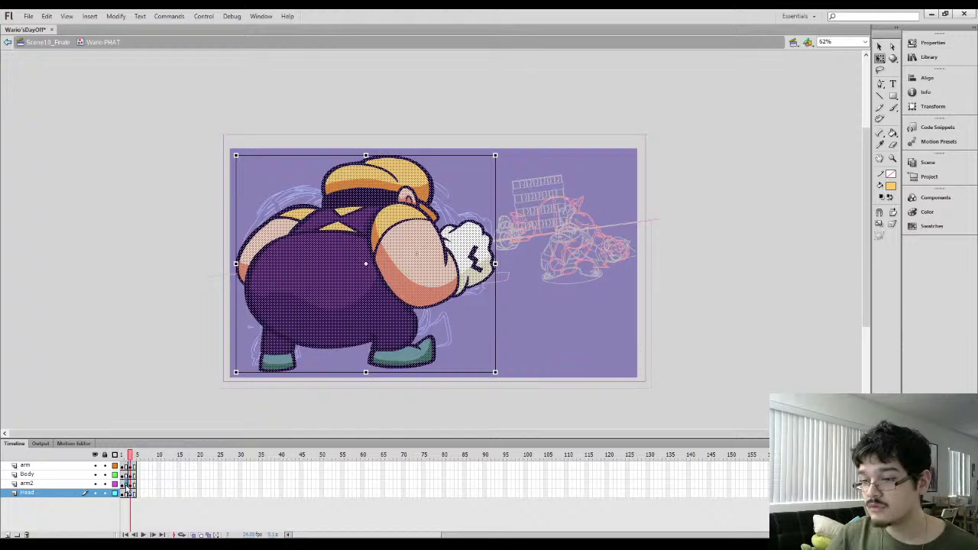
left_click(126, 484)
left_click(127, 474)
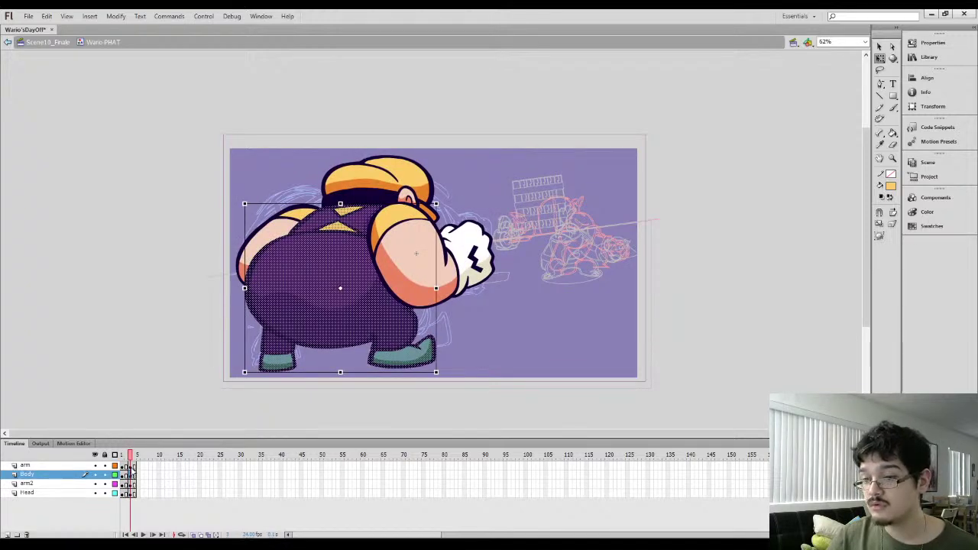
left_click(417, 253)
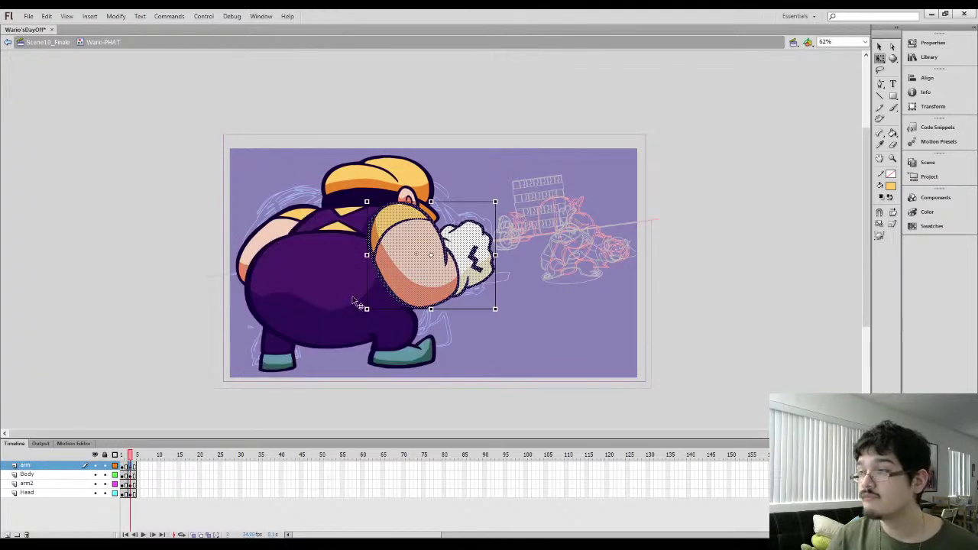
left_click_drag(431, 256, 396, 213)
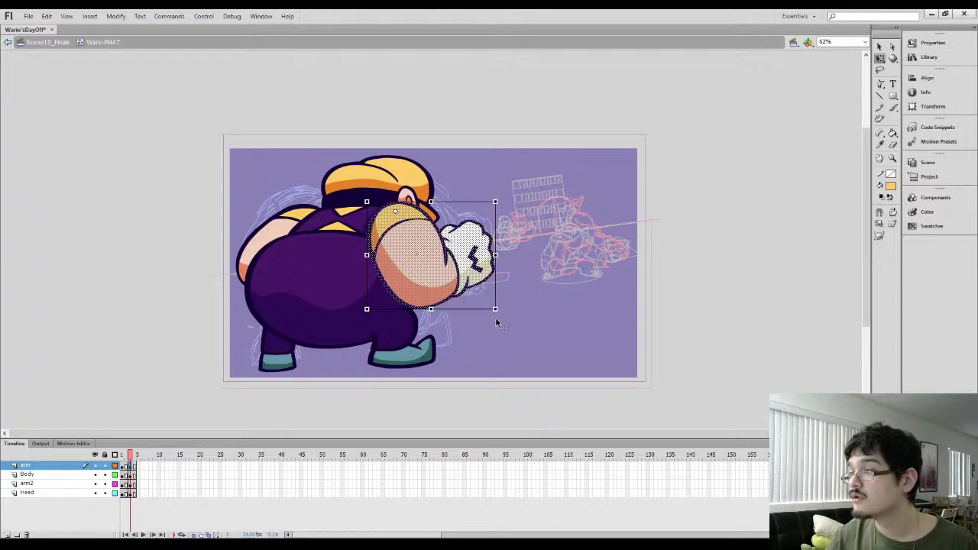
left_click_drag(499, 313, 502, 306)
Rotate the back arm slightly clockwise, tilt the head, then preview with onion skinning
left_click(129, 483)
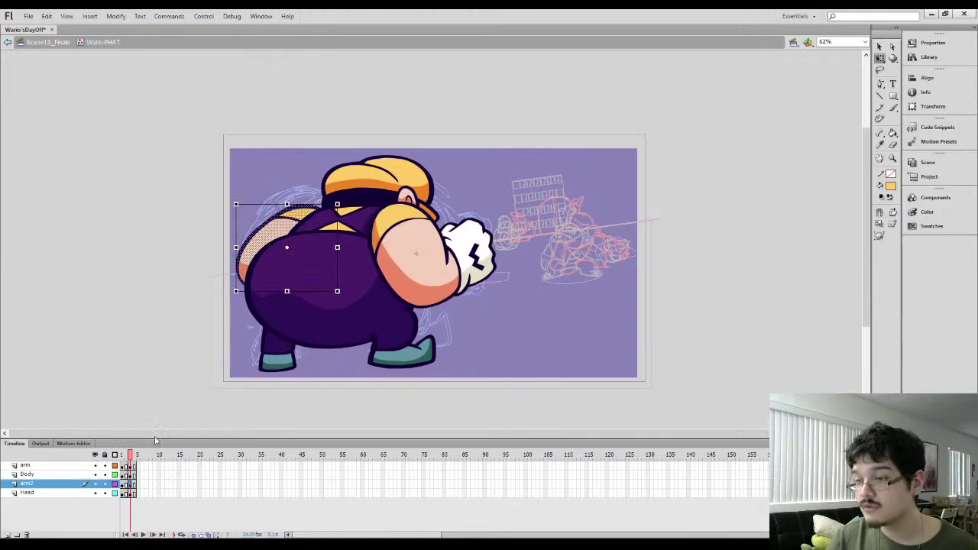
left_click_drag(323, 224, 324, 224)
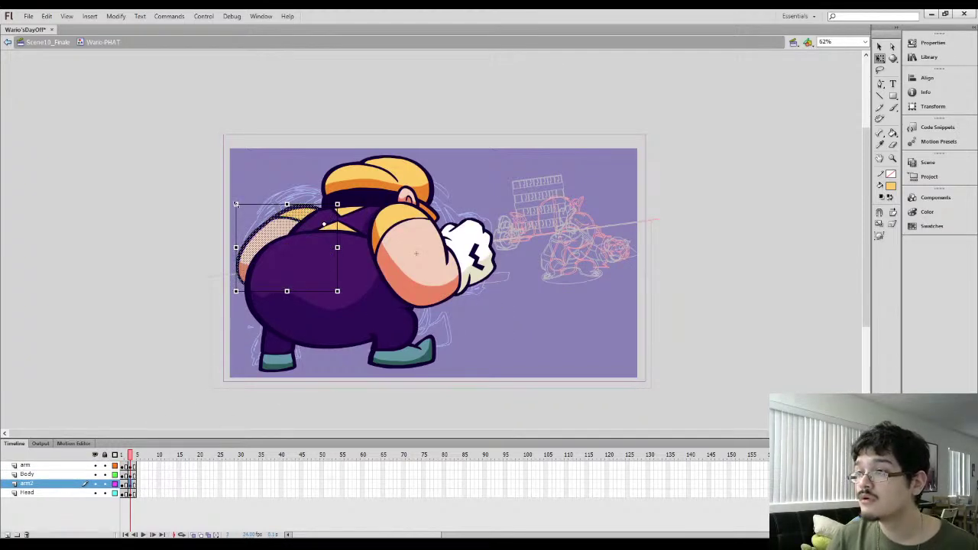
left_click_drag(234, 201, 236, 197)
left_click(131, 493)
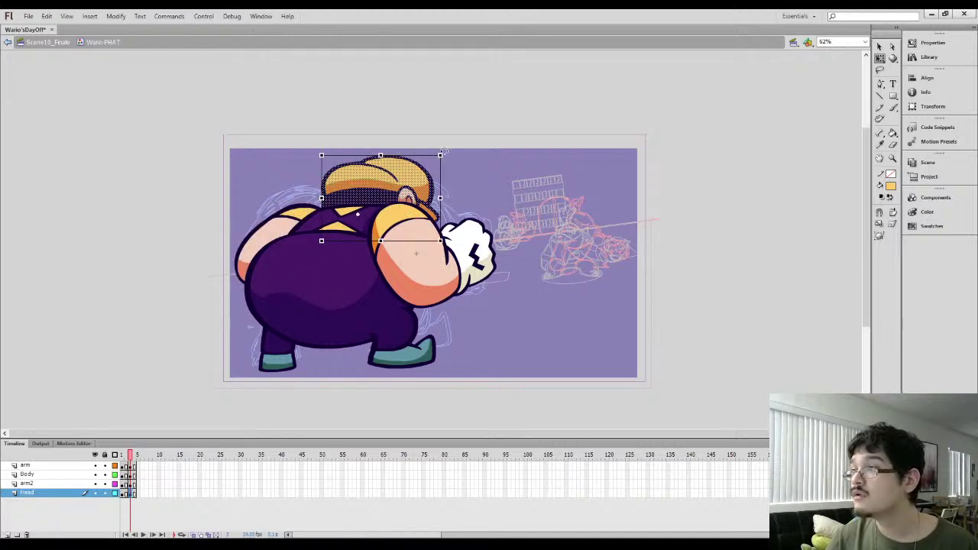
left_click_drag(443, 151, 441, 149)
left_click(181, 534)
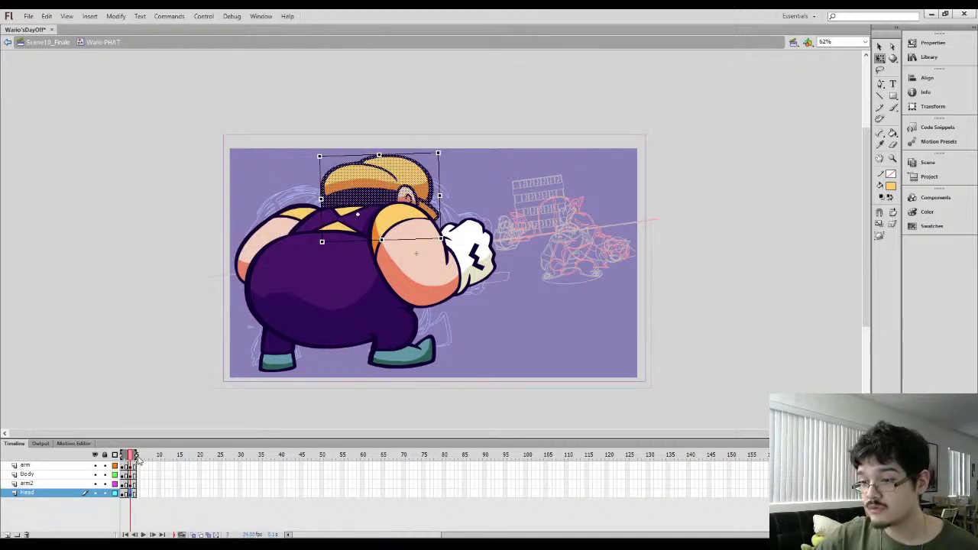
key("Return")
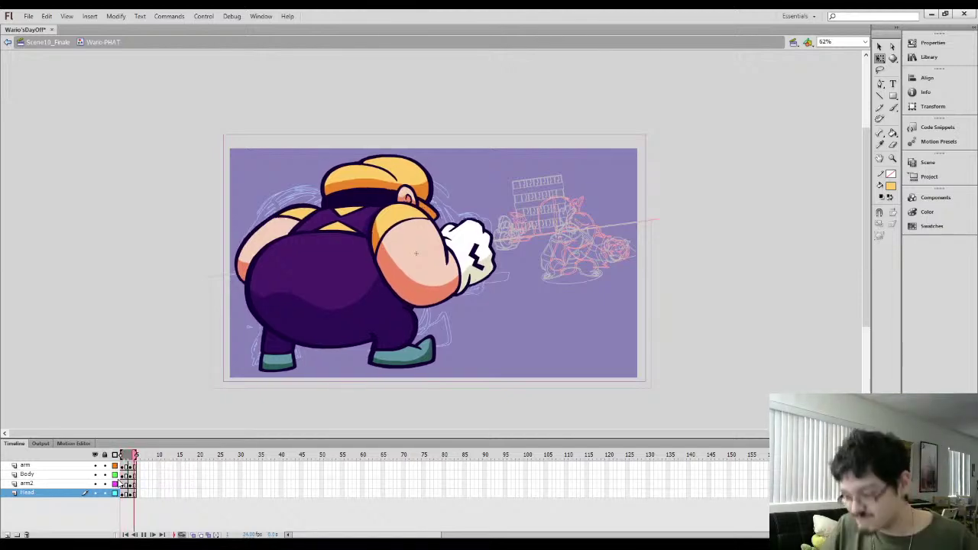
Remove the extra frames after frame 3 across all four layers
left_click_drag(135, 494, 127, 476)
left_click(146, 484)
left_click(132, 494)
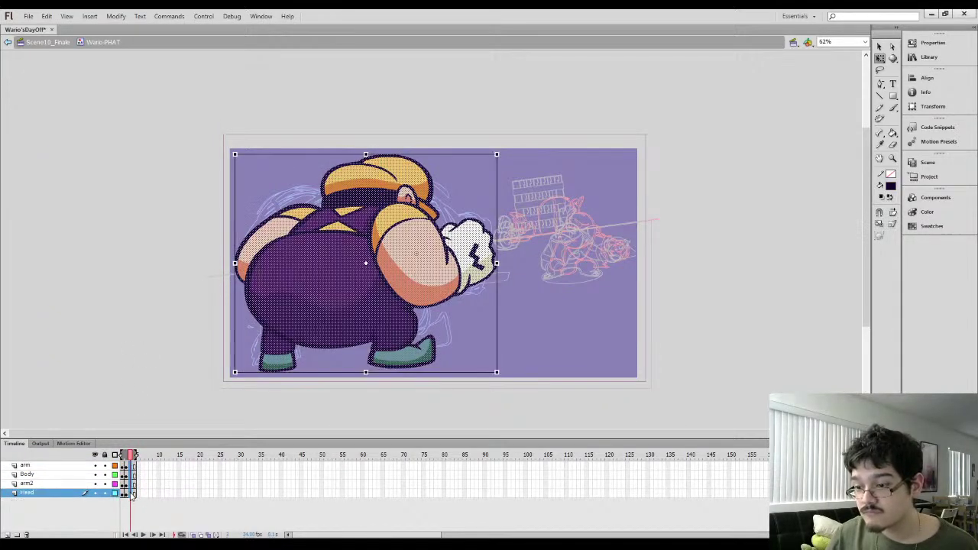
left_click_drag(138, 495, 138, 466)
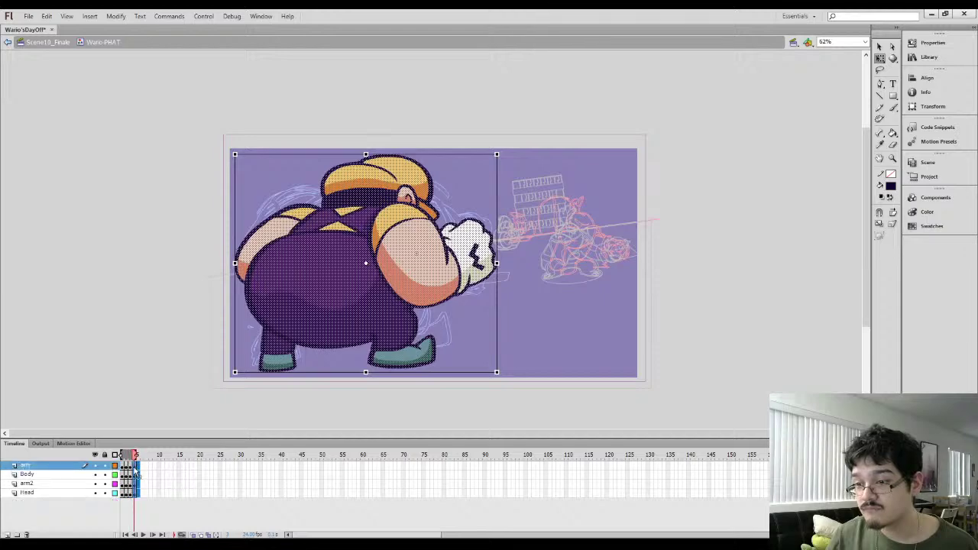
key("shift+F5")
Turn off frame-range looping and reselect the front arm for free transforming
left_click(131, 475)
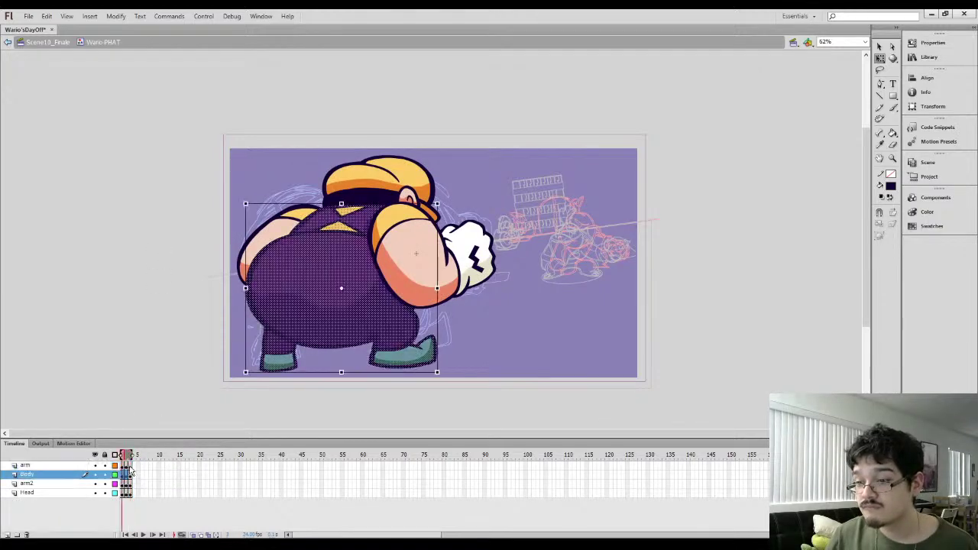
left_click(130, 466)
left_click(181, 534)
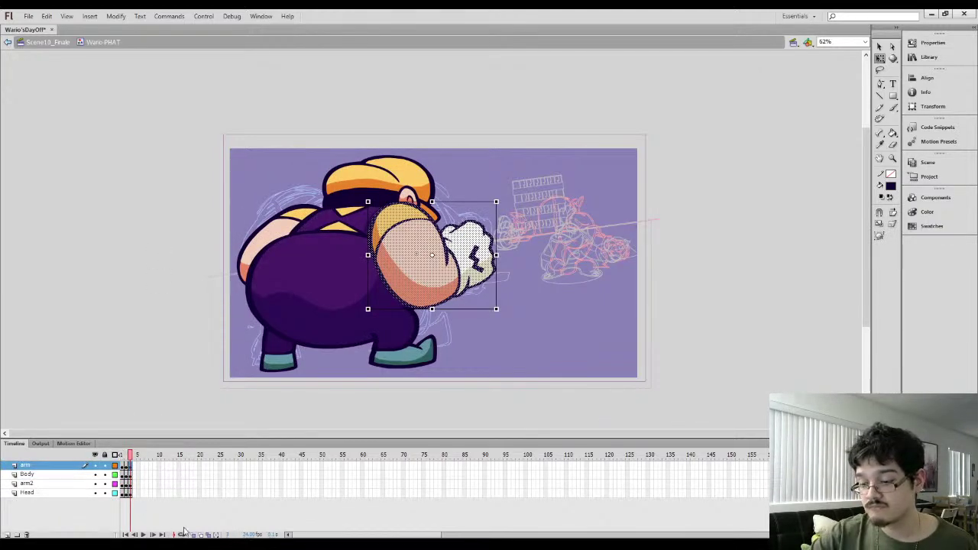
left_click(136, 475)
left_click(134, 494)
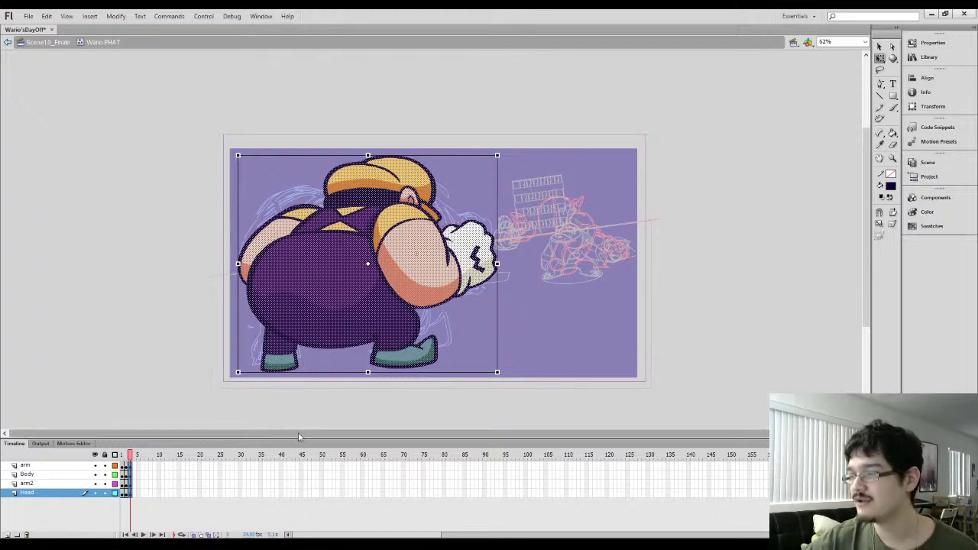
key("l")
left_click(279, 402)
left_click(128, 465)
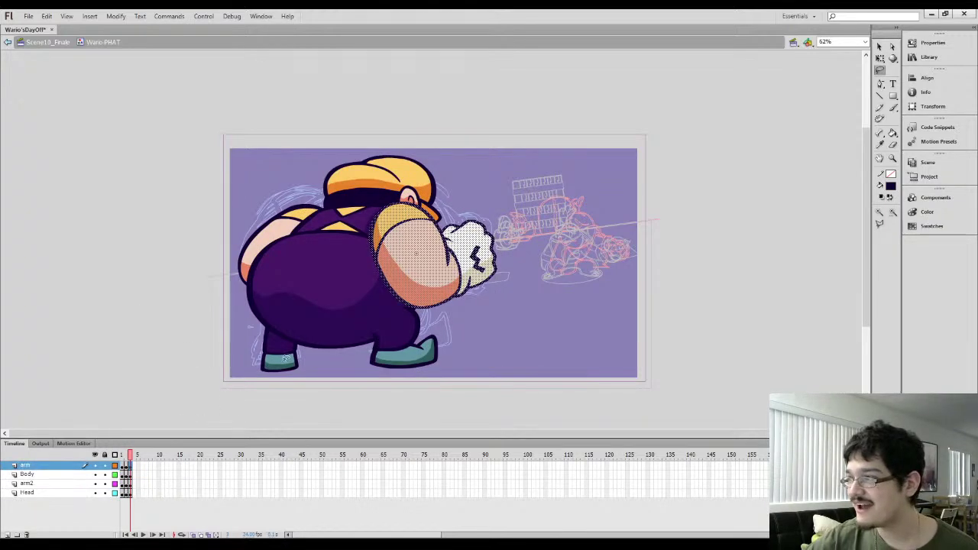
key("q")
Compare frames 1 to 3, then rotate the front arm slightly clockwise
left_click(128, 468)
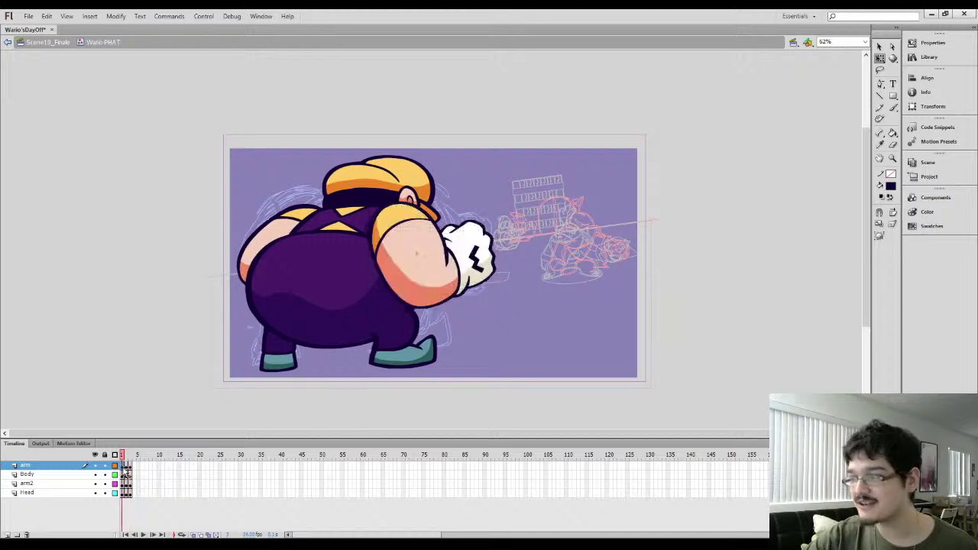
left_click(125, 466)
left_click(129, 474)
left_click(131, 467)
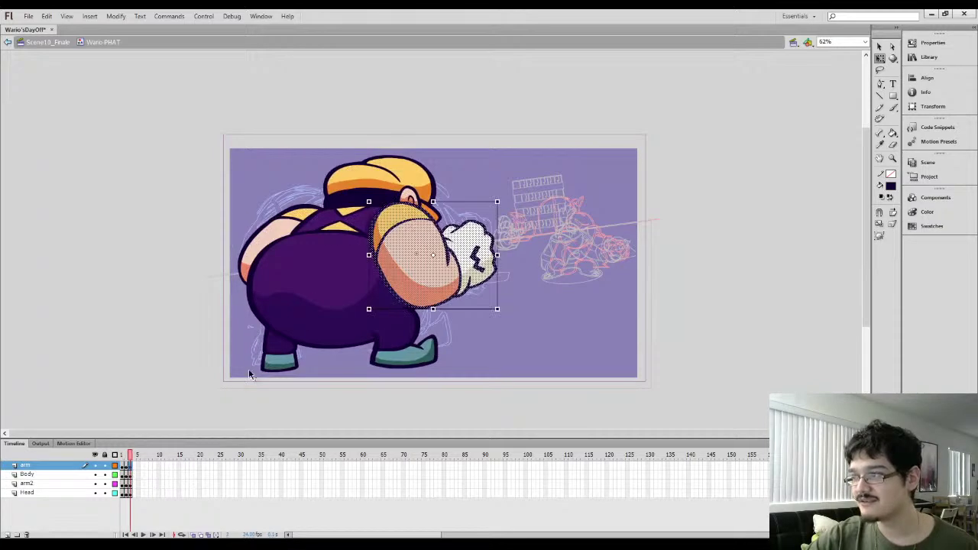
left_click(122, 468)
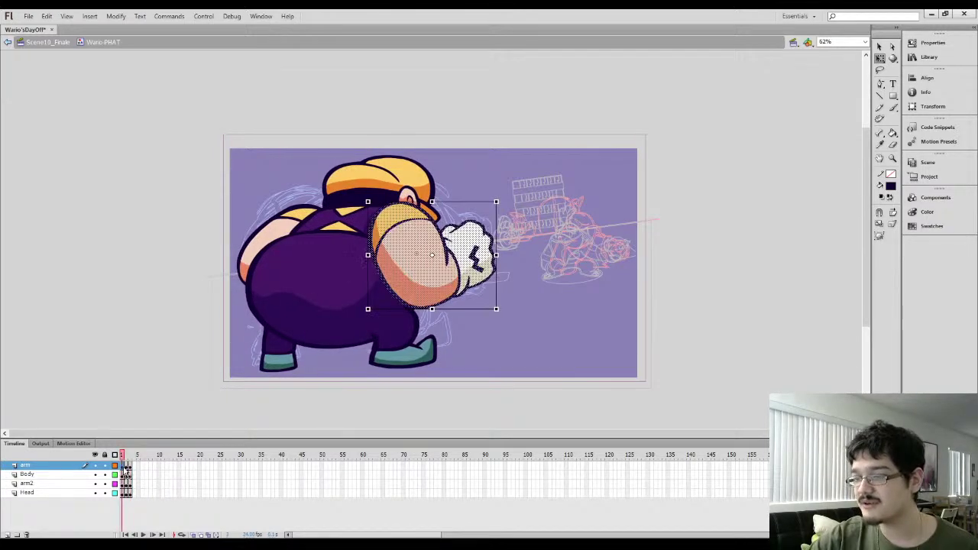
left_click(126, 468)
left_click(130, 468)
left_click(123, 467)
left_click(126, 467)
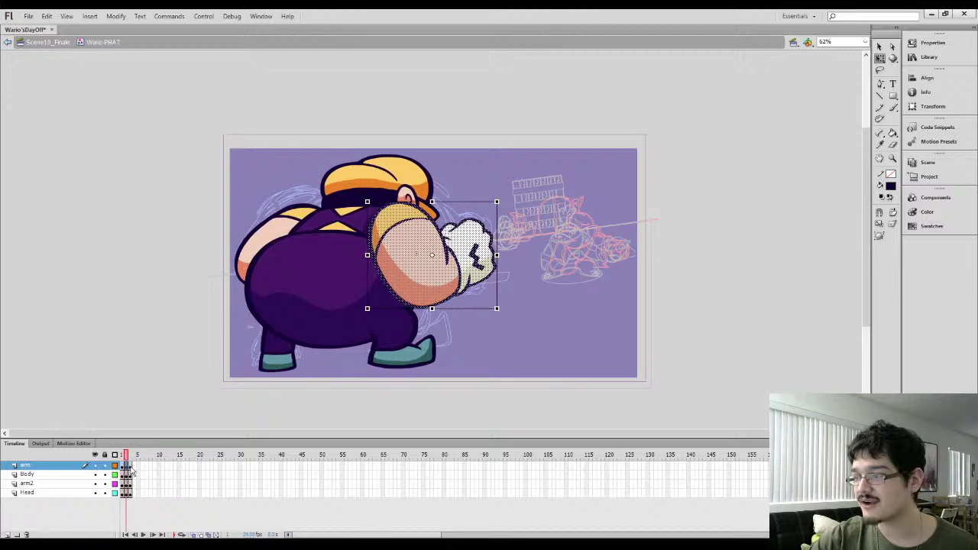
left_click(130, 468)
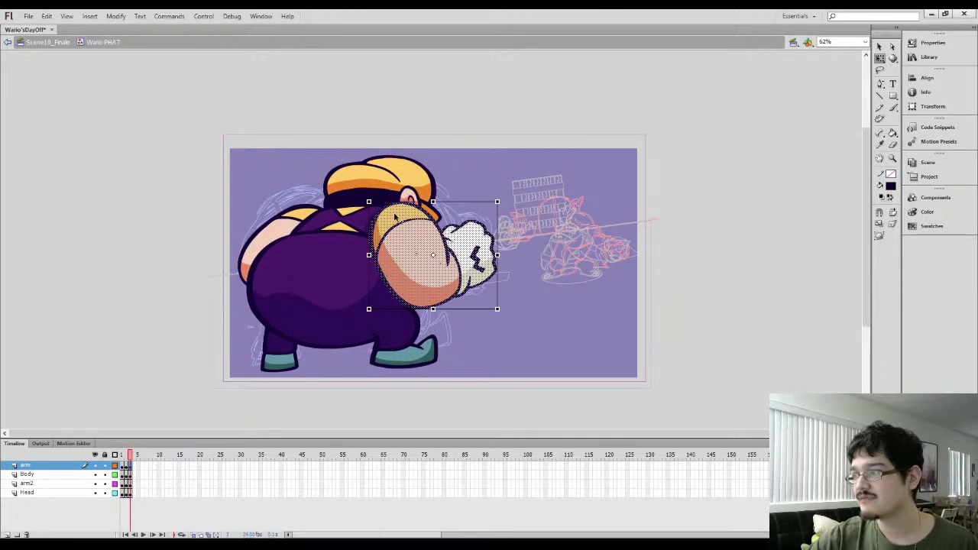
left_click_drag(504, 308, 493, 316)
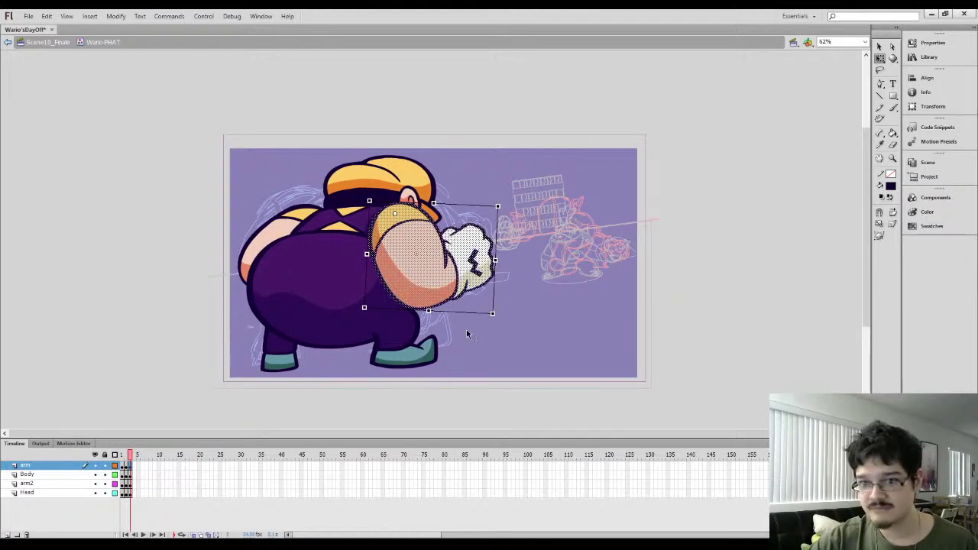
Re-pivot the back arm at its shoulder and rotate it; pivot the head at the neck and tilt clockwise
left_click(129, 476)
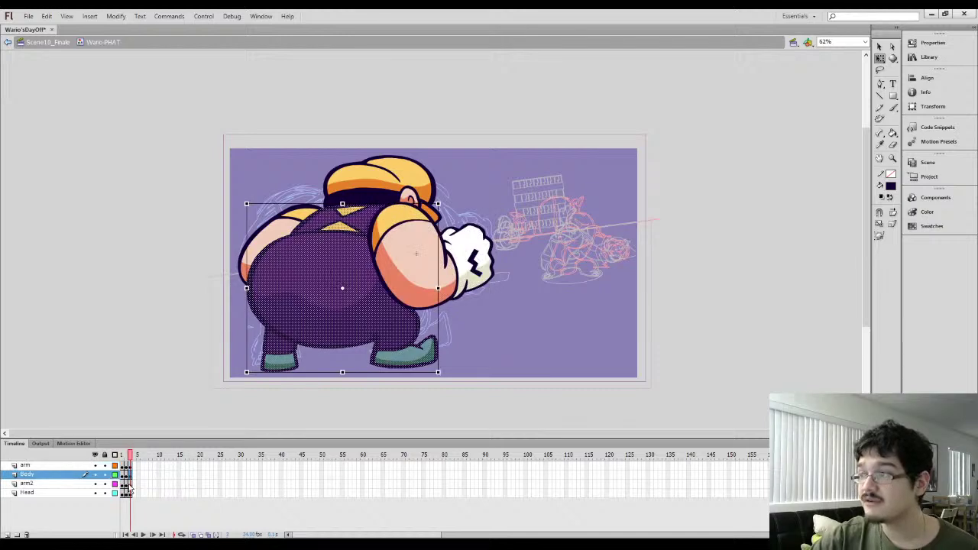
left_click(126, 484)
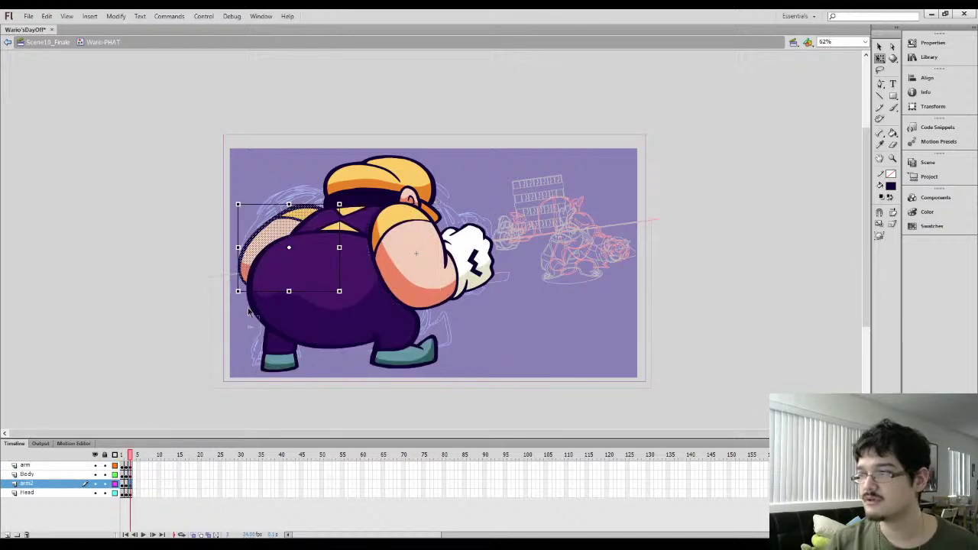
left_click_drag(289, 248, 324, 221)
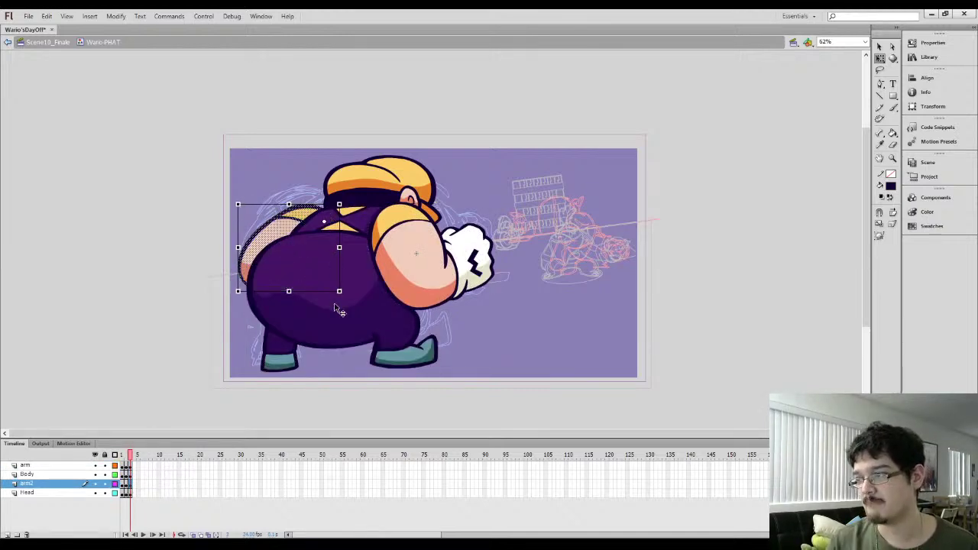
left_click_drag(345, 292, 348, 291)
left_click(128, 493)
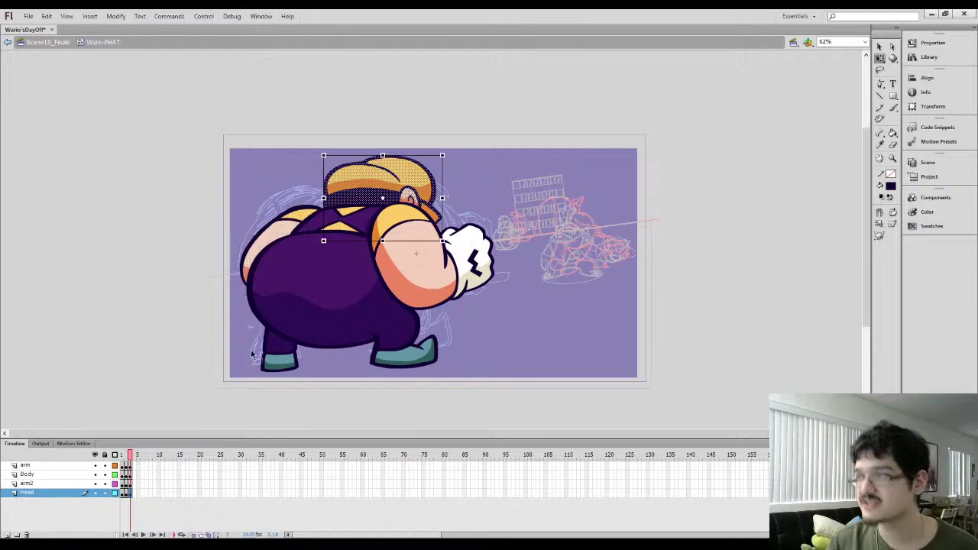
left_click_drag(383, 199, 372, 221)
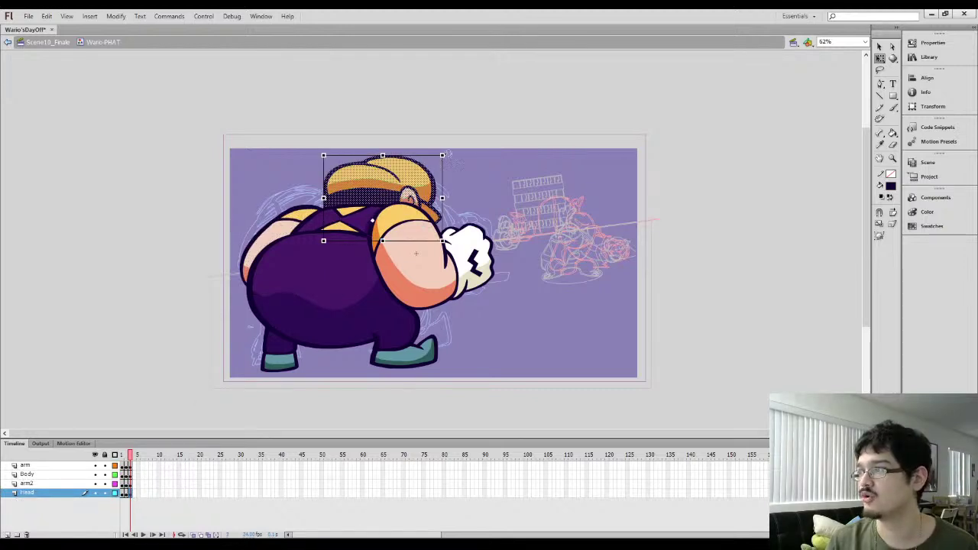
left_click_drag(449, 155, 453, 162)
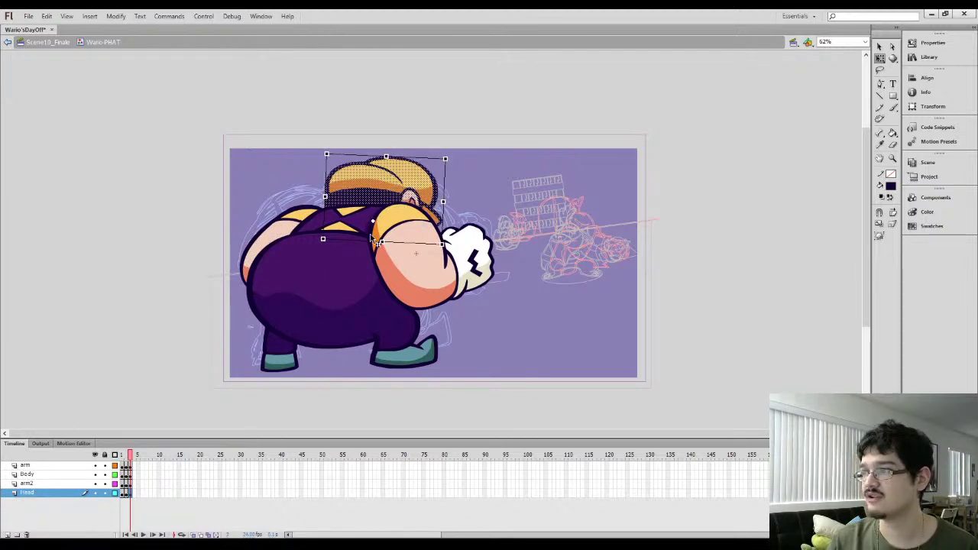
Loop over frames 1-3, step through the poses, and lock the Head layer
left_click(181, 535)
left_click_drag(131, 458, 127, 459)
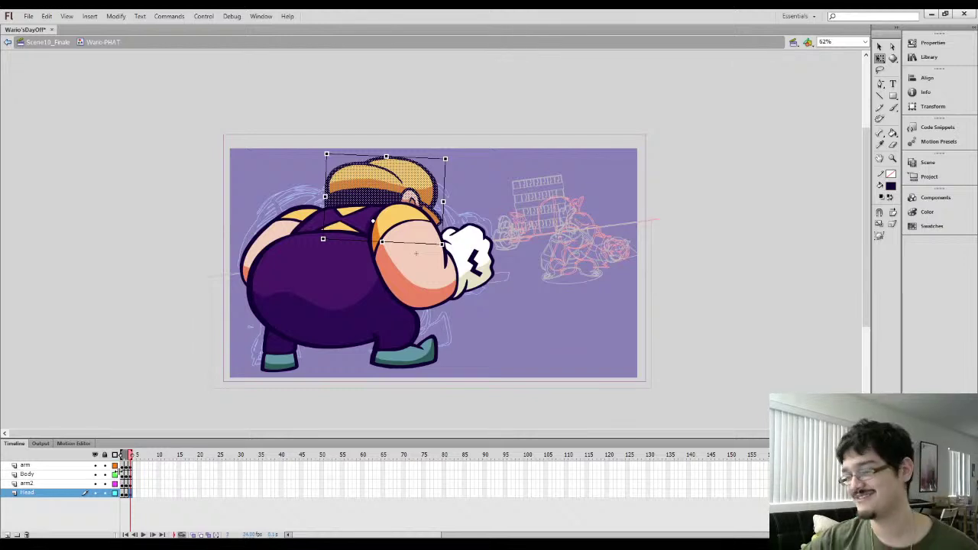
left_click(124, 457)
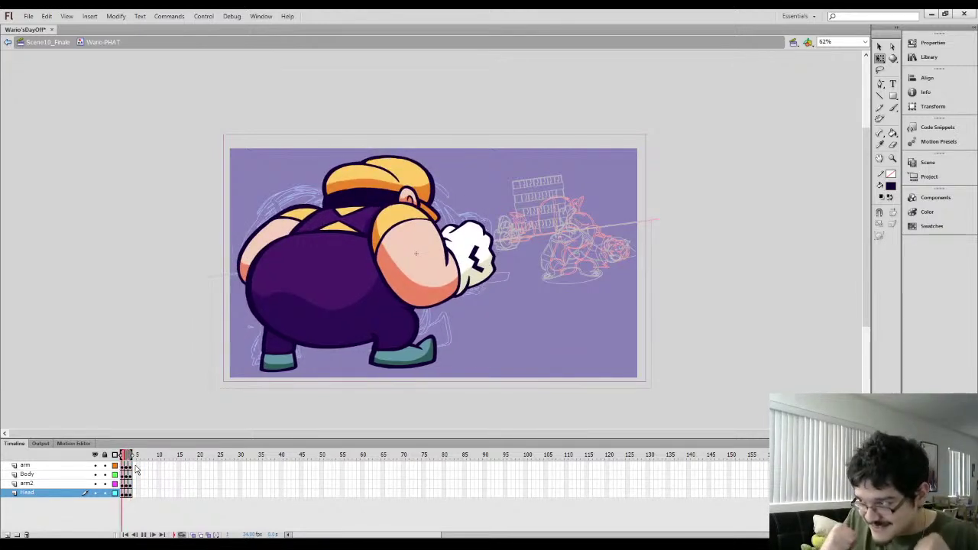
key("period")
key("period")
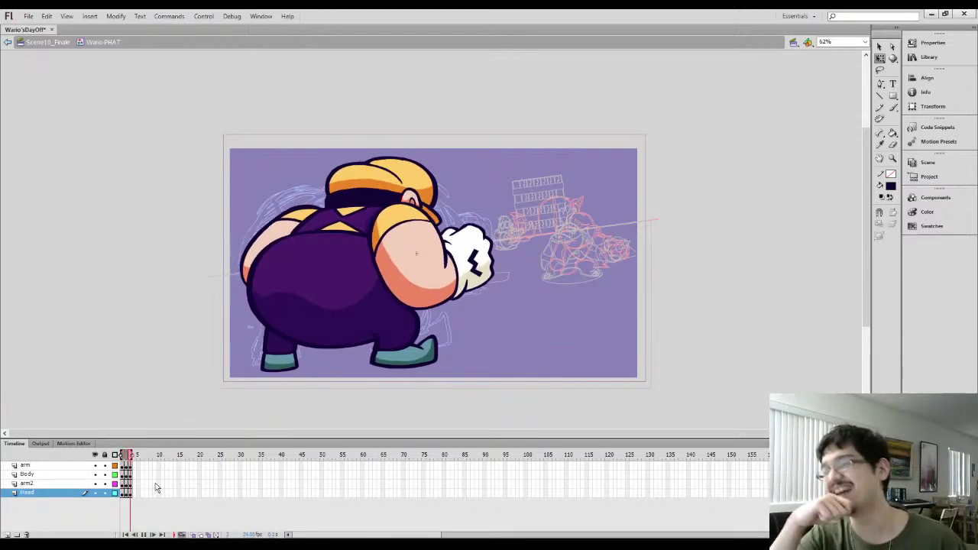
key("comma")
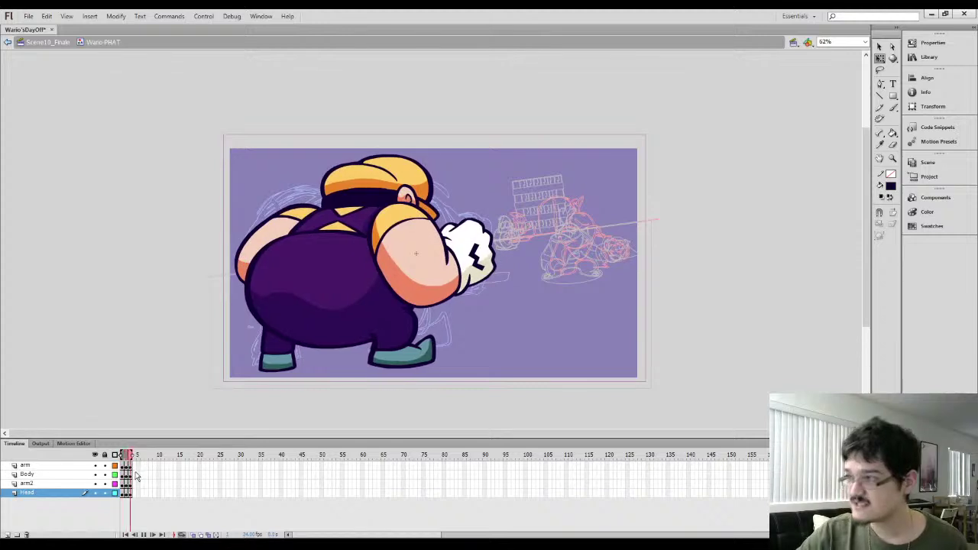
key("comma")
left_click(105, 493)
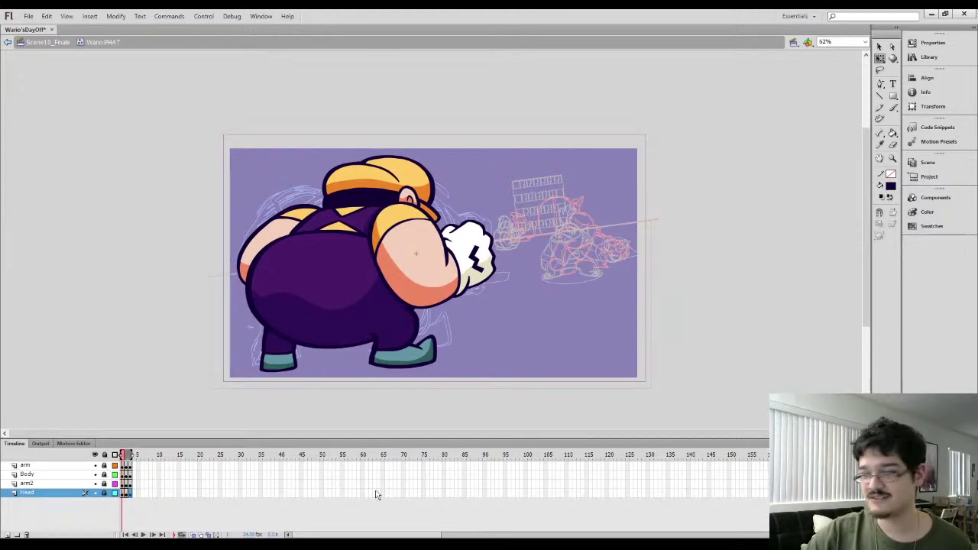
Back in Scene10_Finale, shrink Wario slightly at frame 336 and nudge him right
left_click(47, 42)
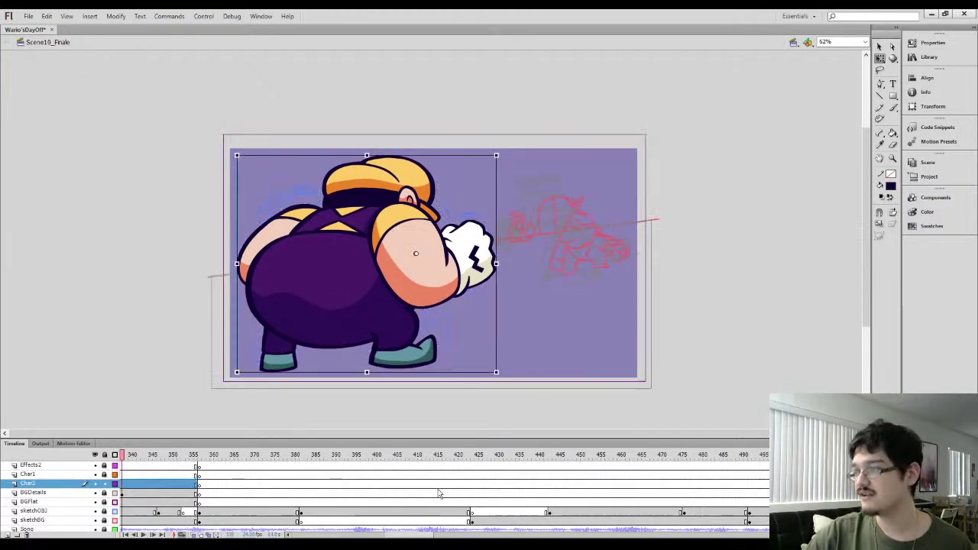
left_click_drag(409, 537, 397, 537)
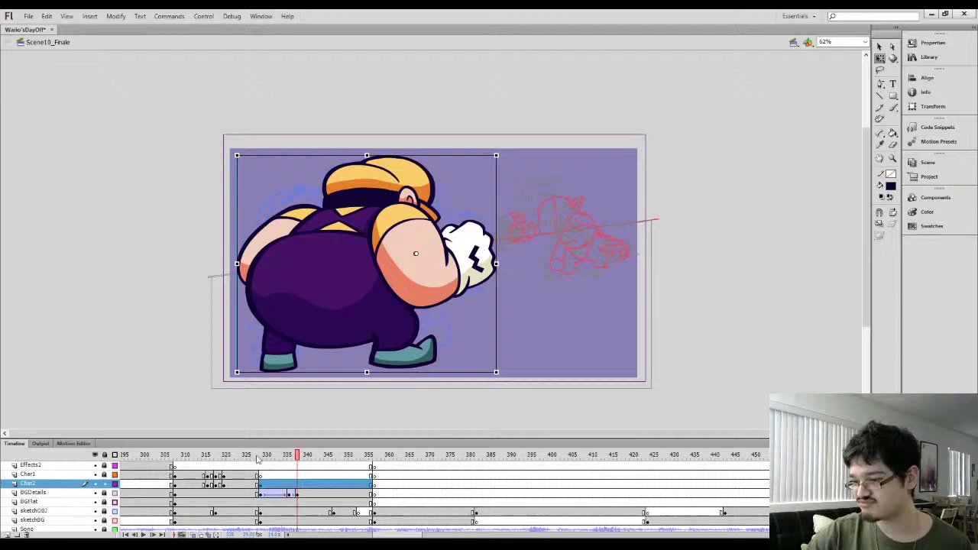
left_click(260, 456)
left_click_drag(265, 456, 298, 456)
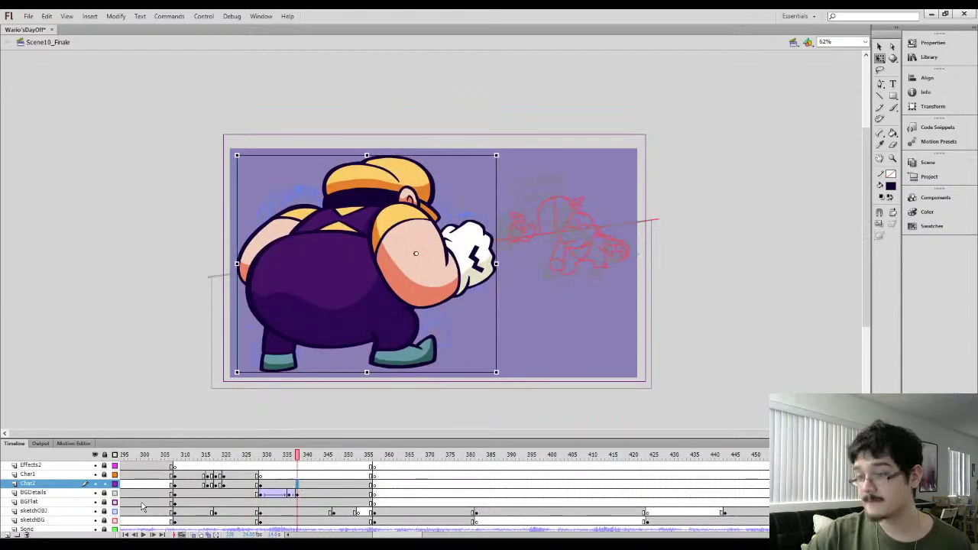
left_click(288, 493)
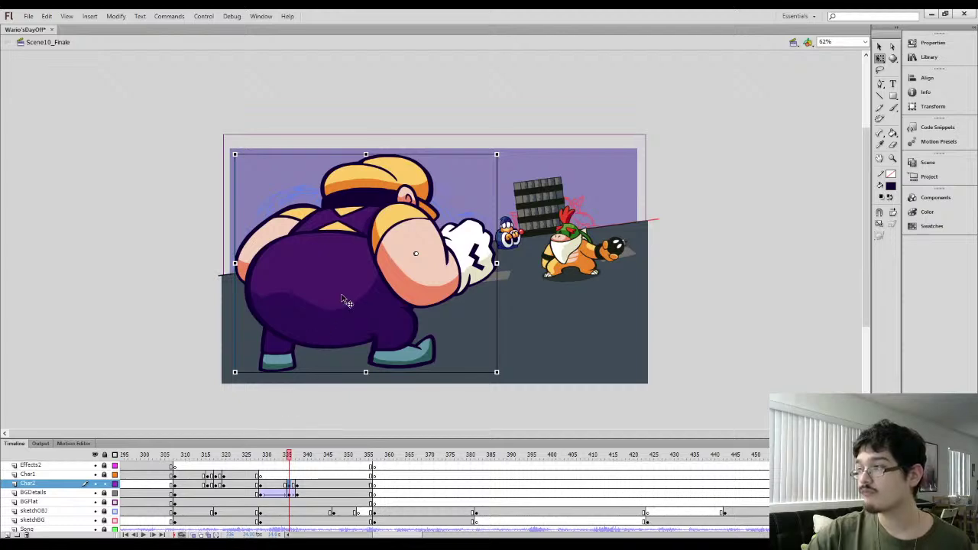
left_click_drag(234, 372, 243, 367)
key("Right")
key("Right")
key("Right")
key("Right")
key("Right")
key("Right")
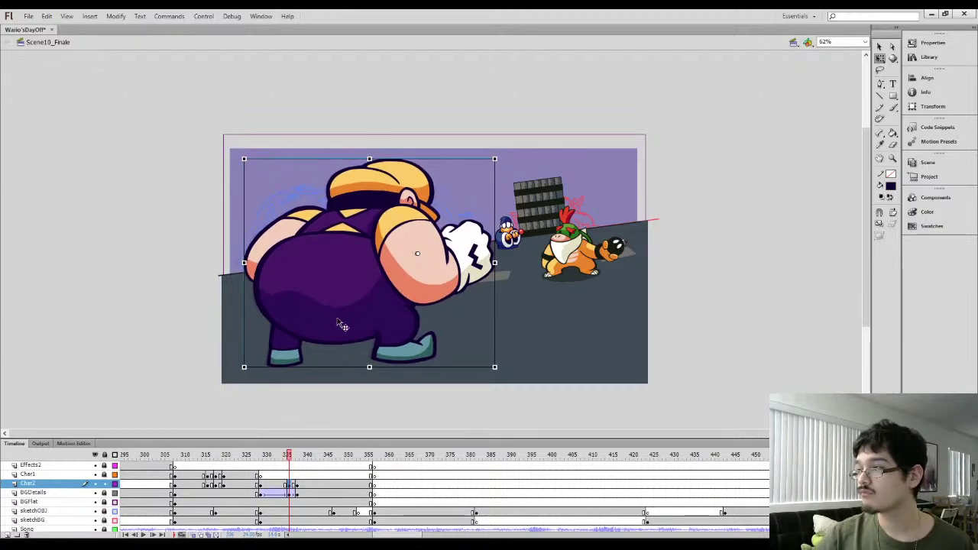
At frame 330, enlarge Wario and move him toward the lower left
left_click(260, 478)
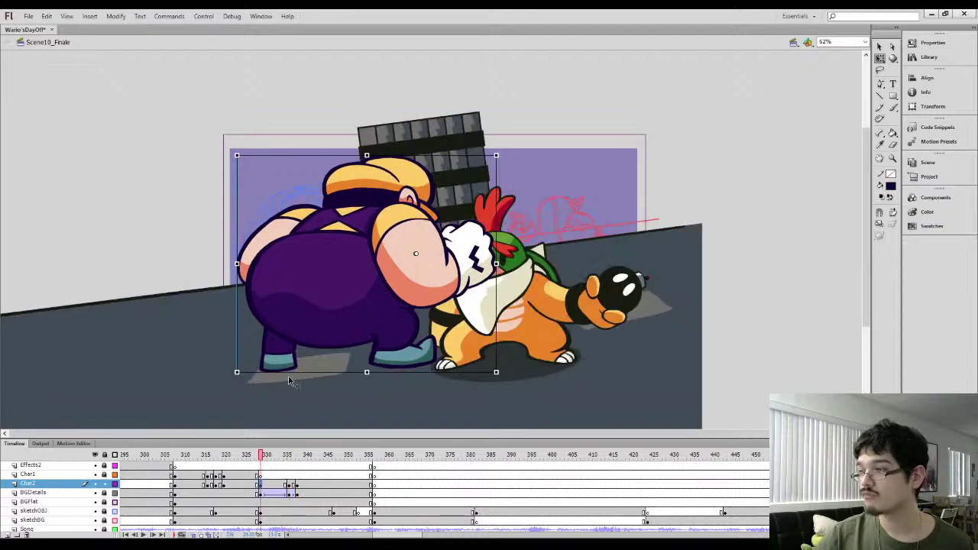
key("ctrl+minus")
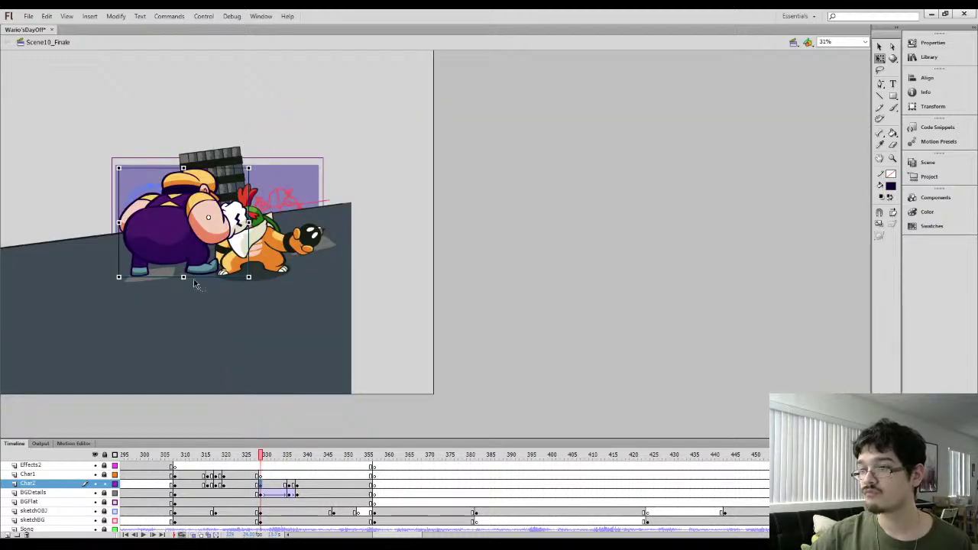
left_click_drag(118, 277, 23, 339)
left_click_drag(150, 248, 59, 321)
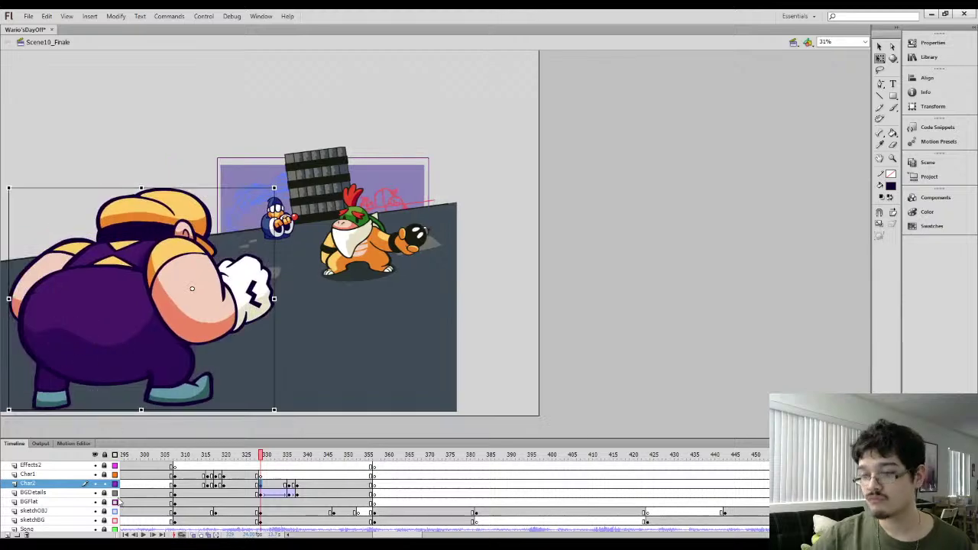
left_click(114, 494)
left_click_drag(164, 337, 139, 360)
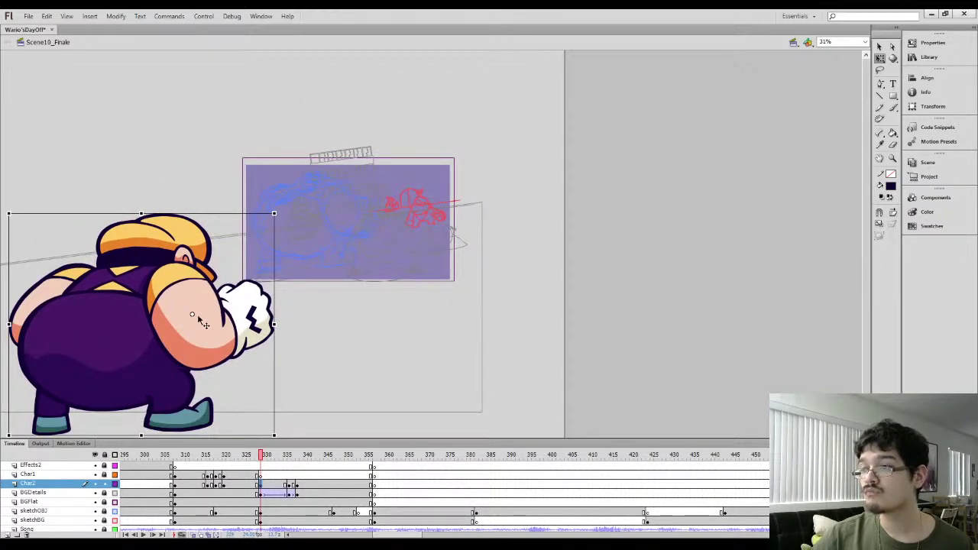
mouse_move(196, 317)
left_mouse_down()
mouse_move(188, 319)
mouse_move(203, 308)
left_mouse_up()
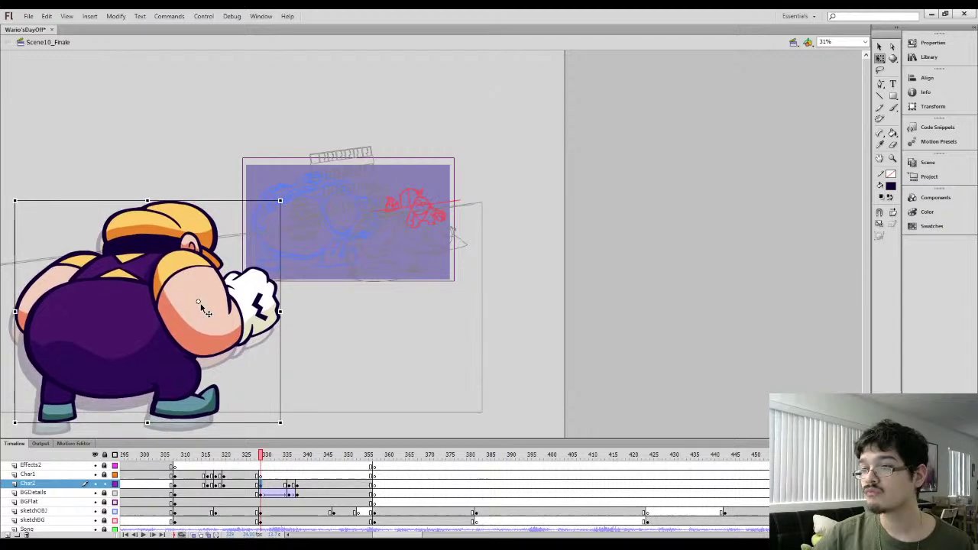
Create a Classic Tween at frame 333 on Char2, lock the layer, and play back
right_click(275, 484)
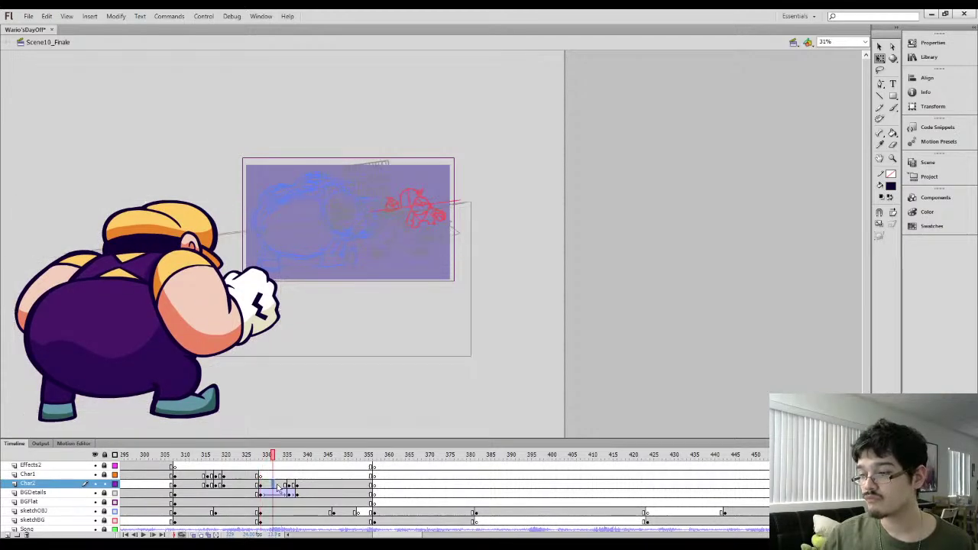
left_click(291, 256)
left_click(290, 487)
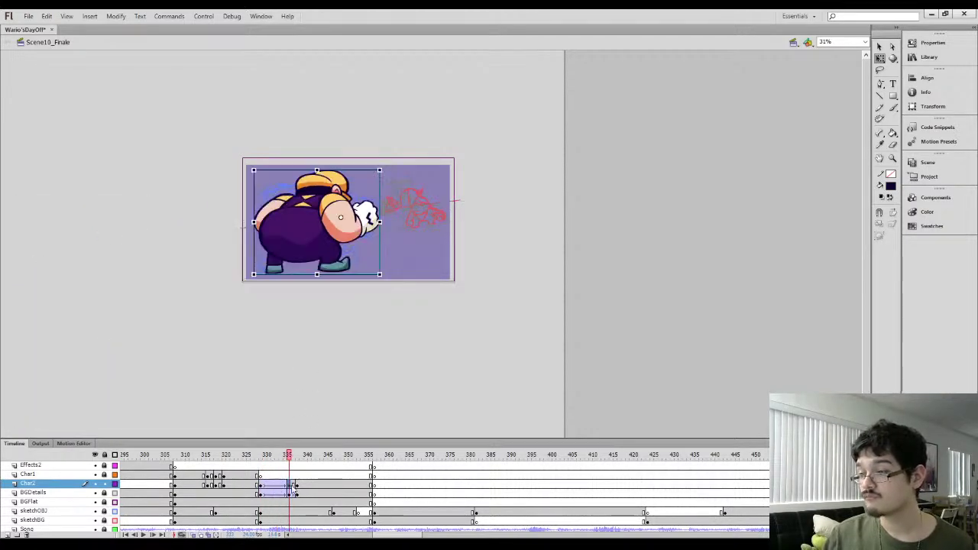
left_click(105, 484)
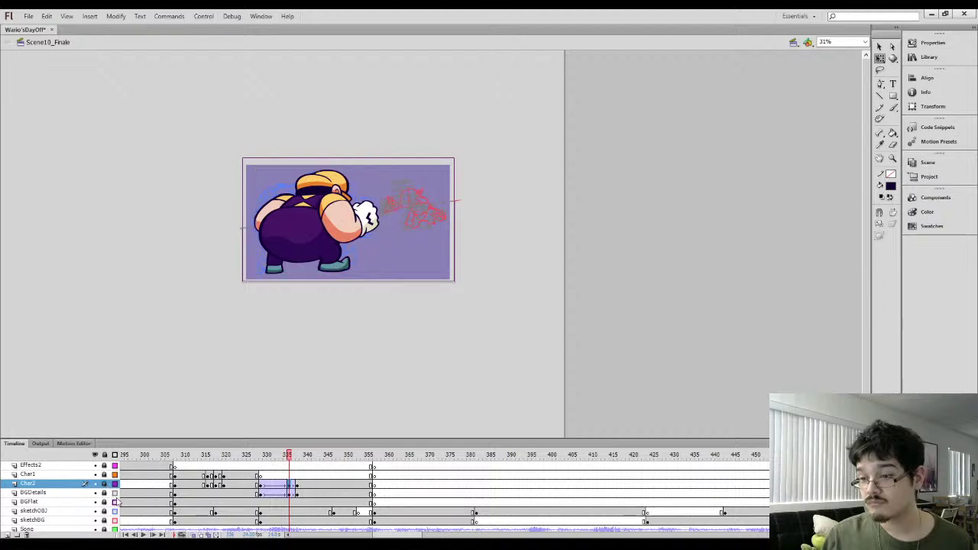
left_click(115, 494)
left_click(246, 485)
key("Return")
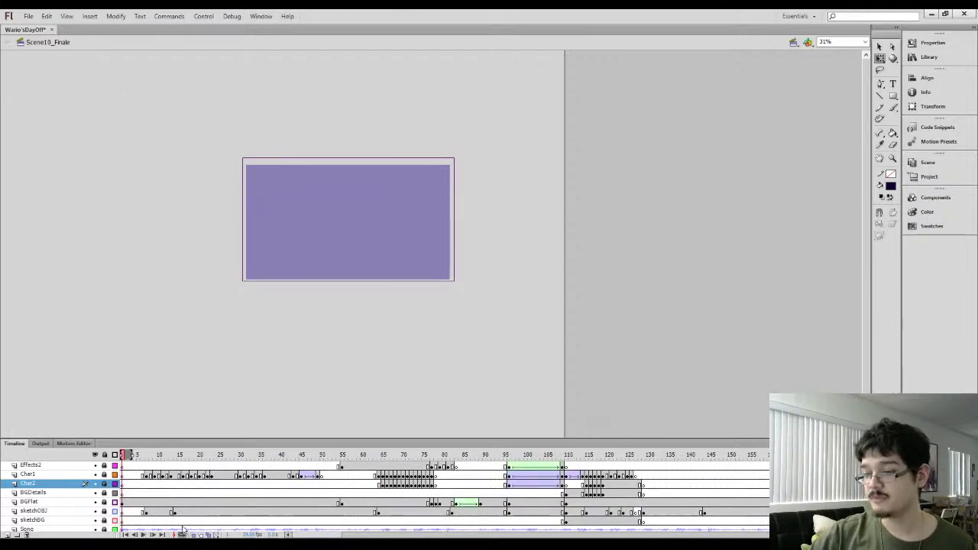
left_click(182, 534)
left_click_drag(327, 536, 395, 528)
left_click(395, 486)
key("Return")
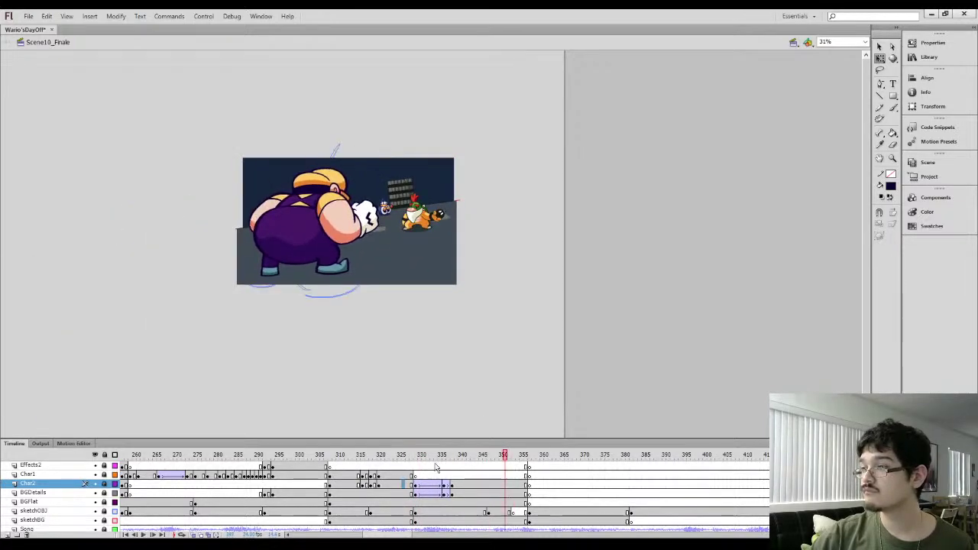
left_click(421, 455)
left_click_drag(424, 457, 469, 449)
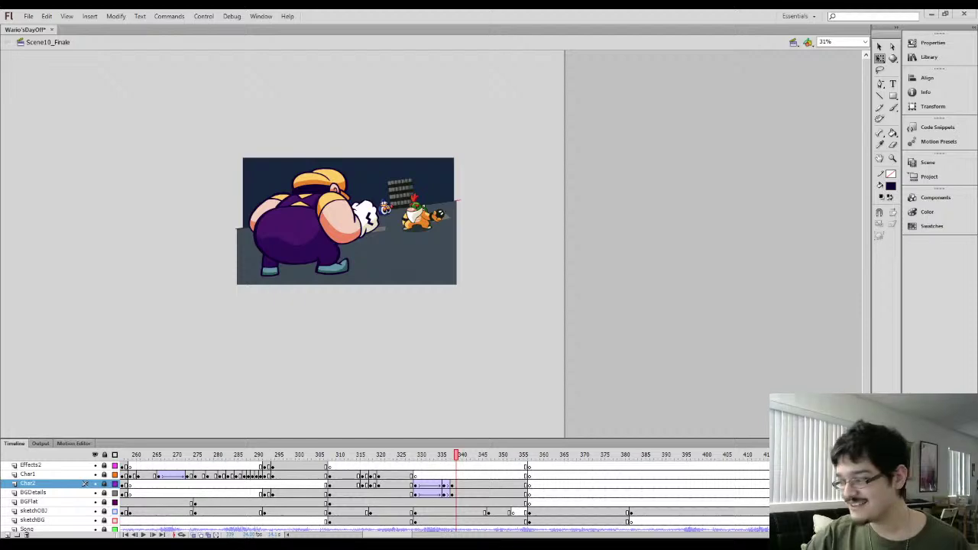
left_click(399, 455)
key("Return")
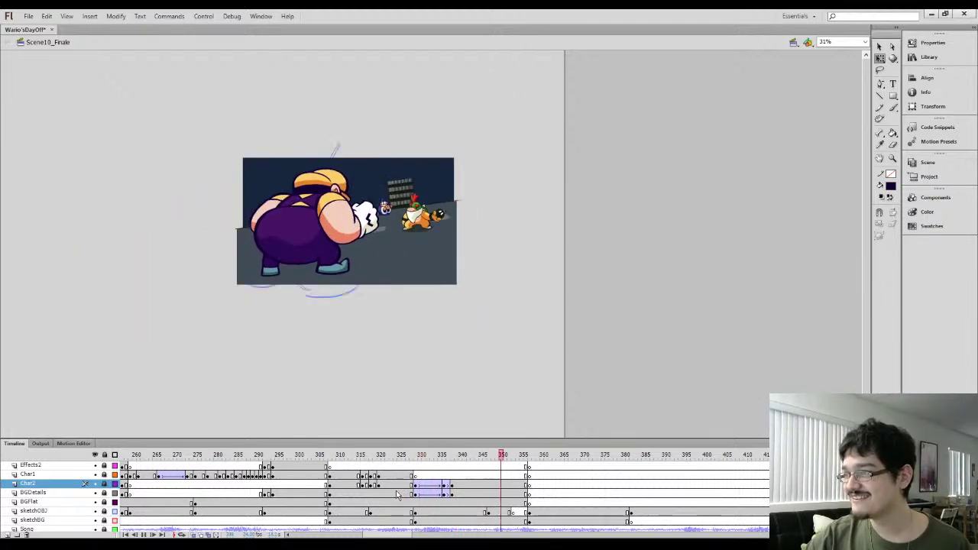
mouse_move(359, 456)
left_mouse_down()
mouse_move(334, 459)
mouse_move(459, 450)
mouse_move(548, 432)
mouse_move(485, 453)
mouse_move(345, 455)
left_mouse_up()
key("Return")
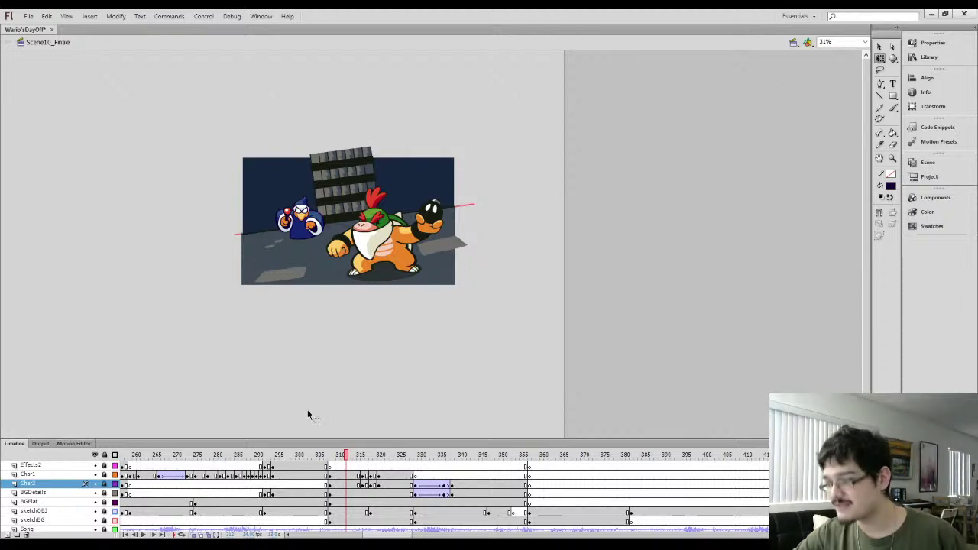
left_click(448, 486)
Shrink Wario slightly from the top-right at frame 338, then relock Char2
left_click(104, 484)
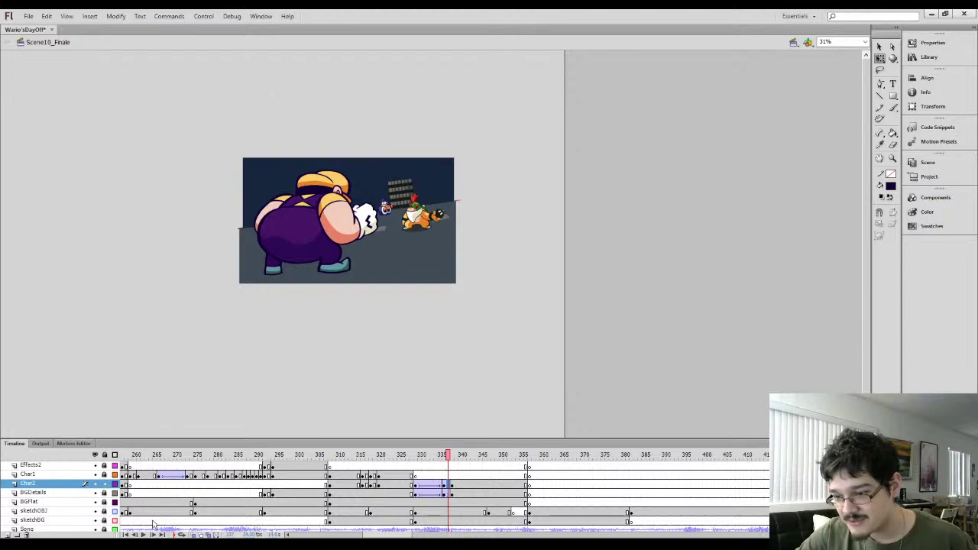
left_click(208, 535)
left_click(363, 230)
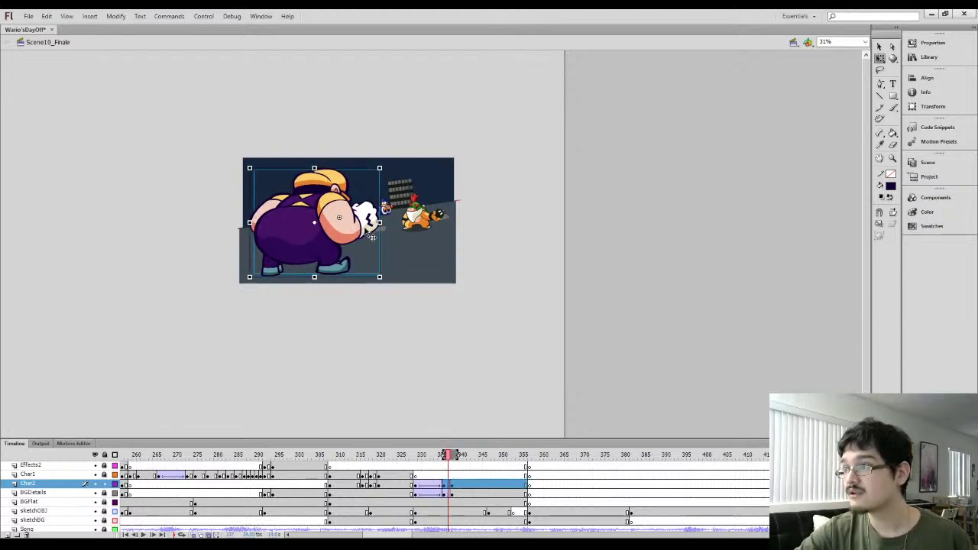
left_click_drag(380, 165, 375, 171)
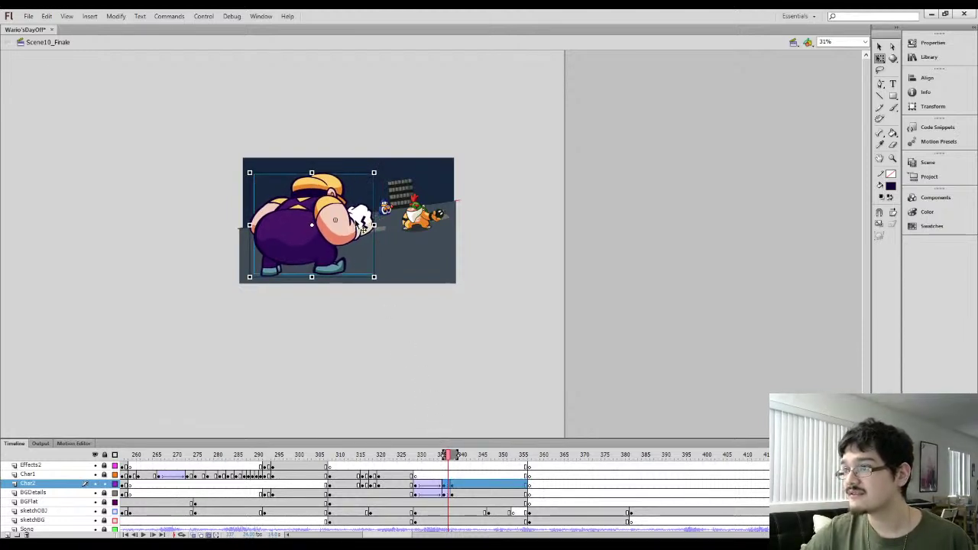
left_click(114, 502)
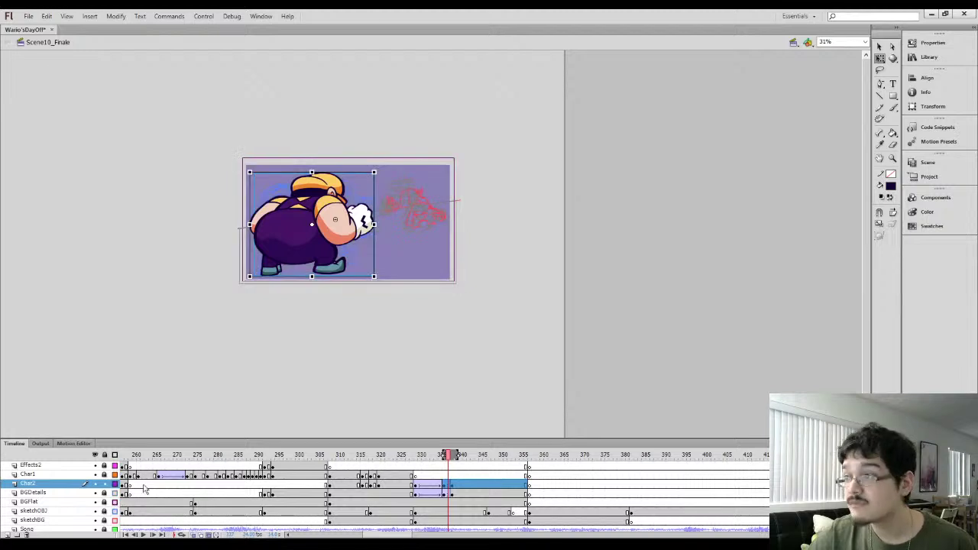
left_click(115, 502)
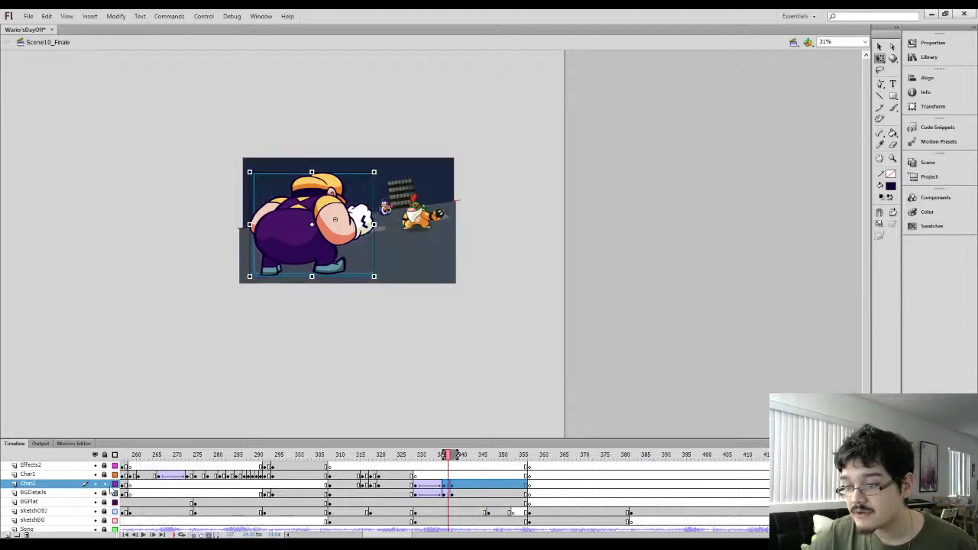
left_click(104, 484)
Play the shot from around frame 329 to check Wario's motion
left_click(409, 489)
key("Return")
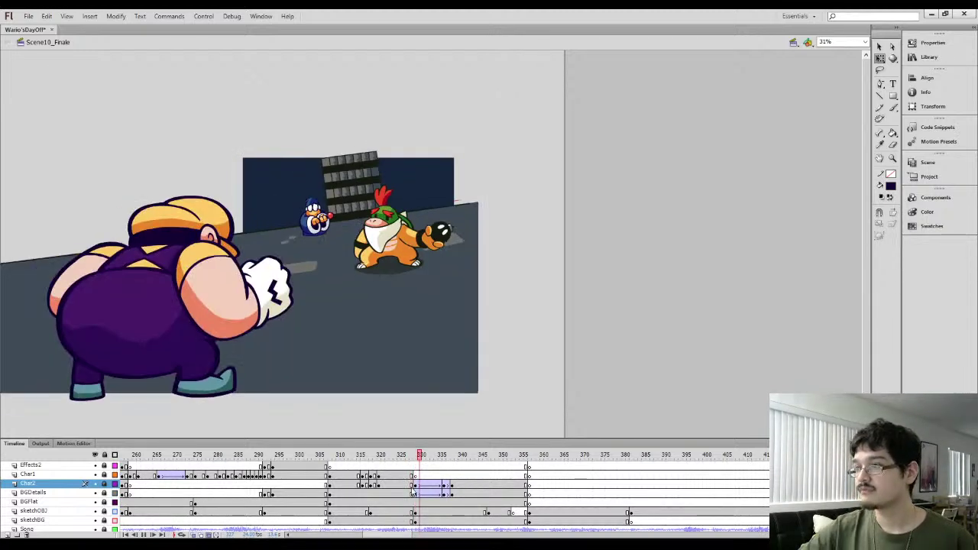
left_click(417, 469)
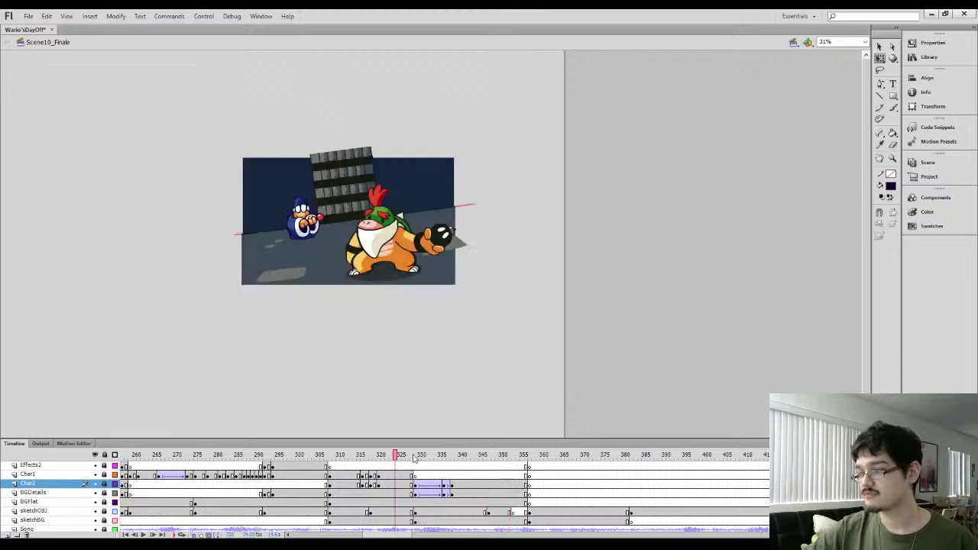
key("Return")
mouse_move(538, 434)
left_mouse_down()
mouse_move(554, 435)
mouse_move(454, 435)
mouse_move(481, 436)
mouse_move(489, 454)
left_mouse_up()
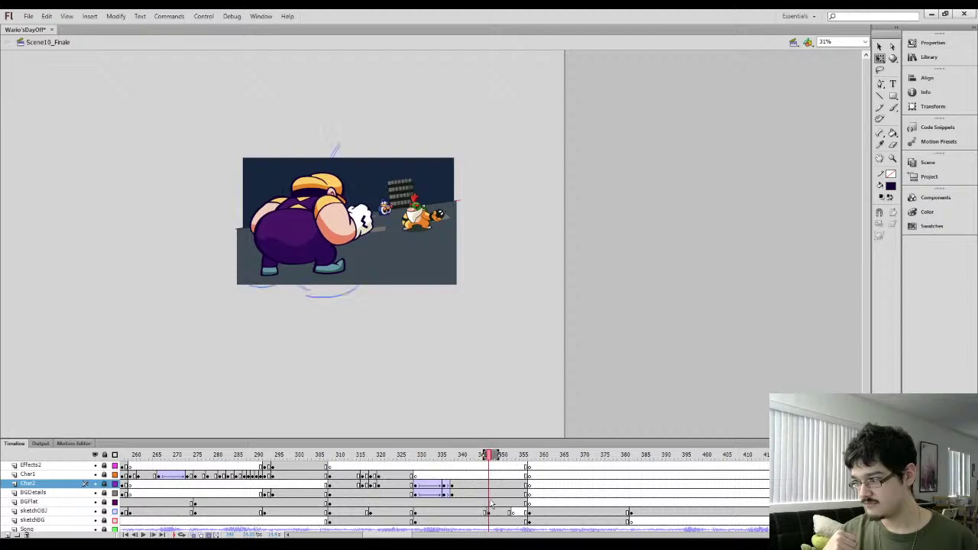
Insert a blank keyframe at frame 347 on Char2 so Wario disappears
left_click(489, 494)
left_click(488, 486)
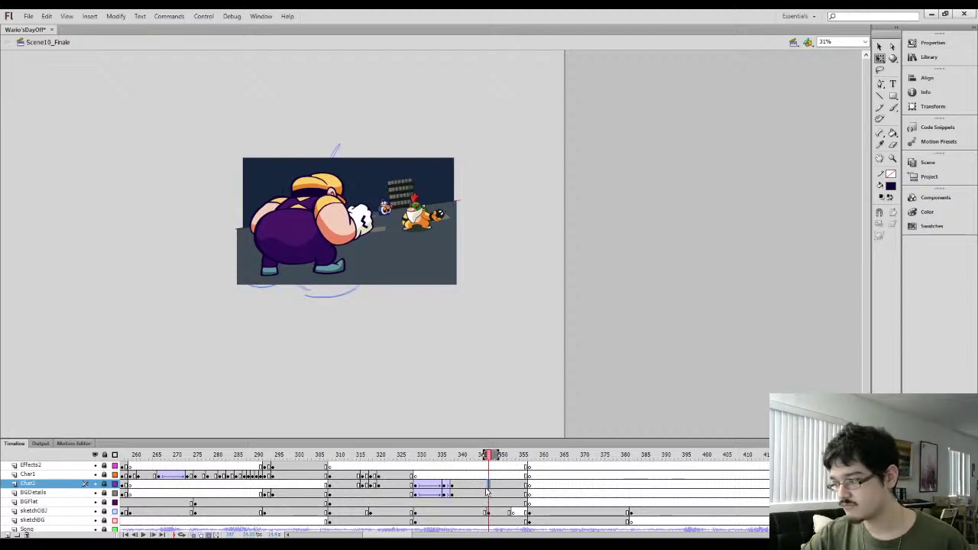
key("F7")
mouse_move(473, 458)
left_mouse_down()
mouse_move(463, 460)
mouse_move(495, 456)
left_mouse_up()
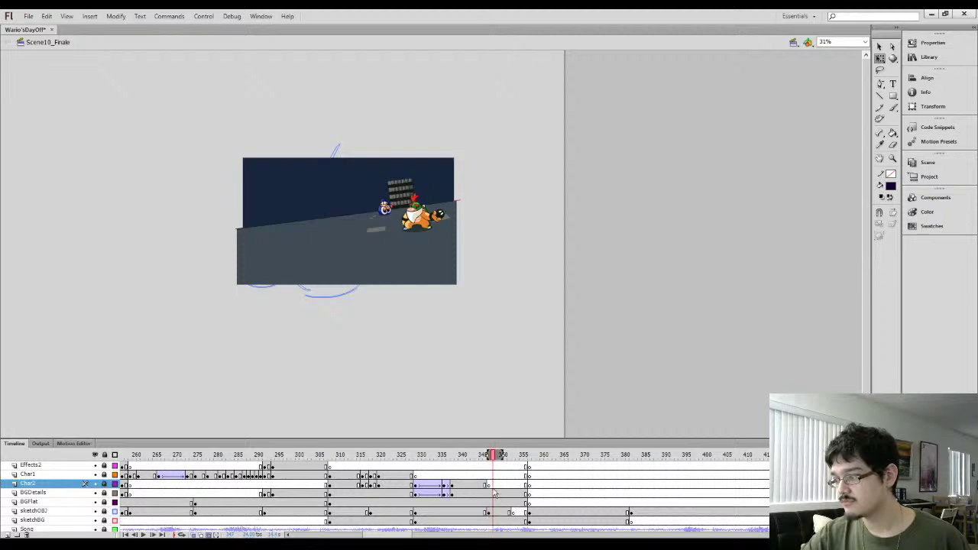
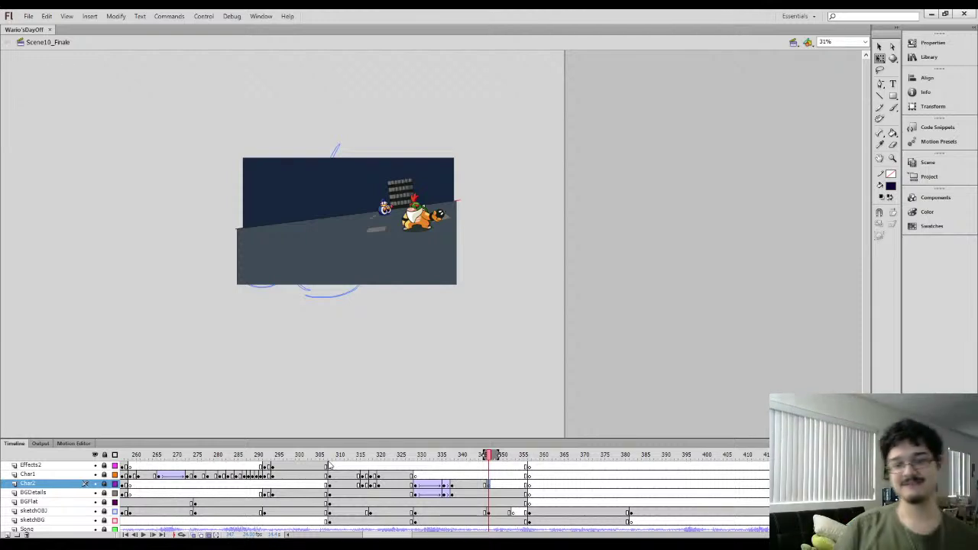
Play and scrub the shot around frame 345 to review Wario's exit against the sketch
left_click(366, 484)
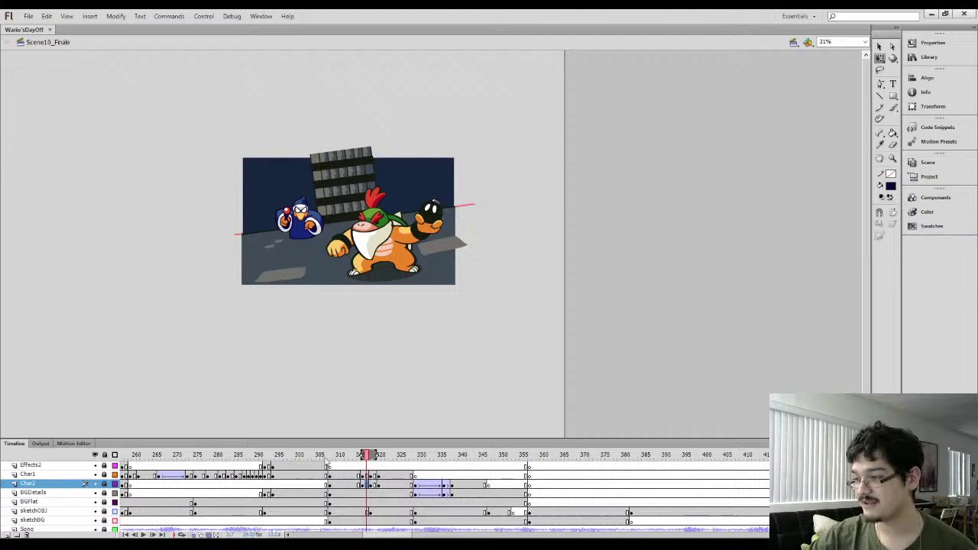
left_click_drag(367, 455, 469, 444)
key("Return")
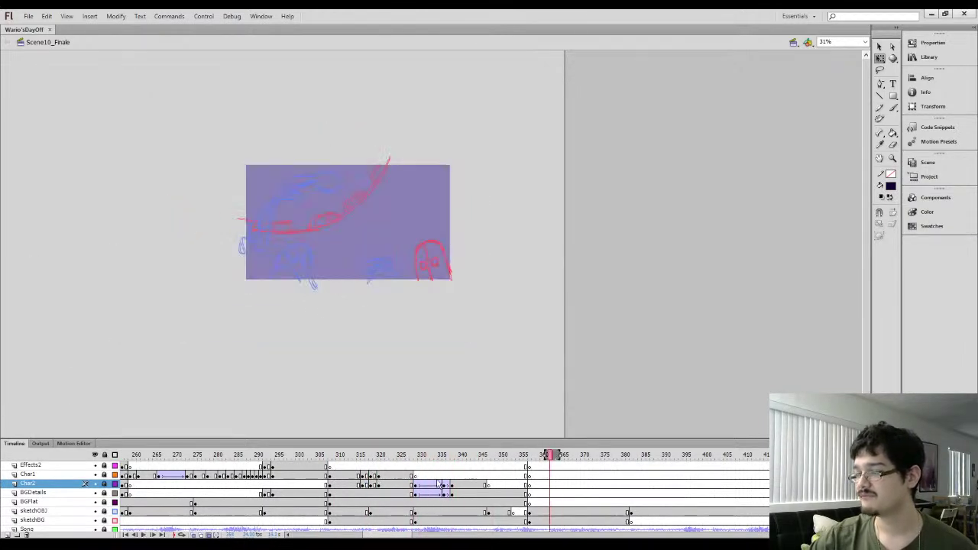
left_click(441, 455)
mouse_move(449, 454)
left_mouse_down()
mouse_move(532, 428)
mouse_move(524, 432)
left_mouse_up()
mouse_move(529, 432)
left_mouse_down()
mouse_move(563, 424)
mouse_move(660, 431)
mouse_move(463, 458)
mouse_move(458, 470)
mouse_move(493, 489)
left_mouse_up()
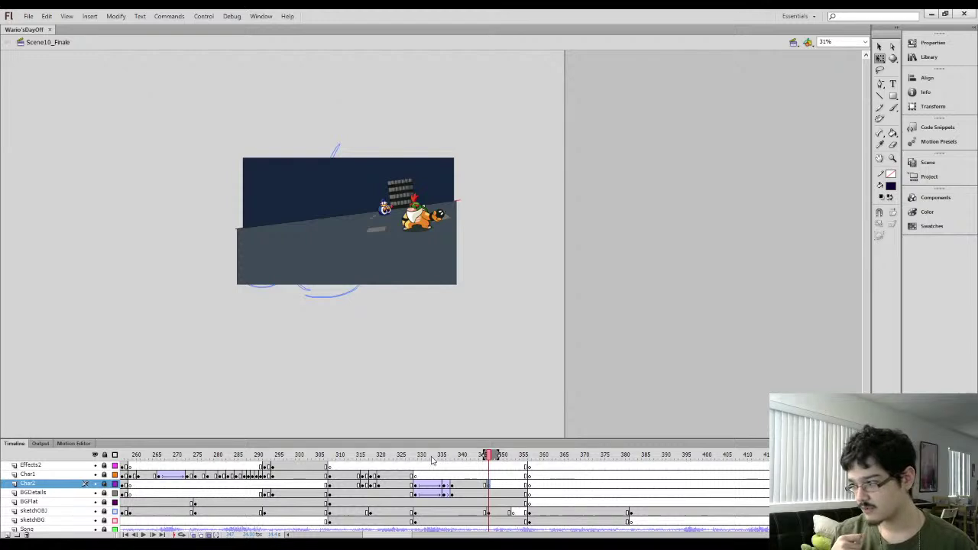
left_click_drag(459, 456, 482, 457)
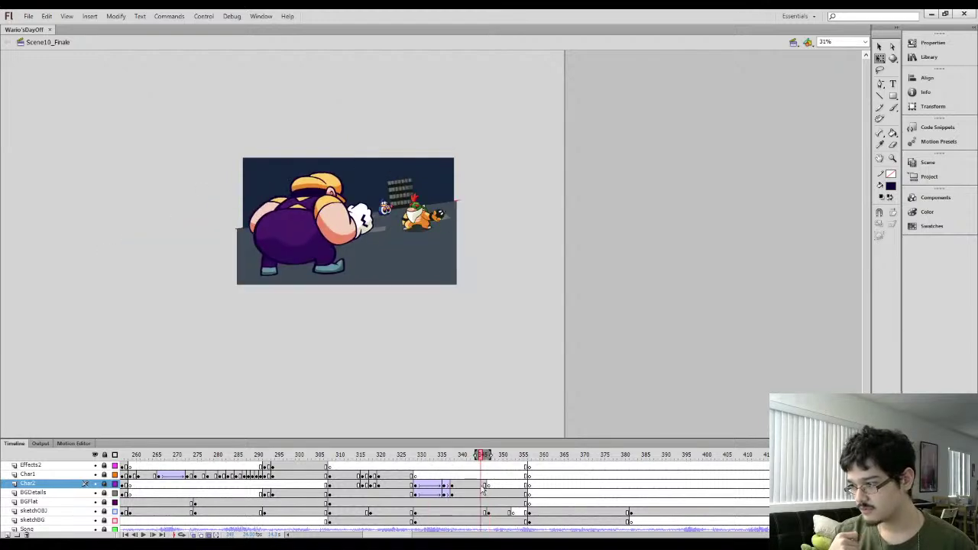
left_click(486, 486)
left_click(481, 486)
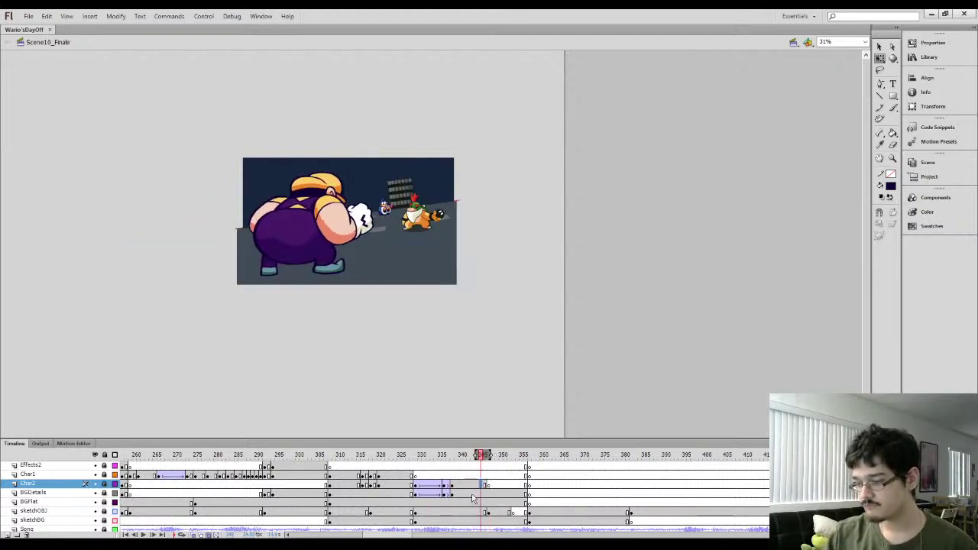
Zoom the stage to 62% and show the BGDetails and BGFlat layers as outlines
left_click(487, 487)
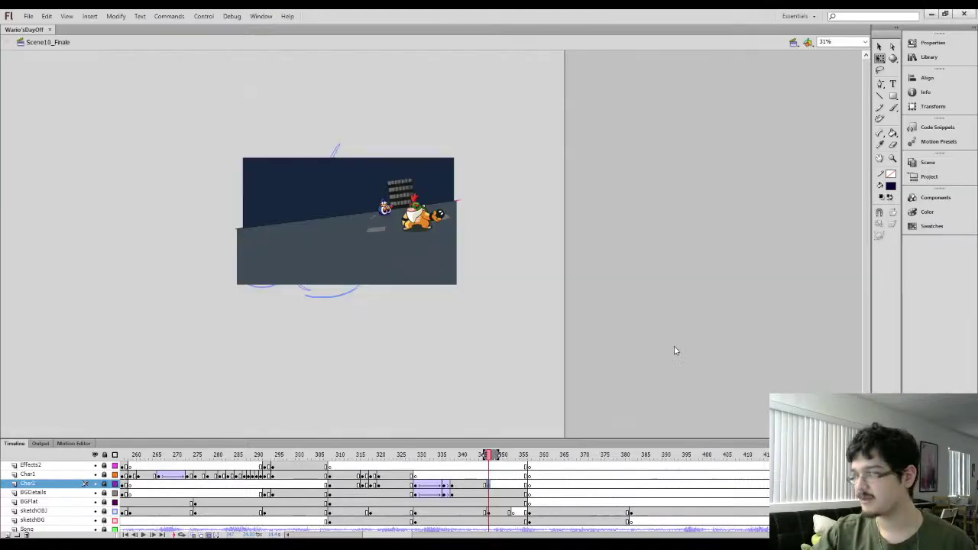
left_click_drag(865, 267, 865, 272)
key("ctrl+equal")
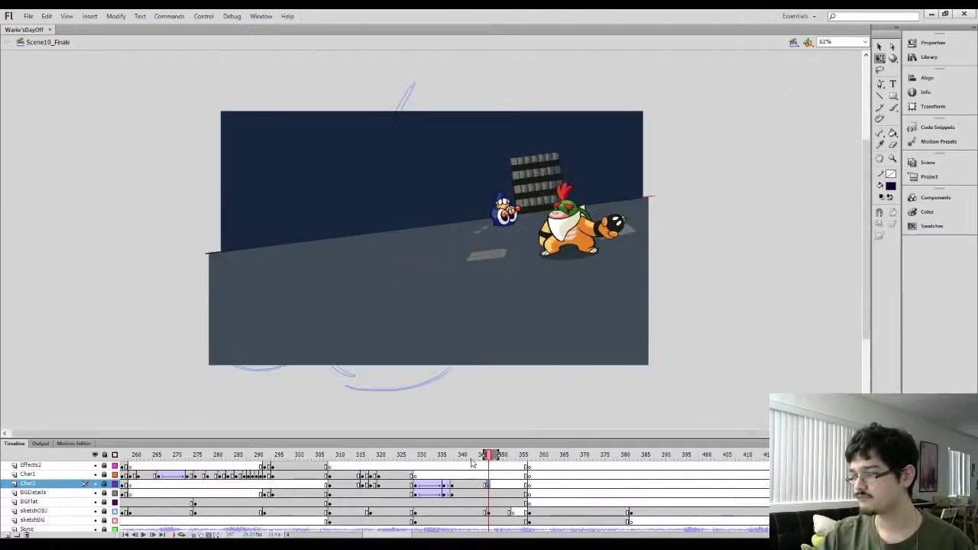
mouse_move(469, 455)
left_mouse_down()
mouse_move(444, 461)
mouse_move(478, 473)
mouse_move(486, 491)
left_mouse_up()
left_click(480, 484)
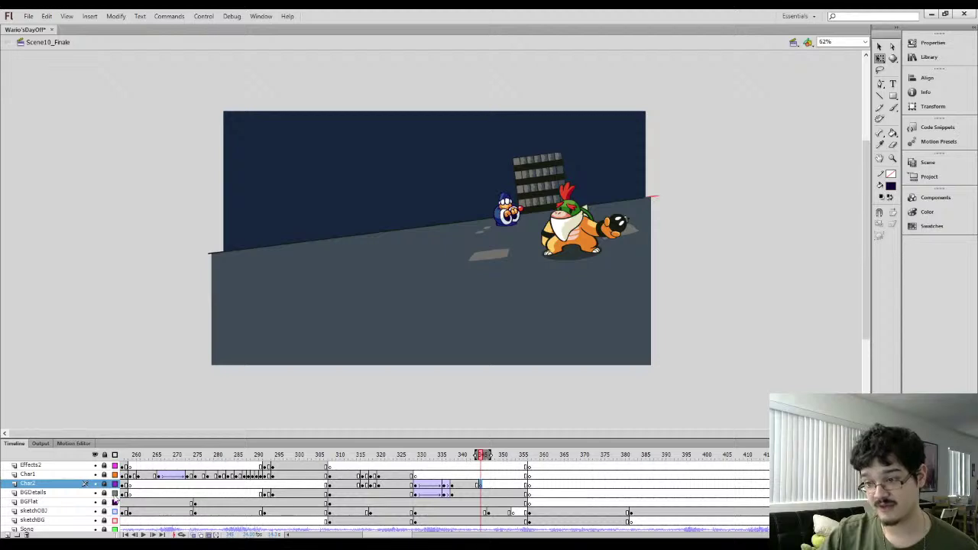
left_click_drag(115, 493, 114, 502)
left_click_drag(481, 455, 493, 451)
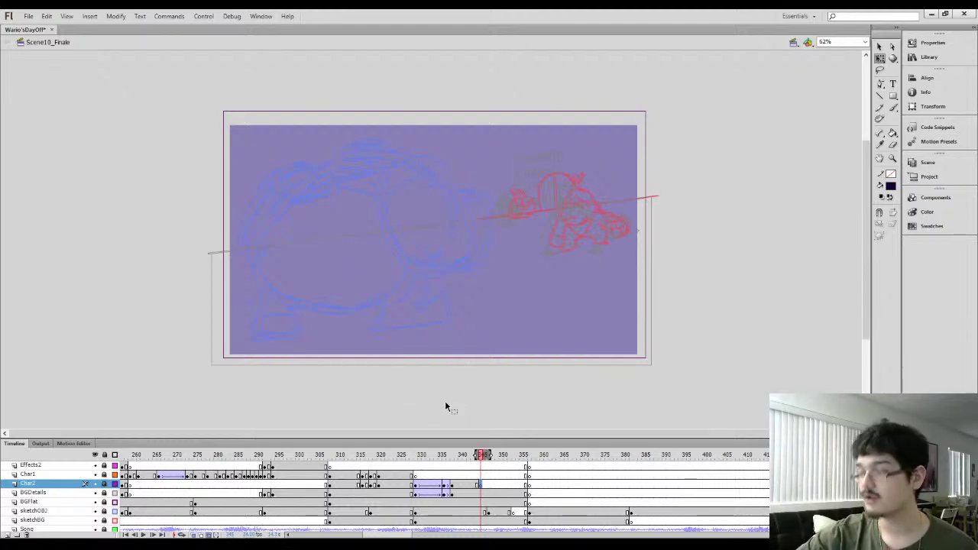
left_click(449, 454)
left_click_drag(462, 457, 473, 455)
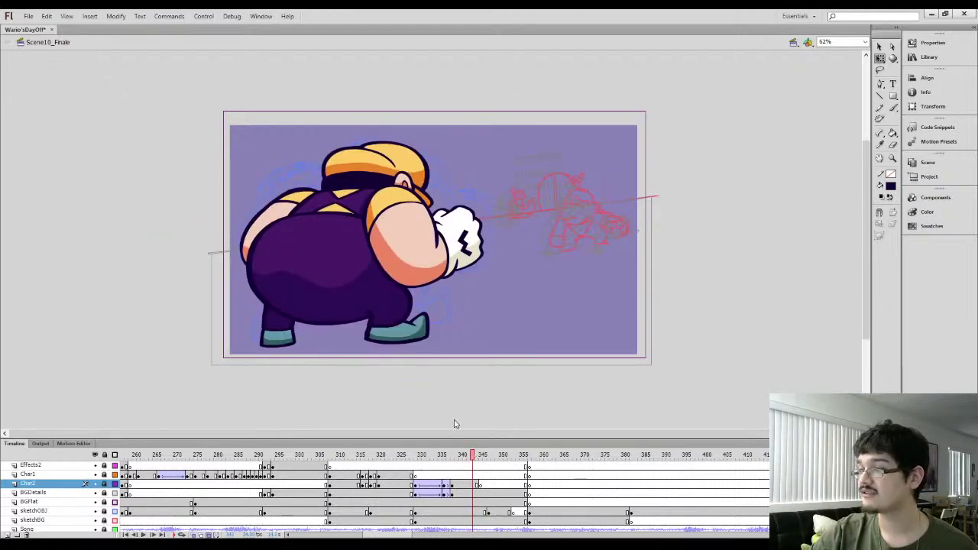
left_click_drag(866, 259, 866, 261)
key("i")
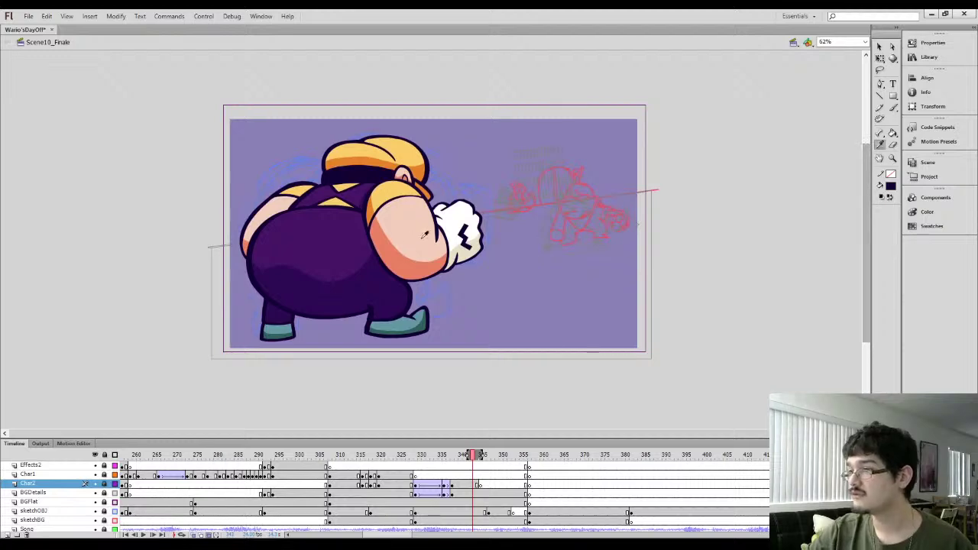
left_click(380, 259)
key("comma")
key("comma")
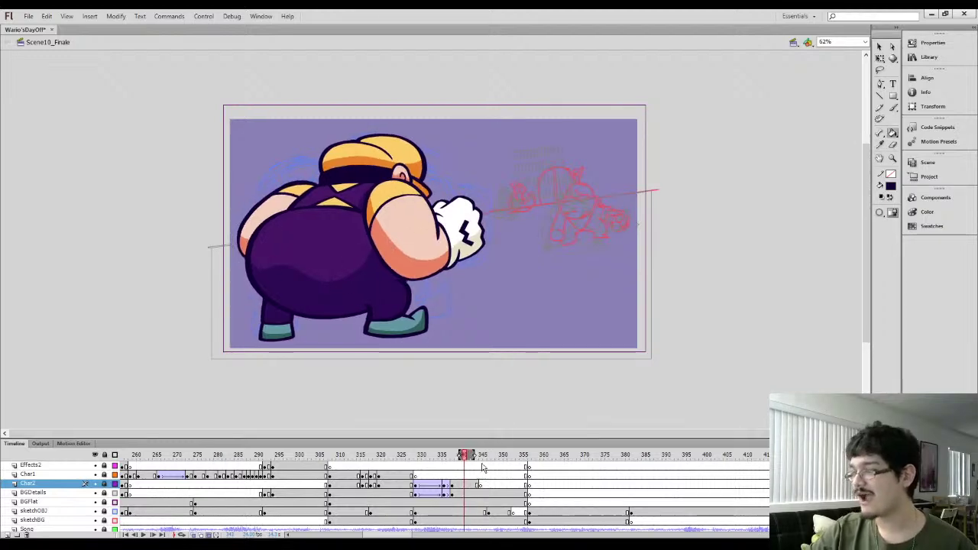
key("period")
key("period")
key("period")
left_click(479, 485)
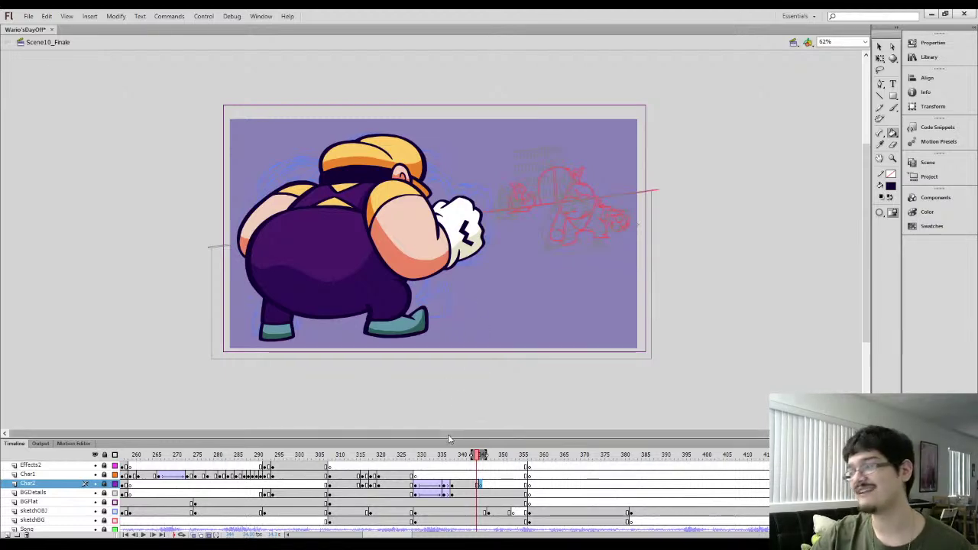
key(".")
key(".")
left_click_drag(451, 457, 477, 457)
left_click(482, 487)
key(".")
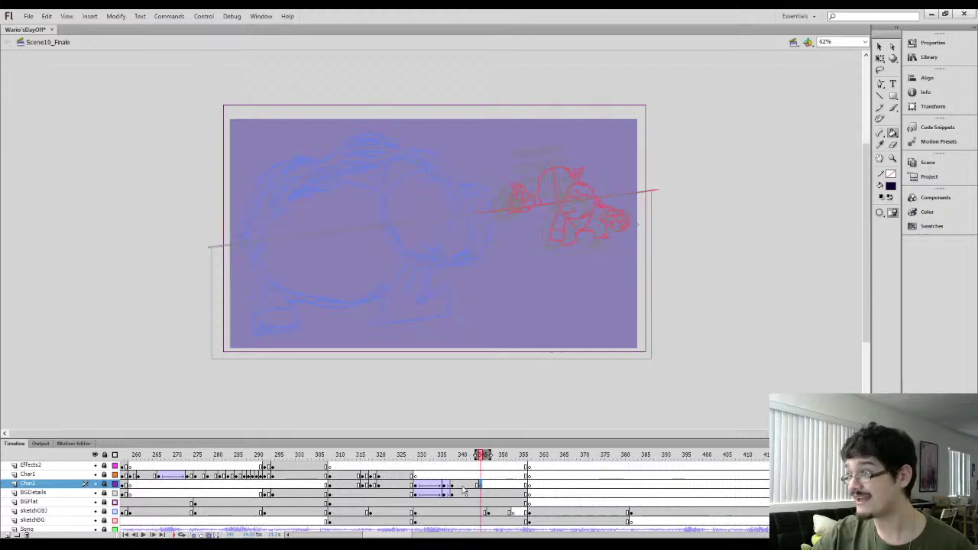
key(".")
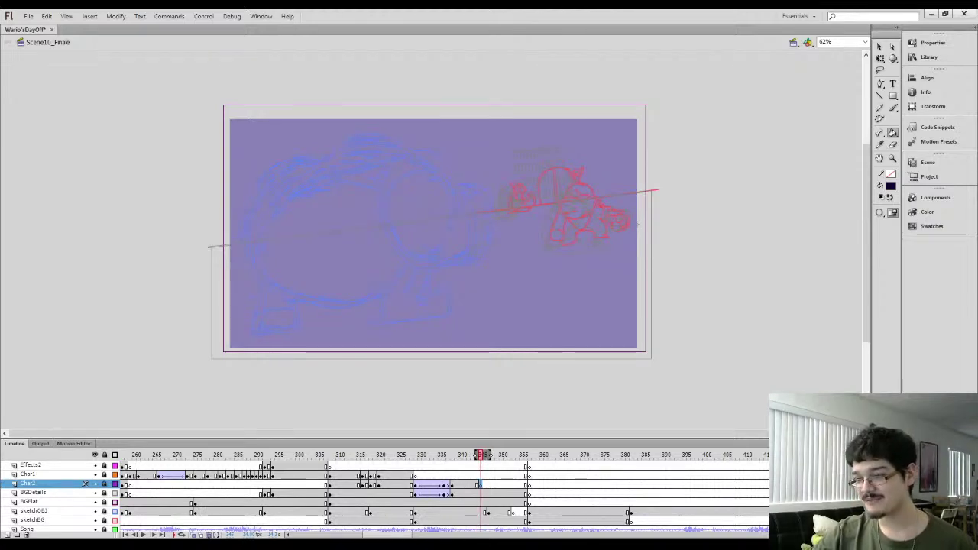
key("comma")
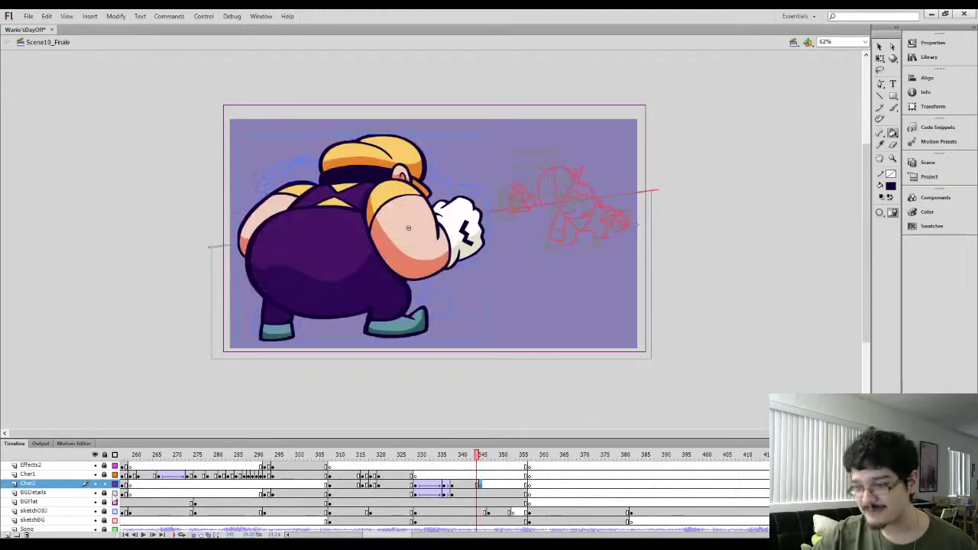
left_click_drag(430, 433, 434, 433)
key("i")
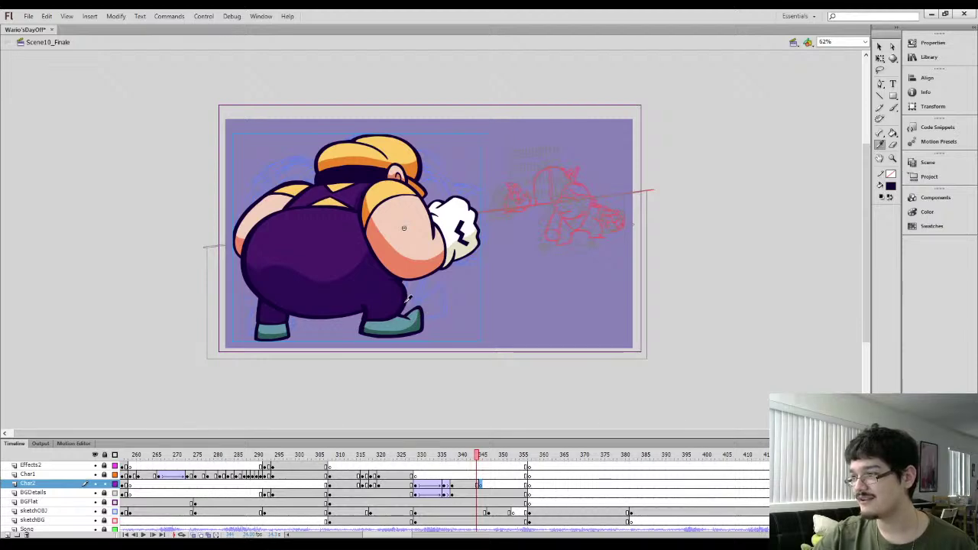
key("period")
key("b")
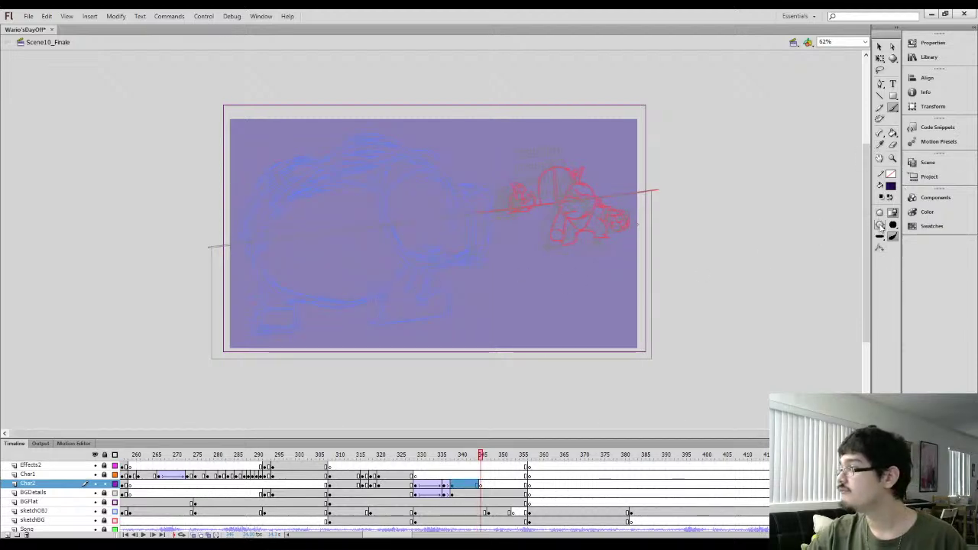
Outline the character's body with brush arcs and fill it dark purple
mouse_move(304, 190)
left_mouse_down()
mouse_move(236, 229)
mouse_move(279, 297)
mouse_move(366, 267)
mouse_move(437, 294)
mouse_move(371, 184)
left_mouse_up()
mouse_move(261, 200)
left_mouse_down()
mouse_move(269, 156)
mouse_move(391, 116)
mouse_move(446, 183)
left_mouse_up()
mouse_move(258, 165)
left_mouse_down()
mouse_move(413, 92)
mouse_move(443, 212)
left_mouse_up()
left_click(278, 169)
left_click(283, 127)
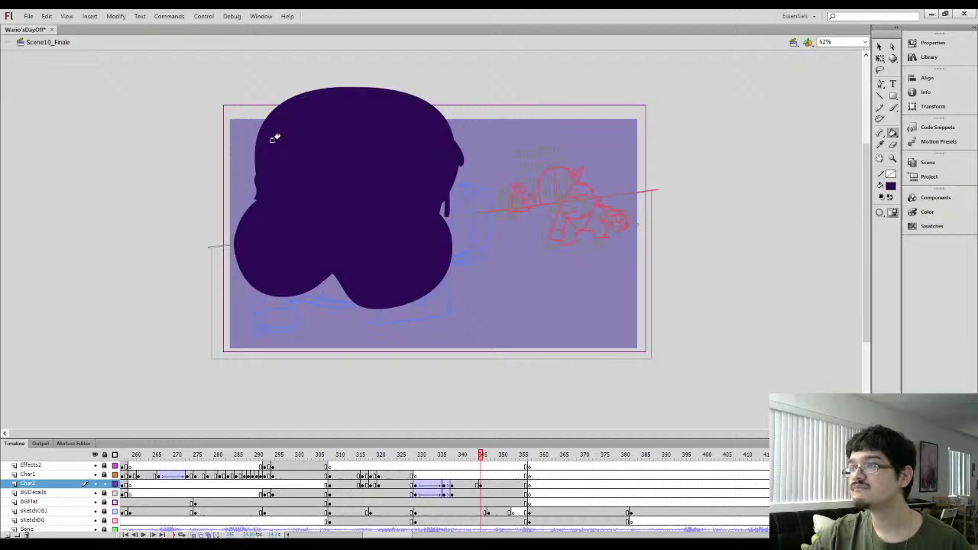
Reshape the purple body's left and right edges and fill its lower gap
key("b")
mouse_move(224, 248)
left_mouse_down()
mouse_move(255, 195)
mouse_move(253, 162)
mouse_move(279, 88)
left_mouse_up()
mouse_move(351, 305)
left_mouse_down()
mouse_move(408, 304)
mouse_move(444, 271)
mouse_move(435, 216)
mouse_move(452, 172)
mouse_move(429, 98)
left_mouse_up()
mouse_move(452, 218)
left_mouse_down()
mouse_move(447, 227)
mouse_move(460, 197)
mouse_move(459, 153)
left_mouse_up()
key("b")
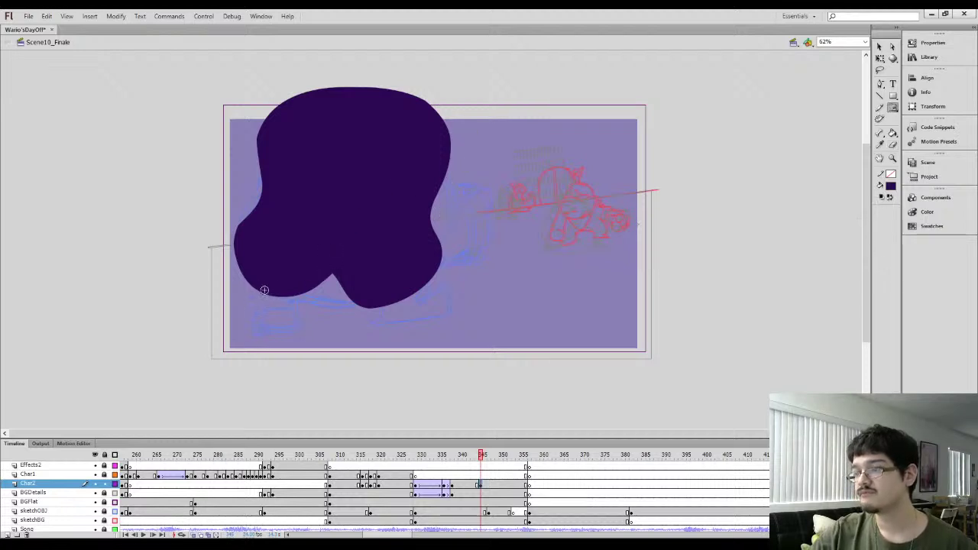
key("k")
left_click(330, 291)
key("comma")
key("i")
key("period")
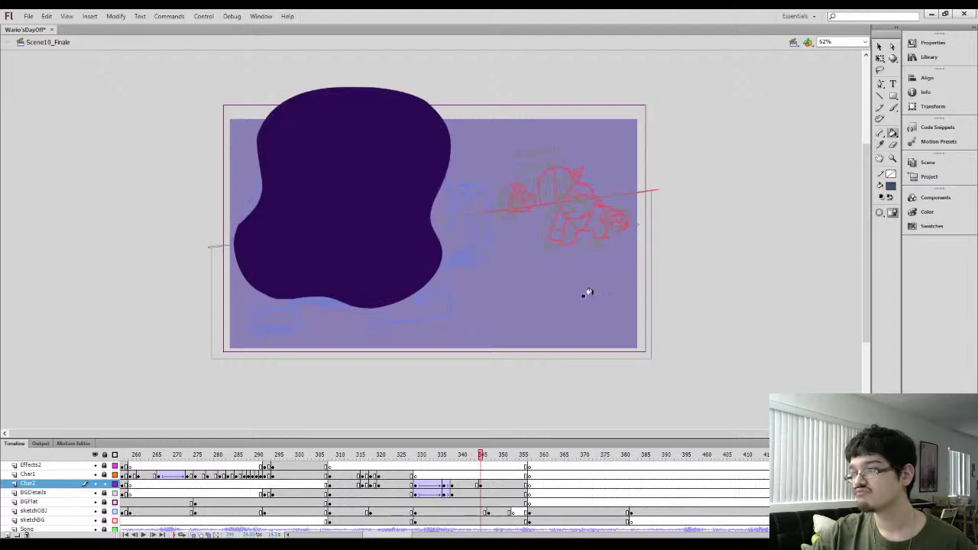
key("b")
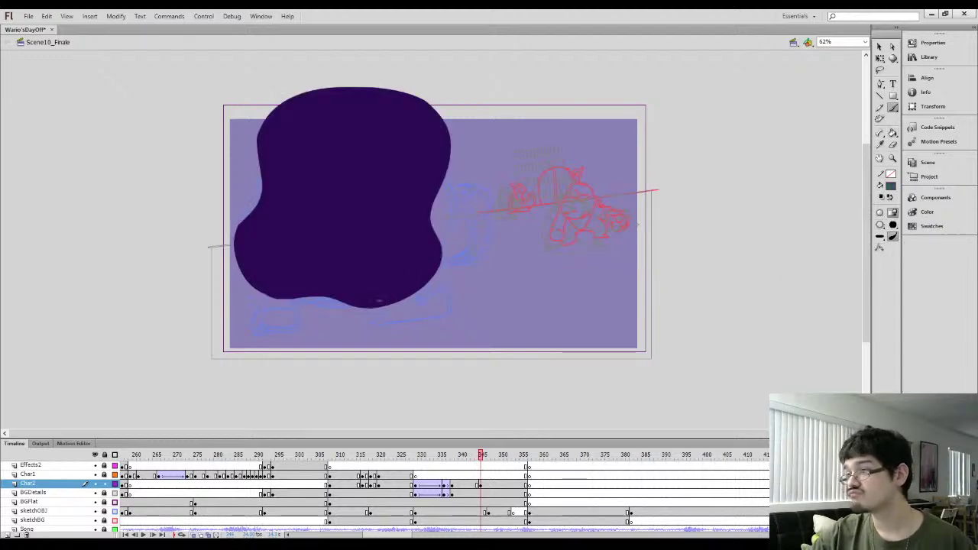
Outline and fill the left and right feet in green
mouse_move(416, 300)
left_mouse_down()
mouse_move(448, 281)
mouse_move(362, 310)
left_mouse_up()
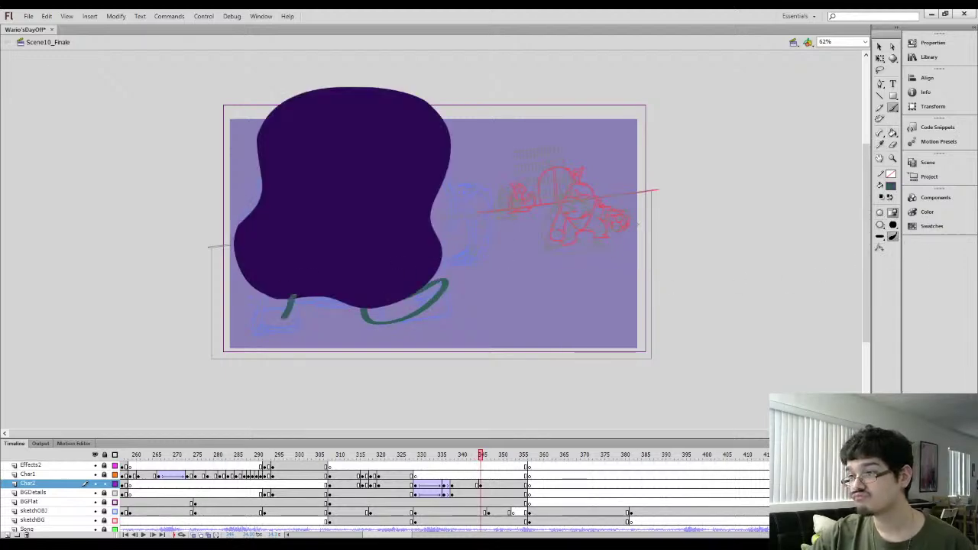
mouse_move(284, 316)
left_mouse_down()
mouse_move(254, 313)
mouse_move(224, 276)
left_mouse_up()
key("k")
left_click(260, 302)
left_click(393, 304)
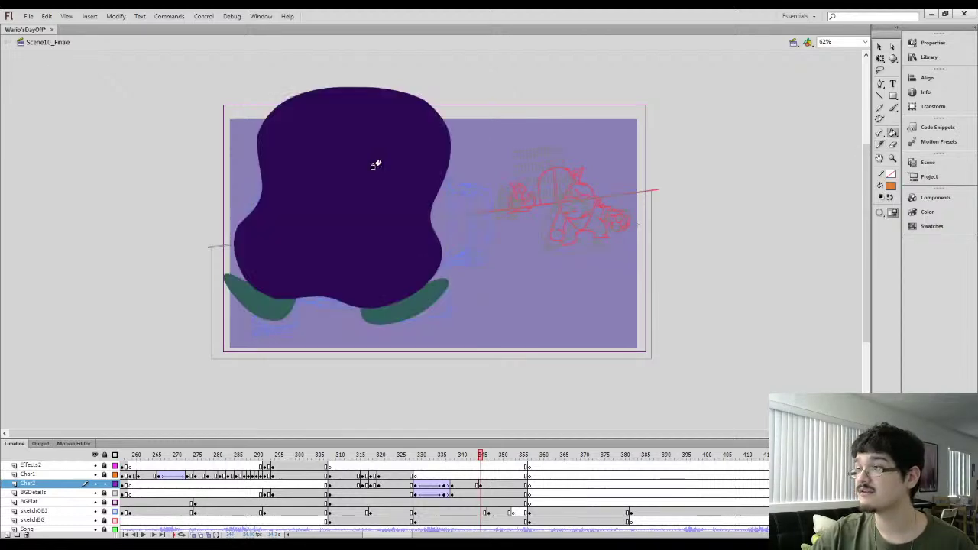
Paint and fill the right arm in orange, redoing the first attempt
key("b")
mouse_move(449, 257)
left_mouse_down()
mouse_move(396, 204)
mouse_move(392, 130)
mouse_move(408, 105)
mouse_move(434, 106)
mouse_move(475, 193)
left_mouse_up()
left_click_drag(464, 256, 451, 258)
key("k")
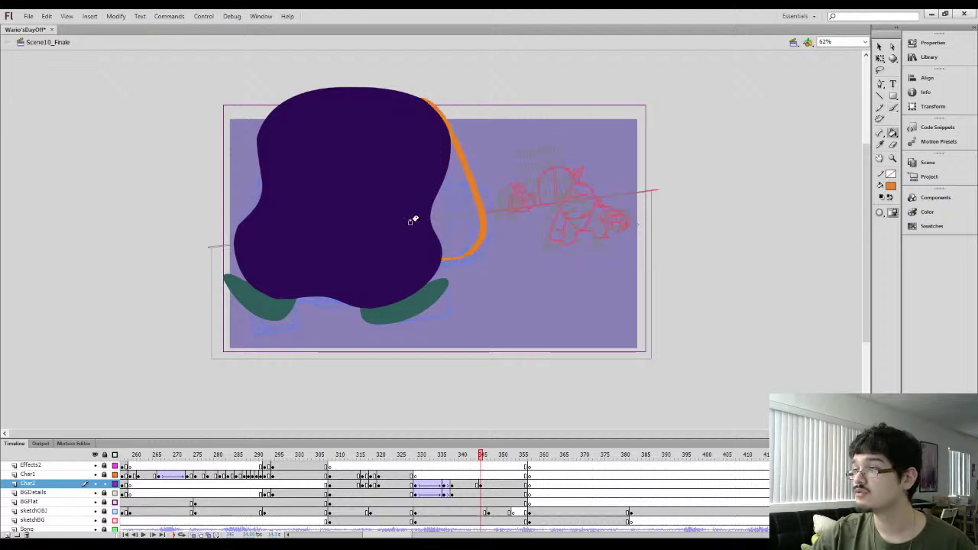
left_click(421, 220)
key("ctrl+z")
key("ctrl+z")
key("b")
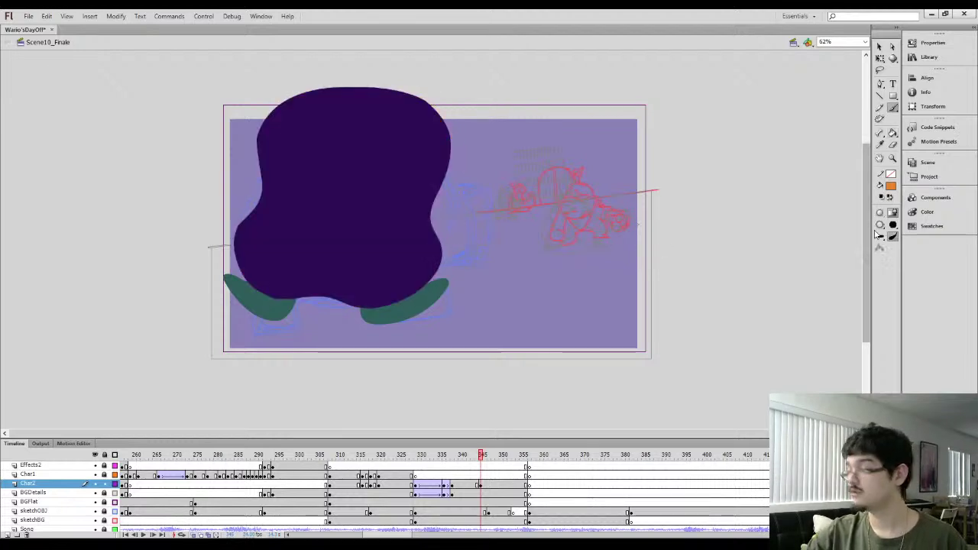
mouse_move(457, 262)
left_mouse_down()
mouse_move(405, 226)
mouse_move(393, 138)
mouse_move(407, 101)
mouse_move(443, 106)
mouse_move(481, 216)
left_mouse_up()
key("k")
left_click(430, 201)
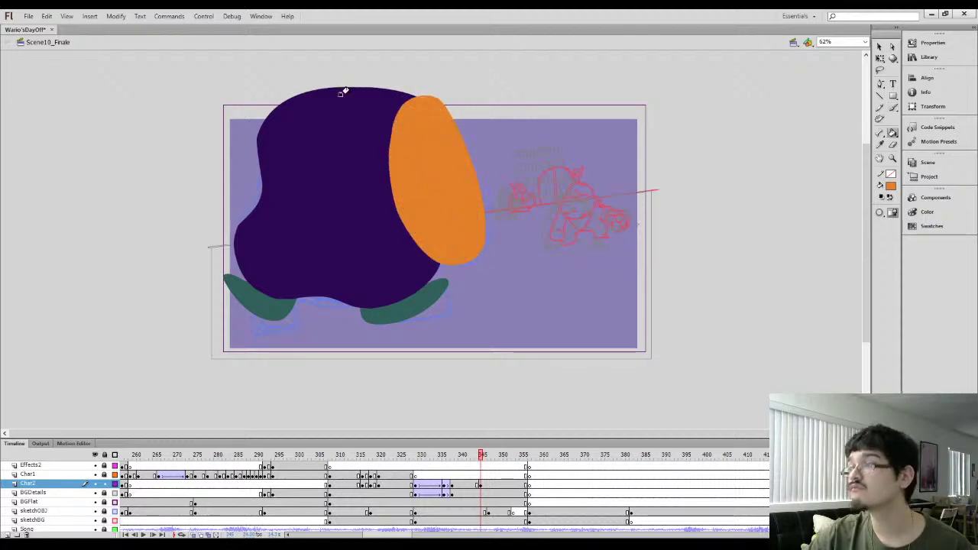
Paint and fill the left arm in orange
key("b")
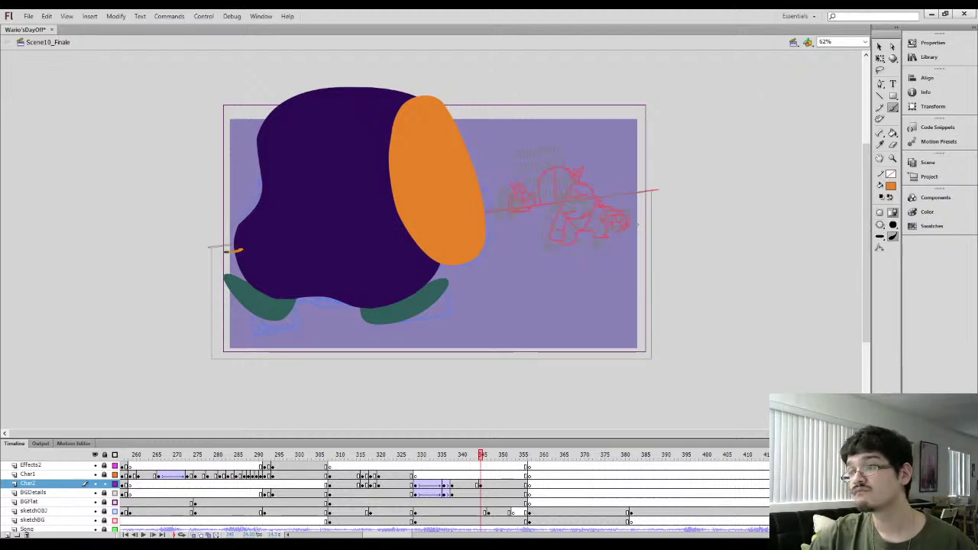
mouse_move(239, 250)
left_mouse_down()
mouse_move(213, 205)
mouse_move(223, 169)
mouse_move(259, 109)
mouse_move(320, 87)
left_mouse_up()
key("k")
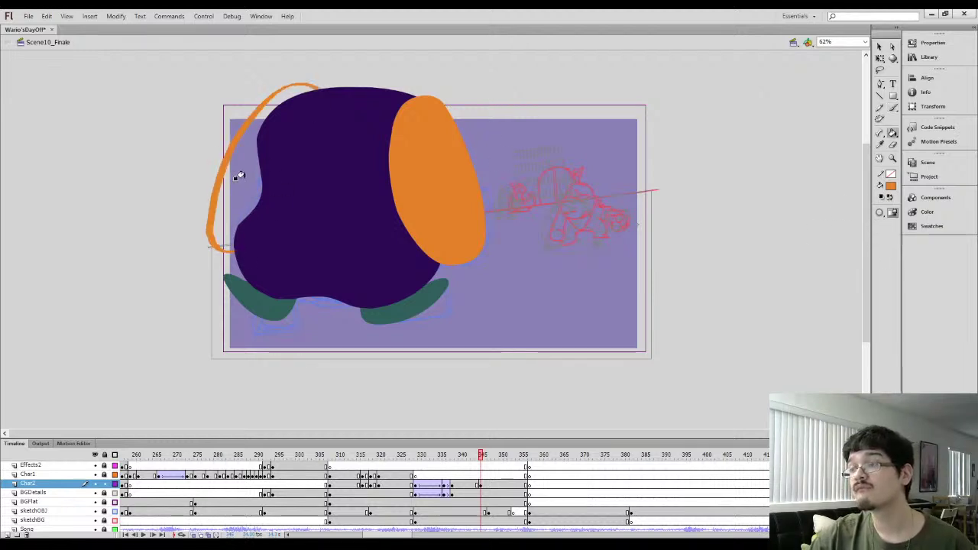
left_click(238, 177)
Insert a blank keyframe at frame 346 on Char2 and sample the purple body colour
left_click(486, 487)
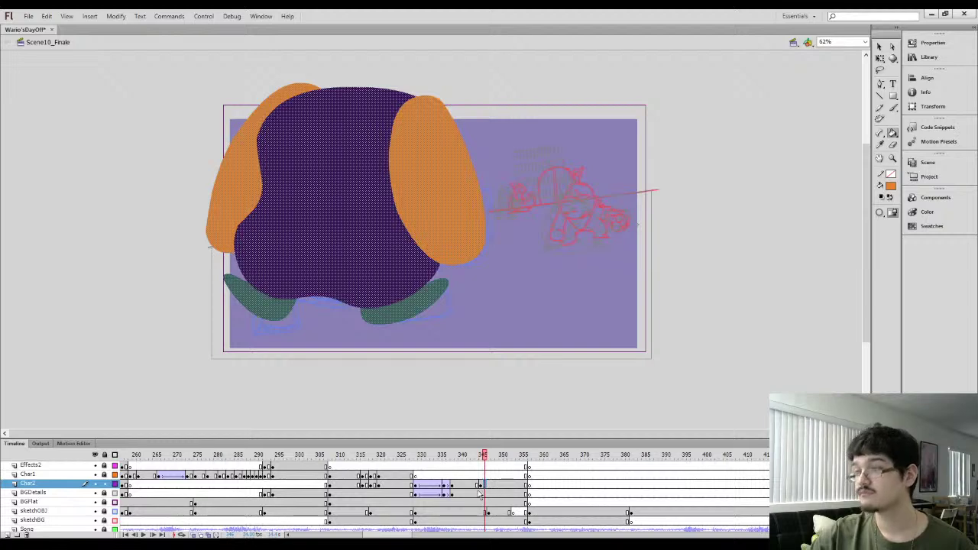
key("F7")
key("comma")
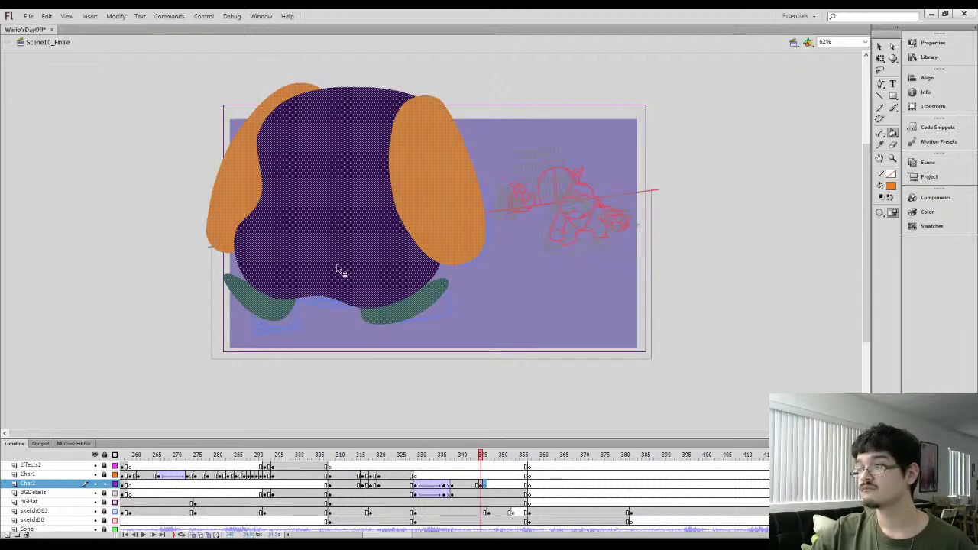
key("l")
left_click(337, 270)
key("i")
left_click(331, 269)
key("period")
Paint and fill a dark purple jagged shape hanging from the stage's top edge
key("b")
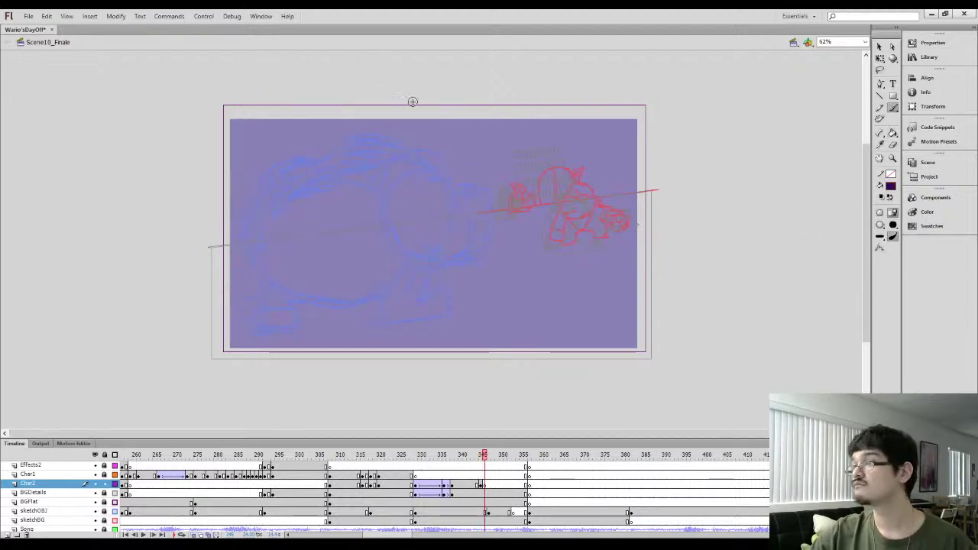
mouse_move(341, 76)
left_mouse_down()
mouse_move(298, 224)
mouse_move(337, 145)
mouse_move(345, 159)
mouse_move(362, 141)
mouse_move(358, 260)
mouse_move(430, 78)
left_mouse_up()
left_click_drag(340, 84, 430, 79)
key("k")
left_click(390, 101)
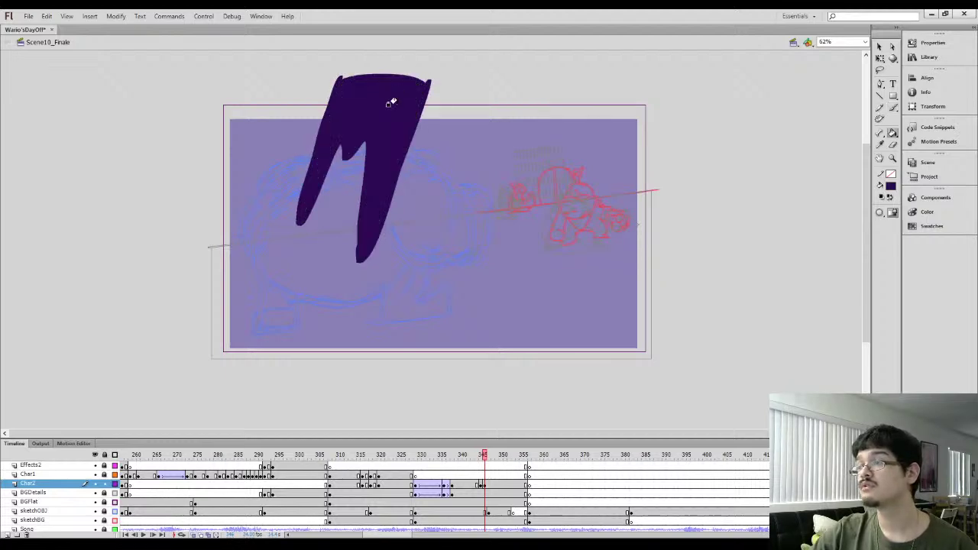
Refine the purple prongs' tips and the notch between them
key("l")
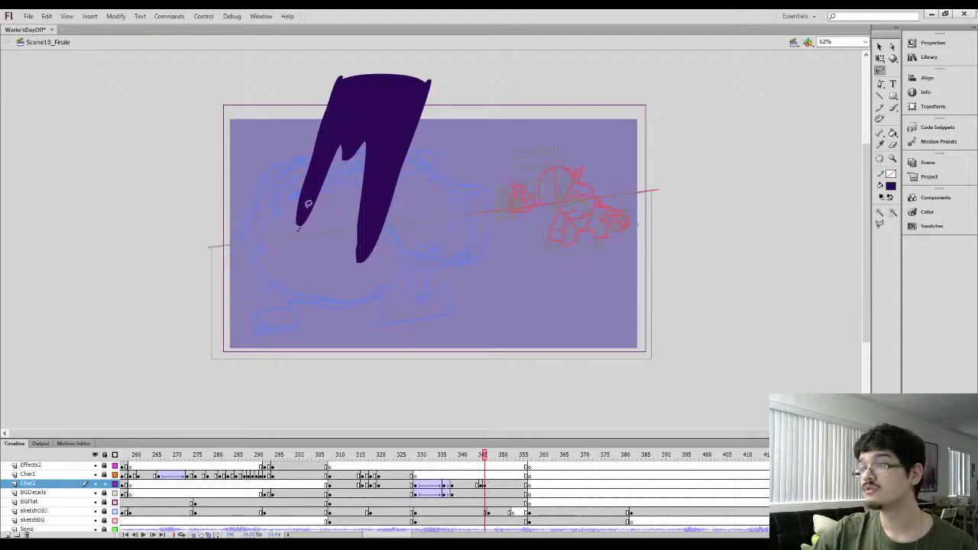
left_click_drag(350, 145, 336, 128)
left_click(350, 191)
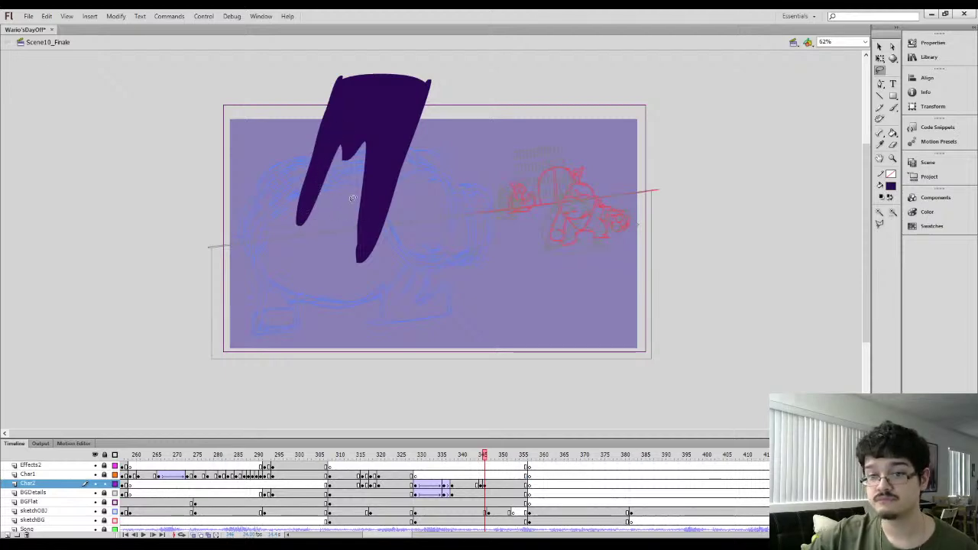
key("e")
mouse_move(358, 195)
left_mouse_down()
mouse_move(344, 283)
mouse_move(371, 156)
mouse_move(345, 186)
mouse_move(350, 156)
mouse_move(343, 176)
mouse_move(376, 141)
left_mouse_up()
key("k")
key("b")
key("k")
key("b")
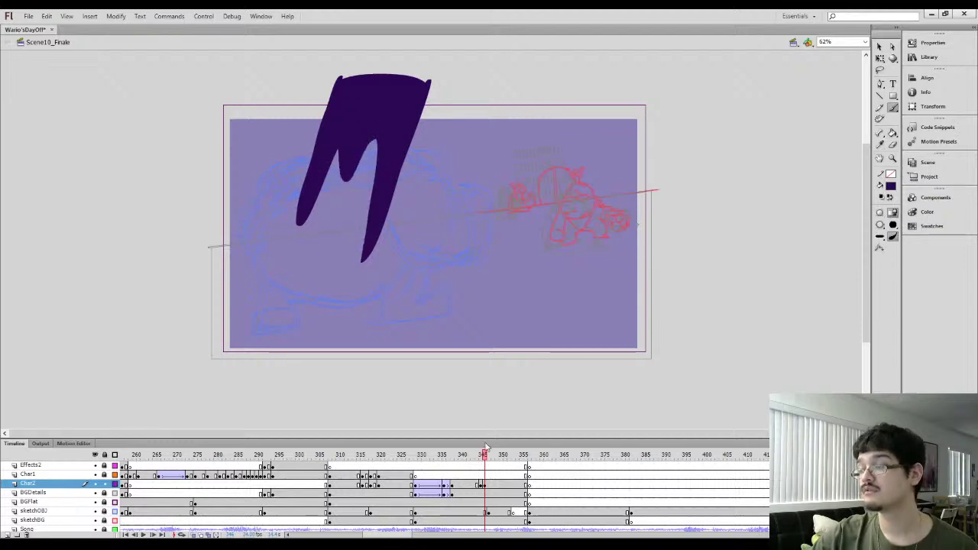
Add a blank keyframe at frame 347 on Char2 and play back the animation
left_click(490, 486)
key("F7")
left_click(465, 496)
key("Return")
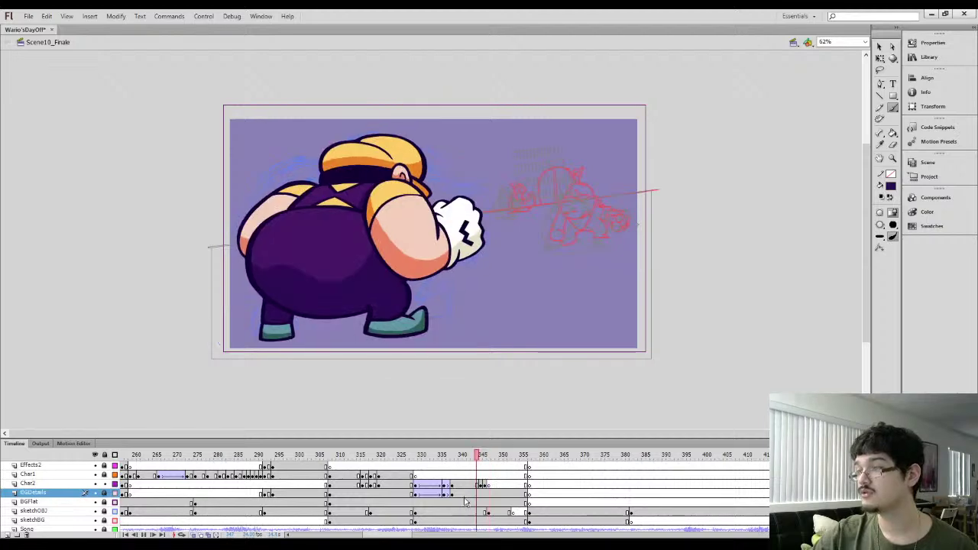
Place the green cloud symbol on Char1 and shrink it small at the stage's lower left
left_click_drag(449, 457, 481, 489)
left_click(73, 474)
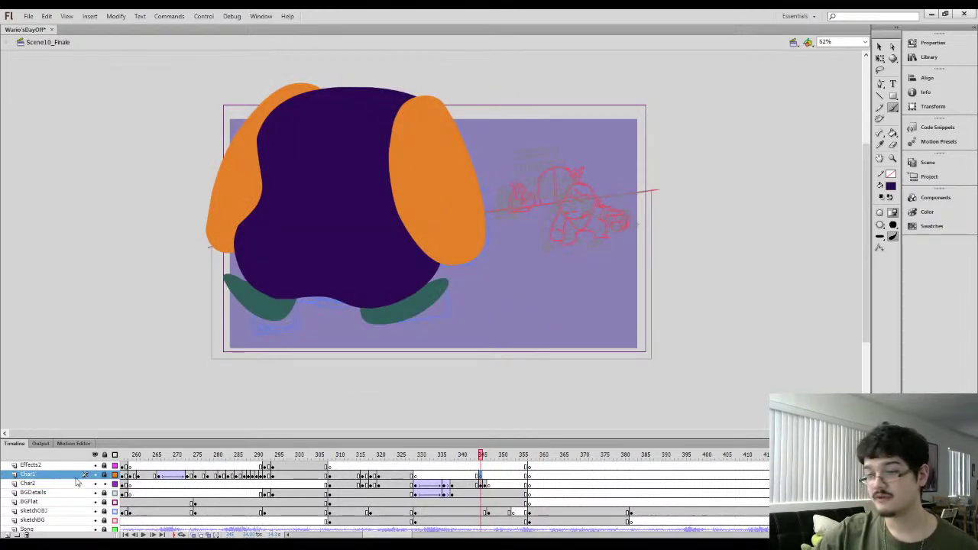
left_click(928, 59)
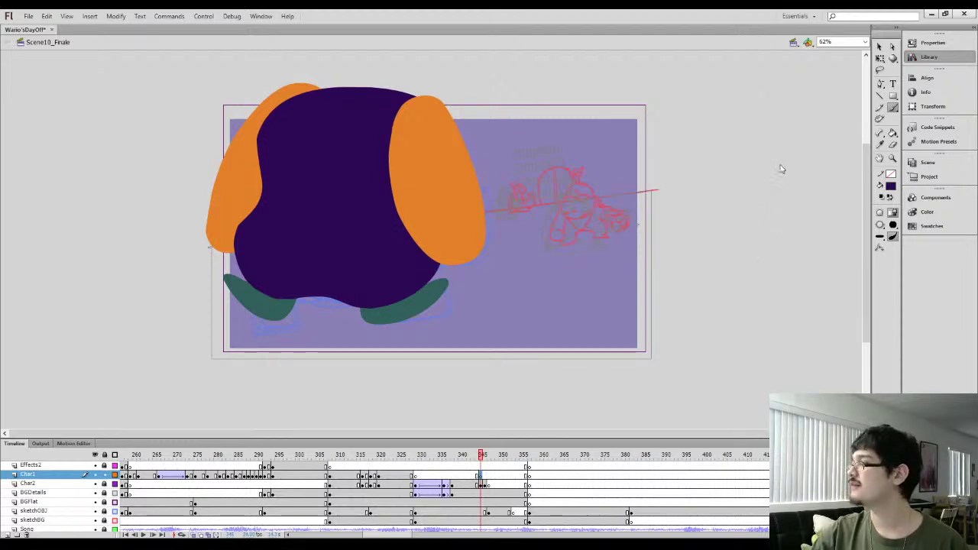
left_click_drag(781, 169, 321, 287)
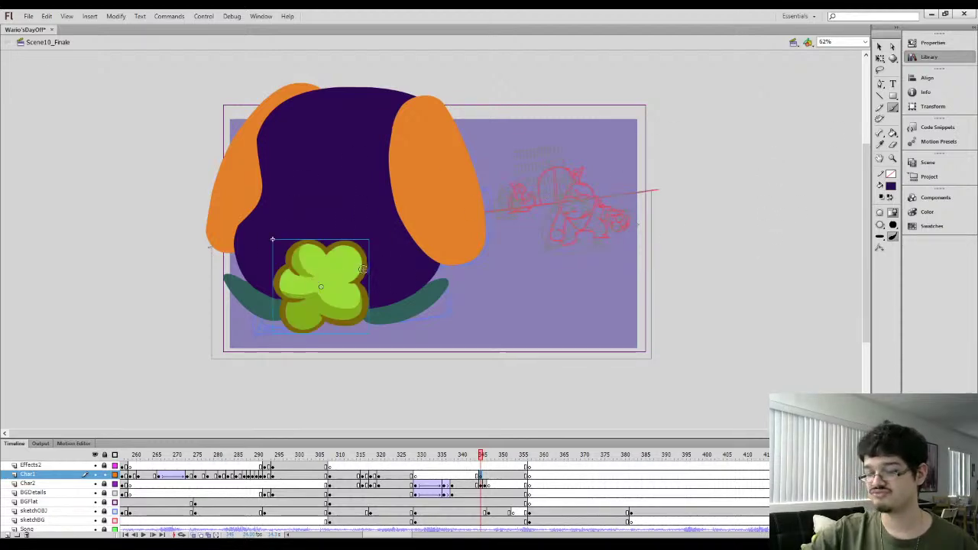
key("q")
left_click_drag(369, 240, 352, 257)
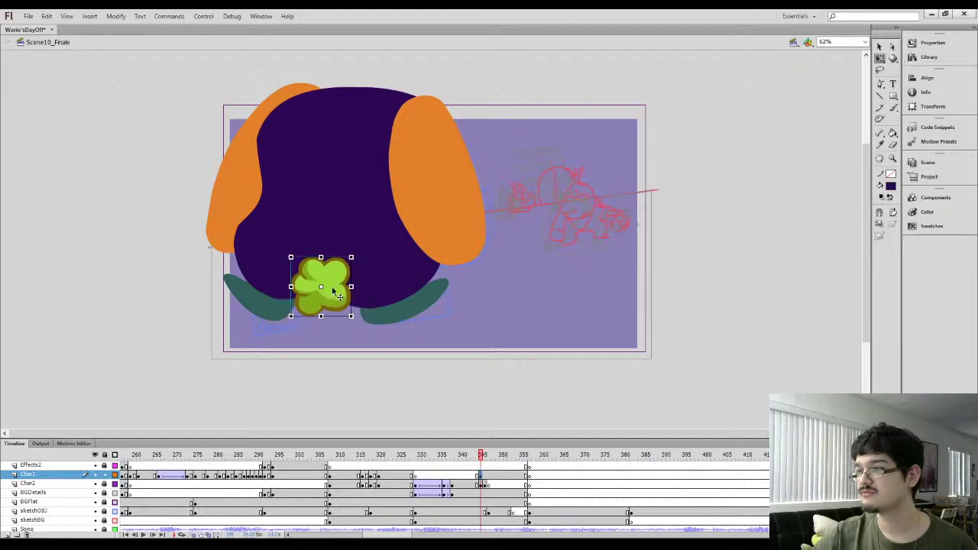
mouse_move(331, 289)
left_mouse_down()
mouse_move(381, 275)
mouse_move(334, 293)
left_mouse_up()
Enlarge the cloud to fill the stage two frames later, then rotate and scale it further around frame 354
left_click(486, 477)
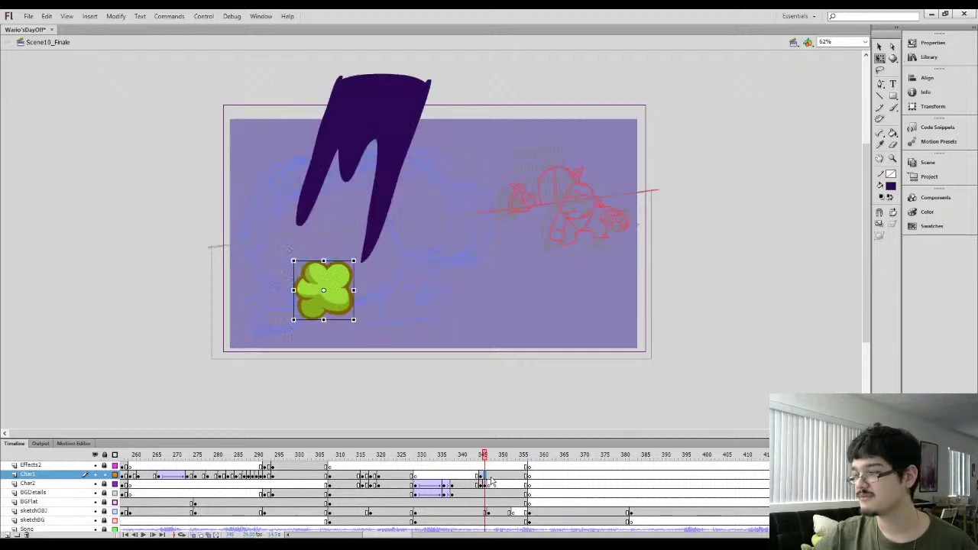
left_click(490, 479)
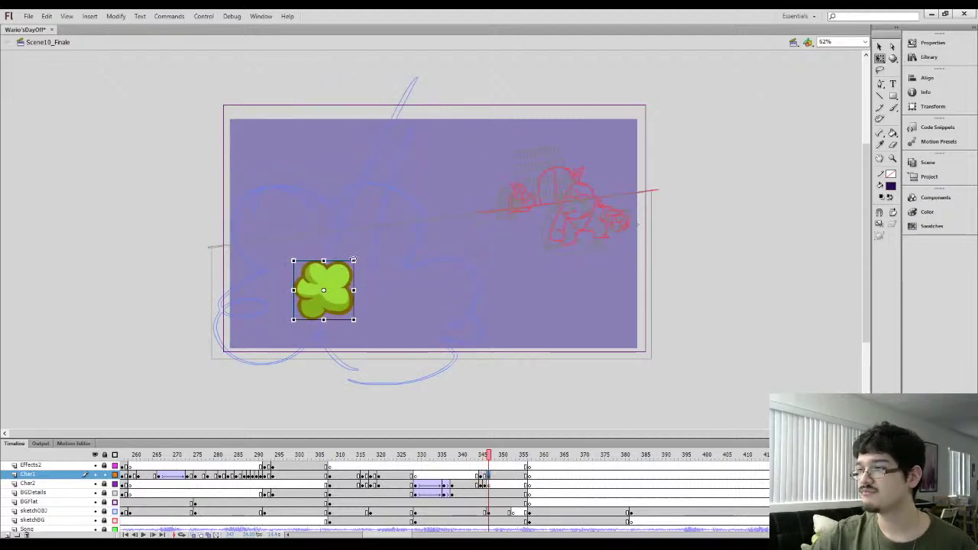
left_click_drag(353, 260, 479, 165)
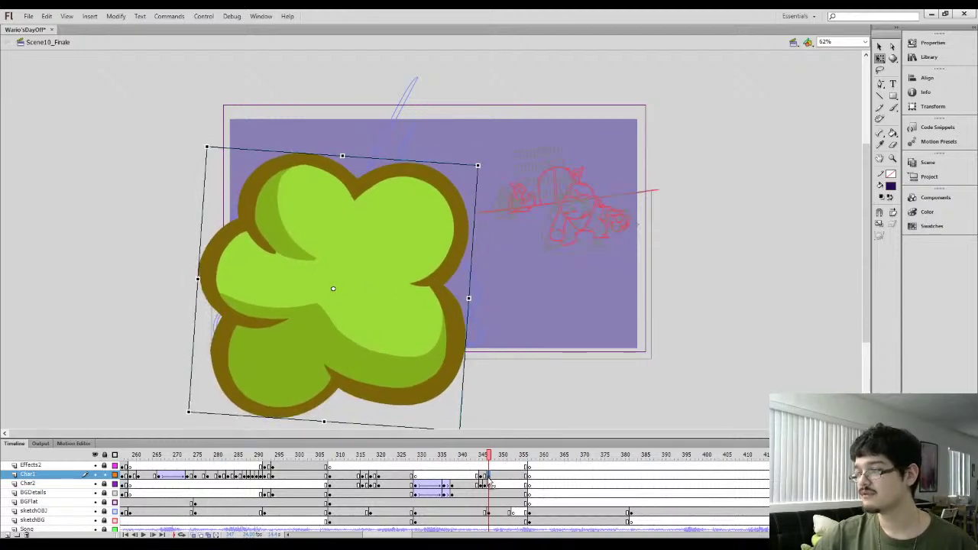
left_click(523, 483)
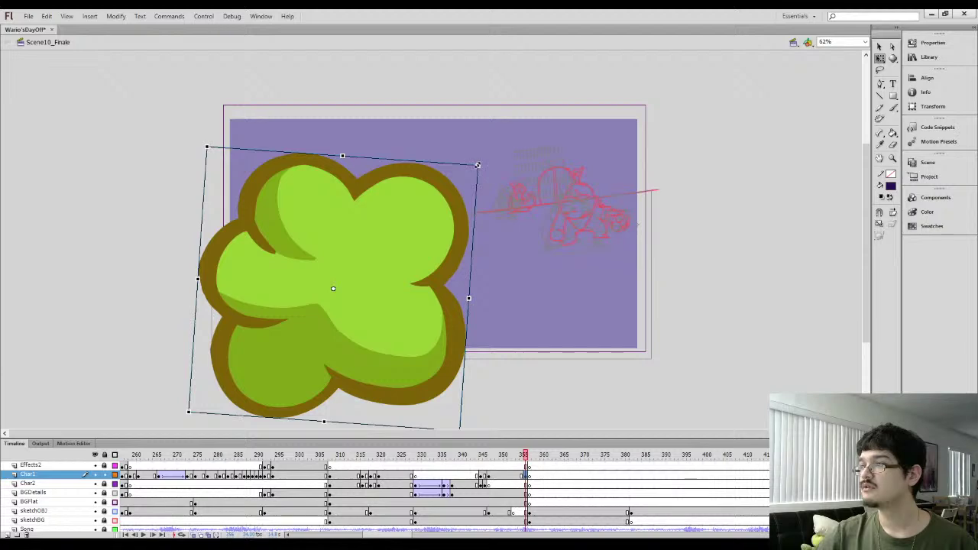
left_click_drag(484, 164, 509, 171)
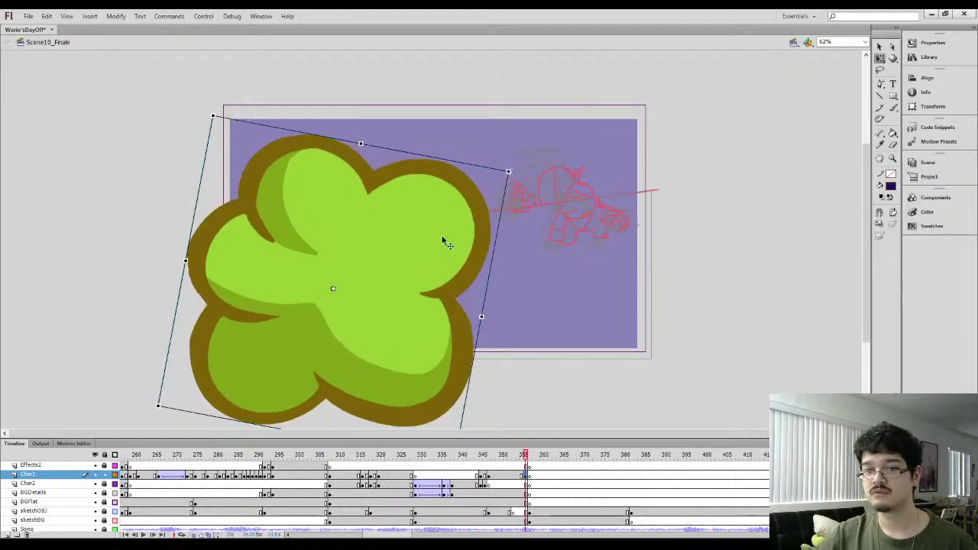
left_click_drag(389, 295, 395, 292)
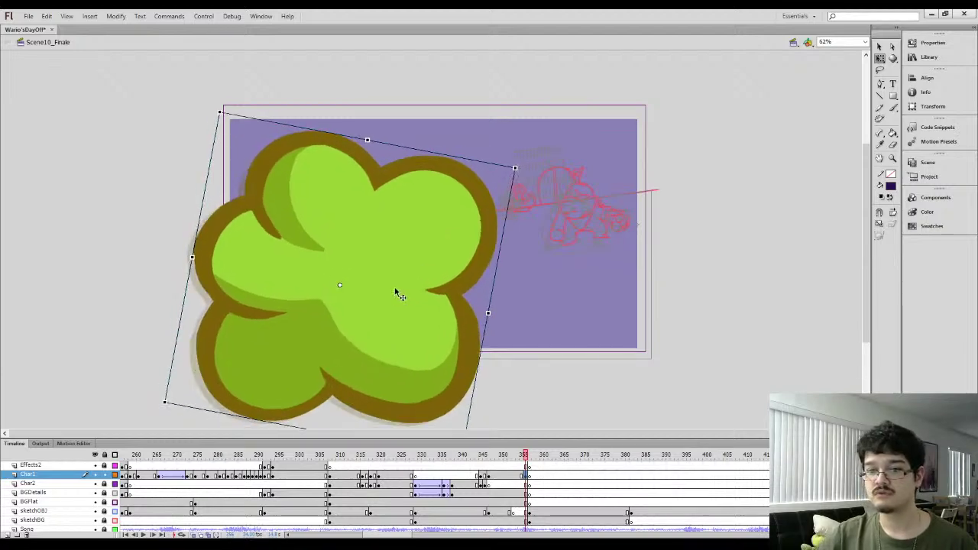
Make the large cloud at frame 356 semi-transparent with Alpha in Properties
left_click(509, 476)
left_click(515, 457)
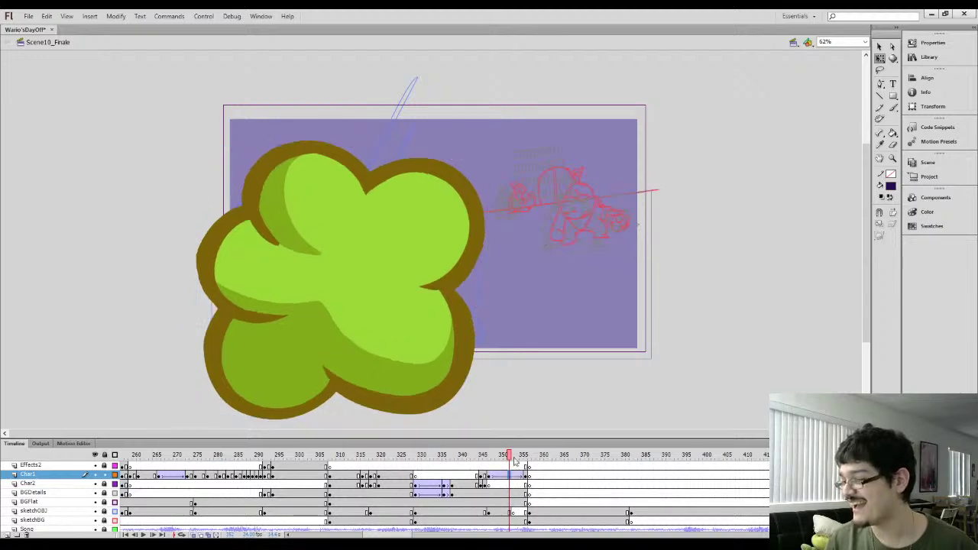
left_click(526, 476)
left_click(911, 41)
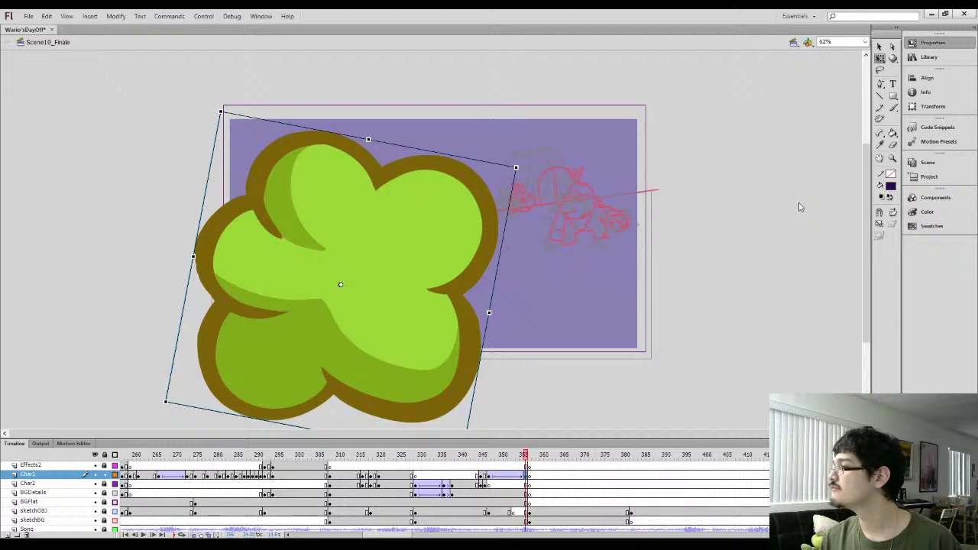
left_click(800, 214)
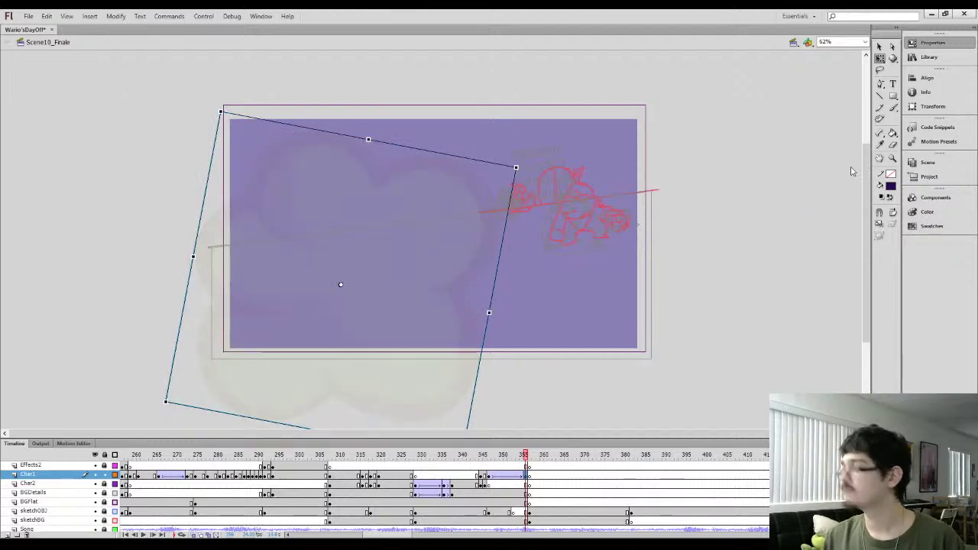
Preview the burst, then enlarge the cloud and reduce its tilt at frame 347
left_click_drag(481, 457, 493, 467)
left_click(485, 476)
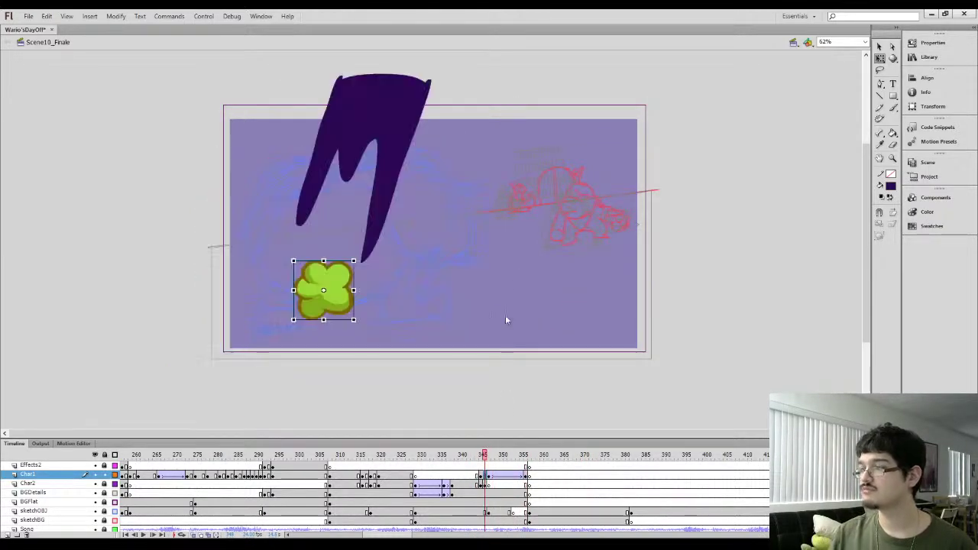
key("Return")
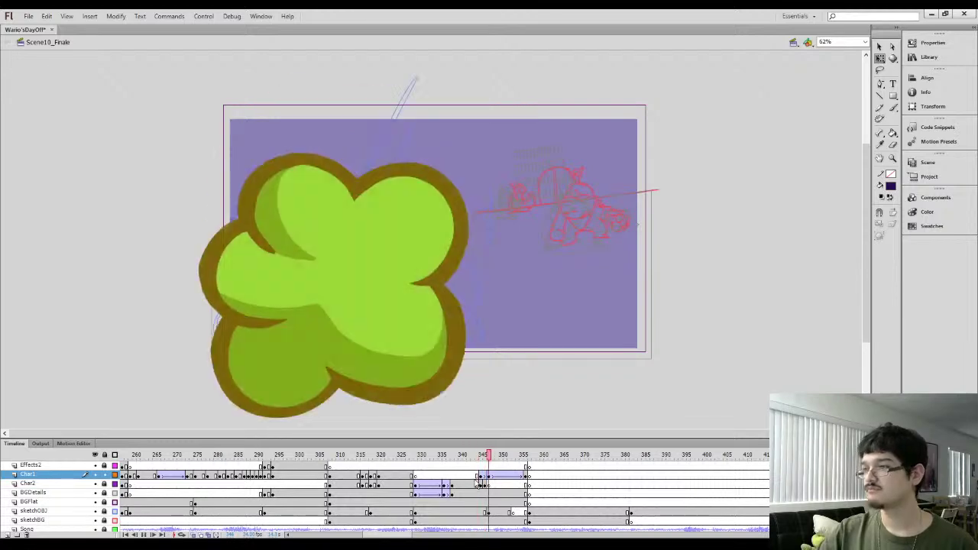
left_click_drag(471, 468, 497, 457)
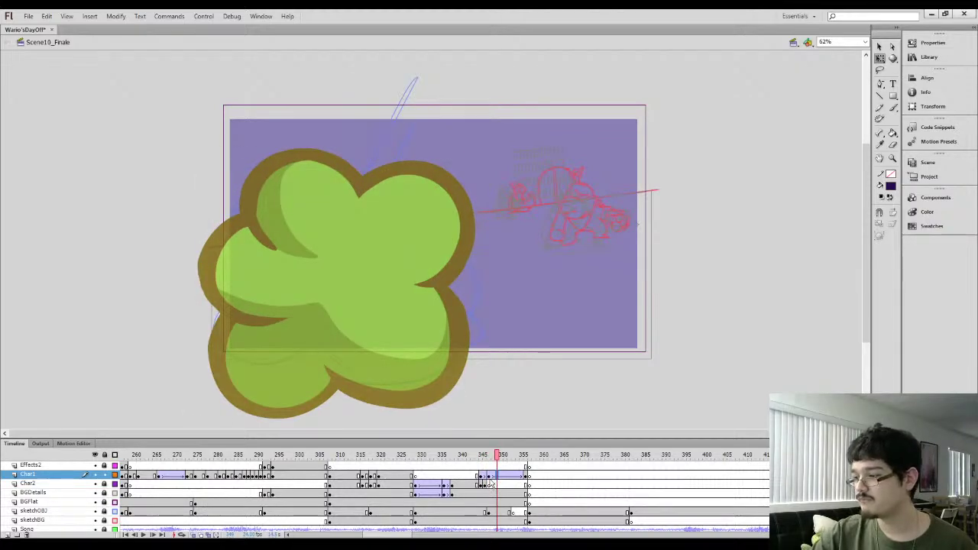
left_click(489, 483)
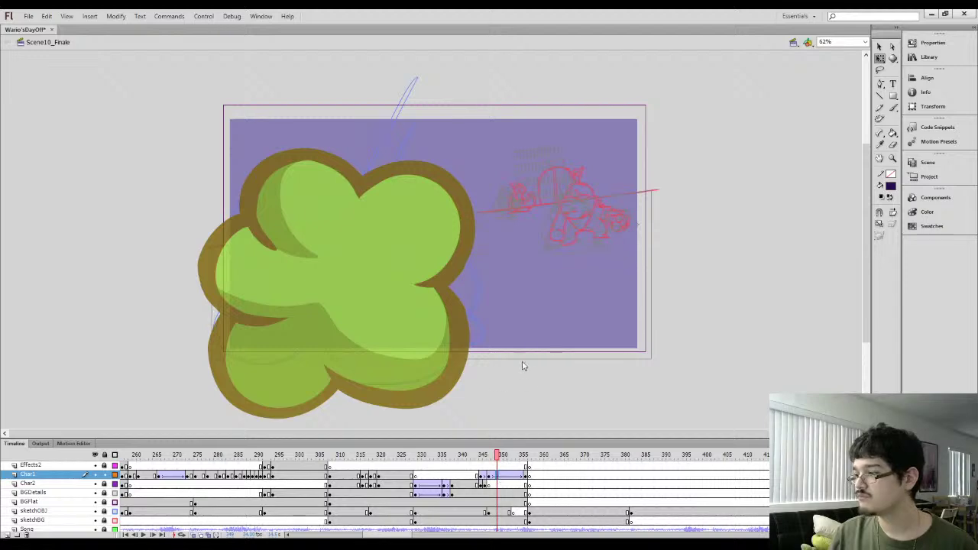
key("ctrl+z")
left_click(489, 476)
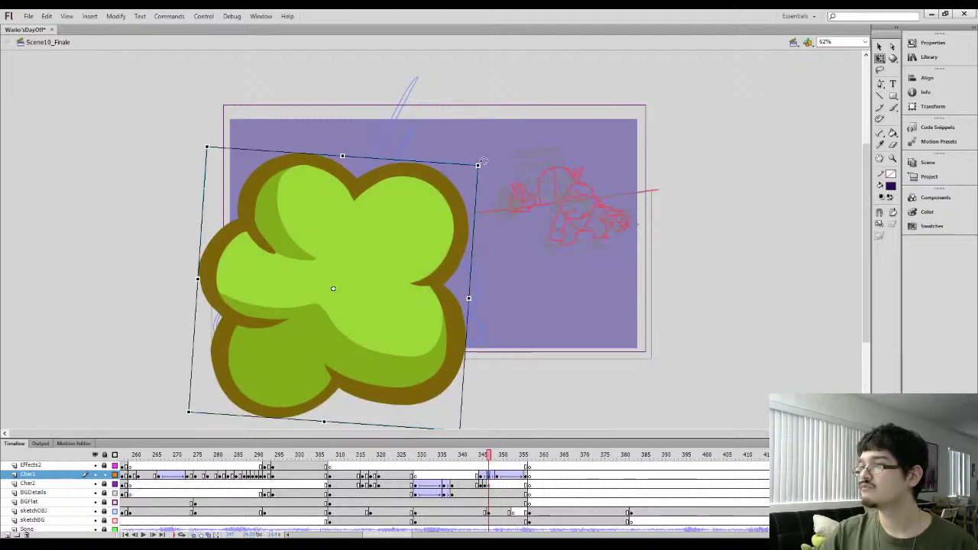
mouse_move(484, 161)
left_mouse_down()
mouse_move(475, 159)
mouse_move(483, 153)
left_mouse_up()
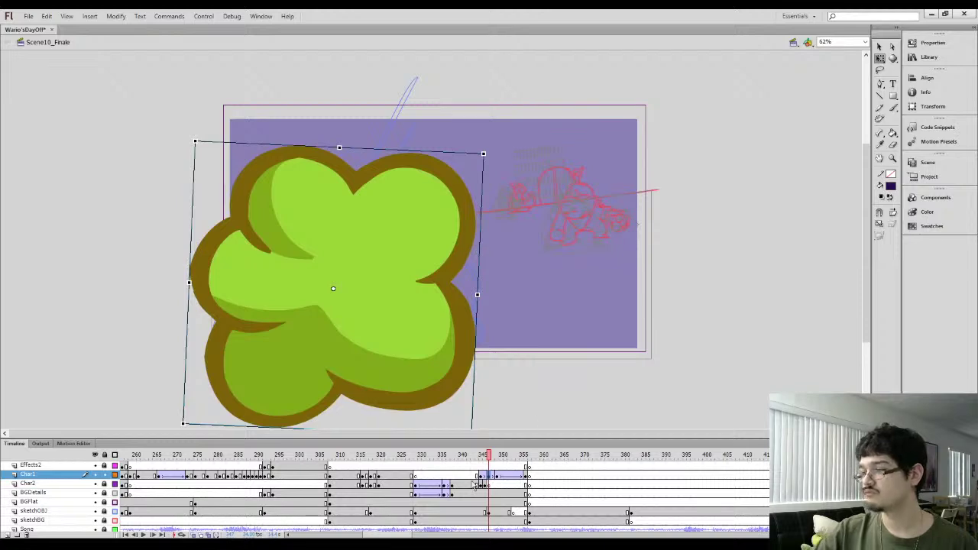
Replay and step through the frames to check the cloud bursting and fading
left_click(470, 478)
key("Return")
left_click(469, 457)
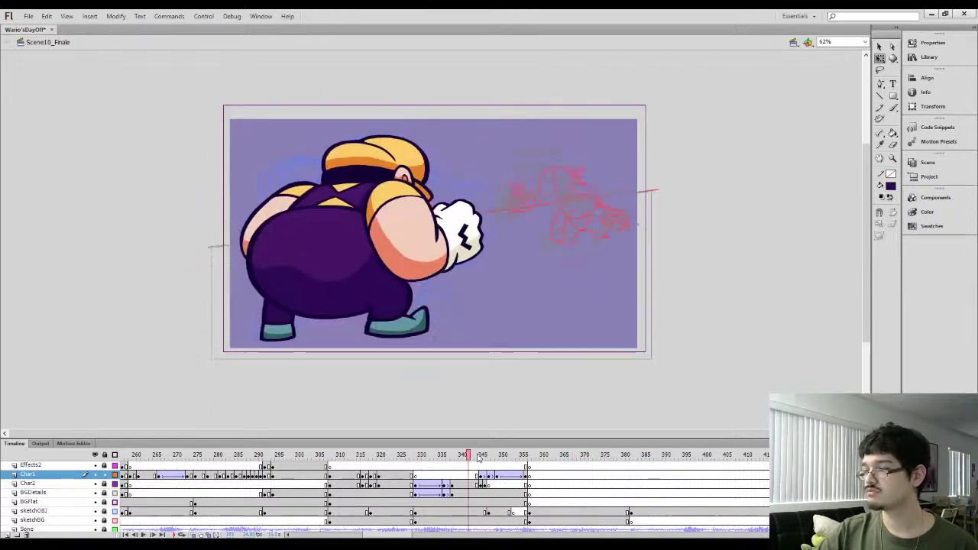
mouse_move(479, 458)
left_mouse_down()
mouse_move(518, 455)
mouse_move(505, 457)
left_mouse_up()
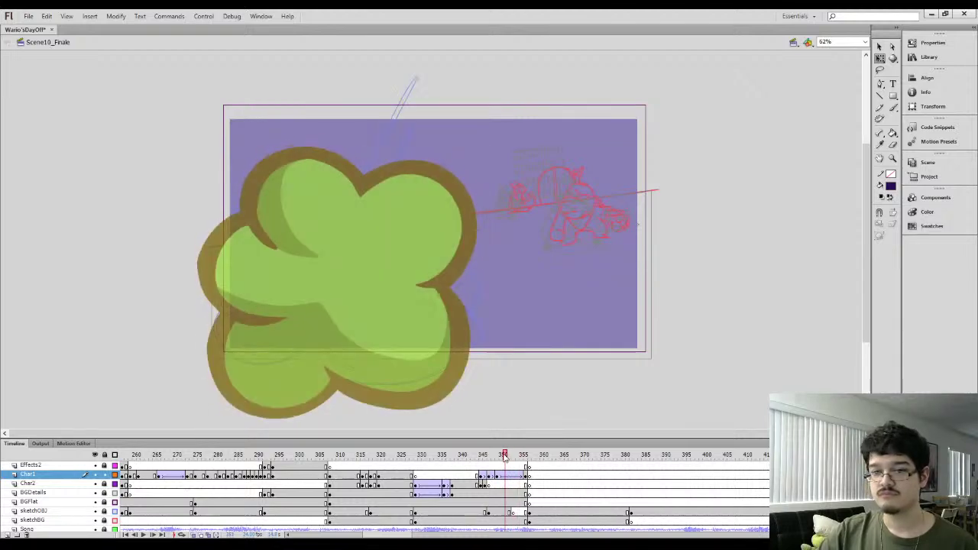
left_click(469, 484)
key("Return")
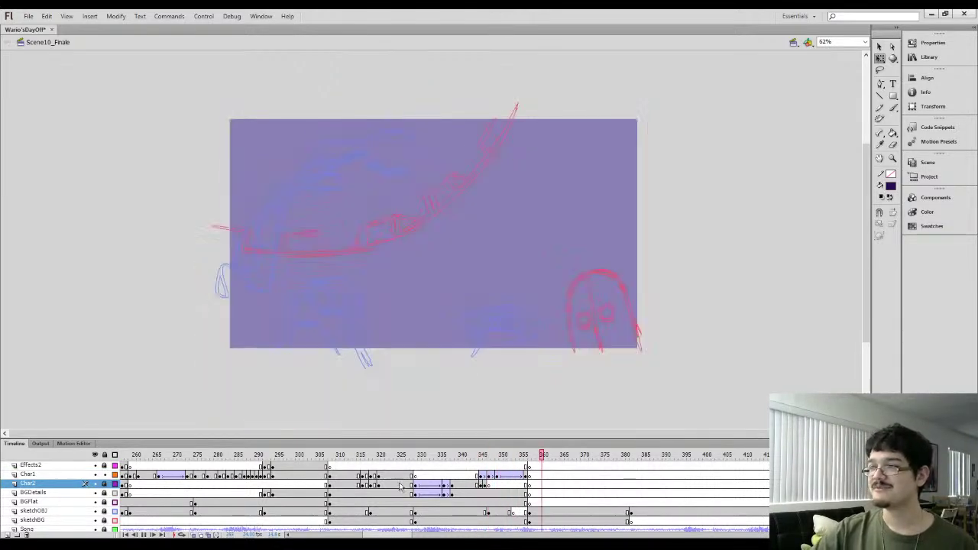
mouse_move(491, 459)
left_mouse_down()
mouse_move(470, 456)
mouse_move(502, 456)
mouse_move(473, 457)
mouse_move(484, 458)
left_mouse_up()
key("period")
key("period")
key("period")
key("period")
key("period")
key("period")
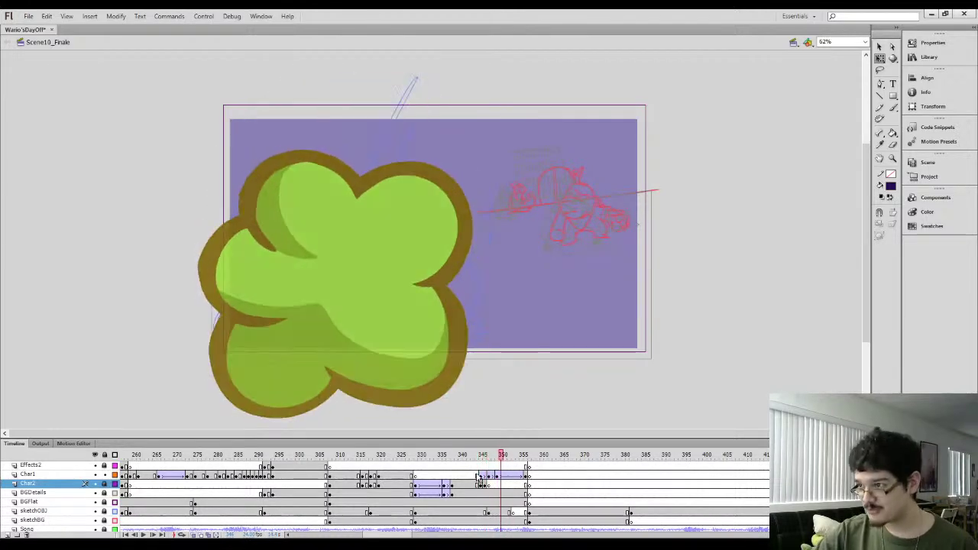
key("period")
key("period")
key("period")
key("comma")
Select Char1 frames 345 to 351 and replay from just before the impact
left_click(474, 475)
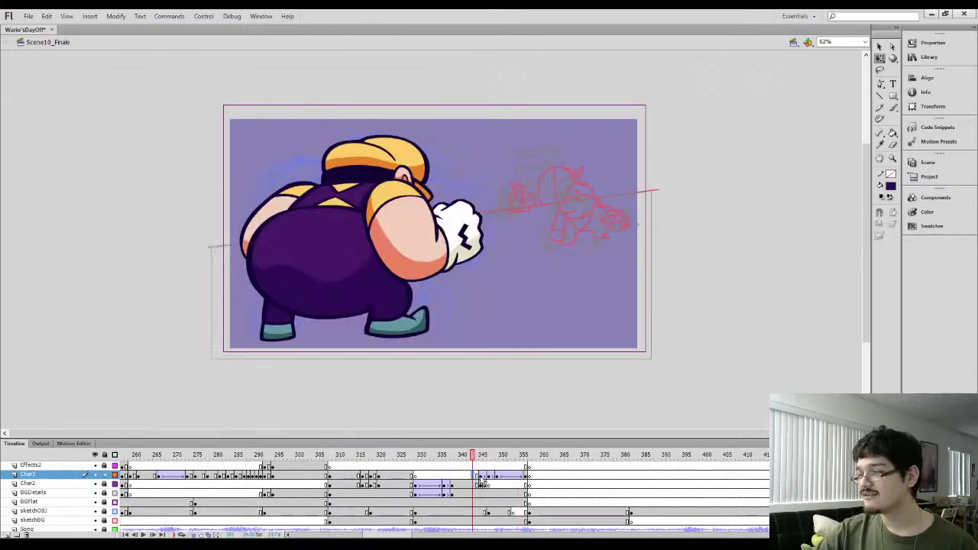
mouse_move(481, 476)
left_mouse_down()
mouse_move(535, 480)
mouse_move(493, 479)
left_mouse_up()
left_click(460, 494)
left_click(494, 477)
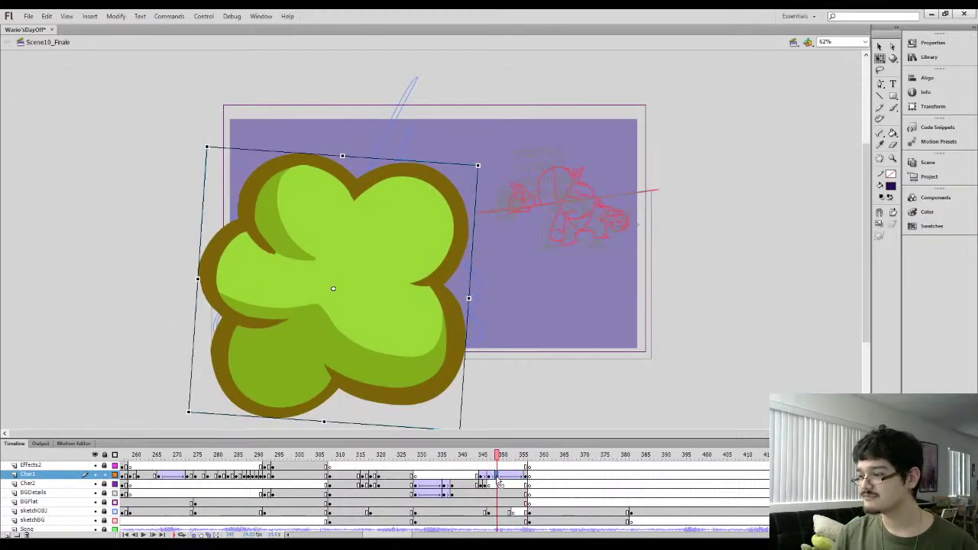
left_click(474, 479)
key("Return")
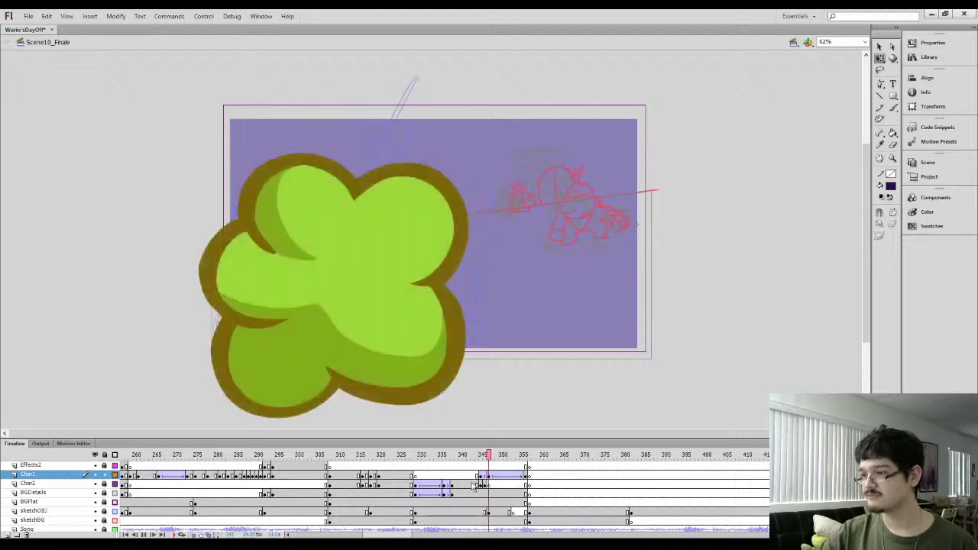
left_click(474, 486)
key("Return")
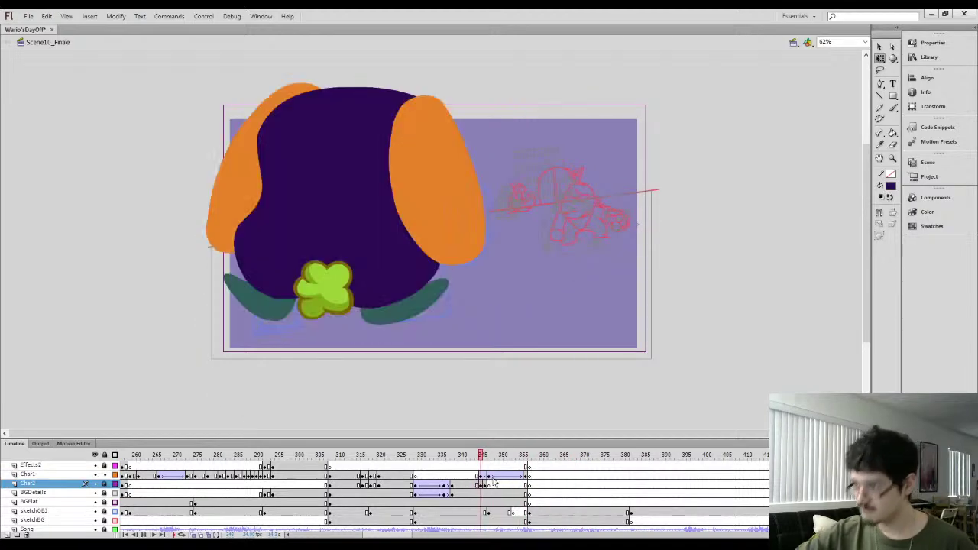
Place the red starburst from the Library on Effects2 at frame 345, rotated slightly clockwise
left_click_drag(478, 463, 509, 466)
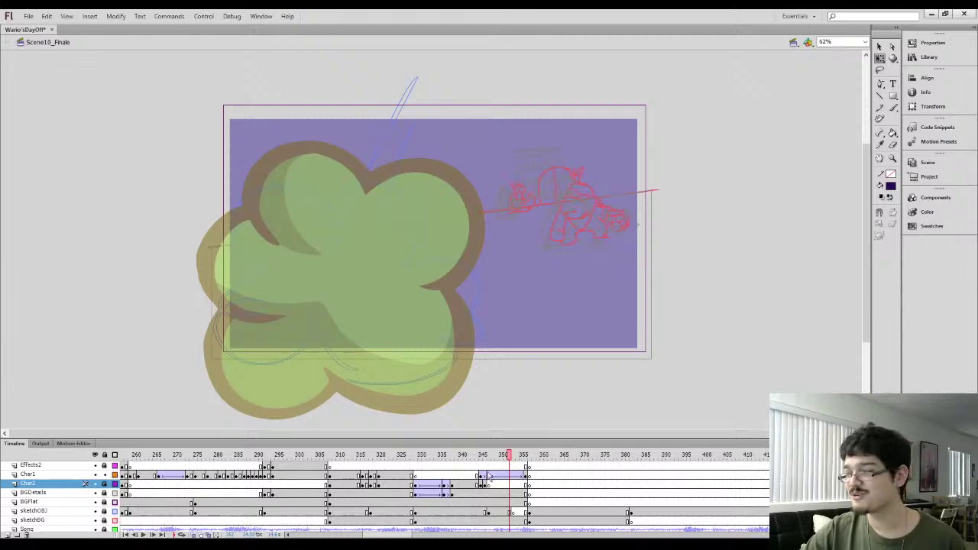
left_click(481, 466)
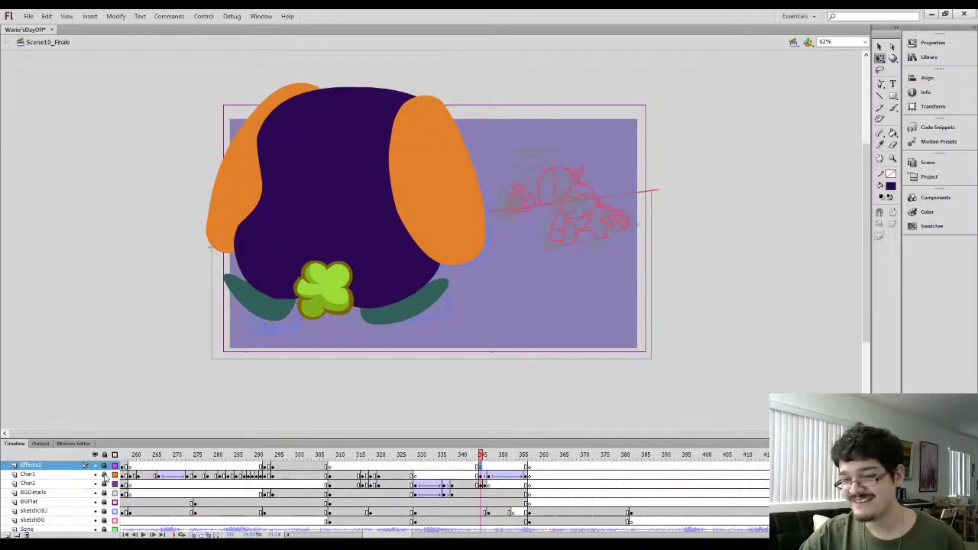
left_click(489, 467)
left_click(481, 468)
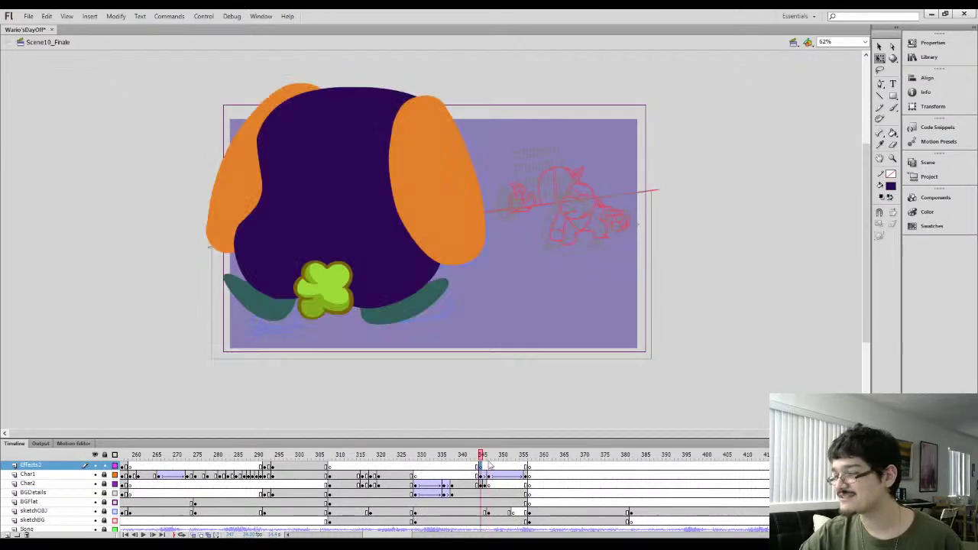
left_click(925, 56)
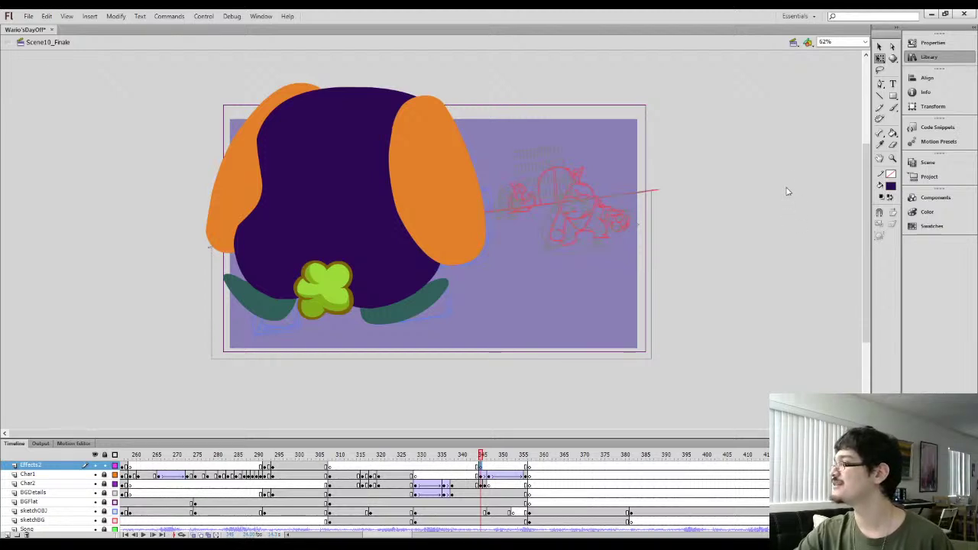
left_click_drag(789, 168, 330, 306)
left_click_drag(393, 220, 384, 217)
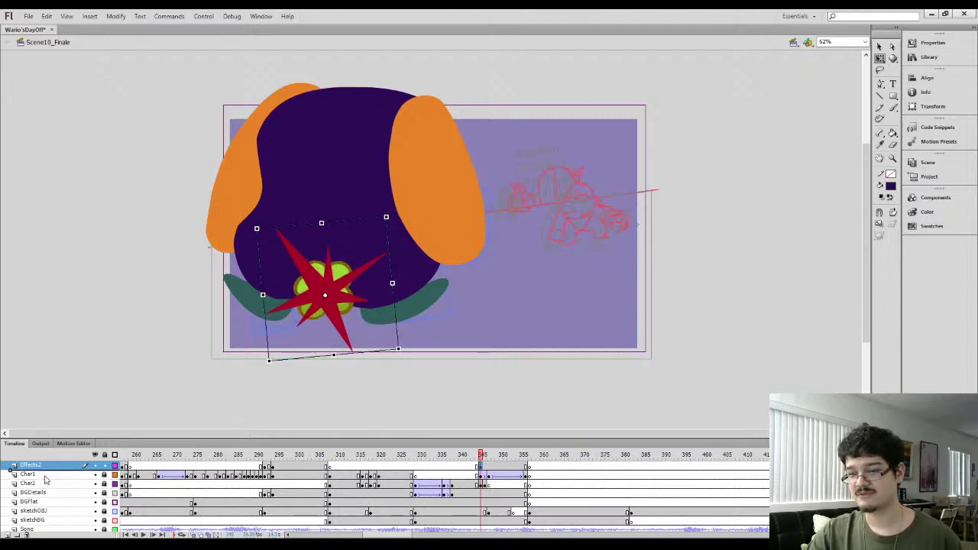
Check the earlier bomb frames, then rename the Effects2 layer to Effects1
scroll(47, 473, "down", 1)
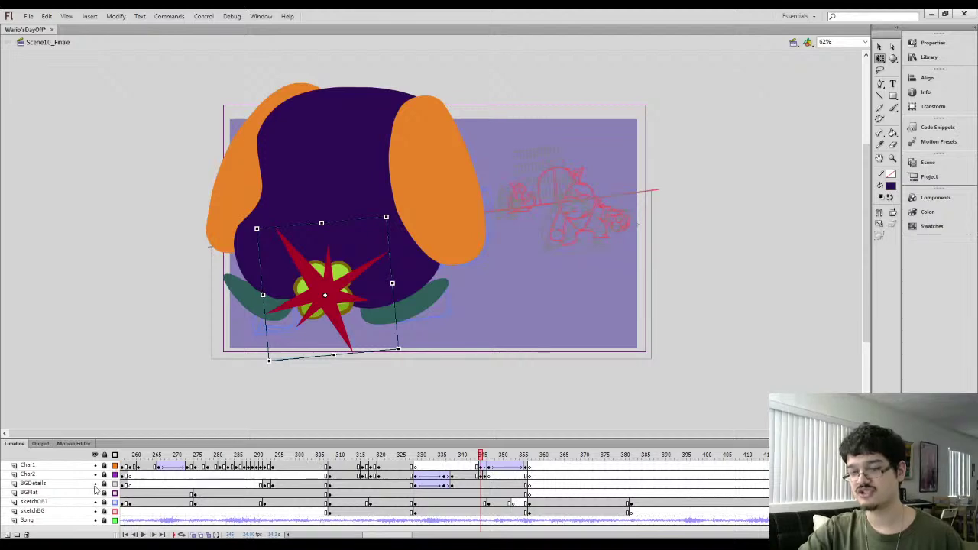
scroll(589, 475, "up", 1)
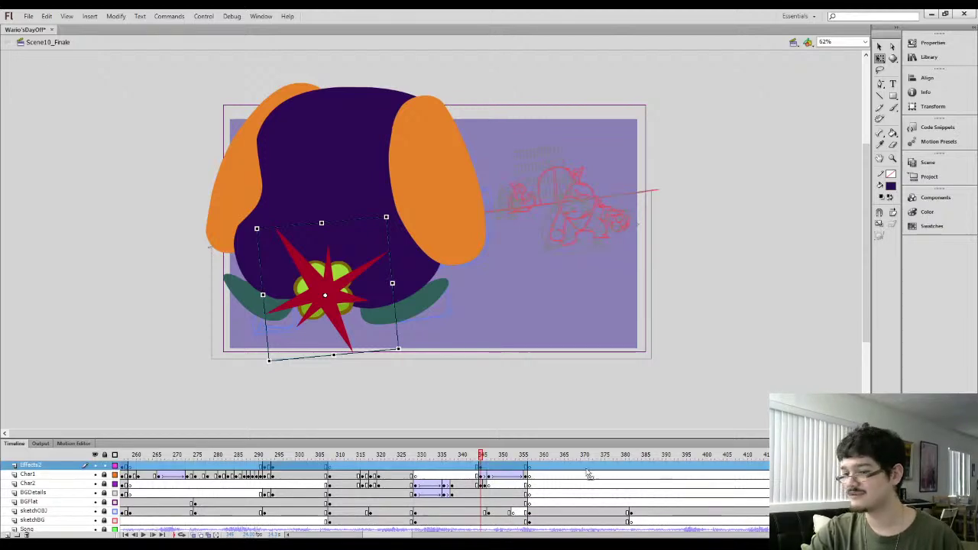
left_click(285, 494)
key("ctrl+z")
key("ctrl+z")
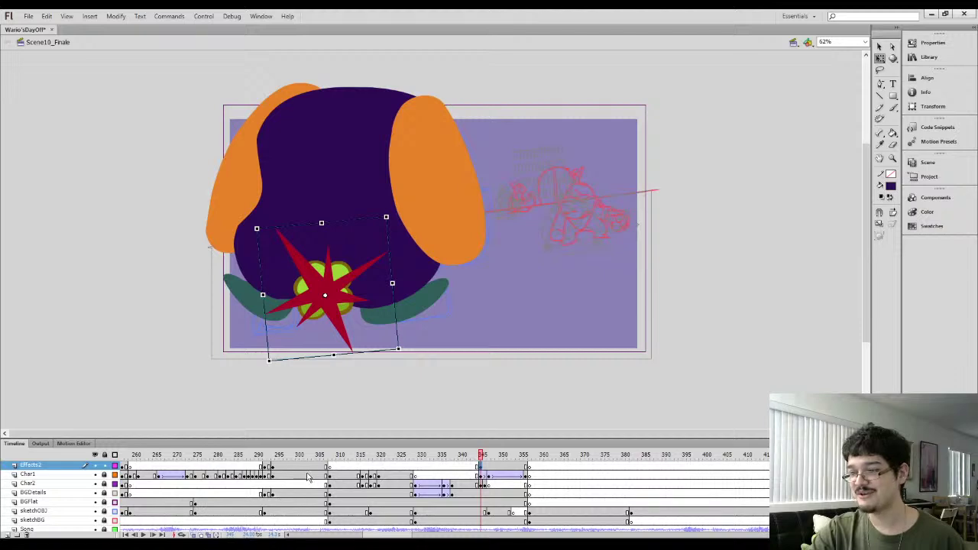
left_click(304, 477)
key("ctrl+z")
key("ctrl+z")
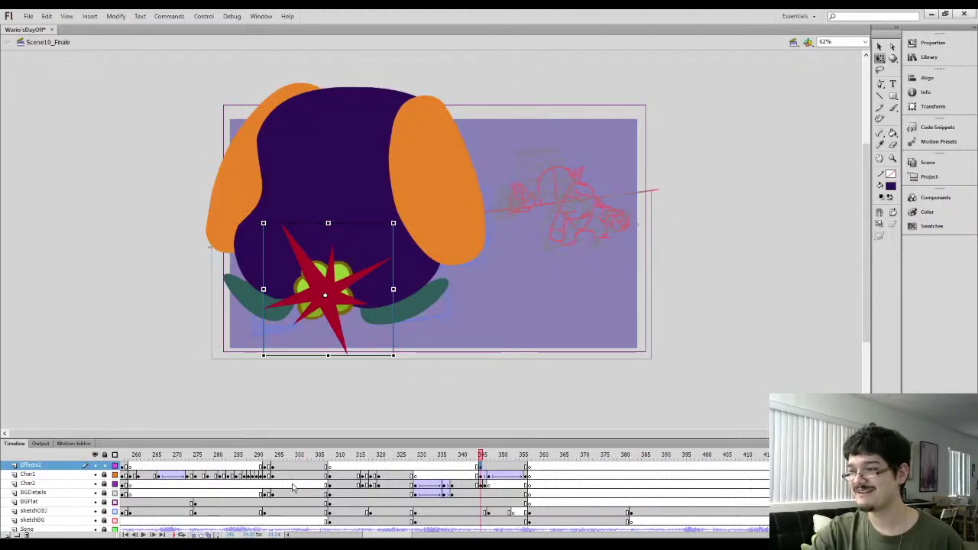
double_click(42, 466)
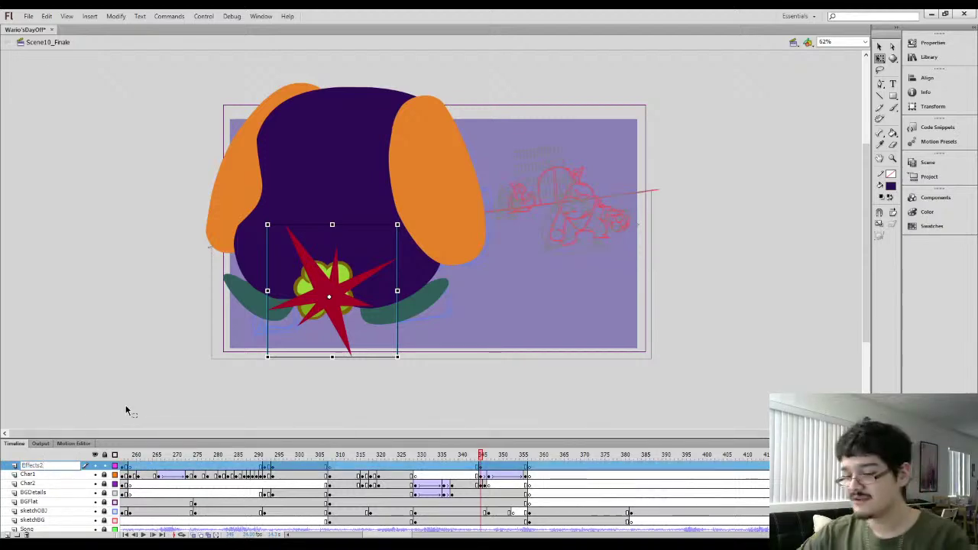
left_click(241, 379)
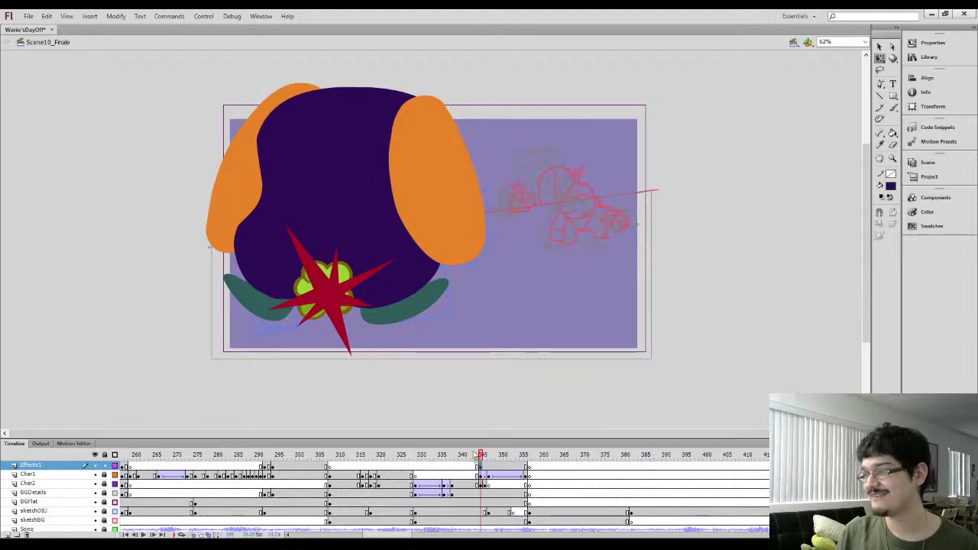
Step back and forth through the explosion frames around the Effects1 starburst keyframe
left_click(480, 466)
key("period")
key("period")
key("period")
key("period")
key("period")
key("period")
key("period")
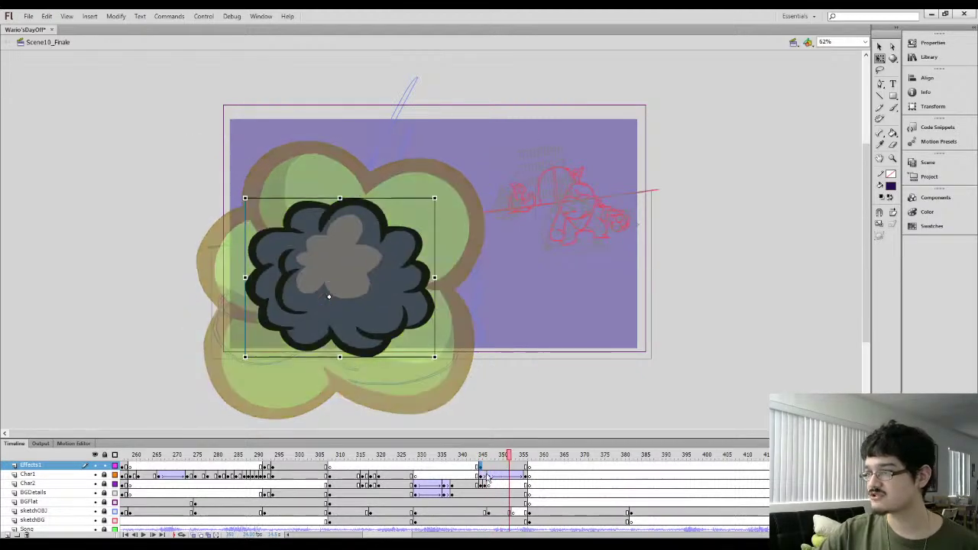
key("comma")
key("comma")
key("comma")
key("comma")
key("comma")
key("period")
key("period")
key("period")
key("period")
key("period")
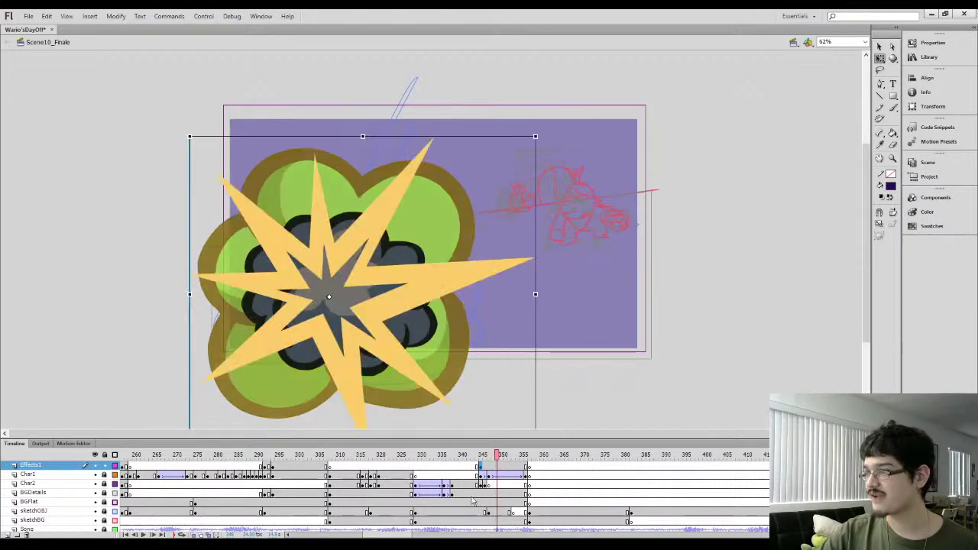
key("comma")
key("comma")
key("comma")
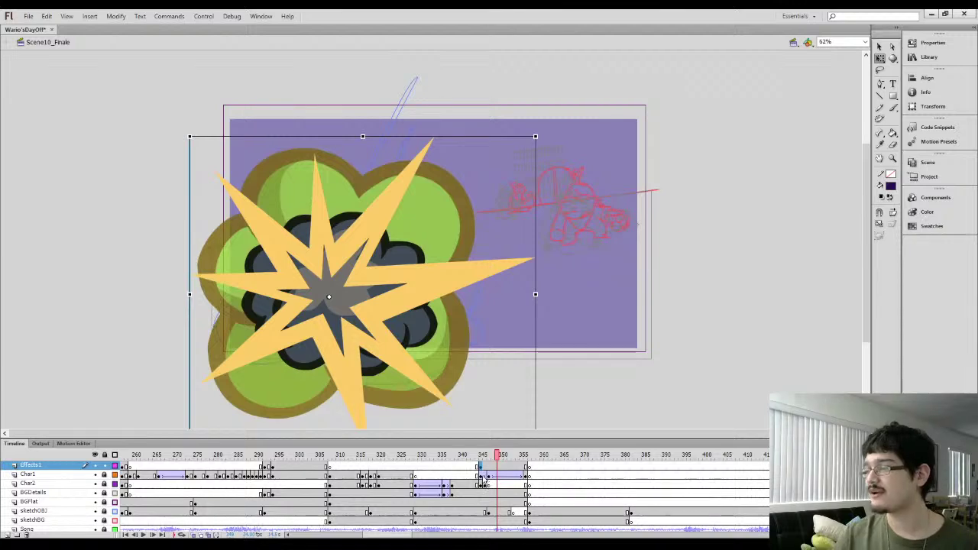
key("period")
key("period")
key("period")
key("comma")
key("comma")
key("comma")
key("comma")
key("comma")
key("comma")
key("comma")
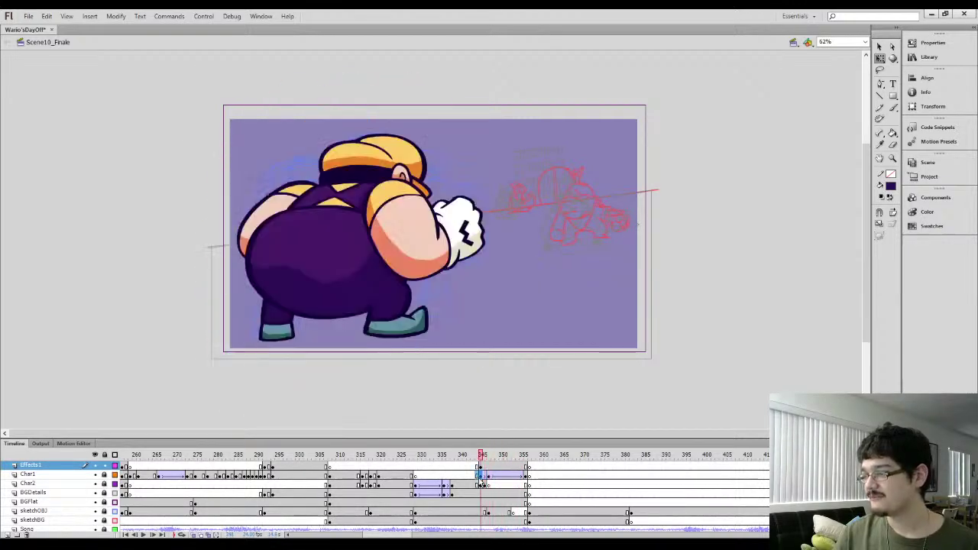
Drag the starburst keyframe from Effects1 into Char1 frames 345–355 and clear the leftover Char1 frames
left_click(481, 476)
left_click(443, 494)
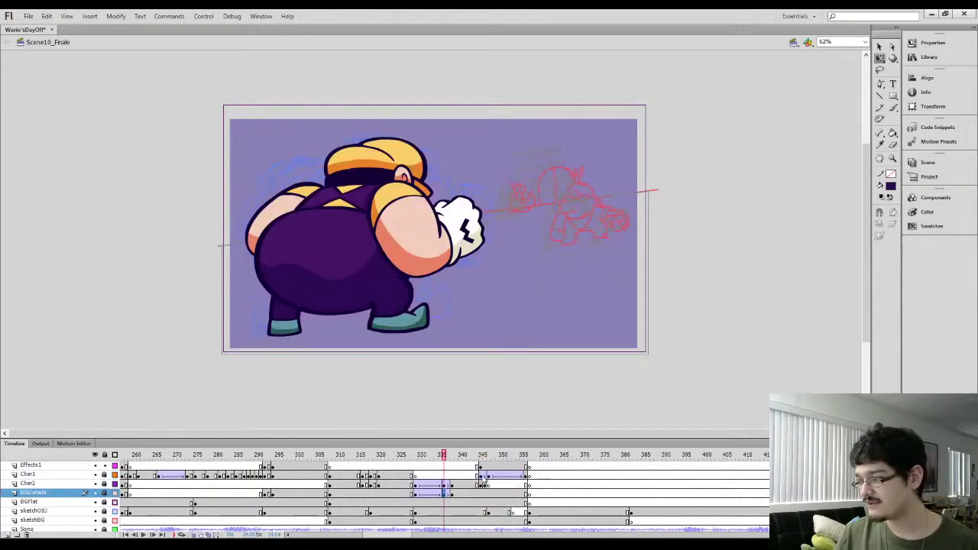
left_click_drag(481, 476, 573, 477)
left_click(481, 467)
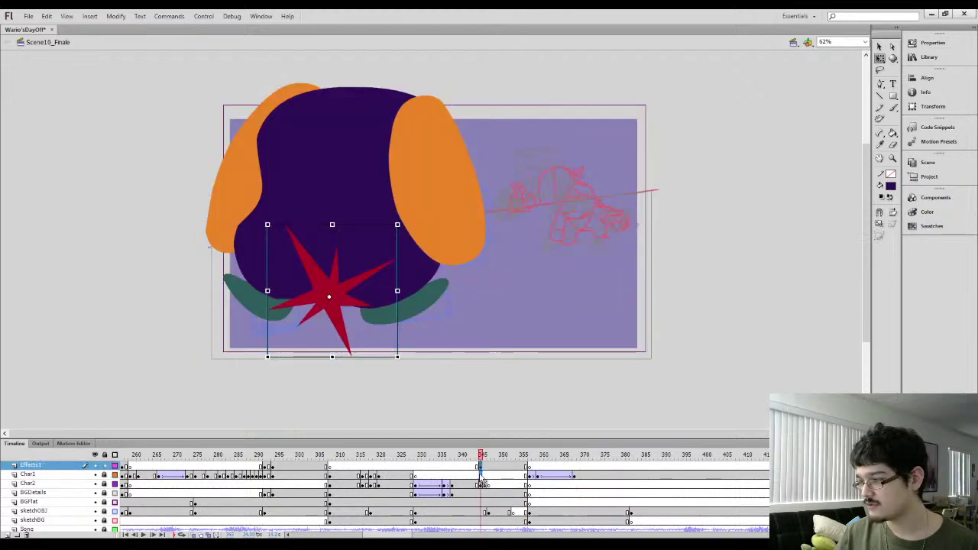
left_click_drag(480, 467, 519, 467)
left_click(532, 477)
left_click(529, 477)
key("F7")
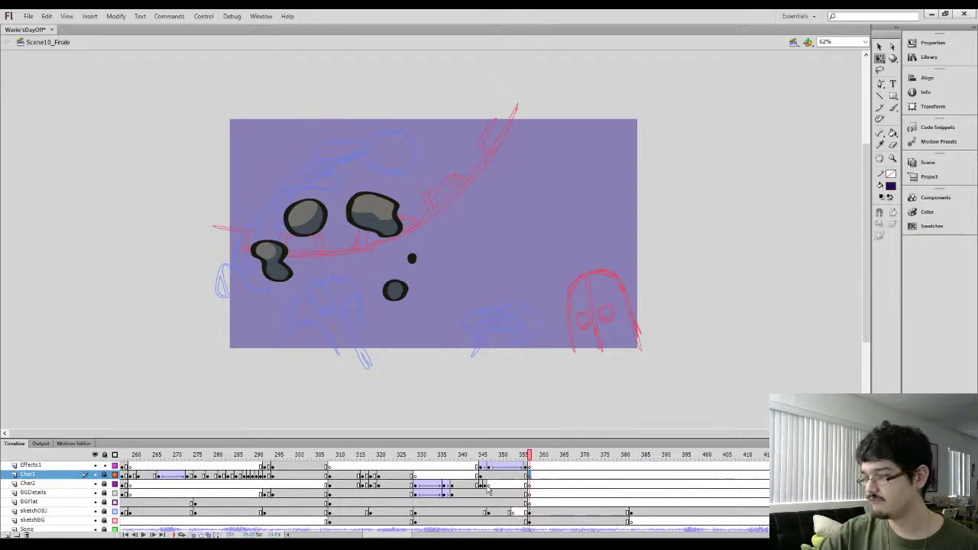
Play and step through the Char1 smoke-puff animation from frame 345 to check the red starburst
left_click(474, 484)
key("period")
key("period")
key("period")
key("period")
key("period")
key("period")
key("period")
key("period")
key("period")
key("period")
key("period")
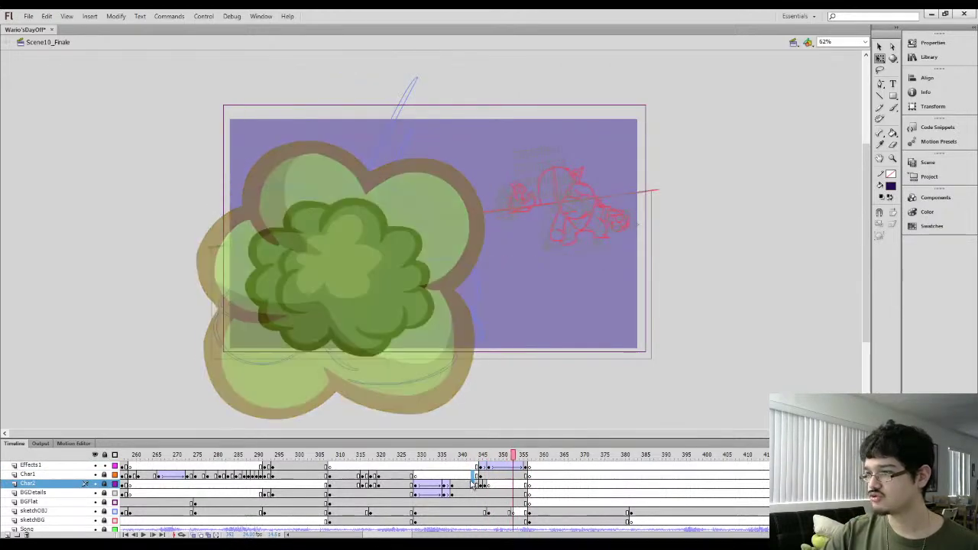
left_click(480, 476)
key("Return")
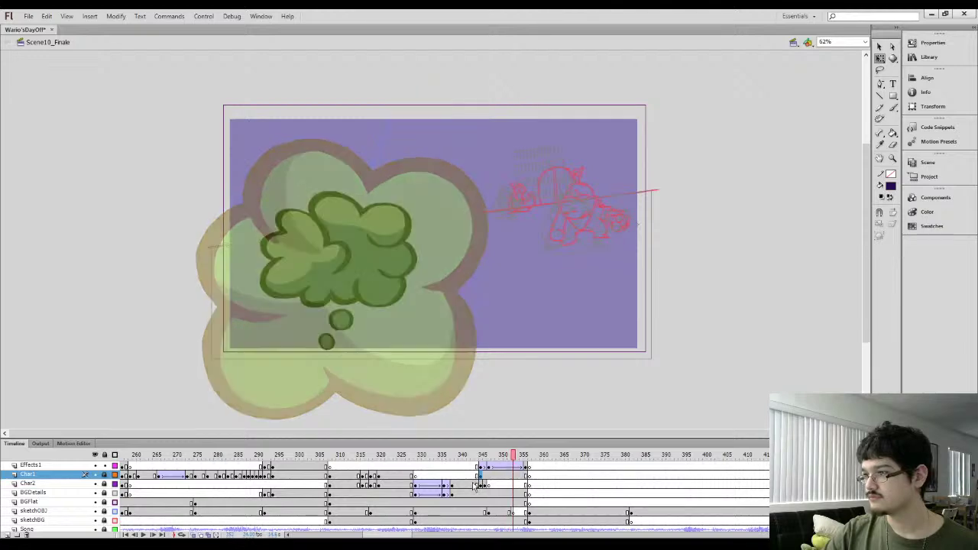
key("comma")
key("comma")
key("comma")
key("comma")
key("comma")
key("comma")
key("comma")
key("comma")
key("comma")
key("comma")
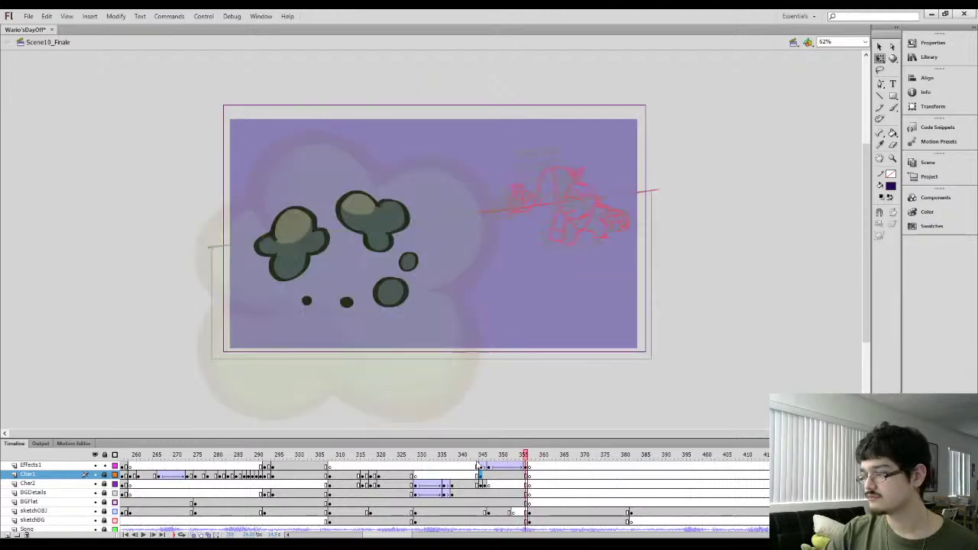
key("period")
key("period")
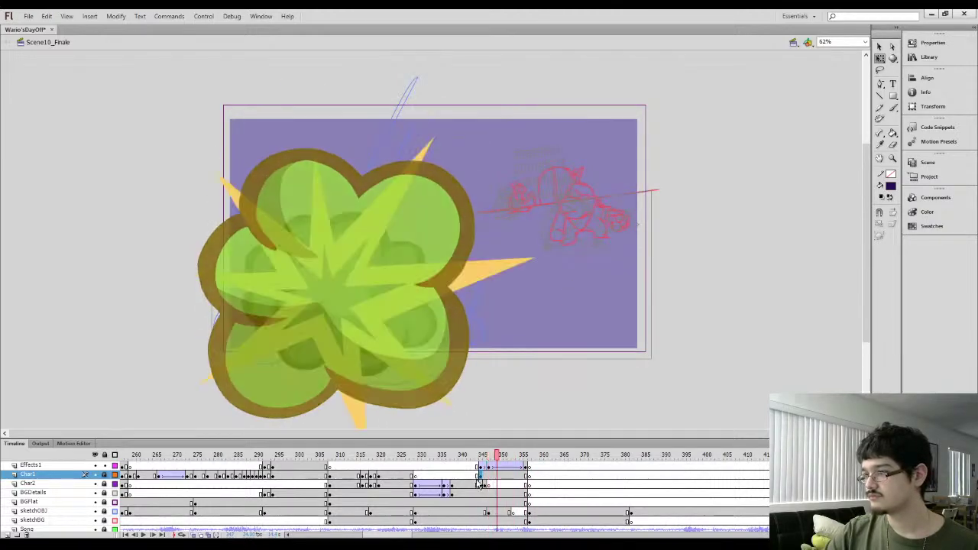
key("comma")
key("comma")
key("comma")
left_click(94, 466)
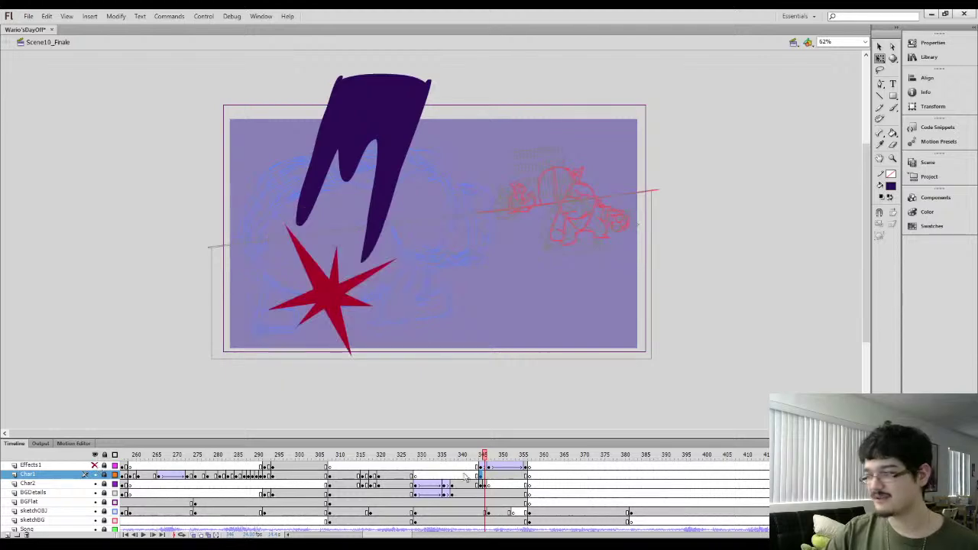
Play the explosion from just before impact, then step from frame 344 to the starburst and smoke puff
left_click(469, 476)
key("Return")
left_click(472, 457)
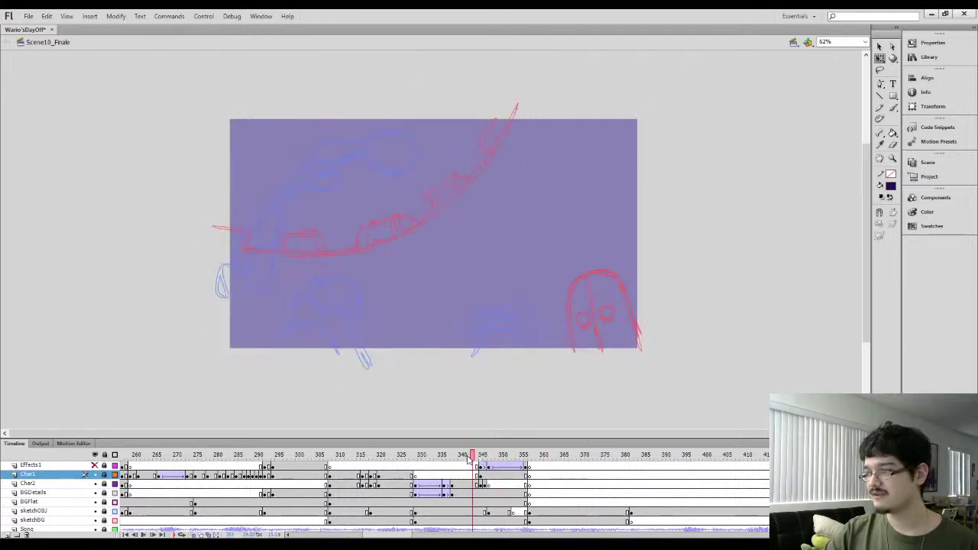
left_click(480, 476)
key("period")
key("period")
key("period")
key("period")
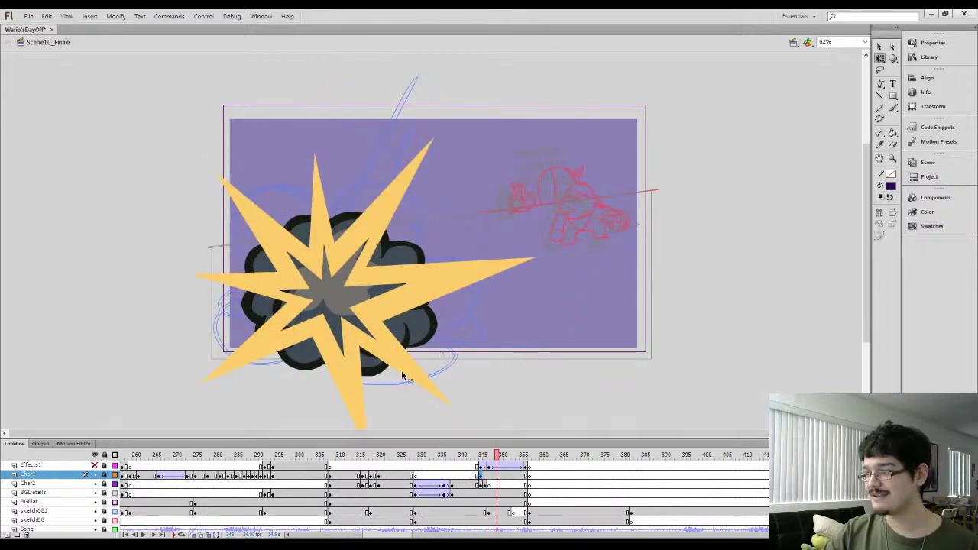
key("period")
key("period")
key("period")
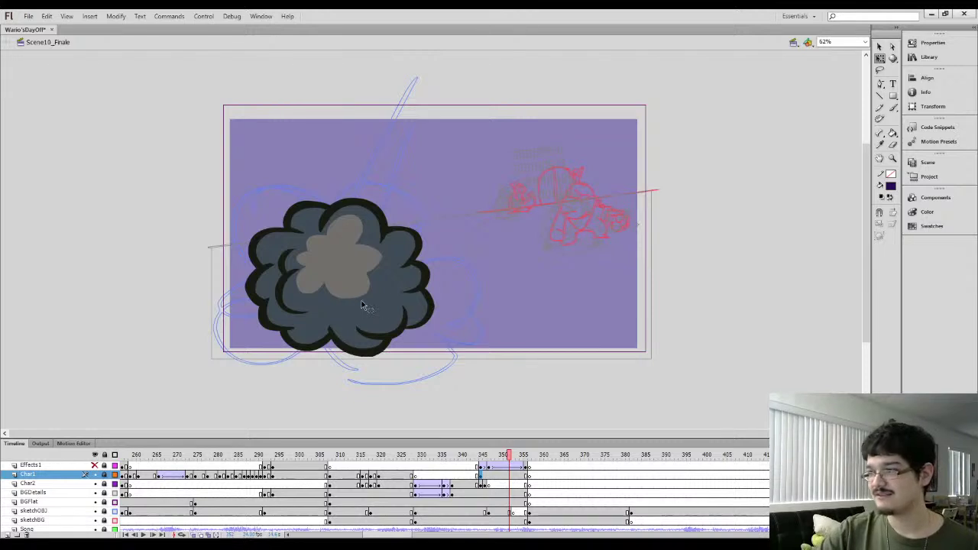
Unlock Char1 and tilt the smoke puff at frame 350 slightly counter-clockwise
left_click(105, 475)
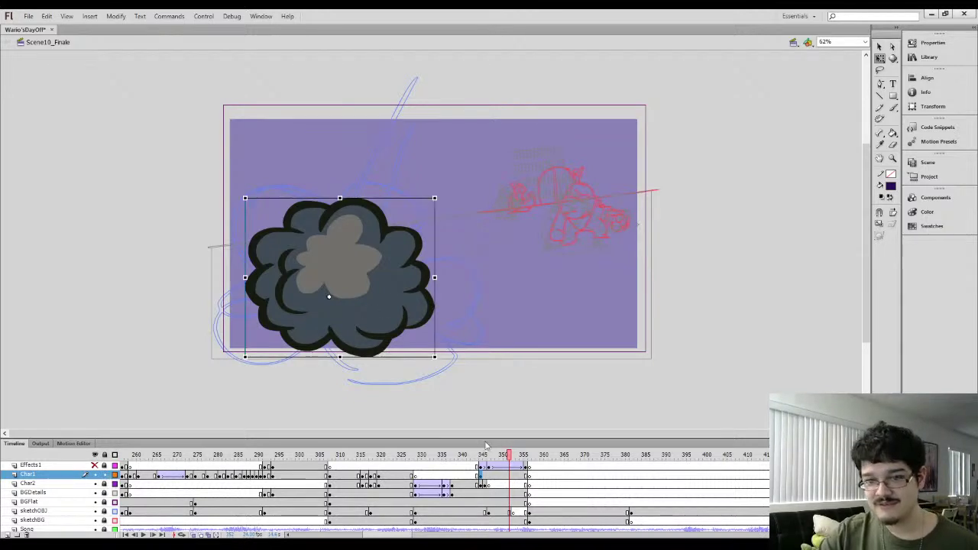
left_click(505, 477)
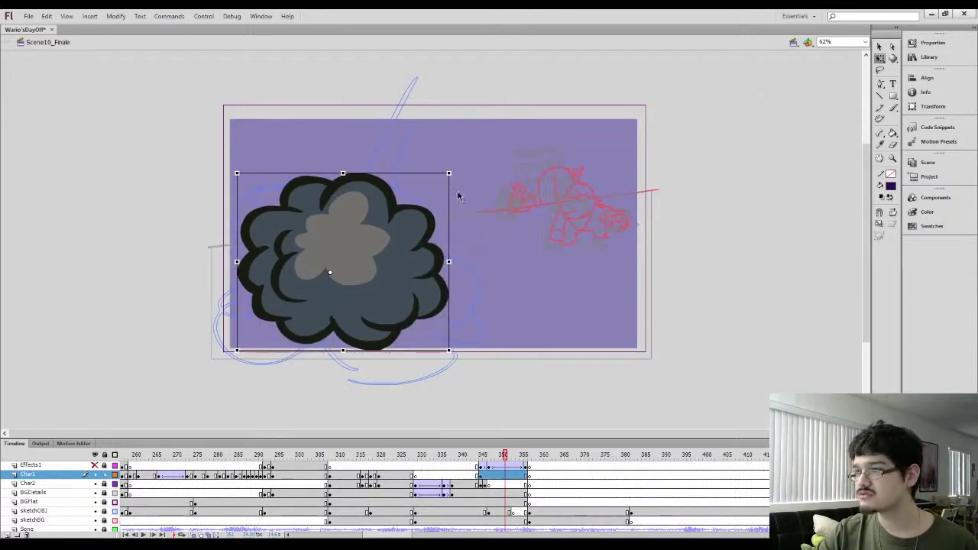
left_click_drag(454, 168, 481, 136)
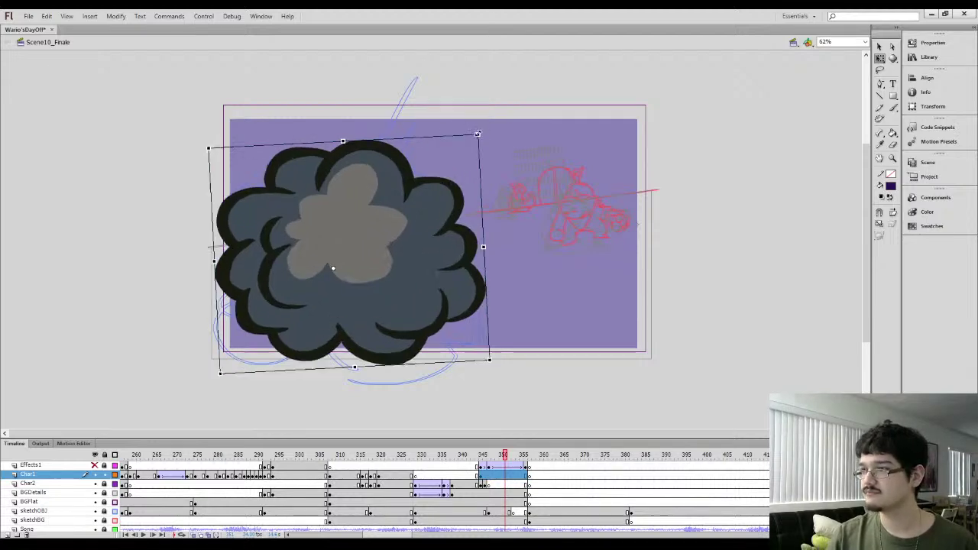
Scrub frames 345–352 and replay the sequence twice from before the impact
mouse_move(464, 456)
left_mouse_down()
mouse_move(500, 456)
mouse_move(473, 457)
left_mouse_up()
left_click(481, 475)
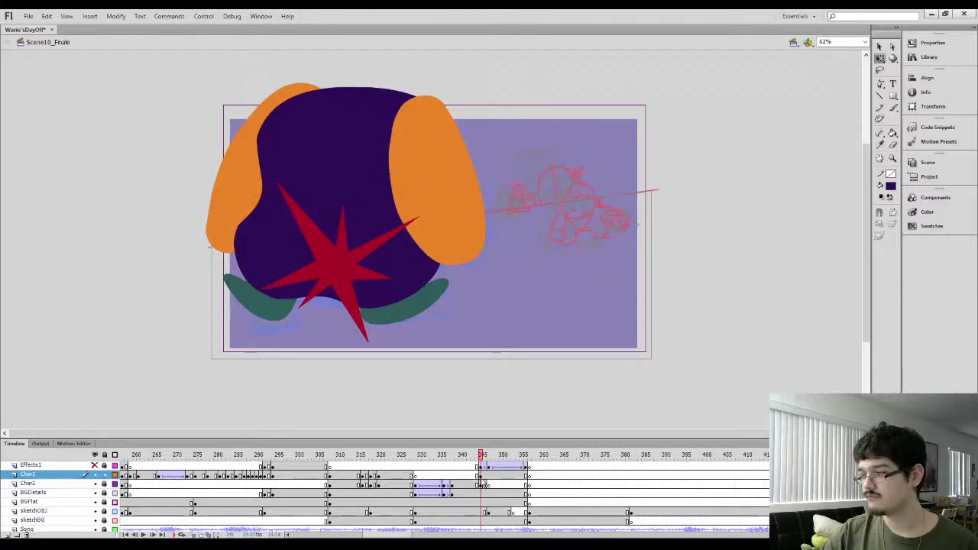
left_click(481, 477)
left_click(466, 485)
key("Return")
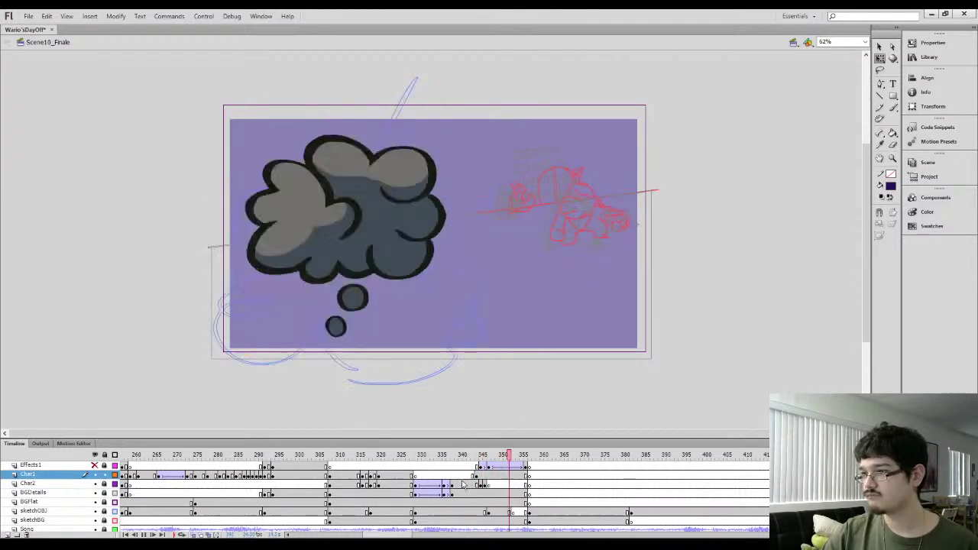
left_click(472, 485)
key("Return")
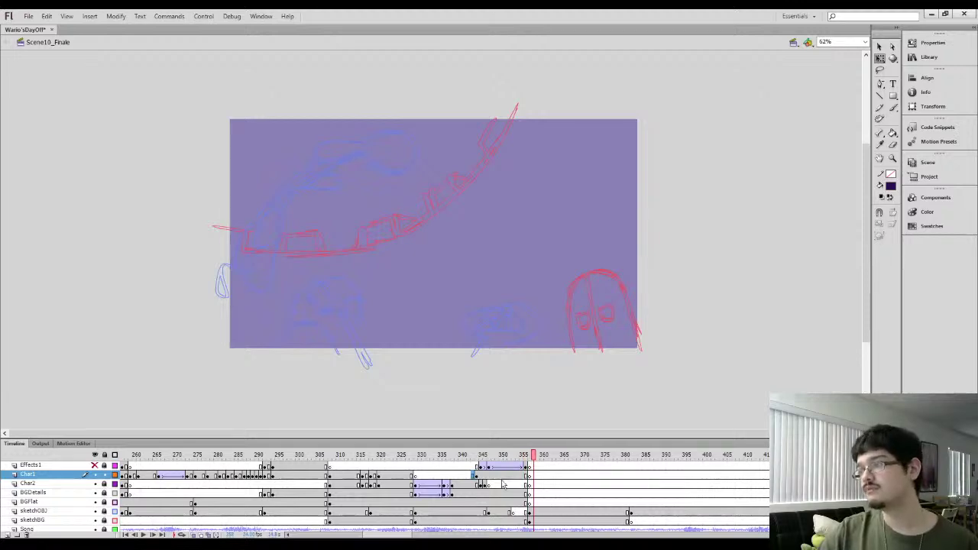
Review the explosion turning into smoke and play the animation from frame 344
left_click_drag(522, 457, 483, 435)
key("period")
key("period")
key("period")
key("period")
key("period")
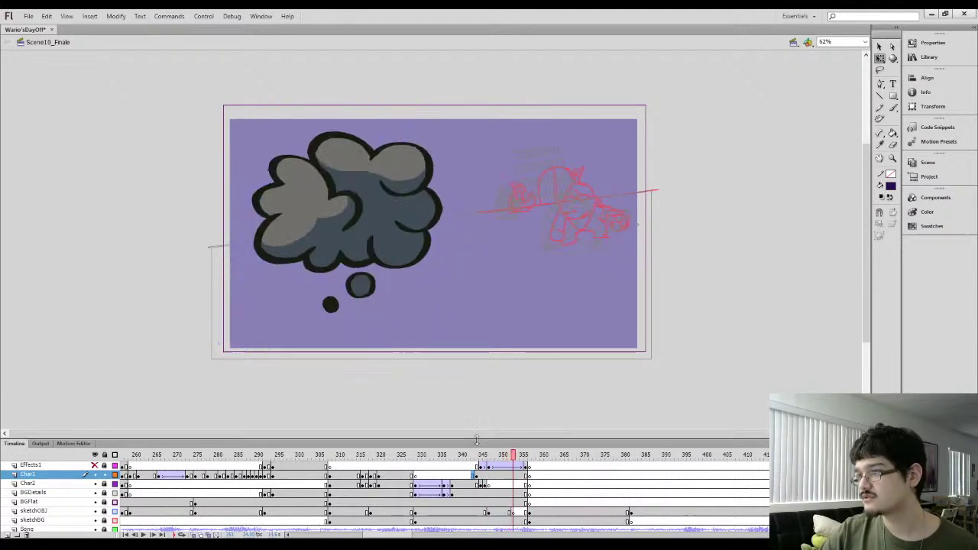
key("comma")
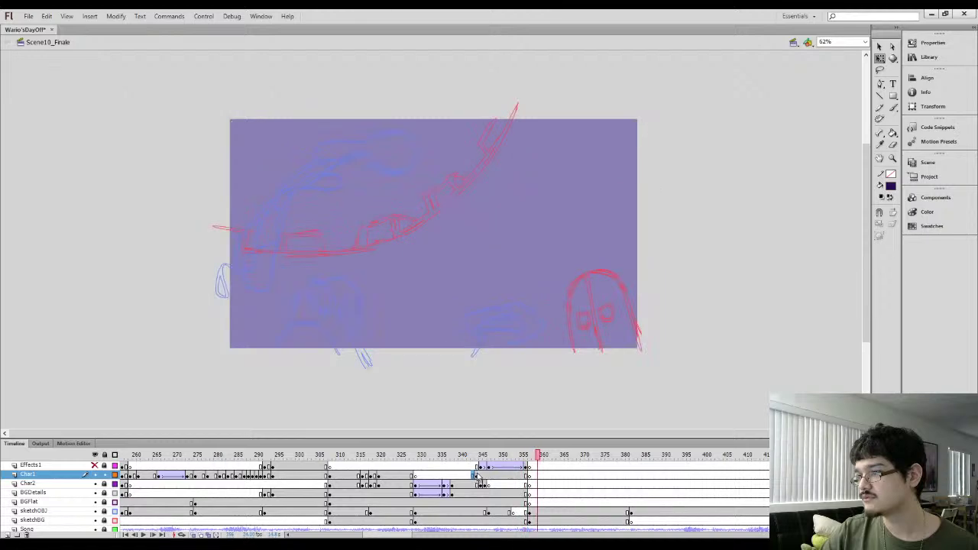
left_click_drag(480, 457, 526, 469)
key("Return")
left_click(527, 468)
Shift the Effects1 keyframe one frame later, unhide Effects1, and play back to check timing
left_click(521, 468)
left_click(470, 475)
key("period")
key("period")
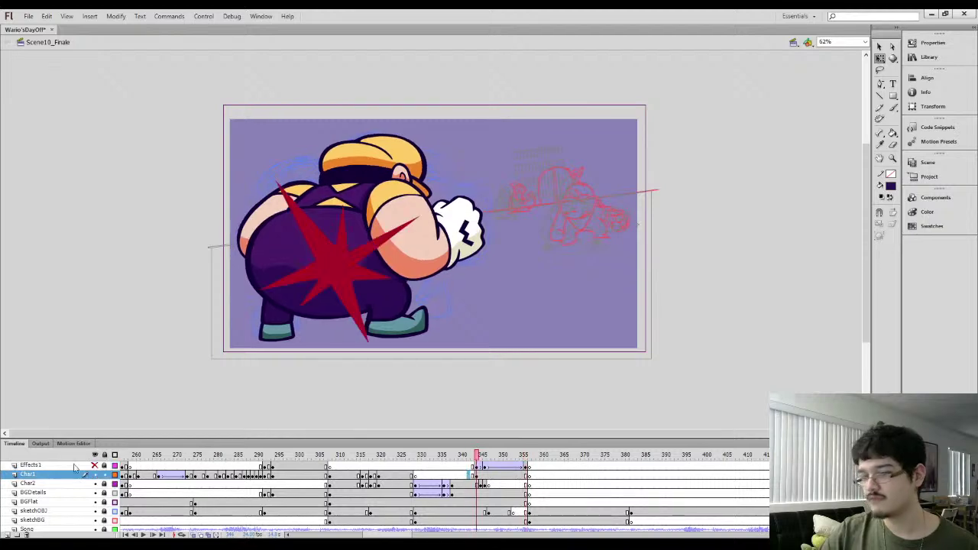
left_click(95, 465)
key("Return")
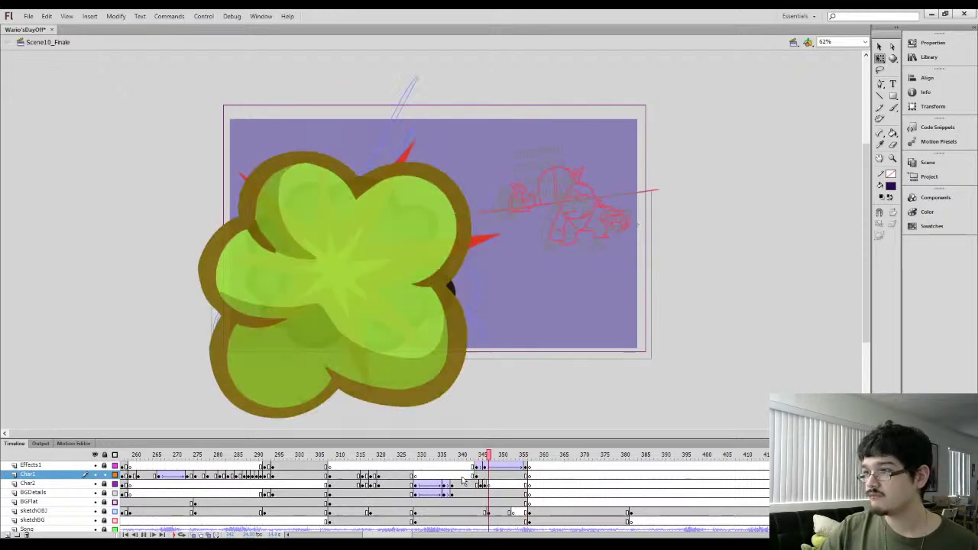
left_click(474, 476)
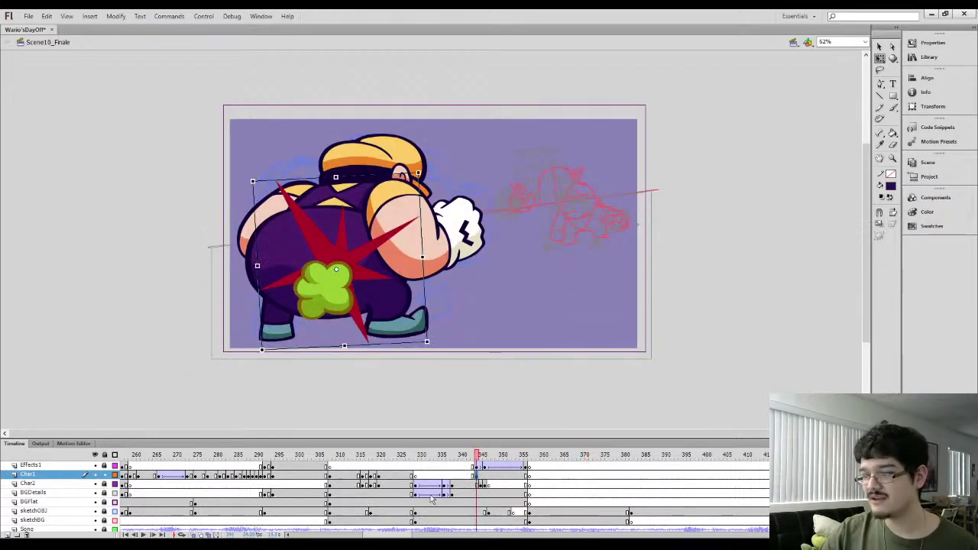
Try an Alpha color effect on the small green cloud in Properties, then undo it
mouse_move(478, 467)
left_mouse_down()
mouse_move(524, 467)
mouse_move(475, 468)
left_mouse_up()
key("comma")
key("period")
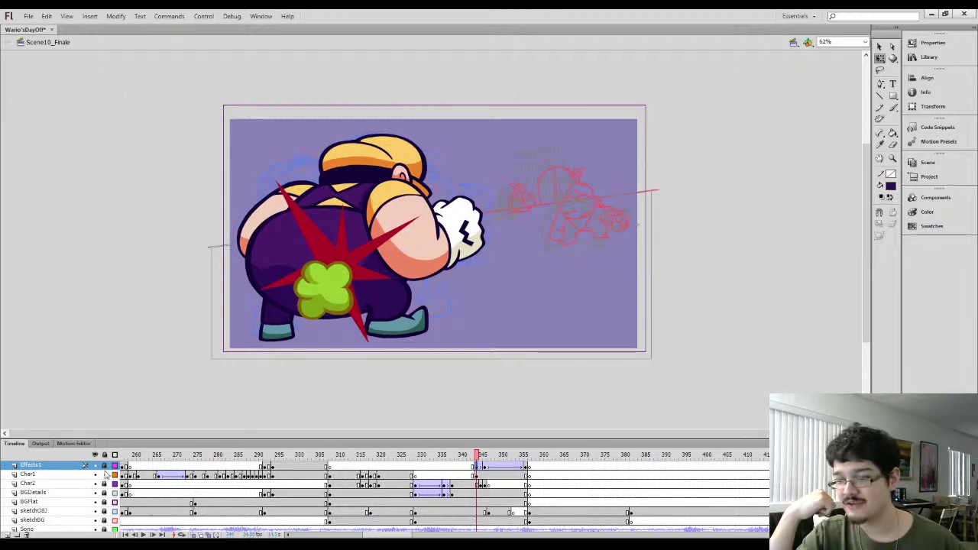
left_click(368, 298)
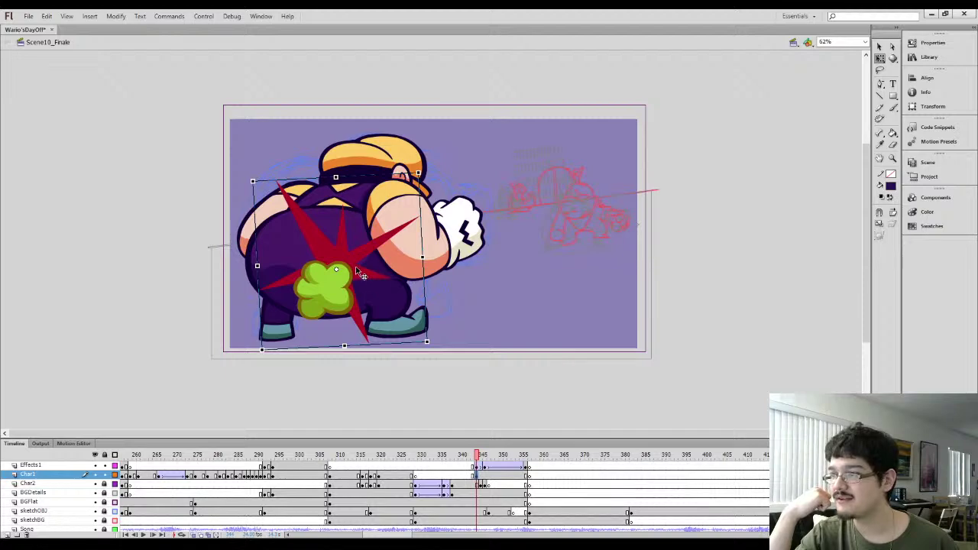
key("period")
key("period")
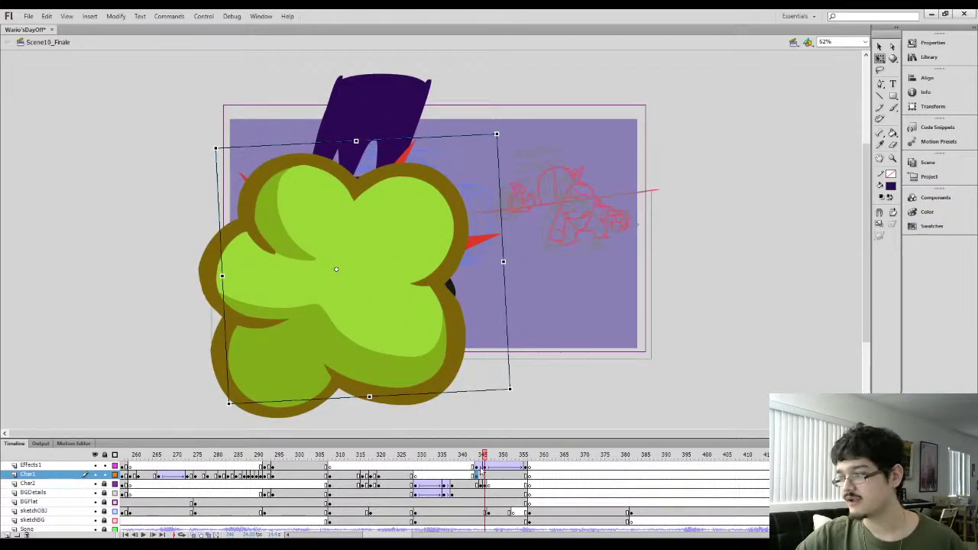
left_click(481, 467)
left_click(916, 43)
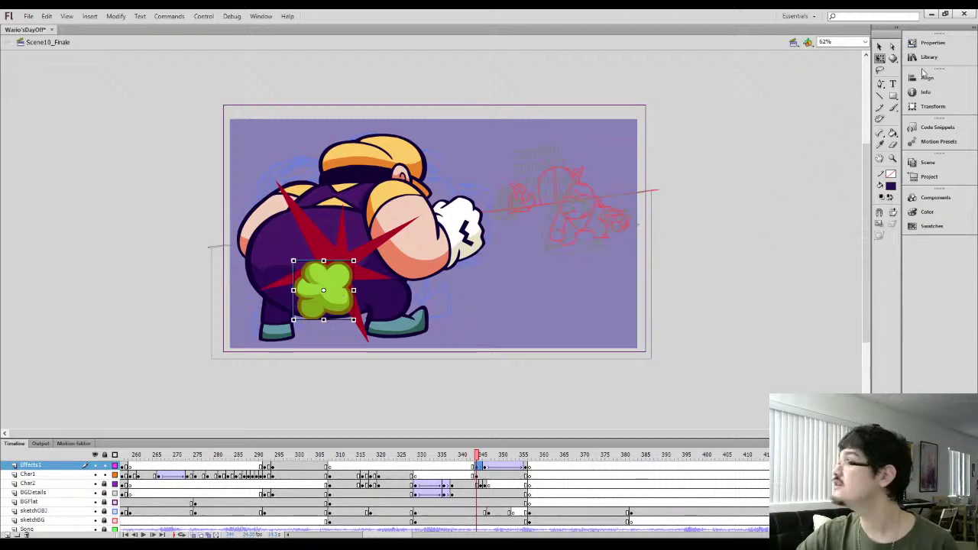
left_click(807, 207)
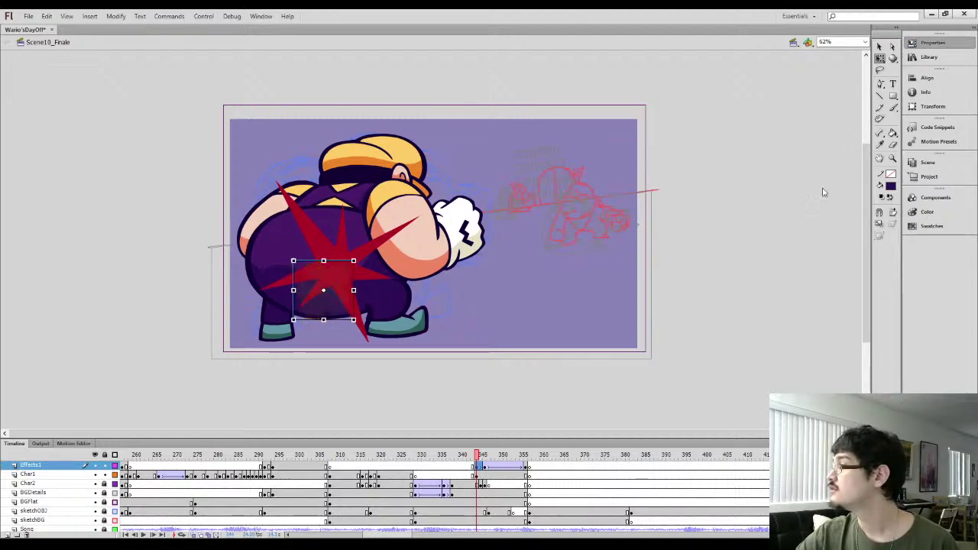
key("ctrl+z")
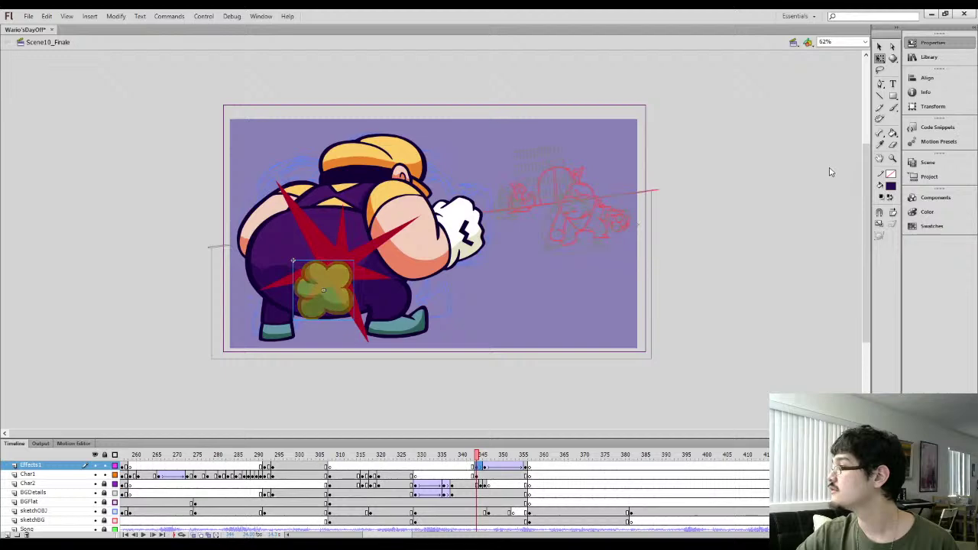
Make the large green cloud at frame 345 semi-transparent and review frames 343–352
key("q")
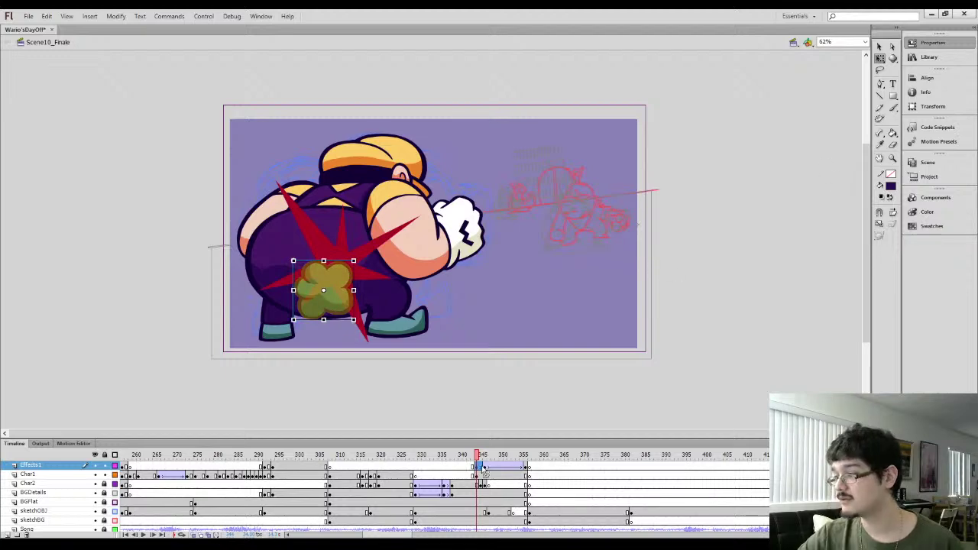
left_click(485, 468)
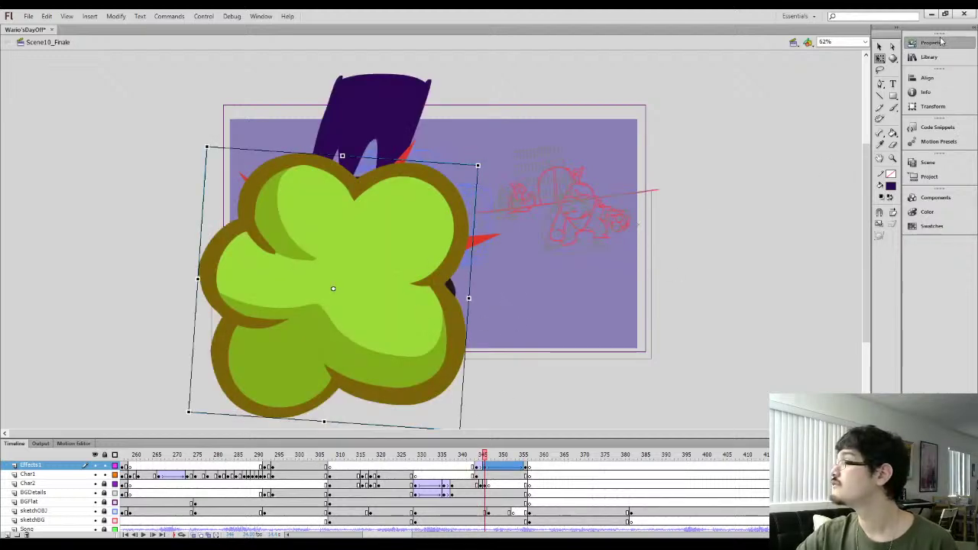
left_click(814, 209)
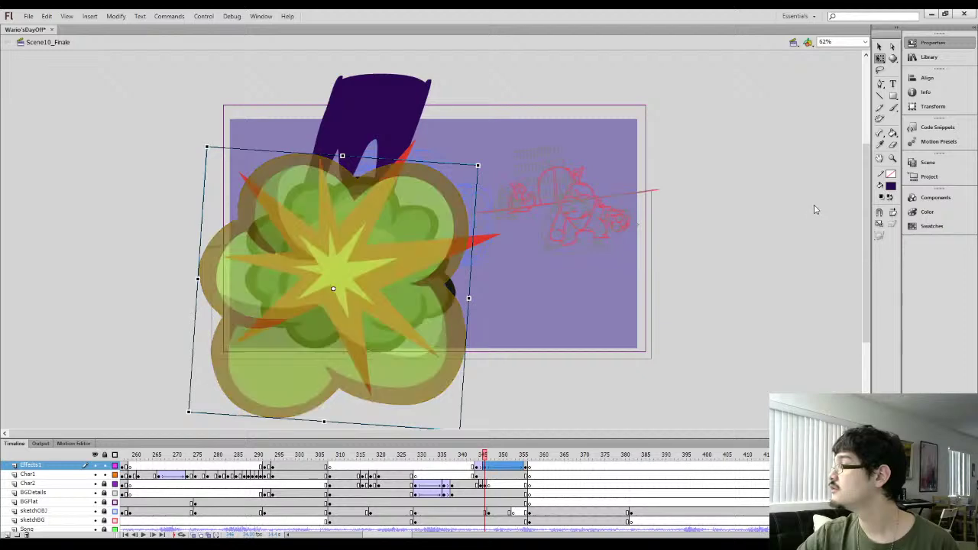
left_click(473, 475)
key("period")
key("period")
key("period")
key("period")
key("period")
key("period")
key("period")
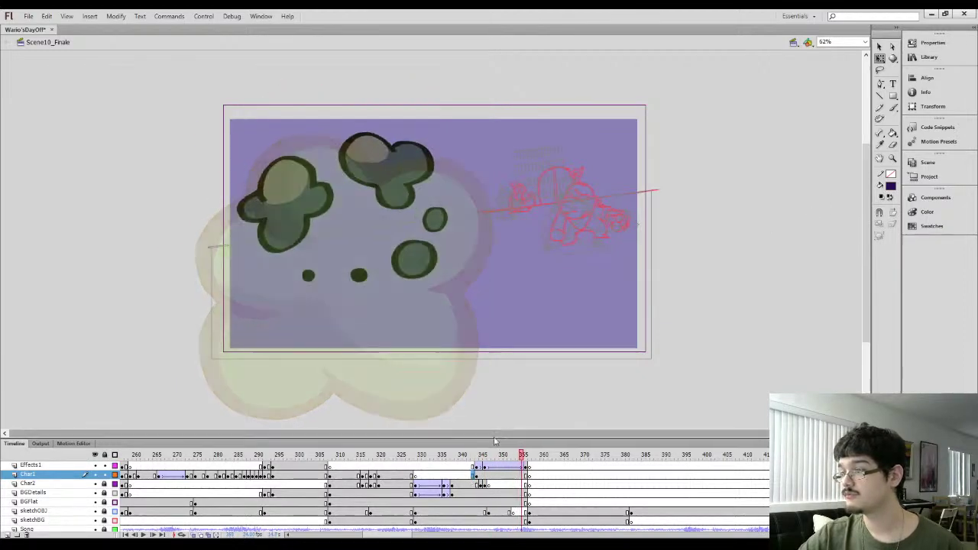
left_click(485, 455)
left_click_drag(489, 456, 513, 456)
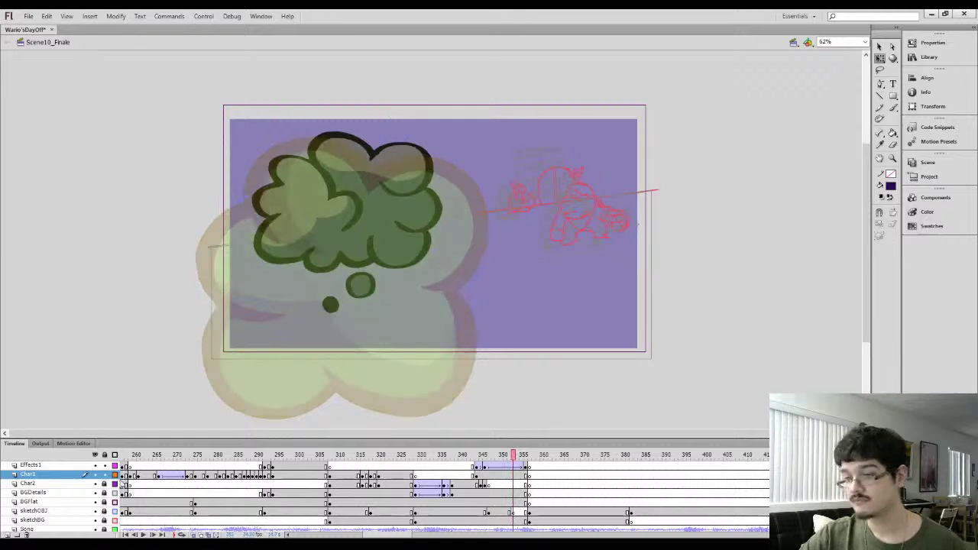
Hide Char1 and play the explosion from frame 337 to check the frames around 344
left_click(95, 475)
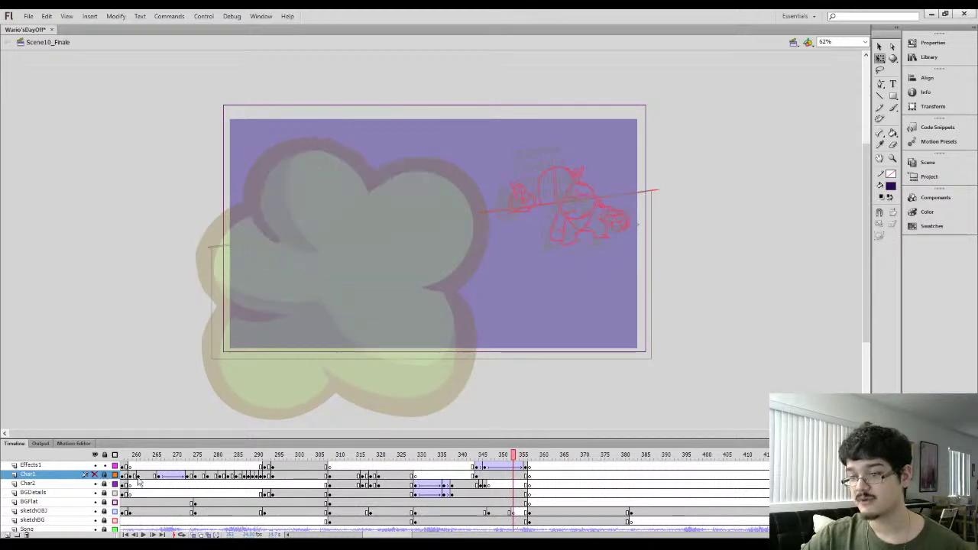
left_click(450, 476)
key("Return")
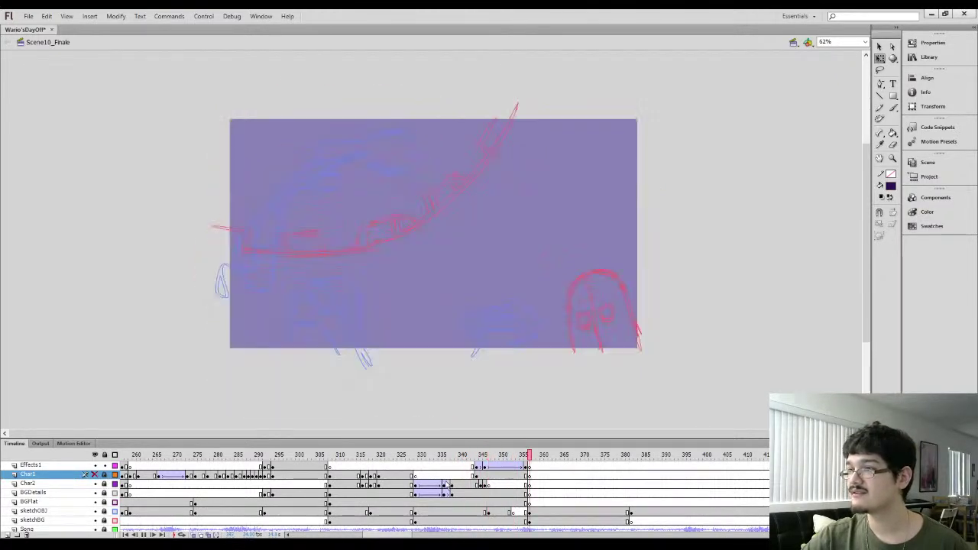
mouse_move(478, 458)
left_mouse_down()
mouse_move(464, 456)
mouse_move(504, 455)
mouse_move(472, 456)
left_mouse_up()
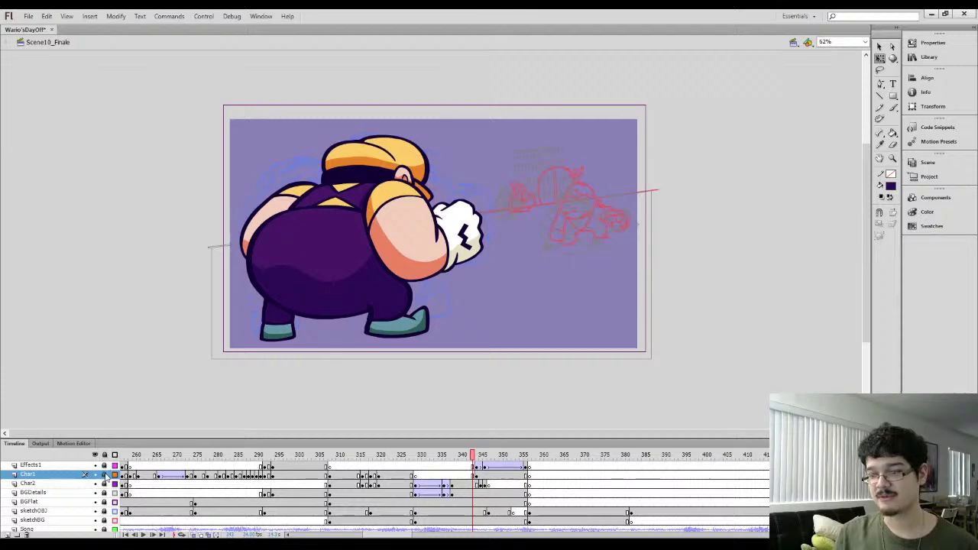
left_click(477, 476)
key("Return")
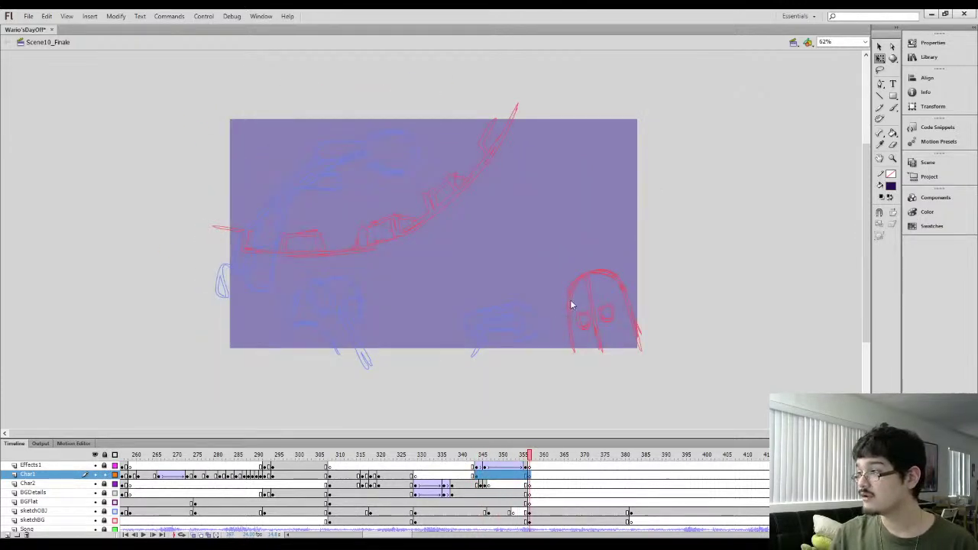
key("ctrl+z")
Drag Effects1 cloud frames 343–356 onto the Char1 layer
left_click(466, 484)
left_click_drag(477, 467, 528, 472)
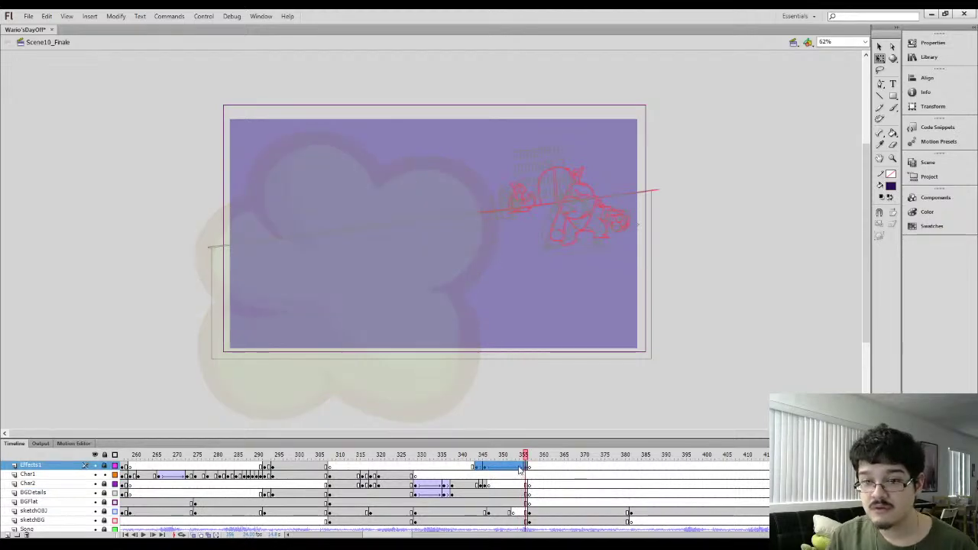
left_click_drag(479, 475, 525, 475)
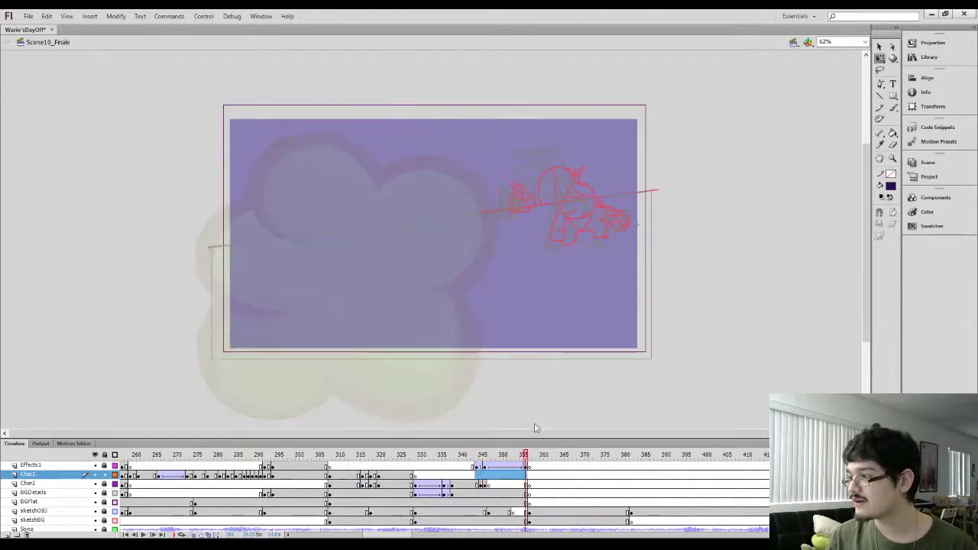
left_click(478, 474)
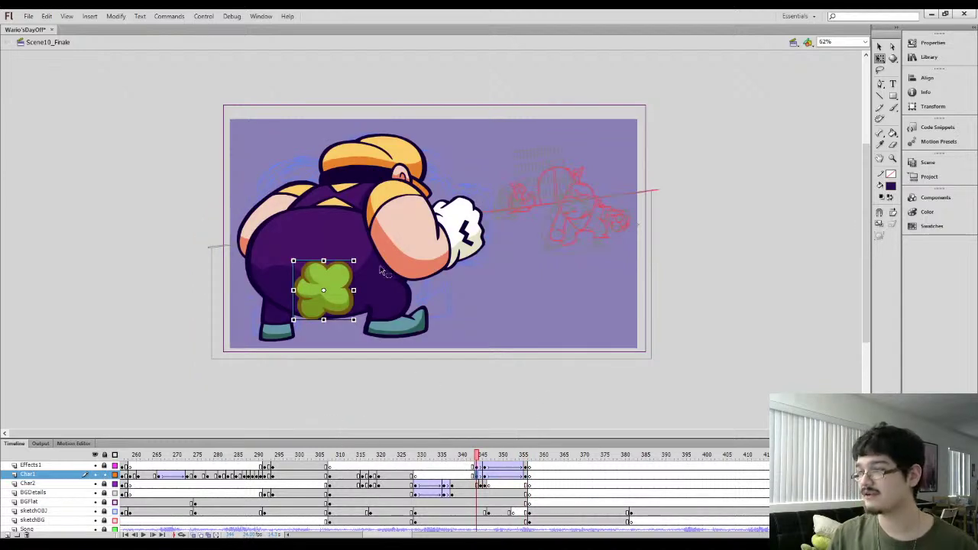
Move the small cloud down-left, then rotate, shrink and shift the large cloud left
left_click_drag(338, 289, 285, 296)
left_click(484, 468)
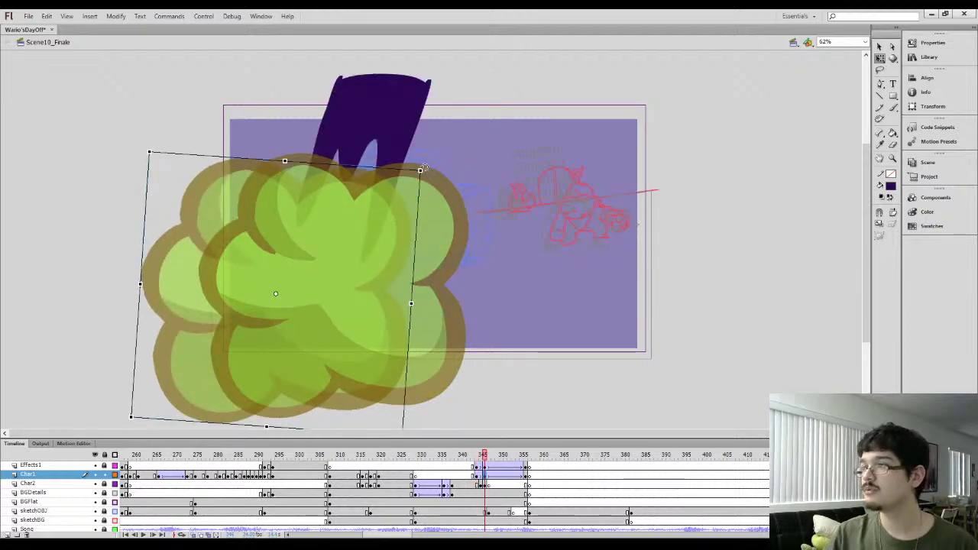
left_click_drag(425, 167, 359, 172)
left_click_drag(309, 280, 267, 268)
Move the faded cloud at frame 356 up-left, rotate it nearly level, and play the smoke animation
left_click(526, 476)
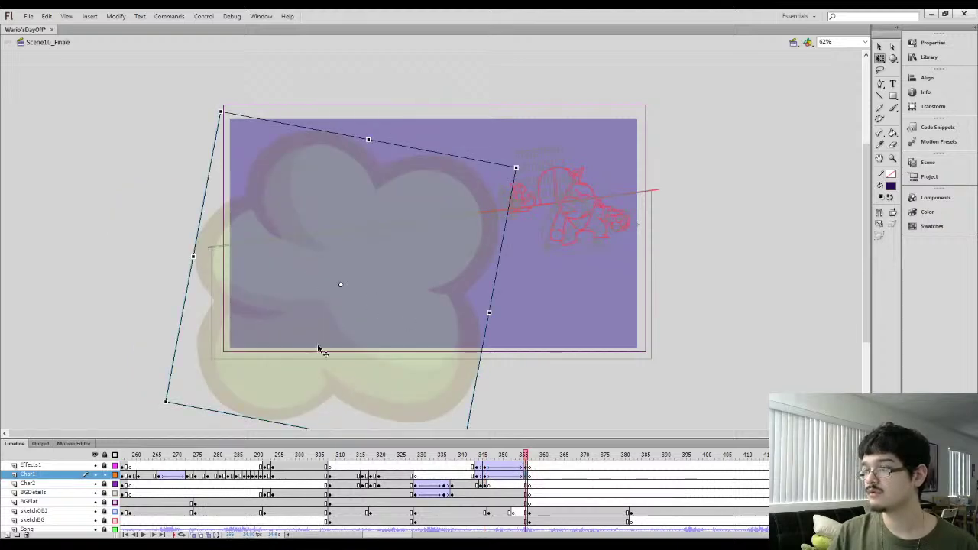
left_click_drag(309, 226, 182, 196)
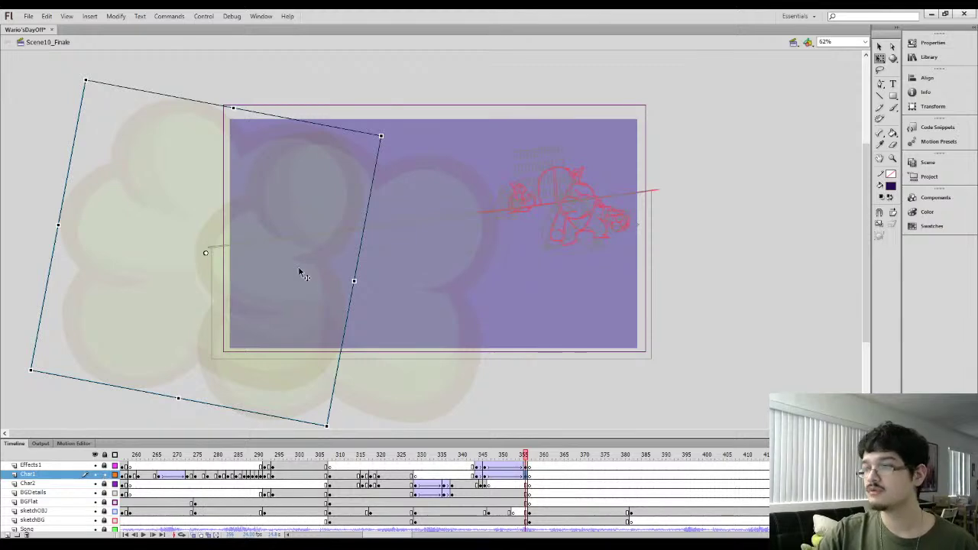
left_click_drag(300, 272, 306, 288)
left_click_drag(395, 149, 361, 108)
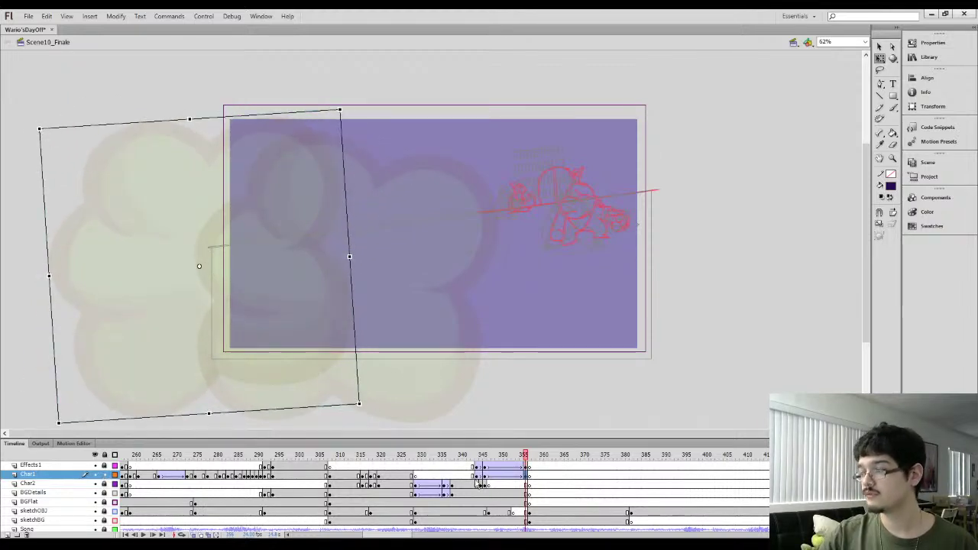
left_click(475, 456)
key("Return")
mouse_move(484, 457)
left_mouse_down()
mouse_move(465, 457)
mouse_move(515, 456)
mouse_move(463, 456)
mouse_move(524, 456)
mouse_move(460, 456)
mouse_move(478, 456)
left_mouse_up()
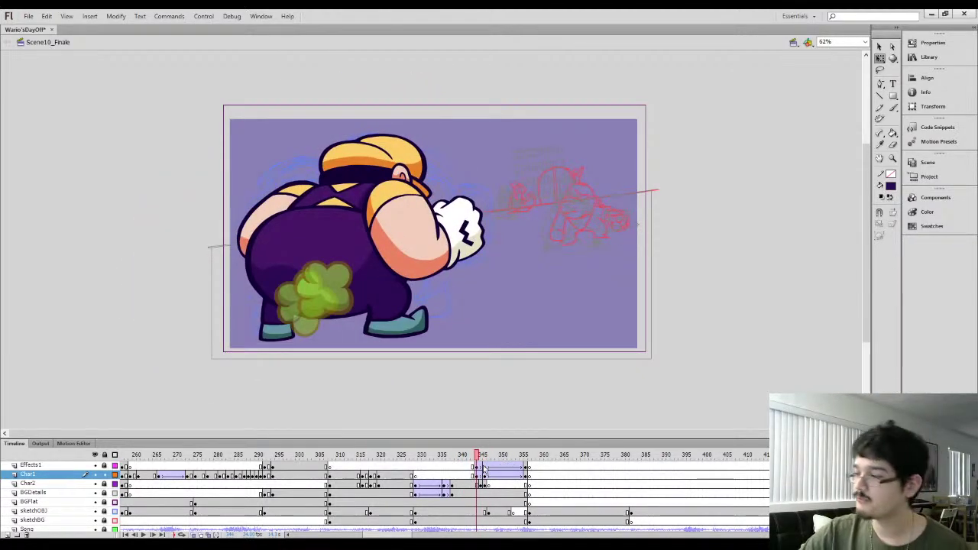
Move the left green cloud further left and rotate the right cloud up-left
left_click(323, 294)
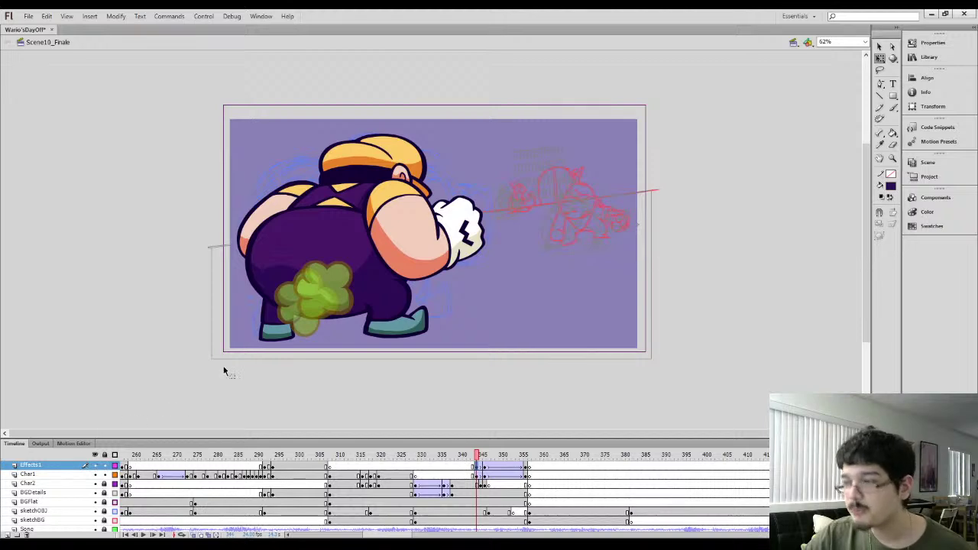
left_click_drag(329, 294, 265, 297)
left_click(343, 285)
left_click_drag(359, 266, 324, 287)
Rotate the enlarged cloud at frame 345 slightly clockwise and shift it up and right
left_click(484, 469)
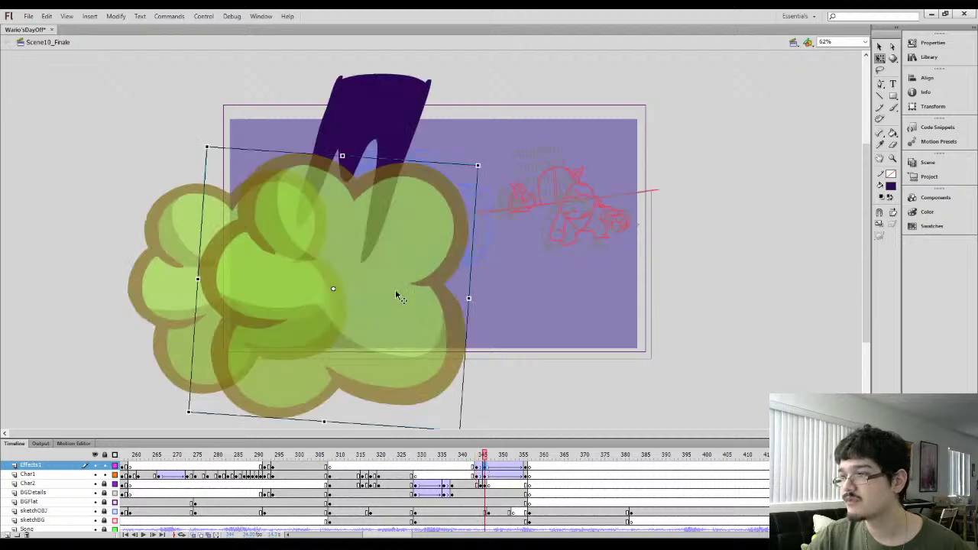
left_click_drag(386, 262, 394, 250)
left_click_drag(494, 145, 503, 157)
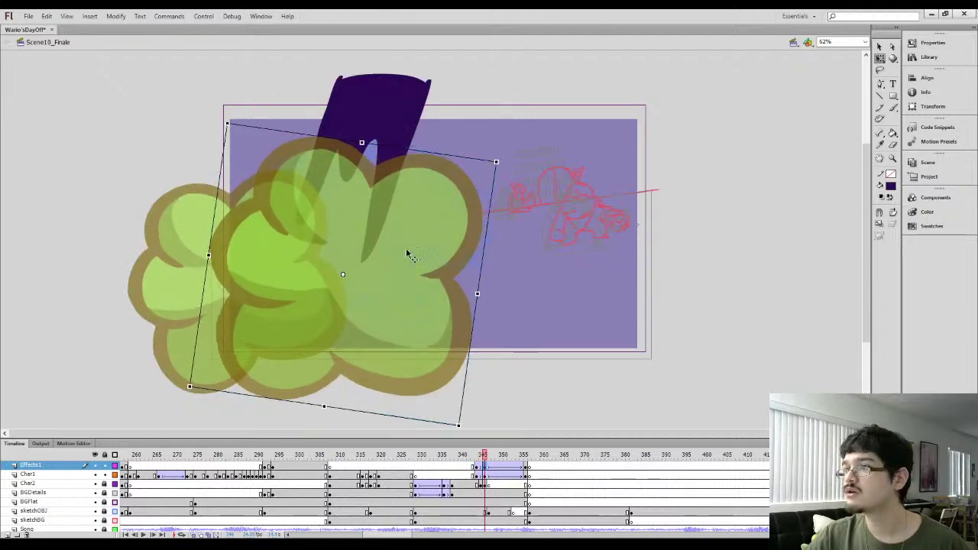
left_click_drag(404, 247, 419, 227)
left_click(442, 415)
Move and tilt the left Char1 cloud, then adjust the cloud at the tween's end frame
left_click(209, 269)
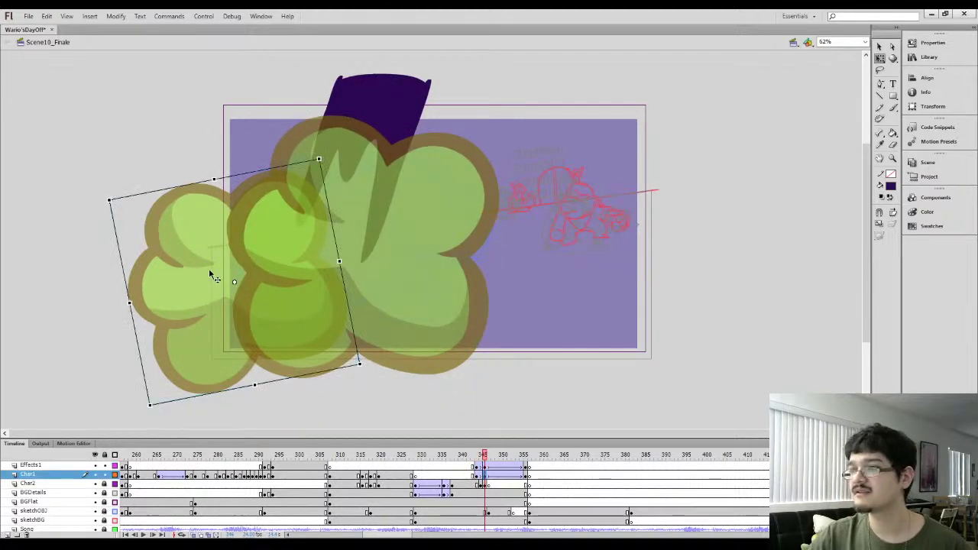
left_click_drag(208, 269, 193, 248)
left_click_drag(295, 144, 283, 140)
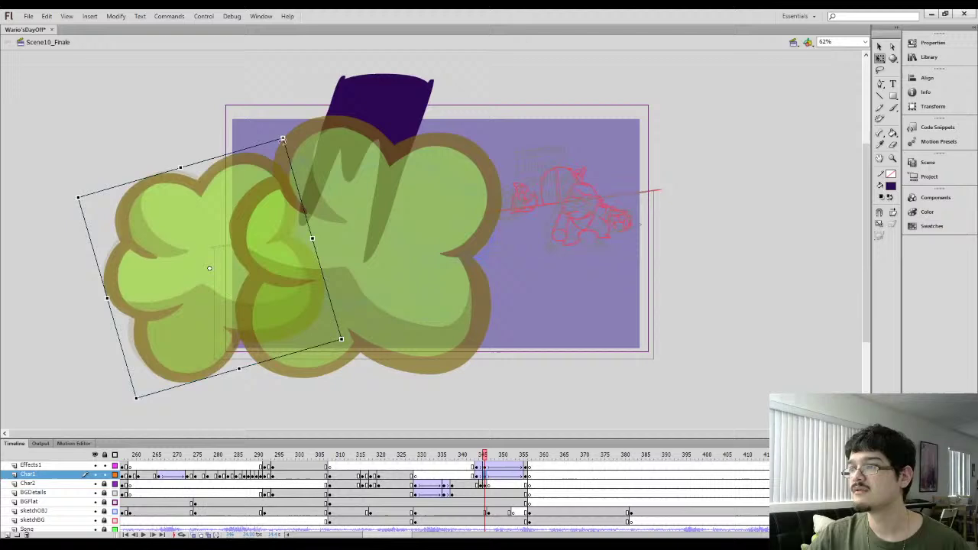
left_click(524, 472)
left_click_drag(170, 231, 163, 234)
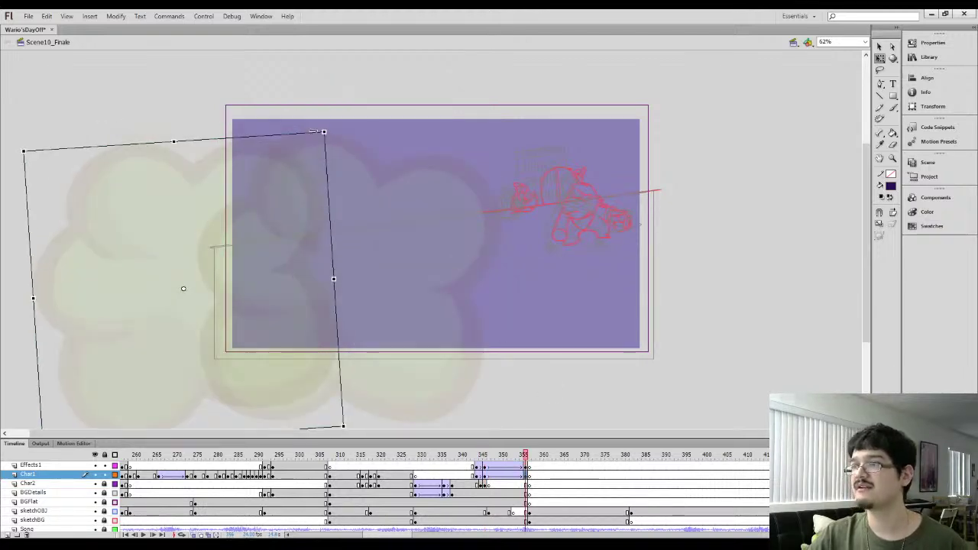
left_click_drag(338, 420, 343, 389)
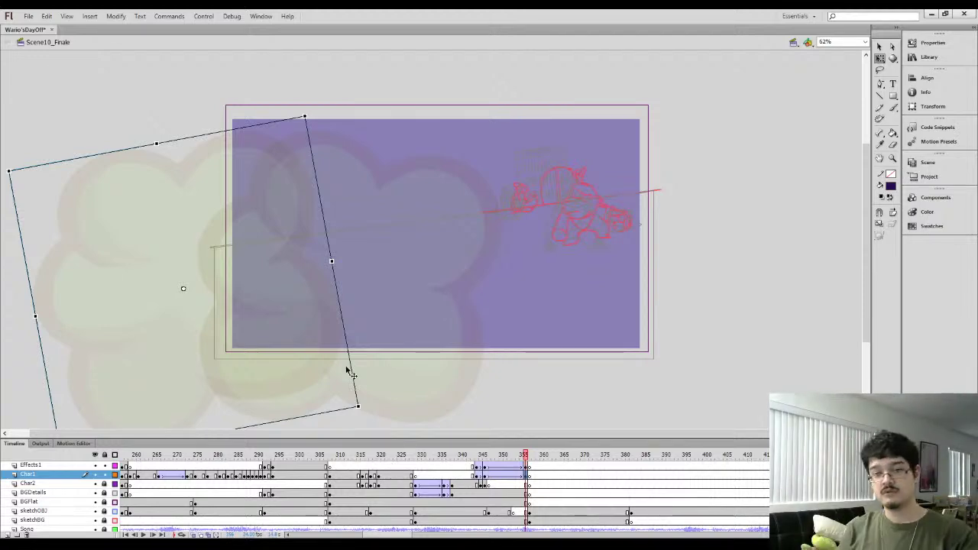
left_click(479, 485)
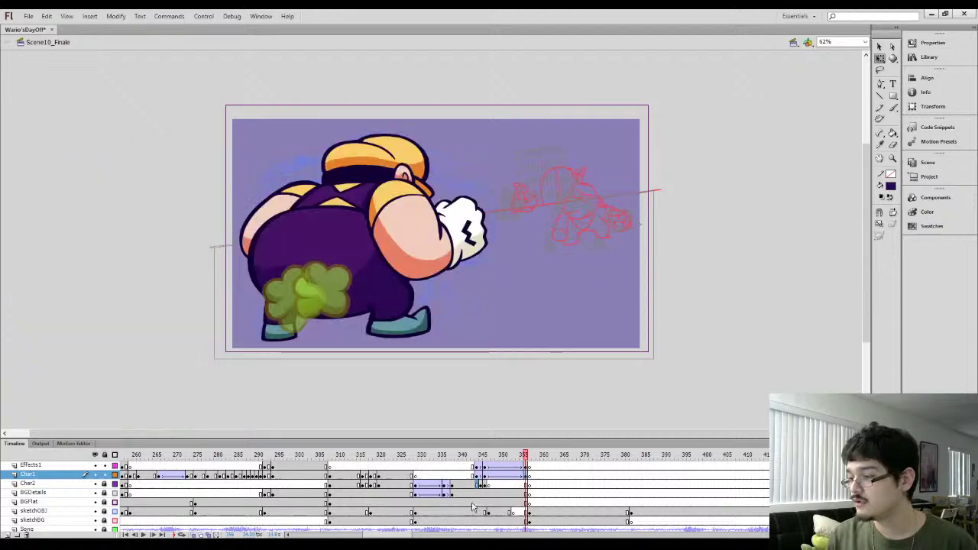
Insert a layer above Char1 named 'Effects2' and select its frames 344–355
left_click(30, 475)
left_click(7, 535)
double_click(31, 475)
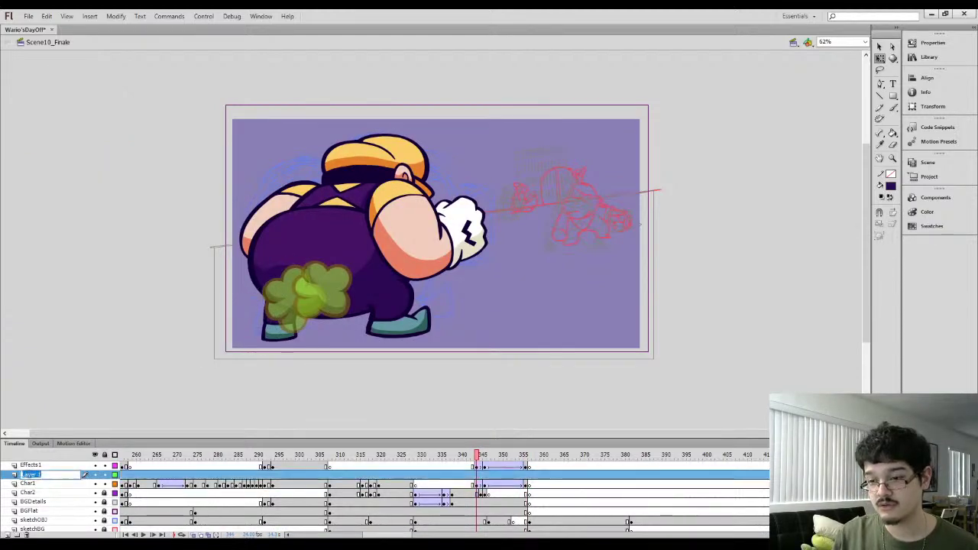
type("Effects")
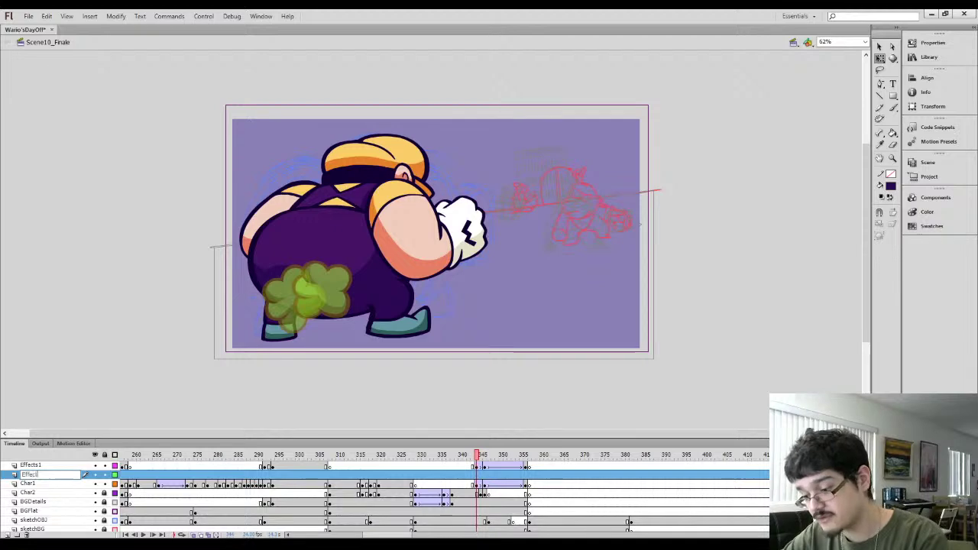
type("2")
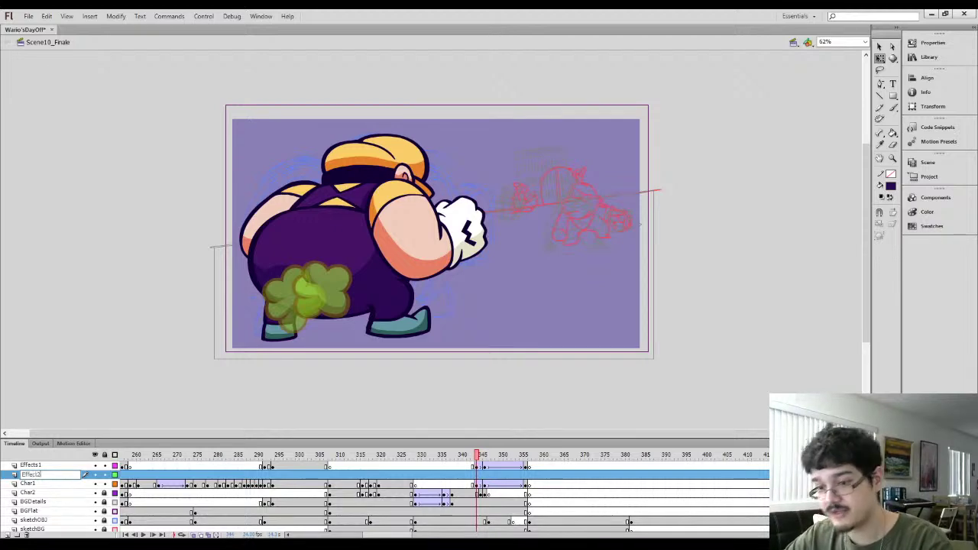
key("Return")
left_click_drag(477, 484, 525, 488)
left_click(475, 483)
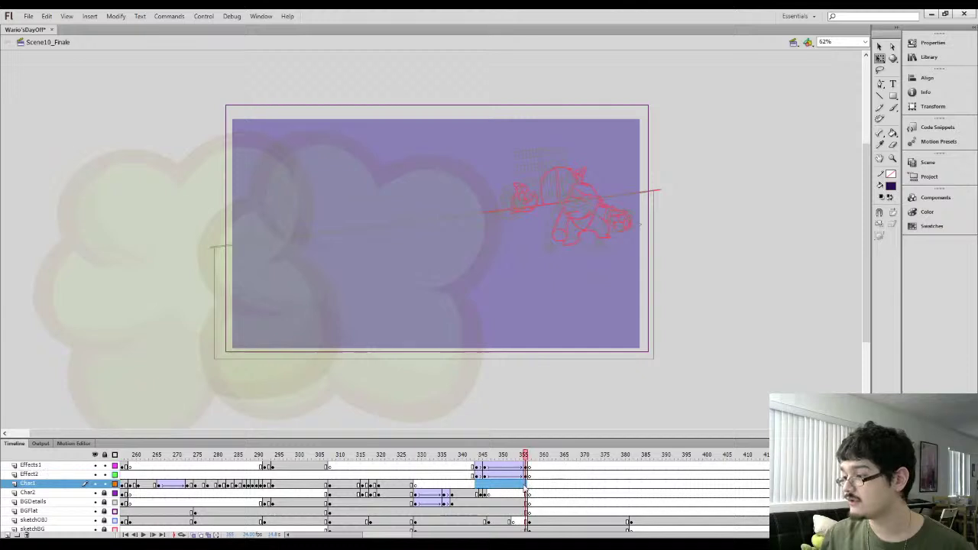
Paste the cloud tween frames, then at frame 344 stack the right cloud onto the other and rotate it
key("ctrl+alt+v")
left_click(479, 486)
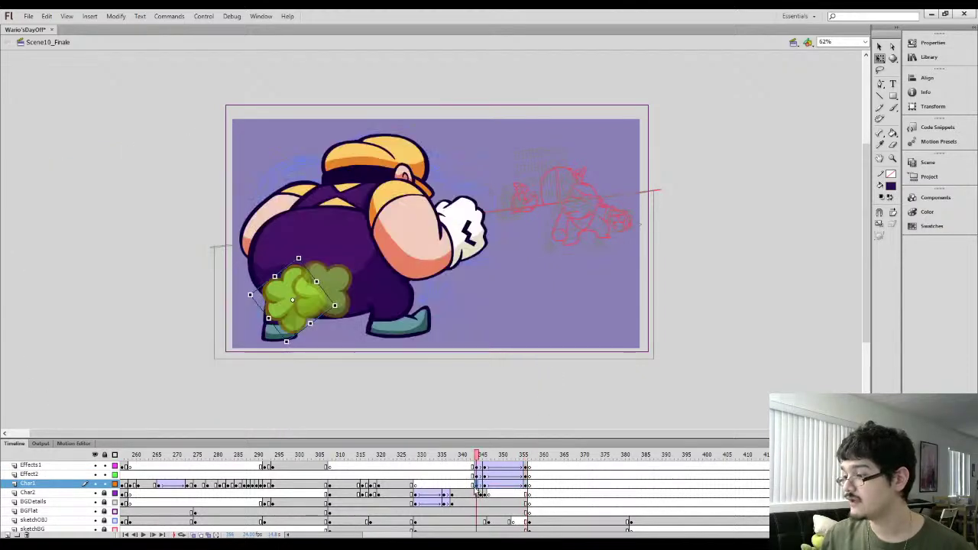
left_click(346, 308)
left_click_drag(346, 308, 297, 311)
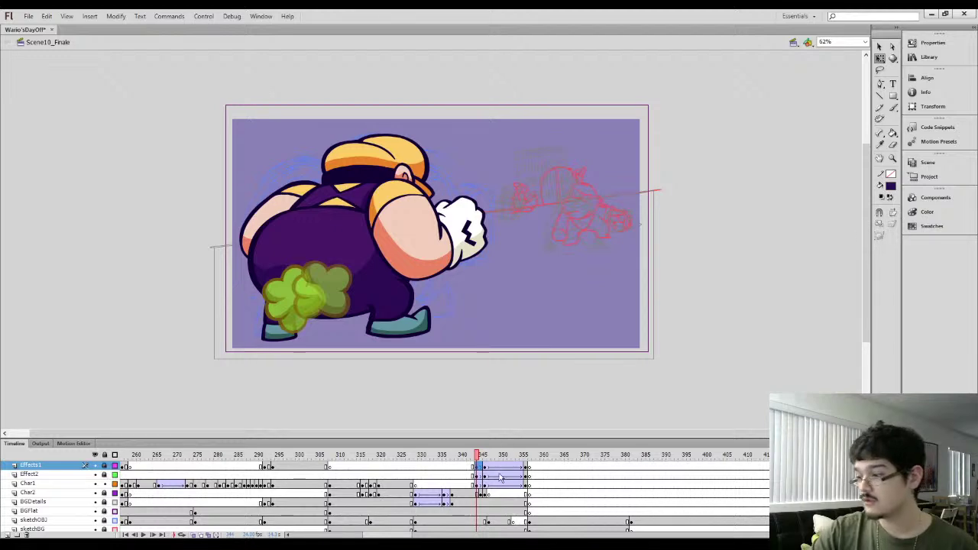
left_click(309, 309)
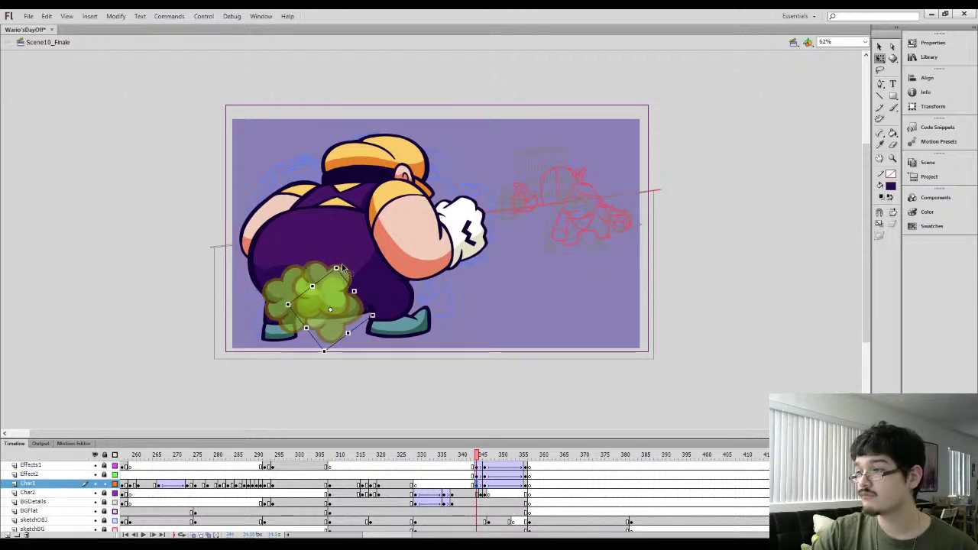
left_click(343, 266)
left_click(341, 304)
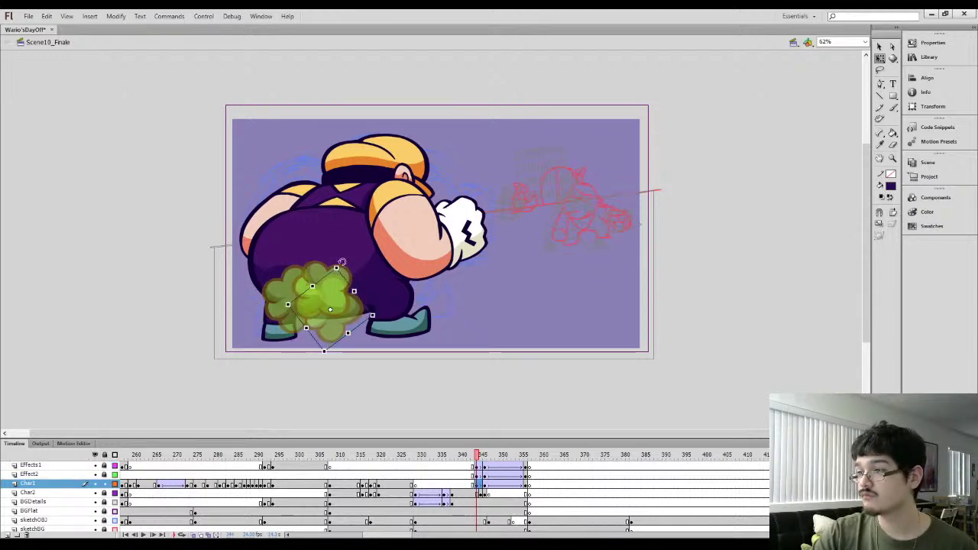
left_click_drag(343, 262, 344, 324)
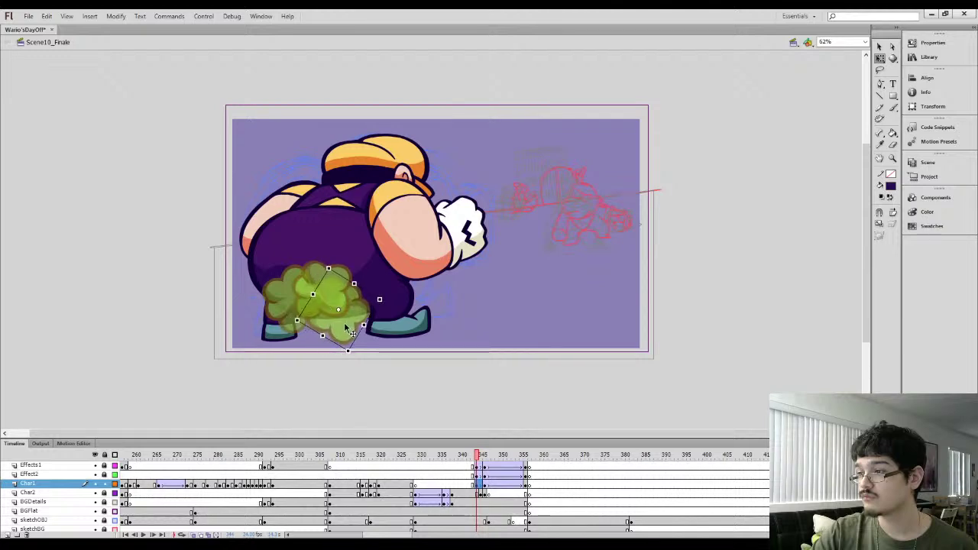
Move the large cloud right, rotate it about 38° and enlarge it at frames 346 and 356
left_click(485, 484)
left_click_drag(246, 249, 504, 243)
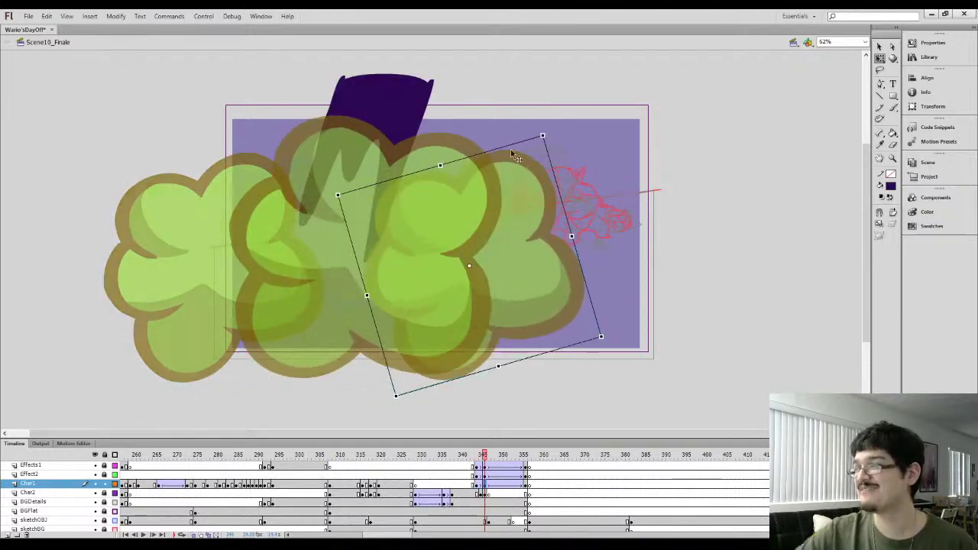
left_click_drag(547, 135, 646, 201)
left_click_drag(538, 267, 549, 264)
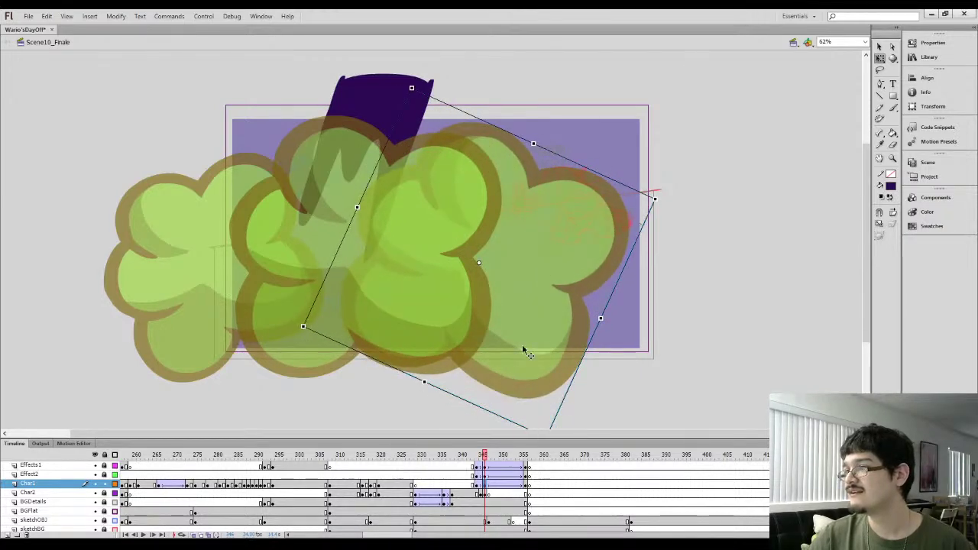
left_click(527, 487)
left_click_drag(233, 242, 609, 232)
left_click_drag(682, 101, 745, 161)
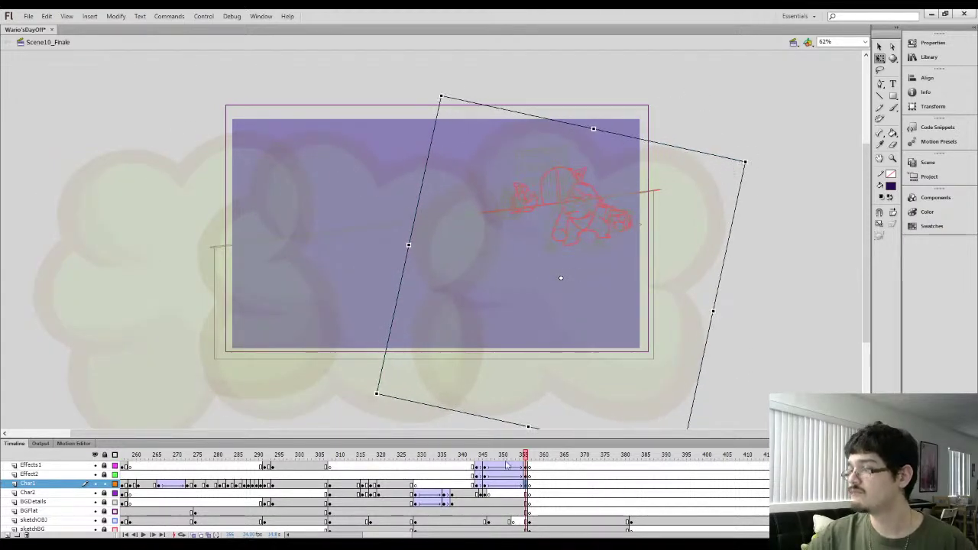
Preview the cloud animation from frame 341, toggling Char1 visibility and scrubbing the frames
left_click(465, 476)
key("Return")
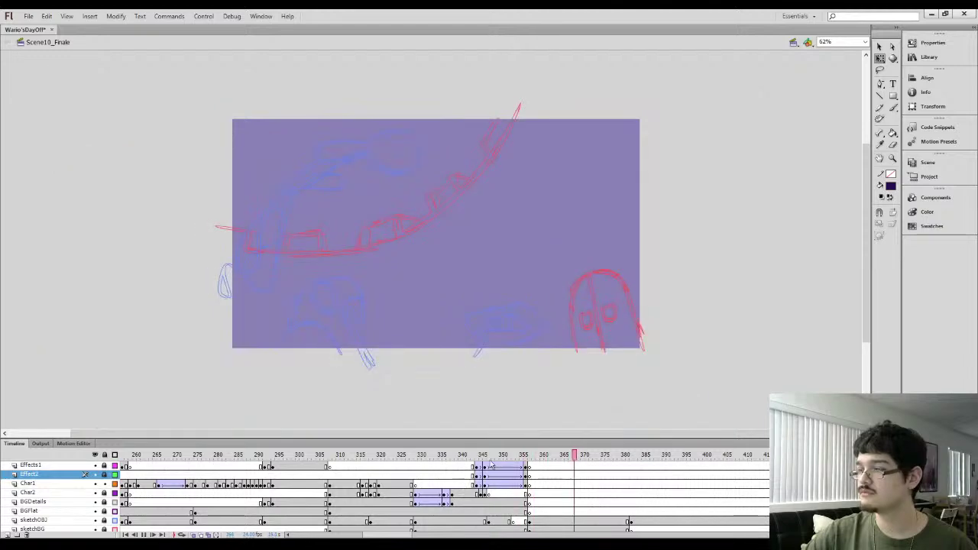
left_click(461, 459)
left_click_drag(116, 502, 115, 511)
left_click(95, 483)
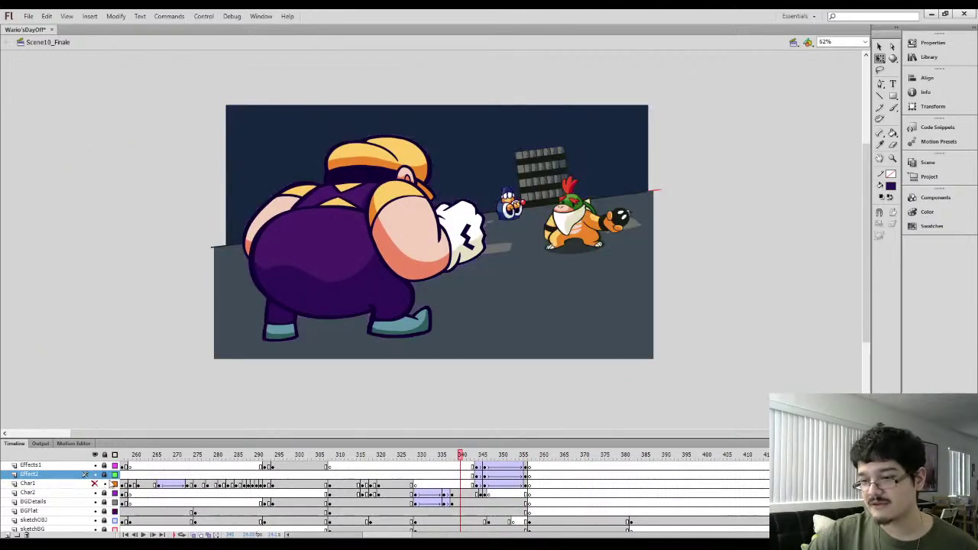
left_click(94, 483)
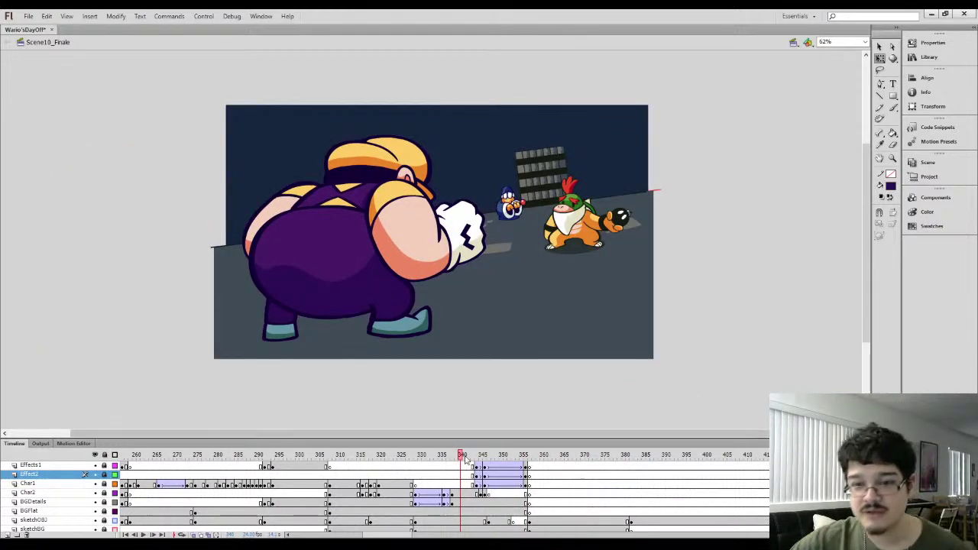
left_click_drag(468, 454, 526, 468)
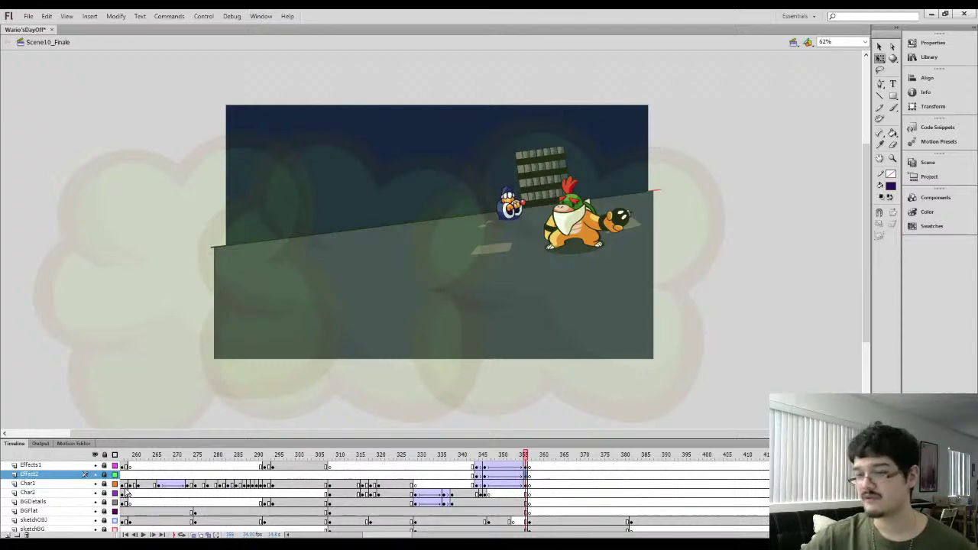
At frame 356, rotate the Effects1 smoke cloud and shrink the Effect2 cloud, moving it up-left
left_click(363, 204)
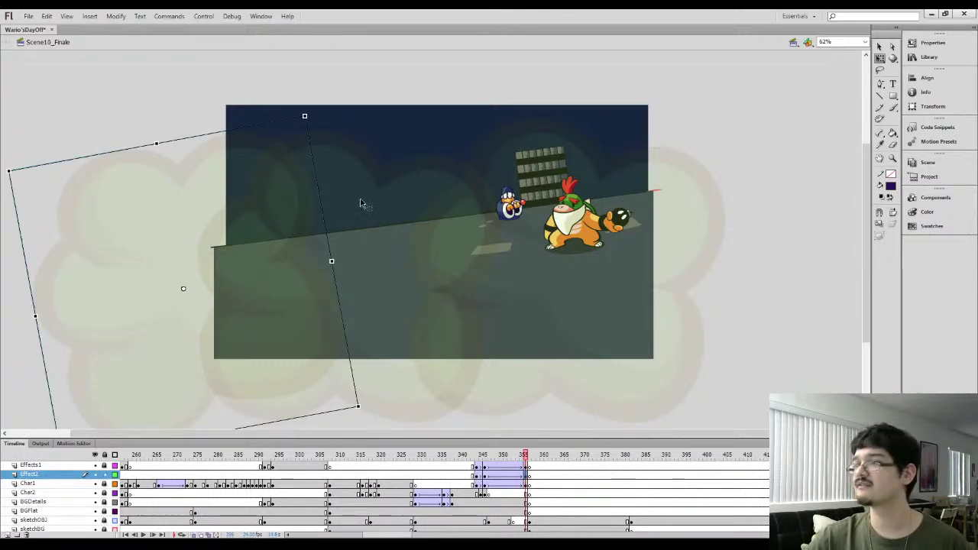
left_click(525, 467)
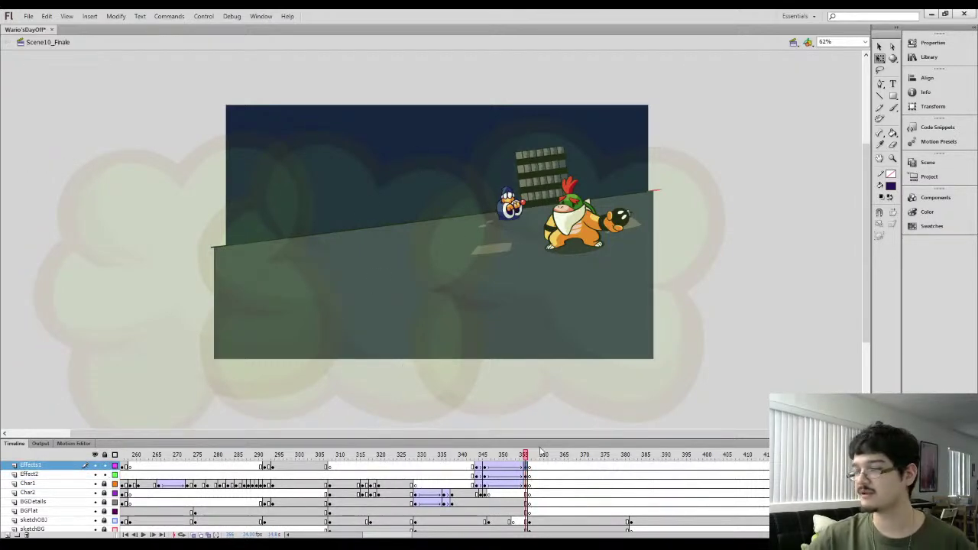
left_click(475, 171)
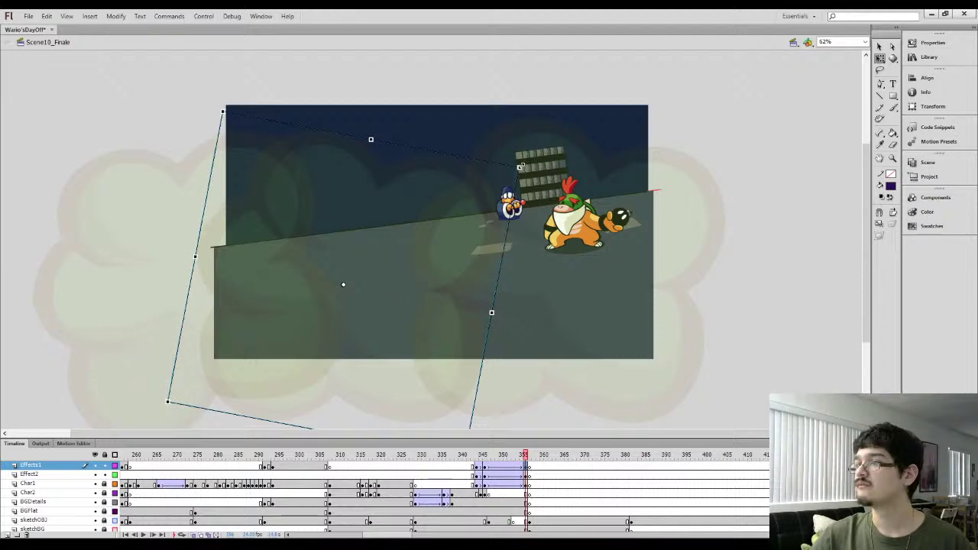
left_click_drag(521, 168, 526, 187)
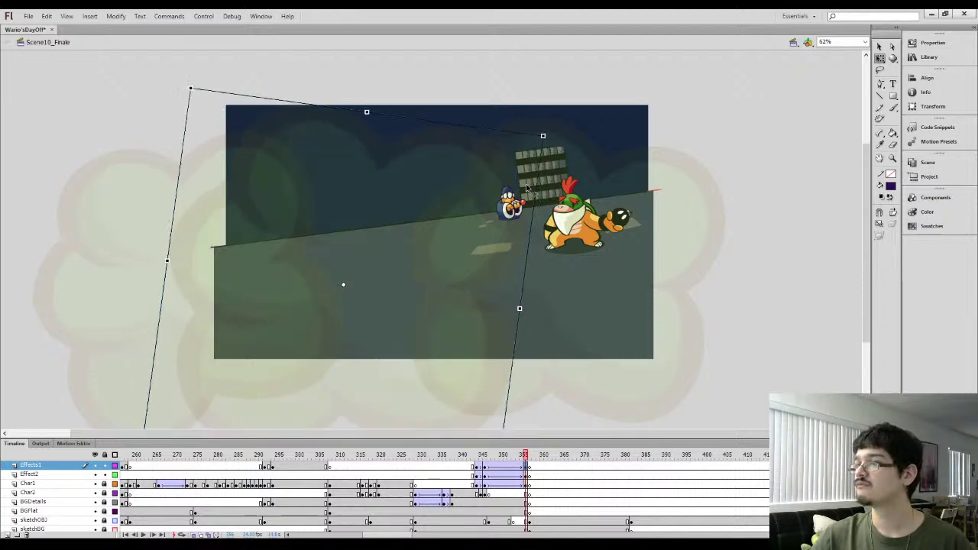
left_click(527, 474)
left_click_drag(305, 116, 284, 144)
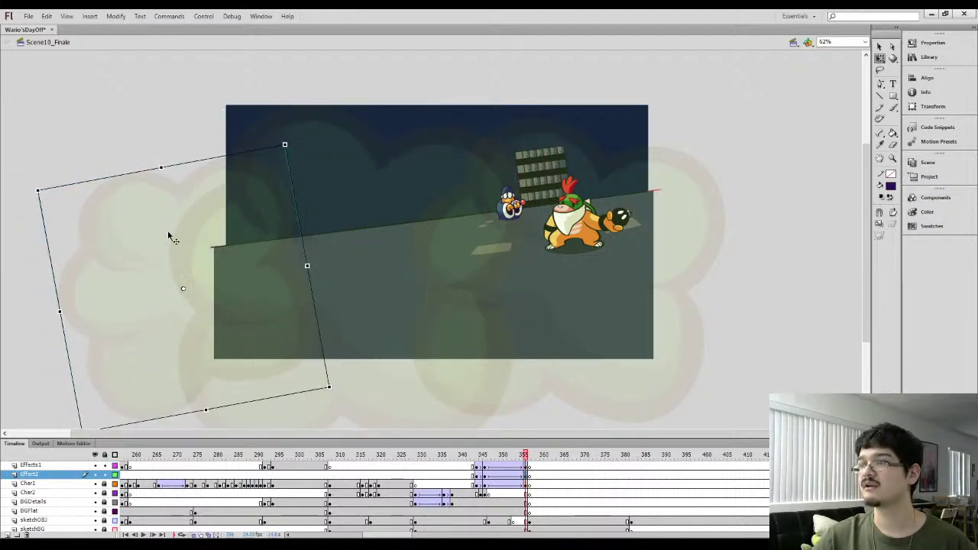
left_click_drag(156, 252, 144, 216)
left_click(660, 219)
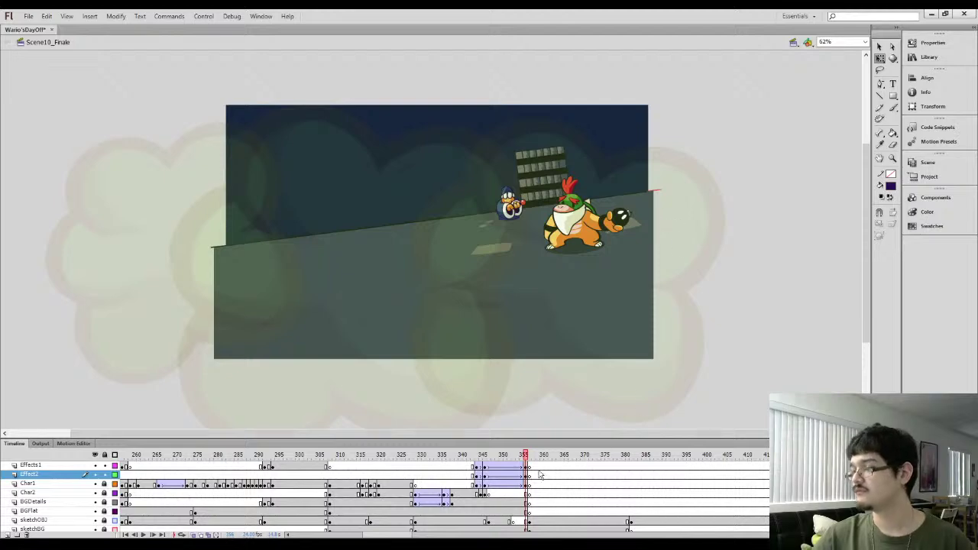
Rotate Char1's cloud slightly and check the playback from frame 342 frame by frame
left_click(107, 483)
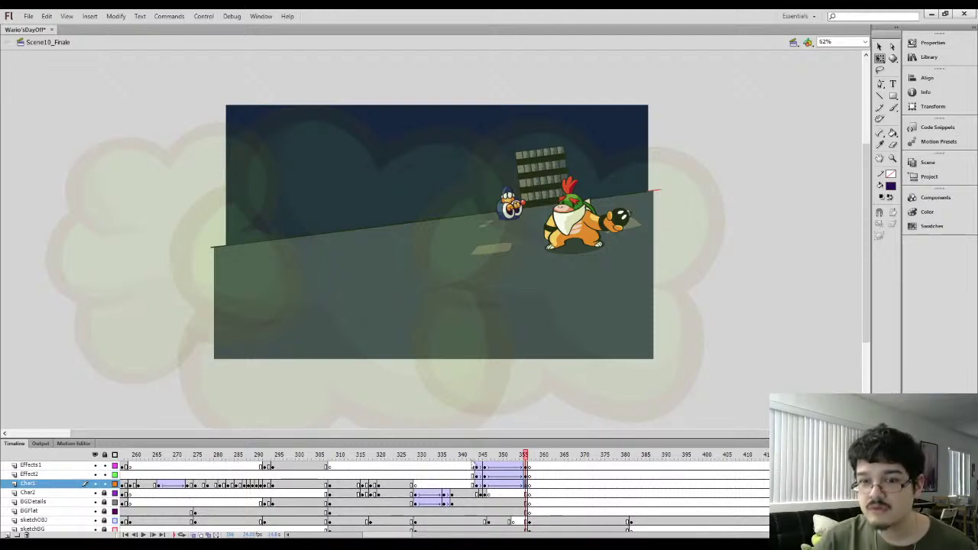
left_click(522, 486)
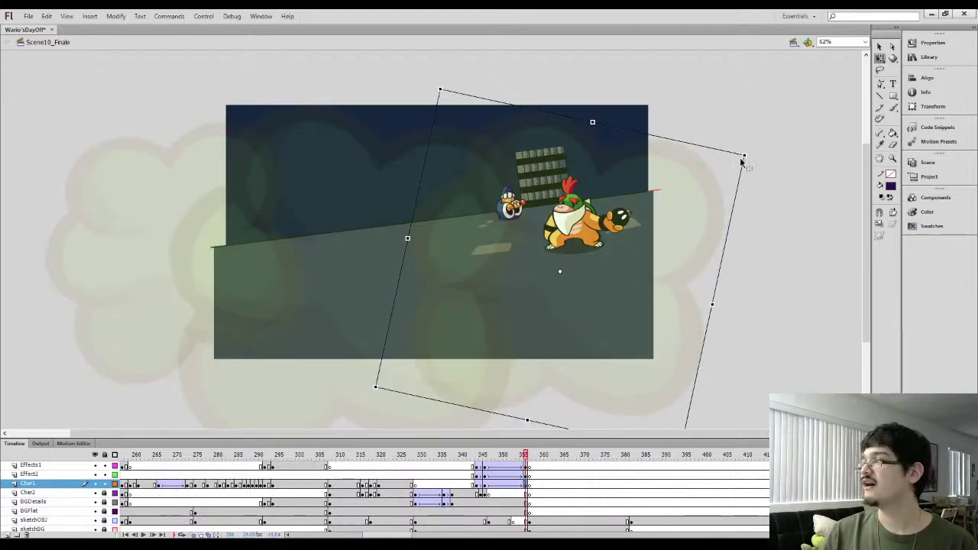
mouse_move(746, 154)
left_mouse_down()
mouse_move(733, 146)
mouse_move(736, 160)
mouse_move(738, 148)
left_mouse_up()
left_click(467, 491)
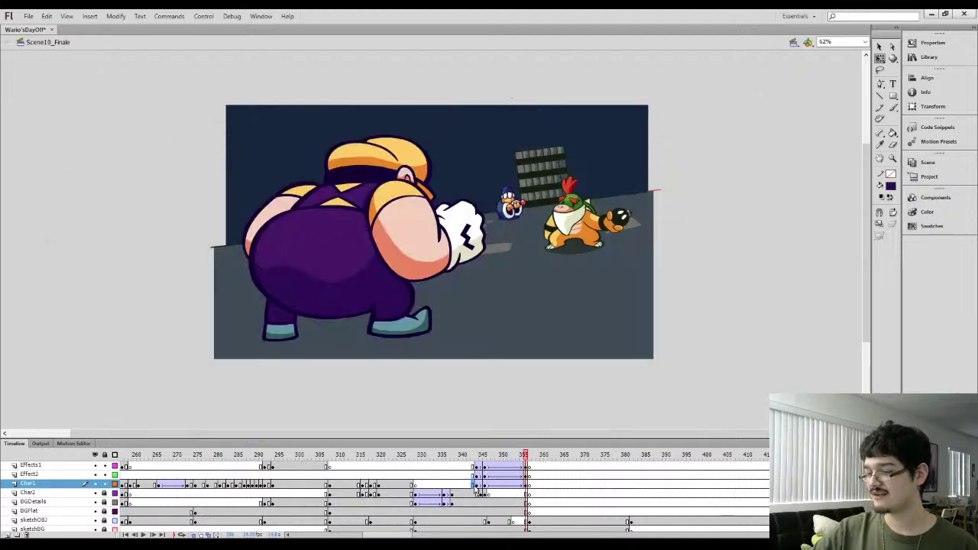
key("Return")
key("Return")
key("comma")
key("comma")
key("comma")
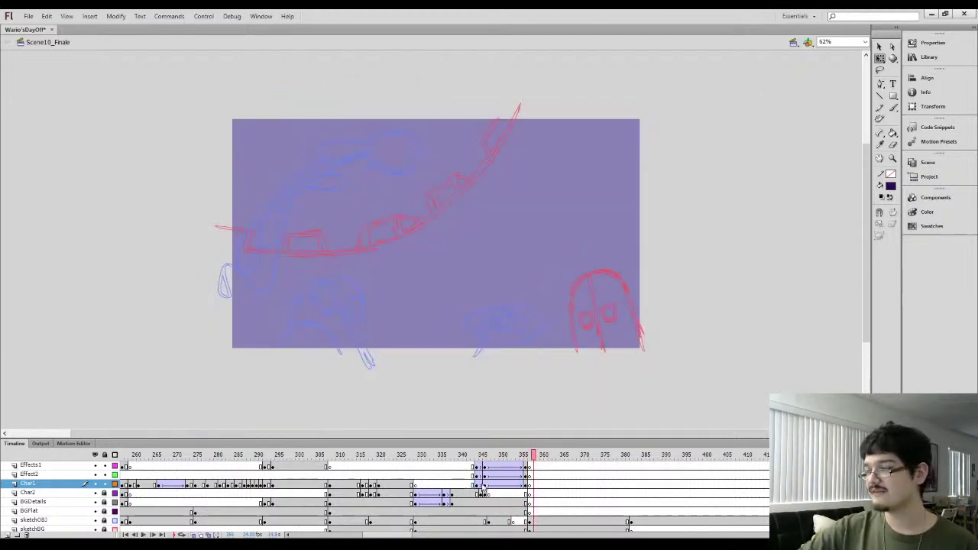
left_click(479, 487)
key("Return")
key("period")
key("comma")
key("comma")
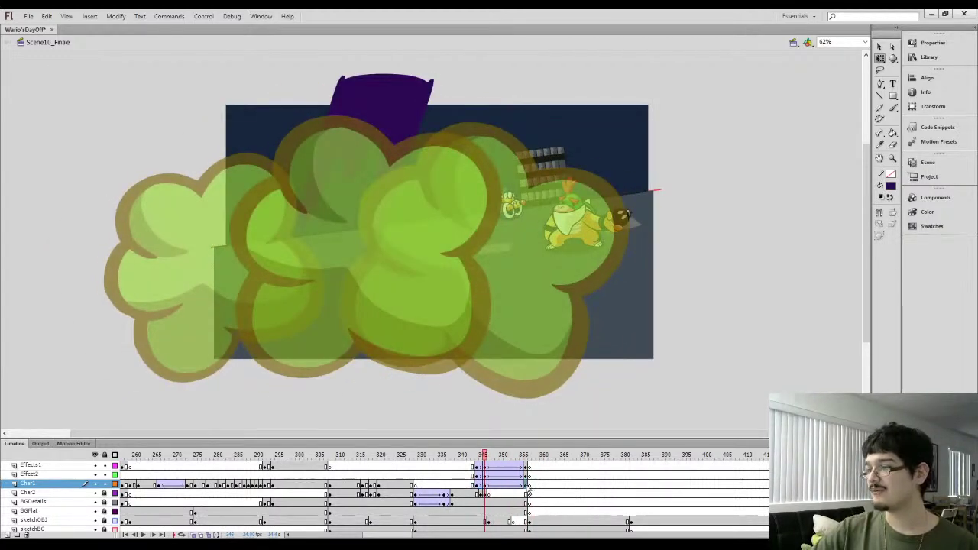
Shift Char1's end-frame cloud left at frame 356, rotate it further, and preview from frame 341
left_click(526, 486)
left_click_drag(610, 316, 577, 311)
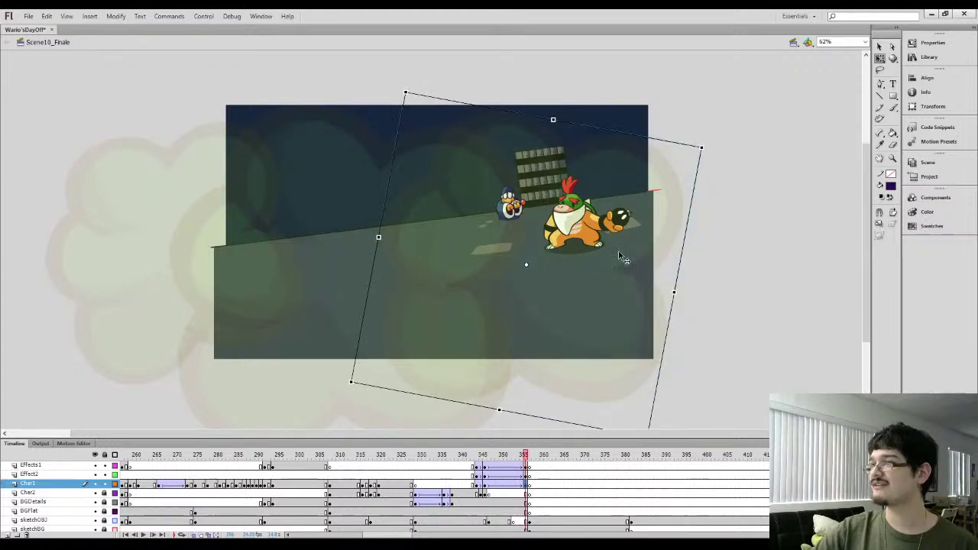
left_click_drag(706, 148, 703, 162)
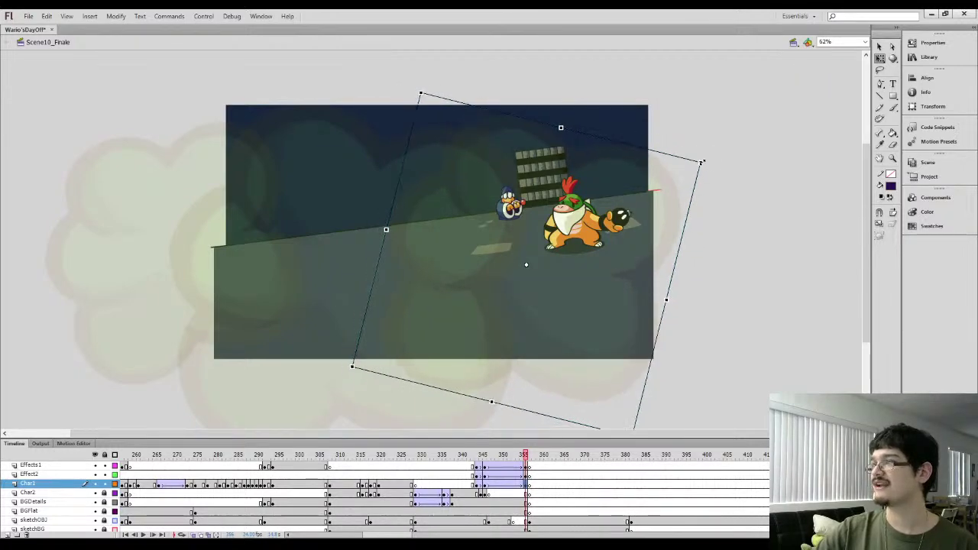
left_click(465, 485)
key("Return")
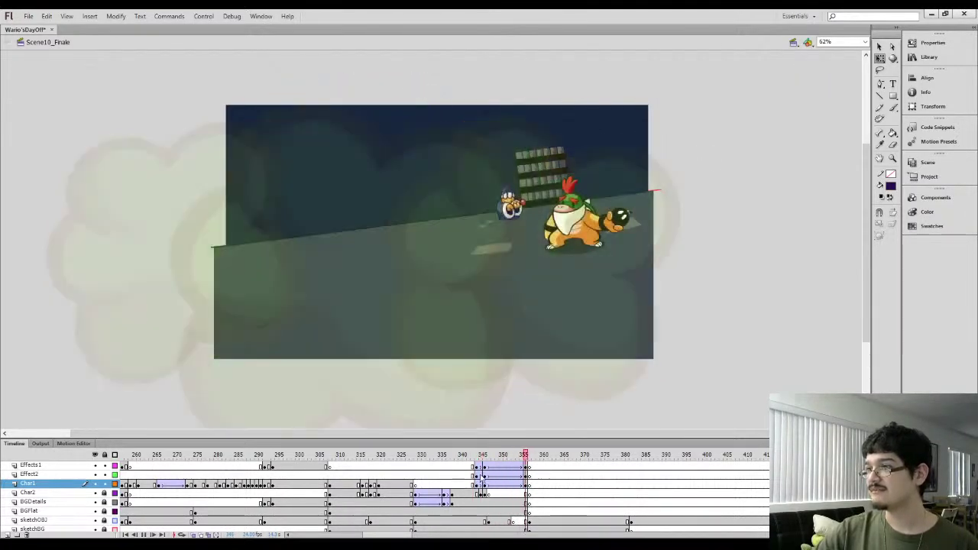
key("Return")
Move the large Effect2 cloud down and to the left at frame 345
left_click(483, 475)
key("Return")
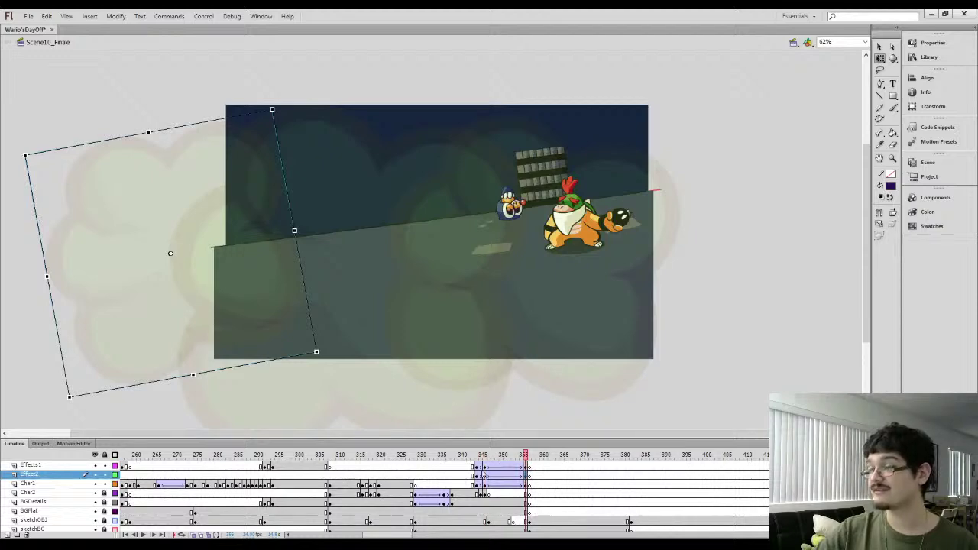
left_click(485, 477)
left_click_drag(350, 172, 316, 200)
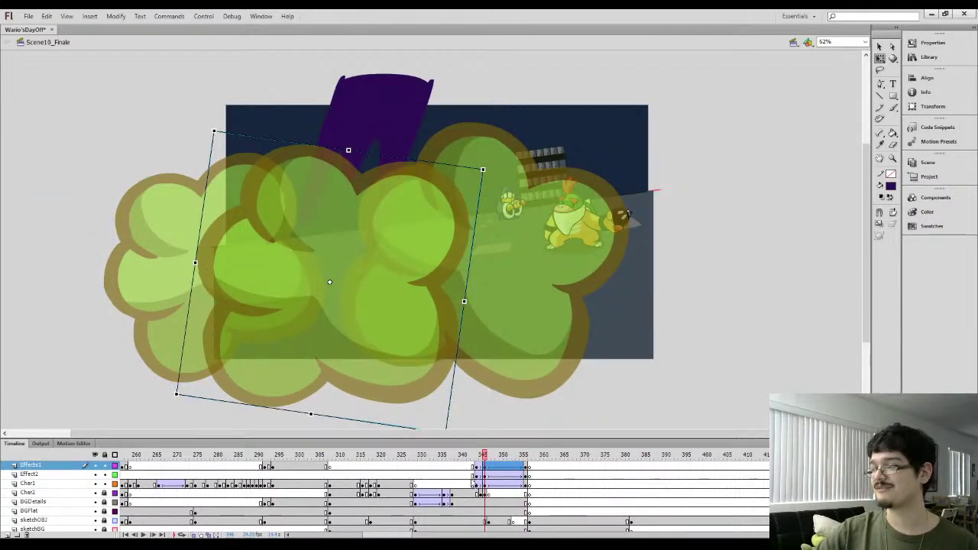
Check the clouds through frames 340–355, then lock the Effect2 layer
left_click(442, 474)
key("Return")
left_click(467, 457)
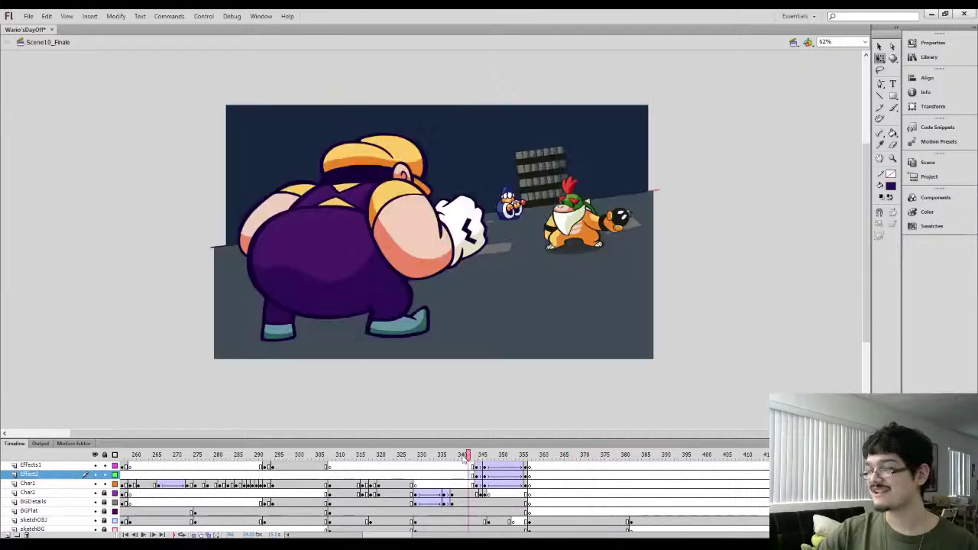
mouse_move(464, 457)
left_mouse_down()
mouse_move(516, 454)
mouse_move(473, 456)
left_mouse_up()
left_click(105, 475)
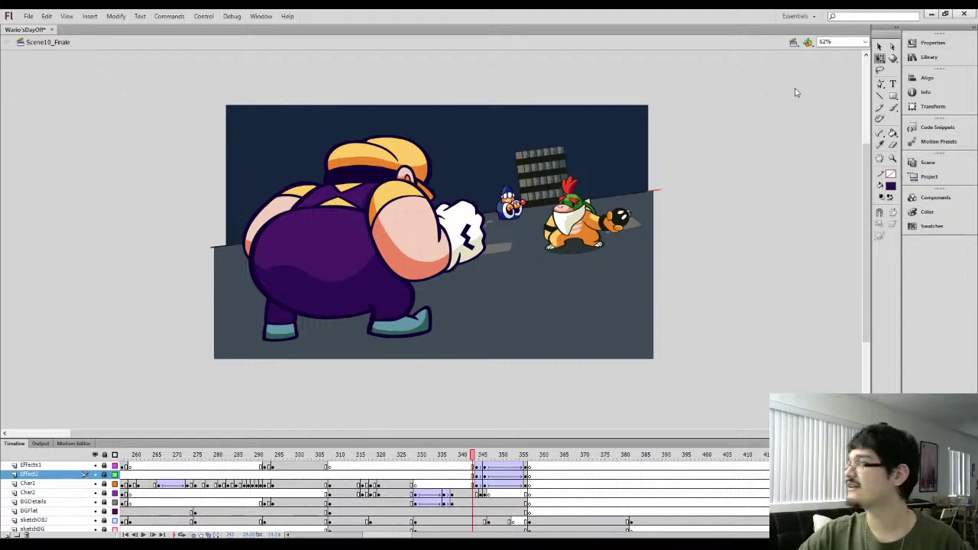
key("comma")
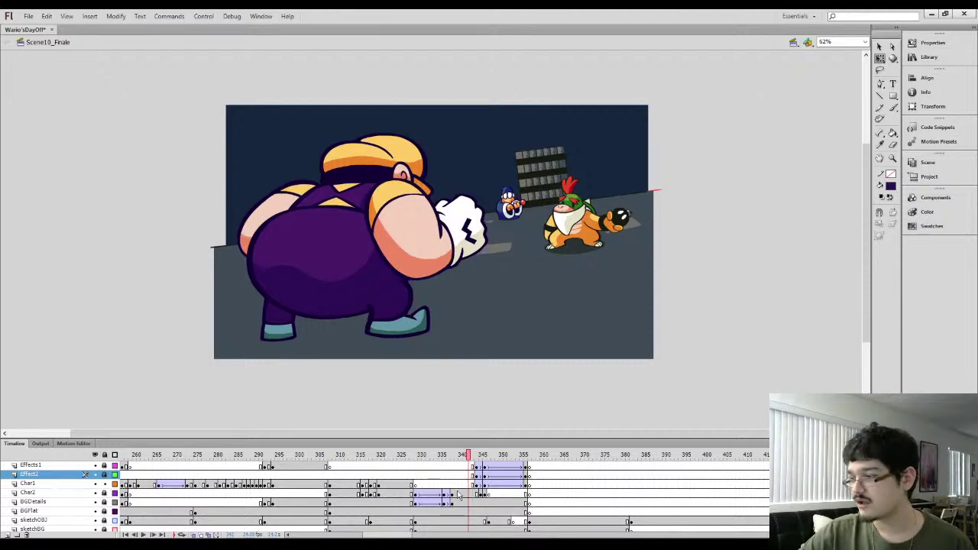
Fill the purple jagged shape on the Char2 layer at frame 345 with dark navy
left_click(459, 496)
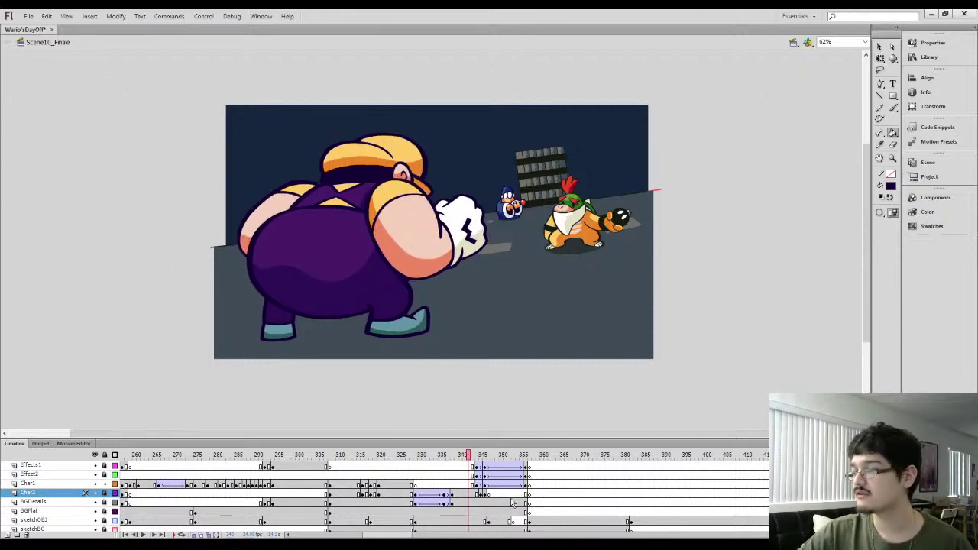
left_click(486, 495)
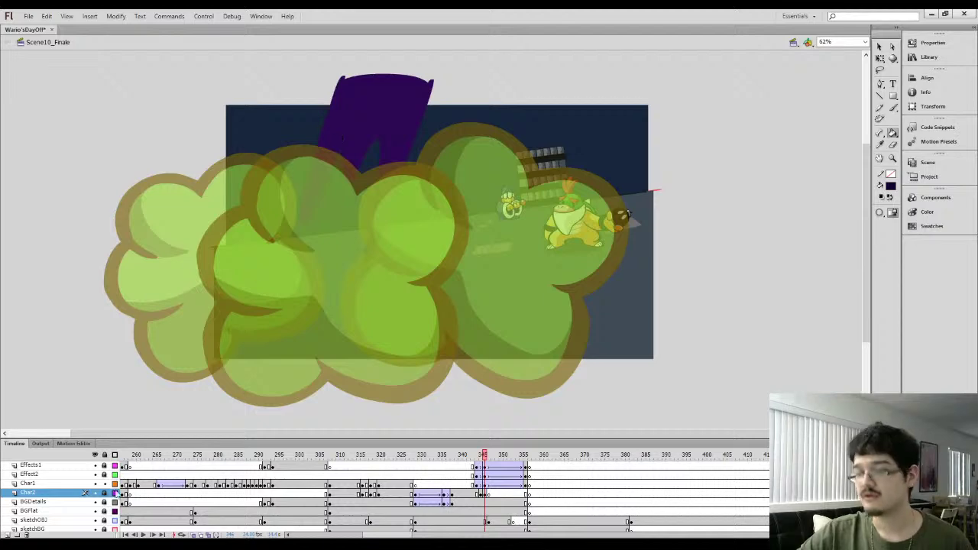
left_click(107, 494)
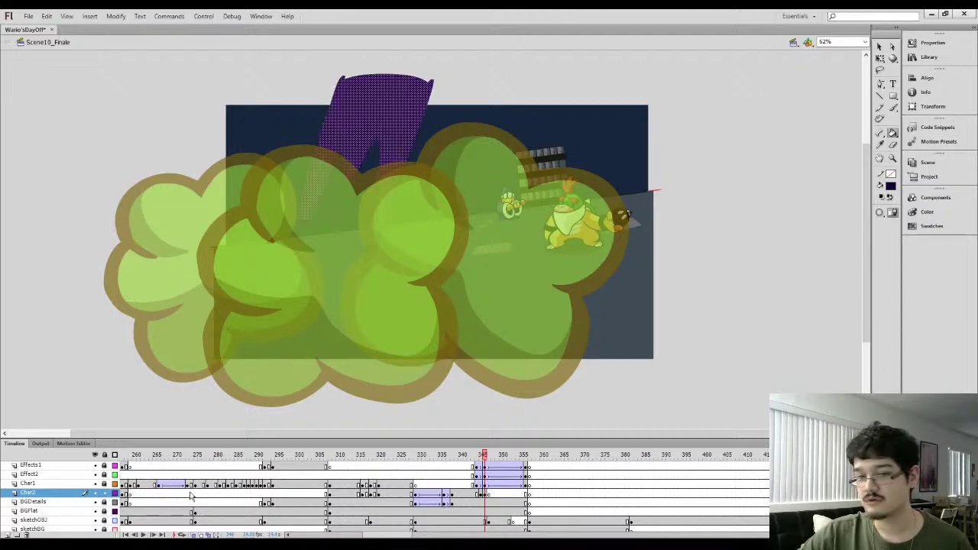
left_click(354, 96)
key("l")
left_click(261, 195)
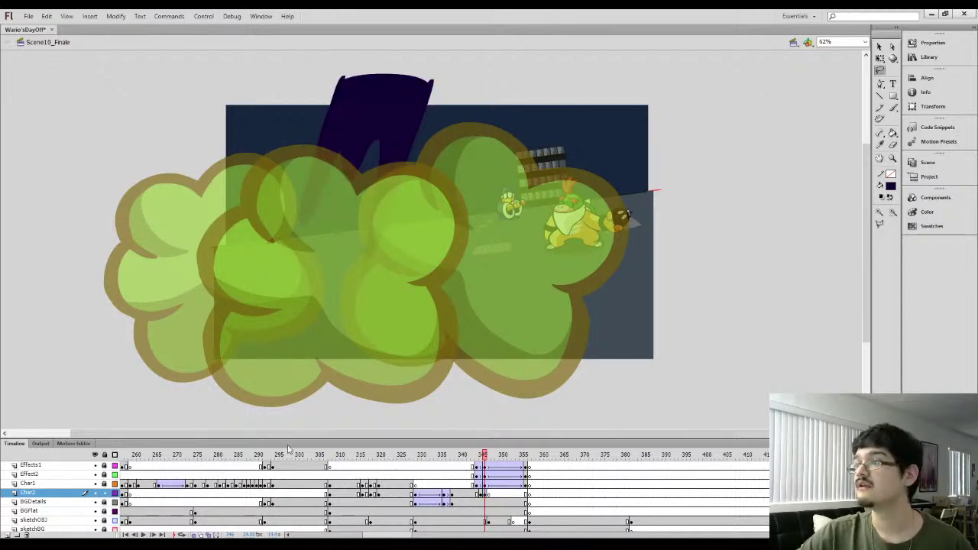
Preview the animation from frame 341 up to around frame 355
key(".")
key(".")
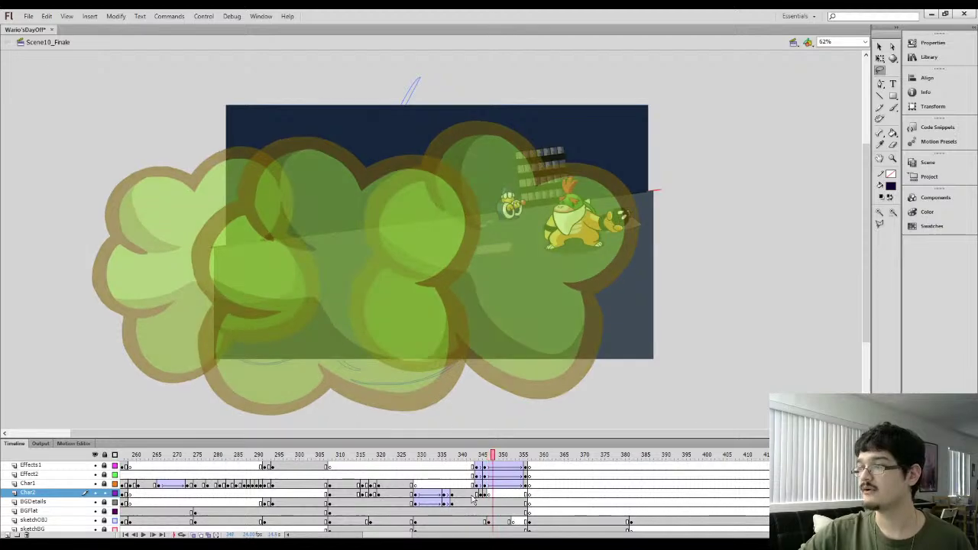
left_click(468, 495)
key("Return")
mouse_move(535, 455)
left_mouse_down()
mouse_move(563, 455)
mouse_move(505, 455)
mouse_move(529, 455)
left_mouse_up()
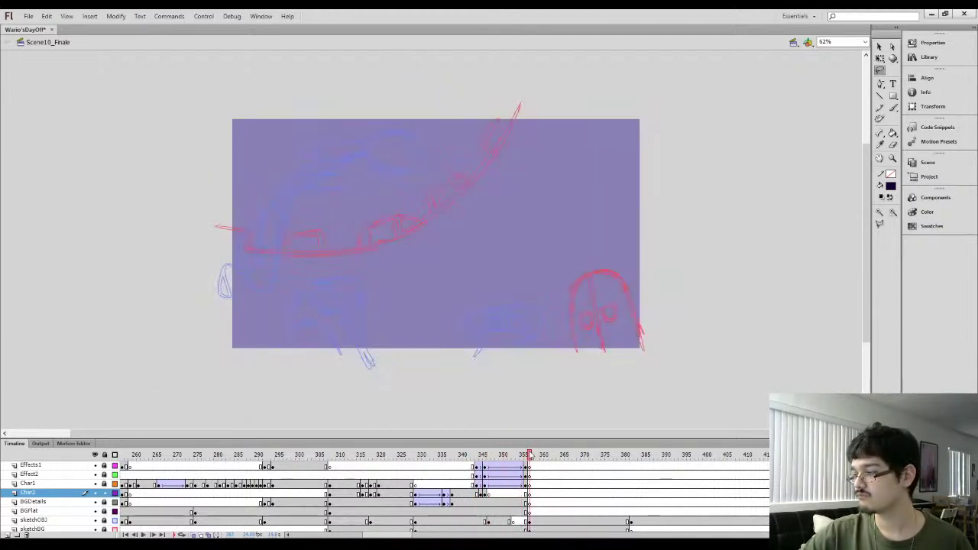
Unlock the BGFlat layer and insert a keyframe on BGDetails at frame 381
left_click(530, 511)
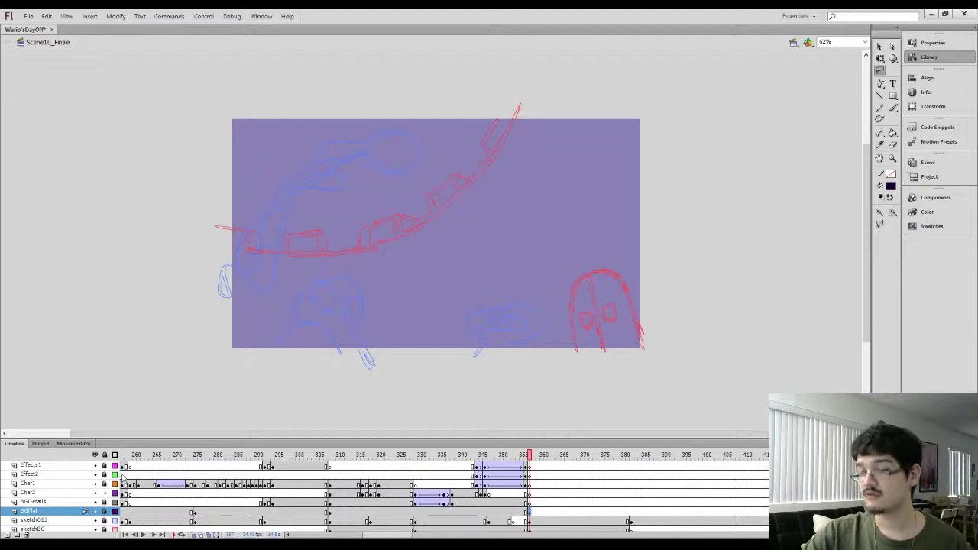
left_click(104, 511)
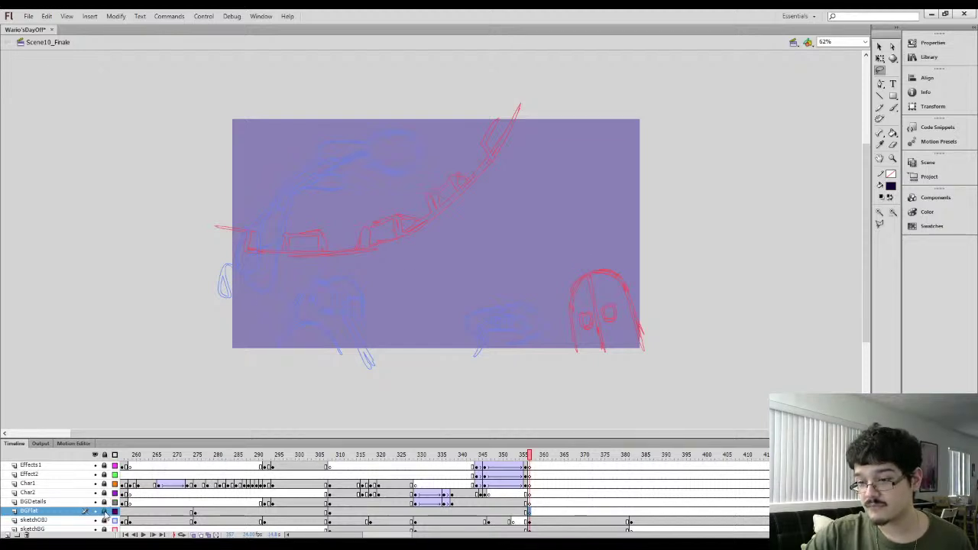
left_click(534, 503)
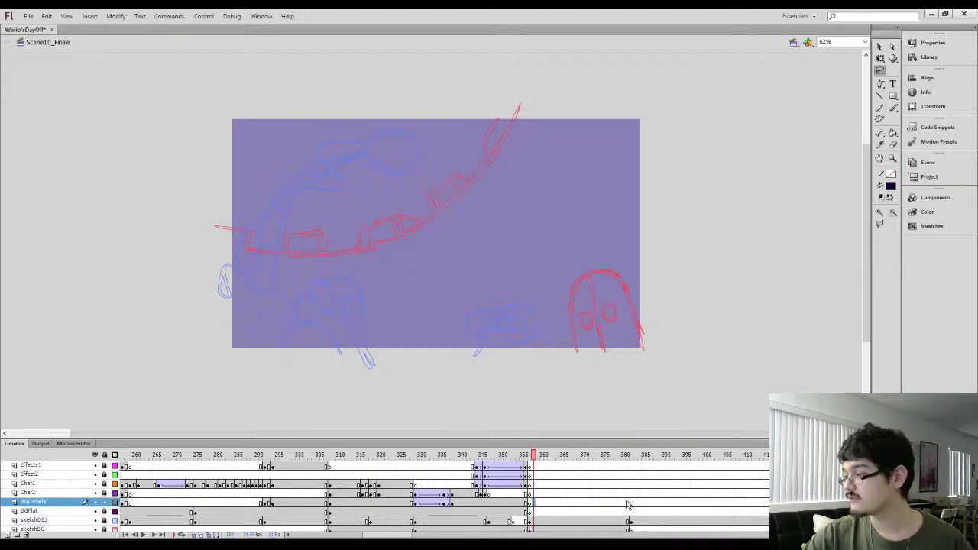
left_click(627, 504)
key("F6")
left_click(535, 506)
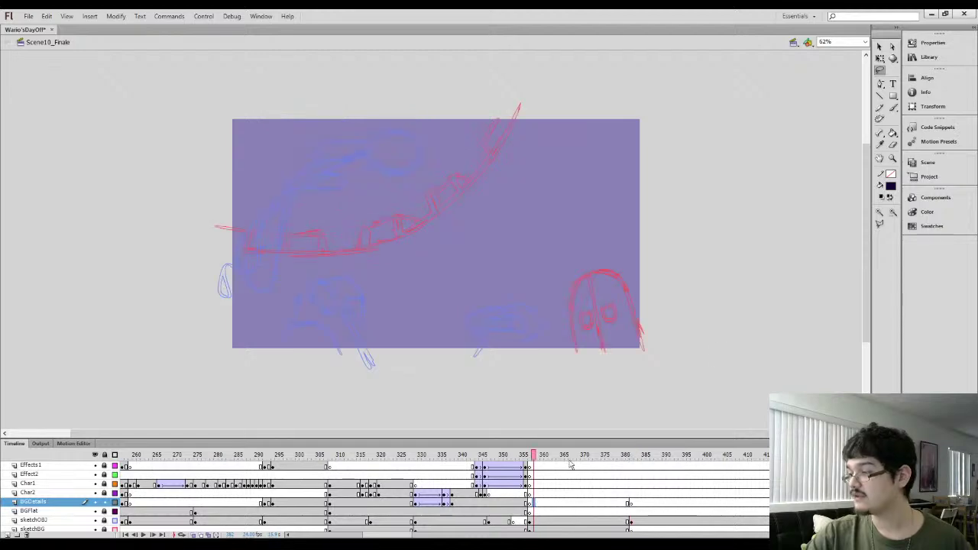
left_click(944, 59)
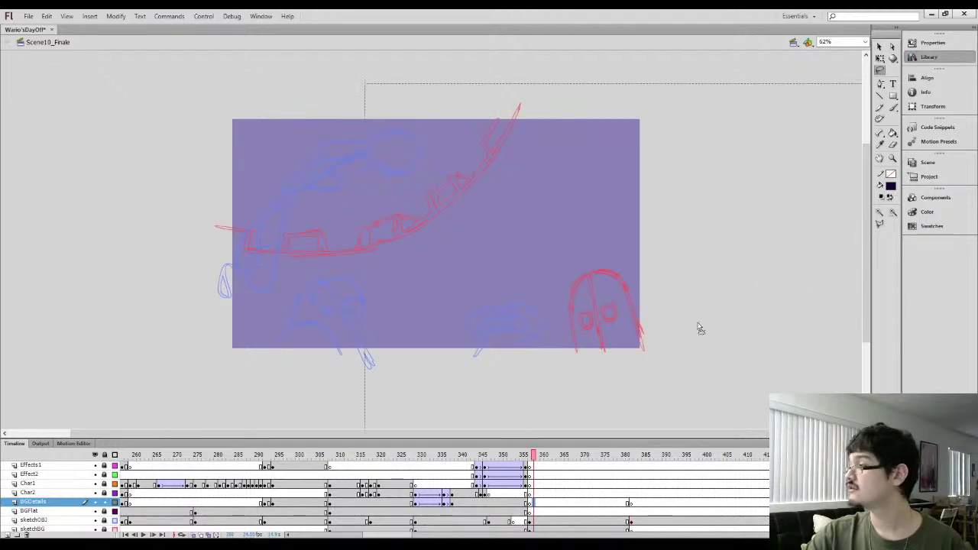
Bring in the curved-street background symbol, pick up its Wall artwork, and delete the placed instance
key("ctrl+shift+v")
key("ctrl+minus")
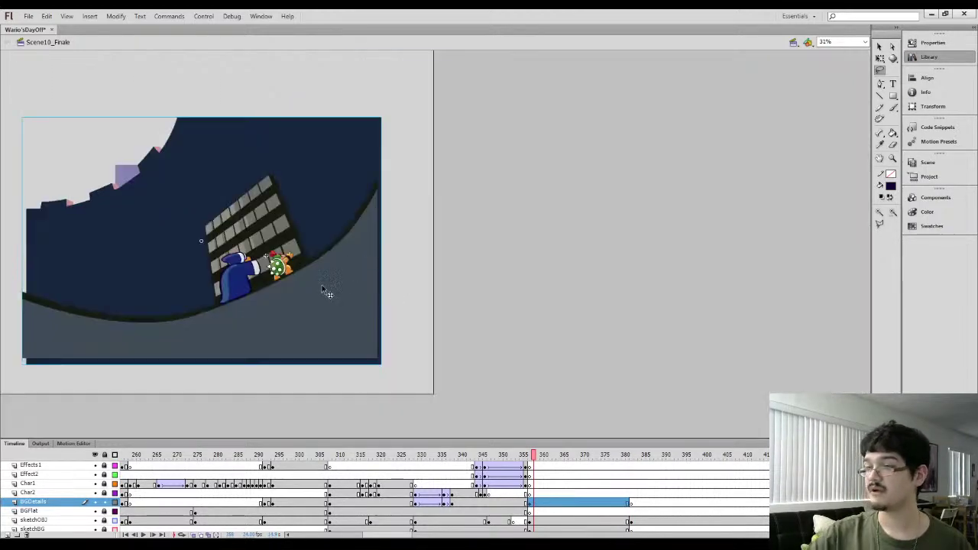
key("q")
left_click_drag(258, 290, 291, 305)
double_click(301, 305)
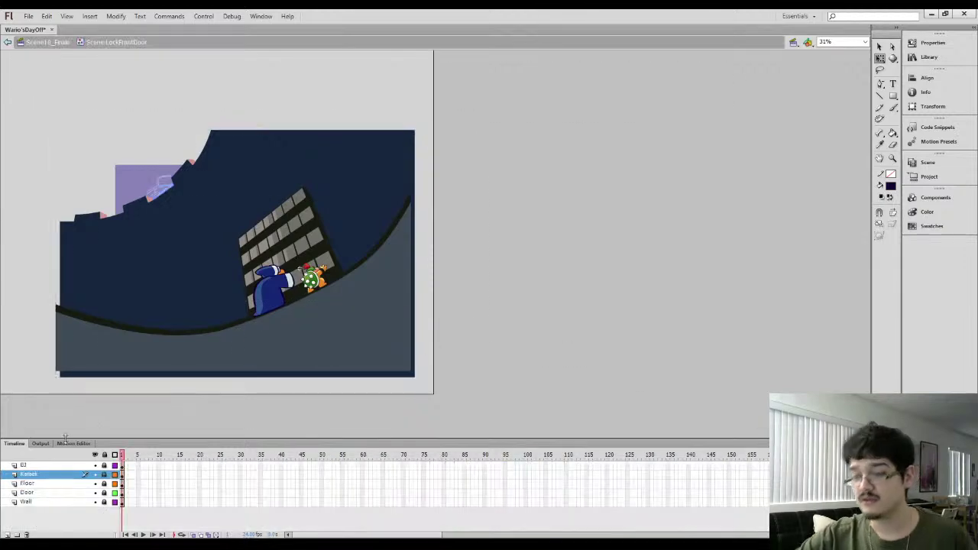
left_click_drag(109, 504, 105, 484)
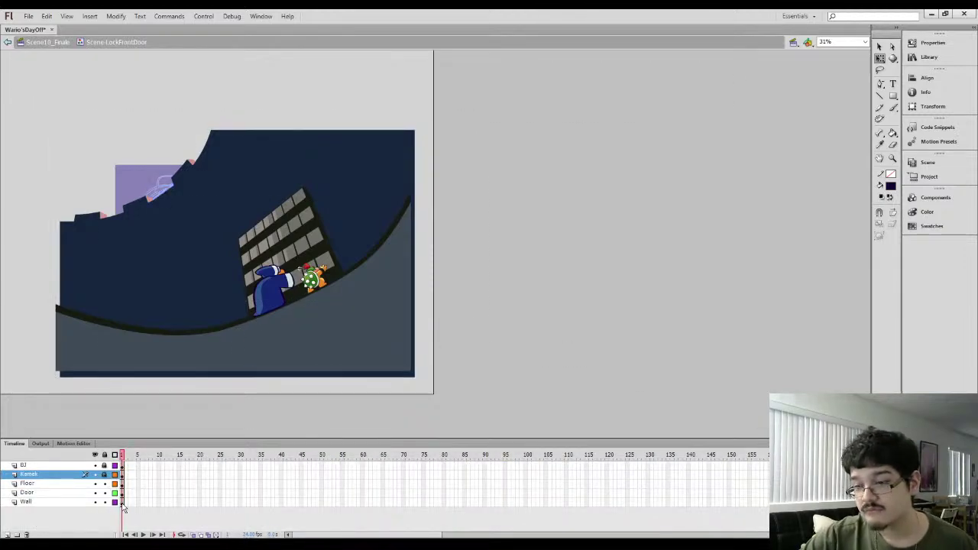
left_click(120, 502)
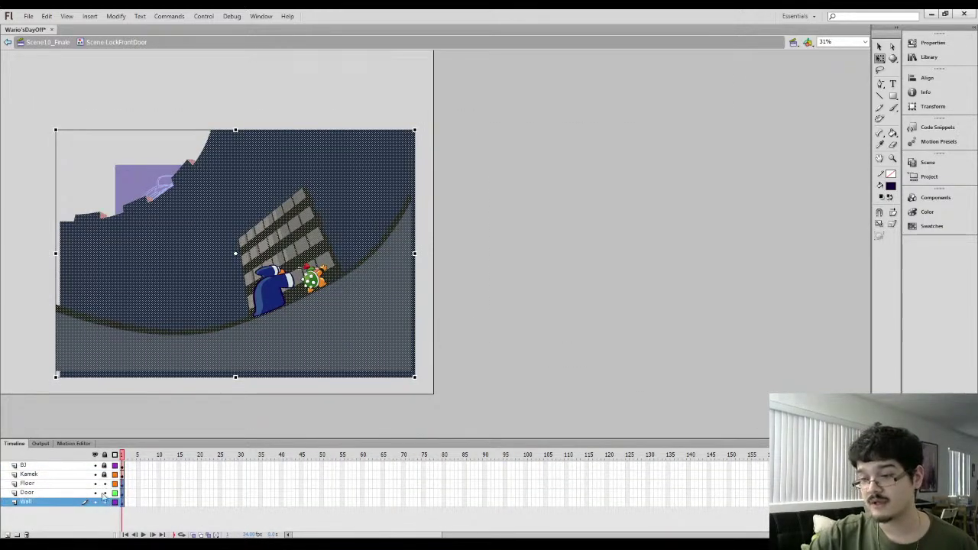
left_click(59, 44)
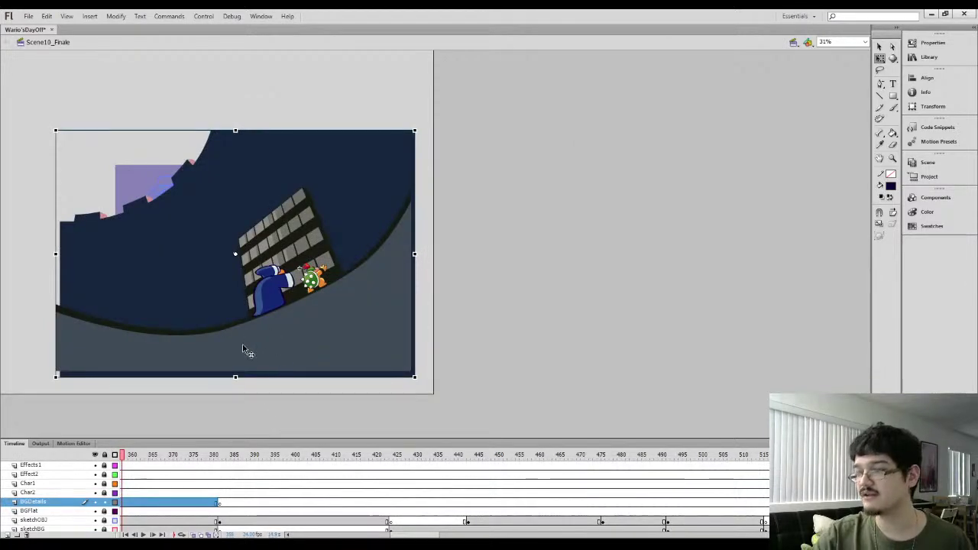
key("Delete")
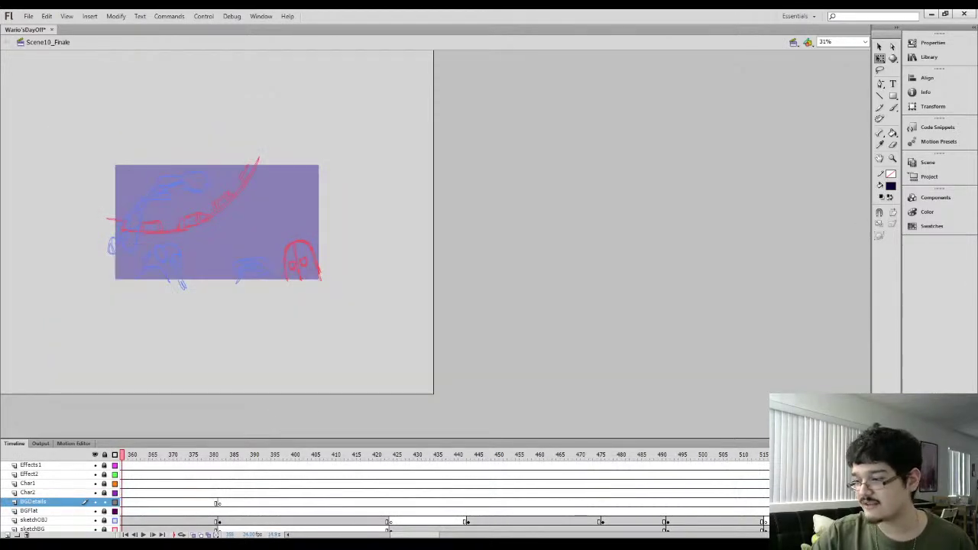
Paste the Wall artwork into BGDetails frame 356, moved left, tilted slightly clockwise and shrunk
left_click_drag(429, 536, 388, 522)
left_click(470, 503)
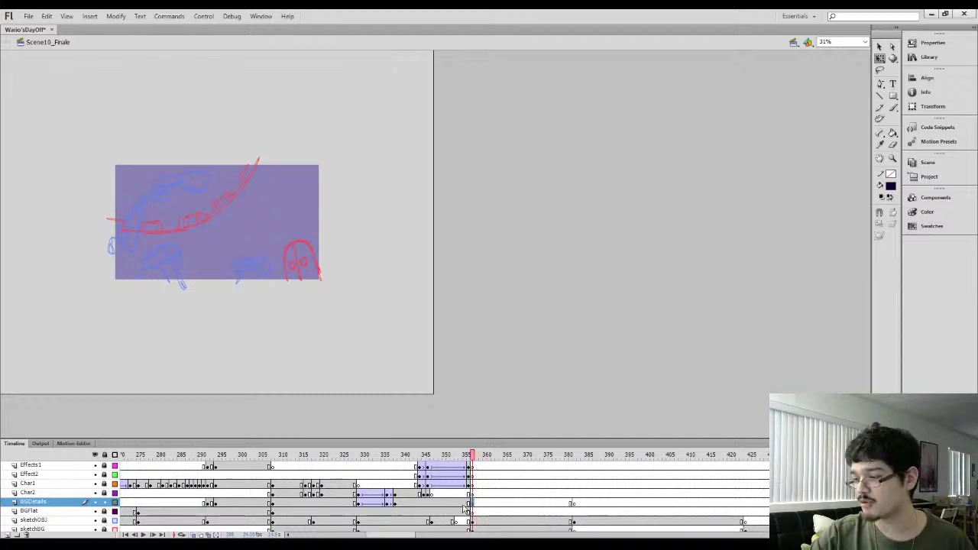
key("ctrl+v")
left_click_drag(395, 334, 237, 305)
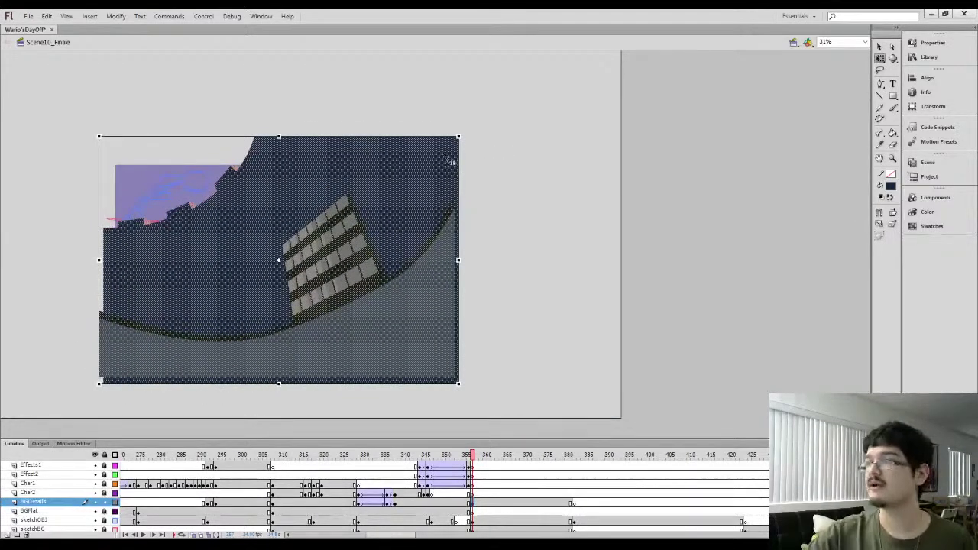
left_click_drag(463, 136, 363, 175)
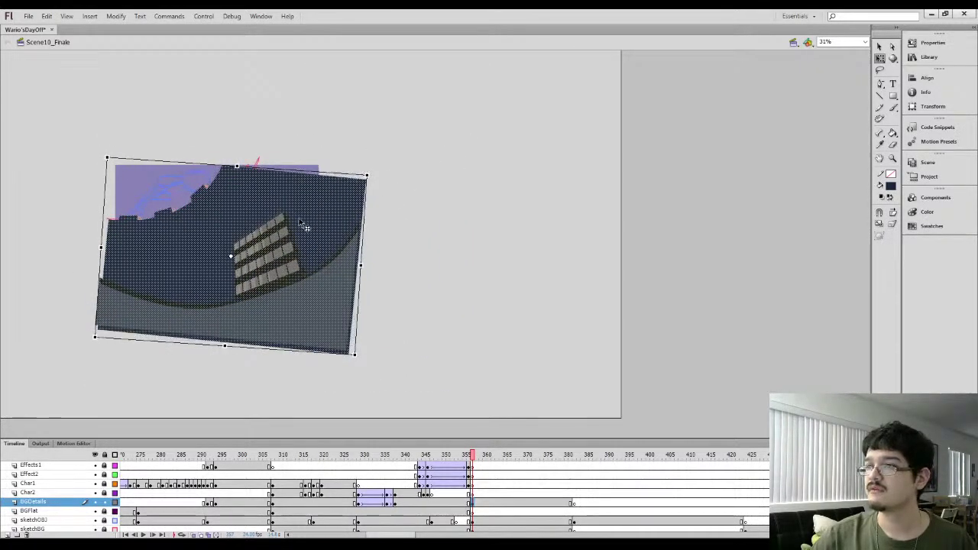
left_click_drag(298, 218, 296, 220)
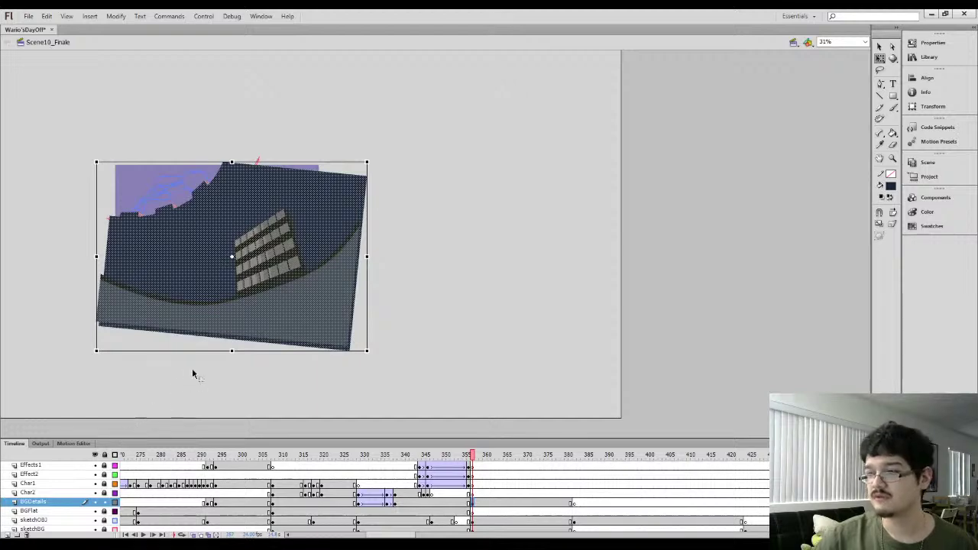
Paint Bucket the background's windows, black frame and curb navy
left_click(115, 502)
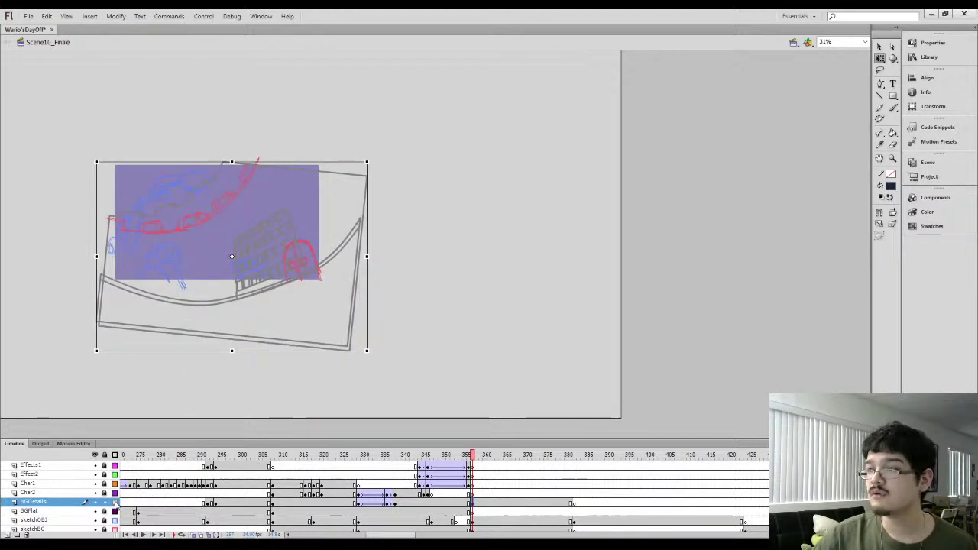
left_click(115, 502)
left_click(62, 350)
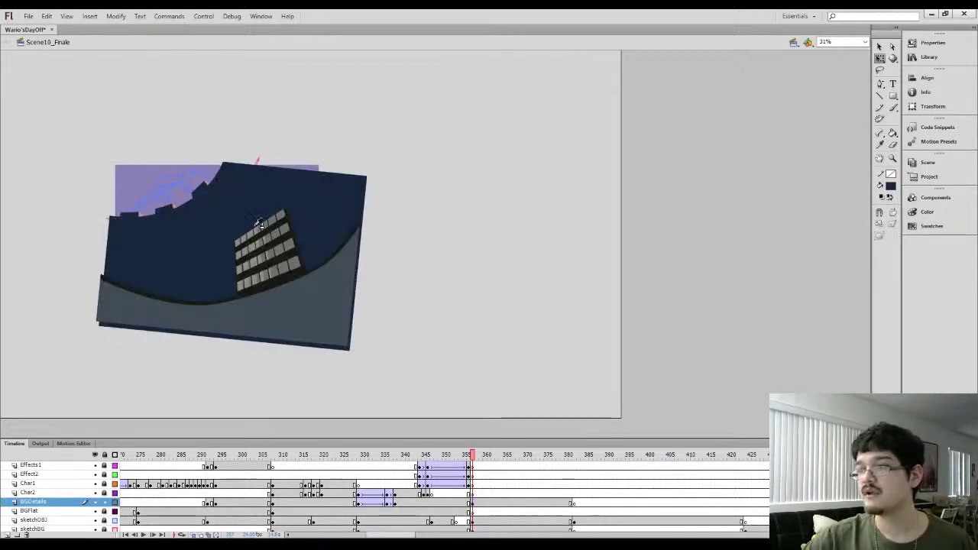
key("k")
left_click(237, 240)
left_click(242, 237)
left_click(234, 245)
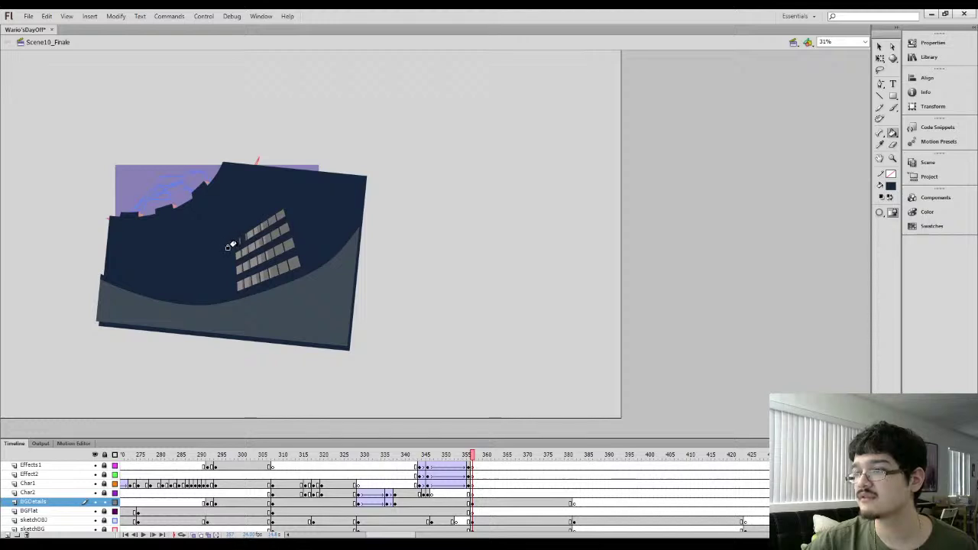
Fill the building's lower band navy and delete the protruding left and right edges
left_click(183, 302)
key("v")
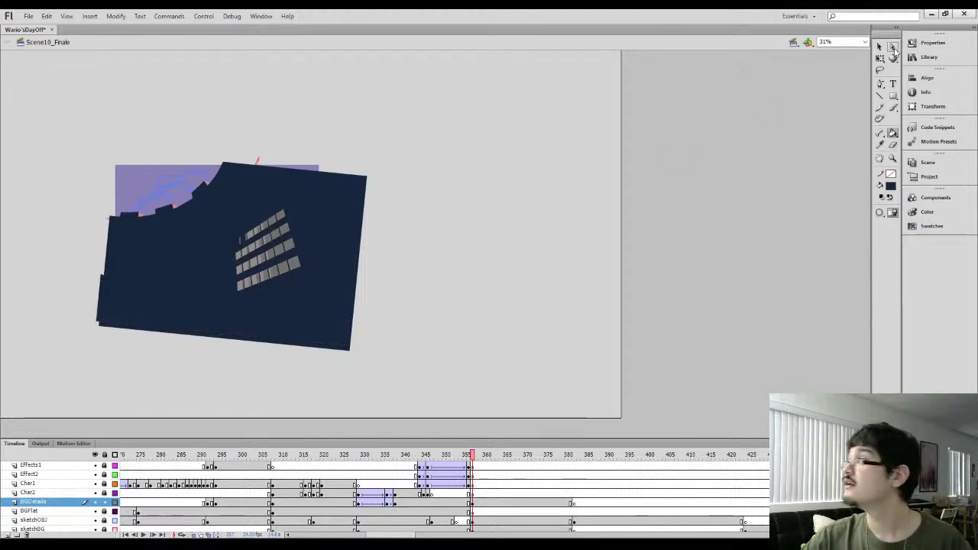
left_click_drag(72, 357, 118, 175)
key("Delete")
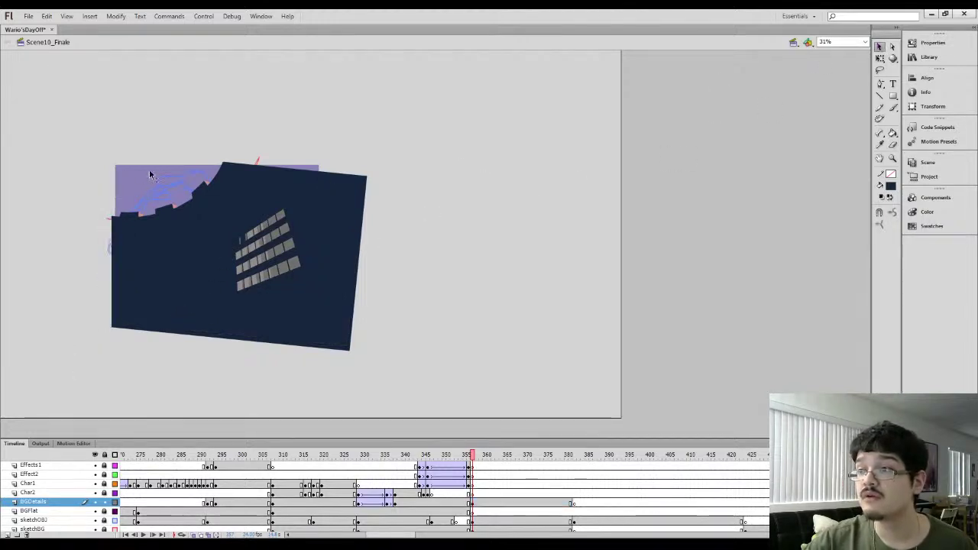
left_click_drag(328, 146, 411, 371)
key("Delete")
Lasso-delete the window grid and remove the lower part of the building
key("l")
left_click_drag(293, 299, 279, 192)
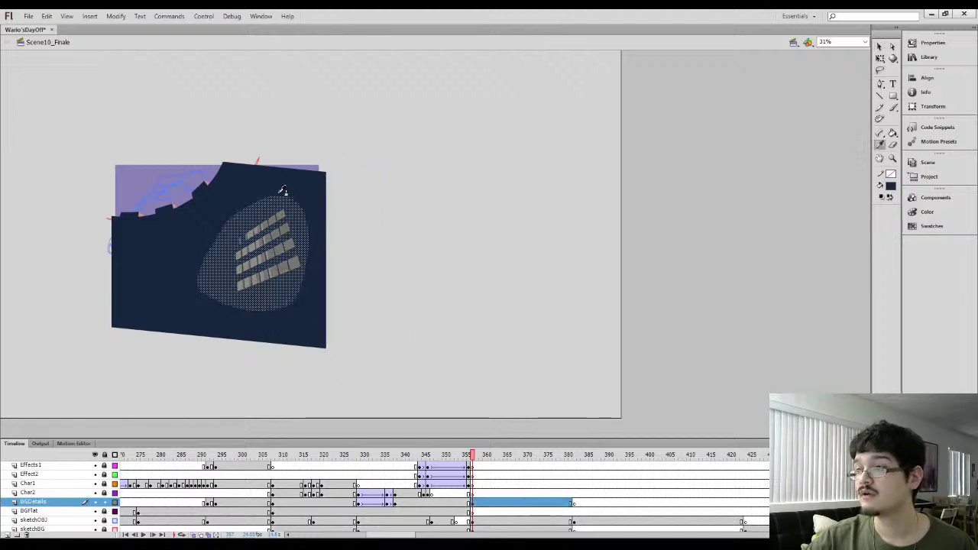
key("Delete")
left_click(352, 216)
left_click(876, 45)
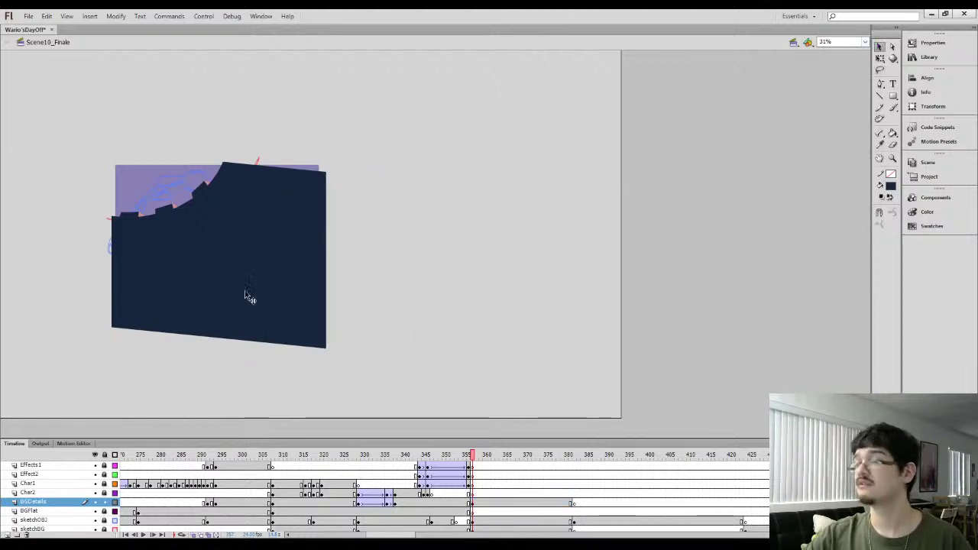
left_click_drag(98, 362, 429, 253)
key("Delete")
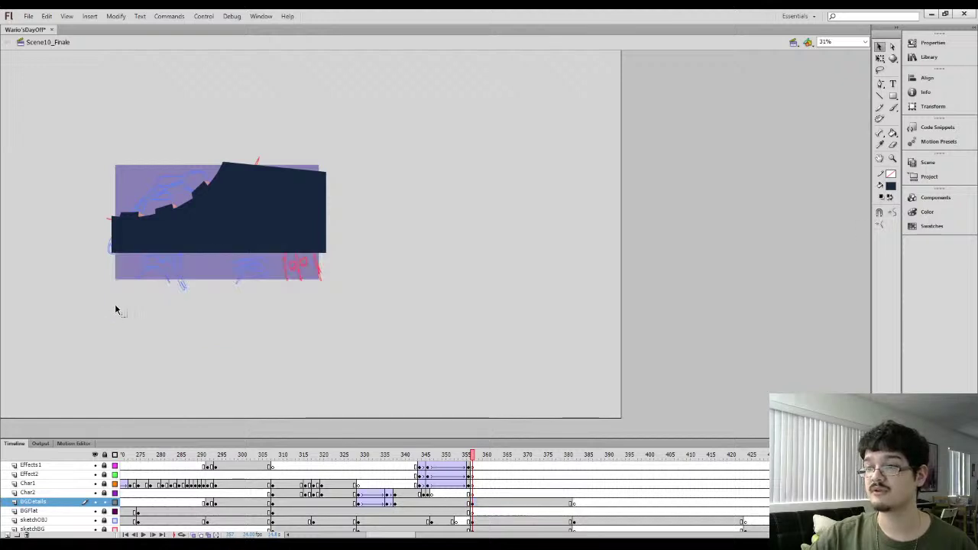
Stretch the bottom strip down to the bottom of the stage with Free Transform
left_click_drag(95, 296, 358, 243)
key("q")
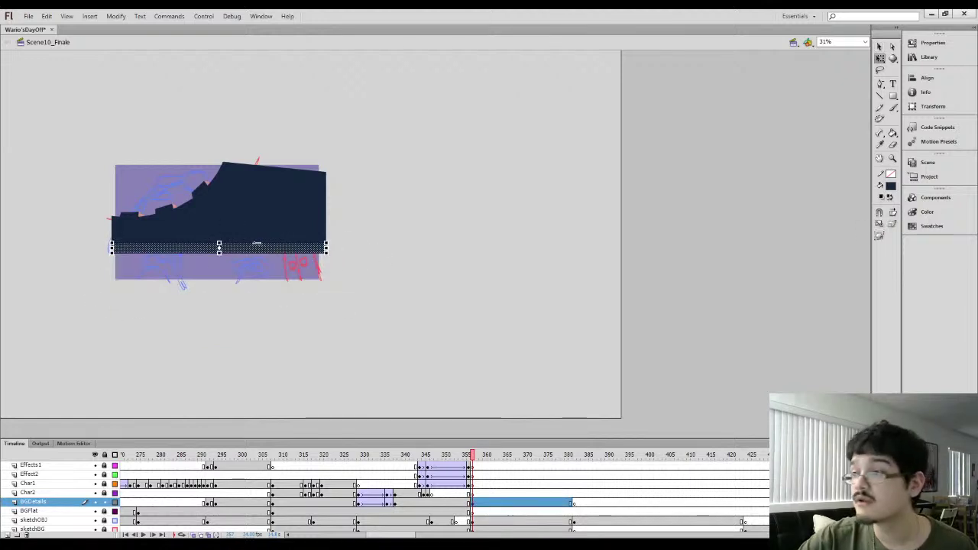
left_click_drag(218, 247, 219, 282)
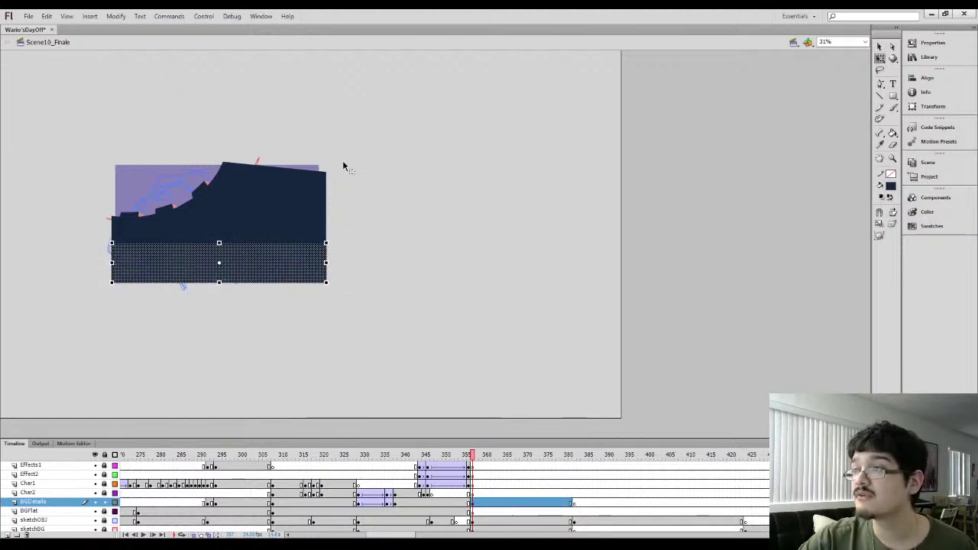
left_click(343, 163)
Raise the shape's top-right corner point with Subselection and refine that corner area
left_click_drag(218, 154, 336, 133)
key("a")
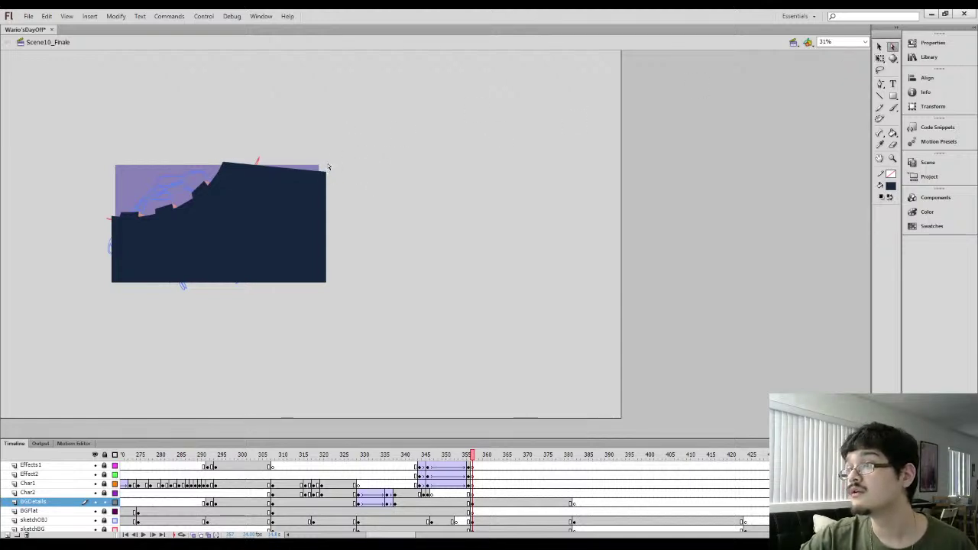
left_click_drag(325, 171, 325, 158)
left_click(240, 143)
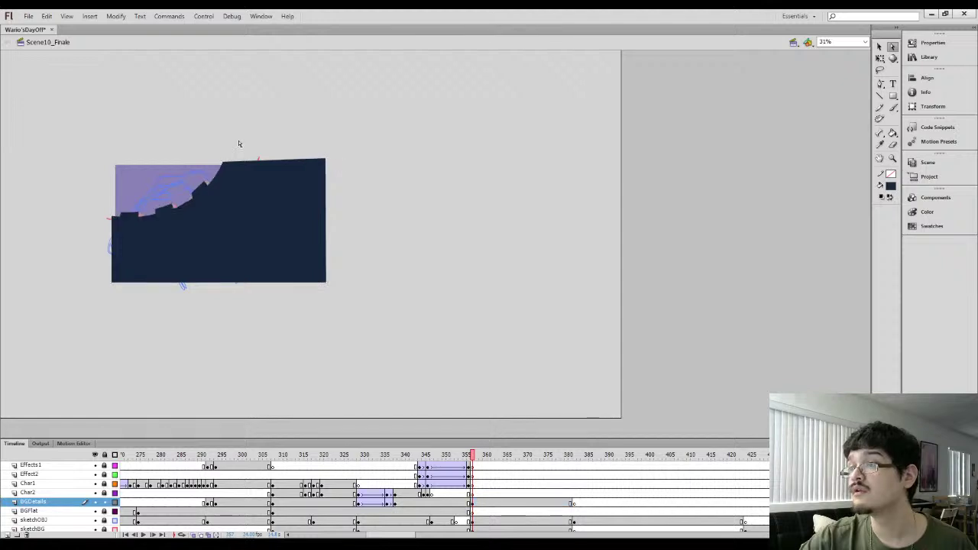
left_click_drag(209, 129, 336, 166)
key("Delete")
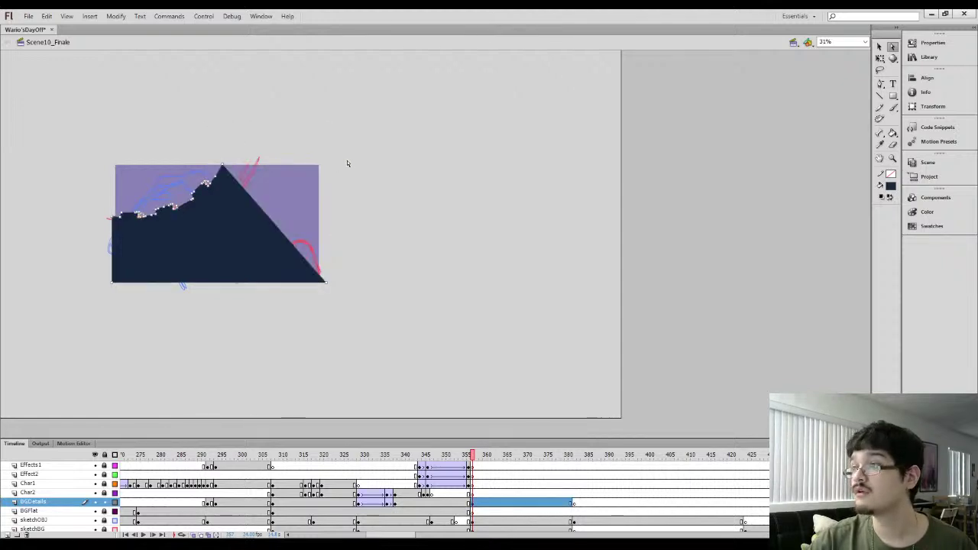
key("ctrl+z")
key("v")
left_click_drag(197, 113, 328, 168)
left_click_drag(216, 138, 332, 164)
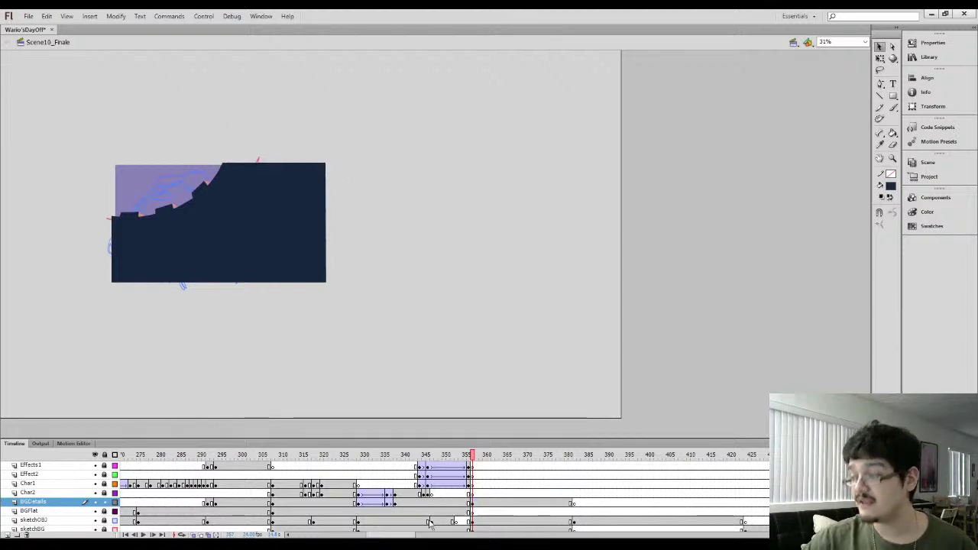
left_click(473, 511)
Move BGFlat's keyframe from frame 382 to frame 424 and return to frame 357
left_click(574, 511)
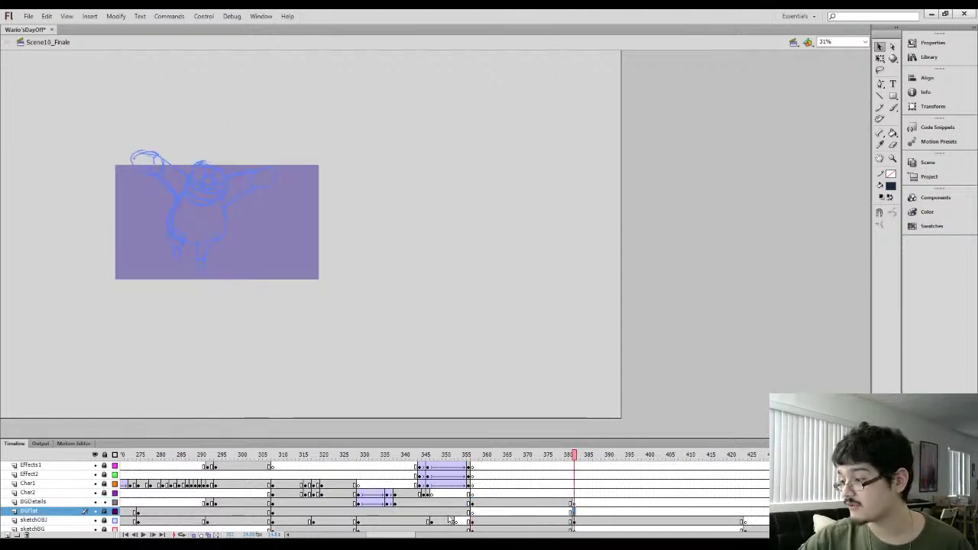
left_click(472, 513)
left_click(579, 512)
left_click(574, 512)
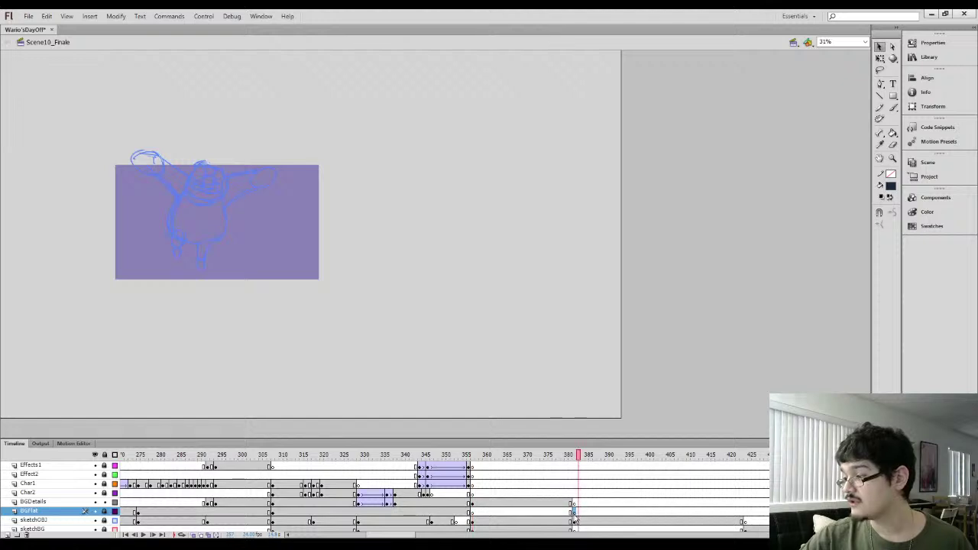
left_click_drag(575, 513, 745, 514)
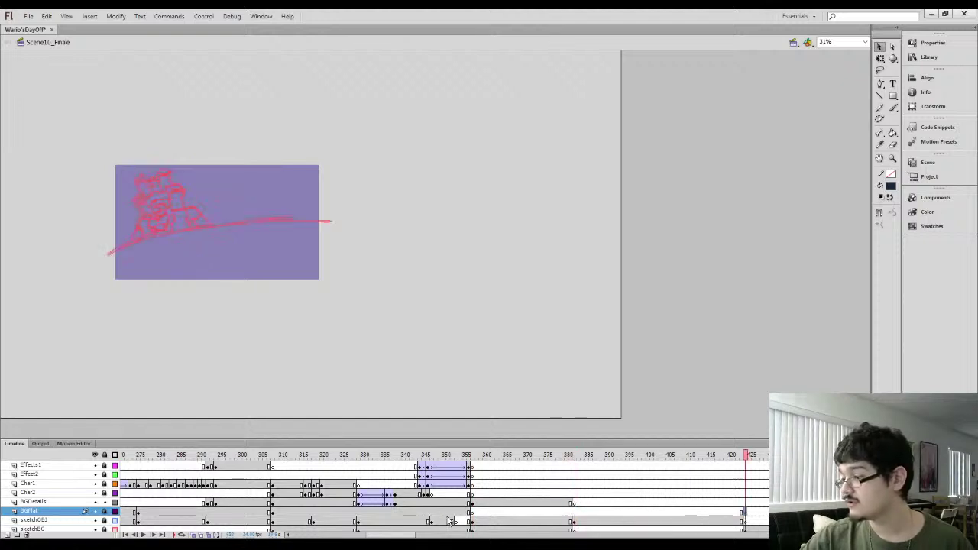
left_click(474, 512)
left_click(473, 514)
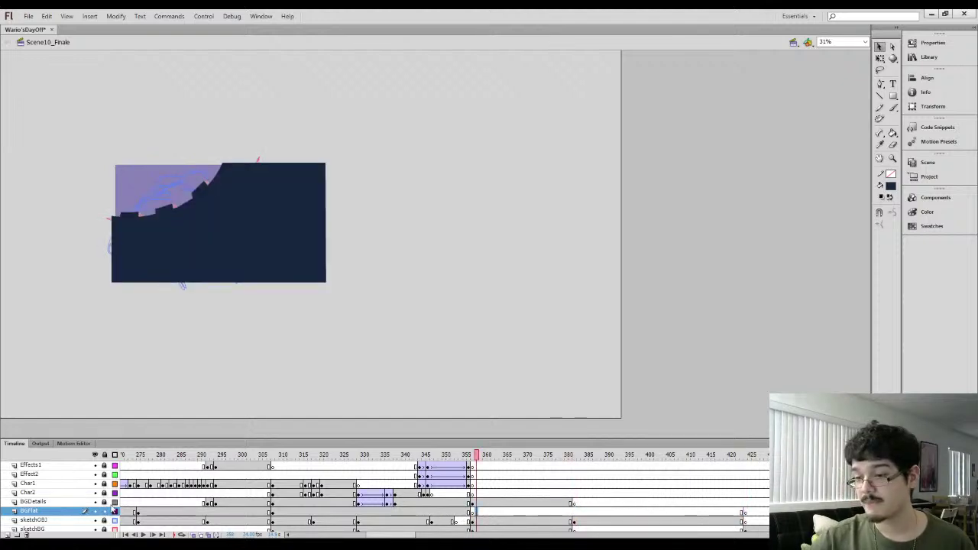
Sample the dark magenta sky colour from Scene9_Almost There at frame 311
key("Page_Up")
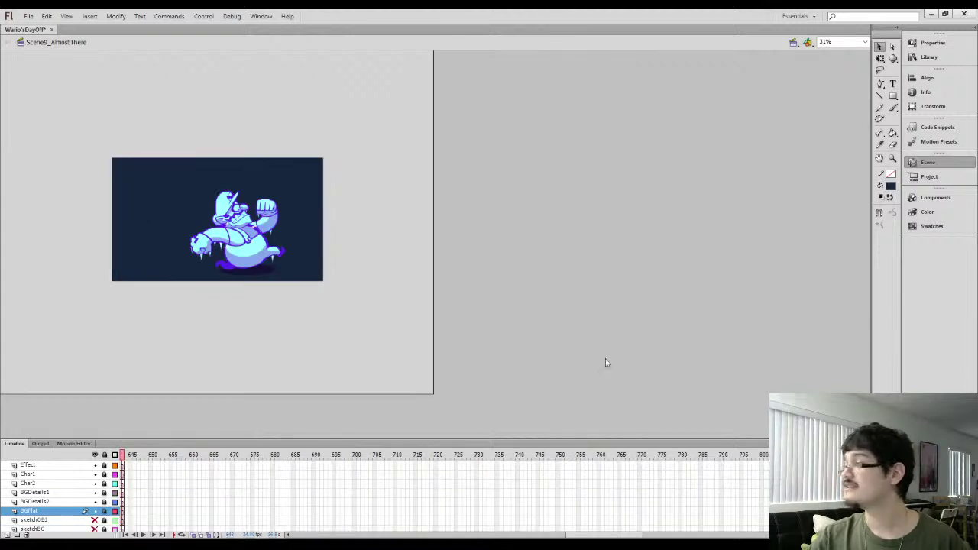
left_click_drag(609, 536, 433, 536)
left_click(452, 512)
key("period")
key("period")
key("period")
key("i")
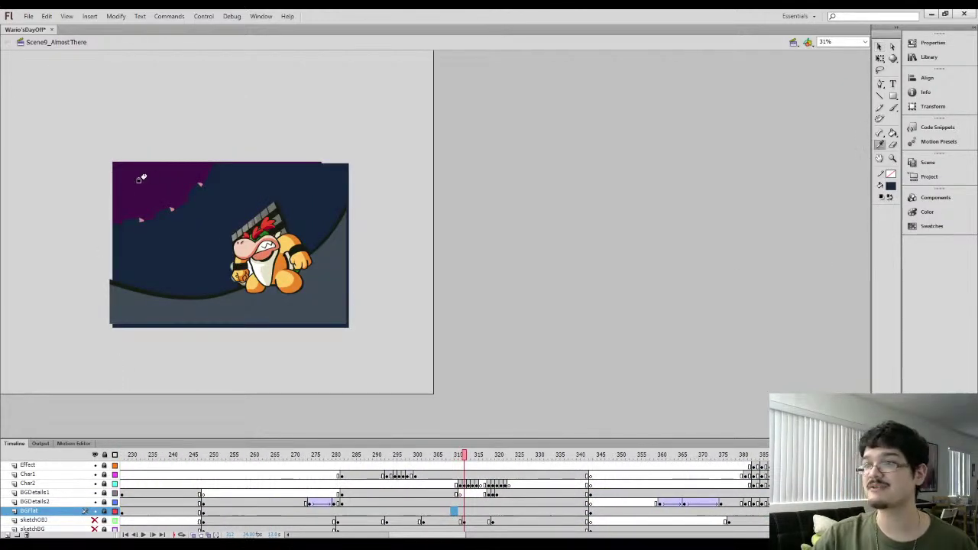
left_click(142, 177)
Switch back to Scene10_Finale and set the playhead at frame 357
left_click(917, 60)
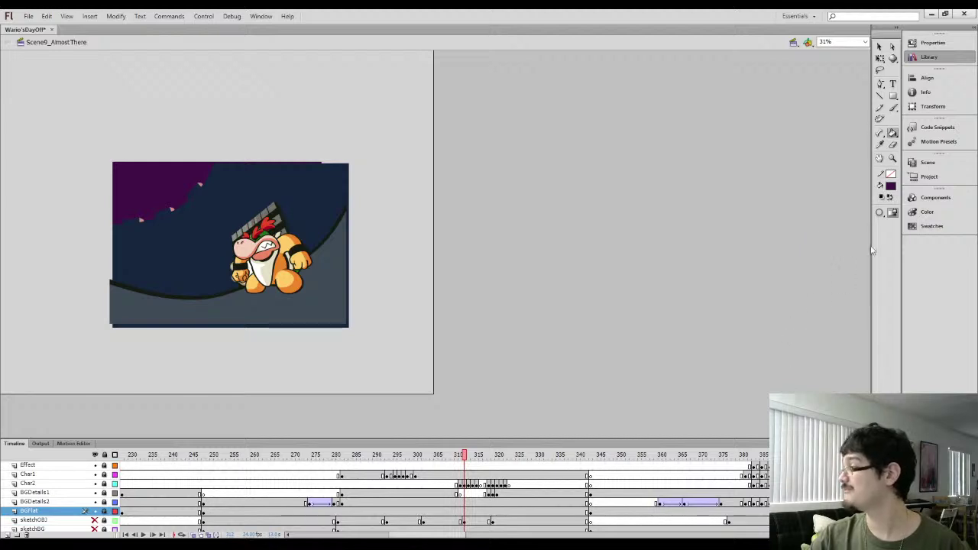
left_click(927, 165)
left_click(827, 255)
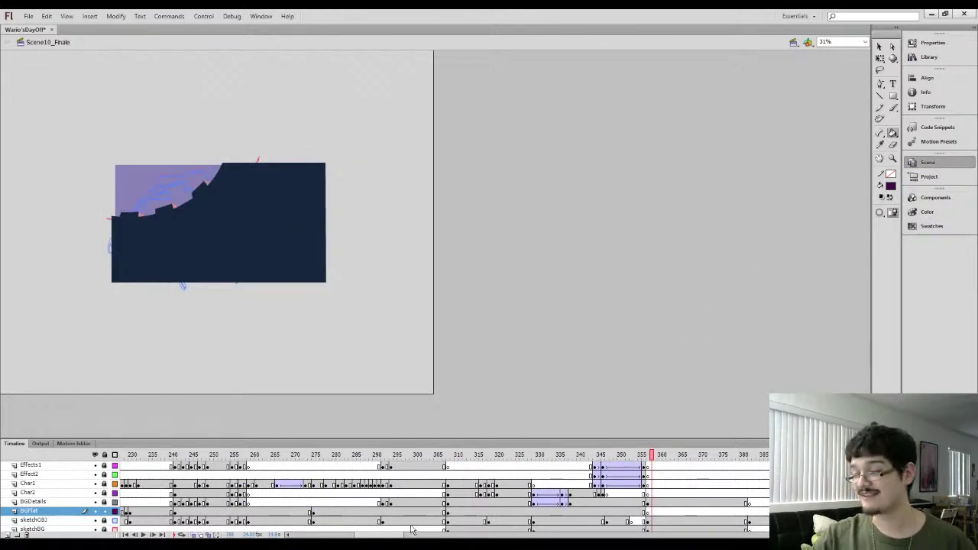
left_click_drag(397, 537, 406, 537)
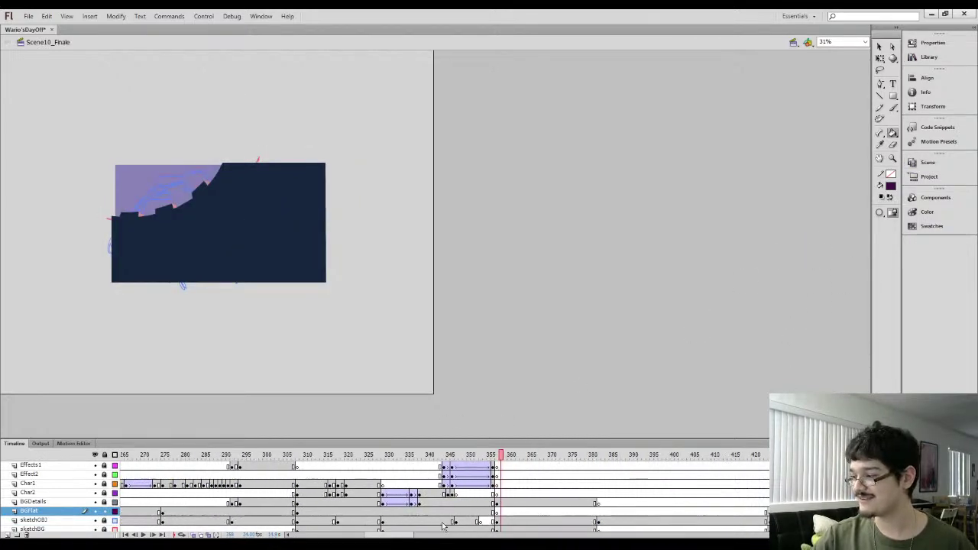
left_click(597, 513)
left_click(480, 512)
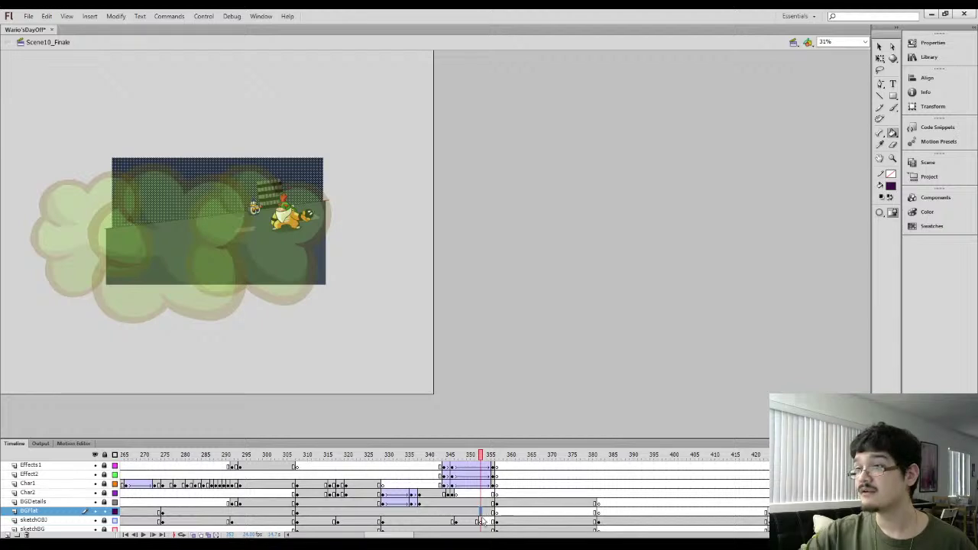
left_click(494, 511)
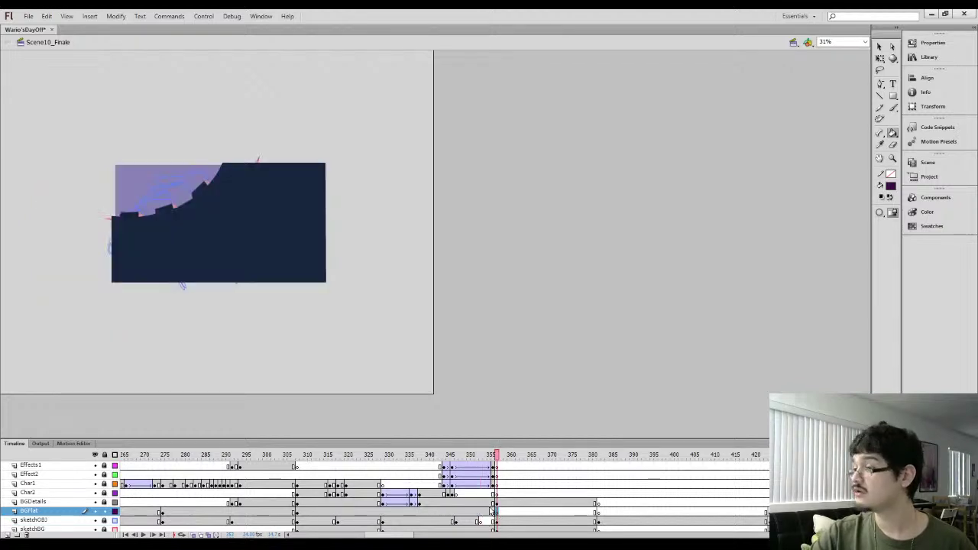
Paint a magenta test dab off-stage and paste the navy rectangle in place on BGFlat
key("b")
left_click_drag(387, 202, 386, 220)
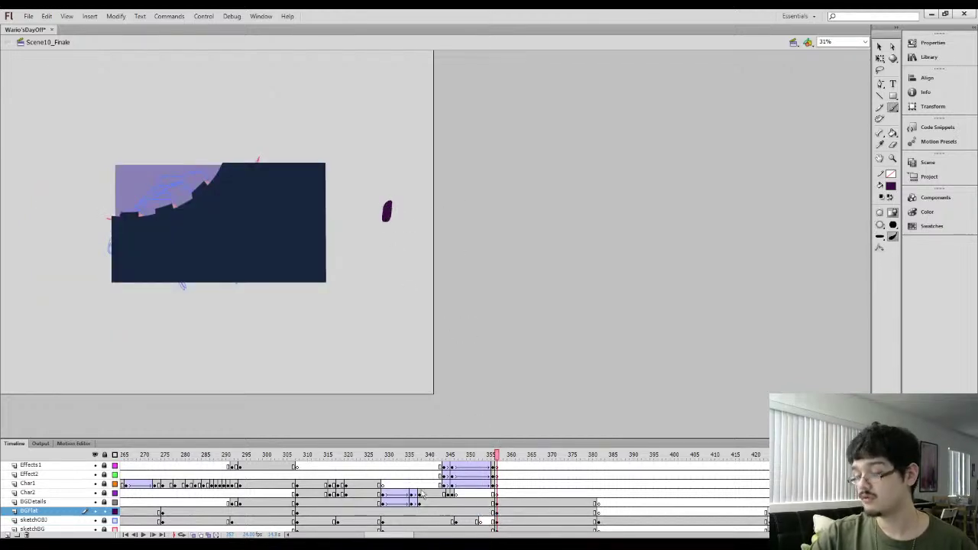
key("ctrl+shift+v")
Fill the upper-left sky area with the sampled magenta and delete the test dab
key("l")
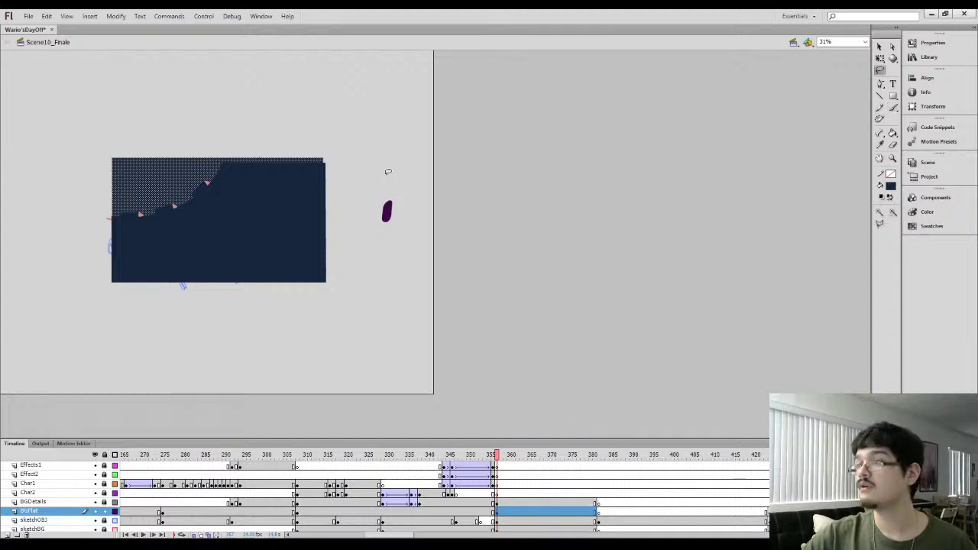
left_click(388, 175)
key("i")
left_click(389, 218)
left_click(162, 180)
key("l")
left_click_drag(382, 191, 381, 188)
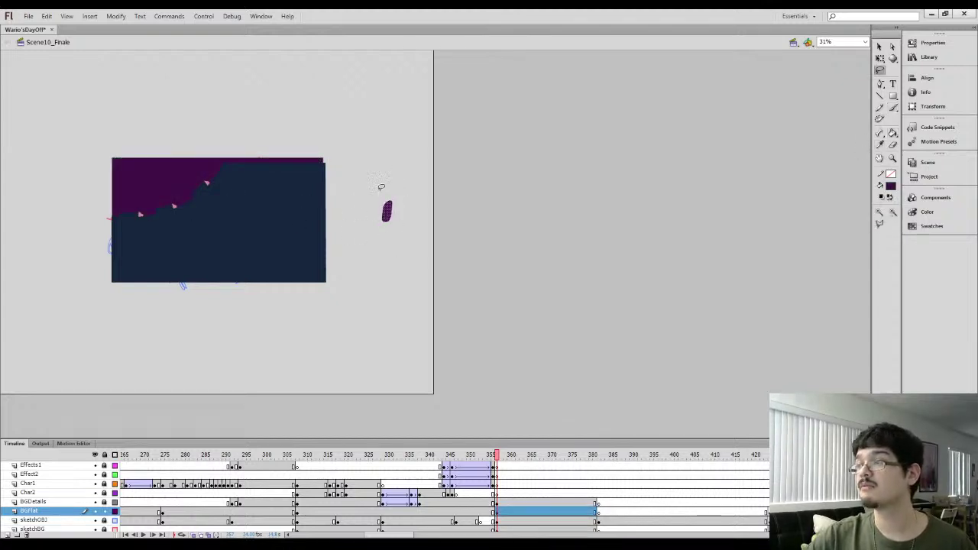
key("Delete")
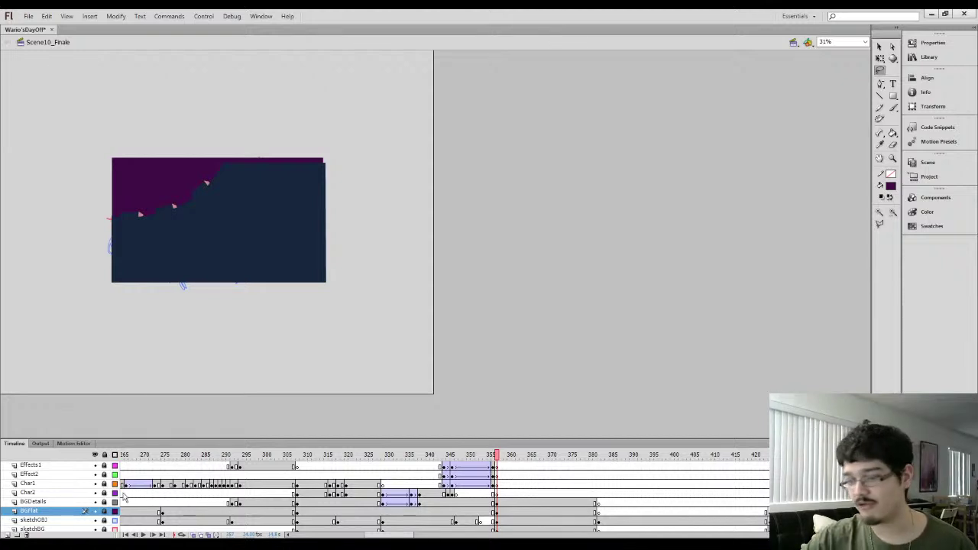
Show BGFlat as outlines and select the navy background shape on BGDetails
left_click(114, 511)
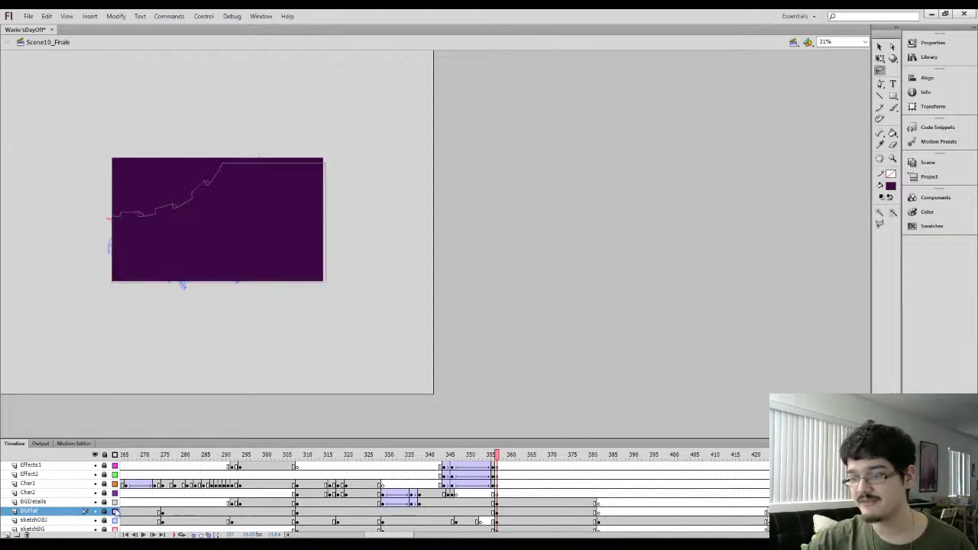
left_click(495, 501)
left_click(115, 502)
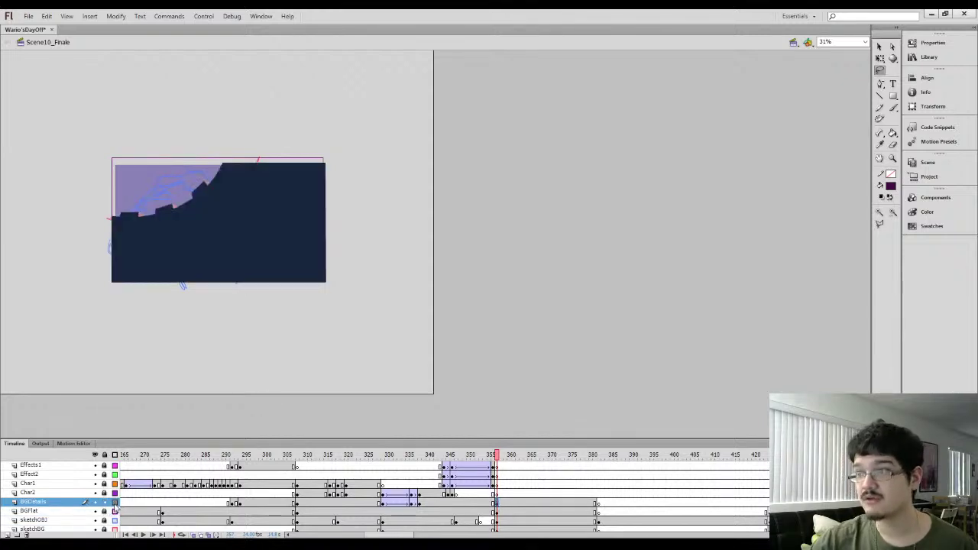
left_click(207, 218)
Nudge the navy background shape right and down, then zoom in on its edge
key("q")
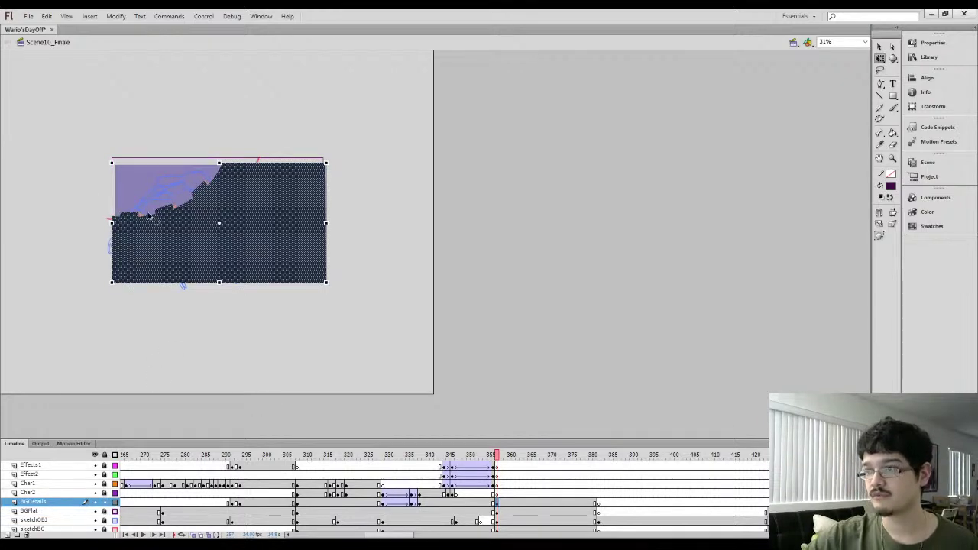
mouse_move(197, 243)
left_mouse_down()
mouse_move(237, 278)
mouse_move(212, 251)
left_mouse_up()
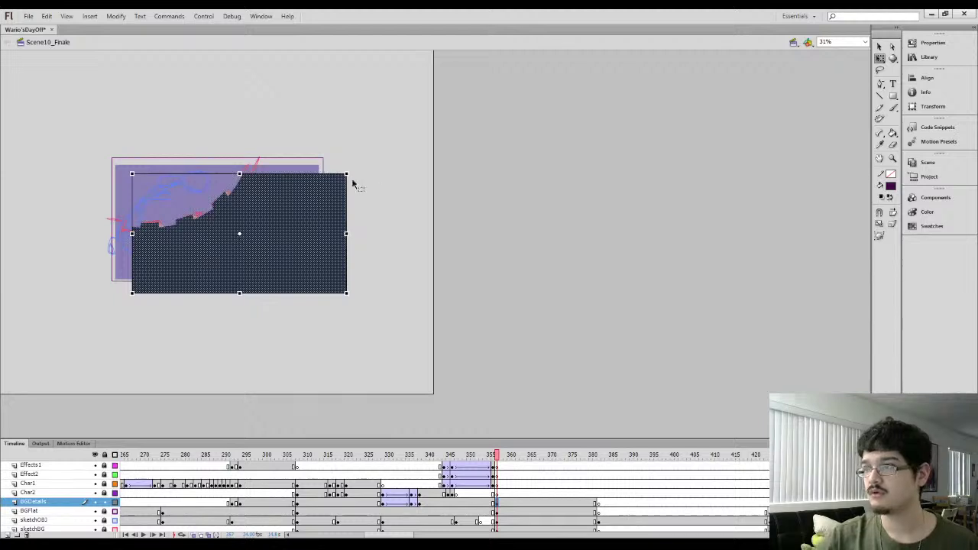
left_click(188, 337)
key("ctrl+equal")
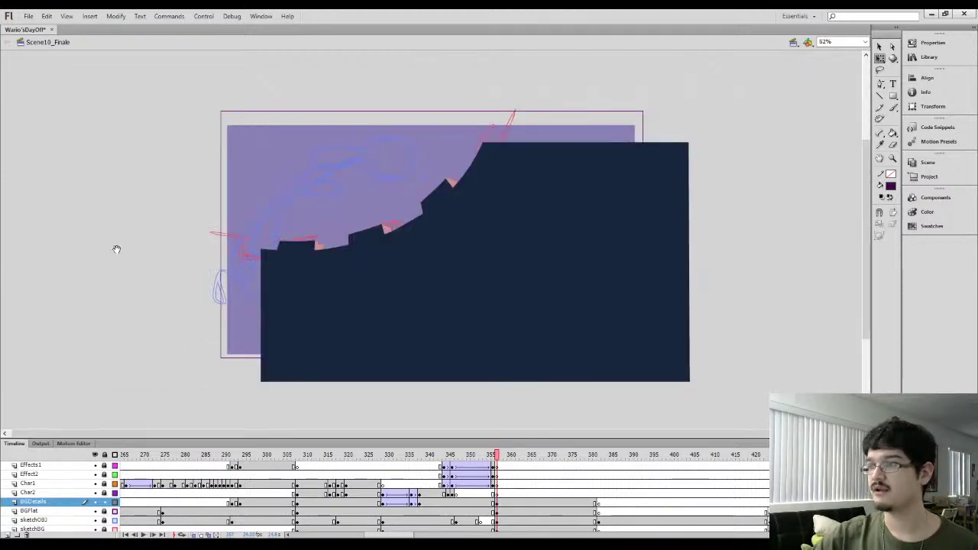
mouse_move(116, 246)
left_mouse_down()
mouse_move(117, 210)
mouse_move(402, 198)
left_mouse_up()
Brush sampled navy along the top-left edge and a ledge following the red sketch line
key("i")
left_click(301, 271)
key("ctrl+equal")
key("b")
mouse_move(315, 205)
left_mouse_down()
mouse_move(367, 216)
mouse_move(304, 205)
left_mouse_up()
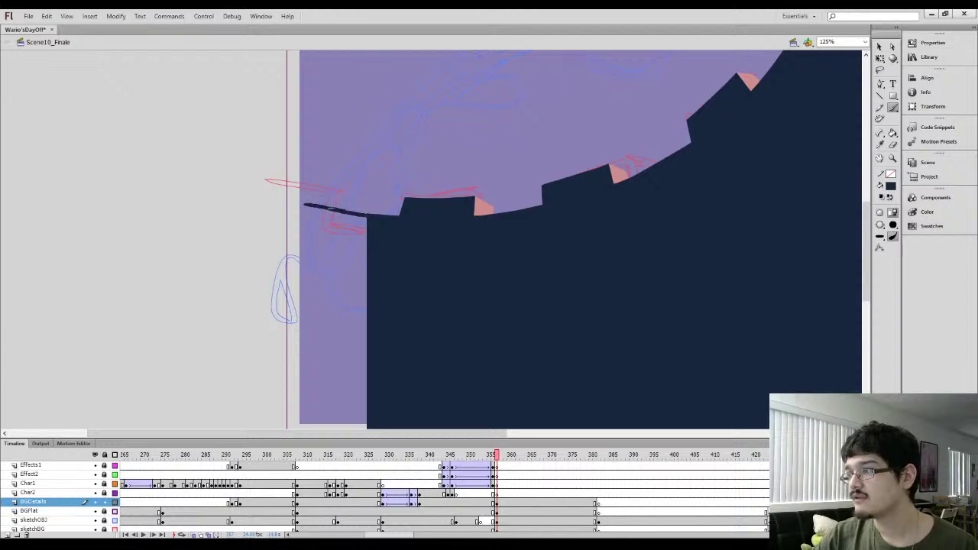
mouse_move(396, 218)
left_mouse_down()
mouse_move(322, 205)
mouse_move(324, 193)
mouse_move(320, 225)
left_mouse_up()
mouse_move(327, 191)
left_mouse_down()
mouse_move(280, 181)
mouse_move(306, 79)
mouse_move(315, 298)
mouse_move(417, 360)
left_mouse_up()
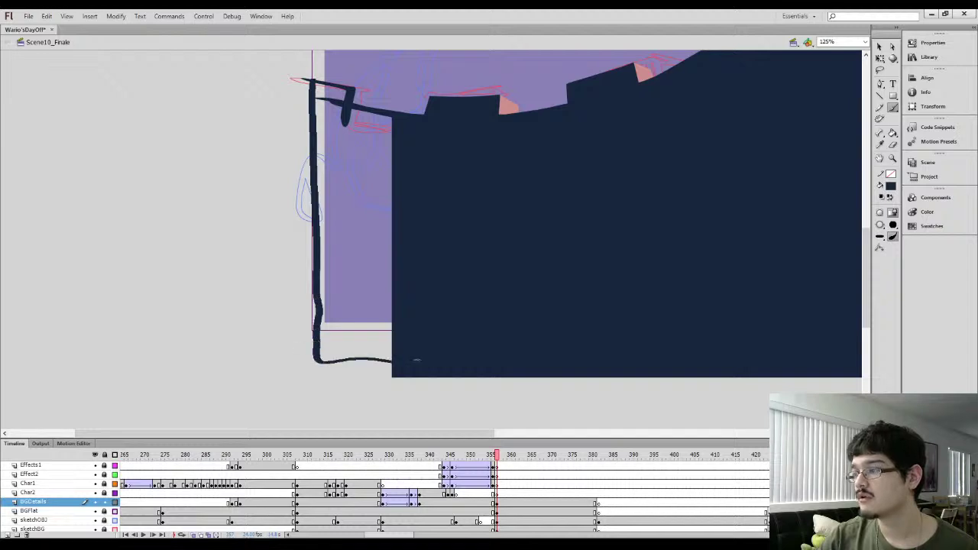
Fill the outlined left region and corner navy, then erase stray paint along the ledge
key("k")
left_click(343, 157)
left_click_drag(343, 155, 346, 253)
left_click(325, 188)
key("e")
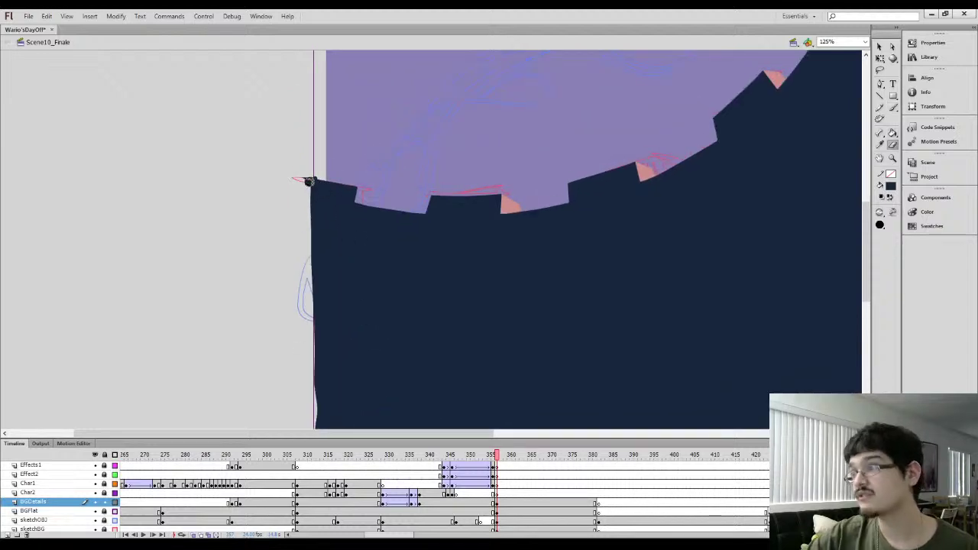
left_click_drag(300, 171, 364, 186)
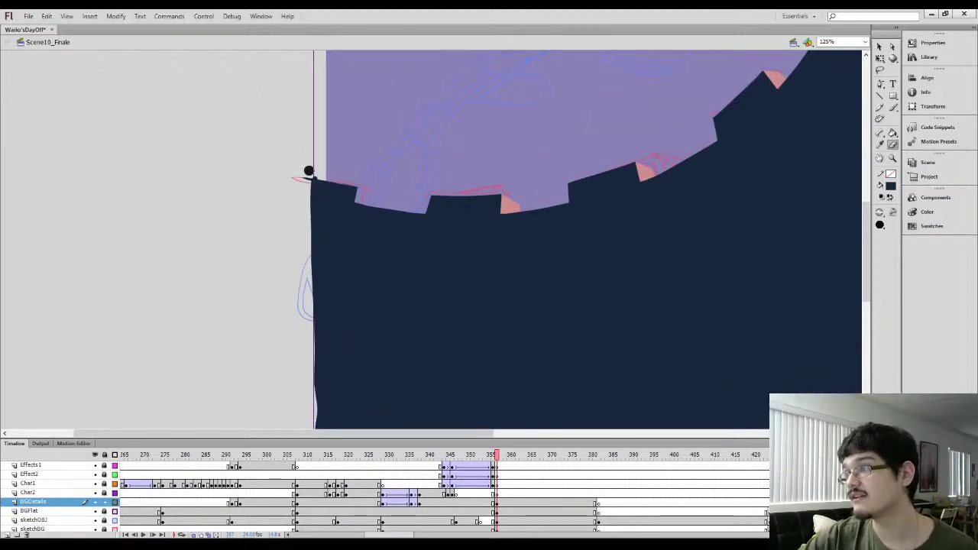
mouse_move(308, 171)
left_mouse_down()
mouse_move(372, 181)
mouse_move(363, 183)
left_mouse_up()
Erase along the navy shape's top edge to tidy it
key("l")
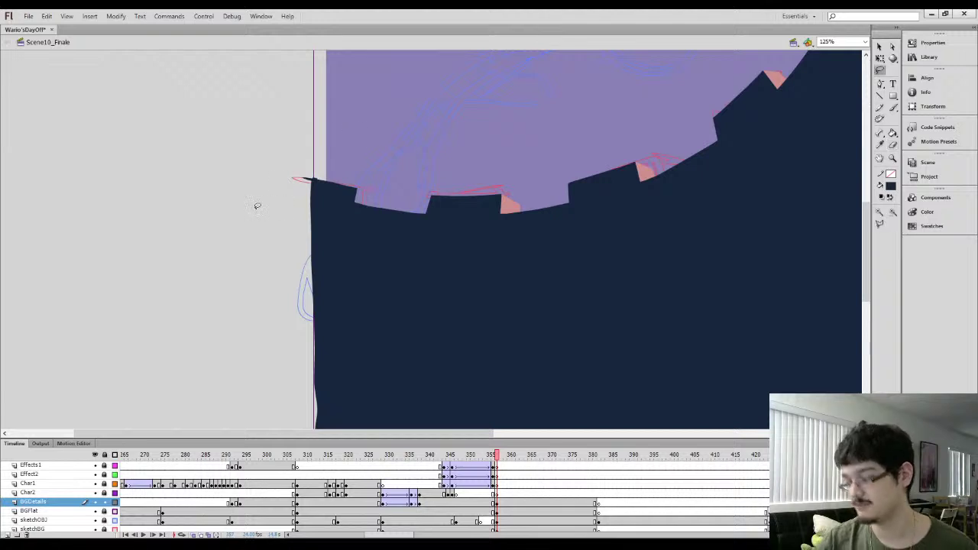
left_click_drag(258, 204, 264, 157)
key("ctrl+equal")
left_click(465, 176)
key("e")
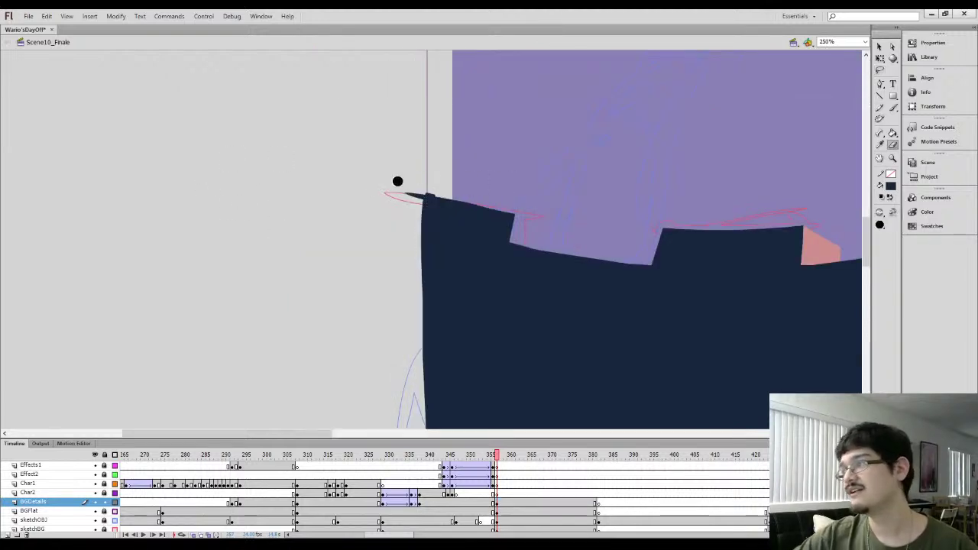
mouse_move(397, 183)
left_mouse_down()
mouse_move(491, 196)
mouse_move(527, 214)
left_mouse_up()
left_click_drag(469, 198, 305, 176)
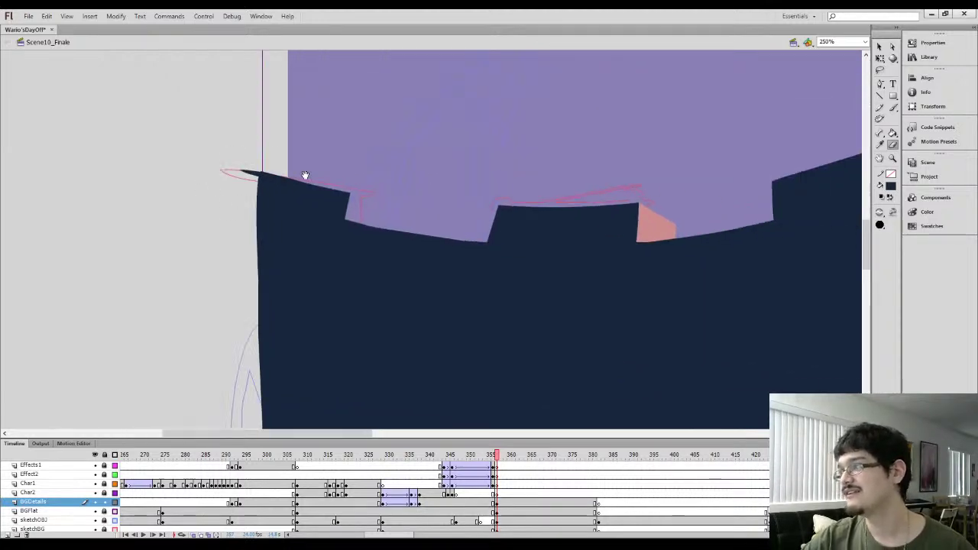
Extend, trim and smooth the wall's top-left edge with navy brush and eraser
key("b")
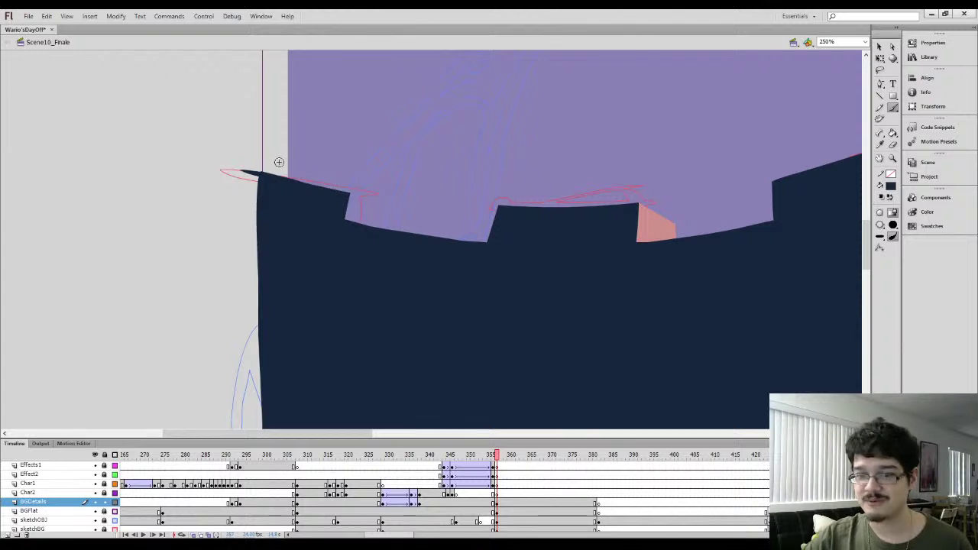
mouse_move(296, 179)
left_mouse_down()
mouse_move(268, 182)
mouse_move(262, 167)
mouse_move(232, 159)
mouse_move(258, 165)
left_mouse_up()
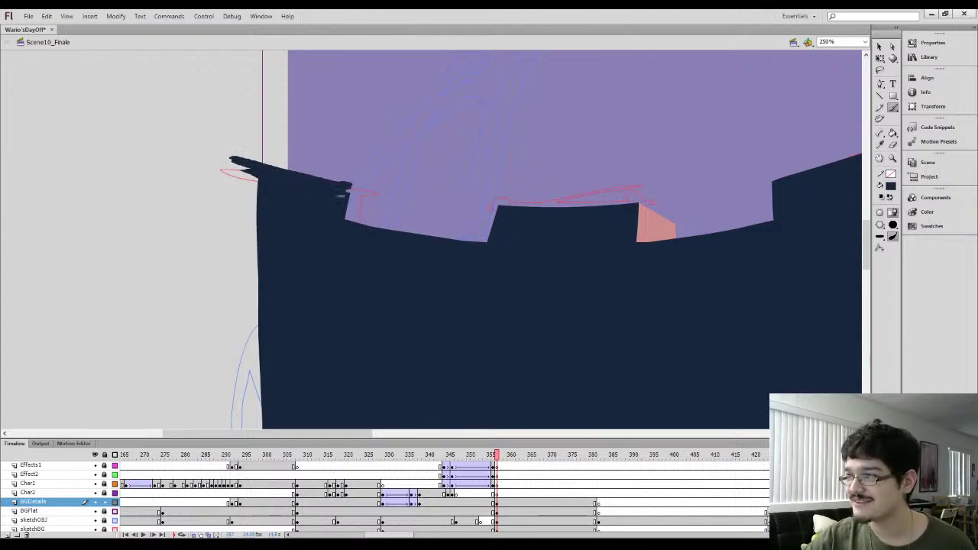
key("e")
mouse_move(214, 145)
left_mouse_down()
mouse_move(363, 192)
mouse_move(300, 184)
left_mouse_up()
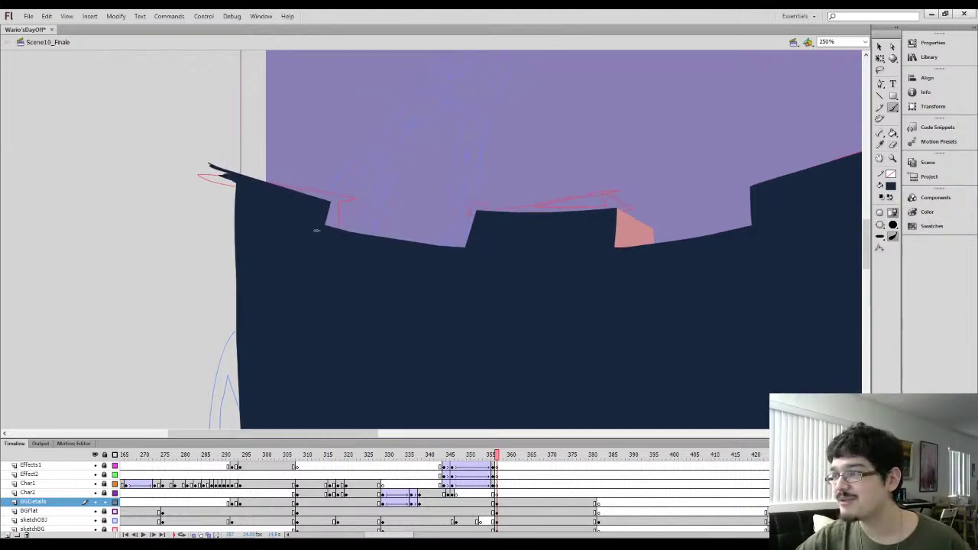
mouse_move(200, 158)
left_mouse_down()
mouse_move(335, 196)
mouse_move(248, 156)
mouse_move(268, 169)
left_mouse_up()
key("e")
mouse_move(344, 201)
left_mouse_down()
mouse_move(343, 190)
mouse_move(338, 212)
mouse_move(343, 198)
left_mouse_up()
mouse_move(188, 140)
left_mouse_down()
mouse_move(345, 190)
mouse_move(230, 155)
mouse_move(329, 204)
left_mouse_up()
Pull the ledge corner down and to the left
key("b")
key("l")
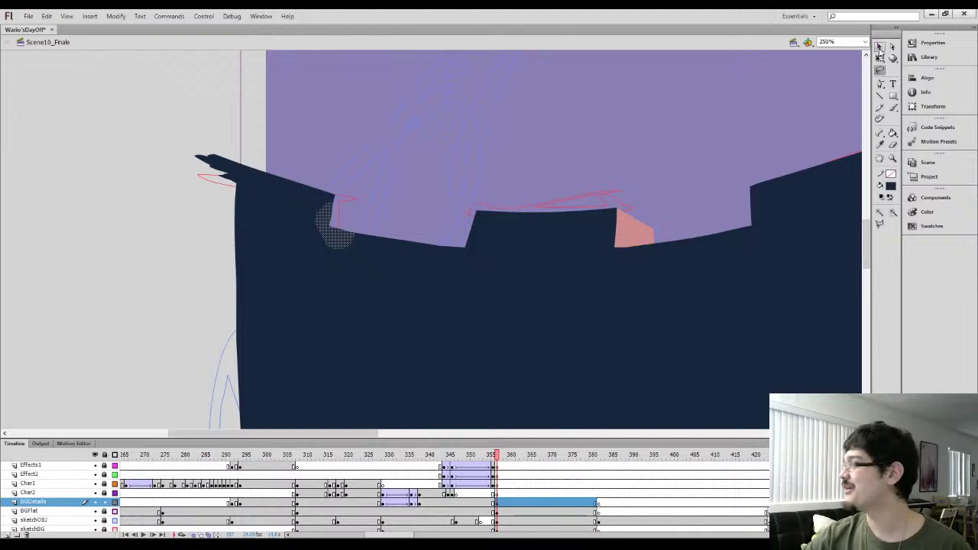
left_click(880, 47)
left_click(400, 187)
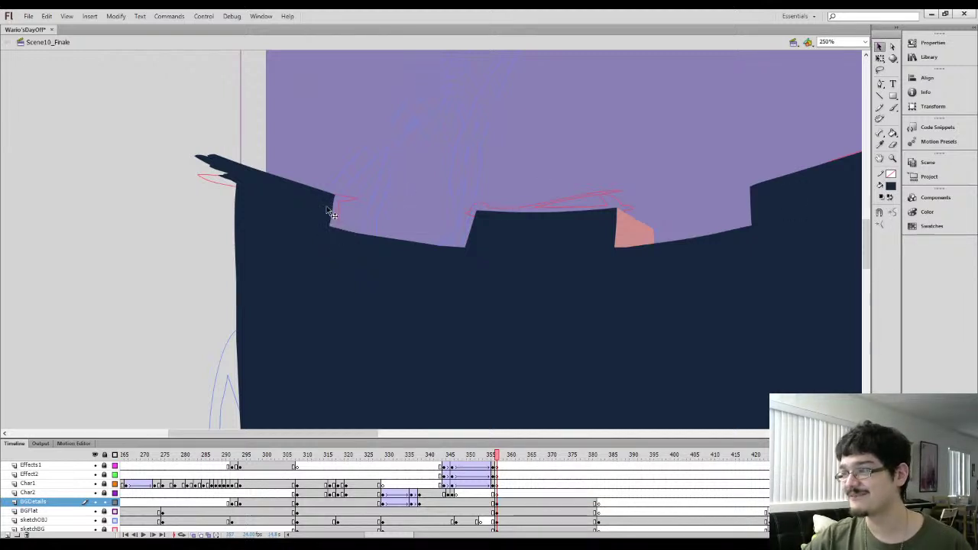
mouse_move(333, 217)
left_mouse_down()
mouse_move(343, 221)
mouse_move(328, 229)
left_mouse_up()
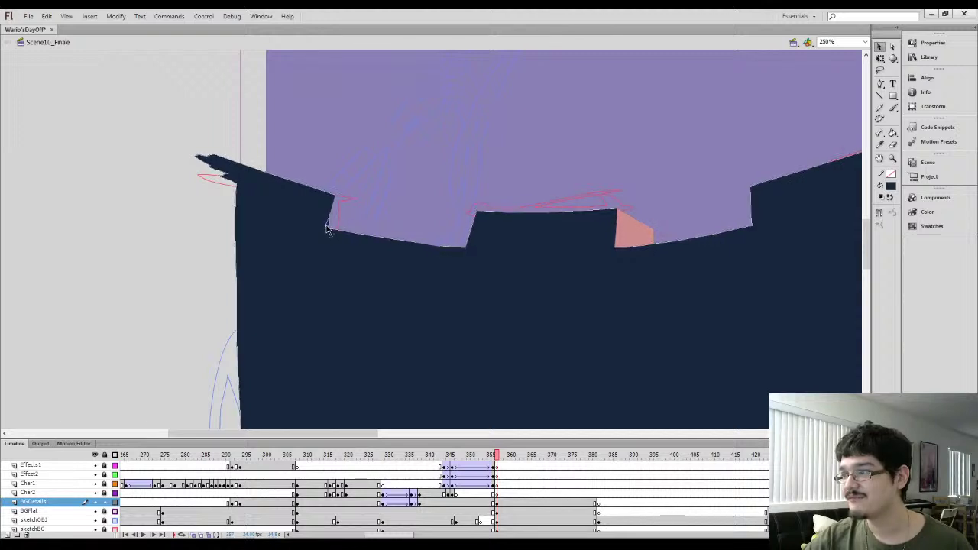
key("b")
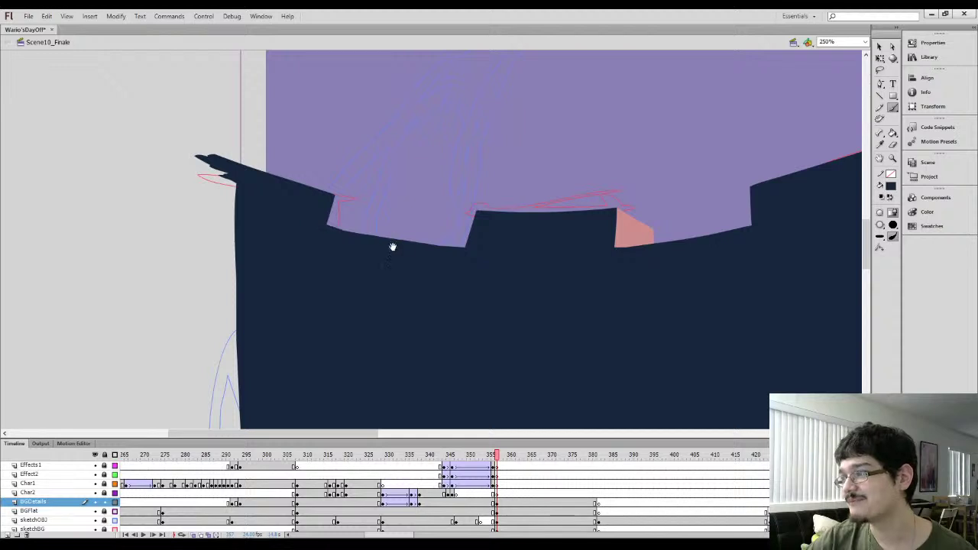
left_click_drag(392, 247, 330, 234)
Pick up the pink colour from the existing accent
key("l")
mouse_move(260, 245)
left_mouse_down()
mouse_move(338, 186)
mouse_move(260, 229)
left_mouse_up()
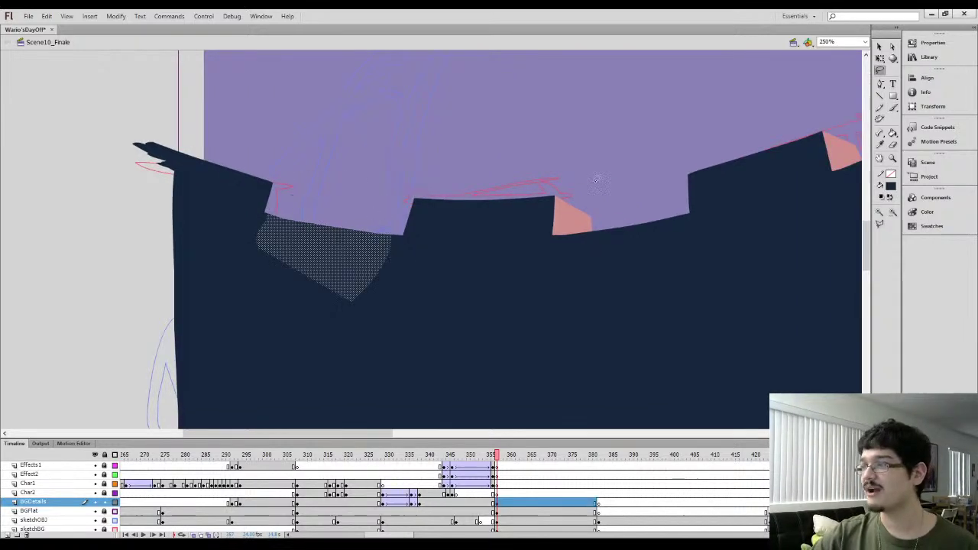
left_click(879, 46)
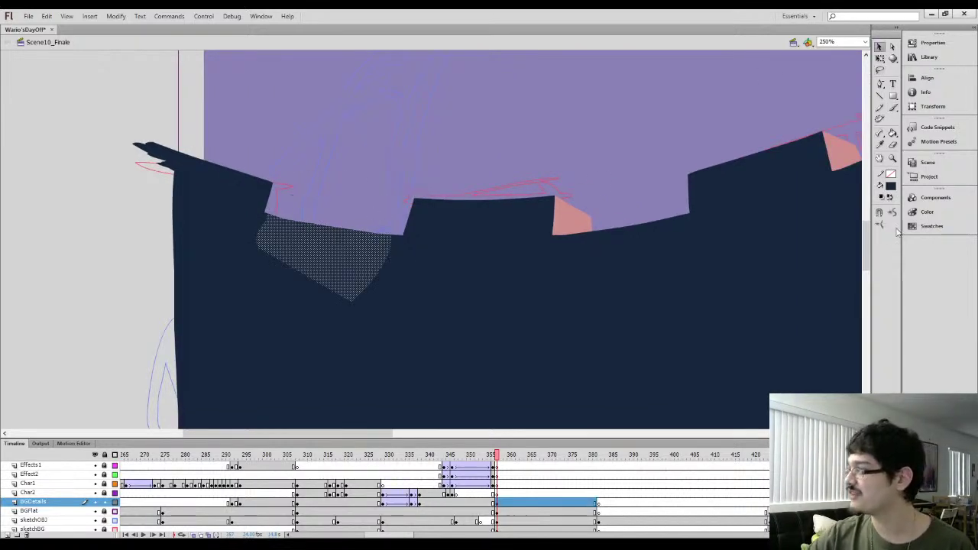
left_click(350, 172)
left_click(575, 209)
key("b")
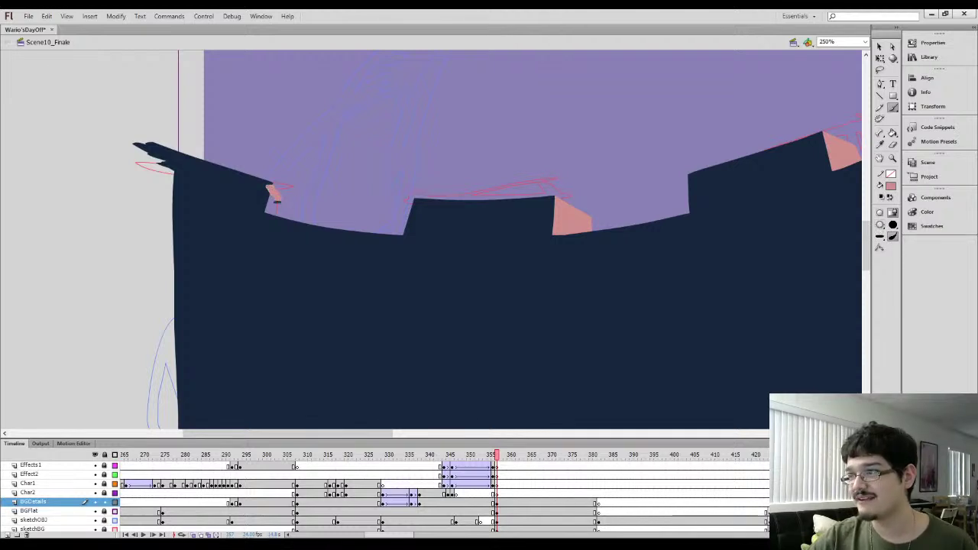
Zoom to 500% on the ledge notch and fill and paint it pink
key("l")
left_click_drag(279, 191, 264, 229)
key("ctrl+equal")
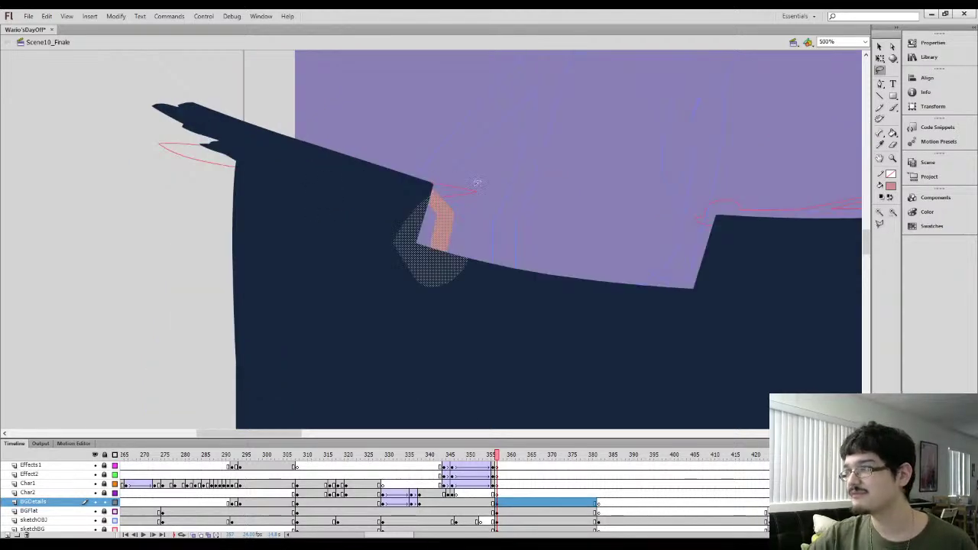
left_click(477, 182)
key("k")
left_click(425, 226)
key("b")
mouse_move(435, 201)
left_mouse_down()
mouse_move(429, 187)
mouse_move(441, 260)
left_mouse_up()
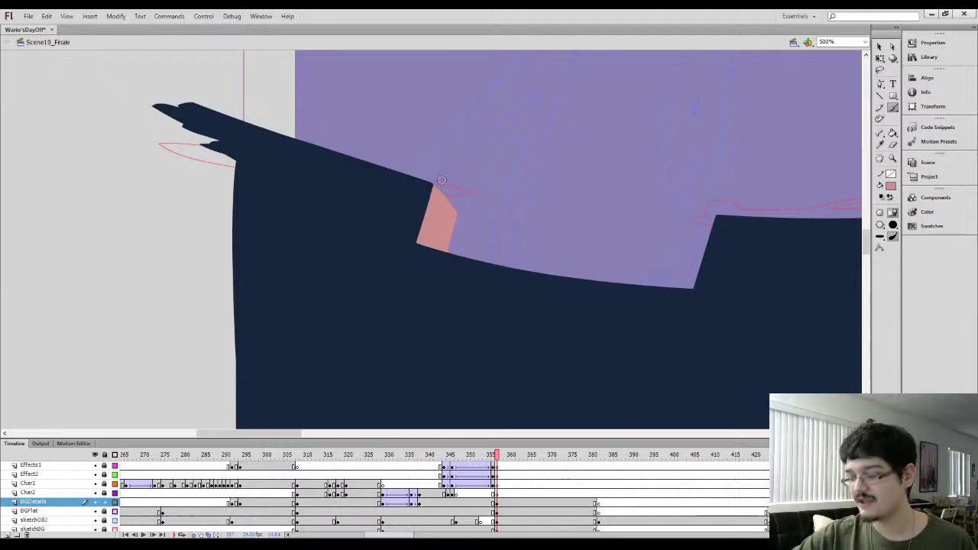
Trim the pink accent's right edge and undo a trial grey pencil line
key("e")
left_click_drag(431, 159, 468, 226)
key("y")
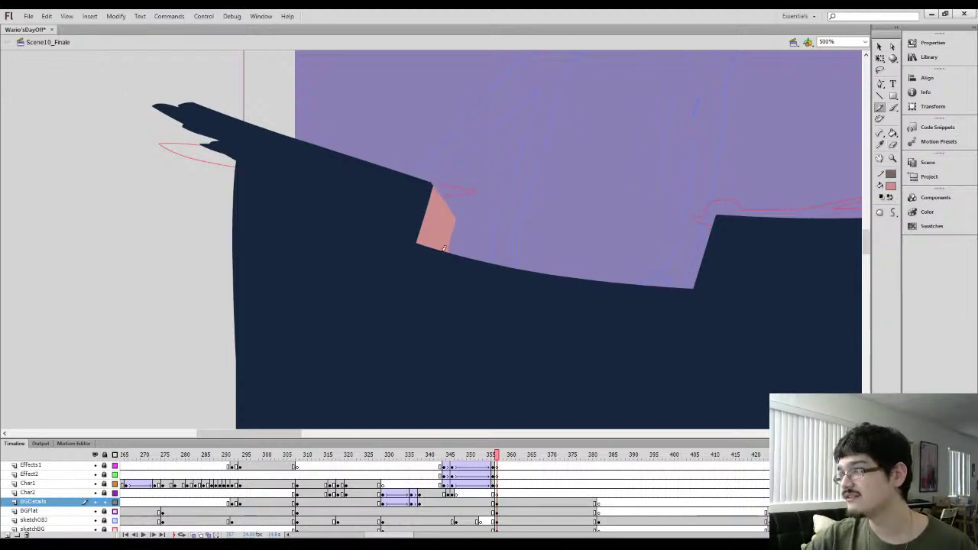
left_click_drag(436, 268, 463, 176)
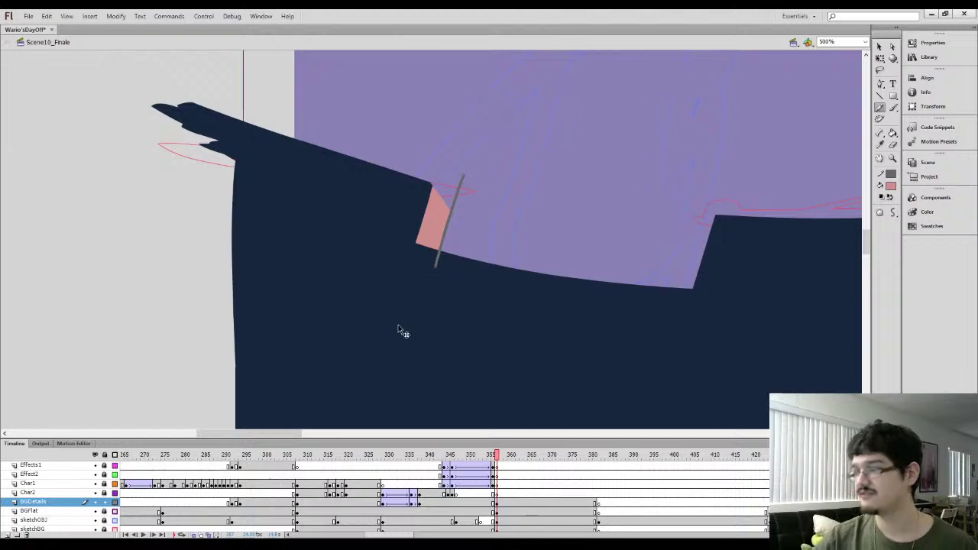
key("ctrl+minus")
key("ctrl+minus")
key("ctrl+a")
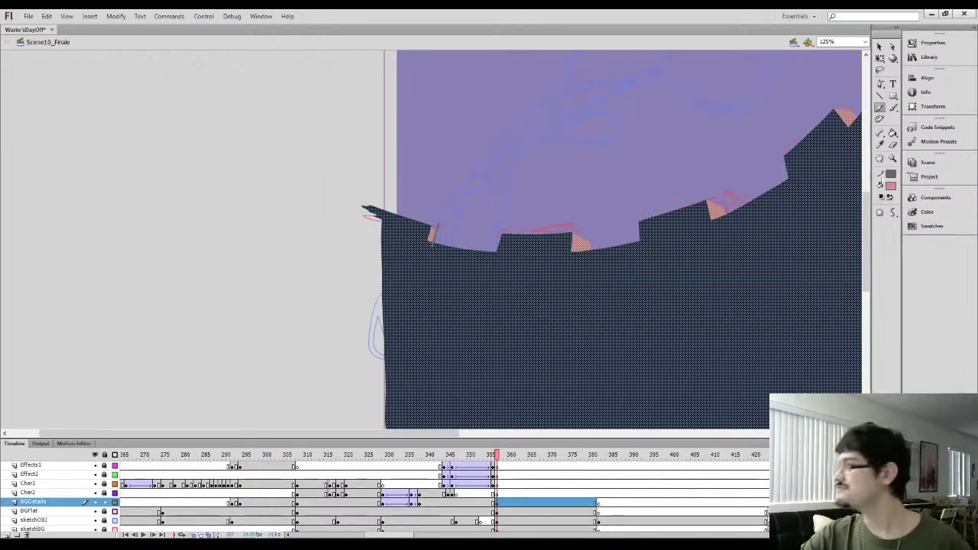
key("ctrl+z")
key("l")
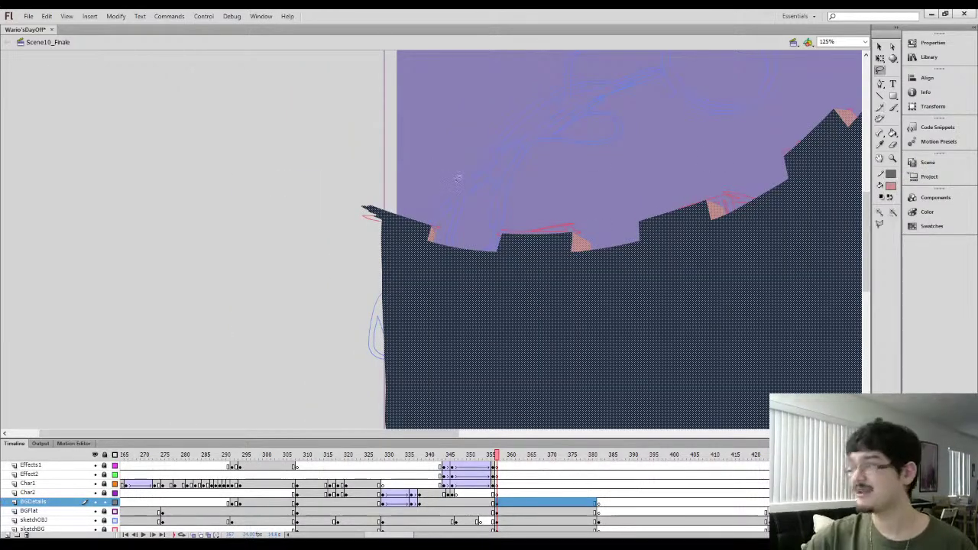
left_click(458, 176)
Paint a navy spike up from the wall and extend navy along its top right
left_click_drag(654, 154, 273, 291)
key("b")
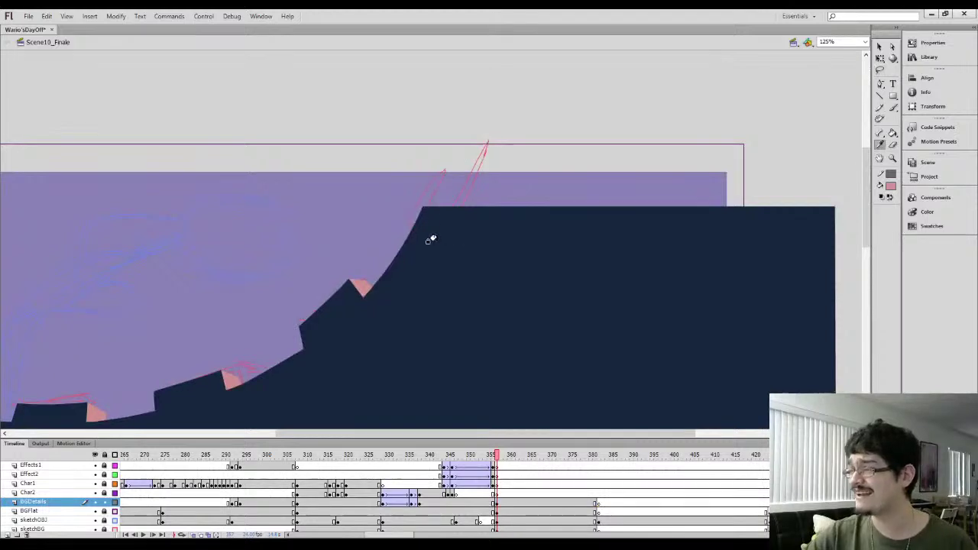
left_click_drag(413, 218, 410, 210)
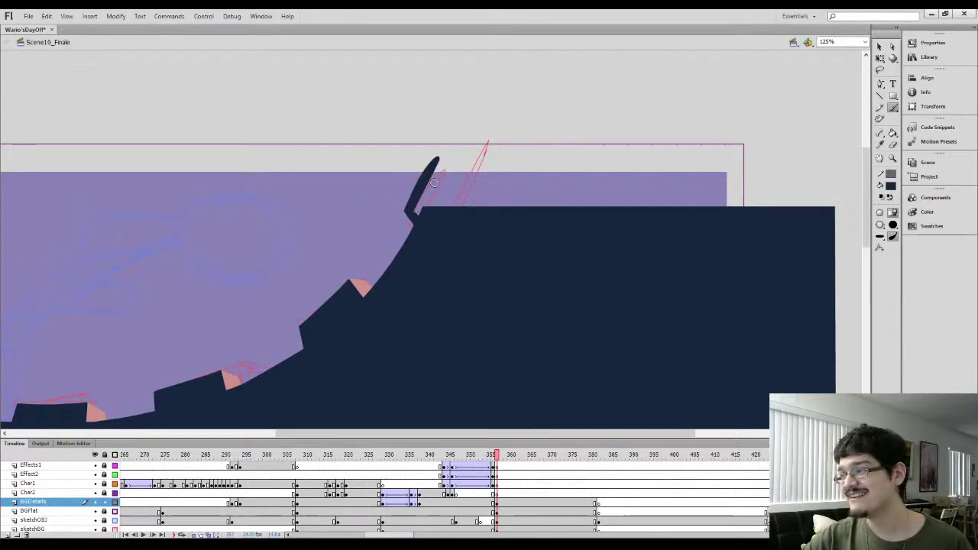
key("ctrl+minus")
mouse_move(485, 204)
left_mouse_down()
mouse_move(646, 205)
mouse_move(639, 236)
left_mouse_up()
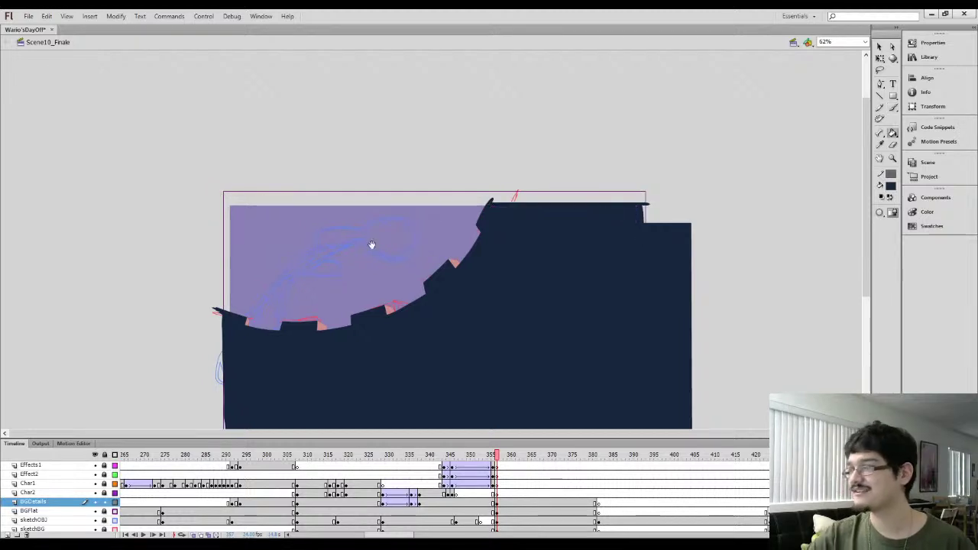
Show BGDetails as outlines and trial-select the left-edge strokes, undoing the change
scroll(348, 178, "down", 5)
scroll(263, 208, "up", 1)
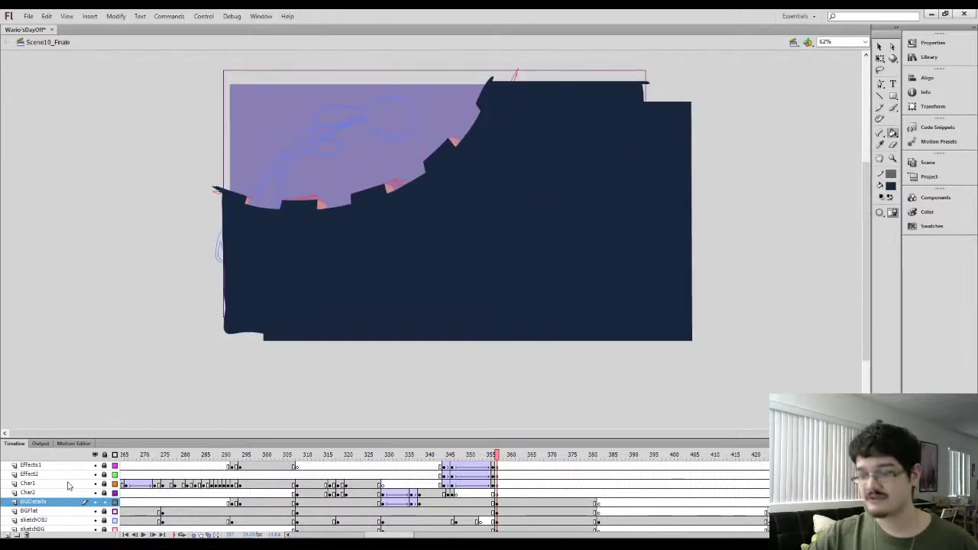
left_click(114, 501)
left_click(893, 47)
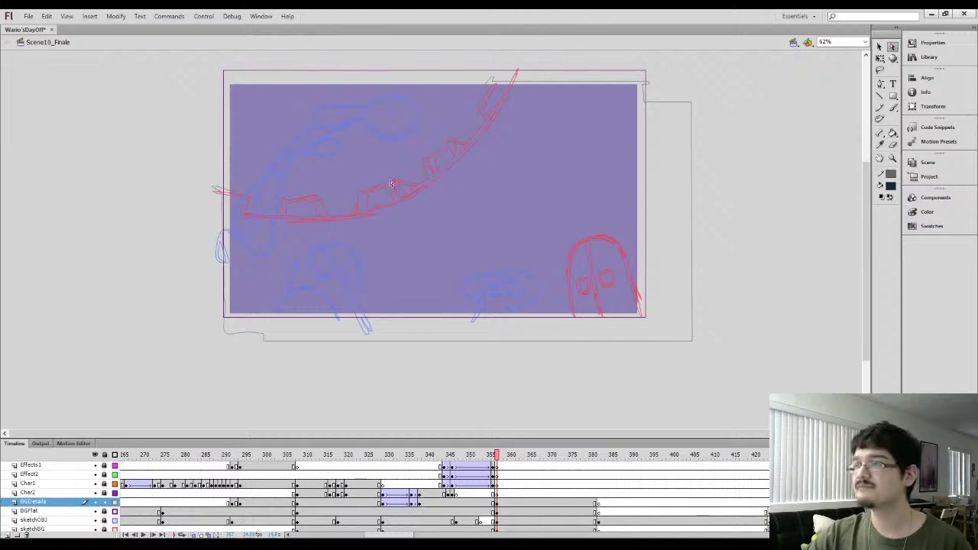
mouse_move(153, 147)
left_mouse_down()
mouse_move(194, 297)
mouse_move(225, 351)
mouse_move(618, 323)
mouse_move(702, 330)
left_mouse_up()
key("ctrl+z")
key("ctrl+z")
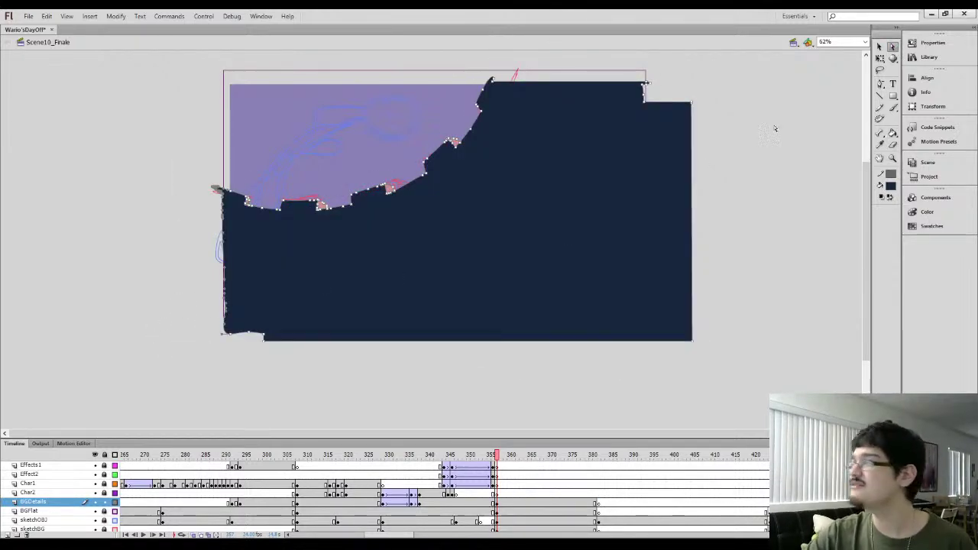
Delete the stray BGDetails strokes below and to the right of the stage
left_click(878, 47)
left_click(115, 502)
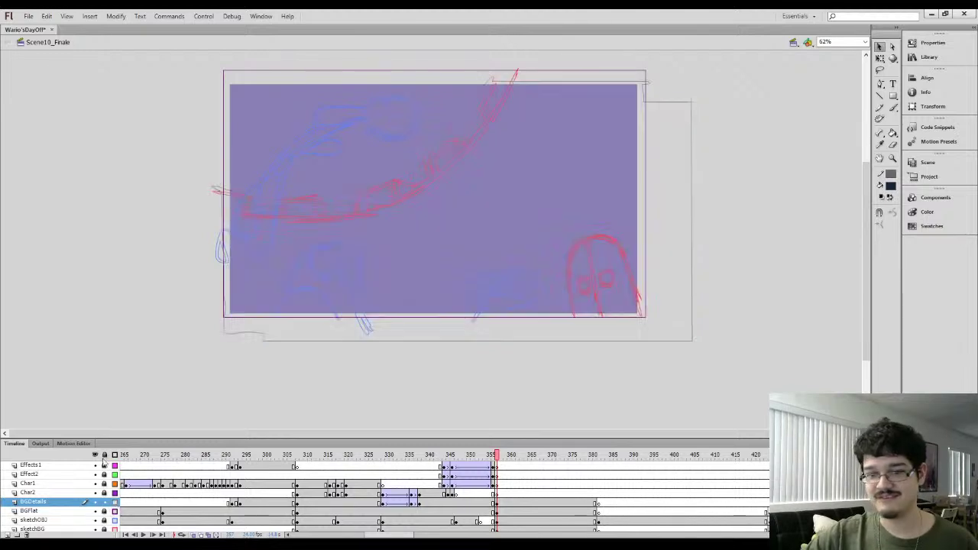
mouse_move(160, 144)
left_mouse_down()
mouse_move(232, 376)
mouse_move(218, 375)
mouse_move(775, 320)
left_mouse_up()
key("Delete")
left_click_drag(721, 53, 642, 353)
key("Delete")
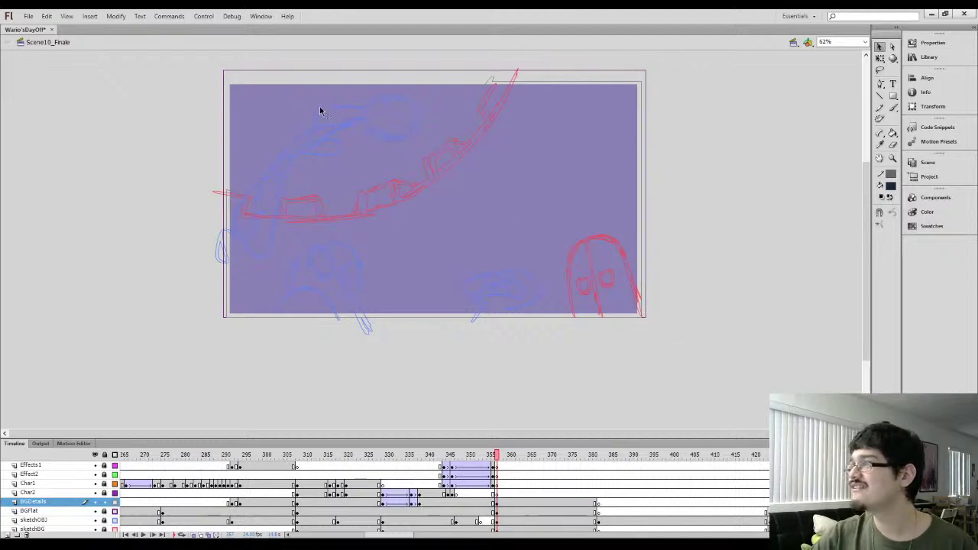
Select the strokes along the stage top and show BGDetails as solid navy again
left_click(115, 510)
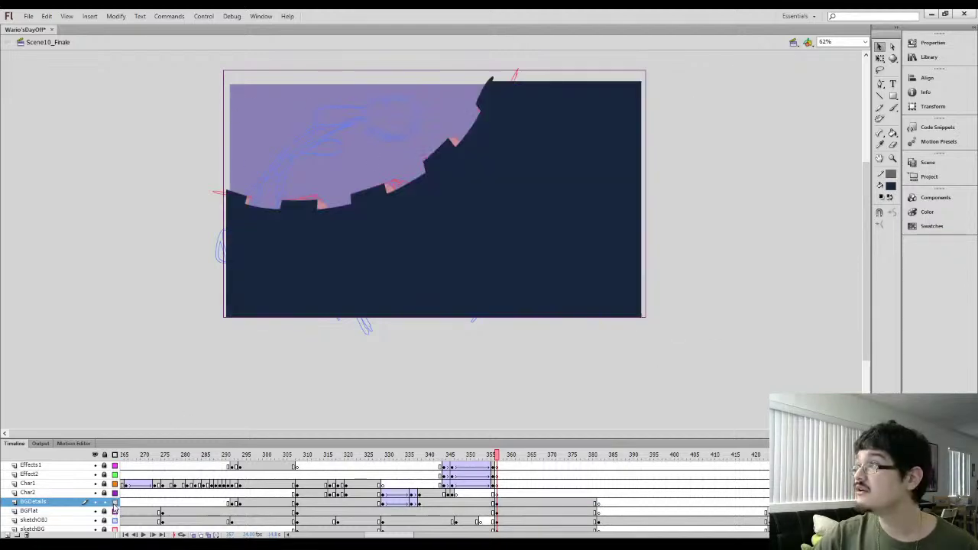
left_click(115, 510)
left_click_drag(202, 64, 701, 87)
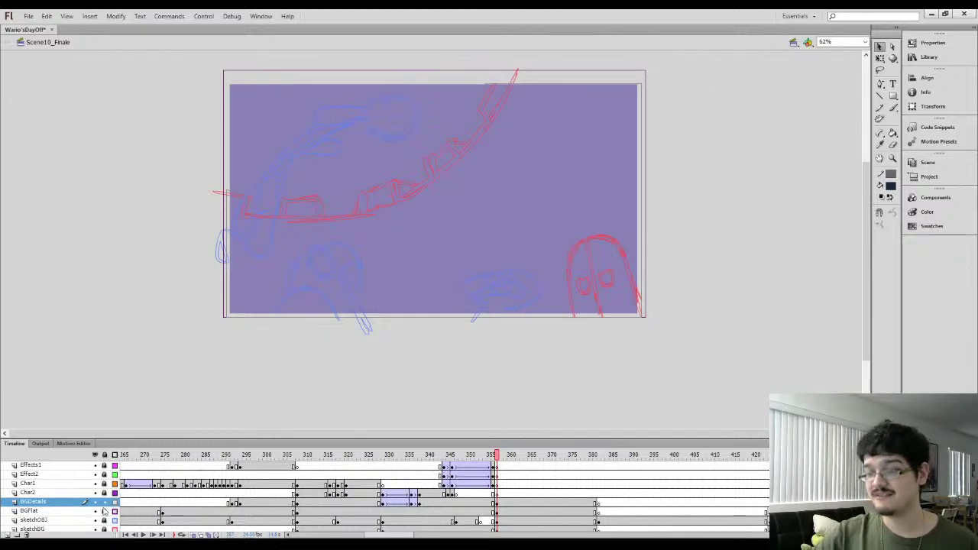
left_click(115, 501)
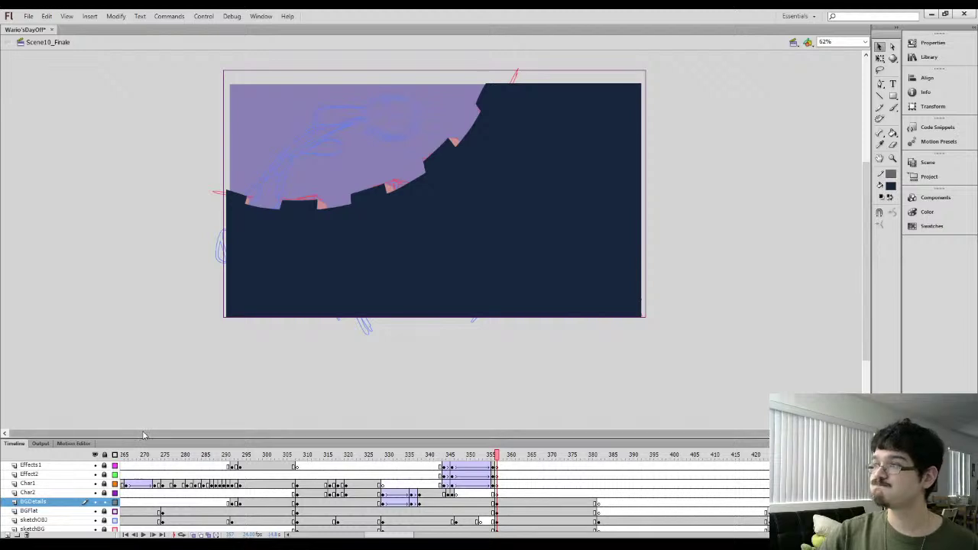
Reveal BGFlat's dark purple sky fill, compare adjacent frames, and switch to Scene9_AlmostThere
left_click(117, 511)
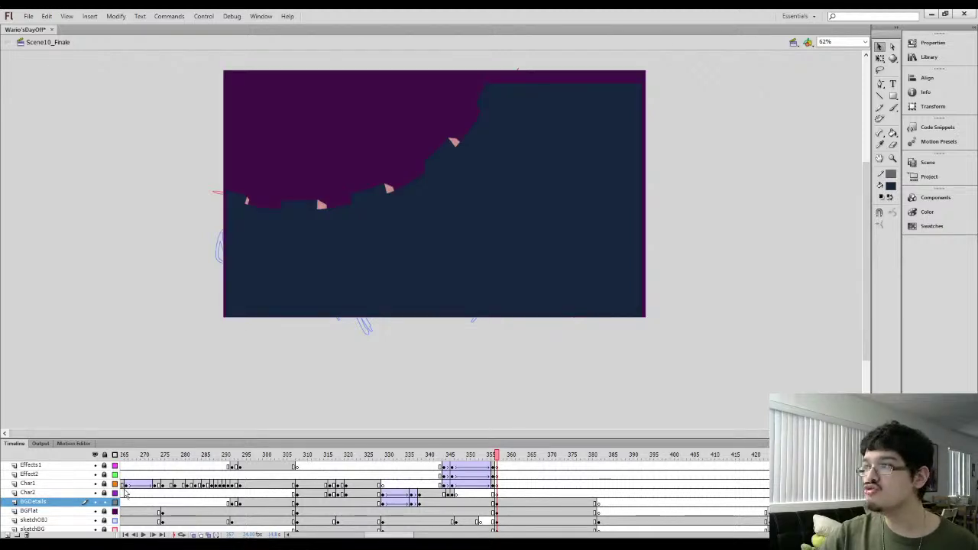
key("comma")
key("period")
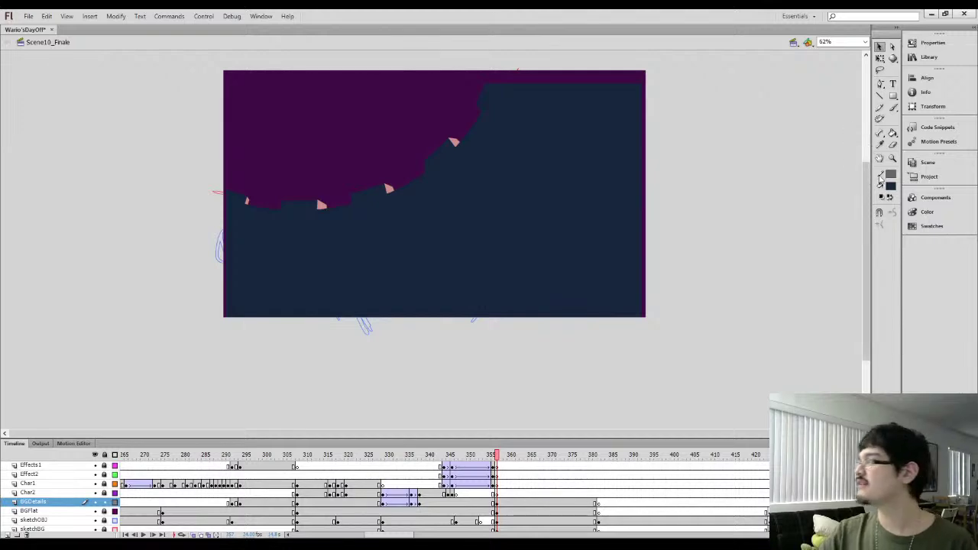
left_click(919, 164)
left_click(814, 235)
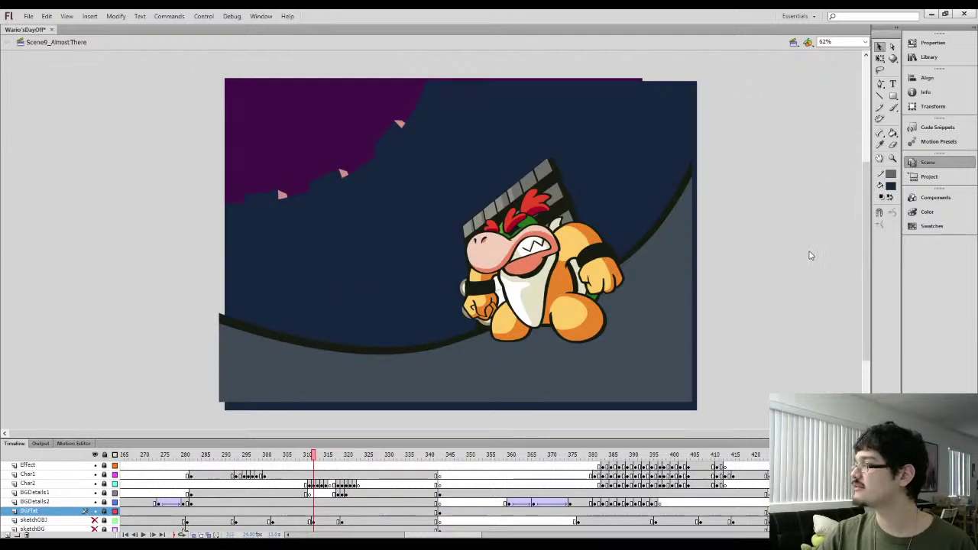
Scrub back through Scene9's BGFlat frames to the sunset background frame
left_click(155, 512)
key("comma")
key("comma")
key("comma")
key("comma")
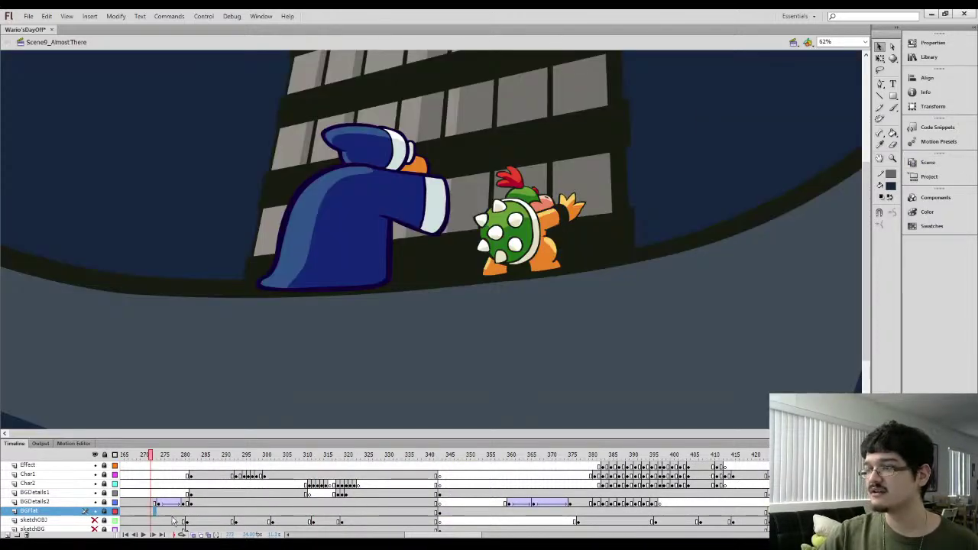
left_click_drag(420, 535, 398, 535)
left_click(220, 512)
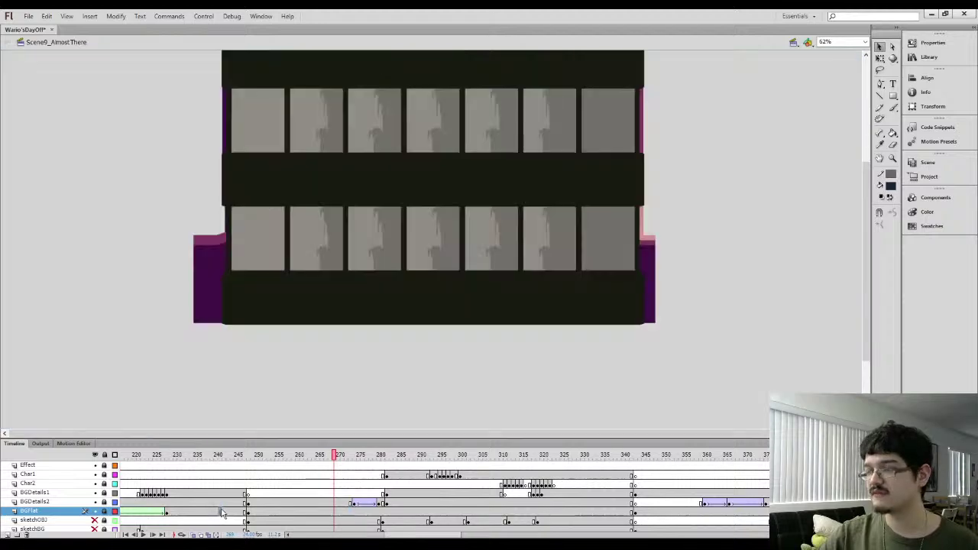
key("comma")
key("comma")
key("comma")
key("comma")
key("comma")
key("comma")
key("comma")
key("comma")
key("comma")
key("comma")
left_click(138, 505)
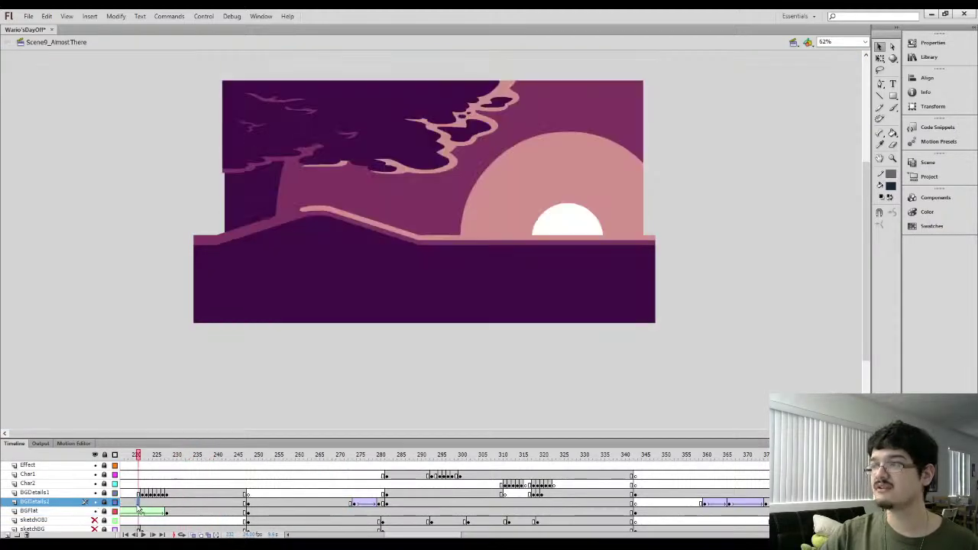
Sample the mauve sunset sky colour with the Eyedropper and hide the sketchOBJ layer
key("i")
left_click(371, 189)
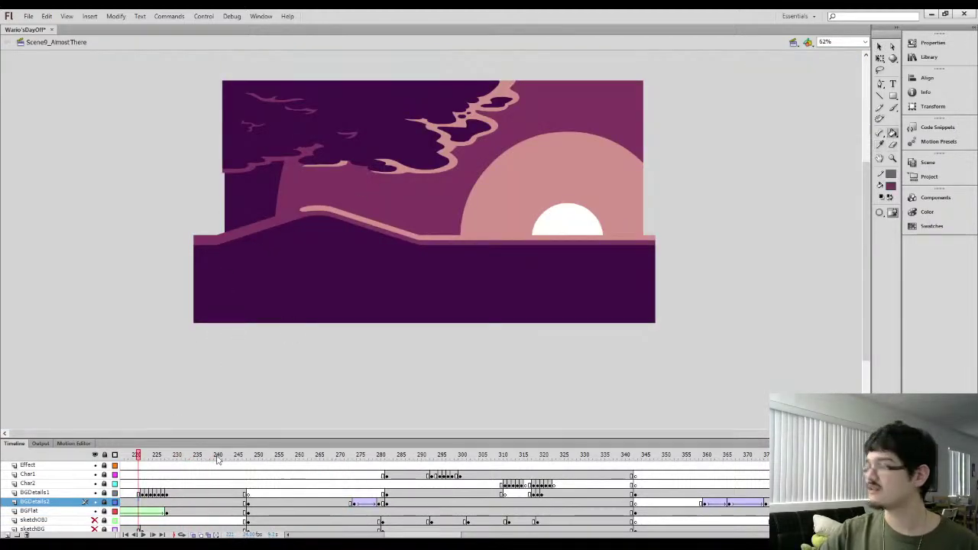
left_click(248, 521)
left_click(94, 520)
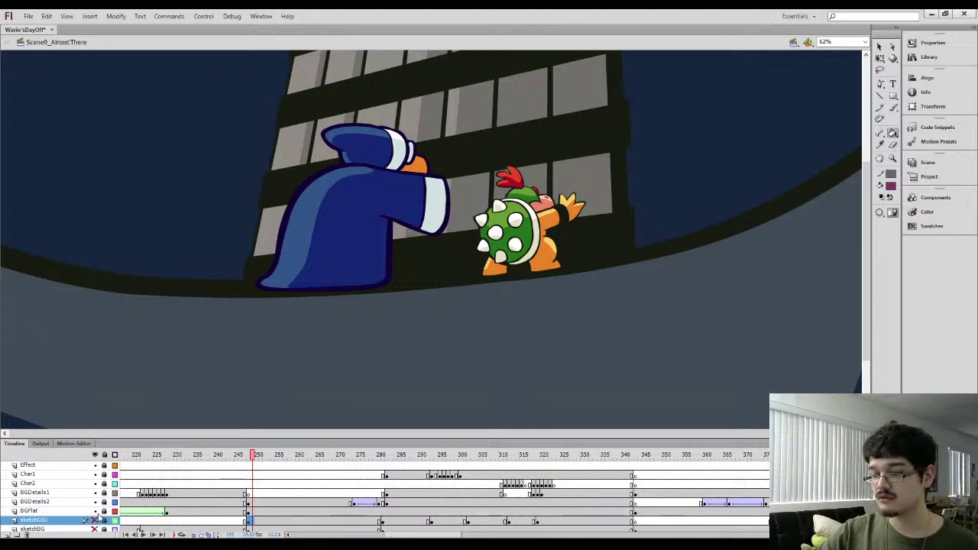
Review the BGFlat frames at 261 and 253 with the whole stage in view
key("period")
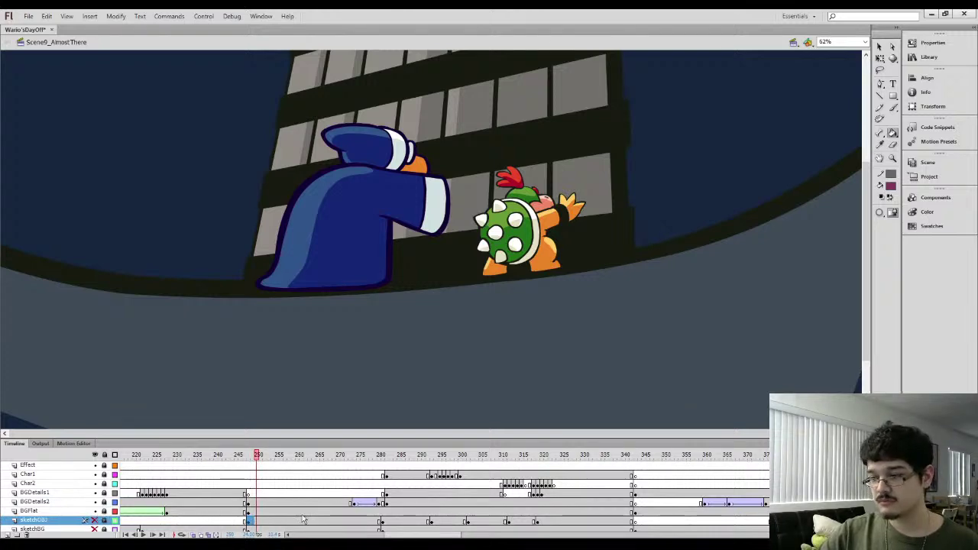
left_click(301, 511)
left_click(269, 513)
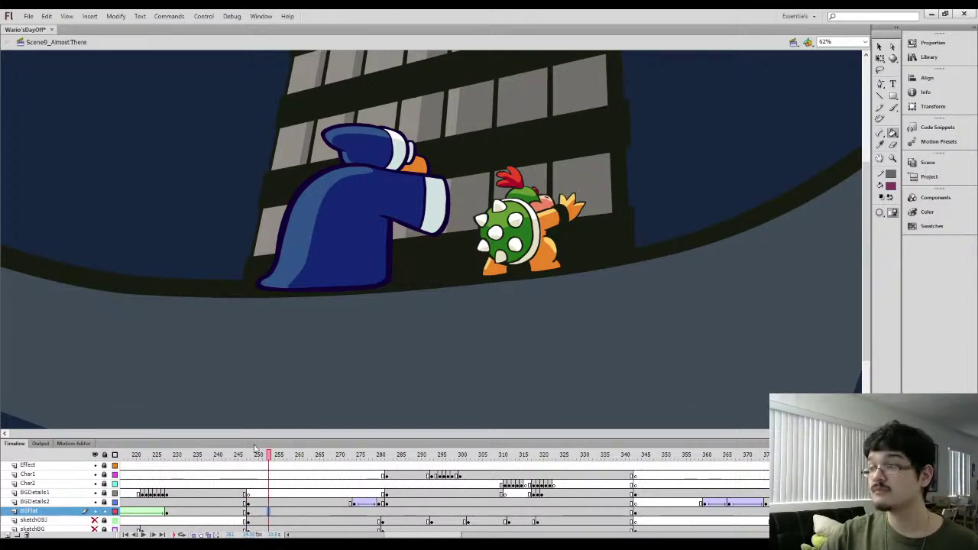
key("ctrl+minus")
key("ctrl+minus")
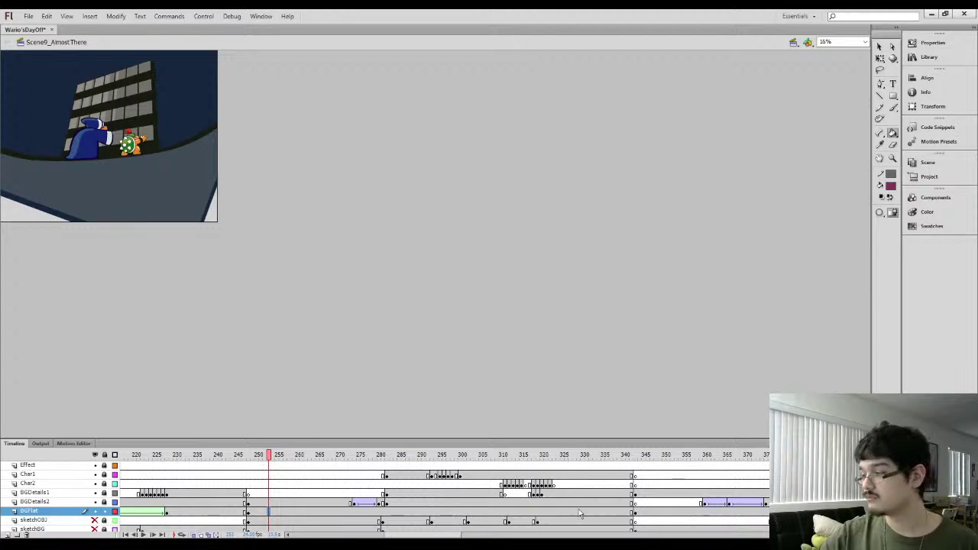
Jump to the Kamek and Bowser Jr. shot and preview its animation
left_click(579, 512)
key("l")
left_click(42, 106)
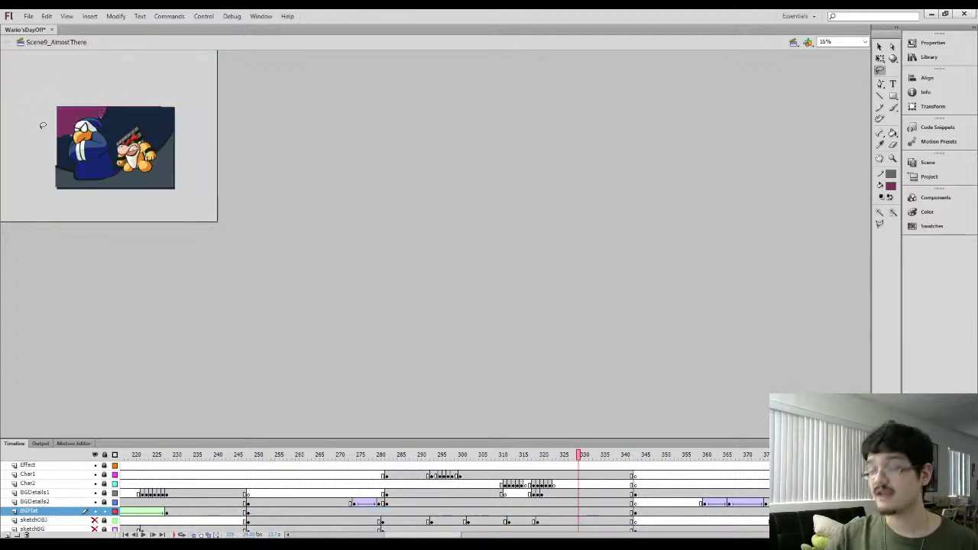
key("ctrl+equal")
key("Return")
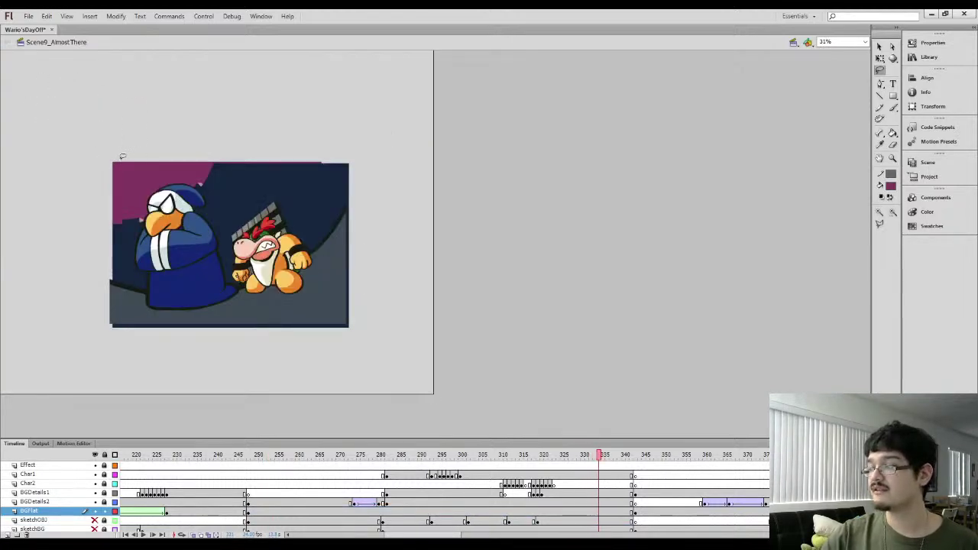
key("Return")
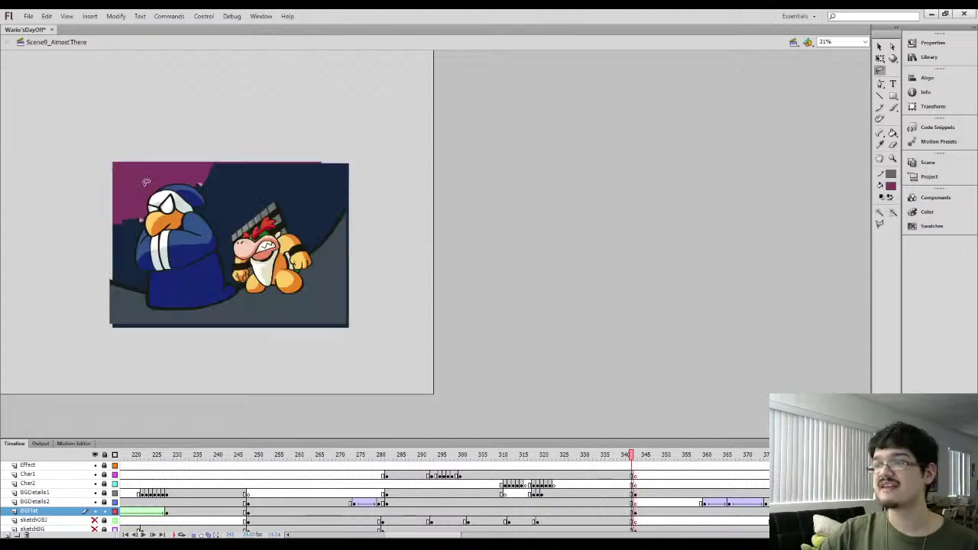
key("k")
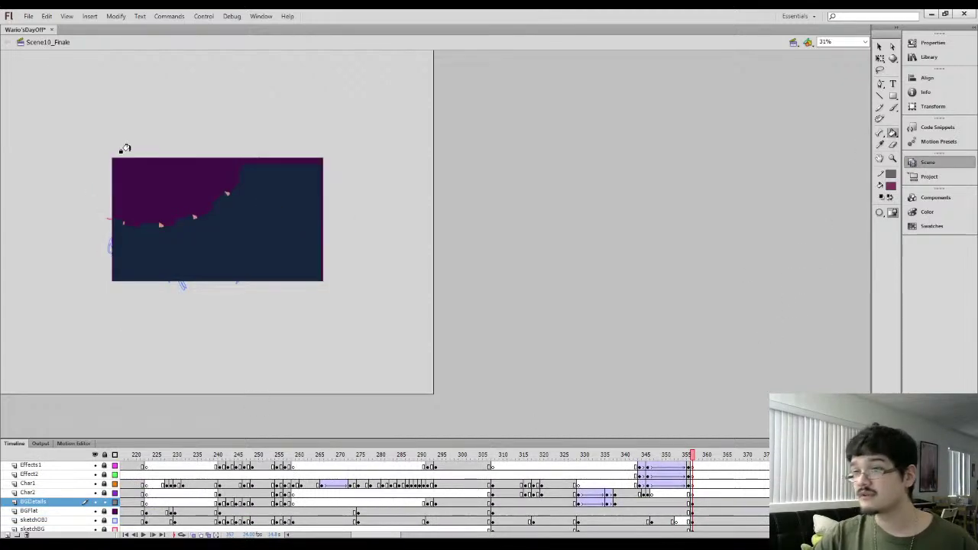
Lock BGDetails, fill the purple sky with mauve, restore BGFlat outlines, and select Char2
left_click(105, 502)
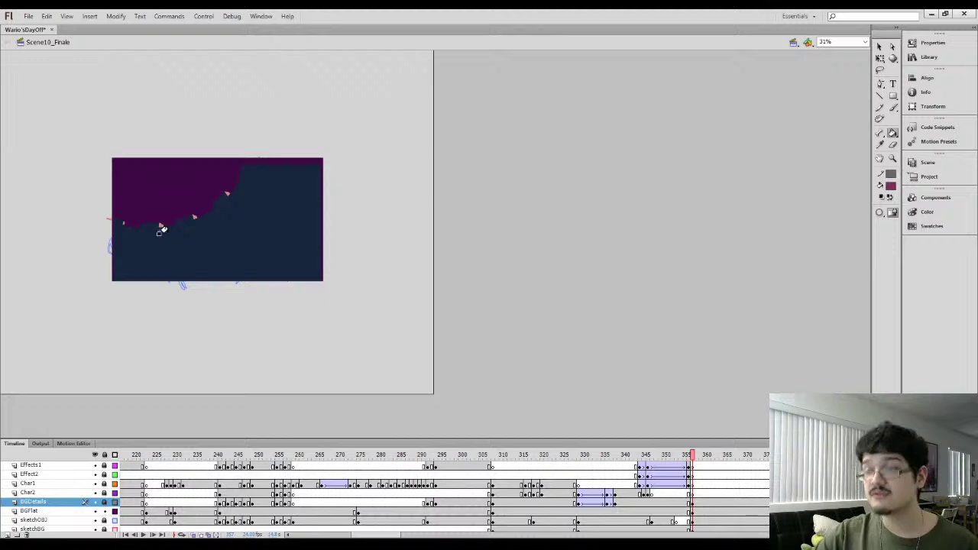
left_click(160, 230)
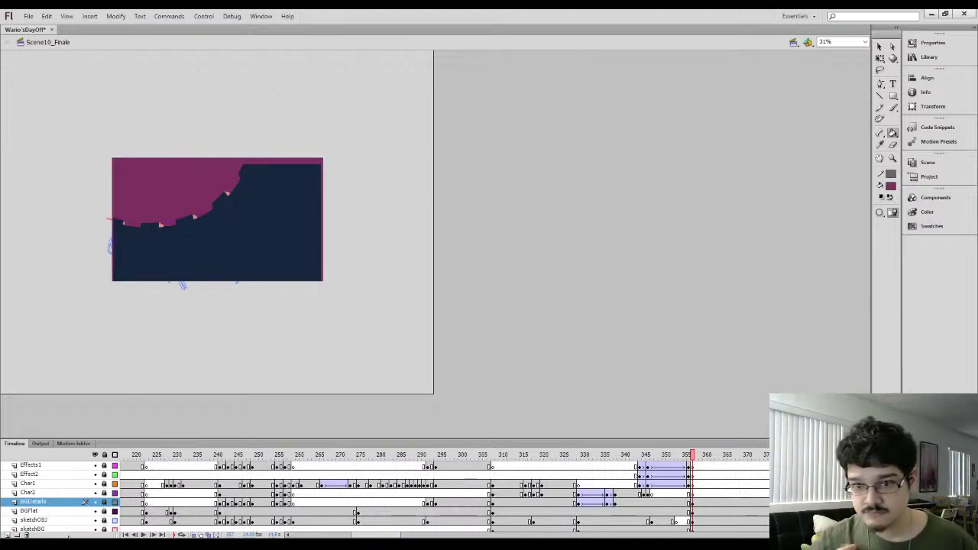
left_click(115, 511)
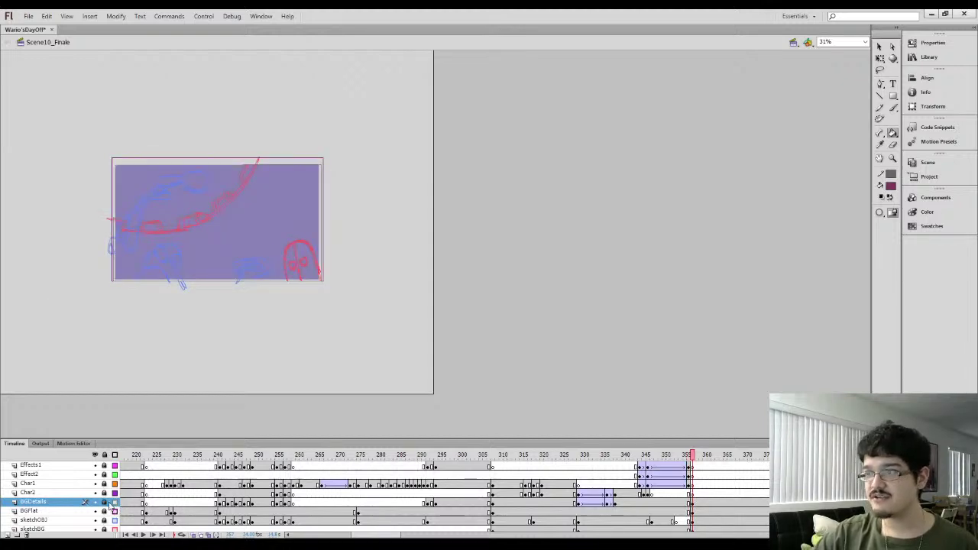
left_click(693, 494)
key("ctrl+equal")
key("ctrl+equal")
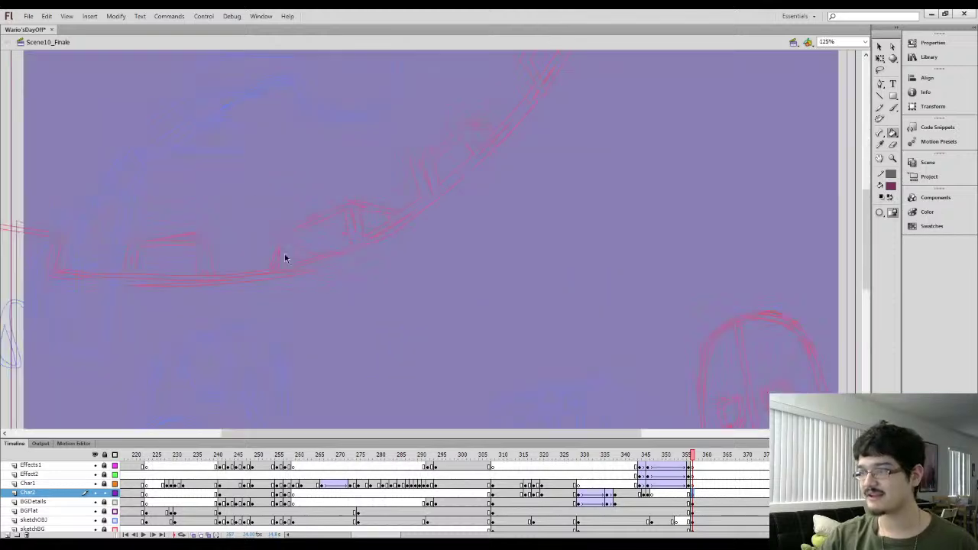
Sample the navy of Kamek's robe from the earlier frame, then return to frame 357
left_click_drag(292, 294, 376, 175)
left_click(497, 495)
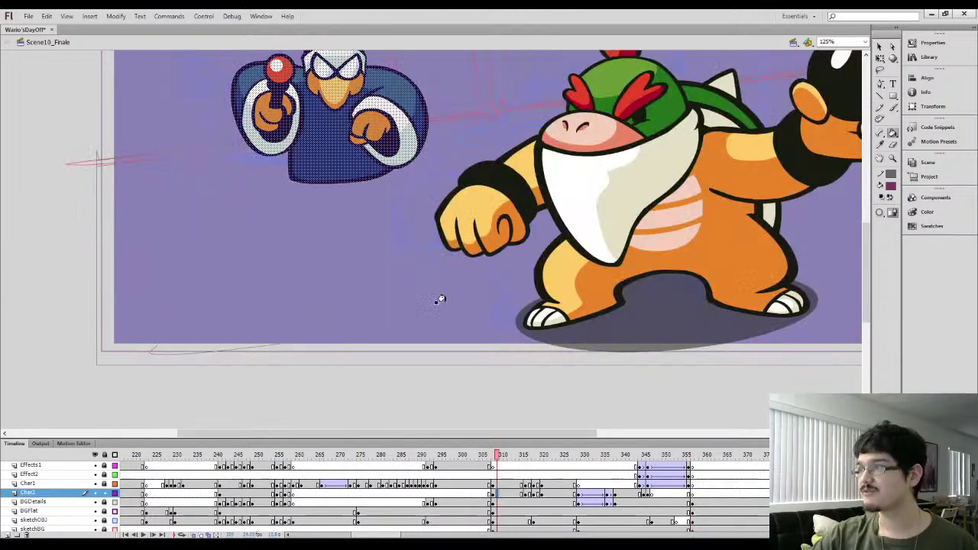
left_click(293, 166)
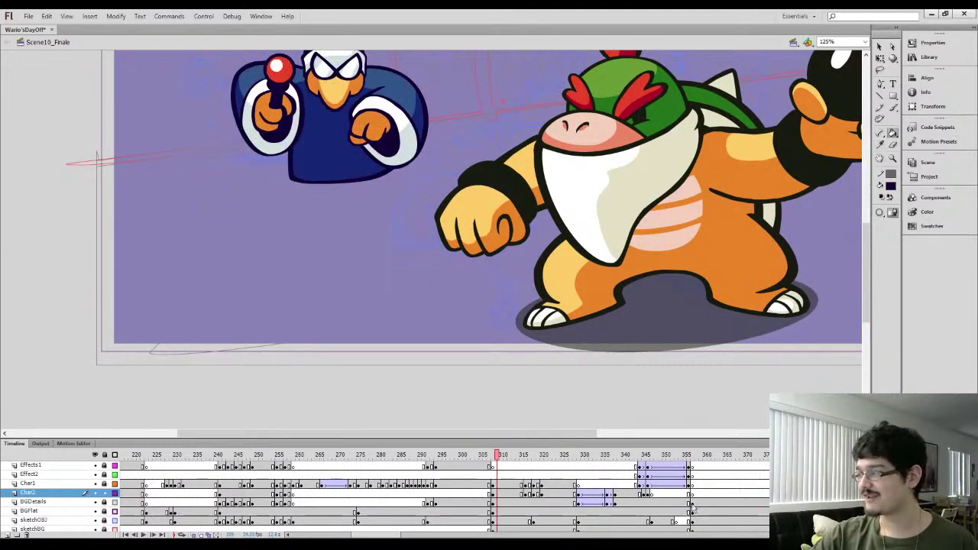
left_click(693, 493)
left_click(646, 508)
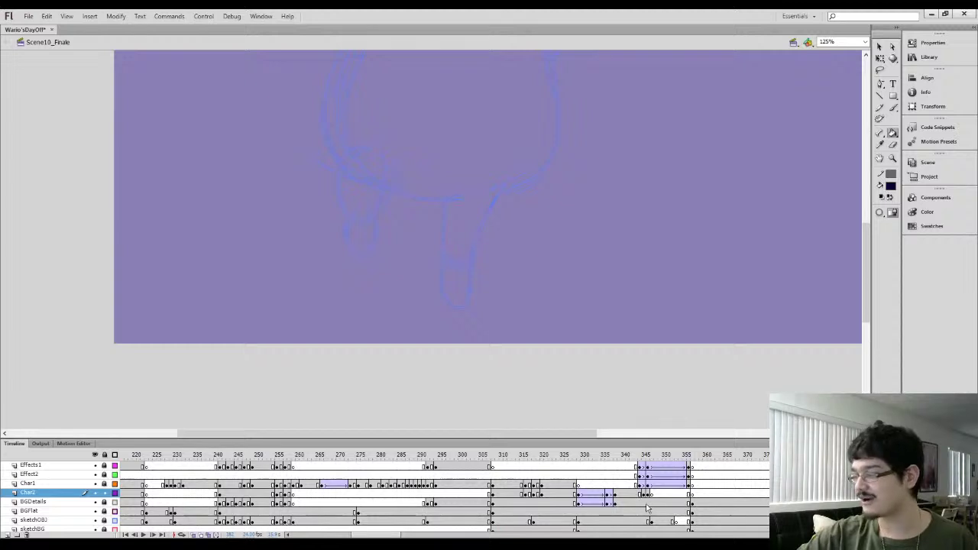
left_click(693, 494)
Brush a navy test oval over the sketch, move it right, then delete it
key("b")
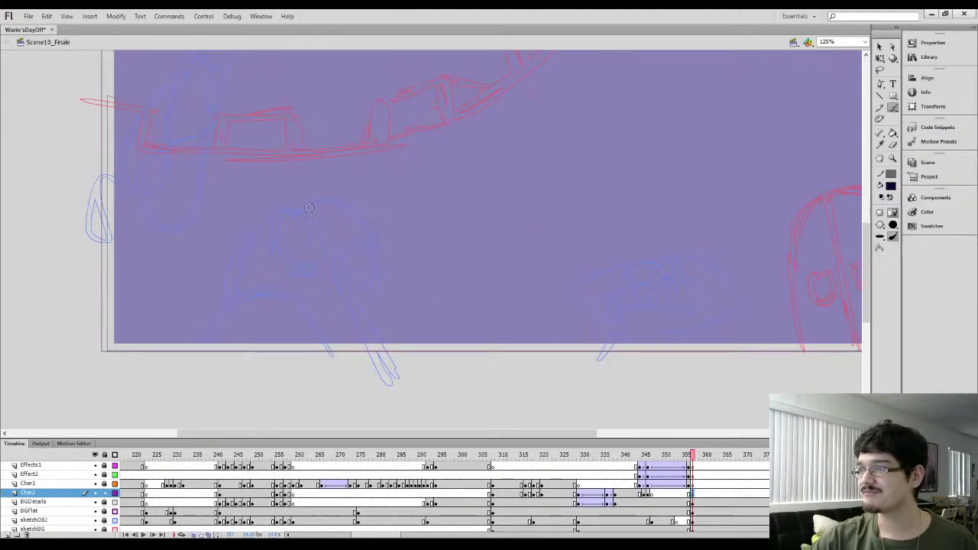
mouse_move(276, 222)
left_mouse_down()
mouse_move(325, 272)
mouse_move(293, 272)
mouse_move(273, 214)
mouse_move(306, 213)
mouse_move(324, 271)
mouse_move(227, 300)
left_mouse_up()
key("space")
mouse_move(328, 299)
left_mouse_down()
mouse_move(280, 301)
mouse_move(371, 280)
mouse_move(359, 286)
left_mouse_up()
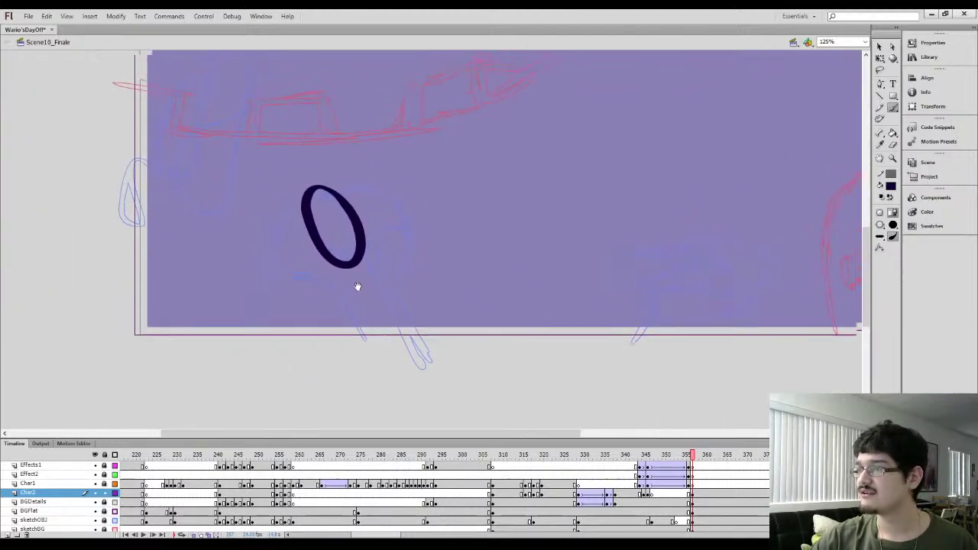
key("l")
mouse_move(268, 222)
left_mouse_down()
mouse_move(284, 175)
mouse_move(295, 298)
left_mouse_up()
left_click_drag(356, 235, 724, 237)
key("space")
left_click_drag(632, 275, 367, 284)
key("ctrl+=")
key("Delete")
scroll(428, 183, "down", 2)
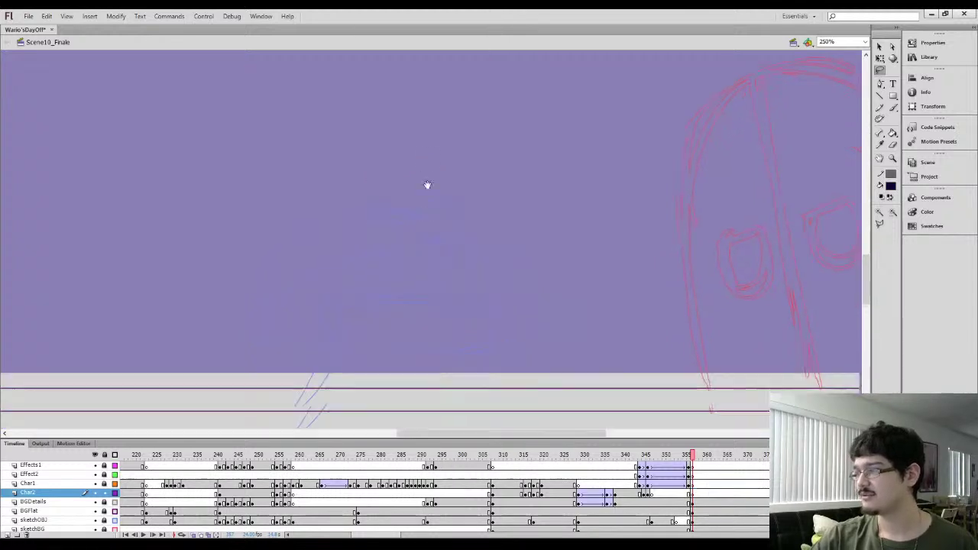
Paint two more navy test ovals and delete them both
key("b")
mouse_move(354, 214)
left_mouse_down()
mouse_move(384, 198)
mouse_move(405, 202)
mouse_move(387, 248)
mouse_move(348, 255)
mouse_move(339, 230)
mouse_move(384, 196)
mouse_move(411, 202)
mouse_move(435, 185)
mouse_move(472, 221)
mouse_move(469, 254)
mouse_move(422, 250)
mouse_move(419, 193)
left_mouse_up()
left_click_drag(410, 234, 415, 232)
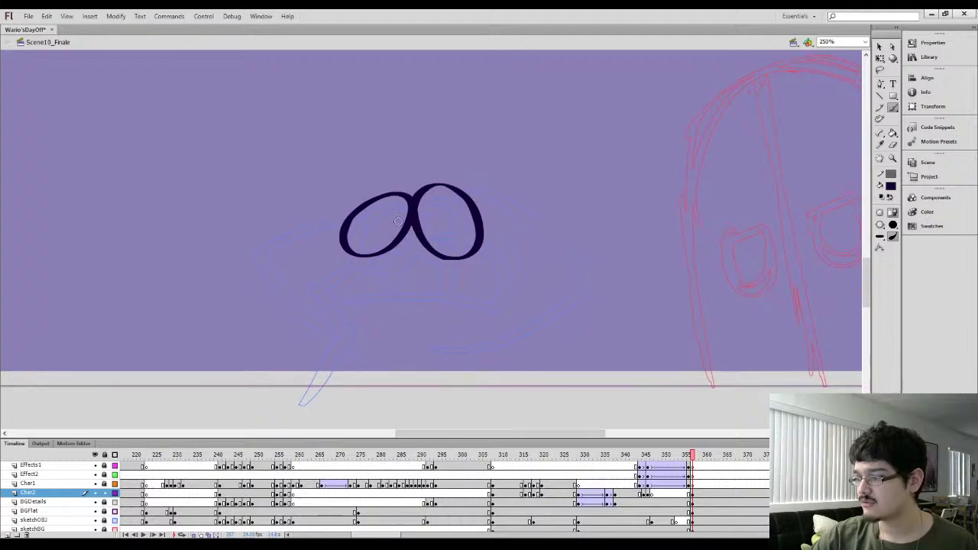
left_click(879, 69)
mouse_move(339, 196)
left_mouse_down()
mouse_move(523, 203)
mouse_move(299, 178)
left_mouse_up()
key("Delete")
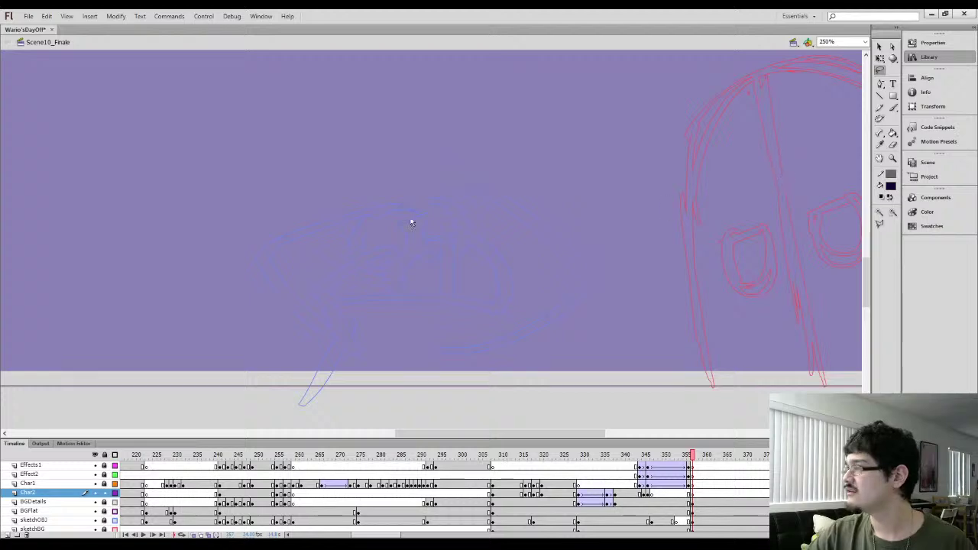
Paste the Kamek symbol into Char2, flip it horizontally, and preview the animation
key("ctrl+v")
key("ctrl+minus")
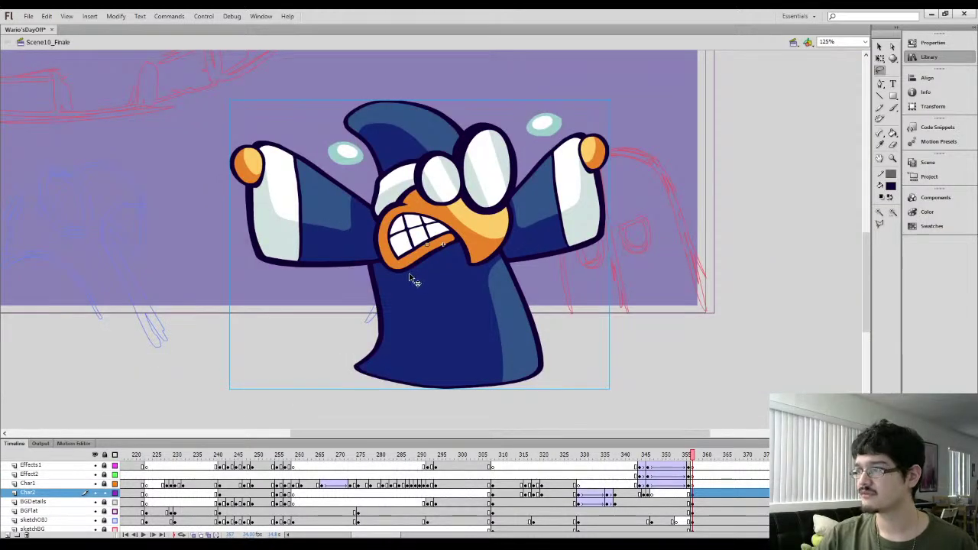
key("ctrl+t")
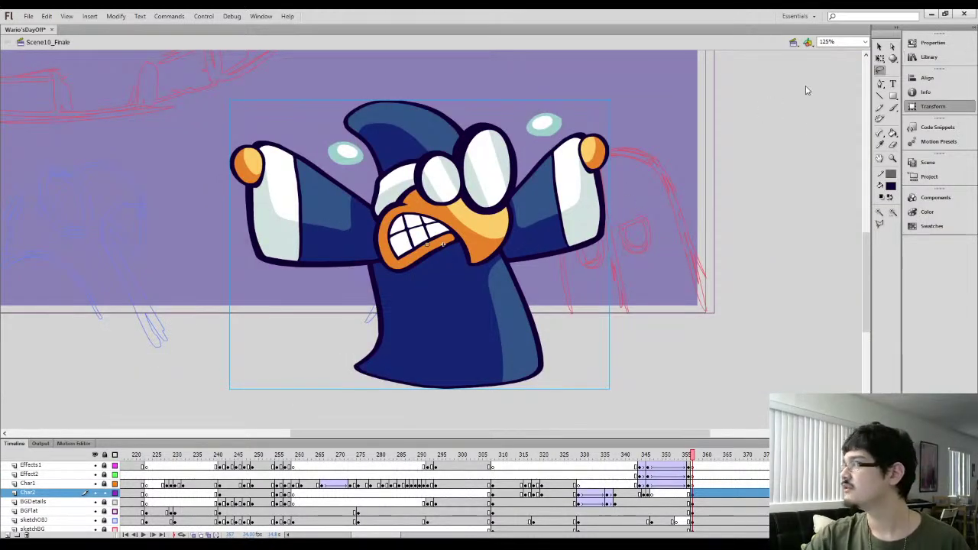
key("Return")
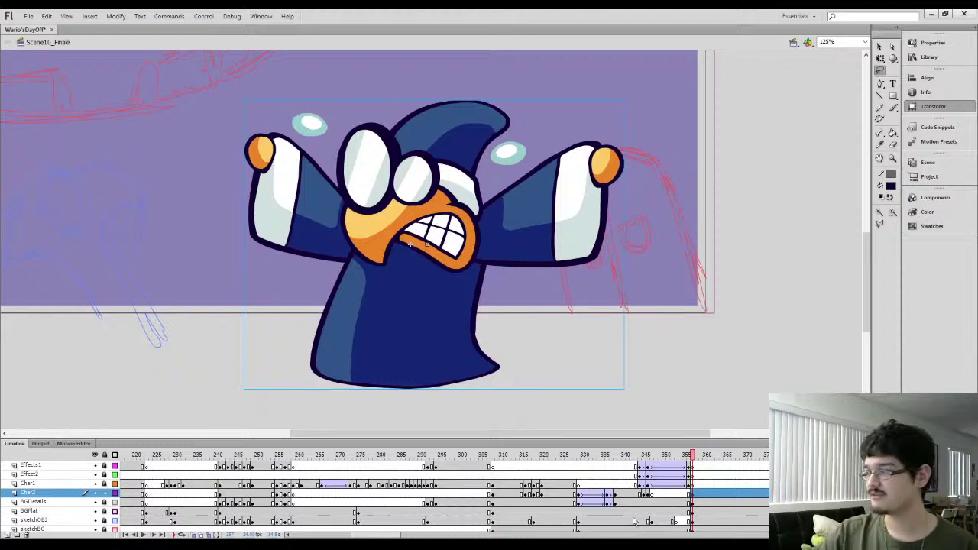
key("Return")
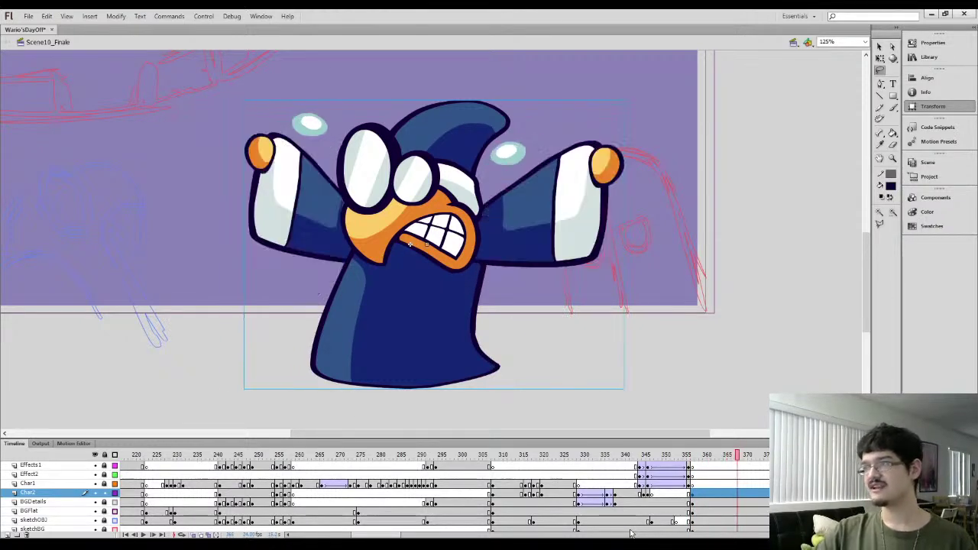
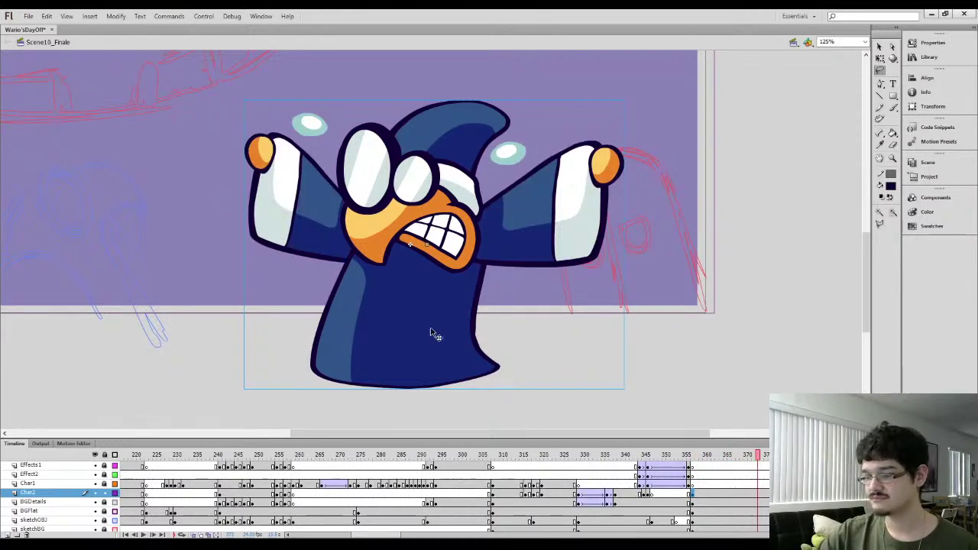
Drag the blue hooded creature right to clear the purple sky over the sketch
left_click_drag(430, 326, 699, 292)
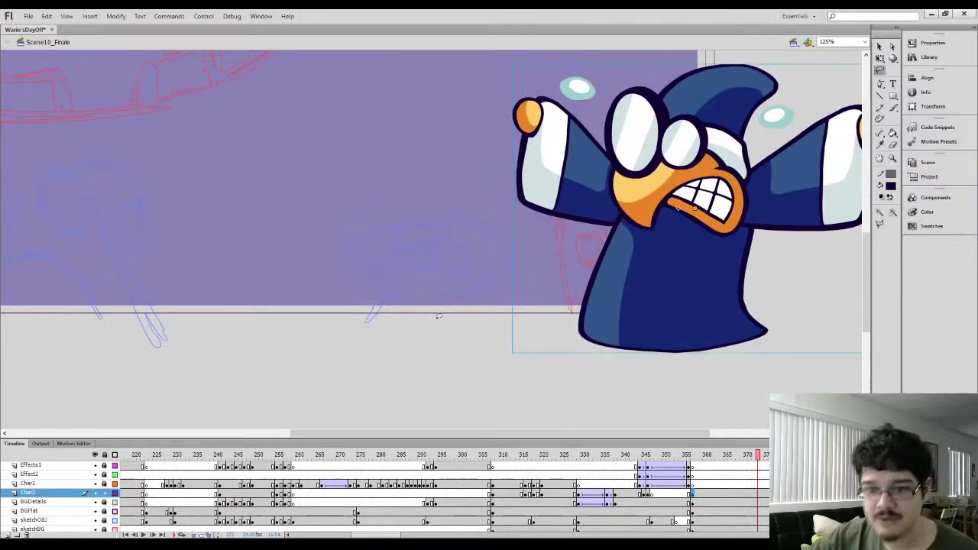
left_click(395, 279)
key("i")
left_click(612, 238)
left_click_drag(406, 259, 450, 256)
Zoom in on the new creature's sketch and begin brushing its wavy body outline
key("l")
left_click_drag(391, 266, 394, 268)
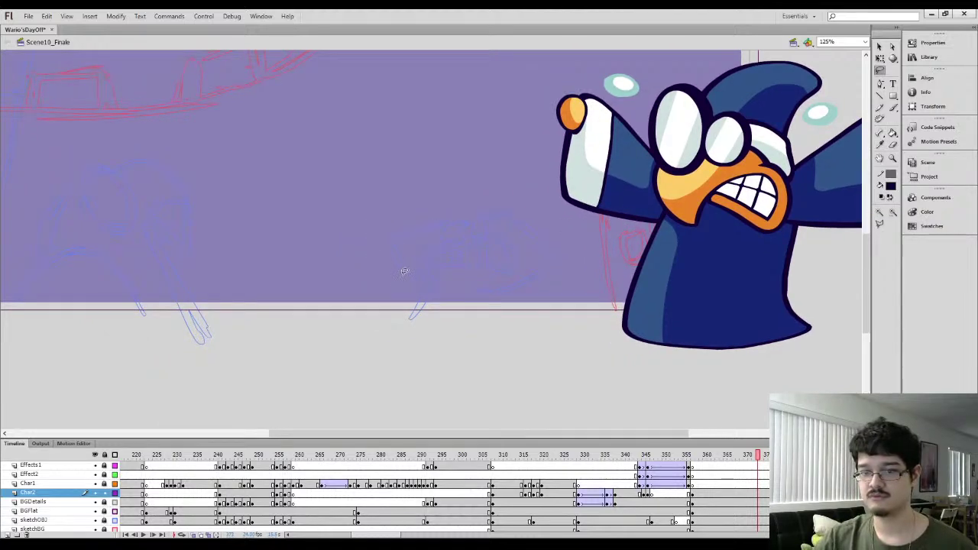
key("ctrl+=")
left_click_drag(483, 277, 303, 304)
mouse_move(412, 239)
left_mouse_down()
mouse_move(302, 308)
mouse_move(412, 259)
left_mouse_up()
key("b")
left_click_drag(319, 275, 284, 193)
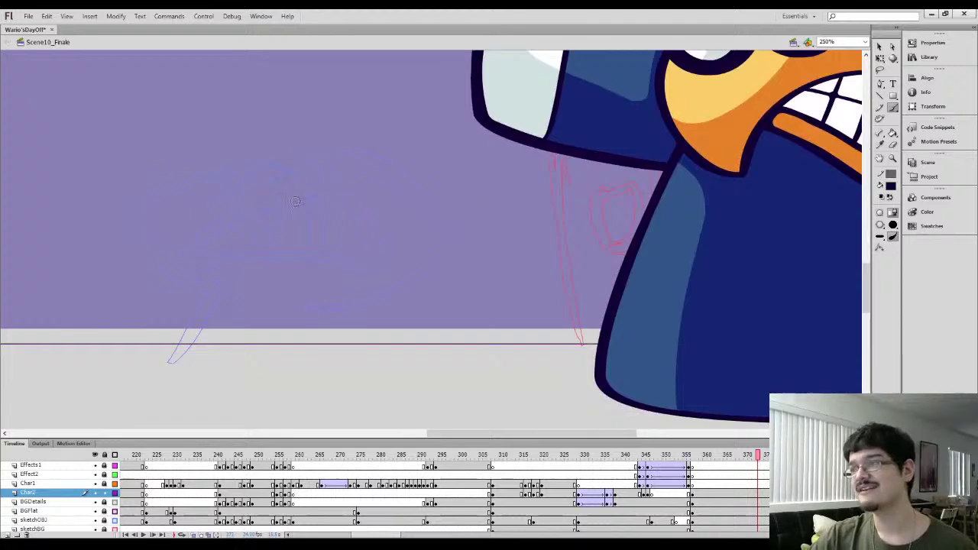
mouse_move(189, 254)
left_mouse_down()
mouse_move(223, 217)
mouse_move(255, 226)
mouse_move(346, 188)
mouse_move(382, 252)
mouse_move(188, 267)
mouse_move(196, 236)
left_mouse_up()
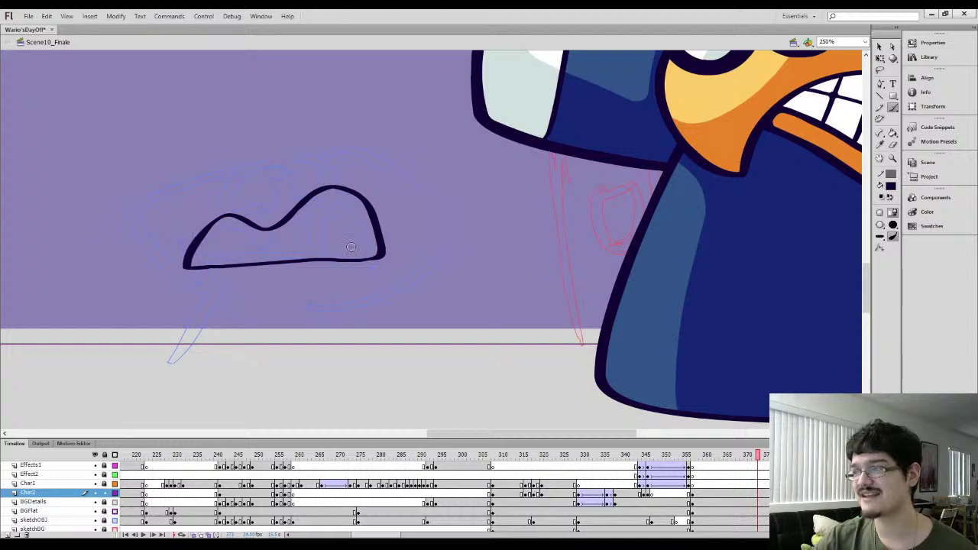
Free-transform the new outline: shrink it, move it up-right, skew it and stretch it taller
key("ctrl+a")
key("q")
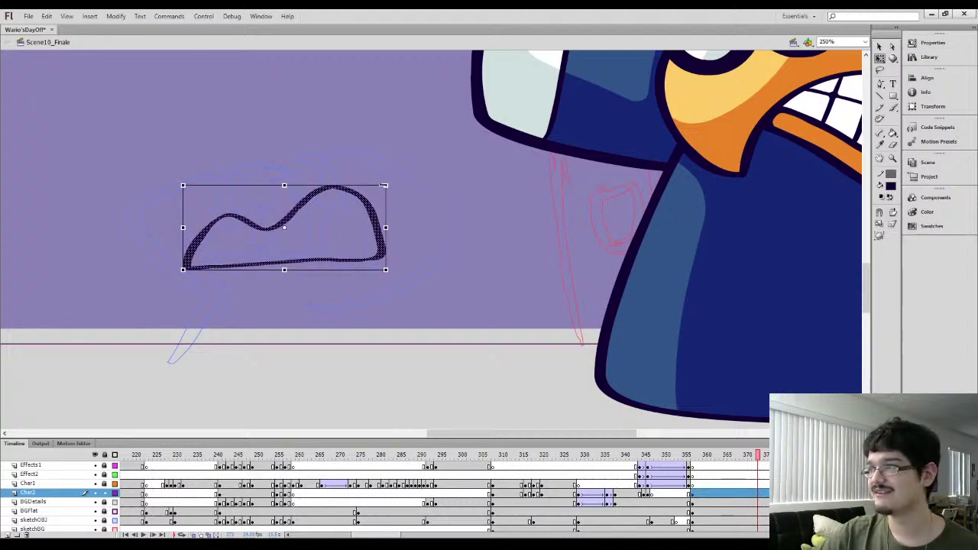
left_click_drag(384, 186, 351, 212)
left_click_drag(321, 240, 367, 224)
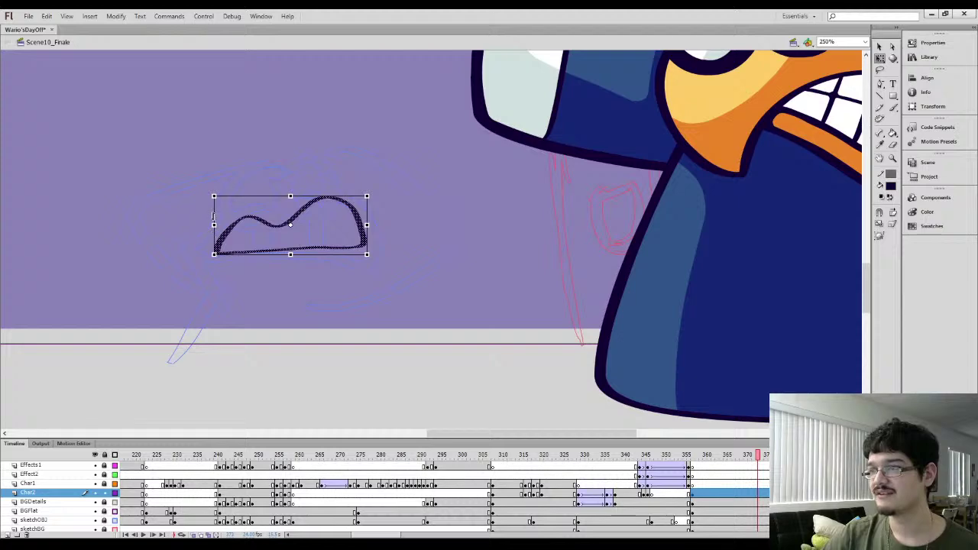
left_click_drag(214, 217, 204, 210)
left_click_drag(286, 253, 399, 230)
left_click(287, 279)
Smooth the upper middle section of the body outline
key("ctrl+=")
key("l")
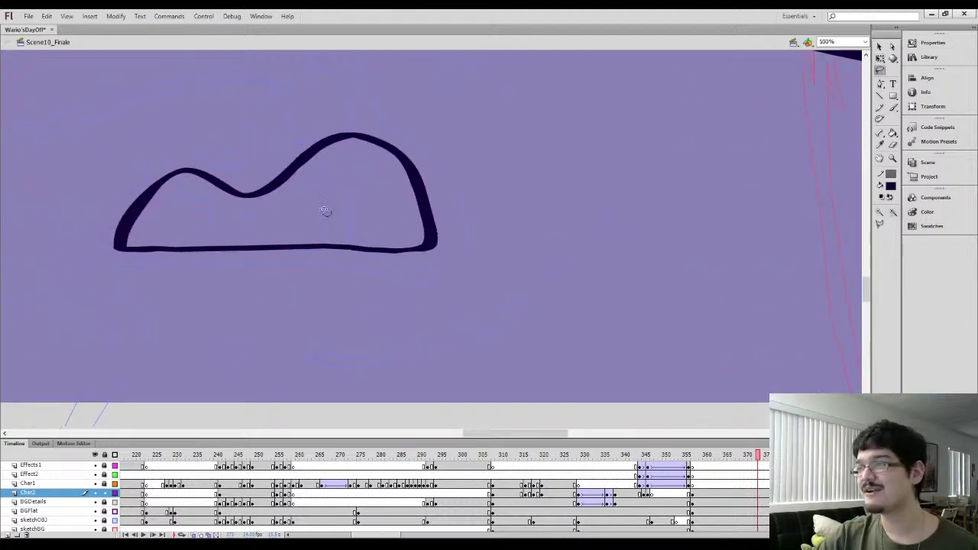
left_click_drag(325, 211, 416, 183)
left_click(880, 46)
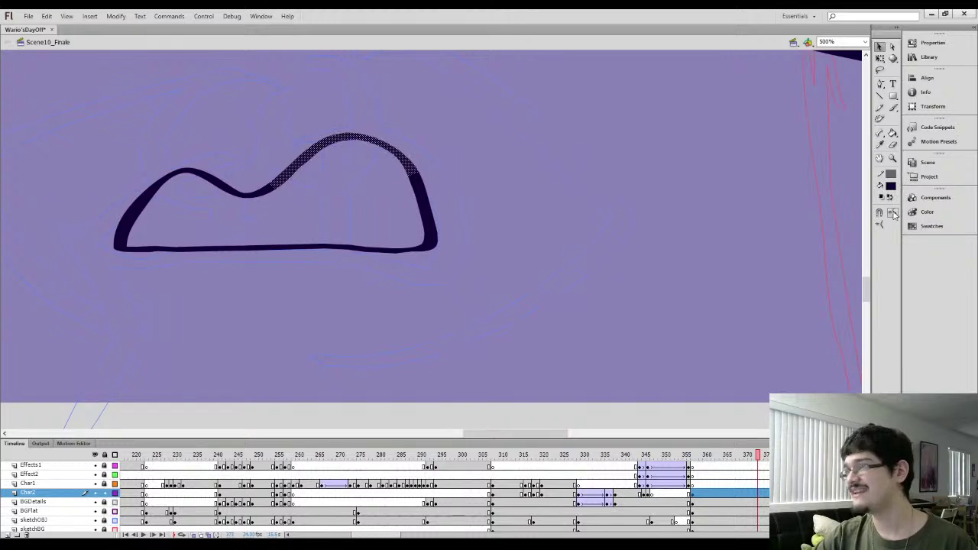
left_click(894, 215)
left_click(626, 244)
Thicken the outline's lower-left side, first hump and bottom line with the brush
key("b")
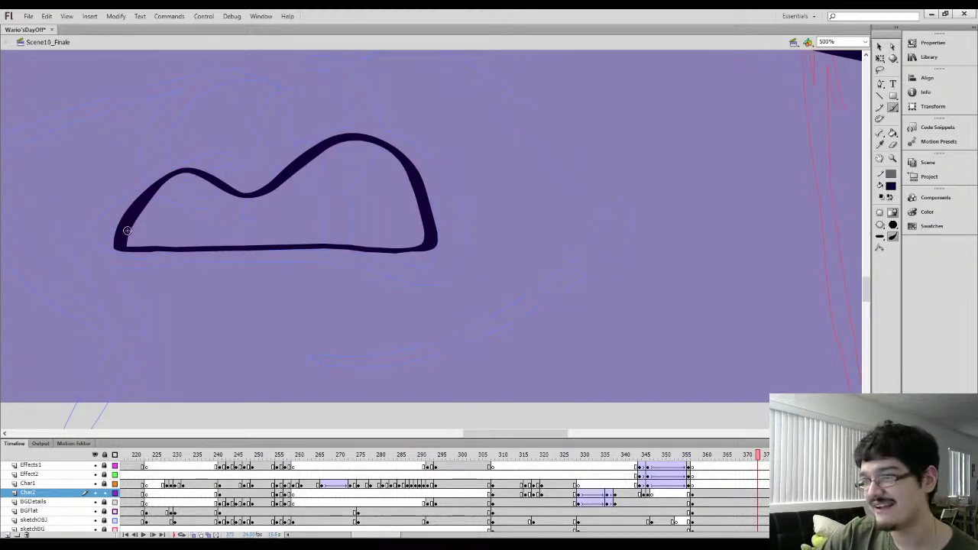
mouse_move(120, 241)
left_mouse_down()
mouse_move(152, 180)
mouse_move(173, 169)
left_mouse_up()
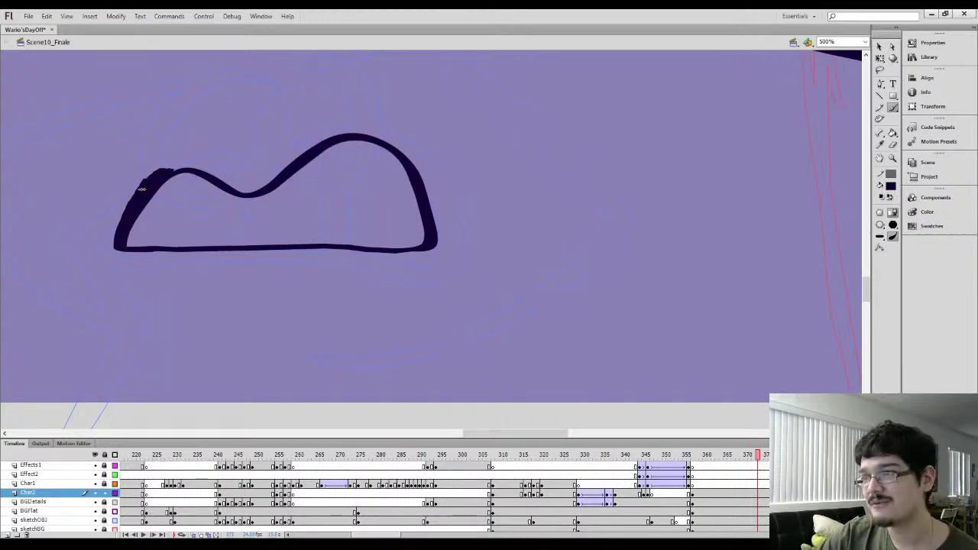
mouse_move(167, 246)
left_mouse_down()
mouse_move(214, 237)
mouse_move(203, 240)
mouse_move(375, 241)
mouse_move(364, 238)
left_mouse_up()
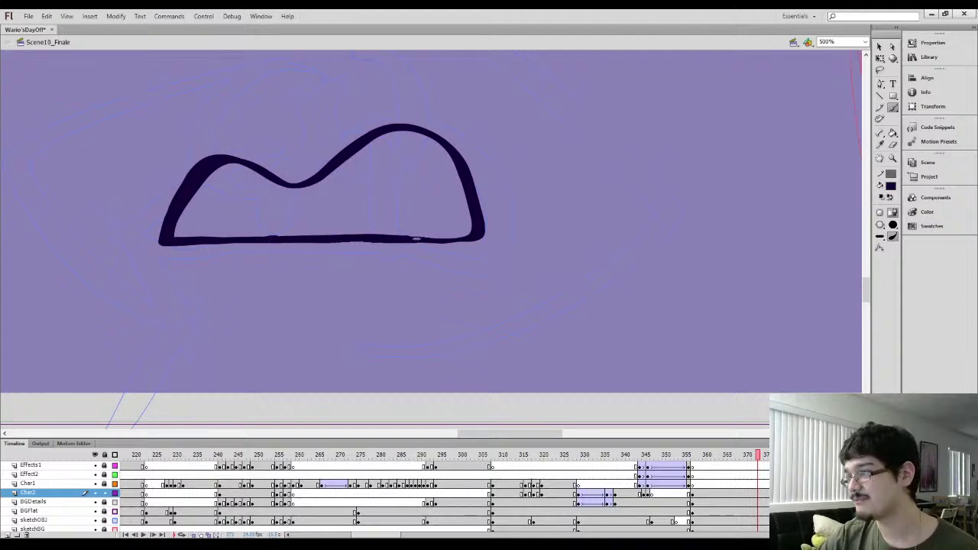
left_click_drag(473, 241, 389, 242)
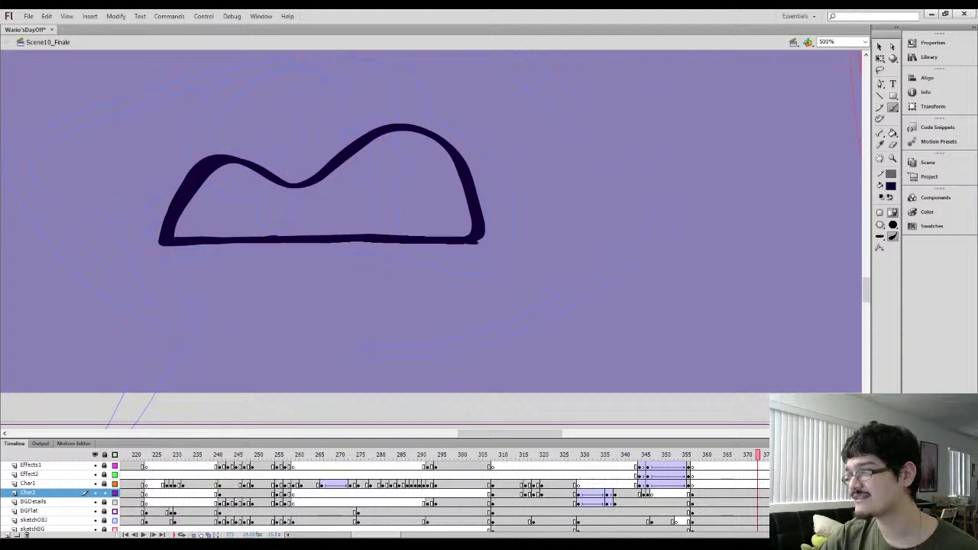
Smooth the outline's bottom line
key("l")
mouse_move(249, 271)
left_mouse_down()
mouse_move(183, 218)
mouse_move(481, 221)
left_mouse_up()
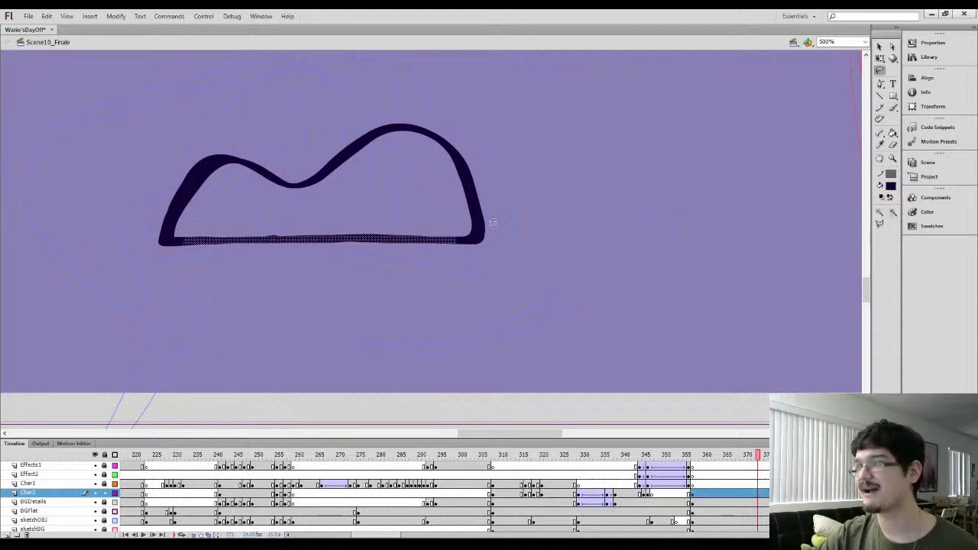
key("v")
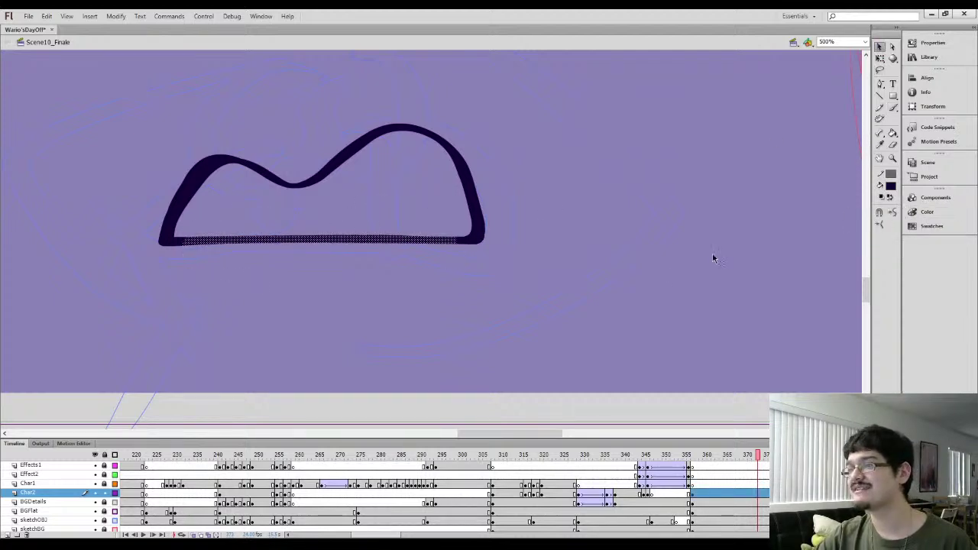
left_click(652, 275)
left_click_drag(229, 266, 238, 275)
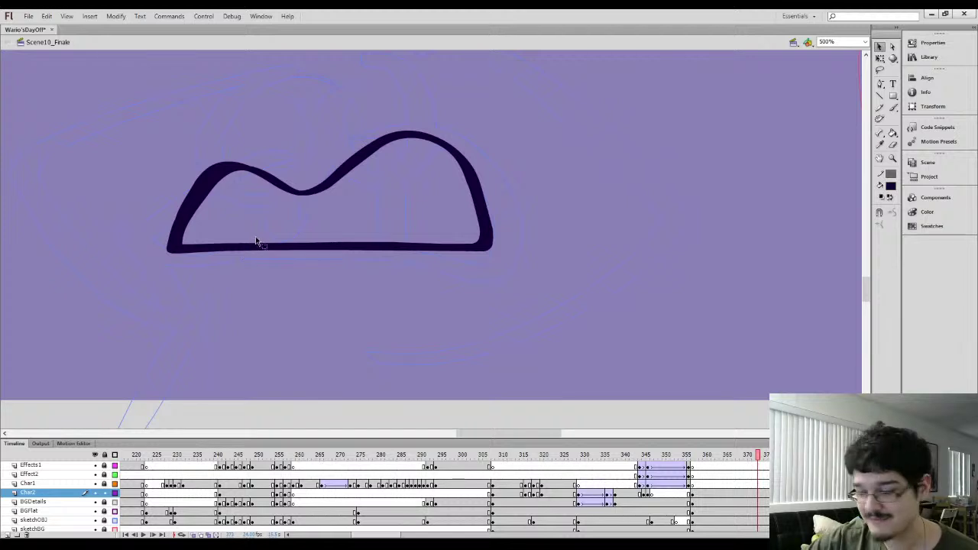
key("b")
Erase the stray marks and thin leftover line inside the left hump
mouse_move(187, 233)
left_mouse_down()
mouse_move(219, 173)
mouse_move(255, 175)
mouse_move(275, 197)
left_mouse_up()
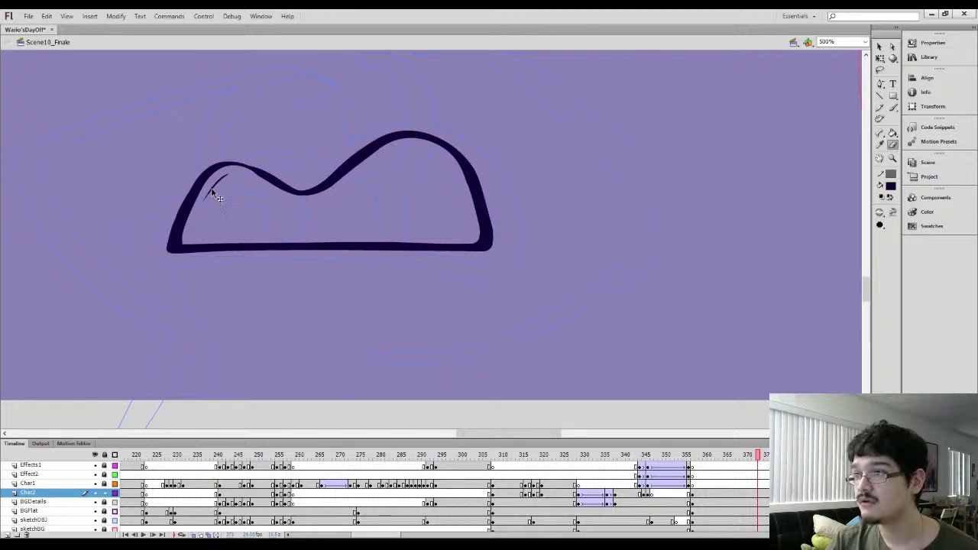
left_click_drag(212, 191, 213, 204)
key("b")
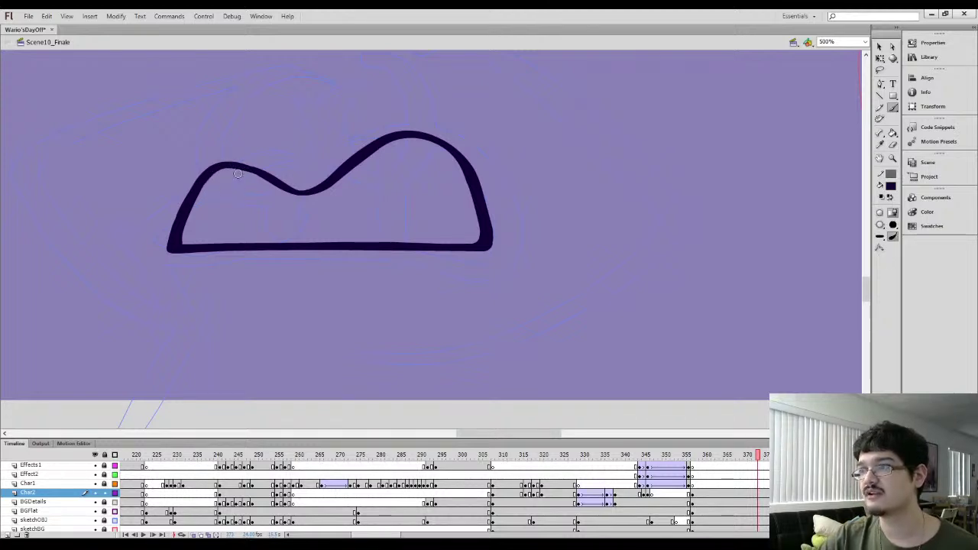
Smooth the left hump's outline
mouse_move(227, 214)
left_mouse_down()
mouse_move(299, 217)
mouse_move(249, 191)
mouse_move(356, 195)
left_mouse_up()
key("l")
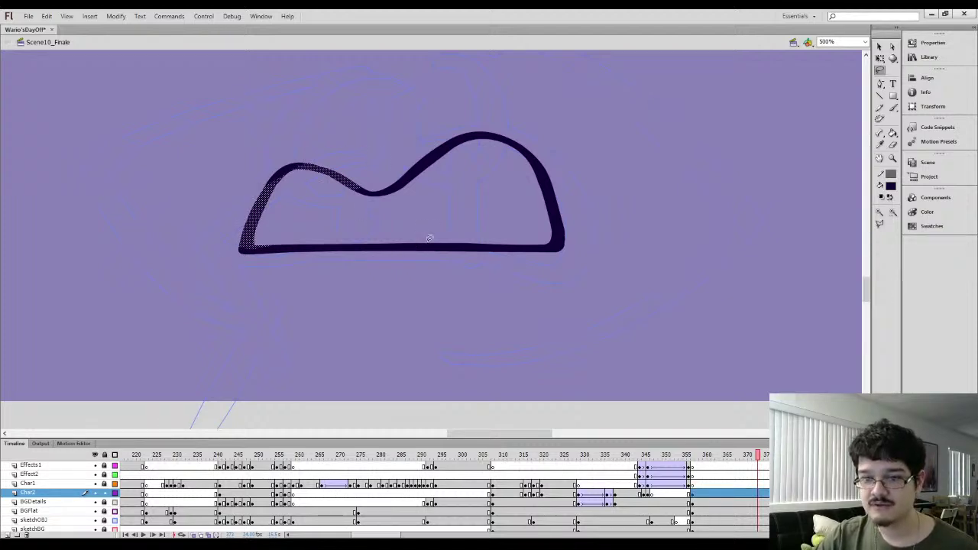
left_click(880, 46)
left_click(894, 213)
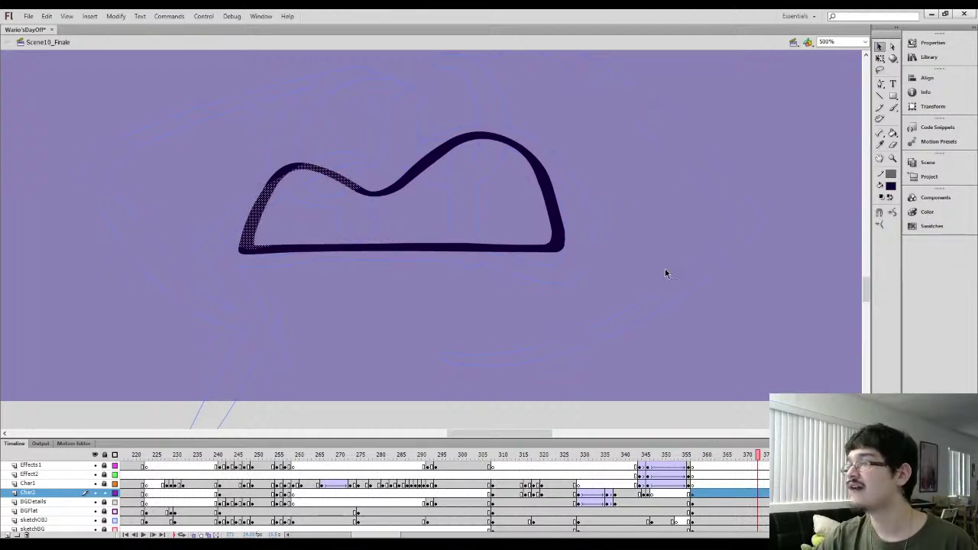
left_click(665, 271)
Fill the first eye oval solid dark
mouse_move(372, 149)
left_mouse_down()
mouse_move(432, 255)
mouse_move(398, 285)
mouse_move(354, 288)
mouse_move(331, 268)
mouse_move(329, 237)
mouse_move(348, 200)
mouse_move(401, 171)
mouse_move(437, 186)
mouse_move(442, 227)
mouse_move(426, 263)
mouse_move(358, 275)
left_mouse_up()
key("b")
key("k")
left_click(390, 248)
Finish filling the first eye, then draw the second eye loop and fill it dark
left_click(369, 280)
key("b")
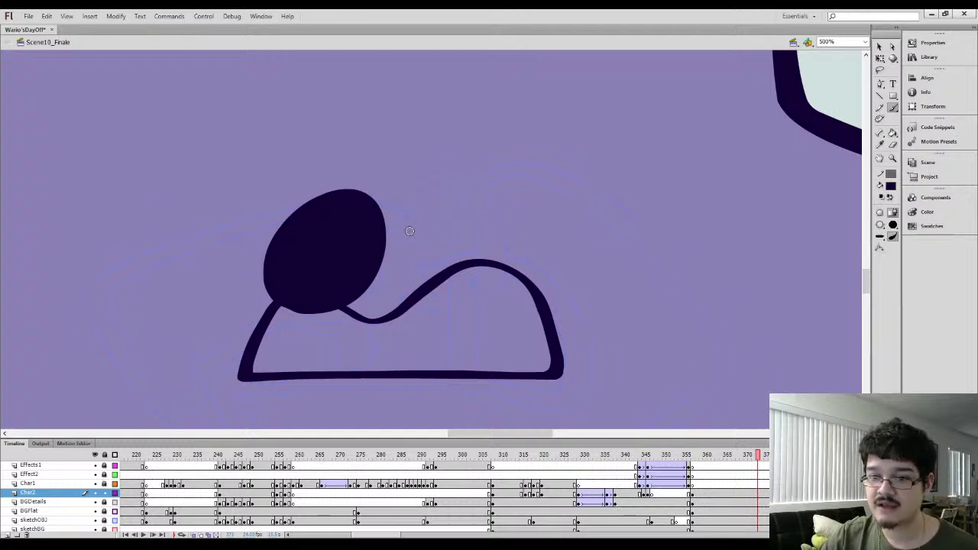
mouse_move(384, 229)
left_mouse_down()
mouse_move(392, 185)
mouse_move(434, 174)
mouse_move(478, 202)
mouse_move(500, 265)
mouse_move(476, 300)
mouse_move(432, 302)
mouse_move(401, 283)
mouse_move(383, 221)
mouse_move(484, 204)
mouse_move(437, 146)
mouse_move(475, 199)
left_mouse_up()
key("k")
left_click(439, 241)
left_click(457, 288)
Hollow the left eye by erasing an inner ring and deleting its inner fill
key("space")
key("space")
left_click_drag(415, 179, 422, 191)
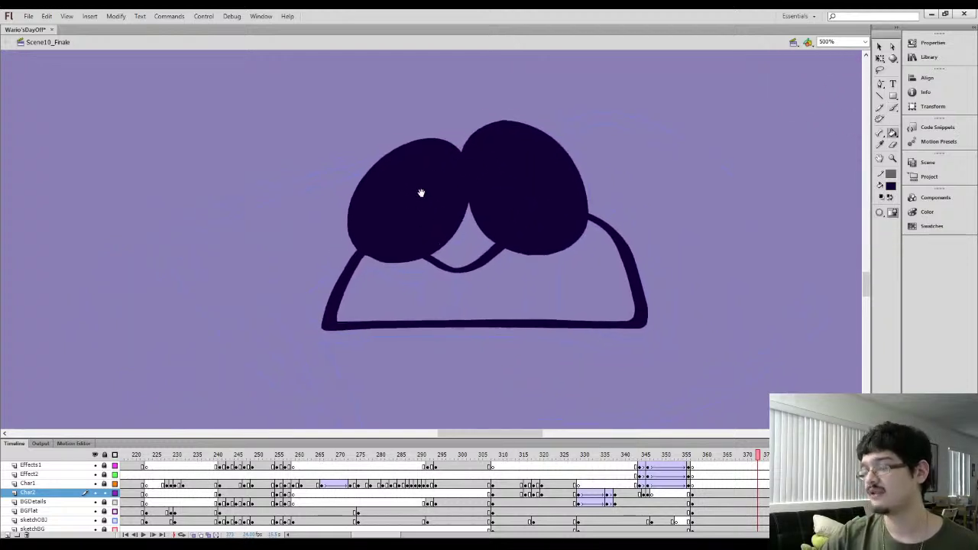
key("e")
mouse_move(433, 230)
left_mouse_down()
mouse_move(384, 247)
mouse_move(365, 214)
mouse_move(405, 156)
mouse_move(435, 151)
mouse_move(452, 178)
mouse_move(450, 214)
mouse_move(393, 249)
left_mouse_up()
key("v")
left_click(424, 219)
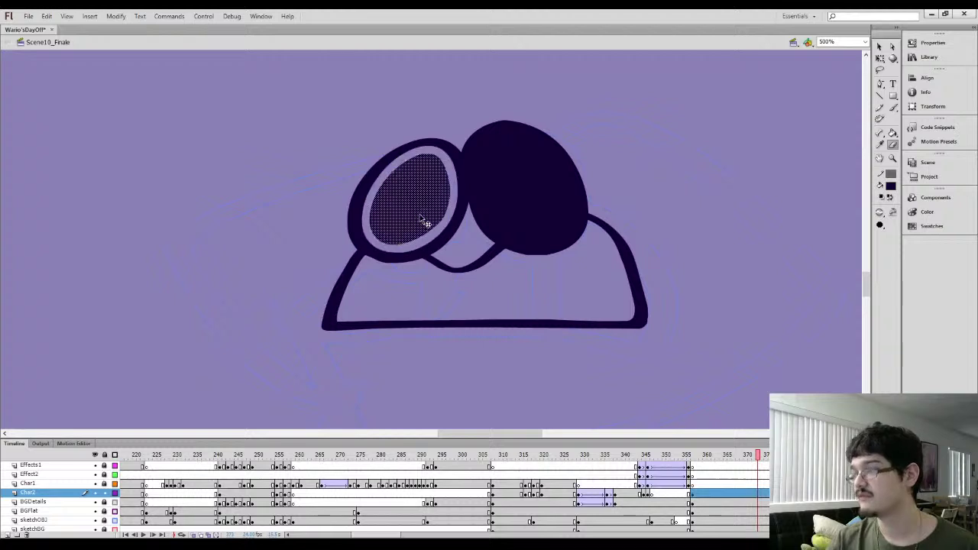
key("Delete")
Hollow the right eye the same way, leaving only its thick outline
key("e")
mouse_move(488, 194)
left_mouse_down()
mouse_move(478, 157)
mouse_move(491, 135)
mouse_move(540, 143)
mouse_move(564, 190)
mouse_move(545, 239)
mouse_move(506, 228)
mouse_move(484, 187)
left_mouse_up()
left_click(511, 191, "ctrl")
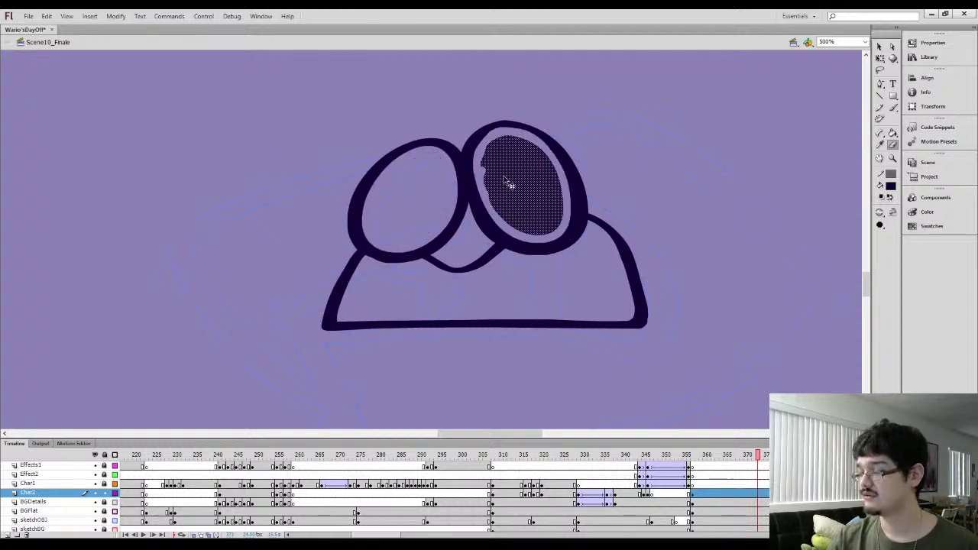
key("Delete")
left_click_drag(462, 149, 354, 164)
Reshape the right eye's top-right edge and fill the sliver above it
key("b")
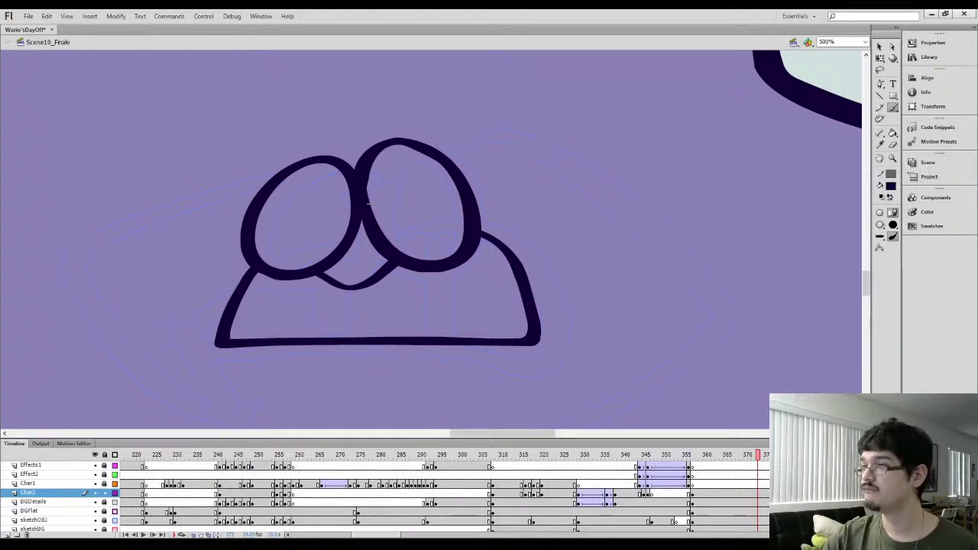
key("ctrl+z")
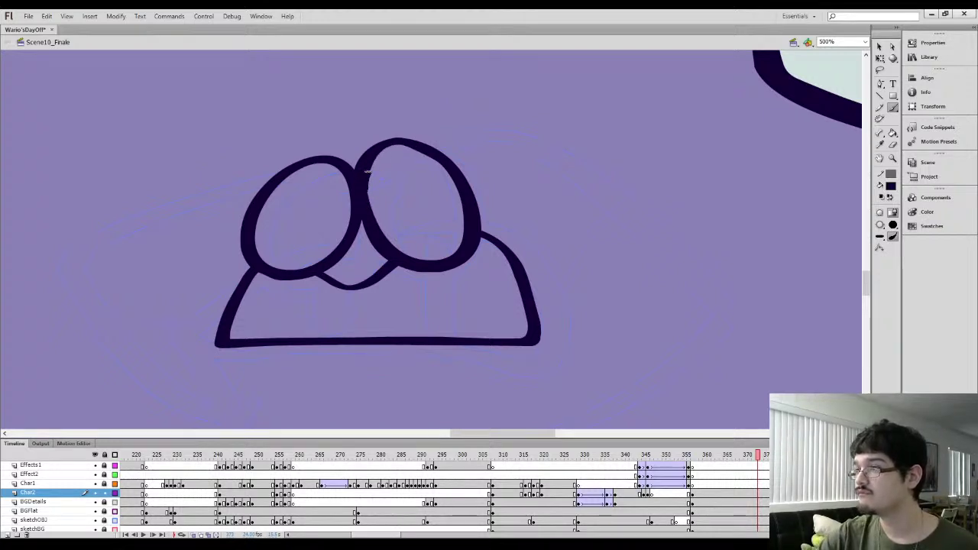
mouse_move(394, 150)
left_mouse_down()
mouse_move(452, 178)
mouse_move(461, 224)
left_mouse_up()
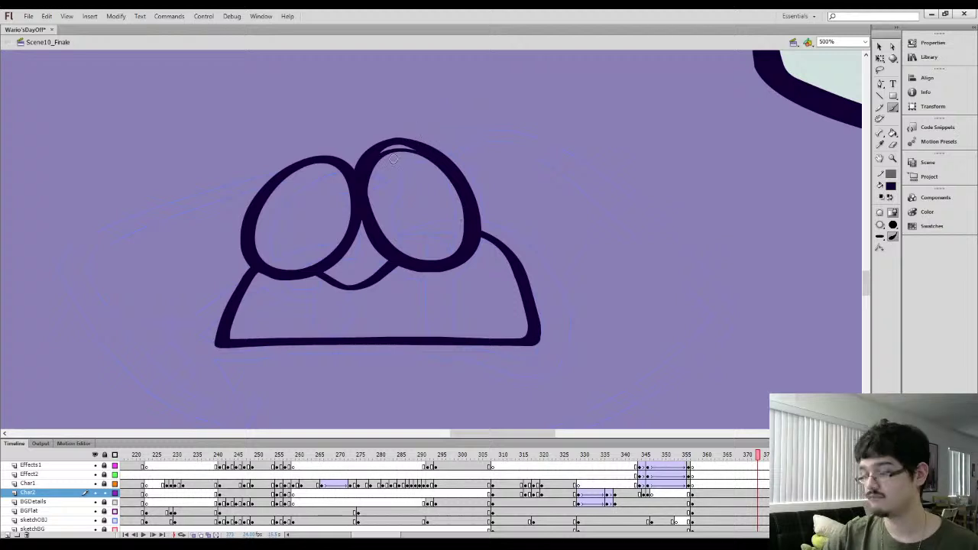
key("k")
left_click(395, 145)
left_click_drag(394, 189, 436, 184)
Lasso-select and adjust the lower part of the right eye's outline
key("l")
mouse_move(450, 297)
left_mouse_down()
mouse_move(472, 219)
mouse_move(524, 238)
left_mouse_up()
left_click(879, 46)
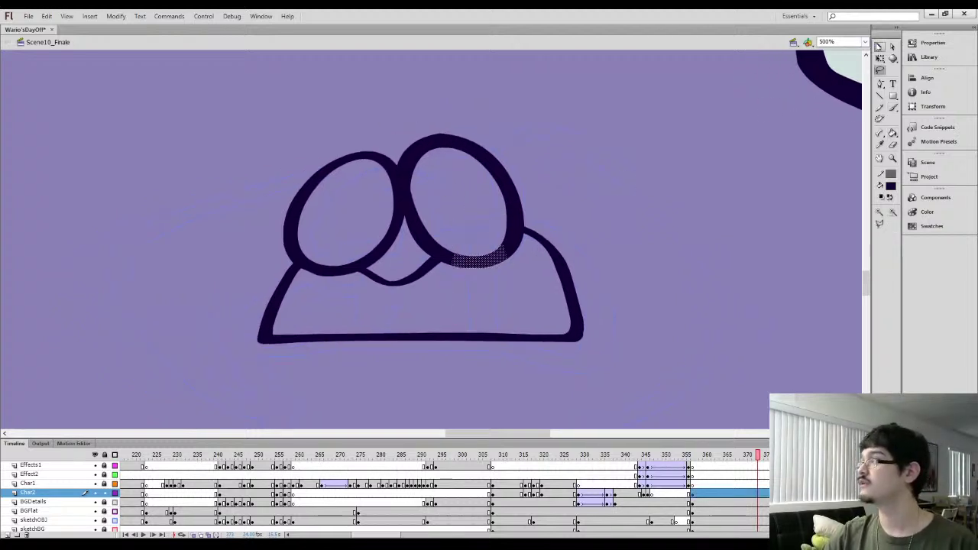
left_click(745, 258)
left_click_drag(385, 212, 467, 197)
Thicken the left eye's upper-left and lower outline edges
key("b")
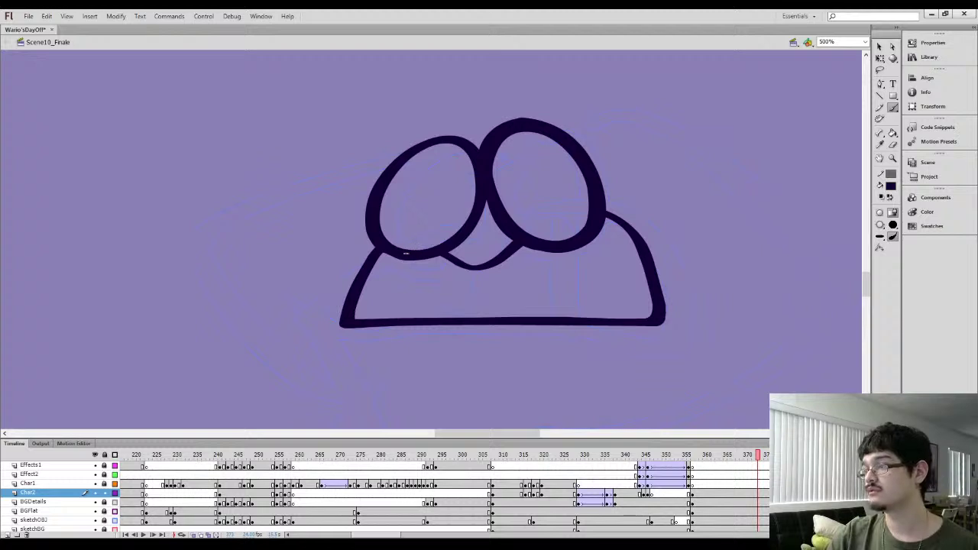
mouse_move(377, 218)
left_mouse_down()
mouse_move(388, 187)
mouse_move(418, 155)
mouse_move(463, 155)
left_mouse_up()
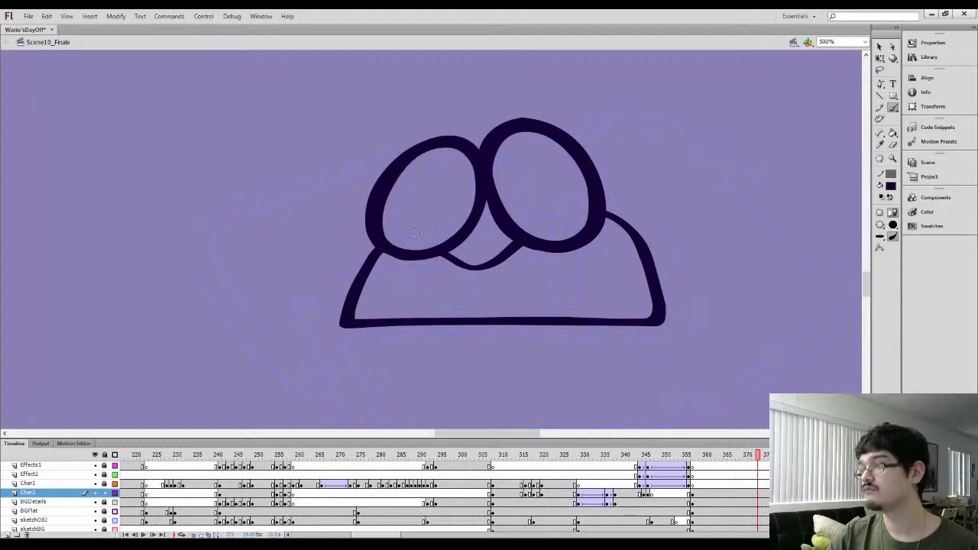
mouse_move(388, 241)
left_mouse_down()
mouse_move(436, 245)
mouse_move(453, 233)
mouse_move(470, 212)
mouse_move(476, 162)
left_mouse_up()
key("ctrl+minus")
key("ctrl+minus")
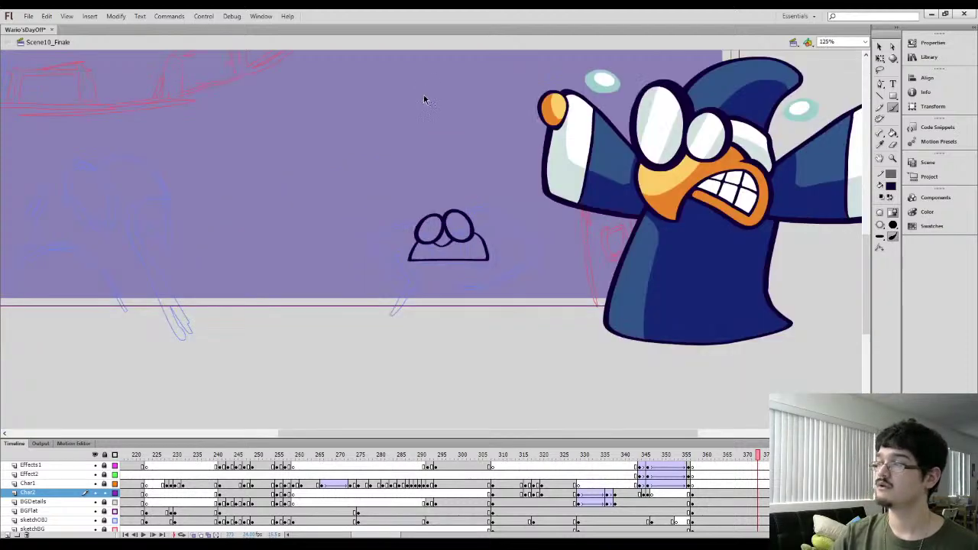
Zoom in on the mouth and draw the left tooth lines, redoing misplaced strokes
key("ctrl+equal")
key("ctrl+equal")
key("ctrl+equal")
left_click_drag(442, 267, 377, 201)
key("i")
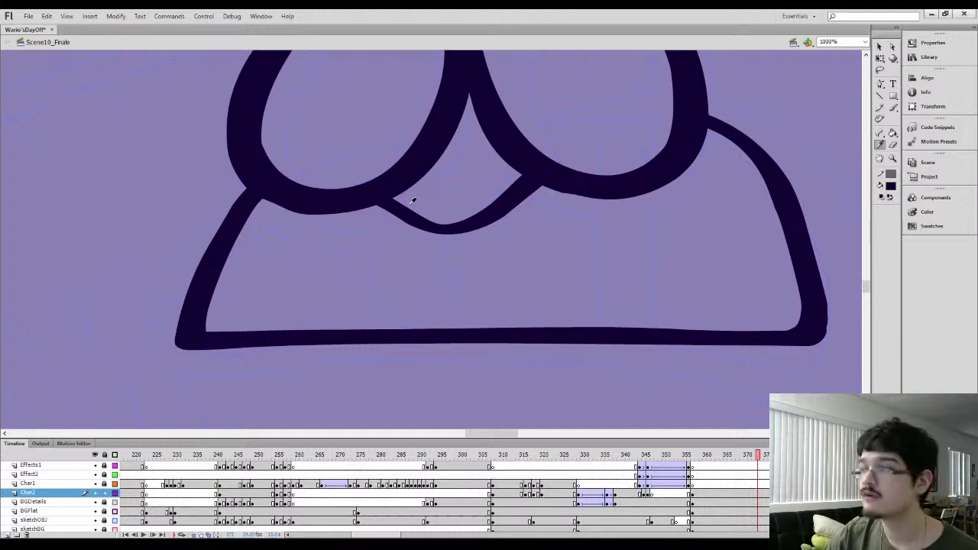
key("b")
mouse_move(453, 327)
left_mouse_down()
mouse_move(444, 250)
mouse_move(454, 253)
mouse_move(458, 332)
mouse_move(458, 228)
left_mouse_up()
key("ctrl+z")
key("ctrl+z")
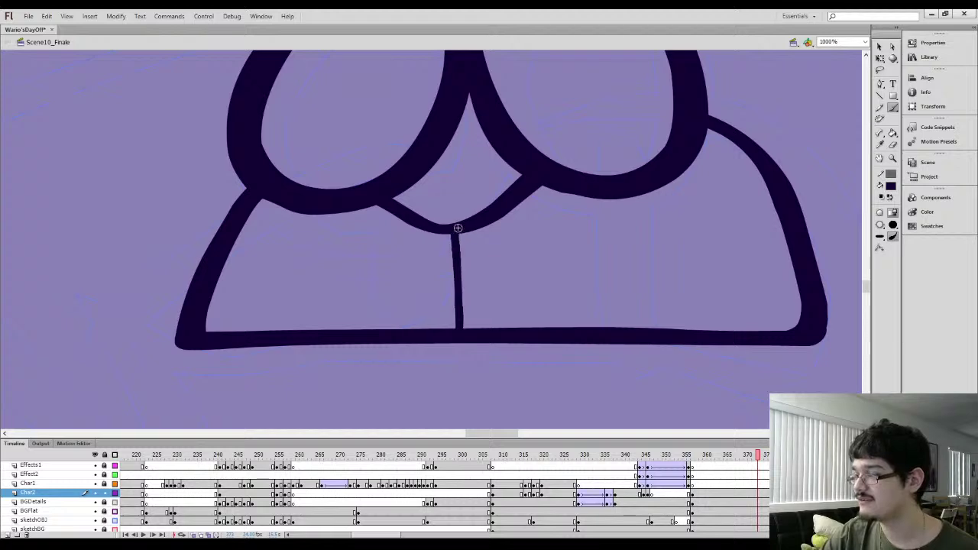
mouse_move(270, 327)
left_mouse_down()
mouse_move(290, 241)
mouse_move(306, 213)
left_mouse_up()
key("ctrl+z")
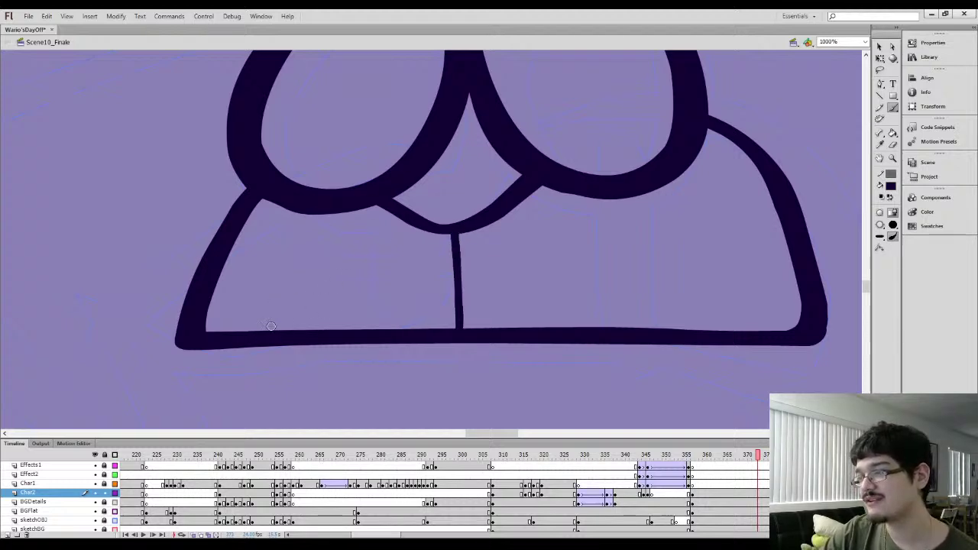
left_click_drag(278, 330, 307, 215)
left_click_drag(363, 329, 387, 207)
Draw the tooth lines on the right side of the mouth, correcting their placement
left_click_drag(402, 245, 298, 227)
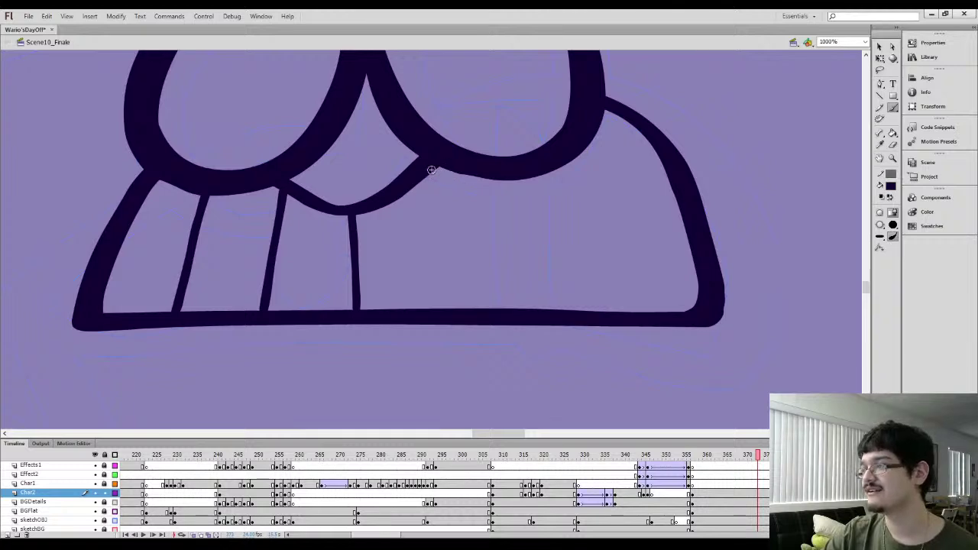
left_click_drag(432, 170, 493, 308)
key("ctrl+z")
left_click_drag(456, 172, 496, 315)
left_click_drag(564, 164, 601, 310)
key("ctrl+z")
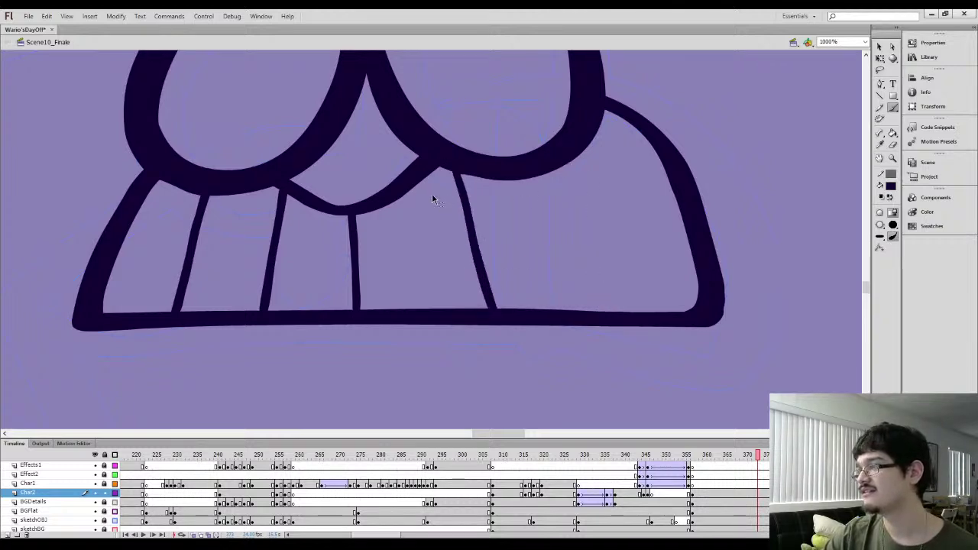
key("ctrl+z")
left_click_drag(449, 170, 478, 309)
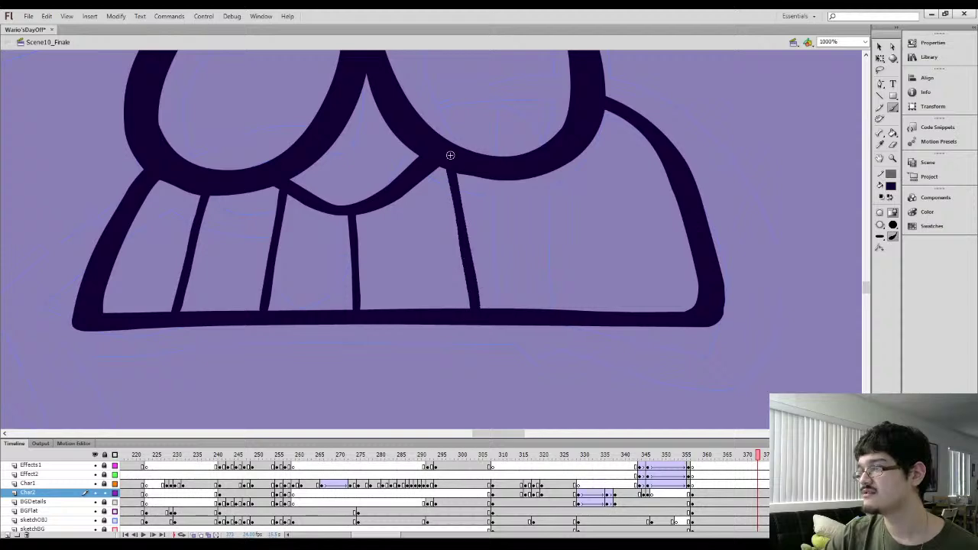
mouse_move(593, 312)
left_mouse_down()
mouse_move(565, 156)
mouse_move(598, 319)
left_mouse_up()
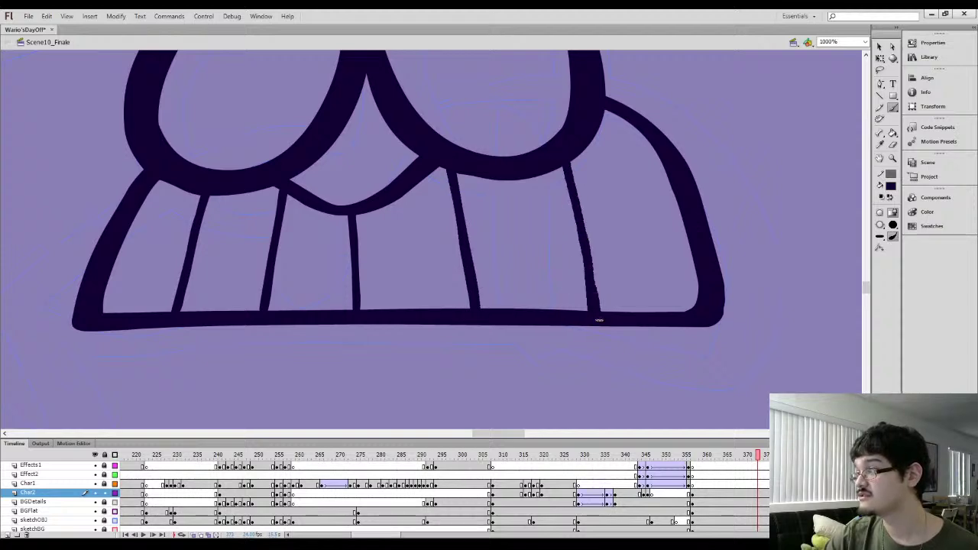
Zoom out and fill three of the teeth white
key("ctrl+minus")
key("ctrl+minus")
left_click_drag(443, 216, 295, 282)
key("k")
left_click(337, 310)
left_click(315, 310)
left_click(295, 309)
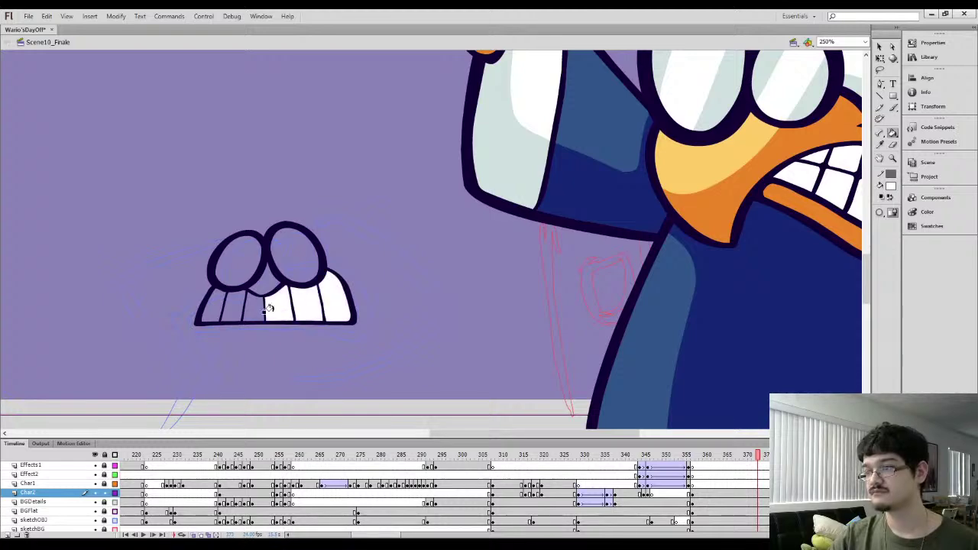
Fill the remaining left-side teeth white
left_click(274, 310)
left_click(252, 310)
left_click(233, 307)
left_click(213, 311)
Sample yellow from the big character's beak and fill the gap between the eyes
key("i")
left_click(666, 169)
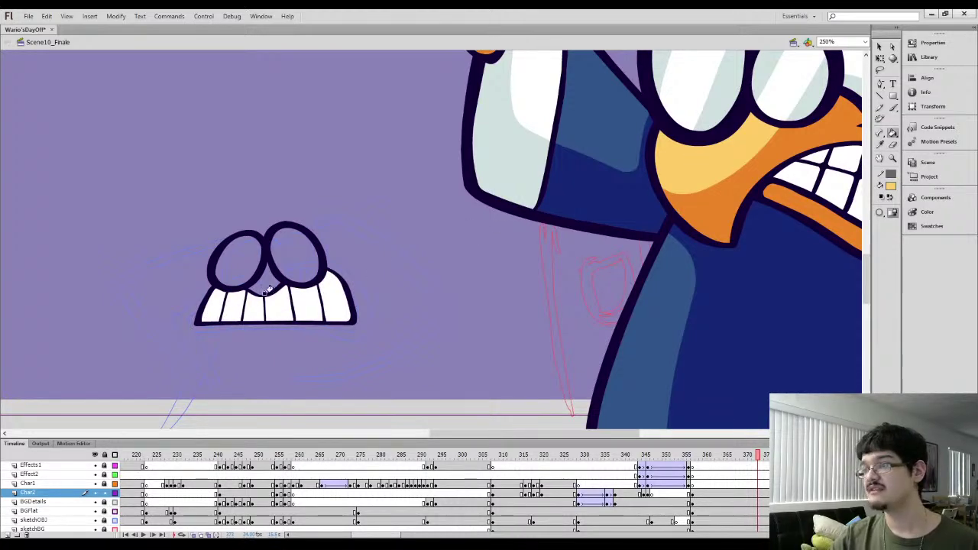
left_click(267, 288)
Paint dark pupils and rings in both of the creature's eyes
left_click_drag(304, 272, 366, 307)
key("i")
left_click(748, 114)
key("b")
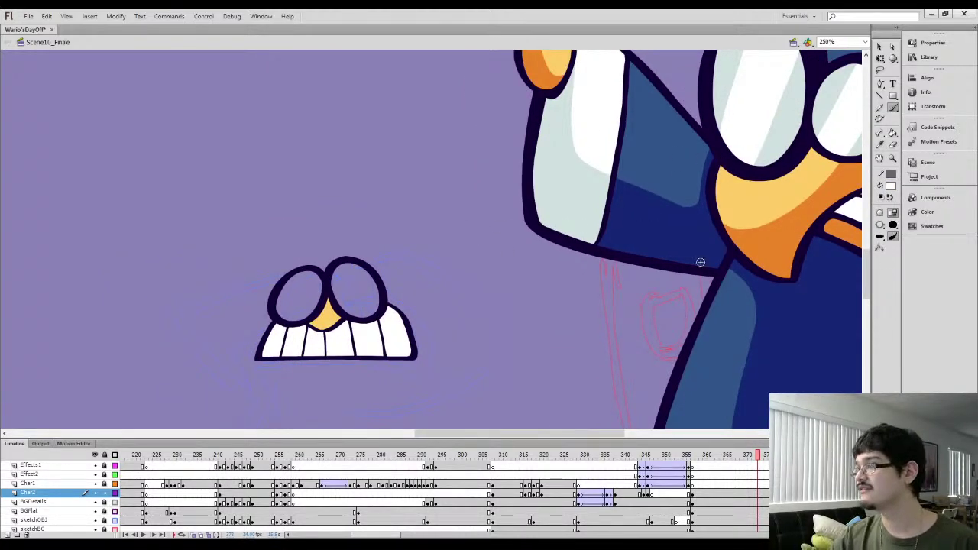
key("i")
left_click(328, 269)
key("ctrl+=")
left_click_drag(282, 269, 413, 176)
key("b")
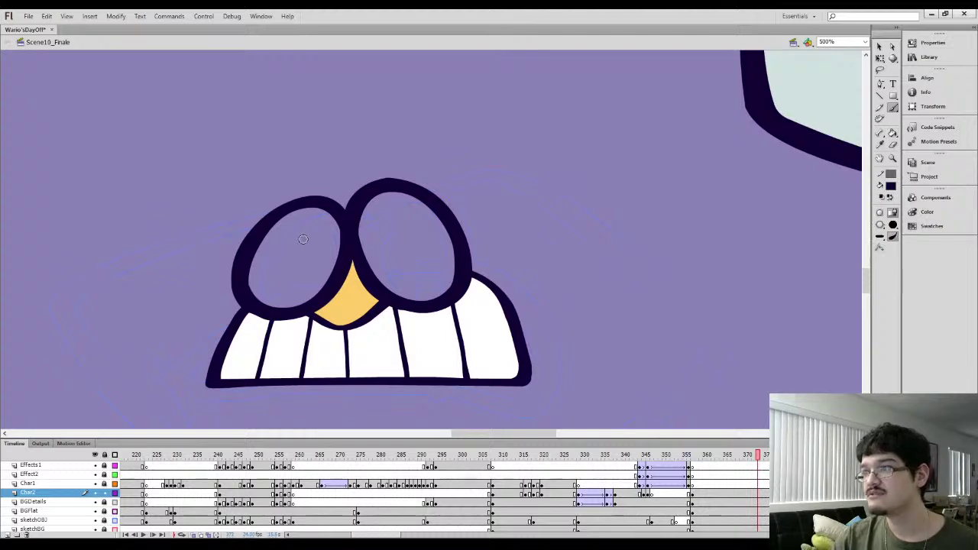
mouse_move(304, 238)
left_mouse_down()
mouse_move(328, 246)
mouse_move(283, 266)
mouse_move(284, 231)
left_mouse_up()
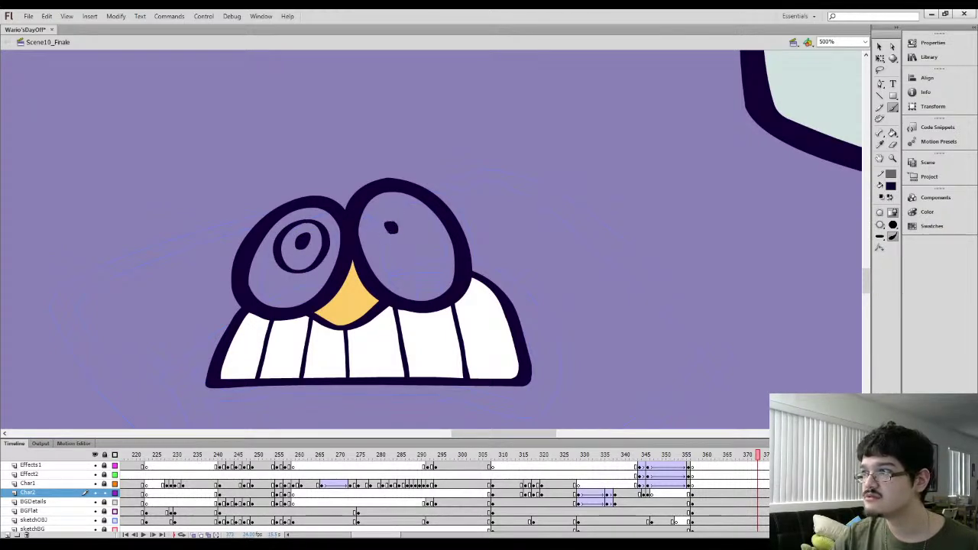
mouse_move(373, 220)
left_mouse_down()
mouse_move(411, 250)
mouse_move(372, 218)
mouse_move(391, 208)
mouse_move(381, 197)
left_mouse_up()
Delete the right eye's pupil and paint a smaller dark pupil ring
key("l")
key("ctrl+=")
left_click(401, 191)
key("b")
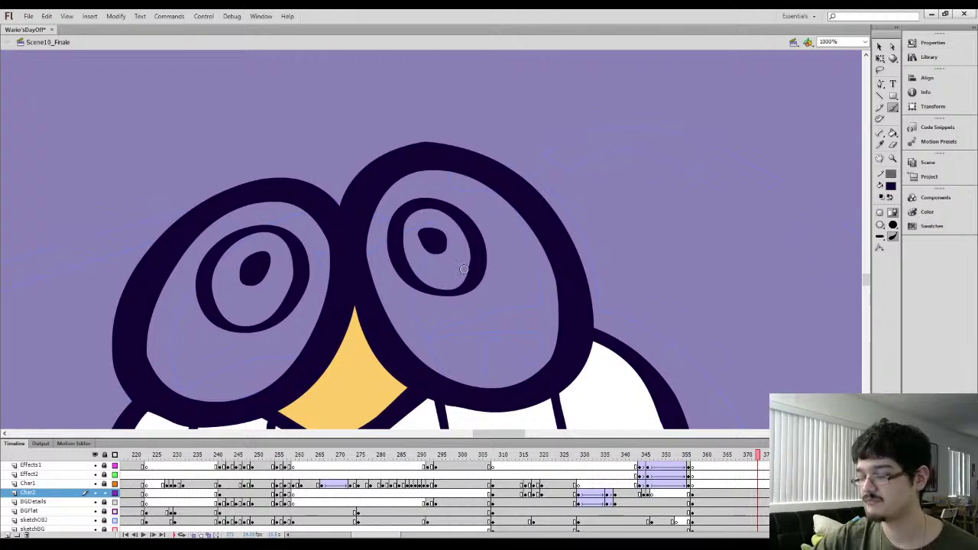
key("q")
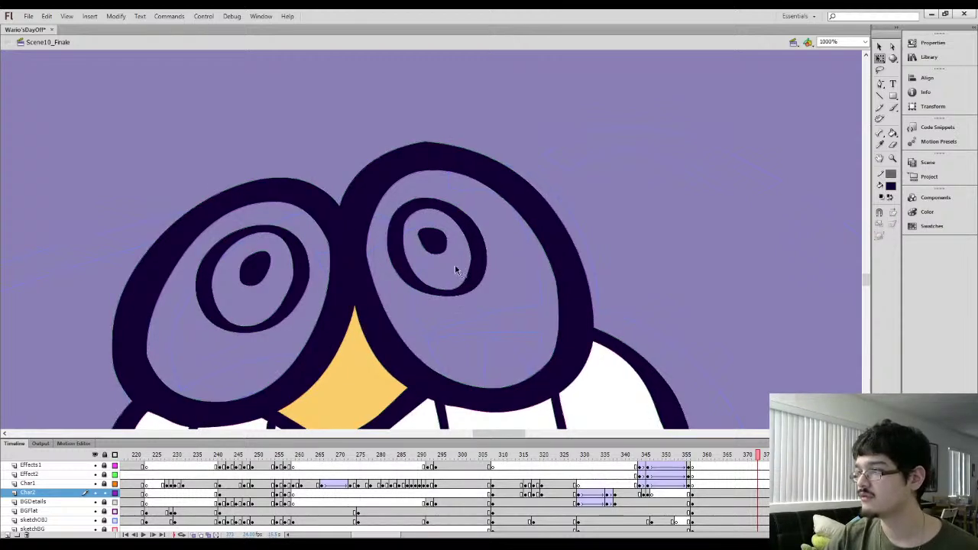
left_click(435, 247)
key("Delete")
key("b")
mouse_move(426, 231)
left_mouse_down()
mouse_move(431, 247)
mouse_move(426, 230)
left_mouse_up()
Fill the irises of both eyes red
key("ctrl+minus")
key("ctrl+minus")
left_click_drag(561, 224, 411, 264)
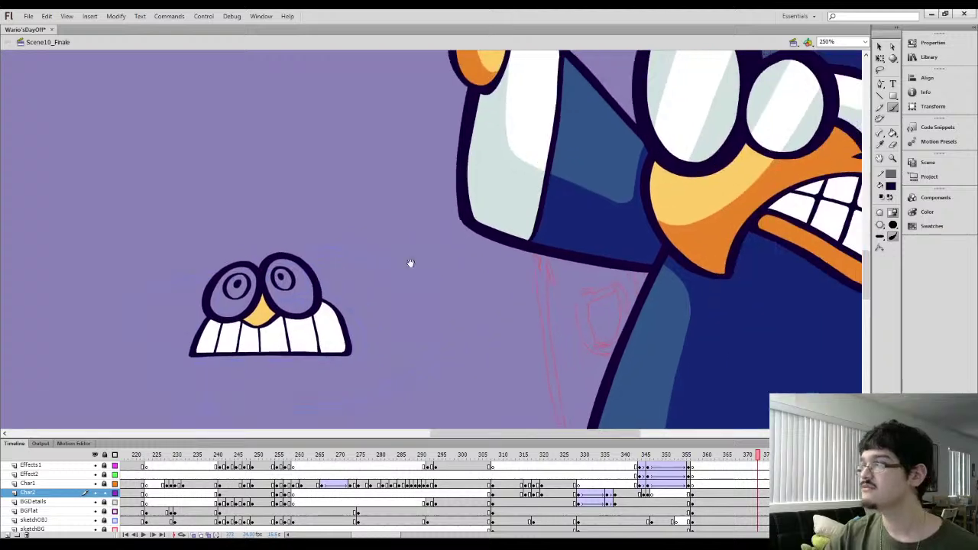
key("ctrl+minus")
left_click_drag(463, 225, 529, 205)
left_click_drag(450, 211, 495, 205)
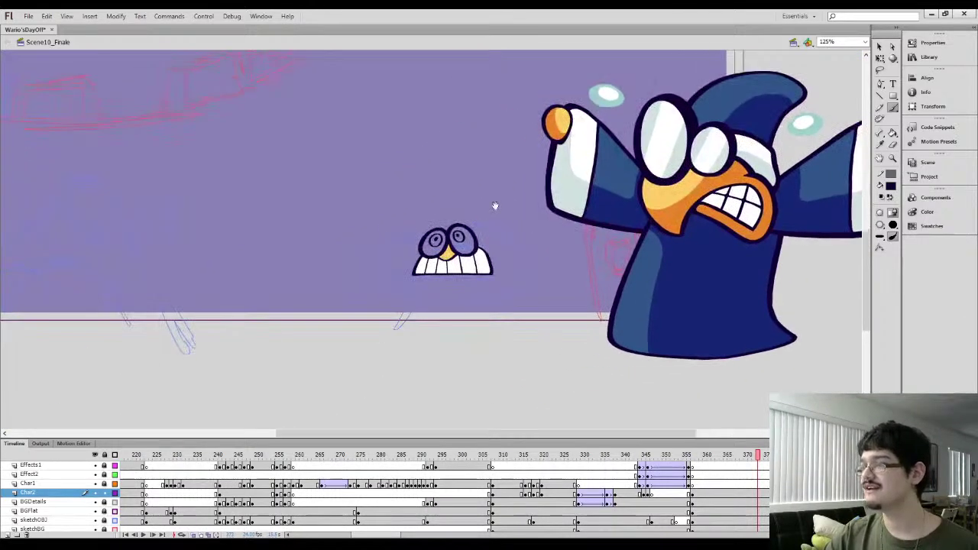
key("k")
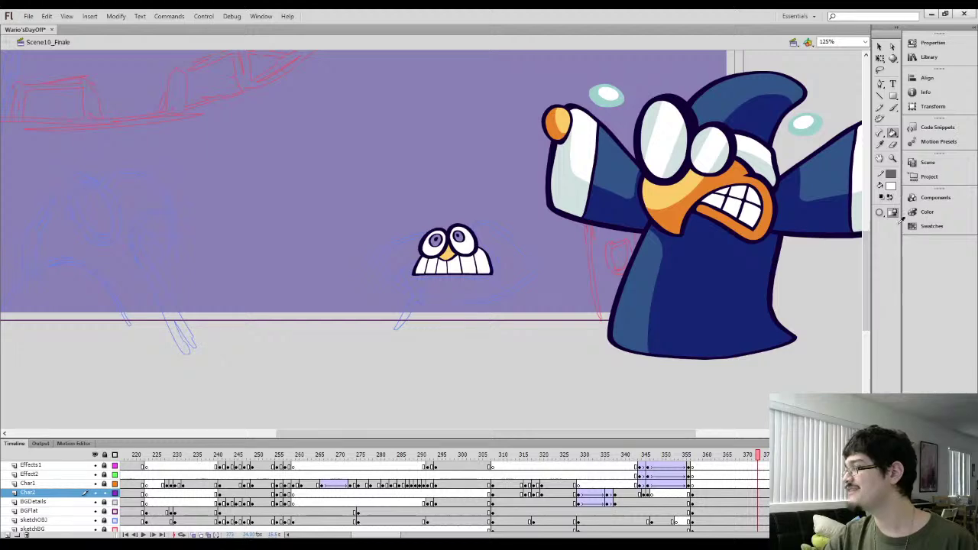
left_click(434, 242)
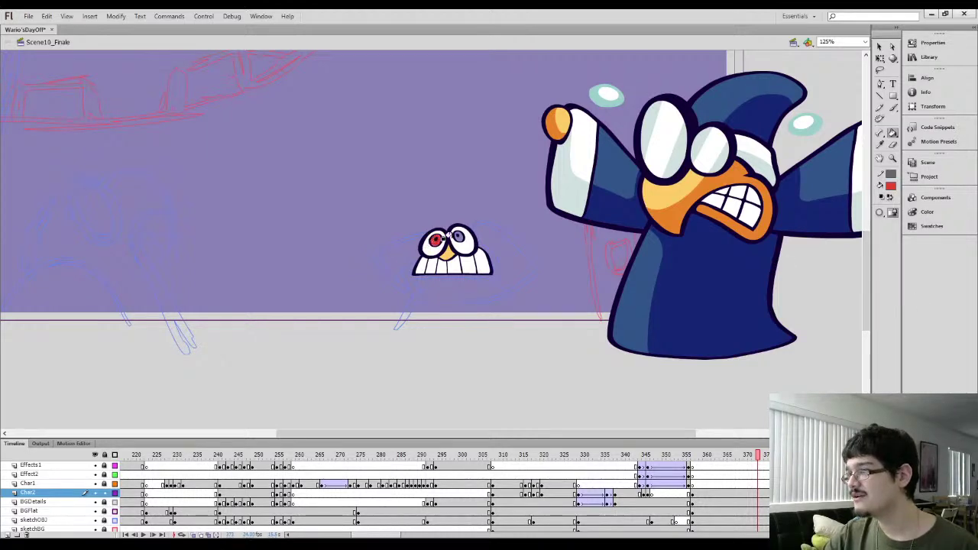
left_click(457, 237)
Select the small creature, zoom in and sample the dark outline colour
key("l")
left_click_drag(462, 186, 466, 190)
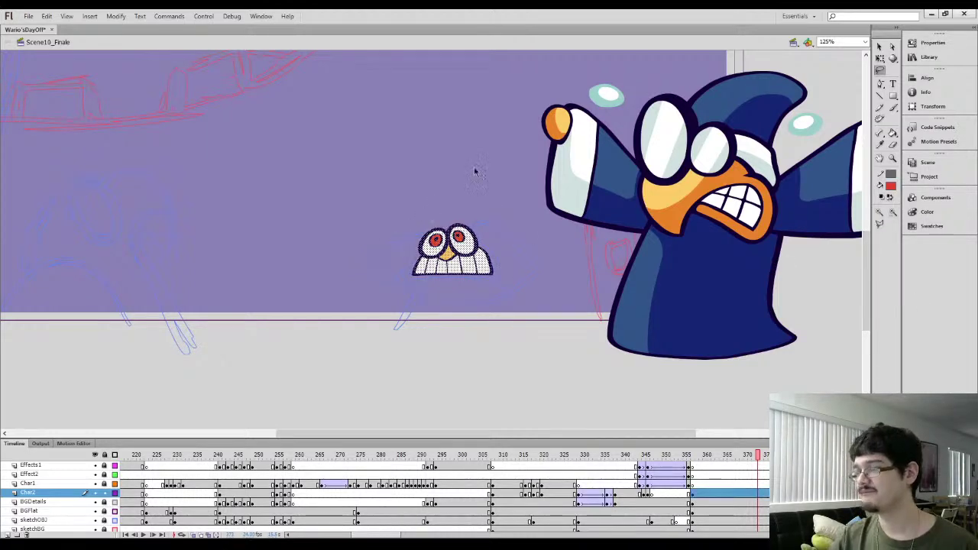
key("ctrl+equal")
key("Escape")
key("i")
left_click(366, 246)
Brush the body outline curving left around the face and the left leg, trimming its edge
key("b")
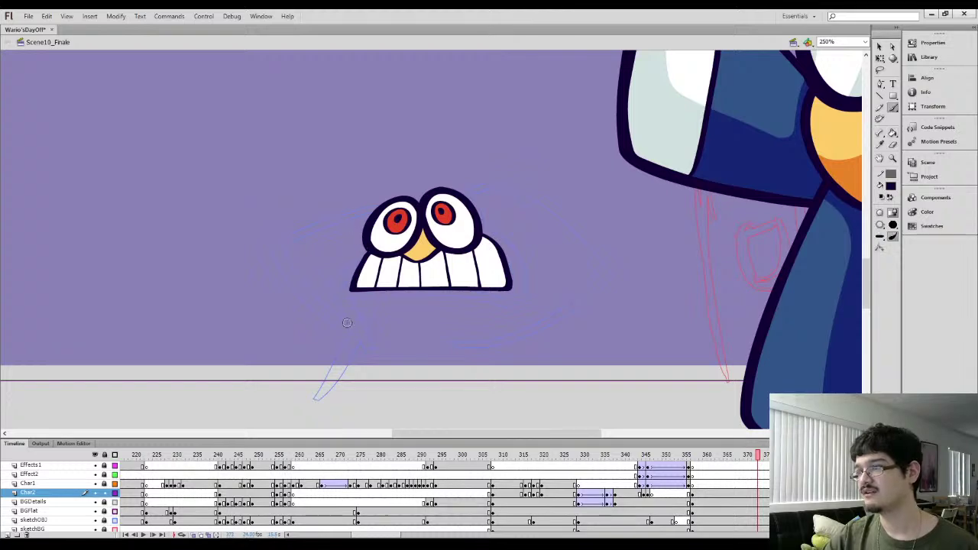
mouse_move(362, 344)
left_mouse_down()
mouse_move(275, 277)
mouse_move(285, 239)
mouse_move(376, 189)
mouse_move(397, 189)
left_mouse_up()
mouse_move(271, 258)
left_mouse_down()
mouse_move(300, 223)
mouse_move(353, 199)
left_mouse_up()
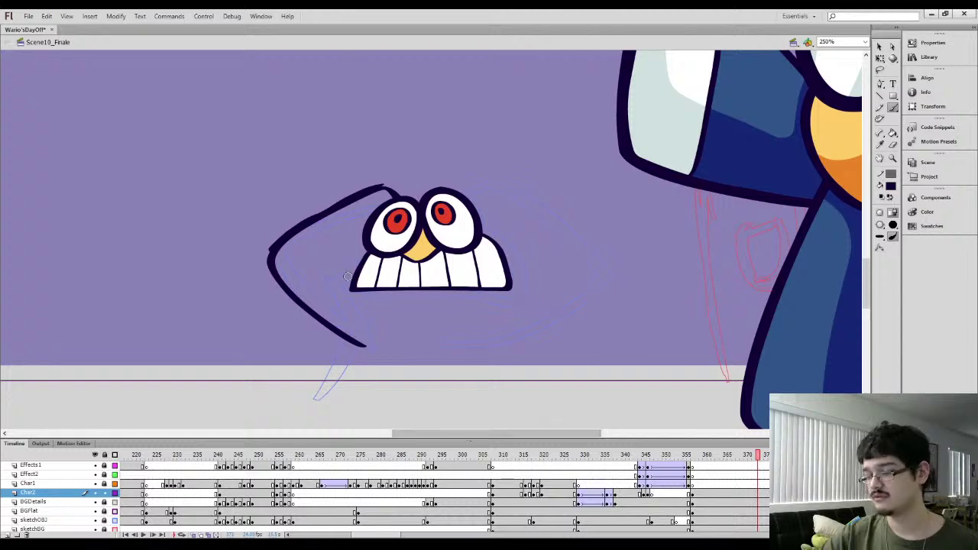
key("b")
Undo the stray arc above the head and brush the right side and right leg
key("b")
left_click_drag(324, 381, 353, 312)
key("e")
mouse_move(336, 395)
left_mouse_down()
mouse_move(355, 321)
mouse_move(281, 296)
mouse_move(266, 246)
mouse_move(363, 188)
mouse_move(399, 201)
mouse_move(401, 173)
mouse_move(469, 195)
left_mouse_up()
key("b")
key("ctrl+z")
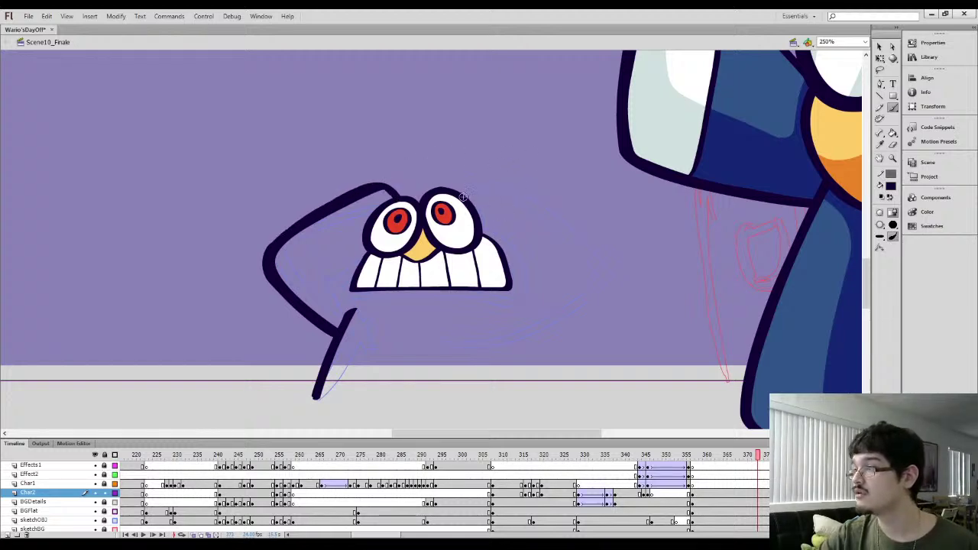
mouse_move(459, 200)
left_mouse_down()
mouse_move(530, 190)
mouse_move(591, 232)
mouse_move(597, 267)
mouse_move(498, 340)
left_mouse_up()
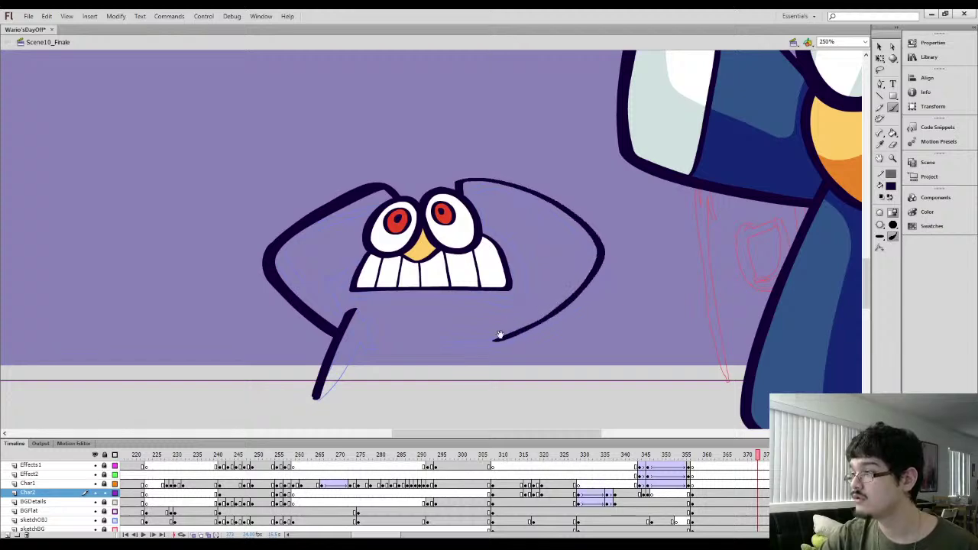
scroll(512, 271, "down", 3)
mouse_move(498, 242)
left_mouse_down()
mouse_move(512, 313)
mouse_move(511, 265)
mouse_move(506, 332)
left_mouse_up()
key("e")
scroll(462, 183, "up", 3)
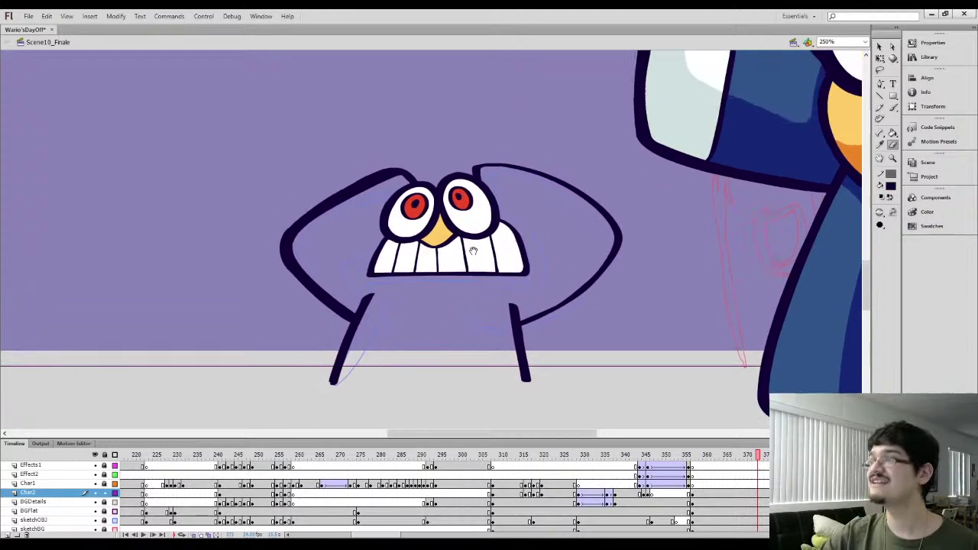
key("l")
left_click_drag(466, 196, 458, 165)
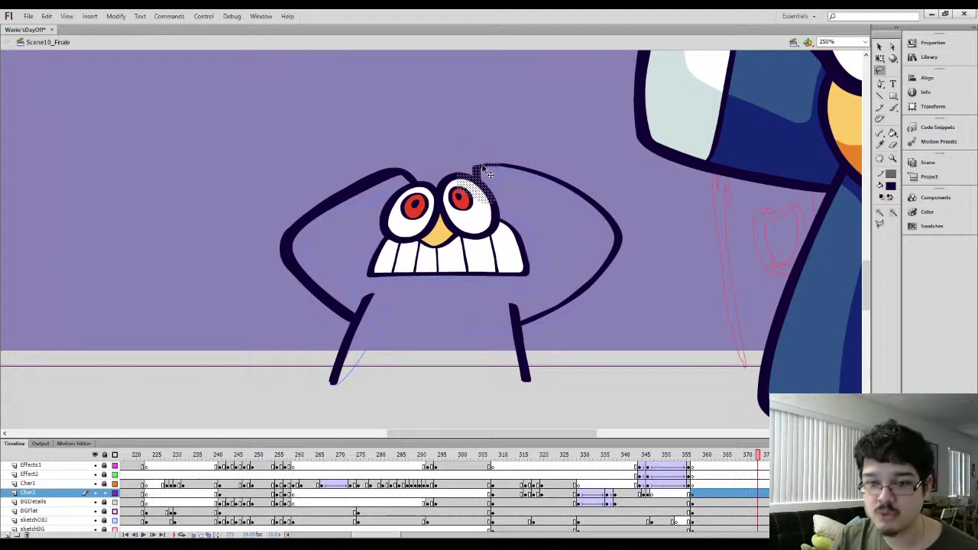
Thicken and patch the top edge of the head outline
key("ctrl+equal")
left_click(432, 178)
key("b")
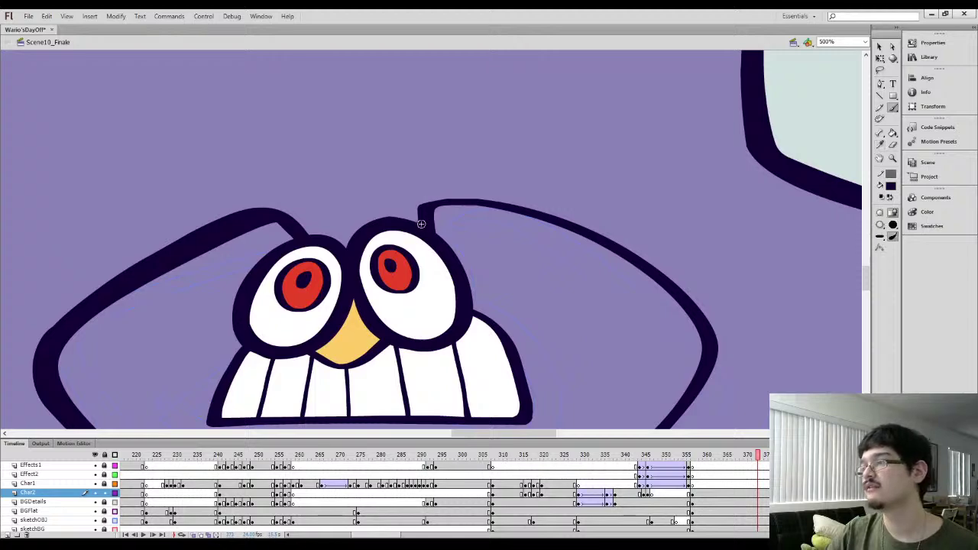
mouse_move(419, 217)
left_mouse_down()
mouse_move(425, 200)
mouse_move(470, 205)
mouse_move(419, 204)
left_mouse_up()
mouse_move(457, 198)
left_mouse_down()
mouse_move(526, 206)
mouse_move(492, 226)
left_mouse_up()
key("space")
mouse_move(384, 210)
left_mouse_down()
mouse_move(388, 199)
mouse_move(467, 233)
mouse_move(459, 175)
left_mouse_up()
Thicken the right brow outline, then lasso it and apply Smooth
key("l")
left_click(323, 179)
key("space")
left_click_drag(323, 179, 469, 124)
key("b")
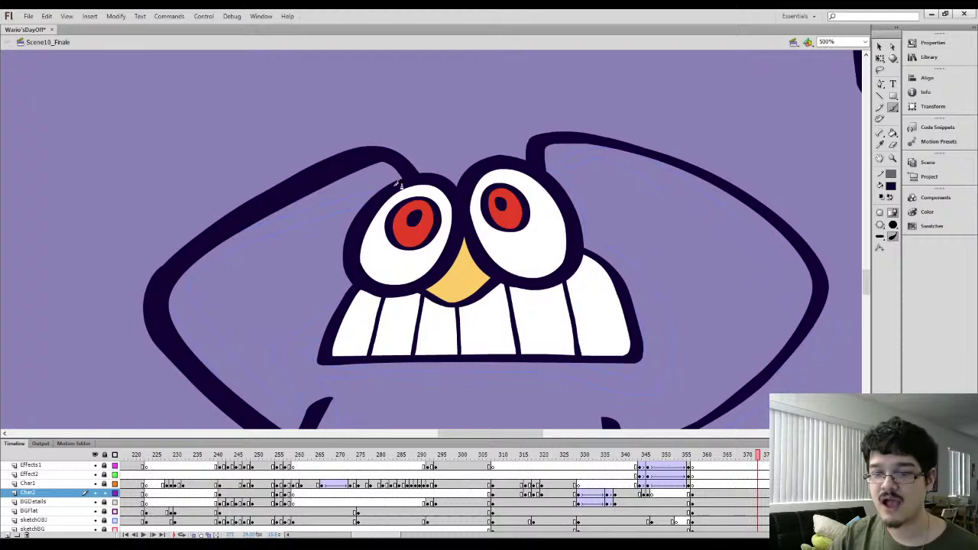
key("k")
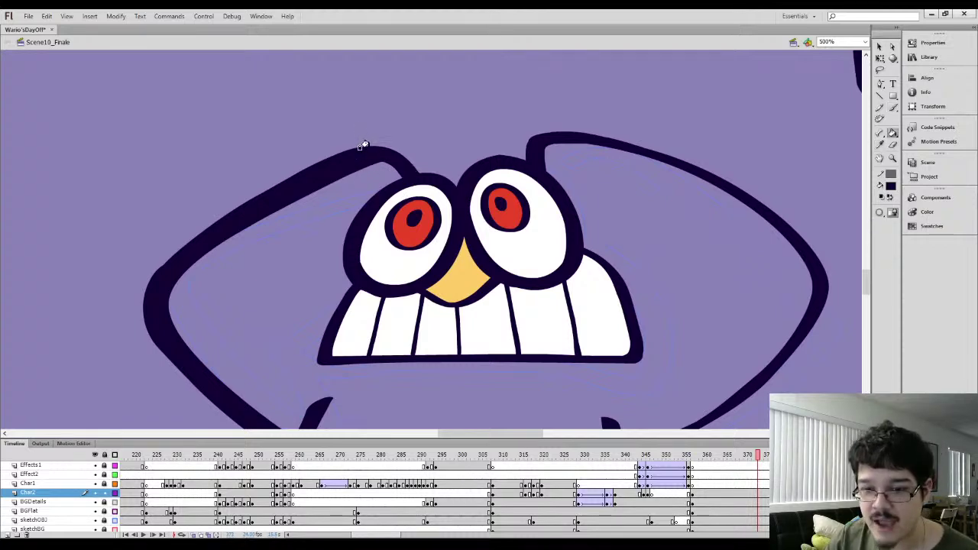
key("i")
key("b")
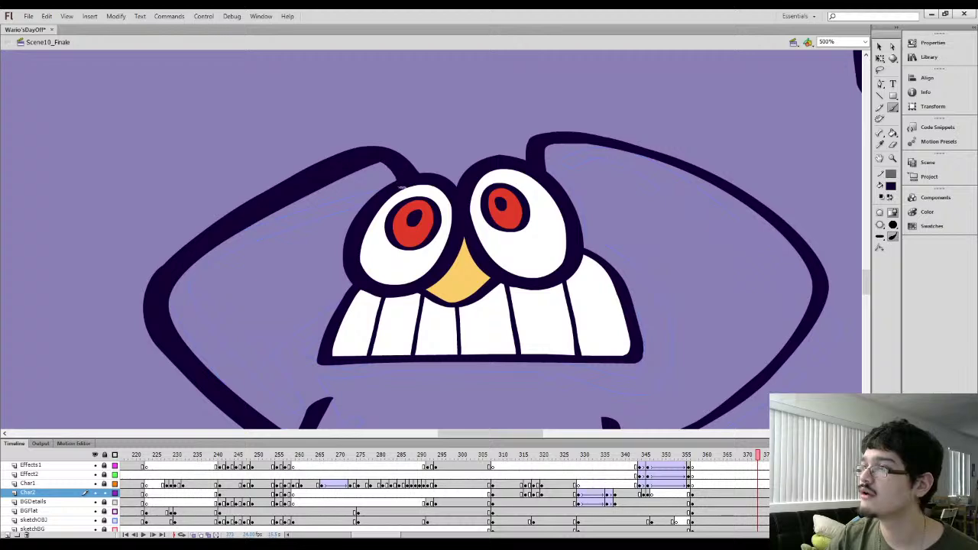
left_click_drag(394, 172, 292, 199)
mouse_move(424, 187)
left_mouse_down()
mouse_move(433, 165)
mouse_move(403, 136)
mouse_move(291, 104)
mouse_move(344, 108)
mouse_move(432, 149)
mouse_move(506, 206)
left_mouse_up()
key("l")
mouse_move(359, 175)
left_mouse_down()
mouse_move(275, 135)
mouse_move(220, 90)
mouse_move(428, 120)
left_mouse_up()
left_click(880, 48)
left_click(895, 215)
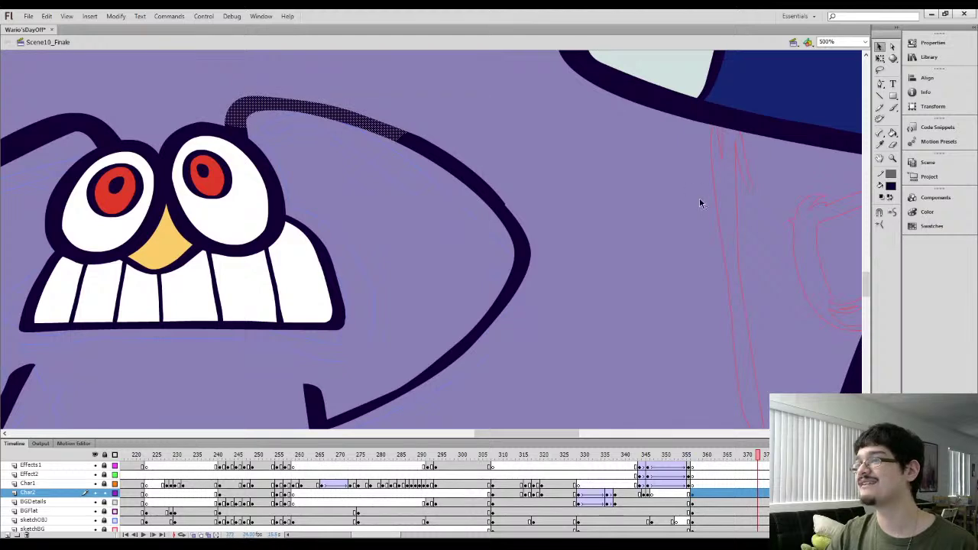
Thicken the outline along the right jaw and smooth the new stroke
key("b")
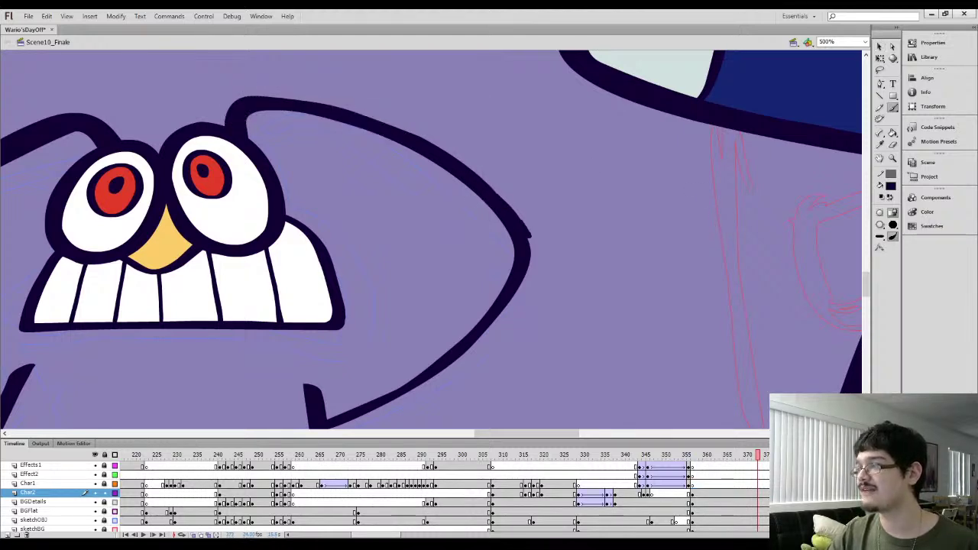
left_click_drag(513, 286, 526, 202)
mouse_move(350, 351)
left_mouse_down()
mouse_move(457, 291)
mouse_move(532, 209)
left_mouse_up()
key("l")
mouse_move(404, 354)
left_mouse_down()
mouse_move(550, 268)
mouse_move(405, 355)
left_mouse_up()
key("v")
left_click(896, 214)
left_click(610, 192)
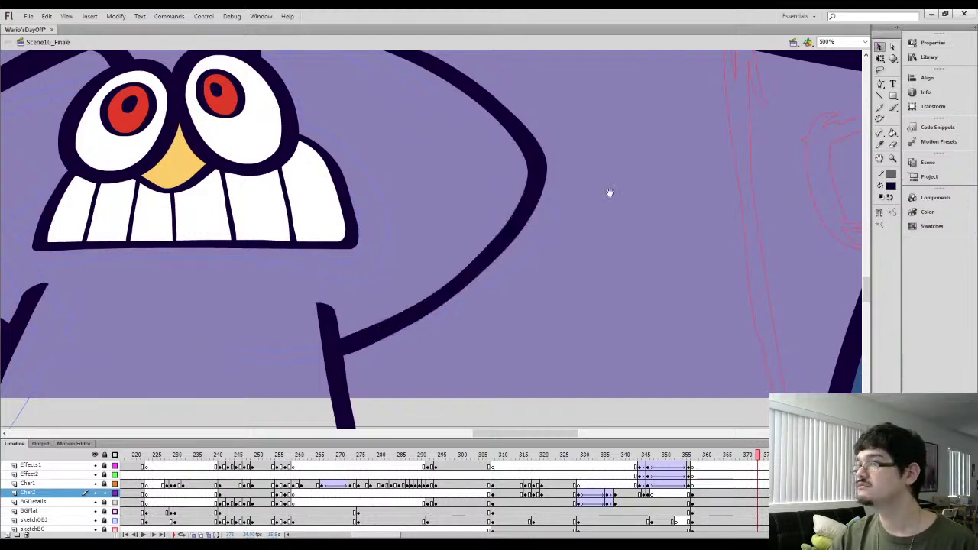
Ink a thick arched tuft between the two brows, redrawing it in two passes
left_click_drag(353, 133, 609, 277)
key("b")
mouse_move(366, 185)
left_mouse_down()
mouse_move(364, 158)
mouse_move(477, 154)
mouse_move(500, 179)
left_mouse_up()
key("ctrl+z")
mouse_move(376, 204)
left_mouse_down()
mouse_move(404, 137)
mouse_move(474, 181)
left_mouse_up()
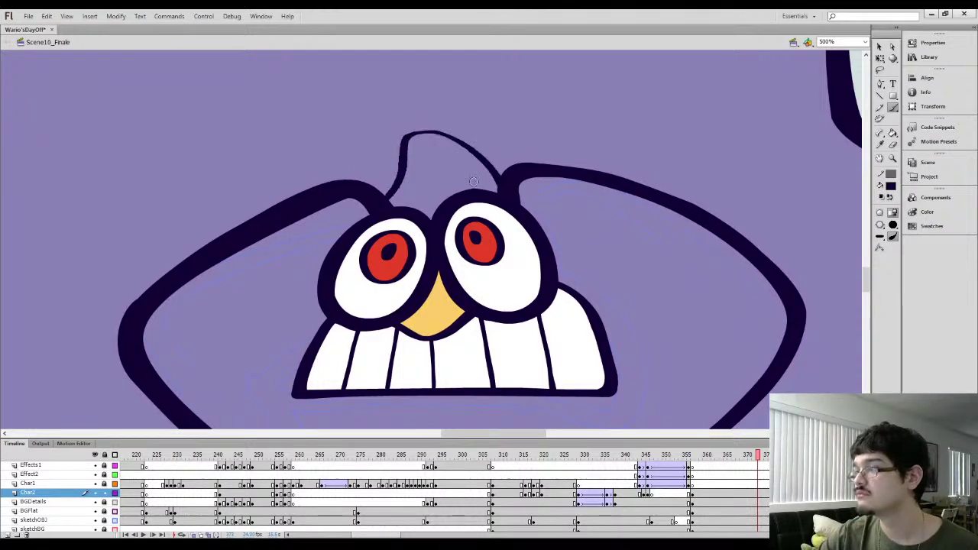
mouse_move(377, 197)
left_mouse_down()
mouse_move(402, 134)
mouse_move(430, 125)
mouse_move(502, 178)
left_mouse_up()
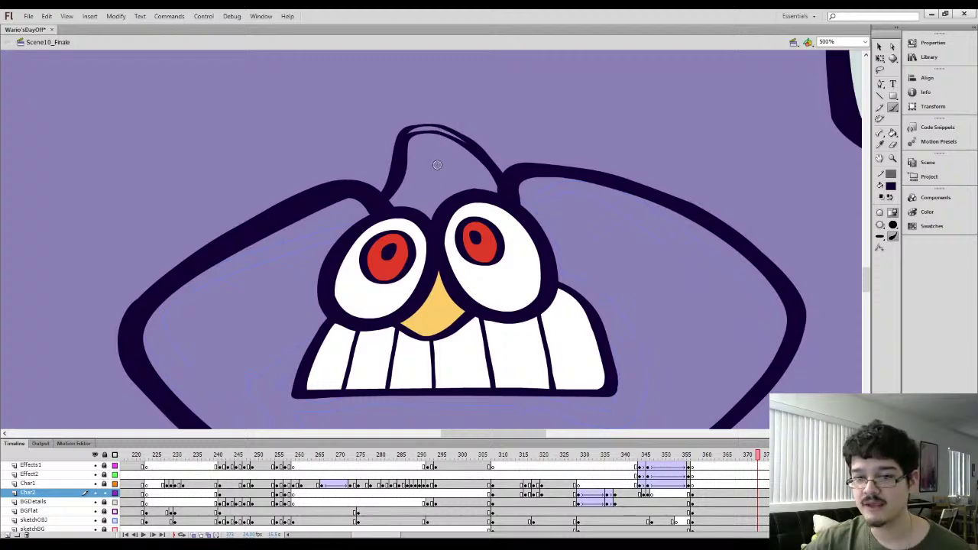
key("k")
scroll(430, 137, "down", 3)
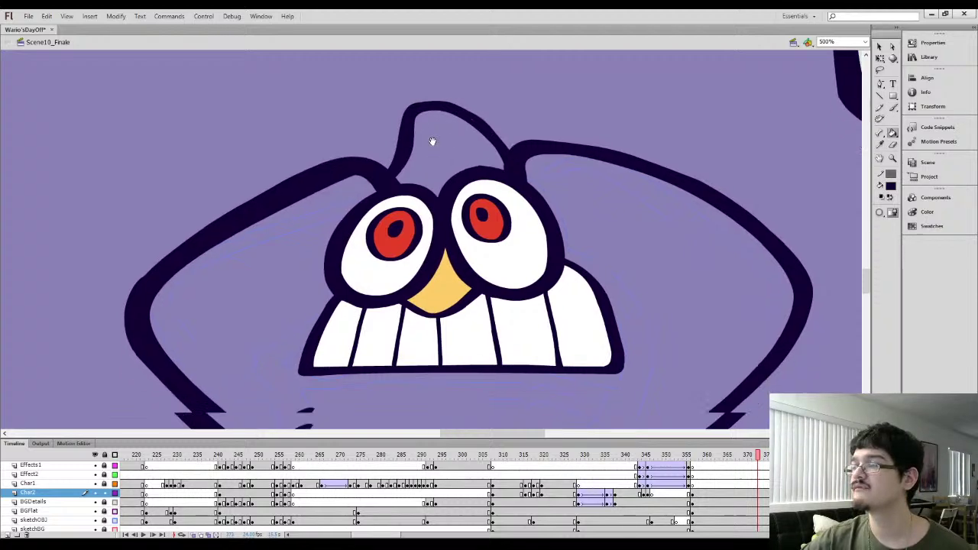
key("ctrl+minus")
mouse_move(423, 272)
left_mouse_down()
mouse_move(375, 214)
mouse_move(423, 258)
left_mouse_up()
key("b")
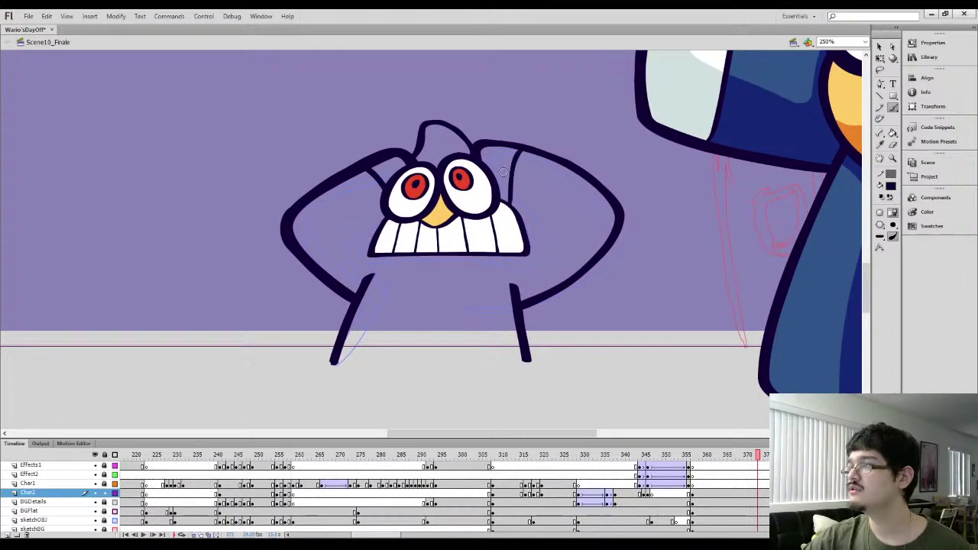
Touch up the upper-left arm outline
left_click_drag(588, 212, 615, 238)
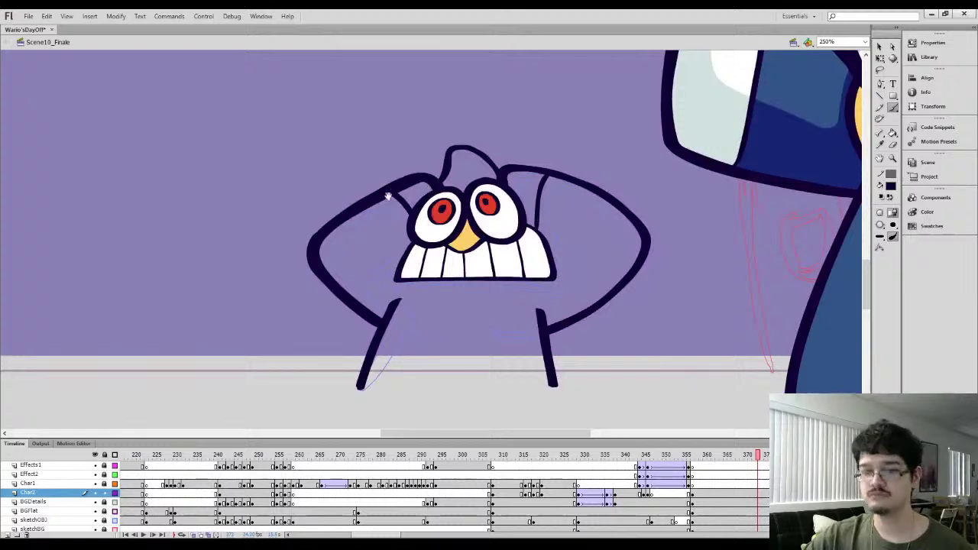
mouse_move(328, 212)
left_mouse_down()
mouse_move(401, 175)
mouse_move(320, 222)
mouse_move(429, 169)
mouse_move(332, 190)
mouse_move(405, 268)
left_mouse_up()
key("l")
key("v")
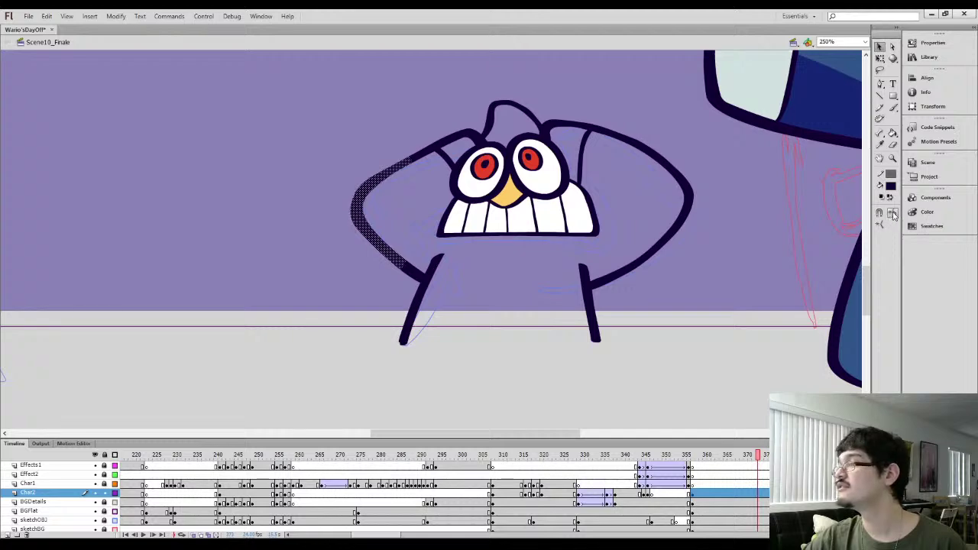
left_click(503, 276)
With the sampled blue body colour, close the body's bottom edge and divide the left arm
left_click_drag(546, 249, 302, 251)
key("i")
left_click(720, 282)
key("b")
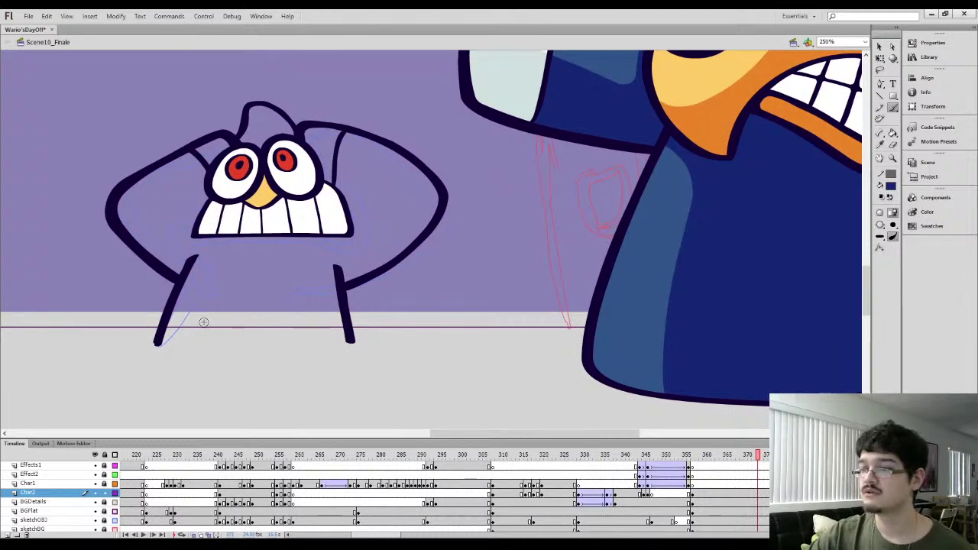
key("i")
key("b")
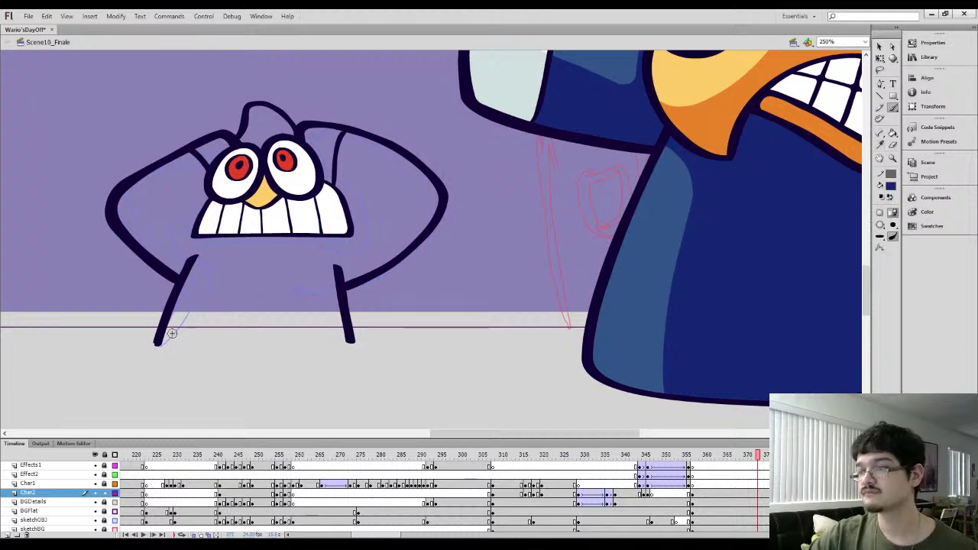
left_click_drag(164, 329, 352, 329)
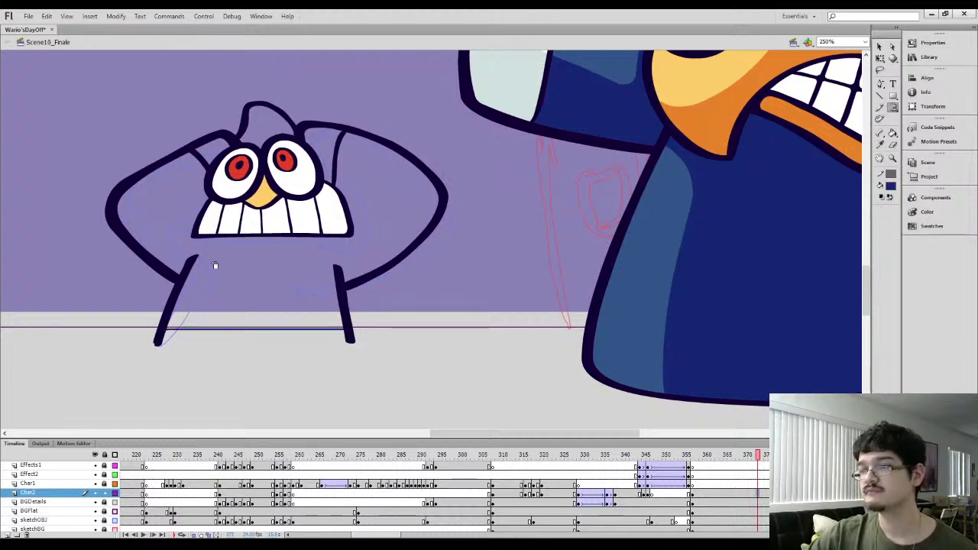
mouse_move(121, 195)
left_mouse_down()
mouse_move(151, 200)
mouse_move(195, 221)
left_mouse_up()
Fill the creature's body dark blue
key("k")
left_click(389, 204)
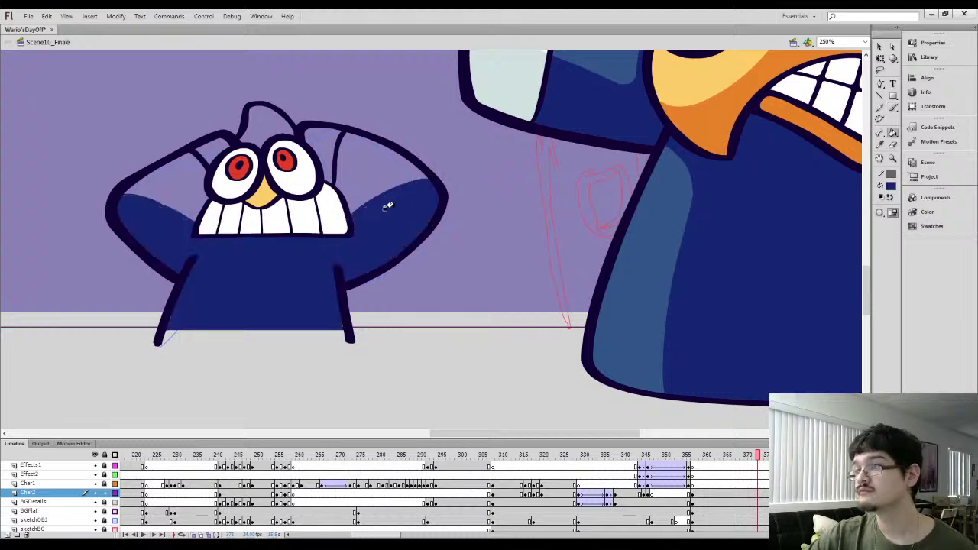
key("l")
left_click_drag(130, 212, 139, 205)
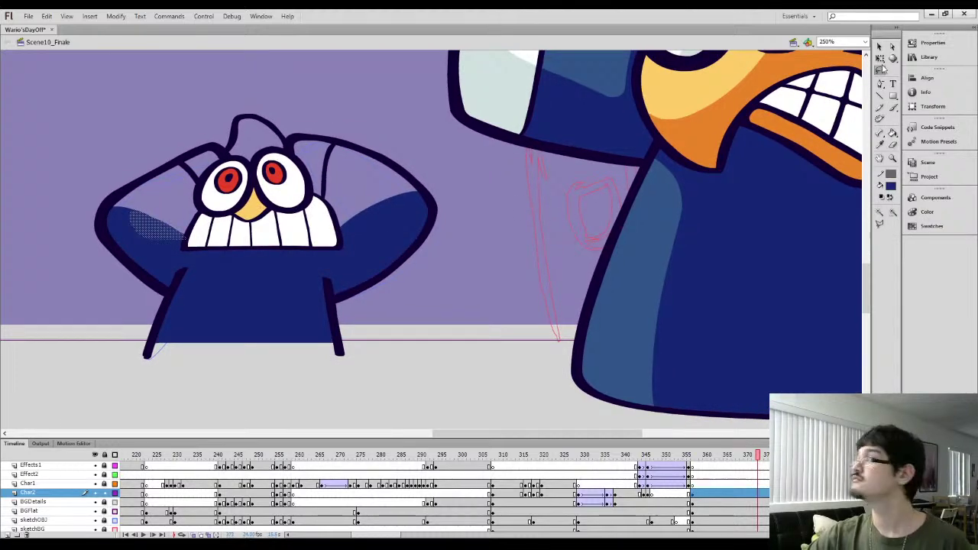
left_click(879, 48)
Sample a lighter blue and fill the head tuft and upper arm loops
key("l")
left_click(471, 145)
key("i")
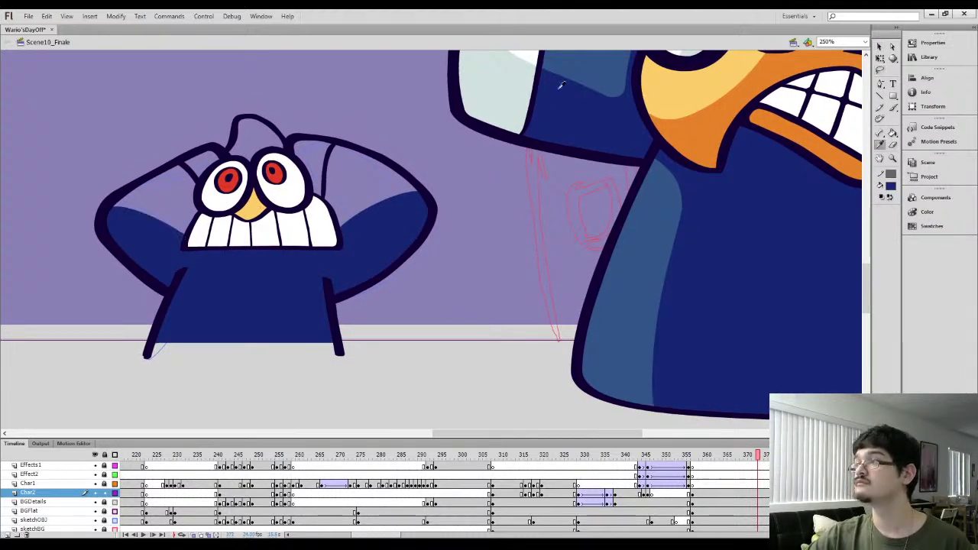
left_click(572, 71)
left_click(237, 136)
left_click(342, 180)
left_click(153, 190)
scroll(307, 254, "up", 2)
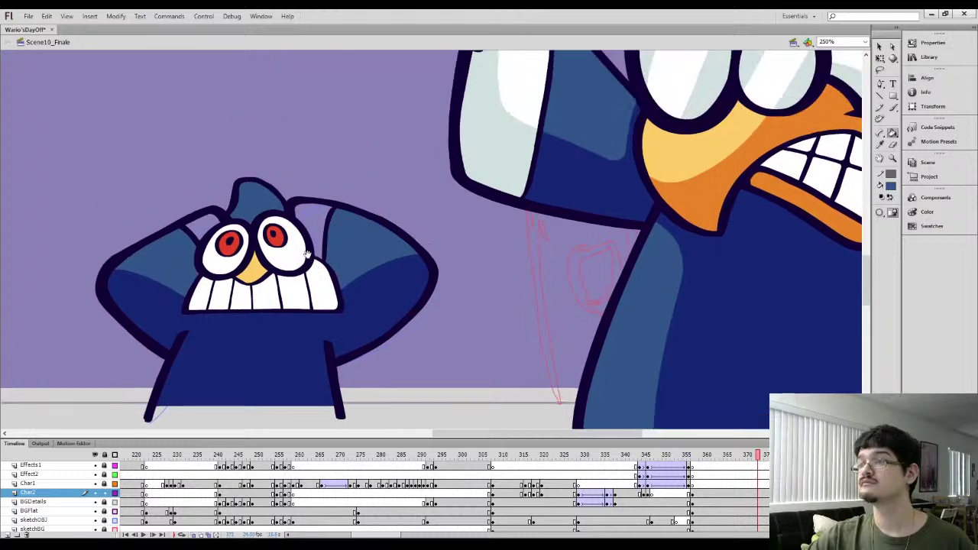
Fill both of the creature's hands white
key("b")
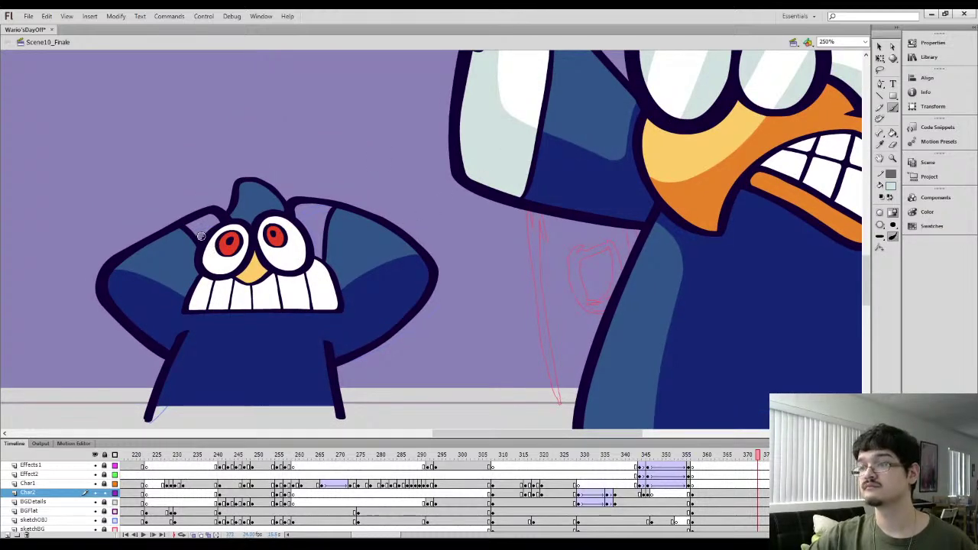
key("k")
left_click(313, 229)
left_click(195, 227)
Lasso and delete the large wizard figure, then zoom back in on the creature's face
key("ctrl+minus")
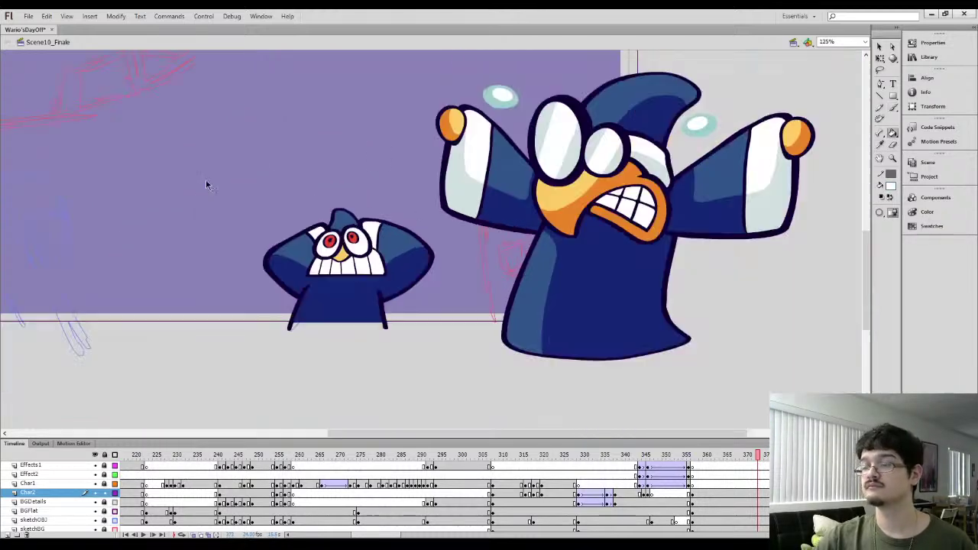
left_click_drag(459, 199, 404, 226)
key("l")
left_click_drag(426, 195, 402, 248)
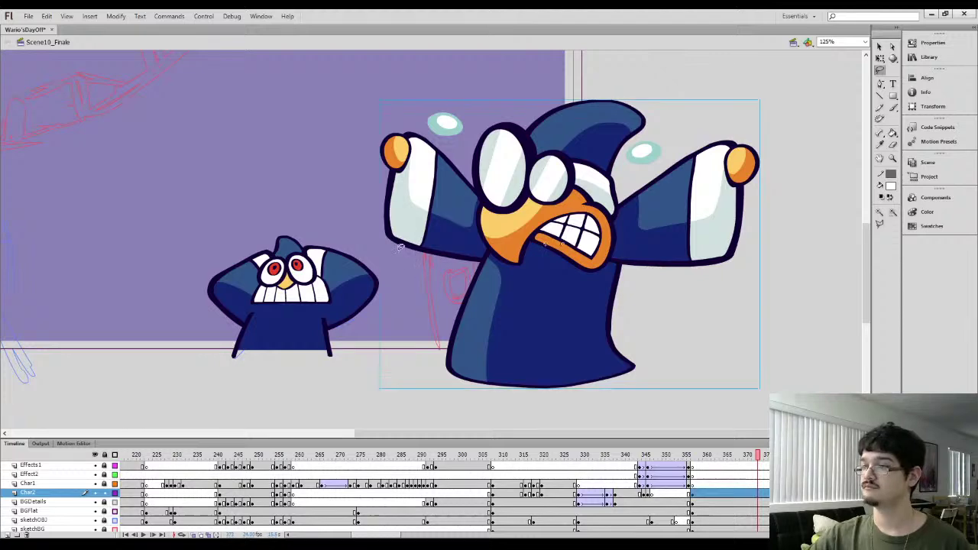
key("Delete")
key("ctrl+minus")
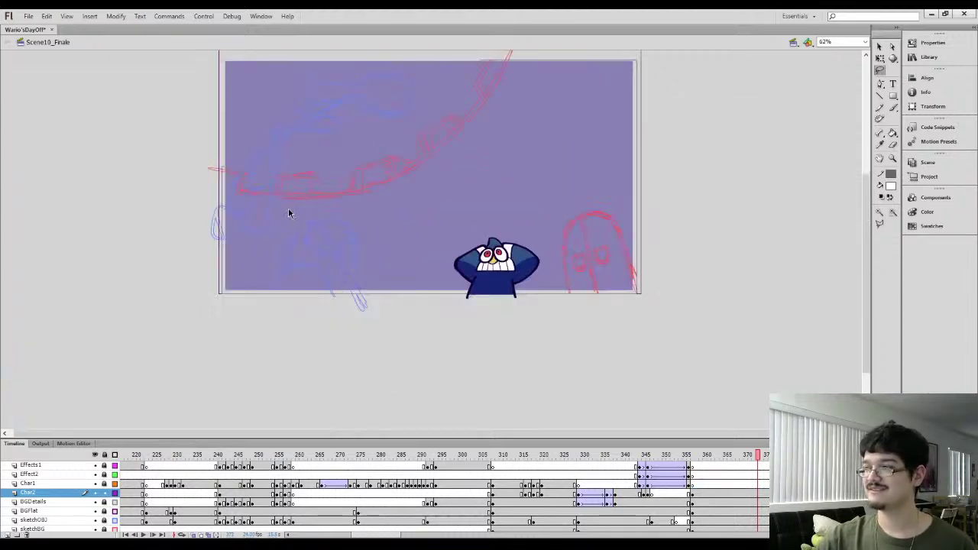
key("ctrl+equal")
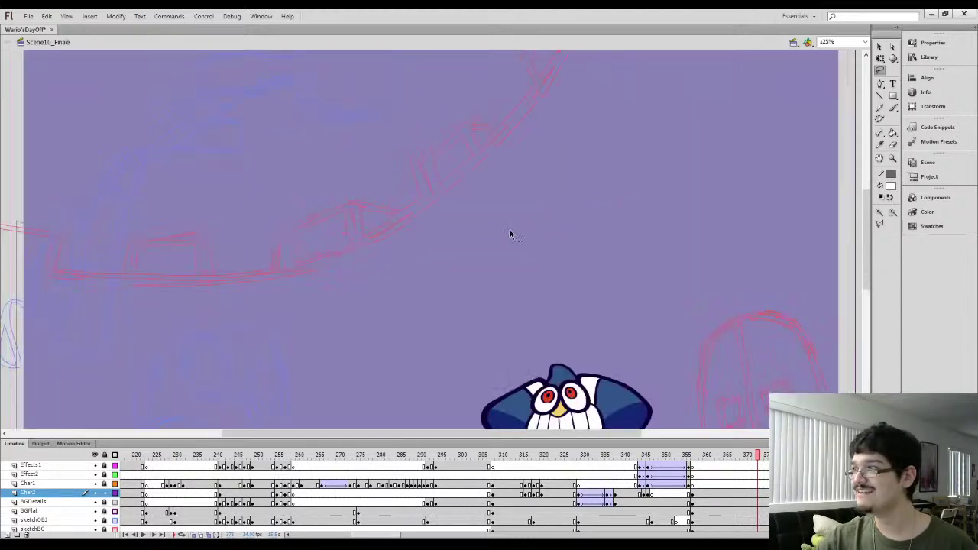
mouse_move(504, 287)
left_mouse_down()
mouse_move(425, 186)
mouse_move(510, 321)
left_mouse_up()
key("ctrl+equal")
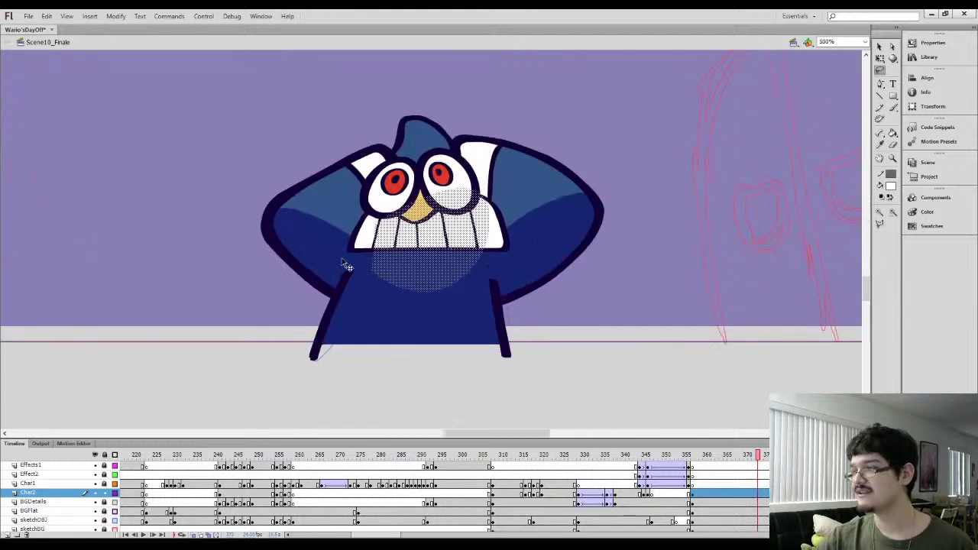
At 500% zoom, sample the dark outline colour and brush a curved chin line under the teeth
key("ctrl+equal")
key("i")
left_click(376, 253)
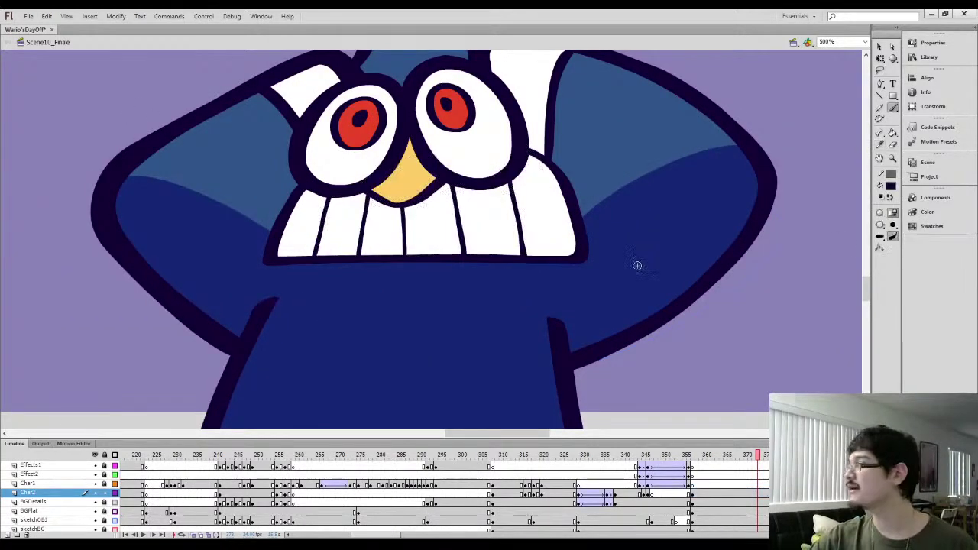
key("b")
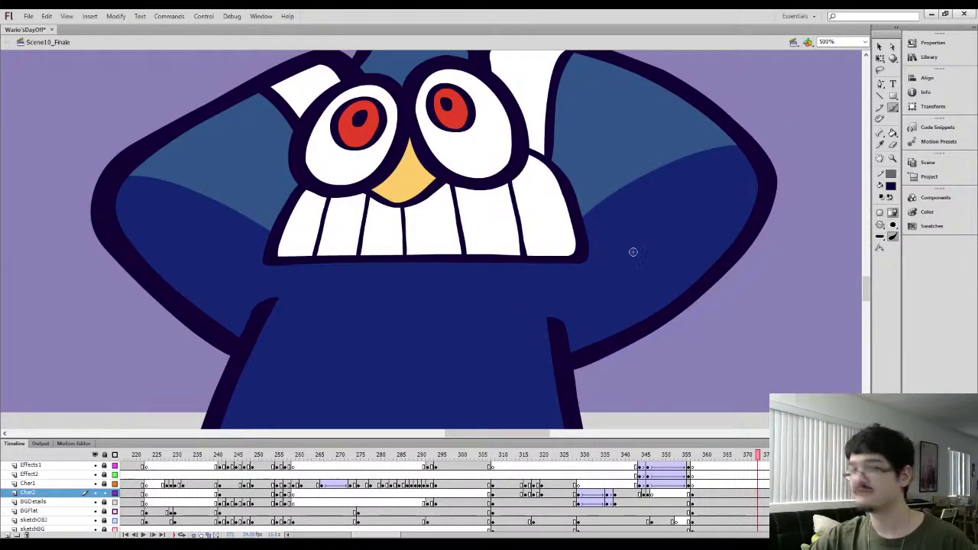
key("i")
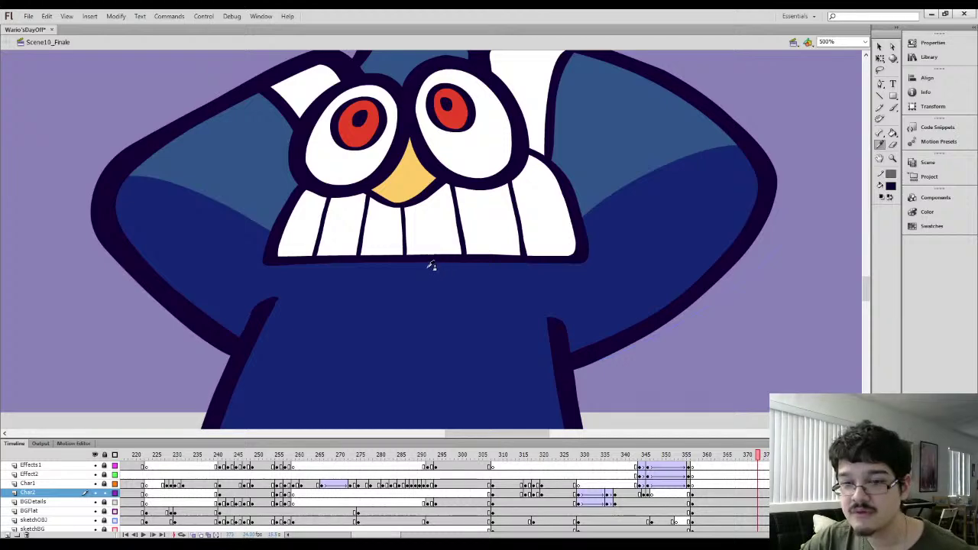
key("b")
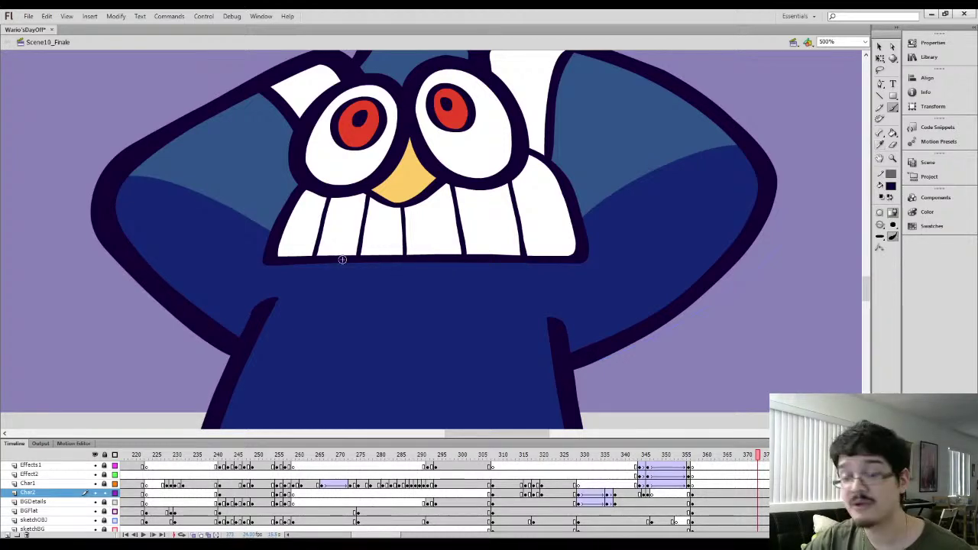
mouse_move(329, 263)
left_mouse_down()
mouse_move(363, 275)
mouse_move(449, 278)
mouse_move(483, 264)
left_mouse_up()
left_click_drag(323, 262, 379, 282)
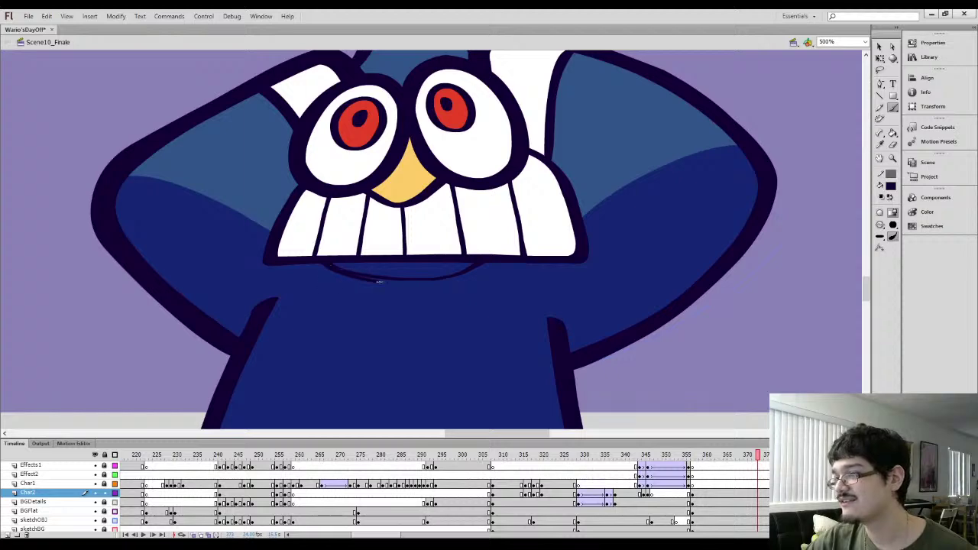
Lasso-select the area beneath the mouth, deselect it, and zoom back out to the full stage
key("k")
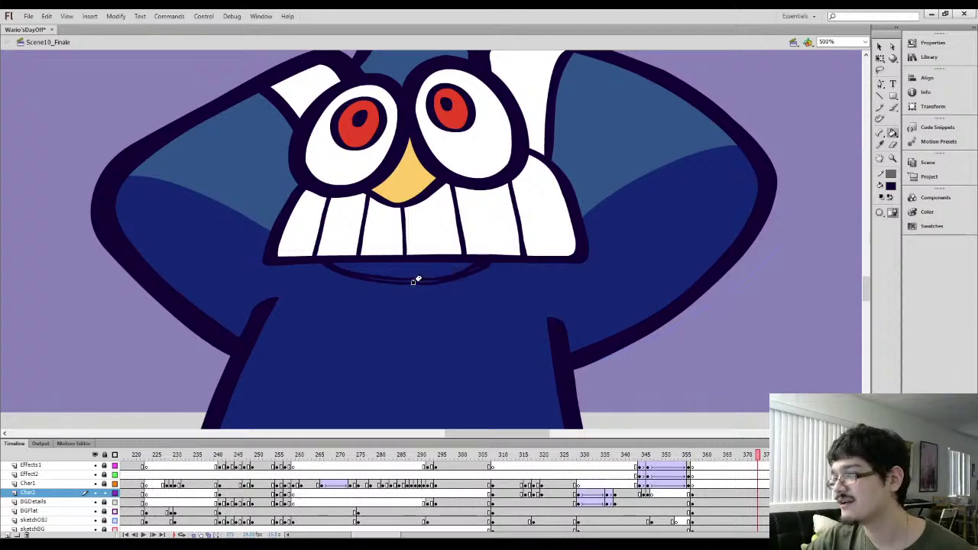
key("l")
mouse_move(399, 301)
left_mouse_down()
mouse_move(341, 285)
mouse_move(390, 264)
mouse_move(460, 299)
left_mouse_up()
left_click(880, 48)
key("l")
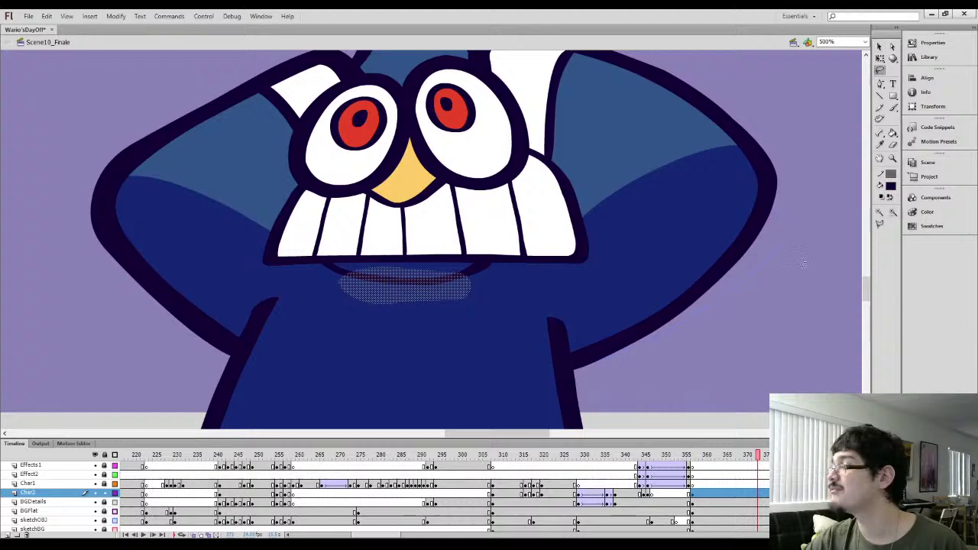
left_click(633, 310)
key("ctrl+minus")
key("ctrl+minus")
scroll(386, 249, "down", 3)
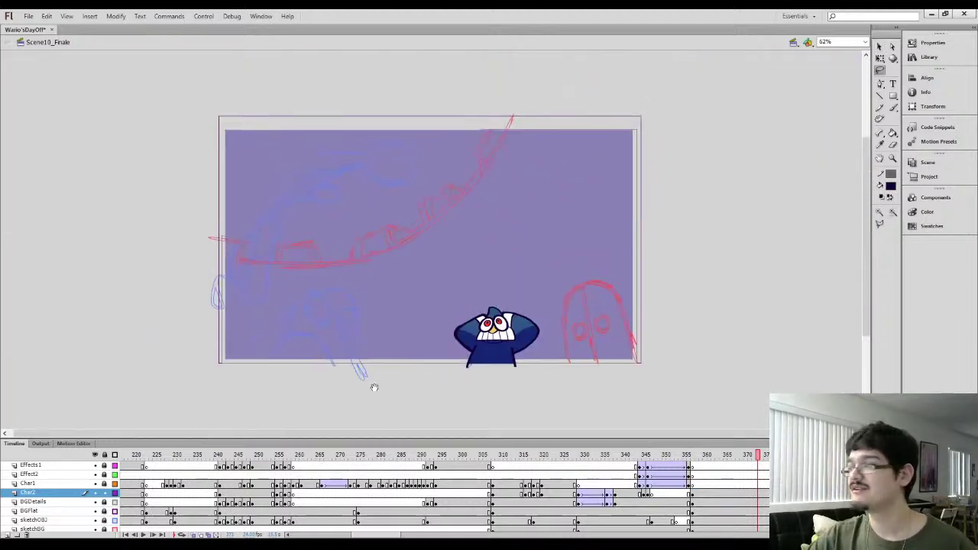
Drag a Wario instance from the Library onto the stage and sample its orange as fill colour
left_click(929, 57)
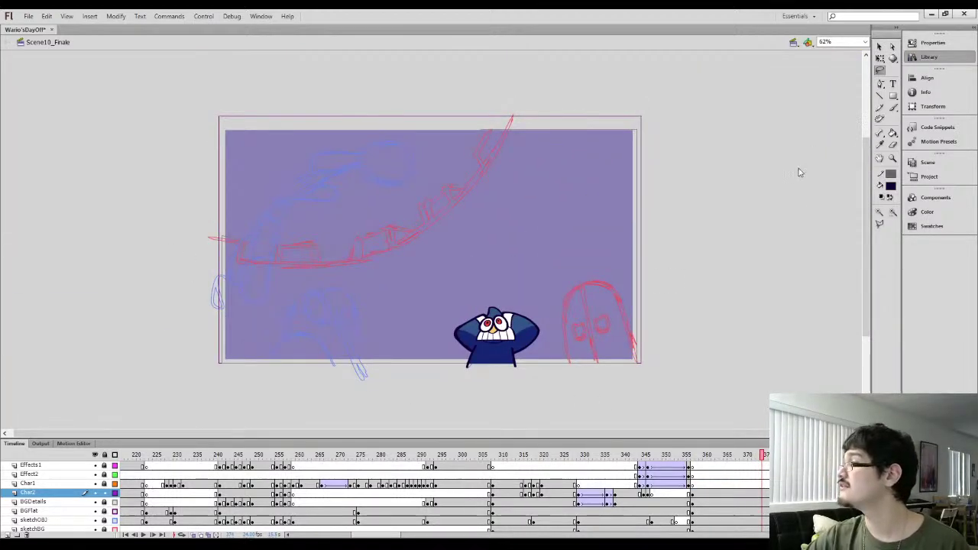
left_click_drag(797, 170, 654, 272)
key("i")
left_click(589, 139)
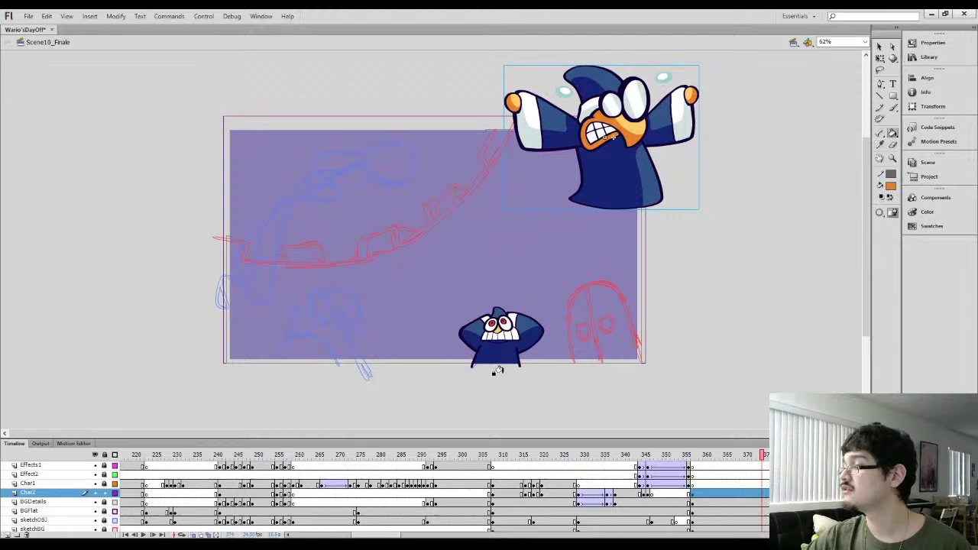
Delete the Wario reference and go to frame 358 on the Char2 layer
key("l")
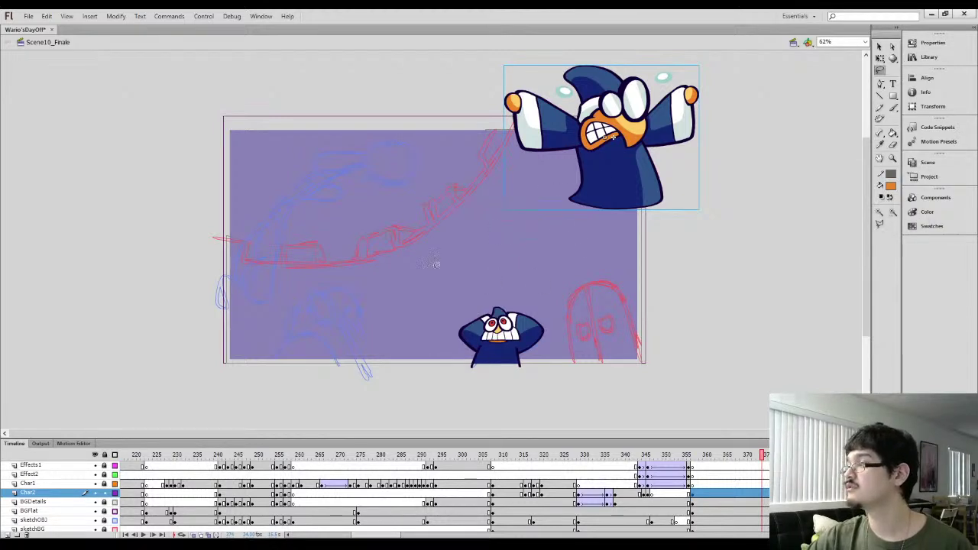
key("Delete")
left_click(697, 496)
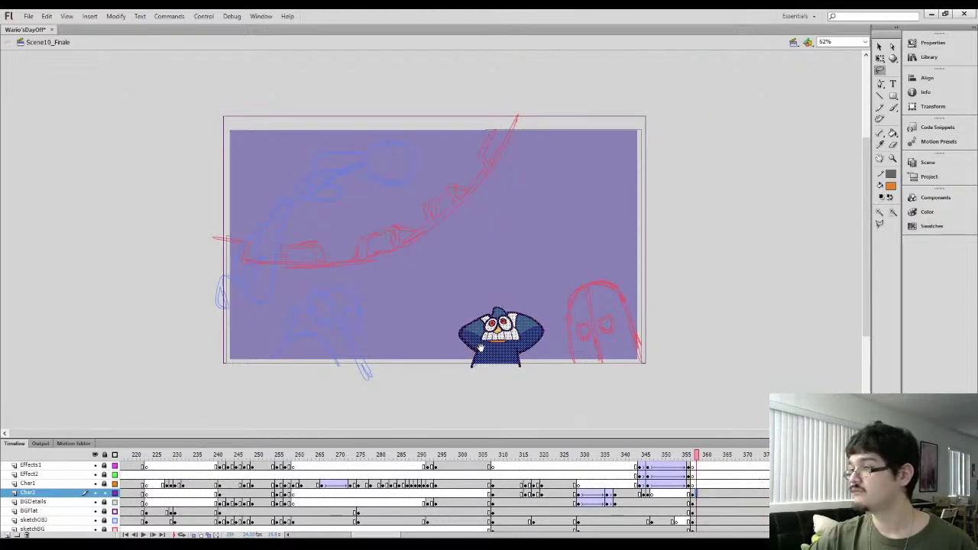
left_click_drag(375, 360, 371, 241)
Step back one frame on Char2, zoom in, and sample the navy creature's dark colour
left_click(692, 496)
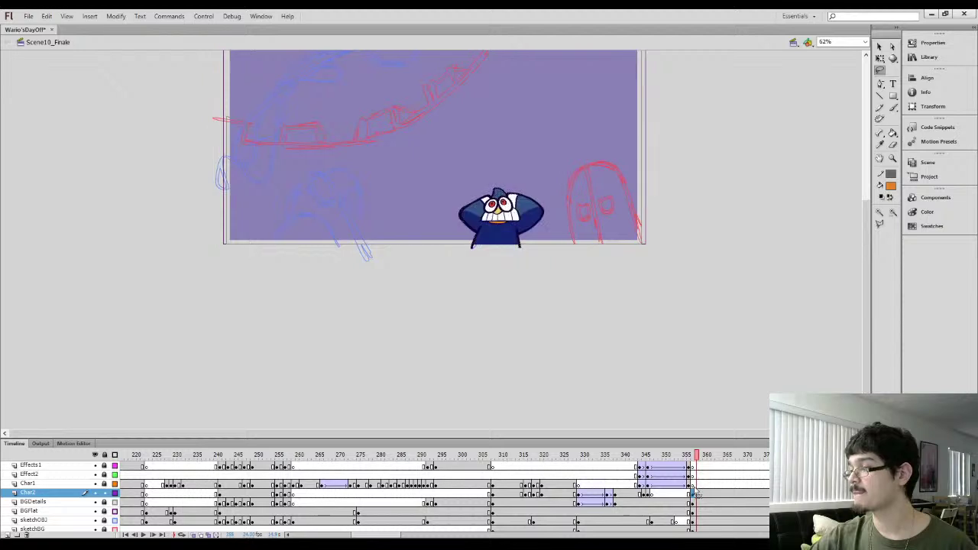
key("ctrl+=")
left_click_drag(315, 249, 454, 243)
left_click(457, 238)
key("i")
left_click(484, 243)
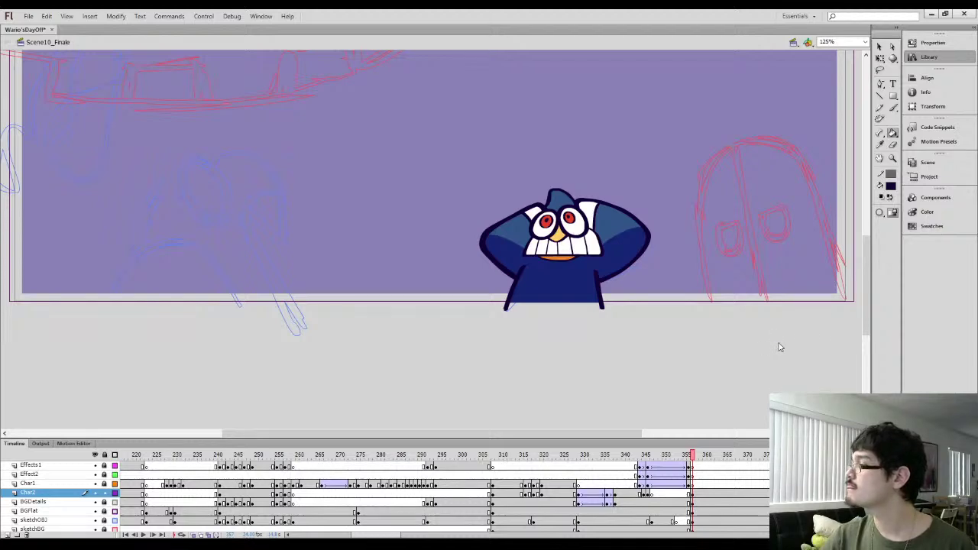
Drop the green-and-pink bird from the Library and move it to the stage's left border
left_click_drag(780, 347, 270, 277)
key("ctrl+minus")
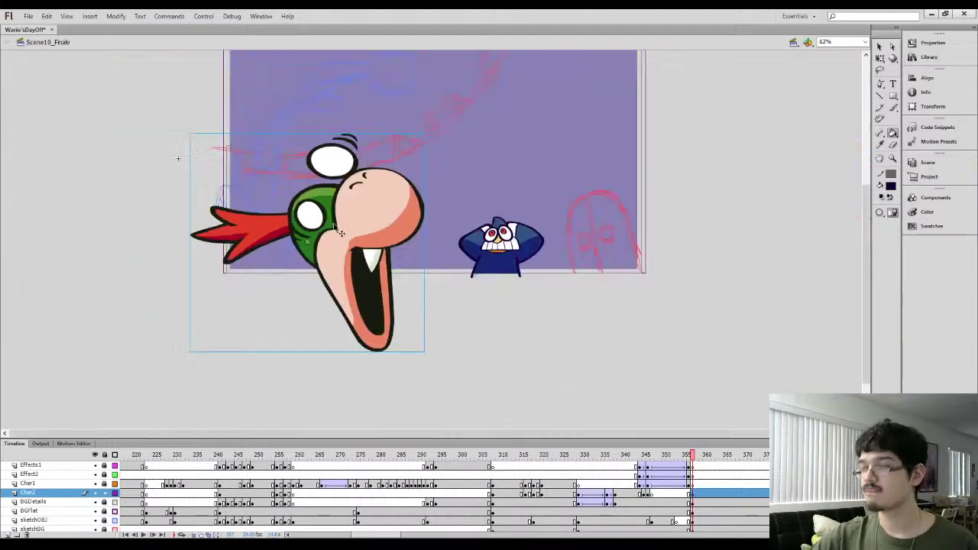
left_click_drag(340, 232, 129, 231)
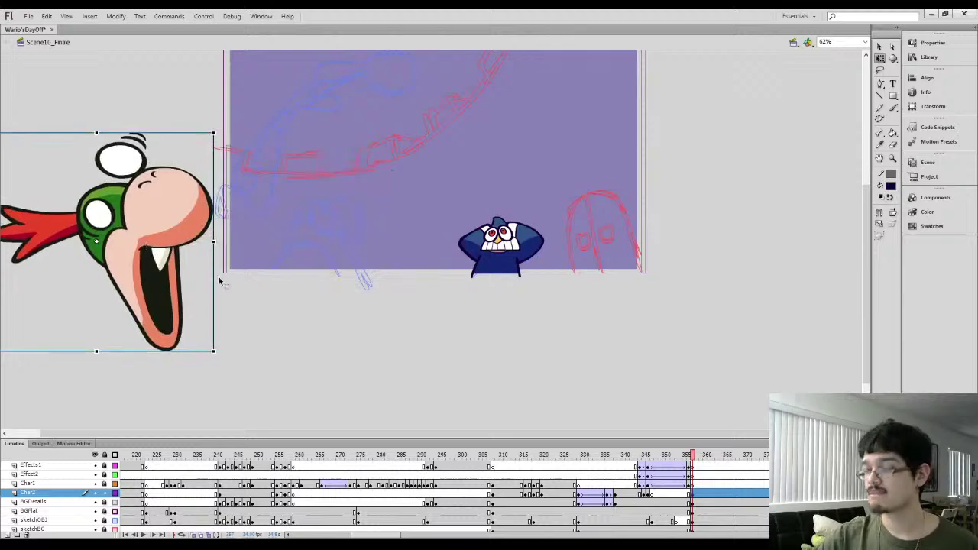
left_click(219, 282)
Zoom to 125% and brush a black oval outline for the new creature's eye
key("k")
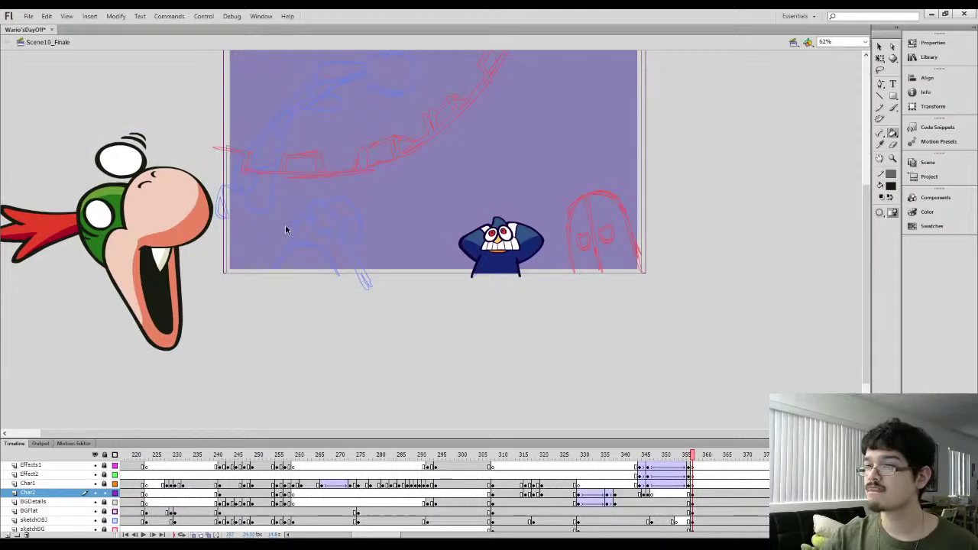
key("ctrl+equal")
scroll(448, 268, "left", 3)
key("b")
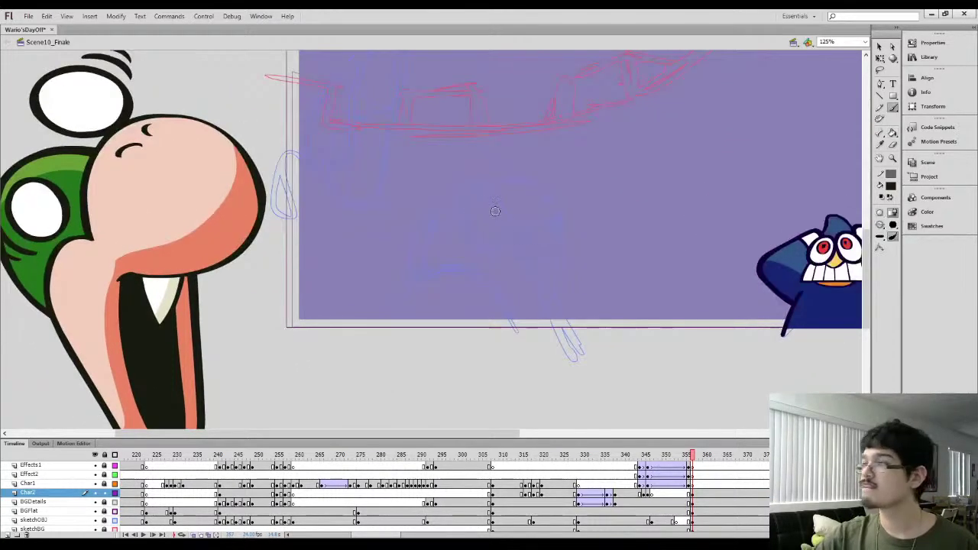
mouse_move(454, 212)
left_mouse_down()
mouse_move(461, 190)
mouse_move(499, 200)
mouse_move(500, 251)
mouse_move(469, 241)
mouse_move(459, 200)
left_mouse_up()
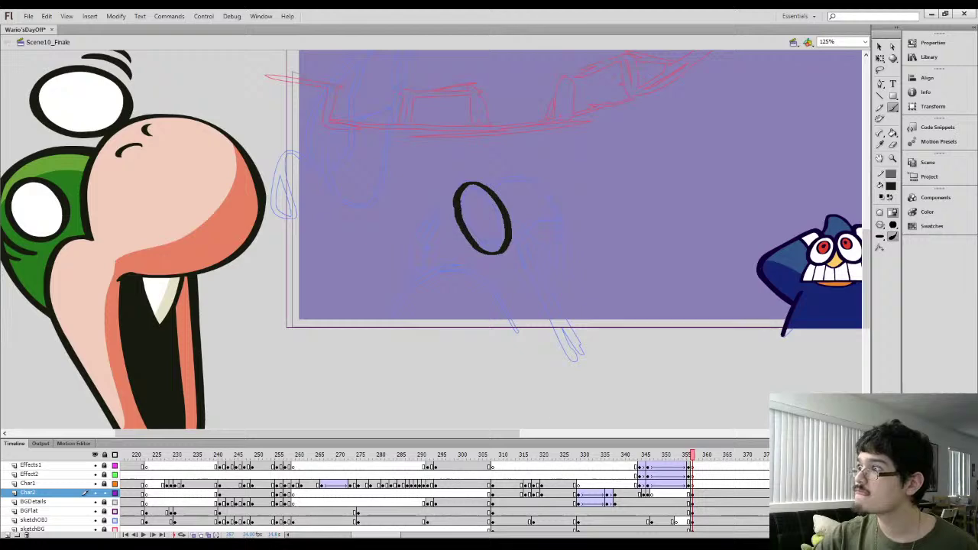
Fill the oval white and pull its edges inward to thicken the black outline
key("k")
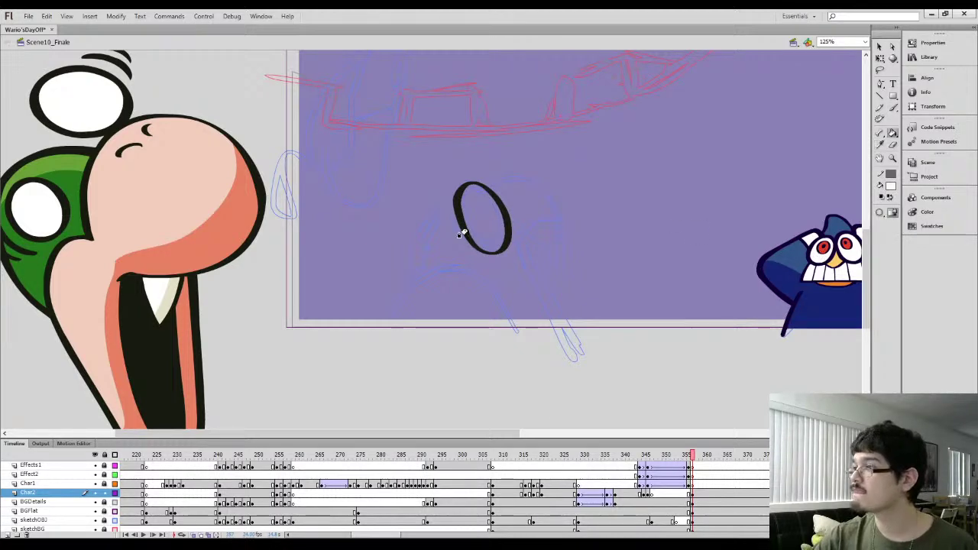
left_click(473, 227)
key("l")
left_click_drag(437, 241, 446, 245)
key("ctrl+equal")
left_click(391, 287)
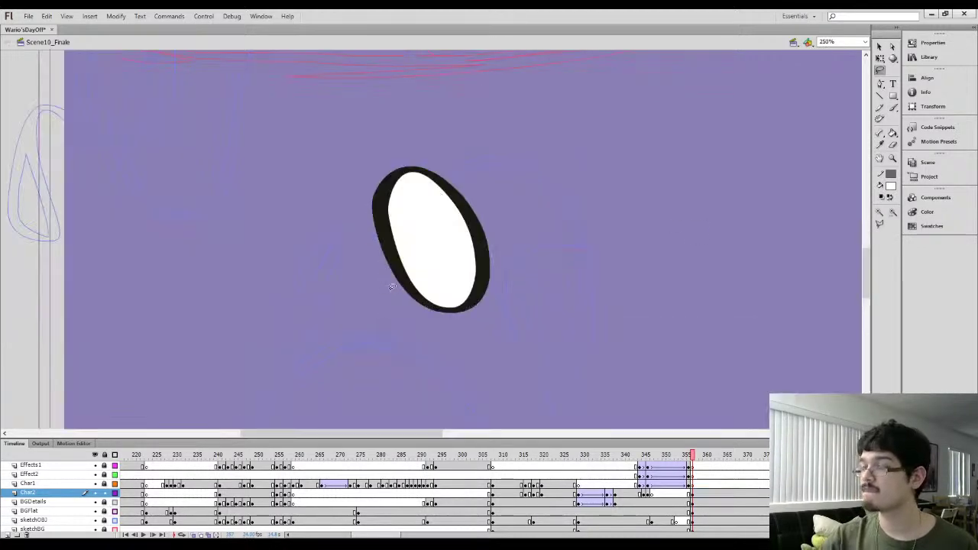
key("v")
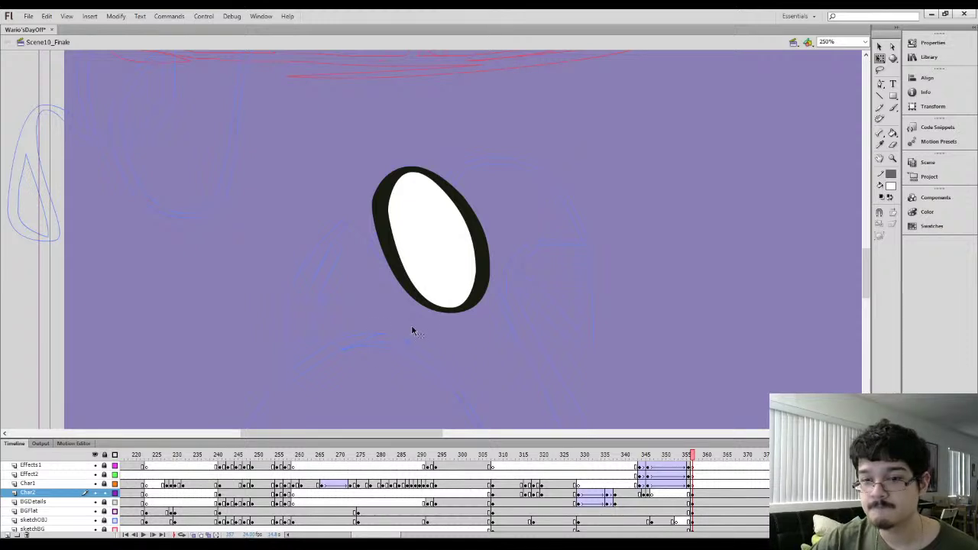
left_click_drag(440, 307, 443, 299)
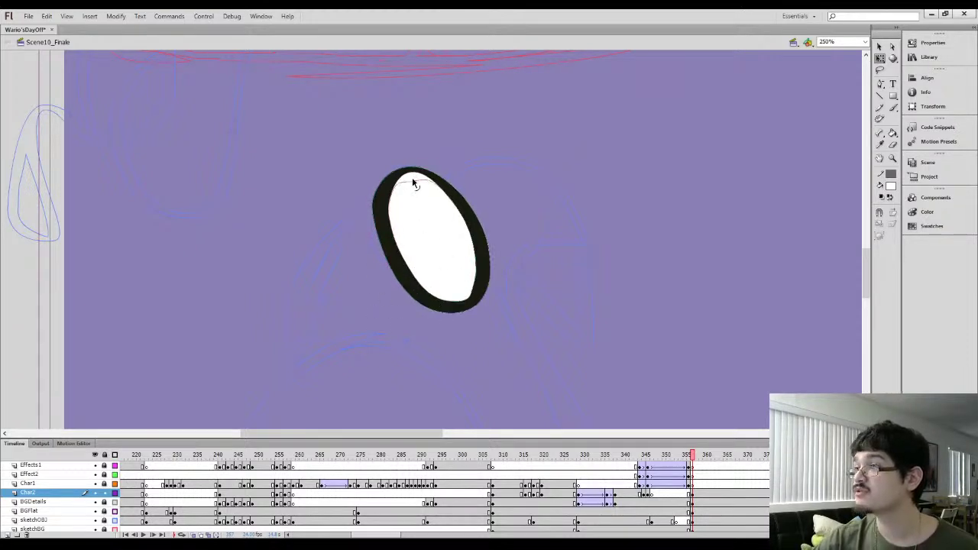
left_click_drag(411, 173, 411, 175)
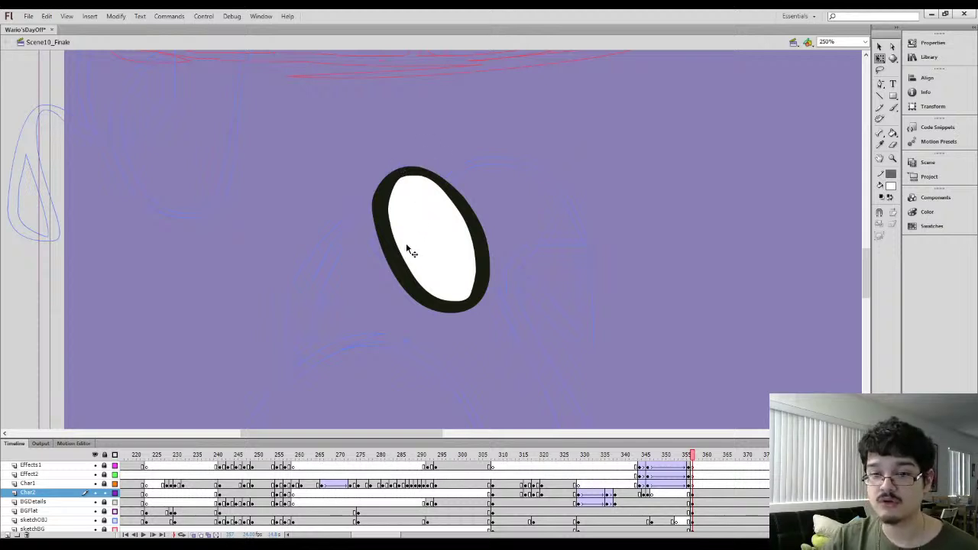
Sample the outline black, lasso the oval's top-right portion, then zoom out to 125%
key("i")
left_click(383, 200)
key("b")
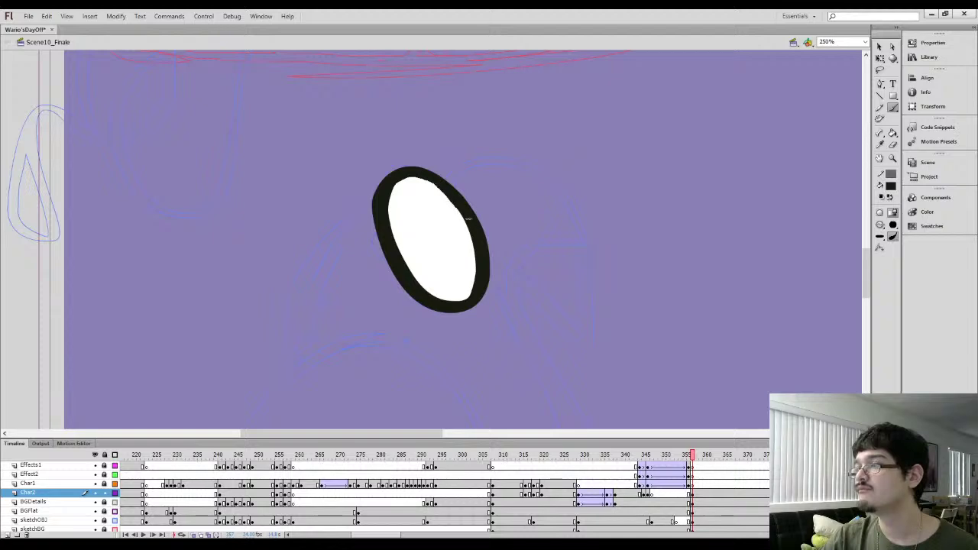
key("l")
left_click_drag(425, 237, 493, 289)
left_click(521, 276)
key("ctrl+minus")
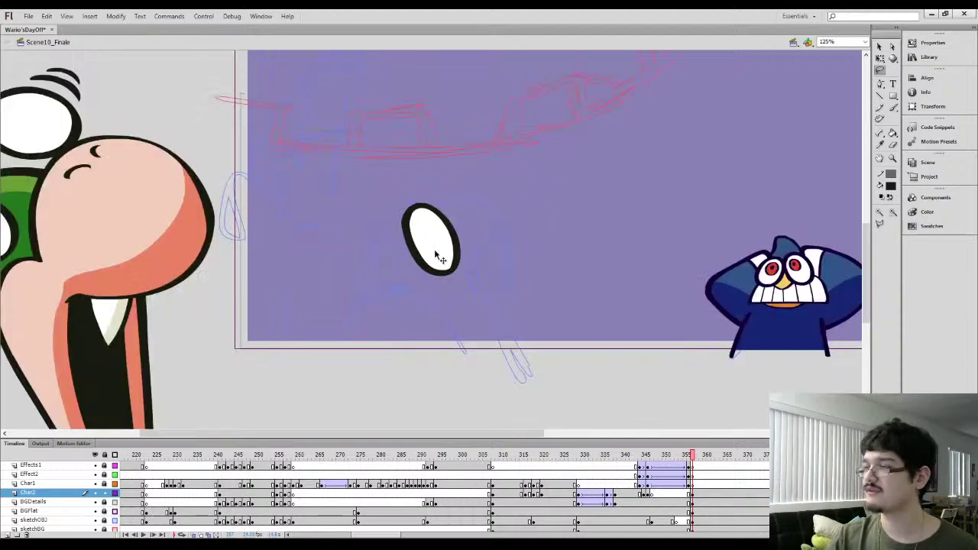
Bring the oval eye toward the middle of the view and adjust its selection
left_click_drag(659, 105, 436, 233)
mouse_move(380, 290)
left_mouse_down()
mouse_move(395, 298)
mouse_move(487, 196)
mouse_move(544, 231)
left_mouse_up()
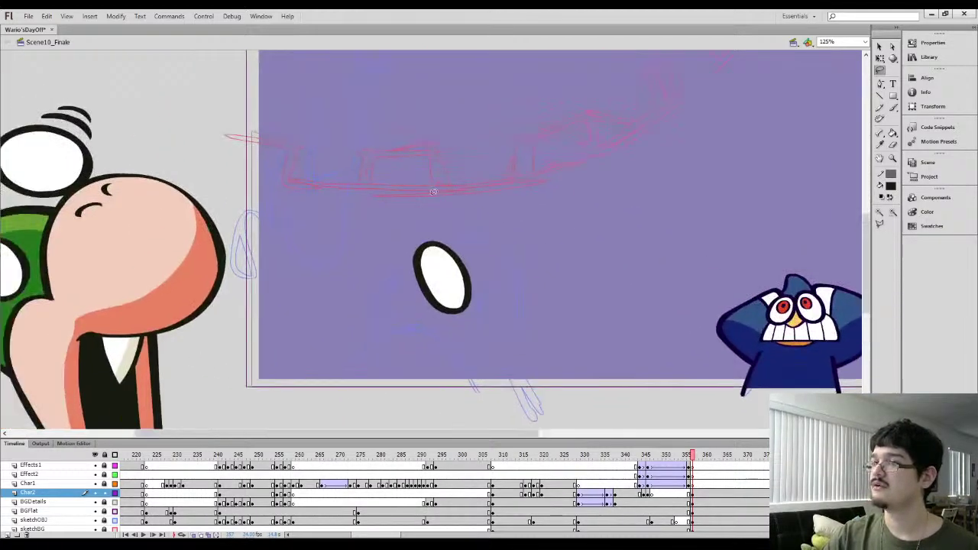
mouse_move(439, 219)
left_mouse_down()
mouse_move(419, 222)
mouse_move(448, 341)
mouse_move(398, 236)
left_mouse_up()
mouse_move(400, 228)
left_mouse_down()
mouse_move(436, 249)
mouse_move(417, 200)
left_mouse_up()
mouse_move(421, 211)
left_mouse_down()
mouse_move(463, 218)
mouse_move(422, 214)
left_mouse_up()
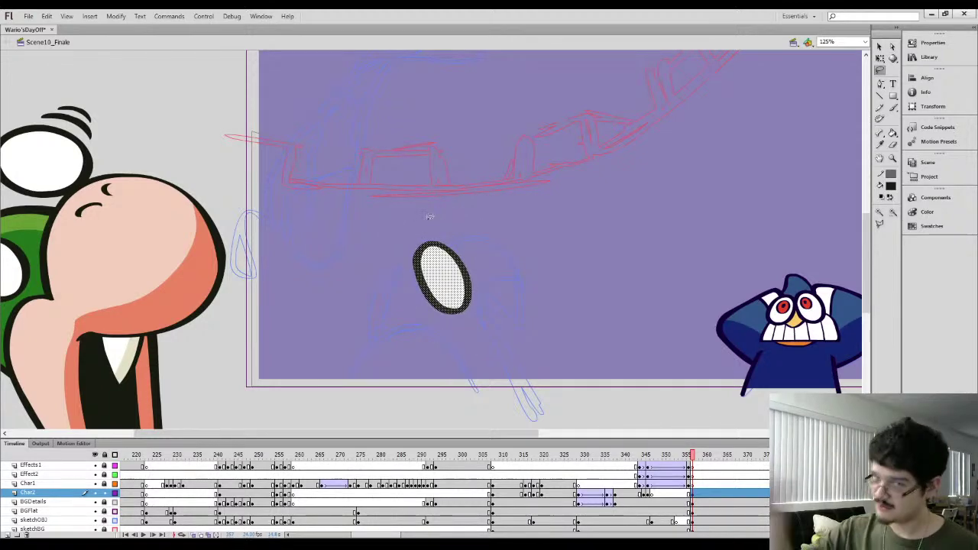
mouse_move(413, 274)
left_mouse_down()
mouse_move(455, 239)
mouse_move(485, 311)
mouse_move(420, 256)
left_mouse_up()
mouse_move(437, 200)
left_mouse_down()
mouse_move(523, 193)
mouse_move(423, 251)
left_mouse_up()
left_click_drag(468, 237, 386, 233)
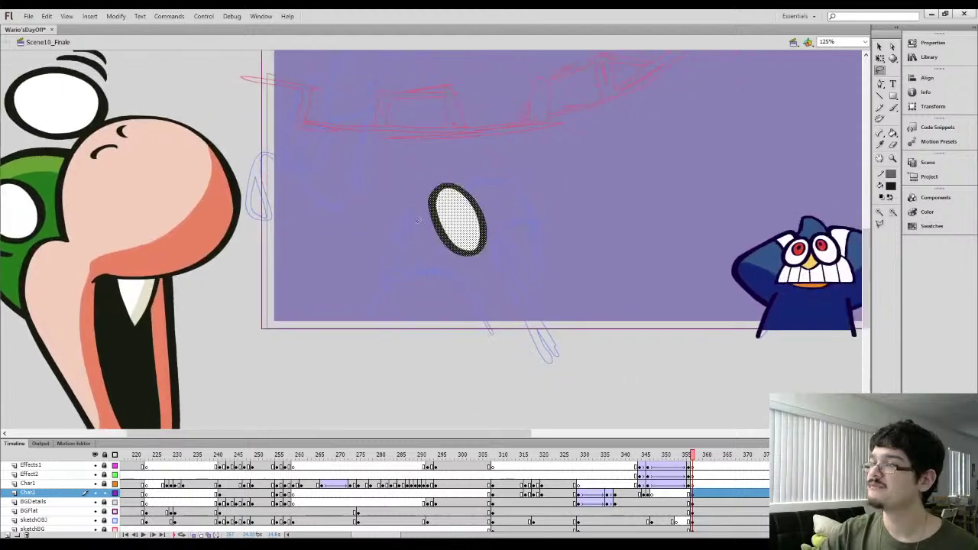
left_click(401, 226)
Sample the outline black and paint the head outline from the eye over the top
key("i")
left_click(449, 246)
key("b")
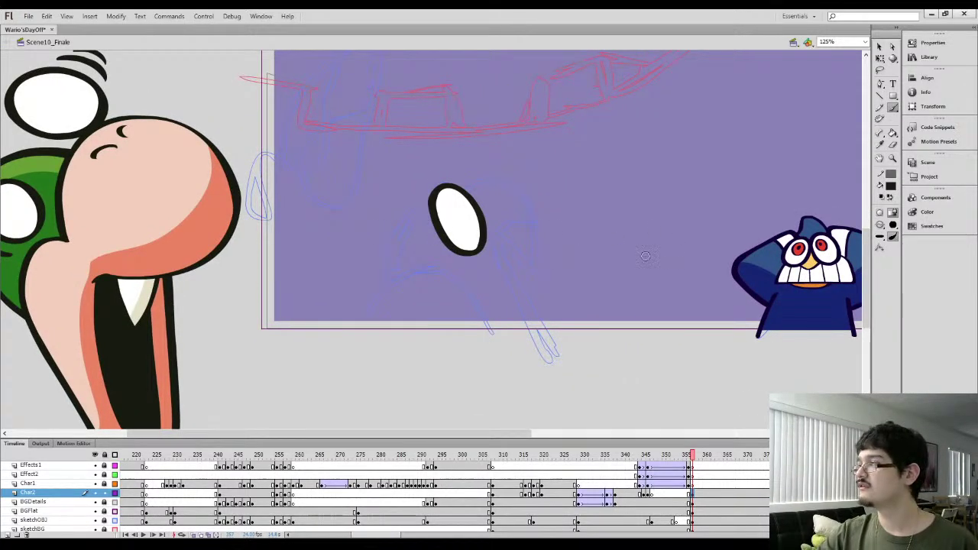
mouse_move(463, 220)
left_mouse_down()
mouse_move(462, 192)
mouse_move(494, 178)
mouse_move(530, 204)
mouse_move(533, 221)
mouse_move(514, 231)
mouse_move(507, 260)
mouse_move(555, 354)
left_mouse_up()
Redraw the short neck stroke at 250% zoom, undoing the unwanted hook-shaped attempts
key("l")
left_click_drag(529, 216, 528, 256)
key("ctrl+equal")
key("b")
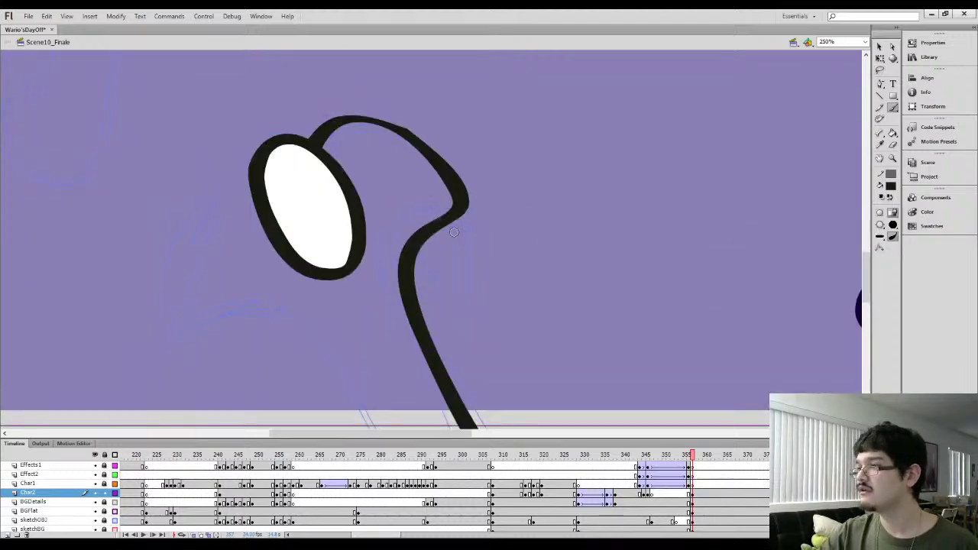
mouse_move(456, 213)
left_mouse_down()
mouse_move(453, 282)
mouse_move(413, 261)
left_mouse_up()
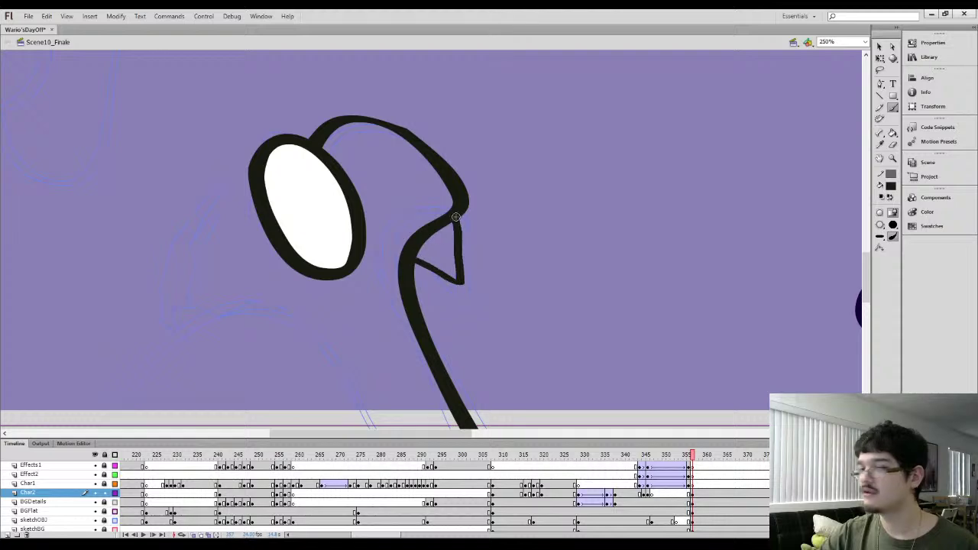
key("ctrl+z")
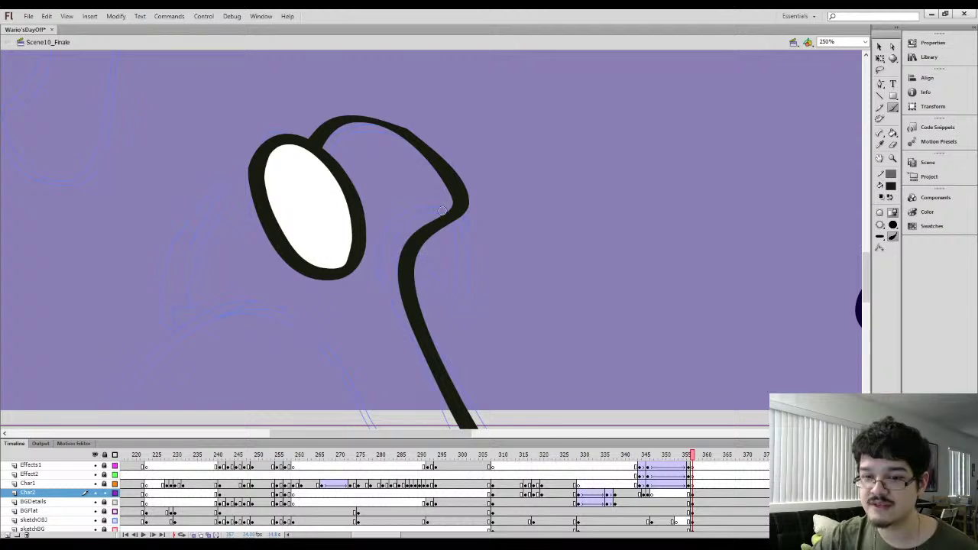
left_click(447, 230)
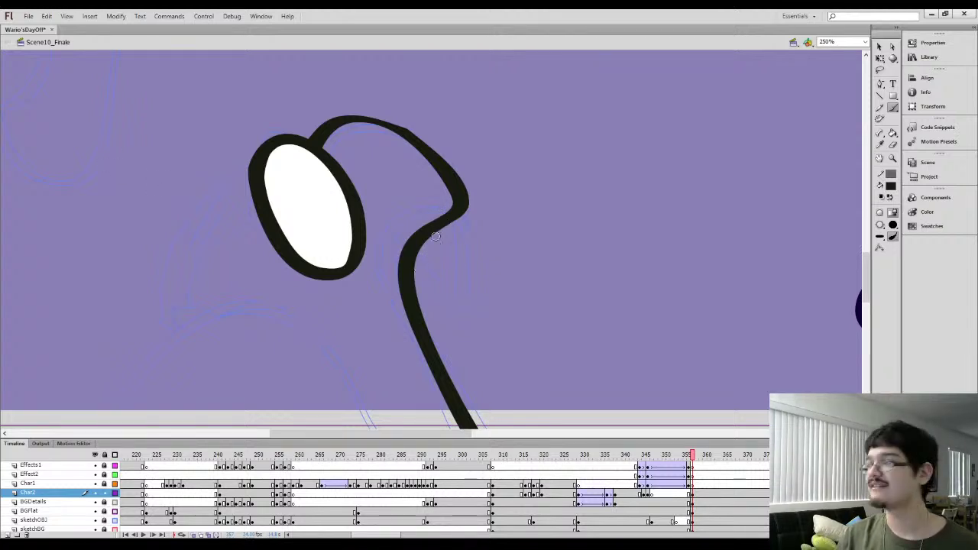
mouse_move(414, 275)
left_mouse_down()
mouse_move(449, 296)
mouse_move(450, 223)
left_mouse_up()
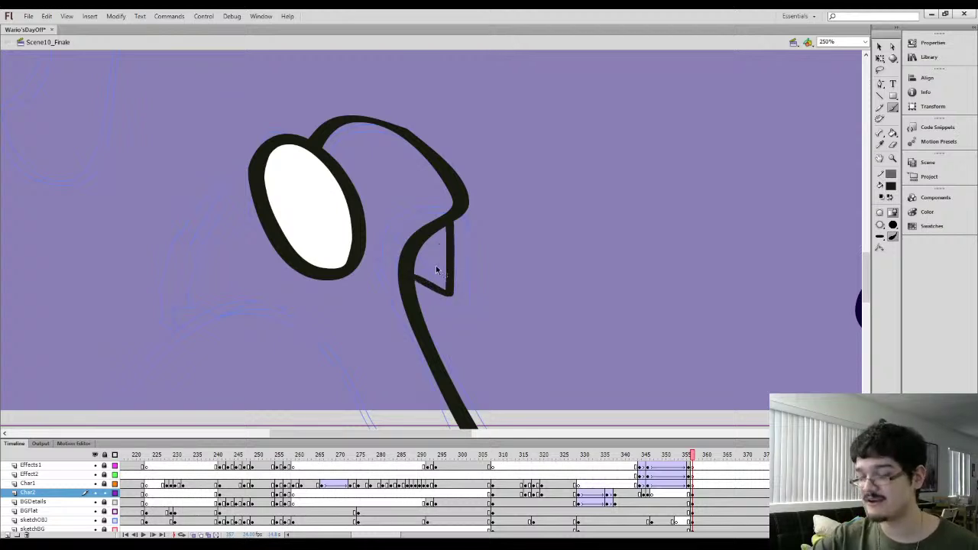
key("ctrl+z")
key("ctrl+z")
mouse_move(412, 272)
left_mouse_down()
mouse_move(451, 292)
mouse_move(450, 223)
left_mouse_up()
Sample the outline black and thicken the beak's lower diagonal edge
key("l")
left_click_drag(459, 295, 456, 289)
key("ctrl+equal")
left_click(483, 254)
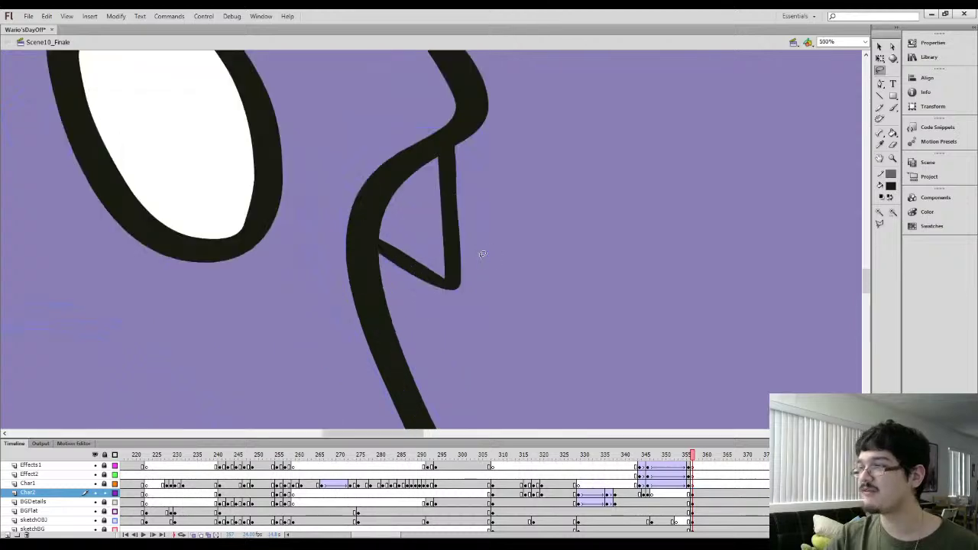
key("b")
key("i")
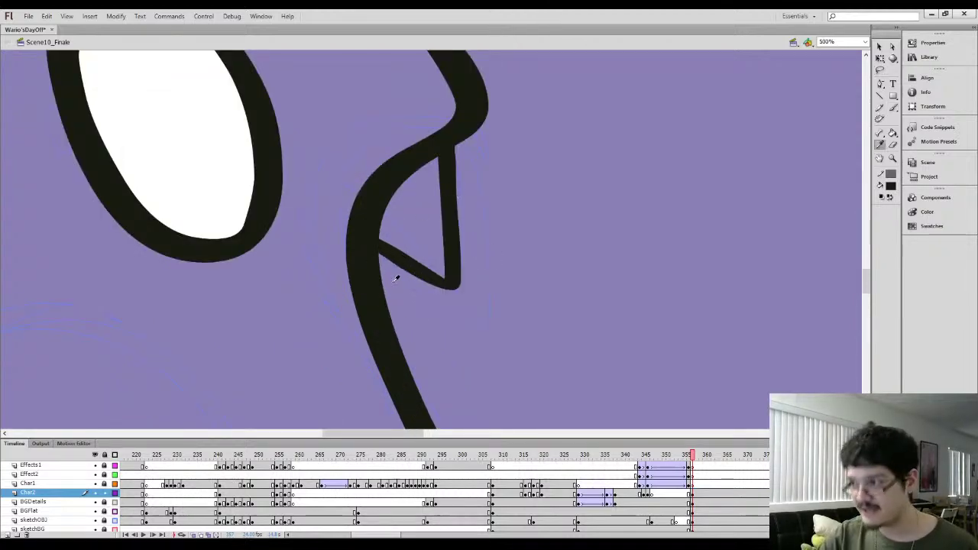
left_click(400, 265)
key("b")
left_click_drag(373, 252, 452, 295)
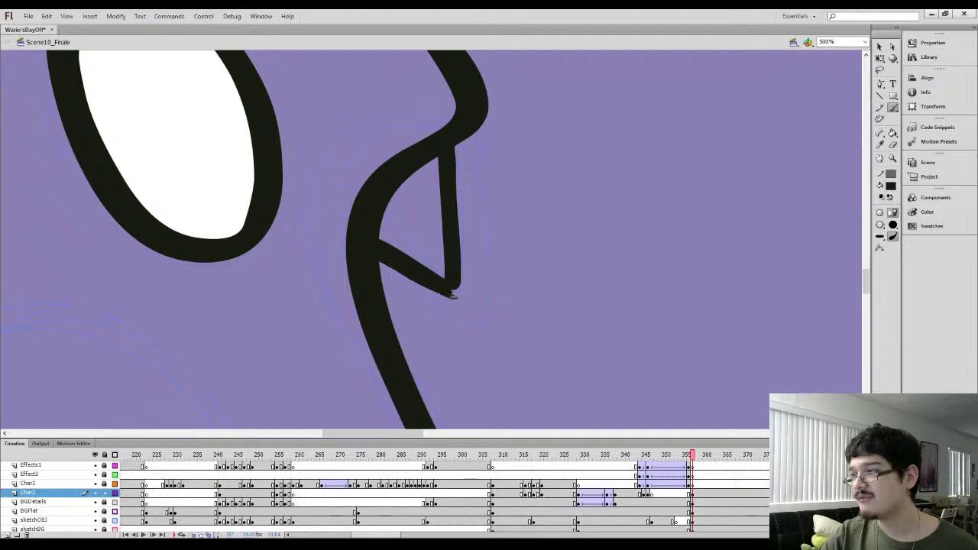
scroll(451, 280, "up", 2)
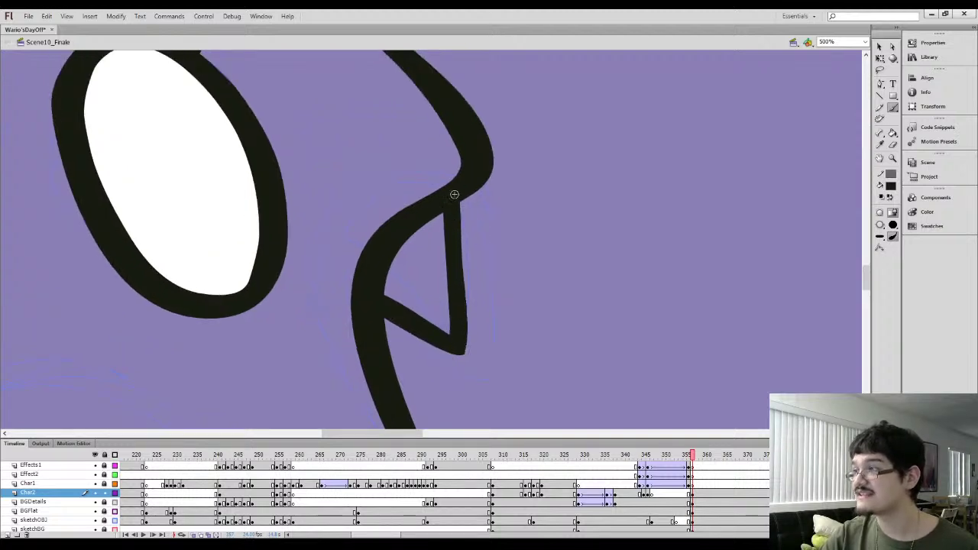
Lasso-select the top of the head outline and apply Smooth to it
key("l")
left_click_drag(460, 269, 474, 208)
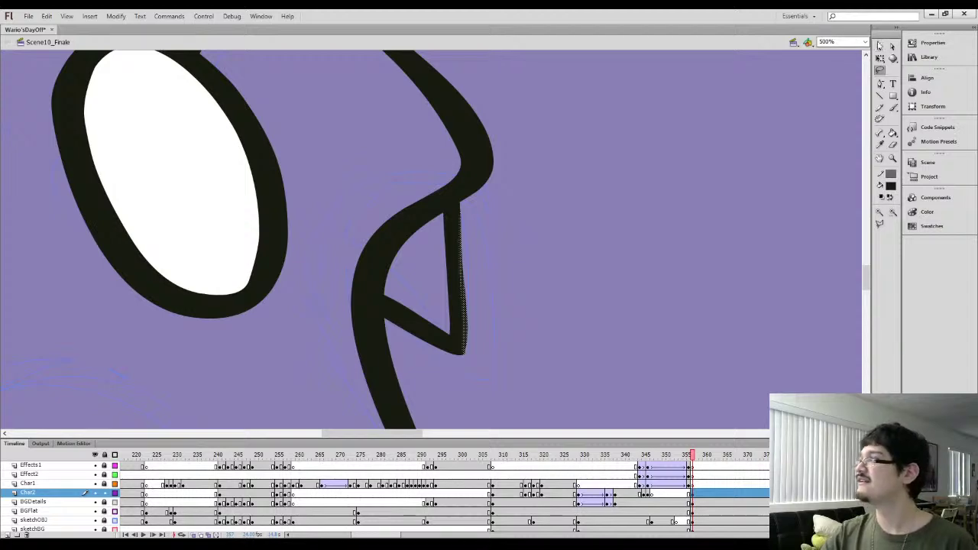
key("v")
left_click(579, 337)
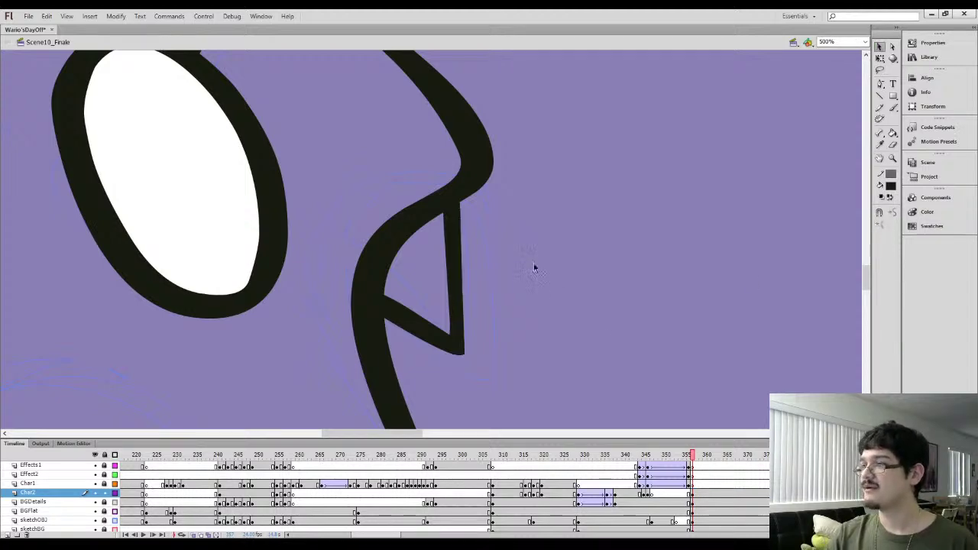
key("ctrl+minus")
key("ctrl+minus")
key("ctrl+equal")
left_click_drag(371, 171, 370, 217)
key("l")
mouse_move(369, 209)
left_mouse_down()
mouse_move(378, 123)
mouse_move(425, 215)
left_mouse_up()
key("v")
left_click(892, 213)
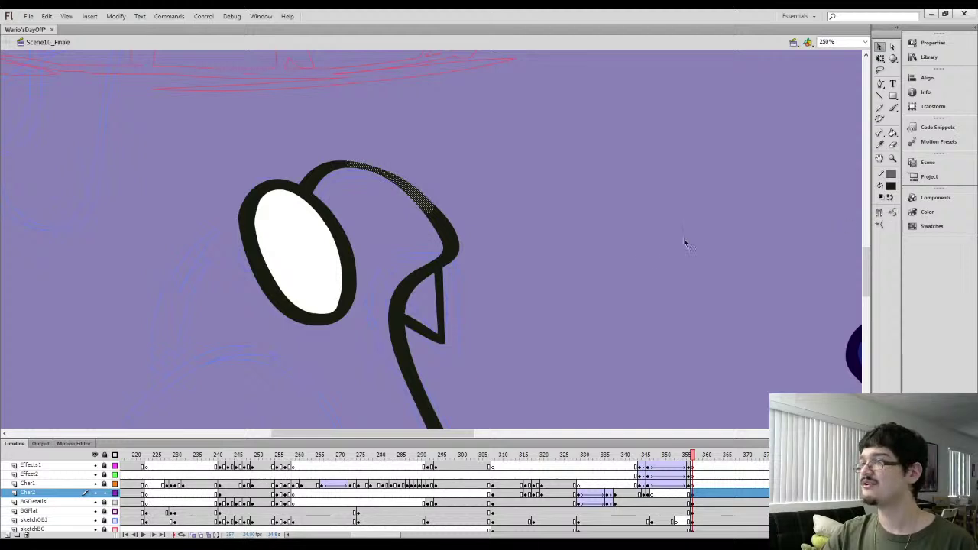
left_click(684, 241)
Thicken the head's top outline in black and fill the pale sliver inside it
key("l")
mouse_move(348, 211)
left_mouse_down()
mouse_move(384, 135)
mouse_move(409, 201)
left_mouse_up()
key("ctrl+equal")
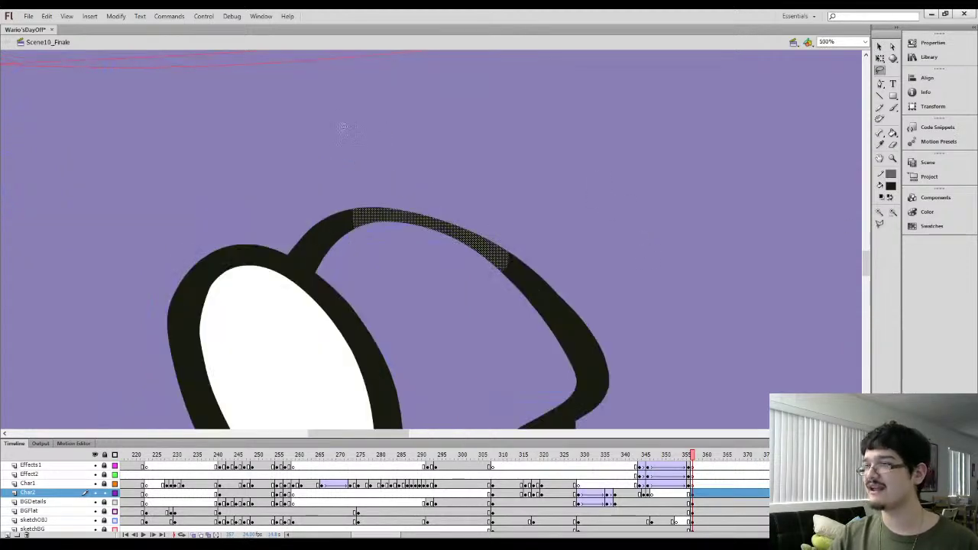
left_click(395, 191)
key("i")
left_click(365, 217)
key("b")
mouse_move(341, 218)
left_mouse_down()
mouse_move(392, 205)
mouse_move(430, 212)
mouse_move(479, 242)
mouse_move(453, 249)
mouse_move(278, 189)
mouse_move(451, 245)
mouse_move(469, 260)
left_mouse_up()
key("l")
key("k")
left_click(360, 183)
key("l")
Deselect, re-sample the outline black, and zoom out to the whole stage
key("v")
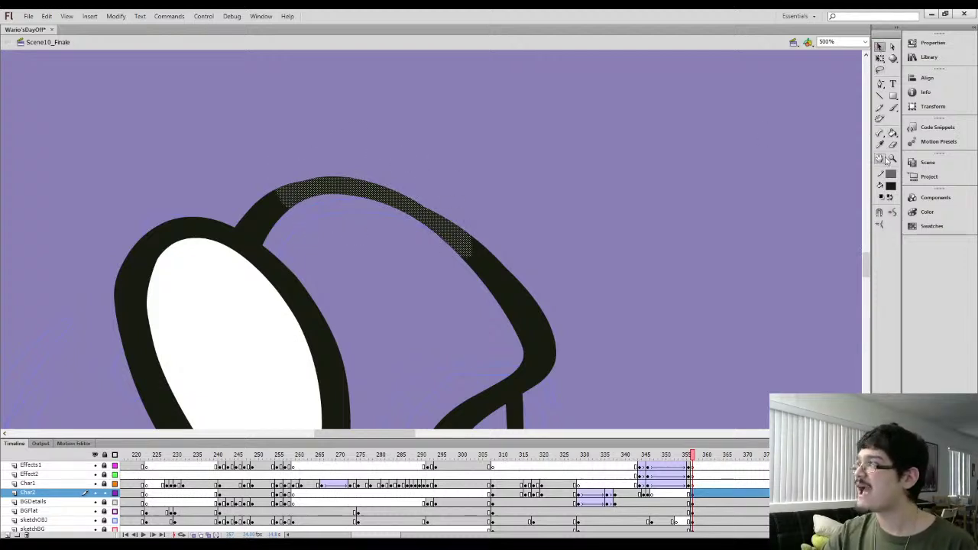
left_click(401, 296)
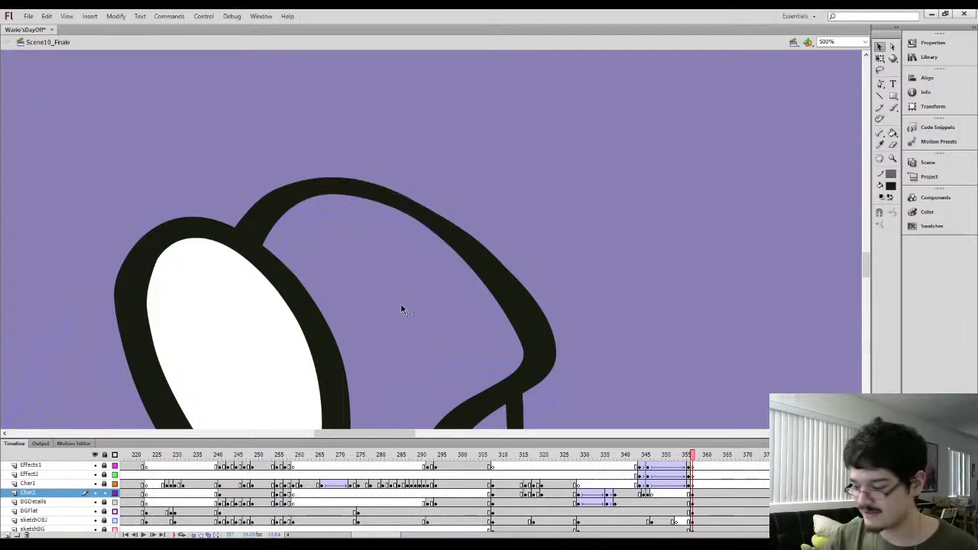
key("ctrl+minus")
left_click_drag(307, 260, 366, 191)
key("i")
left_click(341, 238)
left_click_drag(332, 302, 366, 259)
key("i")
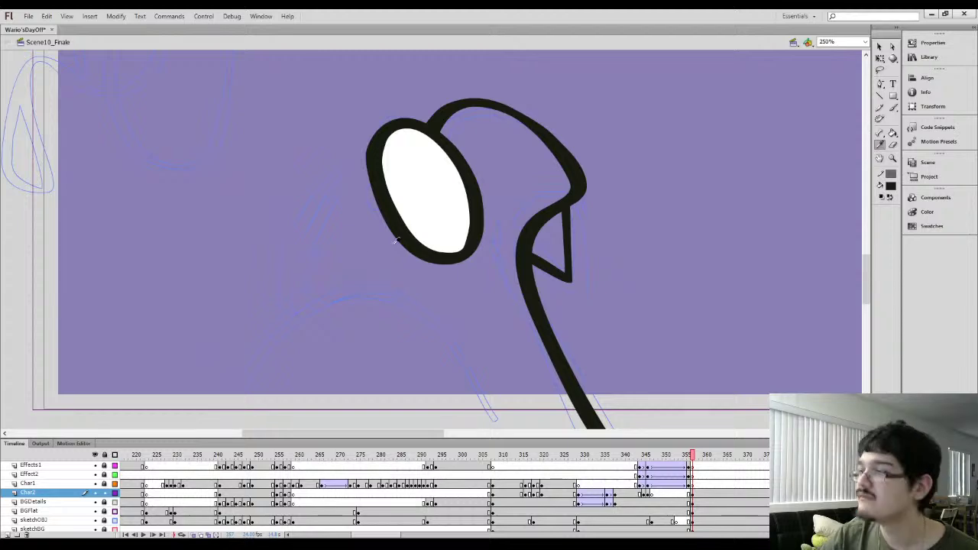
key("ctrl+minus")
Draw the arched black body outline below the head and smooth the arch's top
left_click_drag(345, 281, 350, 272)
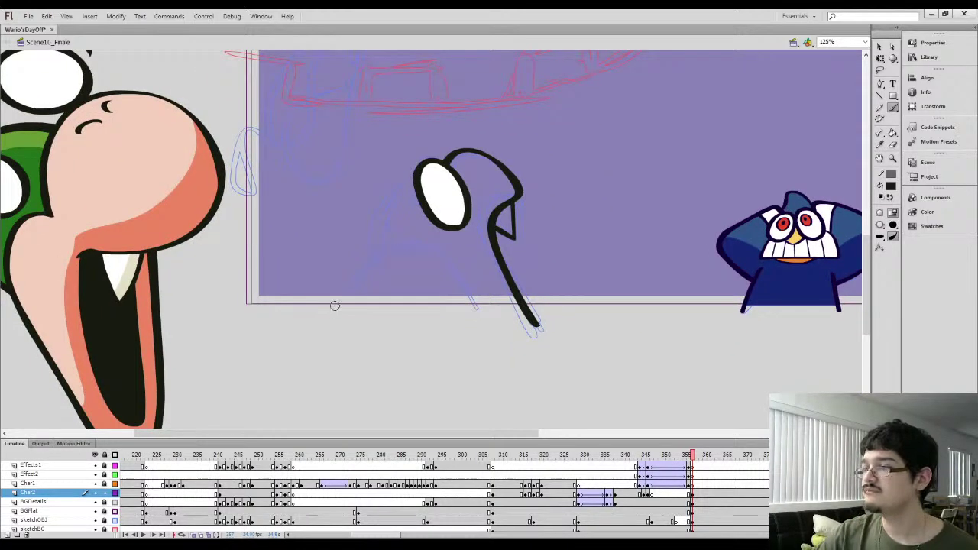
mouse_move(328, 309)
left_mouse_down()
mouse_move(358, 260)
mouse_move(387, 246)
mouse_move(429, 247)
mouse_move(483, 327)
left_mouse_up()
key("l")
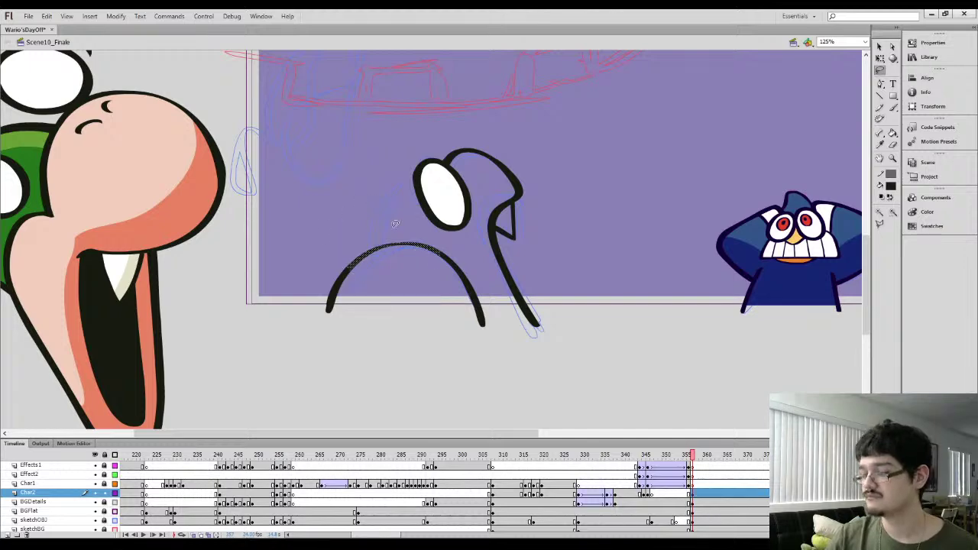
key("ctrl+equal")
key("b")
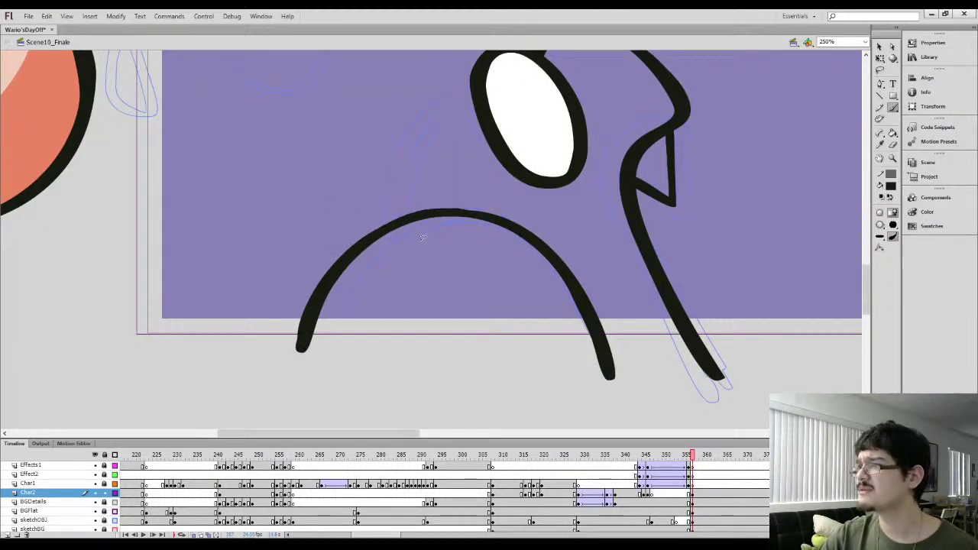
key("l")
mouse_move(439, 267)
left_mouse_down()
mouse_move(520, 244)
mouse_move(459, 264)
left_mouse_up()
key("v")
left_click(894, 213)
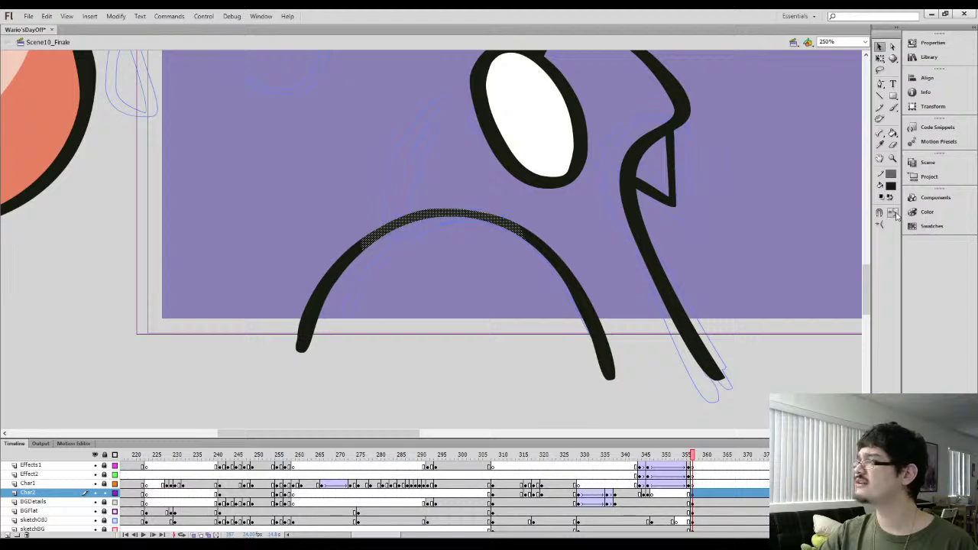
left_click(893, 212)
left_click(603, 221)
Brush a thick neck line from the arch up toward the eye, redrawn further left
left_click_drag(534, 189, 547, 241)
key("b")
left_click_drag(550, 285, 557, 225)
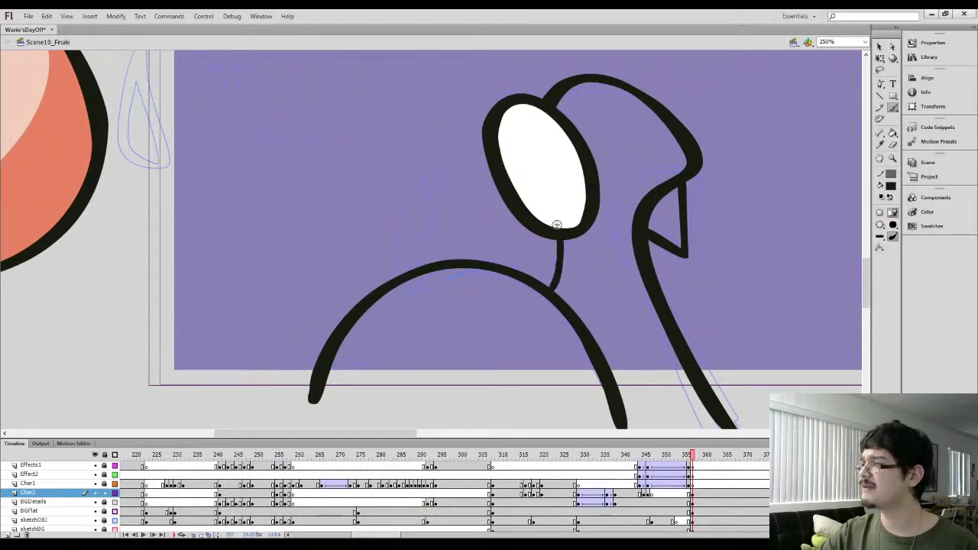
left_click_drag(490, 206, 457, 233)
key("ctrl+z")
left_click_drag(500, 304, 510, 255)
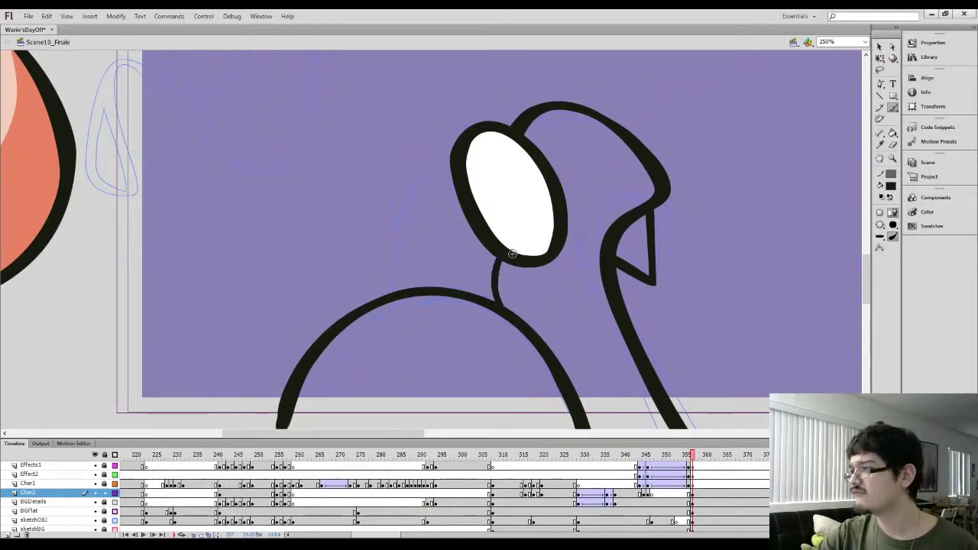
left_click_drag(492, 301, 498, 255)
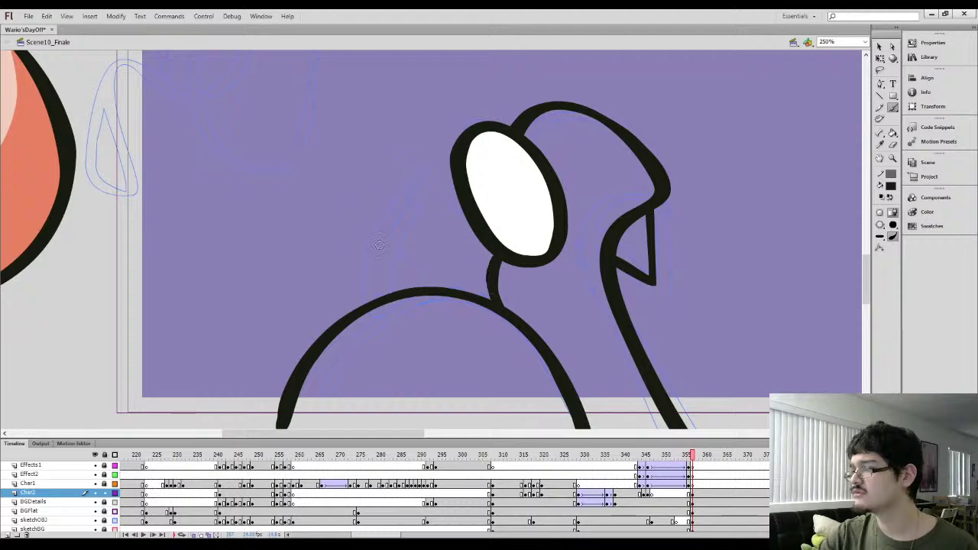
Draw the back of the head up to the eye and fill the gap between strokes black
left_click_drag(397, 268, 427, 313)
mouse_move(395, 349)
left_mouse_down()
mouse_move(402, 251)
mouse_move(450, 208)
mouse_move(482, 200)
left_mouse_up()
mouse_move(388, 341)
left_mouse_down()
mouse_move(383, 275)
mouse_move(401, 235)
mouse_move(443, 206)
mouse_move(481, 197)
left_mouse_up()
key("k")
left_click(425, 213)
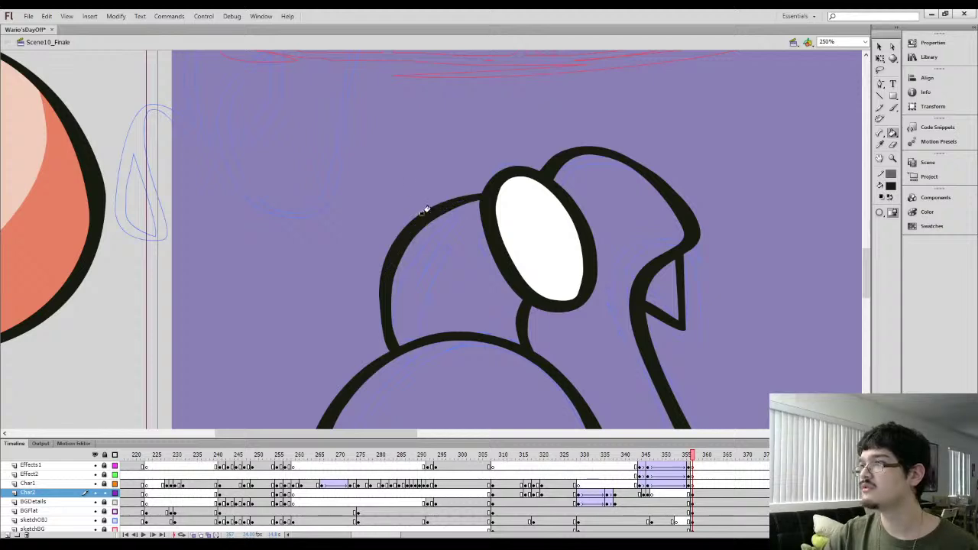
mouse_move(418, 234)
left_mouse_down()
mouse_move(389, 191)
mouse_move(387, 210)
left_mouse_up()
key("b")
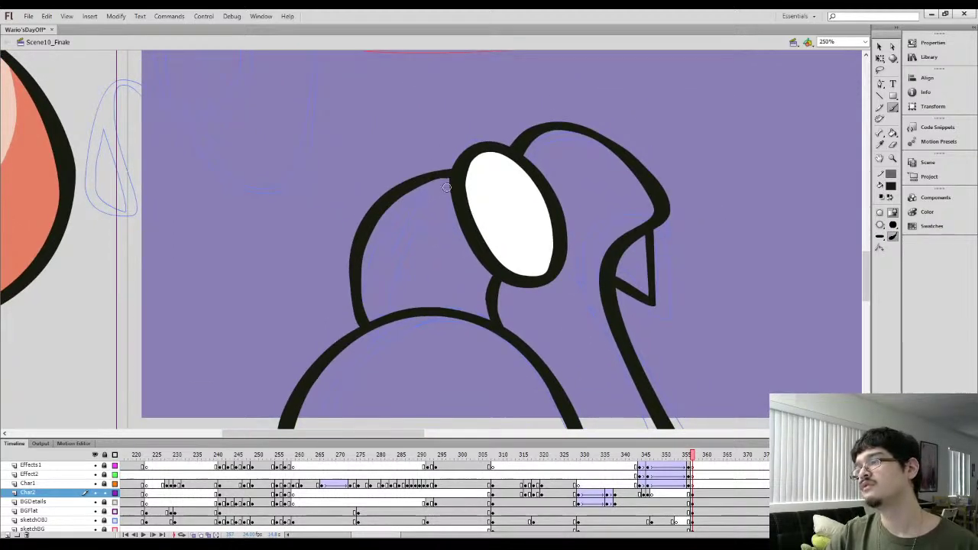
Repaint the lower line of the spiky crest where the strokes cross
mouse_move(547, 264)
left_mouse_down()
mouse_move(439, 211)
mouse_move(408, 234)
mouse_move(490, 201)
mouse_move(554, 86)
left_mouse_up()
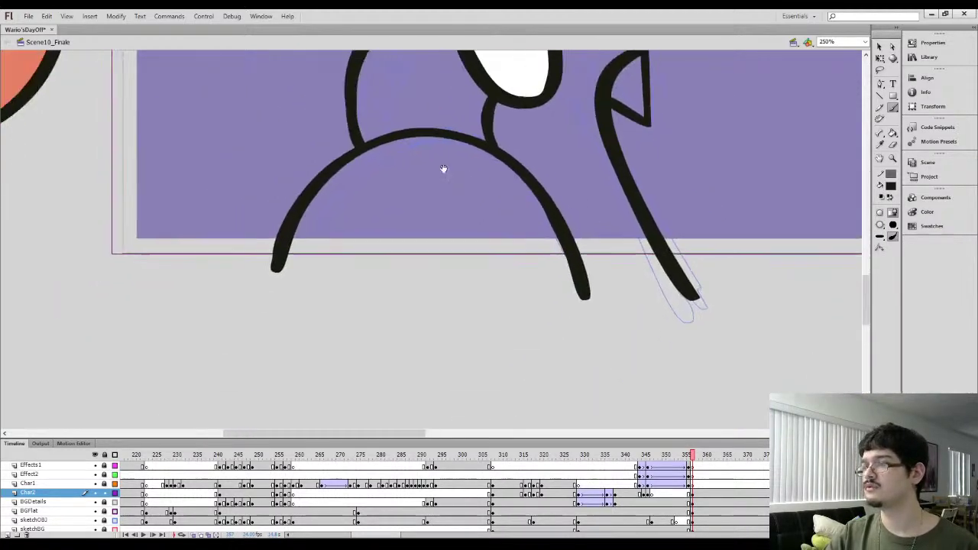
key("ctrl+minus")
mouse_move(393, 187)
left_mouse_down()
mouse_move(450, 256)
mouse_move(421, 262)
mouse_move(418, 274)
mouse_move(405, 262)
mouse_move(362, 272)
mouse_move(385, 244)
mouse_move(348, 241)
mouse_move(379, 214)
mouse_move(373, 190)
mouse_move(439, 224)
mouse_move(441, 251)
mouse_move(421, 256)
left_mouse_up()
key("l")
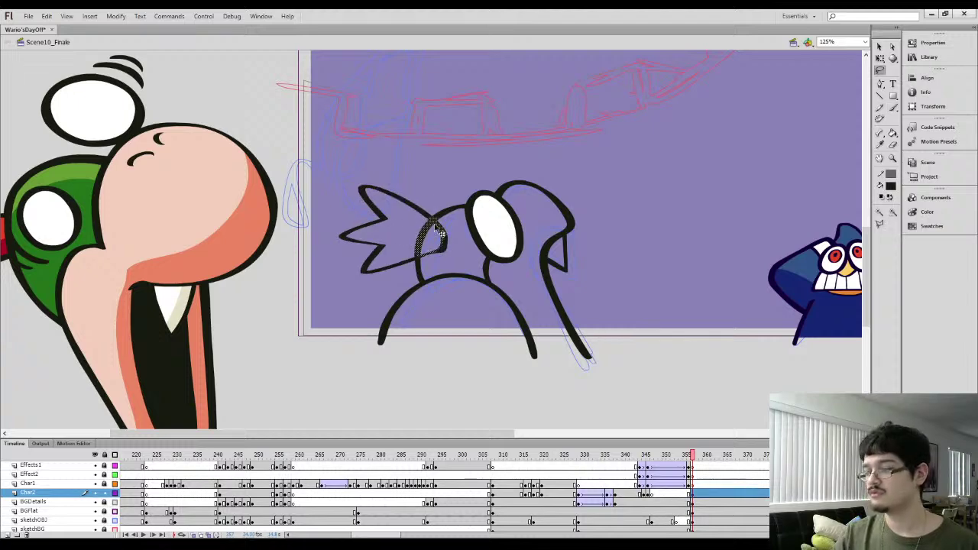
key("ctrl+equal")
key("ctrl+equal")
left_click(459, 298)
key("b")
mouse_move(374, 329)
left_mouse_down()
mouse_move(446, 307)
mouse_move(376, 327)
left_mouse_up()
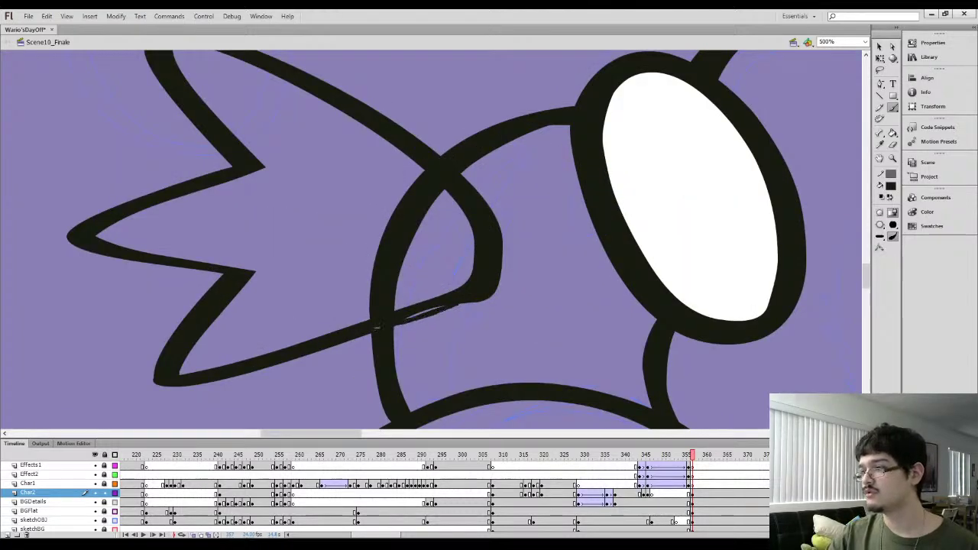
Sample the black outline colour and touch up the crest's lower spike tip
mouse_move(467, 301)
left_mouse_down()
mouse_move(437, 313)
mouse_move(472, 304)
left_mouse_up()
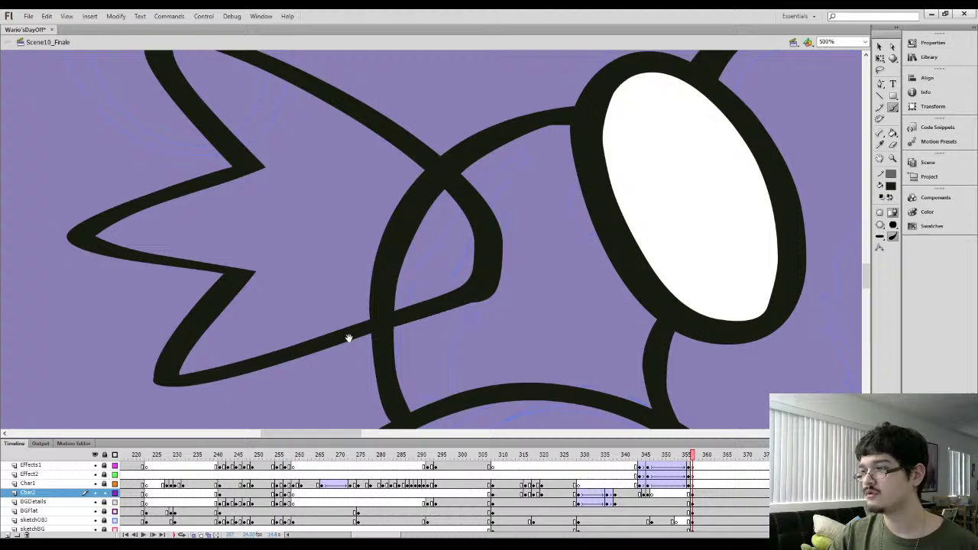
left_click_drag(349, 339, 412, 290)
key("ctrl+minus")
key("i")
left_click(333, 282)
key("b")
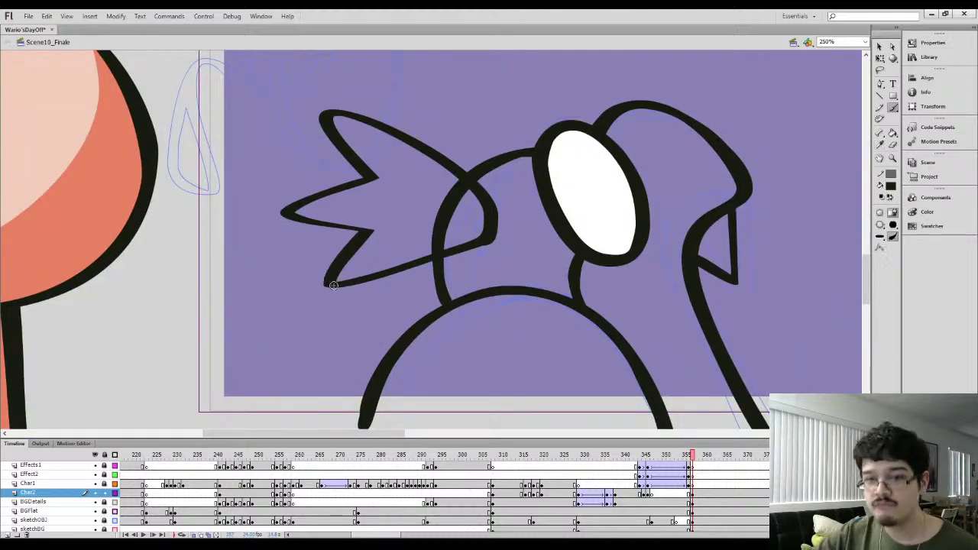
key("i")
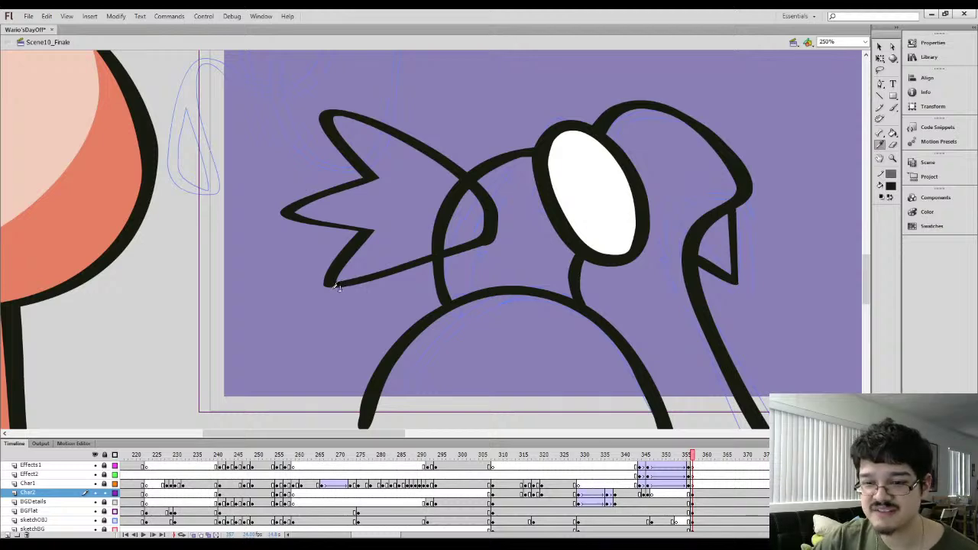
key("b")
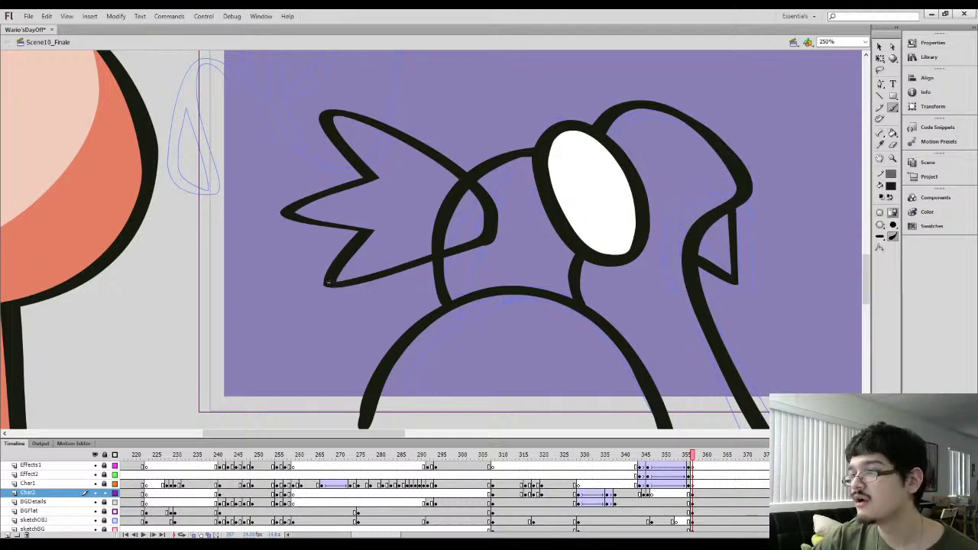
left_click_drag(326, 288, 334, 289)
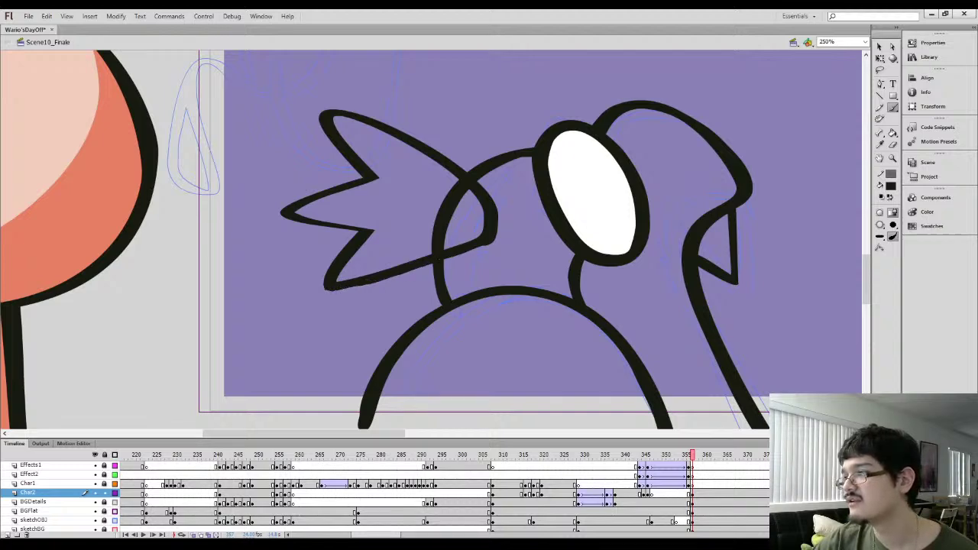
Lasso part of the crest's lower spike and zoom in to 500% for detail
key("l")
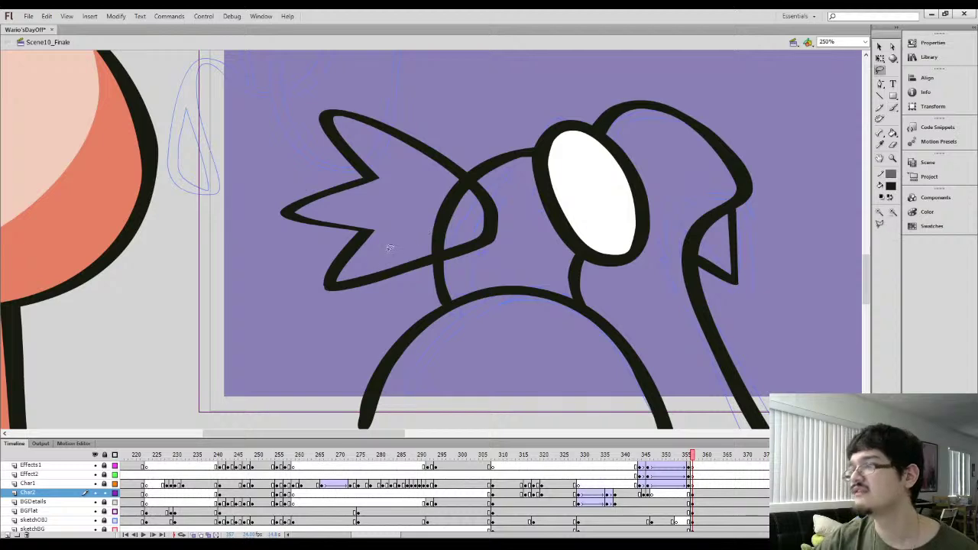
mouse_move(332, 240)
left_mouse_down()
mouse_move(375, 201)
mouse_move(342, 247)
mouse_move(409, 226)
mouse_move(441, 234)
left_mouse_up()
key("ctrl+equal")
key("Escape")
Extend the black ink along the spike's lower edge
key("b")
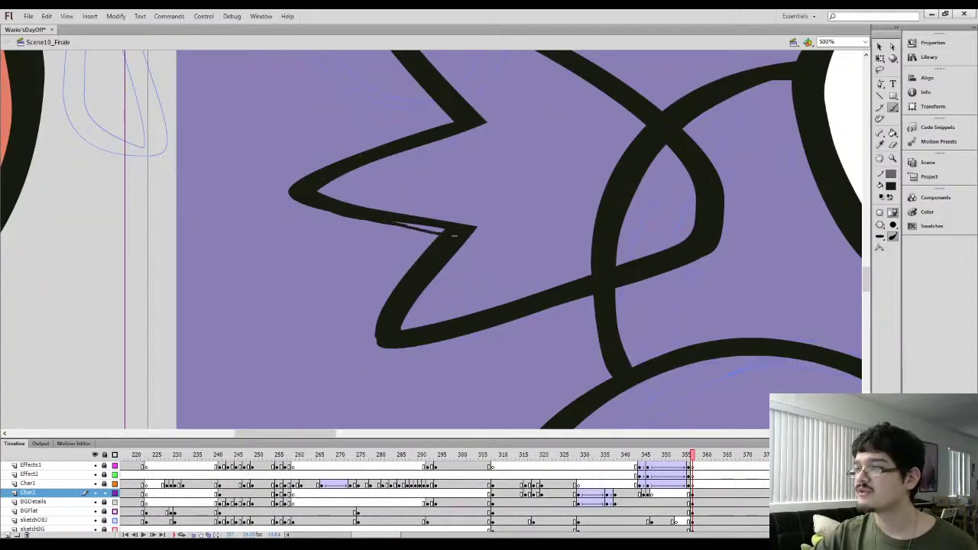
key("k")
left_click(428, 229)
left_click_drag(360, 230, 415, 256)
key("b")
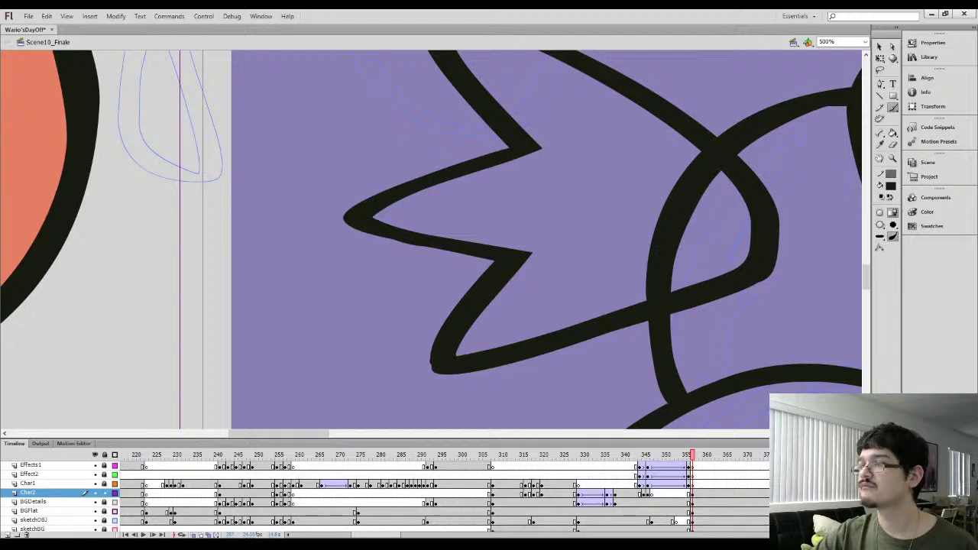
Erase and trim the excess ink at the spike's lower-left corner
key("l")
mouse_move(442, 322)
left_mouse_down()
mouse_move(436, 339)
mouse_move(447, 336)
left_mouse_up()
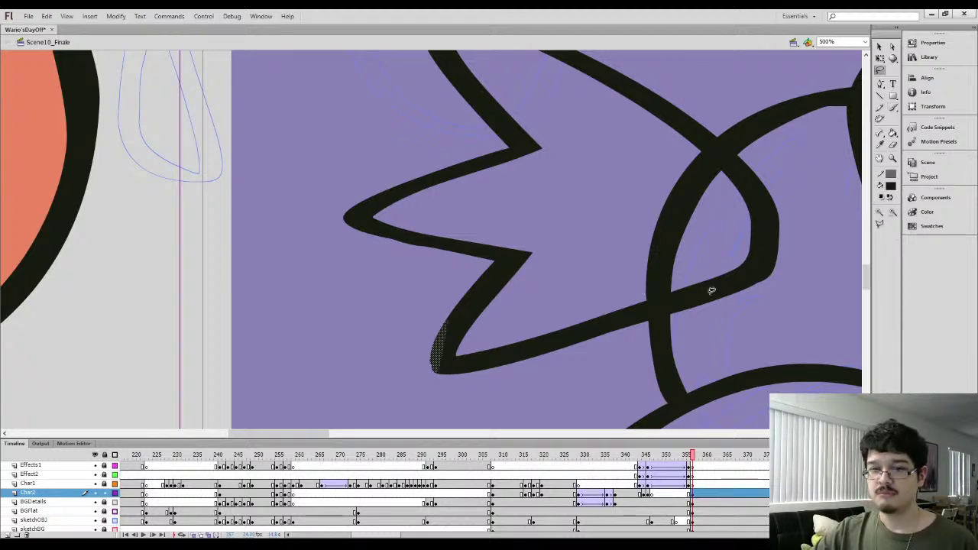
left_click(880, 47)
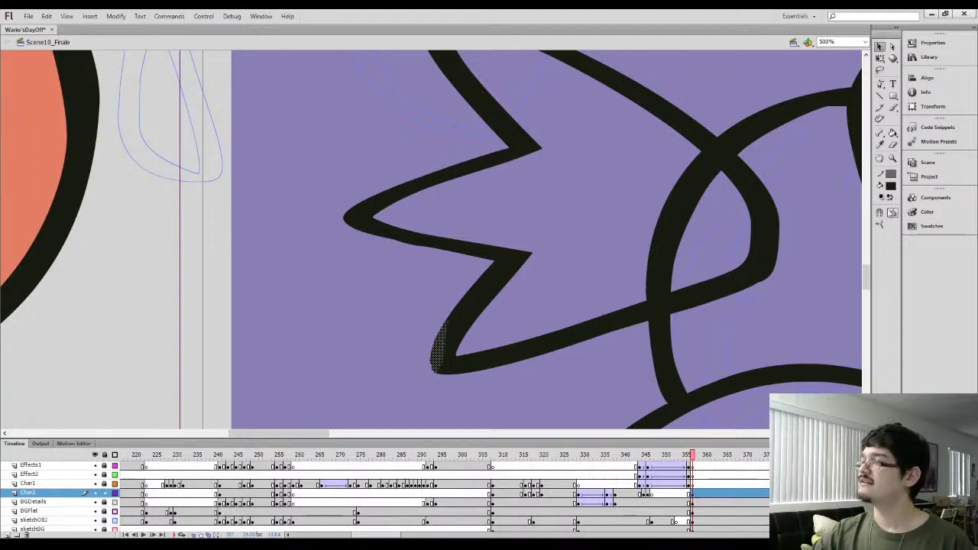
left_click(543, 302)
key("b")
mouse_move(428, 330)
left_mouse_down()
mouse_move(425, 380)
mouse_move(459, 294)
mouse_move(425, 353)
mouse_move(435, 379)
left_mouse_up()
mouse_move(458, 267)
left_mouse_down()
mouse_move(437, 284)
mouse_move(435, 320)
left_mouse_up()
scroll(489, 228, "up", 1)
scroll(459, 230, "right", 1)
Thicken the ink along the spike's lower edge and its upper edge from the tip
key("b")
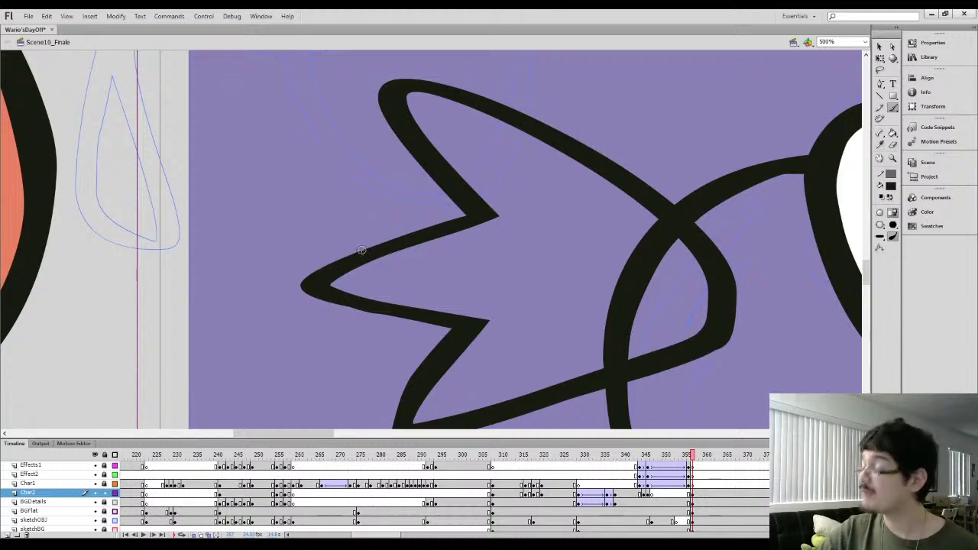
key("ctrl+minus")
key("e")
key("b")
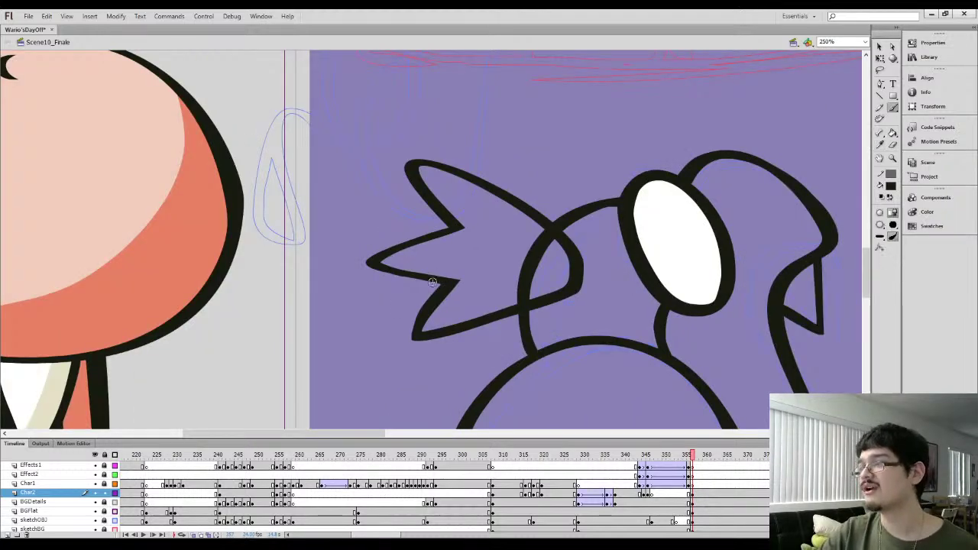
mouse_move(435, 282)
left_mouse_down()
mouse_move(363, 264)
mouse_move(373, 257)
mouse_move(359, 263)
mouse_move(442, 231)
left_mouse_up()
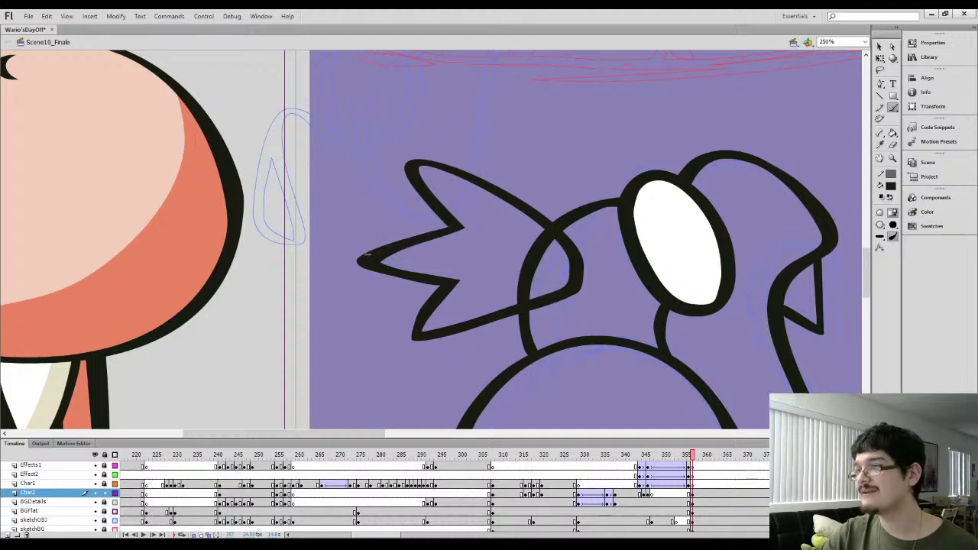
left_click_drag(367, 255, 448, 226)
Thin the black ink along the spike's upper and lower edges with the Eraser
key("l")
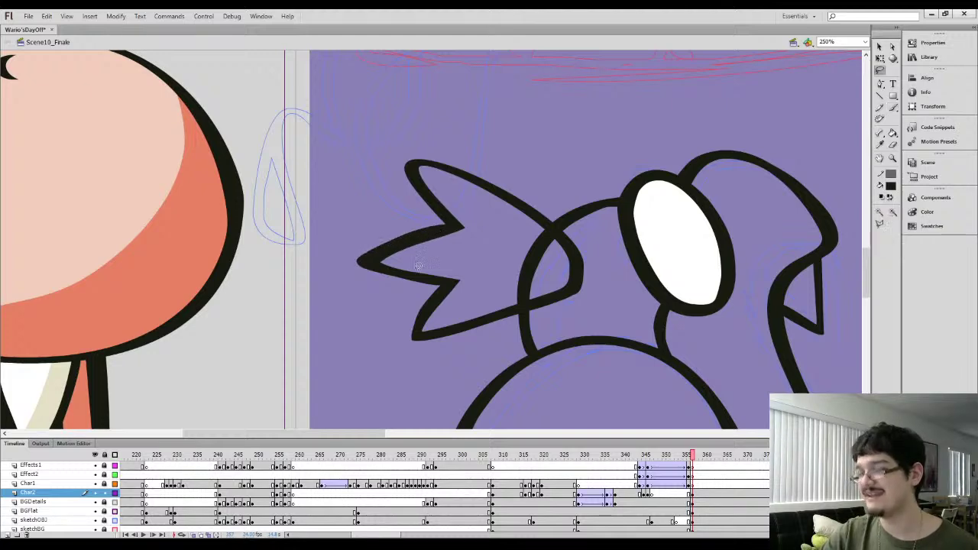
key("e")
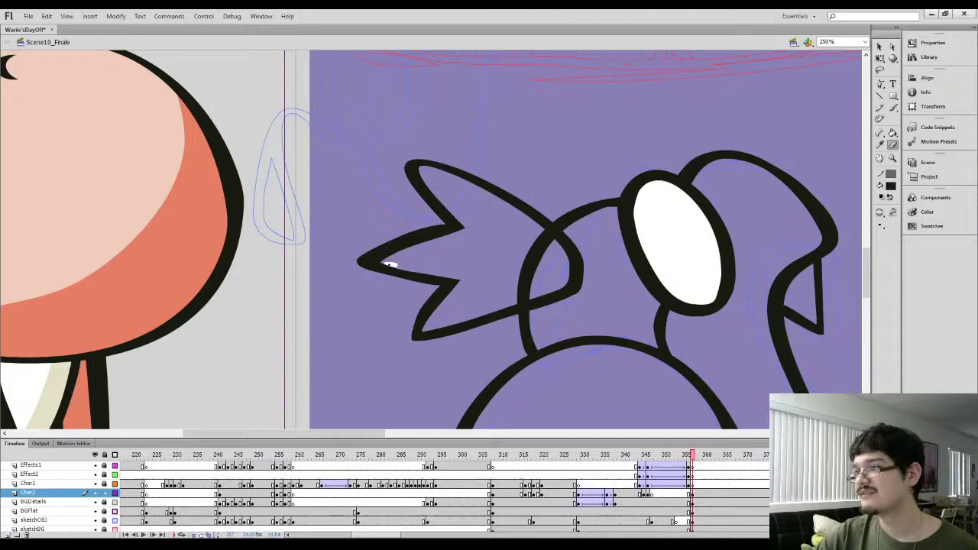
left_click_drag(376, 263, 473, 229)
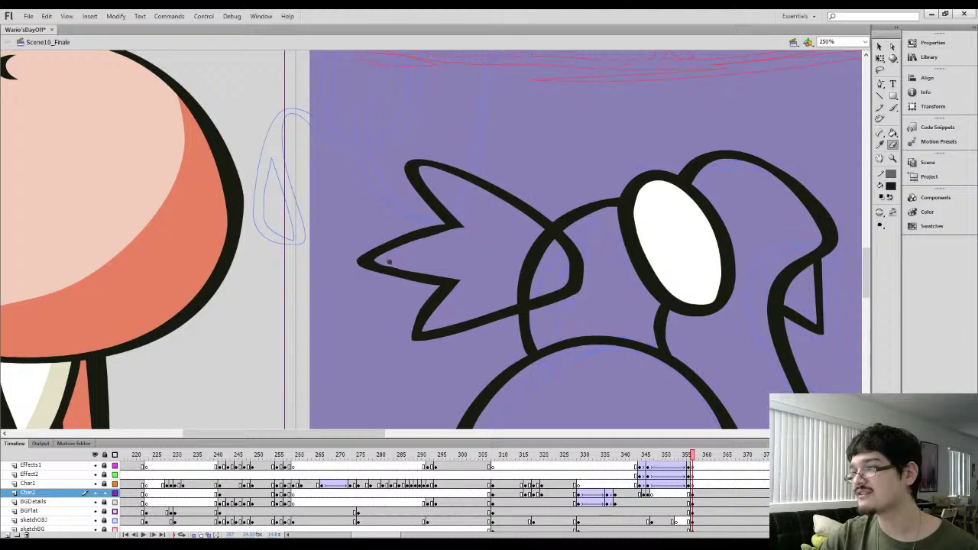
mouse_move(384, 261)
left_mouse_down()
mouse_move(464, 279)
mouse_move(380, 214)
mouse_move(454, 223)
left_mouse_up()
Select slivers of the crest outline and erase ink at the spike's inner corner
key("l")
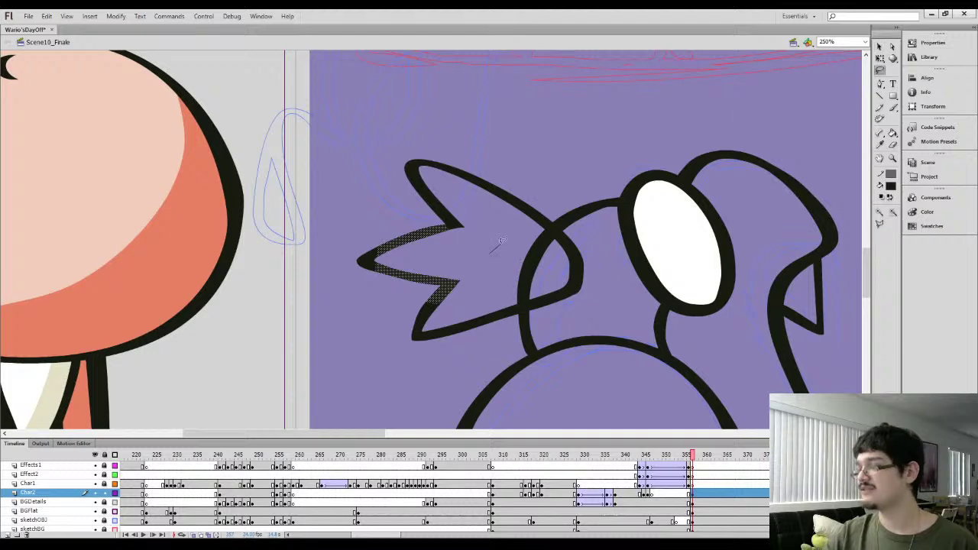
left_click_drag(503, 241, 506, 238)
key("z")
left_click(530, 260)
key("l")
left_click_drag(447, 194, 457, 231)
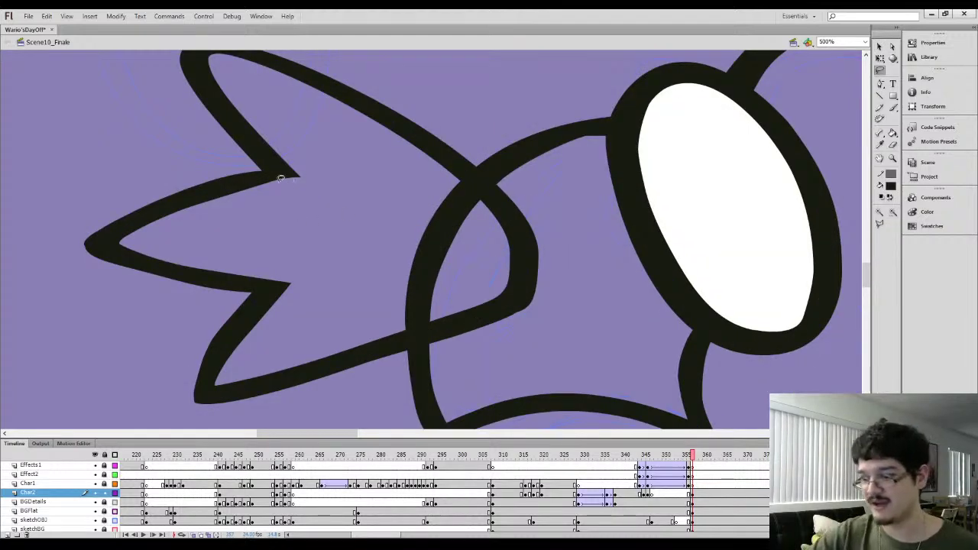
key("b")
mouse_move(271, 191)
left_mouse_down()
mouse_move(301, 175)
mouse_move(264, 191)
mouse_move(301, 179)
mouse_move(302, 221)
left_mouse_up()
Erase the head-circle line crossing into the crest and delete the leftover fragment
key("space")
key("i")
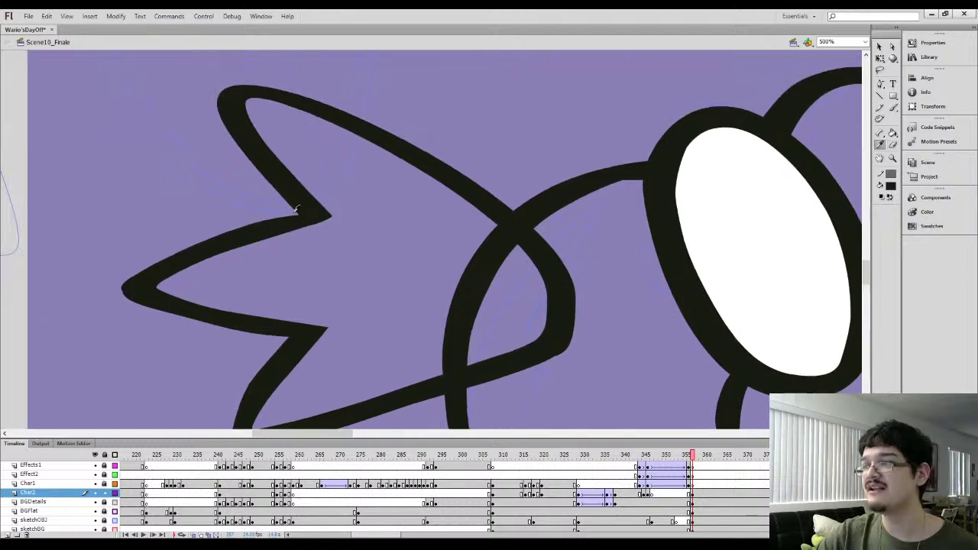
left_click(296, 211)
key("b")
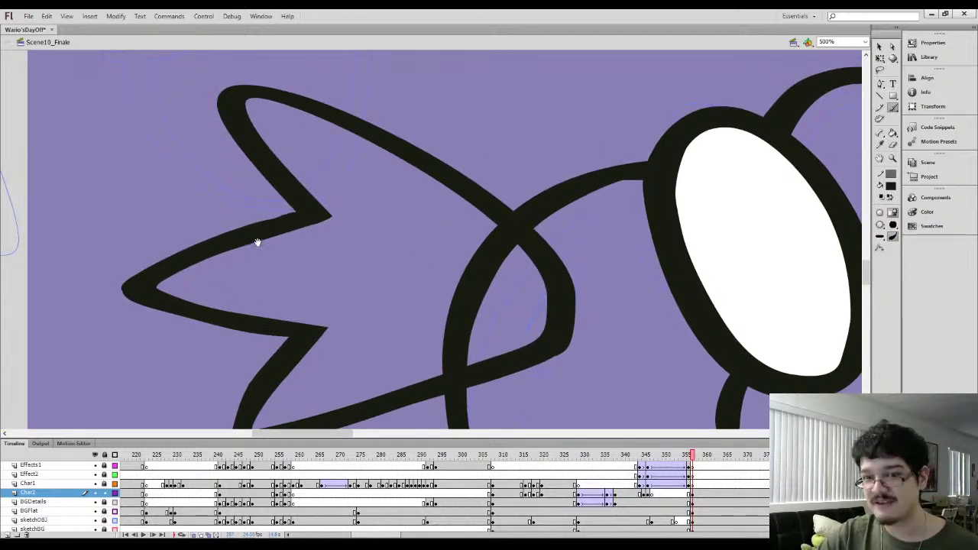
mouse_move(248, 235)
left_mouse_down()
mouse_move(272, 223)
mouse_move(238, 231)
left_mouse_up()
mouse_move(340, 261)
left_mouse_down()
mouse_move(291, 235)
mouse_move(310, 194)
left_mouse_up()
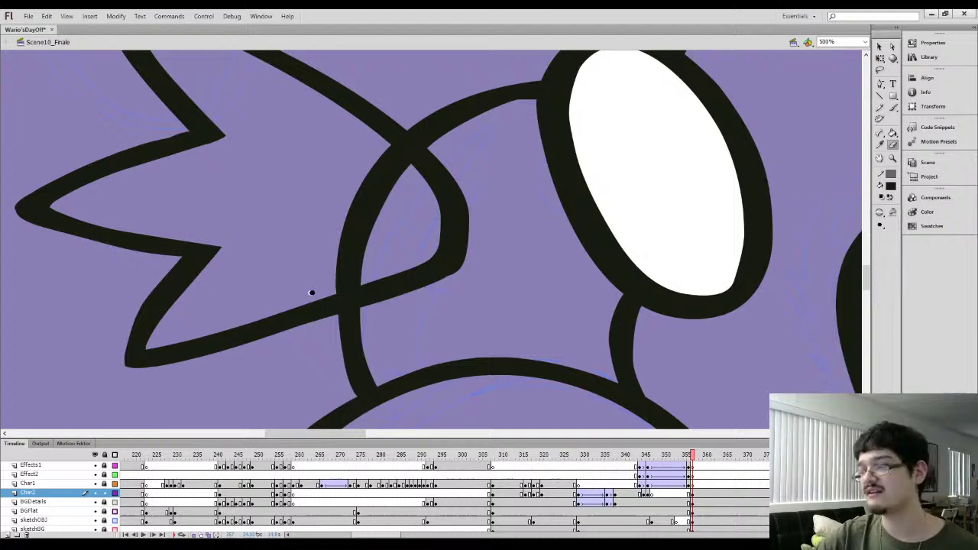
mouse_move(312, 292)
left_mouse_down()
mouse_move(370, 277)
mouse_move(319, 294)
mouse_move(353, 275)
left_mouse_up()
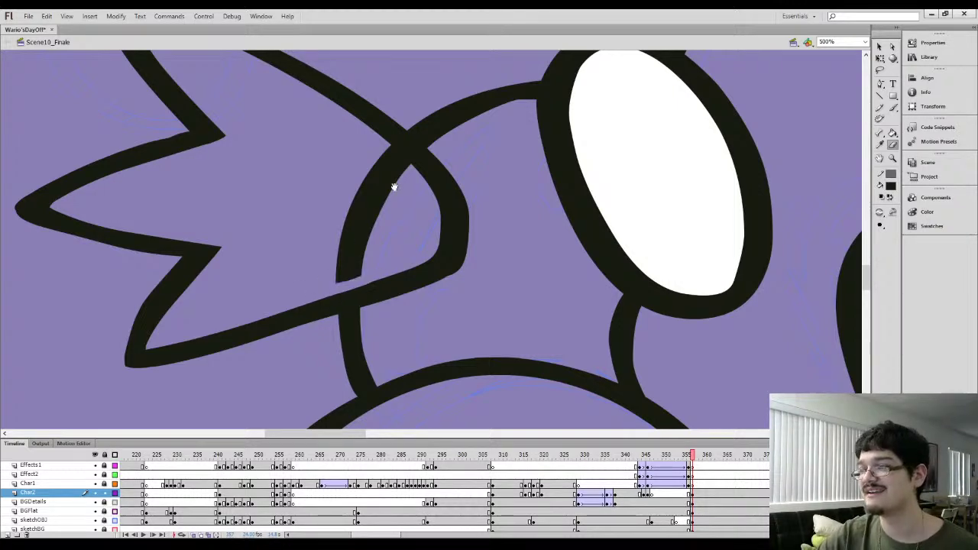
left_click_drag(375, 194, 390, 249)
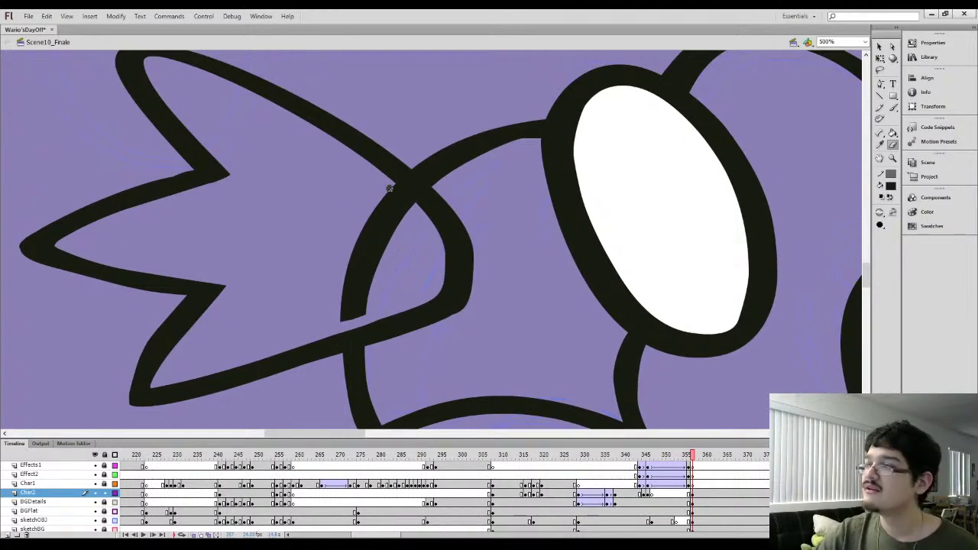
left_click_drag(365, 170, 414, 218)
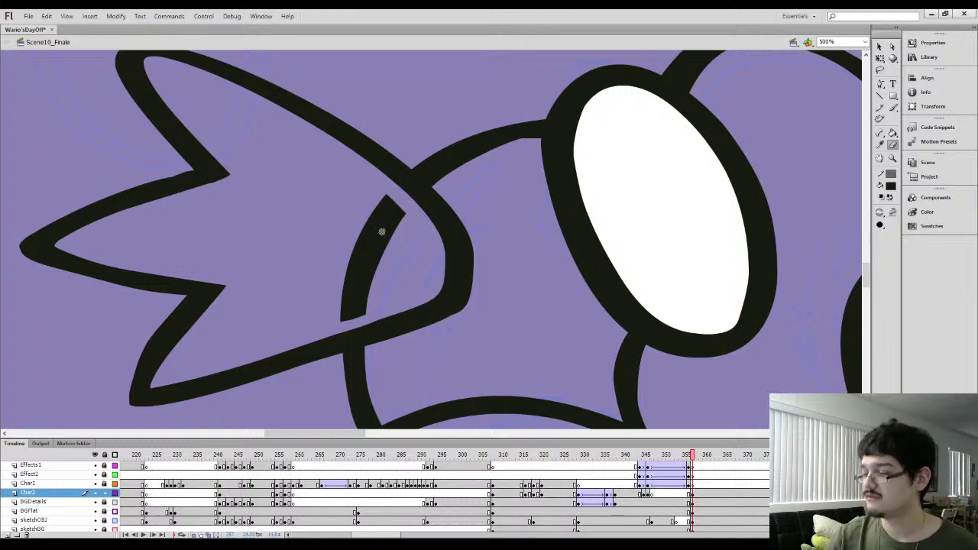
left_click(384, 236, "ctrl")
key("Delete")
key("ctrl+minus")
key("ctrl+minus")
key("ctrl+equal")
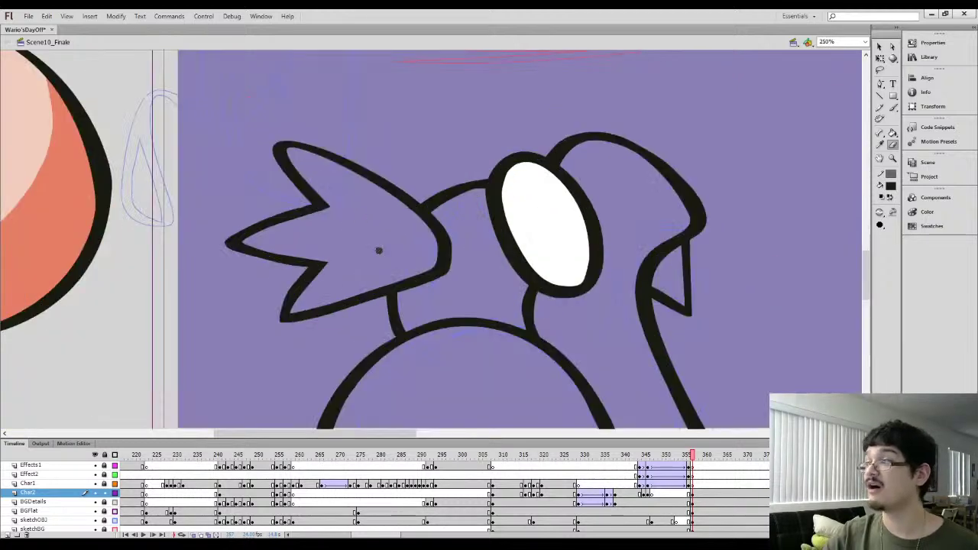
Sample black and thicken the long right-hand outline, then slim it from below
mouse_move(501, 367)
left_mouse_down()
mouse_move(375, 237)
mouse_move(294, 199)
left_mouse_up()
key("i")
left_click(443, 160)
key("b")
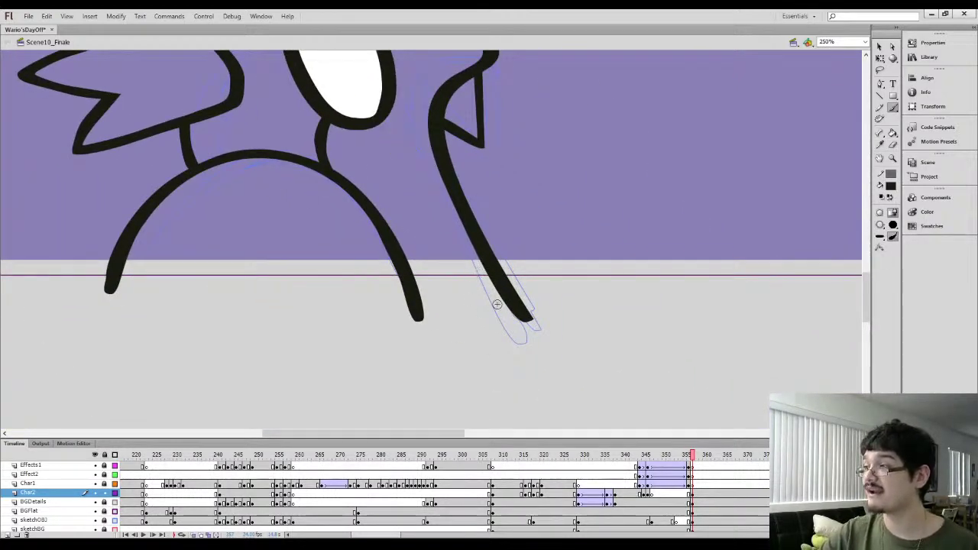
left_click_drag(497, 304, 445, 184)
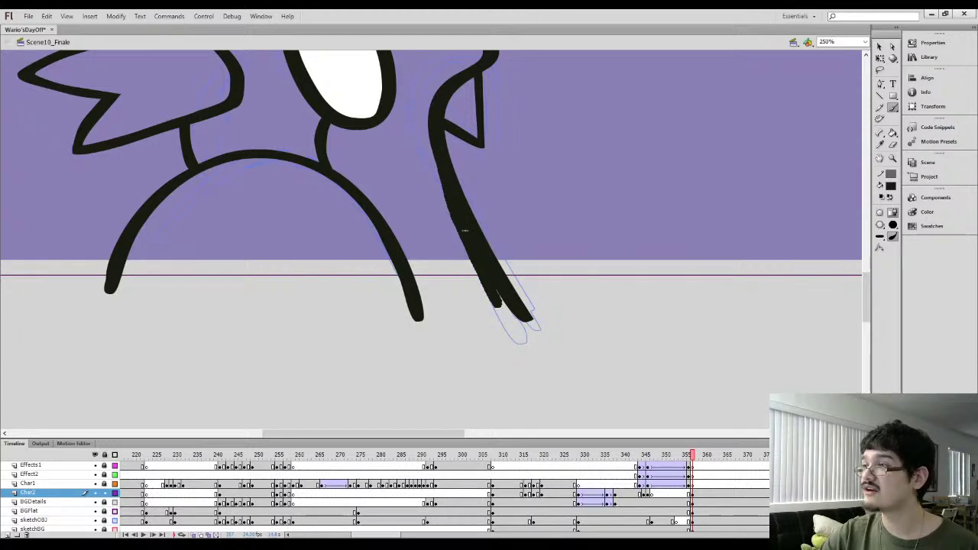
key("e")
mouse_move(527, 321)
left_mouse_down()
mouse_move(474, 205)
mouse_move(508, 322)
mouse_move(529, 325)
left_mouse_up()
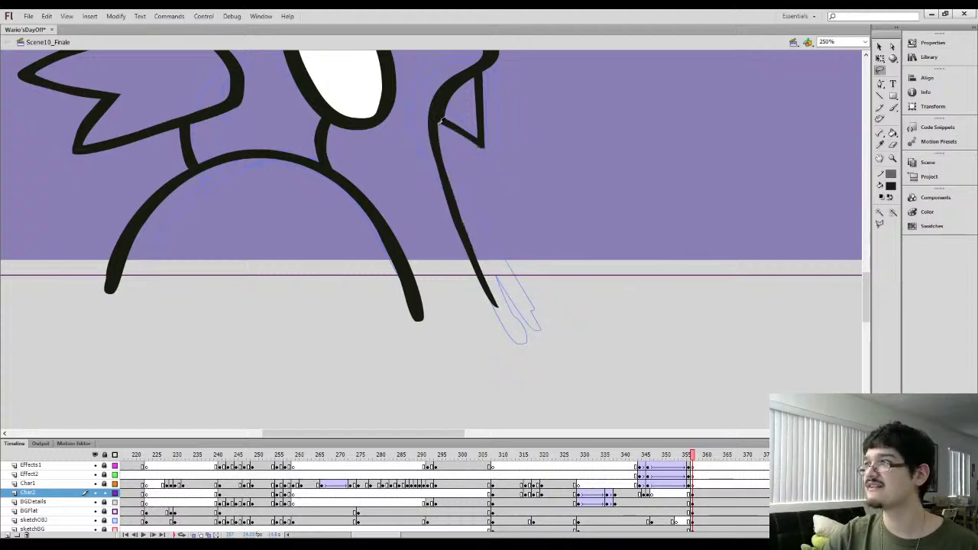
Zoom in and thicken the lower edge of the pointed triangle in black
mouse_move(416, 161)
left_mouse_down()
mouse_move(477, 163)
mouse_move(421, 157)
left_mouse_up()
left_click(878, 47)
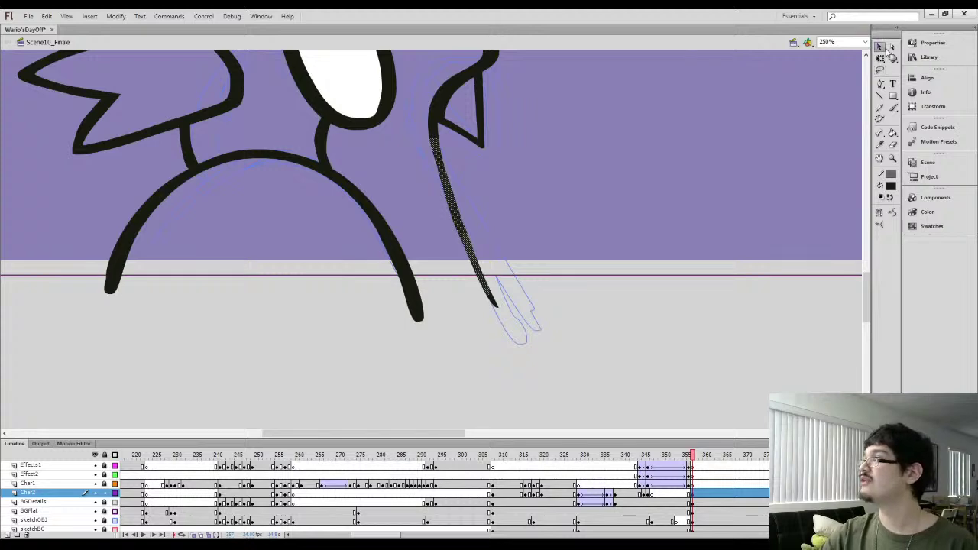
key("ctrl+=")
left_click(471, 166)
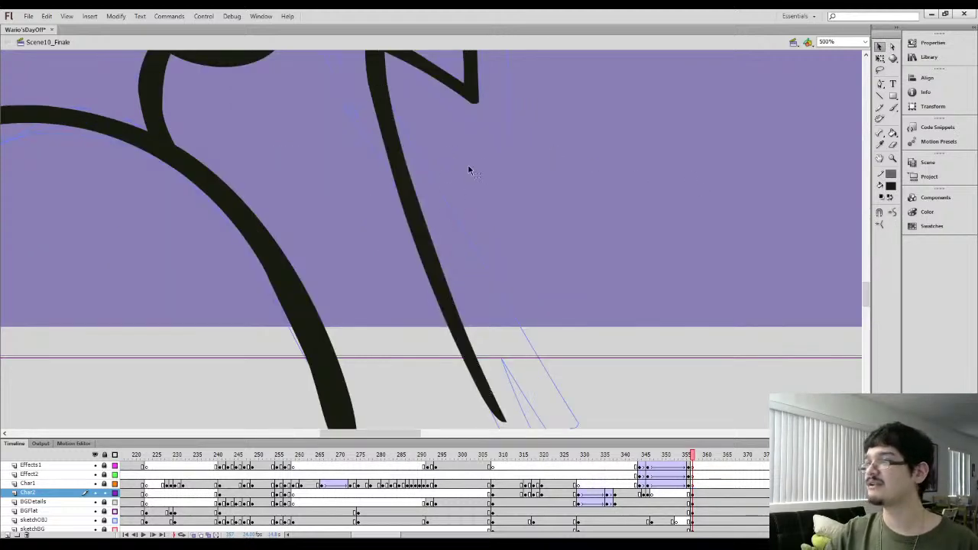
left_click_drag(470, 168, 498, 261)
key("i")
key("b")
left_click_drag(417, 148, 485, 184)
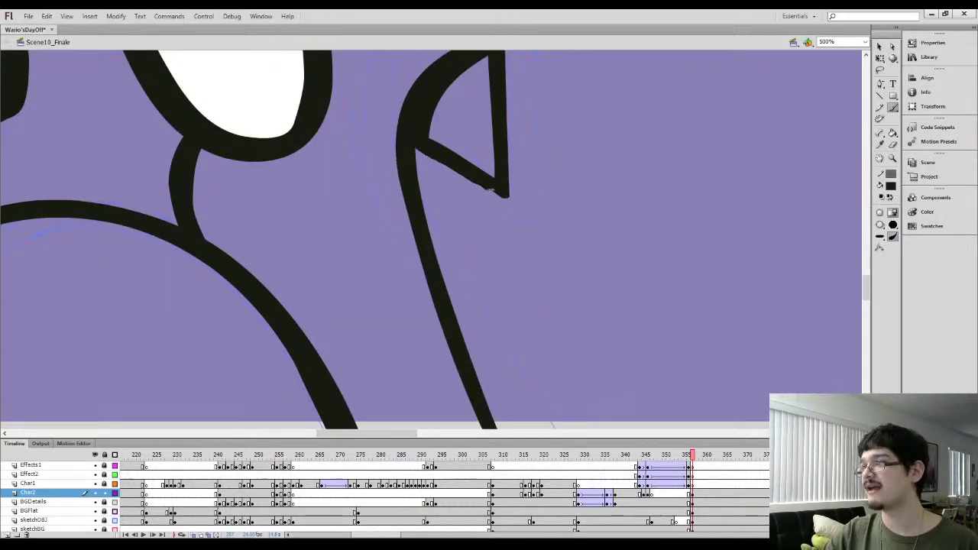
scroll(474, 187, "up", 3)
Cut away a stray sliver of black outline and zoom out to view the whole creature
key("l")
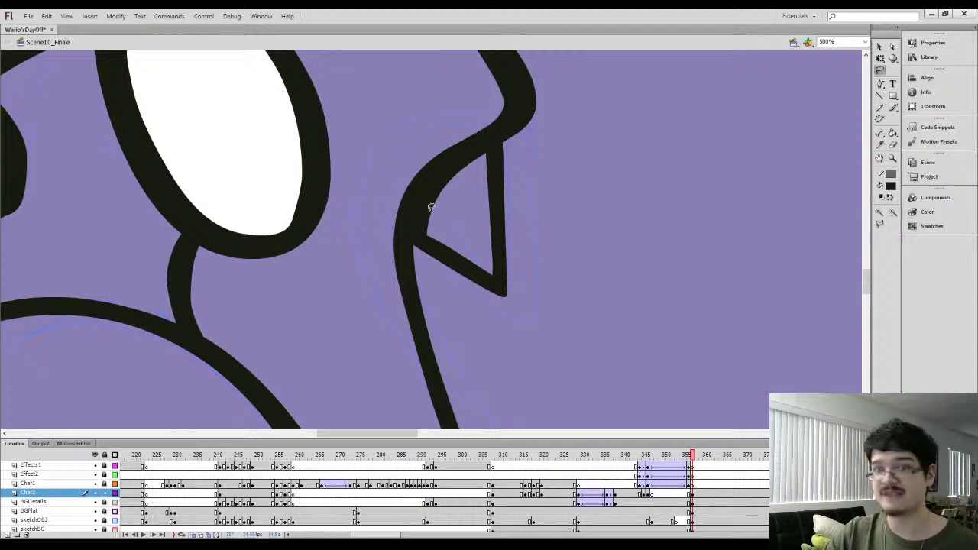
key("b")
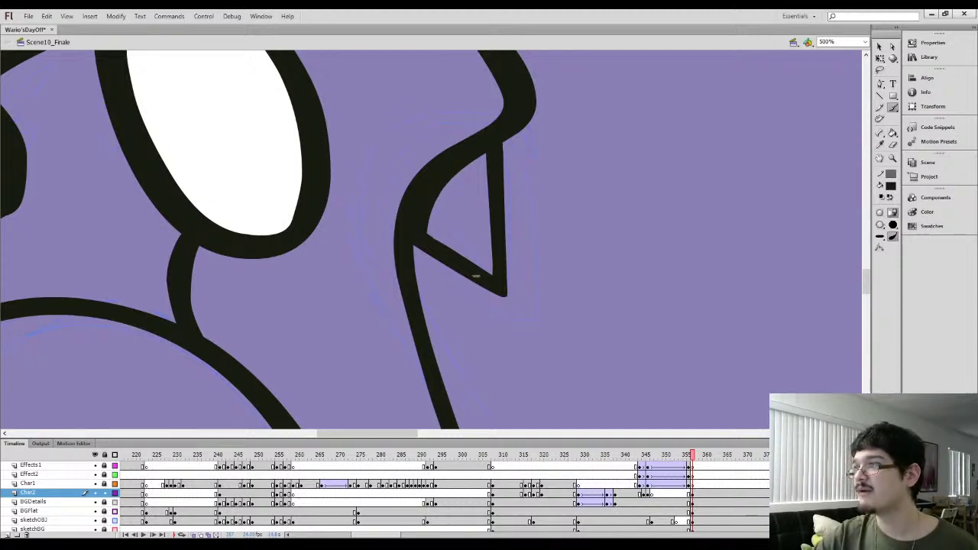
key("l")
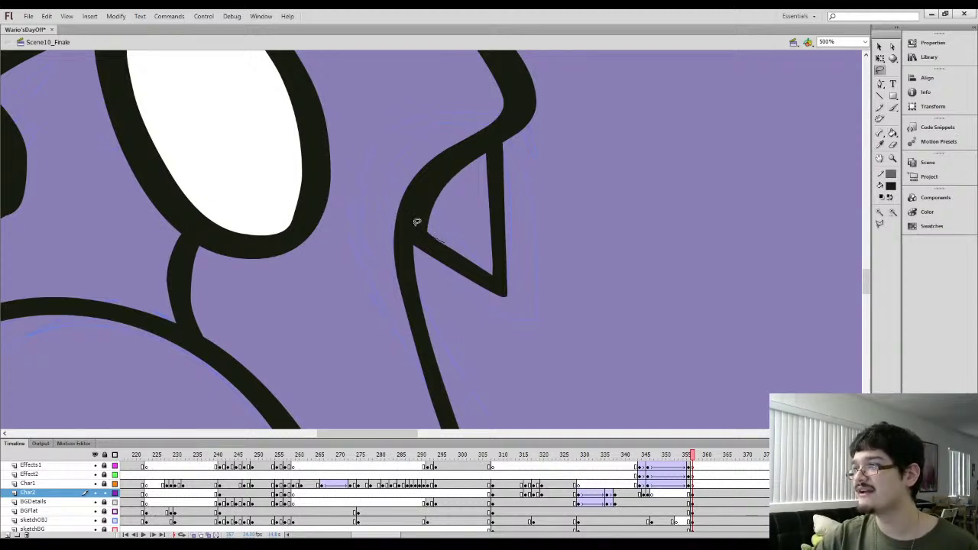
left_click_drag(473, 217, 467, 225)
key("Delete")
key("i")
key("b")
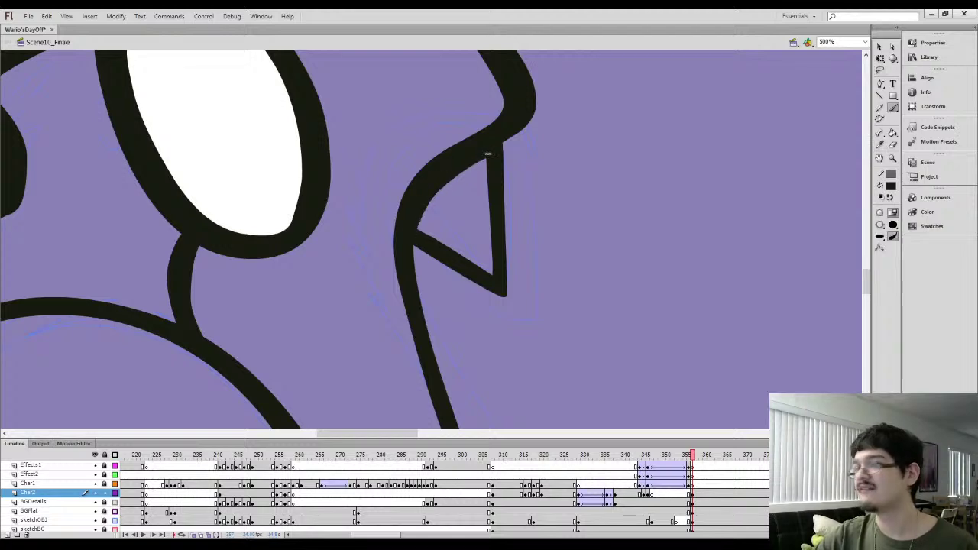
key("l")
key("ctrl+minus")
key("ctrl+minus")
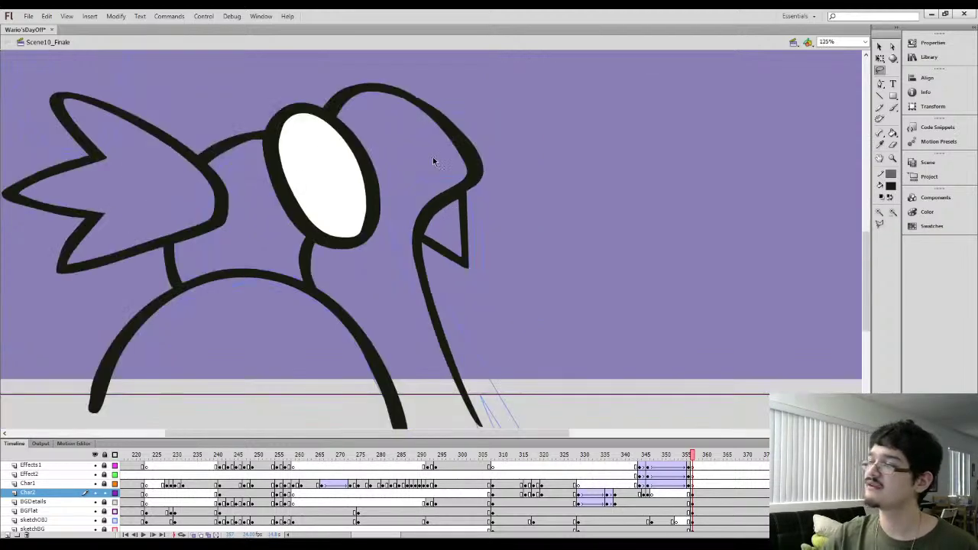
mouse_move(403, 251)
left_mouse_down()
mouse_move(455, 262)
mouse_move(469, 300)
left_mouse_up()
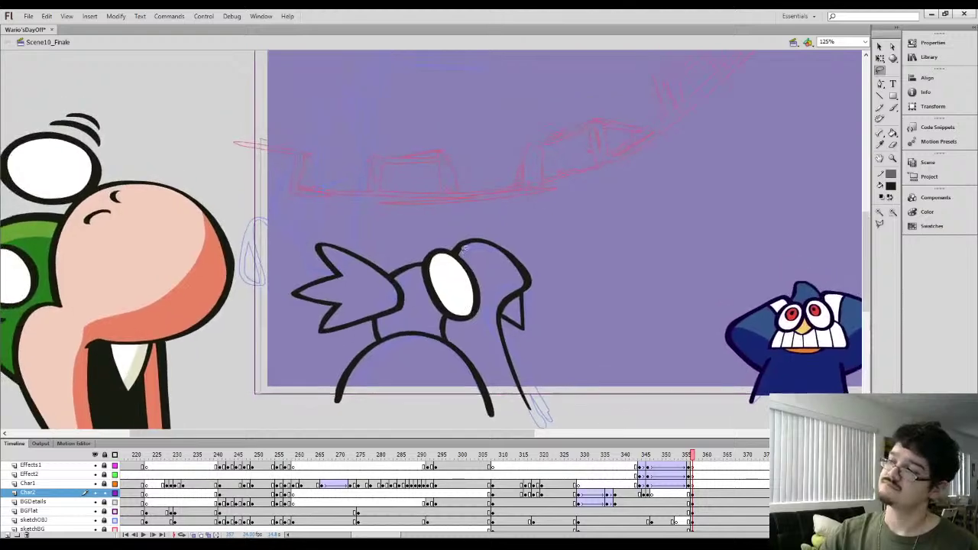
Paint a small eye-shaped mark near the top of the creature's head
mouse_move(454, 260)
left_mouse_down()
mouse_move(501, 274)
mouse_move(433, 240)
mouse_move(456, 227)
mouse_move(462, 253)
left_mouse_up()
key("ctrl+equal")
key("ctrl+equal")
key("b")
key("k")
left_click(448, 242)
key("e")
key("ctrl+minus")
key("ctrl+minus")
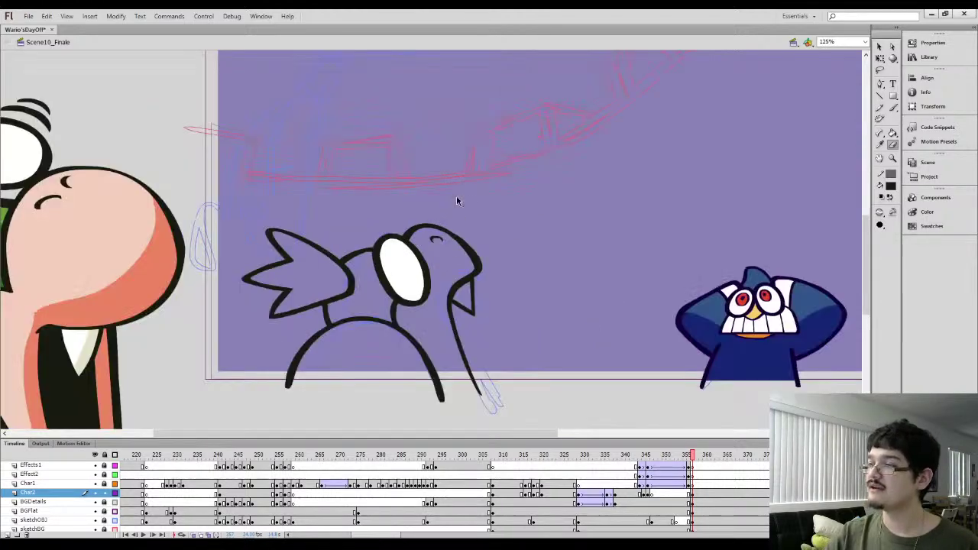
Brush a curved mark beside the big eye and trim its right end
mouse_move(208, 299)
left_mouse_down()
mouse_move(351, 217)
mouse_move(351, 227)
left_mouse_up()
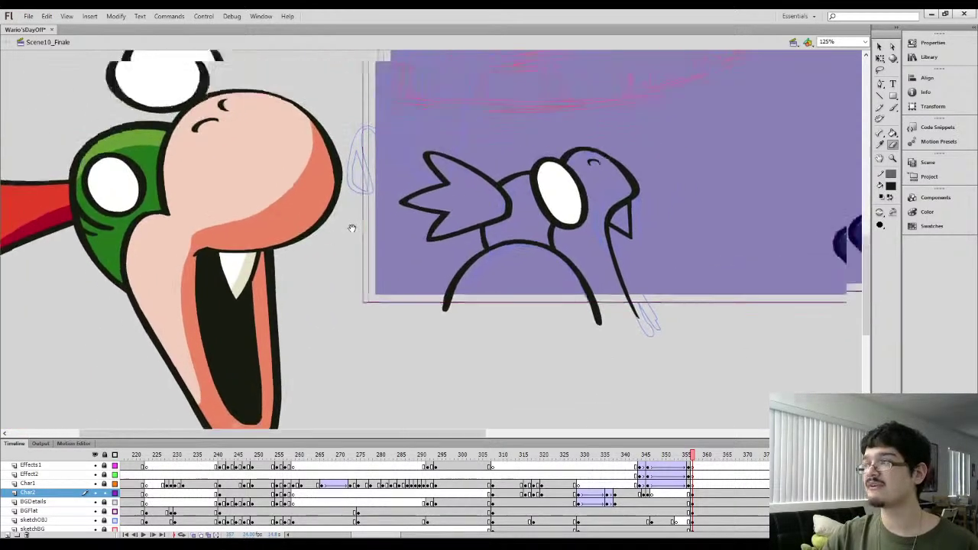
left_click_drag(526, 177, 452, 209)
key("ctrl+equal")
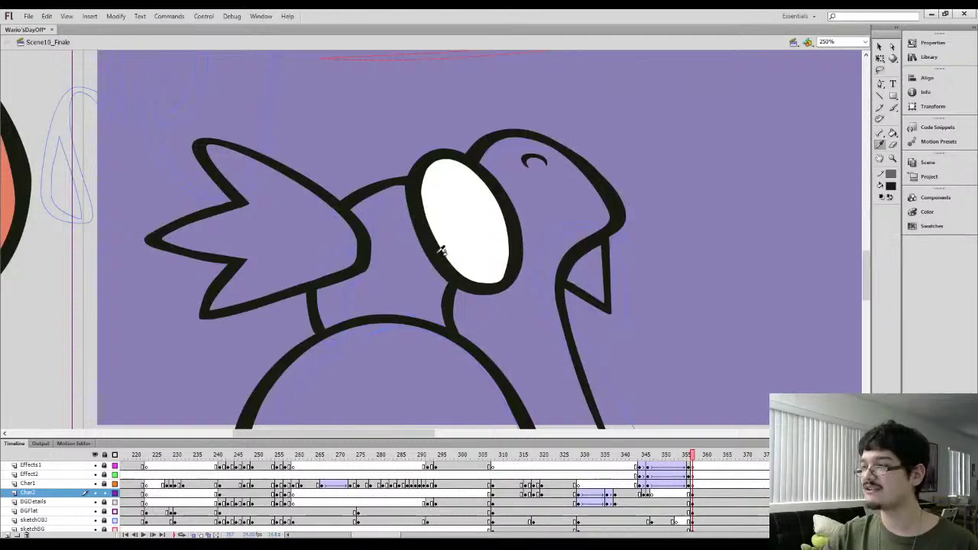
left_click_drag(433, 278, 408, 242)
key("l")
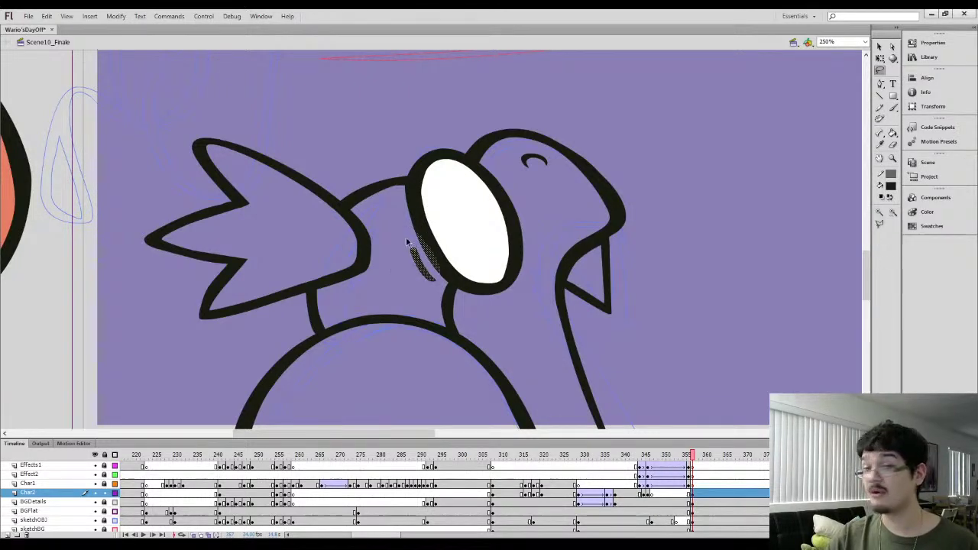
key("ctrl+equal")
left_click(386, 264)
key("b")
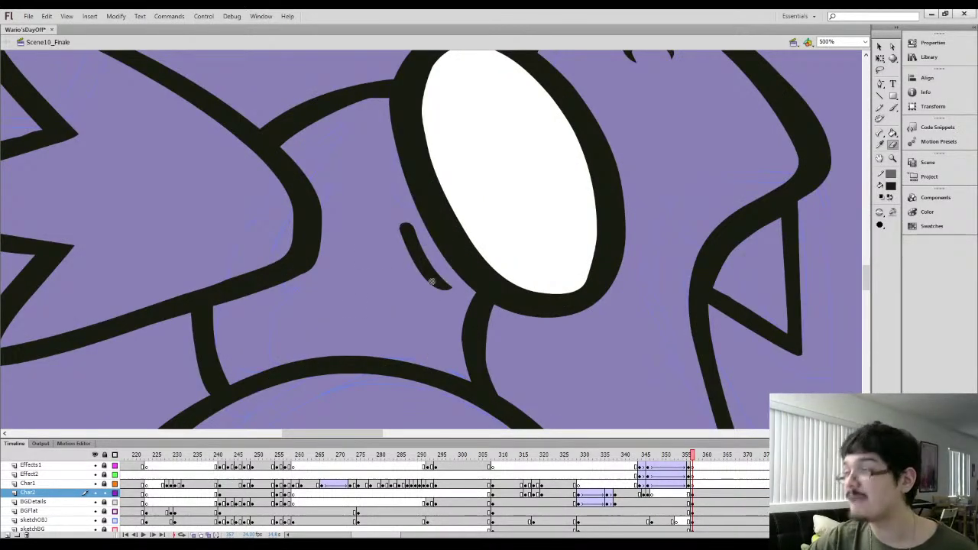
left_click_drag(456, 290, 408, 215)
Add a second short mark to its left and thin it with the eraser
key("b")
left_click_drag(418, 296, 397, 271)
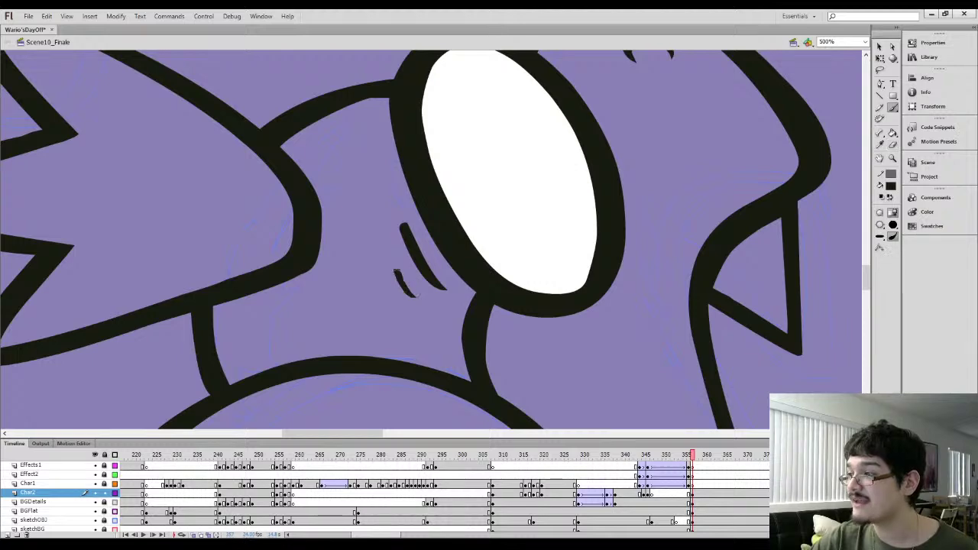
key("e")
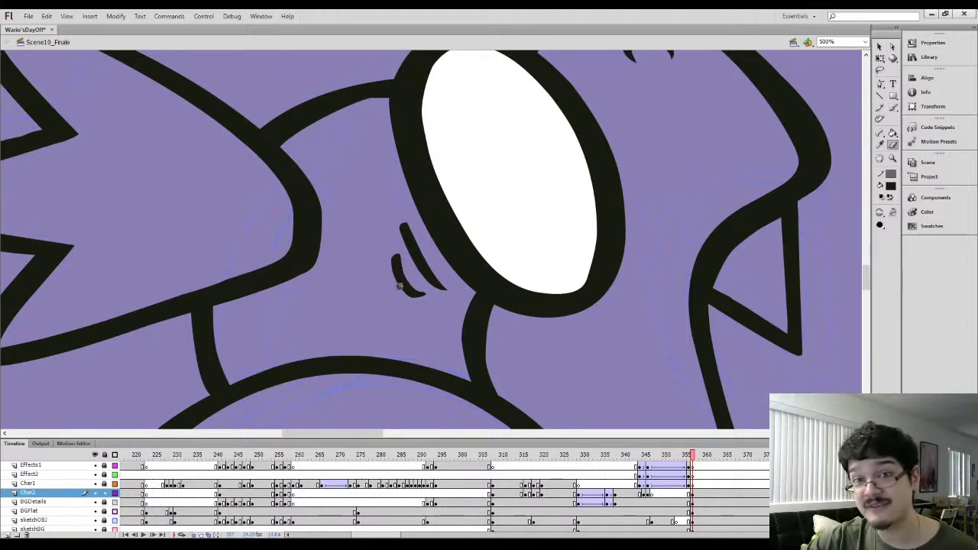
mouse_move(424, 291)
left_mouse_down()
mouse_move(395, 241)
mouse_move(429, 296)
mouse_move(436, 281)
mouse_move(446, 292)
mouse_move(416, 271)
left_mouse_up()
key("b")
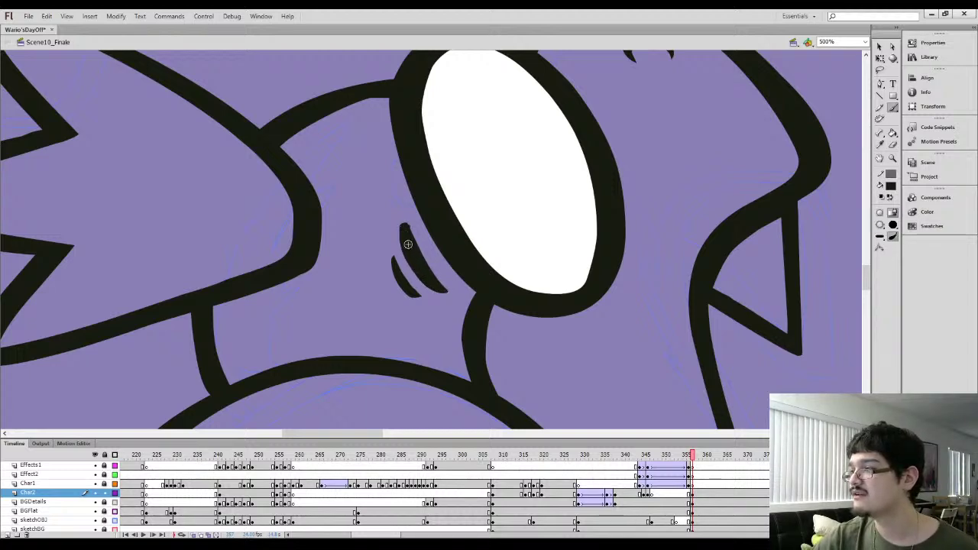
Sharpen the upper end of the curved mark and remove the lower small mark
key("l")
mouse_move(380, 244)
left_mouse_down()
mouse_move(431, 280)
mouse_move(396, 252)
left_mouse_up()
key("ctrl+=")
left_click(349, 264)
key("b")
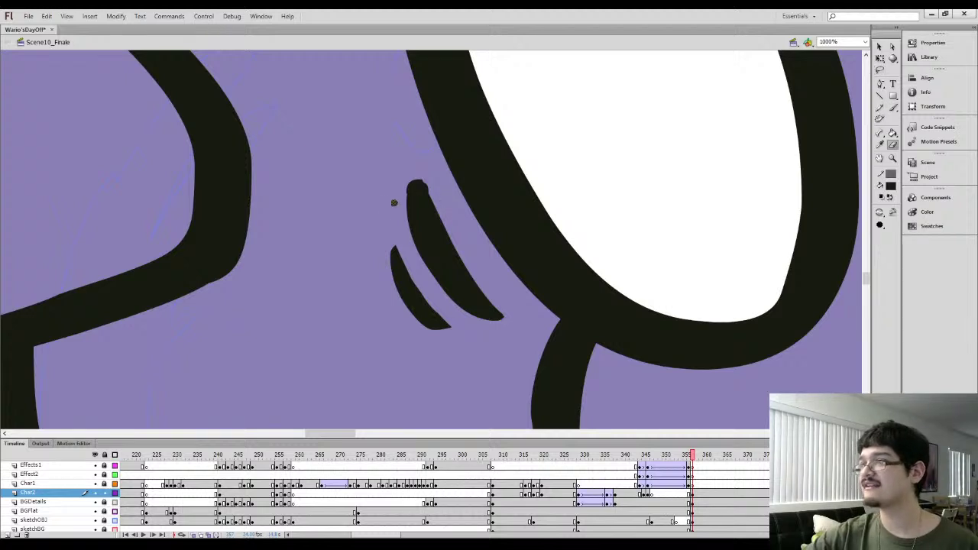
mouse_move(395, 203)
left_mouse_down()
mouse_move(405, 178)
mouse_move(397, 211)
mouse_move(423, 173)
mouse_move(428, 180)
mouse_move(420, 172)
mouse_move(405, 190)
mouse_move(418, 177)
mouse_move(461, 278)
mouse_move(511, 315)
left_mouse_up()
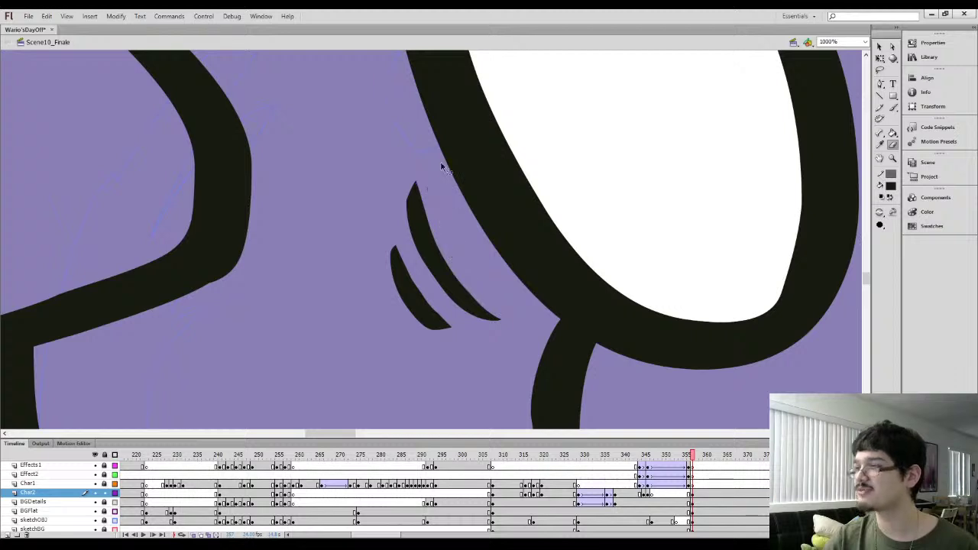
scroll(426, 246, "down", 2)
key("ctrl+z")
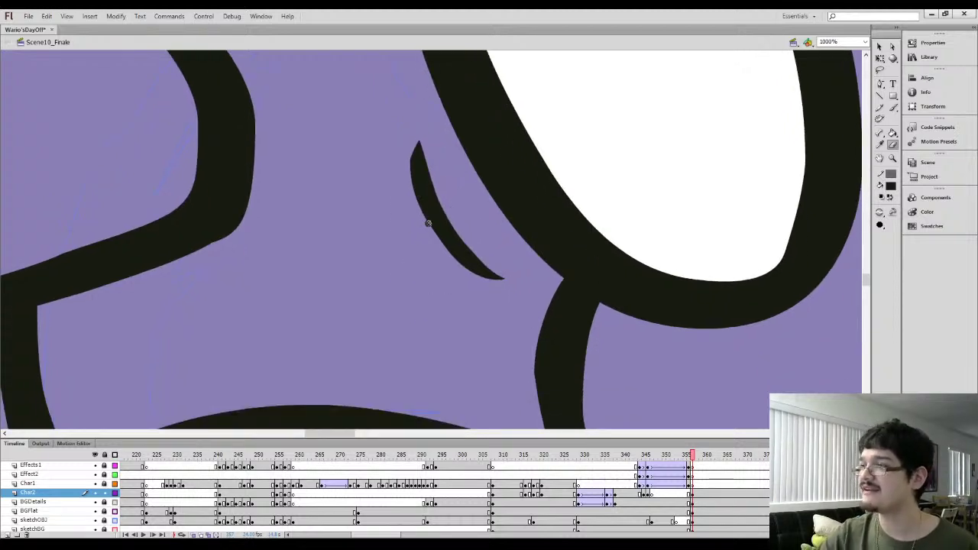
Repaint the lower curved crease mark beside the eye
key("b")
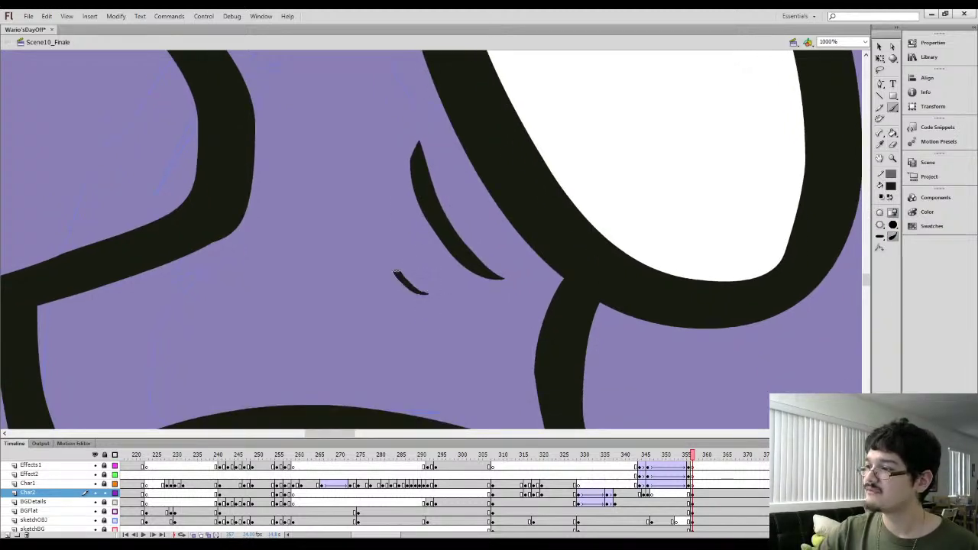
mouse_move(396, 273)
left_mouse_down()
mouse_move(385, 217)
mouse_move(400, 255)
mouse_move(441, 292)
mouse_move(396, 241)
mouse_move(383, 181)
left_mouse_up()
key("k")
key("b")
key("ctrl+minus")
key("ctrl+minus")
key("ctrl+minus")
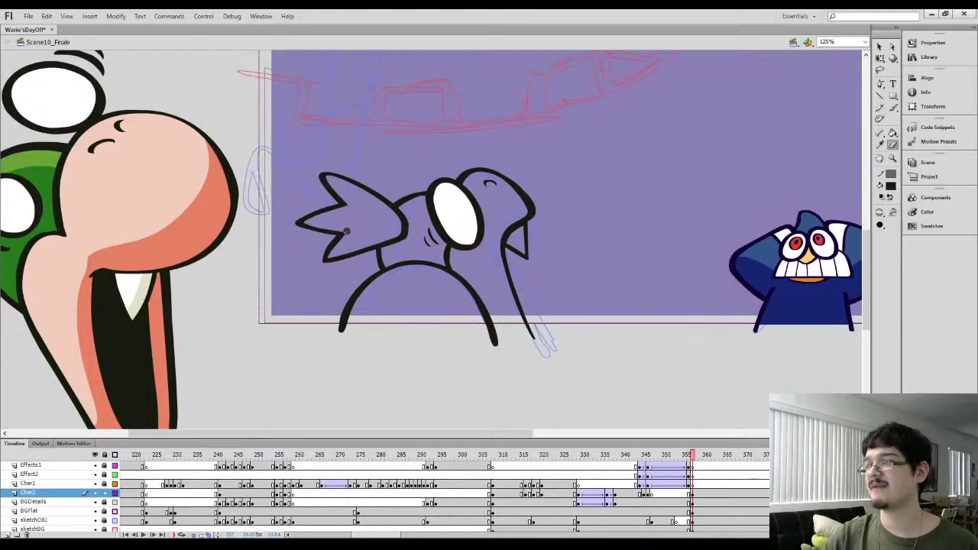
Lasso the two crease marks and move the lower one up and right
key("l")
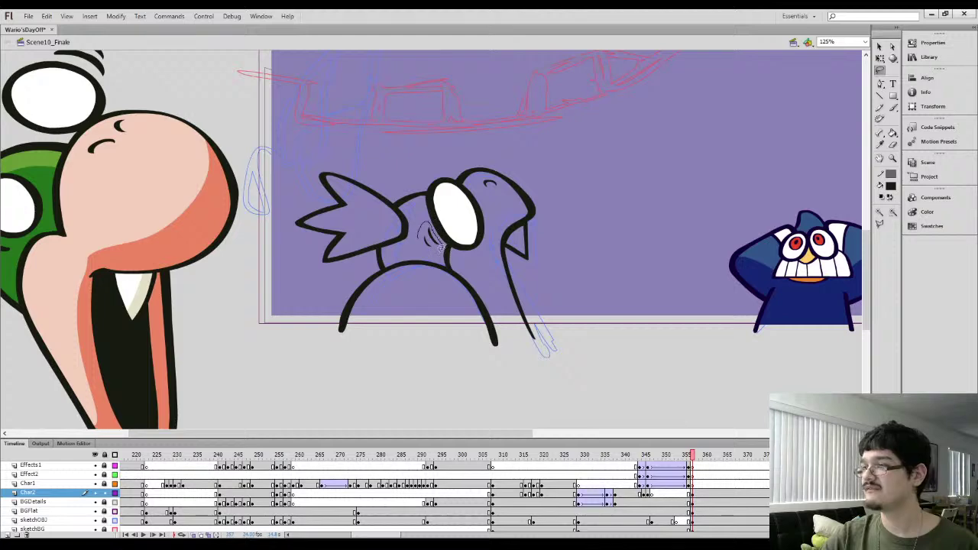
mouse_move(440, 246)
left_mouse_down()
mouse_move(493, 318)
mouse_move(452, 268)
mouse_move(457, 261)
left_mouse_up()
key("q")
key("ctrl+equal")
key("ctrl+equal")
left_click(425, 310)
left_click_drag(412, 284, 421, 274)
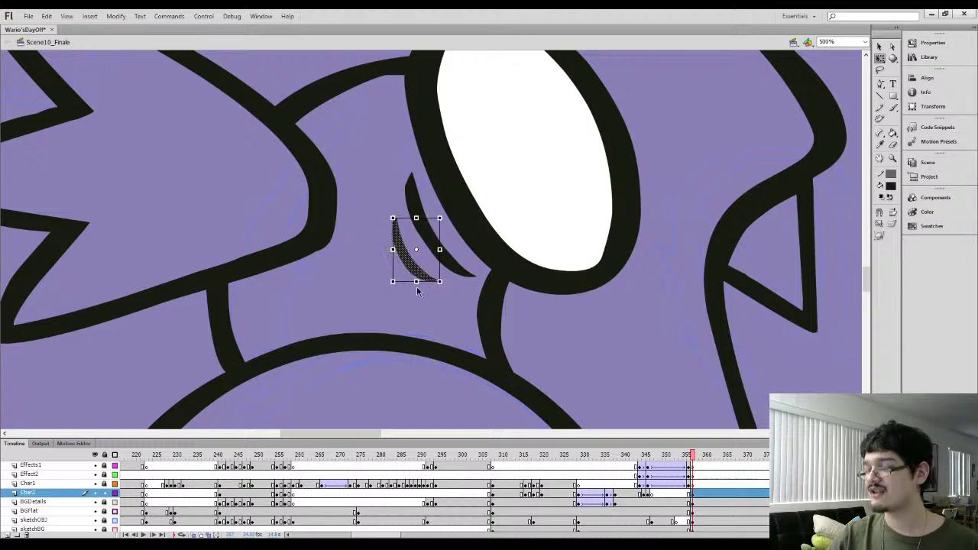
left_click(404, 298)
key("ctrl+minus")
key("ctrl+minus")
key("ctrl+minus")
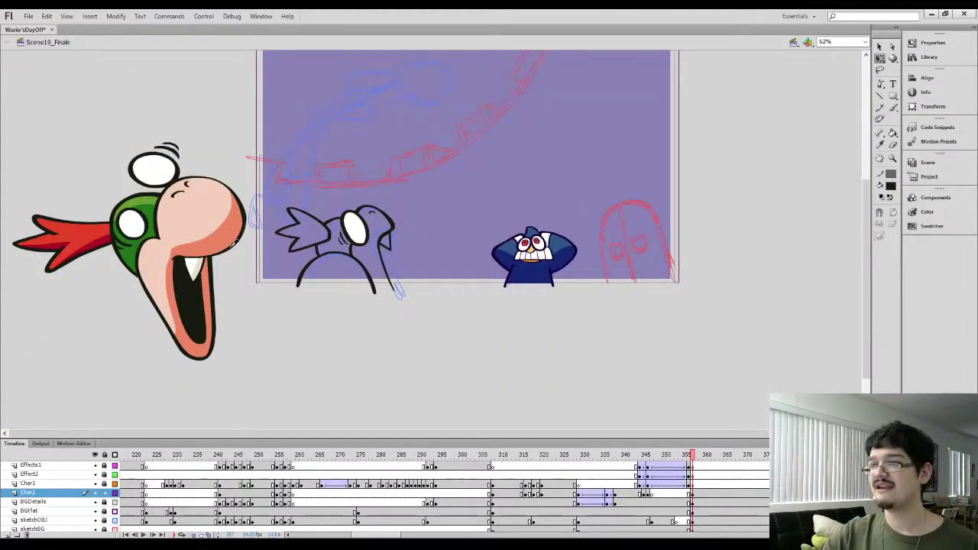
Brush cream inside the creature's beak
key("ctrl+equal")
key("ctrl+equal")
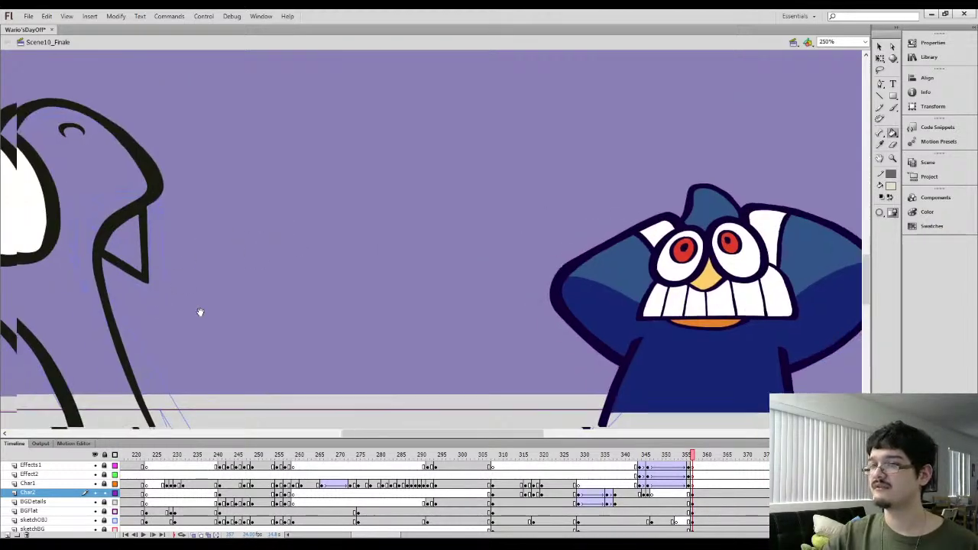
left_click_drag(200, 312, 386, 248)
key("b")
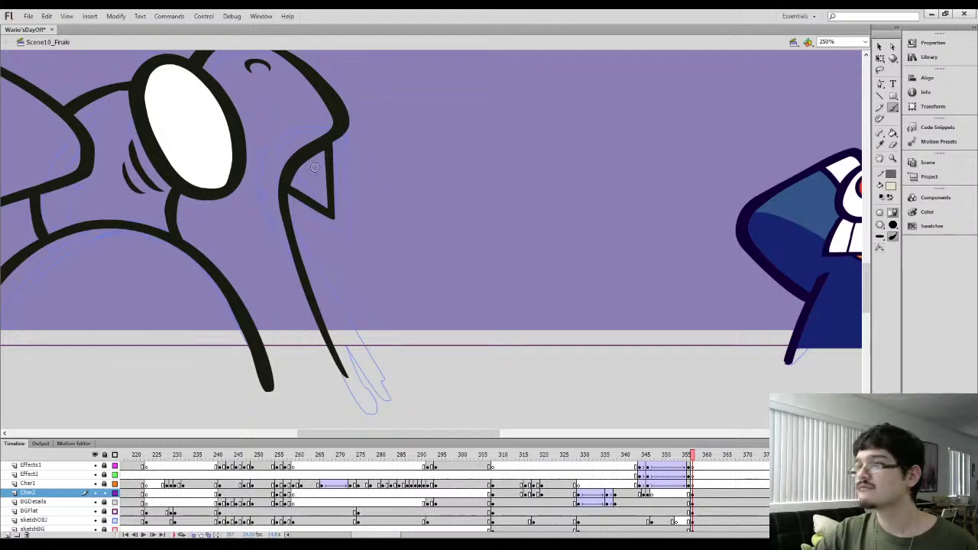
left_click_drag(295, 169, 329, 206)
left_click_drag(253, 190, 309, 232)
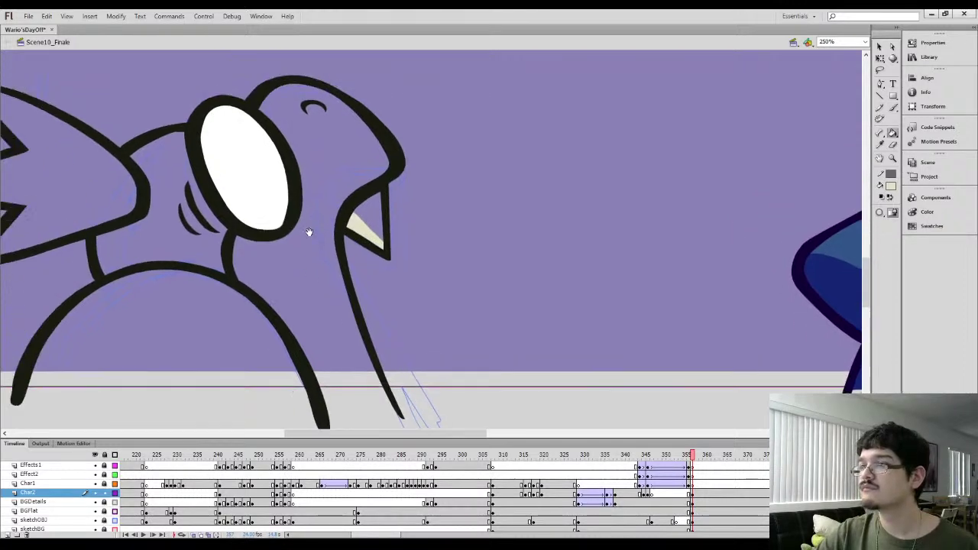
Sample the beak colour and fill the rest of the beak with it
key("i")
left_click(278, 211)
left_click(370, 214)
left_click_drag(240, 212, 377, 222)
key("ctrl+minus")
left_click_drag(178, 245, 359, 247)
Sample red and test two red brush strokes on the creature, undoing both
key("i")
left_click(83, 233)
left_click_drag(308, 264, 310, 241)
key("ctrl+equal")
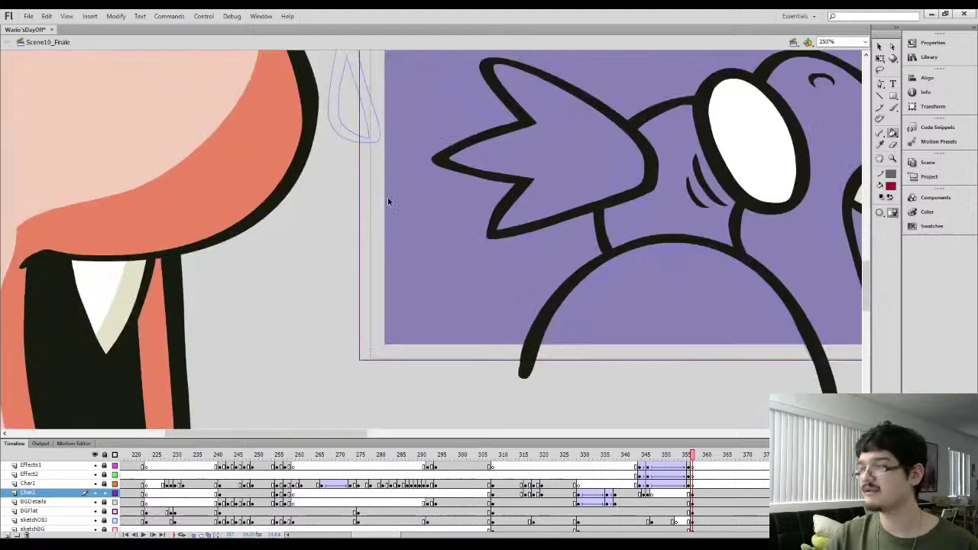
key("b")
mouse_move(501, 215)
left_mouse_down()
mouse_move(645, 176)
mouse_move(619, 228)
left_mouse_up()
key("ctrl+z")
mouse_move(422, 208)
left_mouse_down()
mouse_move(508, 217)
mouse_move(504, 229)
left_mouse_up()
key("ctrl+z")
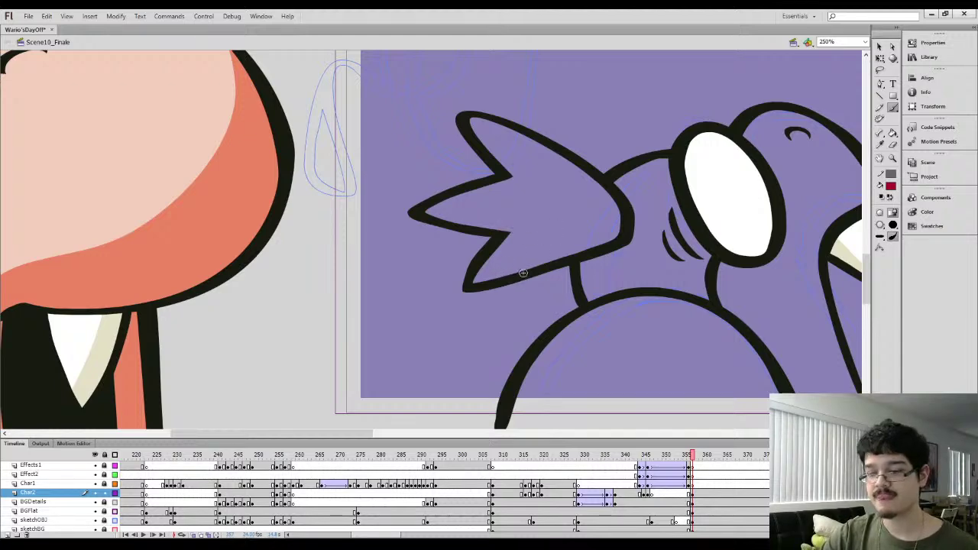
Erase the lower and upper lines joining the spiky wing to the body
key("e")
left_click_drag(563, 273, 596, 263)
mouse_move(601, 159)
left_mouse_down()
mouse_move(628, 184)
mouse_move(610, 184)
left_mouse_up()
key("q")
left_click(538, 134)
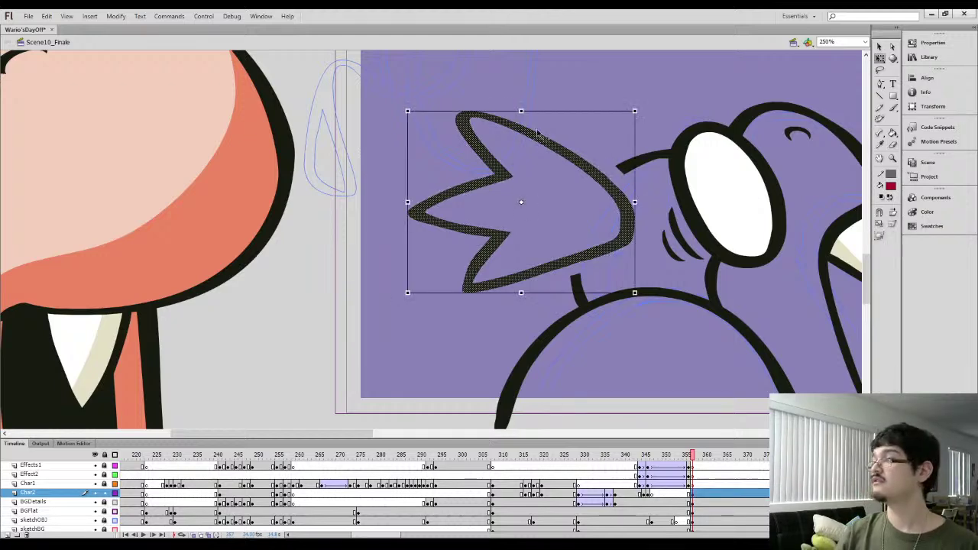
Enlarge the spiky wing up-left, flatten it vertically, shift it left and tilt it slightly
left_click_drag(407, 110, 369, 80)
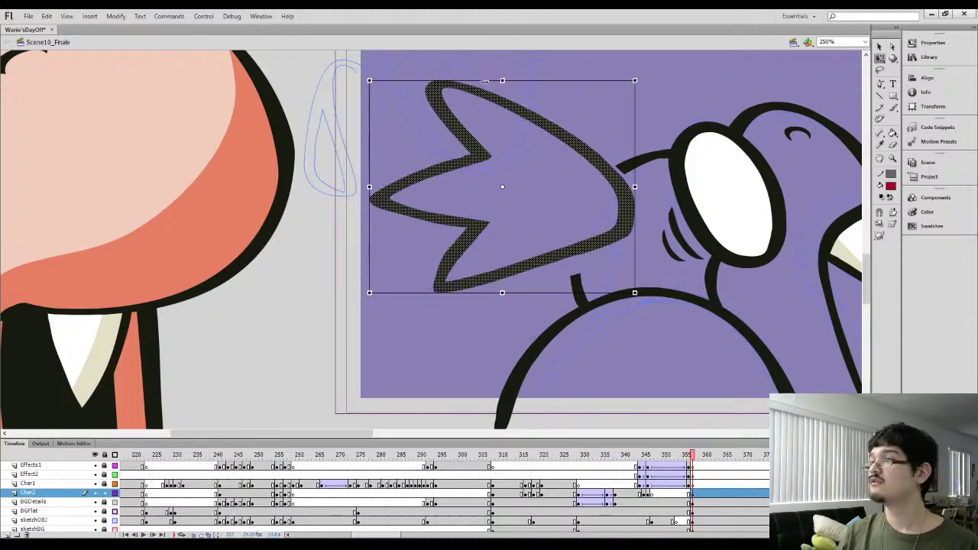
left_click_drag(503, 79, 502, 103)
left_click_drag(593, 192, 575, 200)
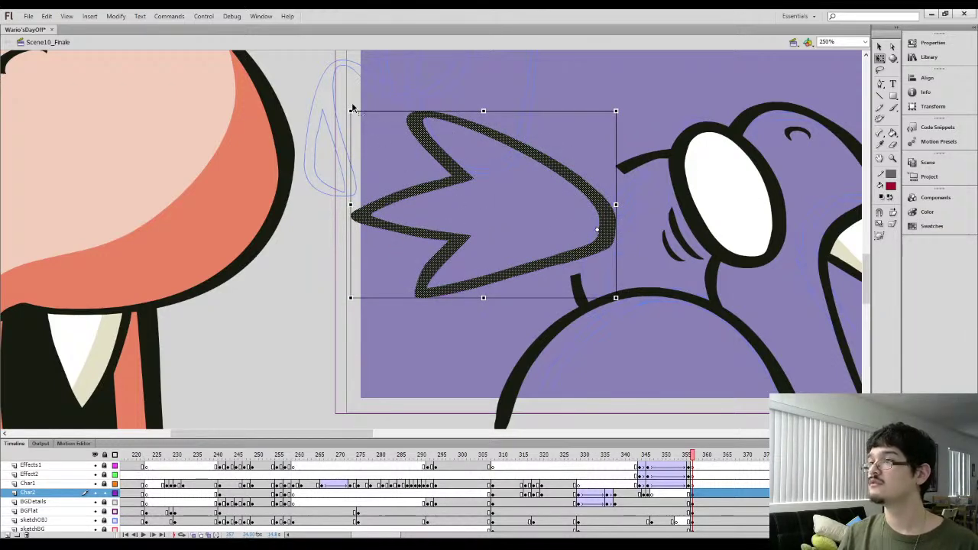
left_click_drag(351, 103, 345, 124)
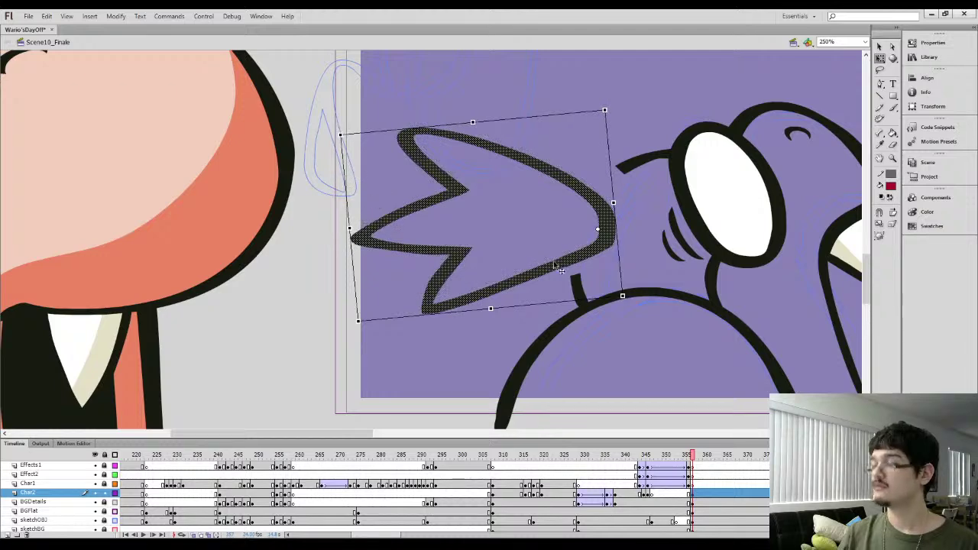
key("ctrl+equal")
left_click_drag(509, 264, 385, 186)
key("ctrl+shift+a")
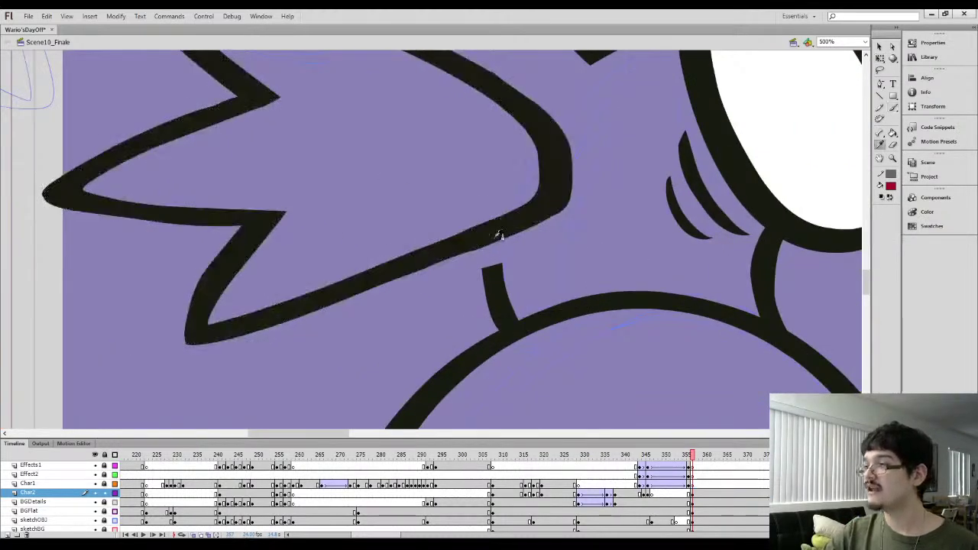
Thicken the thin line below the wing and trim its right side
key("b")
mouse_move(487, 310)
left_mouse_down()
mouse_move(482, 240)
mouse_move(493, 283)
left_mouse_up()
key("e")
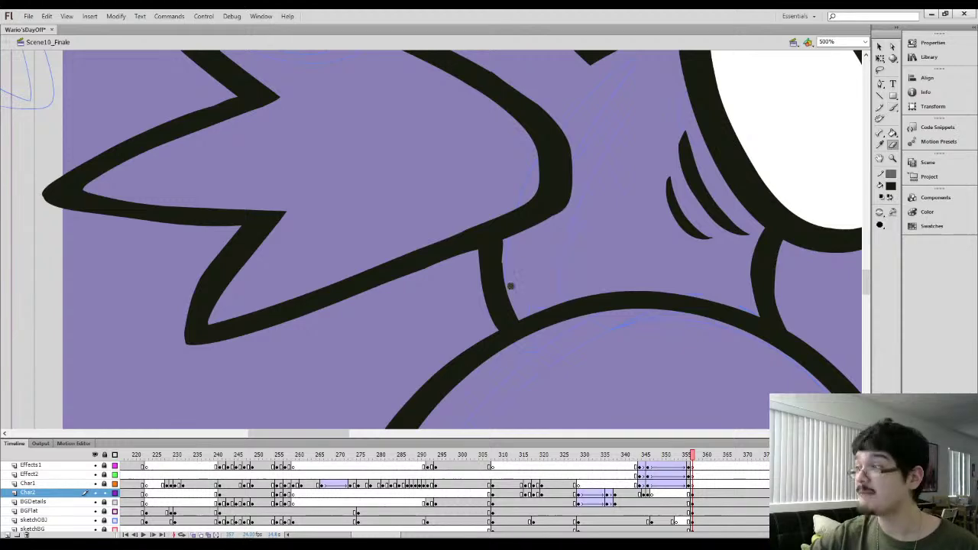
mouse_move(506, 249)
left_mouse_down()
mouse_move(515, 297)
mouse_move(504, 234)
mouse_move(502, 242)
left_mouse_up()
key("b")
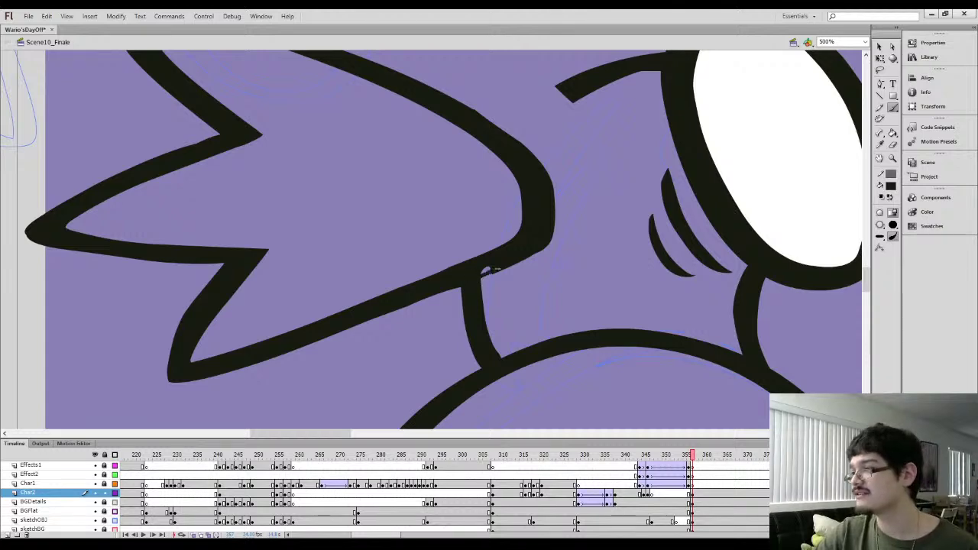
Lasso the lower part of the short line and apply Smooth to it
key("l")
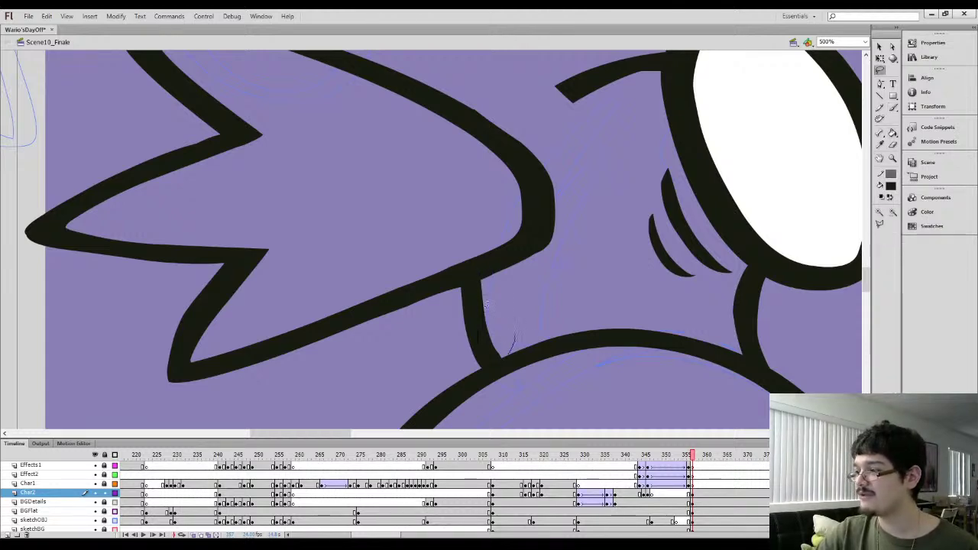
left_click_drag(486, 304, 480, 315)
key("v")
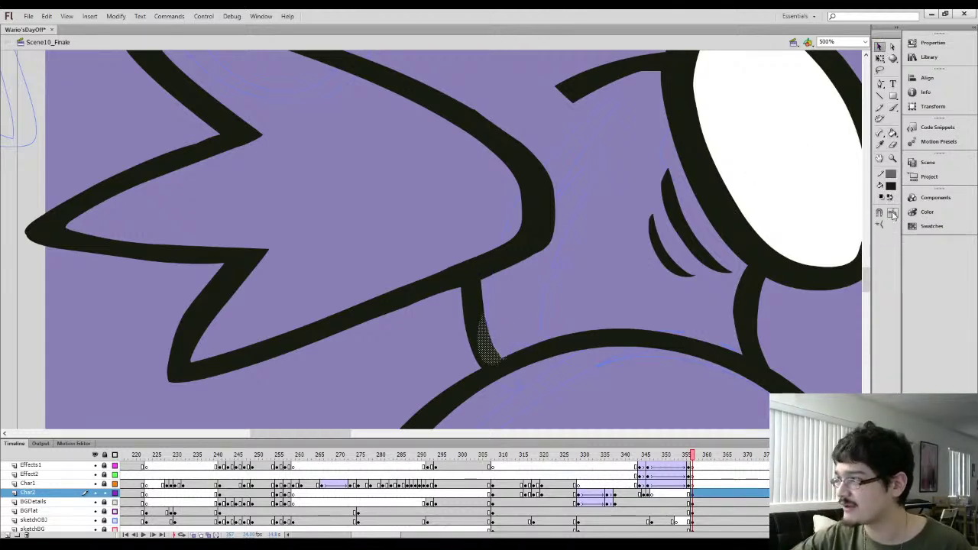
left_click(893, 214)
left_click(431, 227)
left_click_drag(547, 238, 495, 280)
Erase stray edges along the wing's black outline where it meets the head
key("e")
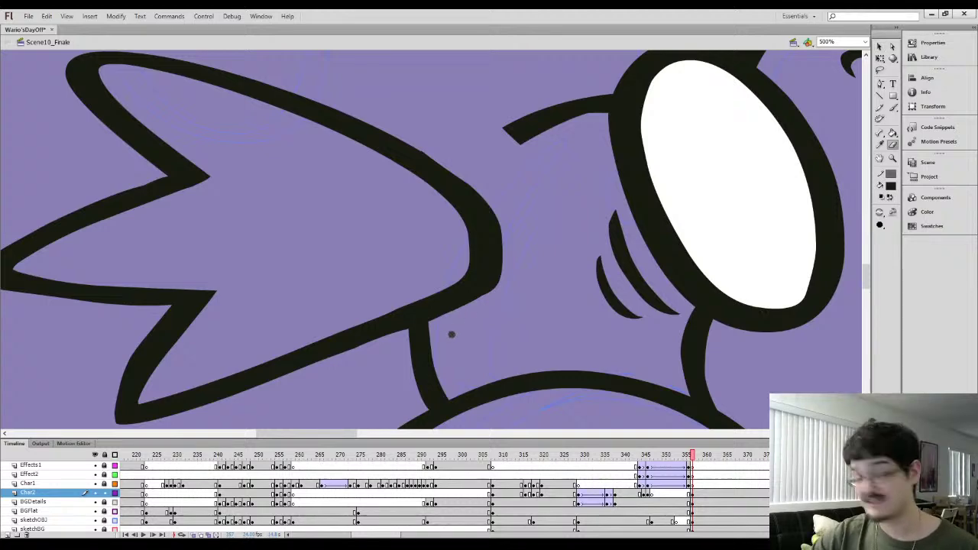
mouse_move(454, 324)
left_mouse_down()
mouse_move(506, 284)
mouse_move(453, 317)
mouse_move(513, 254)
mouse_move(481, 303)
mouse_move(504, 259)
mouse_move(491, 198)
mouse_move(476, 309)
mouse_move(481, 182)
mouse_move(486, 300)
left_mouse_up()
left_click_drag(411, 197, 402, 230)
left_click_drag(344, 137, 458, 217)
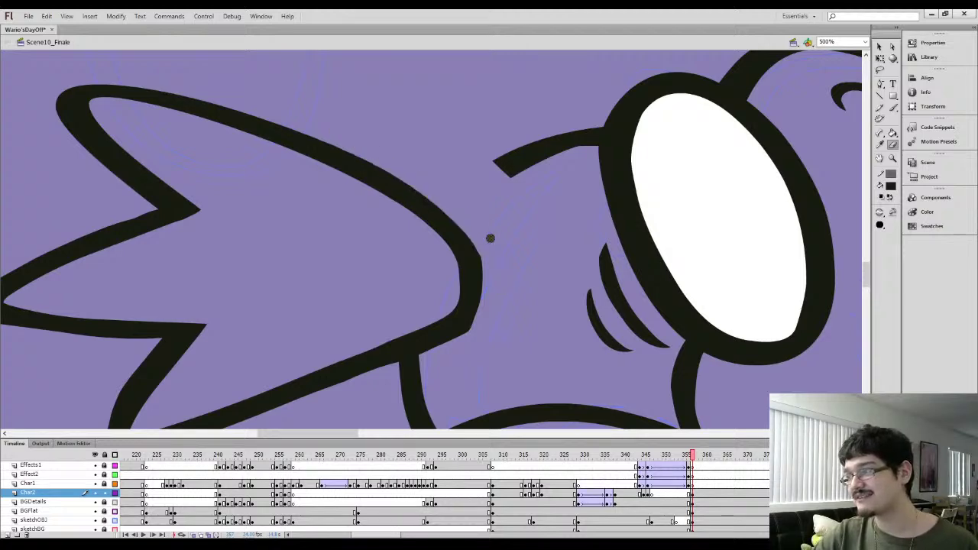
mouse_move(443, 350)
left_mouse_down()
mouse_move(484, 317)
mouse_move(486, 289)
mouse_move(459, 349)
mouse_move(473, 224)
mouse_move(471, 333)
mouse_move(452, 198)
mouse_move(473, 338)
mouse_move(485, 316)
mouse_move(438, 353)
mouse_move(480, 323)
left_mouse_up()
left_click_drag(479, 272, 470, 302)
key("i")
left_click(456, 317)
Ink a black stroke from the wing outline to the eye outline and fill the gap black
key("i")
key("b")
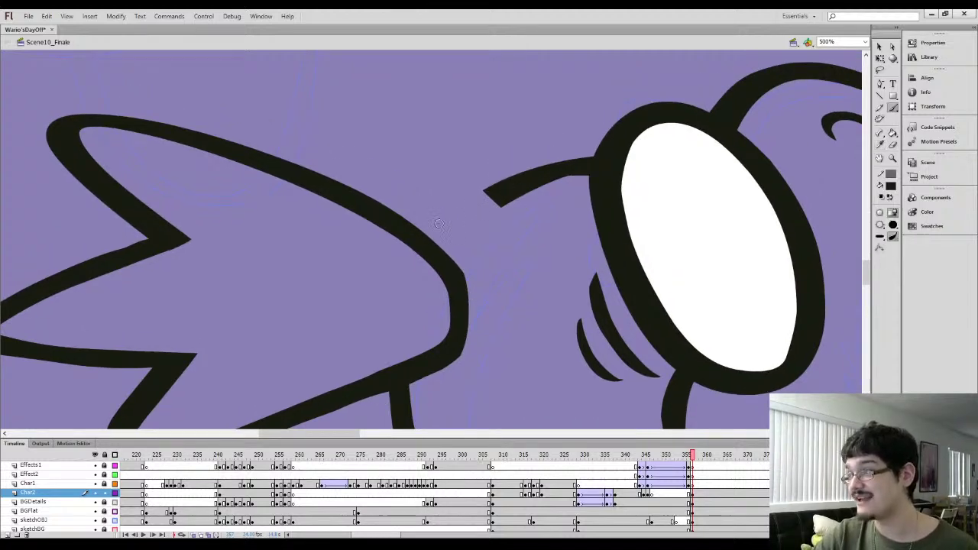
mouse_move(421, 238)
left_mouse_down()
mouse_move(473, 194)
mouse_move(588, 157)
left_mouse_up()
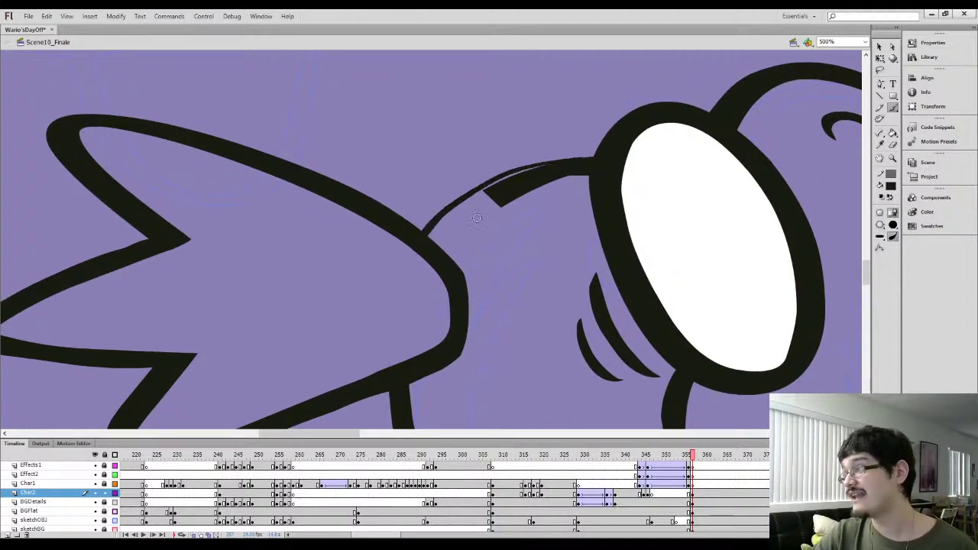
key("k")
left_click(485, 202)
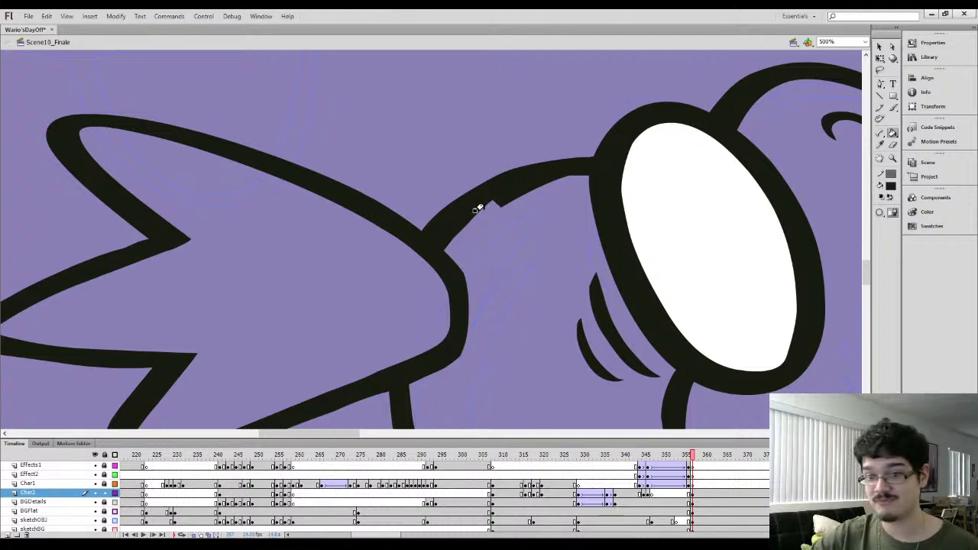
key("e")
mouse_move(454, 240)
left_mouse_down()
mouse_move(450, 249)
mouse_move(451, 237)
mouse_move(525, 186)
mouse_move(579, 180)
left_mouse_up()
Smooth the new curve and trim its edges with the eraser
key("l")
mouse_move(518, 228)
left_mouse_down()
mouse_move(464, 244)
mouse_move(579, 157)
mouse_move(587, 174)
left_mouse_up()
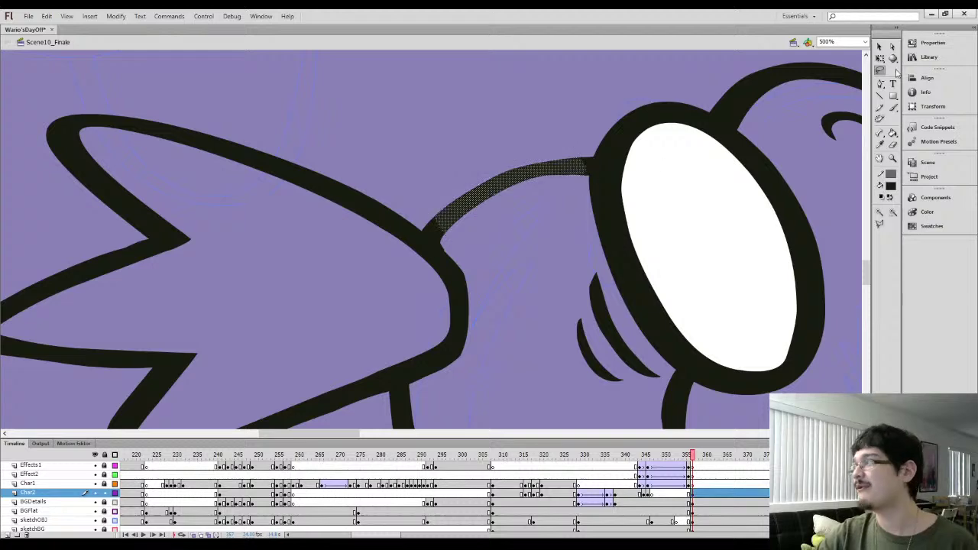
left_click(880, 47)
left_click(455, 168)
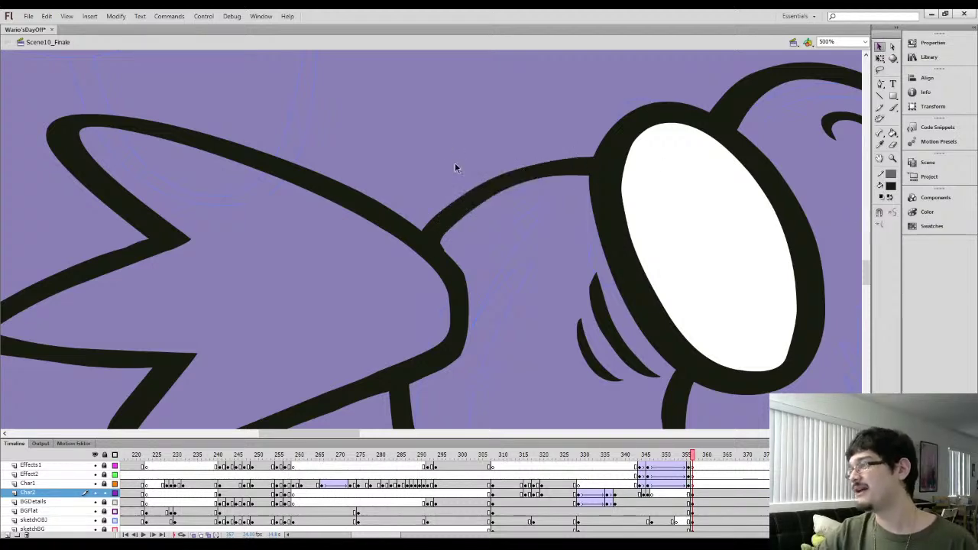
key("e")
mouse_move(441, 240)
left_mouse_down()
mouse_move(468, 267)
mouse_move(455, 256)
mouse_move(478, 317)
left_mouse_up()
mouse_move(424, 387)
left_mouse_down()
mouse_move(471, 330)
mouse_move(466, 353)
left_mouse_up()
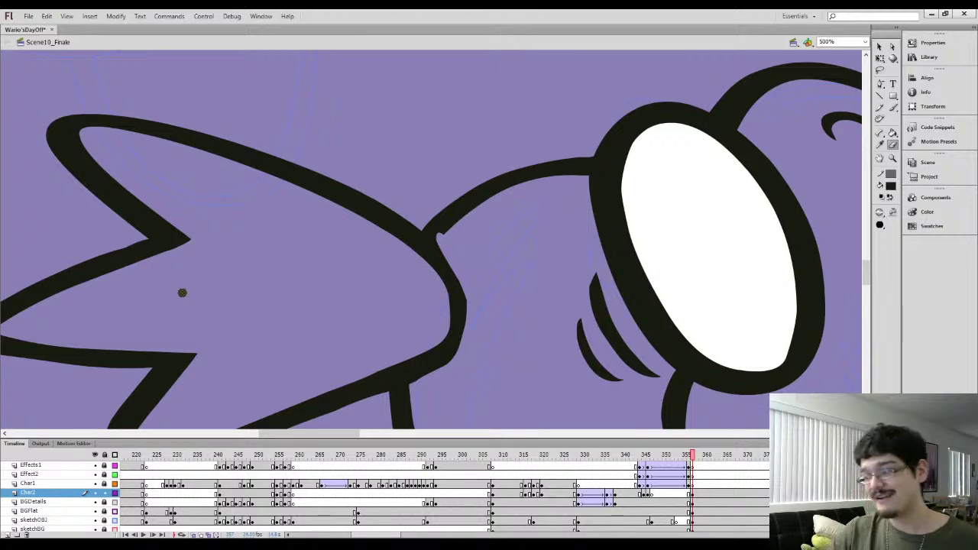
Thicken the curve near the wing joint and pick up the black ink colour
key("i")
left_click_drag(418, 334, 414, 224)
key("l")
key("i")
key("b")
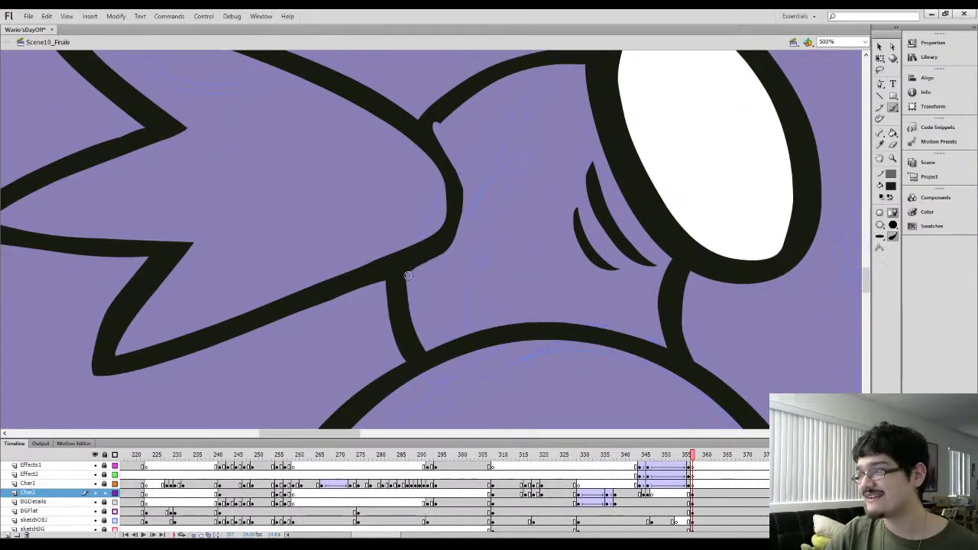
left_click_drag(398, 274, 447, 240)
left_click_drag(442, 200, 427, 253)
key("i")
left_click(419, 174)
key("b")
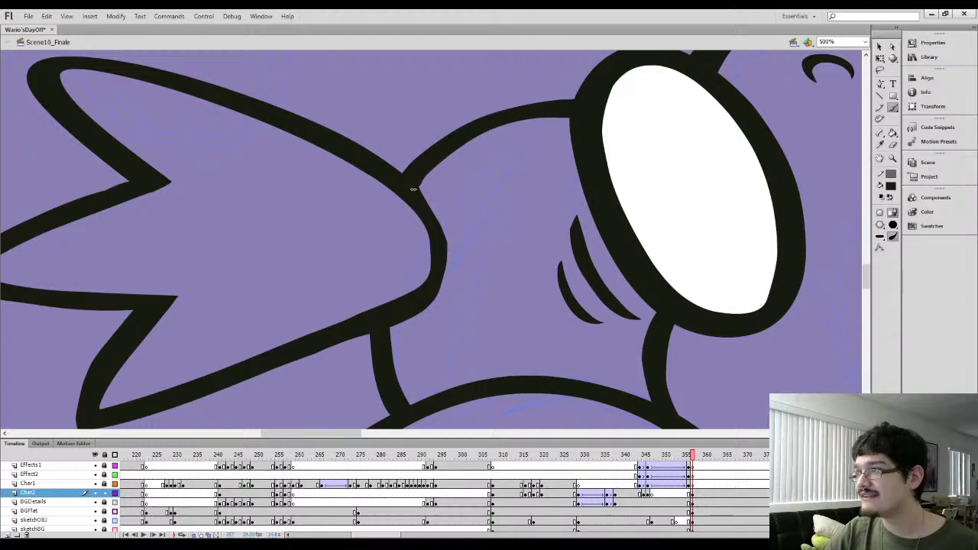
key("ctrl+minus")
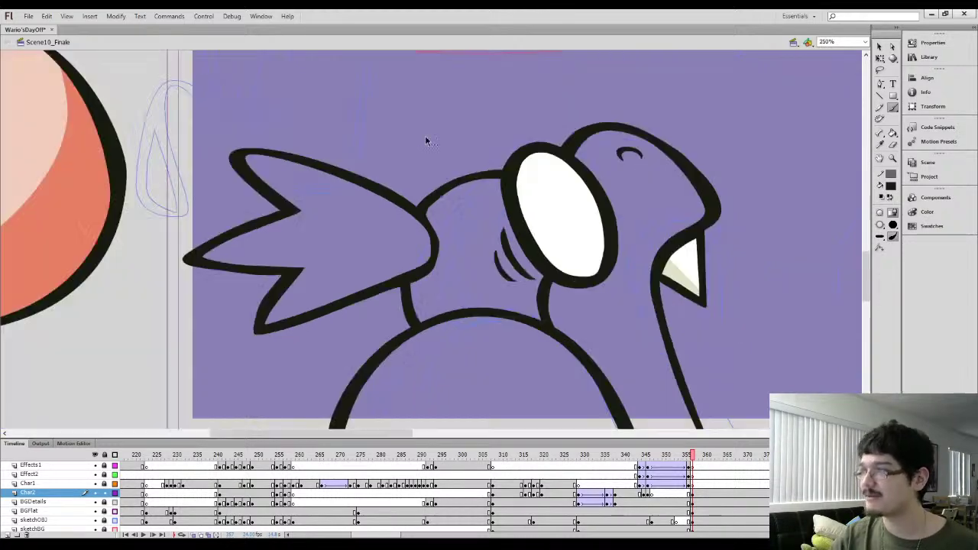
Eyedrop the neighbouring character's salmon fill, then return to the purple creature
key("ctrl+minus")
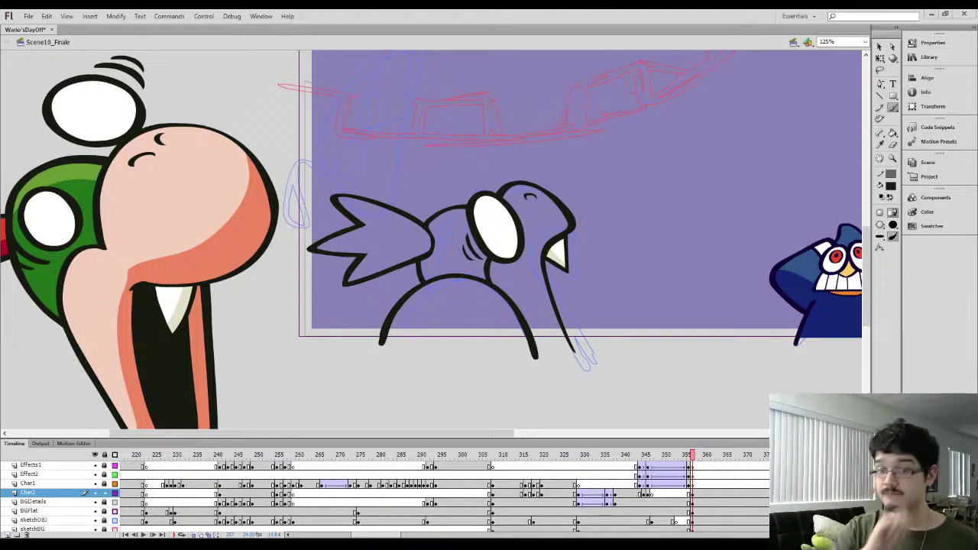
key("l")
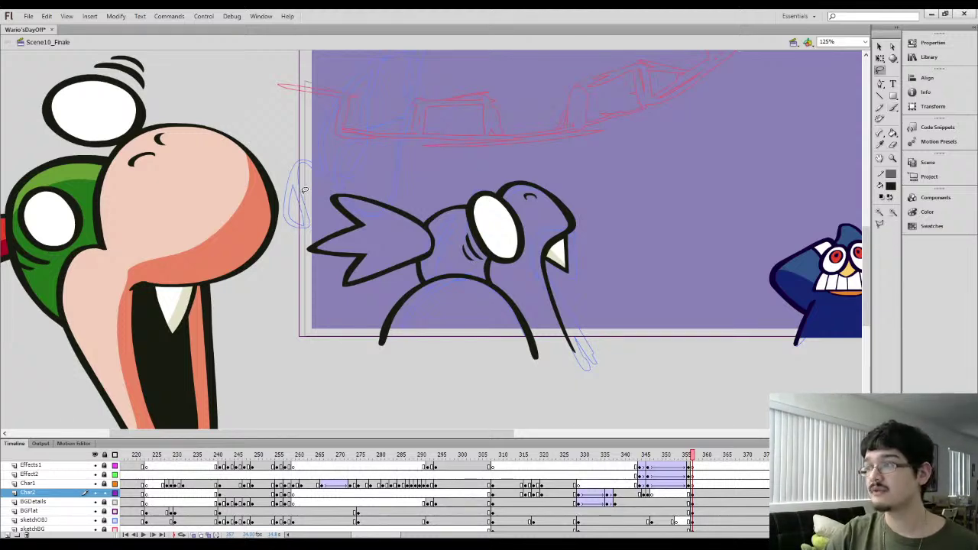
mouse_move(226, 127)
left_mouse_down()
mouse_move(261, 175)
mouse_move(211, 118)
left_mouse_up()
key("i")
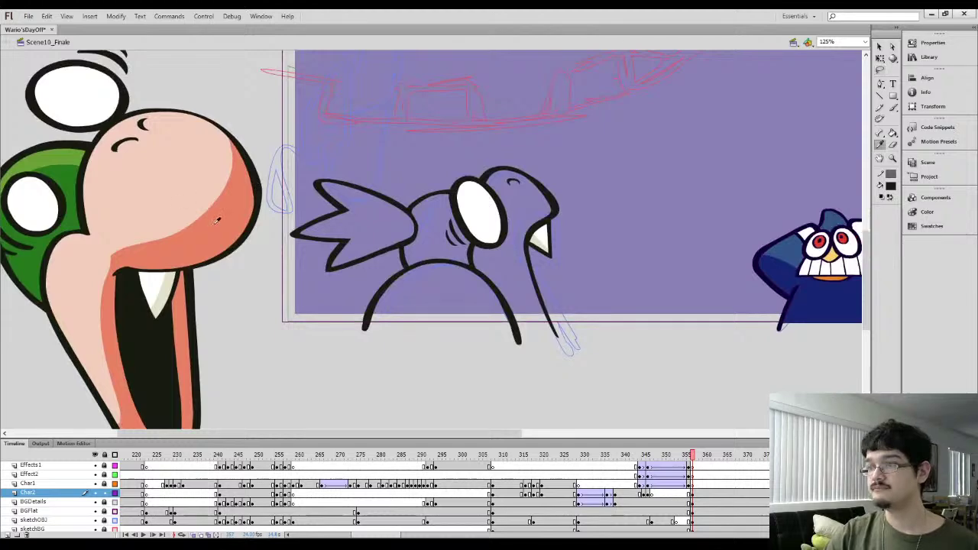
left_click(219, 216)
left_click_drag(452, 279, 359, 231)
key("ctrl+equal")
Outline the tongue in salmon down the open mouth, close it, and fill it salmon
key("b")
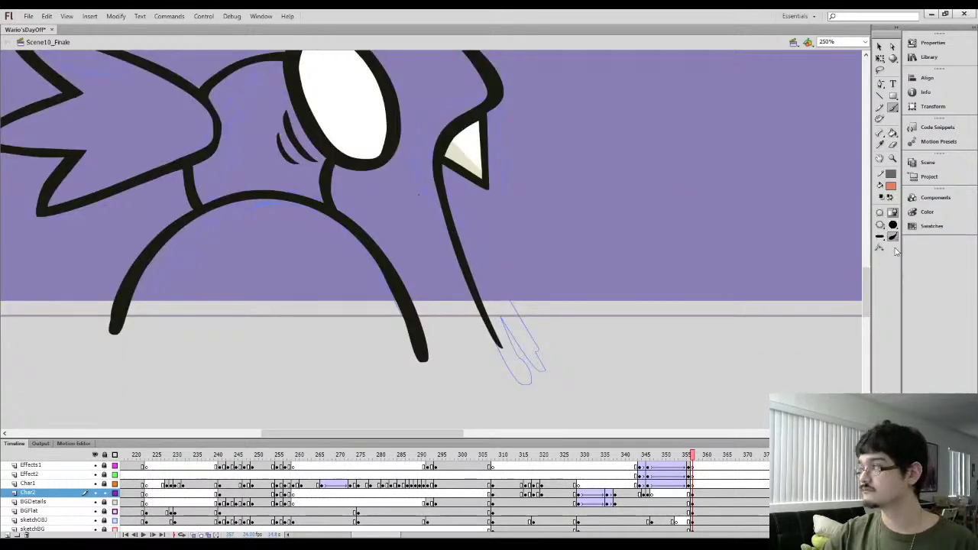
mouse_move(350, 164)
left_mouse_down()
mouse_move(364, 197)
mouse_move(409, 236)
left_mouse_up()
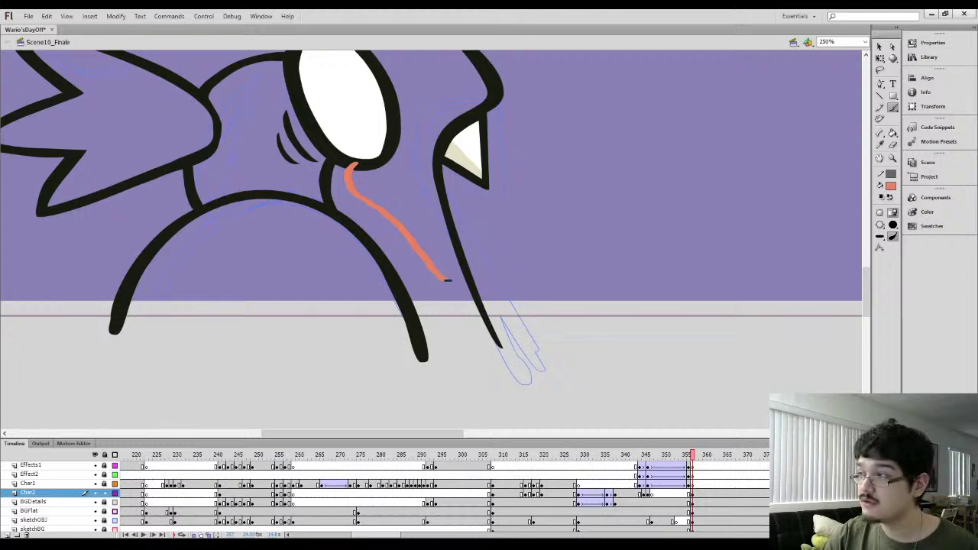
left_click_drag(467, 272, 467, 270)
mouse_move(416, 217)
left_mouse_down()
mouse_move(423, 230)
mouse_move(429, 211)
left_mouse_up()
left_click_drag(475, 242, 424, 207)
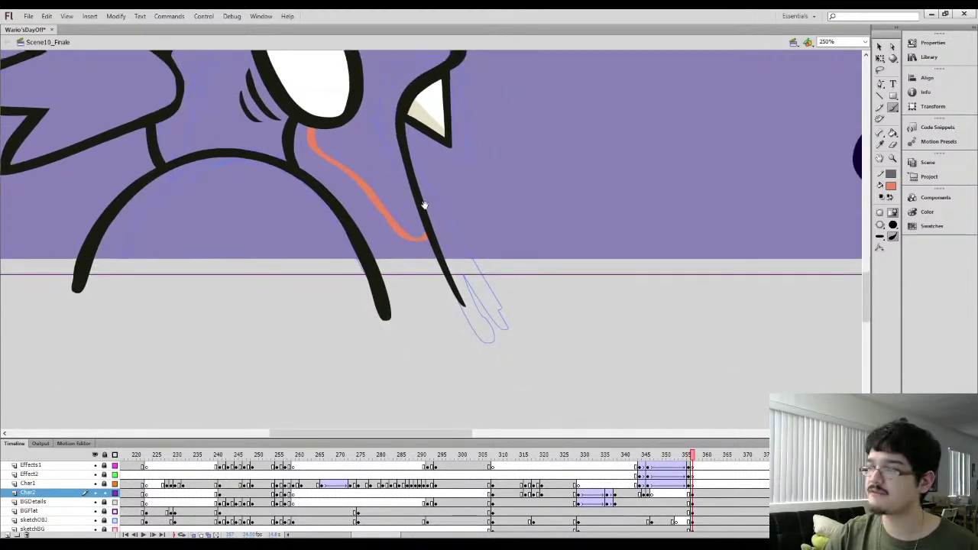
left_click_drag(380, 293, 410, 295)
key("k")
left_click(380, 222)
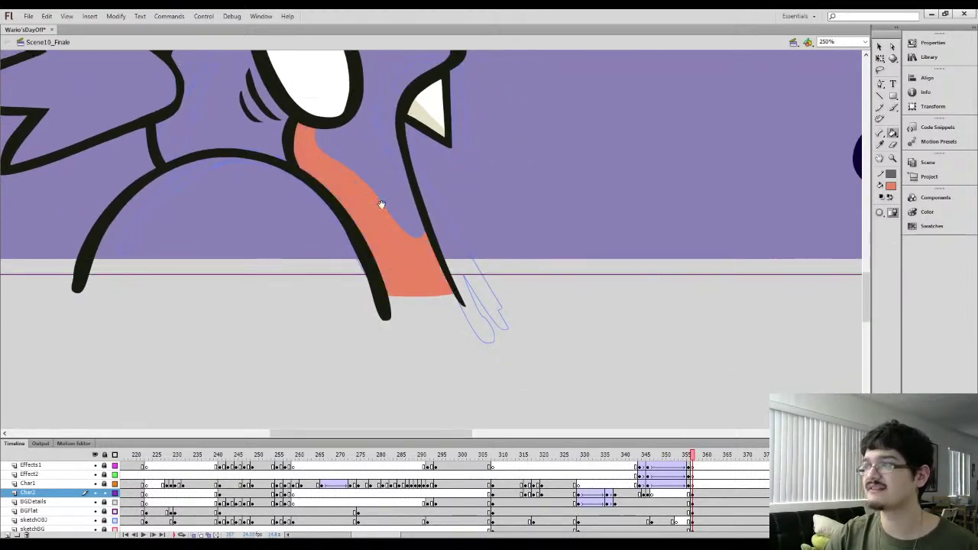
left_click_drag(390, 131, 445, 273)
key("ctrl+equal")
scroll(405, 179, "up", 3)
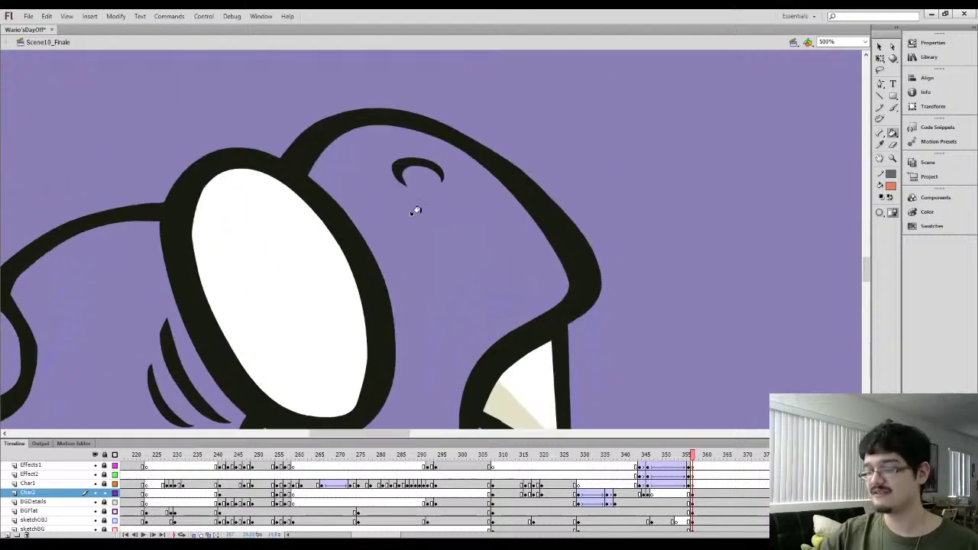
Squash the small arc on the creature's head flatter and tilt it so its left side rises
key("q")
left_click(413, 170)
left_click_drag(418, 157, 418, 165)
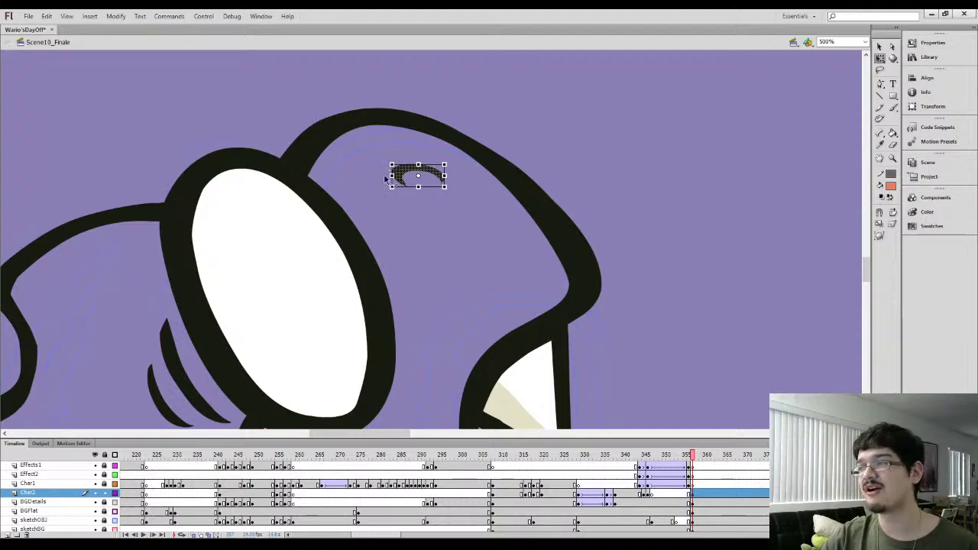
mouse_move(391, 184)
left_mouse_down()
mouse_move(391, 162)
mouse_move(397, 169)
left_mouse_up()
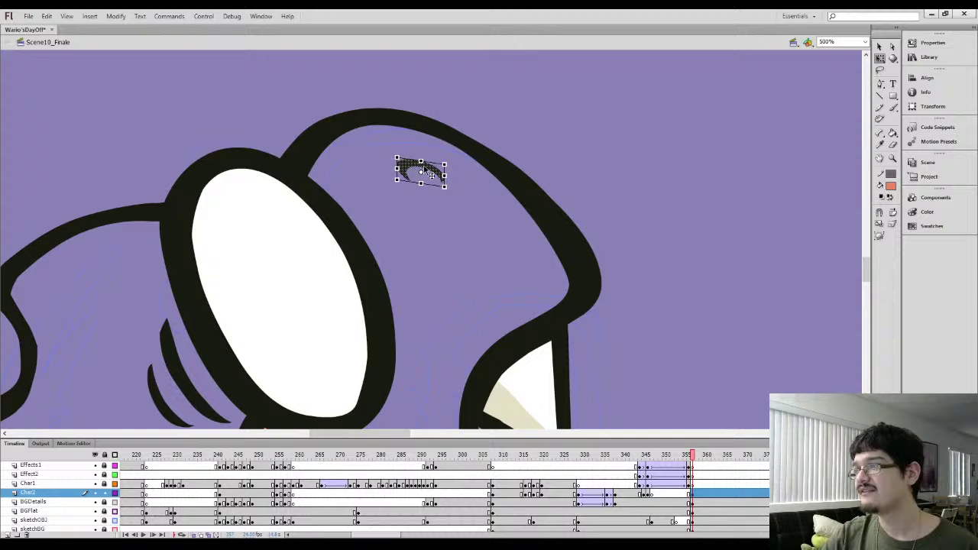
left_click(405, 209)
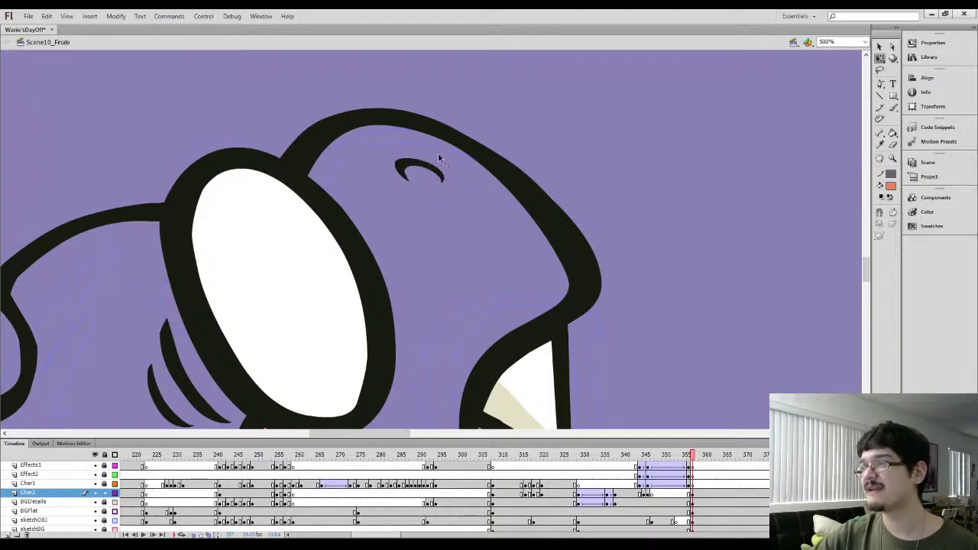
Fill the nostril inside the arc salmon and zoom out to 250%
key("b")
left_click_drag(432, 178, 440, 179)
key("k")
left_click(422, 172)
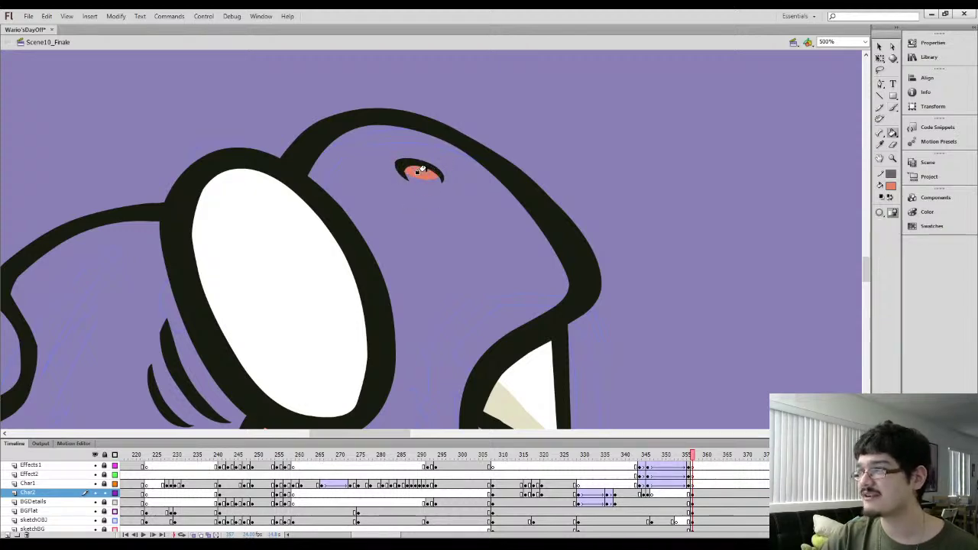
key("ctrl+minus")
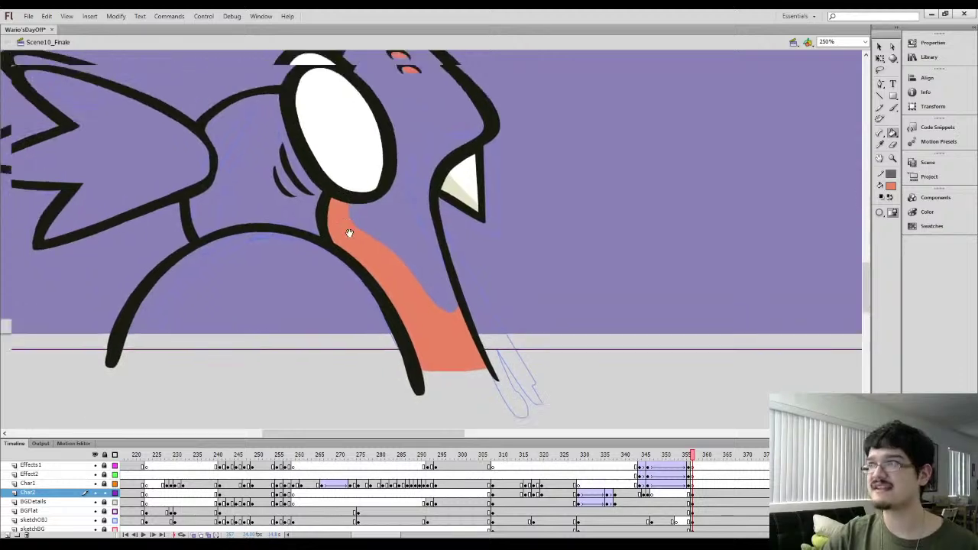